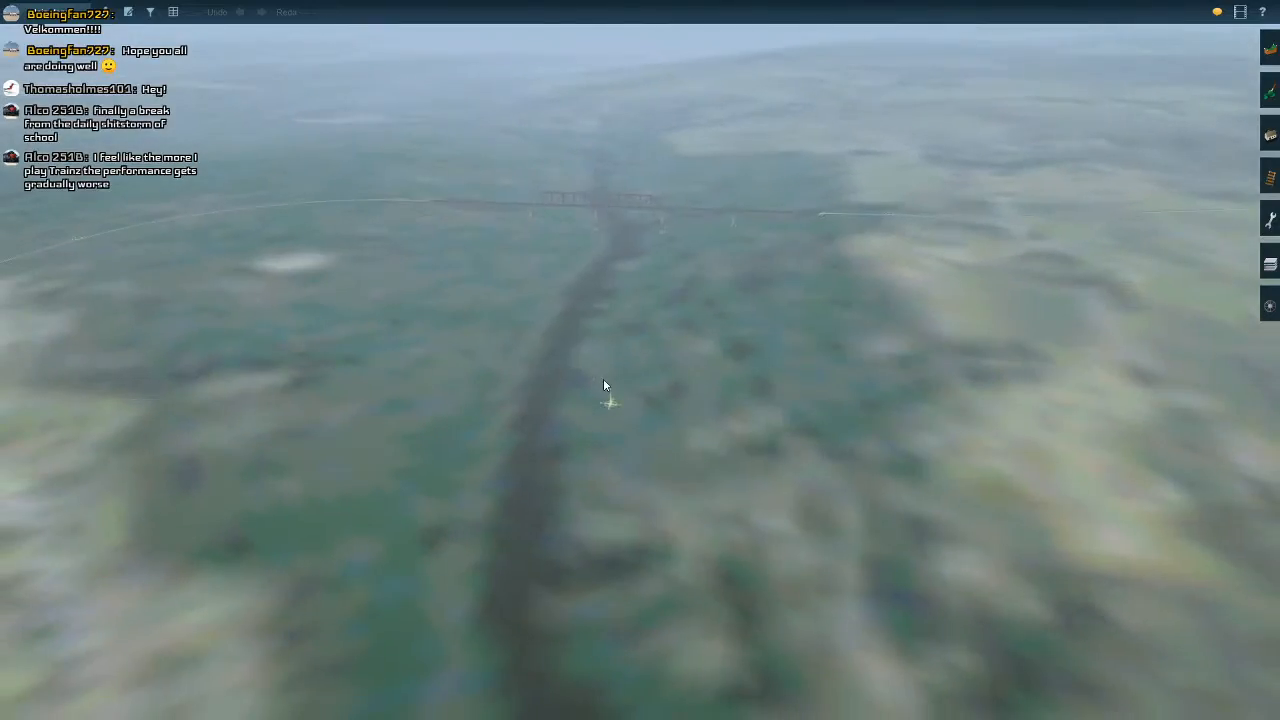
# Survey the track layout around the rail yard and its junctions on the map and in the 3D view
pyautogui.press('w')
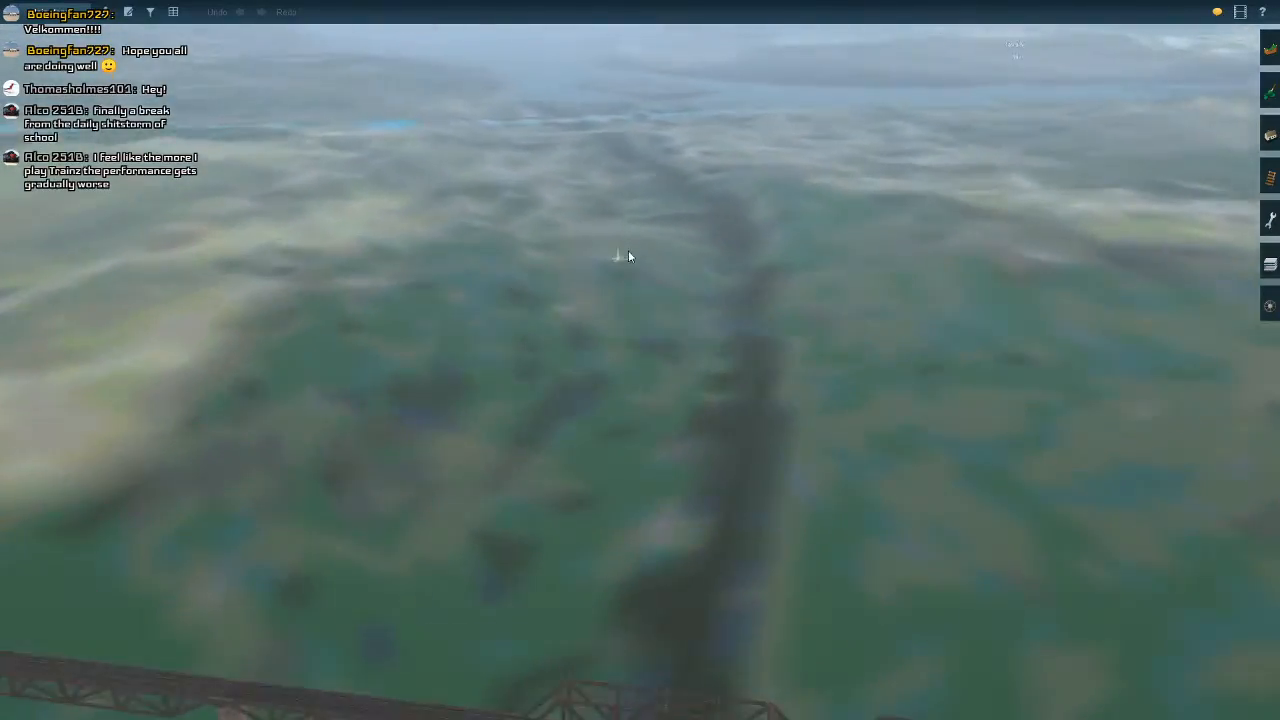
pyautogui.scroll(-5, 540, 312)
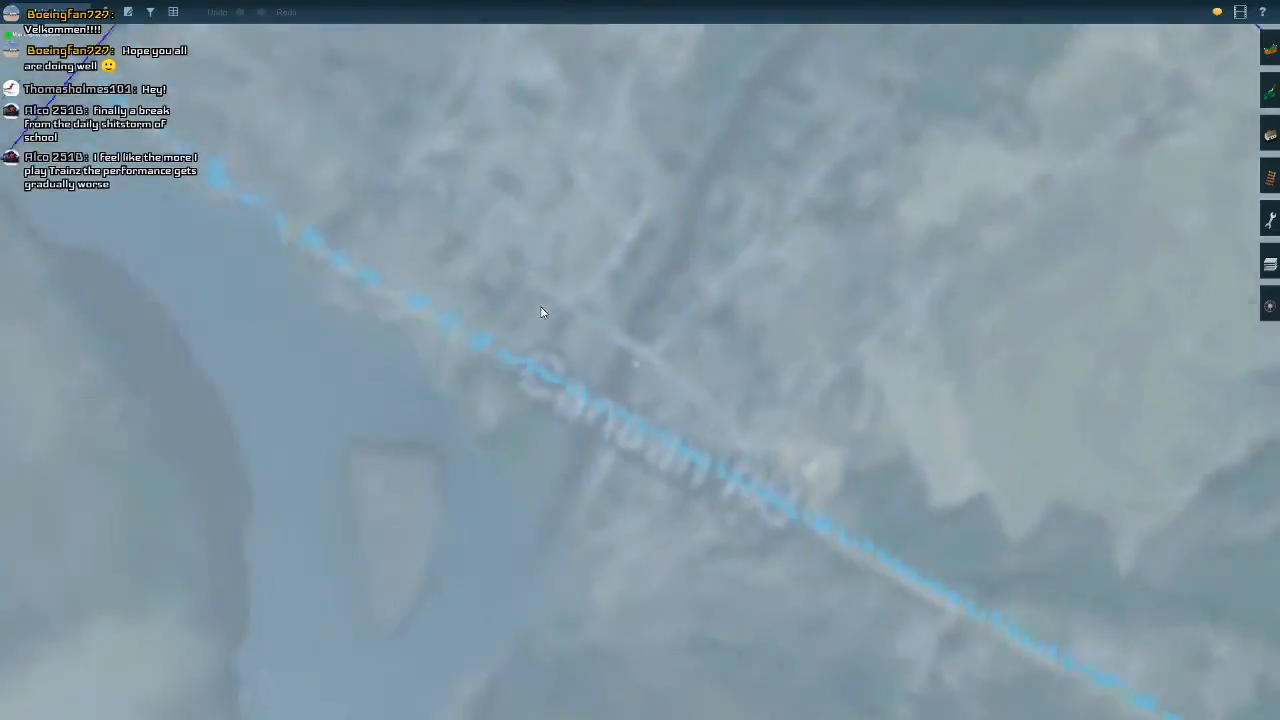
pyautogui.scroll(-3, 541, 313)
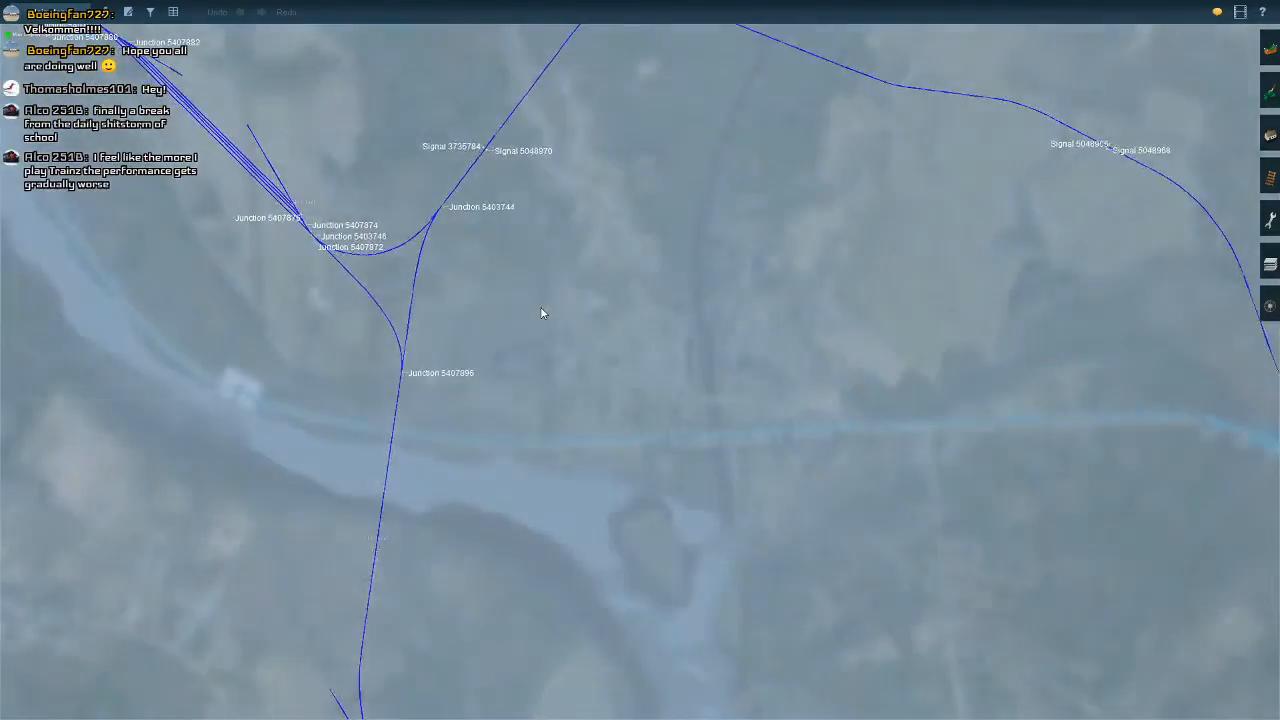
pyautogui.scroll(2, 540, 313)
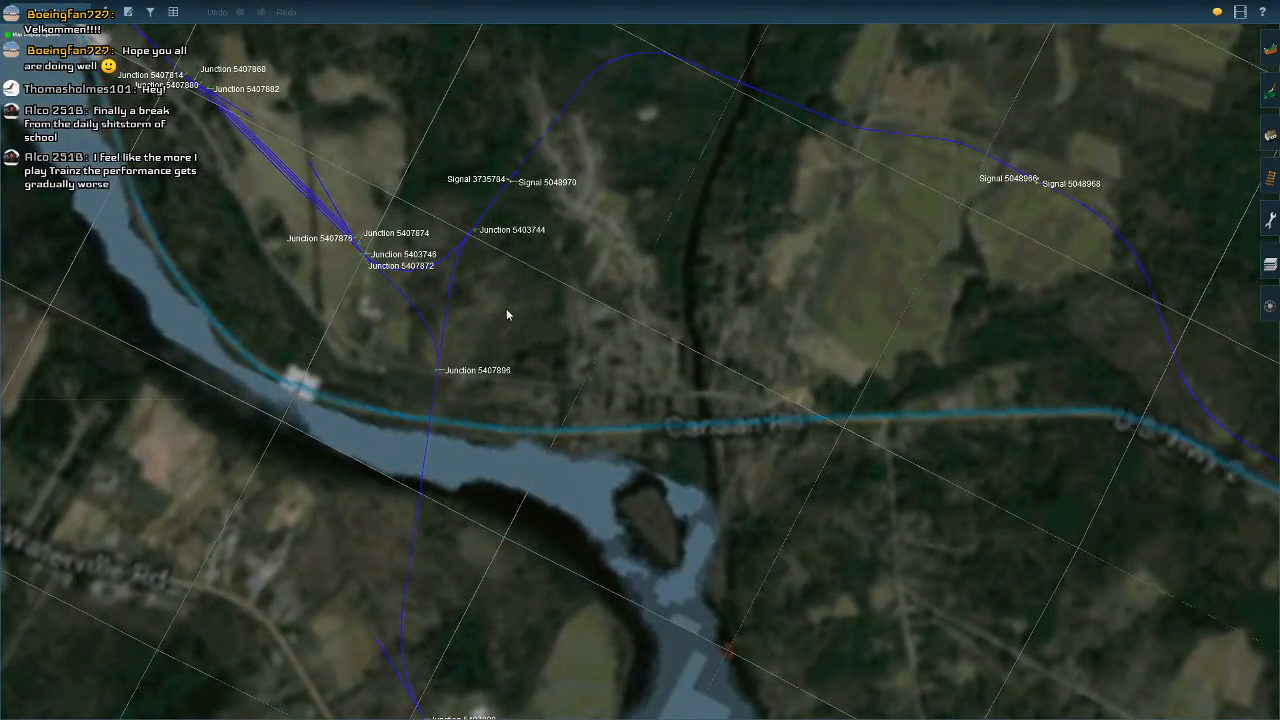
pyautogui.rightClick(507, 310)
pyautogui.rightClick(500, 308)
pyautogui.rightClick(602, 312)
pyautogui.scroll(5, 603, 316)
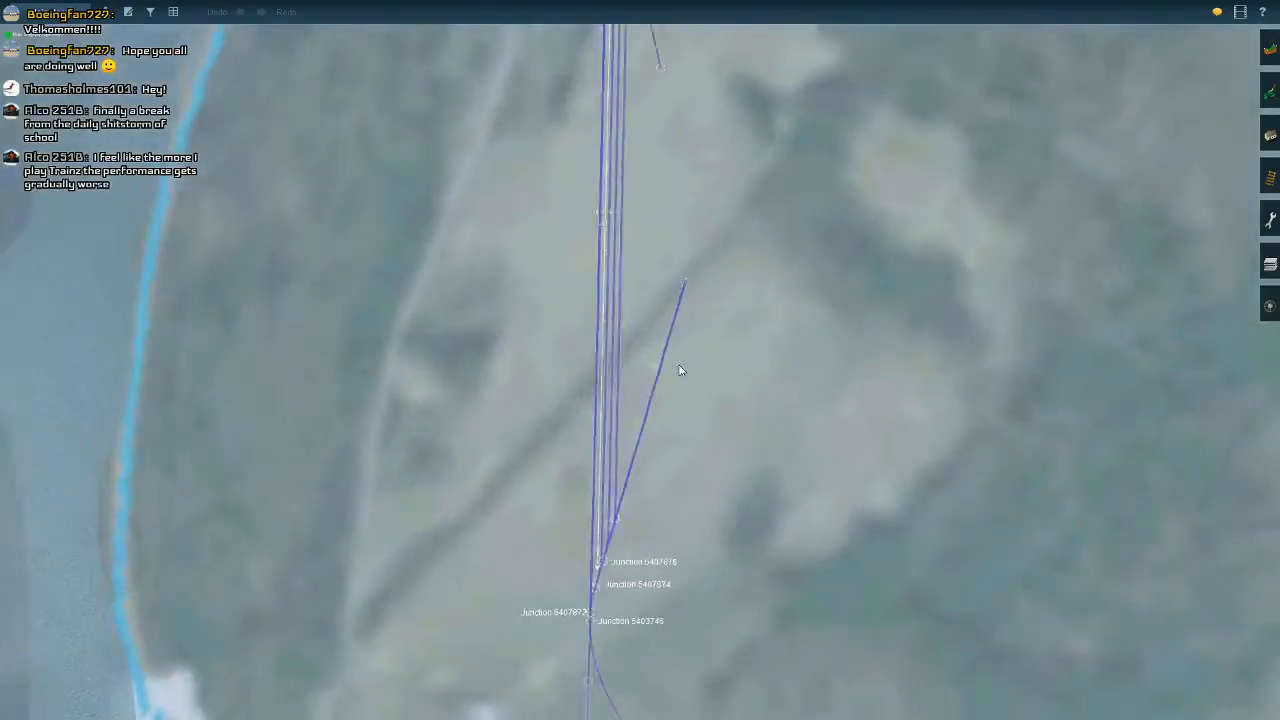
pyautogui.scroll(-6, 617, 408)
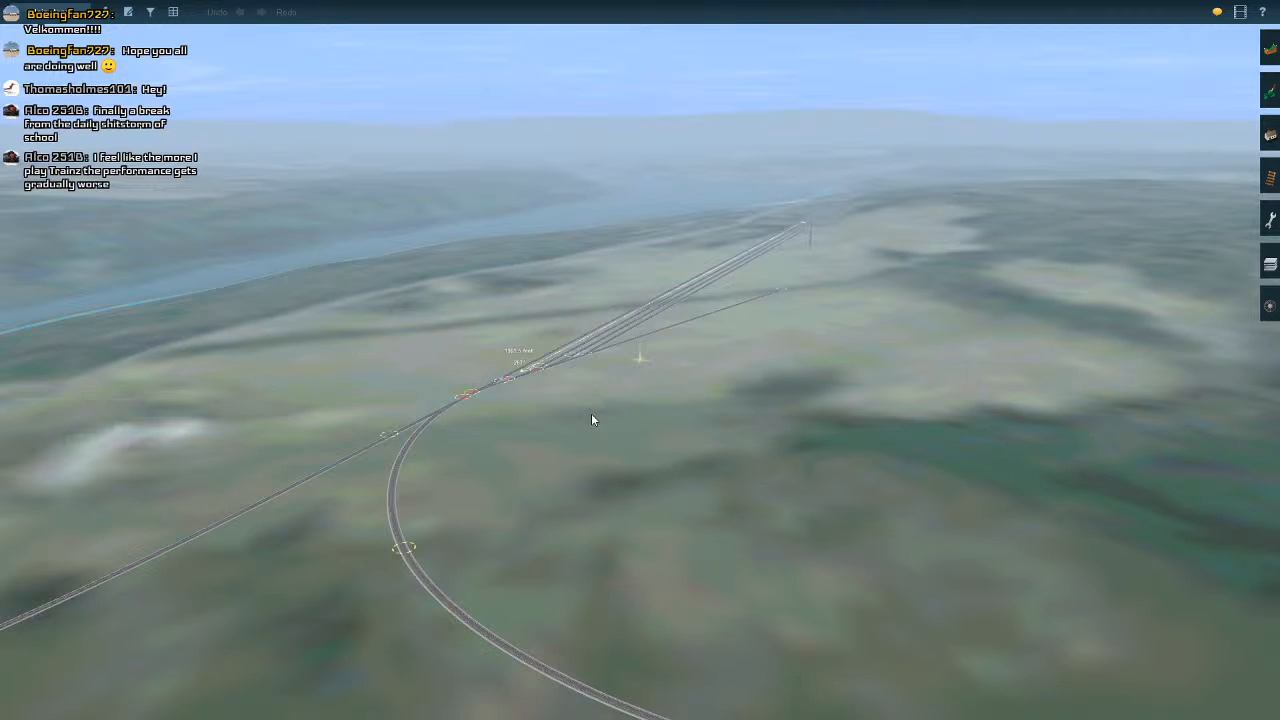
pyautogui.press('Right')
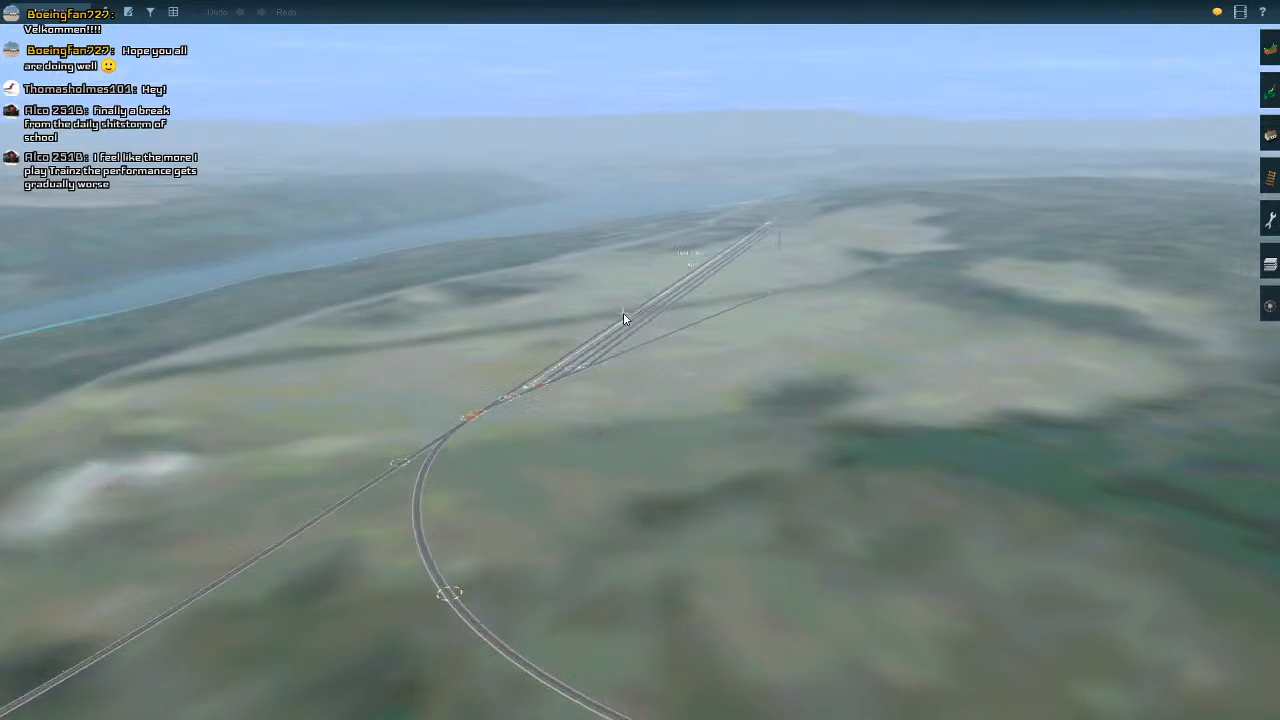
pyautogui.moveTo(623, 312)
pyautogui.mouseDown(button='right')
pyautogui.moveTo(591, 335)
pyautogui.moveTo(626, 286)
pyautogui.moveTo(659, 277)
pyautogui.moveTo(601, 290)
pyautogui.moveTo(569, 337)
pyautogui.moveTo(646, 320)
pyautogui.moveTo(623, 323)
pyautogui.moveTo(639, 345)
pyautogui.moveTo(658, 305)
pyautogui.moveTo(649, 289)
pyautogui.moveTo(651, 331)
pyautogui.moveTo(658, 323)
pyautogui.moveTo(632, 320)
pyautogui.moveTo(693, 285)
pyautogui.moveTo(688, 272)
pyautogui.moveTo(763, 295)
pyautogui.moveTo(623, 267)
pyautogui.moveTo(636, 250)
pyautogui.moveTo(613, 303)
pyautogui.moveTo(627, 276)
pyautogui.moveTo(725, 292)
pyautogui.moveTo(620, 350)
pyautogui.mouseUp(button='right')
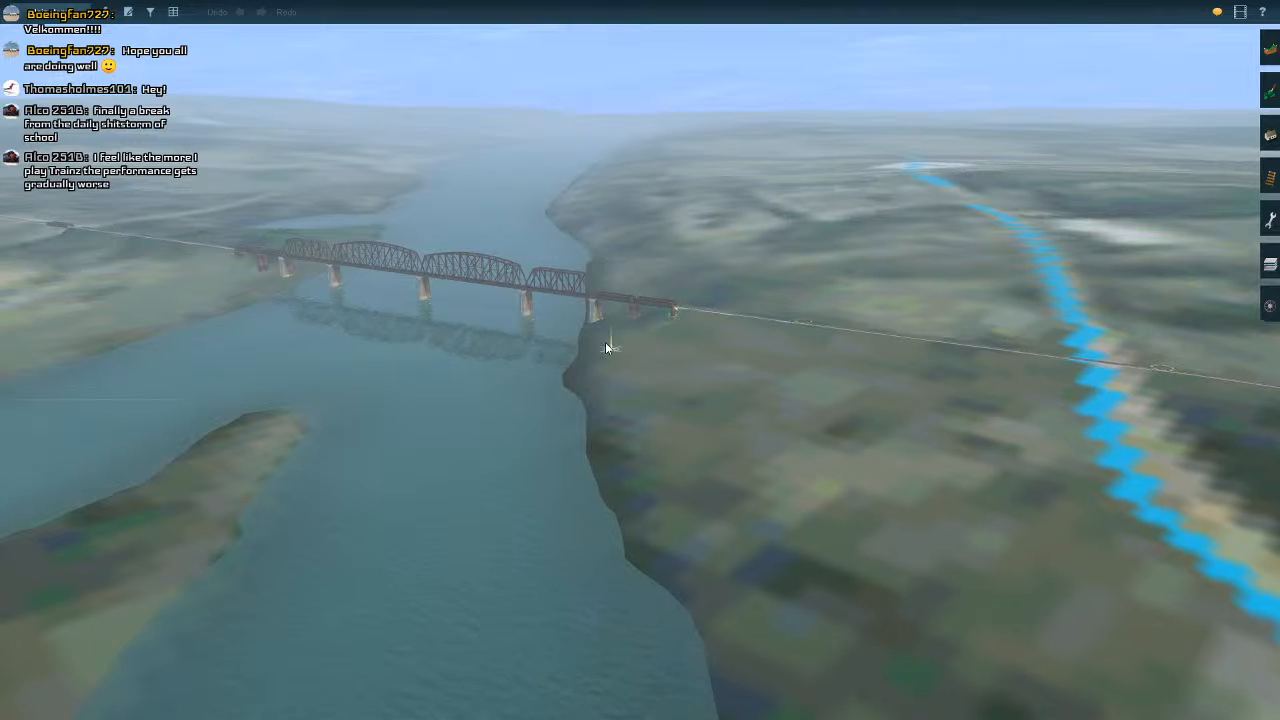
# Examine the truss bridge across the river, including its piers and approach spans, from several angles
pyautogui.moveTo(605, 348)
pyautogui.mouseDown(button='right')
pyautogui.moveTo(722, 390)
pyautogui.moveTo(600, 346)
pyautogui.mouseUp(button='right')
pyautogui.rightClick(543, 329)
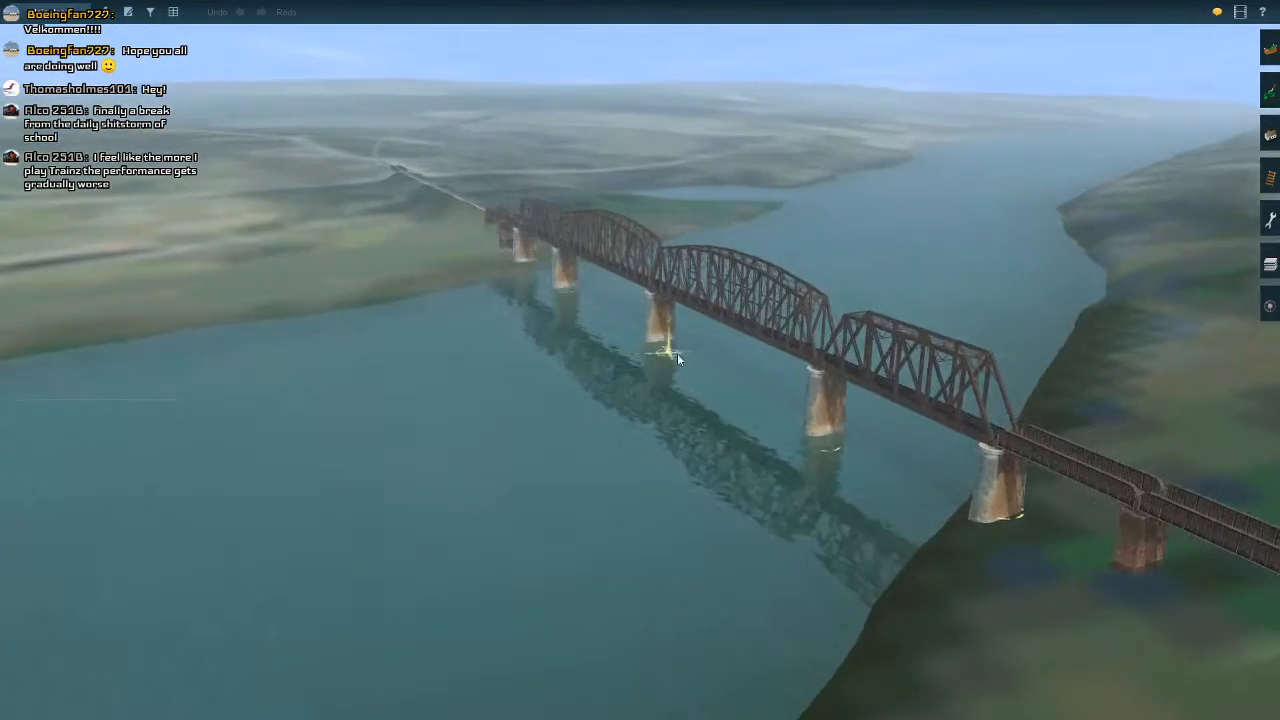
pyautogui.rightClick(712, 362)
pyautogui.rightClick(715, 364)
pyautogui.moveTo(686, 369); pyautogui.dragTo(614, 366, button='right')
pyautogui.rightClick(611, 366)
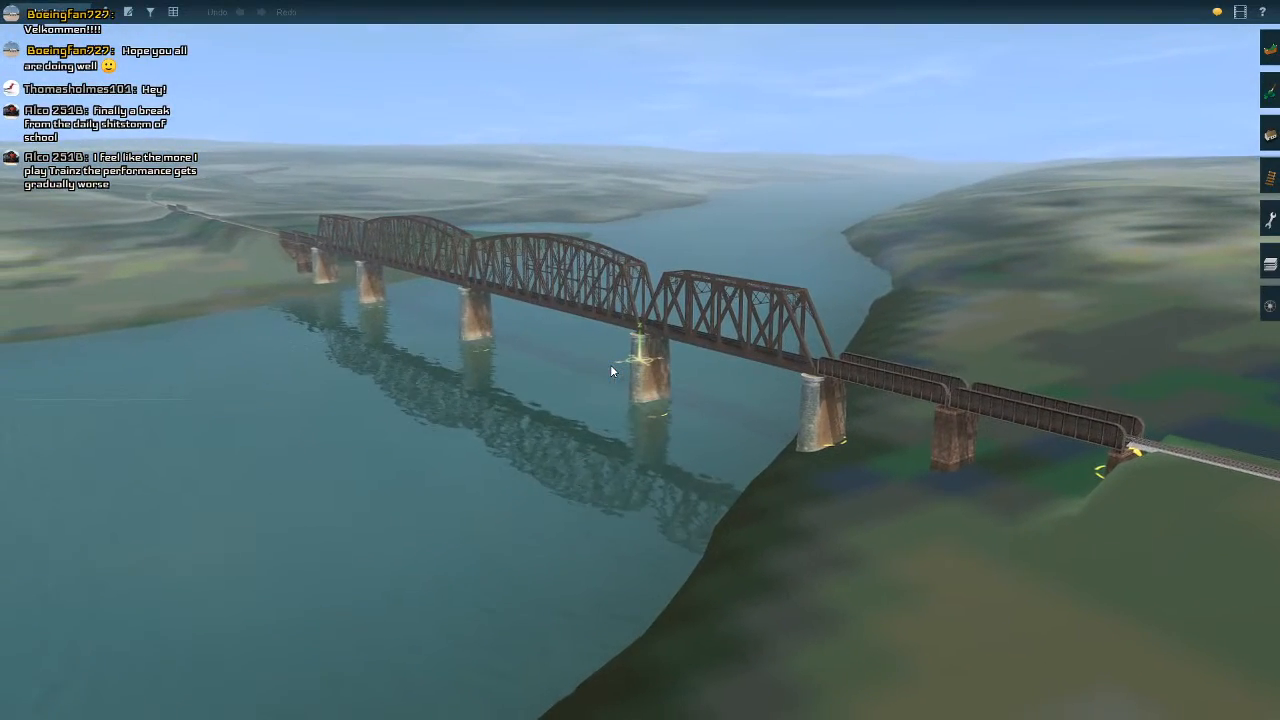
pyautogui.moveTo(587, 372); pyautogui.dragTo(539, 390, button='right')
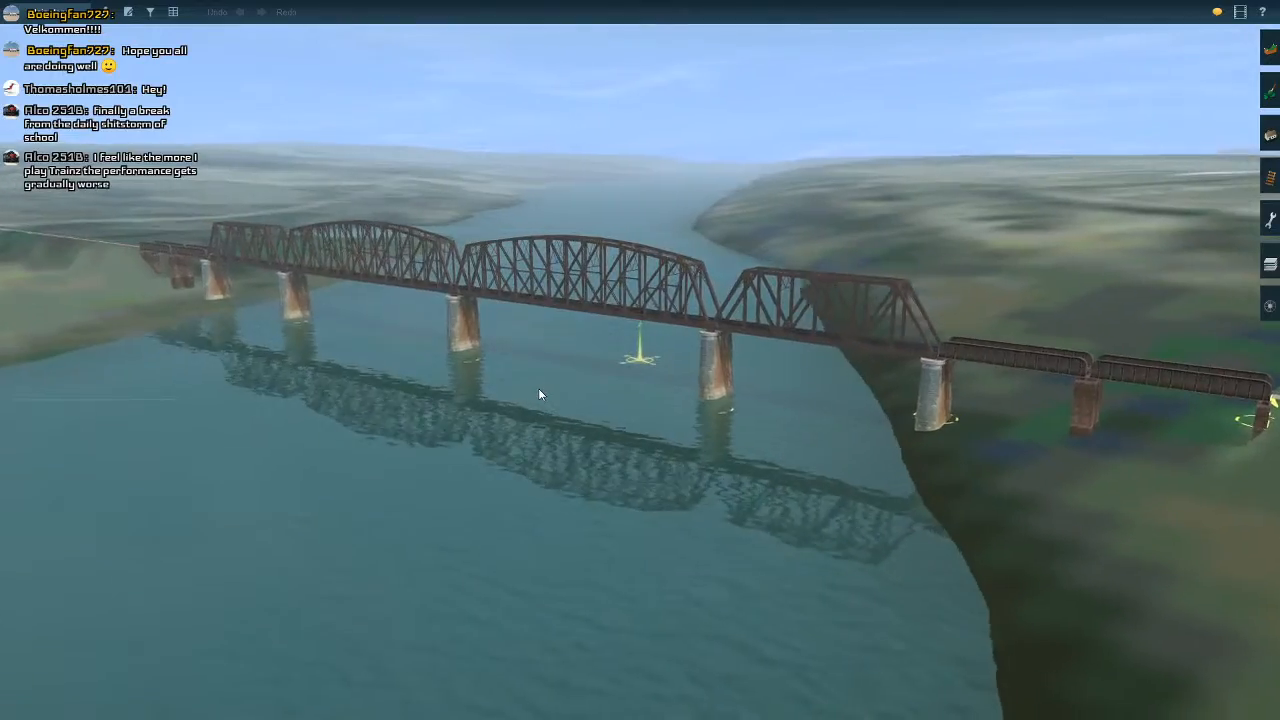
pyautogui.press('Right')
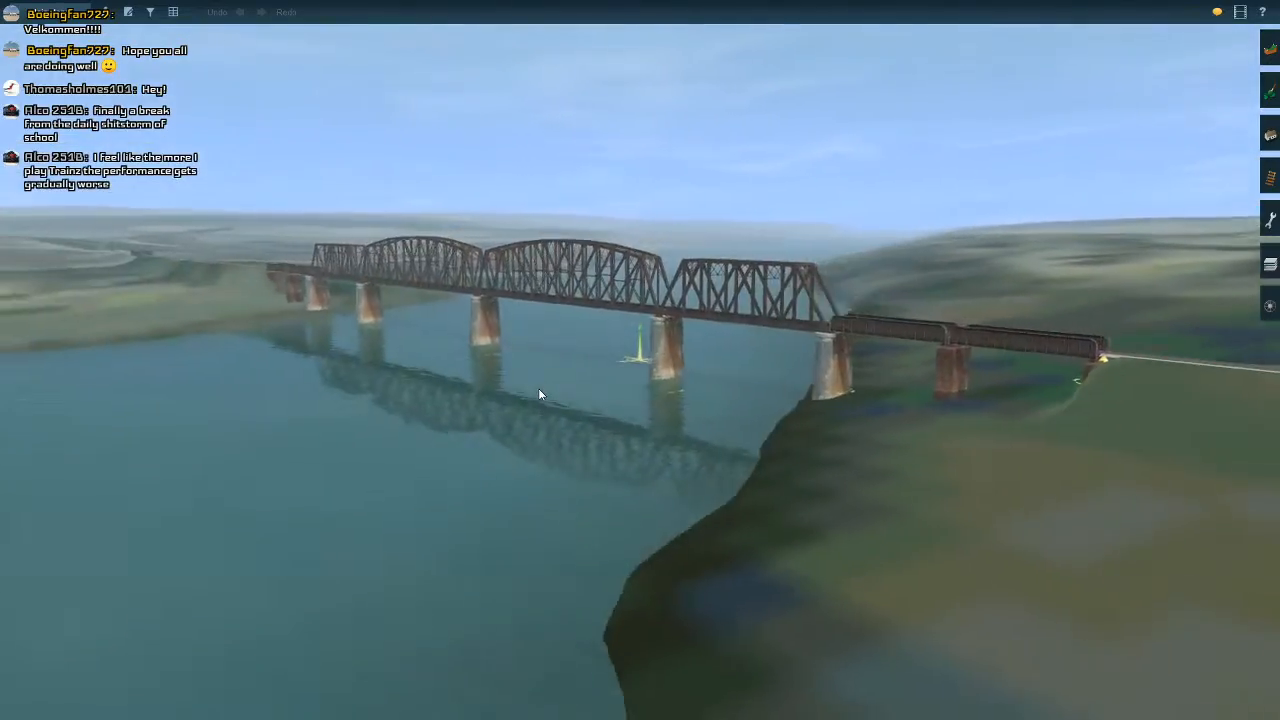
pyautogui.press('Up')
pyautogui.rightClick(478, 358)
pyautogui.press('Down')
pyautogui.moveTo(476, 358); pyautogui.dragTo(655, 348, button='right')
pyautogui.press('Left')
pyautogui.press('Right')
pyautogui.moveTo(777, 430); pyautogui.dragTo(600, 353, button='right')
pyautogui.press('Up')
pyautogui.scroll(-5, 600, 353)
pyautogui.press('Left')
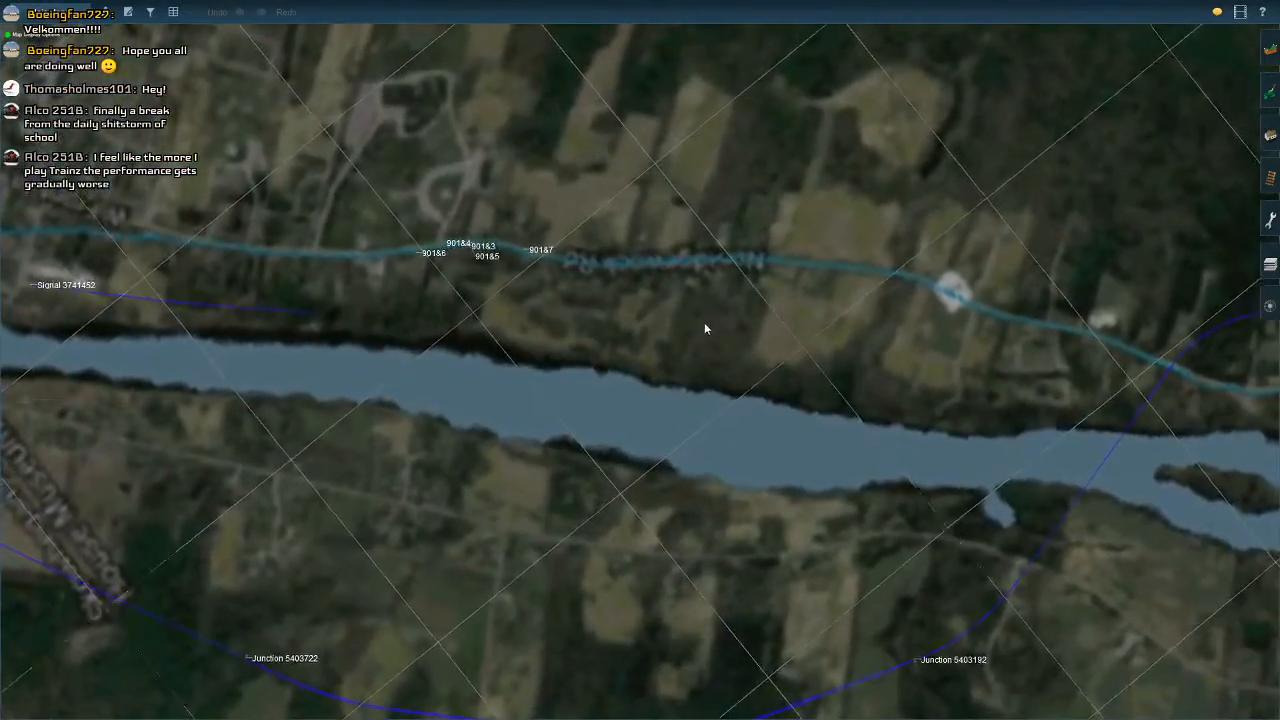
# Trace the route from the river bridge to the Skowhegan area and its yard junctions on the map
pyautogui.rightClick(1056, 370)
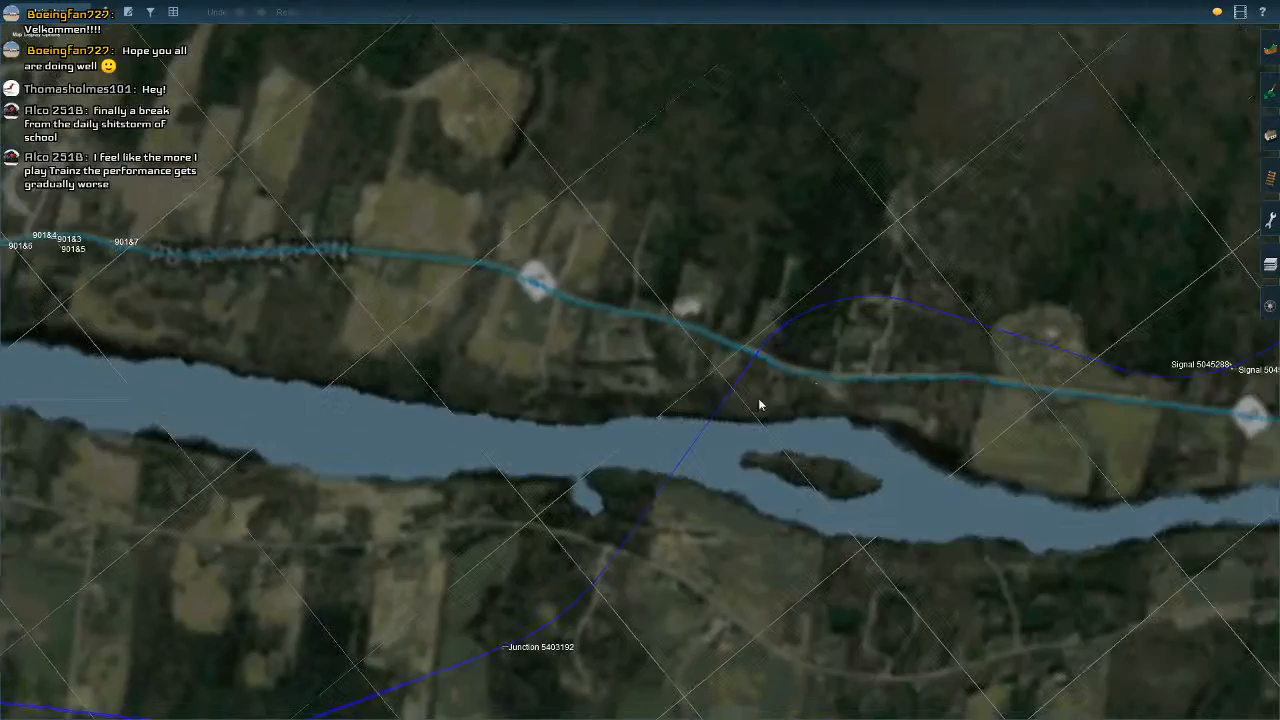
pyautogui.scroll(3, 727, 397)
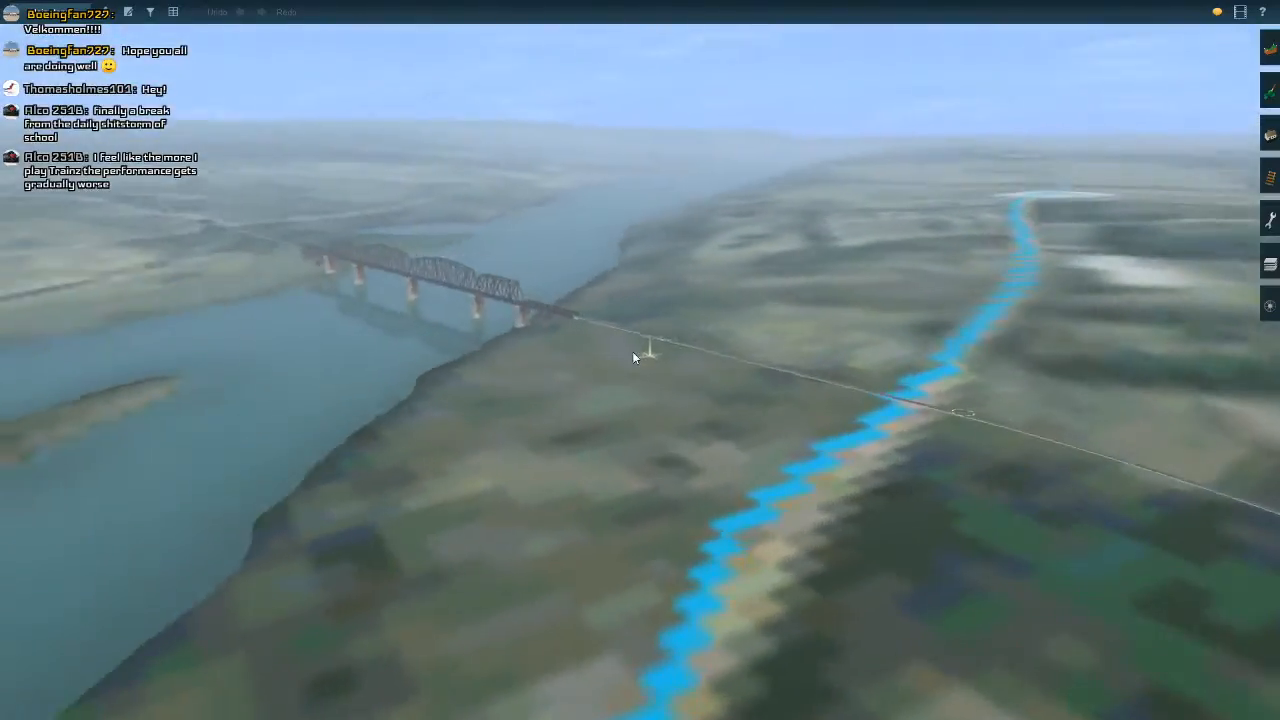
pyautogui.moveTo(633, 352); pyautogui.dragTo(637, 289, button='right')
pyautogui.press('Down')
pyautogui.press('Left')
pyautogui.moveTo(677, 192)
pyautogui.mouseDown(button='right')
pyautogui.moveTo(689, 206)
pyautogui.moveTo(636, 211)
pyautogui.moveTo(641, 311)
pyautogui.moveTo(648, 273)
pyautogui.moveTo(528, 366)
pyautogui.mouseUp(button='right')
pyautogui.scroll(-15, 527, 360)
pyautogui.press('Up')
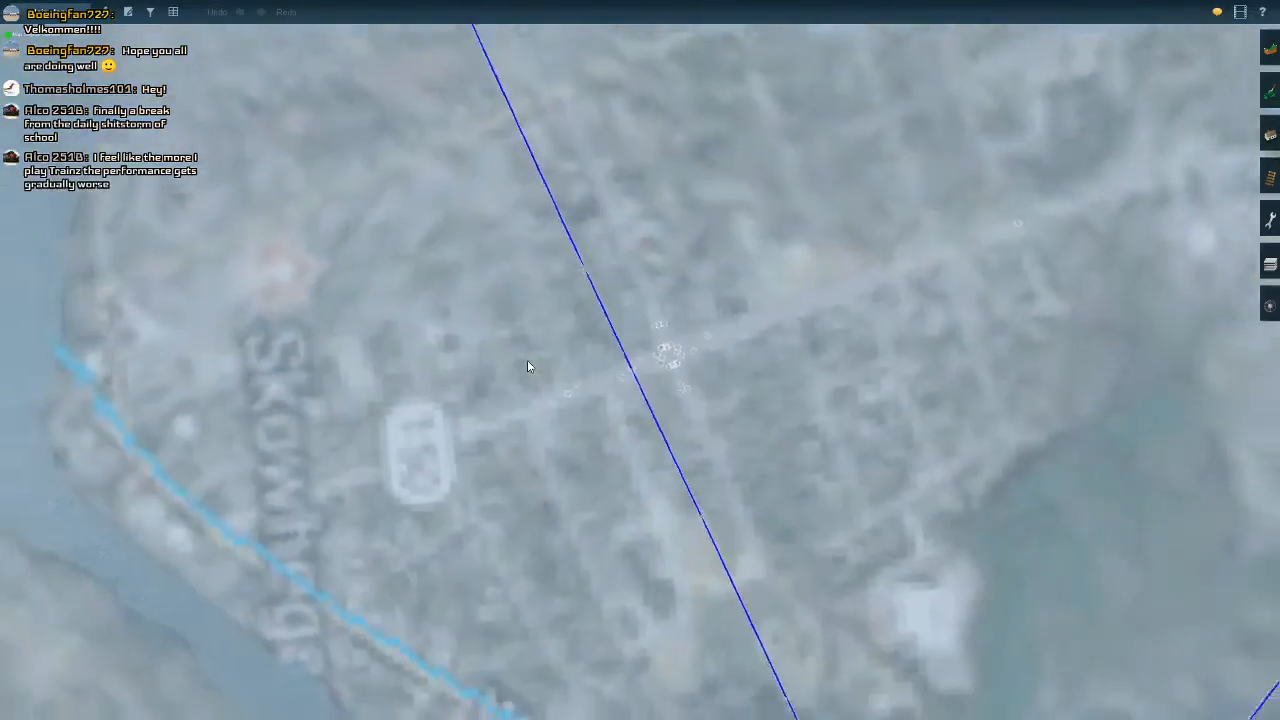
pyautogui.press('Left')
pyautogui.rightClick(538, 354)
pyautogui.rightClick(825, 355)
pyautogui.rightClick(825, 355)
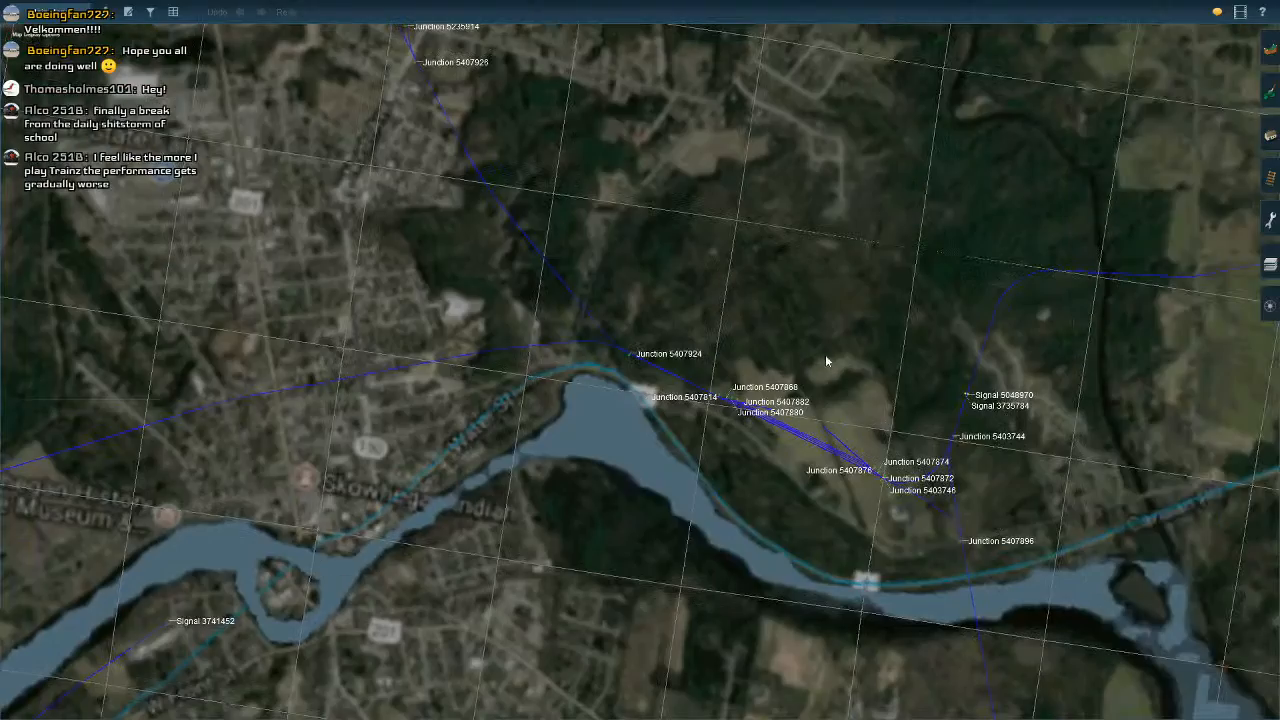
pyautogui.scroll(15, 643, 357)
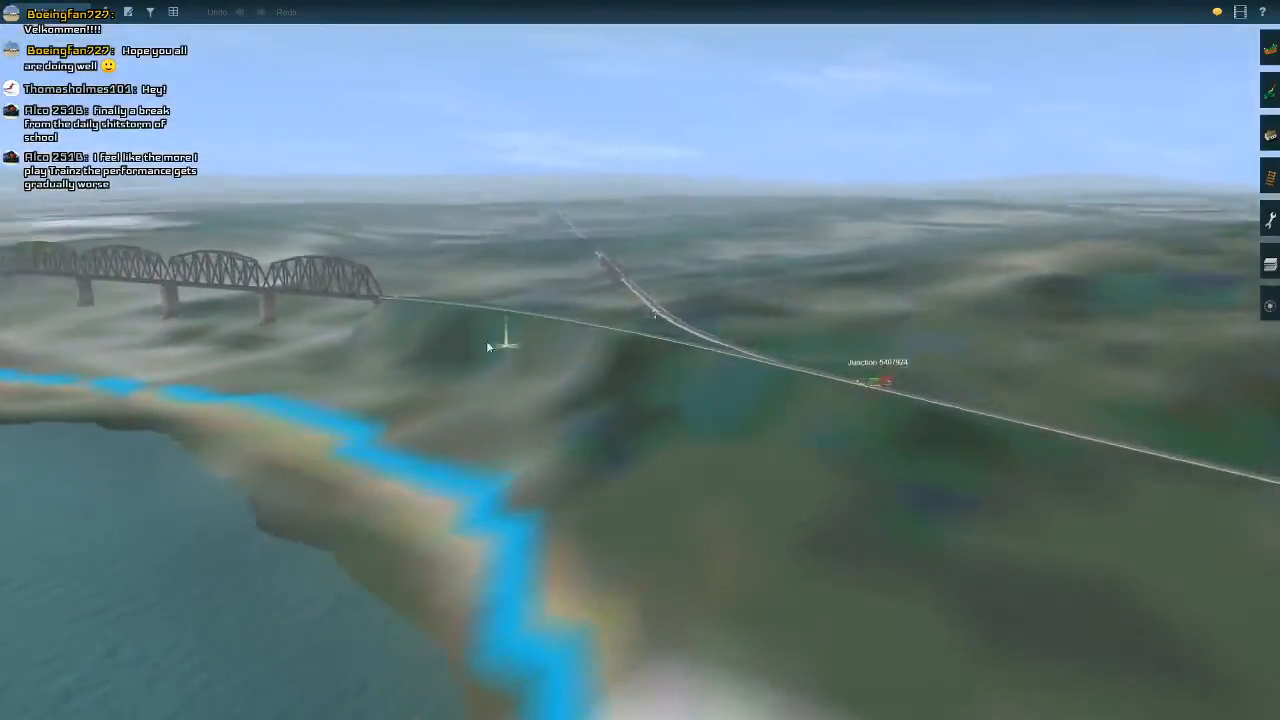
# Examine the four-span truss bridge near the riverbank and the wye of tracks elsewhere on the route
pyautogui.rightClick(547, 337)
pyautogui.press('Down')
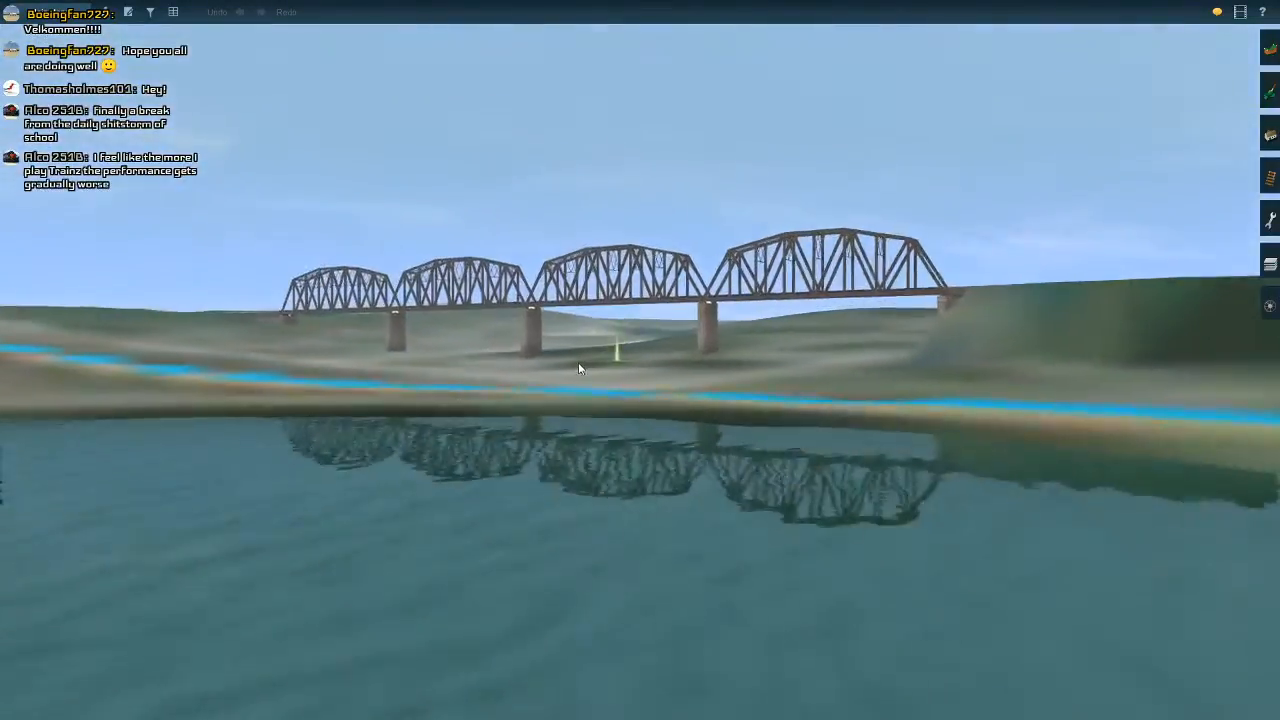
pyautogui.press('Left')
pyautogui.press('Right')
pyautogui.press('Up')
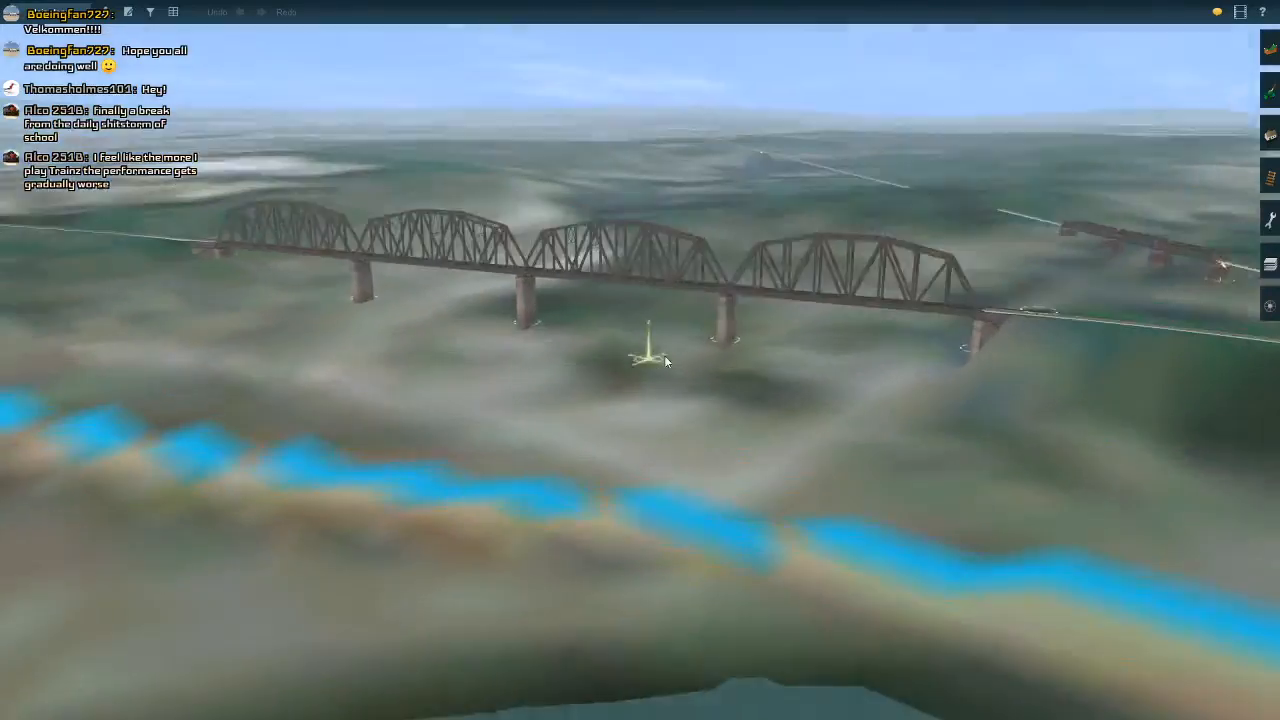
pyautogui.rightClick(701, 345)
pyautogui.scroll(-5, 718, 368)
pyautogui.moveTo(735, 391); pyautogui.dragTo(632, 303, button='right')
pyautogui.press('Right')
pyautogui.press('Left')
pyautogui.press('Left')
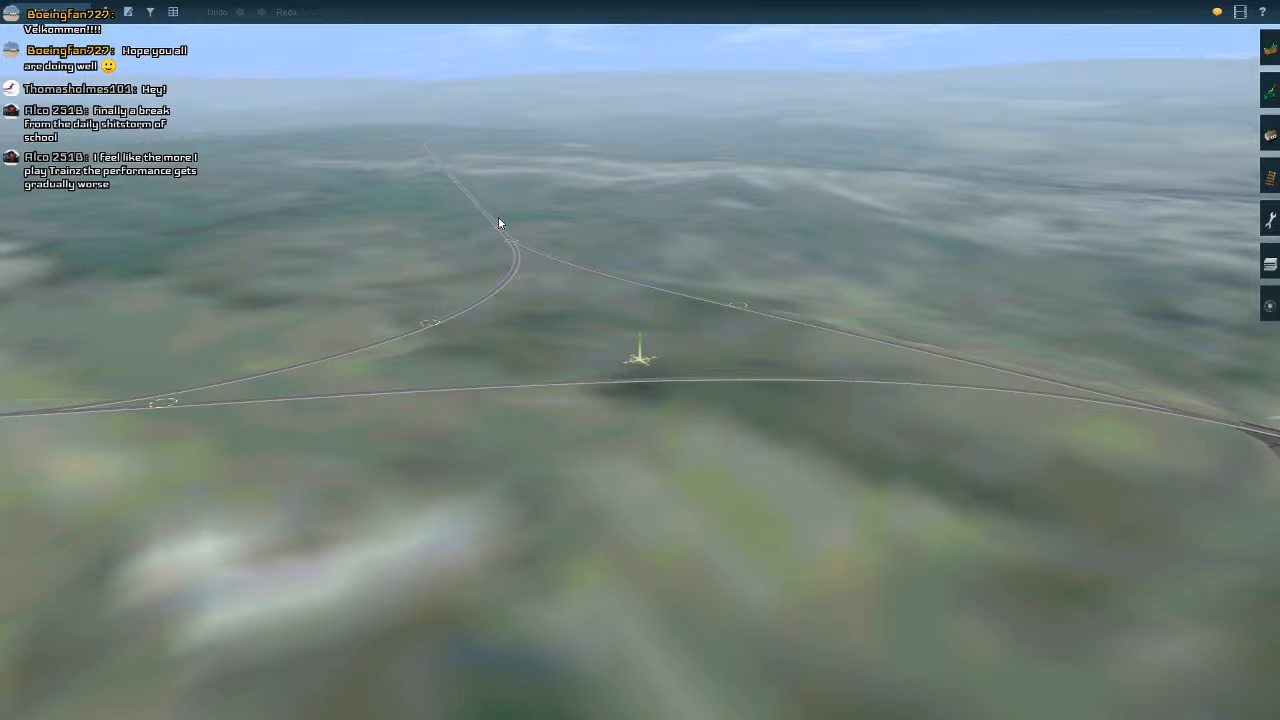
pyautogui.press('Right')
pyautogui.moveTo(768, 327); pyautogui.dragTo(658, 362, button='right')
pyautogui.press('Right')
pyautogui.moveTo(662, 300)
pyautogui.mouseDown(button='right')
pyautogui.moveTo(693, 379)
pyautogui.moveTo(684, 417)
pyautogui.moveTo(590, 438)
pyautogui.moveTo(605, 381)
pyautogui.mouseUp(button='right')
pyautogui.press('Left')
pyautogui.press('Left')
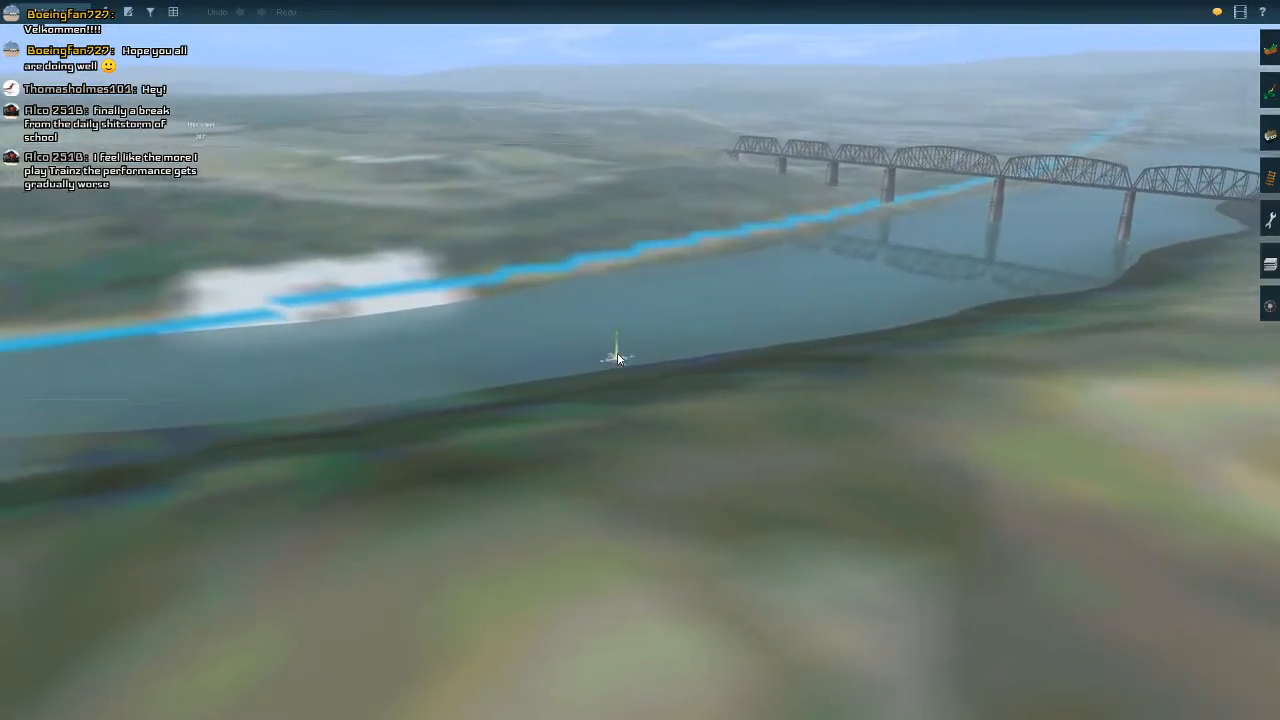
# Delete the ruler lying between two piers beneath the long truss bridge
pyautogui.scroll(3, 625, 357)
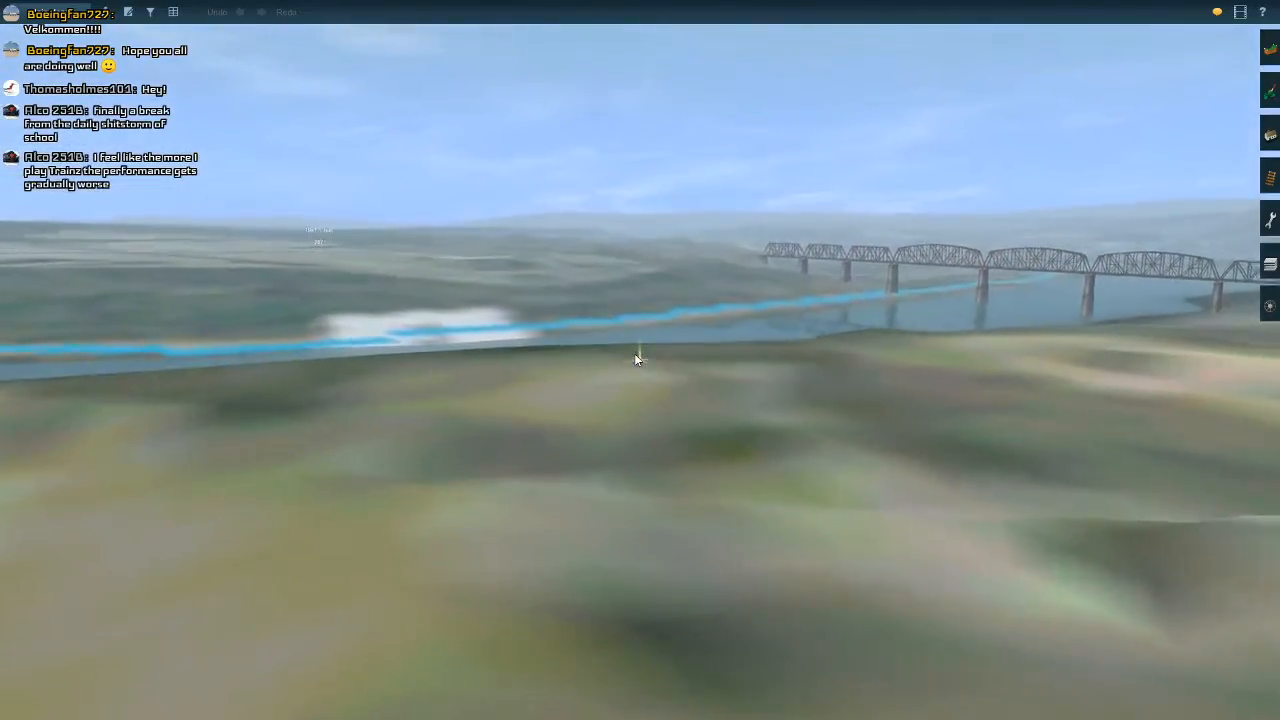
pyautogui.moveTo(638, 358)
pyautogui.mouseDown(button='right')
pyautogui.moveTo(838, 374)
pyautogui.moveTo(776, 350)
pyautogui.moveTo(671, 365)
pyautogui.moveTo(625, 330)
pyautogui.moveTo(658, 332)
pyautogui.moveTo(604, 436)
pyautogui.moveTo(603, 378)
pyautogui.moveTo(669, 350)
pyautogui.moveTo(608, 309)
pyautogui.moveTo(619, 272)
pyautogui.moveTo(677, 286)
pyautogui.moveTo(689, 316)
pyautogui.moveTo(667, 336)
pyautogui.mouseUp(button='right')
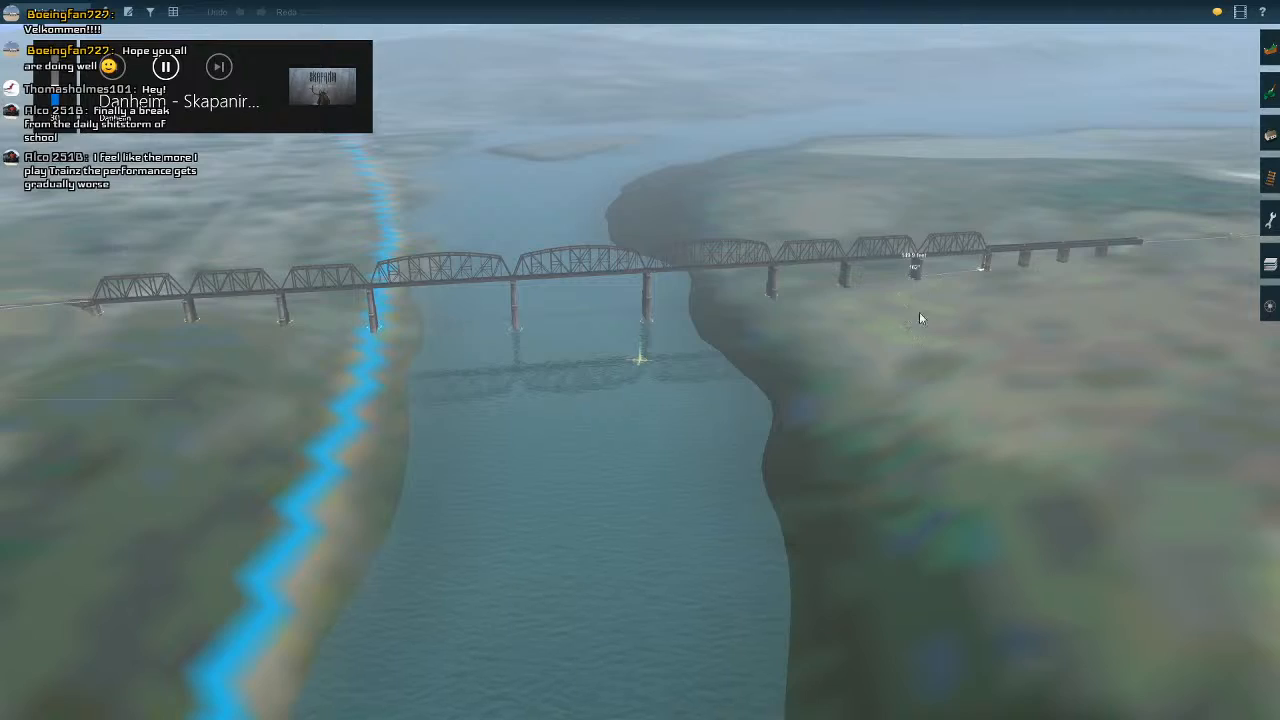
pyautogui.moveTo(872, 305); pyautogui.dragTo(672, 355, button='right')
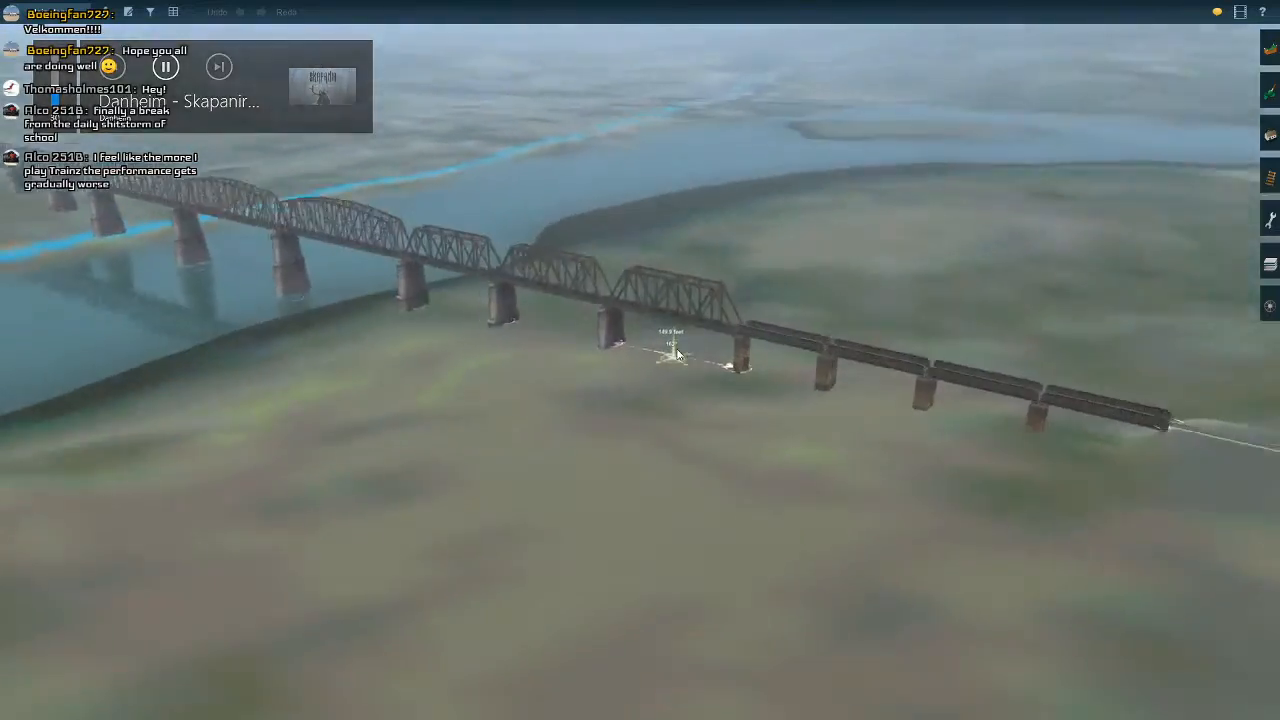
pyautogui.scroll(3, 650, 358)
pyautogui.press('F5')
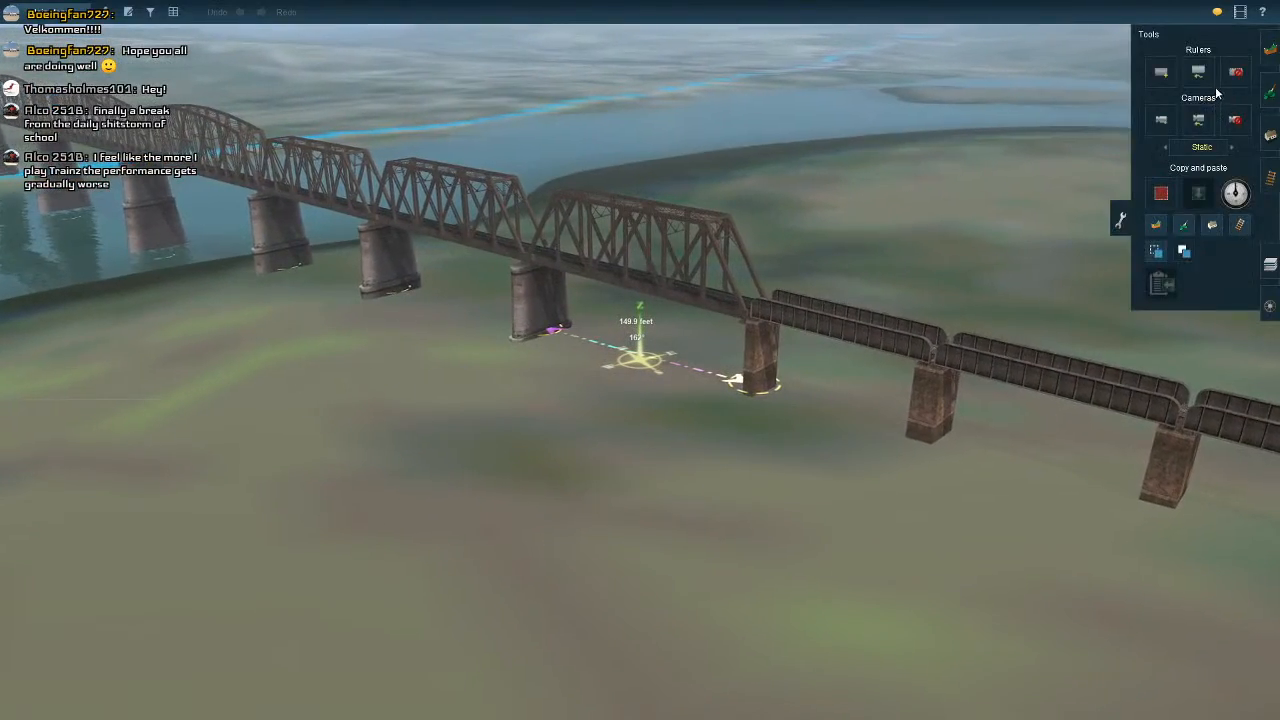
pyautogui.click(676, 361)
# Follow the track from the long bridge's approach spans past the junction and onward along the river
pyautogui.moveTo(676, 361)
pyautogui.mouseDown(button='right')
pyautogui.moveTo(688, 366)
pyautogui.moveTo(684, 345)
pyautogui.mouseUp(button='right')
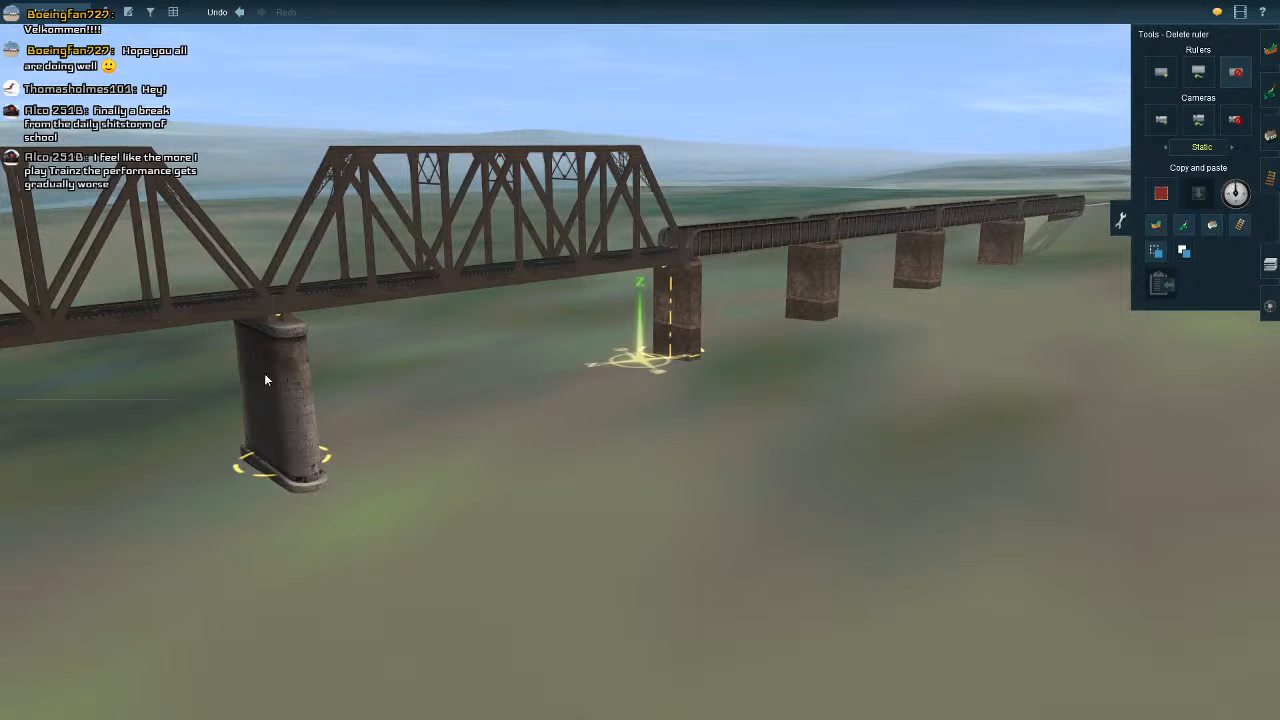
pyautogui.rightClick(863, 306)
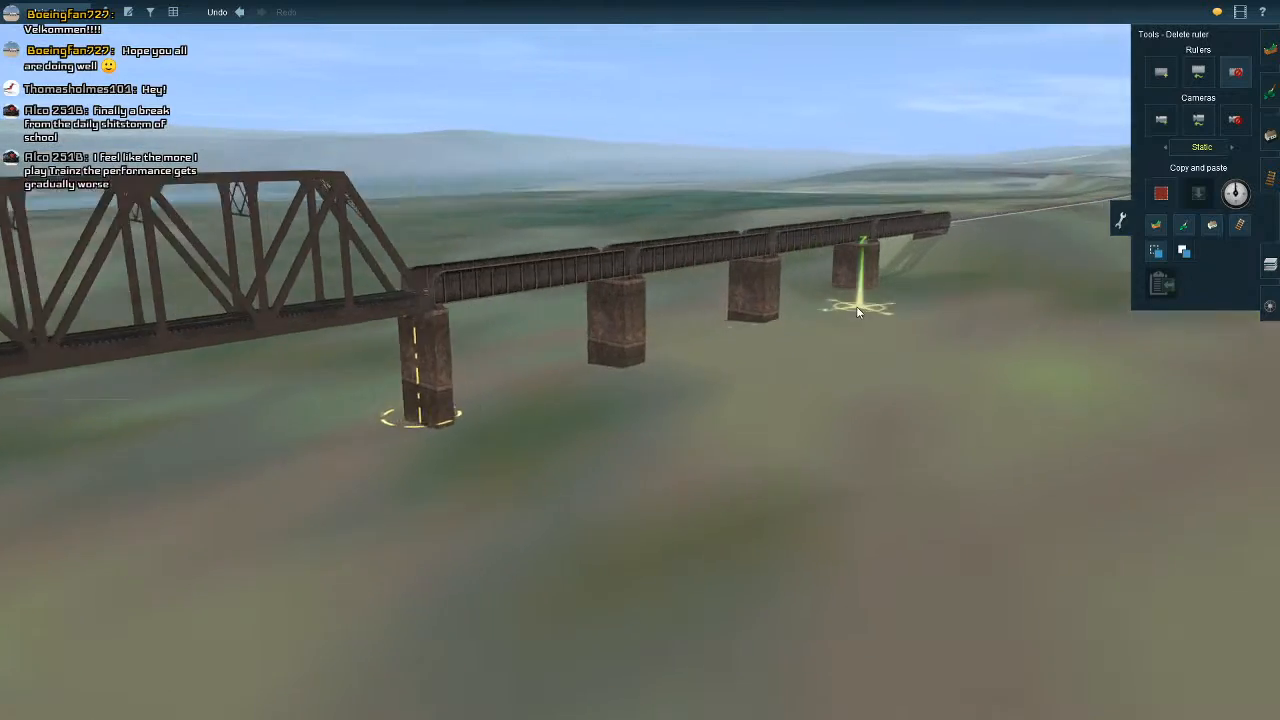
pyautogui.rightClick(831, 313)
pyautogui.rightClick(831, 313)
pyautogui.moveTo(831, 313); pyautogui.dragTo(652, 296, button='right')
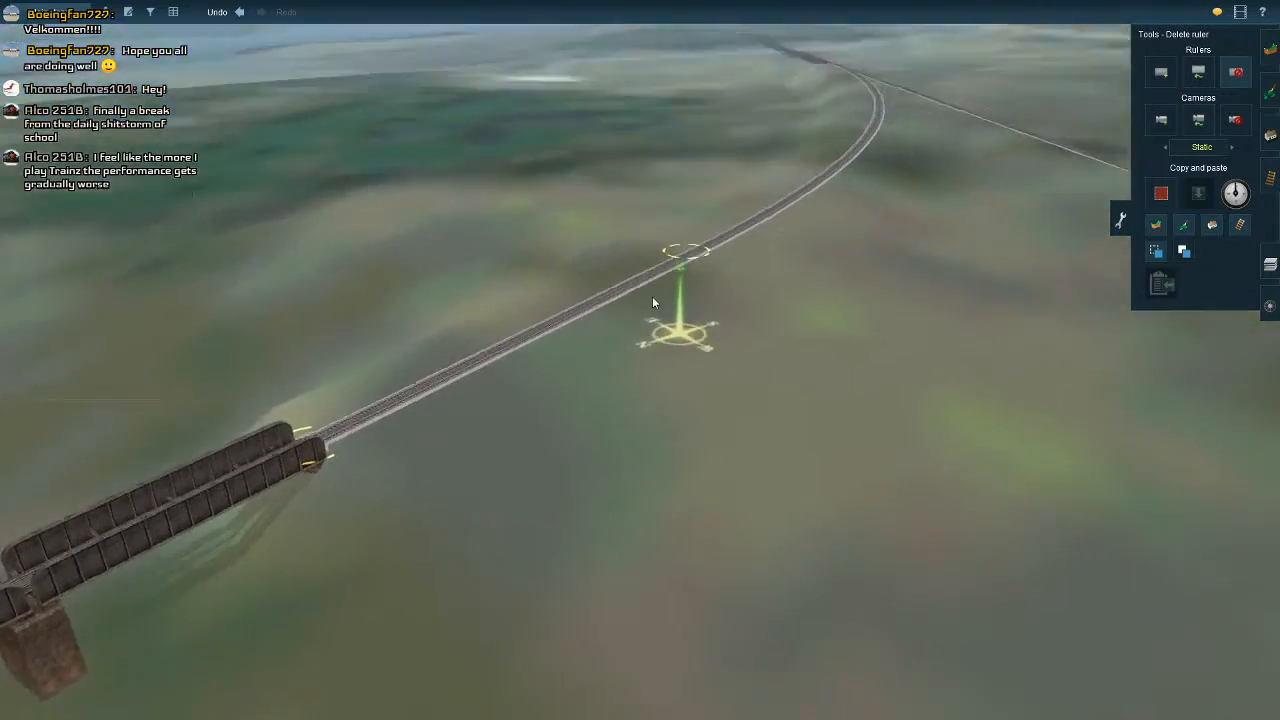
pyautogui.rightClick(661, 296)
pyautogui.rightClick(672, 280)
pyautogui.rightClick(643, 278)
pyautogui.rightClick(618, 264)
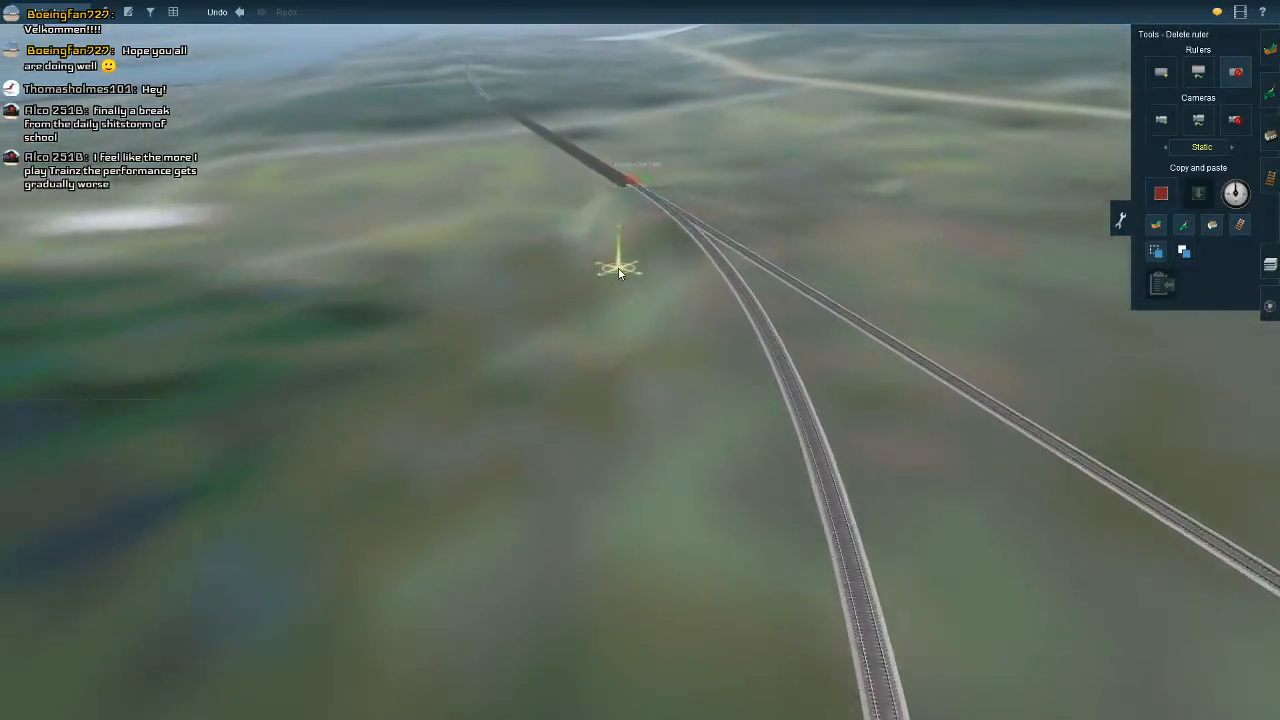
pyautogui.rightClick(626, 285)
pyautogui.rightClick(662, 327)
pyautogui.moveTo(662, 327); pyautogui.dragTo(652, 347, button='right')
pyautogui.rightClick(636, 307)
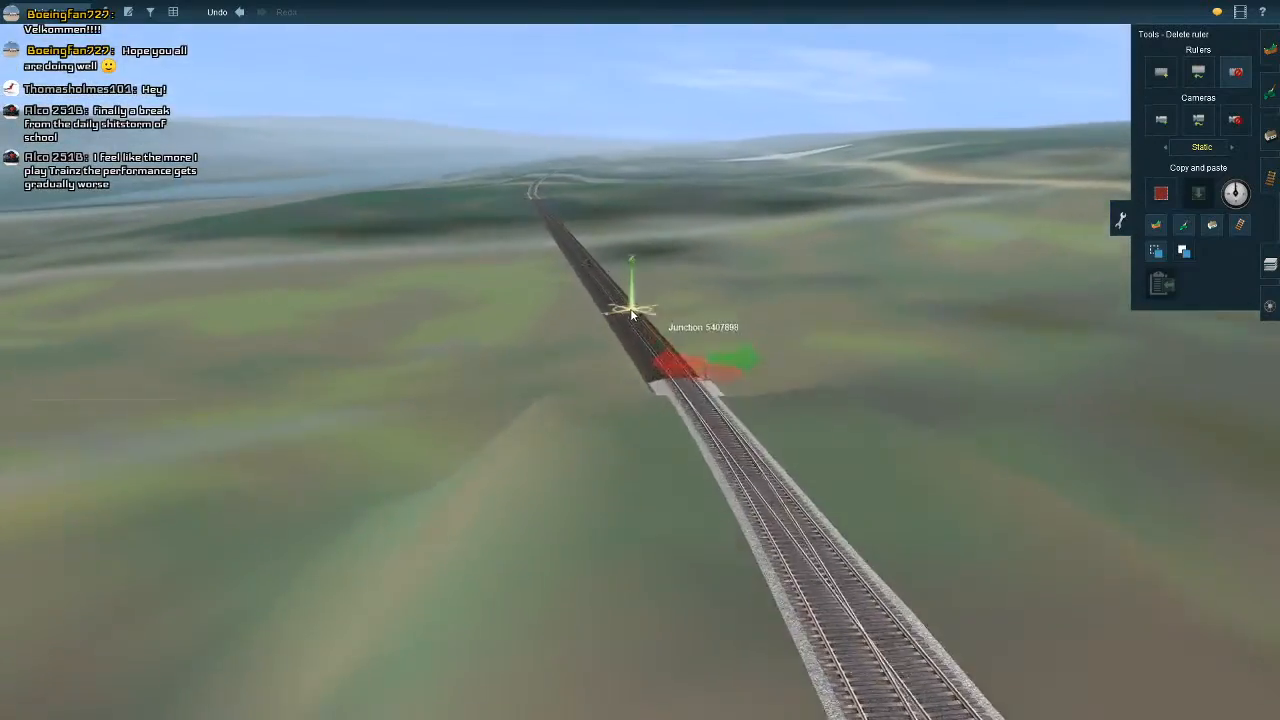
pyautogui.rightClick(619, 332)
pyautogui.rightClick(626, 287)
pyautogui.rightClick(620, 280)
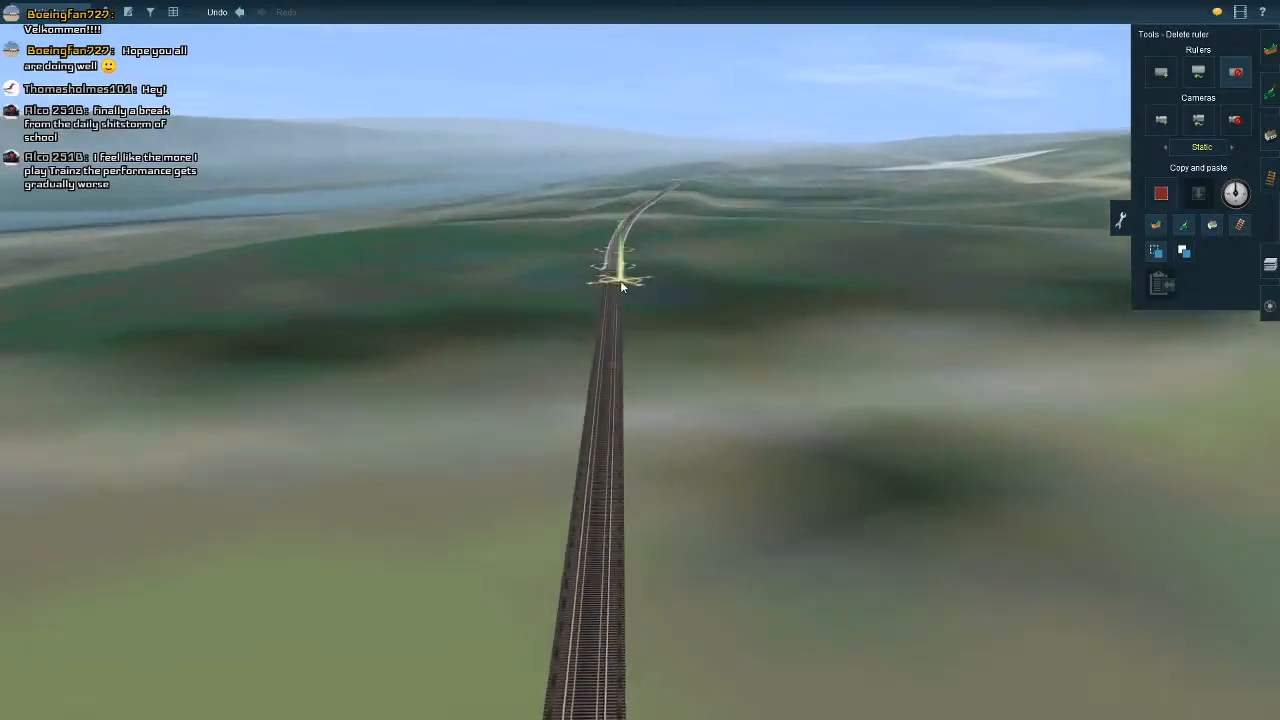
pyautogui.rightClick(621, 336)
pyautogui.rightClick(635, 311)
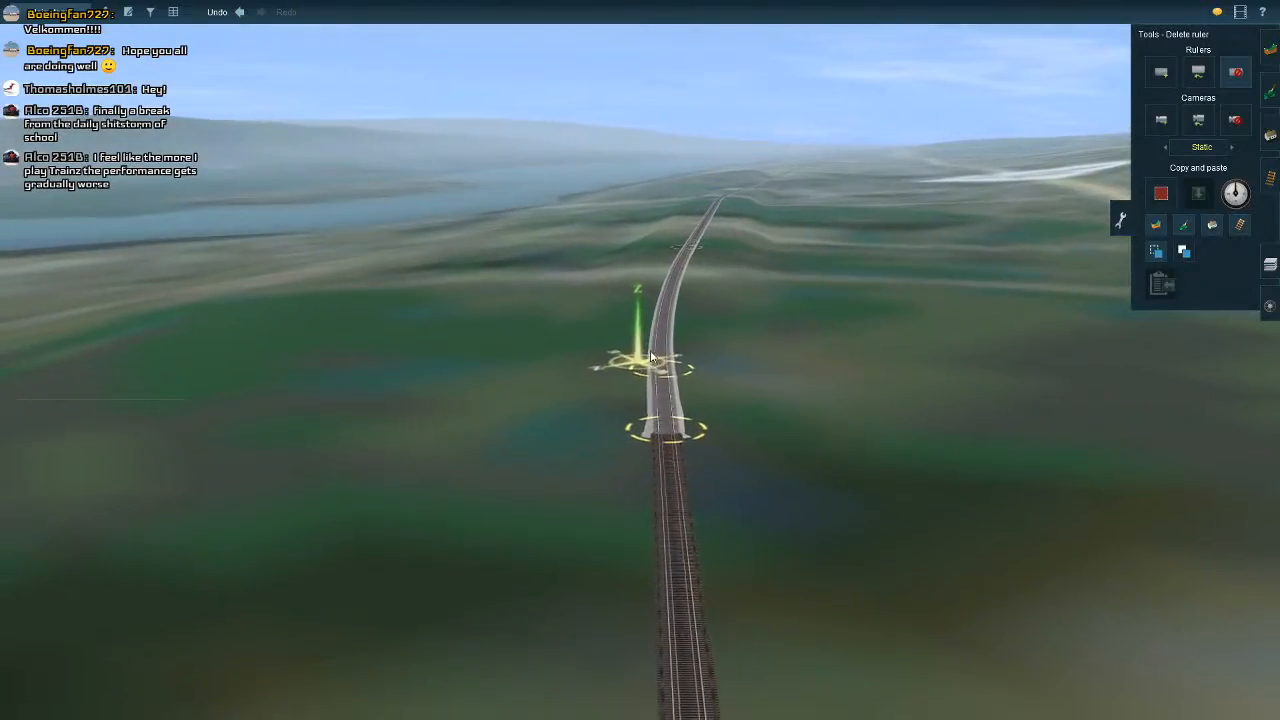
pyautogui.rightClick(645, 287)
pyautogui.rightClick(655, 246)
pyautogui.rightClick(653, 261)
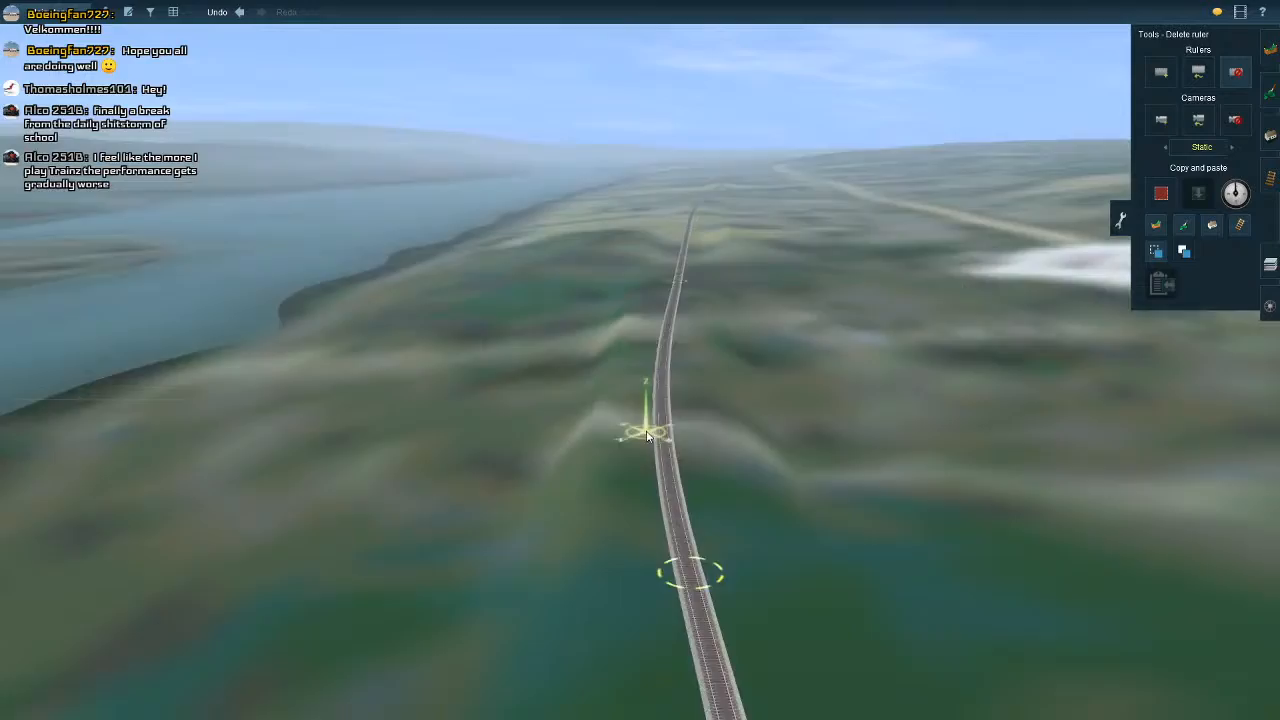
pyautogui.rightClick(623, 288)
pyautogui.rightClick(651, 280)
pyautogui.rightClick(648, 260)
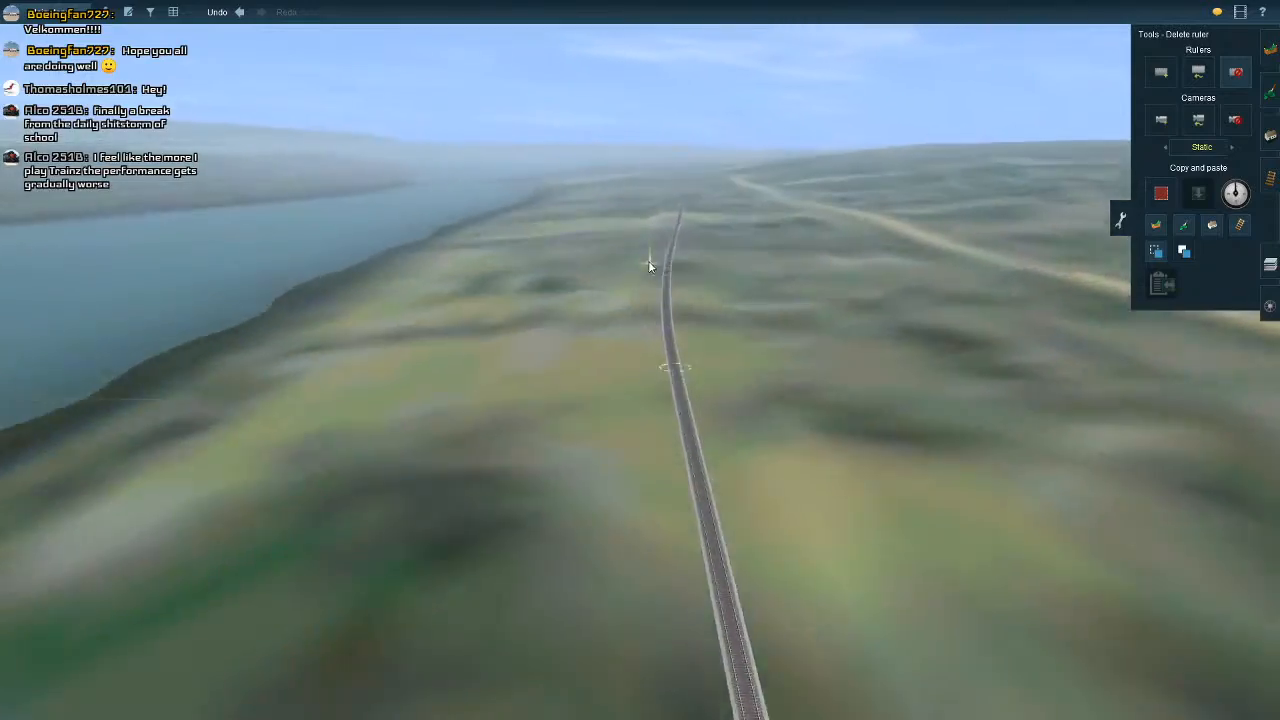
# Place the saved consist Mile on the curved track at the junction near the long truss bridge
pyautogui.rightClick(646, 258)
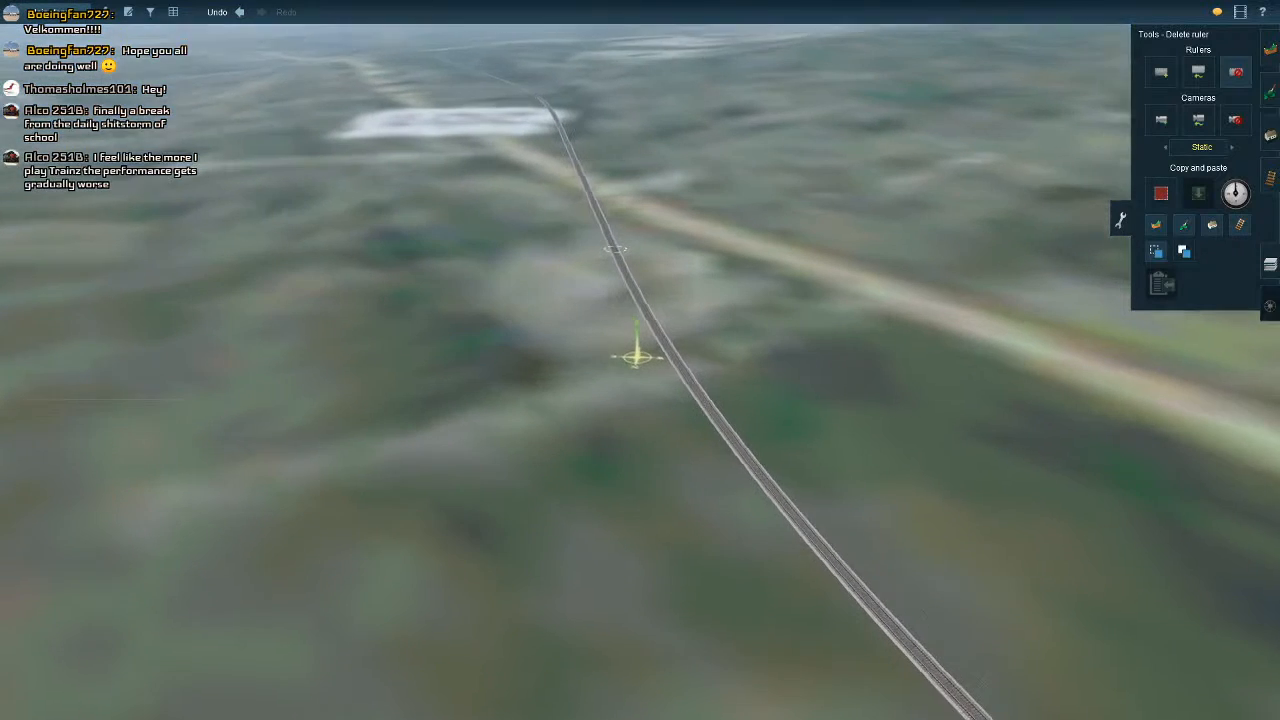
pyautogui.click(1269, 304)
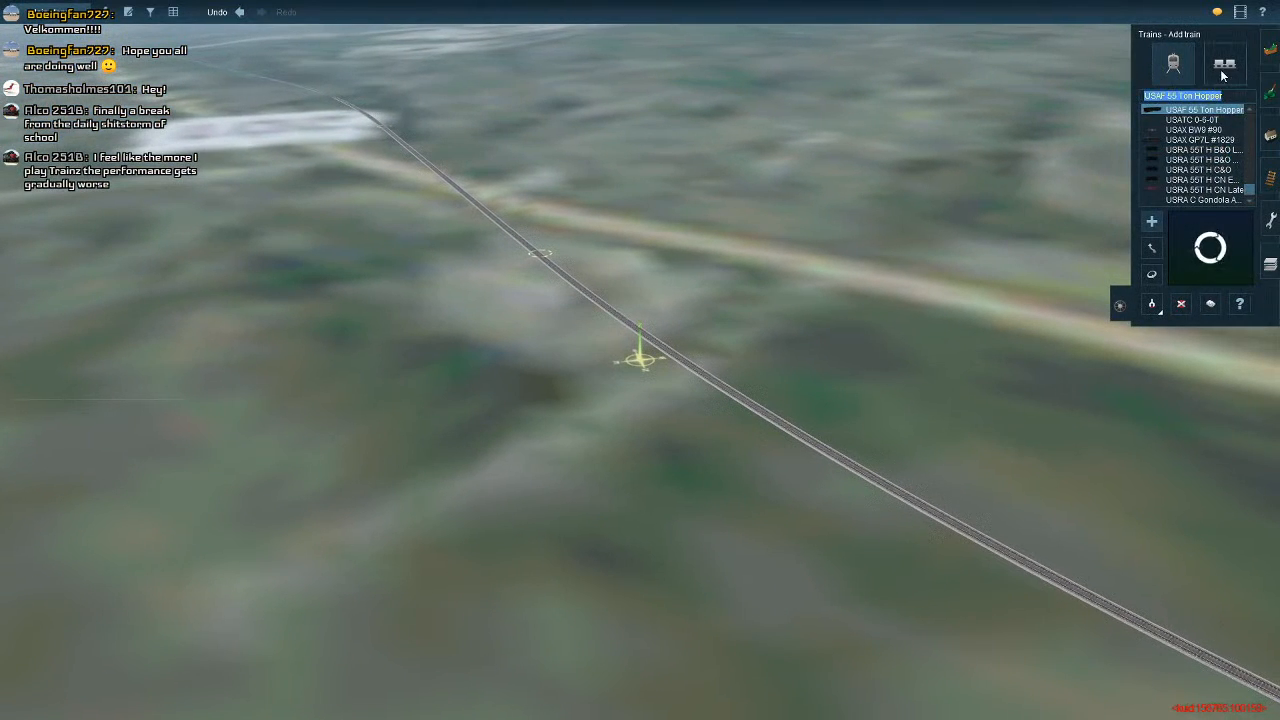
pyautogui.rightClick(628, 340)
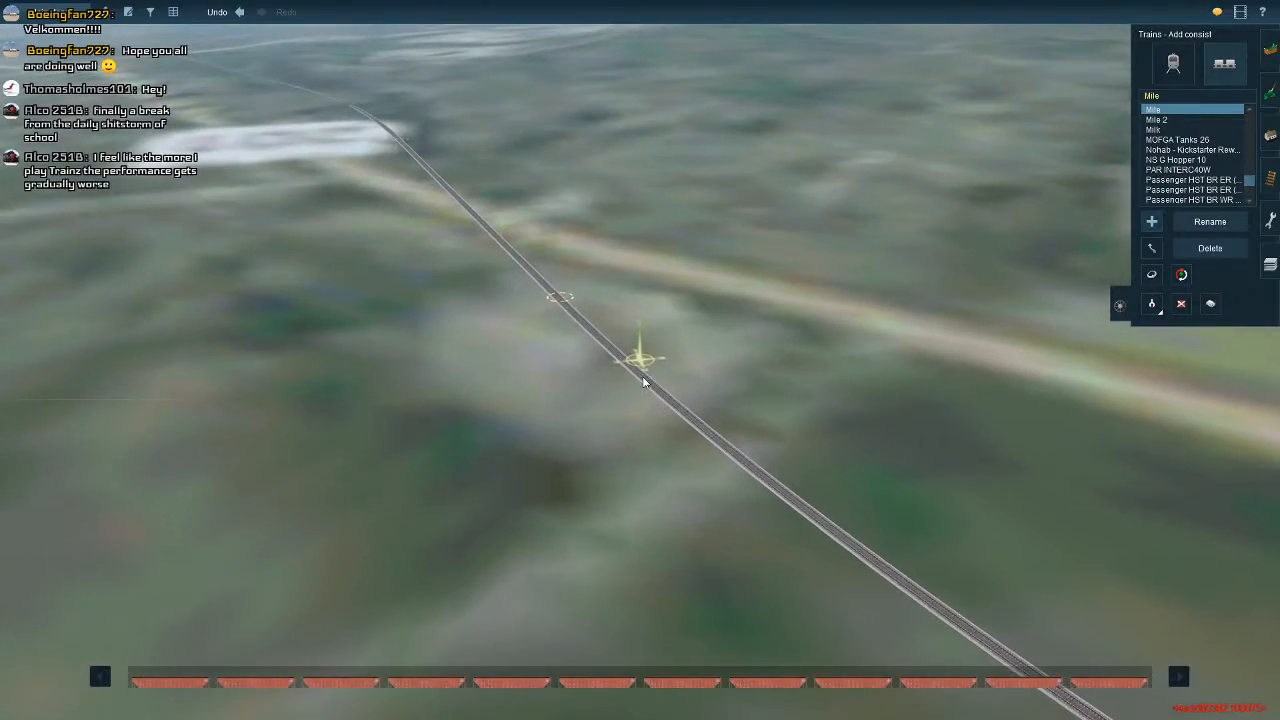
pyautogui.moveTo(966, 320)
pyautogui.mouseDown(button='right')
pyautogui.moveTo(984, 296)
pyautogui.moveTo(855, 185)
pyautogui.moveTo(701, 192)
pyautogui.moveTo(600, 166)
pyautogui.moveTo(580, 120)
pyautogui.moveTo(639, 93)
pyautogui.moveTo(630, 86)
pyautogui.moveTo(643, 314)
pyautogui.mouseUp(button='right')
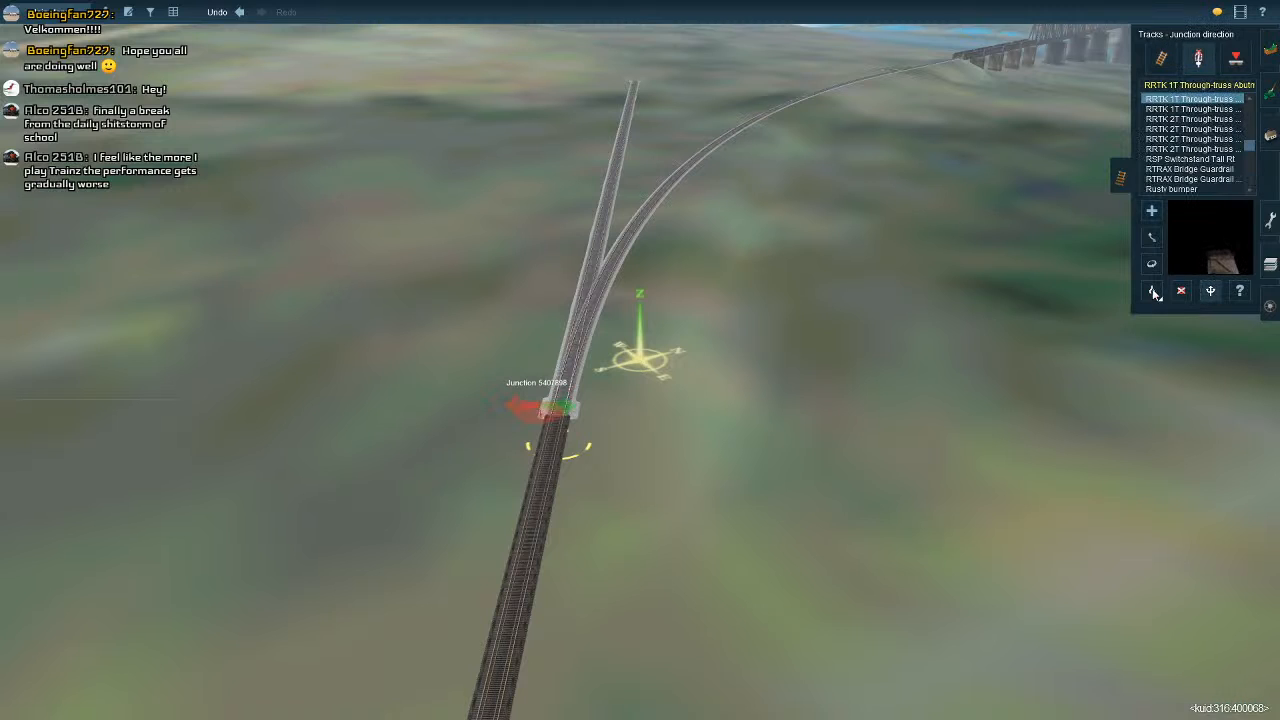
pyautogui.press('F7')
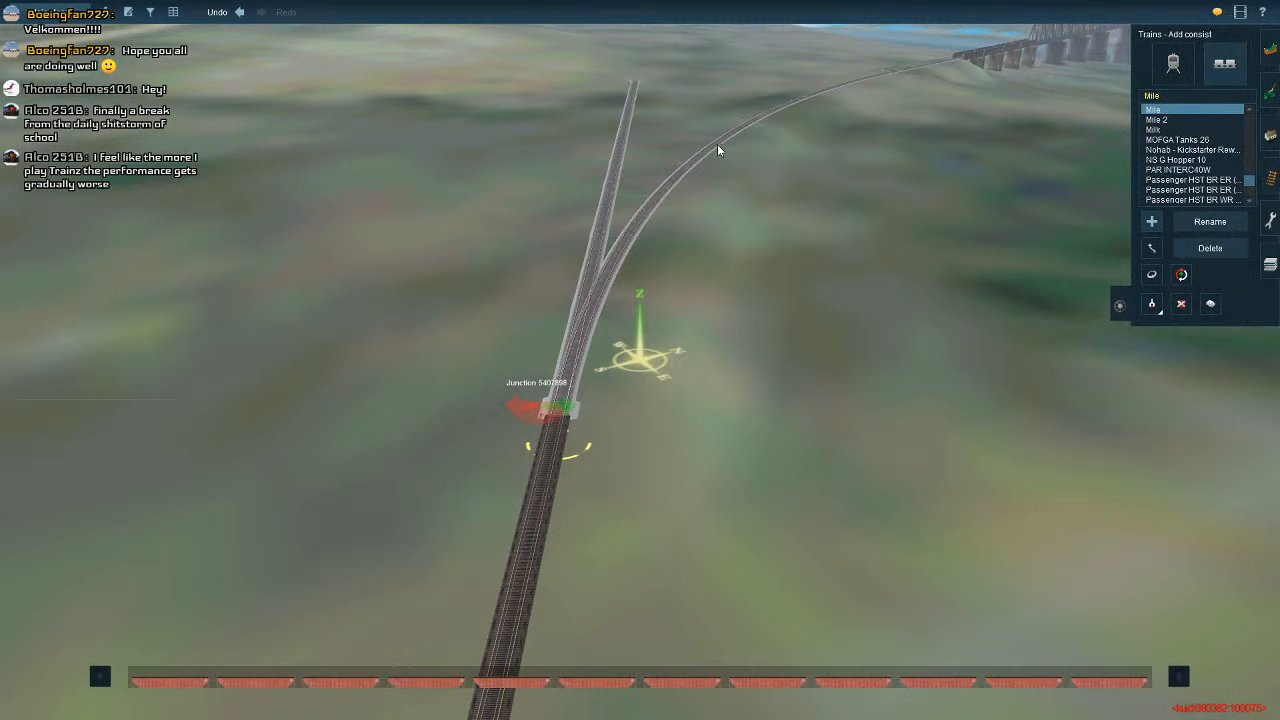
pyautogui.click(717, 148)
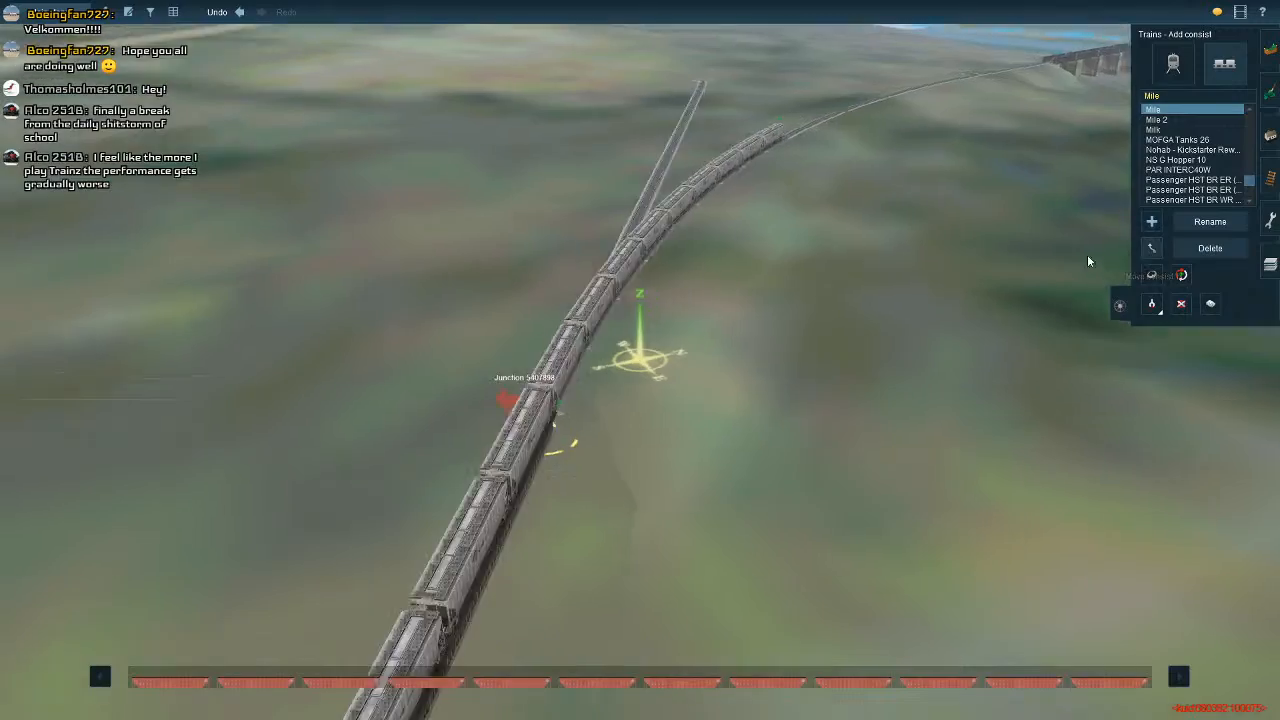
# Follow the placed Mile consist along the track from one end to the other and delete it
pyautogui.press('Left')
pyautogui.rightClick(1049, 258)
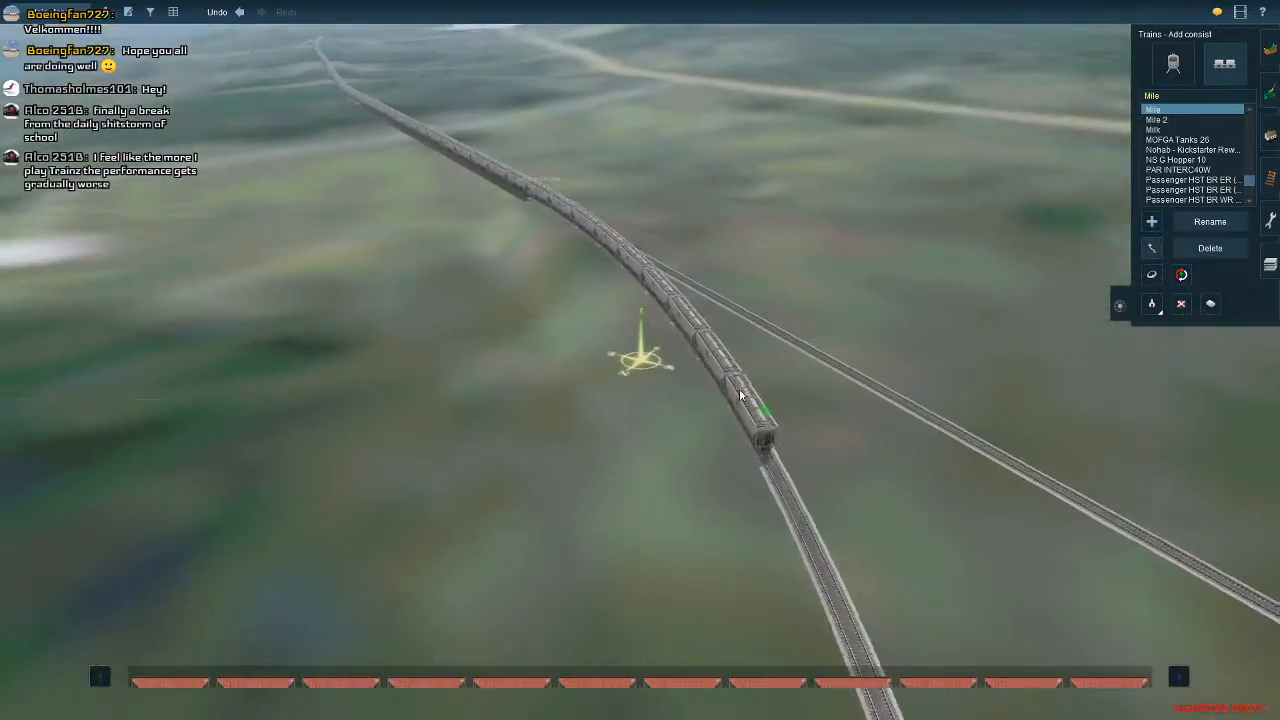
pyautogui.rightClick(566, 161)
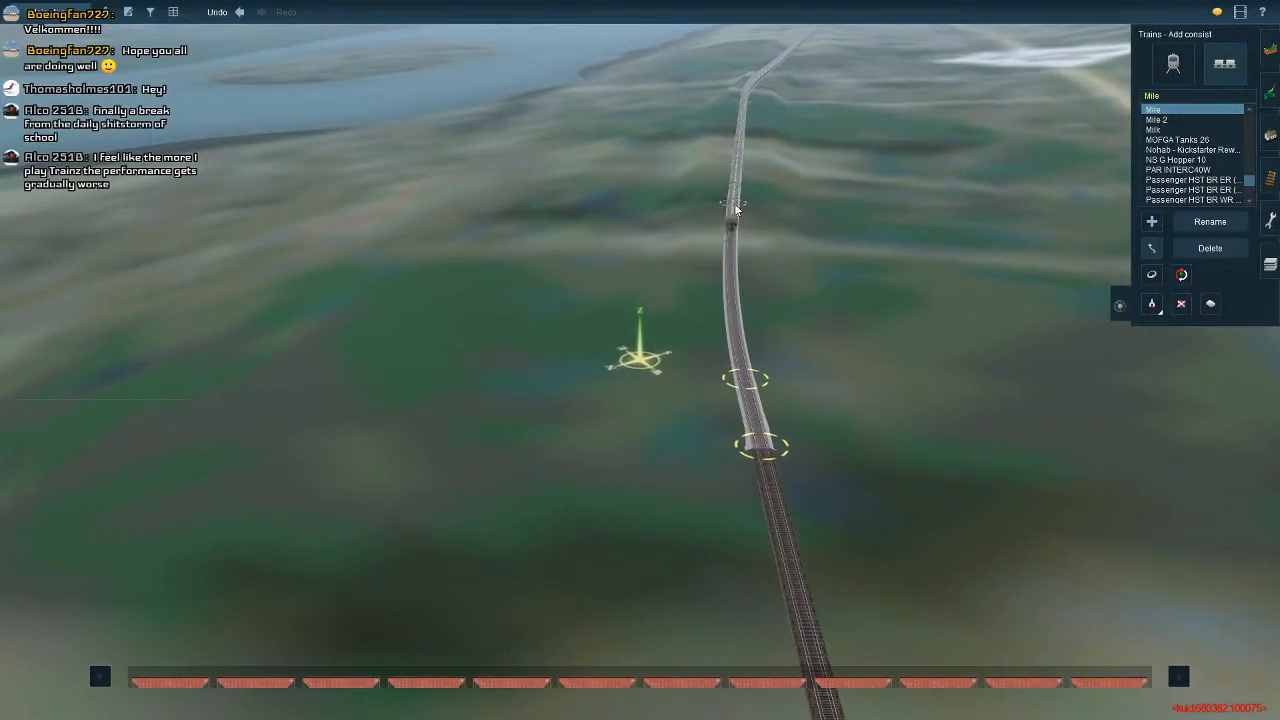
pyautogui.moveTo(733, 205); pyautogui.dragTo(624, 370, button='right')
pyautogui.press('Left')
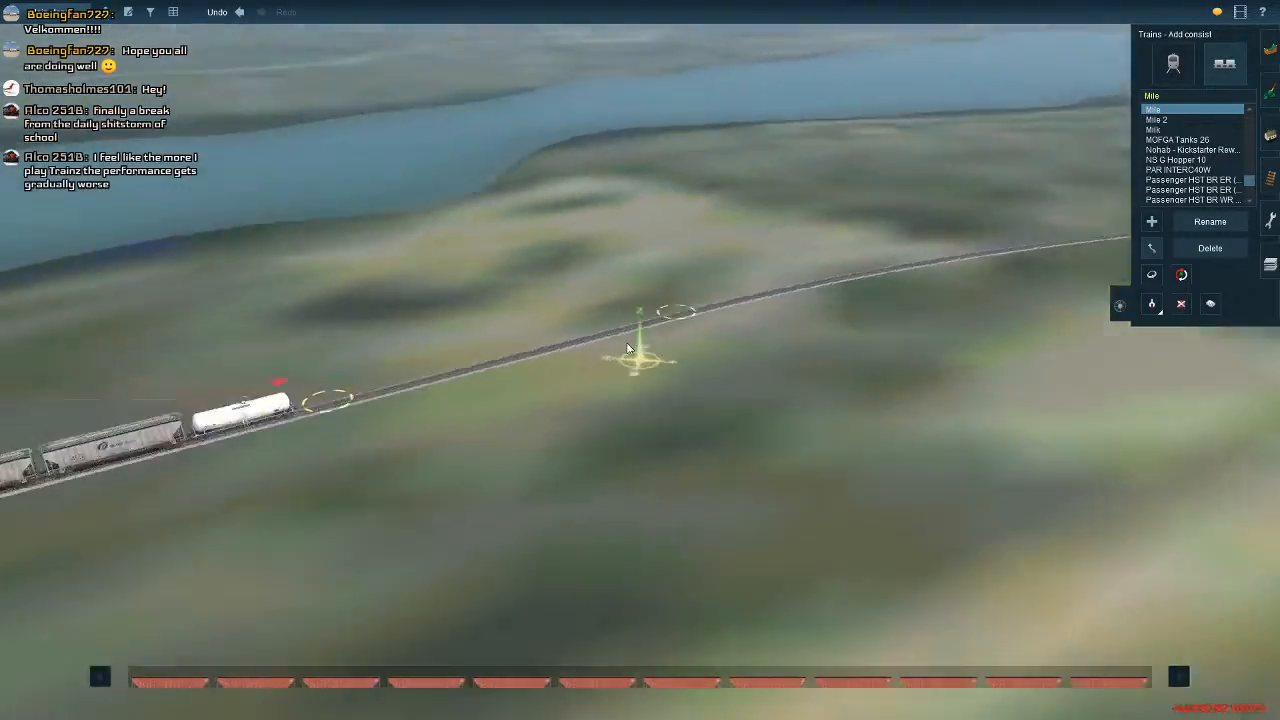
pyautogui.rightClick(681, 348)
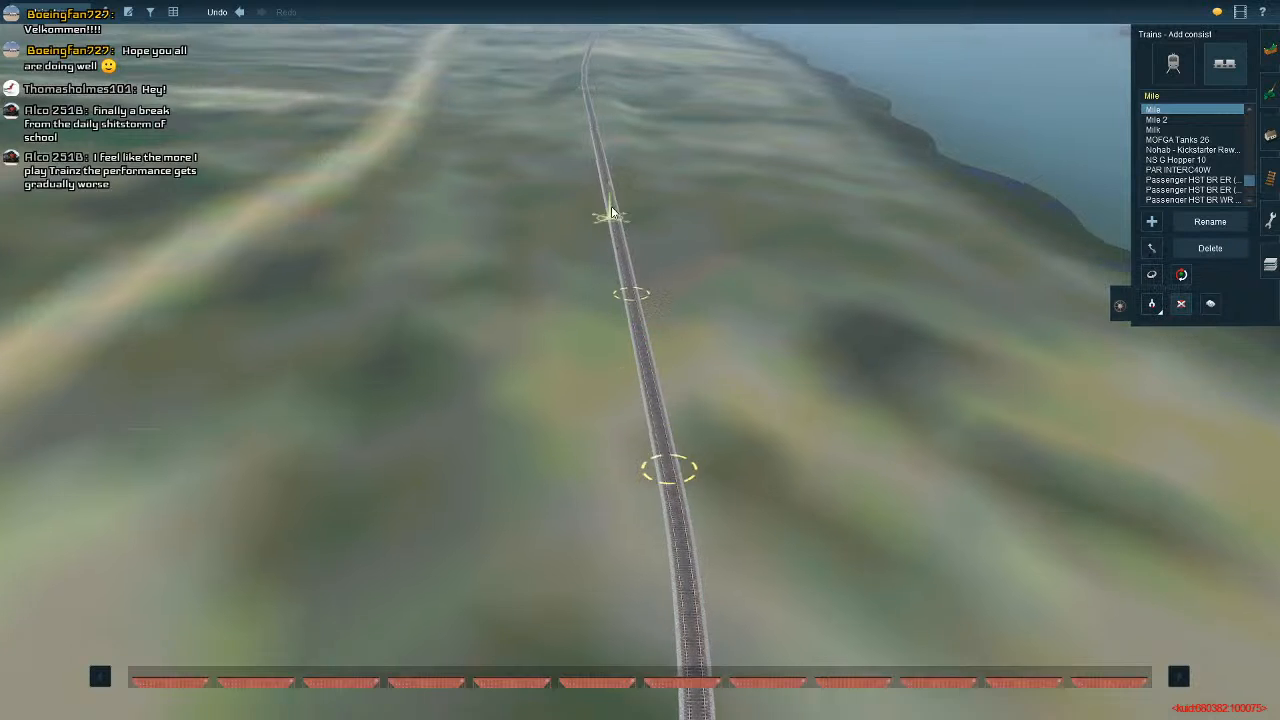
# Follow the track past the embankment section and onward alongside the road
pyautogui.moveTo(612, 212); pyautogui.dragTo(648, 205, button='right')
pyautogui.press('Left')
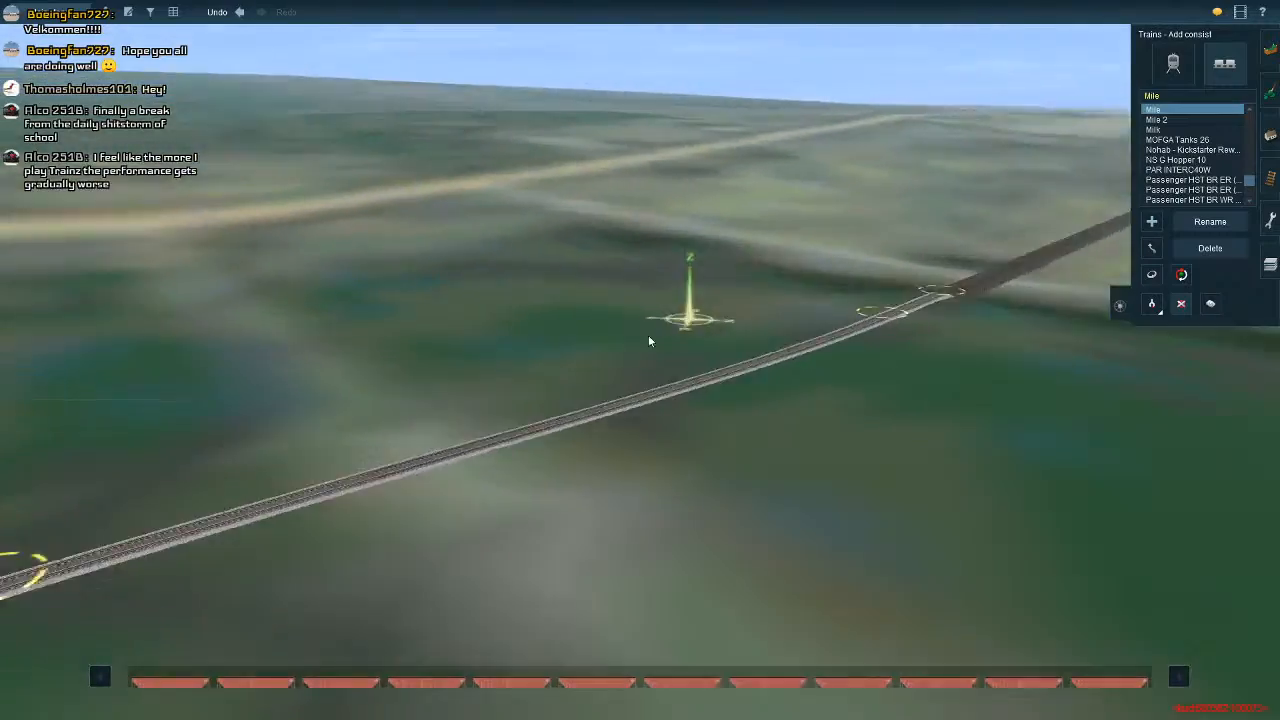
pyautogui.press('Left')
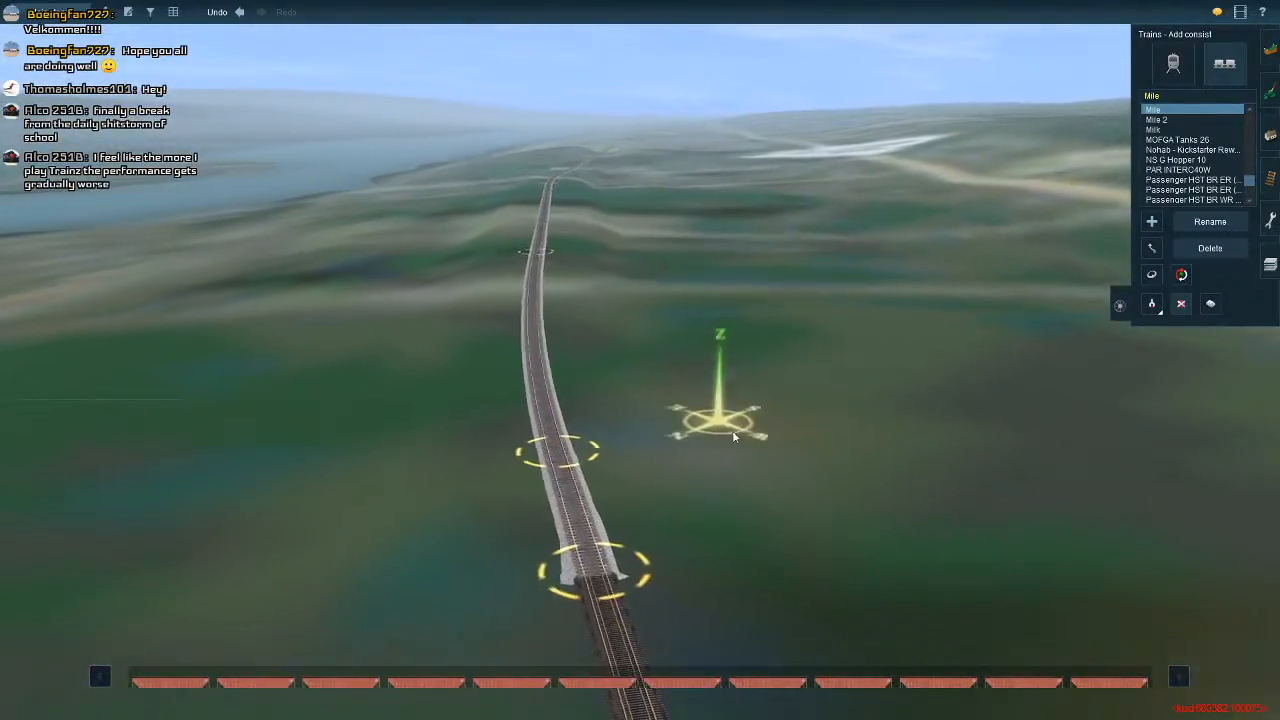
pyautogui.moveTo(733, 436); pyautogui.dragTo(898, 256, button='right')
pyautogui.moveTo(657, 322); pyautogui.dragTo(699, 302, button='right')
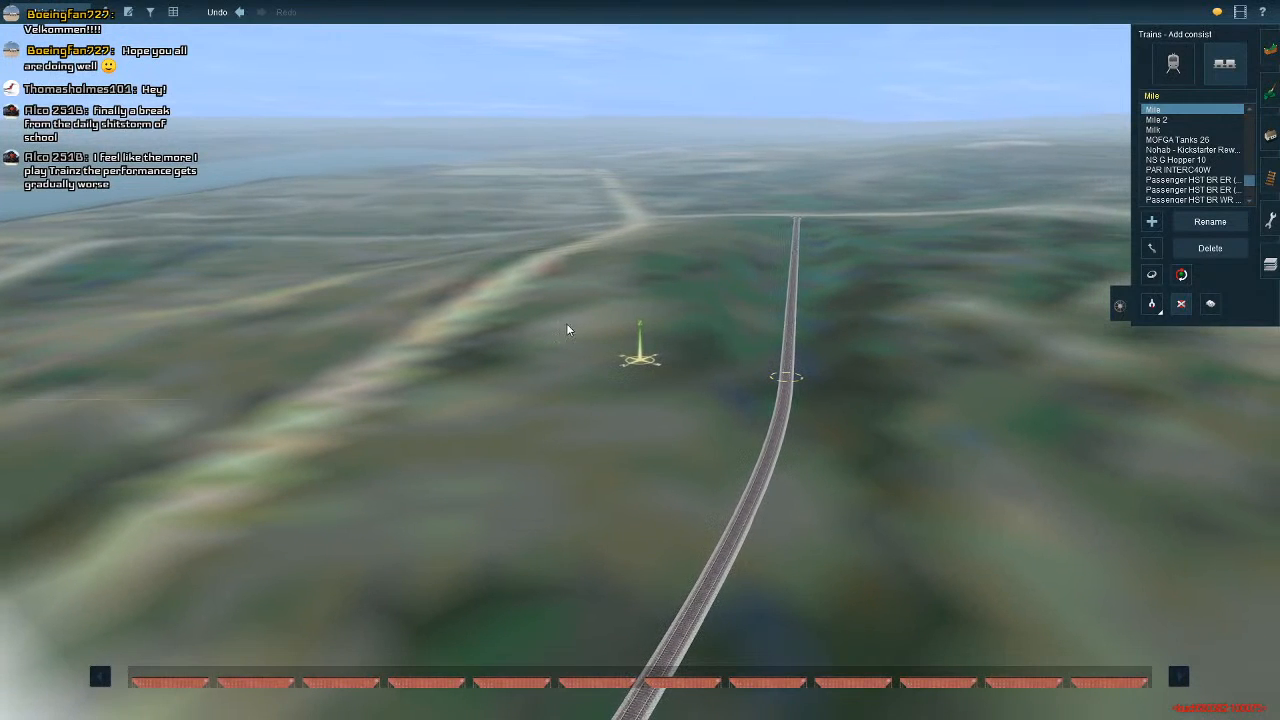
# Examine the long truss bridge from the water and riverbank and its approach junction from above
pyautogui.moveTo(845, 270)
pyautogui.mouseDown(button='right')
pyautogui.moveTo(682, 323)
pyautogui.moveTo(640, 300)
pyautogui.moveTo(647, 275)
pyautogui.moveTo(666, 271)
pyautogui.moveTo(643, 257)
pyautogui.moveTo(656, 234)
pyautogui.moveTo(630, 200)
pyautogui.moveTo(688, 213)
pyautogui.moveTo(672, 212)
pyautogui.moveTo(653, 303)
pyautogui.moveTo(558, 381)
pyautogui.moveTo(450, 375)
pyautogui.moveTo(541, 352)
pyautogui.mouseUp(button='right')
pyautogui.press('Left')
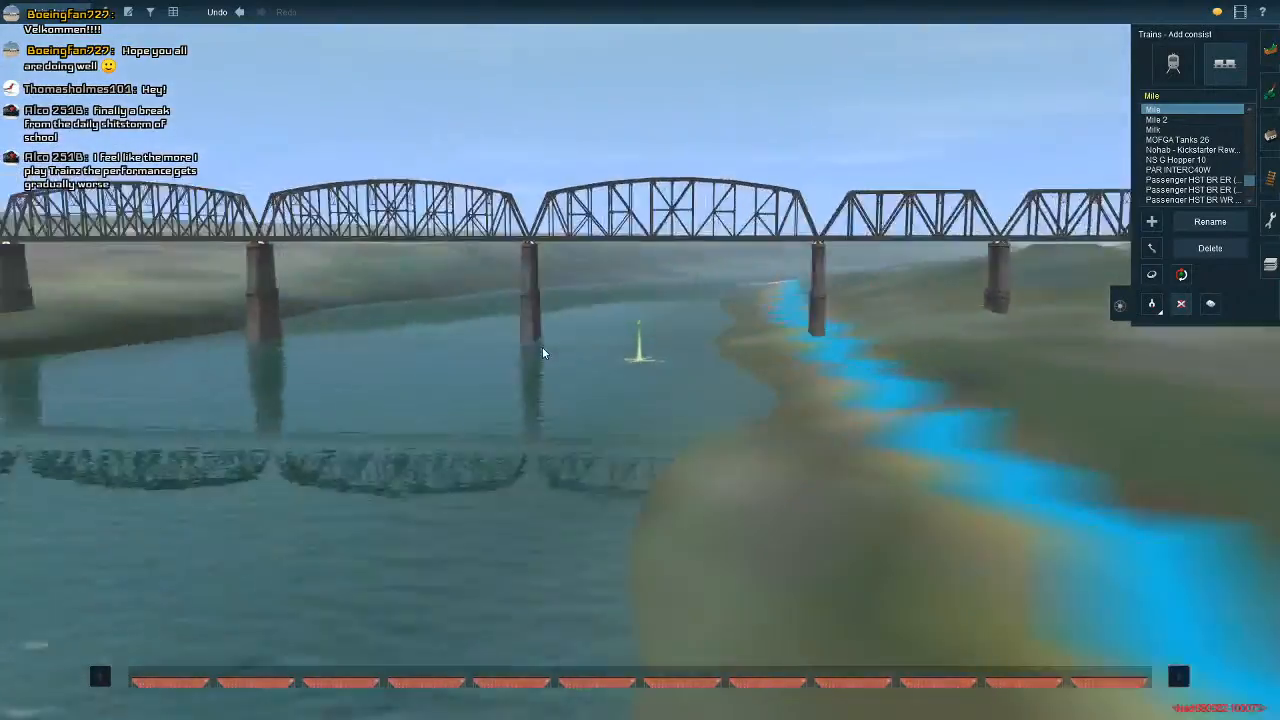
pyautogui.scroll(-5, 543, 352)
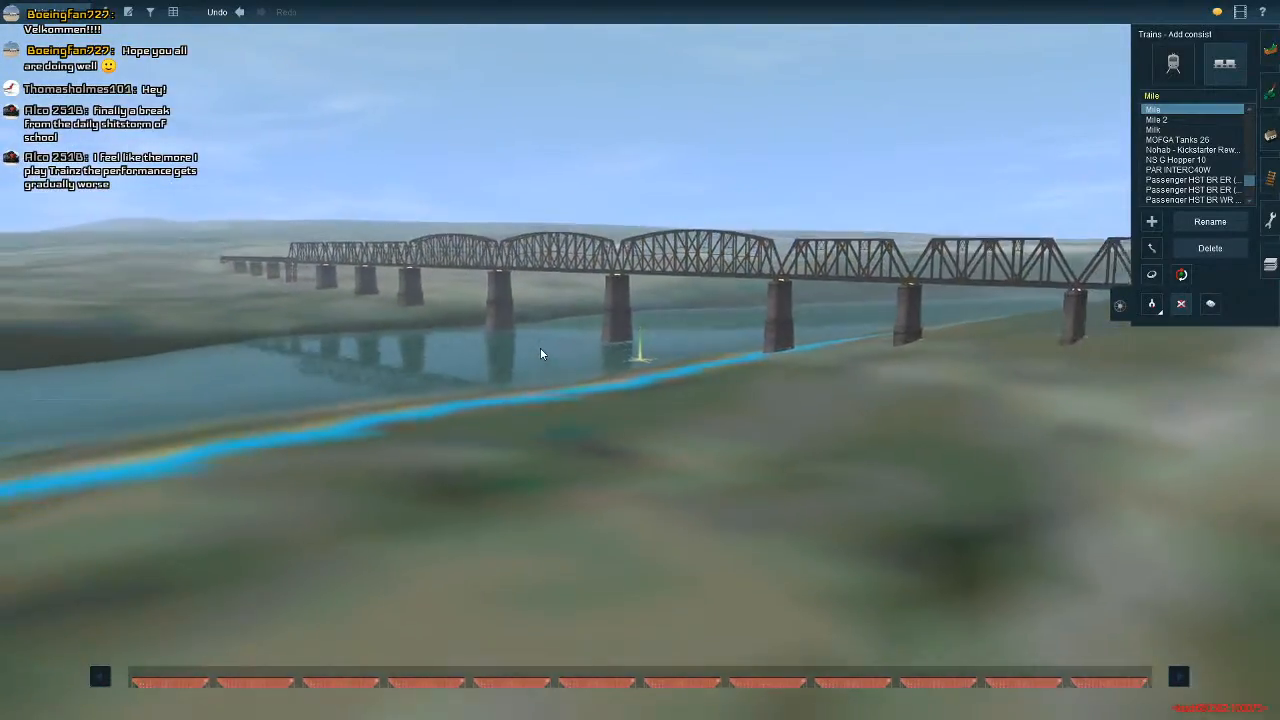
pyautogui.moveTo(543, 352)
pyautogui.mouseDown(button='right')
pyautogui.moveTo(592, 350)
pyautogui.moveTo(653, 375)
pyautogui.moveTo(672, 346)
pyautogui.moveTo(791, 291)
pyautogui.moveTo(710, 318)
pyautogui.moveTo(687, 288)
pyautogui.moveTo(546, 301)
pyautogui.moveTo(586, 292)
pyautogui.mouseUp(button='right')
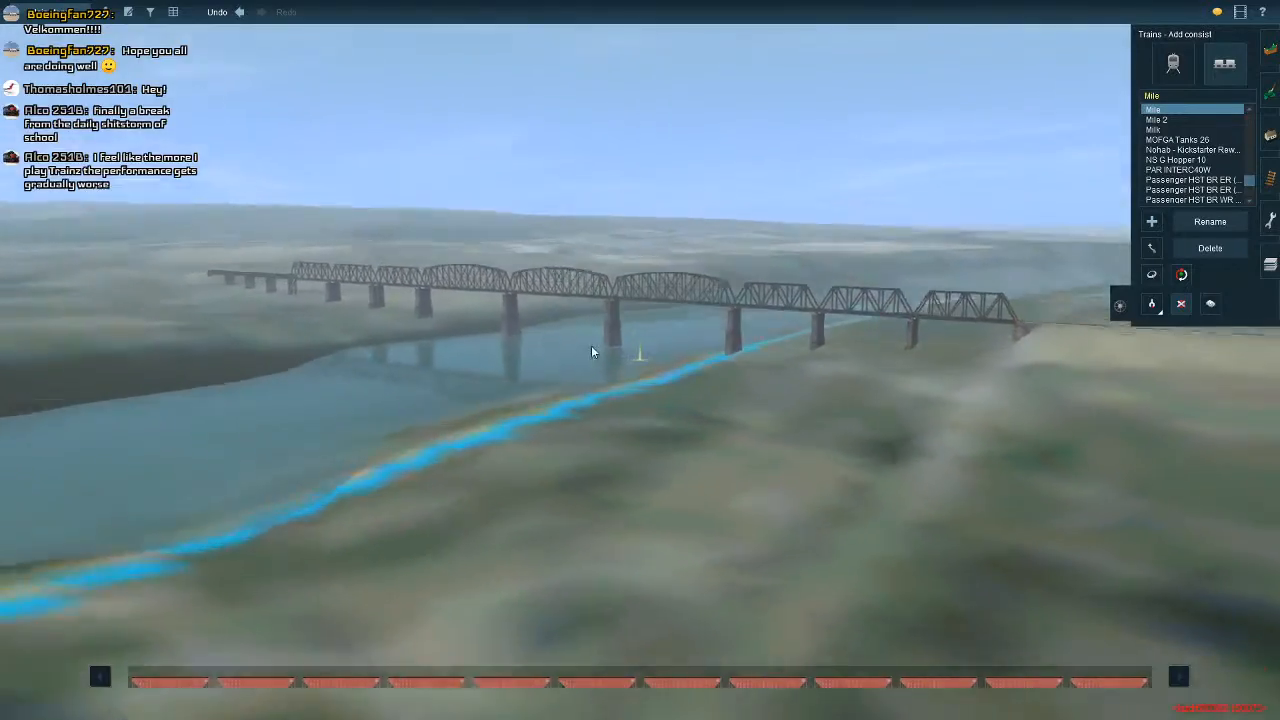
pyautogui.scroll(5, 653, 375)
pyautogui.scroll(-5, 653, 375)
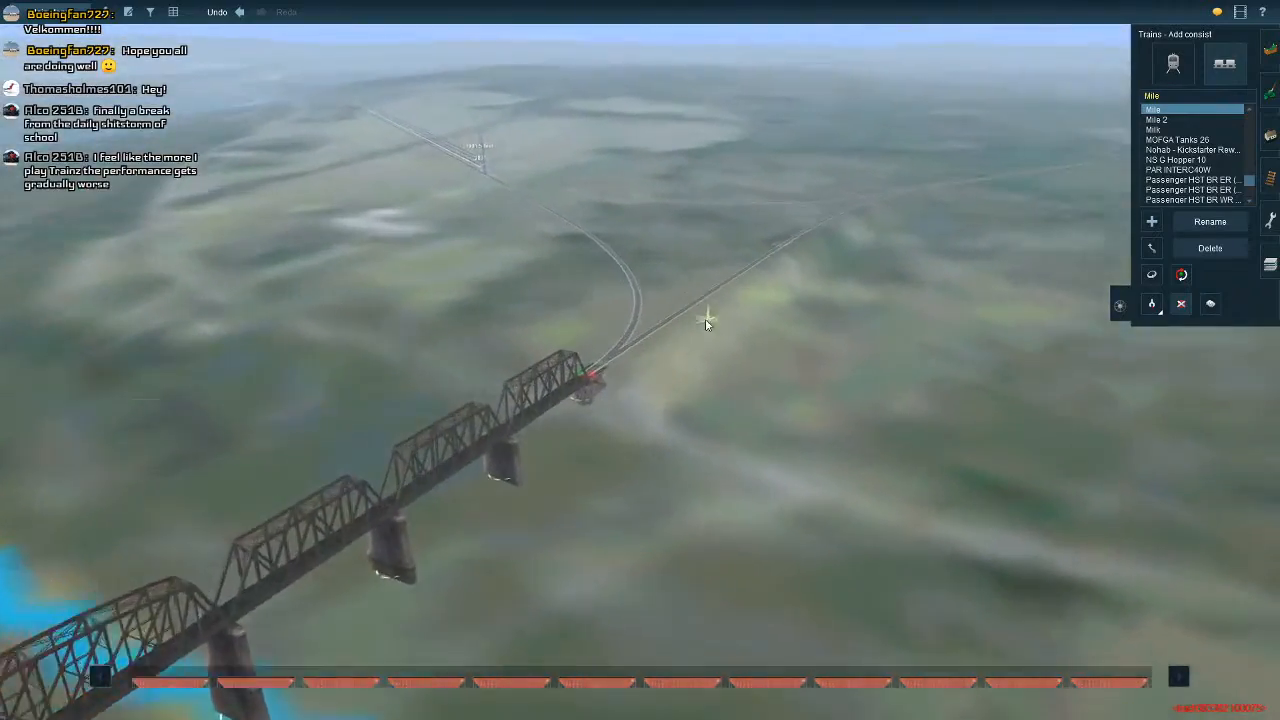
# Trace the line on the map between Norridgewock and Skowhegan and zoom in on the yard junctions
pyautogui.hotkey('ctrl', 'm')
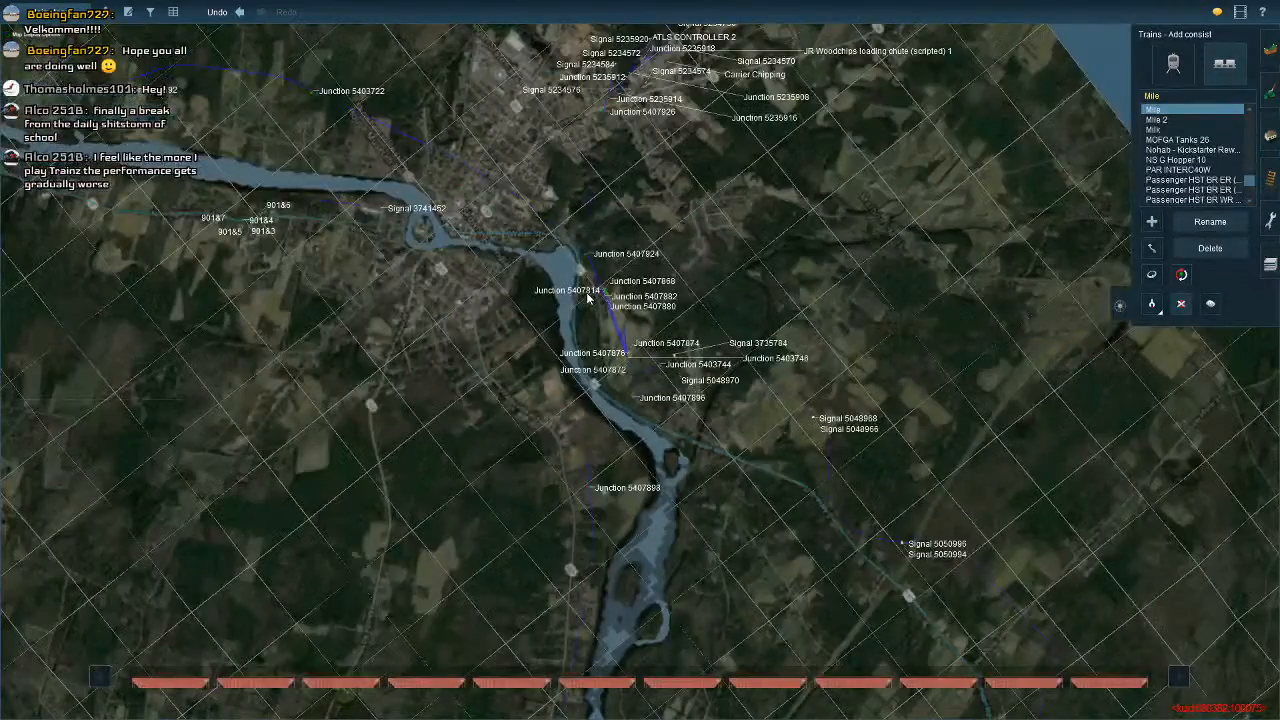
pyautogui.rightClick(629, 319)
pyautogui.moveTo(624, 321); pyautogui.dragTo(523, 393, button='right')
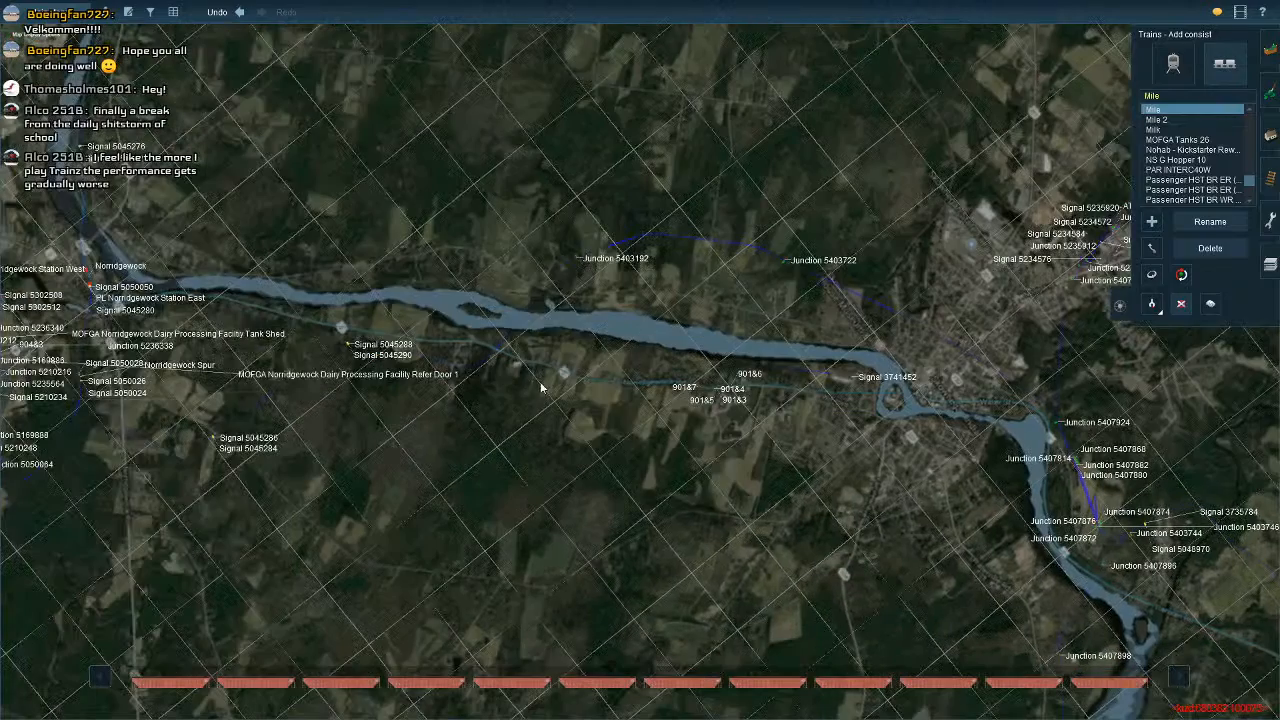
pyautogui.rightClick(787, 350)
pyautogui.rightClick(787, 350)
pyautogui.rightClick(766, 464)
pyautogui.scroll(5, 727, 438)
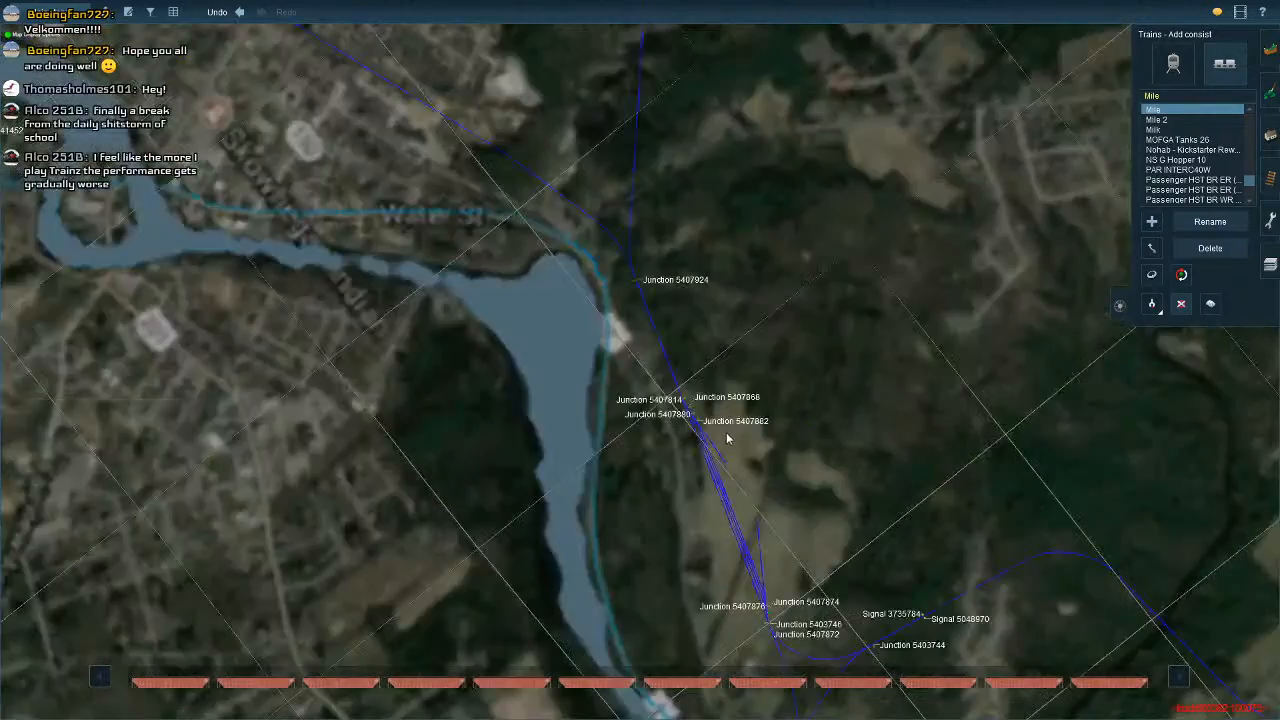
pyautogui.scroll(10, 727, 438)
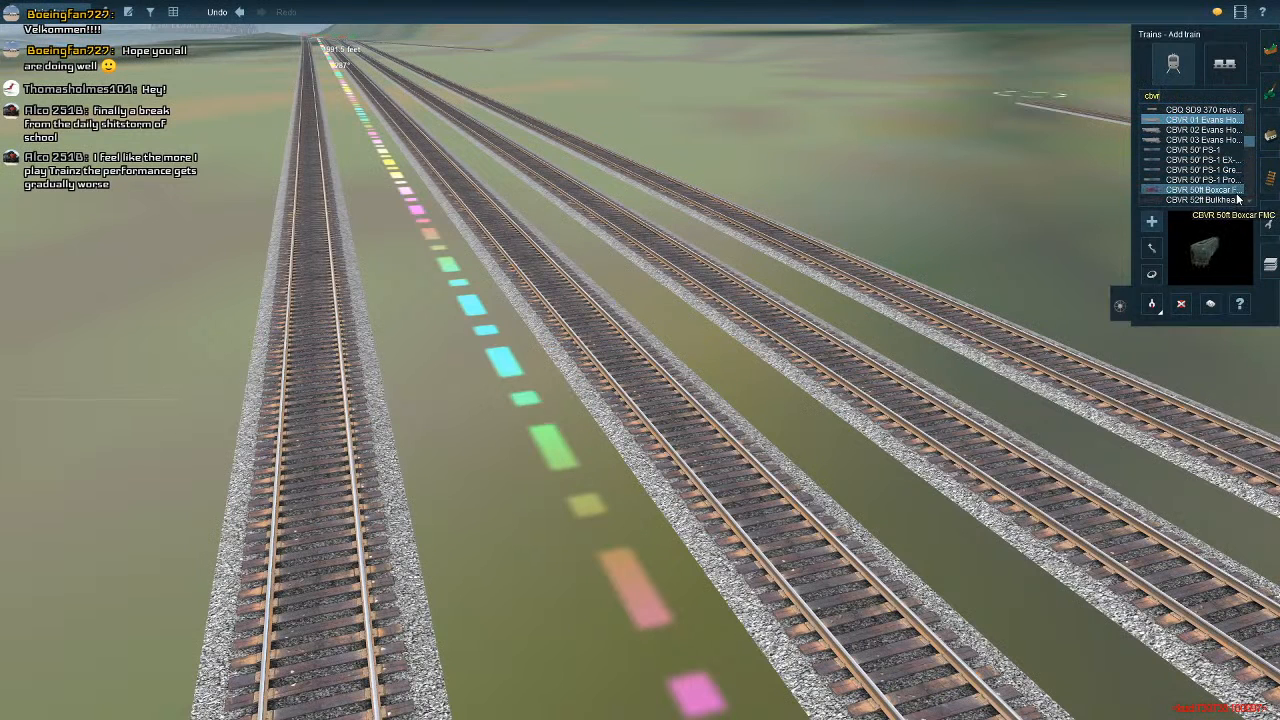
# Place a CBVR 50ft Boxcar FMC on the yard track beside the ruler
pyautogui.click(711, 452)
pyautogui.click(1120, 311)
pyautogui.rightClick(876, 424)
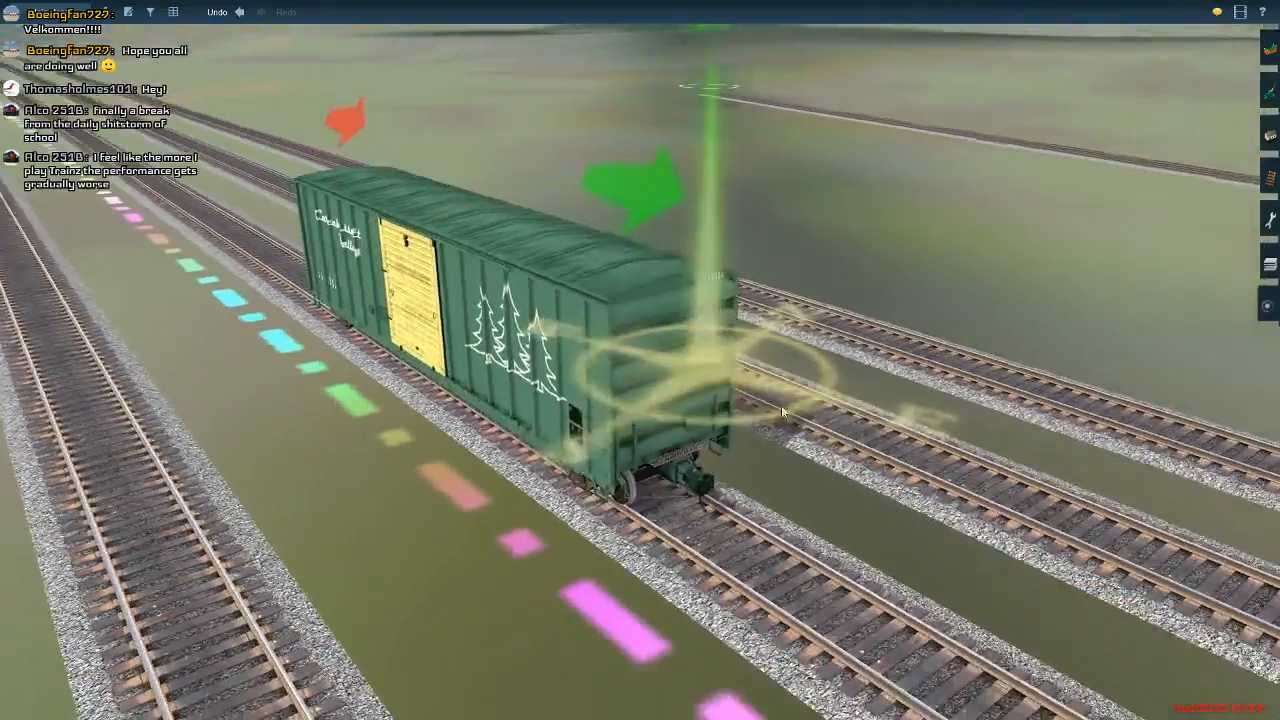
# Inspect the green boxcar's end and coupler up close
pyautogui.scroll(5, 640, 420)
pyautogui.press('Up')
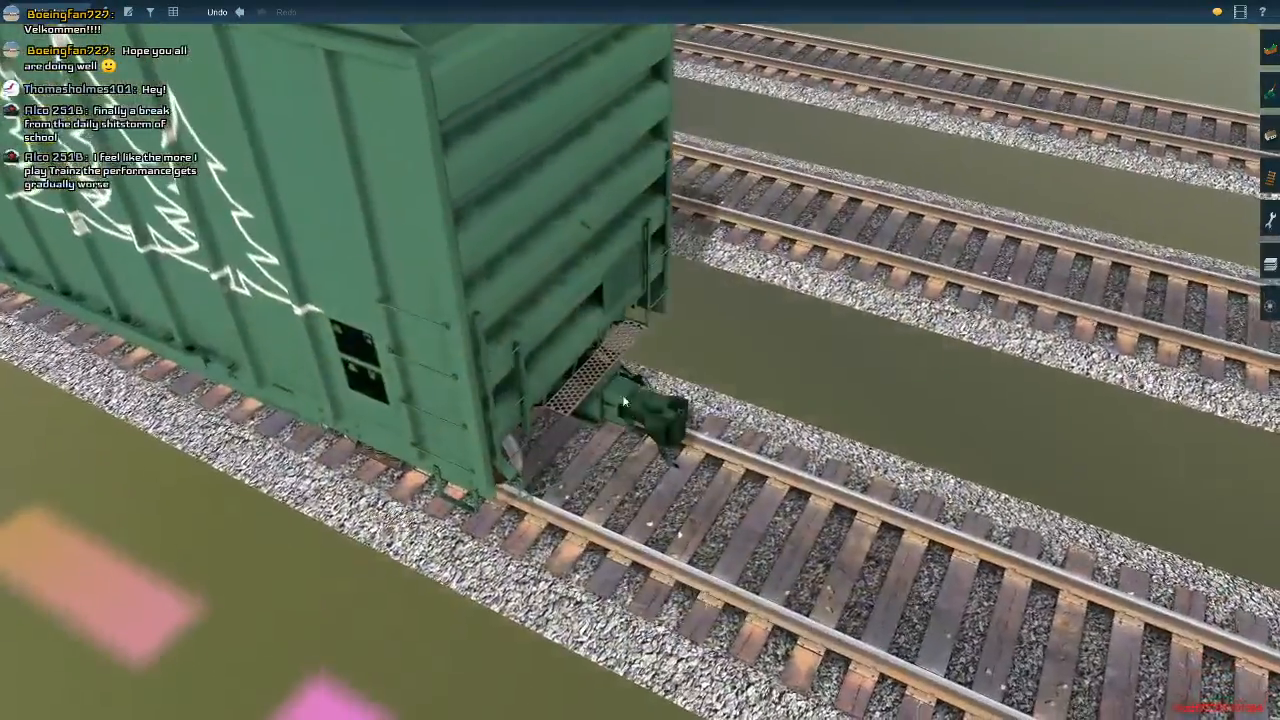
pyautogui.rightClick(474, 391)
pyautogui.press('Left')
# Examine both sides of the green boxcar, including its lettering, yellow door and tree logo
pyautogui.scroll(-3, 503, 357)
pyautogui.scroll(-4, 503, 357)
pyautogui.rightClick(557, 330)
pyautogui.press('Down')
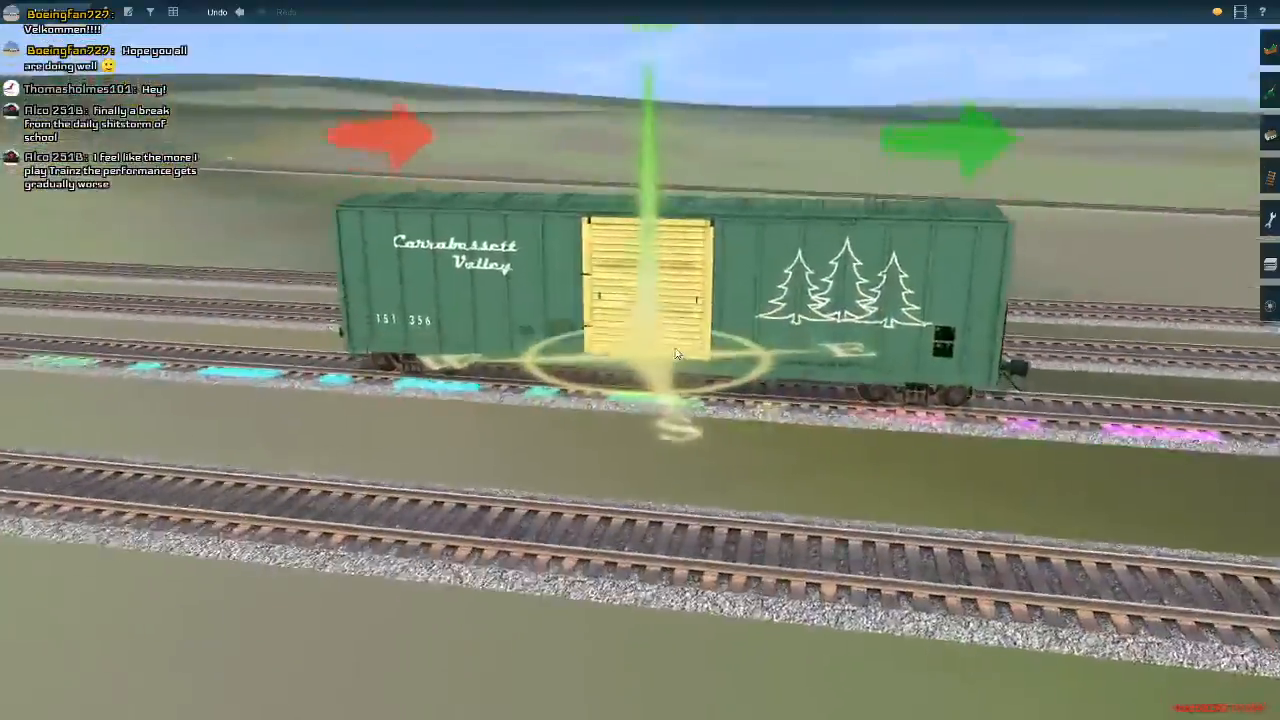
pyautogui.scroll(3, 665, 355)
pyautogui.scroll(-3, 677, 354)
pyautogui.scroll(2, 677, 354)
pyautogui.press('Right')
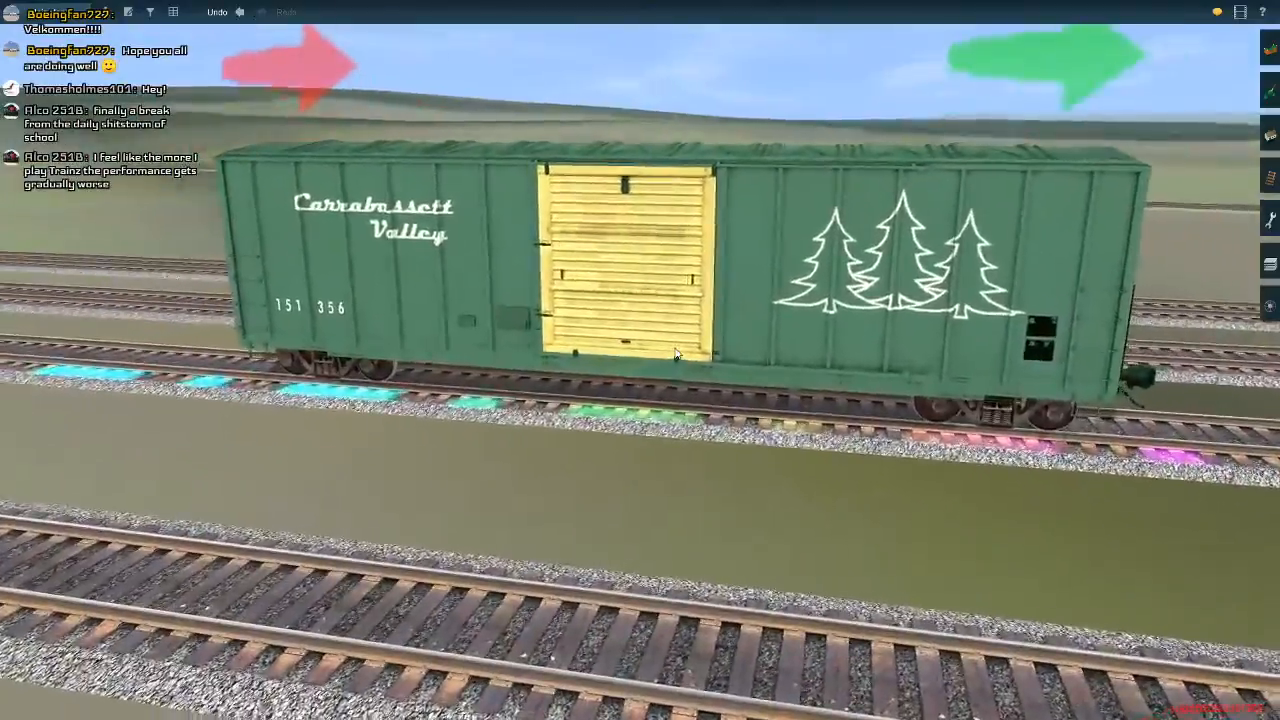
pyautogui.press('Up')
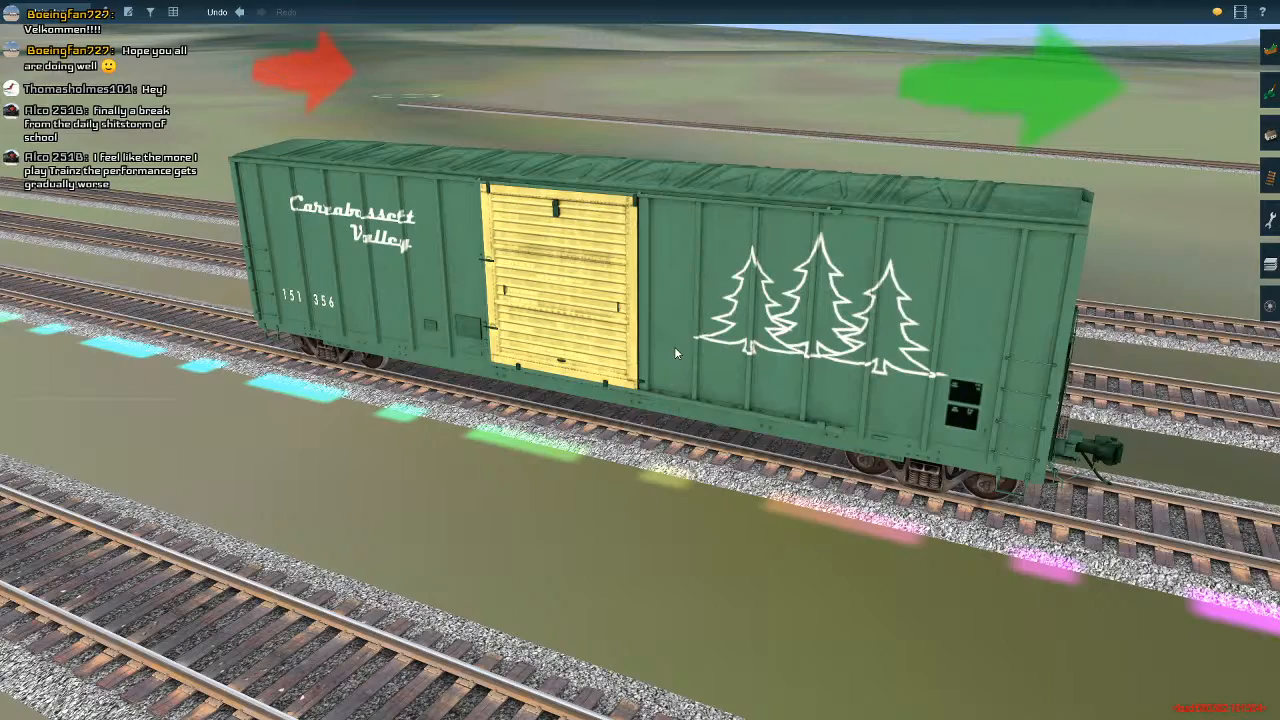
pyautogui.moveTo(675, 347); pyautogui.dragTo(845, 308, button='right')
pyautogui.scroll(-5, 845, 308)
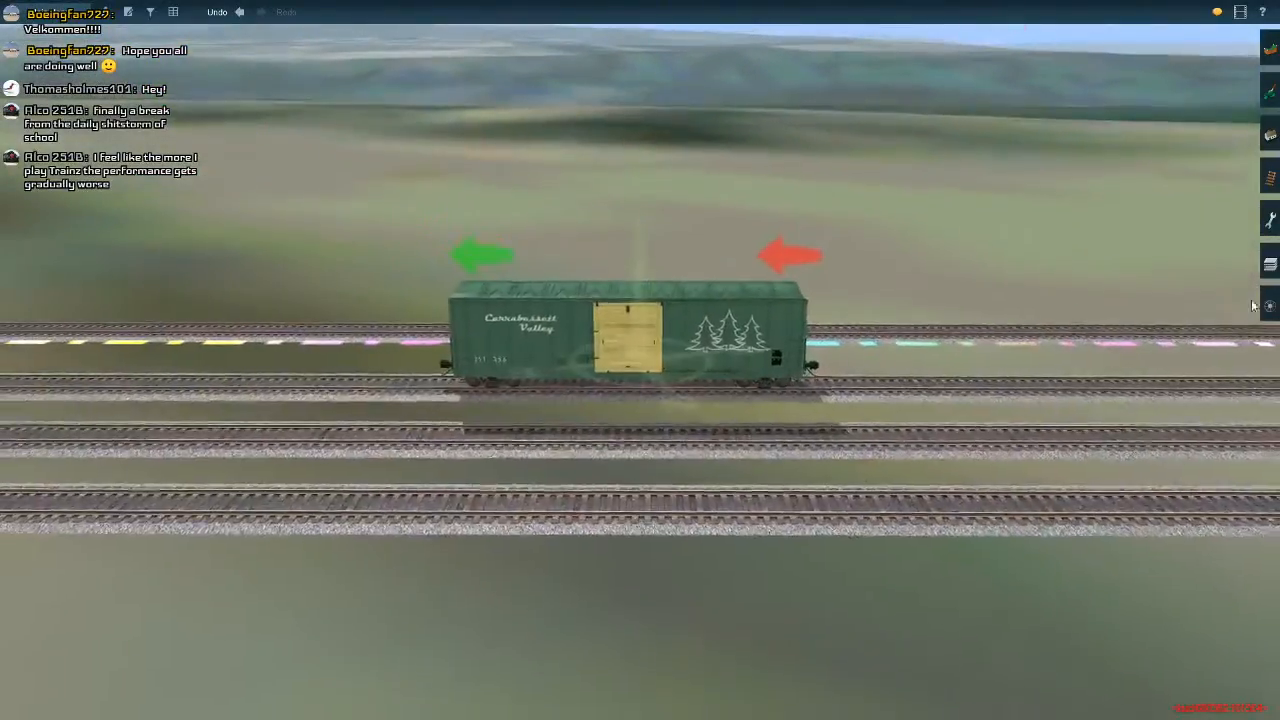
# Place a CBVR 50' PS-1 EX-MEC boxcar coupled behind the green boxcar
pyautogui.click(1269, 306)
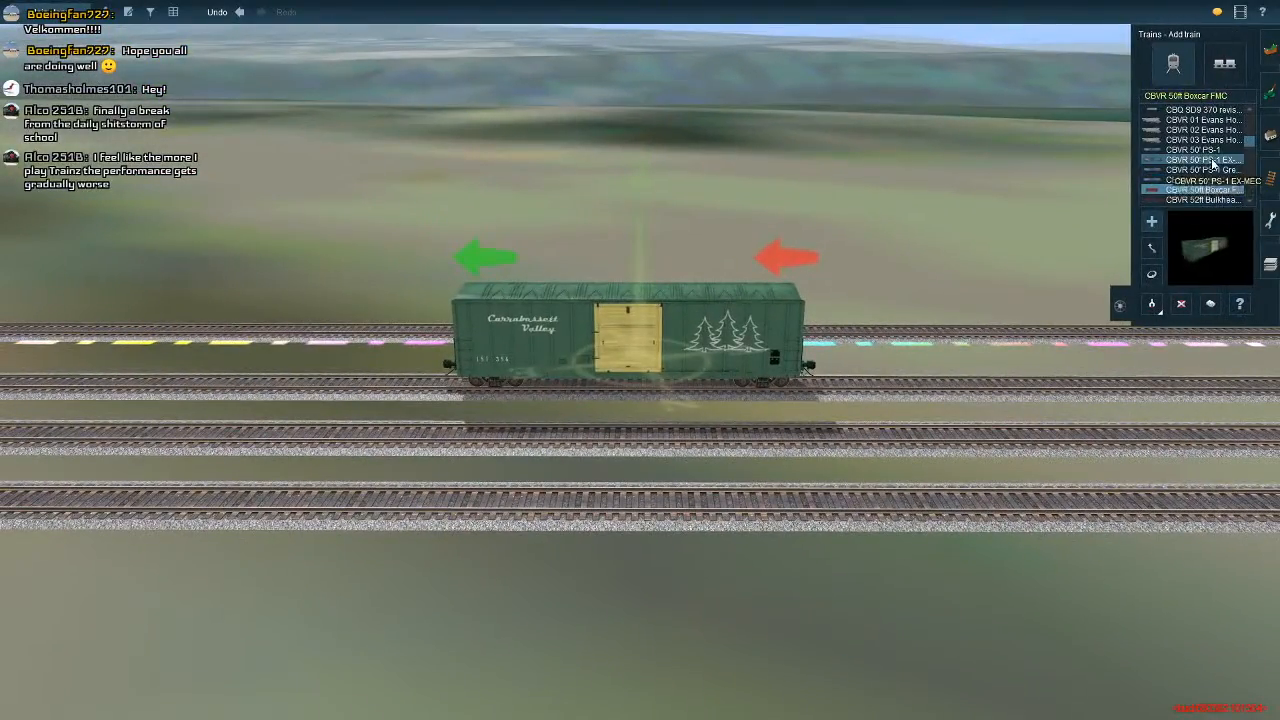
pyautogui.click(887, 389)
pyautogui.moveTo(890, 404); pyautogui.dragTo(657, 357, button='right')
pyautogui.scroll(4, 690, 360)
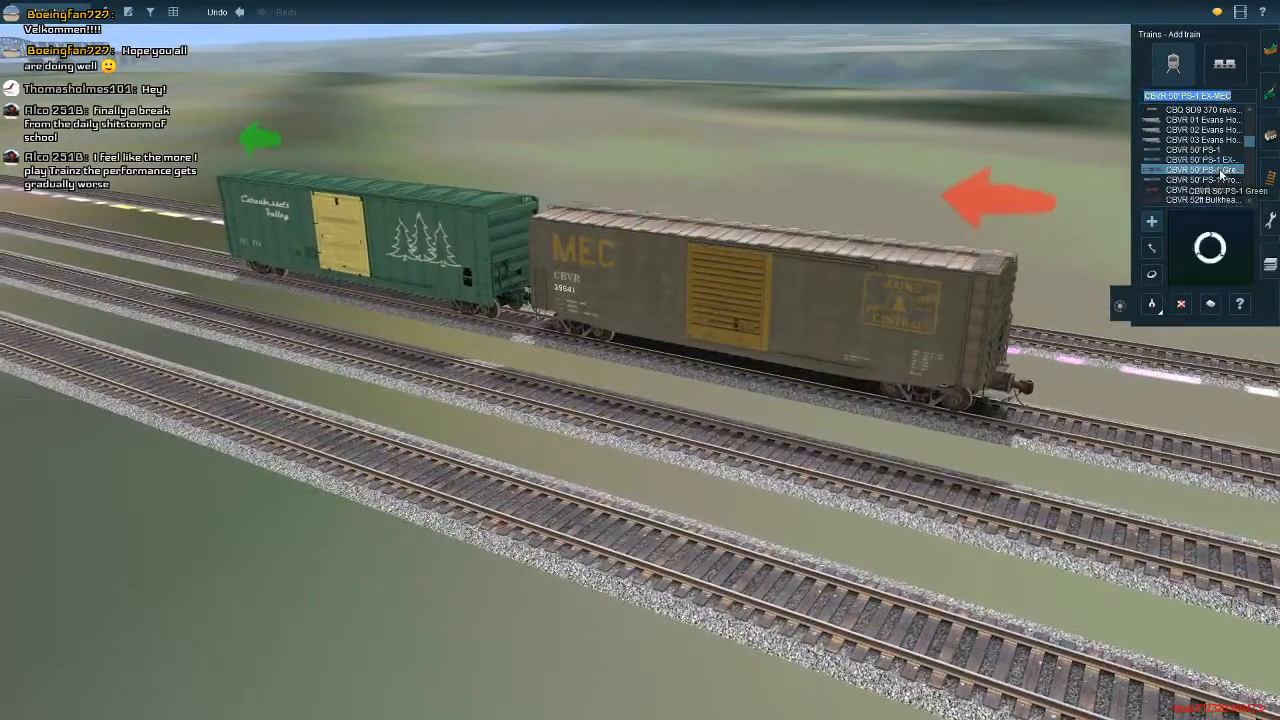
# Place a CBVR 50' PS-1 Green boxcar behind the MEC boxcar
pyautogui.moveTo(569, 315)
pyautogui.mouseDown(button='right')
pyautogui.moveTo(757, 406)
pyautogui.moveTo(686, 366)
pyautogui.mouseUp(button='right')
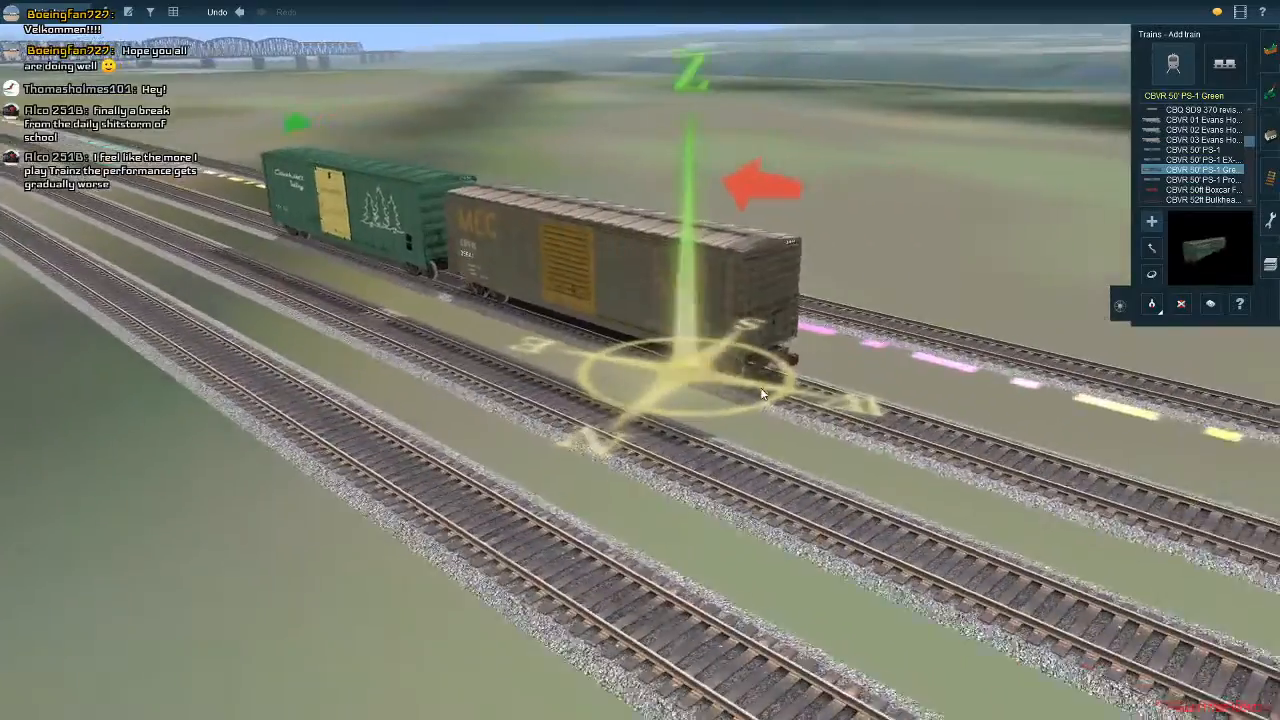
pyautogui.click(765, 392)
pyautogui.rightClick(743, 409)
pyautogui.moveTo(743, 409)
pyautogui.mouseDown(button='right')
pyautogui.moveTo(918, 324)
pyautogui.moveTo(799, 331)
pyautogui.mouseUp(button='right')
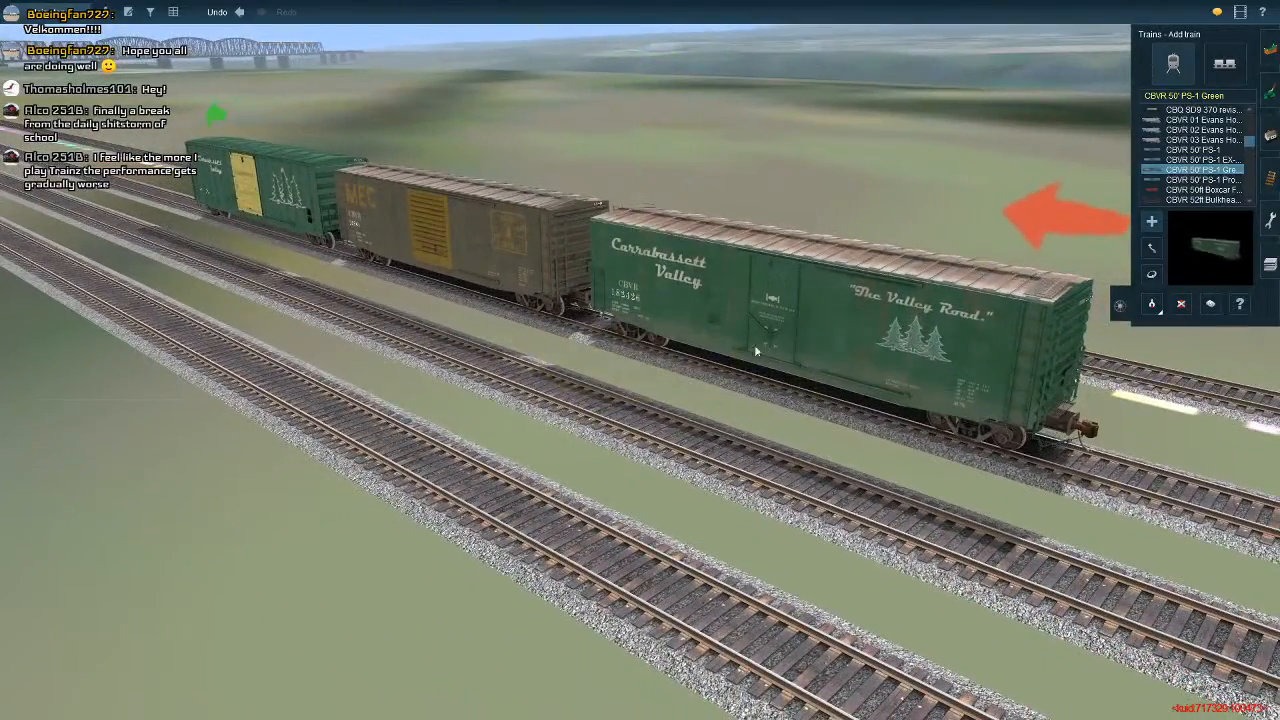
# Inspect the lettering on the last boxcar up close and view all three cars together
pyautogui.rightClick(788, 357)
pyautogui.scroll(6, 772, 338)
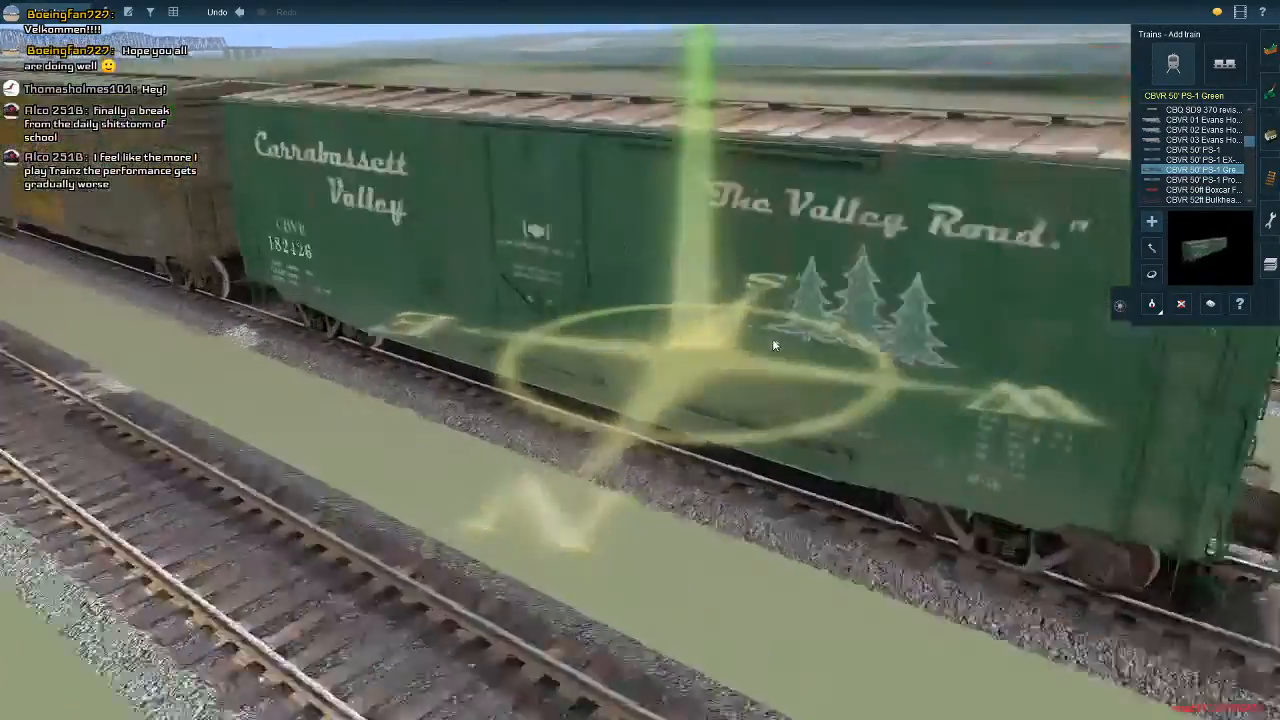
pyautogui.scroll(-3, 772, 338)
pyautogui.scroll(-3, 772, 338)
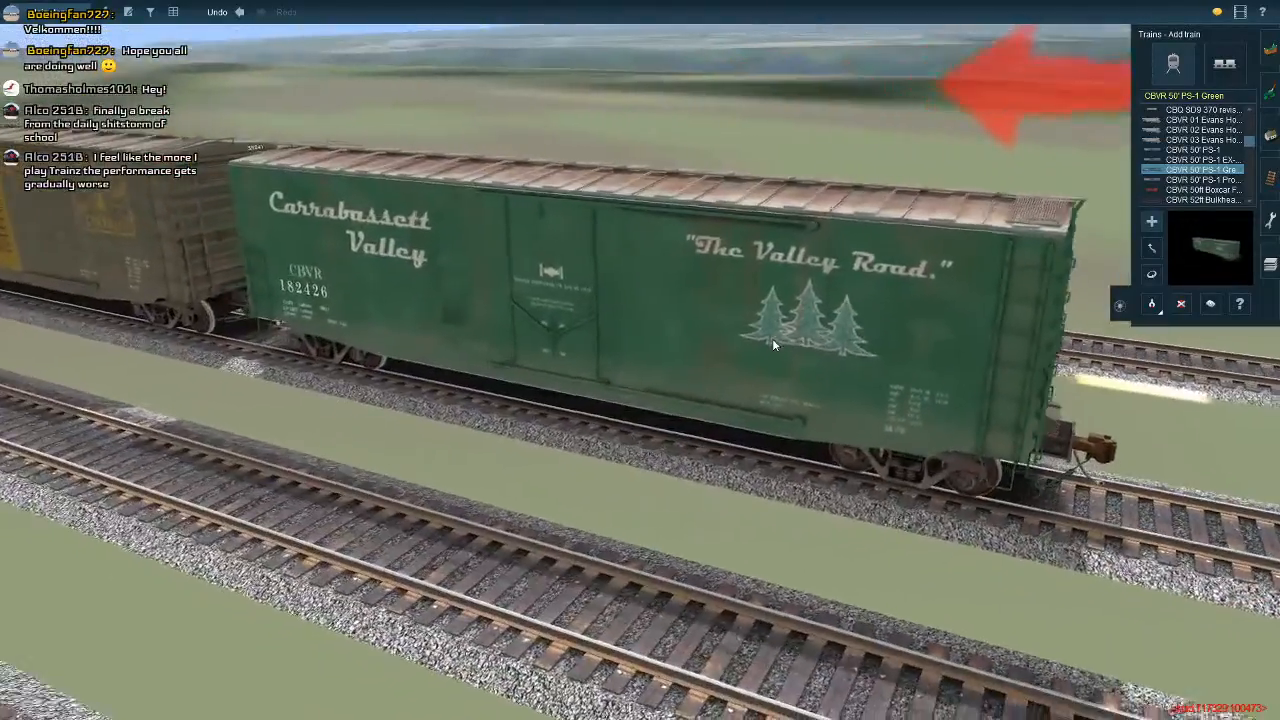
pyautogui.scroll(-3, 577, 354)
pyautogui.moveTo(503, 360); pyautogui.dragTo(672, 352, button='right')
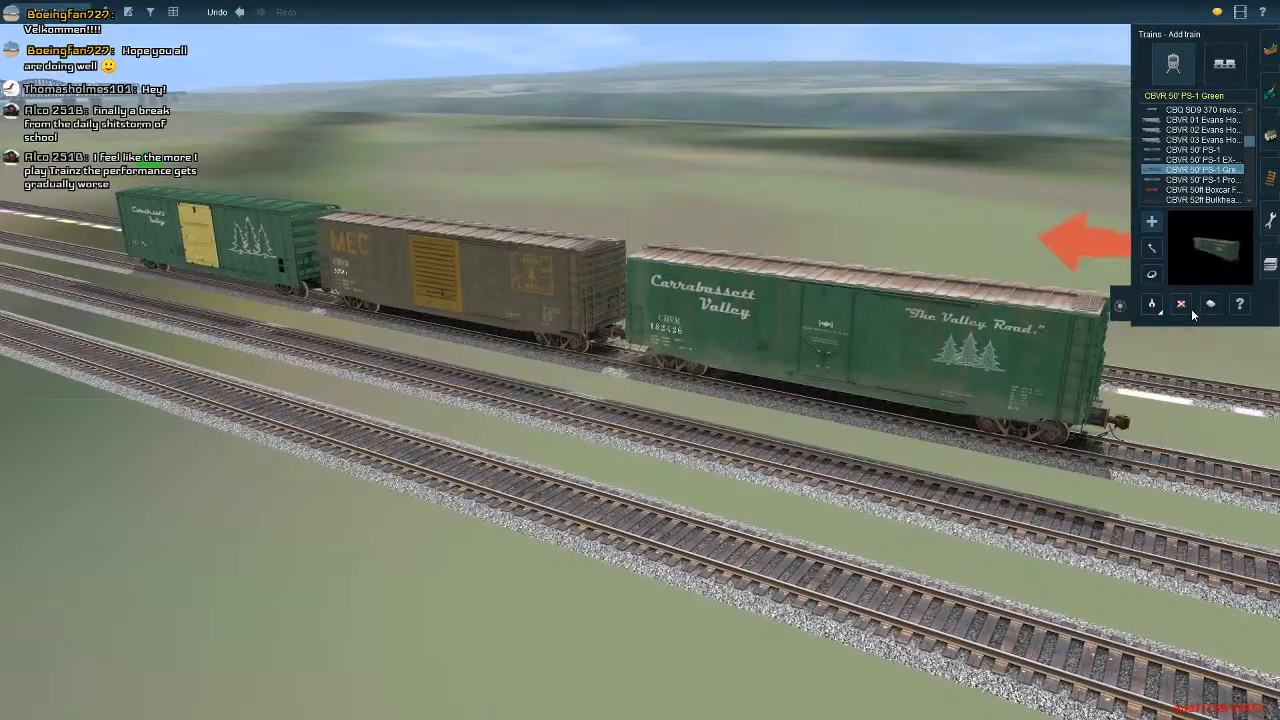
# Delete all three boxcars from the yard track
pyautogui.click(1180, 303)
pyautogui.click(766, 342)
pyautogui.click(500, 300)
pyautogui.click(288, 268)
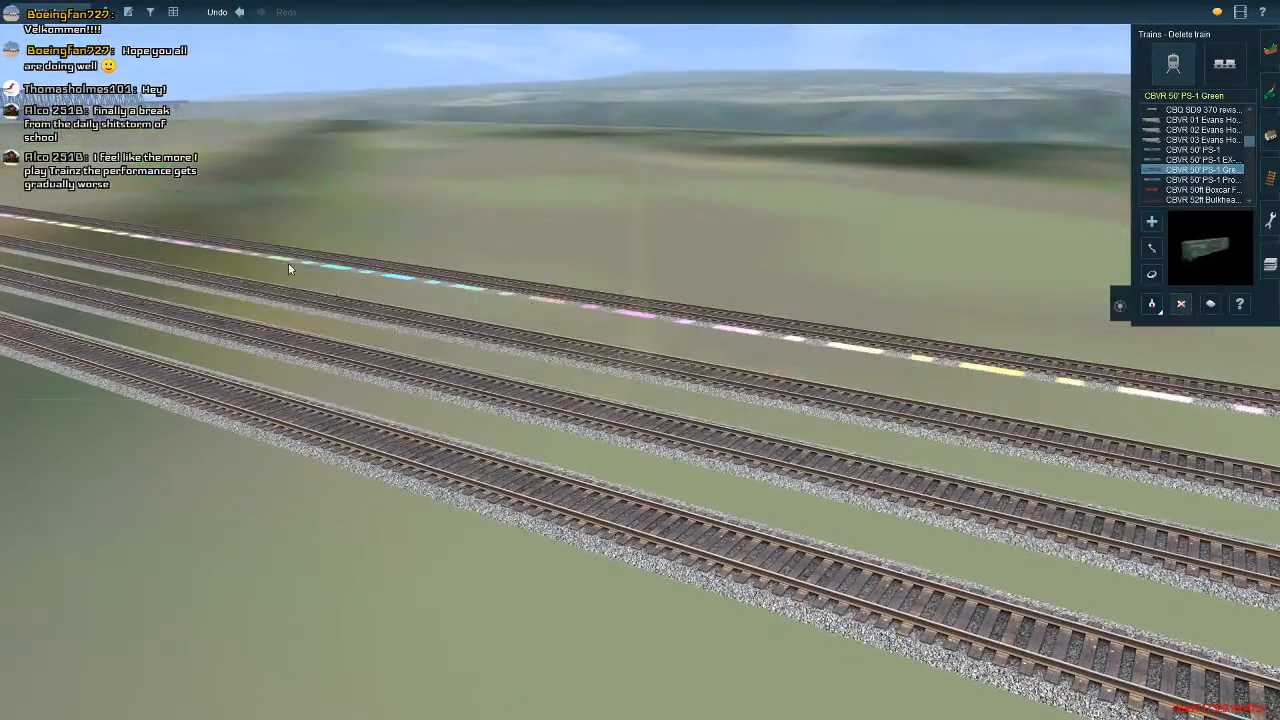
# Examine the yard tracks and their junctions, and the warehouses around the empty lot by the road
pyautogui.rightClick(475, 339)
pyautogui.scroll(-5, 476, 339)
pyautogui.press('Left')
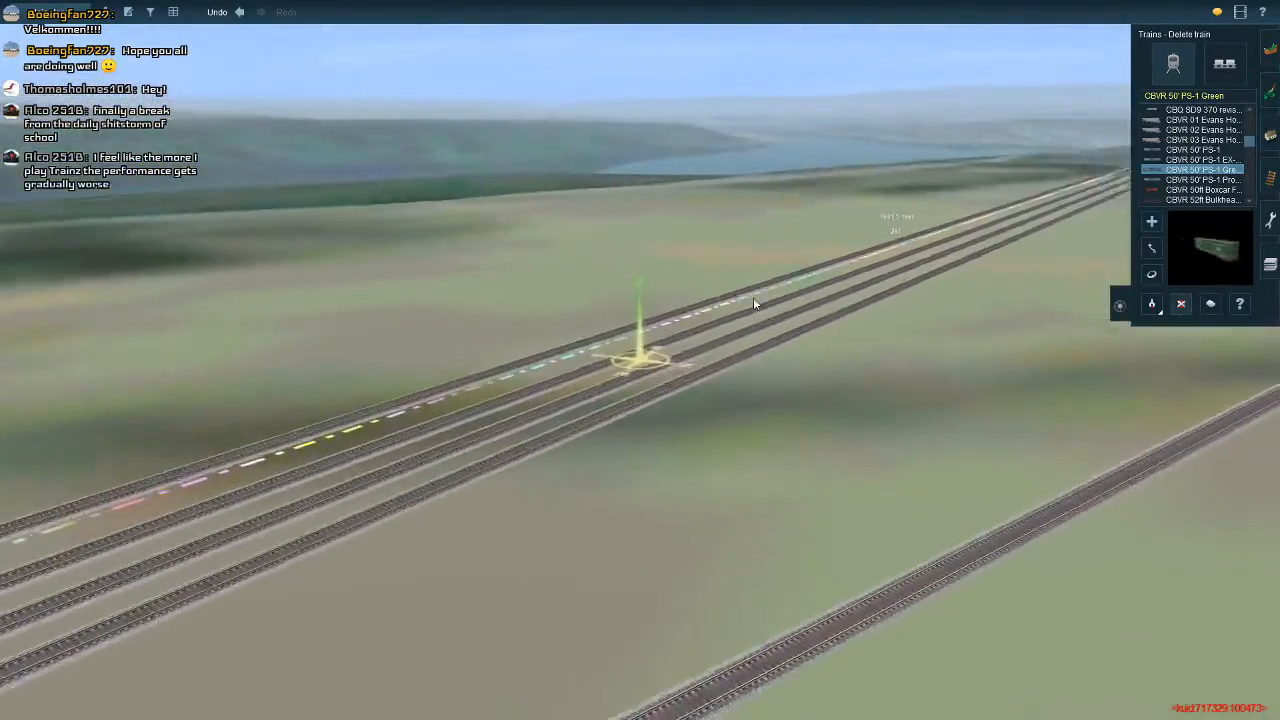
pyautogui.rightClick(752, 297)
pyautogui.press('Left')
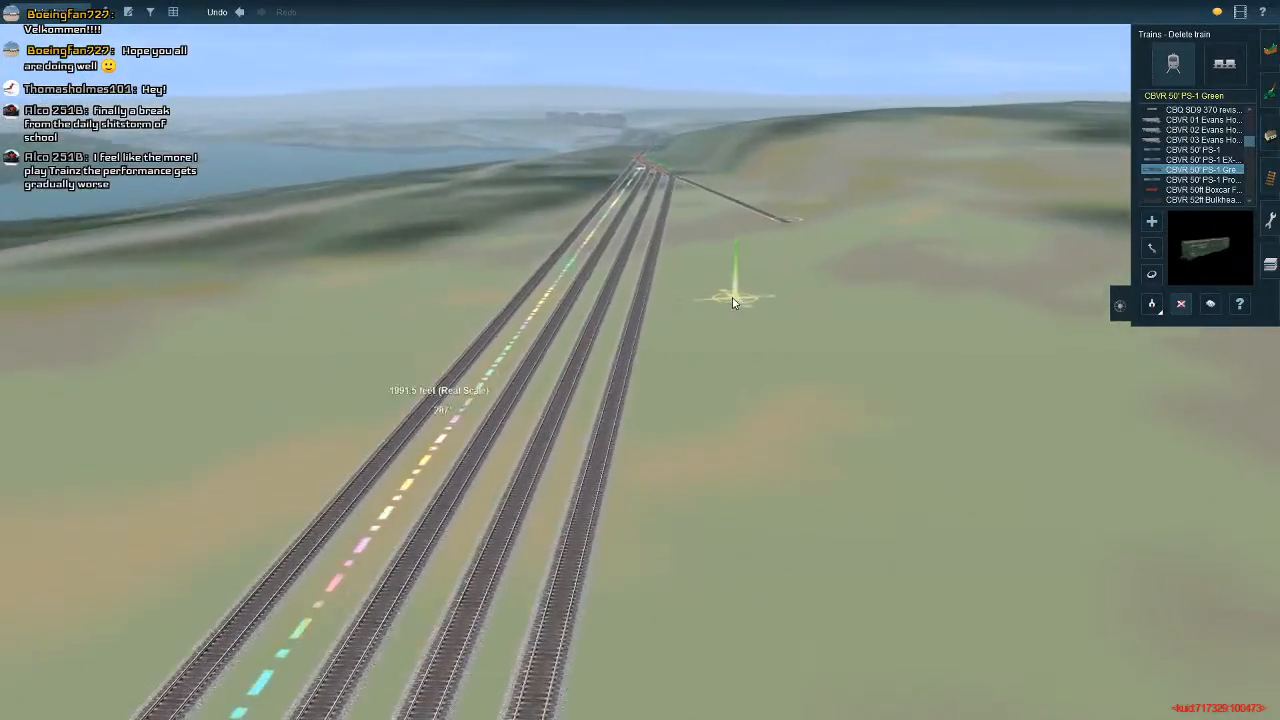
pyautogui.press('Left')
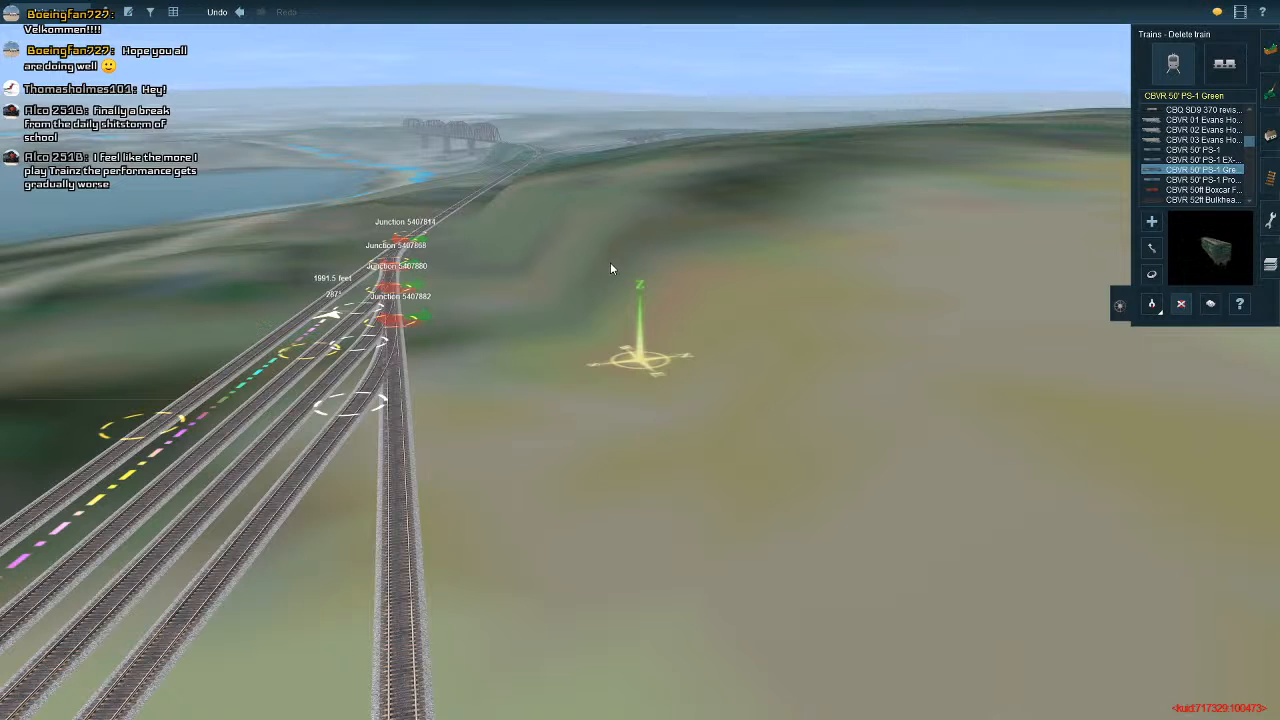
pyautogui.moveTo(610, 264)
pyautogui.mouseDown(button='right')
pyautogui.moveTo(633, 226)
pyautogui.moveTo(707, 266)
pyautogui.moveTo(682, 266)
pyautogui.moveTo(623, 340)
pyautogui.moveTo(619, 394)
pyautogui.moveTo(604, 321)
pyautogui.moveTo(555, 328)
pyautogui.moveTo(565, 246)
pyautogui.moveTo(655, 246)
pyautogui.moveTo(651, 190)
pyautogui.moveTo(678, 185)
pyautogui.moveTo(776, 324)
pyautogui.moveTo(729, 357)
pyautogui.moveTo(677, 363)
pyautogui.moveTo(671, 352)
pyautogui.moveTo(734, 307)
pyautogui.mouseUp(button='right')
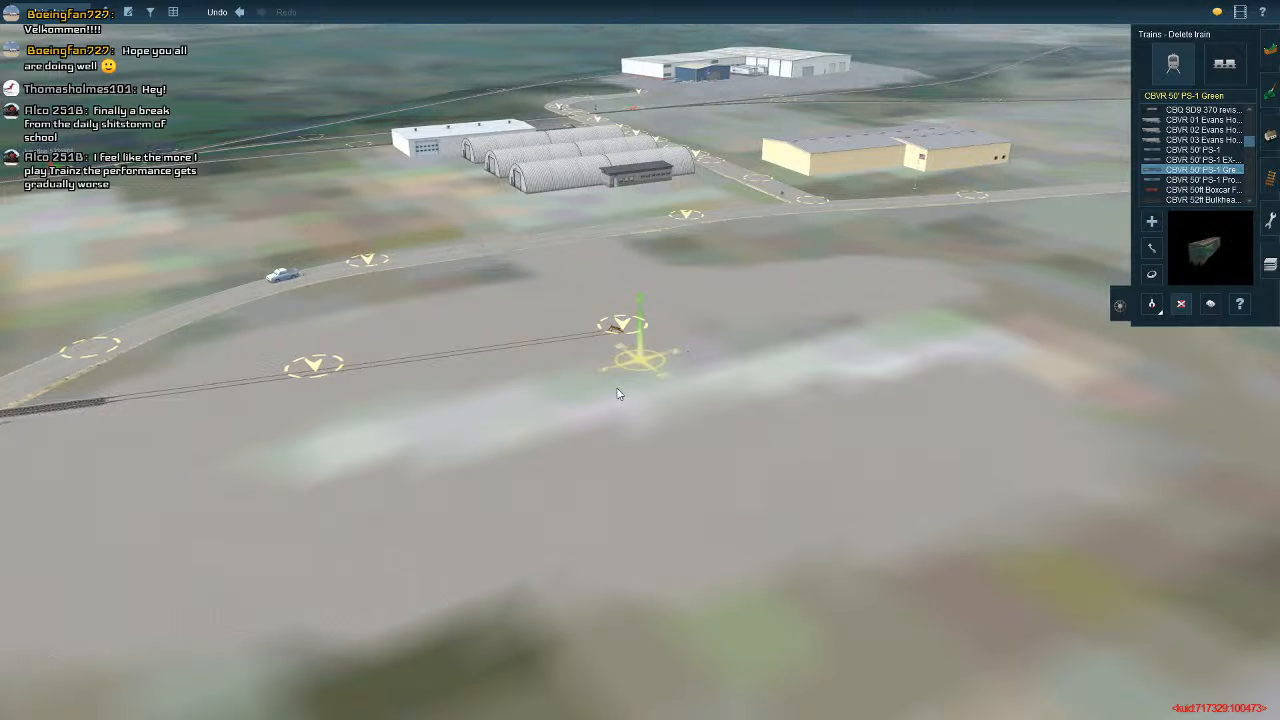
pyautogui.moveTo(617, 391); pyautogui.dragTo(421, 233, button='right')
# Show the content search filter and choose Storage building 08 as the scenery object to add, passing over Storage building 06
pyautogui.click(150, 12)
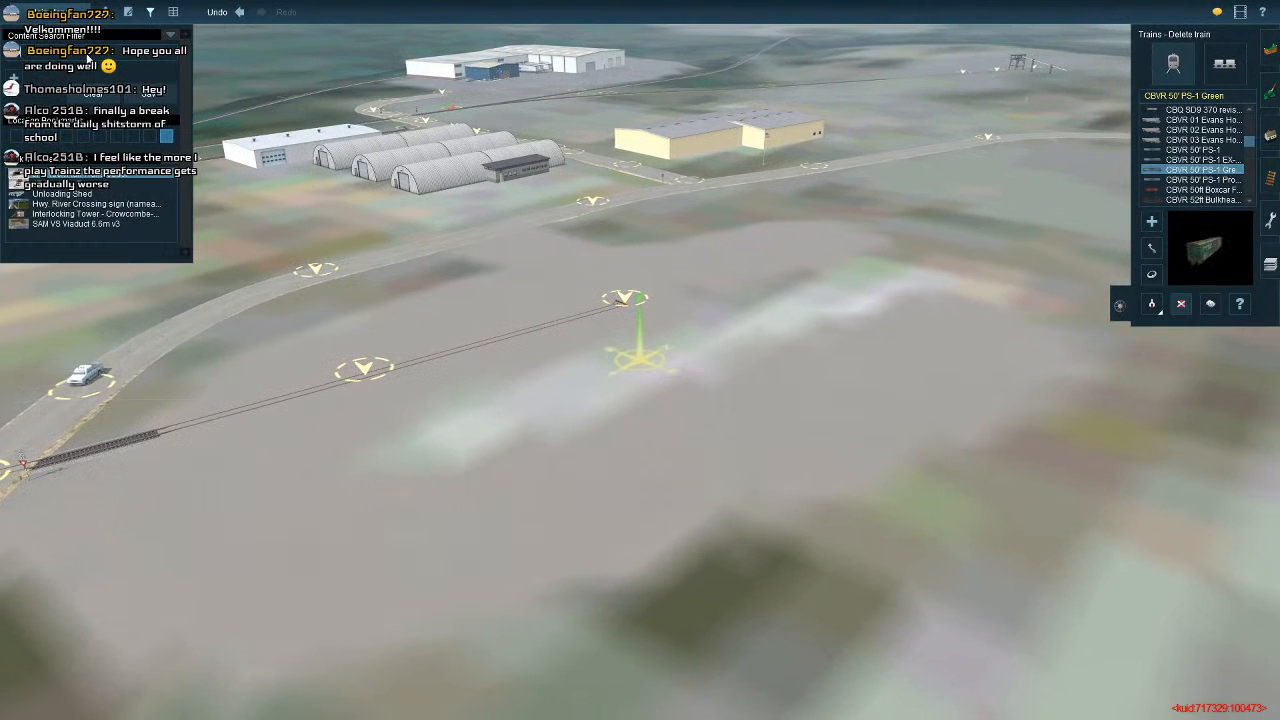
pyautogui.click(1201, 140)
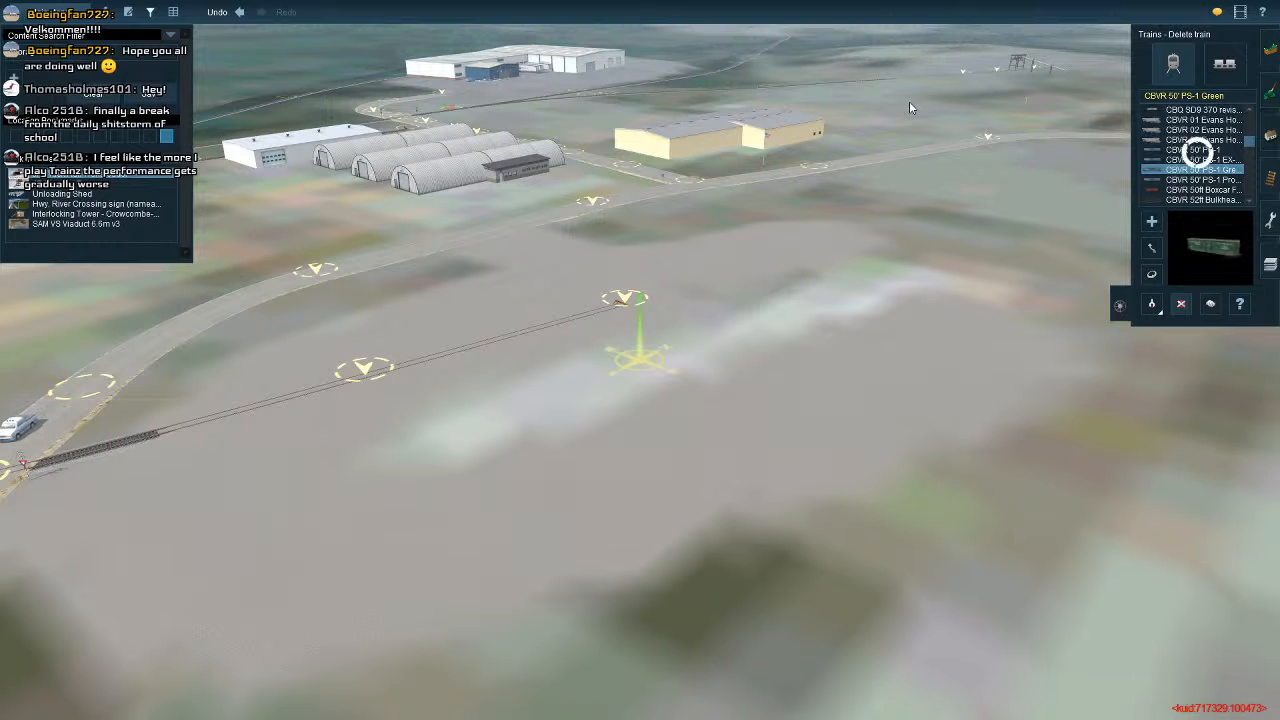
pyautogui.click(1269, 135)
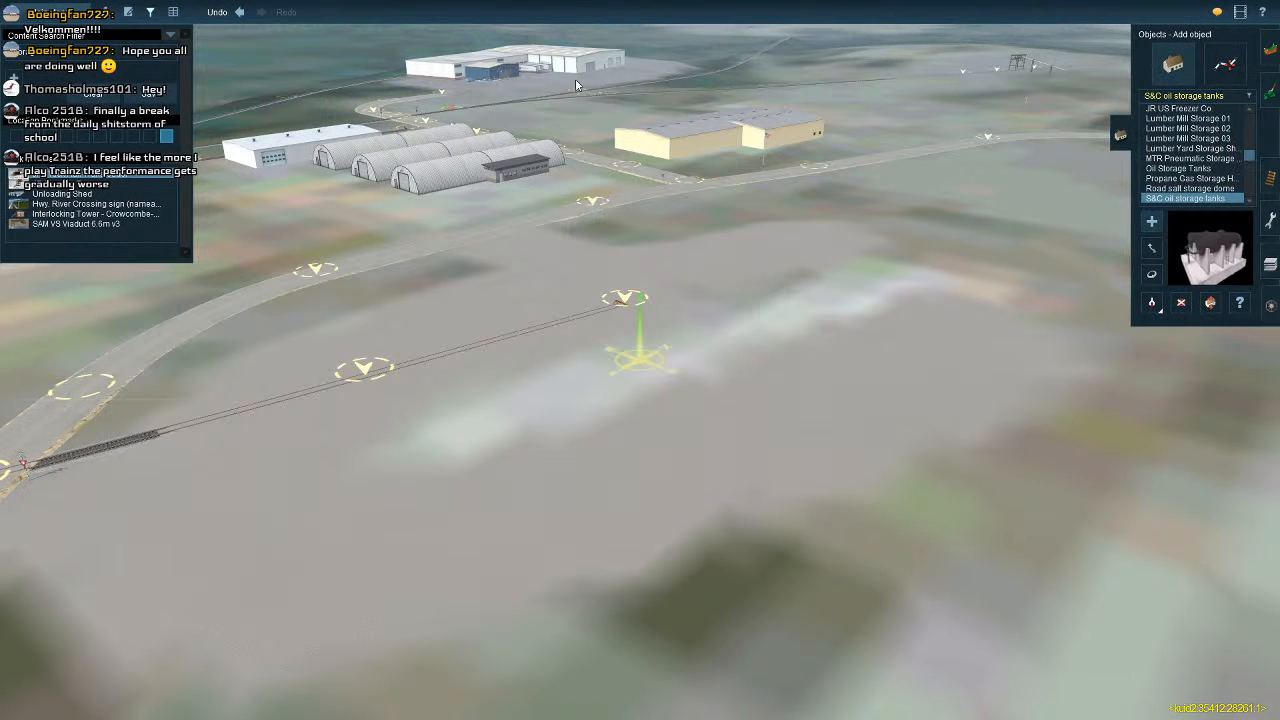
pyautogui.scroll(-4, 1197, 191)
pyautogui.click(1195, 180)
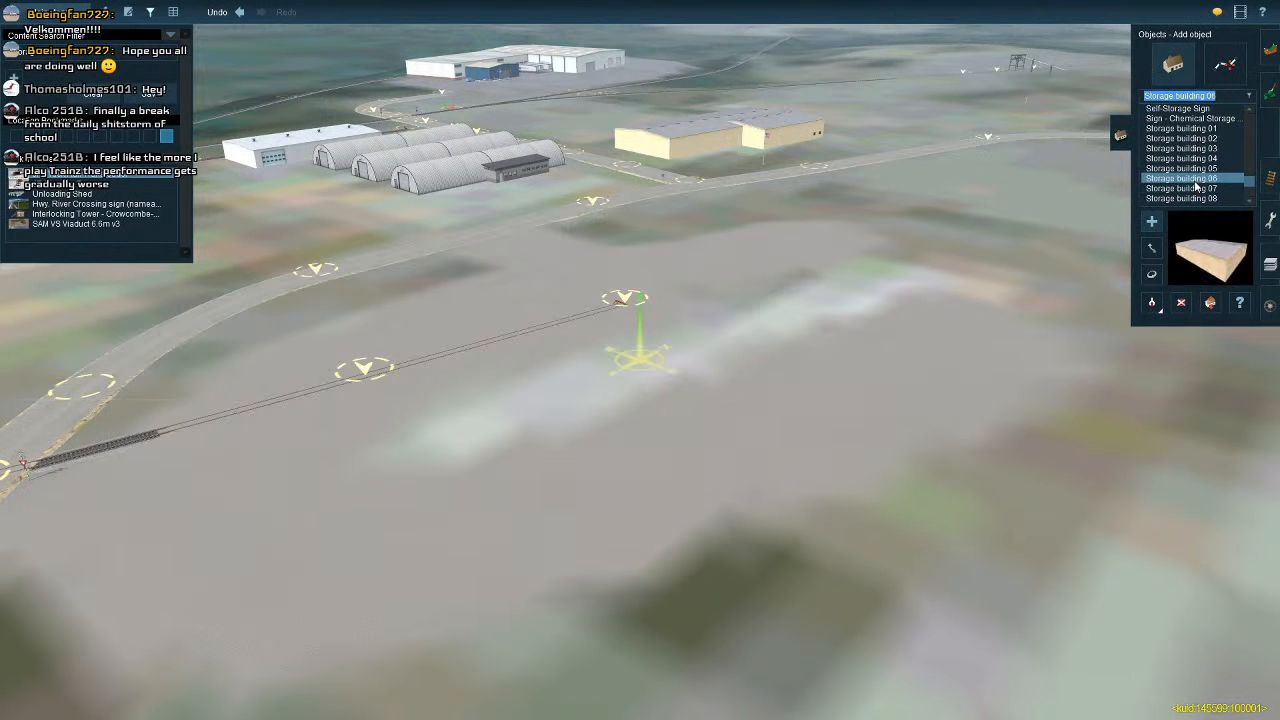
pyautogui.click(1190, 198)
pyautogui.moveTo(930, 345); pyautogui.dragTo(644, 465, button='right')
pyautogui.scroll(2, 665, 455)
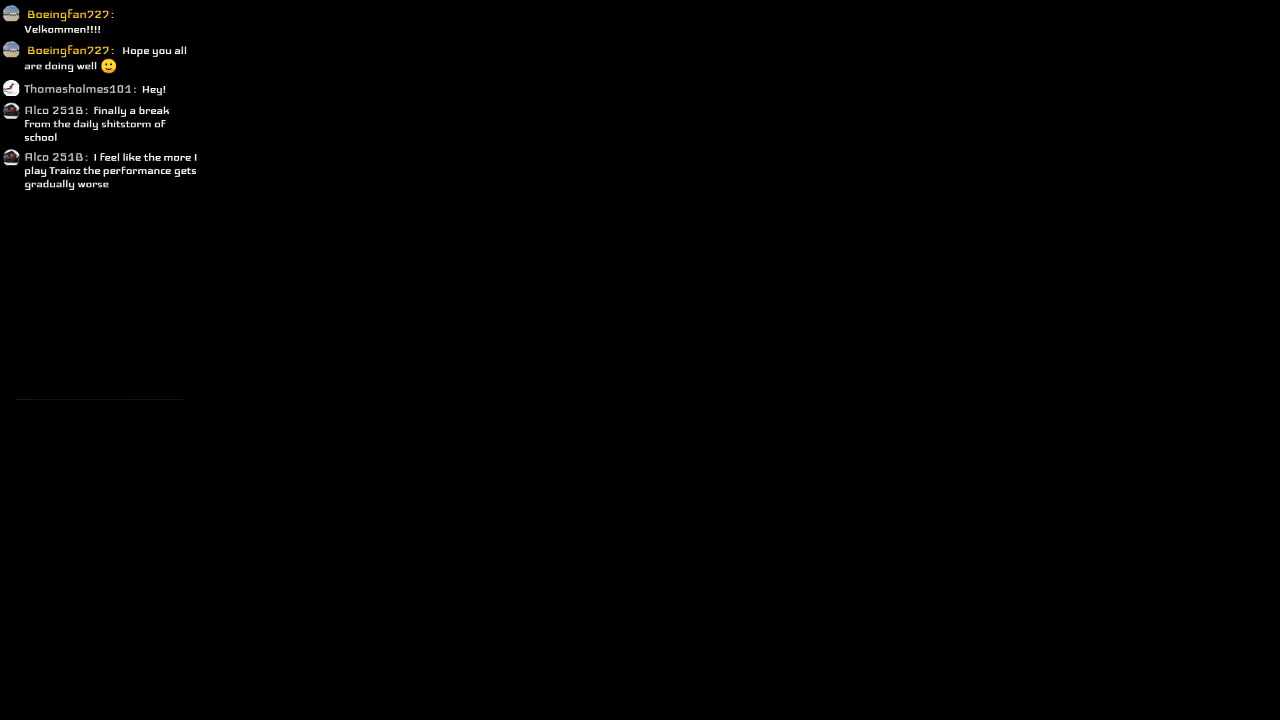
# Switch to the T:ANE launcher, open Content Manager and search the installed content for "storage"
pyautogui.press('super')
pyautogui.moveTo(538, 706)
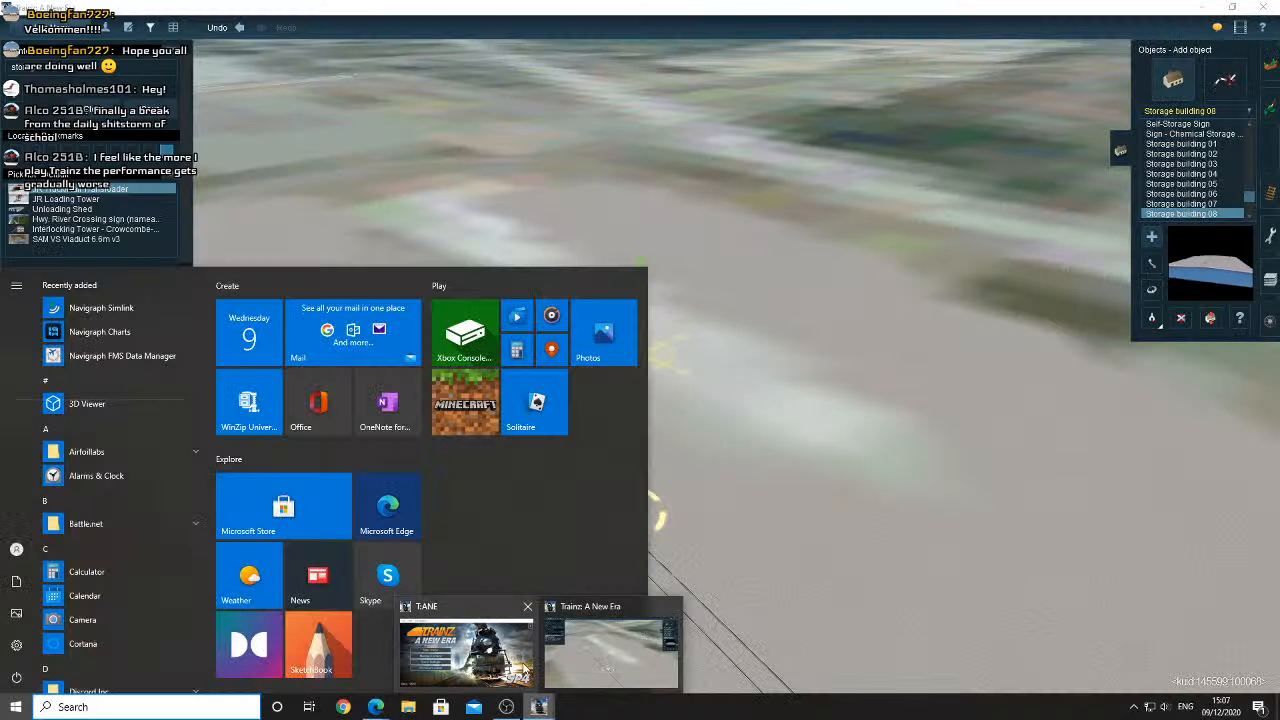
pyautogui.click(466, 648)
pyautogui.click(507, 371)
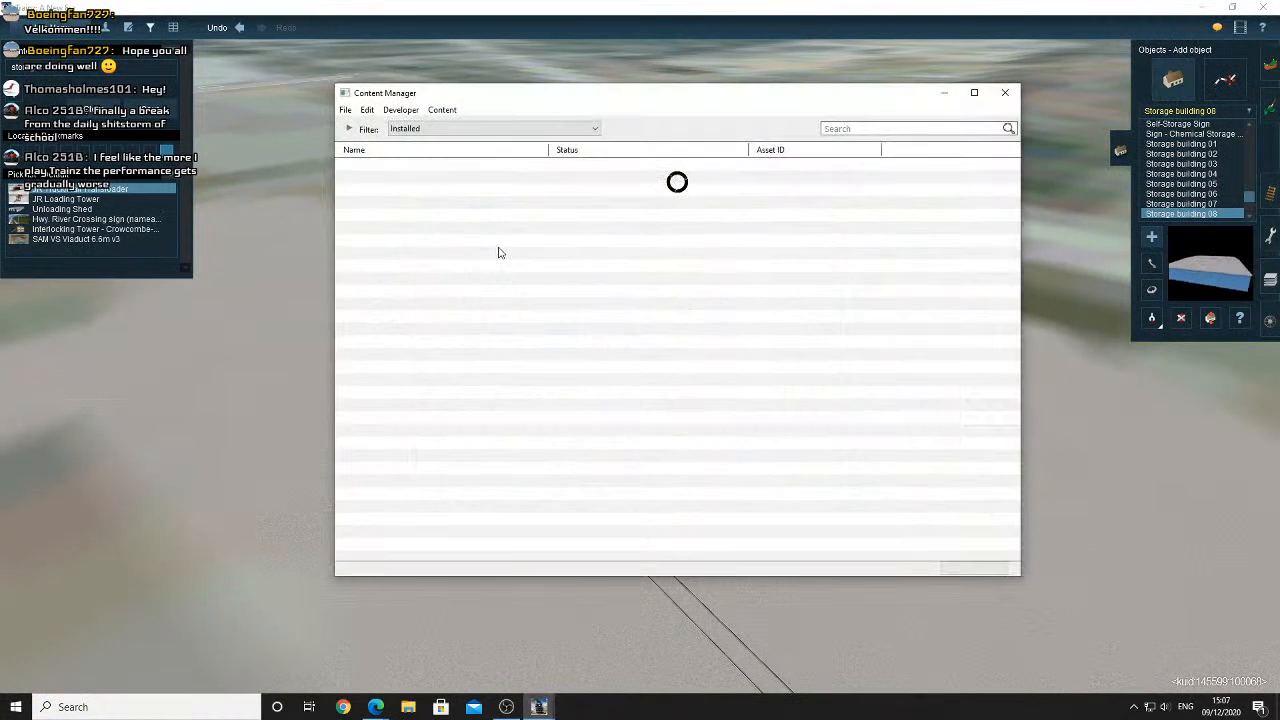
pyautogui.click(846, 132)
pyautogui.write('storage')
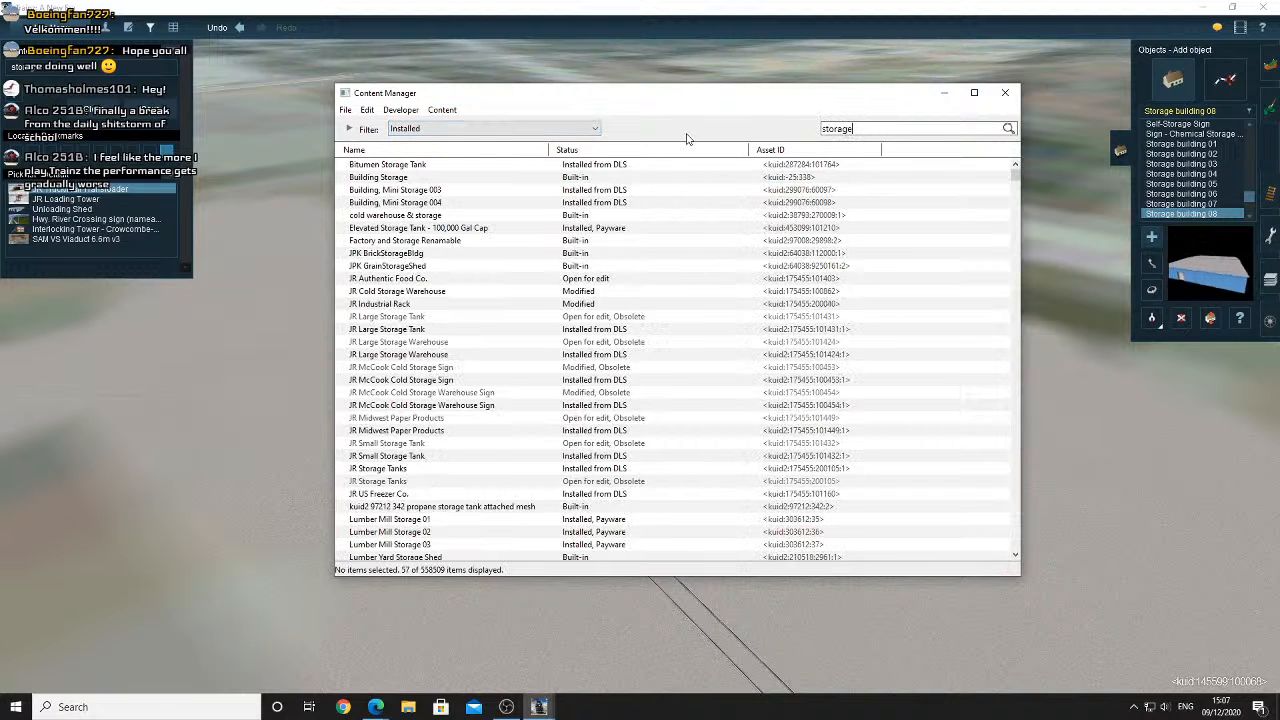
# Check the author of Storage building 07 in its asset details and close them
pyautogui.scroll(-8, 426, 305)
pyautogui.doubleClick(410, 440)
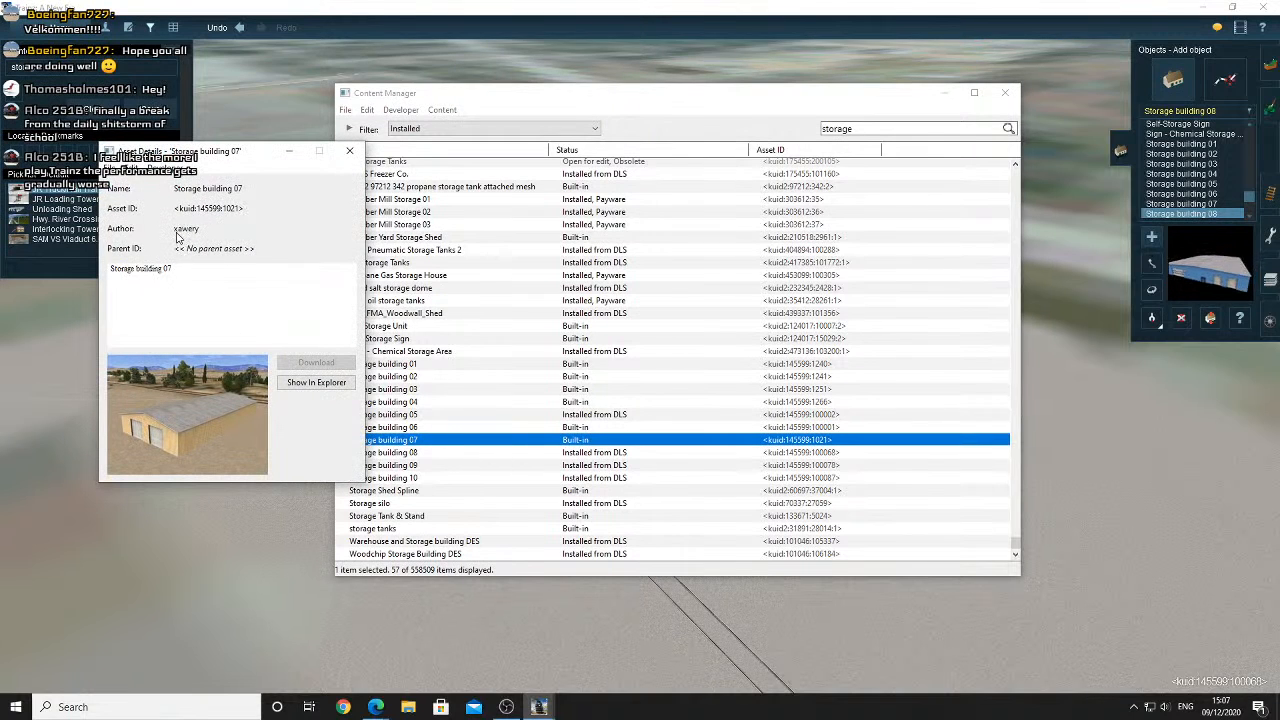
pyautogui.click(350, 152)
# Filter the storage assets to Download Station, browse them and view the asset details of Storage Building
pyautogui.click(466, 131)
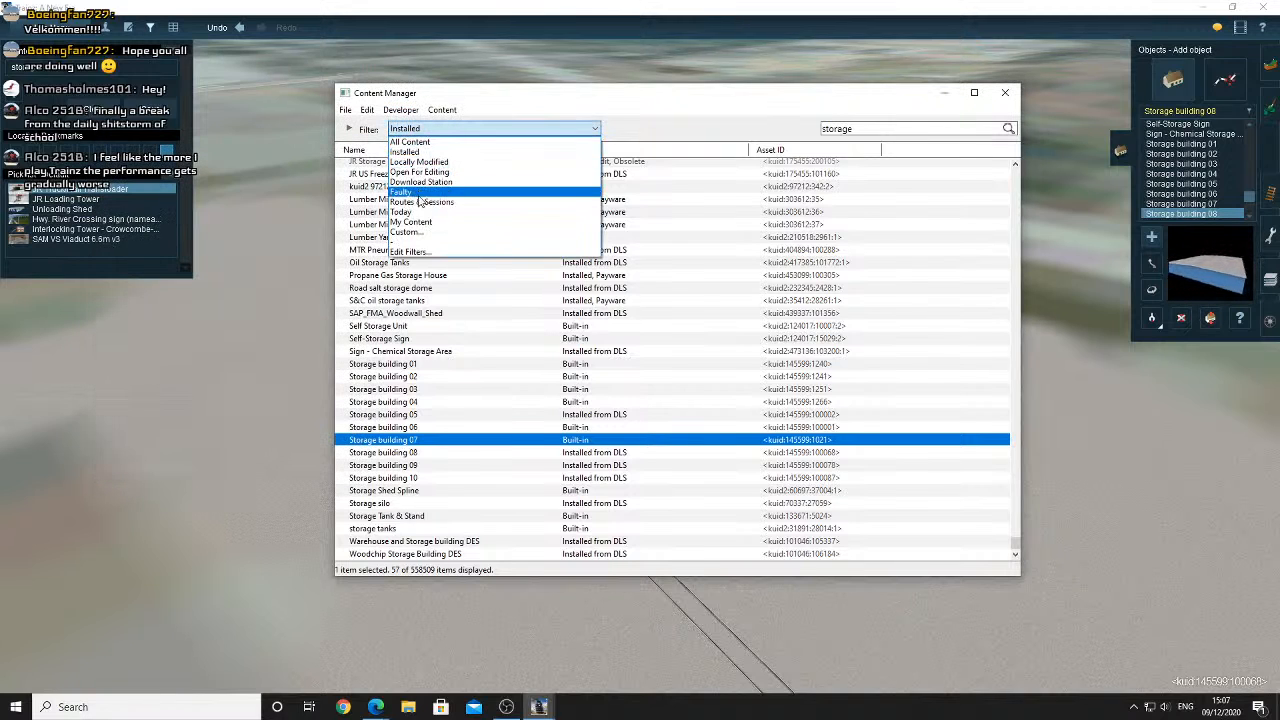
pyautogui.click(422, 182)
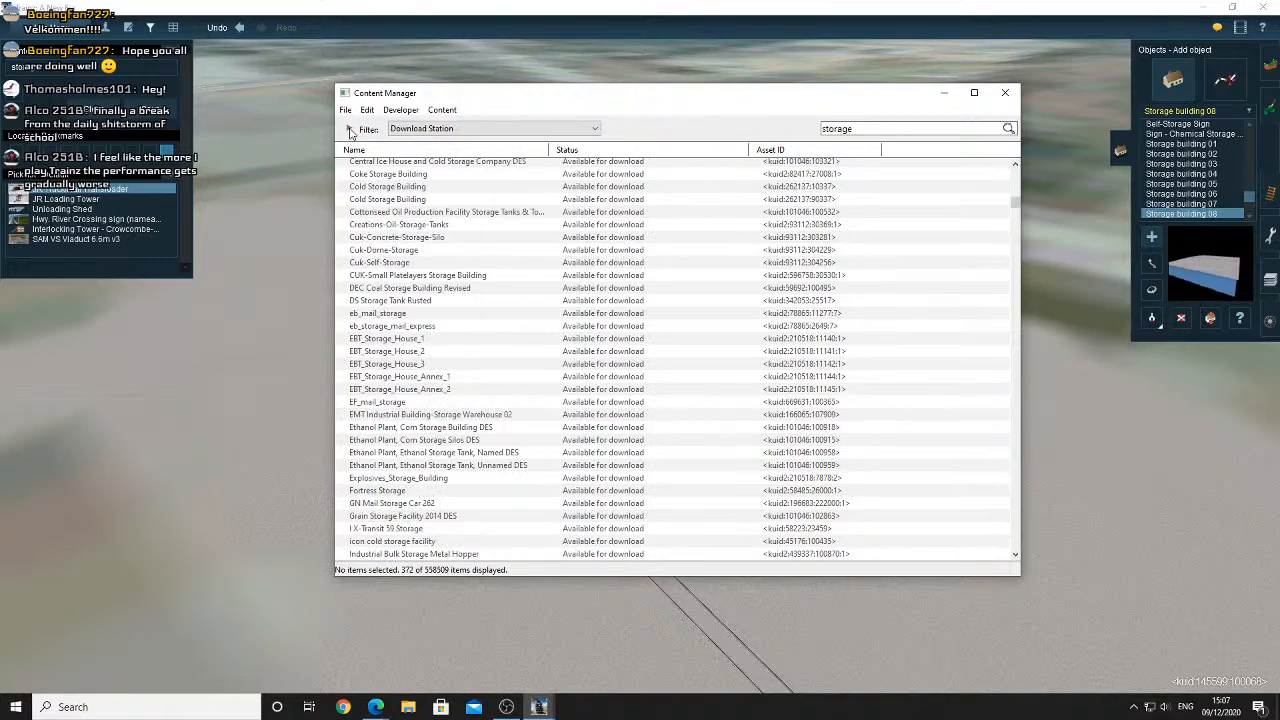
pyautogui.scroll(-20, 419, 291)
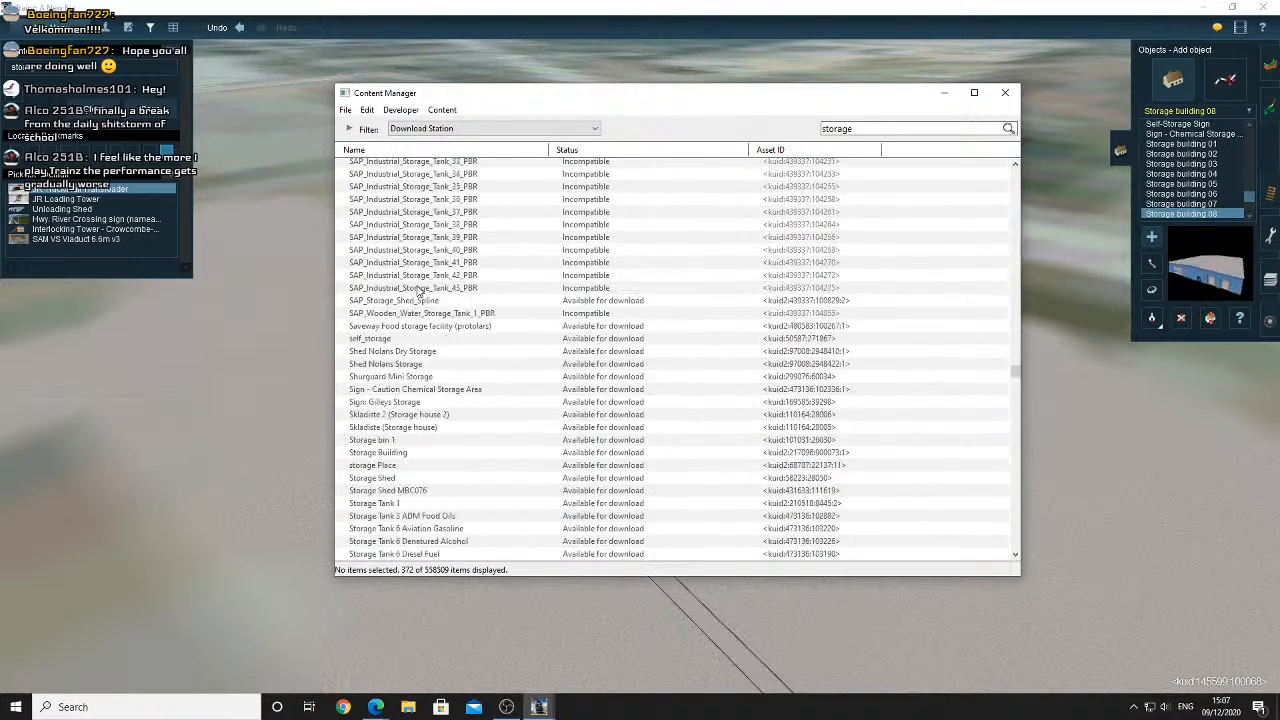
pyautogui.scroll(-20, 419, 291)
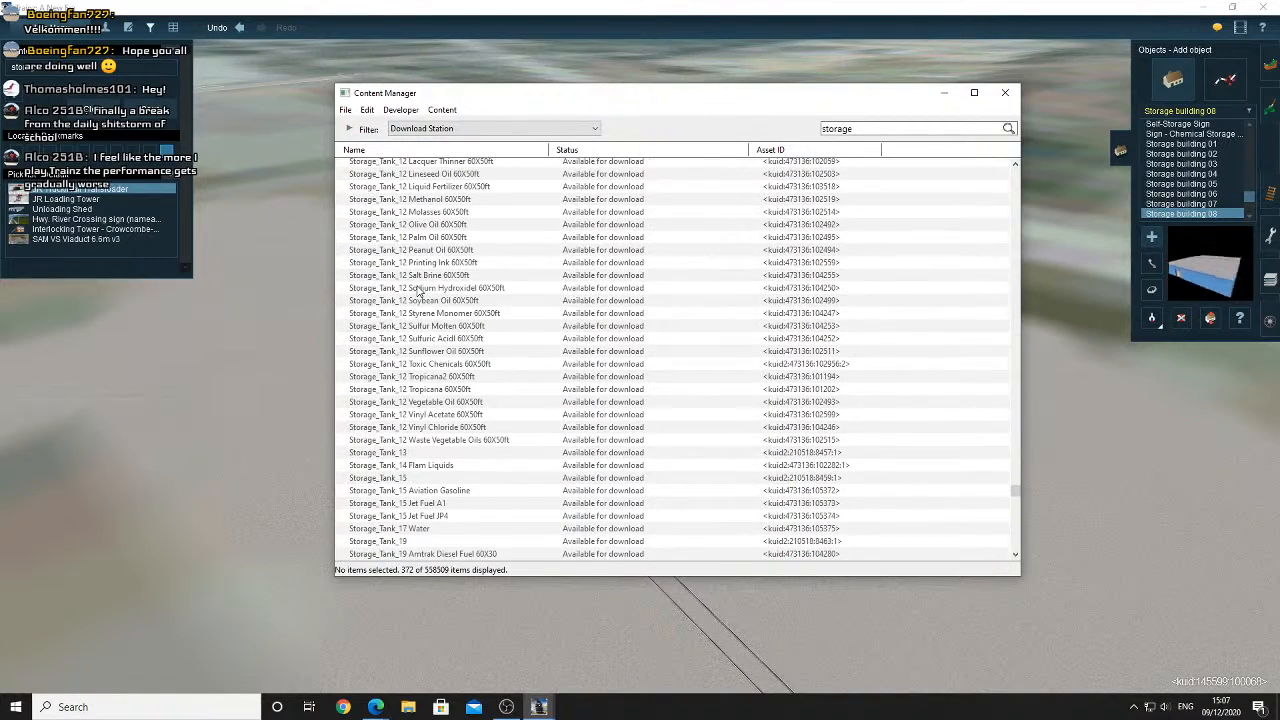
pyautogui.scroll(20, 419, 291)
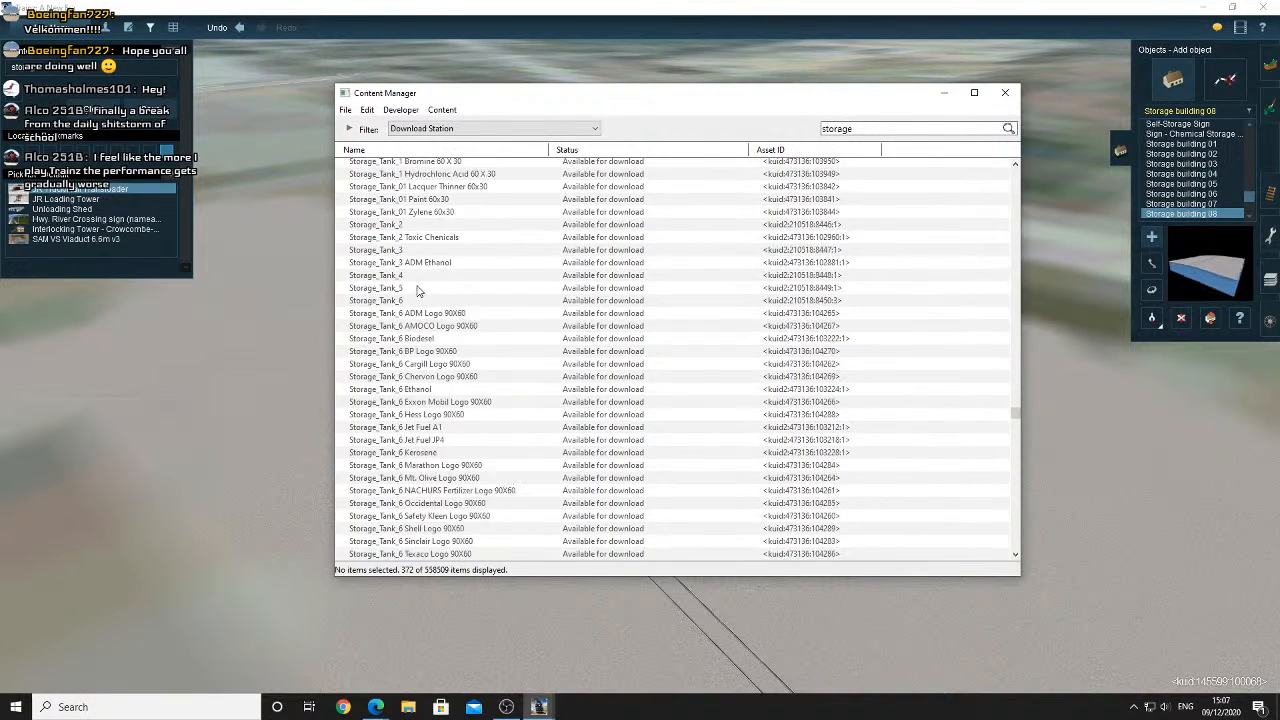
pyautogui.scroll(15, 419, 291)
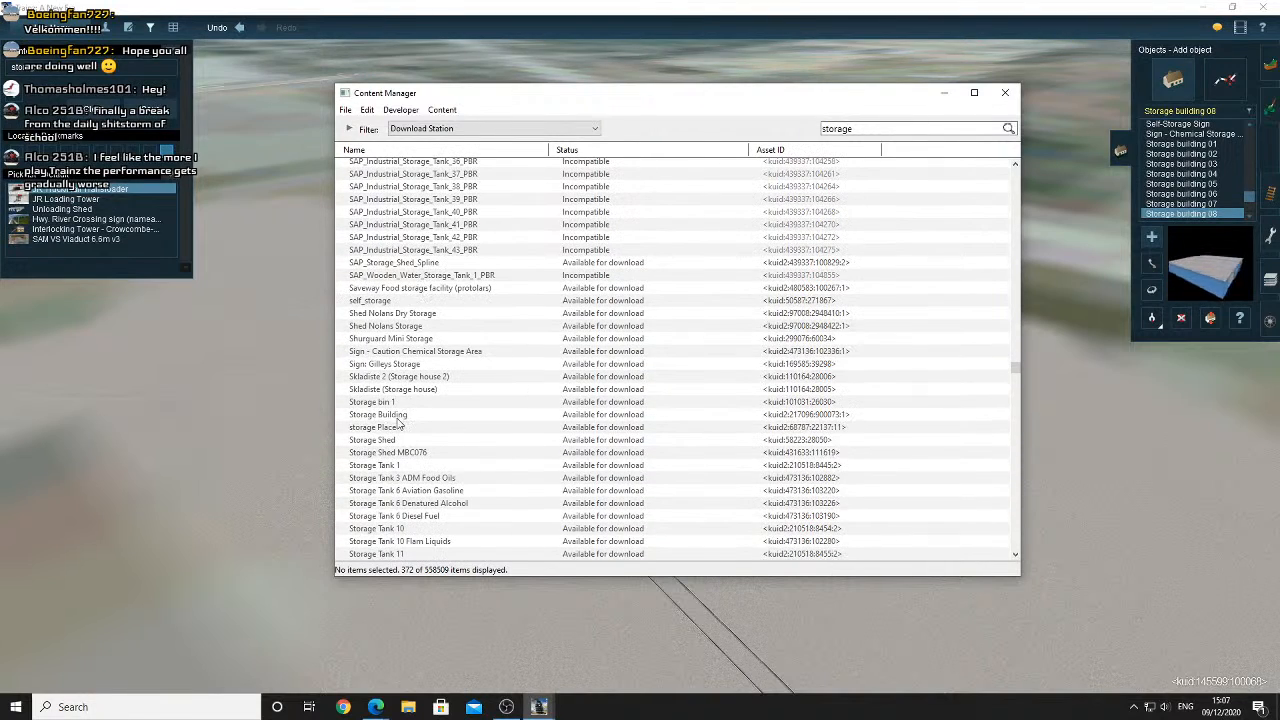
pyautogui.doubleClick(397, 416)
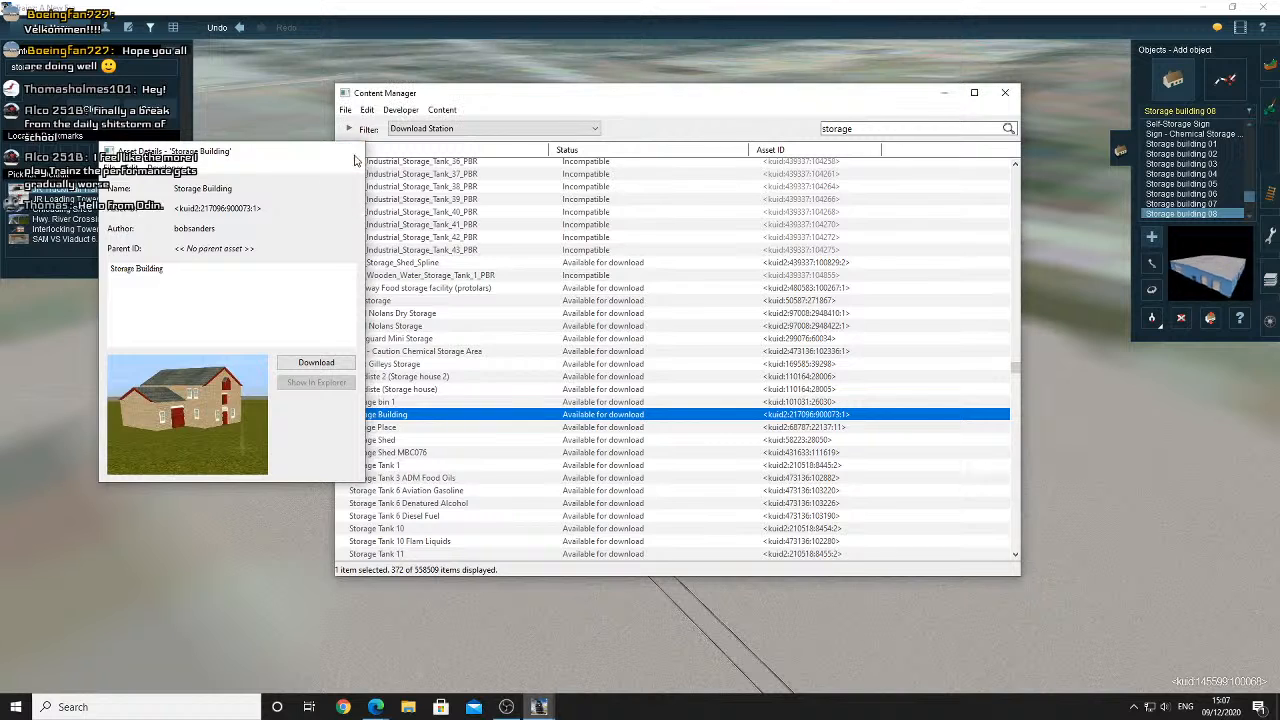
pyautogui.click(349, 151)
# Replace the Installed filter criterion with the author of Storage building 07 and clear the search text
pyautogui.click(348, 129)
pyautogui.click(436, 168)
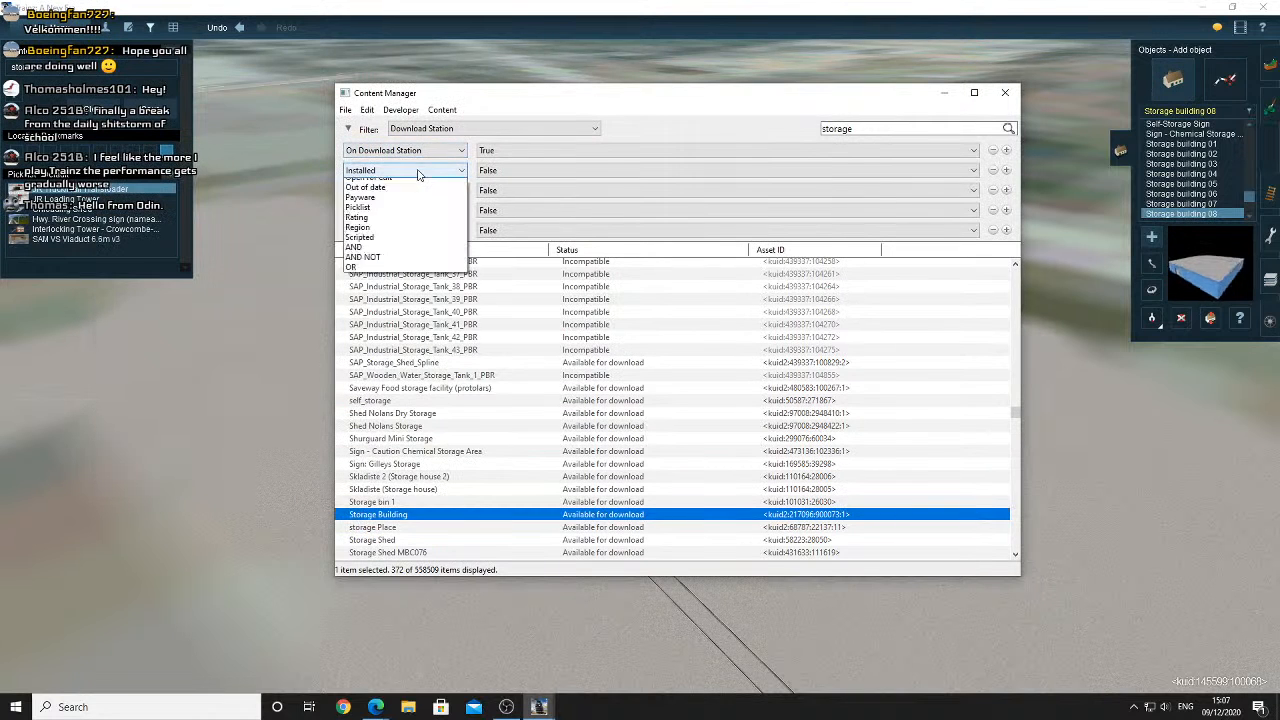
pyautogui.click(430, 188)
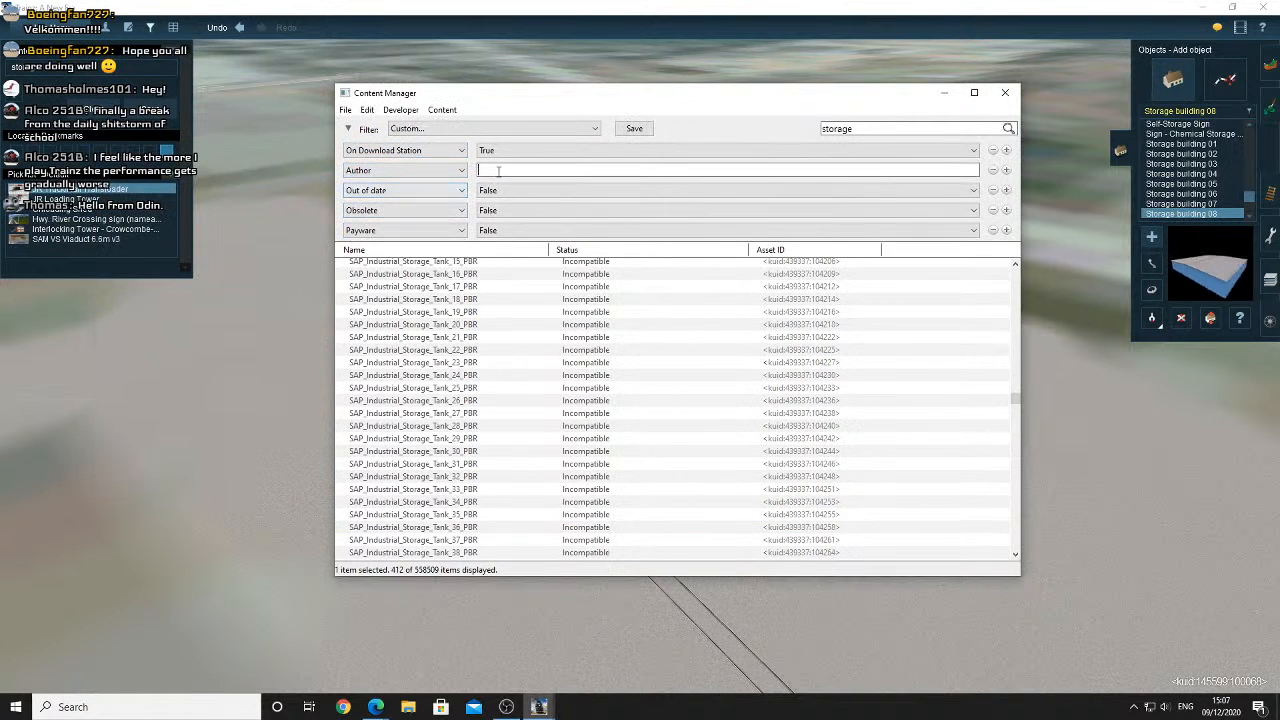
pyautogui.write('xawe')
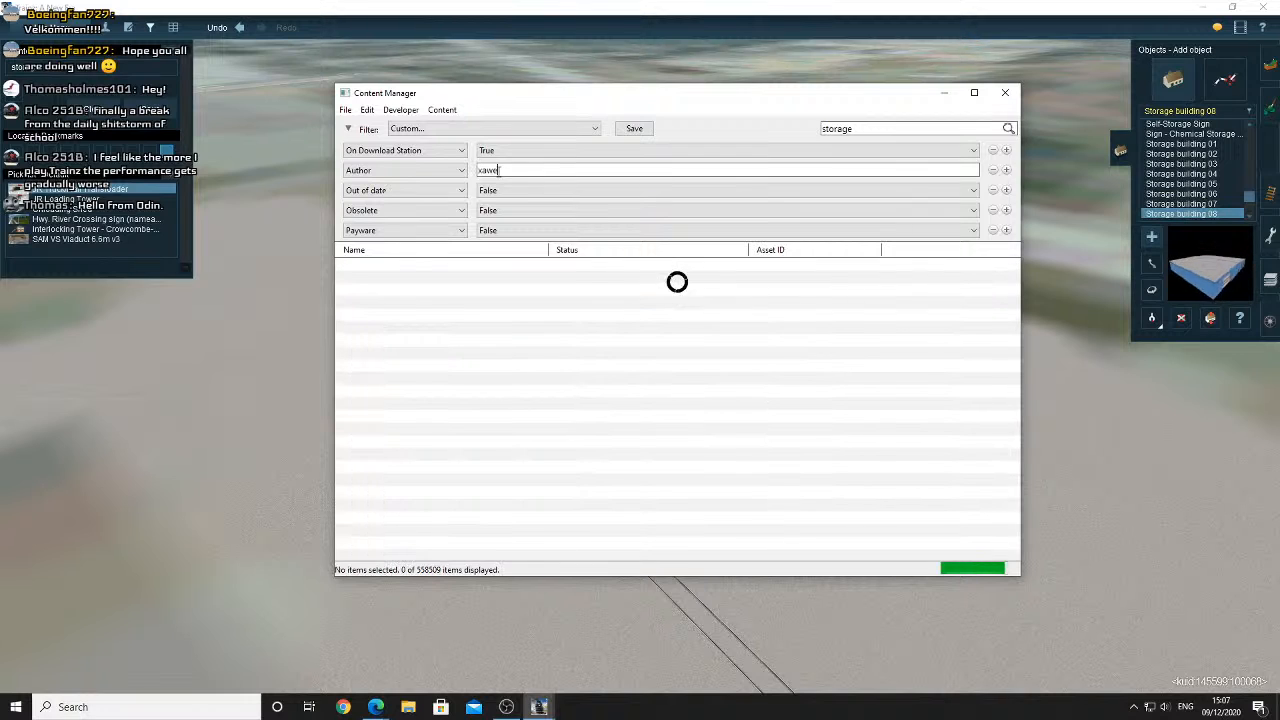
pyautogui.write('ry')
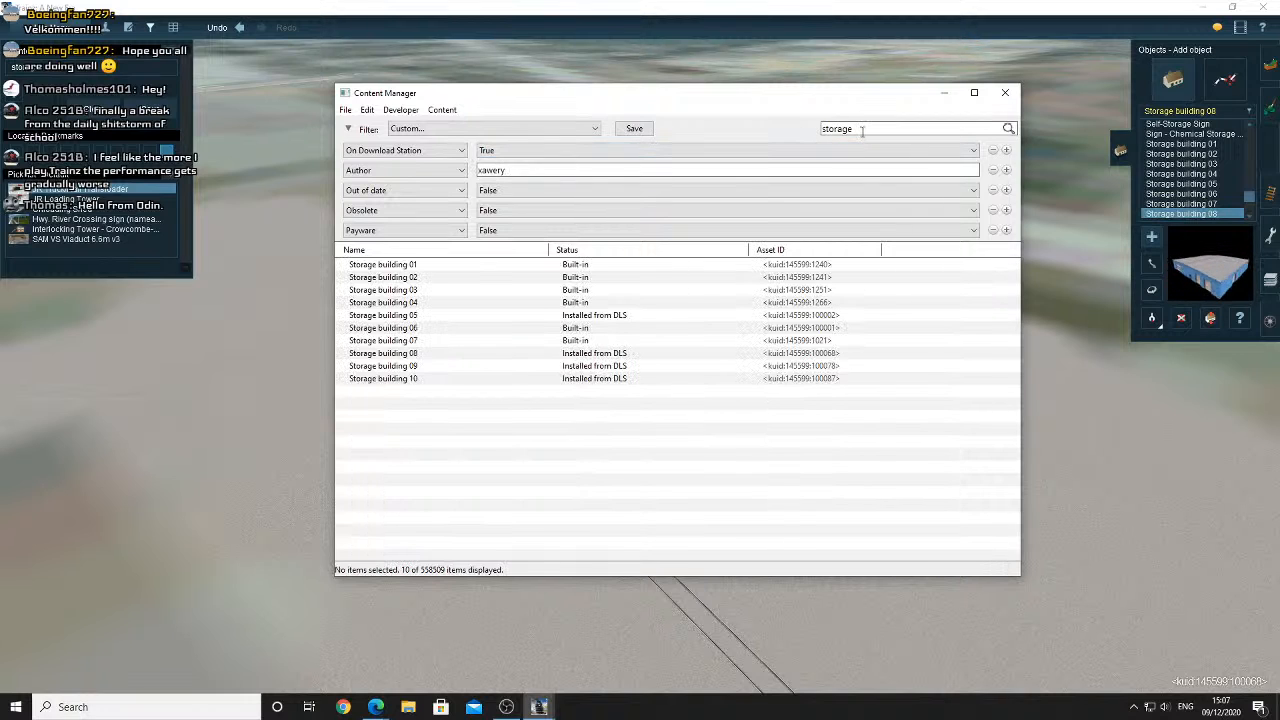
pyautogui.press('BackSpace')
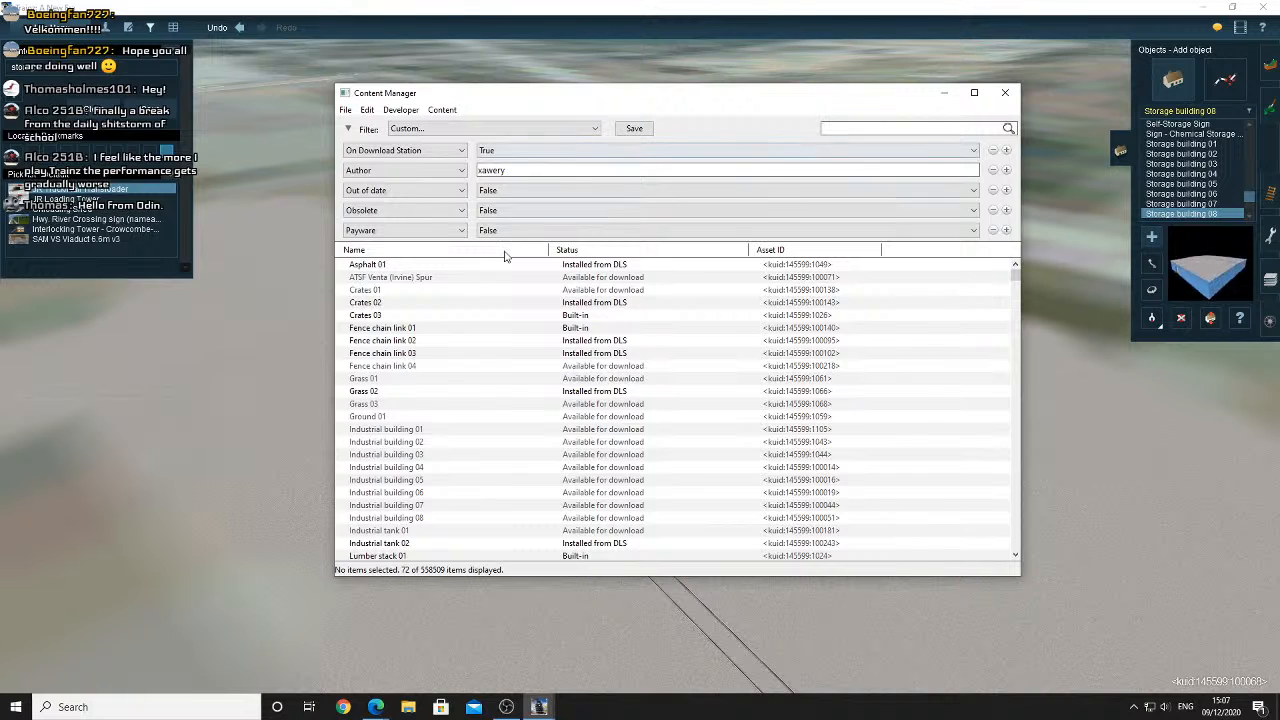
# Examine the asset details of Industrial building 02, 01, 06 and 08 in turn
pyautogui.scroll(-2, 446, 302)
pyautogui.scroll(1, 446, 302)
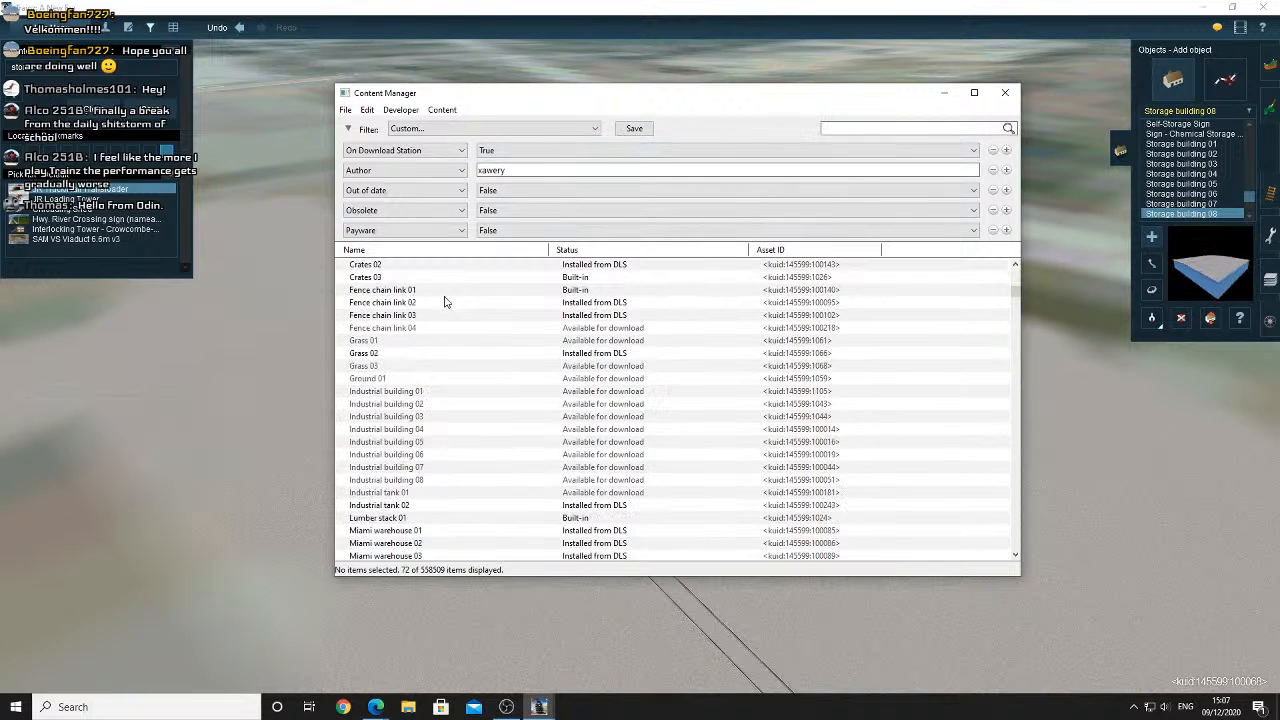
pyautogui.scroll(-1, 415, 322)
pyautogui.doubleClick(413, 366)
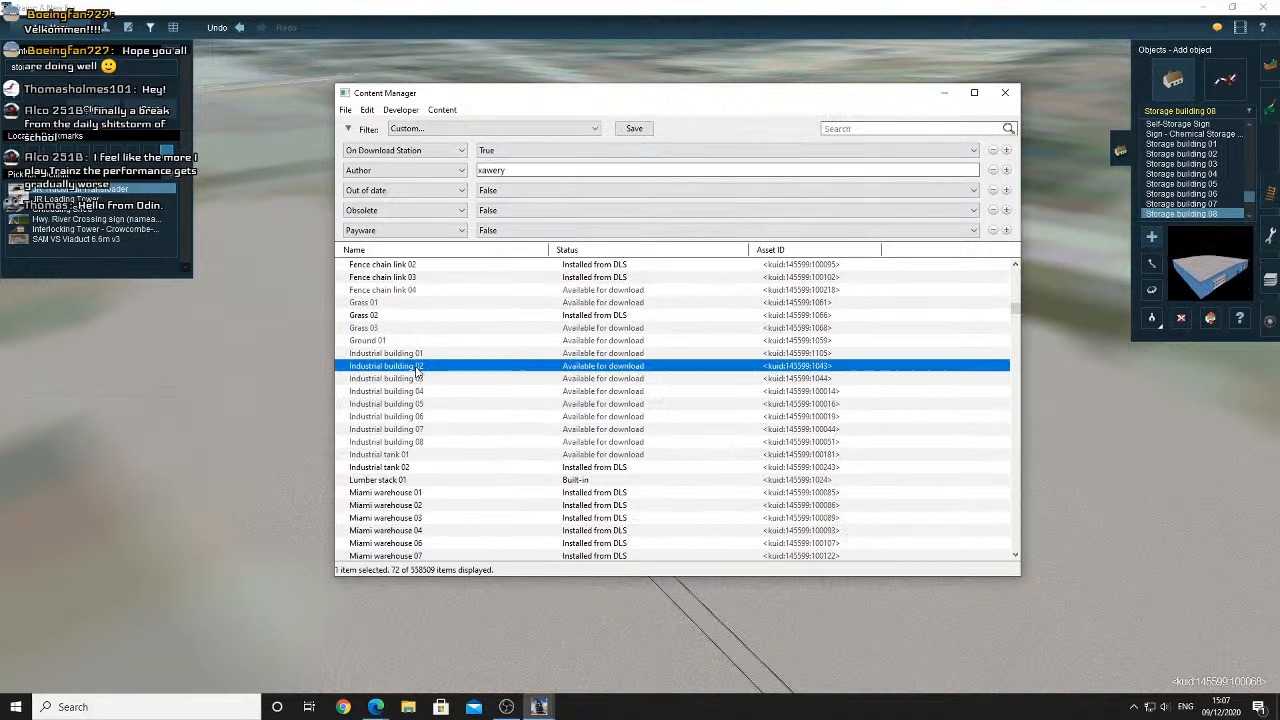
pyautogui.click(342, 157)
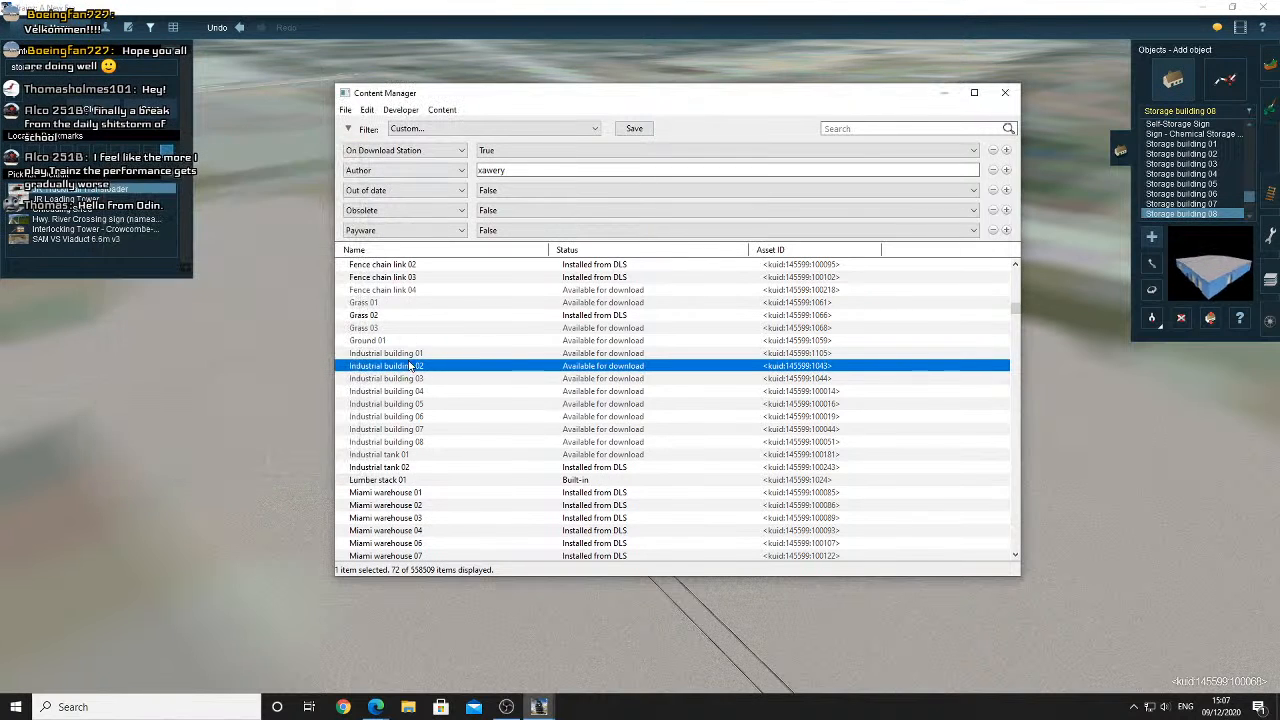
pyautogui.doubleClick(410, 356)
pyautogui.click(350, 155)
pyautogui.doubleClick(410, 416)
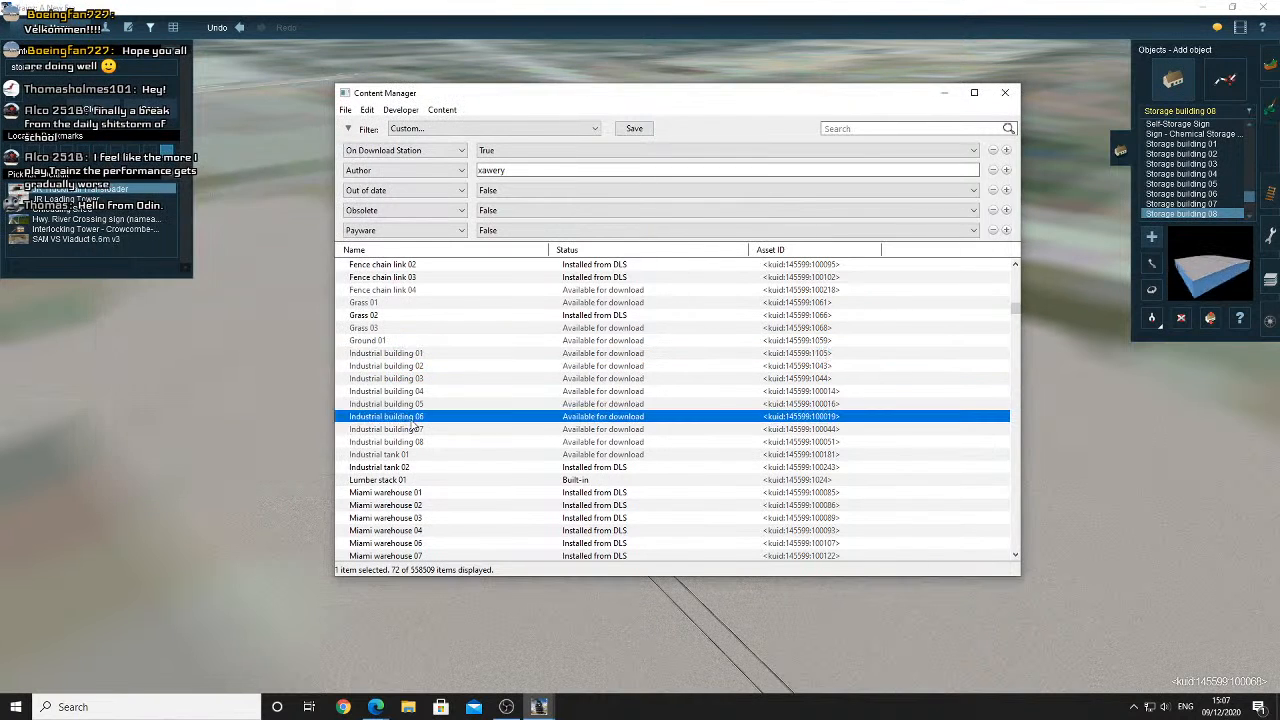
pyautogui.click(349, 152)
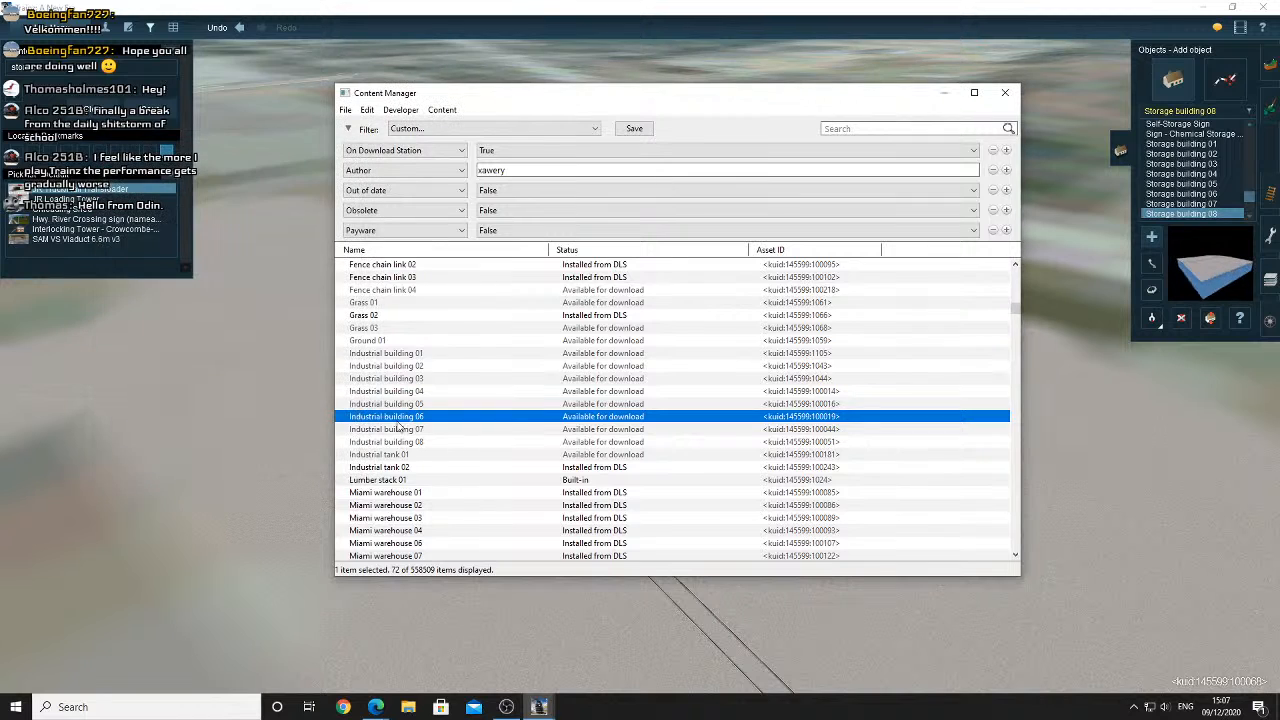
pyautogui.doubleClick(410, 442)
pyautogui.click(349, 152)
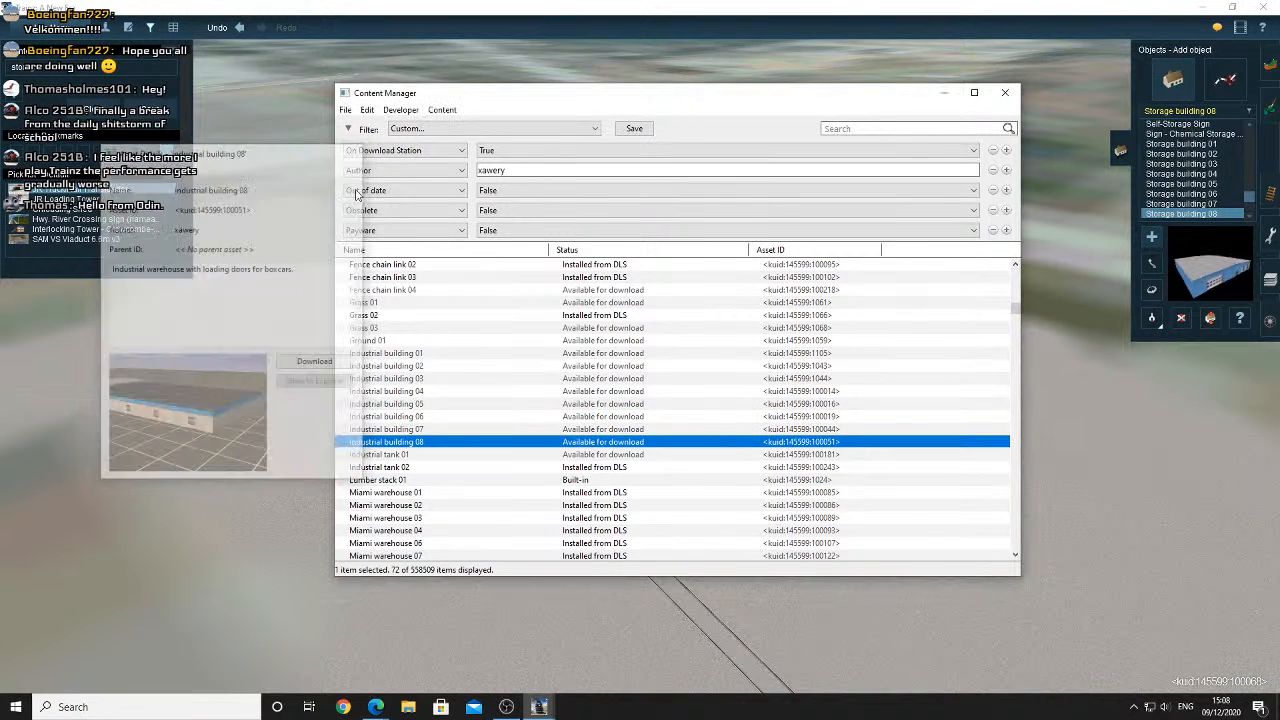
# Download the assets Industrial building 01 through Industrial building 08
pyautogui.click(390, 355)
pyautogui.hotkey('shift', 'Down')
pyautogui.hotkey('shift', 'Down')
pyautogui.hotkey('shift', 'Down')
pyautogui.hotkey('shift', 'Down')
pyautogui.hotkey('shift', 'Down')
pyautogui.hotkey('shift', 'Down')
pyautogui.hotkey('shift', 'Down')
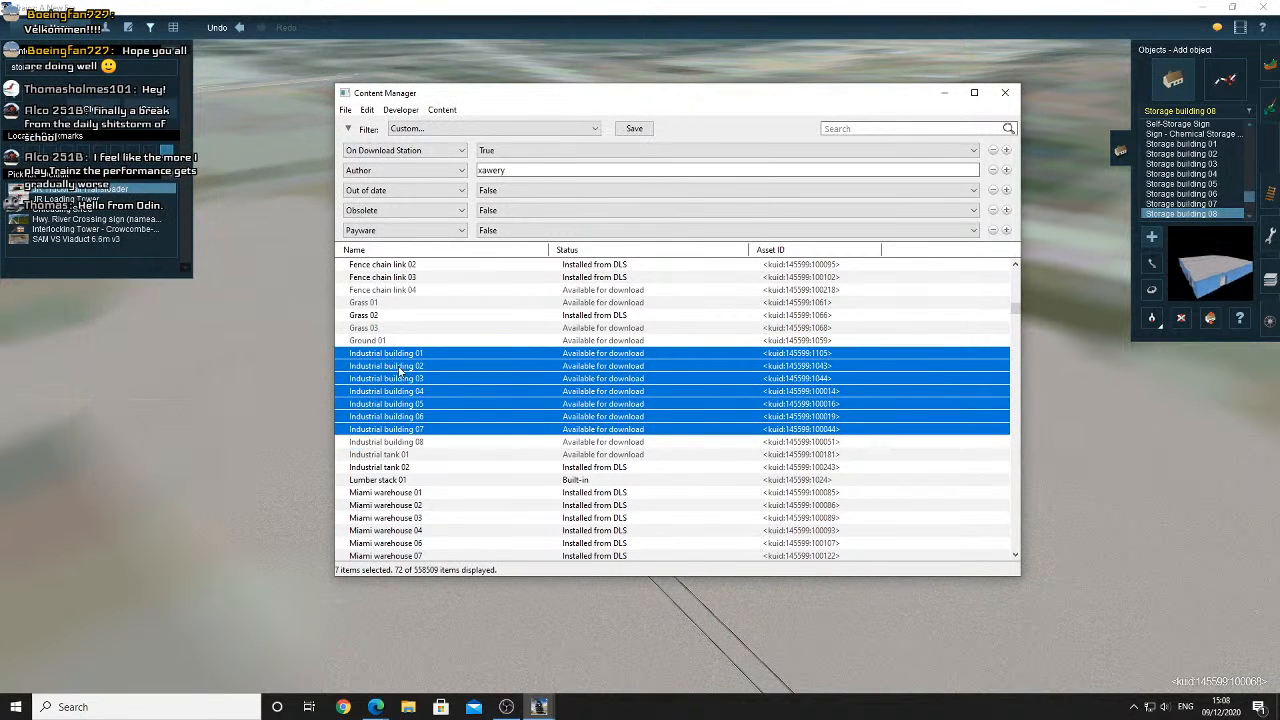
pyautogui.rightClick(403, 372)
pyautogui.click(438, 380)
# Compare the asset details of Industrial tank 01 and Industrial tank 02, and download Industrial tank 01
pyautogui.doubleClick(428, 455)
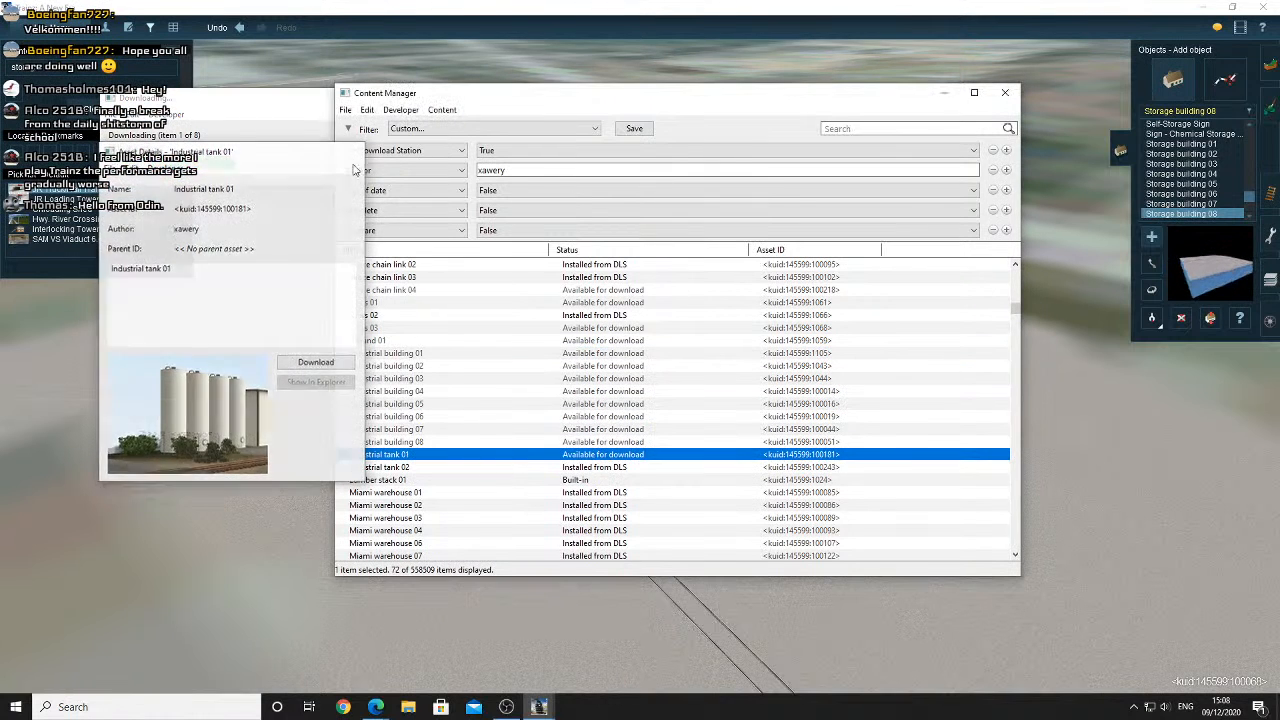
pyautogui.click(349, 150)
pyautogui.doubleClick(398, 467)
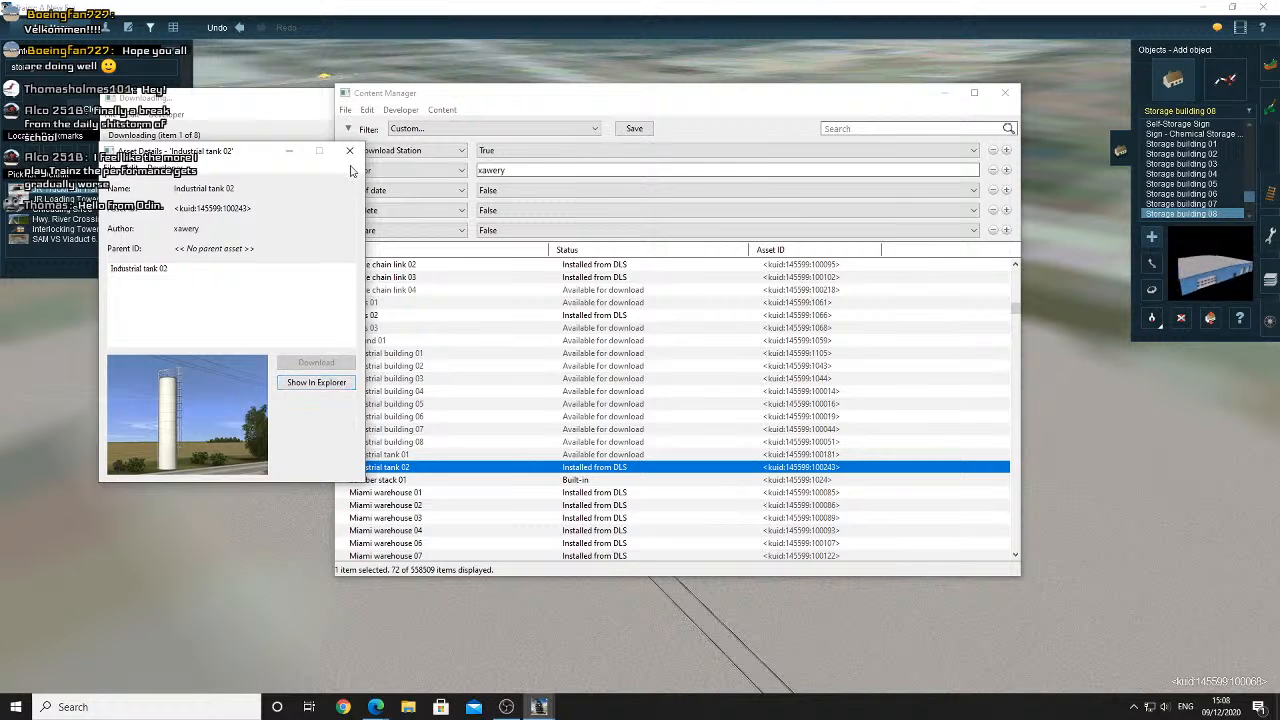
pyautogui.click(349, 150)
pyautogui.doubleClick(405, 455)
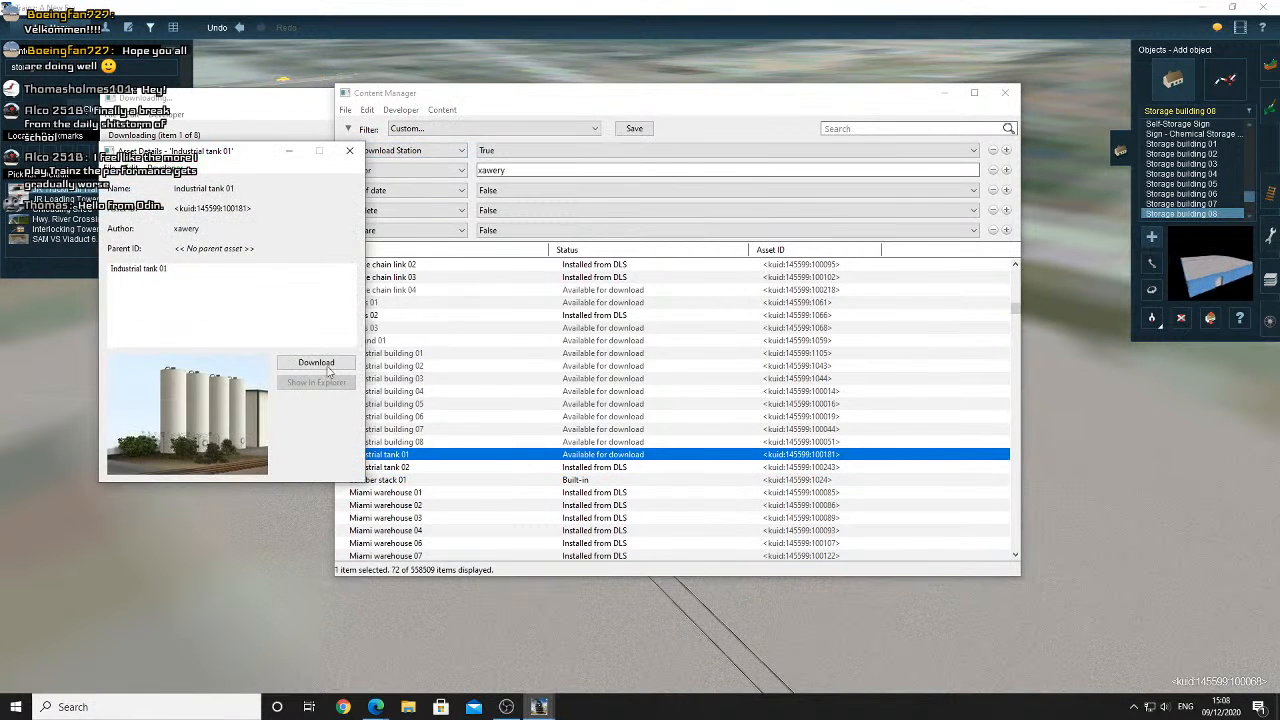
pyautogui.click(316, 364)
pyautogui.click(348, 152)
# Examine the asset details of Packing house 03 and close them
pyautogui.scroll(-4, 408, 418)
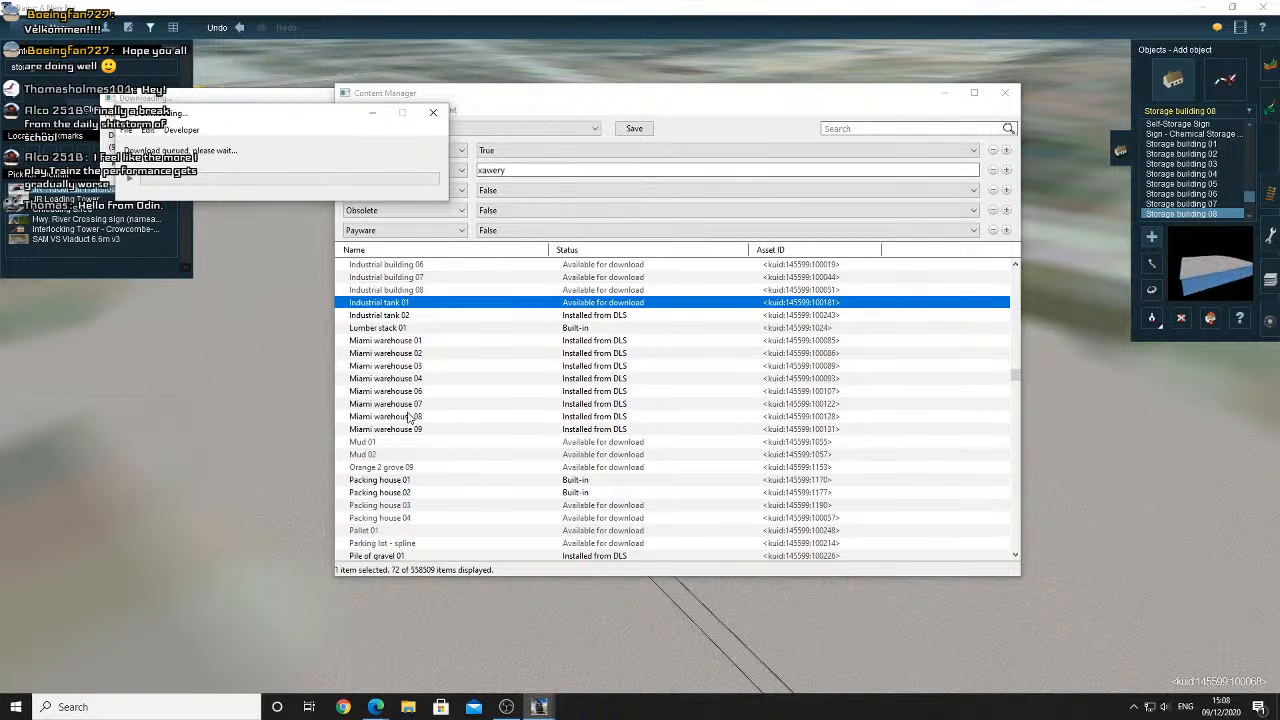
pyautogui.scroll(-1, 406, 440)
pyautogui.doubleClick(430, 467)
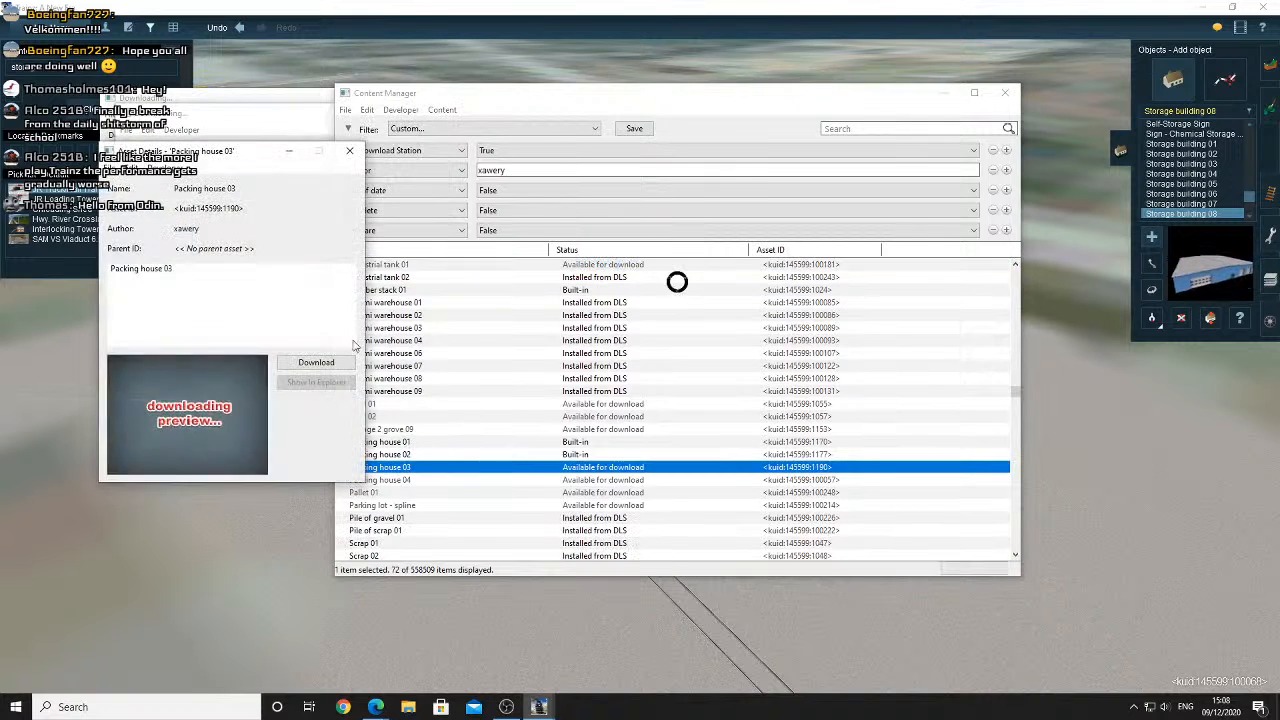
pyautogui.click(349, 150)
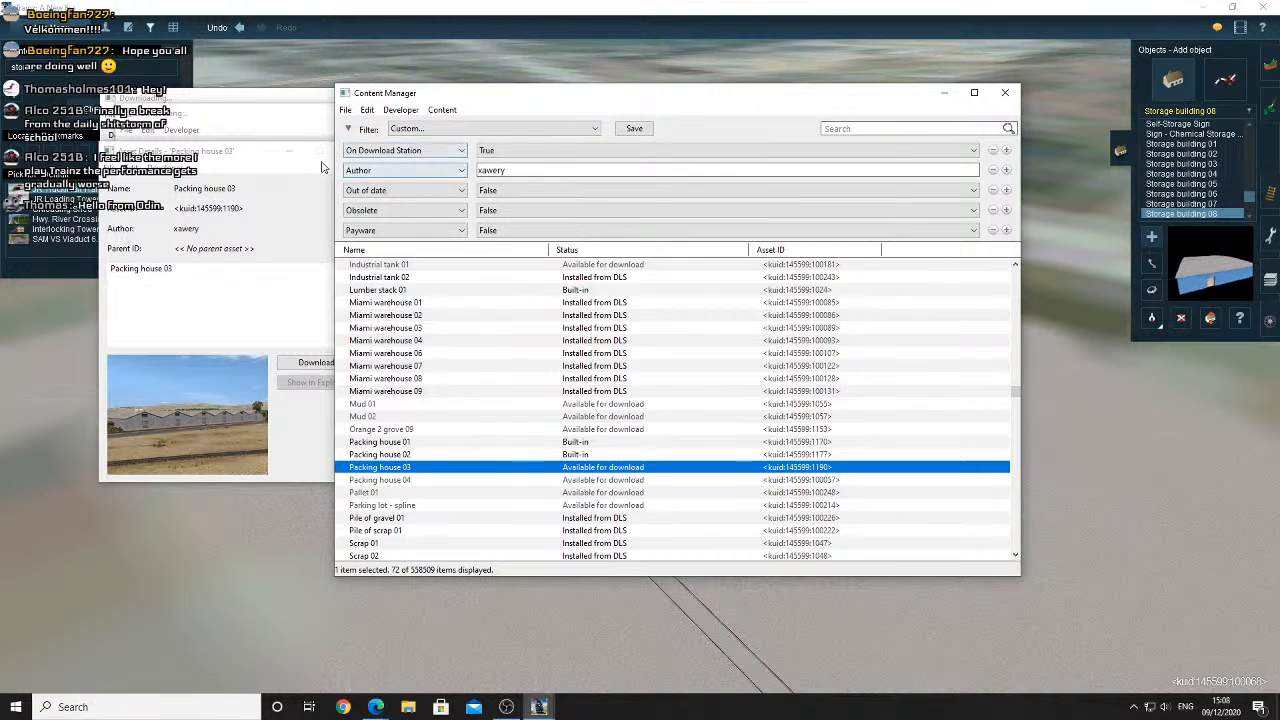
pyautogui.click(322, 167)
pyautogui.click(316, 362)
# Check the asset details of Warehouse B01 and Venta Spur - BASE session among the same author's assets
pyautogui.scroll(-5, 418, 416)
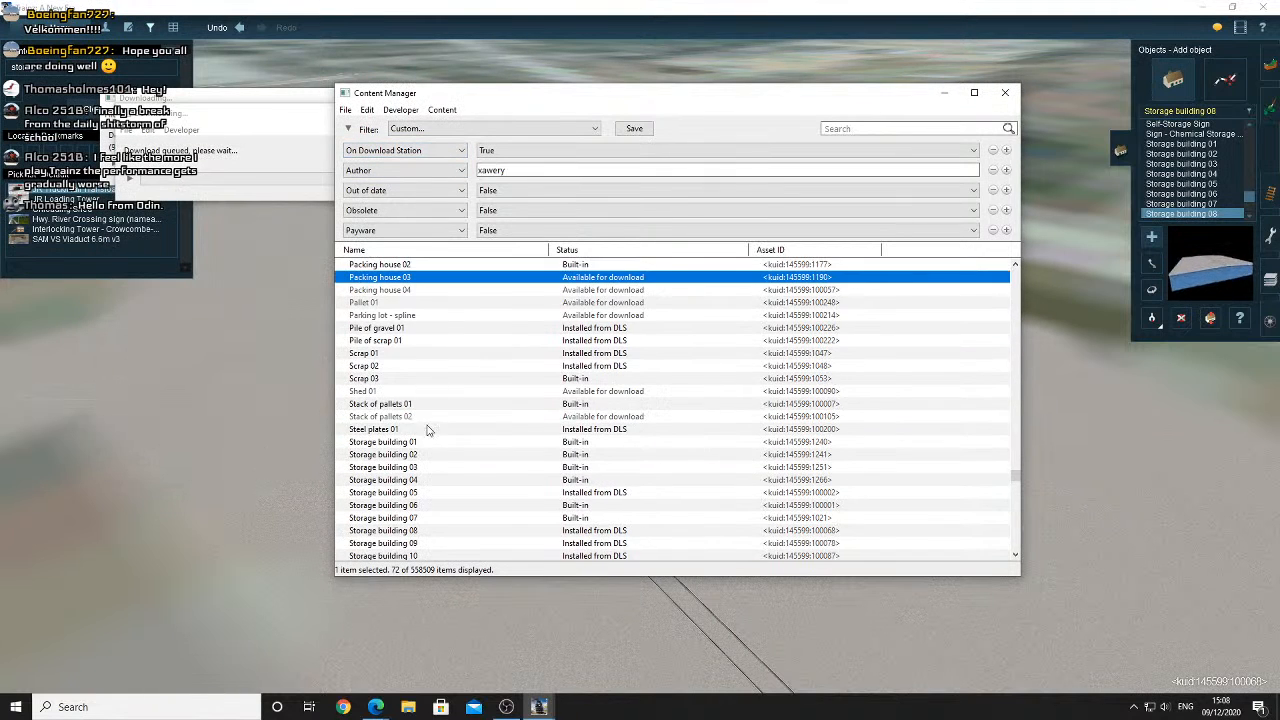
pyautogui.scroll(-2, 428, 430)
pyautogui.scroll(-2, 409, 352)
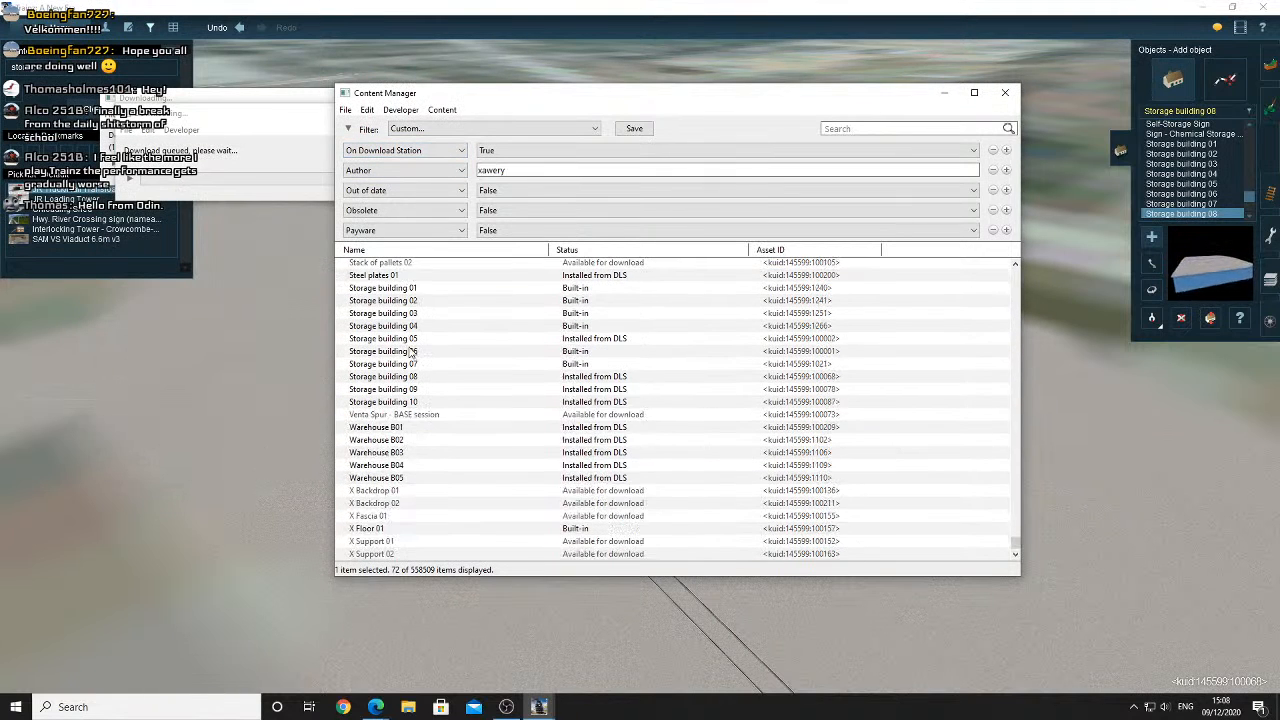
pyautogui.scroll(1, 409, 372)
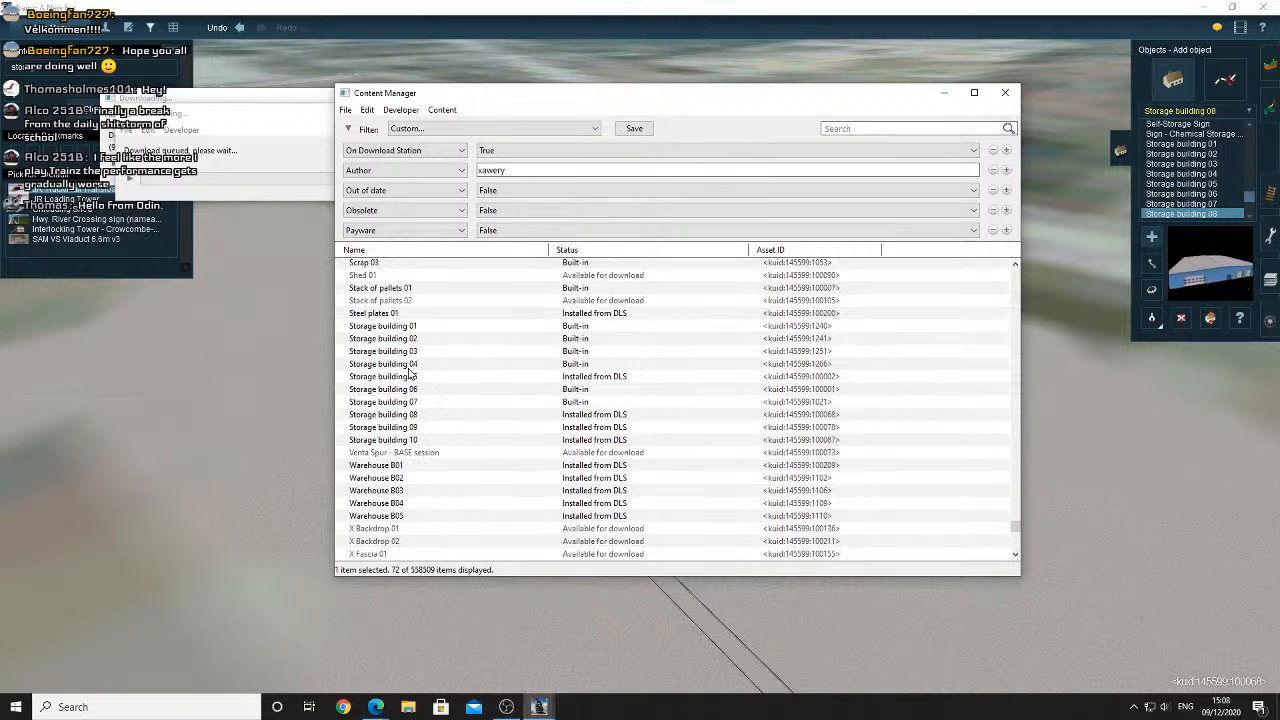
pyautogui.doubleClick(400, 465)
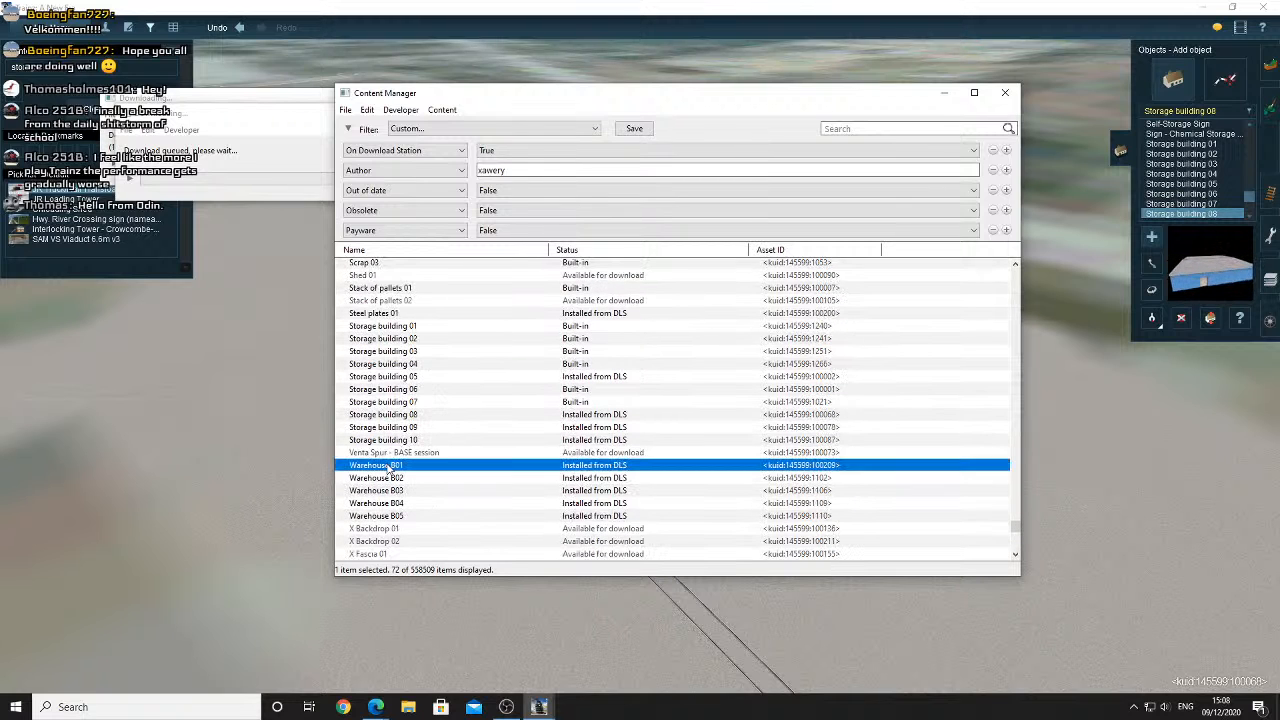
pyautogui.click(350, 152)
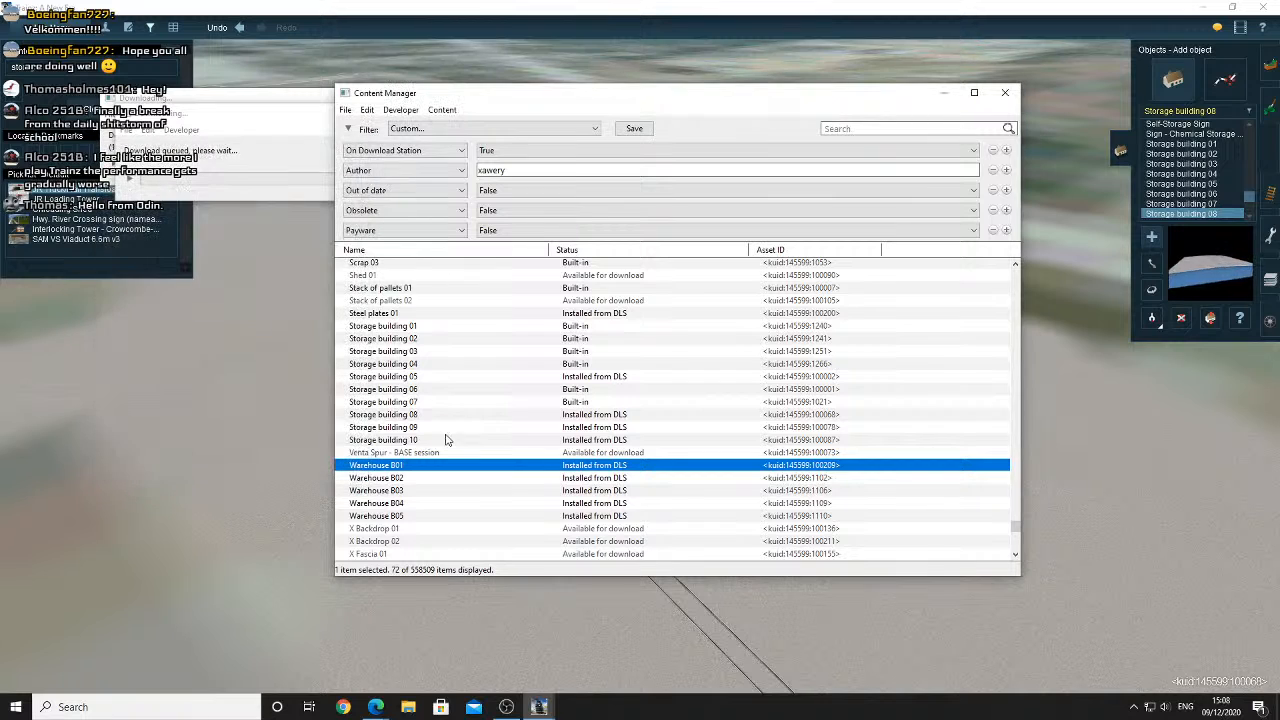
pyautogui.doubleClick(433, 455)
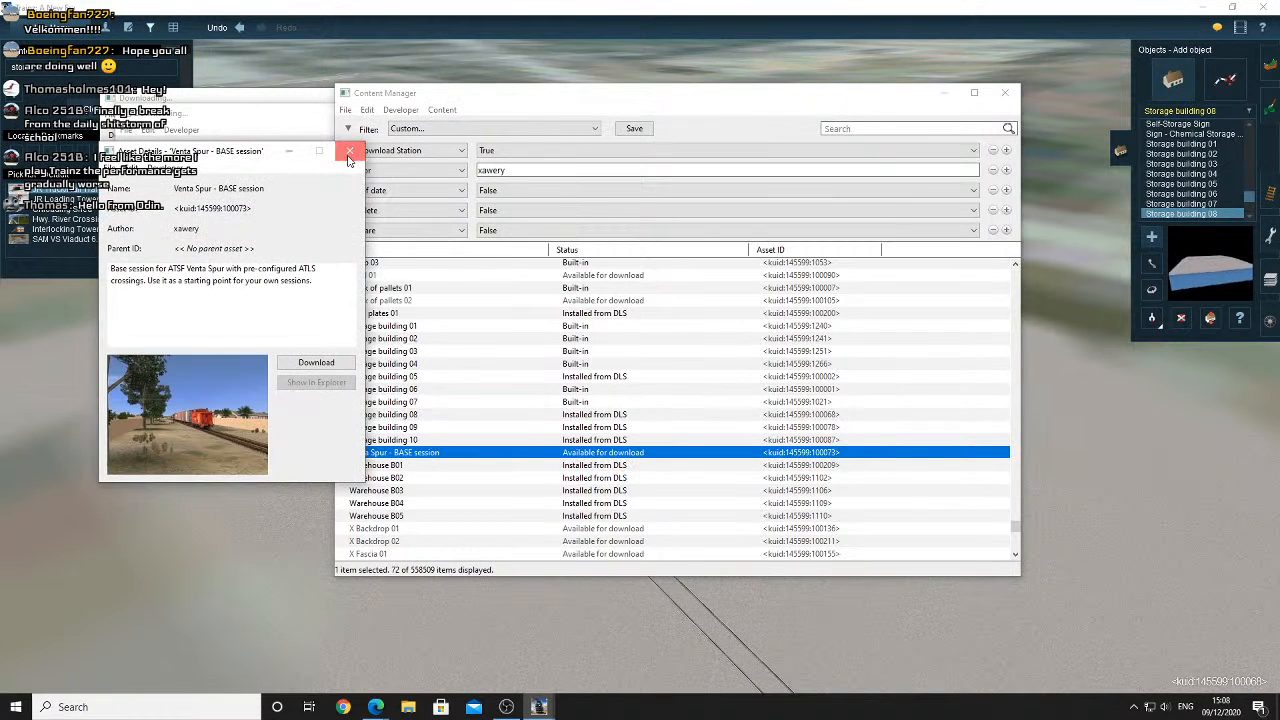
pyautogui.click(349, 152)
# Look at the asset details of Shed 01 and Orange 2 grove 09, and return to the start of the asset list
pyautogui.scroll(2, 381, 357)
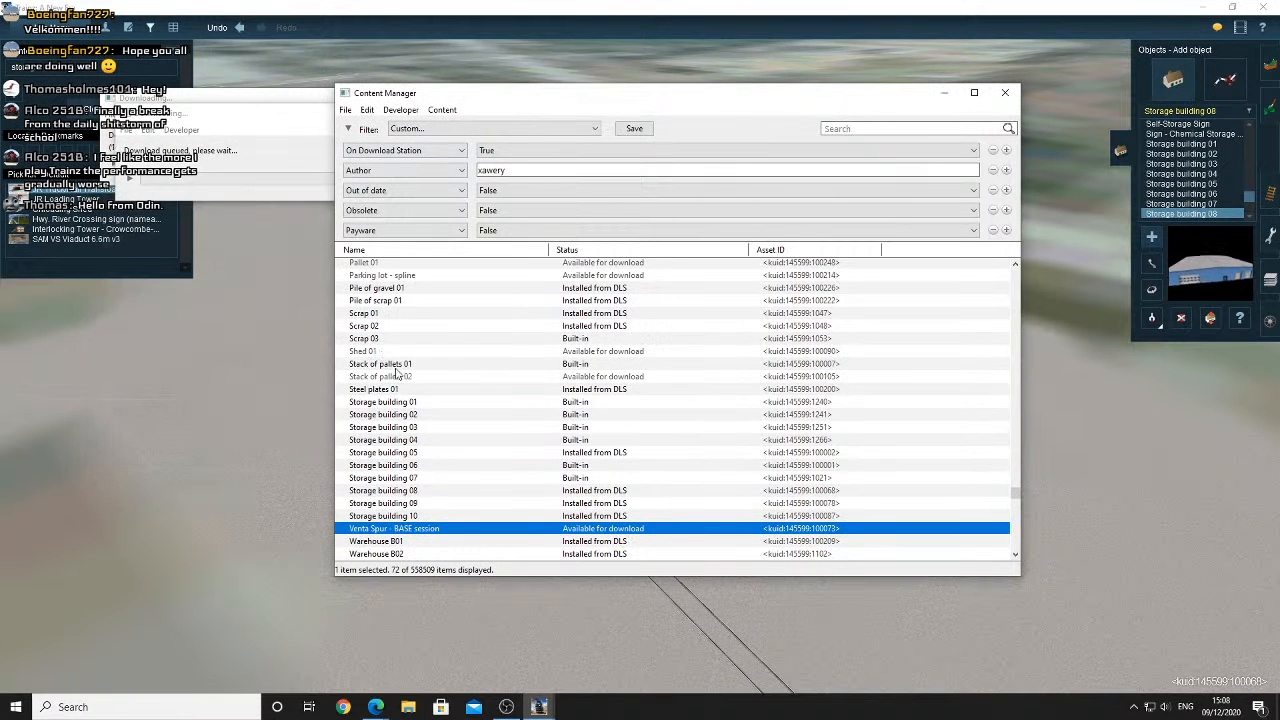
pyautogui.doubleClick(392, 352)
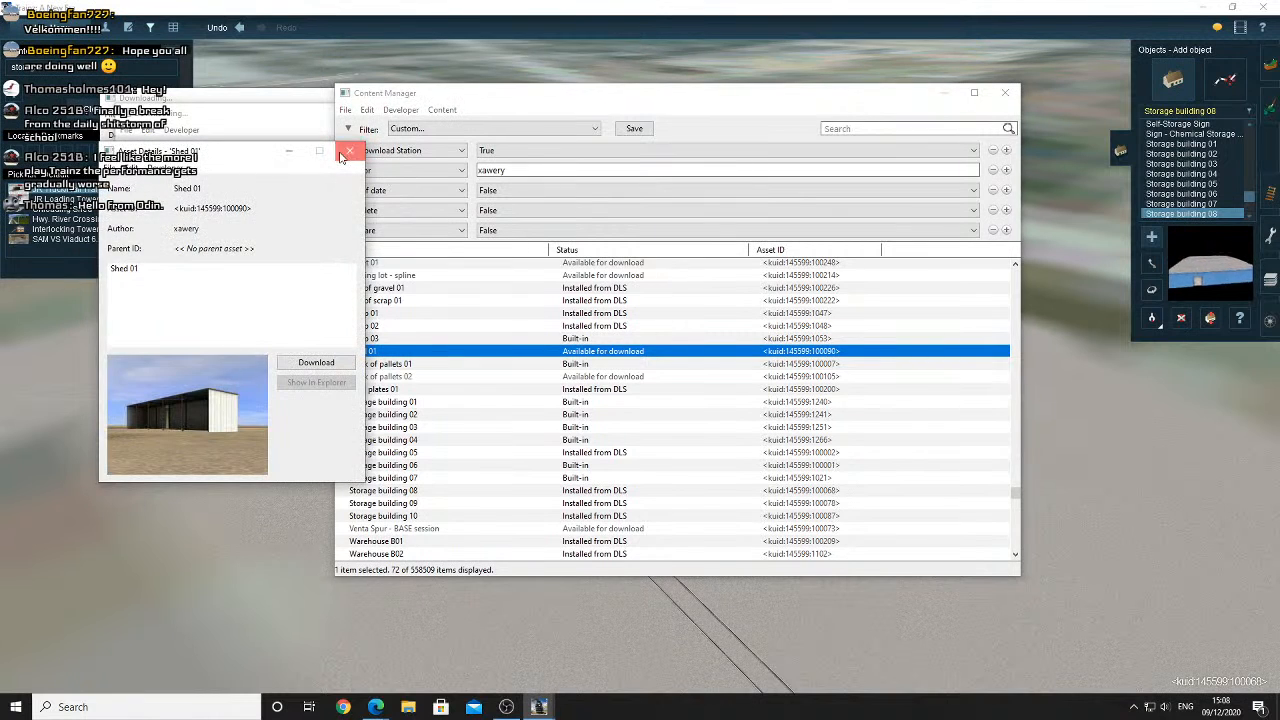
pyautogui.click(349, 152)
pyautogui.scroll(2, 410, 348)
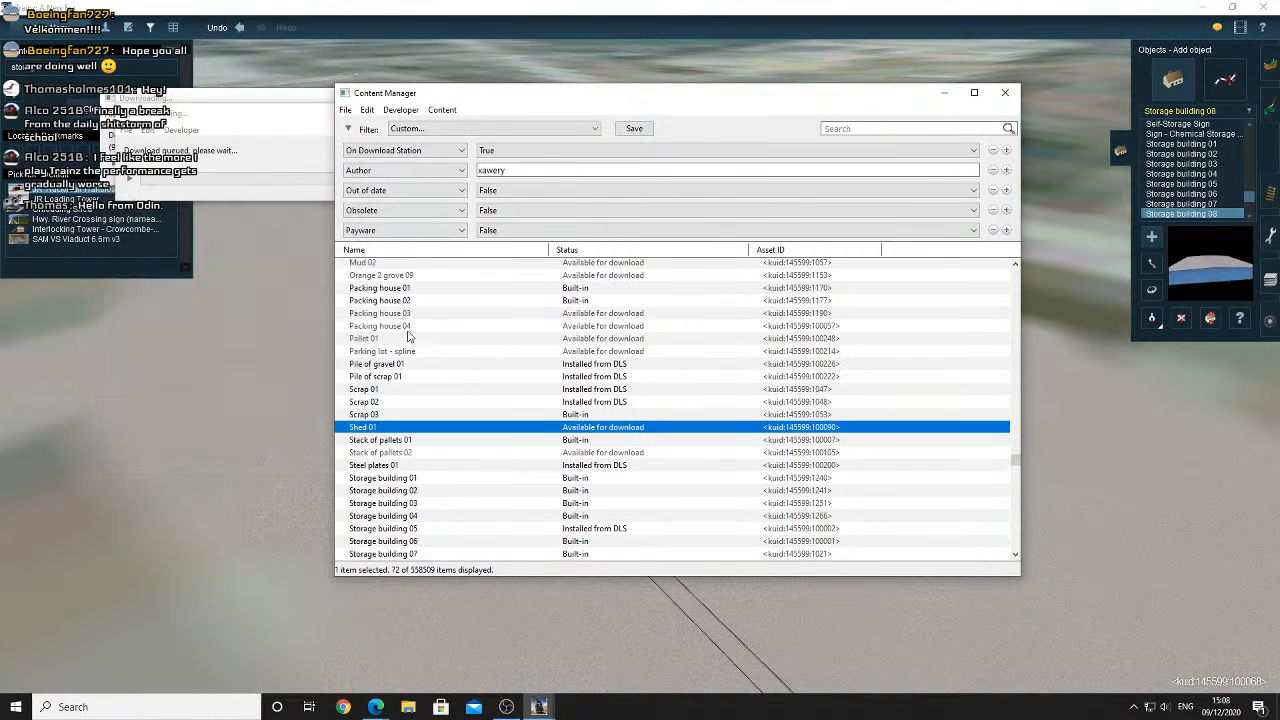
pyautogui.scroll(2, 408, 337)
pyautogui.doubleClick(421, 355)
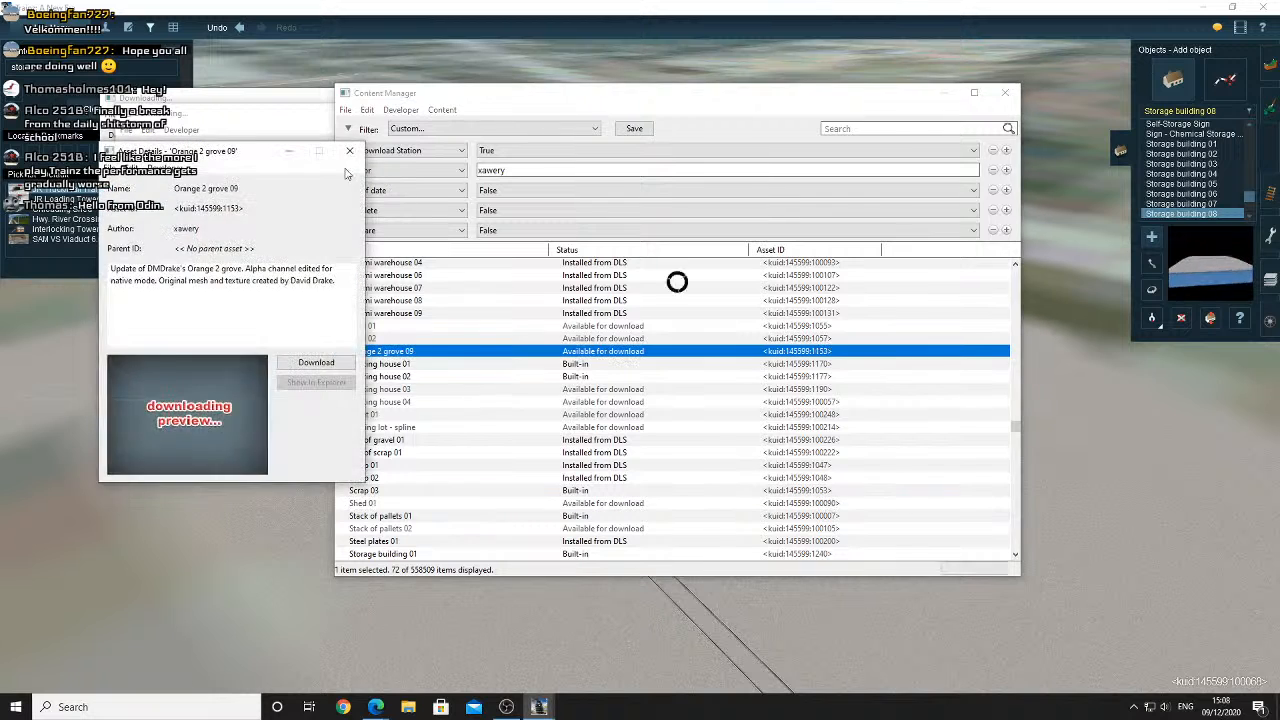
pyautogui.click(342, 154)
pyautogui.scroll(10, 405, 335)
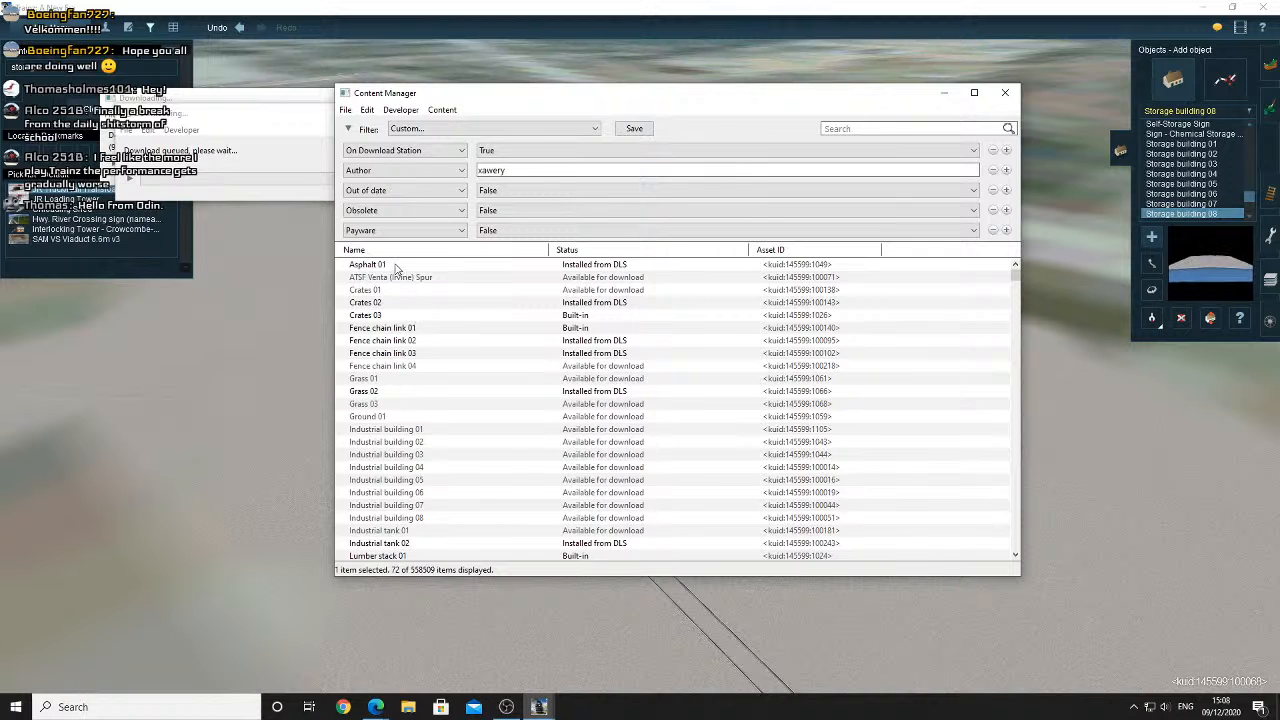
# Close the Content Manager and filter the route editor's objects for industry assets
pyautogui.click(1005, 93)
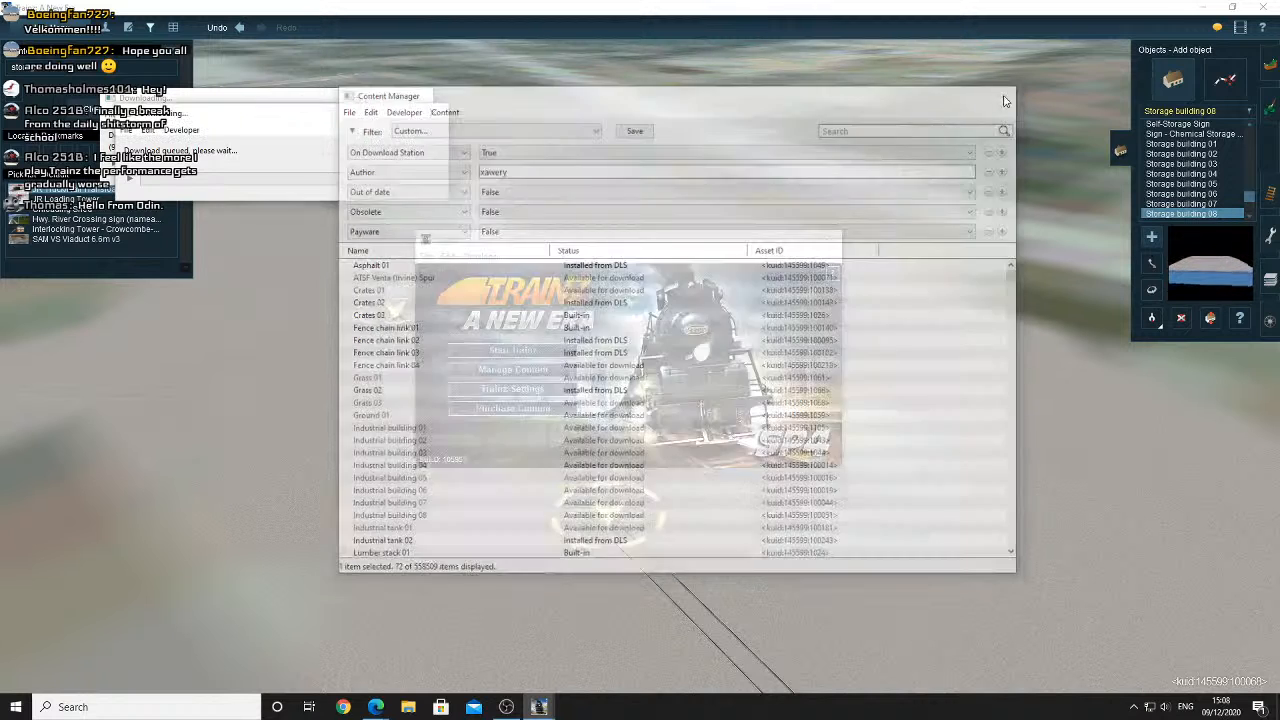
pyautogui.scroll(-2, 1218, 188)
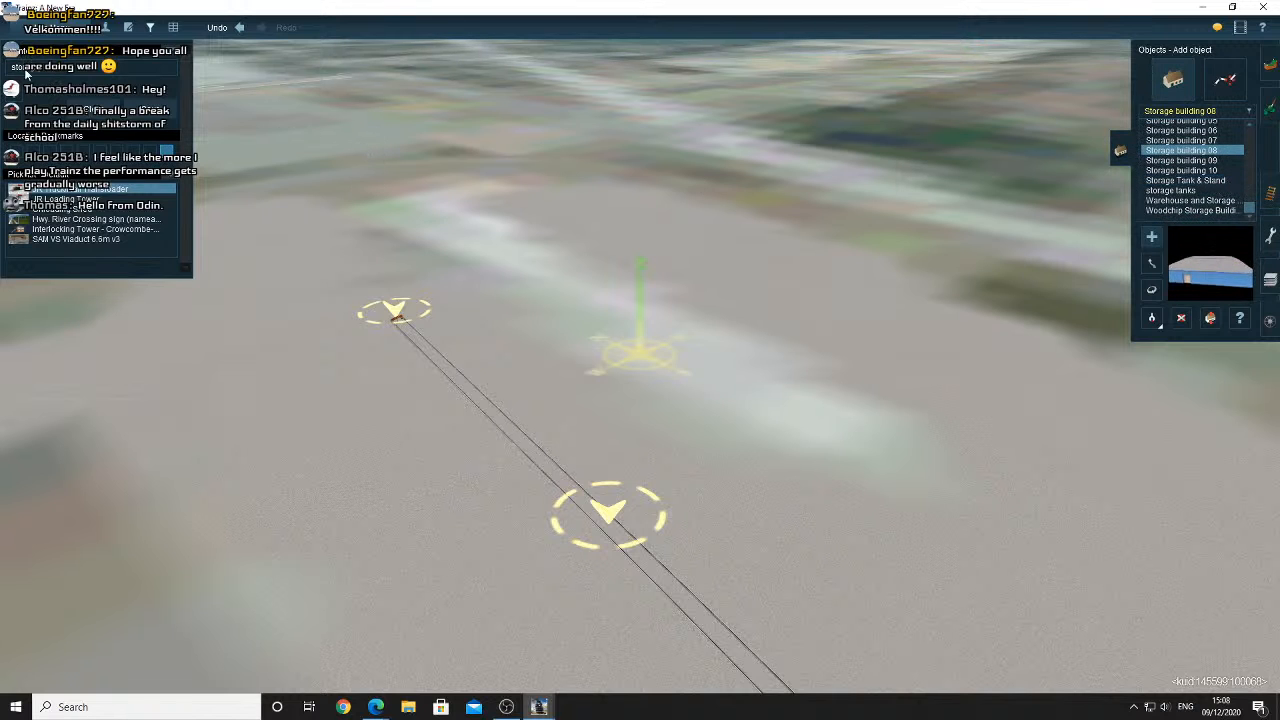
pyautogui.moveTo(538, 707)
pyautogui.click(150, 108)
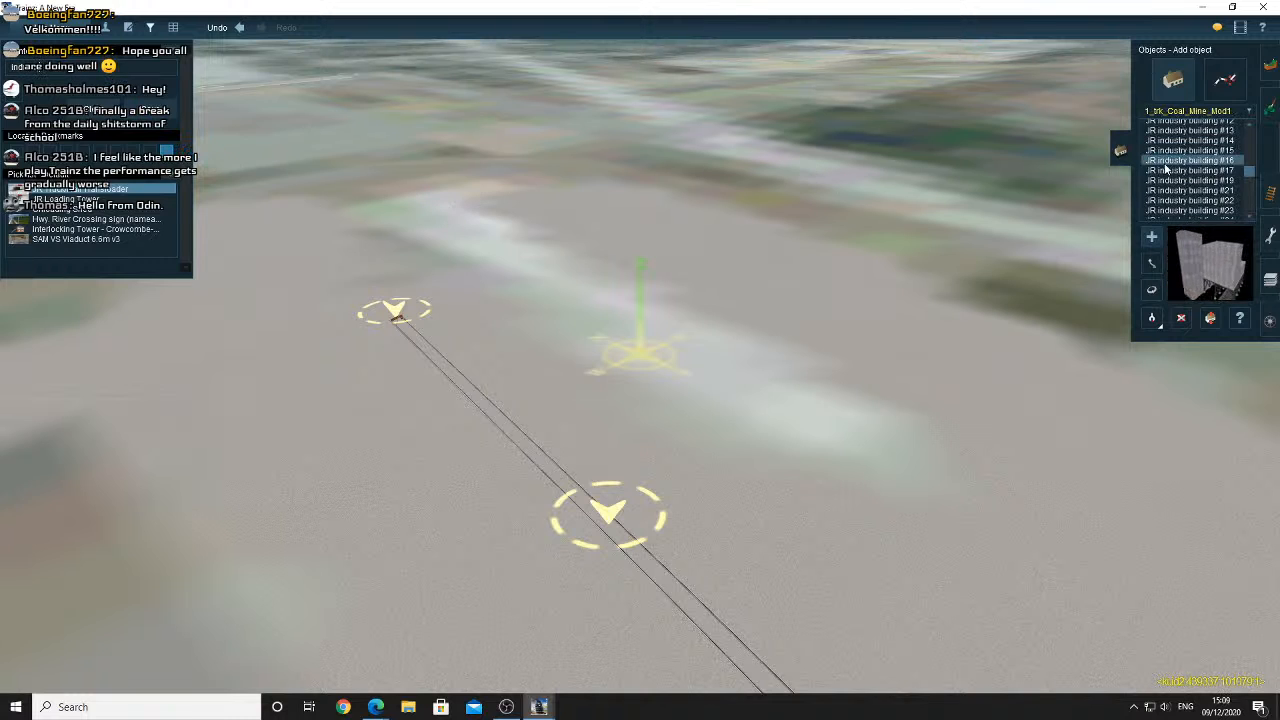
# Browse the filtered industry objects in the route editor for suitable industrial buildings
pyautogui.scroll(-10, 1196, 198)
pyautogui.scroll(10, 1196, 198)
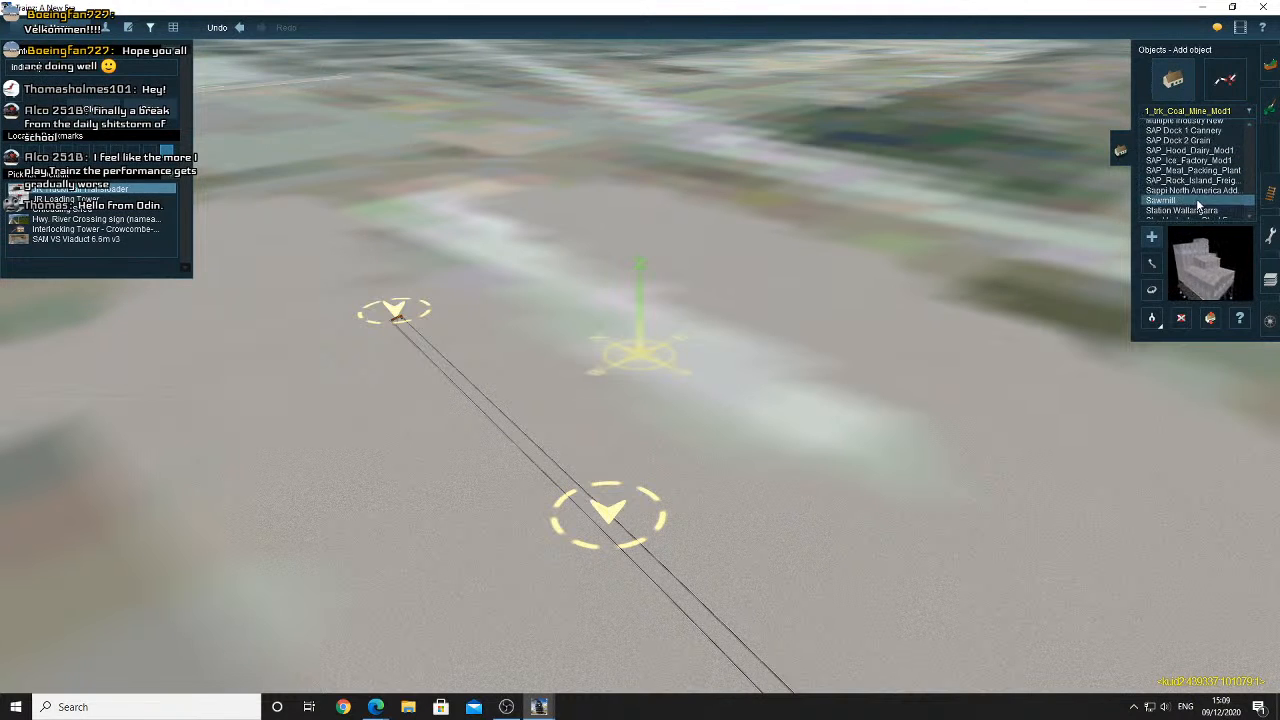
pyautogui.scroll(-5, 1197, 205)
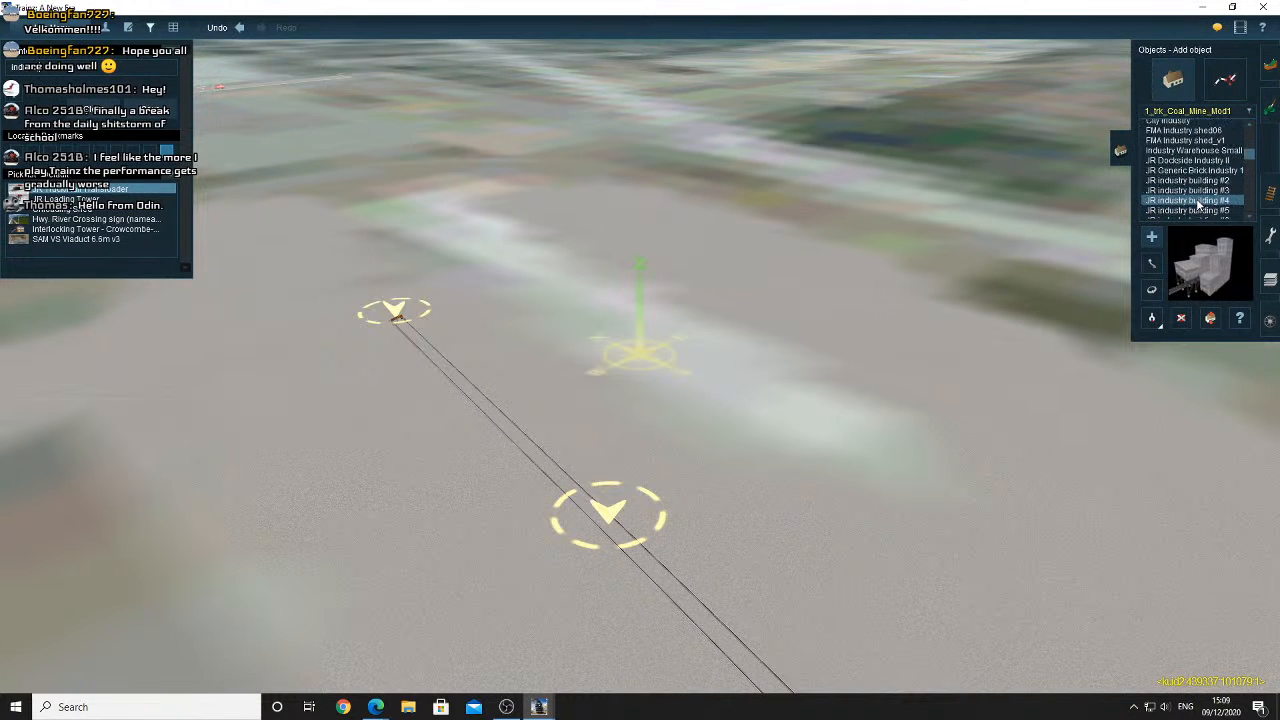
pyautogui.scroll(-3, 1198, 203)
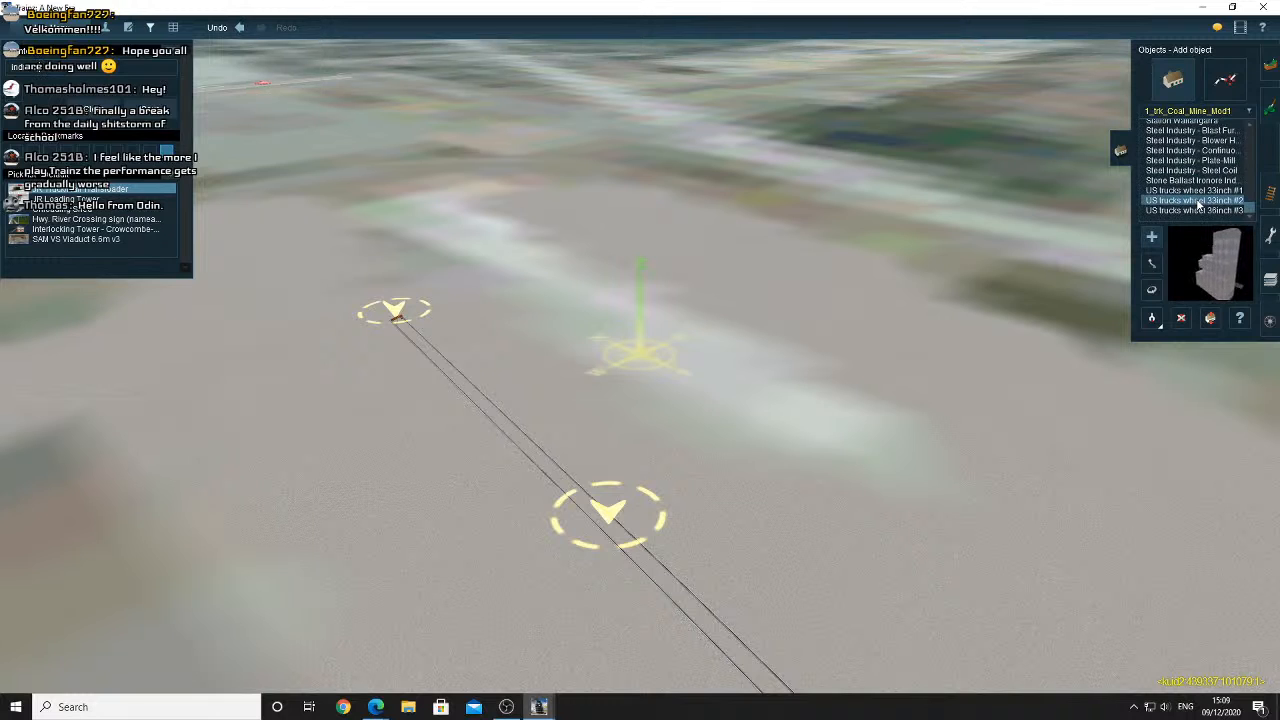
pyautogui.scroll(3, 1198, 203)
pyautogui.scroll(10, 1198, 205)
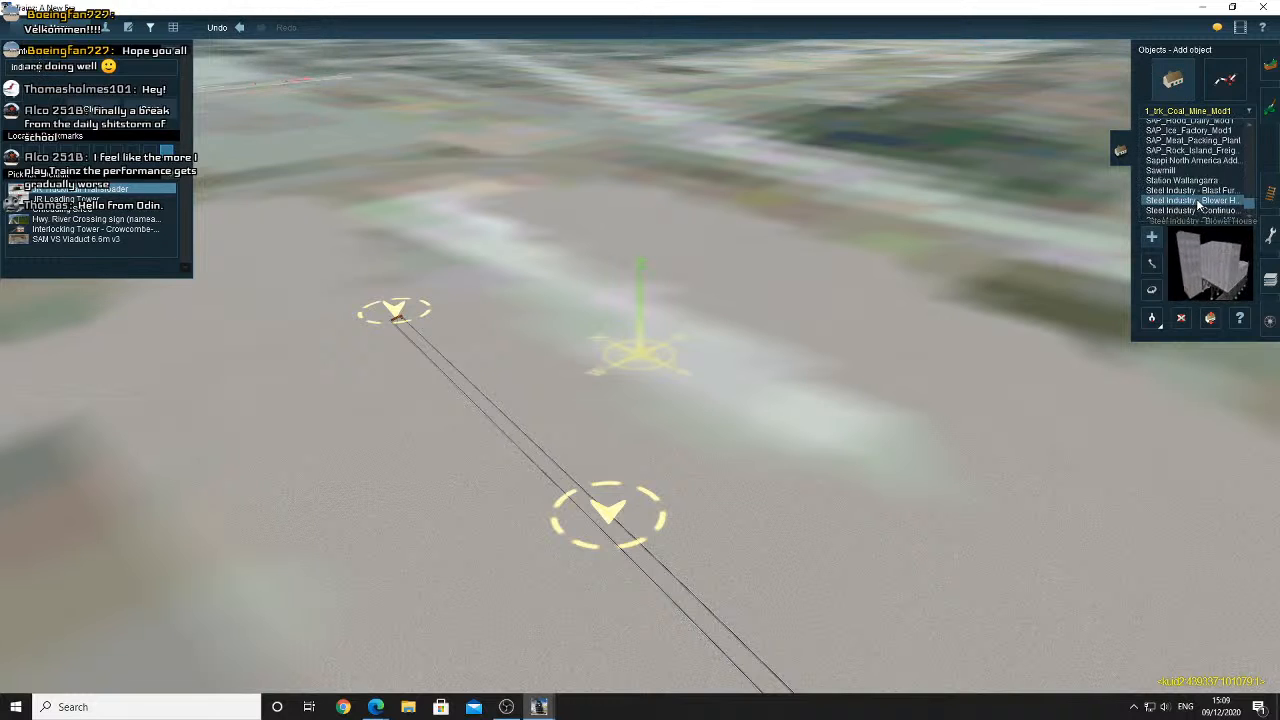
pyautogui.click(1205, 181)
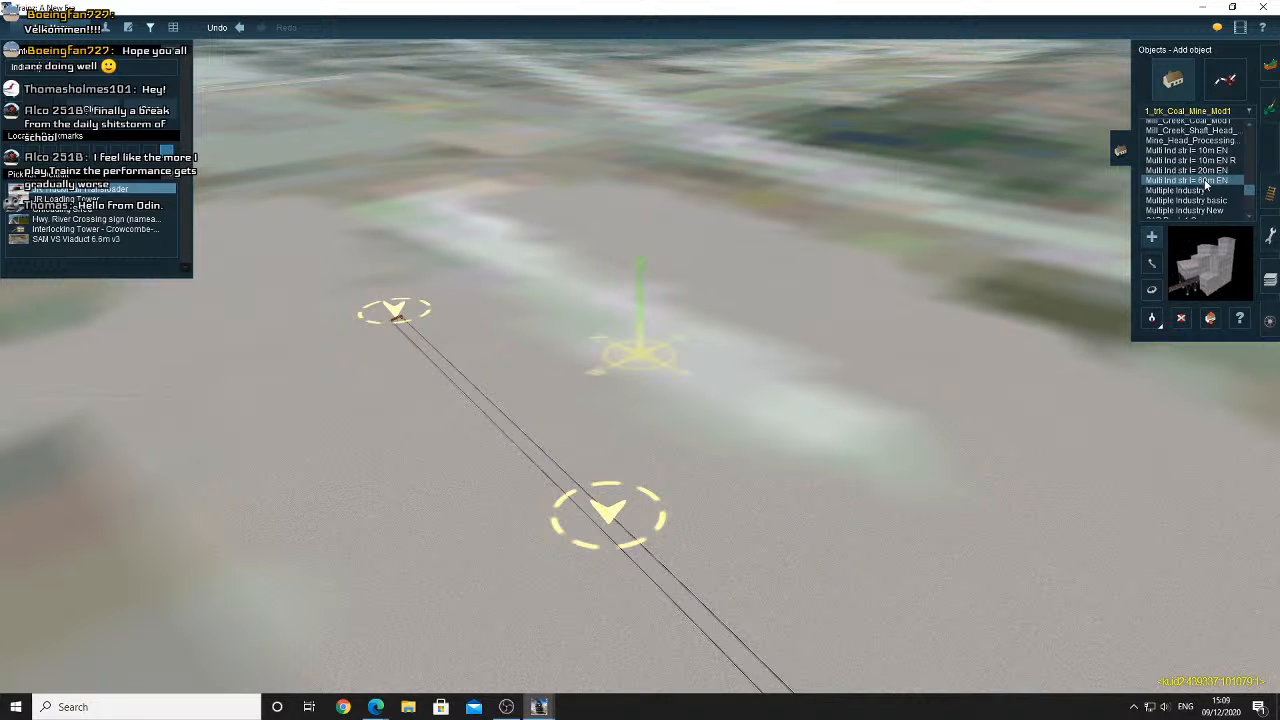
pyautogui.scroll(6, 1207, 186)
pyautogui.scroll(10, 1207, 186)
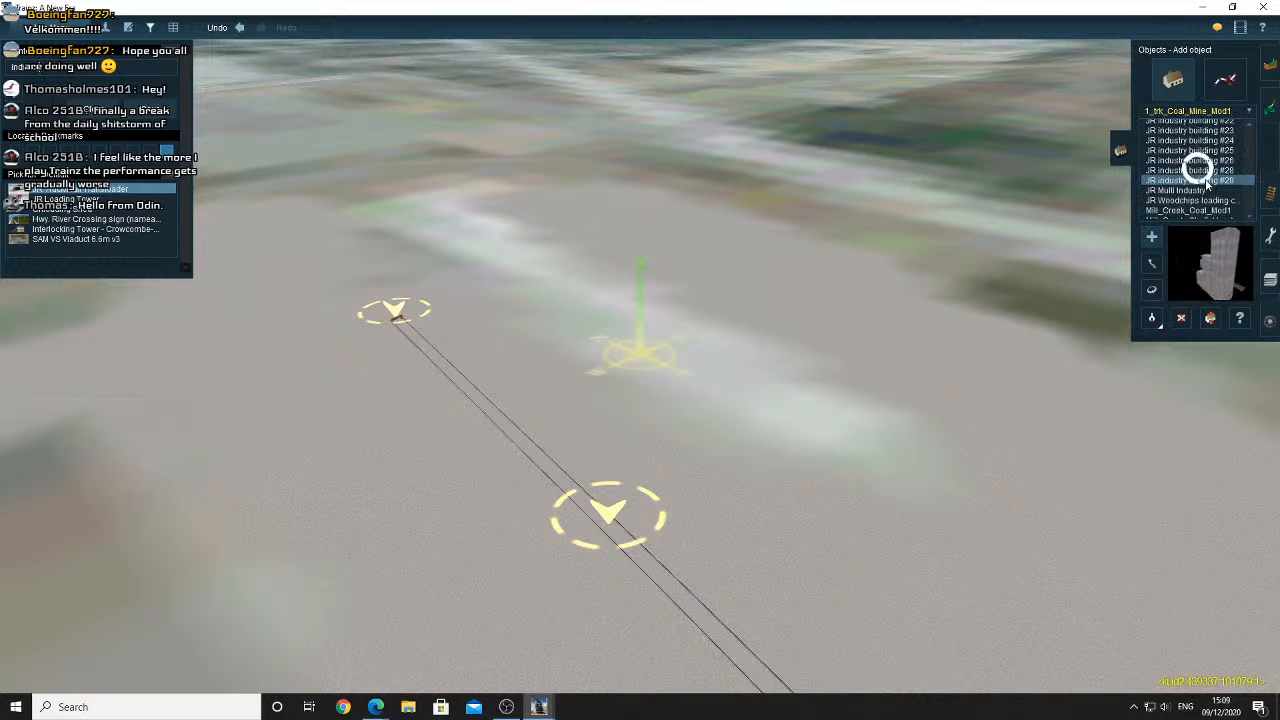
pyautogui.scroll(-10, 1205, 180)
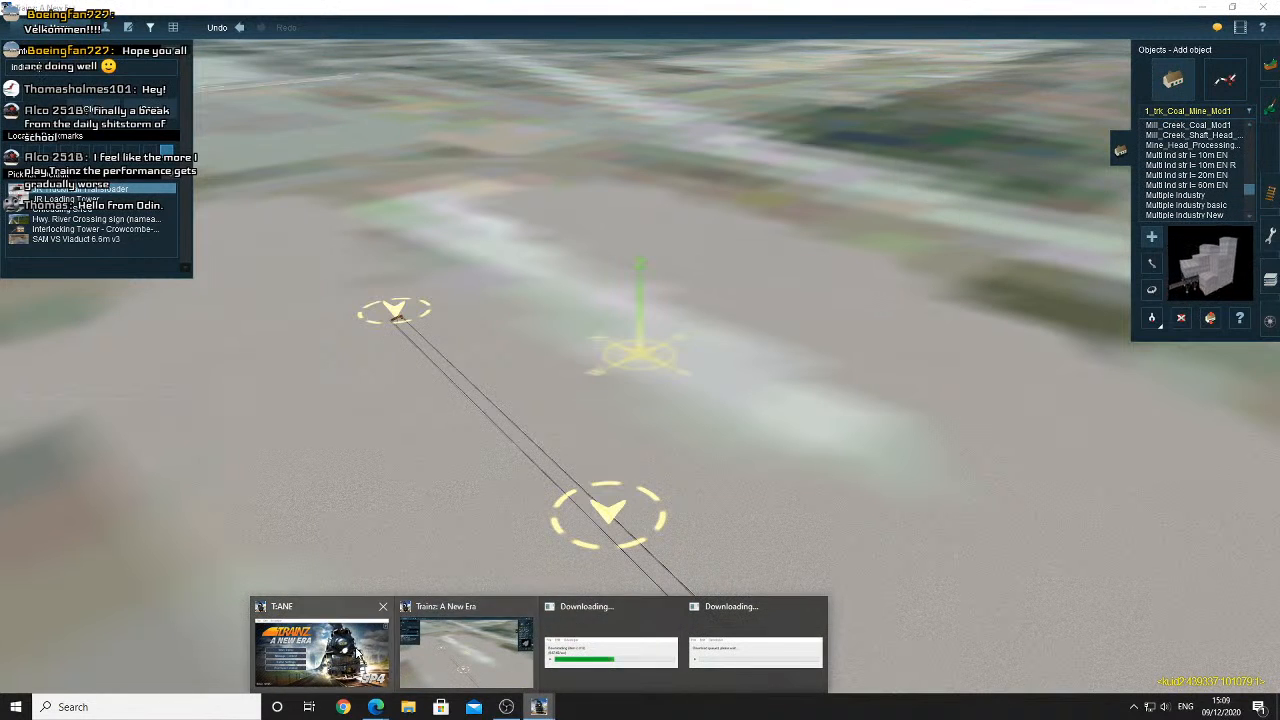
# Reopen the Content Manager and replace the Installed filter criterion with the author of the storage and industrial buildings
pyautogui.click(322, 650)
pyautogui.click(503, 370)
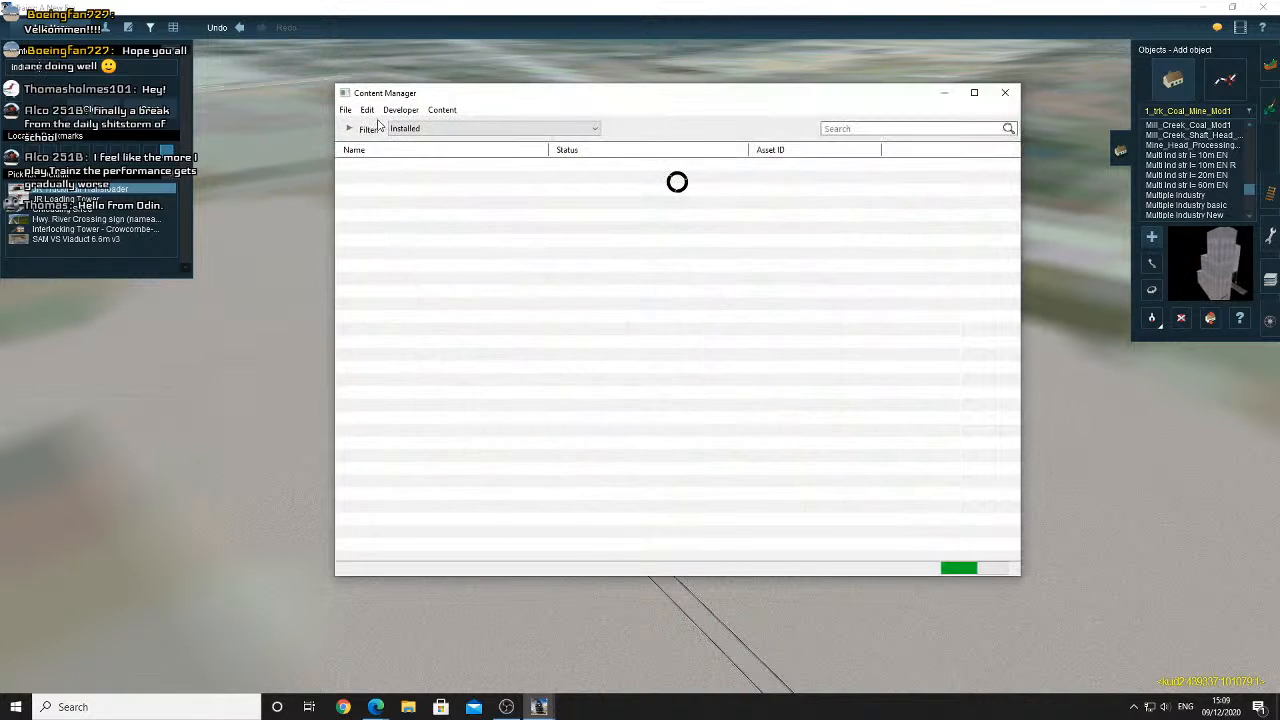
pyautogui.click(372, 129)
pyautogui.click(404, 150)
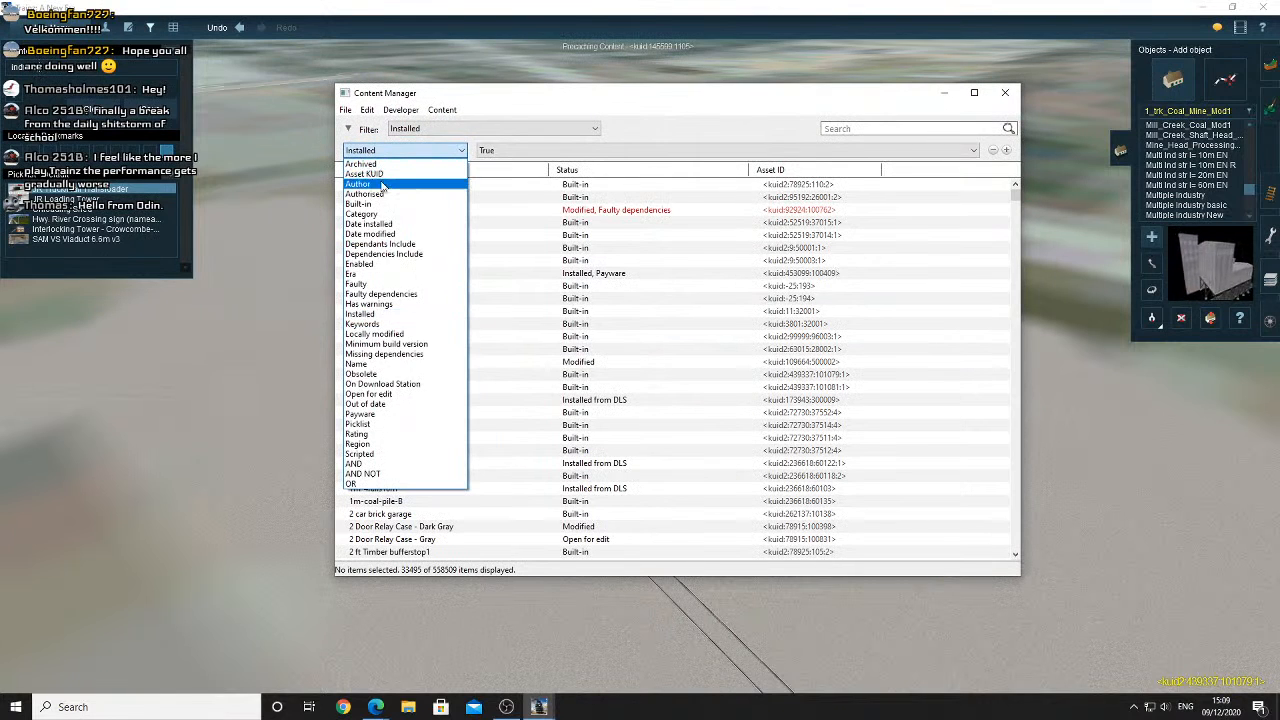
pyautogui.click(382, 185)
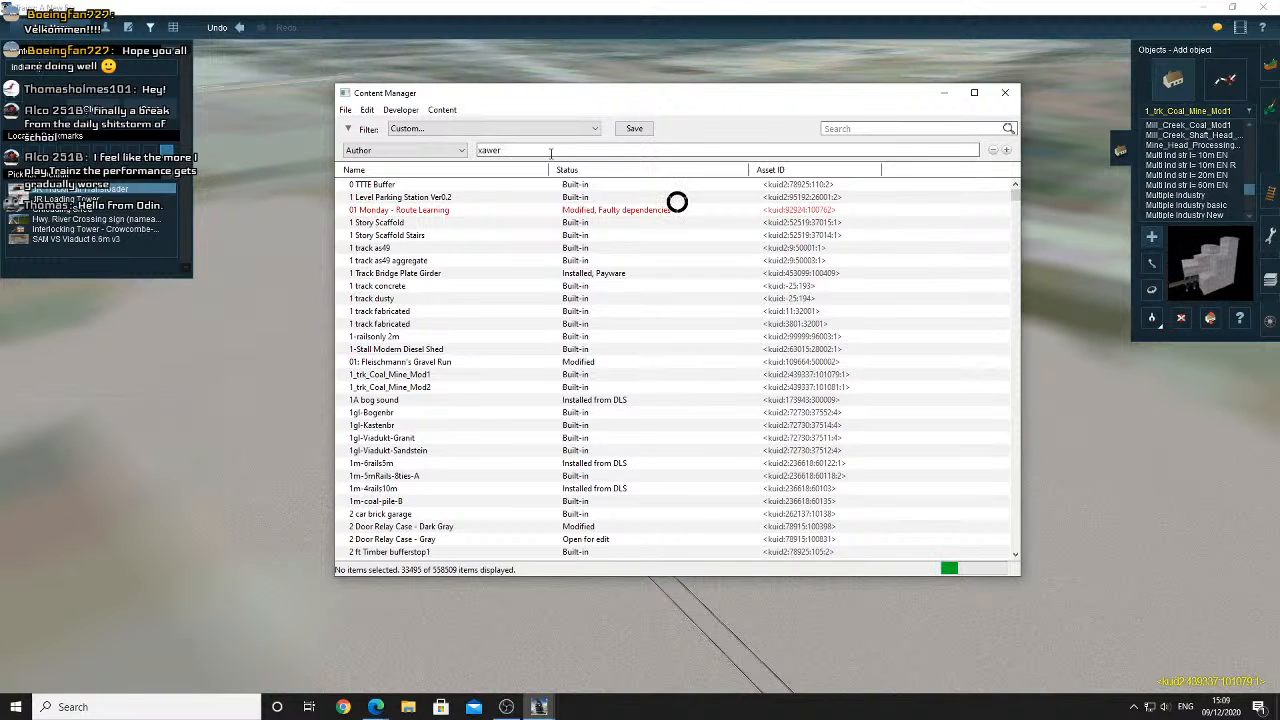
# View the asset details of Warehouse B02 and check the download status of the author's industrial buildings
pyautogui.scroll(-15, 443, 207)
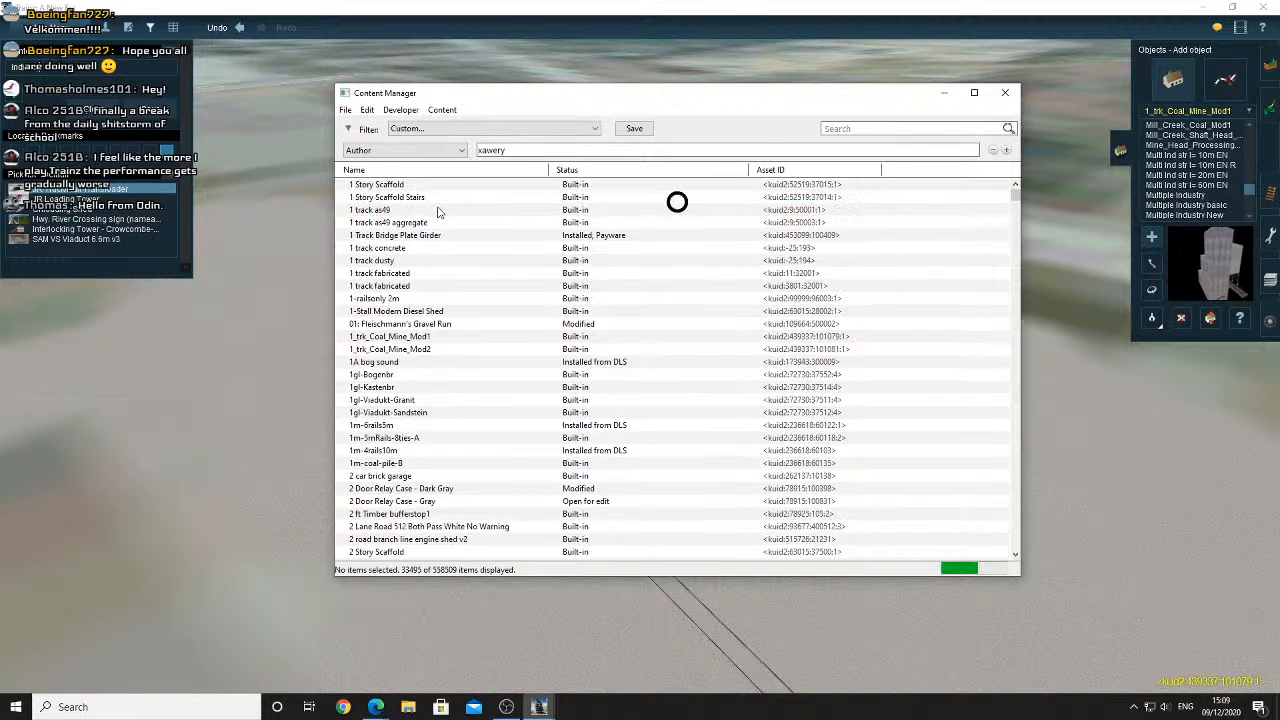
pyautogui.scroll(-10, 436, 212)
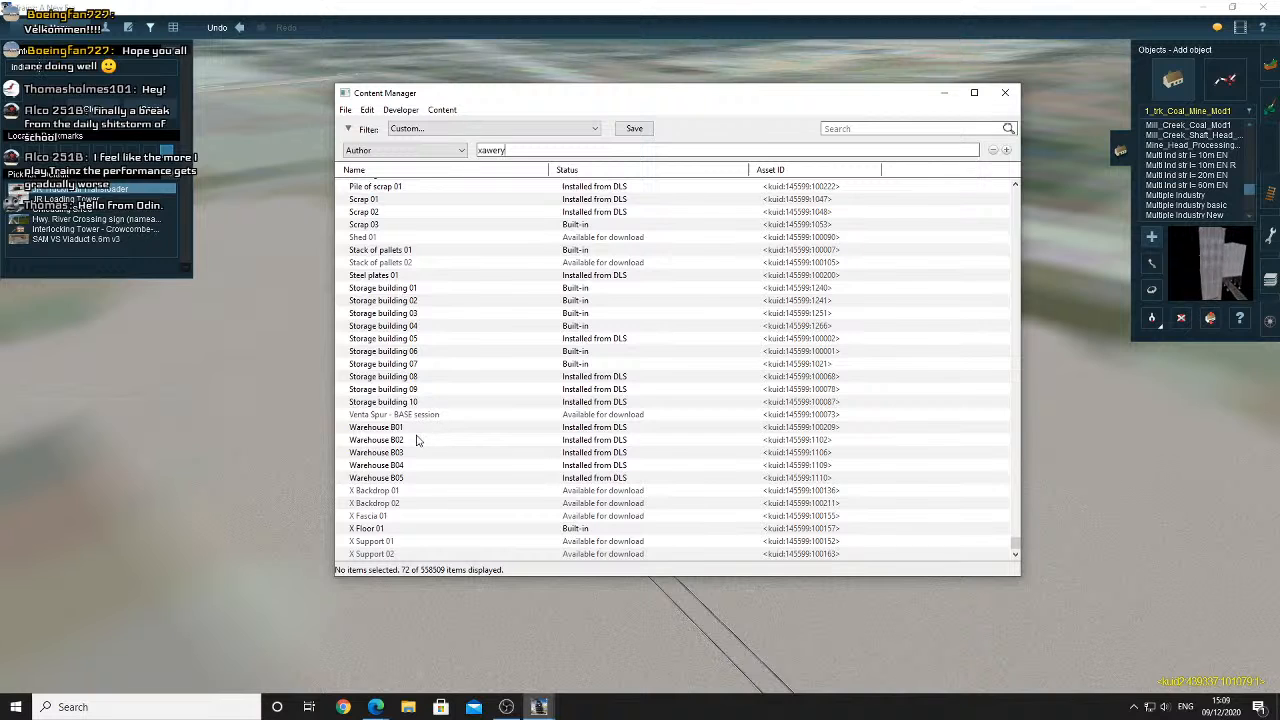
pyautogui.doubleClick(418, 440)
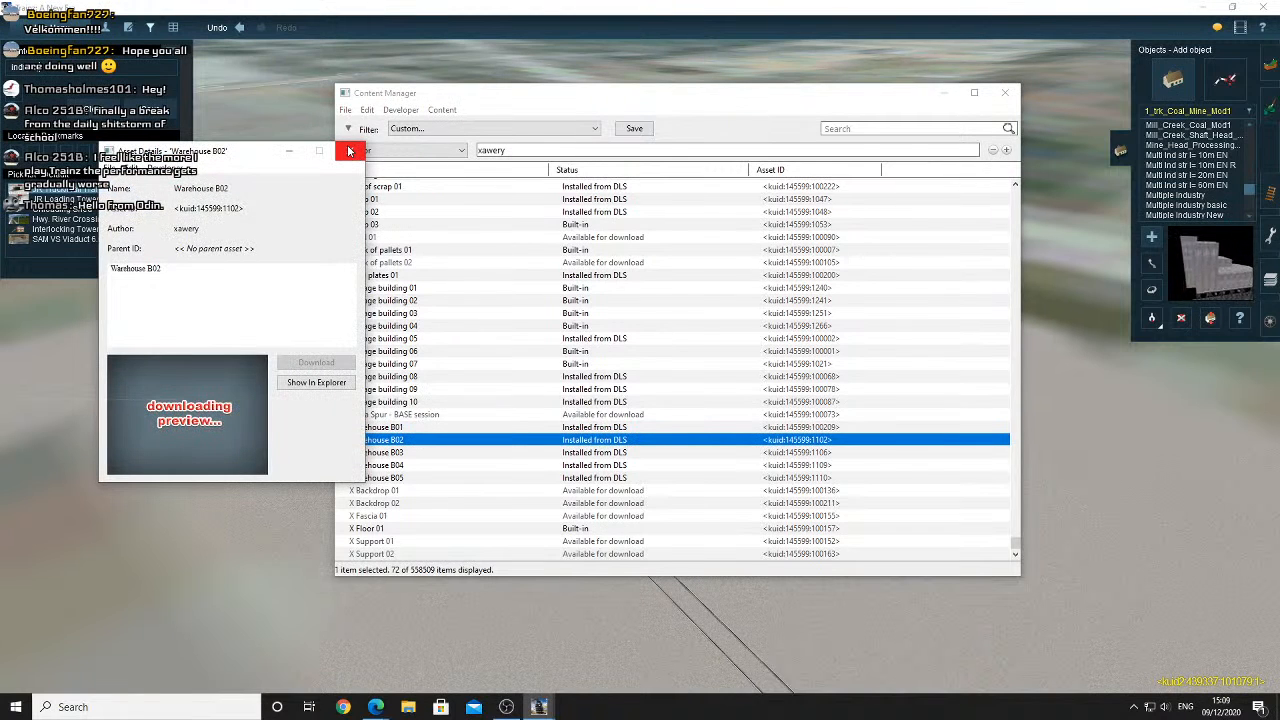
pyautogui.click(349, 151)
pyautogui.scroll(12, 434, 313)
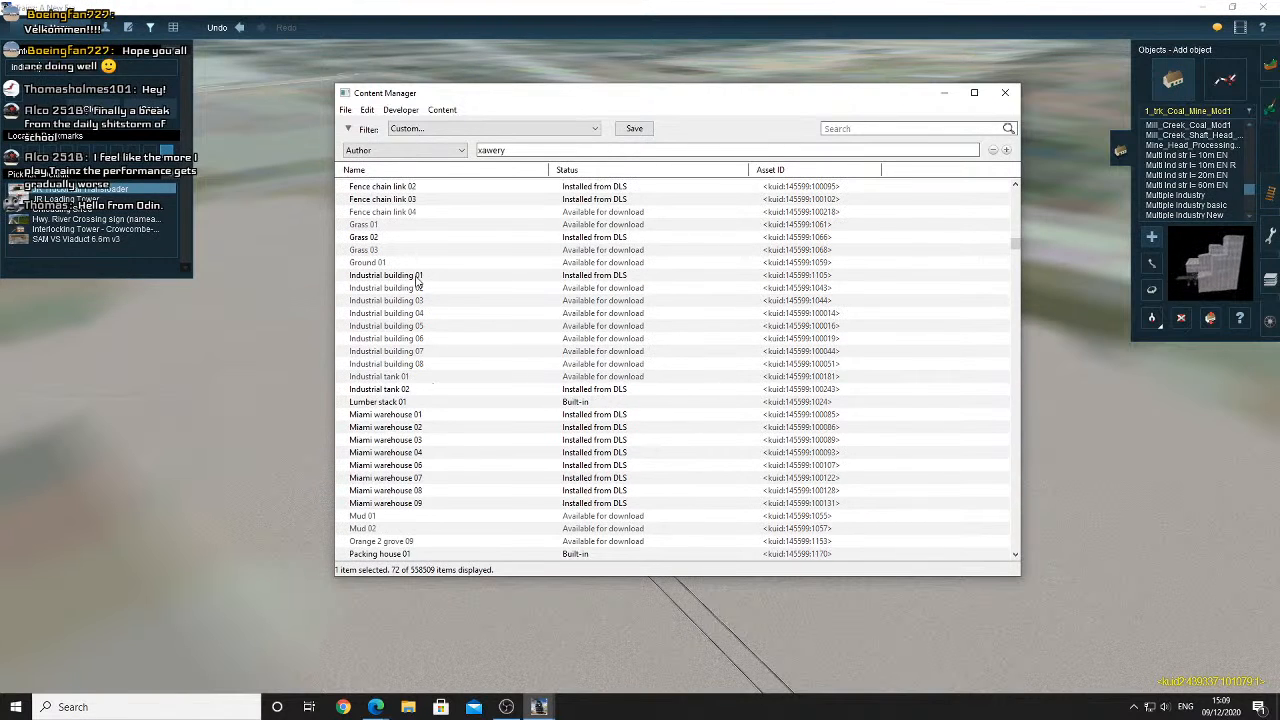
# Return to the route editor, filter the objects for warehouses and browse to the Warehouse B series
pyautogui.click(63, 75)
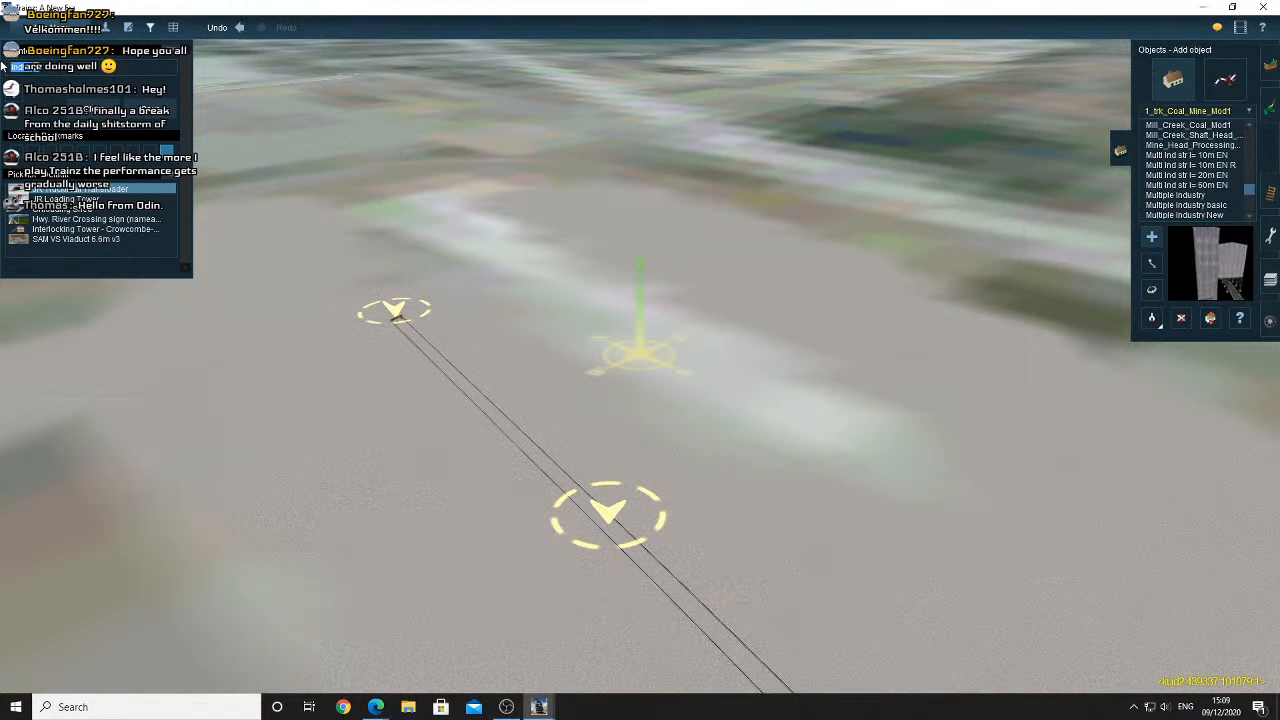
pyautogui.moveTo(63, 72); pyautogui.dragTo(4, 66)
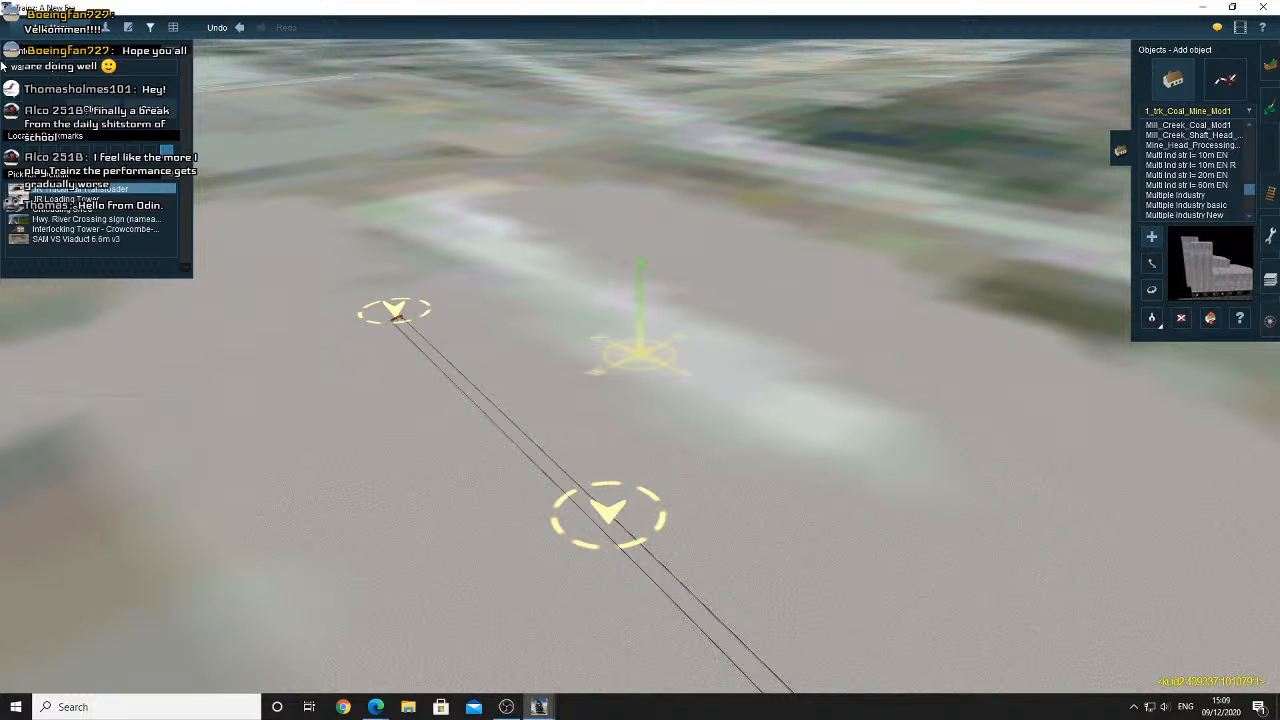
pyautogui.hotkey('ctrl', 'v')
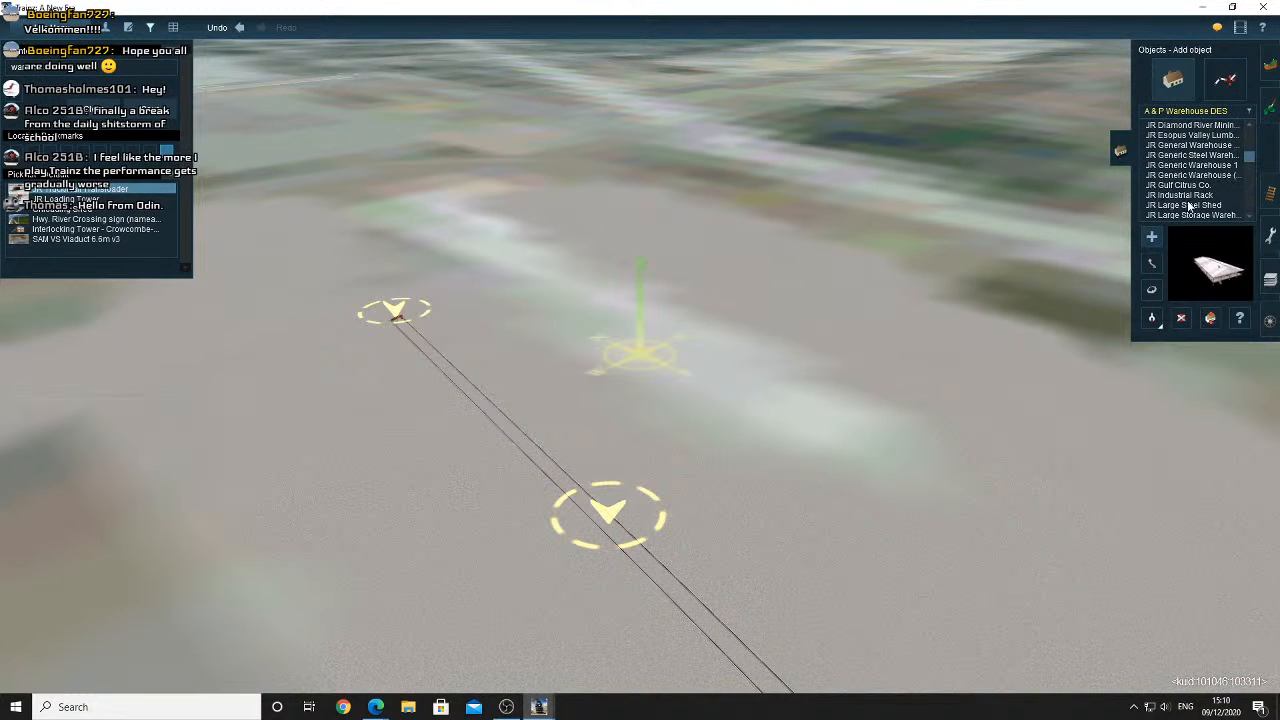
pyautogui.scroll(-10, 1195, 200)
pyautogui.click(1238, 186)
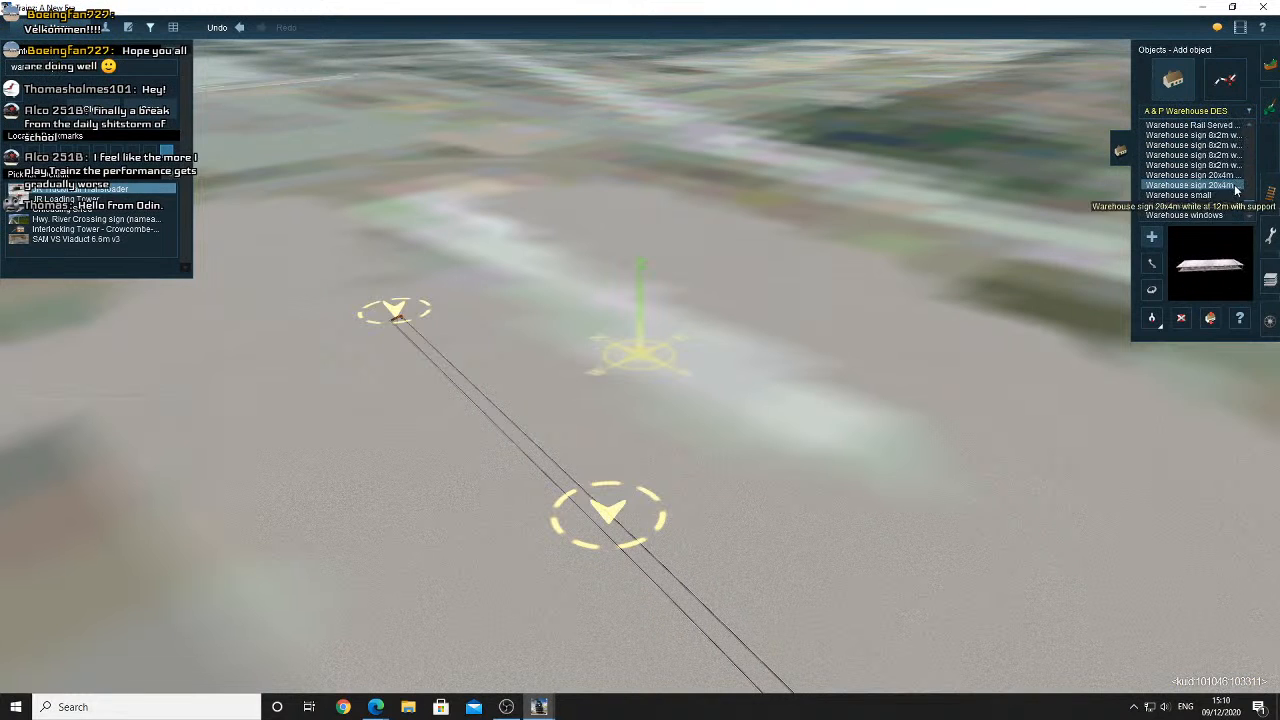
pyautogui.click(1227, 199)
pyautogui.scroll(5, 1227, 201)
pyautogui.click(1227, 201)
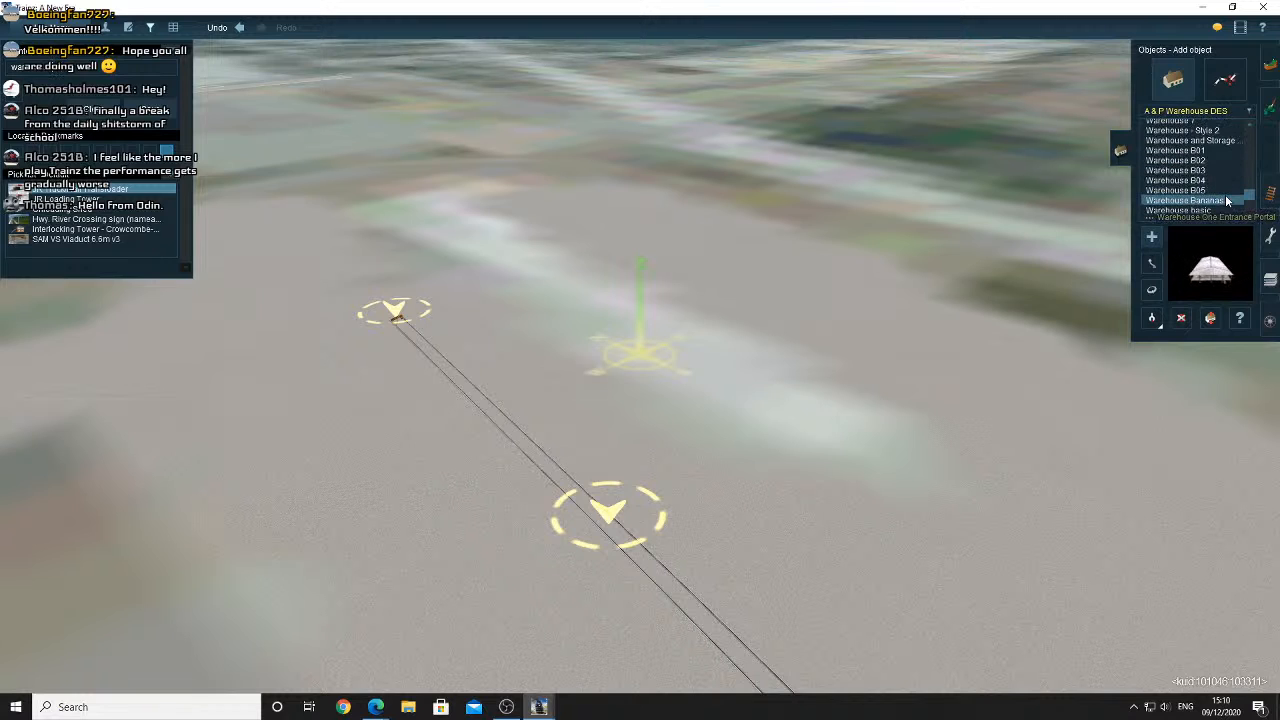
pyautogui.click(1210, 160)
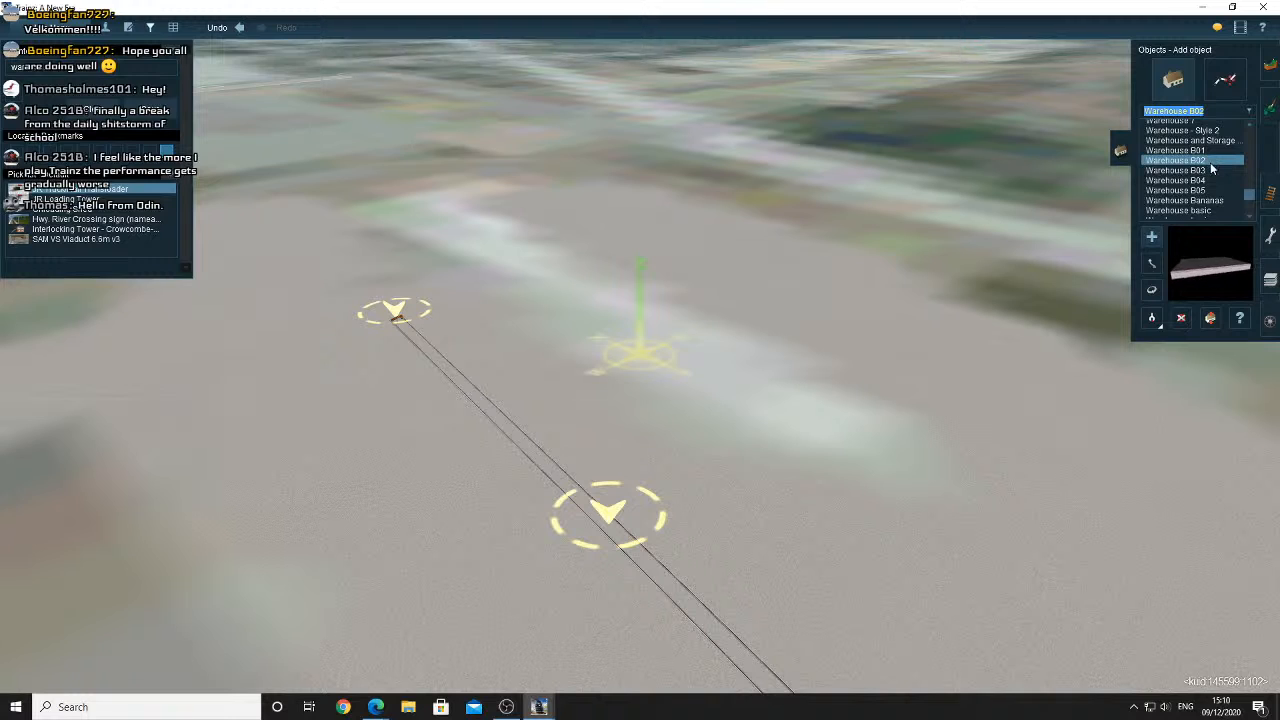
# Place Warehouse B01 on the open industrial ground to try its size, and delete it
pyautogui.click(1195, 150)
pyautogui.click(665, 447)
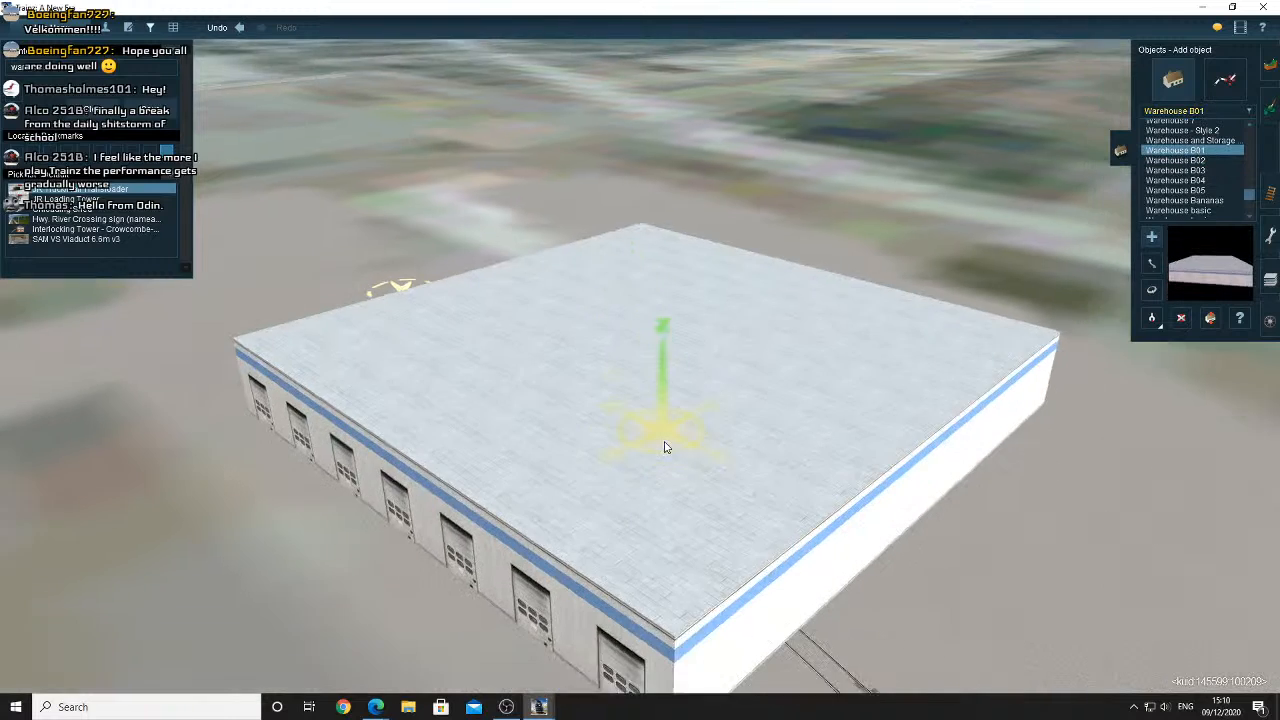
pyautogui.press('Down')
pyautogui.press('Up')
pyautogui.click(1181, 318)
pyautogui.click(771, 317)
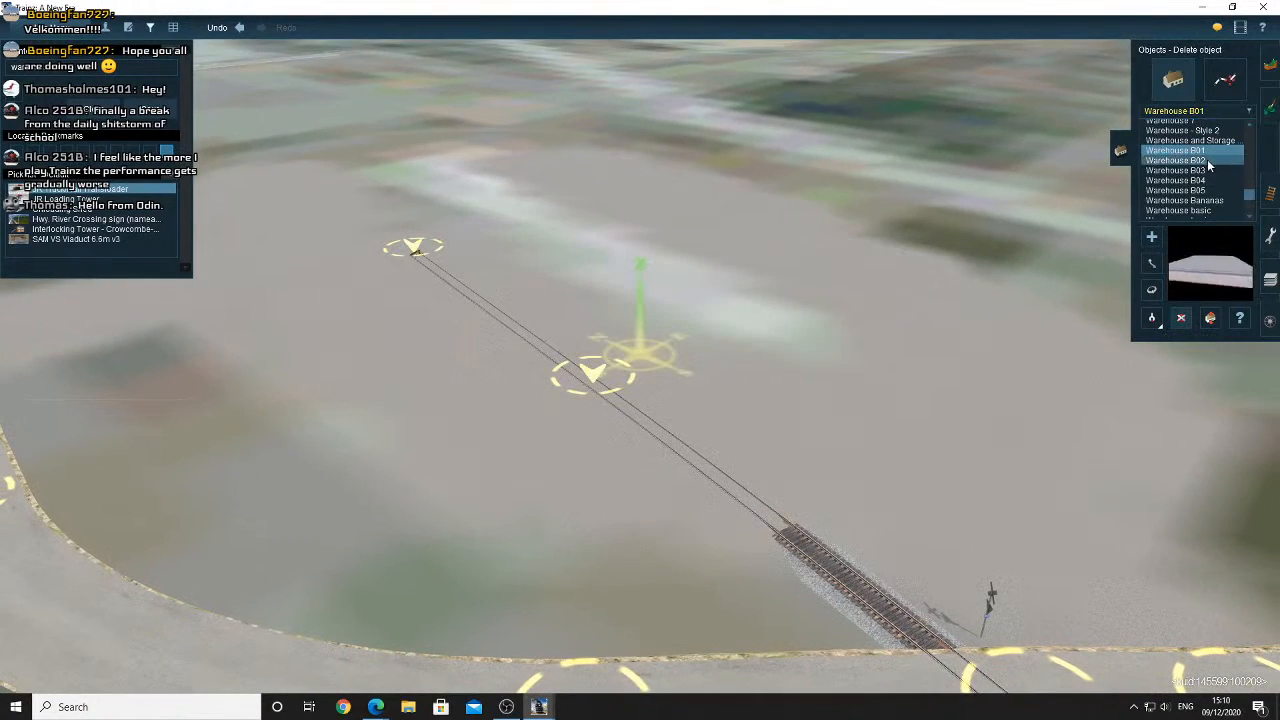
# Try Warehouse B02 on the ground beside the siding and remove it
pyautogui.click(1207, 160)
pyautogui.click(712, 303)
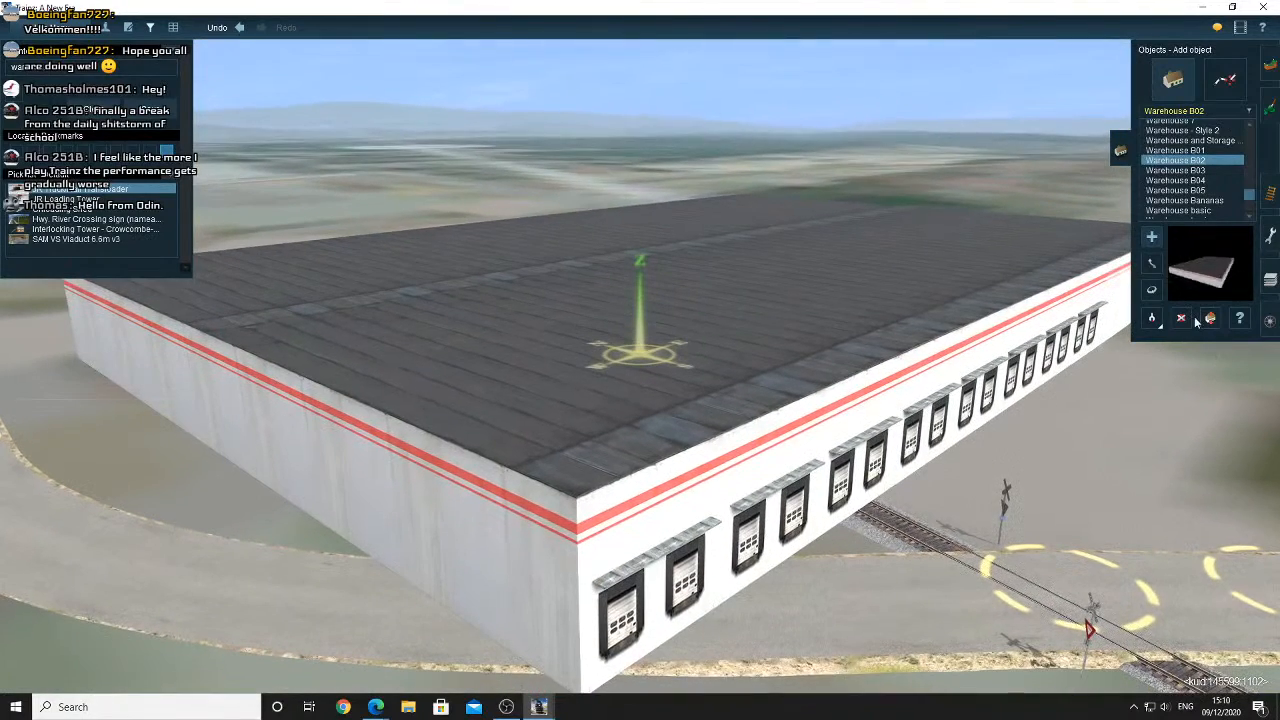
pyautogui.click(1181, 318)
pyautogui.click(1078, 240)
# Place Warehouse B03 over the siding, rotate it to compare its sides, and delete it
pyautogui.click(1175, 170)
pyautogui.click(751, 350)
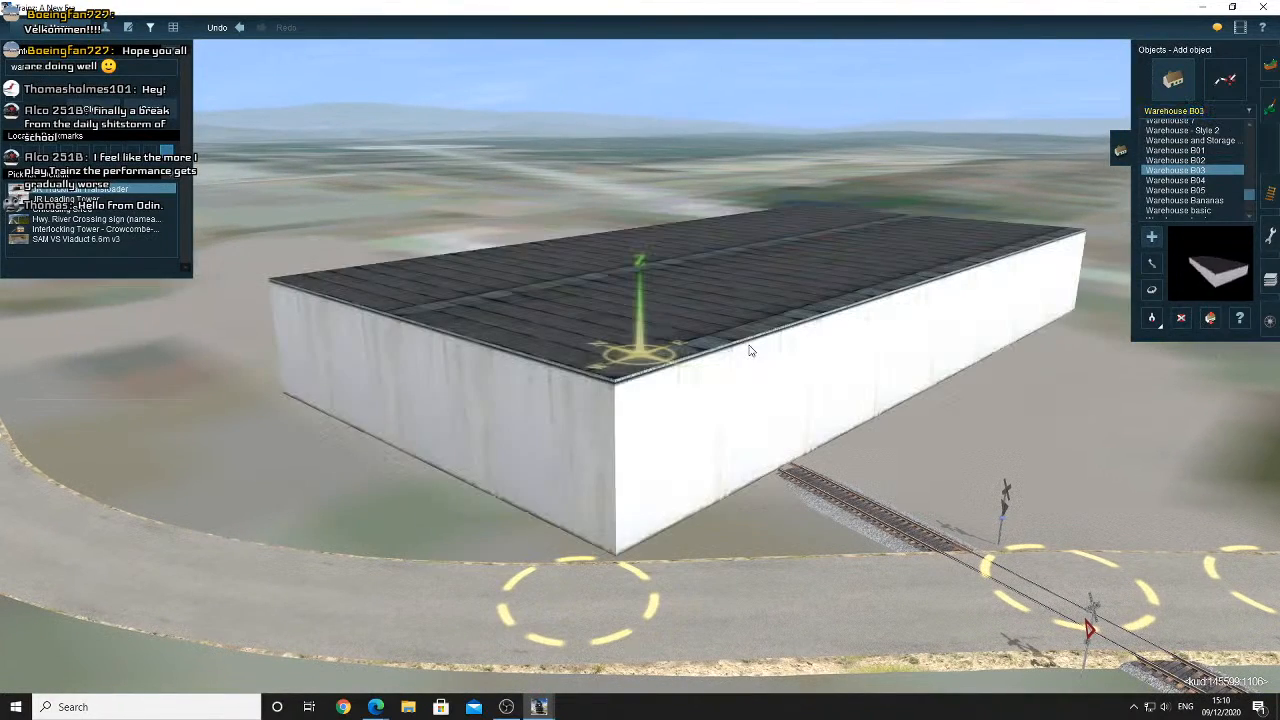
pyautogui.moveTo(824, 322); pyautogui.dragTo(948, 303)
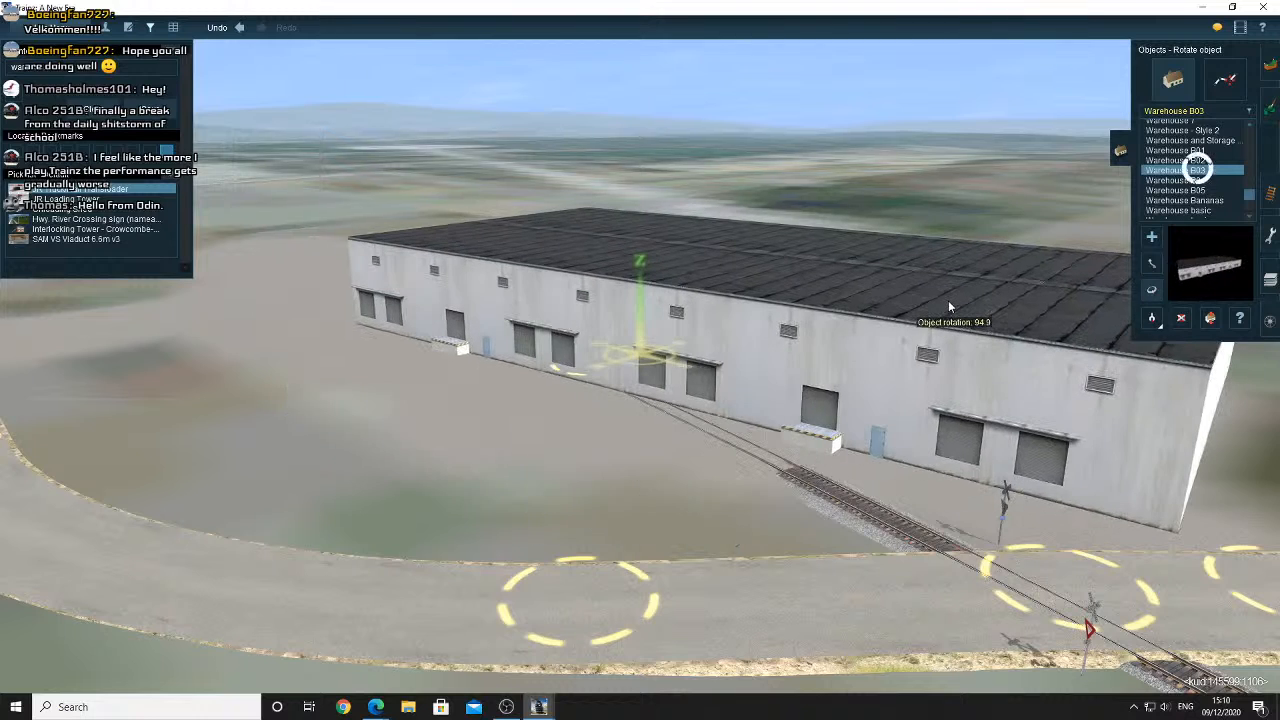
pyautogui.click(1182, 318)
pyautogui.click(760, 380)
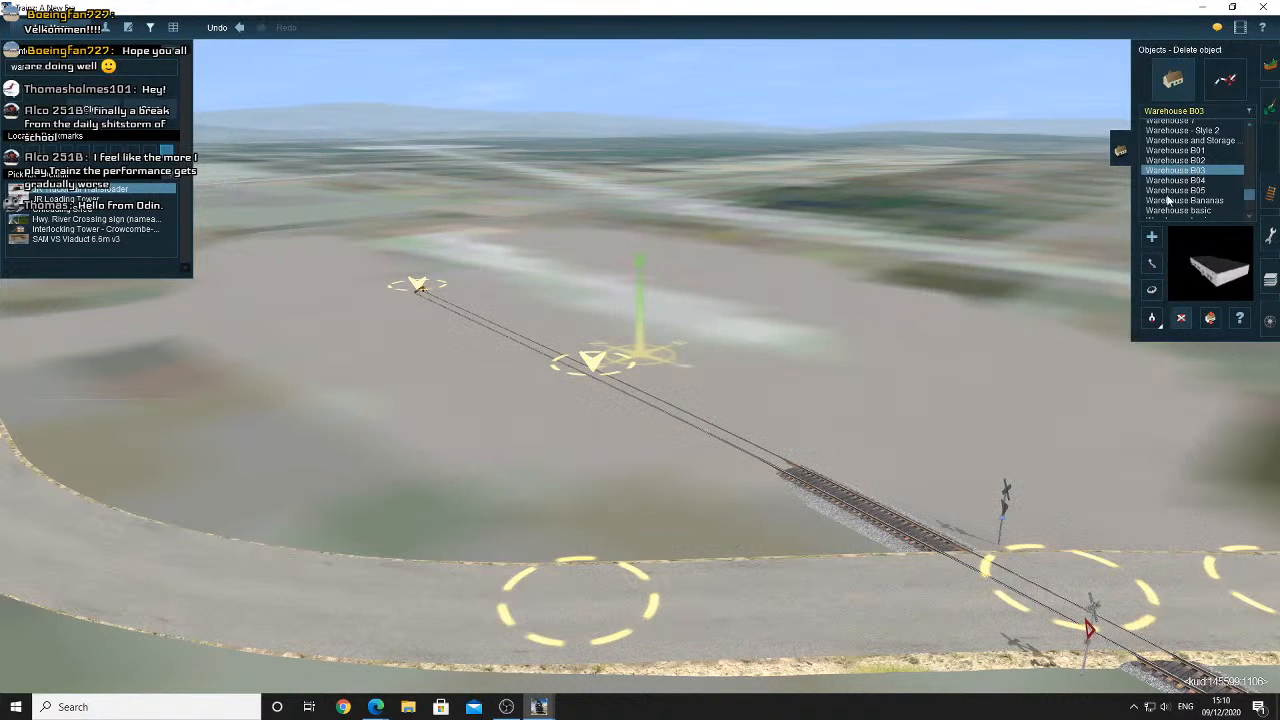
# Place Warehouse B04 on the industrial ground and rotate its long side parallel to the siding
pyautogui.click(1175, 180)
pyautogui.click(629, 402)
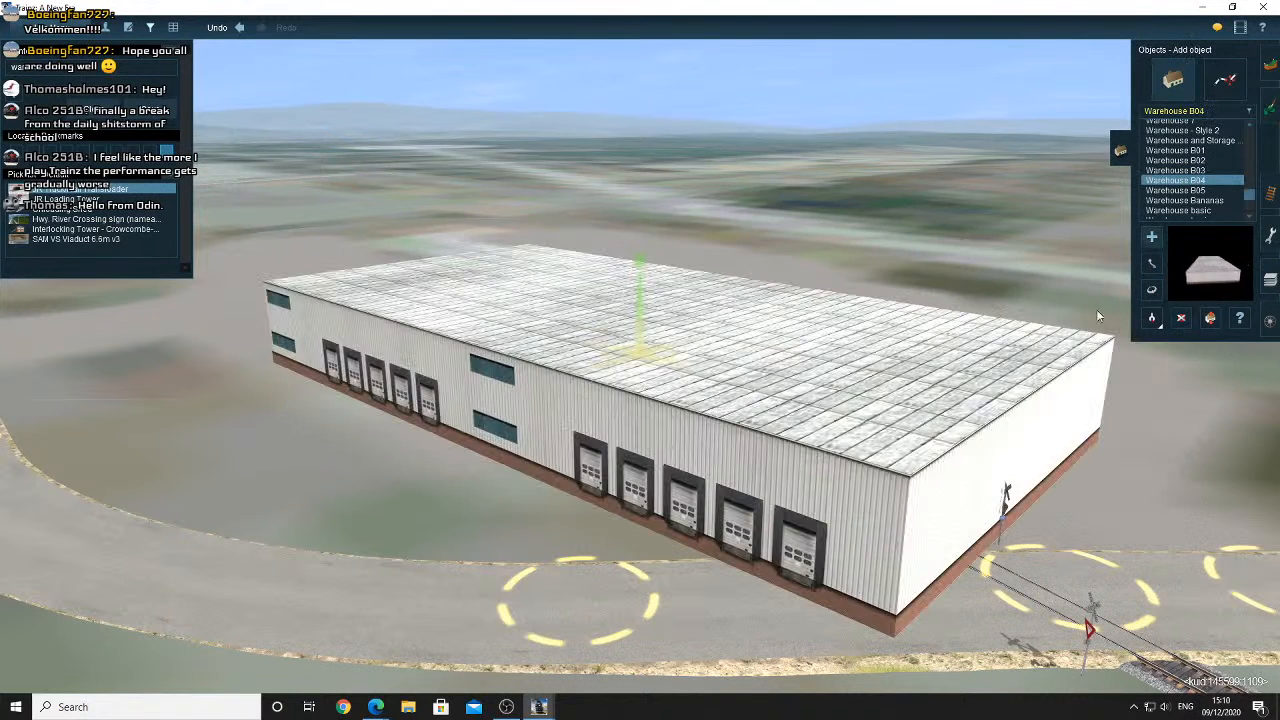
pyautogui.click(1150, 289)
pyautogui.moveTo(920, 374); pyautogui.dragTo(758, 417)
pyautogui.scroll(-5, 755, 418)
pyautogui.press('Up')
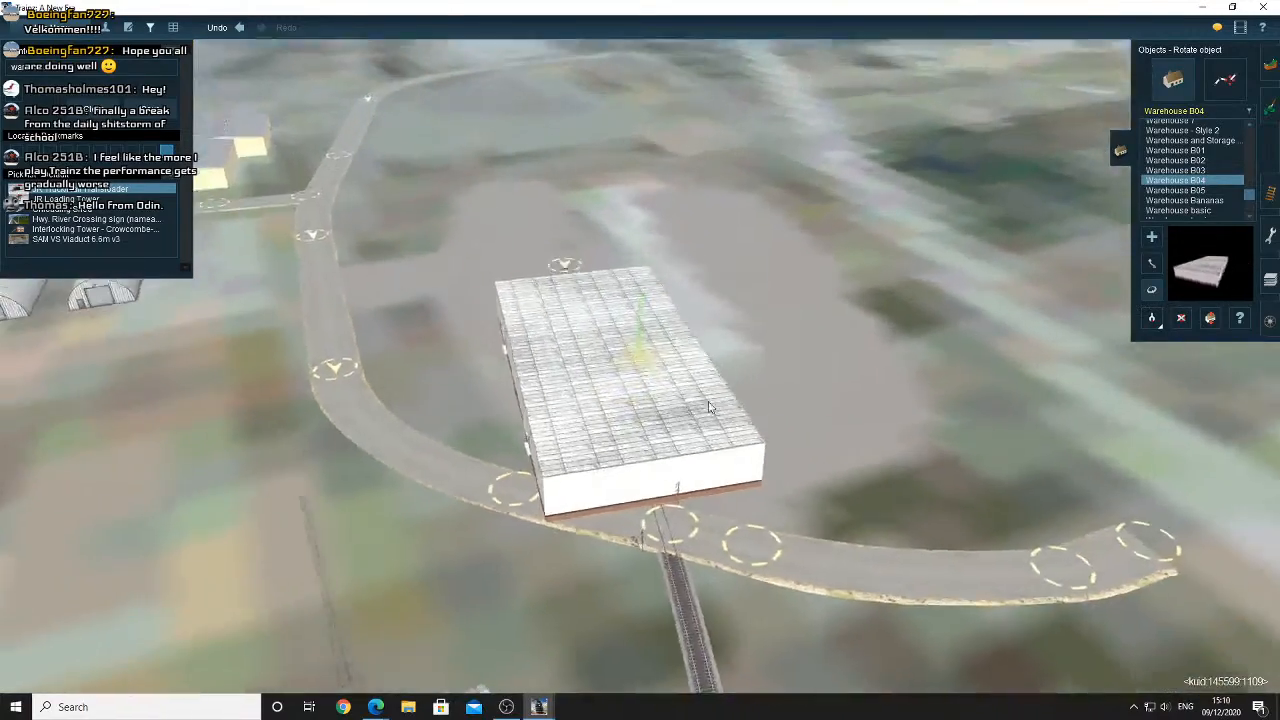
# Move Warehouse B04 off the track so its loading doors line up closely along the siding
pyautogui.press('Up')
pyautogui.click(1155, 267)
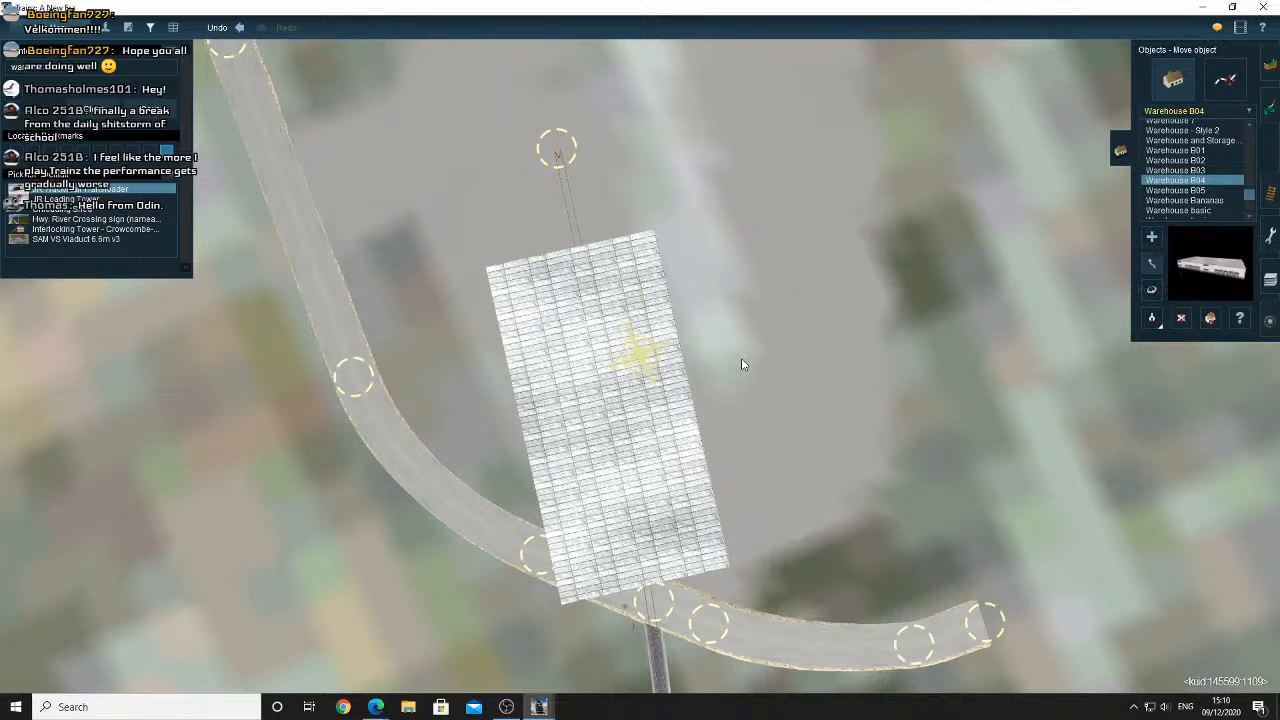
pyautogui.moveTo(669, 375); pyautogui.dragTo(708, 248)
pyautogui.rightClick(603, 297)
pyautogui.press('Down')
pyautogui.scroll(5, 640, 320)
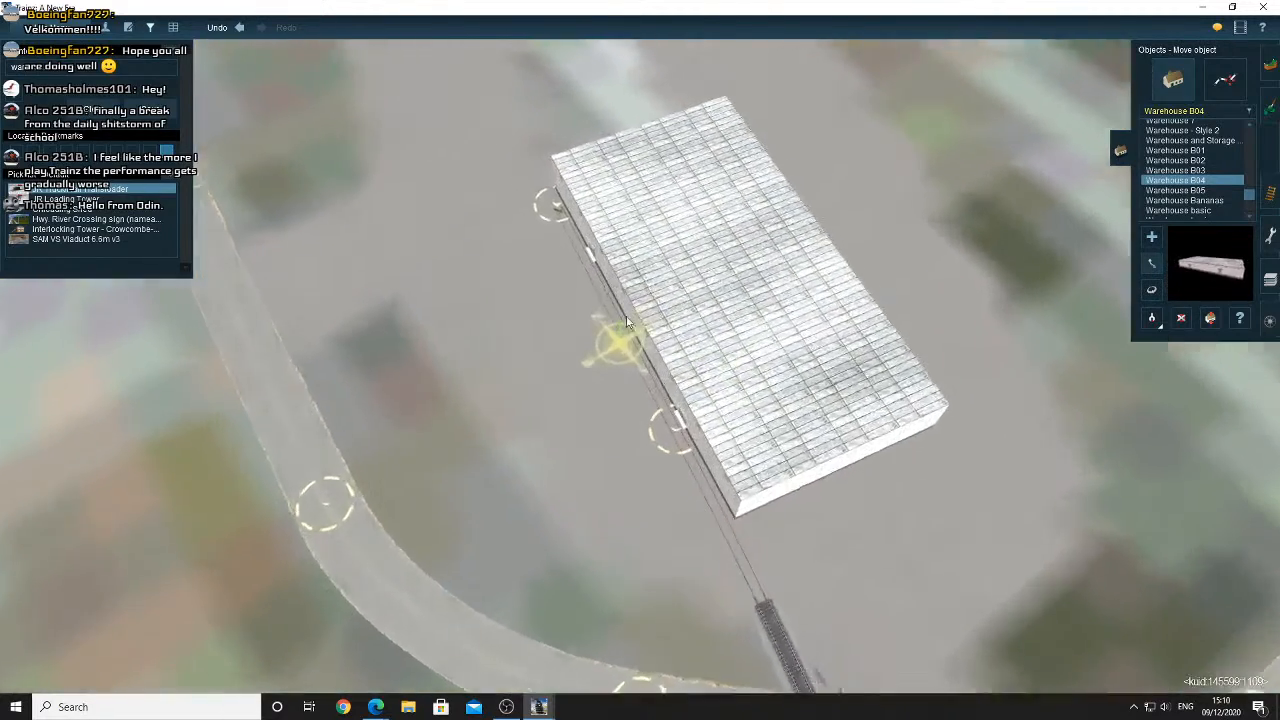
pyautogui.press('Left')
pyautogui.press('Down')
pyautogui.scroll(3, 745, 390)
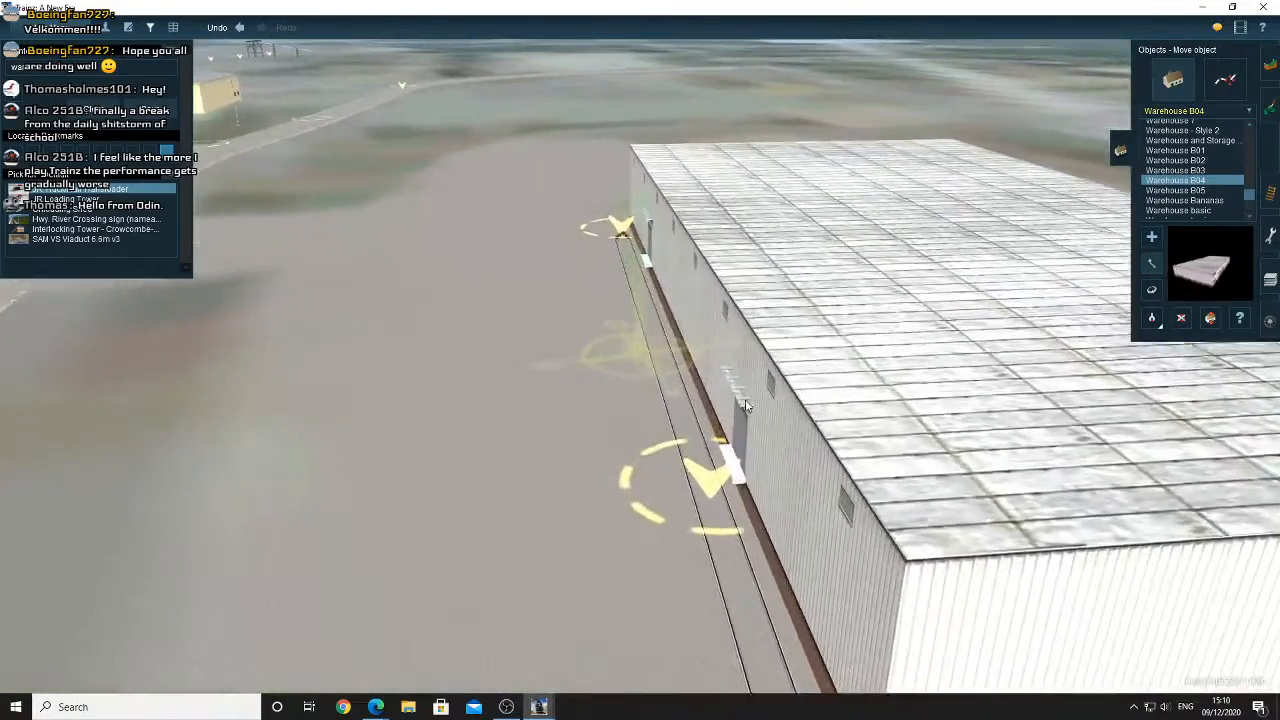
pyautogui.moveTo(749, 398); pyautogui.dragTo(751, 394)
# Inspect Warehouse B04 from the road crossing and from above, and delete it
pyautogui.scroll(-5, 751, 399)
pyautogui.press('Left')
pyautogui.press('Left')
pyautogui.press('Down')
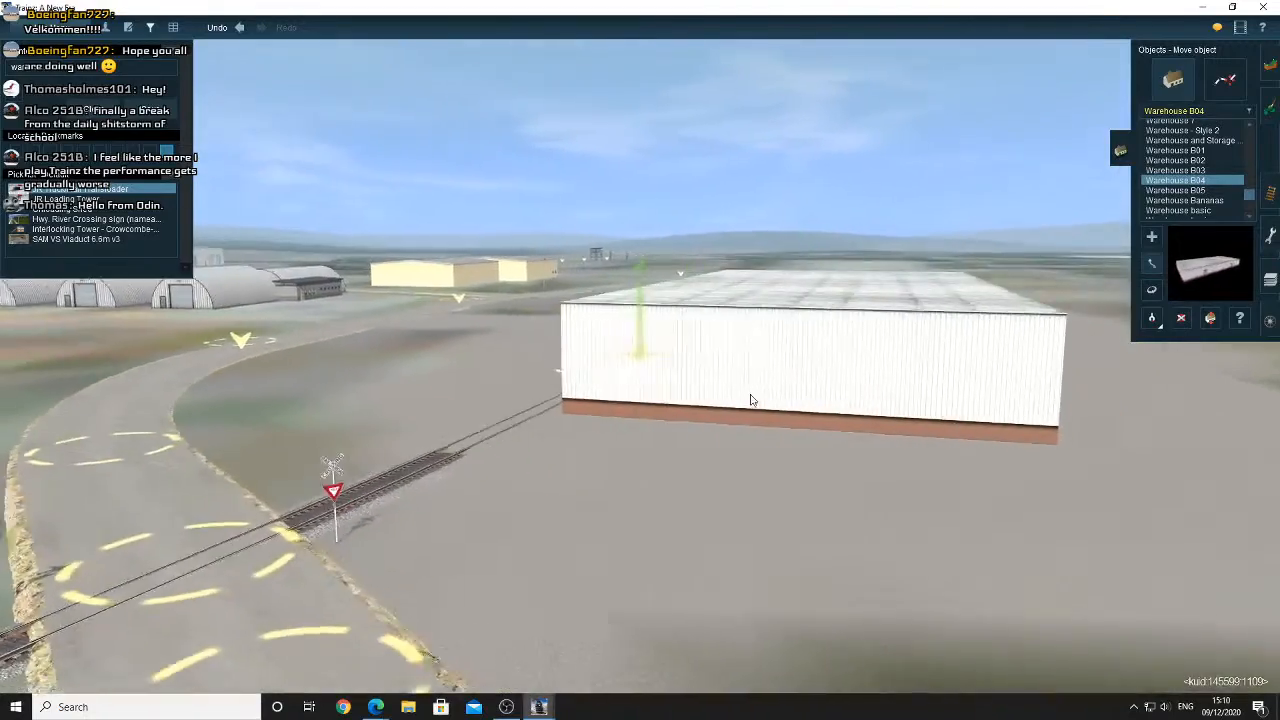
pyautogui.press('Right')
pyautogui.press('Up')
pyautogui.click(1182, 318)
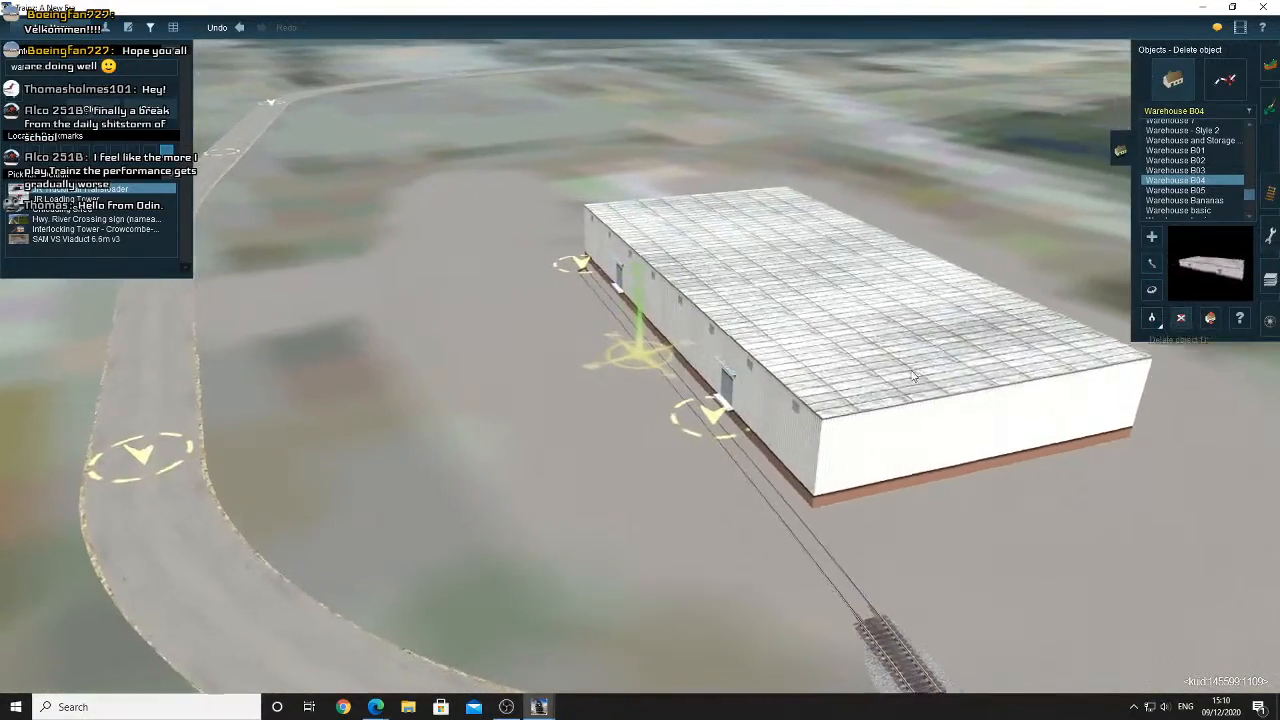
pyautogui.click(1000, 345)
# Browse the warehouse objects for a suitable alternative among the Metal, Miami and JR buildings
pyautogui.scroll(10, 1195, 180)
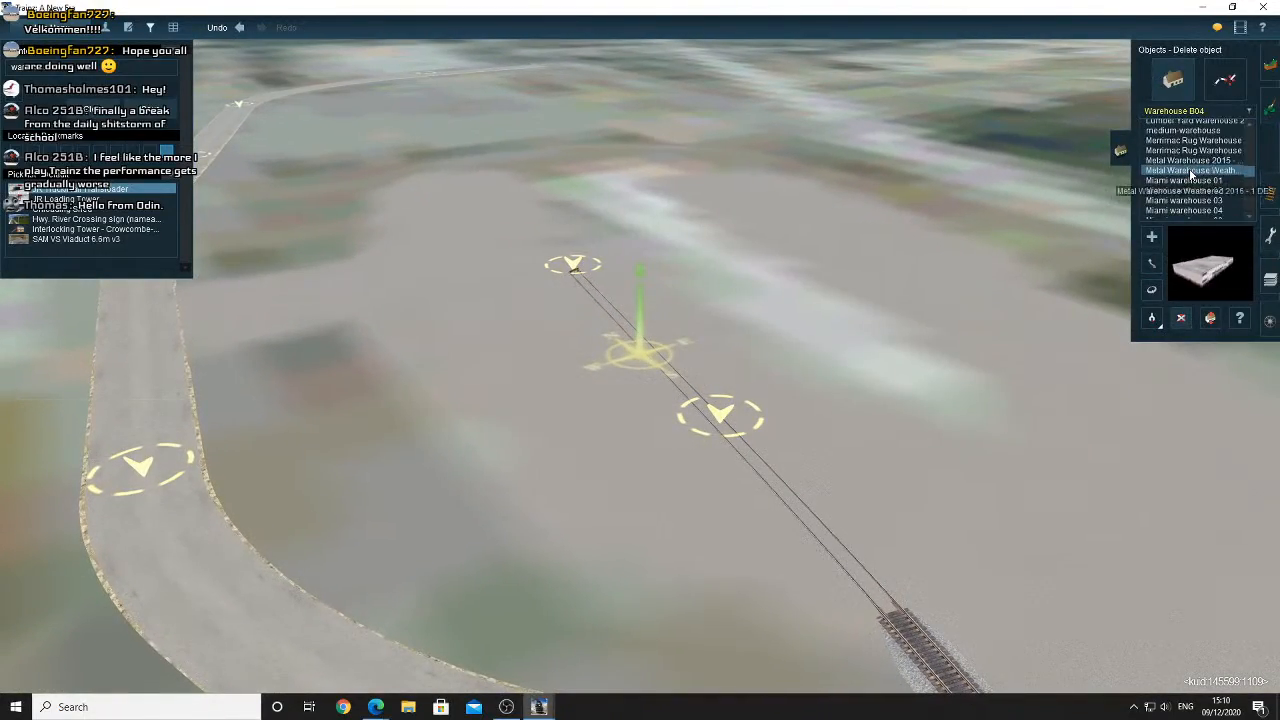
pyautogui.scroll(10, 1190, 176)
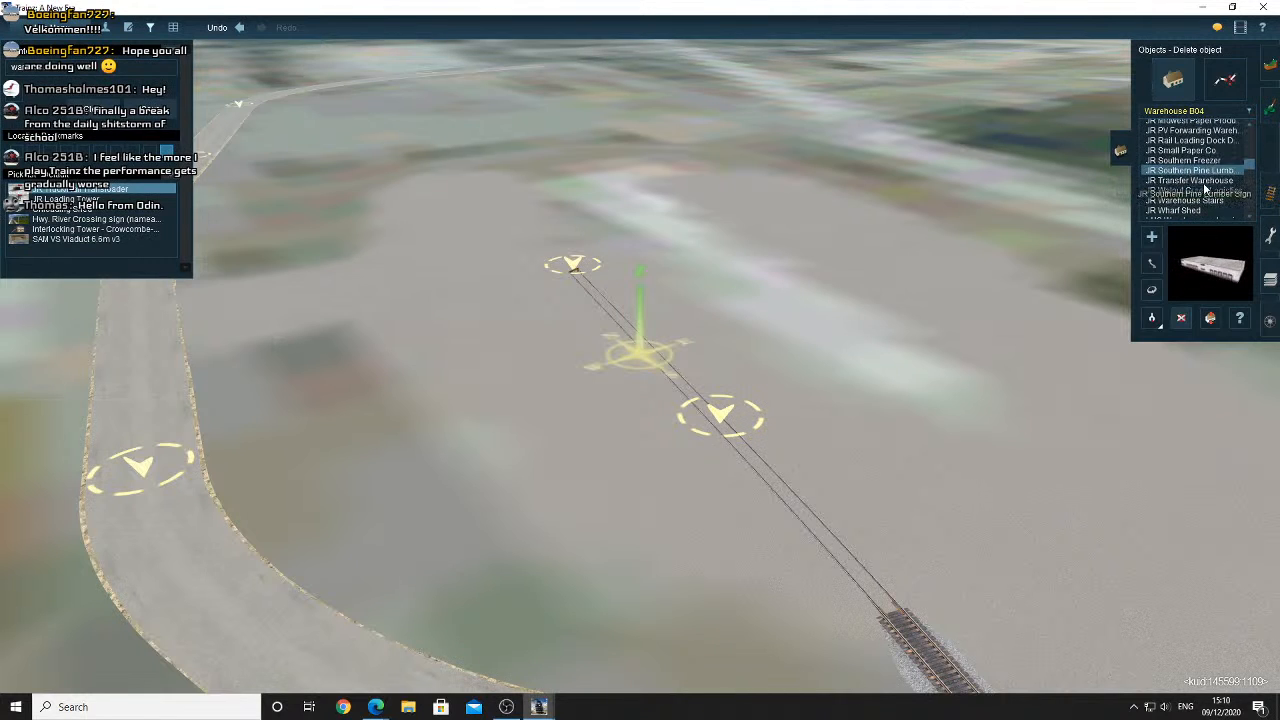
pyautogui.scroll(2, 1232, 200)
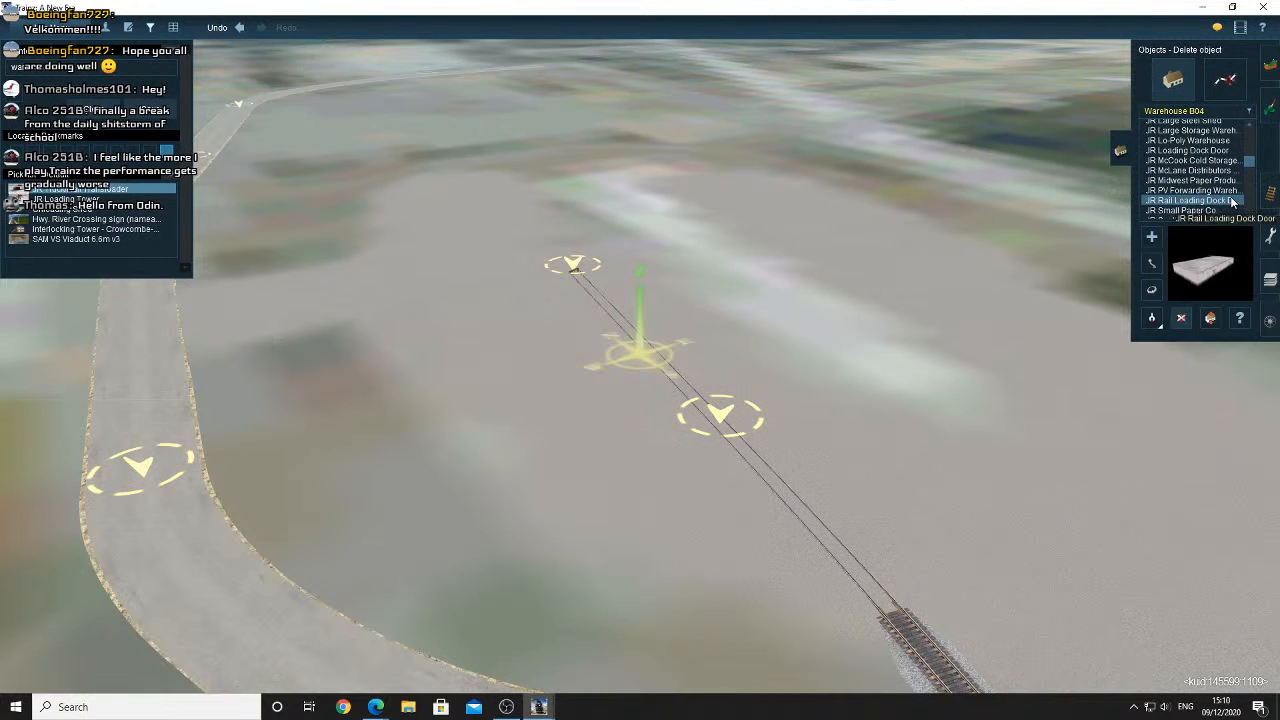
pyautogui.scroll(3, 1230, 195)
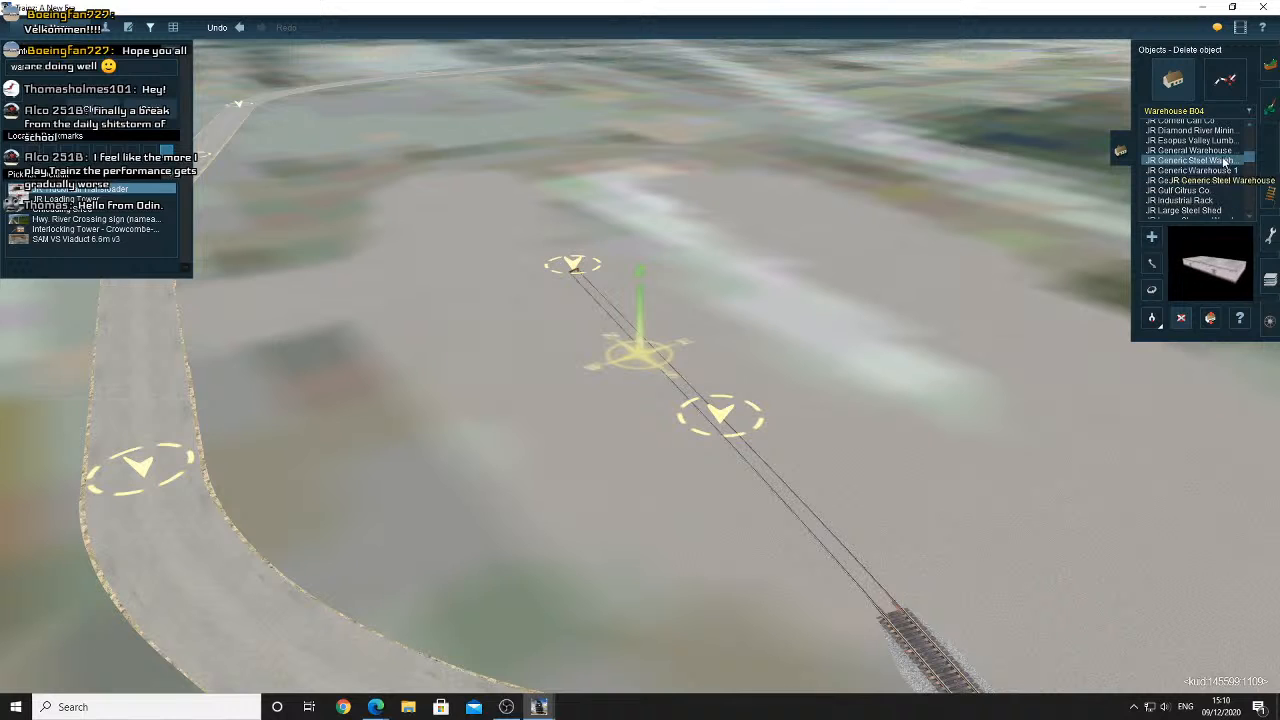
pyautogui.scroll(3, 1224, 162)
pyautogui.scroll(-3, 1222, 163)
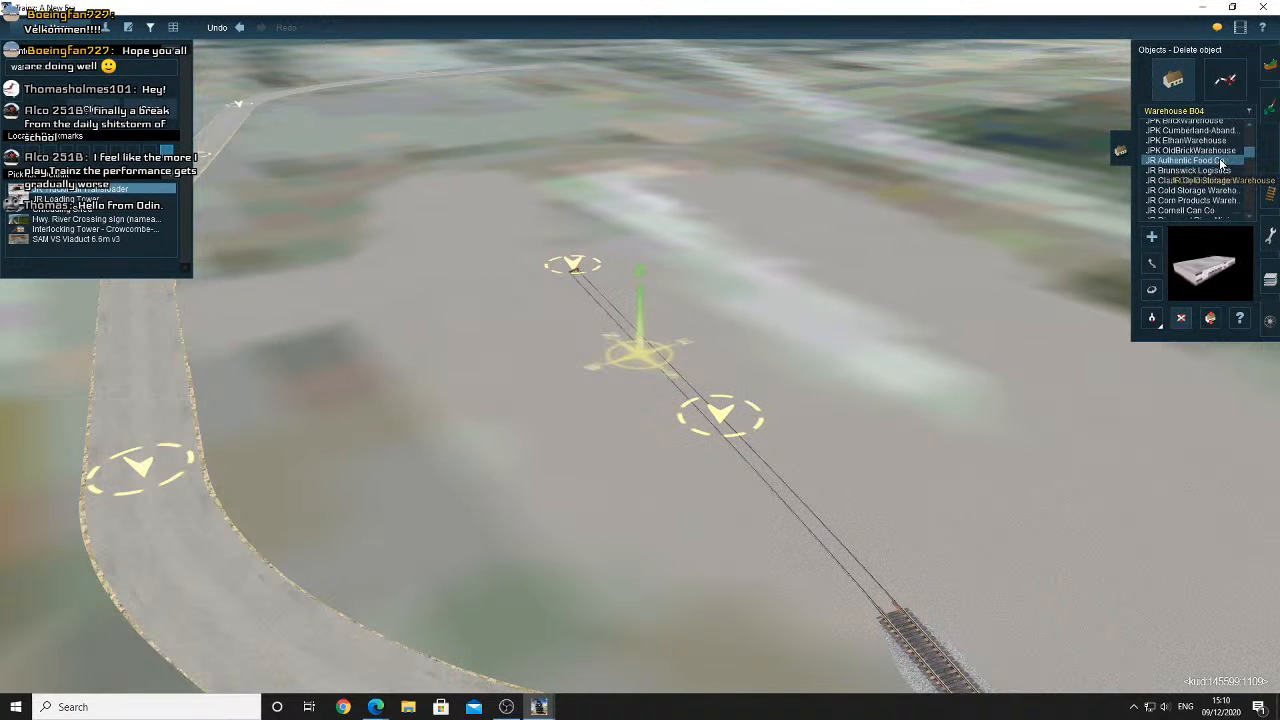
pyautogui.scroll(-2, 1234, 183)
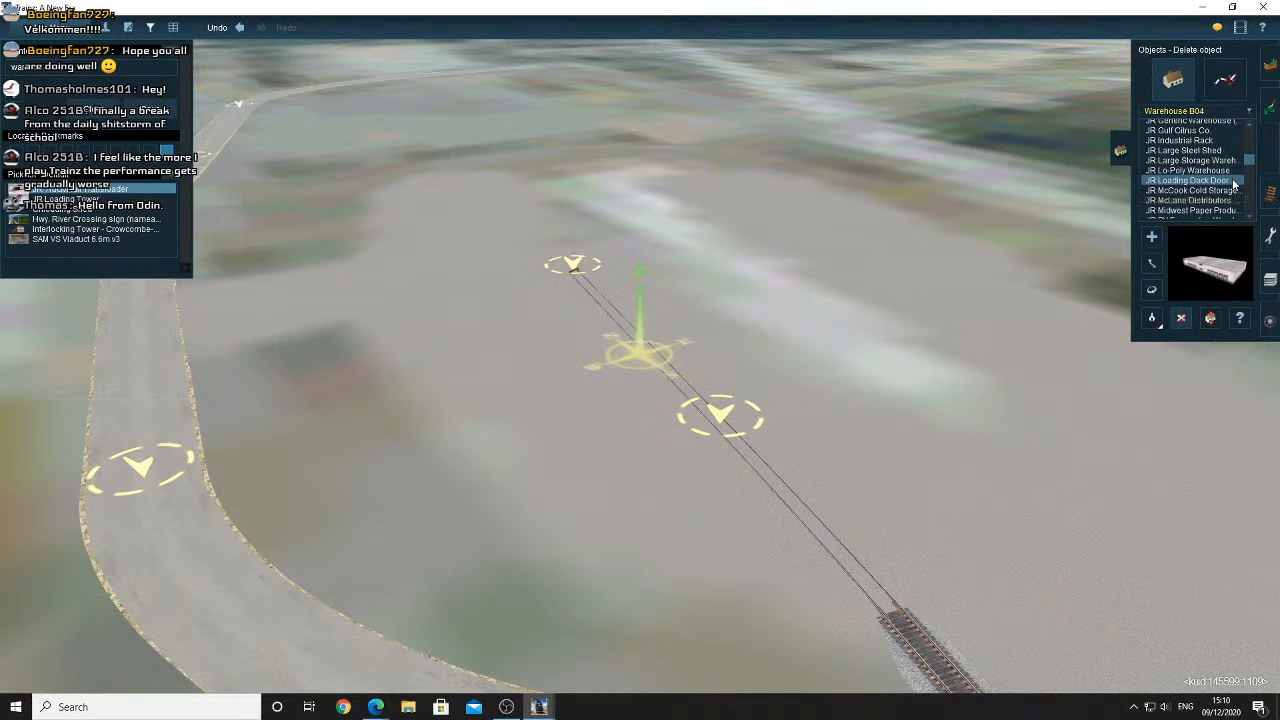
pyautogui.scroll(-3, 1232, 193)
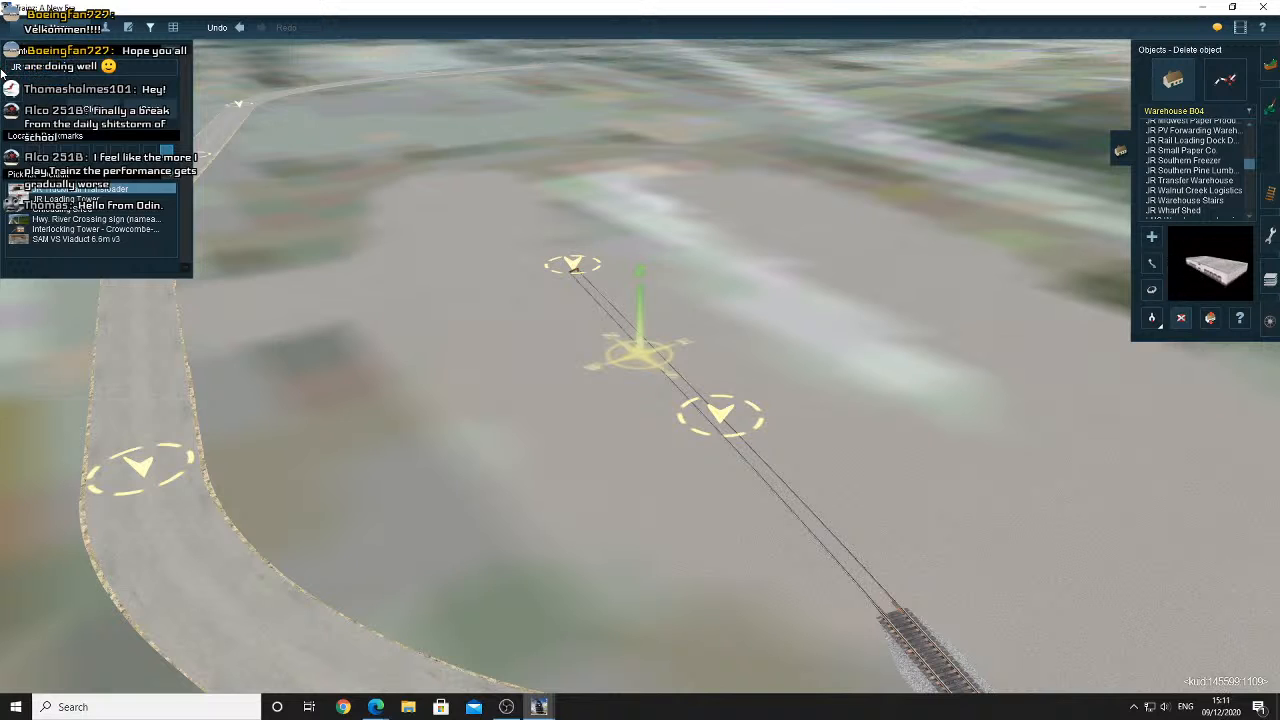
# Preview the JR-filtered warehouses, including JR Southern Freezer, JR Small Paper Co., JR Large Steel Shed and JR Generic Steel Warehouse
pyautogui.click(1227, 191)
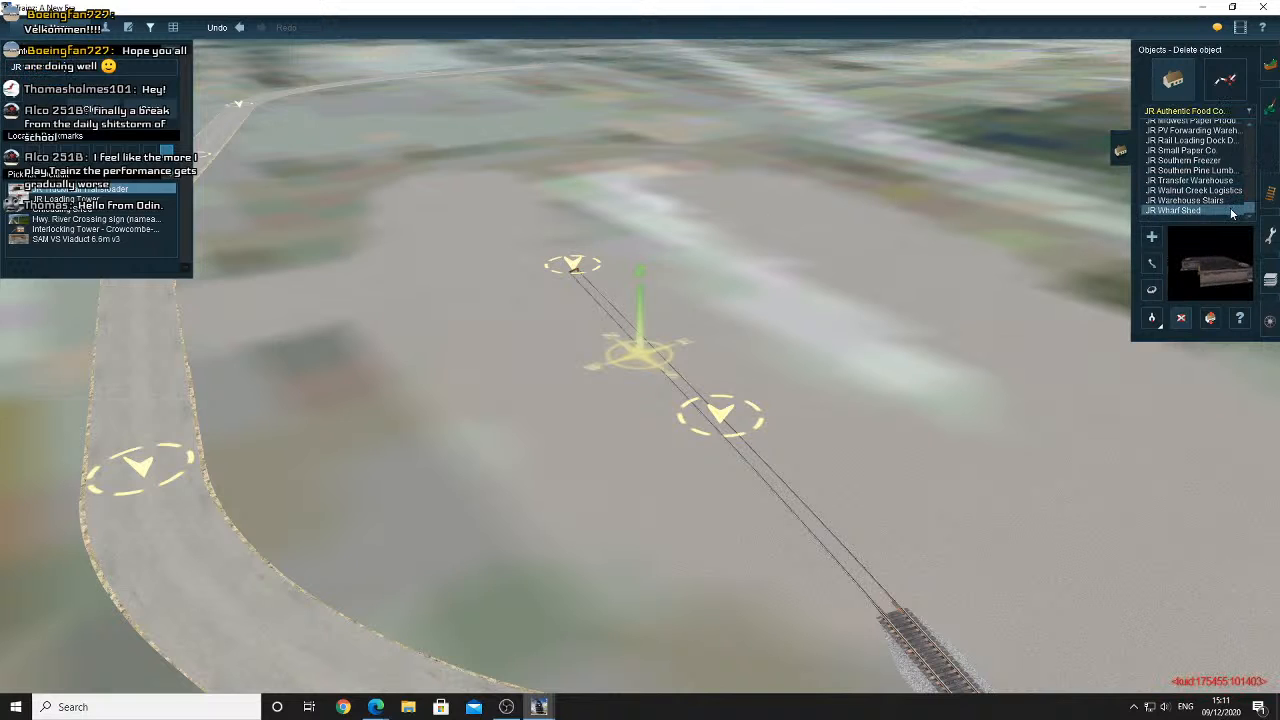
pyautogui.click(1204, 162)
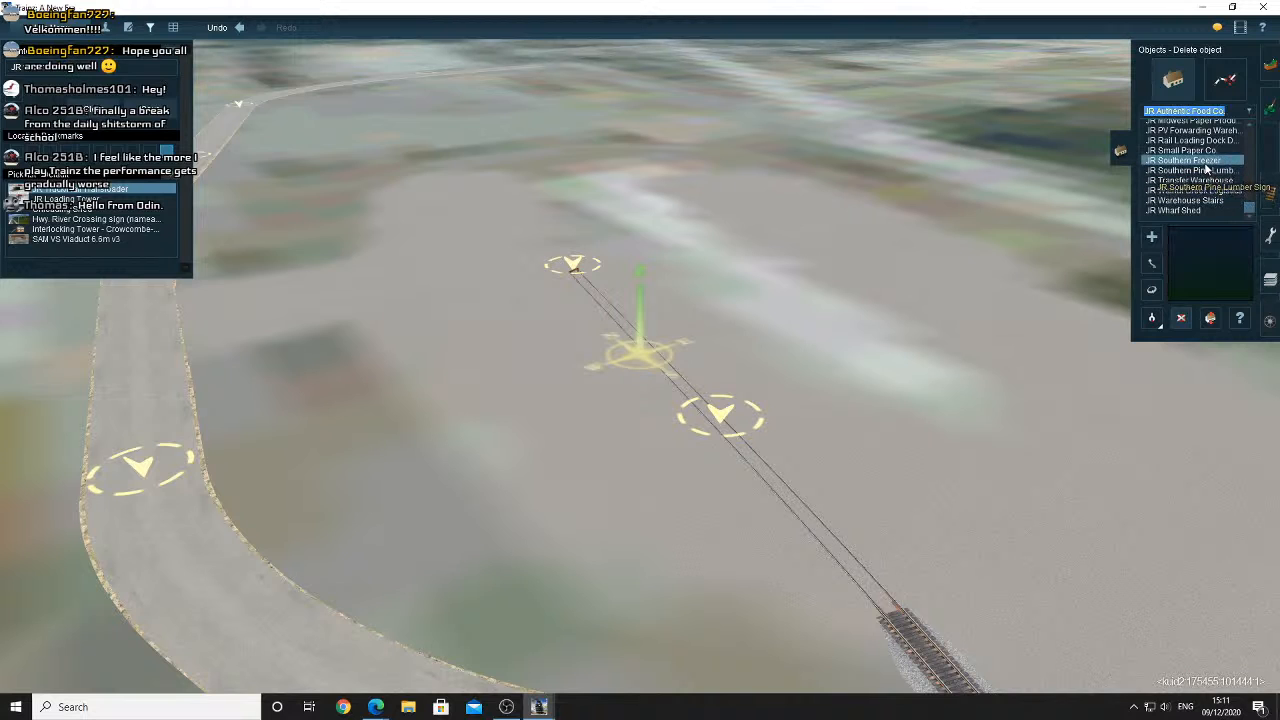
pyautogui.click(1197, 151)
pyautogui.scroll(3, 1210, 172)
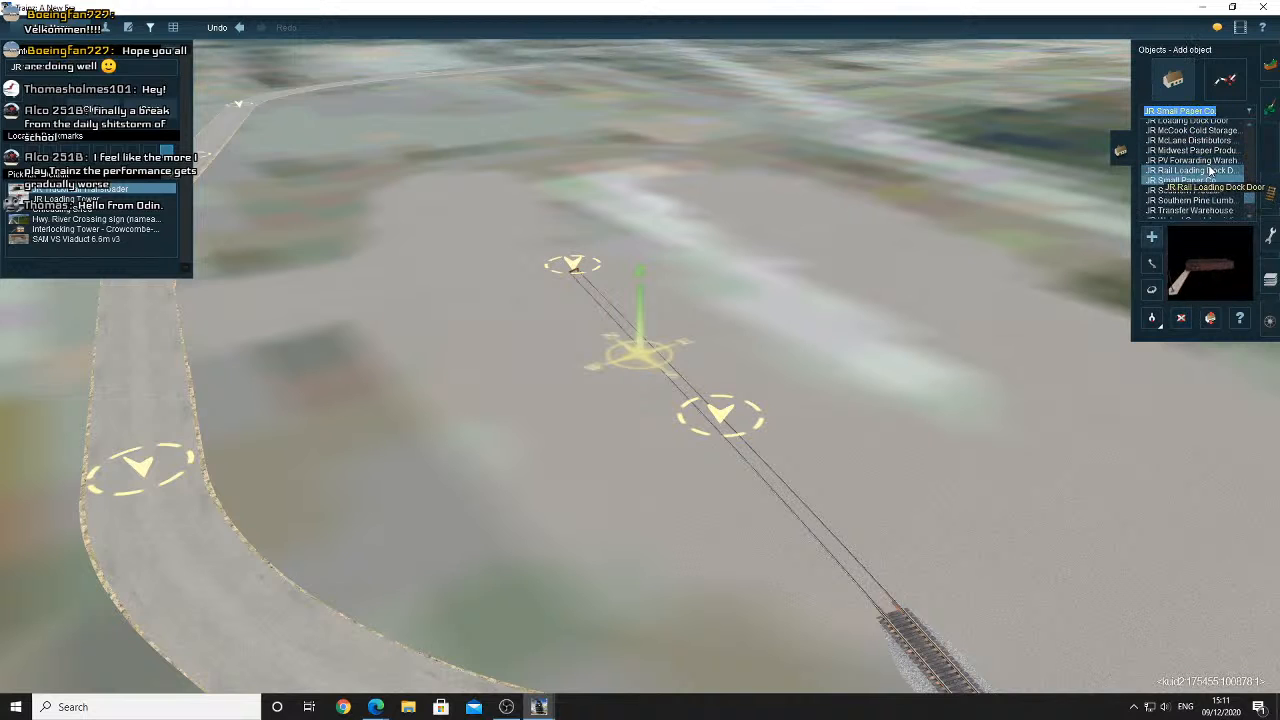
pyautogui.click(1205, 141)
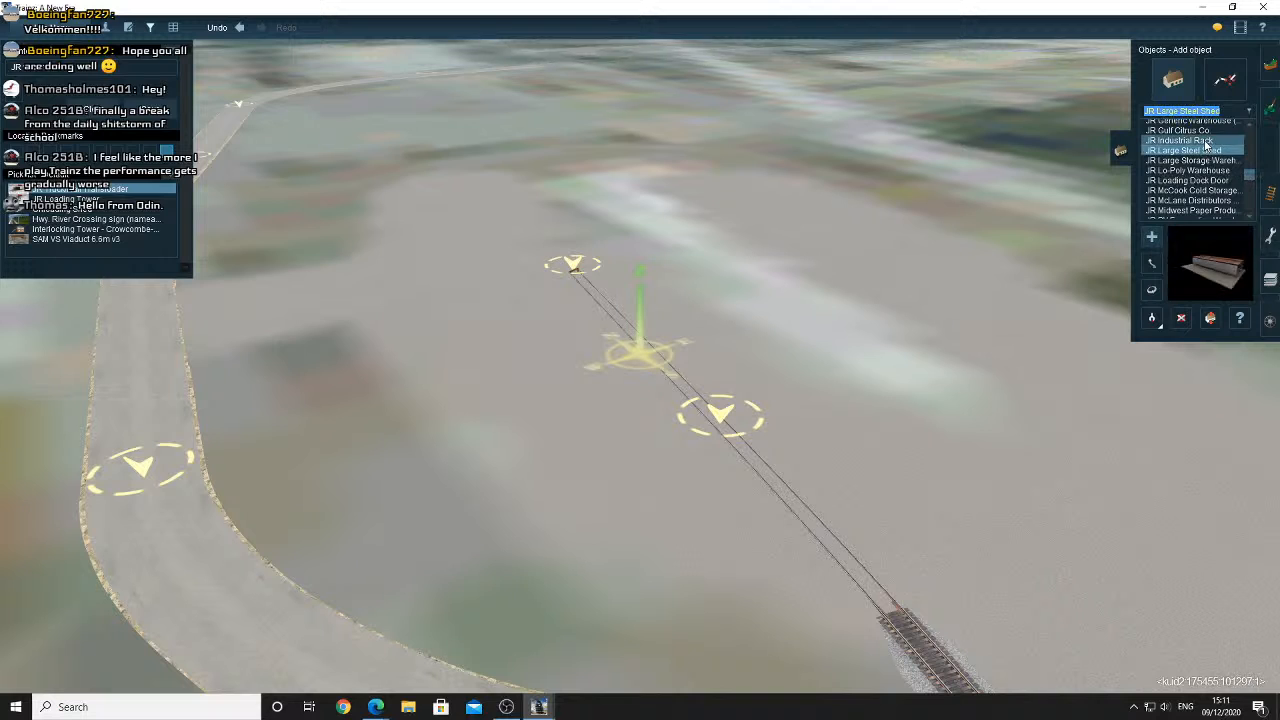
pyautogui.scroll(1, 1205, 155)
pyautogui.scroll(1, 1206, 155)
pyautogui.click(1214, 160)
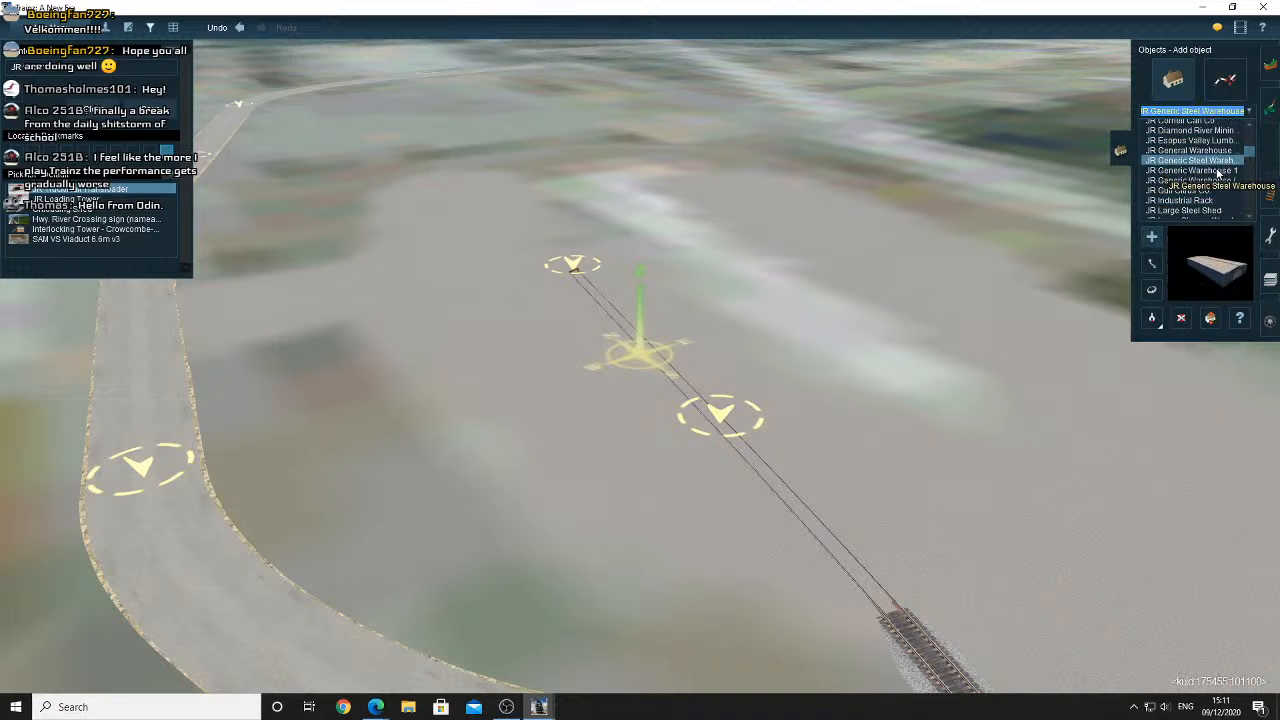
# Place JR General Warehouse US 2 beside the siding and inspect it from all sides
pyautogui.click(1195, 150)
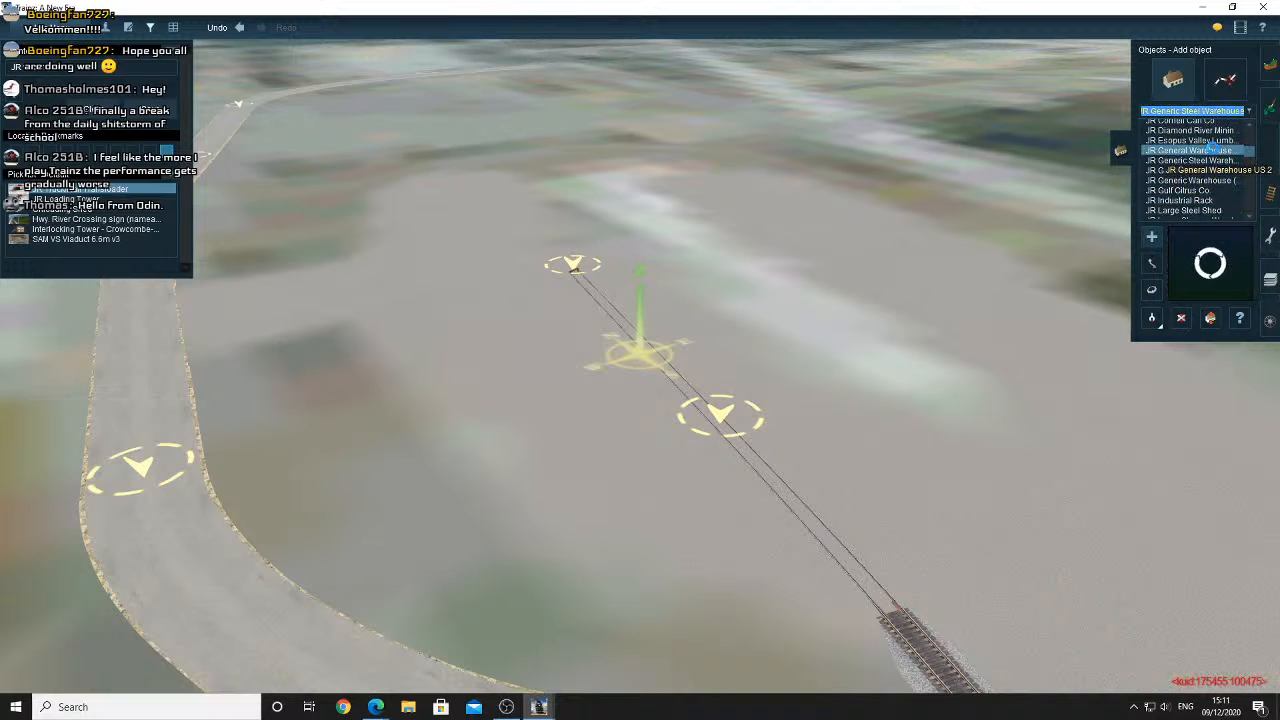
pyautogui.click(835, 360)
pyautogui.press('Down')
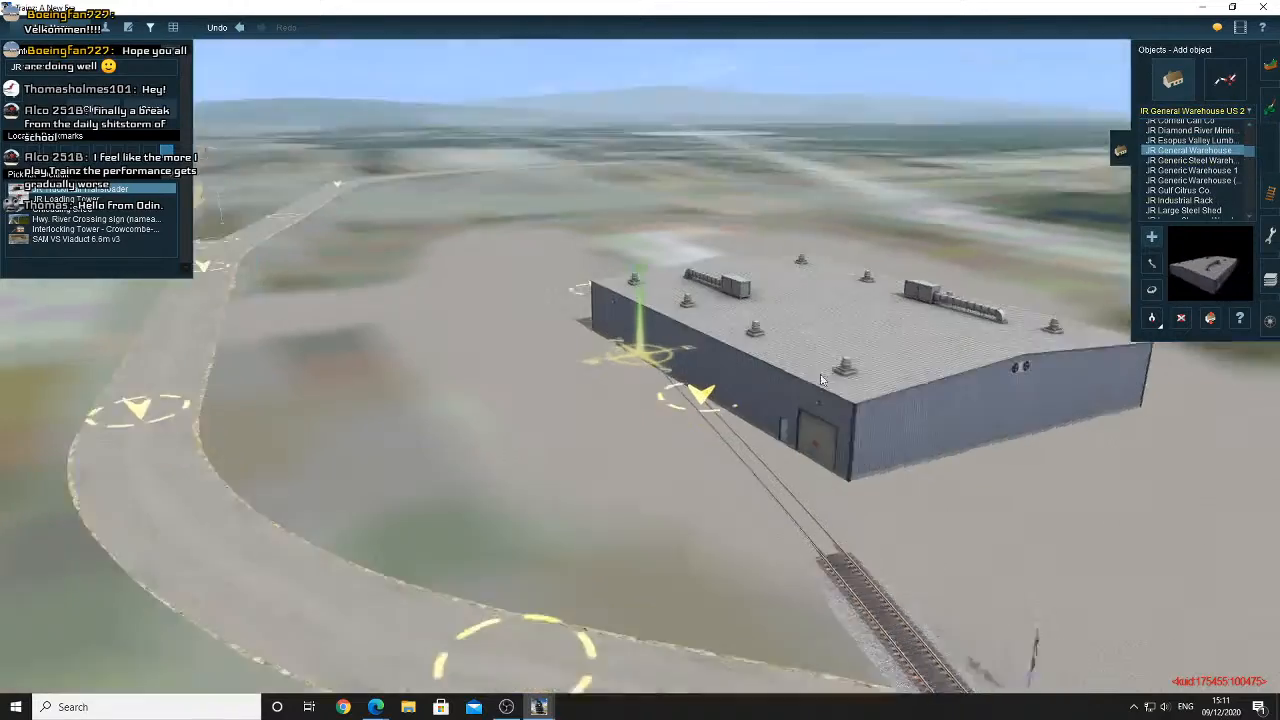
pyautogui.press('Right')
pyautogui.rightClick(816, 378)
pyautogui.press('Up')
pyautogui.press('Right')
pyautogui.press('Down')
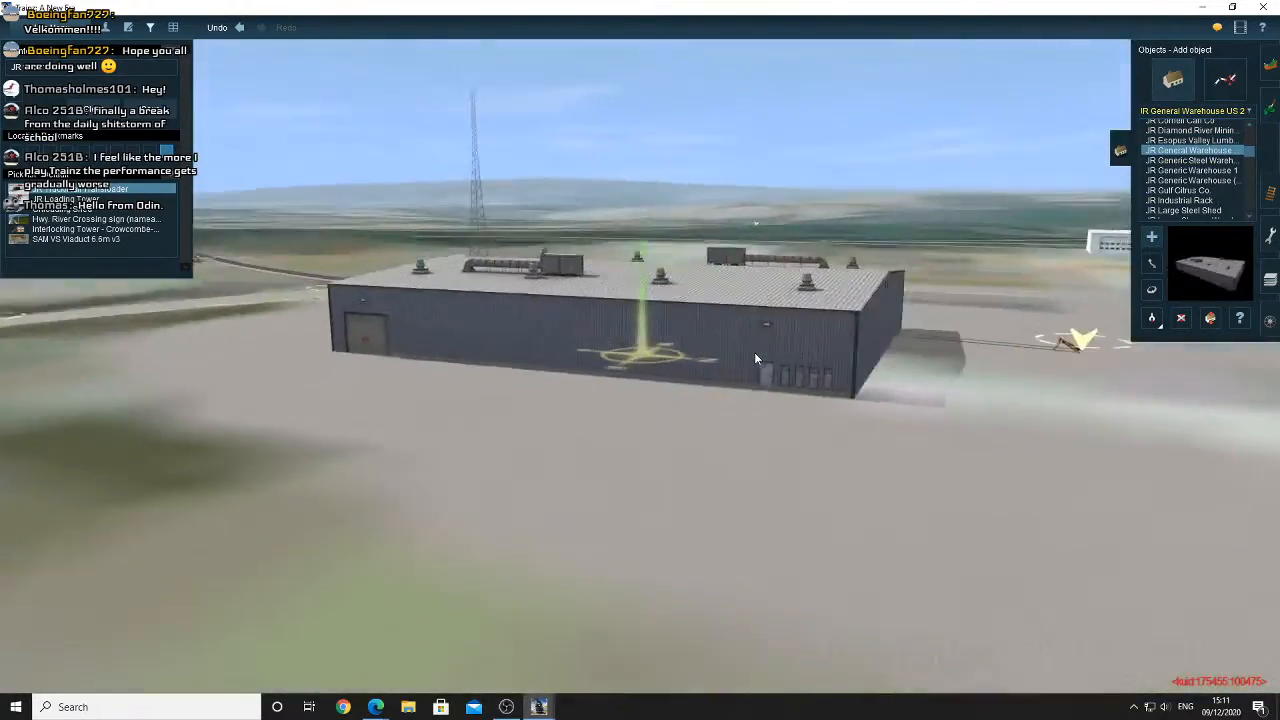
pyautogui.press('Right')
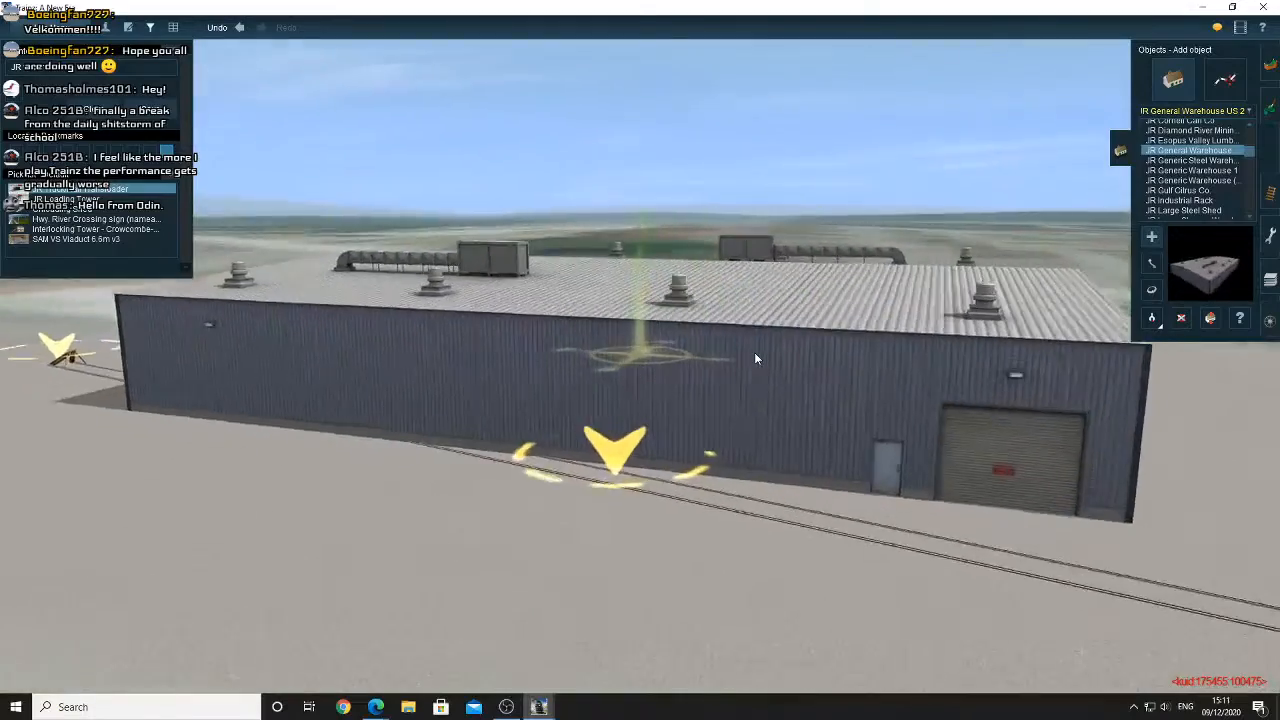
# Inspect JR General Warehouse US 2 from several sides and from above, and delete it
pyautogui.rightClick(712, 365)
pyautogui.press('Right')
pyautogui.rightClick(588, 351)
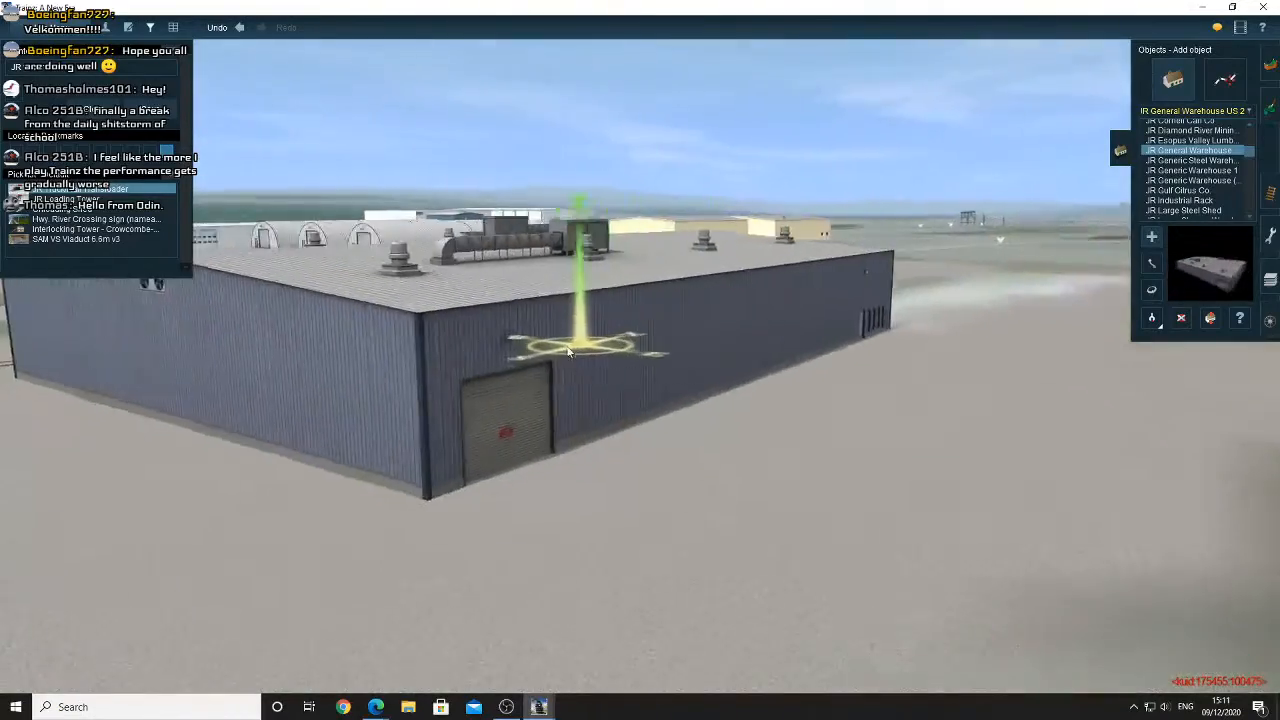
pyautogui.press('Right')
pyautogui.press('Right')
pyautogui.press('Up')
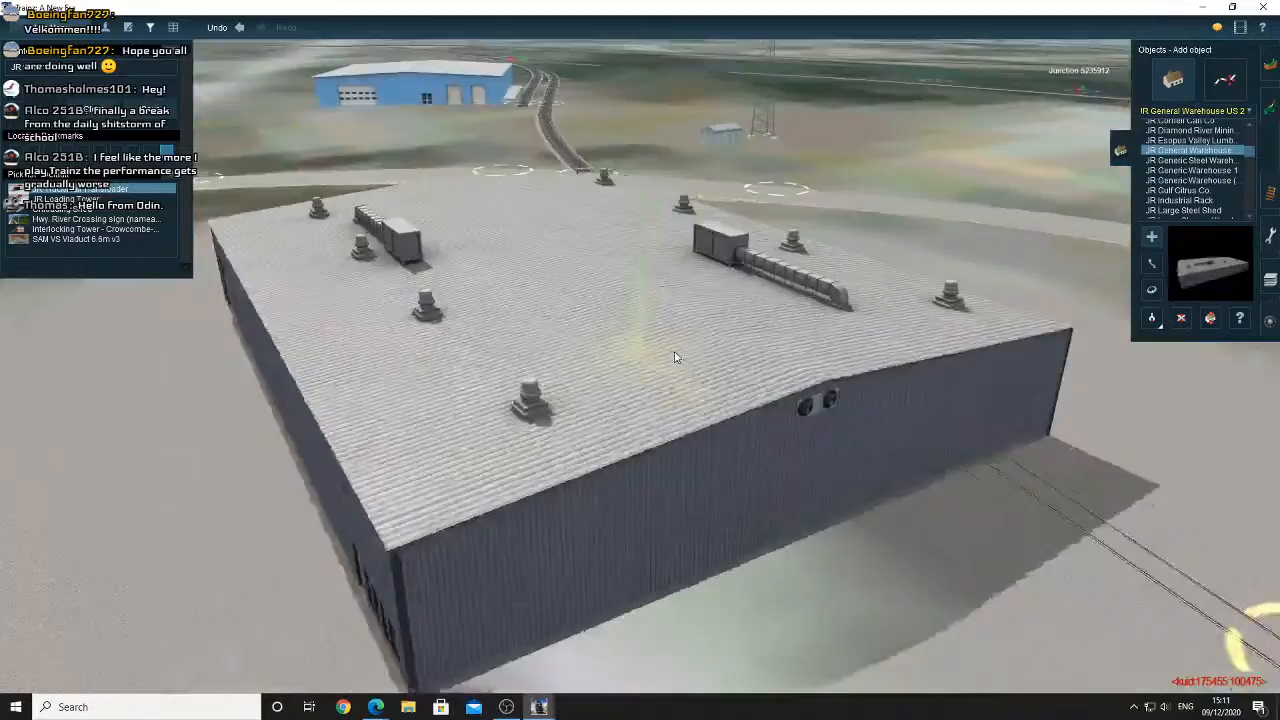
pyautogui.press('Down')
pyautogui.moveTo(655, 345); pyautogui.dragTo(640, 345, button='middle')
pyautogui.press('Right')
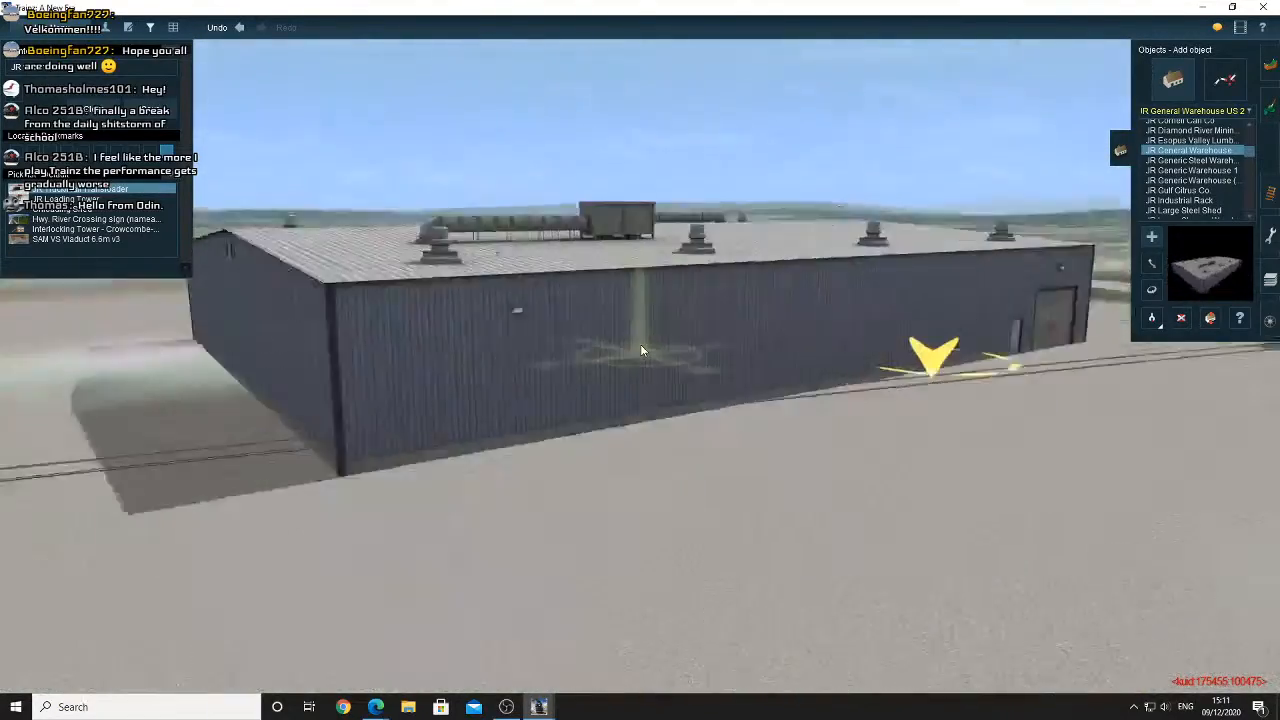
pyautogui.press('Up')
pyautogui.click(1179, 322)
pyautogui.click(1087, 221)
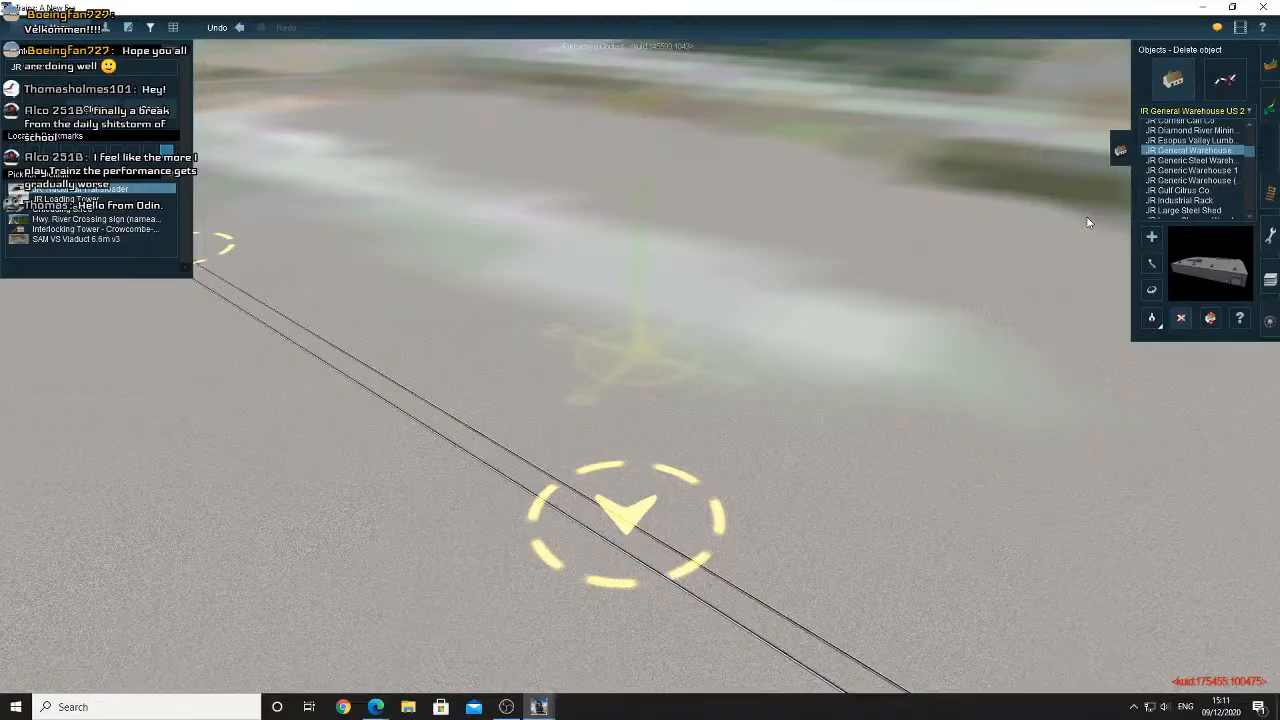
# Place a JR Generic Steel Warehouse beside the siding in the cleared area
pyautogui.click(1198, 161)
pyautogui.click(1195, 172)
pyautogui.click(1193, 162)
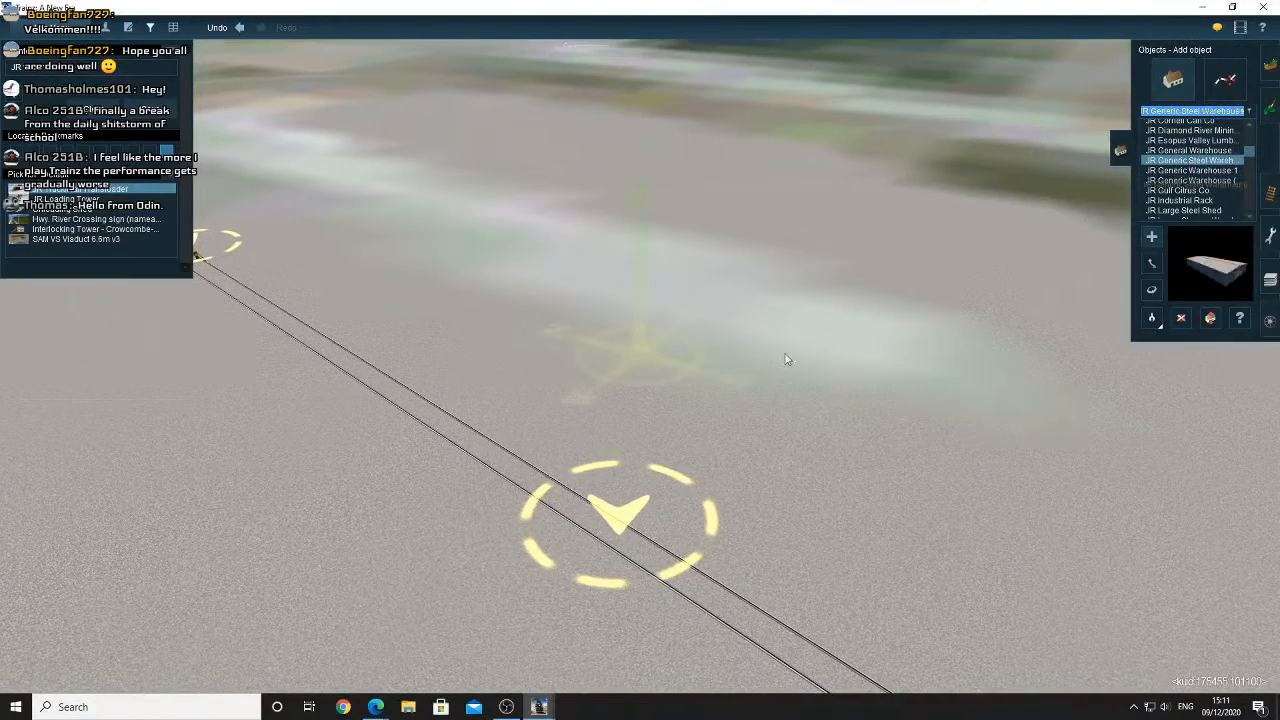
pyautogui.click(785, 358)
pyautogui.press('Down')
pyautogui.press('Up')
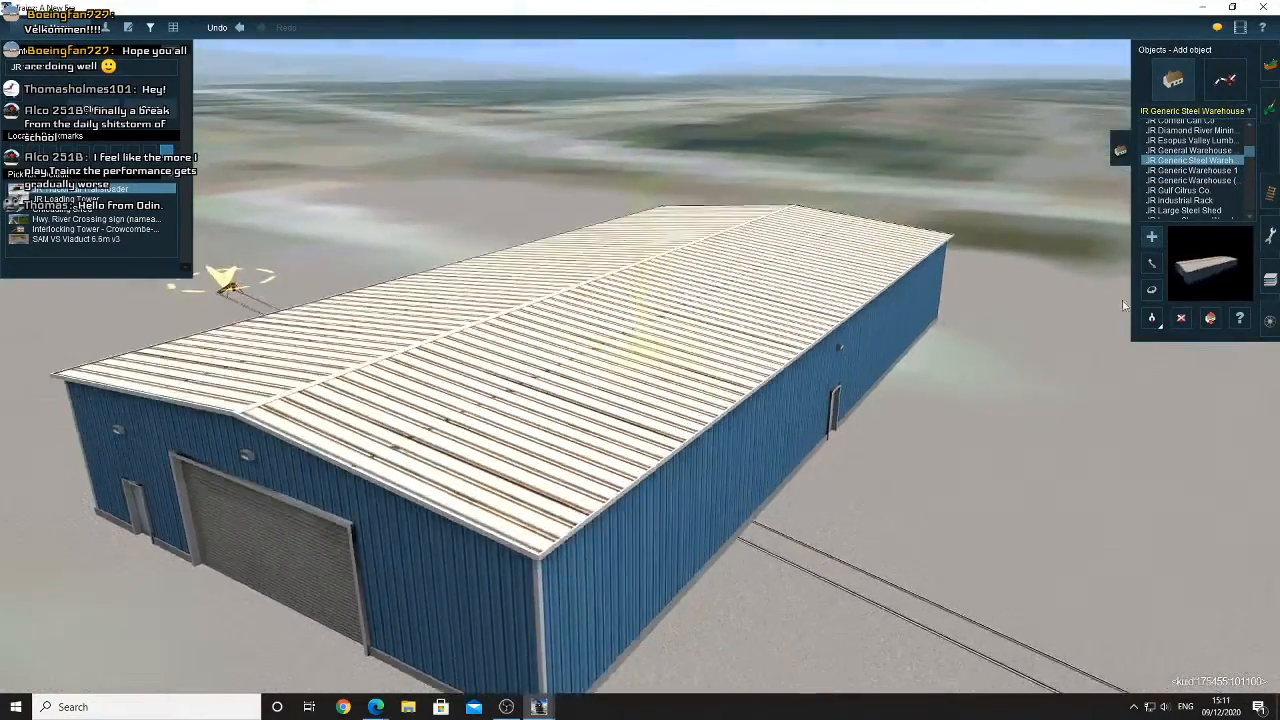
# Rotate the blue steel warehouse roughly parallel to the siding and move it alongside the track
pyautogui.click(1151, 290)
pyautogui.moveTo(612, 370)
pyautogui.mouseDown()
pyautogui.moveTo(737, 366)
pyautogui.moveTo(623, 380)
pyautogui.mouseUp()
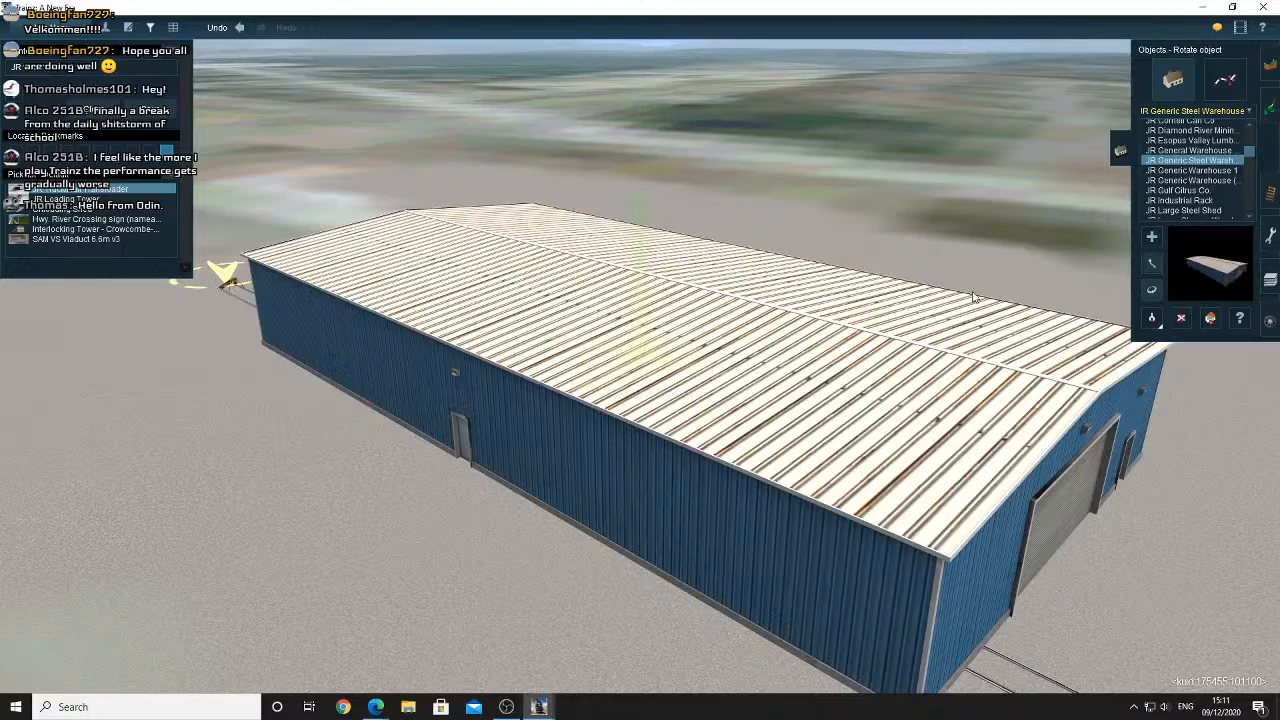
pyautogui.click(1151, 264)
pyautogui.moveTo(697, 356); pyautogui.dragTo(672, 314)
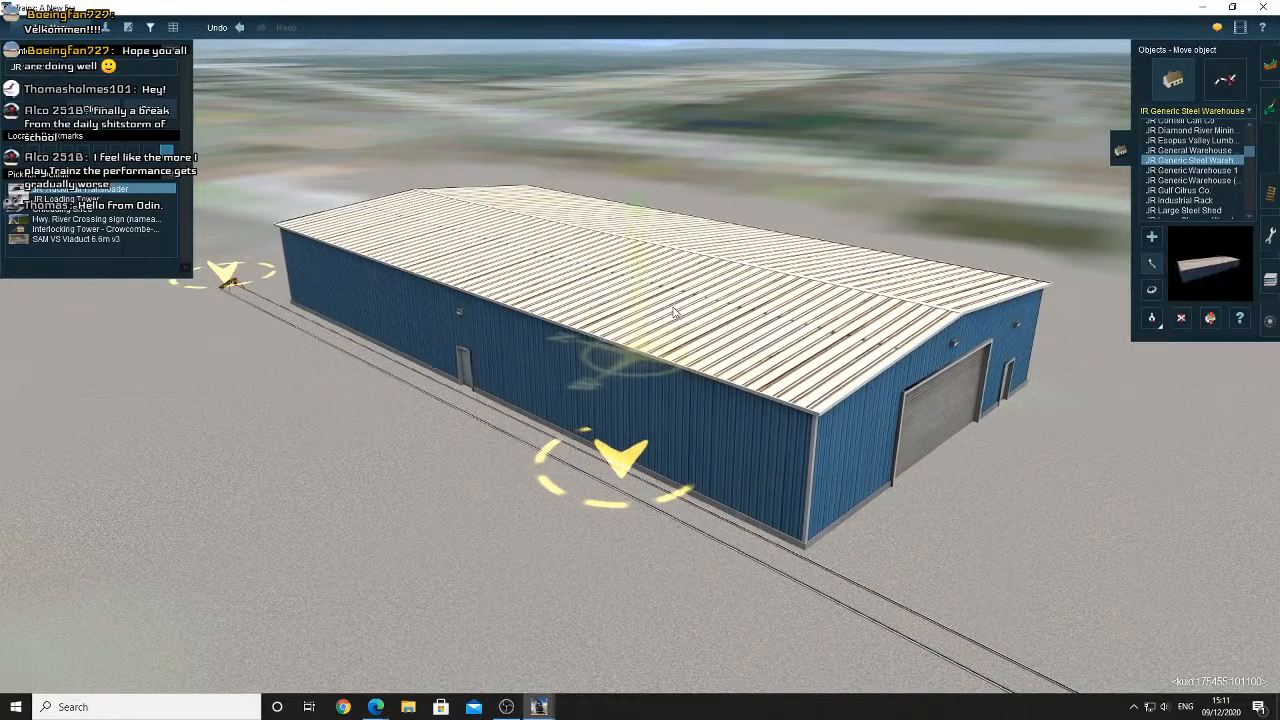
# Fine-tune the steel warehouse's rotation to 257.7 and nudge its long wall close to the siding rail
pyautogui.rightClick(607, 381)
pyautogui.scroll(5, 640, 390)
pyautogui.moveTo(652, 393); pyautogui.dragTo(988, 320, button='right')
pyautogui.scroll(-5, 960, 326)
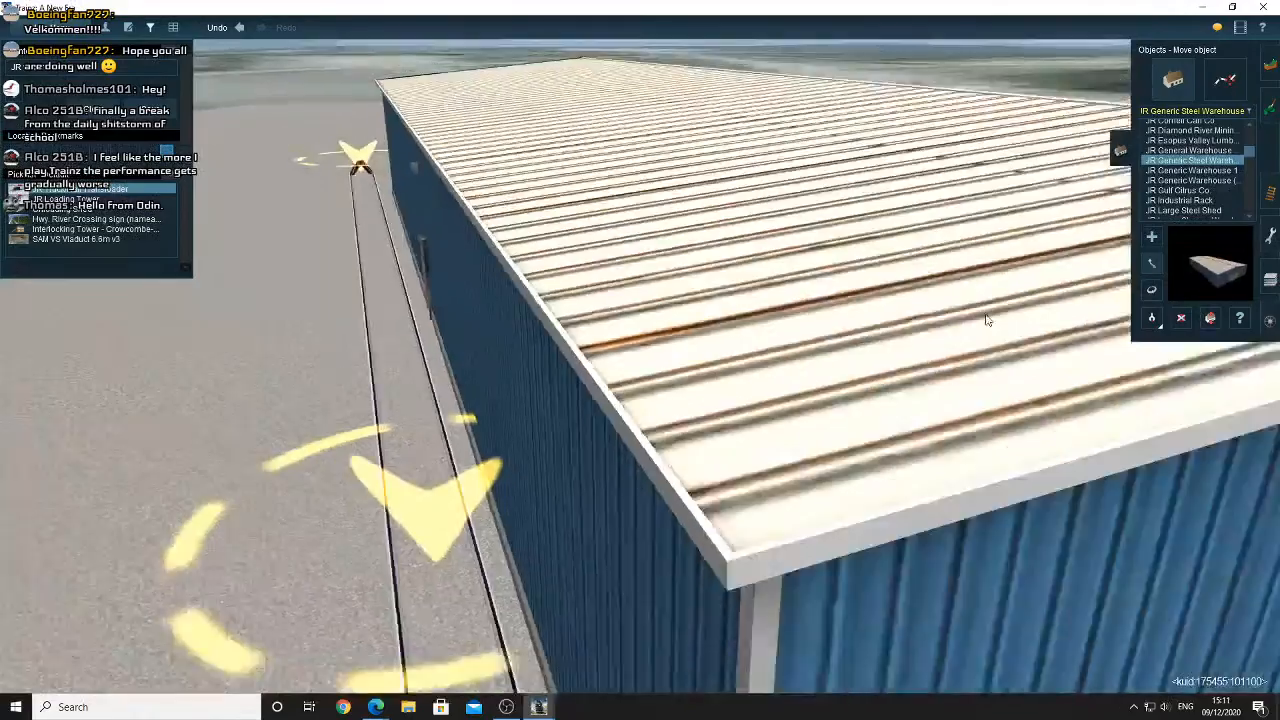
pyautogui.click(1152, 291)
pyautogui.moveTo(735, 347); pyautogui.dragTo(726, 347)
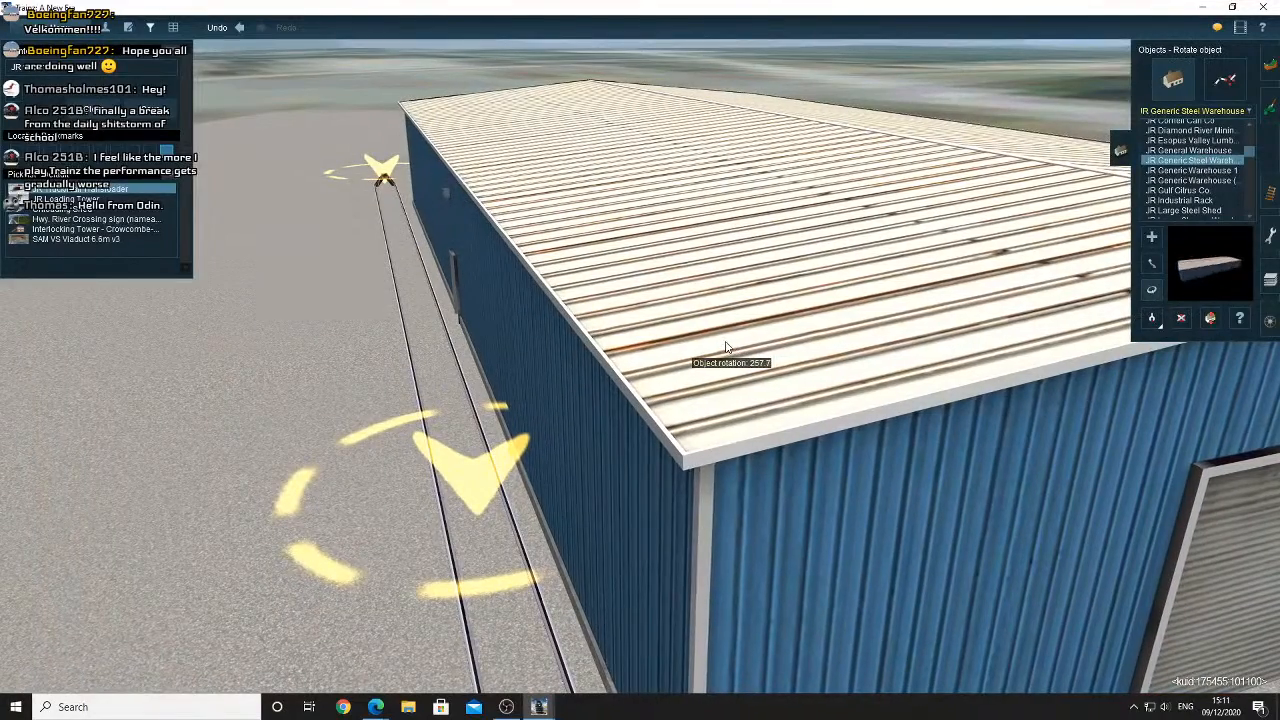
pyautogui.click(1153, 265)
pyautogui.moveTo(892, 325); pyautogui.dragTo(865, 337)
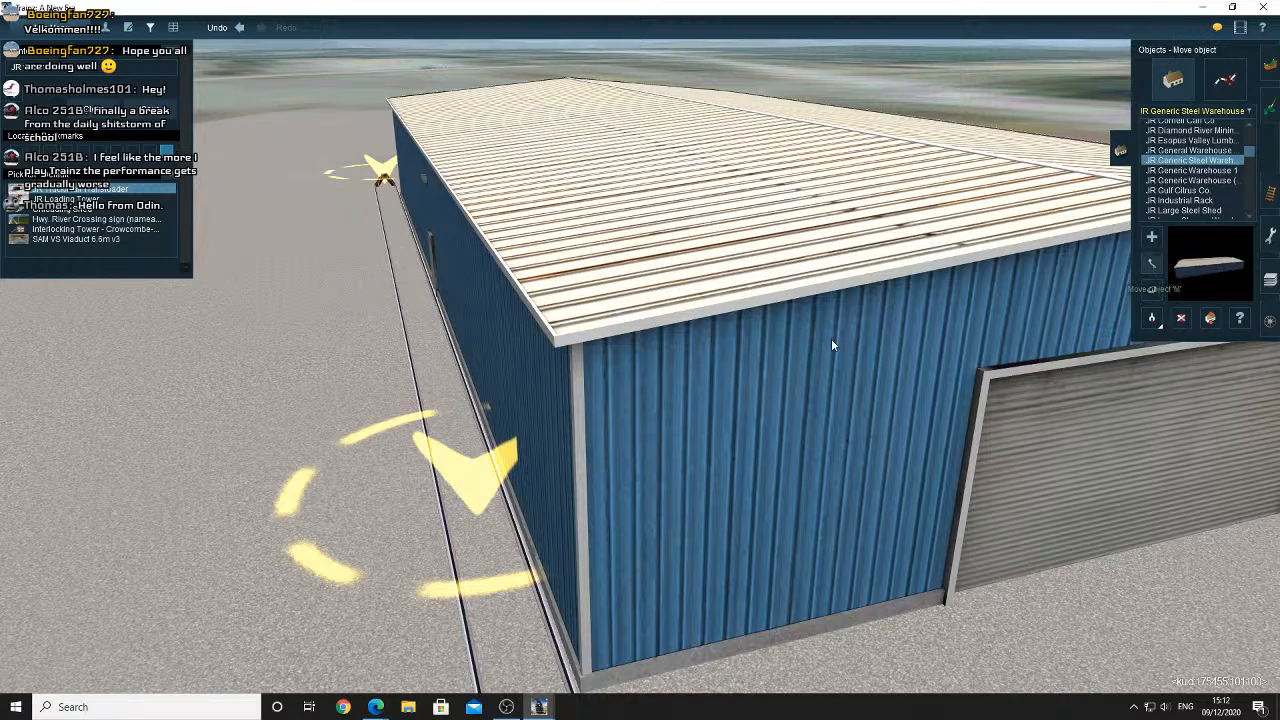
pyautogui.moveTo(829, 340); pyautogui.dragTo(831, 340)
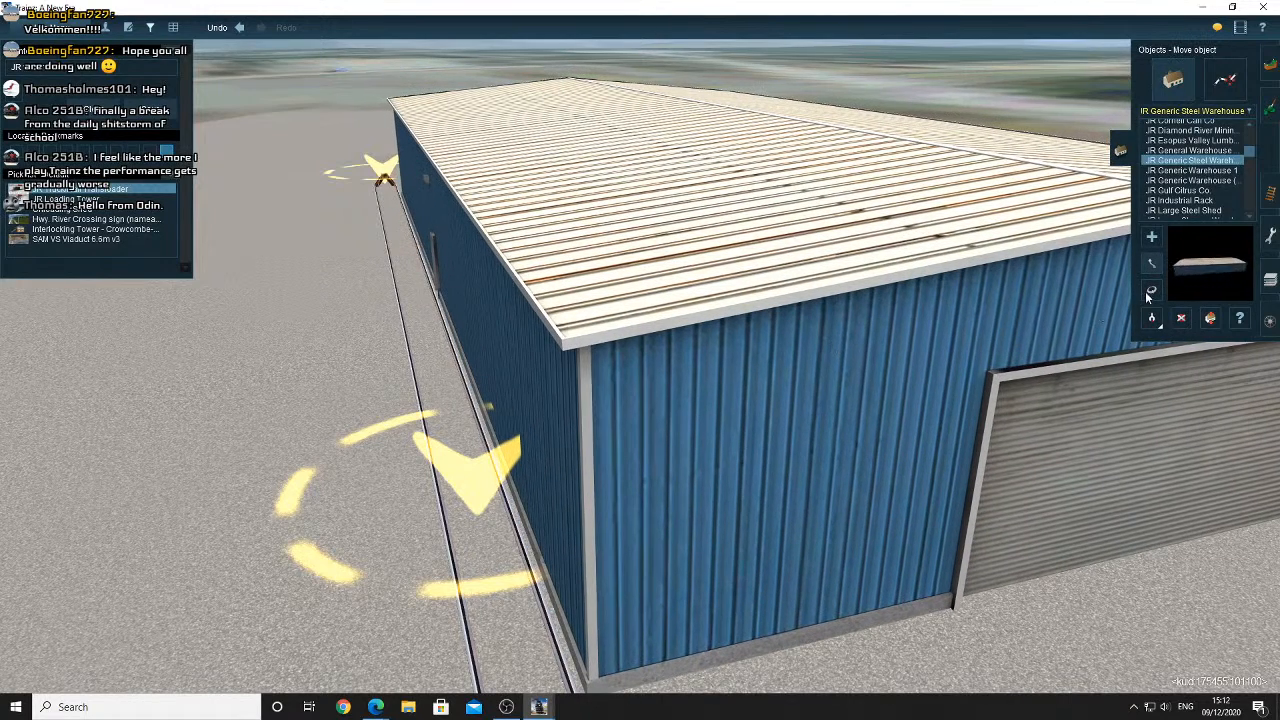
pyautogui.moveTo(964, 340); pyautogui.dragTo(961, 346)
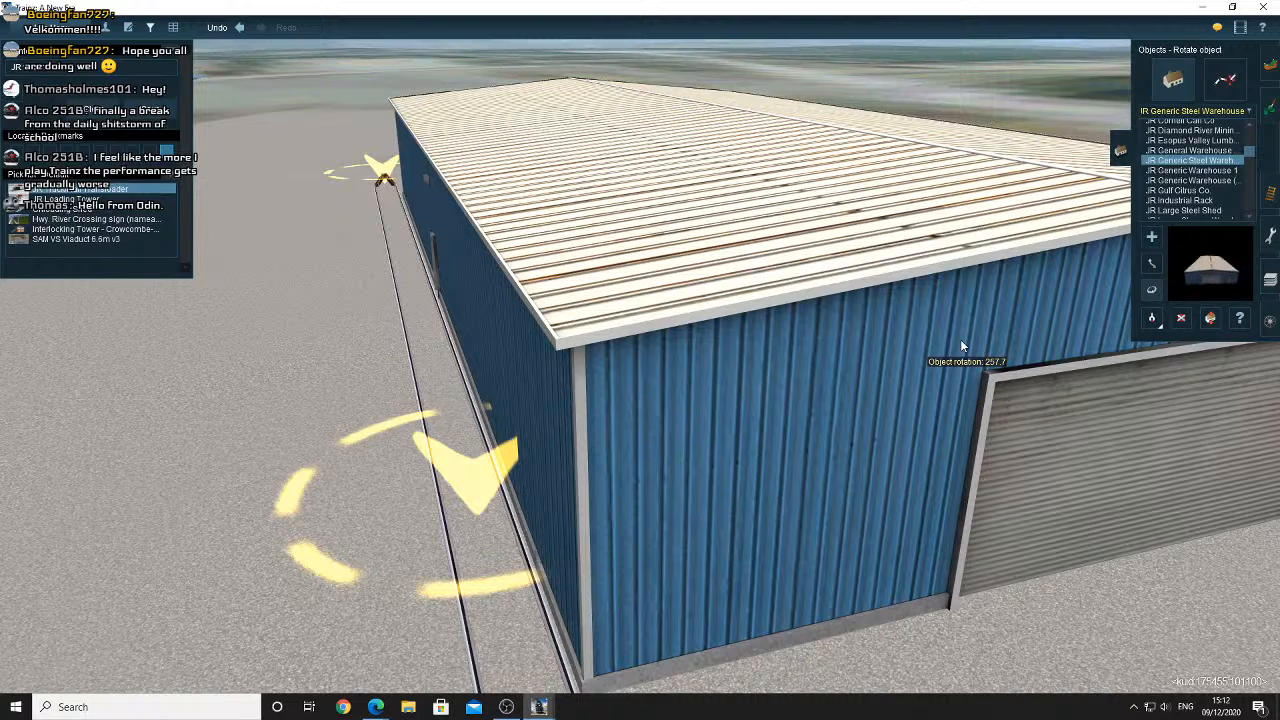
pyautogui.click(1147, 265)
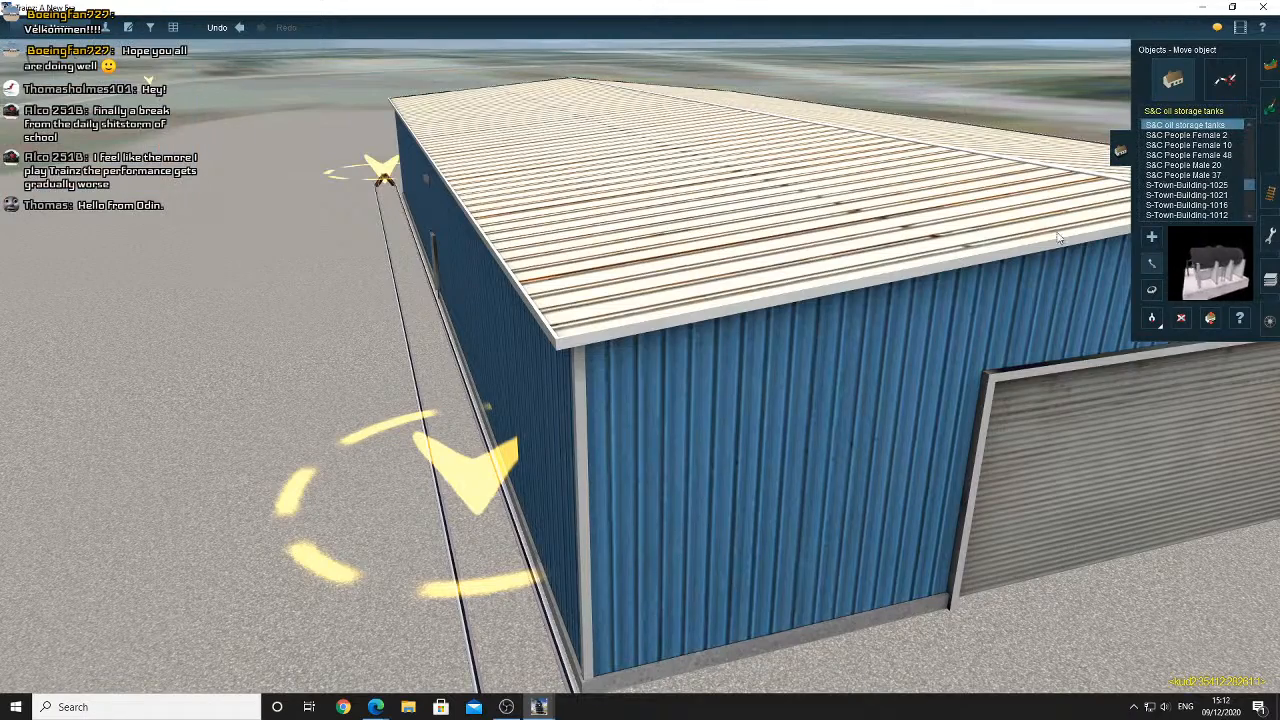
# Pick up the placed warehouse's type, add a second JR Generic Steel Warehouse near the buffer stop, and rotate it to 257.7
pyautogui.scroll(-5, 577, 346)
pyautogui.moveTo(577, 346); pyautogui.dragTo(500, 308, button='right')
pyautogui.click(1210, 318)
pyautogui.click(870, 292)
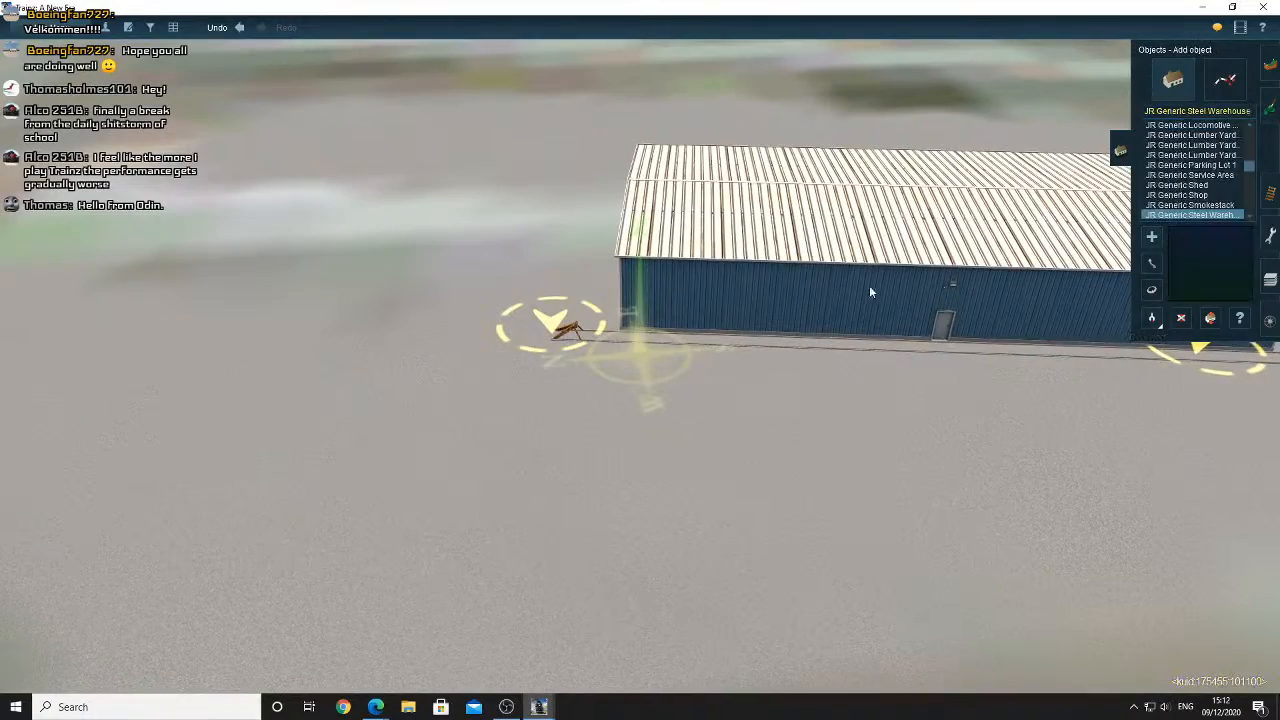
pyautogui.rightClick(561, 287)
pyautogui.click(638, 350)
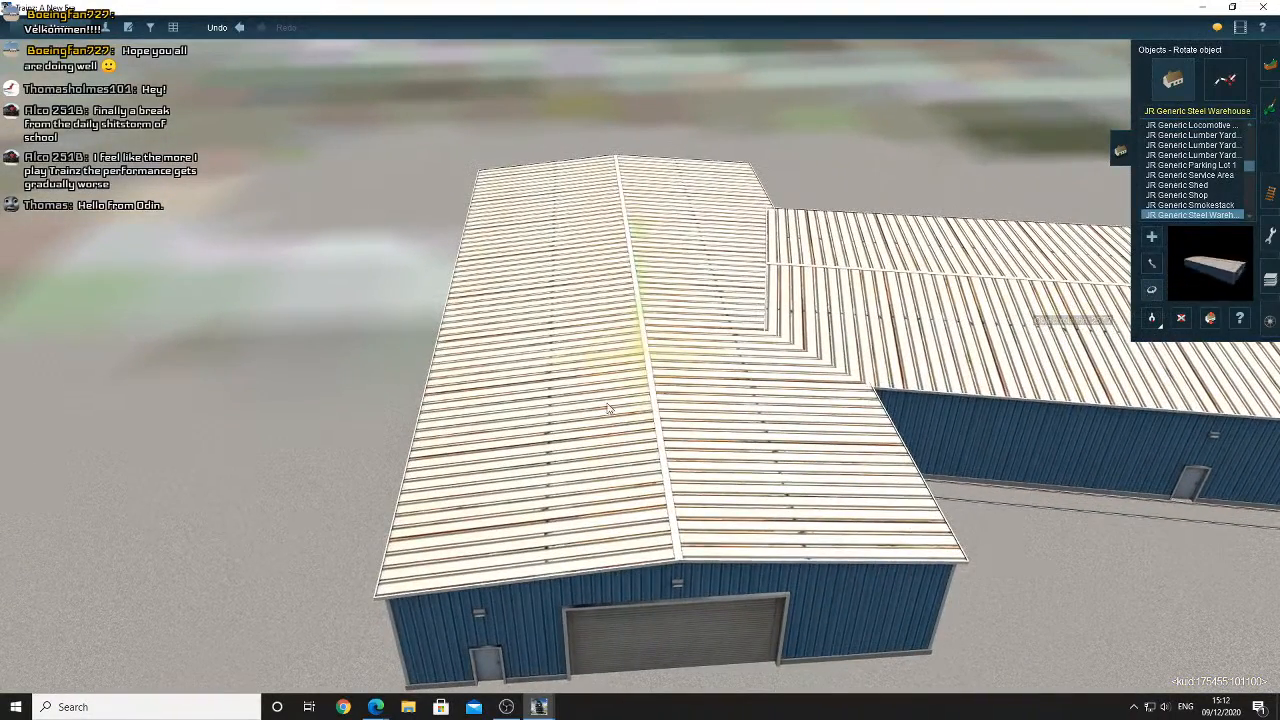
pyautogui.moveTo(608, 408); pyautogui.dragTo(622, 358)
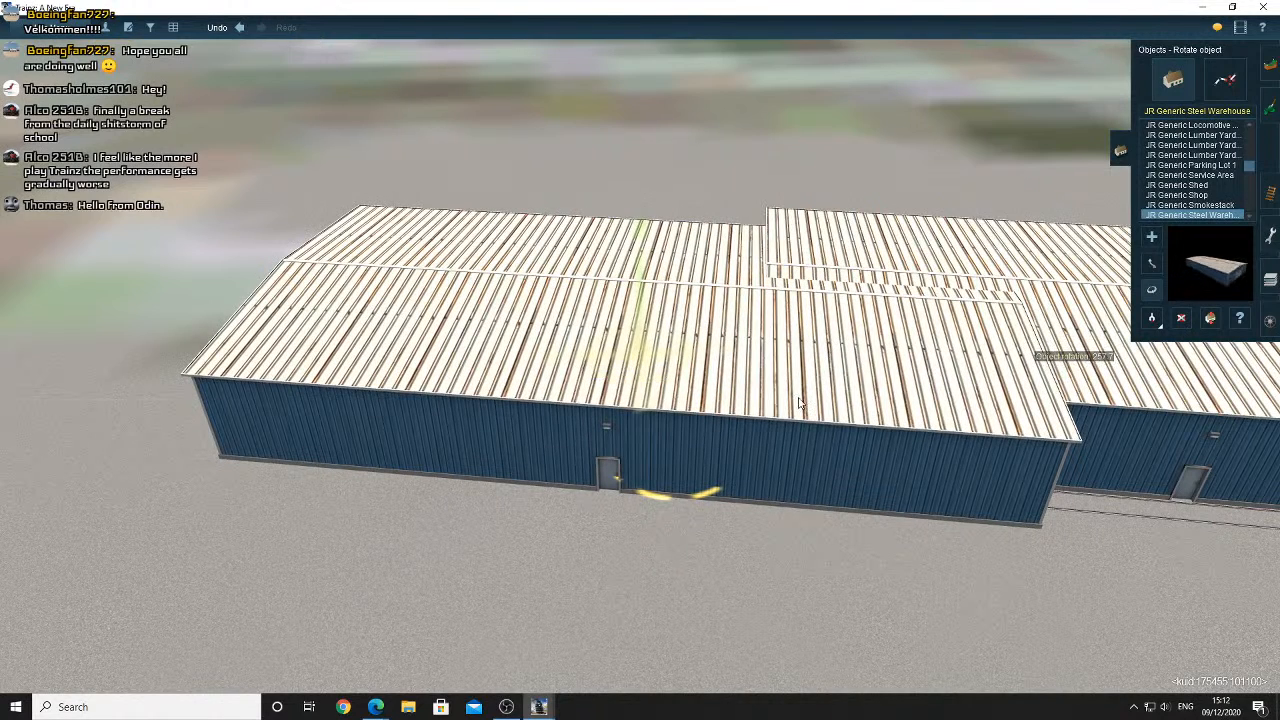
pyautogui.moveTo(798, 402); pyautogui.dragTo(794, 403)
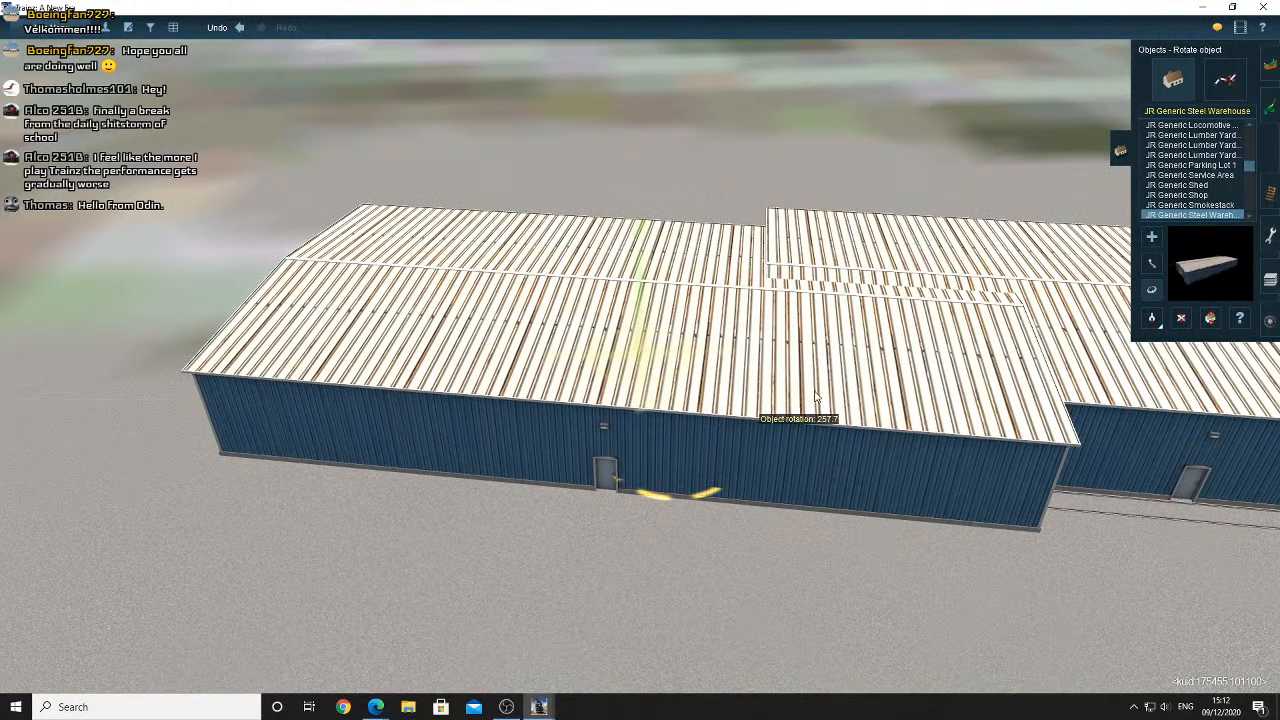
# Move the second steel warehouse against the end of the first so their walls and roof ridges line up
pyautogui.click(1152, 263)
pyautogui.scroll(5, 697, 354)
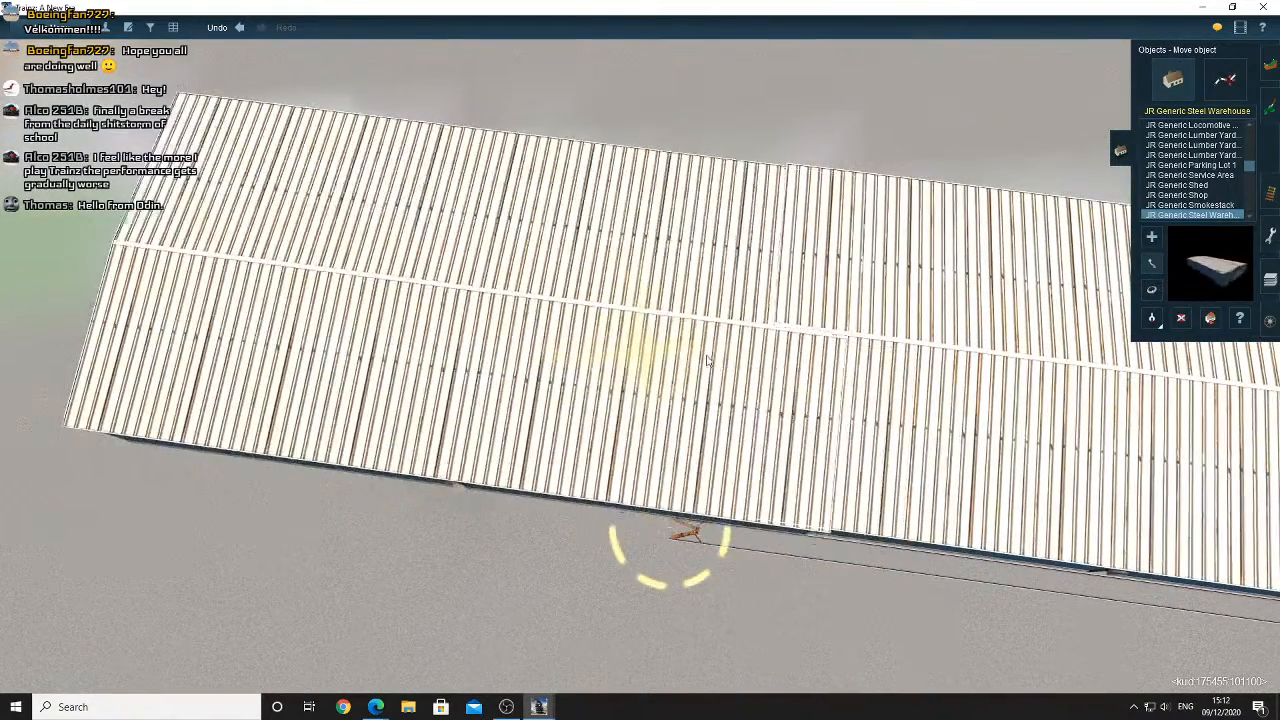
pyautogui.moveTo(697, 354); pyautogui.dragTo(690, 362)
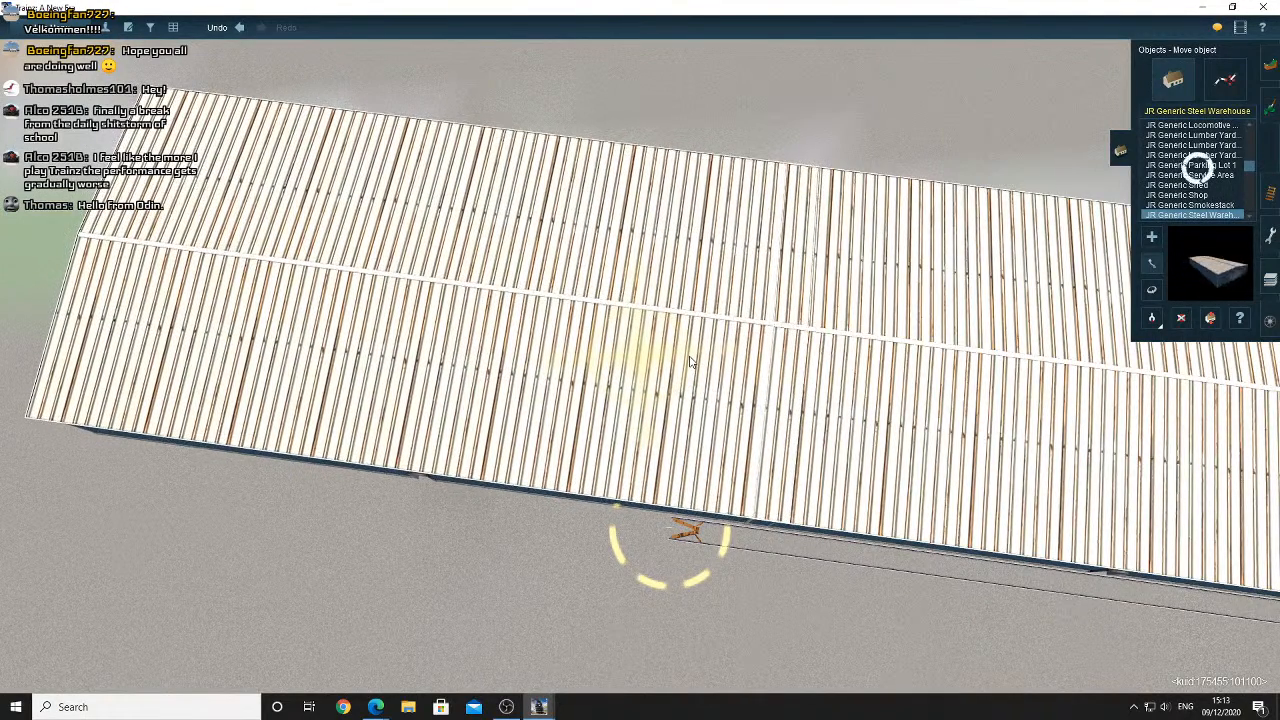
pyautogui.press('Down')
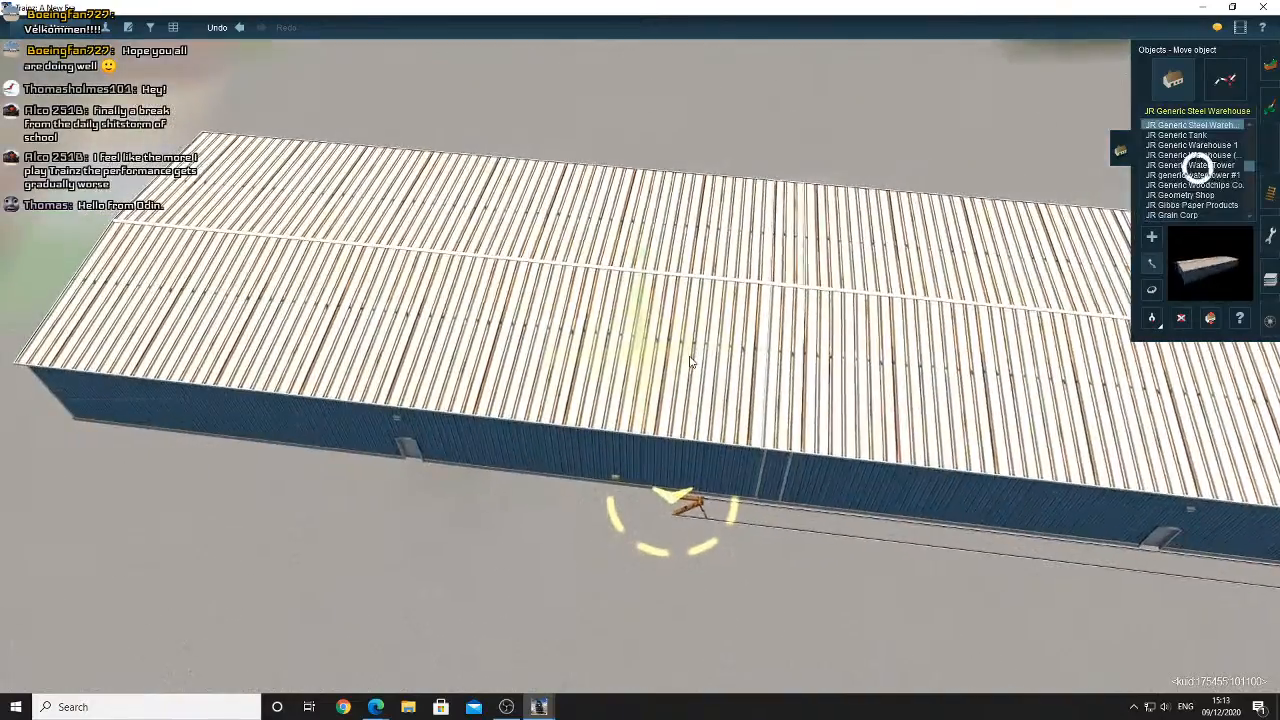
pyautogui.press('Right')
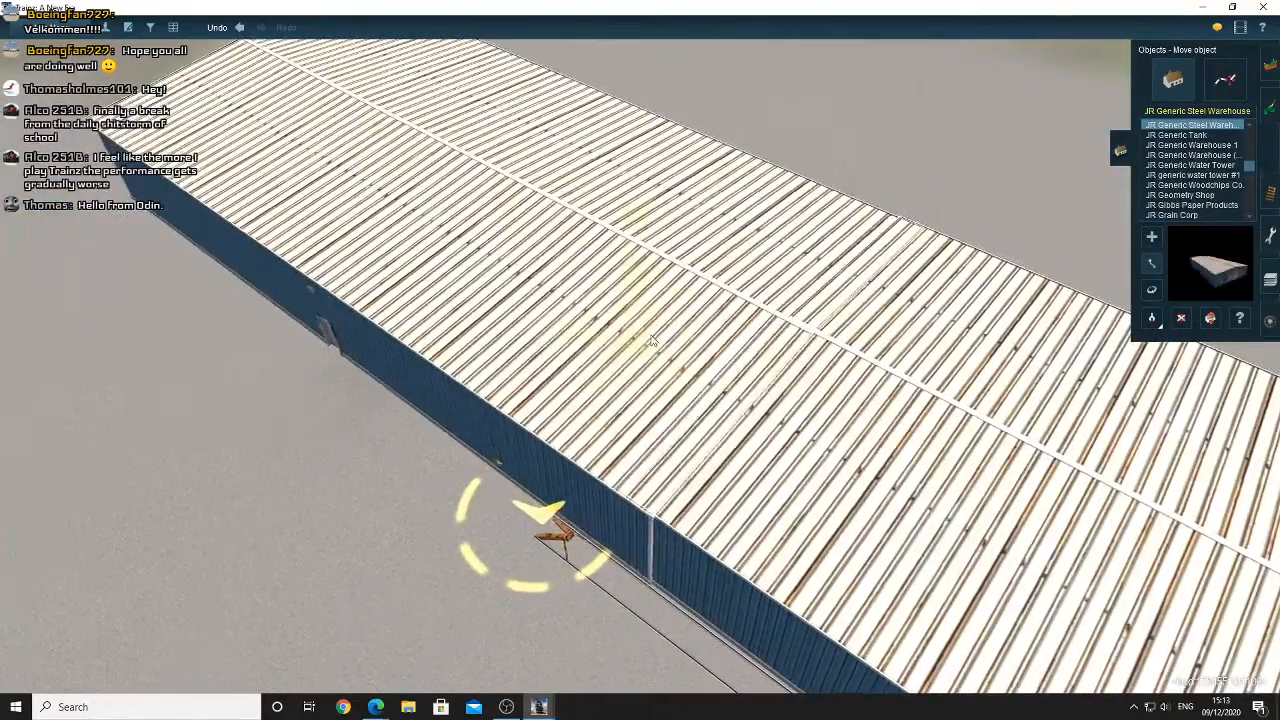
pyautogui.moveTo(679, 356)
pyautogui.mouseDown()
pyautogui.moveTo(651, 342)
pyautogui.moveTo(661, 345)
pyautogui.mouseUp()
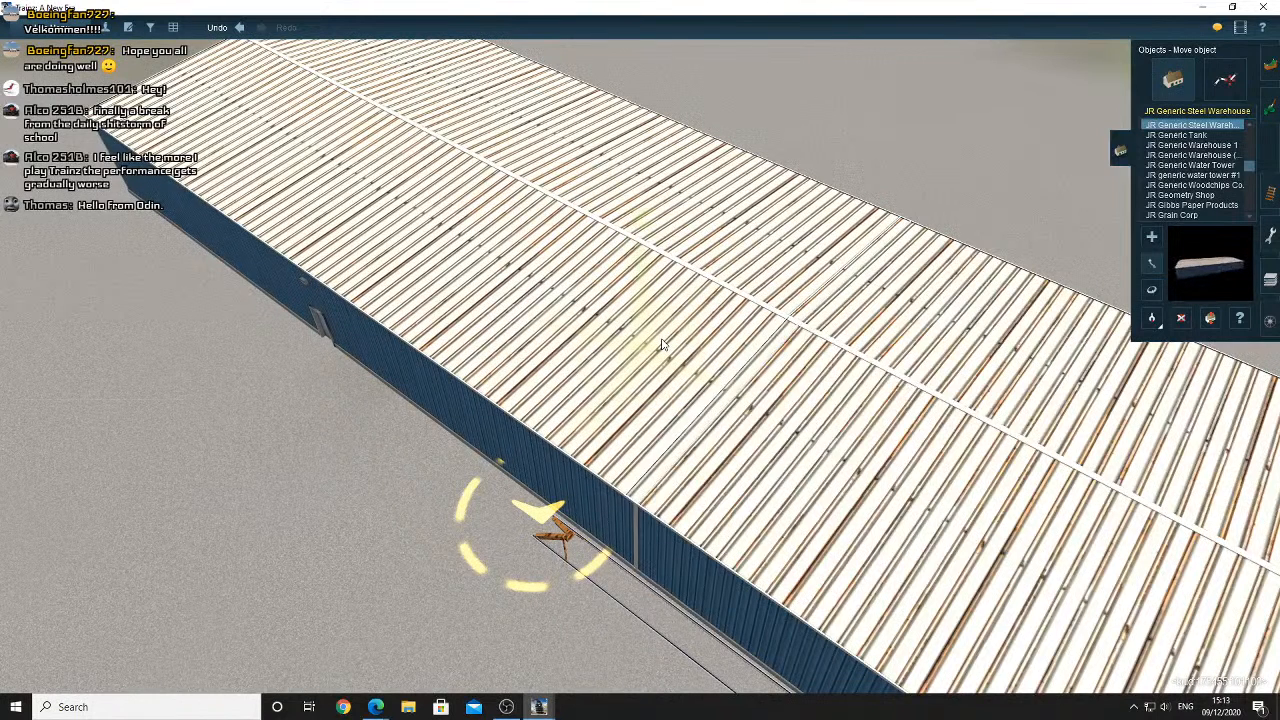
# Examine the joined warehouses from the end, along the track and from above to check their alignment with the siding
pyautogui.moveTo(864, 348); pyautogui.dragTo(788, 374, button='right')
pyautogui.scroll(5, 787, 372)
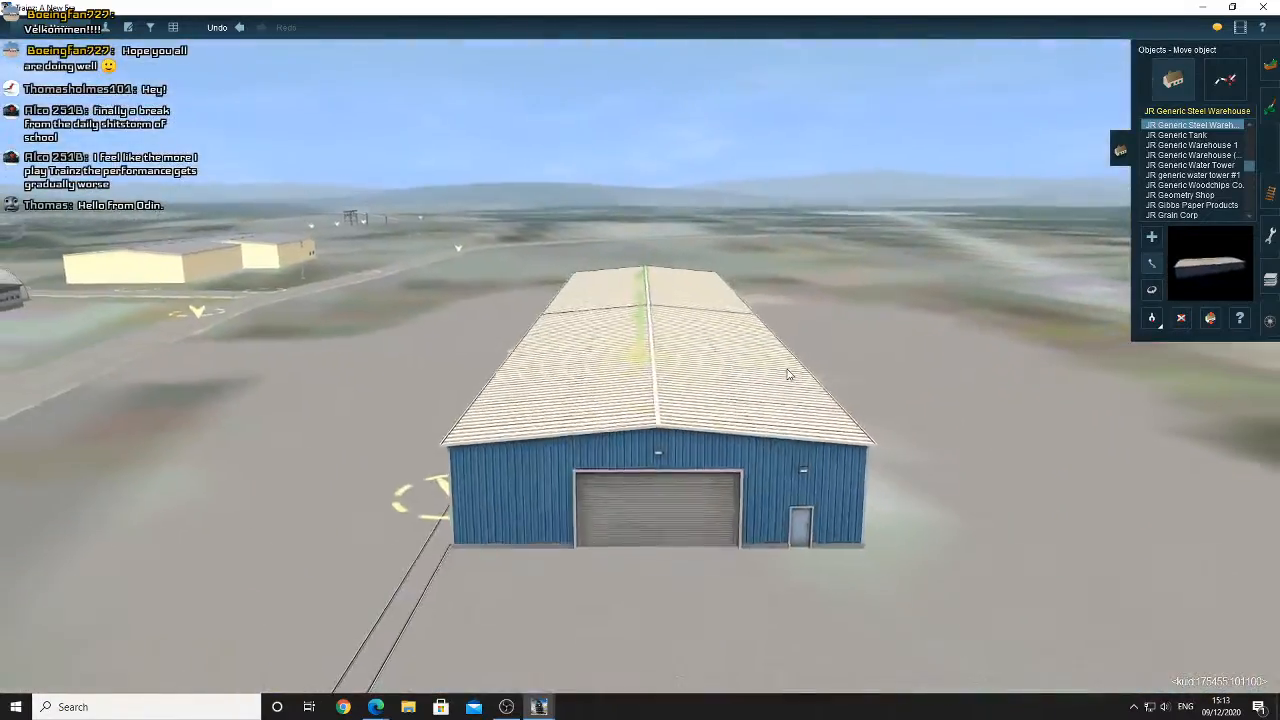
pyautogui.scroll(3, 759, 387)
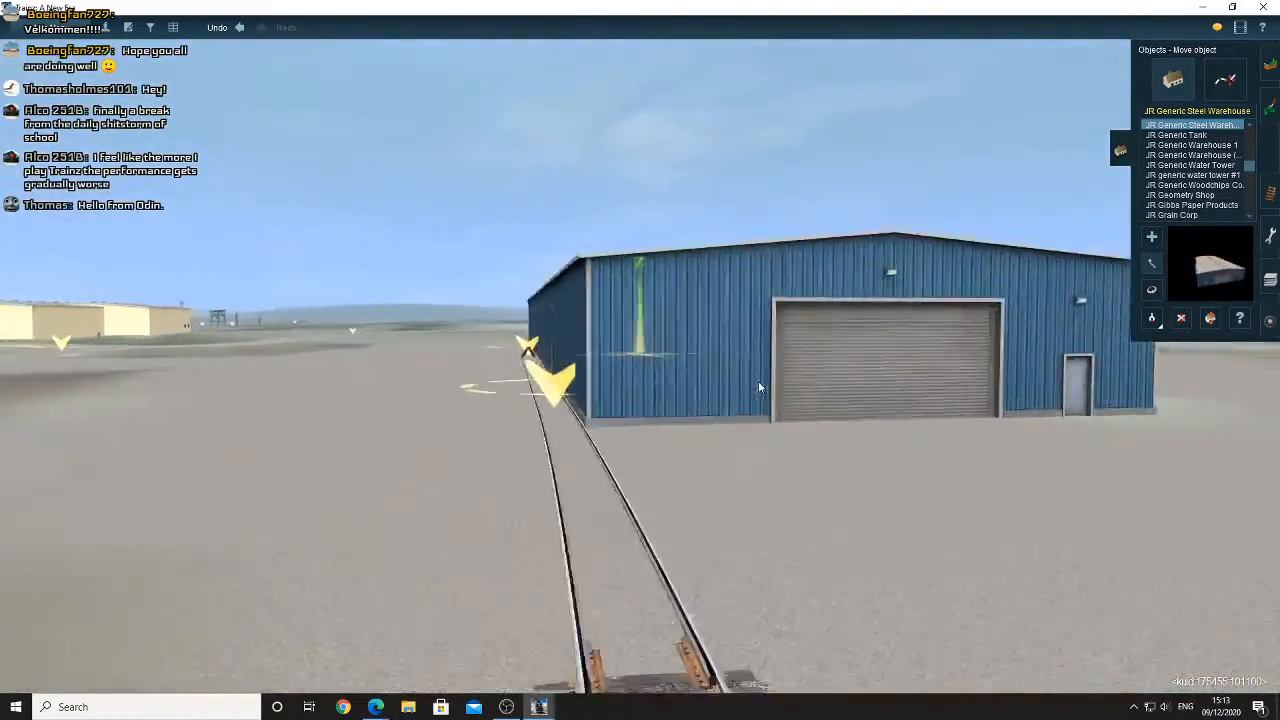
pyautogui.moveTo(759, 387)
pyautogui.mouseDown(button='right')
pyautogui.moveTo(689, 430)
pyautogui.moveTo(703, 429)
pyautogui.mouseUp(button='right')
pyautogui.scroll(-3, 688, 433)
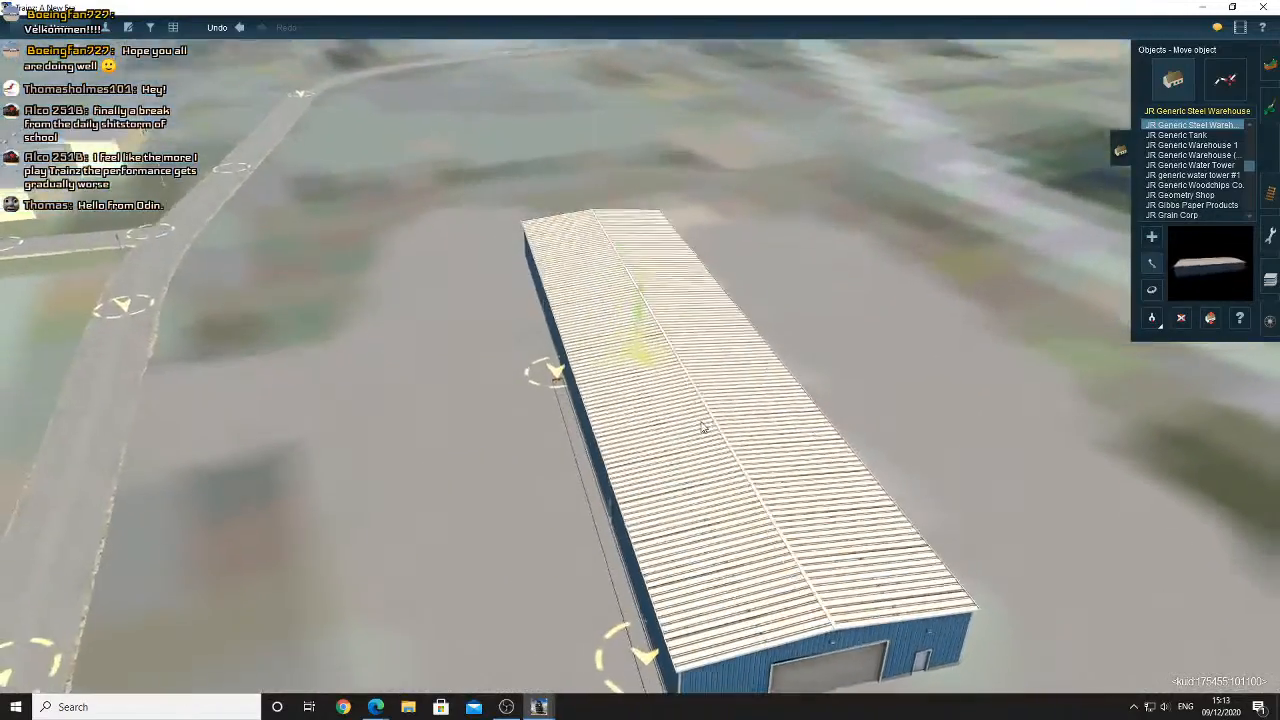
pyautogui.rightClick(680, 452)
pyautogui.scroll(3, 664, 402)
pyautogui.scroll(3, 661, 402)
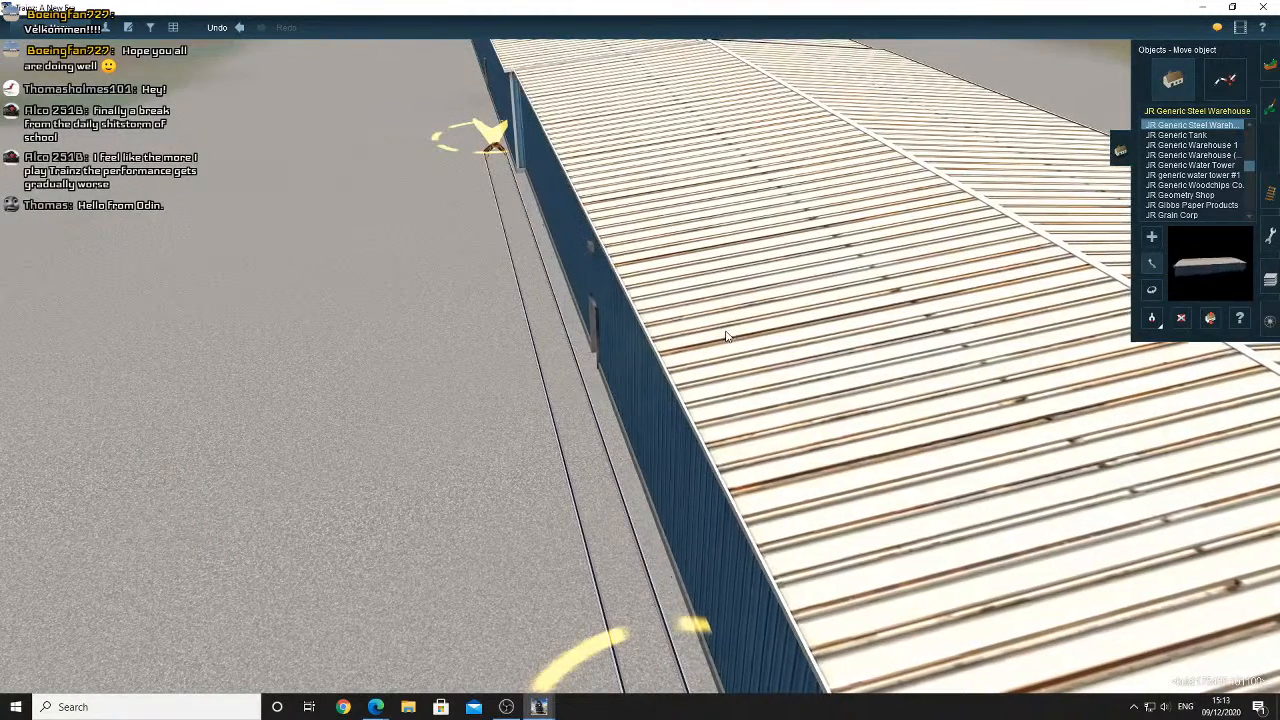
# Find the 50ft High Cube Boxcar CRLE among the rolling stock and place it on the siding beside the warehouse
pyautogui.press('F6')
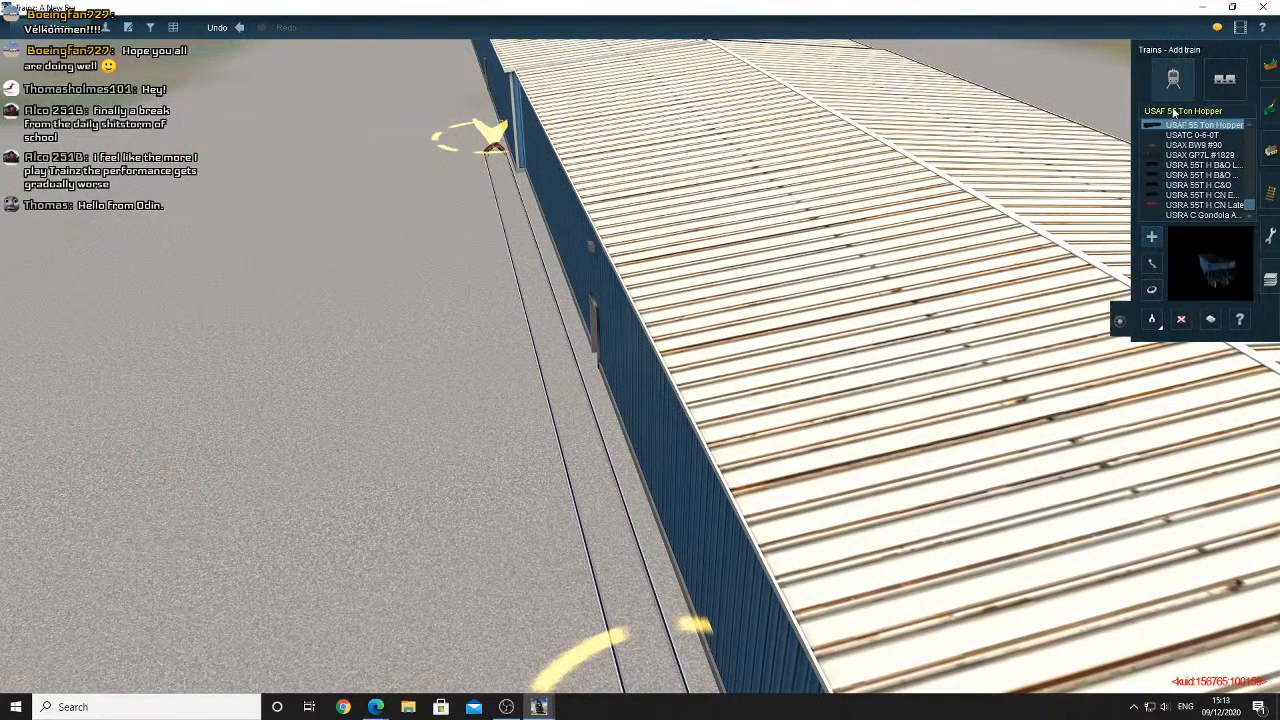
pyautogui.write('50')
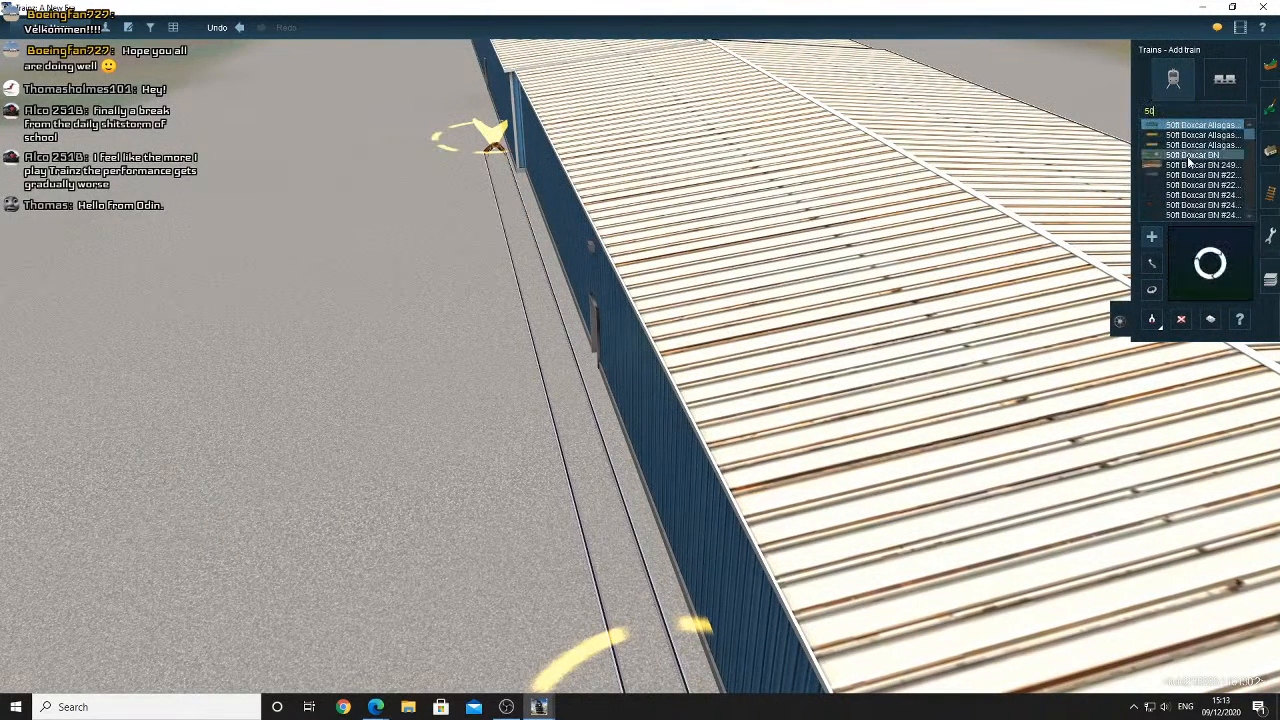
pyautogui.scroll(-5, 1192, 165)
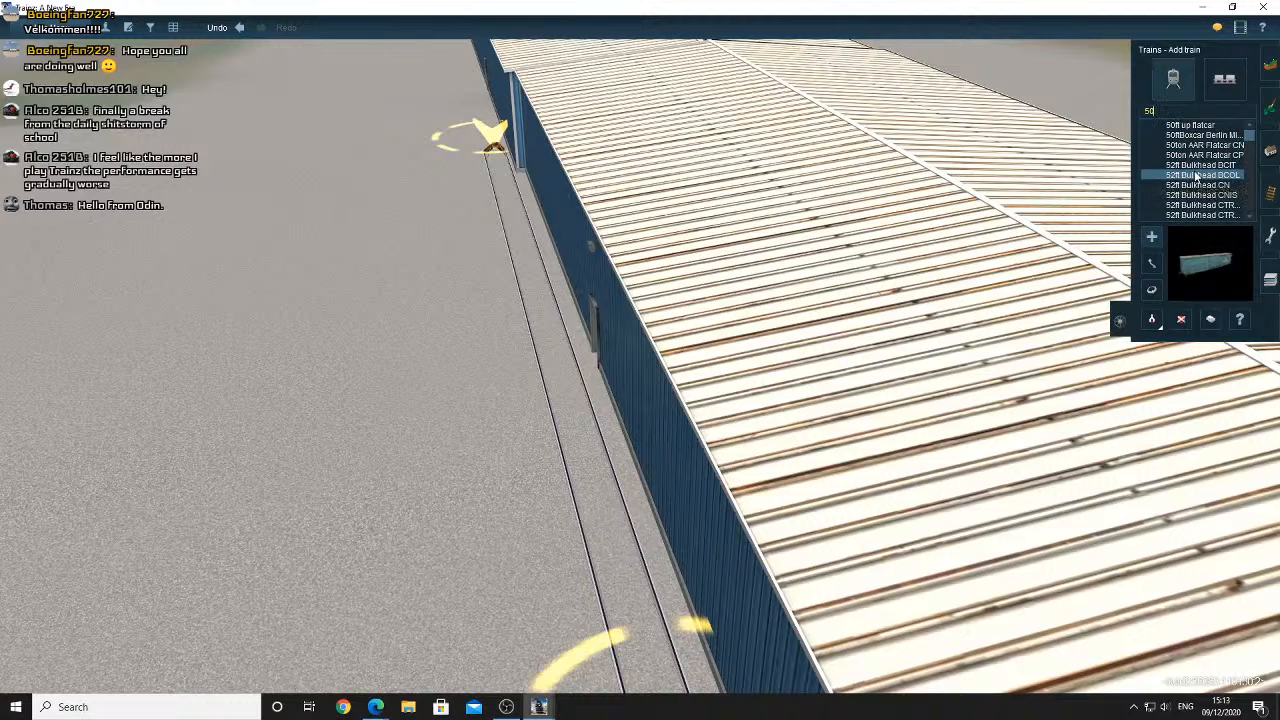
pyautogui.scroll(3, 1196, 170)
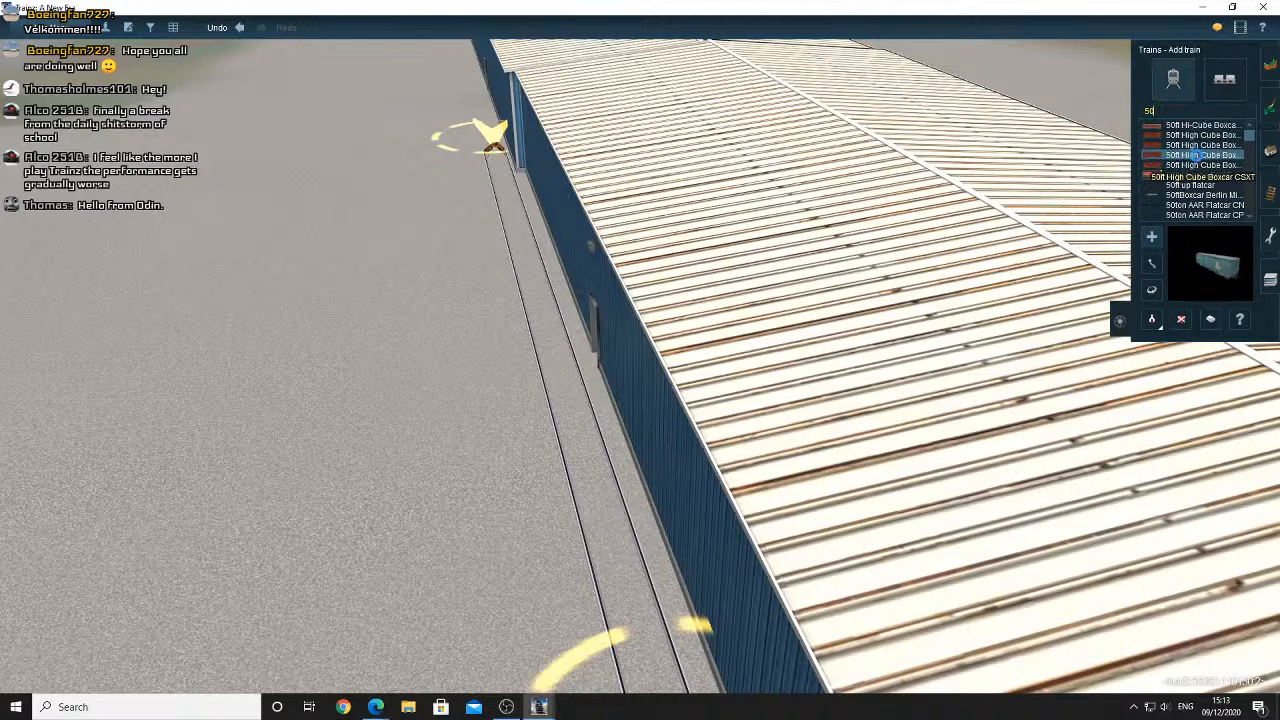
pyautogui.click(1195, 147)
pyautogui.click(575, 370)
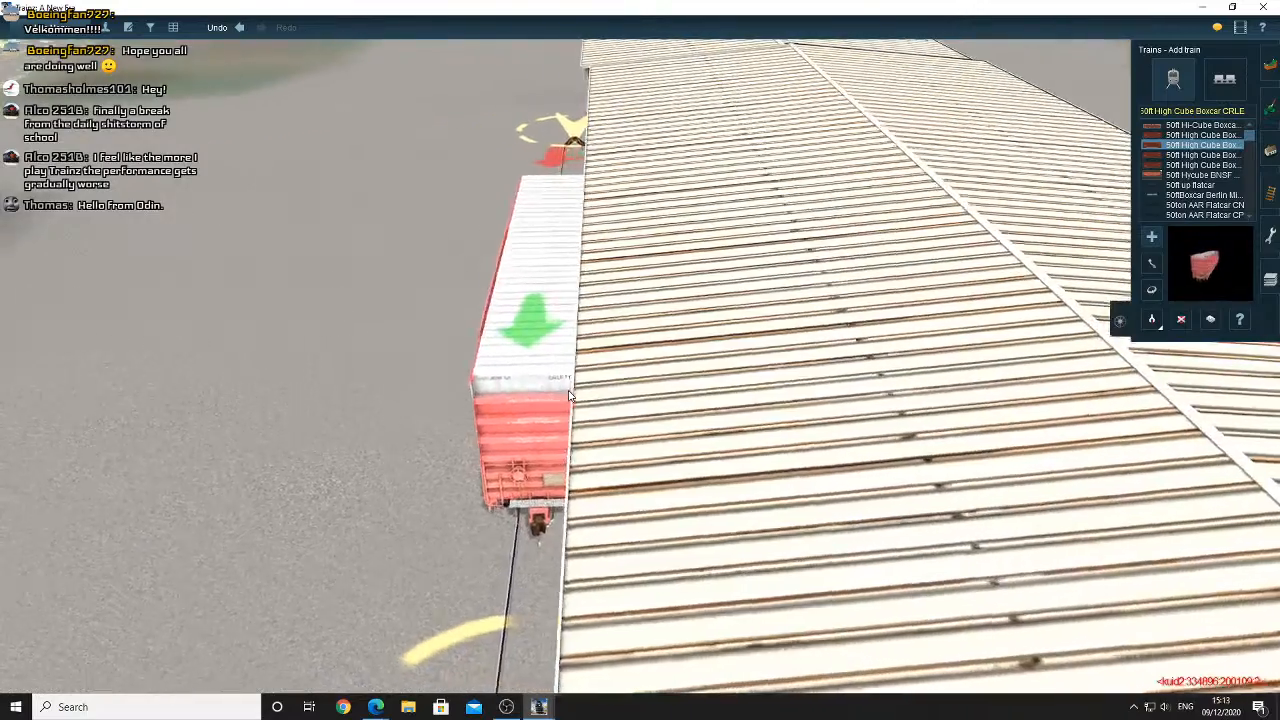
pyautogui.scroll(3, 570, 396)
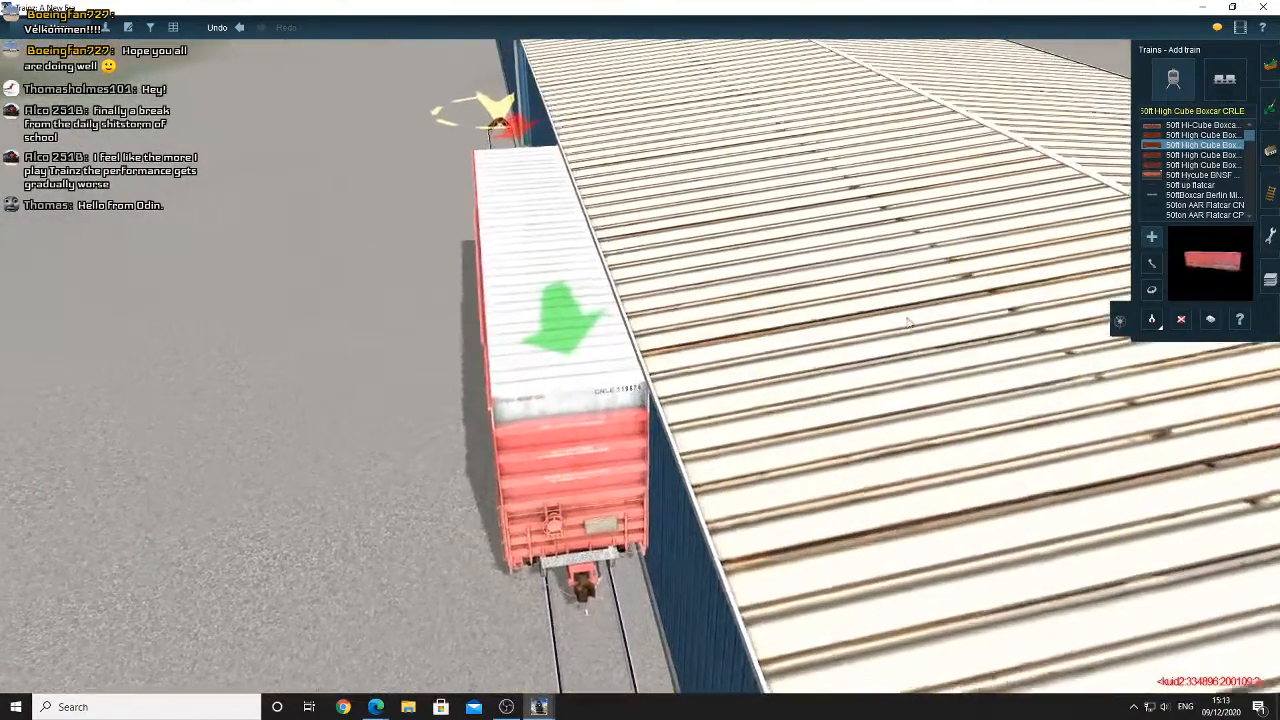
# Move the first steel warehouse slightly away from the track to give the boxcar clearance, and check the gap
pyautogui.click(1270, 151)
pyautogui.moveTo(692, 465); pyautogui.dragTo(714, 464)
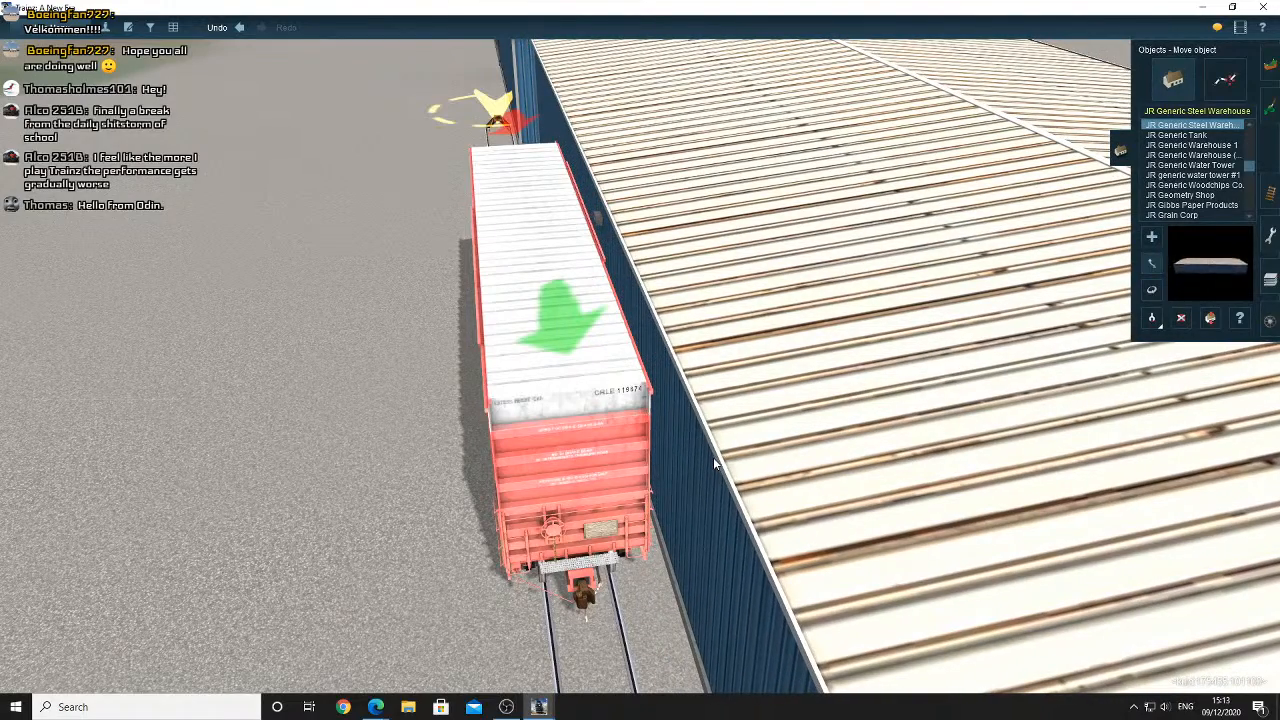
pyautogui.press('Left')
pyautogui.press('Down')
pyautogui.press('Right')
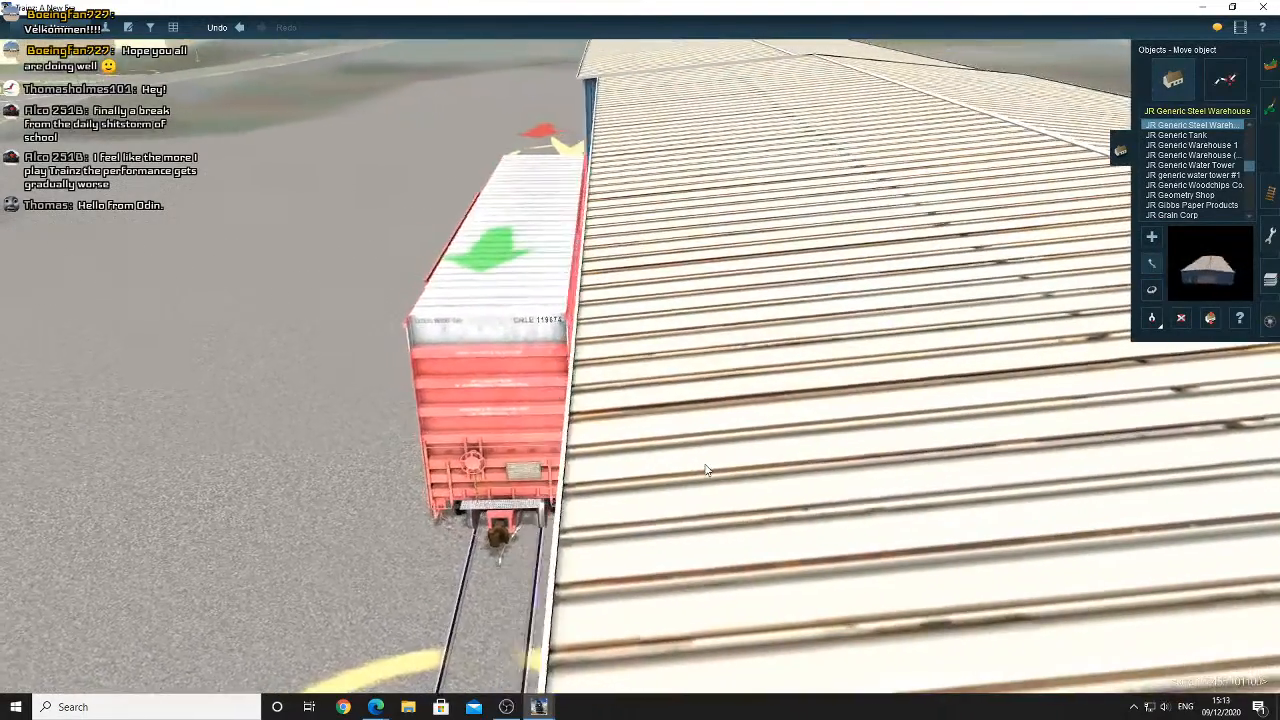
# Nudge the first steel warehouse a little farther from the track to widen the gap beside the boxcar
pyautogui.press('Right')
pyautogui.press('Down')
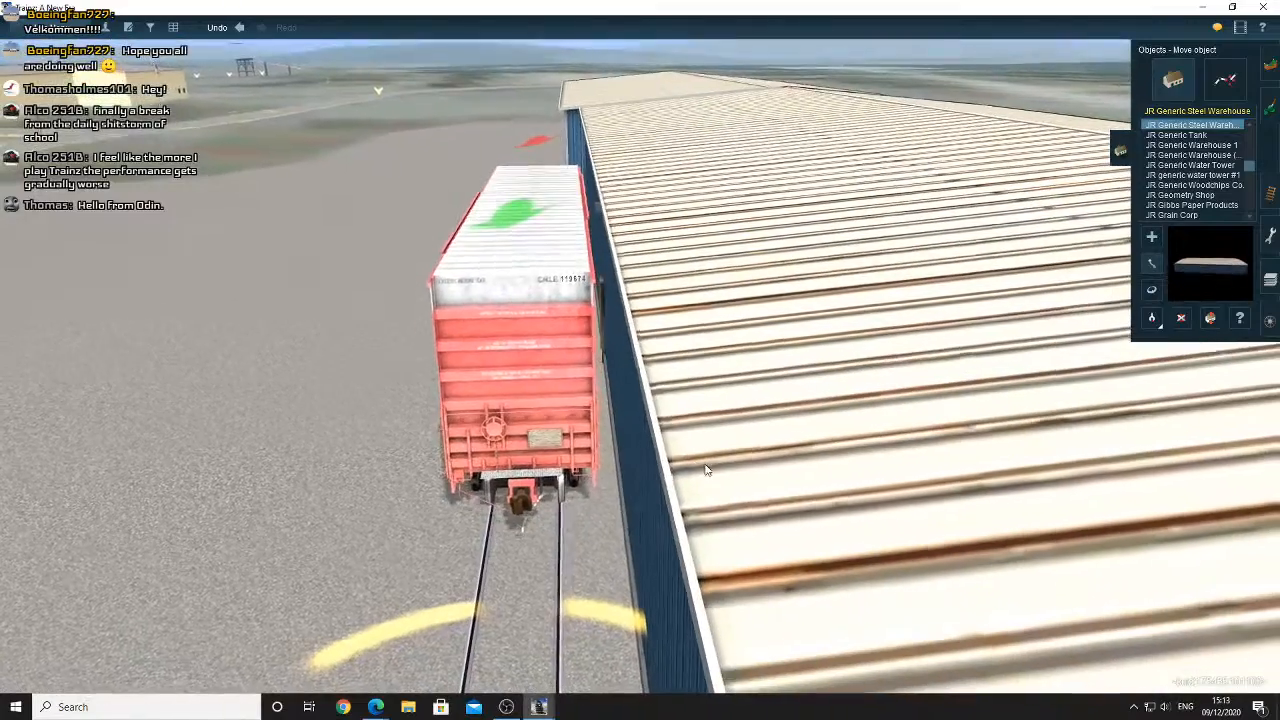
pyautogui.moveTo(707, 470); pyautogui.dragTo(712, 470)
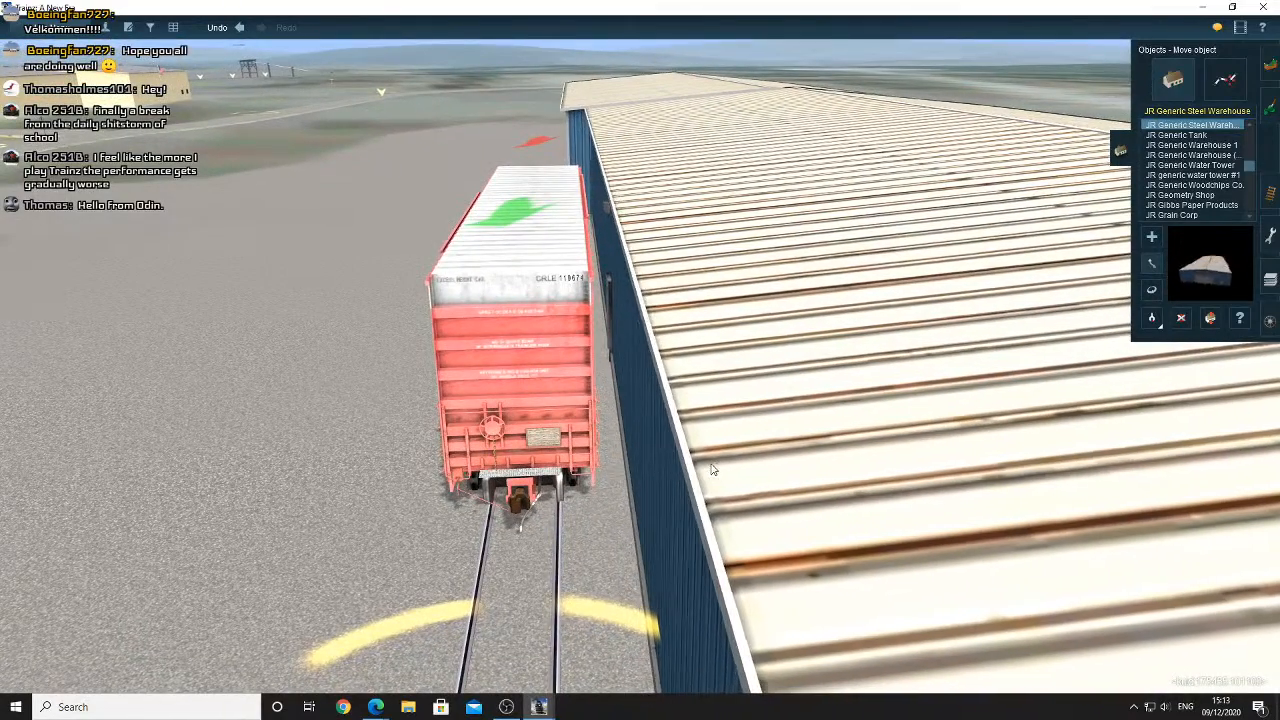
# Move the second steel warehouse at the buffer stop sideways so its track-side wall sits flush with the first warehouse
pyautogui.rightClick(586, 298)
pyautogui.press('Left')
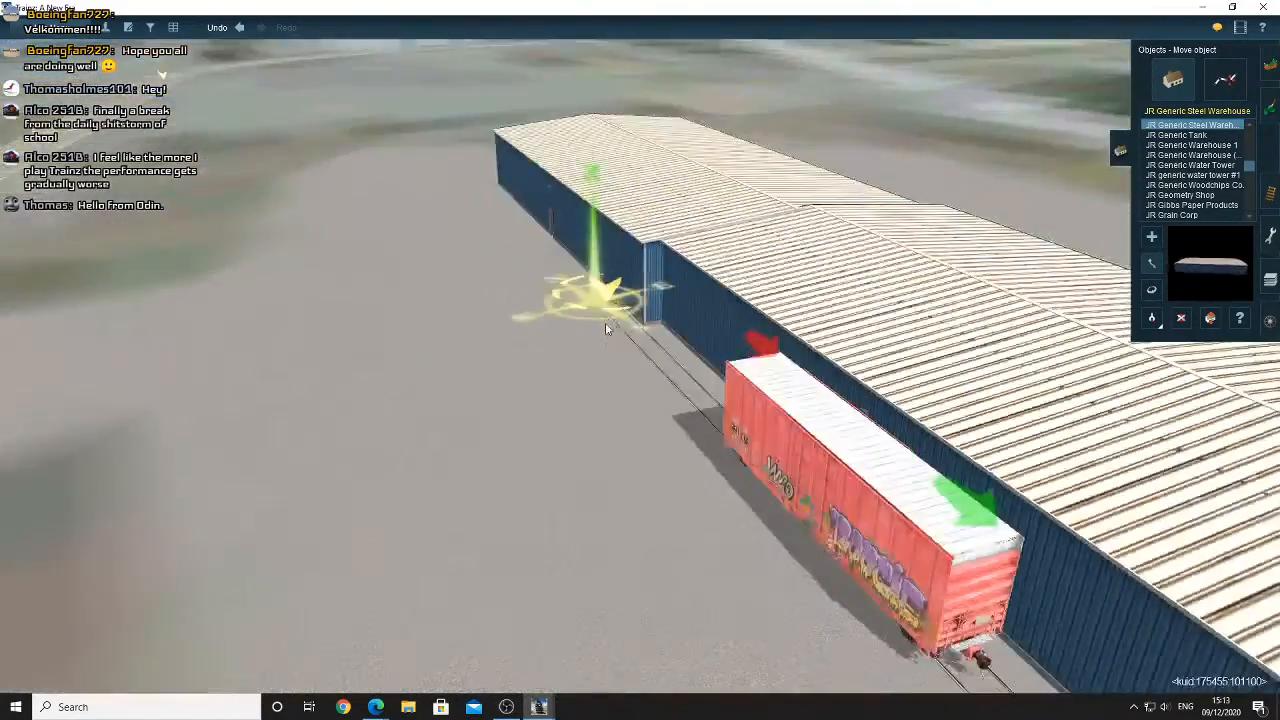
pyautogui.press('Up')
pyautogui.rightClick(686, 341)
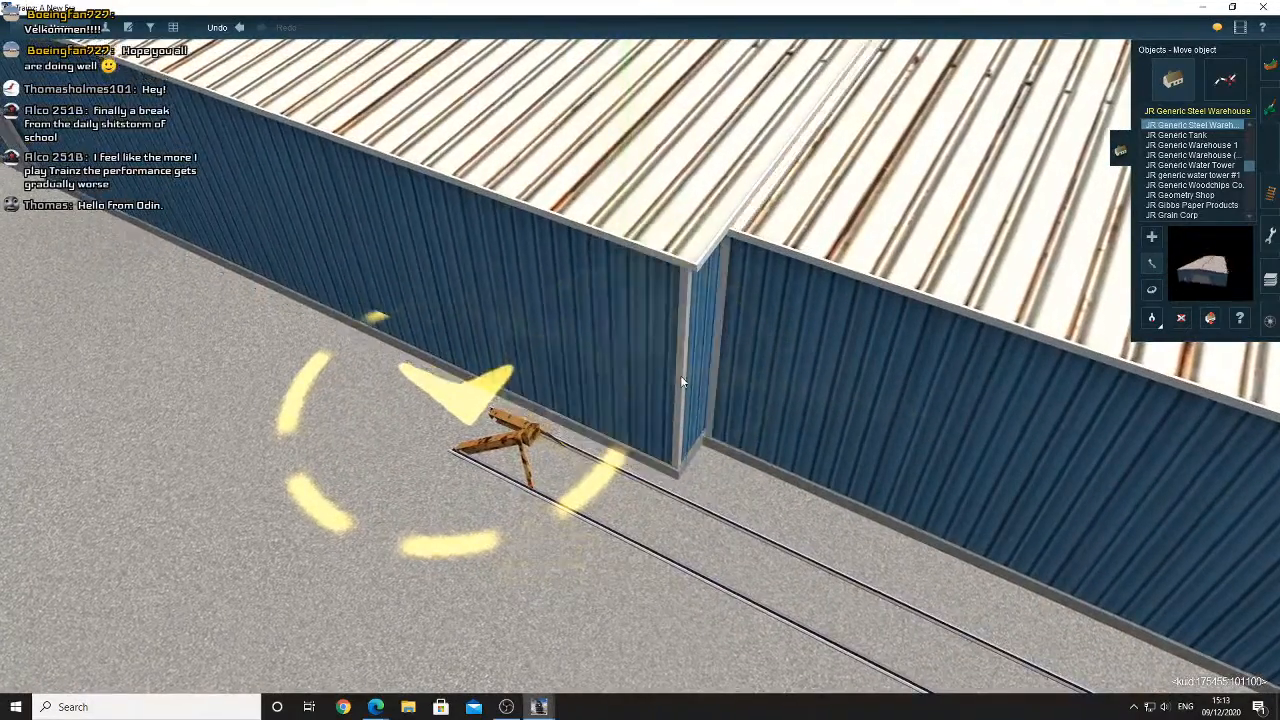
pyautogui.moveTo(681, 374); pyautogui.dragTo(706, 373)
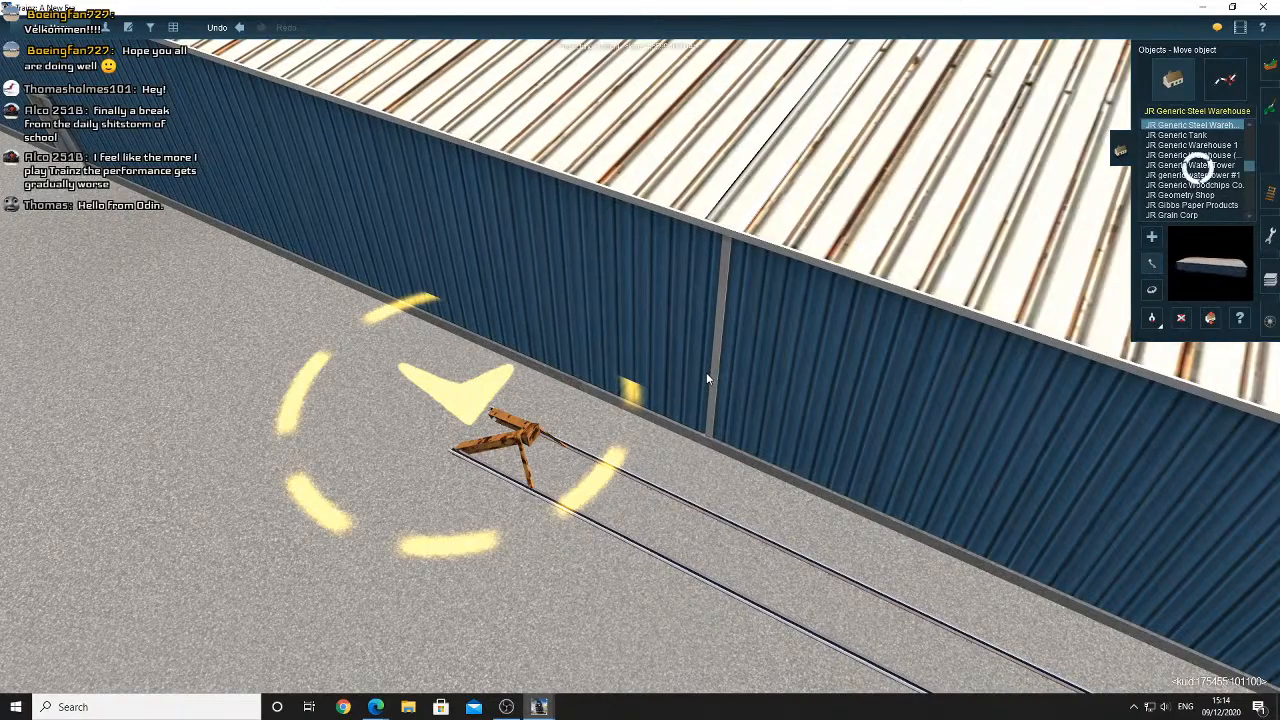
# Examine the joined warehouses from both ends and along the siding to check roof alignment and boxcar clearance
pyautogui.scroll(-5, 706, 378)
pyautogui.rightClick(708, 382)
pyautogui.press('Left')
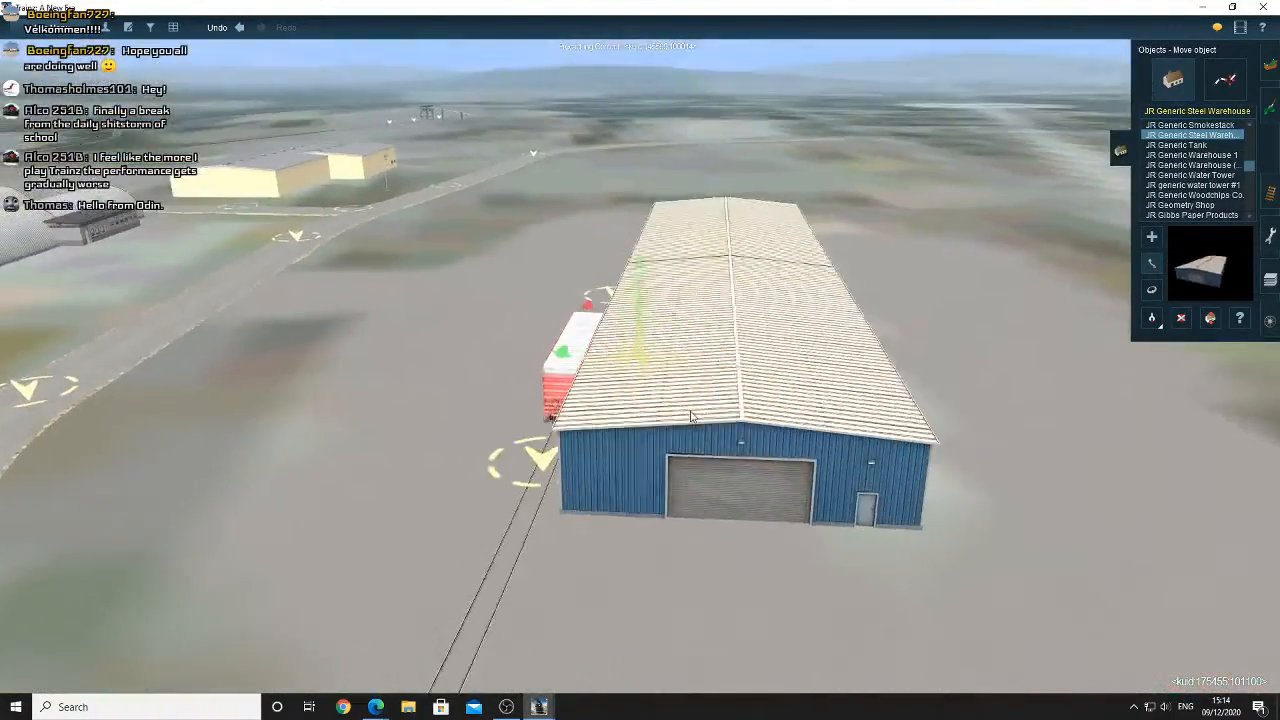
pyautogui.press('Left')
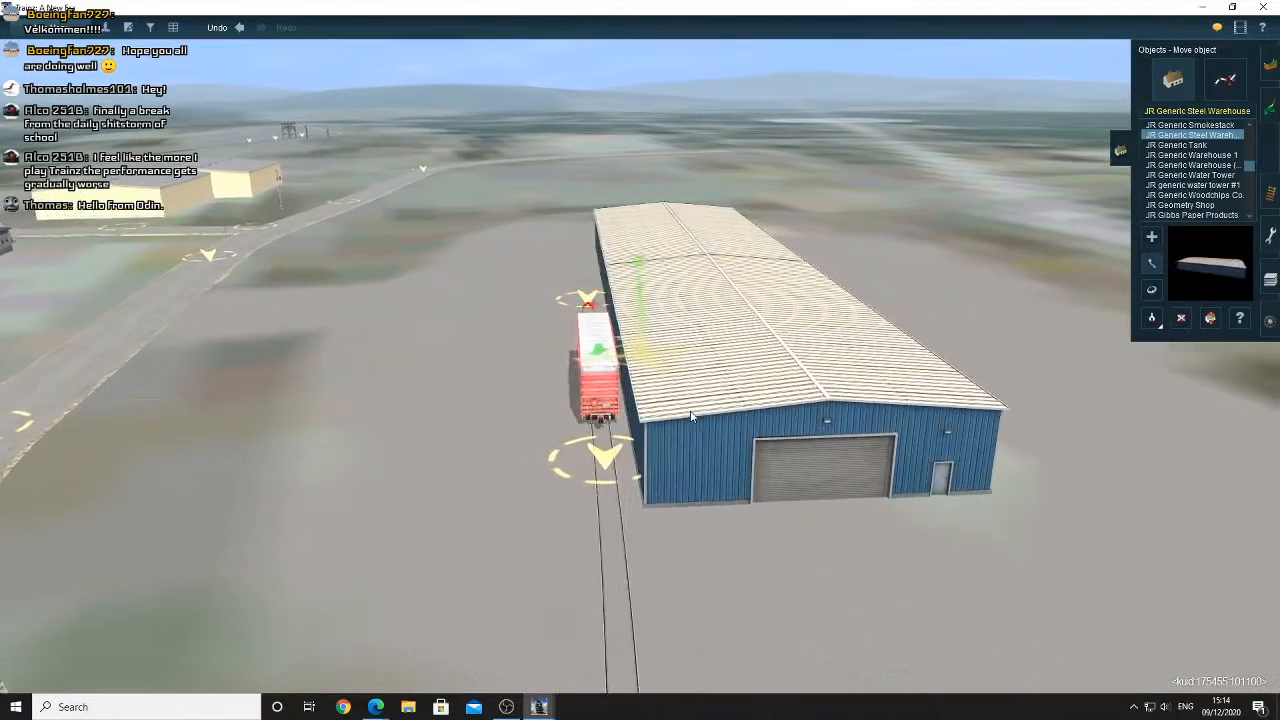
pyautogui.scroll(-3, 690, 415)
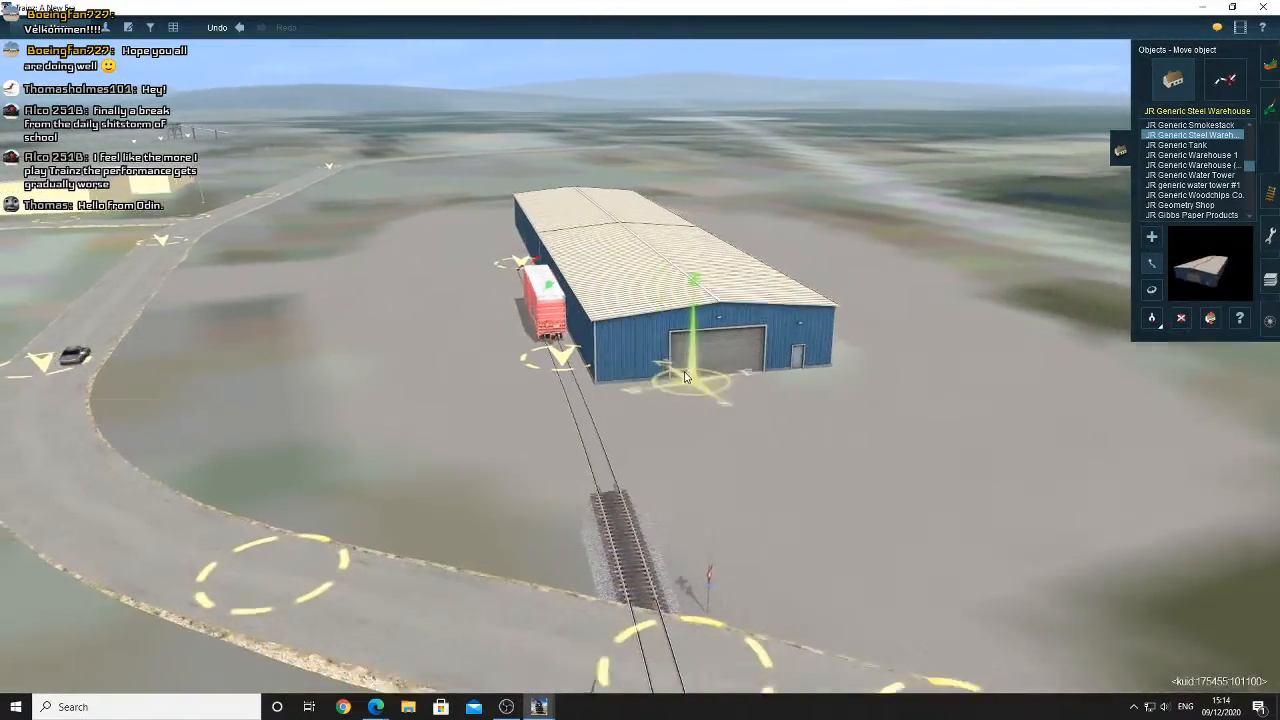
pyautogui.moveTo(687, 377); pyautogui.dragTo(672, 356, button='right')
pyautogui.press('Right')
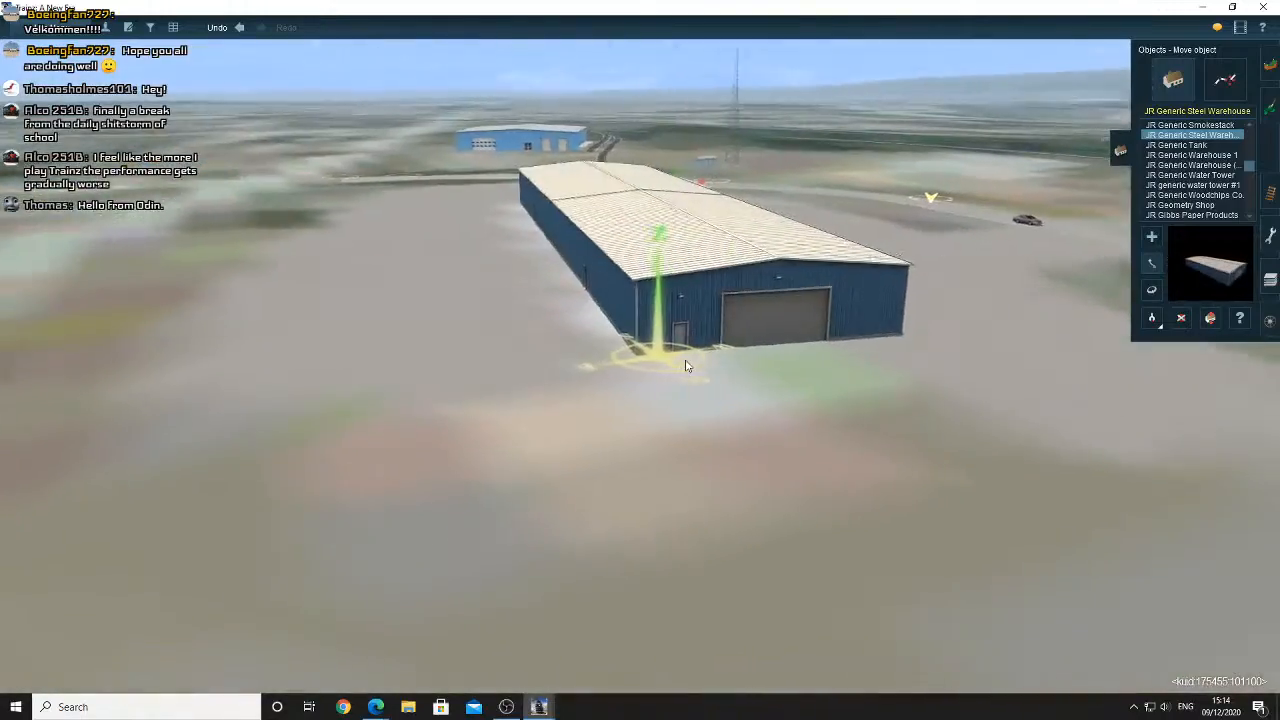
pyautogui.scroll(-3, 686, 366)
pyautogui.scroll(3, 688, 355)
pyautogui.rightClick(688, 352)
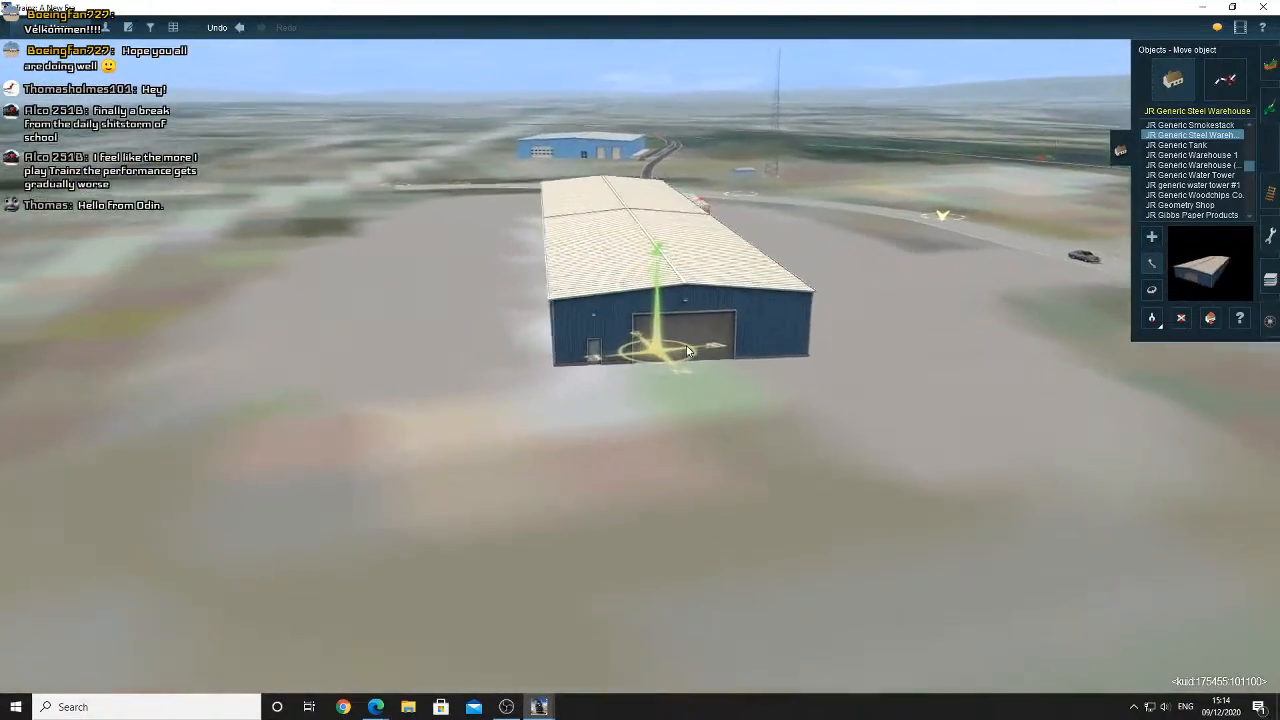
pyautogui.scroll(4, 687, 351)
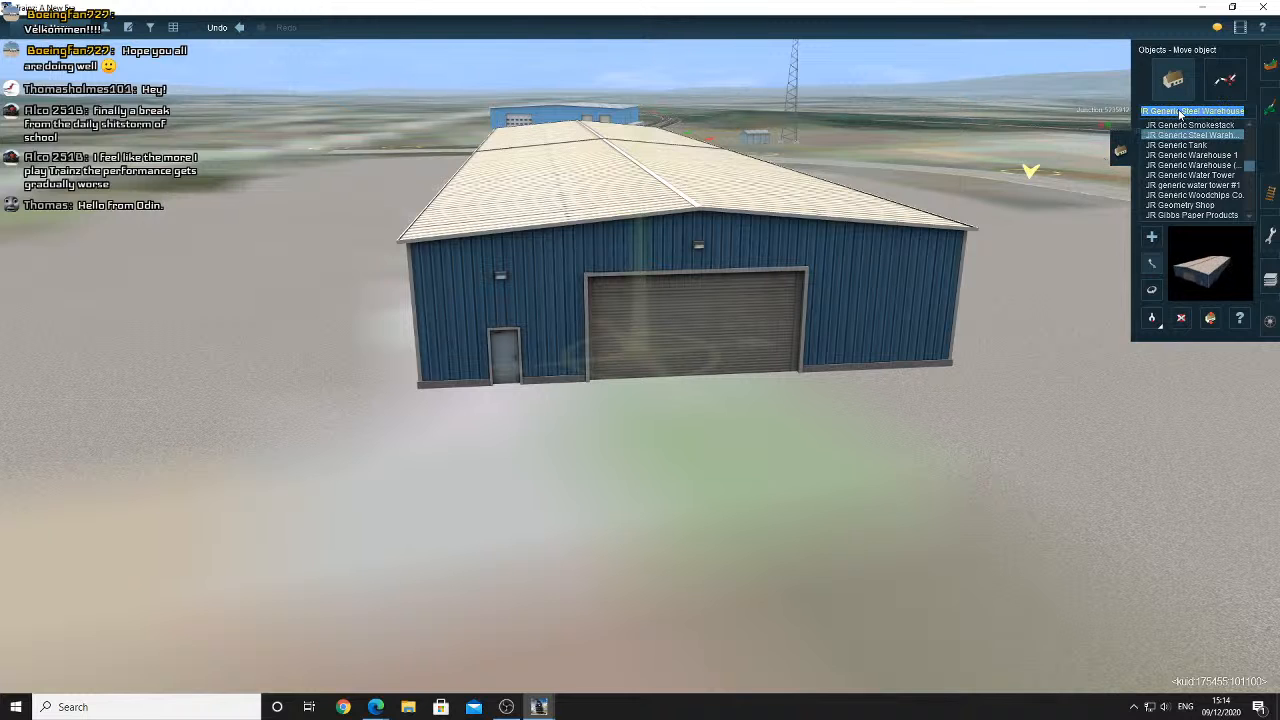
# Search the objects for "brick" and look through the brick offices and other brick buildings for a suitable one
pyautogui.write('brick')
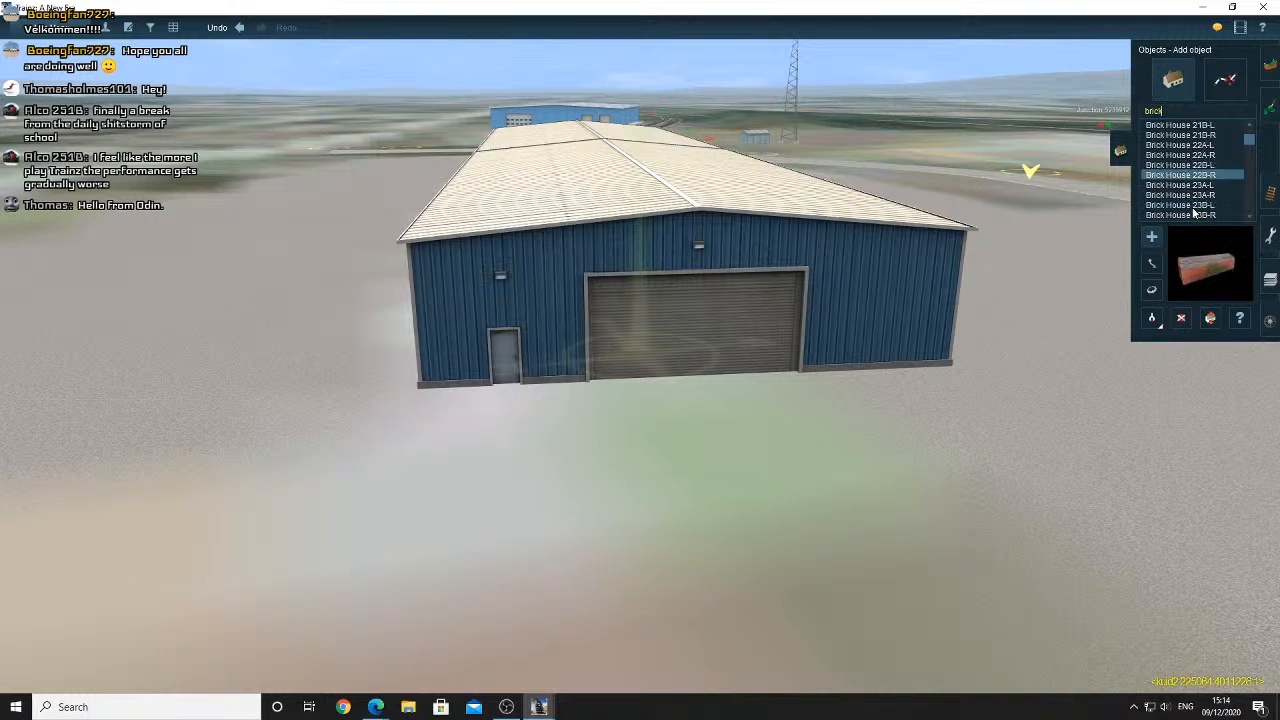
pyautogui.scroll(-5, 1194, 212)
pyautogui.scroll(5, 1186, 190)
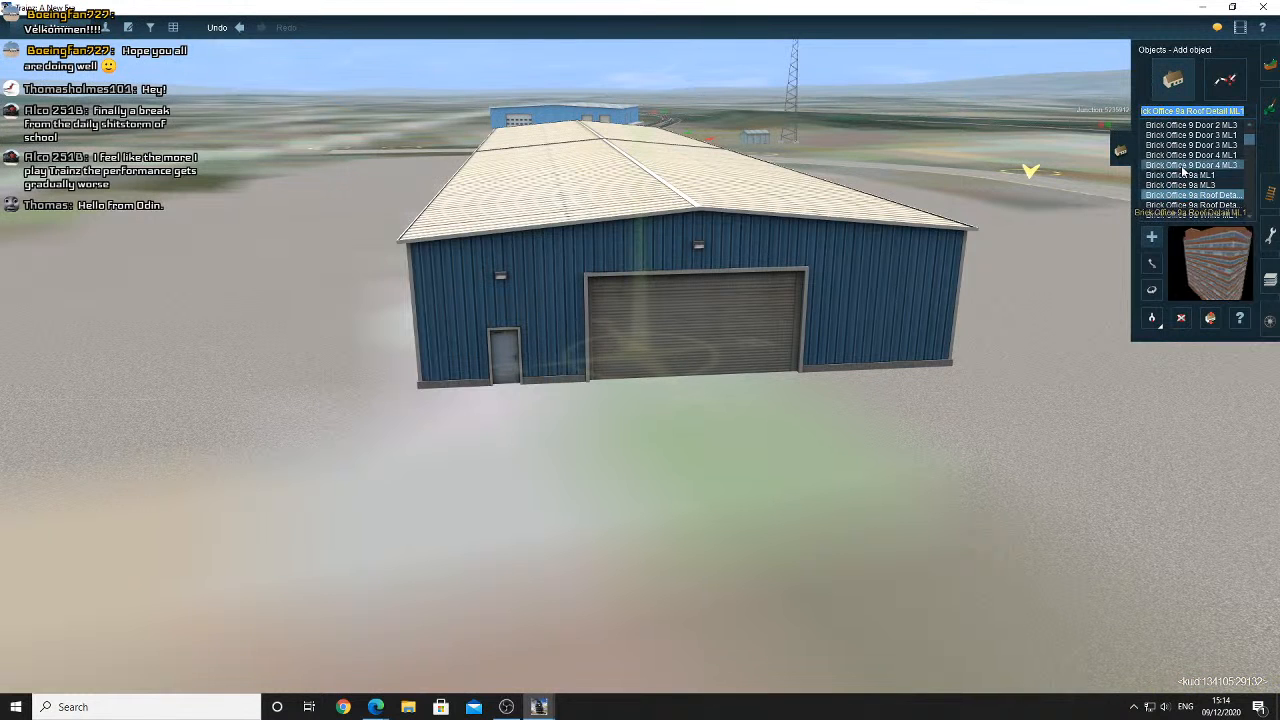
pyautogui.click(1181, 155)
pyautogui.scroll(-5, 1181, 155)
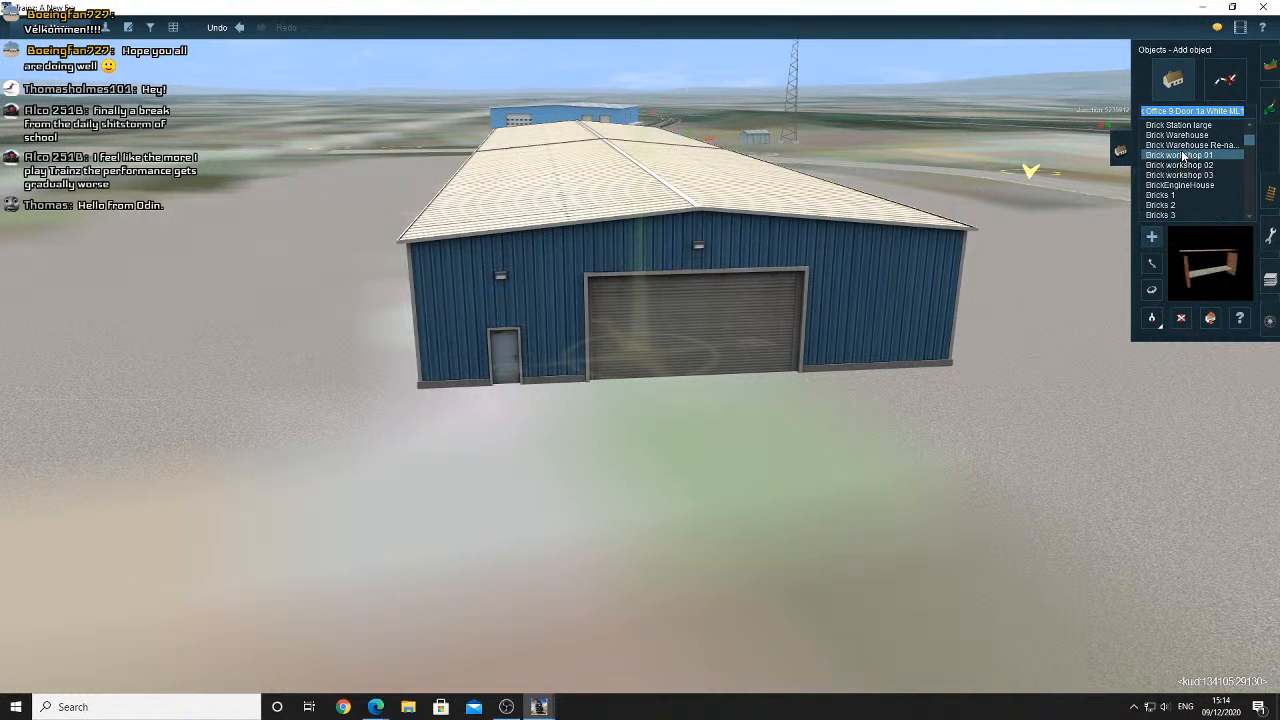
pyautogui.scroll(4, 1182, 155)
pyautogui.click(1183, 156)
pyautogui.click(1187, 177)
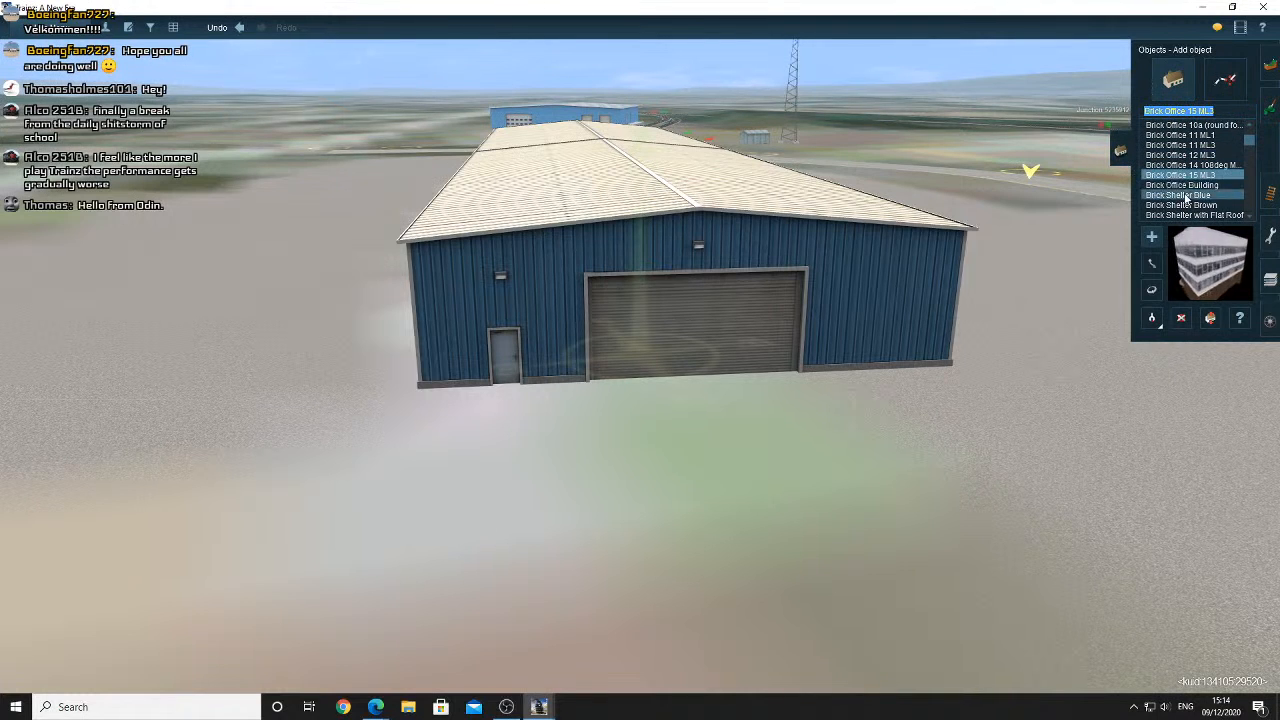
pyautogui.scroll(-8, 1186, 198)
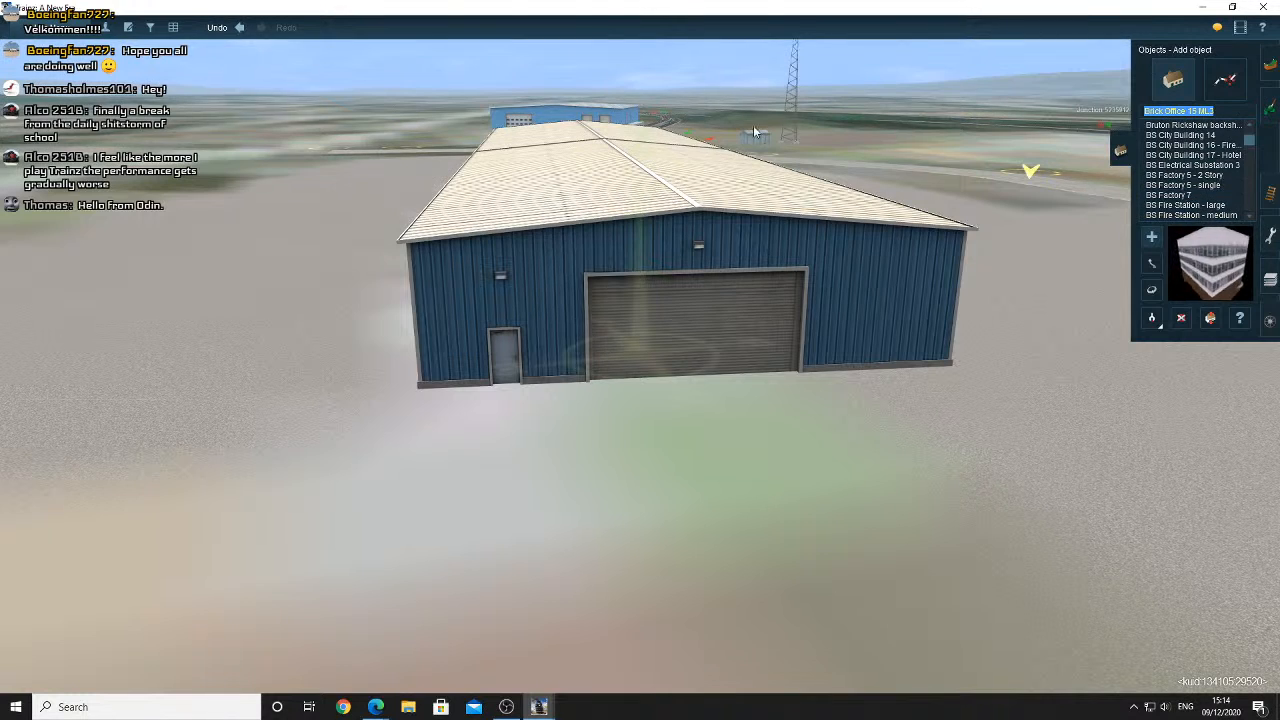
# Filter the object list by "office" and find the Office Brick Version DES buildings
pyautogui.click(151, 28)
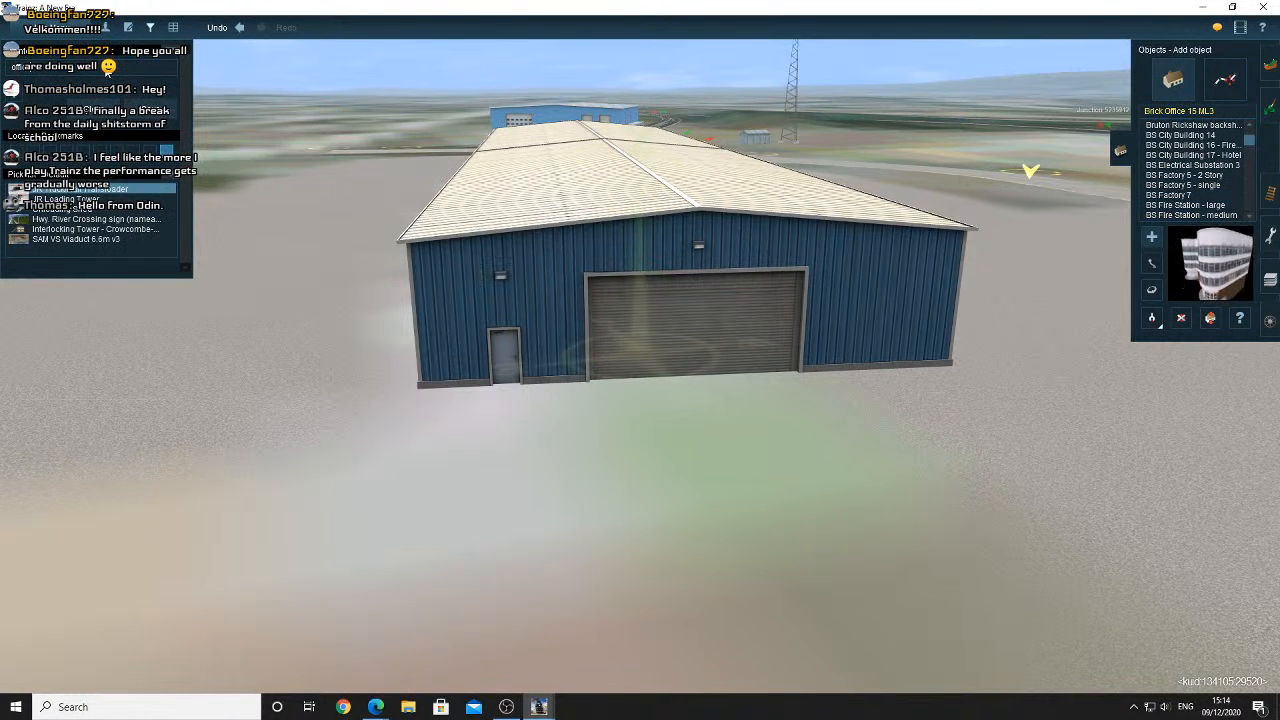
pyautogui.scroll(-10, 1195, 180)
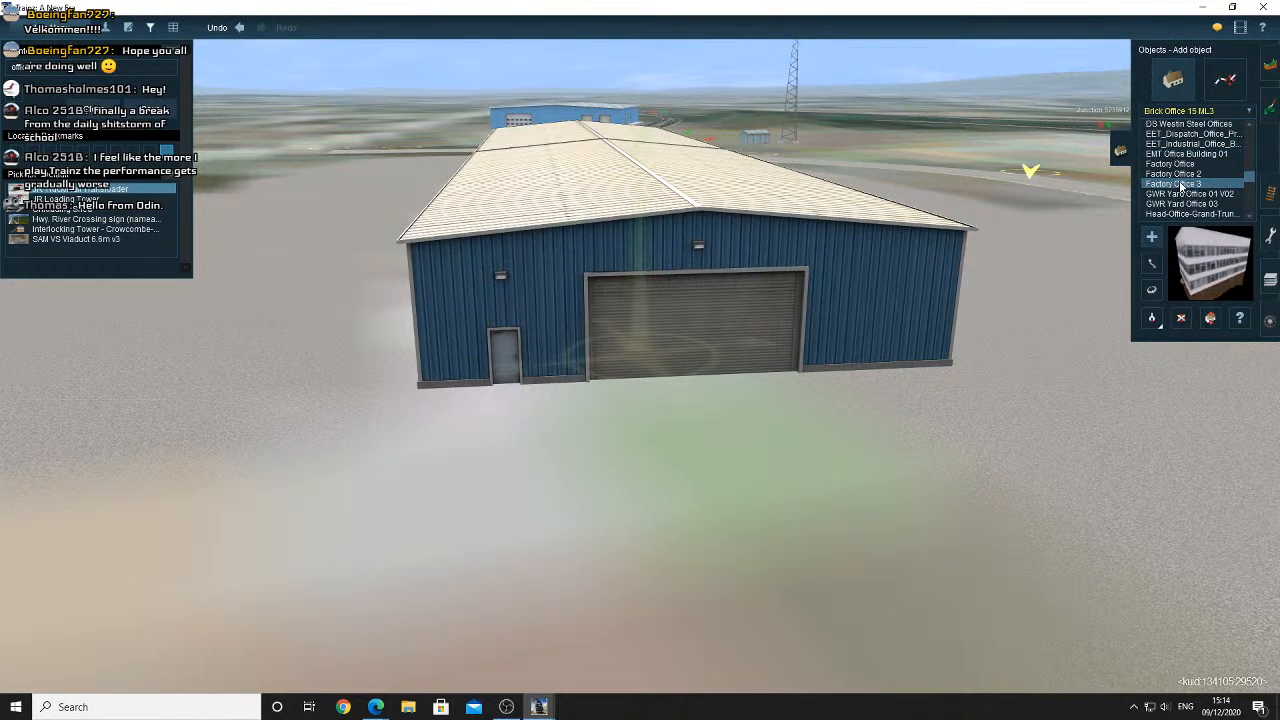
pyautogui.scroll(-10, 1198, 196)
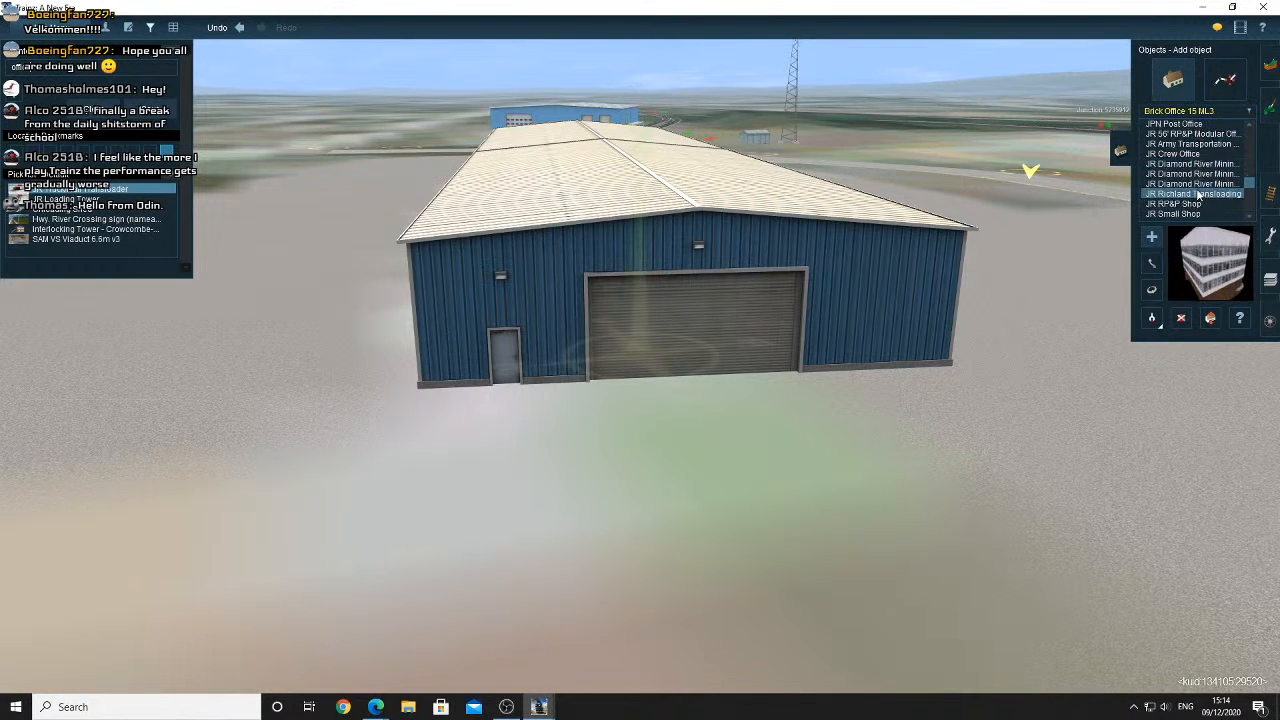
pyautogui.scroll(-10, 1198, 190)
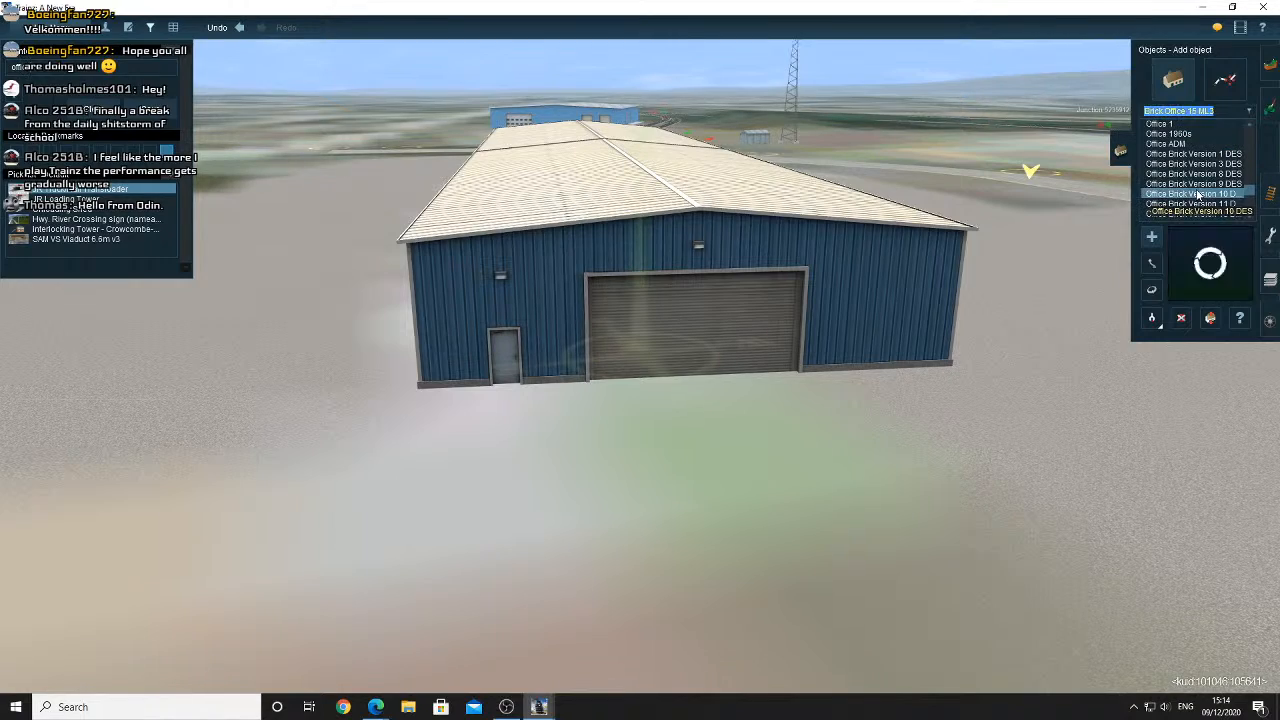
# Place Office Brick Version 8 DES in front of the warehouse's end wall as a trial and delete it again
pyautogui.click(1196, 174)
pyautogui.click(829, 395)
pyautogui.press('Up')
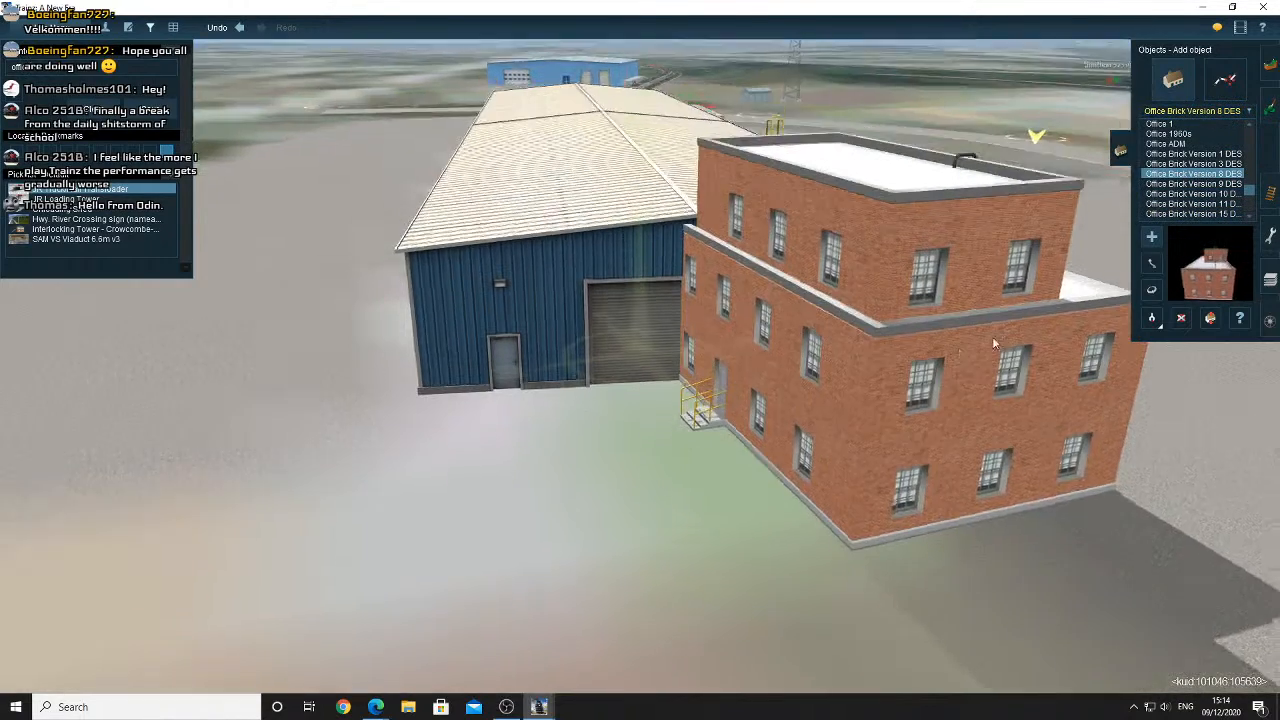
pyautogui.click(1181, 318)
pyautogui.click(1046, 330)
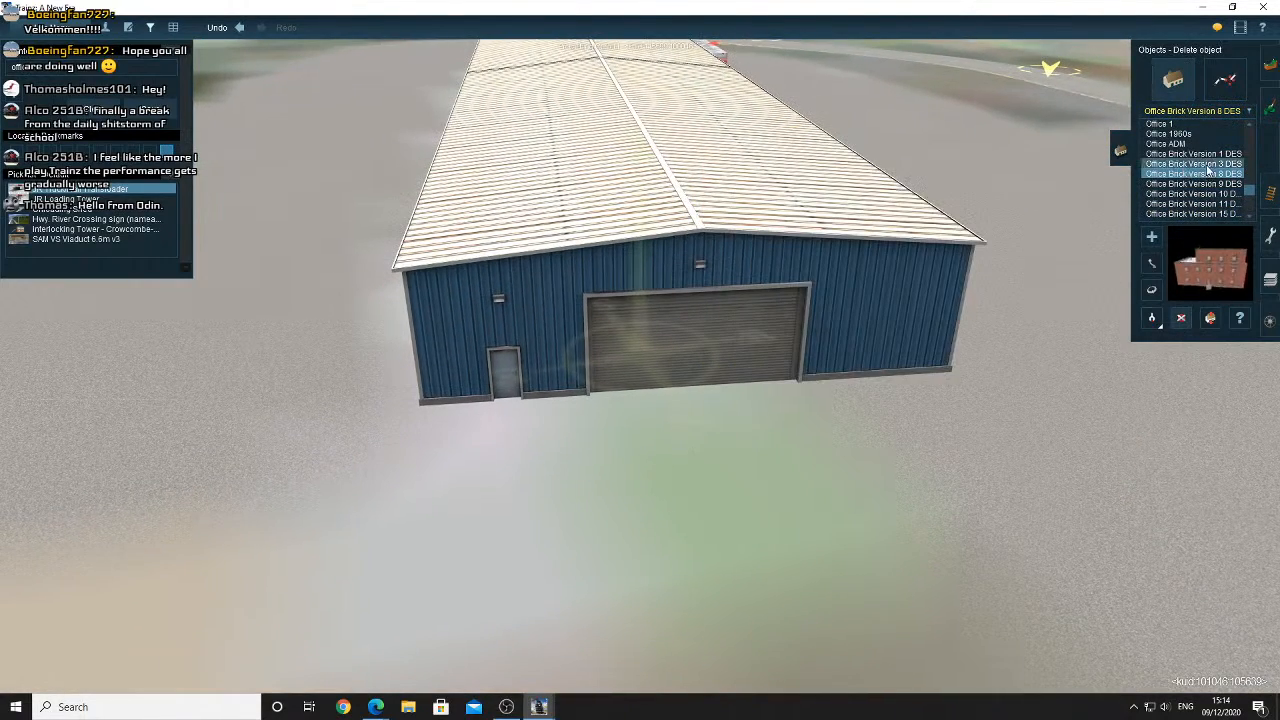
# Place Office Brick Version 15 DES at the warehouse's end, rotate it parallel to the end wall and move it against the building
pyautogui.click(1207, 165)
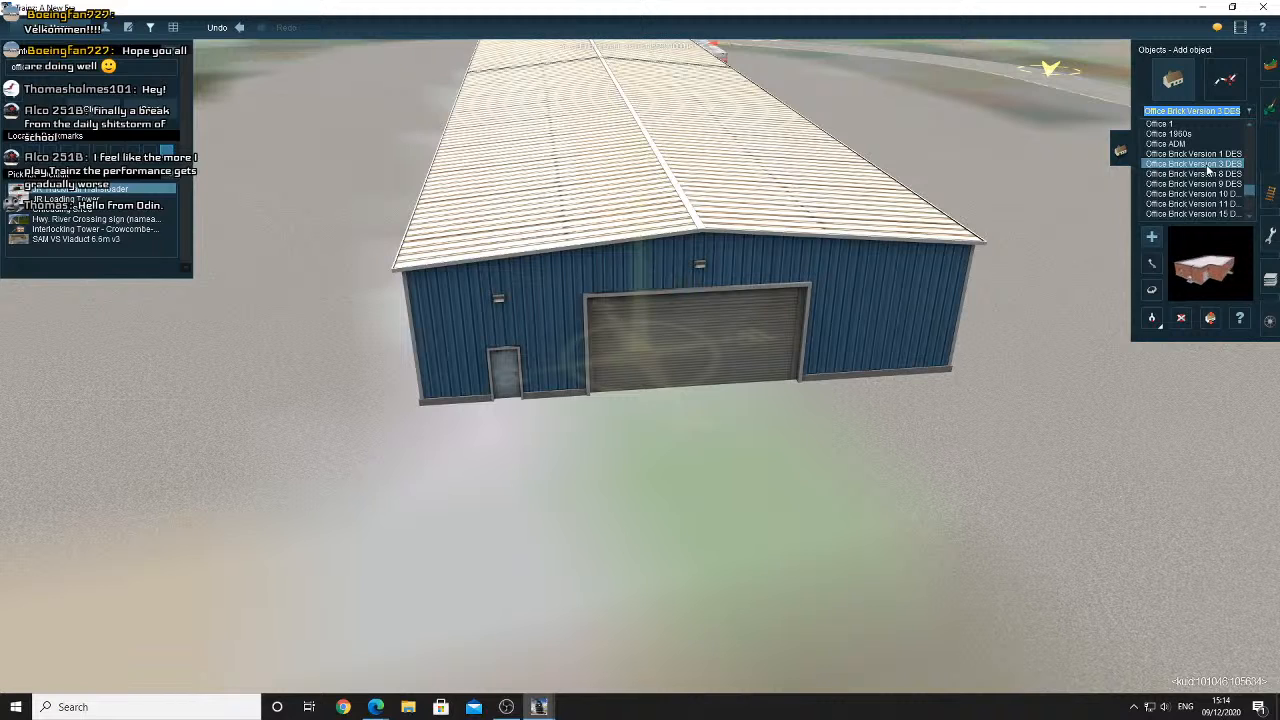
pyautogui.click(1200, 194)
pyautogui.click(1197, 204)
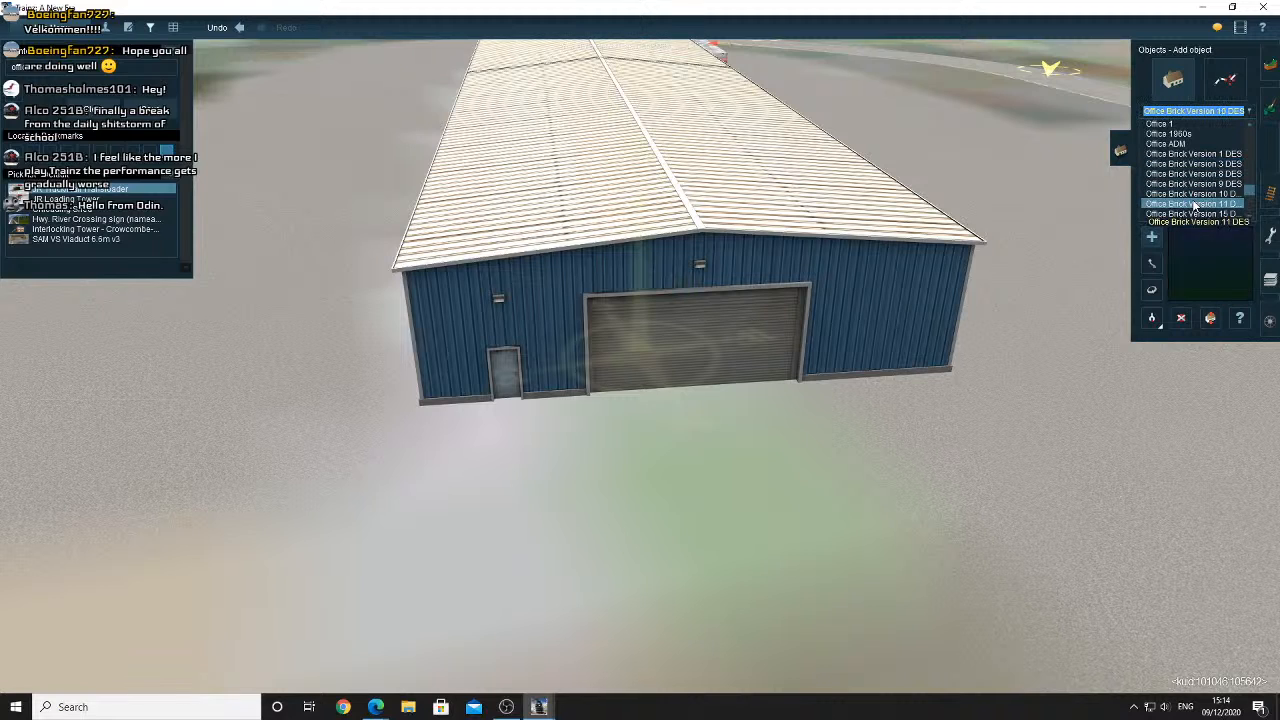
pyautogui.scroll(-1, 1196, 200)
pyautogui.click(1194, 184)
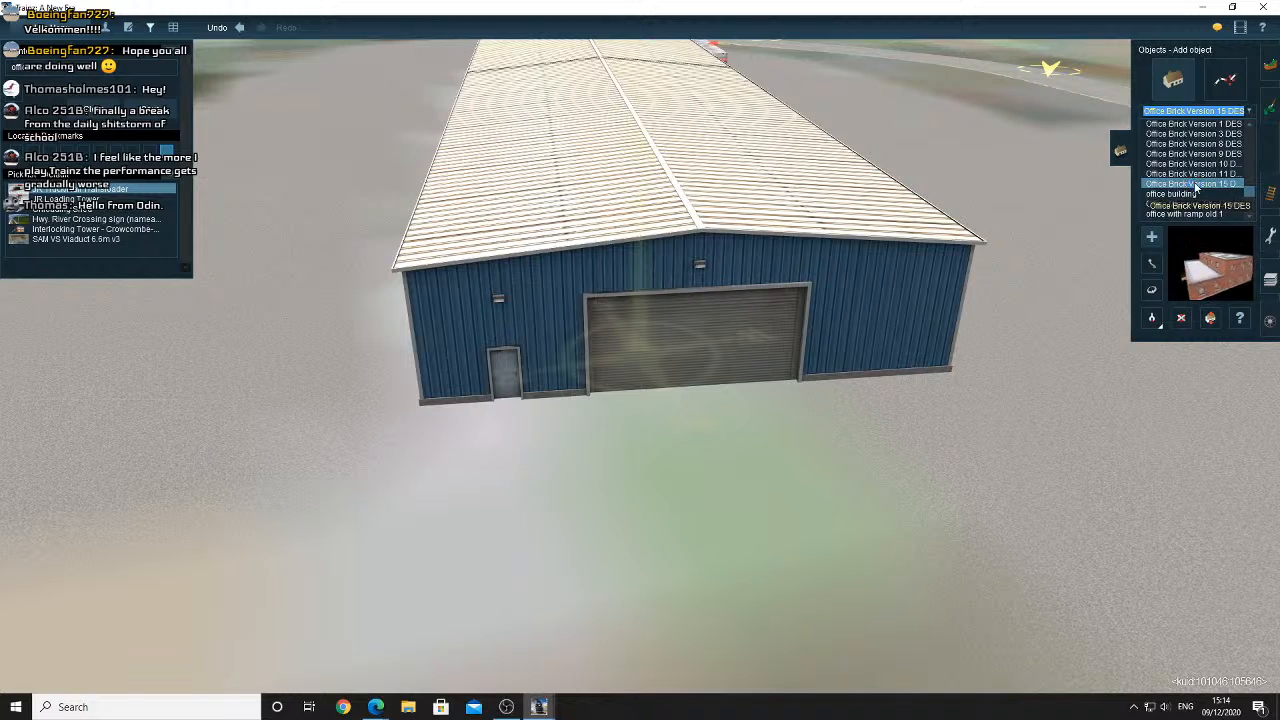
pyautogui.click(984, 346)
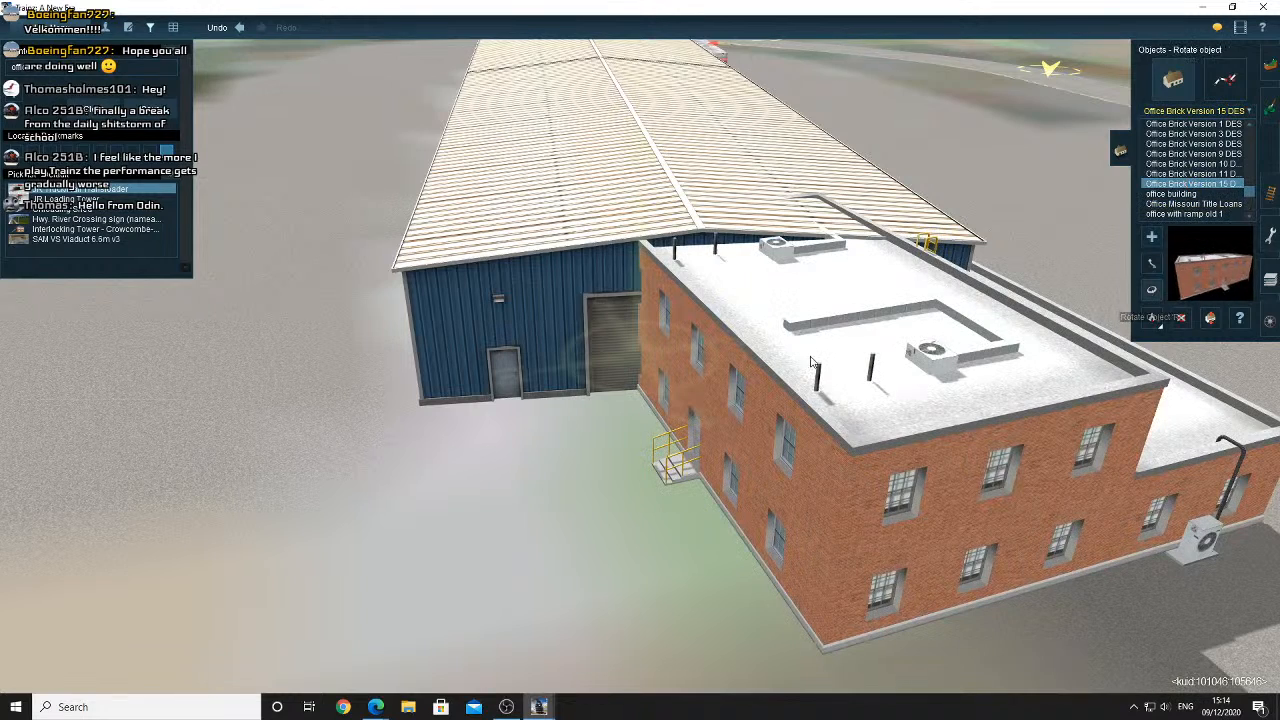
pyautogui.moveTo(812, 363); pyautogui.dragTo(857, 352)
pyautogui.moveTo(857, 352); pyautogui.dragTo(794, 468, button='right')
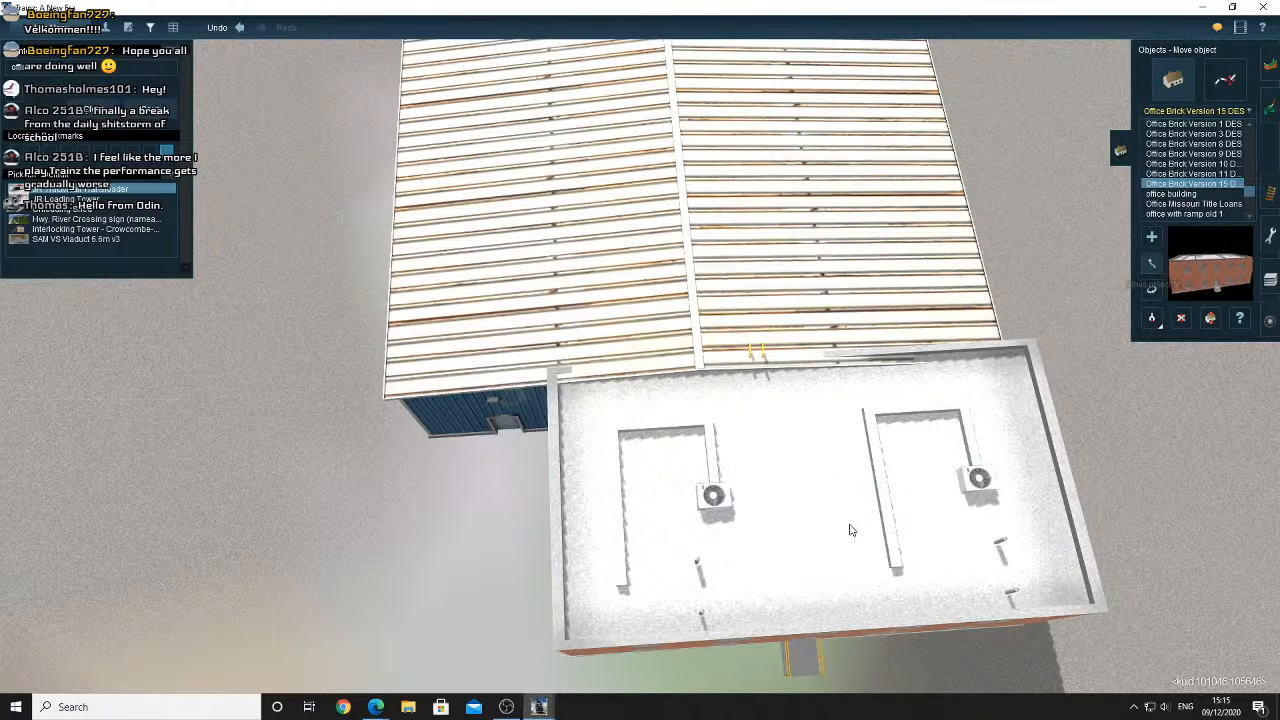
pyautogui.moveTo(850, 530); pyautogui.dragTo(755, 405)
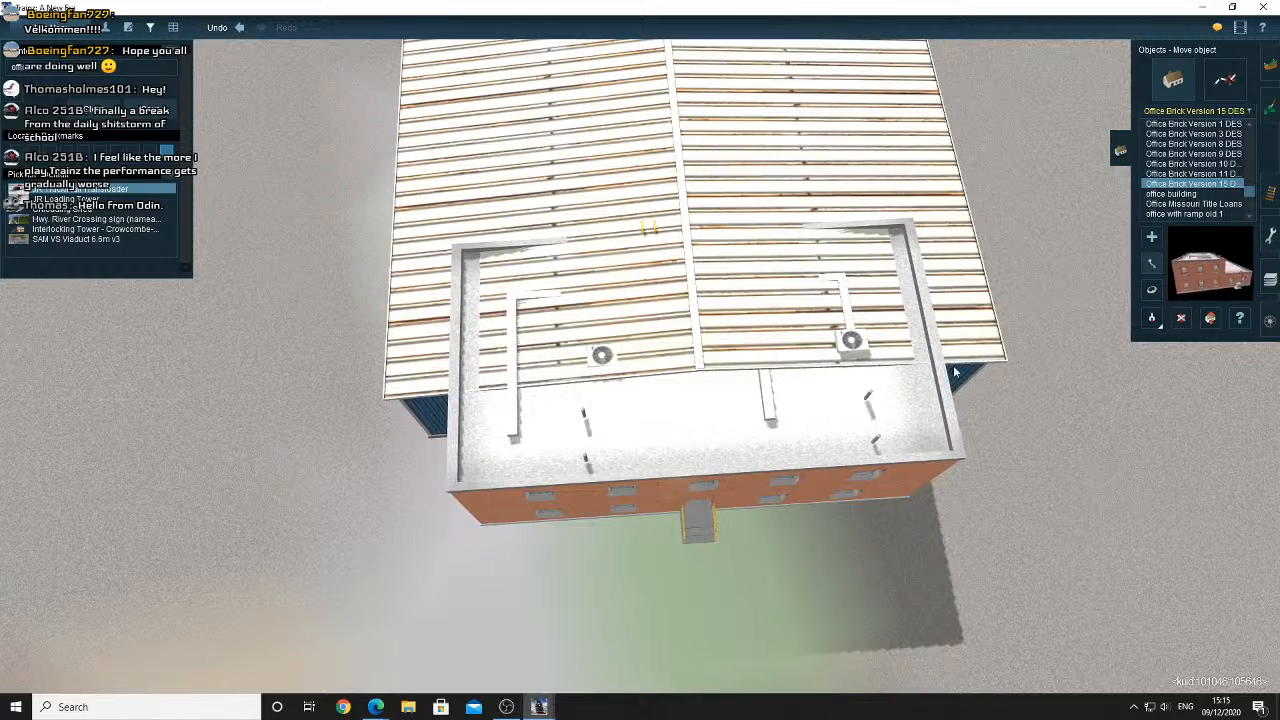
# Delete the Office Brick Version 15 DES building from the warehouse's end
pyautogui.click(1183, 317)
pyautogui.press('Down')
pyautogui.click(882, 378)
# Try Office Brick Version 10 DES at the warehouse's end, rotating it toward the end wall's direction, and delete it again
pyautogui.click(1215, 175)
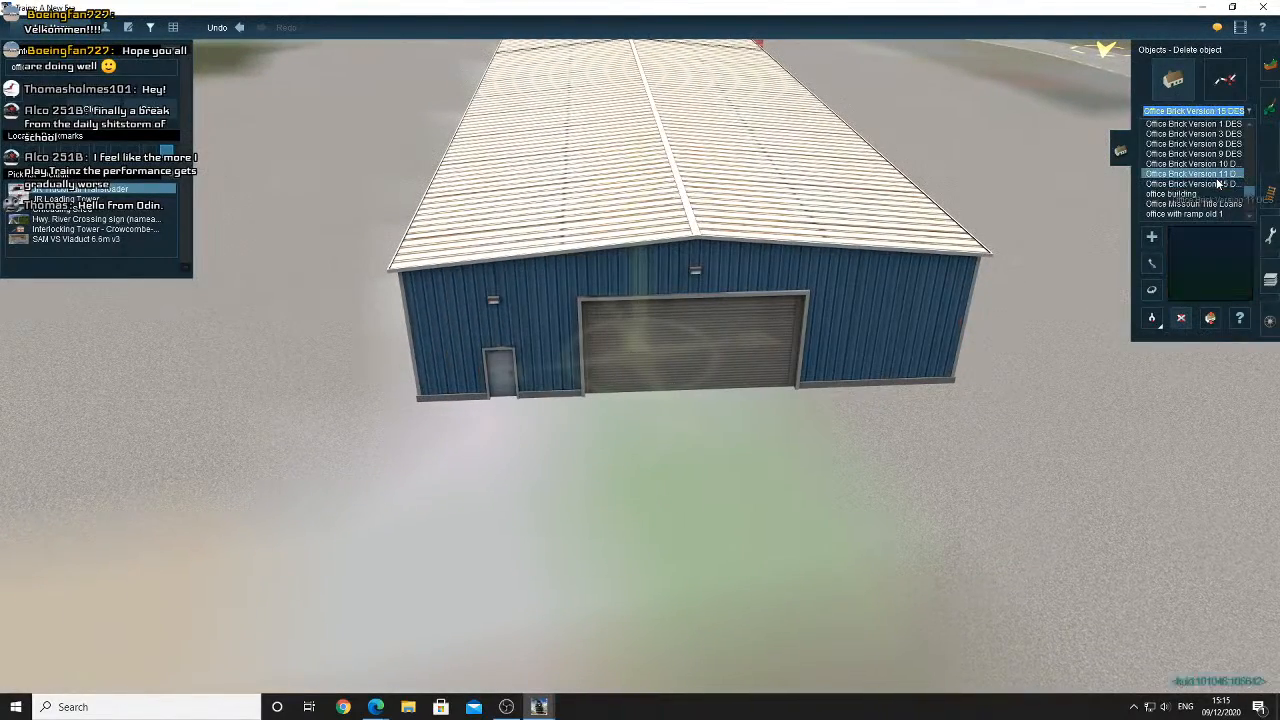
pyautogui.click(1208, 163)
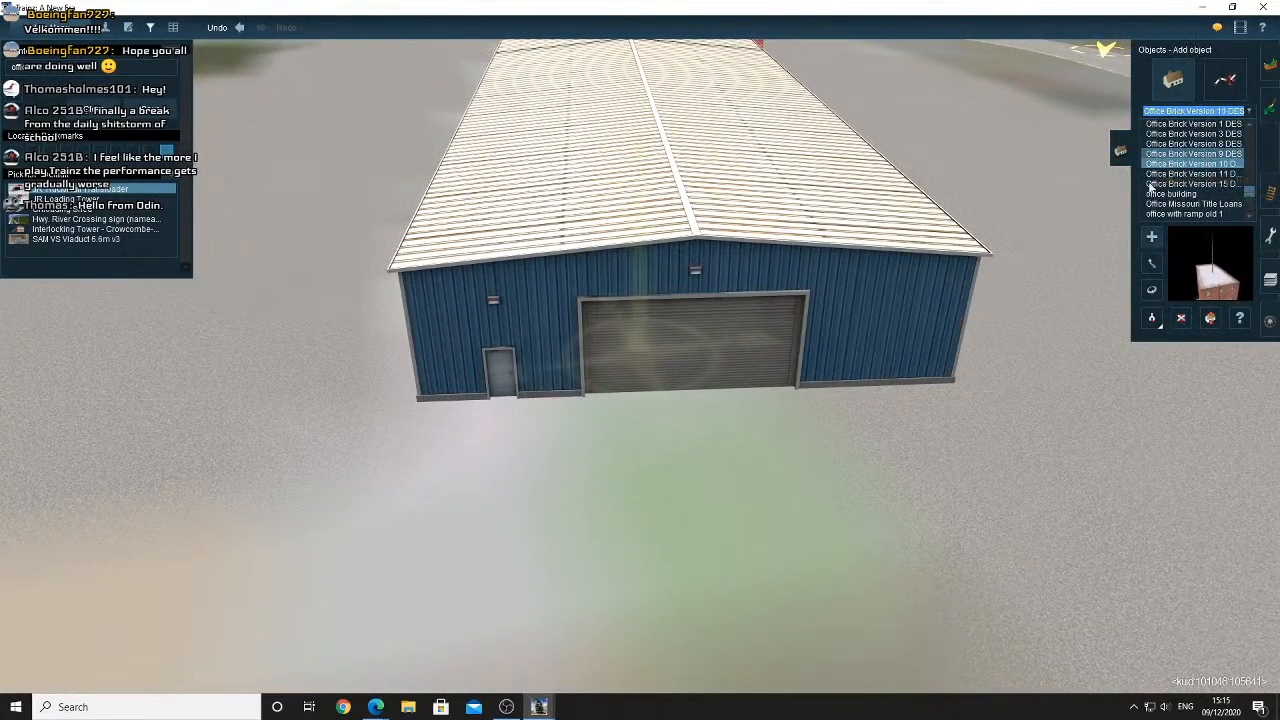
pyautogui.click(777, 416)
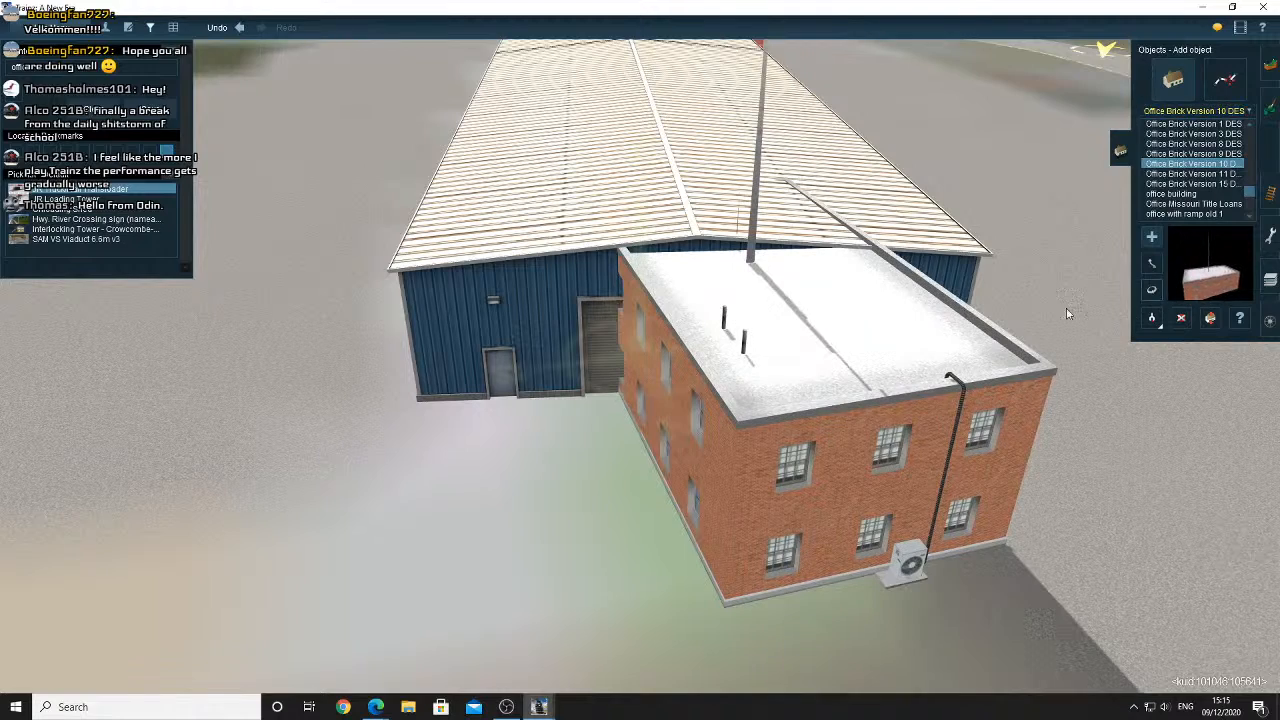
pyautogui.click(1152, 289)
pyautogui.moveTo(845, 361); pyautogui.dragTo(901, 359)
pyautogui.scroll(-3, 901, 358)
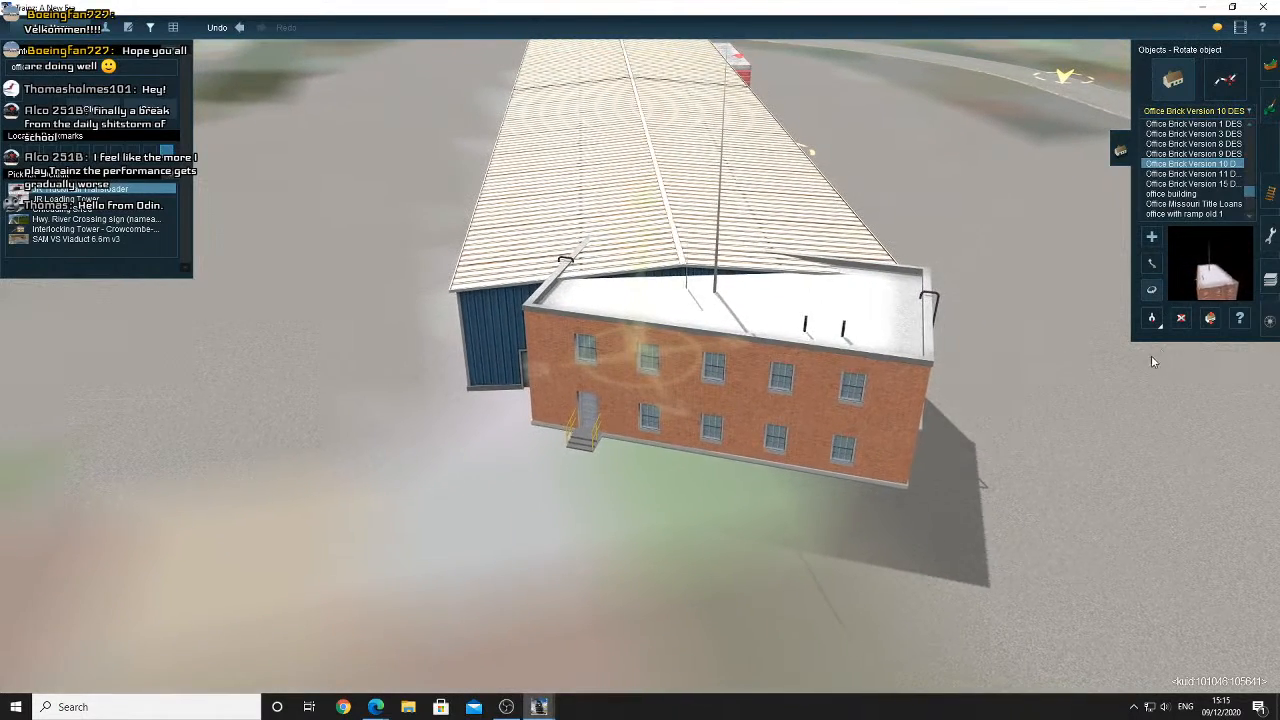
pyautogui.click(980, 363)
# Place Office Brick Version 8 DES at the warehouse's end and rotate it to about 259 degrees, parallel to the end wall
pyautogui.click(1212, 154)
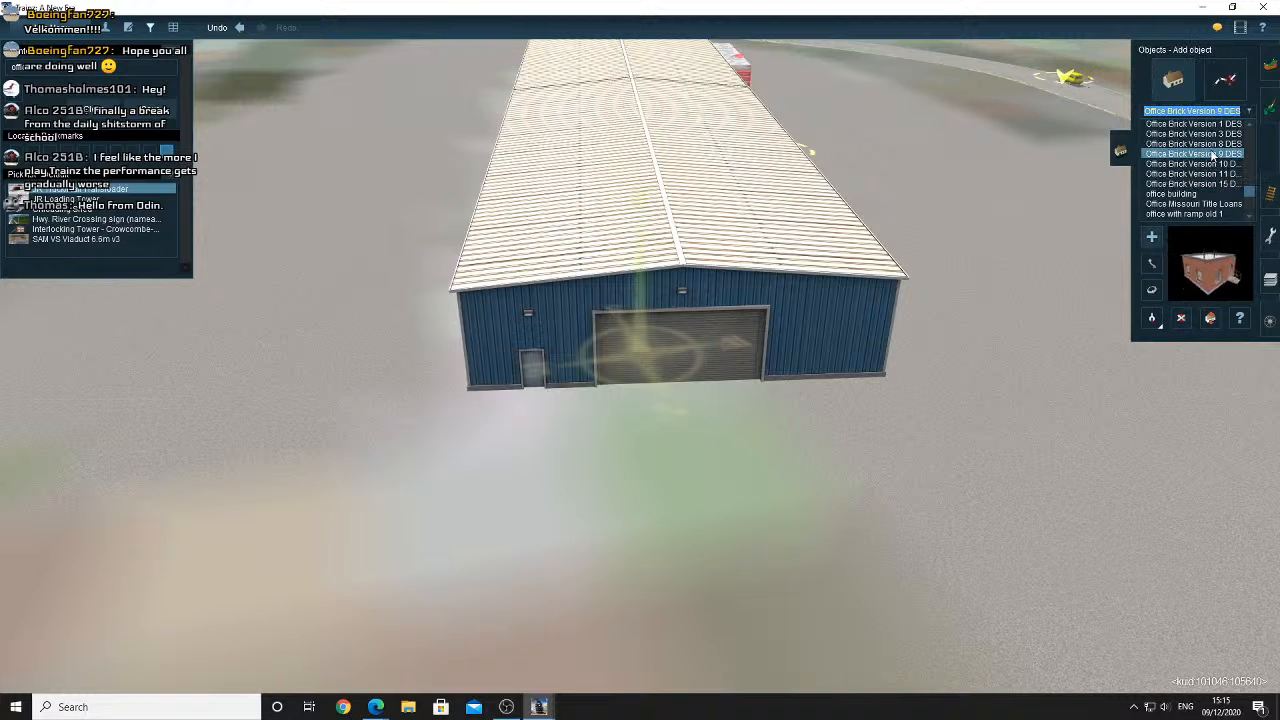
pyautogui.click(1213, 144)
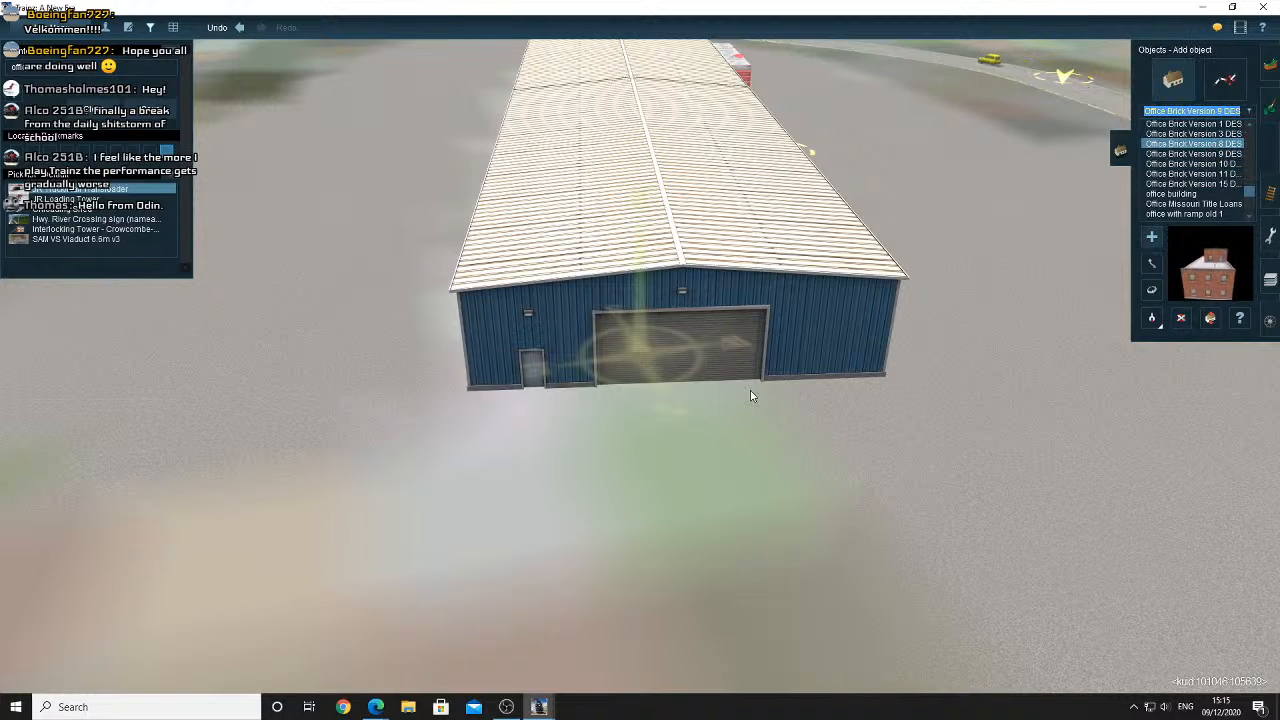
pyautogui.click(751, 396)
pyautogui.moveTo(815, 345); pyautogui.dragTo(648, 358)
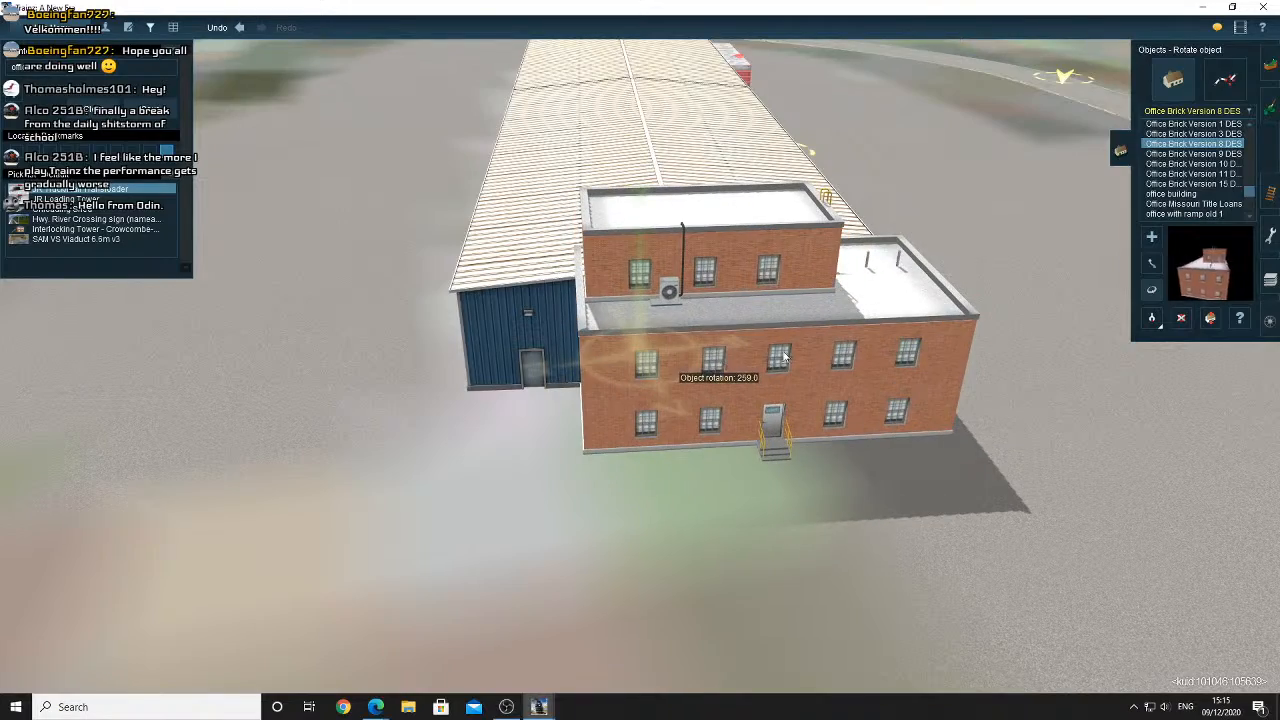
# Delete the Office Brick Version 8 DES building from the warehouse's end
pyautogui.click(1181, 318)
pyautogui.click(882, 358)
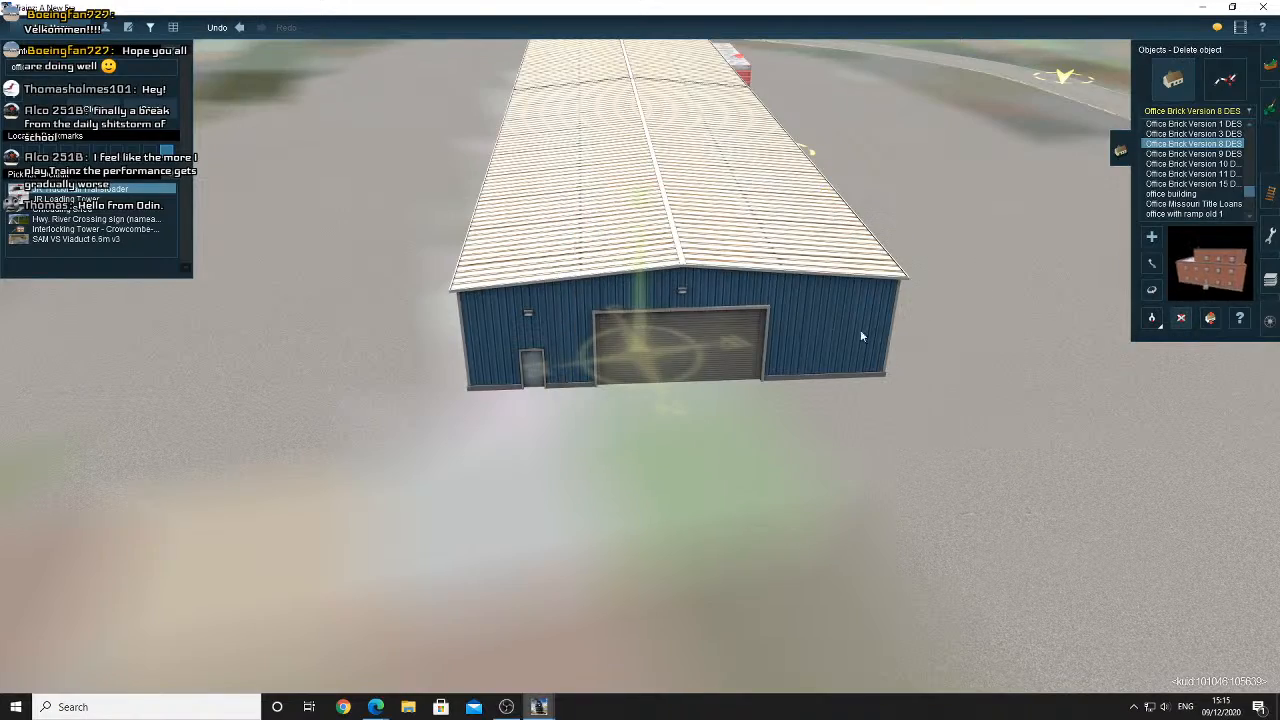
# Add a second 50ft High Cube Boxcar CRLE to the siding, coupled to the existing boxcar beside the warehouse
pyautogui.moveTo(708, 335); pyautogui.dragTo(733, 318, button='right')
pyautogui.scroll(4, 733, 318)
pyautogui.moveTo(795, 290); pyautogui.dragTo(850, 350, button='right')
pyautogui.press('F7')
pyautogui.press('m')
pyautogui.rightClick(715, 363)
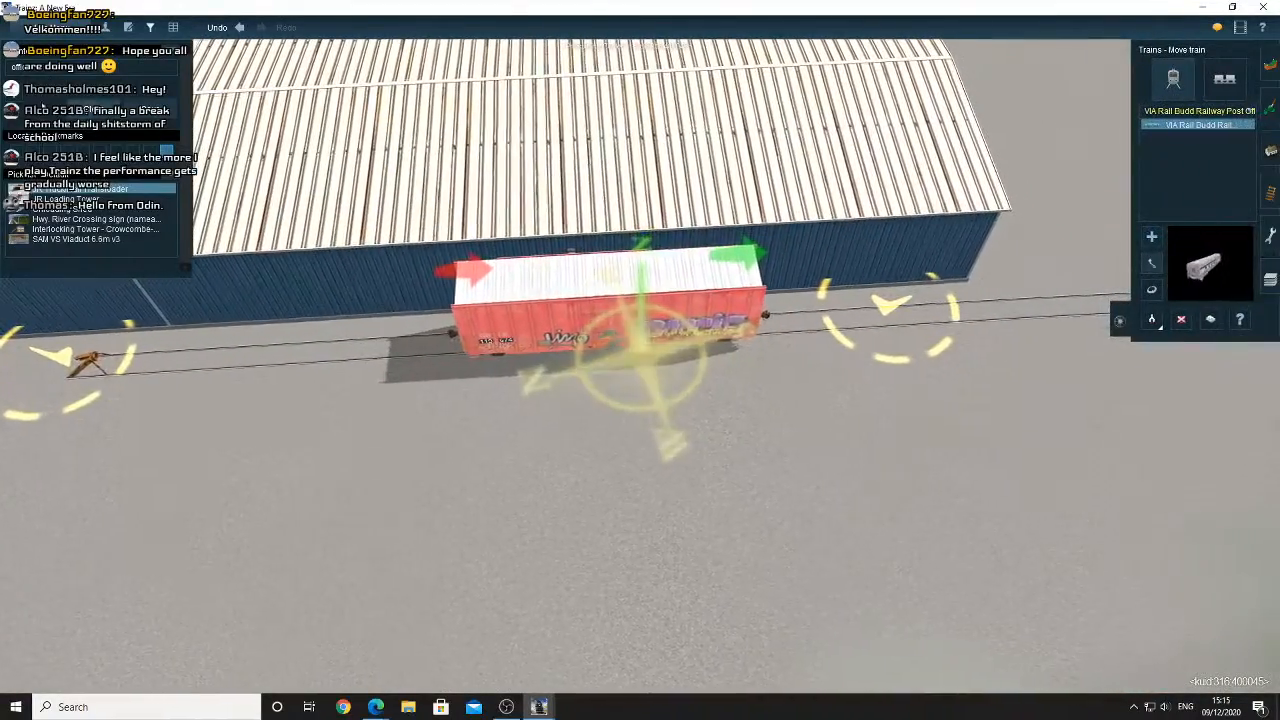
pyautogui.moveTo(34, 68); pyautogui.dragTo(2, 67)
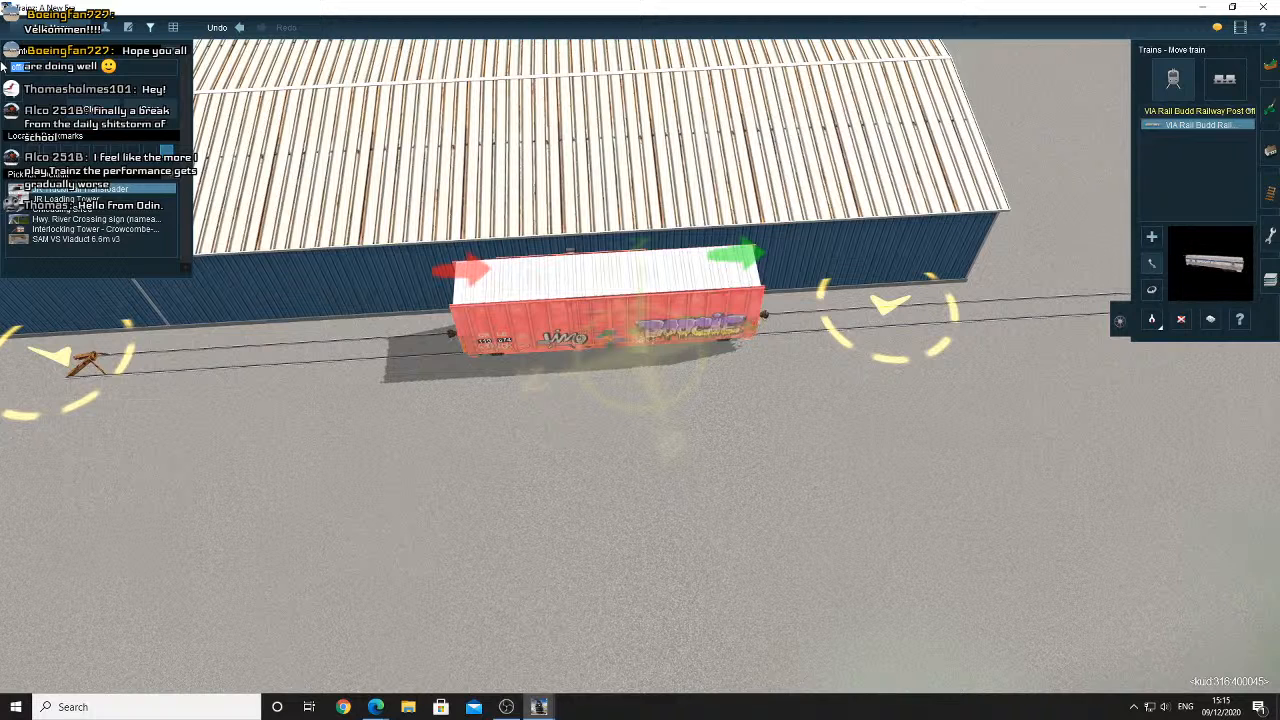
pyautogui.press('BackSpace')
pyautogui.click(153, 36)
pyautogui.press('g')
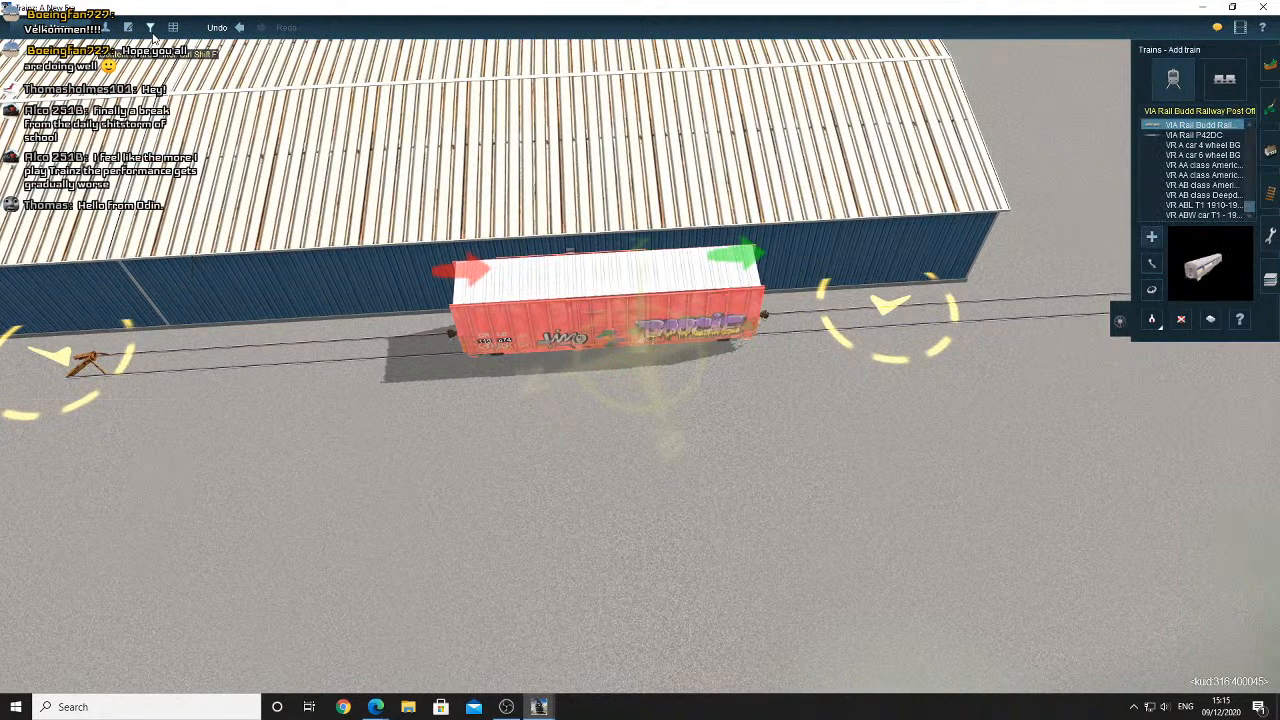
pyautogui.click(688, 329)
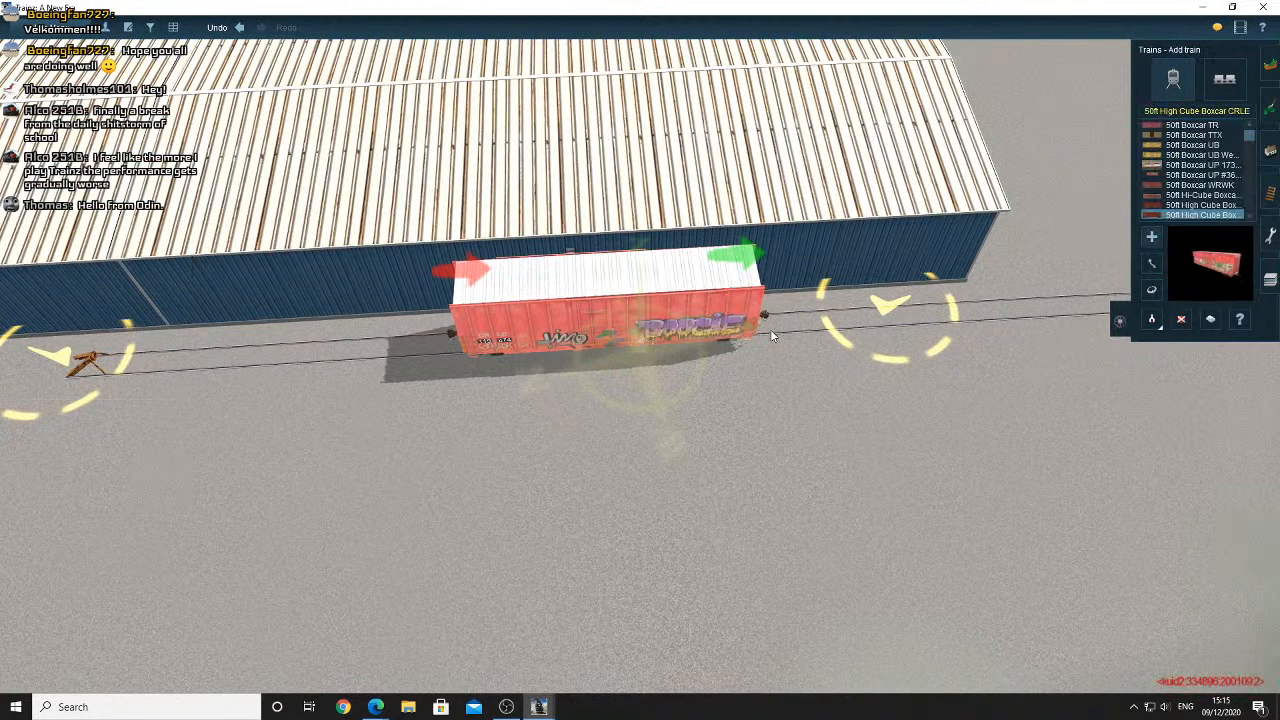
pyautogui.click(770, 329)
# Move the two coupled boxcars along the siding toward the buffer stop
pyautogui.click(1152, 264)
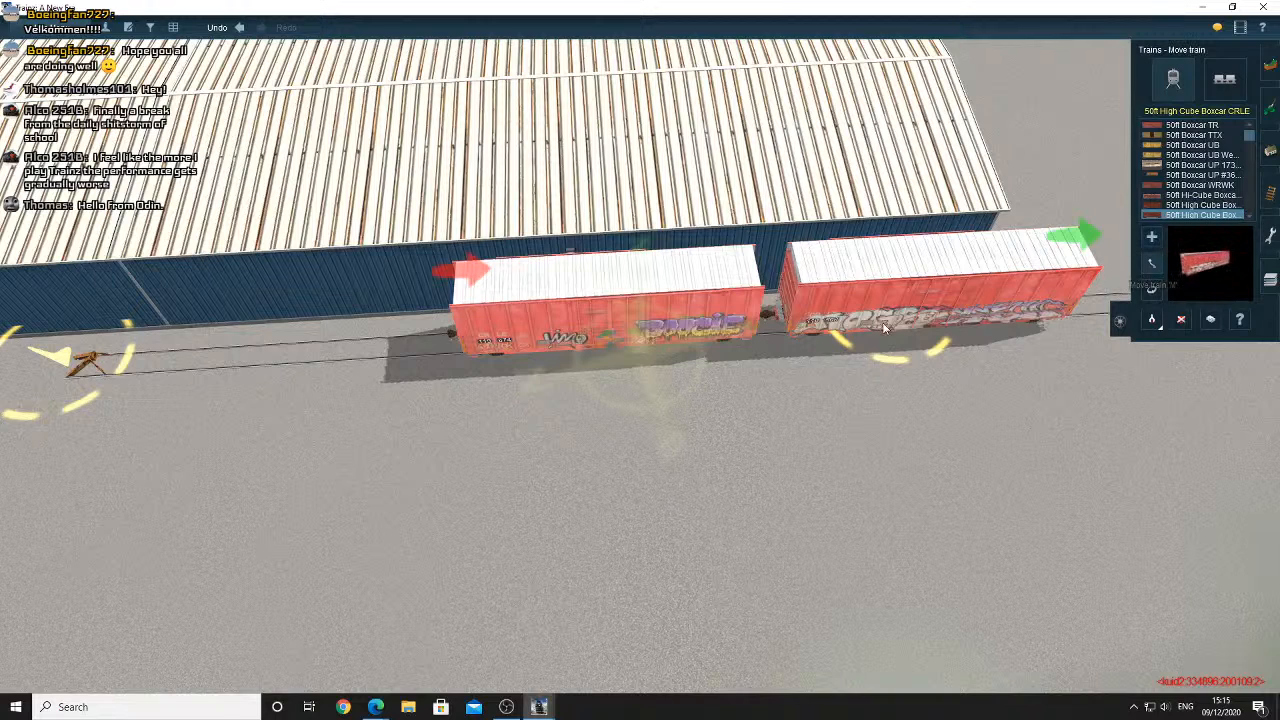
pyautogui.moveTo(882, 322); pyautogui.dragTo(723, 328)
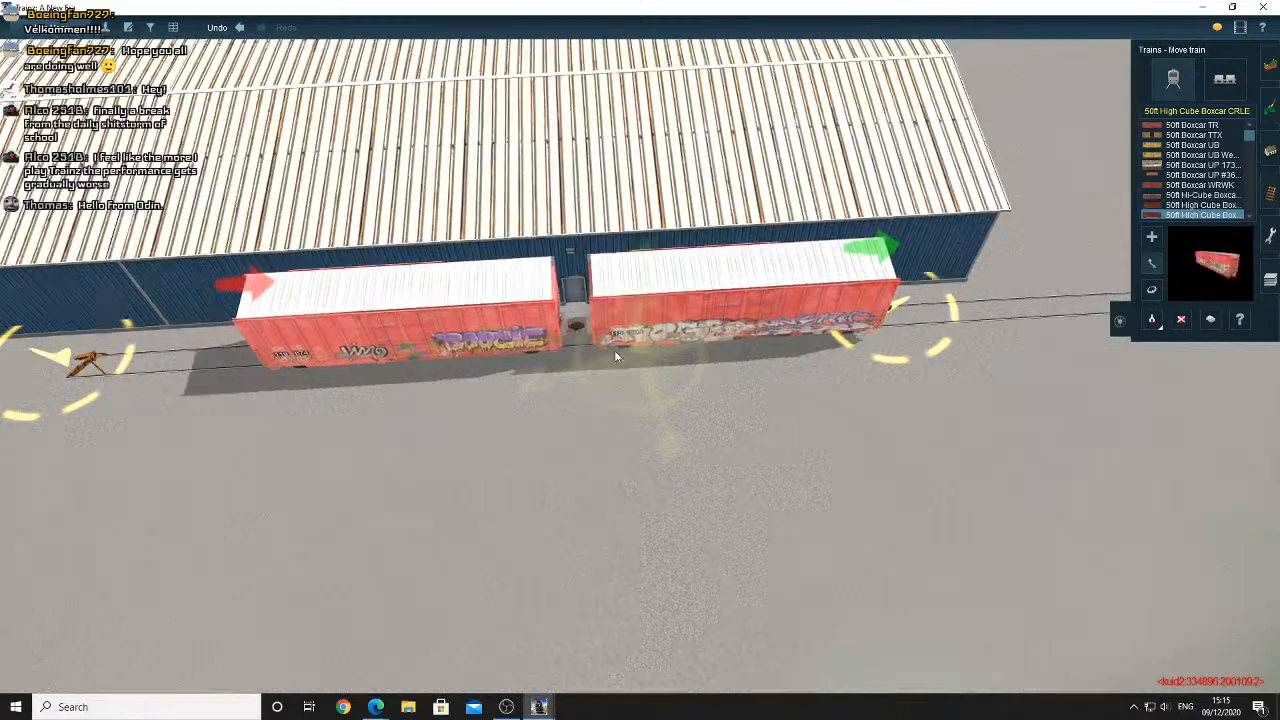
pyautogui.moveTo(614, 350); pyautogui.dragTo(643, 352, button='right')
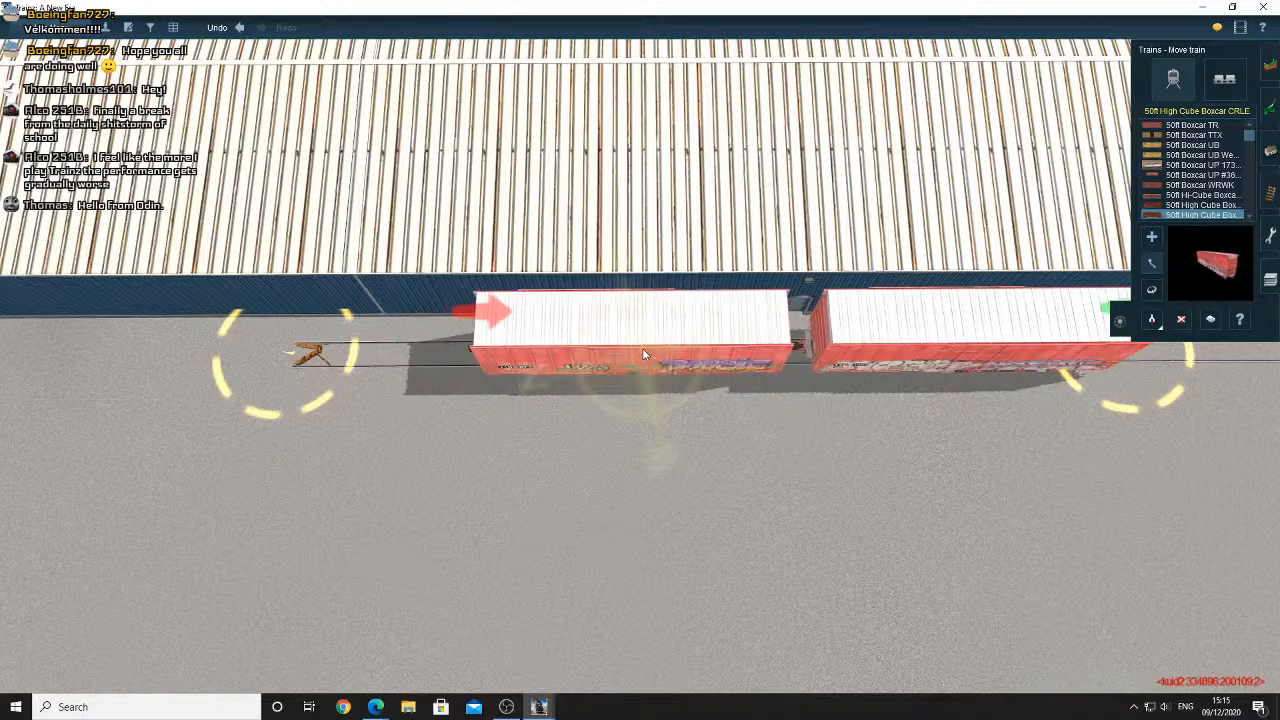
pyautogui.scroll(5, 642, 348)
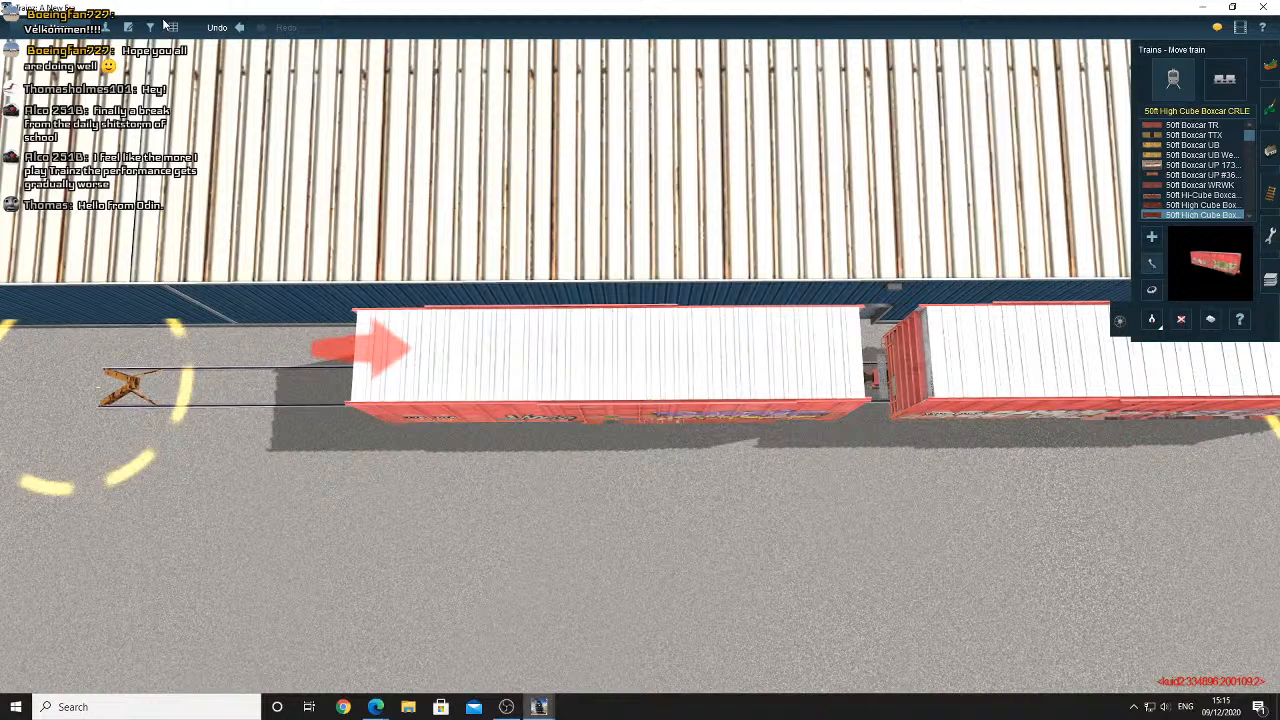
# Place a JR Rail Loading Dock Door between the first boxcar and the warehouse, and rotate it parallel to the wall
pyautogui.click(170, 27)
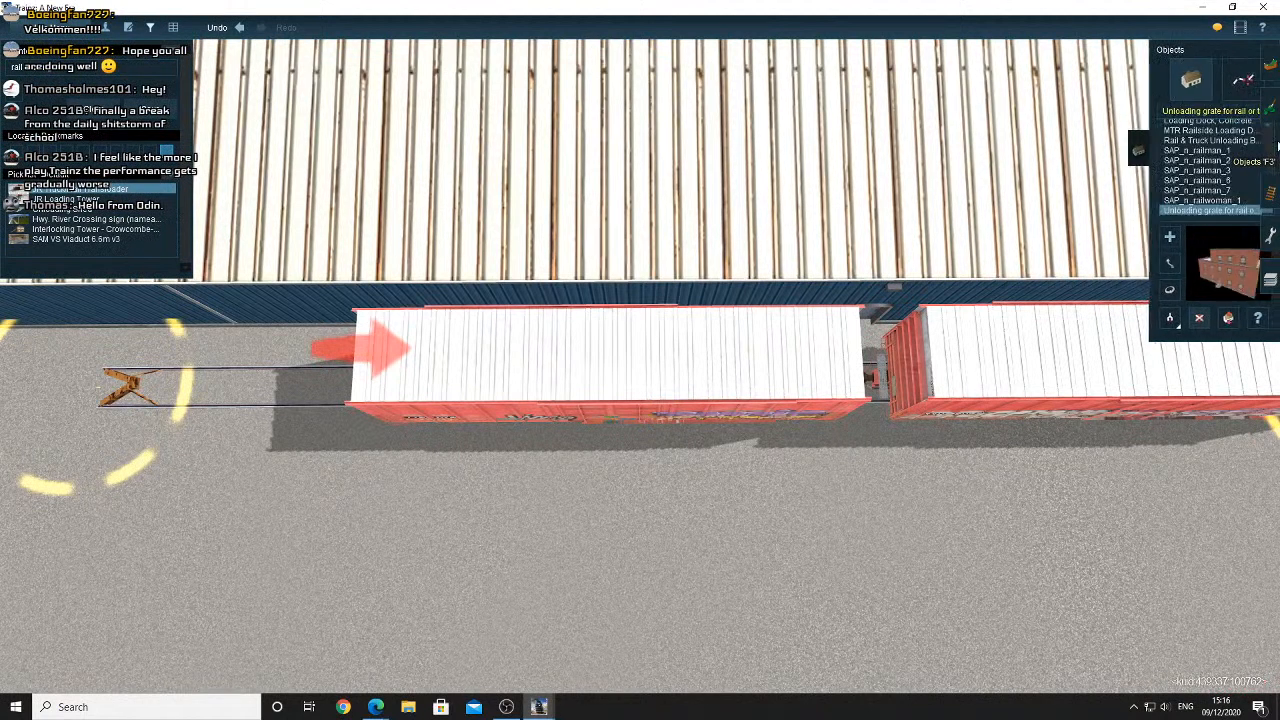
pyautogui.click(1192, 125)
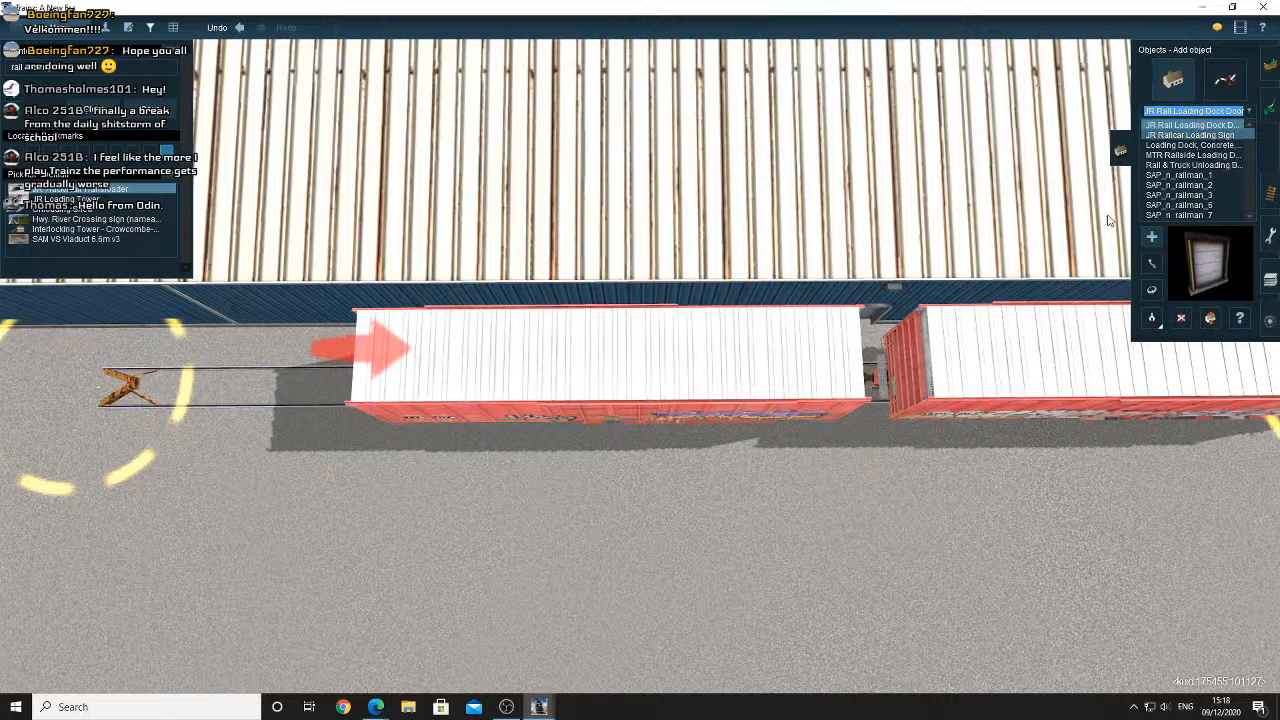
pyautogui.click(507, 707)
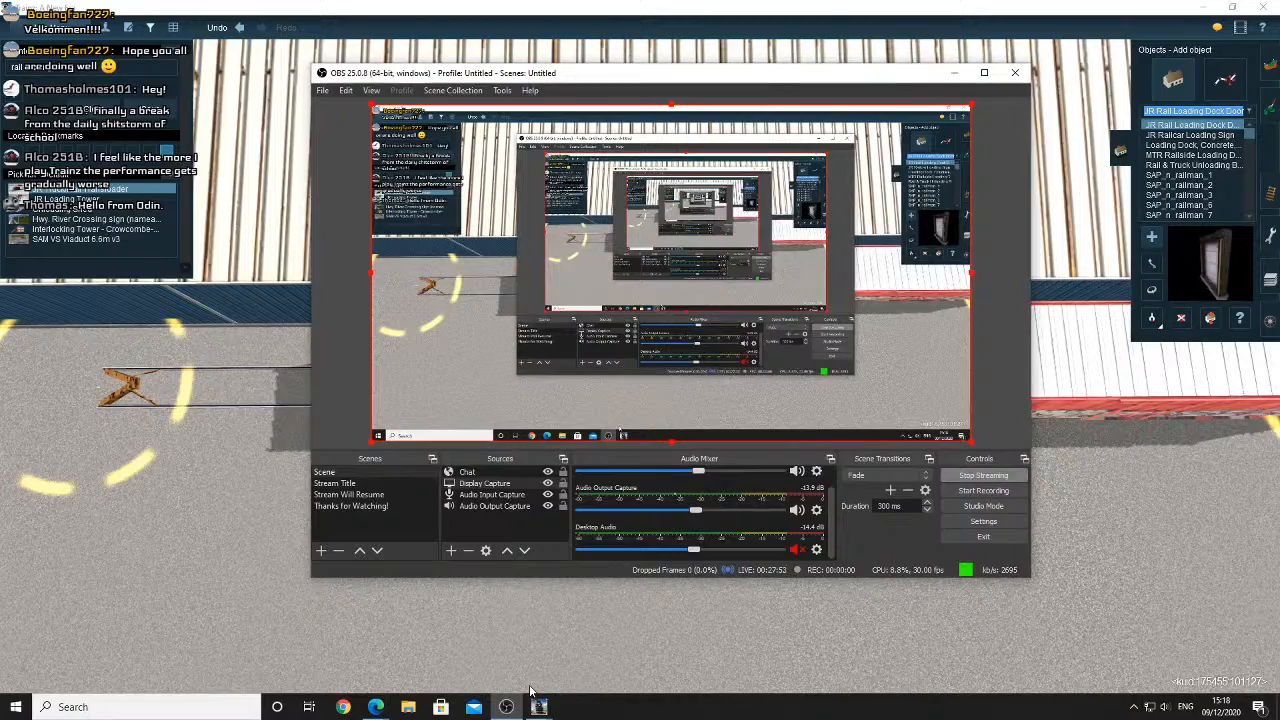
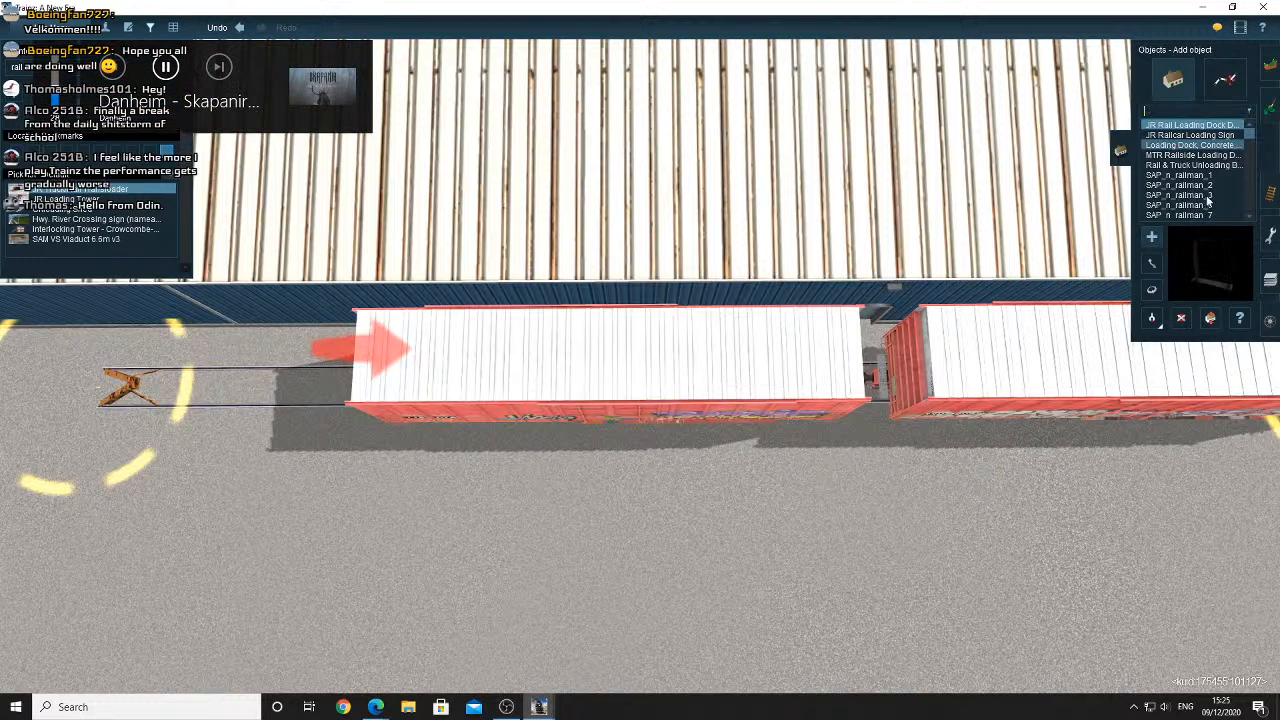
pyautogui.click(1196, 136)
pyautogui.click(1196, 125)
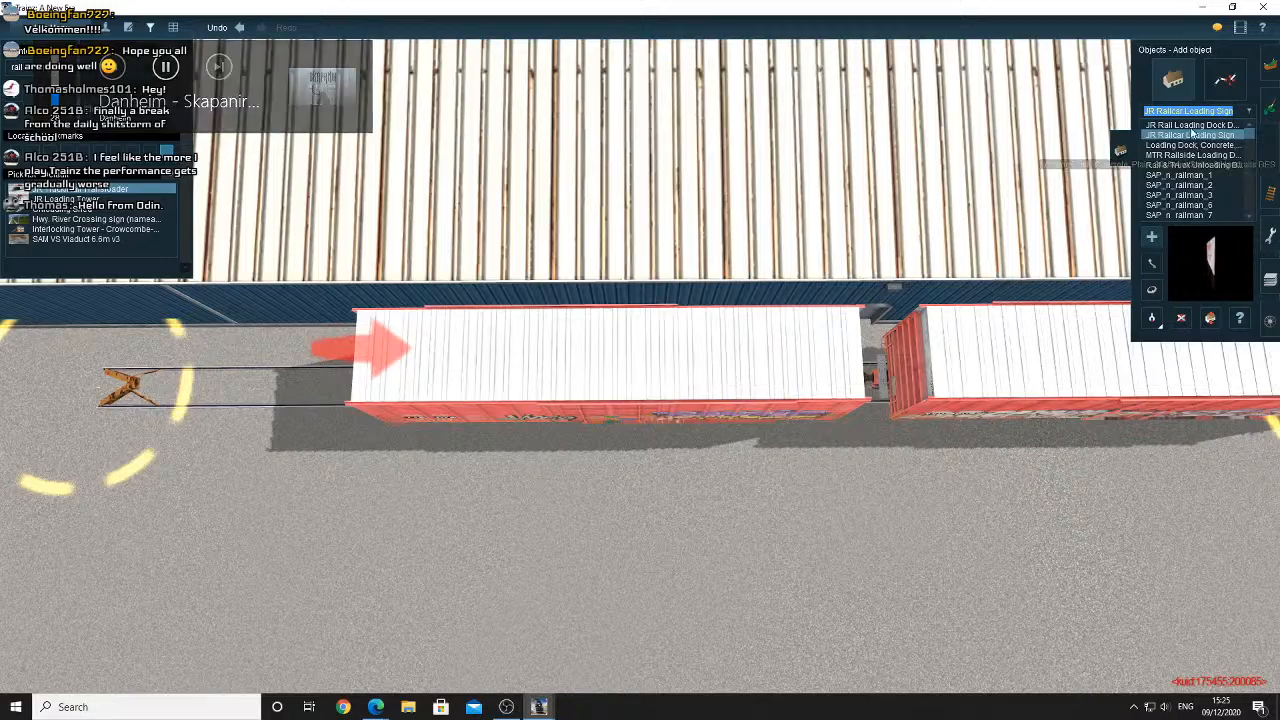
pyautogui.moveTo(749, 357); pyautogui.dragTo(666, 337, button='right')
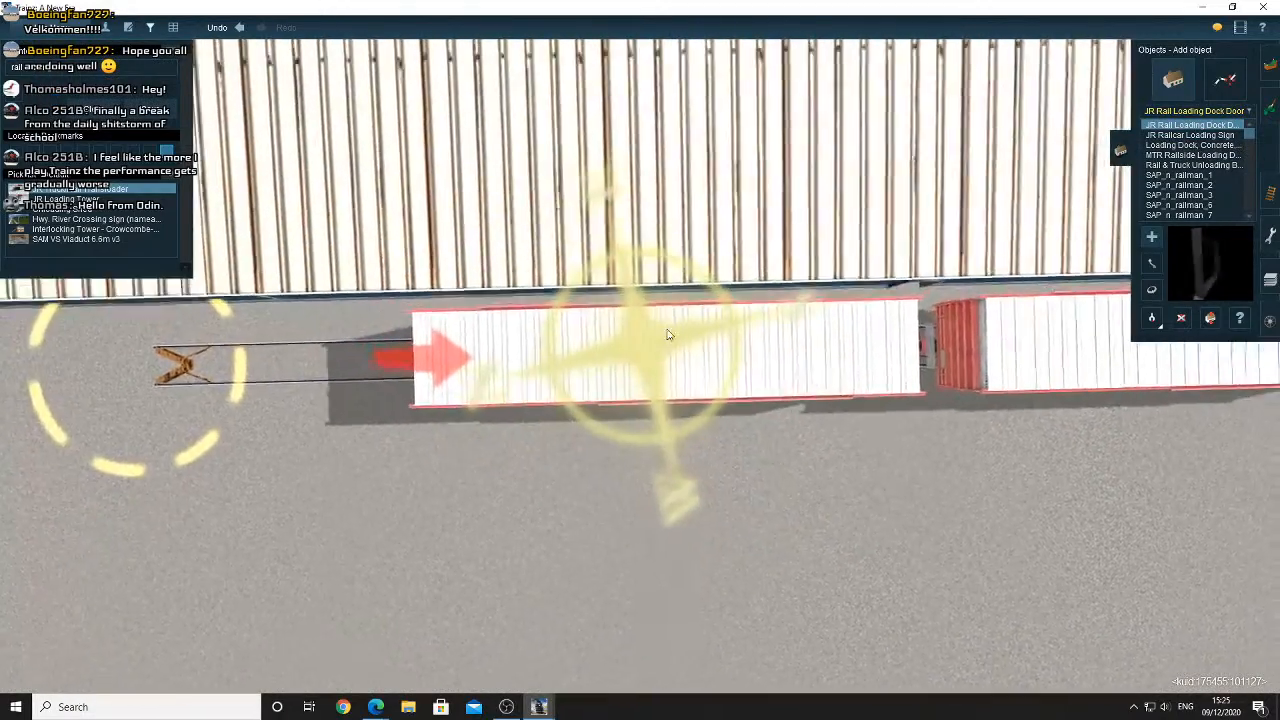
pyautogui.scroll(5, 666, 334)
pyautogui.scroll(-5, 652, 300)
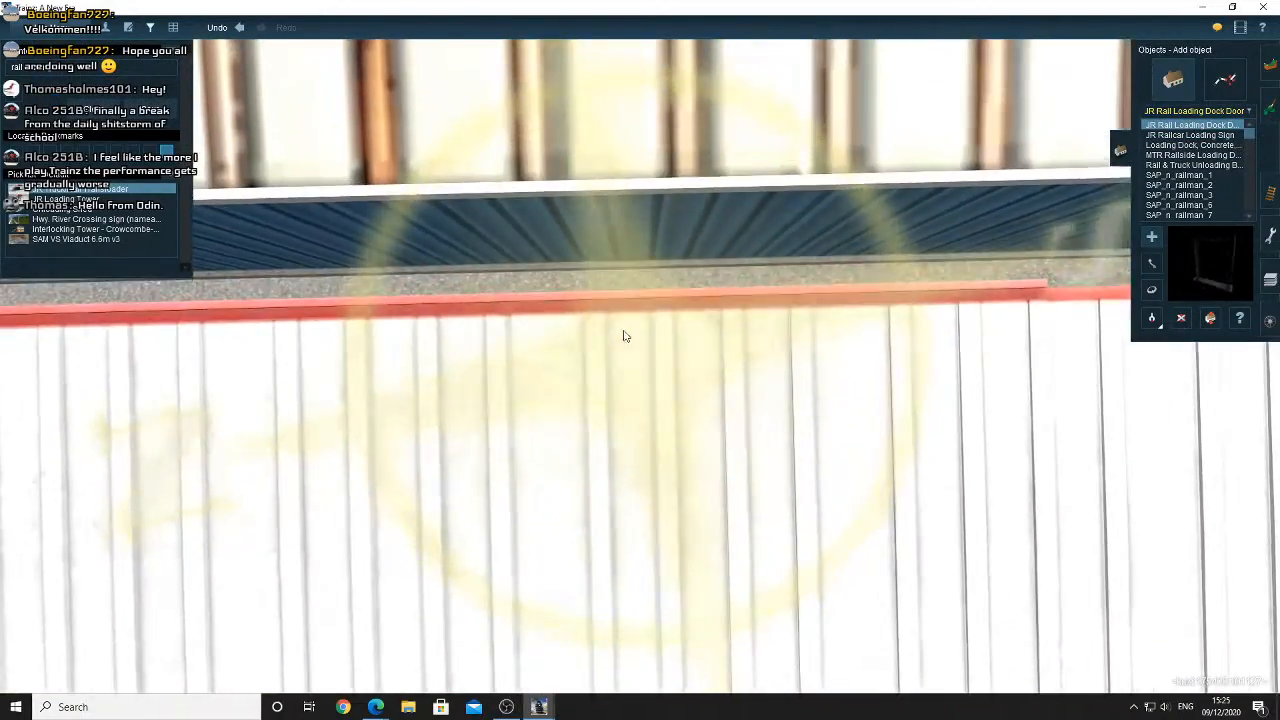
pyautogui.click(632, 333)
pyautogui.click(1151, 289)
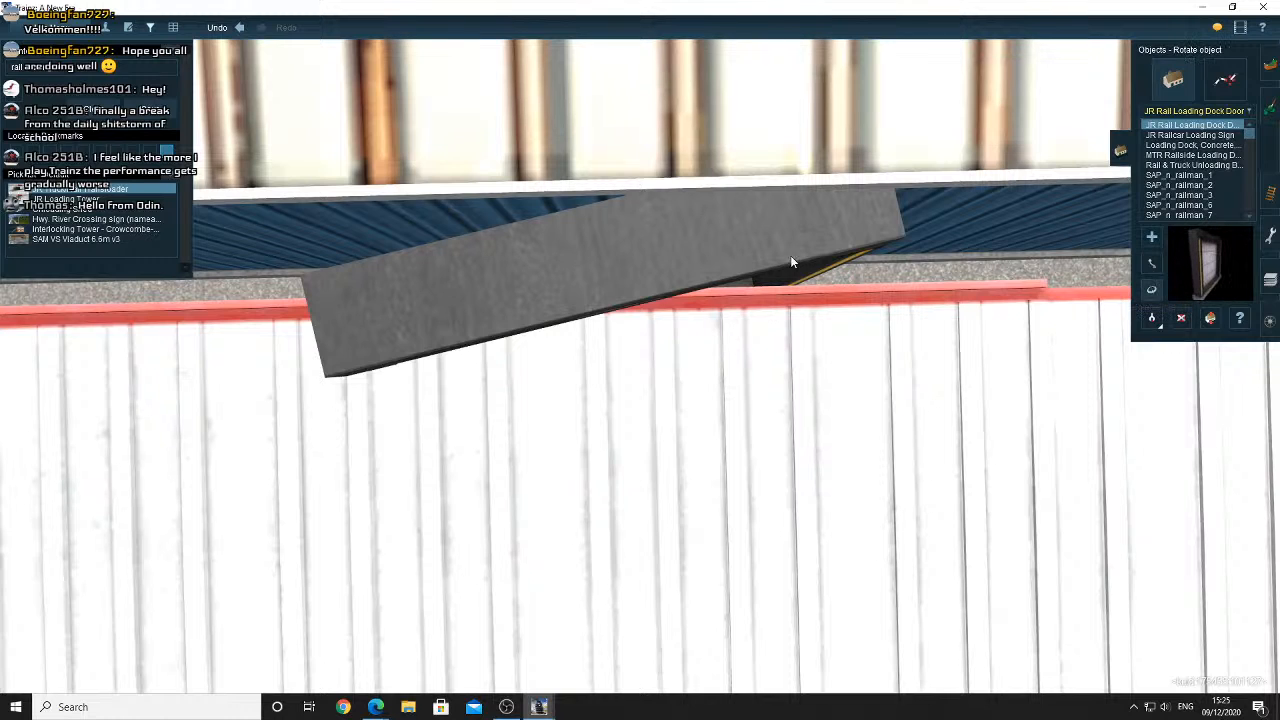
pyautogui.moveTo(790, 258); pyautogui.dragTo(623, 323)
# Move the loading dock door back against the warehouse's long wall, clear of the boxcar
pyautogui.click(1151, 263)
pyautogui.press('Left')
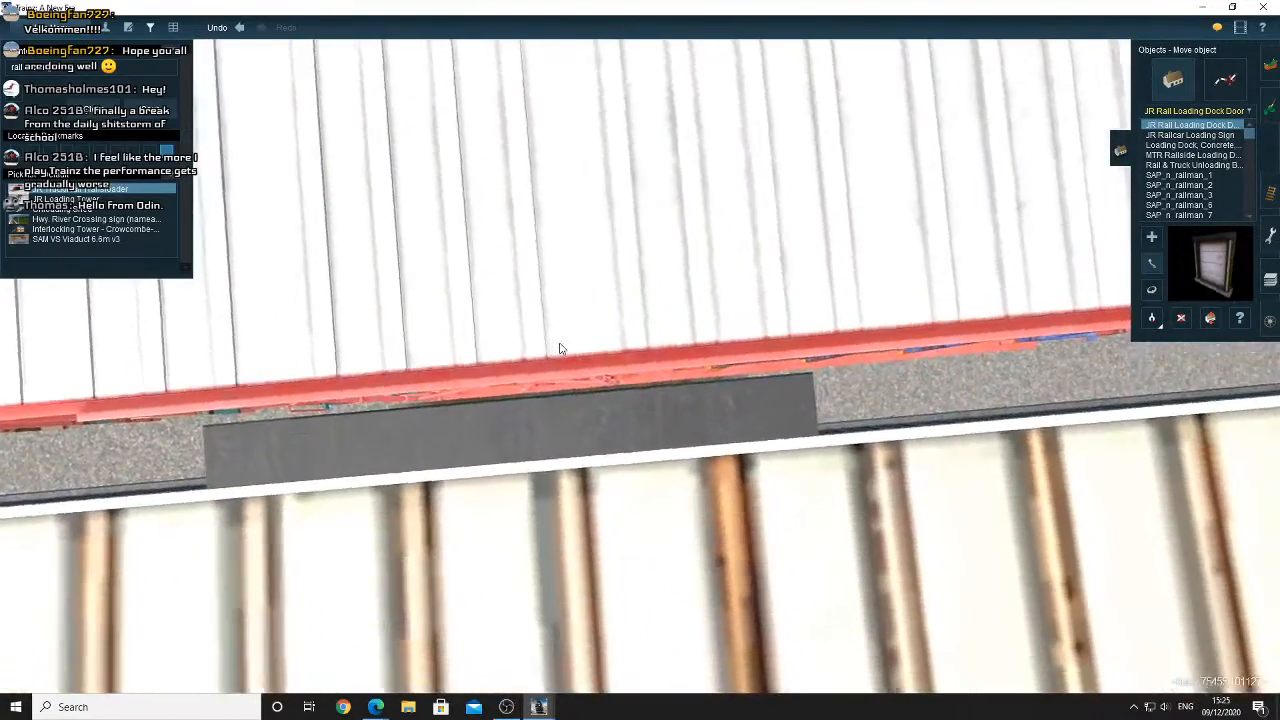
pyautogui.rightClick(555, 360)
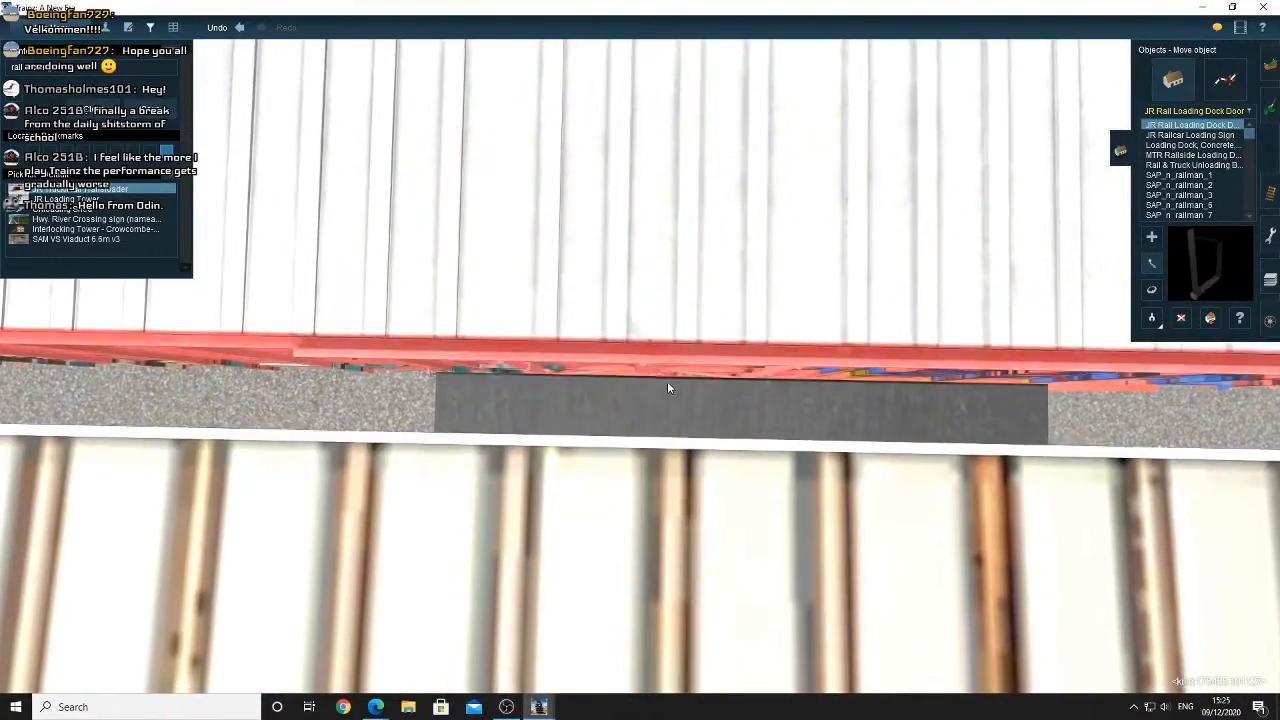
pyautogui.moveTo(688, 372); pyautogui.dragTo(650, 375)
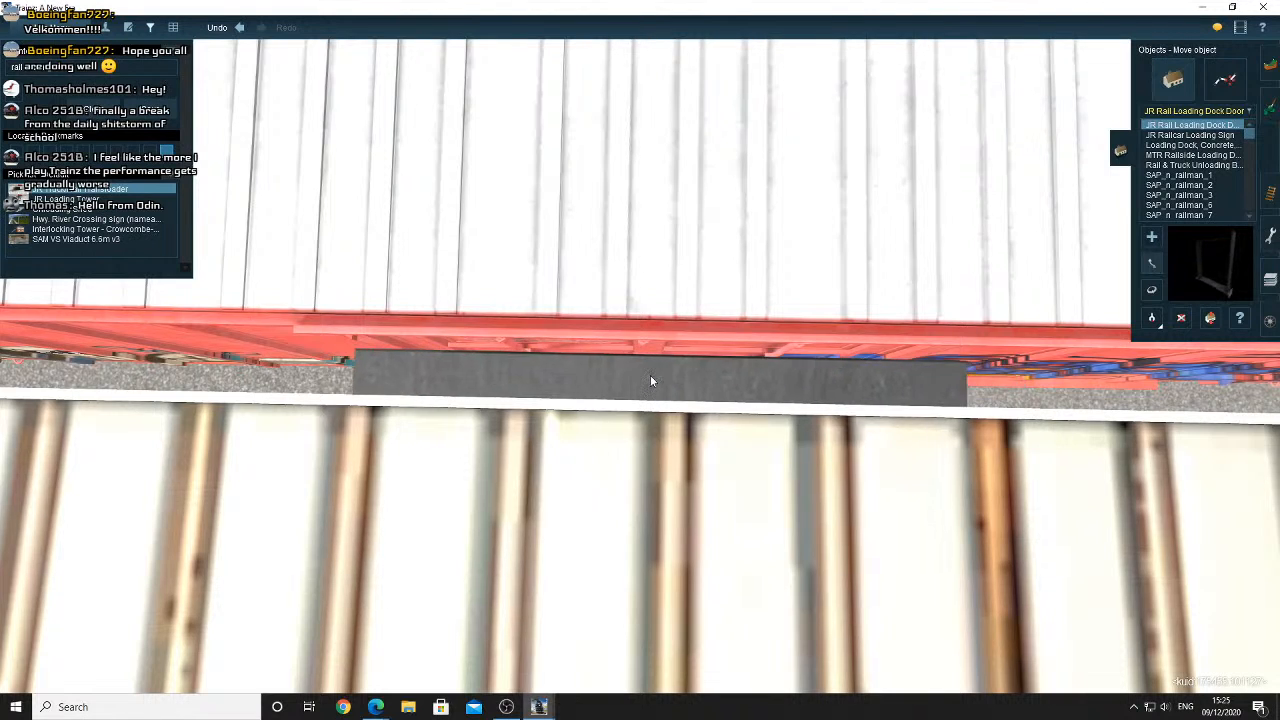
pyautogui.press('Up')
pyautogui.press('Up')
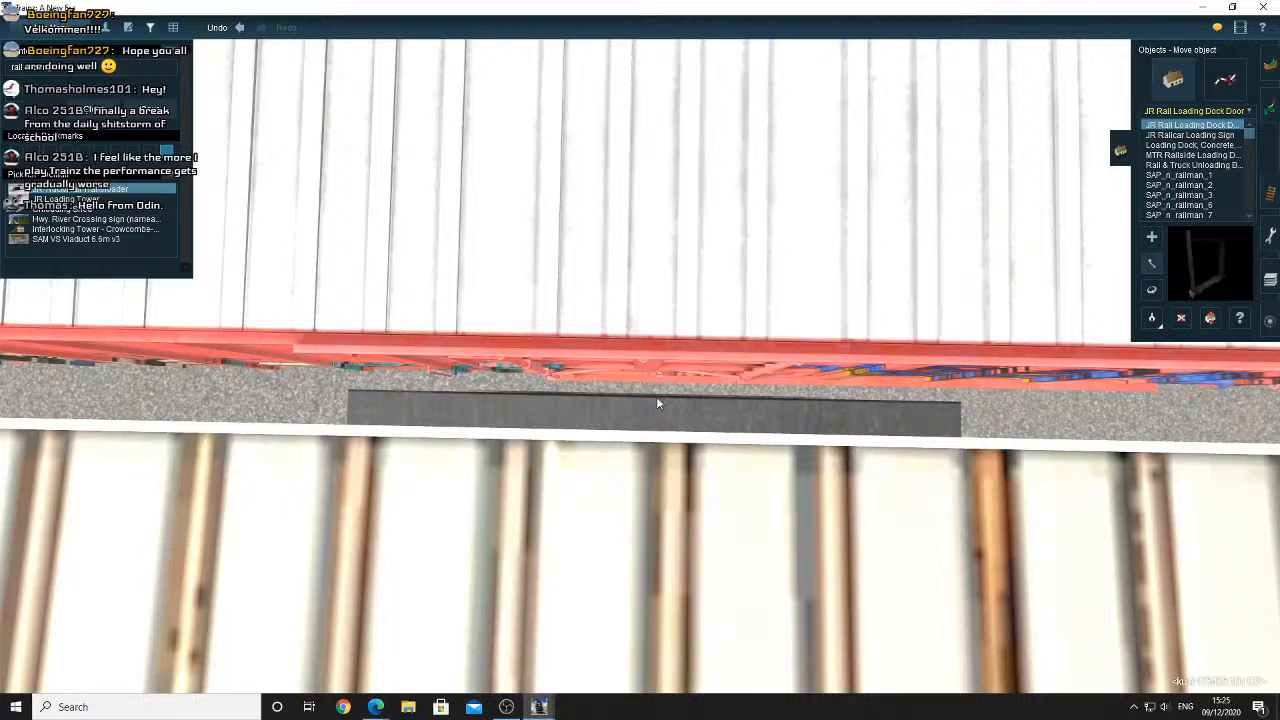
# Nudge the loading dock door along the warehouse wall to line up with the middle of the first boxcar
pyautogui.moveTo(657, 404); pyautogui.dragTo(651, 404, button='right')
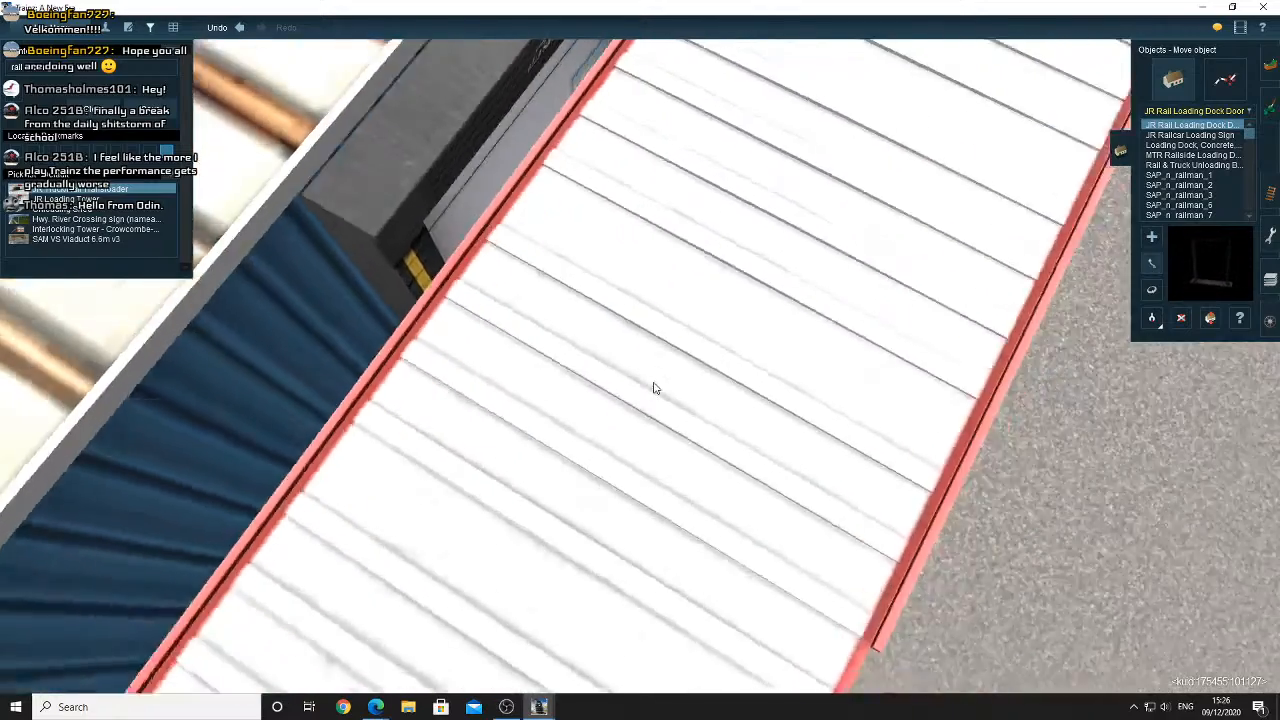
pyautogui.click(626, 254)
pyautogui.moveTo(626, 254); pyautogui.dragTo(671, 430, button='right')
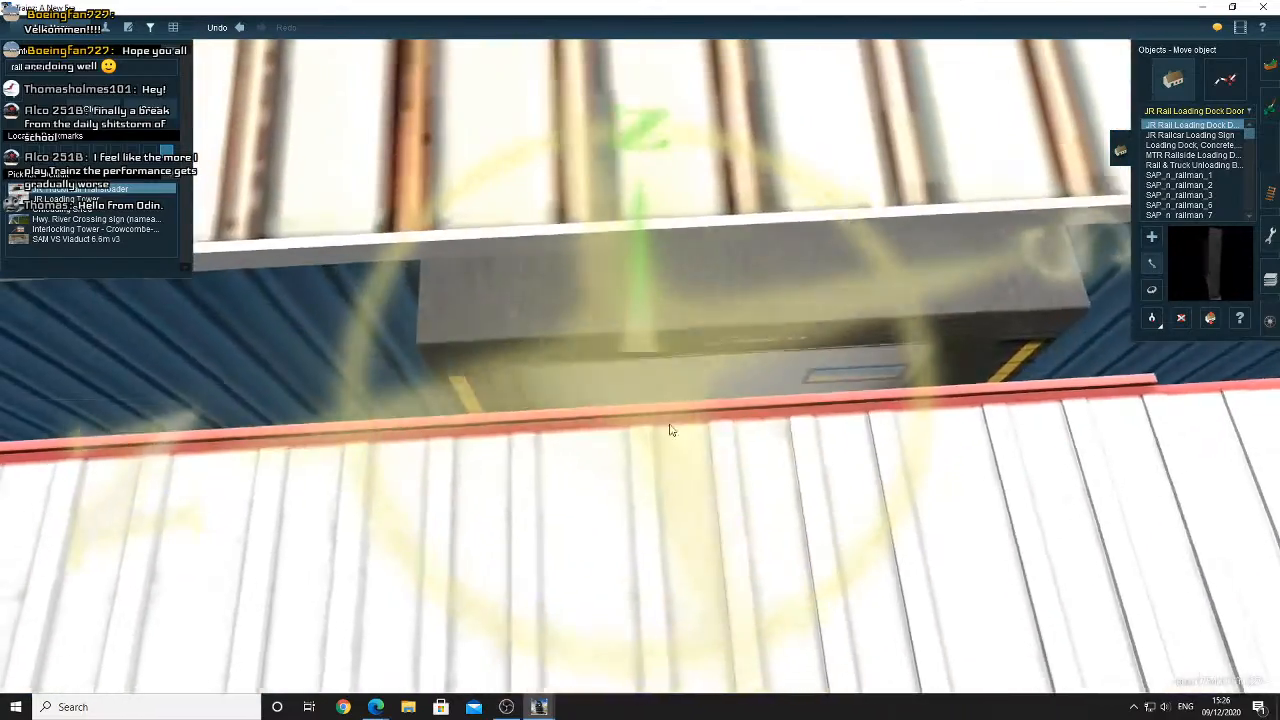
pyautogui.rightClick(671, 468)
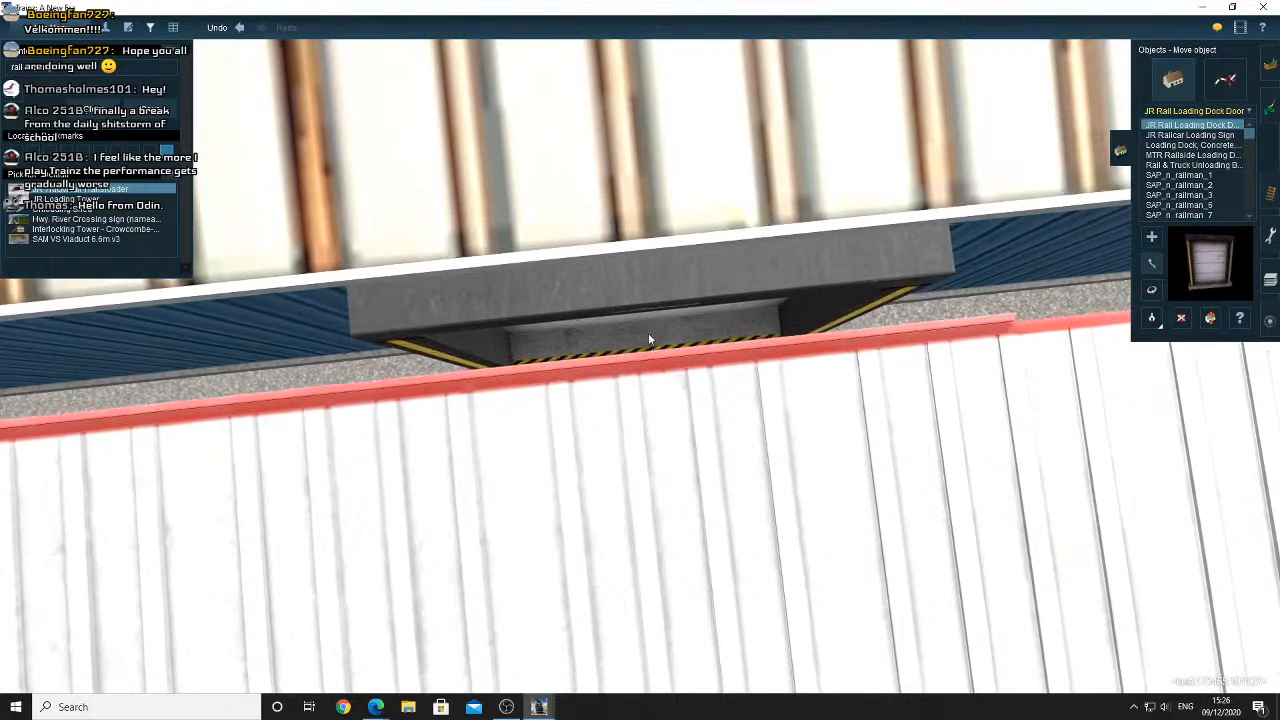
pyautogui.moveTo(648, 333); pyautogui.dragTo(649, 293, button='right')
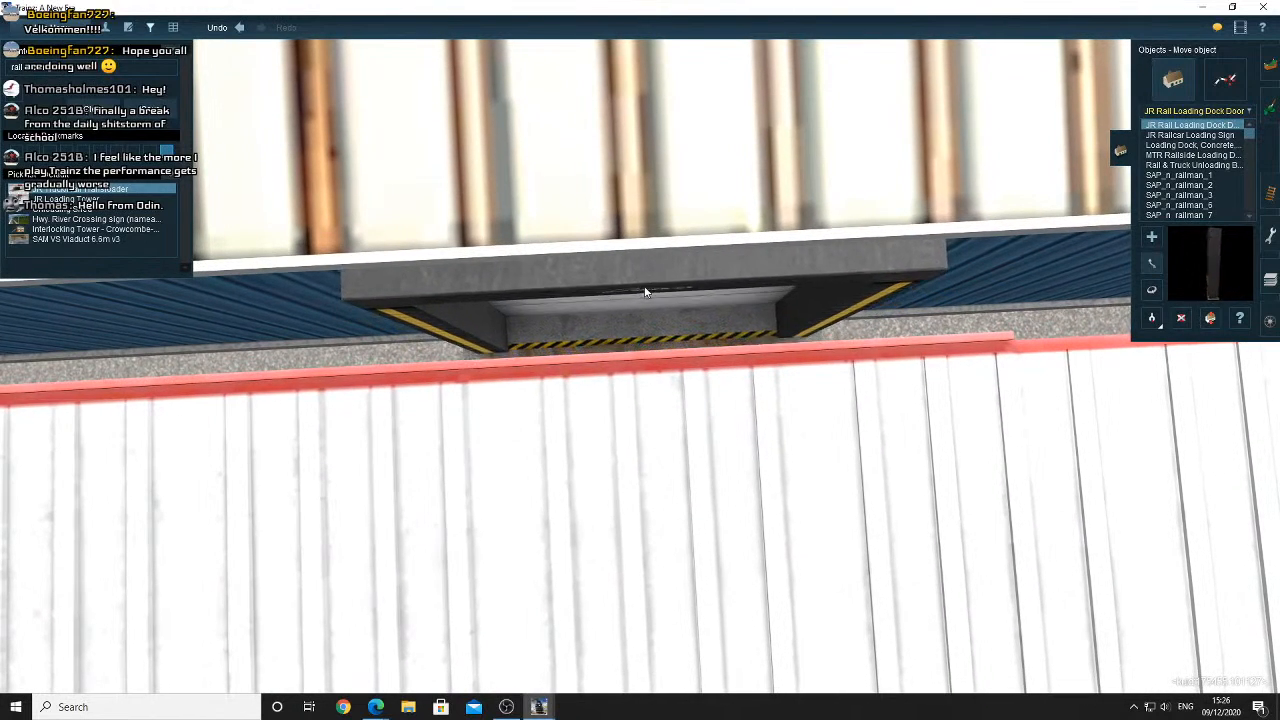
pyautogui.moveTo(645, 288); pyautogui.dragTo(645, 289)
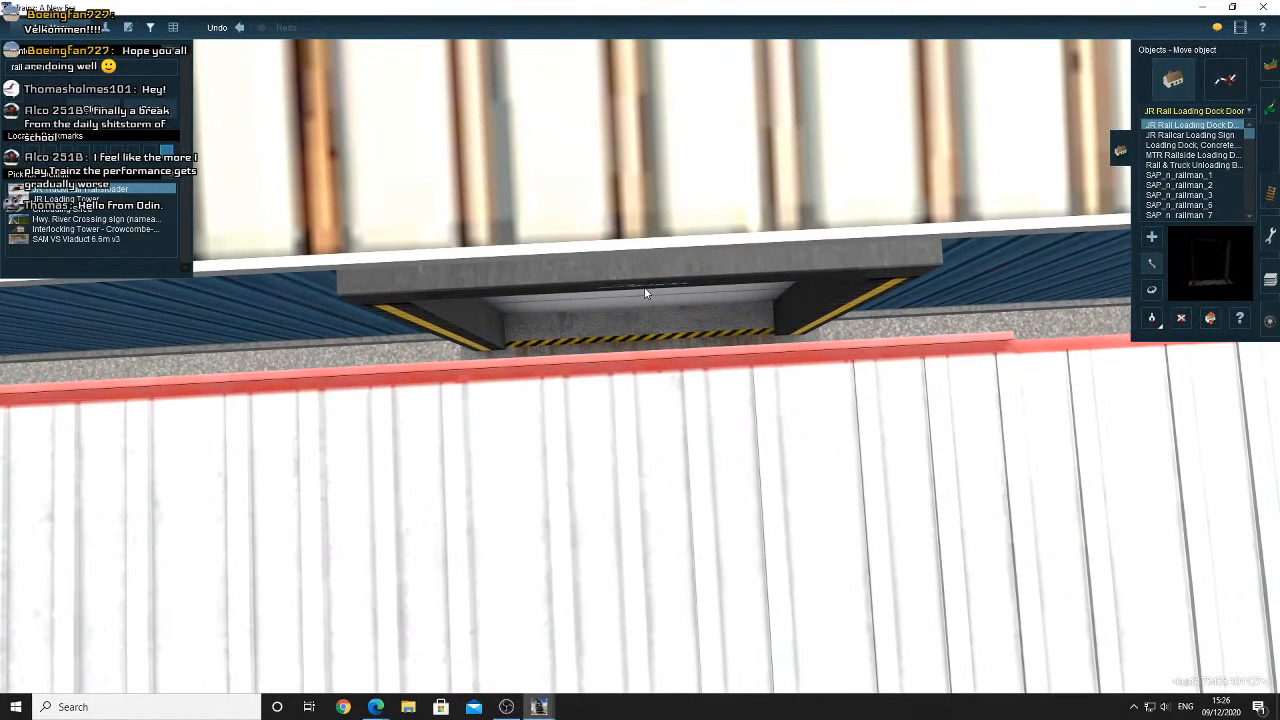
pyautogui.moveTo(645, 289)
pyautogui.mouseDown(button='right')
pyautogui.moveTo(643, 332)
pyautogui.moveTo(641, 282)
pyautogui.mouseUp(button='right')
pyautogui.moveTo(641, 282); pyautogui.dragTo(639, 279)
pyautogui.scroll(-10, 679, 346)
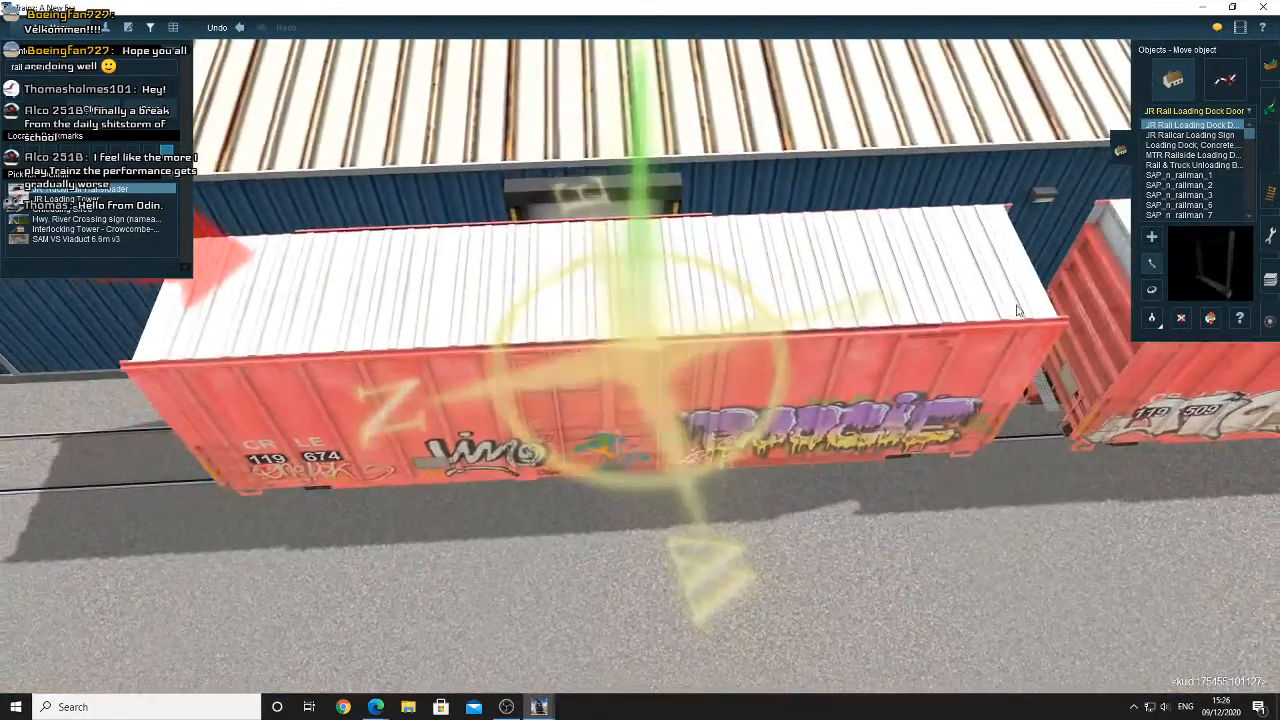
# Open Door 1 and Door 2 of the first boxcar fully in its properties and apply the change
pyautogui.moveTo(1018, 310); pyautogui.dragTo(1018, 285, button='right')
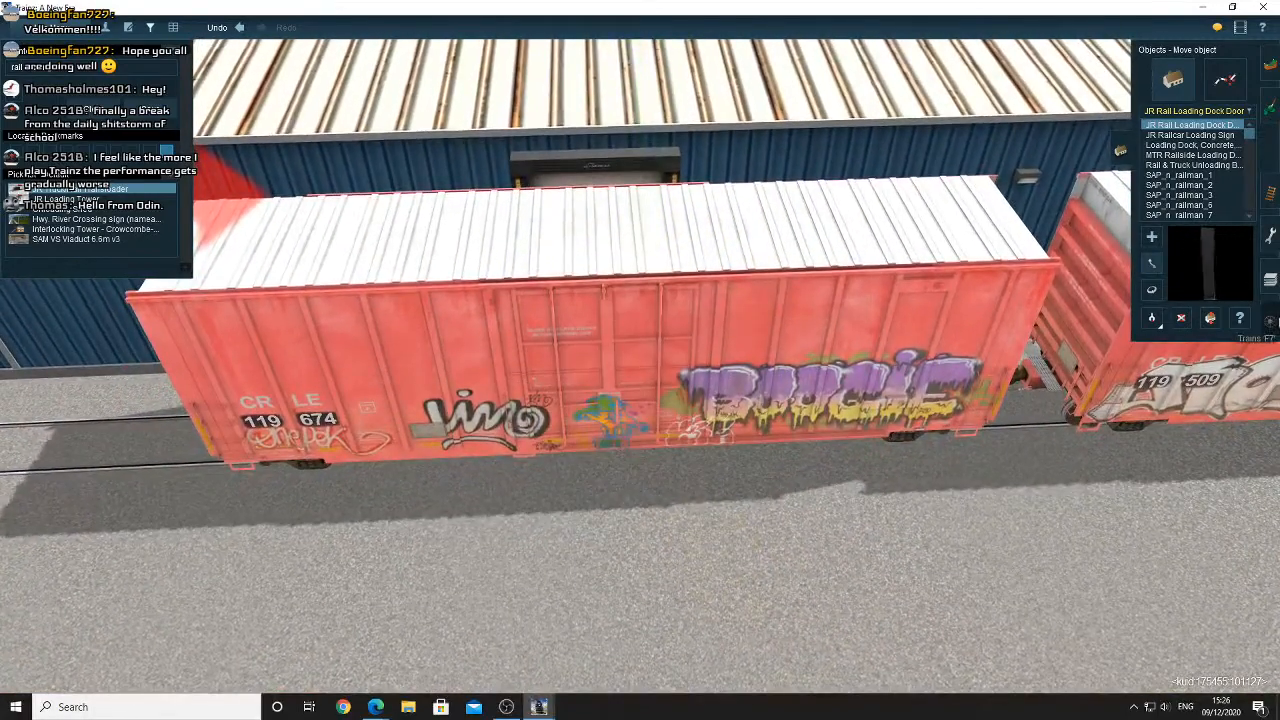
pyautogui.click(1269, 321)
pyautogui.click(1245, 322)
pyautogui.click(700, 365)
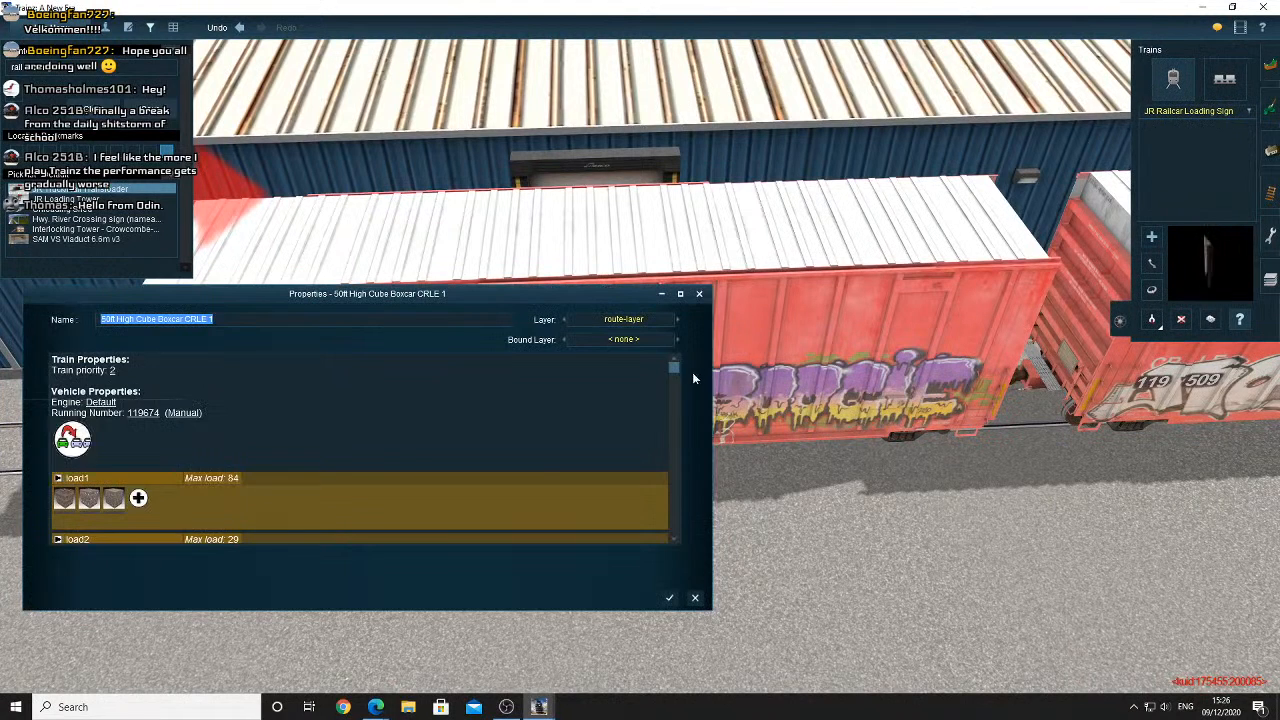
pyautogui.scroll(-5, 332, 461)
pyautogui.click(201, 515)
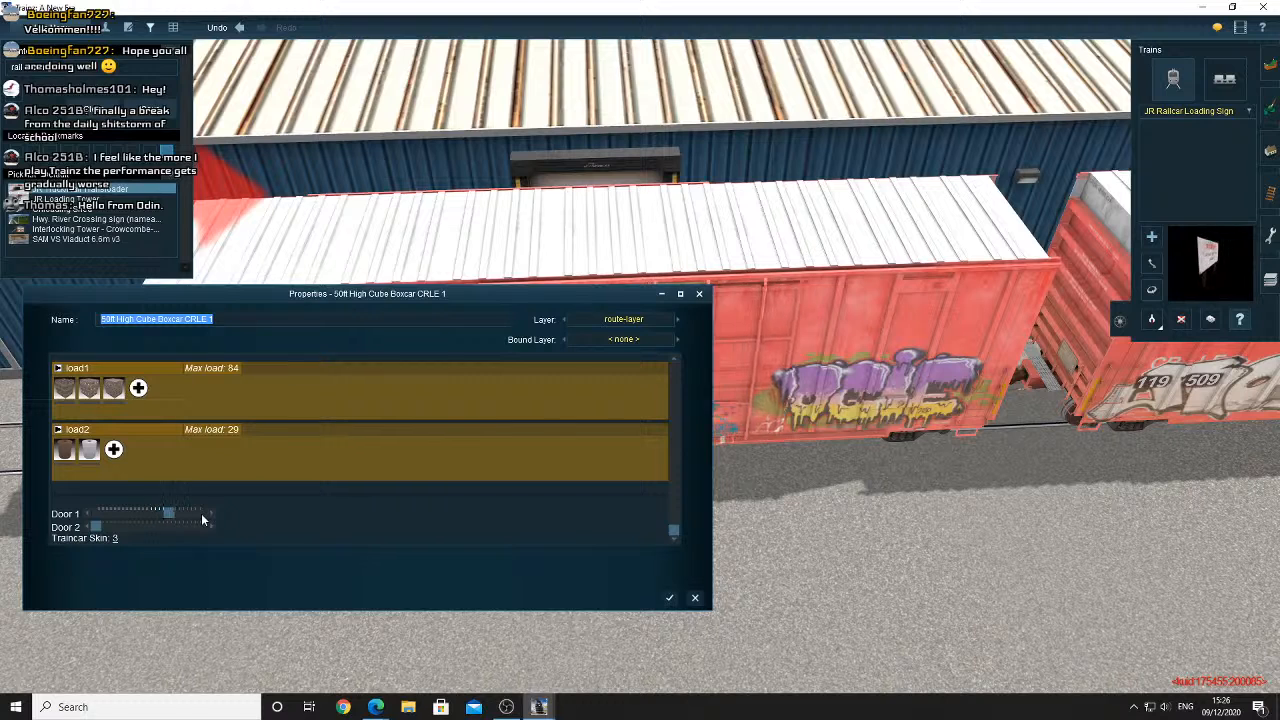
pyautogui.click(201, 527)
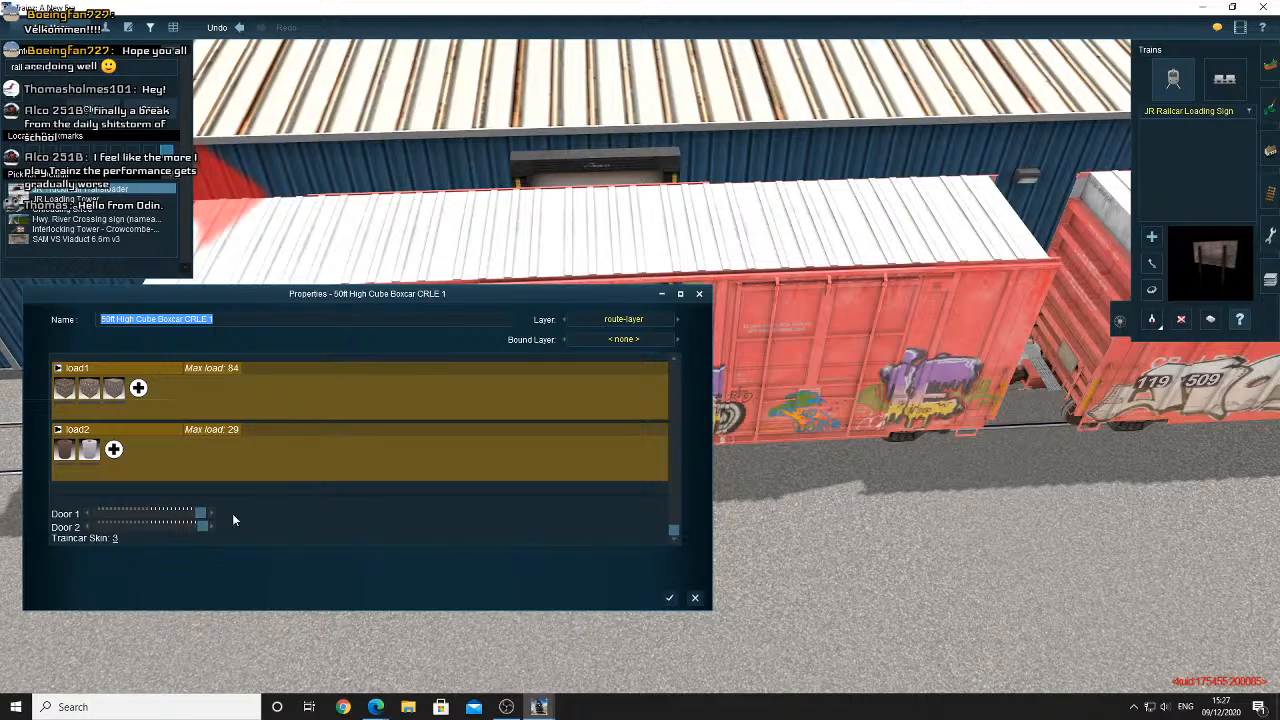
pyautogui.click(667, 600)
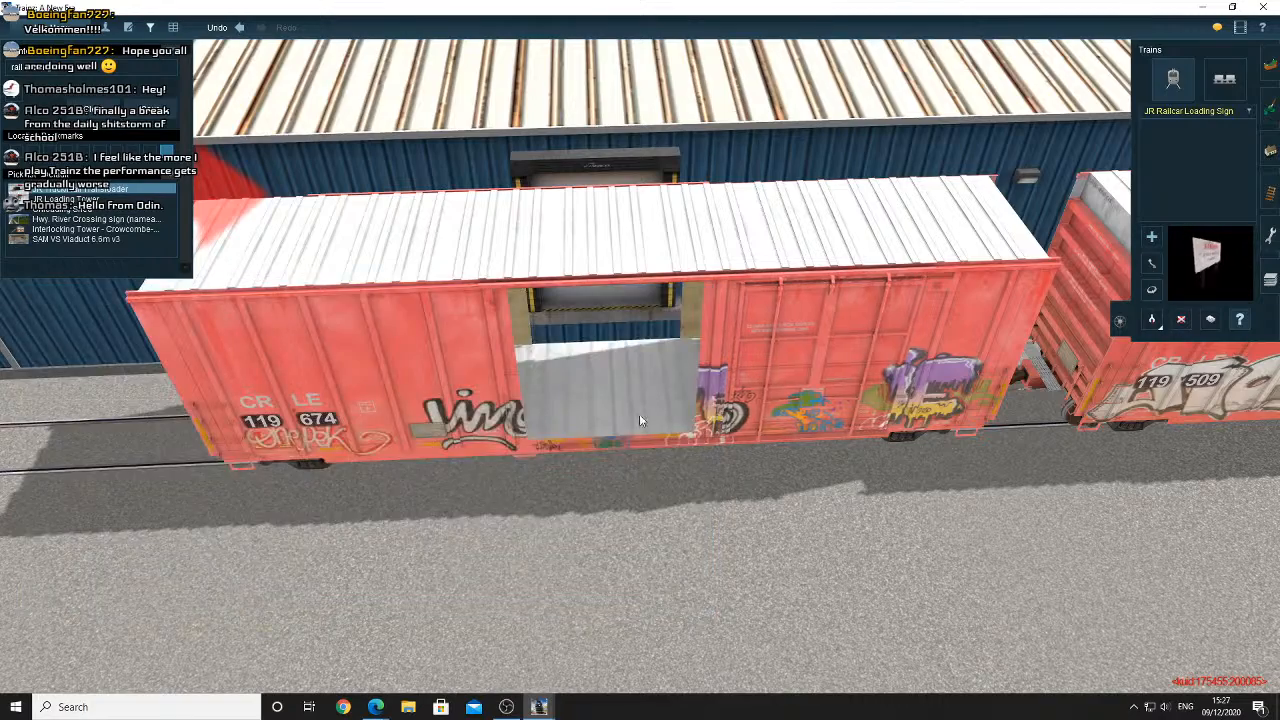
# Shift the boxcars slightly along the siding to align the open boxcar doors with the loading dock door
pyautogui.rightClick(636, 412)
pyautogui.rightClick(604, 312)
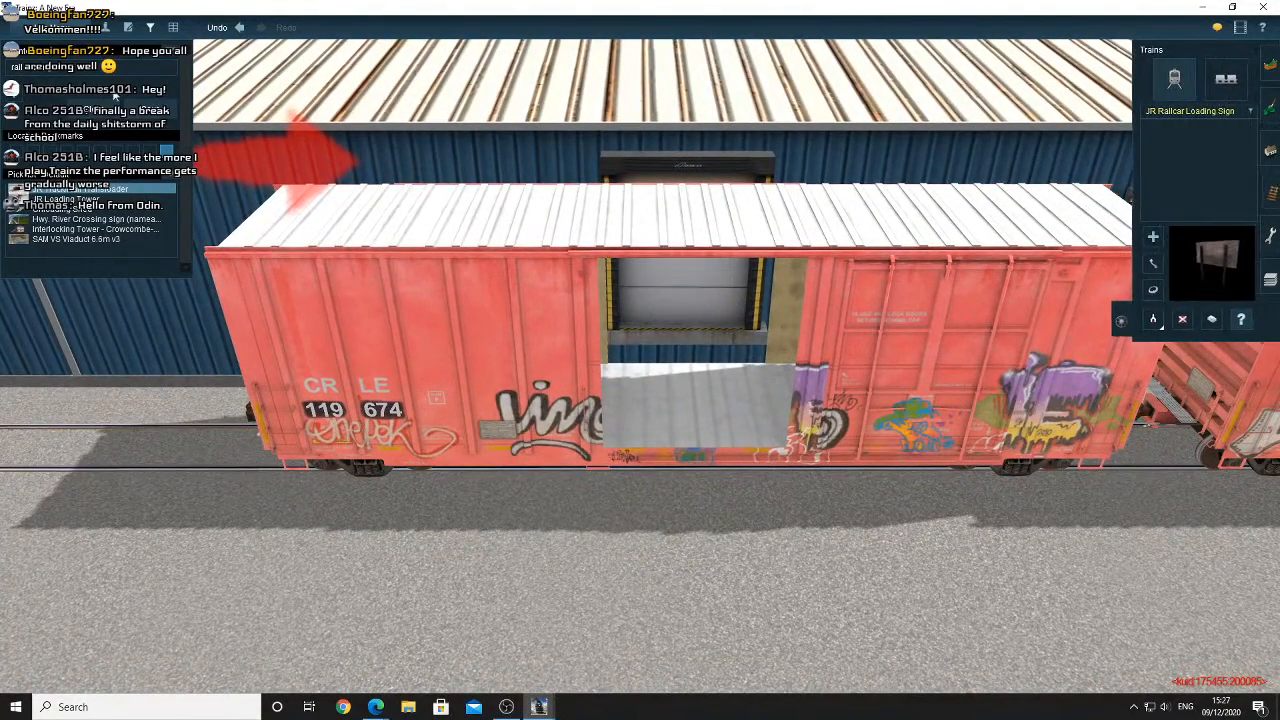
pyautogui.click(1152, 264)
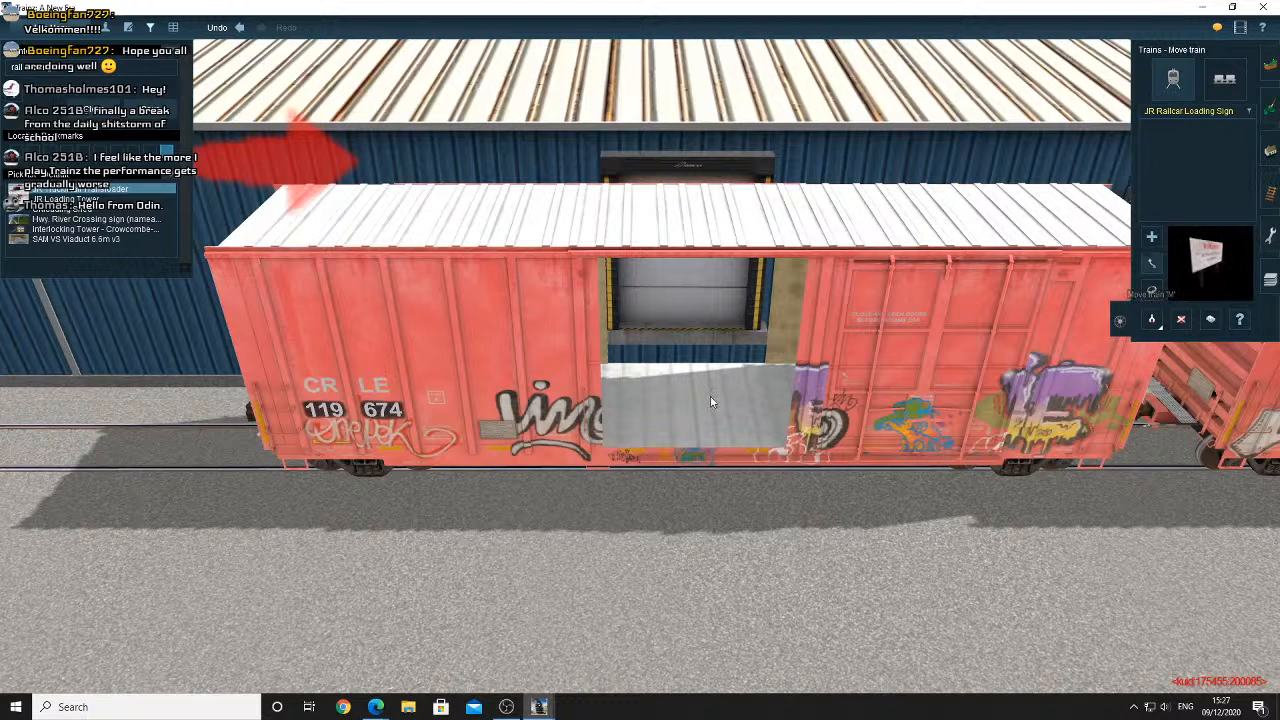
pyautogui.moveTo(683, 411); pyautogui.dragTo(688, 422)
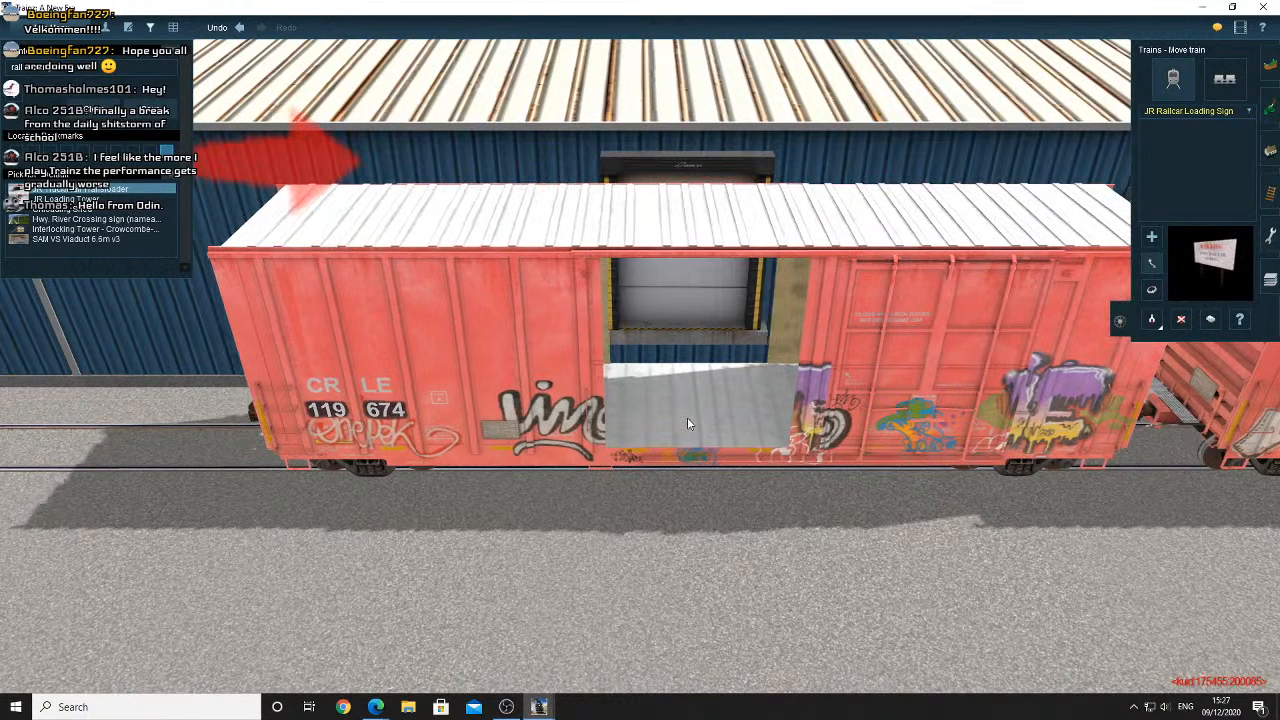
# Lower the loading dock door on the warehouse wall to a height of -0.50 m, level with the boxcar floor
pyautogui.press('Left')
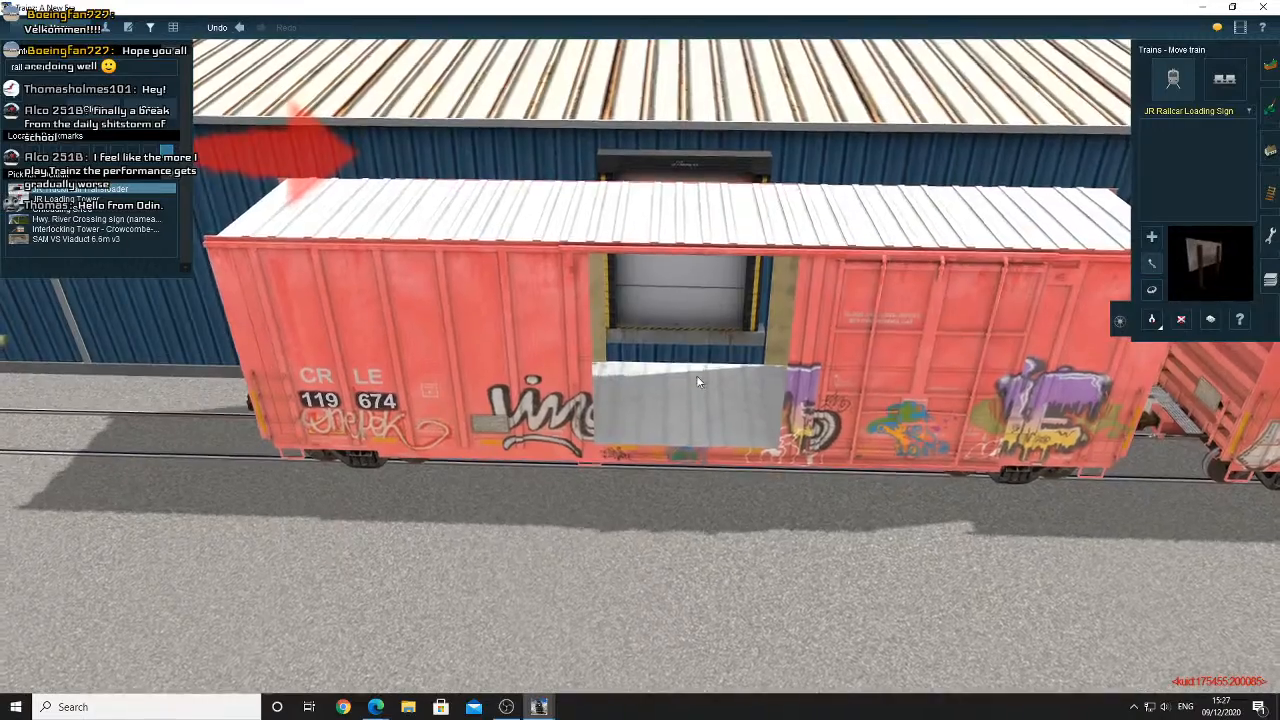
pyautogui.rightClick(696, 375)
pyautogui.scroll(10, 644, 354)
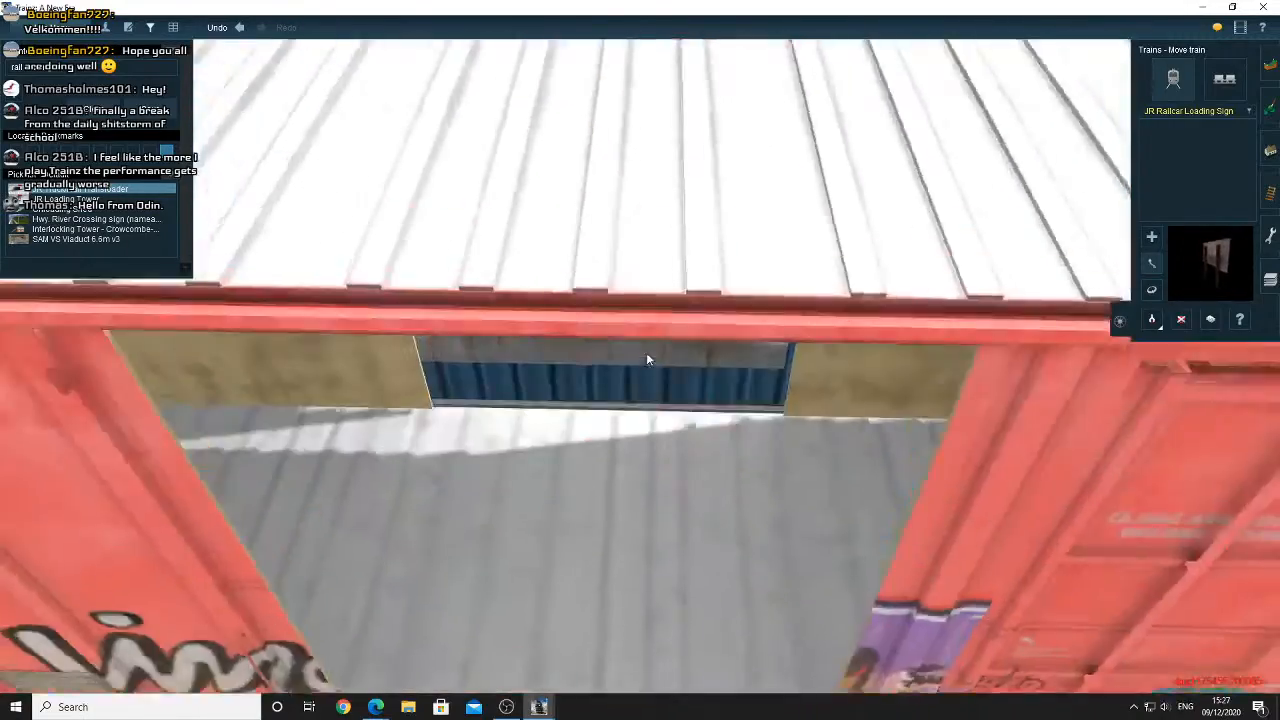
pyautogui.scroll(-5, 646, 352)
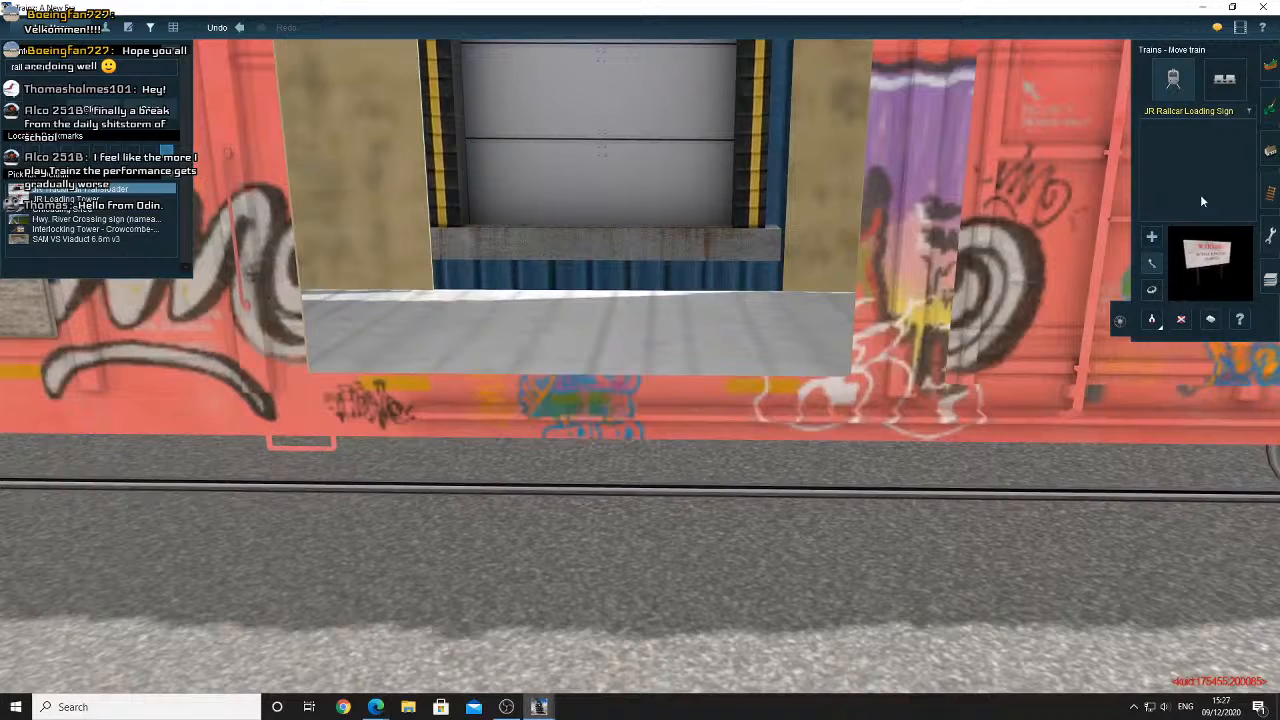
pyautogui.click(1270, 150)
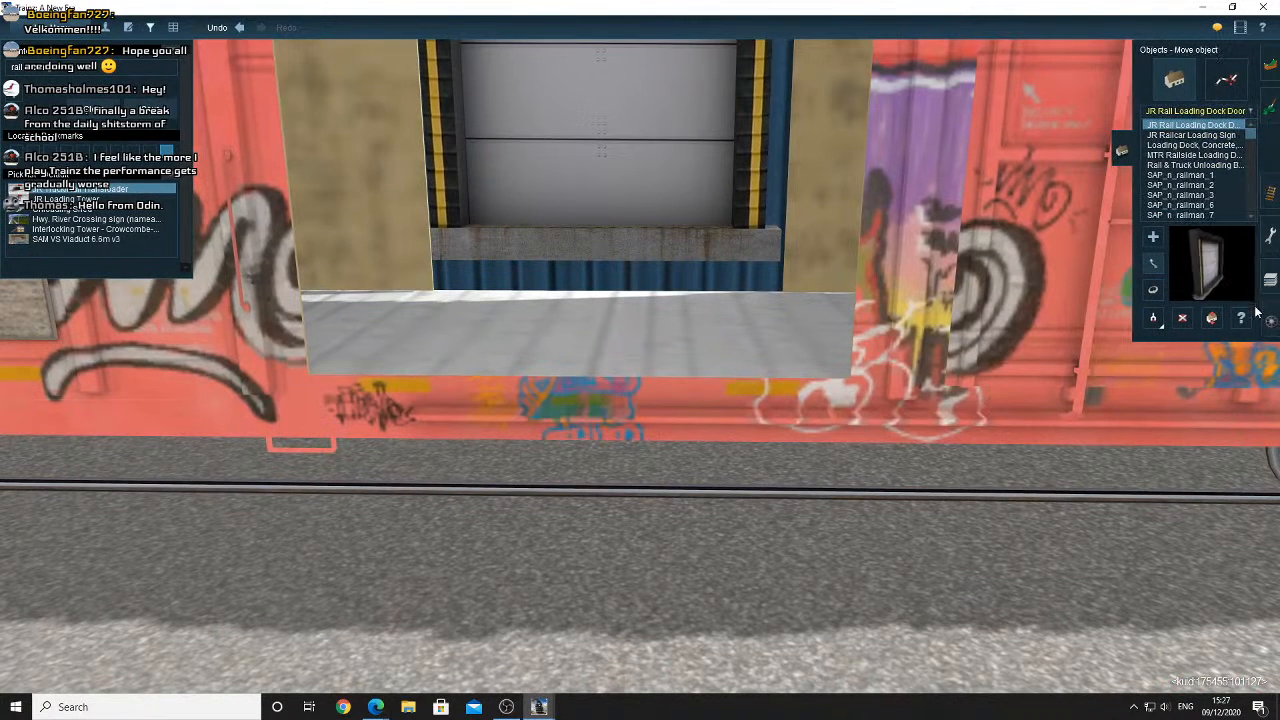
pyautogui.press('h')
pyautogui.moveTo(694, 245); pyautogui.dragTo(700, 382)
pyautogui.press('Down')
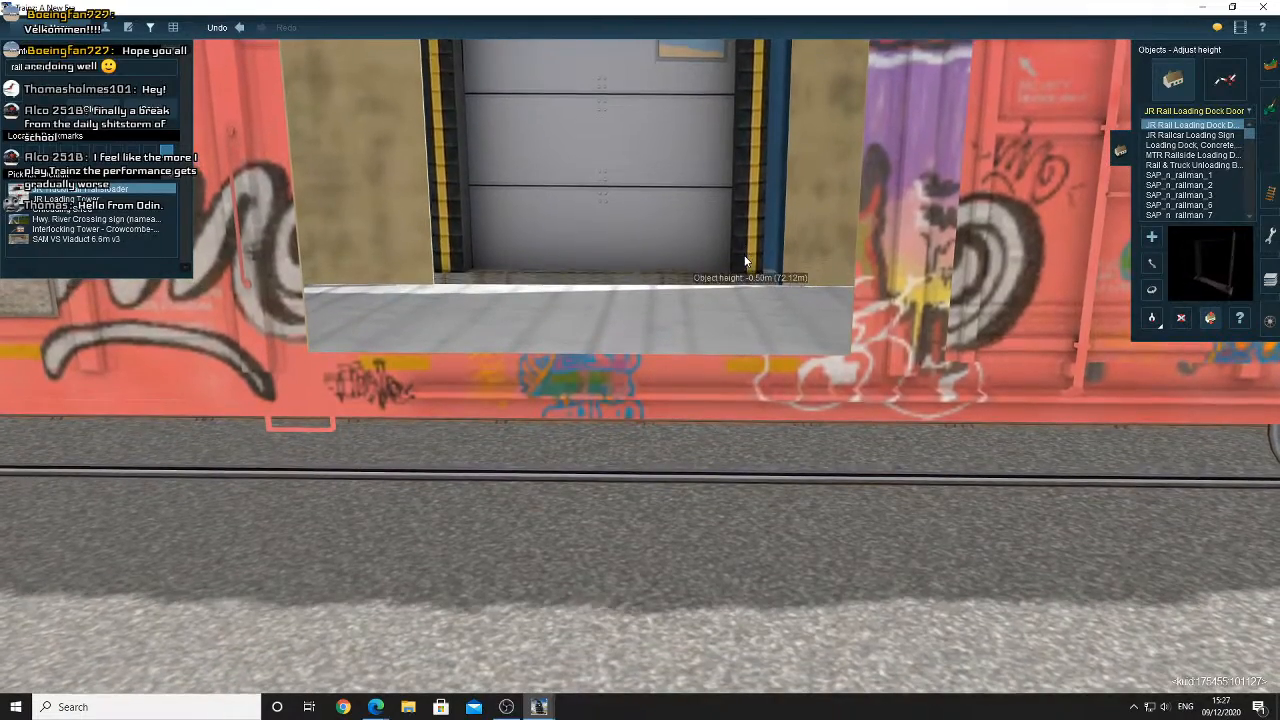
pyautogui.moveTo(743, 261); pyautogui.dragTo(745, 262)
pyautogui.press('Up')
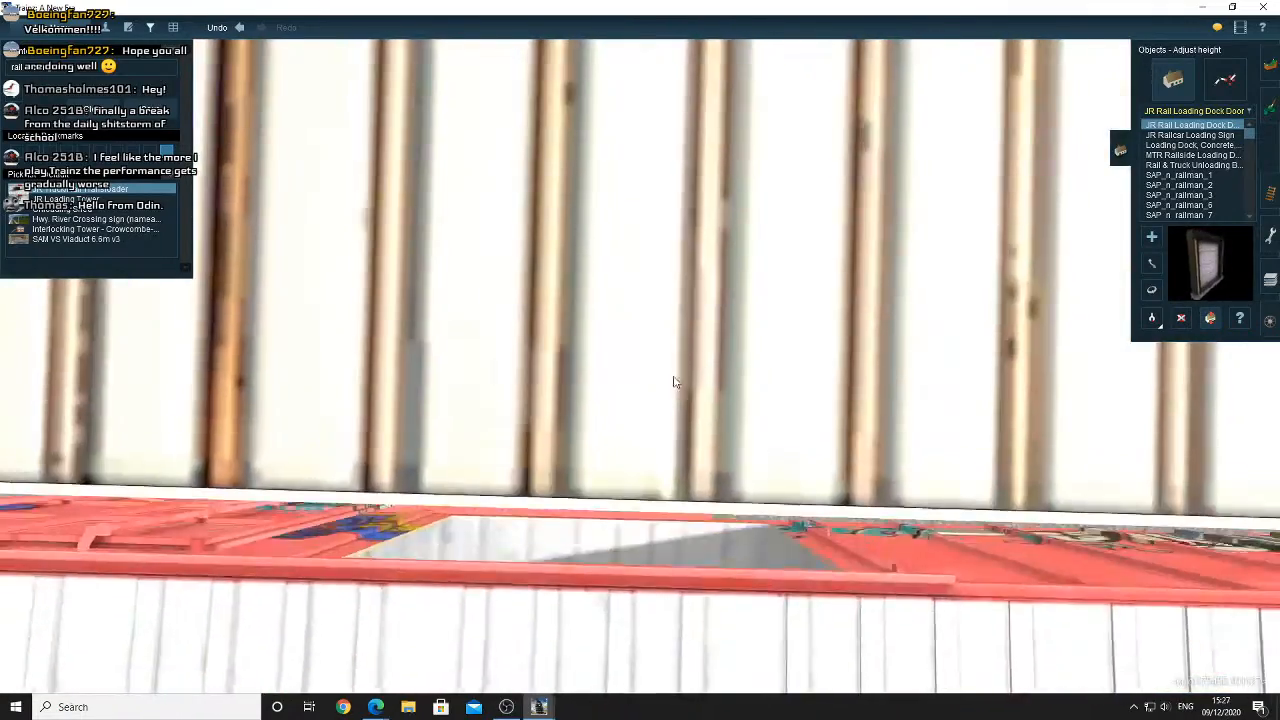
pyautogui.press('Down')
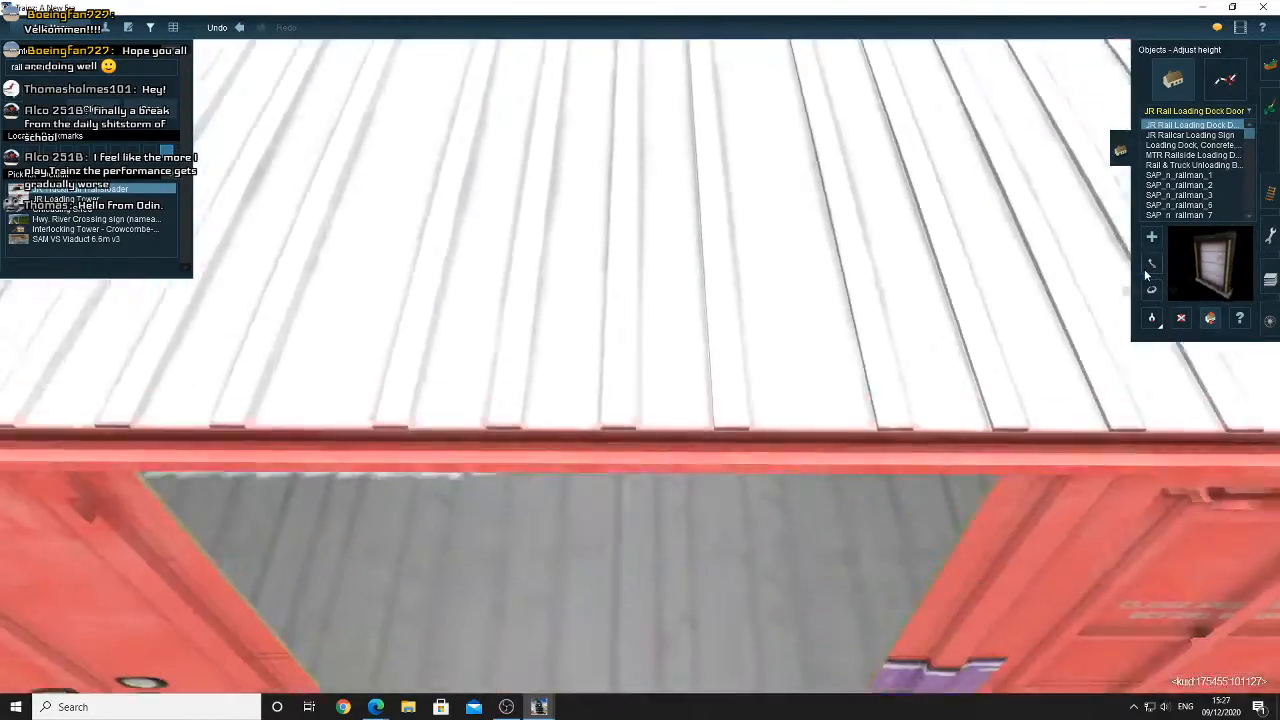
# Shift the loading dock door slightly along the warehouse wall to centre it in the open boxcar doorway
pyautogui.click(1147, 267)
pyautogui.scroll(-5, 735, 346)
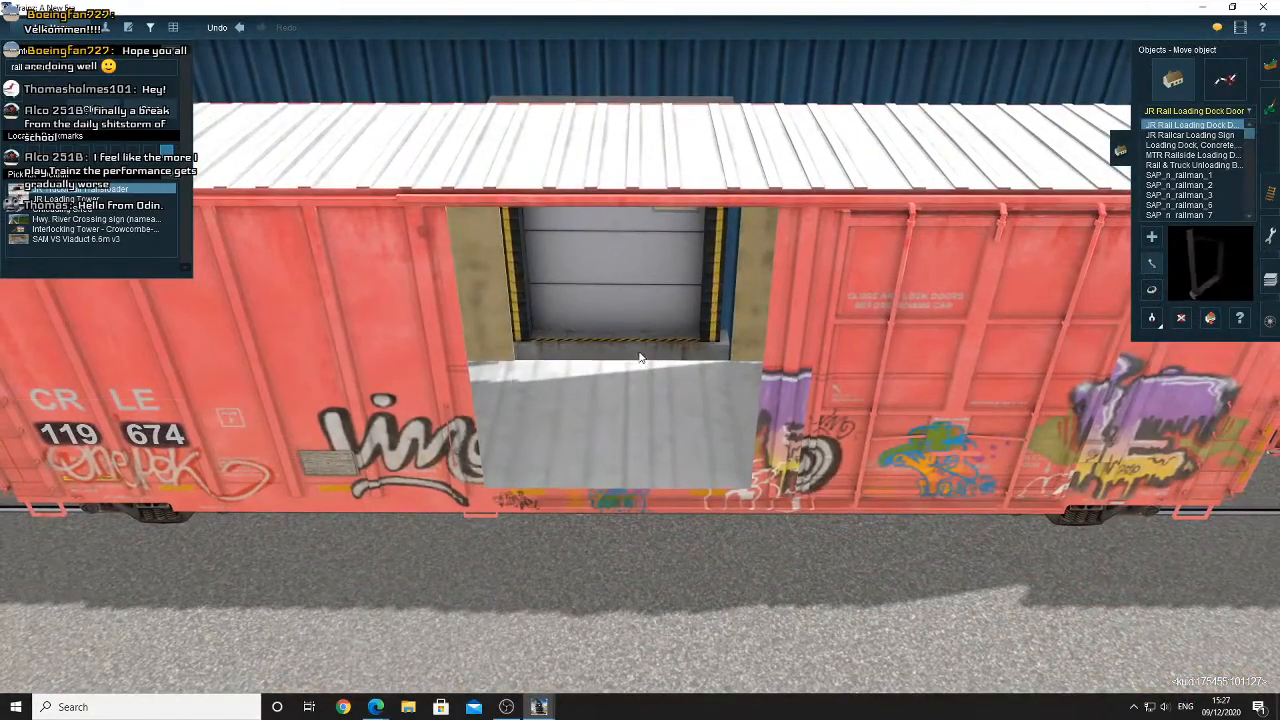
pyautogui.moveTo(646, 347); pyautogui.dragTo(647, 328)
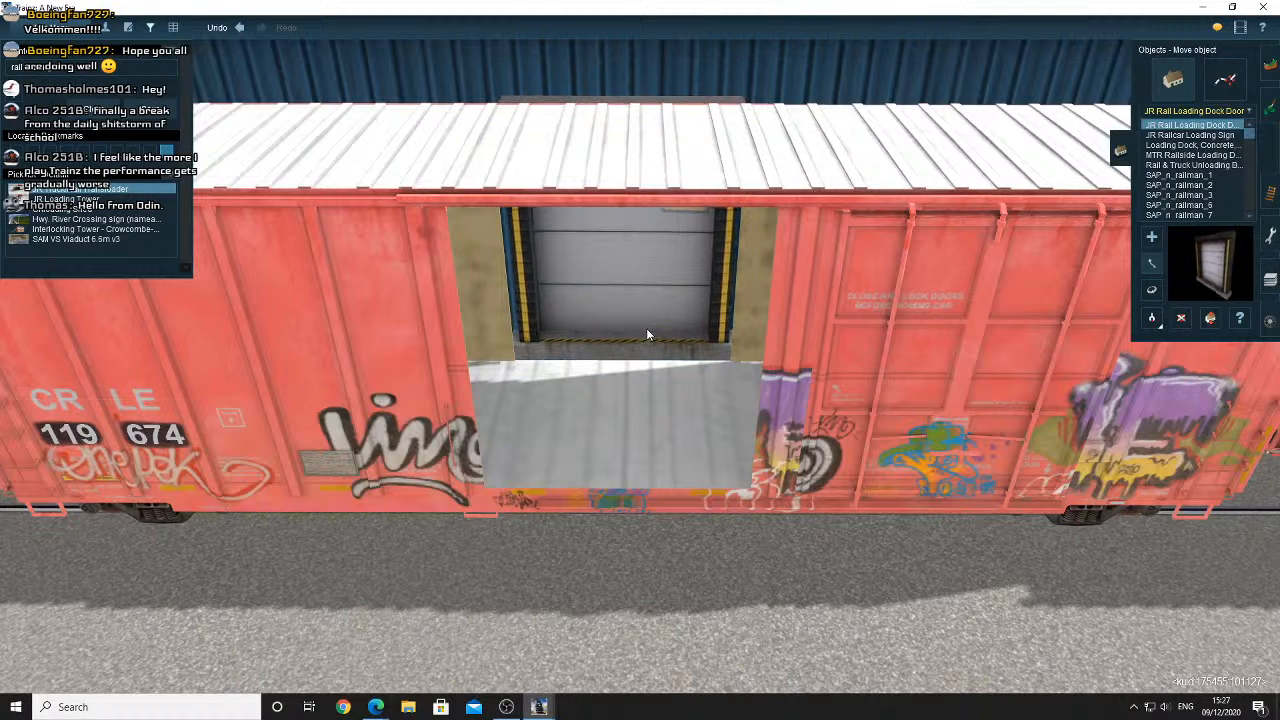
pyautogui.press('Down')
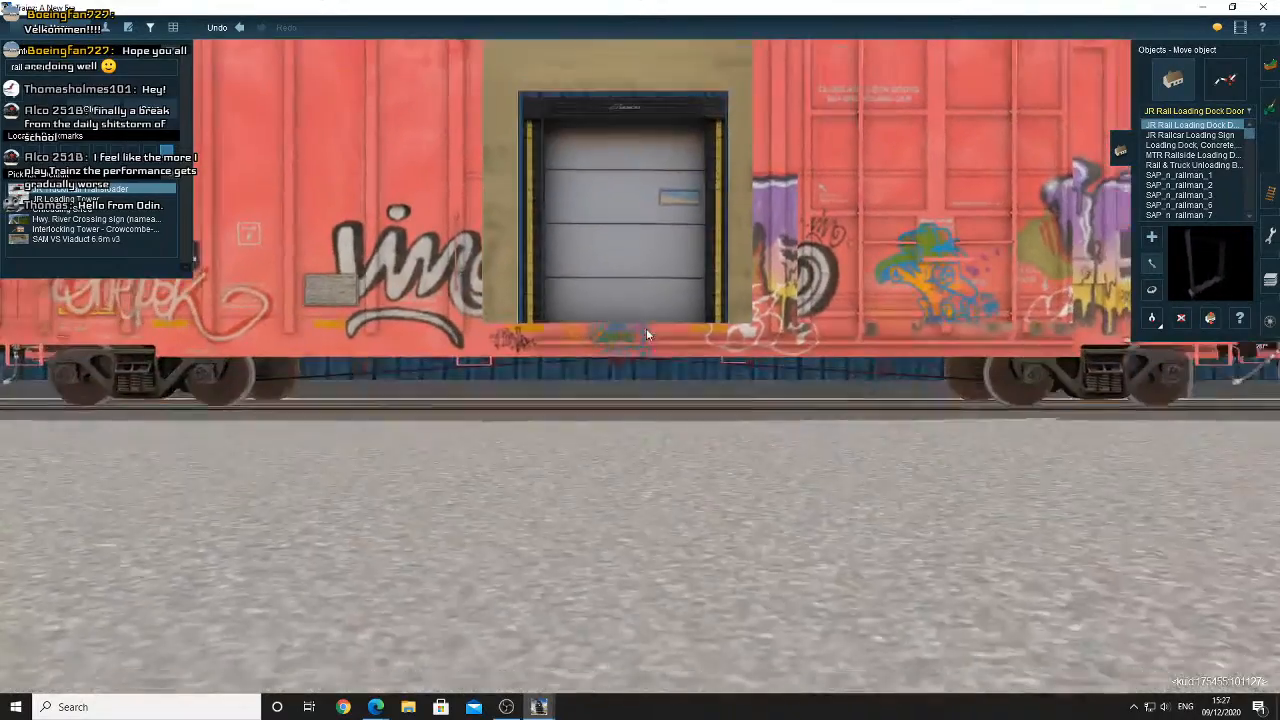
pyautogui.press('Up')
pyautogui.press('Up')
# Reverse the boxcar consist on the siding so the open-door boxcar stands nearest the warehouse's end
pyautogui.scroll(-5, 646, 328)
pyautogui.moveTo(760, 352); pyautogui.dragTo(766, 358, button='right')
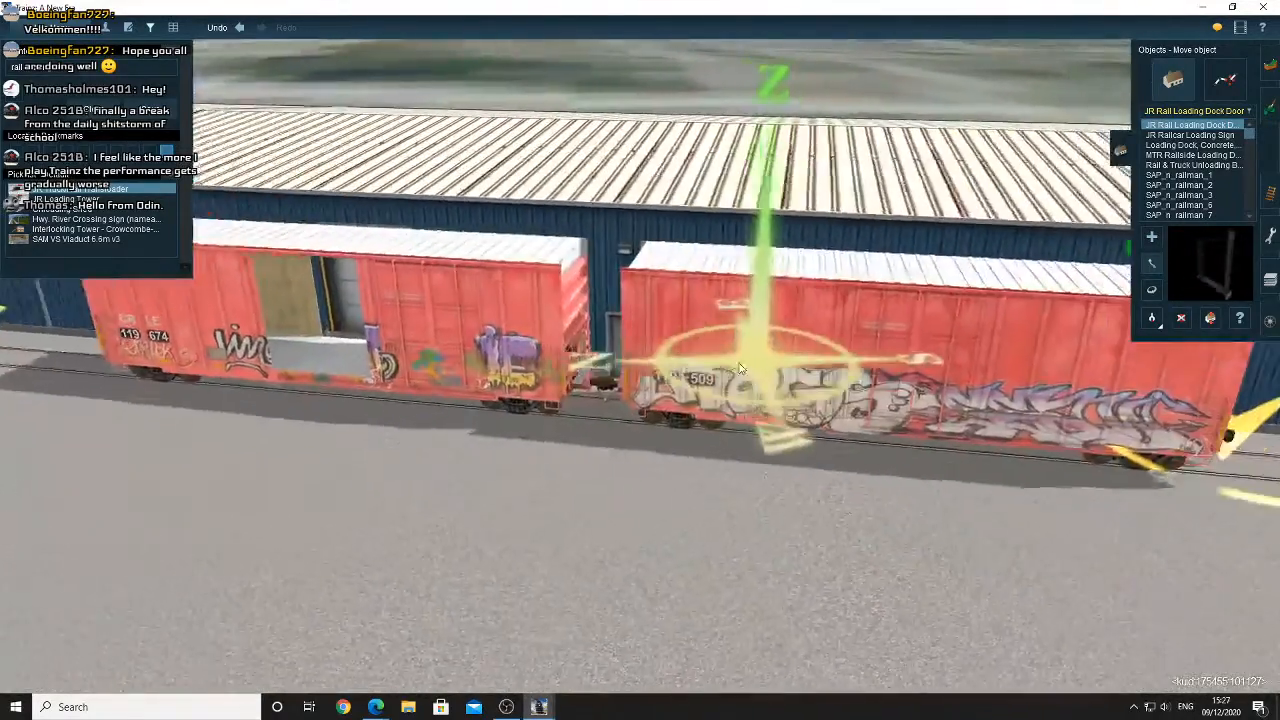
pyautogui.click(1270, 320)
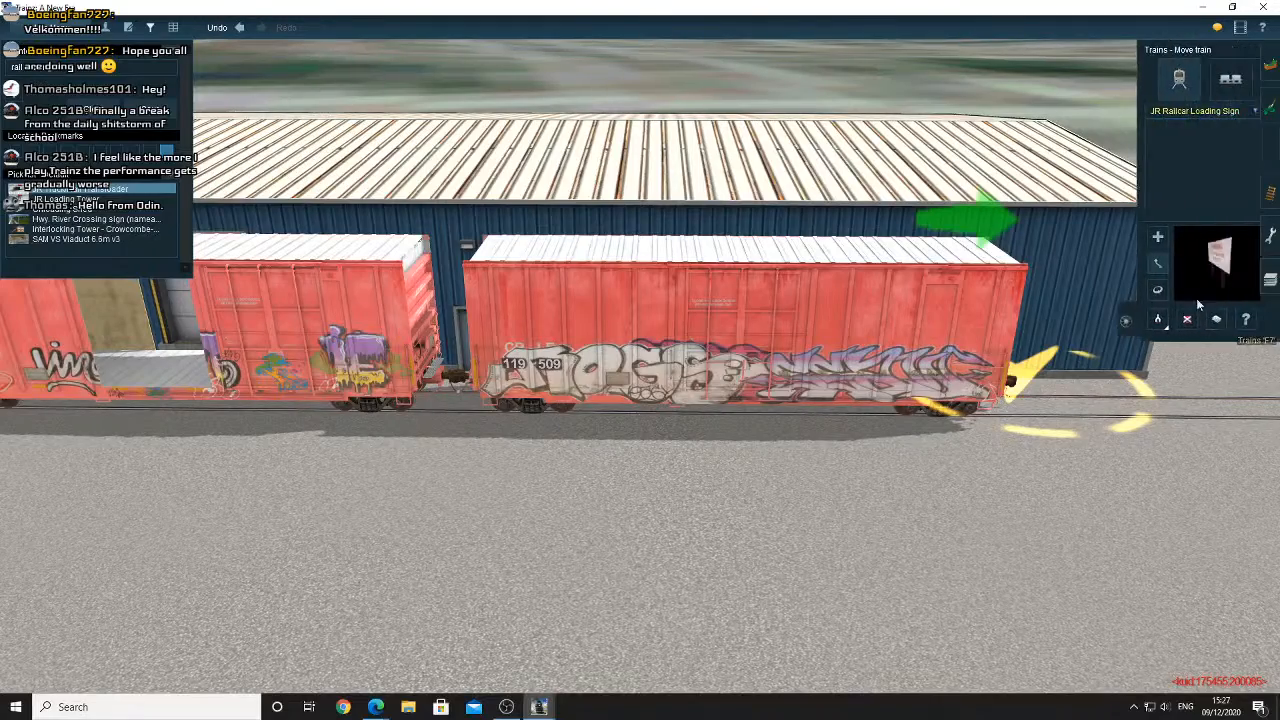
pyautogui.click(1223, 85)
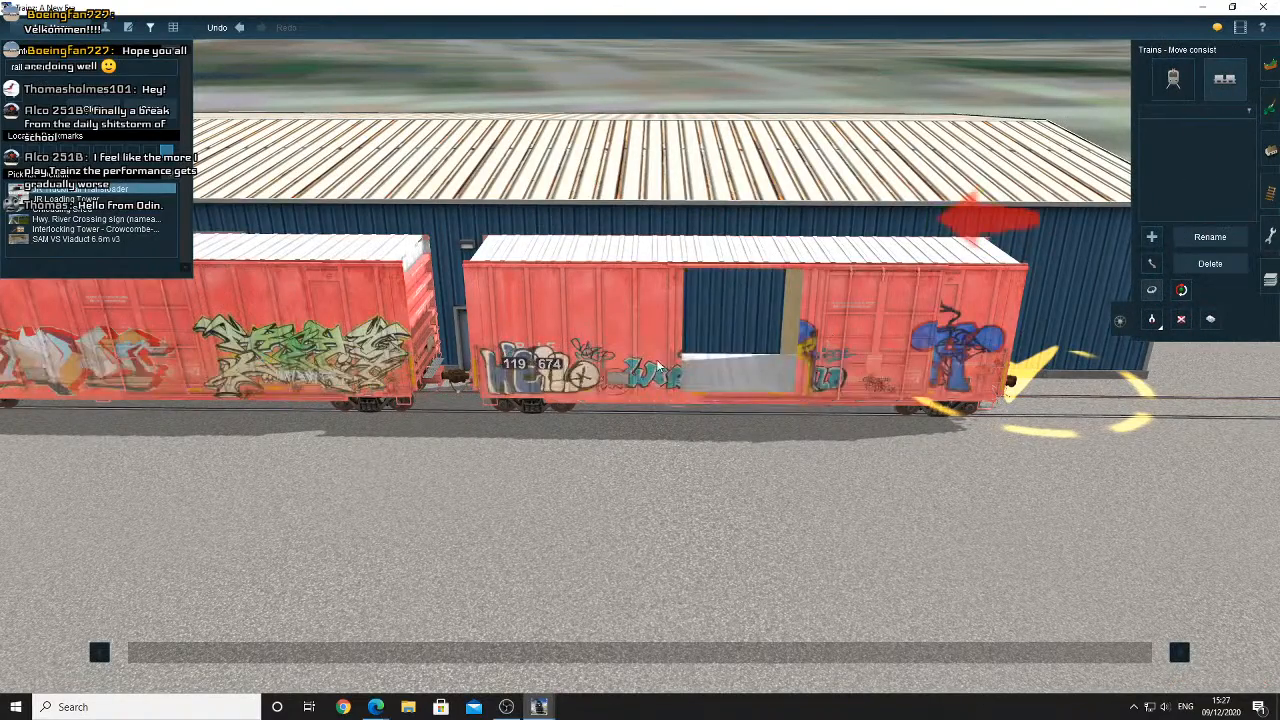
pyautogui.rightClick(731, 363)
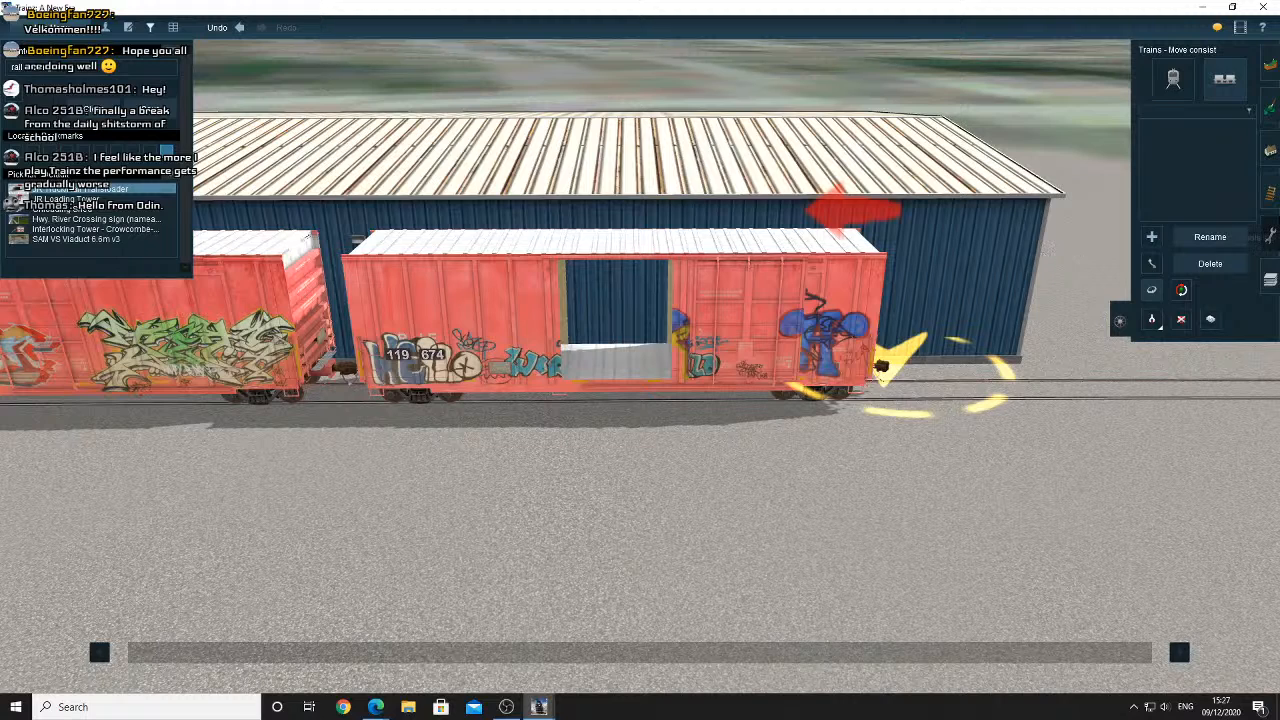
# Add a second JR Rail Loading Dock Door at the open boxcar and rotate it roughly parallel to the warehouse wall
pyautogui.click(1270, 150)
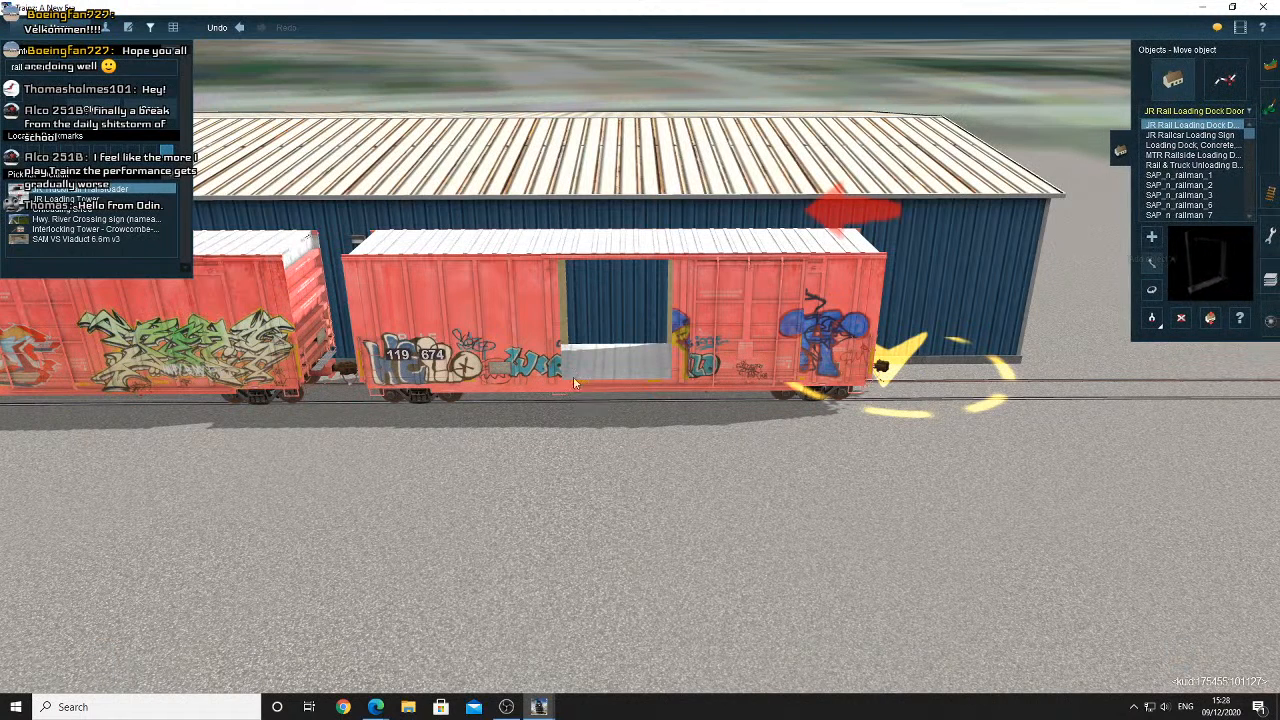
pyautogui.click(1153, 239)
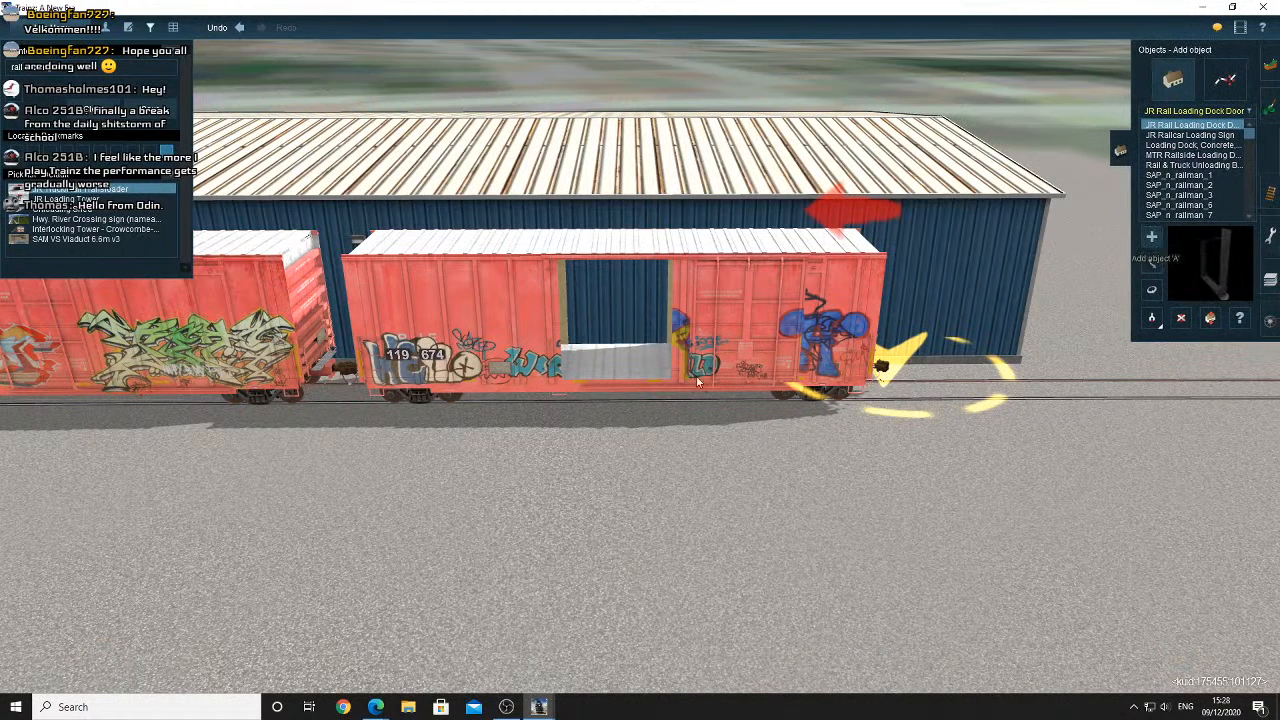
pyautogui.click(623, 394)
pyautogui.press('Up')
pyautogui.click(1154, 290)
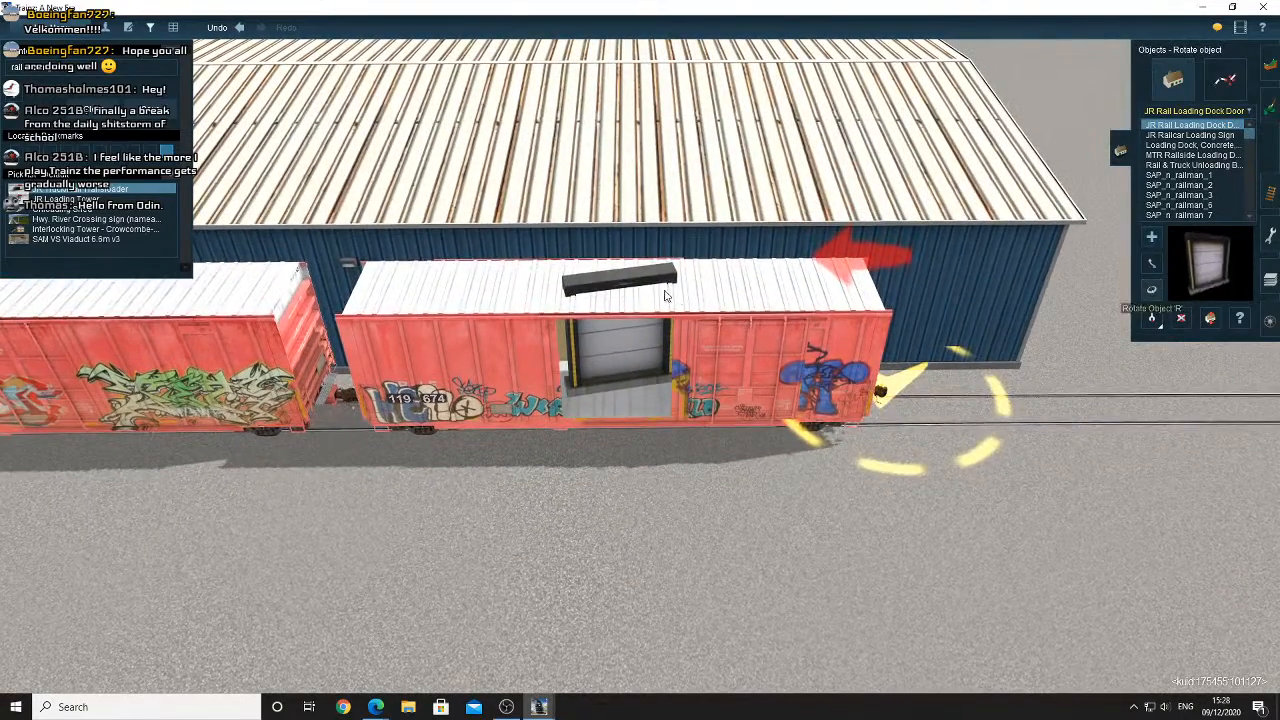
pyautogui.moveTo(634, 289); pyautogui.dragTo(614, 291)
# Fine-tune the second loading dock door's rotation to about 347.7 to match the first door
pyautogui.moveTo(530, 285); pyautogui.dragTo(440, 429, button='right')
pyautogui.rightClick(846, 442)
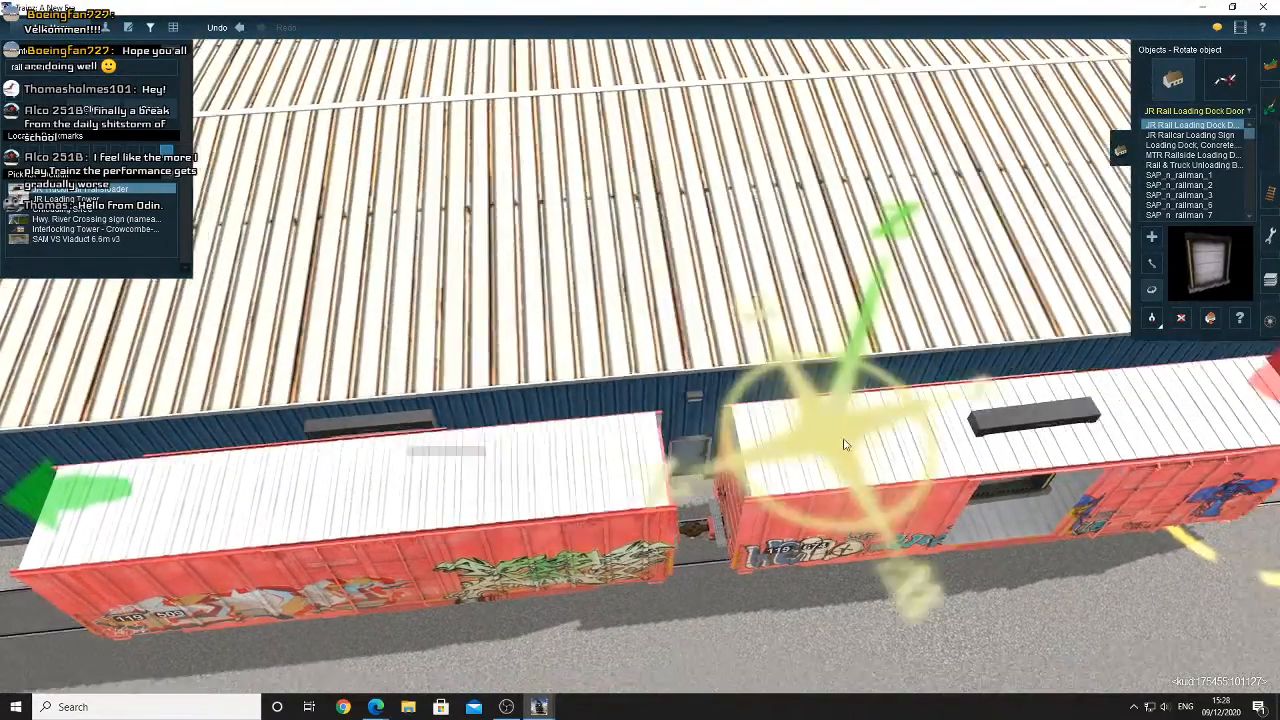
pyautogui.rightClick(778, 414)
pyautogui.scroll(3, 703, 361)
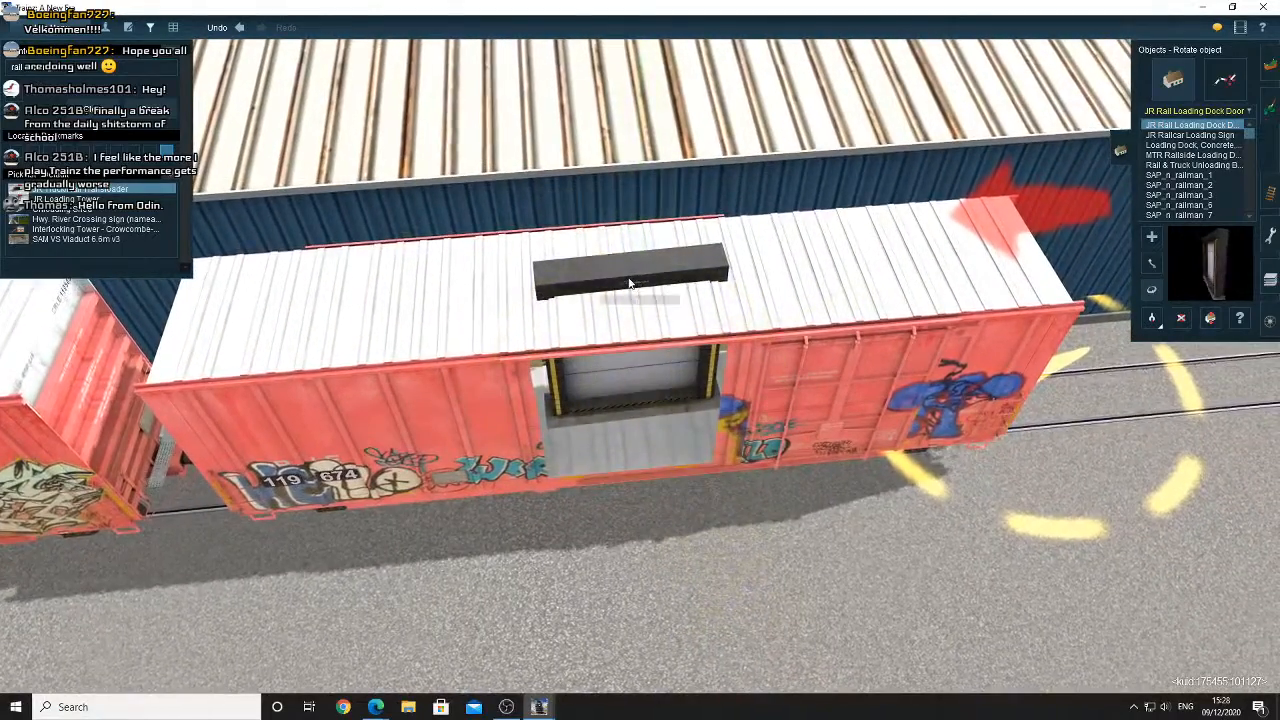
pyautogui.moveTo(630, 283); pyautogui.dragTo(632, 283)
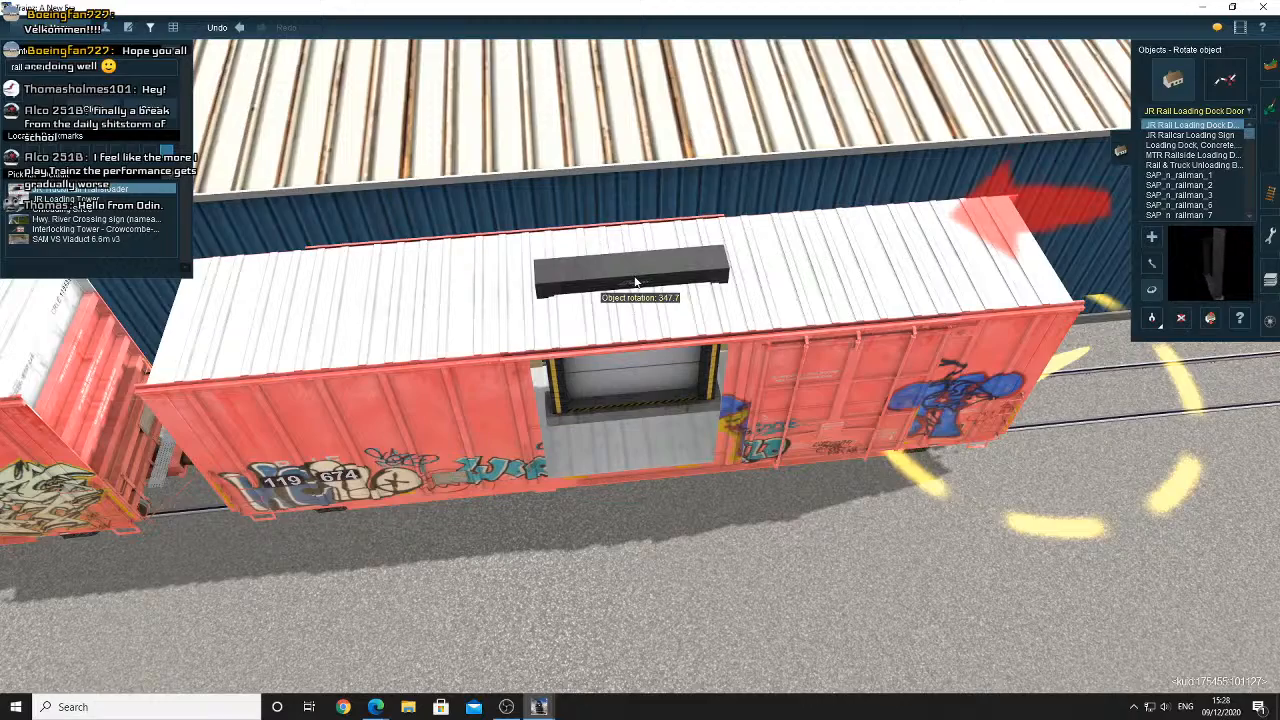
pyautogui.rightClick(443, 330)
pyautogui.rightClick(457, 342)
pyautogui.rightClick(363, 338)
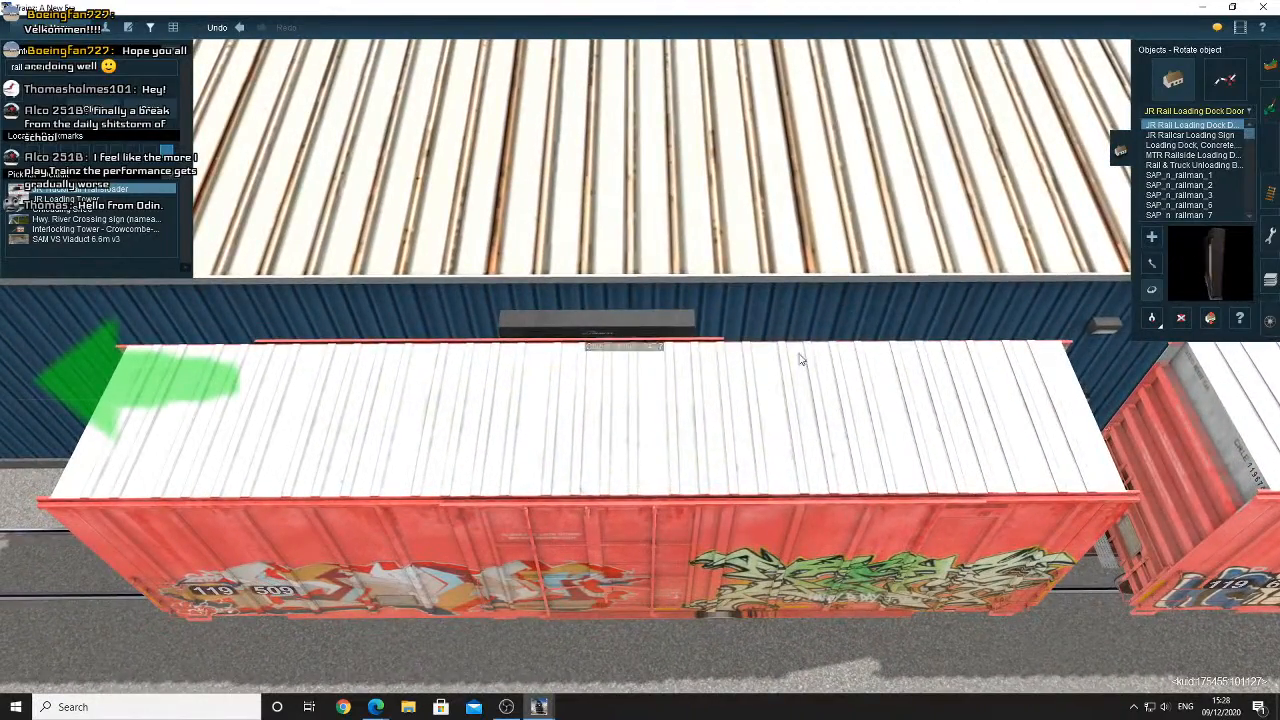
pyautogui.moveTo(802, 360); pyautogui.dragTo(800, 368, button='right')
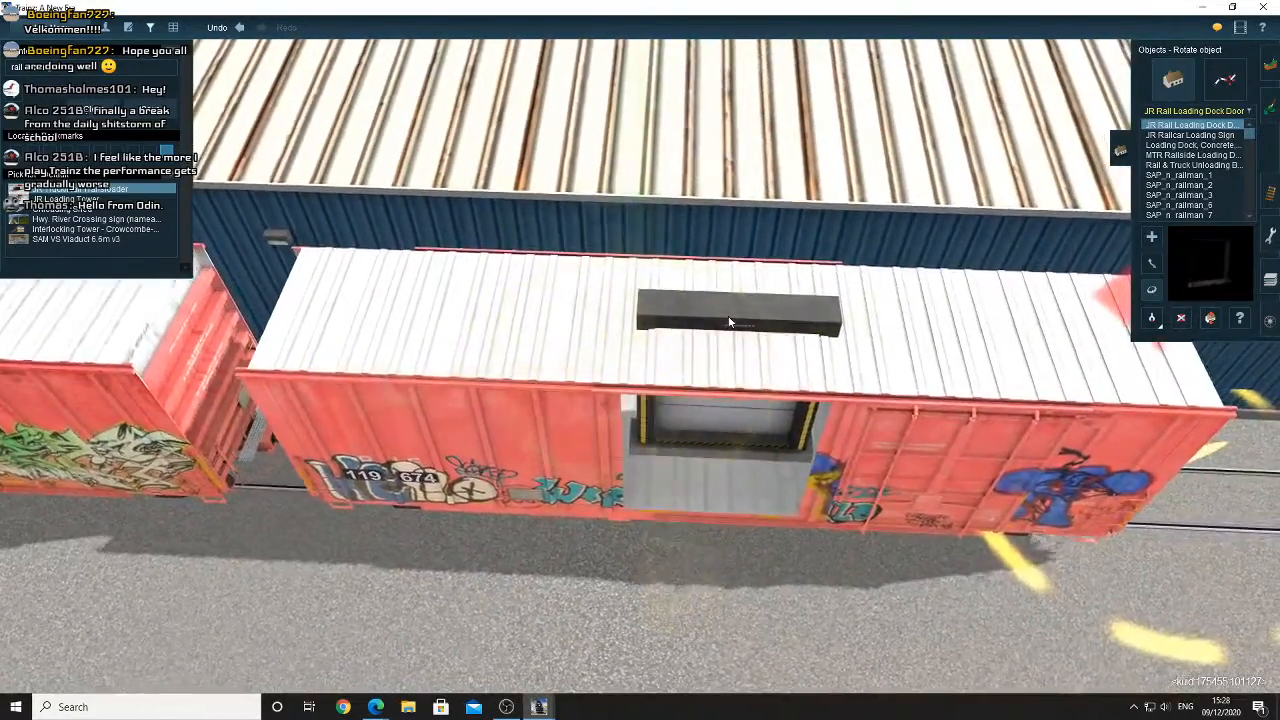
pyautogui.click(729, 322)
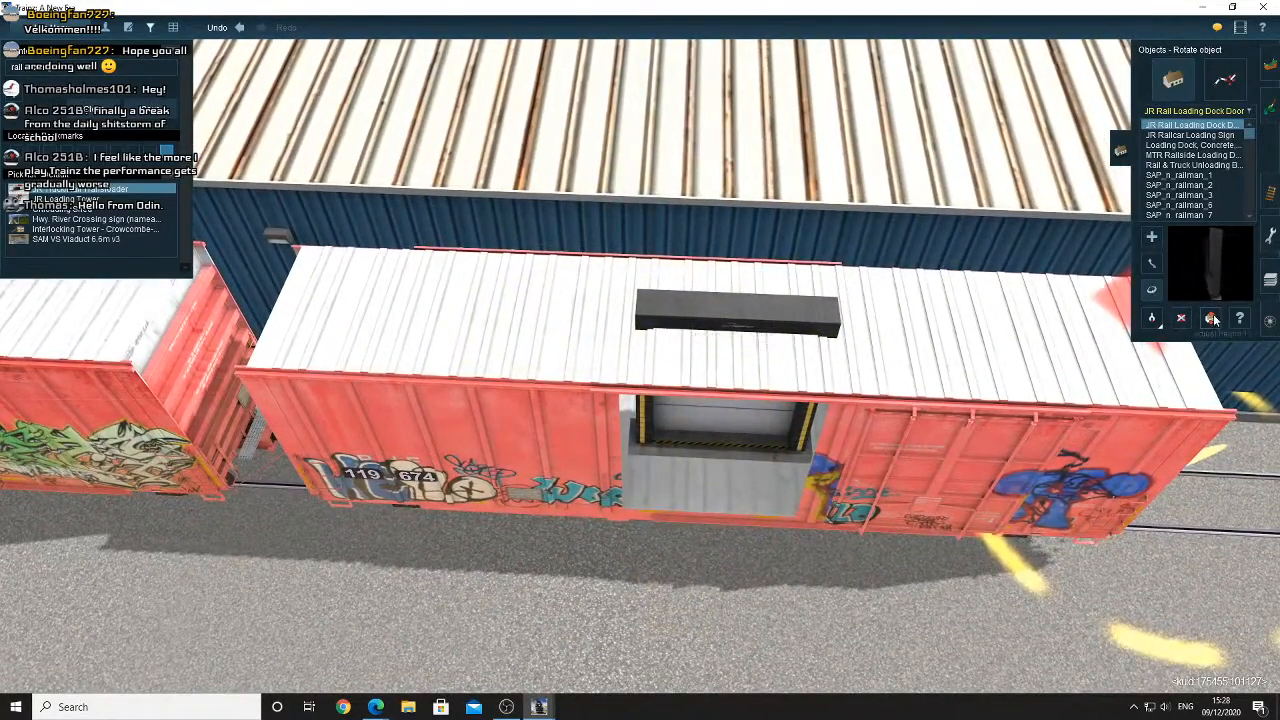
# Set the second loading dock door's height to -0.50 m to match the first door
pyautogui.click(1214, 320)
pyautogui.rightClick(400, 360)
pyautogui.rightClick(349, 302)
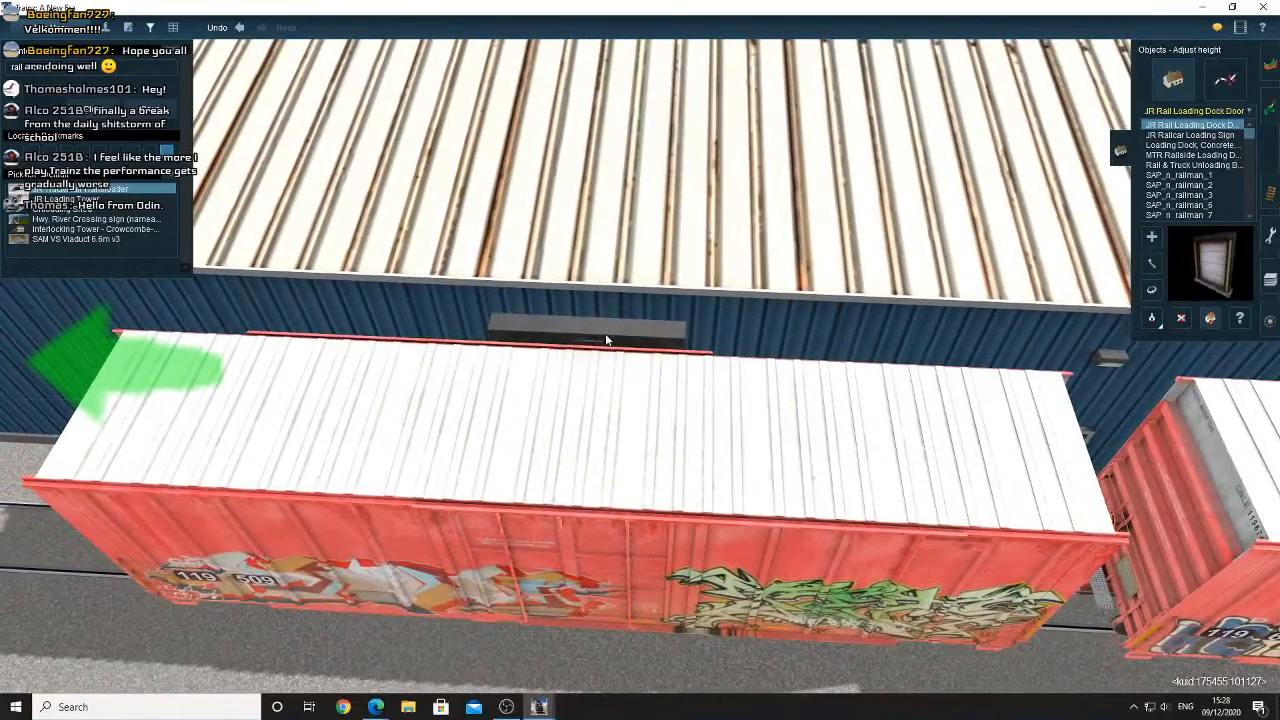
pyautogui.click(605, 333)
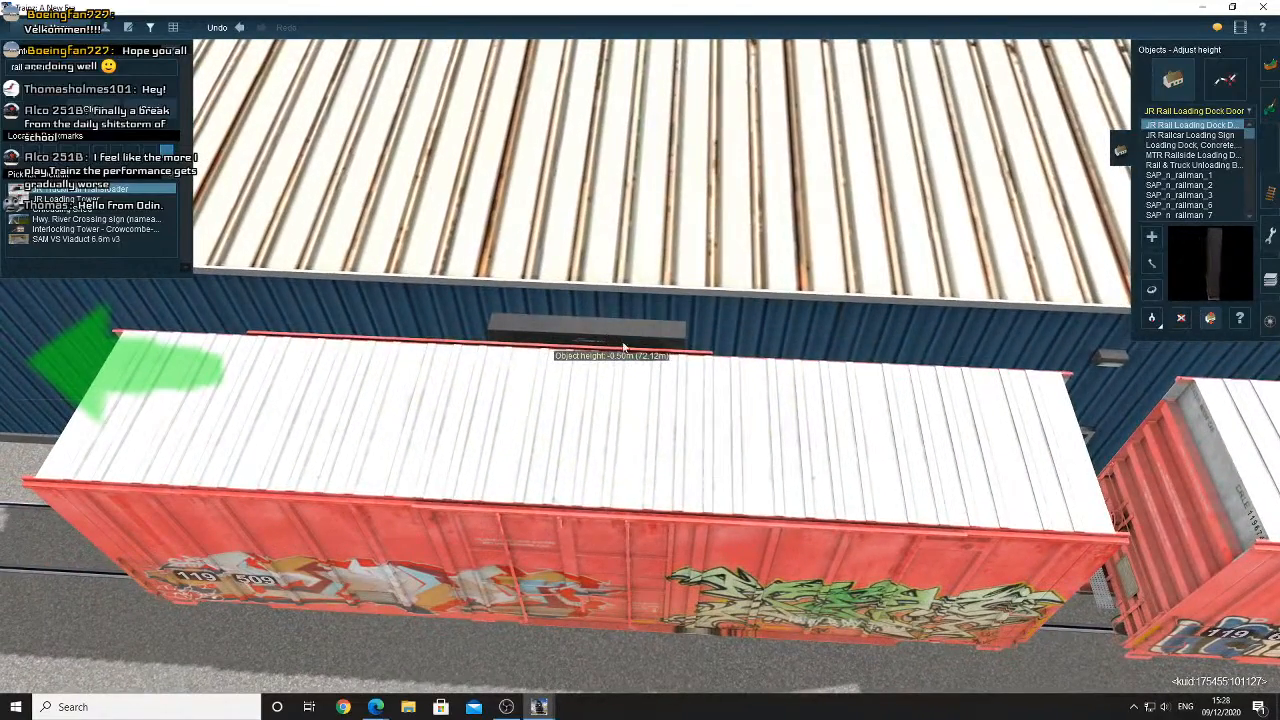
pyautogui.moveTo(762, 402); pyautogui.dragTo(775, 362, button='right')
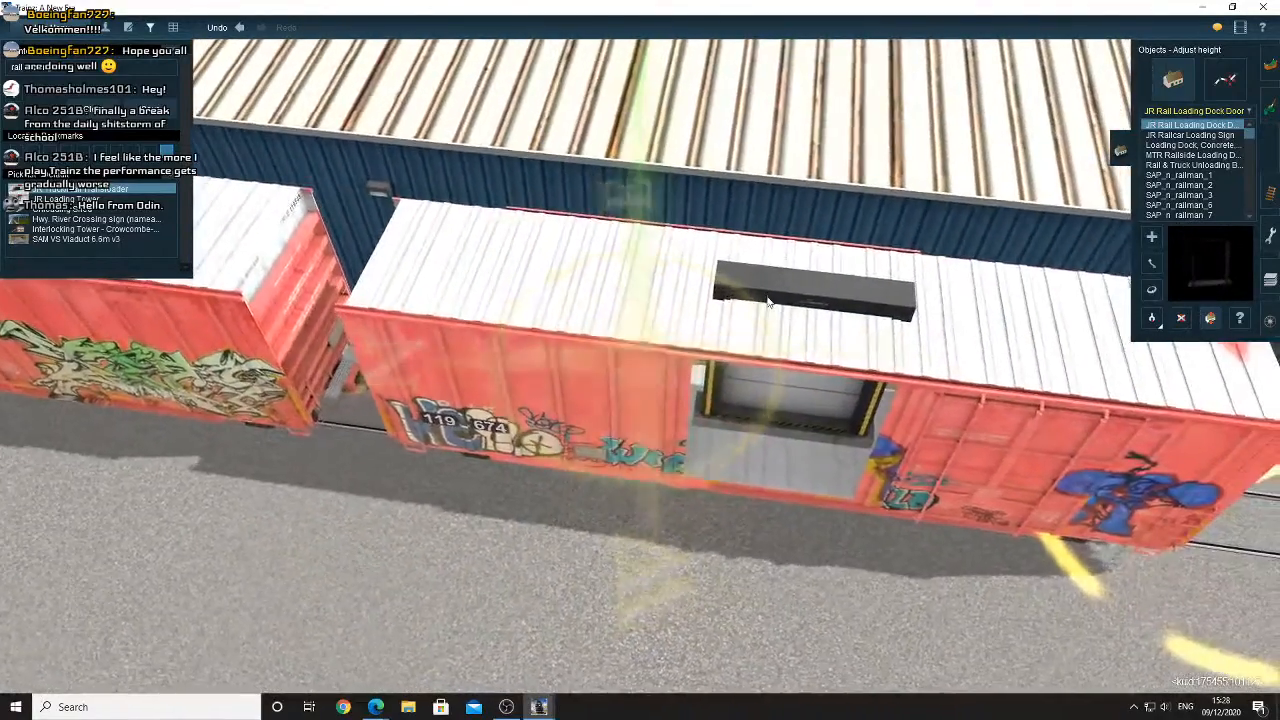
pyautogui.click(768, 380)
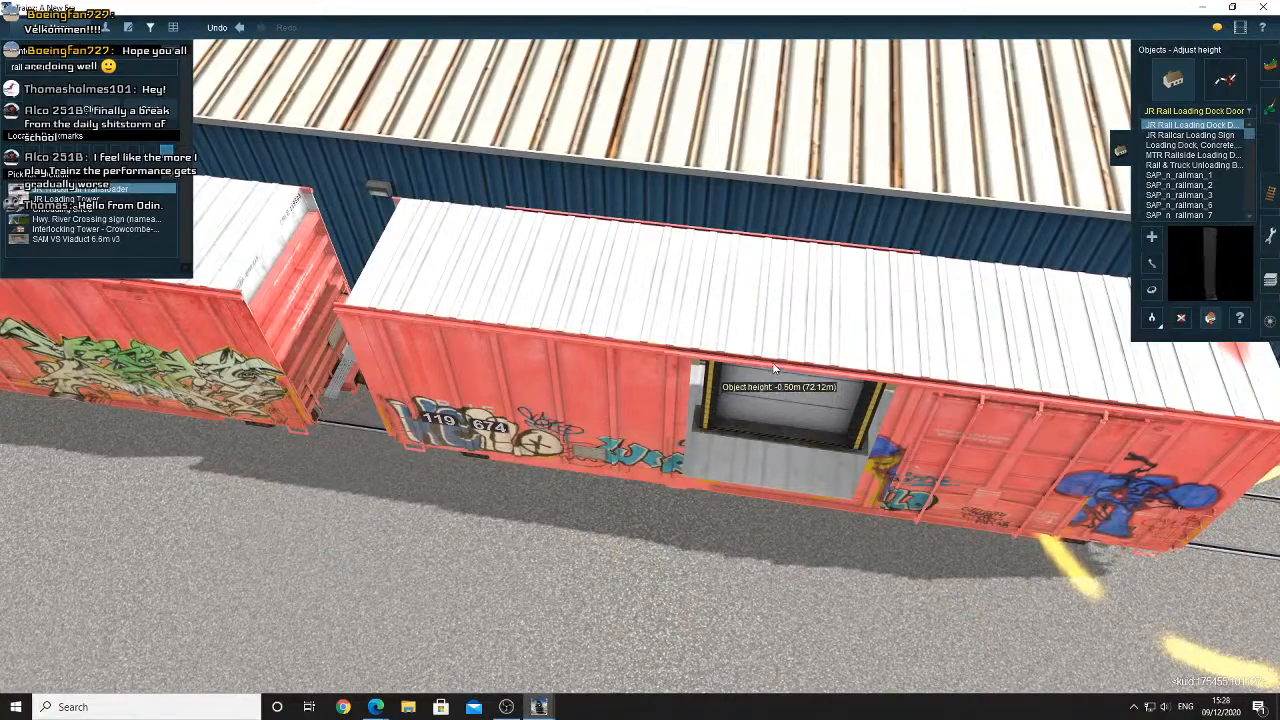
# Move the second loading dock door back against the warehouse wall, centred in the open boxcar doorway
pyautogui.press('m')
pyautogui.moveTo(674, 416); pyautogui.dragTo(703, 308, button='right')
pyautogui.scroll(4, 670, 380)
pyautogui.moveTo(708, 258); pyautogui.dragTo(701, 168)
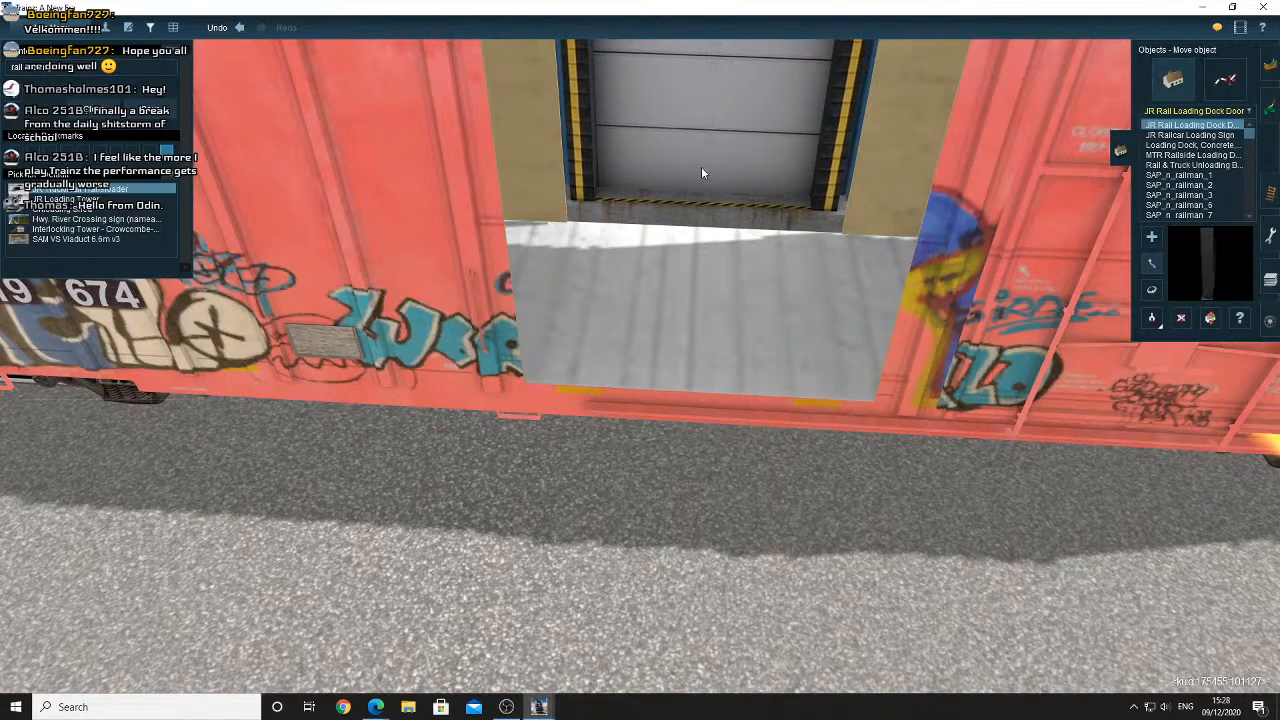
# Delete the boxcar consist from the warehouse siding
pyautogui.scroll(-8, 703, 174)
pyautogui.moveTo(711, 230); pyautogui.dragTo(799, 250, button='right')
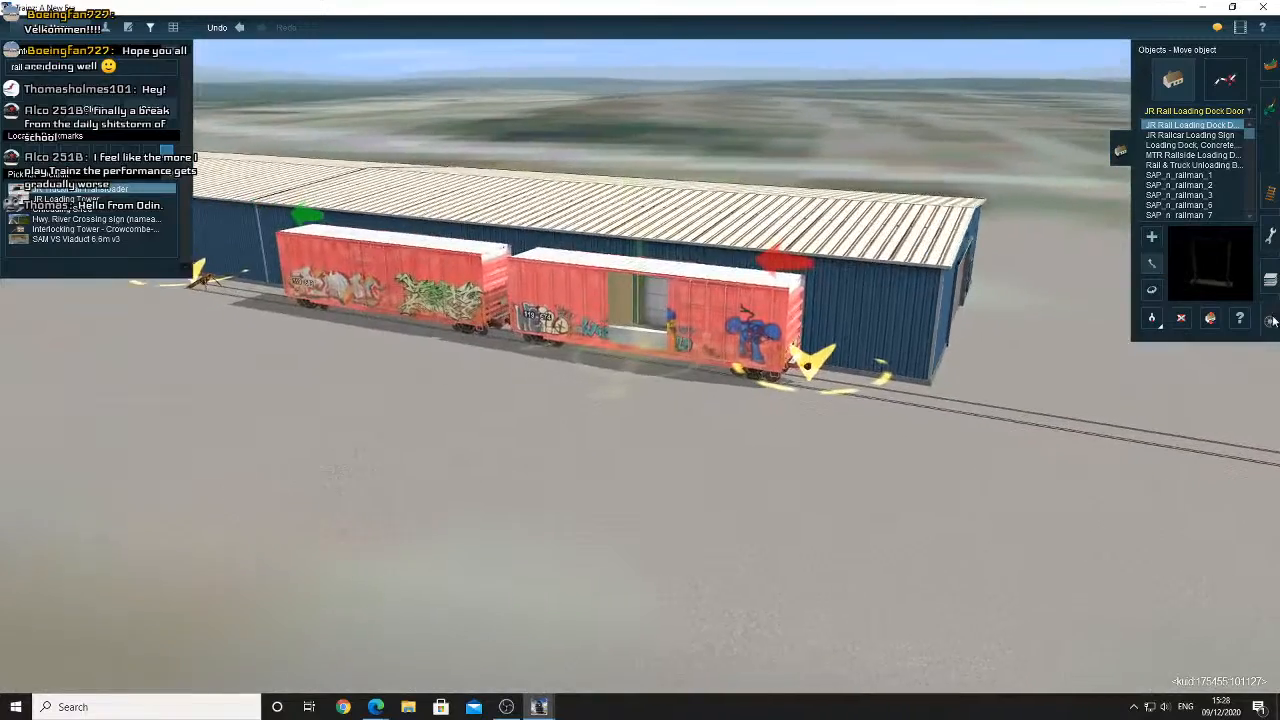
pyautogui.click(1270, 321)
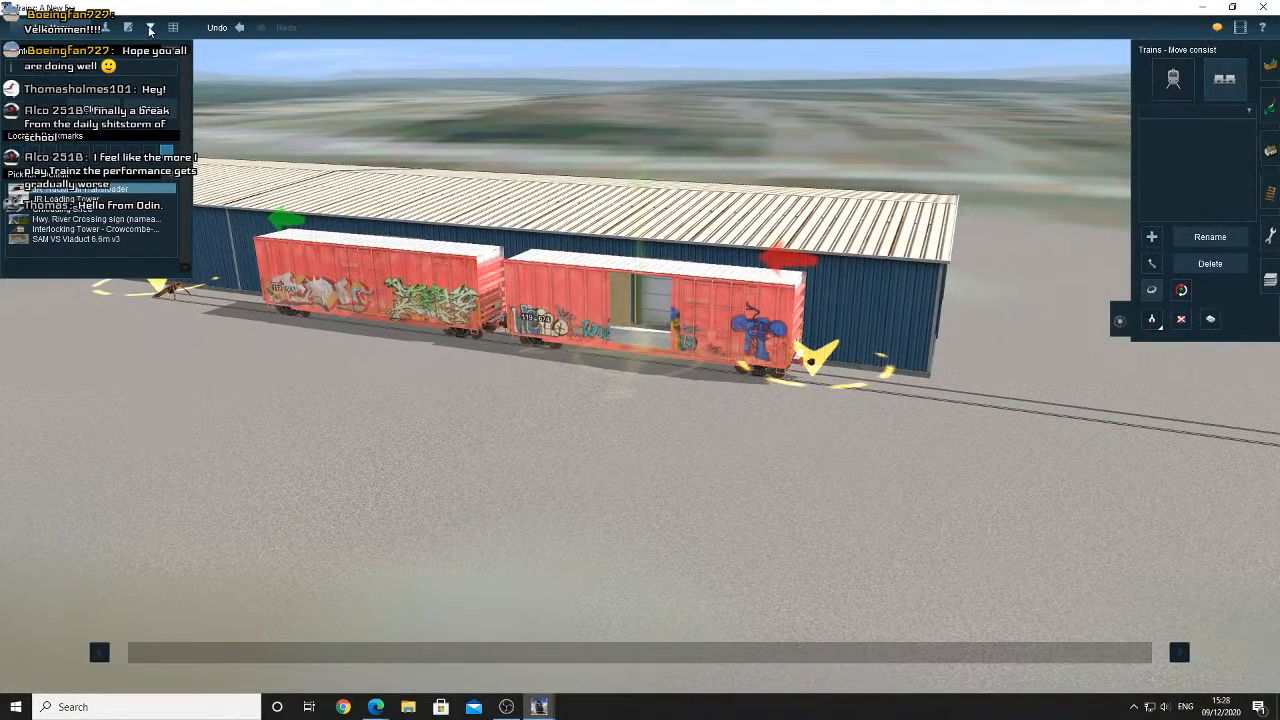
pyautogui.click(480, 325)
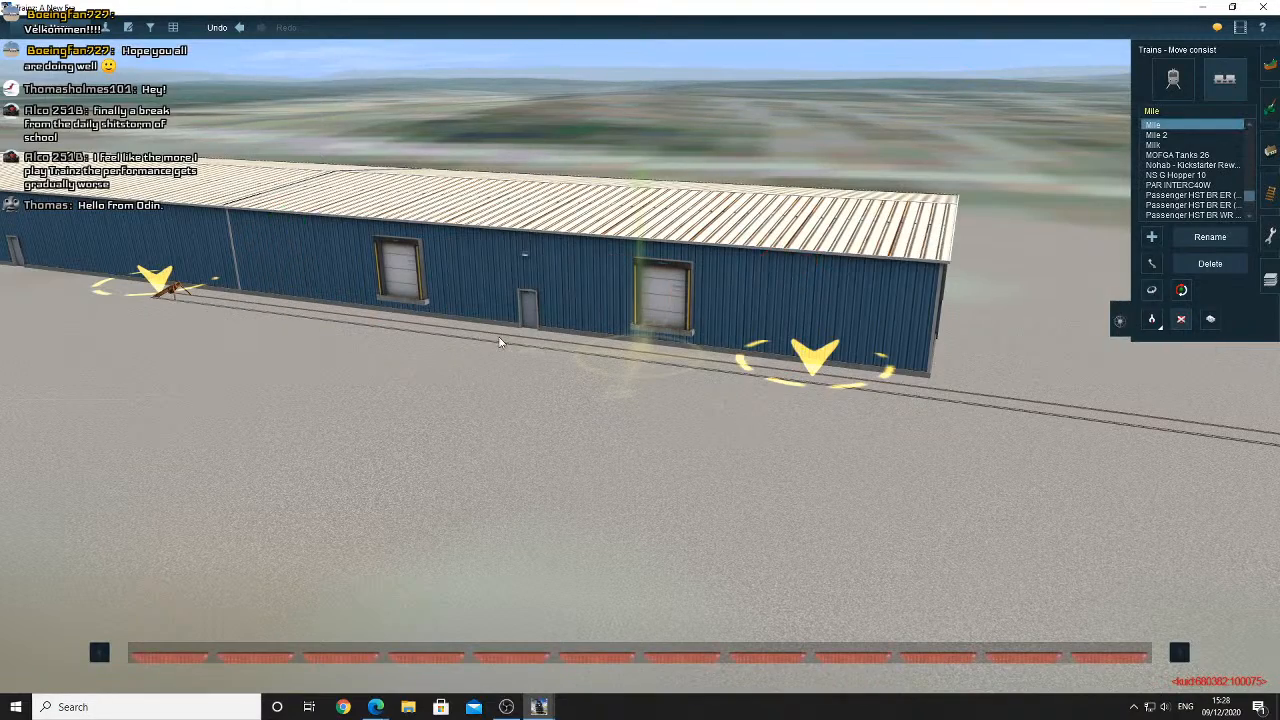
# Examine the warehouse with its two dock doors, the siding's road crossing and the other rail-served buildings nearby
pyautogui.rightClick(500, 342)
pyautogui.press('Left')
pyautogui.rightClick(690, 297)
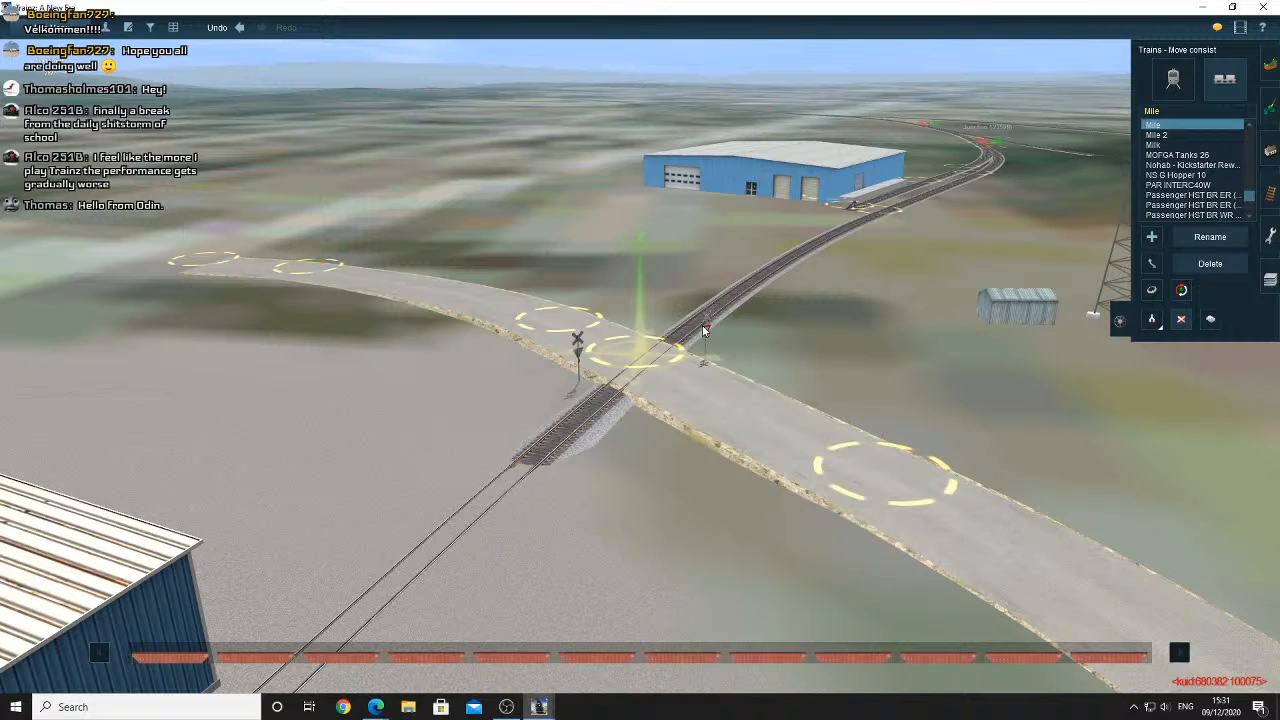
pyautogui.press('Left')
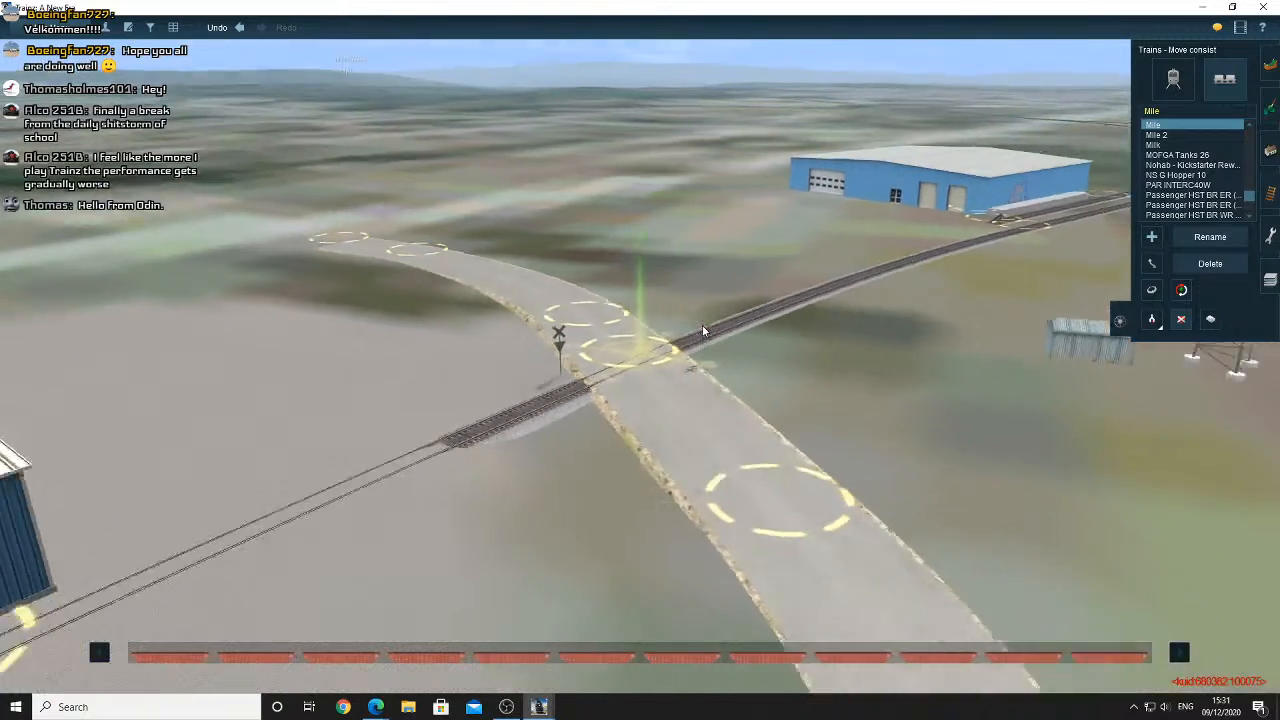
pyautogui.moveTo(430, 322); pyautogui.dragTo(657, 362, button='right')
pyautogui.scroll(-3, 657, 362)
pyautogui.press('Left')
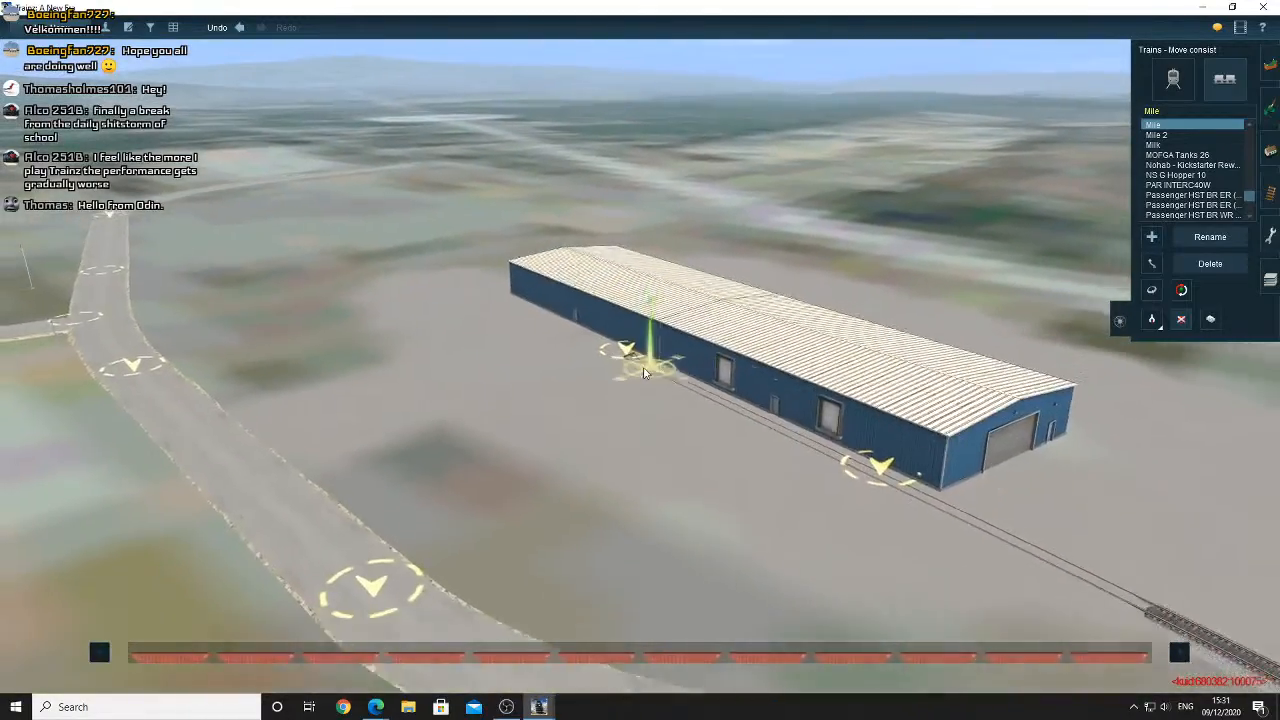
pyautogui.moveTo(622, 312); pyautogui.dragTo(781, 352, button='right')
pyautogui.press('Left')
pyautogui.press('Left')
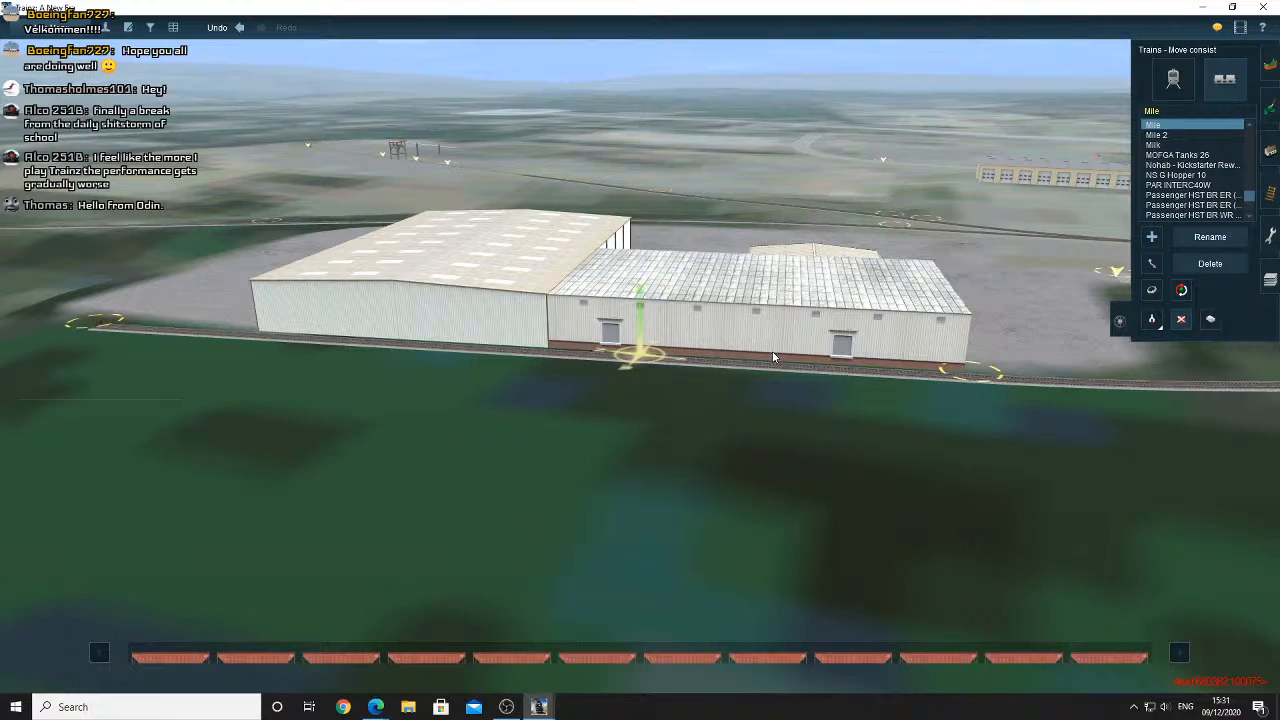
# Examine the warehouse's rail side and its yard side with the truck docks, parked trailers and neighbouring blue building
pyautogui.rightClick(695, 351)
pyautogui.scroll(3, 694, 351)
pyautogui.press('Left')
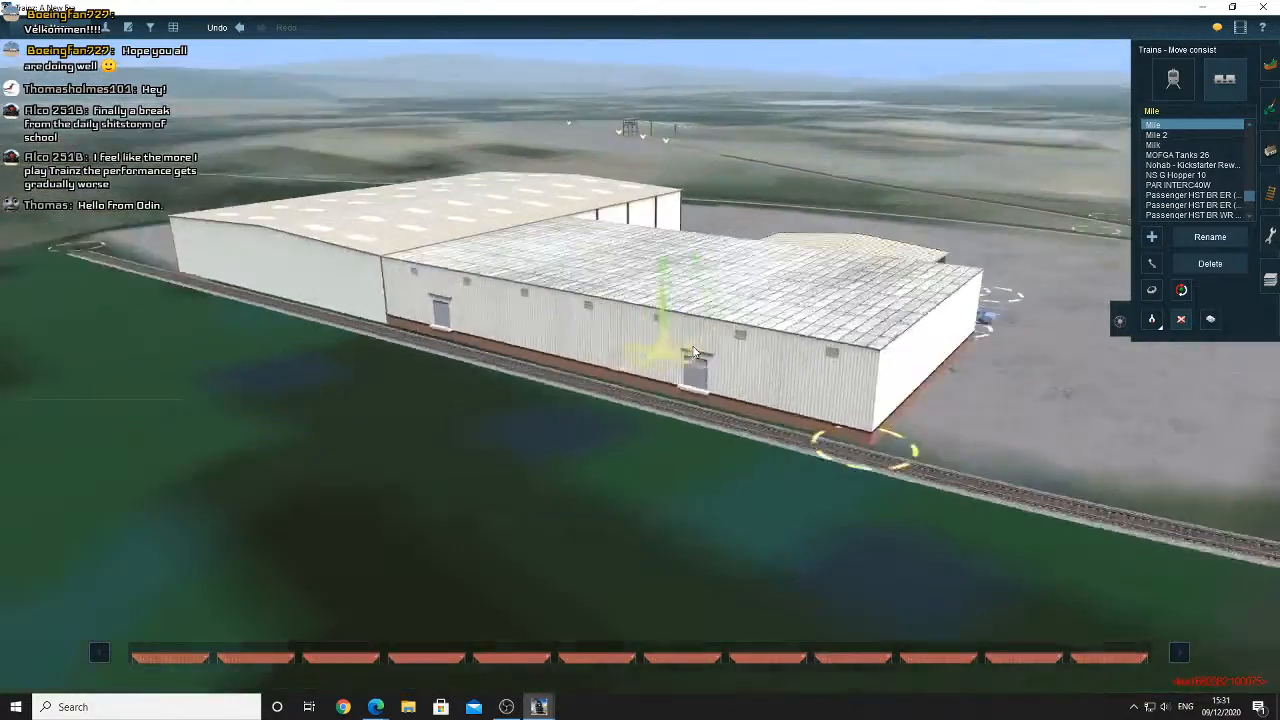
pyautogui.press('Left')
pyautogui.rightClick(743, 349)
pyautogui.rightClick(745, 350)
pyautogui.scroll(3, 730, 353)
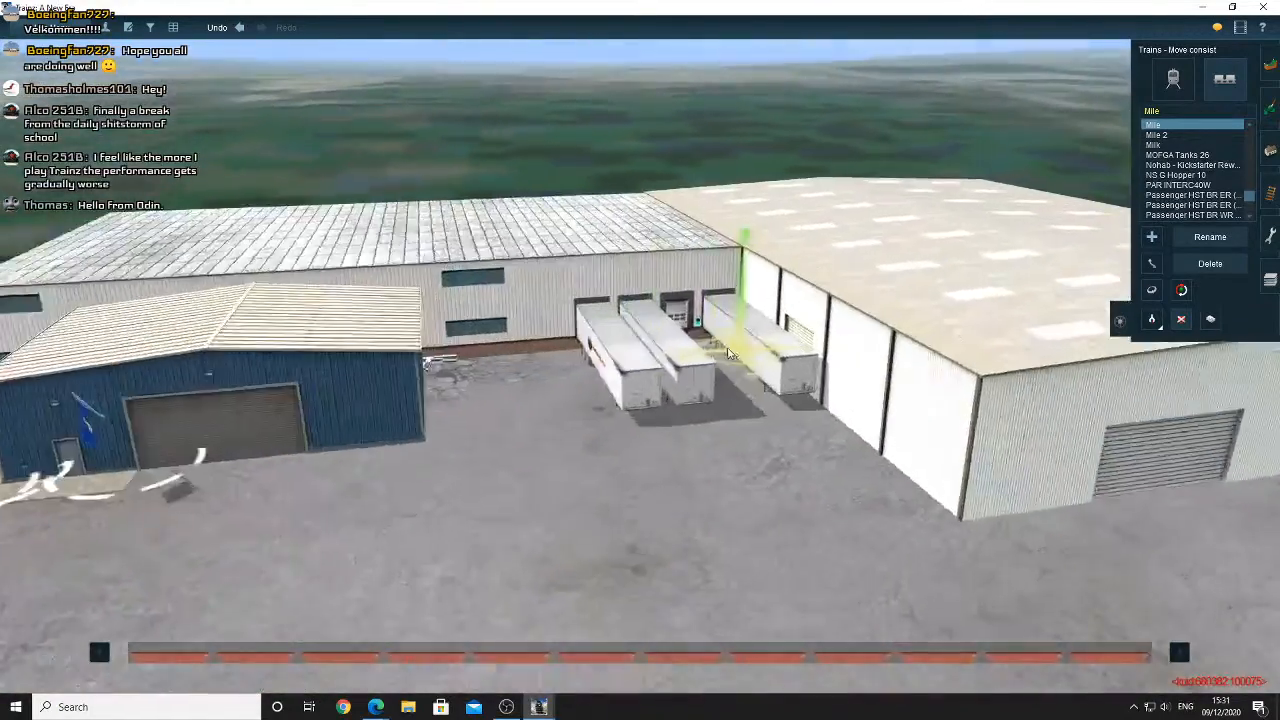
pyautogui.scroll(3, 728, 353)
pyautogui.press('Left')
pyautogui.rightClick(595, 350)
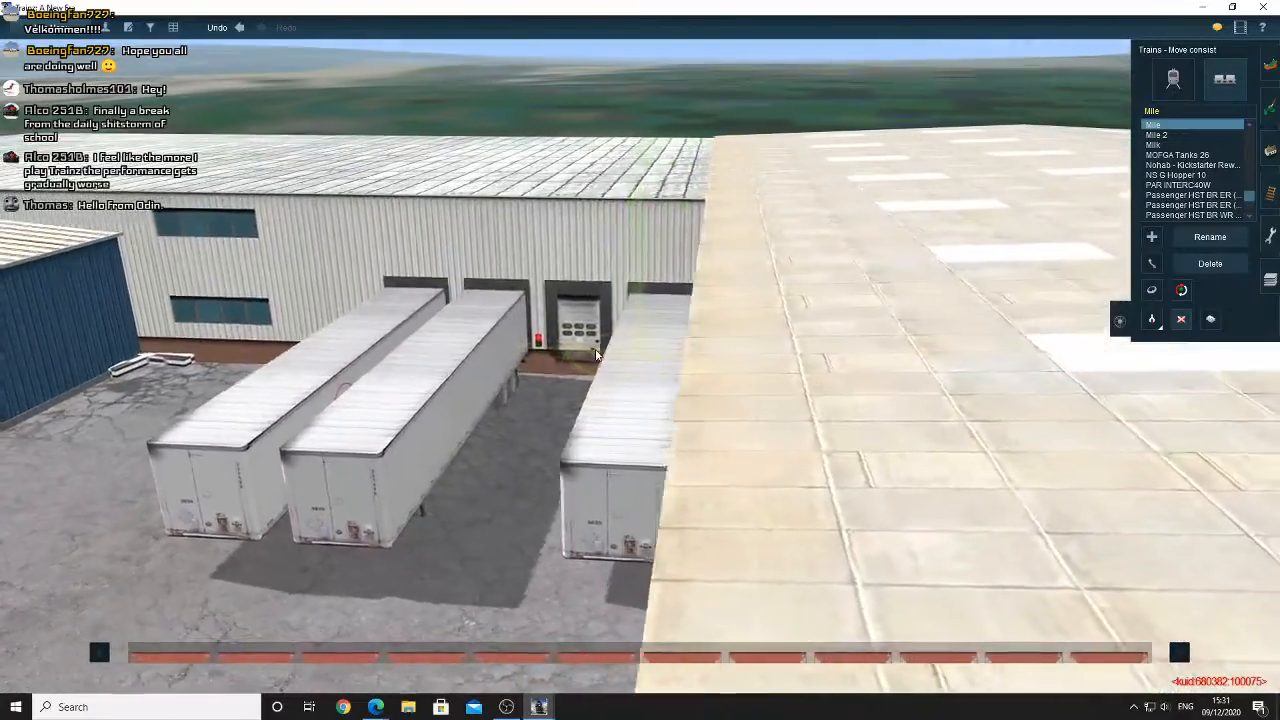
pyautogui.press('Left')
pyautogui.scroll(-3, 596, 352)
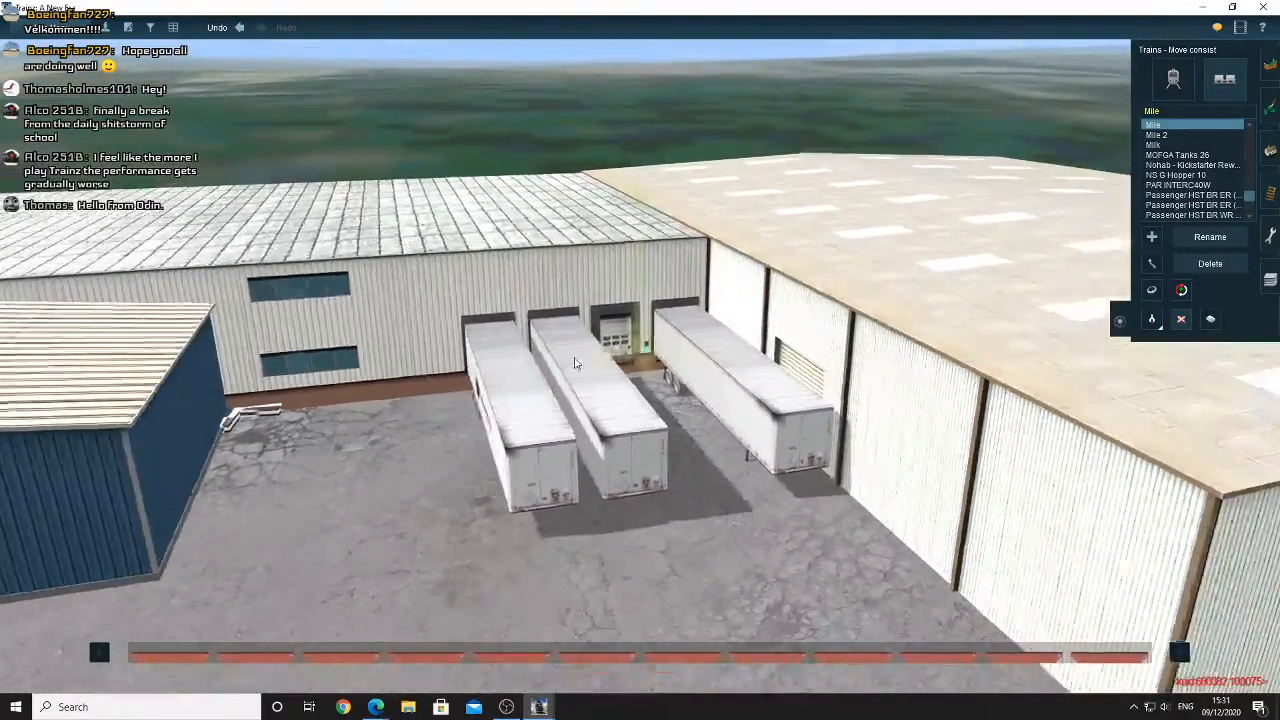
pyautogui.rightClick(550, 366)
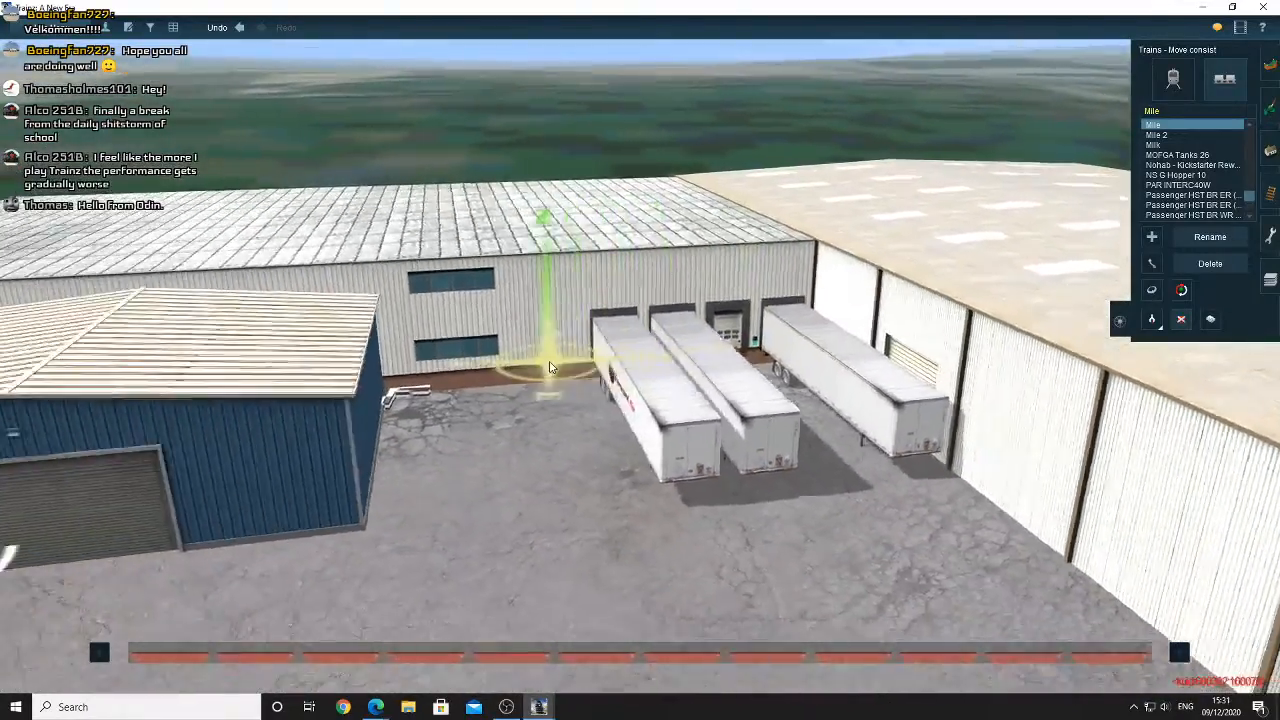
pyautogui.press('Left')
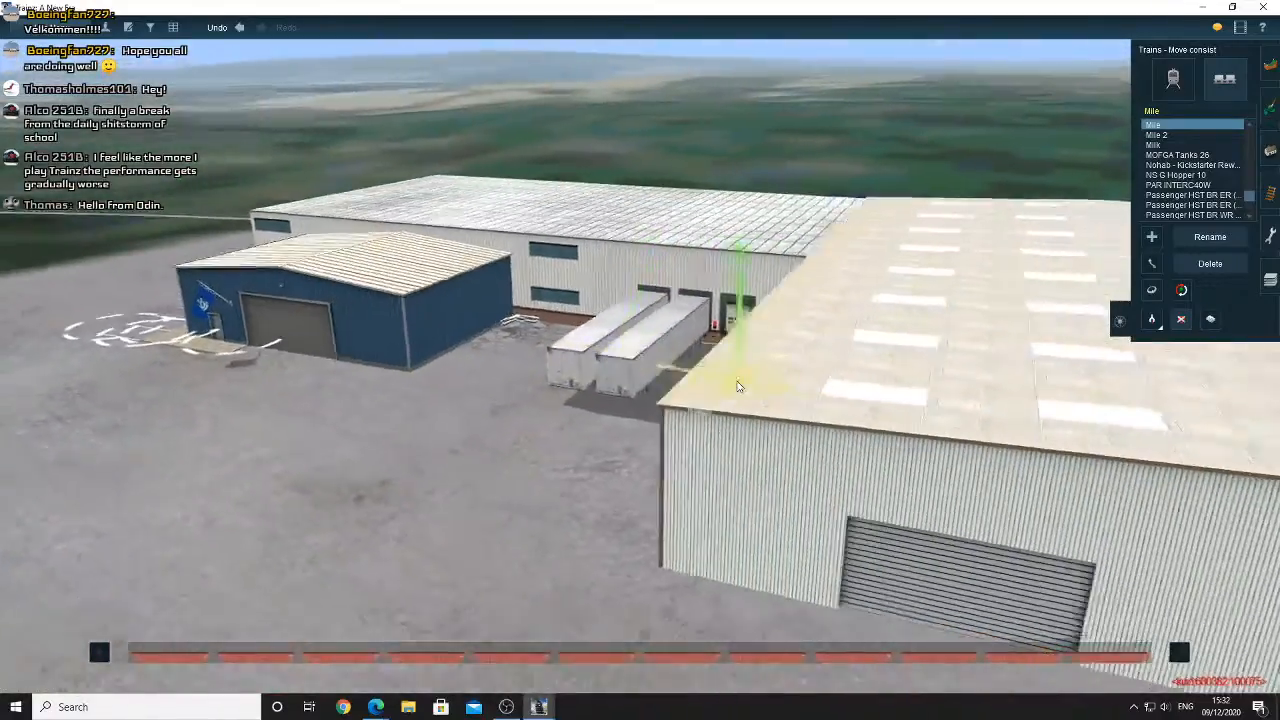
# Inspect the trailers at the truck docks up close, and review the whole warehouse complex and its siding from farther away
pyautogui.moveTo(738, 386)
pyautogui.mouseDown(button='right')
pyautogui.moveTo(677, 367)
pyautogui.moveTo(707, 356)
pyautogui.moveTo(596, 347)
pyautogui.moveTo(612, 352)
pyautogui.moveTo(560, 357)
pyautogui.moveTo(579, 348)
pyautogui.moveTo(533, 375)
pyautogui.moveTo(570, 335)
pyautogui.moveTo(678, 425)
pyautogui.moveTo(715, 363)
pyautogui.mouseUp(button='right')
pyautogui.scroll(5, 590, 355)
pyautogui.scroll(4, 578, 349)
pyautogui.scroll(-5, 570, 357)
pyautogui.scroll(-3, 541, 373)
pyautogui.scroll(-3, 570, 335)
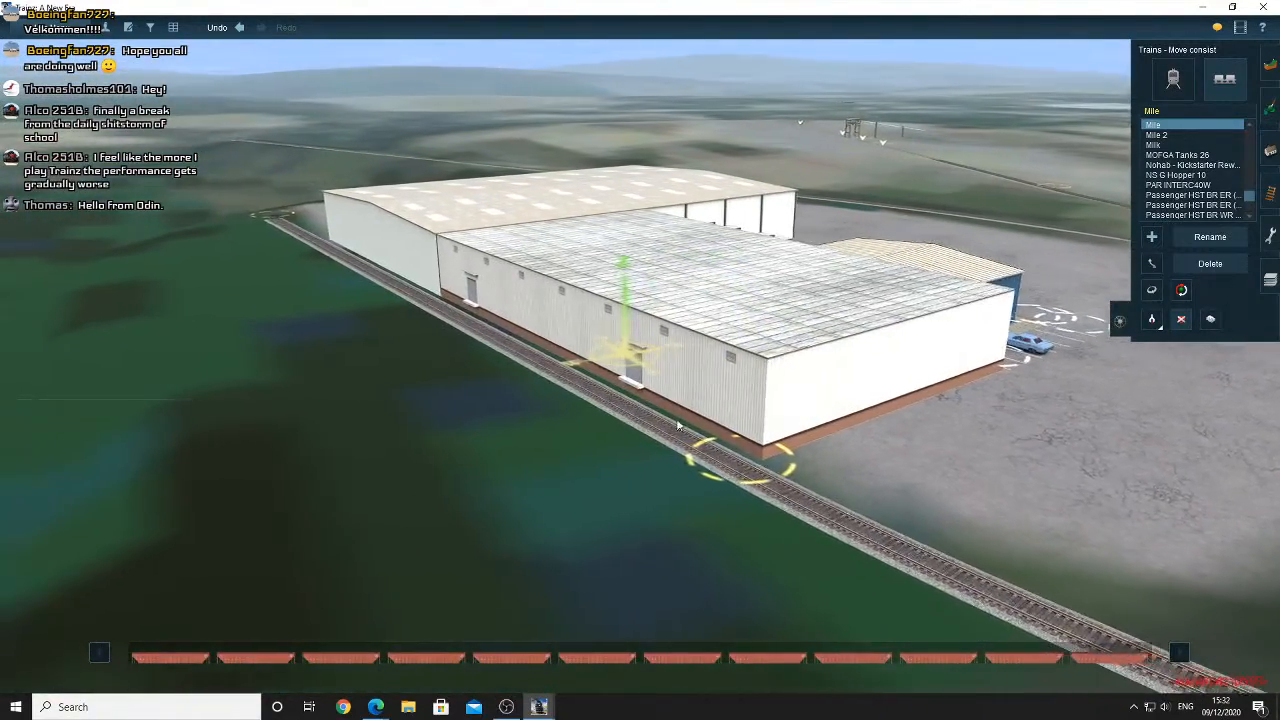
pyautogui.scroll(-3, 678, 425)
pyautogui.scroll(-3, 696, 394)
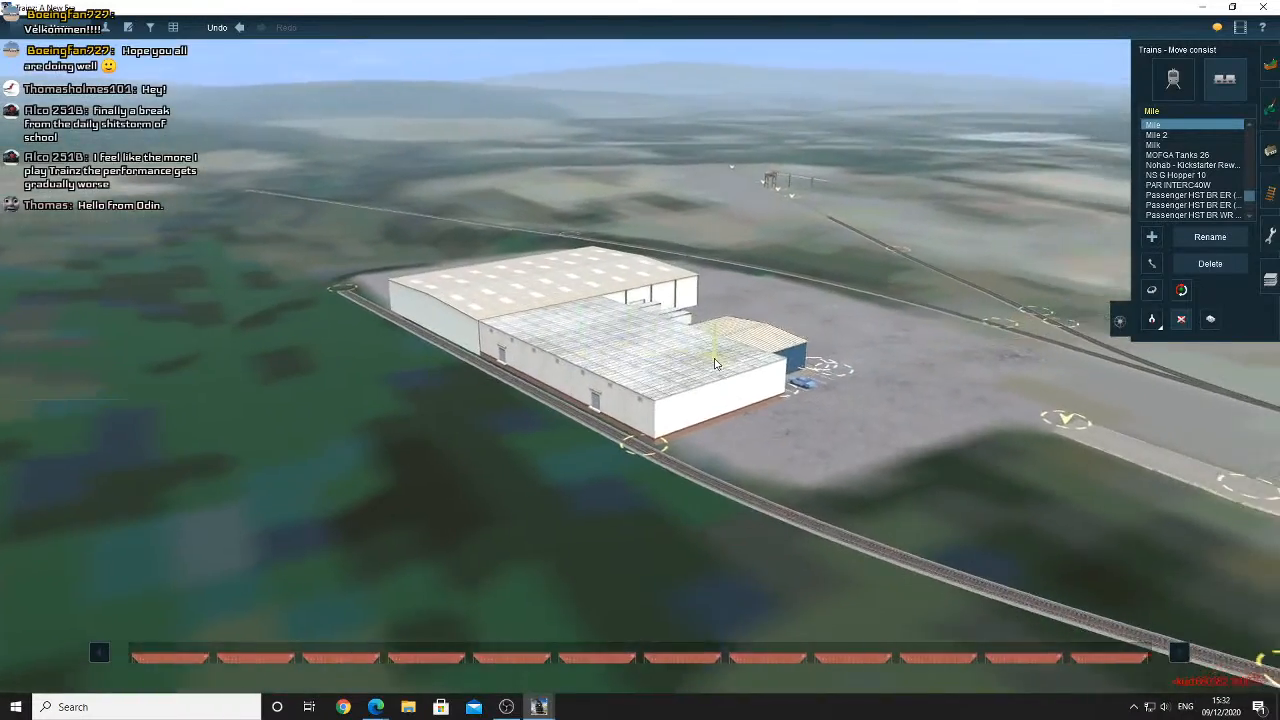
# Go to the open field beside the junctions, search the scenery objects for "industrial" and browse the buildings listed
pyautogui.press('Up')
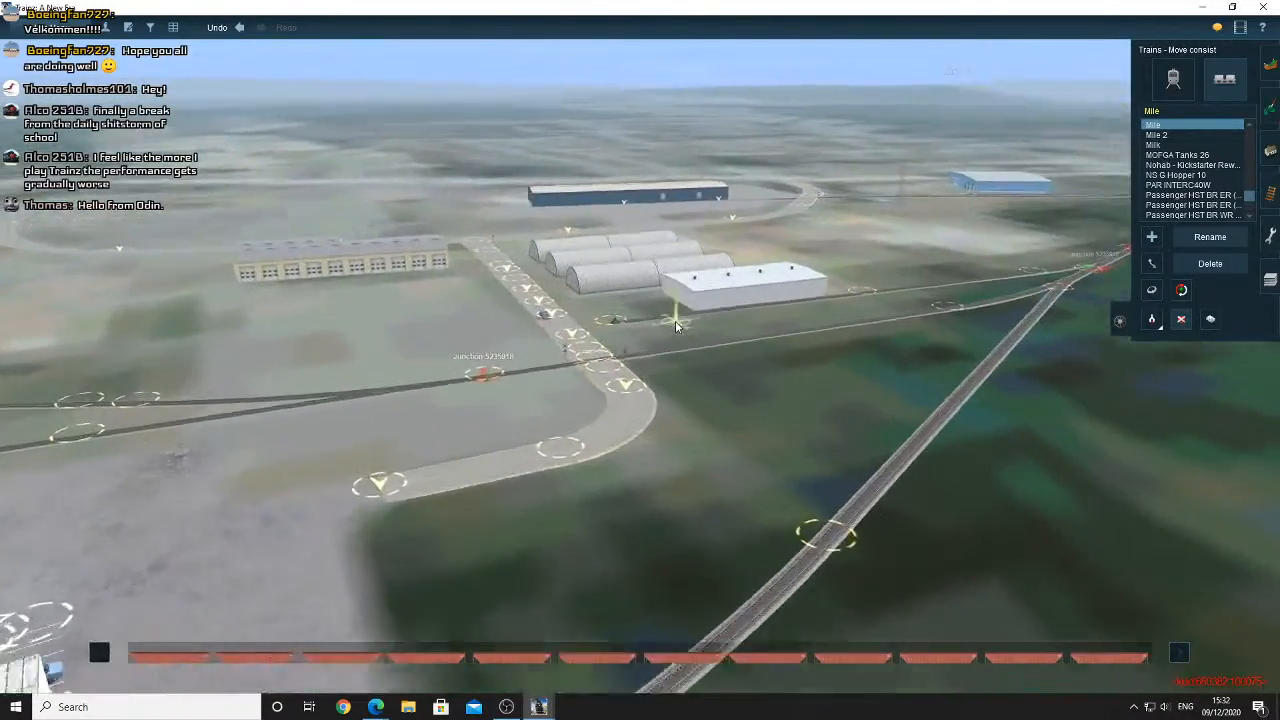
pyautogui.press('Up')
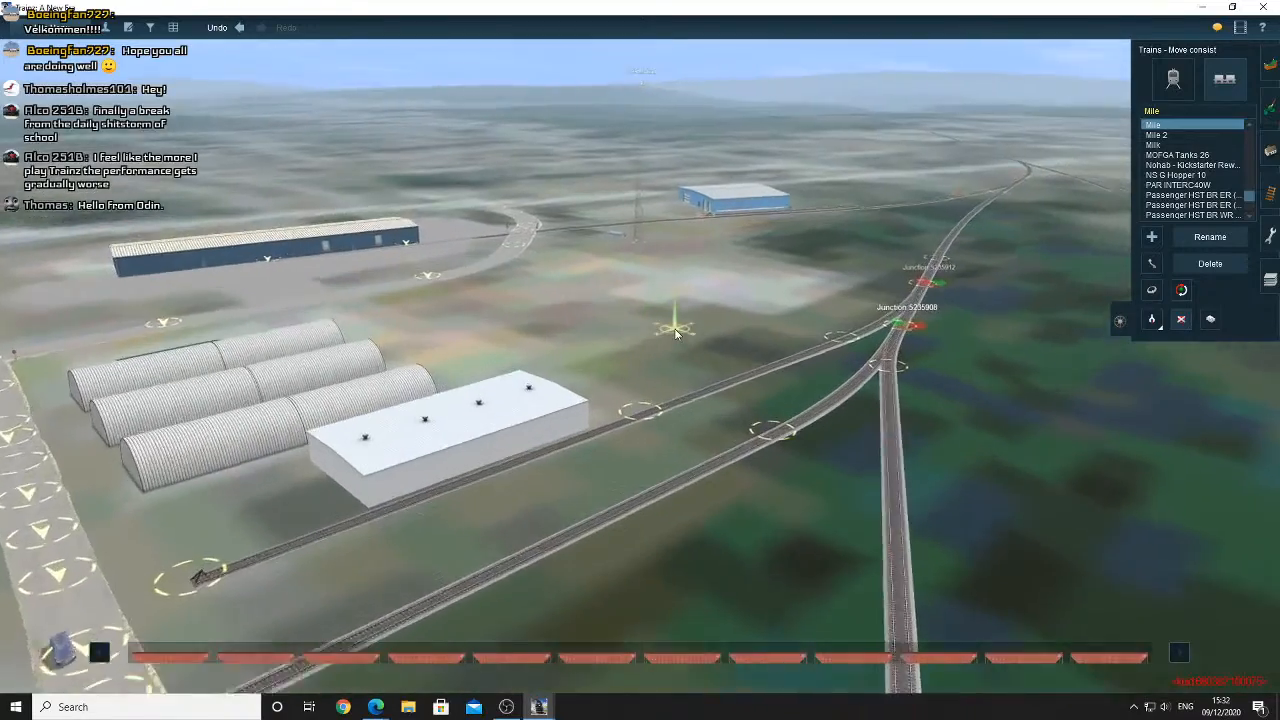
pyautogui.press('Up')
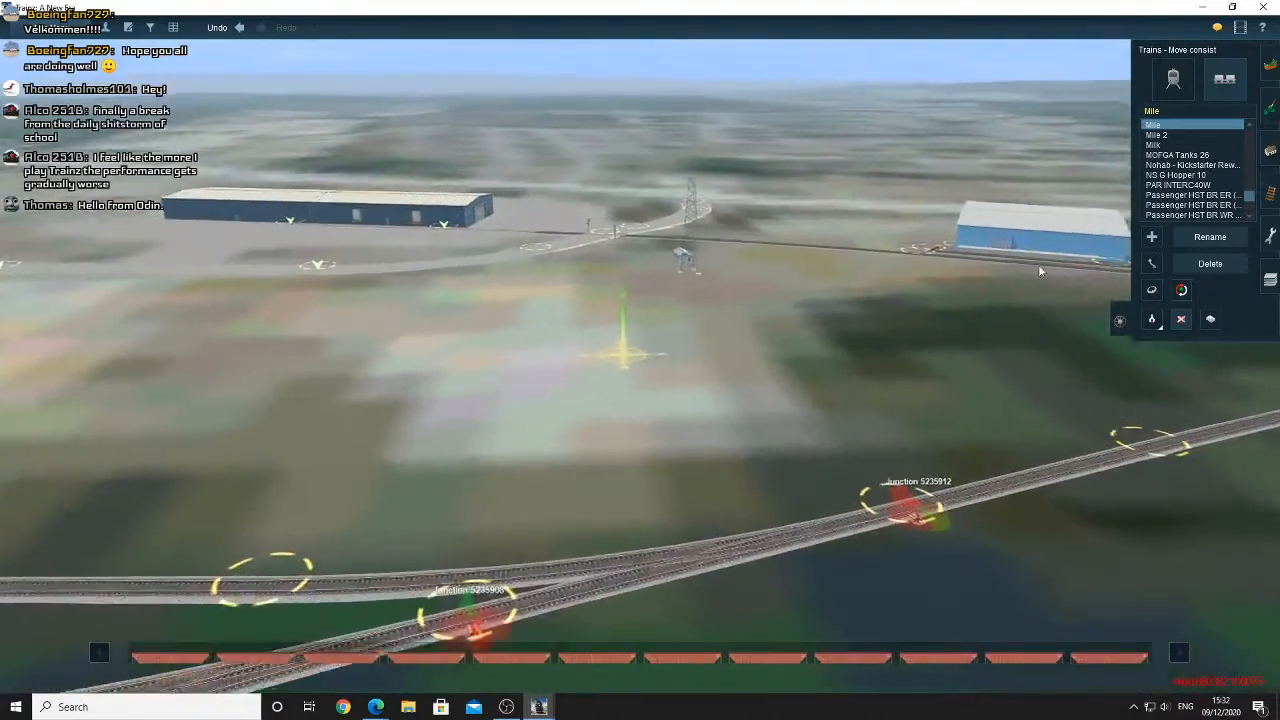
pyautogui.press('F4')
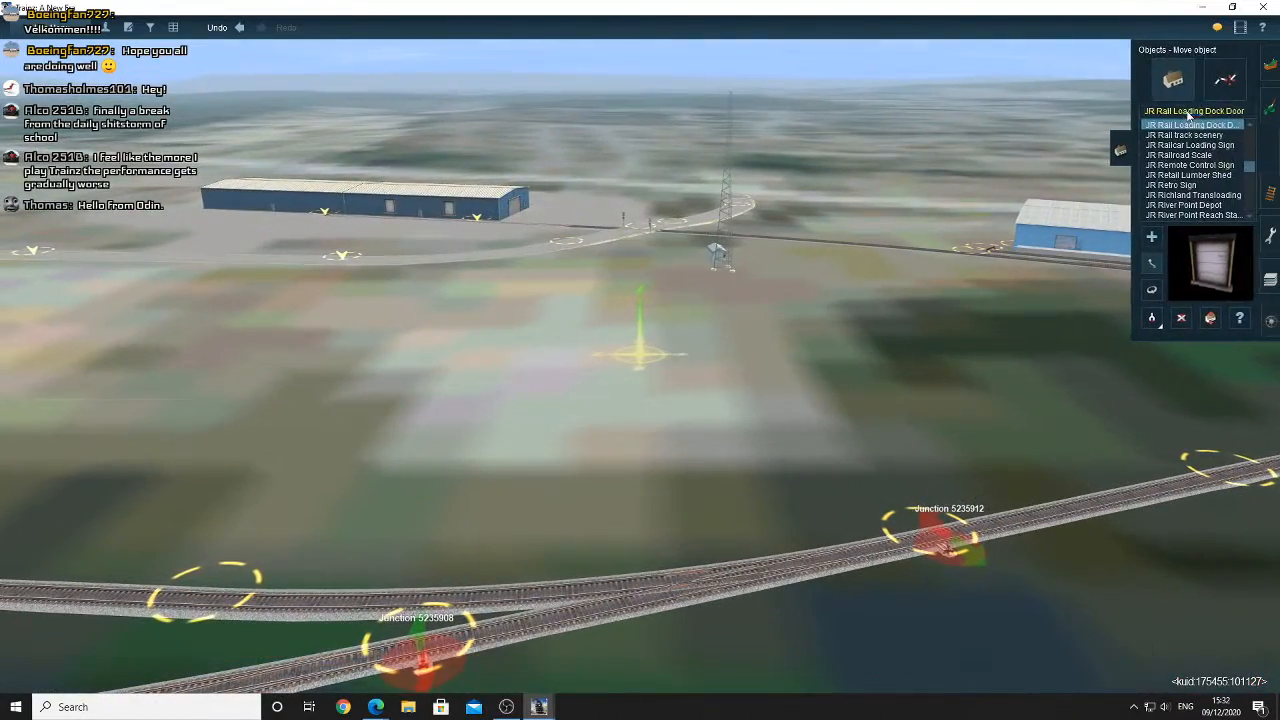
pyautogui.scroll(-15, 1188, 116)
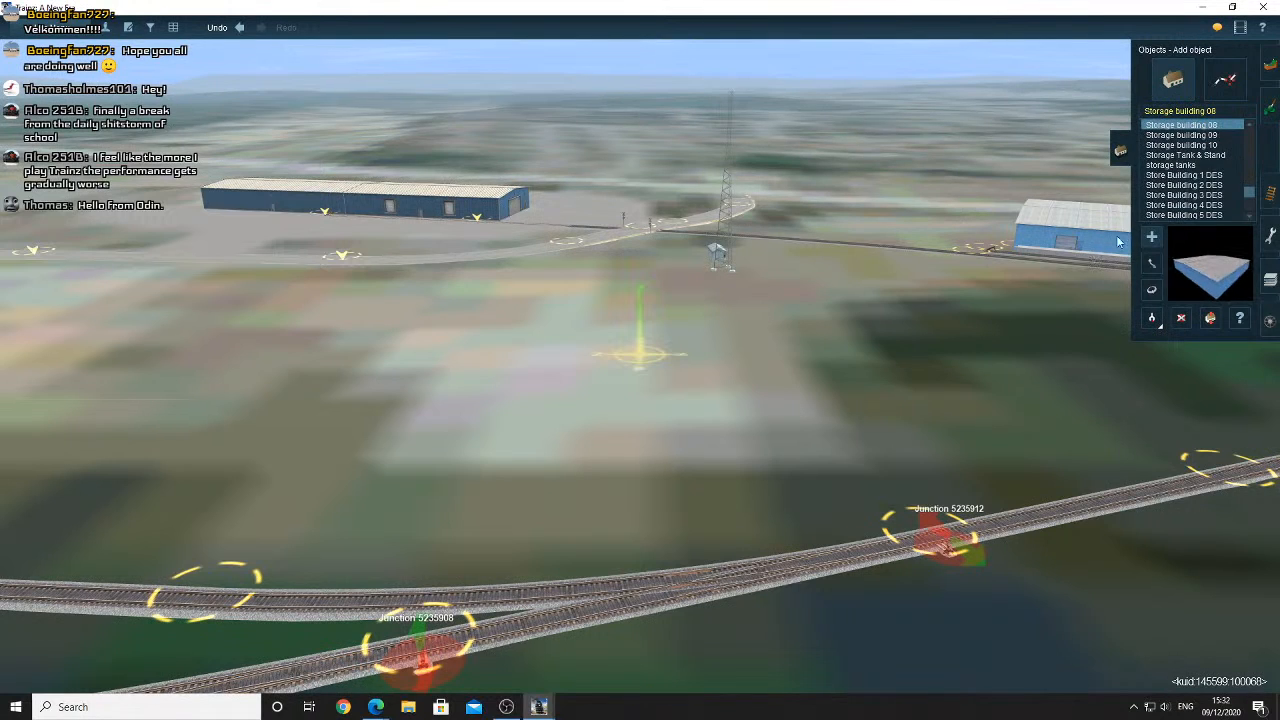
pyautogui.click(1194, 114)
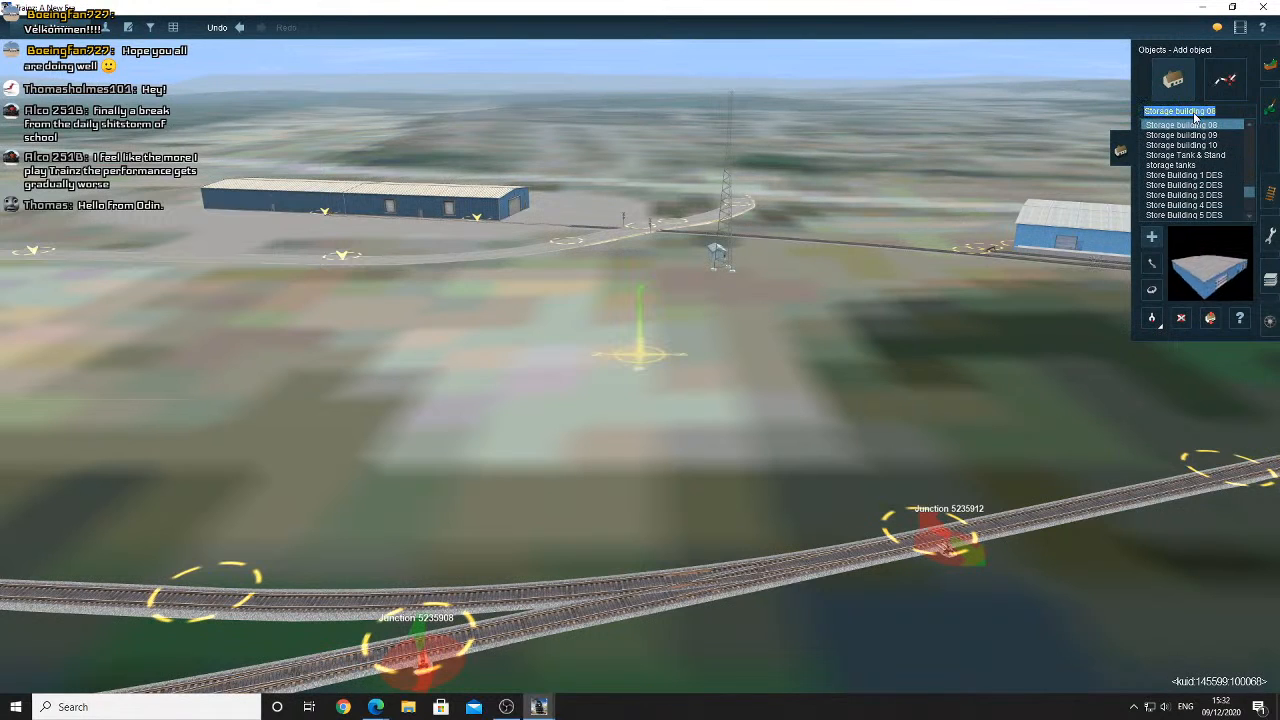
pyautogui.write('indus')
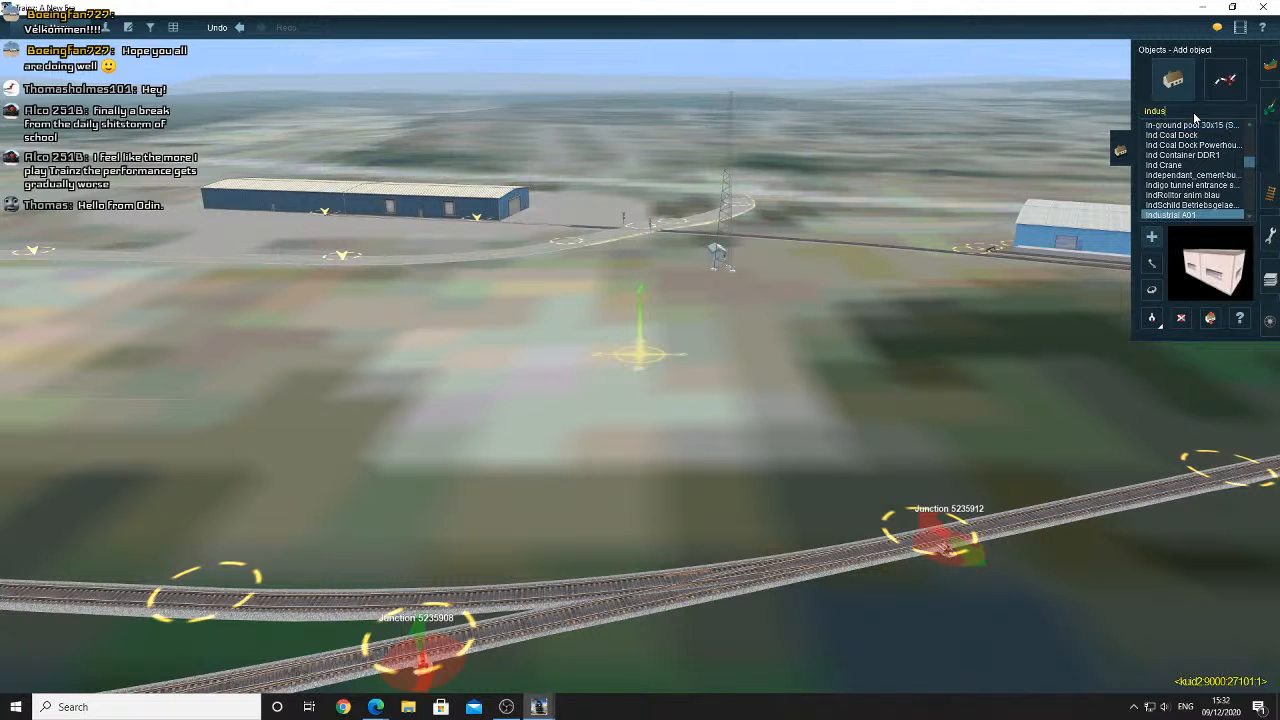
pyautogui.write('trial')
pyautogui.click(1212, 193)
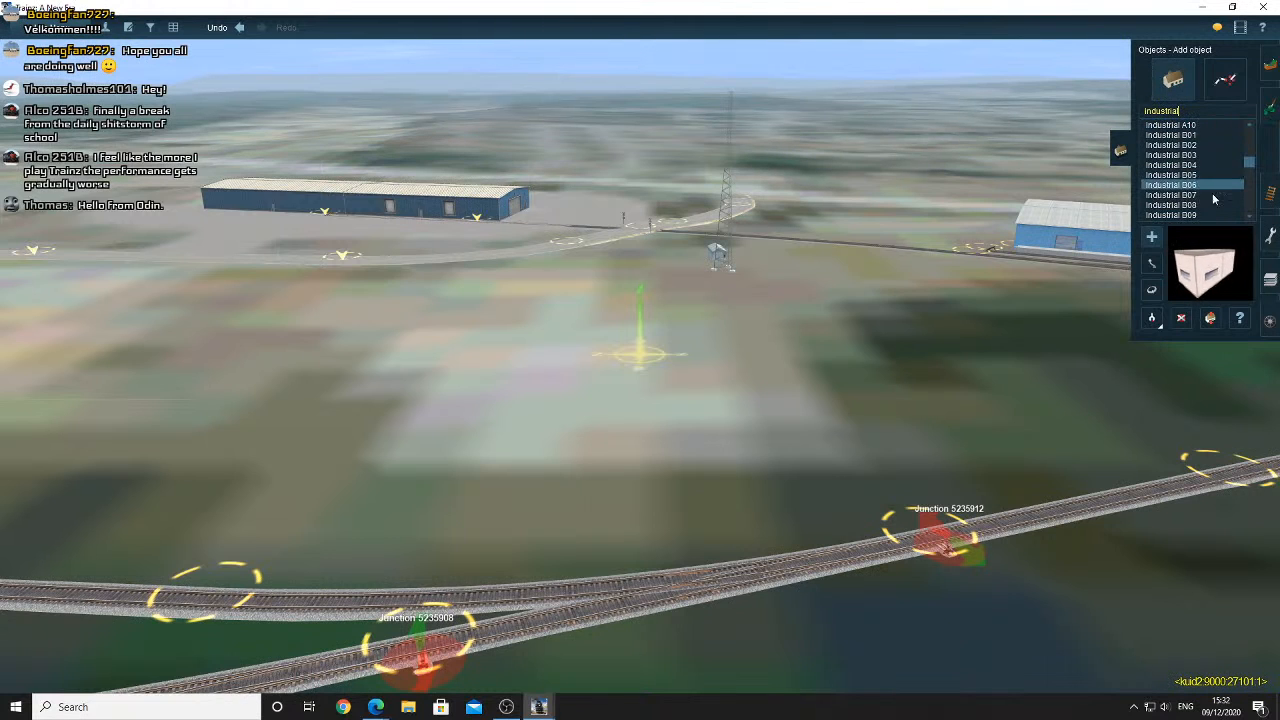
pyautogui.scroll(-10, 1206, 207)
pyautogui.scroll(5, 1206, 207)
pyautogui.scroll(-10, 1205, 207)
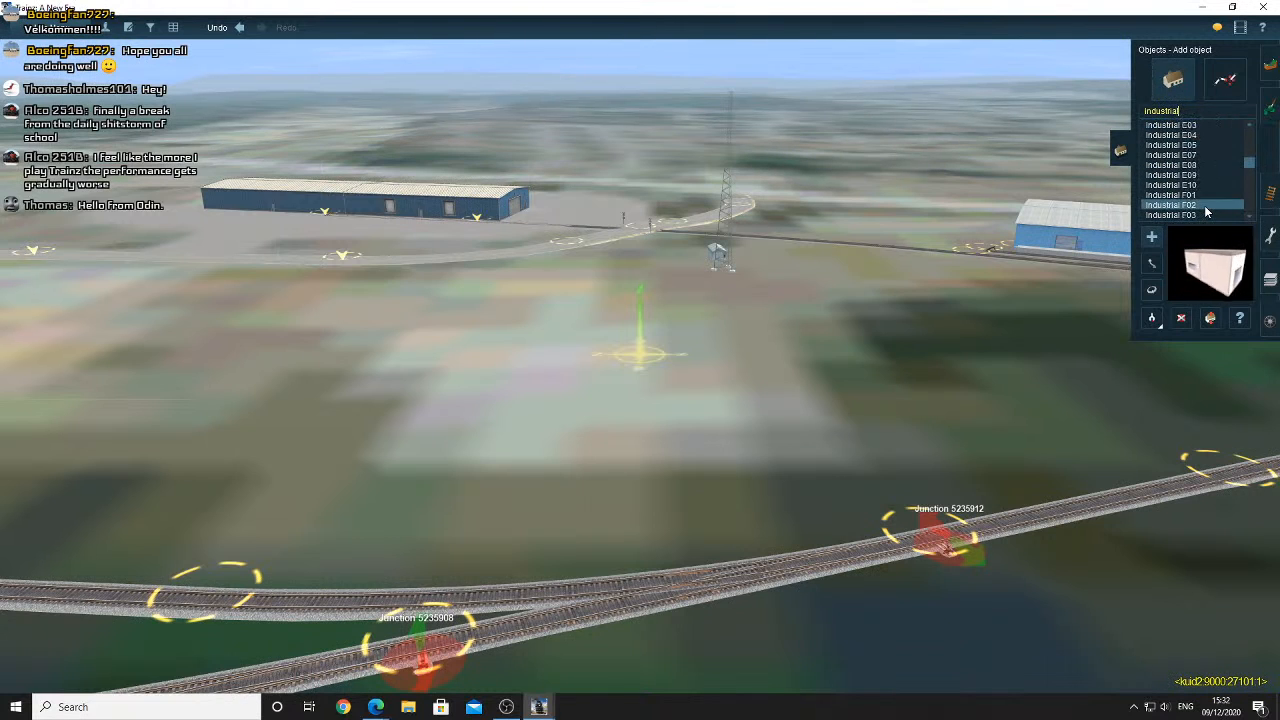
pyautogui.scroll(-10, 1206, 210)
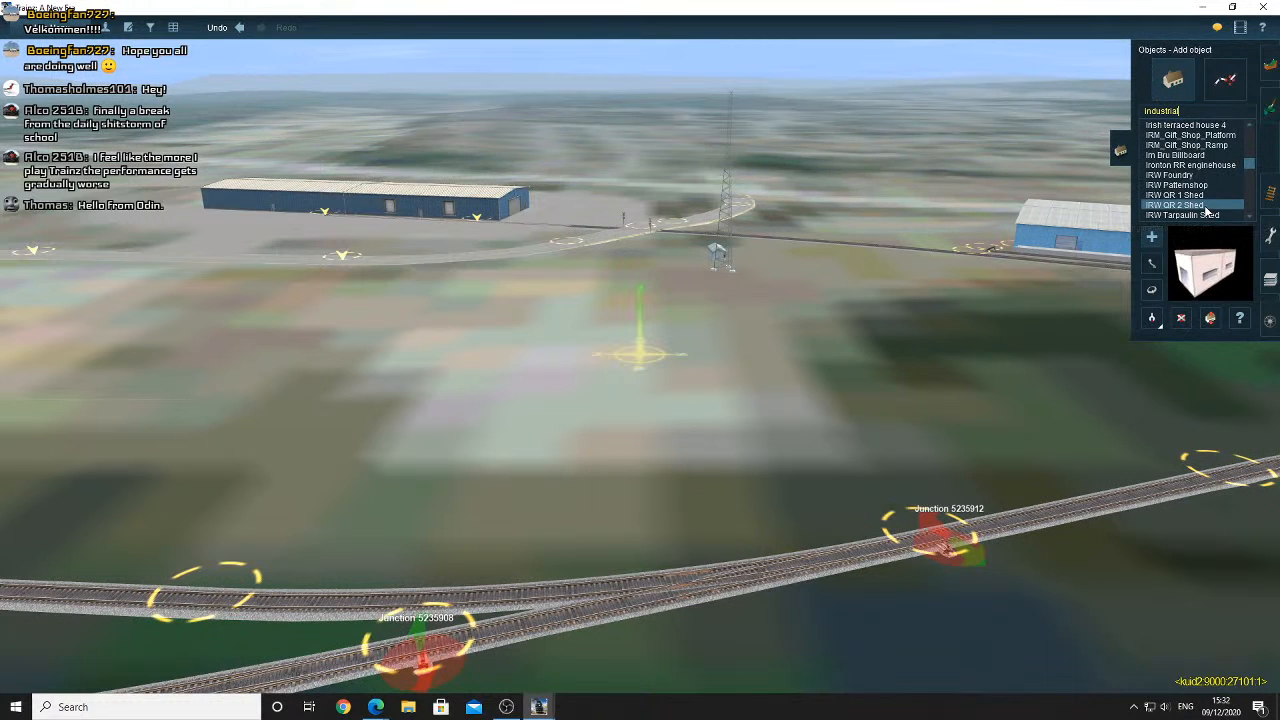
pyautogui.scroll(8, 1205, 211)
# Review the industrial, warehouse and storage building assets by the filtered author in Content Manager, and return to the route
pyautogui.click(151, 27)
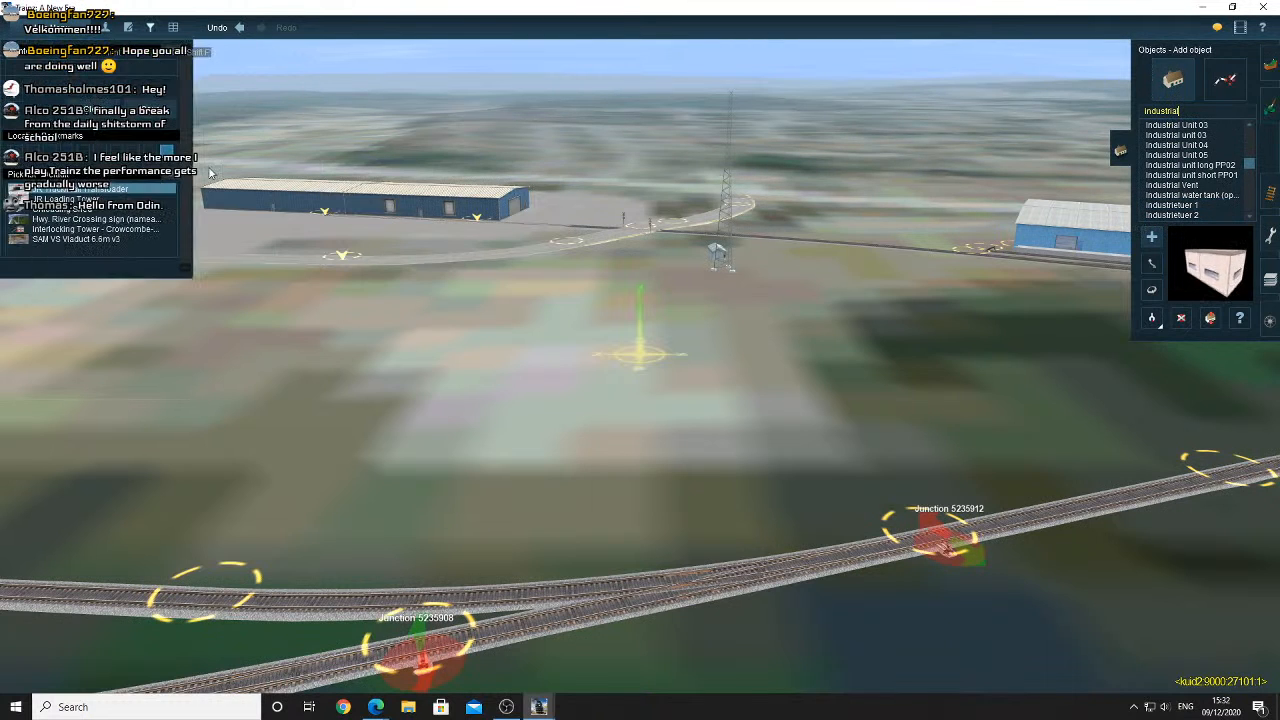
pyautogui.moveTo(539, 707)
pyautogui.click(670, 645)
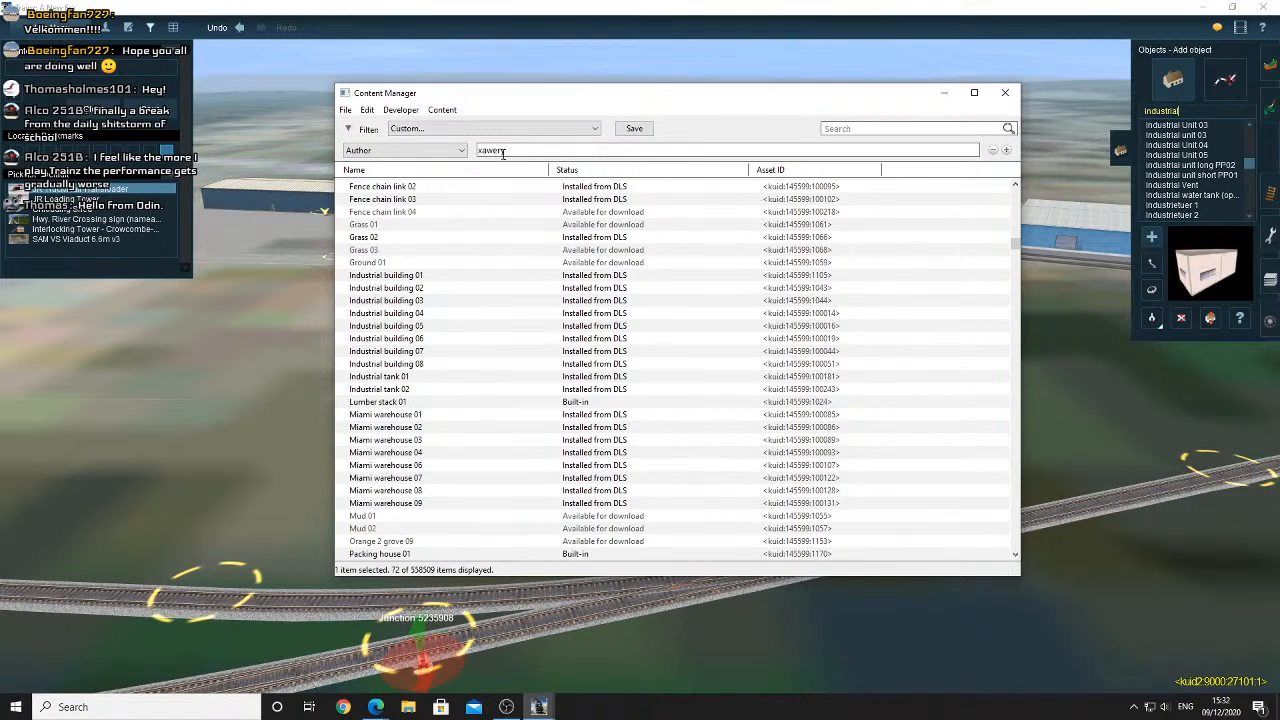
pyautogui.click(470, 129)
pyautogui.click(446, 394)
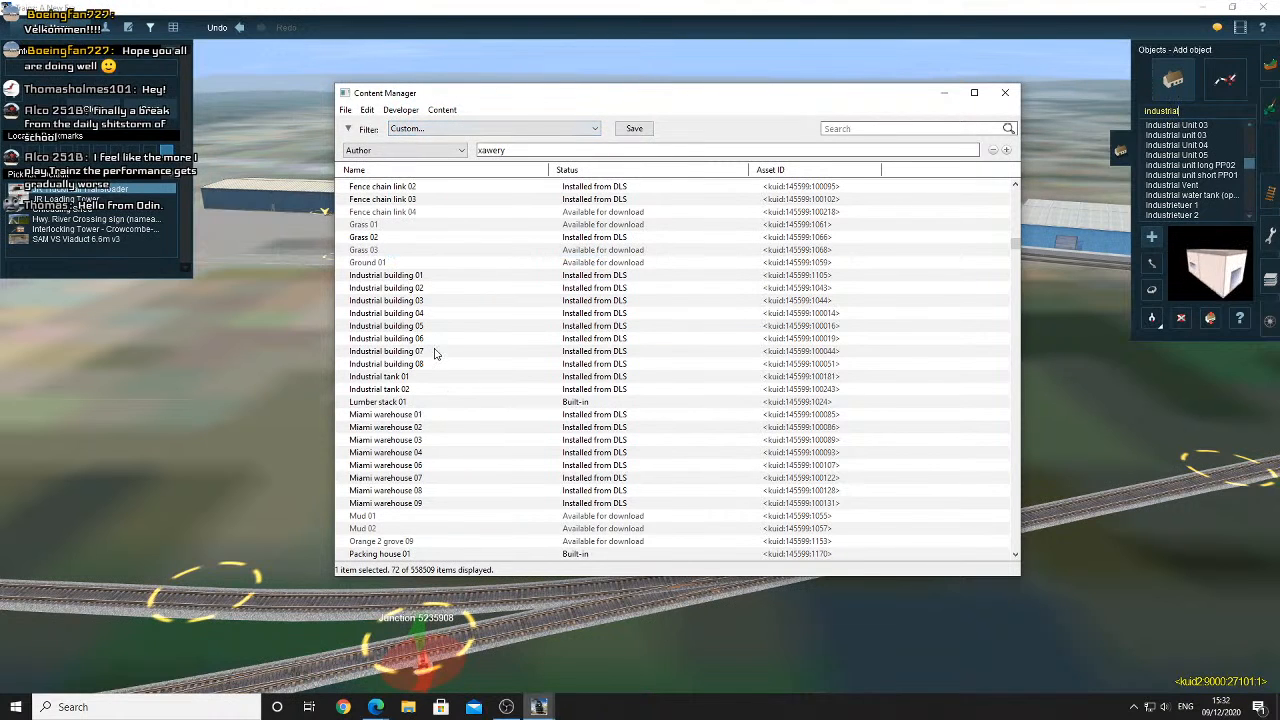
pyautogui.click(435, 351)
pyautogui.scroll(-10, 417, 334)
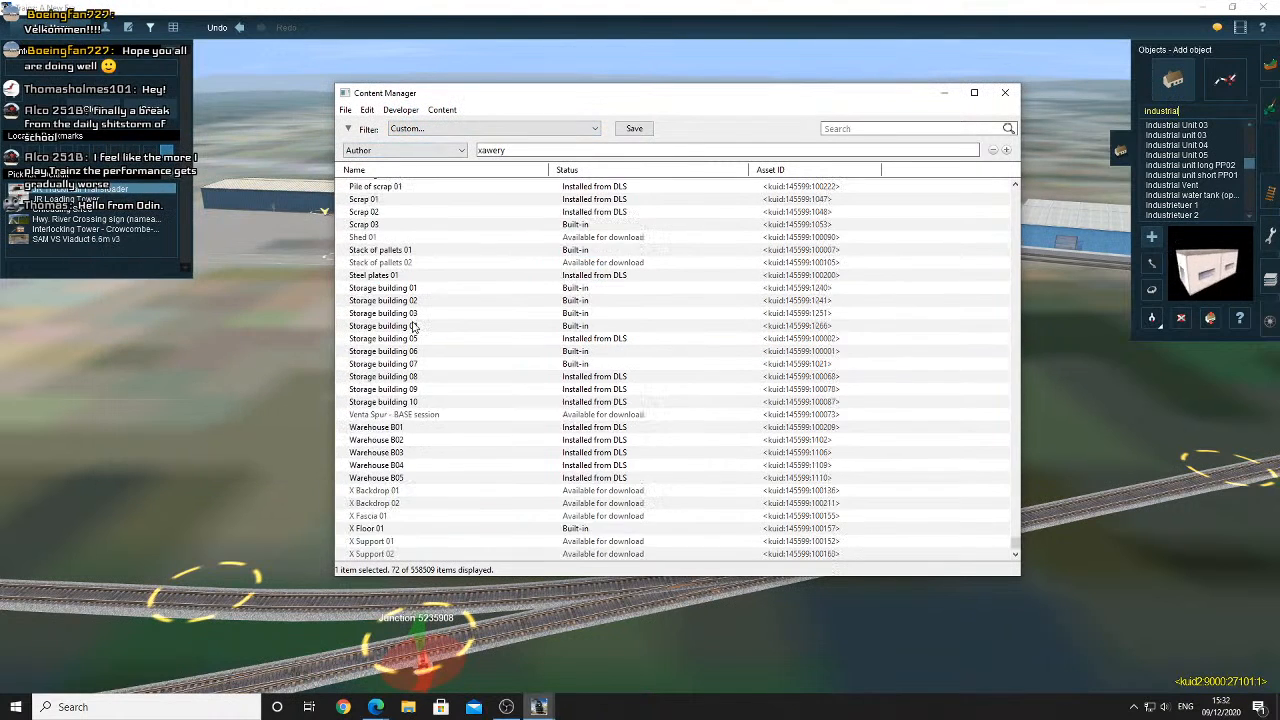
pyautogui.click(486, 7)
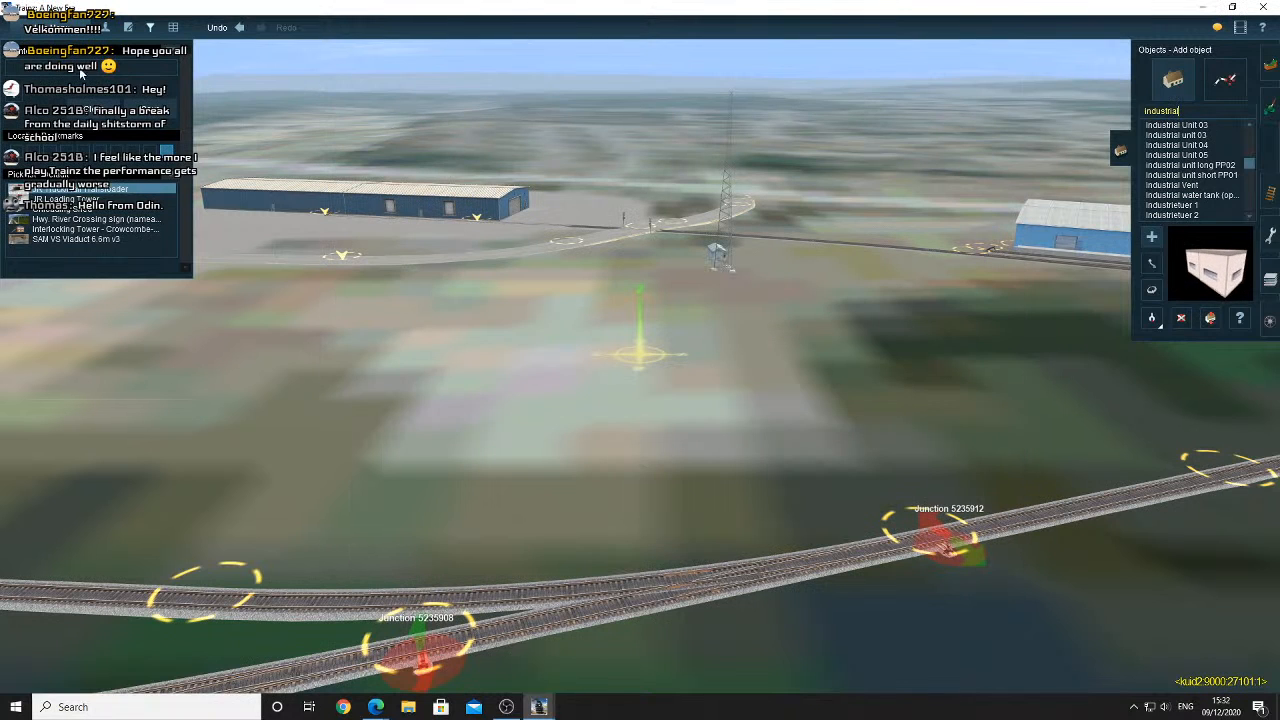
# Place Industrial building 03 in the open field beside the junction tracks and rotate its long door side towards the tracks
pyautogui.scroll(15, 1212, 176)
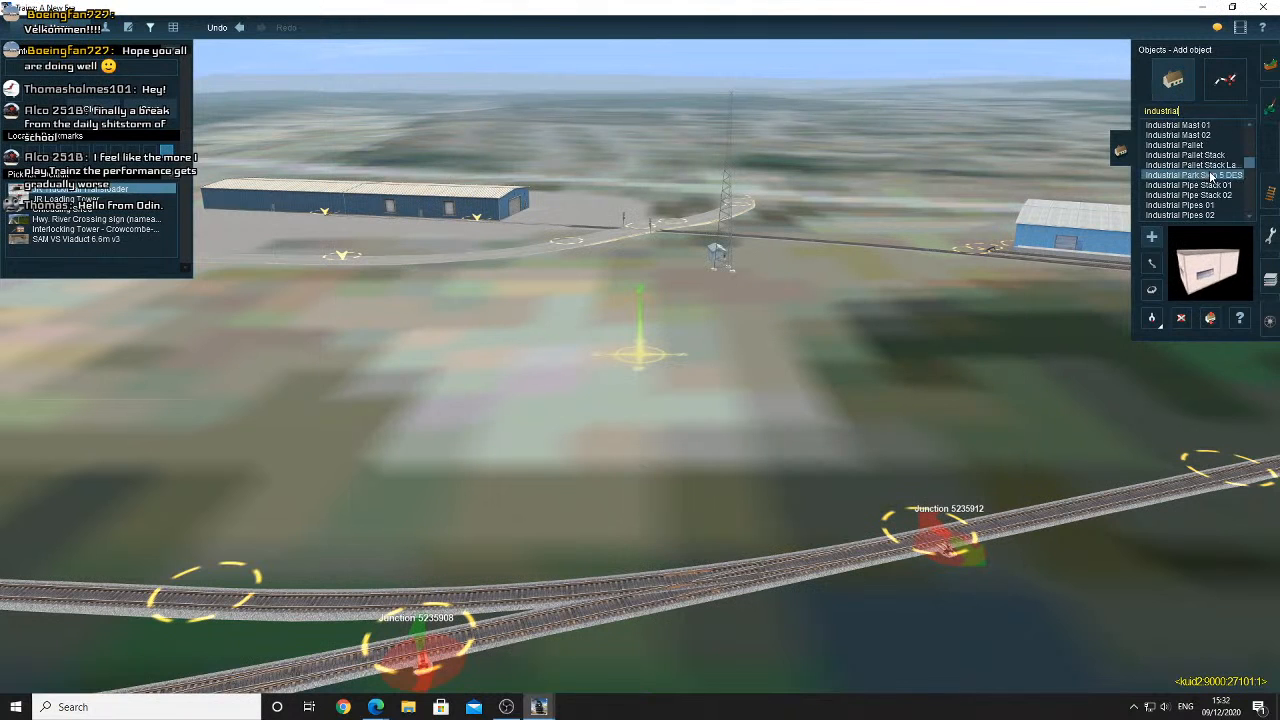
pyautogui.scroll(10, 1210, 177)
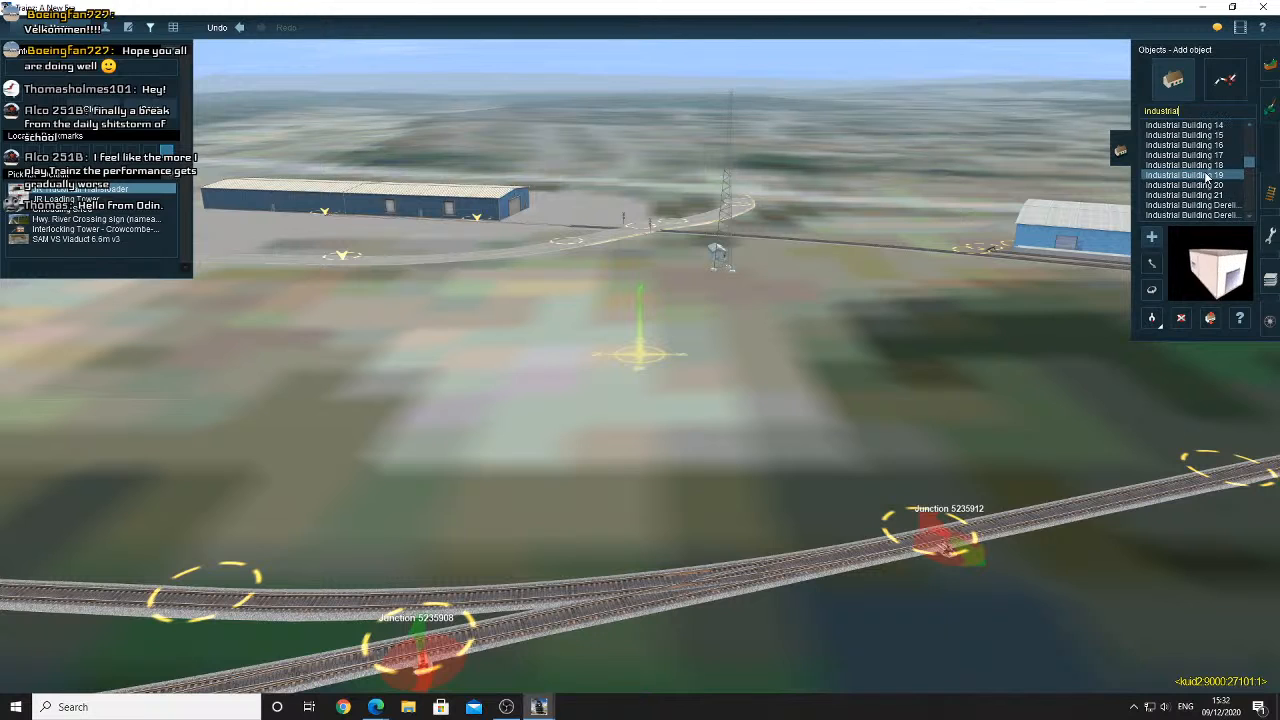
pyautogui.click(1210, 156)
pyautogui.scroll(7, 1223, 174)
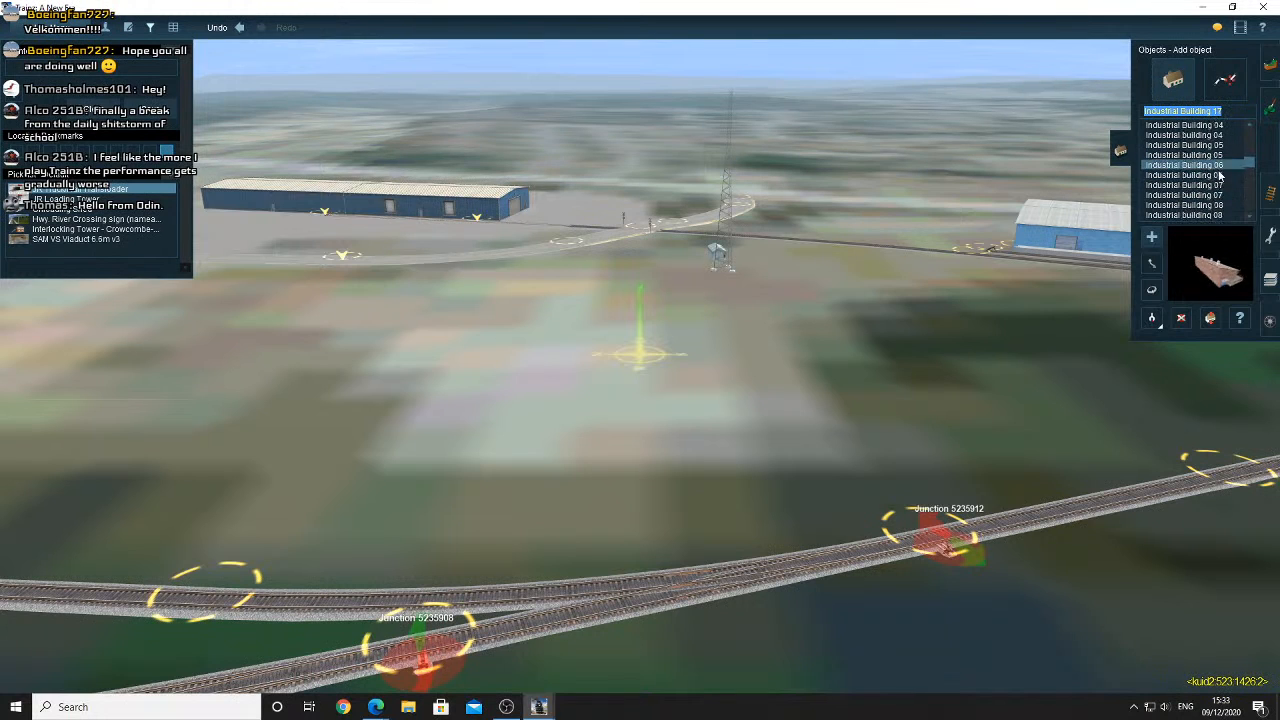
pyautogui.click(1224, 174)
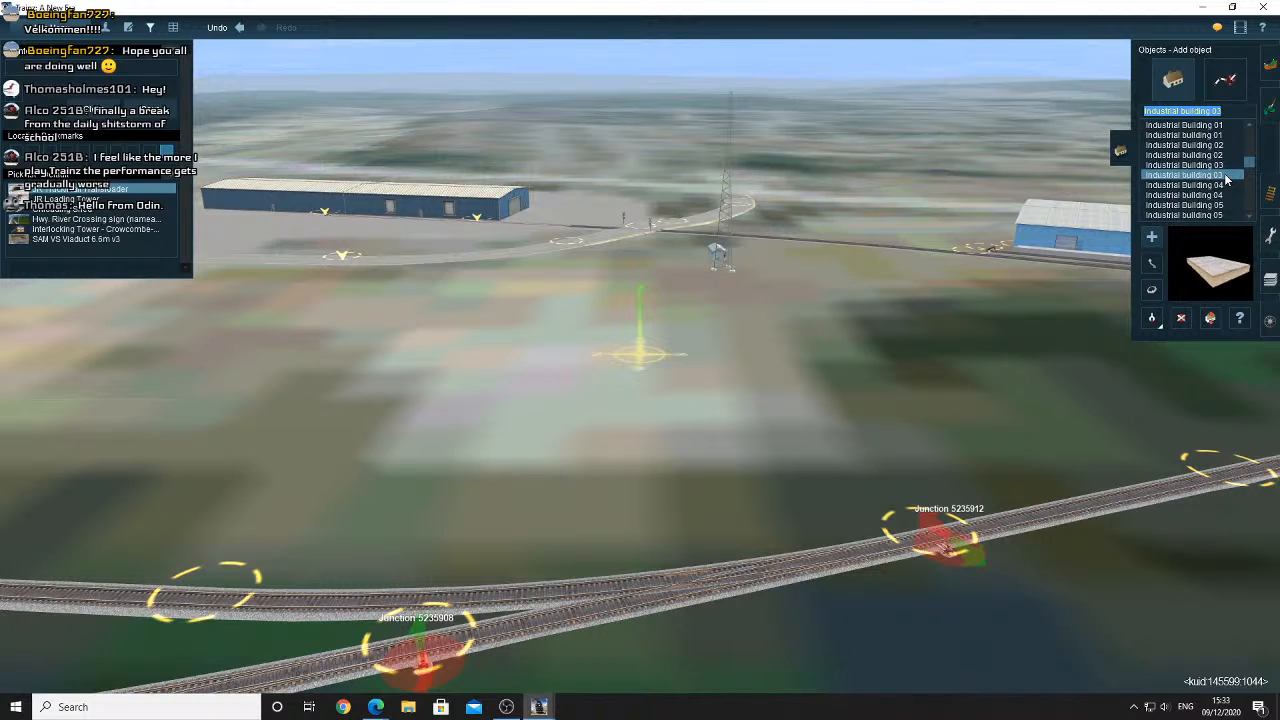
pyautogui.click(1222, 165)
pyautogui.click(1221, 175)
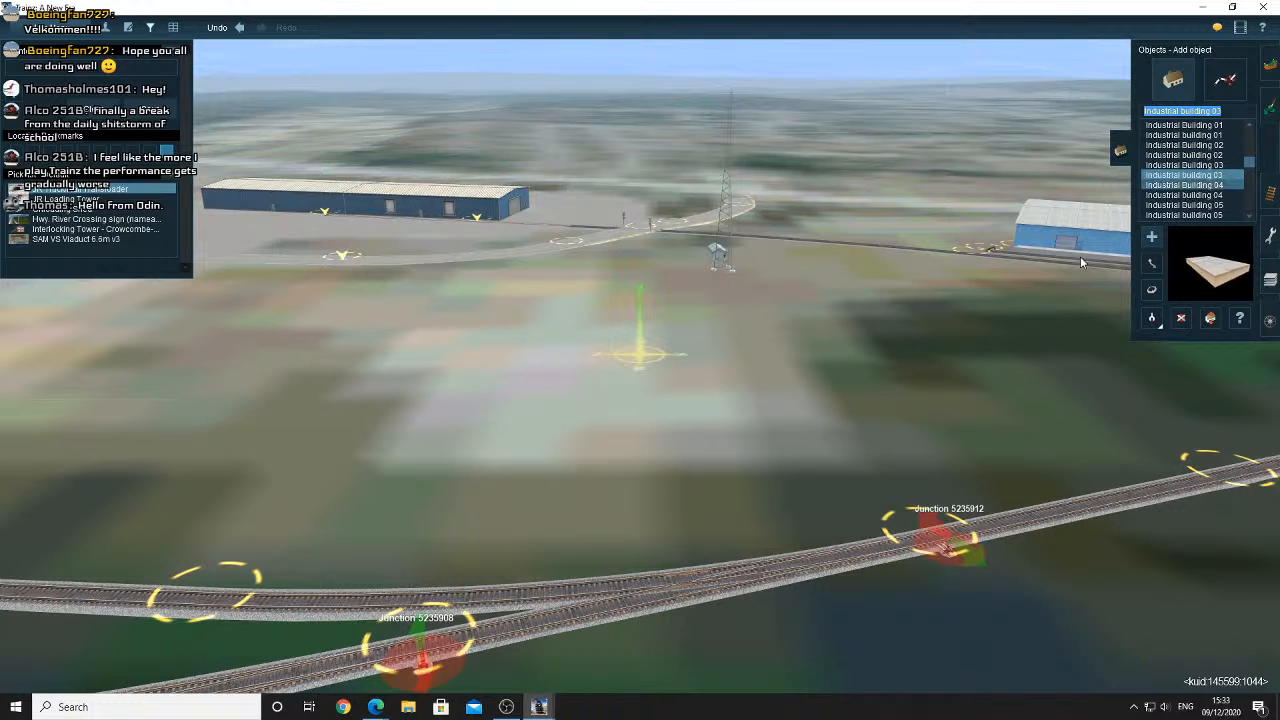
pyautogui.click(849, 380)
pyautogui.moveTo(849, 380); pyautogui.dragTo(839, 346)
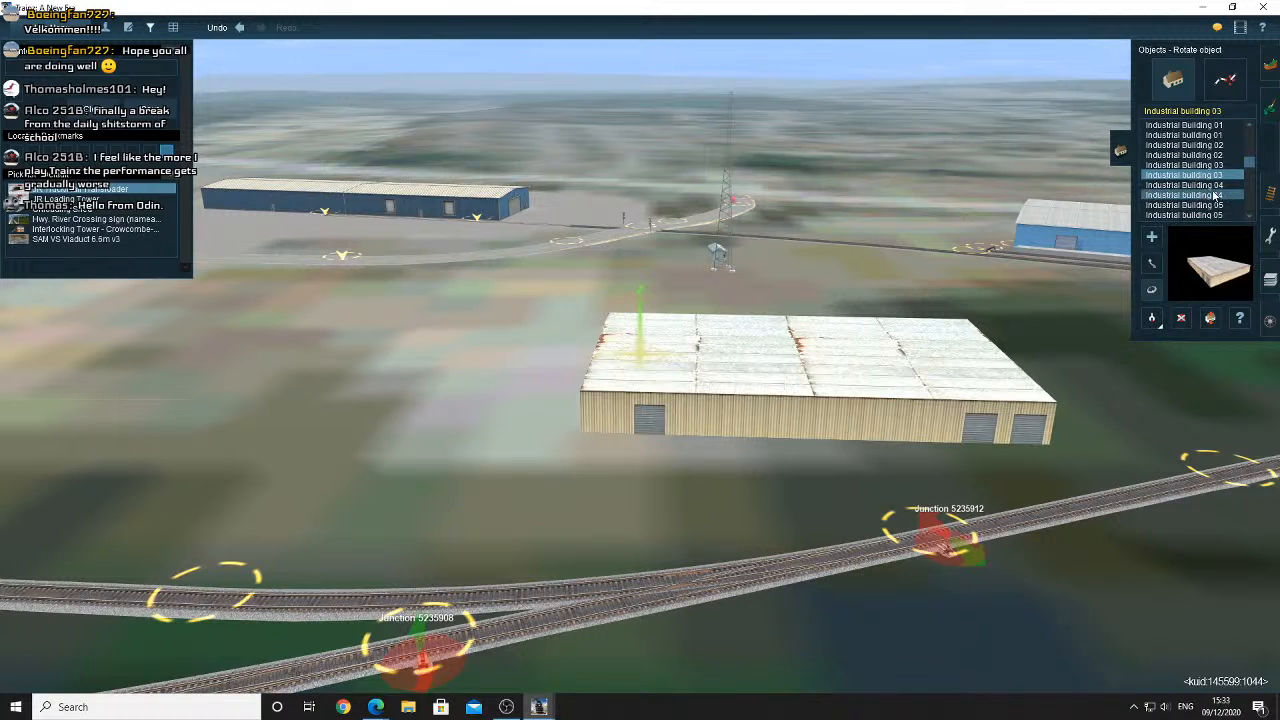
# Try Industrial building 04 beside the placed tan building and delete it
pyautogui.click(1211, 187)
pyautogui.click(1209, 196)
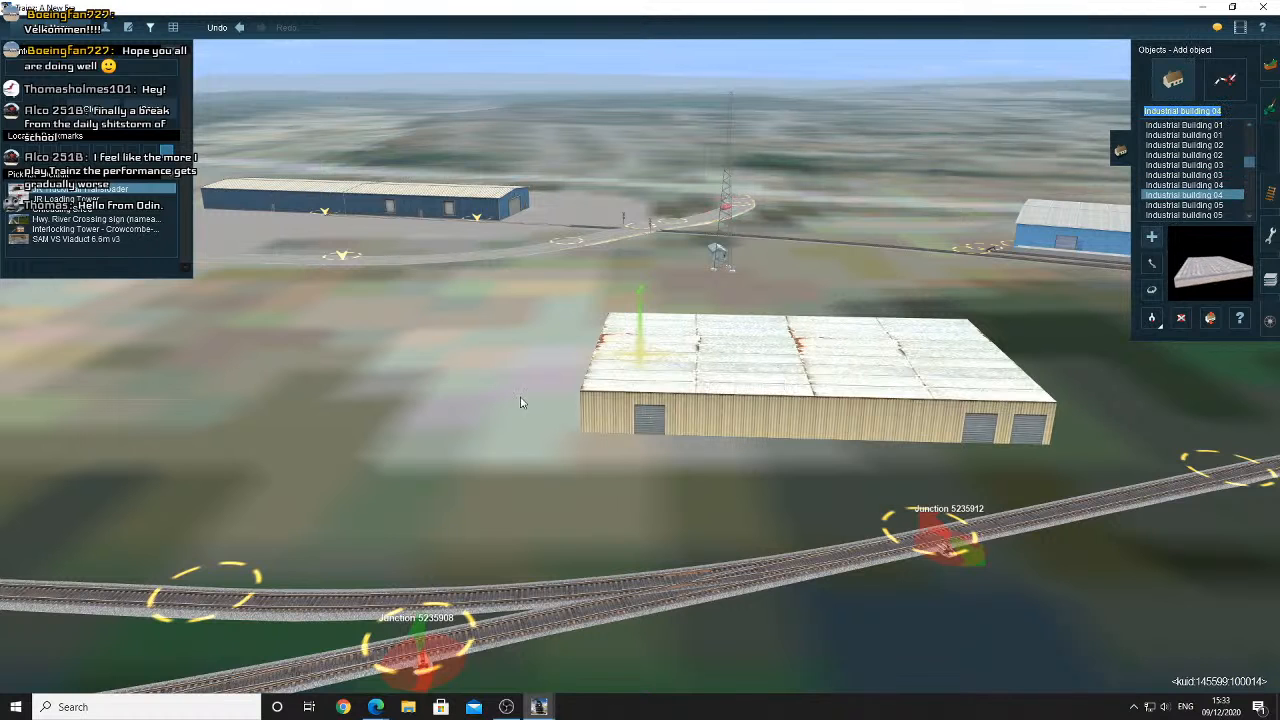
pyautogui.click(487, 398)
pyautogui.click(1178, 316)
pyautogui.click(800, 362)
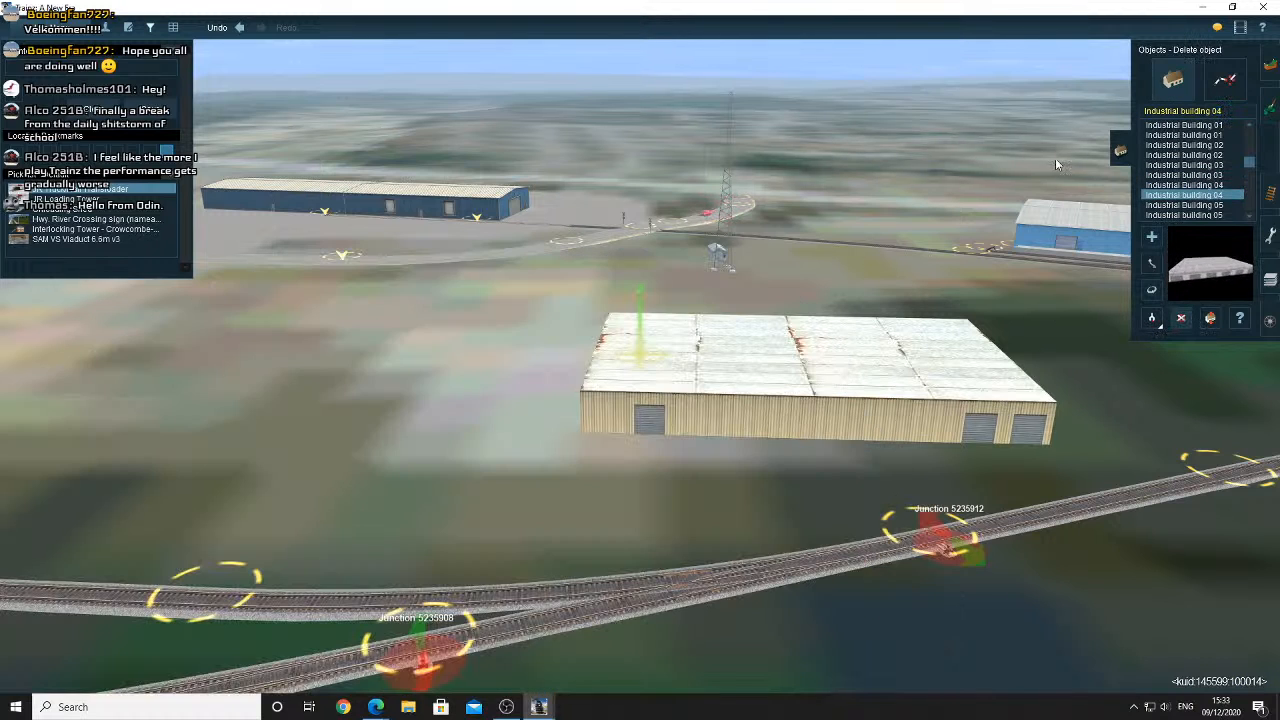
# Place Industrial building 02 against the short end of the tan building and rotate its row of dock doors towards the tracks
pyautogui.click(1209, 147)
pyautogui.click(1206, 156)
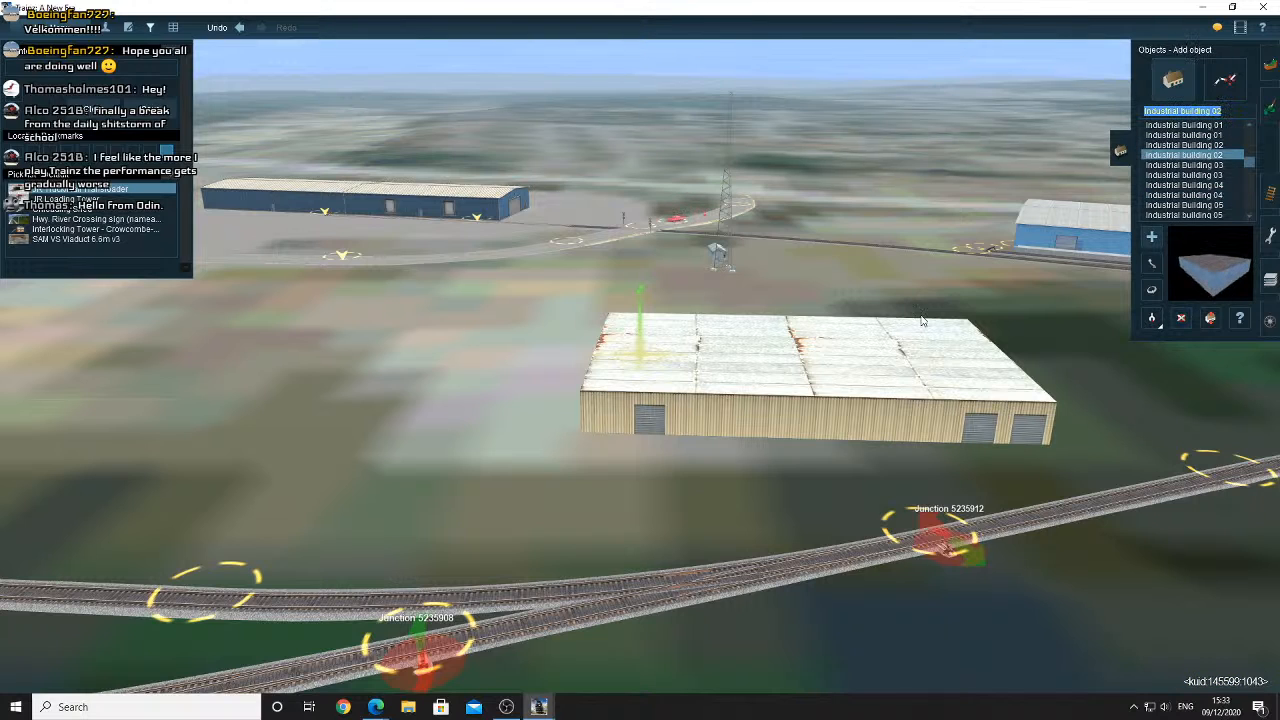
pyautogui.click(487, 405)
pyautogui.click(1151, 289)
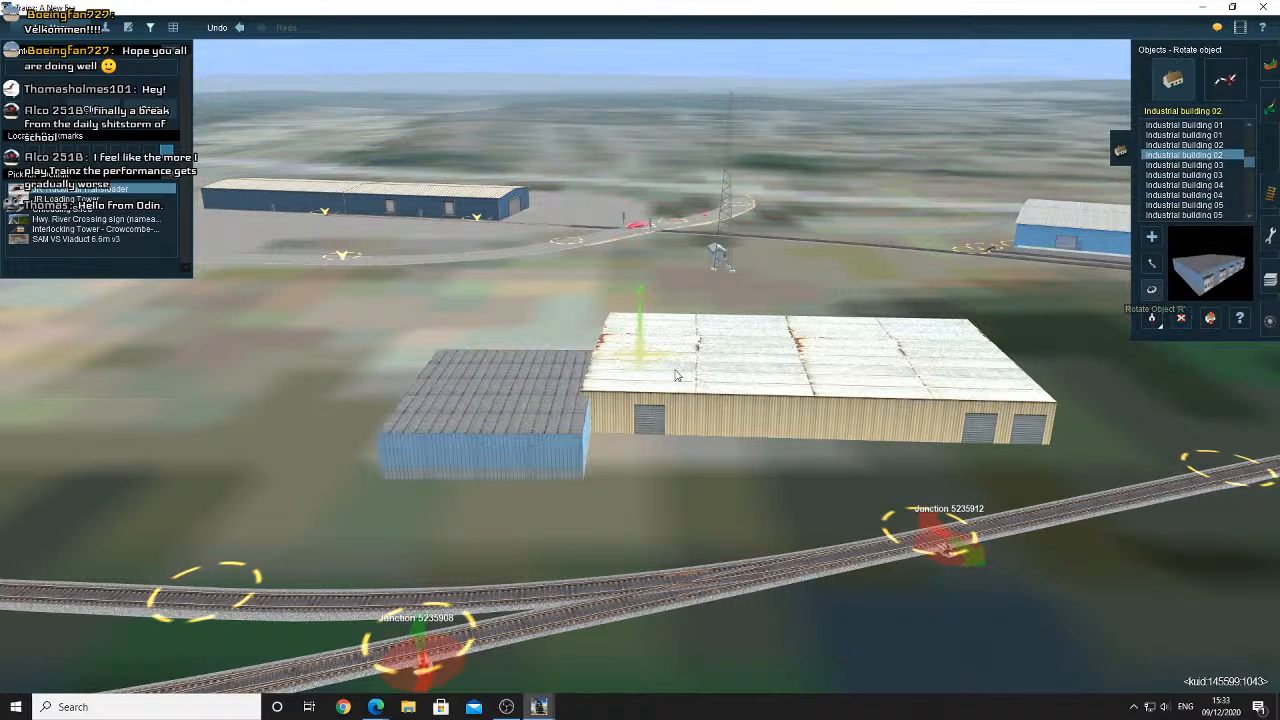
pyautogui.moveTo(538, 403); pyautogui.dragTo(416, 386)
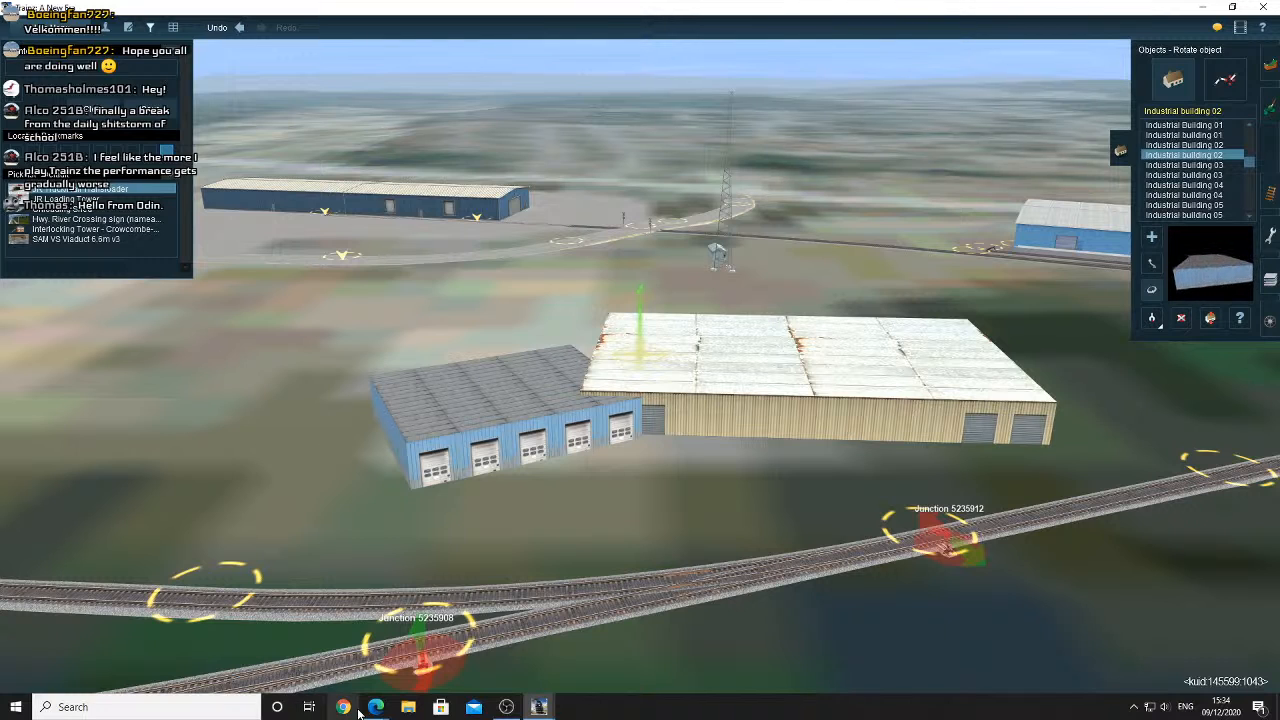
# Switch to Microsoft Edge and open Google Maps from google.com in a new tab
pyautogui.moveTo(375, 707)
pyautogui.click(336, 650)
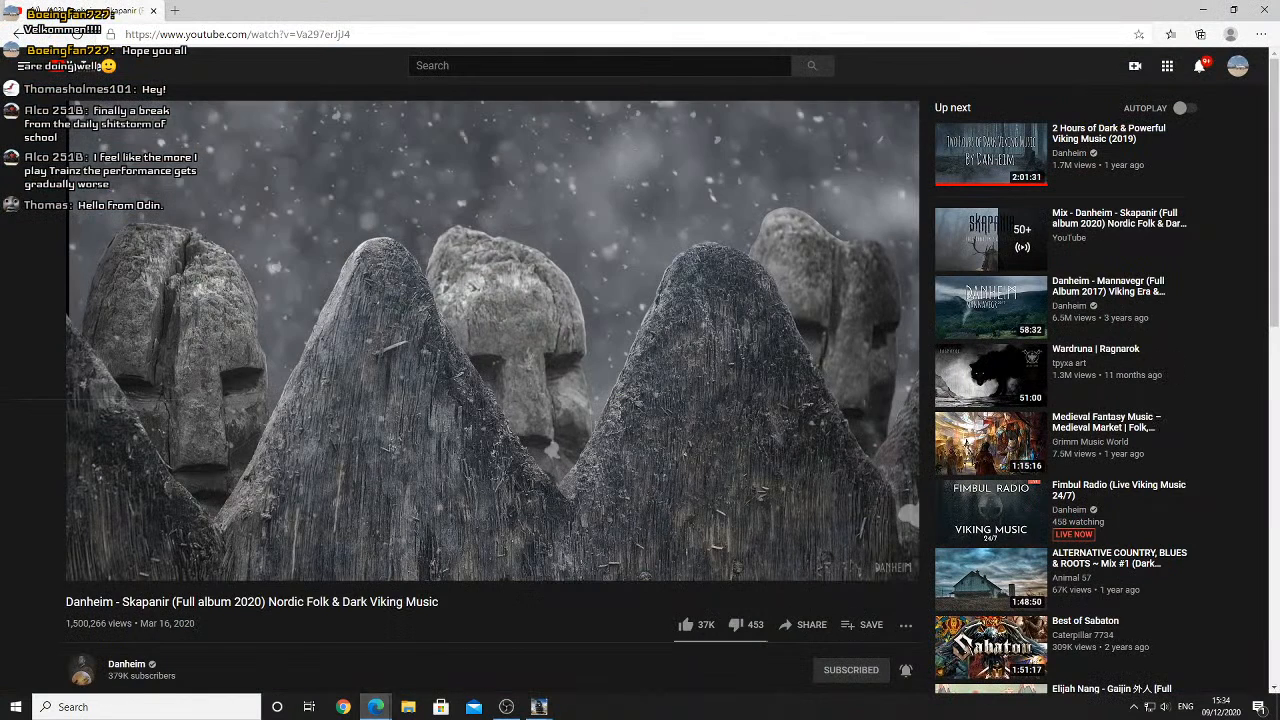
pyautogui.hotkey('ctrl', 't')
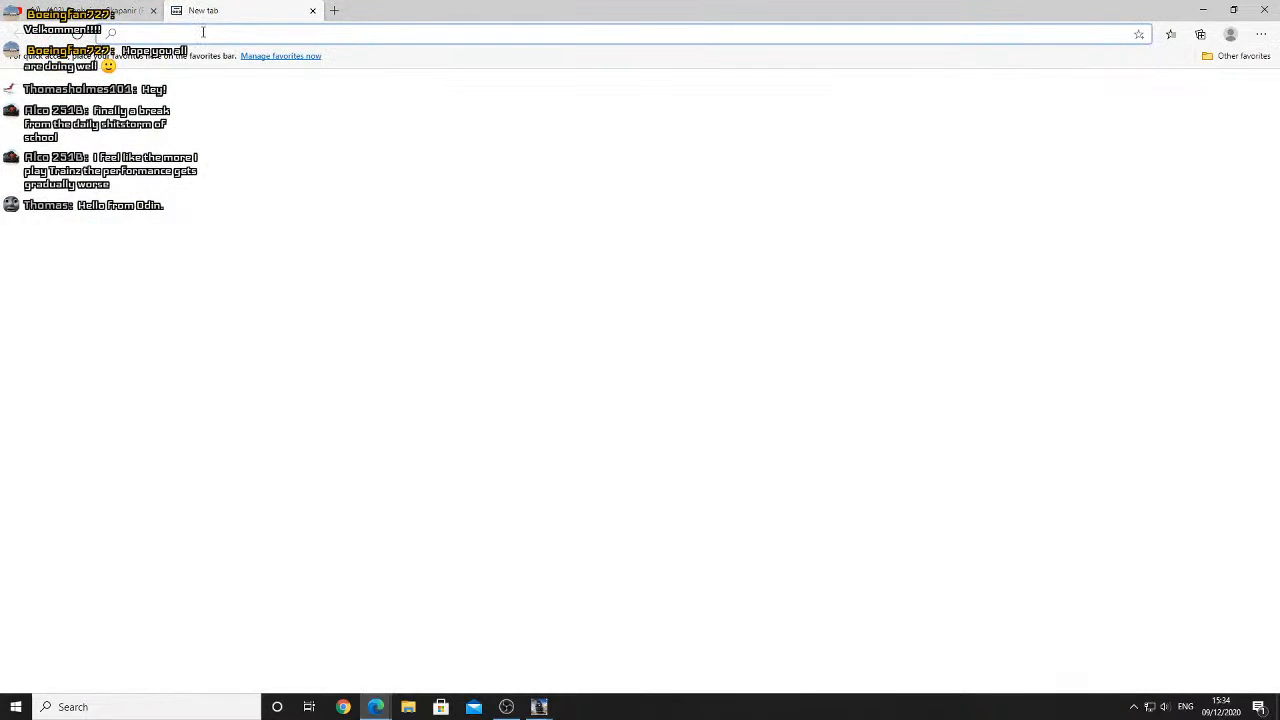
pyautogui.write('google.com')
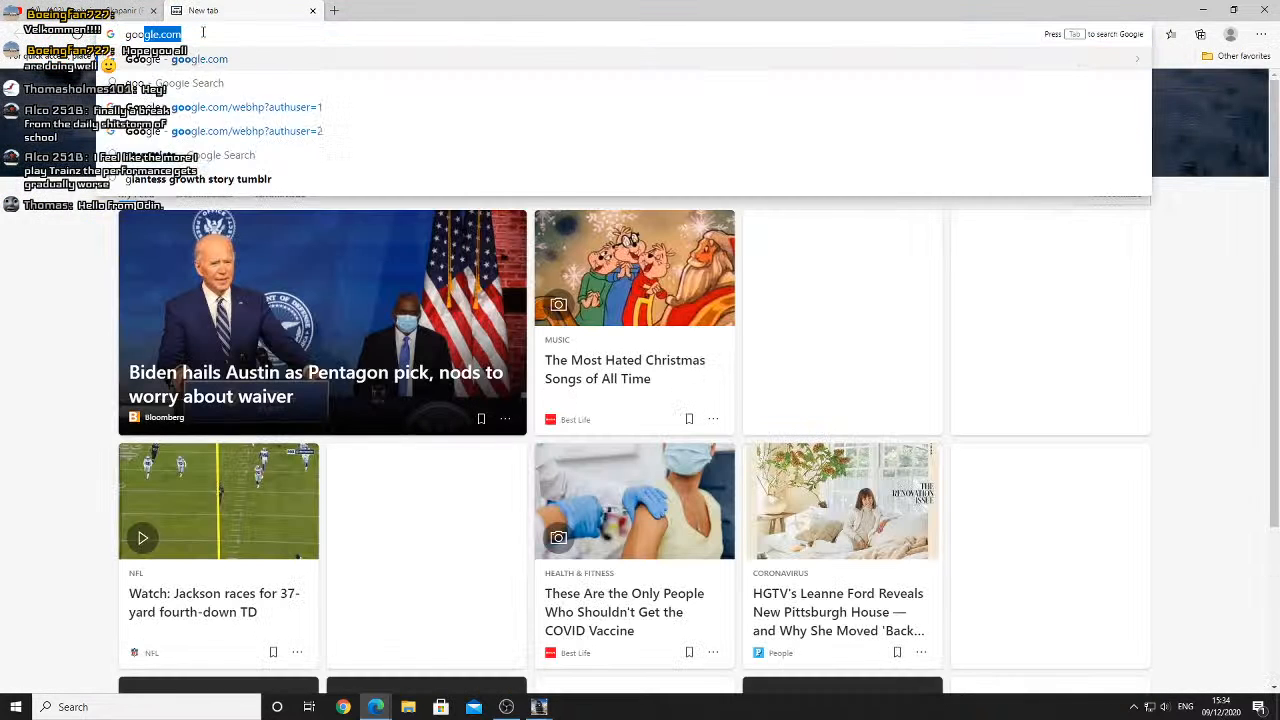
pyautogui.press('Return')
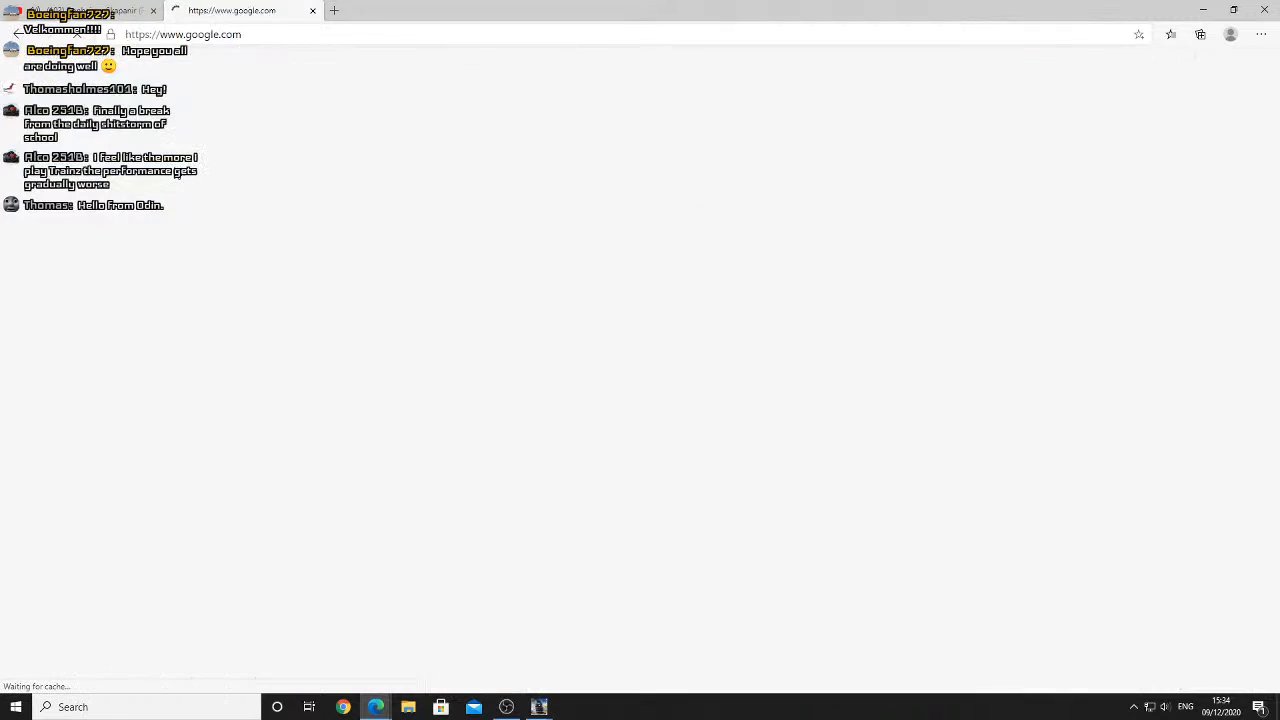
pyautogui.click(1224, 67)
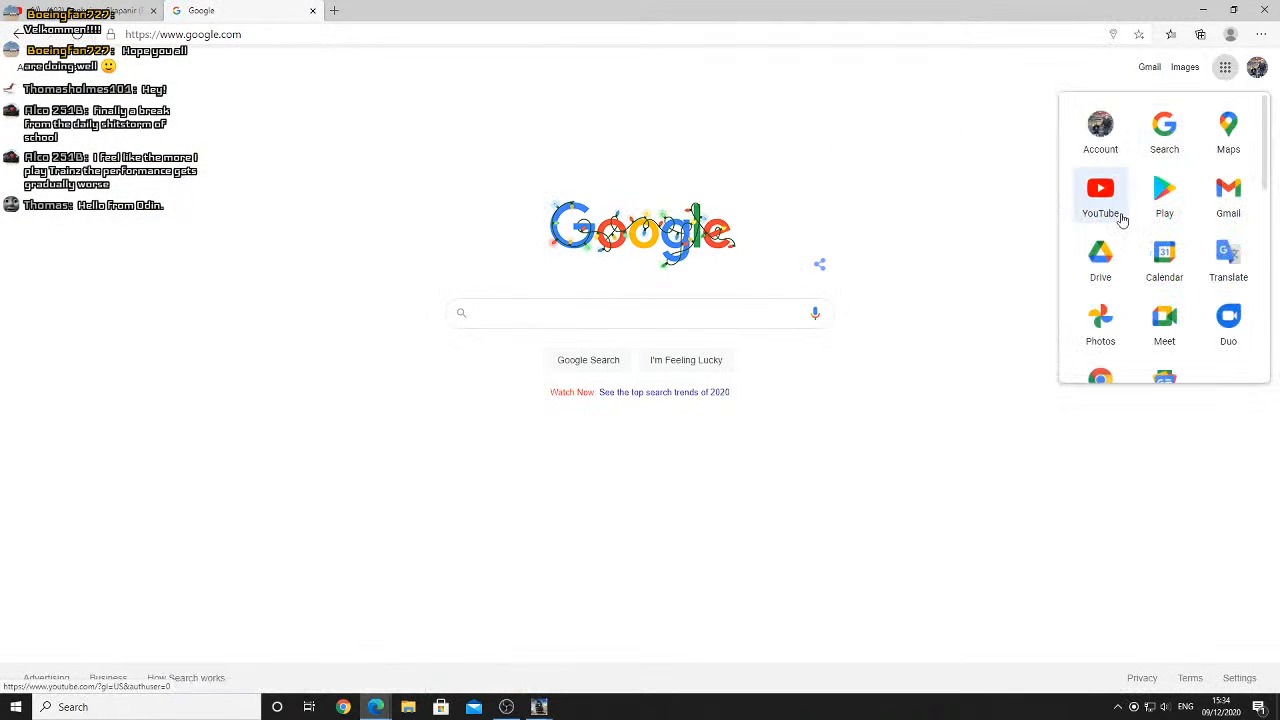
pyautogui.click(1228, 125)
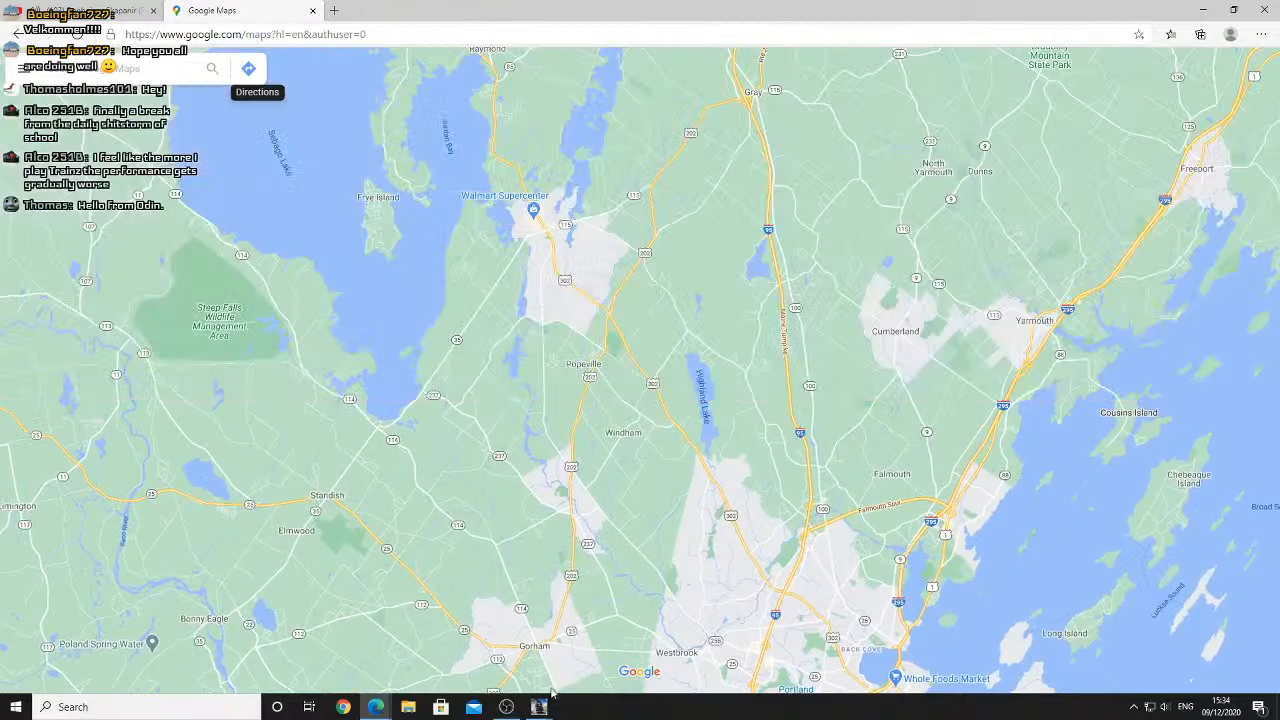
# Check the stream in OBS, return to Google Maps and follow the map north past Lewiston and Waterville to Skowhegan
pyautogui.click(508, 707)
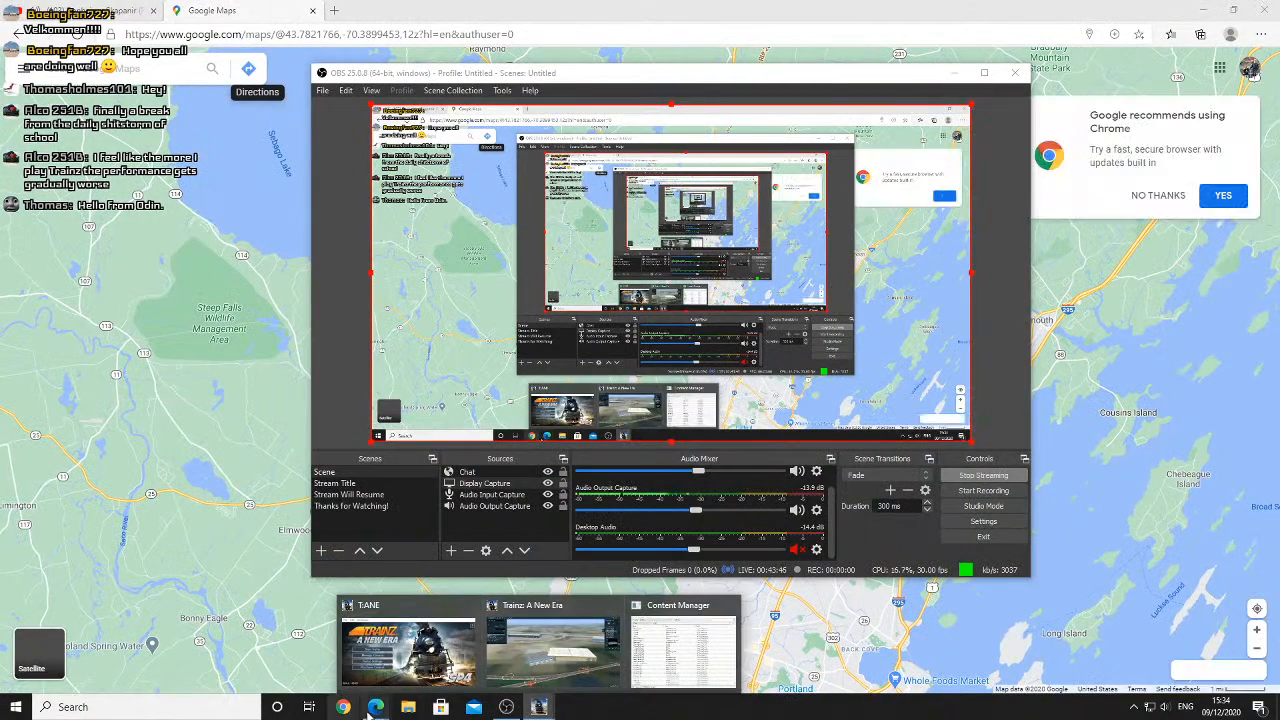
pyautogui.moveTo(376, 707)
pyautogui.click(337, 650)
pyautogui.moveTo(550, 317); pyautogui.dragTo(526, 550)
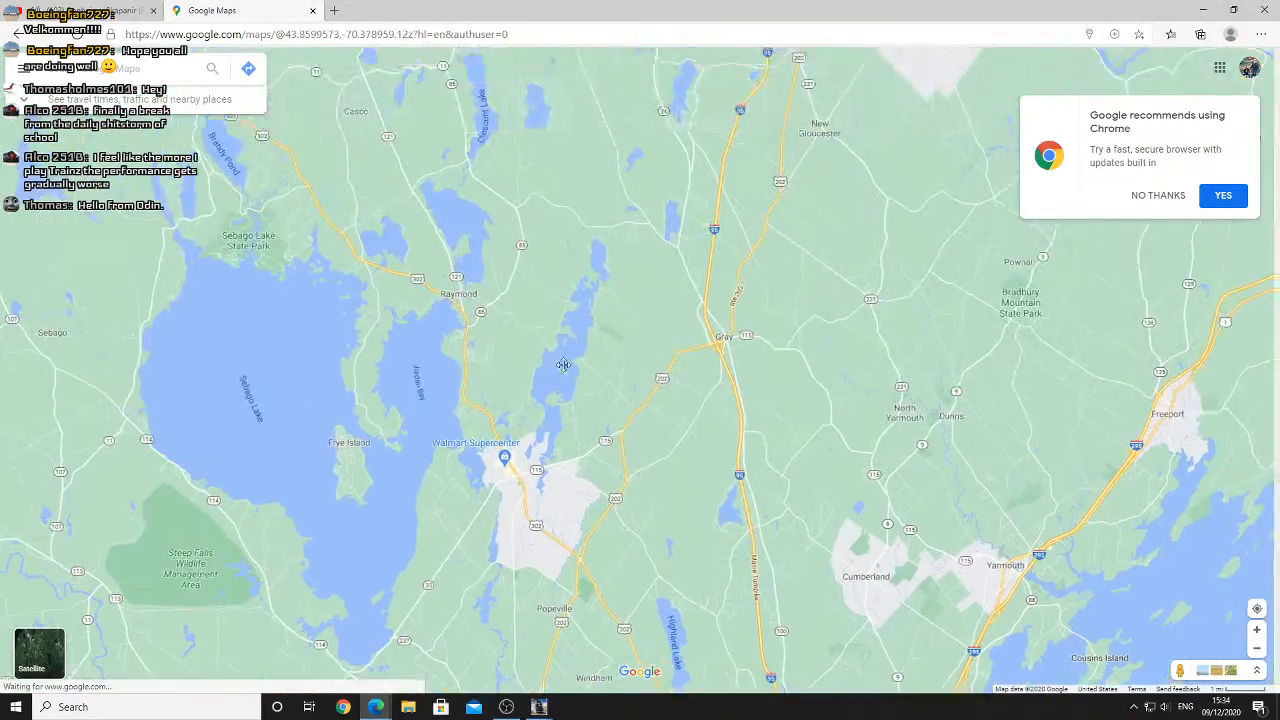
pyautogui.moveTo(624, 128); pyautogui.dragTo(597, 368)
pyautogui.scroll(-1, 586, 304)
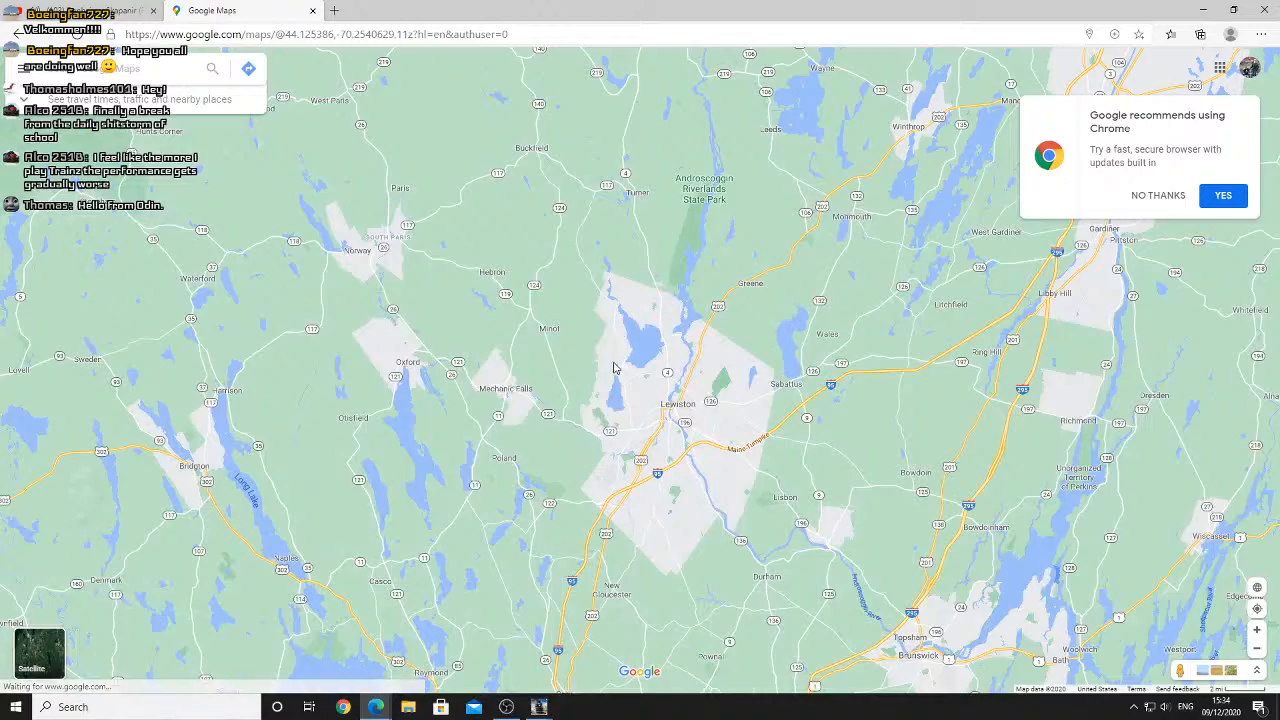
pyautogui.moveTo(615, 368); pyautogui.dragTo(611, 418)
pyautogui.moveTo(674, 249); pyautogui.dragTo(651, 340)
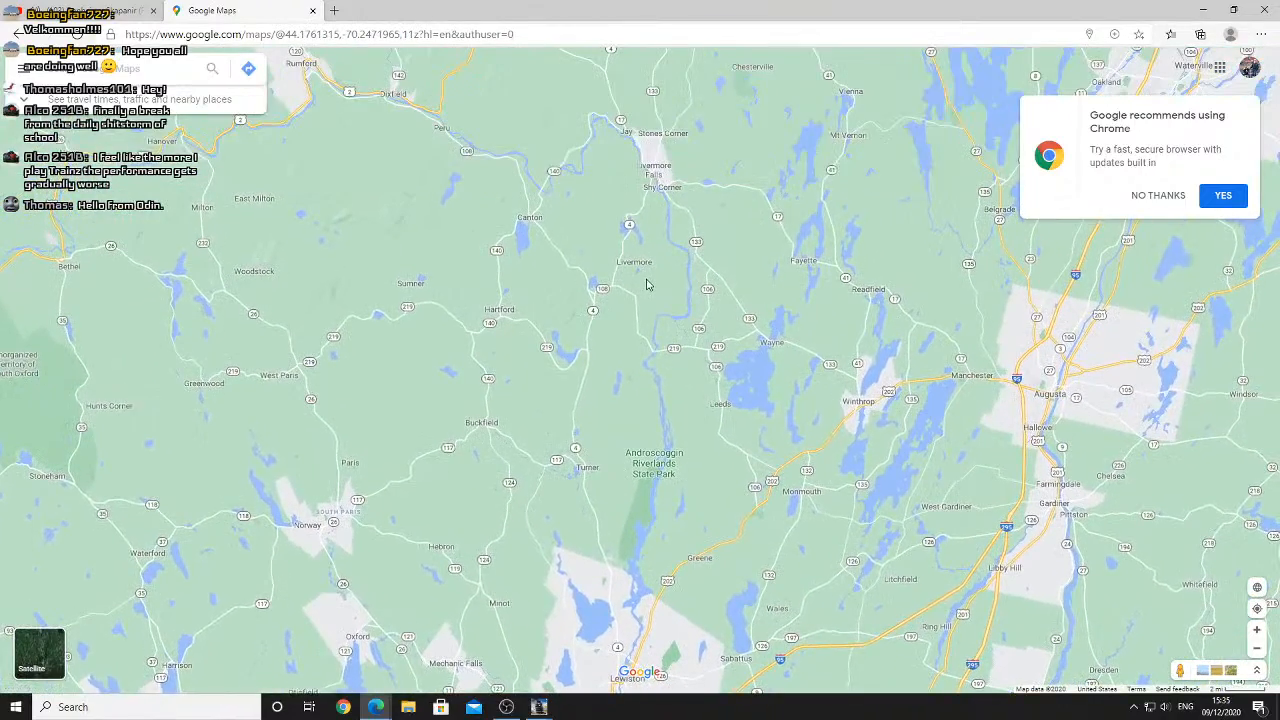
pyautogui.moveTo(648, 283); pyautogui.dragTo(560, 349)
pyautogui.moveTo(848, 271); pyautogui.dragTo(712, 418)
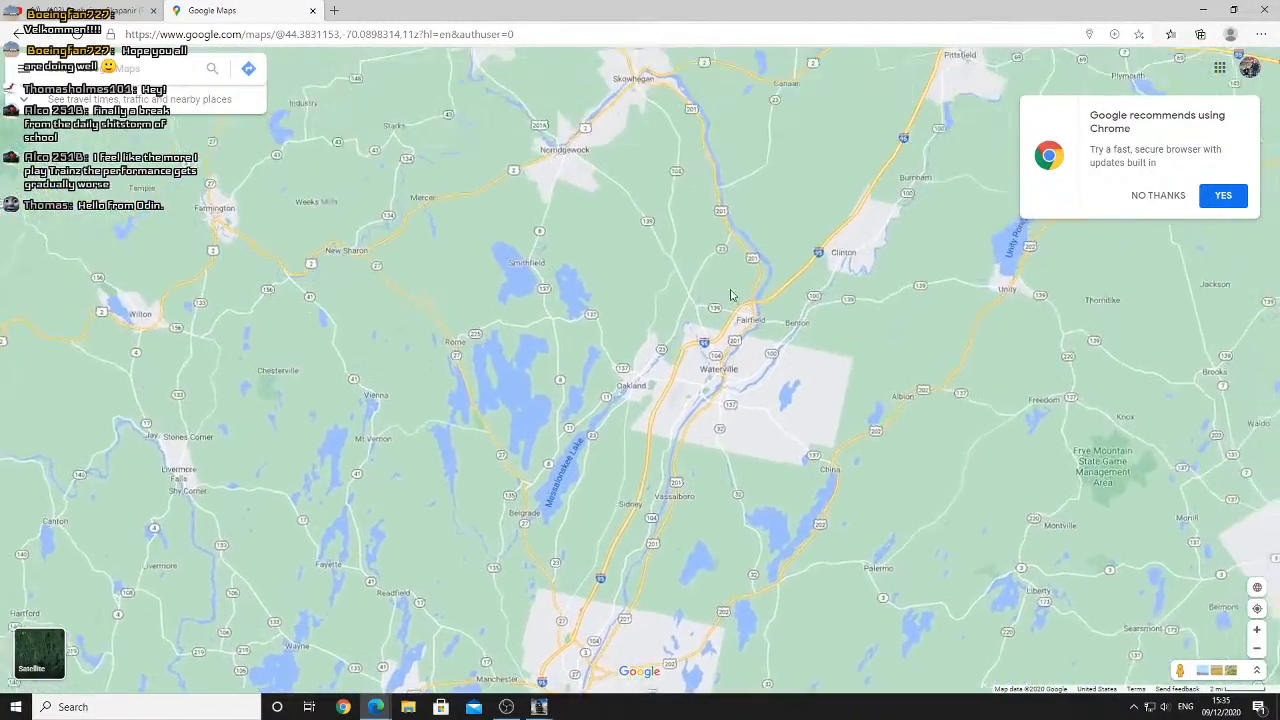
pyautogui.moveTo(718, 246); pyautogui.dragTo(706, 328)
pyautogui.moveTo(668, 268); pyautogui.dragTo(686, 330)
# Show Skowhegan's north side in satellite imagery and enter Street View on Industrial Park Rd near Central Maine Power
pyautogui.scroll(1, 641, 248)
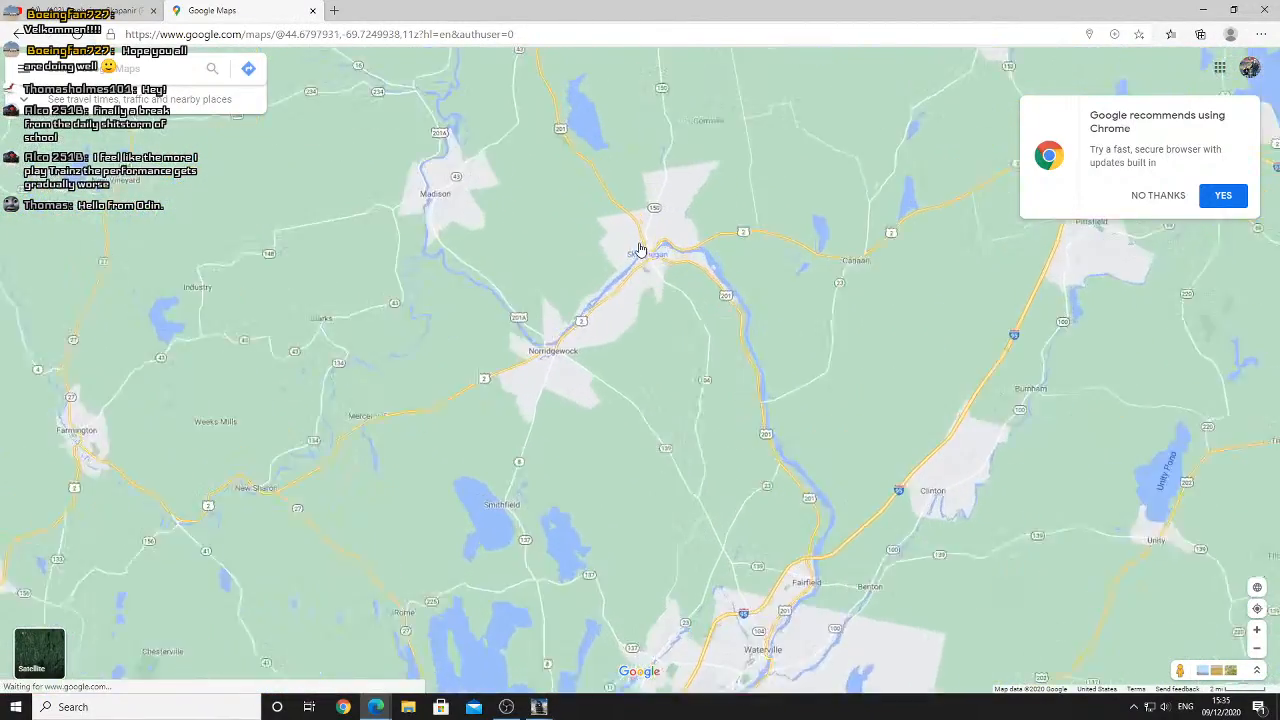
pyautogui.scroll(3, 641, 248)
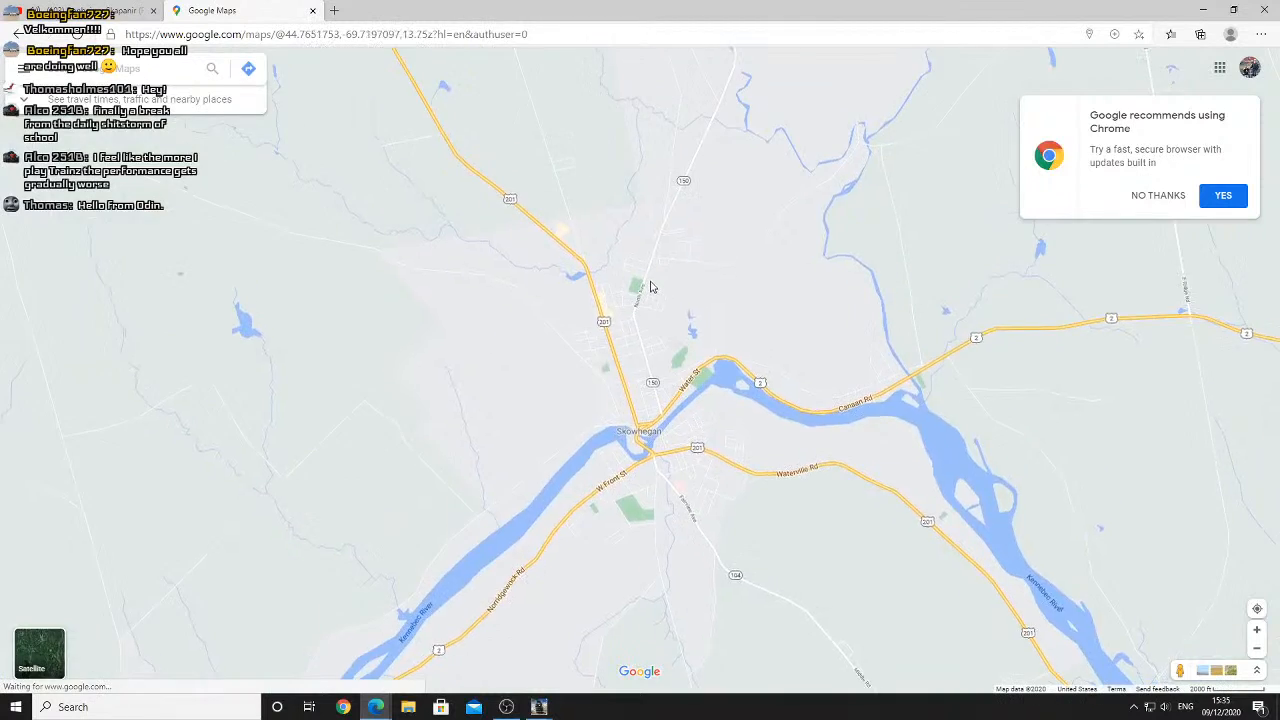
pyautogui.scroll(2, 651, 287)
pyautogui.moveTo(683, 191); pyautogui.dragTo(660, 271)
pyautogui.scroll(2, 660, 271)
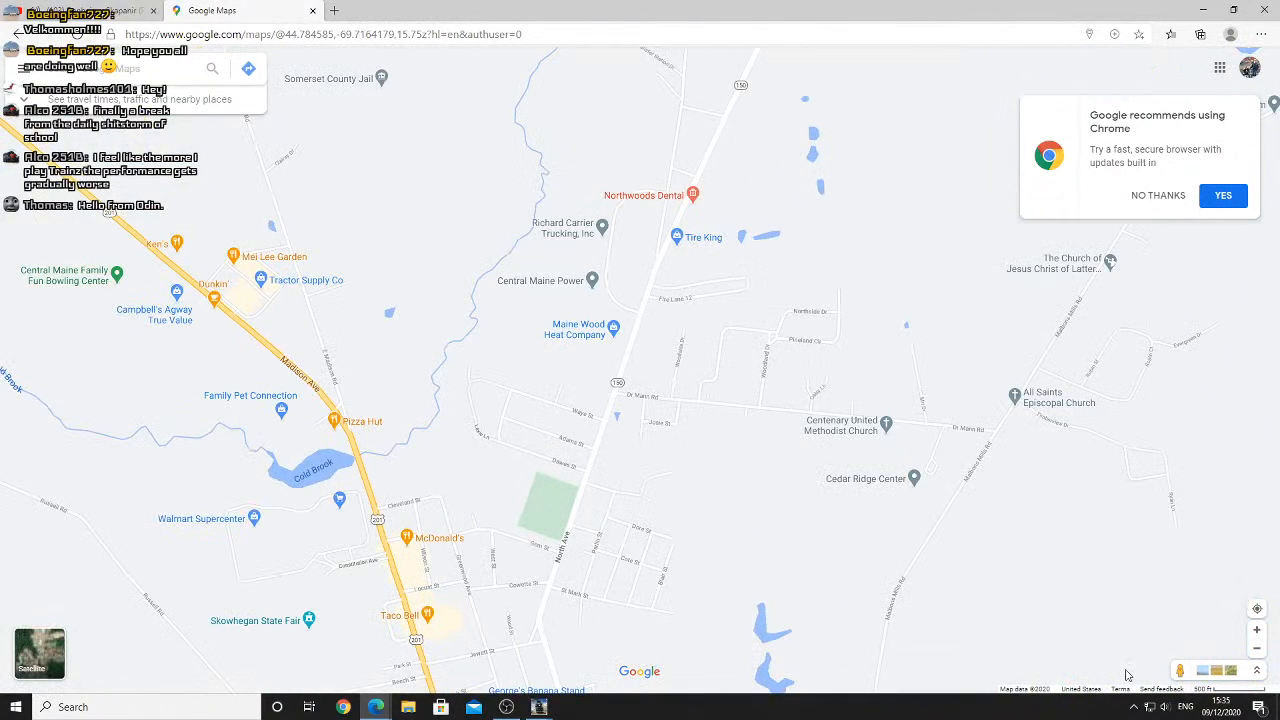
pyautogui.click(62, 667)
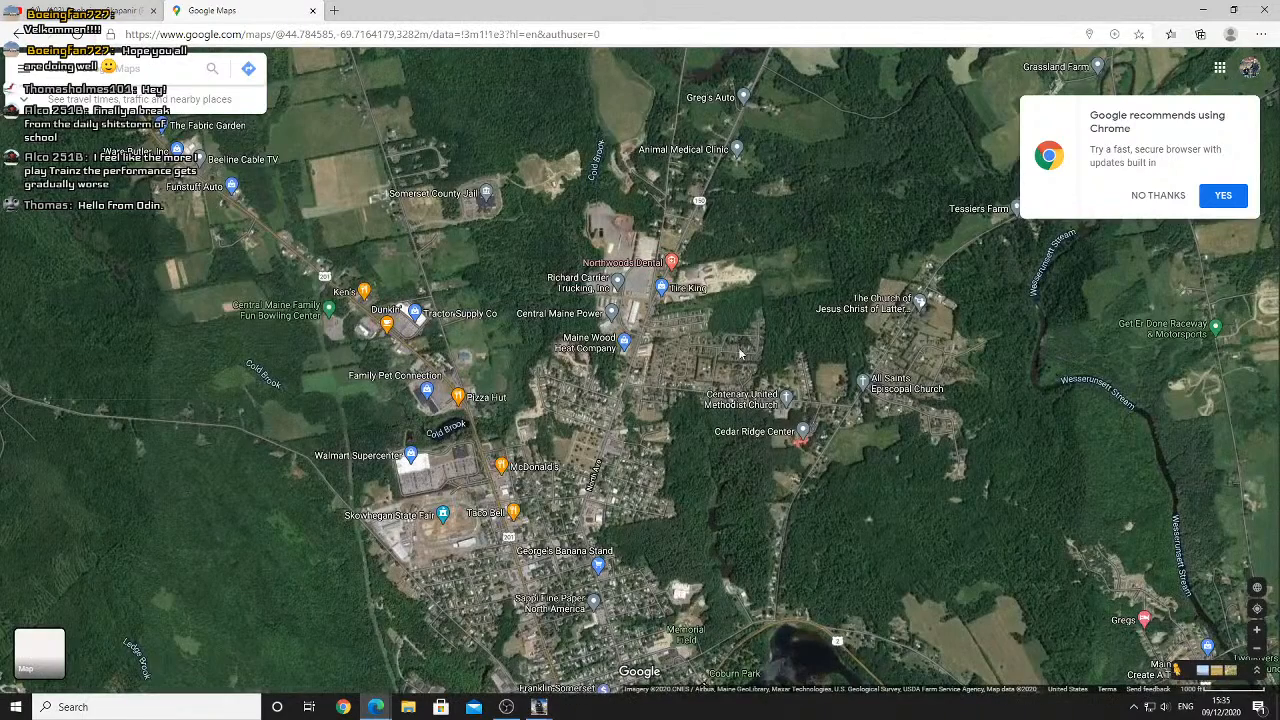
pyautogui.moveTo(1177, 670); pyautogui.dragTo(618, 277)
pyautogui.click(621, 276)
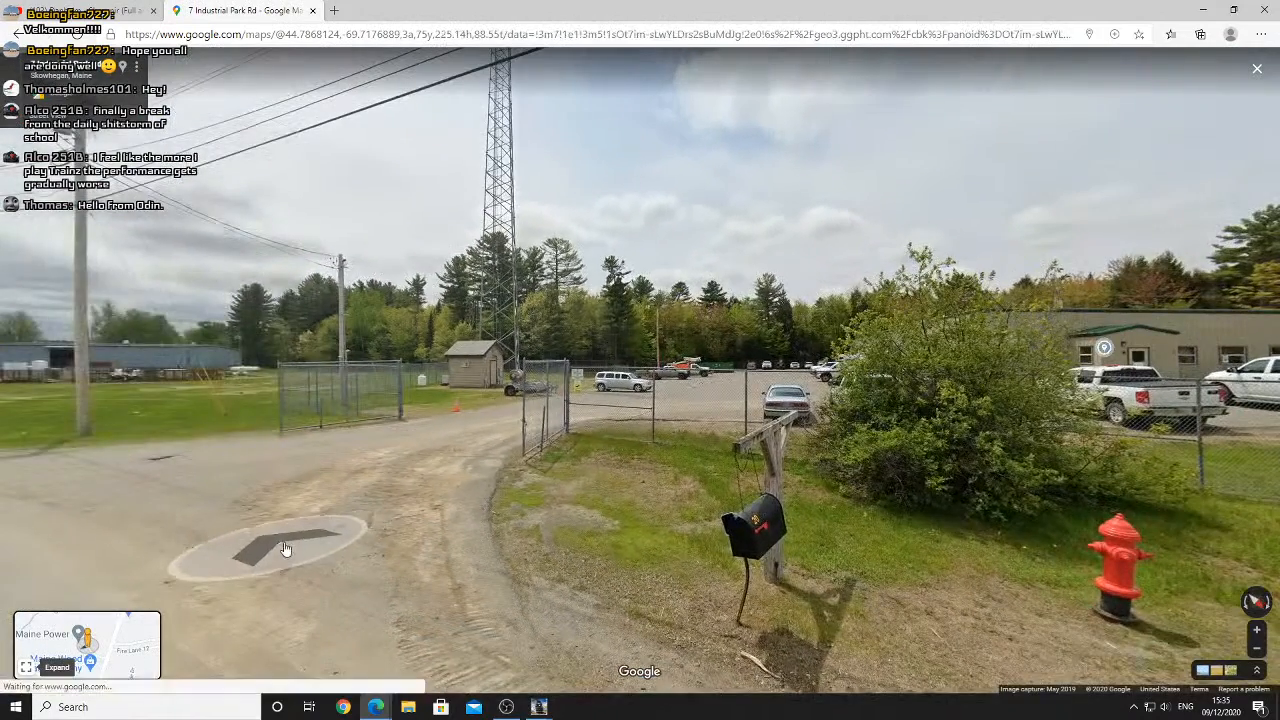
# Advance to the Central Maine Power gate in Street View and examine the tan building and the radio tower
pyautogui.click(285, 549)
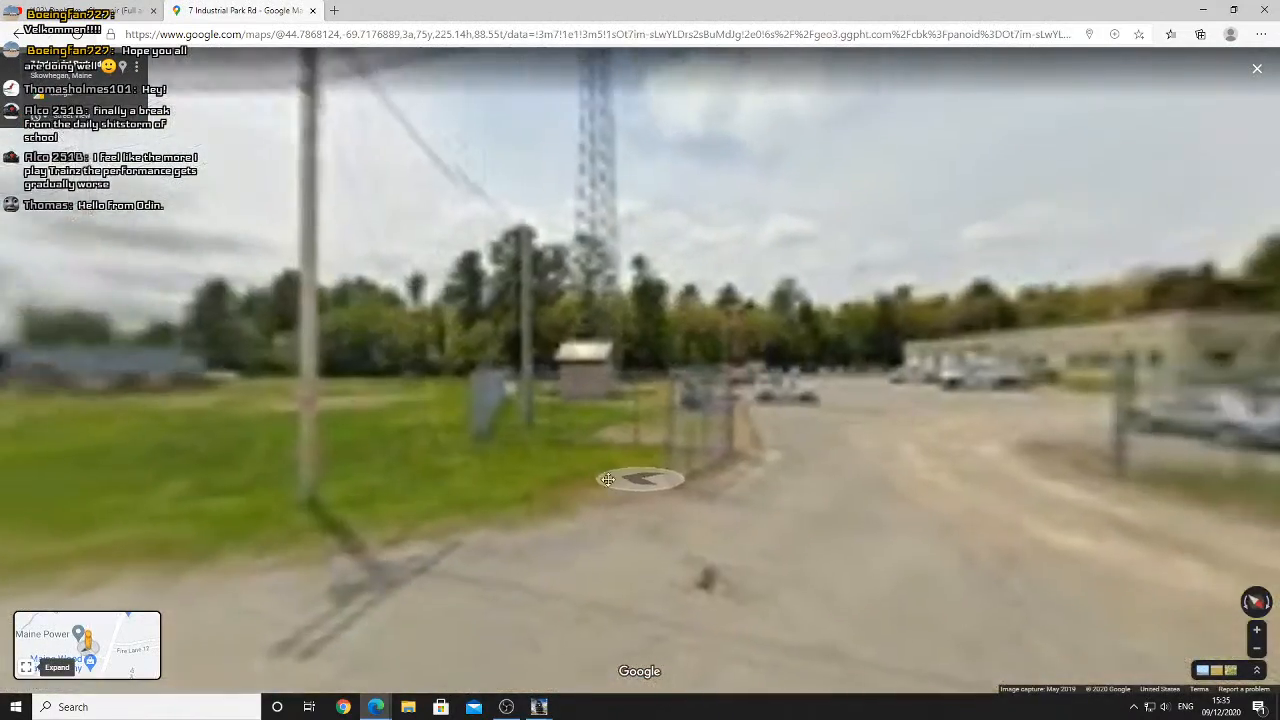
pyautogui.scroll(5, 650, 440)
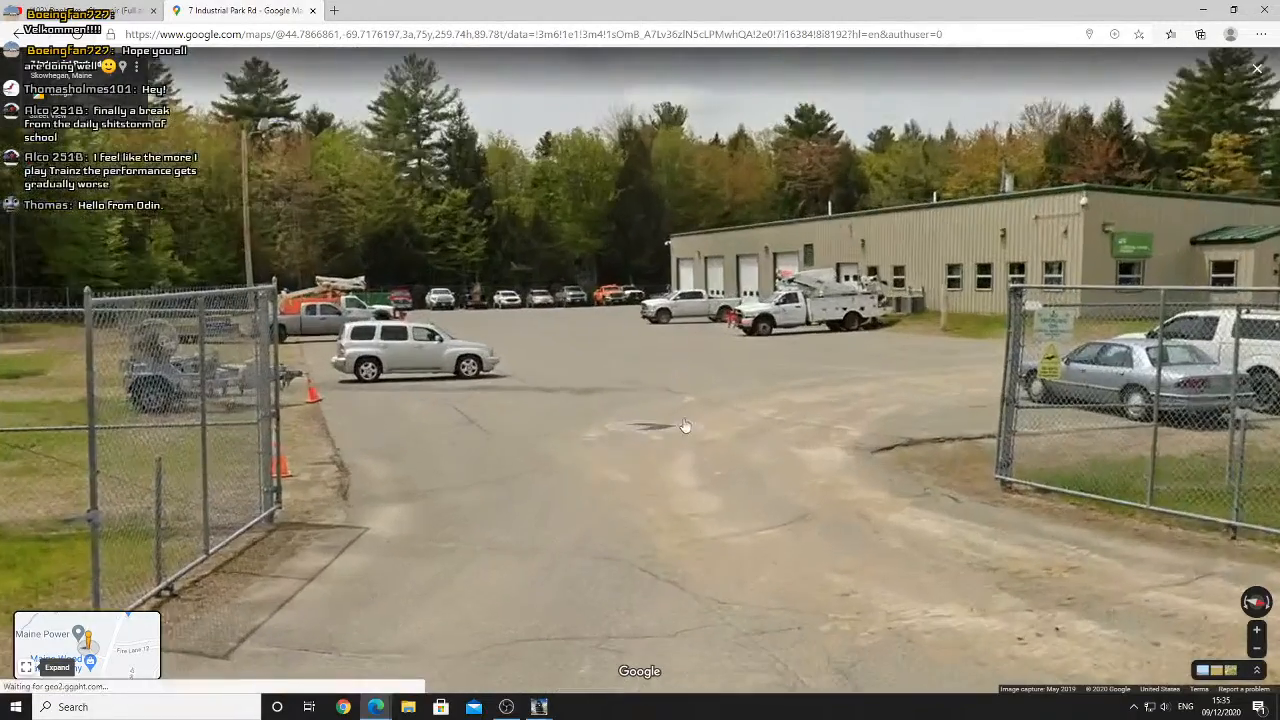
pyautogui.scroll(-5, 557, 450)
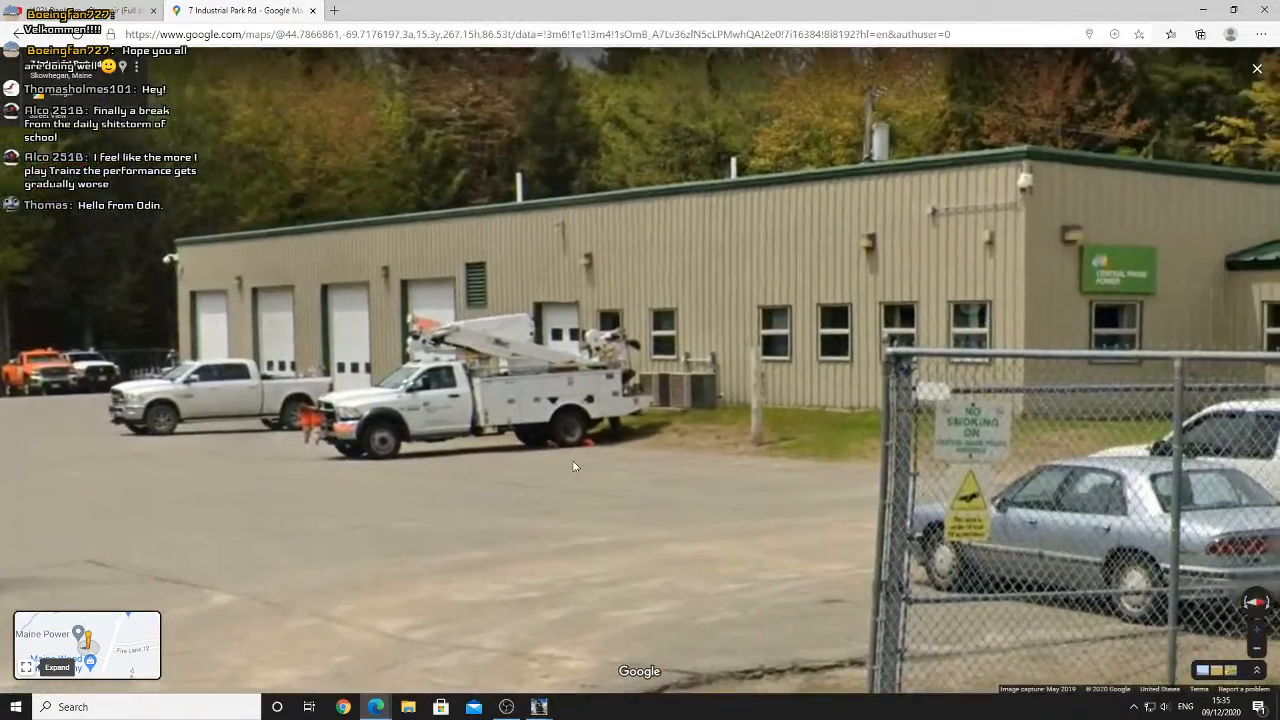
pyautogui.scroll(5, 574, 468)
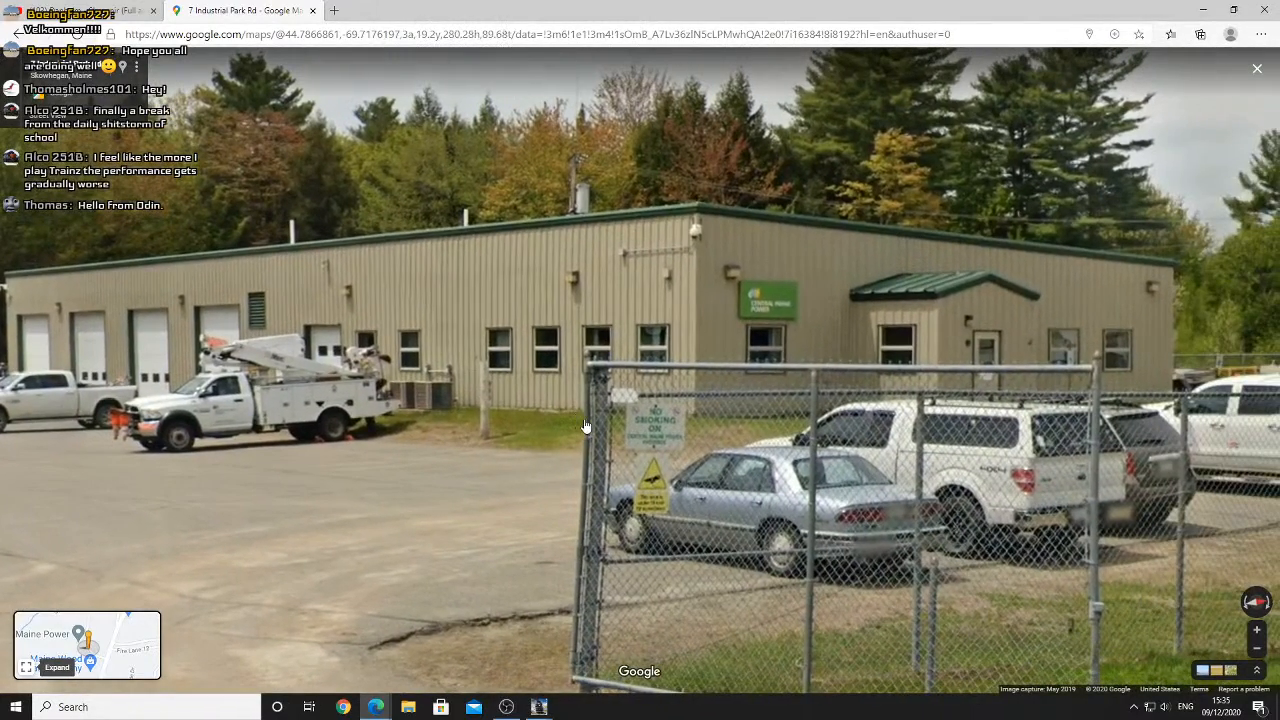
pyautogui.scroll(-5, 580, 428)
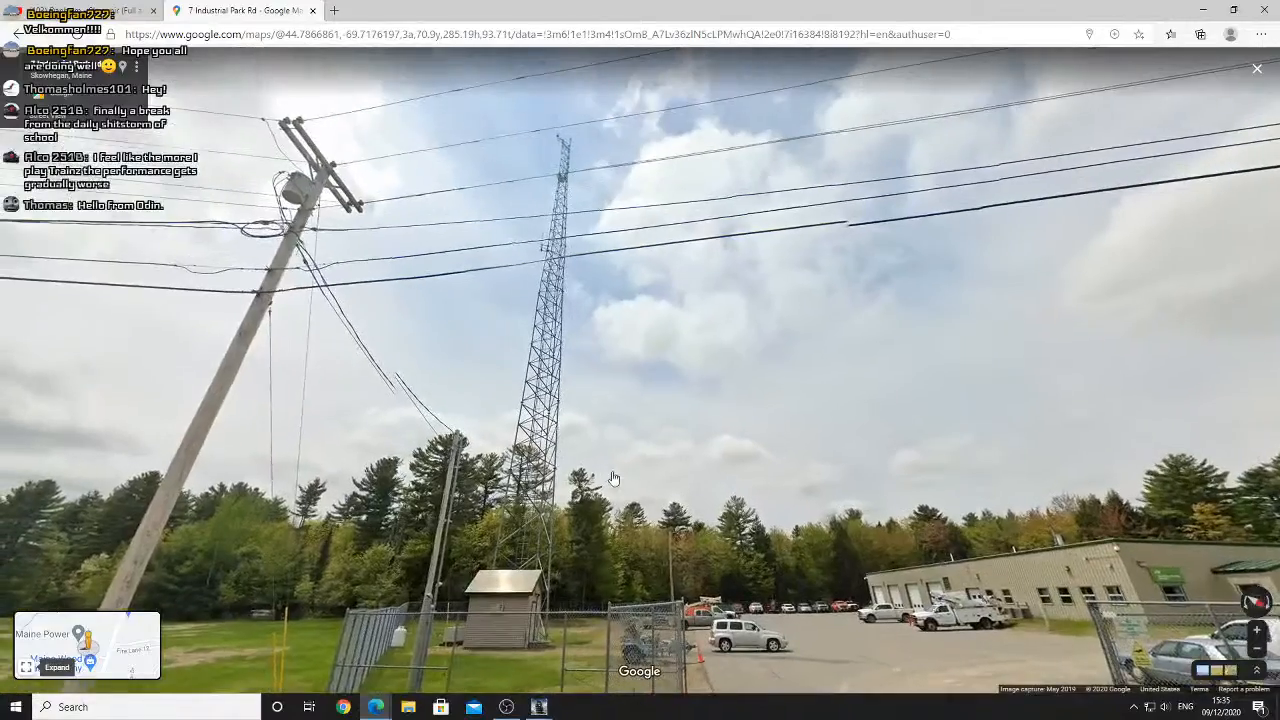
pyautogui.moveTo(614, 479); pyautogui.dragTo(520, 304)
pyautogui.moveTo(890, 455); pyautogui.dragTo(600, 452)
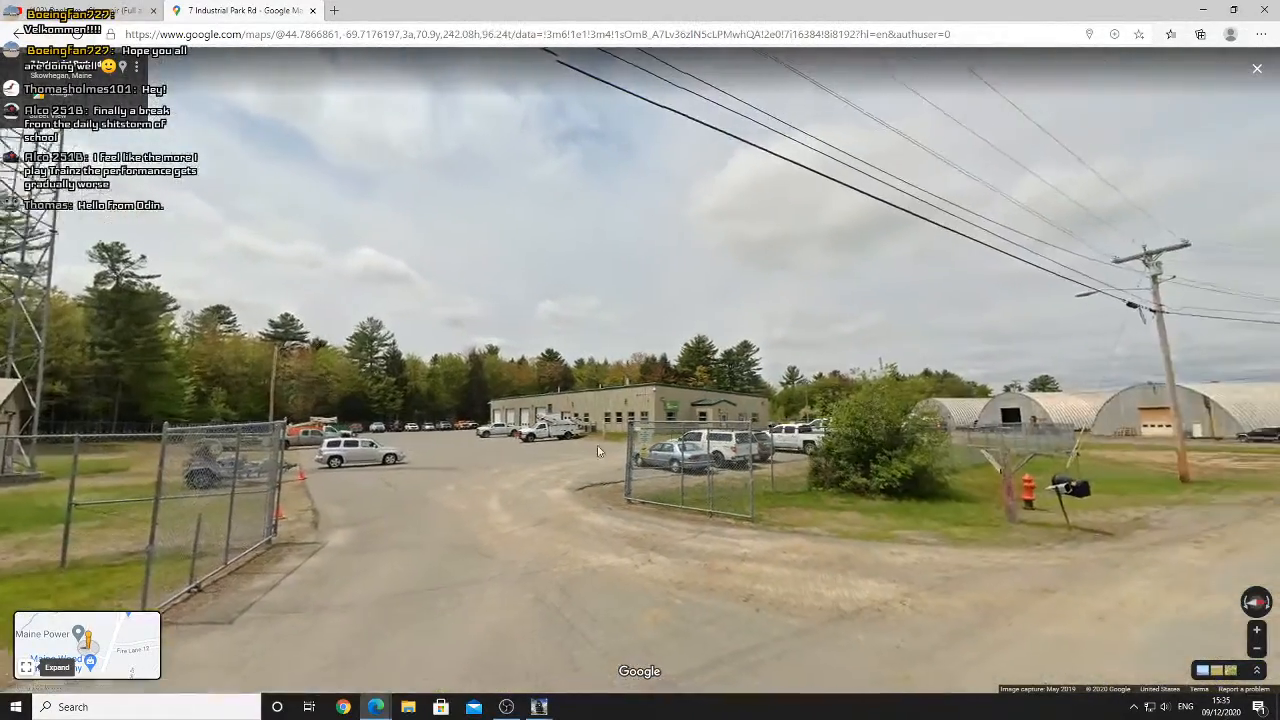
# Examine the Central Maine Power building's garage doors and the vehicles parked in its yard close up
pyautogui.scroll(3, 554, 459)
pyautogui.scroll(3, 554, 459)
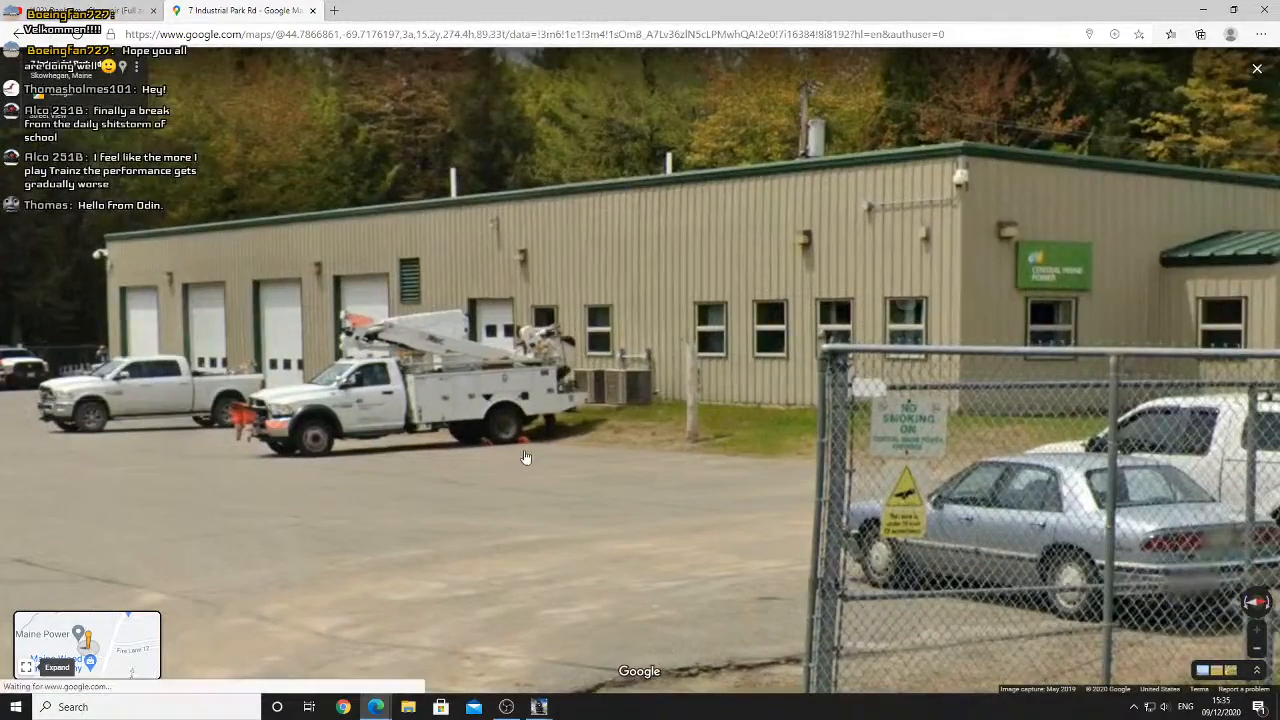
pyautogui.scroll(2, 607, 456)
pyautogui.scroll(-3, 607, 456)
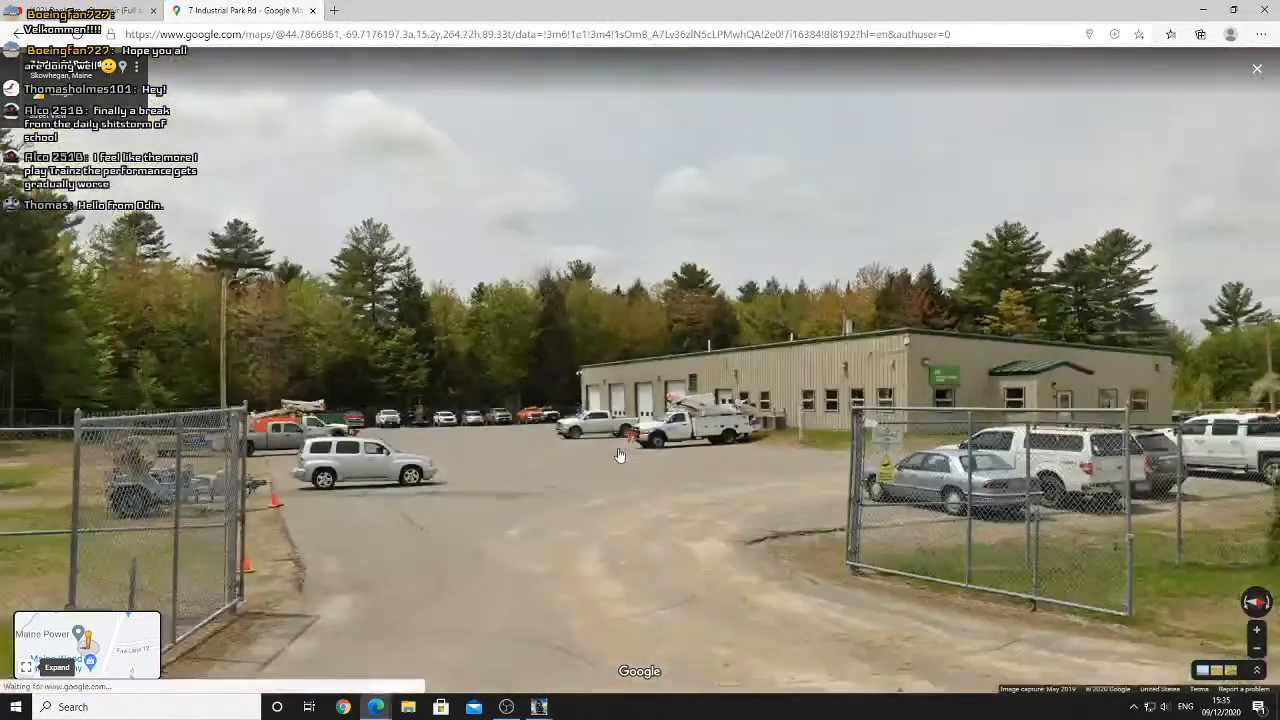
pyautogui.scroll(2, 617, 452)
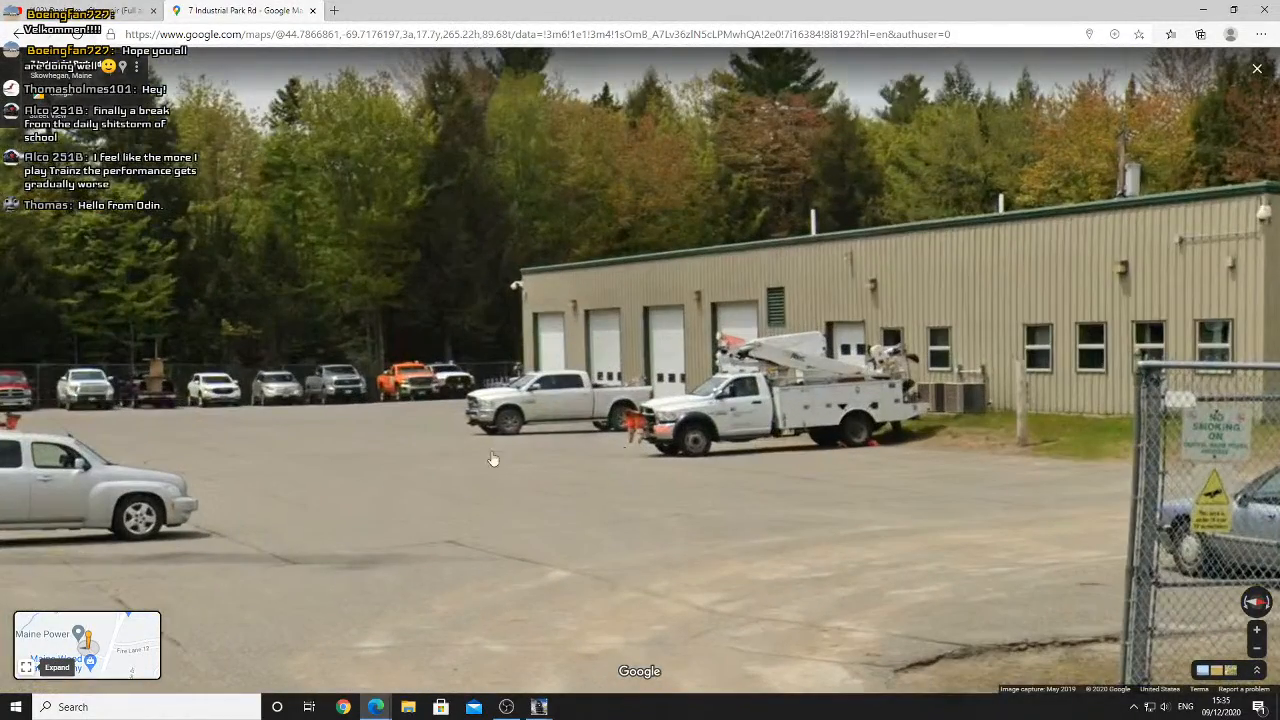
pyautogui.scroll(-2, 492, 459)
pyautogui.scroll(-3, 742, 453)
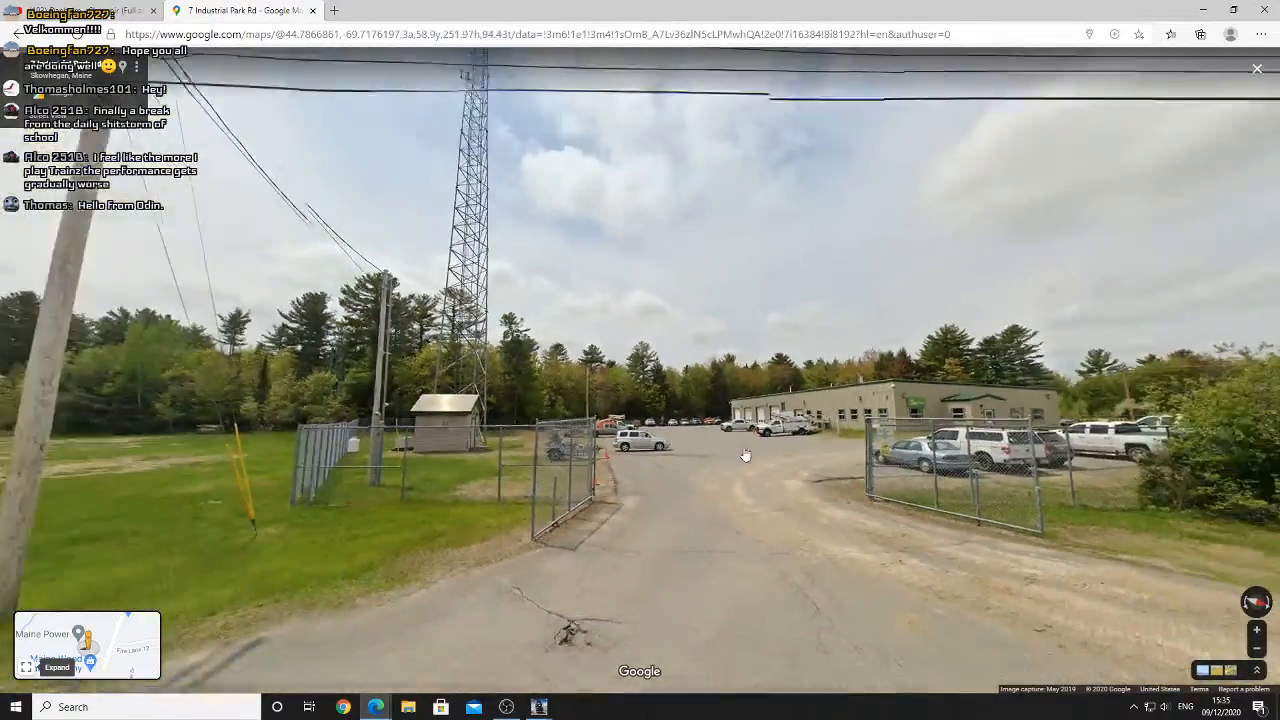
# Turn to the opposite side of the road and examine the parked trailers, pallet stacks and long grey building
pyautogui.moveTo(745, 455); pyautogui.dragTo(300, 452)
pyautogui.moveTo(880, 445); pyautogui.dragTo(648, 434)
pyautogui.moveTo(752, 435); pyautogui.dragTo(410, 440)
pyautogui.scroll(3, 656, 444)
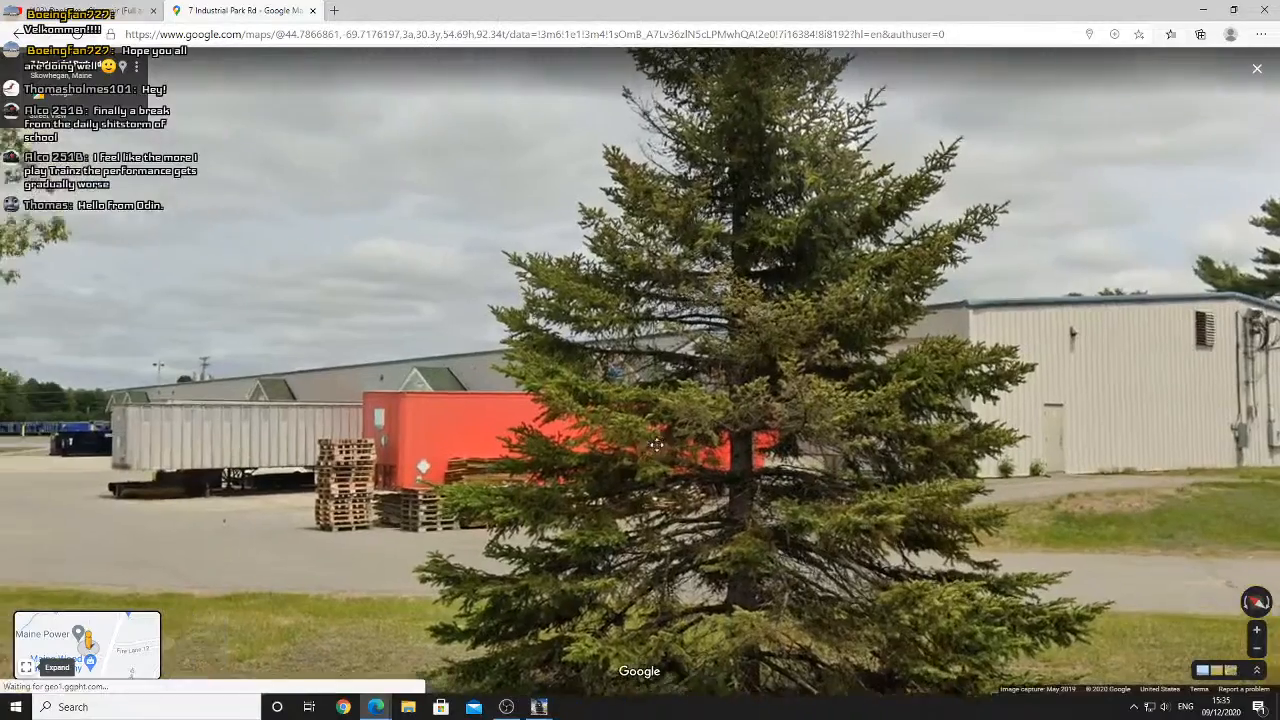
pyautogui.moveTo(656, 444); pyautogui.dragTo(800, 405)
pyautogui.scroll(3, 649, 427)
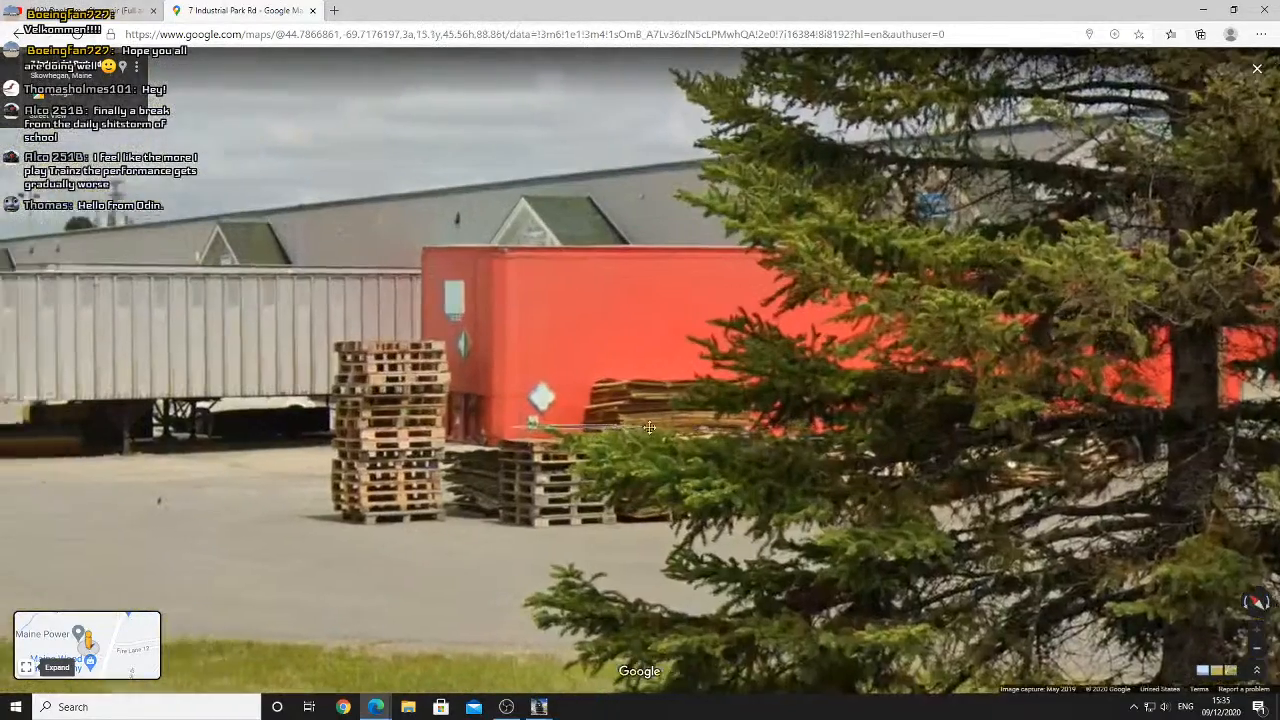
pyautogui.press('Left')
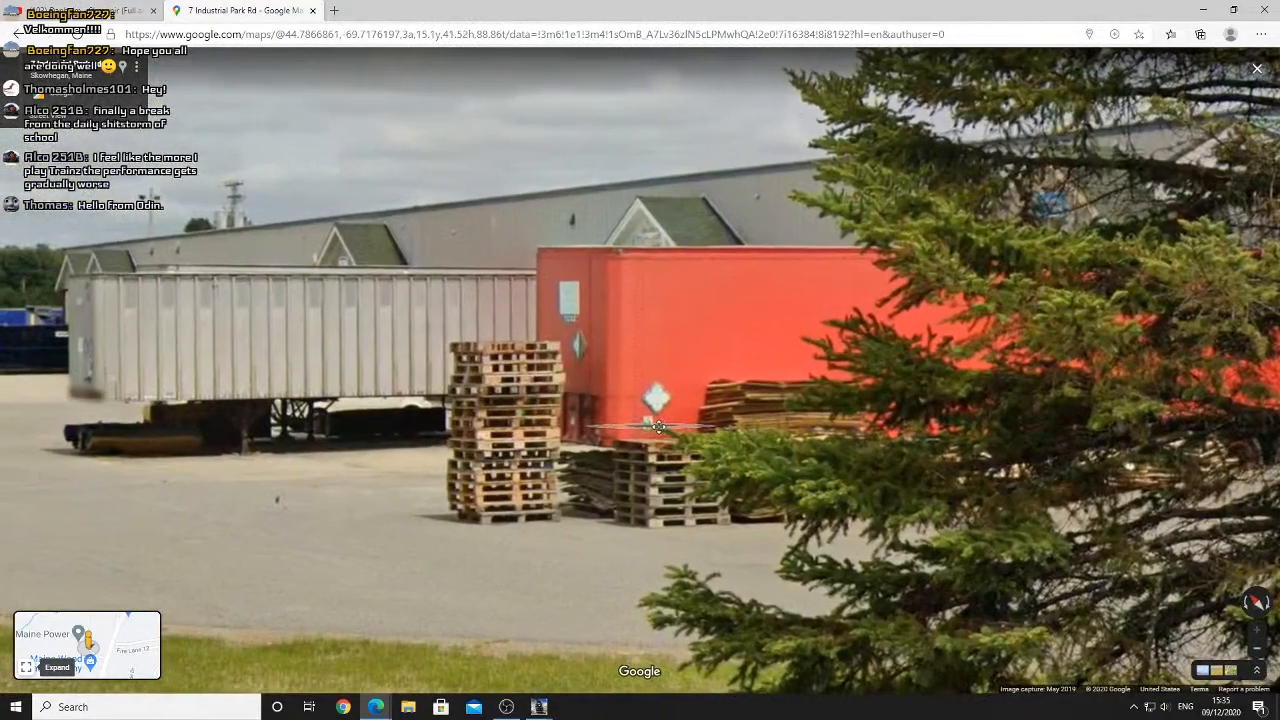
pyautogui.press('Left')
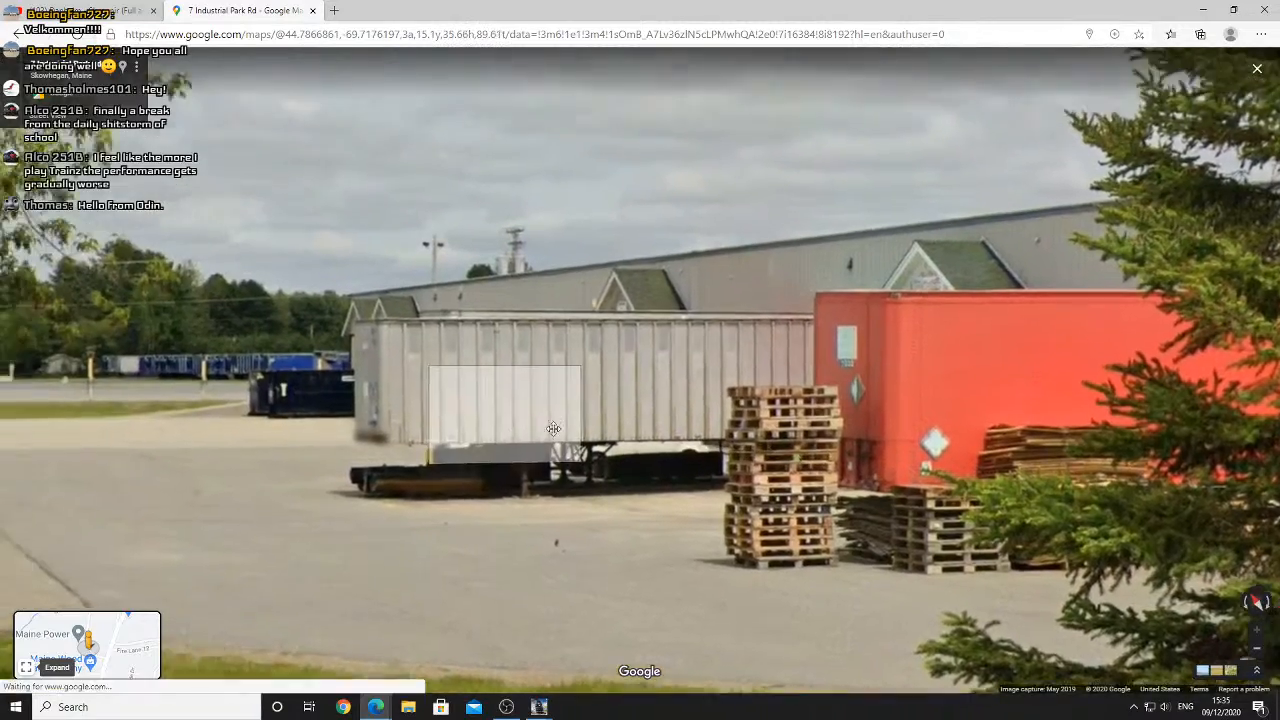
# Look along Industrial Park Rd and advance towards the arched warehouses
pyautogui.scroll(-4, 704, 404)
pyautogui.press('Left')
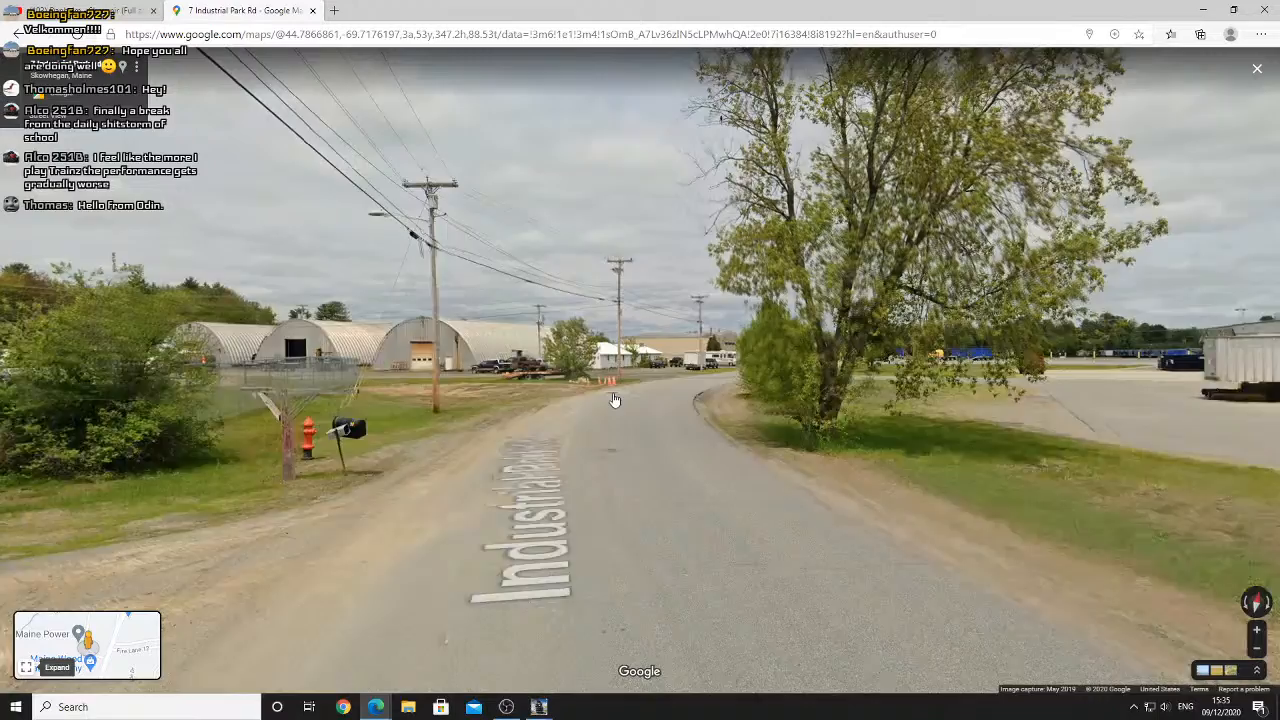
pyautogui.click(611, 398)
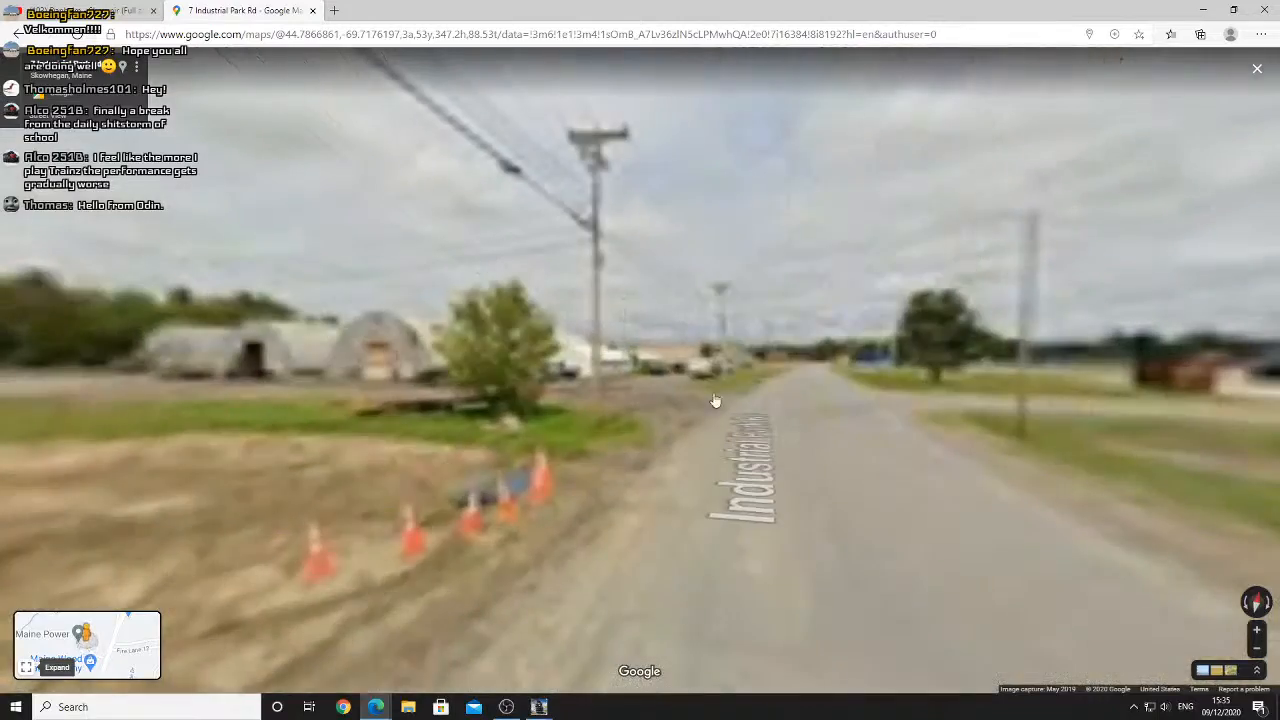
pyautogui.click(829, 403)
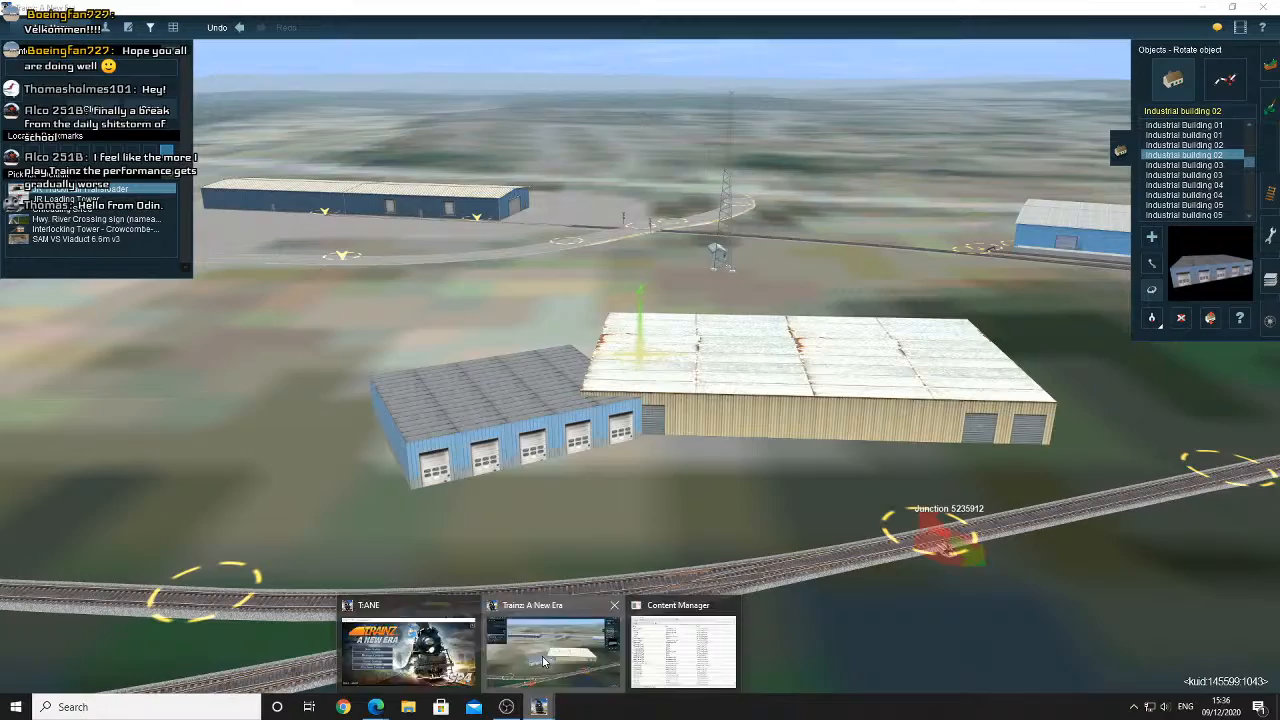
# Return to the Trainz route and view the arched warehouses from the road side to compare them with Street View
pyautogui.click(543, 660)
pyautogui.press('Up')
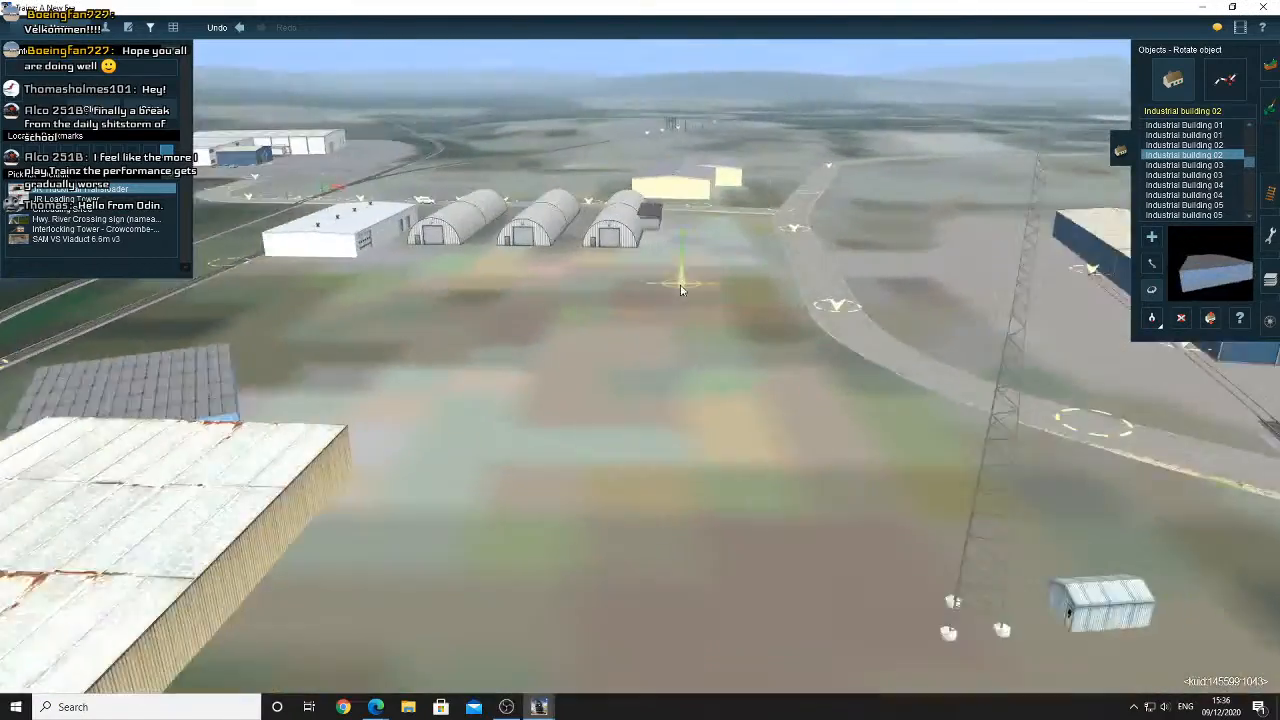
pyautogui.press('Left')
pyautogui.rightClick(714, 308)
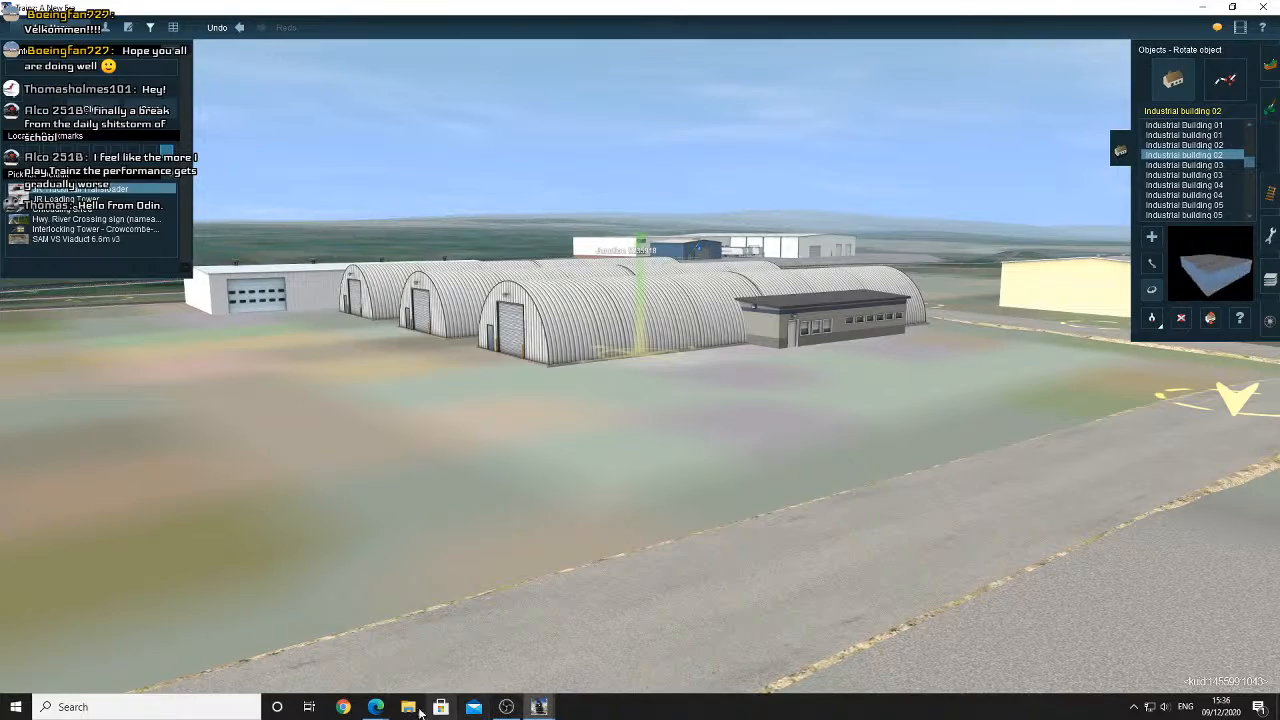
# Switch back to Google Maps Street View and examine the arched warehouses, the gravel yard and the parked pickups from Industrial Park Rd
pyautogui.click(400, 663)
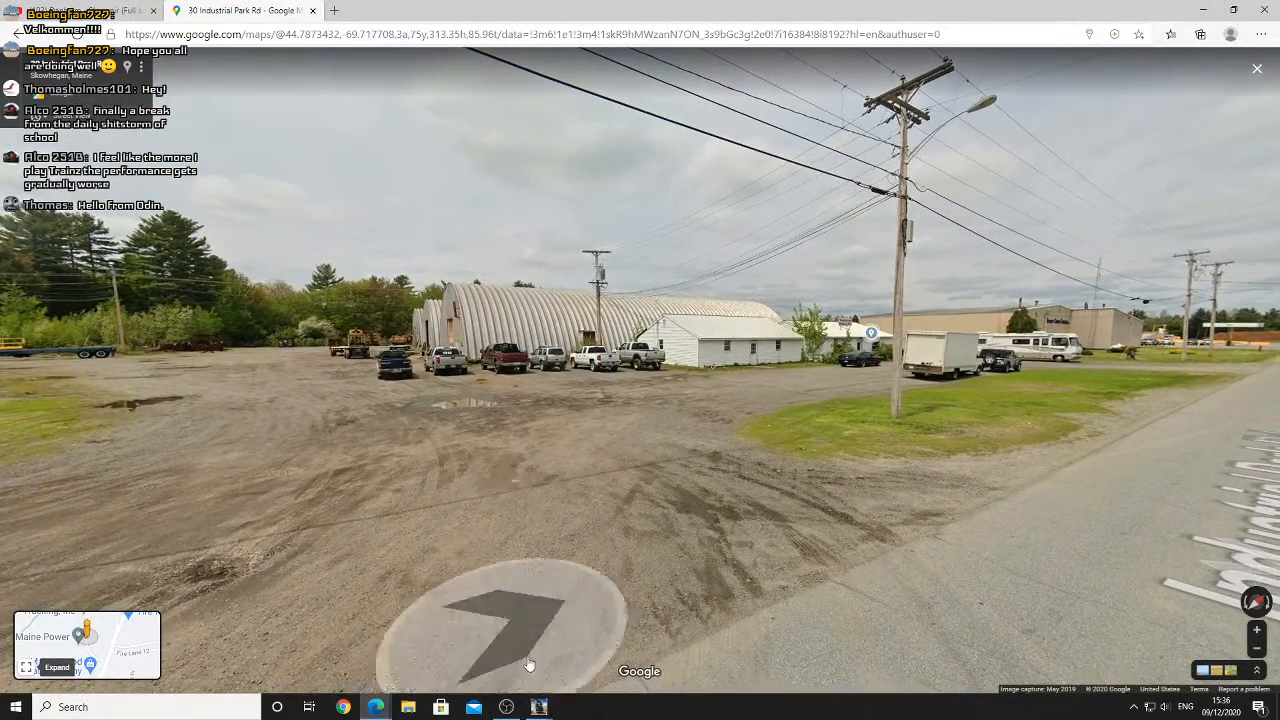
pyautogui.click(490, 585)
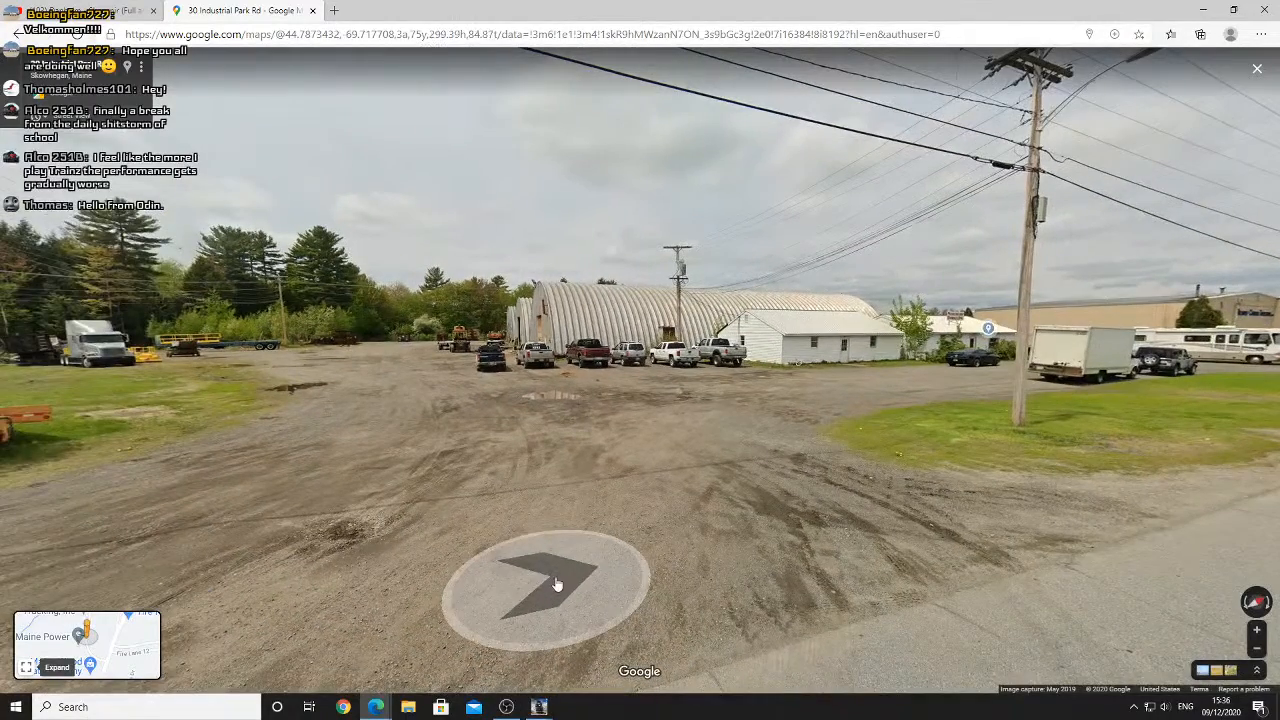
pyautogui.moveTo(608, 574); pyautogui.dragTo(557, 585)
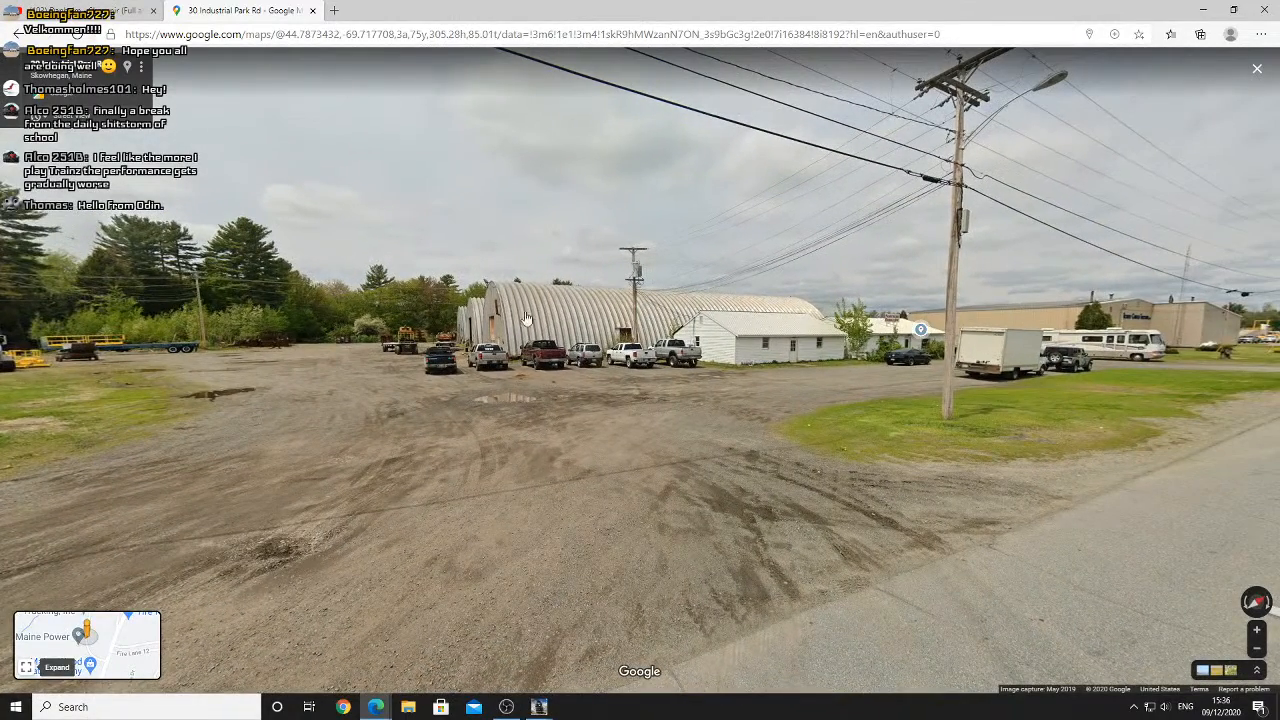
pyautogui.moveTo(538, 327); pyautogui.dragTo(680, 331)
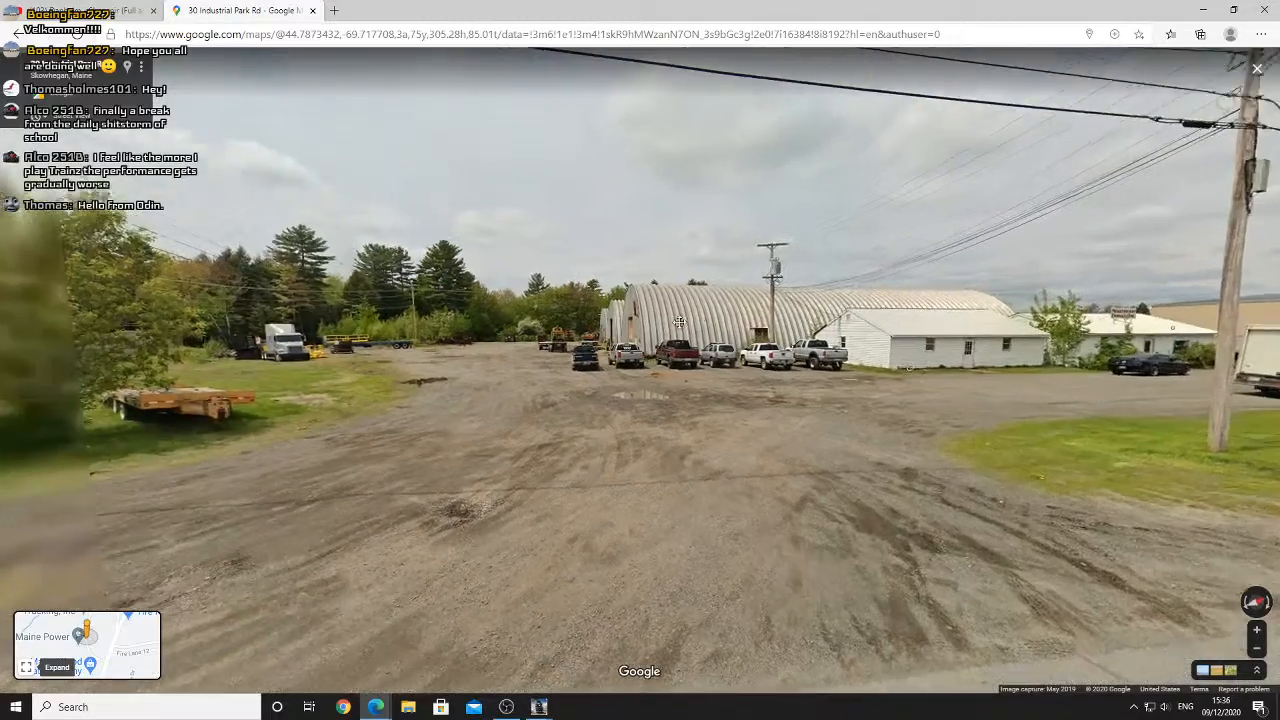
# Advance along Industrial Park Rd to the white building beside the arched warehouses and look up the Northeast Doran business details
pyautogui.moveTo(835, 375); pyautogui.dragTo(600, 380)
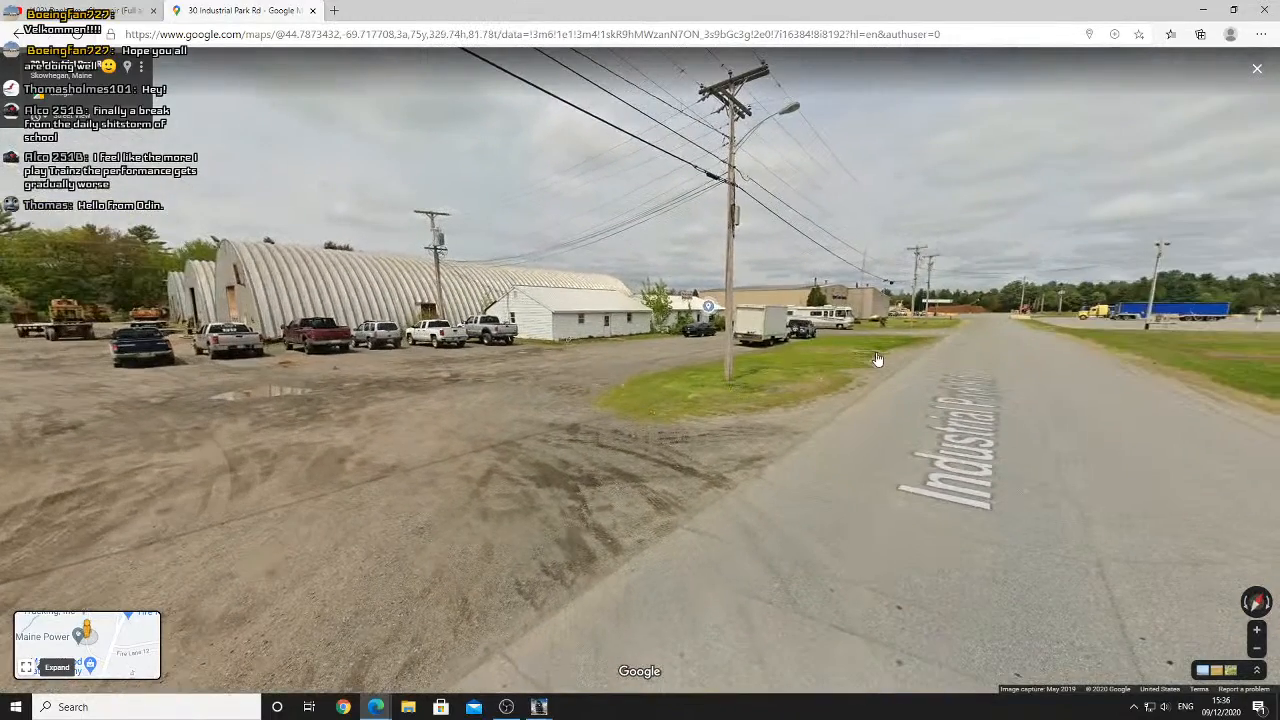
pyautogui.click(875, 362)
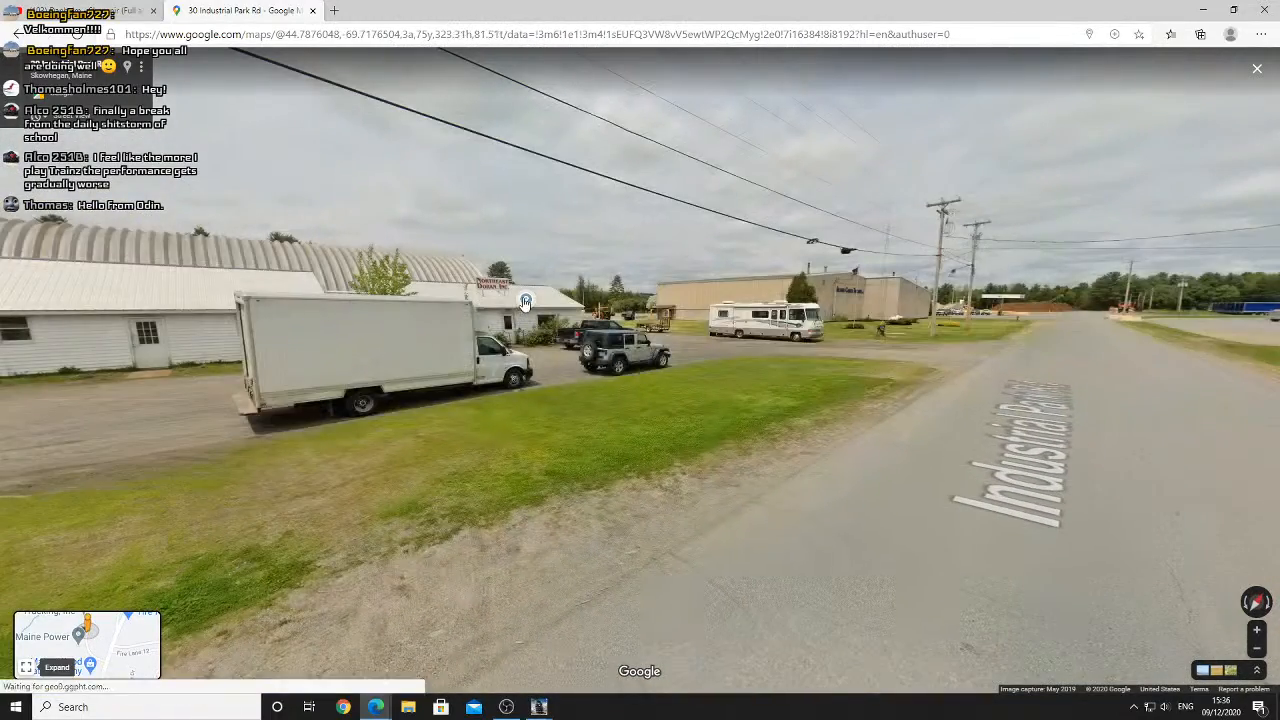
pyautogui.click(525, 302)
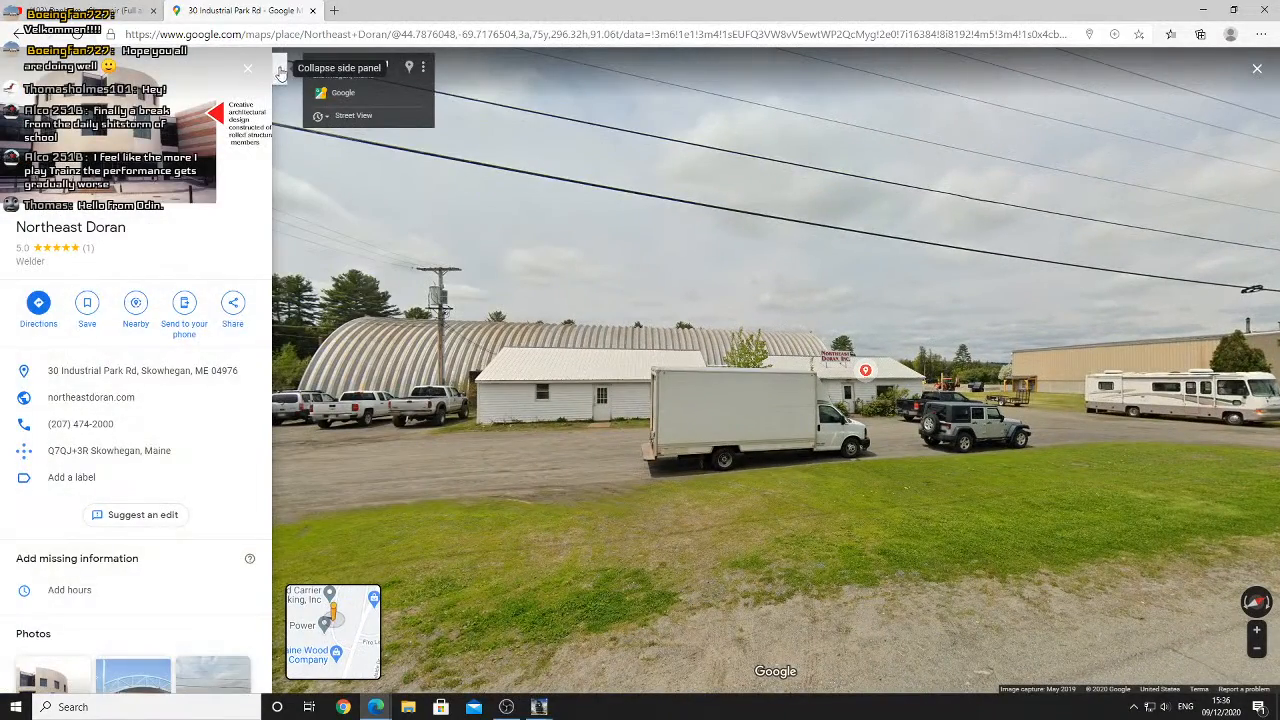
pyautogui.click(281, 73)
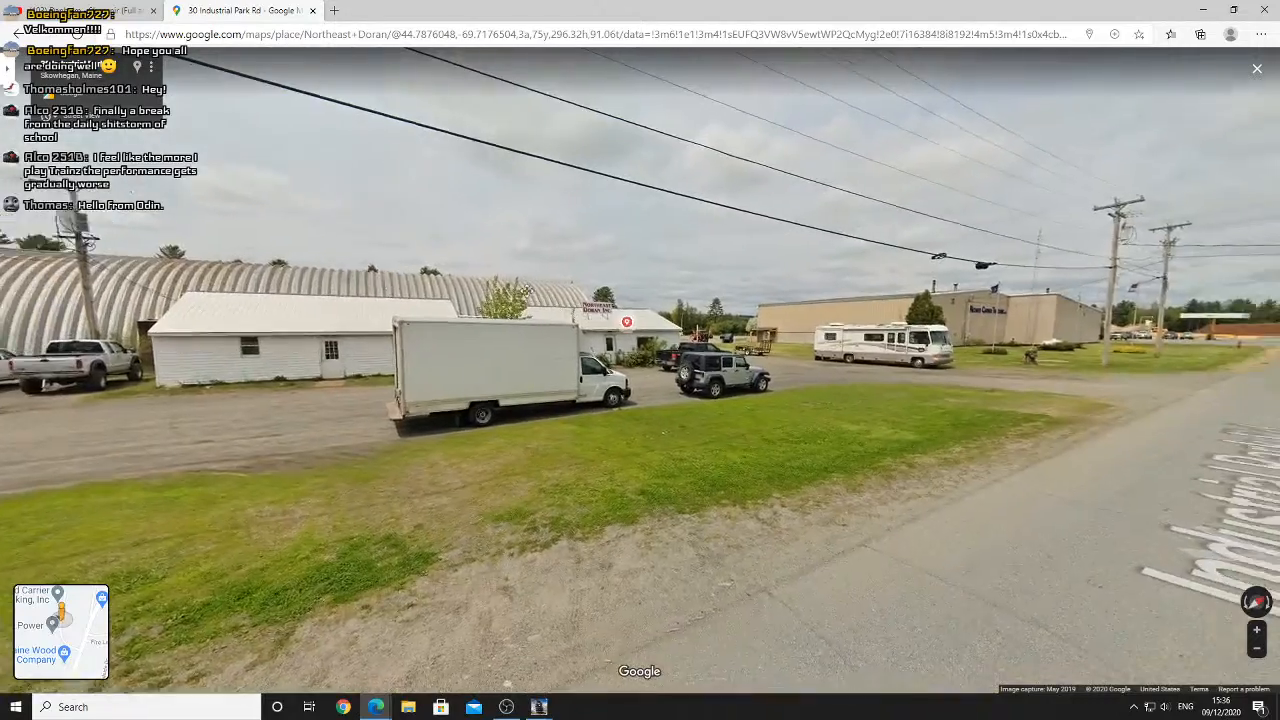
# Continue along Industrial Park Rd to the Richard Carrier Trucking building and view its front facade
pyautogui.moveTo(1130, 372); pyautogui.dragTo(825, 343)
pyautogui.click(838, 344)
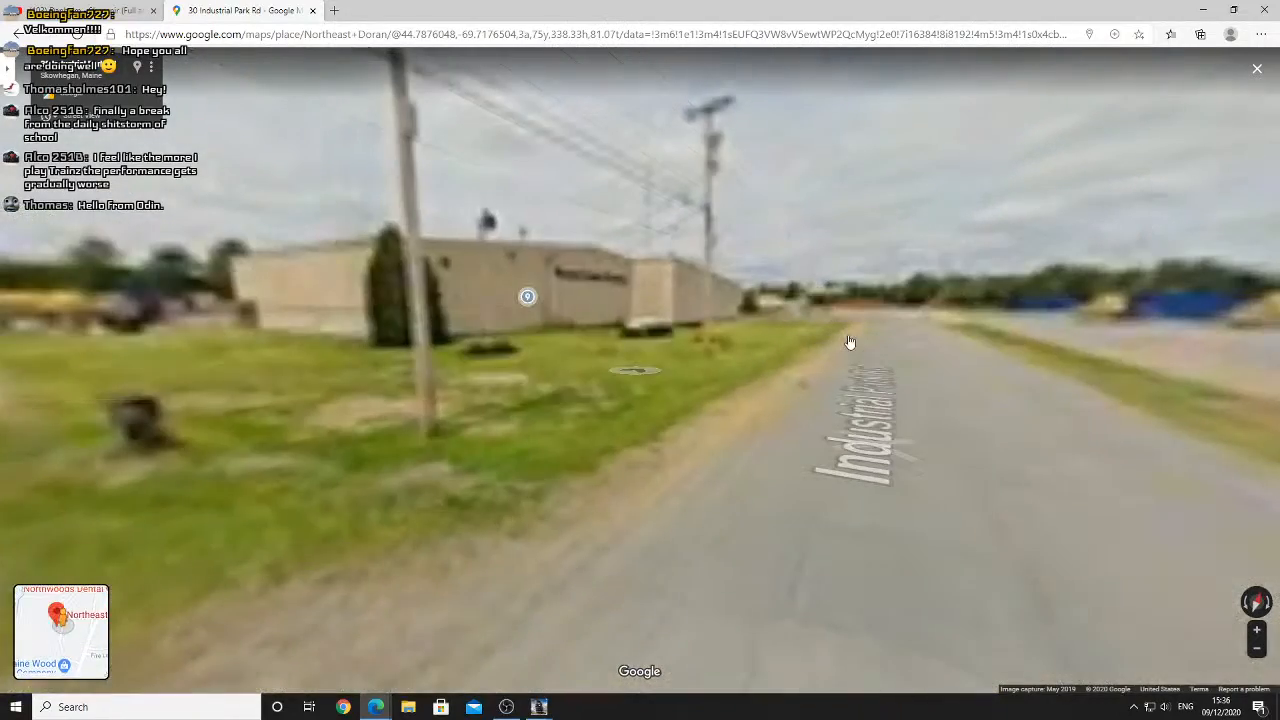
pyautogui.click(547, 370)
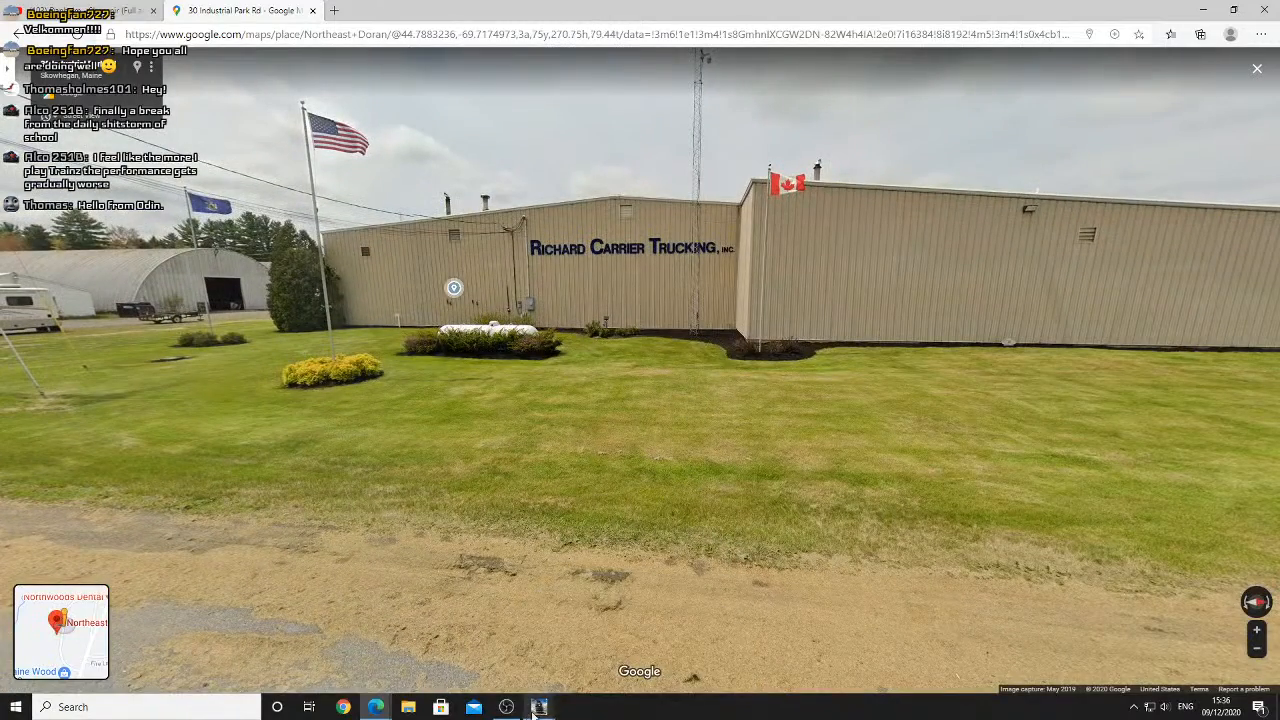
# Switch to Trainz: A New Era and search the objects for Canadian items, with the beige building's front lawn in view
pyautogui.moveTo(539, 707)
pyautogui.click(551, 643)
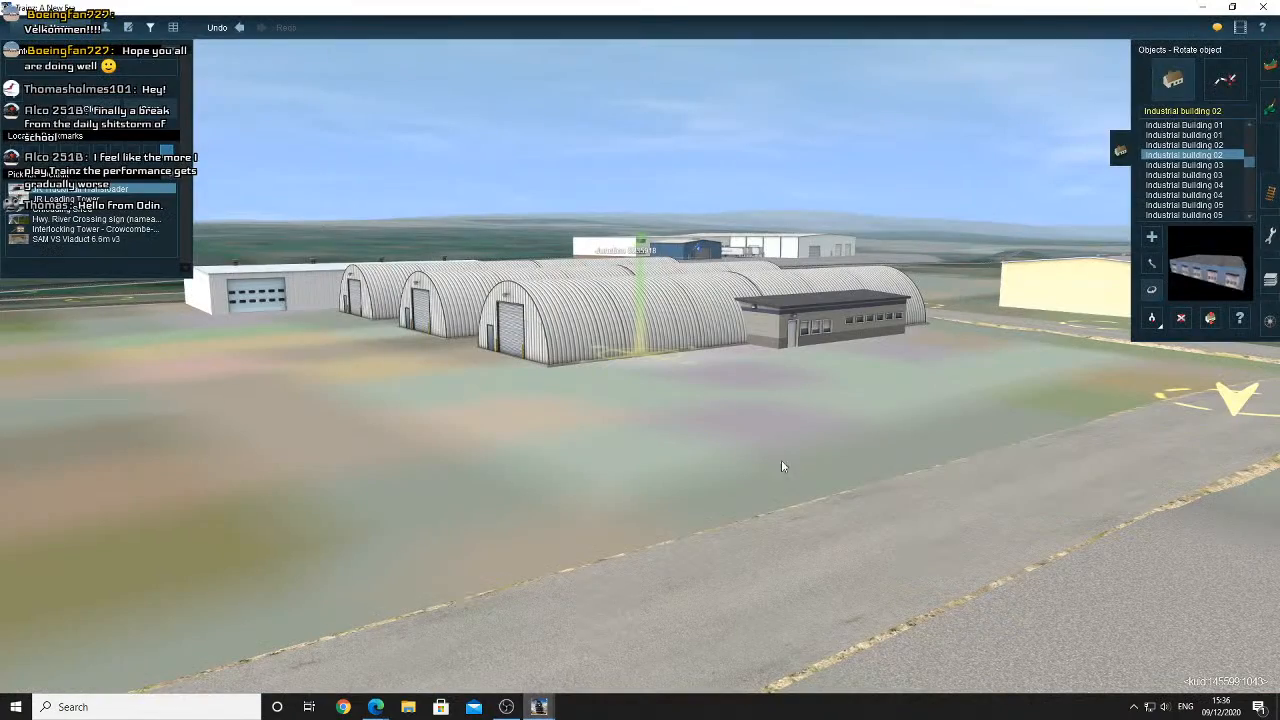
pyautogui.rightClick(968, 390)
pyautogui.rightClick(1050, 374)
pyautogui.rightClick(527, 306)
pyautogui.press('Right')
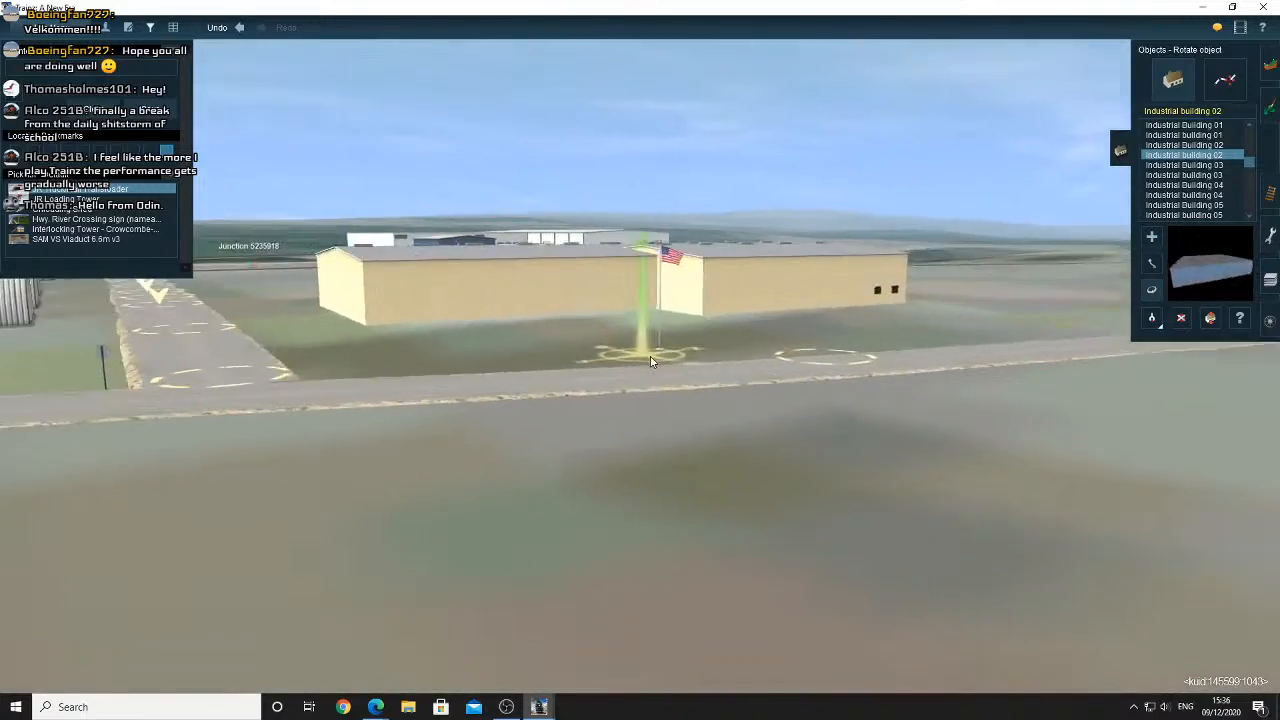
pyautogui.press('Up')
pyautogui.scroll(2, 666, 335)
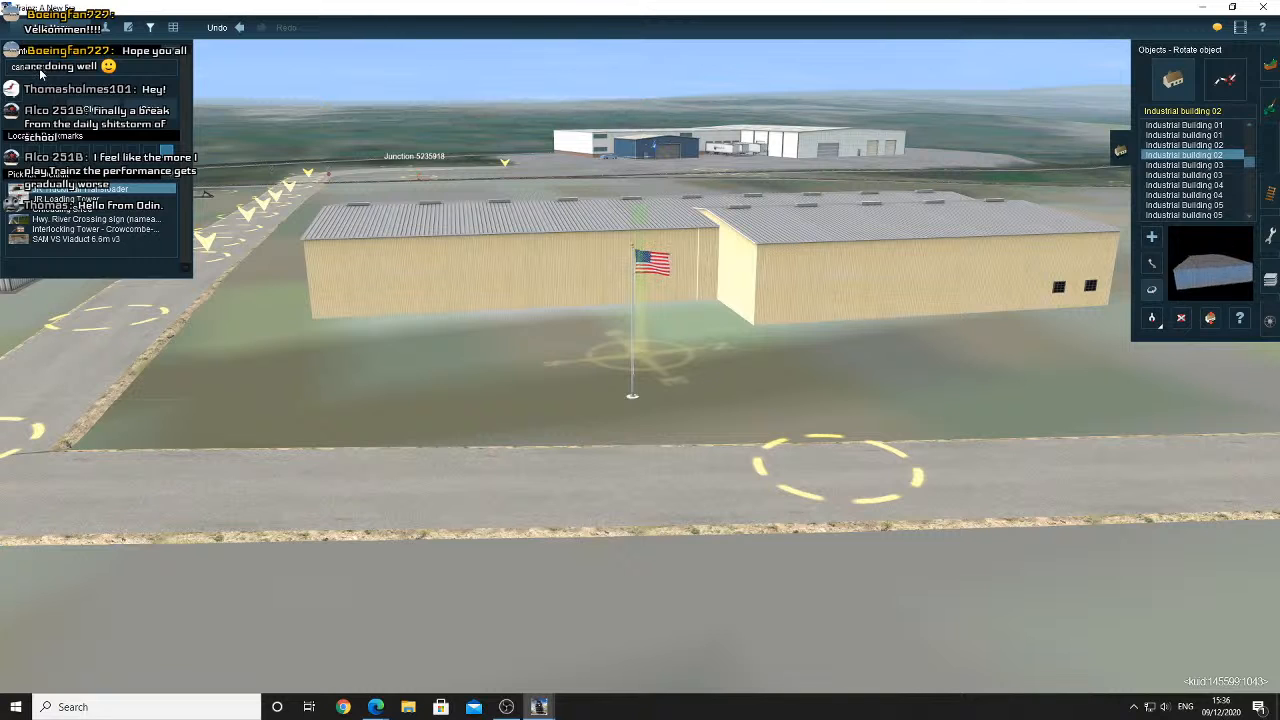
pyautogui.press('Return')
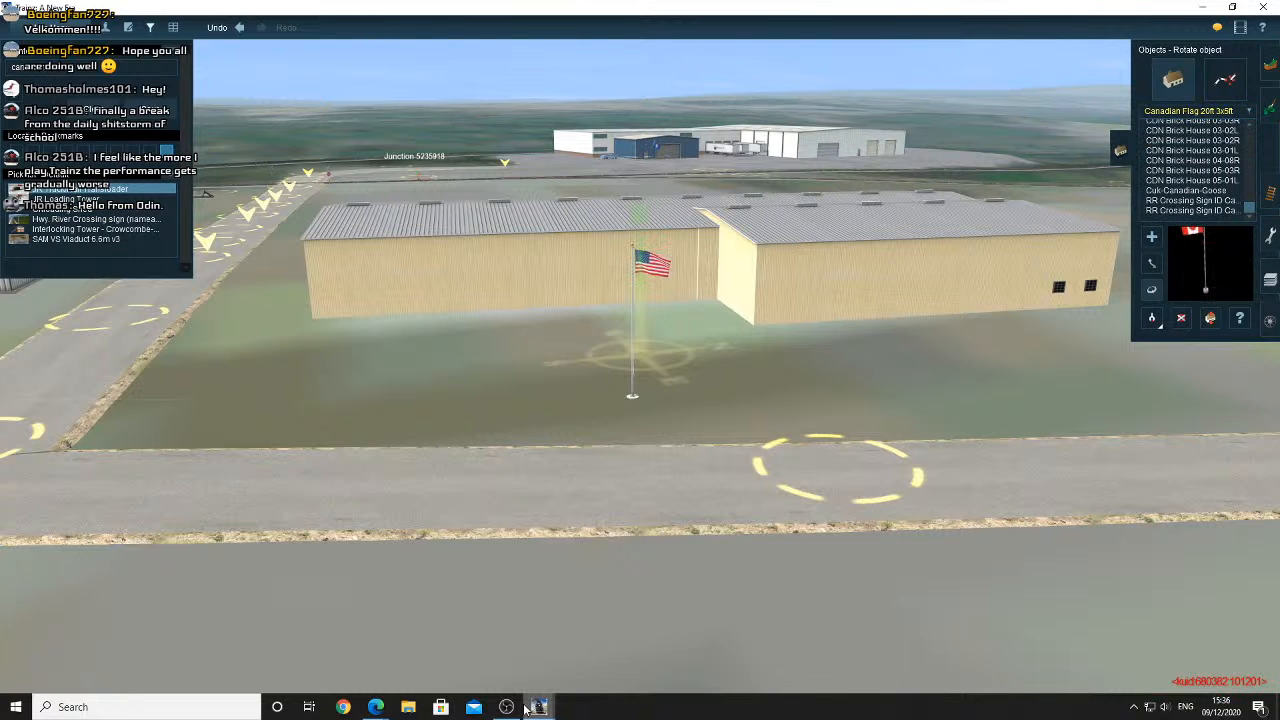
# Switch to Google Street View and examine where the flagpoles stand in front of the Richard Carrier Trucking building
pyautogui.click(375, 707)
pyautogui.moveTo(375, 707)
pyautogui.click(367, 660)
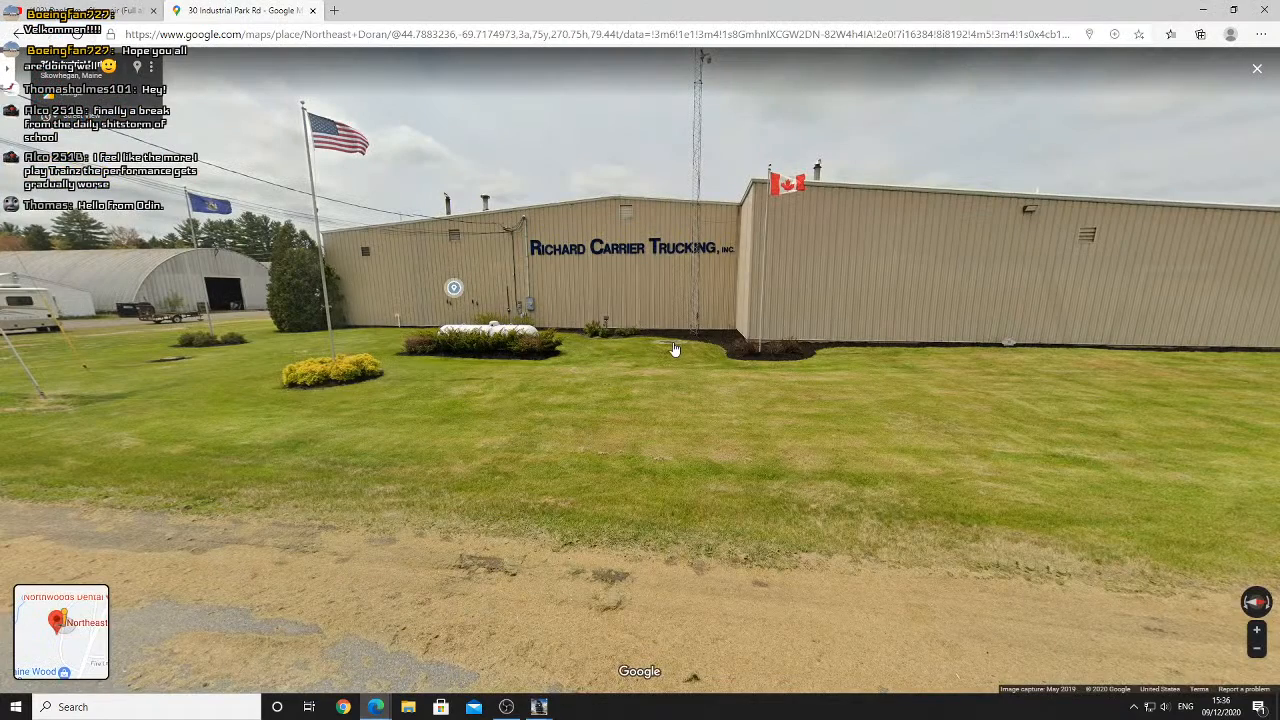
pyautogui.click(727, 349)
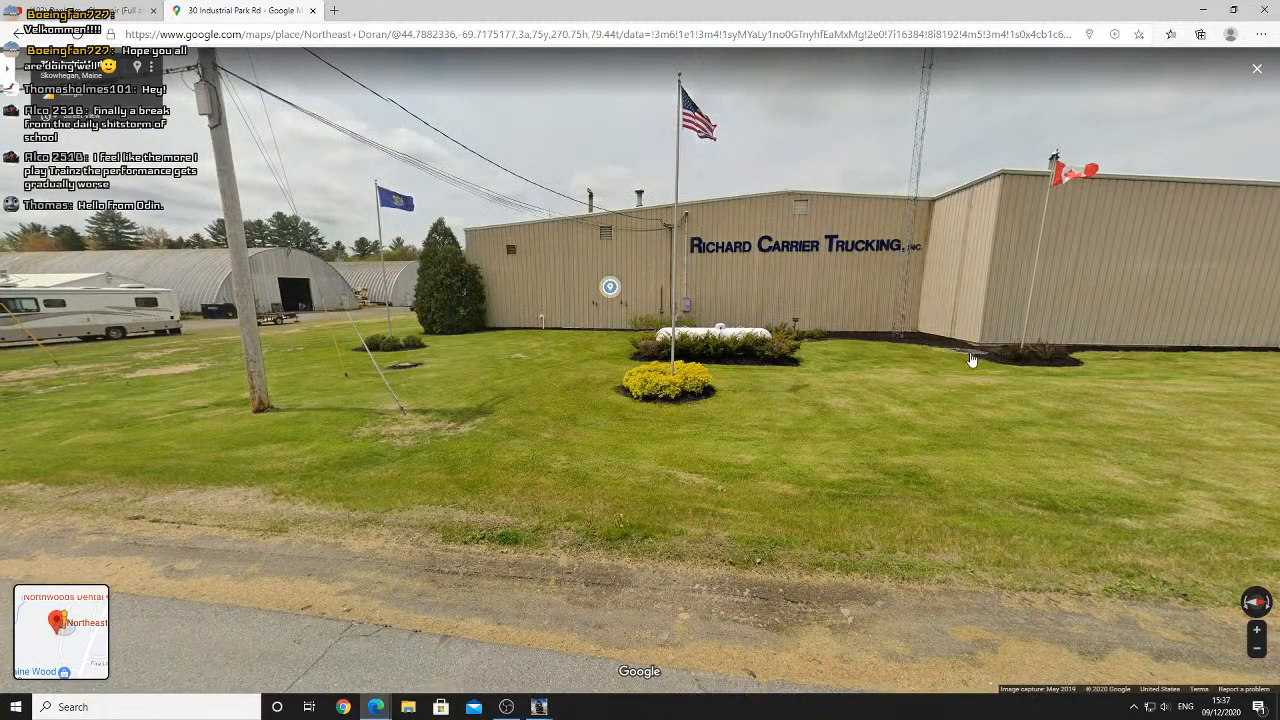
# Switch back to Trainz: A New Era and place a Canadian Flag 25ft 5x8ft near the beige building's inner corner
pyautogui.moveTo(539, 706)
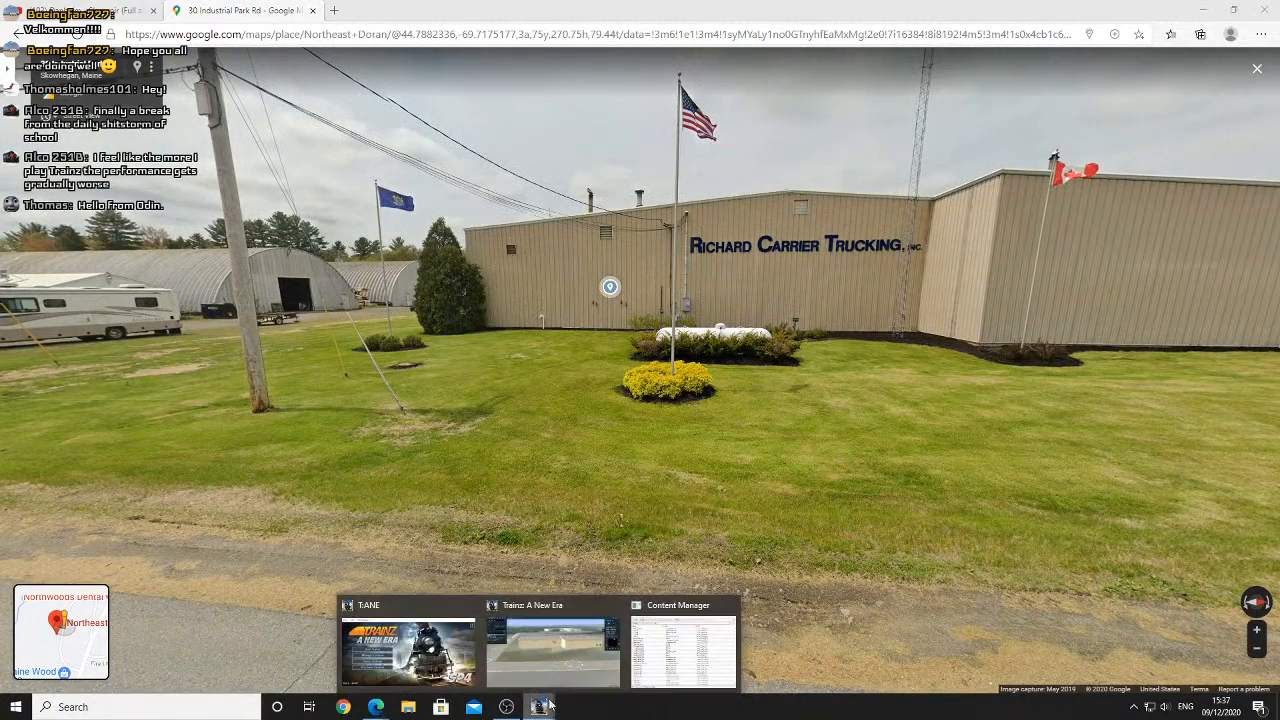
pyautogui.moveTo(539, 672)
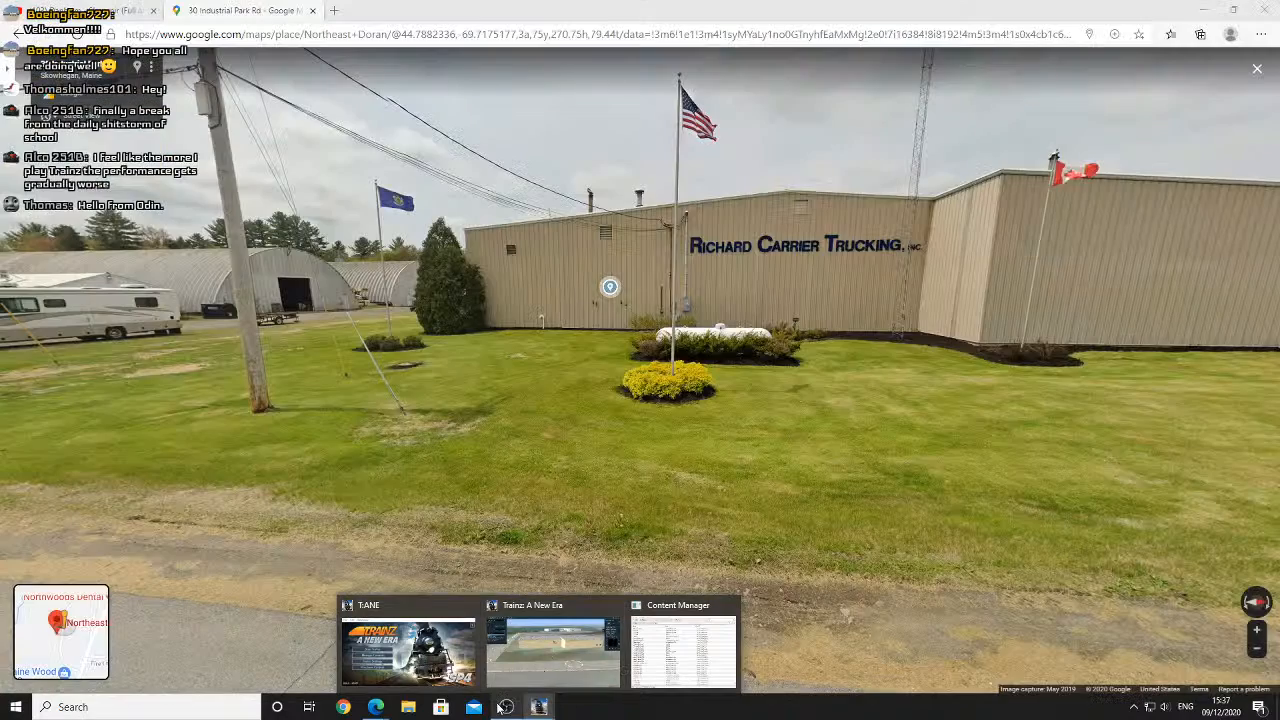
pyautogui.click(549, 655)
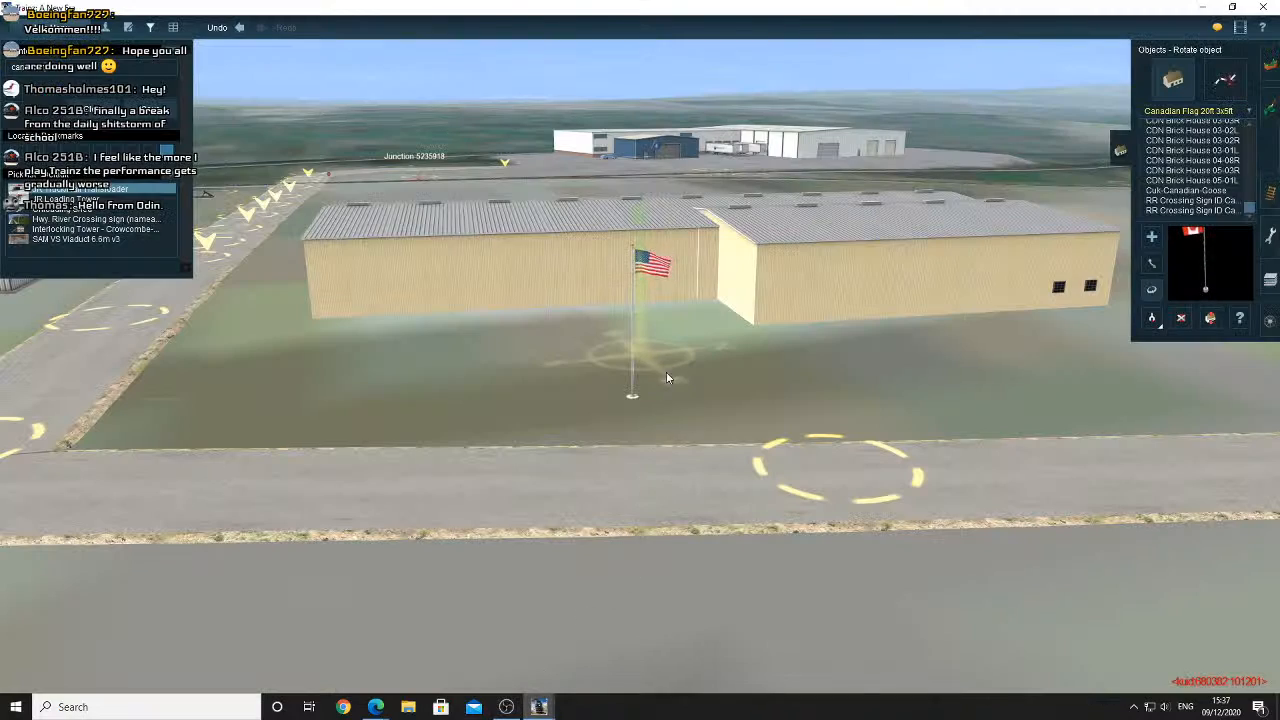
pyautogui.moveTo(643, 388); pyautogui.dragTo(650, 500, button='right')
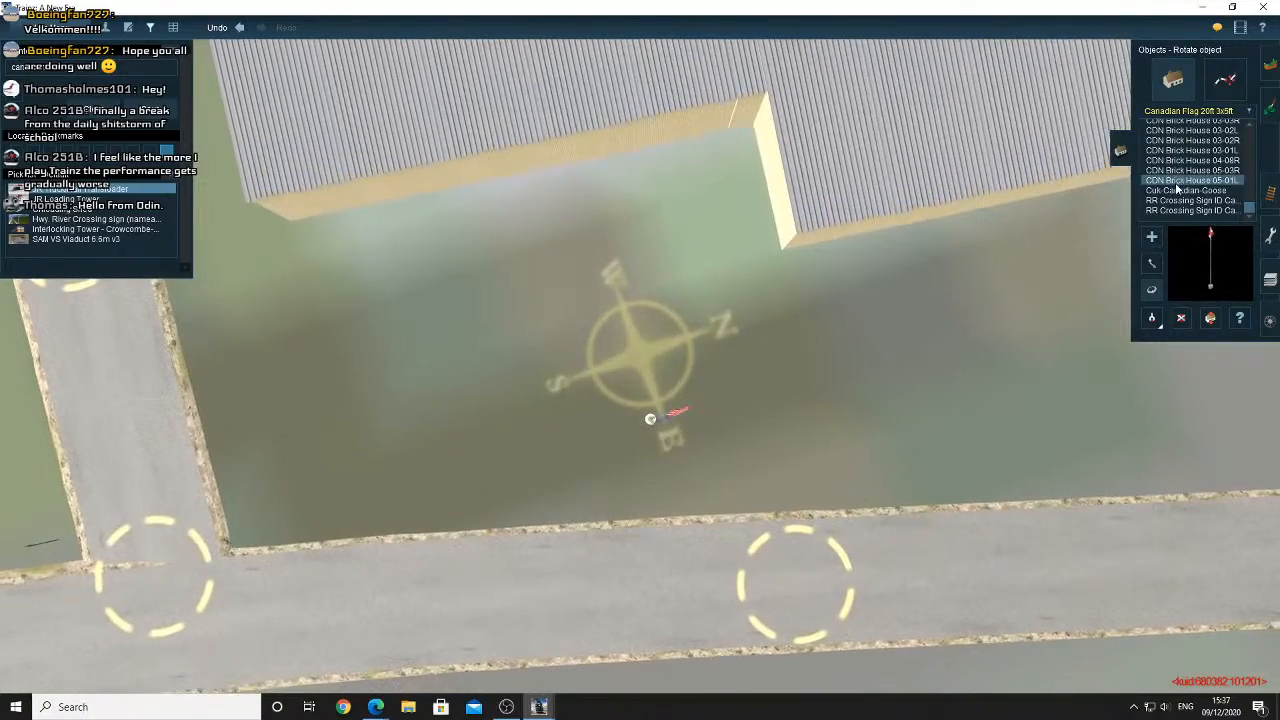
pyautogui.press('Down')
pyautogui.click(1152, 318)
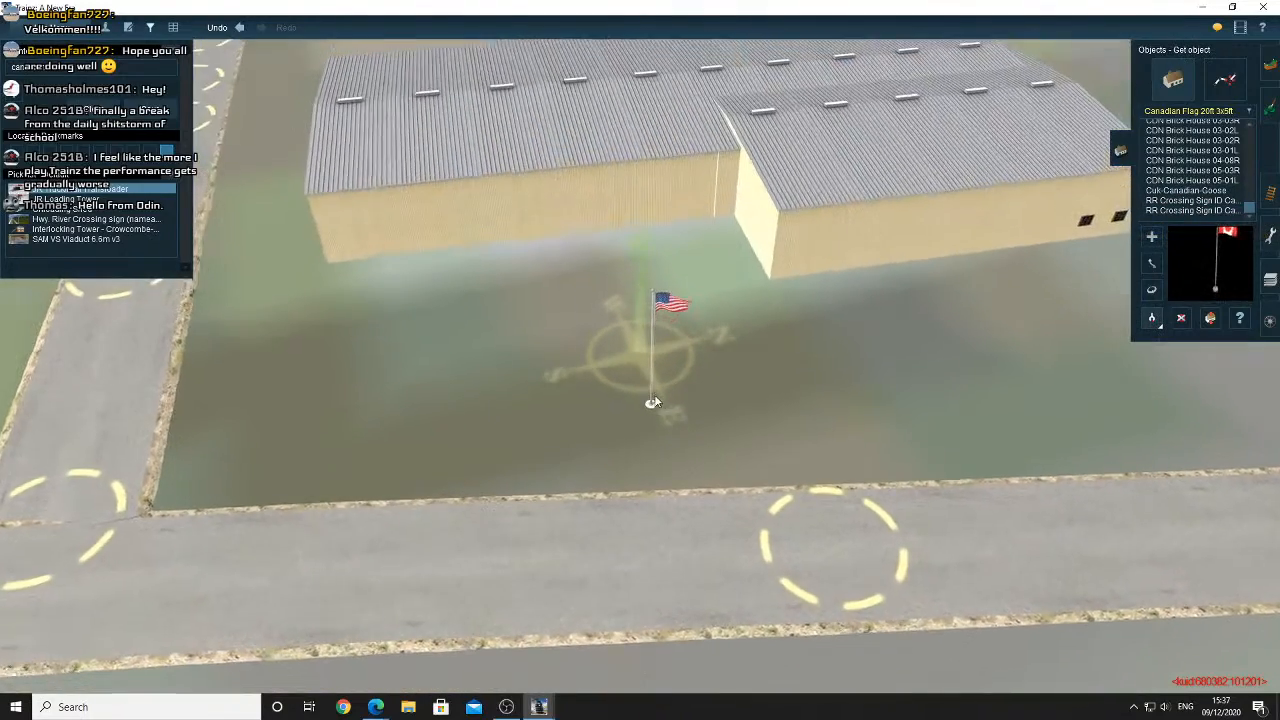
pyautogui.scroll(5, 1196, 205)
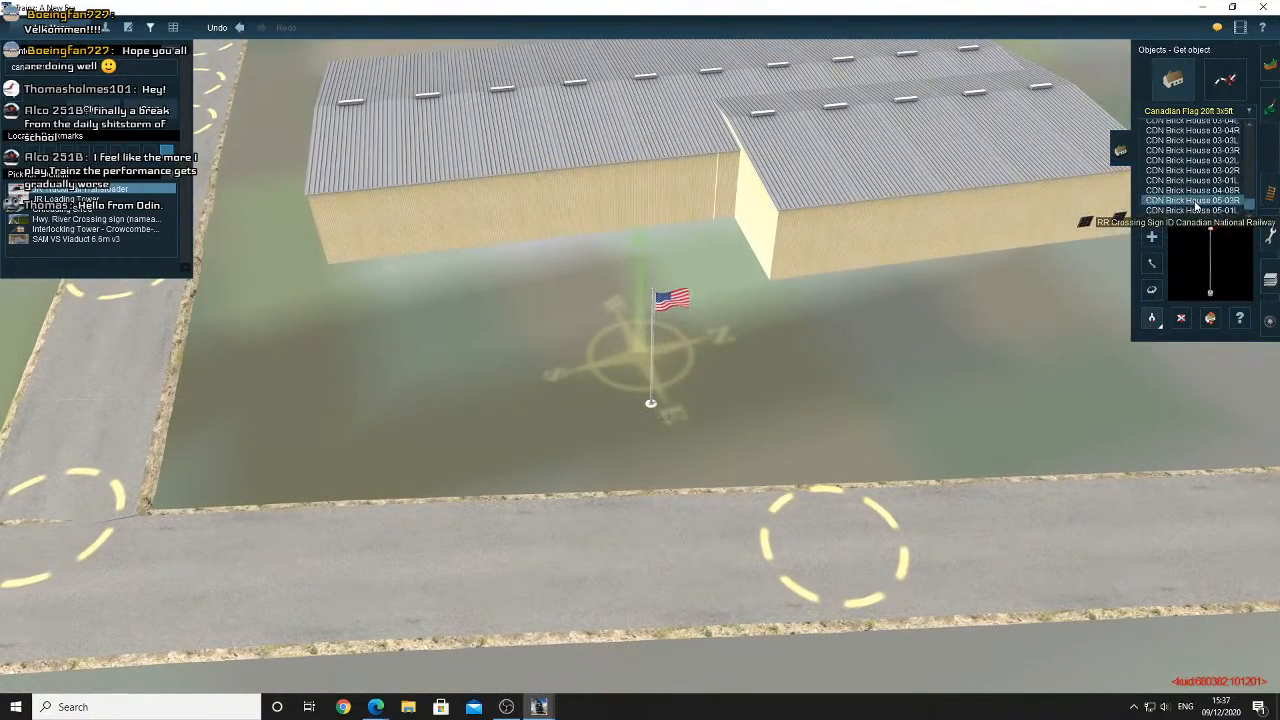
pyautogui.scroll(5, 1200, 195)
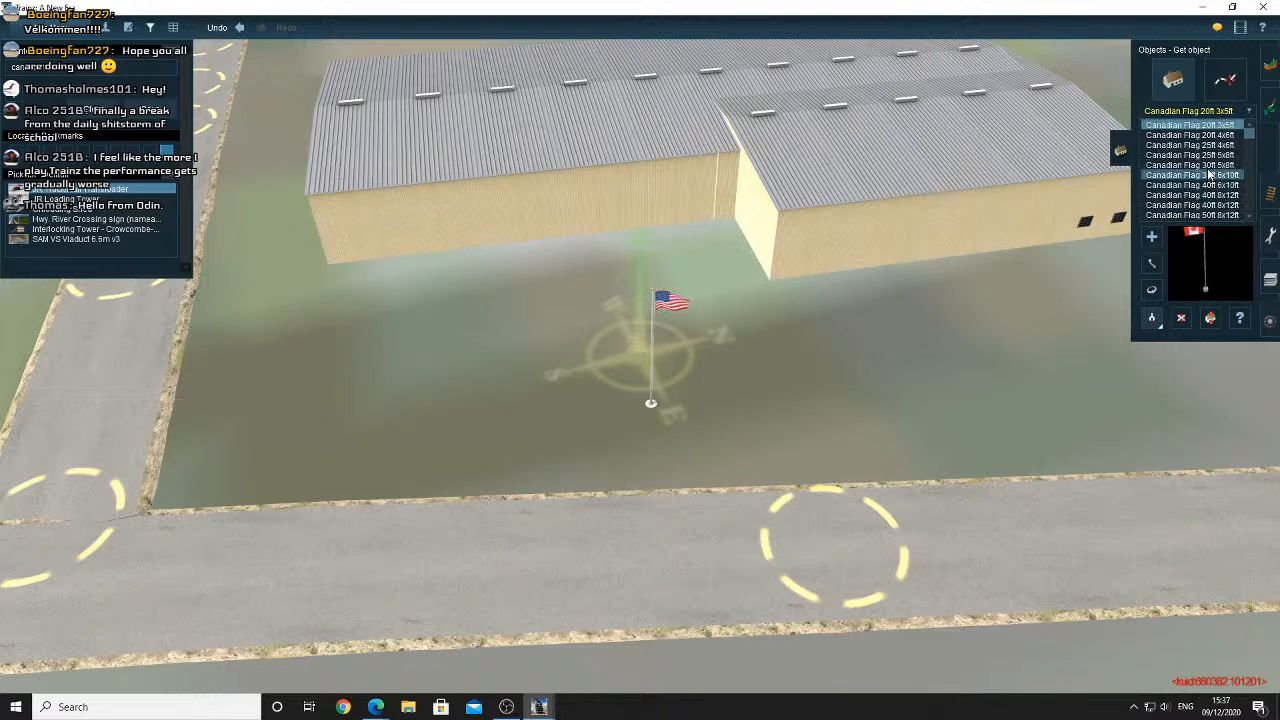
pyautogui.click(1208, 175)
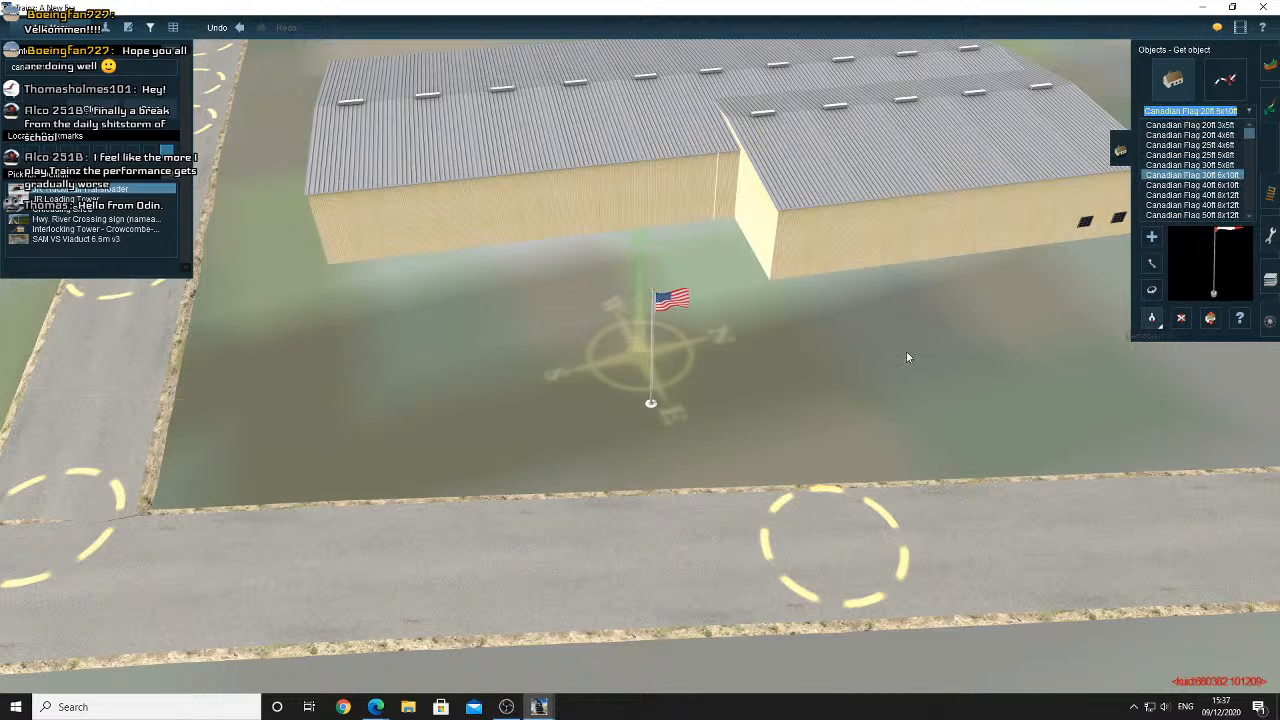
pyautogui.click(652, 362)
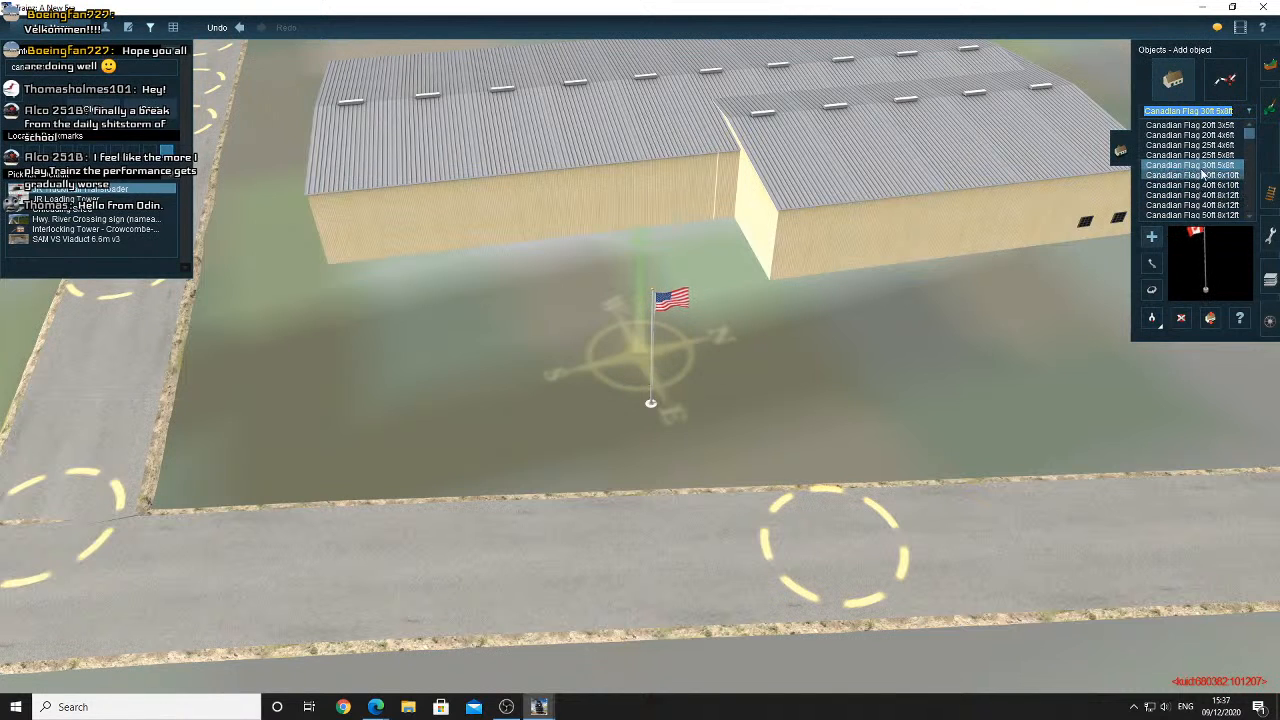
pyautogui.click(770, 307)
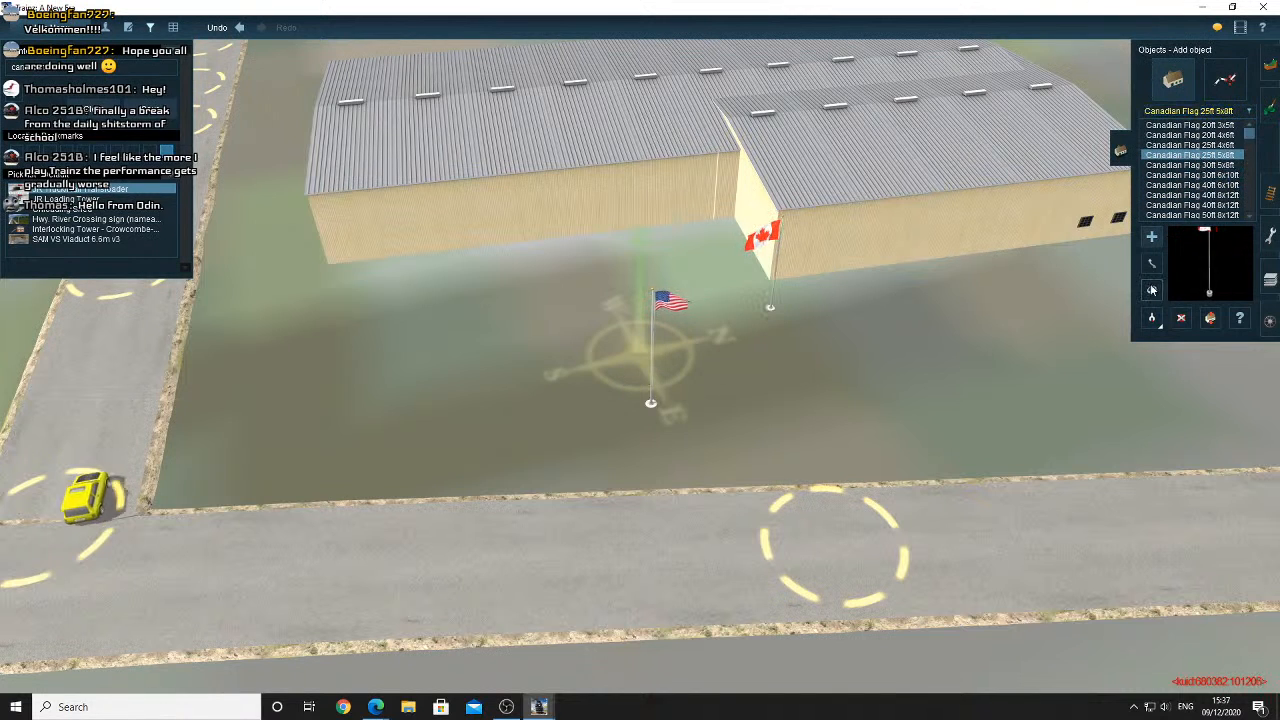
# Rotate the Canadian flag to fly toward the north and move it slightly farther out from the building corner
pyautogui.moveTo(773, 288); pyautogui.dragTo(1091, 267)
pyautogui.rightClick(727, 313)
pyautogui.moveTo(683, 348); pyautogui.dragTo(686, 349, button='right')
pyautogui.scroll(3, 685, 349)
pyautogui.rightClick(686, 350)
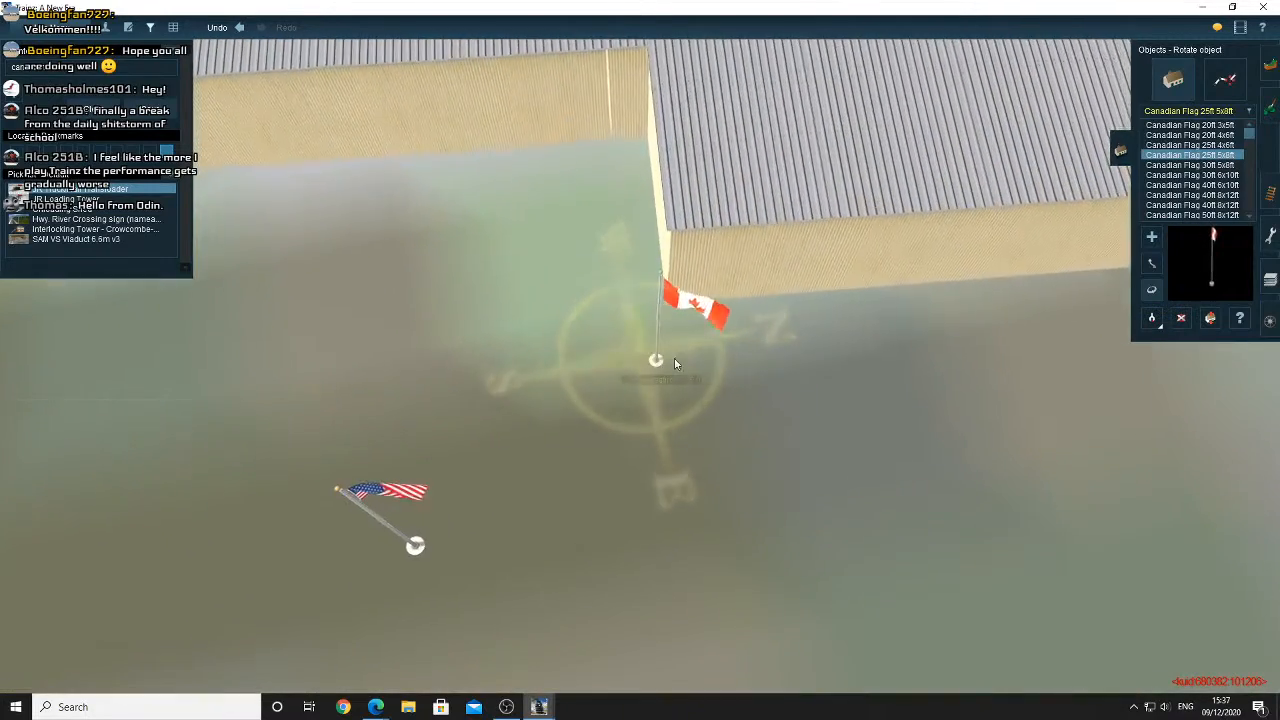
pyautogui.click(1151, 263)
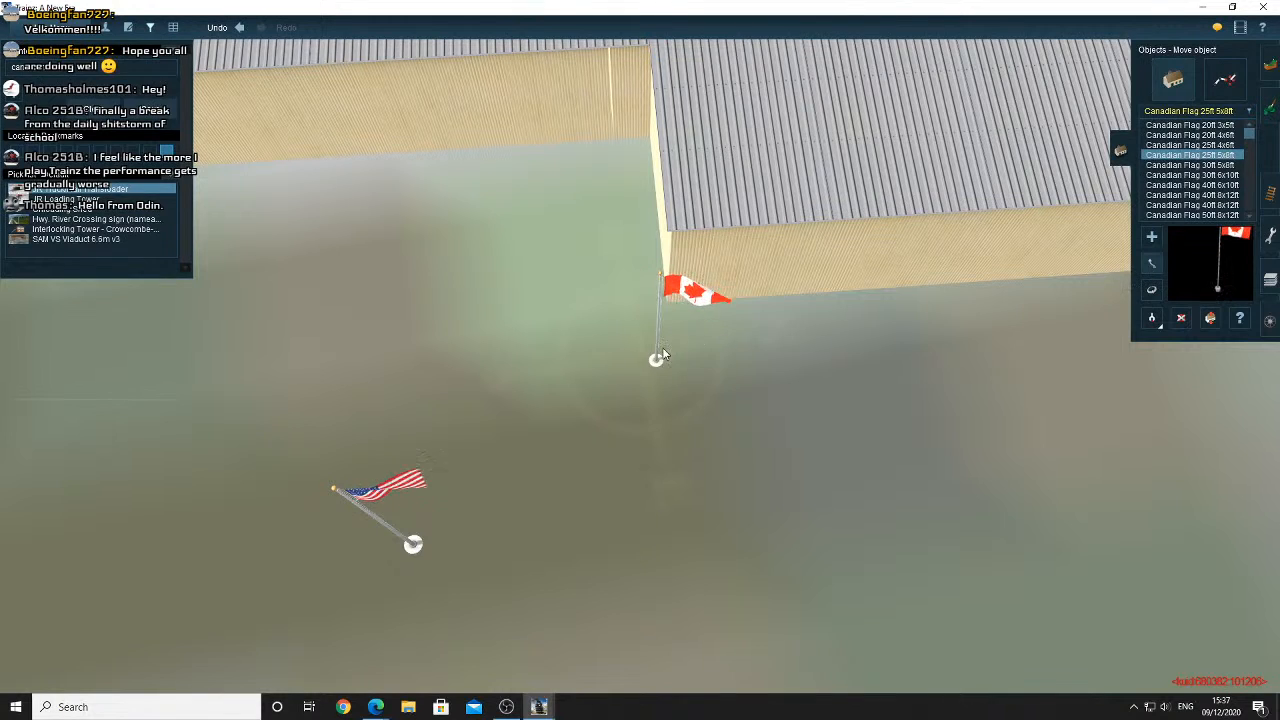
pyautogui.moveTo(662, 347); pyautogui.dragTo(681, 379)
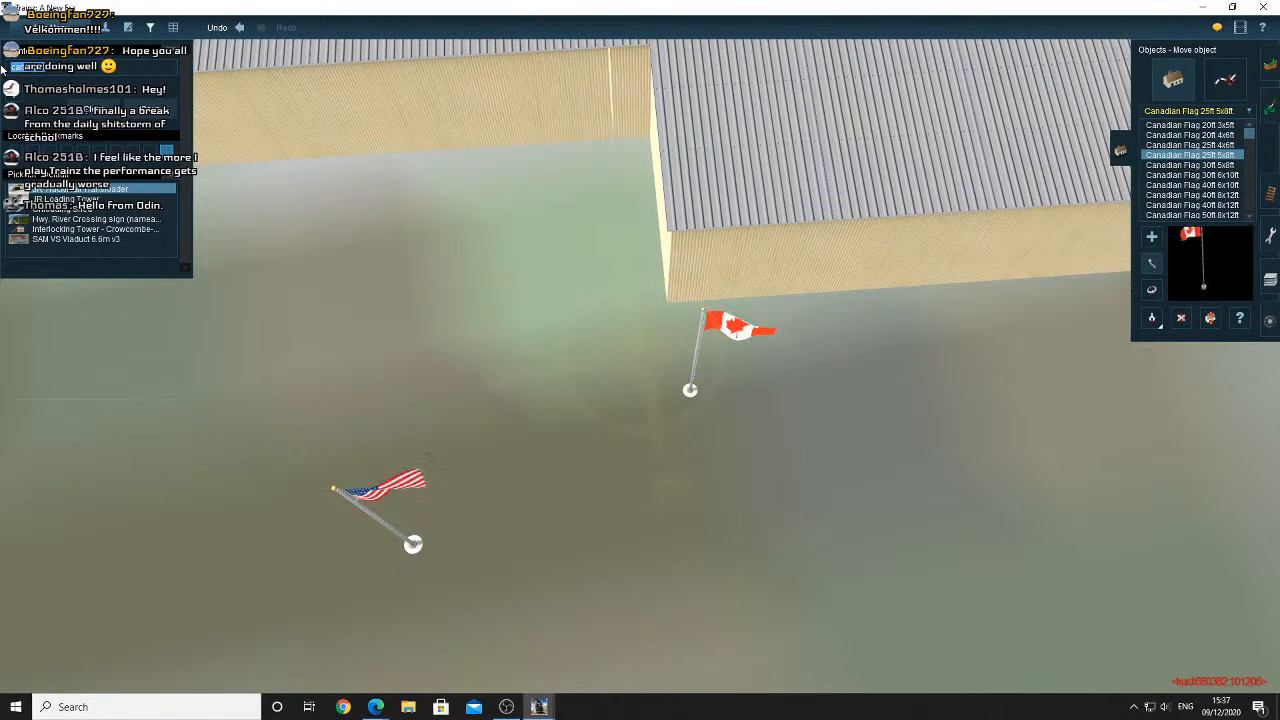
# Search the objects for Maine items and place a Maine State Flag 25ft 5x8ft on the lawn near the other flags
pyautogui.press('Return')
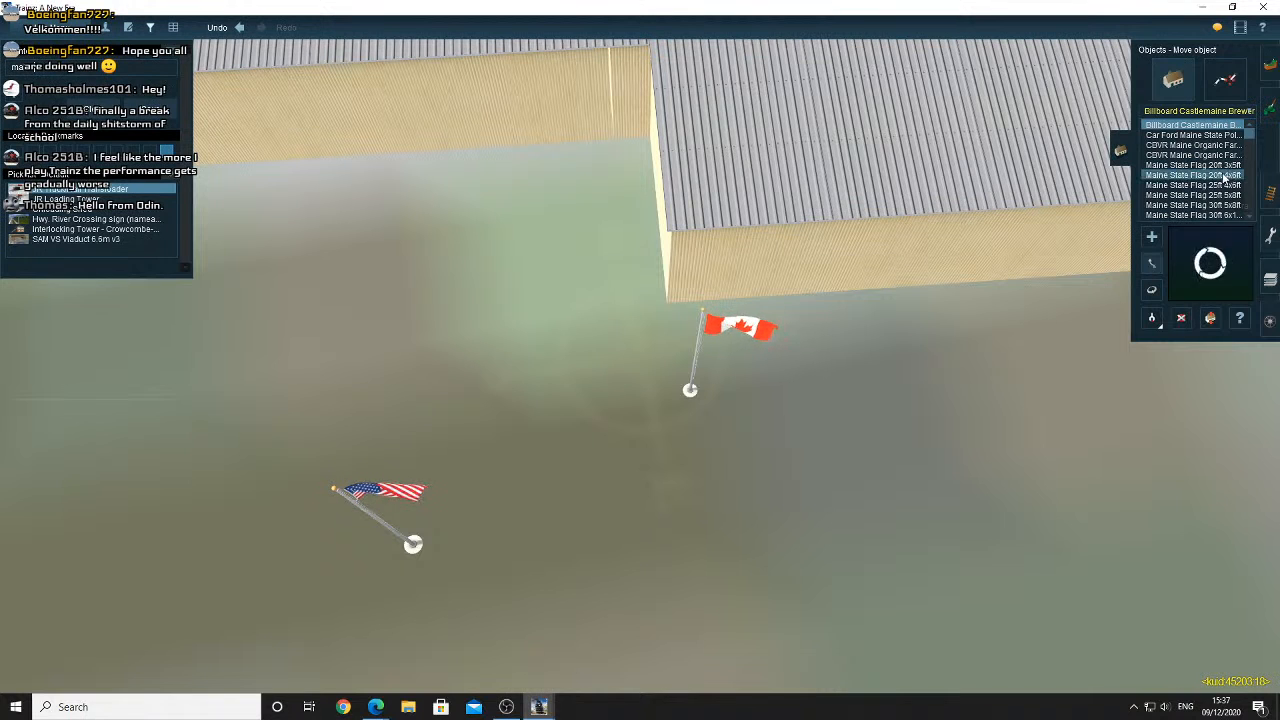
pyautogui.scroll(-1, 1225, 177)
pyautogui.click(1233, 166)
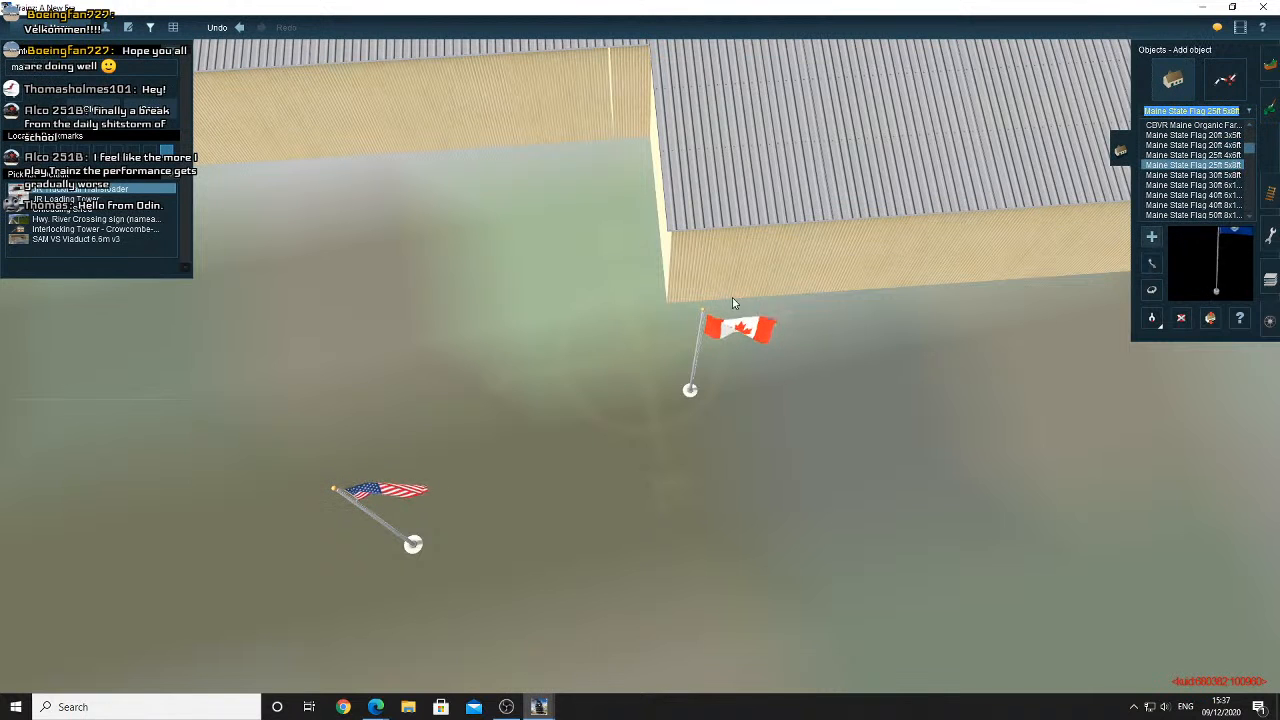
pyautogui.click(512, 390)
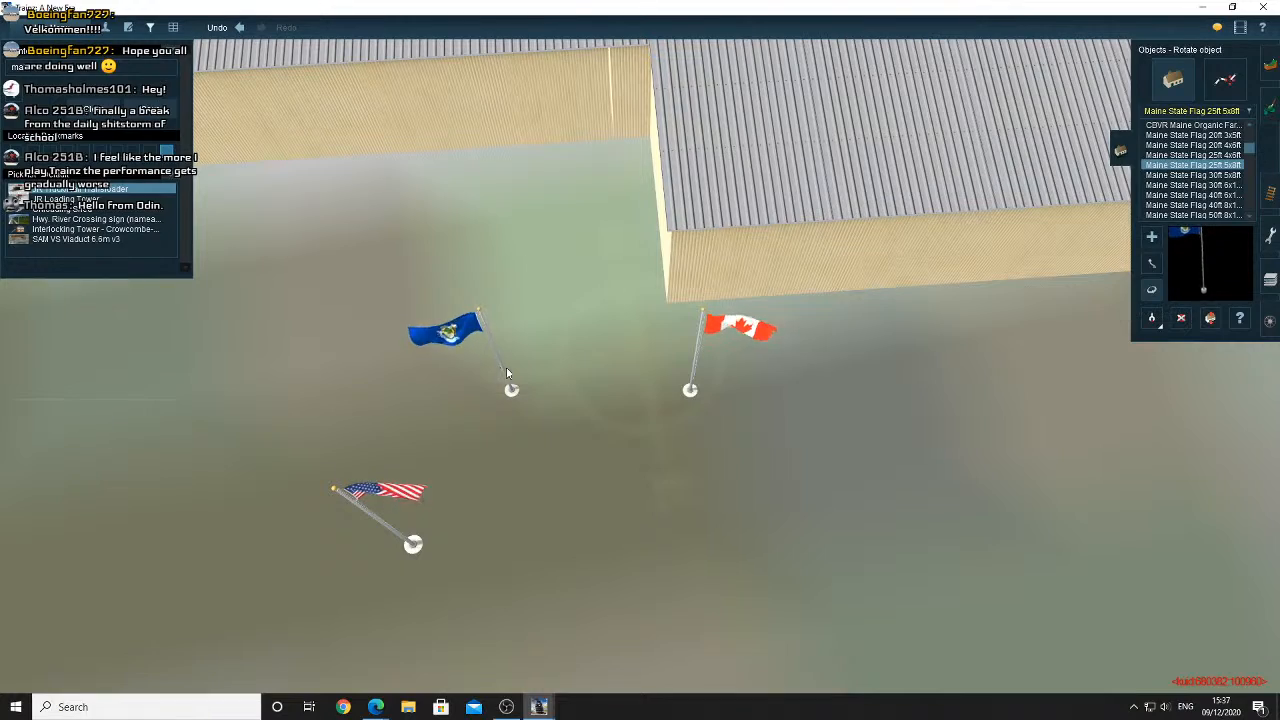
# Rotate the Maine flag to fly the same way as the others and move it to the south side of the lawn
pyautogui.moveTo(506, 372); pyautogui.dragTo(886, 315)
pyautogui.moveTo(534, 412); pyautogui.dragTo(549, 362, button='right')
pyautogui.scroll(-2, 728, 328)
pyautogui.press('m')
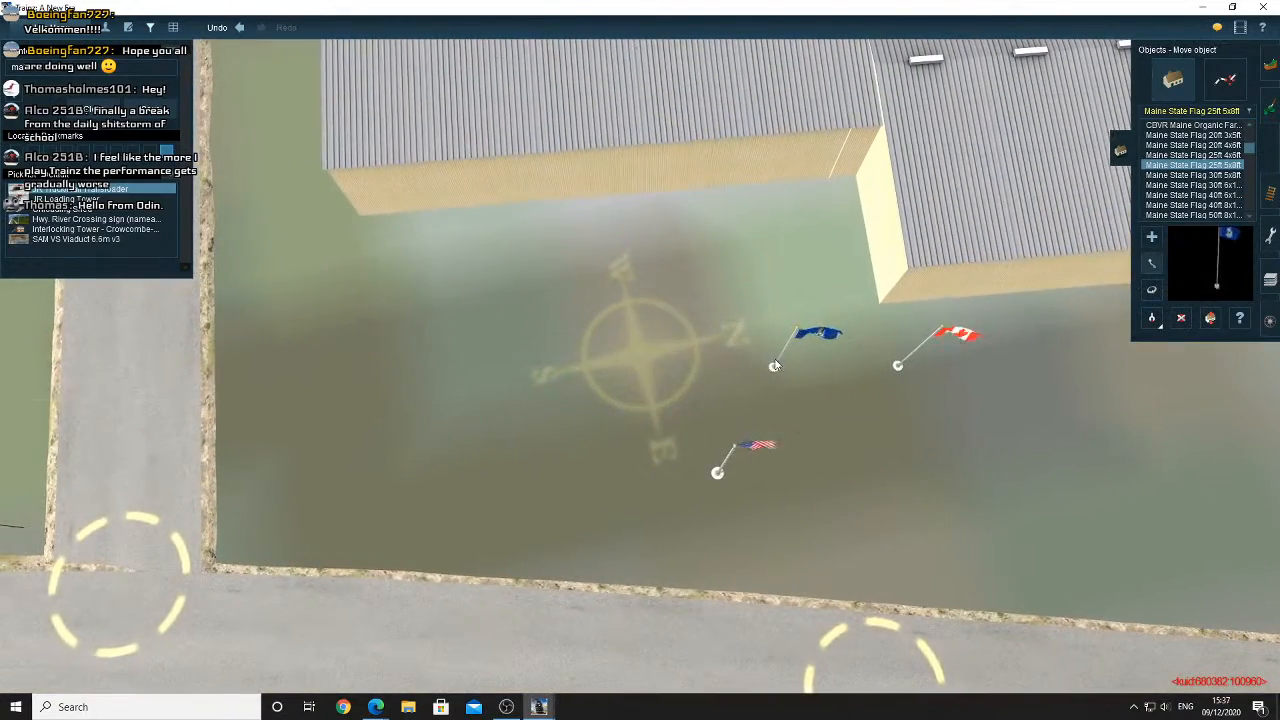
pyautogui.moveTo(775, 366); pyautogui.dragTo(530, 367)
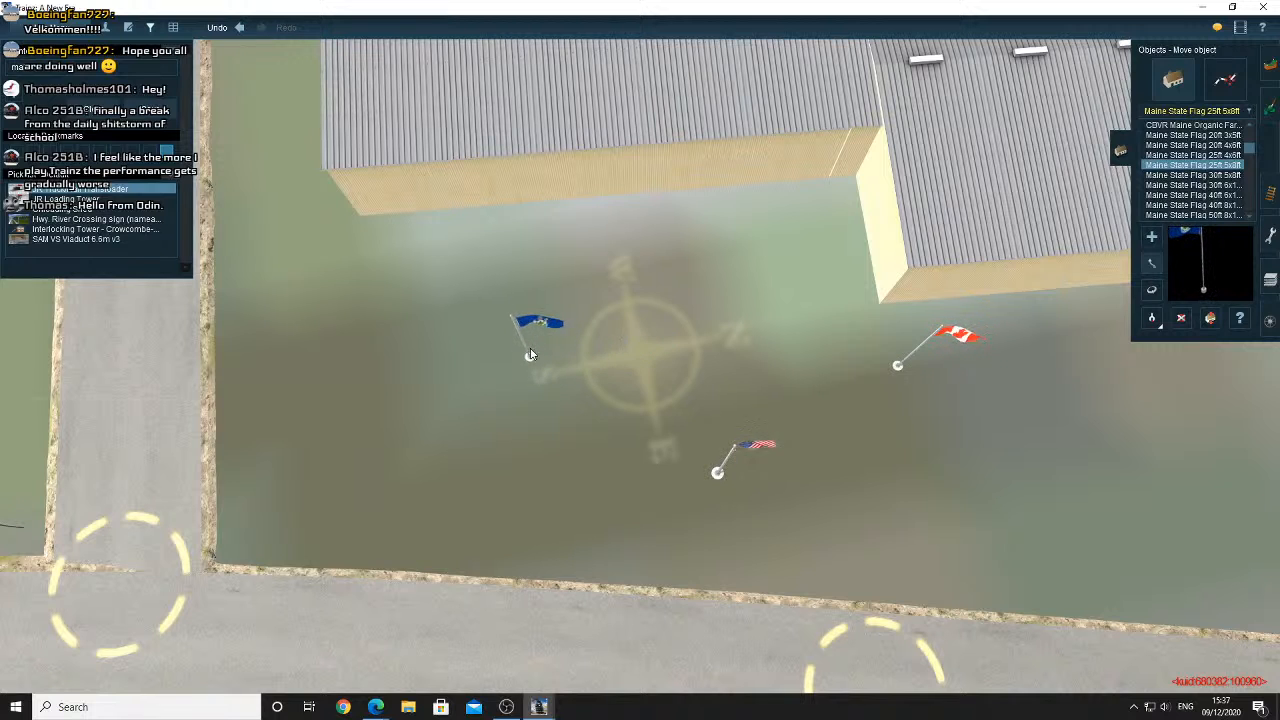
# Inspect the three flagpoles in front of the building, the road junction and the neighbouring arched sheds from several angles
pyautogui.press('Down')
pyautogui.rightClick(725, 362)
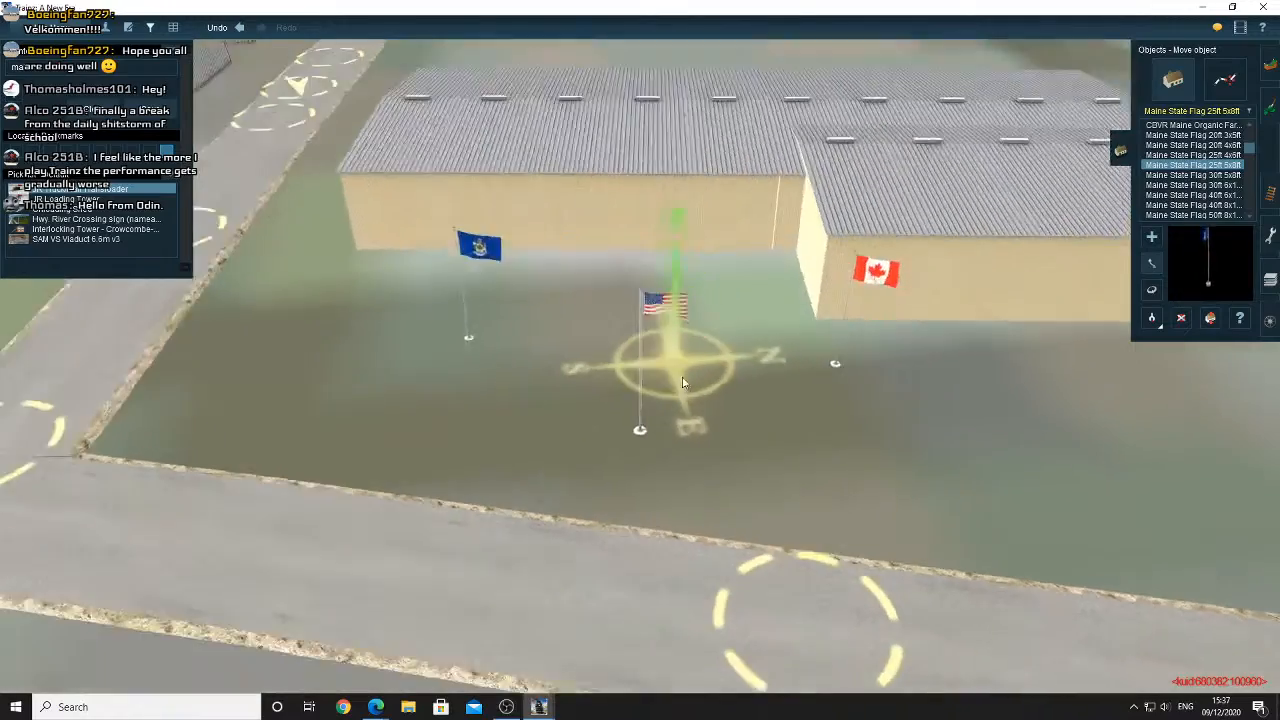
pyautogui.rightClick(580, 379)
pyautogui.scroll(-3, 600, 376)
pyautogui.press('Down')
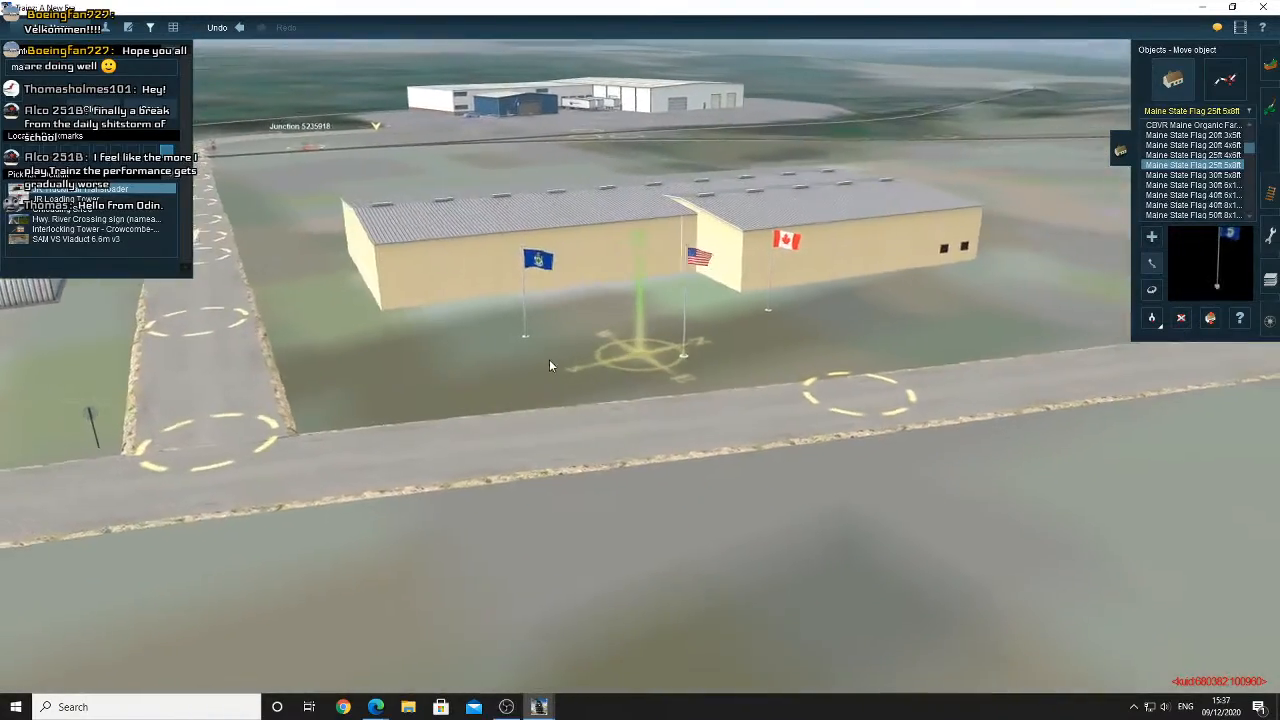
pyautogui.press('Left')
pyautogui.rightClick(694, 381)
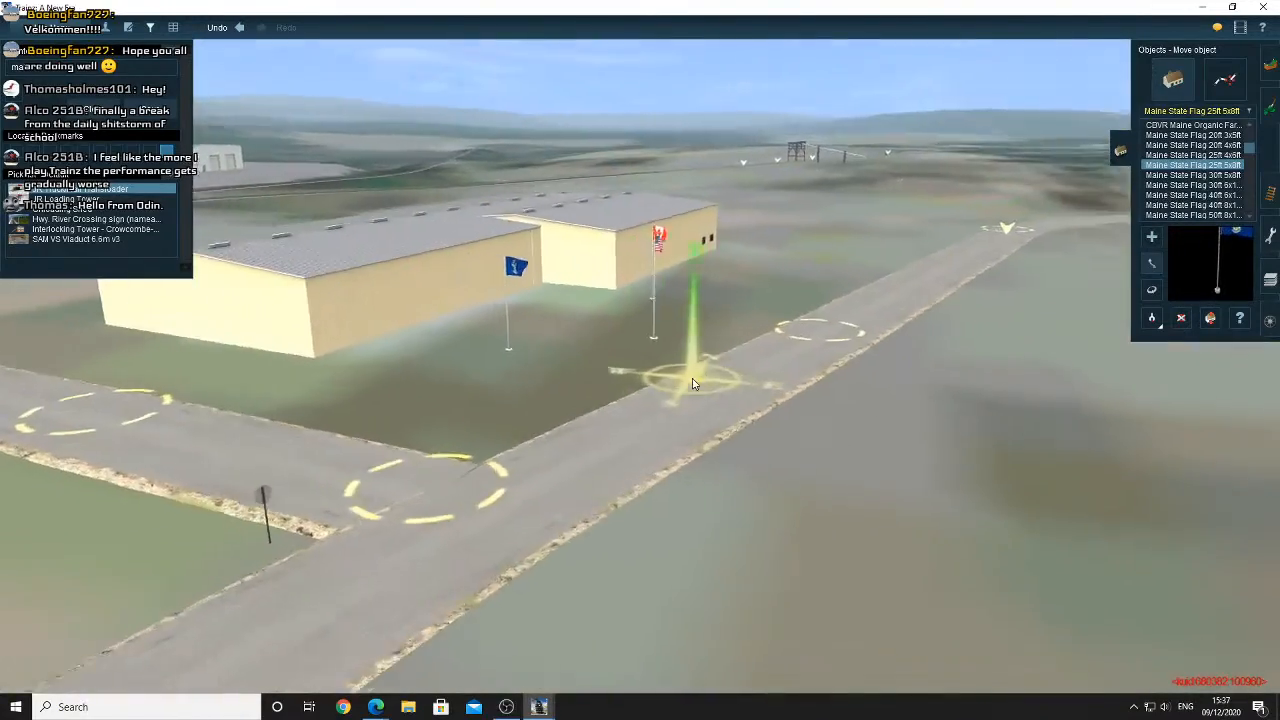
pyautogui.scroll(-3, 692, 382)
pyautogui.press('Right')
pyautogui.rightClick(537, 394)
pyautogui.press('Left')
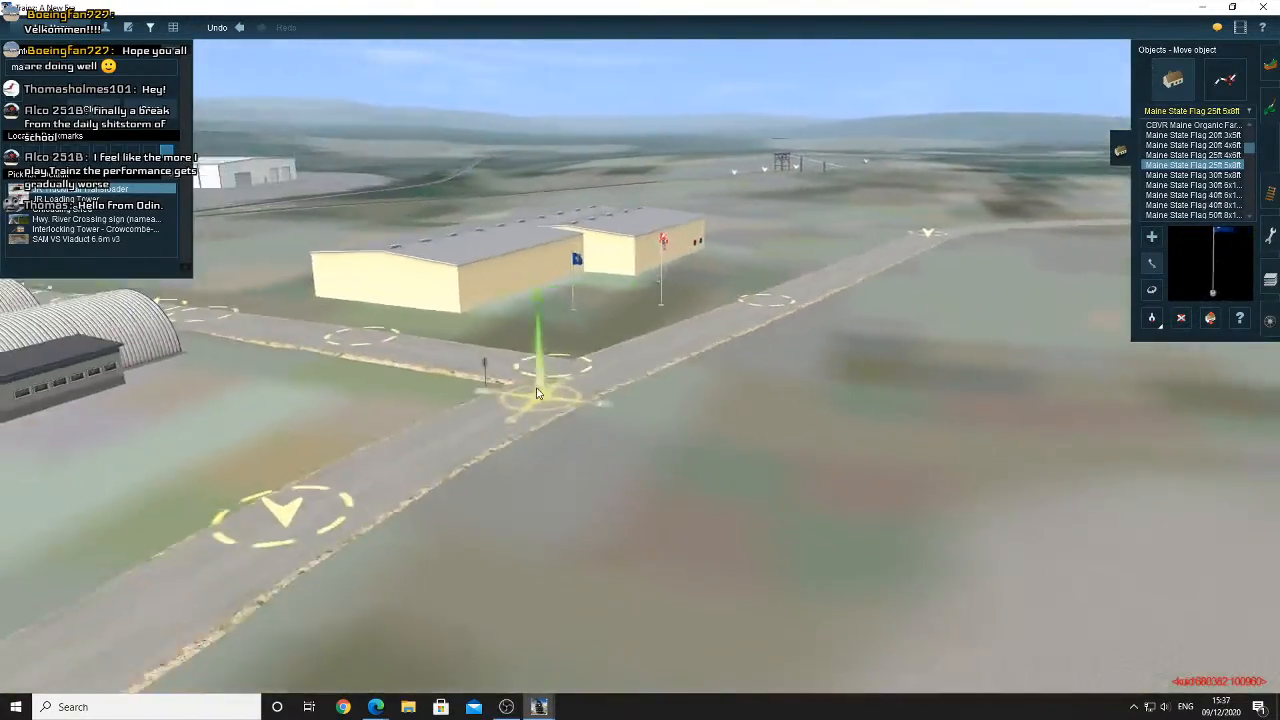
pyautogui.rightClick(493, 363)
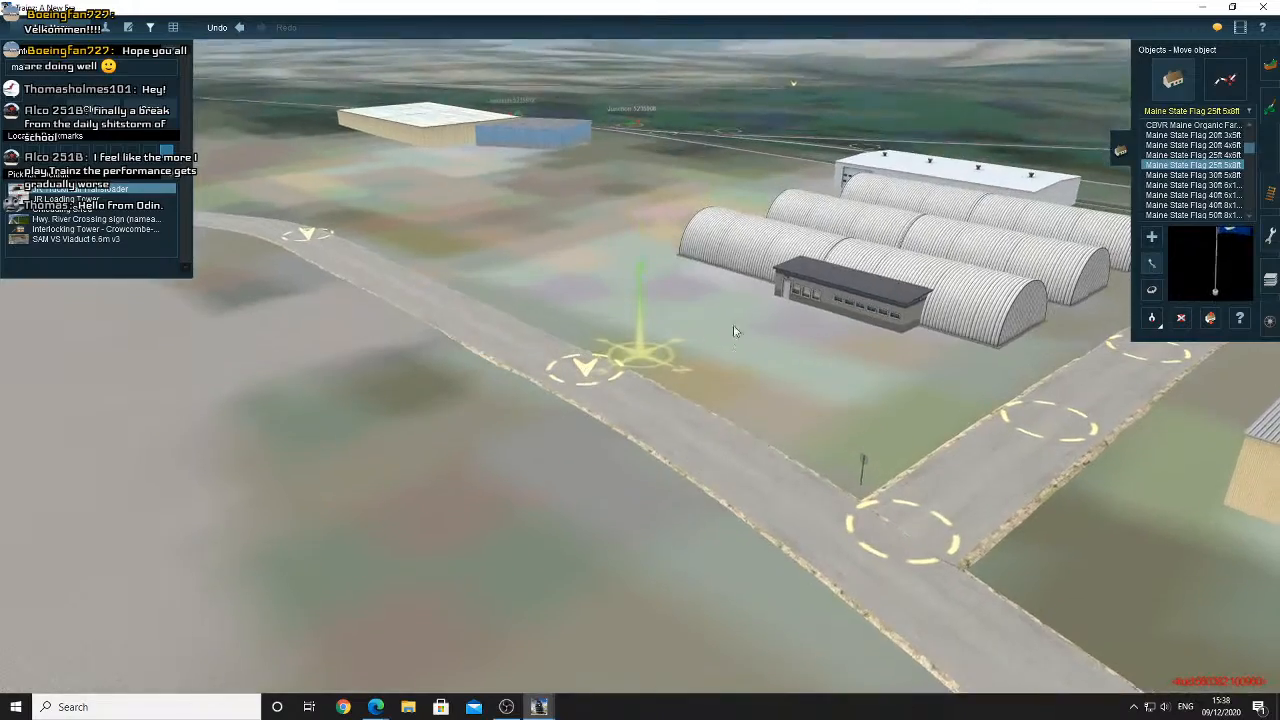
pyautogui.moveTo(860, 300); pyautogui.dragTo(398, 708, button='right')
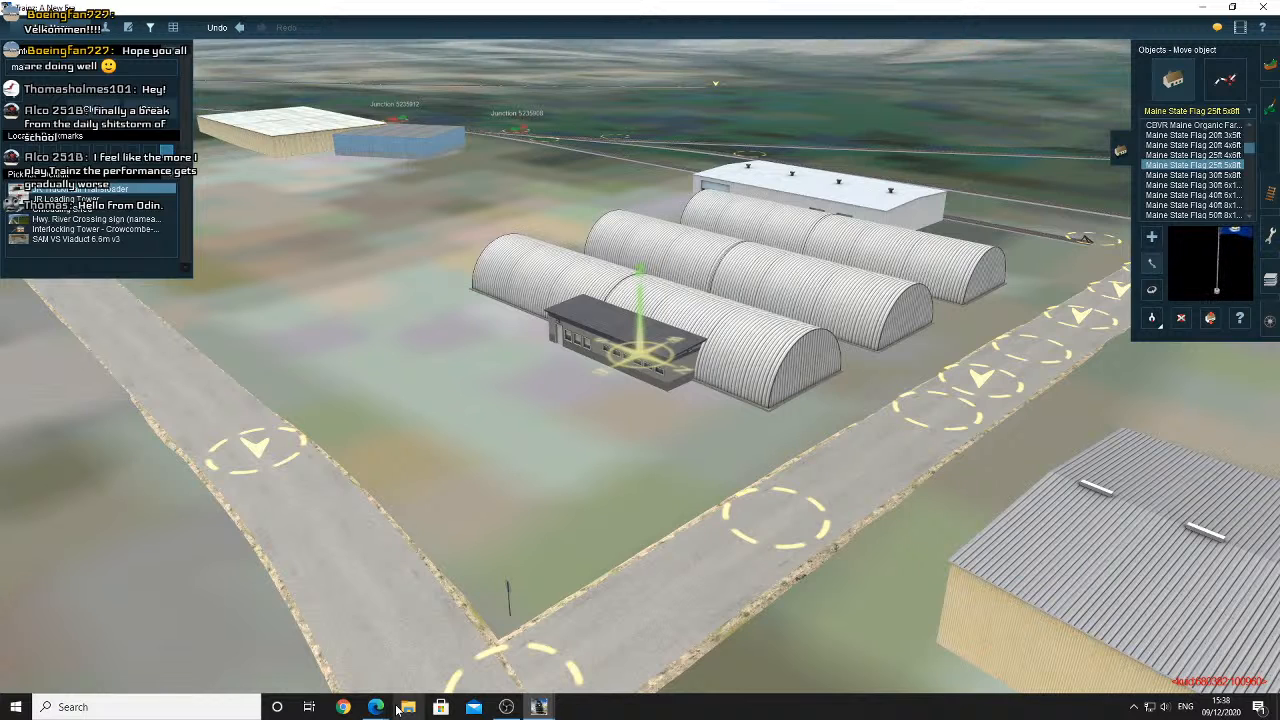
# Switch to Google Street View and examine the trucking lot's surroundings and the shipping dock, entrances and wall of the long metal building nearby
pyautogui.moveTo(390, 708)
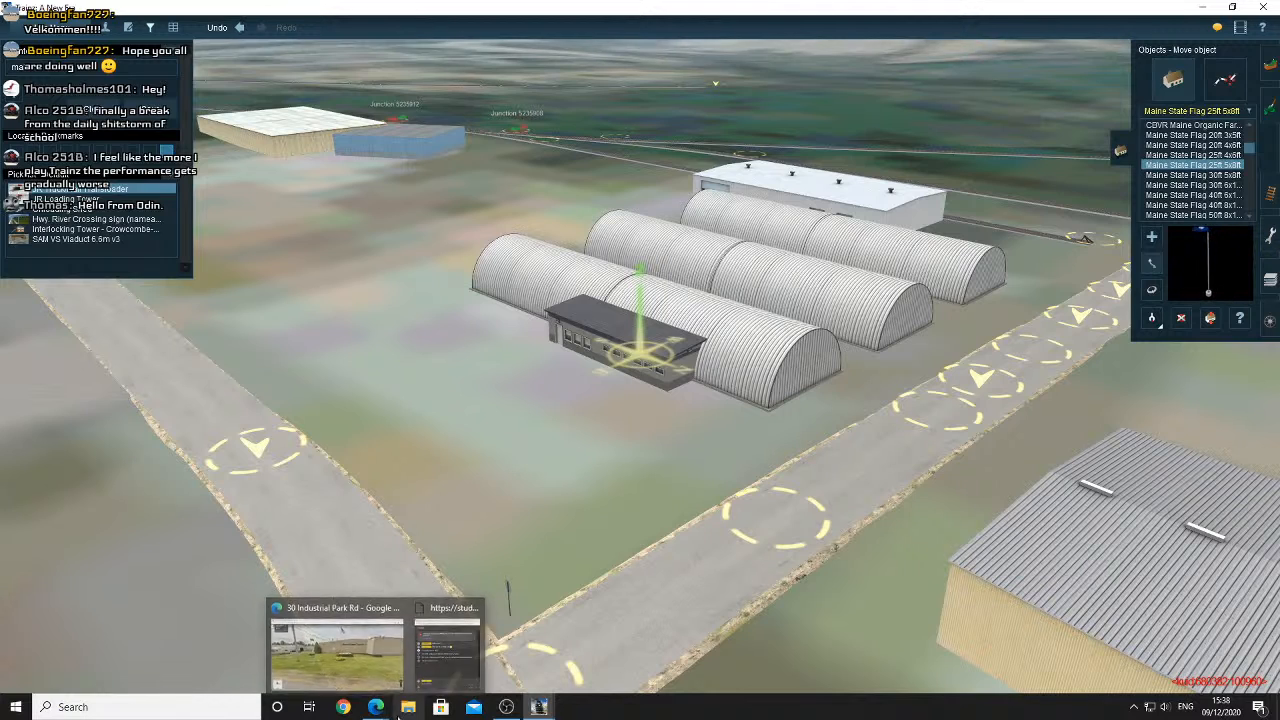
pyautogui.click(378, 650)
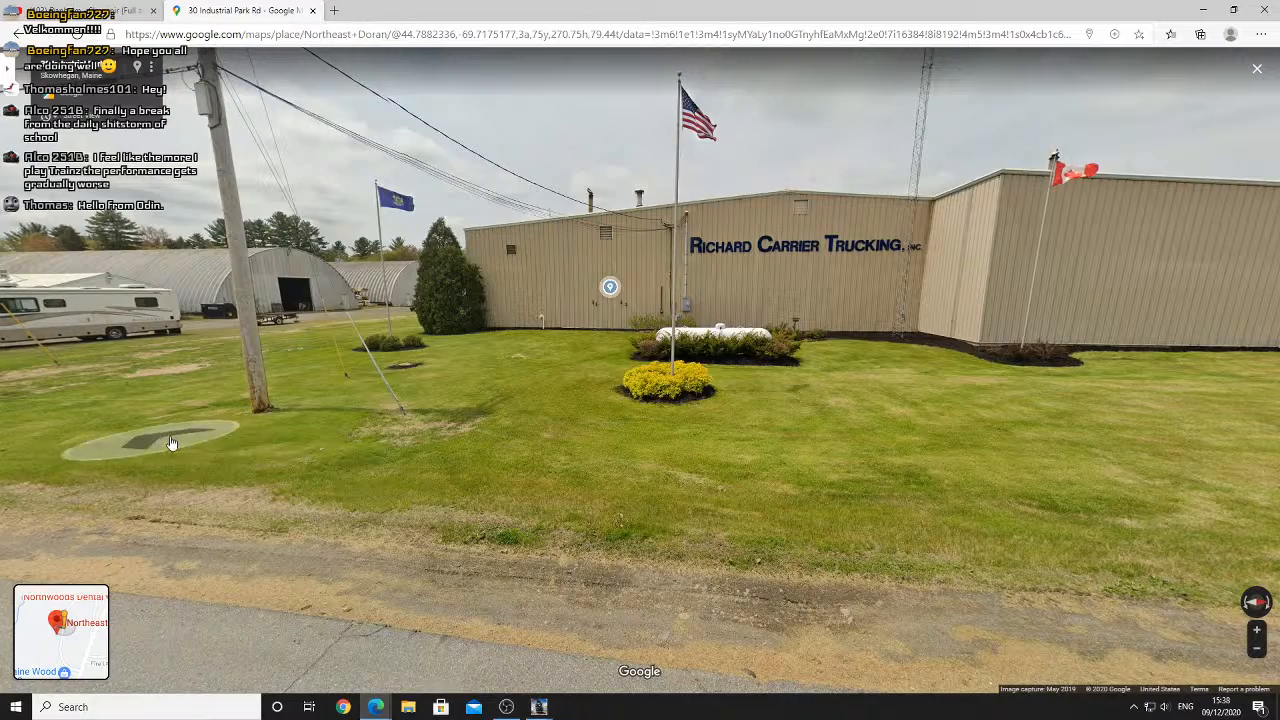
pyautogui.click(43, 465)
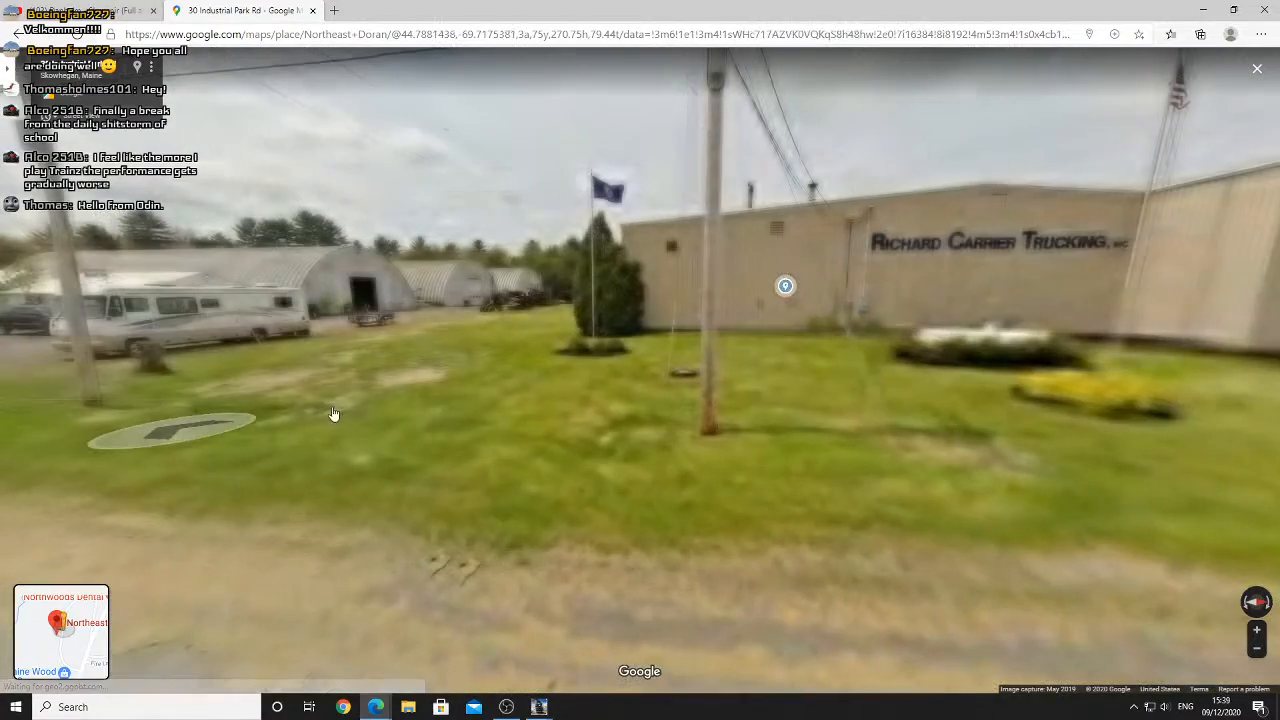
pyautogui.moveTo(205, 410); pyautogui.dragTo(472, 329)
pyautogui.click(473, 330)
pyautogui.moveTo(258, 345); pyautogui.dragTo(626, 412)
pyautogui.click(808, 410)
pyautogui.click(885, 436)
pyautogui.scroll(4, 548, 372)
pyautogui.scroll(4, 521, 340)
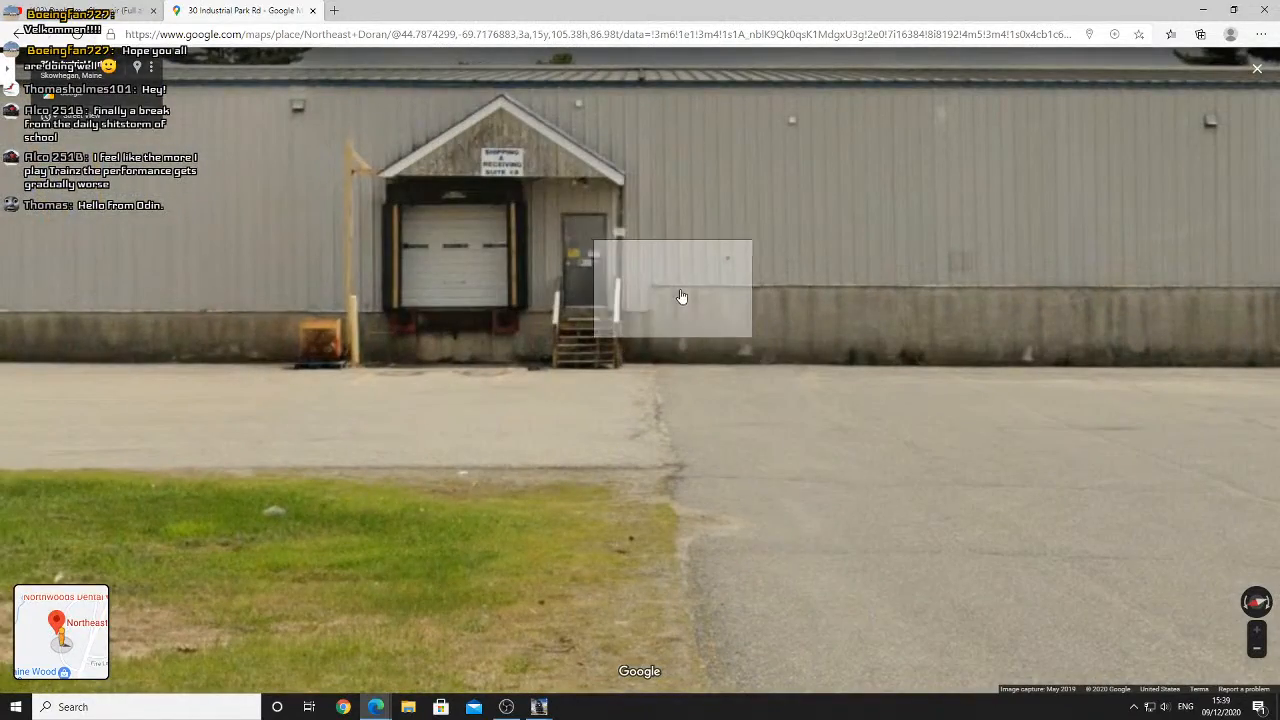
pyautogui.moveTo(673, 296); pyautogui.dragTo(462, 316)
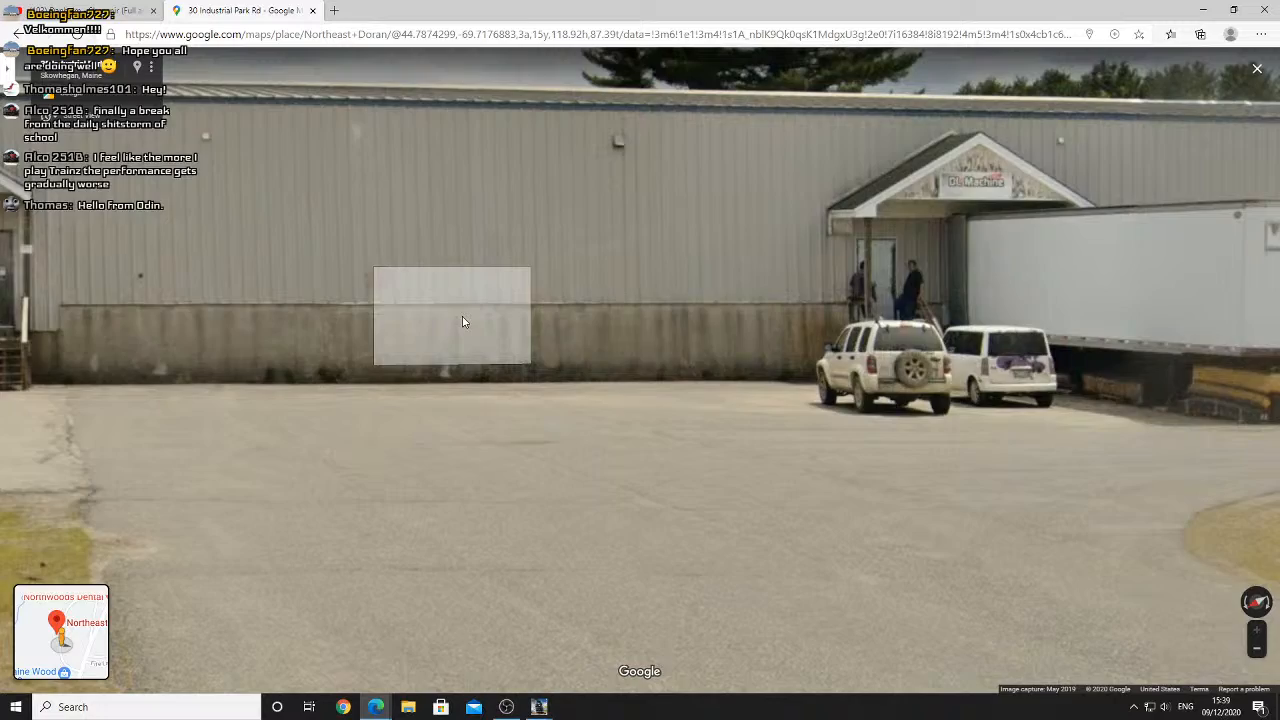
# Follow Industrial Park Rd in Street View to the Central Maine Power building and examine its garage doors, windows, entrance and fenced yard
pyautogui.click(462, 321)
pyautogui.click(680, 400)
pyautogui.click(630, 385)
pyautogui.click(605, 371)
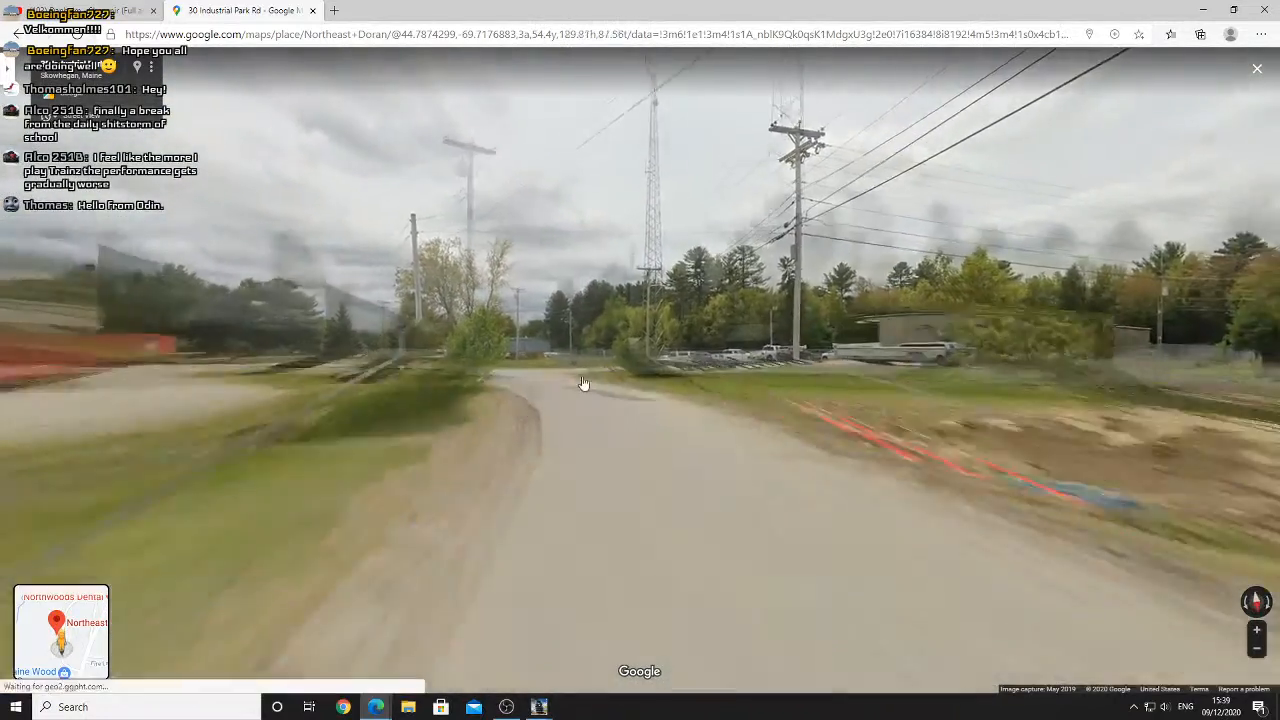
pyautogui.click(417, 453)
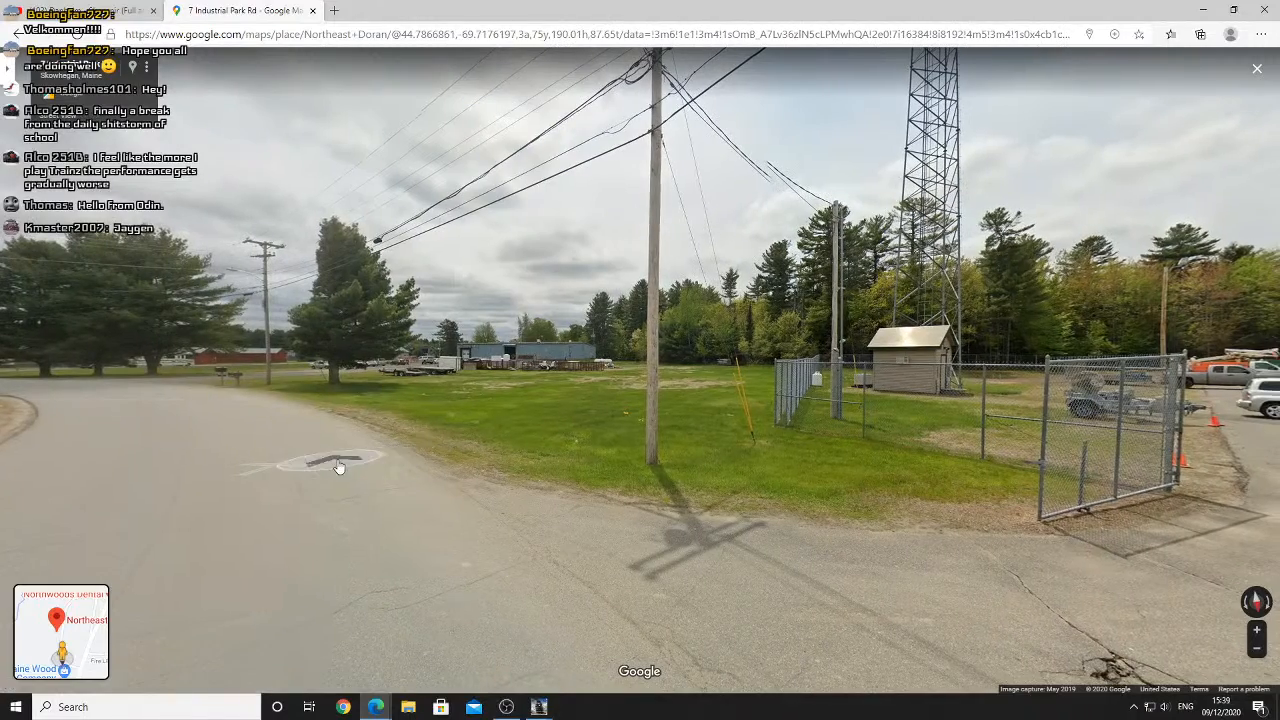
pyautogui.click(338, 467)
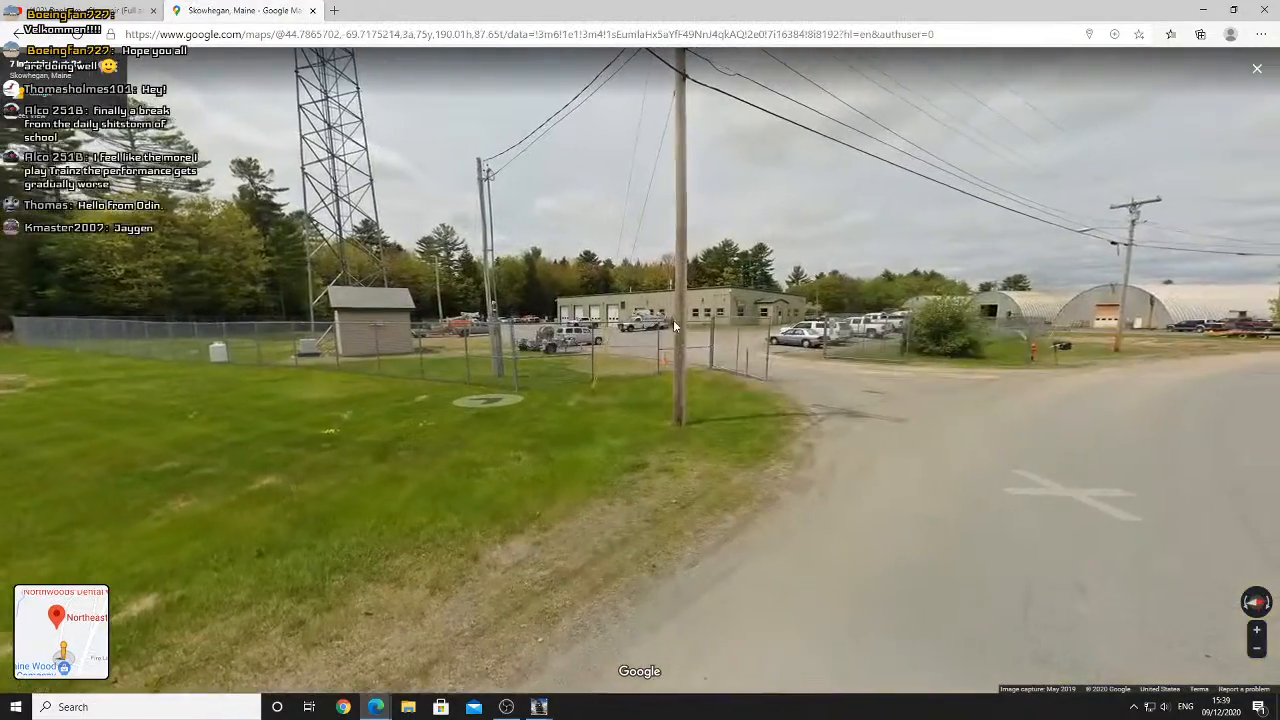
pyautogui.click(673, 320)
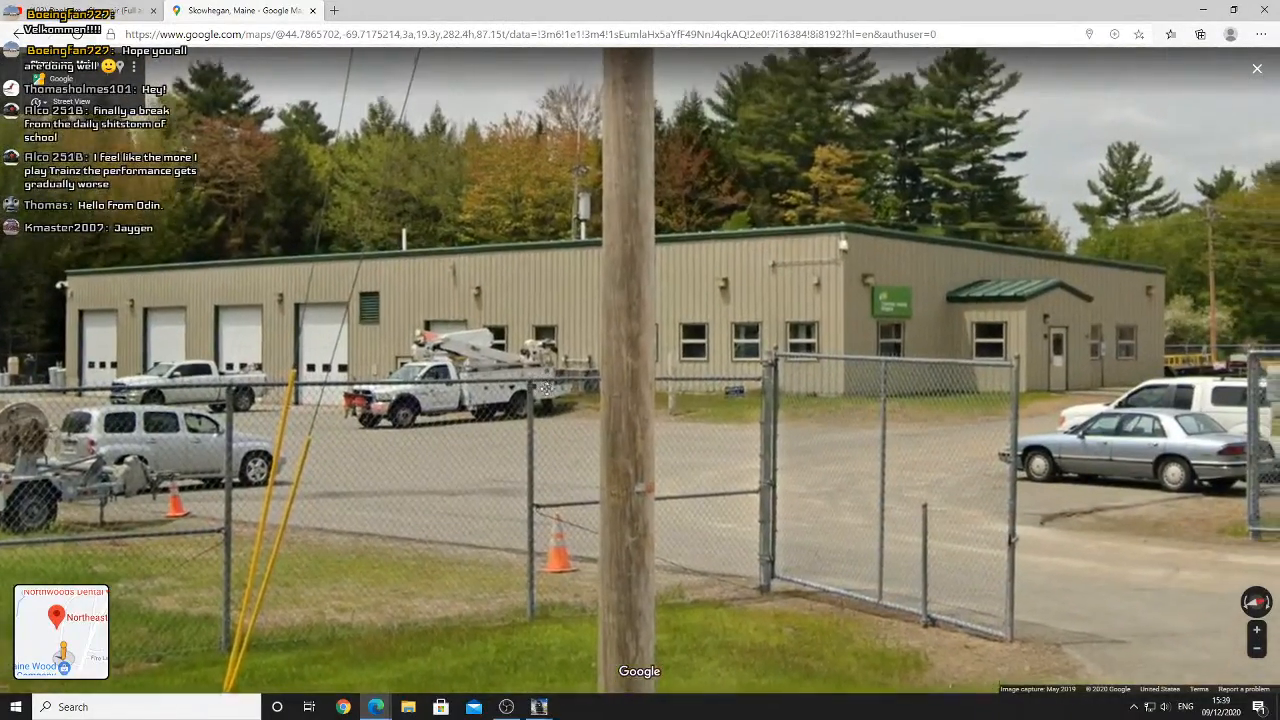
pyautogui.moveTo(545, 388); pyautogui.dragTo(584, 416)
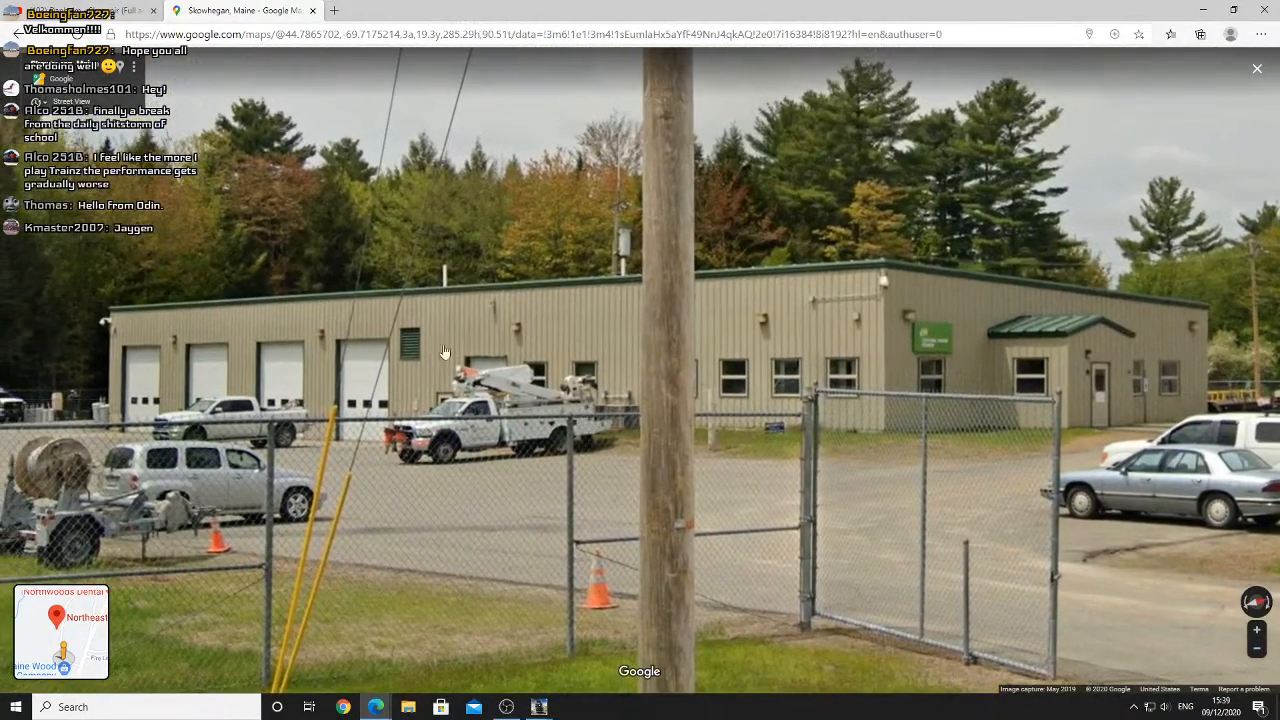
pyautogui.moveTo(542, 704)
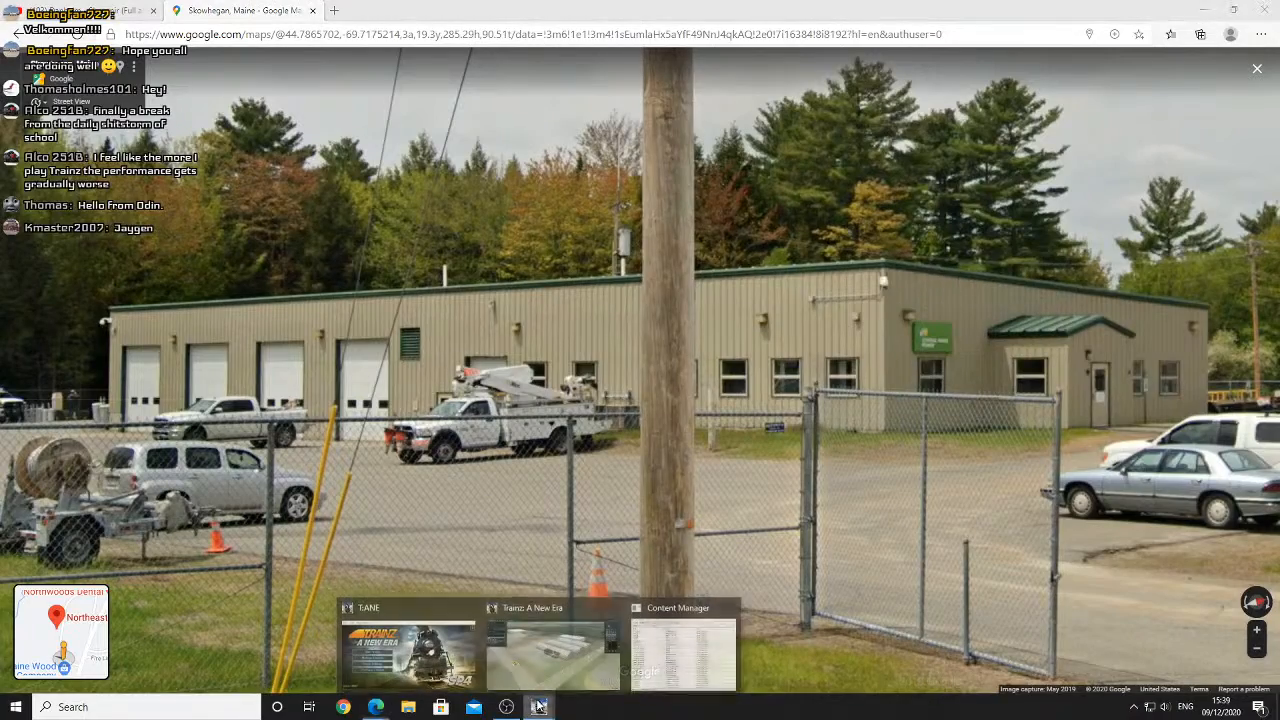
pyautogui.scroll(-3, 214, 652)
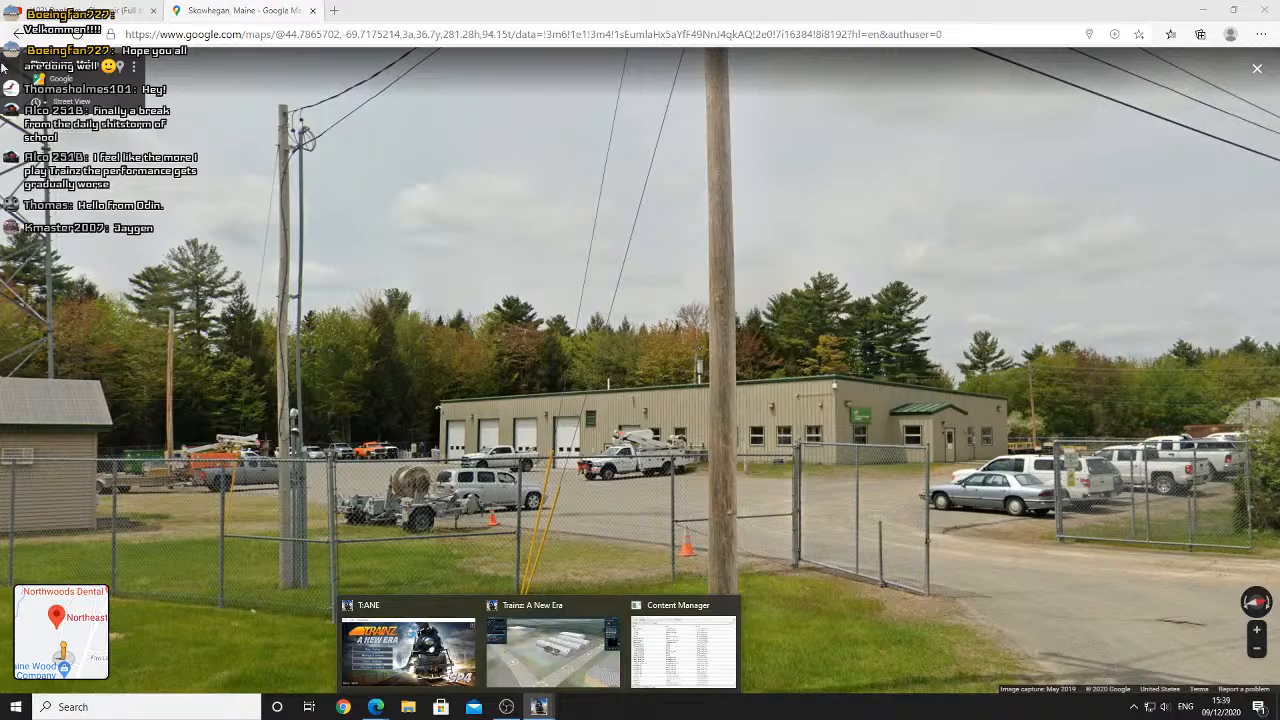
# Leave Street View and examine the Central Maine Power building's roof outline and lot on the satellite map
pyautogui.click(5, 66)
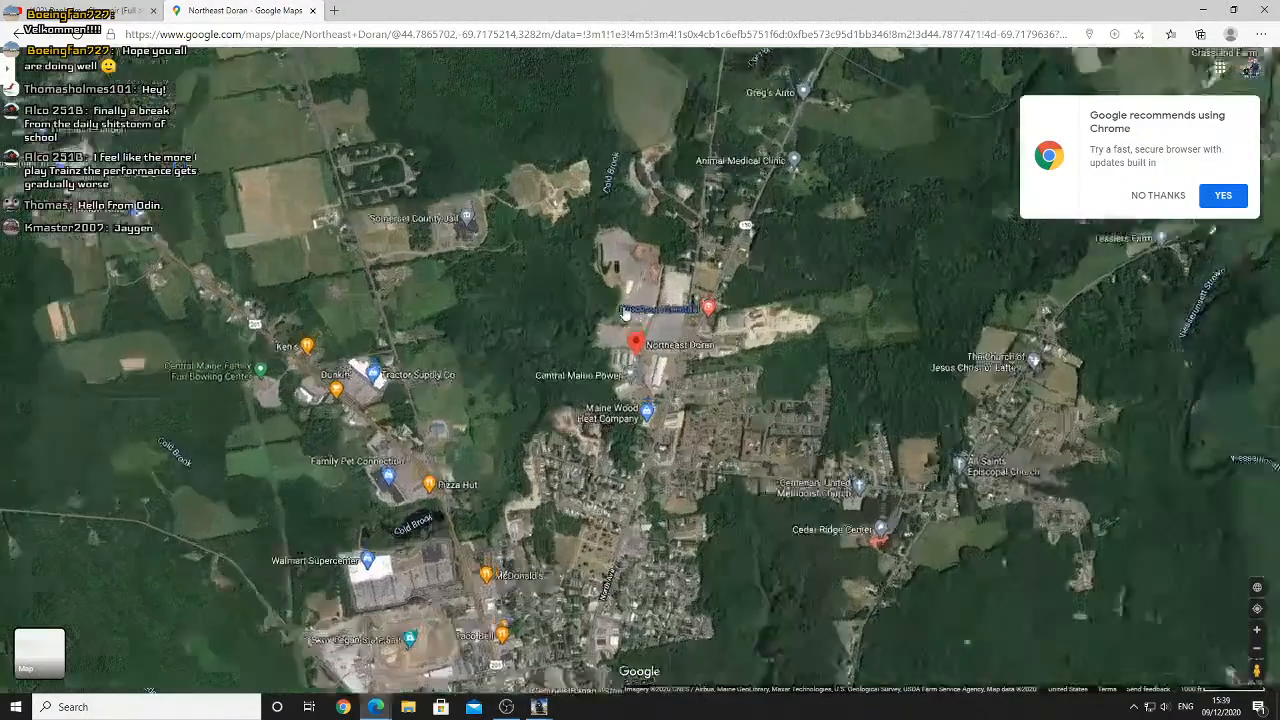
pyautogui.scroll(6, 624, 312)
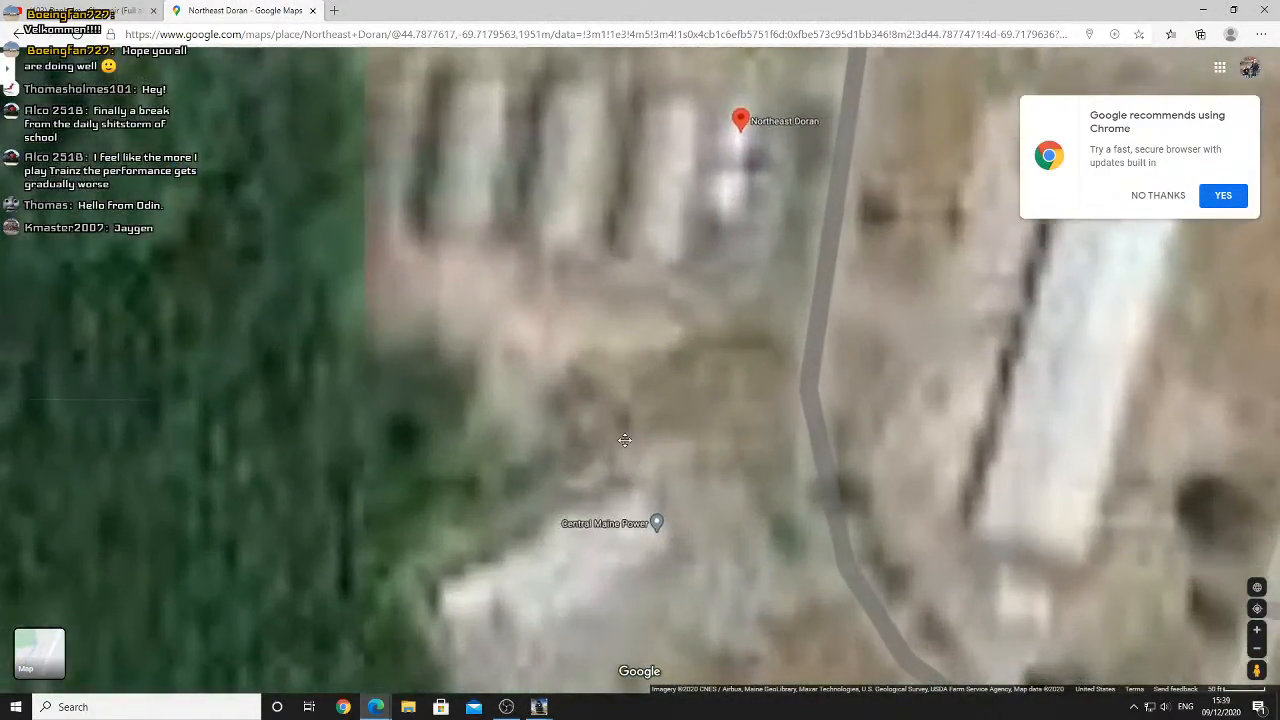
pyautogui.moveTo(625, 440); pyautogui.dragTo(580, 308)
pyautogui.scroll(3, 572, 310)
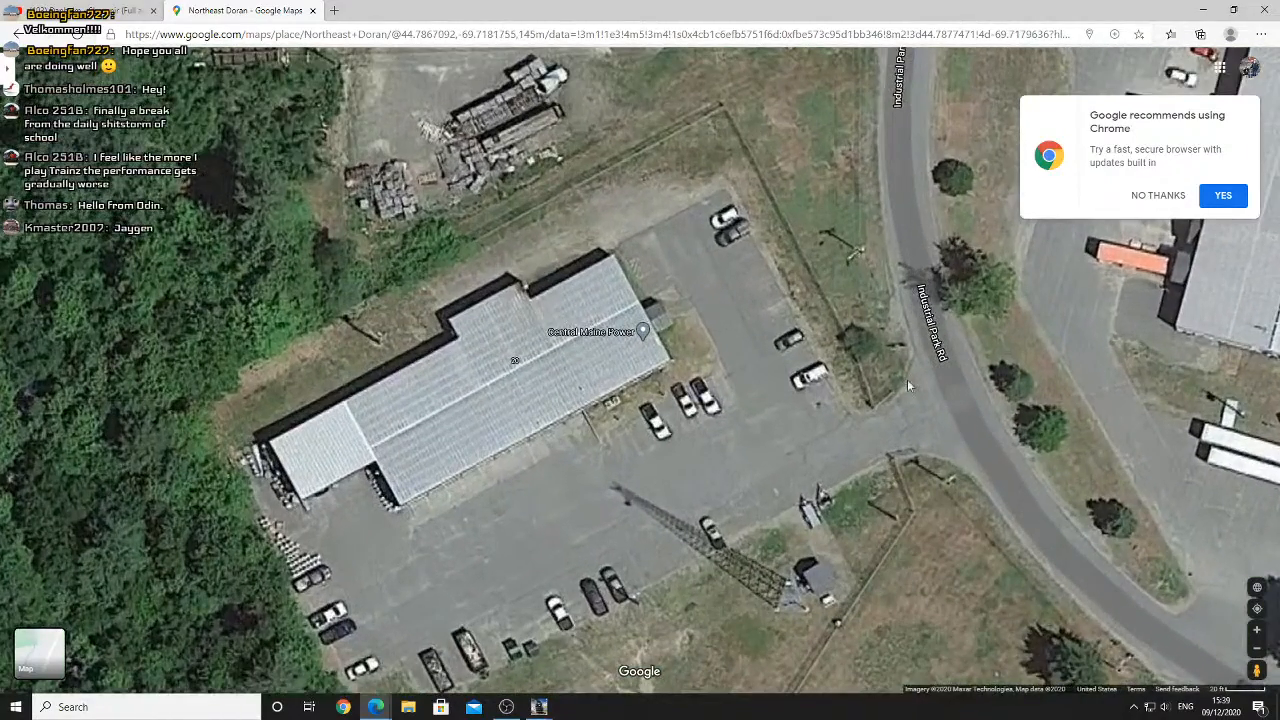
pyautogui.moveTo(909, 386); pyautogui.dragTo(957, 307)
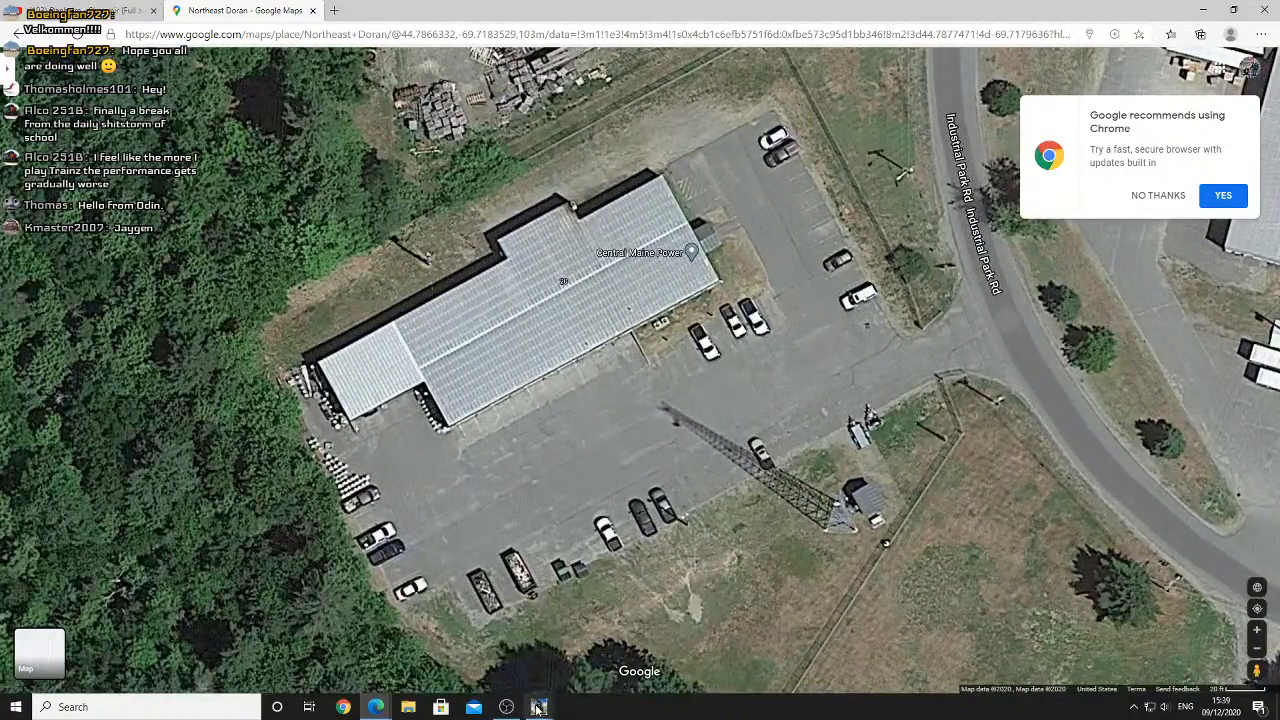
# Switch to Trainz and delete the blue garage building and the adjoining white-roofed tan warehouse near the railway junction
pyautogui.moveTo(538, 707)
pyautogui.click(502, 663)
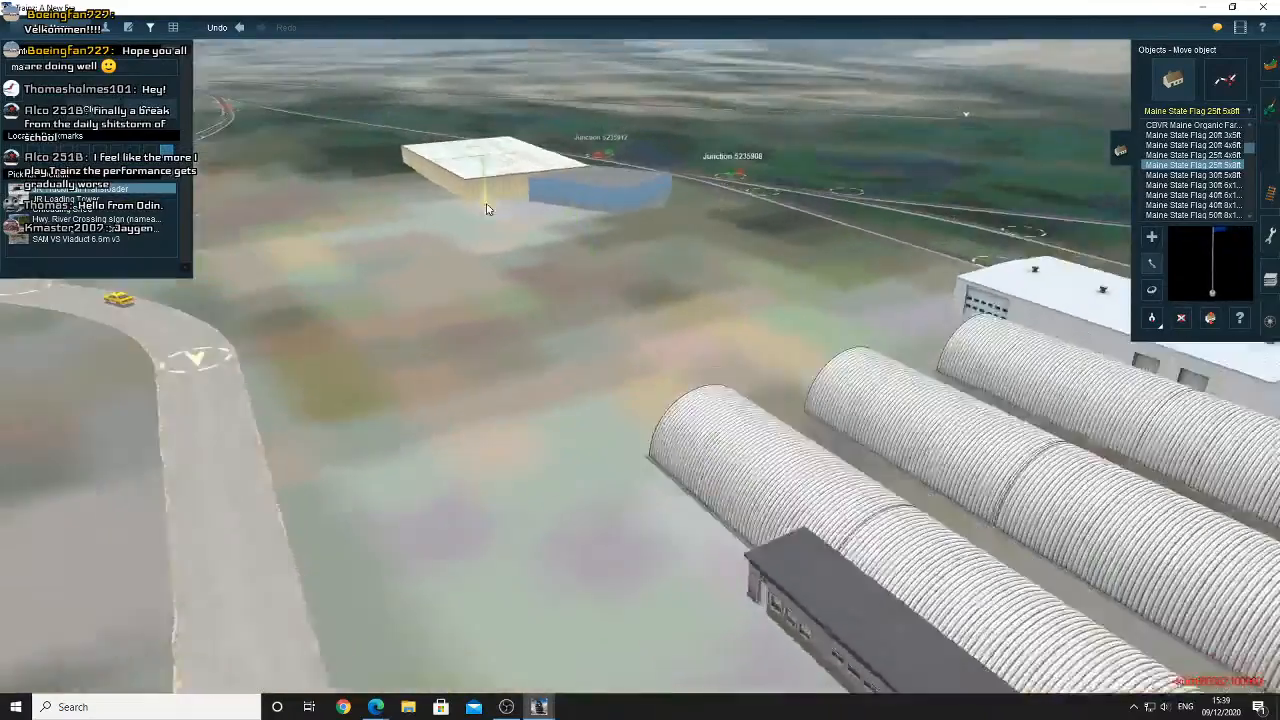
pyautogui.moveTo(487, 209)
pyautogui.mouseDown(button='right')
pyautogui.moveTo(709, 313)
pyautogui.moveTo(629, 331)
pyautogui.moveTo(522, 390)
pyautogui.moveTo(700, 411)
pyautogui.mouseUp(button='right')
pyautogui.click(1181, 318)
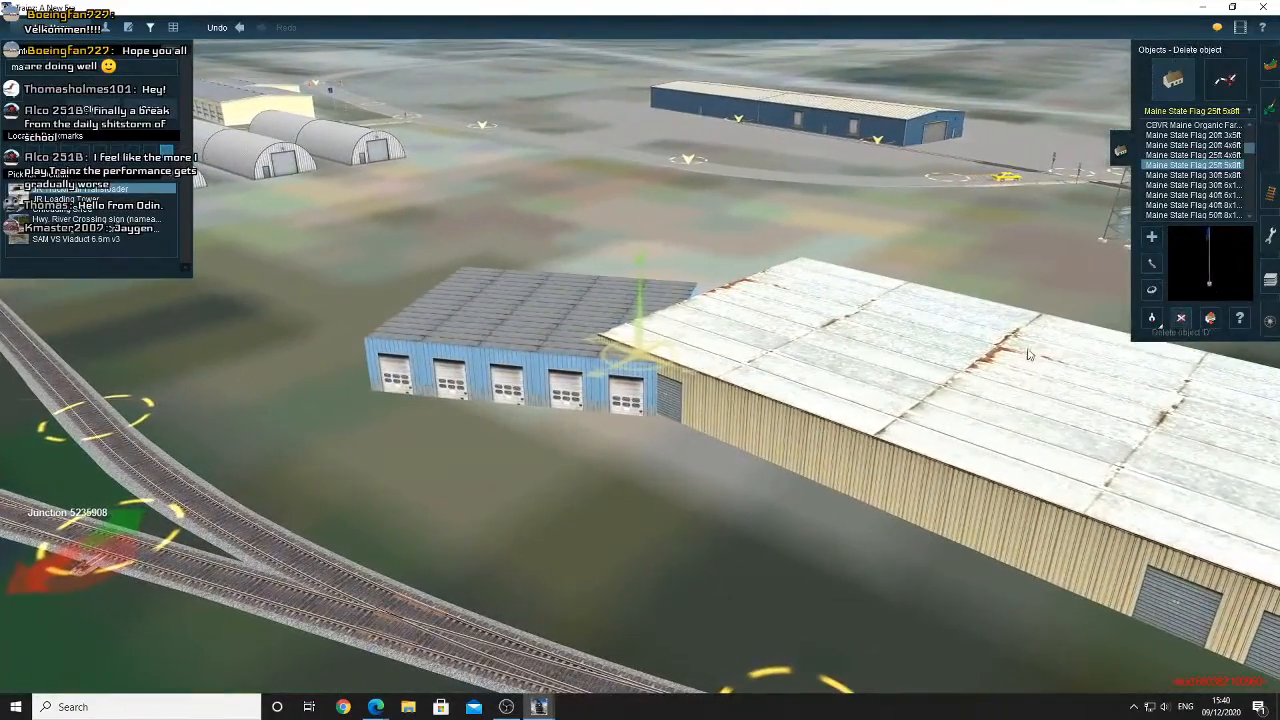
pyautogui.click(1028, 354)
pyautogui.click(690, 360)
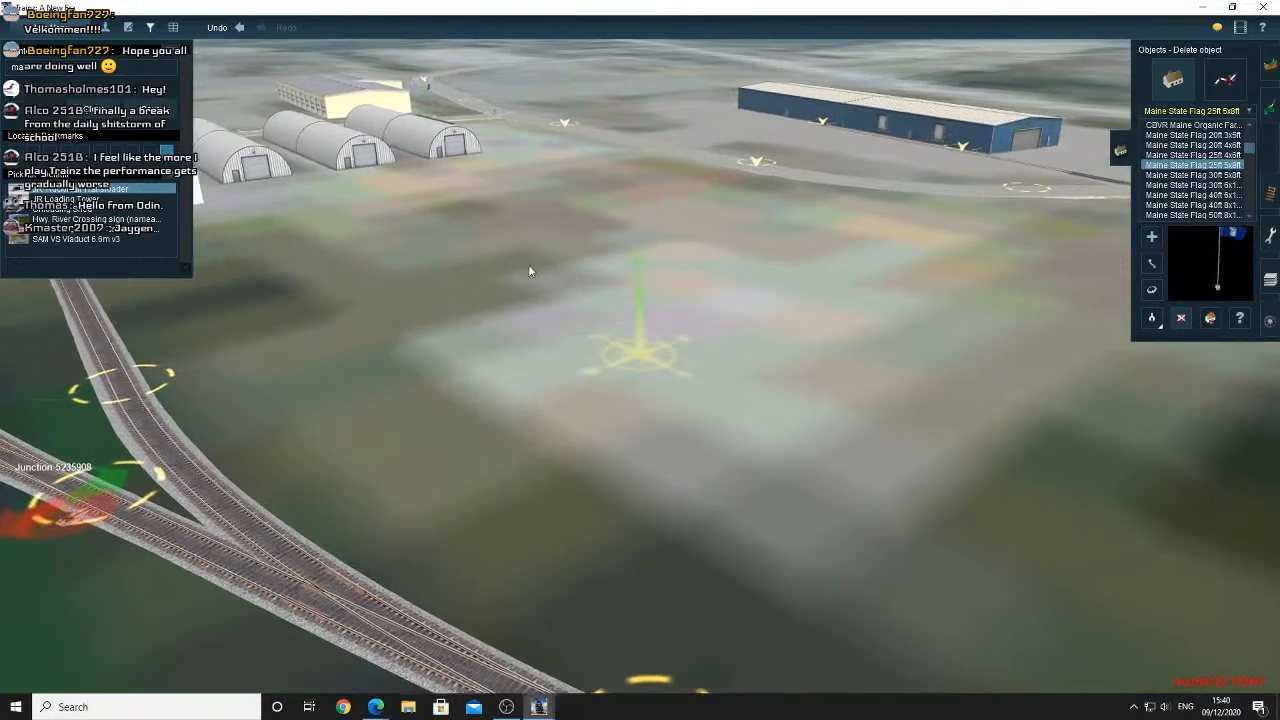
# Sample the tan trucking building's asset, choose Storage building 07 and place one beside its garage-door side
pyautogui.click(1151, 318)
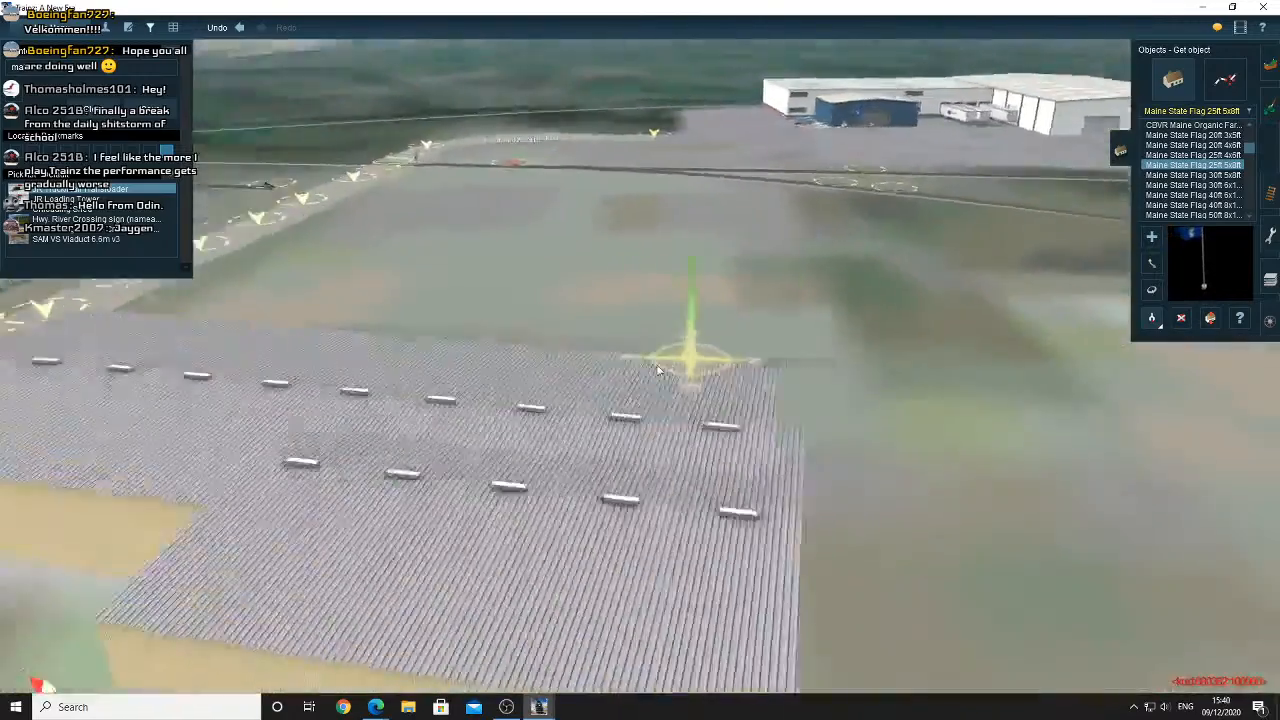
pyautogui.rightClick(553, 367)
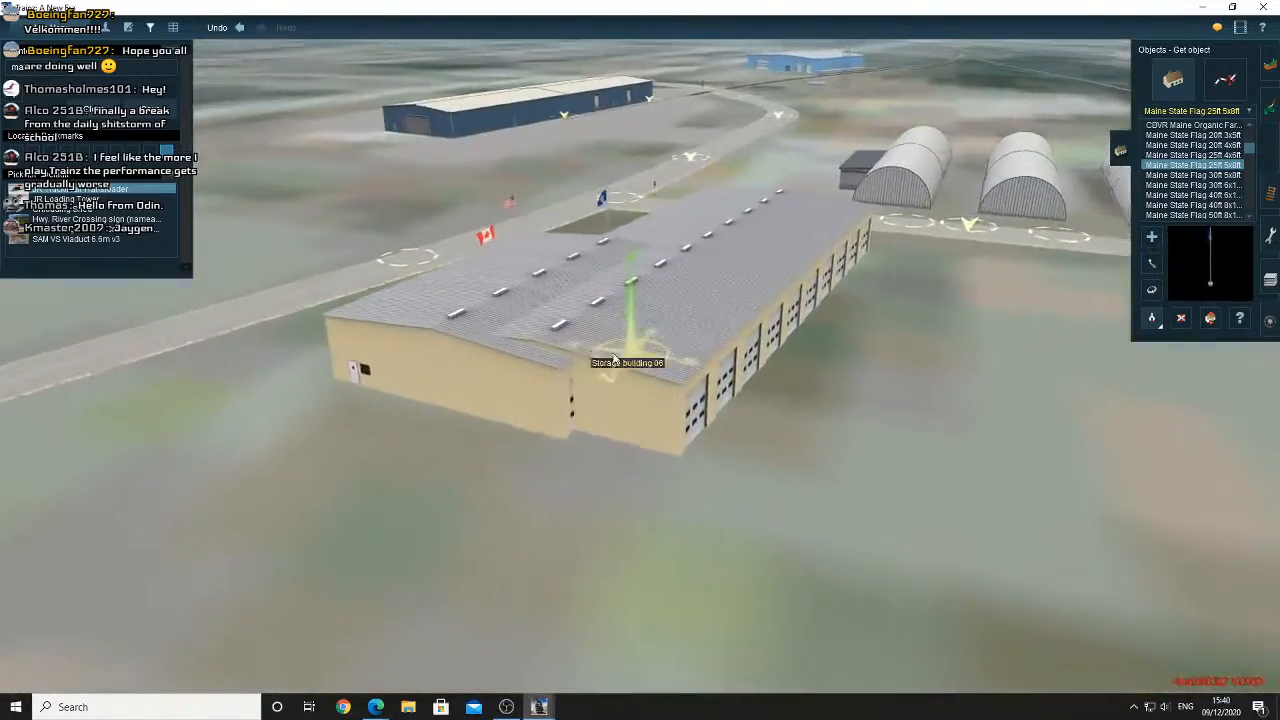
pyautogui.rightClick(532, 377)
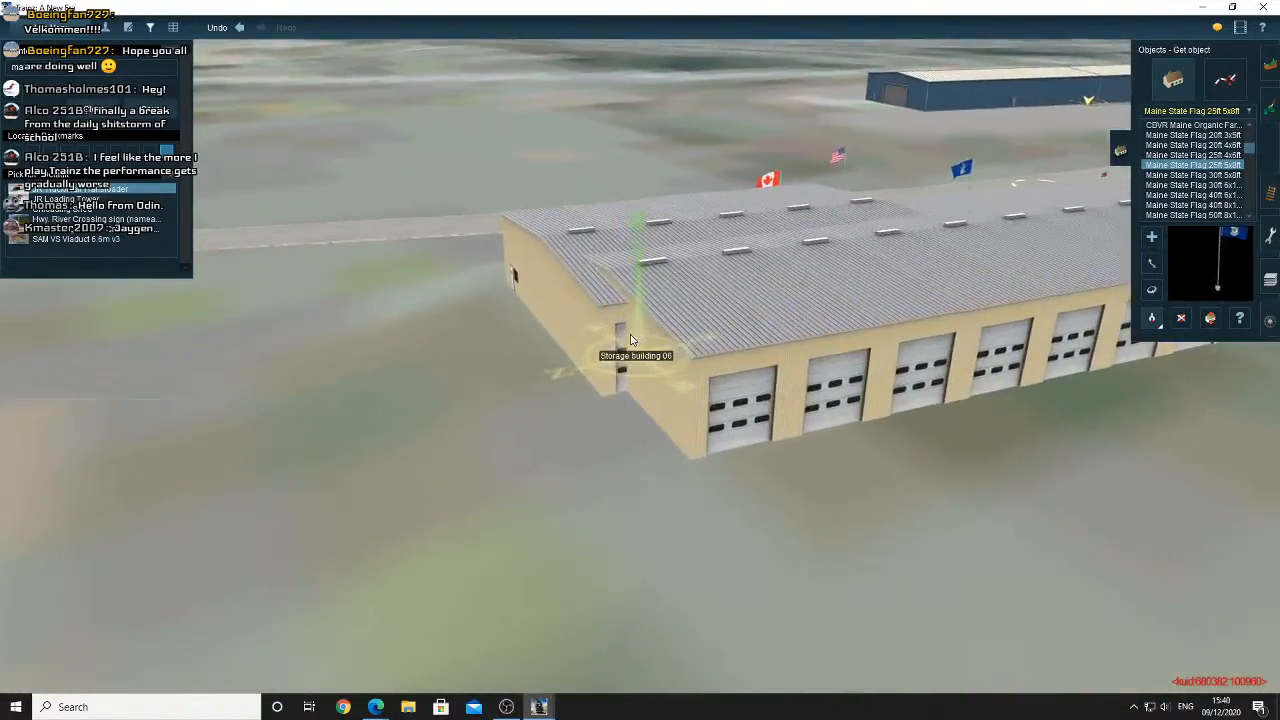
pyautogui.press('Left')
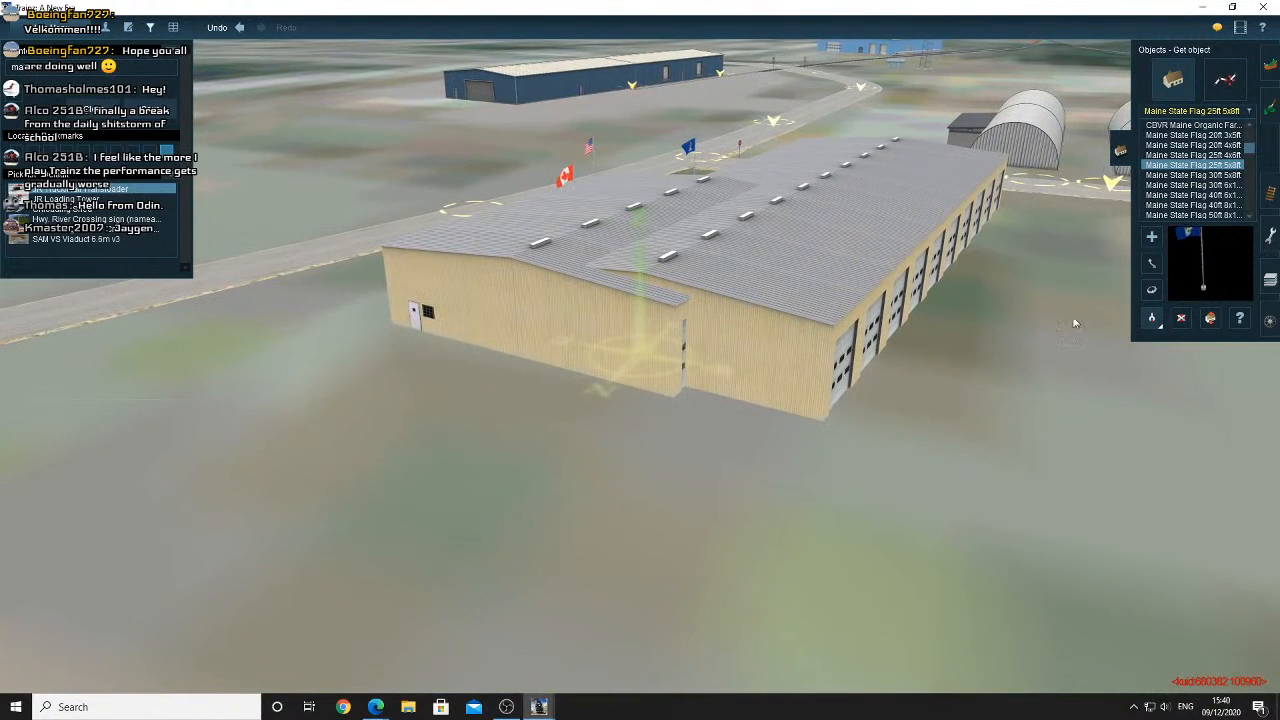
pyautogui.click(843, 257)
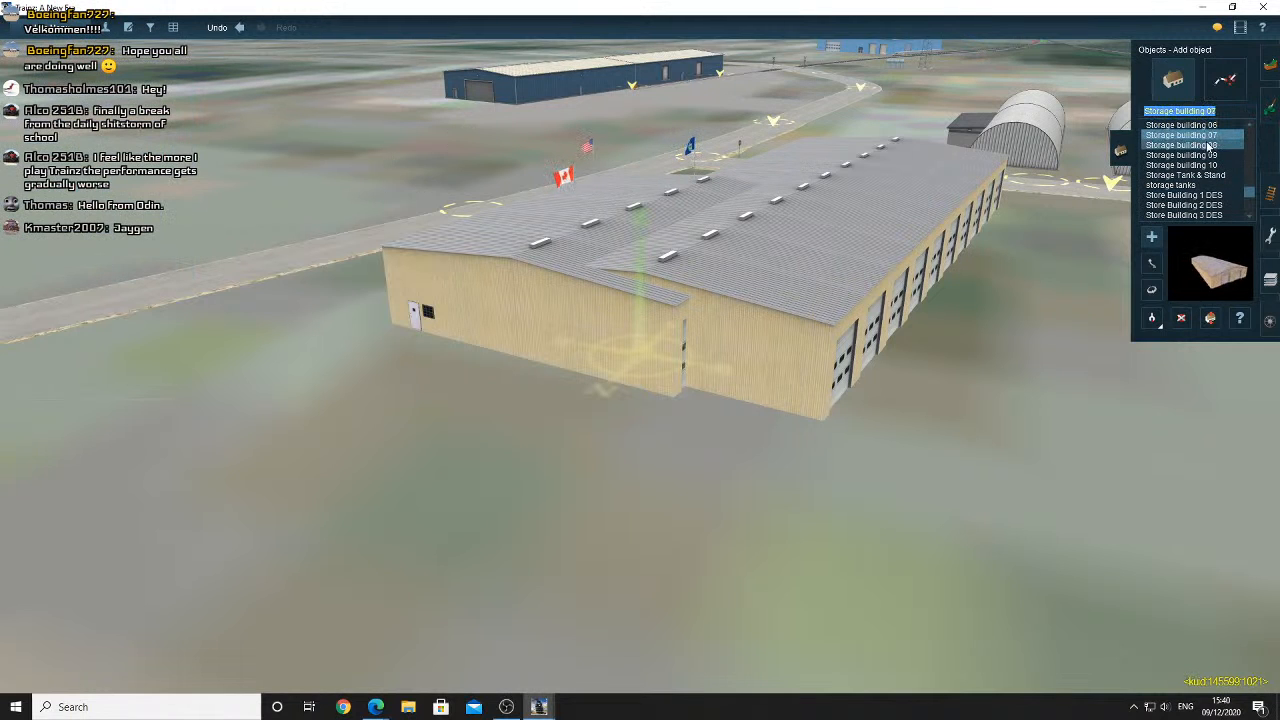
pyautogui.rightClick(812, 284)
pyautogui.click(791, 474)
pyautogui.press('Down')
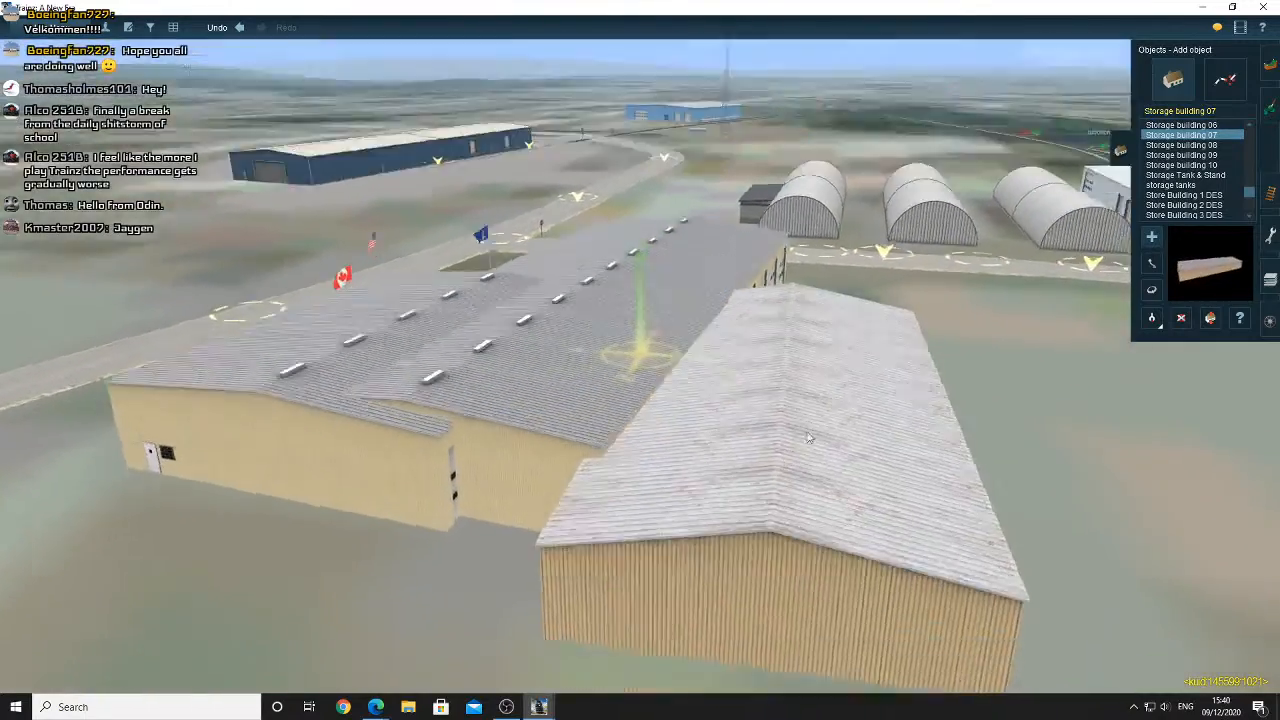
pyautogui.press('Right')
pyautogui.press('Up')
# Sample Storage building 06, place another one beside the trucking building and move it to the cleared plot near the arched sheds
pyautogui.click(1155, 319)
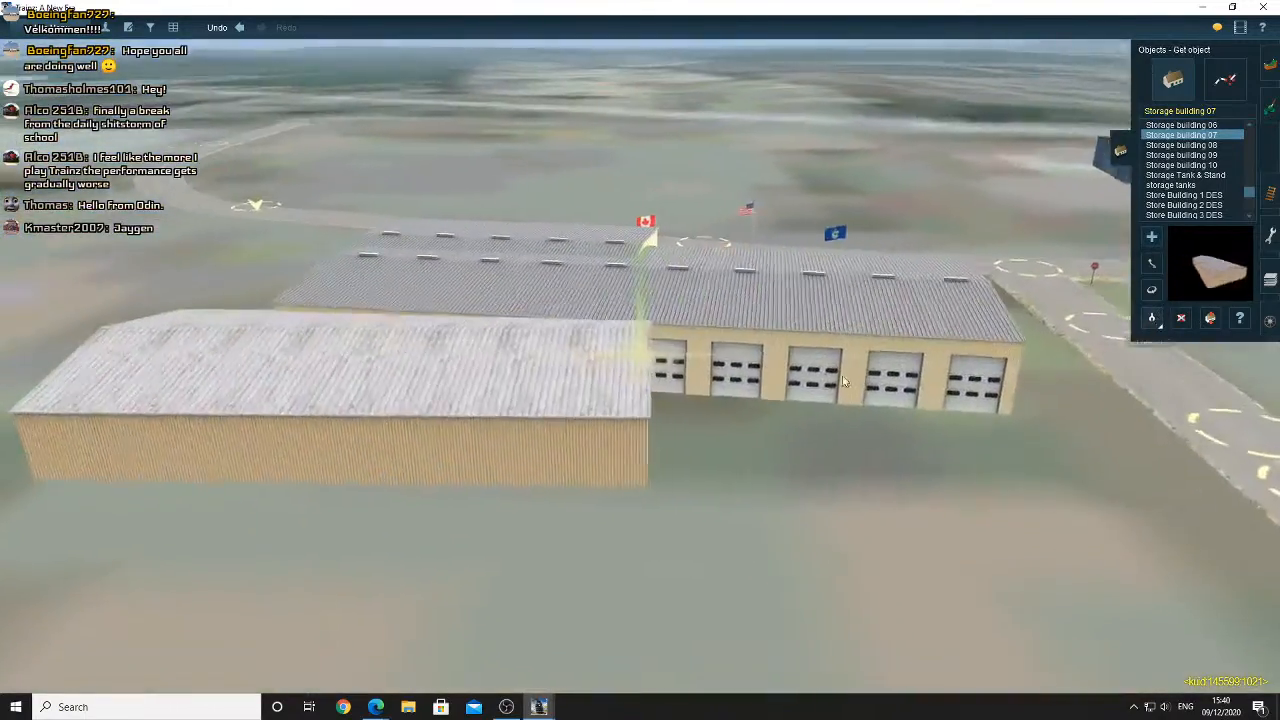
pyautogui.click(811, 381)
pyautogui.click(692, 458)
pyautogui.press('Right')
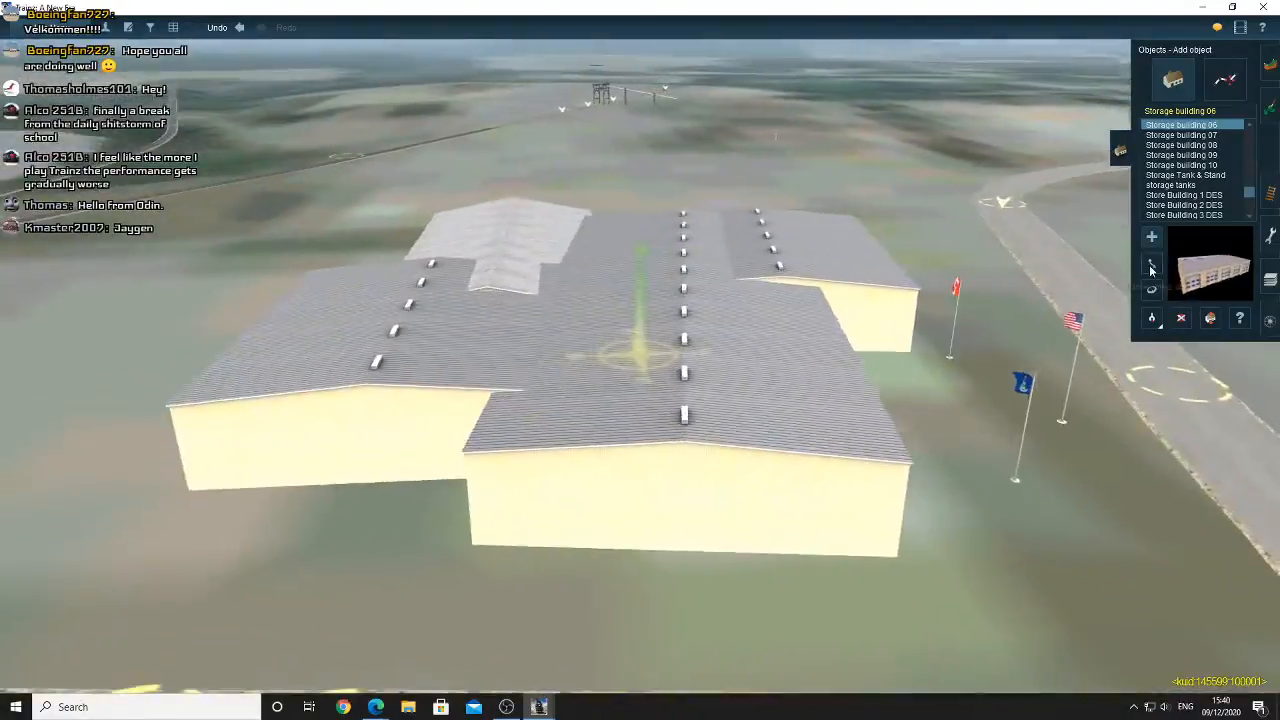
pyautogui.click(1152, 263)
pyautogui.rightClick(545, 238)
pyautogui.press('Up')
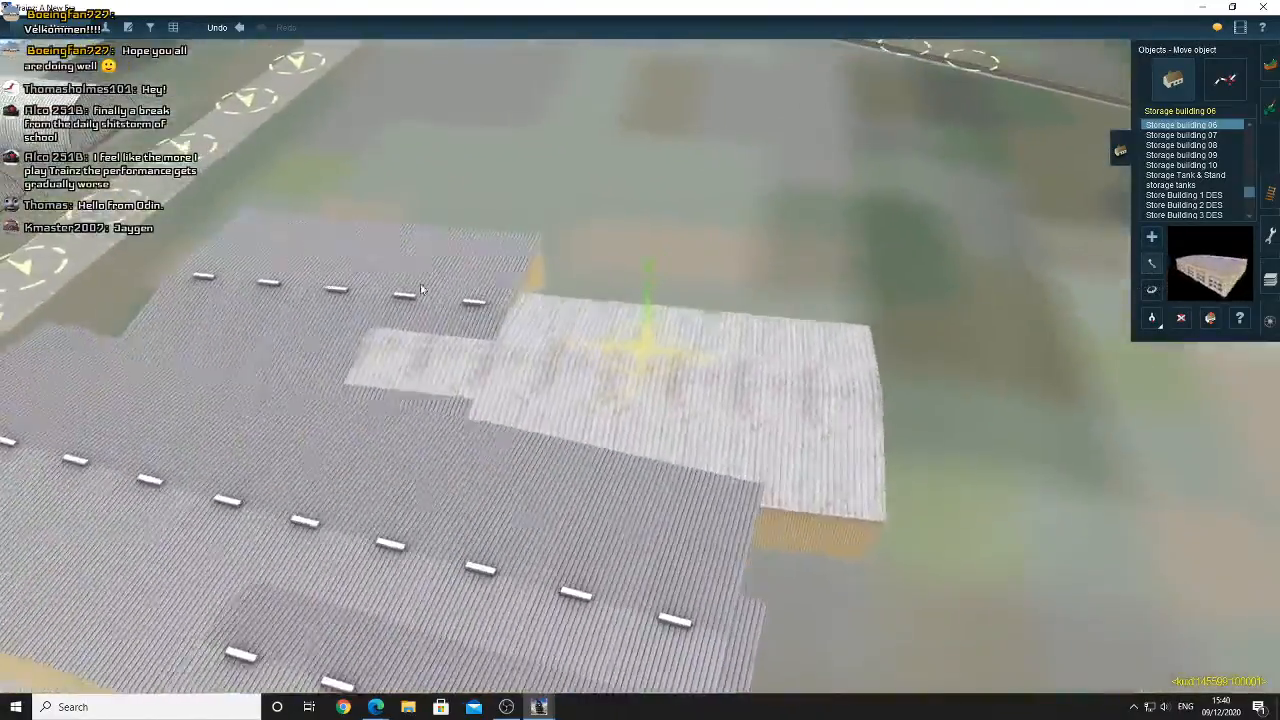
pyautogui.moveTo(421, 289)
pyautogui.mouseDown()
pyautogui.moveTo(360, 230)
pyautogui.moveTo(479, 193)
pyautogui.moveTo(557, 280)
pyautogui.moveTo(424, 311)
pyautogui.mouseUp()
# Switch to Google Maps and examine the Central Maine Power building's front and garage doors in Street View from Industrial Park Rd
pyautogui.moveTo(375, 707)
pyautogui.click(334, 643)
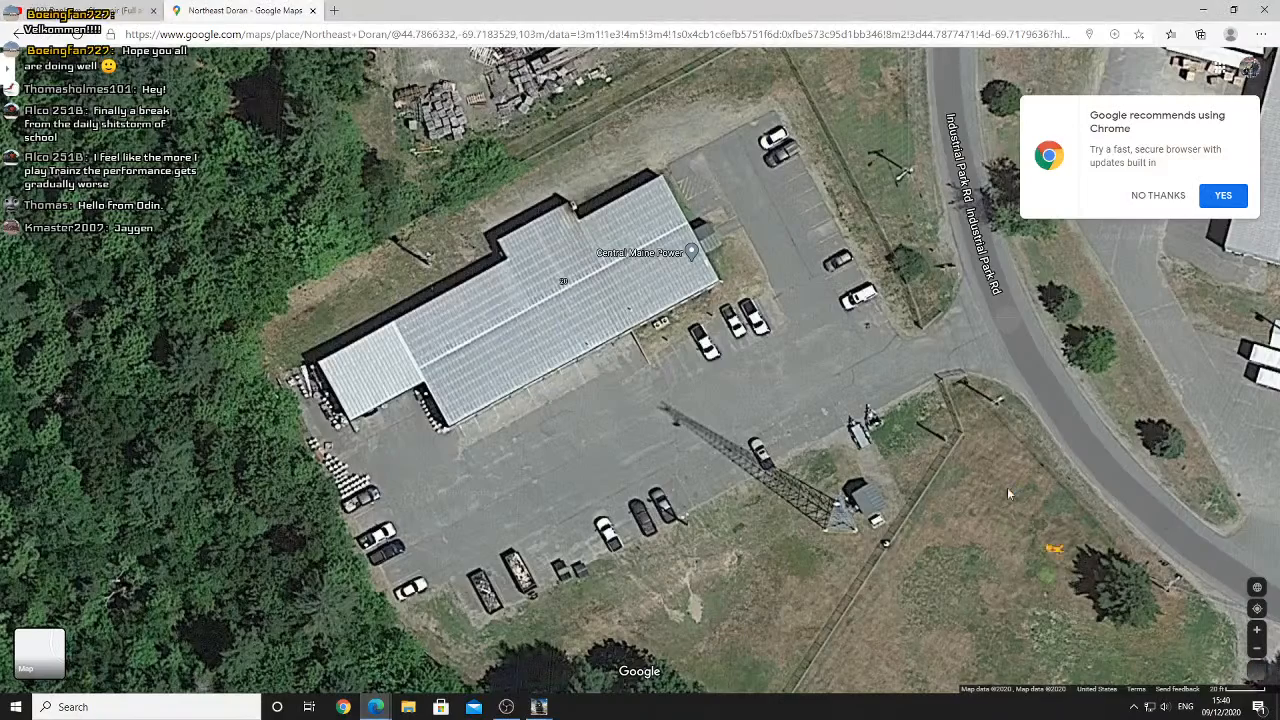
pyautogui.moveTo(1008, 494); pyautogui.dragTo(1056, 371)
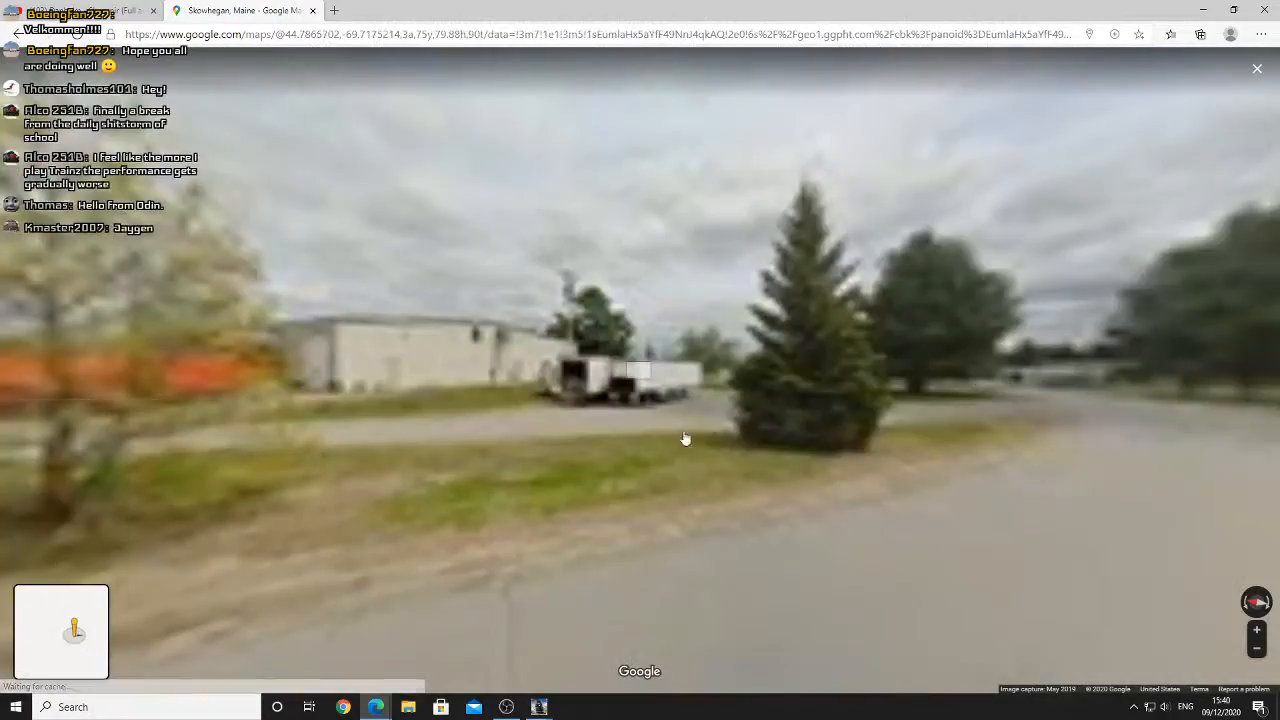
pyautogui.moveTo(685, 438); pyautogui.dragTo(450, 432)
pyautogui.moveTo(917, 429); pyautogui.dragTo(420, 433)
pyautogui.scroll(6, 606, 400)
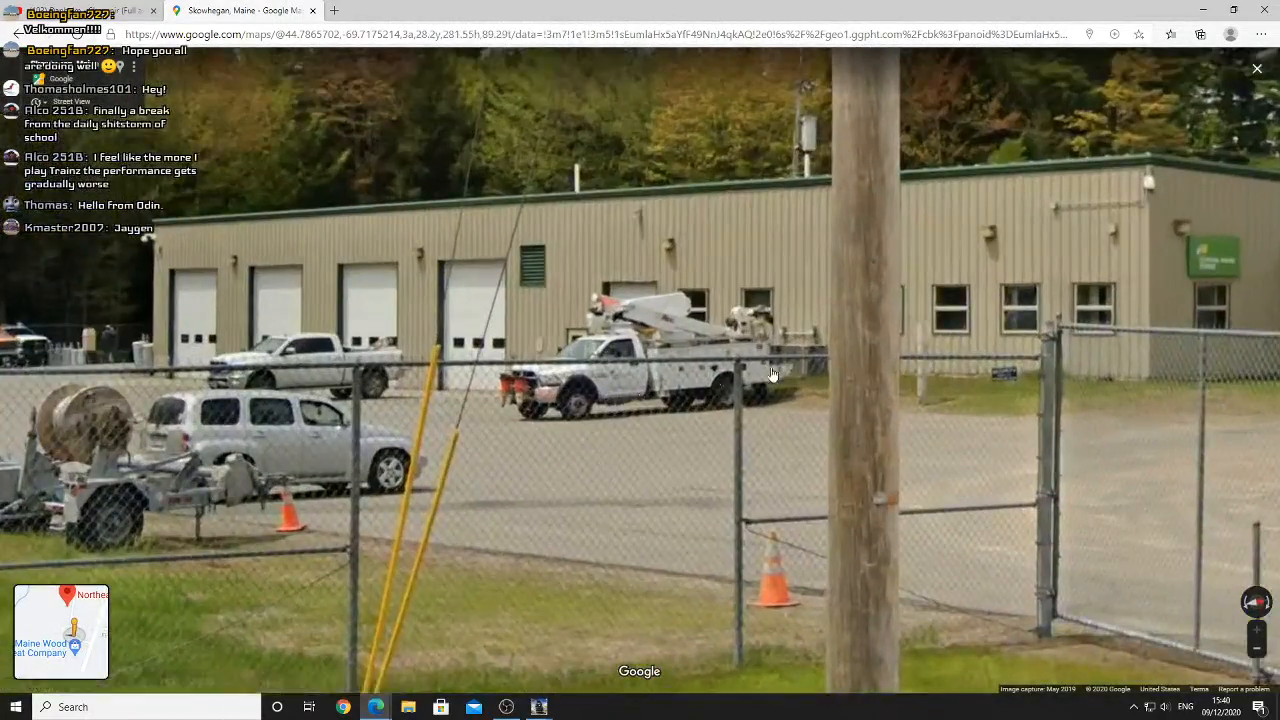
pyautogui.scroll(-6, 625, 396)
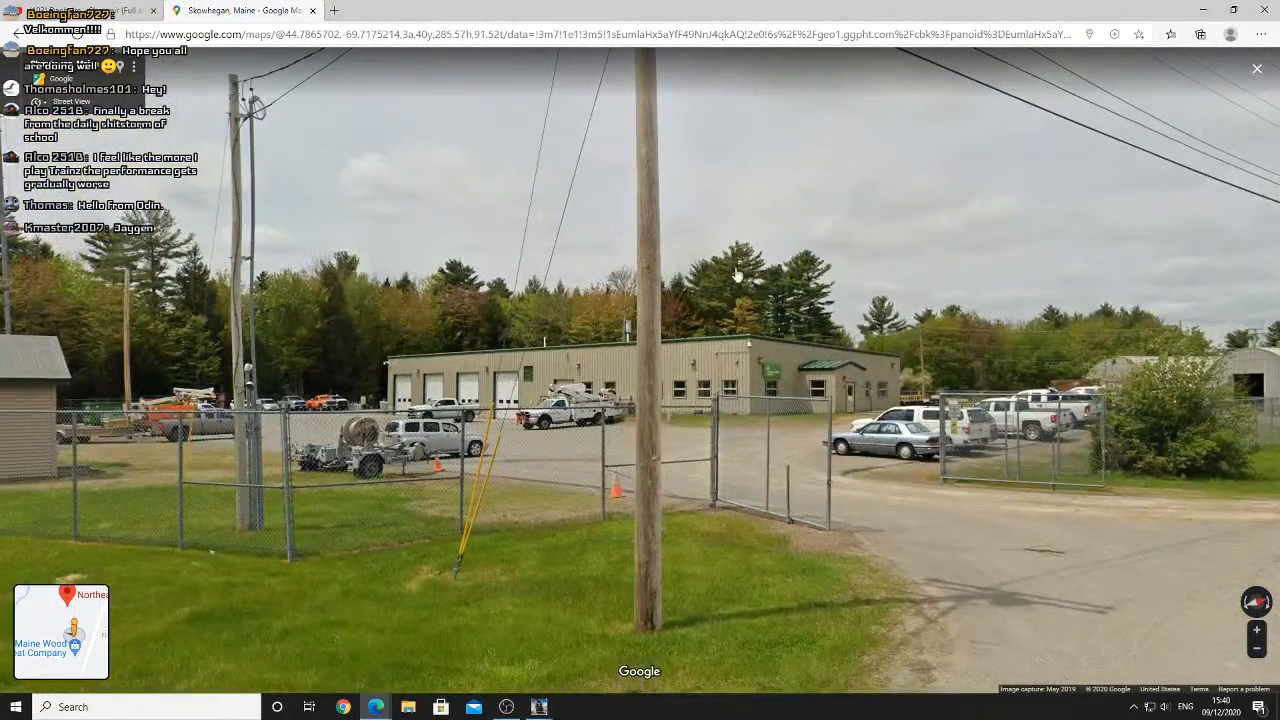
# Leave Street View, examine the whole Central Maine Power building in the satellite view and return to Trainz
pyautogui.click(15, 67)
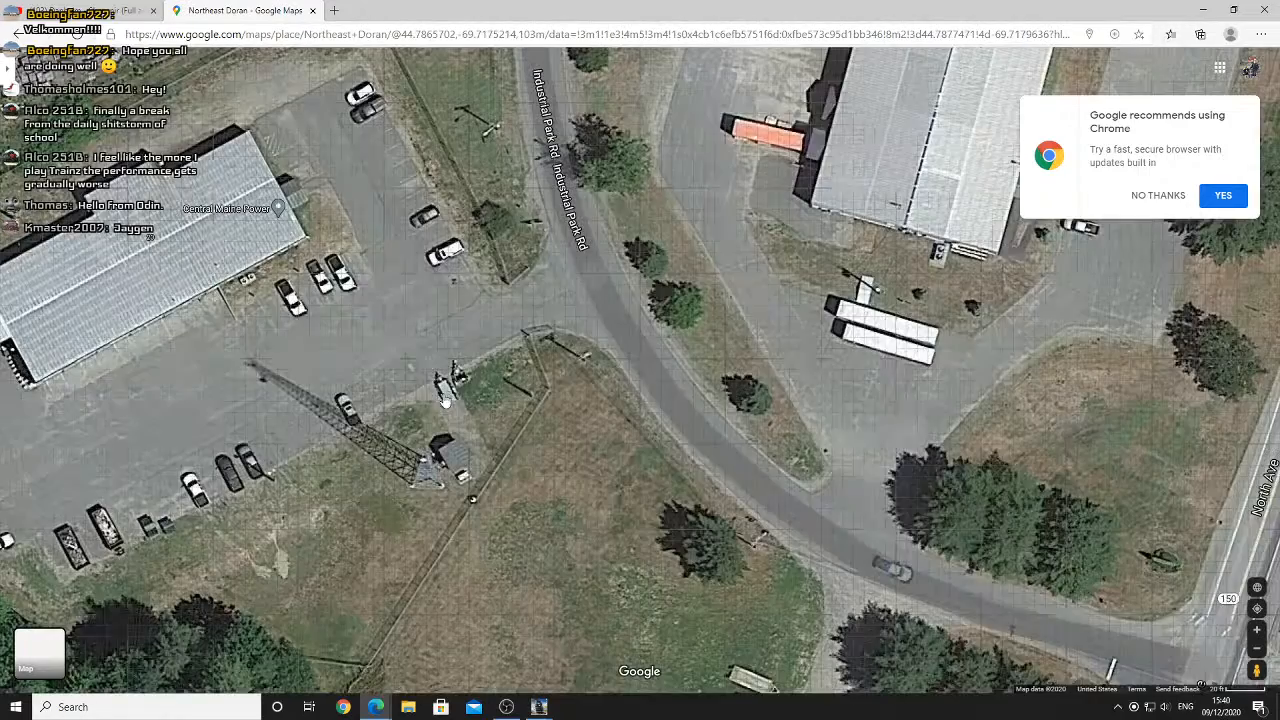
pyautogui.moveTo(418, 363); pyautogui.dragTo(675, 374)
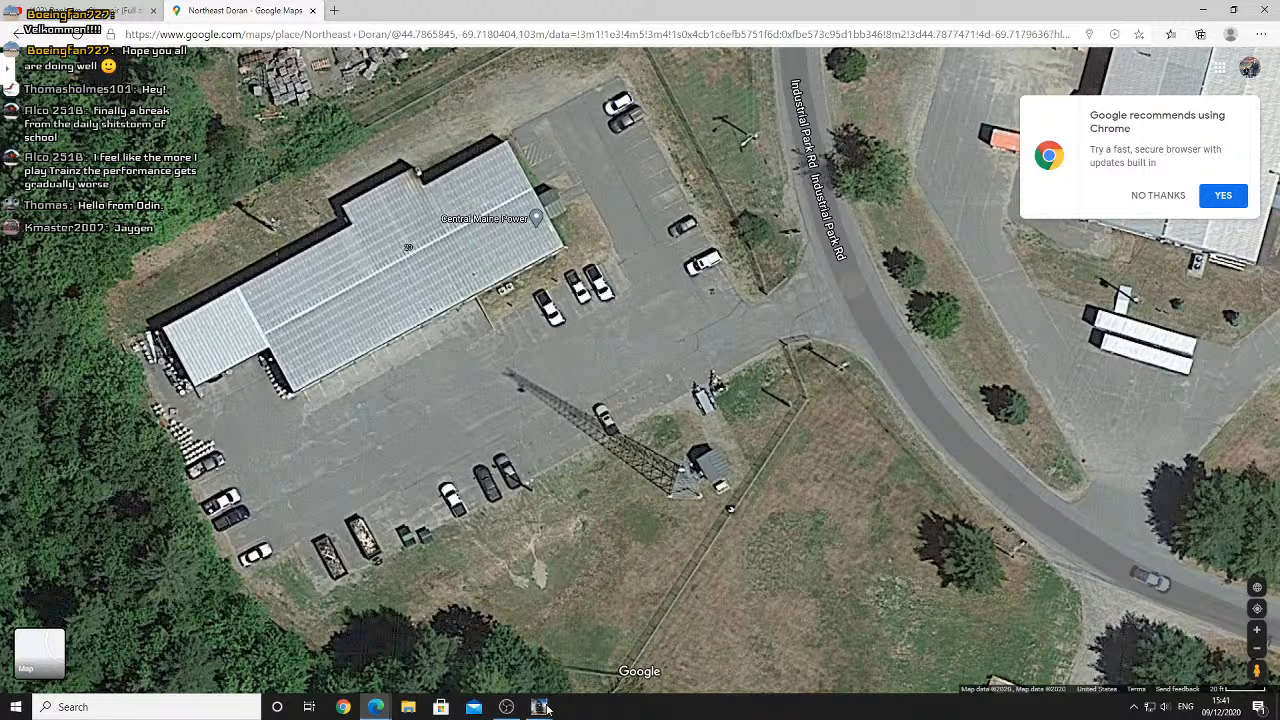
pyautogui.moveTo(540, 707)
pyautogui.click(546, 670)
# Switch to YouTube in the browser, start the video "2 Hours of Dark & Powerful Viking Music (2019)" and return to Trainz
pyautogui.moveTo(378, 708)
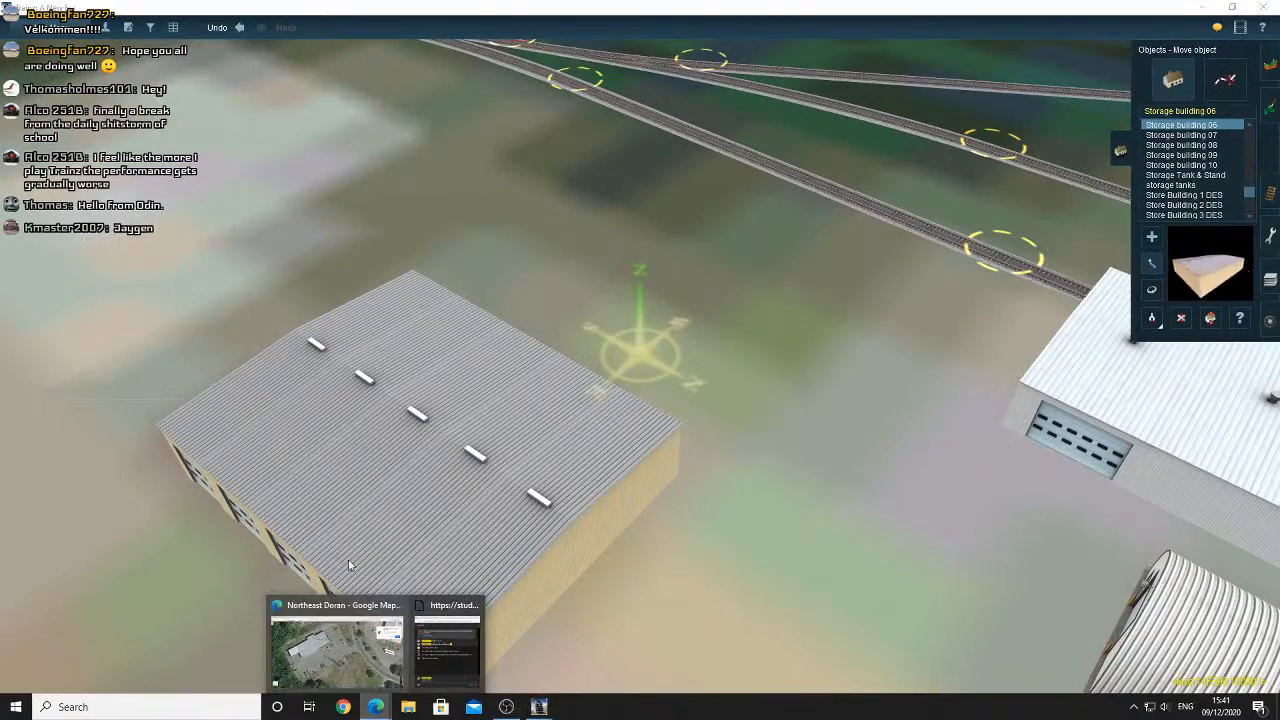
pyautogui.click(338, 645)
pyautogui.click(80, 9)
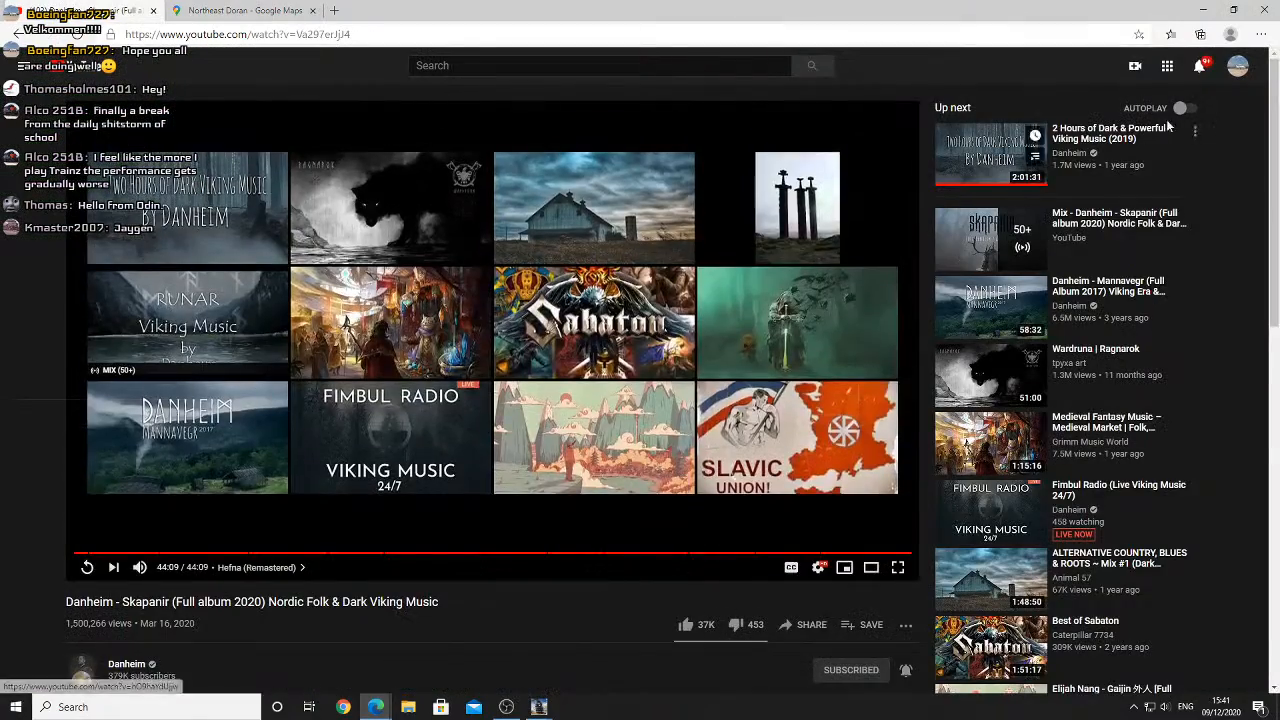
pyautogui.click(1130, 128)
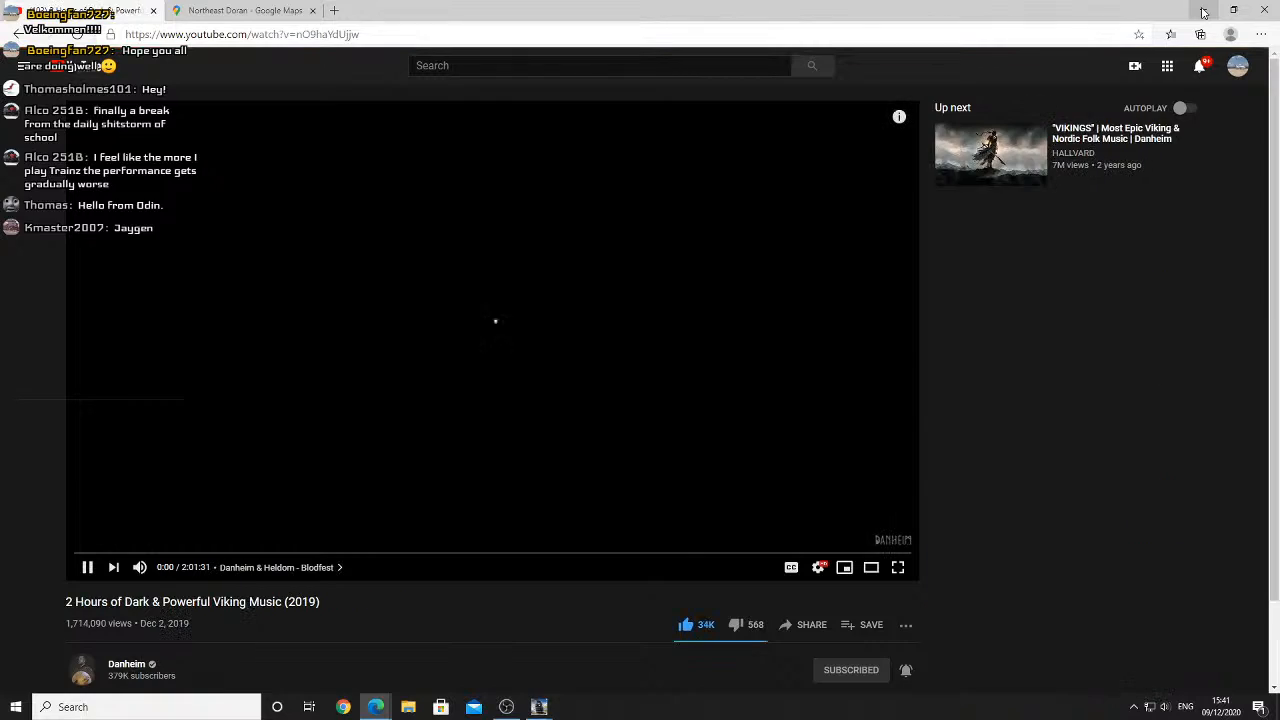
pyautogui.click(1203, 11)
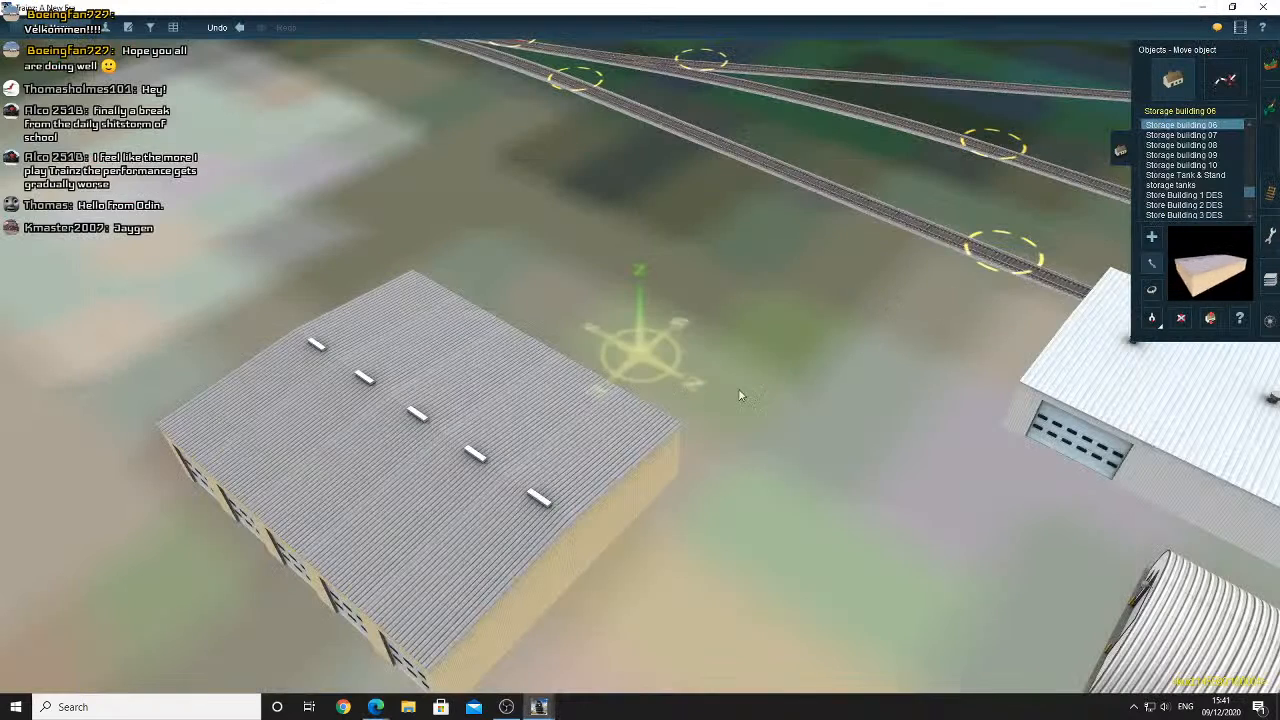
# Move the tan Storage building 06 from beside the arched sheds to the pale plot next to the railway junctions
pyautogui.scroll(-10, 740, 395)
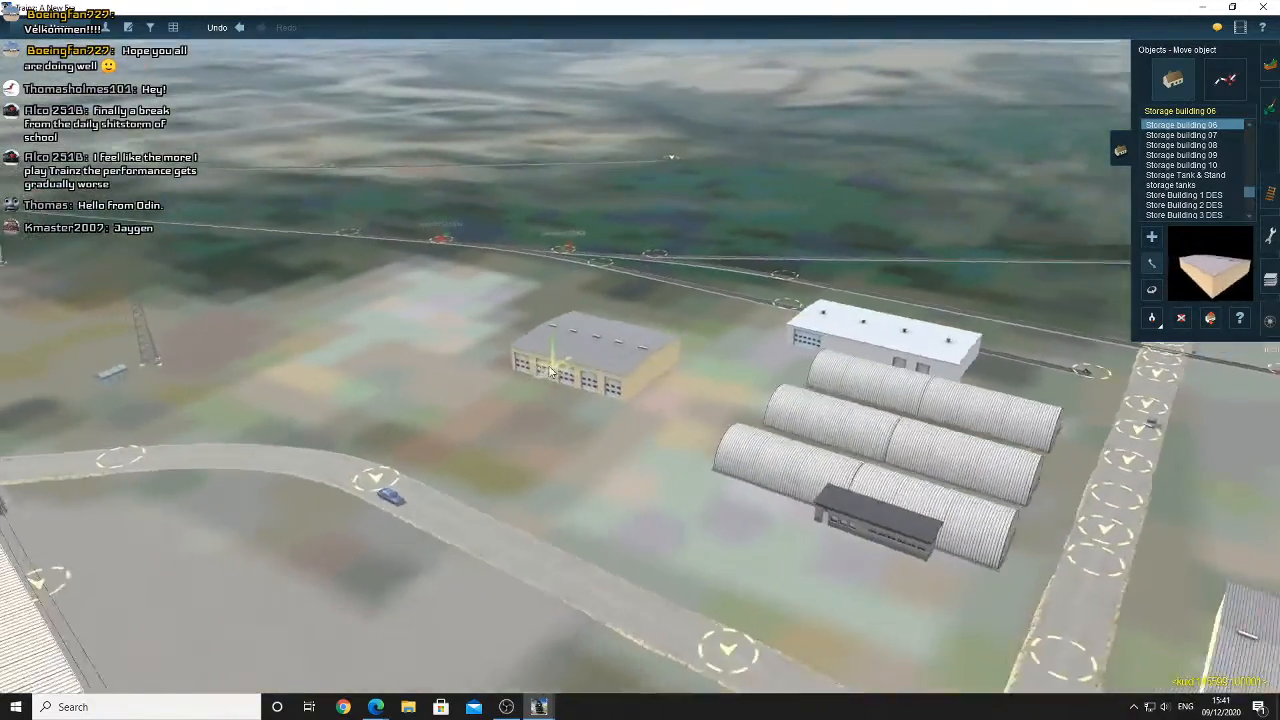
pyautogui.press('Left')
pyautogui.press('Up')
pyautogui.moveTo(641, 322); pyautogui.dragTo(428, 379)
pyautogui.rightClick(425, 381)
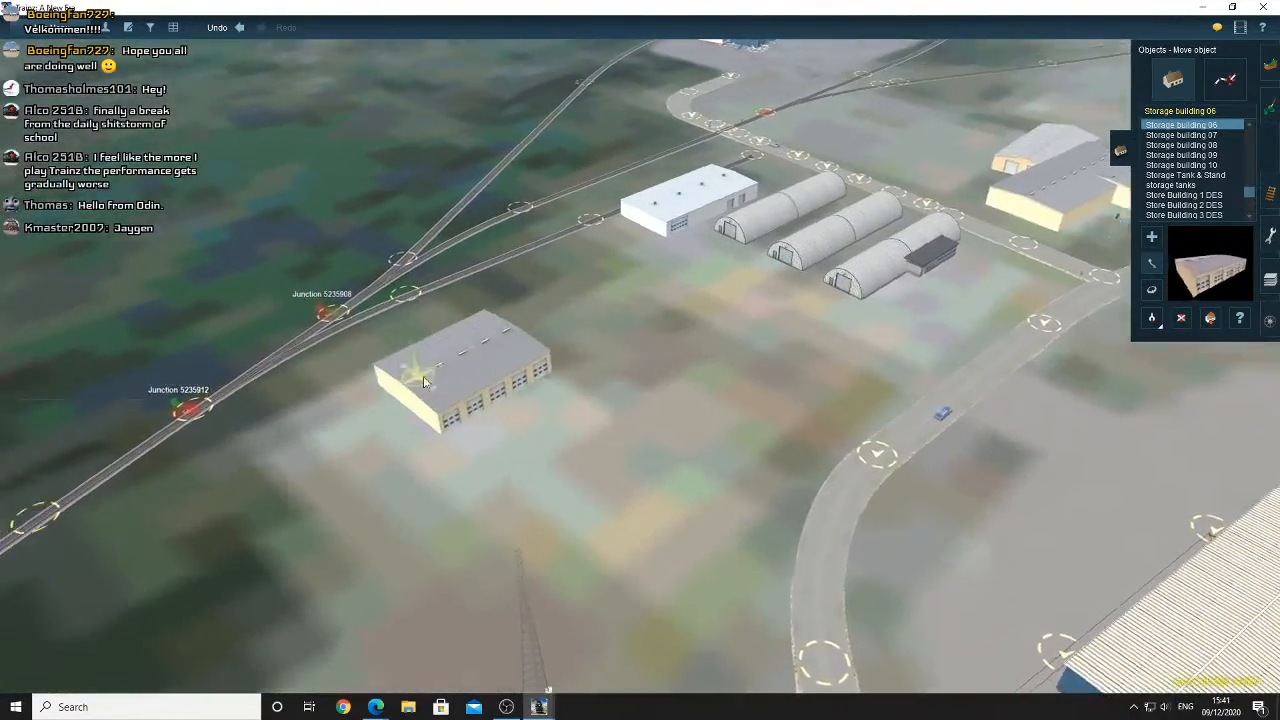
# Rotate the Storage building 06 beside the railway junctions and reposition it so its garage doors face the open yard
pyautogui.scroll(3, 424, 381)
pyautogui.press('r')
pyautogui.moveTo(688, 339); pyautogui.dragTo(770, 352)
pyautogui.press('m')
pyautogui.moveTo(1107, 267); pyautogui.dragTo(998, 328)
pyautogui.moveTo(689, 381); pyautogui.dragTo(826, 351)
pyautogui.click(1156, 264)
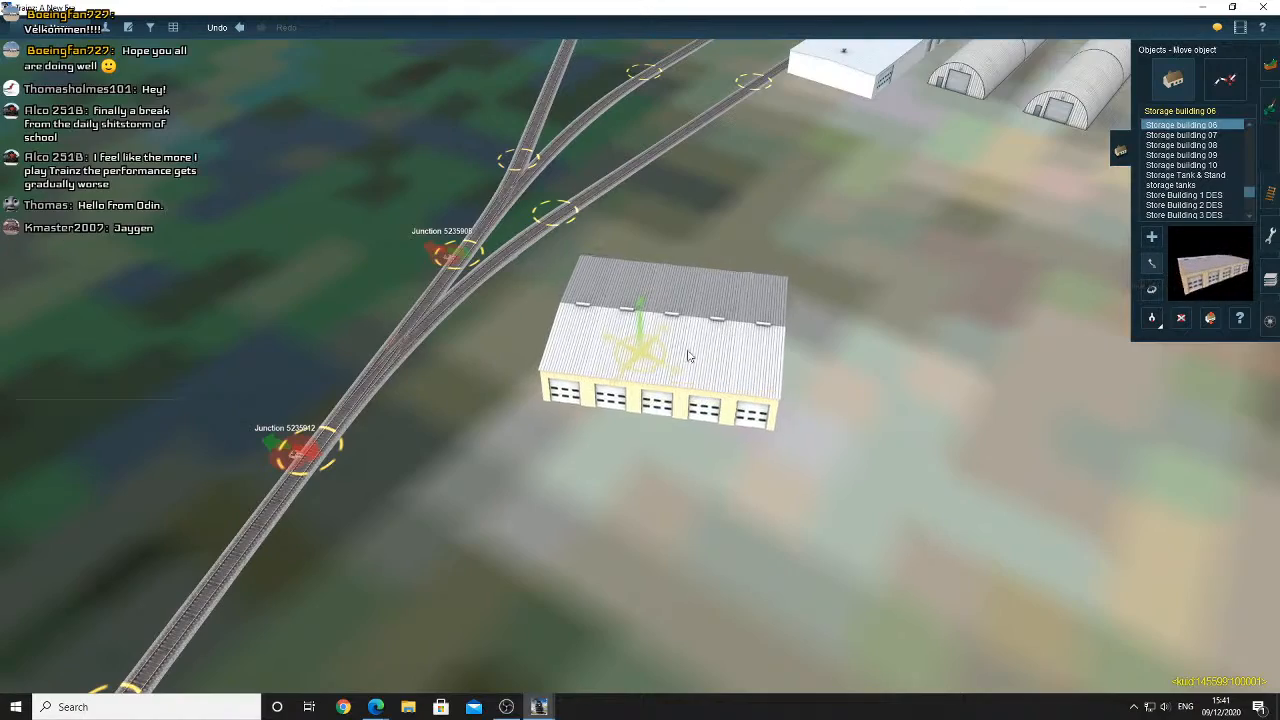
pyautogui.scroll(-5, 700, 360)
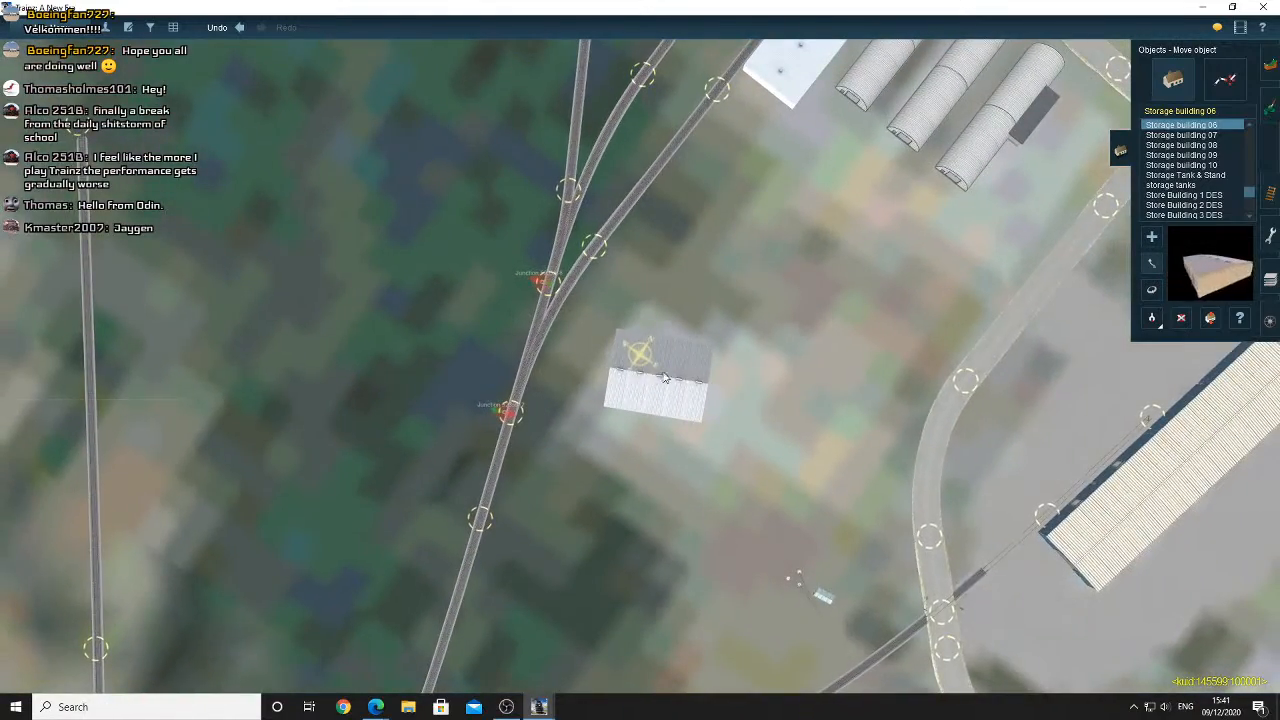
pyautogui.moveTo(645, 376); pyautogui.dragTo(896, 302, button='right')
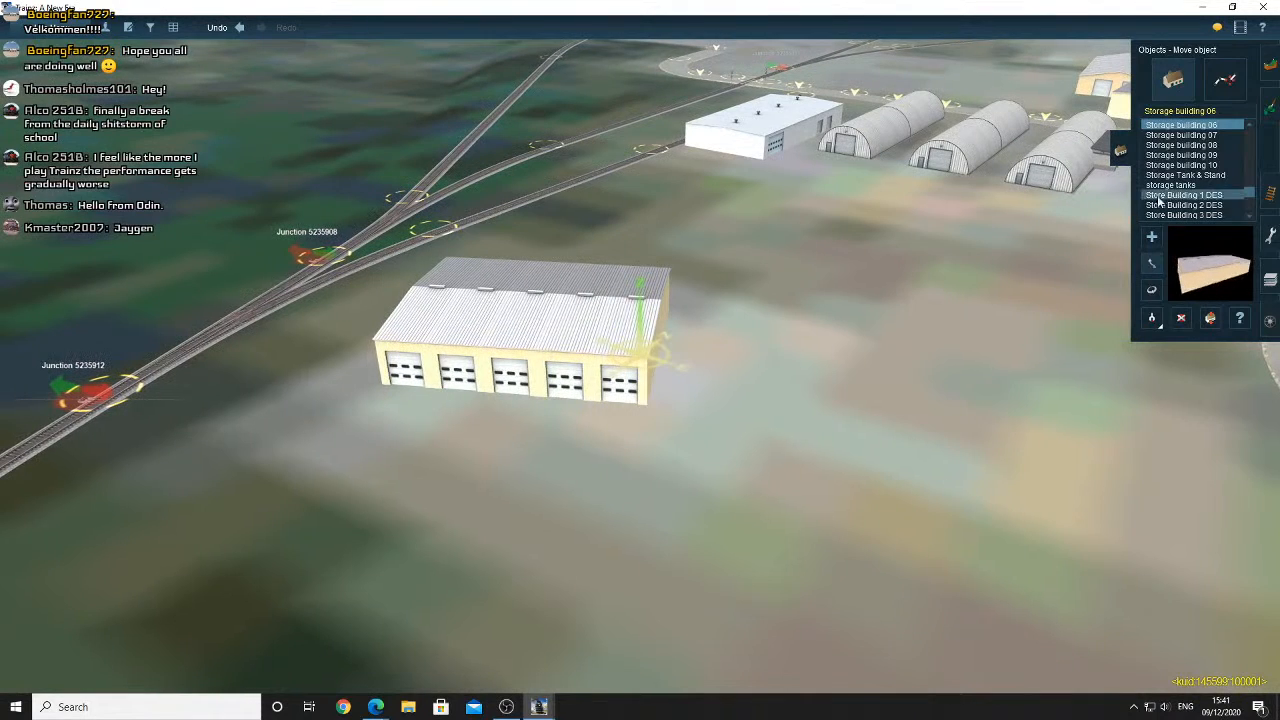
# Browse the Storage building variants and place a second Storage building 06 in front of the one near the junctions
pyautogui.click(1190, 135)
pyautogui.click(1196, 145)
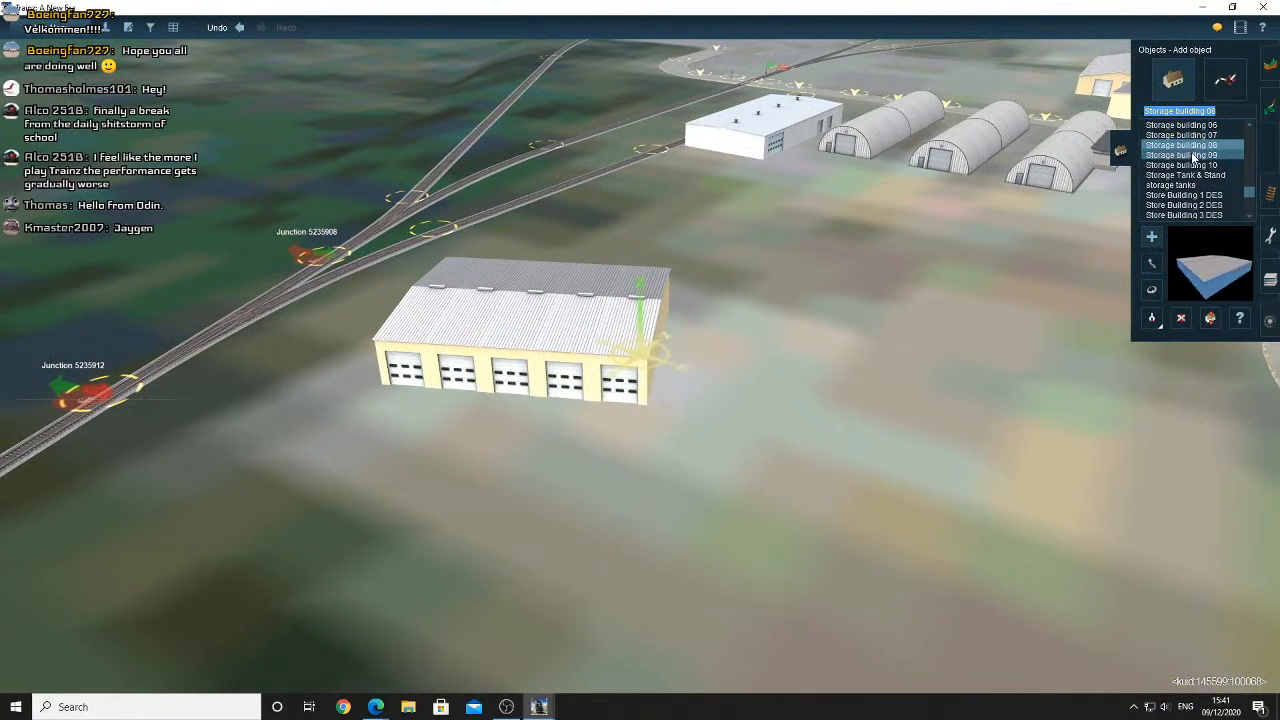
pyautogui.click(1195, 155)
pyautogui.scroll(5, 1195, 165)
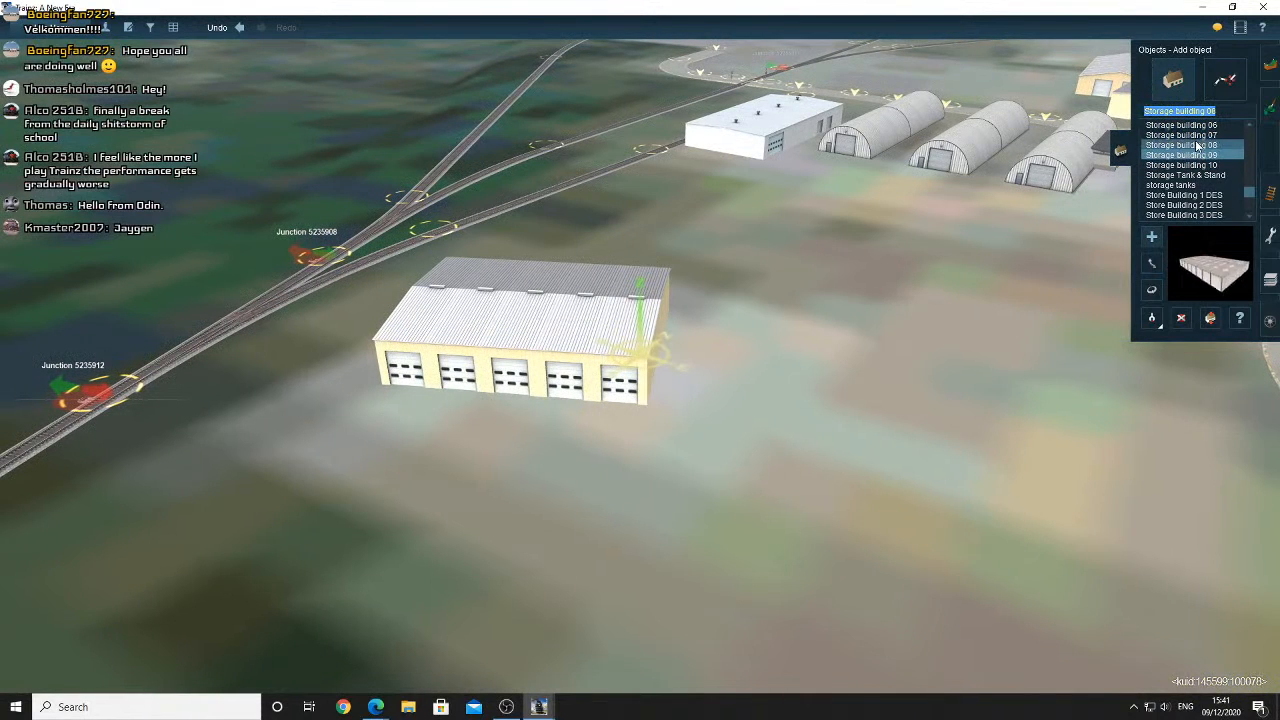
pyautogui.scroll(4, 1203, 152)
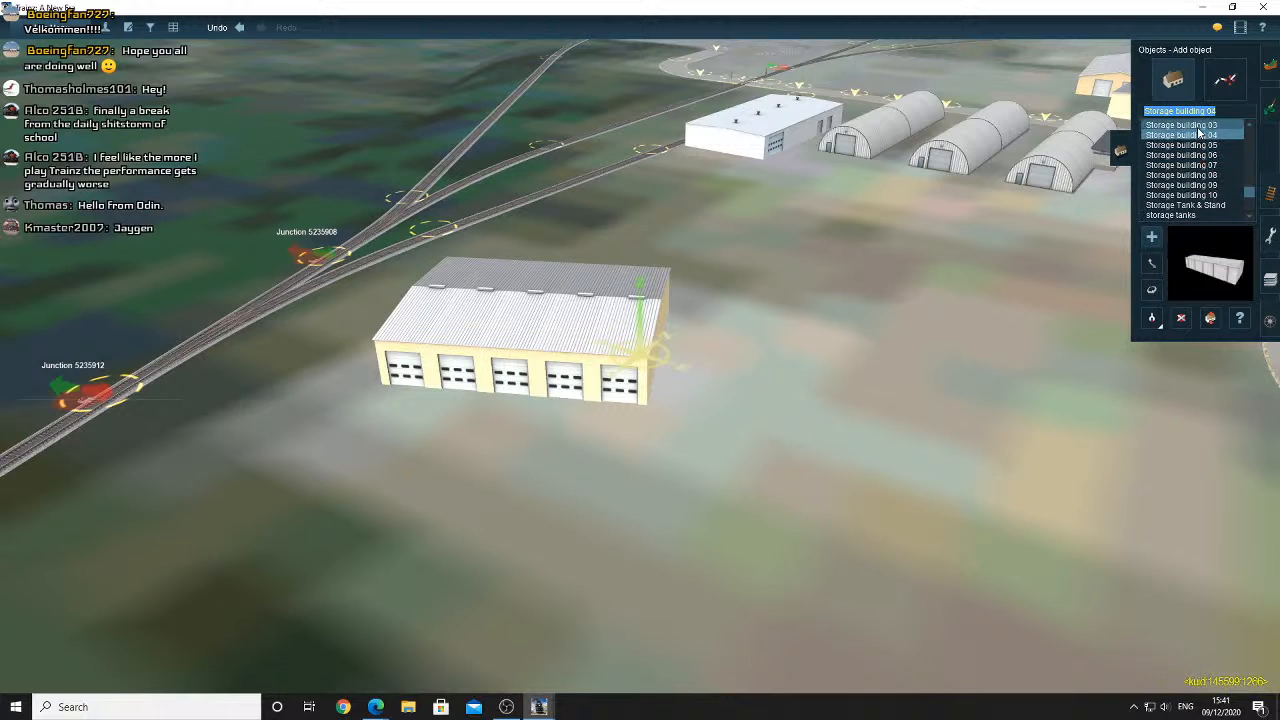
pyautogui.click(1193, 146)
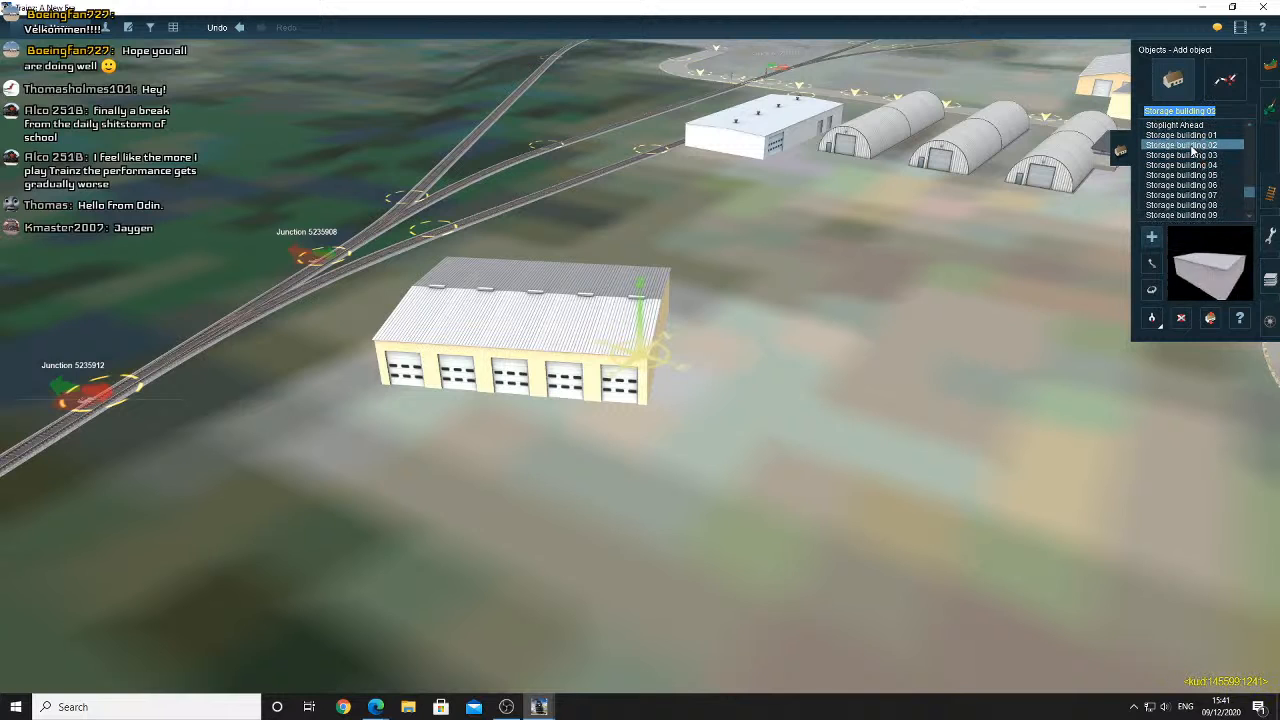
pyautogui.scroll(-3, 1191, 176)
pyautogui.click(706, 425)
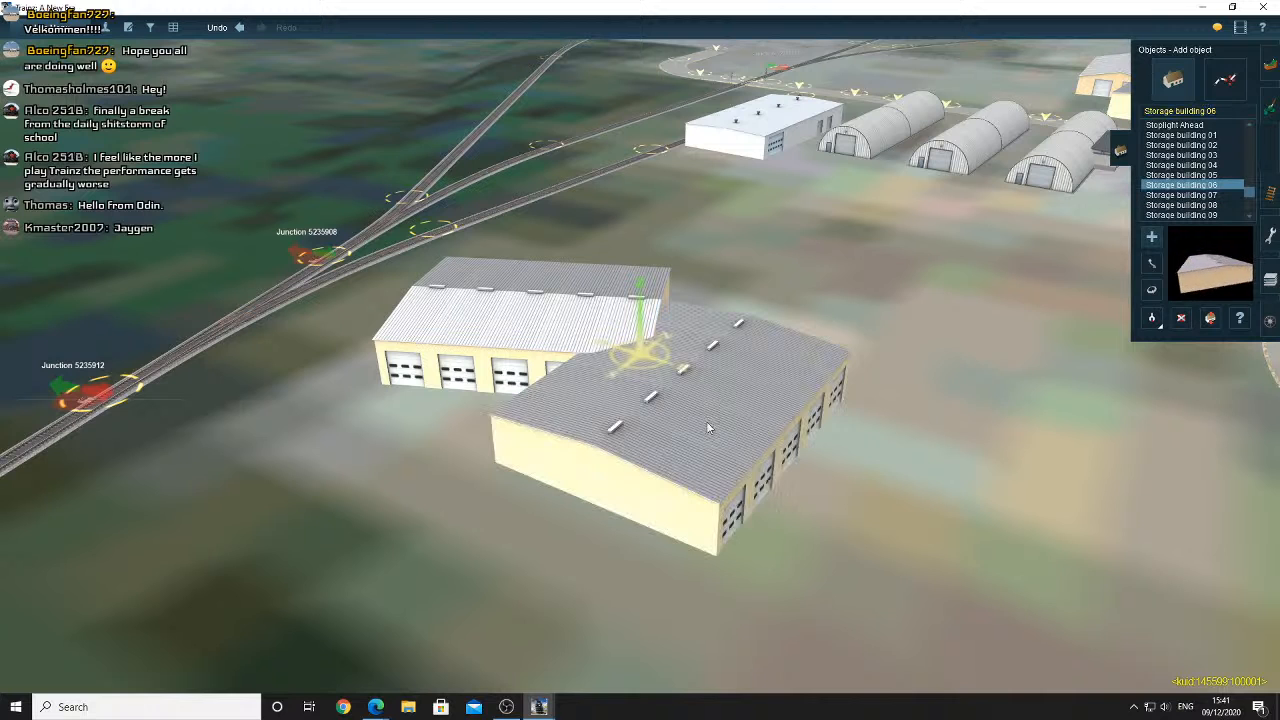
# Rotate the second Storage building 06 perpendicular to the first and move it against the first building's end wall
pyautogui.click(1152, 291)
pyautogui.moveTo(645, 420); pyautogui.dragTo(713, 421)
pyautogui.press('Up')
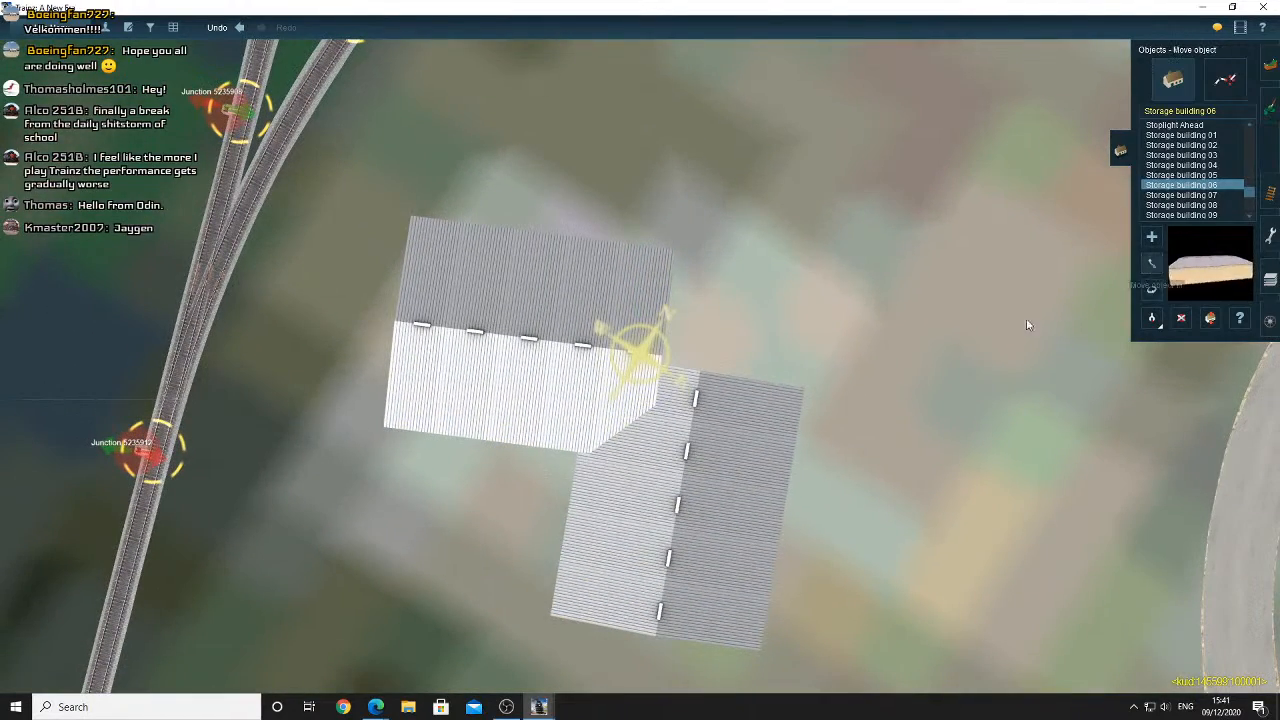
pyautogui.moveTo(676, 515); pyautogui.dragTo(741, 352)
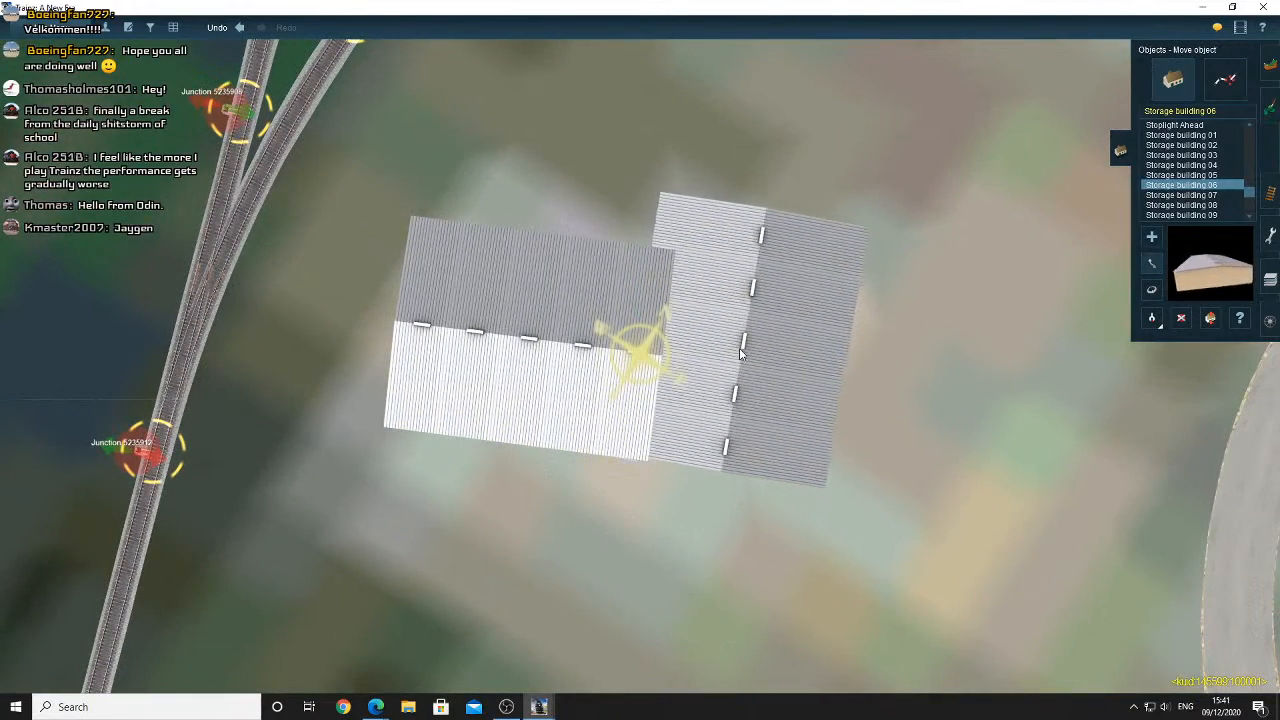
pyautogui.press('Down')
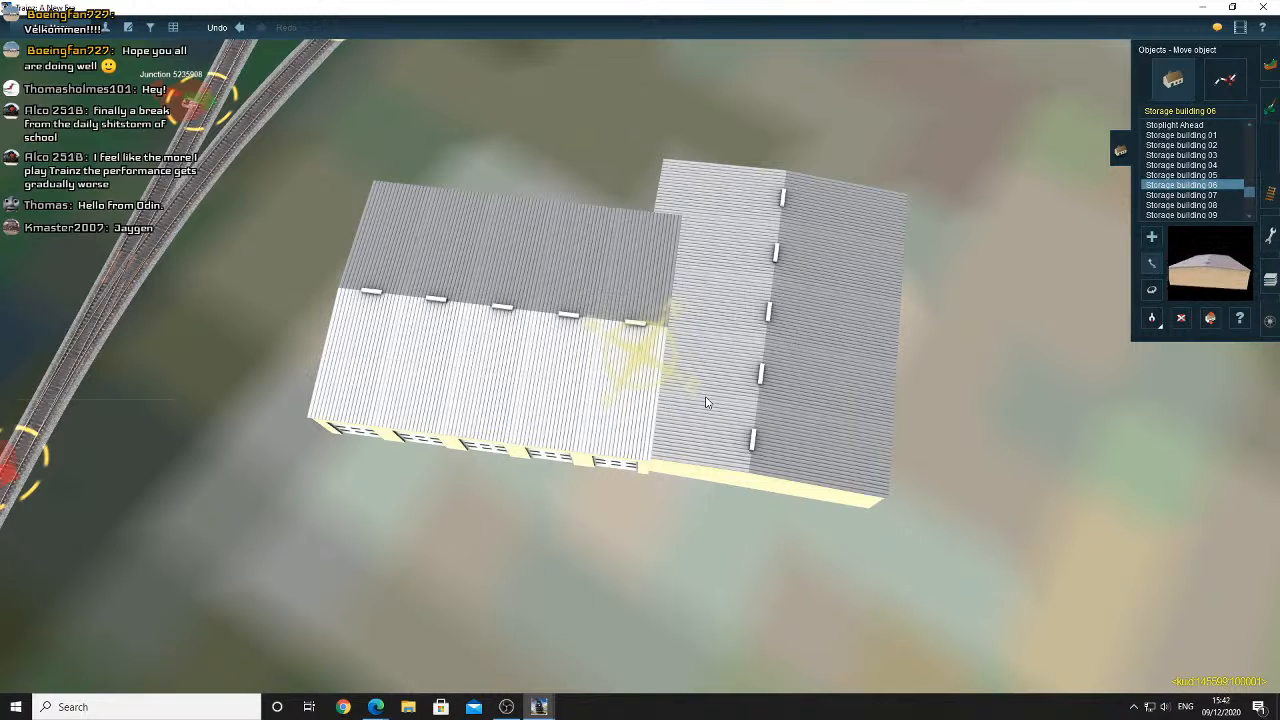
# Fine-tune the second building's rotation and slide it partly into the first one over the garage doors nearest the joint
pyautogui.rightClick(770, 412)
pyautogui.scroll(5, 632, 404)
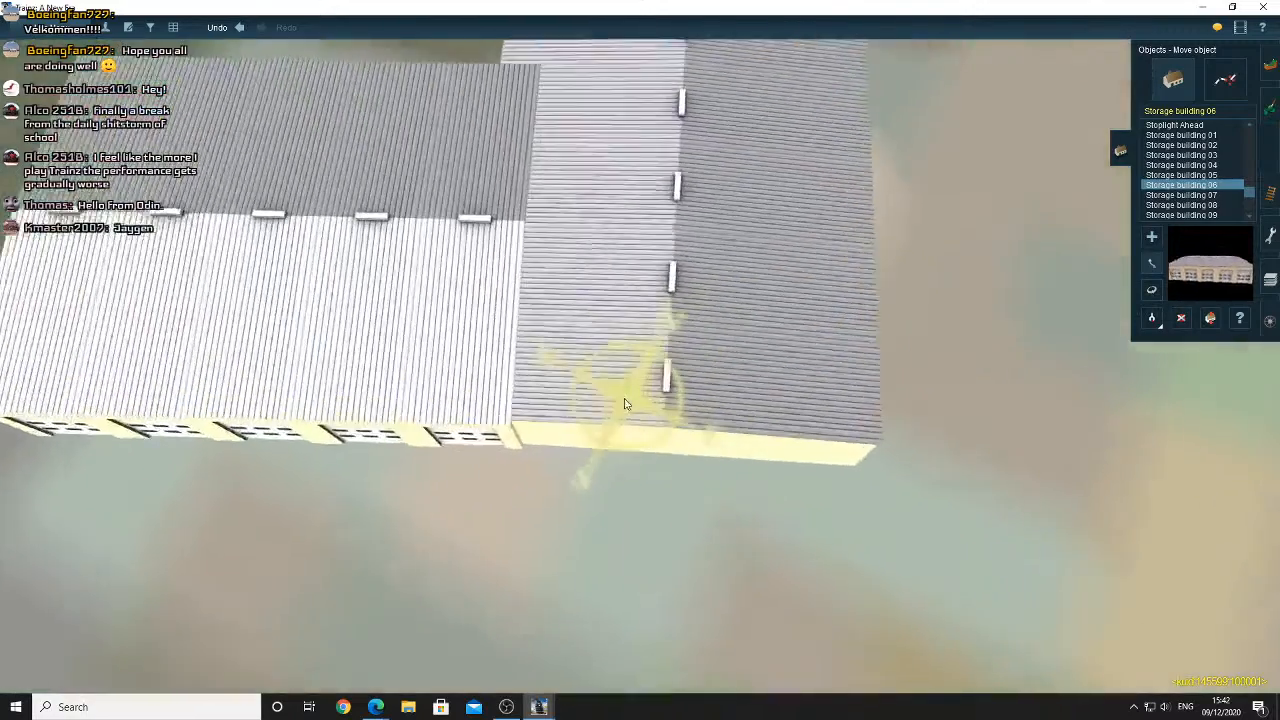
pyautogui.click(1151, 289)
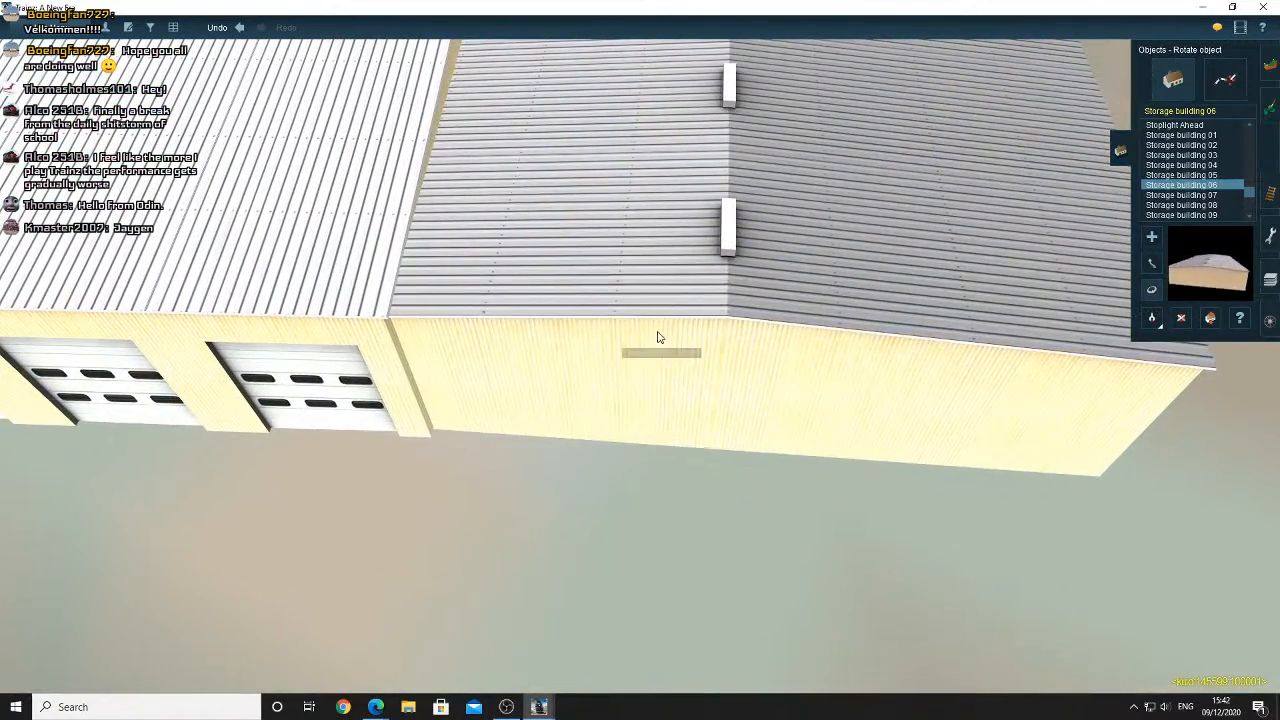
pyautogui.moveTo(657, 337); pyautogui.dragTo(670, 337)
pyautogui.press('m')
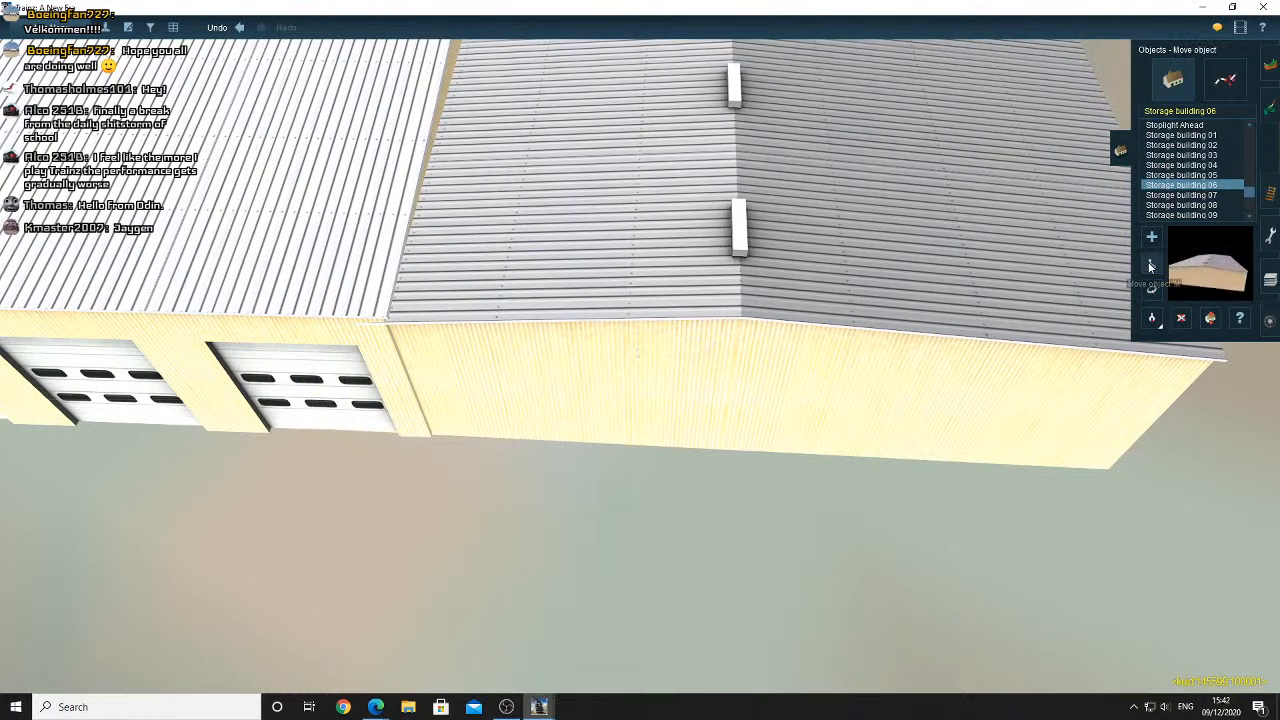
pyautogui.moveTo(718, 290); pyautogui.dragTo(502, 305)
pyautogui.scroll(-5, 502, 305)
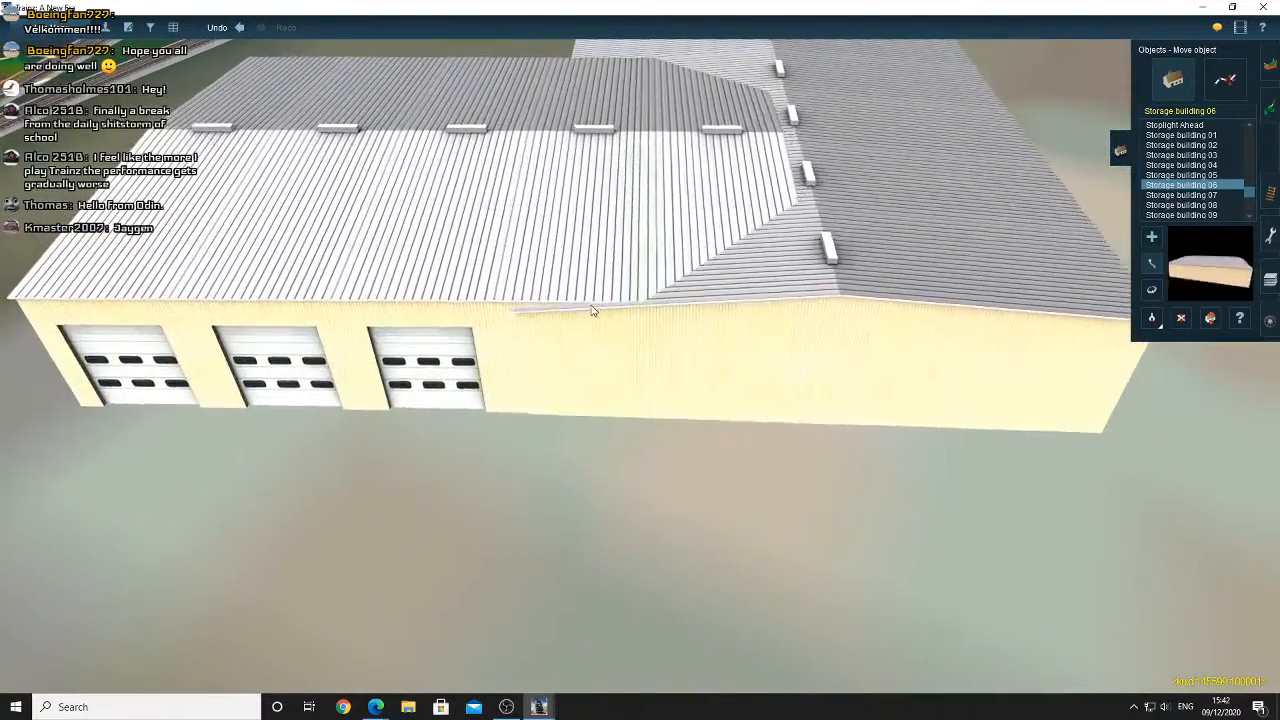
pyautogui.moveTo(581, 304); pyautogui.dragTo(576, 333)
# Adjust the second building so its end wall lines up with the garage-door wall, with an object rotation of 204.8
pyautogui.press('Right')
pyautogui.press('Right')
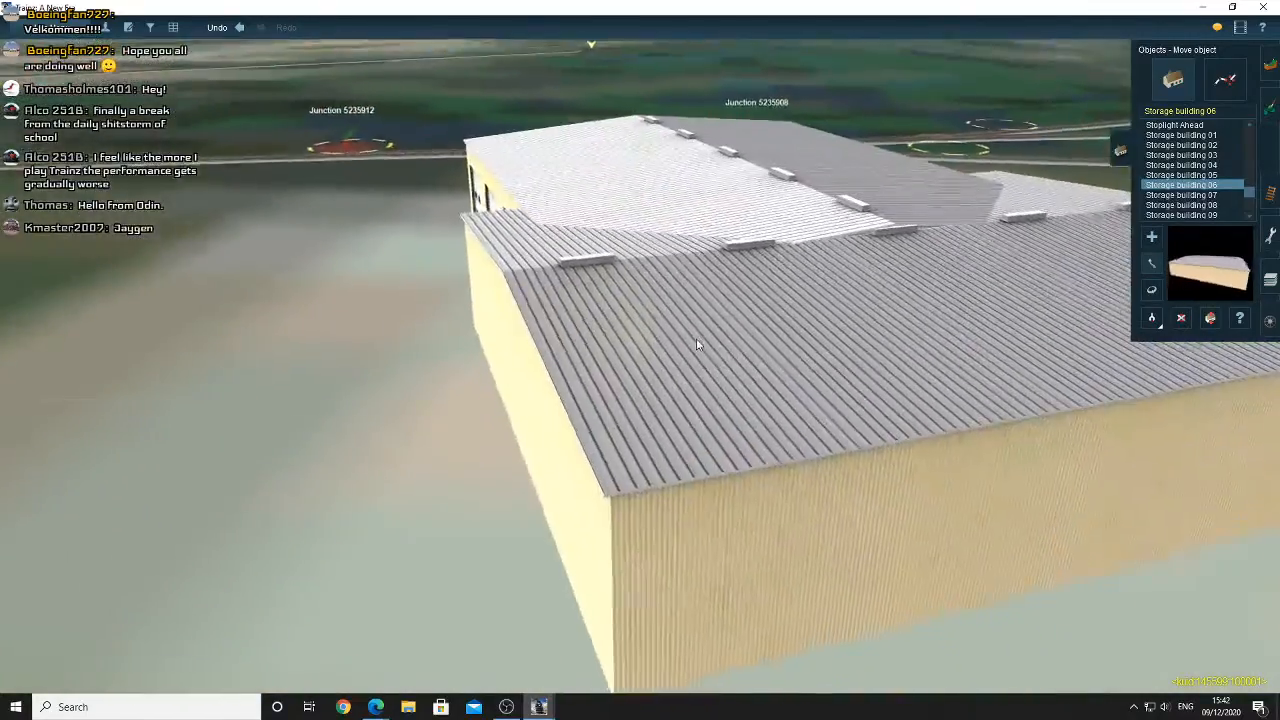
pyautogui.press('Left')
pyautogui.press('Left')
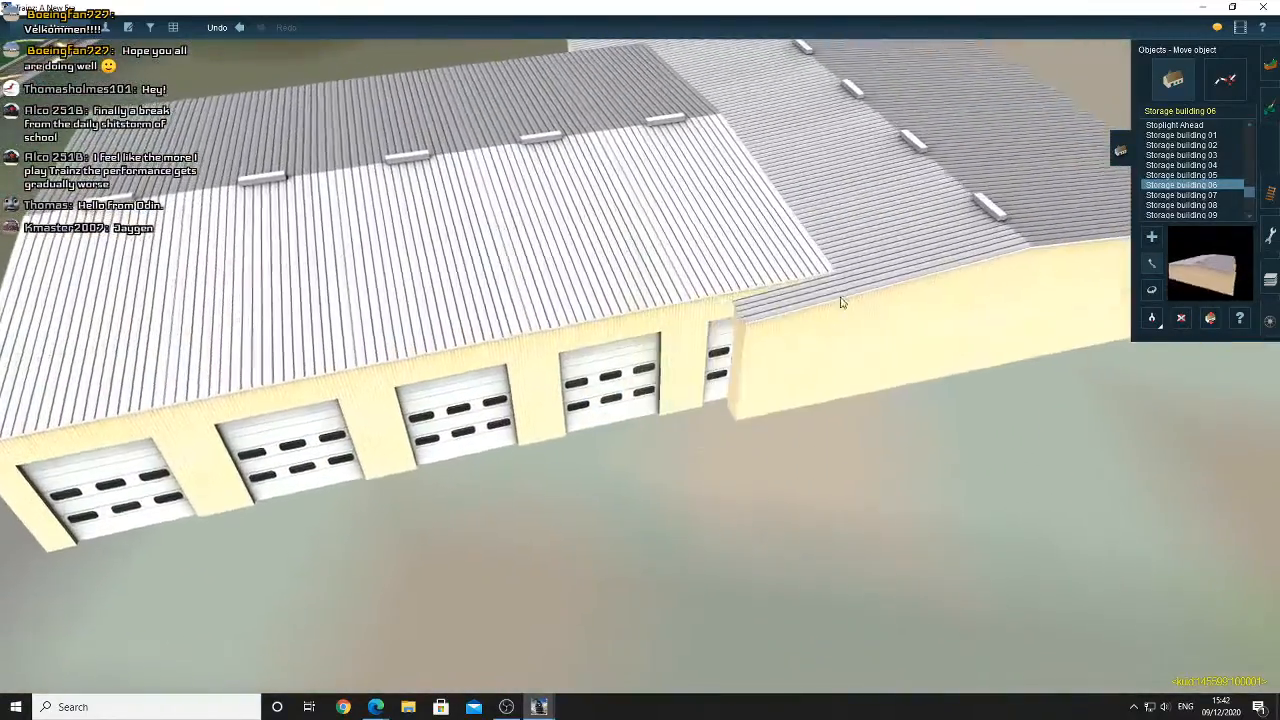
pyautogui.moveTo(787, 303); pyautogui.dragTo(786, 300)
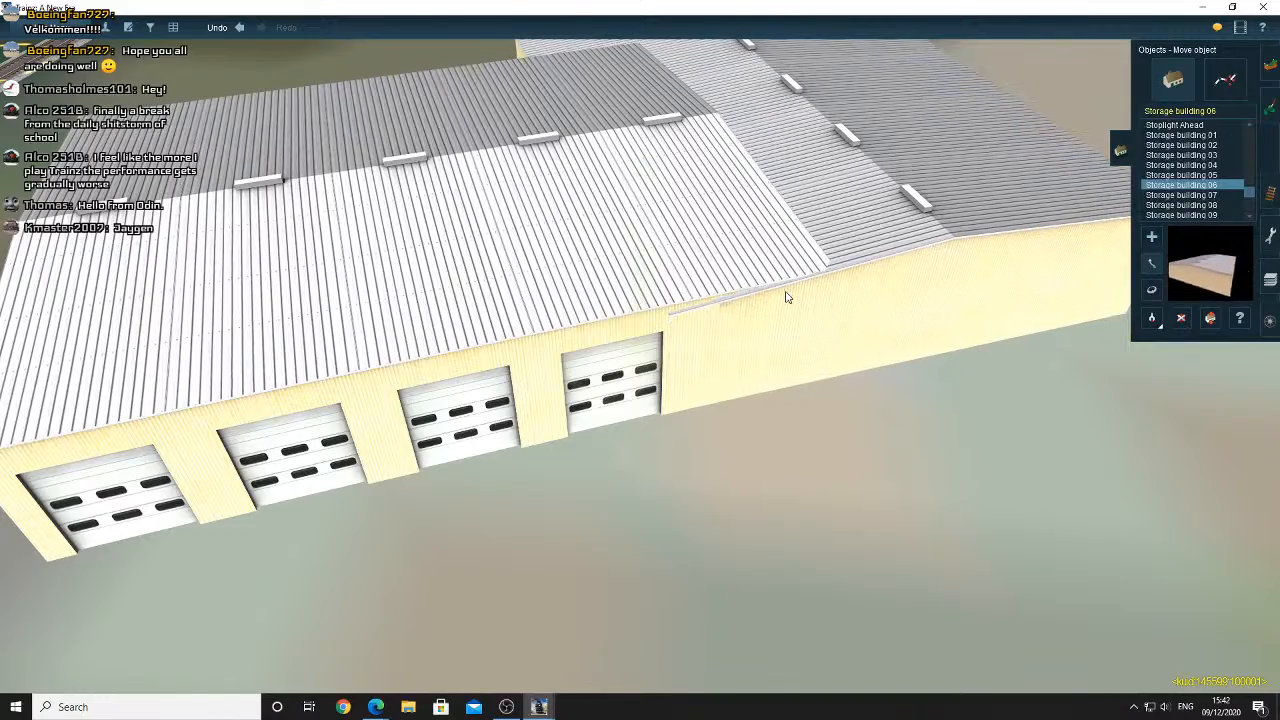
pyautogui.press('Left')
pyautogui.press('r')
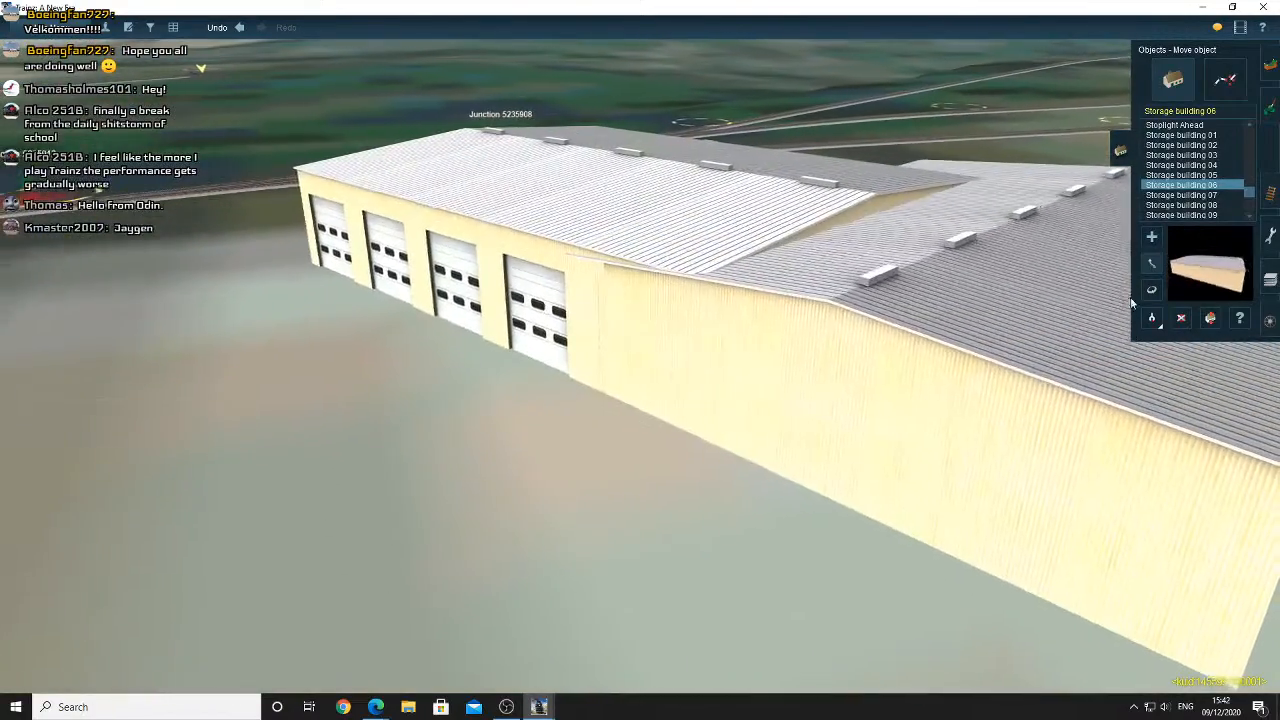
pyautogui.moveTo(842, 342); pyautogui.dragTo(845, 342)
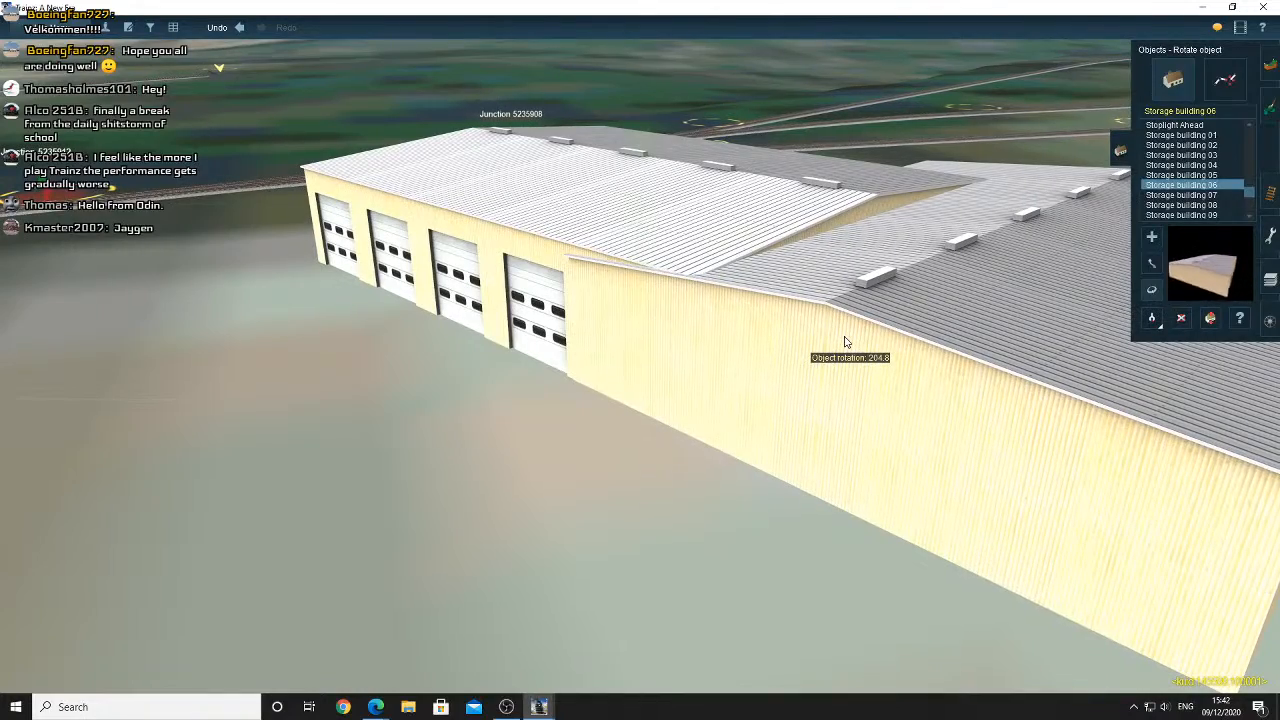
# Inspect the joined storage buildings from all sides and switch to the Google Maps satellite view of the Central Maine Power building
pyautogui.press('Left')
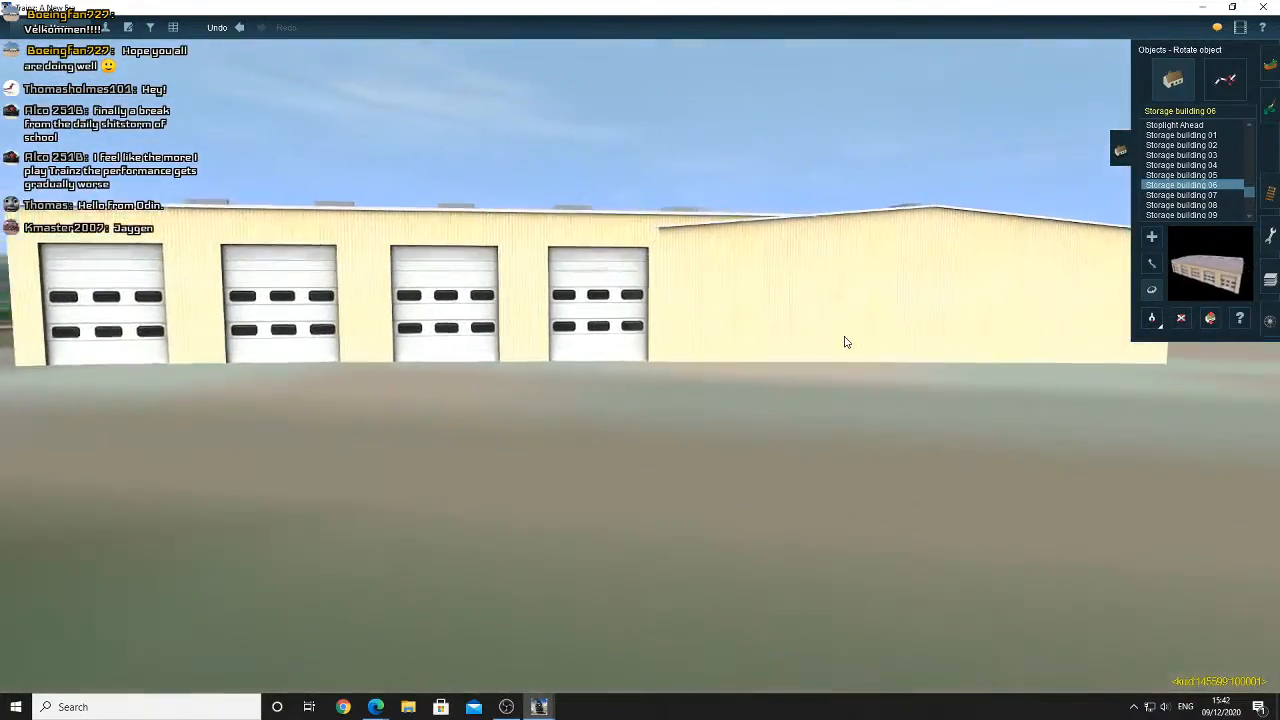
pyautogui.press('Left')
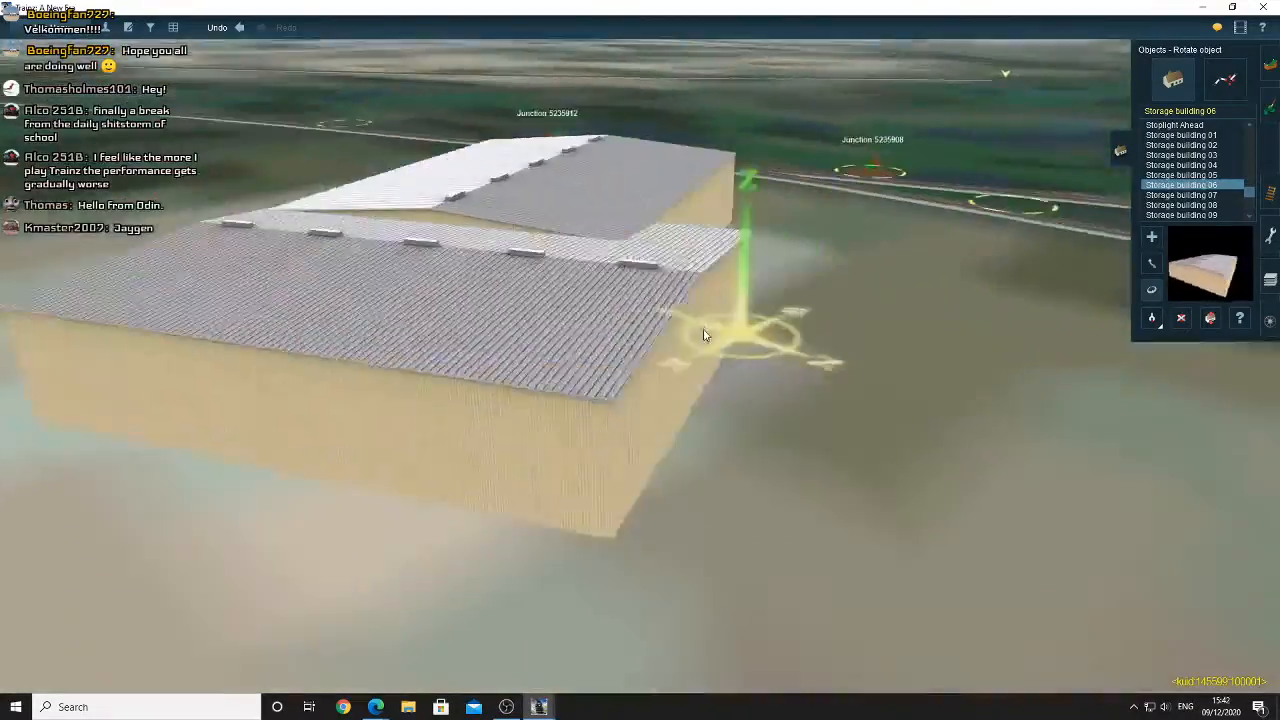
pyautogui.scroll(-5, 605, 333)
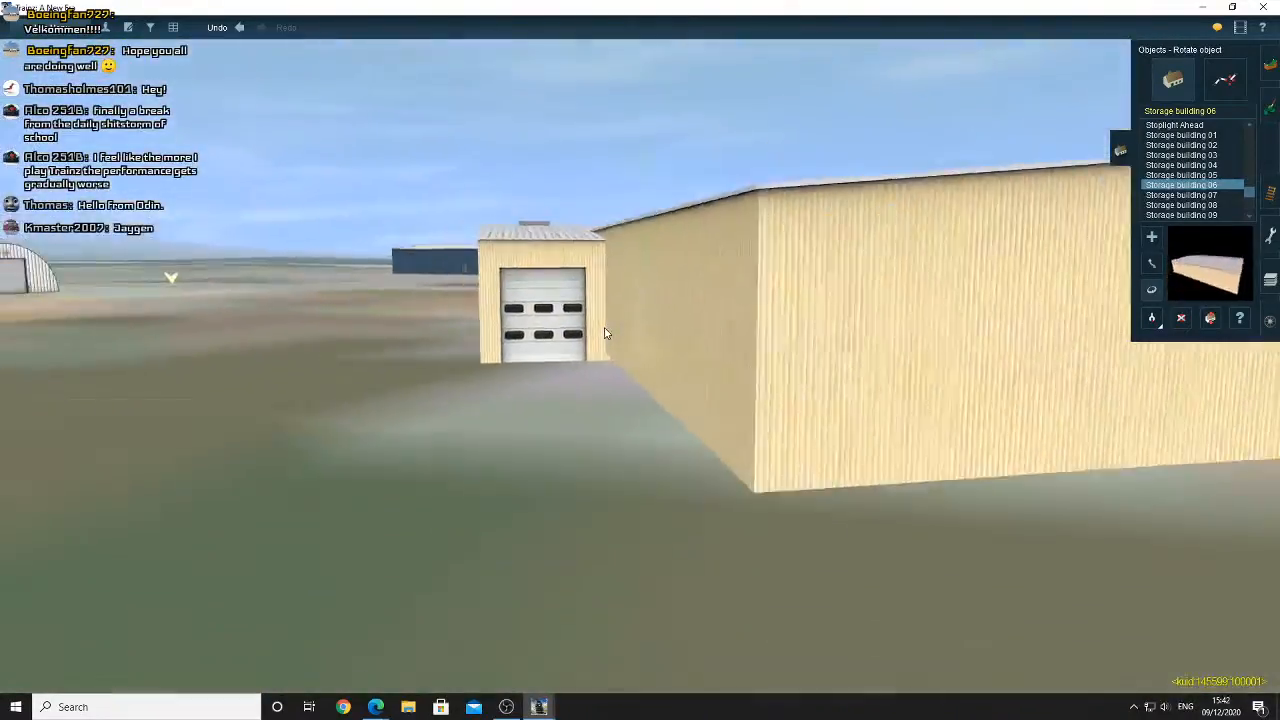
pyautogui.press('Left')
pyautogui.press('Down')
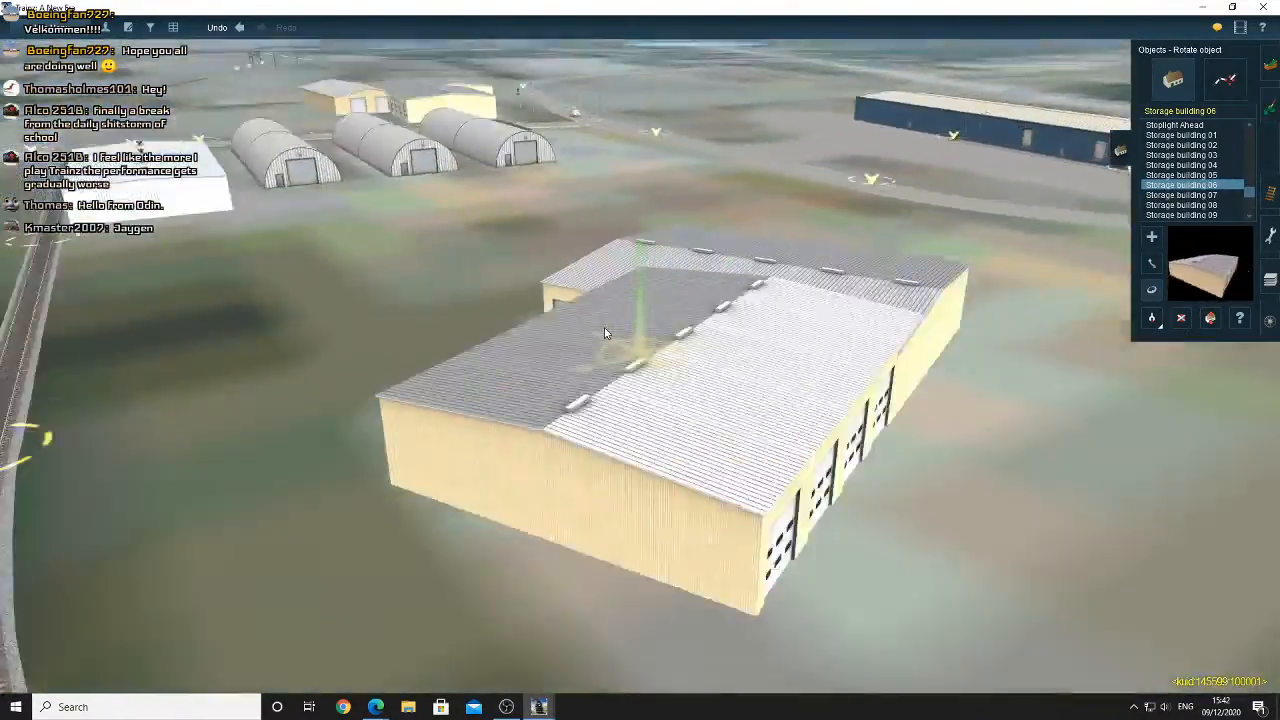
pyautogui.press('Left')
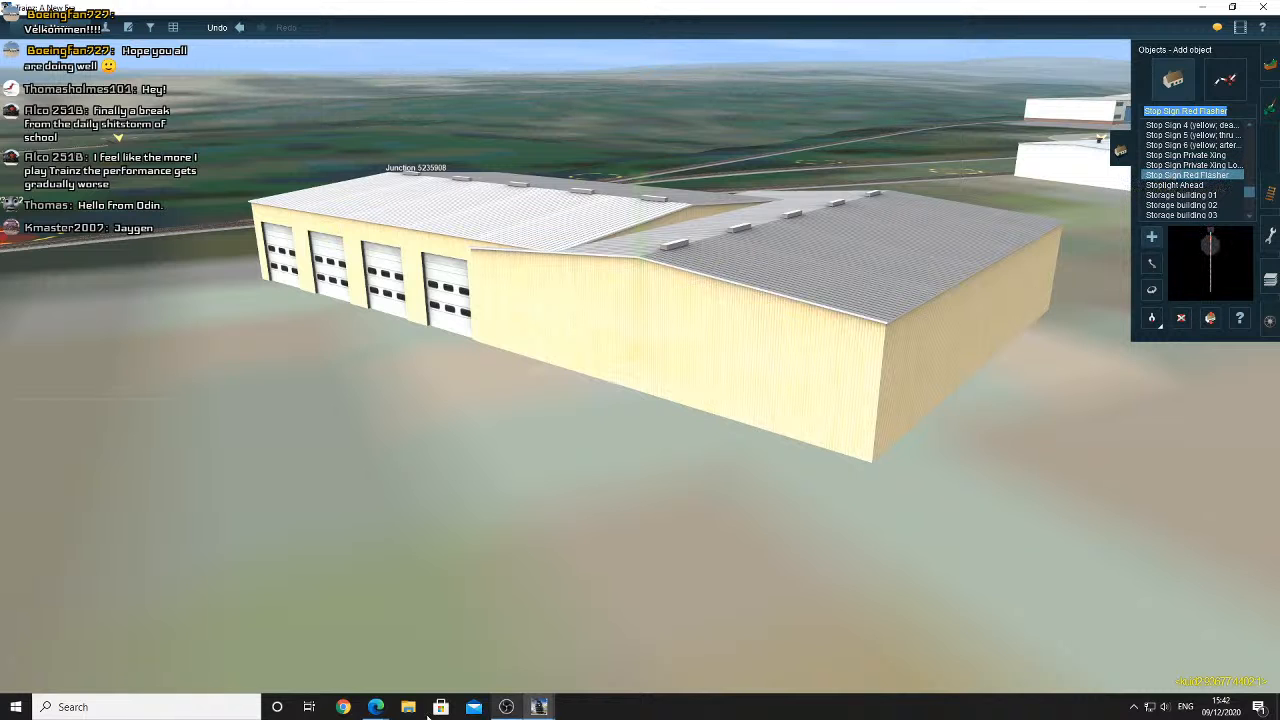
pyautogui.click(376, 707)
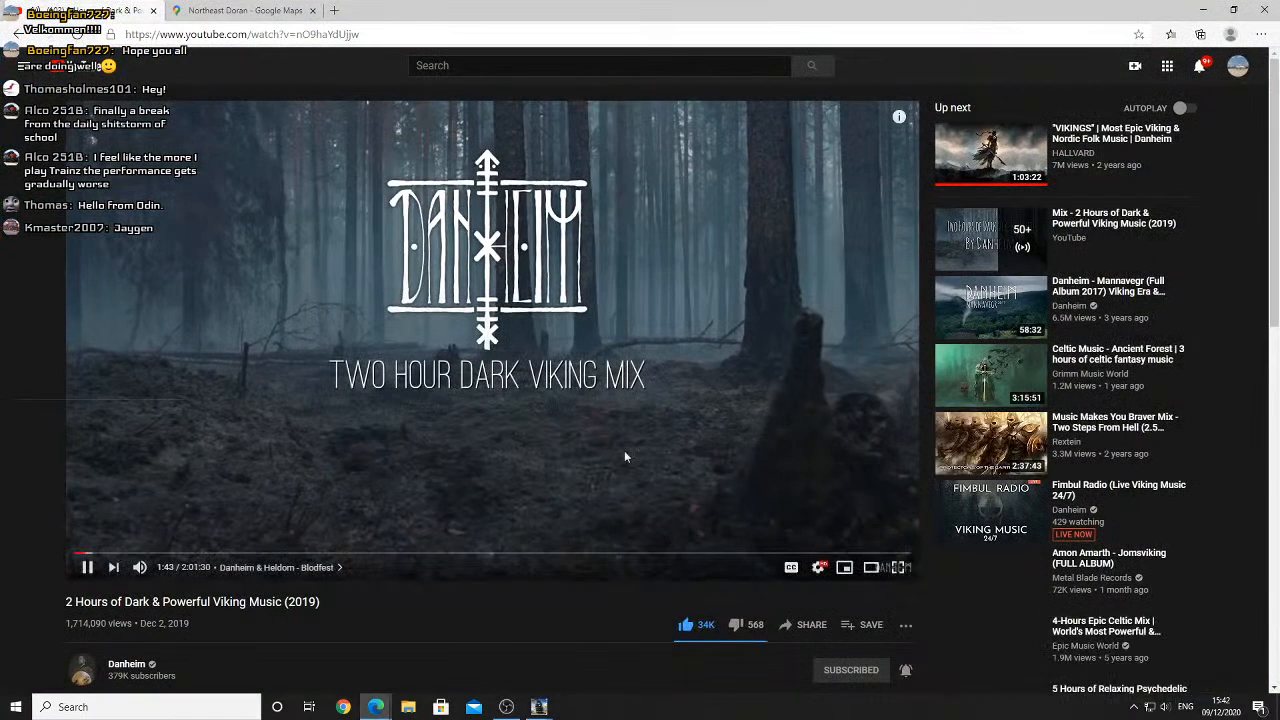
pyautogui.click(262, 11)
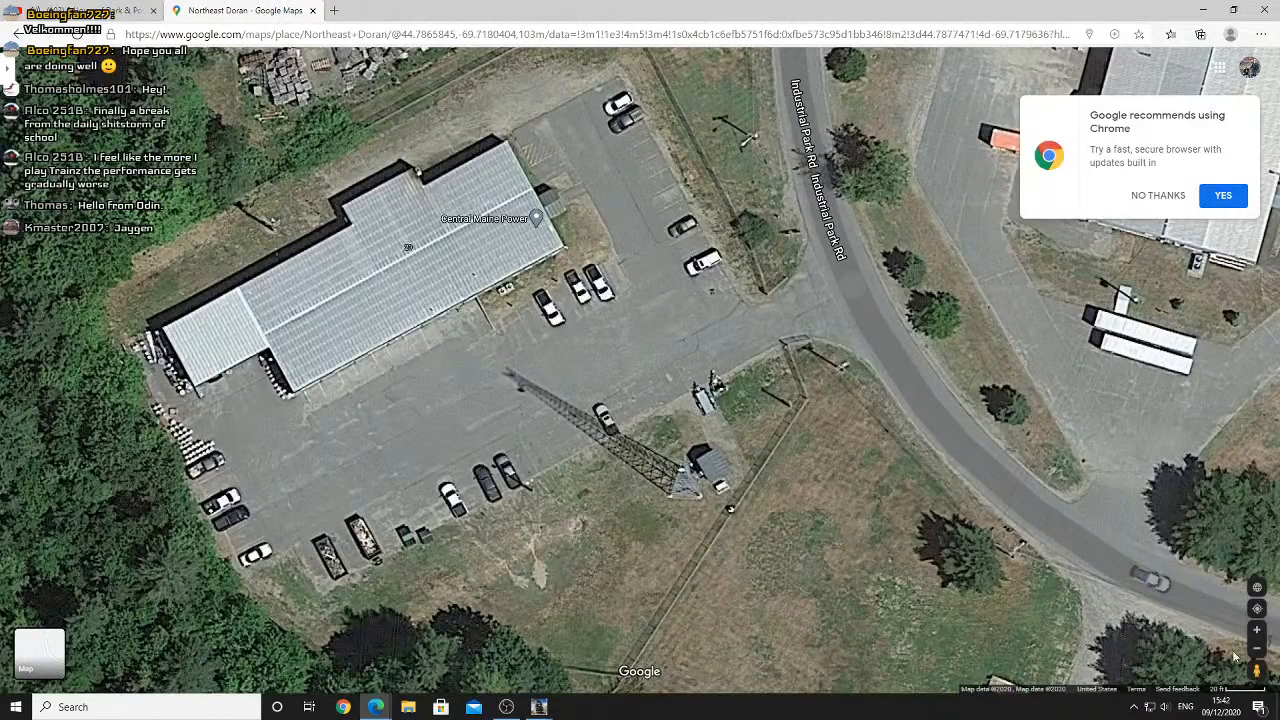
# Examine the Central Maine Power building's entrance, sign and windows in Street View from the Industrial Park Rd gate, and return to Trainz
pyautogui.moveTo(1252, 668); pyautogui.dragTo(903, 342)
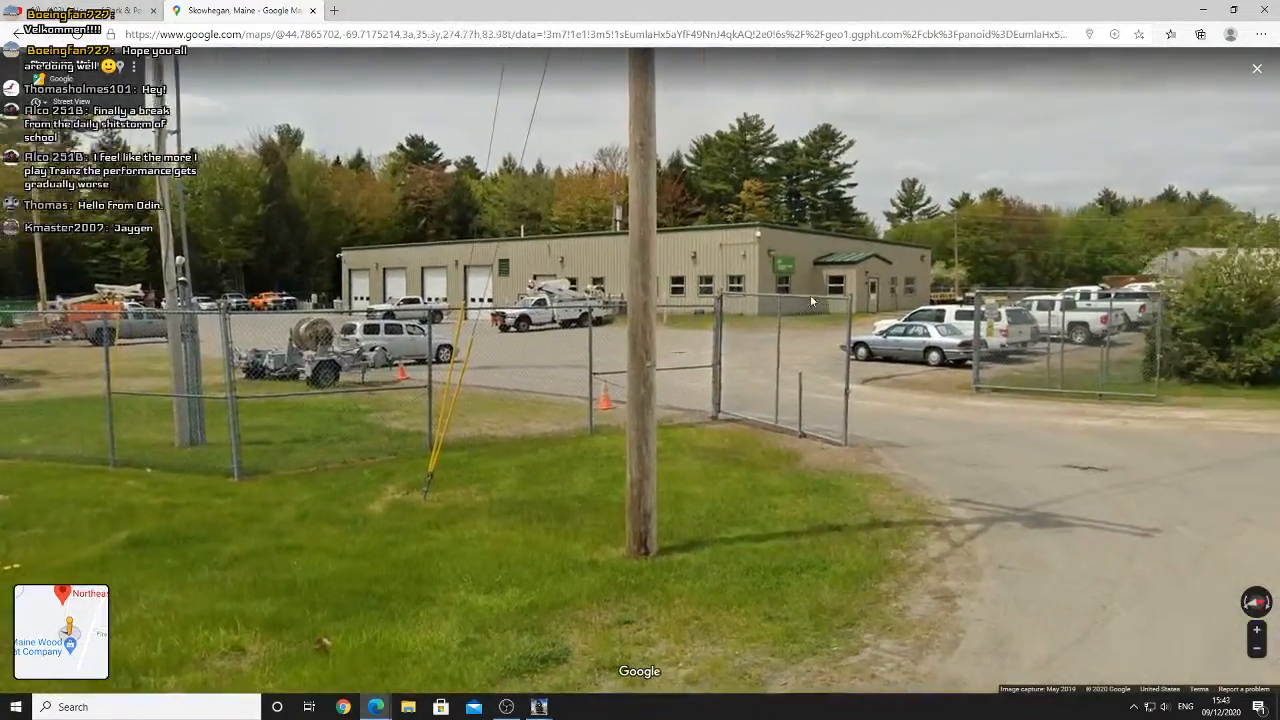
pyautogui.doubleClick(811, 294)
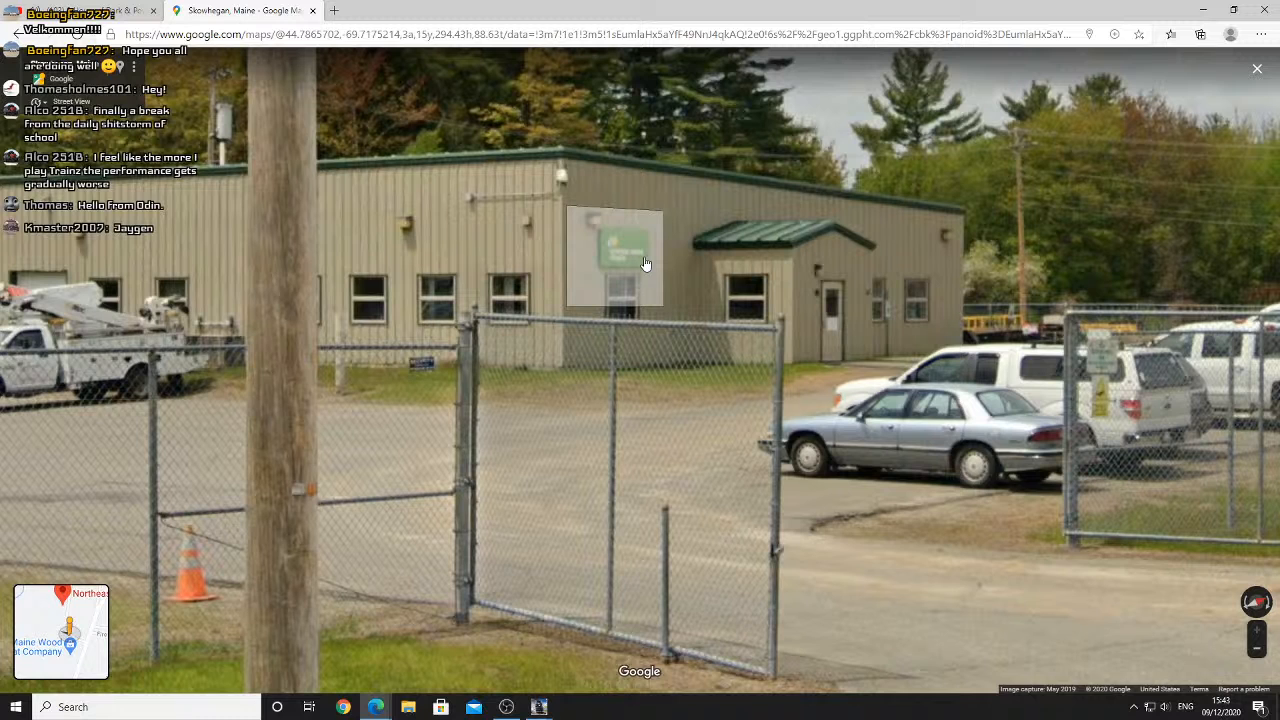
pyautogui.moveTo(645, 263); pyautogui.dragTo(613, 282)
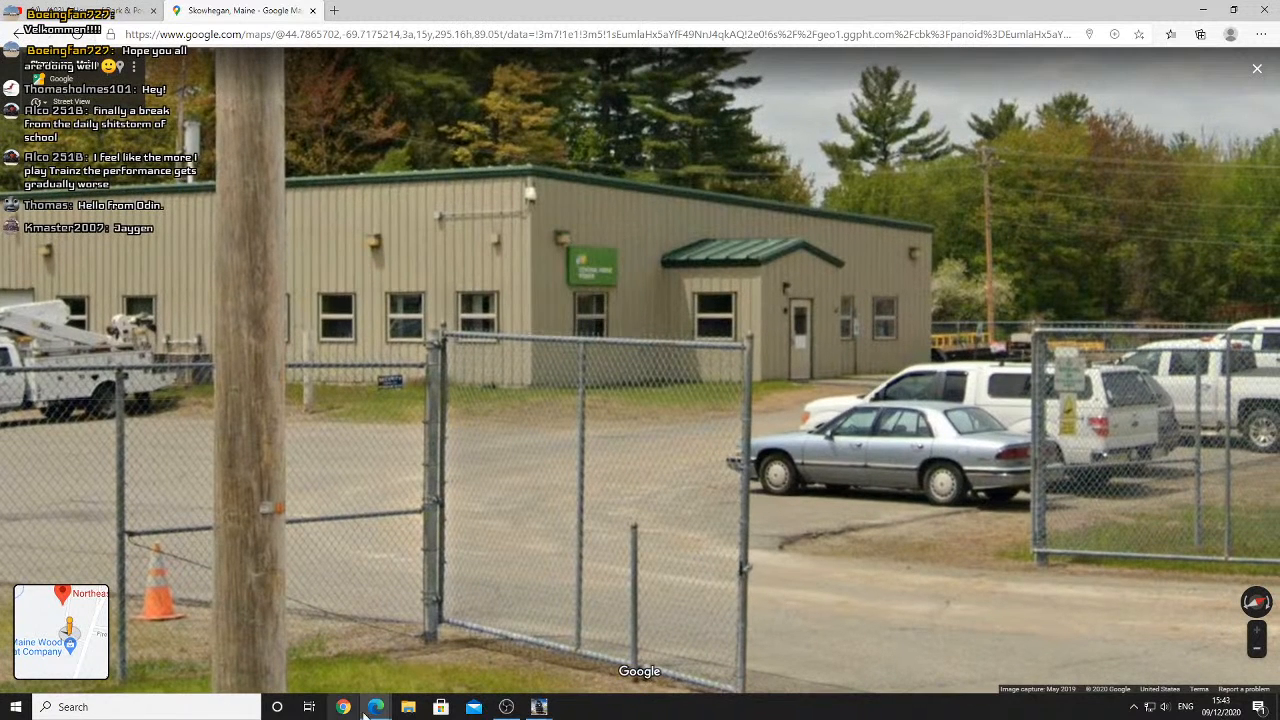
pyautogui.click(113, 6)
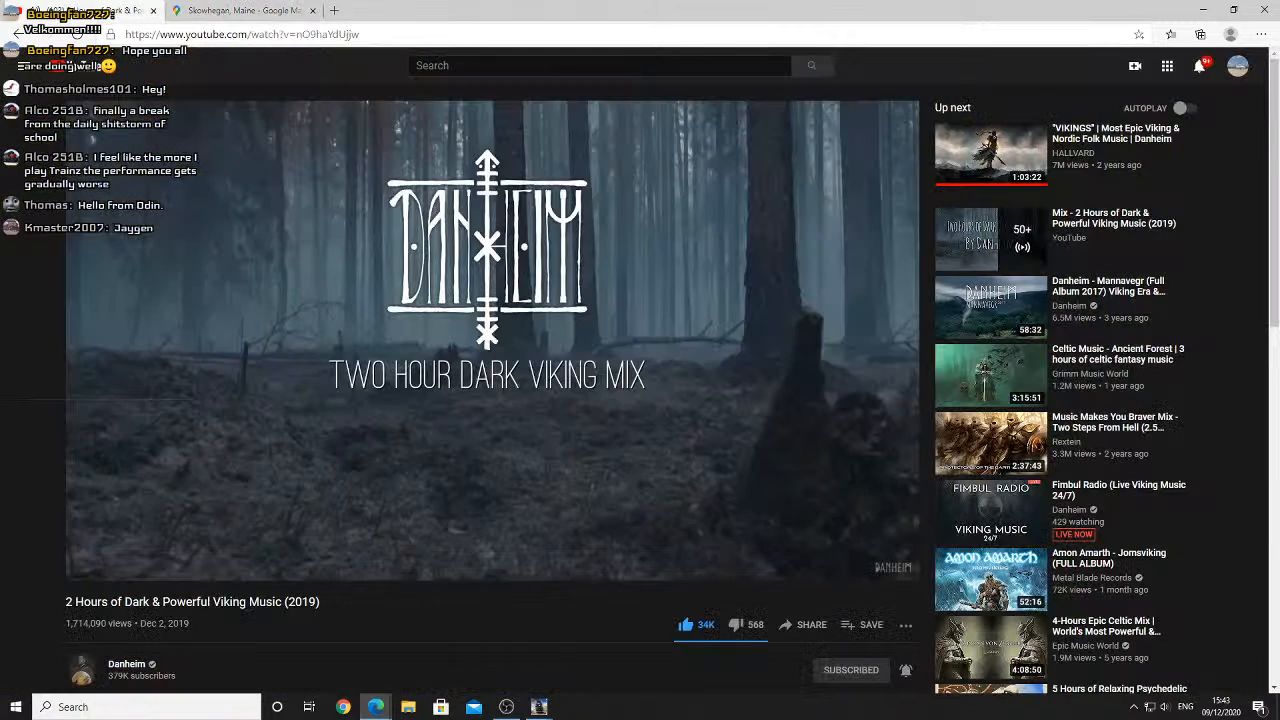
pyautogui.click(1203, 9)
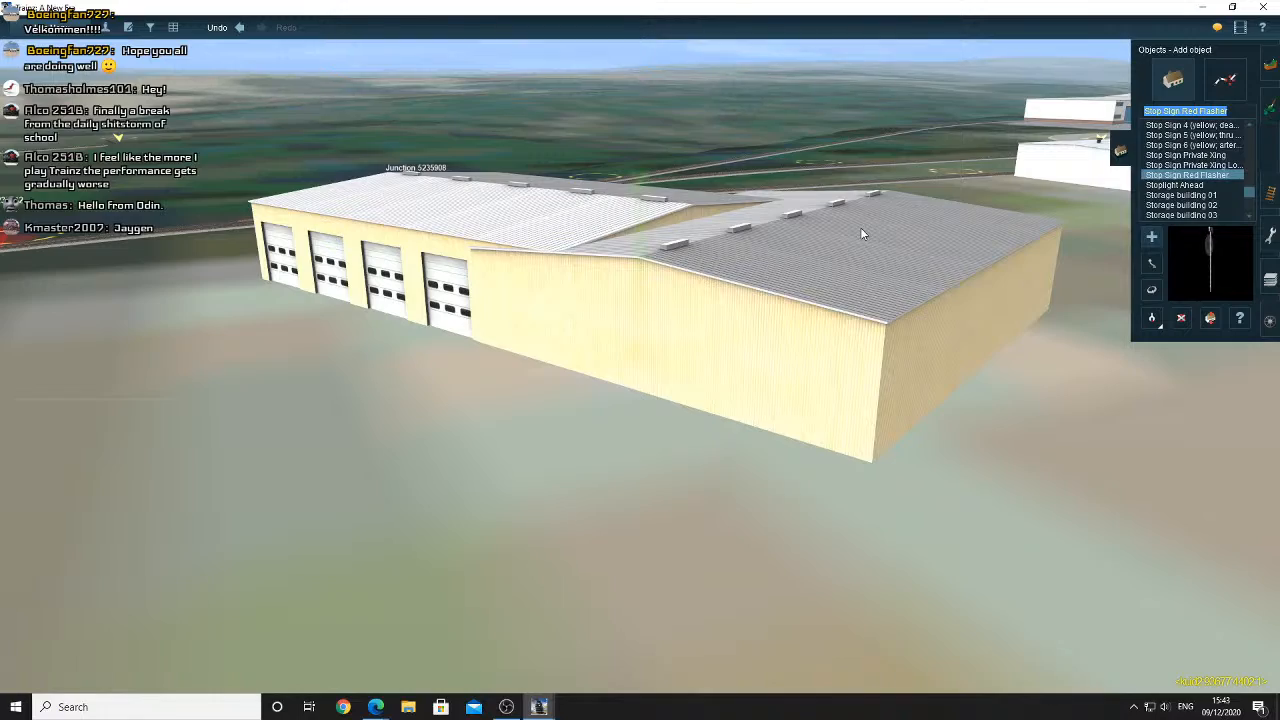
# Filter the objects to the Build-A-Facility set and preview its concrete building and the large, medium and small overhead doors
pyautogui.press('Up')
pyautogui.moveTo(861, 229)
pyautogui.mouseDown(button='right')
pyautogui.moveTo(766, 297)
pyautogui.moveTo(766, 323)
pyautogui.moveTo(731, 346)
pyautogui.mouseUp(button='right')
pyautogui.click(1183, 146)
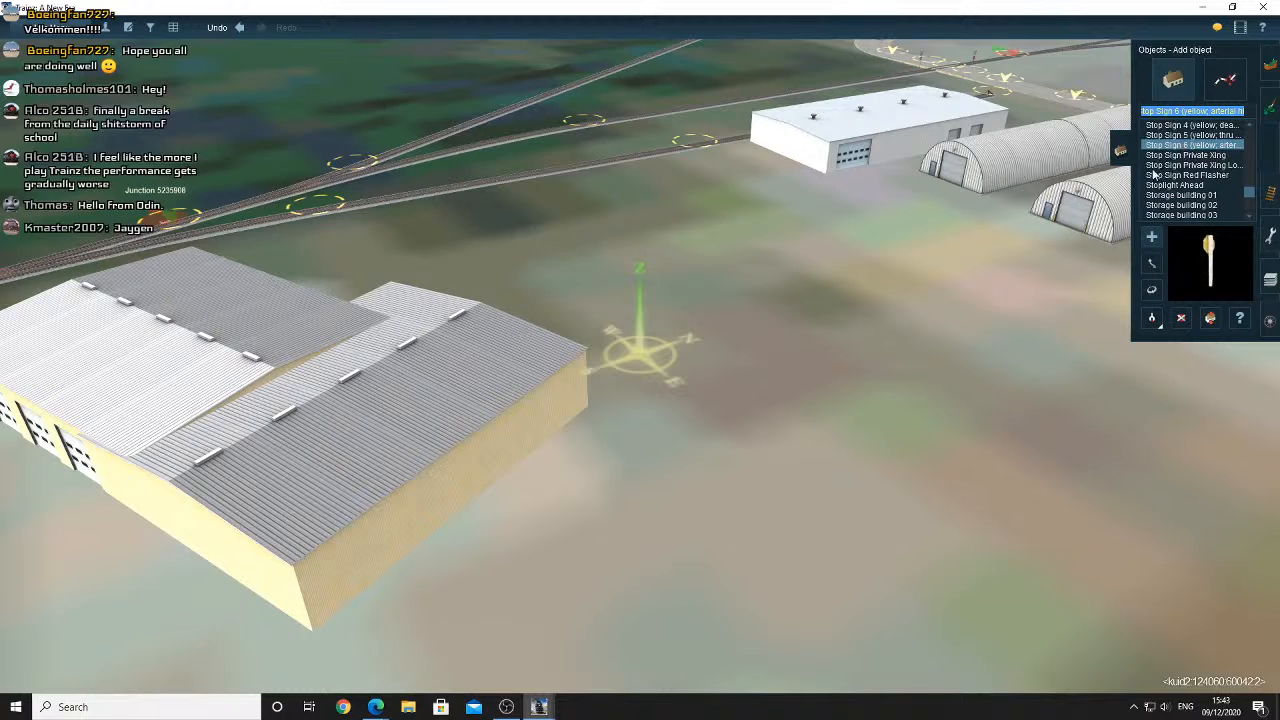
pyautogui.rightClick(368, 543)
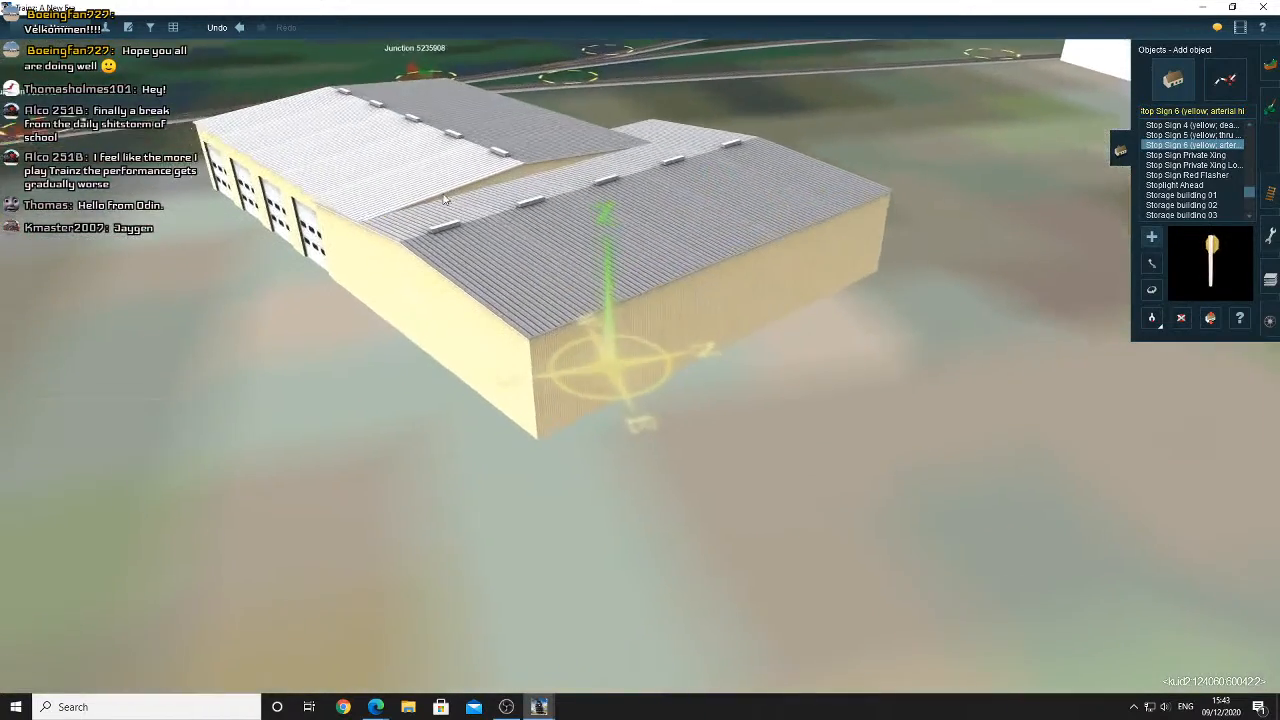
pyautogui.click(151, 28)
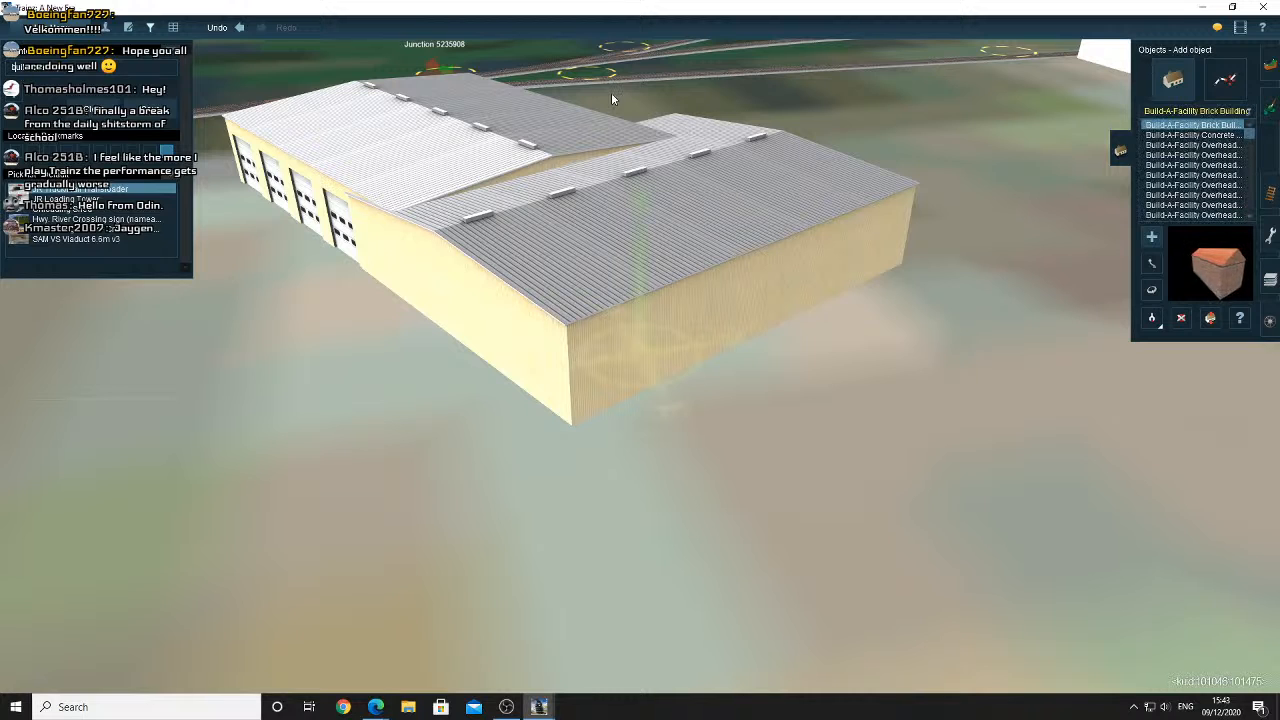
pyautogui.click(1200, 136)
pyautogui.click(1220, 146)
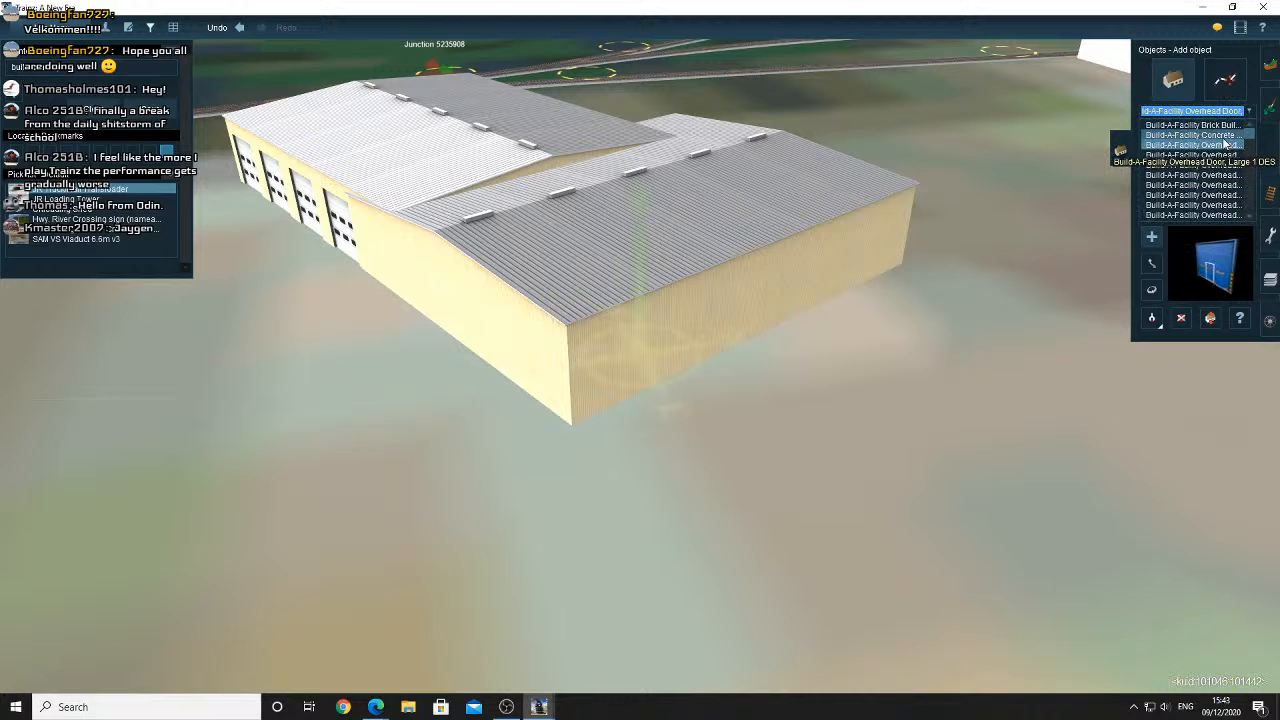
pyautogui.click(1210, 158)
pyautogui.click(1207, 167)
pyautogui.click(1204, 177)
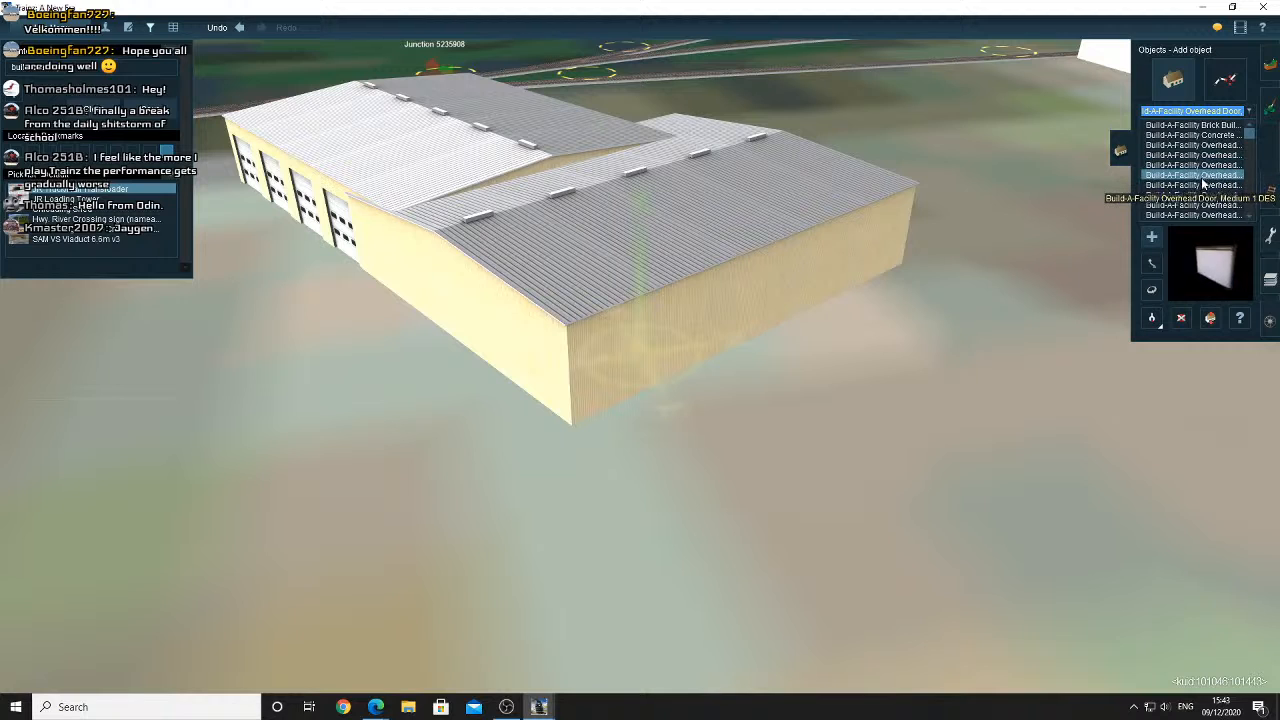
pyautogui.click(1204, 186)
pyautogui.click(1203, 196)
pyautogui.click(1201, 205)
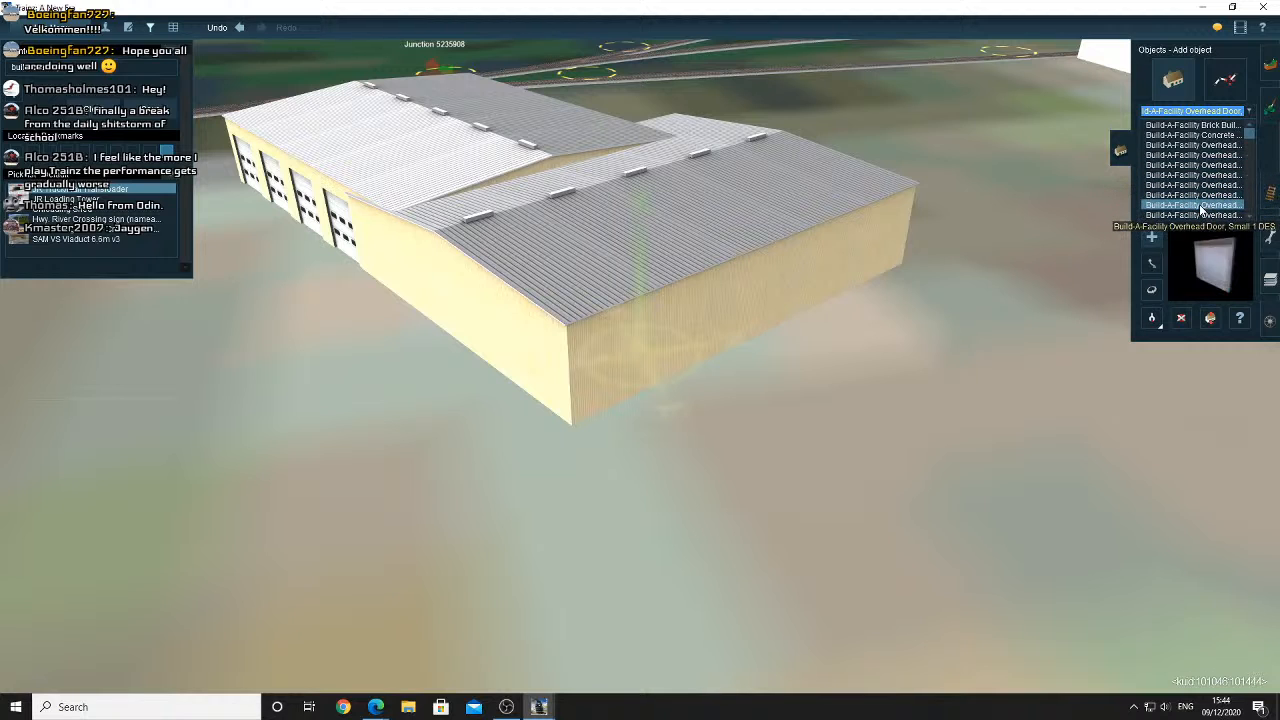
pyautogui.click(1201, 216)
pyautogui.scroll(-2, 1200, 217)
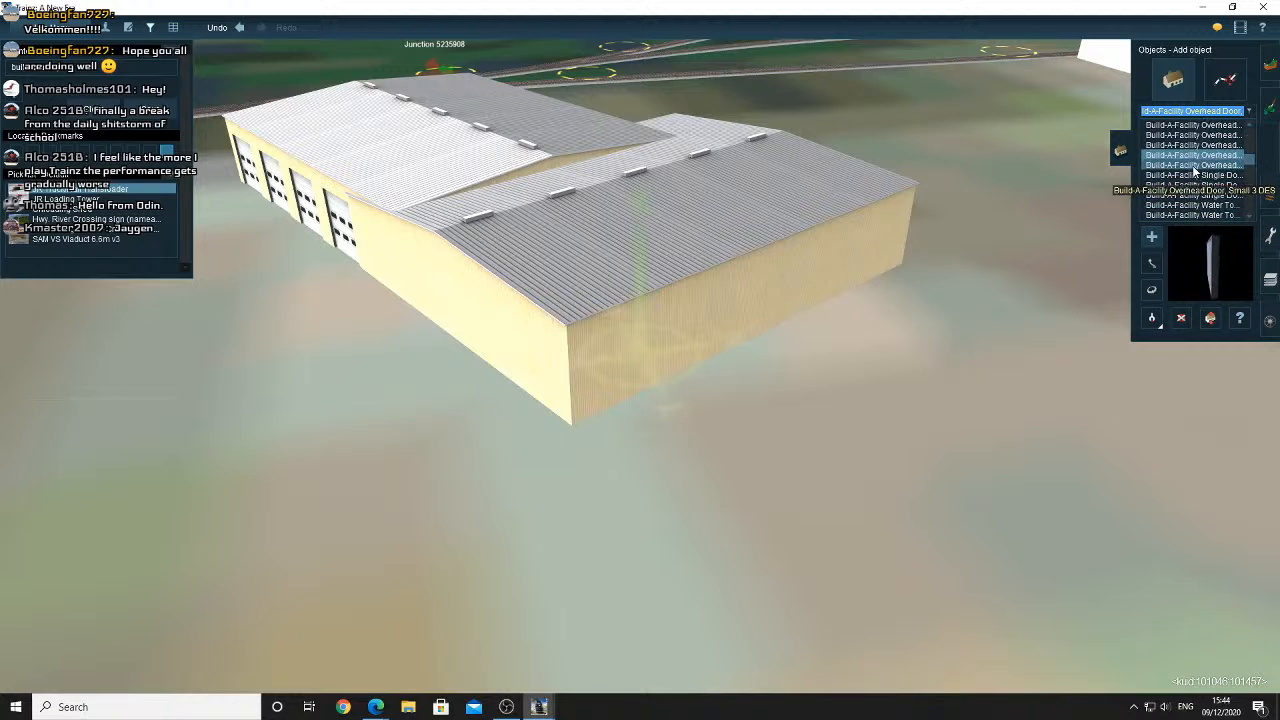
pyautogui.click(1194, 167)
# Preview the Build-A-Facility single doors, water towers and windows, selecting the large window 1
pyautogui.click(1192, 176)
pyautogui.click(1192, 186)
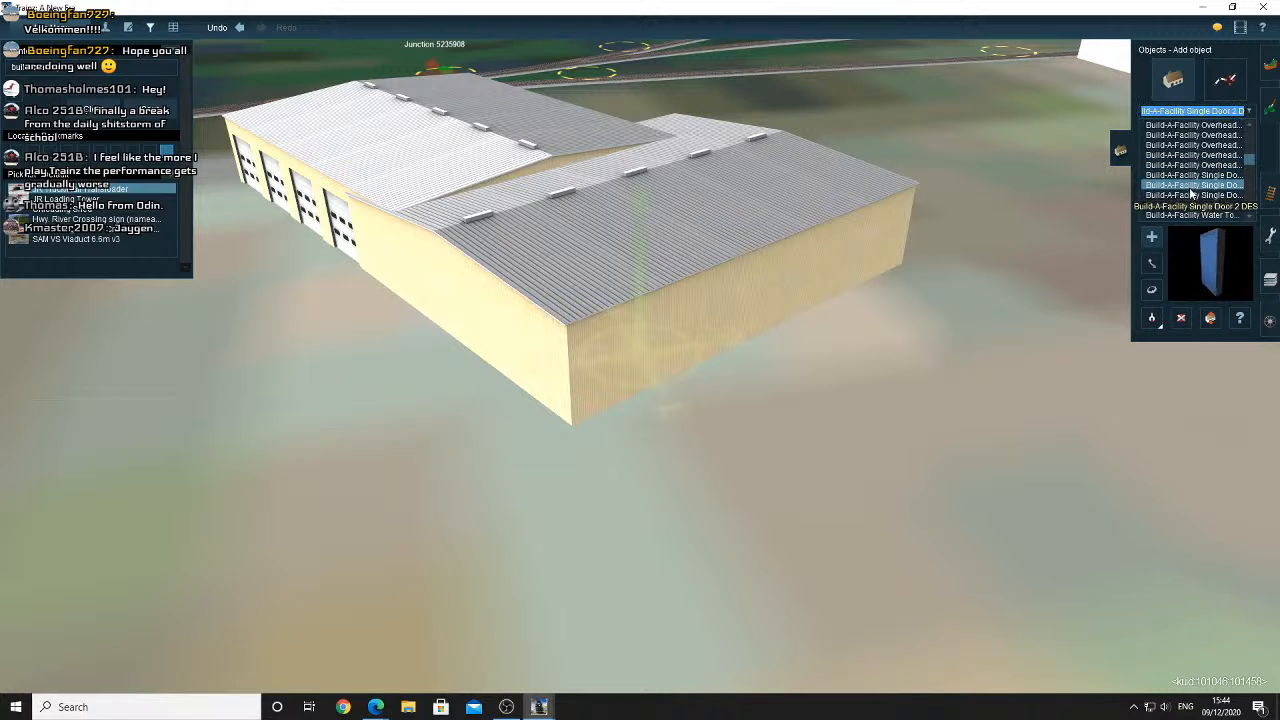
pyautogui.click(1192, 196)
pyautogui.click(1191, 205)
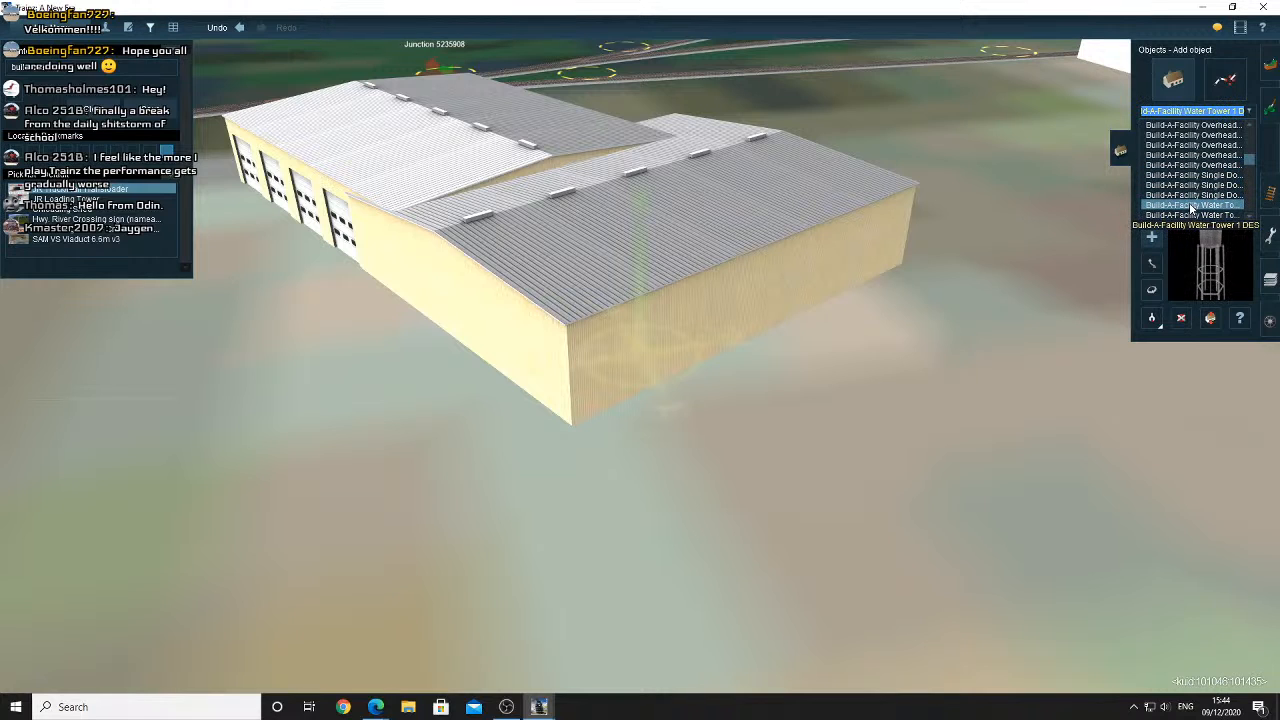
pyautogui.scroll(-1, 1191, 211)
pyautogui.click(1192, 188)
pyautogui.click(1192, 197)
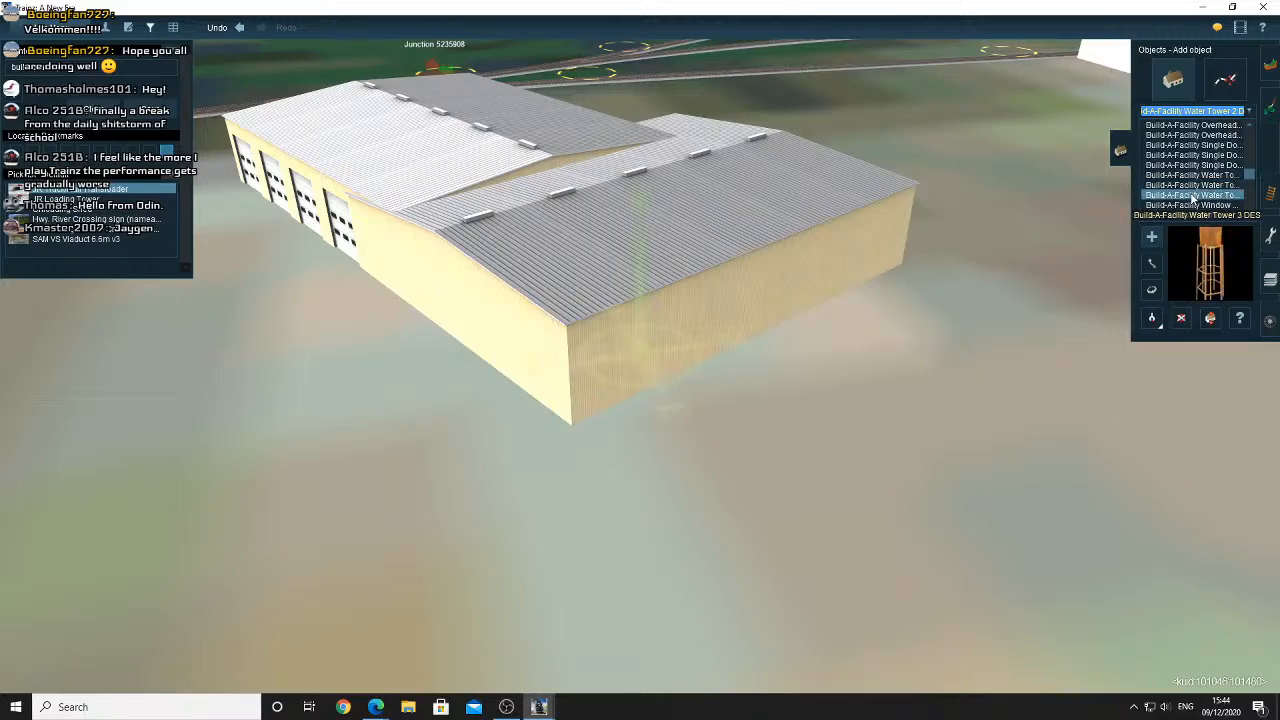
pyautogui.scroll(-1, 1191, 196)
pyautogui.click(1190, 177)
pyautogui.click(1189, 187)
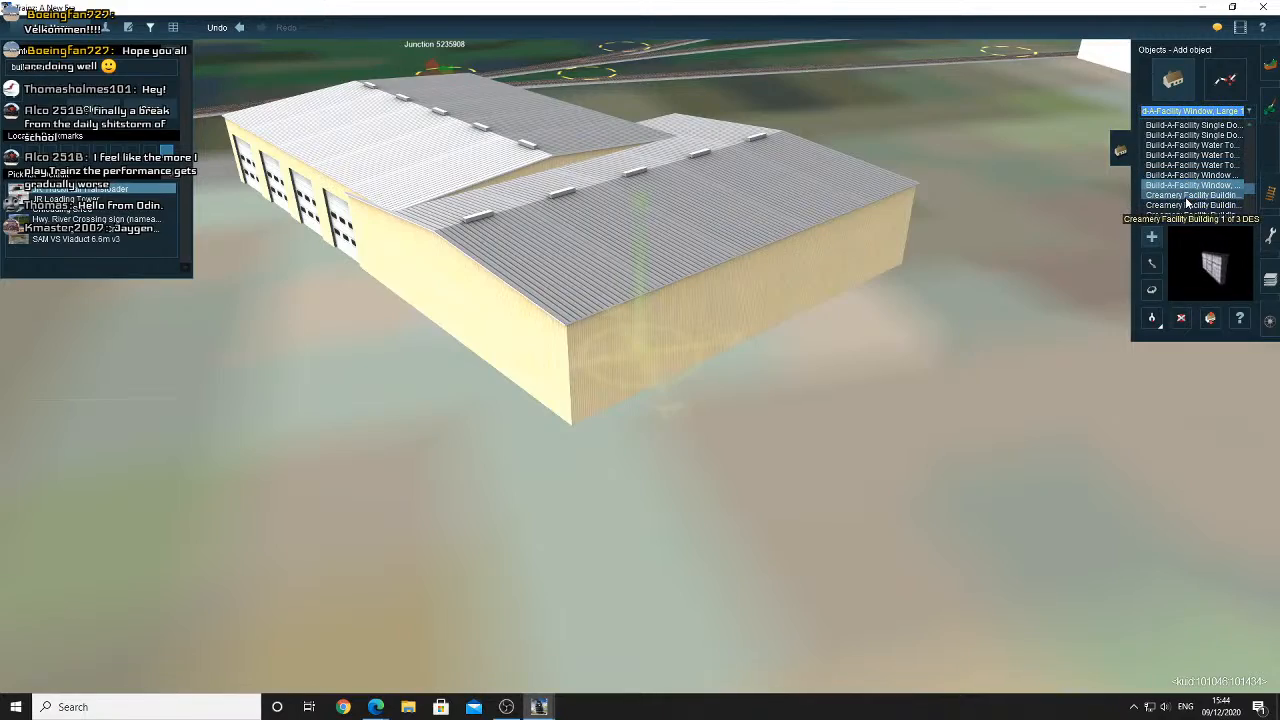
# Inspect the door and windows already placed at the other yellow storage building's corner with the Get object tool
pyautogui.moveTo(898, 270); pyautogui.dragTo(672, 408, button='right')
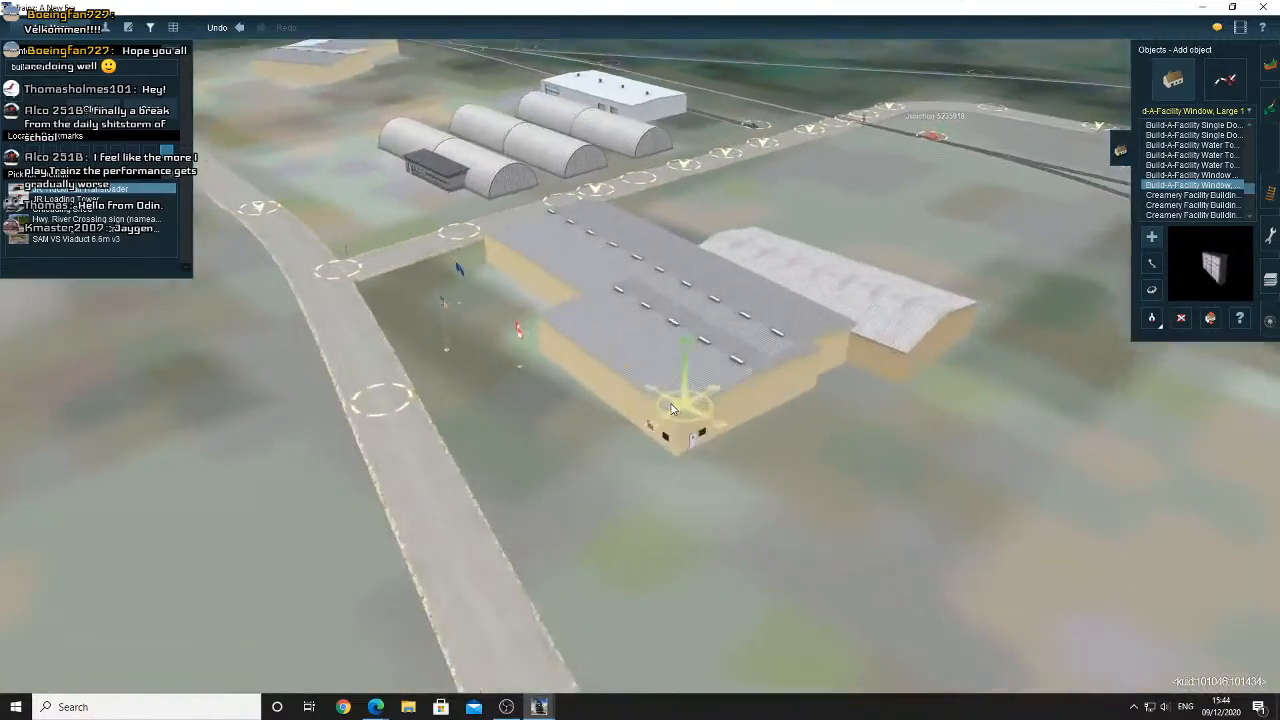
pyautogui.scroll(10, 672, 408)
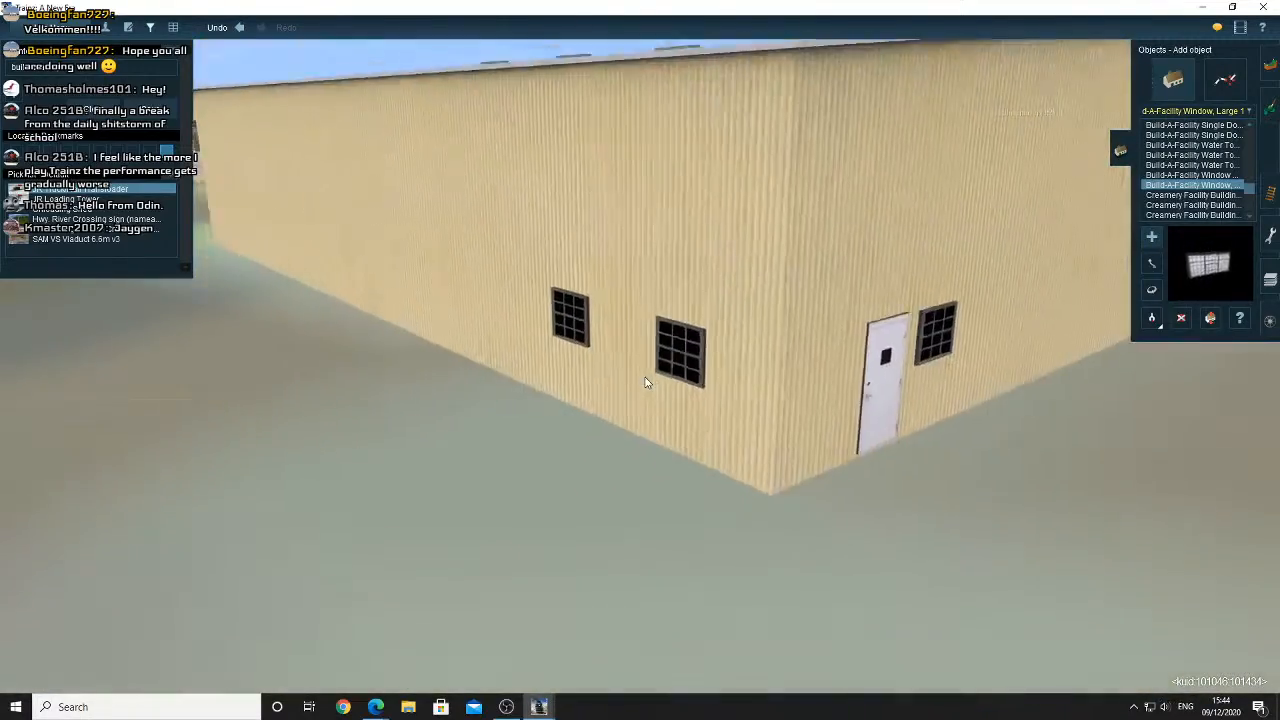
pyautogui.scroll(-3, 645, 383)
pyautogui.click(1152, 319)
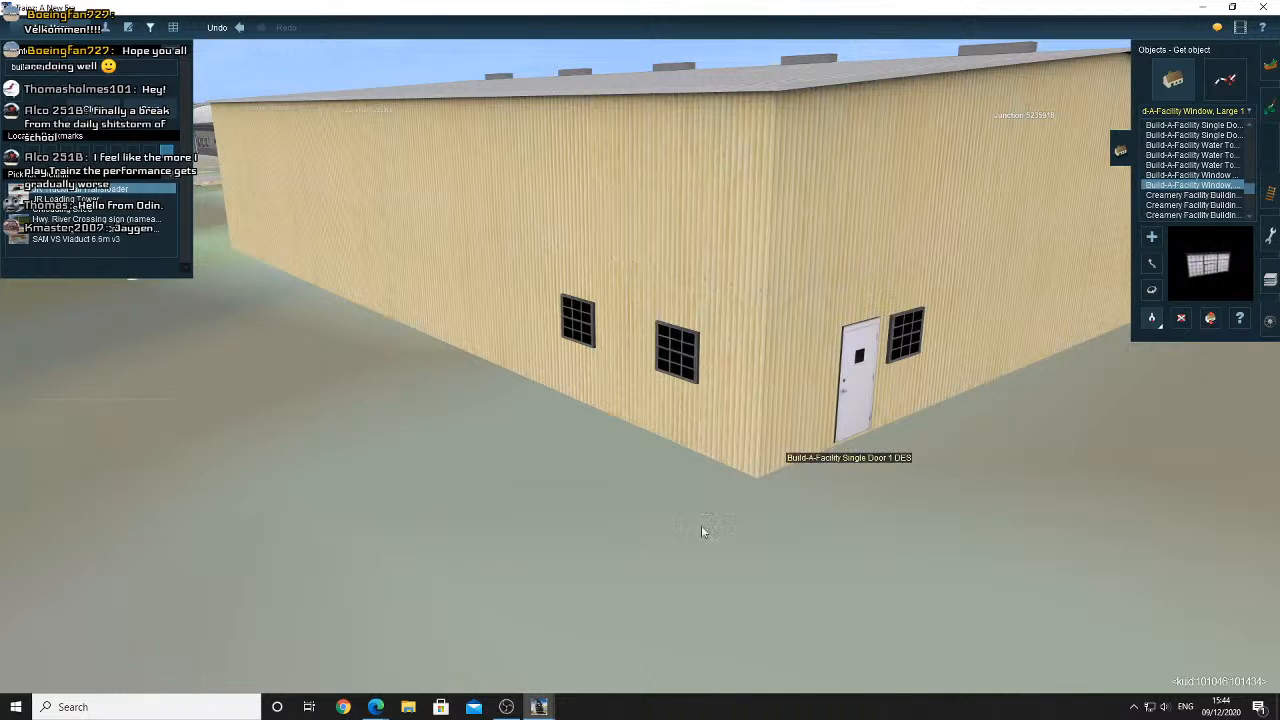
# Study the Central Maine Power building's windows and entrance porch in a closer Street View on Industrial Park Rd, and return to Trainz
pyautogui.moveTo(375, 707)
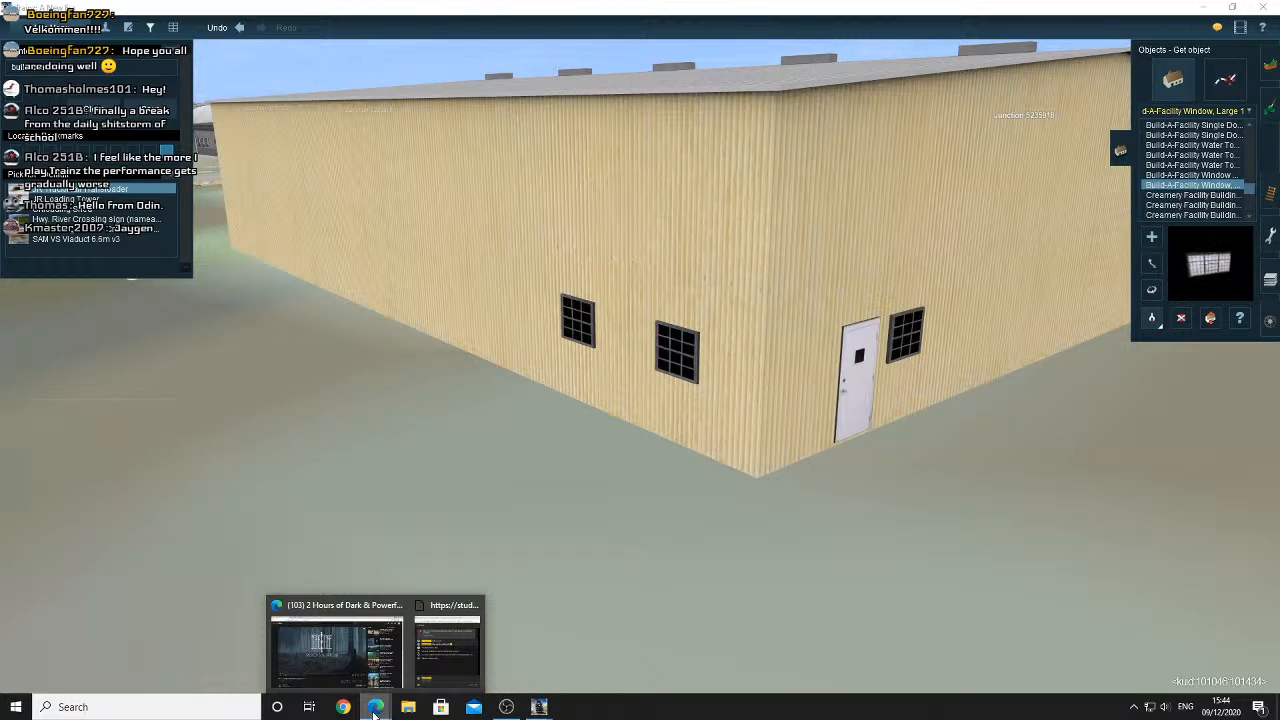
pyautogui.click(360, 645)
pyautogui.click(226, 17)
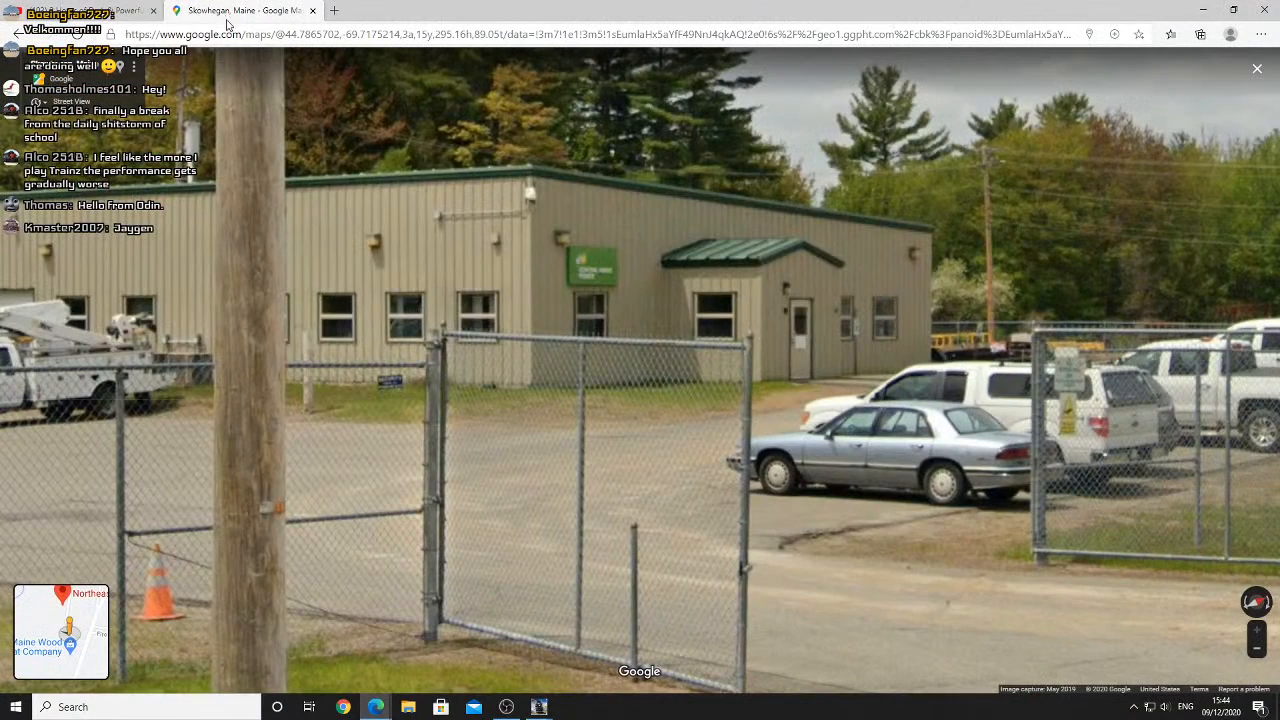
pyautogui.moveTo(542, 323); pyautogui.dragTo(488, 321)
pyautogui.scroll(-5, 488, 320)
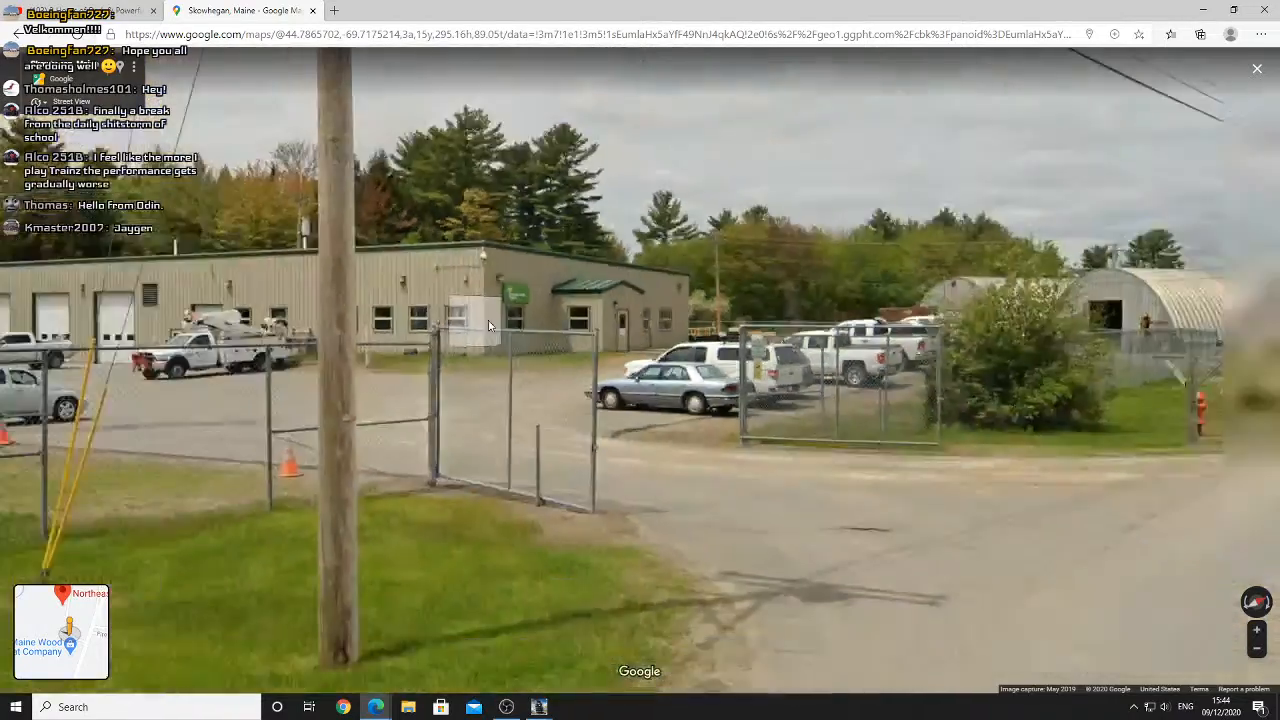
pyautogui.click(854, 403)
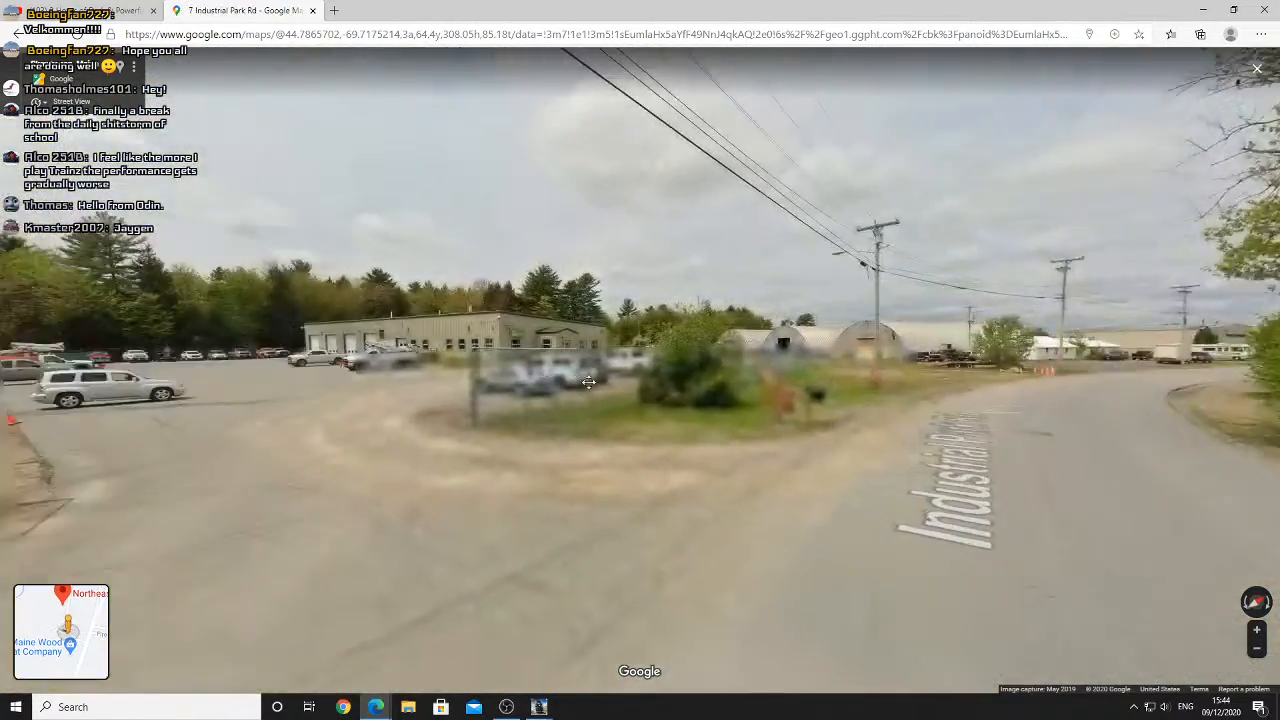
pyautogui.scroll(5, 609, 383)
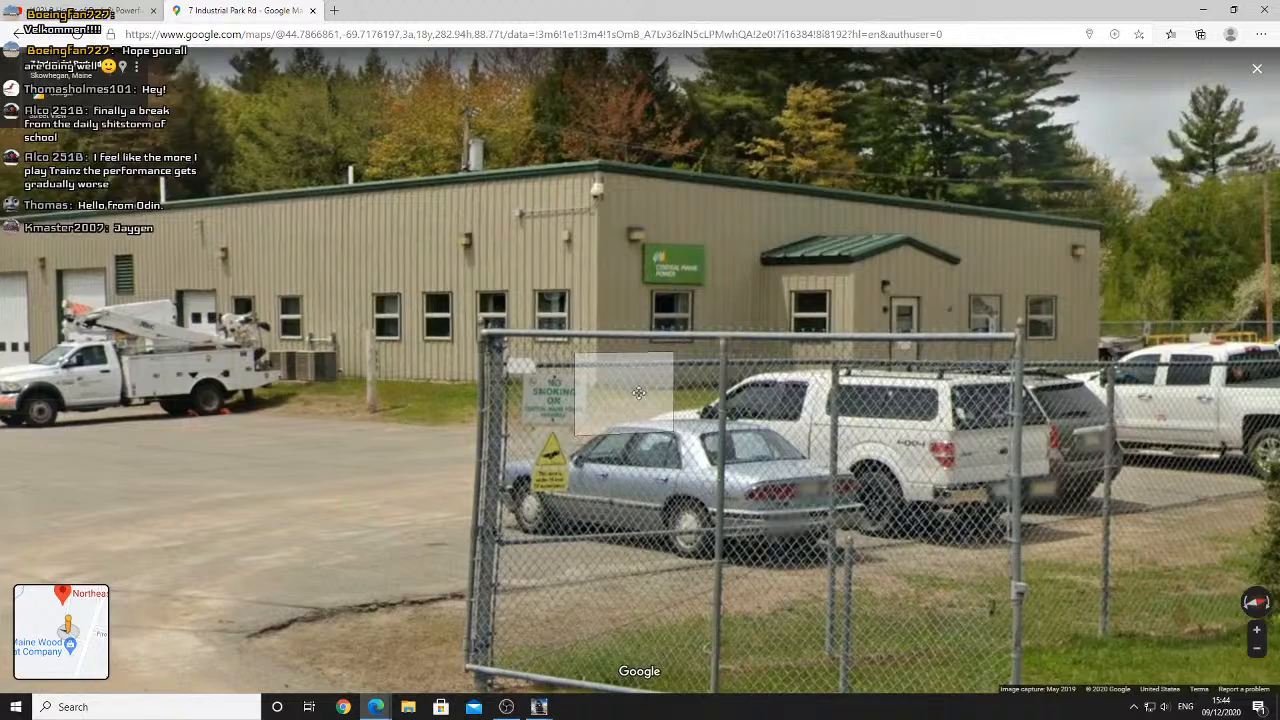
pyautogui.moveTo(639, 393); pyautogui.dragTo(621, 400)
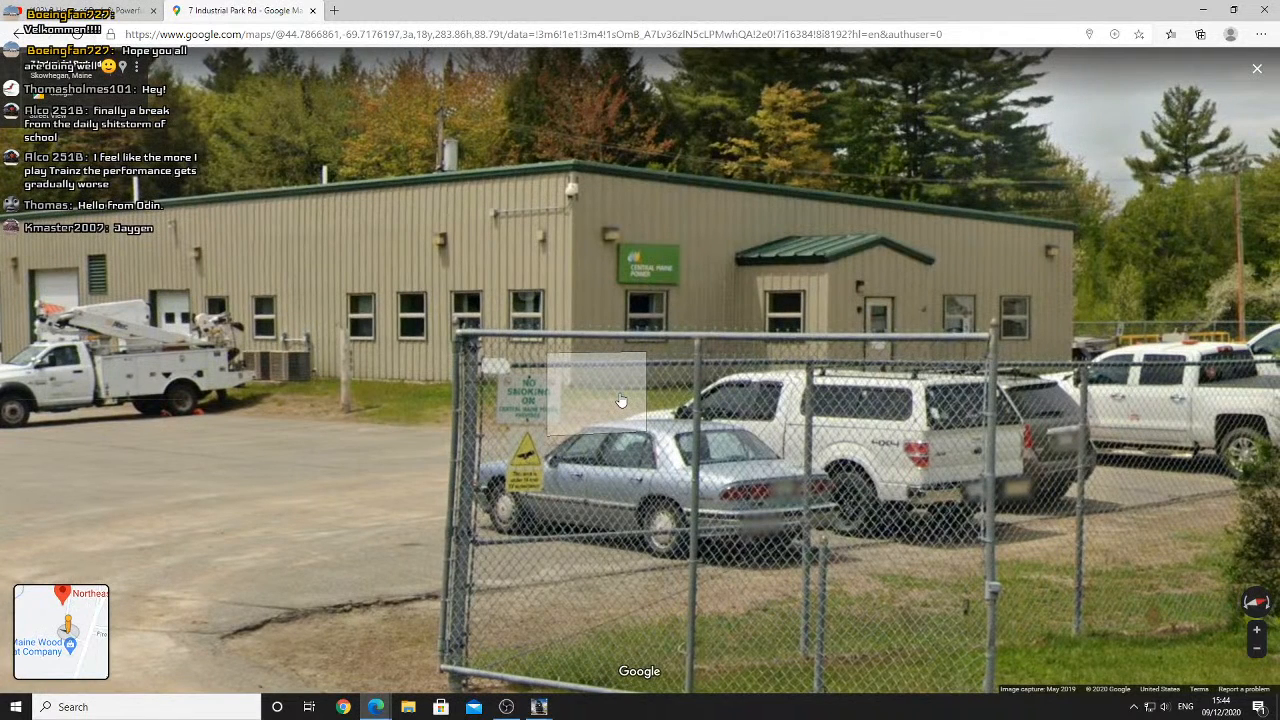
pyautogui.moveTo(375, 705)
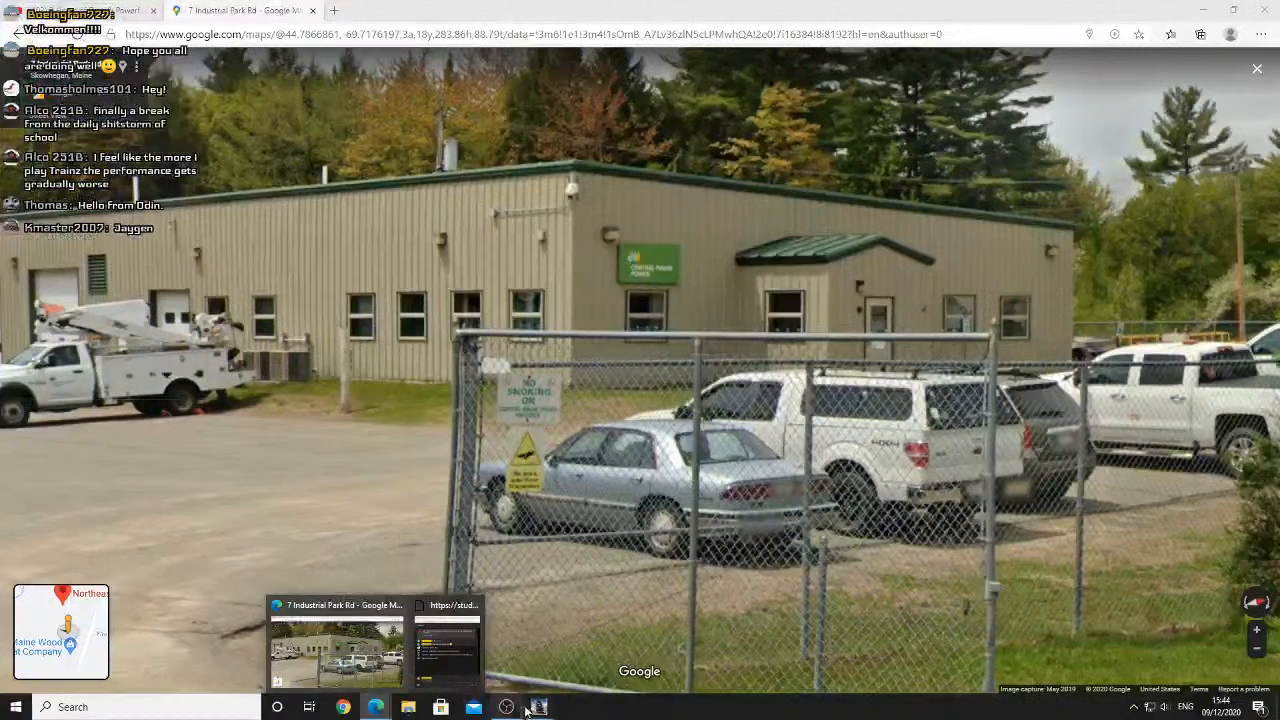
pyautogui.moveTo(539, 707)
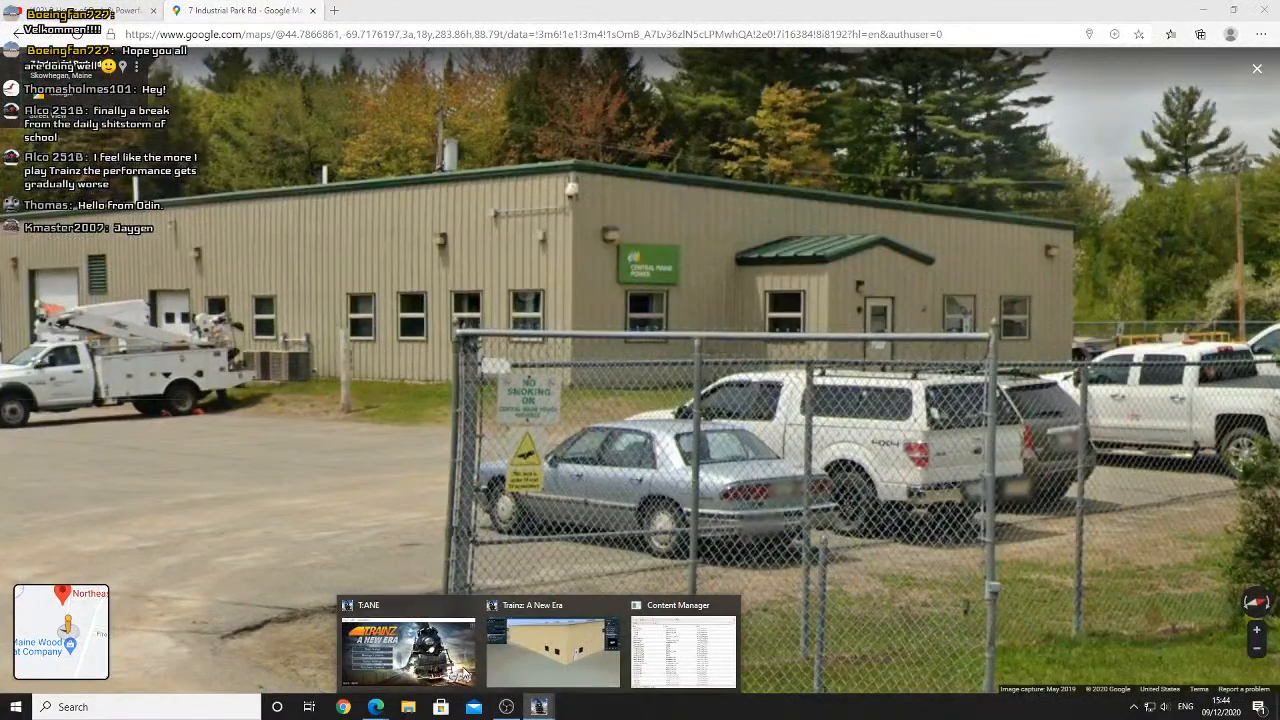
pyautogui.click(519, 663)
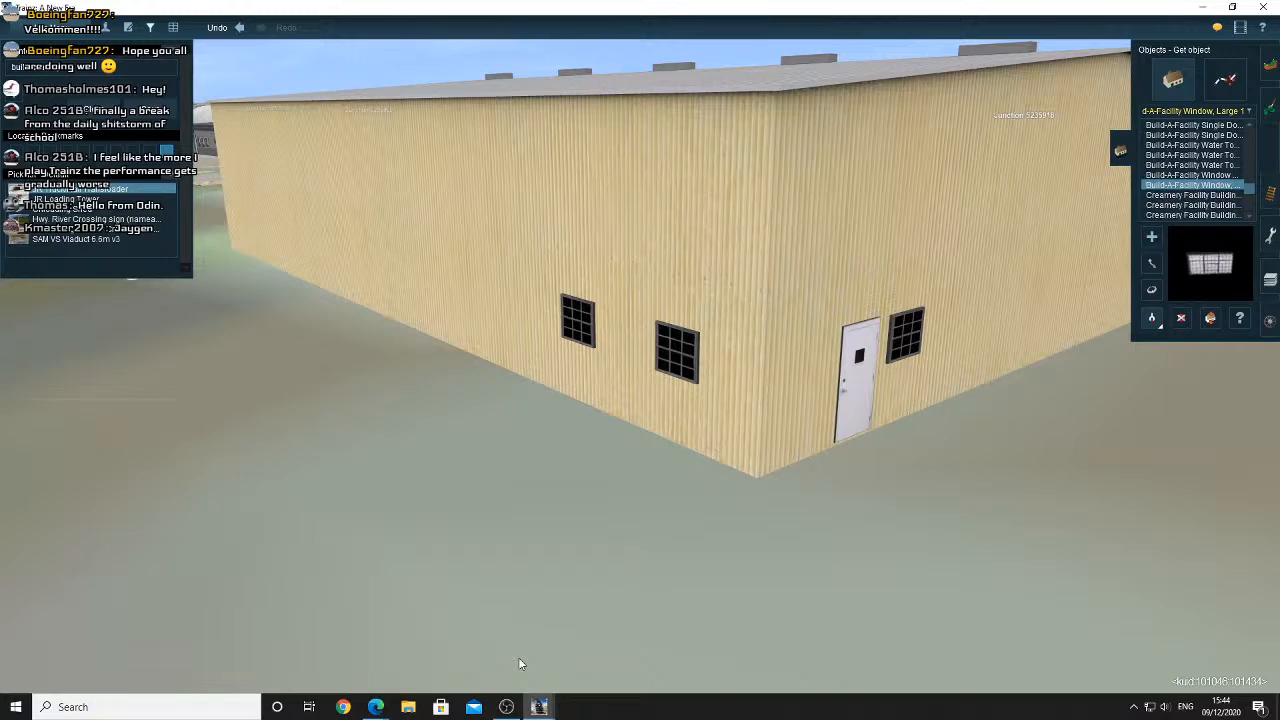
# Switch to Google Maps, leave Street View, search for Birch St, Biddeford, ME, and hide the place details to see the full map
pyautogui.moveTo(375, 707)
pyautogui.click(376, 645)
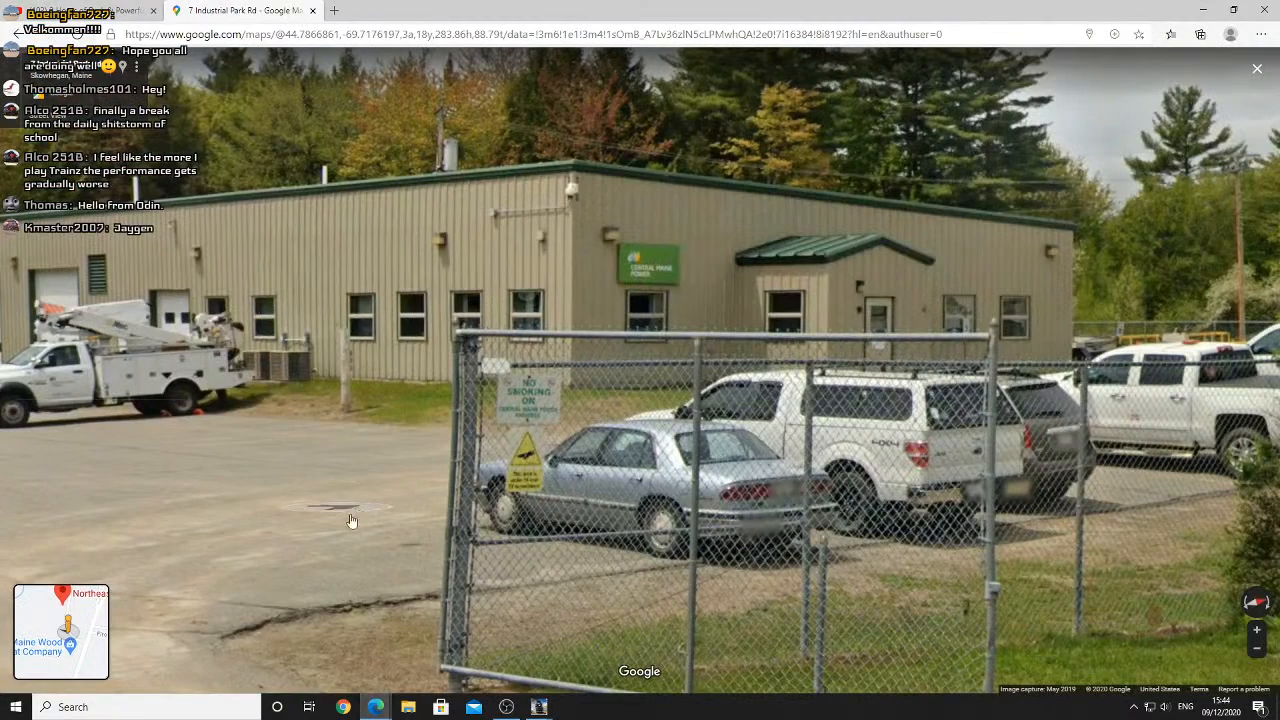
pyautogui.click(20, 64)
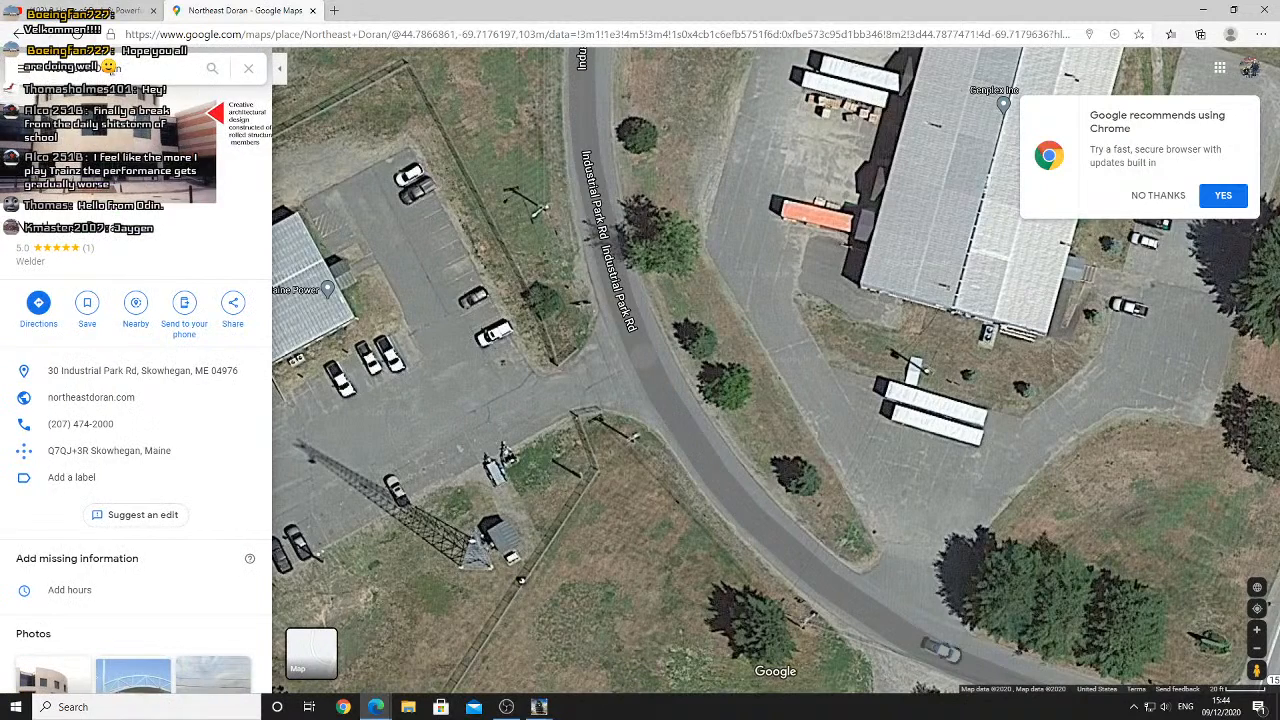
pyautogui.click(44, 70)
pyautogui.press('BackSpace')
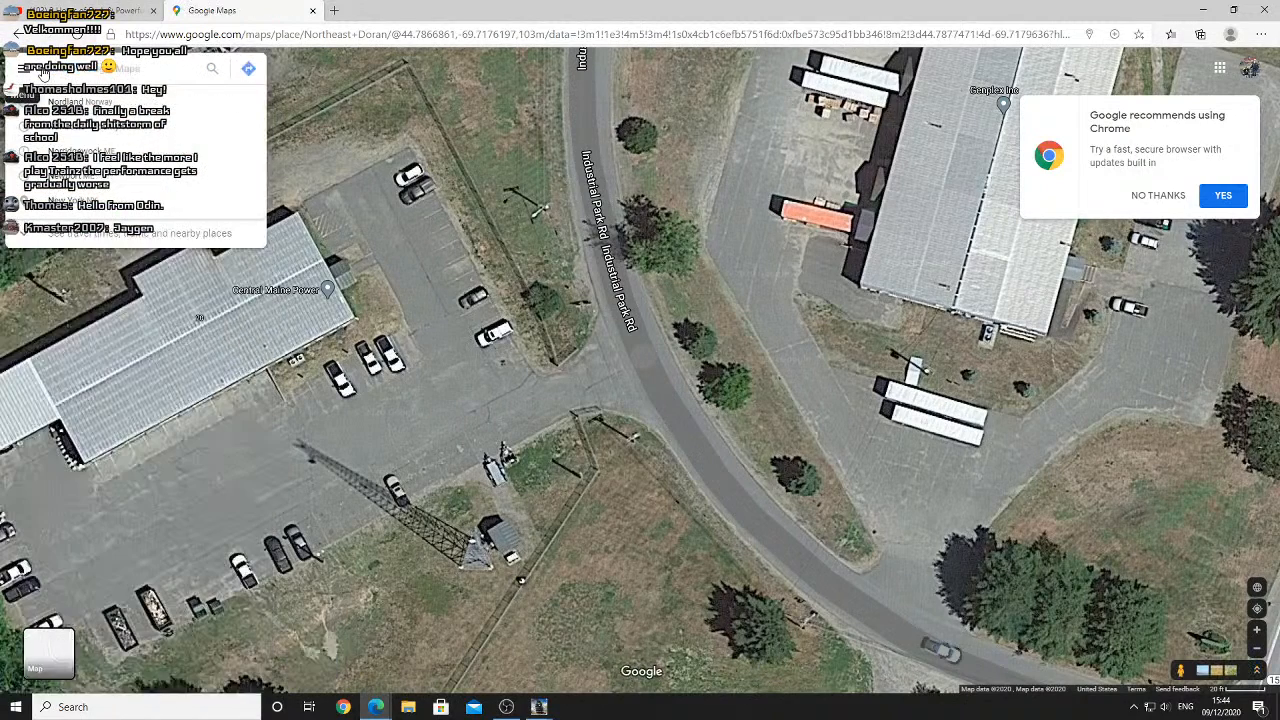
pyautogui.write('birch st')
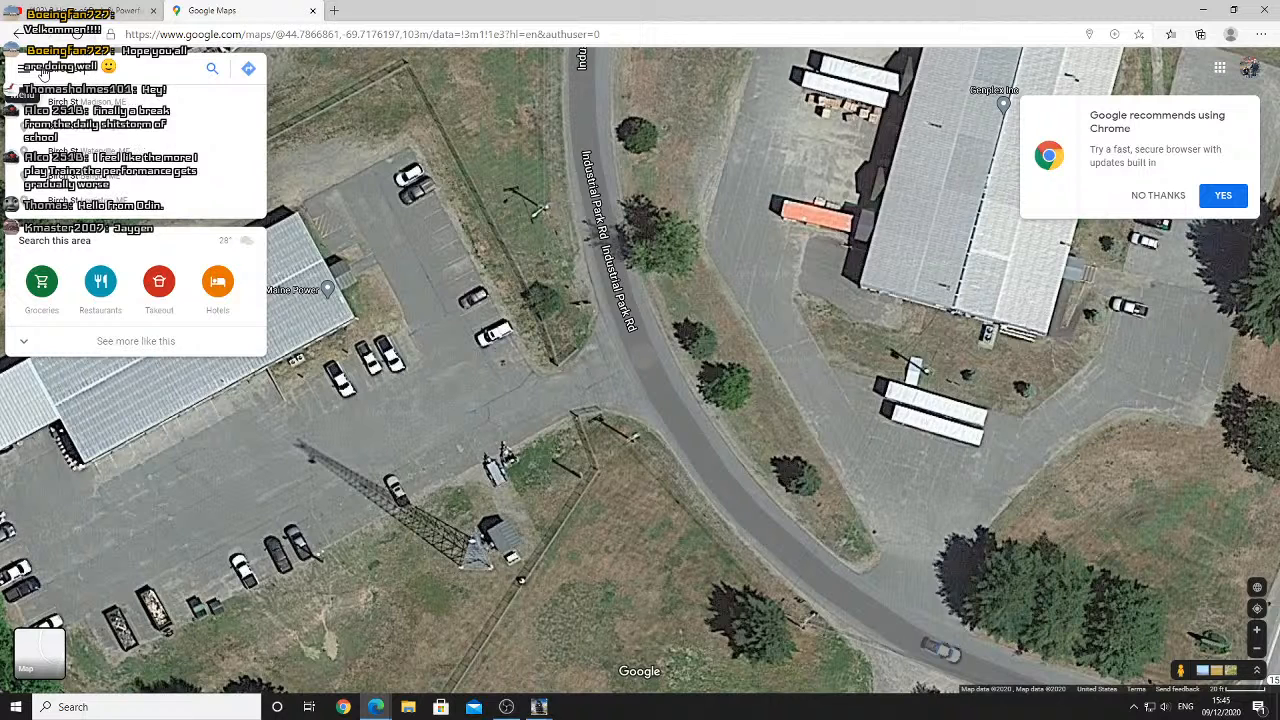
pyautogui.write(' bid')
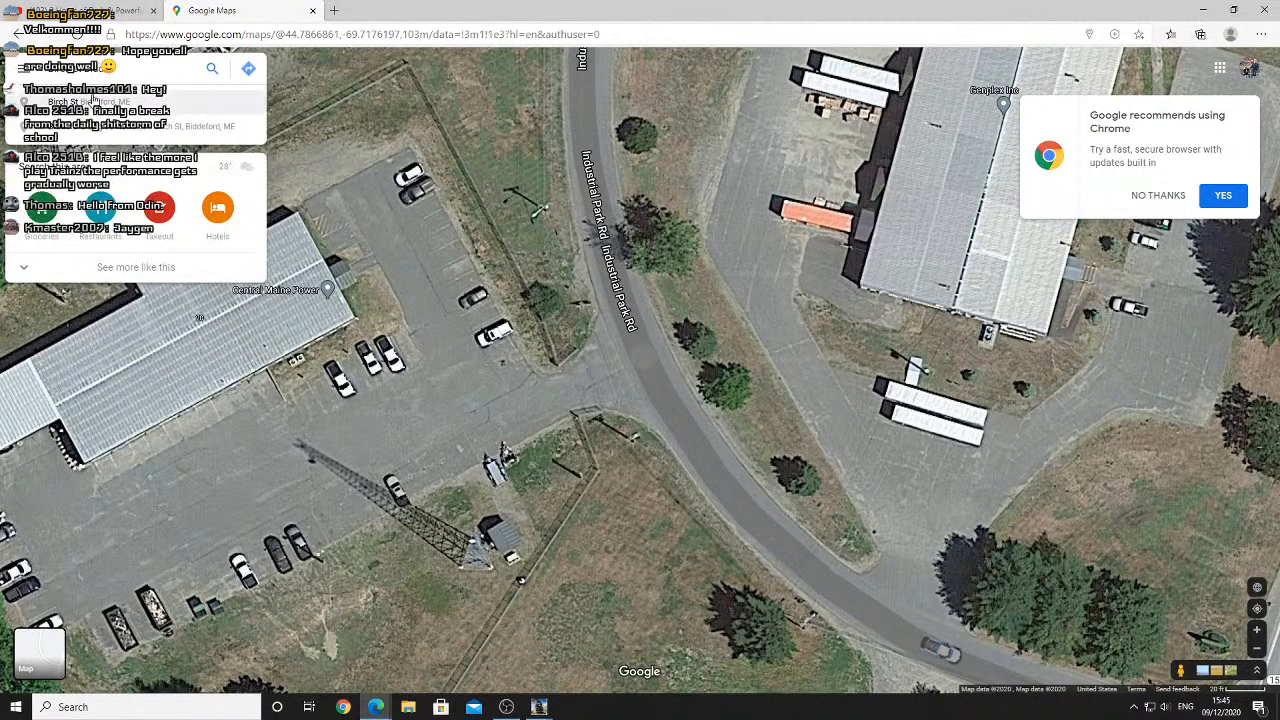
pyautogui.click(88, 102)
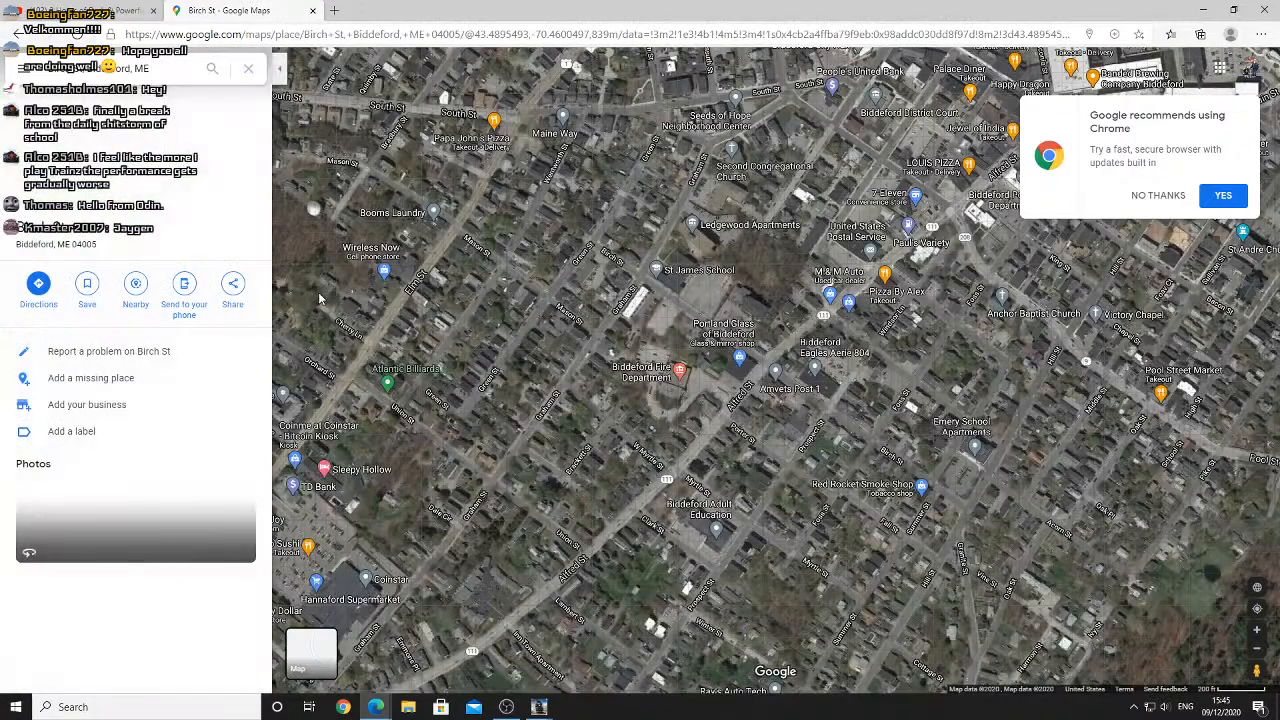
pyautogui.click(280, 68)
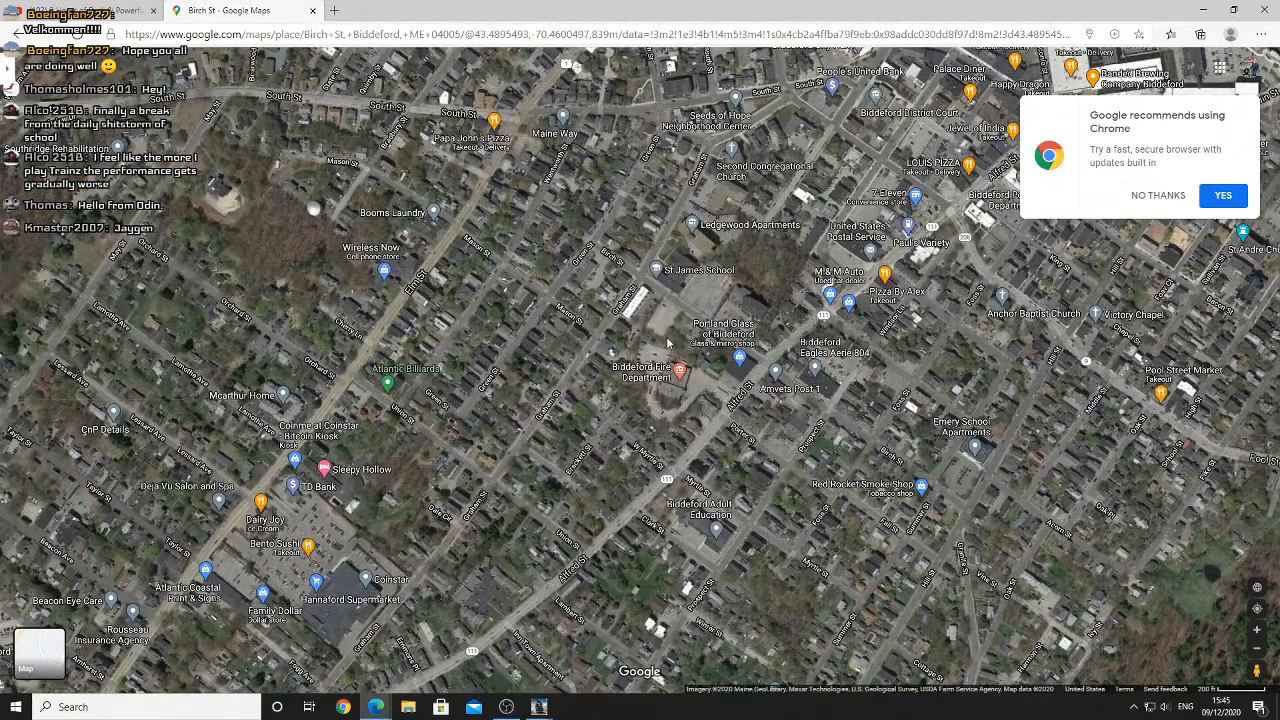
# Examine the aerial view around Birch St, Alfred St and the Biddeford Fire Department
pyautogui.scroll(3, 695, 362)
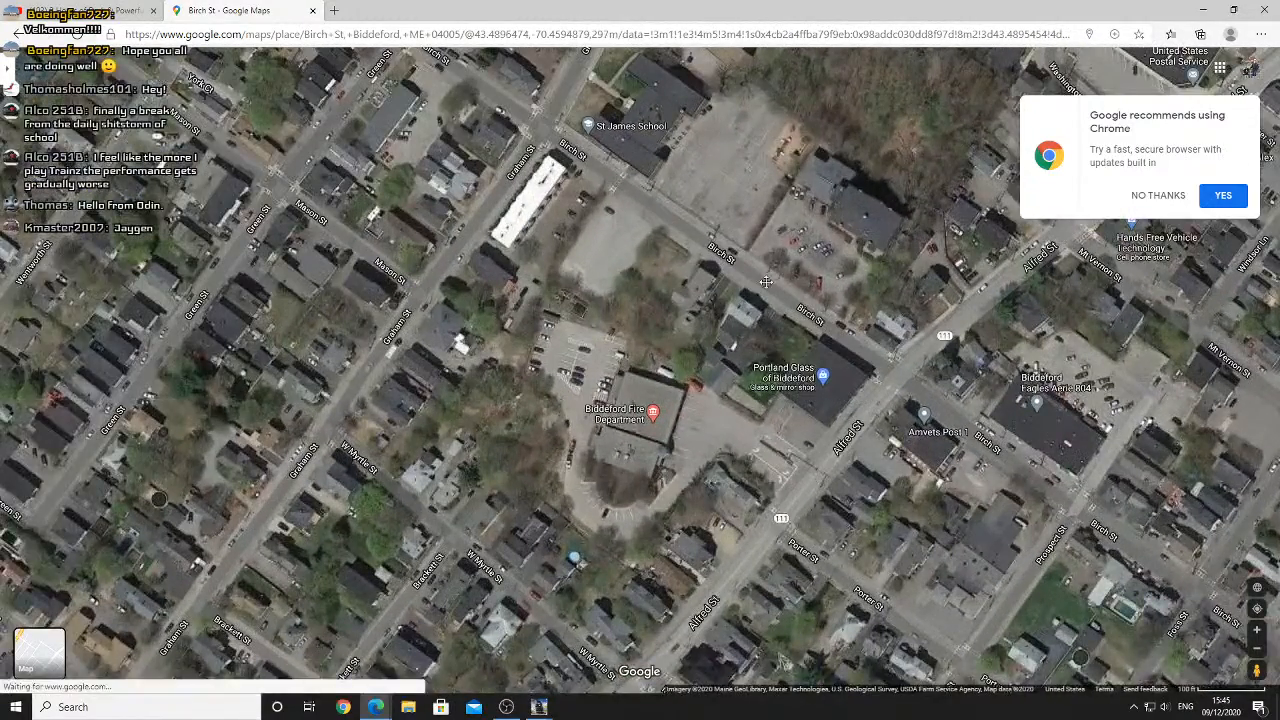
pyautogui.moveTo(766, 282); pyautogui.dragTo(645, 287)
pyautogui.moveTo(799, 400); pyautogui.dragTo(788, 391)
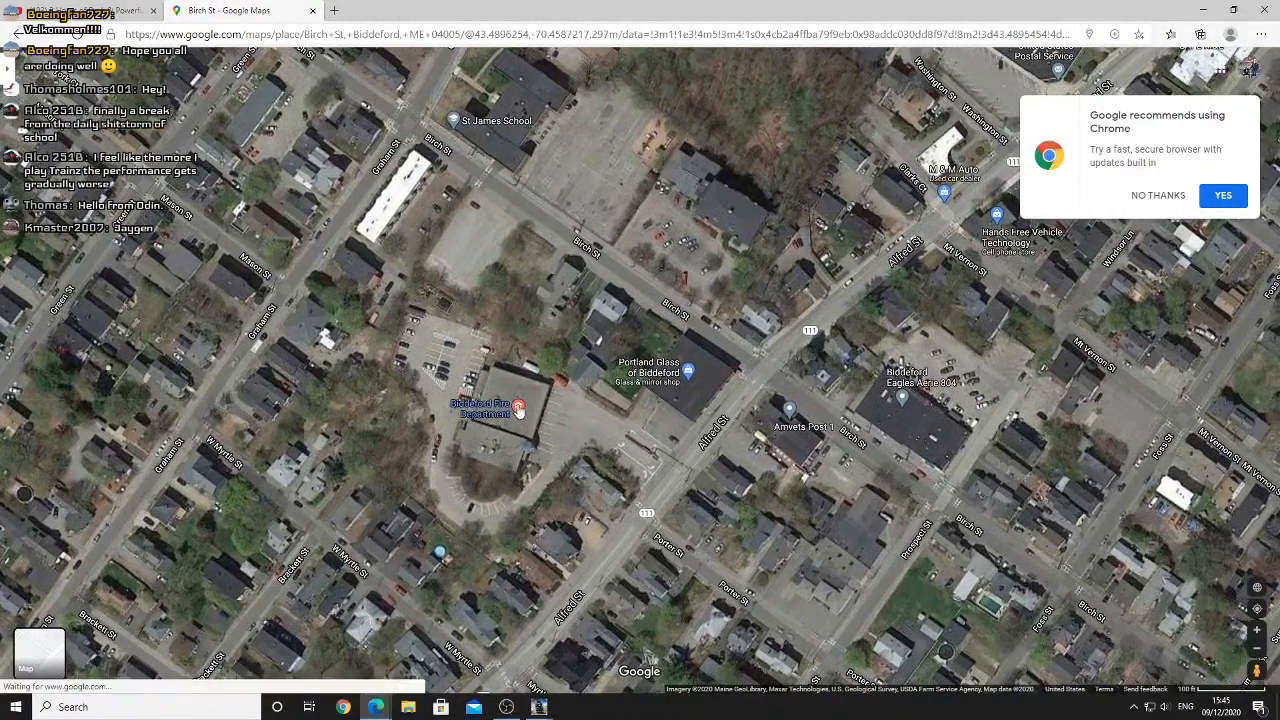
pyautogui.moveTo(519, 411)
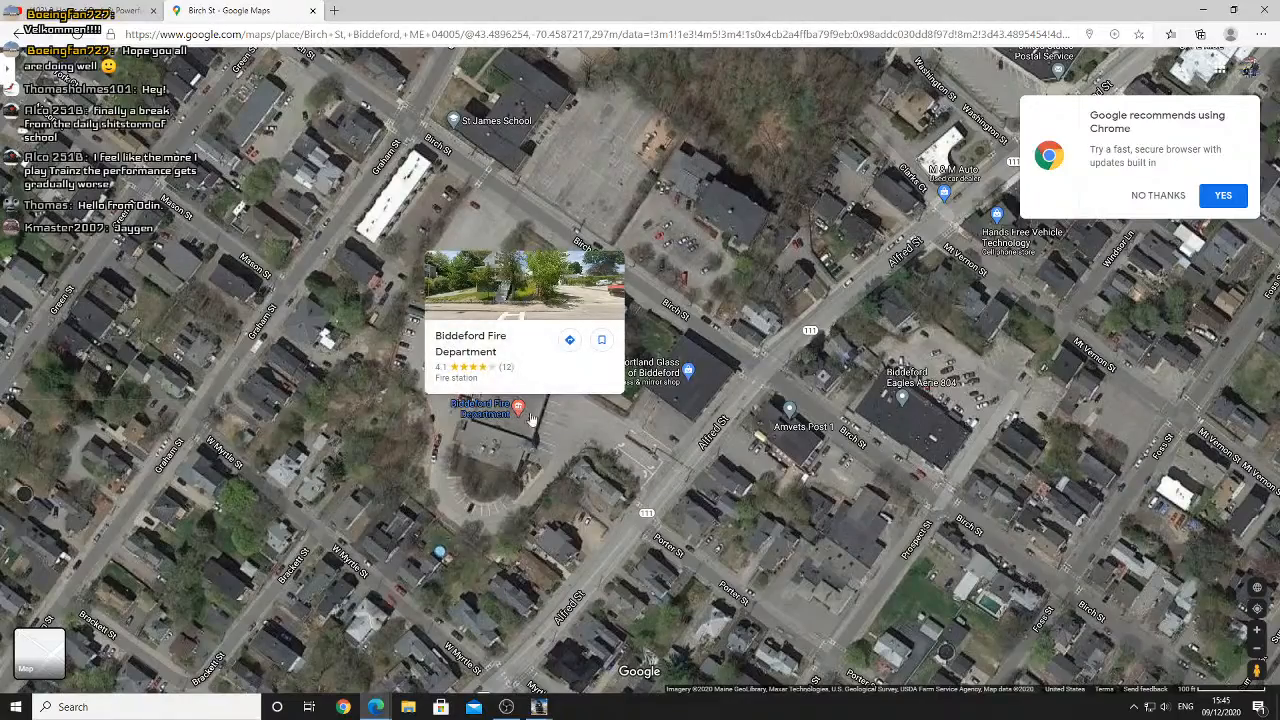
pyautogui.scroll(-2, 562, 414)
pyautogui.moveTo(571, 416); pyautogui.dragTo(481, 325)
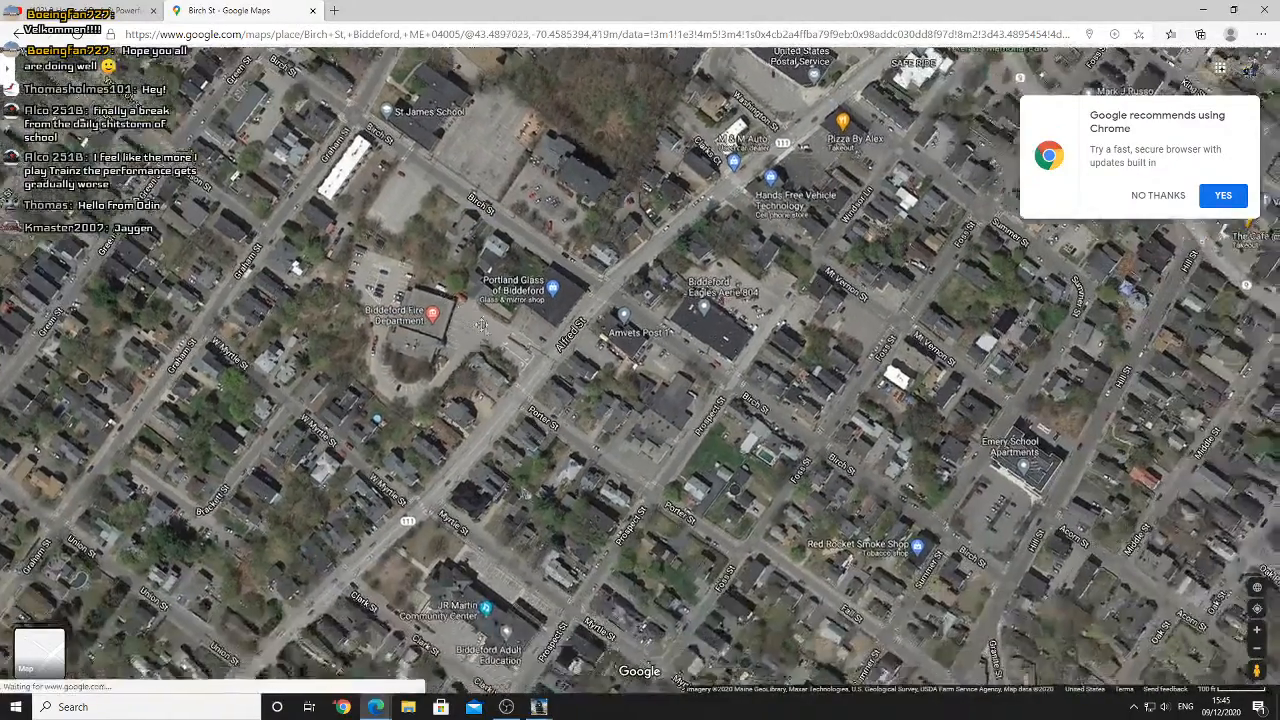
pyautogui.moveTo(640, 409); pyautogui.dragTo(625, 397)
pyautogui.moveTo(625, 403); pyautogui.dragTo(658, 435)
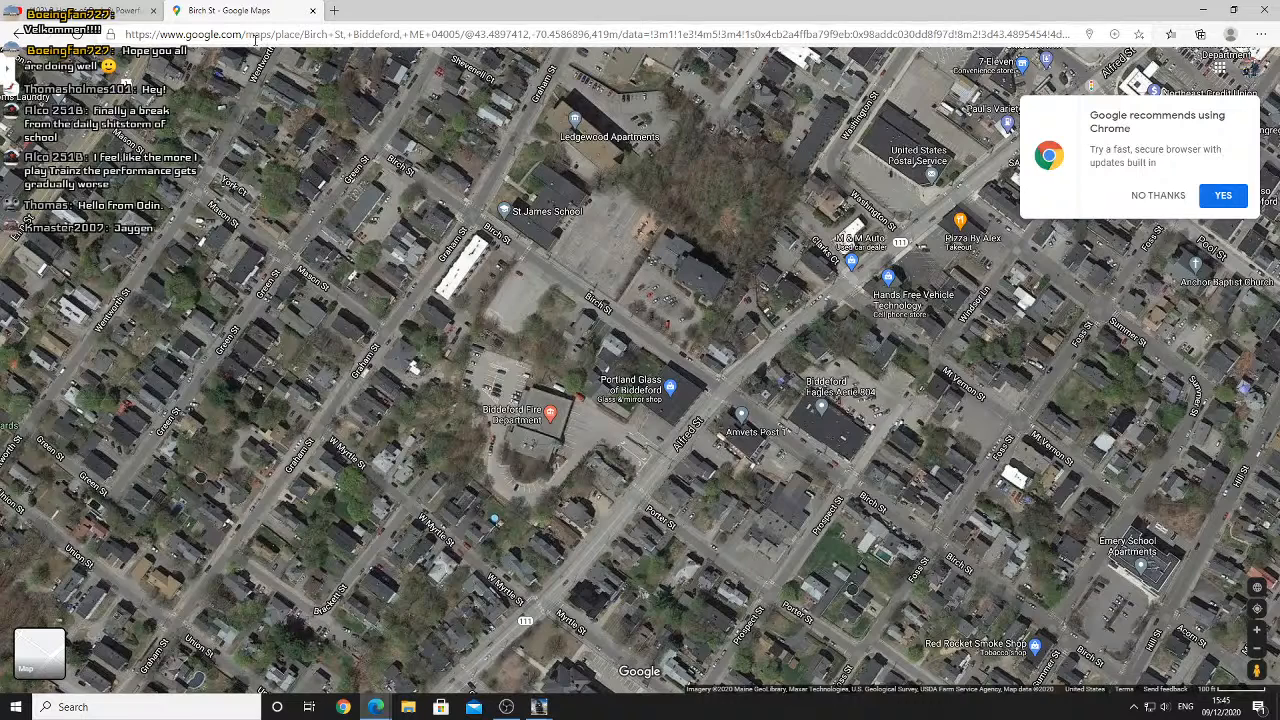
# Show the place details again, search the map for Skowhegan, ME, and hide the details to see the full map
pyautogui.click(6, 74)
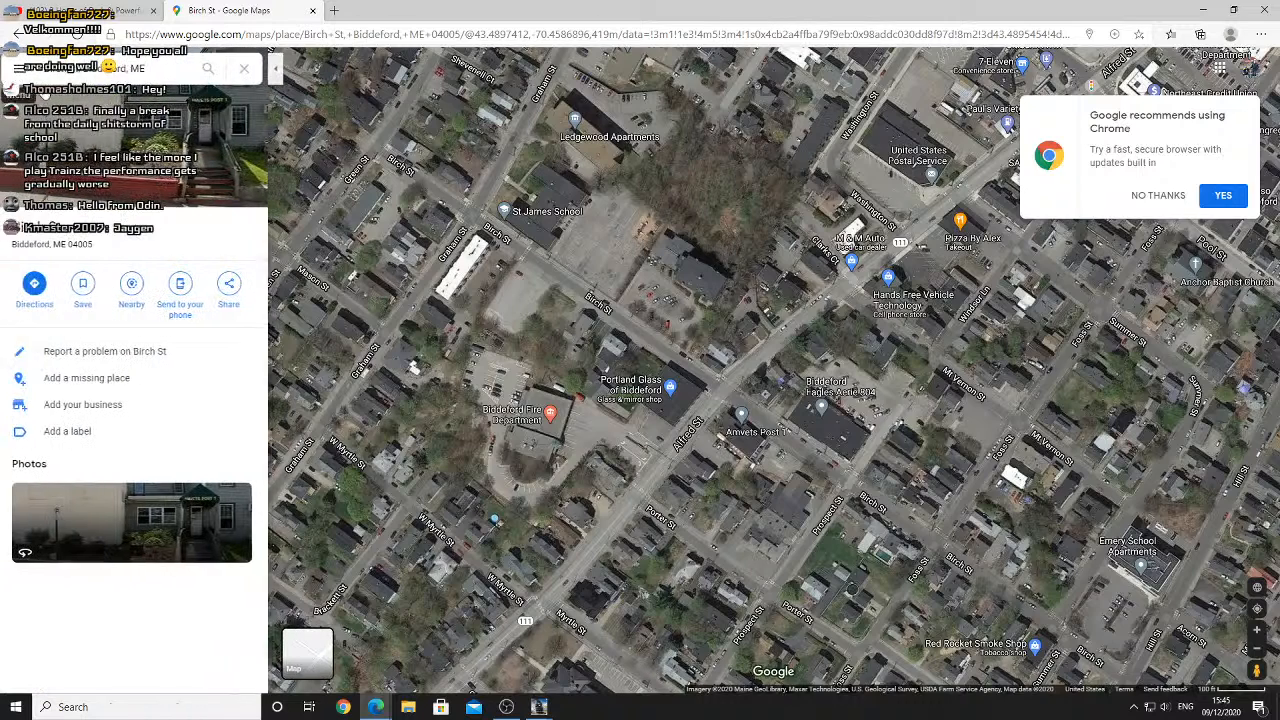
pyautogui.click(18, 66)
pyautogui.press('BackSpace')
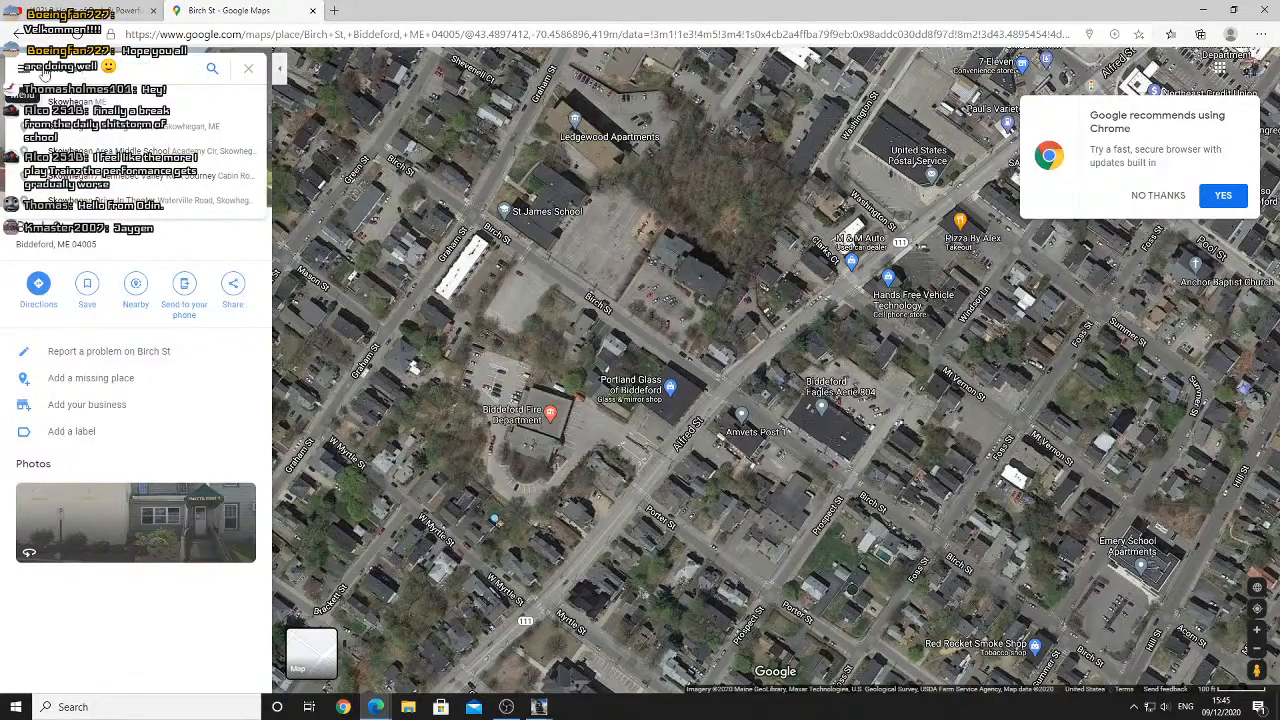
pyautogui.click(120, 110)
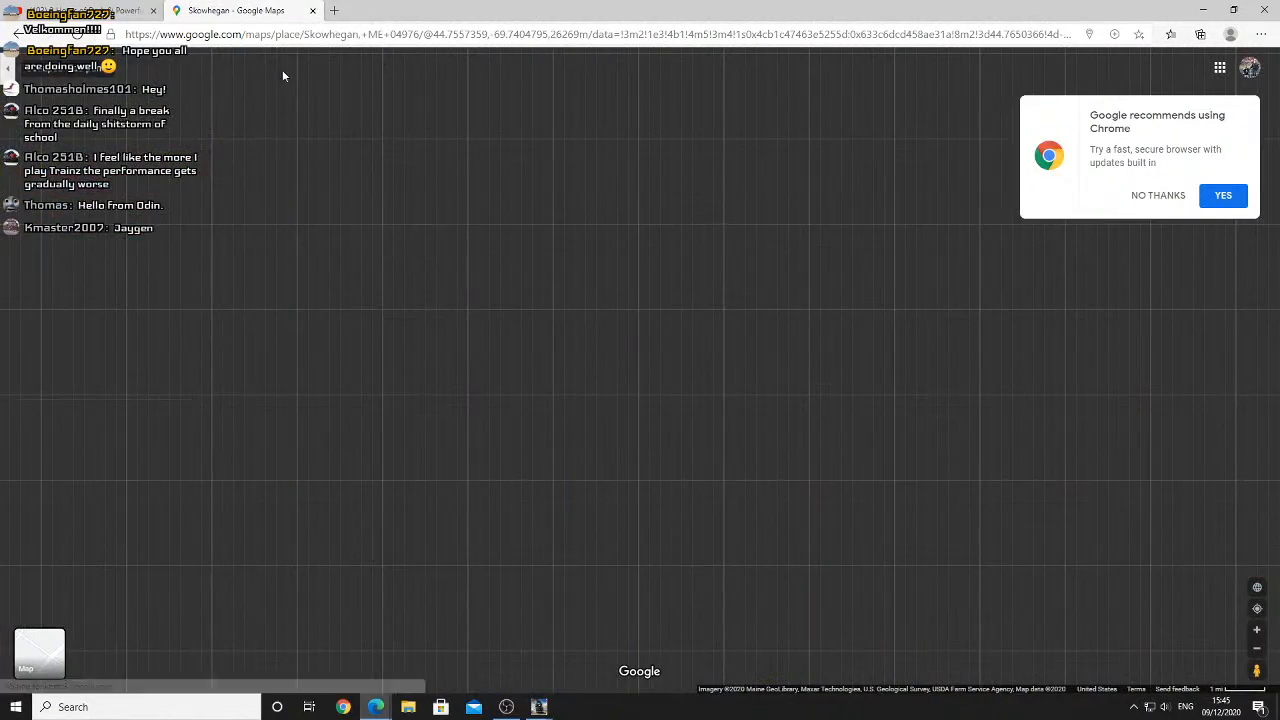
pyautogui.click(282, 69)
pyautogui.click(284, 71)
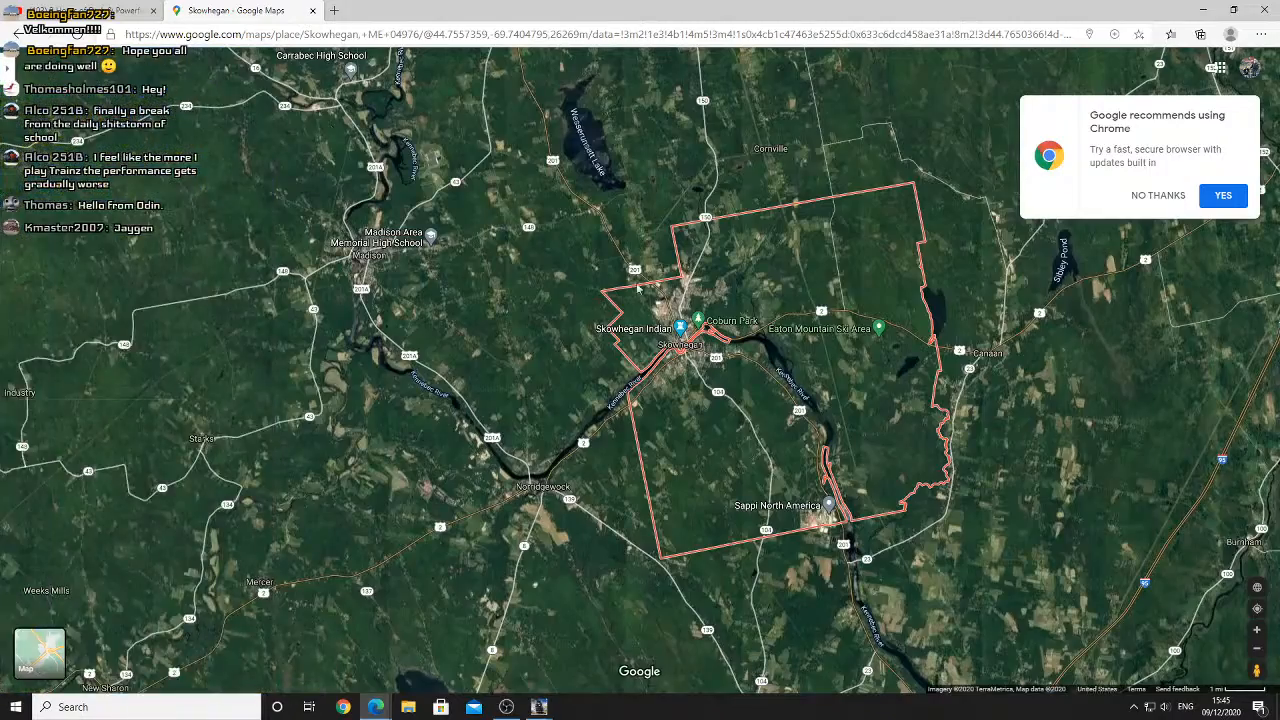
# Examine the Skowhegan industrial park from the log yard down to Central Maine Power in aerial view, and return to Trainz
pyautogui.scroll(3, 684, 296)
pyautogui.scroll(3, 684, 296)
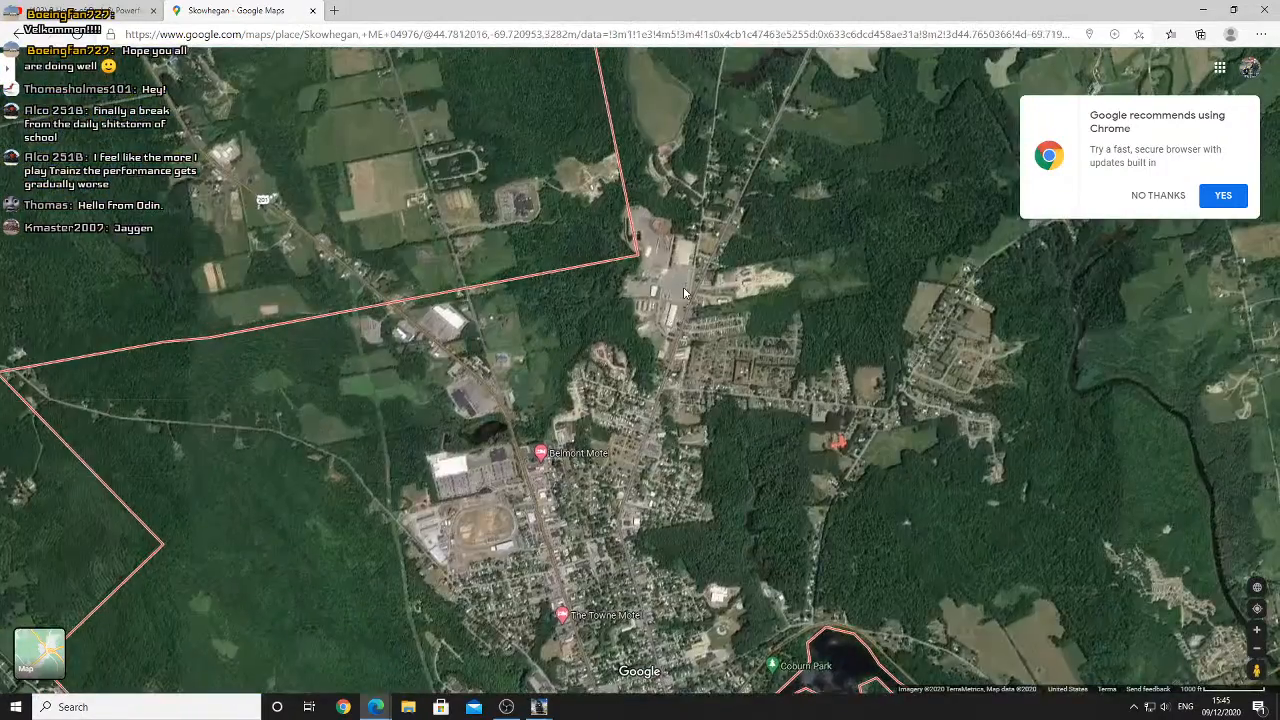
pyautogui.scroll(3, 669, 289)
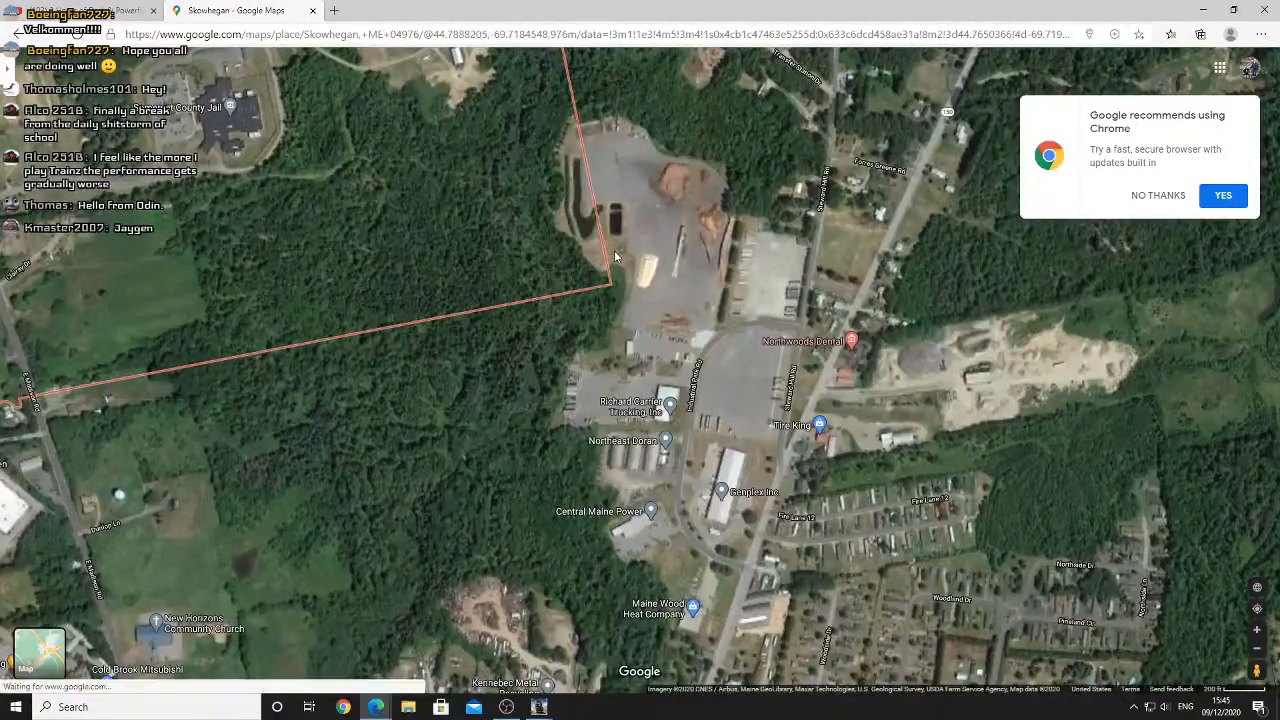
pyautogui.scroll(2, 600, 250)
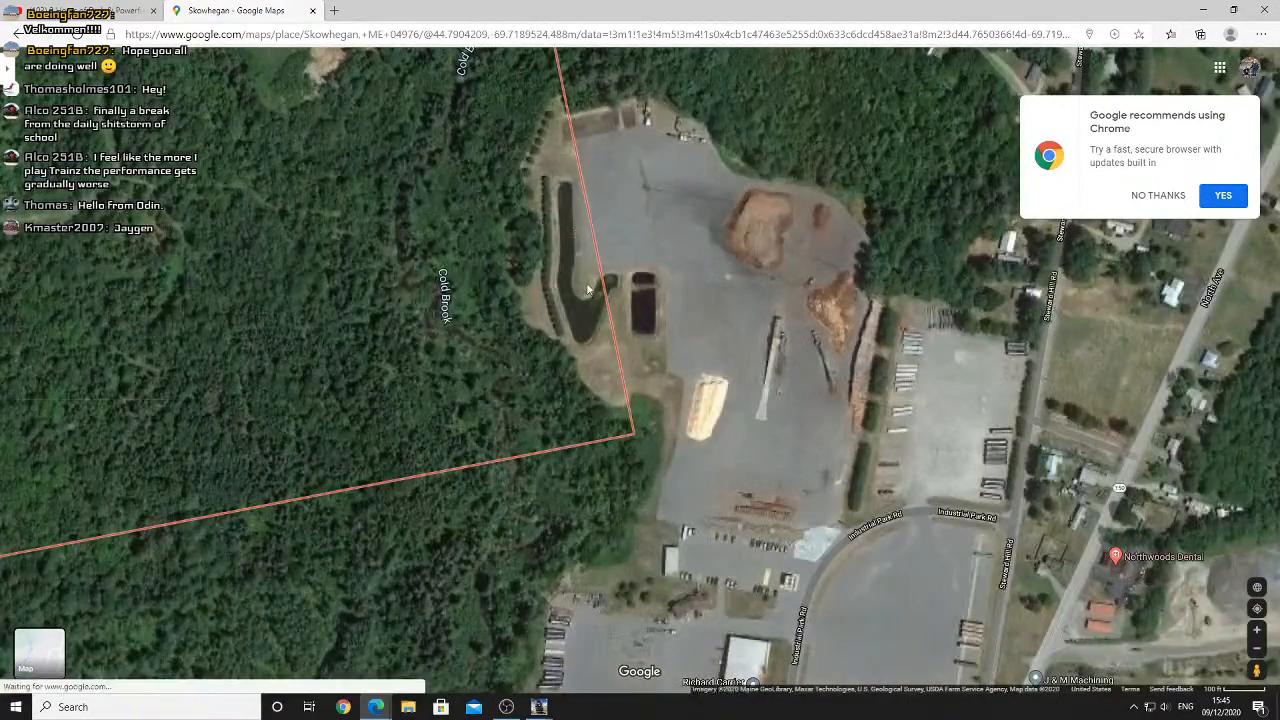
pyautogui.moveTo(672, 484); pyautogui.dragTo(620, 245)
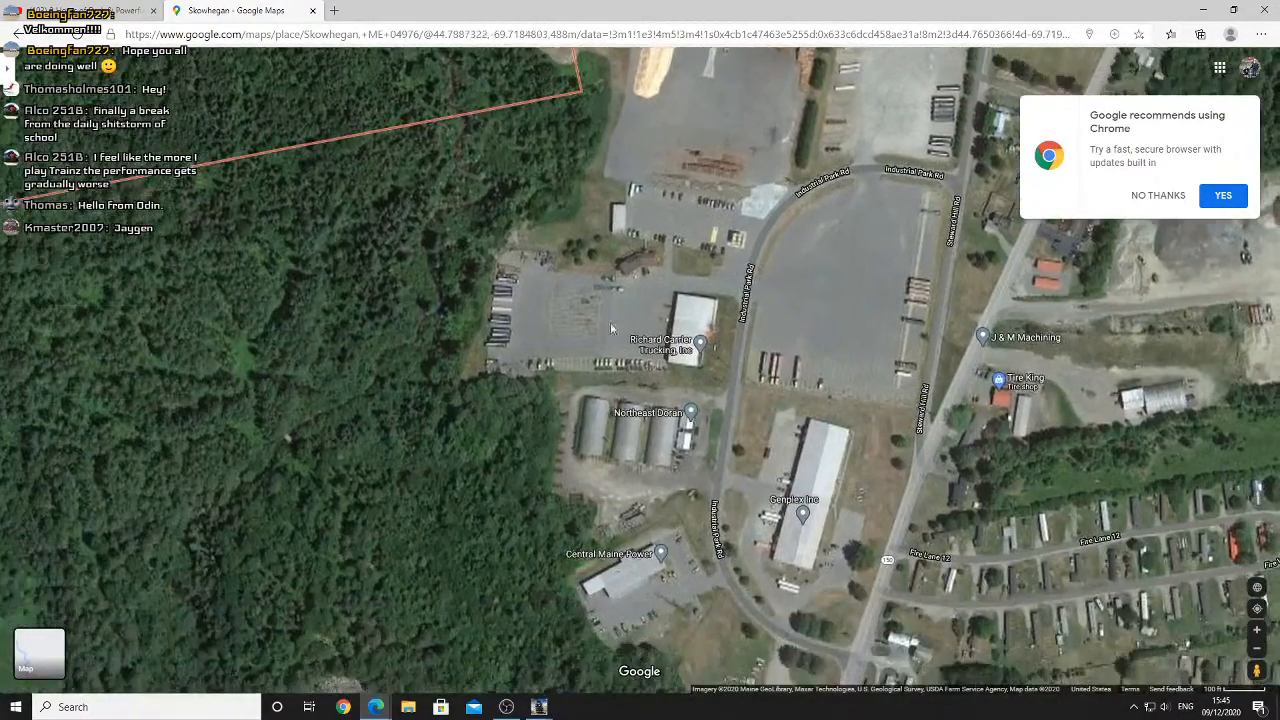
pyautogui.moveTo(611, 372); pyautogui.dragTo(548, 199)
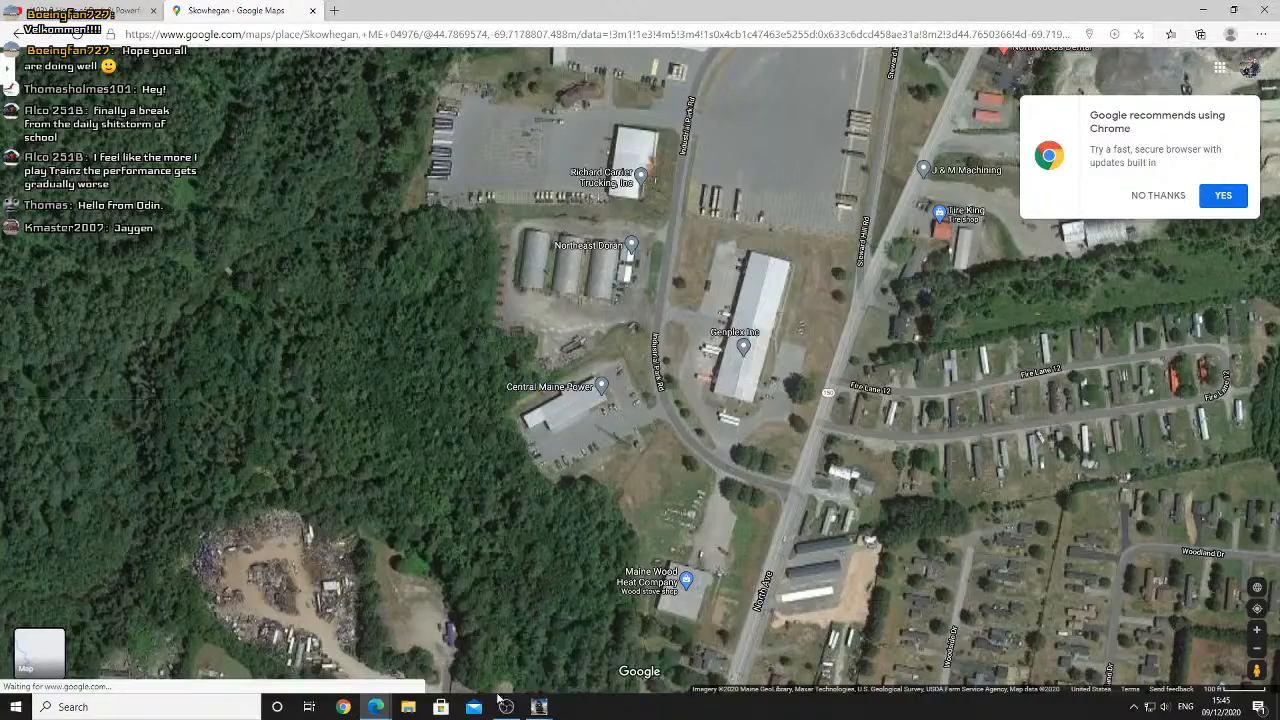
pyautogui.moveTo(538, 707)
pyautogui.click(553, 652)
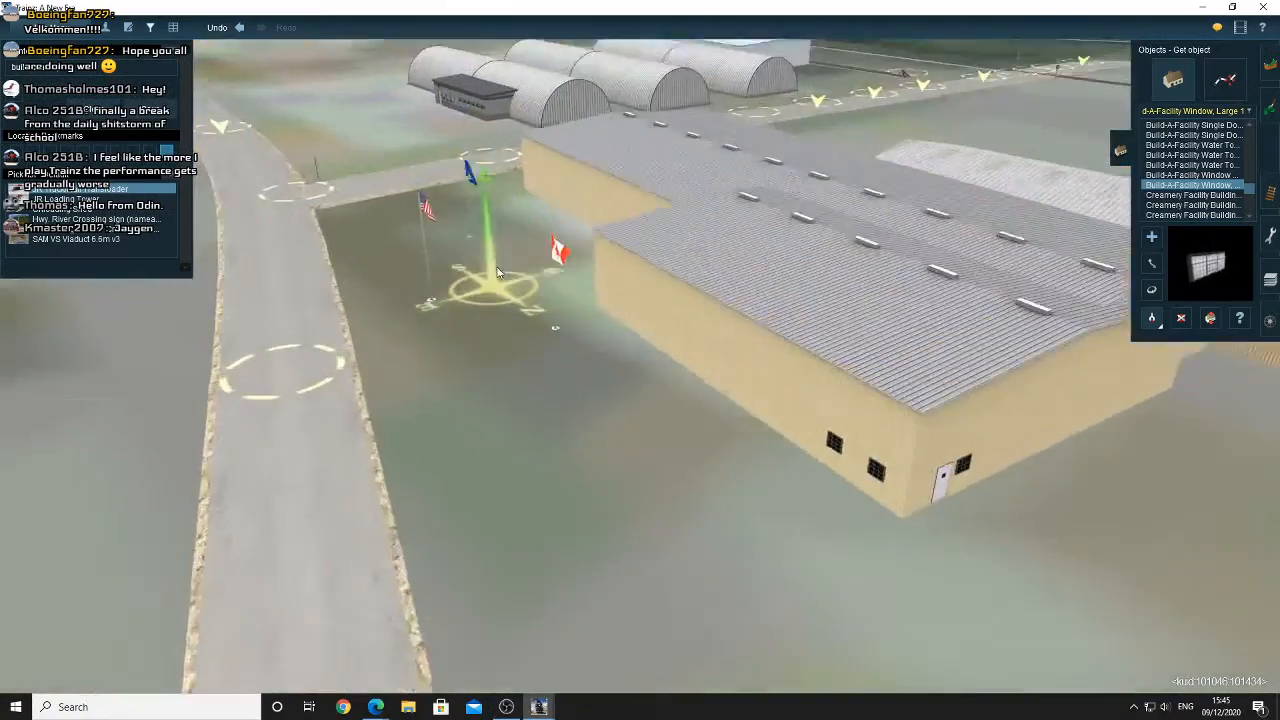
# Place a Build-A-Facility Window, Large 1 beside the yellow building's blank wall and rotate it parallel to the wall
pyautogui.moveTo(498, 272); pyautogui.dragTo(740, 338, button='right')
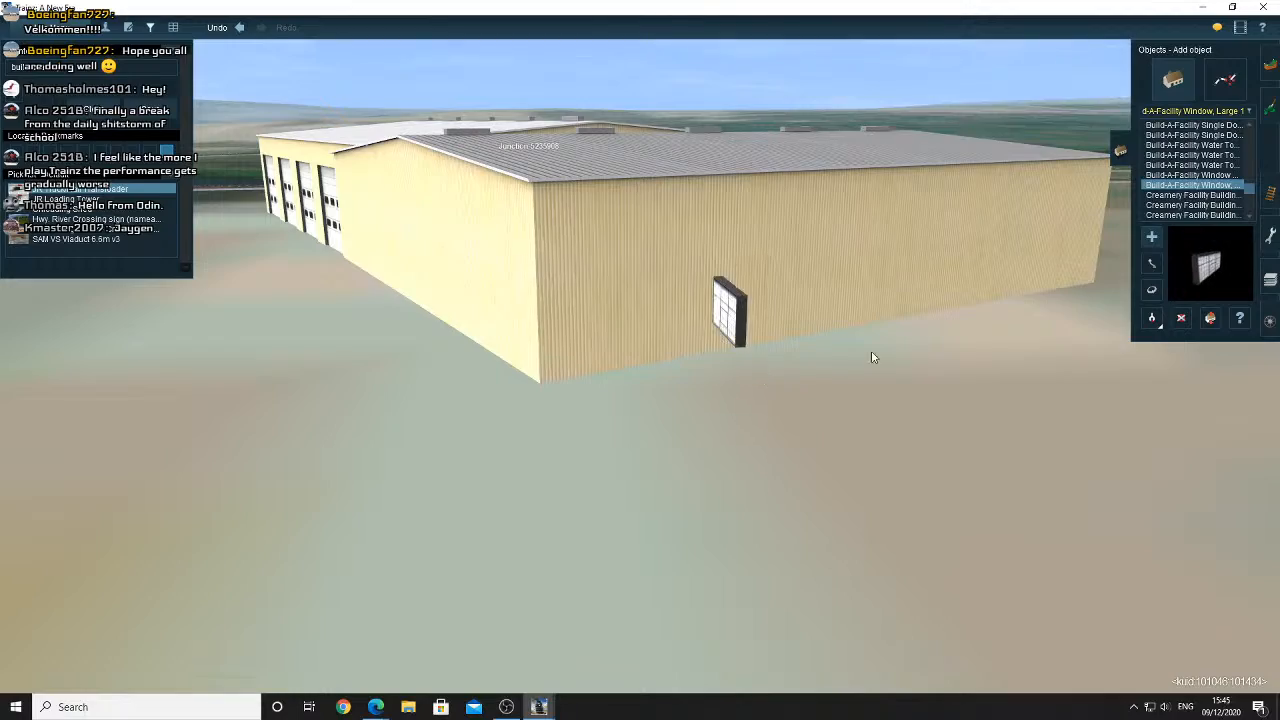
pyautogui.press('Up')
pyautogui.click(1152, 290)
pyautogui.press('Right')
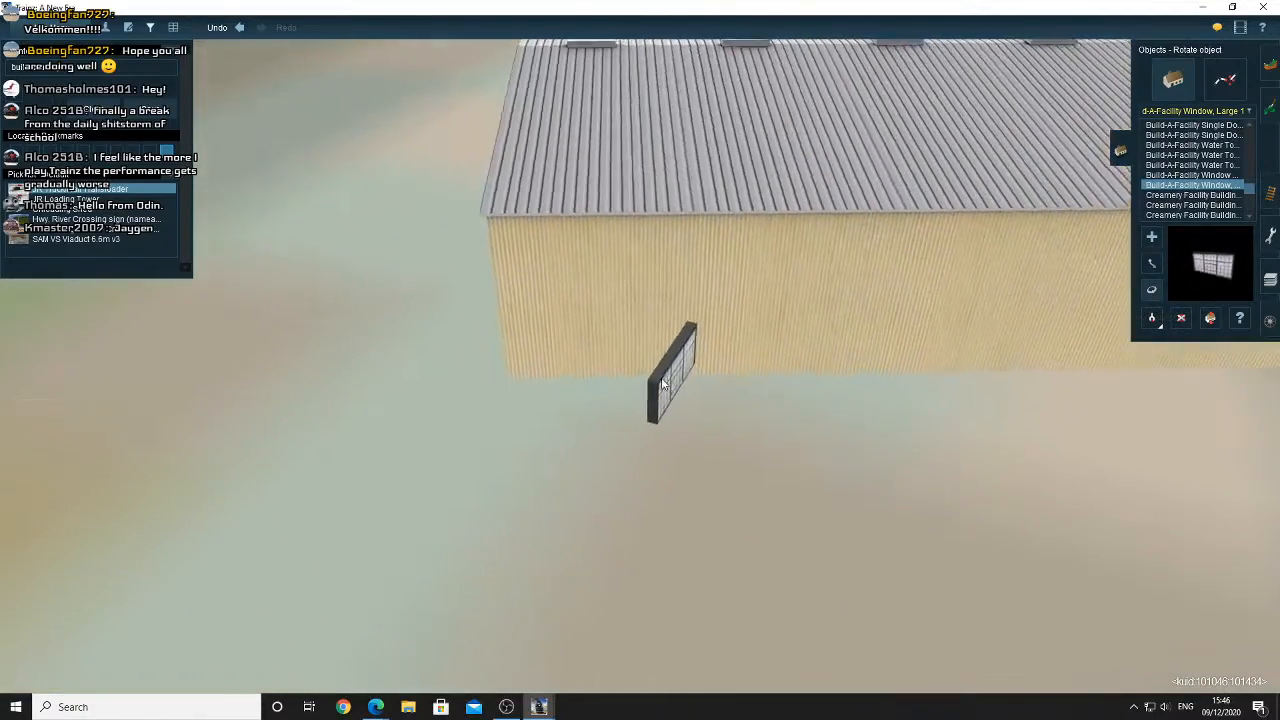
pyautogui.moveTo(663, 383); pyautogui.dragTo(586, 391)
pyautogui.press('m')
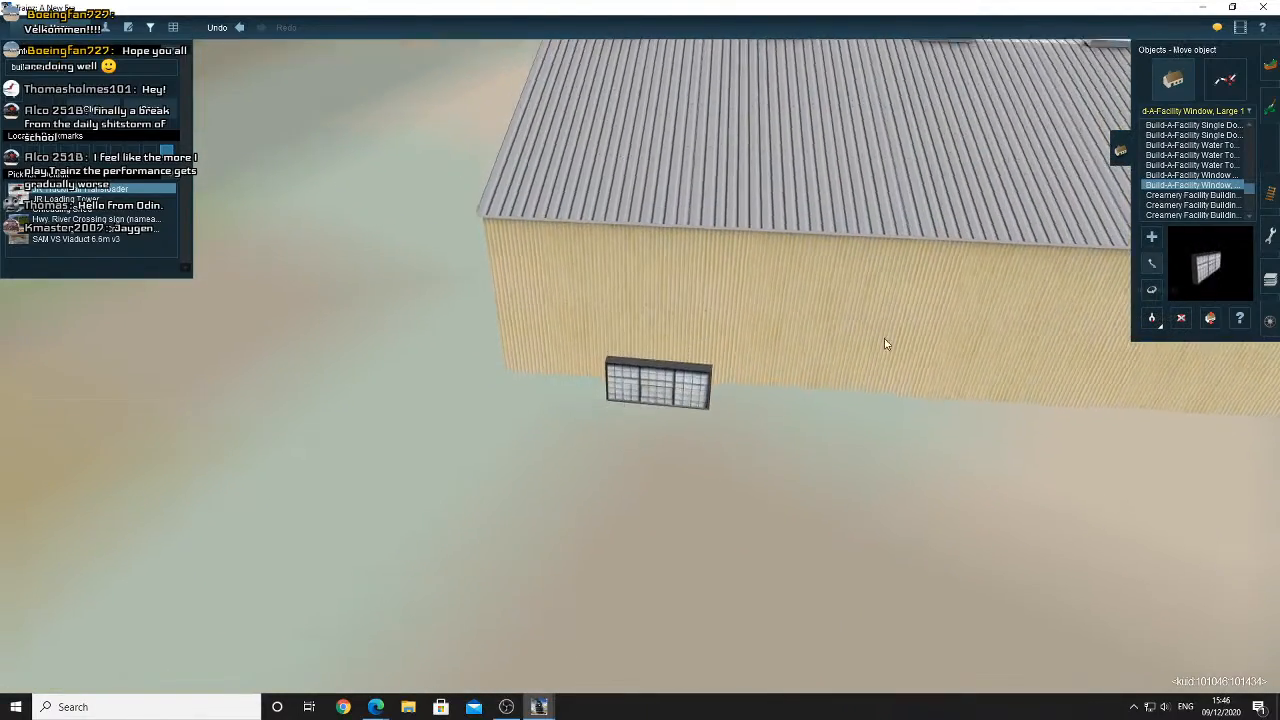
# Move the large window into the yellow wall near the building's corner and fine-tune its rotation until it sits flush
pyautogui.press('Up')
pyautogui.moveTo(687, 428); pyautogui.dragTo(690, 374)
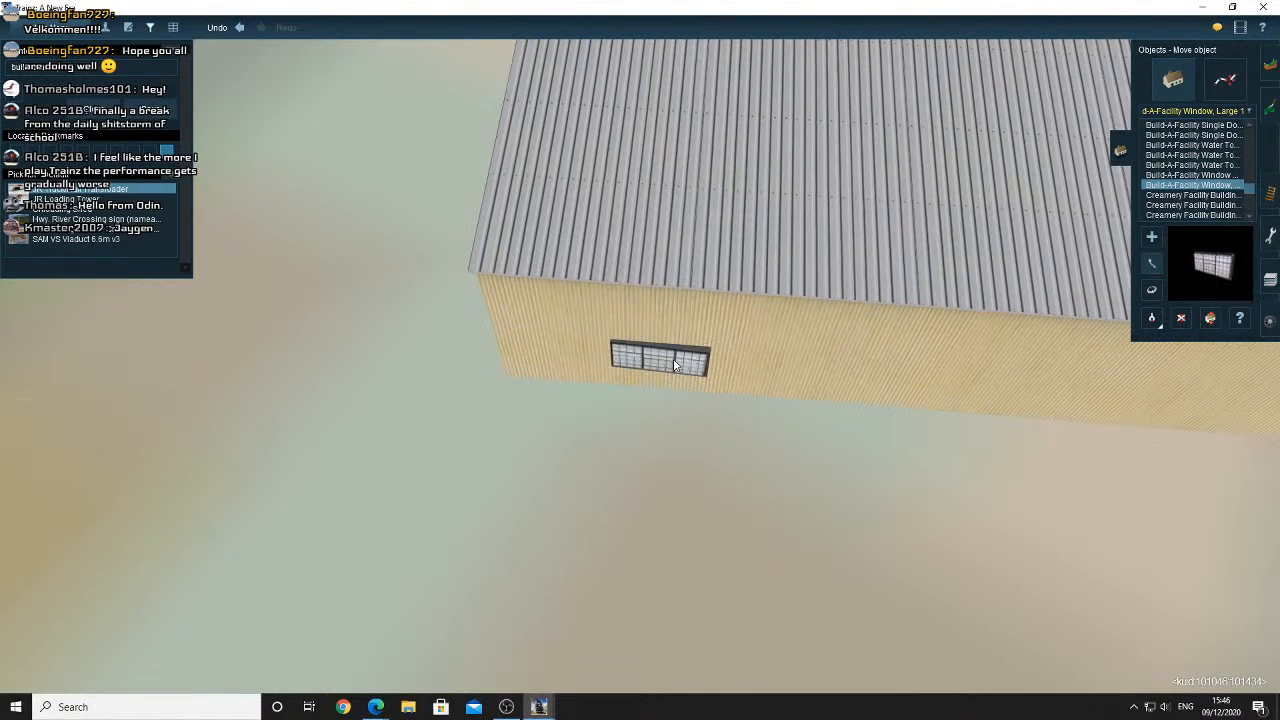
pyautogui.scroll(4, 674, 365)
pyautogui.press('r')
pyautogui.moveTo(791, 347); pyautogui.dragTo(810, 352)
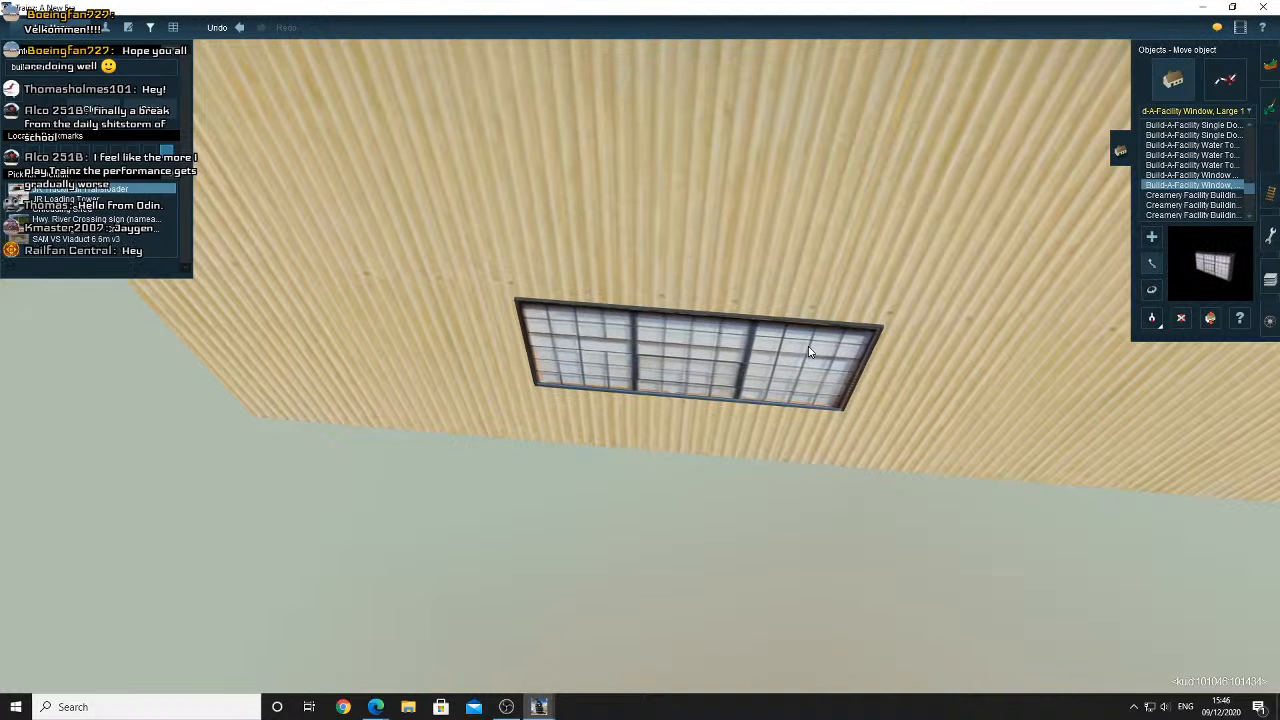
pyautogui.press('Down')
pyautogui.scroll(-4, 740, 357)
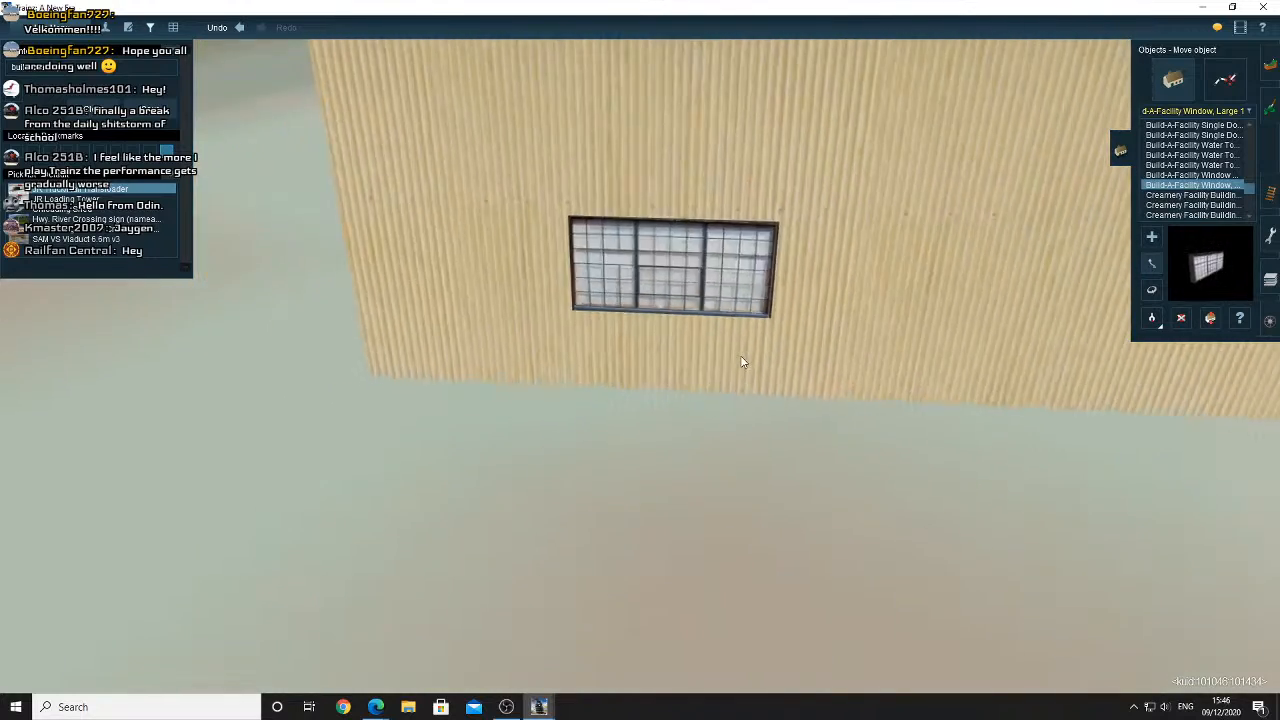
# Try to shift the large window along the wall closer to the building's corner, undoing the move that loses it
pyautogui.moveTo(660, 308); pyautogui.dragTo(645, 302)
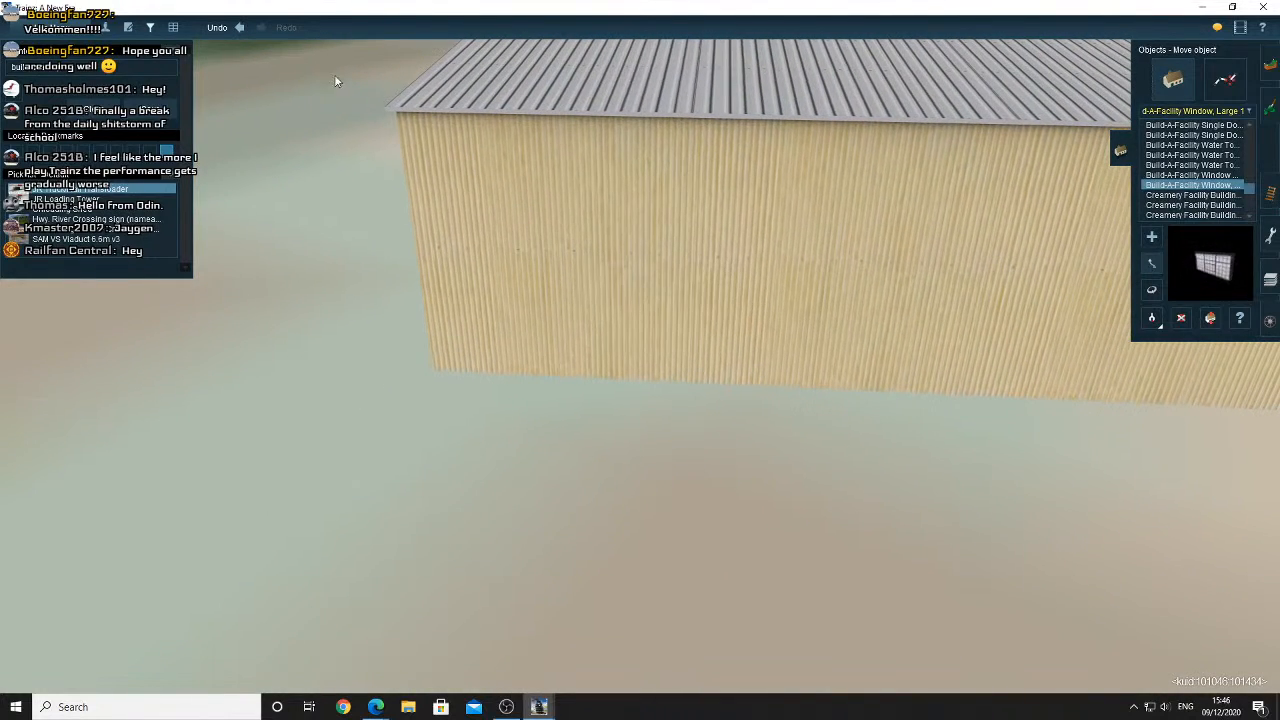
pyautogui.click(242, 32)
pyautogui.press('Up')
pyautogui.scroll(4, 649, 356)
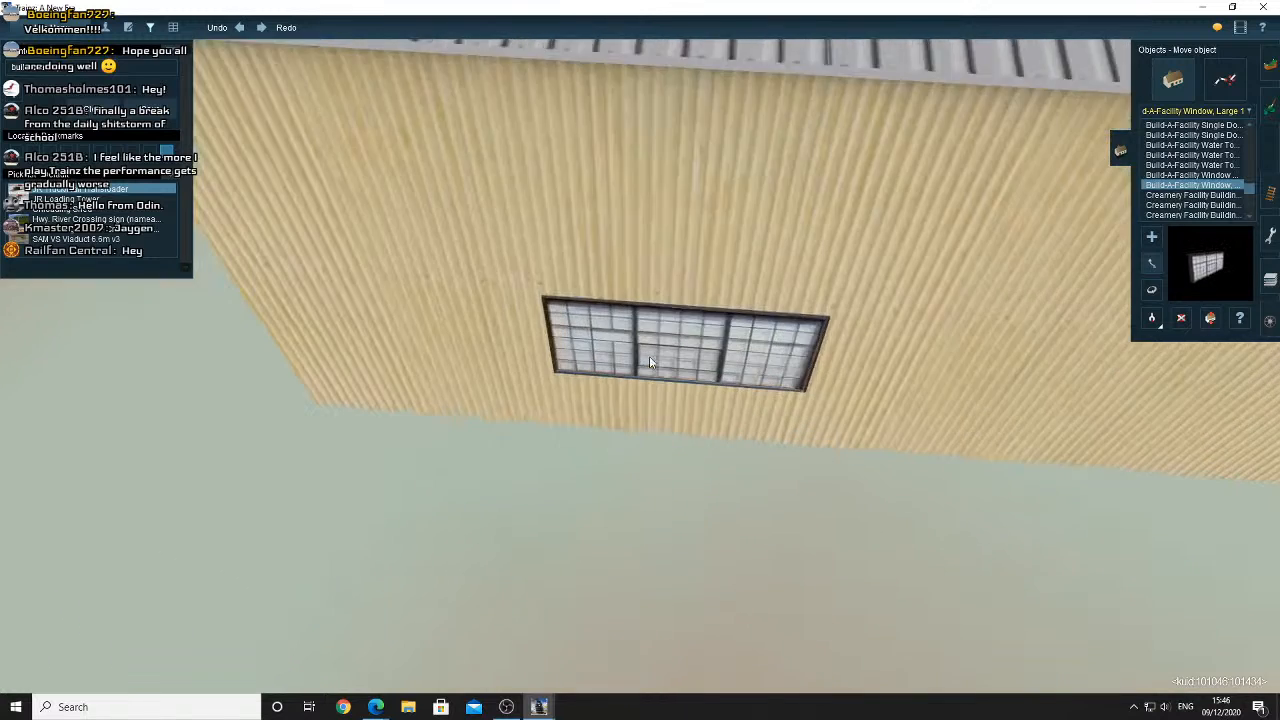
pyautogui.moveTo(657, 392); pyautogui.dragTo(511, 376)
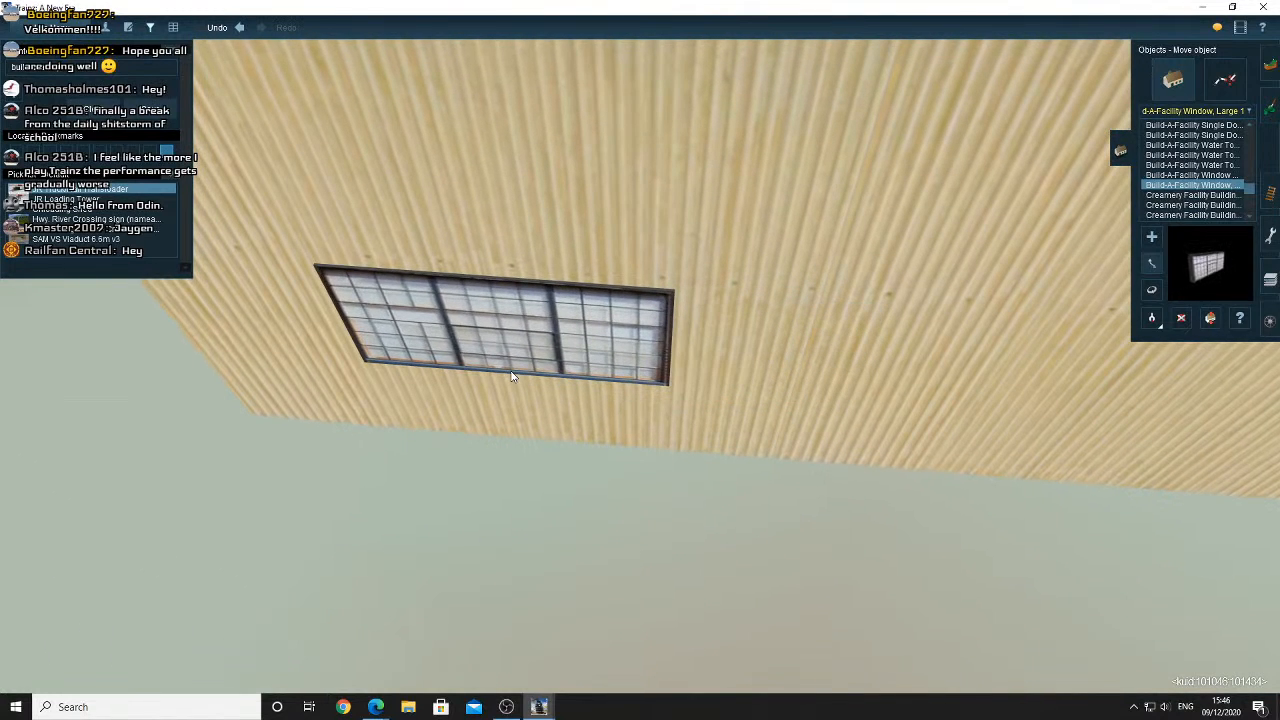
# Try to add a second Build-A-Facility Window, Large 1 beside the first and rotate it to match
pyautogui.scroll(-5, 620, 392)
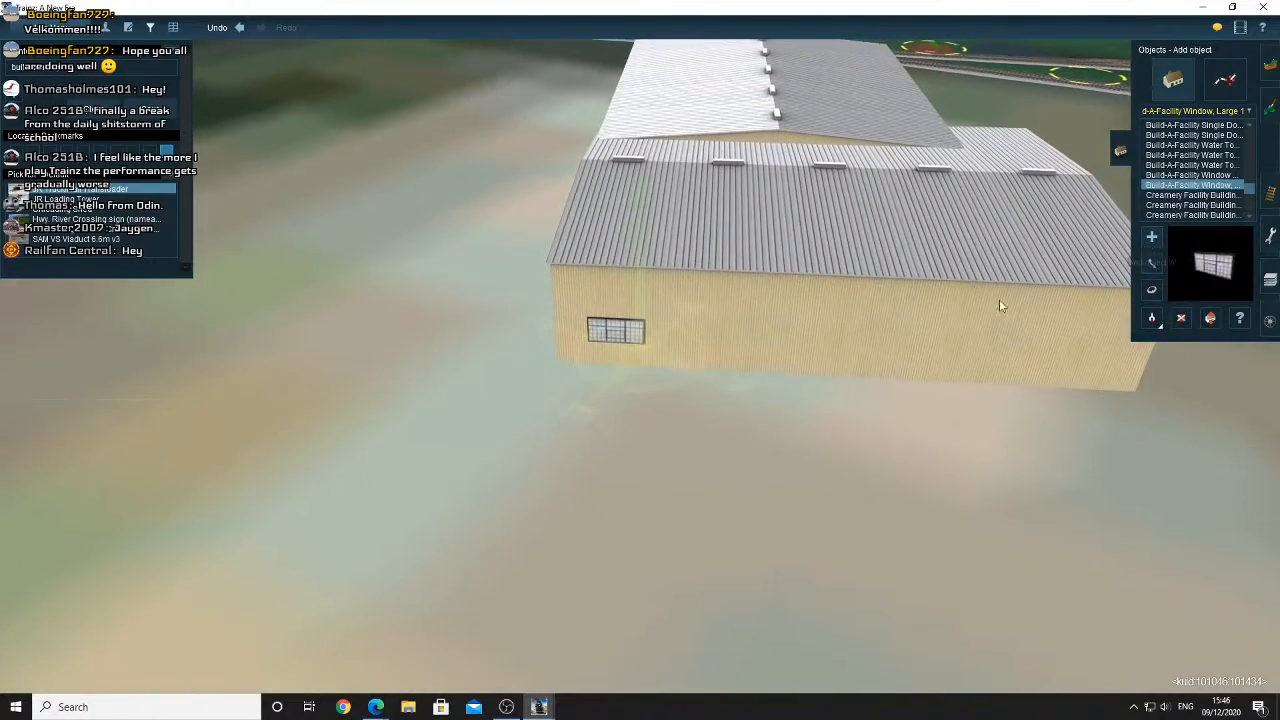
pyautogui.press('Up')
pyautogui.click(1150, 291)
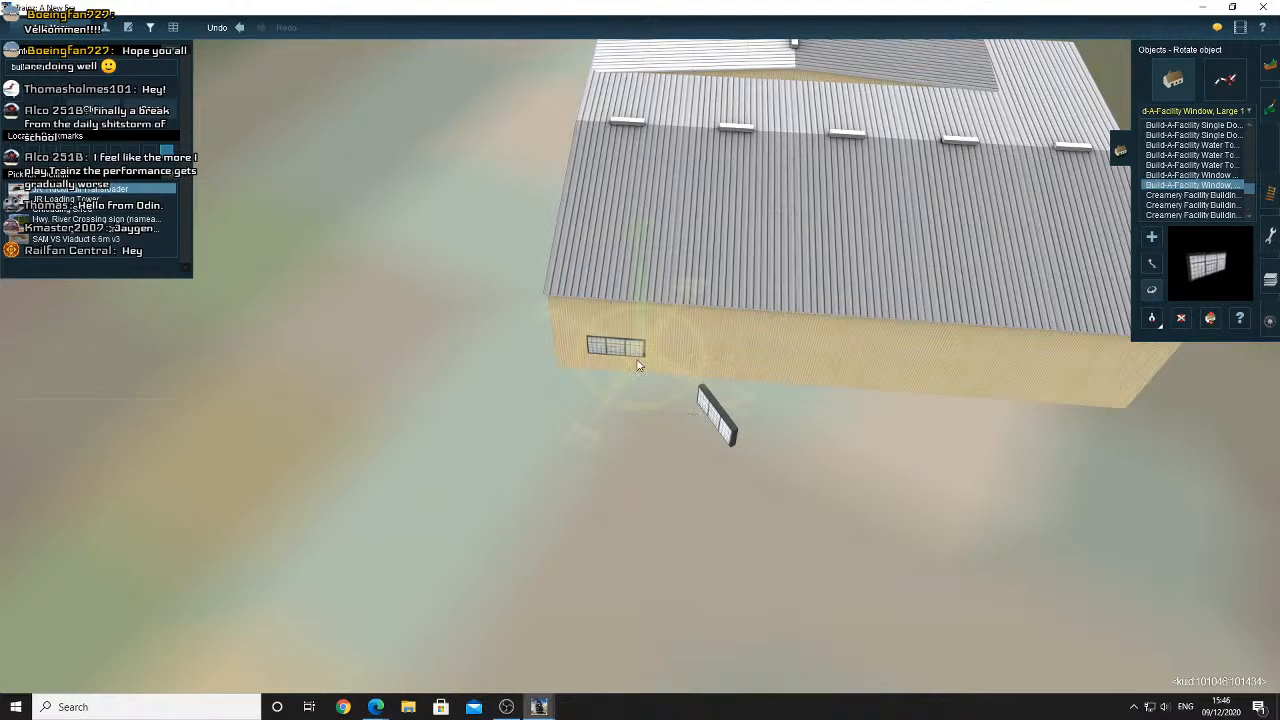
pyautogui.scroll(8, 637, 366)
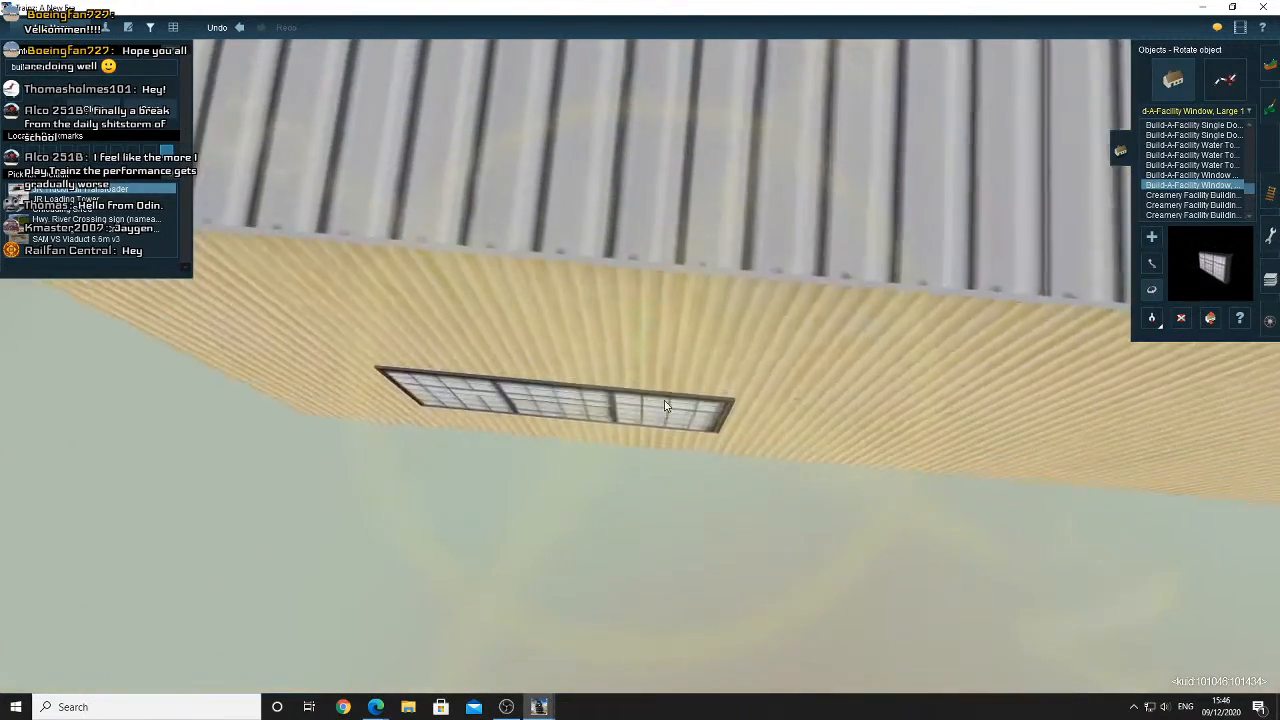
pyautogui.press('Down')
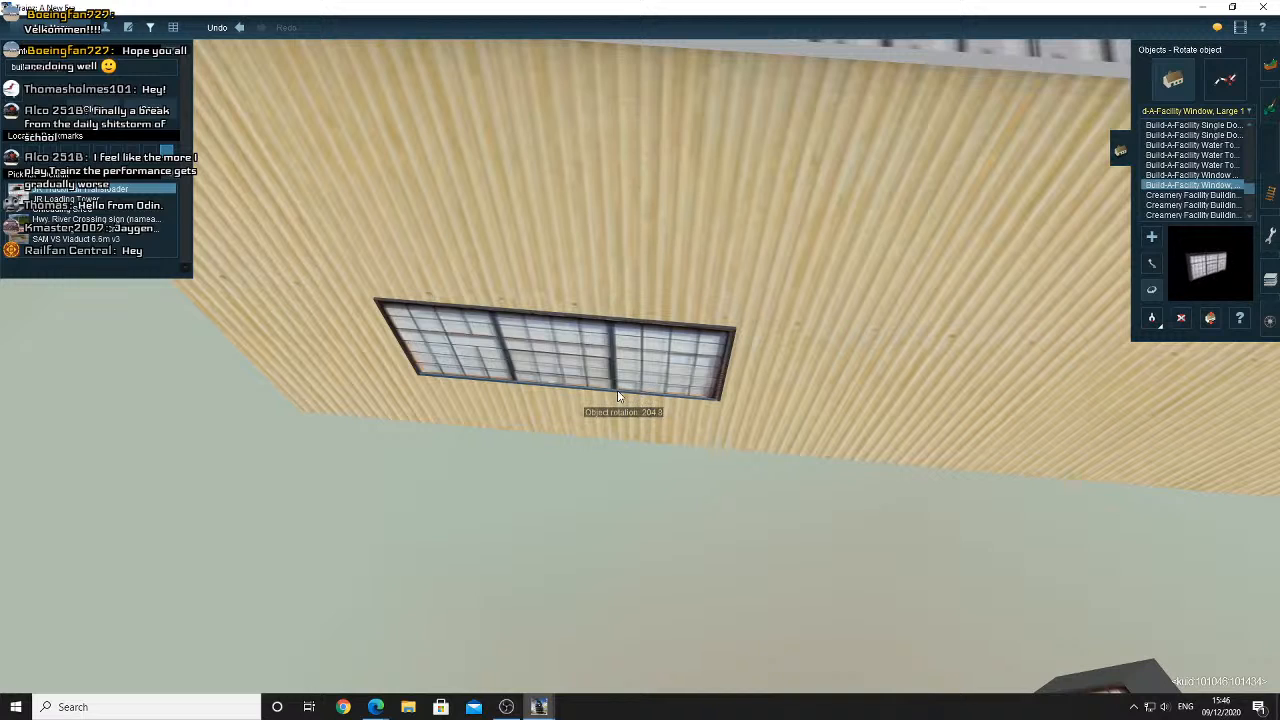
# Undo the second window's placement and adjustments together with the first window's last shift along the wall
pyautogui.click(1148, 264)
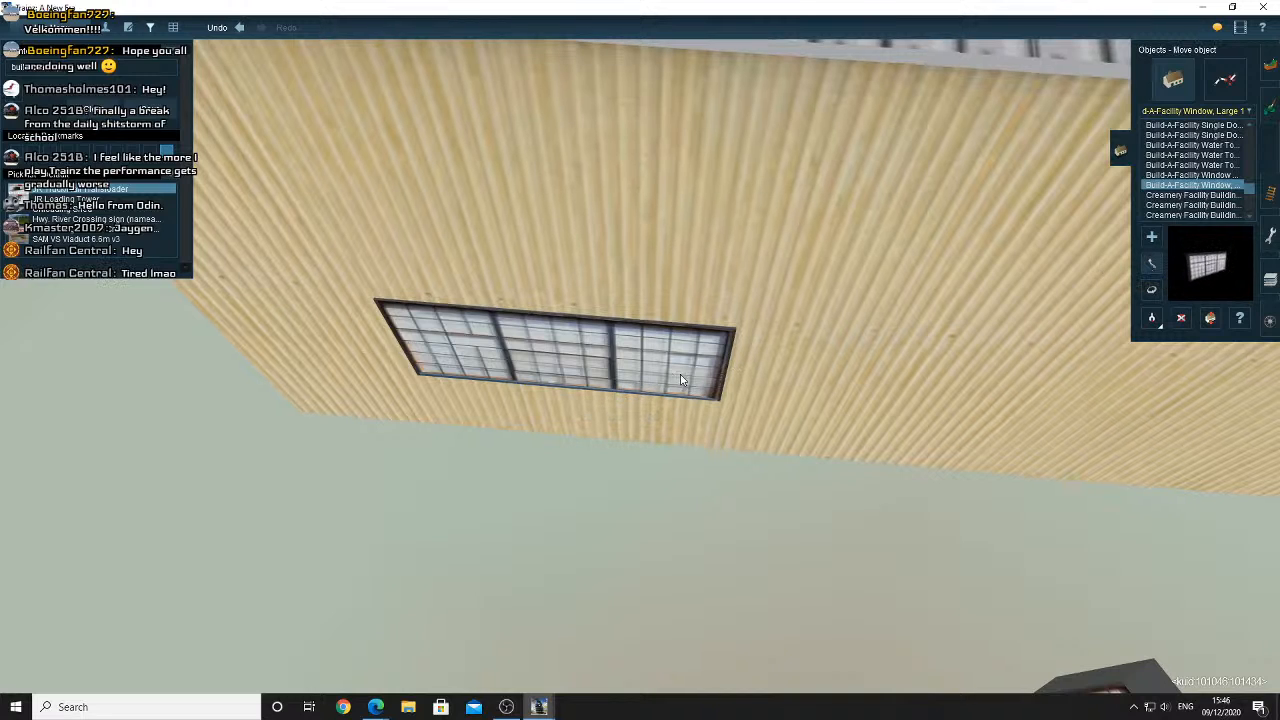
pyautogui.click(241, 28)
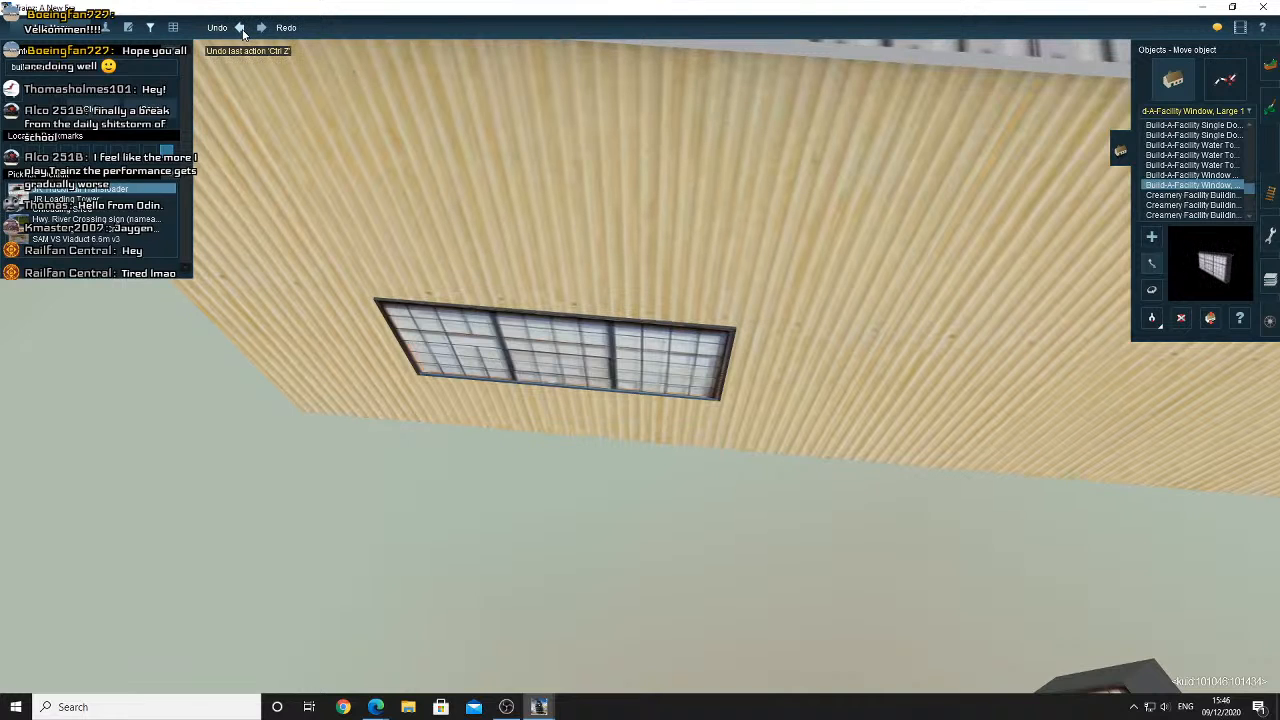
pyautogui.click(241, 28)
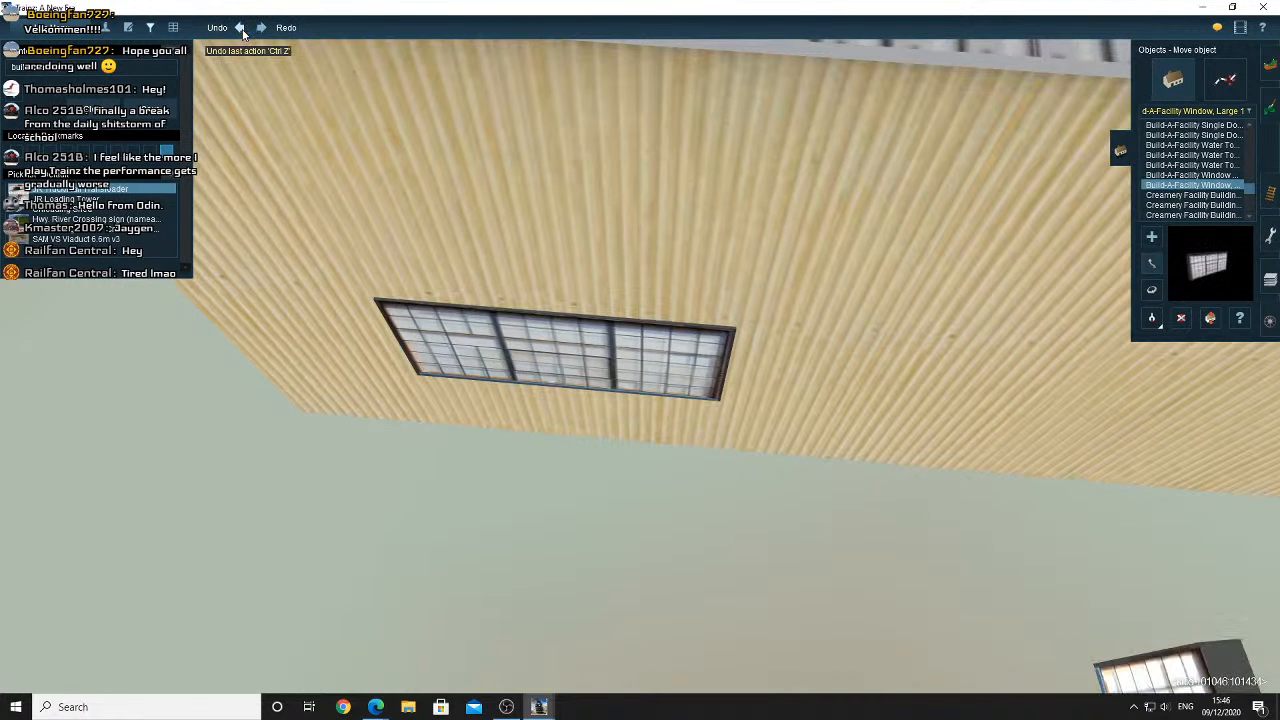
pyautogui.click(241, 28)
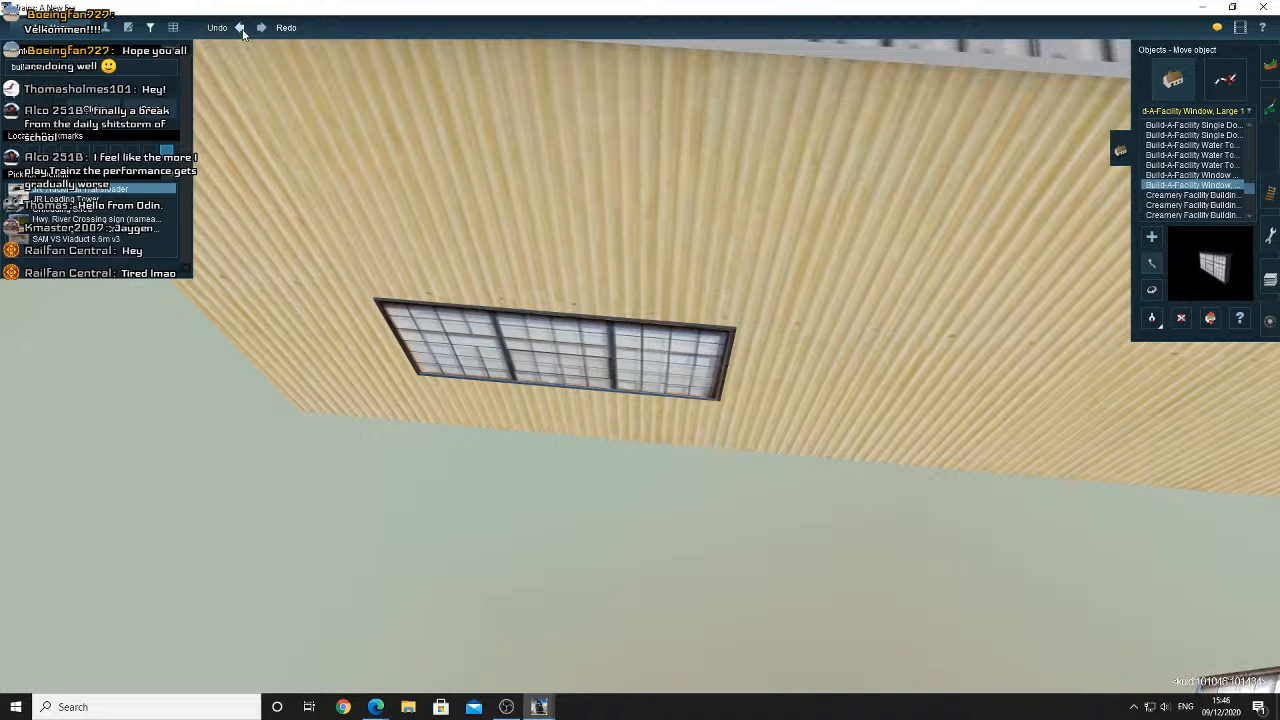
pyautogui.click(241, 28)
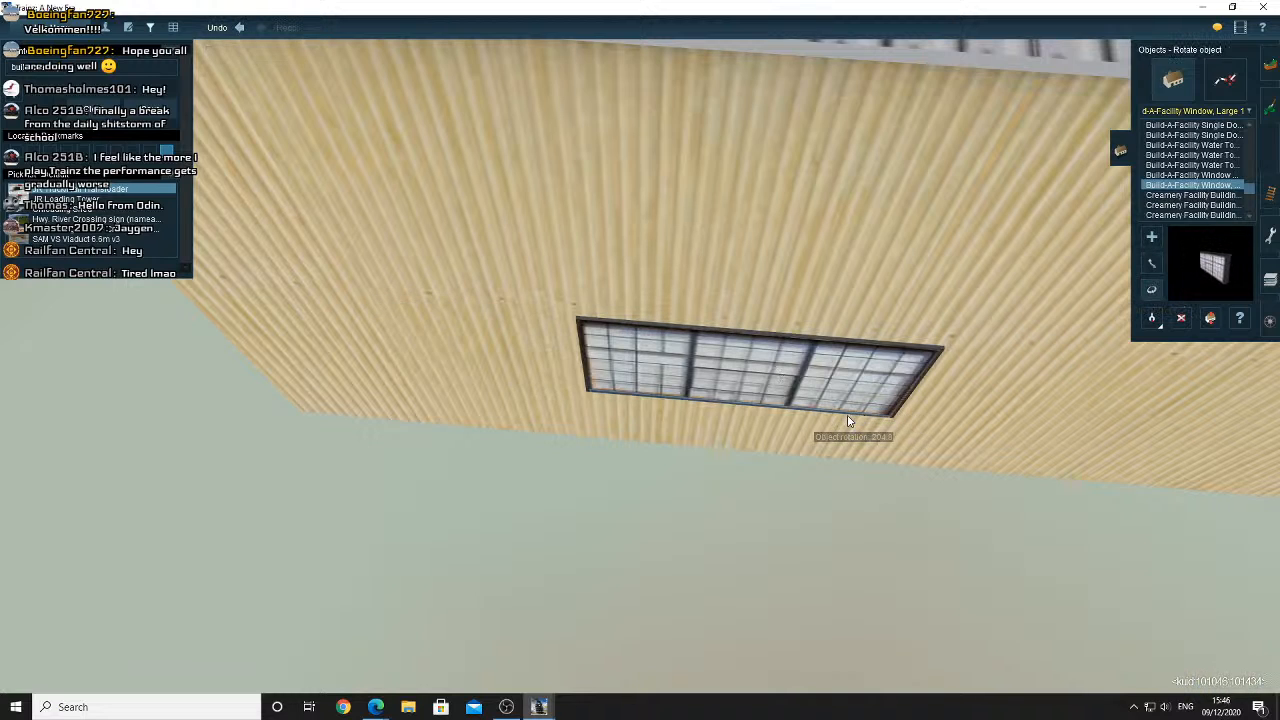
# Shift the large window out from the yellow wall, rotate it to about 294.7, and add a second large window farther along the wall
pyautogui.press('Down')
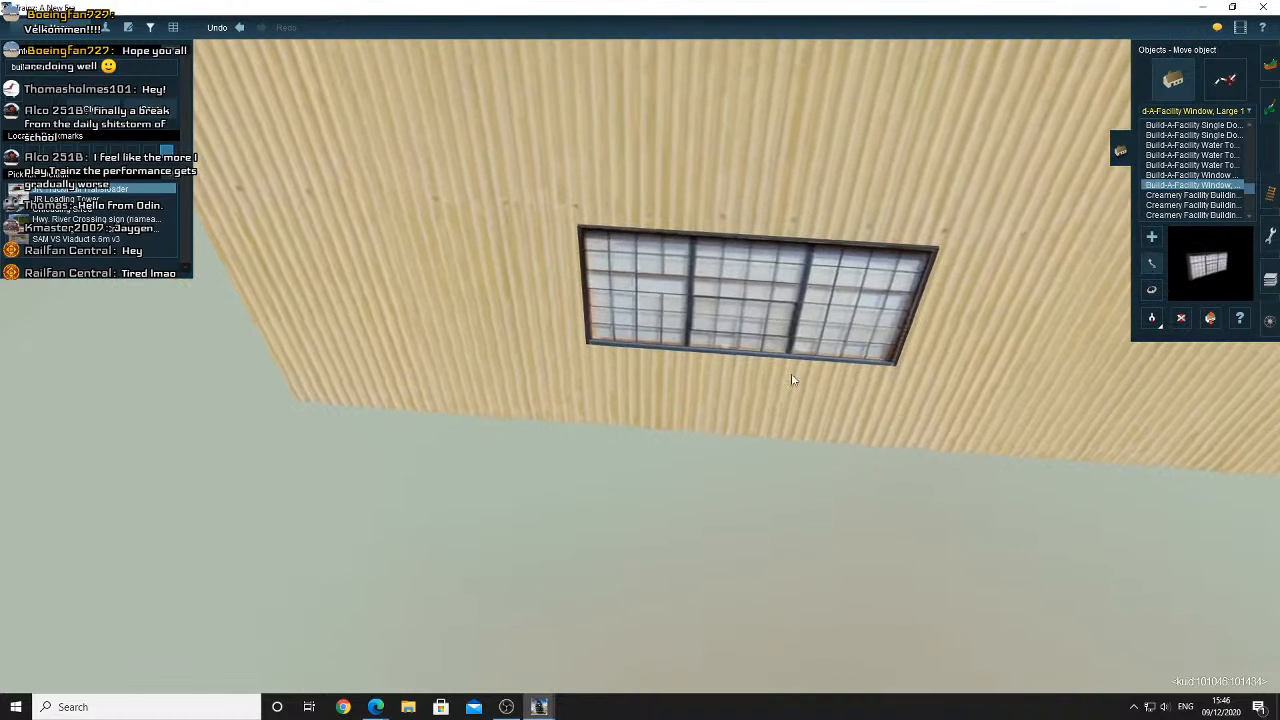
pyautogui.moveTo(760, 351); pyautogui.dragTo(740, 364)
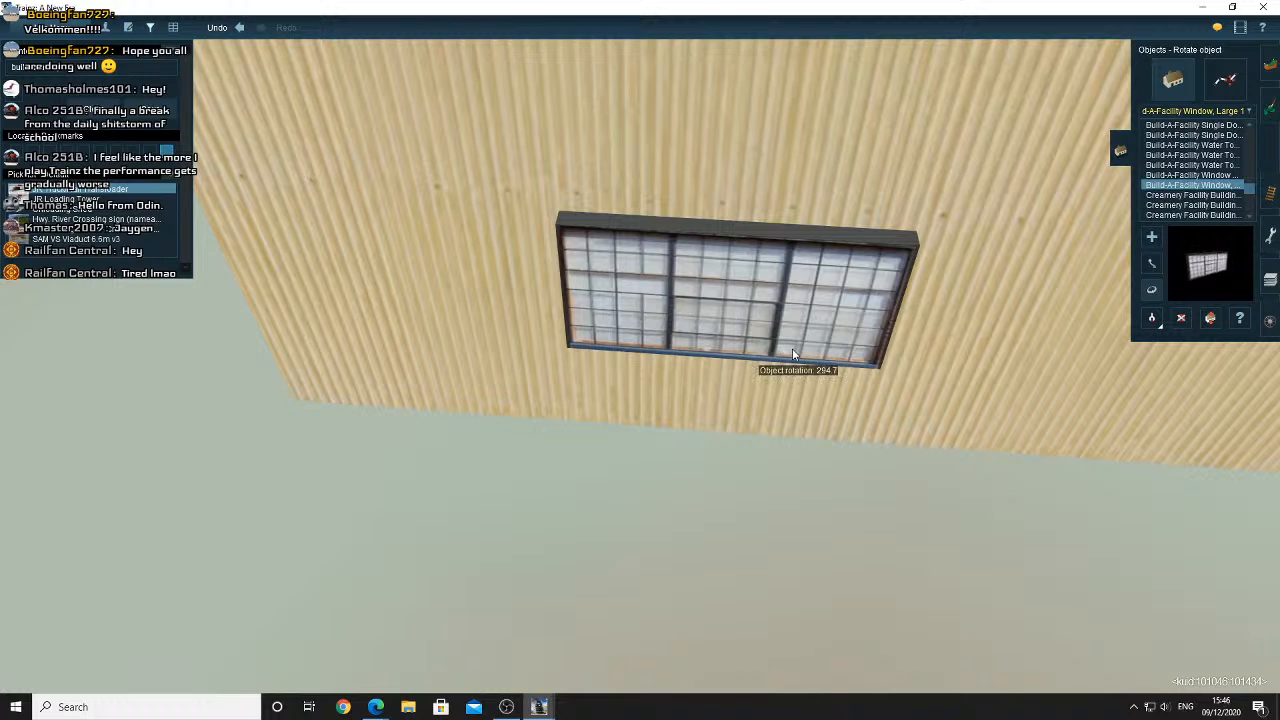
pyautogui.scroll(-6, 793, 354)
pyautogui.click(1152, 237)
pyautogui.click(808, 380)
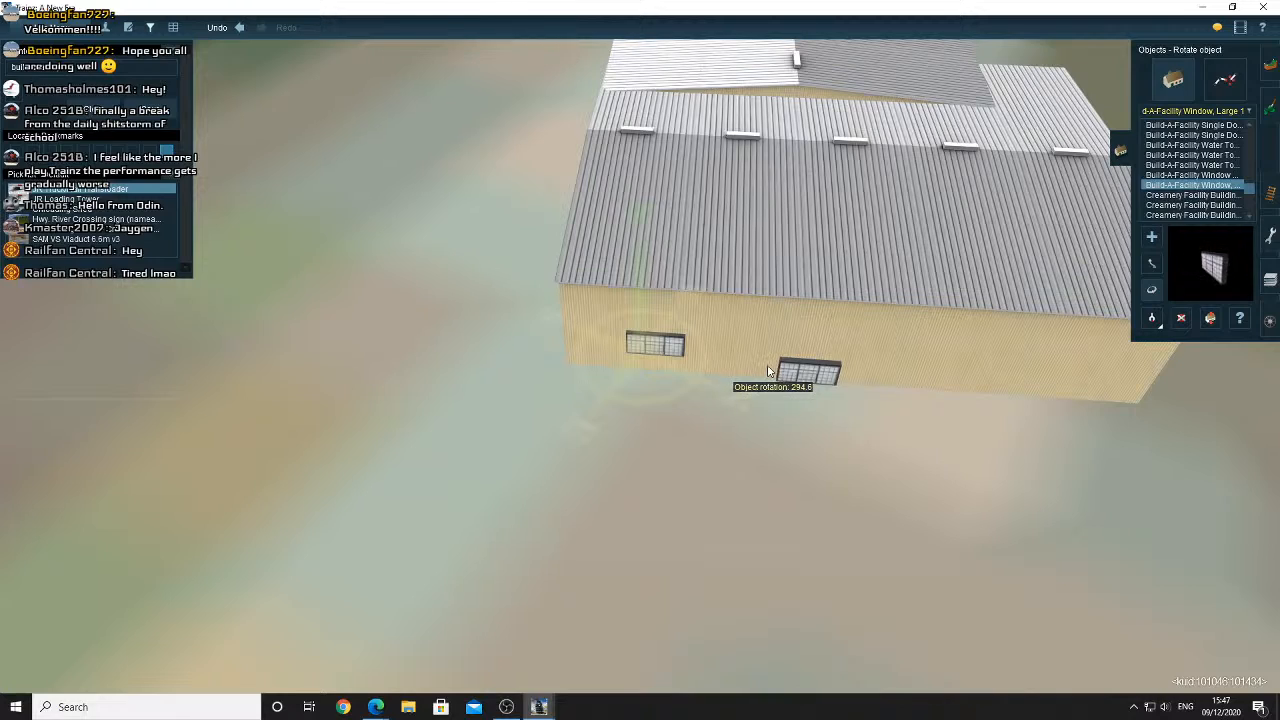
# Try to move the first large window closer to the building's corner and into the wall so it sits flush
pyautogui.scroll(10, 768, 370)
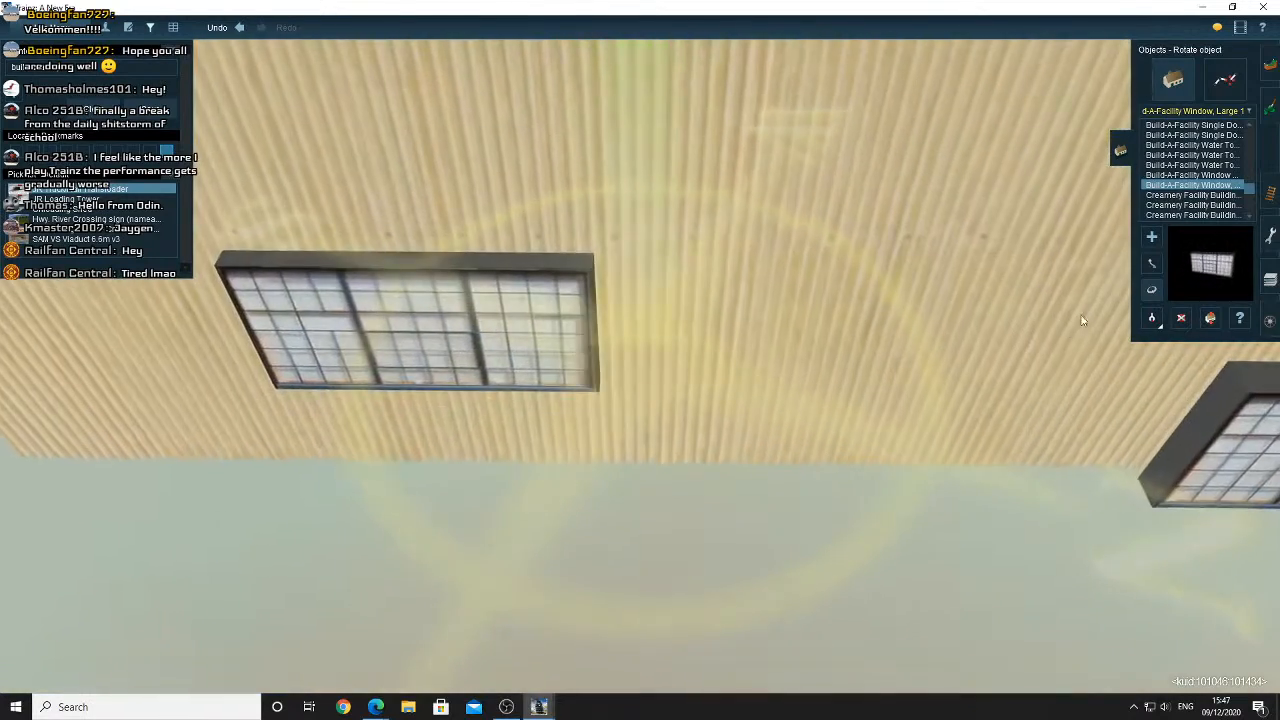
pyautogui.click(1151, 264)
pyautogui.scroll(-6, 609, 374)
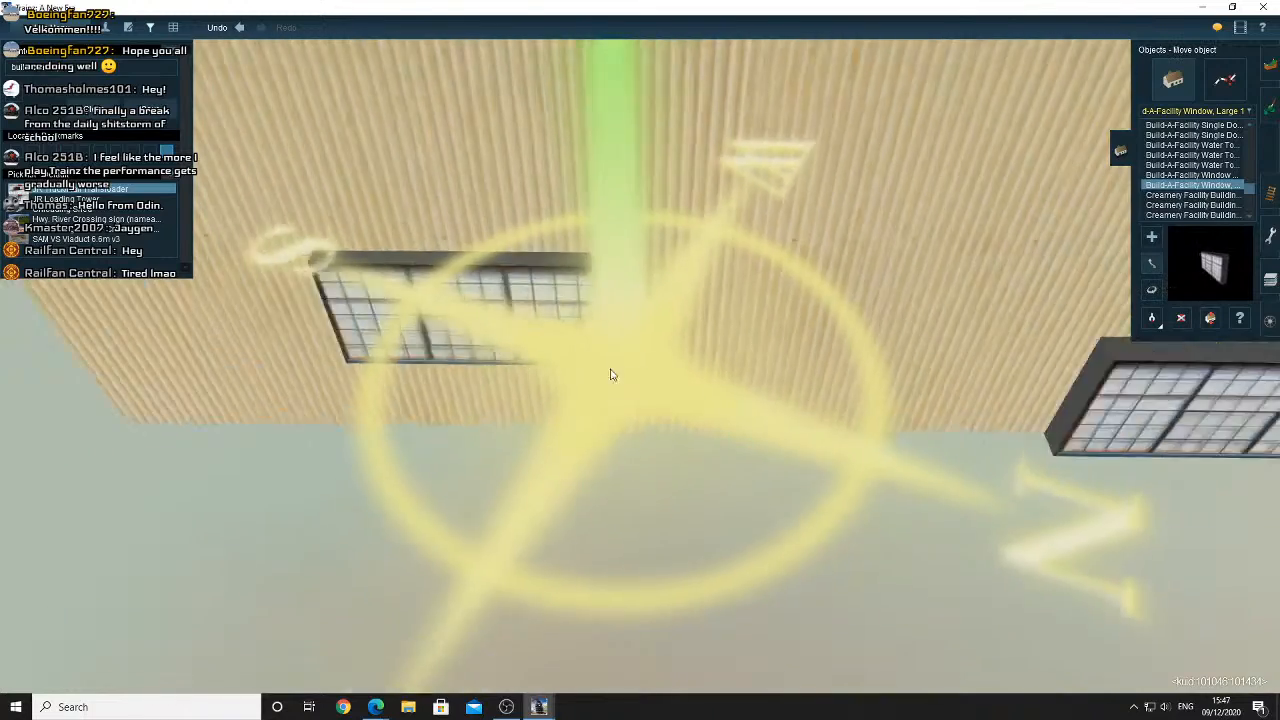
pyautogui.rightClick(558, 342)
pyautogui.scroll(5, 630, 347)
pyautogui.scroll(3, 643, 347)
pyautogui.moveTo(664, 350); pyautogui.dragTo(545, 340)
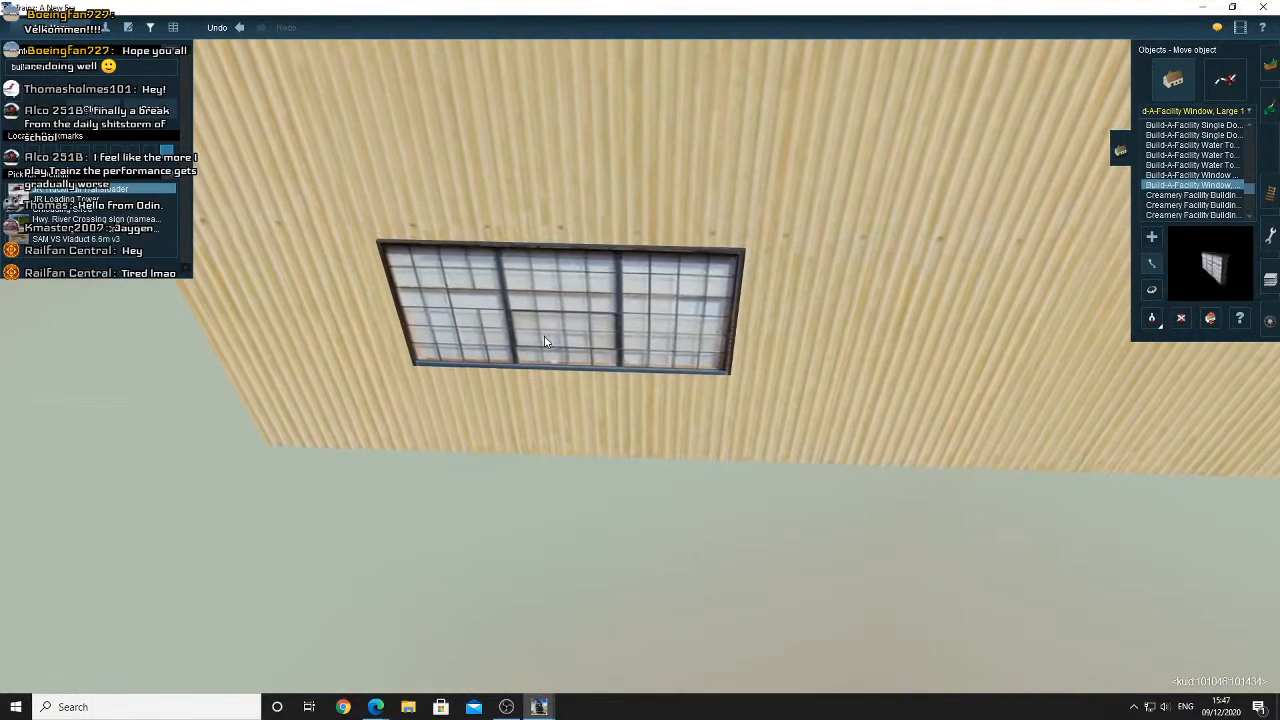
# Switch to the browser and check the Central Maine Power building on the Skowhegan Google Maps satellite view
pyautogui.scroll(-5, 549, 341)
pyautogui.scroll(-5, 788, 388)
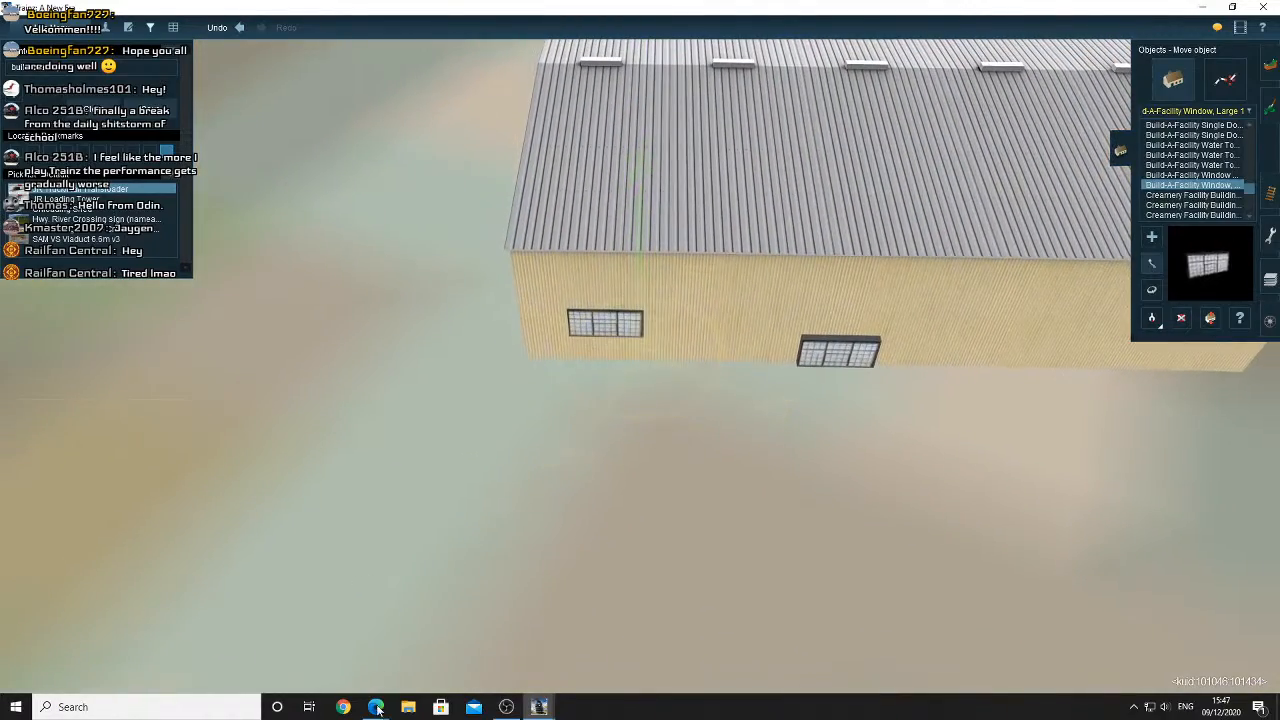
pyautogui.moveTo(376, 707)
pyautogui.click(355, 660)
pyautogui.hotkey('ctrl', 'Tab')
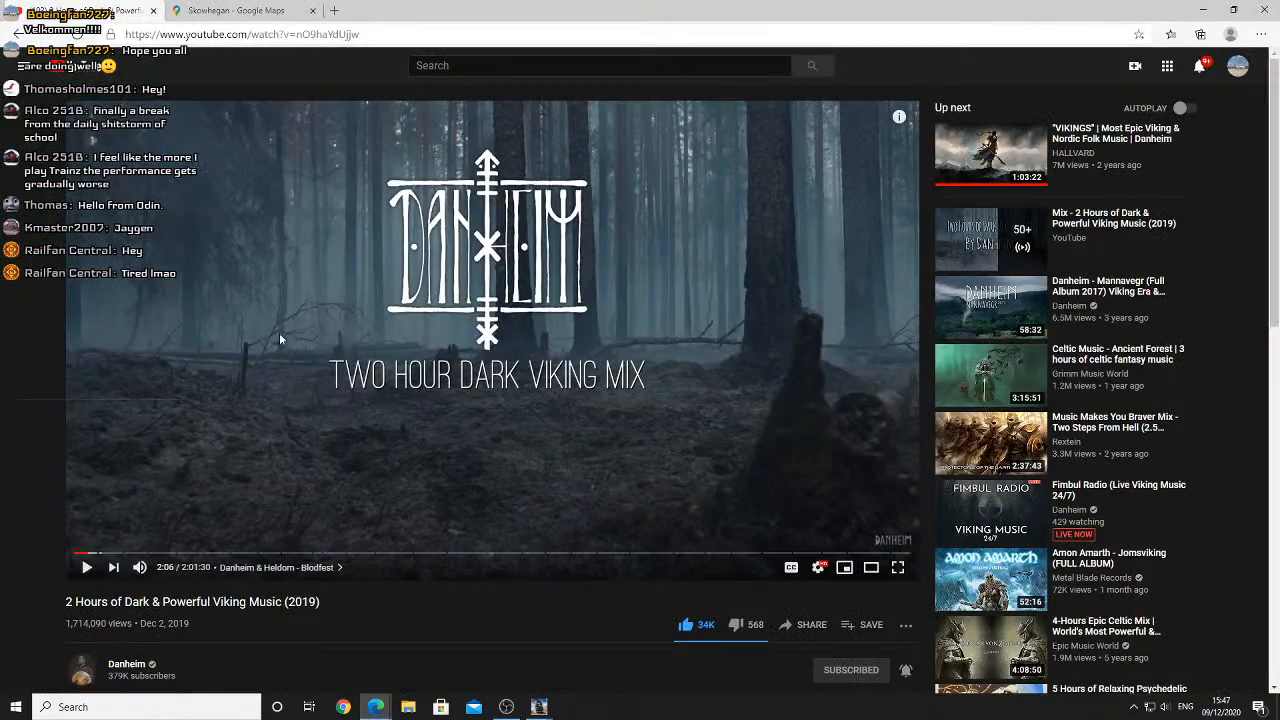
pyautogui.click(258, 13)
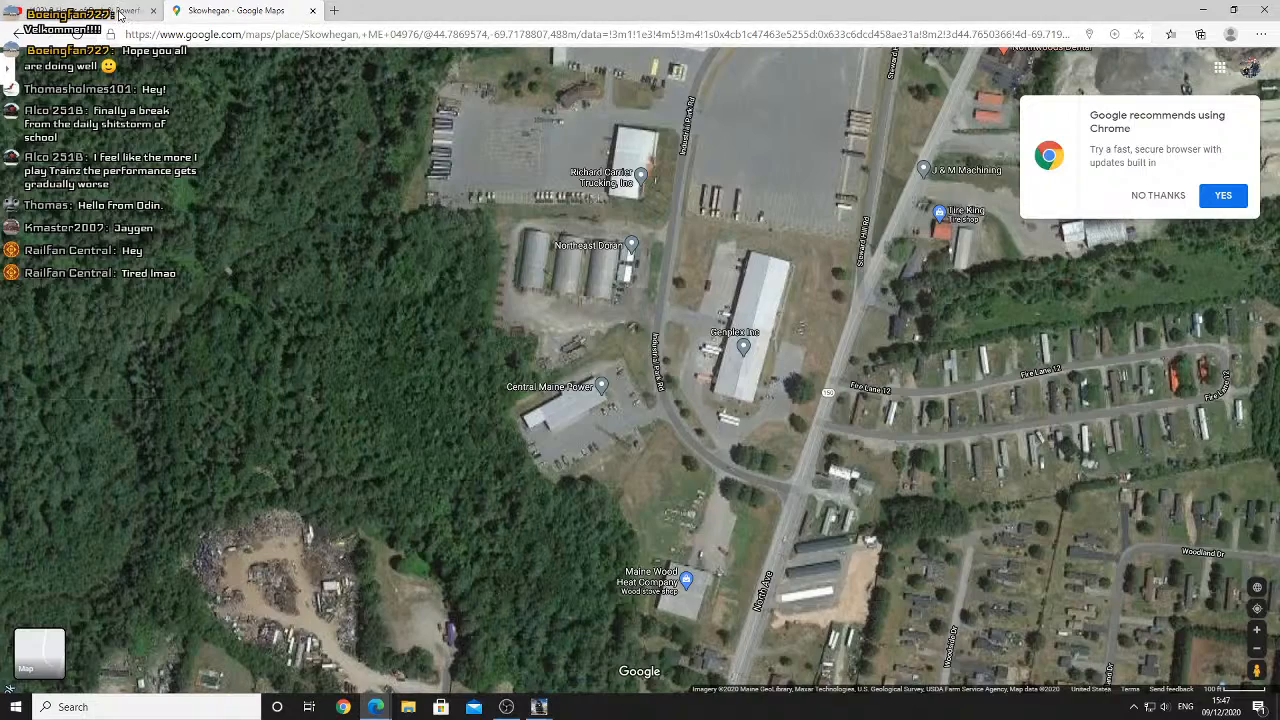
pyautogui.click(1197, 9)
# Try to move the second large window closer to the first, and undo that move together with the first window's last shift
pyautogui.scroll(5, 1004, 332)
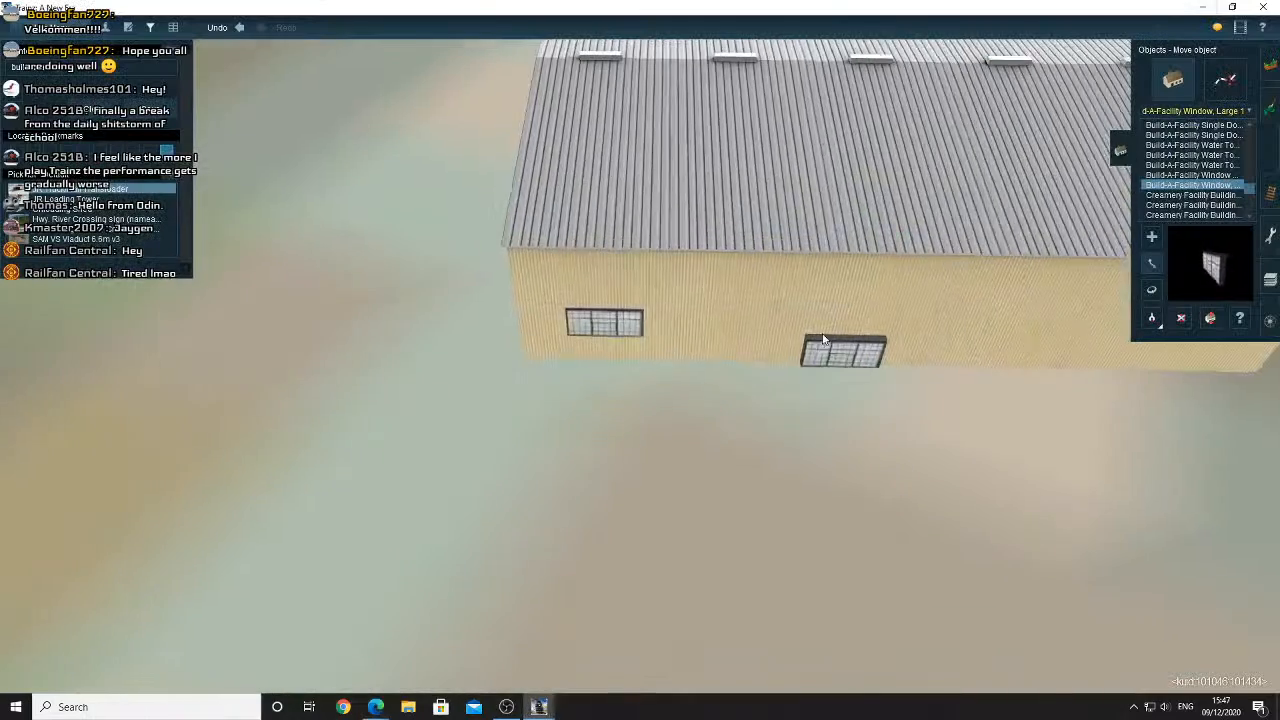
pyautogui.moveTo(1004, 332); pyautogui.dragTo(937, 288)
pyautogui.scroll(-5, 843, 360)
pyautogui.press('Down')
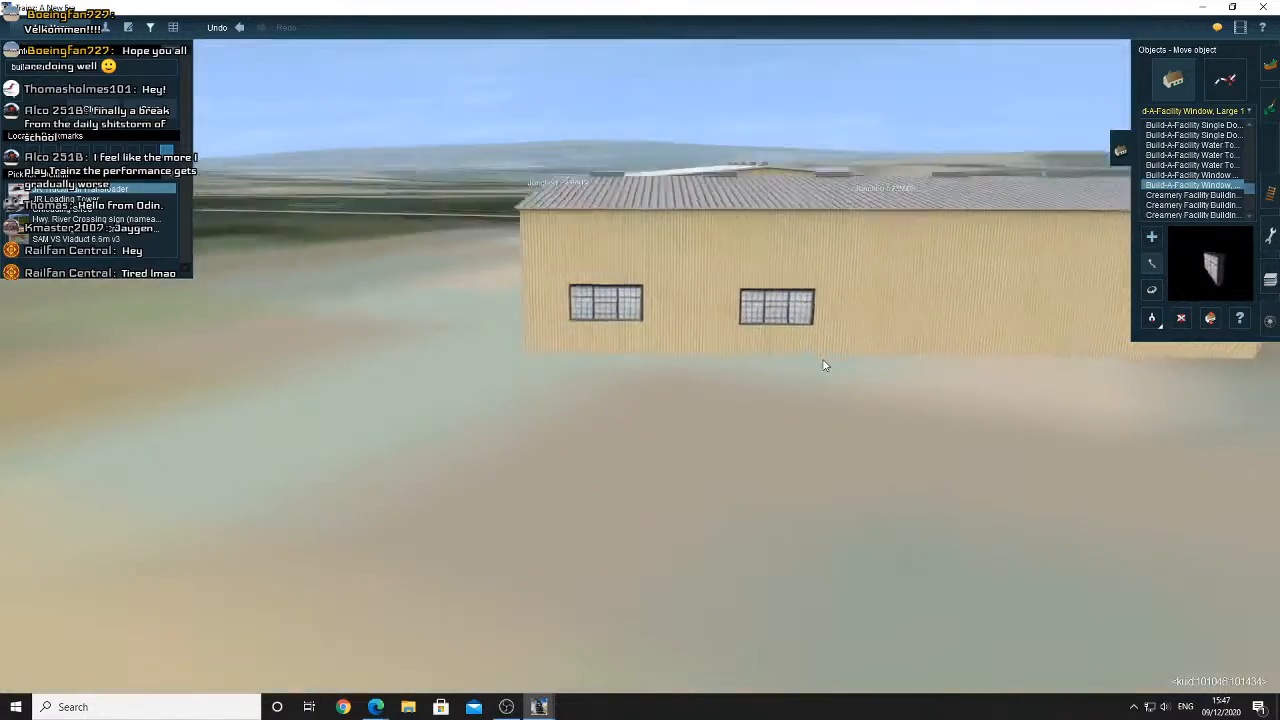
pyautogui.press('Up')
pyautogui.click(1210, 318)
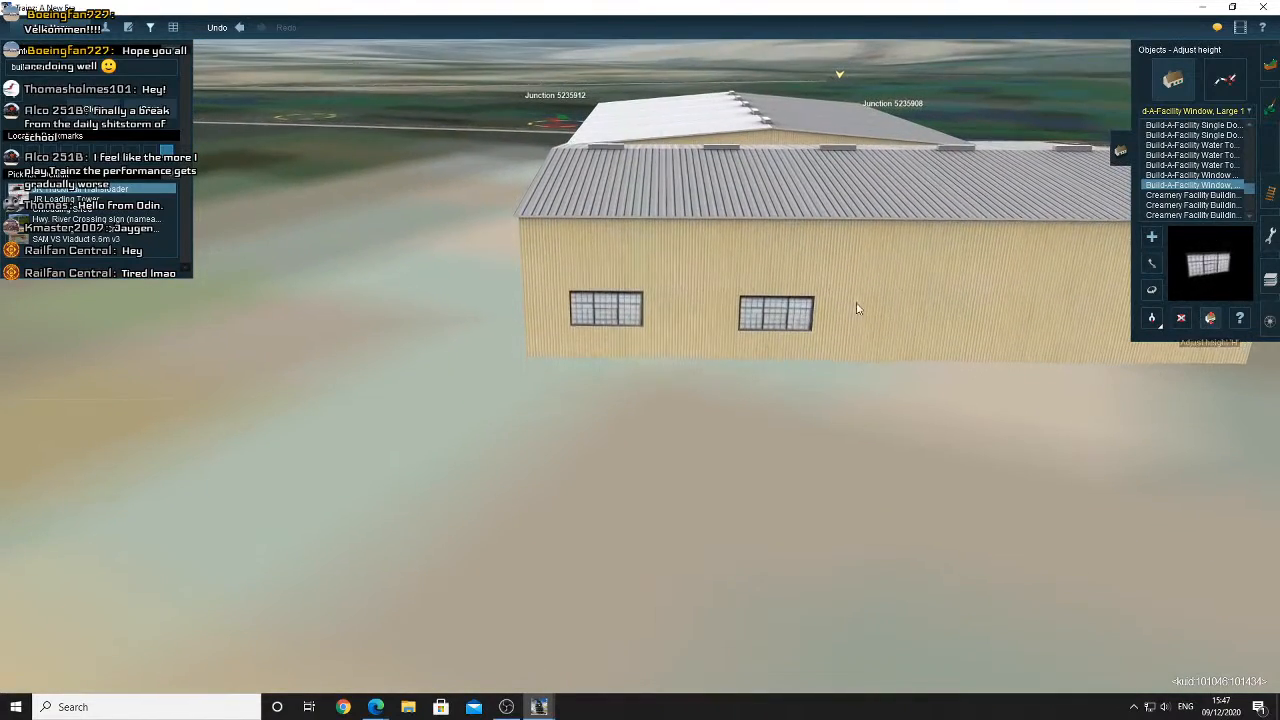
pyautogui.click(238, 27)
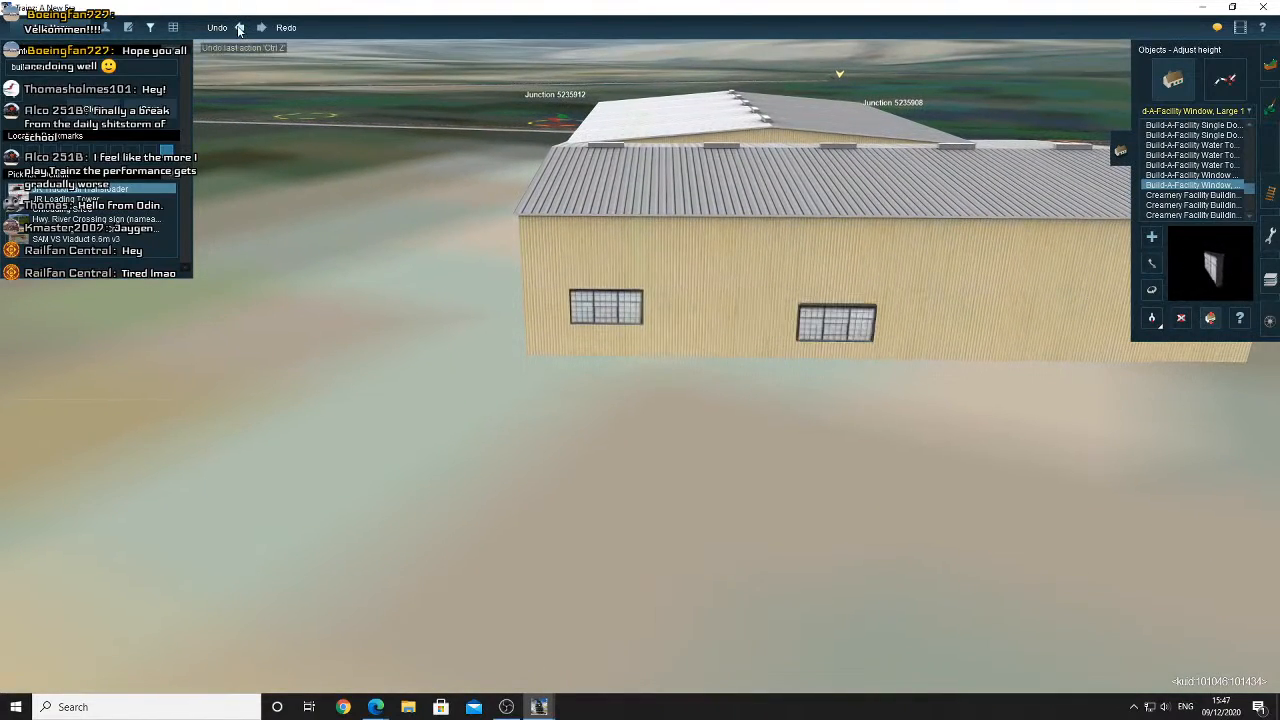
pyautogui.click(238, 27)
# Raise the second large window to line up with the first window's height
pyautogui.press('Down')
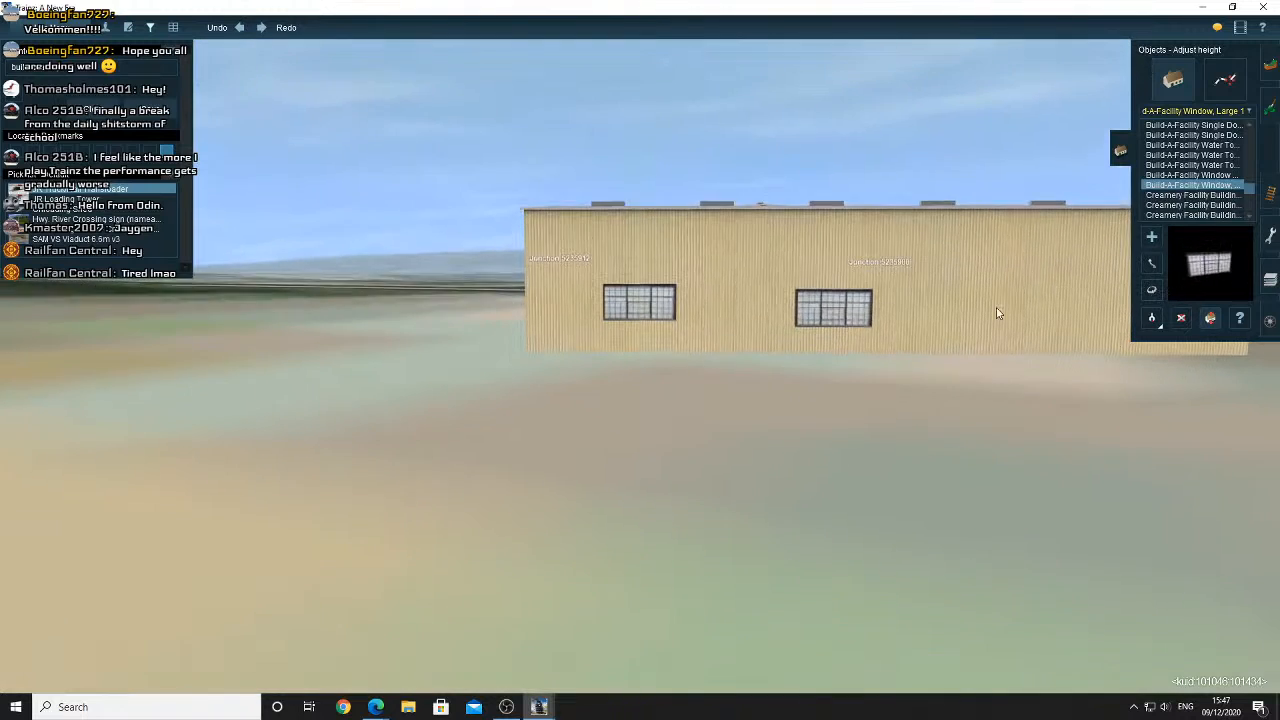
pyautogui.click(830, 308)
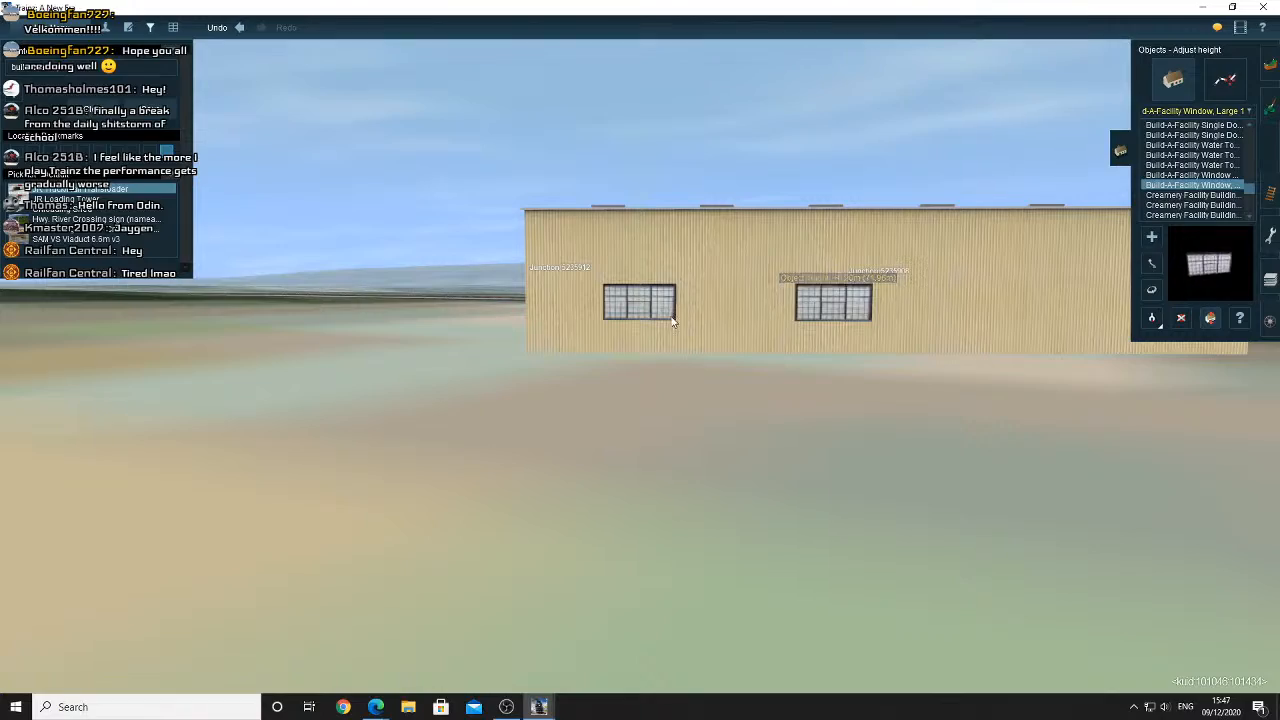
pyautogui.rightClick(789, 360)
# Move the second large window along the wall until it overlaps the edge of the first for a height comparison
pyautogui.press('Up')
pyautogui.scroll(8, 632, 323)
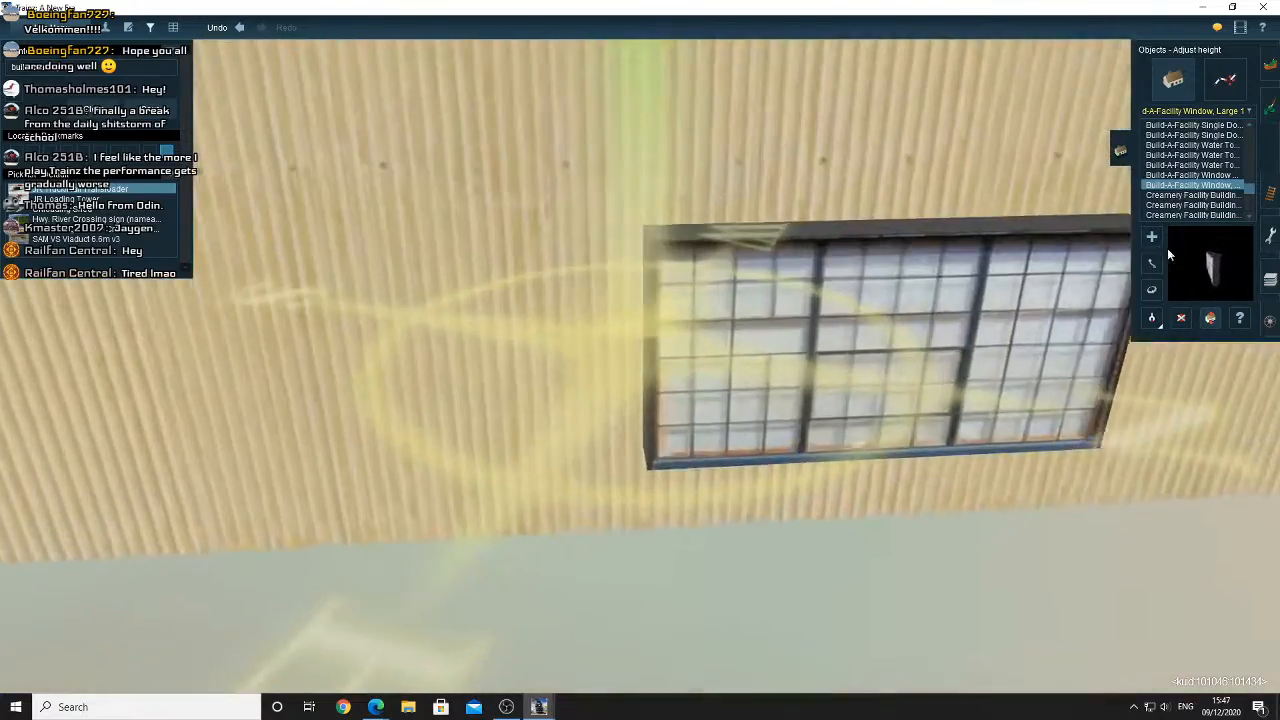
pyautogui.click(1153, 263)
pyautogui.scroll(-8, 914, 323)
pyautogui.moveTo(706, 376); pyautogui.dragTo(507, 372)
pyautogui.press('Down')
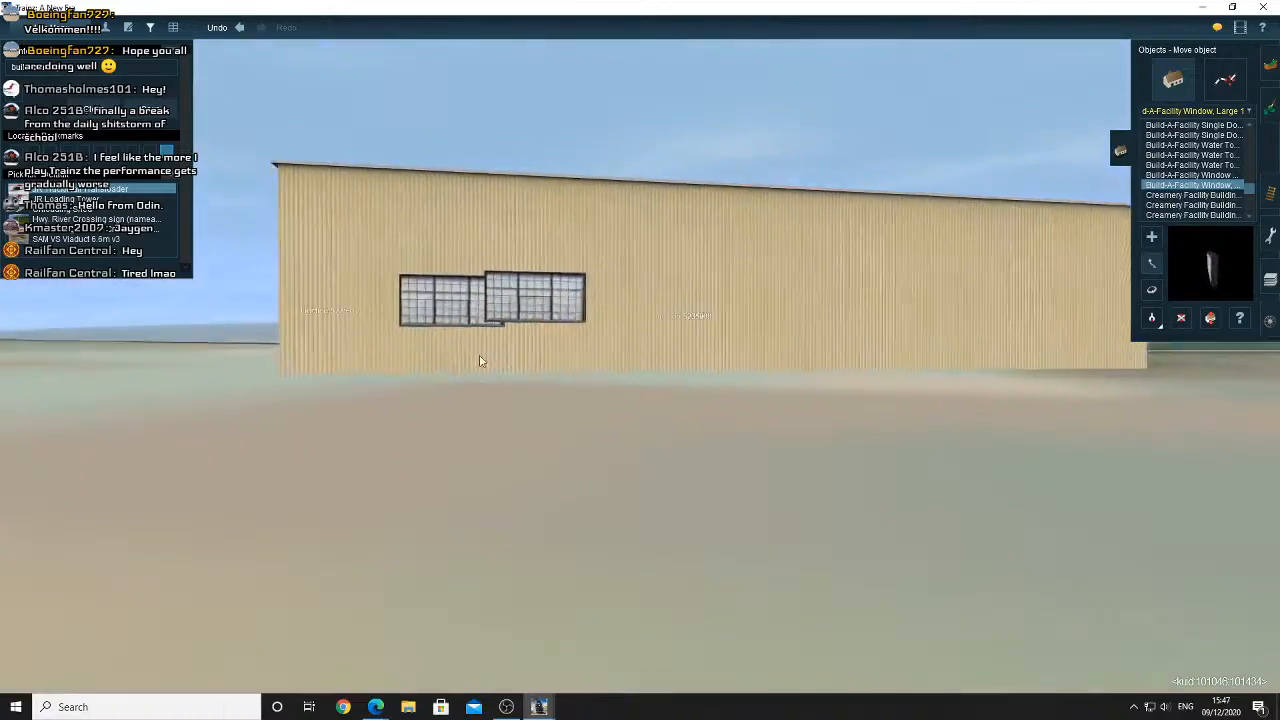
pyautogui.moveTo(481, 361); pyautogui.dragTo(705, 379, button='right')
pyautogui.scroll(6, 689, 374)
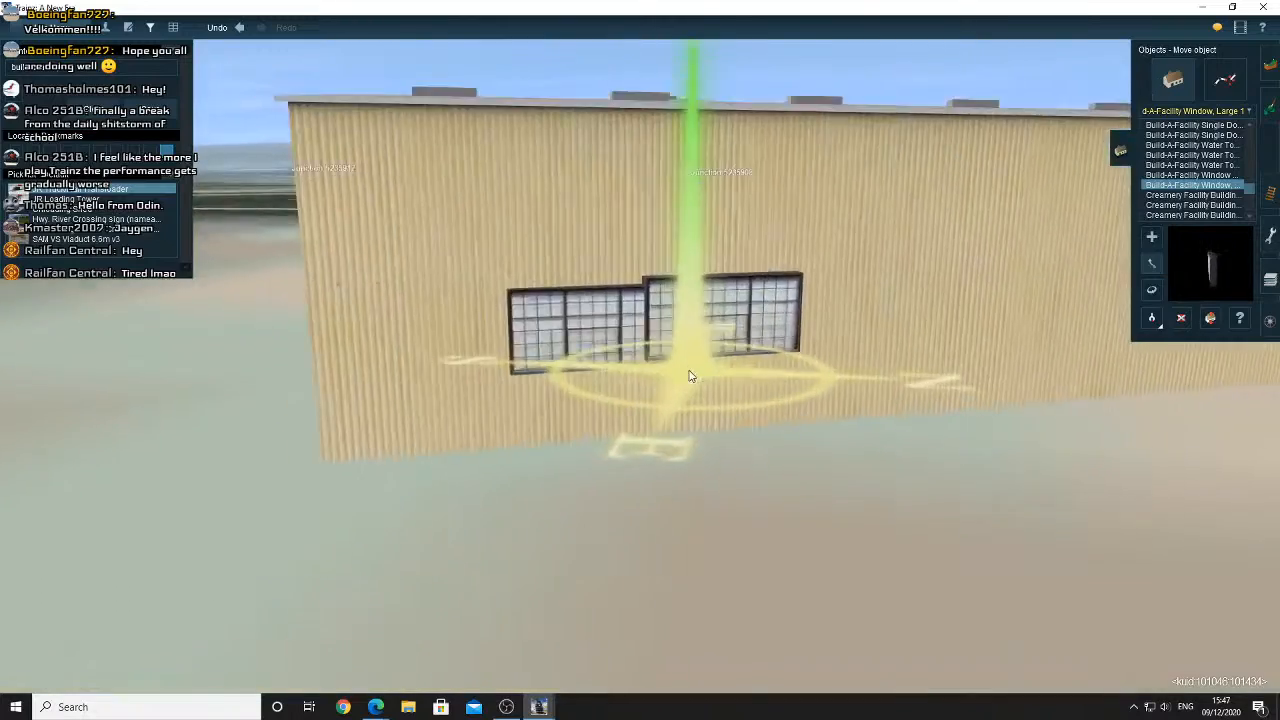
# Lower the overlapping second window to a height of 71.95 m so its frame lines up with the first window
pyautogui.scroll(-3, 660, 358)
pyautogui.click(1208, 321)
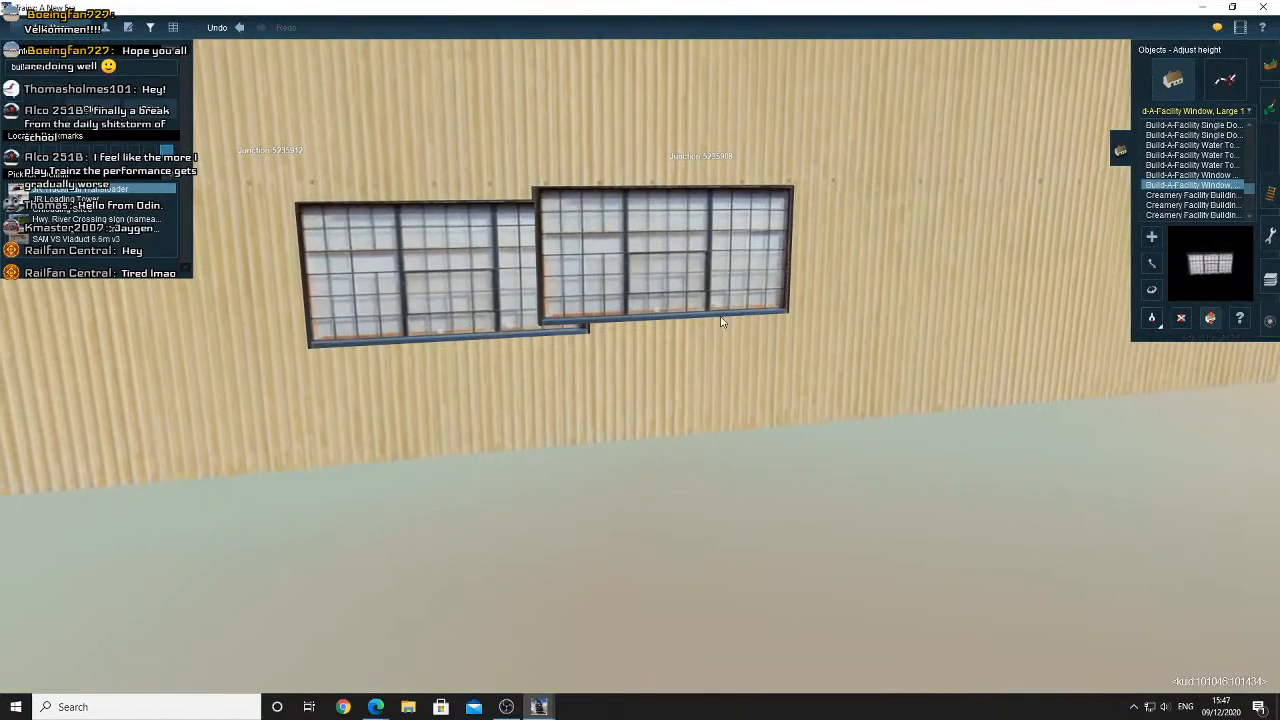
pyautogui.moveTo(653, 310); pyautogui.dragTo(656, 323)
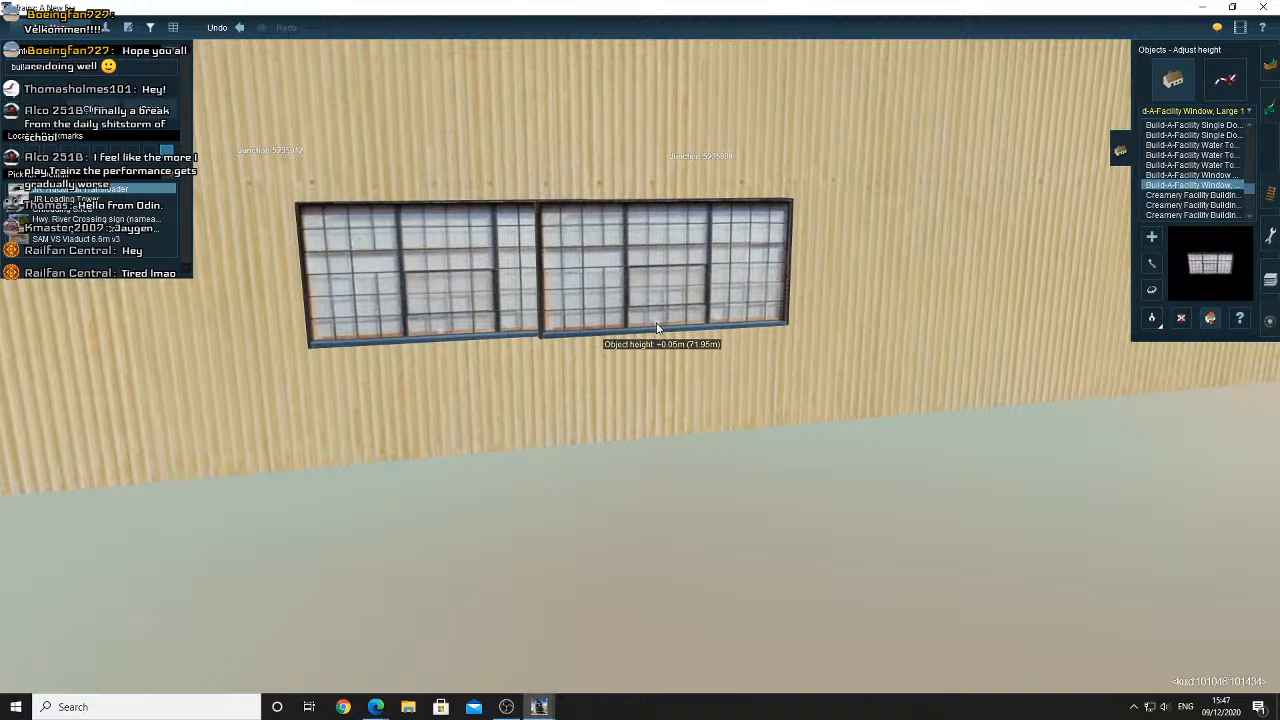
pyautogui.scroll(-6, 657, 327)
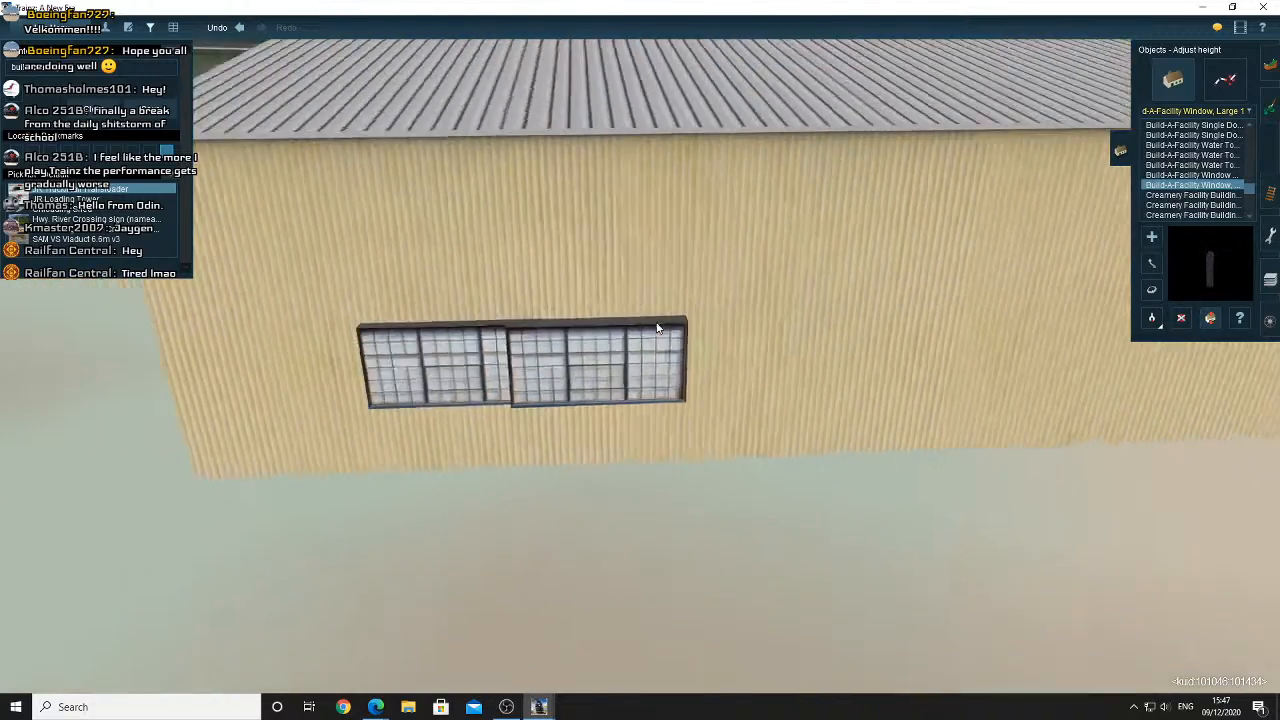
# Move the second window away from the first along the wall, leaving a gap and keeping it flush with the siding
pyautogui.click(1152, 263)
pyautogui.scroll(6, 627, 452)
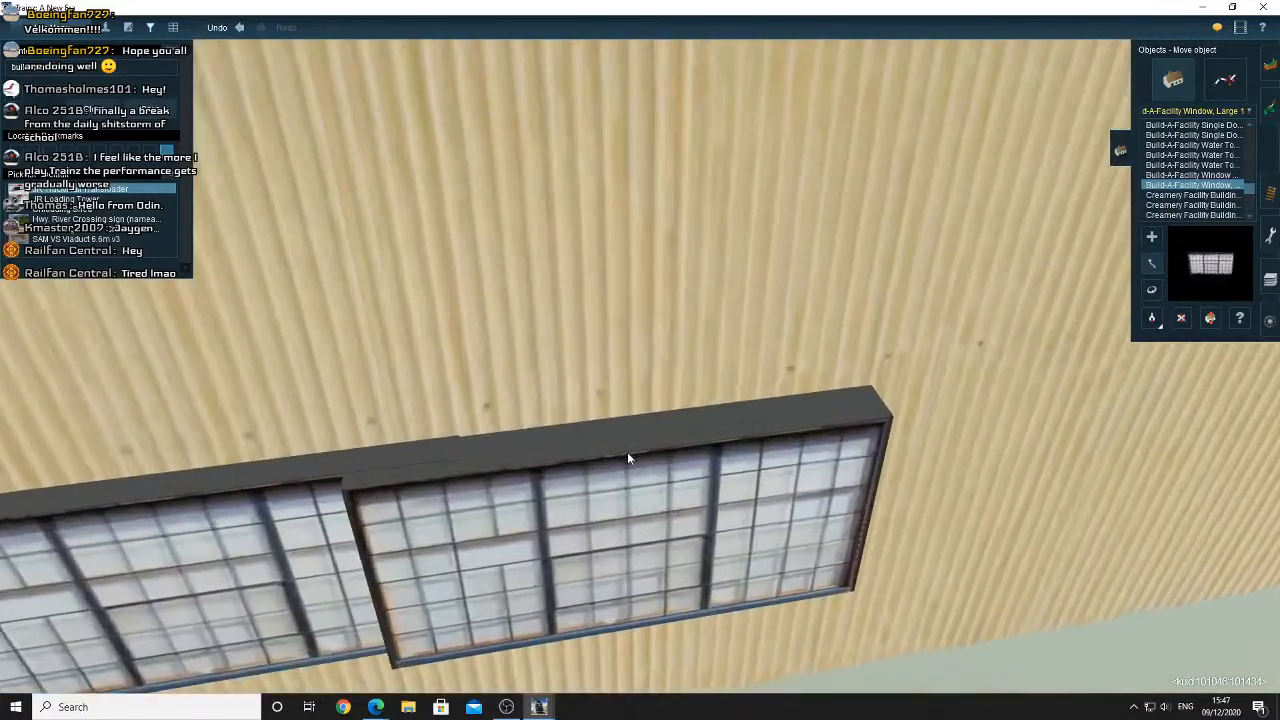
pyautogui.scroll(-2, 627, 452)
pyautogui.moveTo(634, 459); pyautogui.dragTo(890, 419)
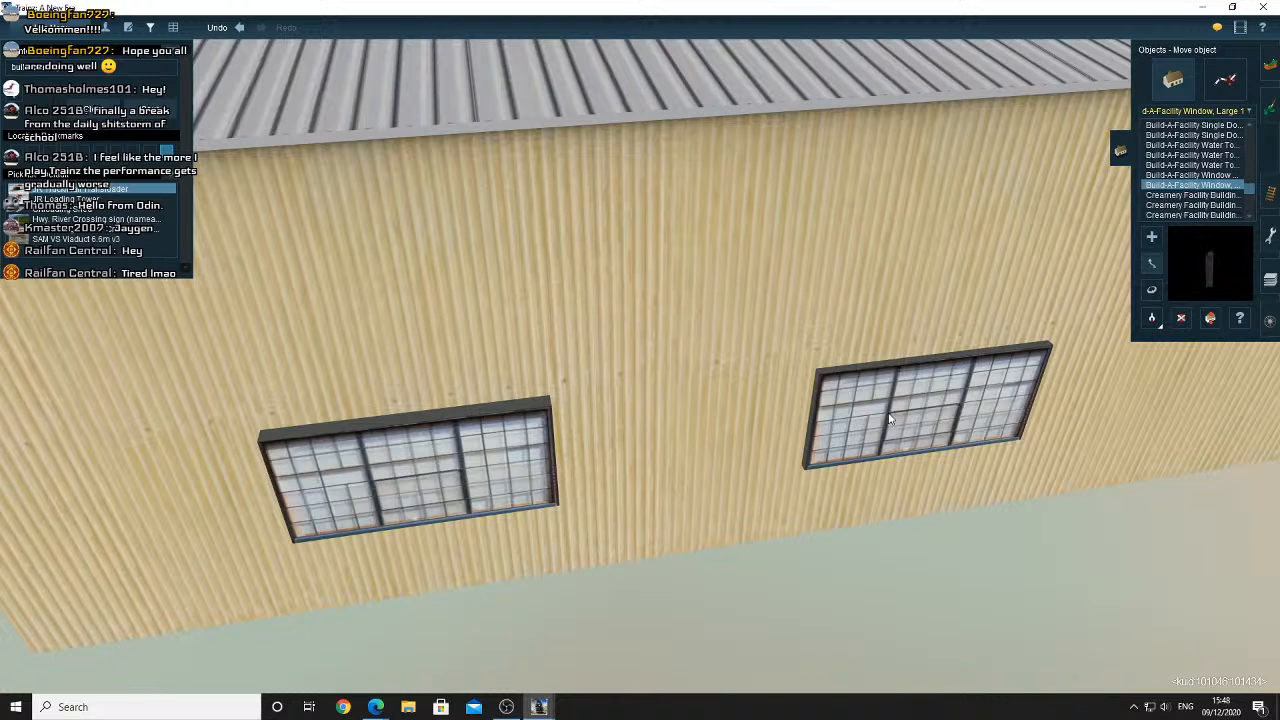
pyautogui.press('Down')
pyautogui.press('Right')
pyautogui.press('Left')
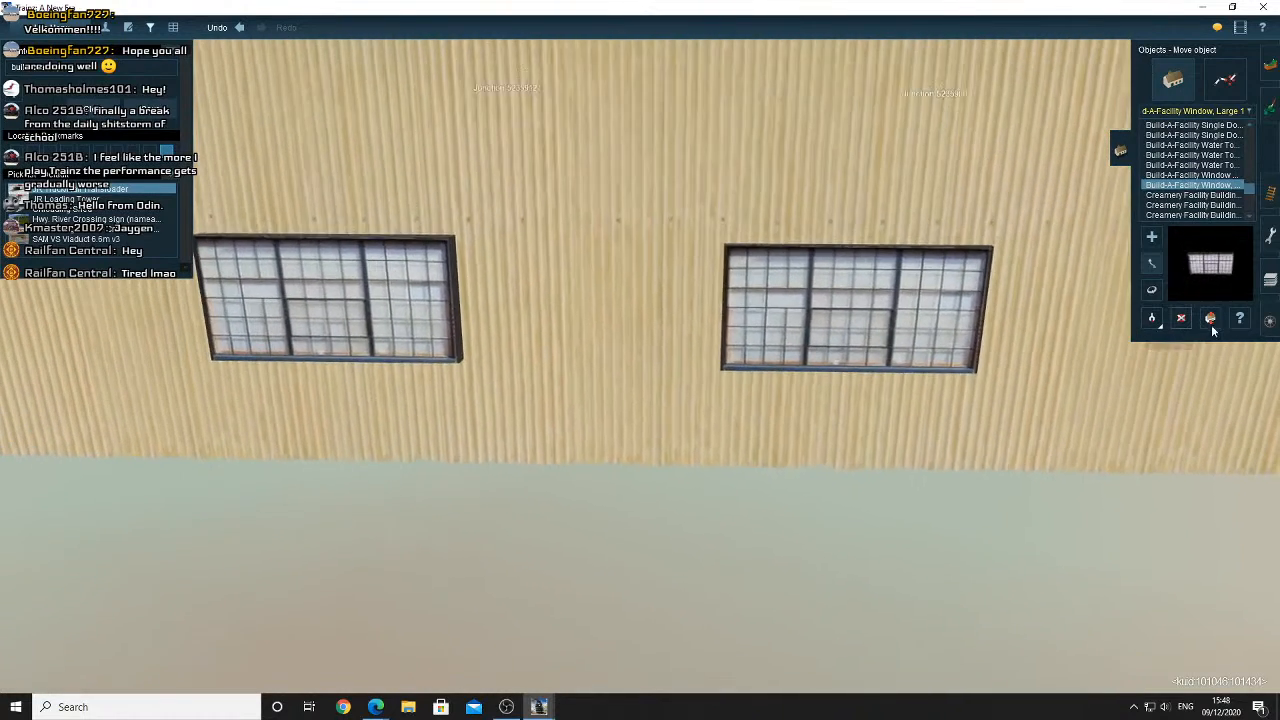
# Fine-tune the second window's height to 71.97 m to match the first window
pyautogui.click(1211, 320)
pyautogui.moveTo(914, 388); pyautogui.dragTo(914, 383)
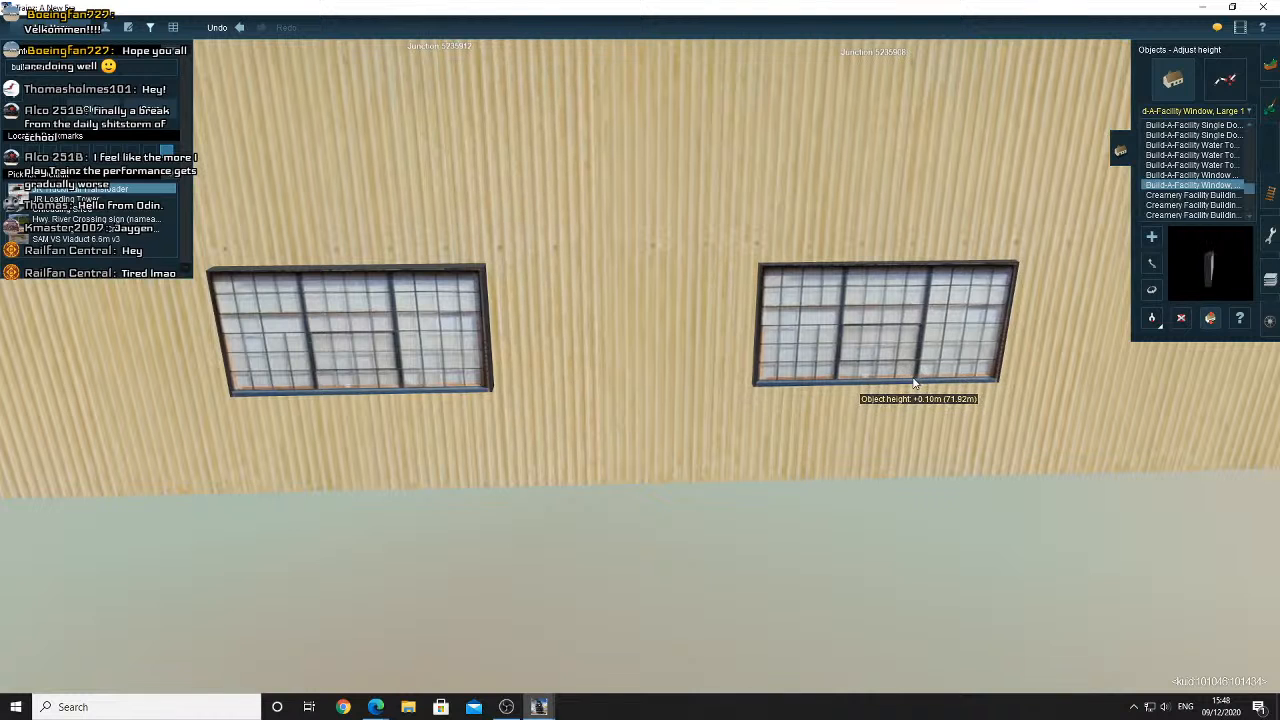
pyautogui.press('Right')
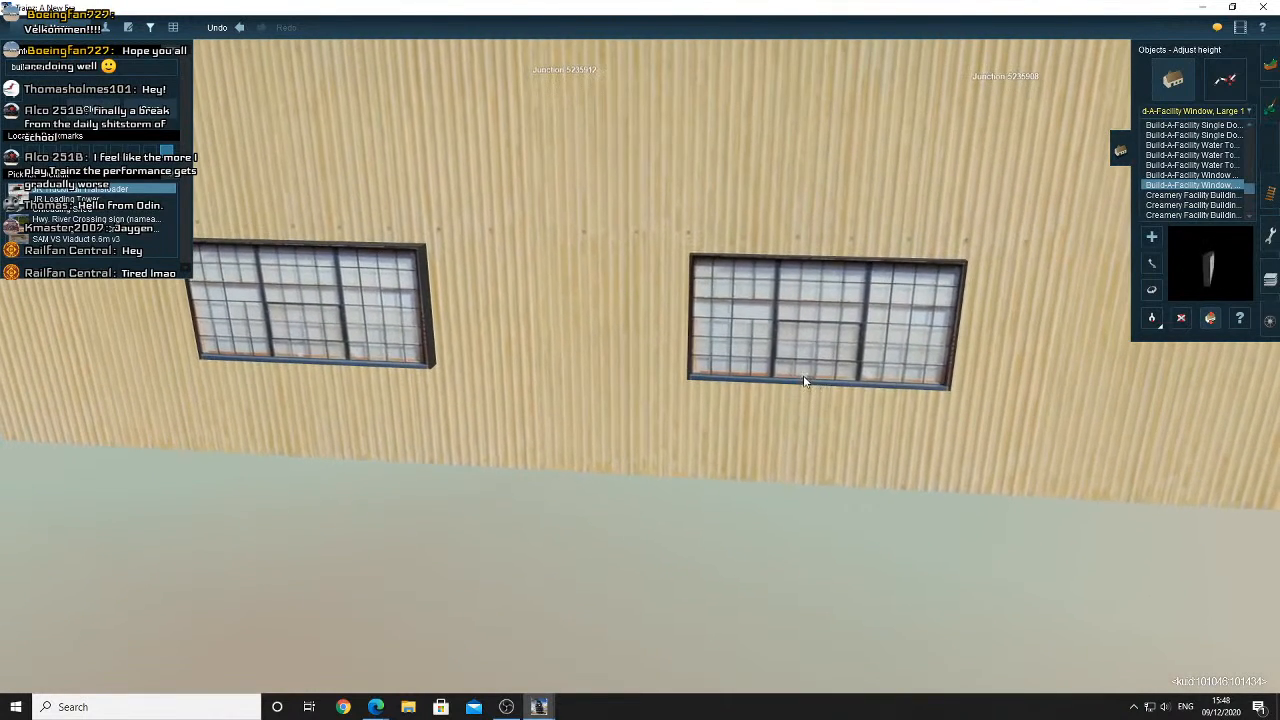
pyautogui.moveTo(803, 375); pyautogui.dragTo(812, 373)
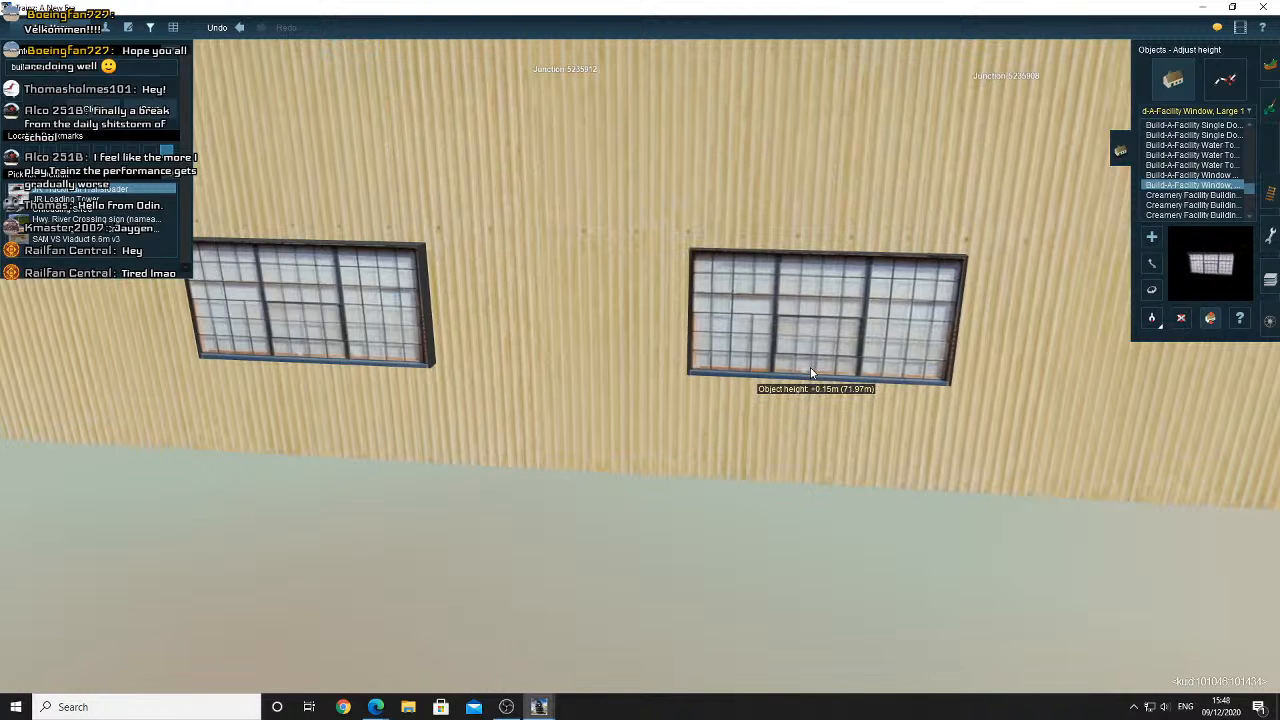
pyautogui.press('Down')
pyautogui.scroll(-5, 812, 373)
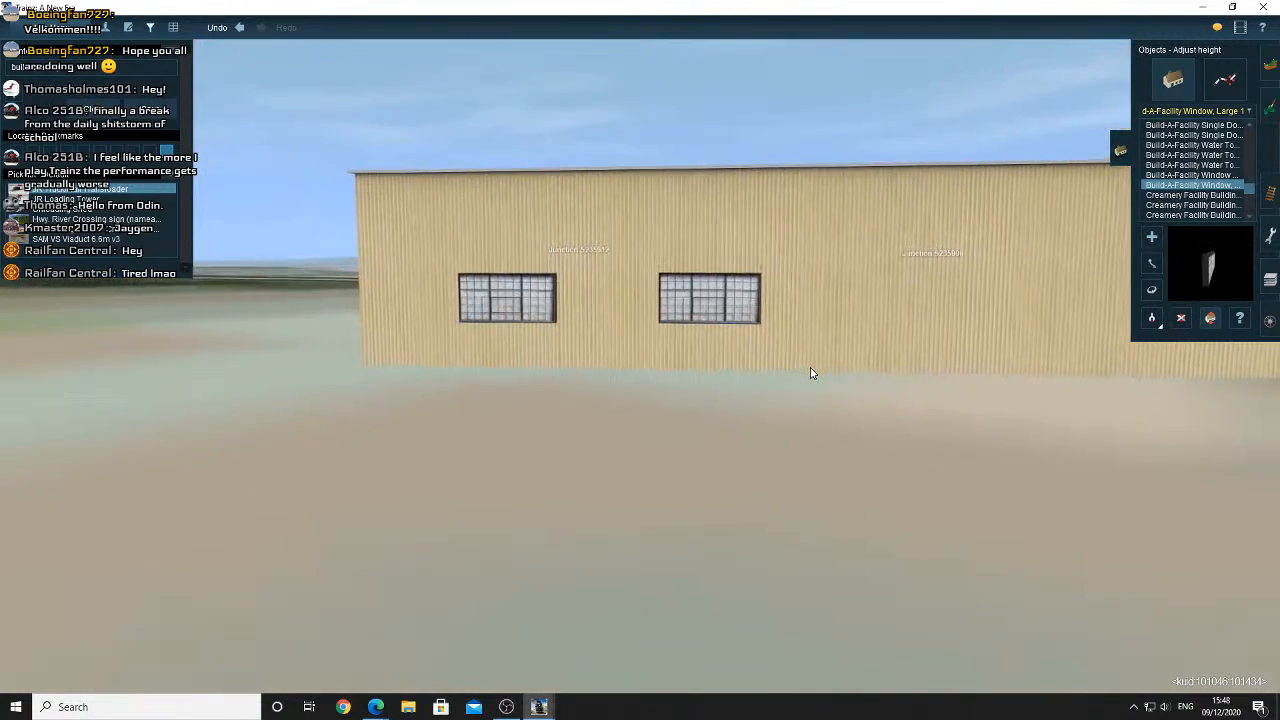
# Move the first window closer to the building's corner and flush into the wall, and nudge the second window slightly to match
pyautogui.scroll(-5, 812, 373)
pyautogui.press('Up')
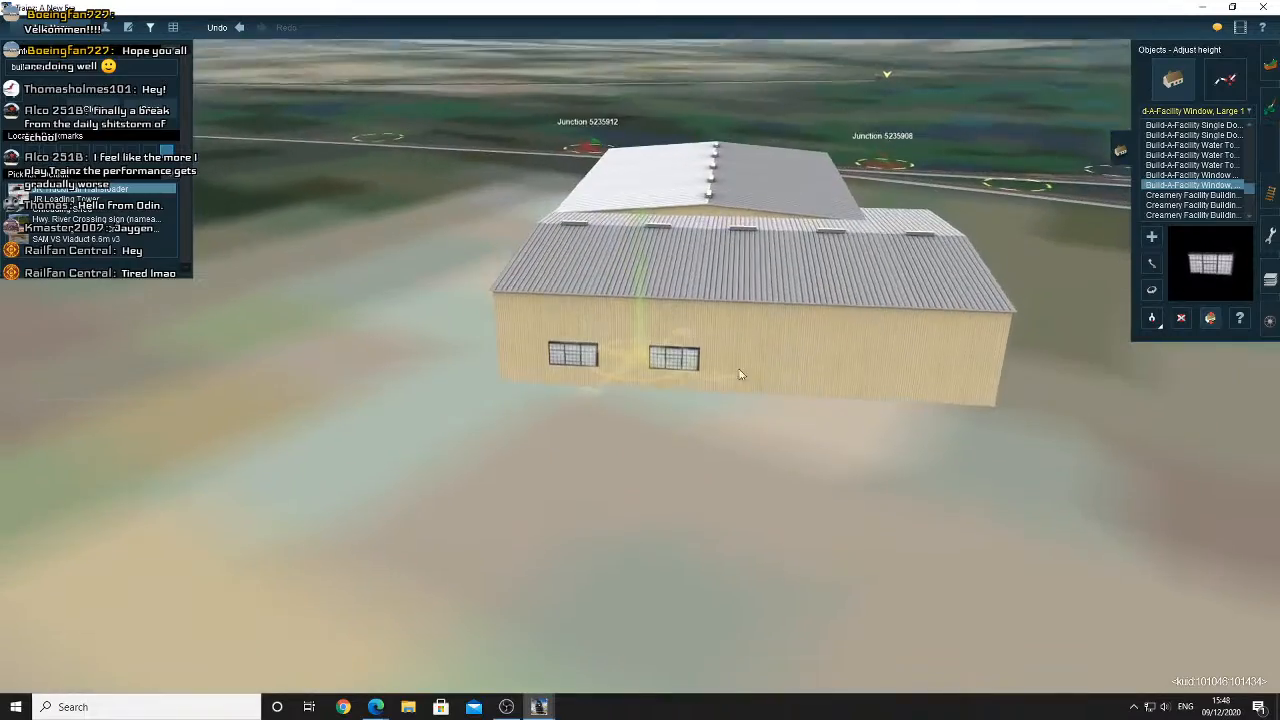
pyautogui.press('m')
pyautogui.scroll(6, 740, 374)
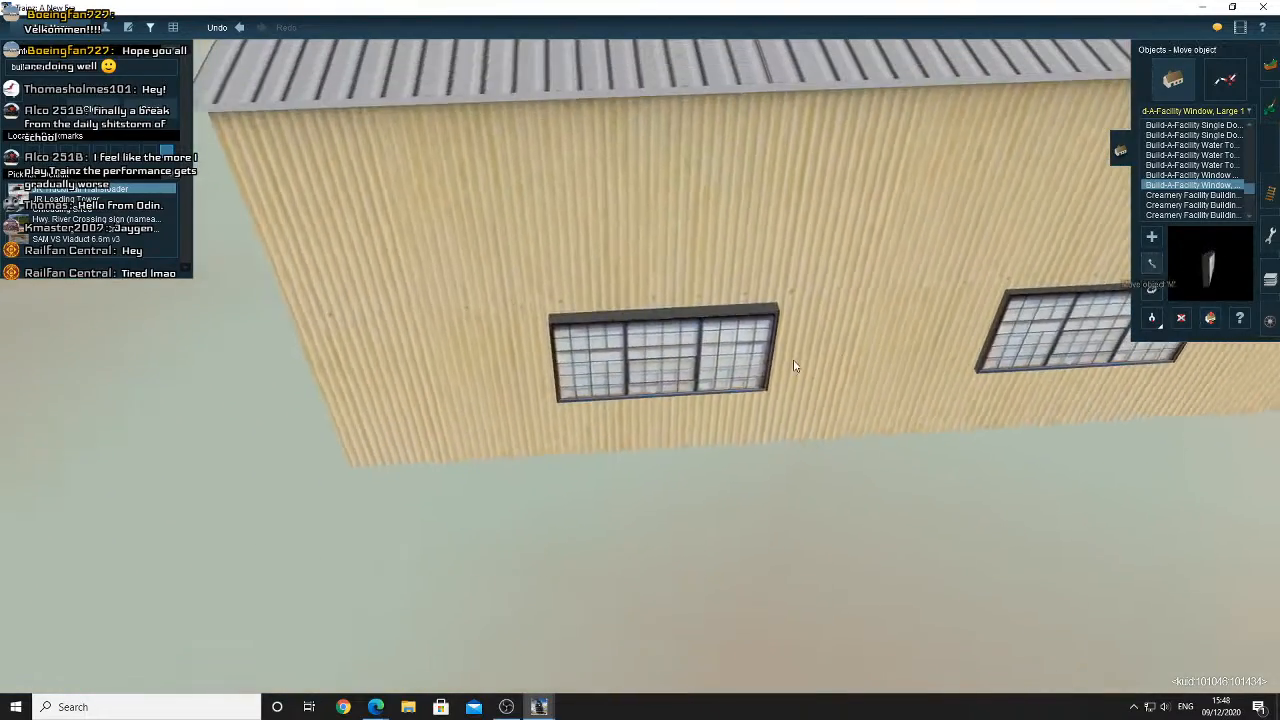
pyautogui.press('Up')
pyautogui.moveTo(700, 406); pyautogui.dragTo(629, 404)
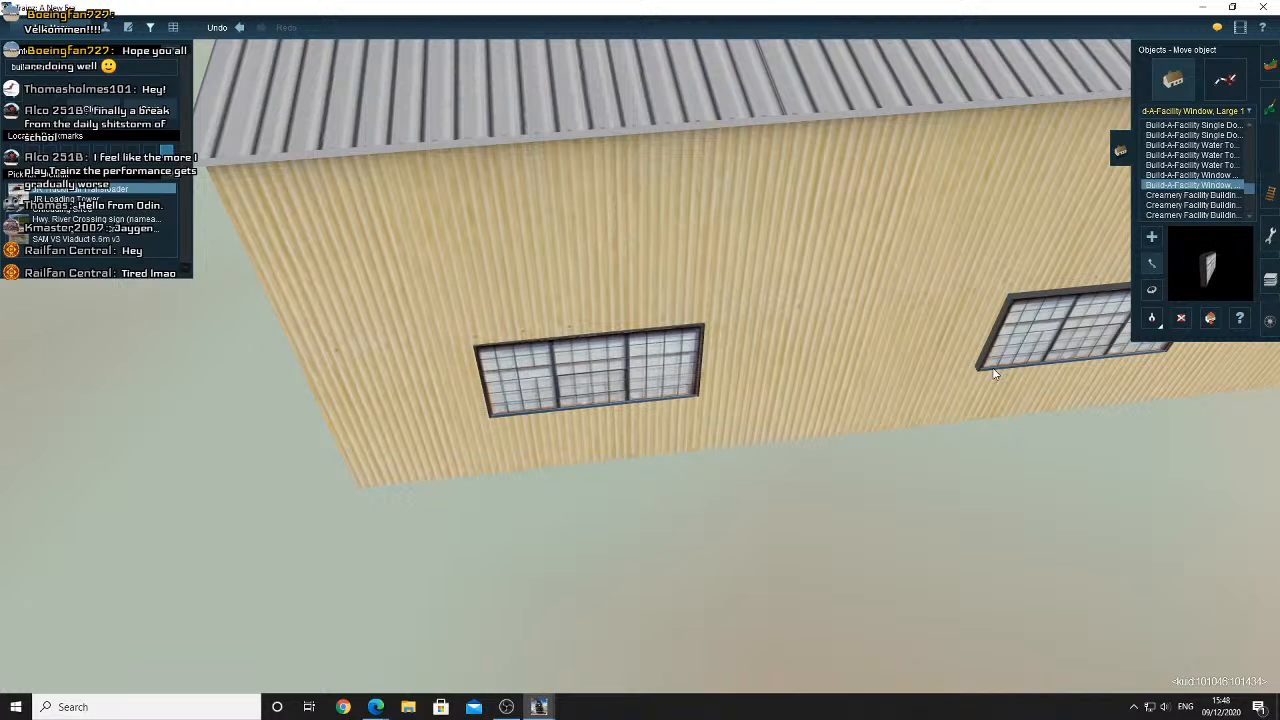
pyautogui.moveTo(993, 369); pyautogui.dragTo(990, 368)
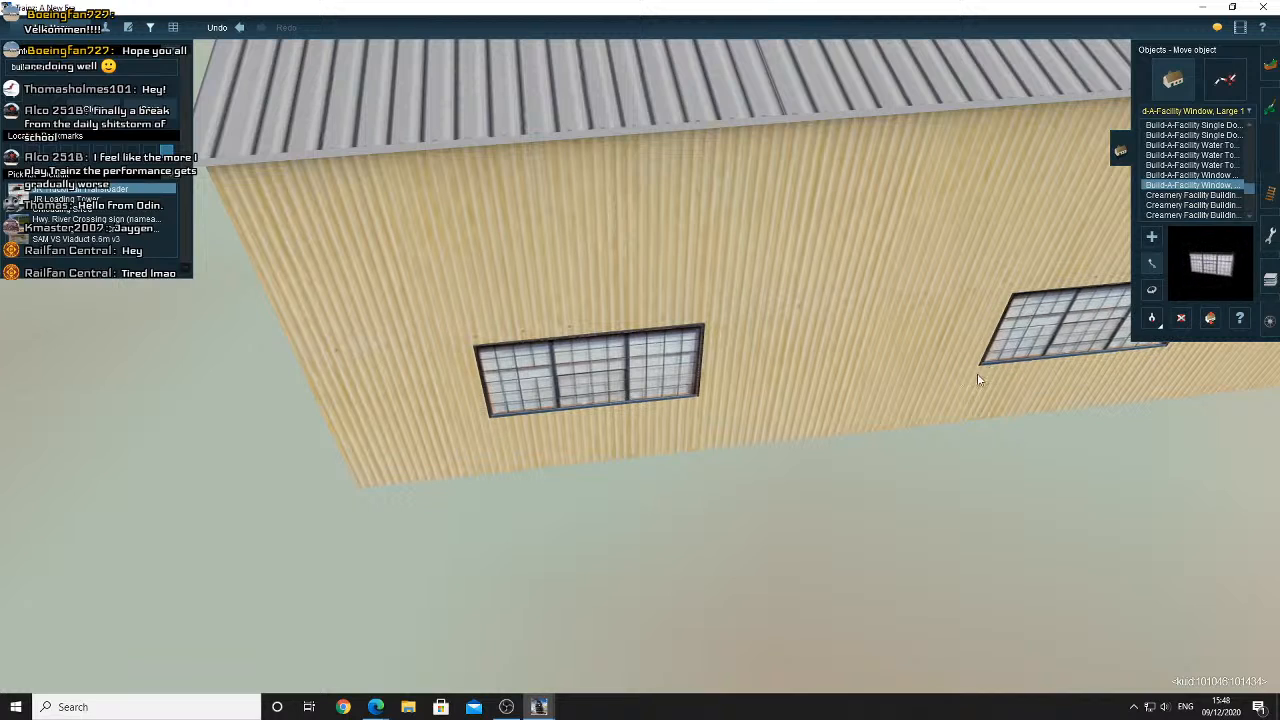
# Place a Build-A-Facility Single Door 3 DES in front of the long wall, just beyond the second window
pyautogui.scroll(-5, 977, 381)
pyautogui.press('Down')
pyautogui.rightClick(958, 397)
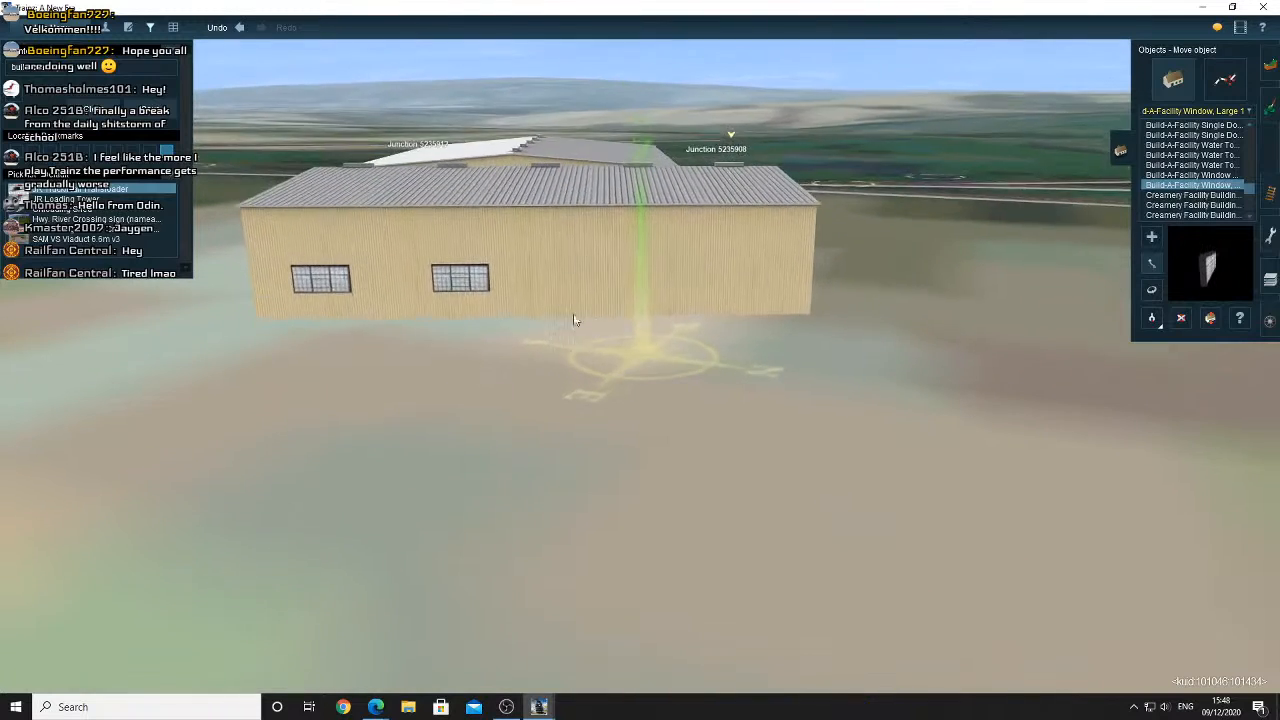
pyautogui.scroll(1, 1195, 170)
pyautogui.click(1196, 165)
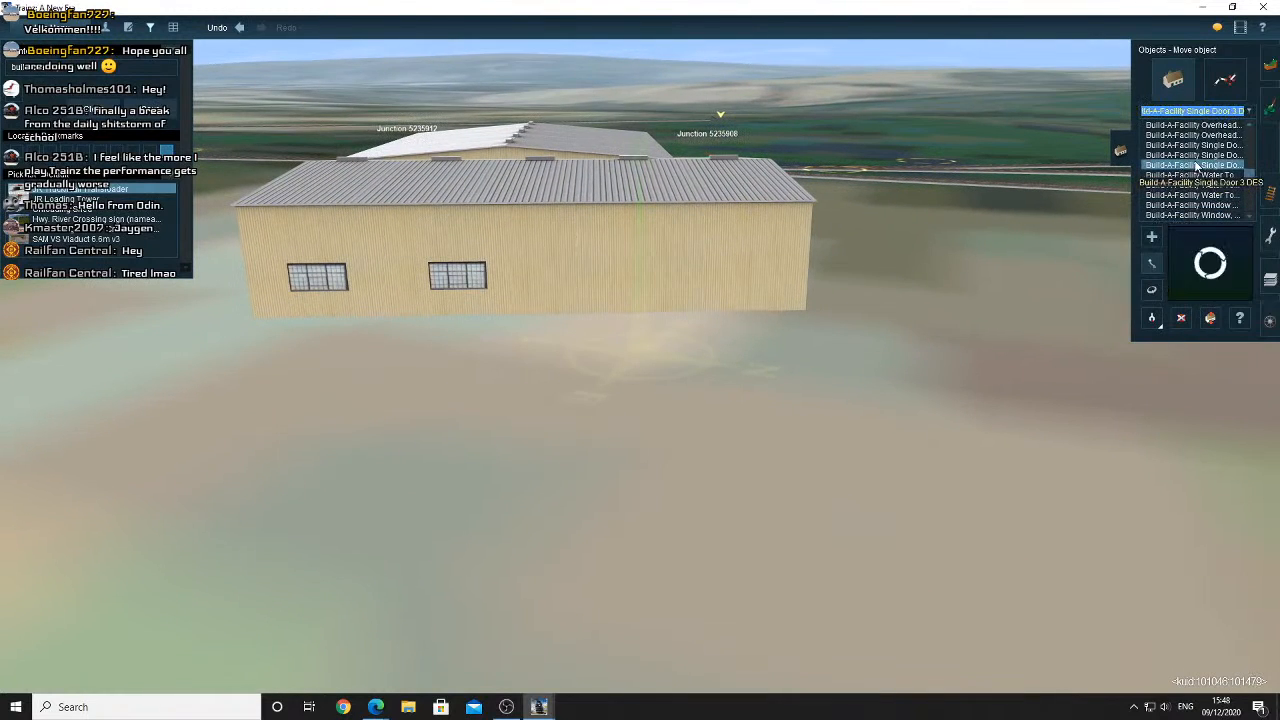
pyautogui.click(1192, 155)
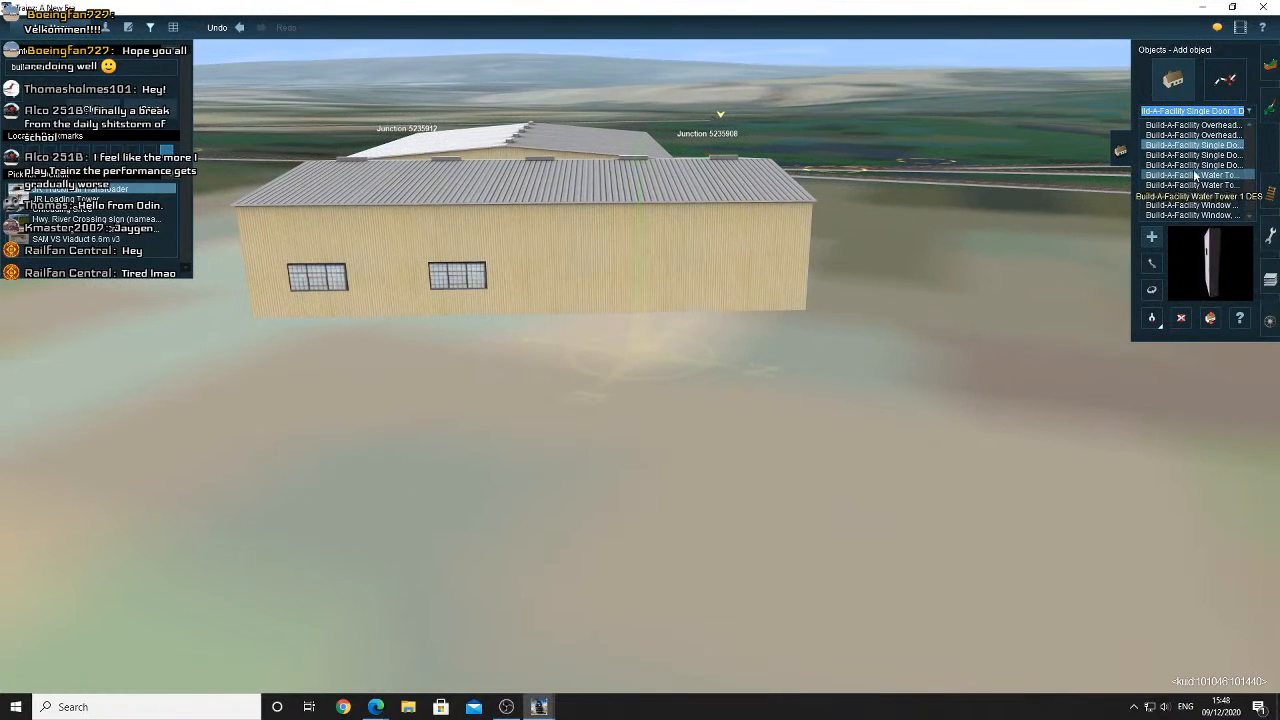
pyautogui.click(1195, 166)
pyautogui.click(624, 325)
pyautogui.scroll(5, 657, 357)
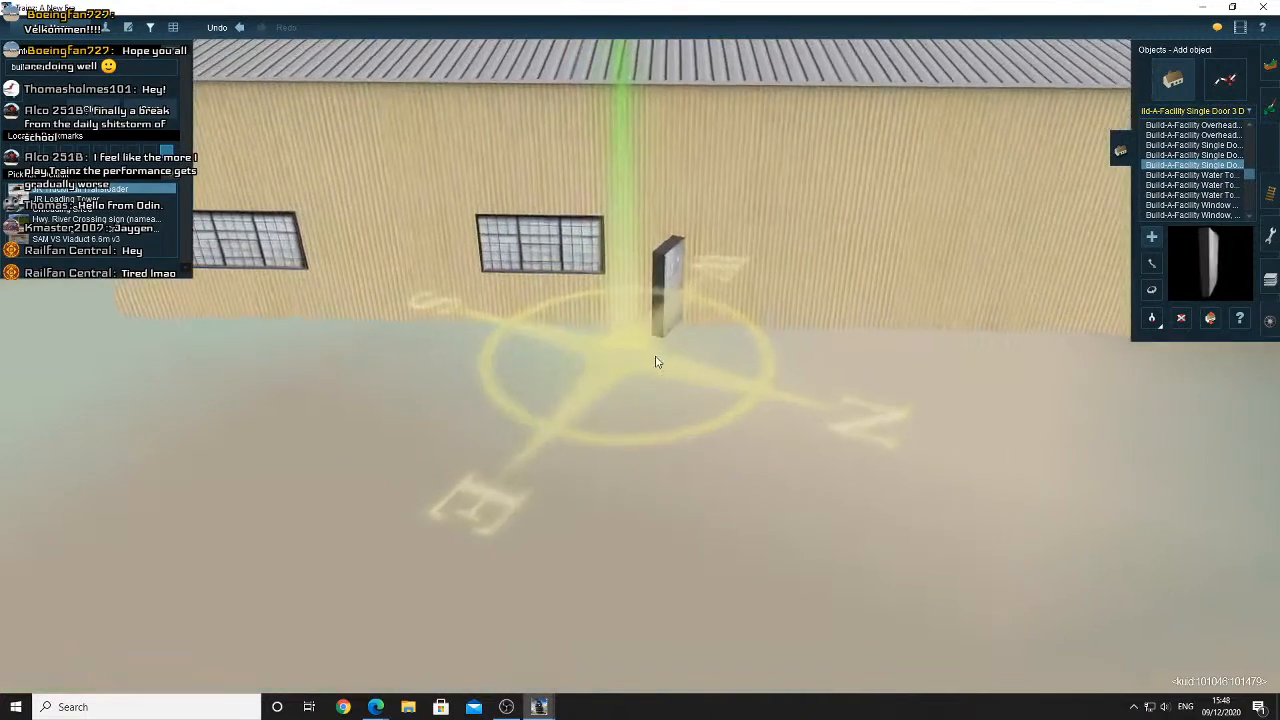
# Rotate the door to about 293.5 so it faces outward, and set it flush in the wall, slightly above ground level
pyautogui.click(1148, 289)
pyautogui.moveTo(716, 286)
pyautogui.mouseDown()
pyautogui.moveTo(657, 279)
pyautogui.moveTo(716, 270)
pyautogui.mouseUp()
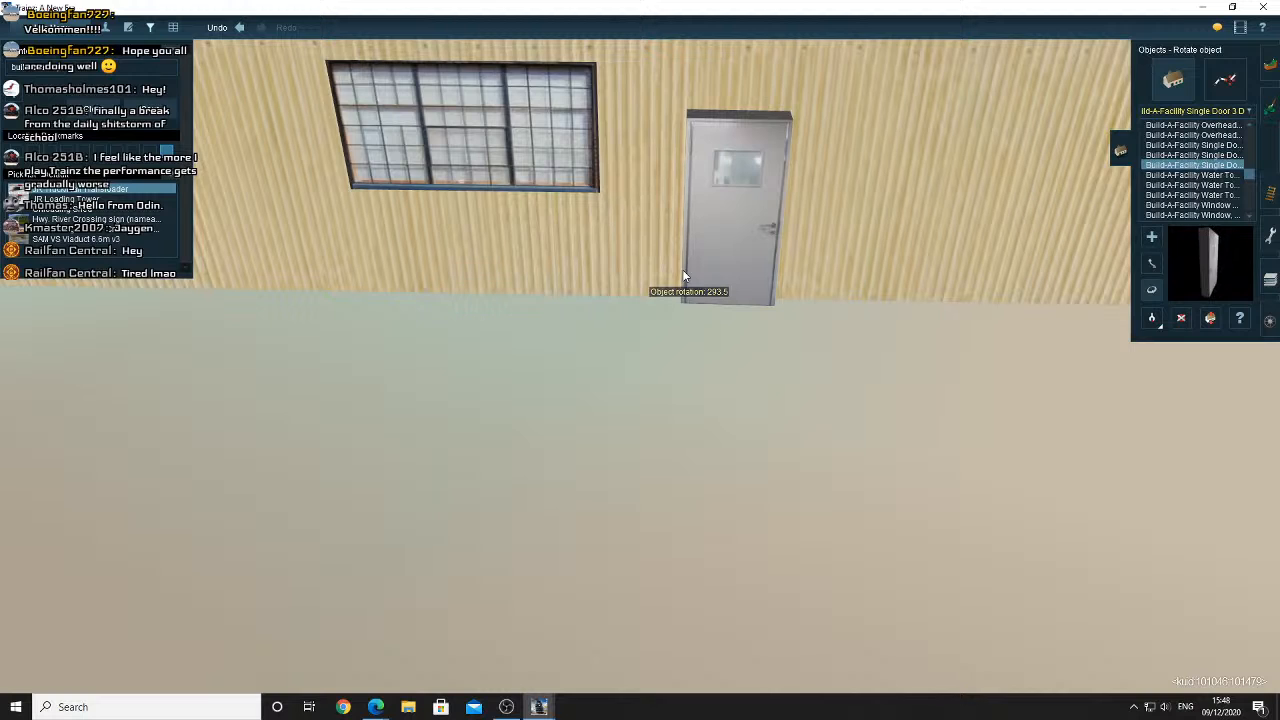
pyautogui.moveTo(683, 271); pyautogui.dragTo(872, 247)
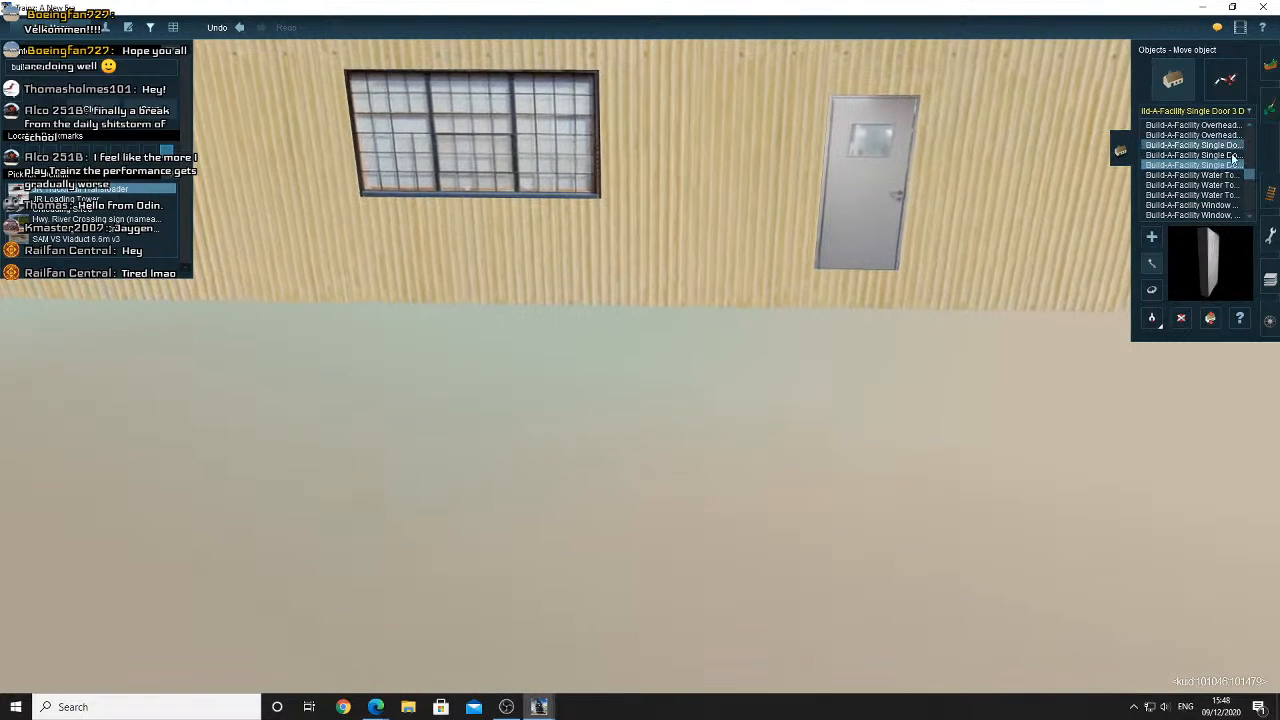
# Add Build-A-Facility Concrete Steps in front of the wall, rotate them to face outward and position them beneath the door
pyautogui.scroll(2, 1228, 157)
pyautogui.scroll(2, 1228, 157)
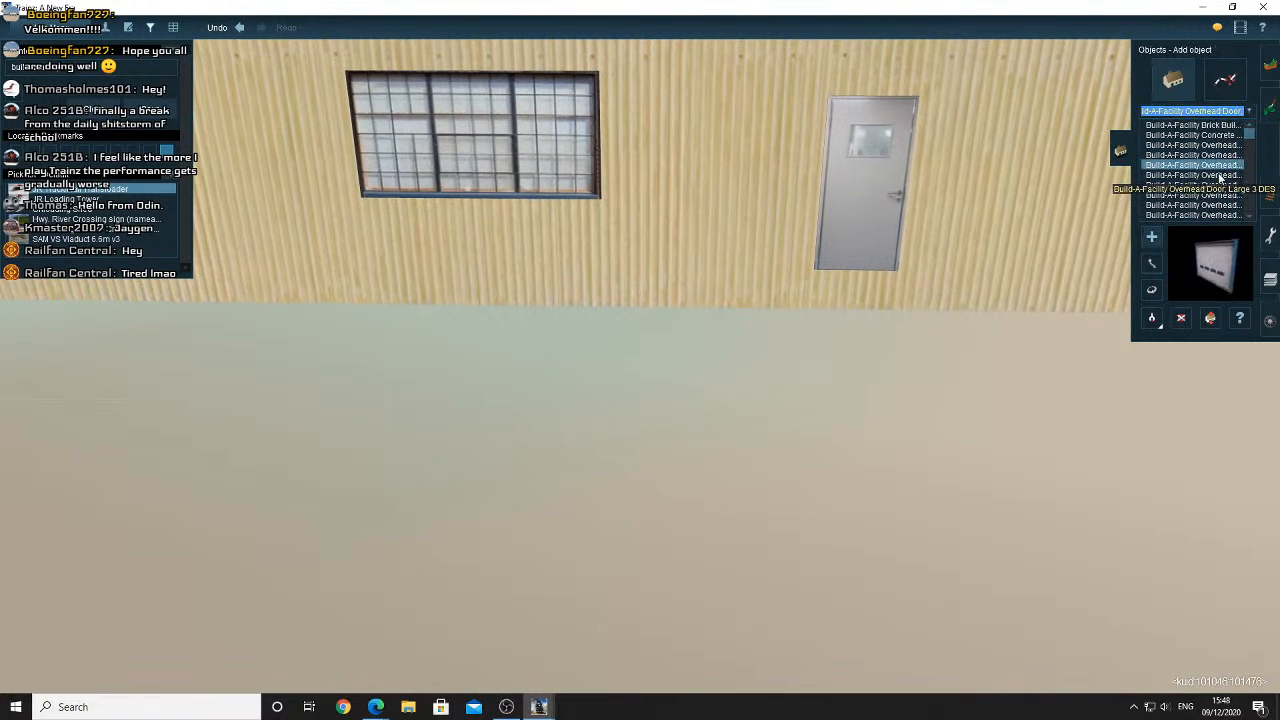
pyautogui.click(1220, 185)
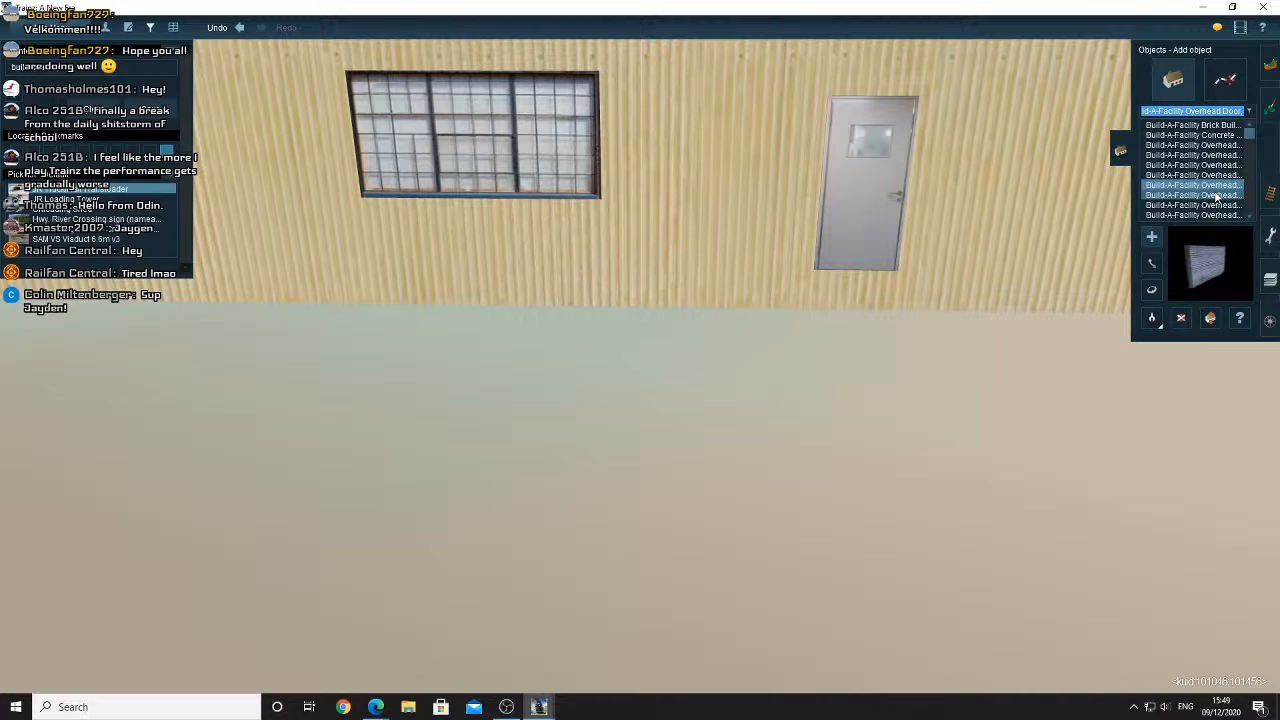
pyautogui.scroll(-10, 1217, 197)
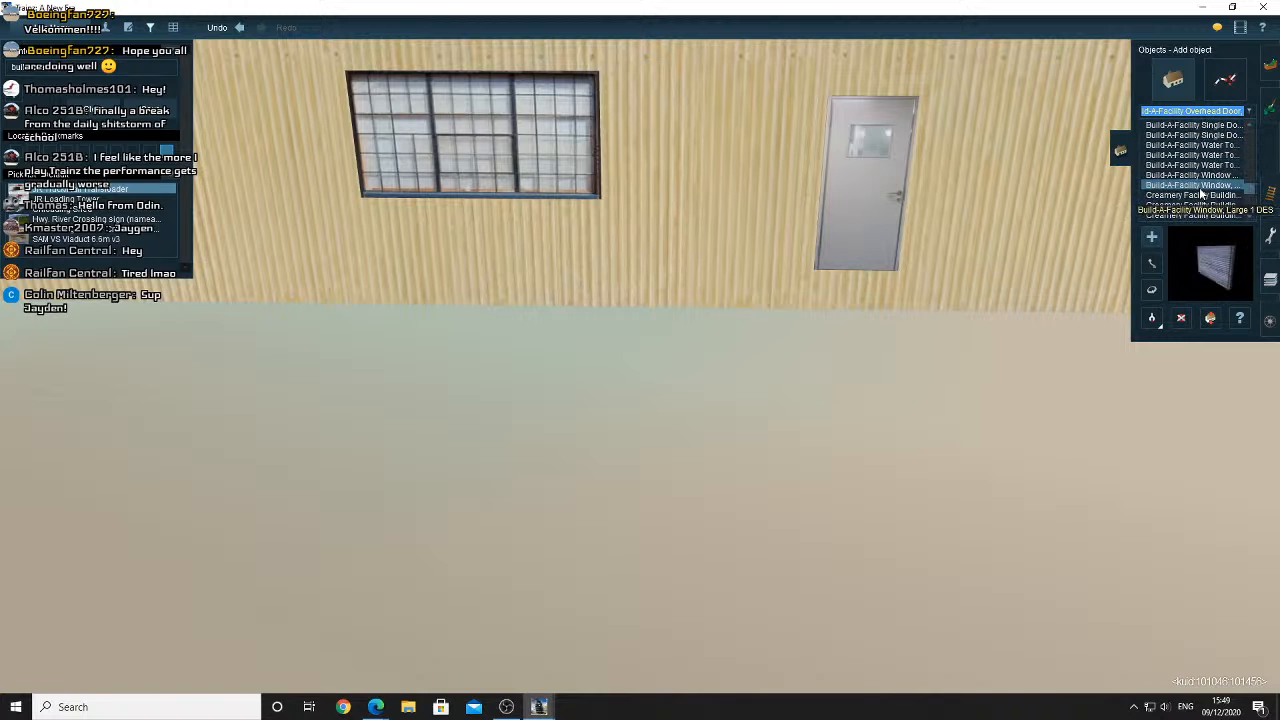
pyautogui.scroll(10, 1203, 190)
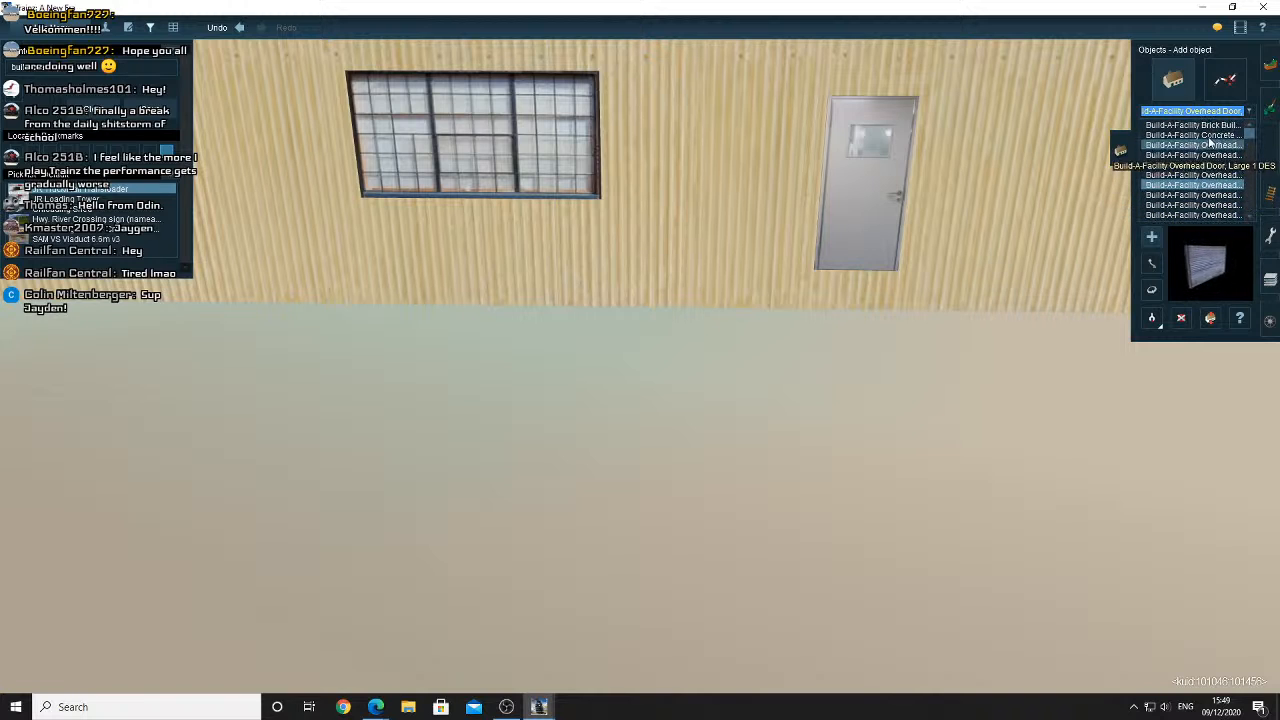
pyautogui.click(911, 352)
pyautogui.click(1152, 291)
pyautogui.moveTo(908, 310); pyautogui.dragTo(855, 320)
pyautogui.click(1151, 263)
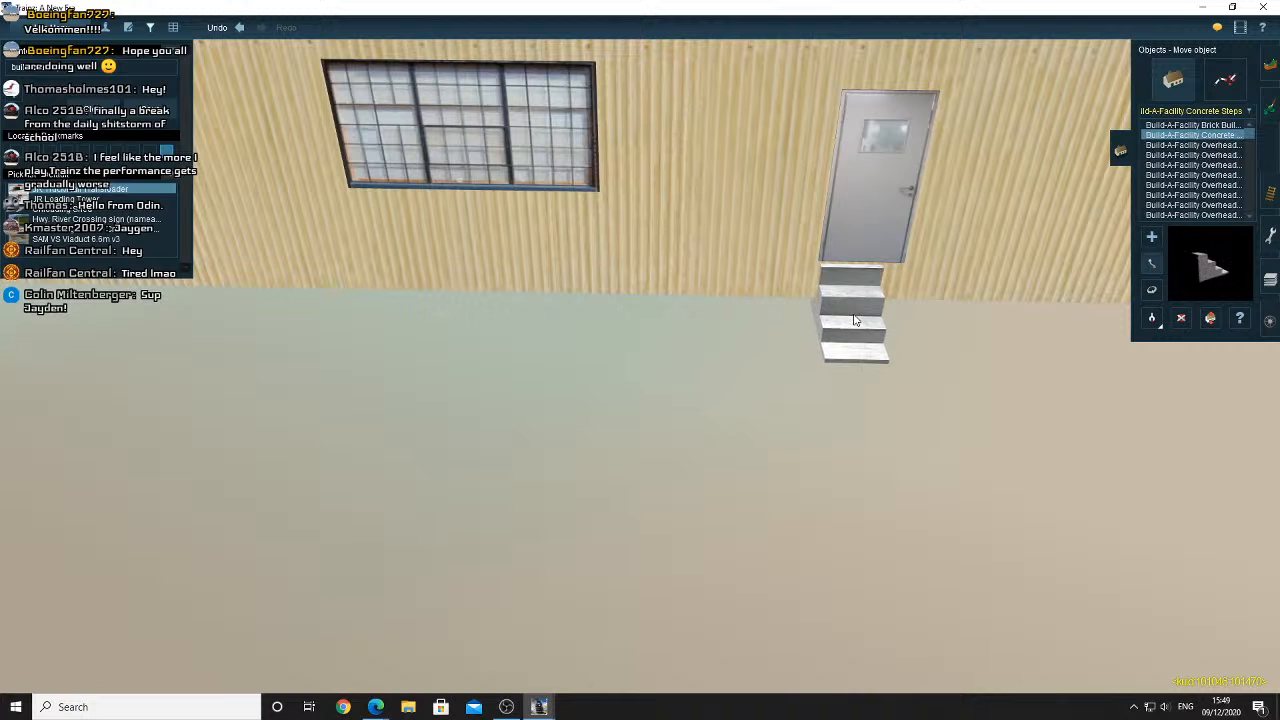
# Adjust the concrete steps' height and shift them sideways so they extend past the door edge nearest the windows
pyautogui.moveTo(855, 320); pyautogui.dragTo(658, 349, button='right')
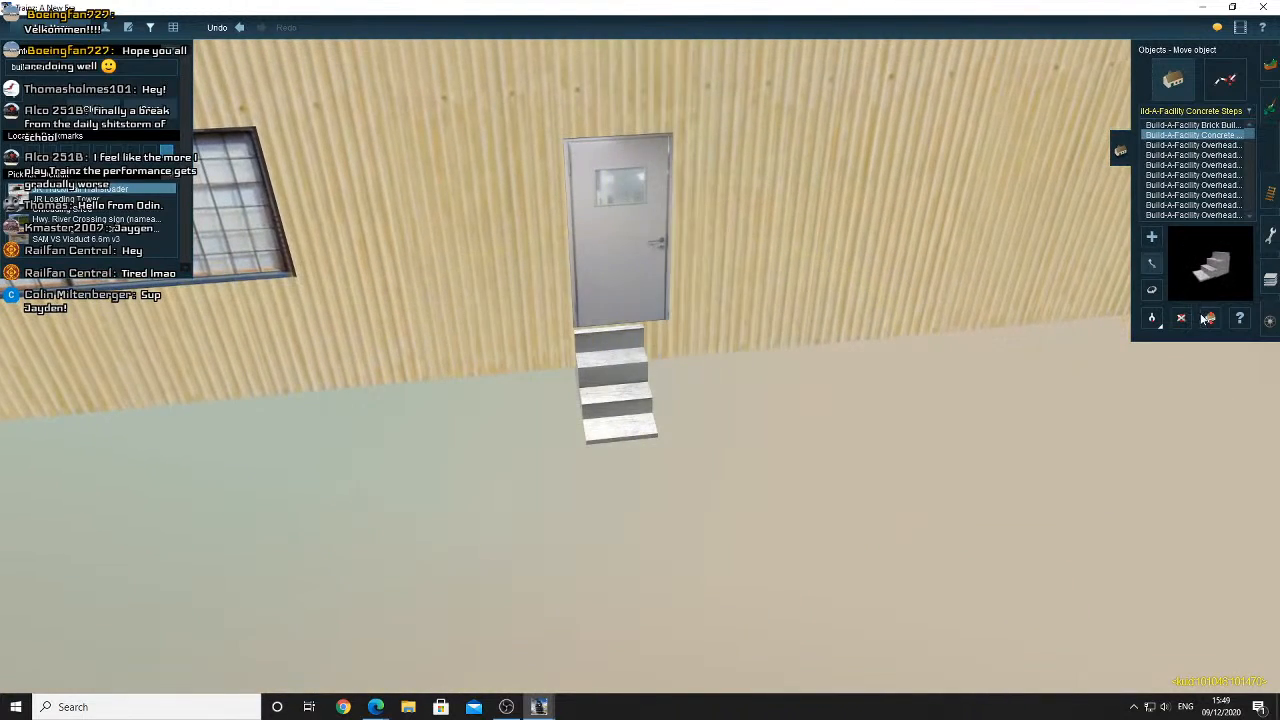
pyautogui.moveTo(638, 384); pyautogui.dragTo(570, 388)
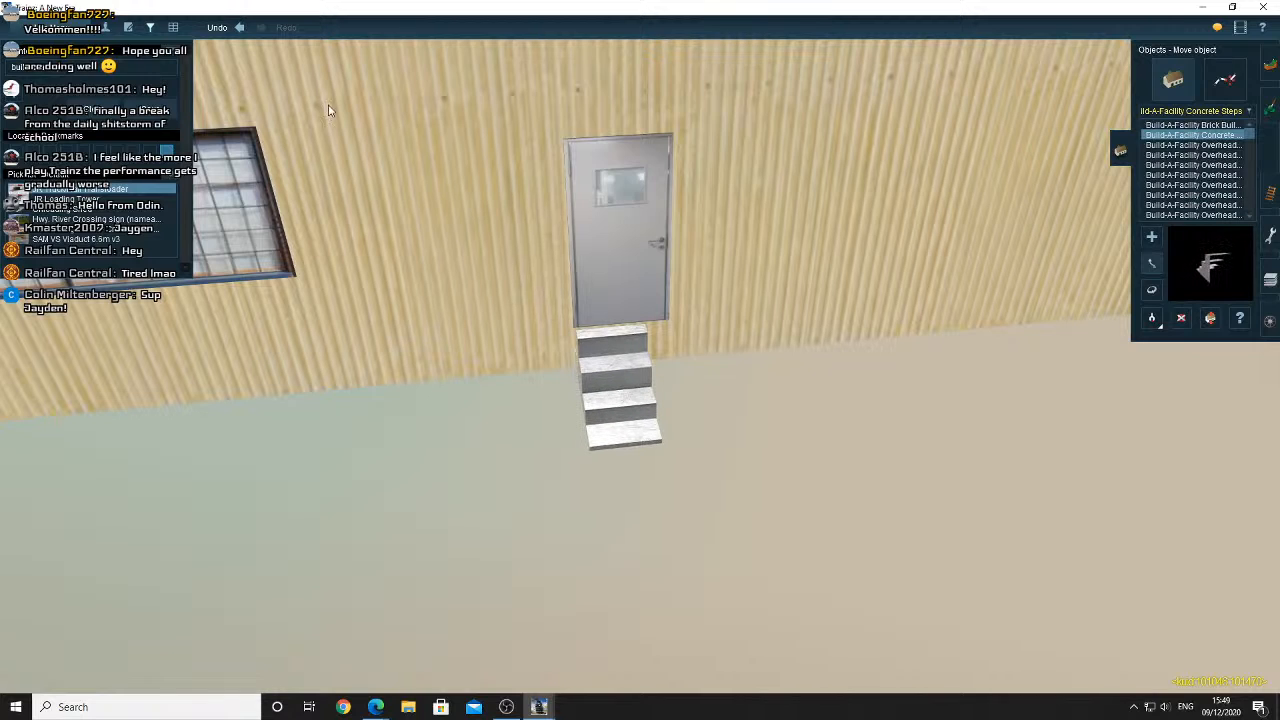
pyautogui.click(239, 28)
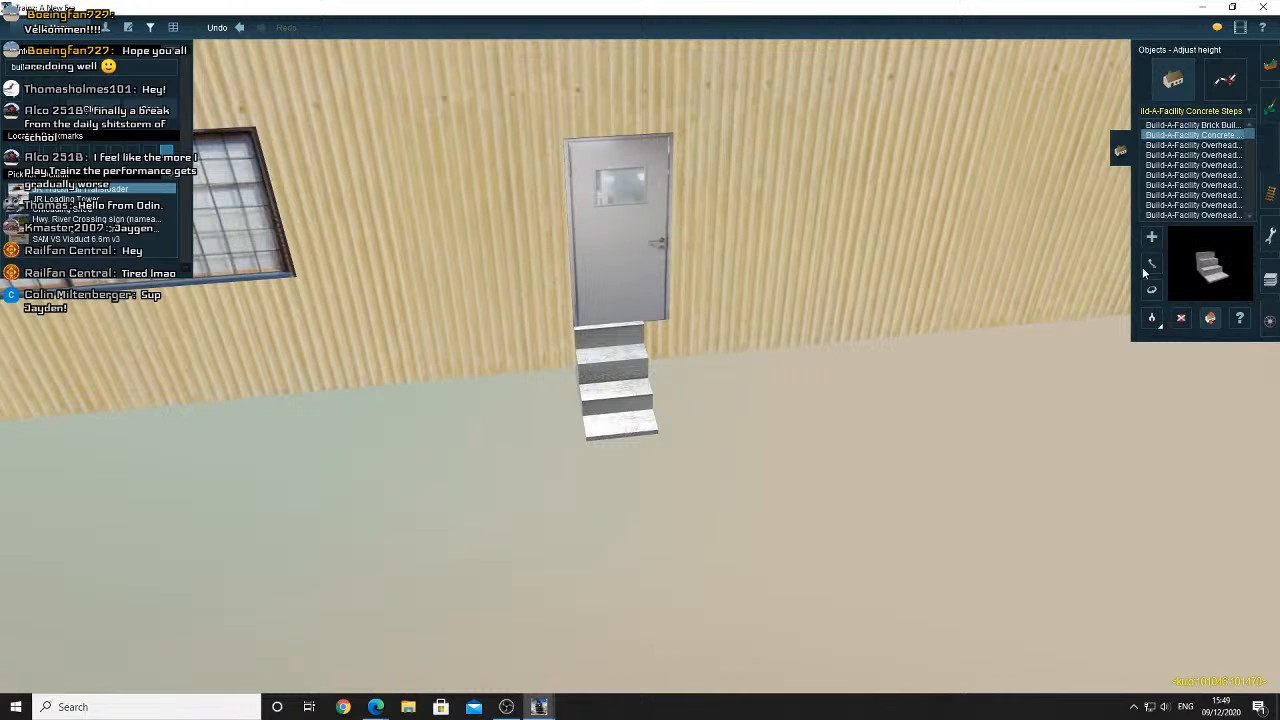
pyautogui.moveTo(643, 370); pyautogui.dragTo(626, 387)
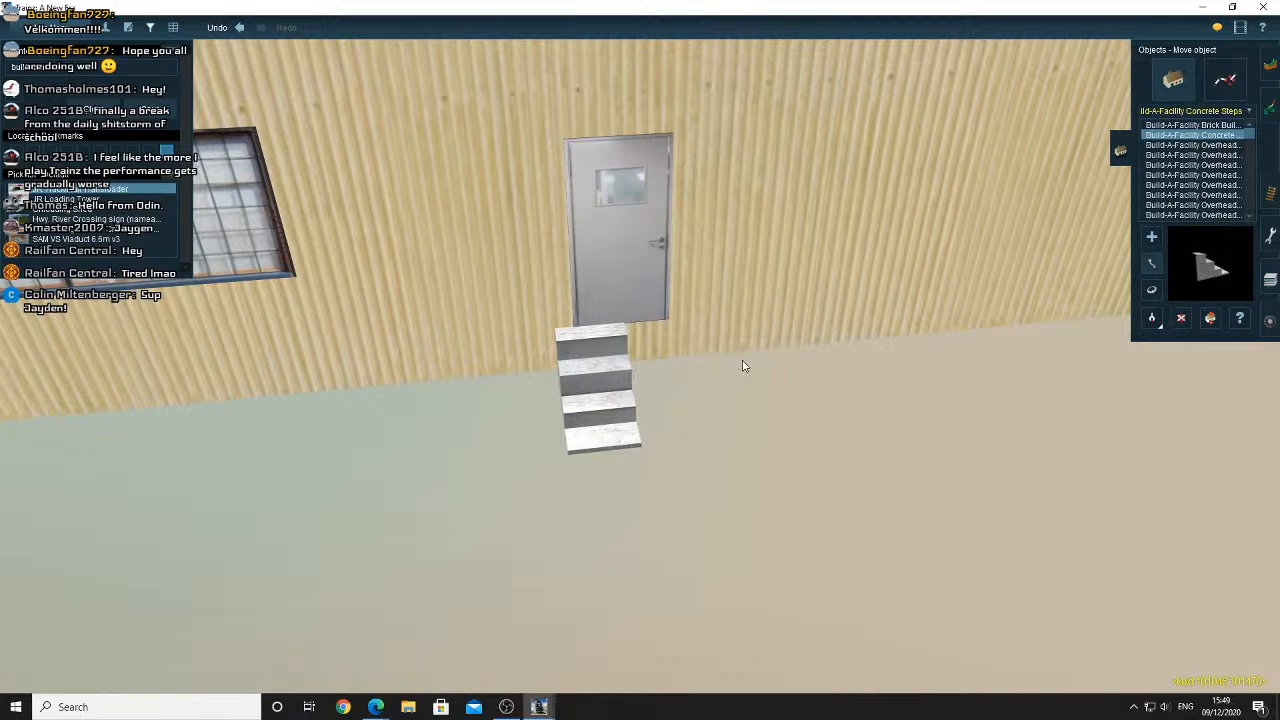
pyautogui.press('Left')
# Add a second set of Concrete Steps, rotate it to match and join it to the first set below the door
pyautogui.click(1152, 238)
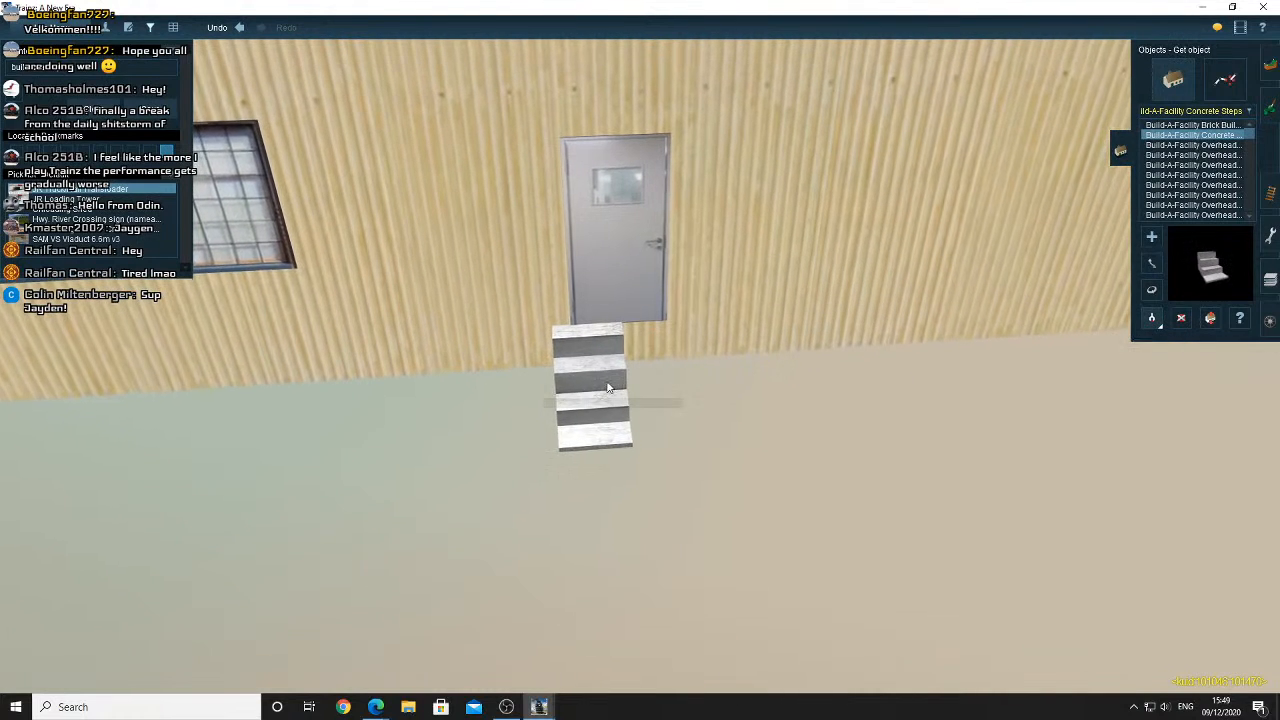
pyautogui.click(689, 405)
pyautogui.click(1151, 290)
pyautogui.moveTo(730, 400); pyautogui.dragTo(674, 396)
pyautogui.moveTo(674, 396); pyautogui.dragTo(638, 320, button='right')
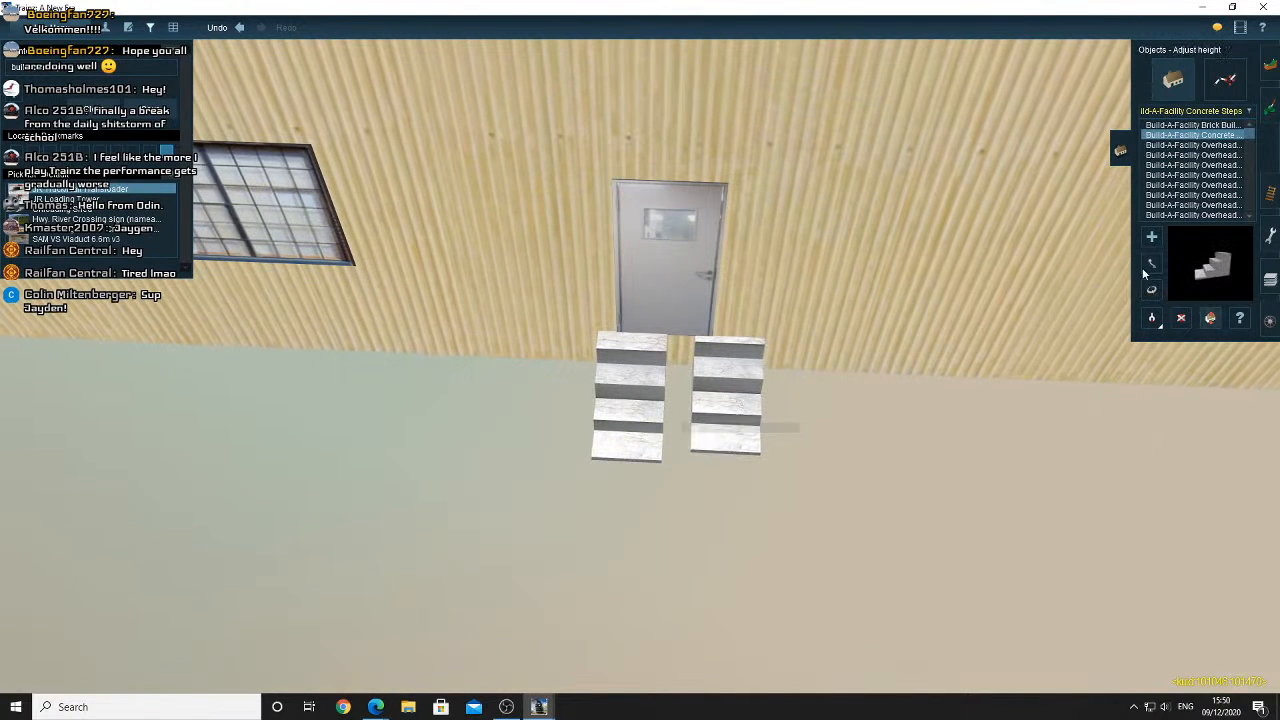
pyautogui.moveTo(775, 378); pyautogui.dragTo(708, 400)
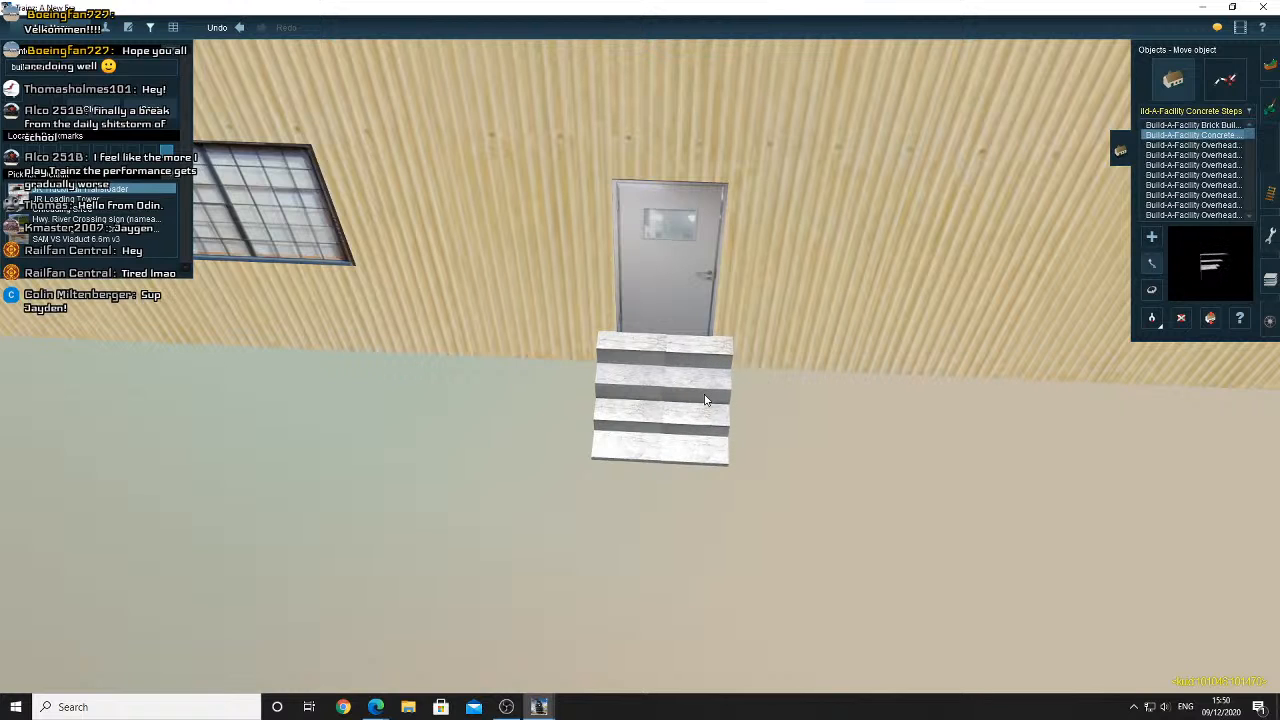
# Fine-tune the second set of steps to a height of 71.79 m so its treads line up with the first
pyautogui.press('Down')
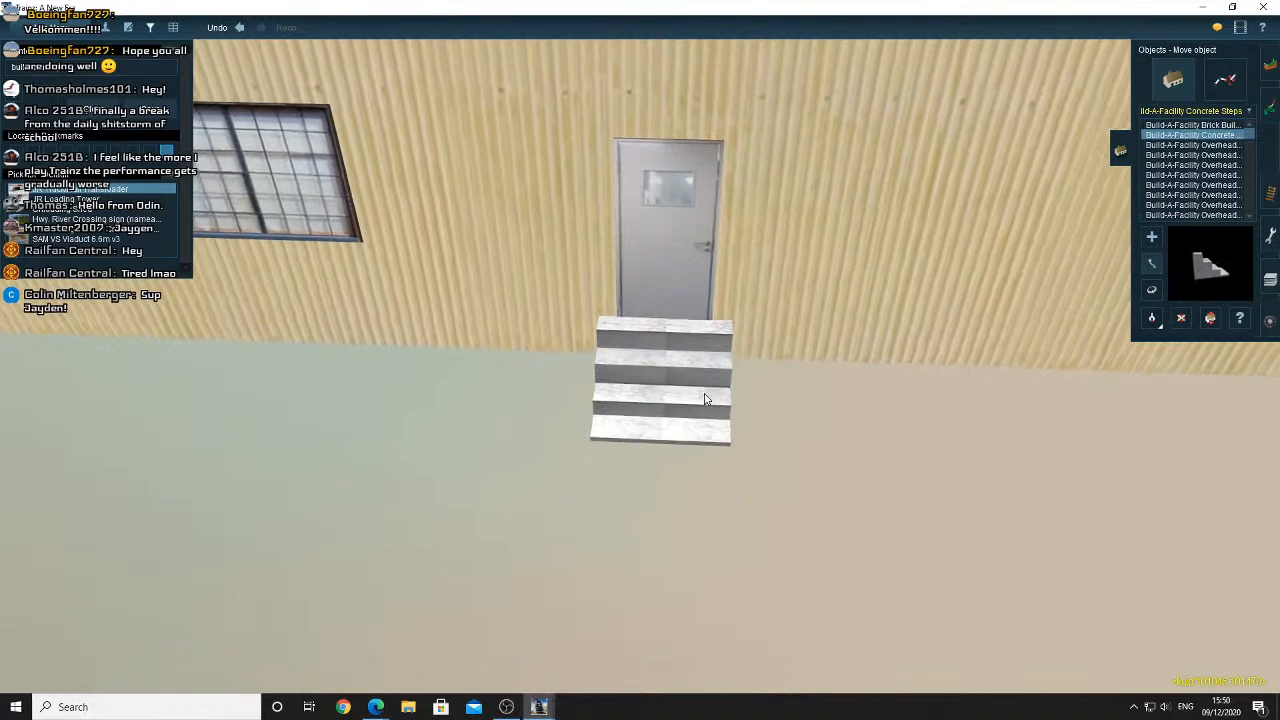
pyautogui.press('Right')
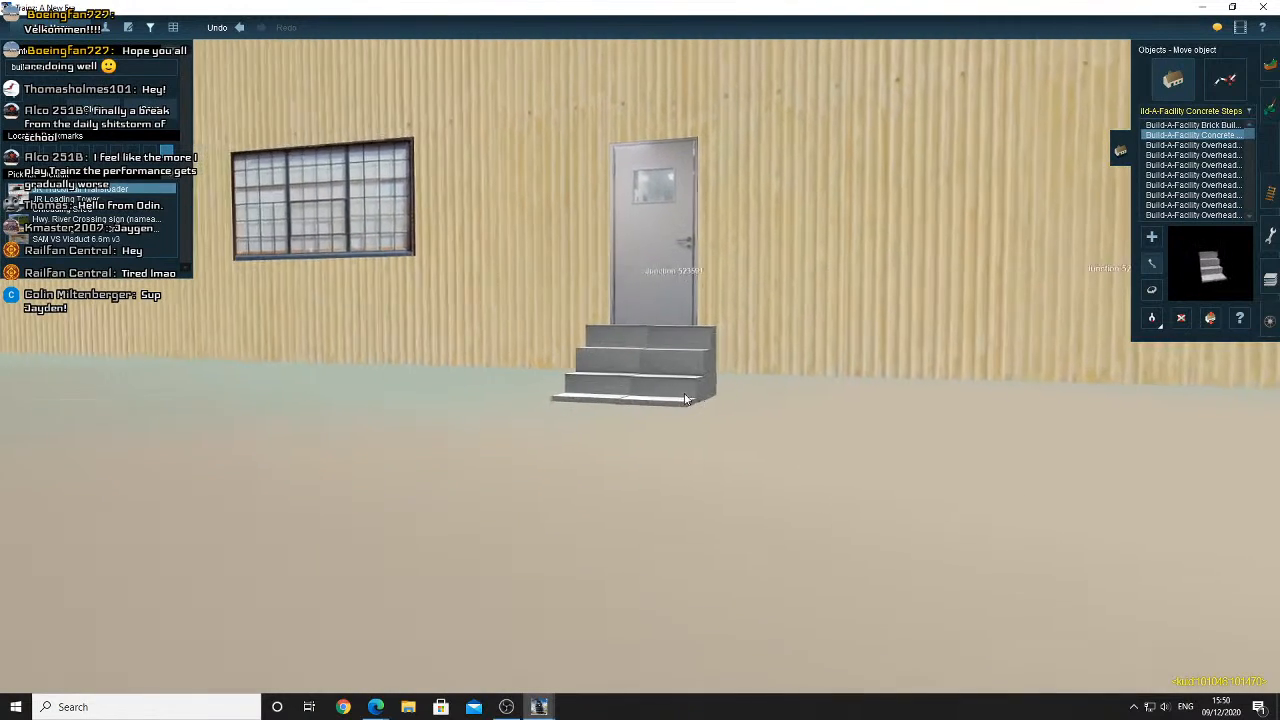
pyautogui.click(1209, 318)
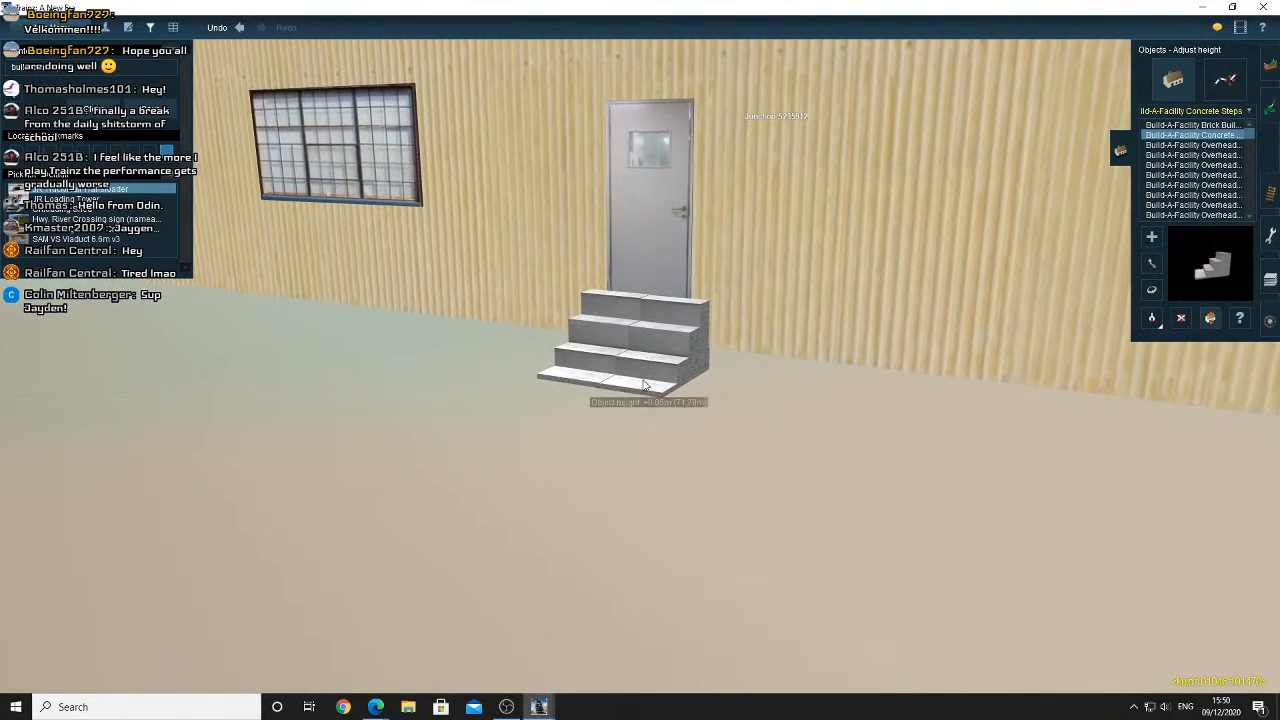
pyautogui.moveTo(644, 379); pyautogui.dragTo(649, 382)
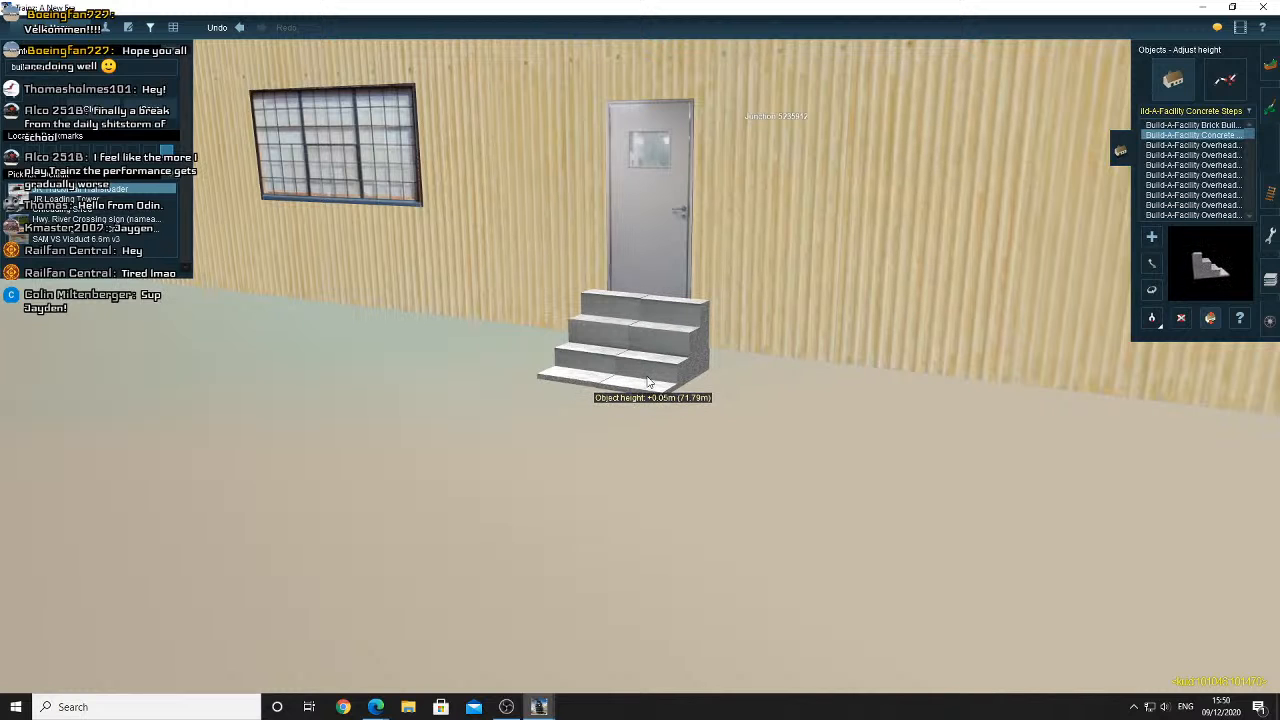
# Switch to Google Maps and examine the Central Maine Power building's windows, doors and overhead doors in Street View
pyautogui.press('Left')
pyautogui.scroll(-8, 617, 375)
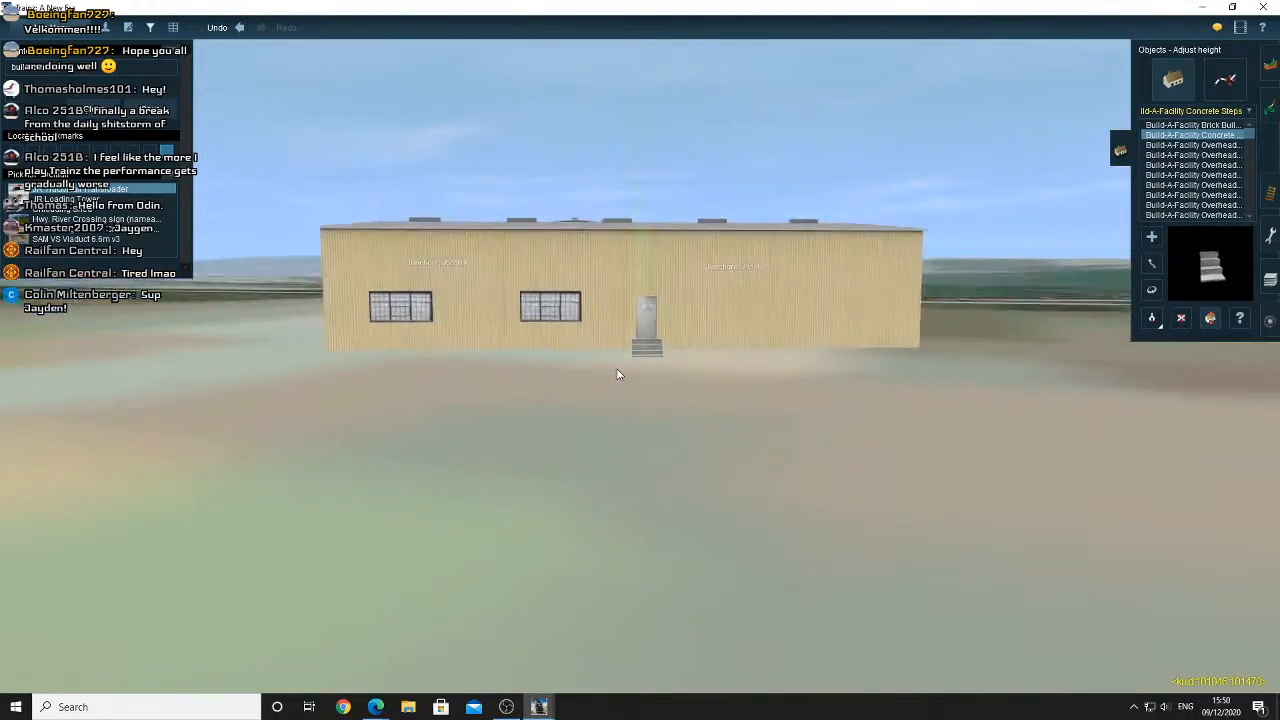
pyautogui.press('Up')
pyautogui.press('Left')
pyautogui.press('Right')
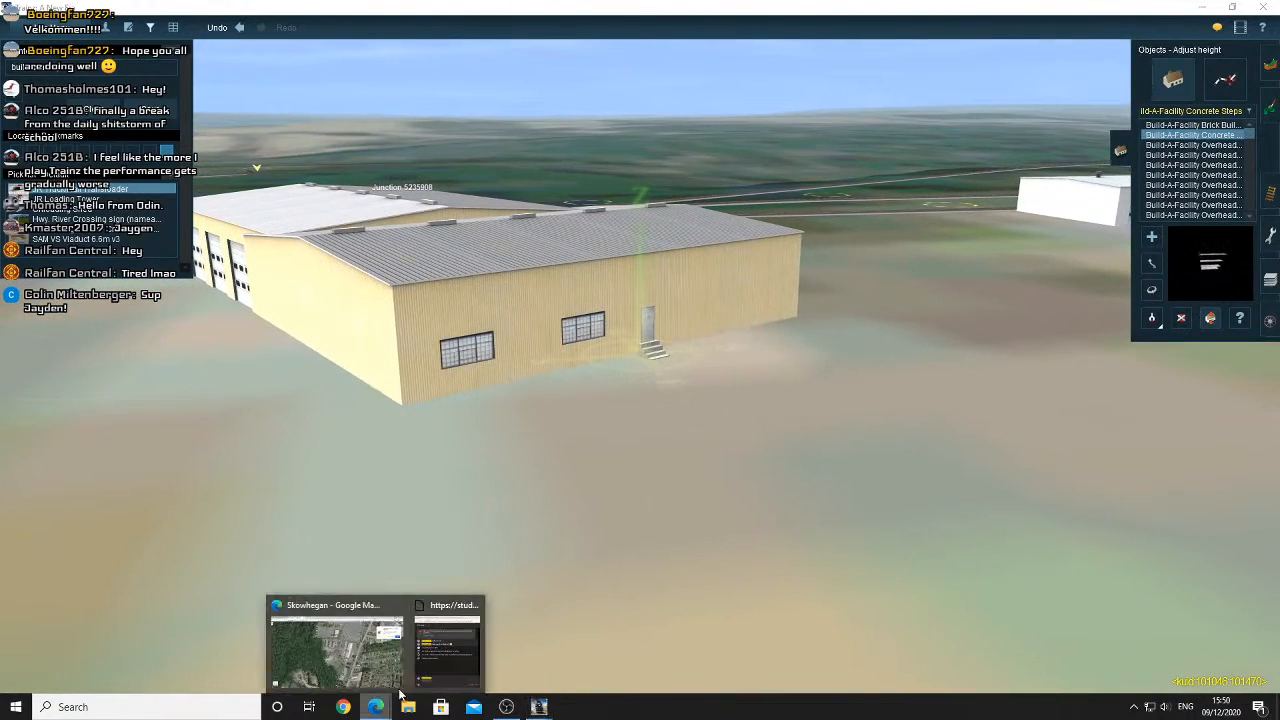
pyautogui.click(375, 645)
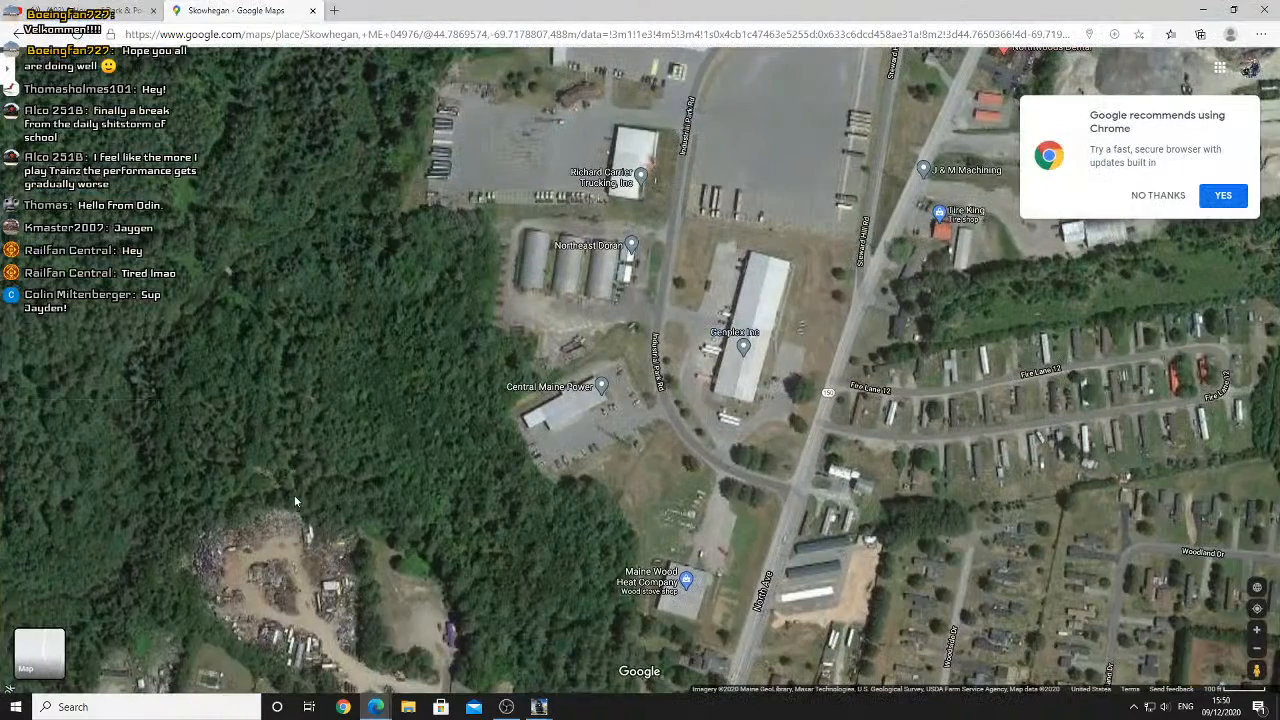
pyautogui.moveTo(1256, 666); pyautogui.dragTo(693, 405)
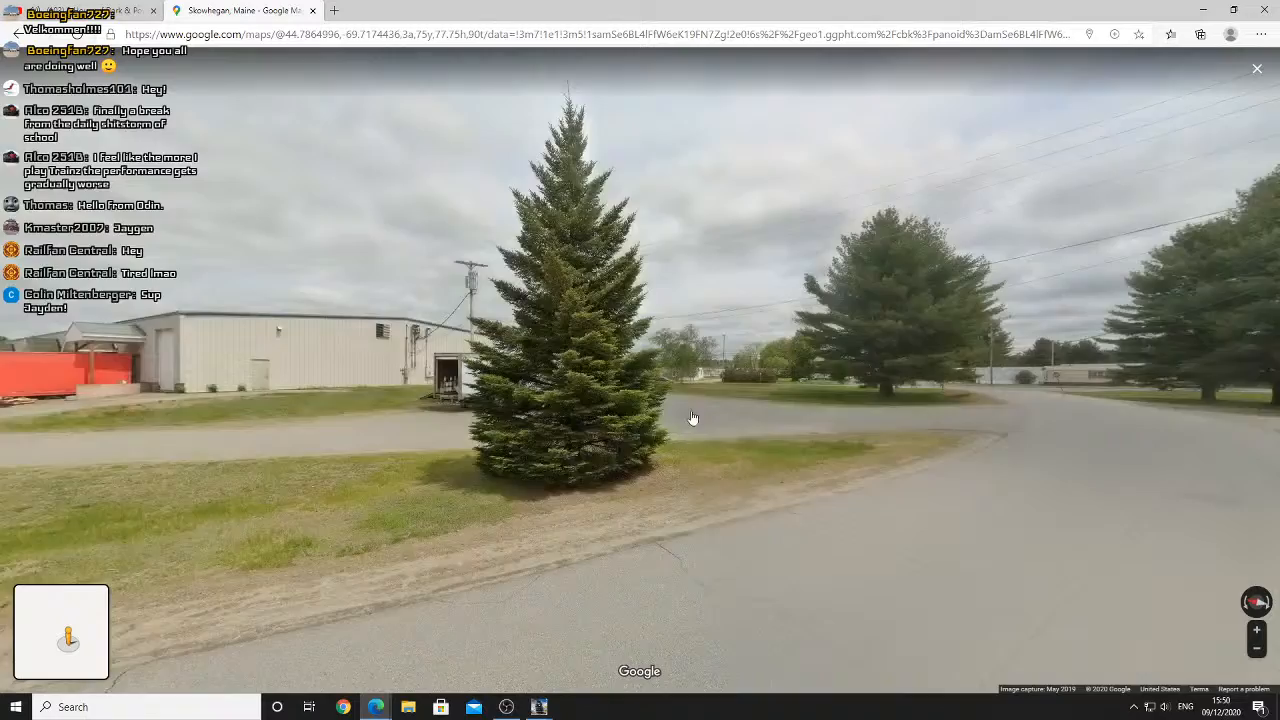
pyautogui.moveTo(920, 362); pyautogui.dragTo(430, 354)
pyautogui.moveTo(834, 346); pyautogui.dragTo(746, 331)
pyautogui.scroll(4, 790, 305)
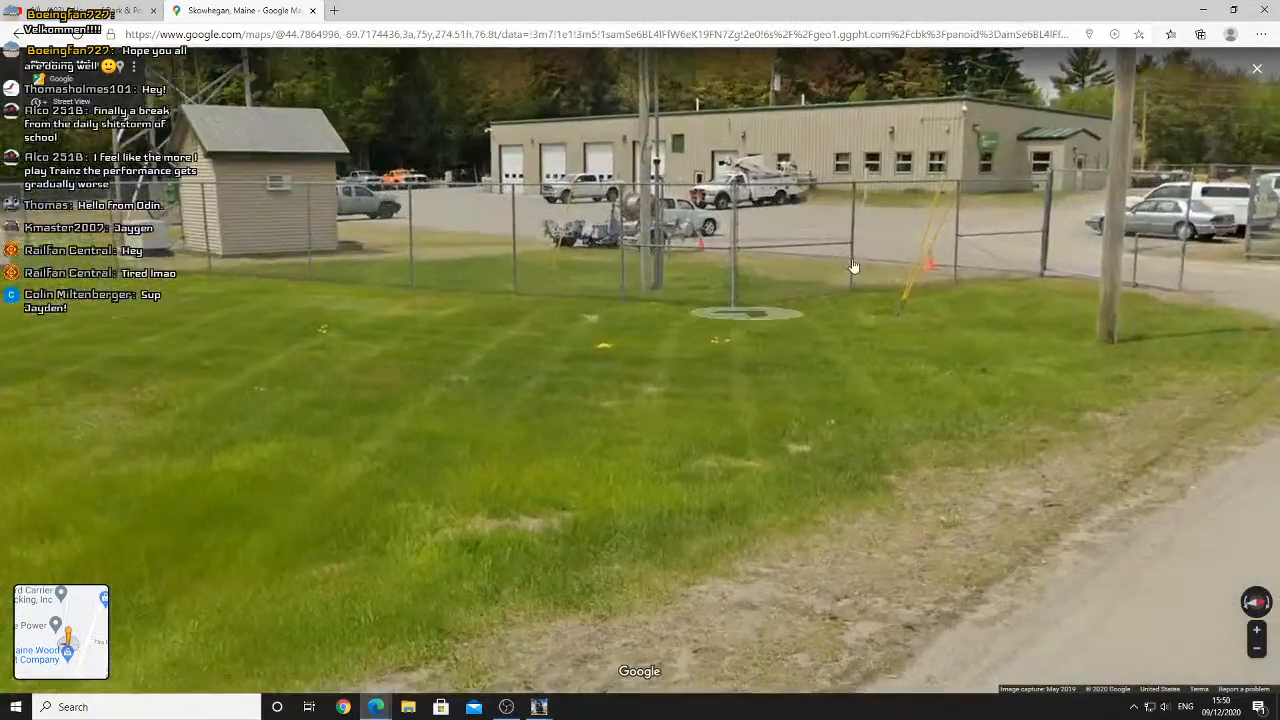
pyautogui.moveTo(854, 269); pyautogui.dragTo(631, 292)
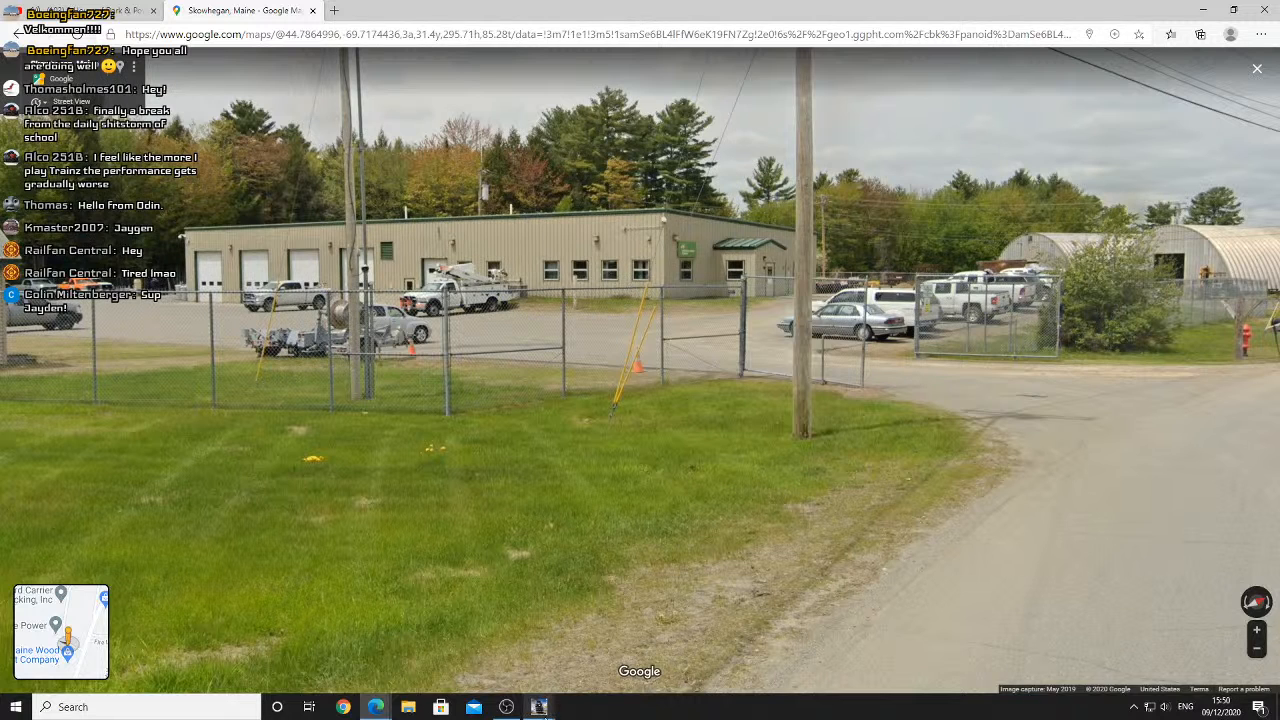
# Return to Trainz and choose Build-A-Facility Window, Large 1 DES as the object to add
pyautogui.moveTo(550, 706)
pyautogui.click(530, 665)
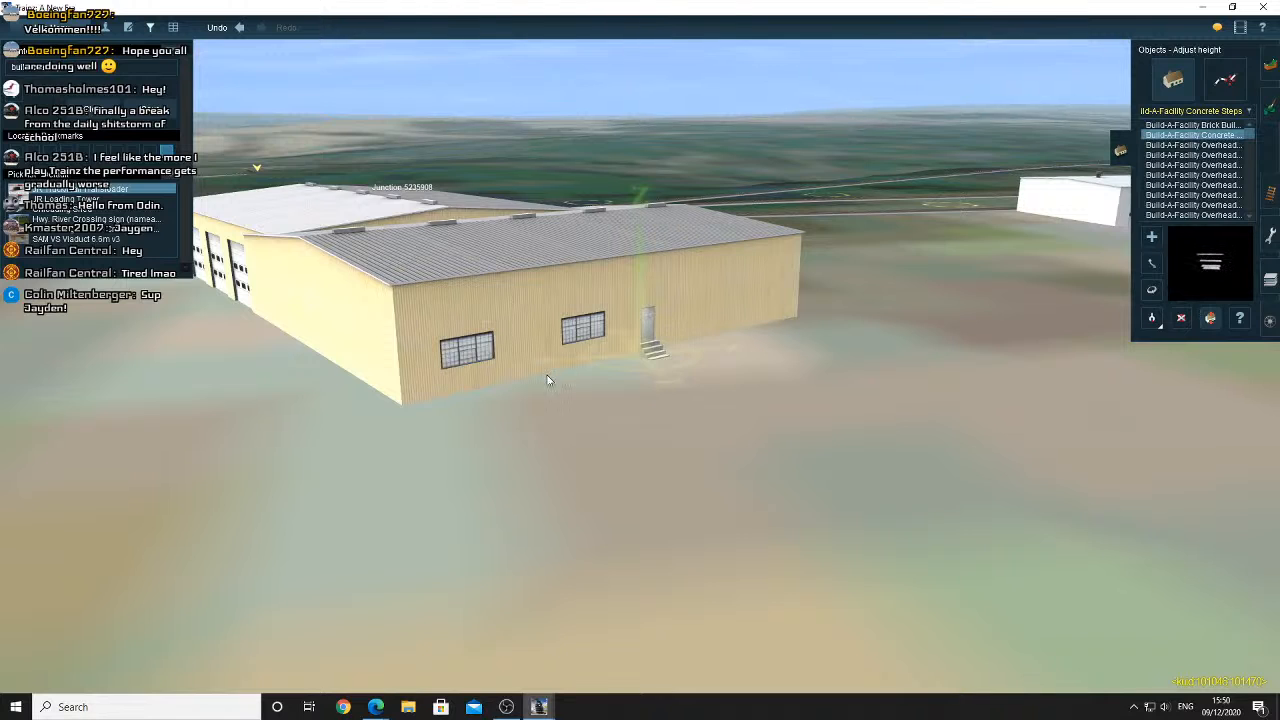
pyautogui.rightClick(547, 380)
pyautogui.click(1152, 318)
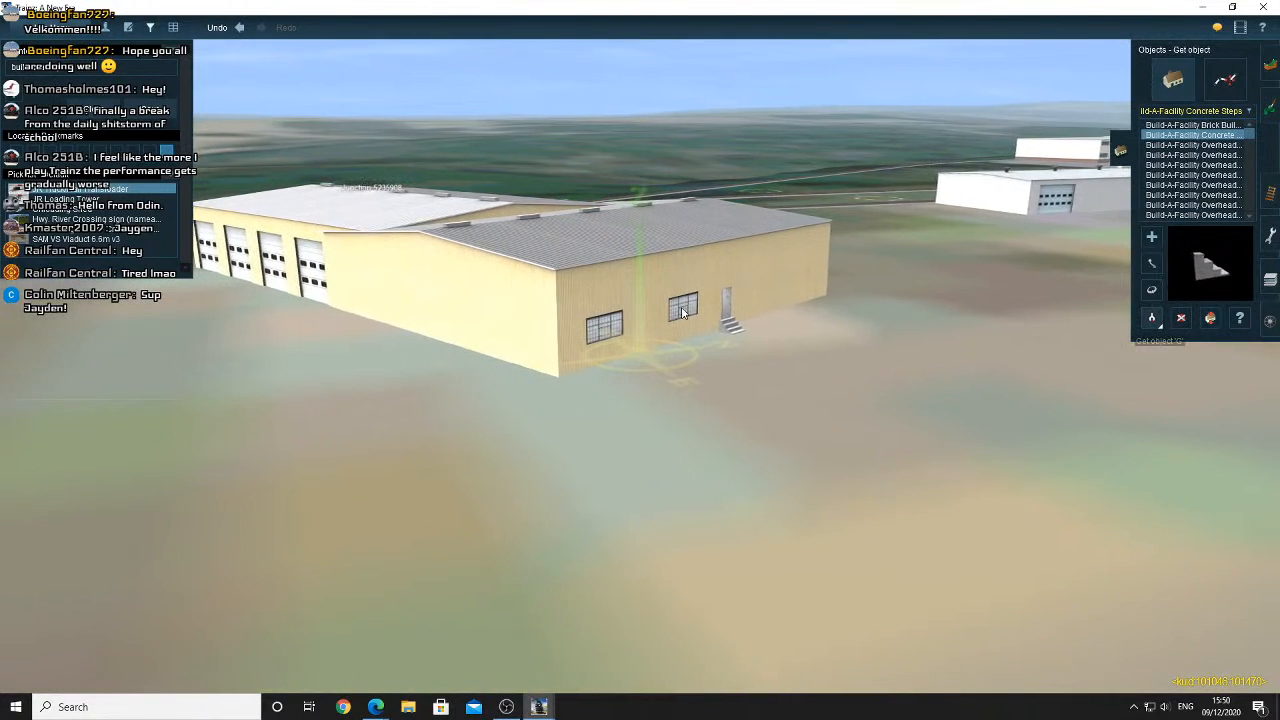
pyautogui.click(620, 331)
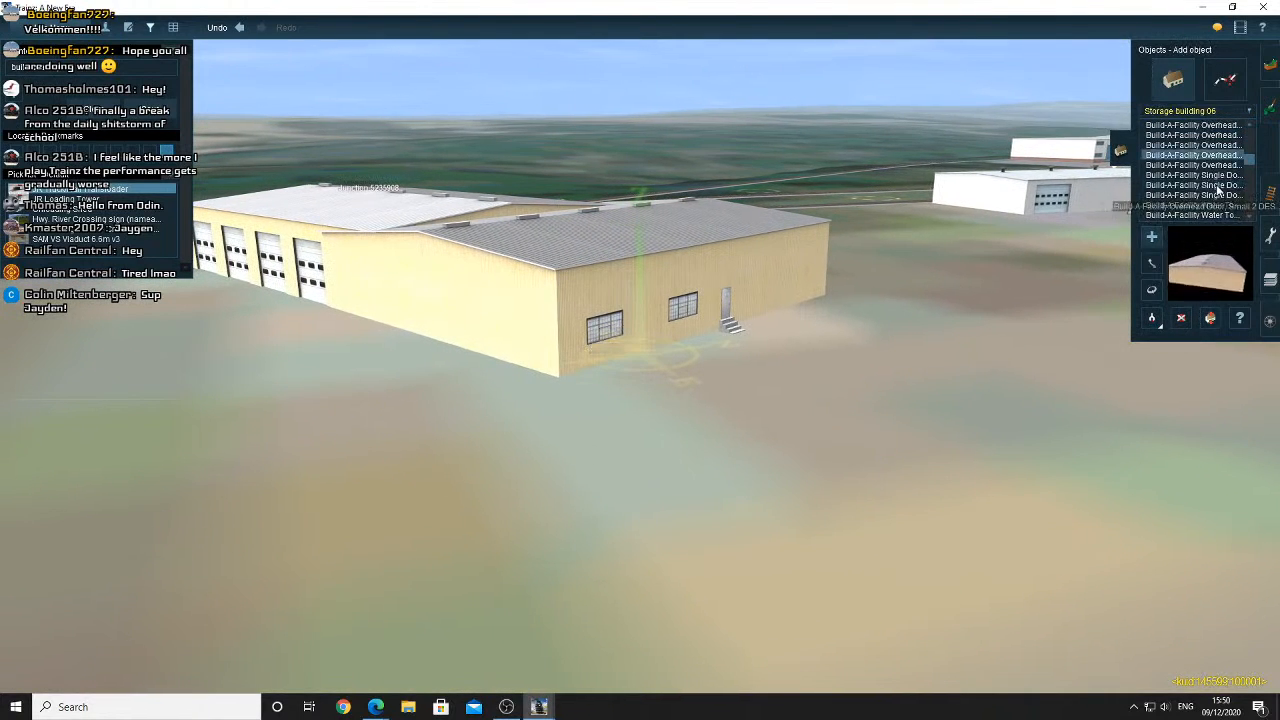
pyautogui.click(1214, 184)
pyautogui.scroll(-3, 1217, 184)
pyautogui.click(1220, 143)
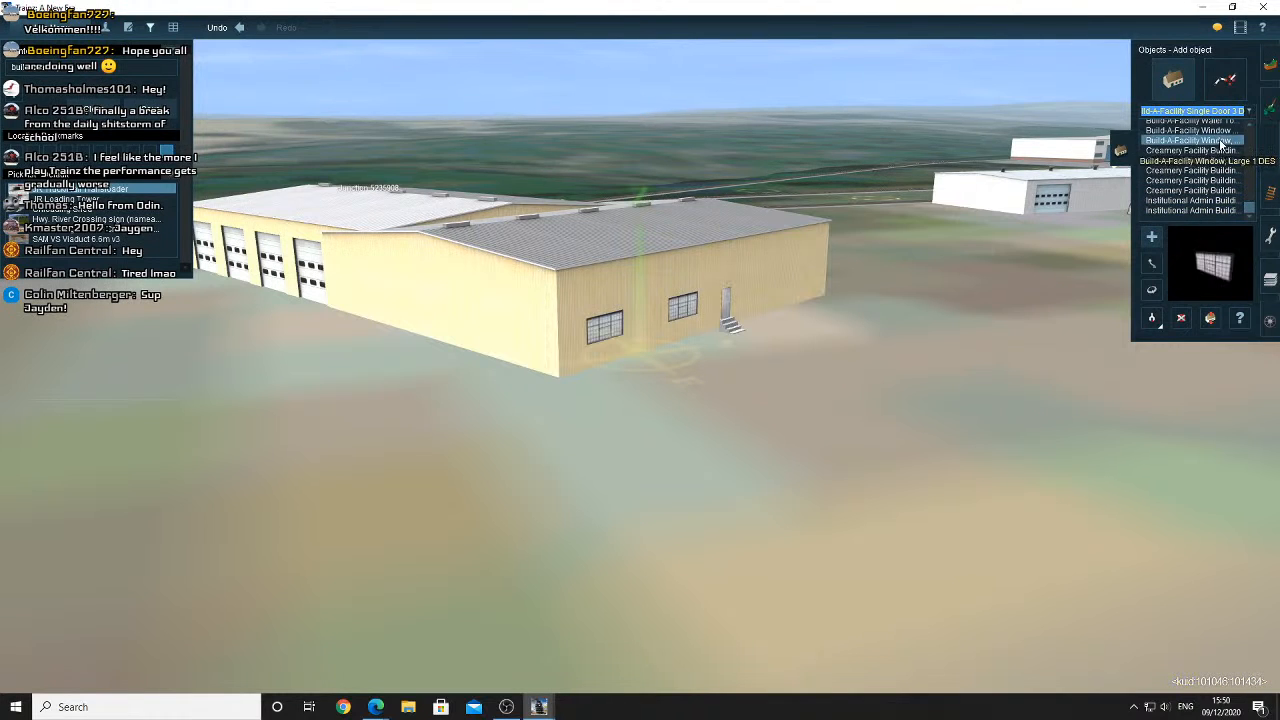
pyautogui.click(1220, 134)
pyautogui.scroll(1, 1221, 142)
pyautogui.click(1219, 144)
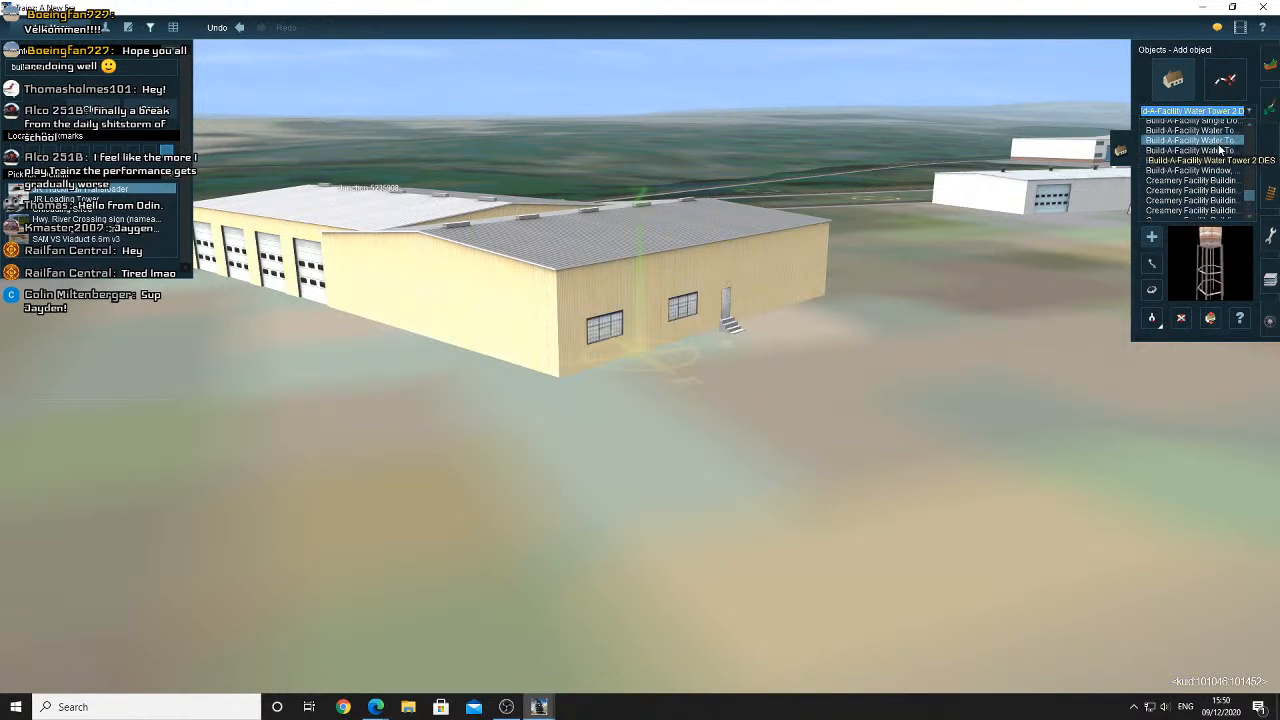
pyautogui.click(1210, 170)
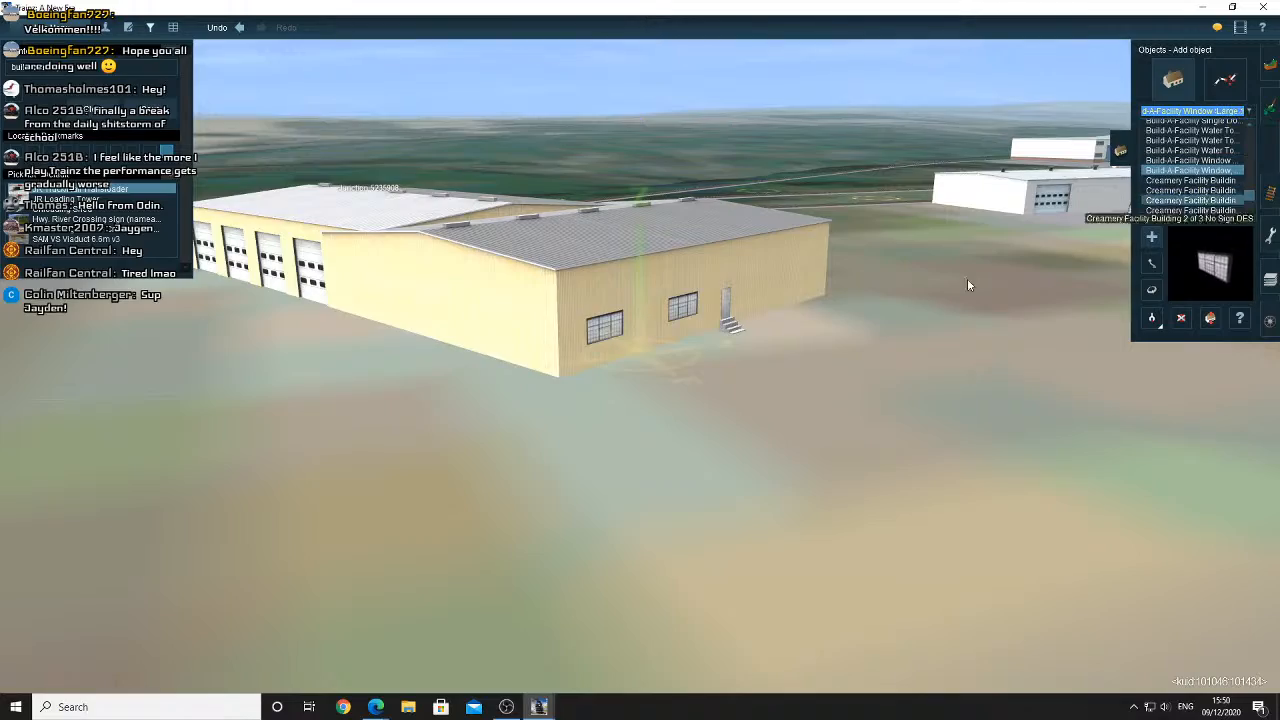
pyautogui.rightClick(624, 408)
pyautogui.press('Left')
pyautogui.press('Down')
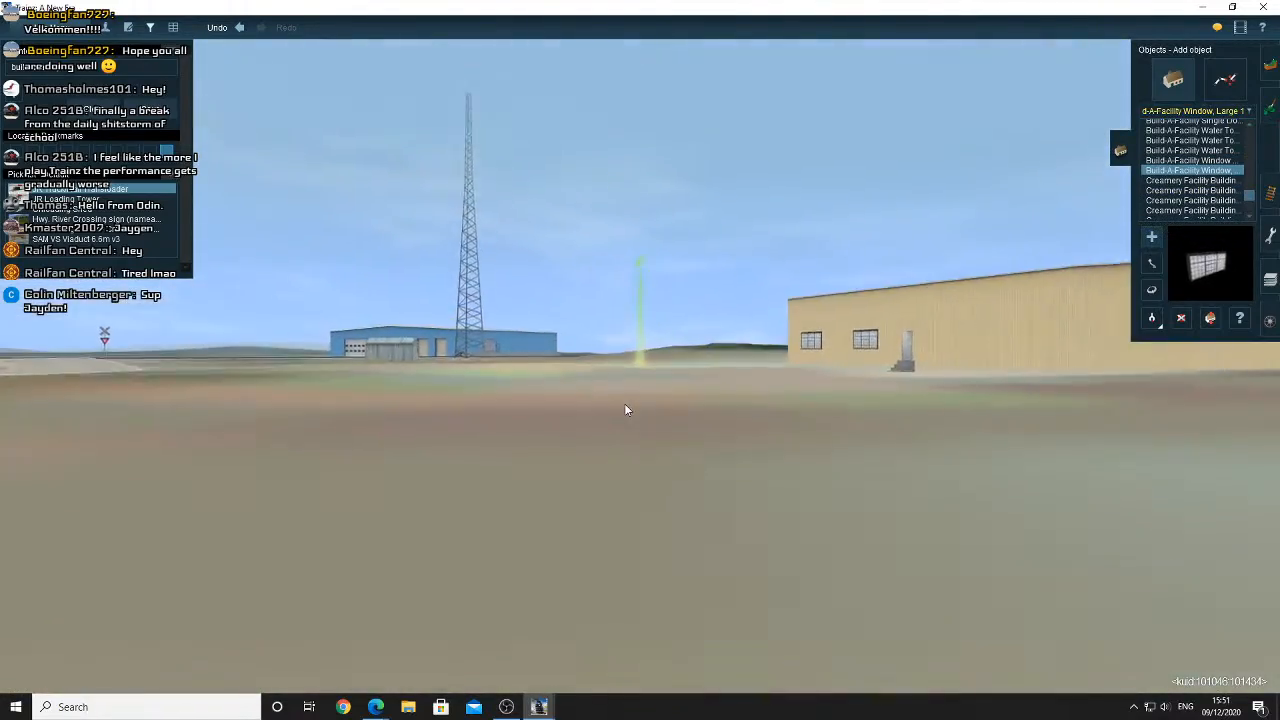
# Place two Large 1 windows along the yellow building's gabled wall, one near the corner and one near the middle
pyautogui.press('Left')
pyautogui.press('Up')
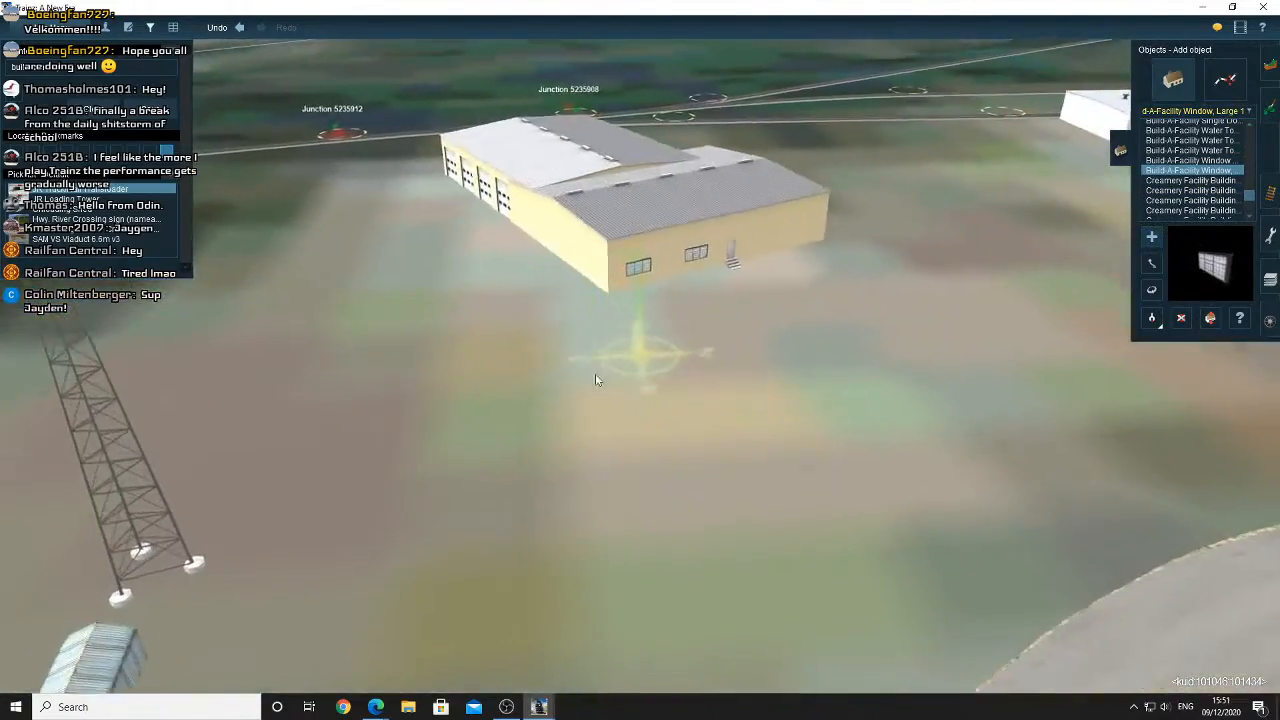
pyautogui.rightClick(624, 268)
pyautogui.press('Left')
pyautogui.scroll(-10, 607, 373)
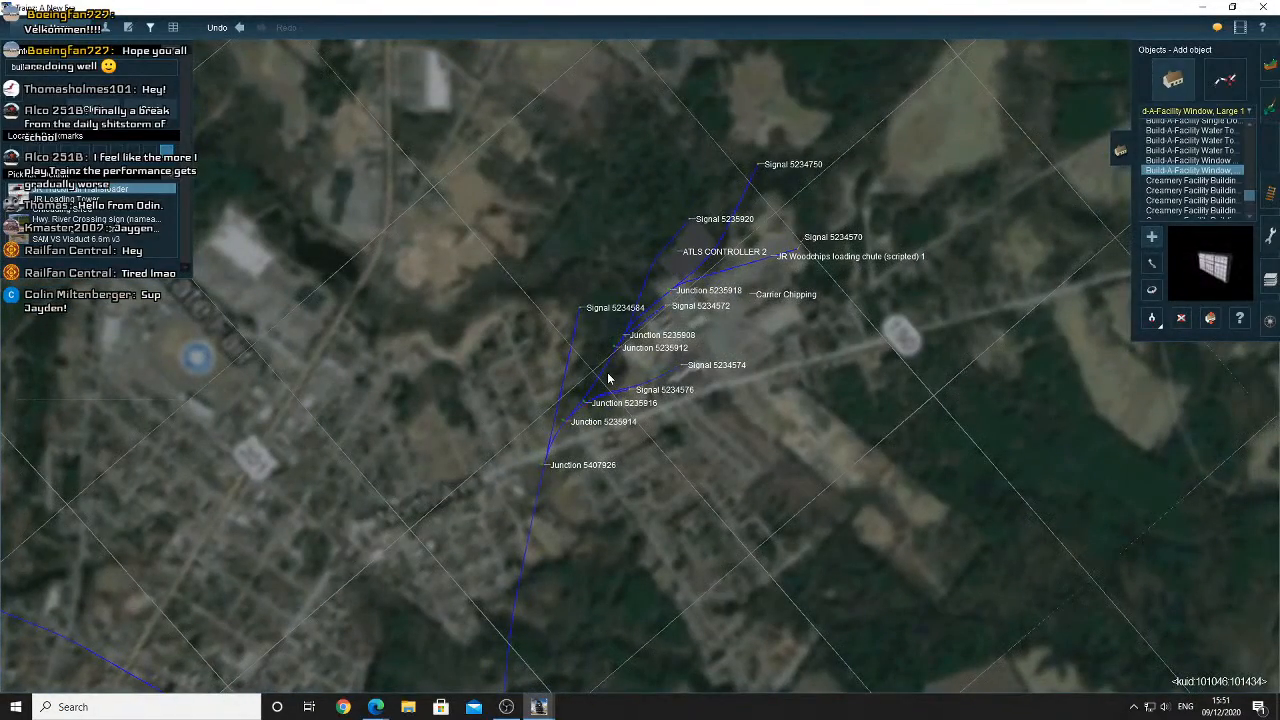
pyautogui.scroll(10, 608, 378)
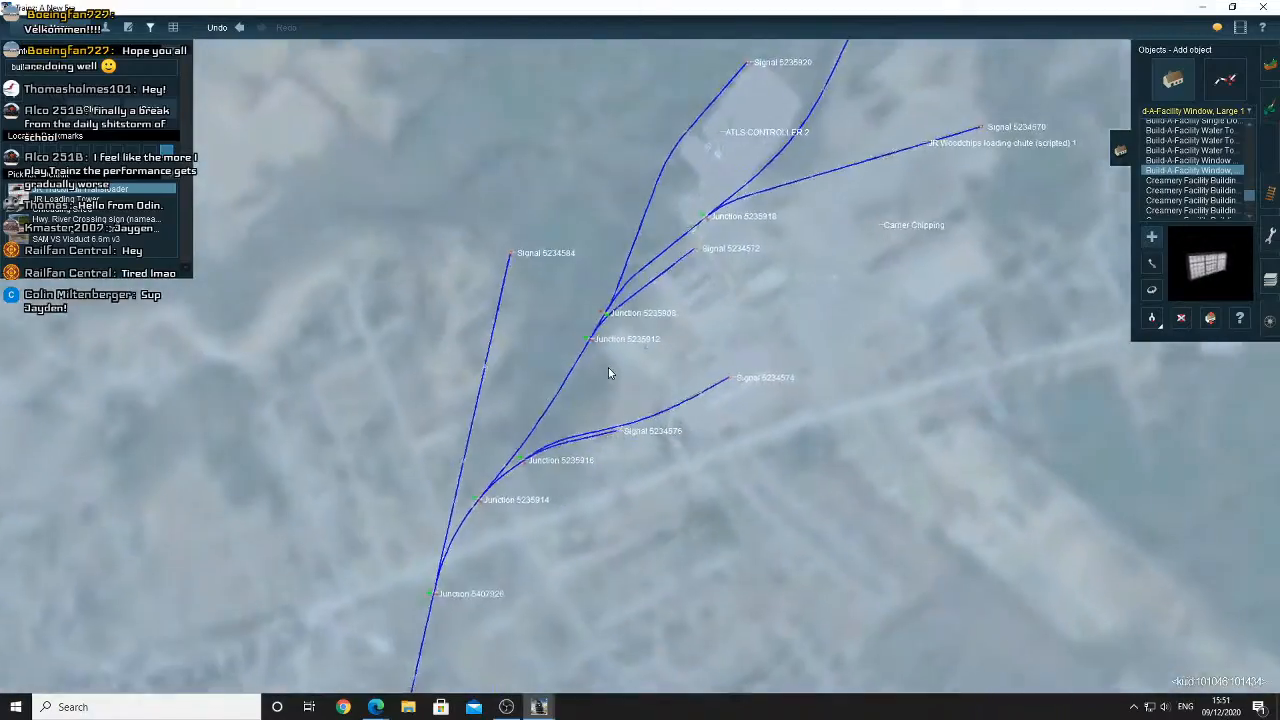
pyautogui.scroll(3, 604, 365)
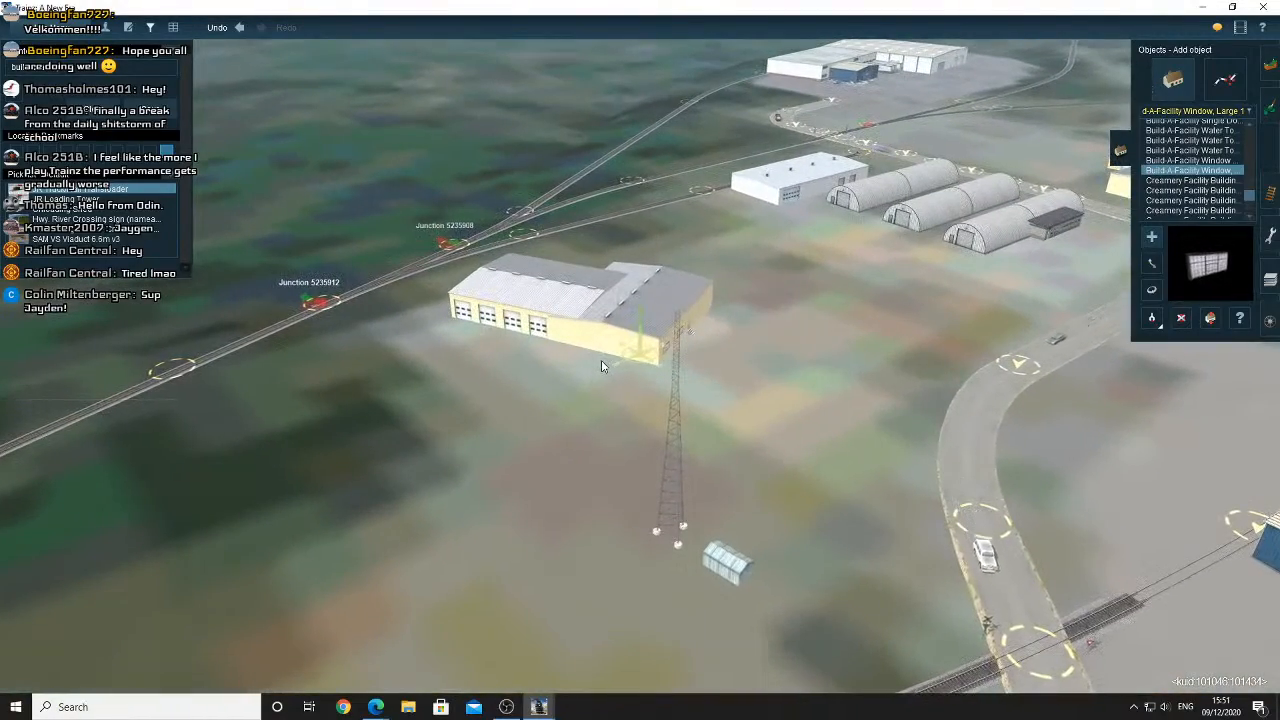
pyautogui.scroll(5, 605, 372)
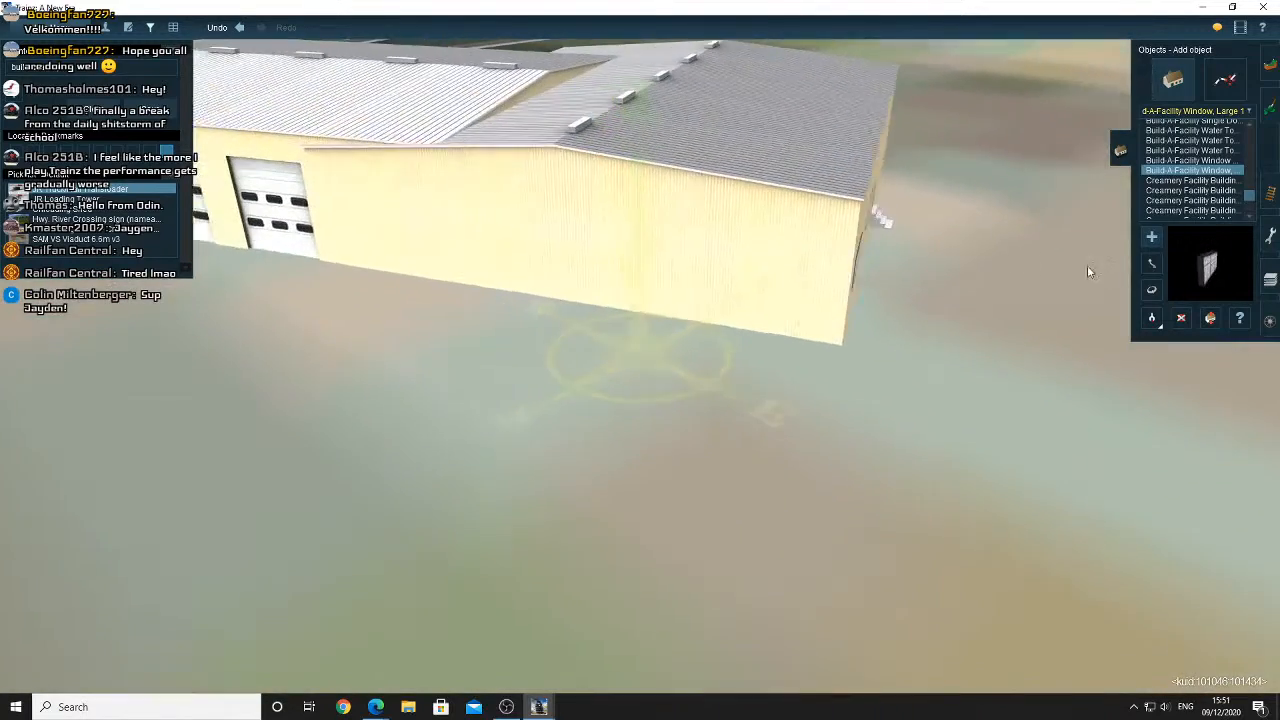
pyautogui.click(771, 331)
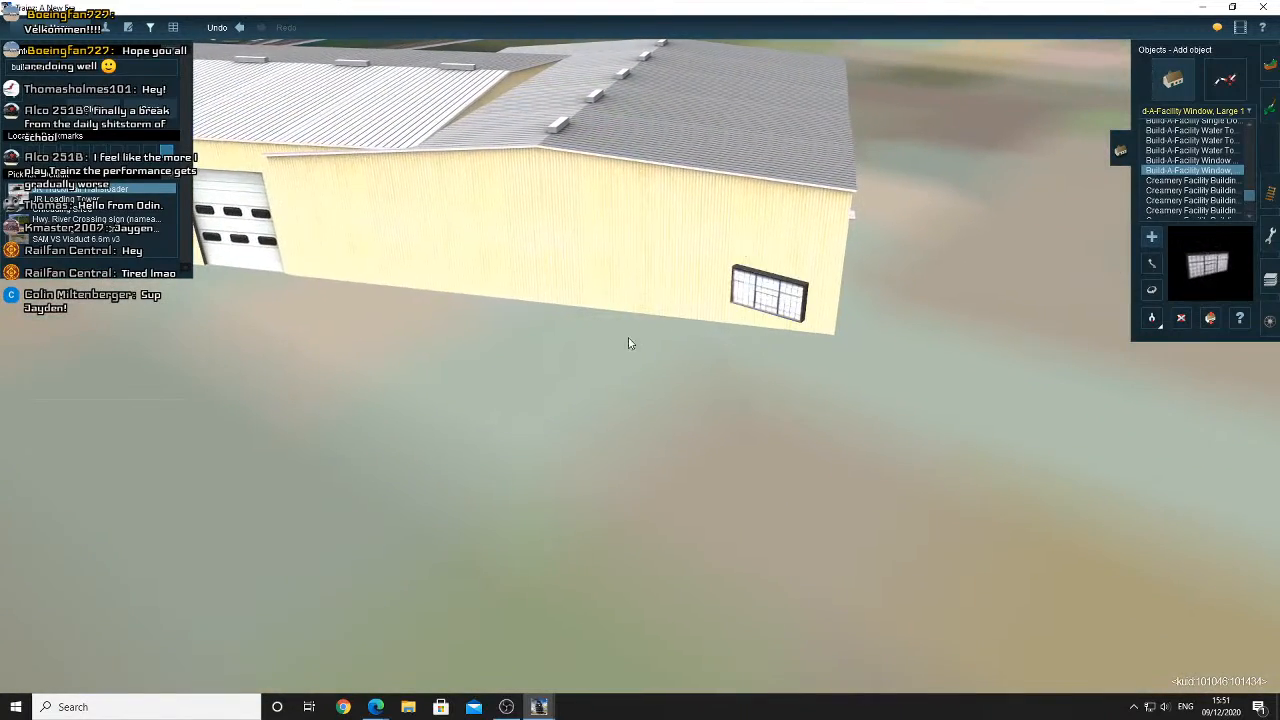
pyautogui.click(564, 312)
# Rotate the window near the corner until it is parallel with the gabled wall
pyautogui.click(1156, 293)
pyautogui.rightClick(728, 300)
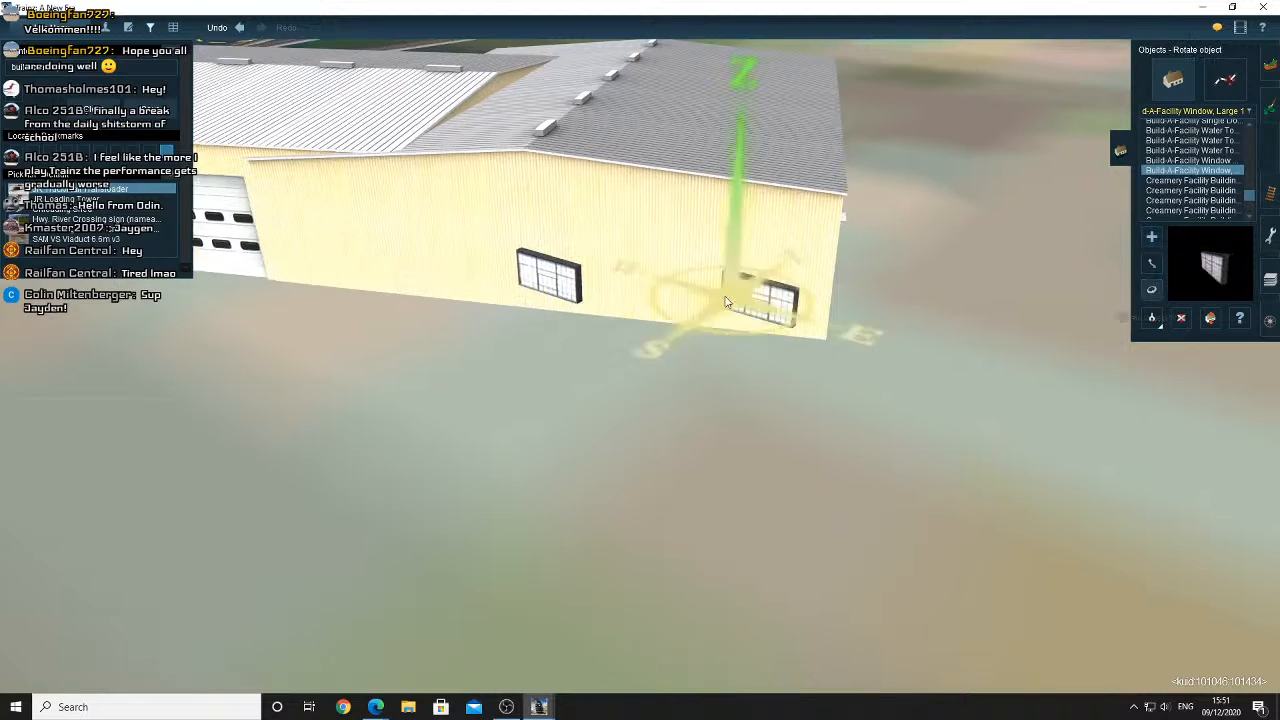
pyautogui.scroll(4, 706, 406)
pyautogui.moveTo(677, 460); pyautogui.dragTo(740, 460)
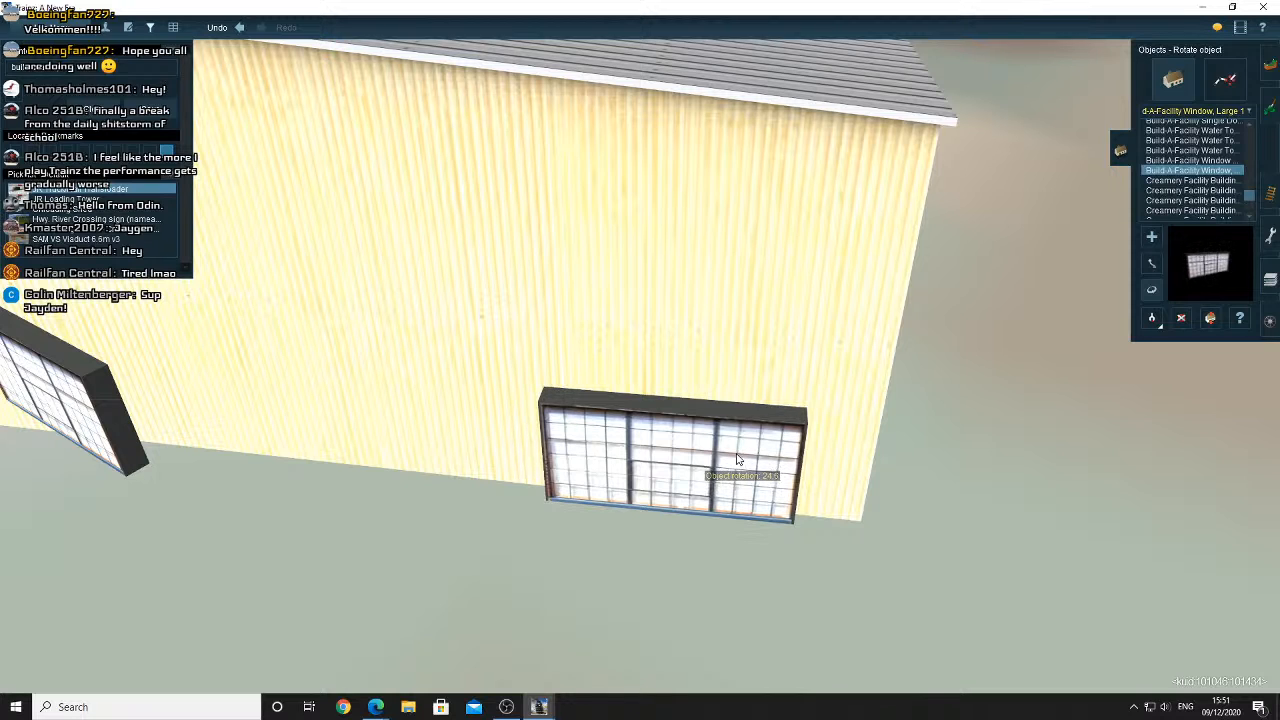
# Move the corner window against the gabled wall and adjust its height to about 72.03 m, level with the windows around the corner
pyautogui.click(1150, 266)
pyautogui.moveTo(727, 419); pyautogui.dragTo(749, 360)
pyautogui.moveTo(749, 360); pyautogui.dragTo(749, 360, button='right')
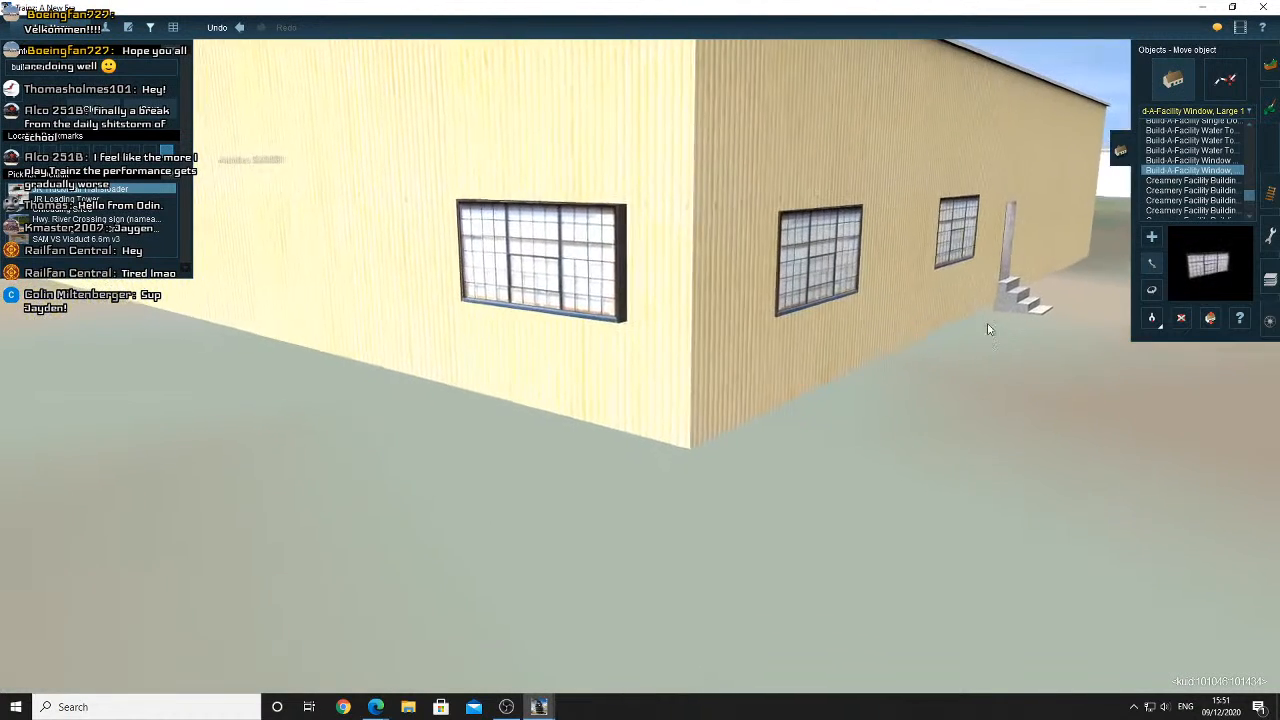
pyautogui.click(1208, 319)
pyautogui.moveTo(565, 305); pyautogui.dragTo(568, 326)
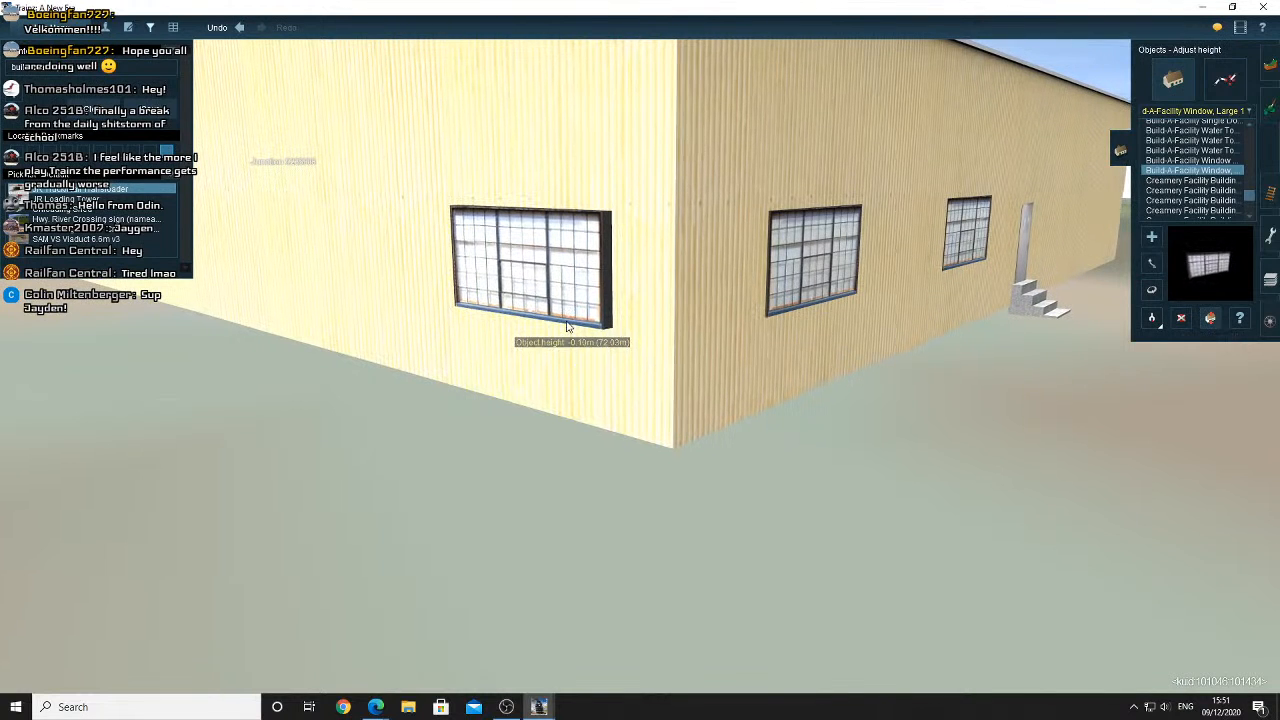
# Push the corner window closer to the wall so that its frame sits almost flush
pyautogui.press('Left')
pyautogui.press('Up')
pyautogui.scroll(3, 758, 334)
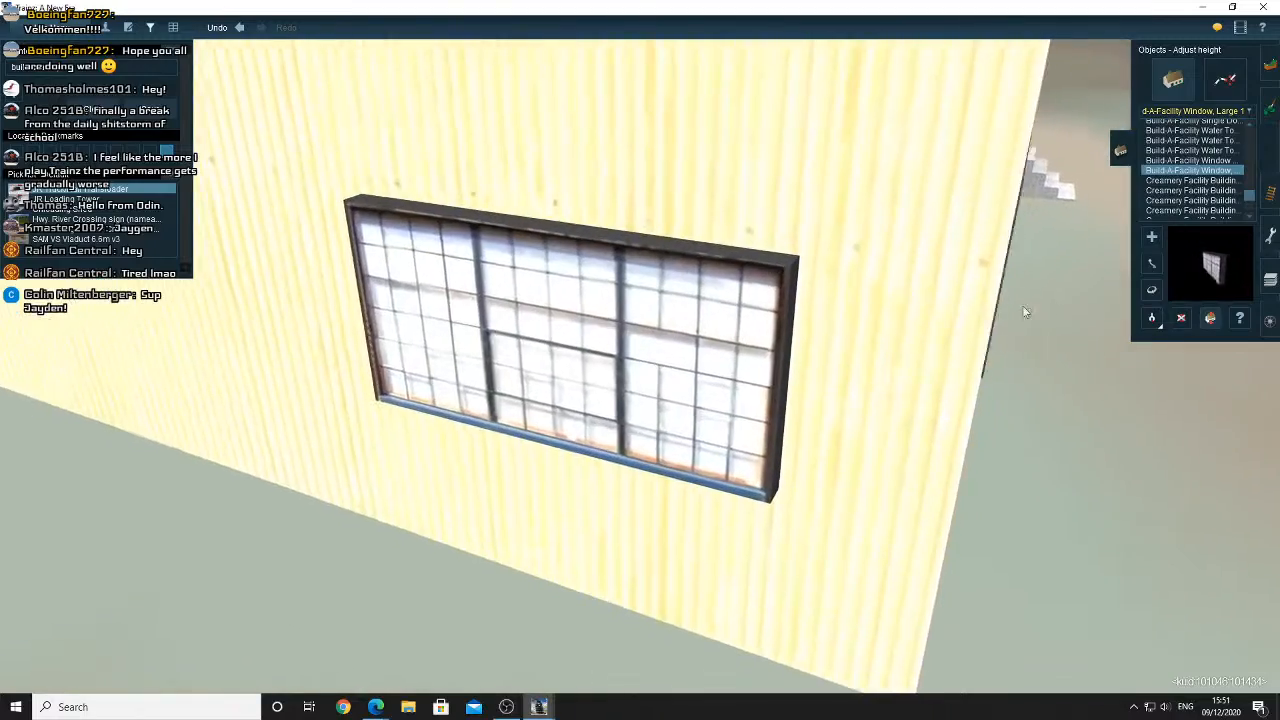
pyautogui.click(1151, 263)
pyautogui.moveTo(728, 397); pyautogui.dragTo(732, 384)
# Rotate the window near the middle of the gabled wall to 24.5 so it runs parallel with the wall
pyautogui.scroll(-5, 517, 437)
pyautogui.rightClick(568, 333)
pyautogui.scroll(5, 568, 333)
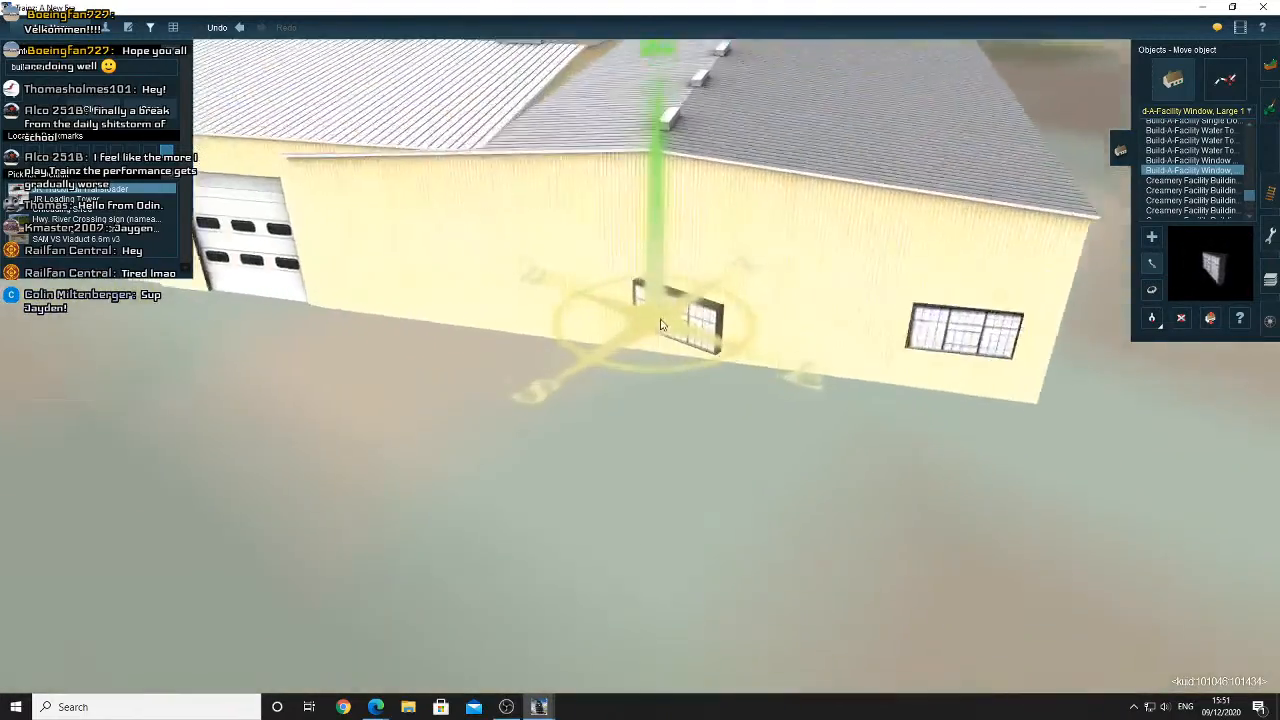
pyautogui.click(1151, 289)
pyautogui.moveTo(755, 435); pyautogui.dragTo(803, 428)
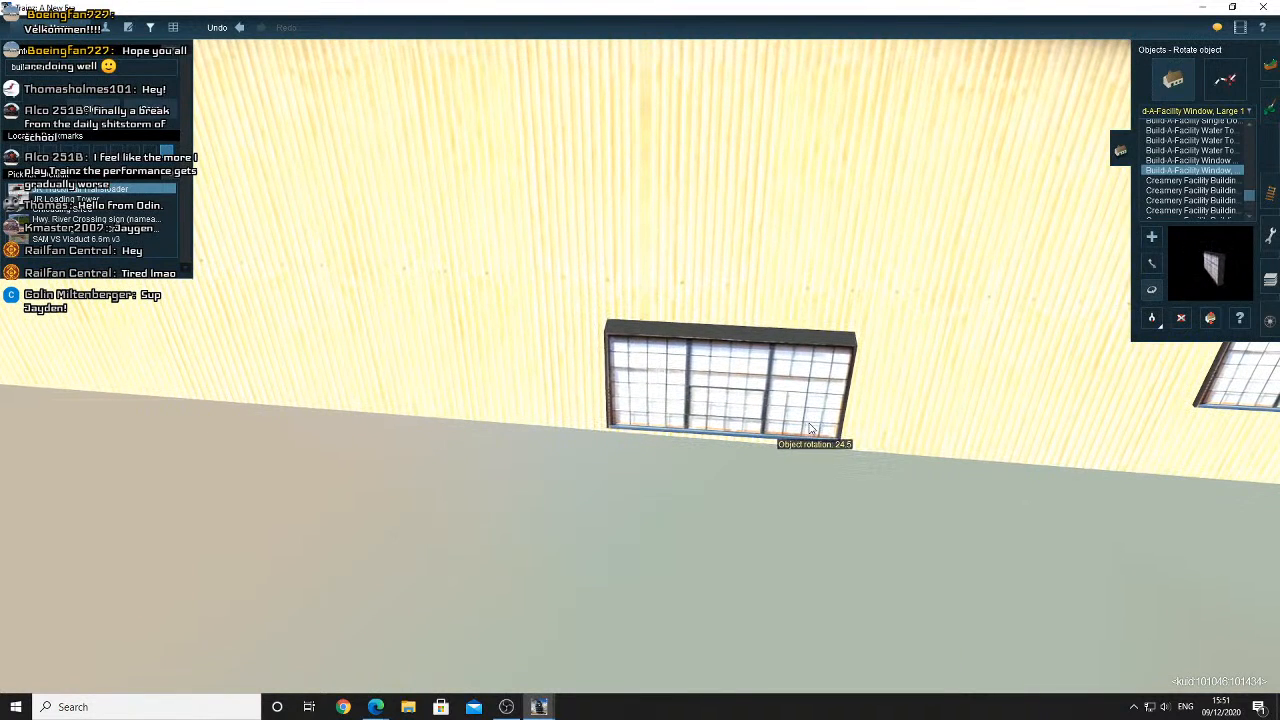
# Adjust the middle window's height to about 72.05 m to line it up with the corner window
pyautogui.click(1214, 318)
pyautogui.scroll(-4, 898, 380)
pyautogui.scroll(-4, 893, 377)
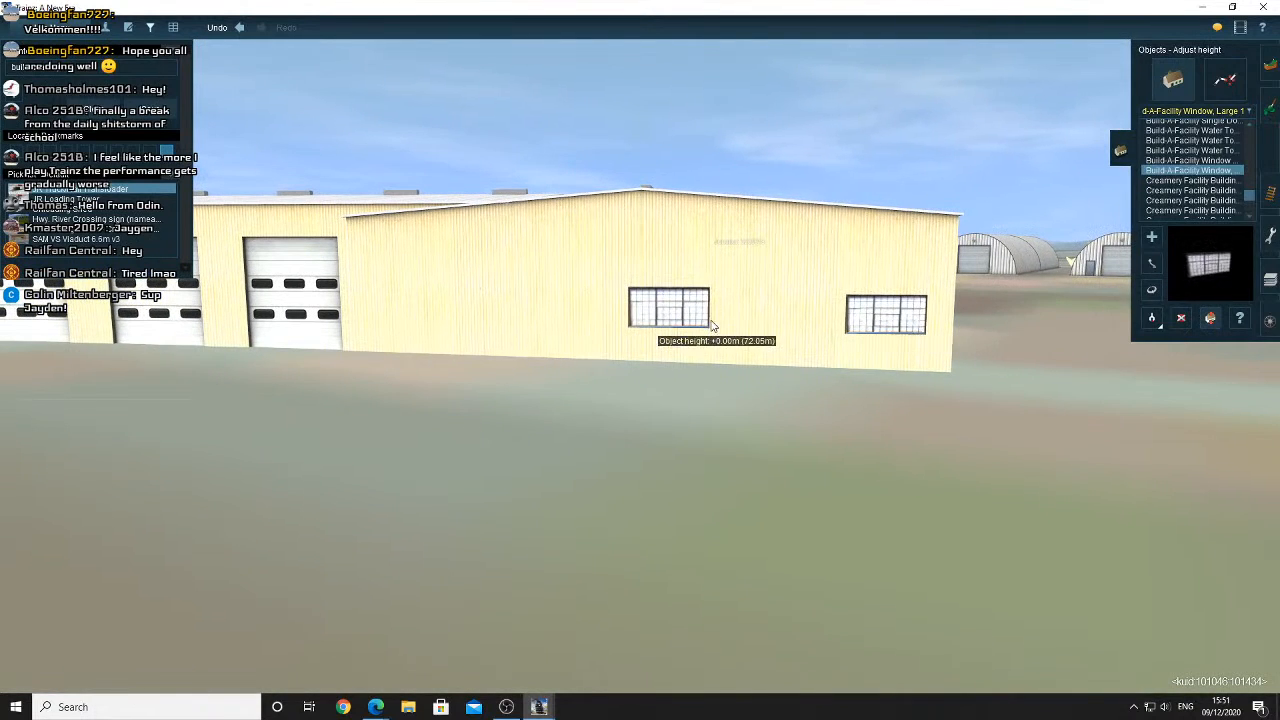
pyautogui.moveTo(712, 325); pyautogui.dragTo(710, 328)
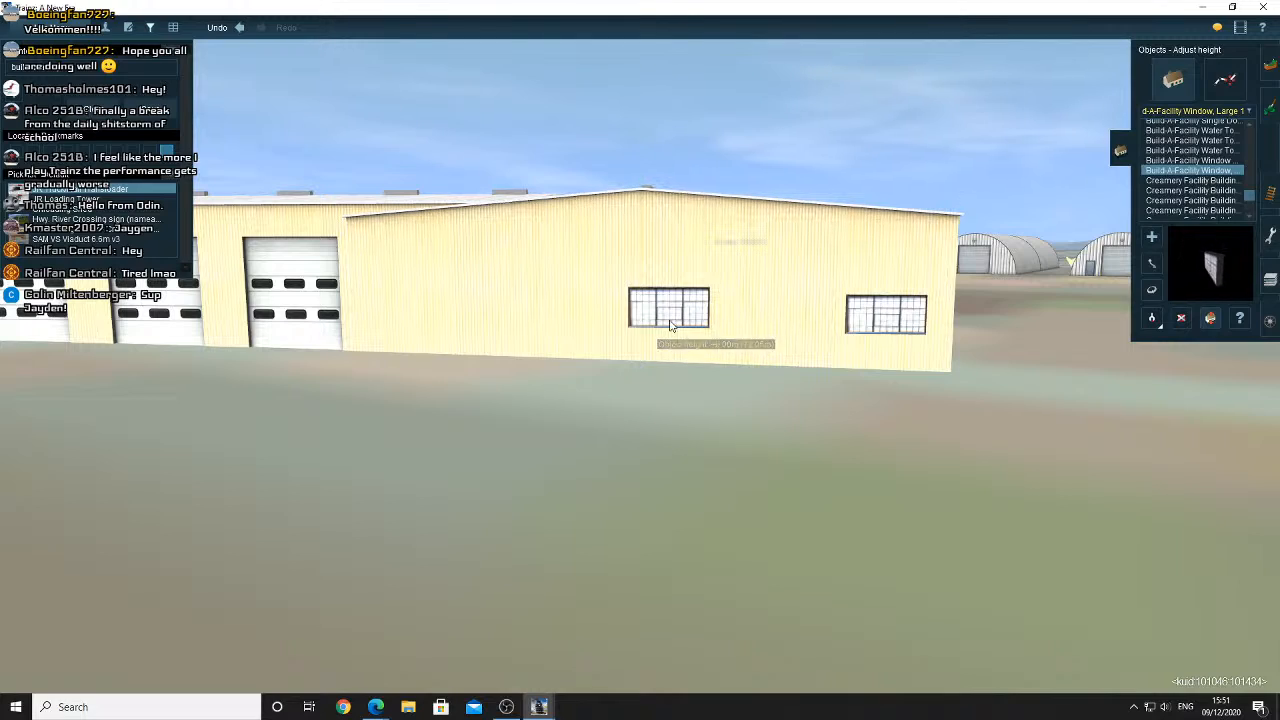
pyautogui.press('Up')
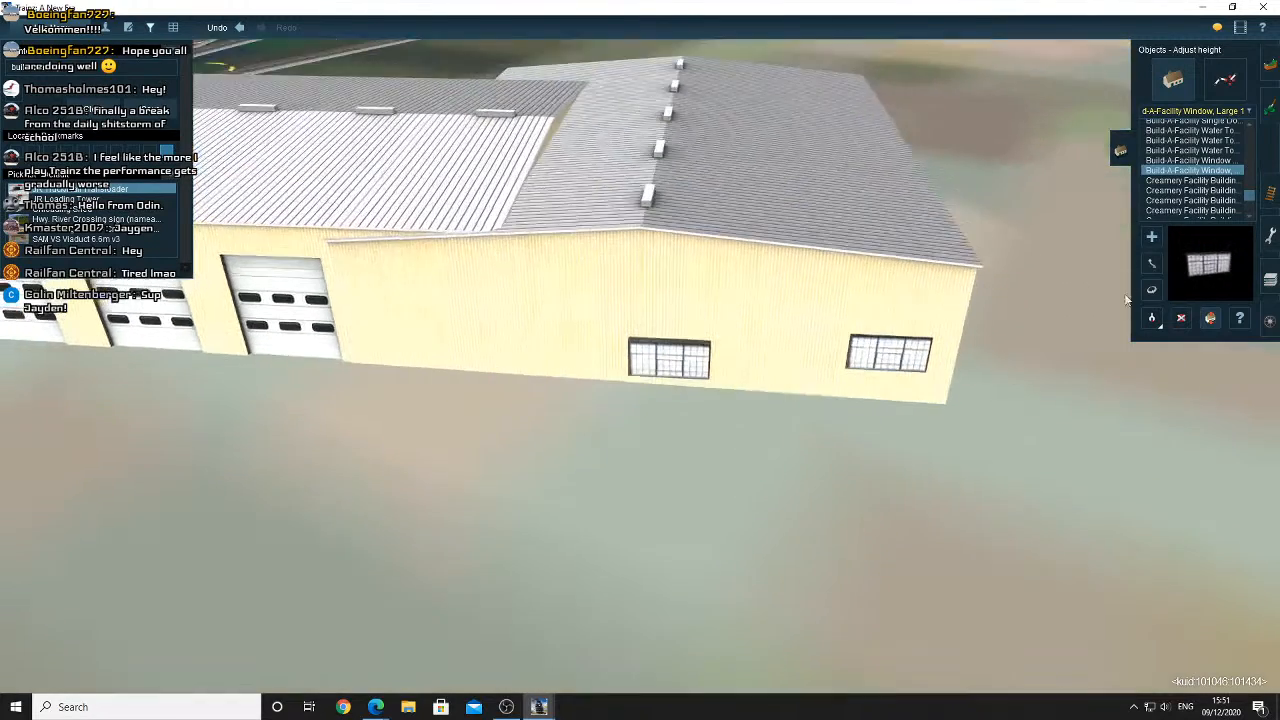
# Move the middle window back into the wall and fine-tune its height against the corner window
pyautogui.click(1152, 263)
pyautogui.scroll(5, 692, 360)
pyautogui.moveTo(774, 396); pyautogui.dragTo(786, 260)
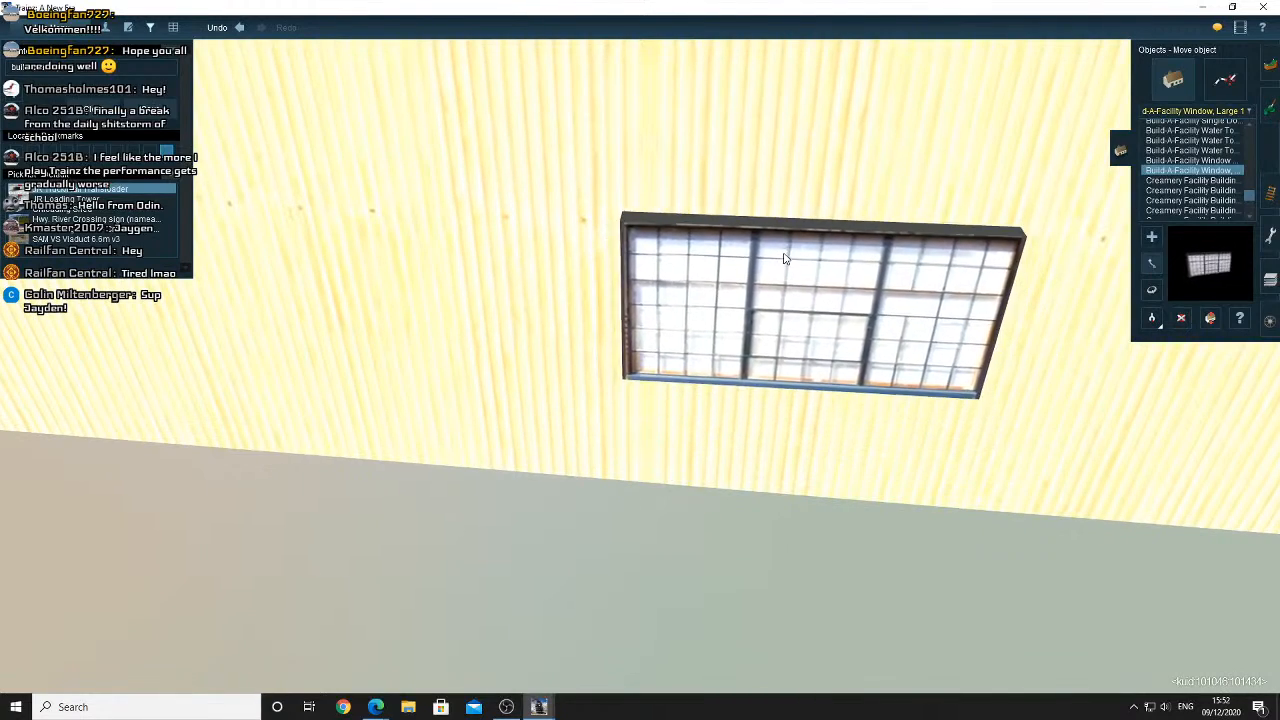
pyautogui.scroll(-5, 786, 260)
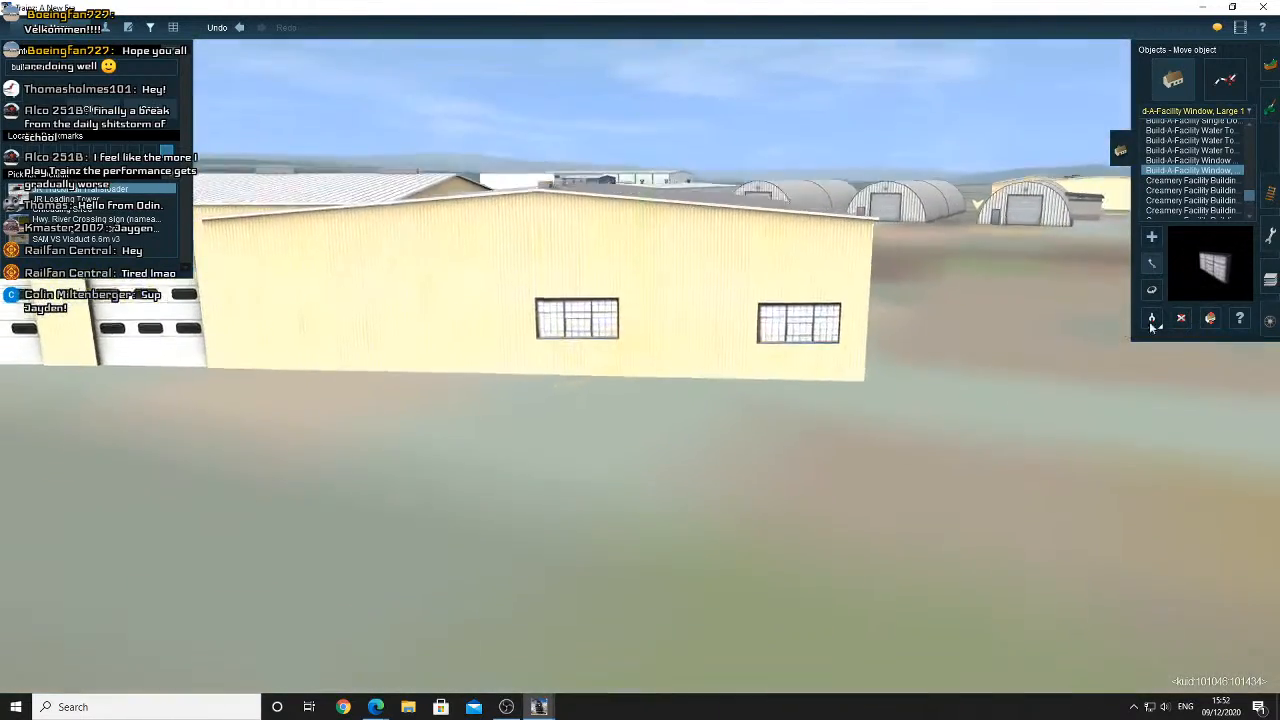
pyautogui.click(1151, 318)
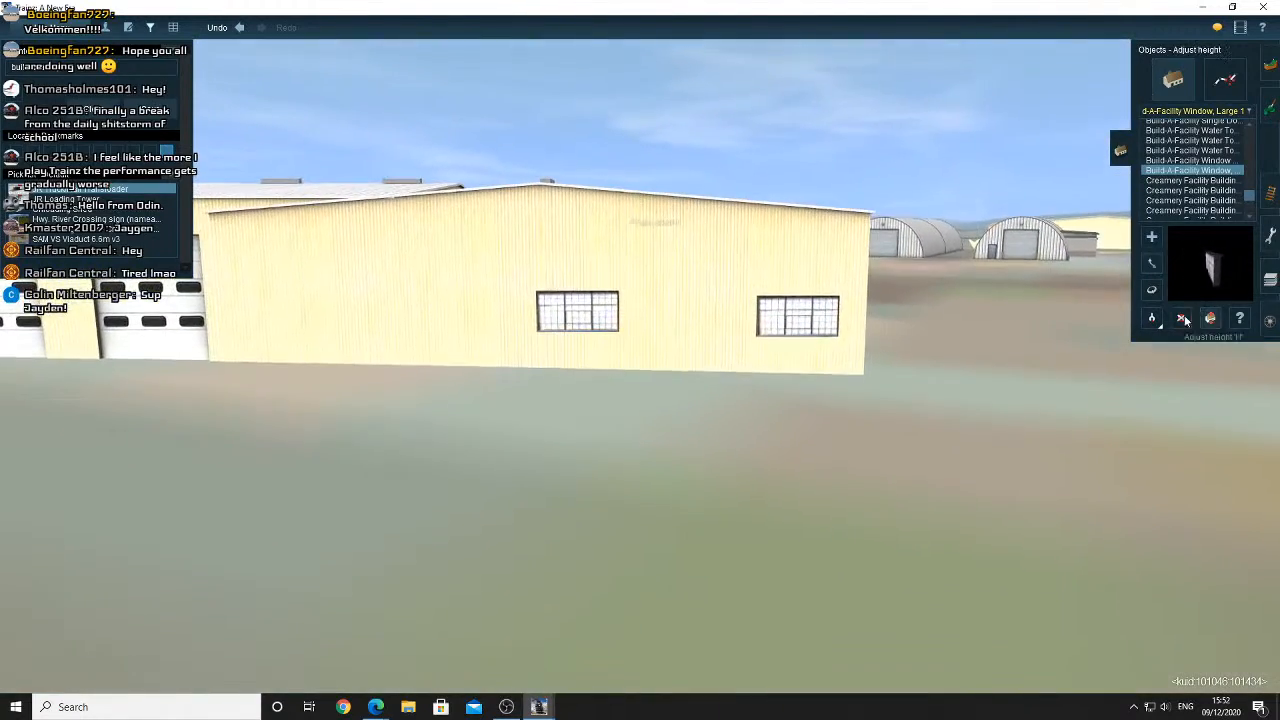
pyautogui.moveTo(586, 340); pyautogui.dragTo(585, 366)
# Nudge the middle window deeper into the wall so only a thin frame protrudes
pyautogui.press('Up')
pyautogui.rightClick(590, 364)
pyautogui.scroll(5, 590, 364)
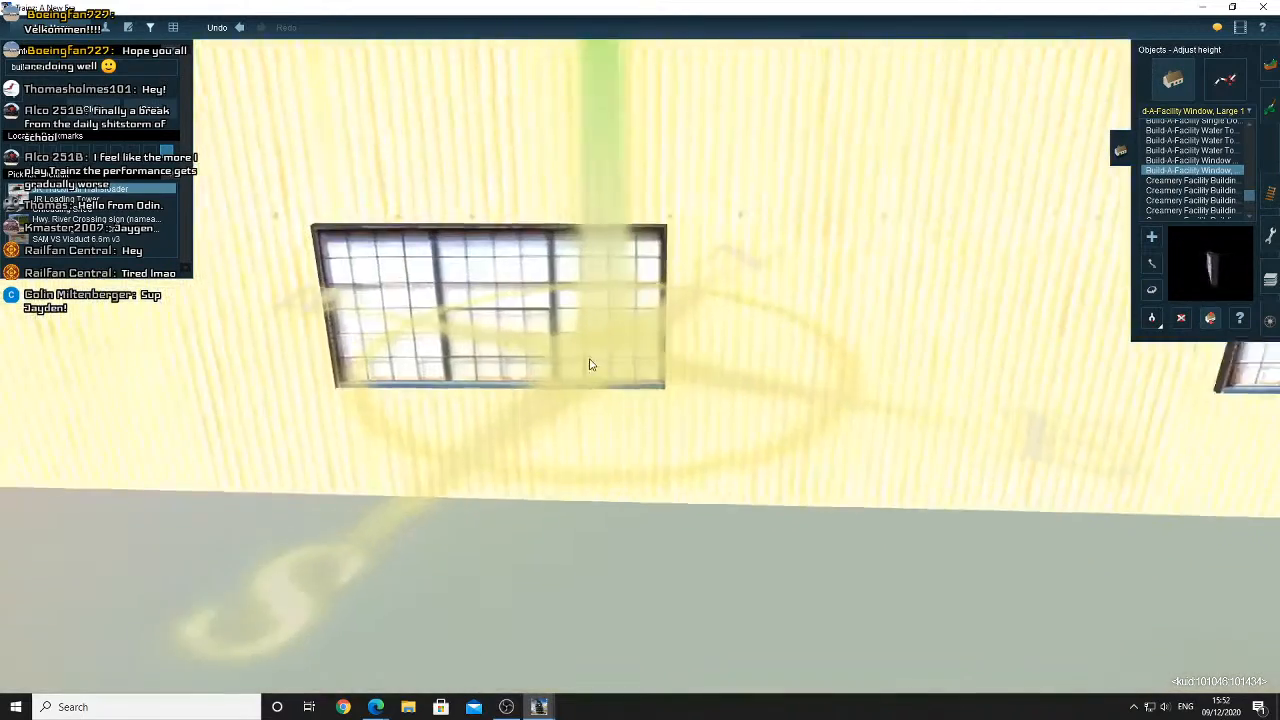
pyautogui.press('Up')
pyautogui.click(1150, 263)
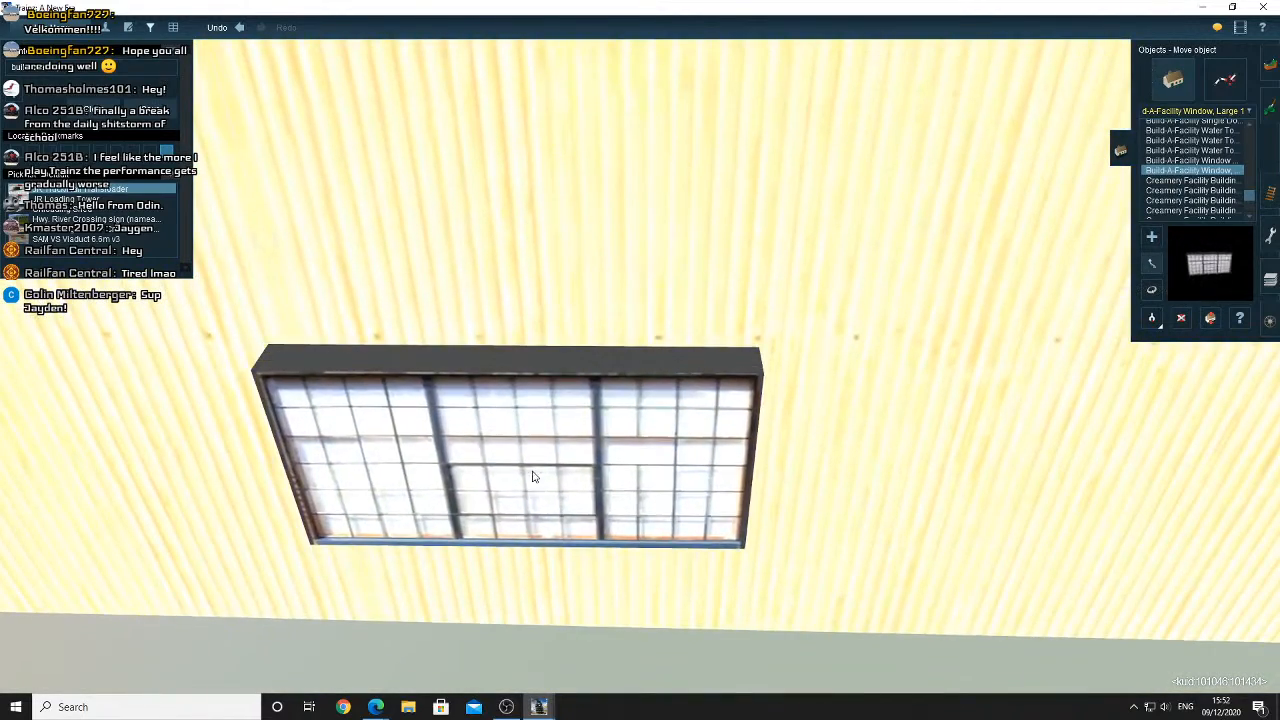
pyautogui.moveTo(535, 455); pyautogui.dragTo(536, 452)
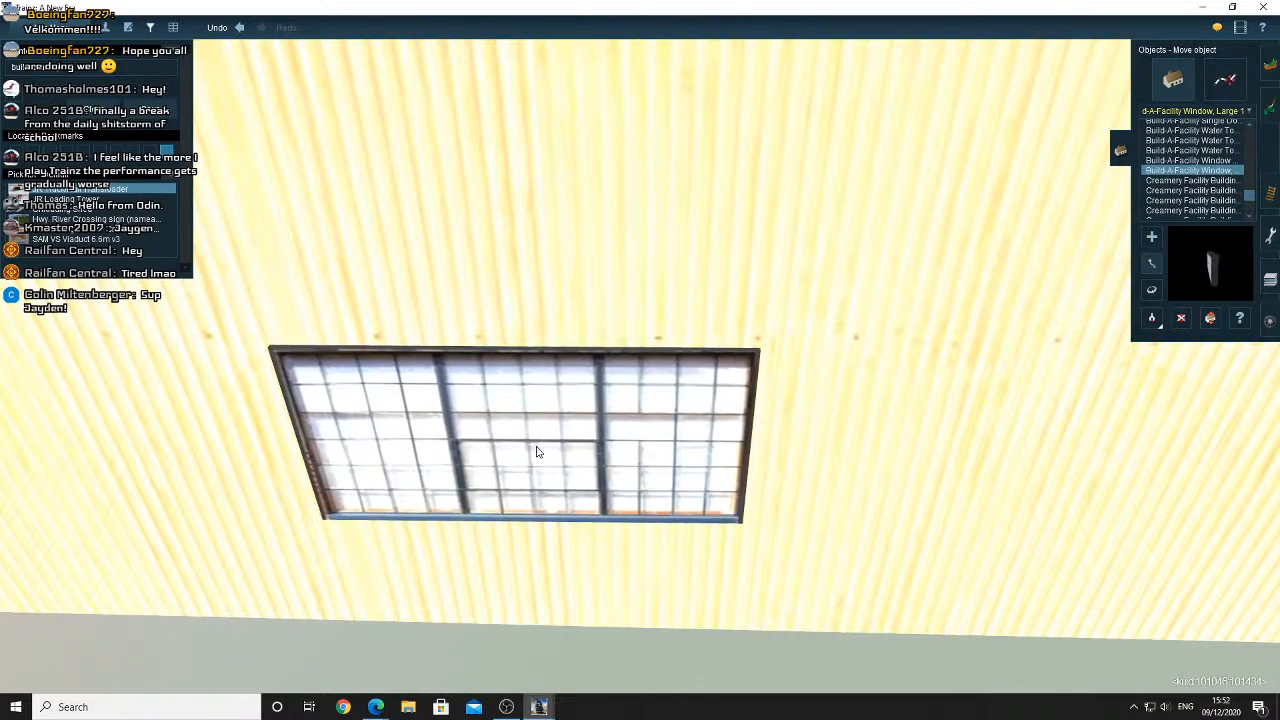
pyautogui.scroll(-10, 656, 459)
pyautogui.press('Down')
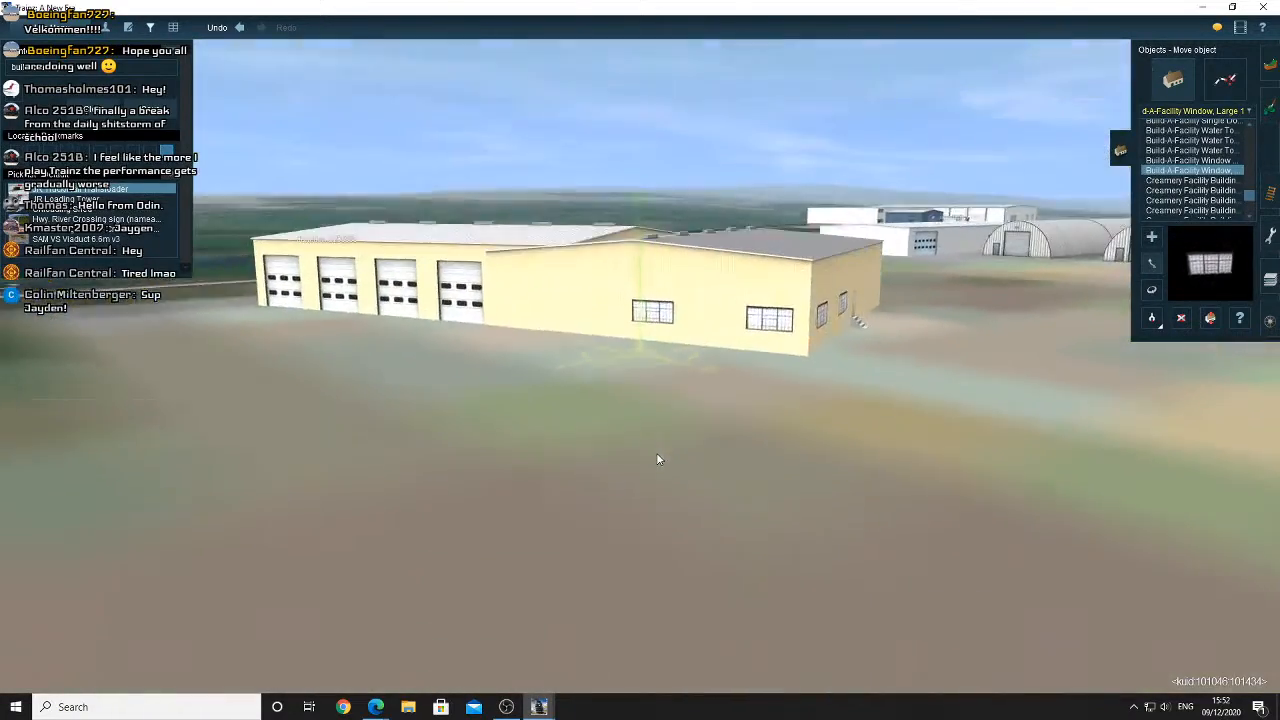
pyautogui.press('Right')
pyautogui.press('Left')
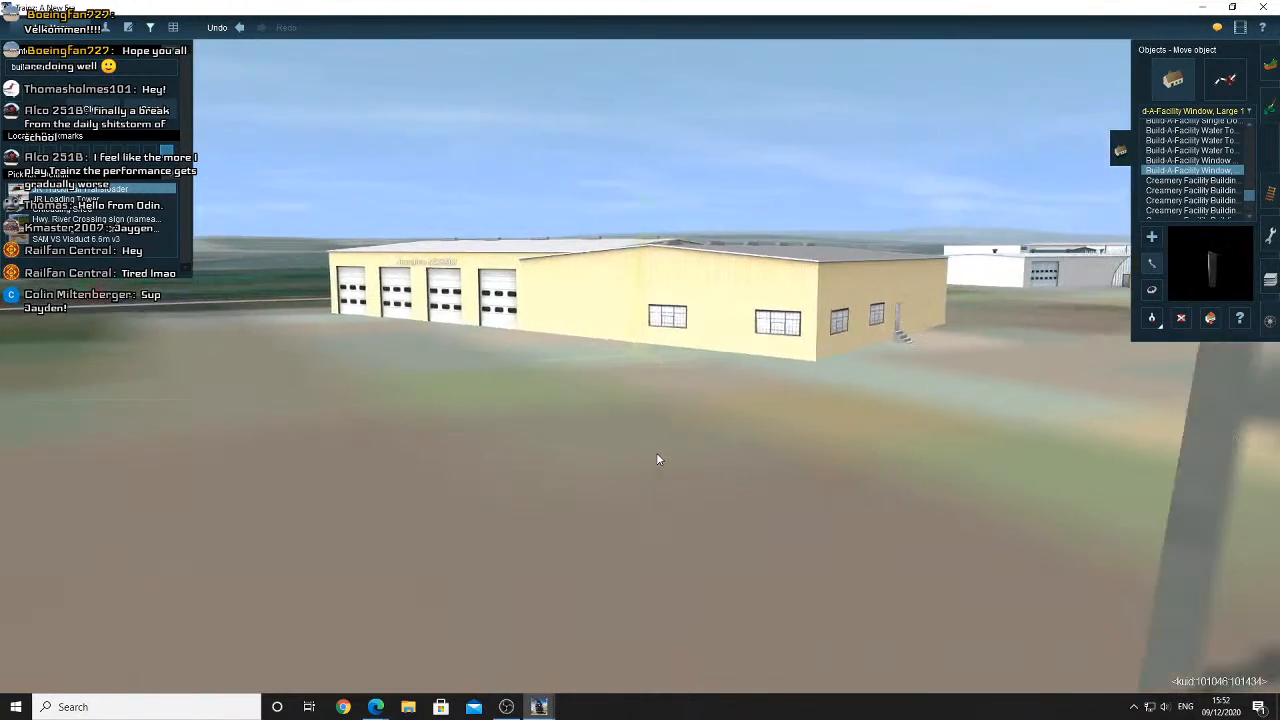
pyautogui.press('Up')
pyautogui.press('Right')
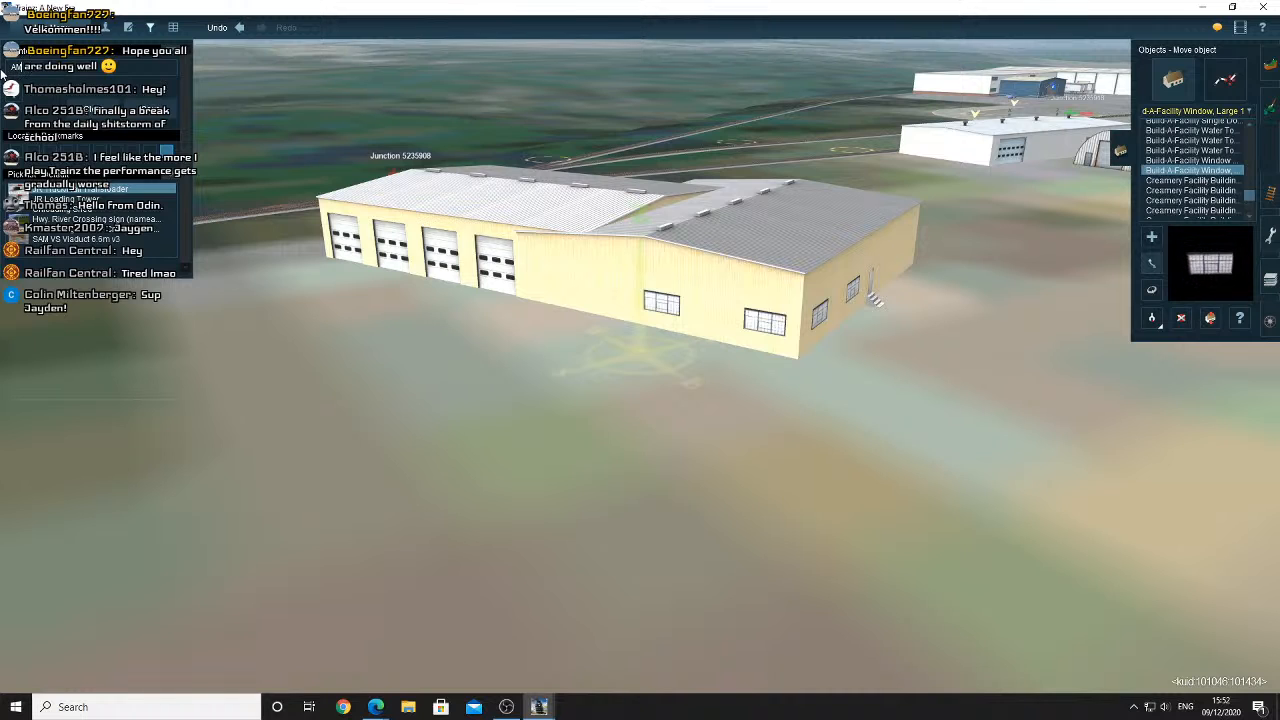
# Filter the object list by "AM", browse its vehicles and structures, and choose AM Utility Truck as the object to add
pyautogui.press('Return')
pyautogui.scroll(-3, 1192, 184)
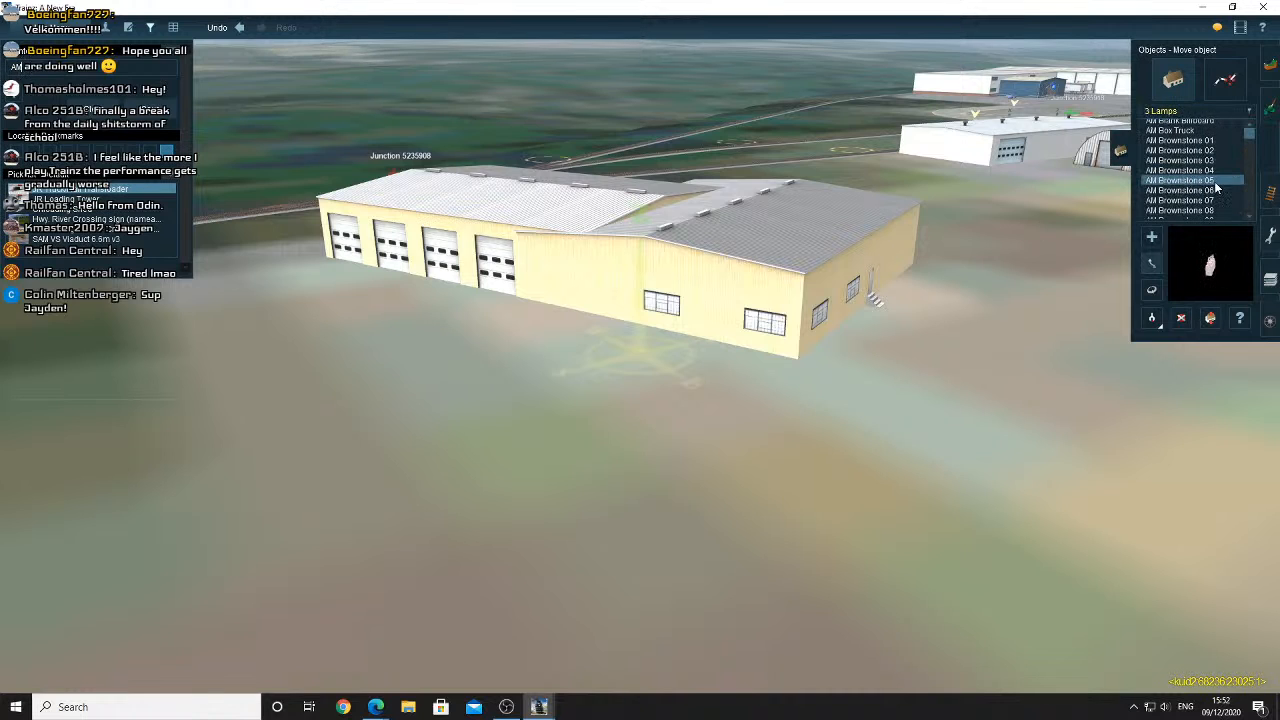
pyautogui.scroll(-1, 1215, 184)
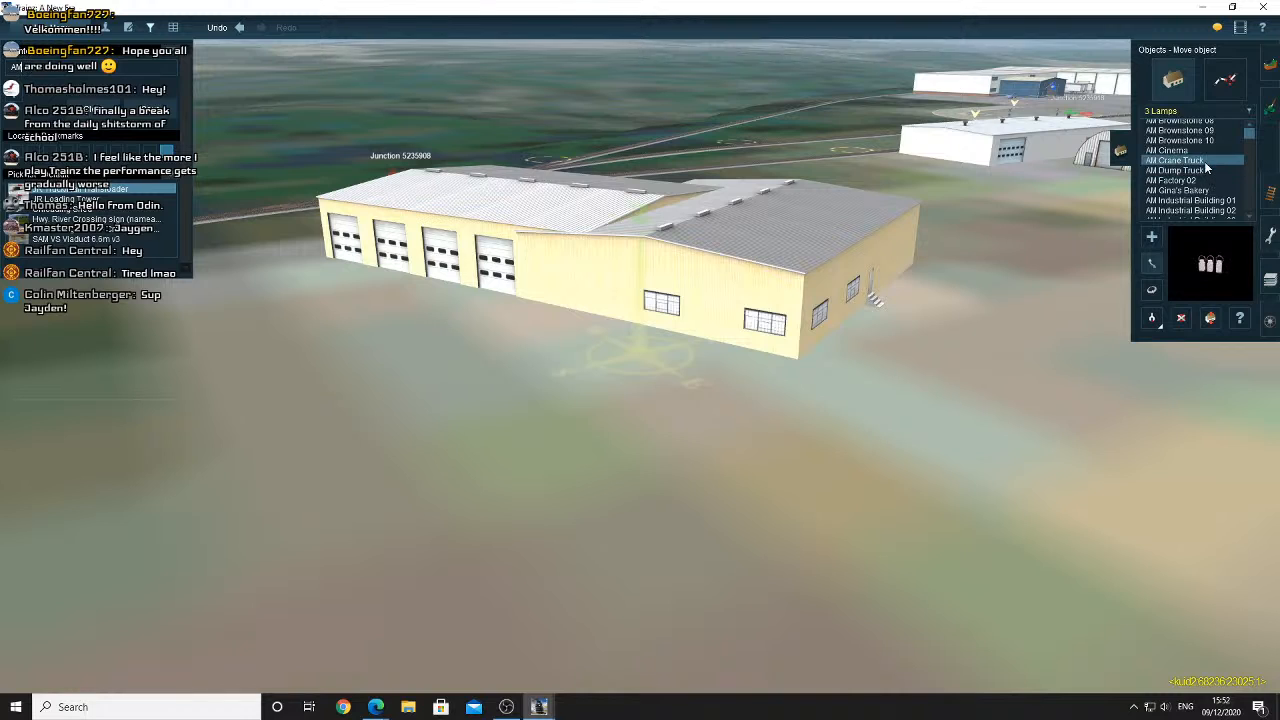
pyautogui.click(1205, 162)
pyautogui.click(1203, 168)
pyautogui.scroll(-5, 1203, 166)
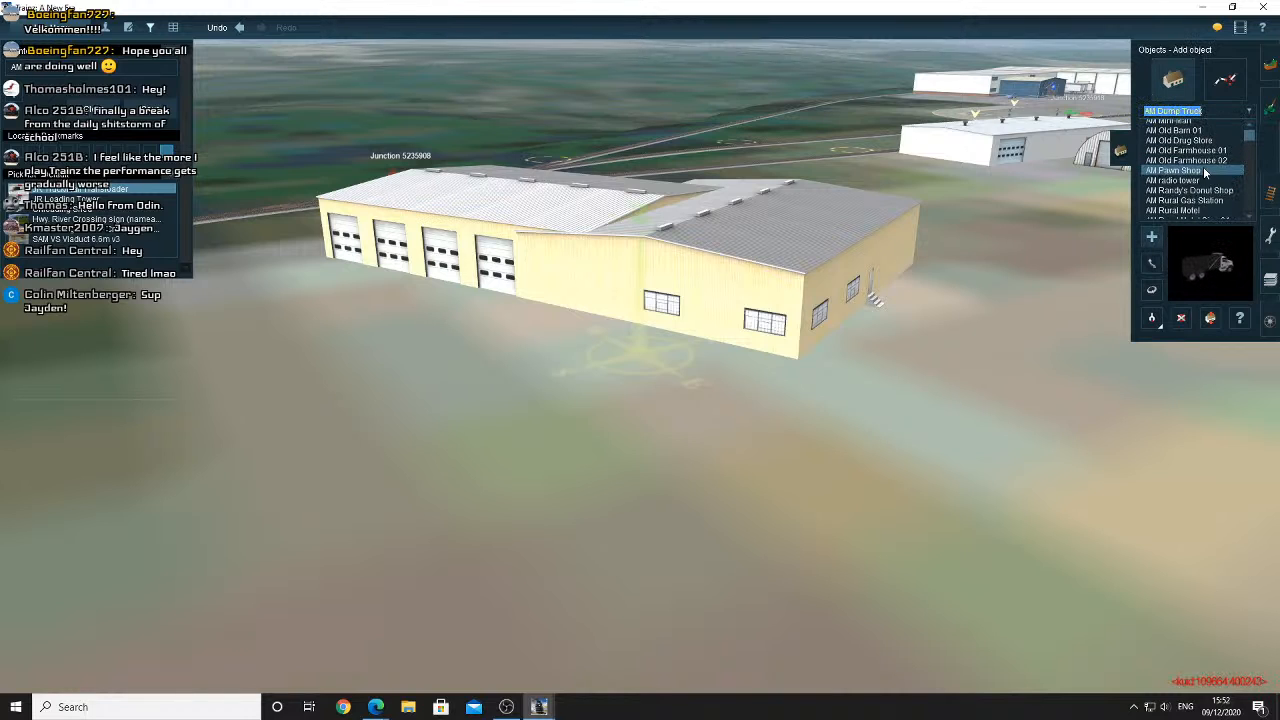
pyautogui.click(1204, 180)
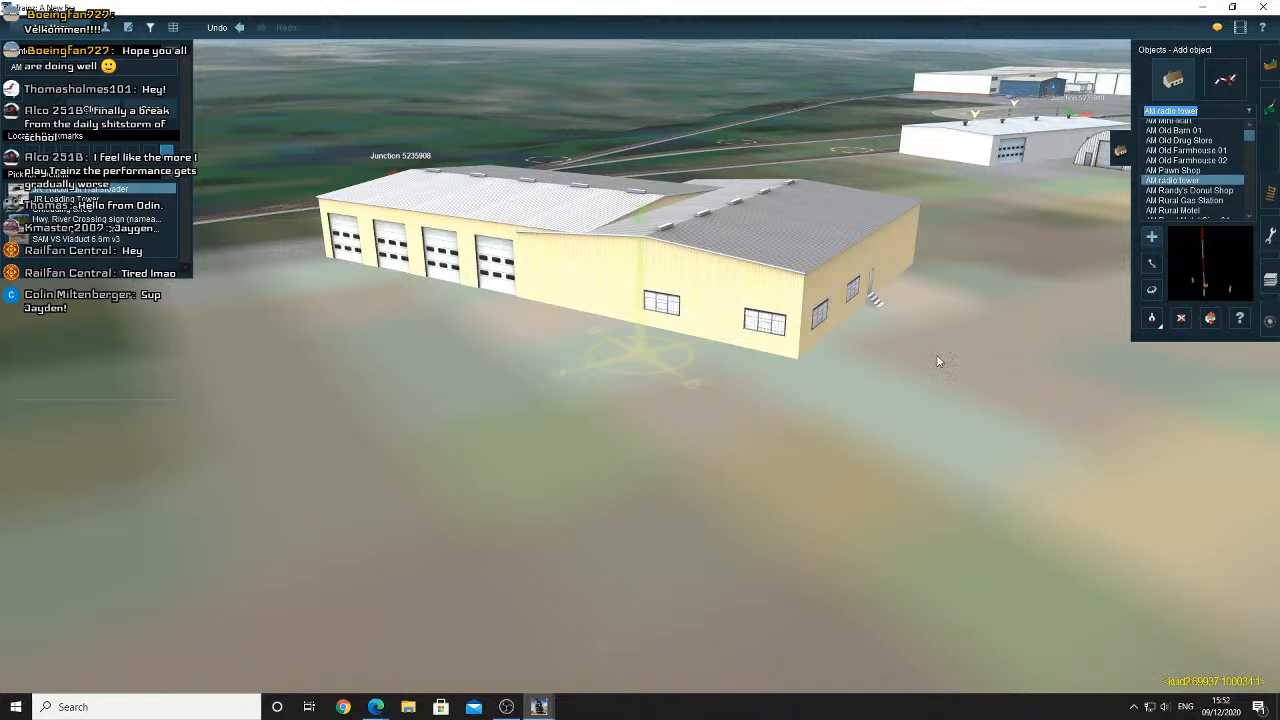
pyautogui.scroll(-5, 1205, 190)
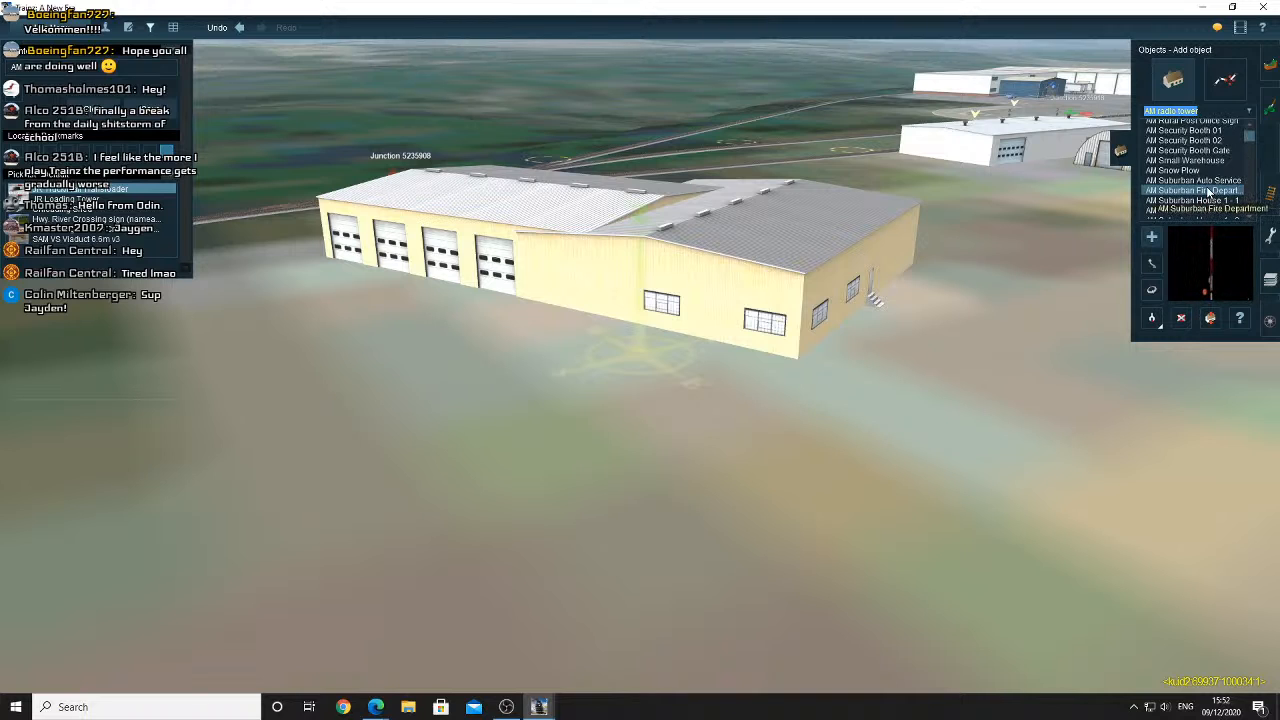
pyautogui.scroll(-5, 1209, 192)
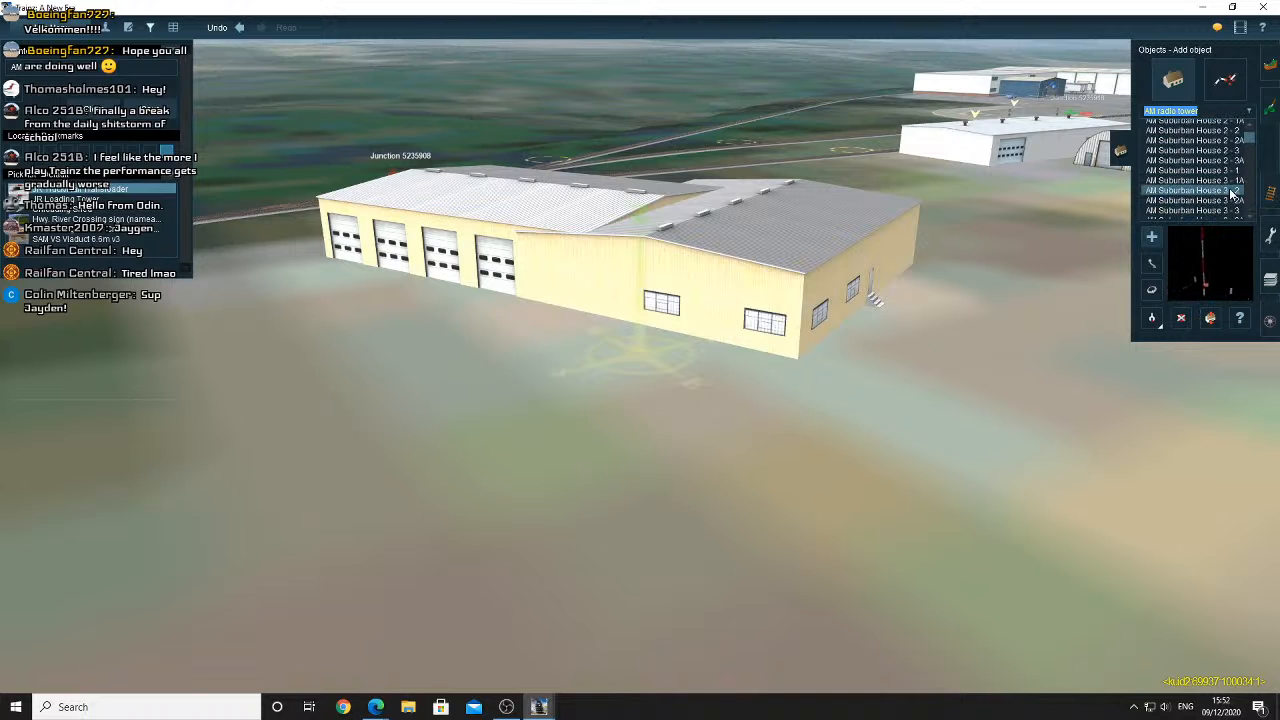
pyautogui.scroll(-5, 1232, 194)
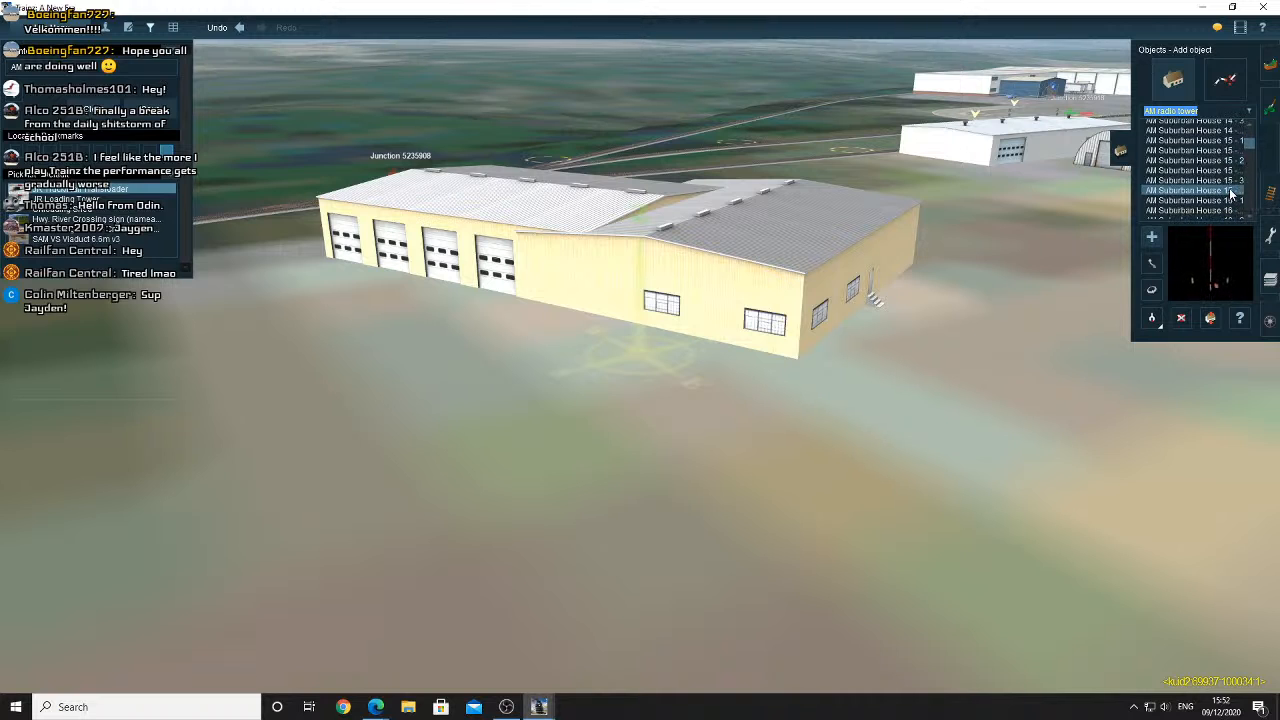
pyautogui.scroll(-10, 1232, 194)
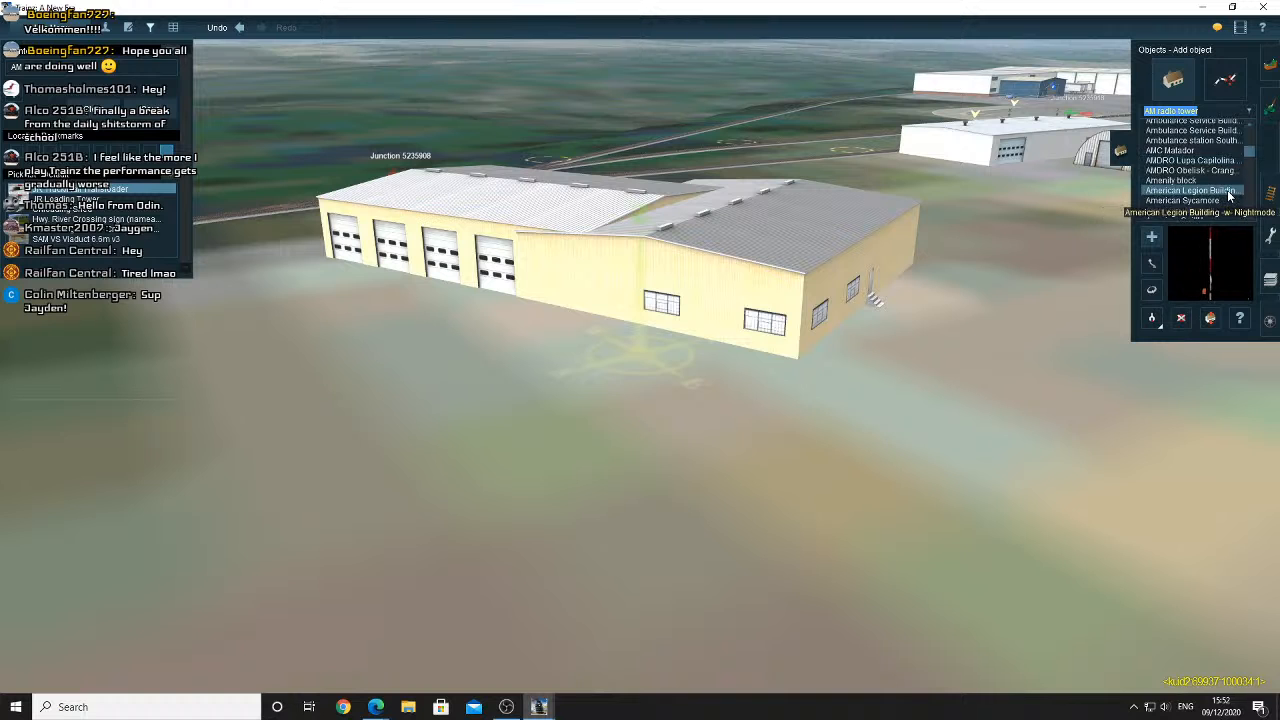
pyautogui.scroll(3, 1229, 196)
pyautogui.click(1180, 170)
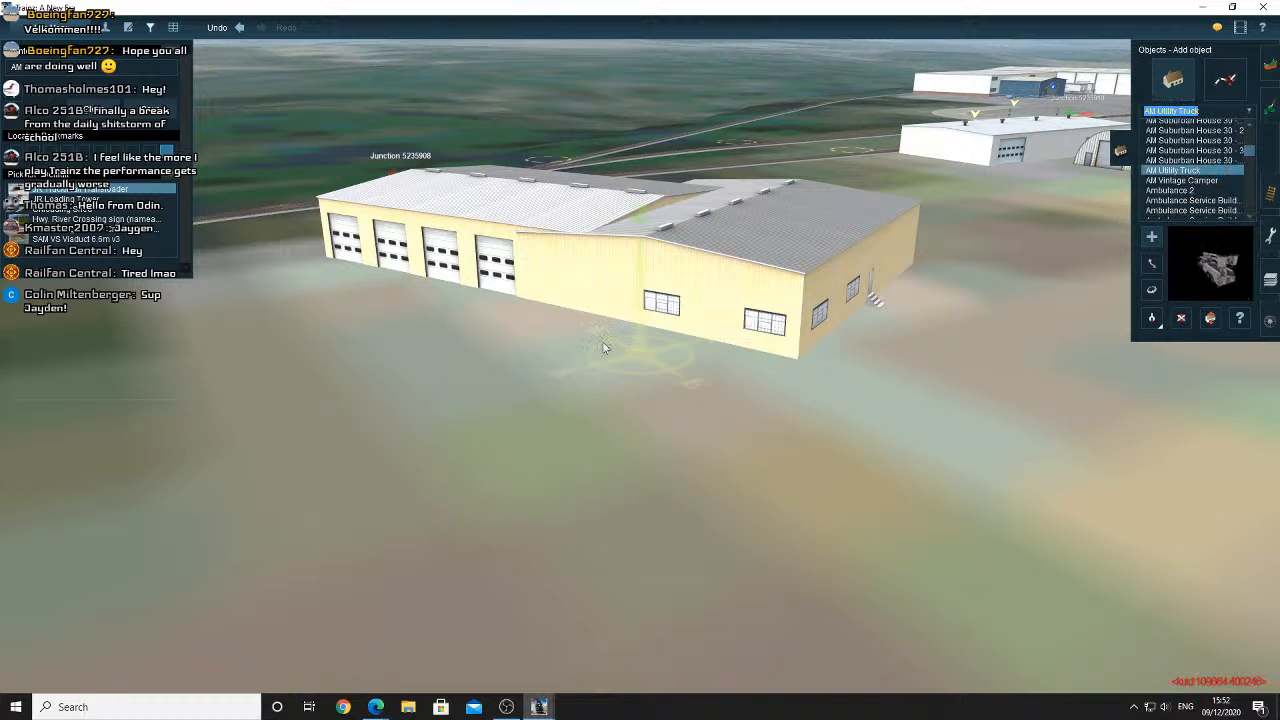
# Place an AM Utility Truck beside the Central Maine Power building, turn it and move it to the garage door nearest the wall corner
pyautogui.click(518, 337)
pyautogui.click(1150, 291)
pyautogui.rightClick(520, 326)
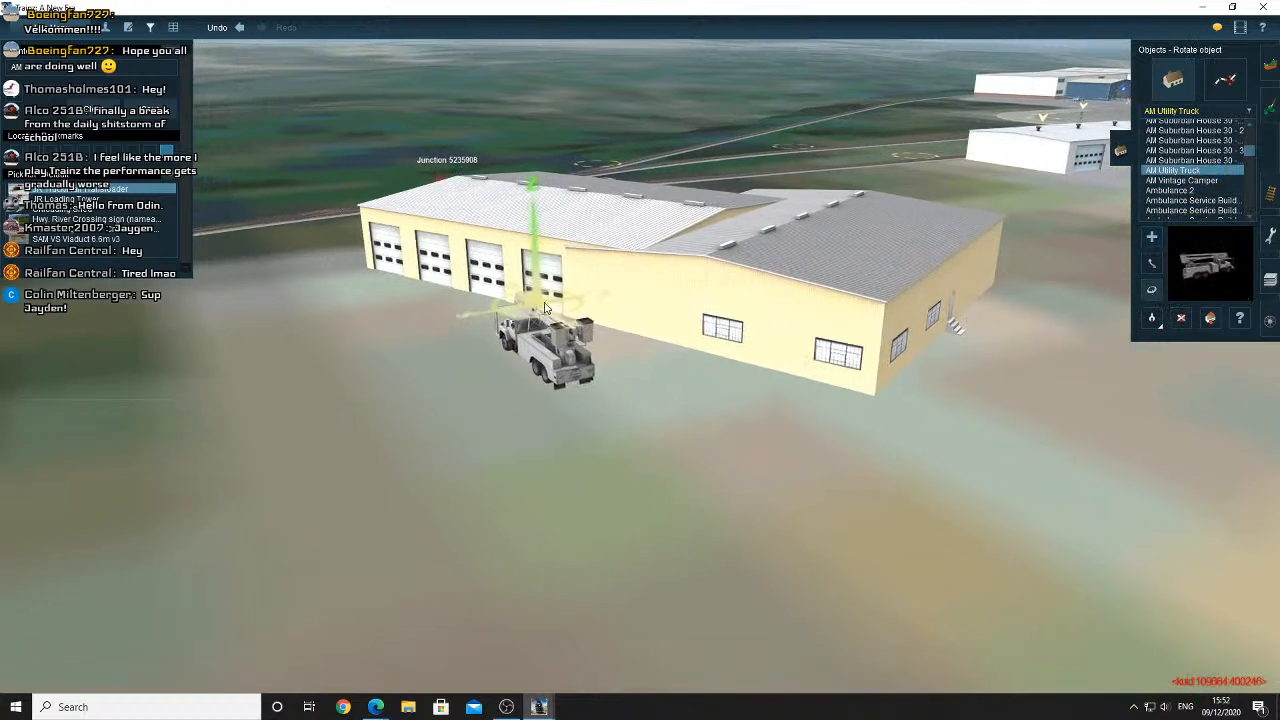
pyautogui.scroll(5, 570, 350)
pyautogui.moveTo(605, 382); pyautogui.dragTo(743, 355)
pyautogui.click(1151, 264)
pyautogui.moveTo(655, 385); pyautogui.dragTo(556, 284)
pyautogui.rightClick(556, 284)
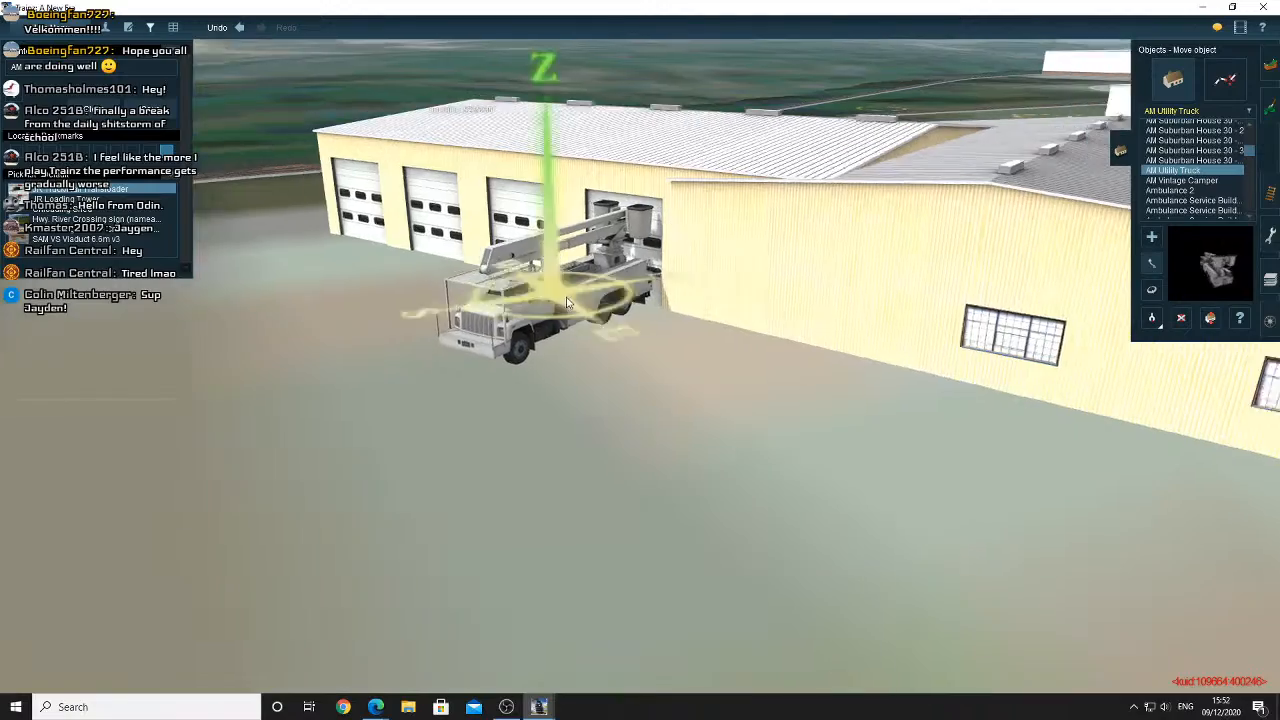
# Fine-tune the utility truck's rotation and position so it stands backed up squarely to the garage door
pyautogui.scroll(5, 680, 330)
pyautogui.scroll(-8, 845, 355)
pyautogui.press('Up')
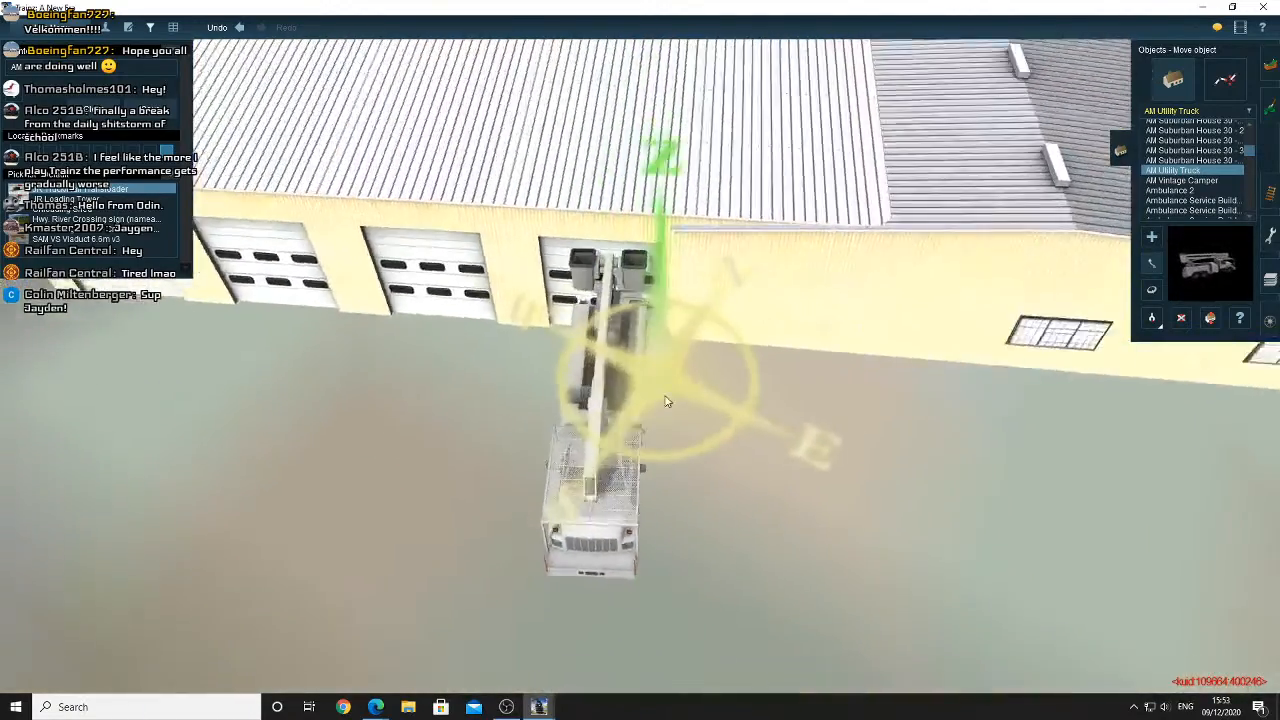
pyautogui.rightClick(630, 399)
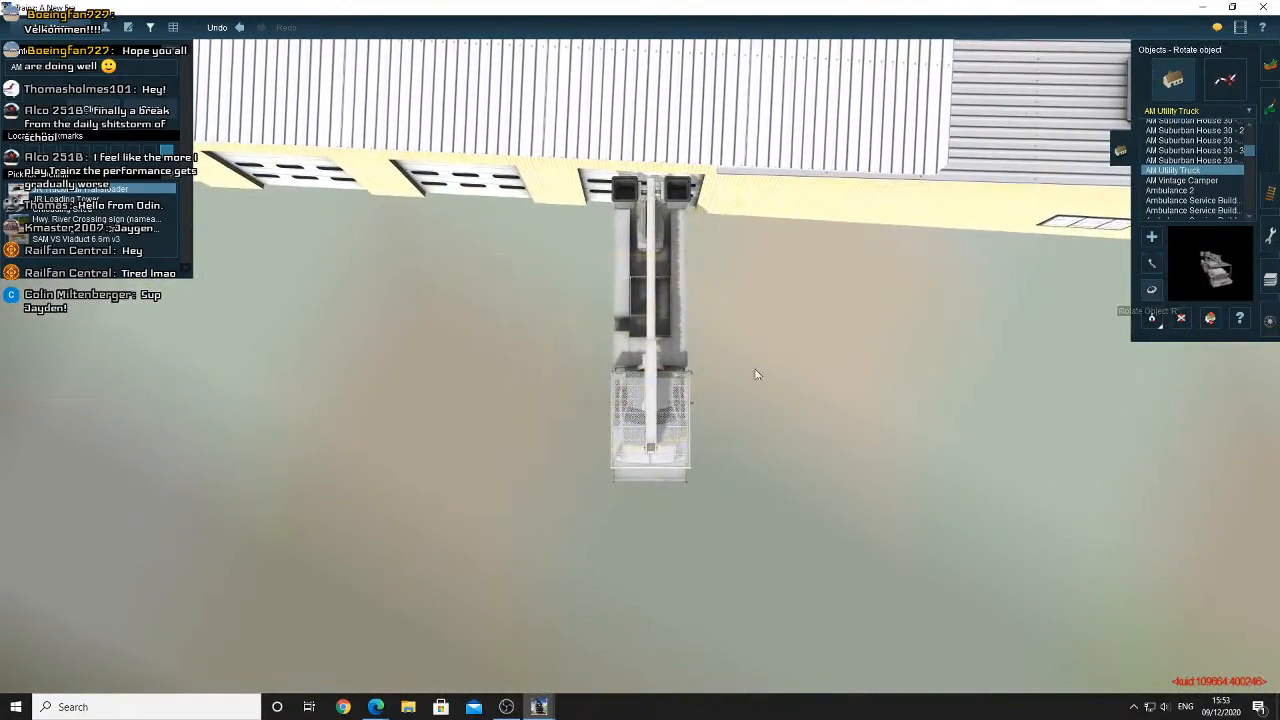
pyautogui.click(1151, 289)
pyautogui.moveTo(662, 368); pyautogui.dragTo(694, 369)
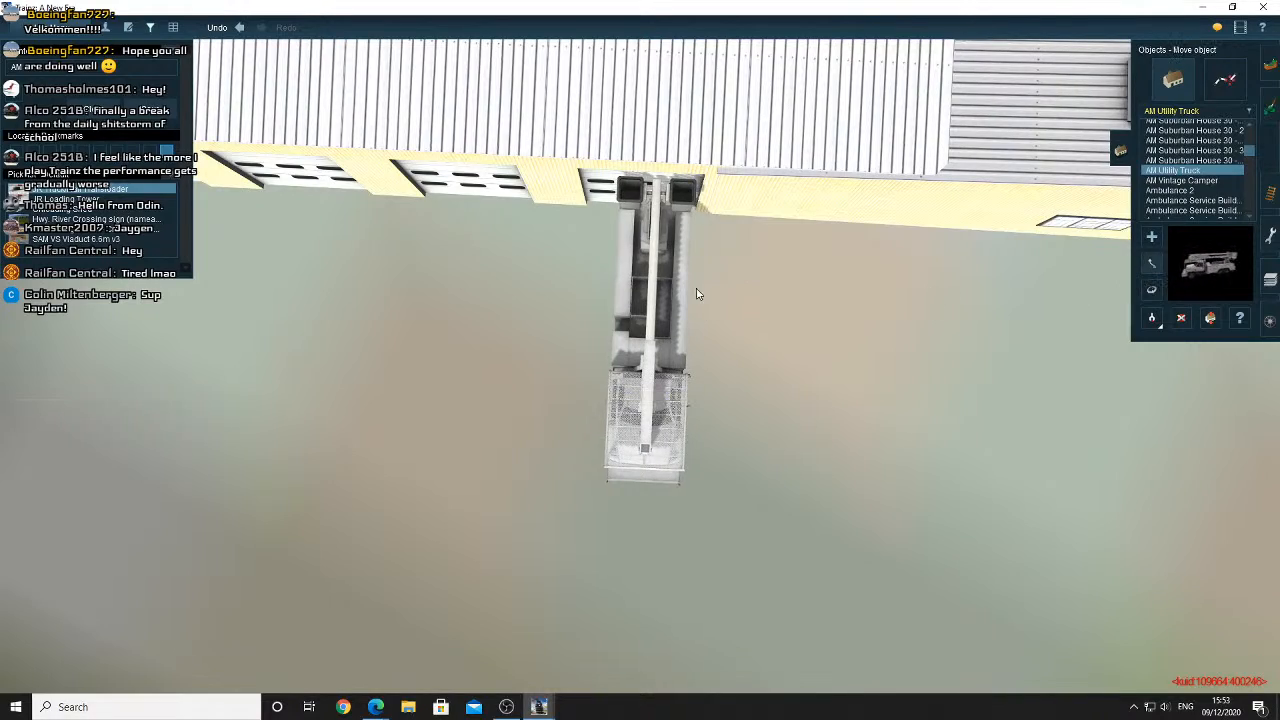
pyautogui.moveTo(674, 290); pyautogui.dragTo(652, 302)
# Inspect the parked utility truck from ground level, close up and from a distance against the garage doors
pyautogui.press('Down')
pyautogui.press('Right')
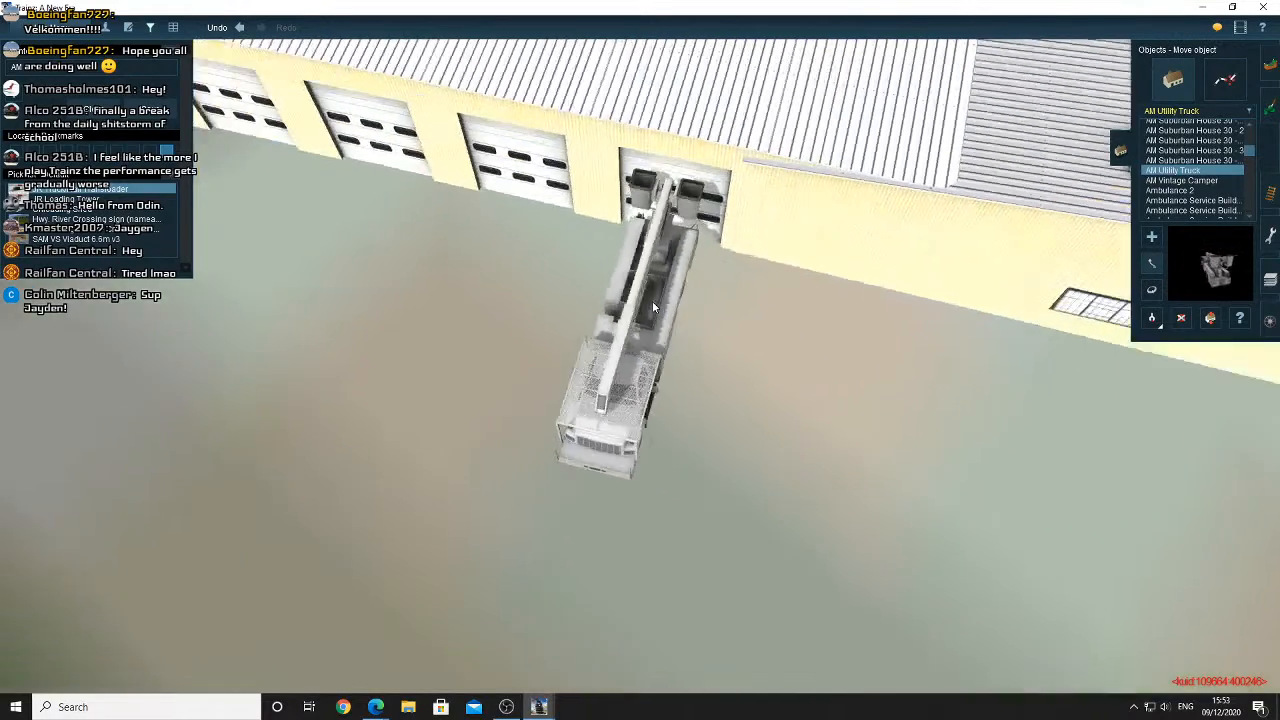
pyautogui.press('Down')
pyautogui.press('Right')
pyautogui.press('Left')
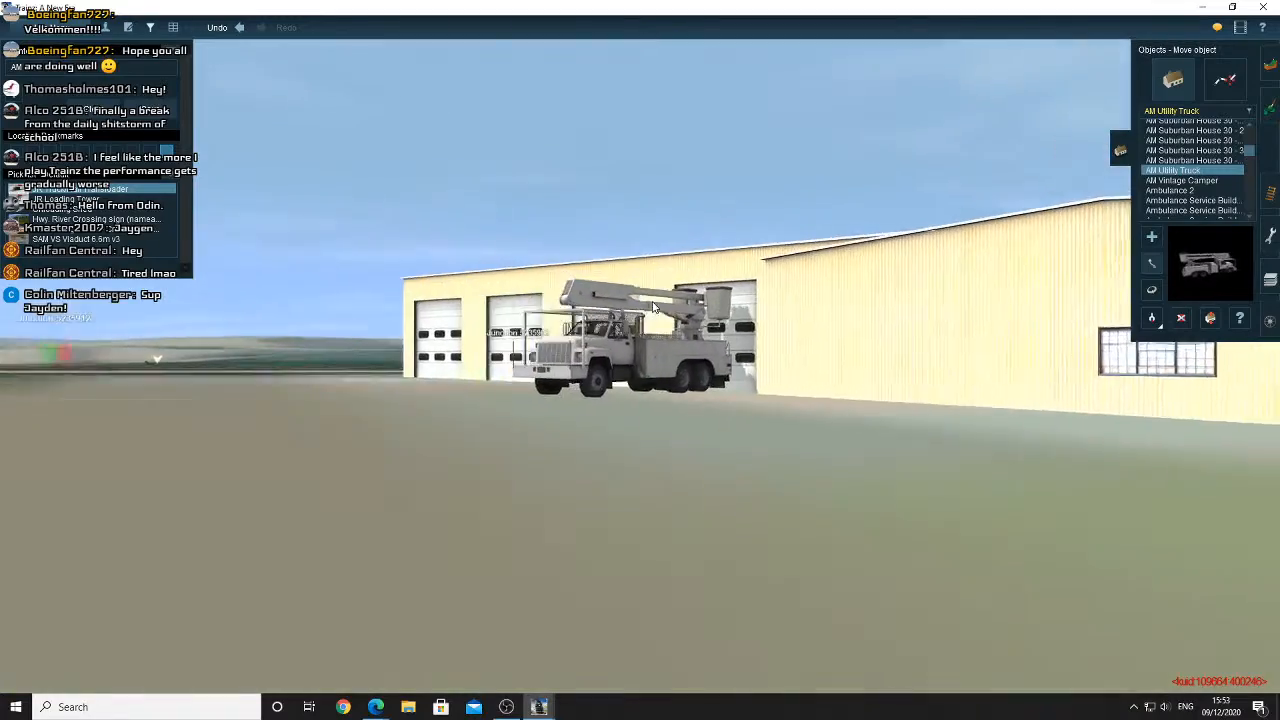
pyautogui.scroll(10, 652, 301)
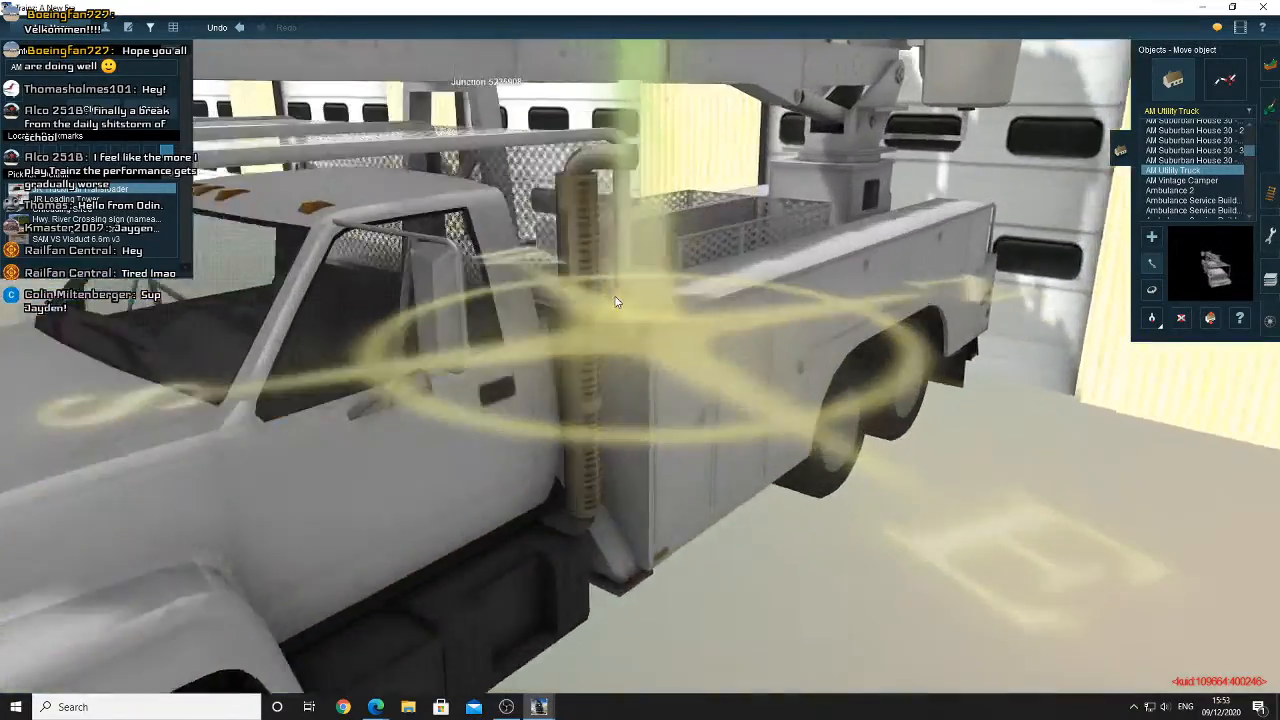
pyautogui.scroll(-8, 614, 300)
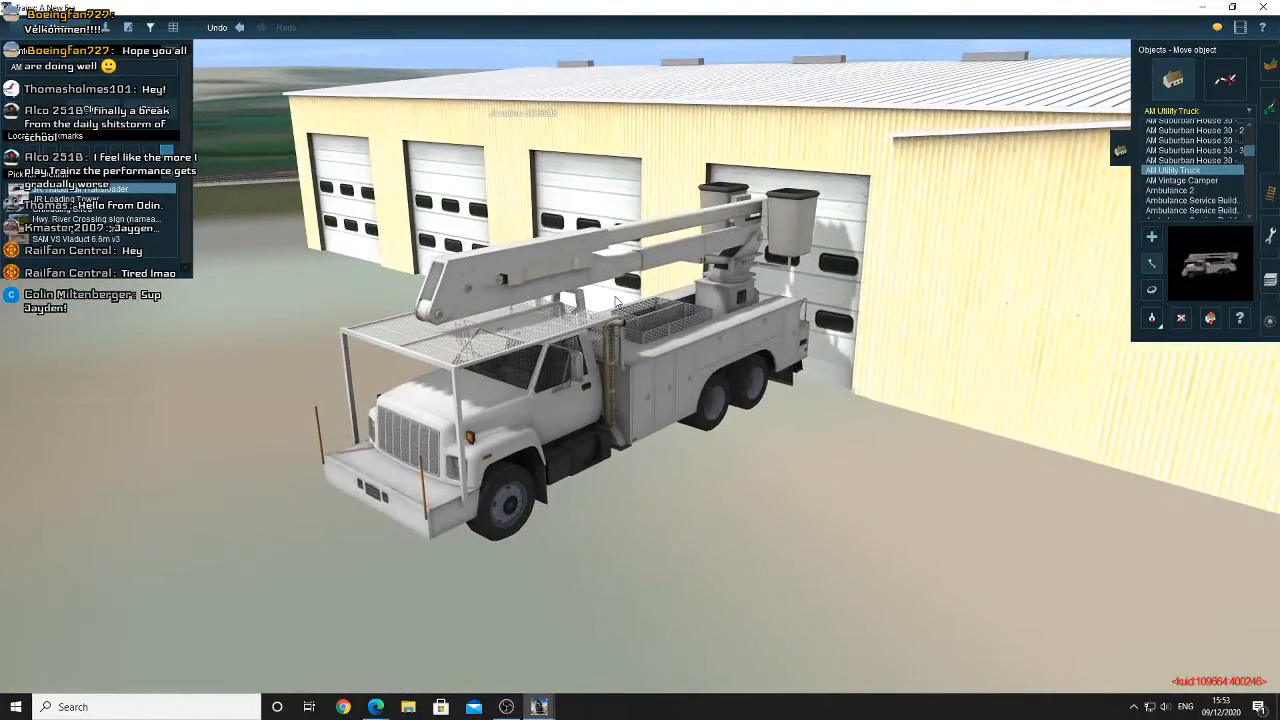
pyautogui.scroll(-7, 616, 302)
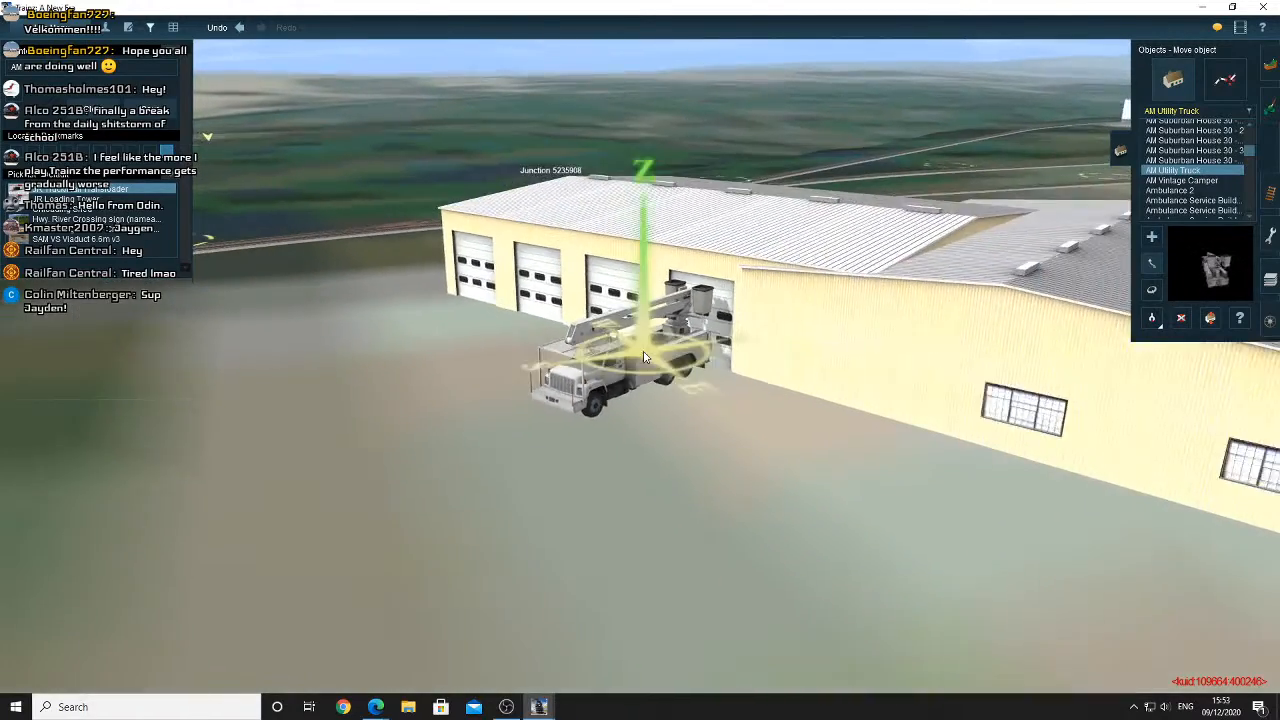
pyautogui.scroll(-6, 644, 357)
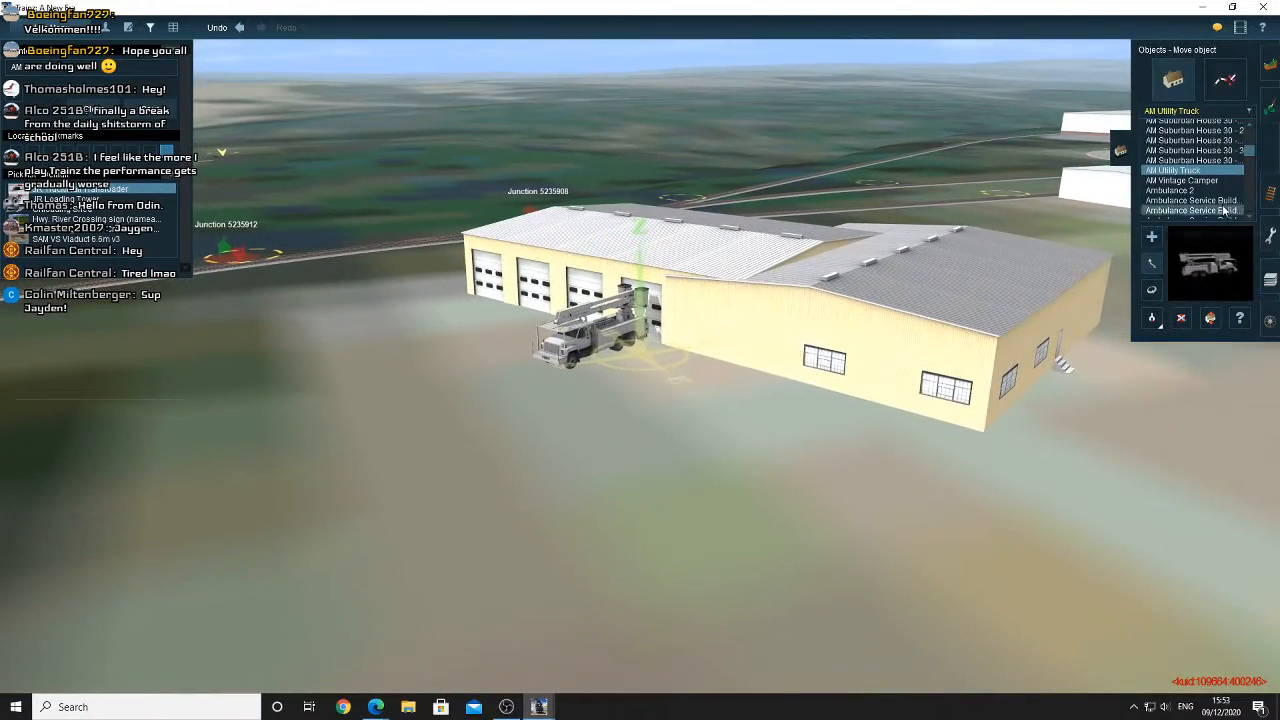
# Browse AM Vintage Camper and Ambulance 2 in the object list and hide the filter and picklist panels
pyautogui.click(1212, 180)
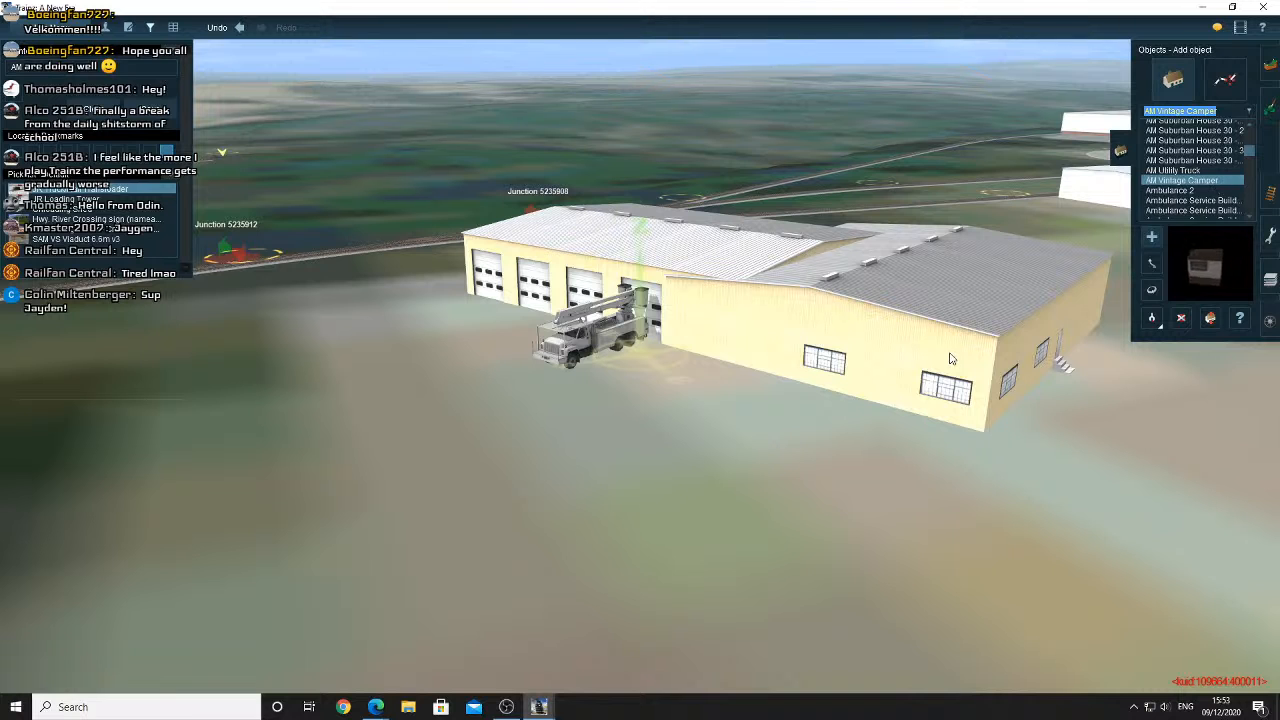
pyautogui.click(1175, 192)
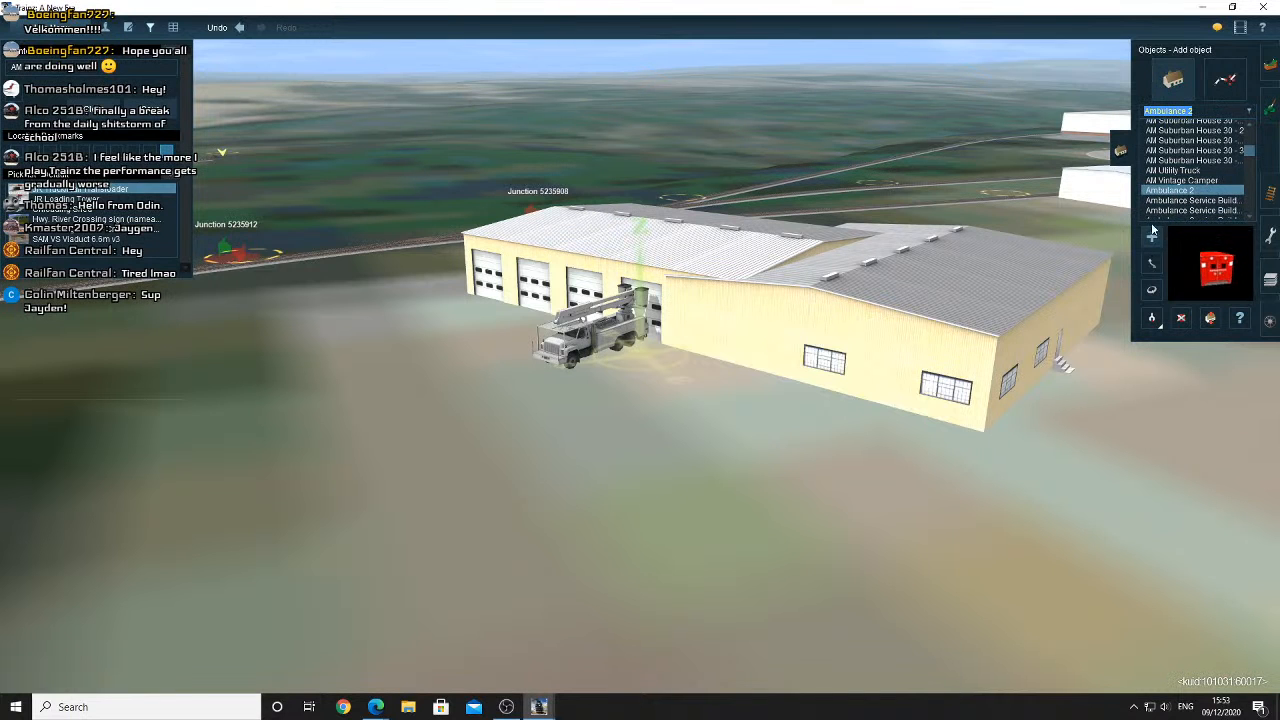
pyautogui.click(1152, 233)
pyautogui.rightClick(560, 512)
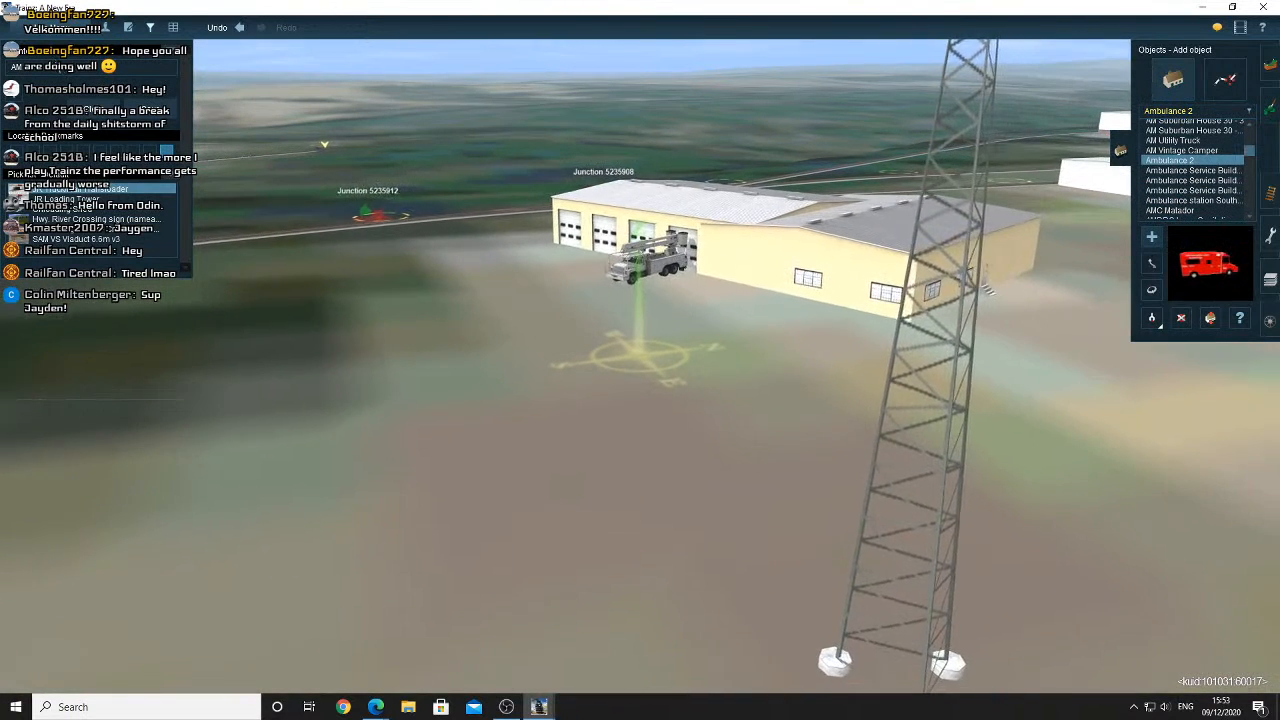
pyautogui.click(154, 34)
# Examine the layout of the radio tower, building, tracks and road from overhead
pyautogui.press('Left')
pyautogui.scroll(-8, 645, 365)
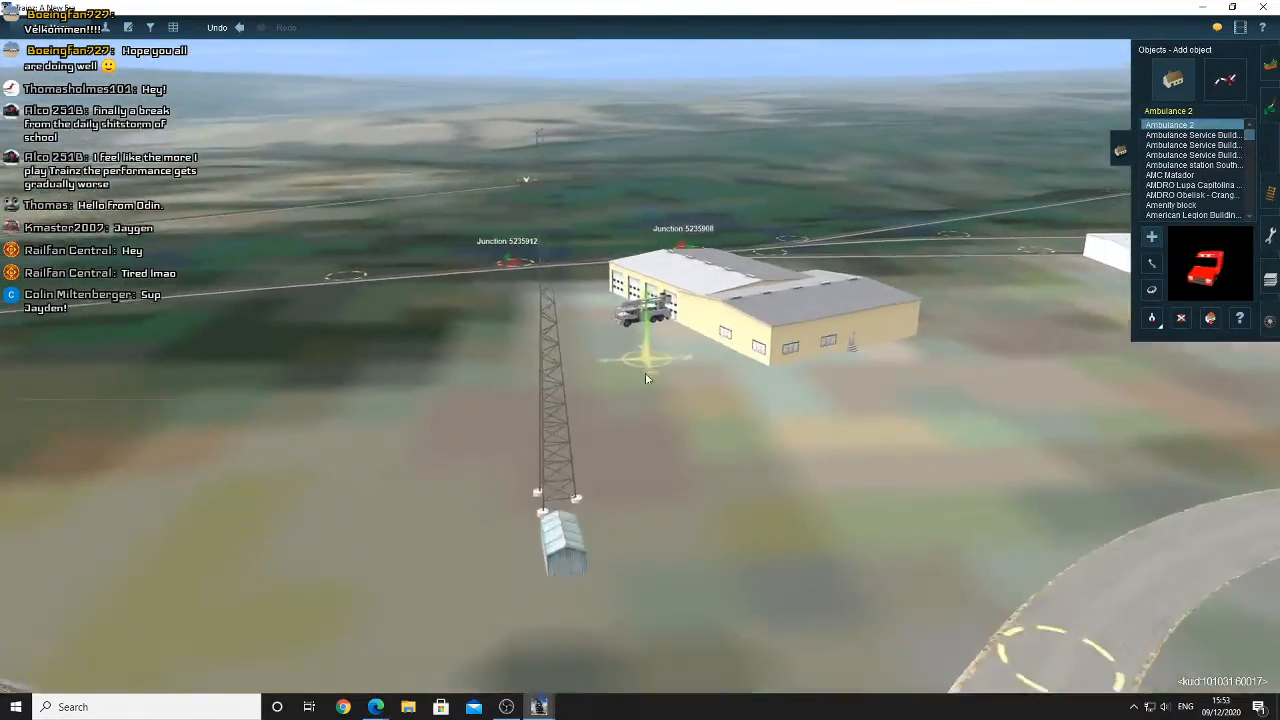
pyautogui.rightClick(614, 392)
pyautogui.press('Up')
pyautogui.press('Left')
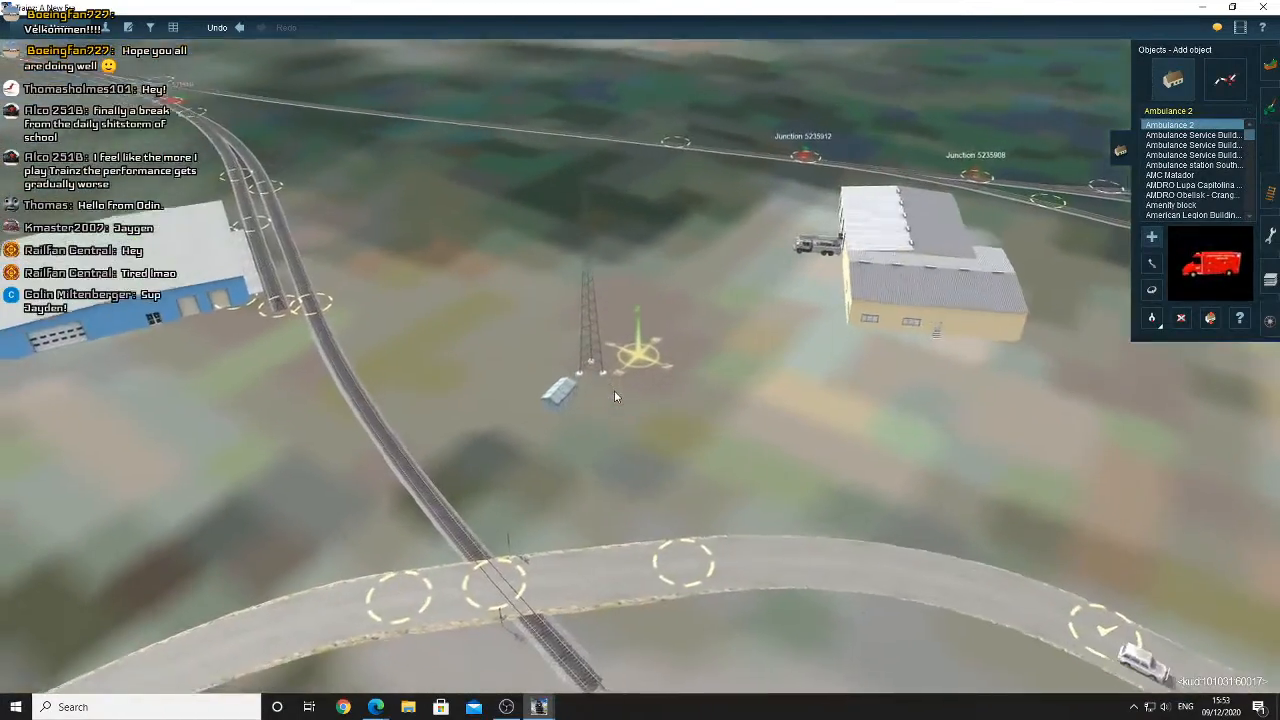
pyautogui.press('Up')
pyautogui.scroll(-8, 862, 288)
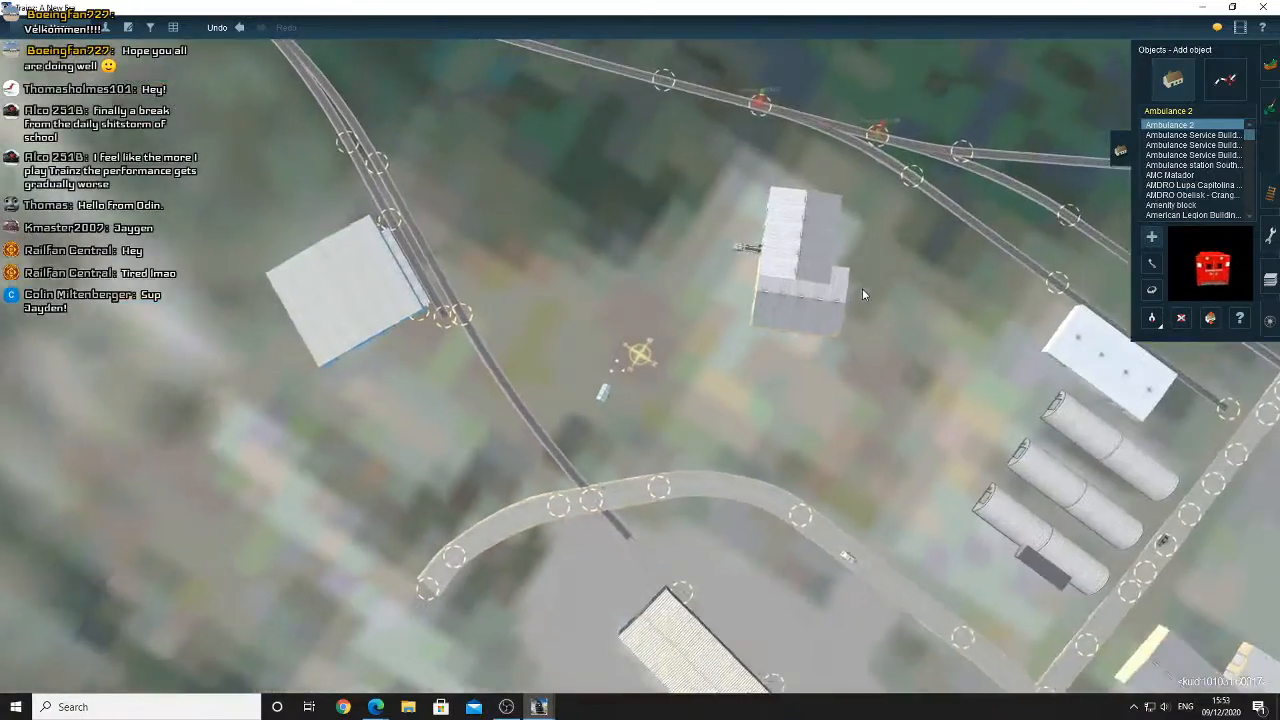
# Switch to Google Maps, leave Street View and examine the satellite view of the Central Maine Power lot and its tower
pyautogui.moveTo(378, 700)
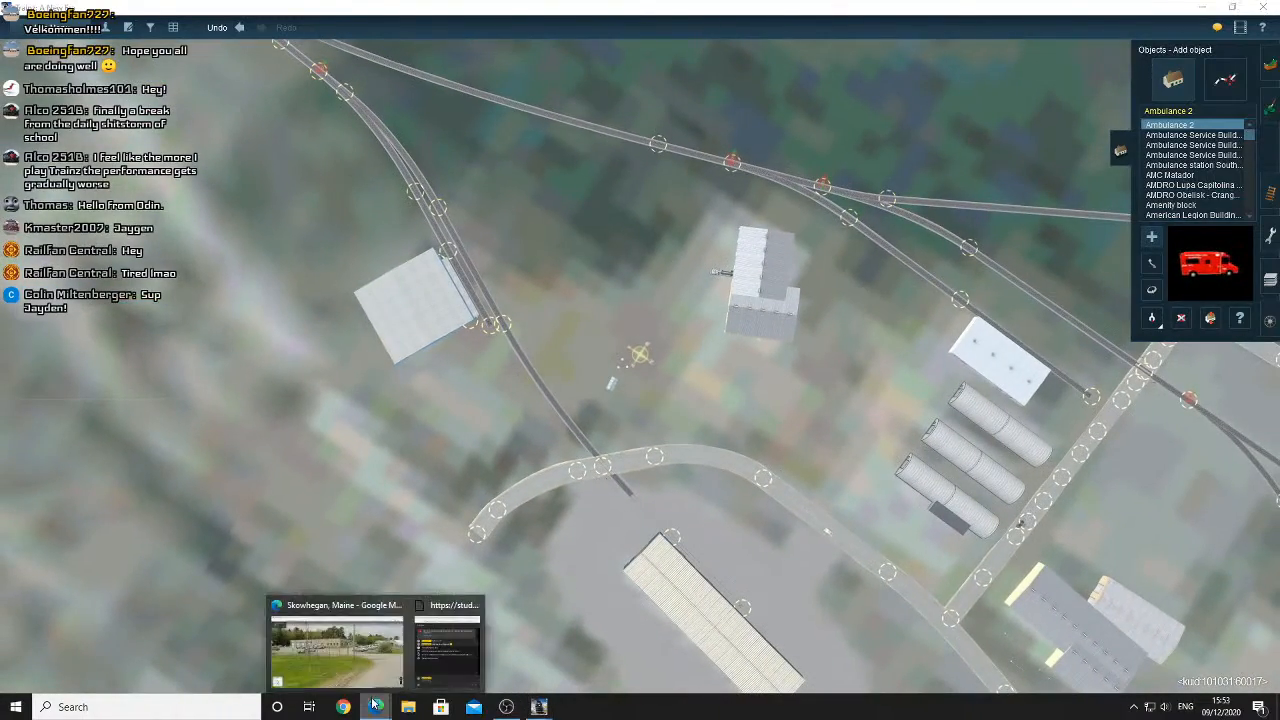
pyautogui.click(340, 645)
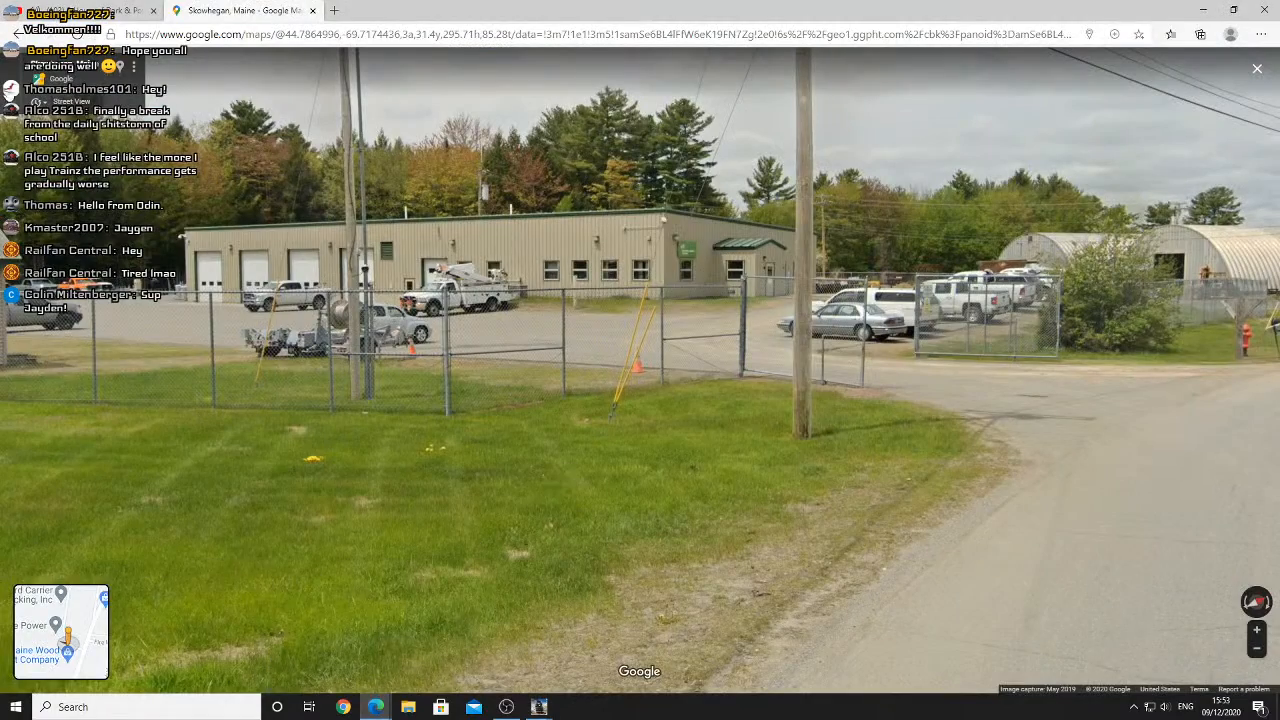
pyautogui.click(14, 67)
pyautogui.scroll(2, 553, 360)
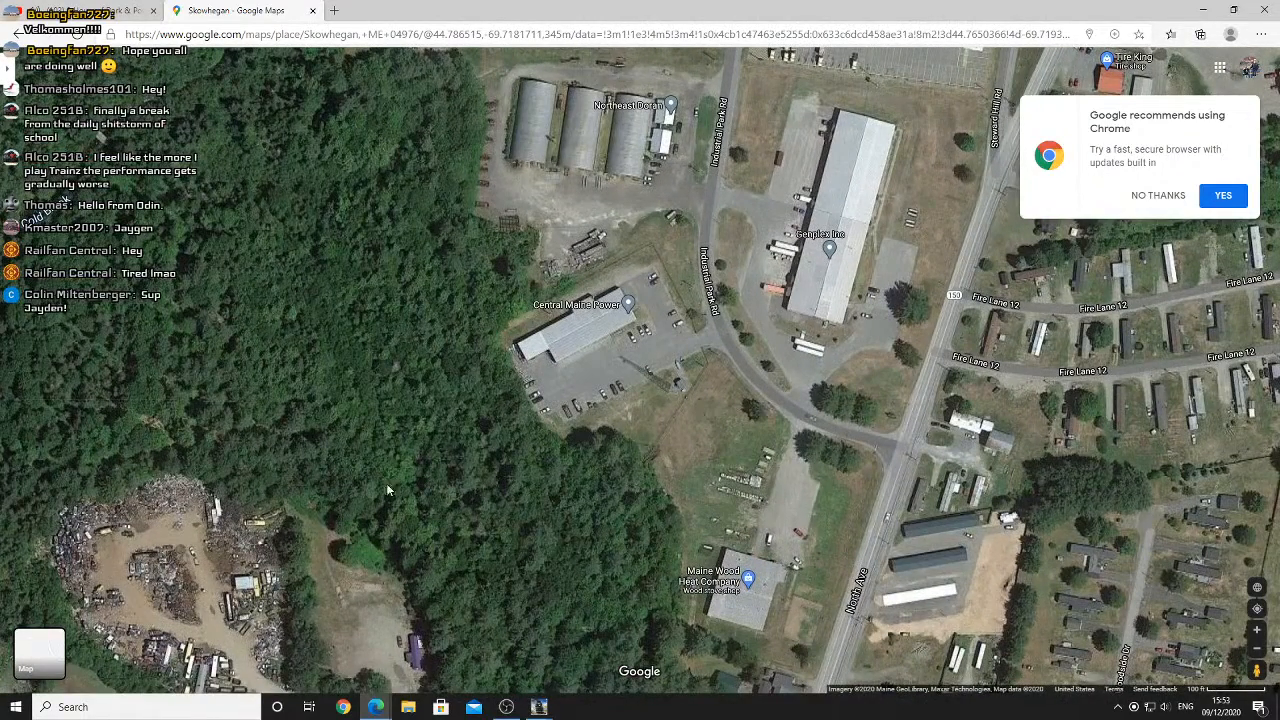
pyautogui.rightClick(786, 434)
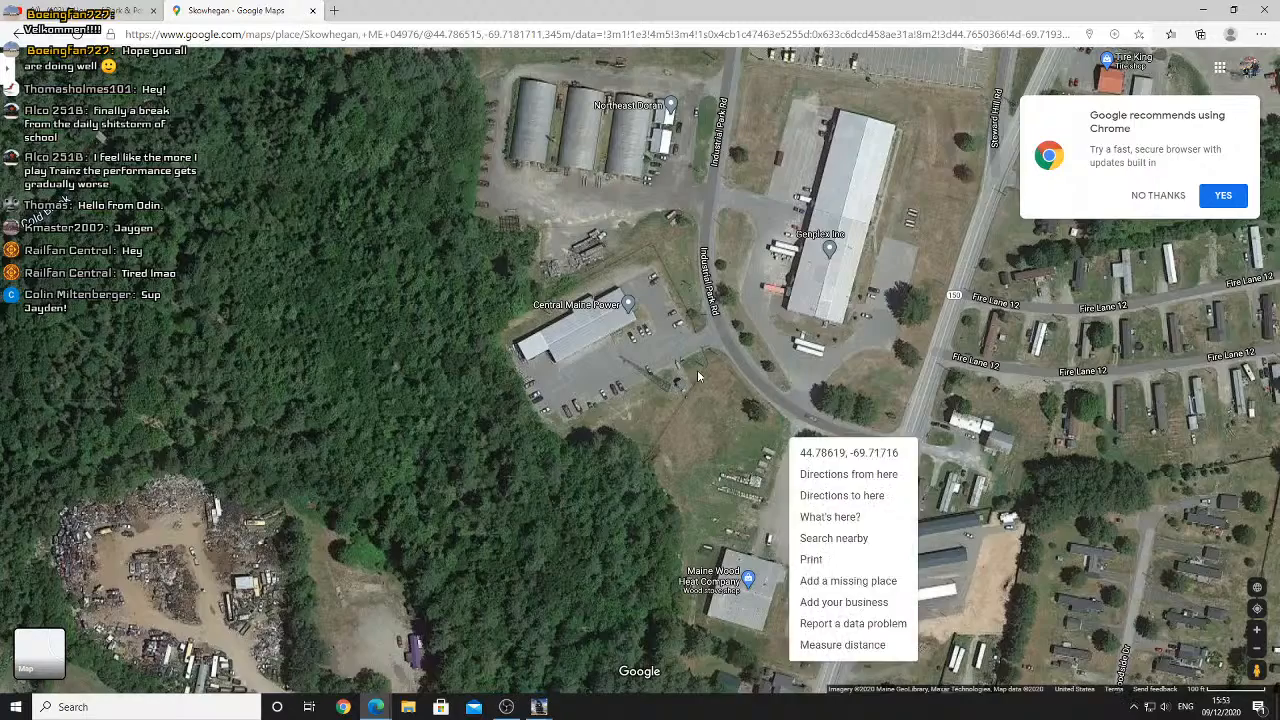
pyautogui.moveTo(693, 370); pyautogui.dragTo(684, 406)
pyautogui.scroll(1, 684, 406)
pyautogui.scroll(2, 682, 403)
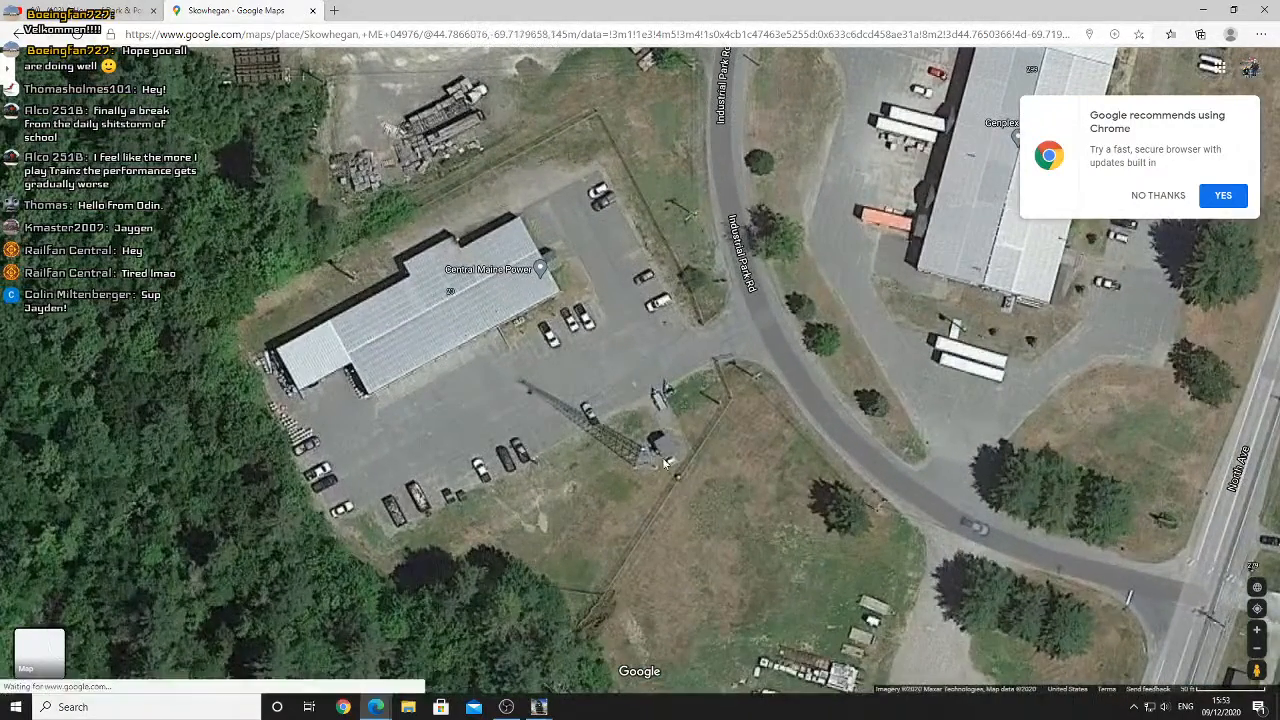
# Switch back to Trainz and move the radio tower with its shed closer to the Central Maine Power building
pyautogui.moveTo(542, 706)
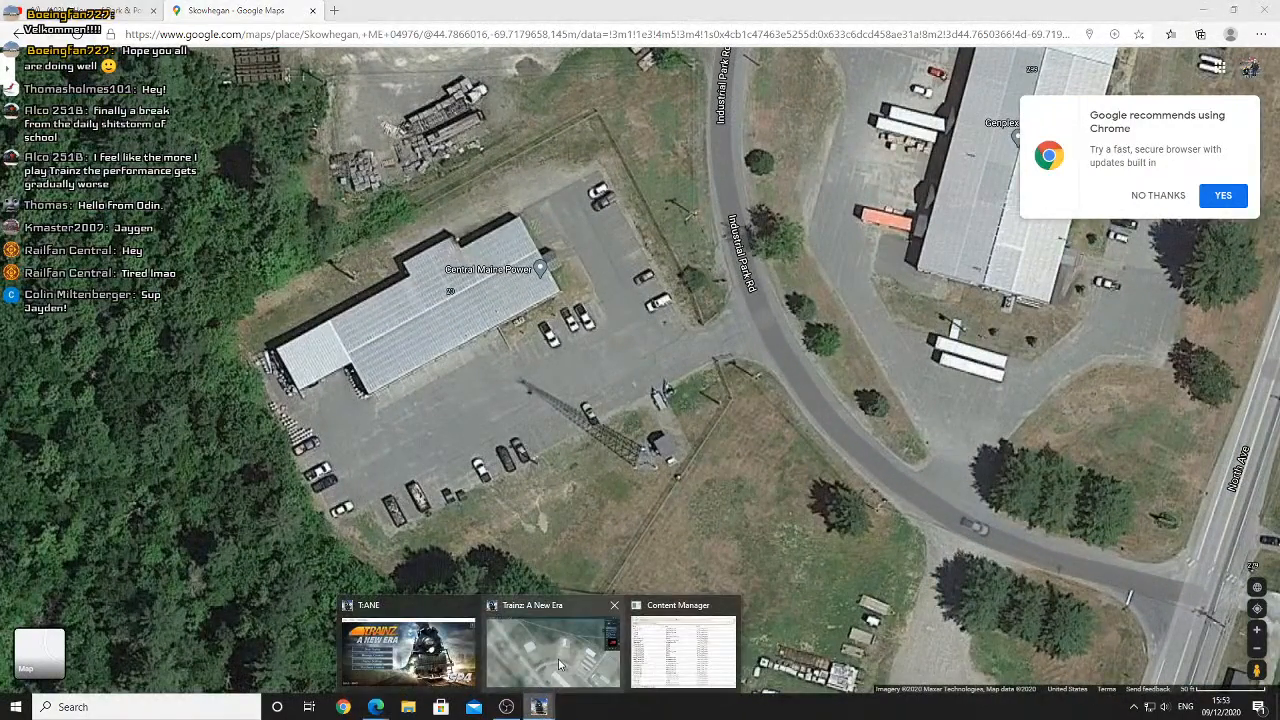
pyautogui.click(560, 665)
pyautogui.scroll(6, 643, 382)
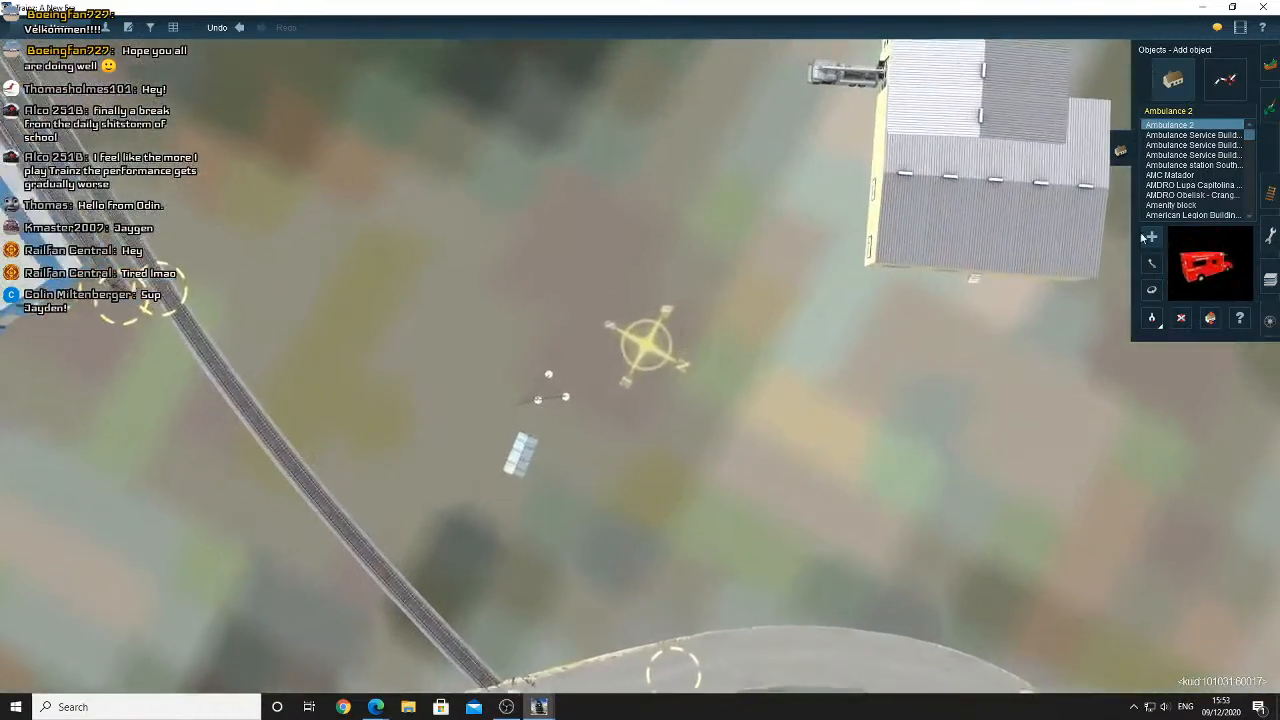
pyautogui.click(1151, 263)
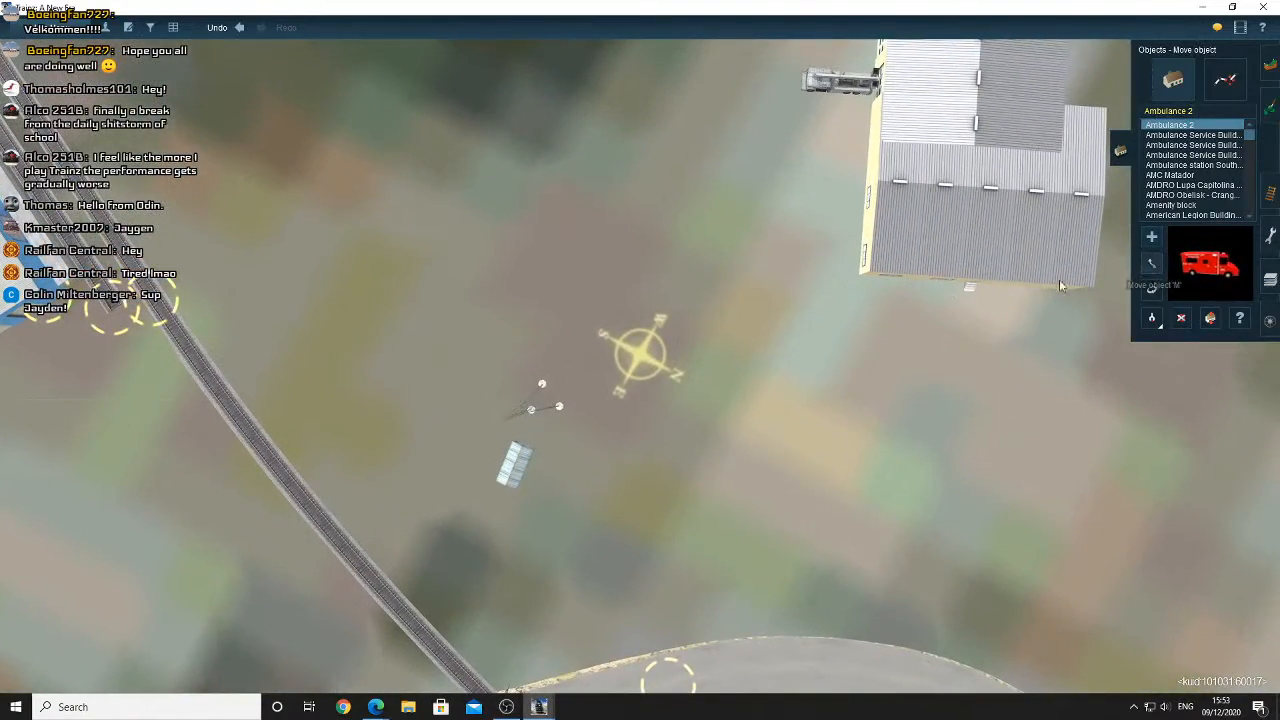
pyautogui.moveTo(567, 396); pyautogui.dragTo(631, 368)
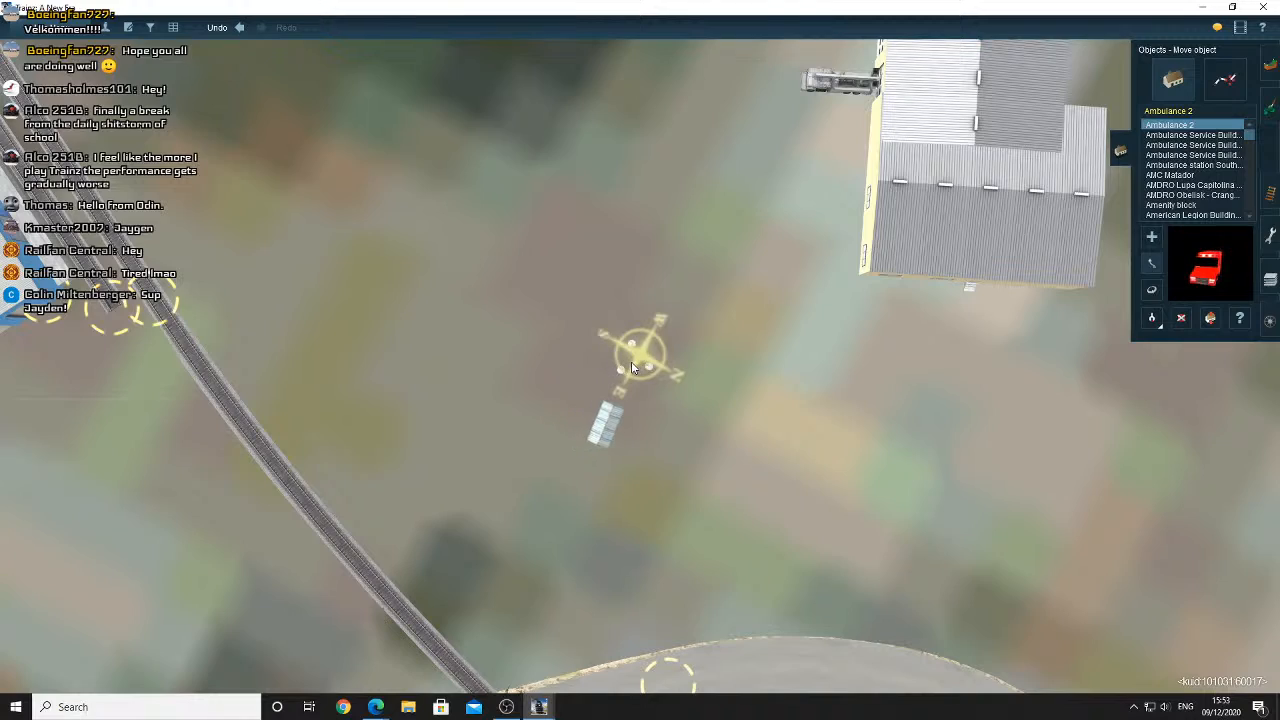
pyautogui.press('Down')
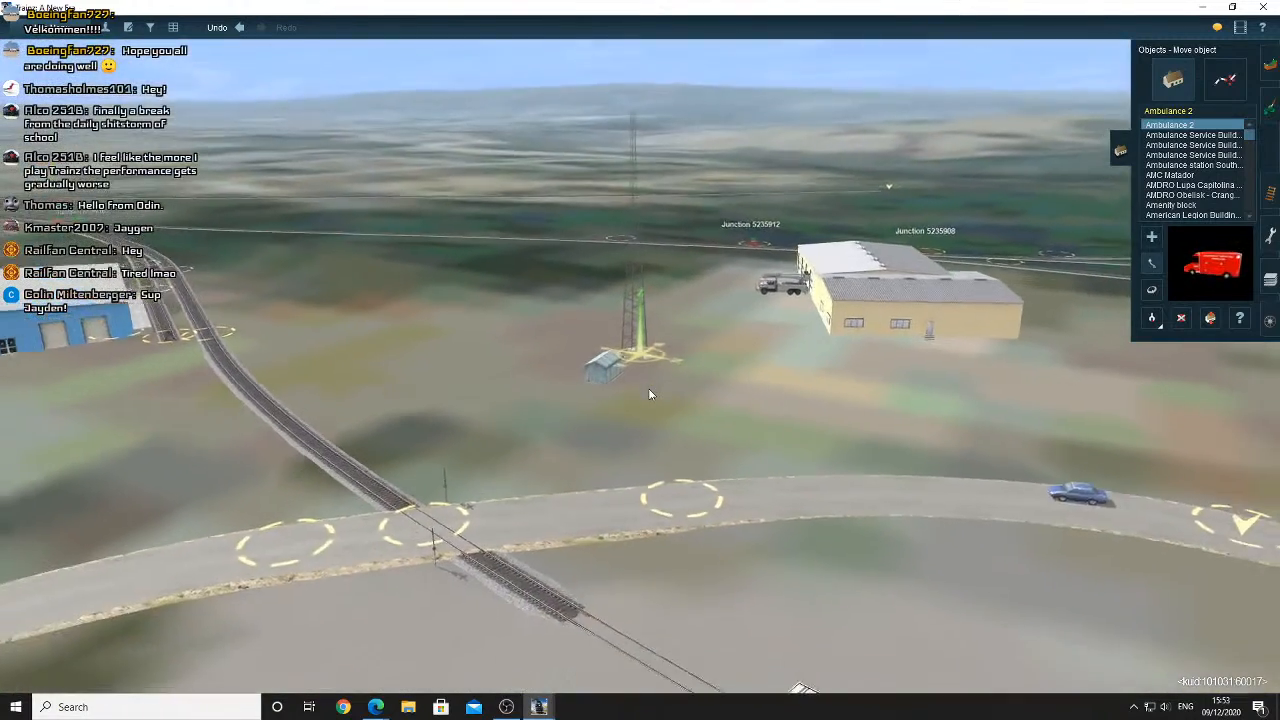
pyautogui.moveTo(632, 355); pyautogui.dragTo(615, 348)
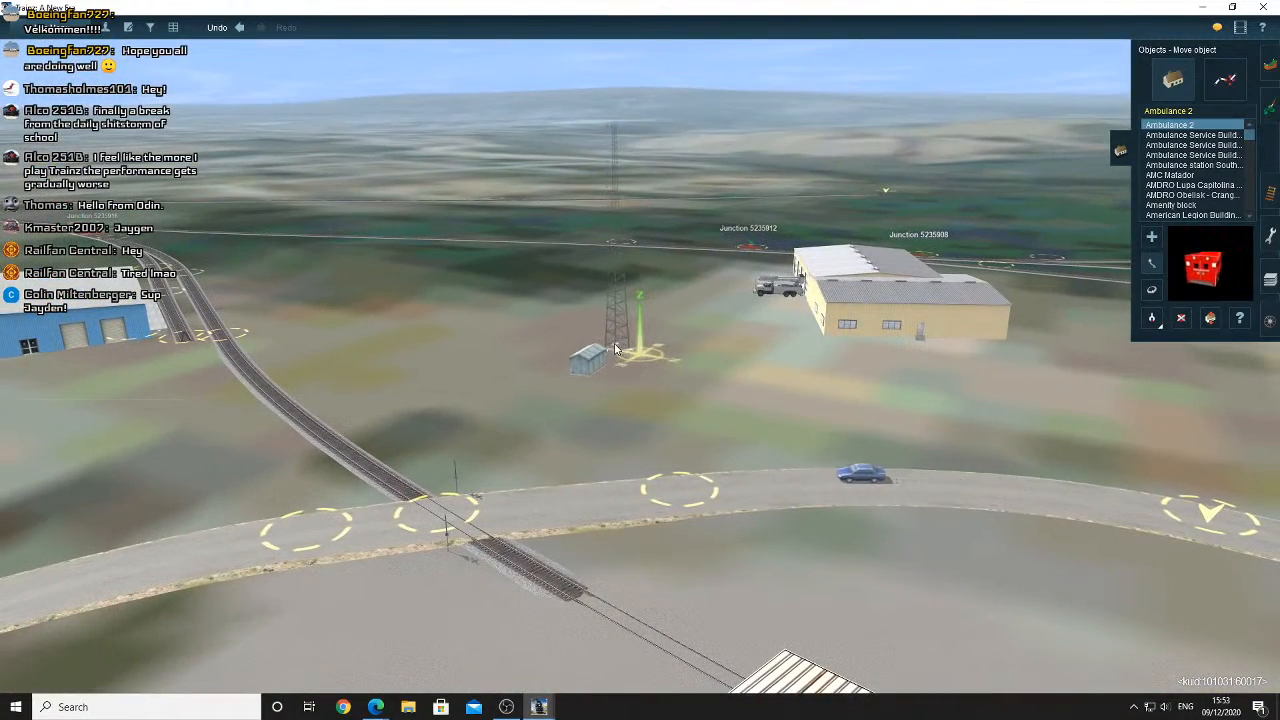
# Filter the splines for chainlink fences, compare the variants and choose YZ 1 Chainlink Fence
pyautogui.click(1225, 79)
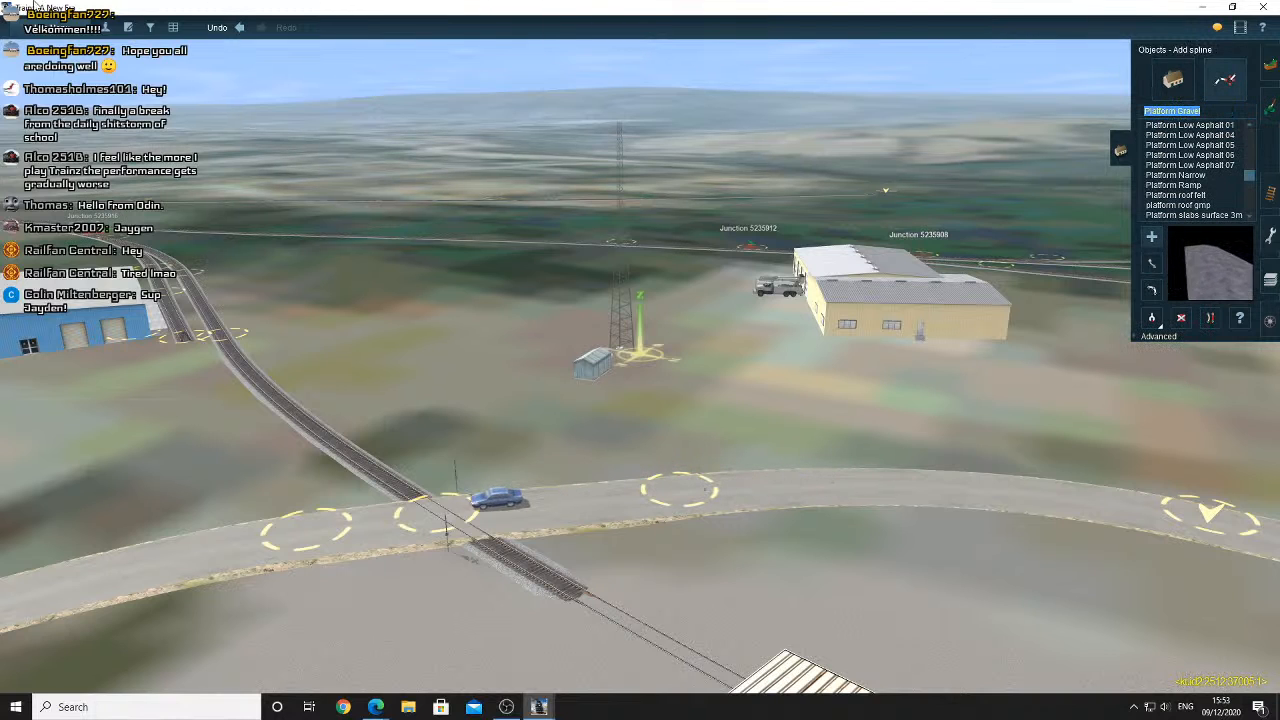
pyautogui.moveTo(125, 62)
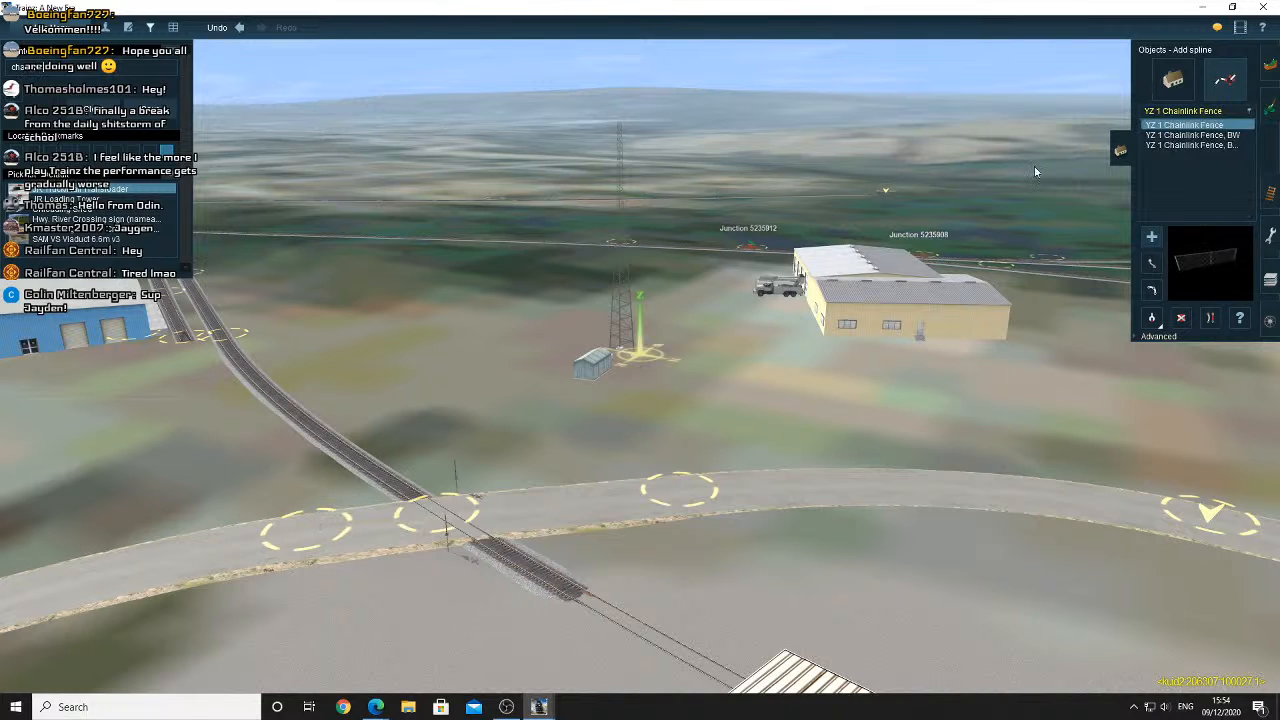
pyautogui.click(1179, 136)
pyautogui.click(1178, 146)
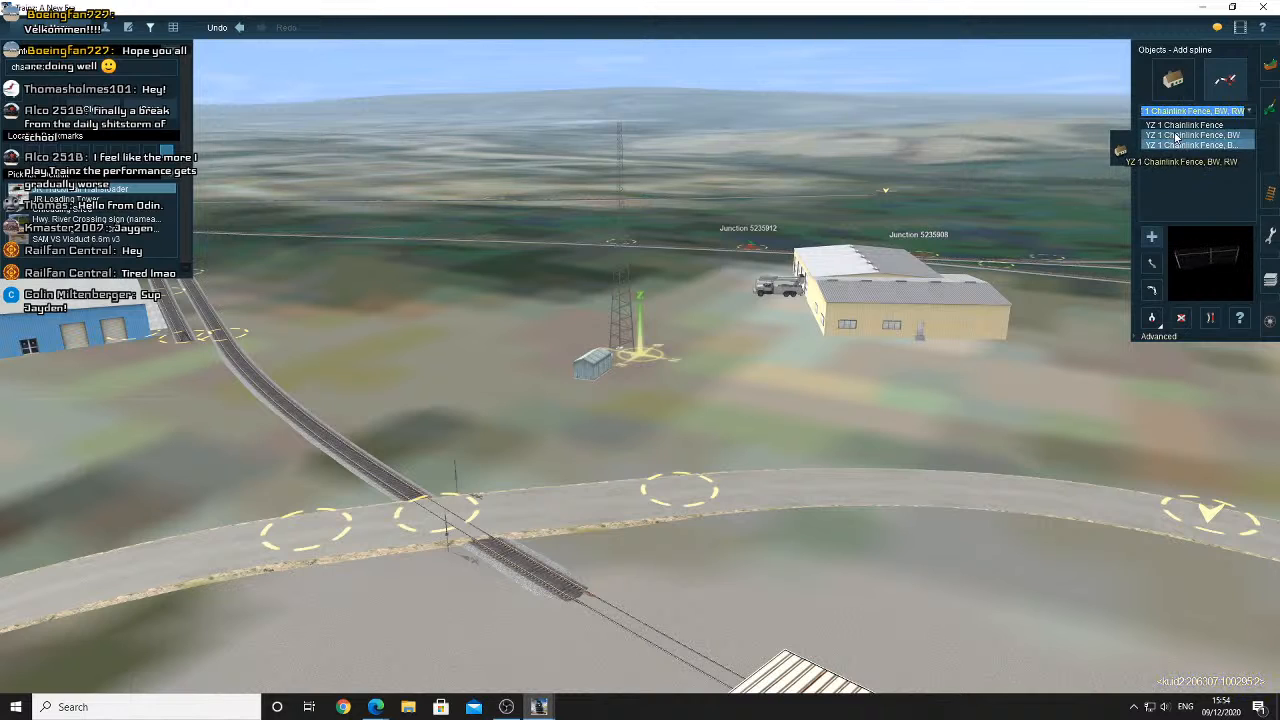
pyautogui.click(1176, 126)
# Start a YZ 1 Chainlink Fence beside the radio tower, curving it around the shed and alongside the road
pyautogui.rightClick(556, 382)
pyautogui.rightClick(648, 340)
pyautogui.press('Up')
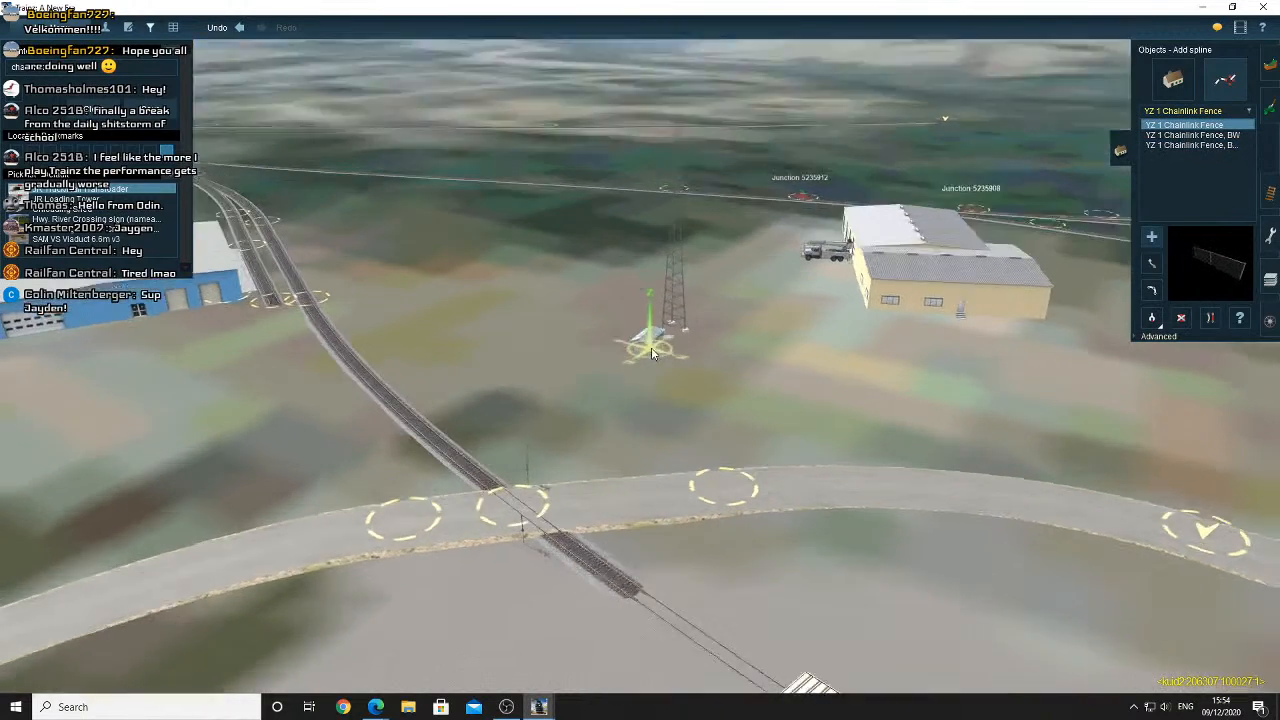
pyautogui.click(607, 296)
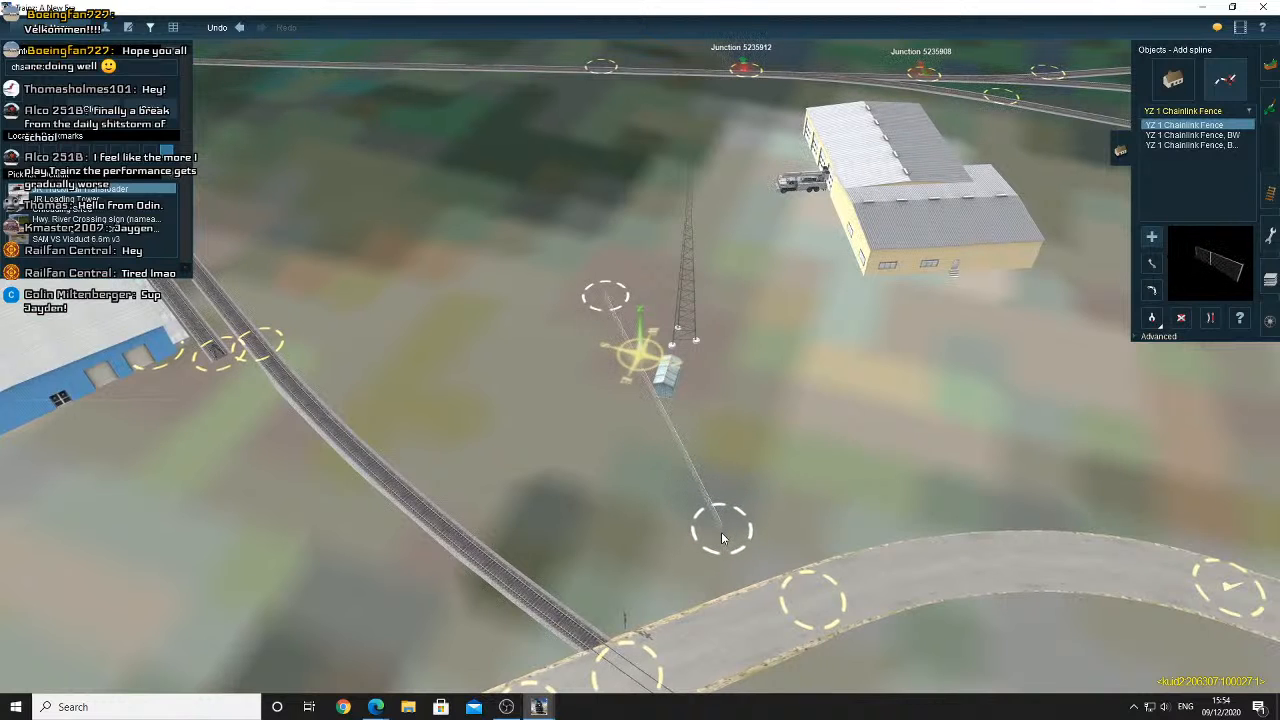
pyautogui.click(722, 534)
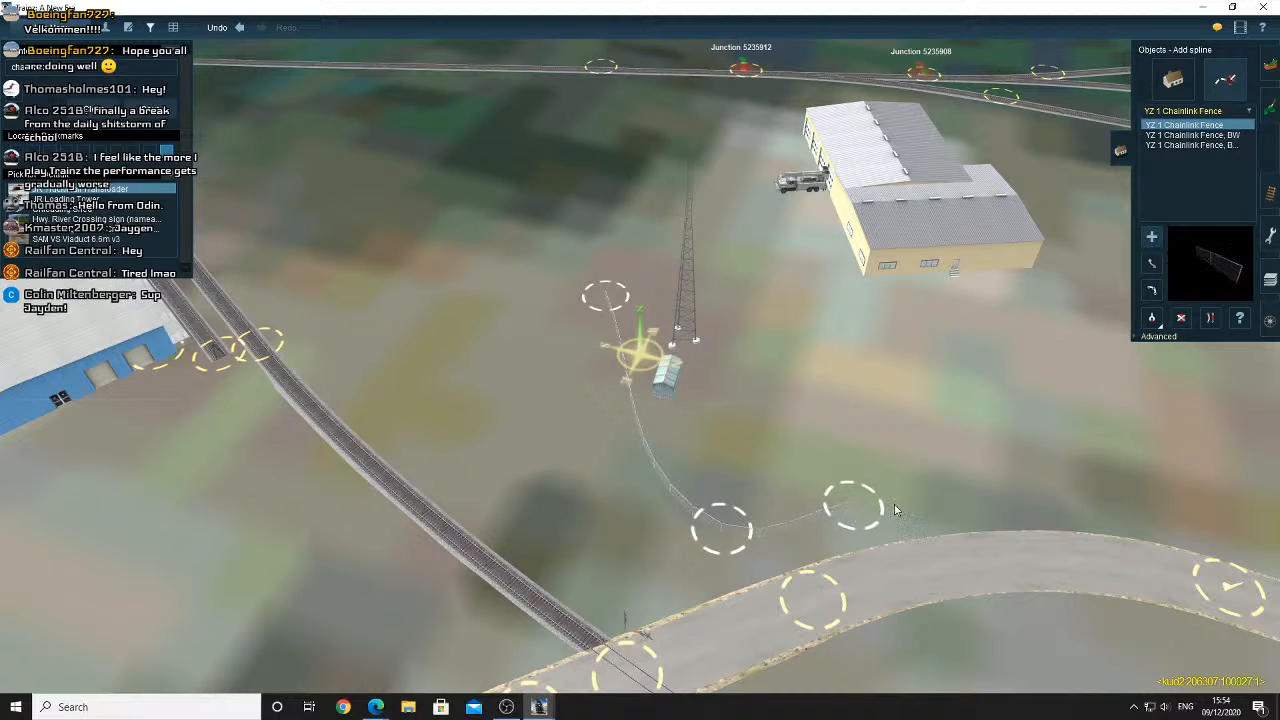
pyautogui.click(941, 487)
# Extend the chainlink fence along the road and back past the Central Maine Power building to the railroad tracks
pyautogui.rightClick(1015, 560)
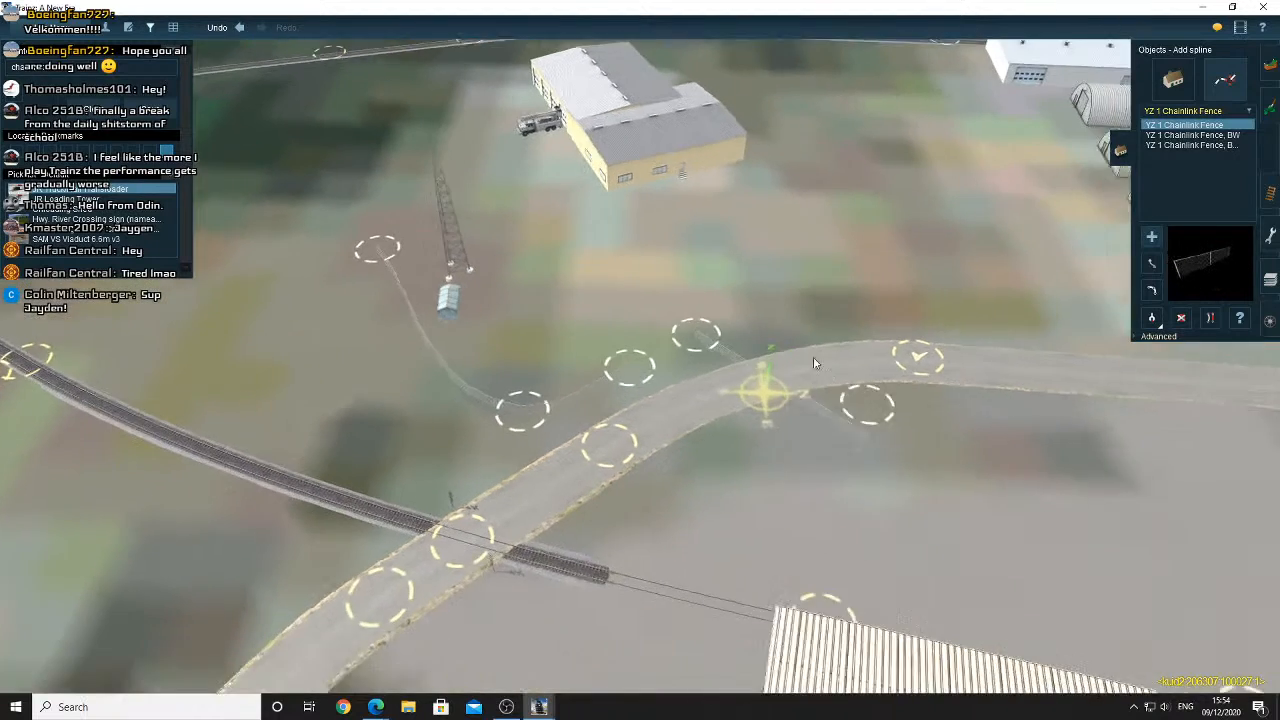
pyautogui.rightClick(825, 338)
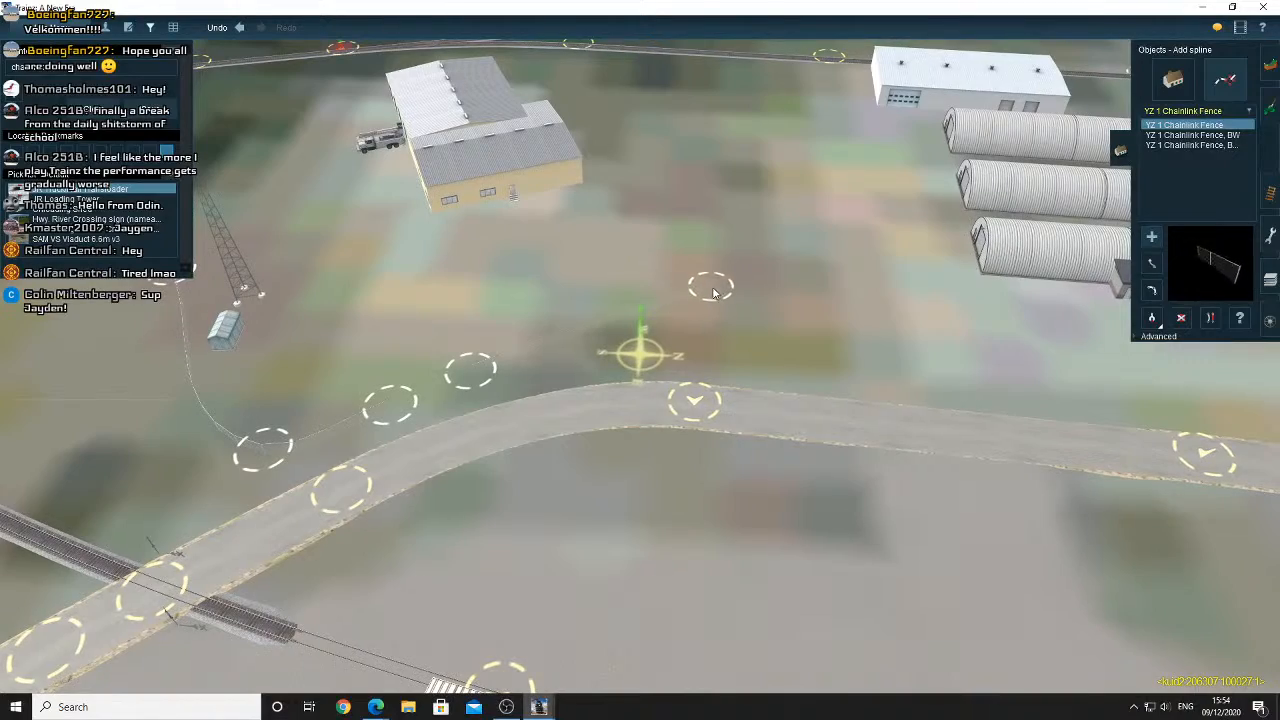
pyautogui.rightClick(696, 224)
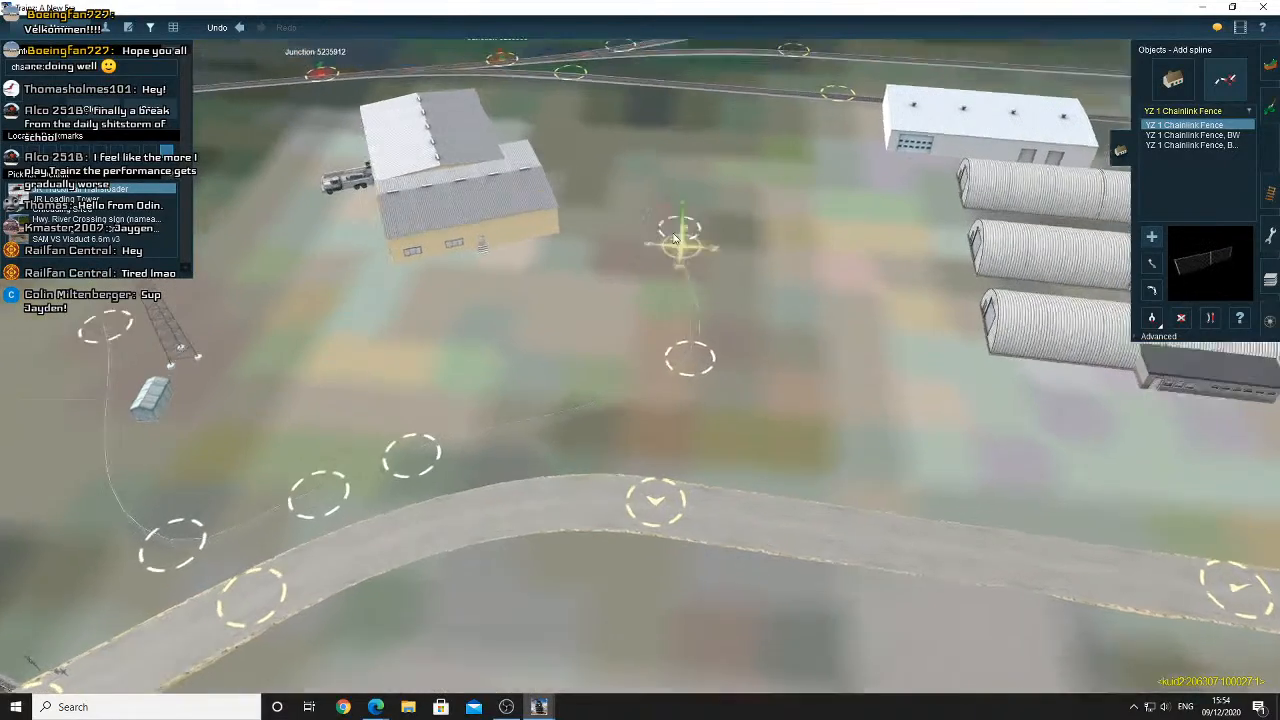
pyautogui.rightClick(624, 226)
pyautogui.moveTo(621, 246); pyautogui.dragTo(662, 211)
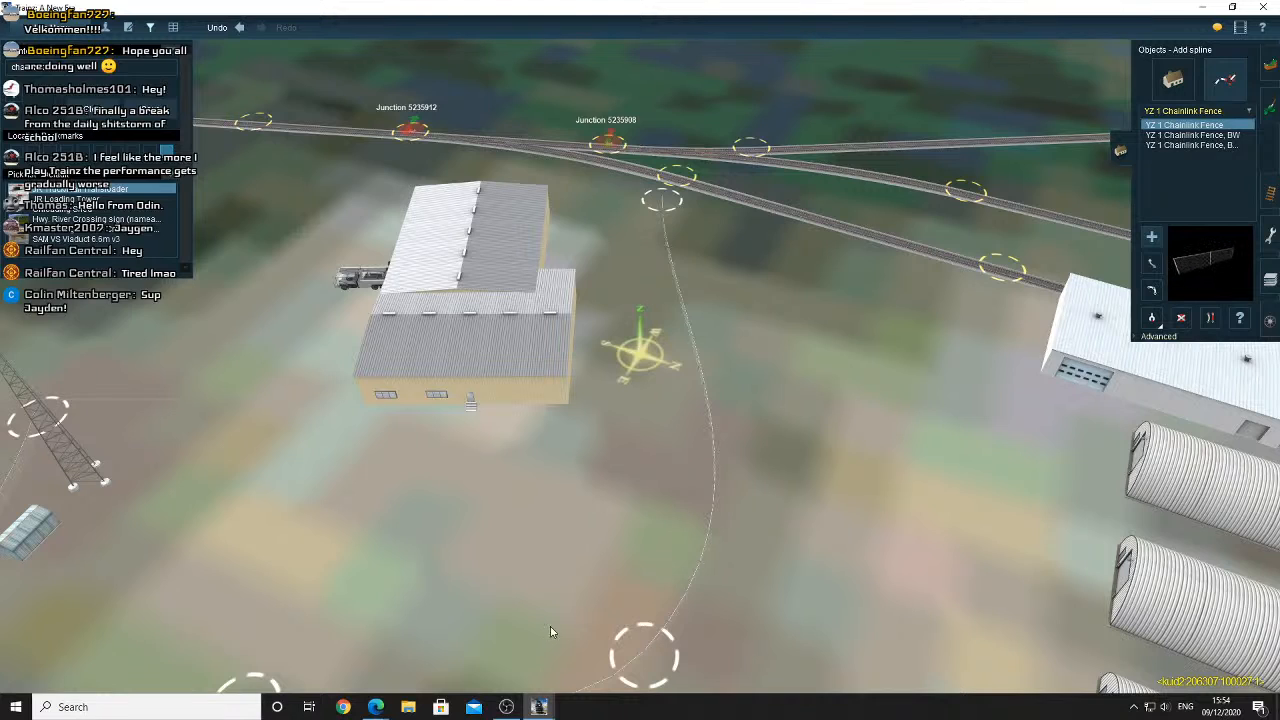
pyautogui.click(520, 709)
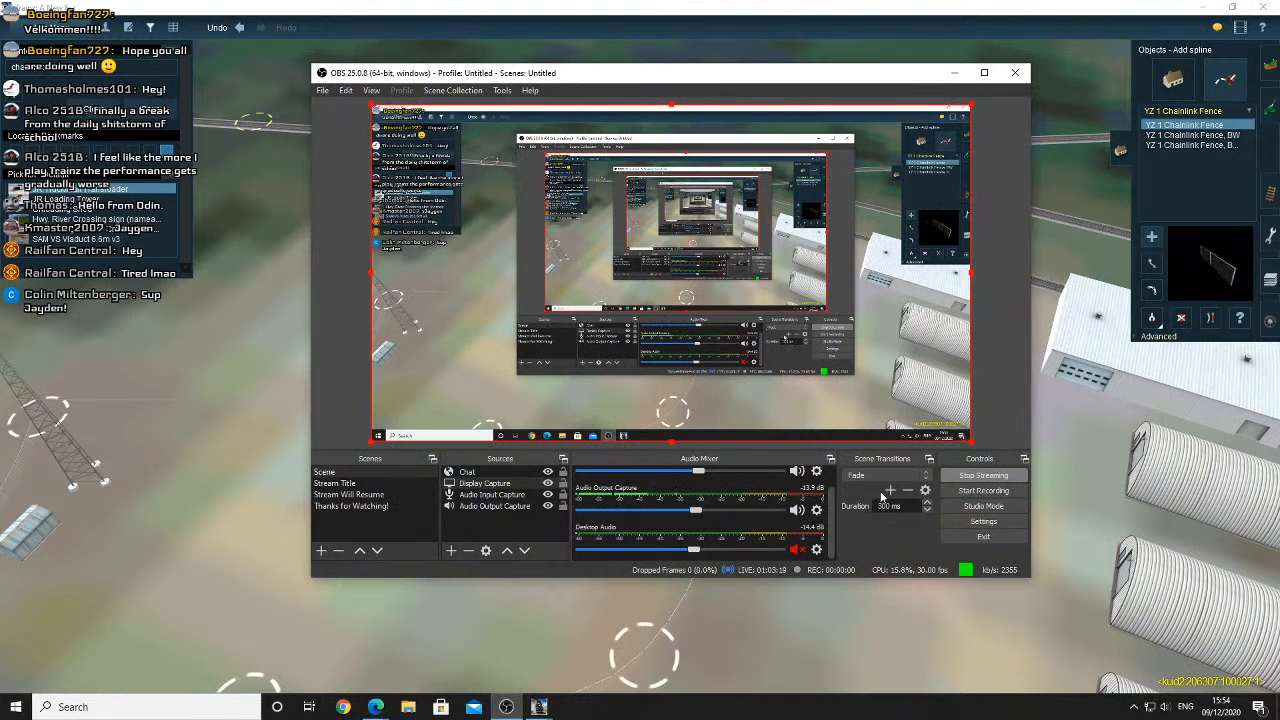
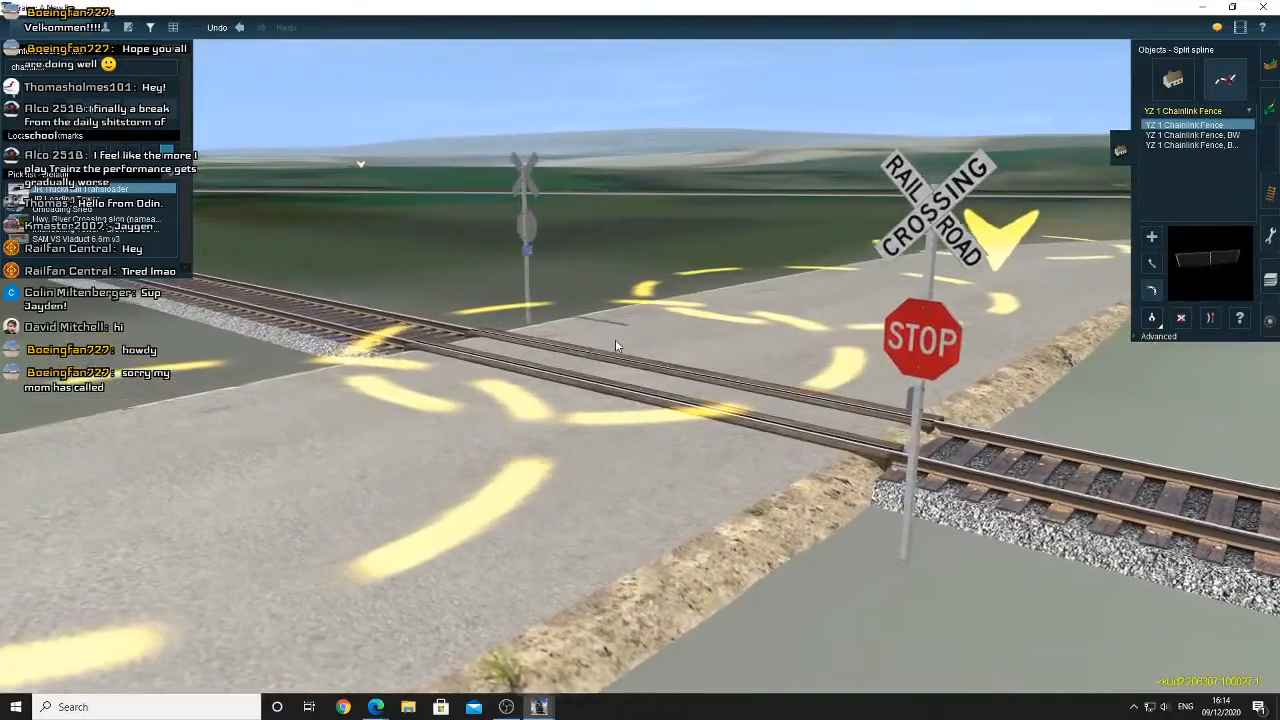
# Examine the railroad crossing with its stop signs and the yard around the white warehouse
pyautogui.scroll(-3, 615, 339)
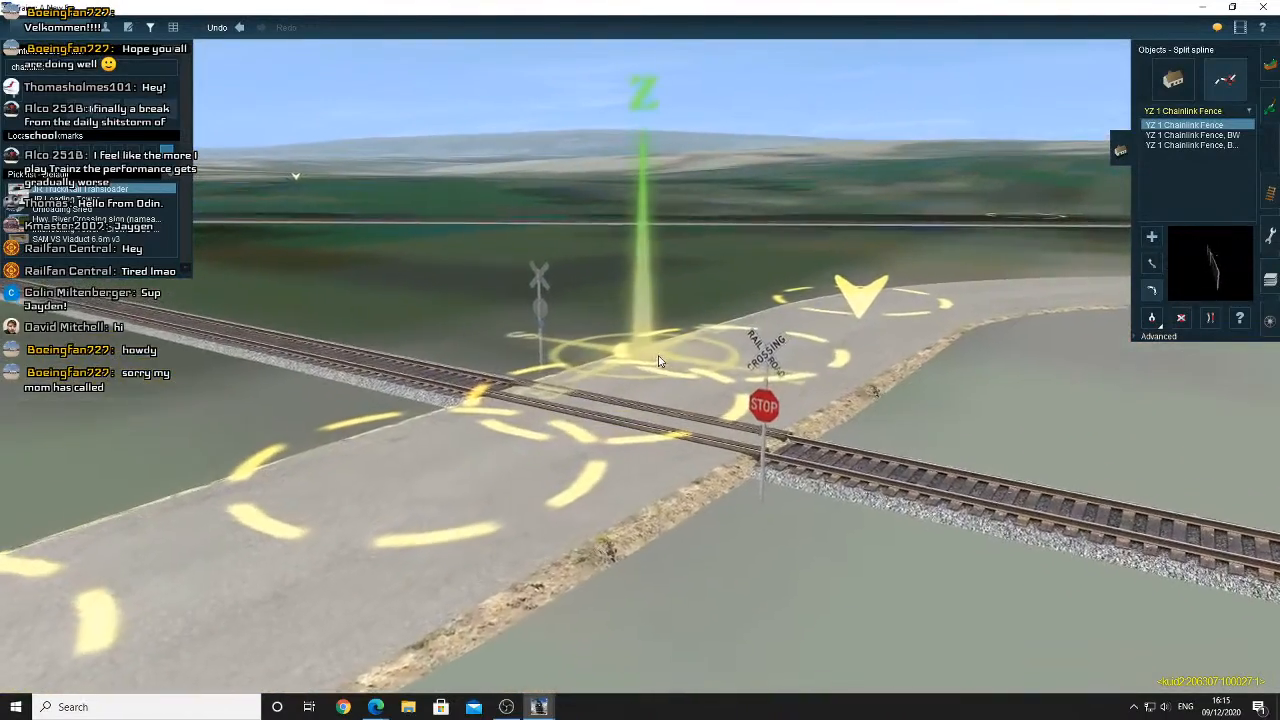
pyautogui.scroll(5, 658, 361)
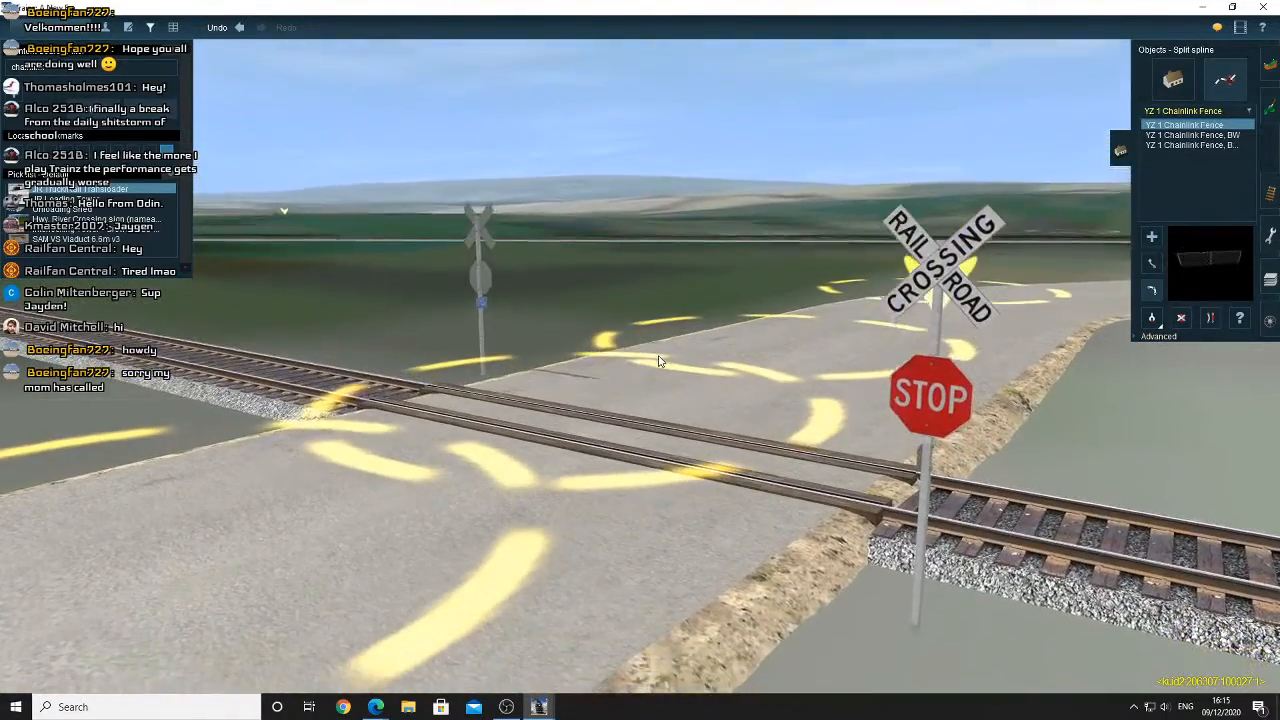
pyautogui.moveTo(665, 367)
pyautogui.mouseDown(button='right')
pyautogui.moveTo(651, 359)
pyautogui.moveTo(635, 268)
pyautogui.moveTo(657, 266)
pyautogui.moveTo(586, 271)
pyautogui.moveTo(563, 291)
pyautogui.moveTo(636, 297)
pyautogui.moveTo(672, 357)
pyautogui.moveTo(585, 430)
pyautogui.moveTo(625, 388)
pyautogui.mouseUp(button='right')
pyautogui.scroll(-3, 625, 388)
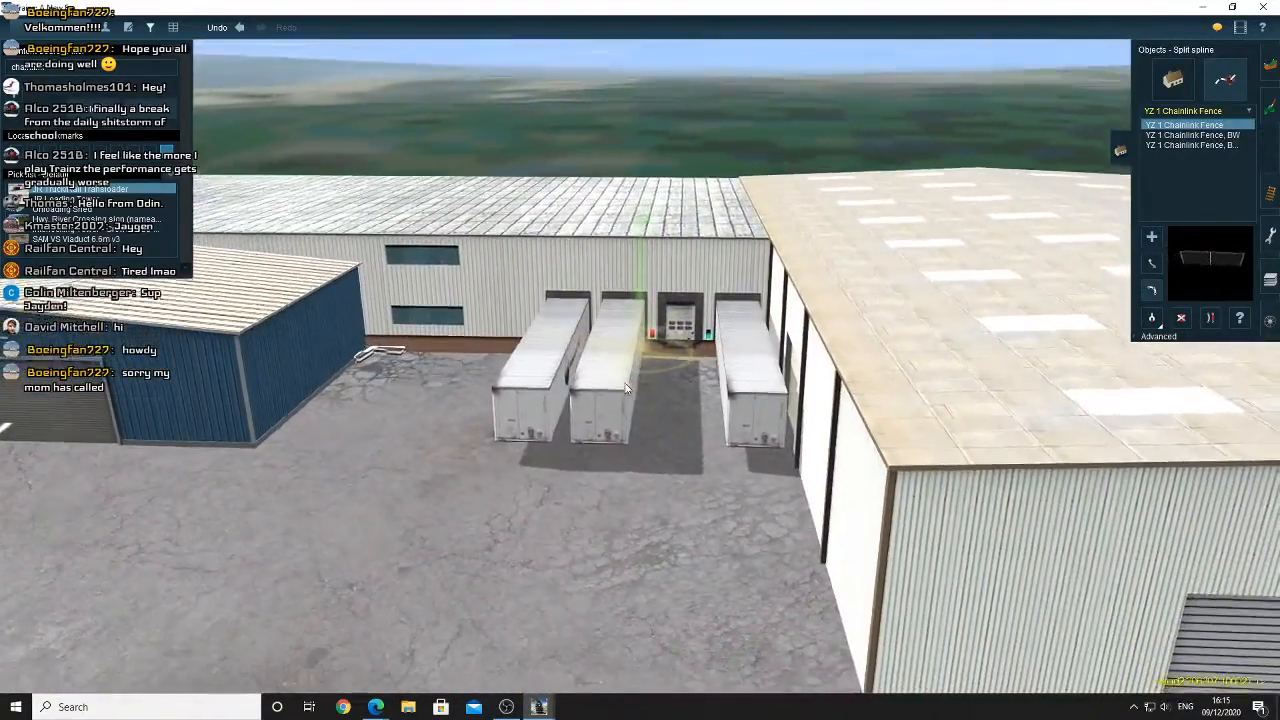
pyautogui.press('Down')
pyautogui.press('Right')
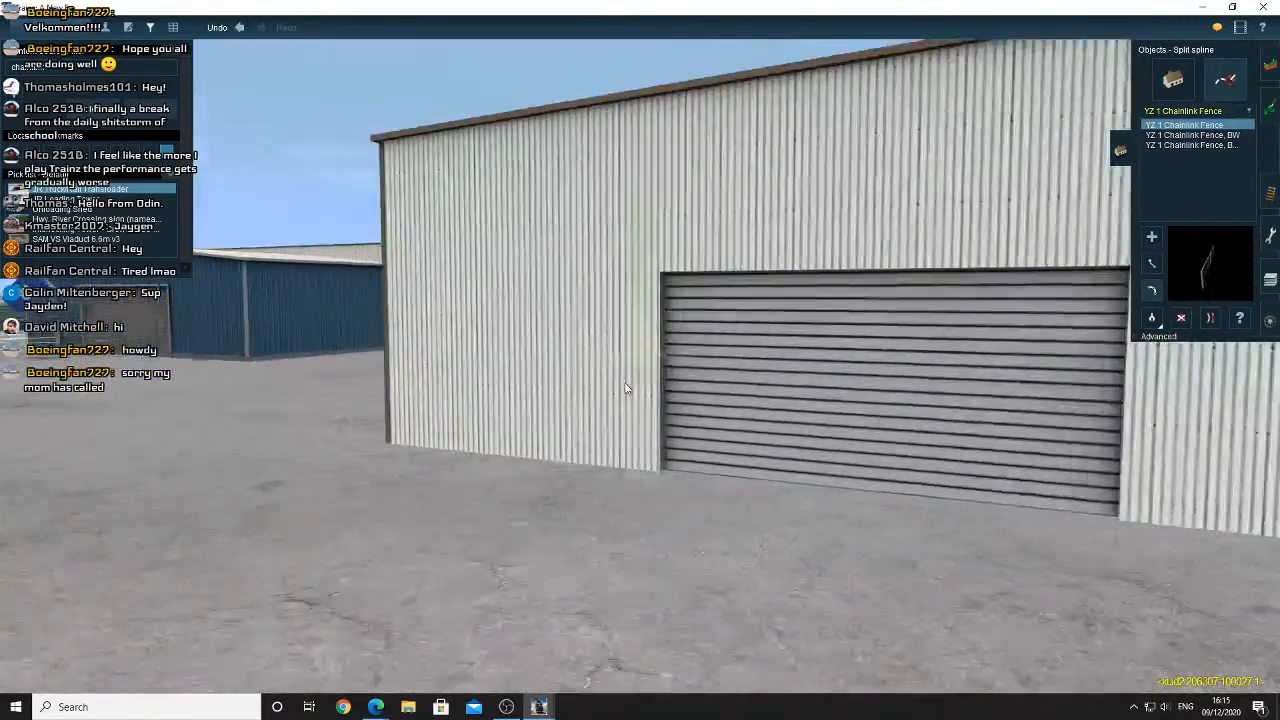
pyautogui.press('Left')
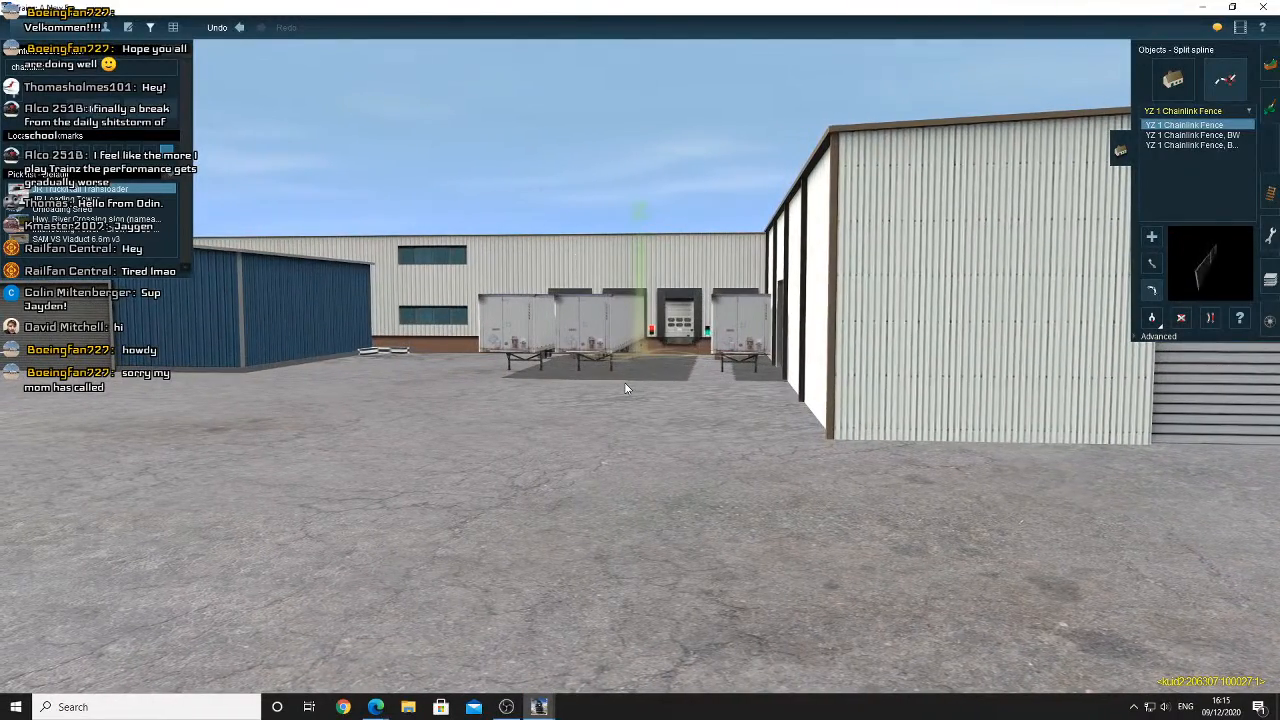
# Examine the trailers at the loading docks from above and the car parked beside the blue building
pyautogui.press('Up')
pyautogui.press('Up')
pyautogui.moveTo(655, 362); pyautogui.dragTo(603, 365, button='right')
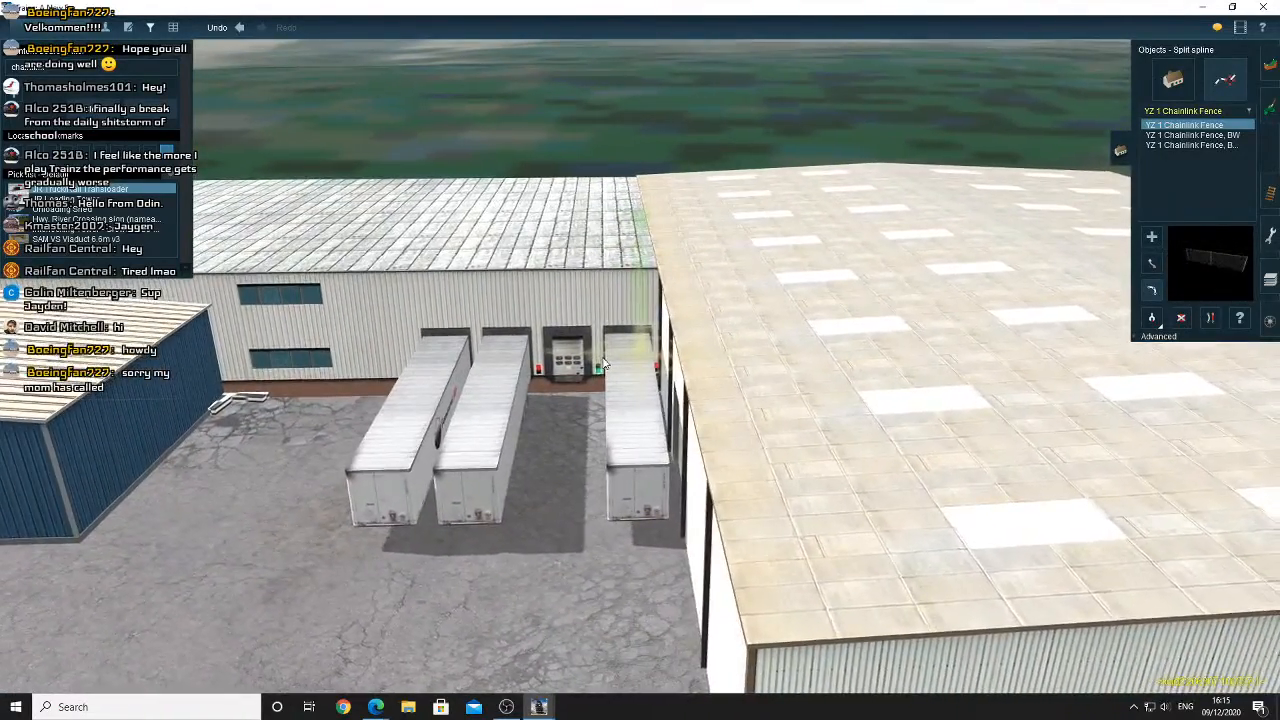
pyautogui.scroll(3, 597, 366)
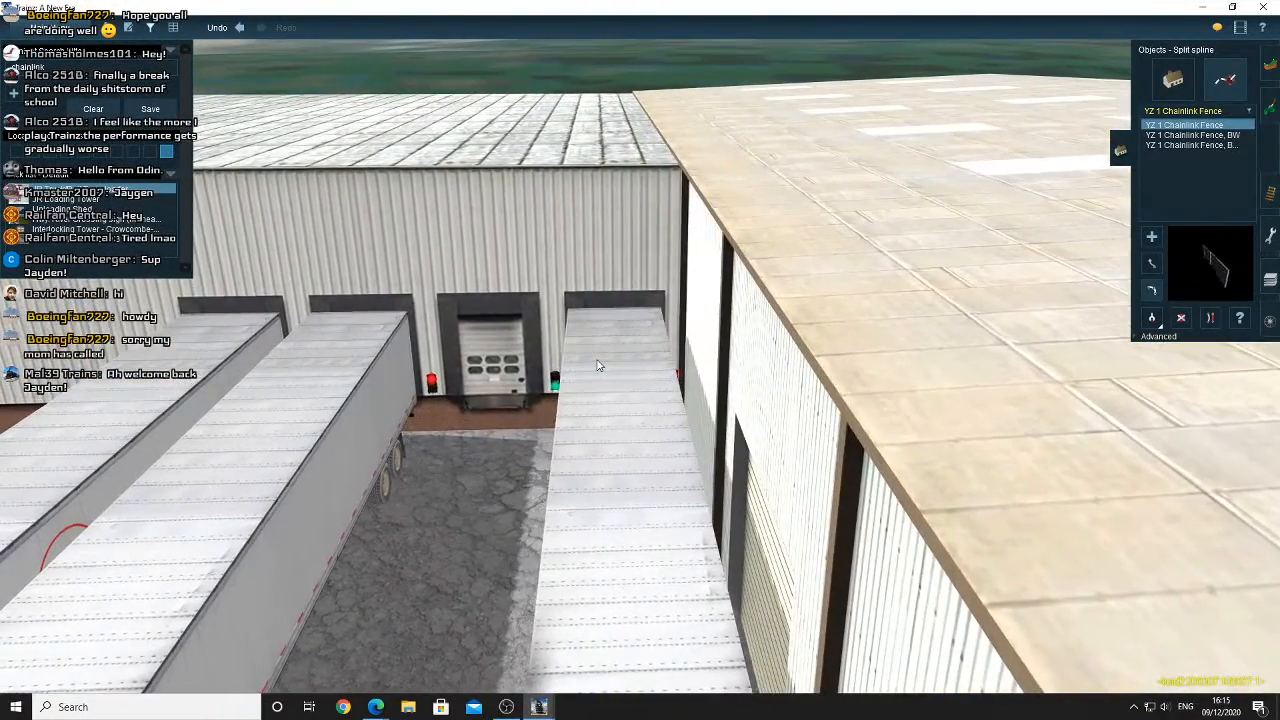
pyautogui.moveTo(597, 366); pyautogui.dragTo(597, 366, button='right')
pyautogui.scroll(-10, 596, 365)
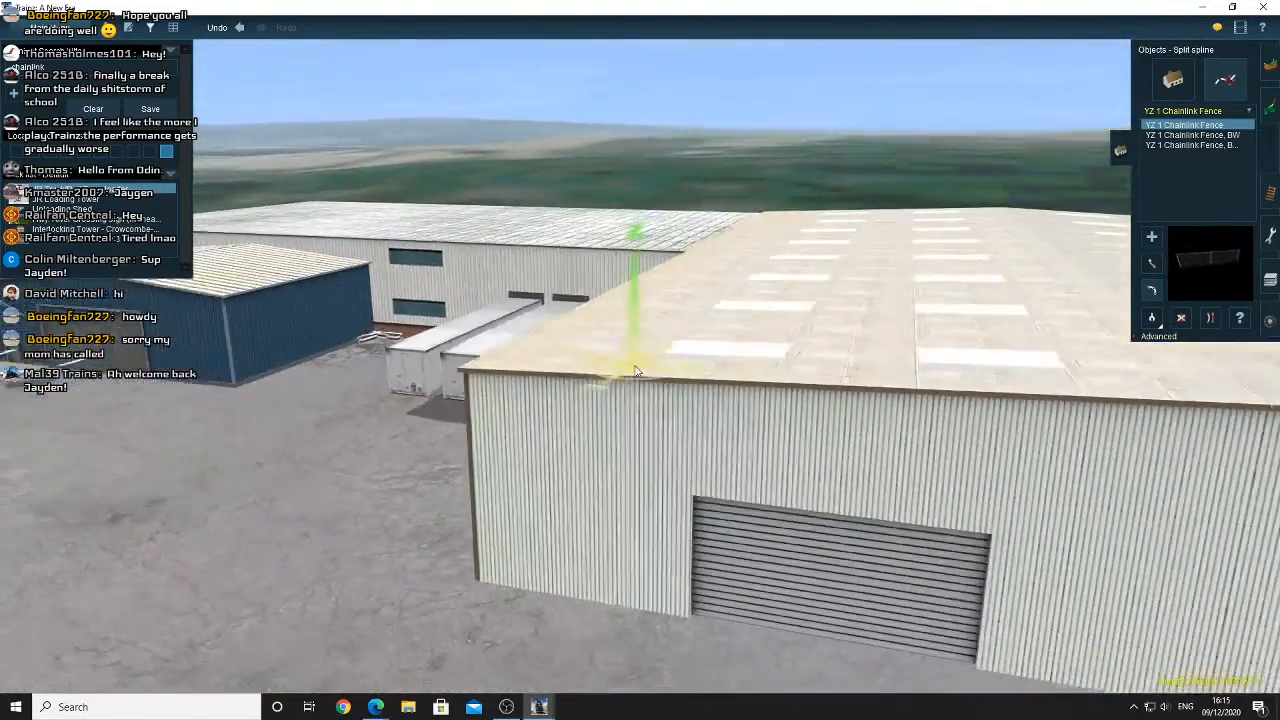
pyautogui.moveTo(635, 371)
pyautogui.mouseDown(button='right')
pyautogui.moveTo(680, 366)
pyautogui.moveTo(748, 328)
pyautogui.moveTo(700, 316)
pyautogui.moveTo(692, 346)
pyautogui.moveTo(633, 405)
pyautogui.mouseUp(button='right')
pyautogui.scroll(5, 633, 406)
pyautogui.press('Down')
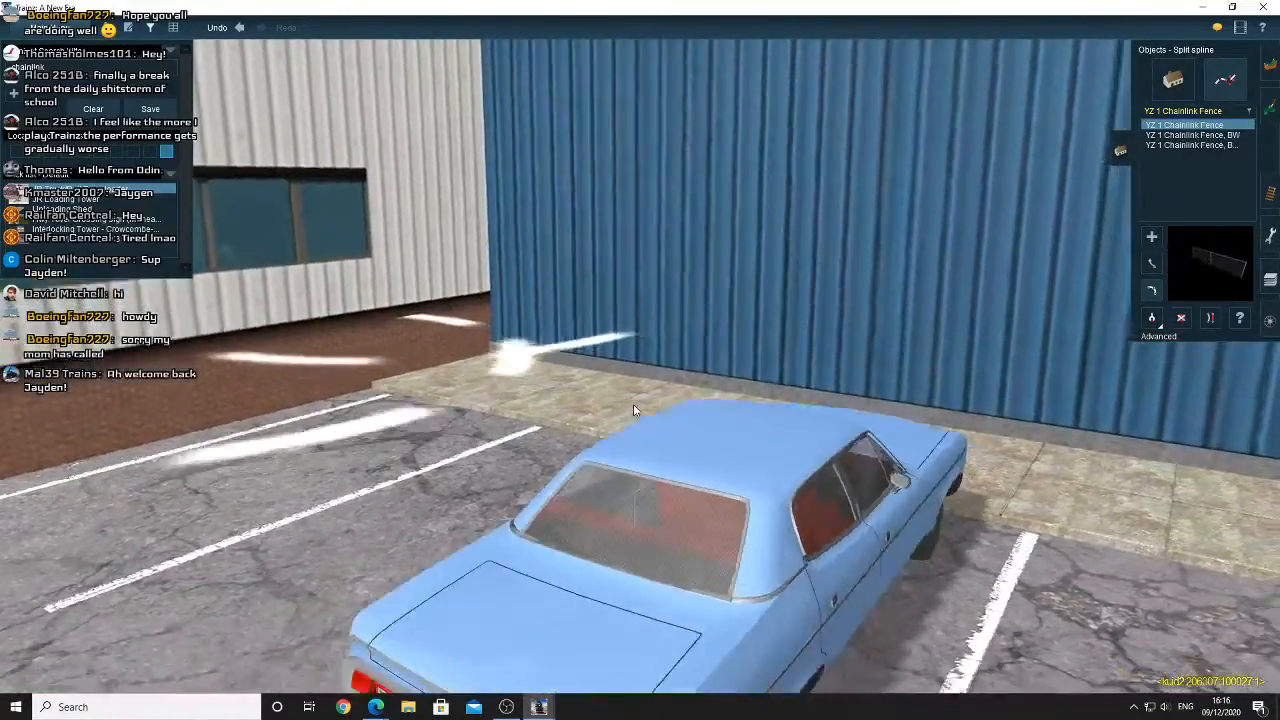
pyautogui.scroll(-5, 633, 406)
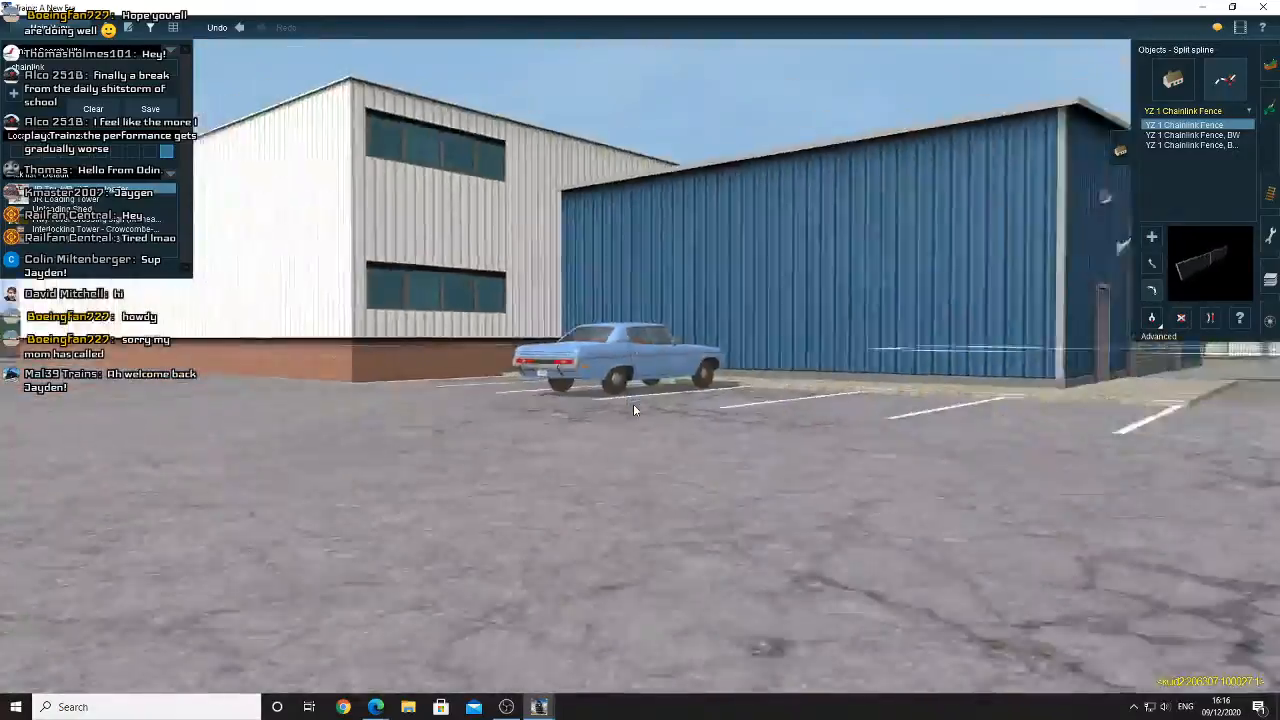
# Examine the three docked trailers and the adjoining warehouse wall up close from several angles
pyautogui.press('Up')
pyautogui.moveTo(772, 390)
pyautogui.mouseDown(button='right')
pyautogui.moveTo(786, 370)
pyautogui.moveTo(699, 387)
pyautogui.mouseUp(button='right')
pyautogui.press('Left')
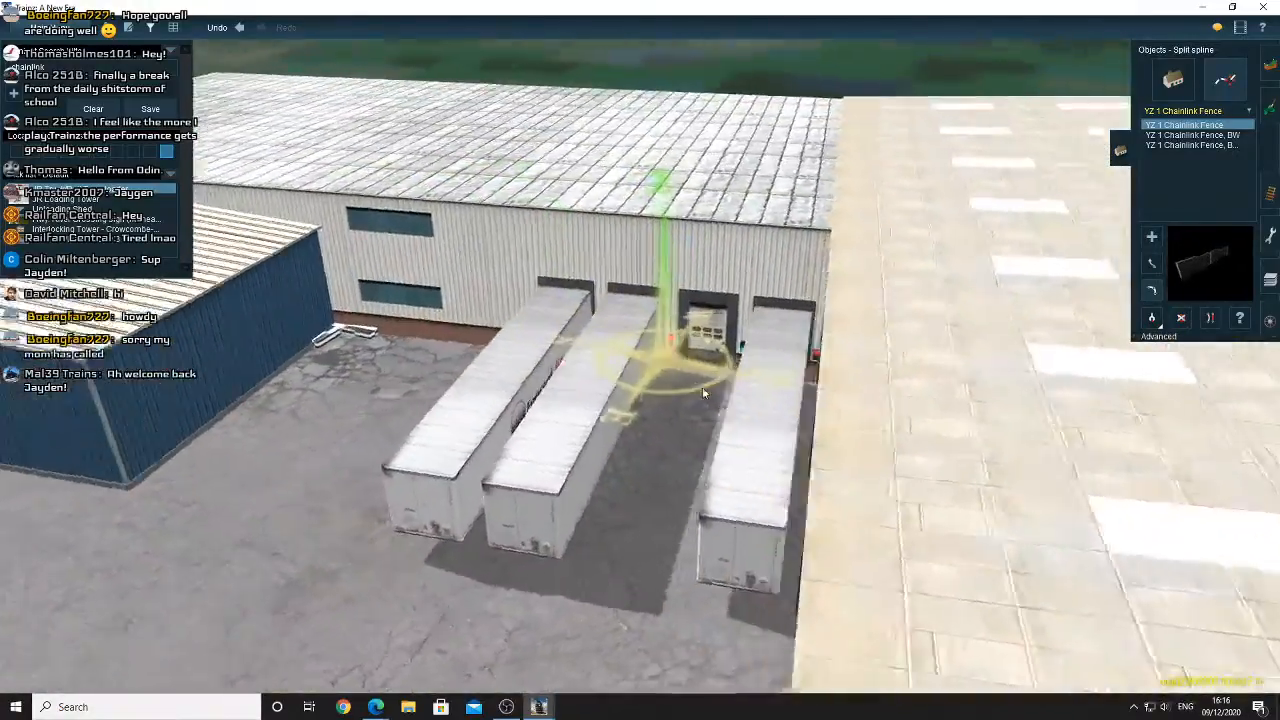
pyautogui.scroll(3, 697, 386)
pyautogui.press('Down')
pyautogui.press('Right')
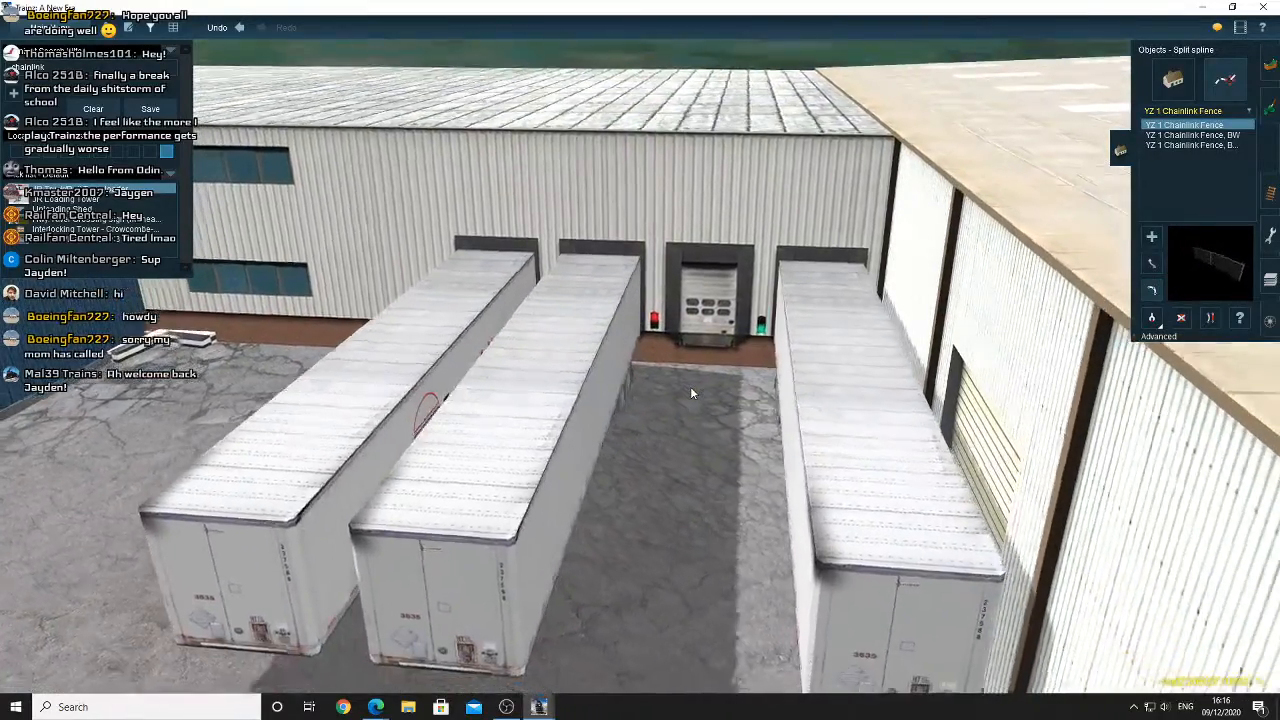
pyautogui.press('Down')
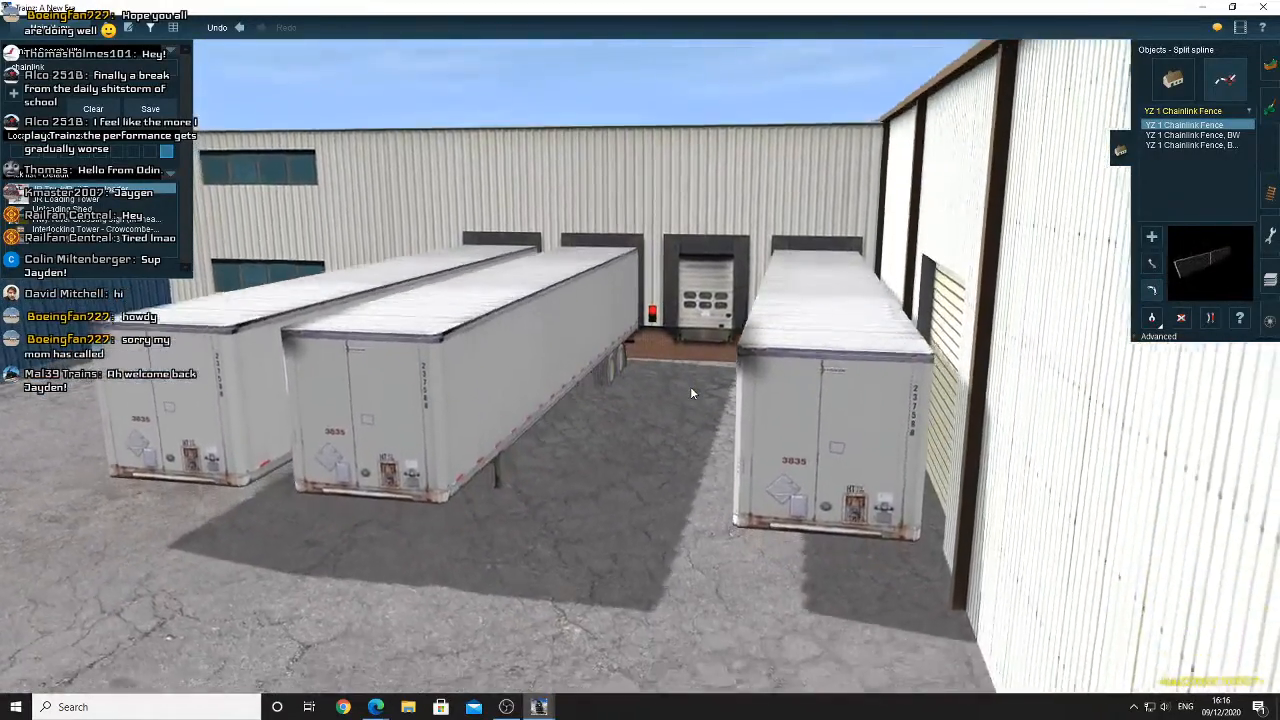
pyautogui.press('Right')
pyautogui.press('Down')
pyautogui.press('Left')
pyautogui.press('Right')
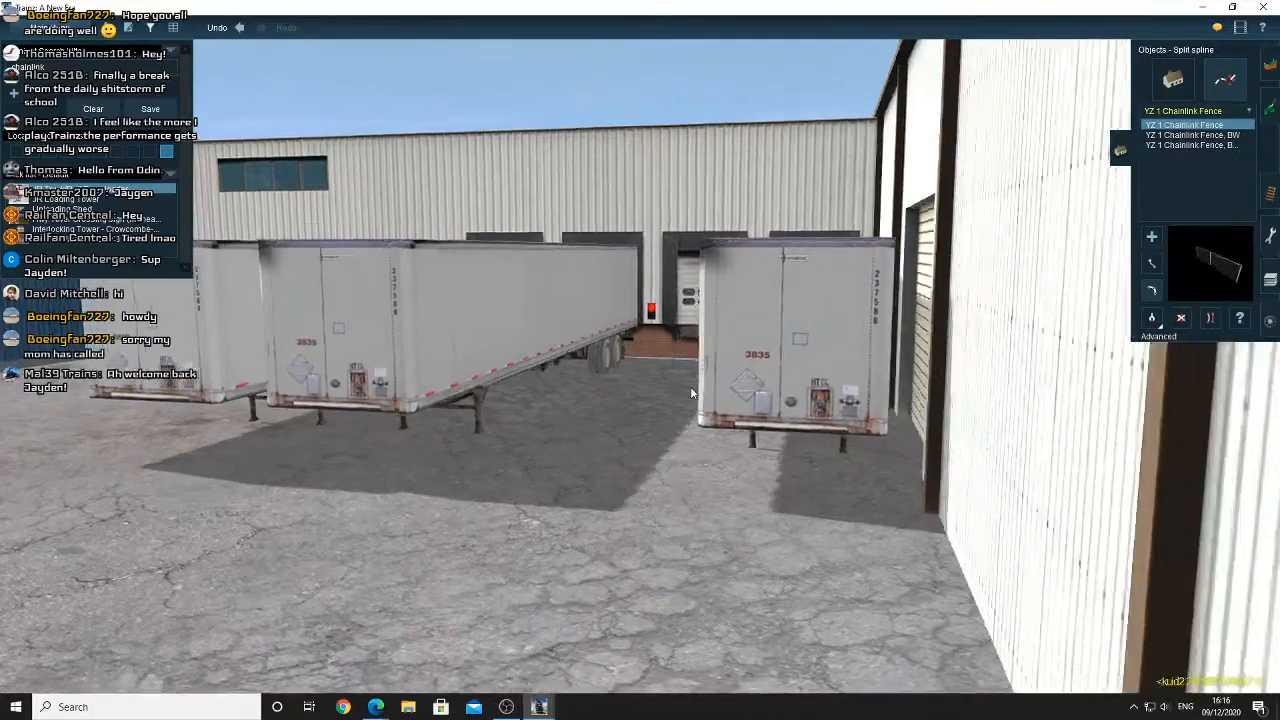
pyautogui.press('Left')
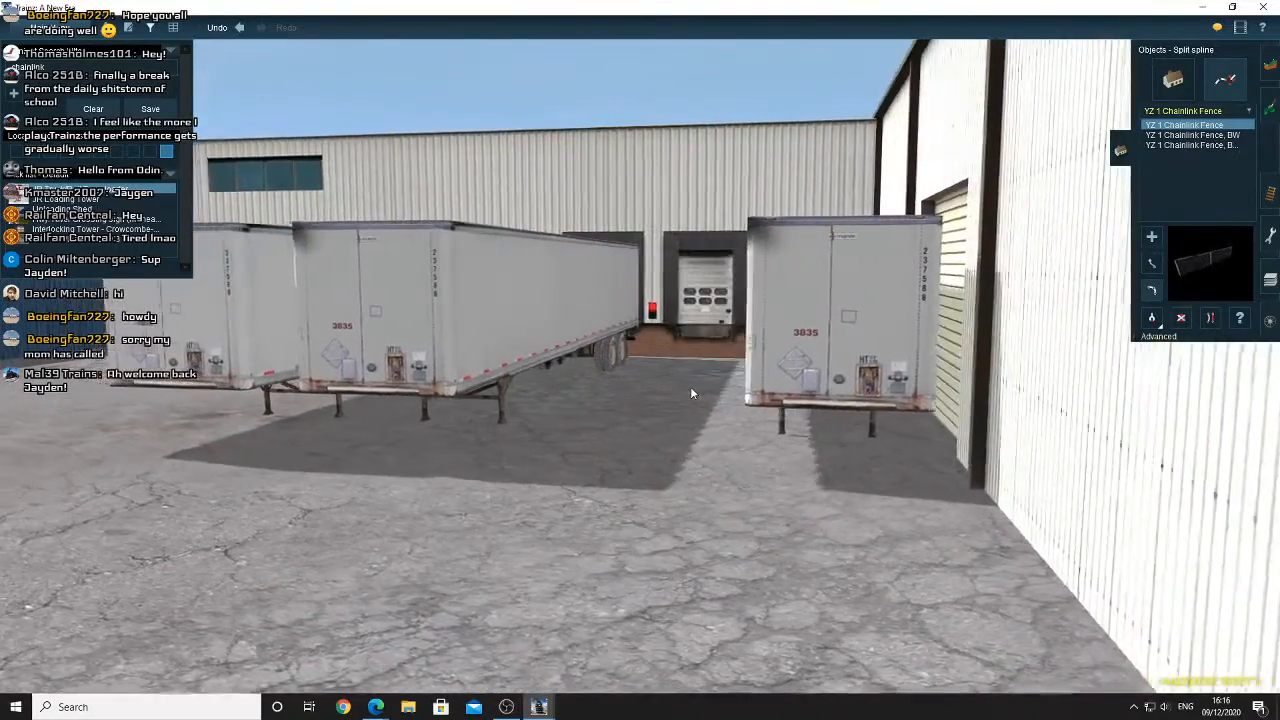
pyautogui.press('Right')
pyautogui.press('Right')
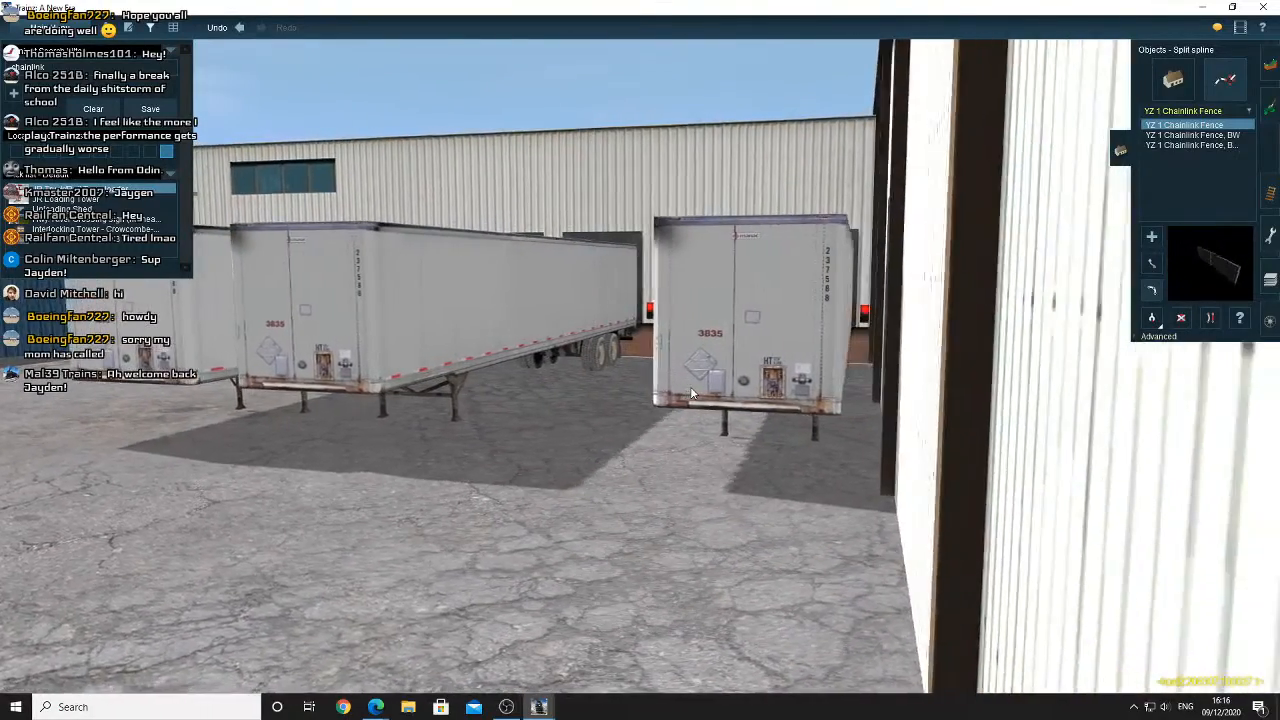
pyautogui.press('Left')
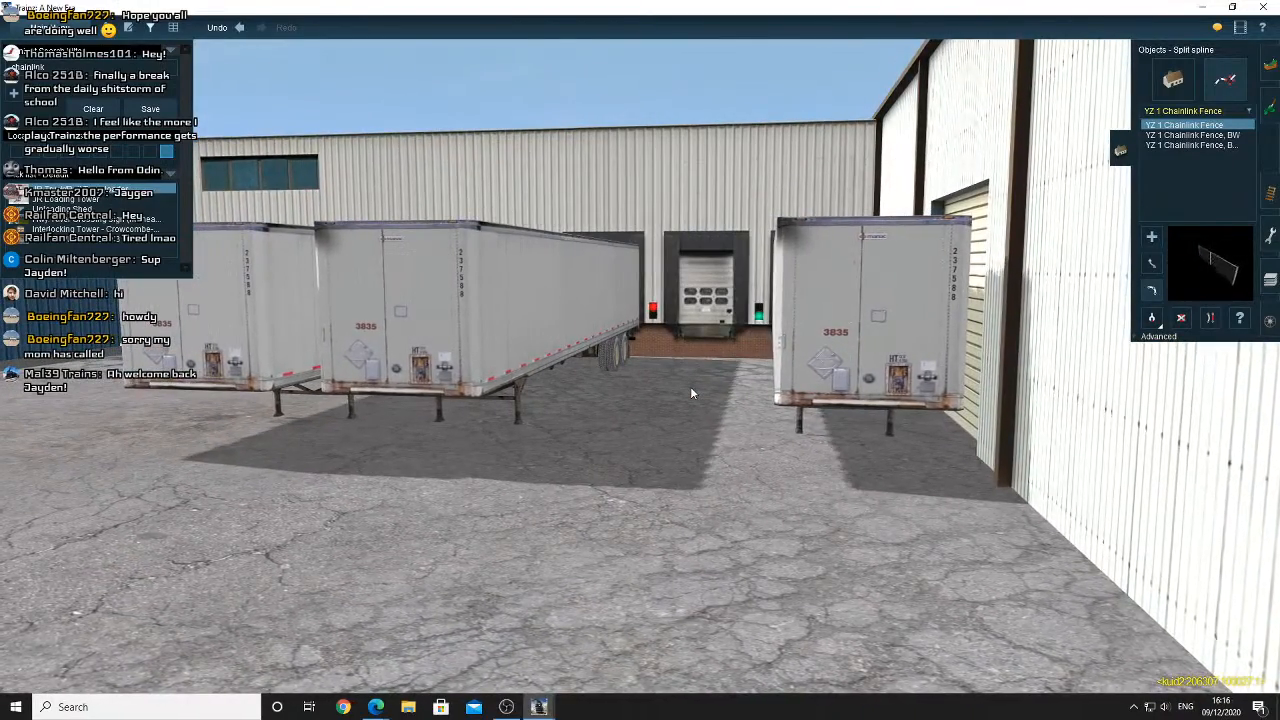
pyautogui.press('Right')
pyautogui.press('Left')
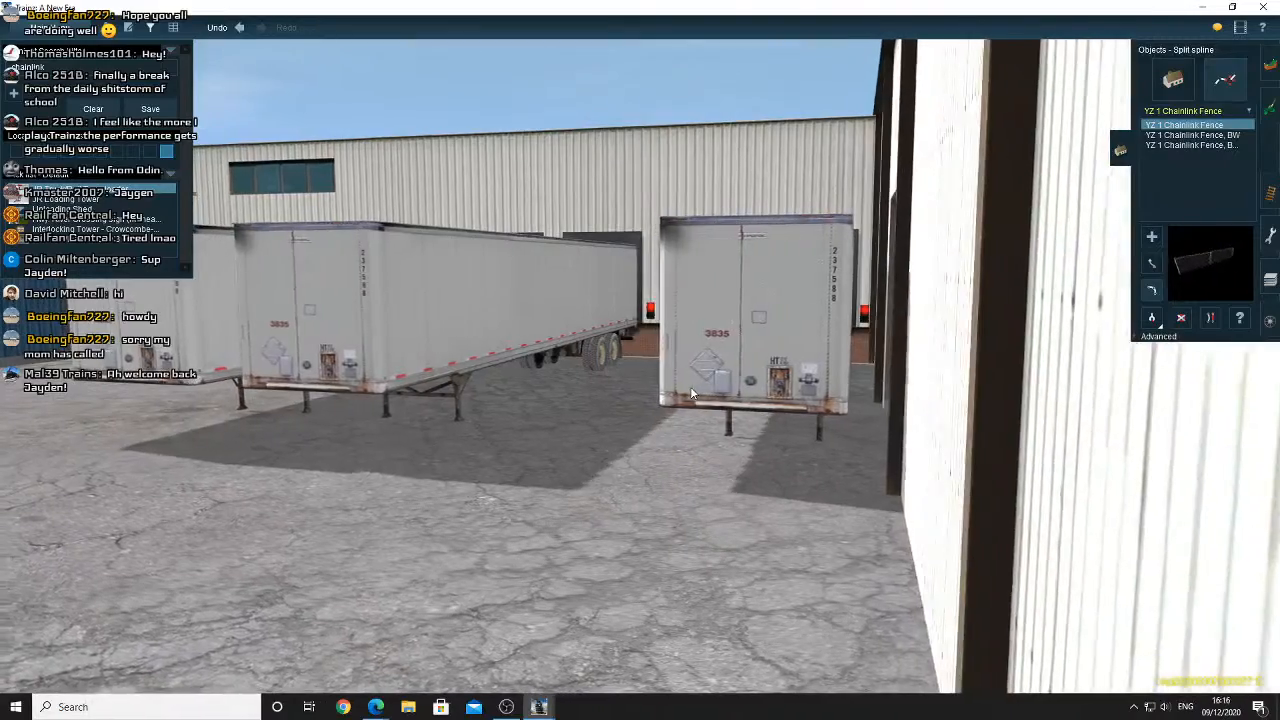
pyautogui.press('Right')
pyautogui.press('Right')
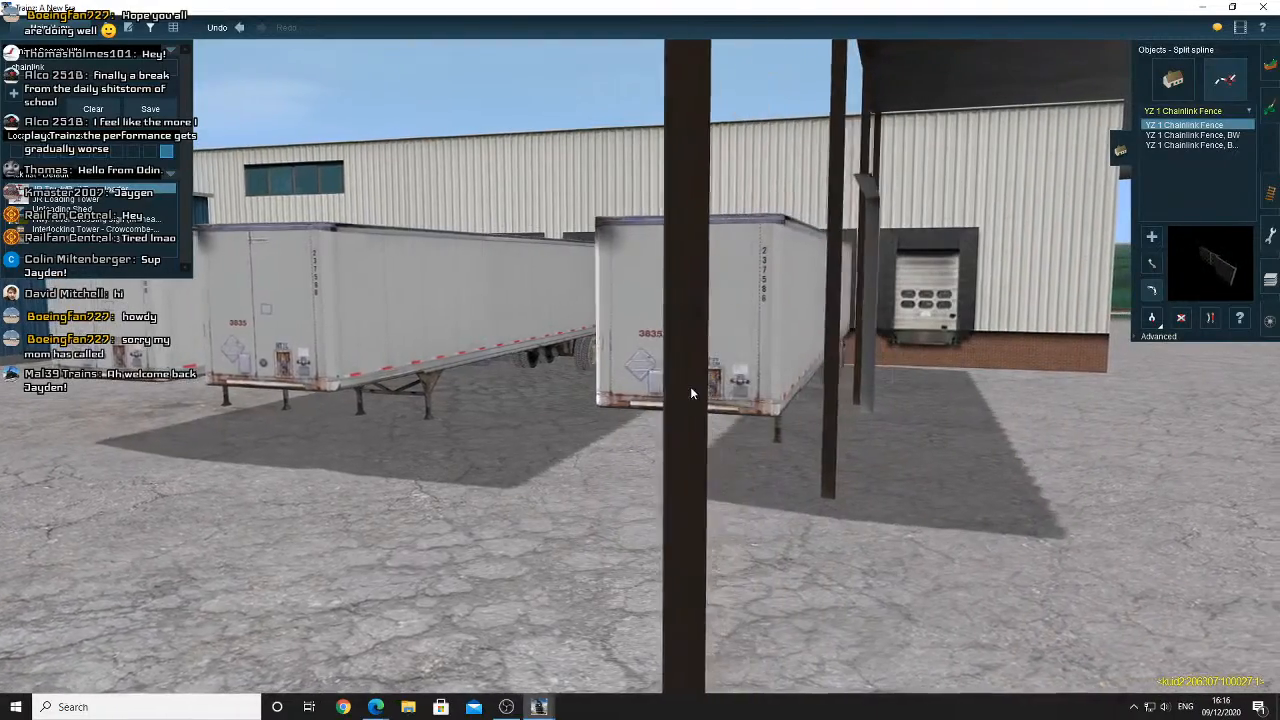
pyautogui.press('Right')
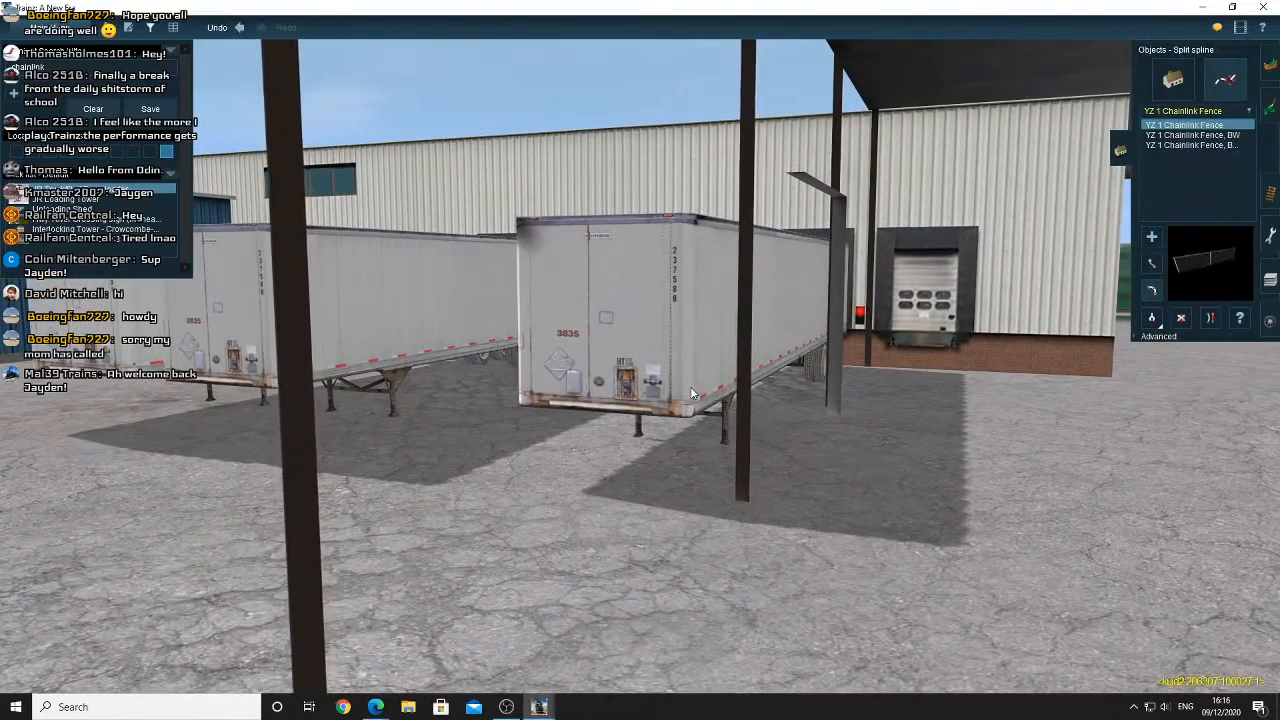
pyautogui.press('Left')
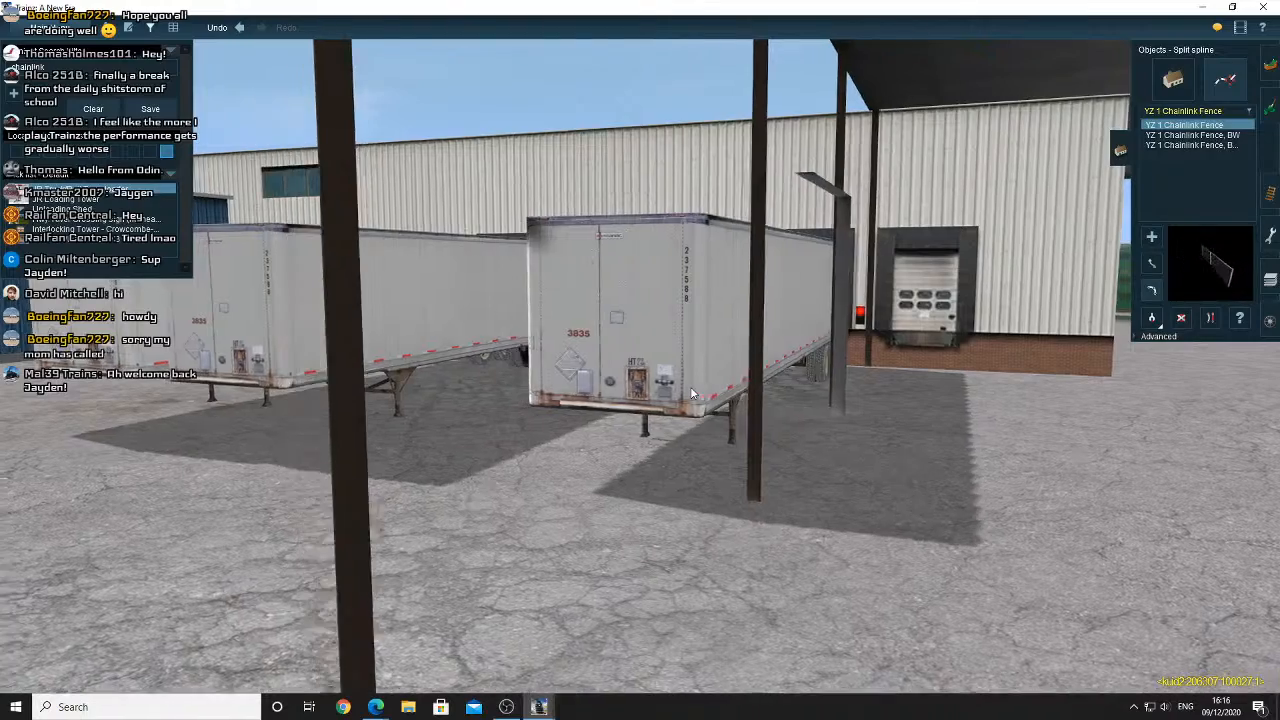
pyautogui.press('Down')
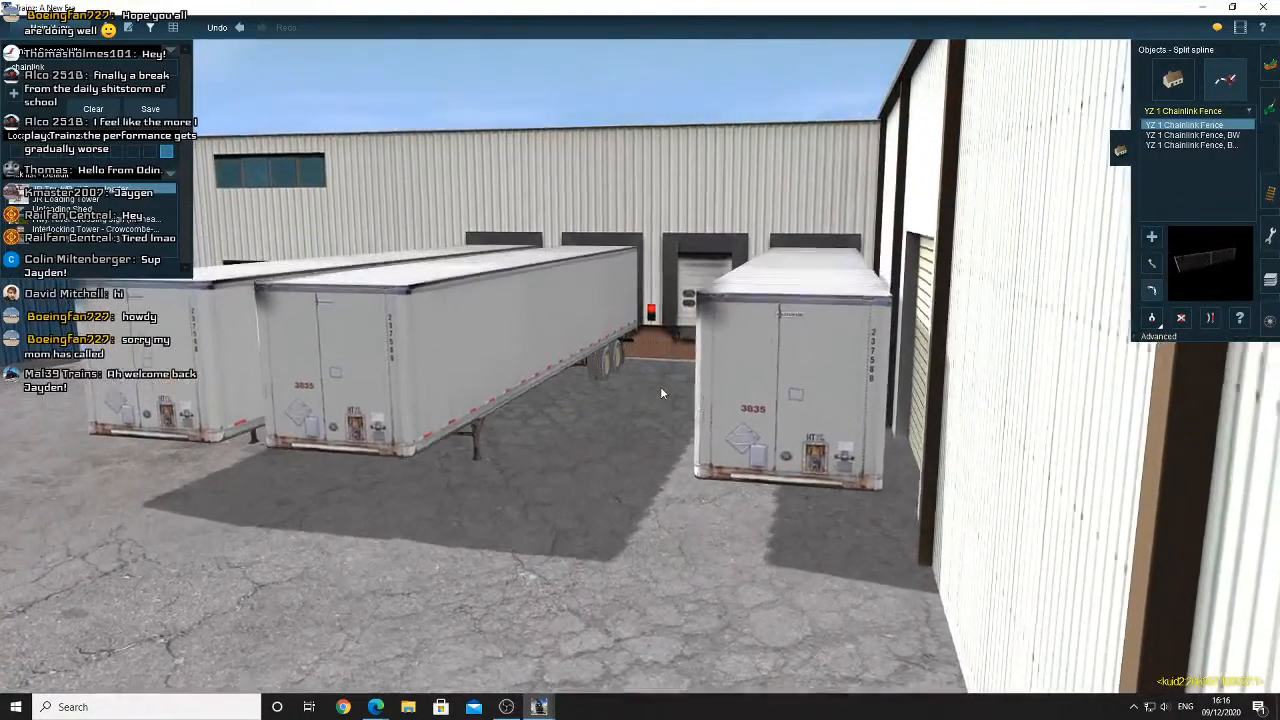
pyautogui.scroll(-6, 660, 388)
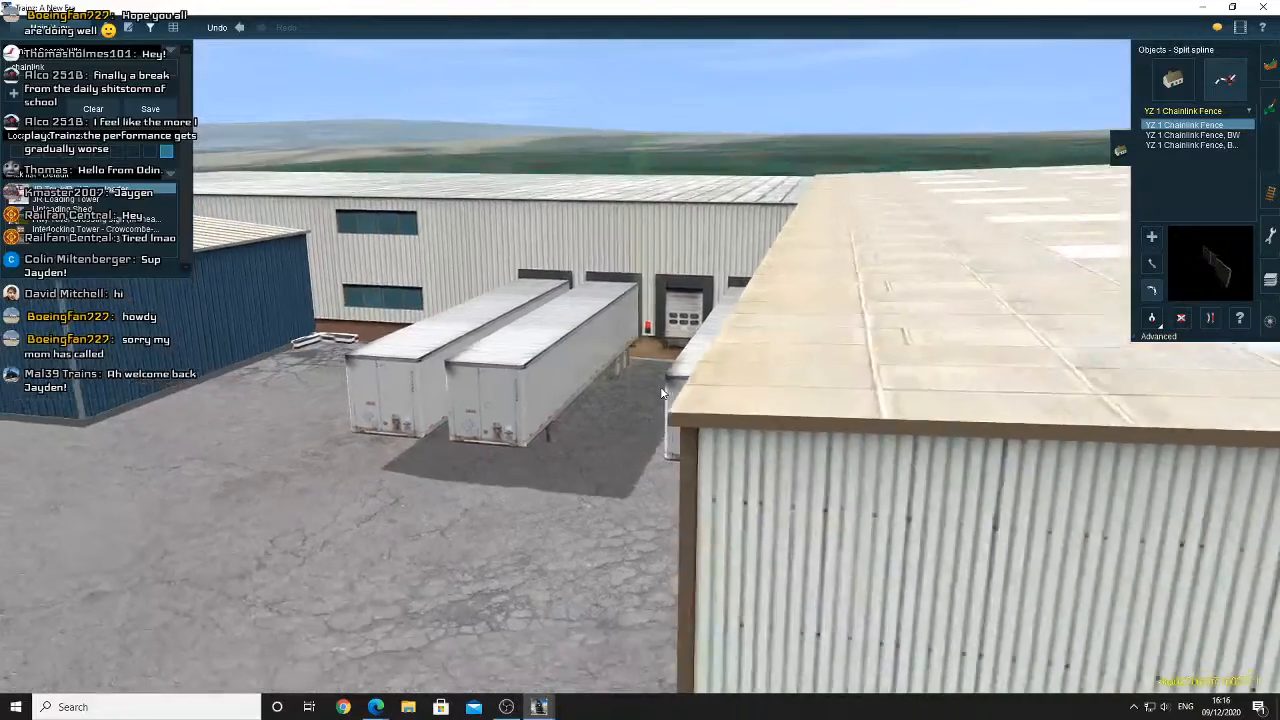
# Examine the whole warehouse complex from a distance, including its far side next to the track
pyautogui.rightClick(616, 388)
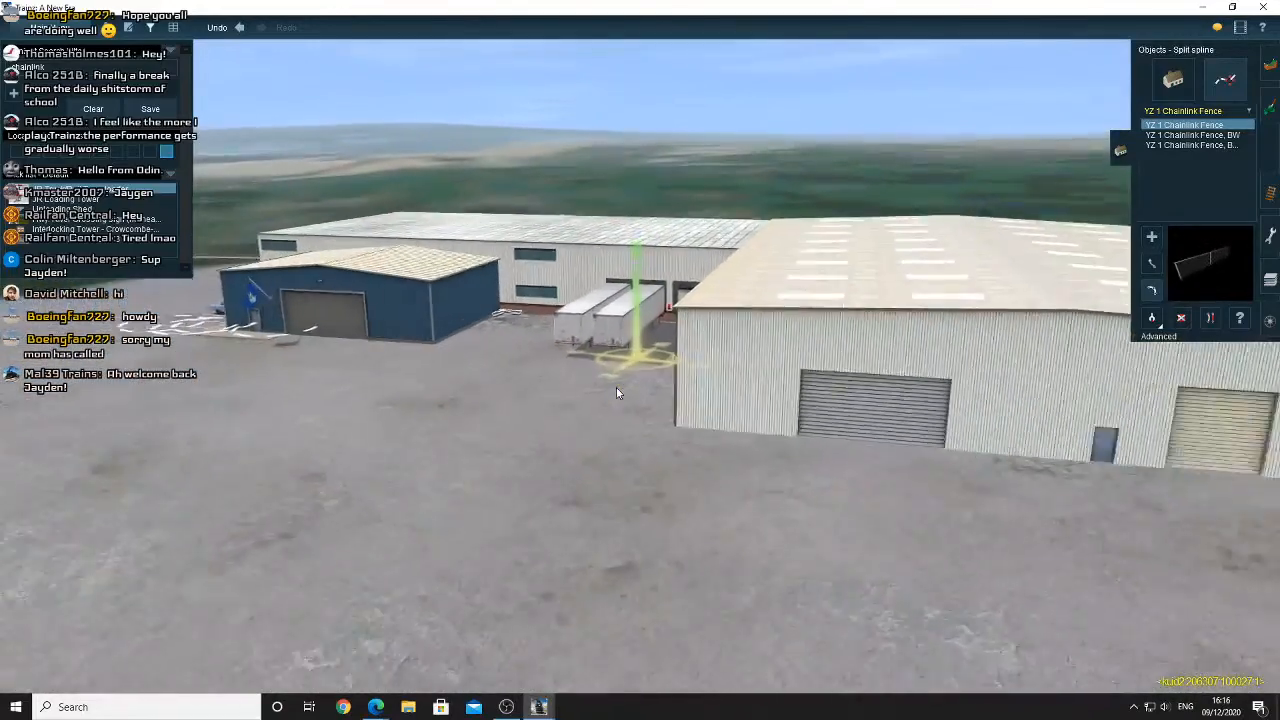
pyautogui.scroll(-3, 617, 392)
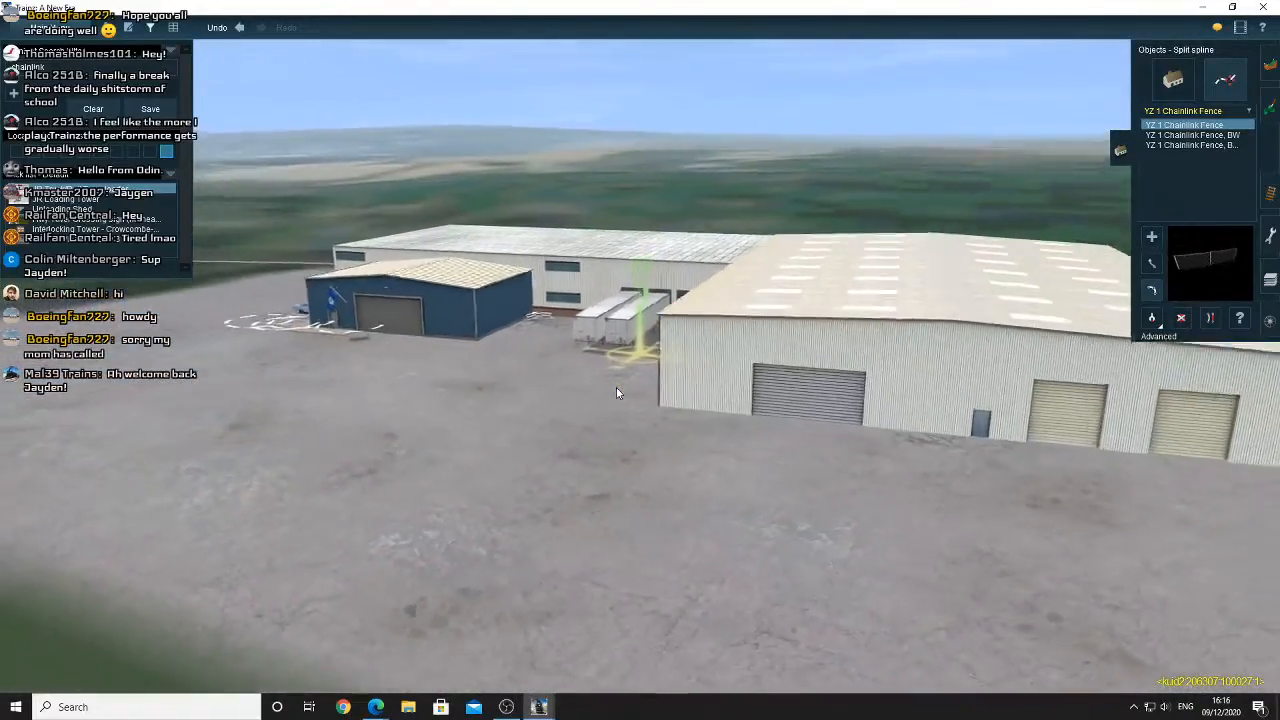
pyautogui.press('Left')
pyautogui.rightClick(704, 391)
pyautogui.rightClick(754, 349)
pyautogui.press('Left')
pyautogui.rightClick(772, 349)
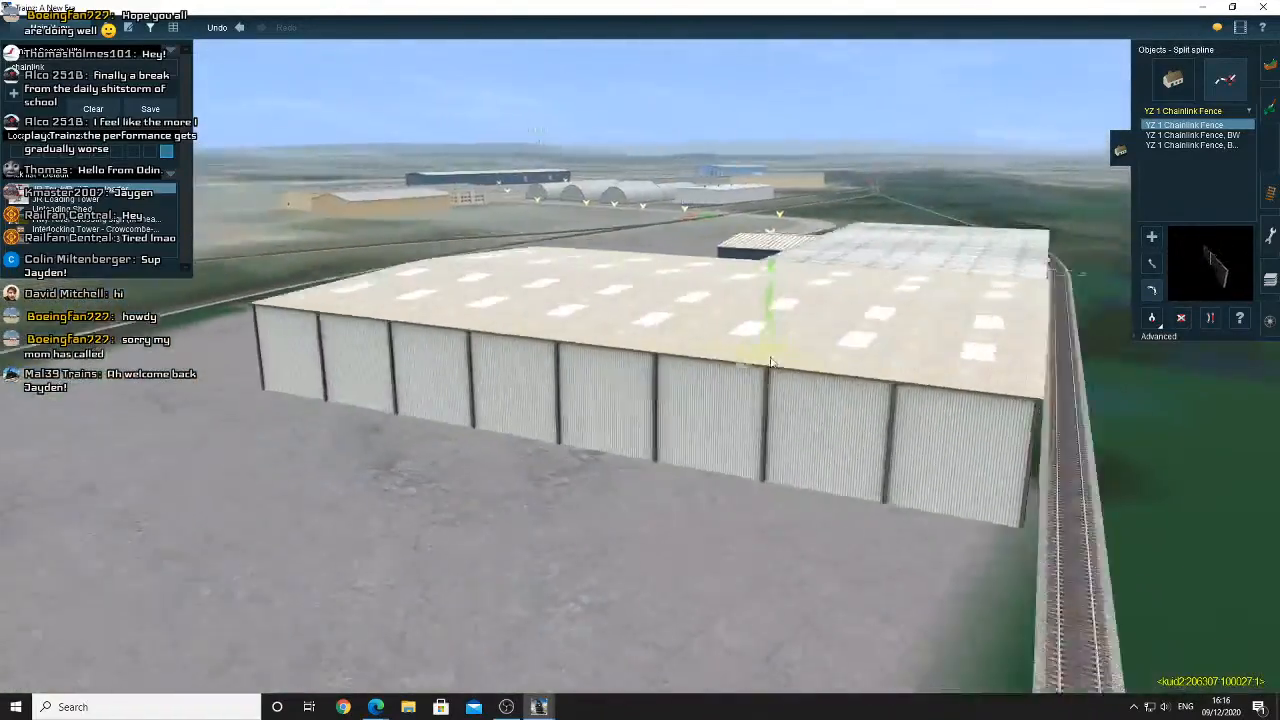
# Examine the warehouse's trackside wall with its doors and vents, and the end wall around to the parking area
pyautogui.rightClick(795, 364)
pyautogui.press('Left')
pyautogui.rightClick(543, 361)
pyautogui.scroll(5, 543, 361)
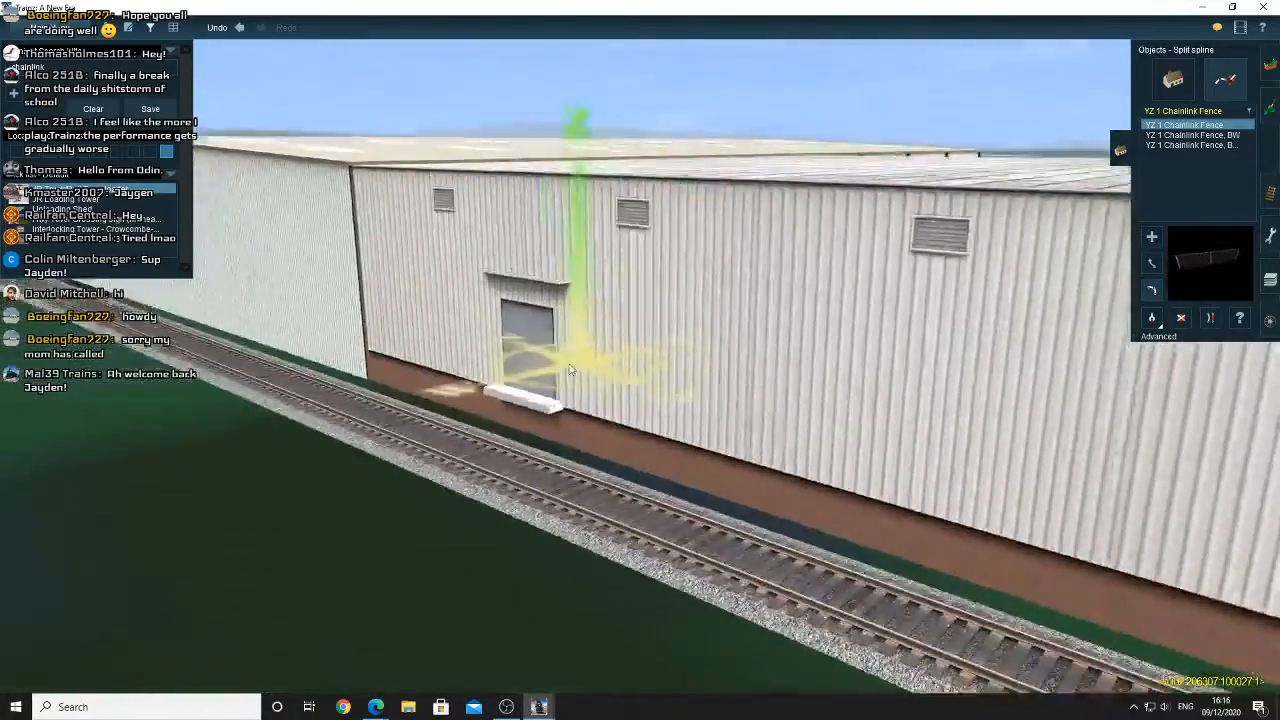
pyautogui.scroll(-4, 543, 361)
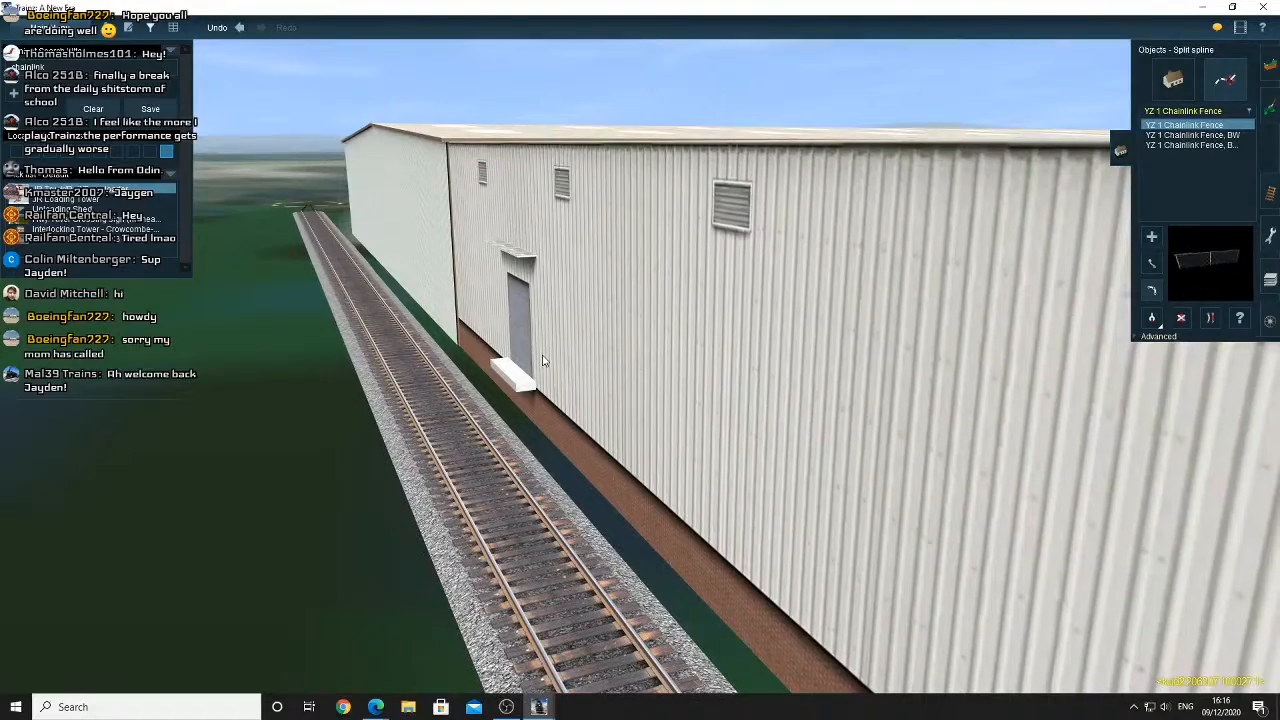
pyautogui.scroll(-5, 543, 361)
pyautogui.rightClick(700, 388)
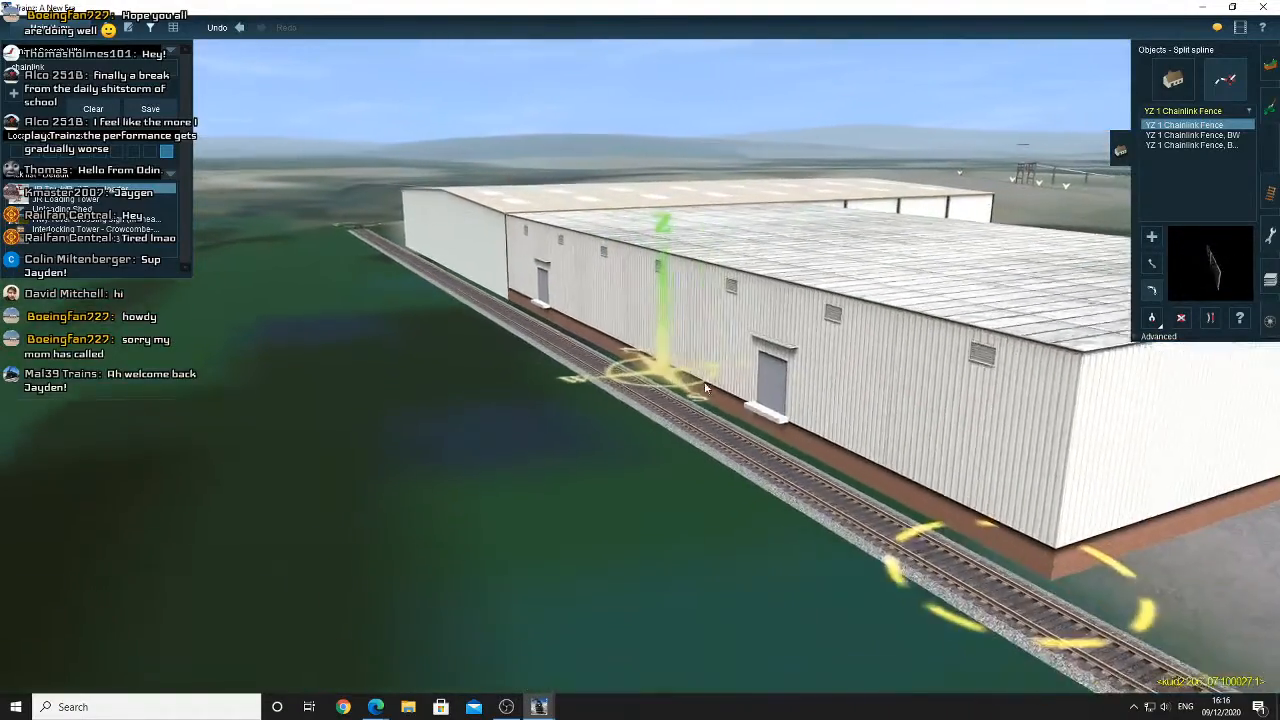
pyautogui.rightClick(796, 349)
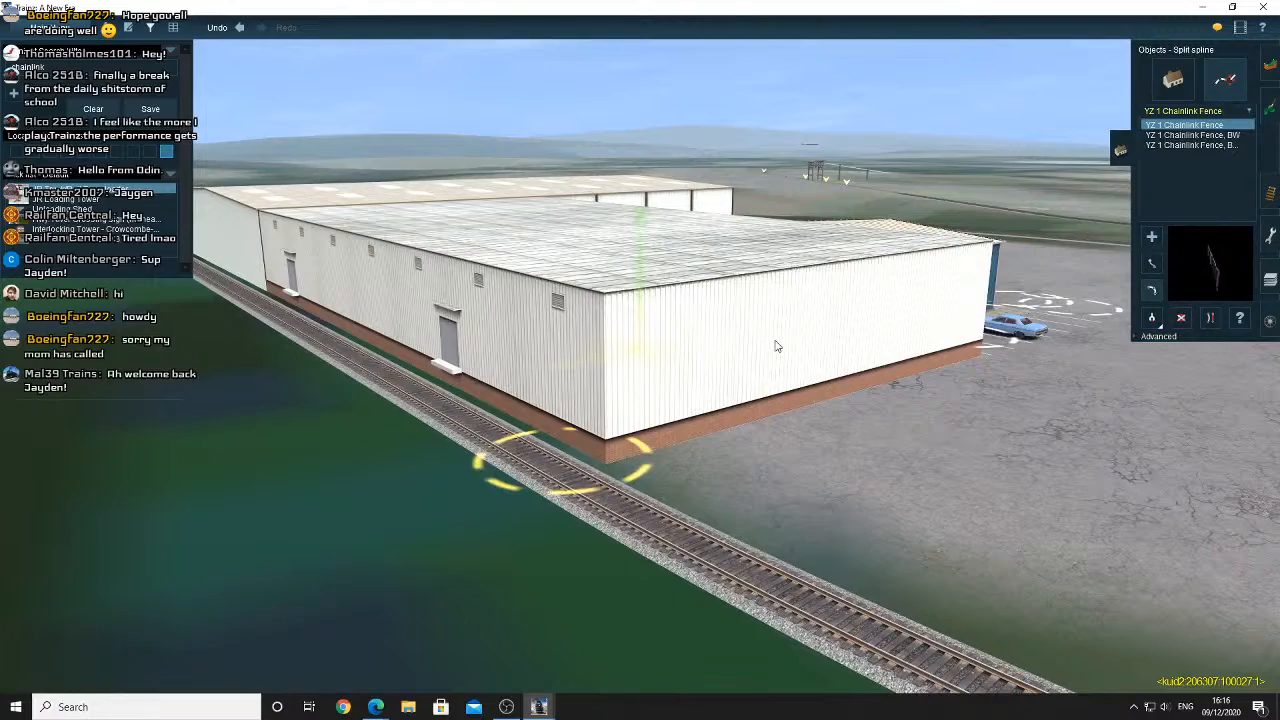
pyautogui.rightClick(776, 346)
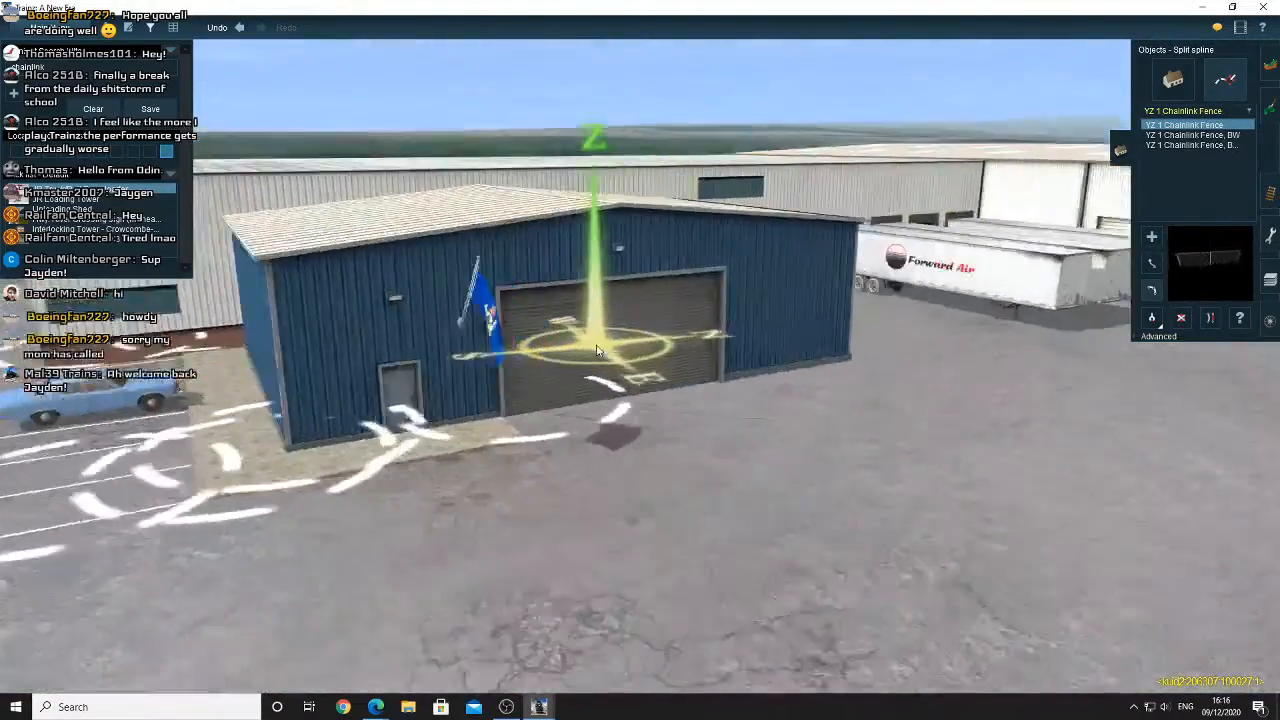
# Examine the blue building's front up close, including its wall light, flag and entrance door
pyautogui.scroll(5, 597, 350)
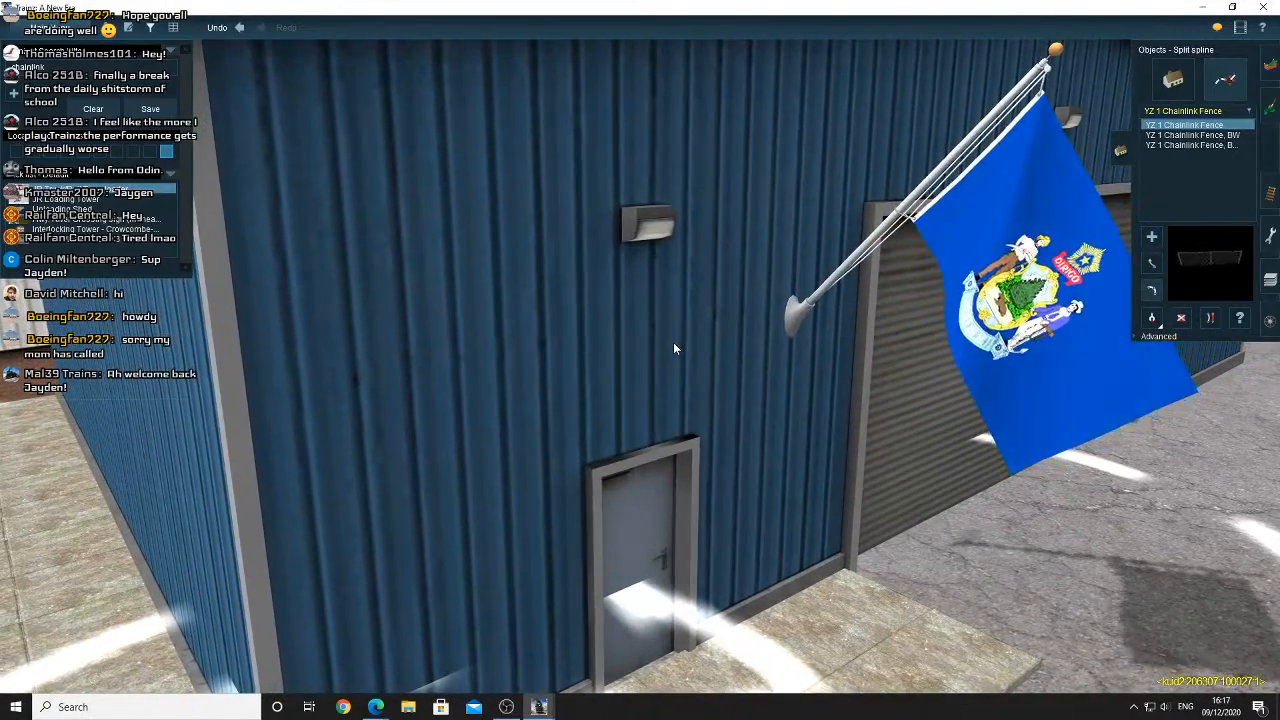
pyautogui.scroll(-5, 674, 345)
pyautogui.scroll(8, 674, 345)
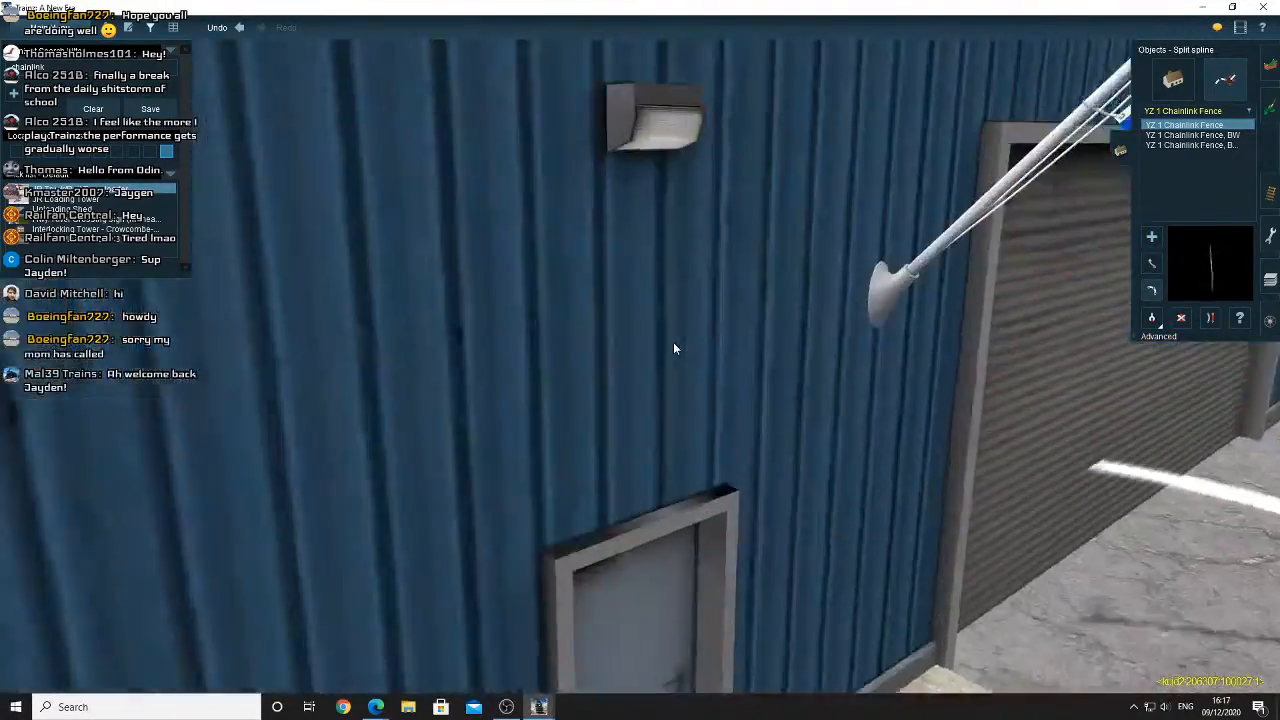
pyautogui.scroll(3, 673, 348)
pyautogui.press('Down')
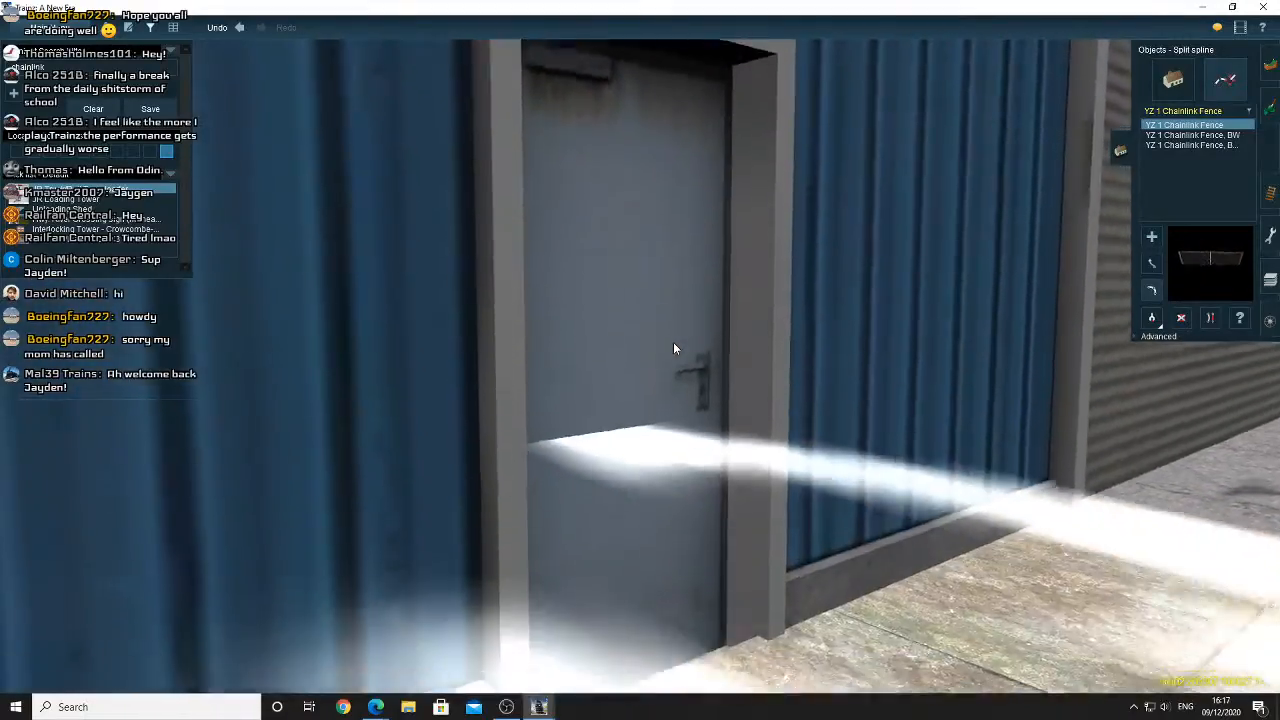
pyautogui.scroll(-5, 673, 348)
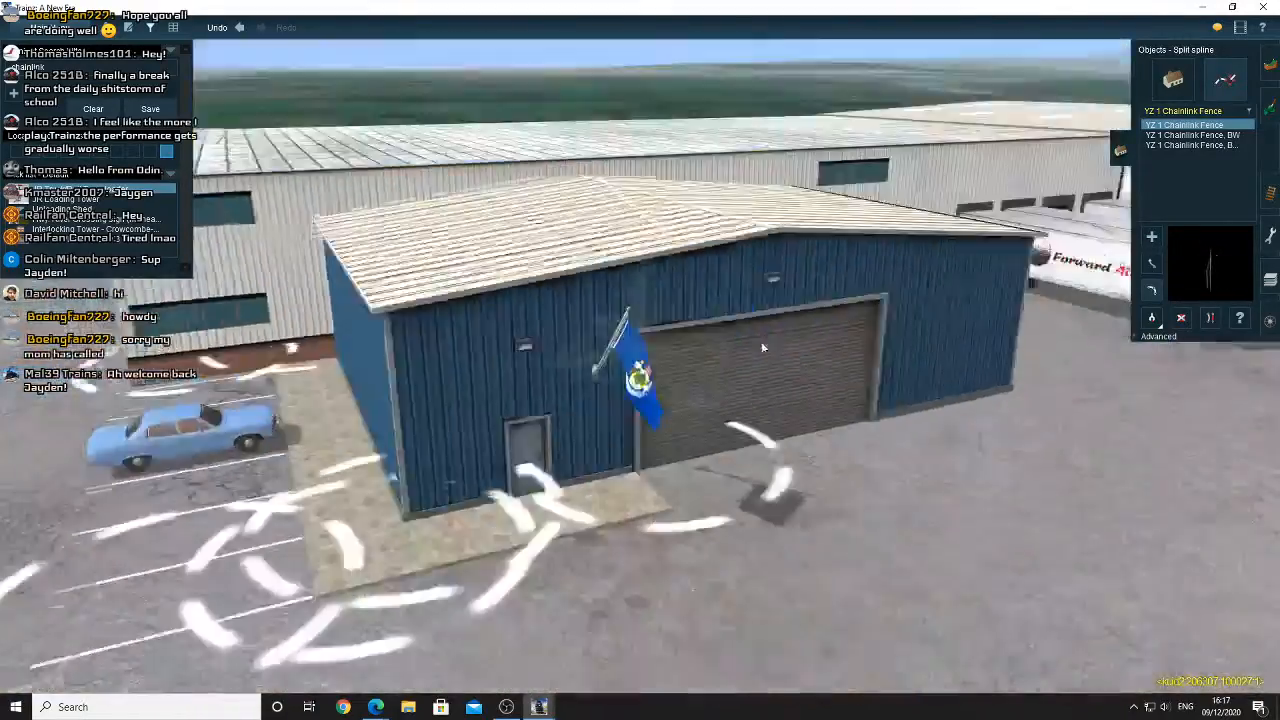
# Examine the tracks, junction and road between the warehouse yard and the small white warehouse on the siding
pyautogui.moveTo(762, 347); pyautogui.dragTo(575, 322, button='right')
pyautogui.scroll(-6, 672, 379)
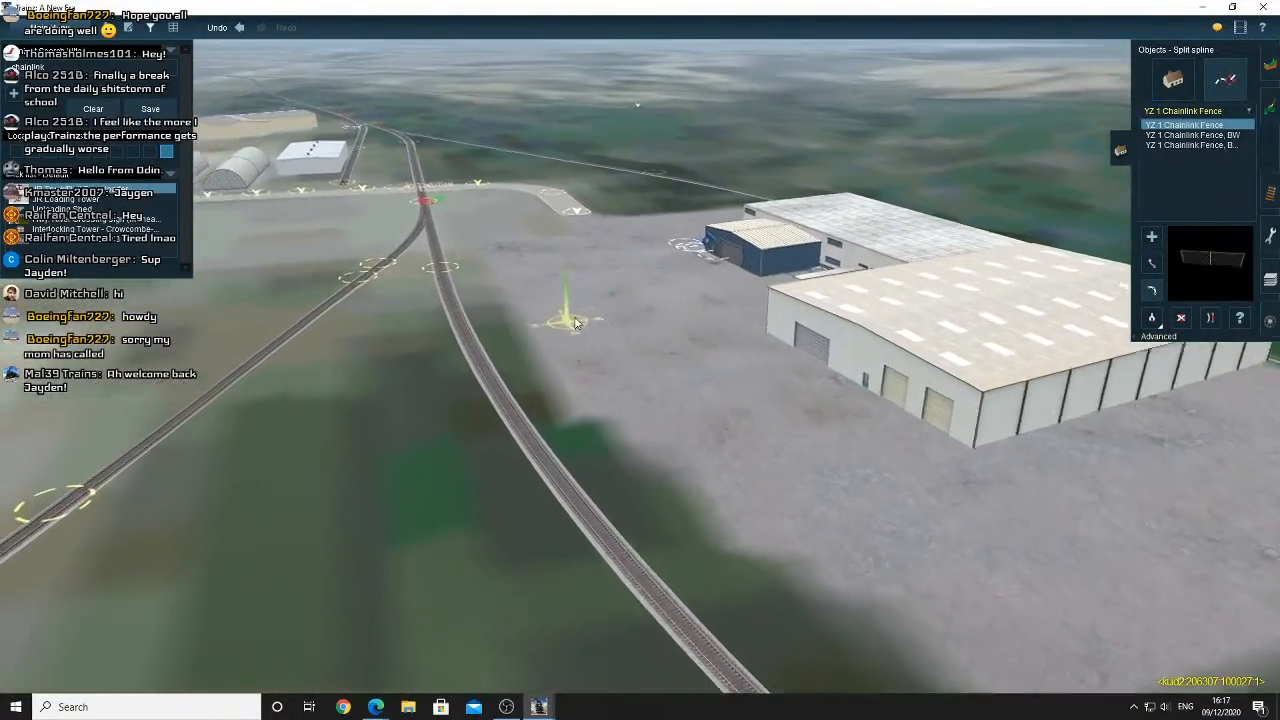
pyautogui.press('Left')
pyautogui.scroll(4, 604, 313)
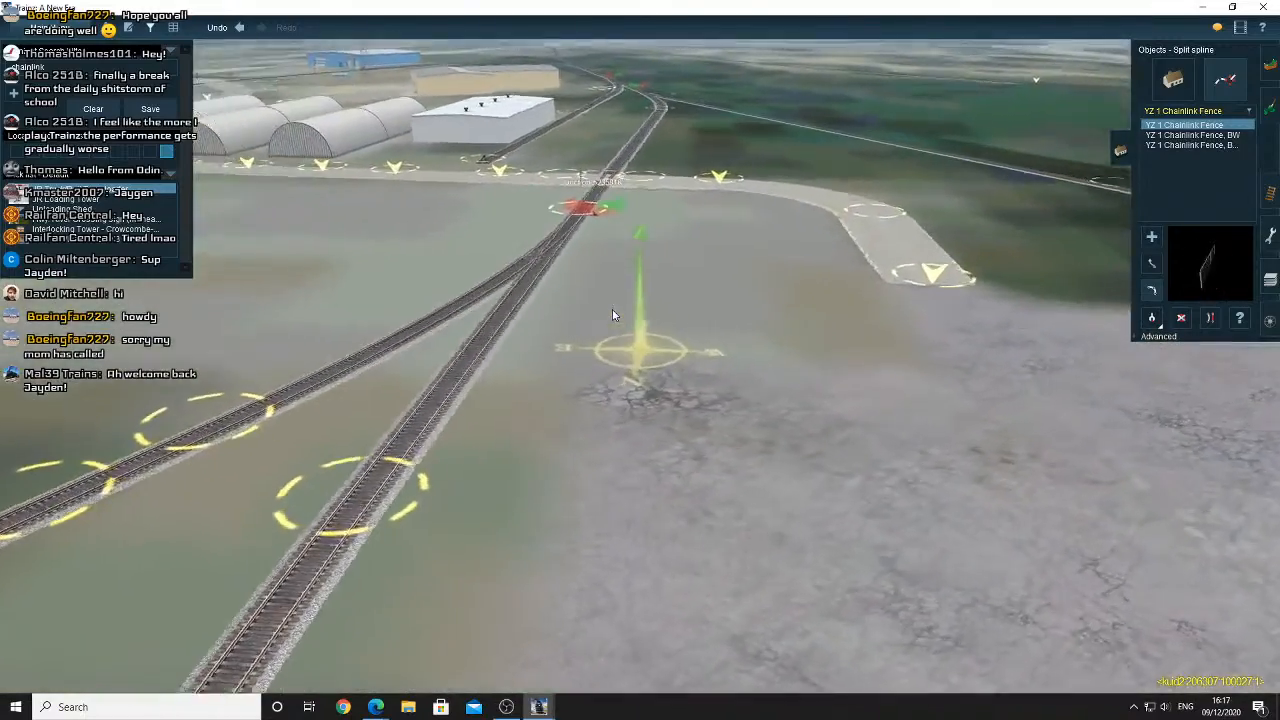
pyautogui.press('Left')
pyautogui.moveTo(812, 304); pyautogui.dragTo(630, 400, button='right')
pyautogui.press('Left')
pyautogui.scroll(5, 616, 353)
pyautogui.scroll(4, 616, 346)
pyautogui.scroll(-8, 616, 344)
# Place a JR Rail Loading Dock Door on the trackside wall of the small white warehouse by the arched sheds
pyautogui.click(1152, 318)
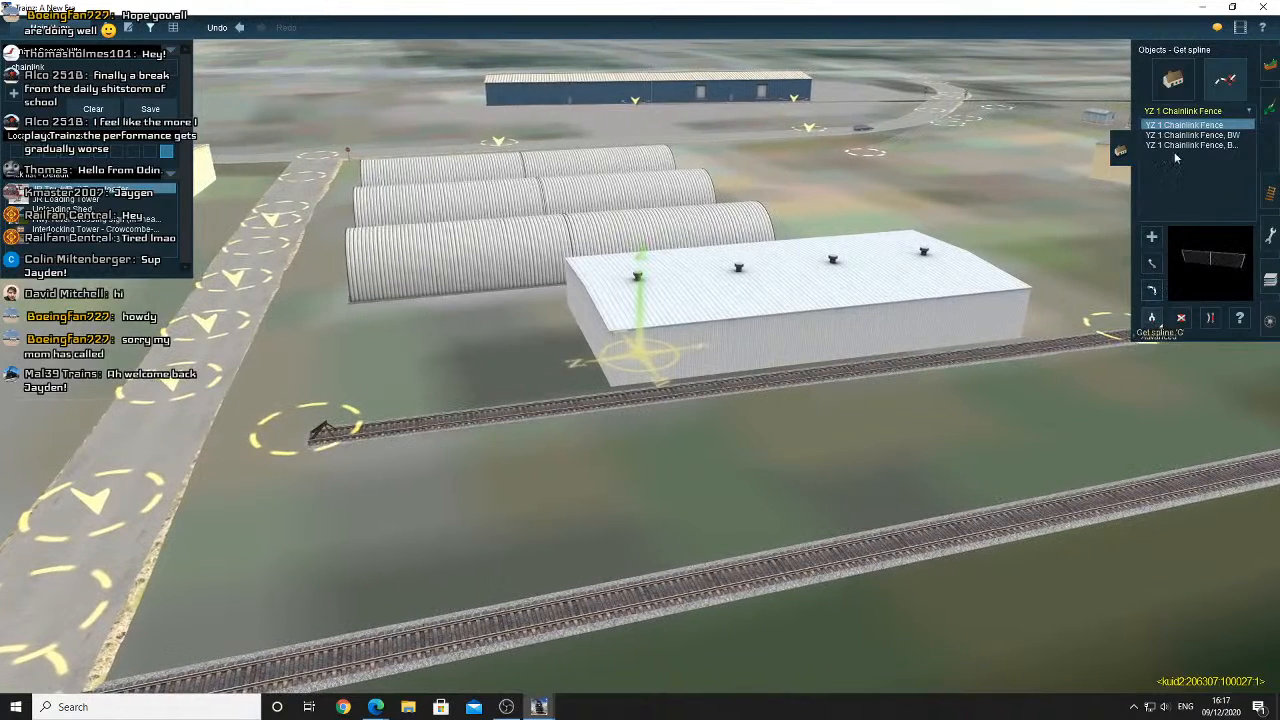
pyautogui.click(1173, 80)
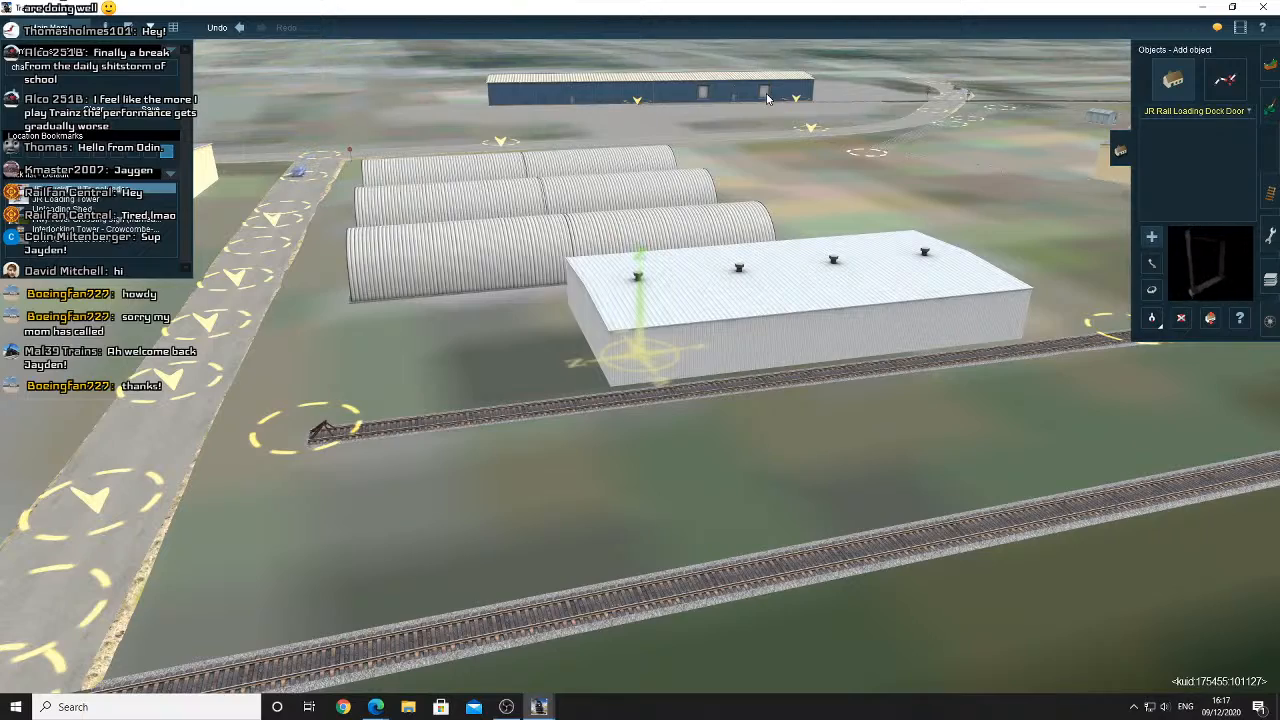
pyautogui.click(814, 376)
pyautogui.rightClick(840, 380)
pyautogui.scroll(10, 840, 380)
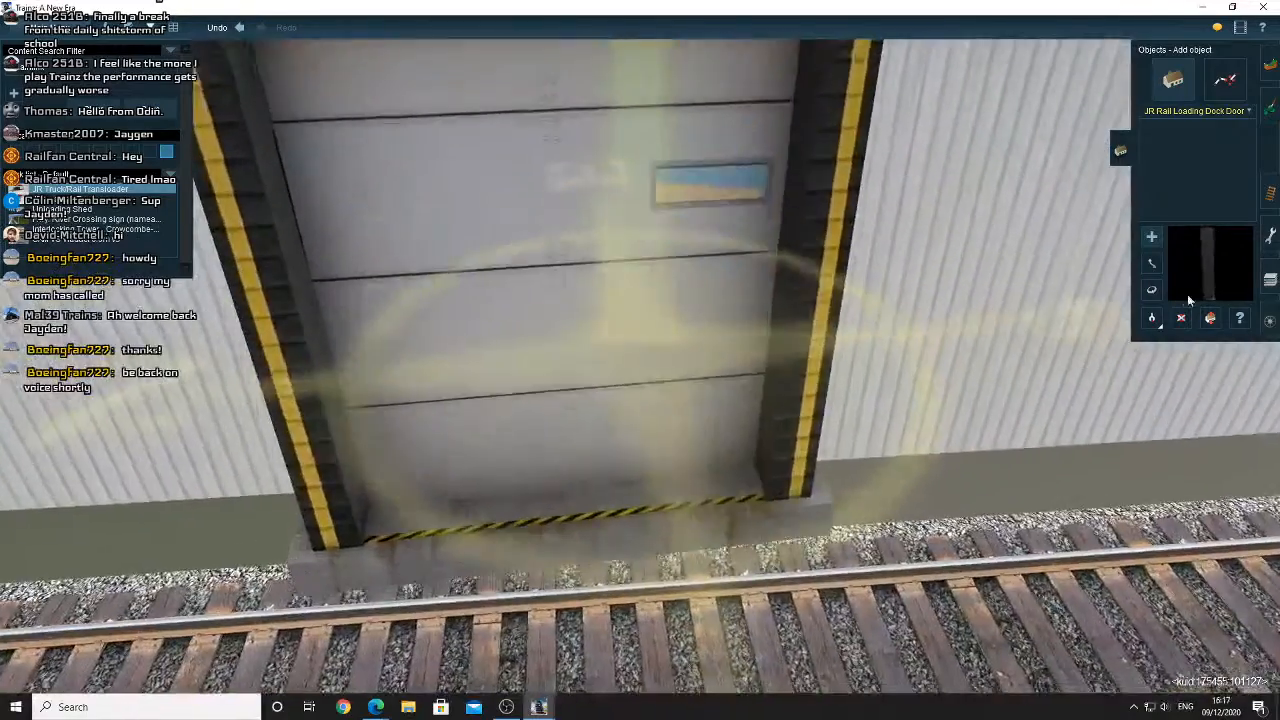
pyautogui.scroll(-10, 1187, 298)
# Find the 50ft High Cube Boxcar CRLE and place one on the siding in front of the new dock door
pyautogui.click(1270, 321)
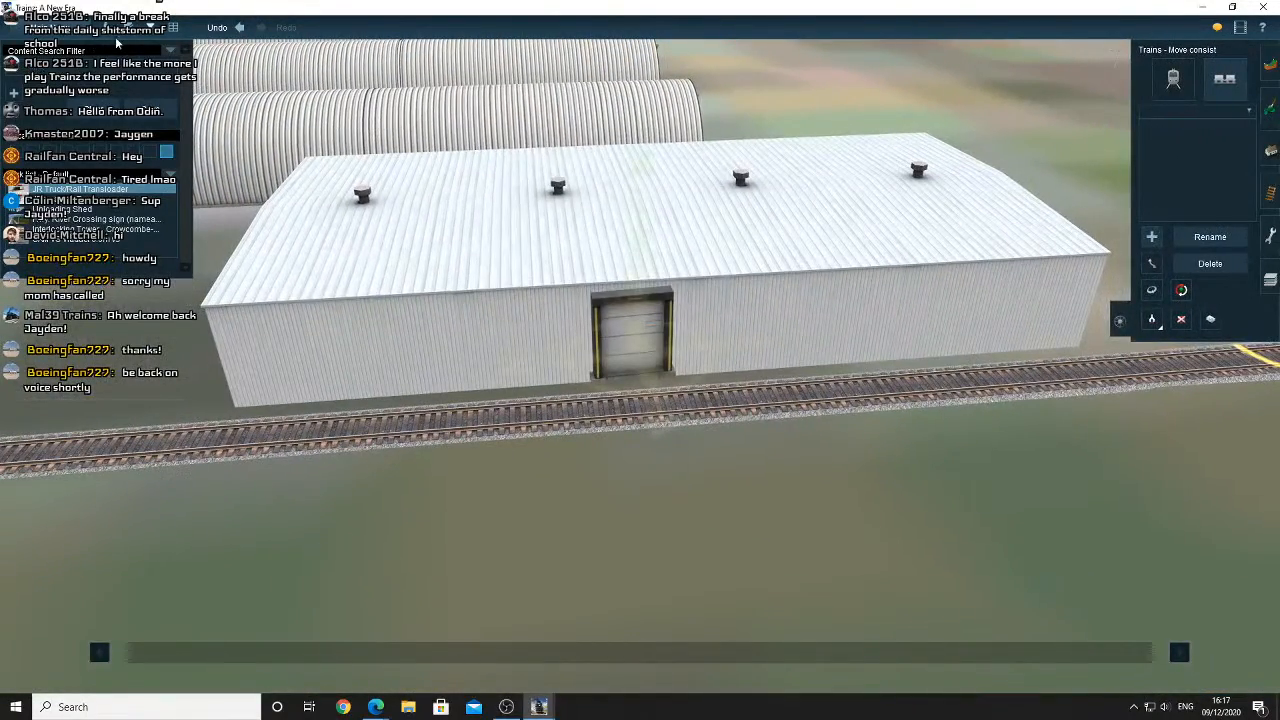
pyautogui.click(1186, 83)
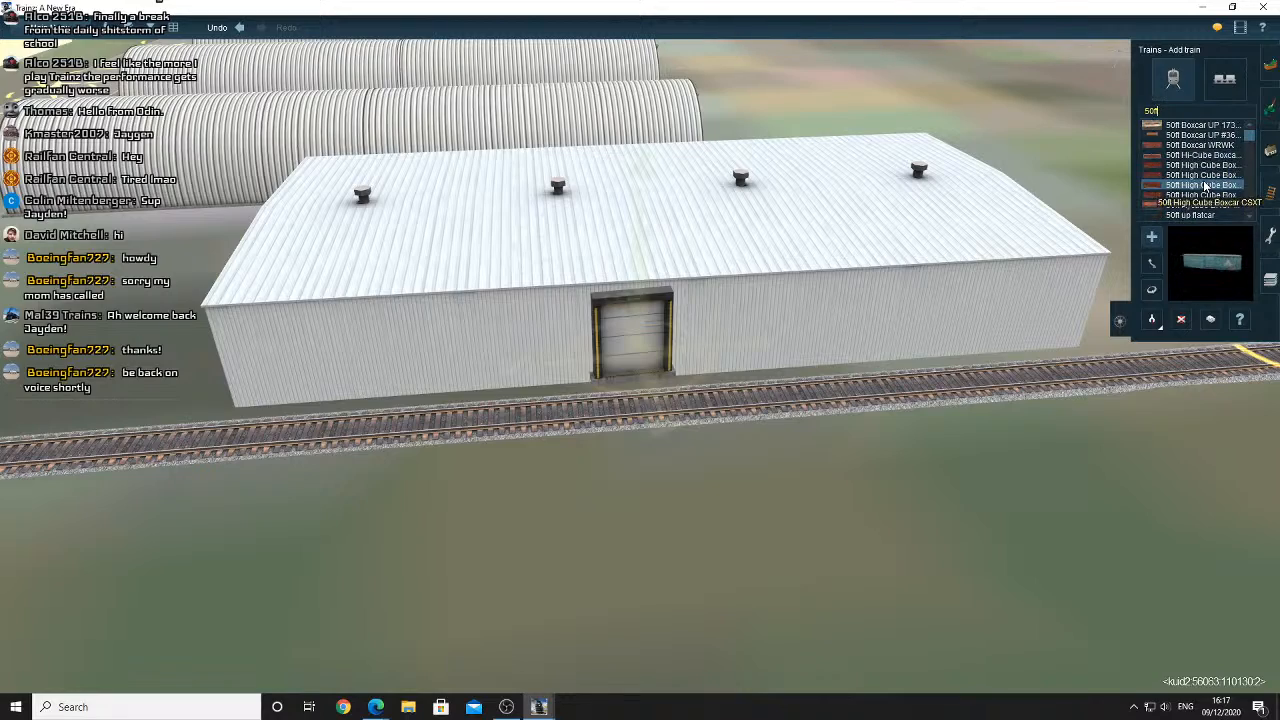
pyautogui.click(687, 413)
pyautogui.press('Left')
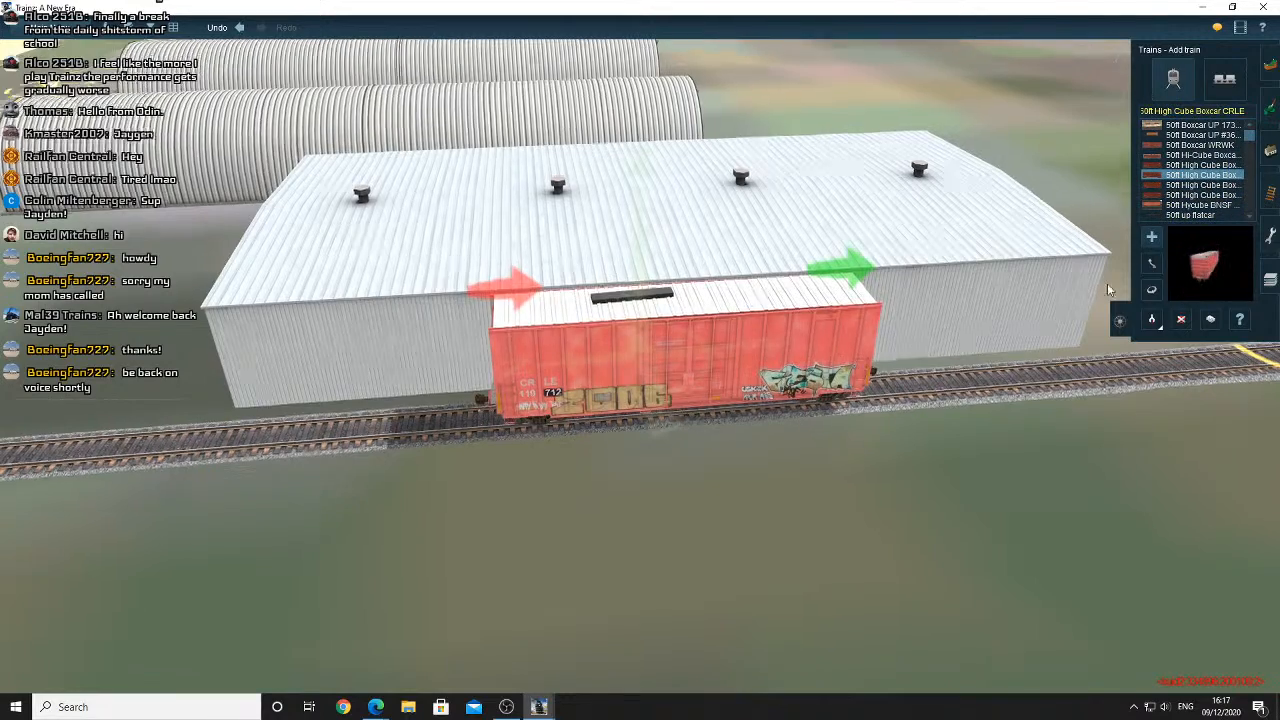
pyautogui.press('Up')
# Move the boxcar along the siding beside the small white warehouse
pyautogui.click(1151, 263)
pyautogui.moveTo(652, 406); pyautogui.dragTo(732, 377)
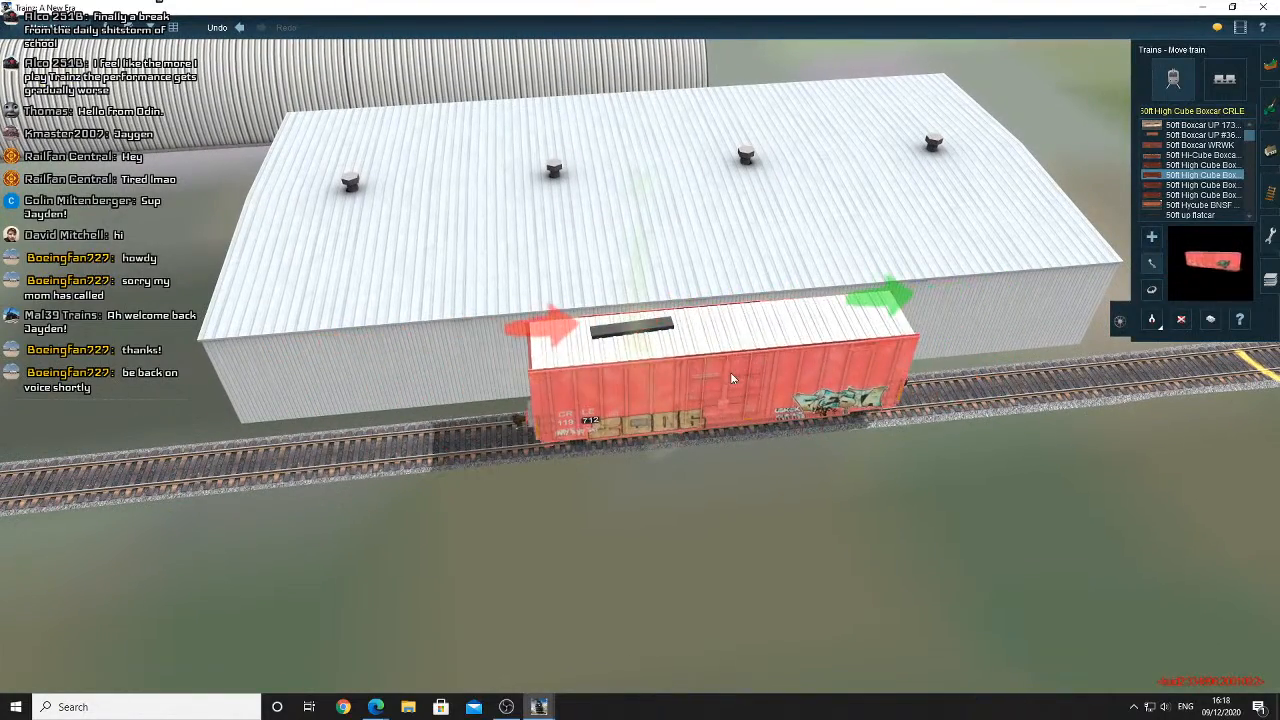
pyautogui.press('Left')
pyautogui.rightClick(555, 387)
# Add a second 50ft High Cube Boxcar CRLE behind the first and position the pair along the warehouse
pyautogui.click(1152, 238)
pyautogui.scroll(-3, 520, 342)
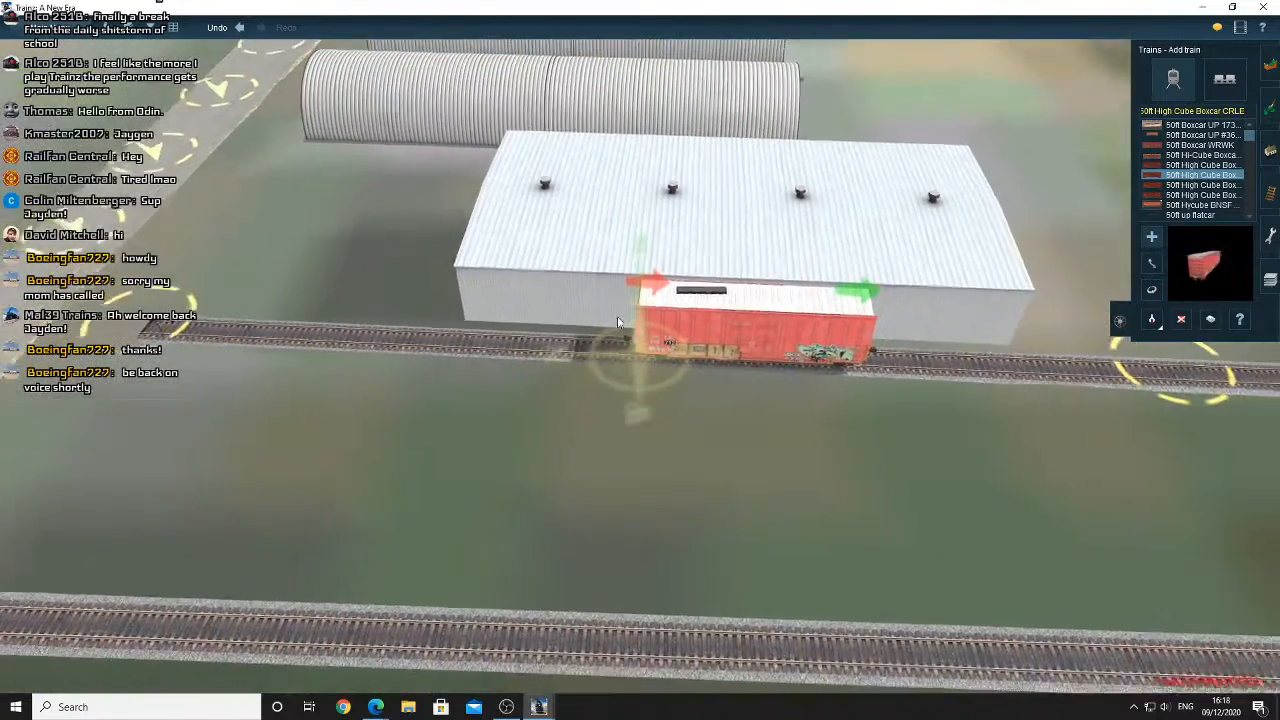
pyautogui.click(490, 344)
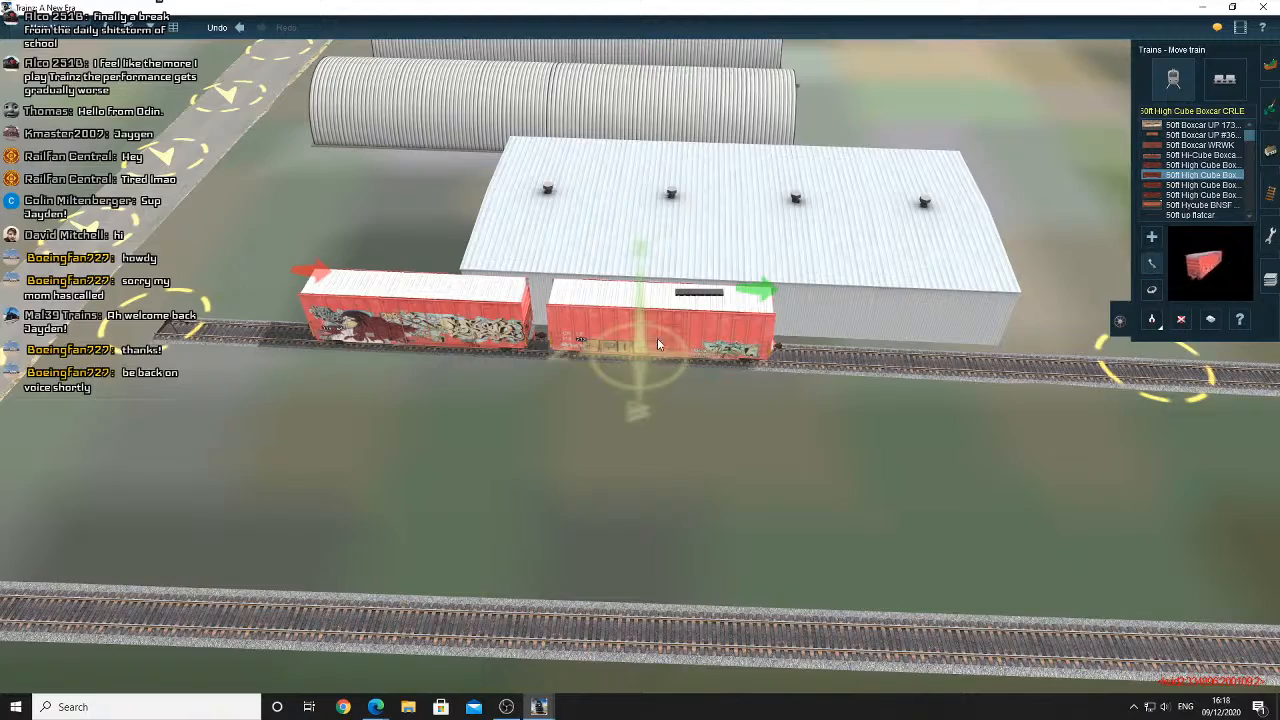
# Open Door 1 and Door 2 of the boxcar standing in front of the warehouse
pyautogui.scroll(5, 657, 338)
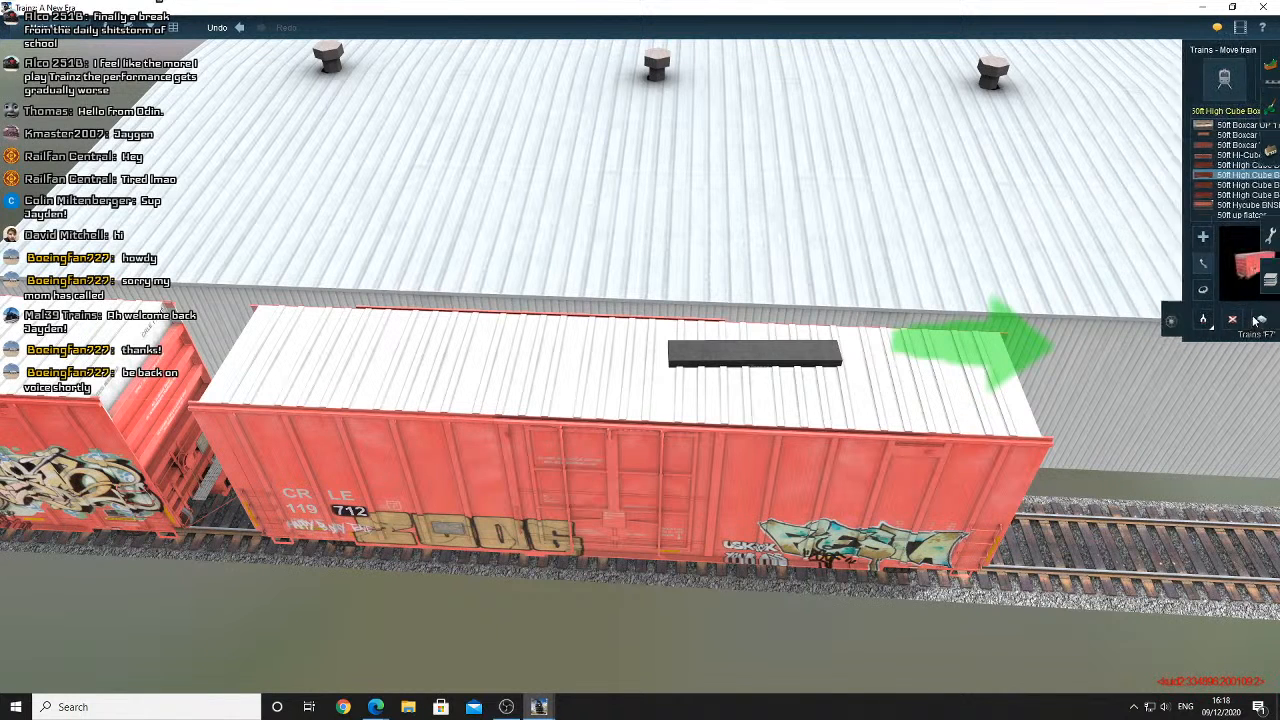
pyautogui.click(758, 458)
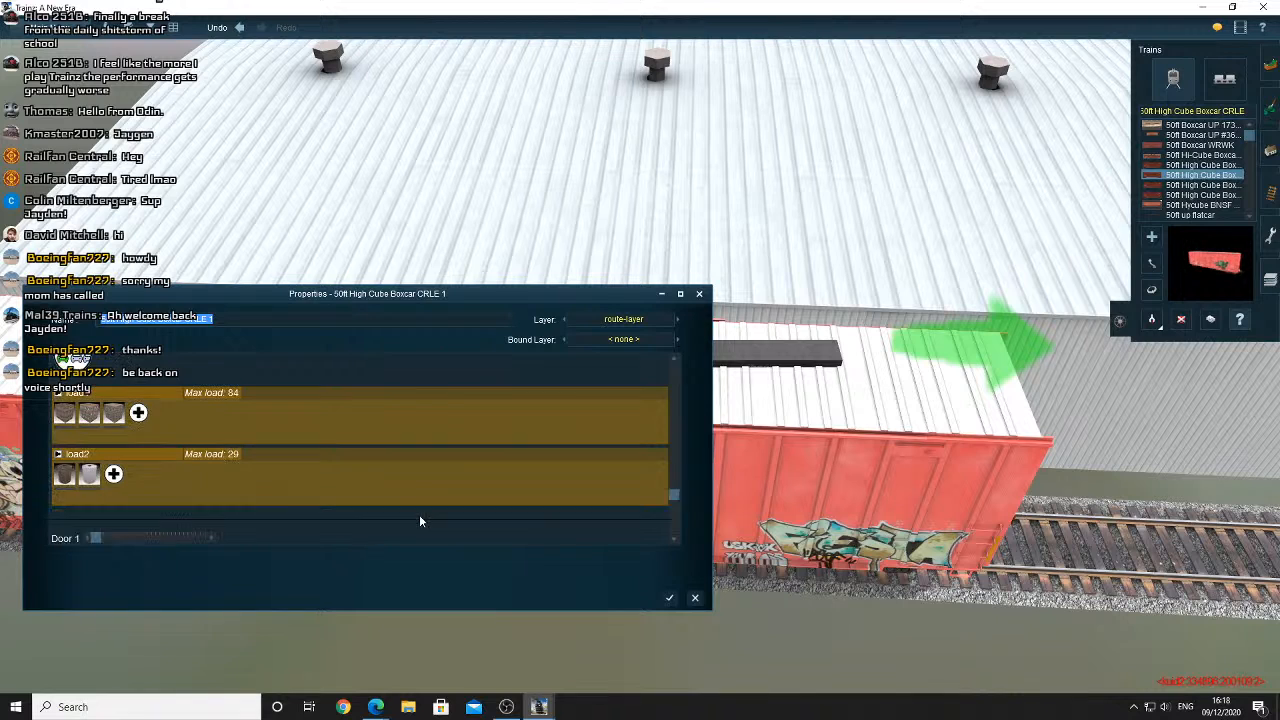
pyautogui.click(202, 513)
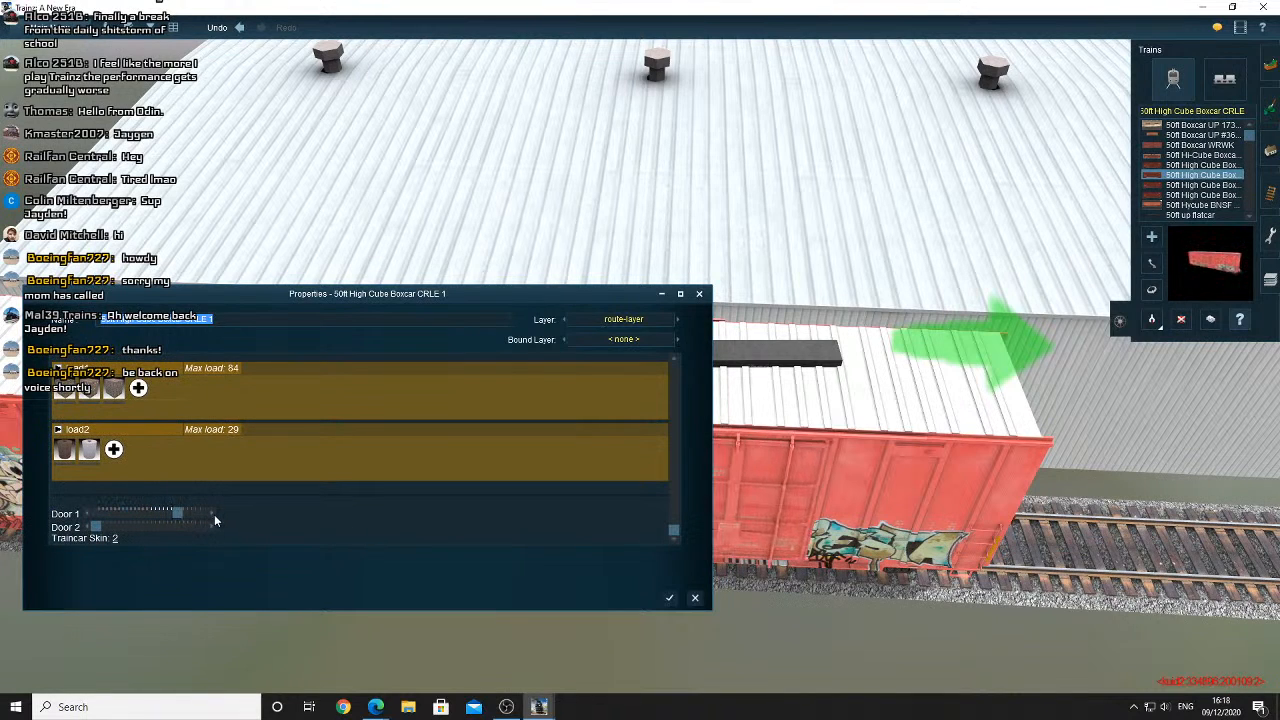
pyautogui.click(214, 527)
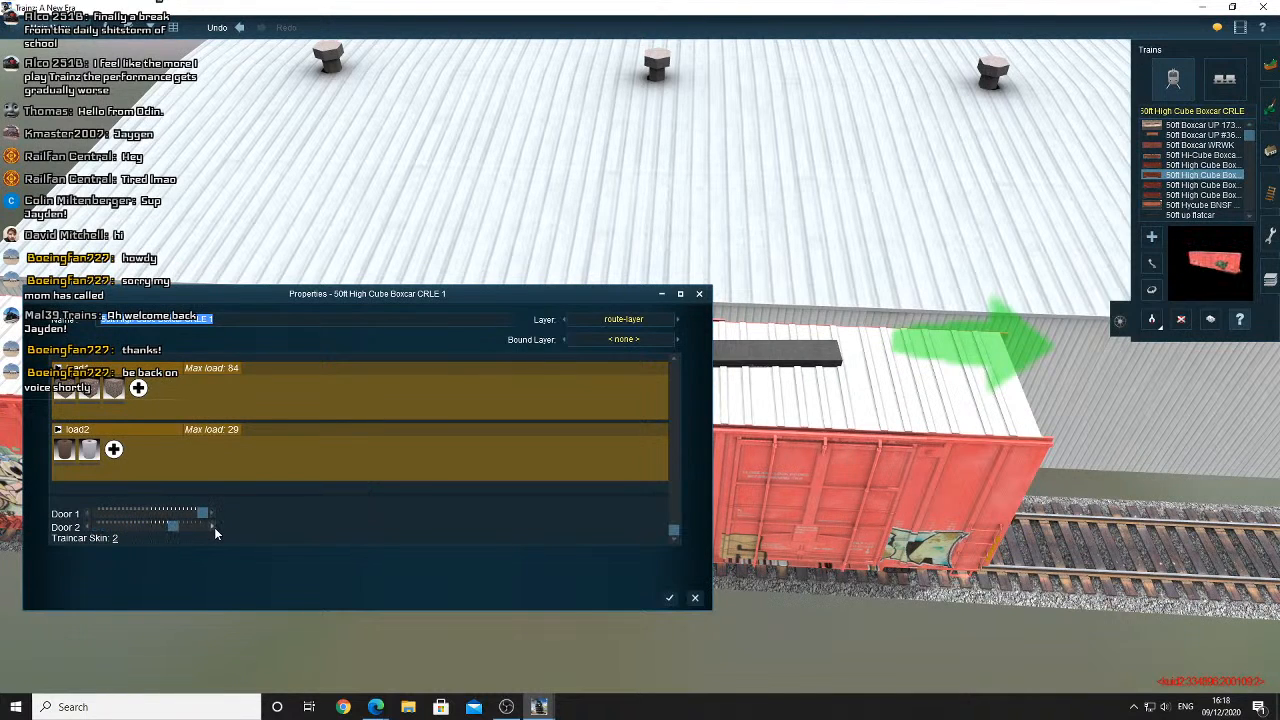
pyautogui.click(669, 597)
# Line up the dock door with the boxcar's open doorway, setting its height to -0.35 m and adjusting its rotation
pyautogui.scroll(3, 620, 450)
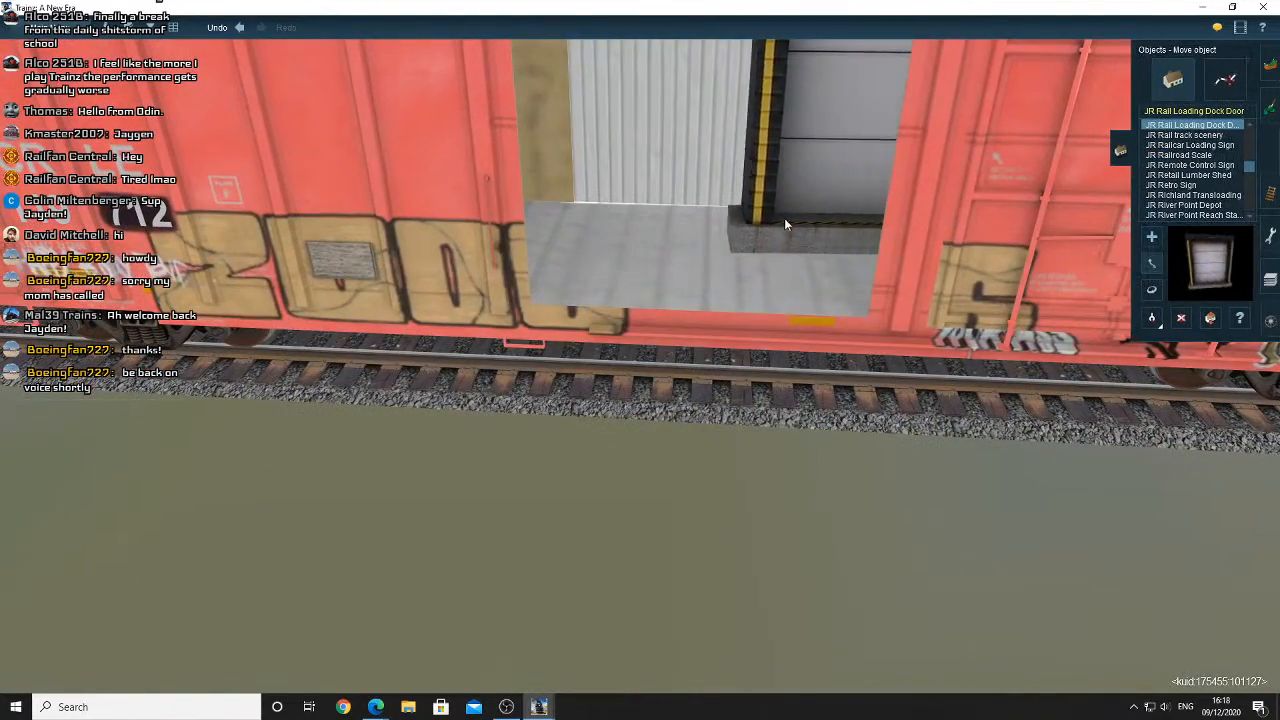
pyautogui.moveTo(785, 220); pyautogui.dragTo(632, 182)
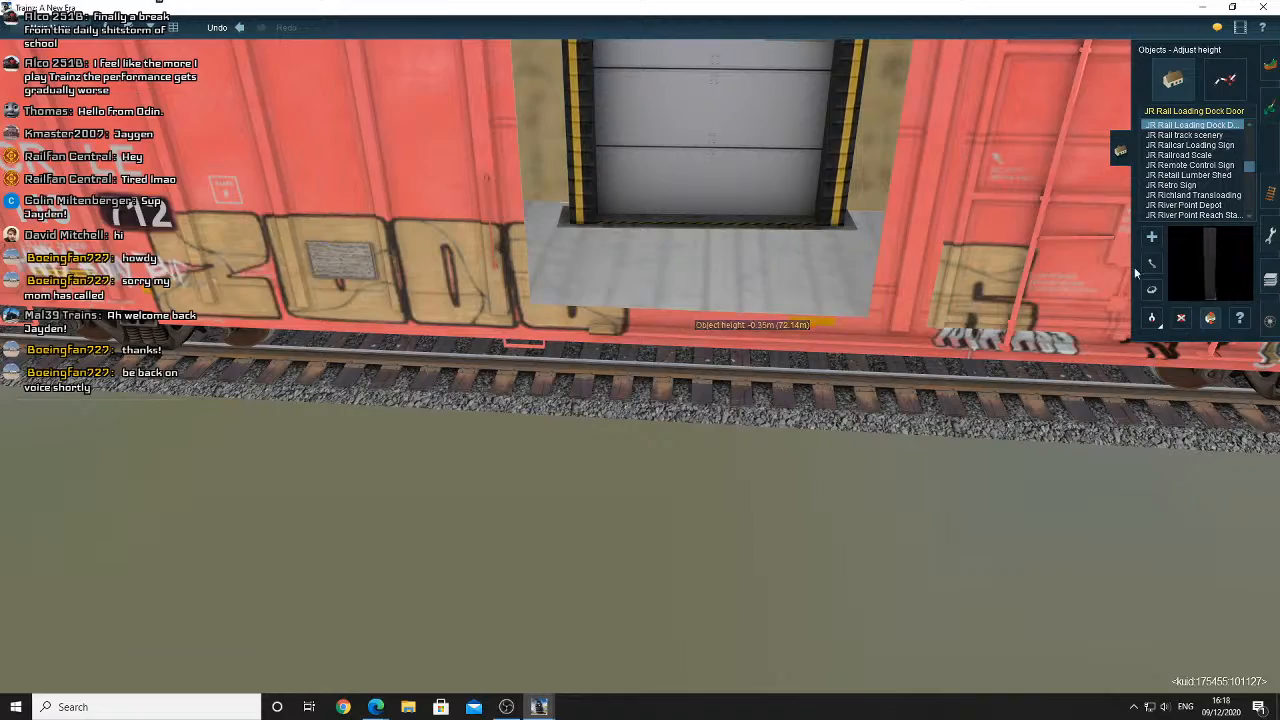
pyautogui.press('r')
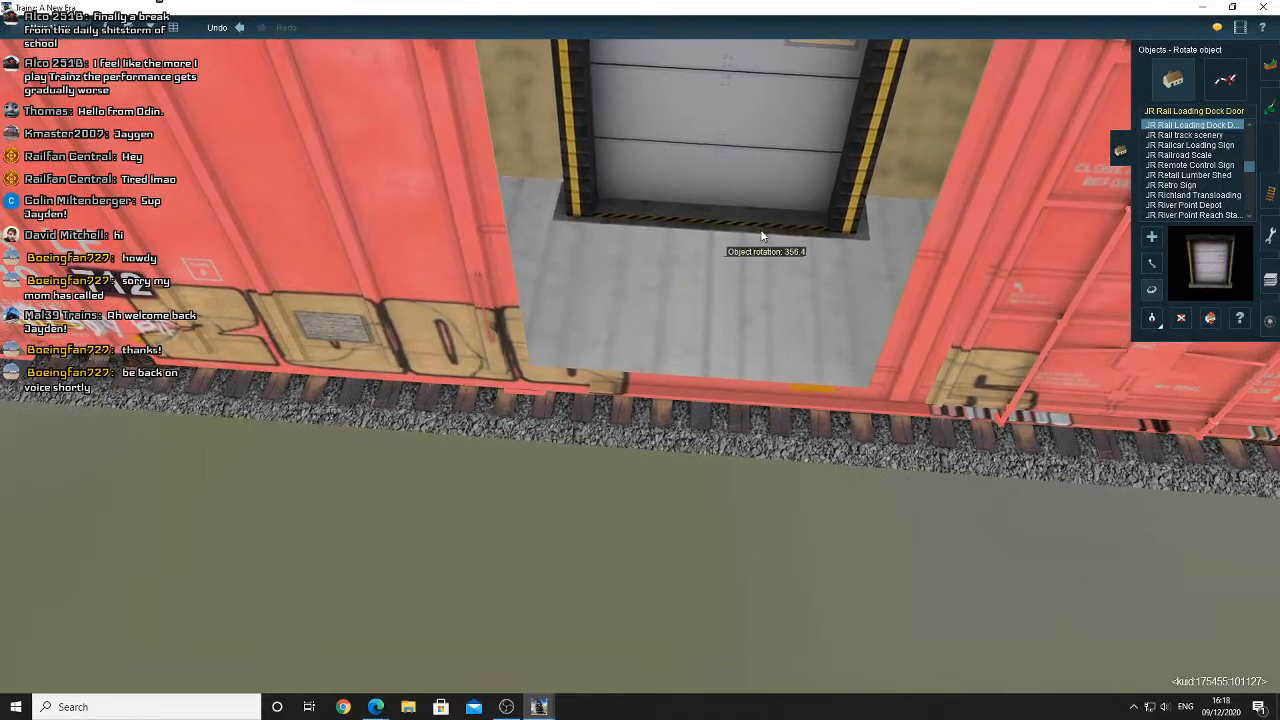
pyautogui.scroll(3, 718, 224)
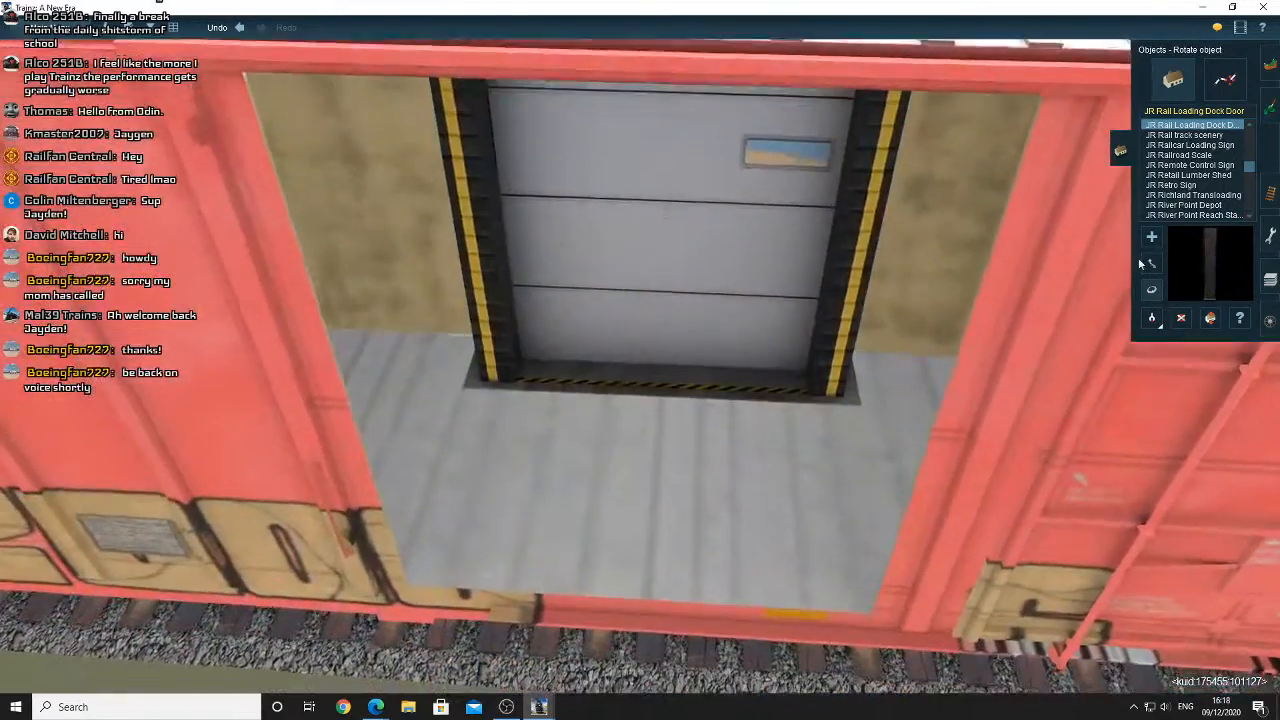
# Move the loading dock door back against the warehouse wall, adjusting its rotation between moves
pyautogui.click(1151, 263)
pyautogui.moveTo(655, 330); pyautogui.dragTo(646, 291)
pyautogui.moveTo(646, 291); pyautogui.dragTo(688, 340, button='right')
pyautogui.click(1148, 289)
pyautogui.moveTo(760, 371)
pyautogui.mouseDown()
pyautogui.moveTo(740, 372)
pyautogui.moveTo(760, 368)
pyautogui.mouseUp()
pyautogui.click(1151, 264)
pyautogui.moveTo(680, 371); pyautogui.dragTo(674, 318)
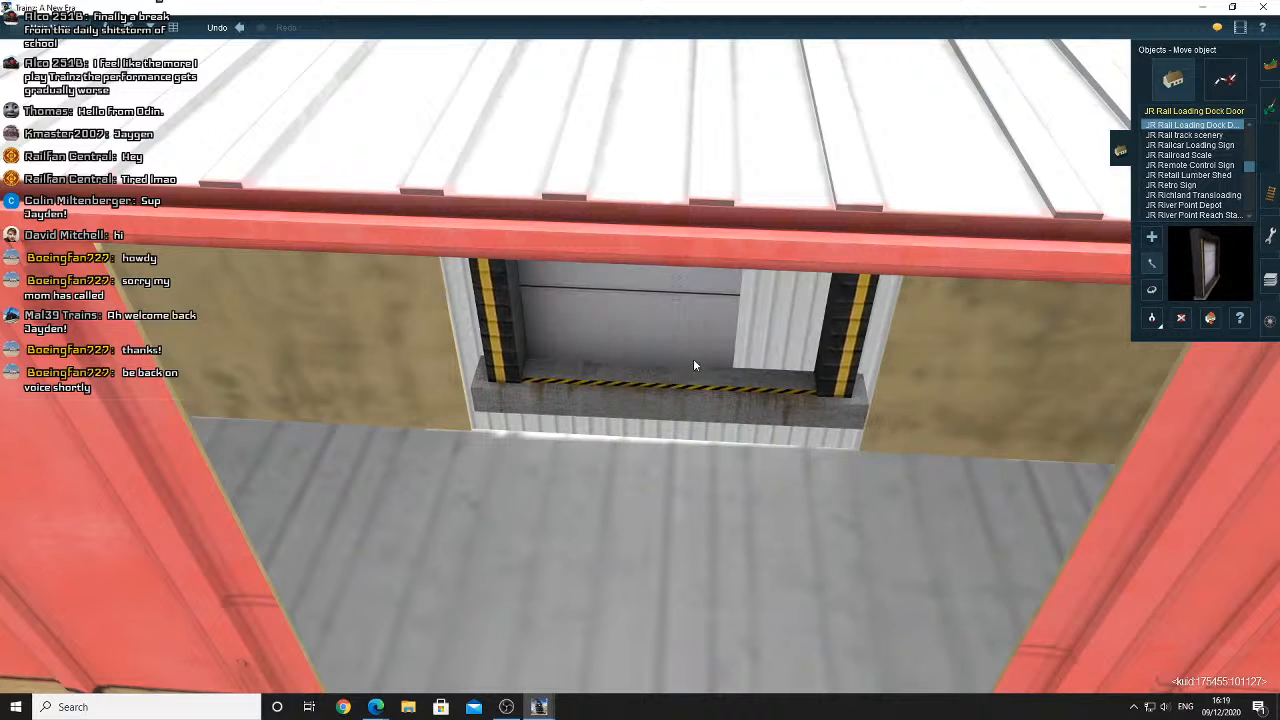
# Rotate the loading dock door slightly so that it sits parallel to the warehouse wall
pyautogui.press('Up')
pyautogui.press('Down')
pyautogui.click(1152, 289)
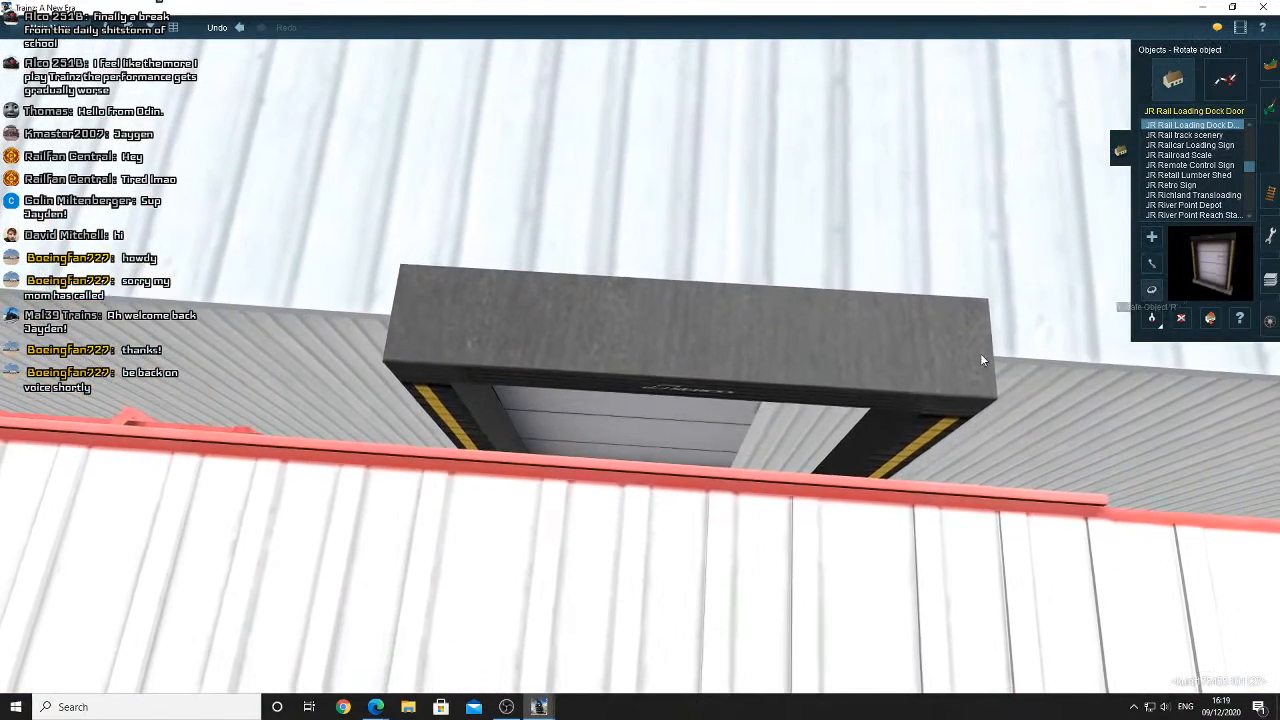
pyautogui.moveTo(837, 379); pyautogui.dragTo(833, 379)
pyautogui.press('Down')
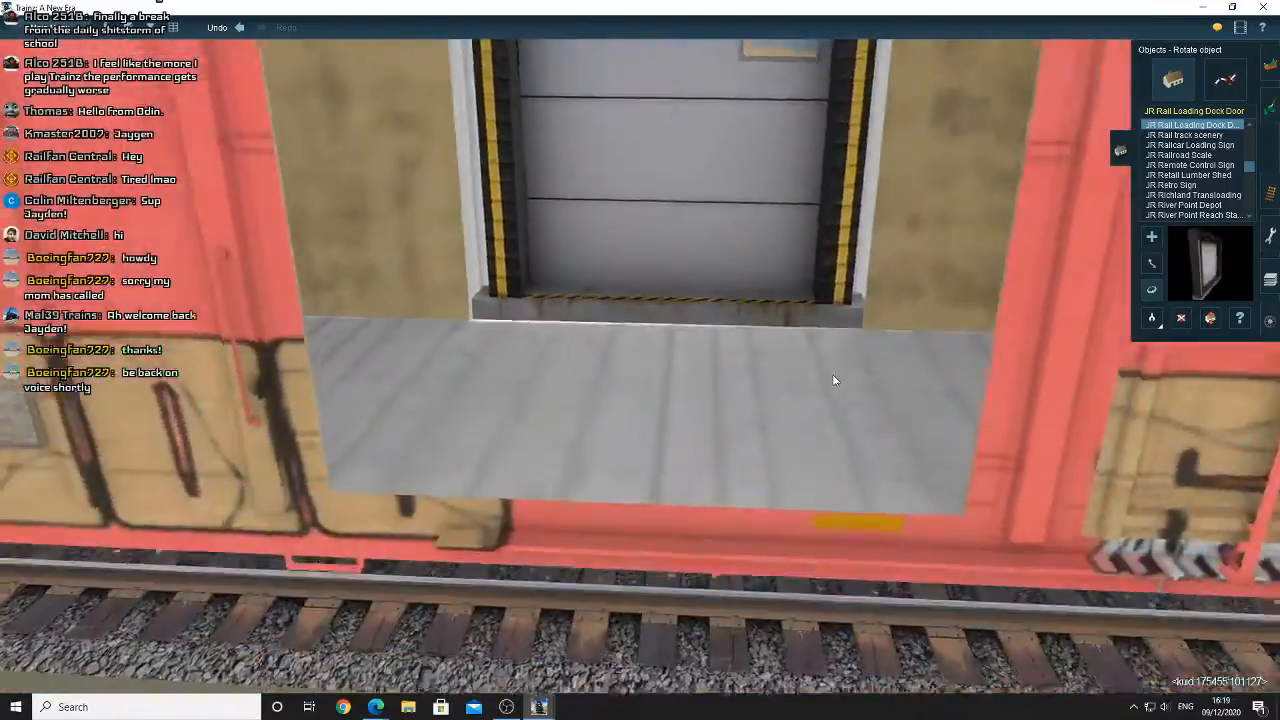
# Examine how the dock door lines up with the boxcar doorway from both sides and above the roof
pyautogui.scroll(-5, 835, 380)
pyautogui.rightClick(832, 380)
pyautogui.press('Left')
pyautogui.scroll(5, 646, 378)
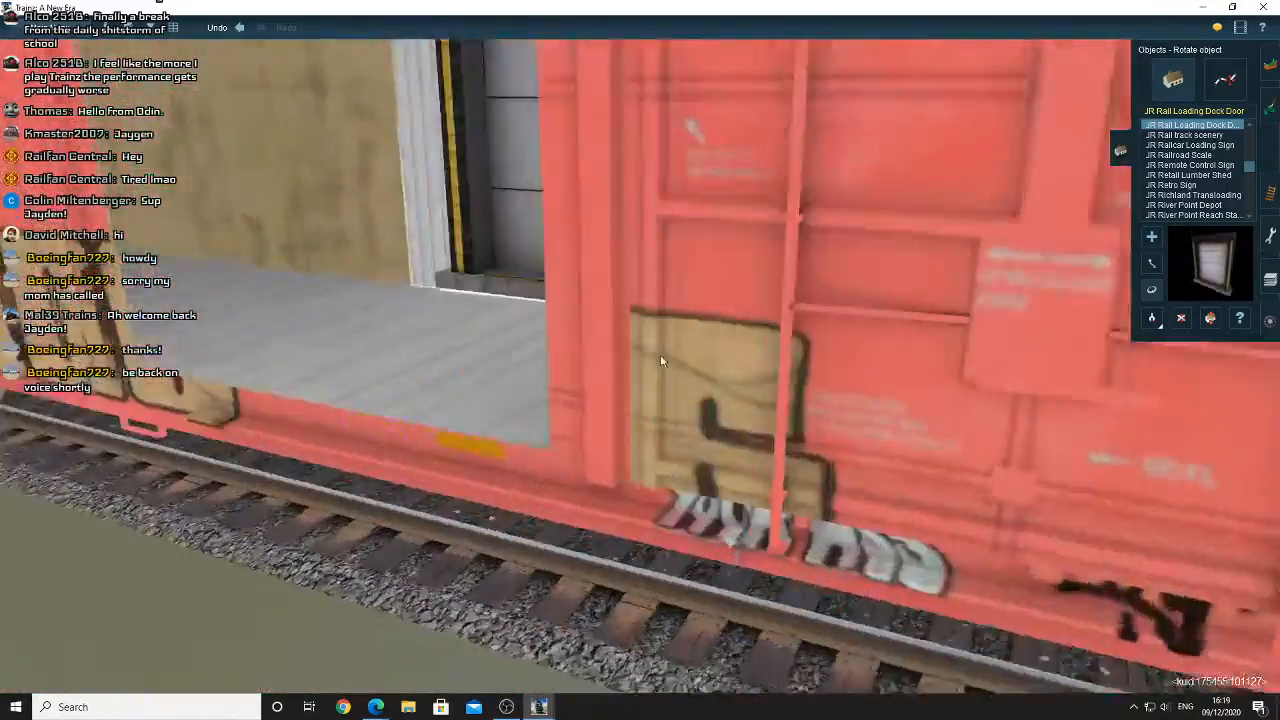
pyautogui.press('Right')
pyautogui.scroll(-8, 700, 333)
pyautogui.press('Up')
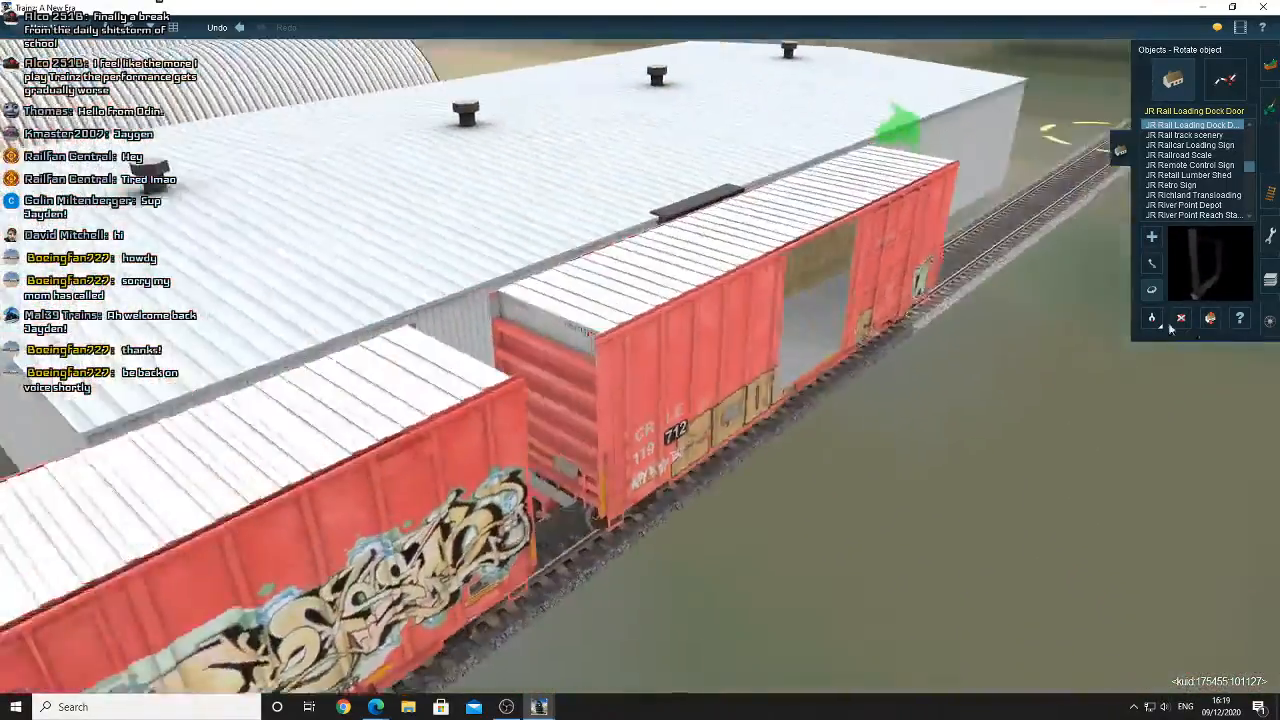
pyautogui.scroll(6, 942, 294)
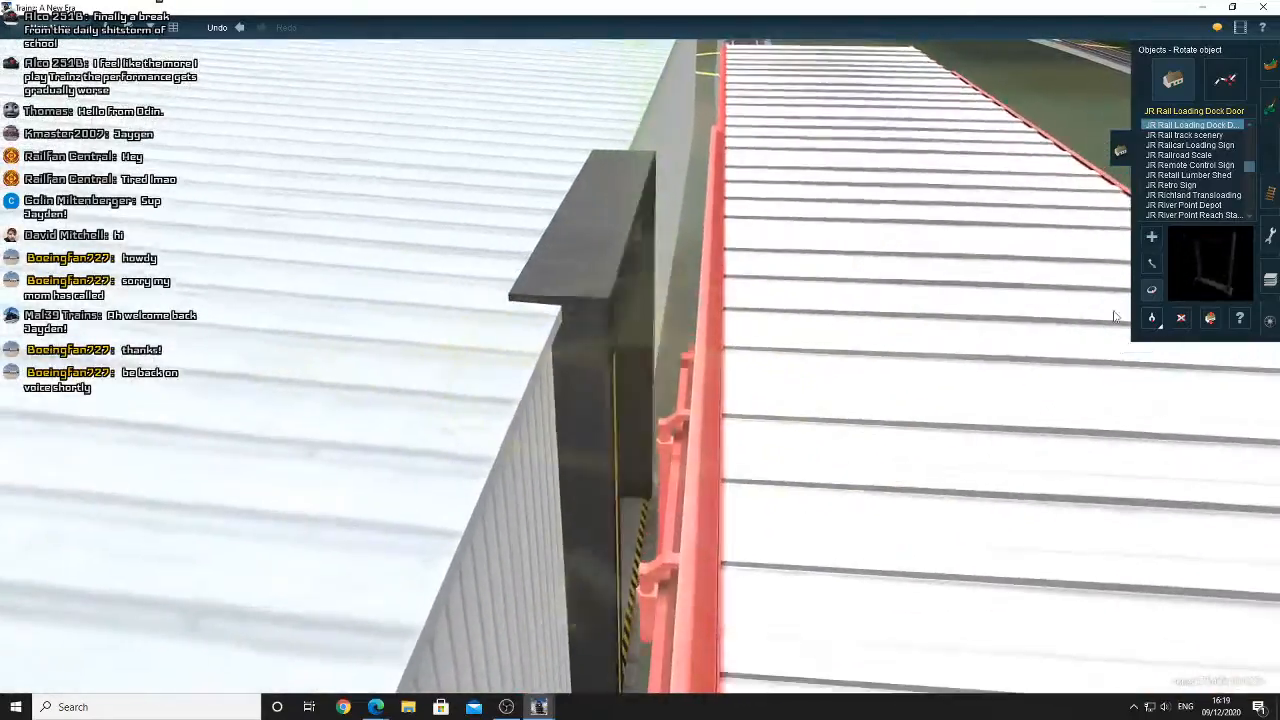
pyautogui.press('Down')
# Lower the loading dock door on the warehouse wall to a height of -0.50 m
pyautogui.click(1152, 317)
pyautogui.press('Right')
pyautogui.rightClick(490, 399)
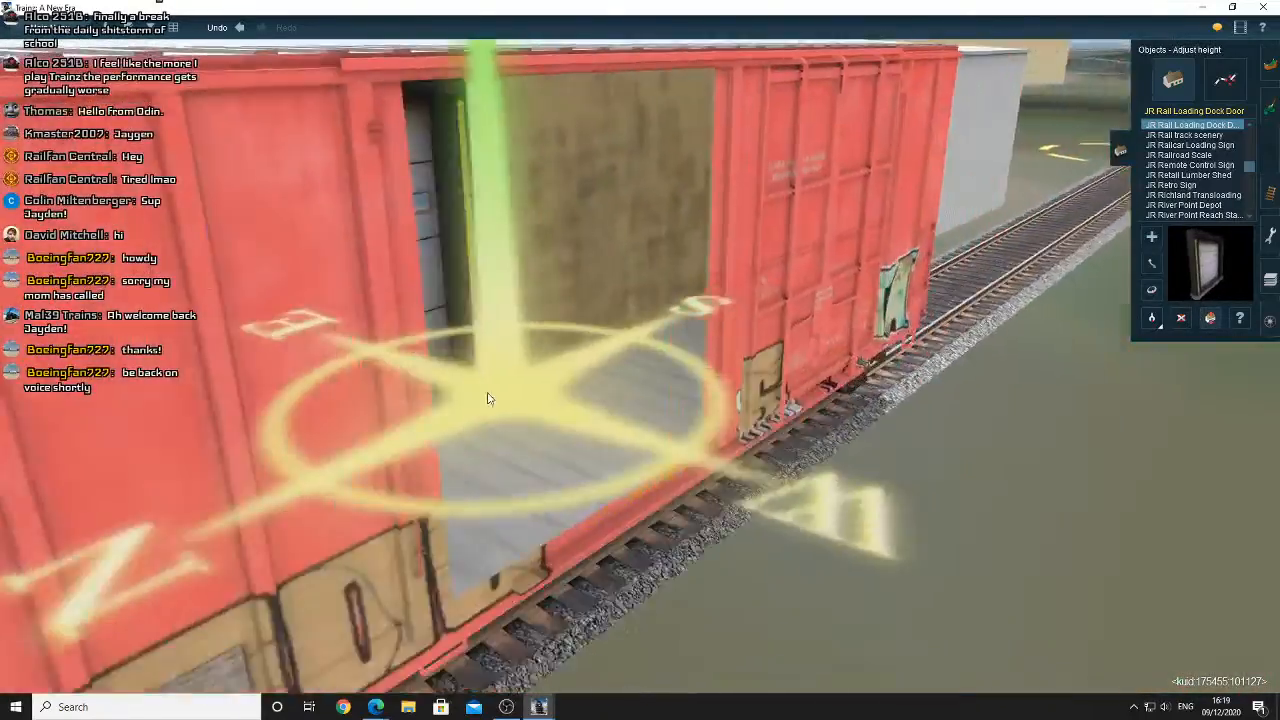
pyautogui.press('Right')
pyautogui.press('Up')
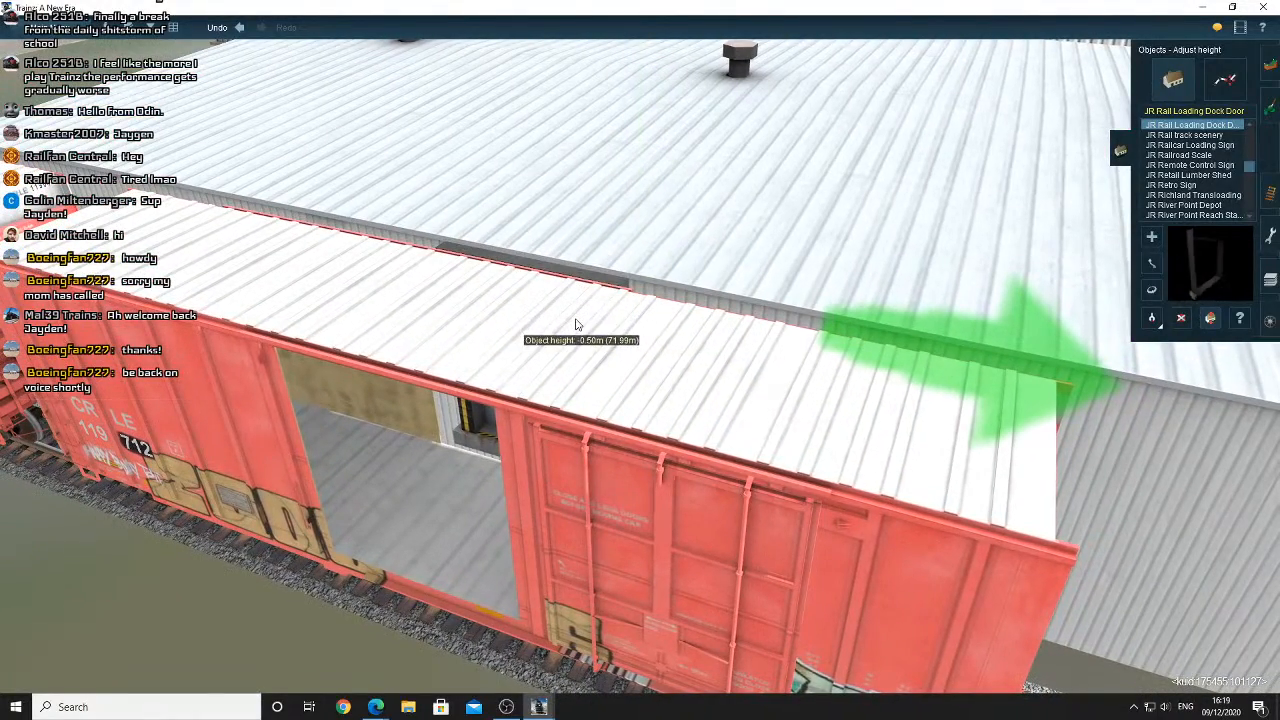
pyautogui.press('Down')
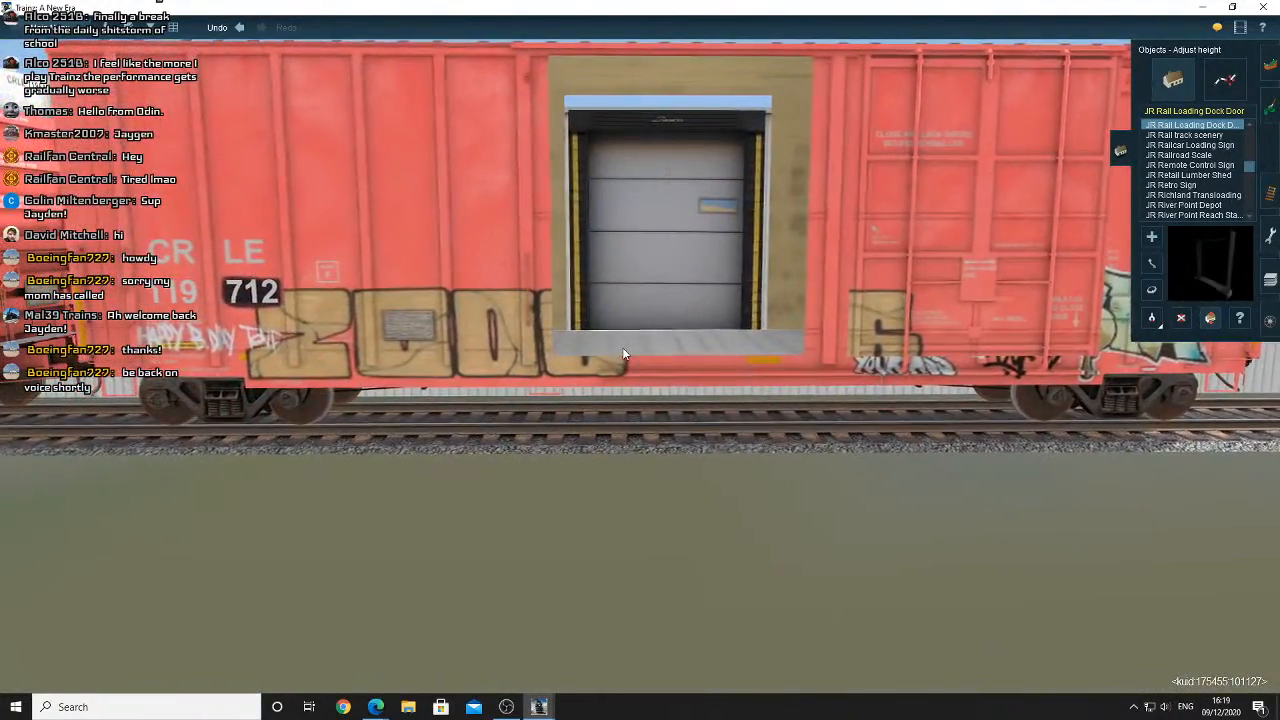
# Examine how the lowered dock door fits the boxcar's doorway and floor, up close and from the car's end
pyautogui.press('Up')
pyautogui.scroll(5, 654, 332)
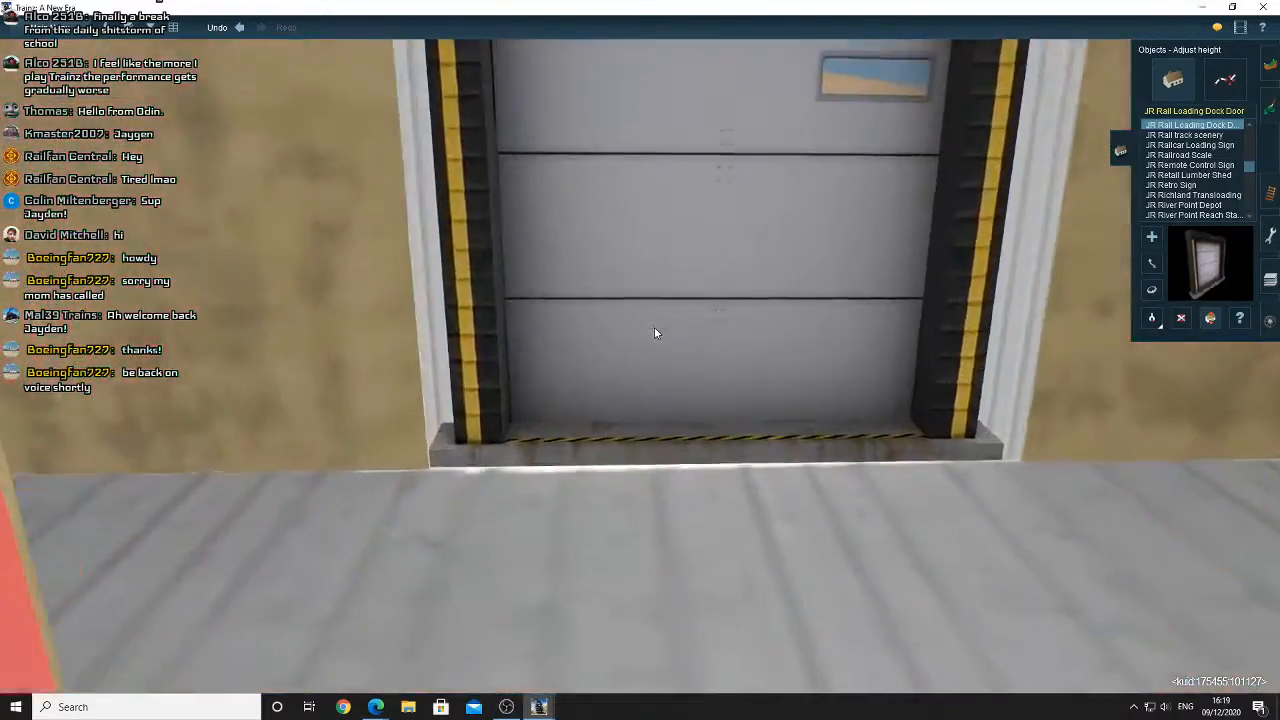
pyautogui.scroll(-4, 654, 332)
pyautogui.press('Down')
pyautogui.scroll(-5, 654, 327)
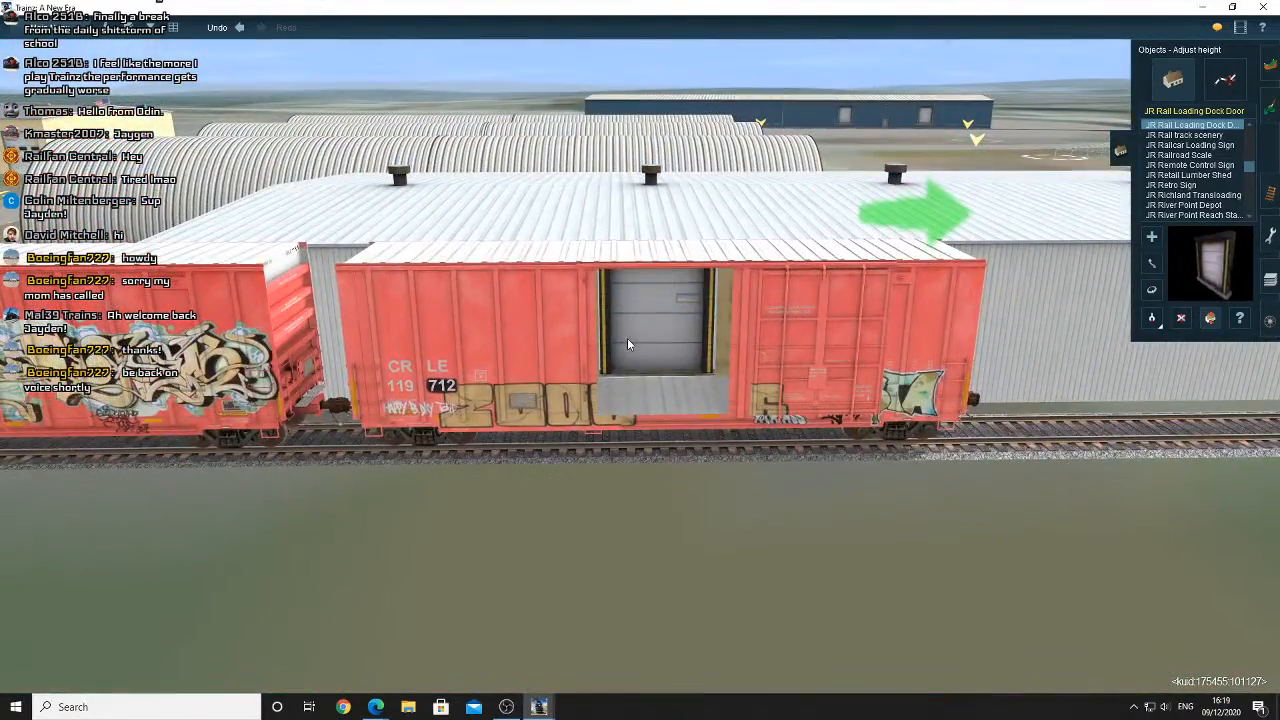
pyautogui.press('Right')
pyautogui.scroll(4, 630, 336)
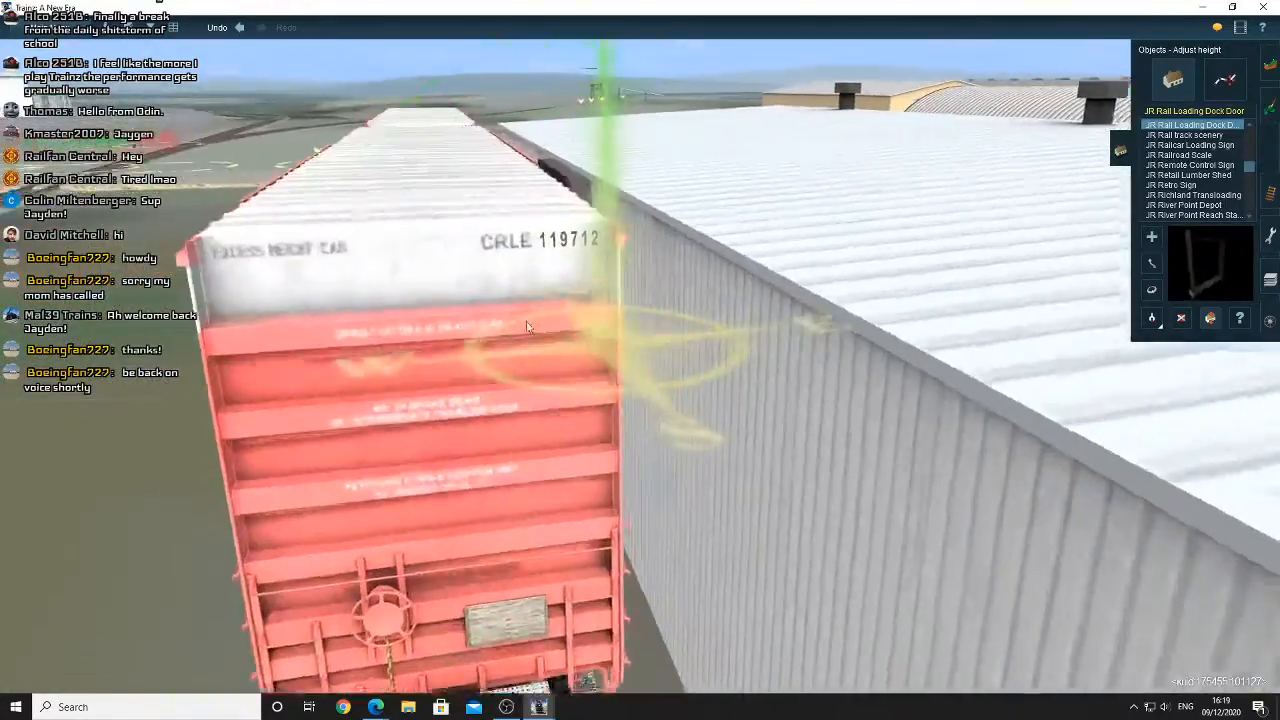
pyautogui.press('Right')
pyautogui.press('Left')
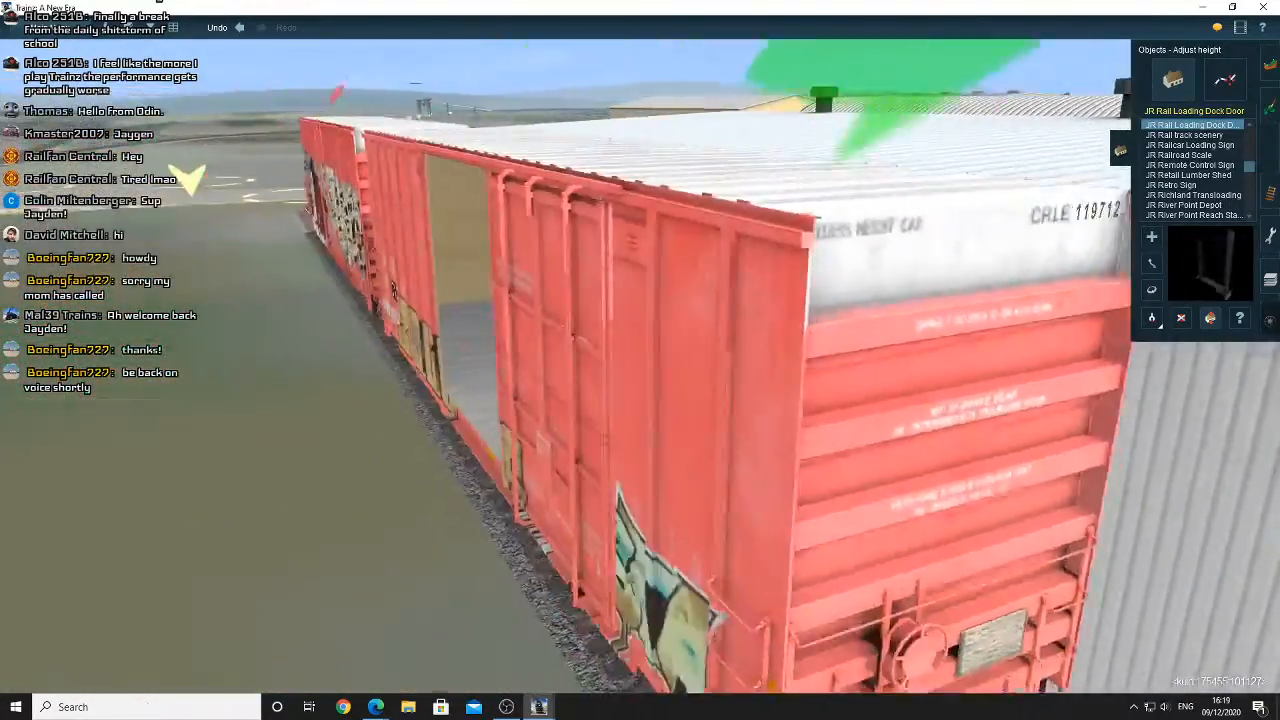
# Delete both red boxcars from the siding beside the warehouse
pyautogui.click(1270, 321)
pyautogui.scroll(-5, 899, 383)
pyautogui.press('Up')
pyautogui.click(1181, 319)
pyautogui.click(717, 416)
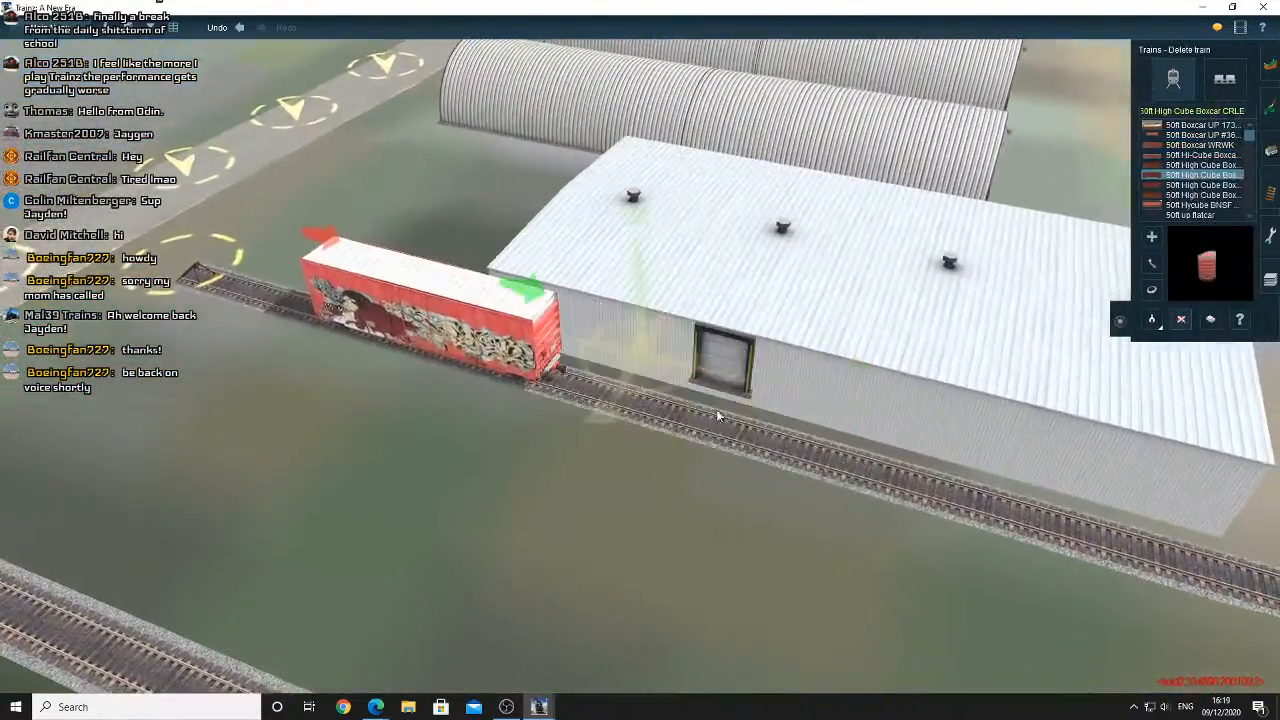
pyautogui.rightClick(694, 388)
pyautogui.press('Down')
pyautogui.scroll(-3, 710, 383)
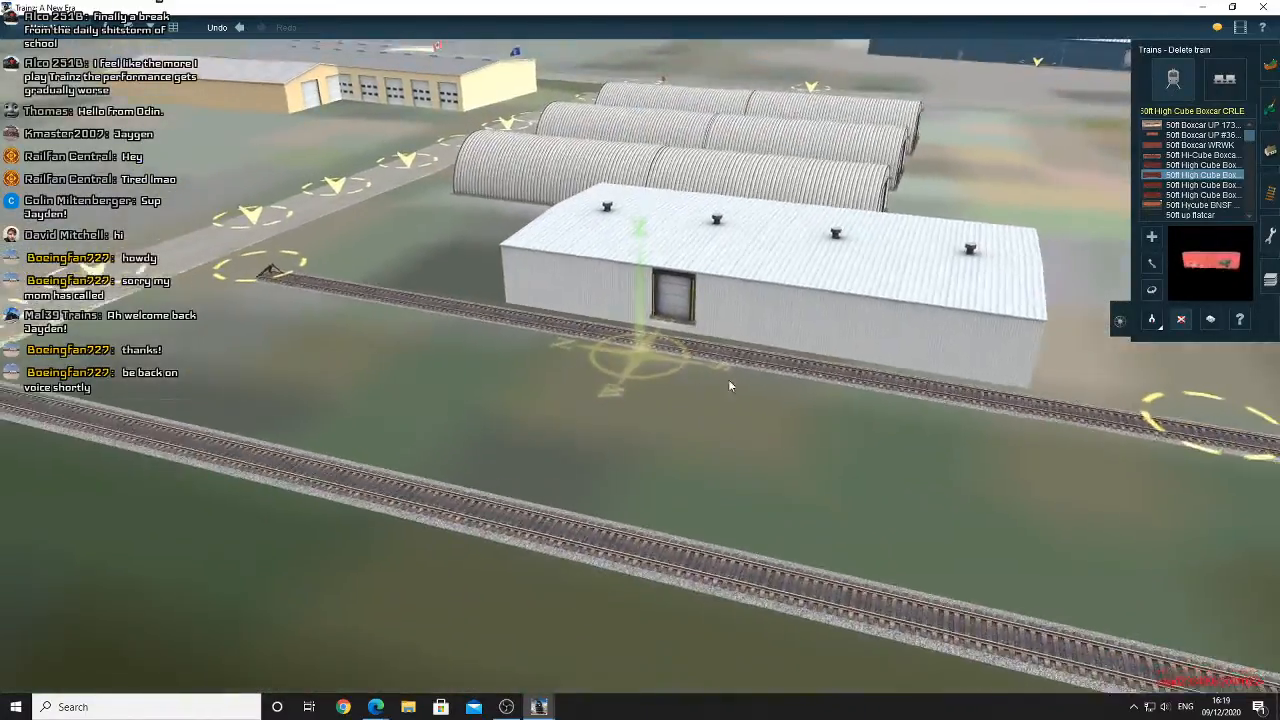
# Survey the warehouses and nearby roads, and examine the railroad crossing by the end of the siding
pyautogui.rightClick(741, 386)
pyautogui.press('Right')
pyautogui.moveTo(741, 386); pyautogui.dragTo(706, 370, button='right')
pyautogui.scroll(-8, 706, 370)
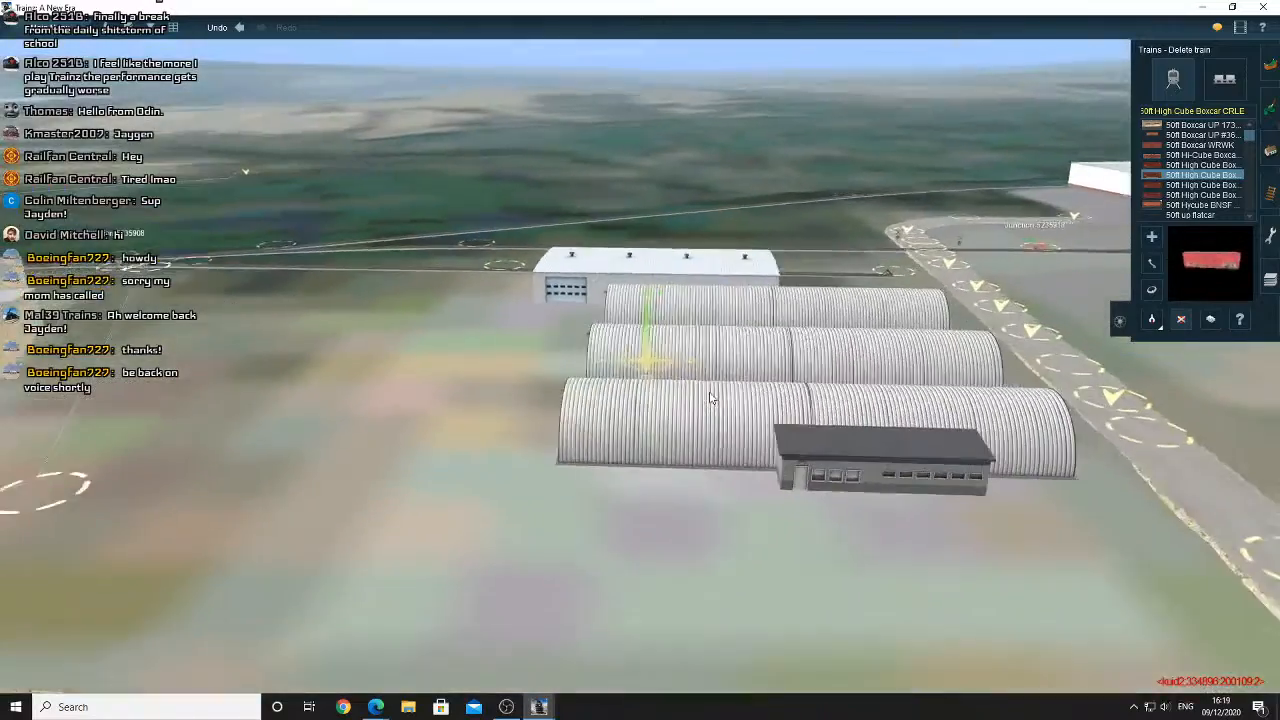
pyautogui.scroll(-6, 720, 402)
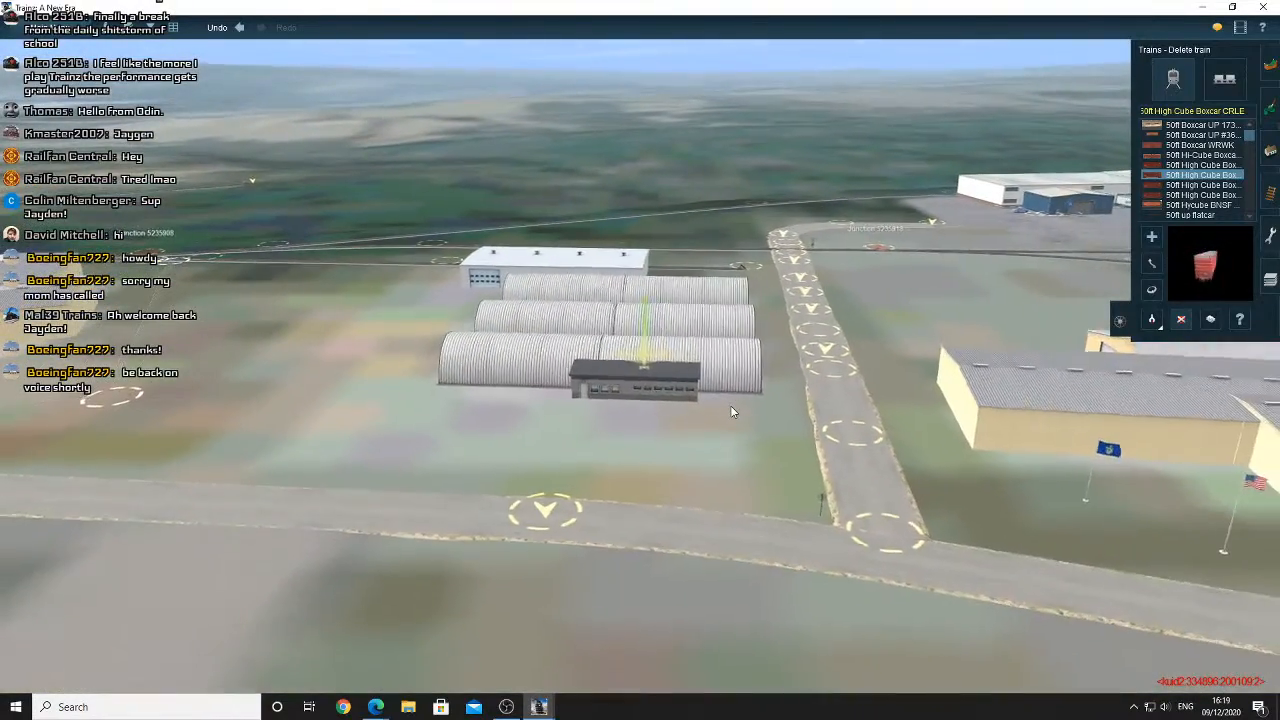
pyautogui.moveTo(731, 406); pyautogui.dragTo(645, 324, button='right')
pyautogui.scroll(8, 645, 324)
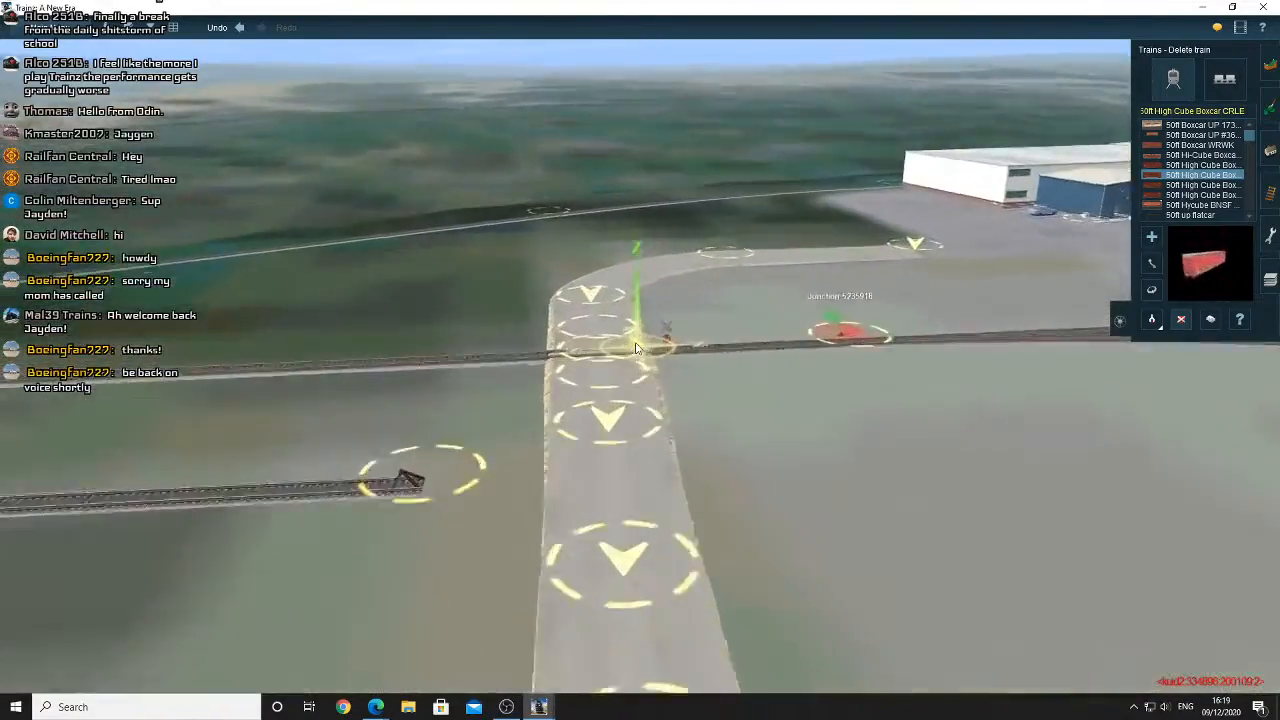
pyautogui.scroll(8, 636, 348)
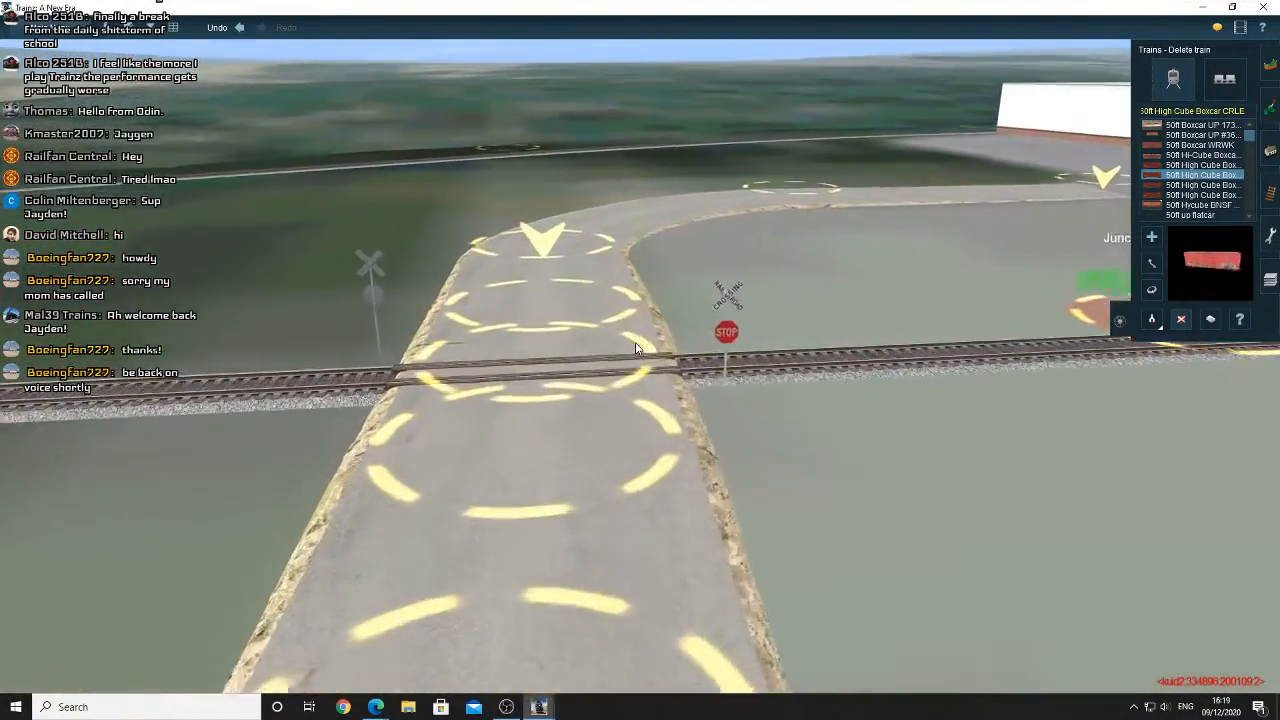
pyautogui.scroll(8, 636, 347)
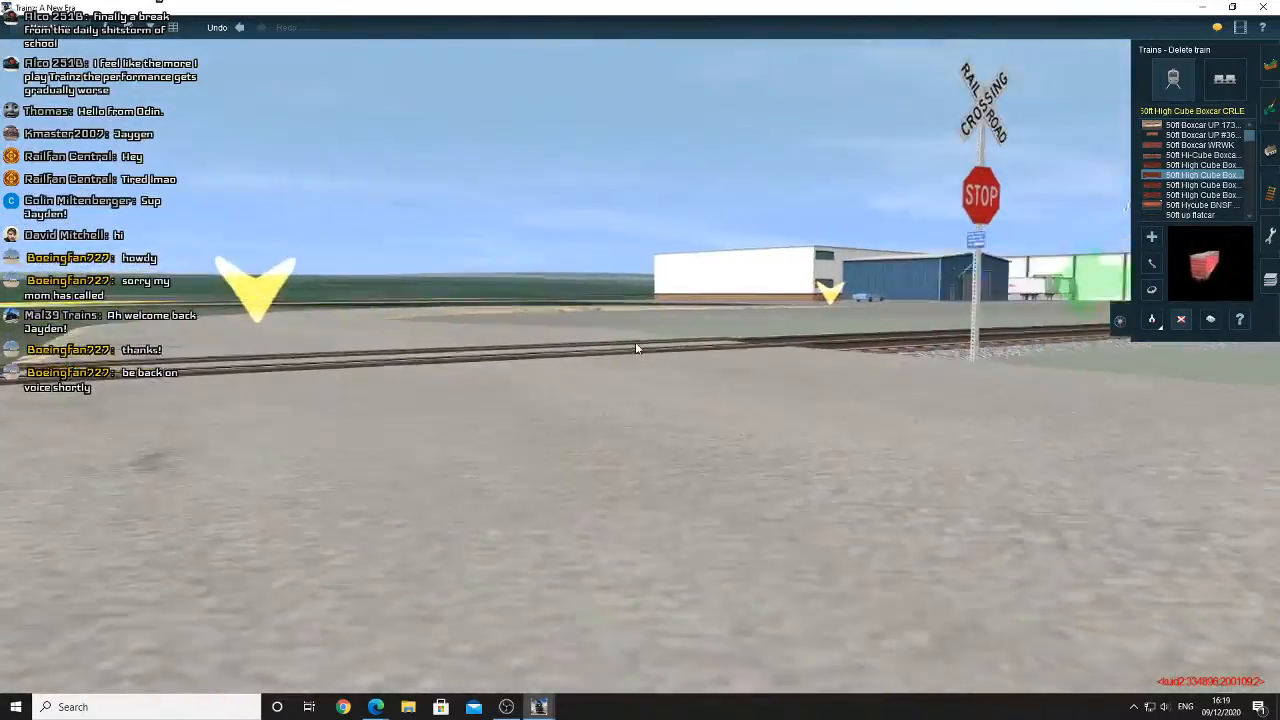
pyautogui.press('Left')
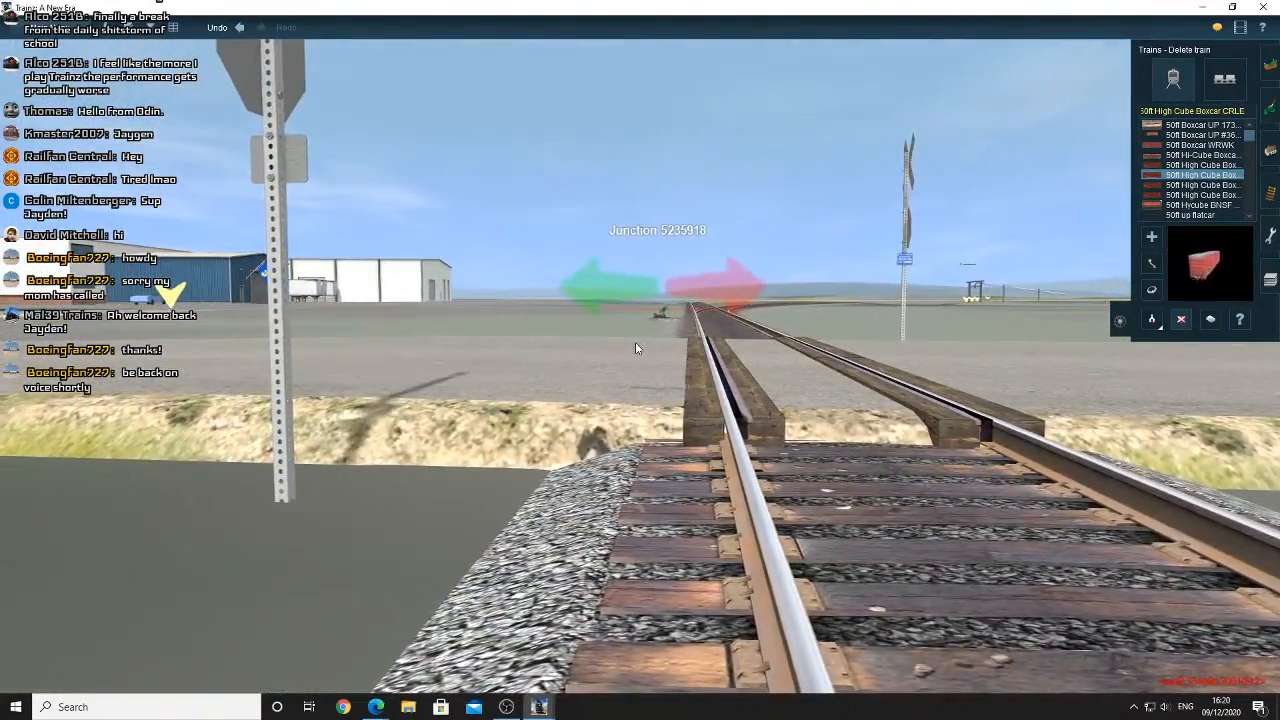
pyautogui.scroll(-3, 635, 347)
pyautogui.press('Left')
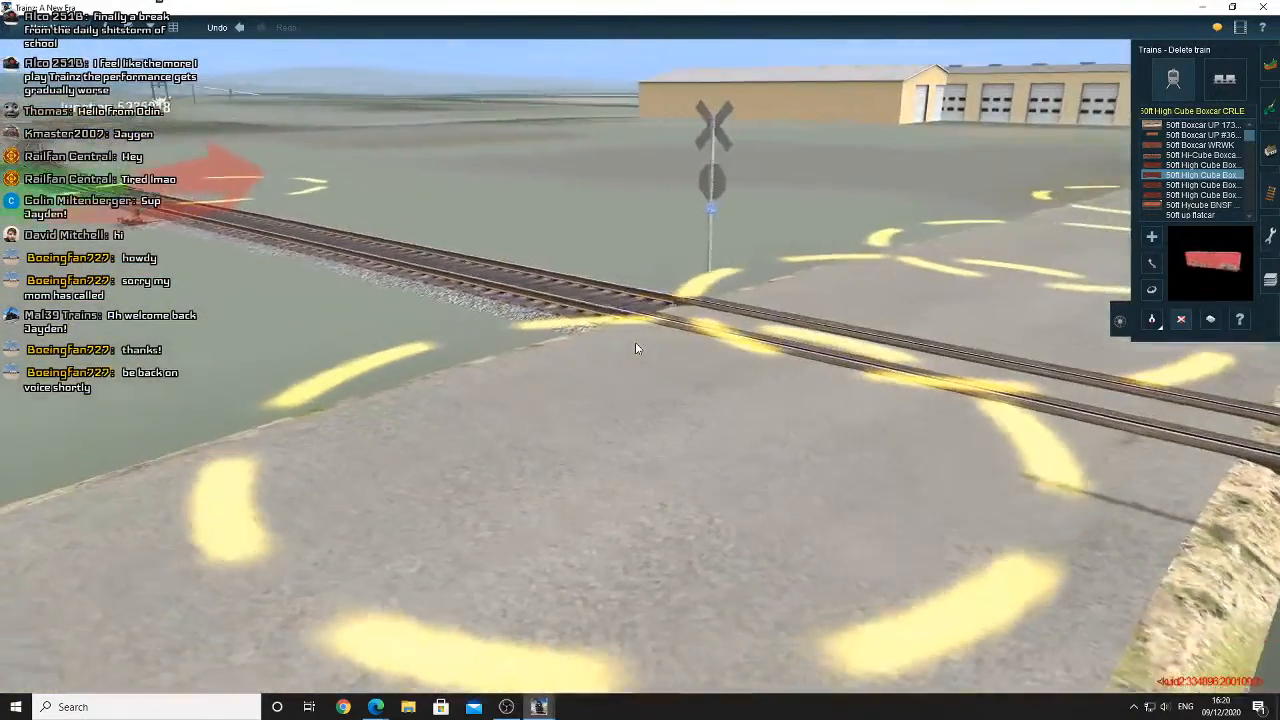
pyautogui.scroll(-3, 635, 347)
pyautogui.scroll(-3, 635, 348)
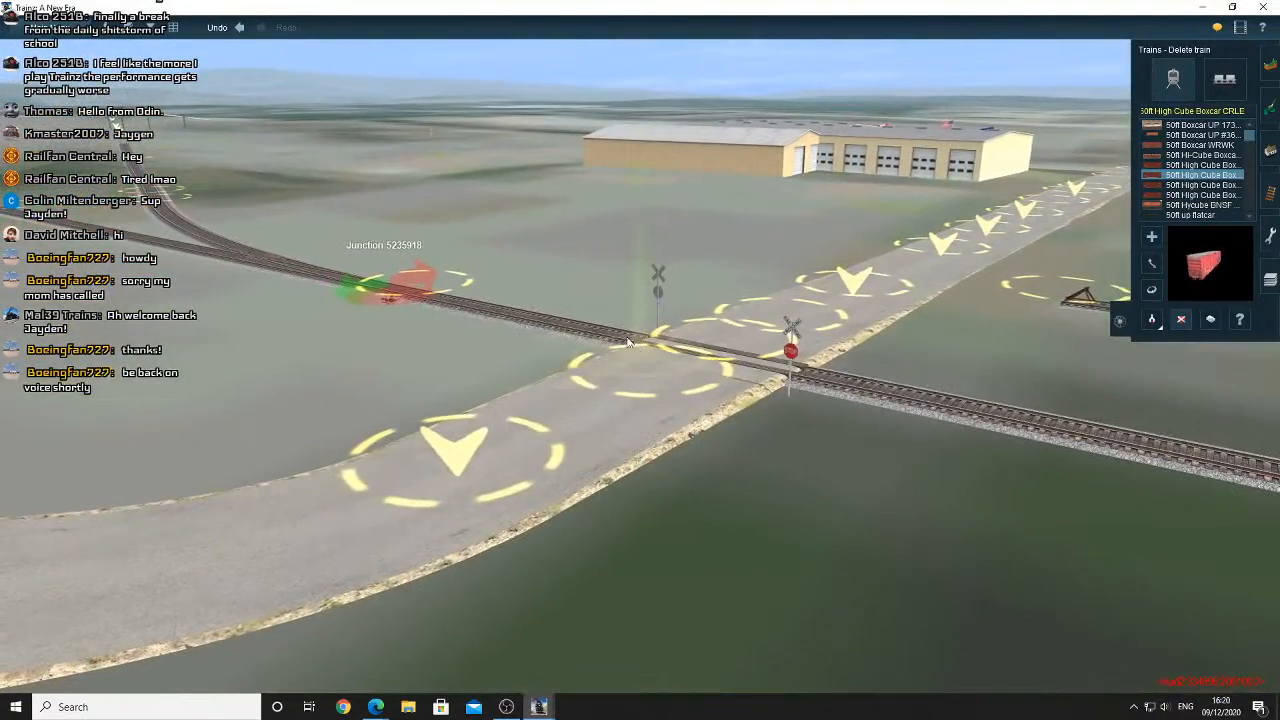
# Insert a spline point into the rail line in the open field beyond the crossing's junction
pyautogui.moveTo(545, 265)
pyautogui.mouseDown(button='right')
pyautogui.moveTo(497, 282)
pyautogui.moveTo(537, 323)
pyautogui.mouseUp(button='right')
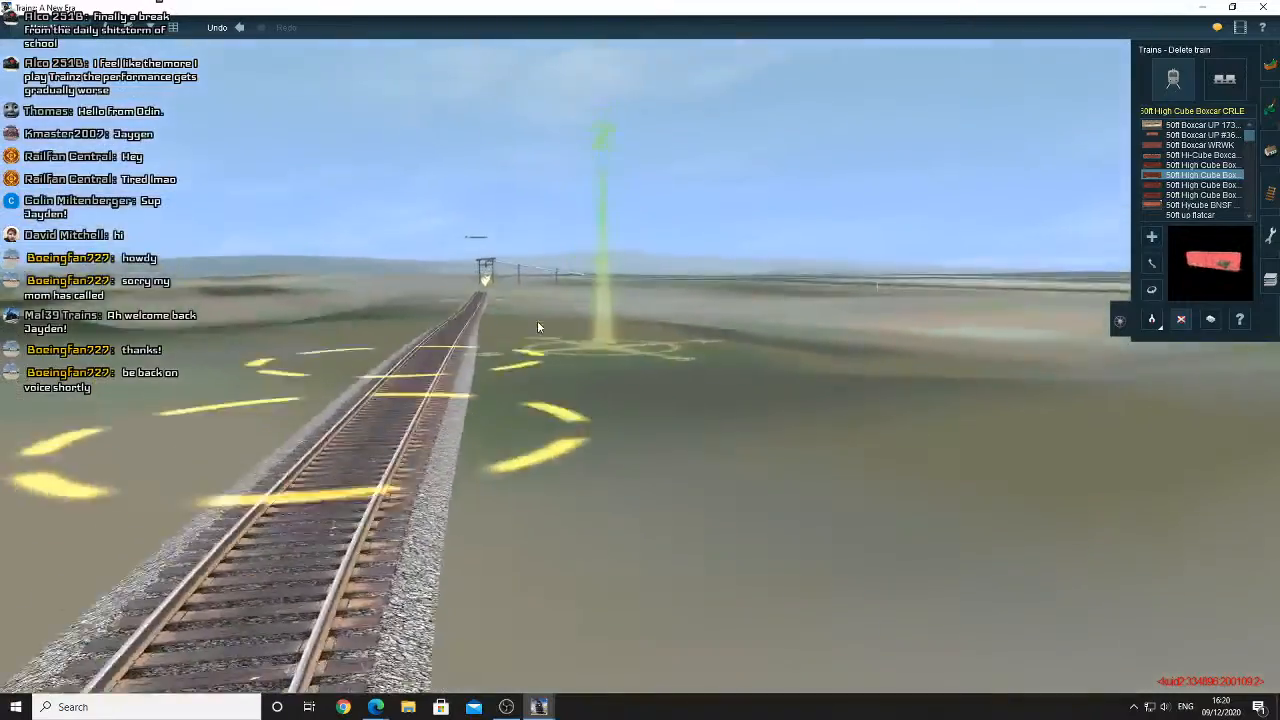
pyautogui.rightClick(566, 336)
pyautogui.rightClick(581, 403)
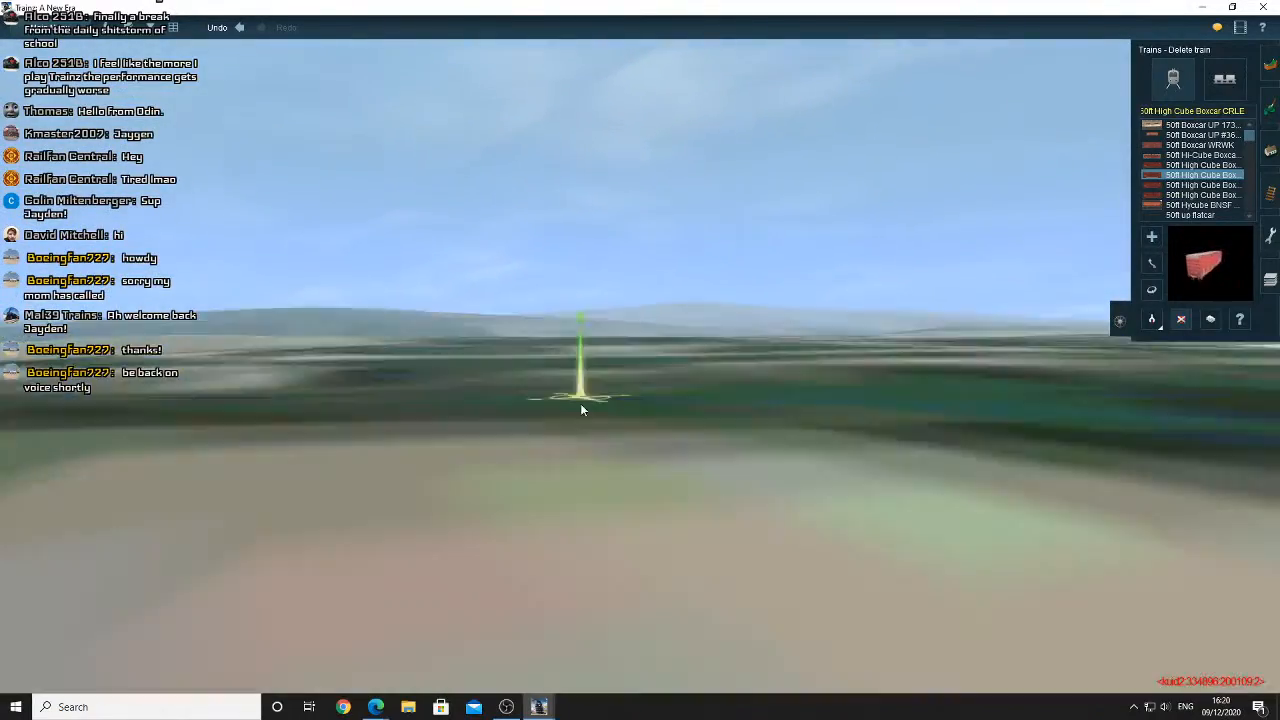
pyautogui.moveTo(580, 403)
pyautogui.mouseDown(button='right')
pyautogui.moveTo(614, 448)
pyautogui.moveTo(514, 394)
pyautogui.moveTo(506, 351)
pyautogui.moveTo(566, 323)
pyautogui.moveTo(605, 336)
pyautogui.moveTo(652, 314)
pyautogui.moveTo(643, 296)
pyautogui.moveTo(627, 371)
pyautogui.moveTo(632, 294)
pyautogui.moveTo(650, 318)
pyautogui.moveTo(663, 290)
pyautogui.moveTo(565, 363)
pyautogui.moveTo(300, 370)
pyautogui.moveTo(422, 341)
pyautogui.moveTo(556, 335)
pyautogui.moveTo(680, 350)
pyautogui.mouseUp(button='right')
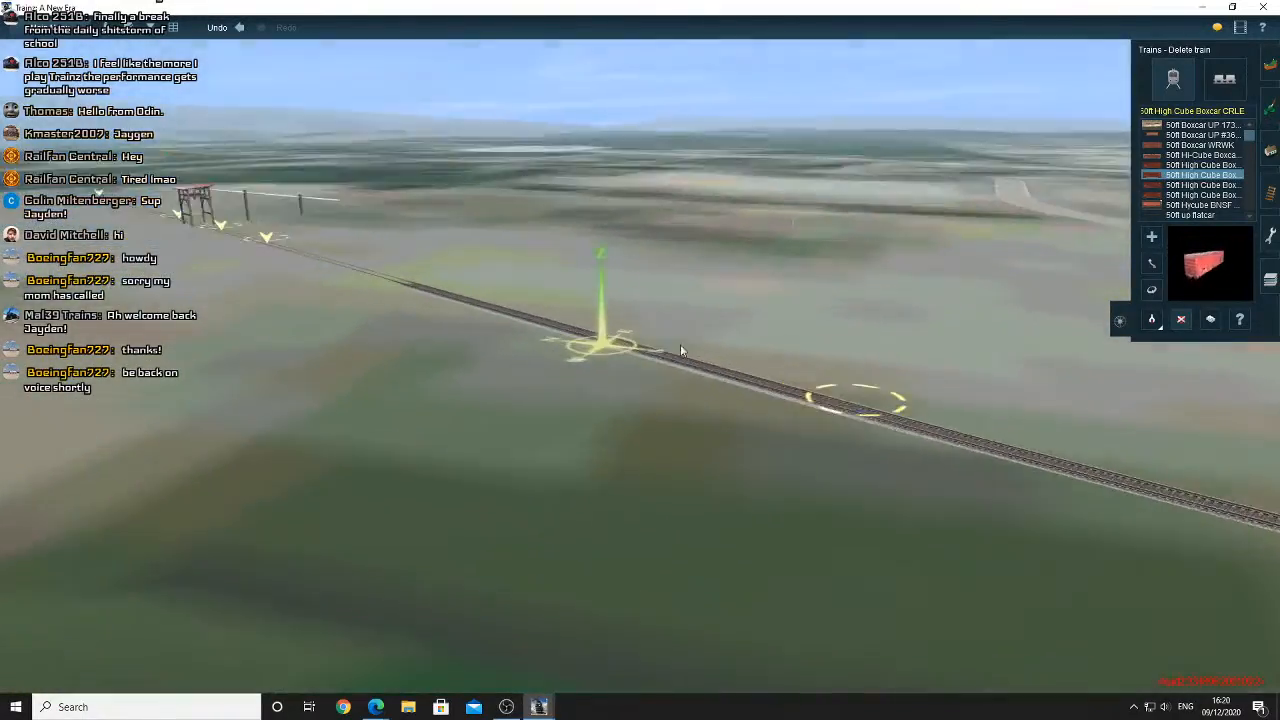
pyautogui.click(1276, 198)
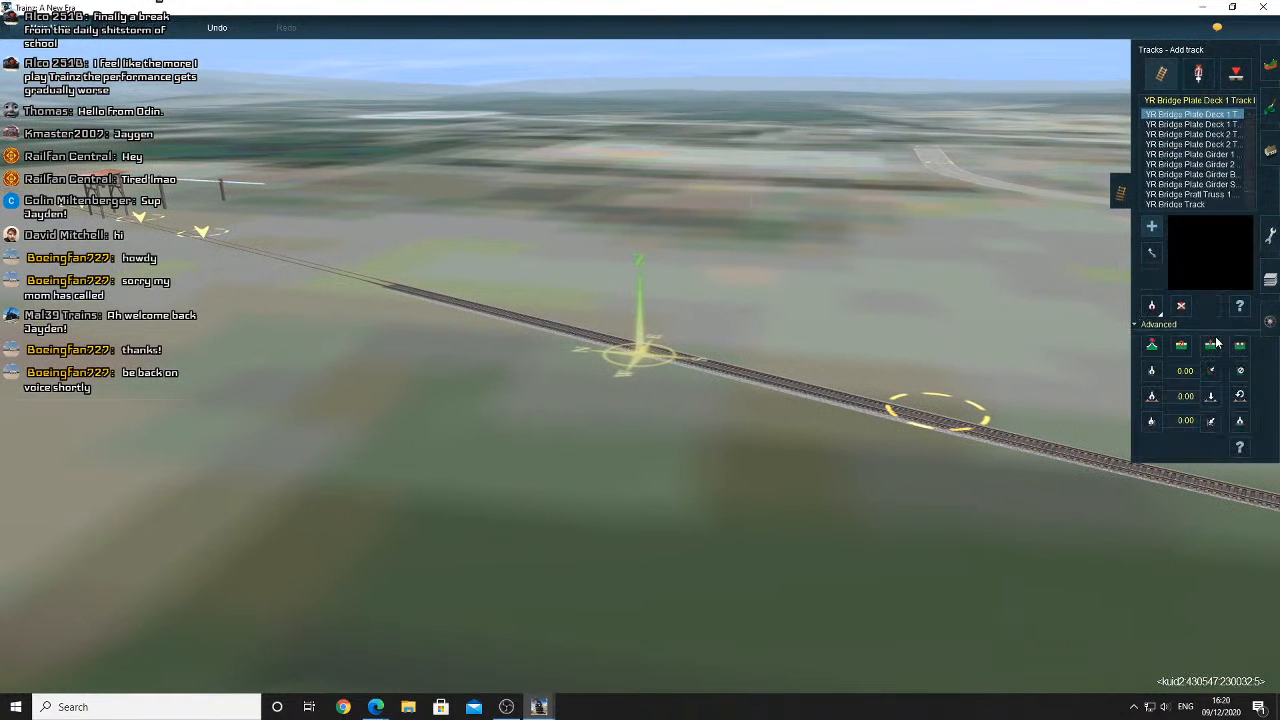
pyautogui.click(623, 349)
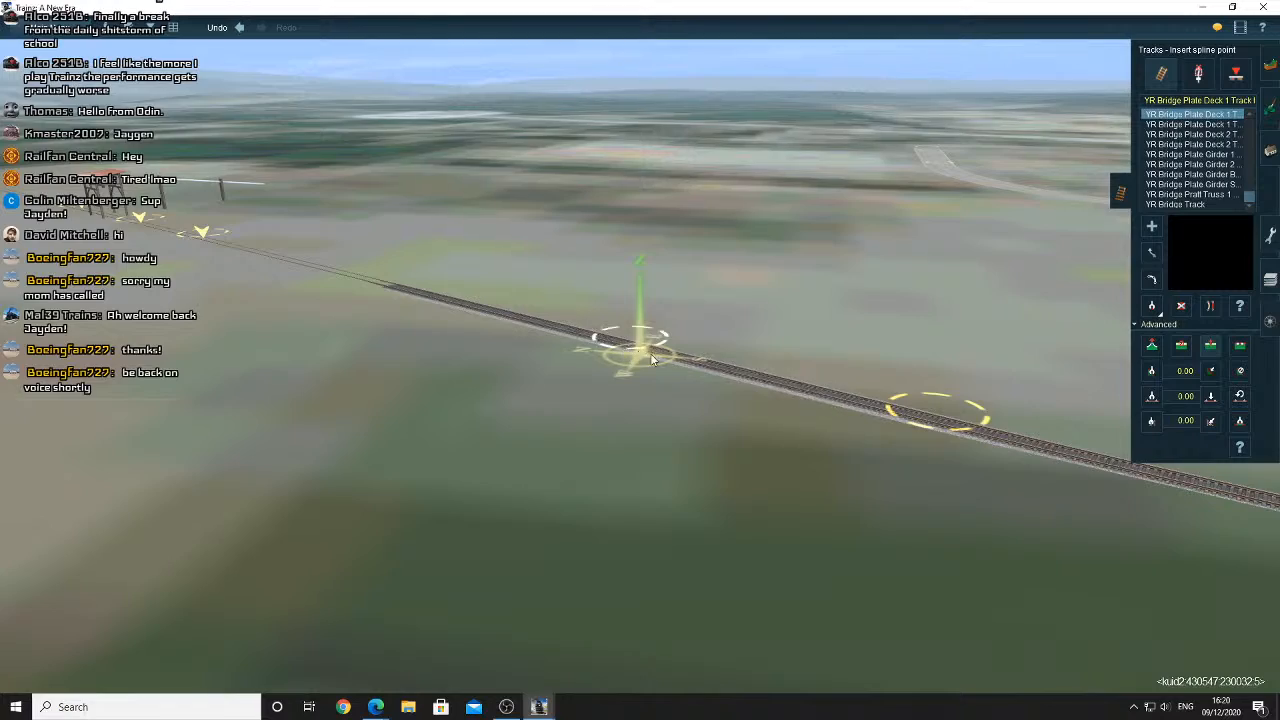
pyautogui.moveTo(840, 382); pyautogui.dragTo(570, 352, button='right')
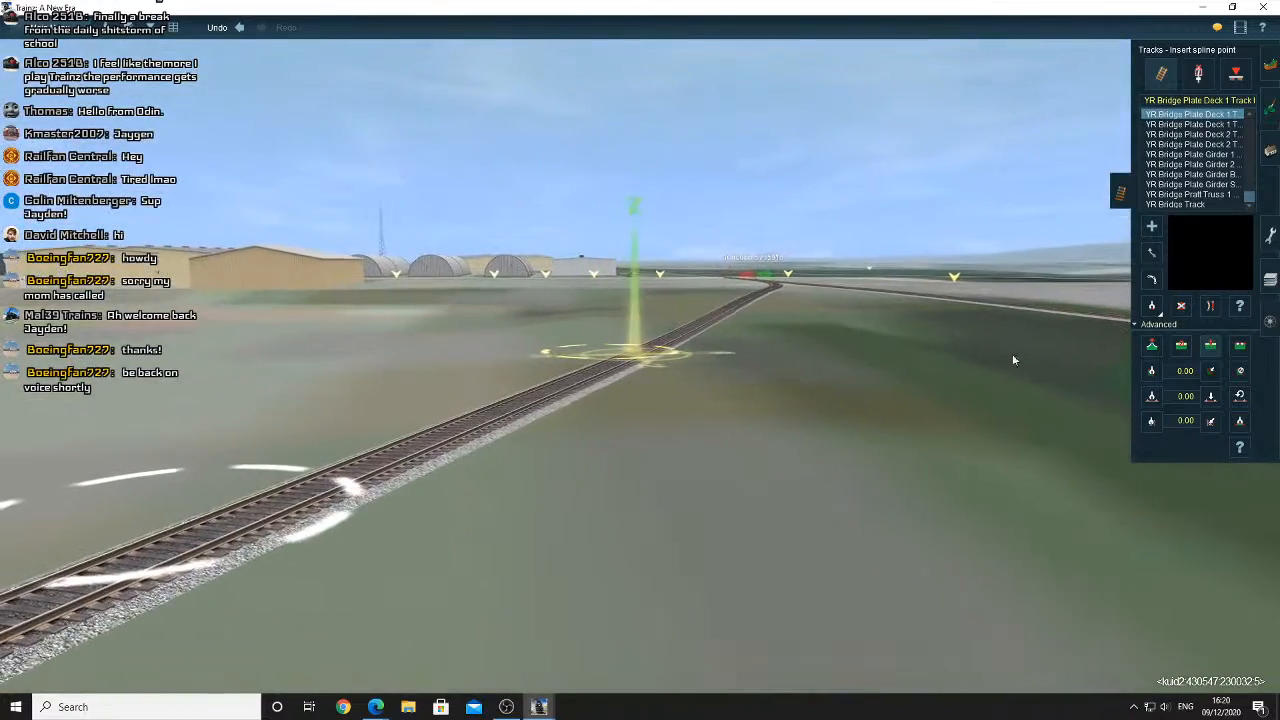
# Adjust the heights of the spline points along the straight track, raising one by about 0.15 m
pyautogui.moveTo(652, 369); pyautogui.dragTo(652, 369)
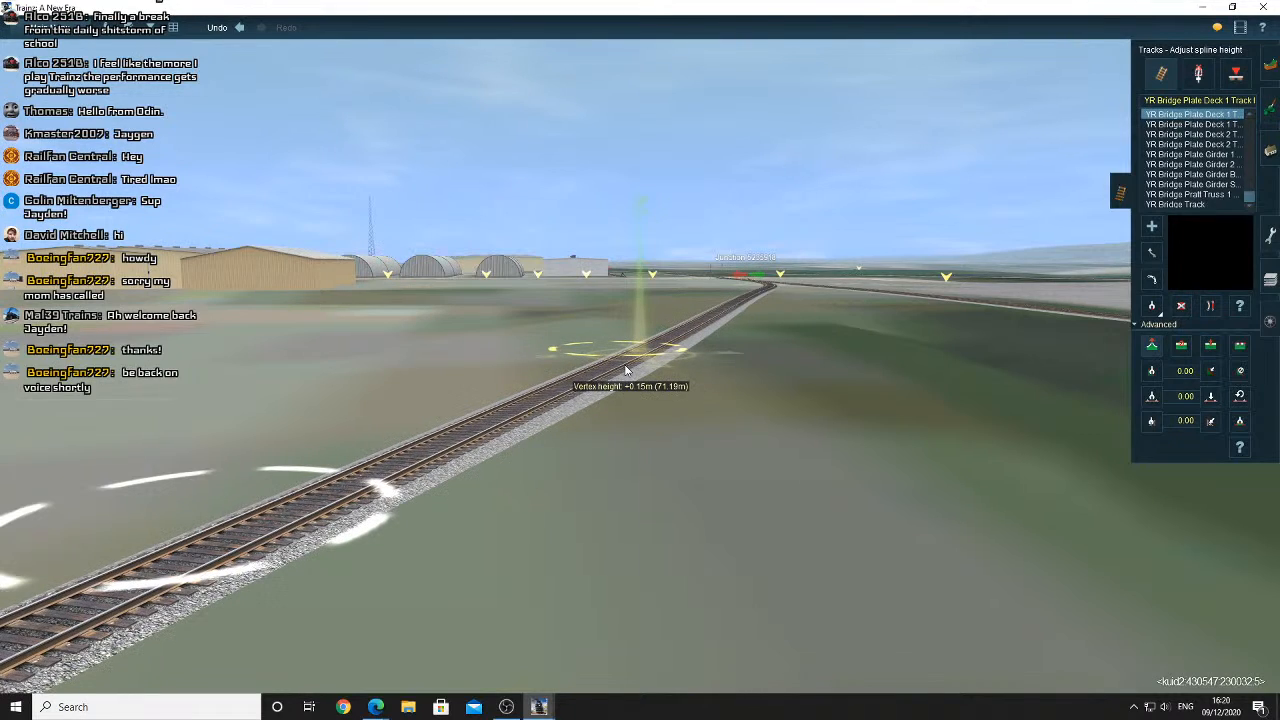
pyautogui.moveTo(625, 372); pyautogui.dragTo(751, 284, button='right')
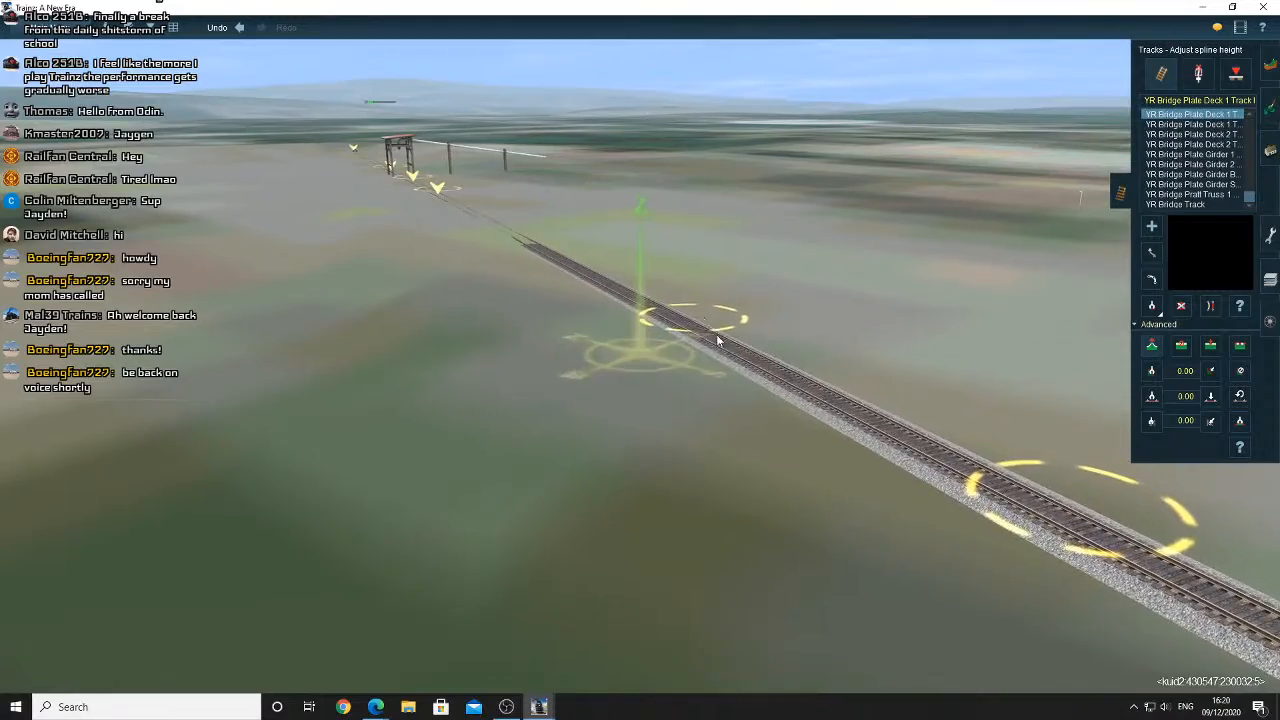
pyautogui.moveTo(717, 340); pyautogui.dragTo(683, 335, button='right')
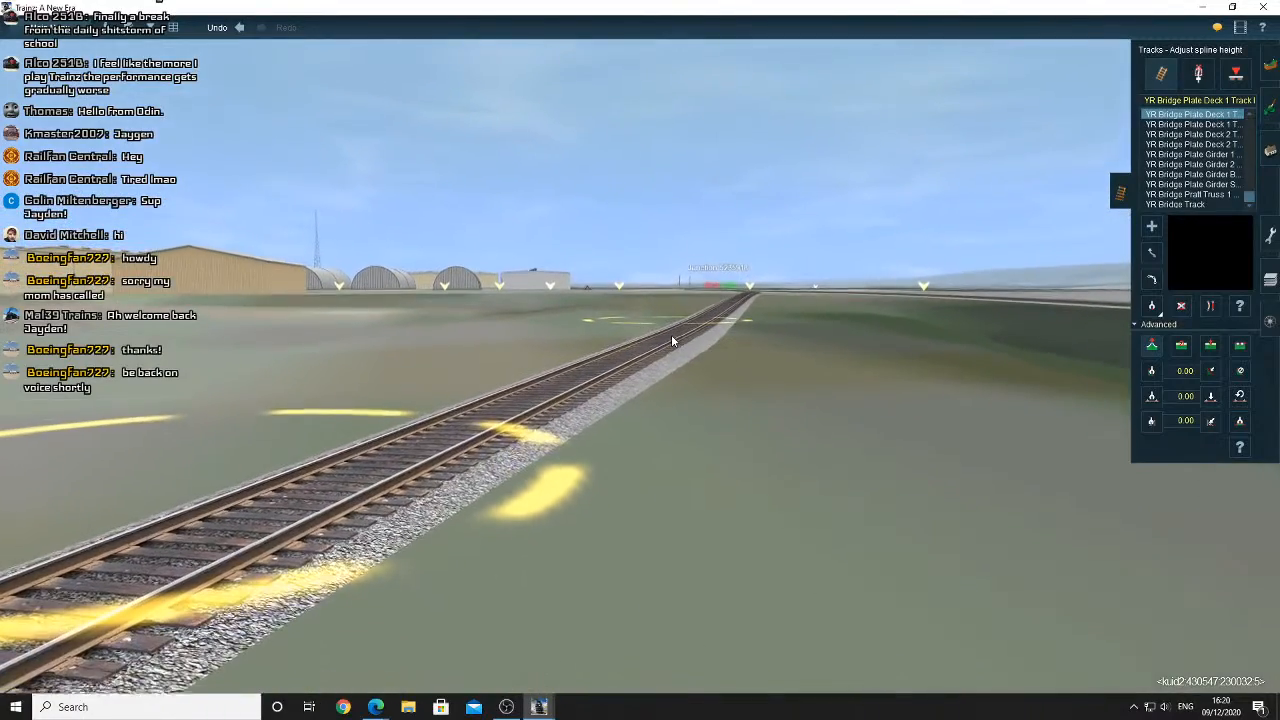
pyautogui.moveTo(672, 334); pyautogui.dragTo(675, 333)
pyautogui.press('Left')
pyautogui.press('Up')
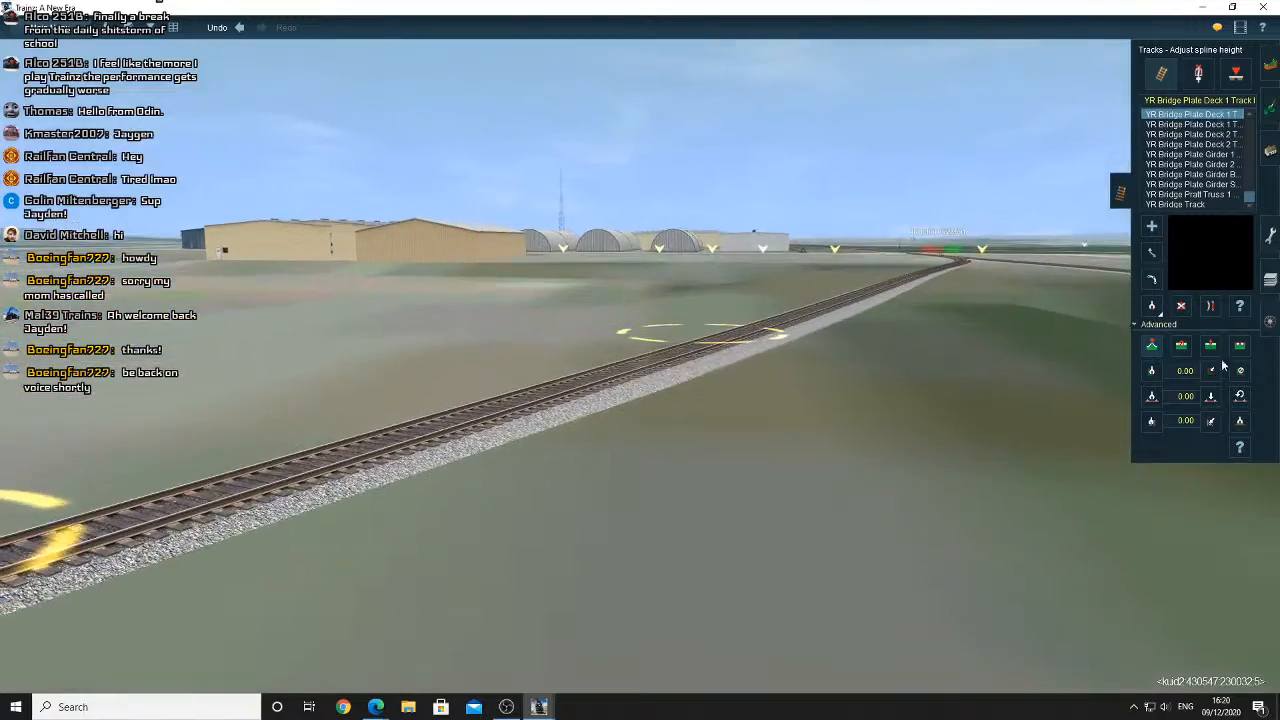
# Choose the Flatten Spline tool and examine the straight track's gradient from several angles up to the junction
pyautogui.click(1240, 346)
pyautogui.press('Up')
pyautogui.rightClick(630, 382)
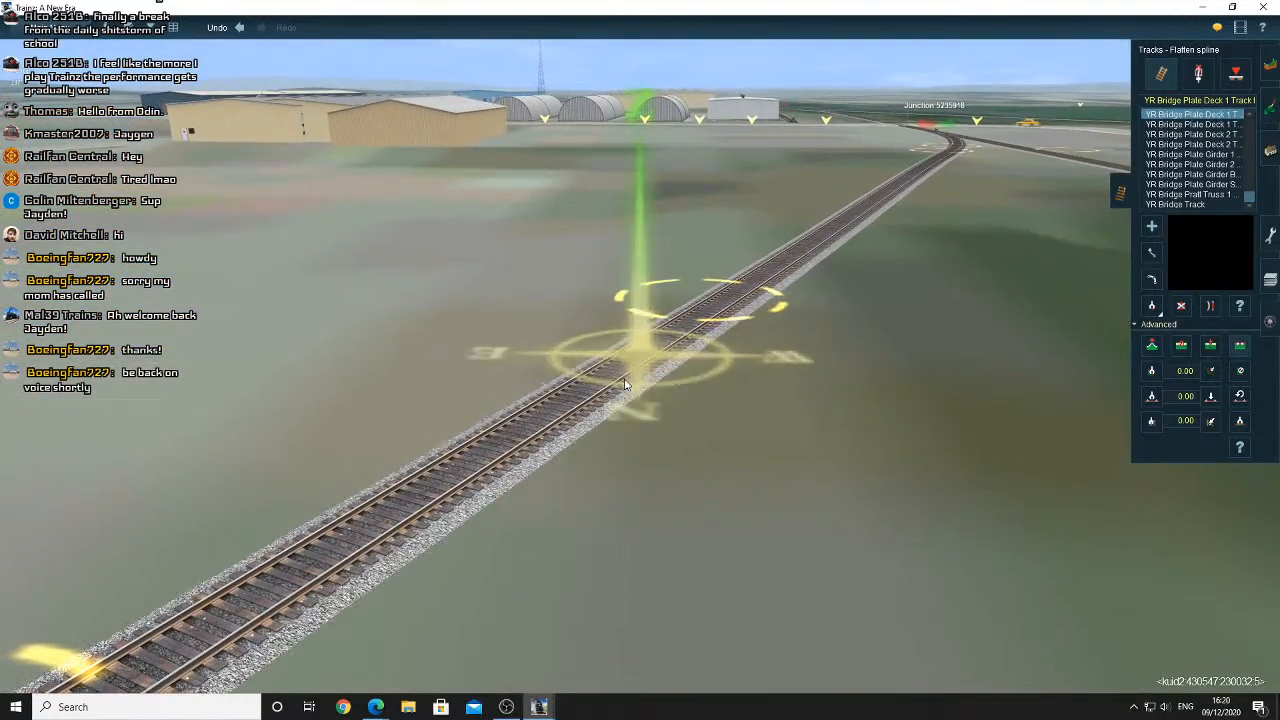
pyautogui.rightClick(708, 350)
pyautogui.press('Left')
pyautogui.rightClick(784, 368)
pyautogui.press('Down')
pyautogui.press('Up')
pyautogui.press('Left')
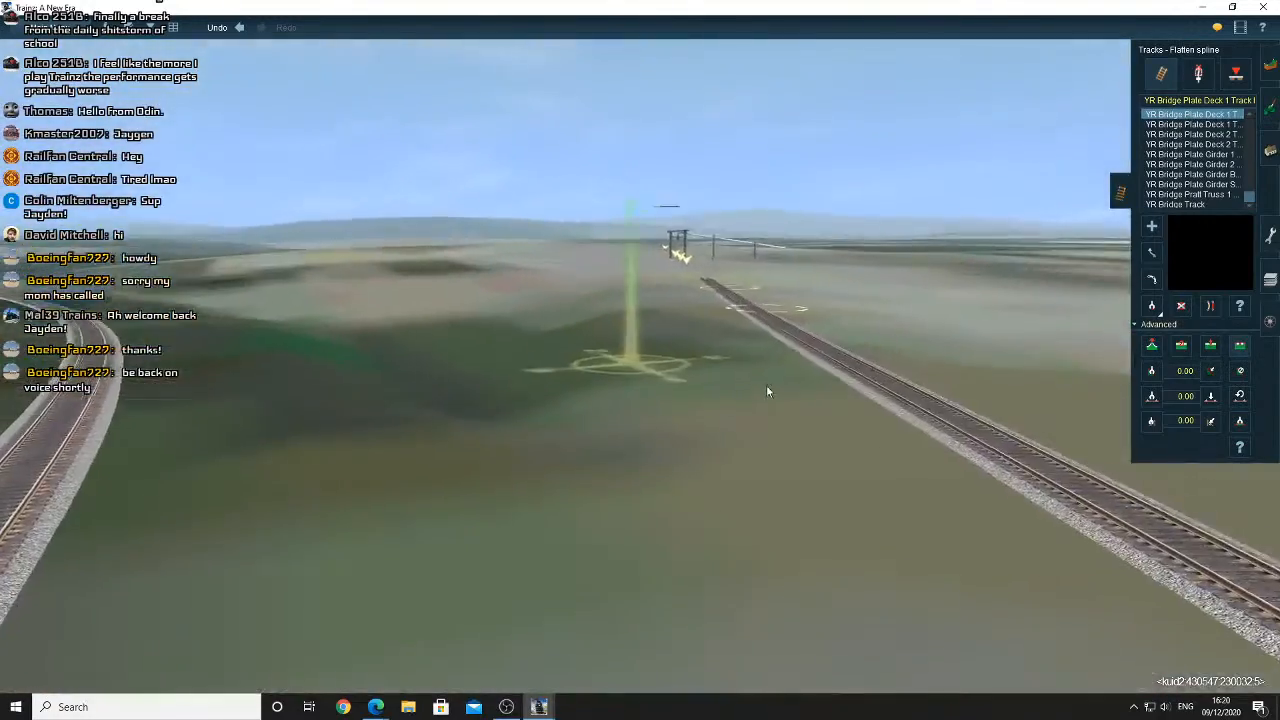
pyautogui.rightClick(752, 385)
pyautogui.press('Down')
pyautogui.press('Up')
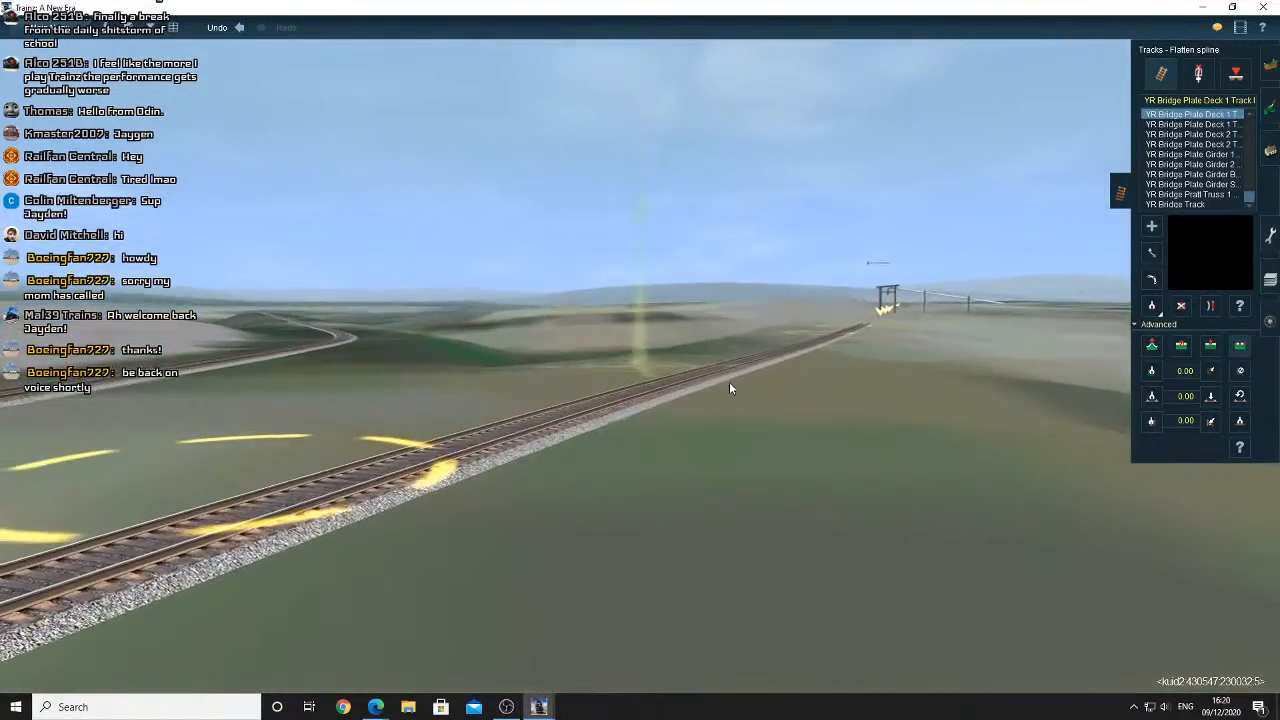
pyautogui.rightClick(739, 366)
pyautogui.press('Left')
pyautogui.press('Up')
pyautogui.press('Left')
pyautogui.moveTo(727, 358)
pyautogui.mouseDown(button='right')
pyautogui.moveTo(596, 324)
pyautogui.moveTo(647, 322)
pyautogui.mouseUp(button='right')
# Examine the turnout rails and alignment at the junction beside the road crossing from low viewpoints
pyautogui.press('Down')
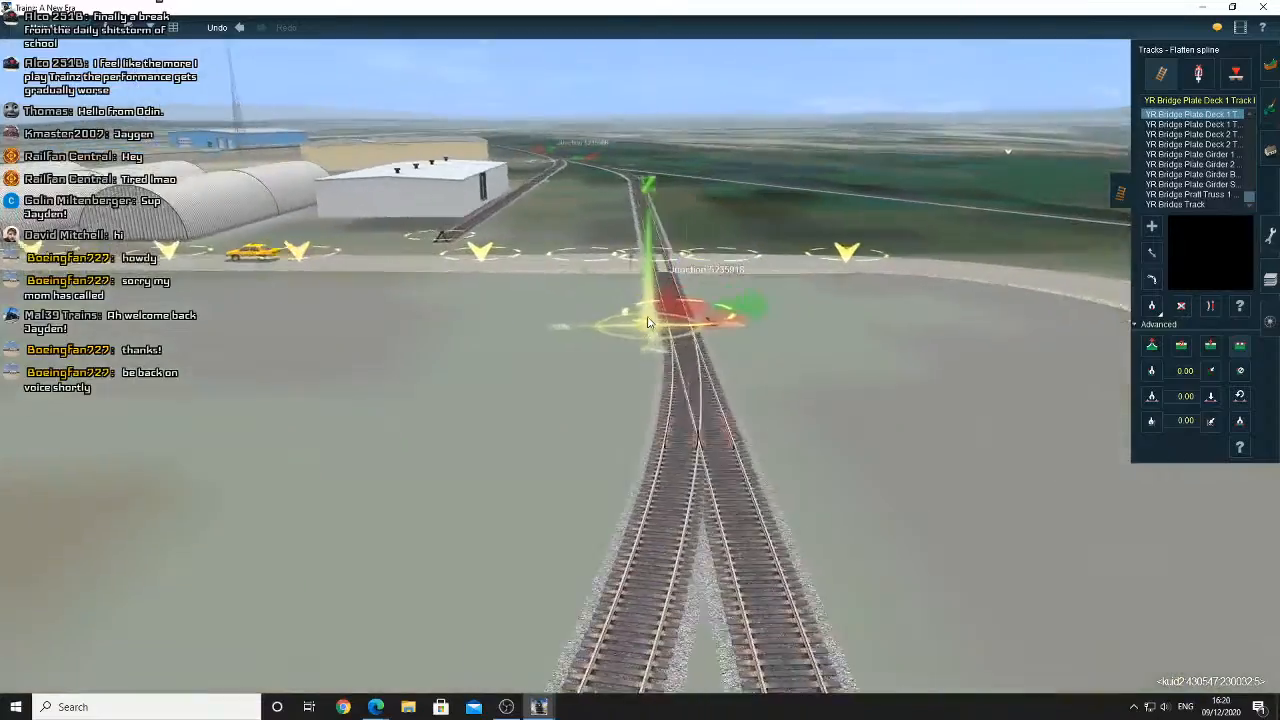
pyautogui.press('Right')
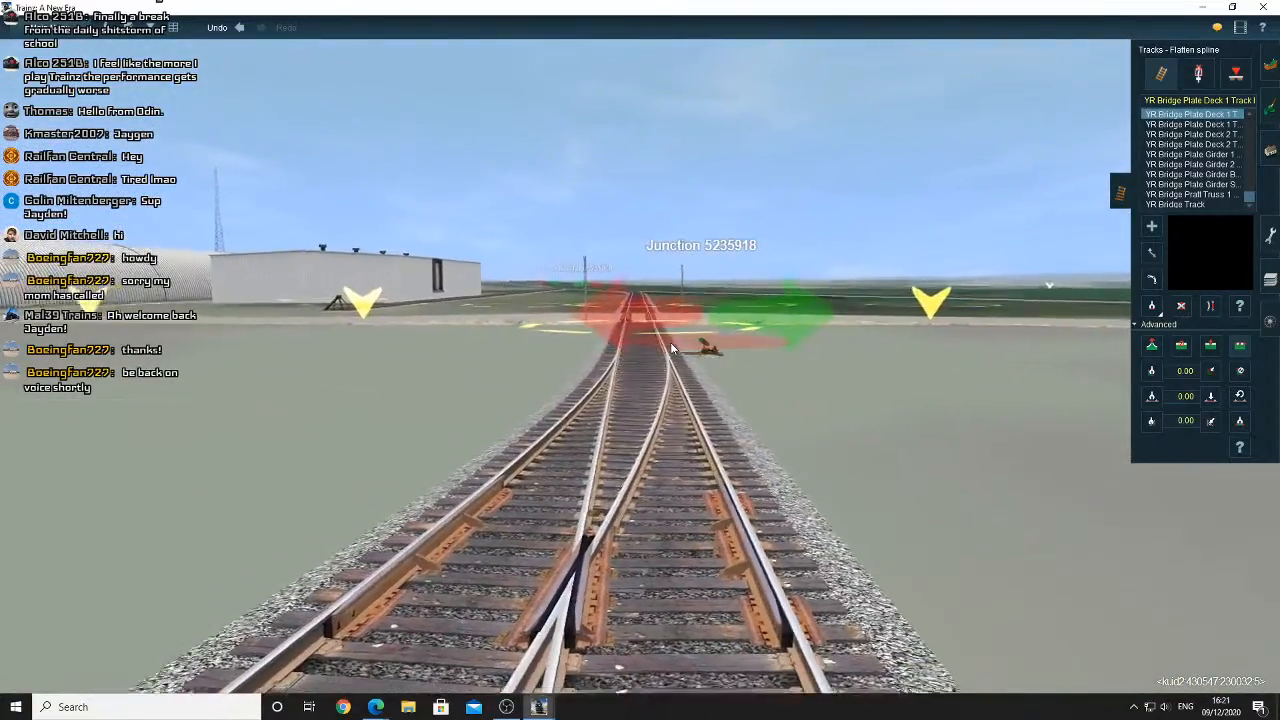
pyautogui.press('Down')
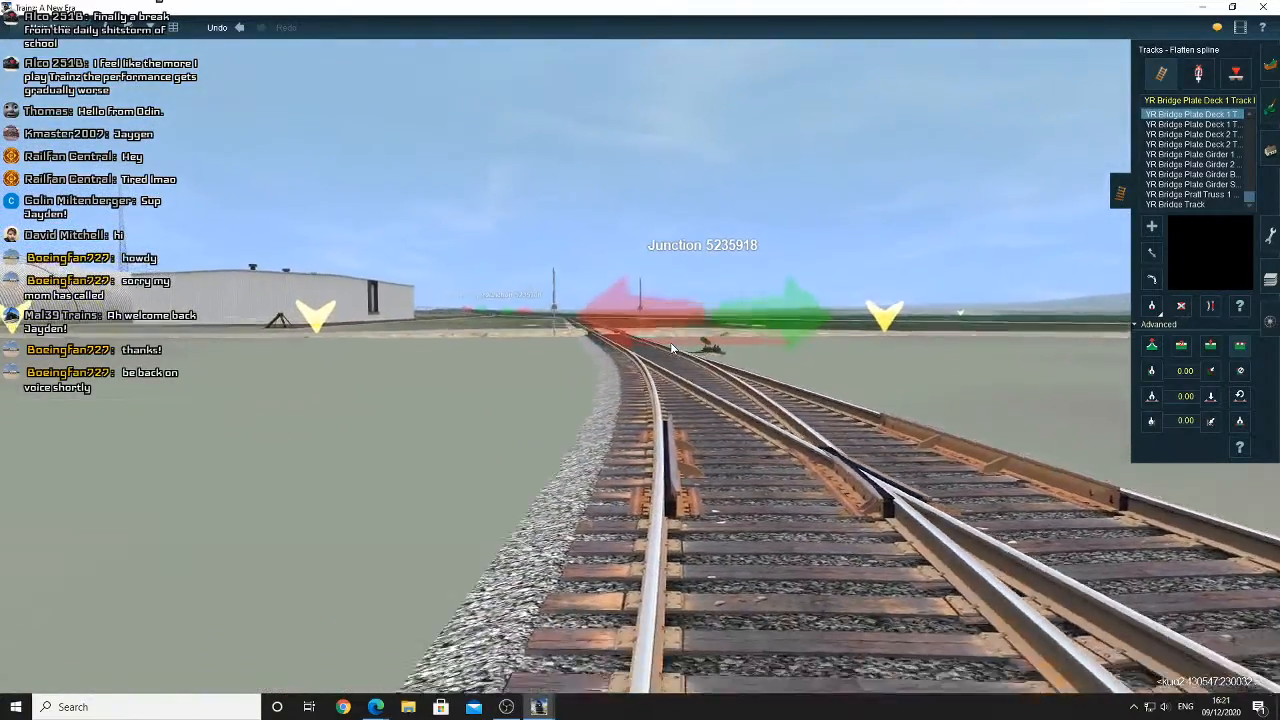
pyautogui.press('Right')
pyautogui.press('Left')
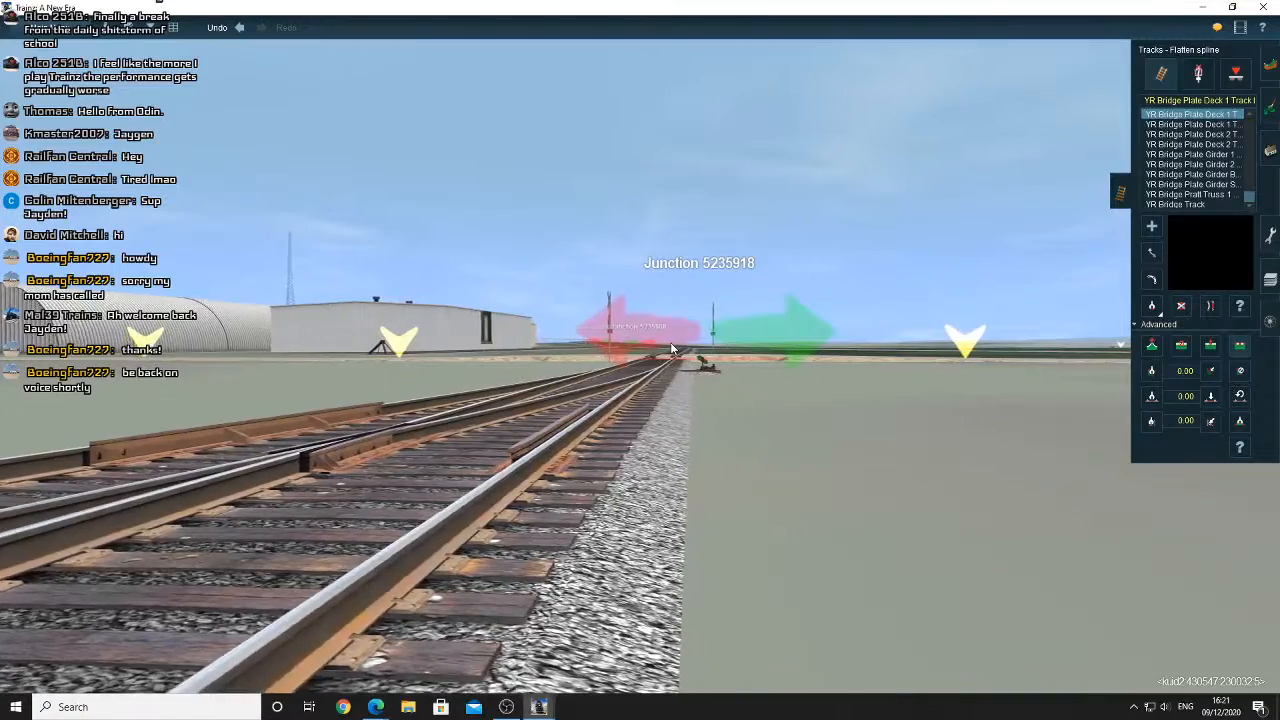
pyautogui.press('Right')
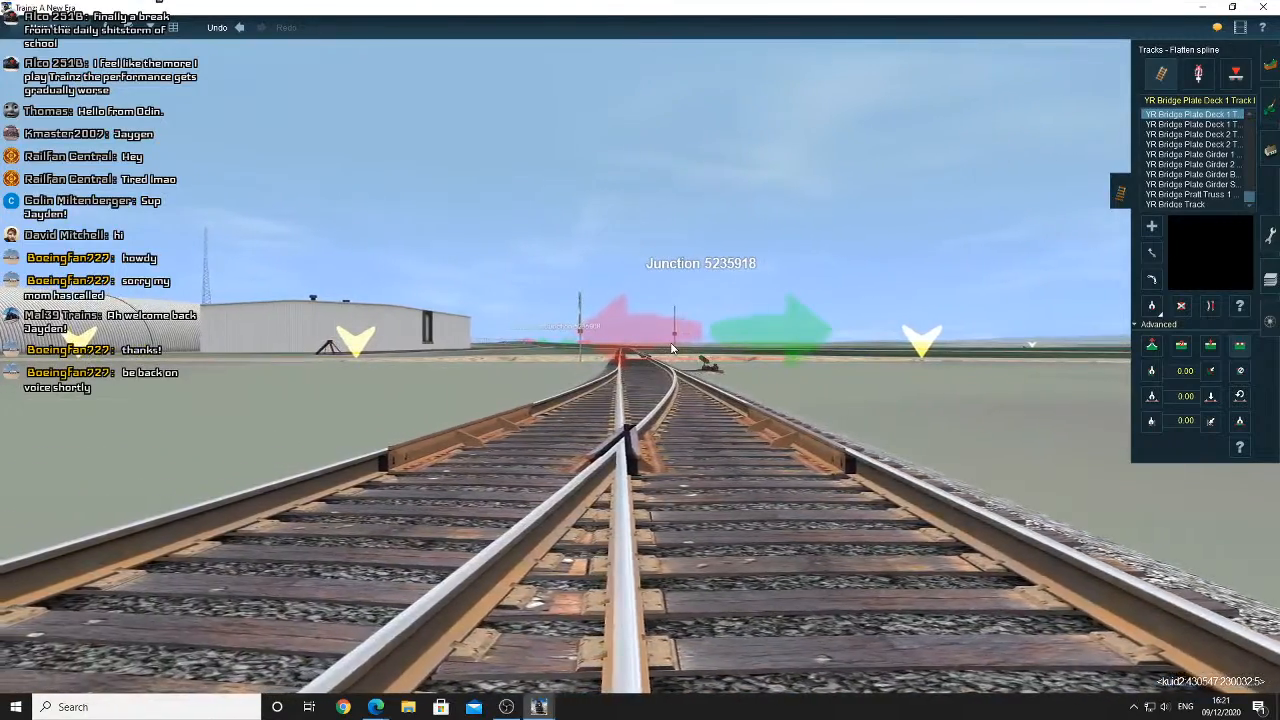
pyautogui.press('Up')
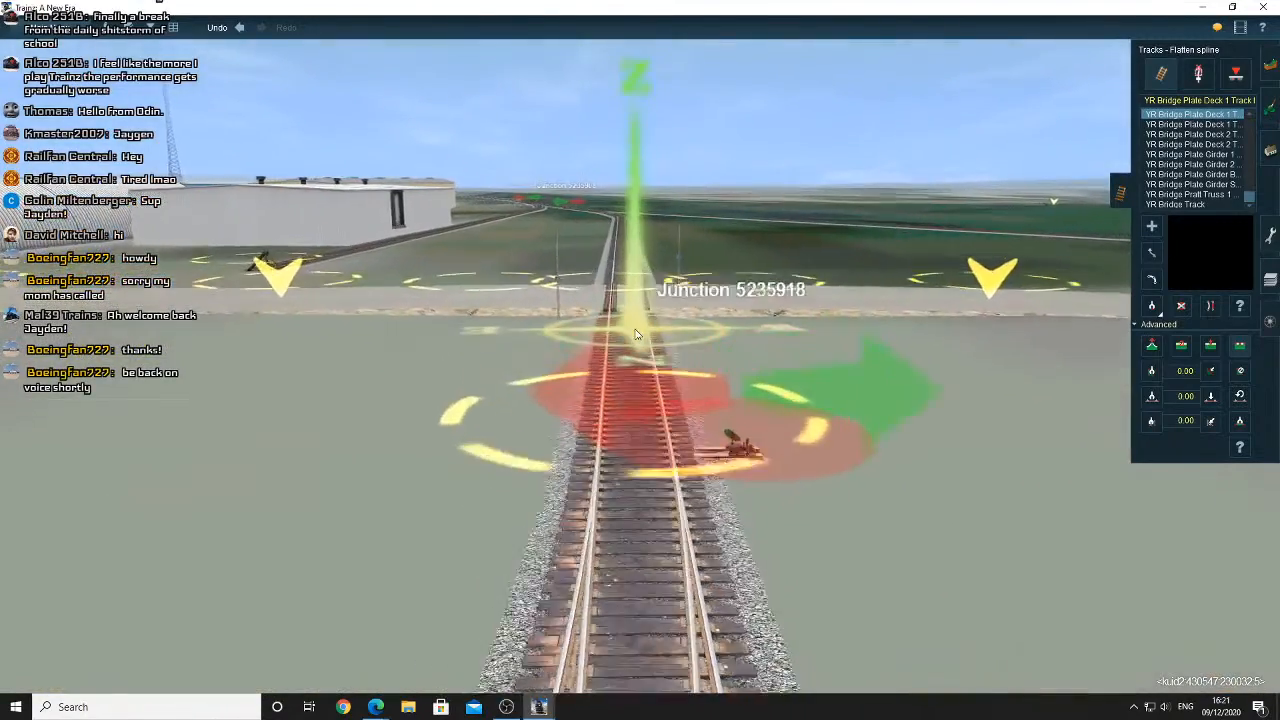
# Delete the beige two-door building adjoining the long garage building across the road from the arched warehouses
pyautogui.press('Up')
pyautogui.press('Left')
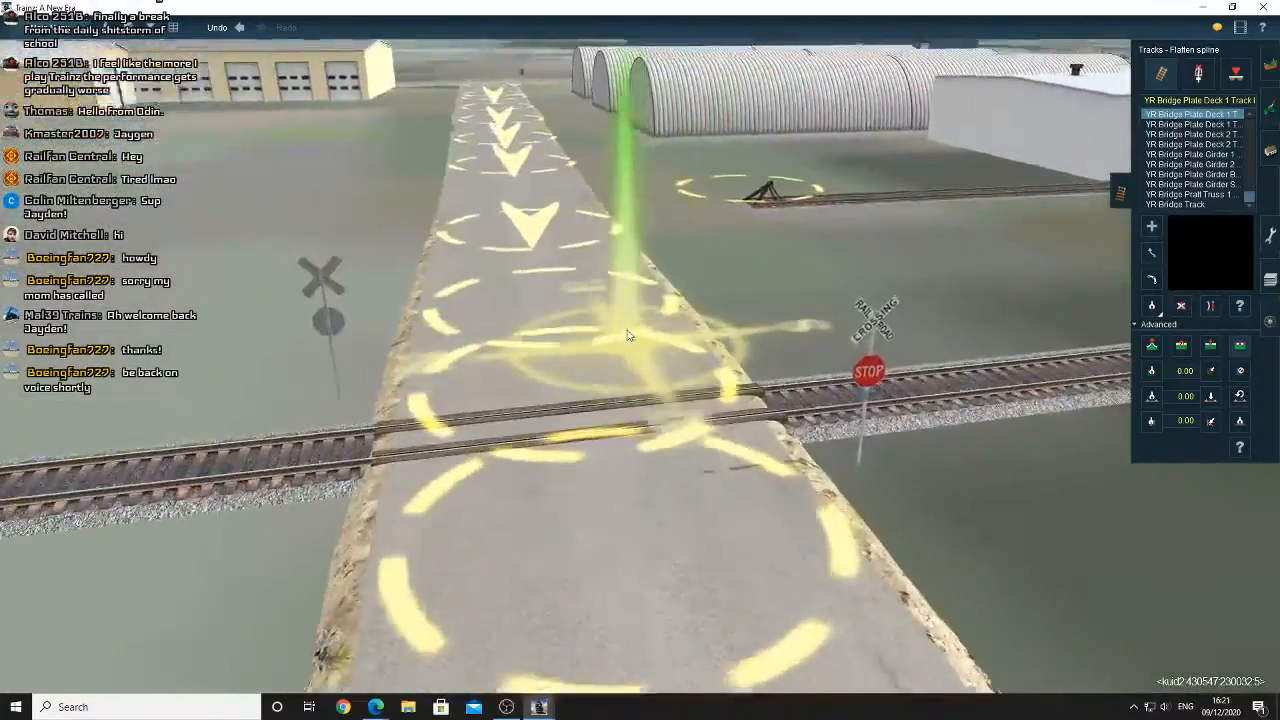
pyautogui.scroll(-5, 628, 320)
pyautogui.moveTo(628, 335)
pyautogui.mouseDown(button='right')
pyautogui.moveTo(625, 273)
pyautogui.moveTo(597, 282)
pyautogui.moveTo(745, 370)
pyautogui.moveTo(719, 387)
pyautogui.mouseUp(button='right')
pyautogui.press('Left')
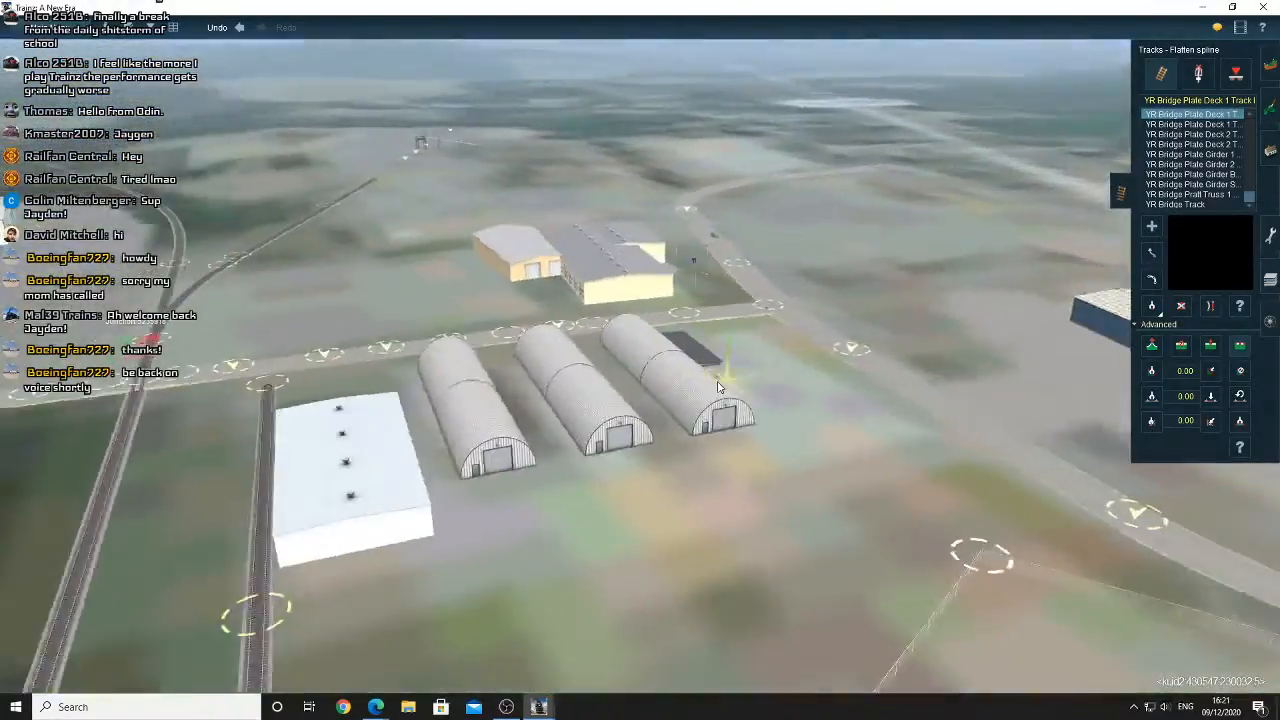
pyautogui.press('Left')
pyautogui.rightClick(604, 290)
pyautogui.scroll(8, 604, 296)
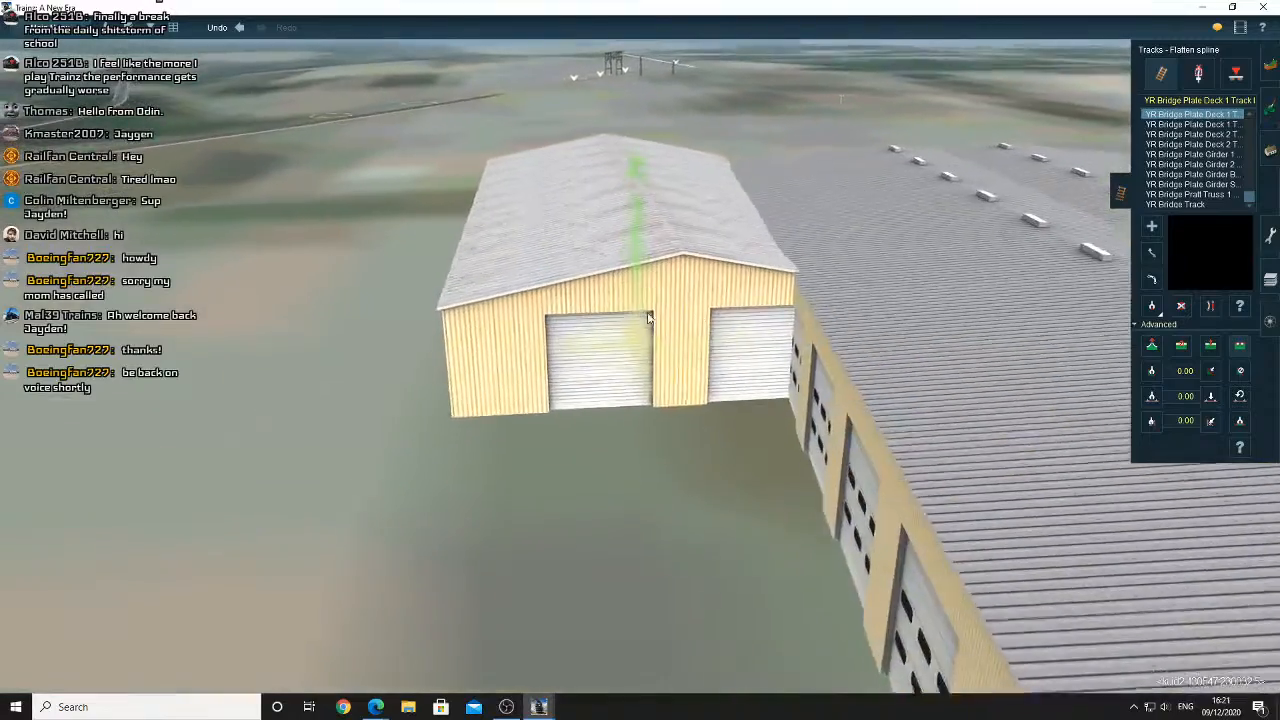
pyautogui.press('Left')
pyautogui.press('Up')
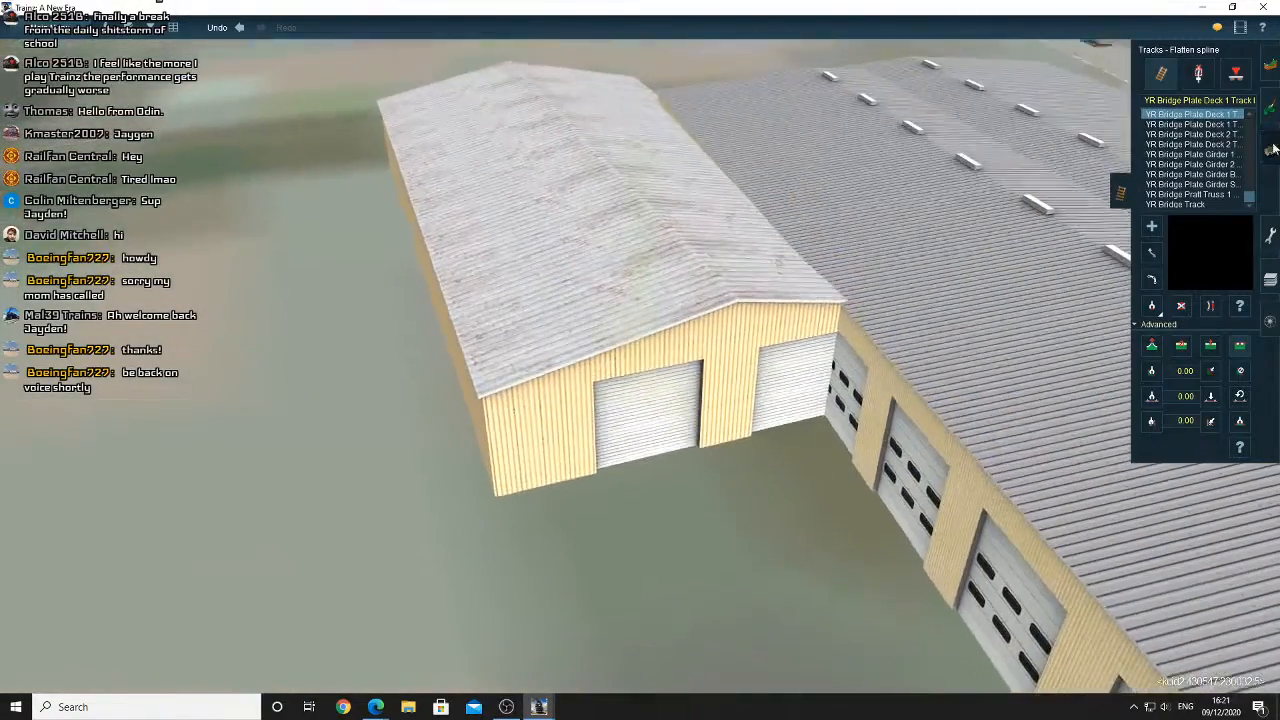
pyautogui.click(1273, 148)
pyautogui.moveTo(740, 333); pyautogui.dragTo(732, 333)
pyautogui.moveTo(684, 331); pyautogui.dragTo(947, 337, button='right')
pyautogui.press('Left')
pyautogui.scroll(-4, 745, 348)
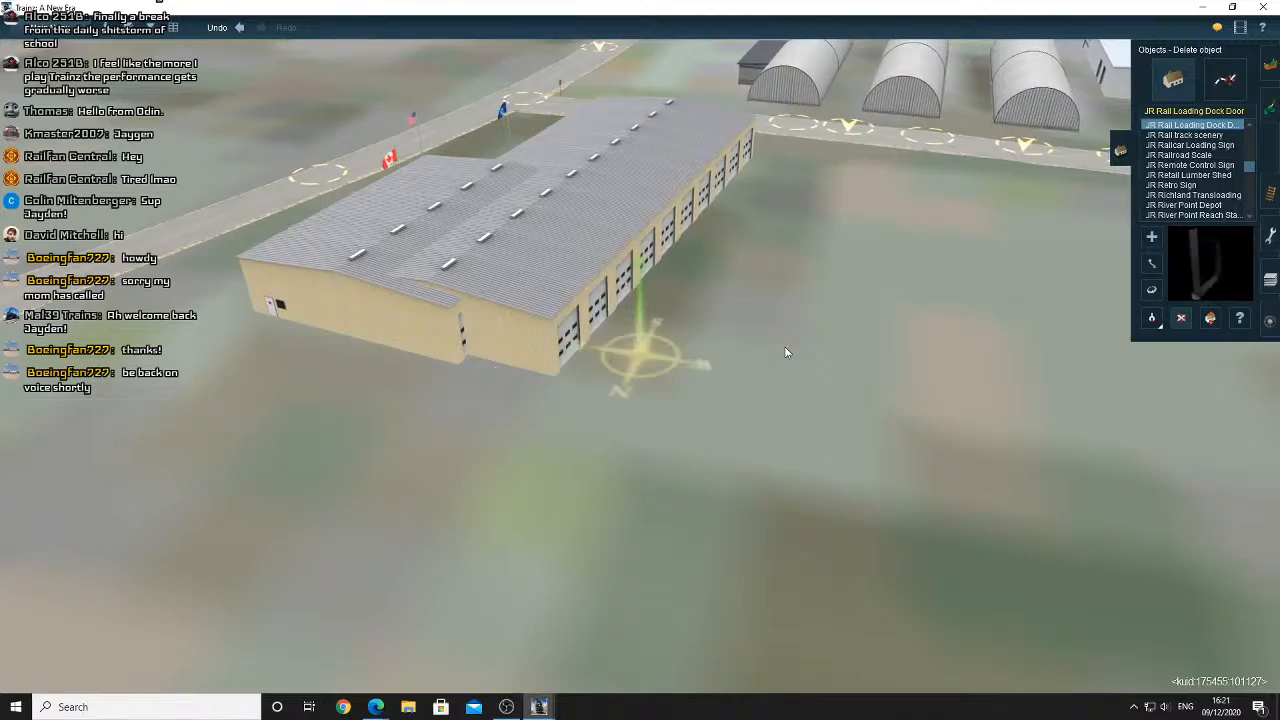
# Switch to Google Maps and examine the satellite view of the Richard Carrier Trucking building and its truck parking lot
pyautogui.scroll(-5, 780, 348)
pyautogui.rightClick(750, 333)
pyautogui.press('Down')
pyautogui.press('Right')
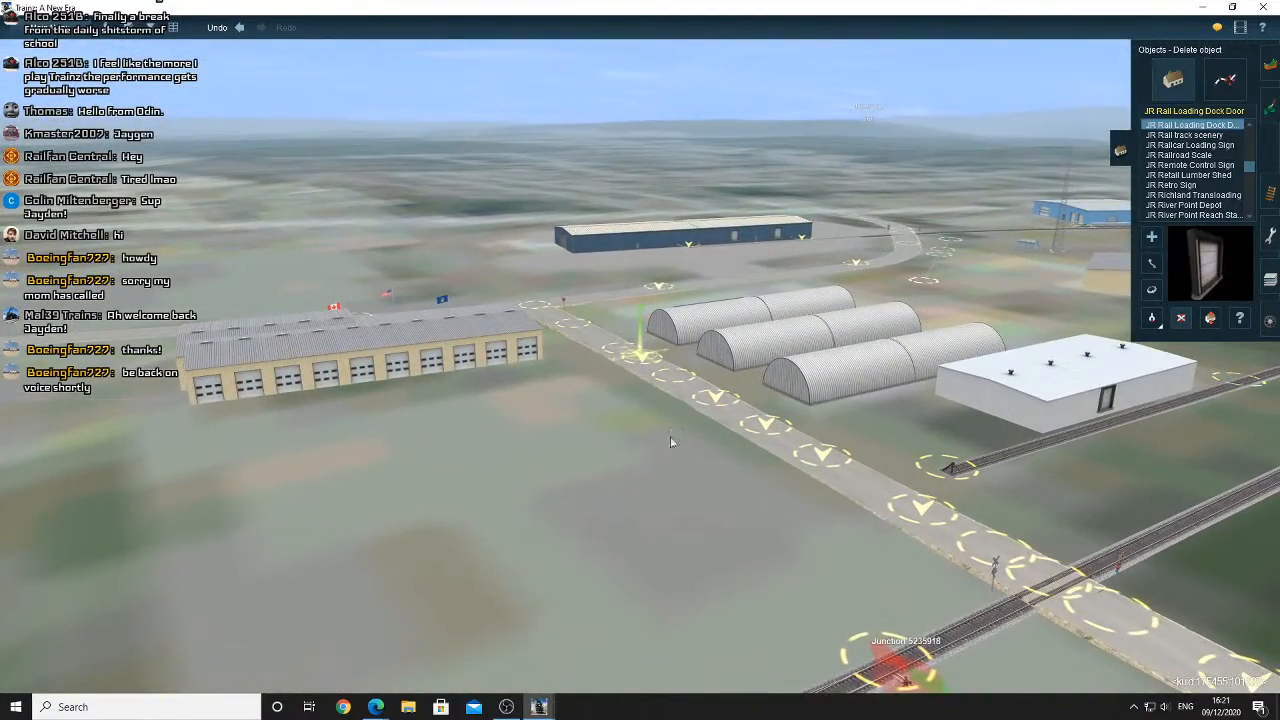
pyautogui.click(376, 655)
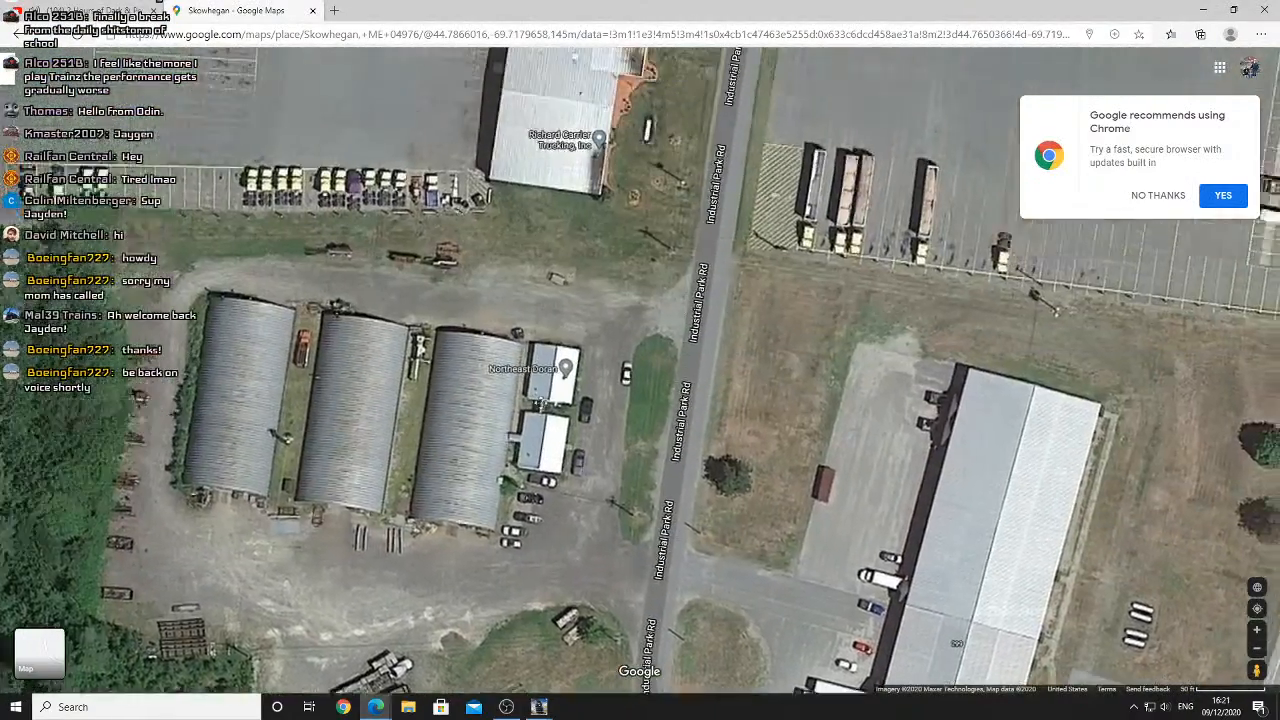
pyautogui.moveTo(541, 404); pyautogui.dragTo(588, 682)
pyautogui.moveTo(395, 380); pyautogui.dragTo(538, 405)
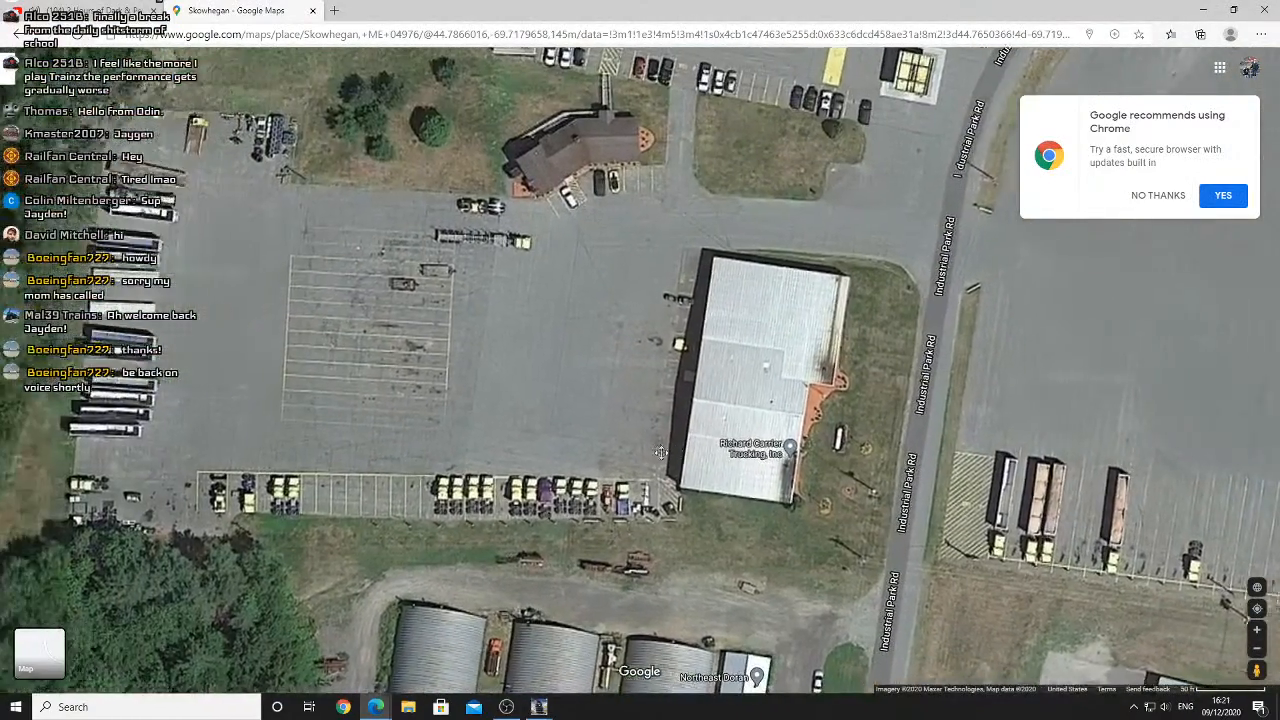
pyautogui.scroll(-1, 538, 411)
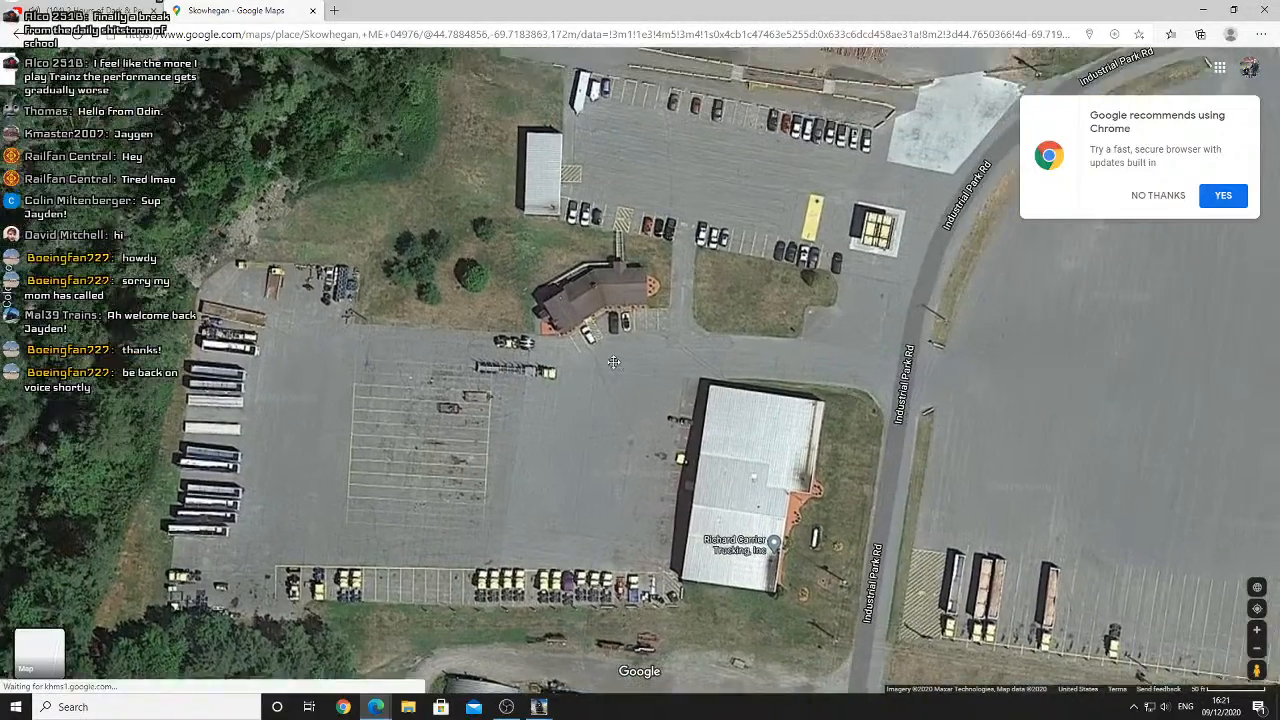
pyautogui.moveTo(613, 362); pyautogui.dragTo(606, 331)
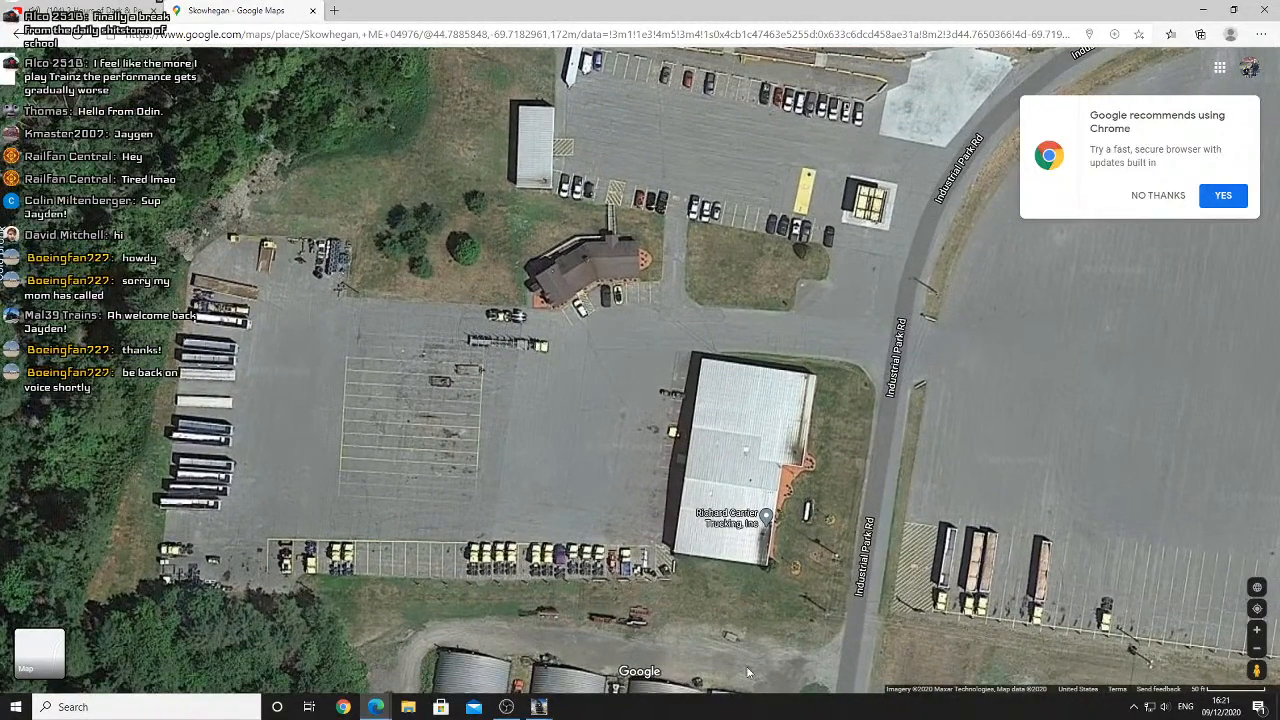
# Compare the Trainz paved yard and garage area from above with the trucking lot's satellite image in Google Maps
pyautogui.moveTo(540, 708)
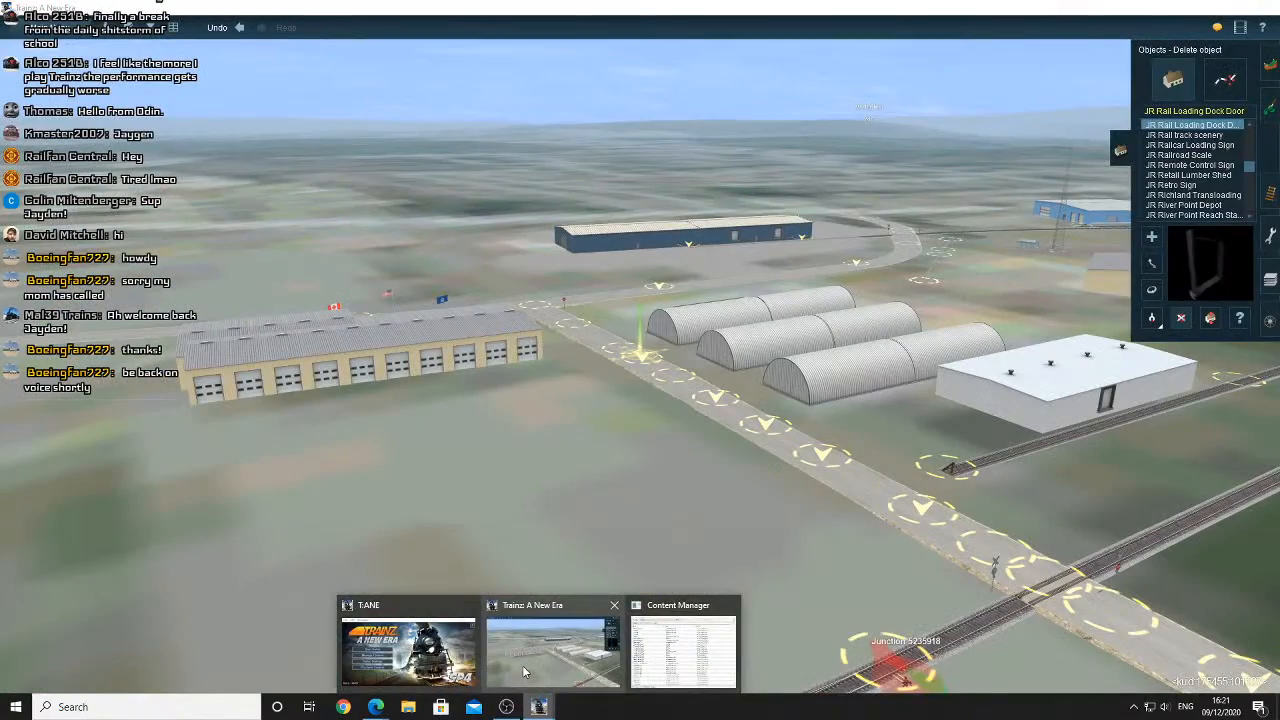
pyautogui.click(533, 642)
pyautogui.moveTo(522, 431)
pyautogui.mouseDown(button='right')
pyautogui.moveTo(603, 361)
pyautogui.moveTo(620, 386)
pyautogui.moveTo(641, 368)
pyautogui.mouseUp(button='right')
pyautogui.scroll(-3, 642, 368)
pyautogui.rightClick(733, 407)
pyautogui.rightClick(850, 448)
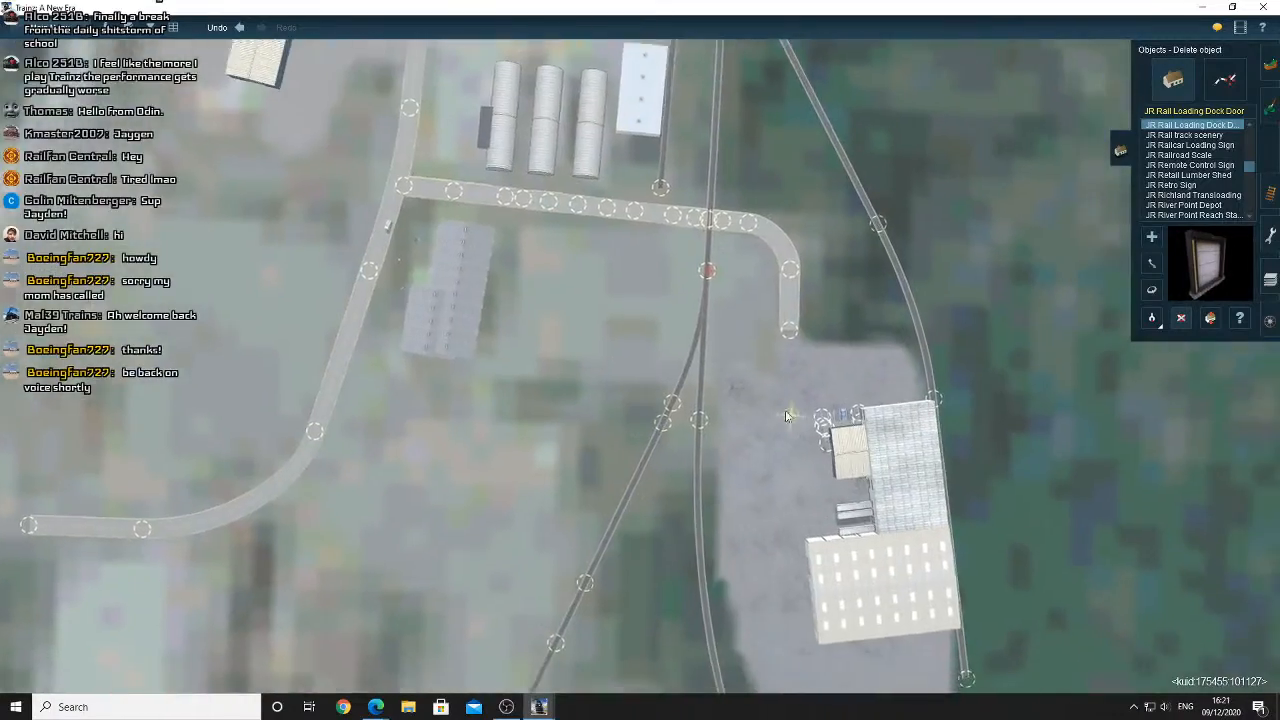
pyautogui.scroll(5, 850, 448)
pyautogui.moveTo(375, 707)
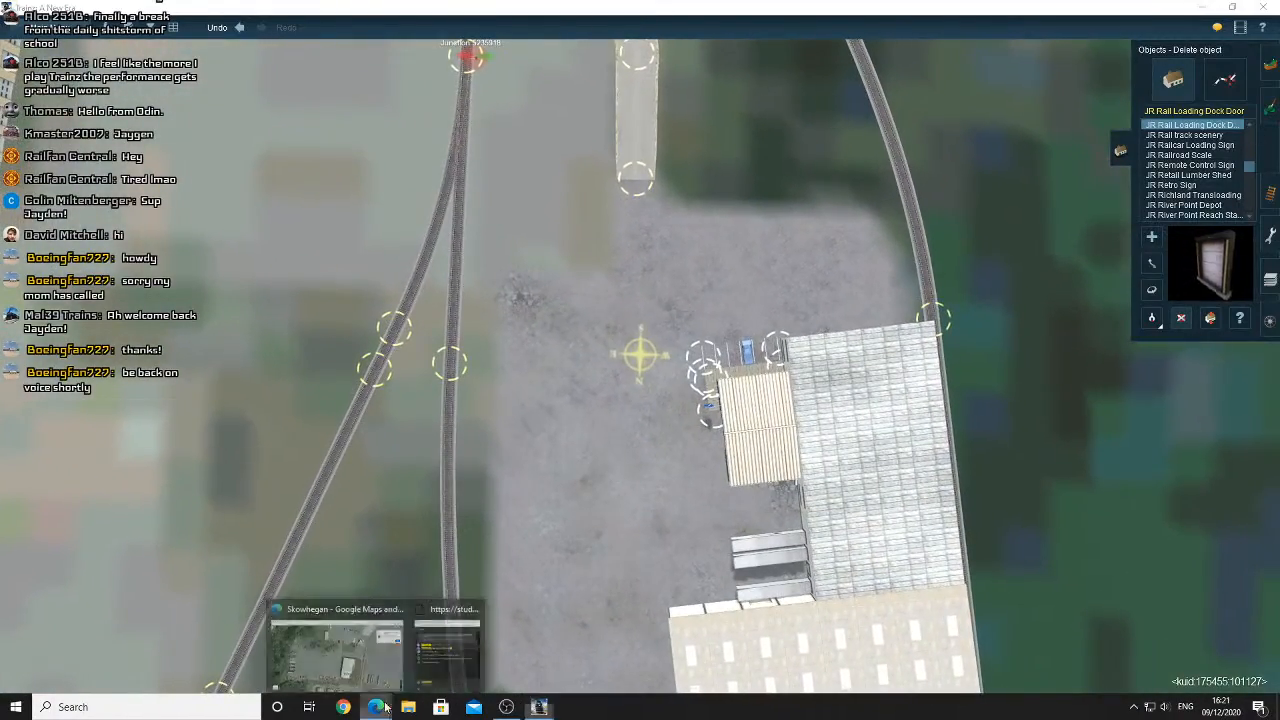
pyautogui.click(335, 655)
pyautogui.scroll(1, 480, 458)
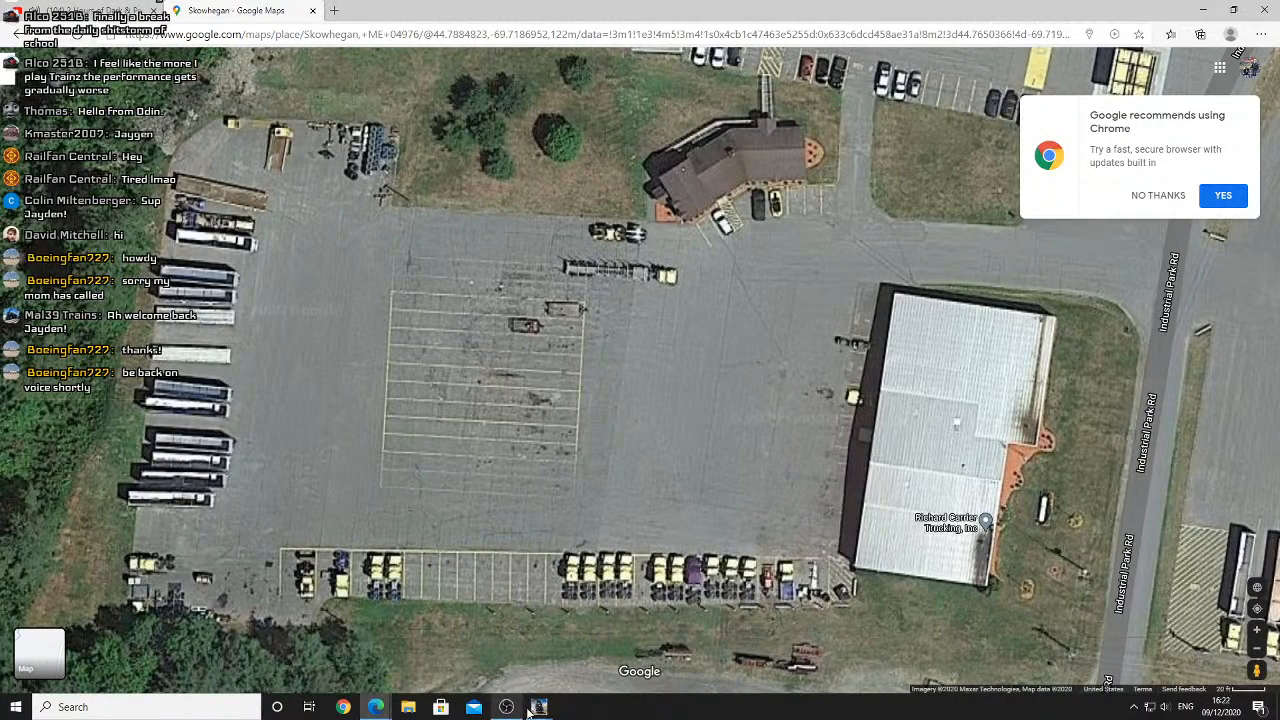
# Return to Trainz, sample the grey ground texture from the existing paved yard and reduce the paint brush radius
pyautogui.moveTo(538, 707)
pyautogui.click(550, 645)
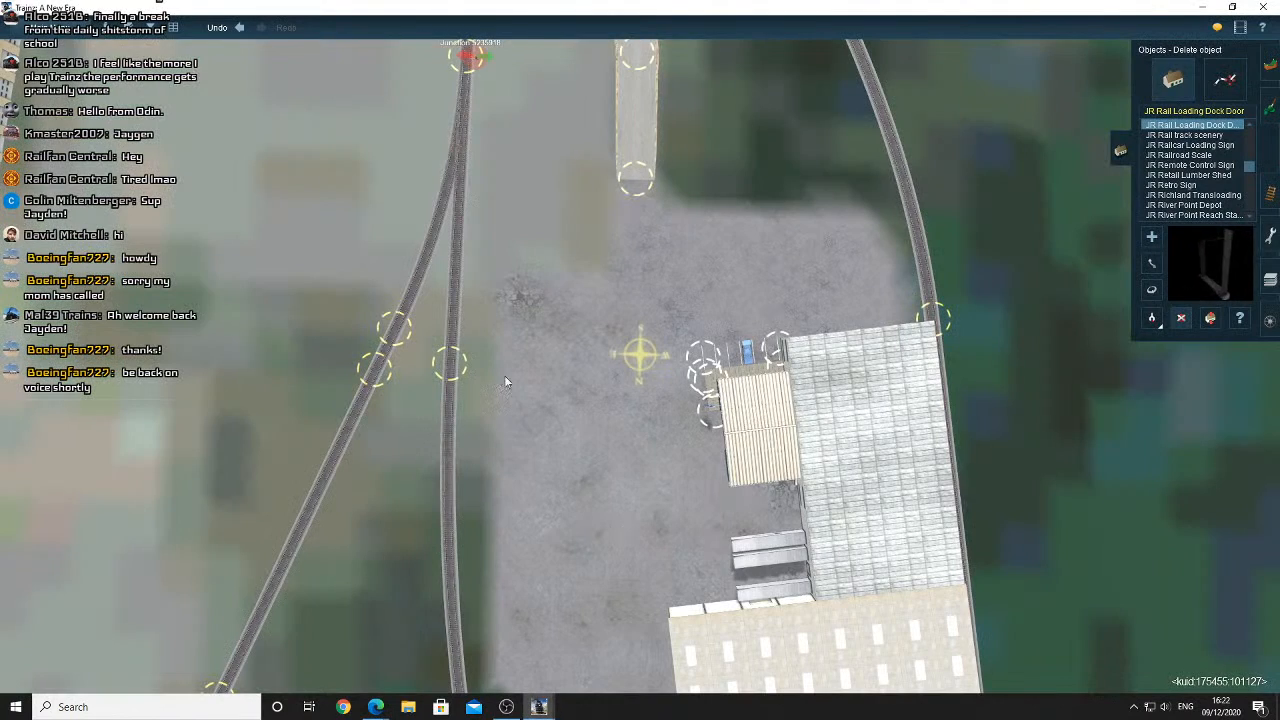
pyautogui.click(1271, 106)
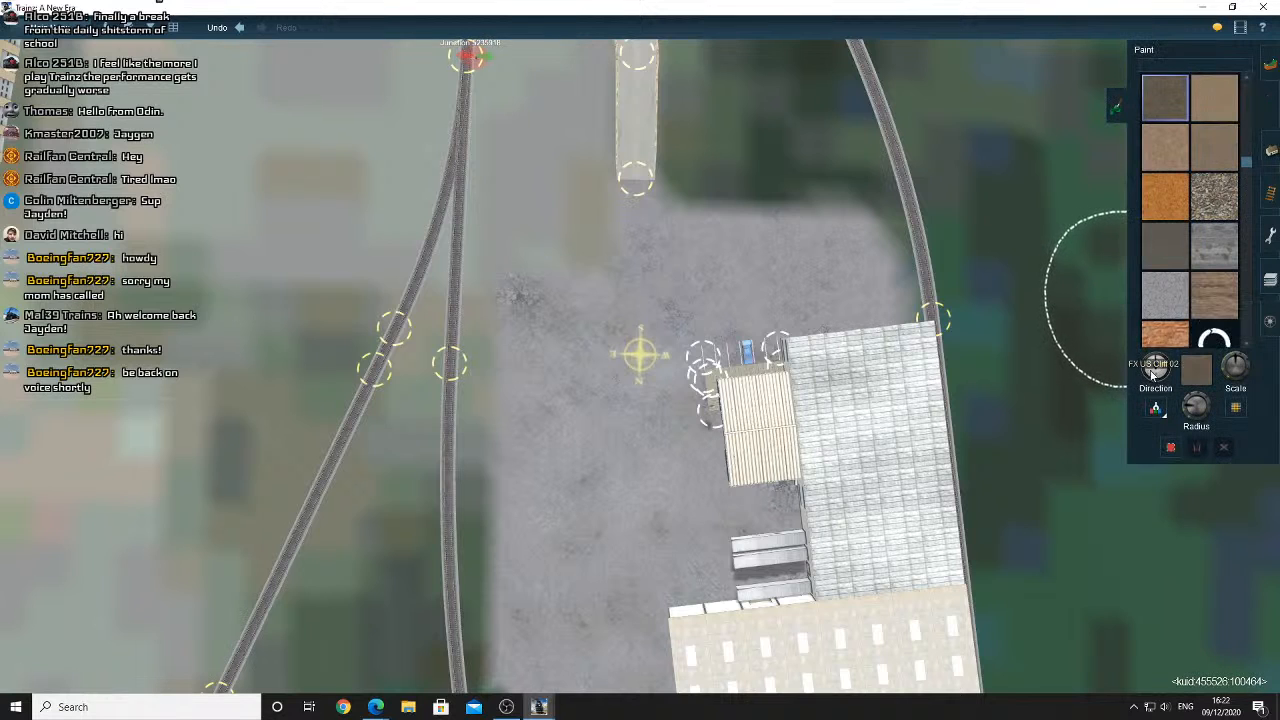
pyautogui.click(766, 284)
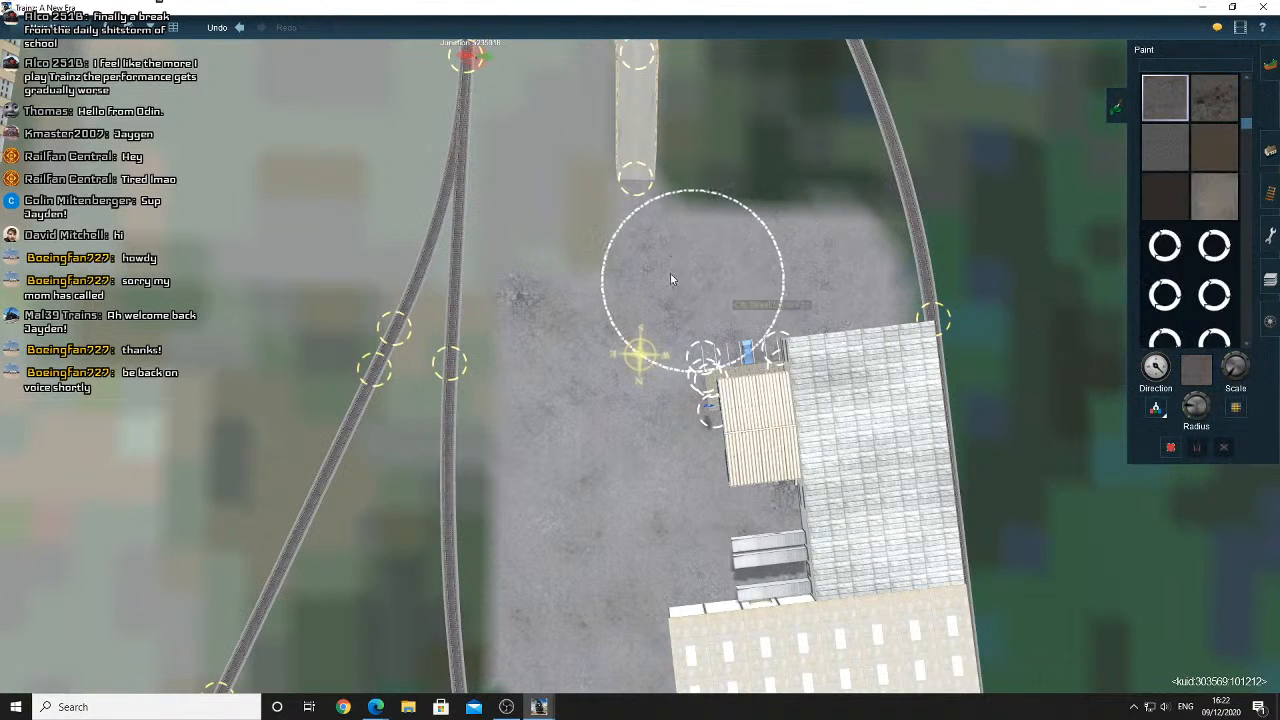
pyautogui.rightClick(330, 115)
pyautogui.moveTo(511, 271); pyautogui.dragTo(517, 323, button='right')
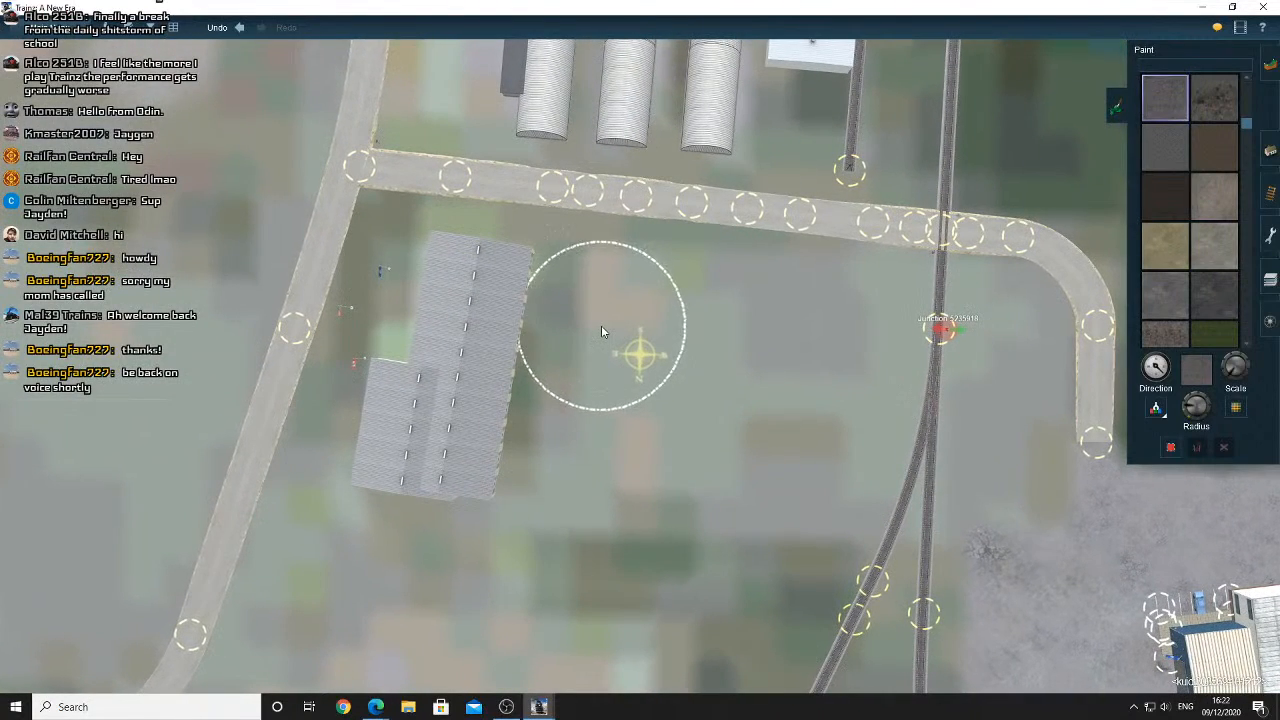
pyautogui.moveTo(1188, 414); pyautogui.dragTo(1189, 418)
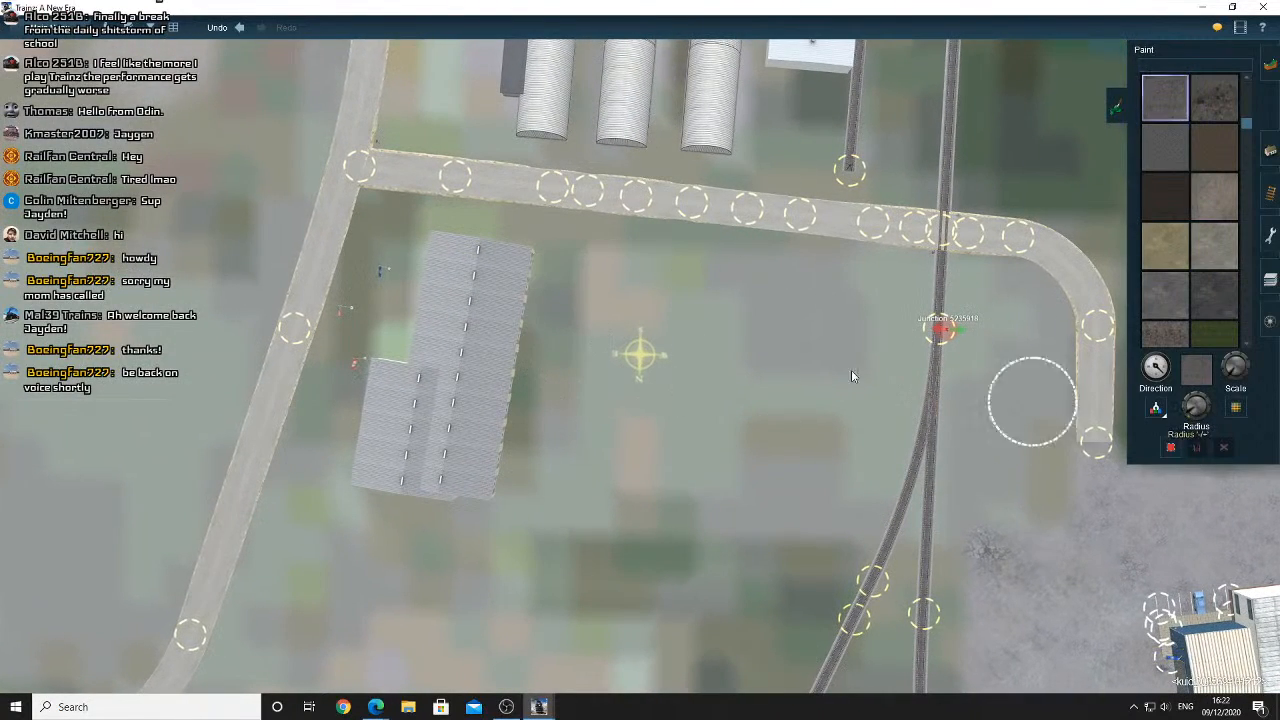
# Paint the grey pavement texture over the open ground between the garage building's loading doors and the junction tracks
pyautogui.scroll(3, 640, 350)
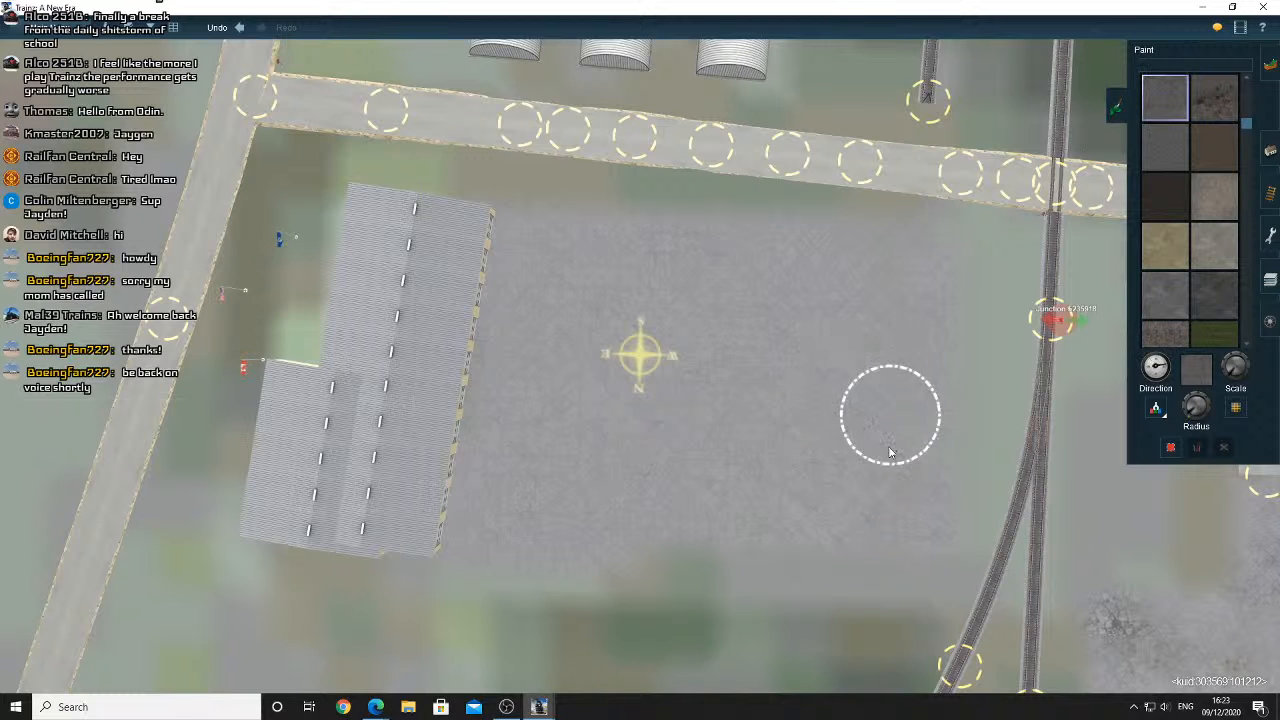
pyautogui.press('Right')
pyautogui.press('Down')
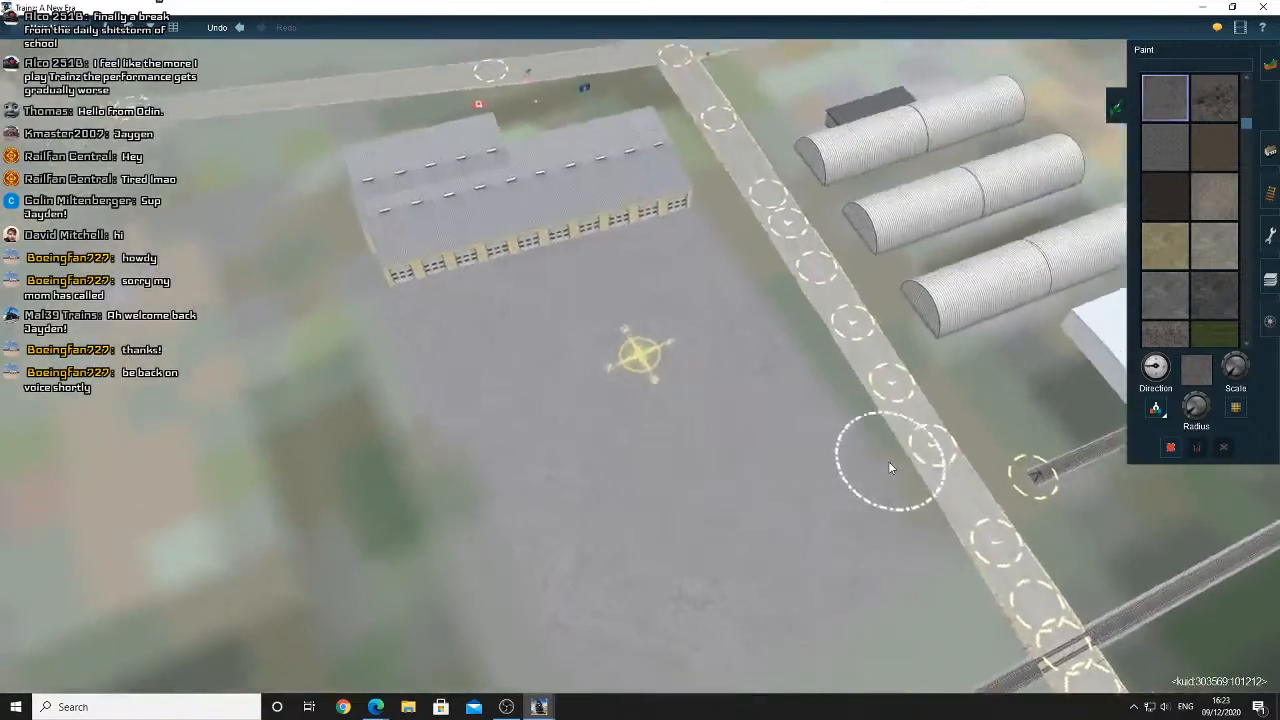
pyautogui.press('Right')
pyautogui.press('Down')
pyautogui.rightClick(673, 420)
pyautogui.rightClick(600, 394)
pyautogui.rightClick(565, 357)
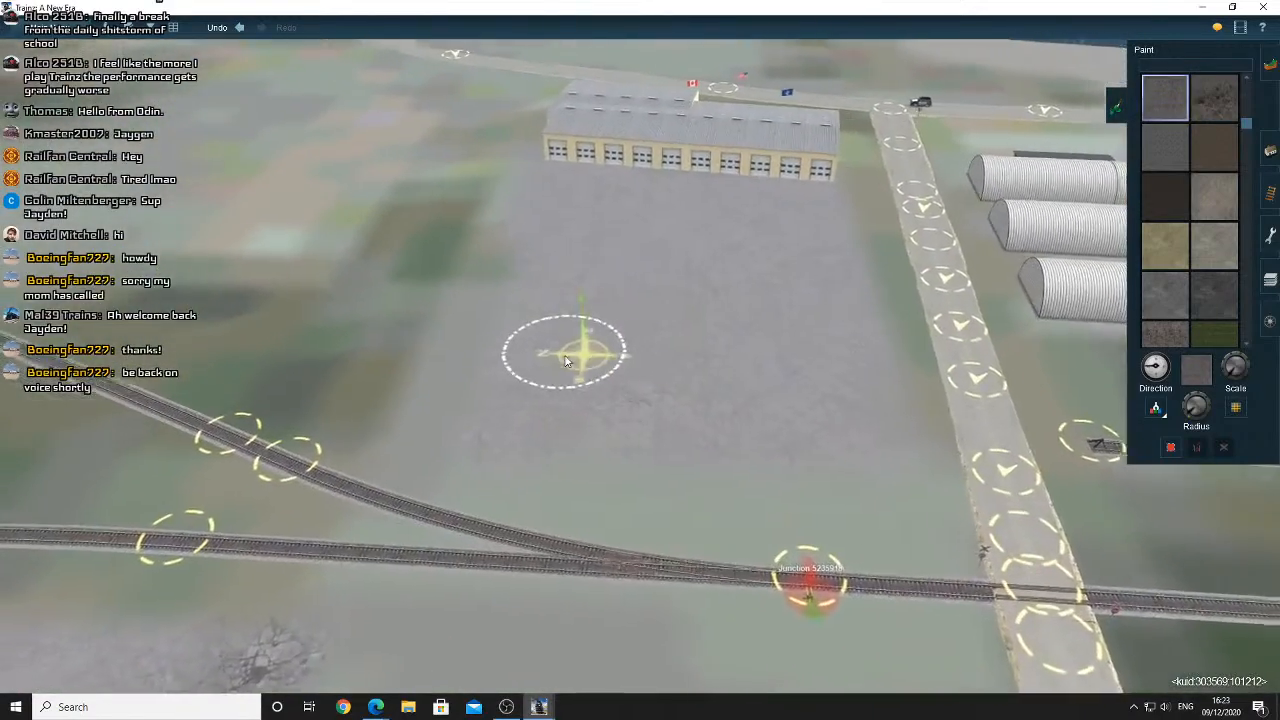
# Extend the grey pavement of the garage yard farther toward the junction tracks
pyautogui.rightClick(588, 307)
pyautogui.press('Down')
pyautogui.rightClick(631, 299)
pyautogui.rightClick(634, 310)
pyautogui.rightClick(671, 432)
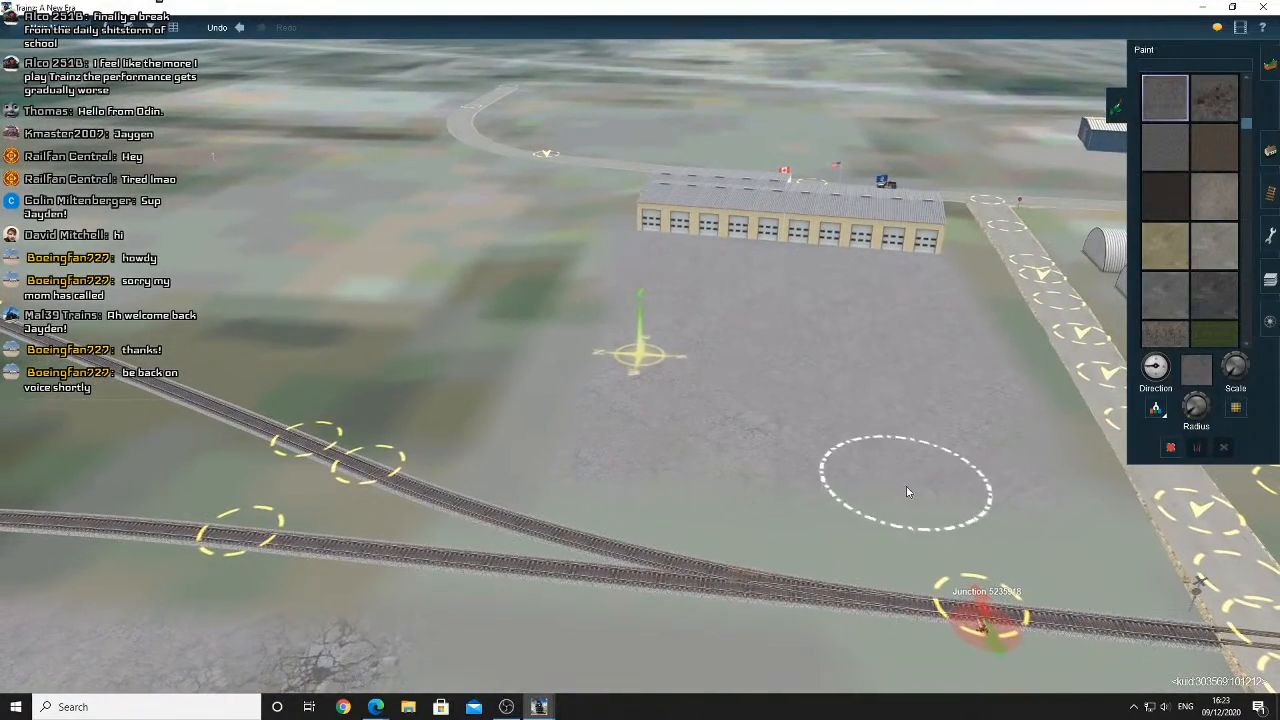
pyautogui.scroll(3, 933, 477)
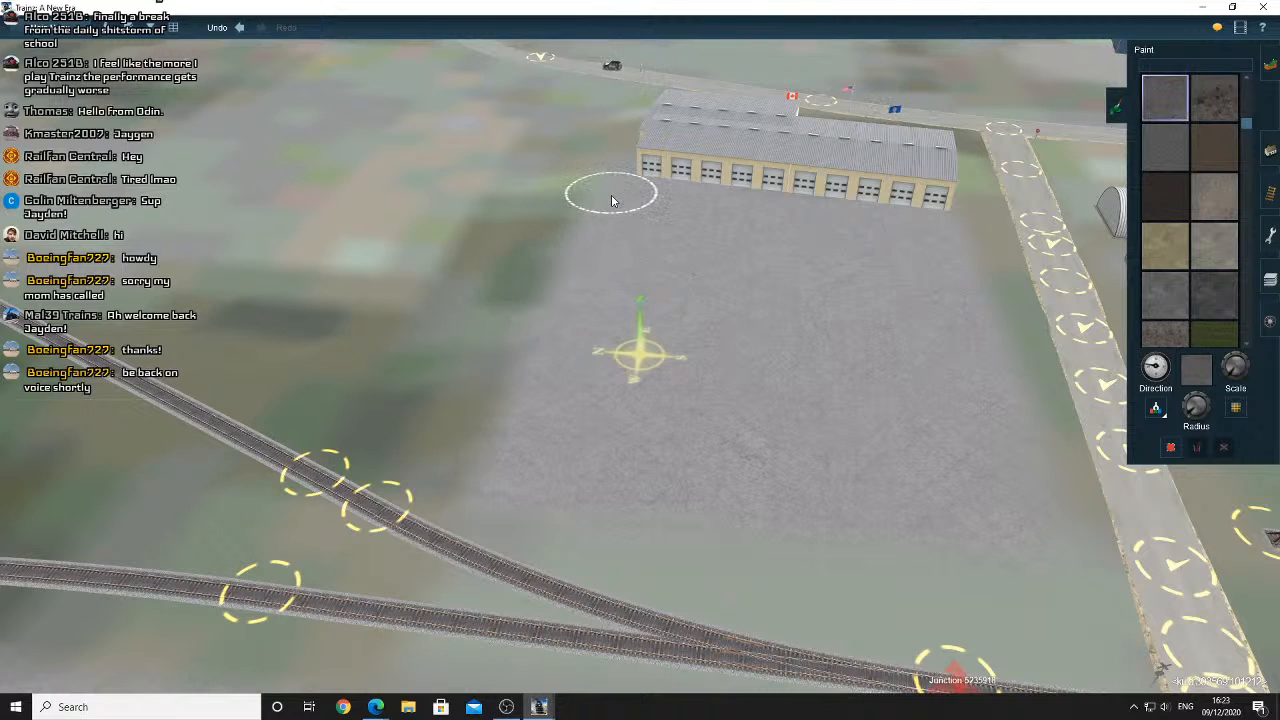
# Paint grey pavement around the garage building's northwest corner, beyond the last loading door
pyautogui.rightClick(590, 262)
pyautogui.press('Down')
pyautogui.press('Left')
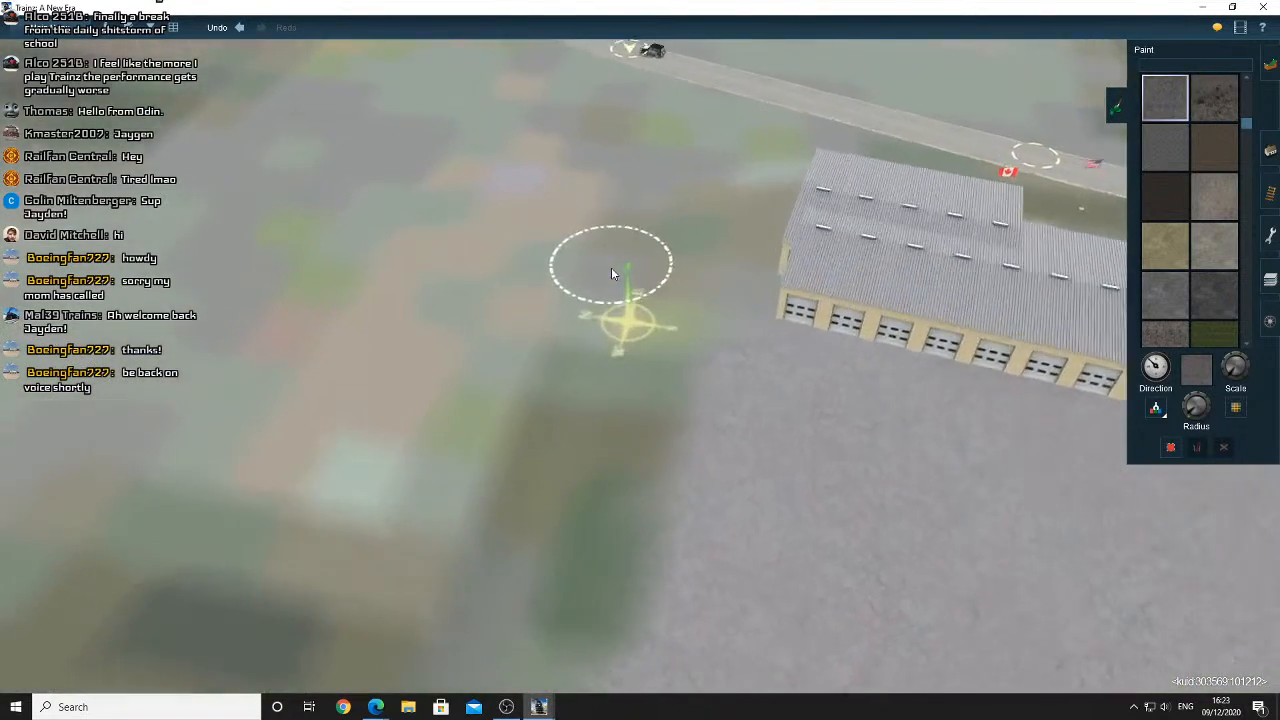
pyautogui.press('Up')
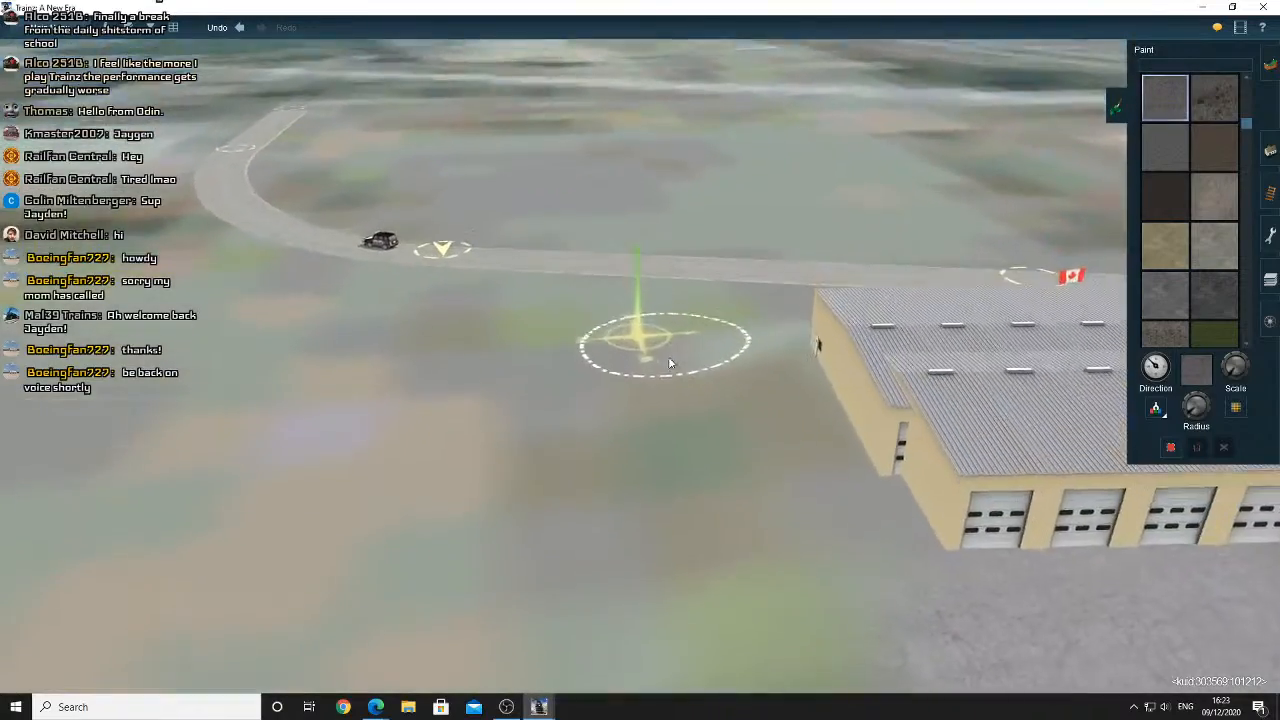
pyautogui.press('Left')
pyautogui.press('Up')
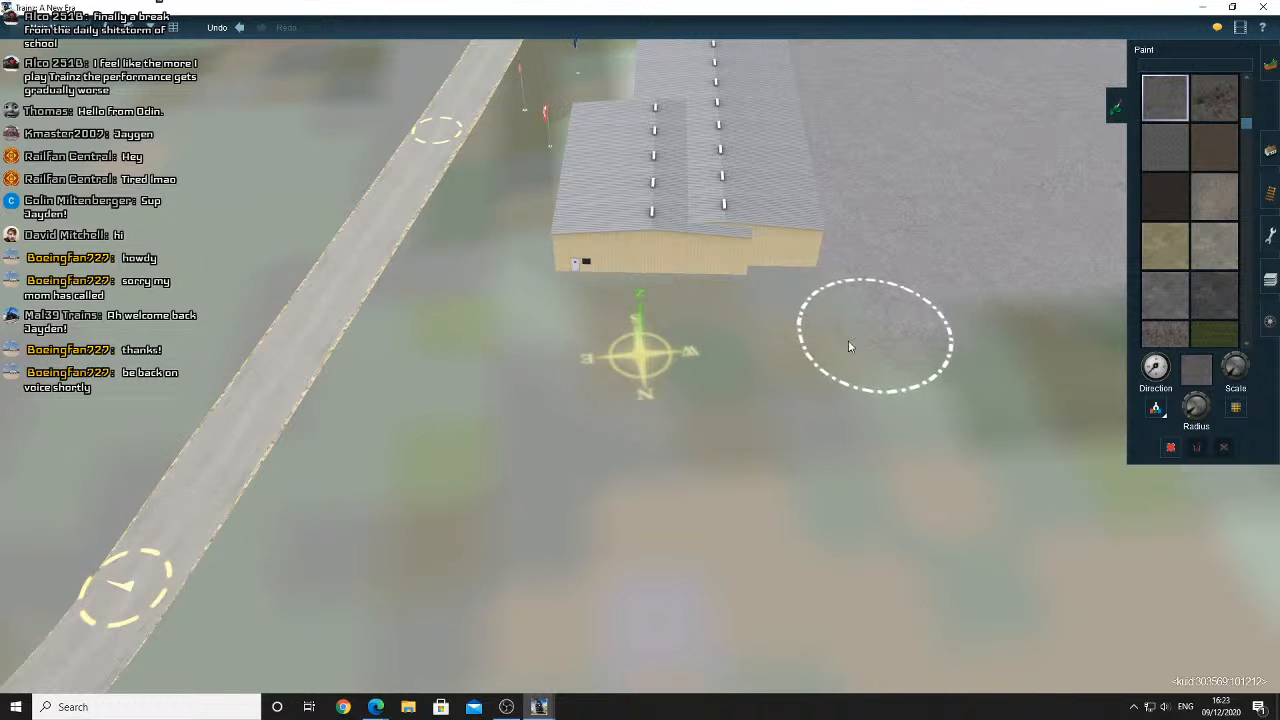
# Check the truck lot's entrance in Google Maps, then paint a grey driveway in Trainz from the yard past the garage's north end to the road
pyautogui.click(376, 684)
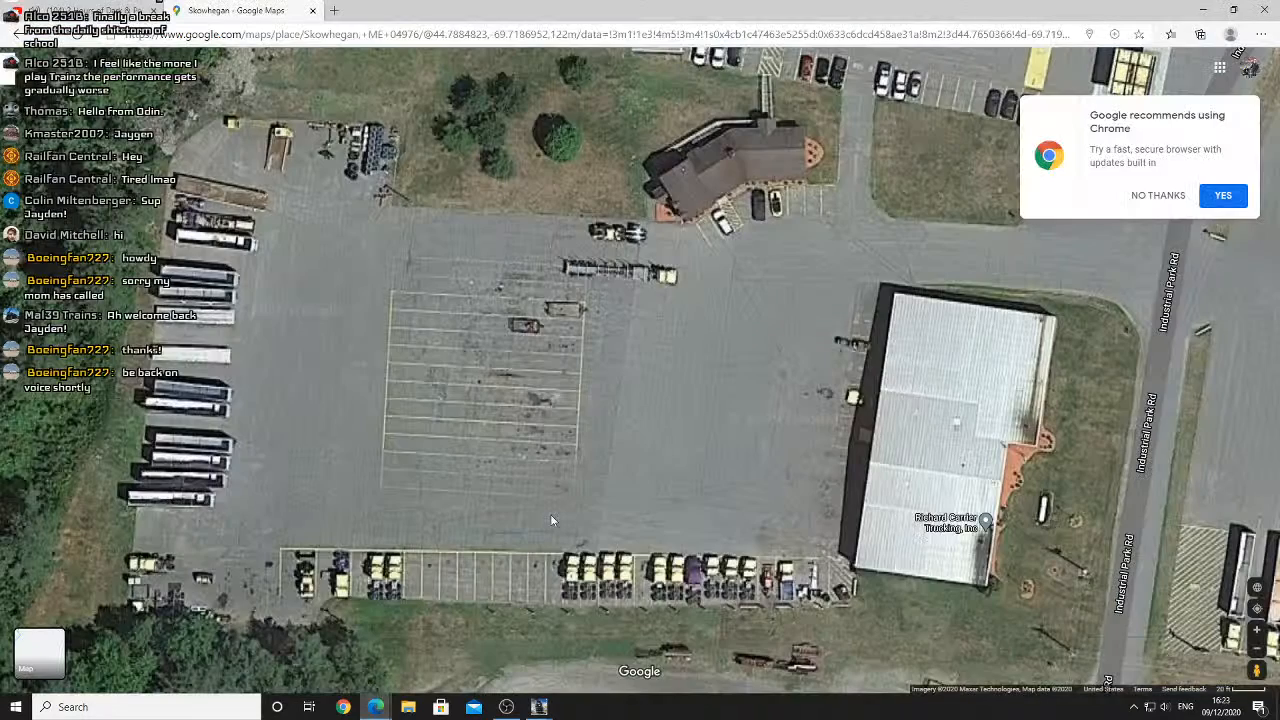
pyautogui.click(525, 661)
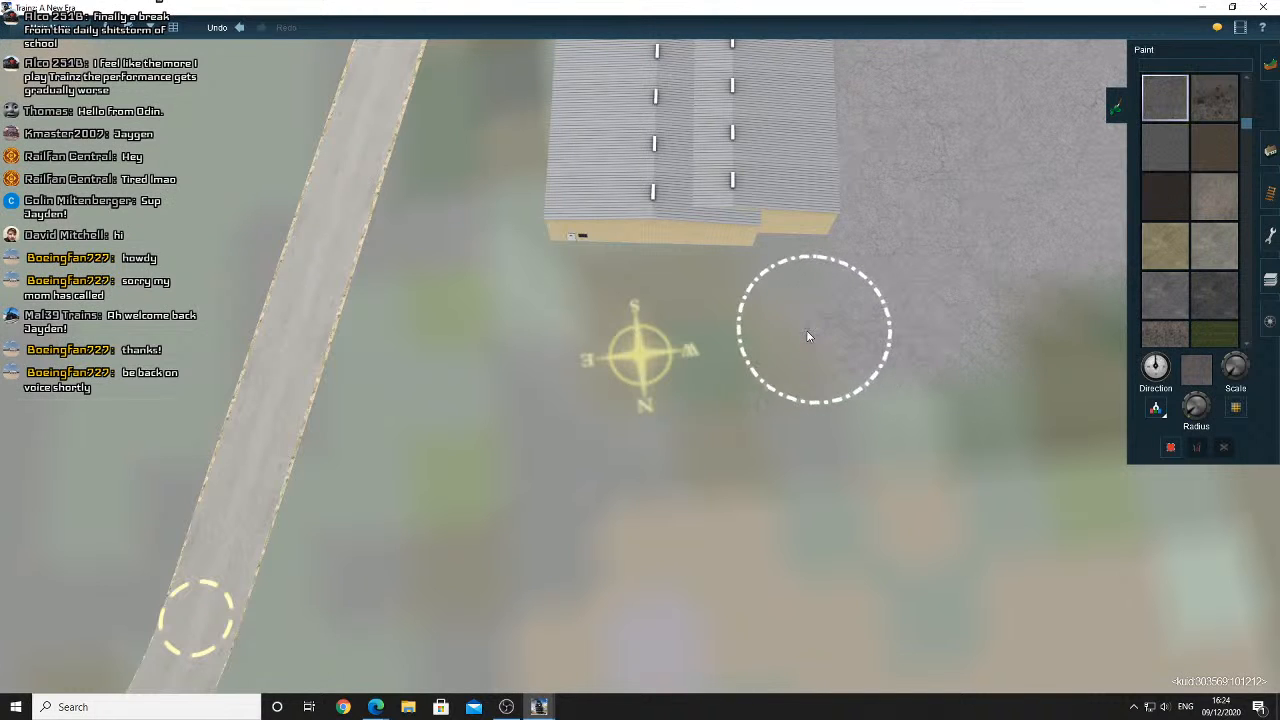
pyautogui.press('XF86AudioLowerVolume')
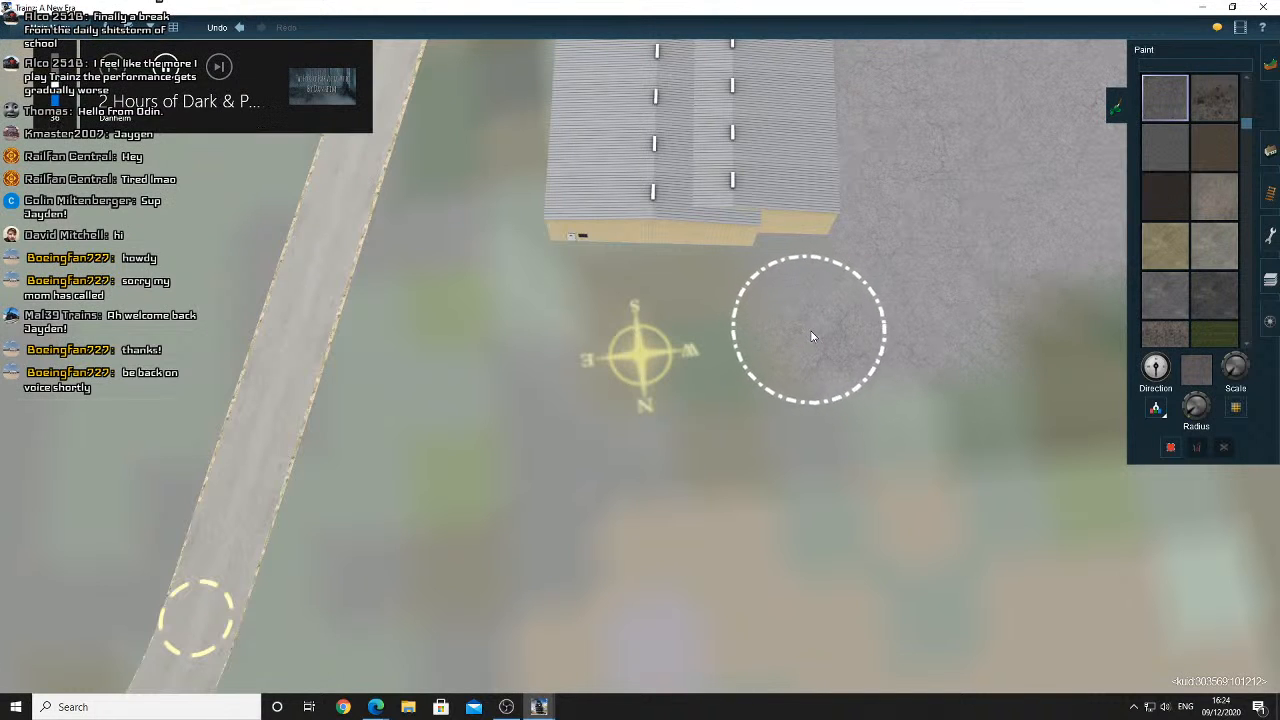
pyautogui.moveTo(811, 337)
pyautogui.mouseDown()
pyautogui.moveTo(838, 331)
pyautogui.moveTo(494, 340)
pyautogui.moveTo(600, 335)
pyautogui.moveTo(349, 360)
pyautogui.moveTo(326, 404)
pyautogui.moveTo(848, 332)
pyautogui.moveTo(406, 374)
pyautogui.moveTo(529, 354)
pyautogui.moveTo(346, 383)
pyautogui.mouseUp()
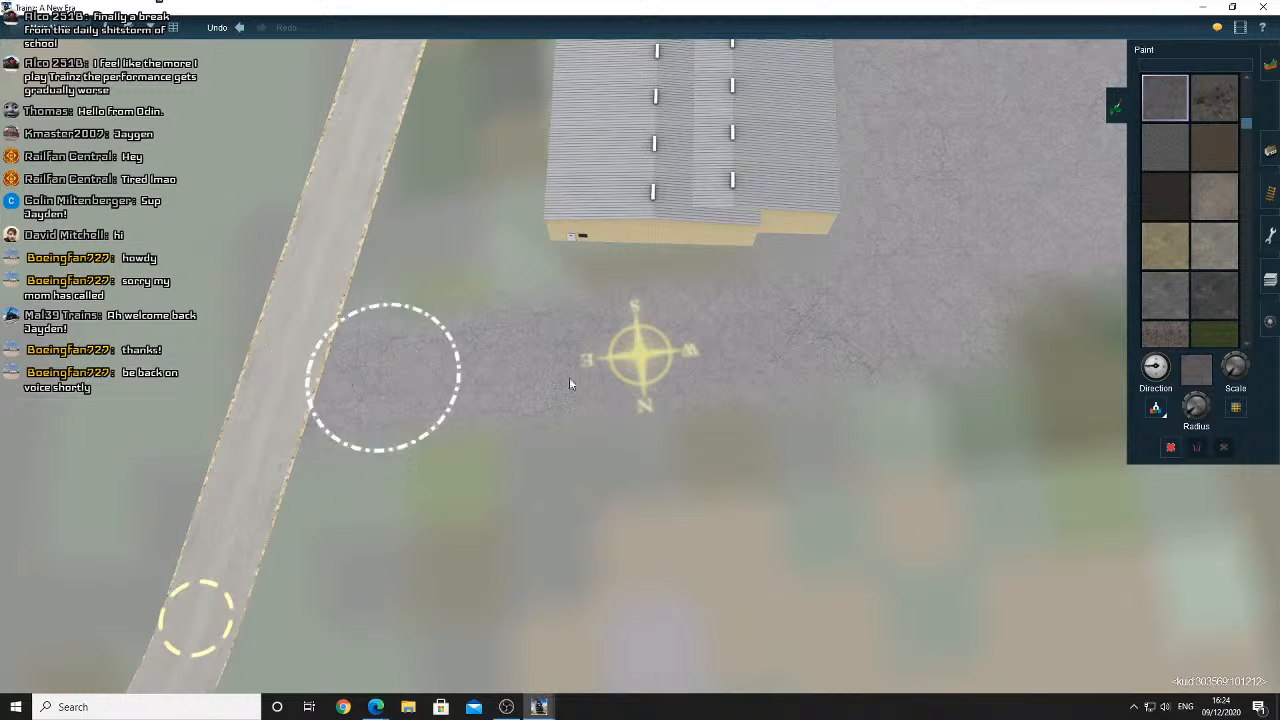
# Compare the painted yard and driveway with the Google Maps satellite view of the lots north of the Richard Carrier Trucking building
pyautogui.rightClick(798, 314)
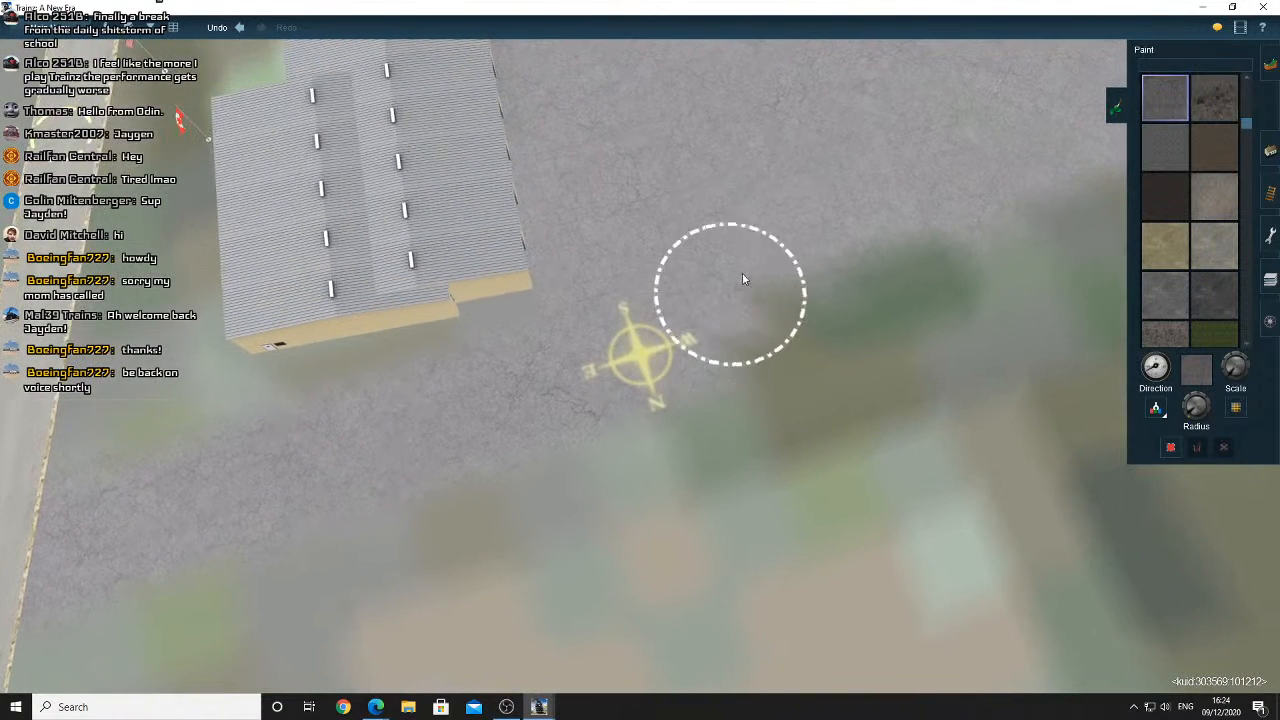
pyautogui.rightClick(787, 228)
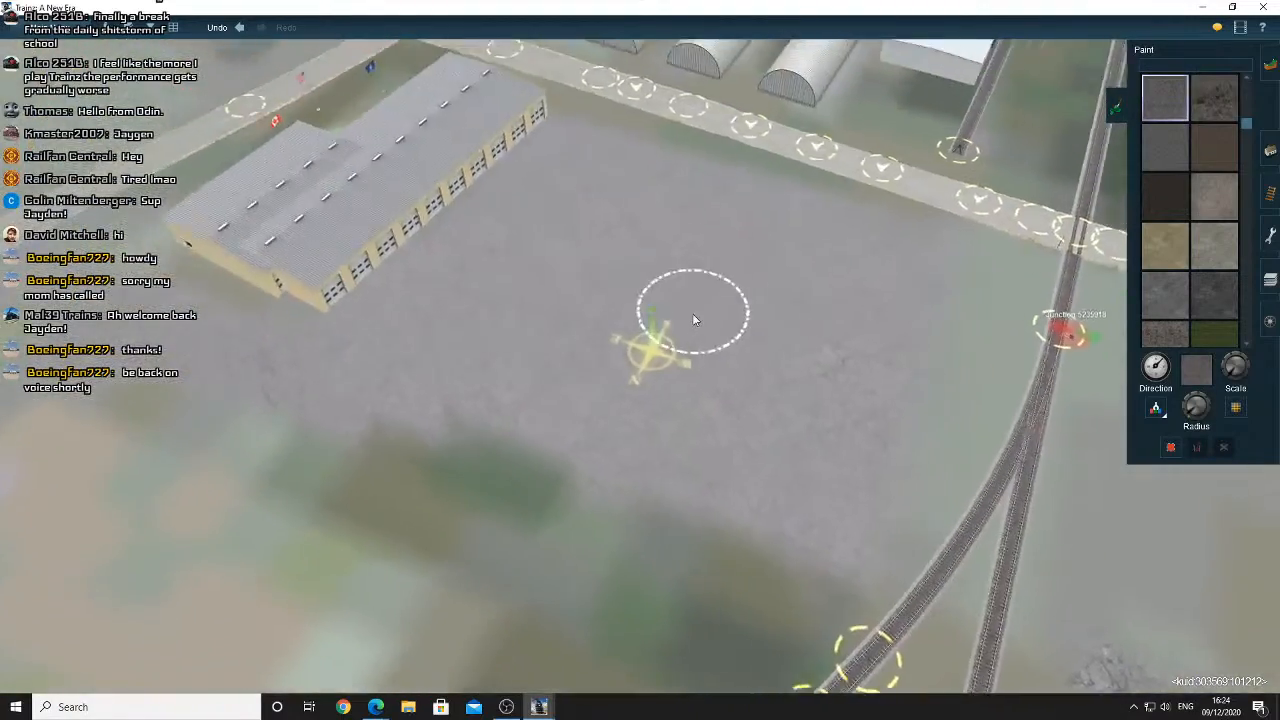
pyautogui.press('Left')
pyautogui.rightClick(660, 310)
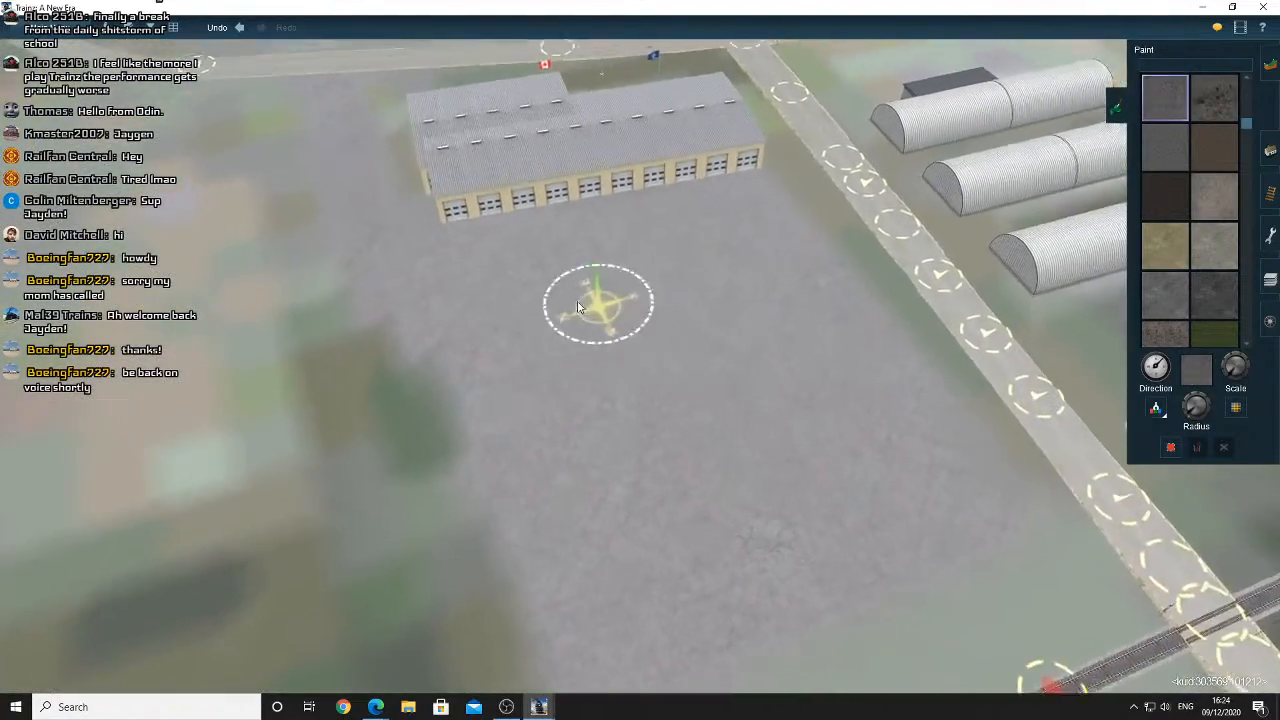
pyautogui.rightClick(518, 346)
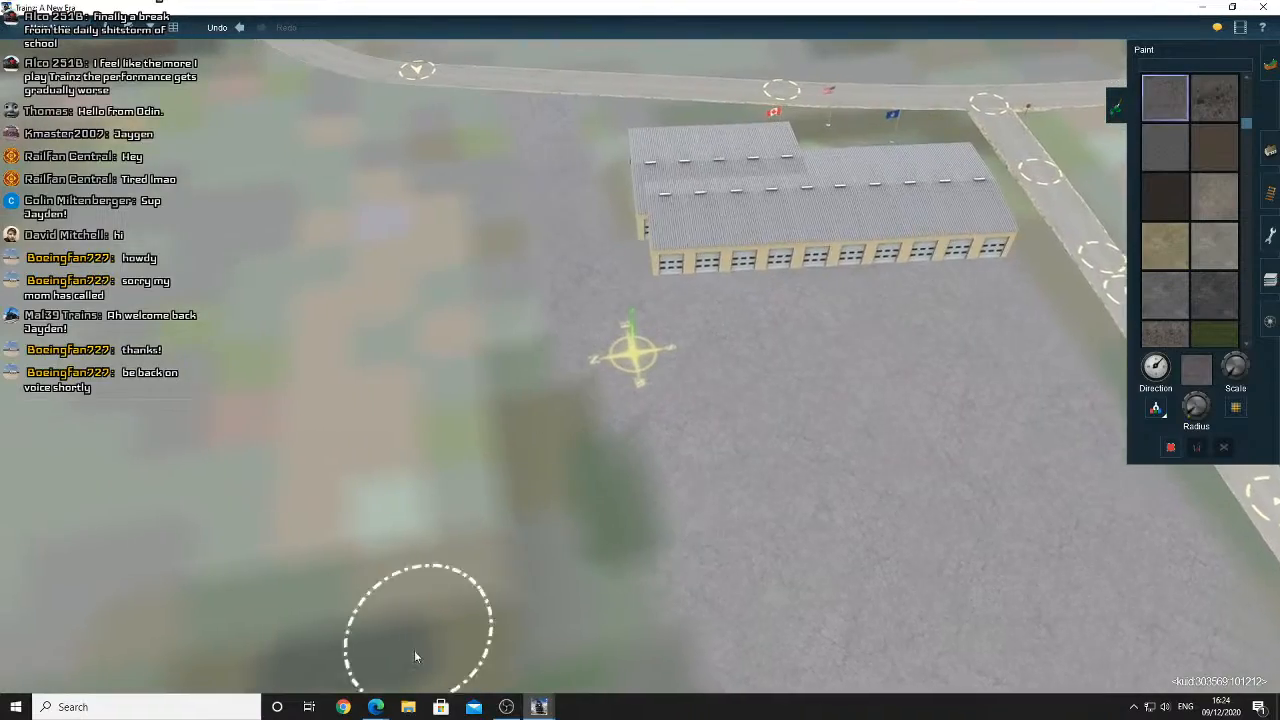
pyautogui.hotkey('alt', 'Tab')
pyautogui.moveTo(668, 355); pyautogui.dragTo(550, 456)
pyautogui.scroll(-3, 550, 456)
pyautogui.scroll(2, 550, 457)
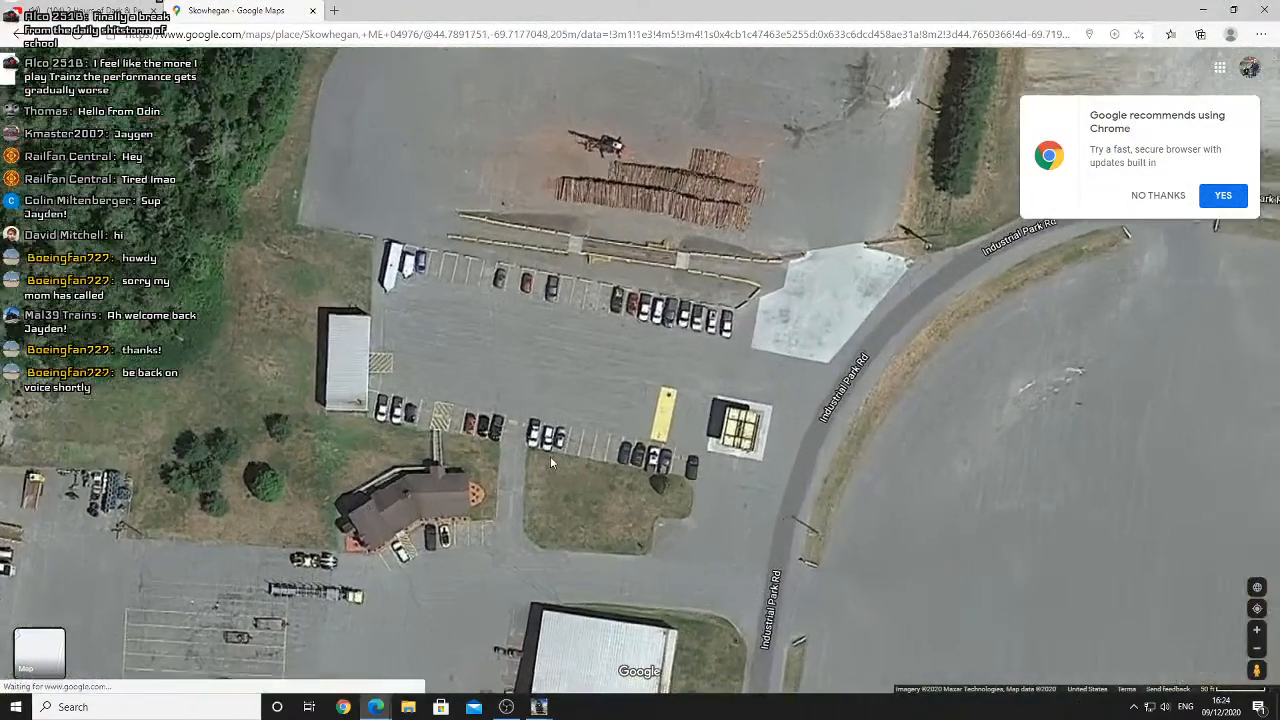
pyautogui.moveTo(611, 335); pyautogui.dragTo(554, 417)
pyautogui.scroll(-2, 554, 417)
pyautogui.scroll(-2, 553, 421)
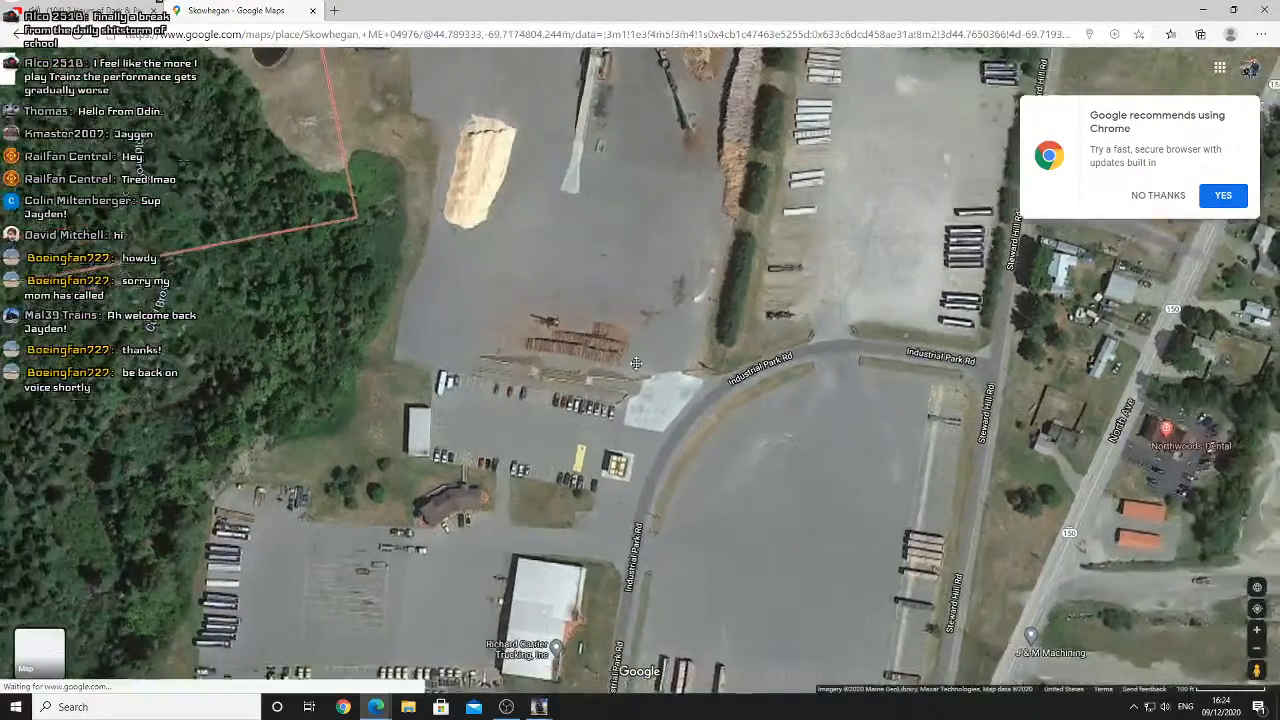
pyautogui.moveTo(636, 363); pyautogui.dragTo(596, 449)
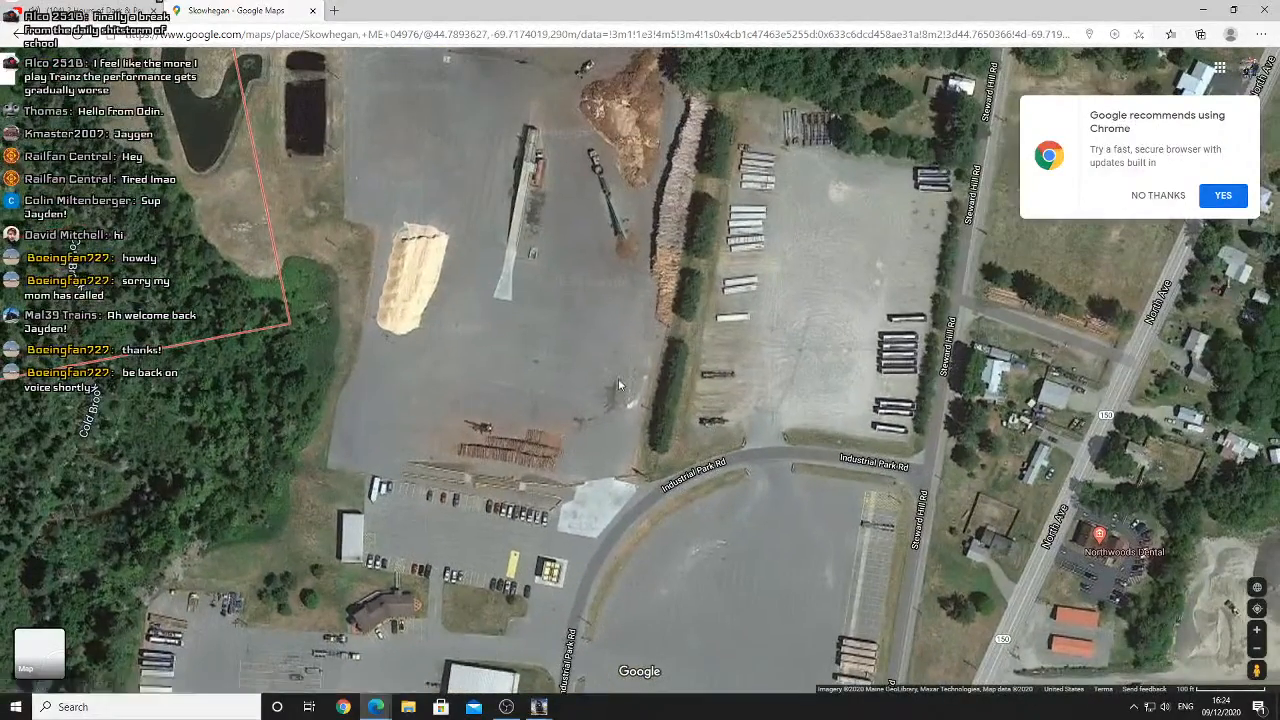
pyautogui.moveTo(633, 518); pyautogui.dragTo(608, 236)
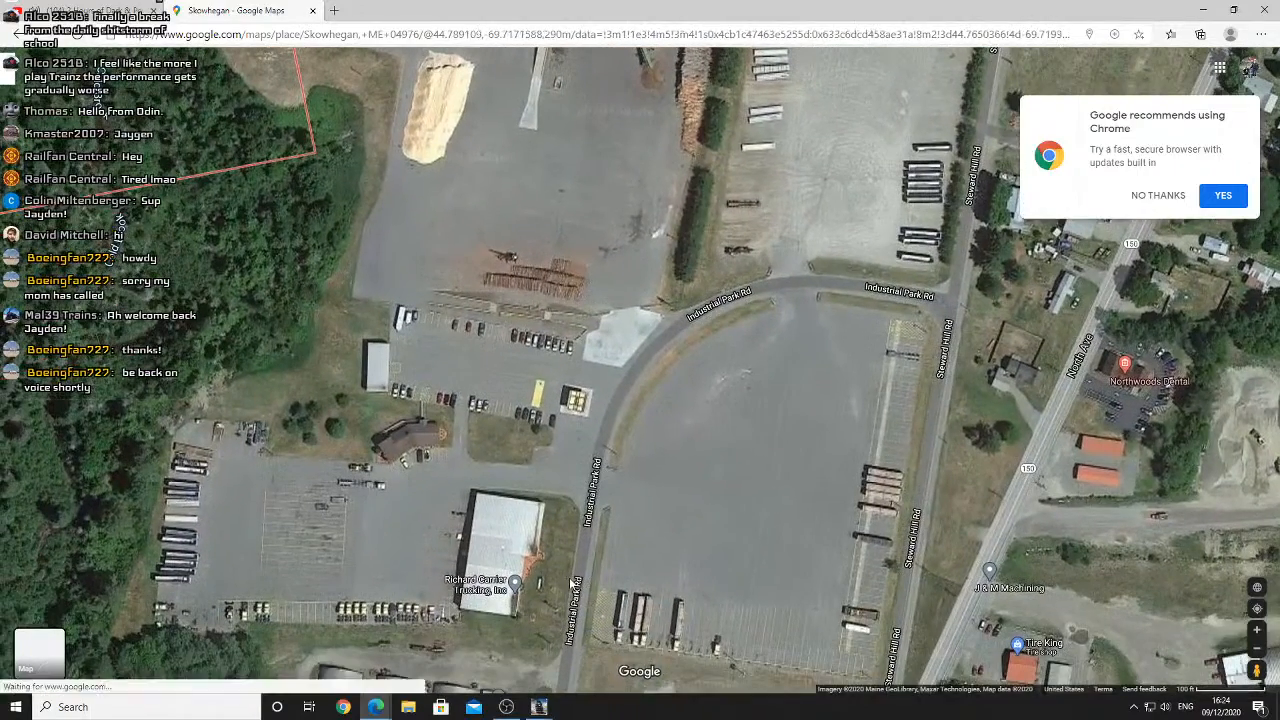
# Return to Trainz, recheck the satellite layout, and paint grey pavement along the south and west edges of the lot north of the driveway
pyautogui.moveTo(539, 710)
pyautogui.click(537, 688)
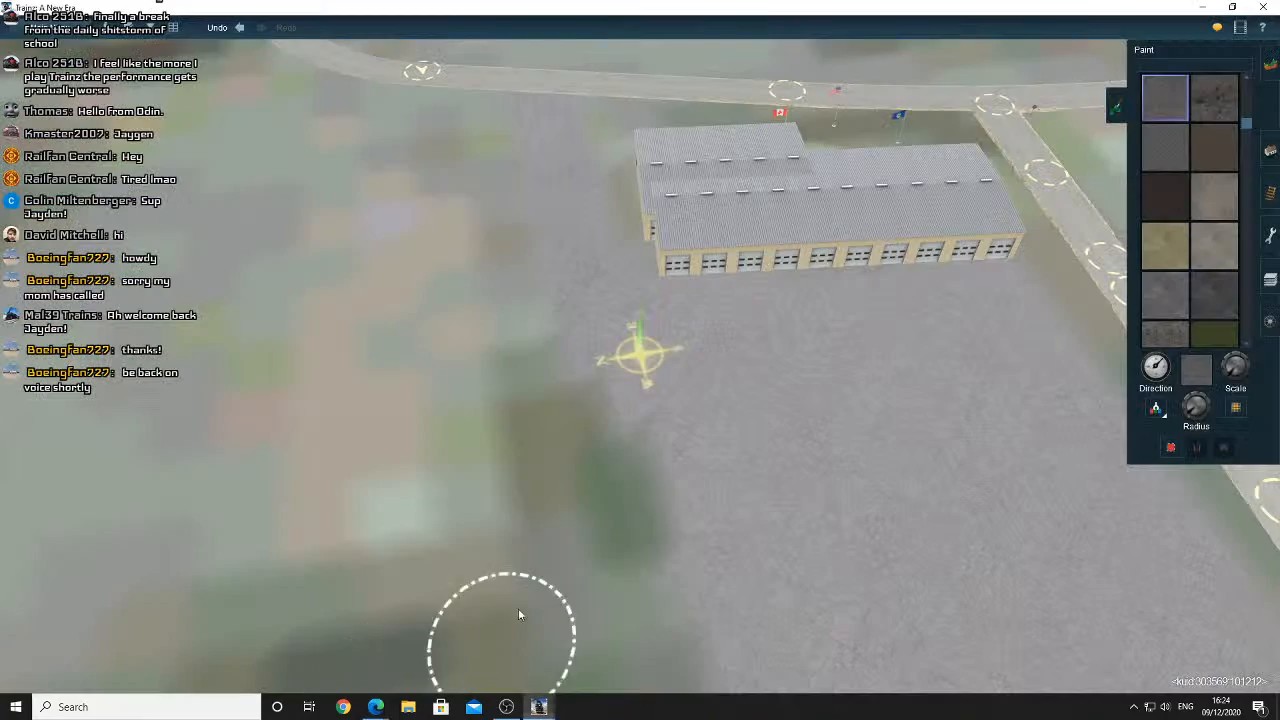
pyautogui.scroll(5, 580, 346)
pyautogui.scroll(-5, 580, 384)
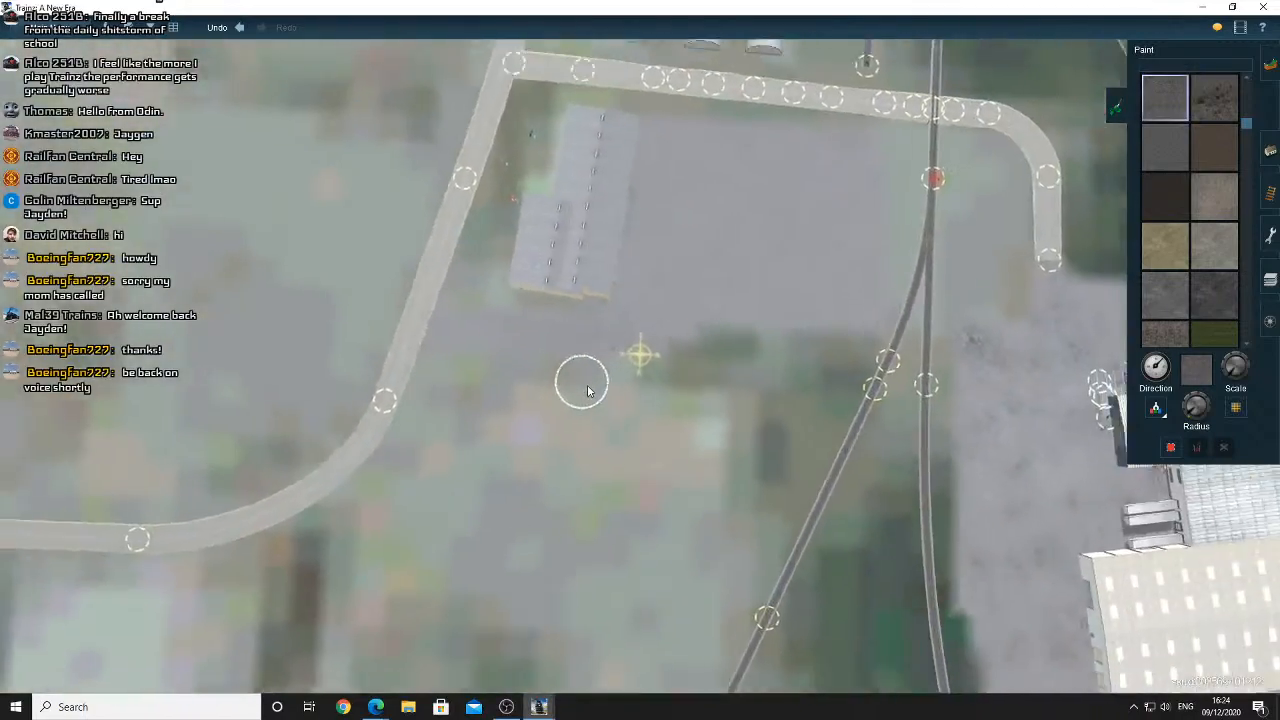
pyautogui.scroll(4, 590, 390)
pyautogui.scroll(3, 593, 392)
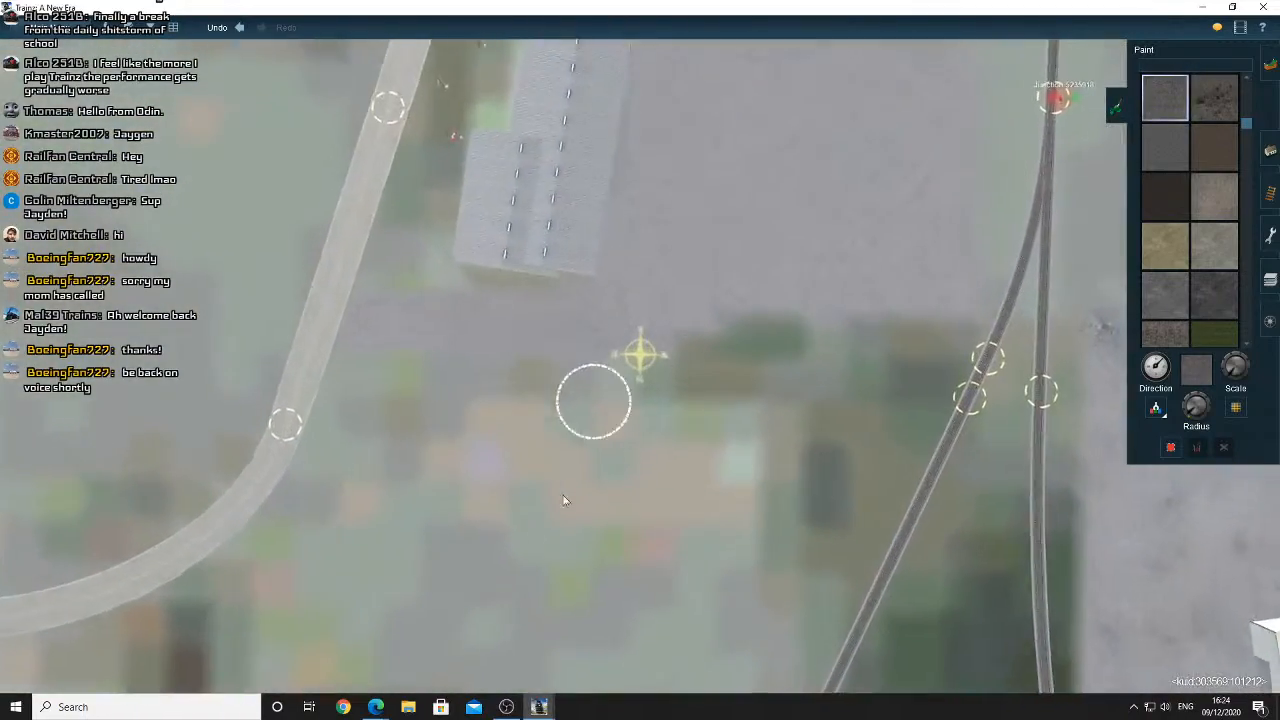
pyautogui.moveTo(375, 707)
pyautogui.click(378, 650)
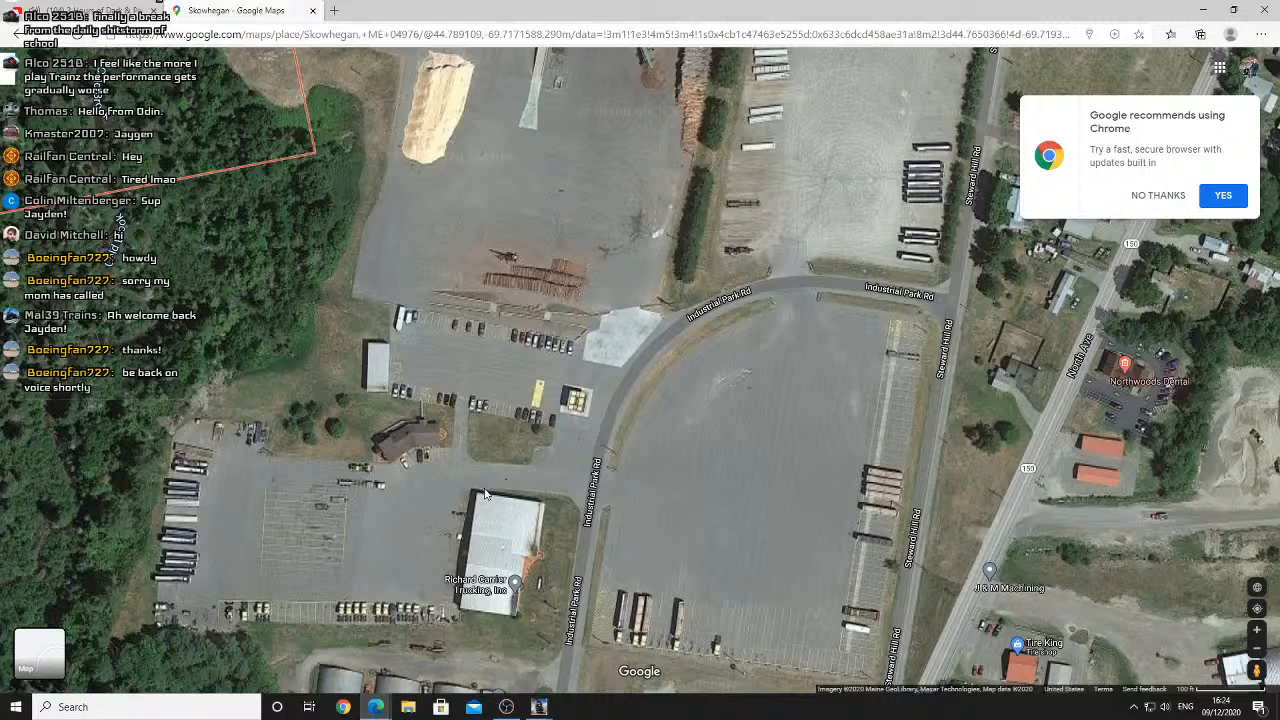
pyautogui.moveTo(541, 700)
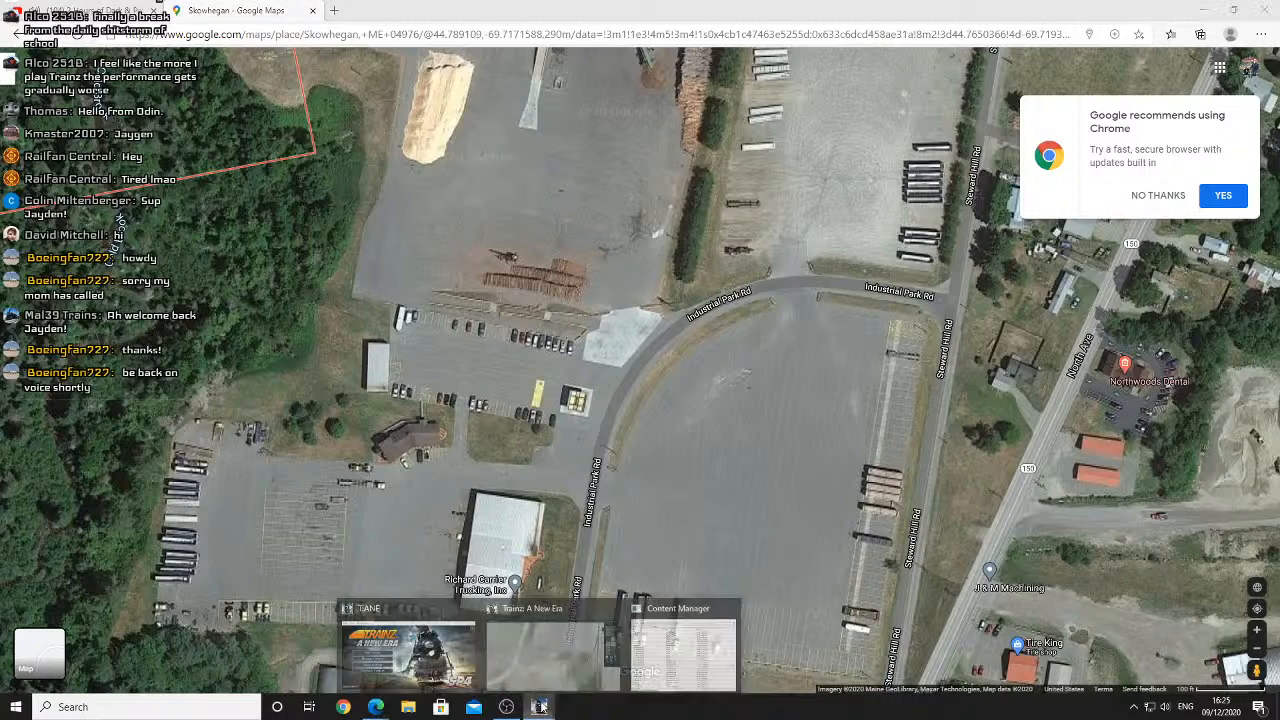
pyautogui.click(523, 629)
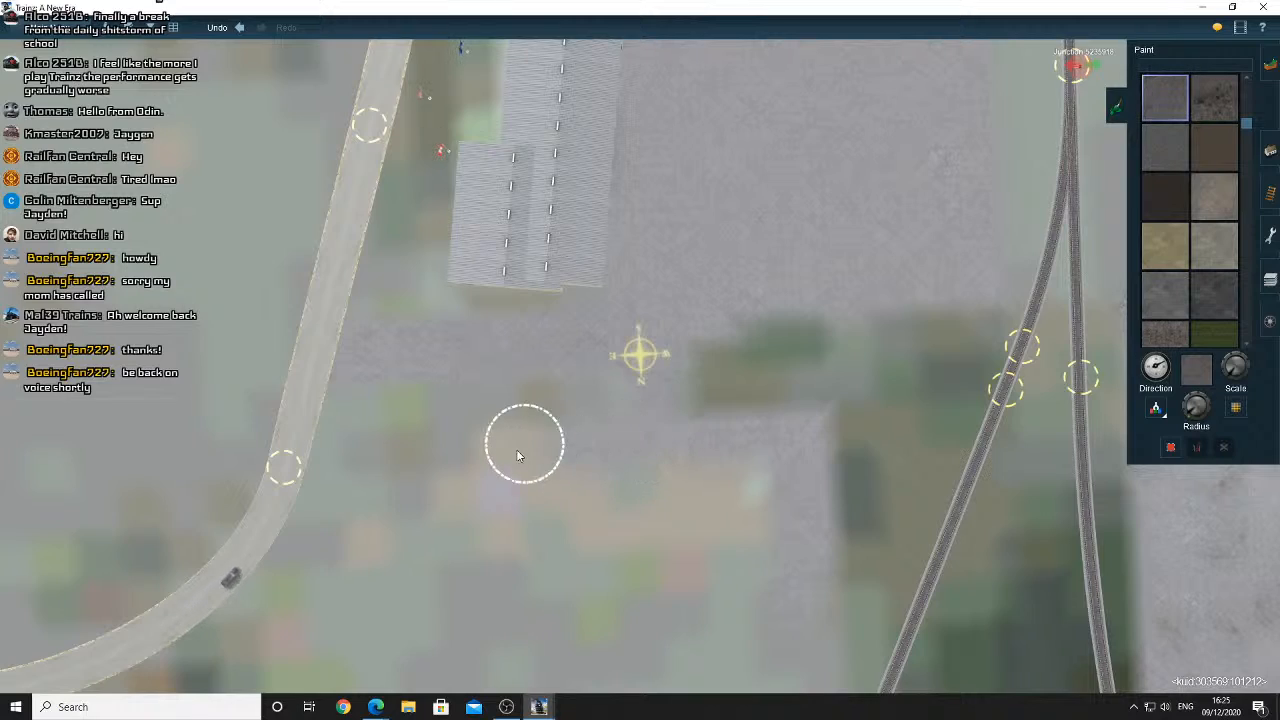
# Check the northern car park in Google Maps, then fill the outlined lot in Trainz with grey pavement toward the curved road
pyautogui.moveTo(380, 712)
pyautogui.click(335, 650)
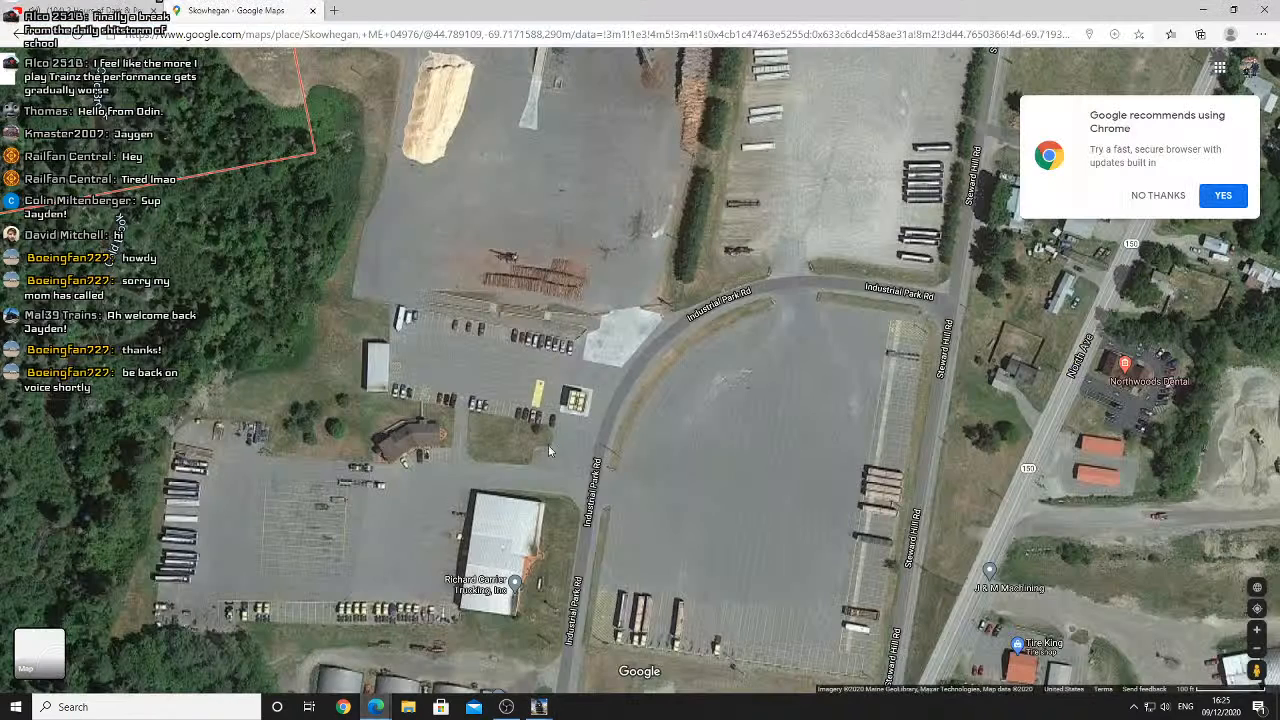
pyautogui.moveTo(561, 482); pyautogui.dragTo(531, 510)
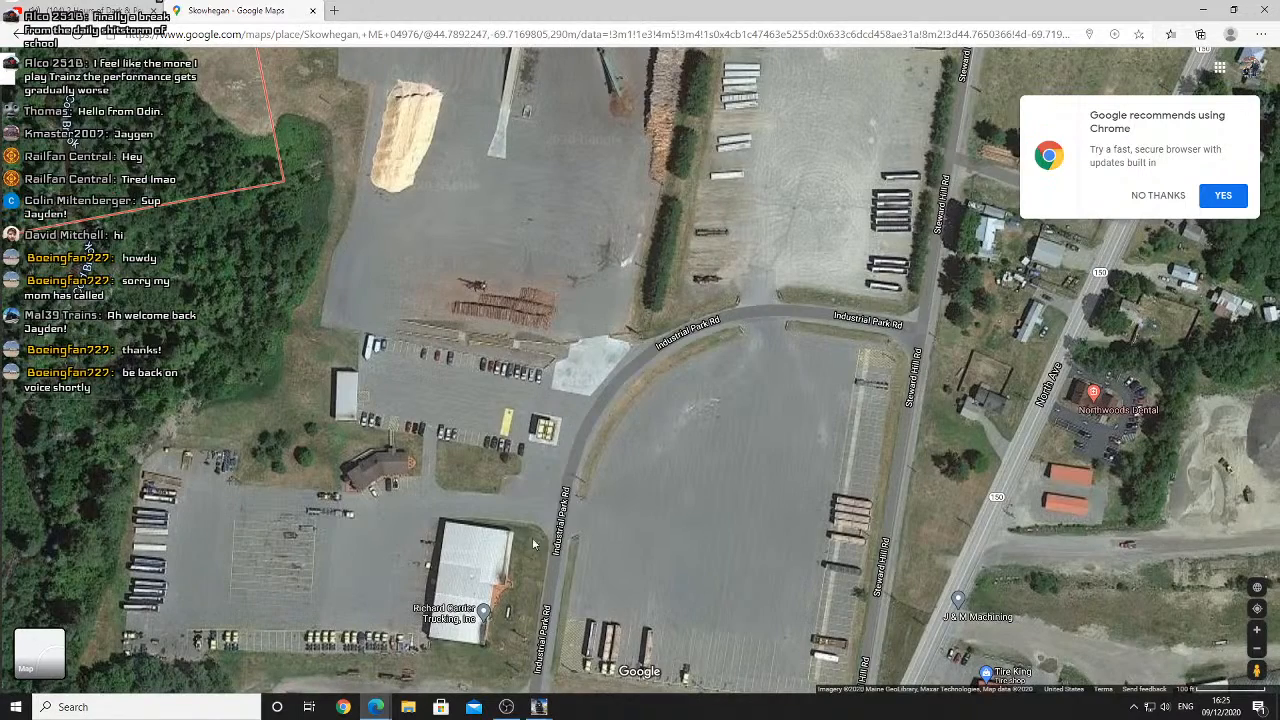
pyautogui.moveTo(539, 707)
pyautogui.click(557, 650)
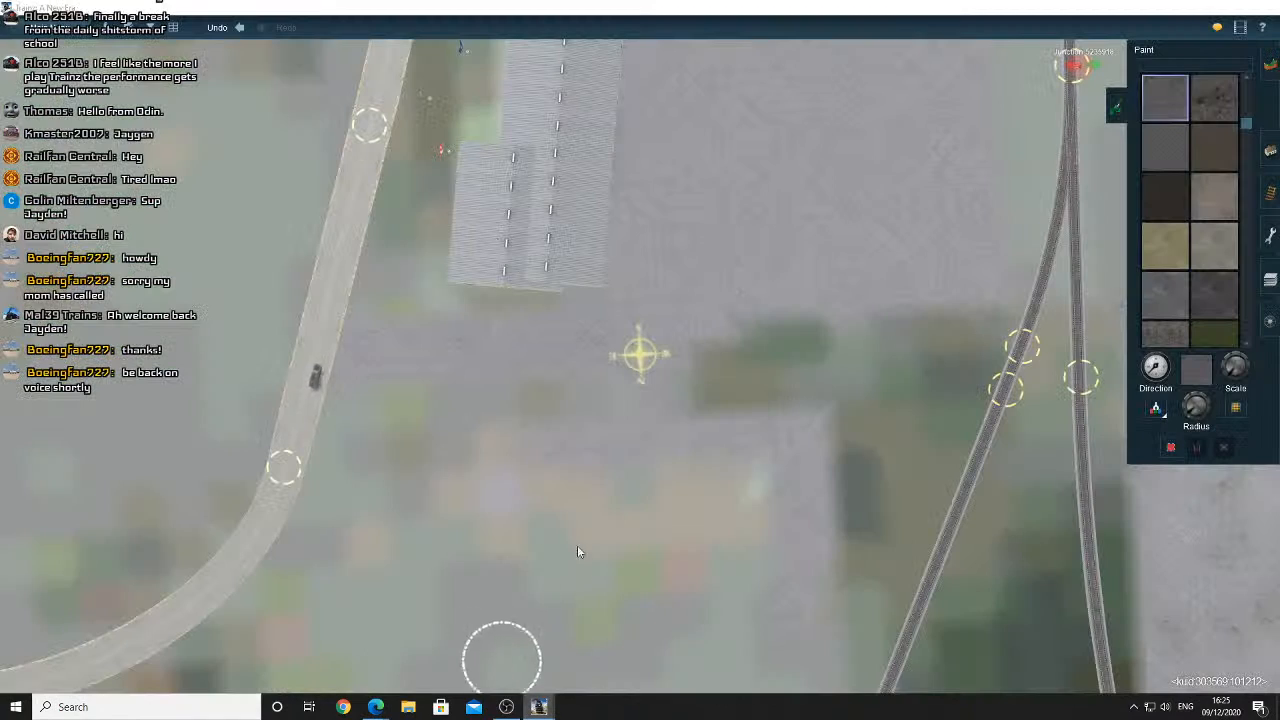
pyautogui.moveTo(557, 455); pyautogui.dragTo(649, 286, button='right')
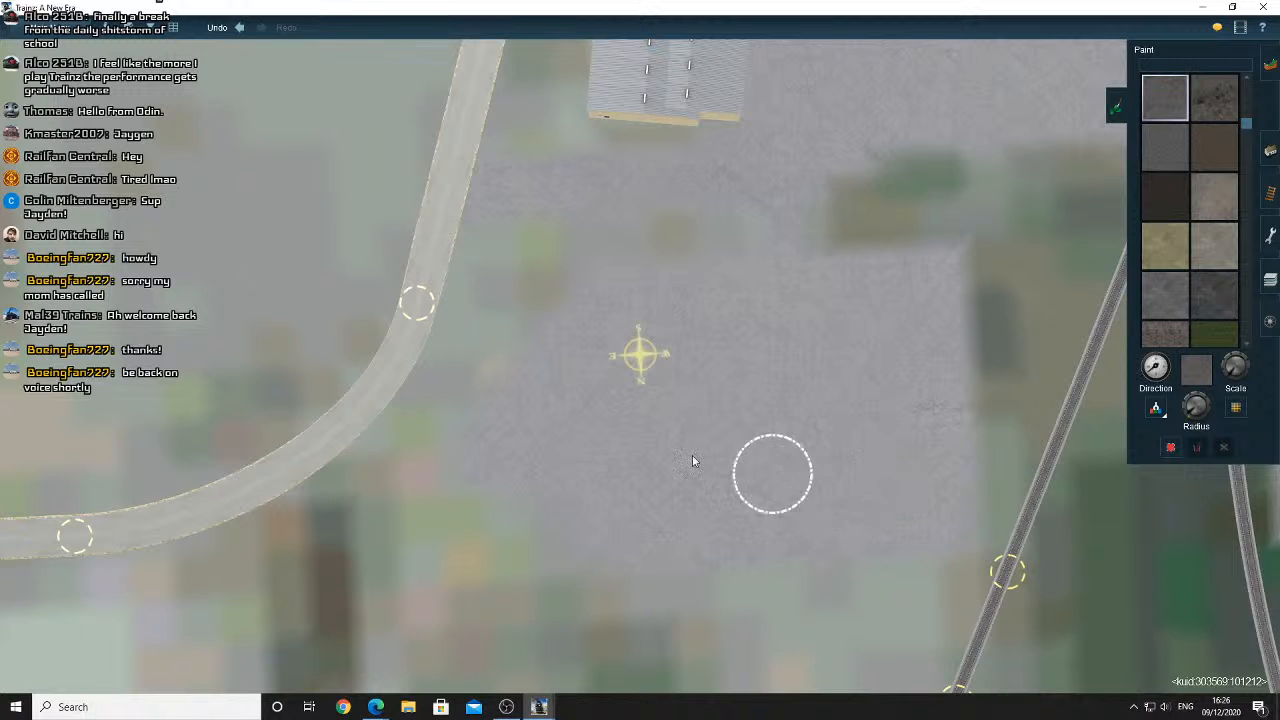
# Compare the northern lot with the satellite image again and touch up the grey pavement between it and the driveway
pyautogui.rightClick(659, 514)
pyautogui.moveTo(605, 361)
pyautogui.mouseDown(button='right')
pyautogui.moveTo(588, 308)
pyautogui.moveTo(624, 277)
pyautogui.moveTo(662, 302)
pyautogui.mouseUp(button='right')
pyautogui.scroll(3, 668, 298)
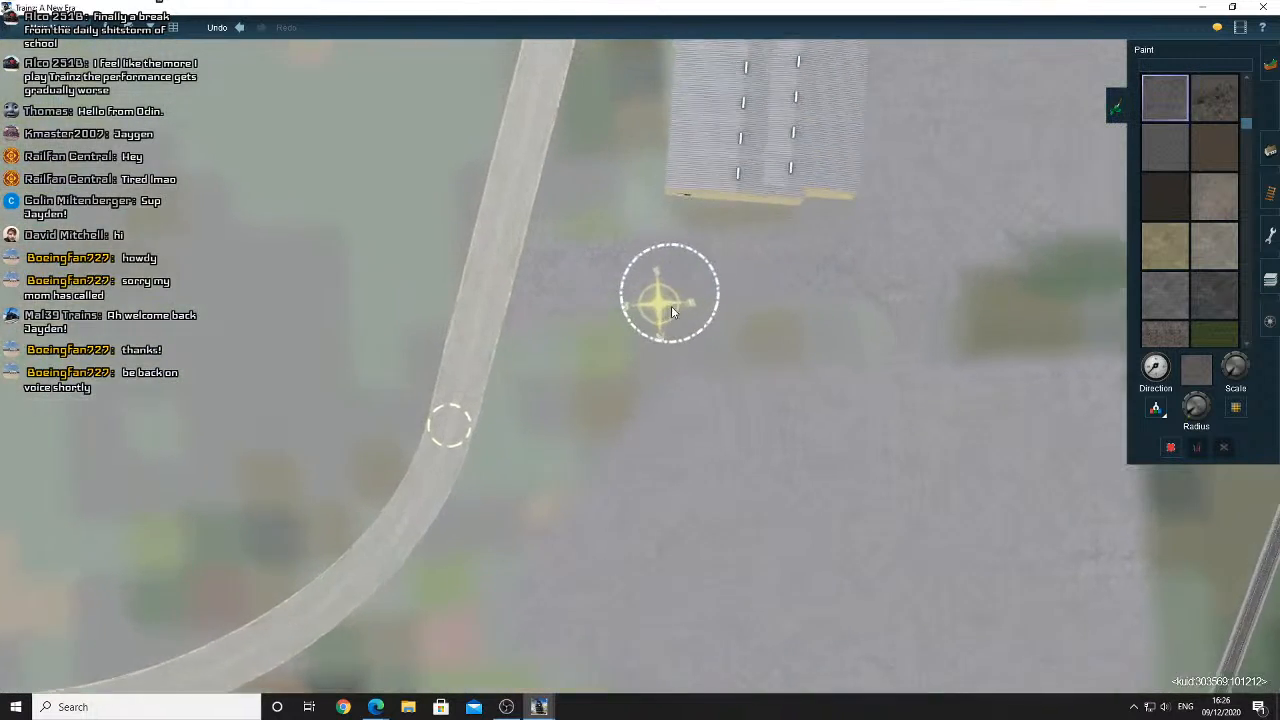
pyautogui.click(375, 707)
pyautogui.click(357, 660)
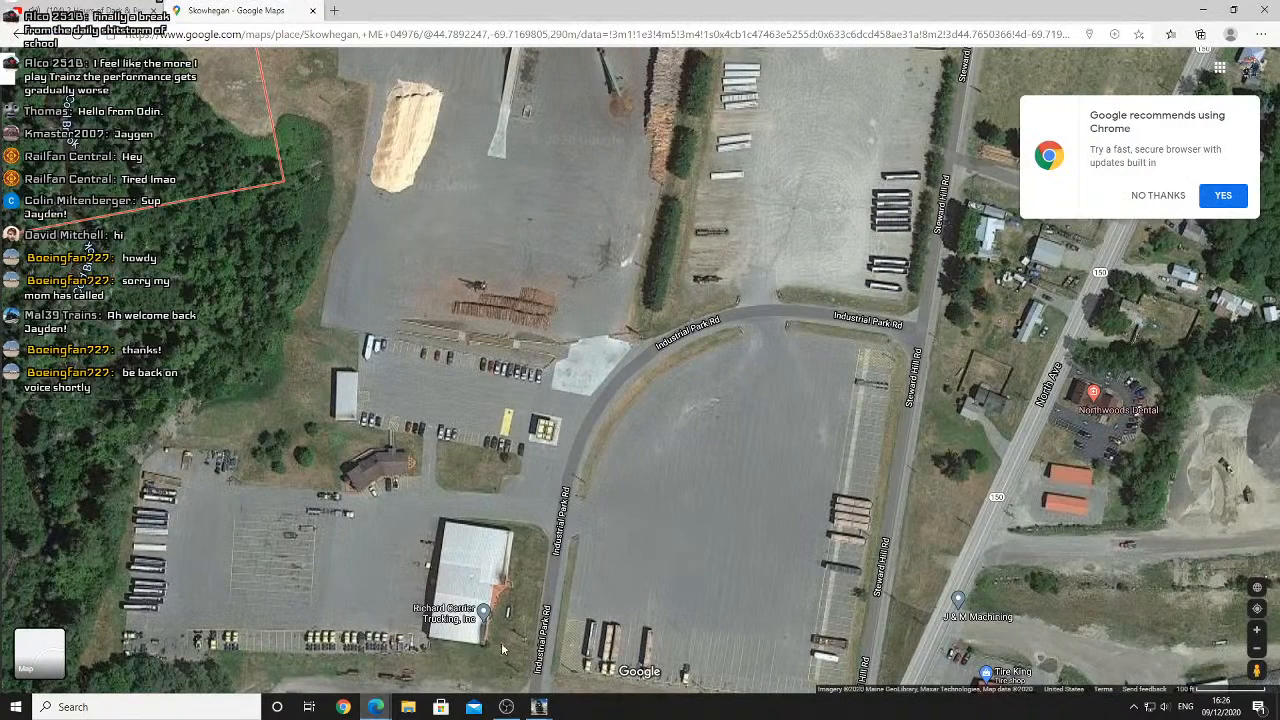
pyautogui.click(539, 707)
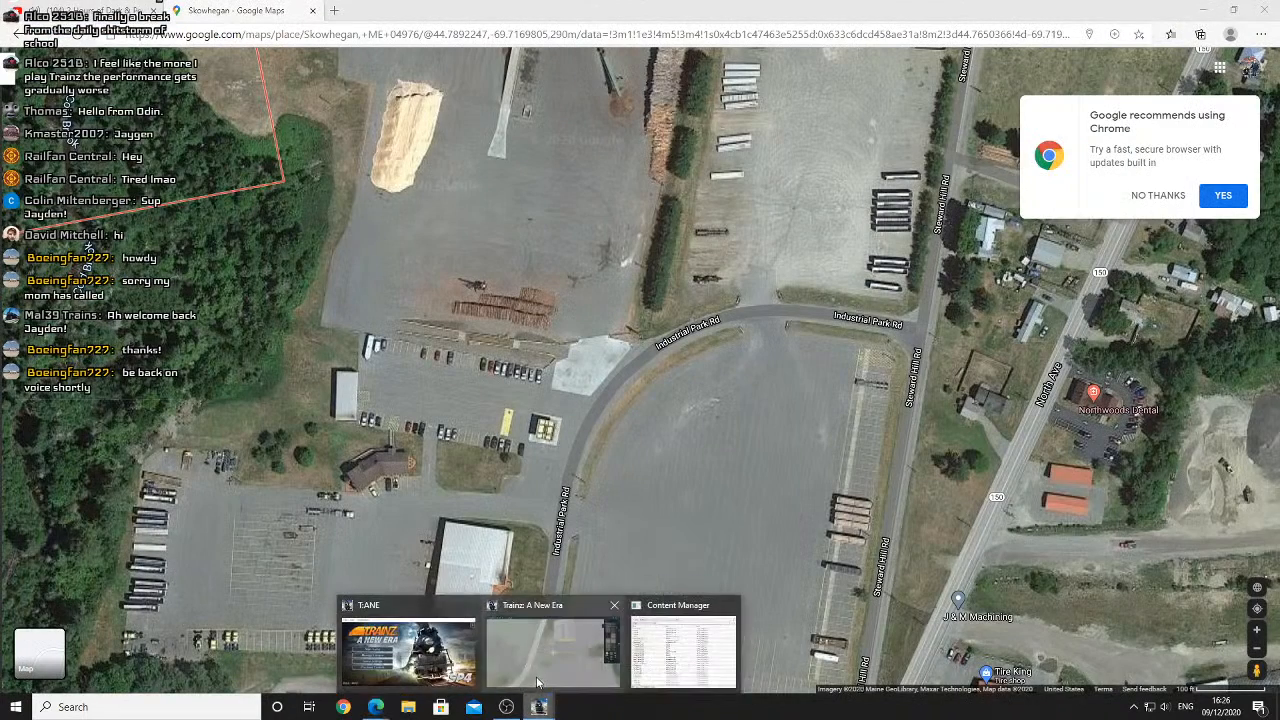
pyautogui.click(545, 640)
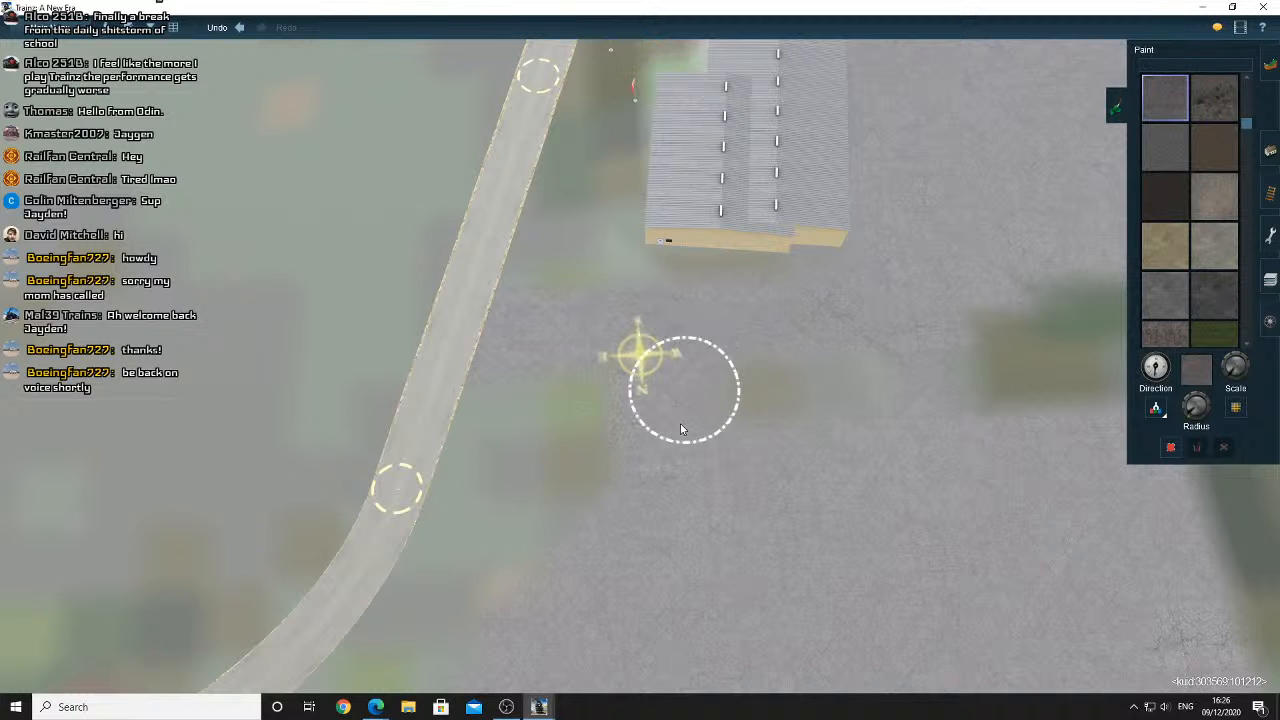
# Inspect the paved yard, driveway and northern lot around the garage building from several angles
pyautogui.moveTo(673, 456); pyautogui.dragTo(649, 410, button='right')
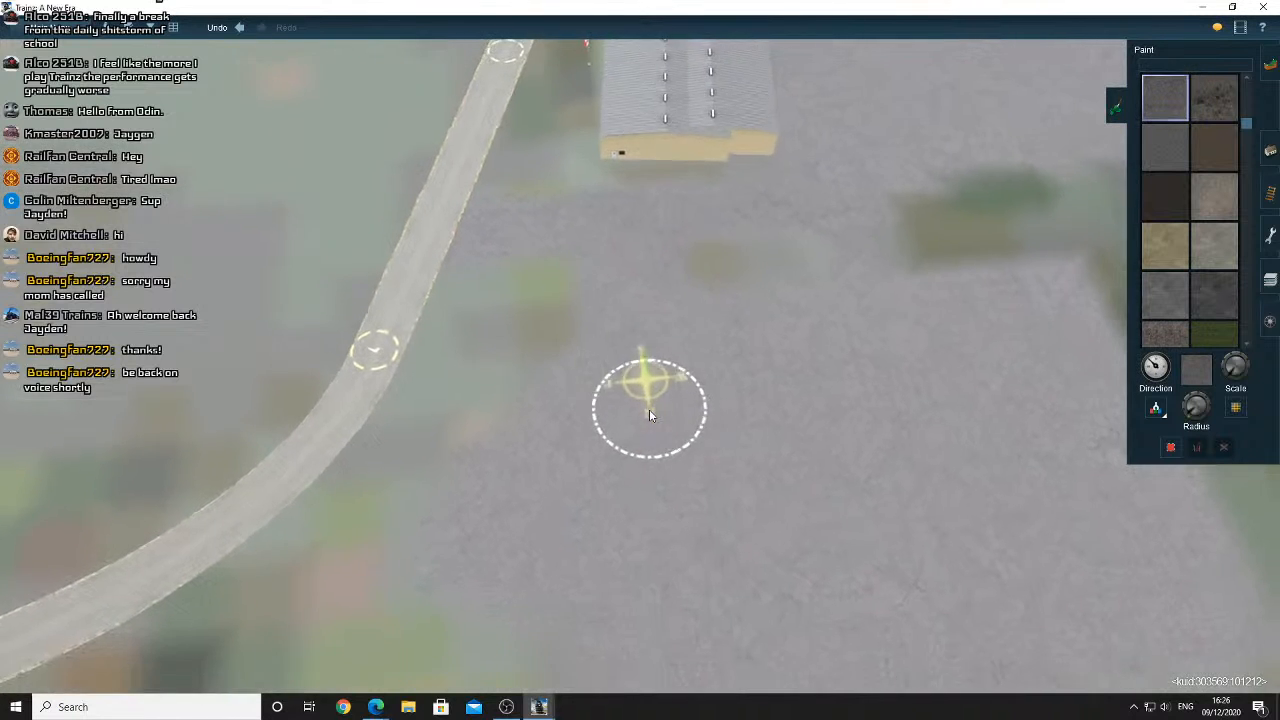
pyautogui.rightClick(698, 313)
pyautogui.rightClick(690, 309)
pyautogui.rightClick(659, 307)
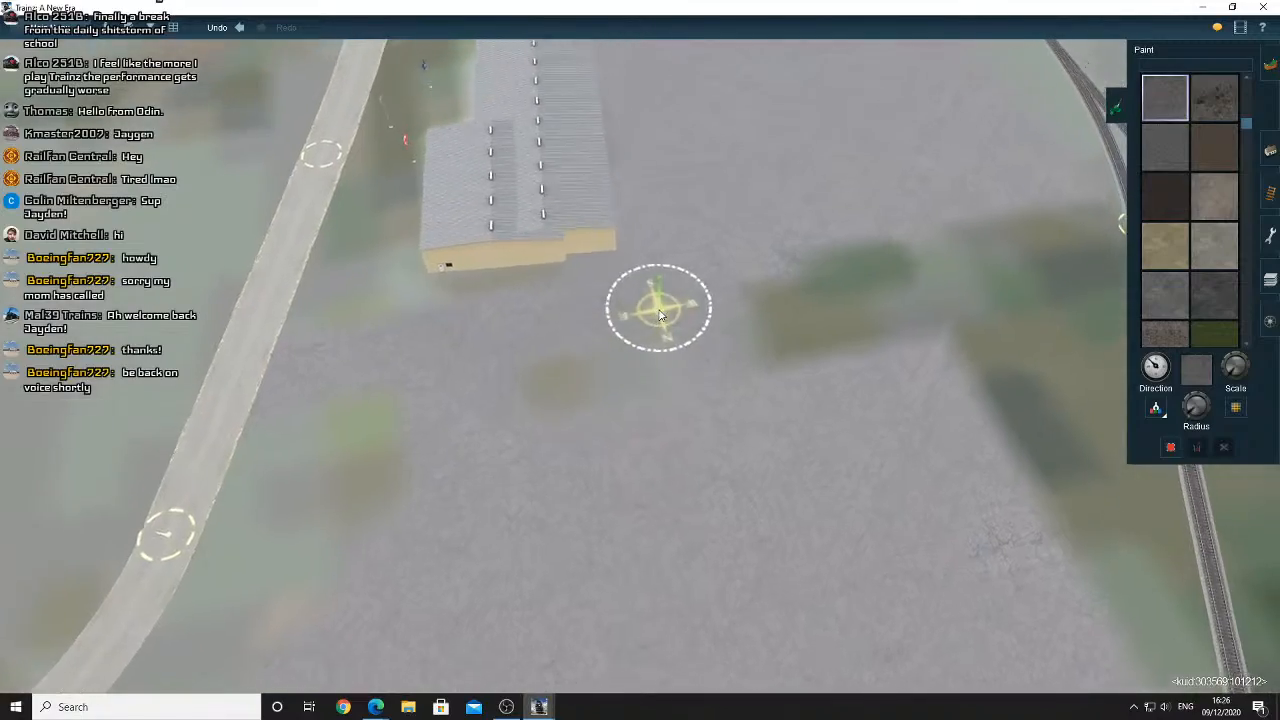
pyautogui.rightClick(691, 307)
pyautogui.moveTo(691, 307); pyautogui.dragTo(694, 386, button='right')
pyautogui.rightClick(658, 362)
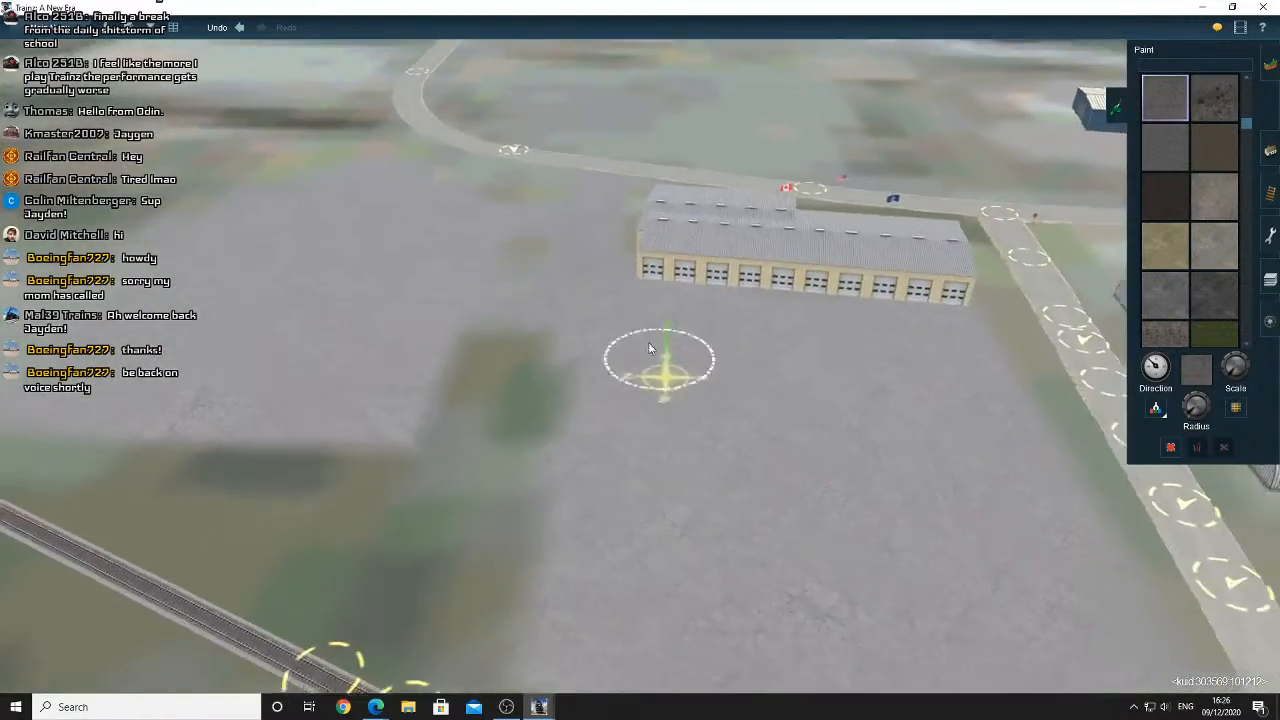
pyautogui.rightClick(620, 322)
pyautogui.rightClick(626, 320)
pyautogui.moveTo(627, 322); pyautogui.dragTo(664, 322, button='right')
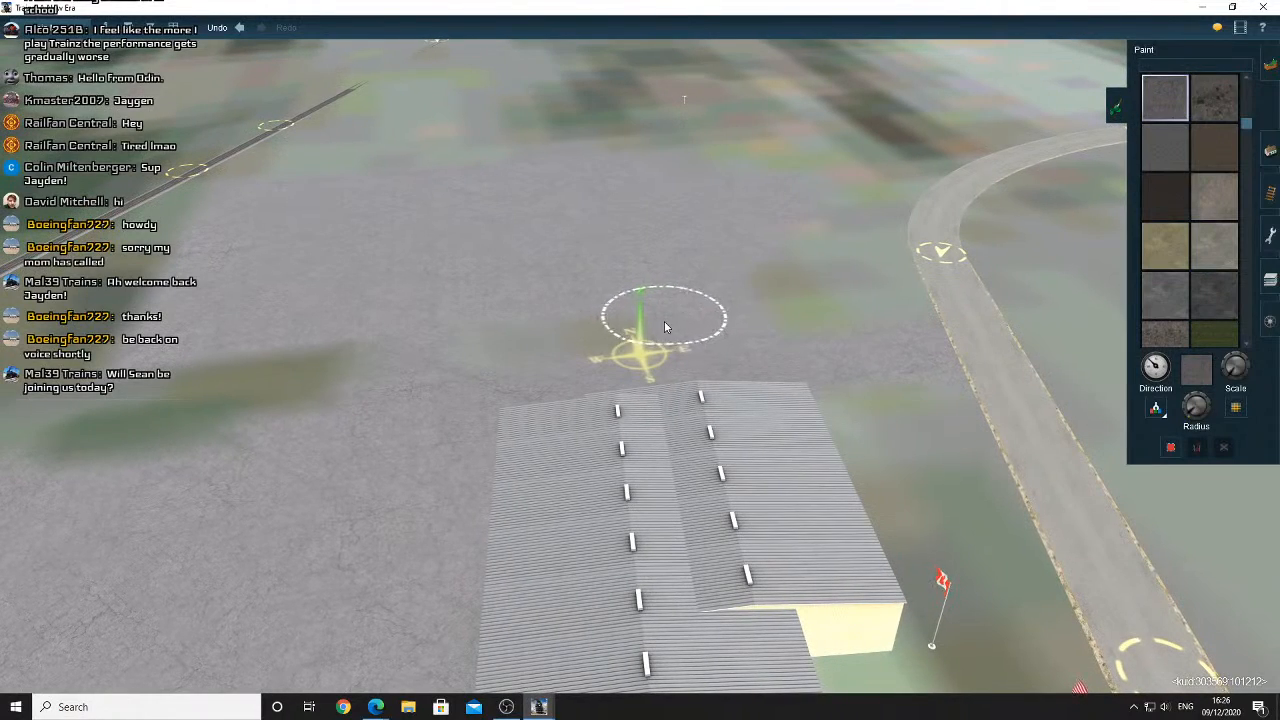
# Examine the log yard and car park north of the trucking garage in Google Maps, and return to Trainz
pyautogui.moveTo(664, 326); pyautogui.dragTo(708, 328, button='right')
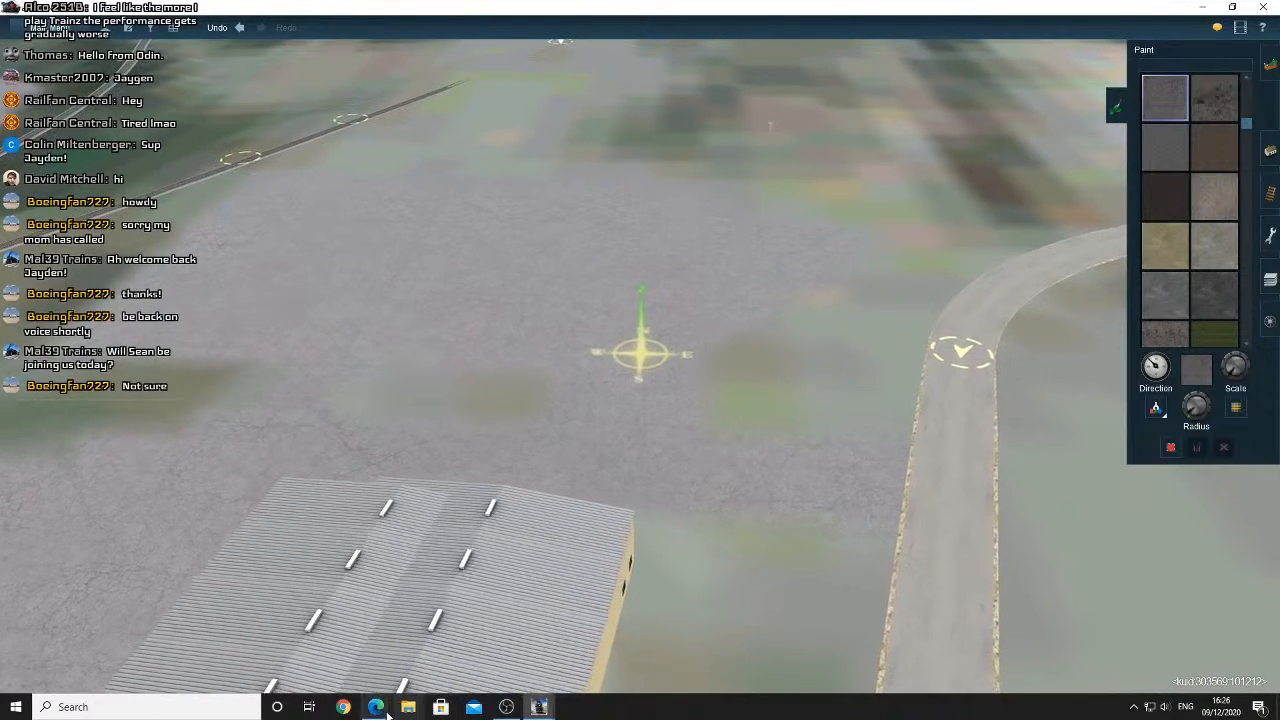
pyautogui.moveTo(376, 707)
pyautogui.click(318, 650)
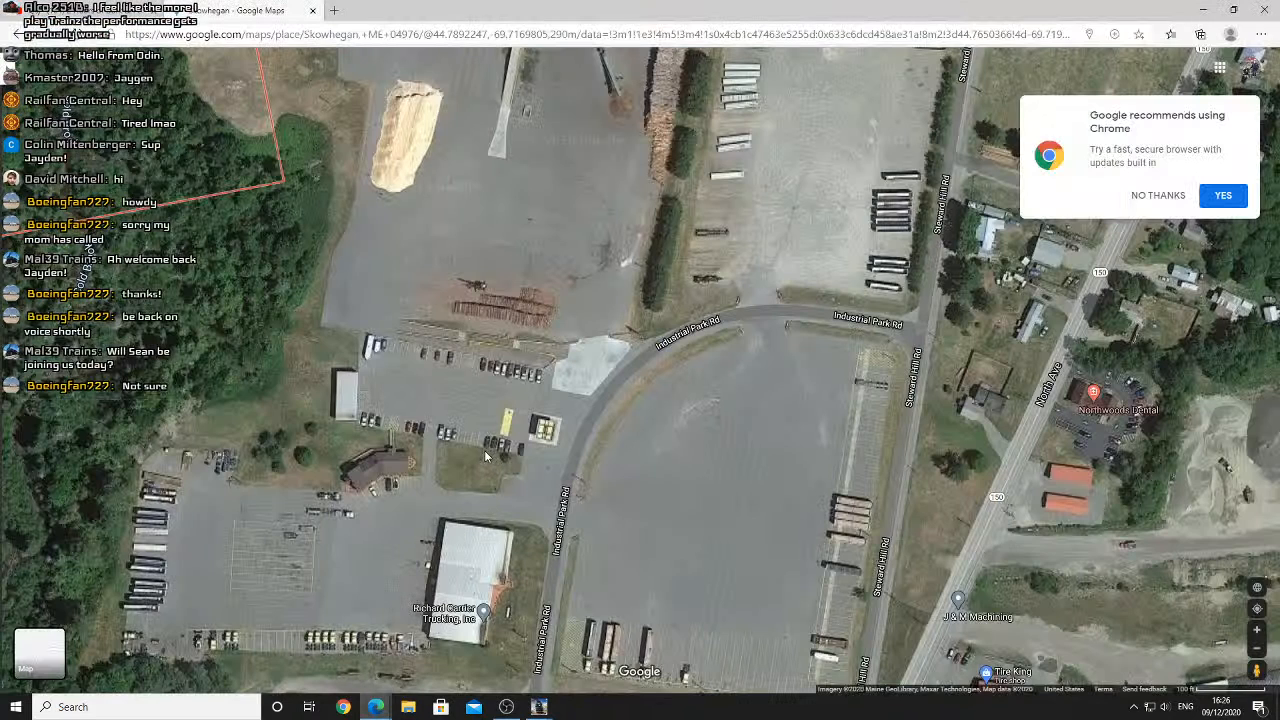
pyautogui.rightClick(472, 300)
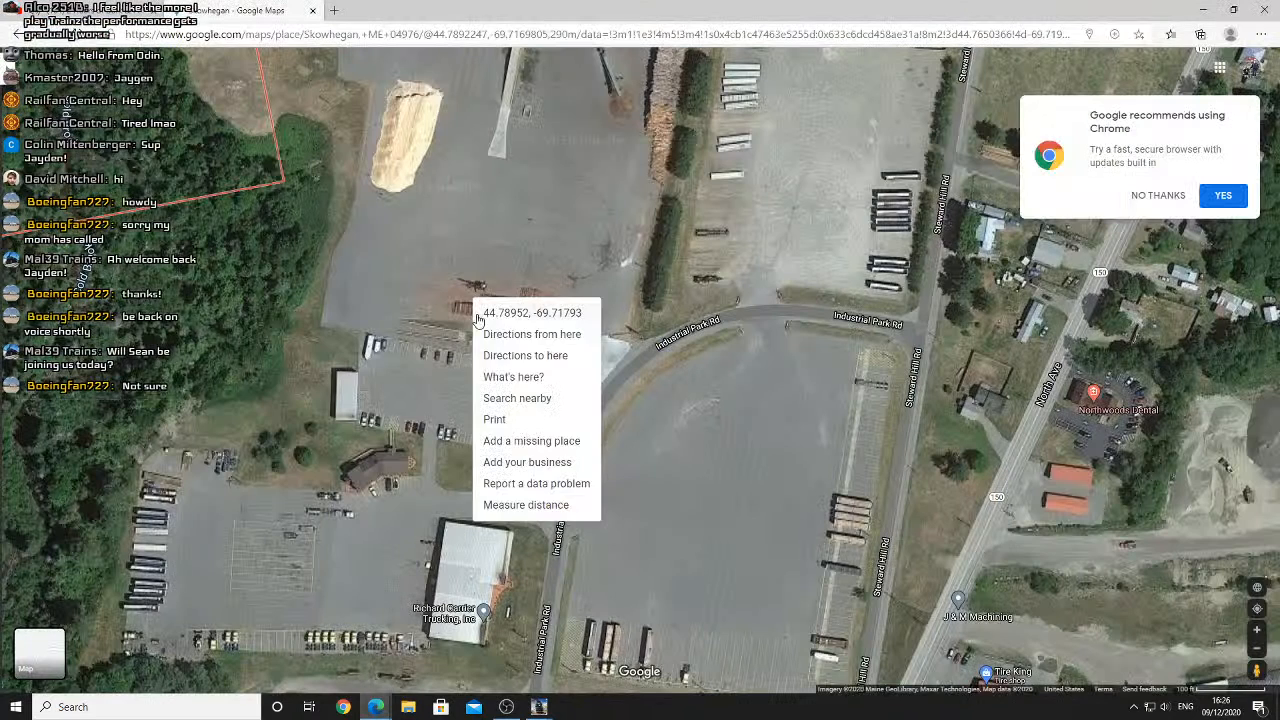
pyautogui.click(458, 222)
pyautogui.moveTo(458, 218); pyautogui.dragTo(468, 382)
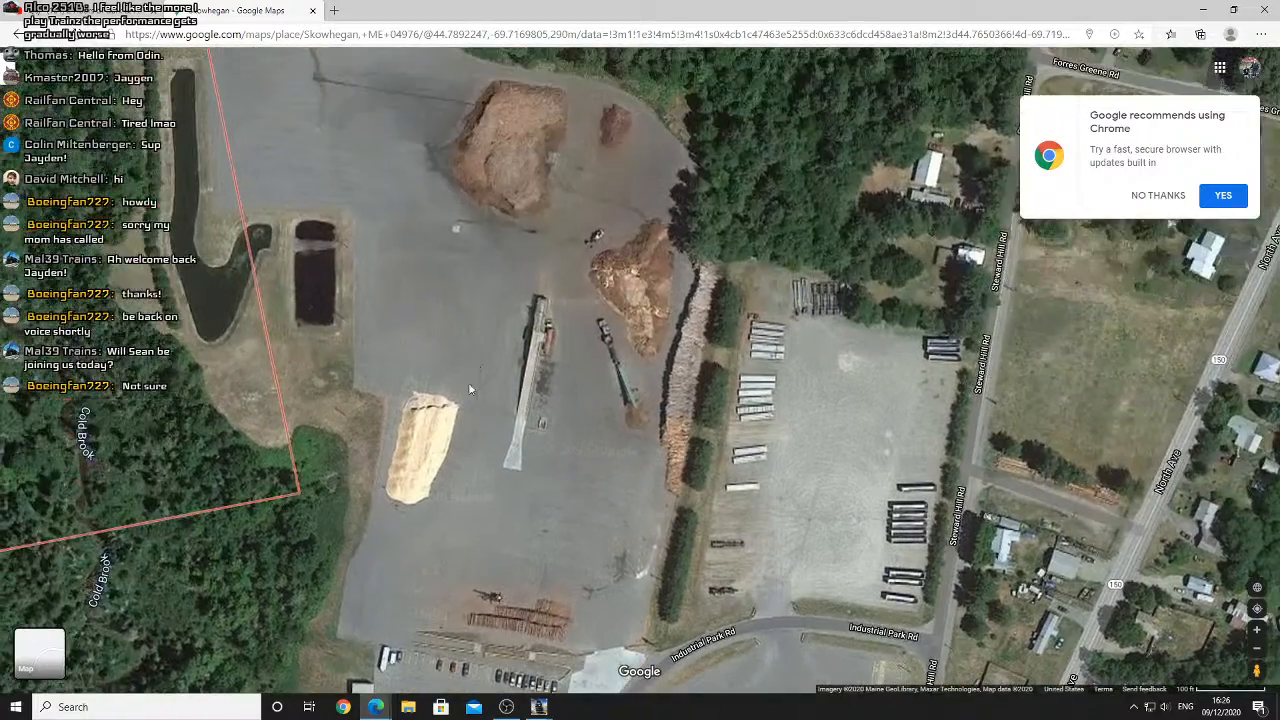
pyautogui.moveTo(428, 345); pyautogui.dragTo(429, 400)
pyautogui.moveTo(457, 600); pyautogui.dragTo(447, 364)
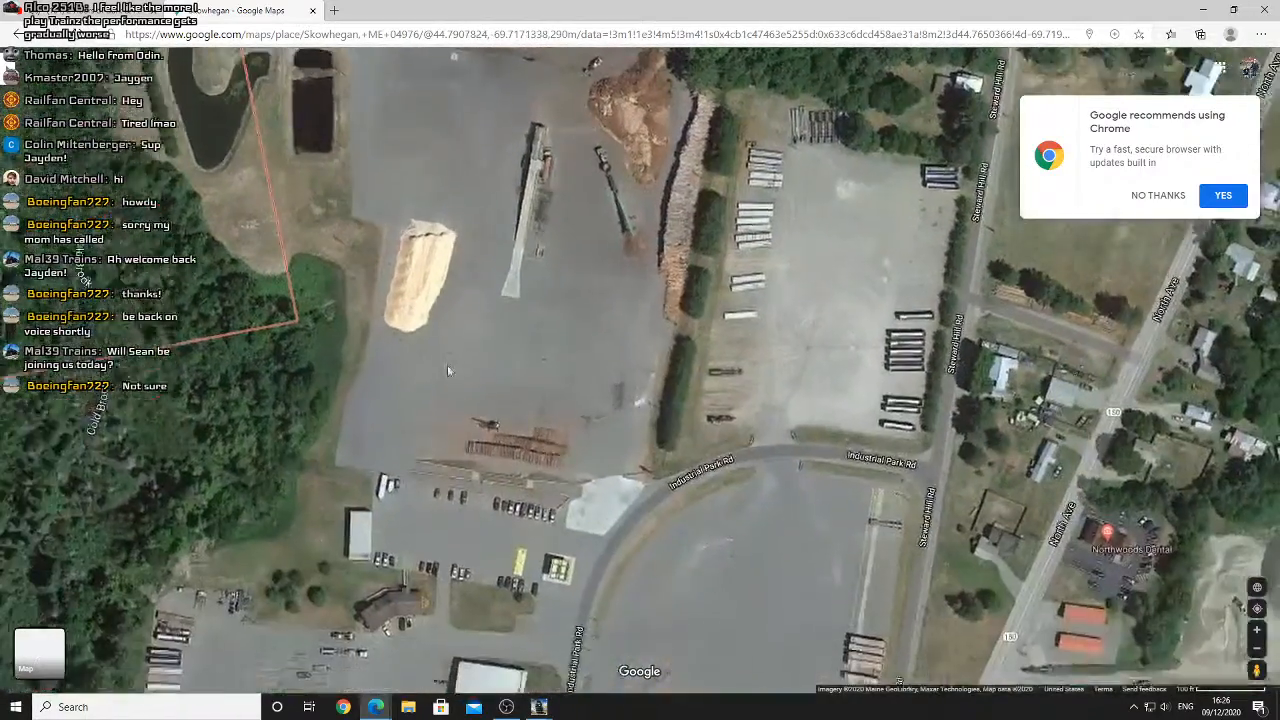
pyautogui.moveTo(539, 707)
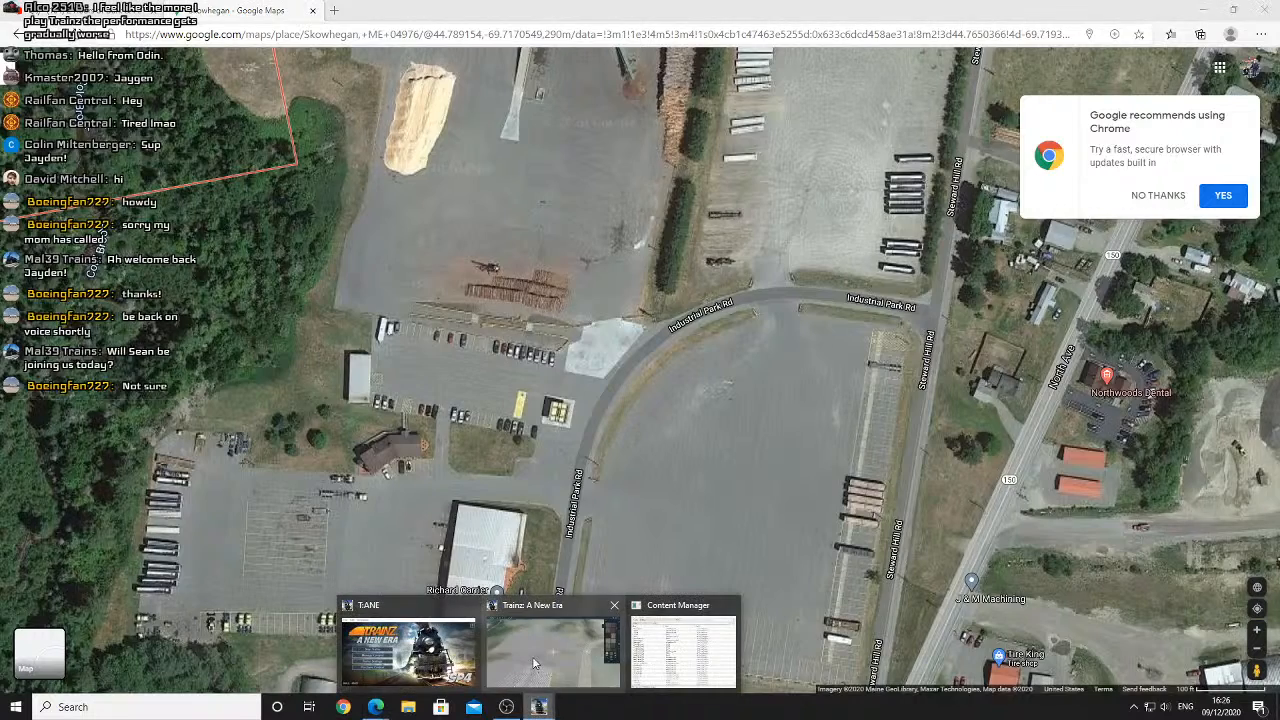
pyautogui.click(532, 656)
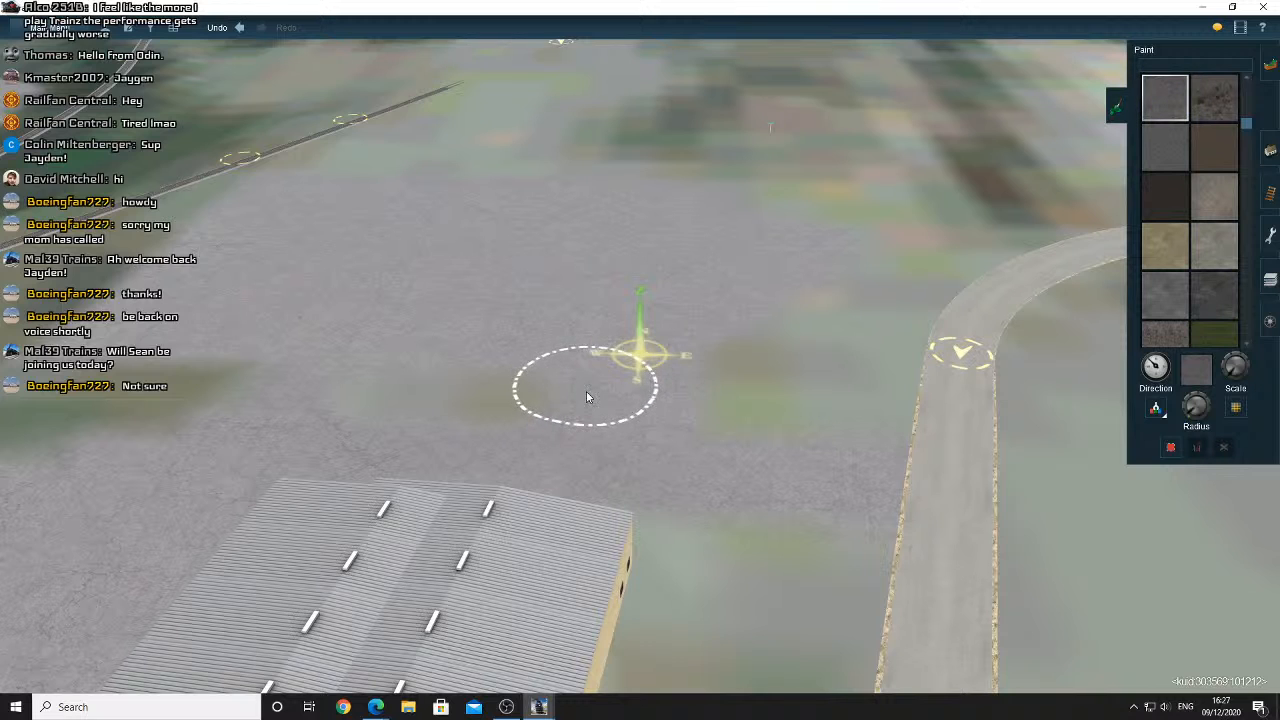
# Compare the painted lot beside the curved road with the Industrial Park Rd satellite image in Google Maps, returning to Trainz each time
pyautogui.moveTo(375, 710)
pyautogui.click(335, 650)
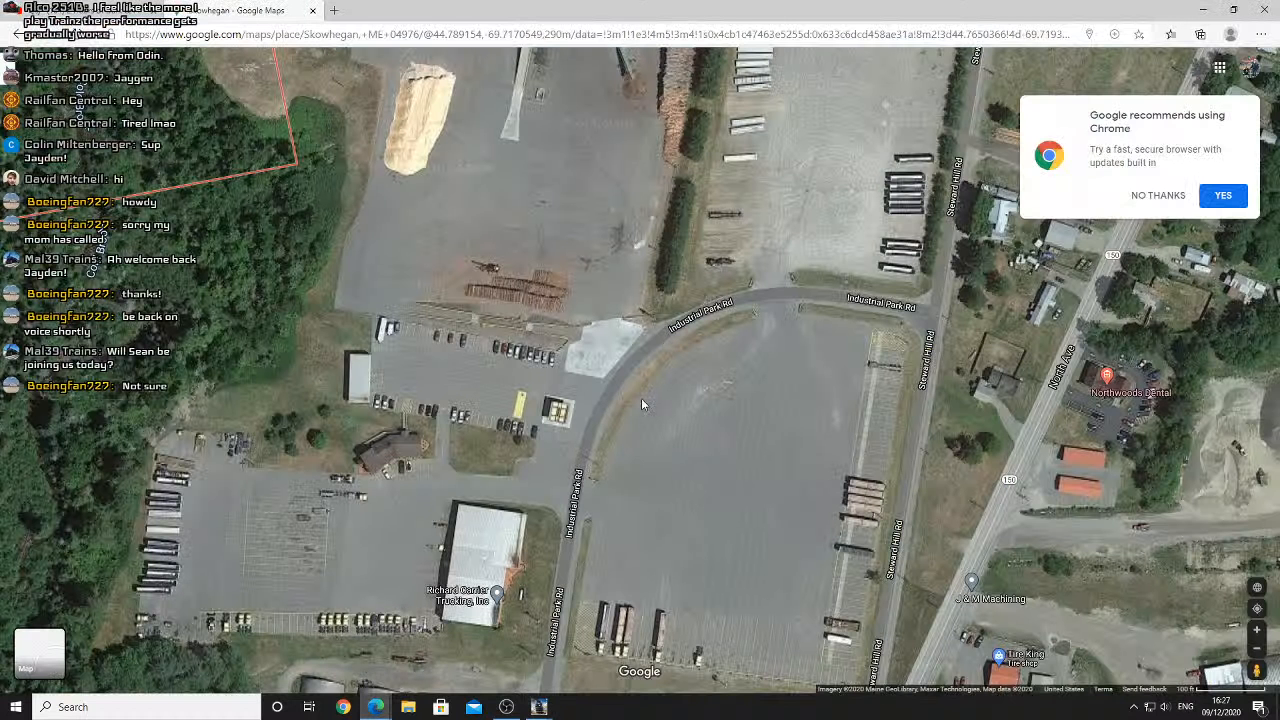
pyautogui.click(539, 707)
pyautogui.moveTo(896, 354); pyautogui.dragTo(674, 317, button='right')
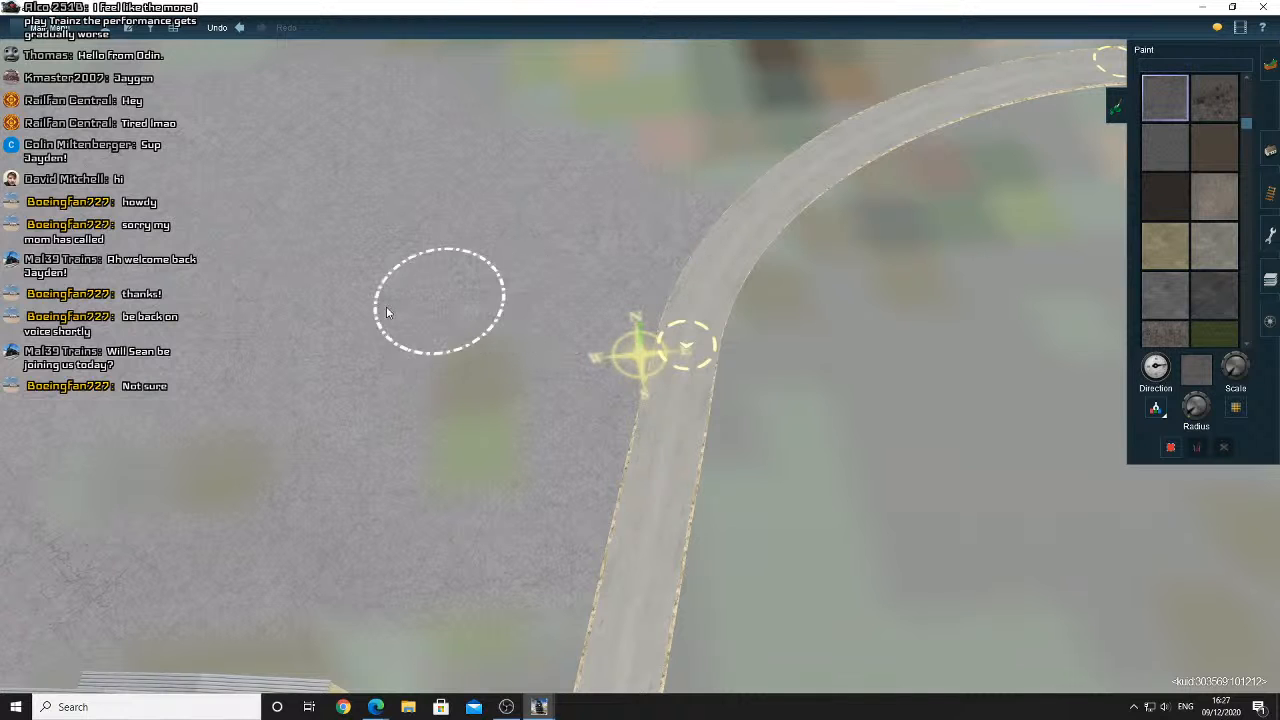
pyautogui.moveTo(376, 707)
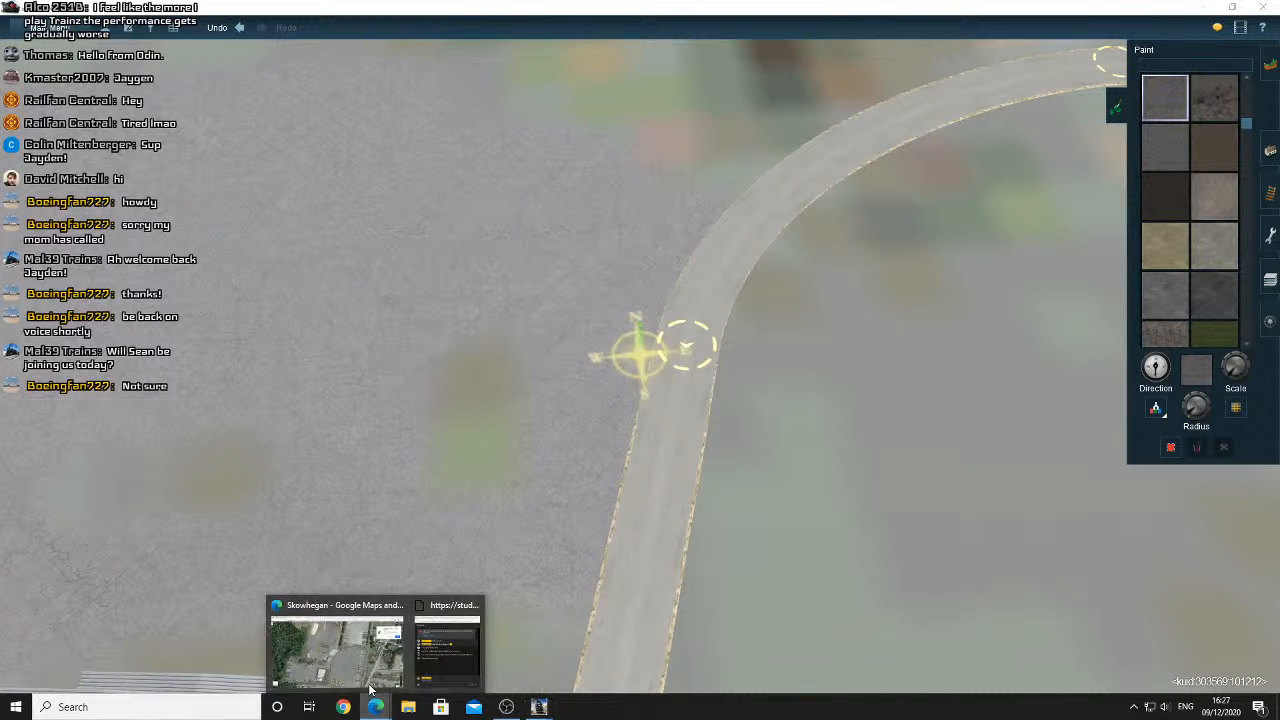
pyautogui.click(397, 603)
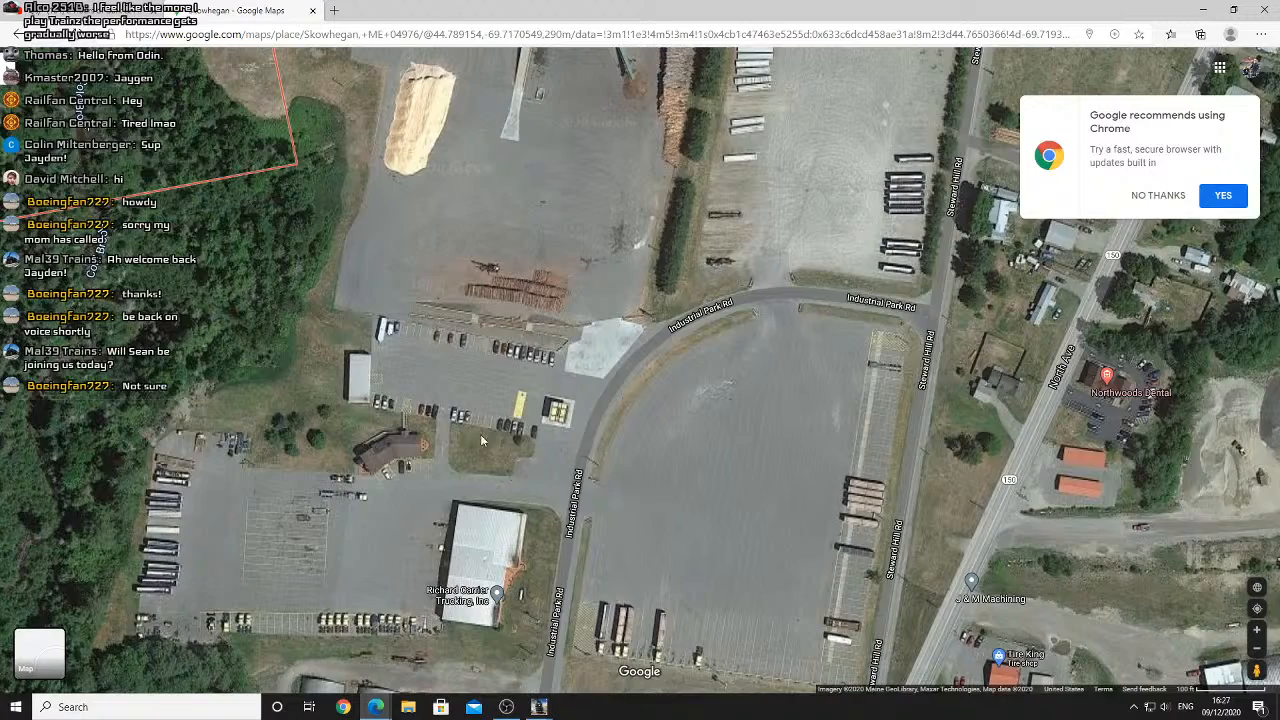
pyautogui.moveTo(539, 707)
pyautogui.click(683, 652)
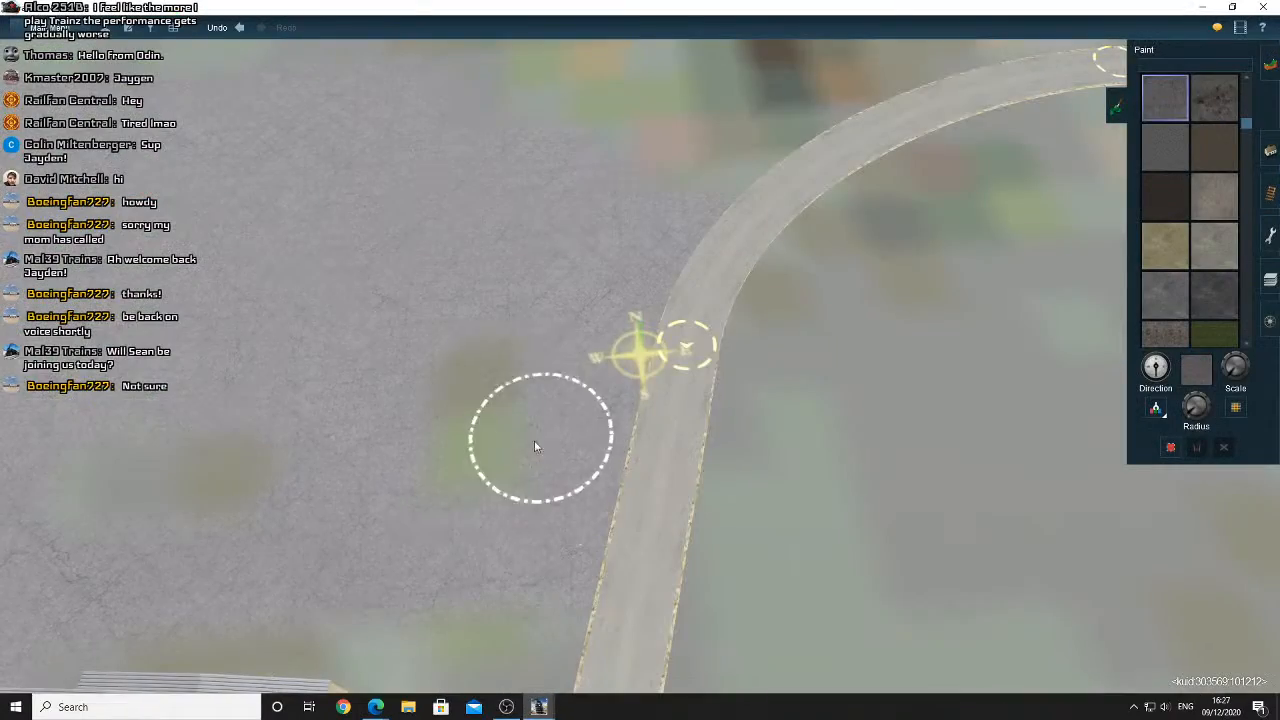
# Inspect the garage, its driveway and the northern lot from ground level and from above
pyautogui.press('Right')
pyautogui.press('Down')
pyautogui.rightClick(562, 311)
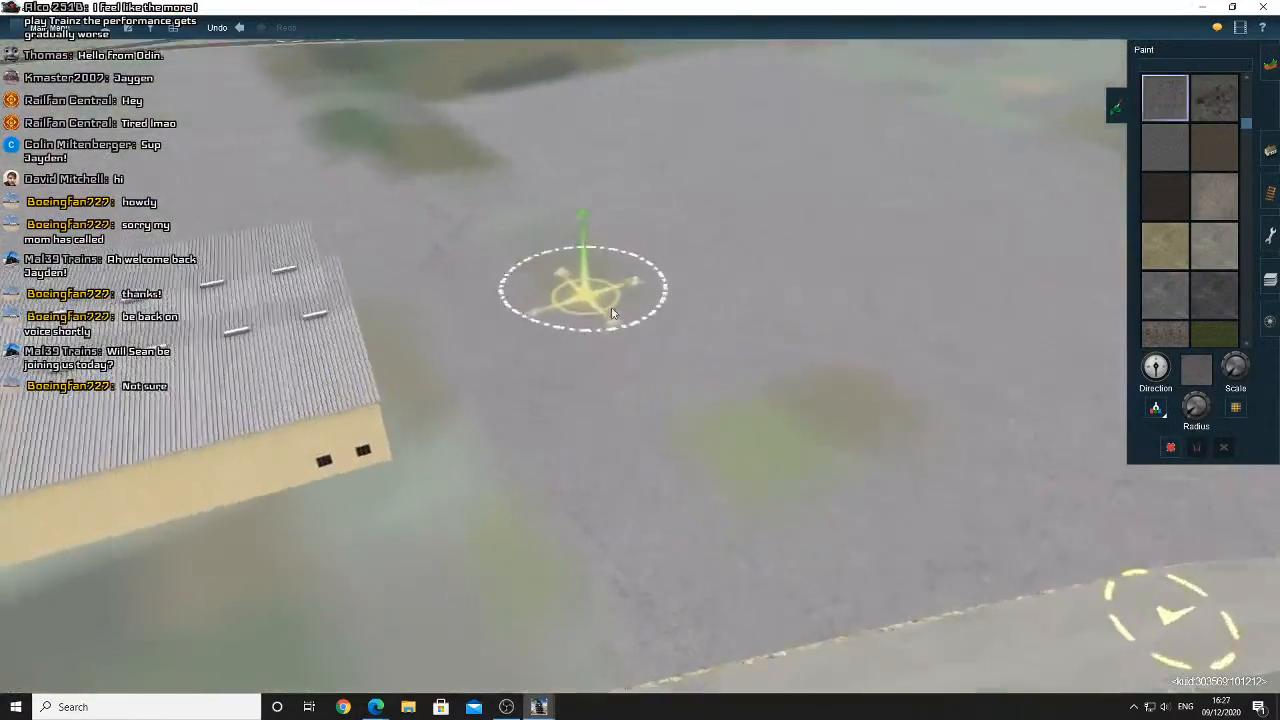
pyautogui.press('Down')
pyautogui.rightClick(596, 357)
pyautogui.rightClick(612, 329)
pyautogui.press('Down')
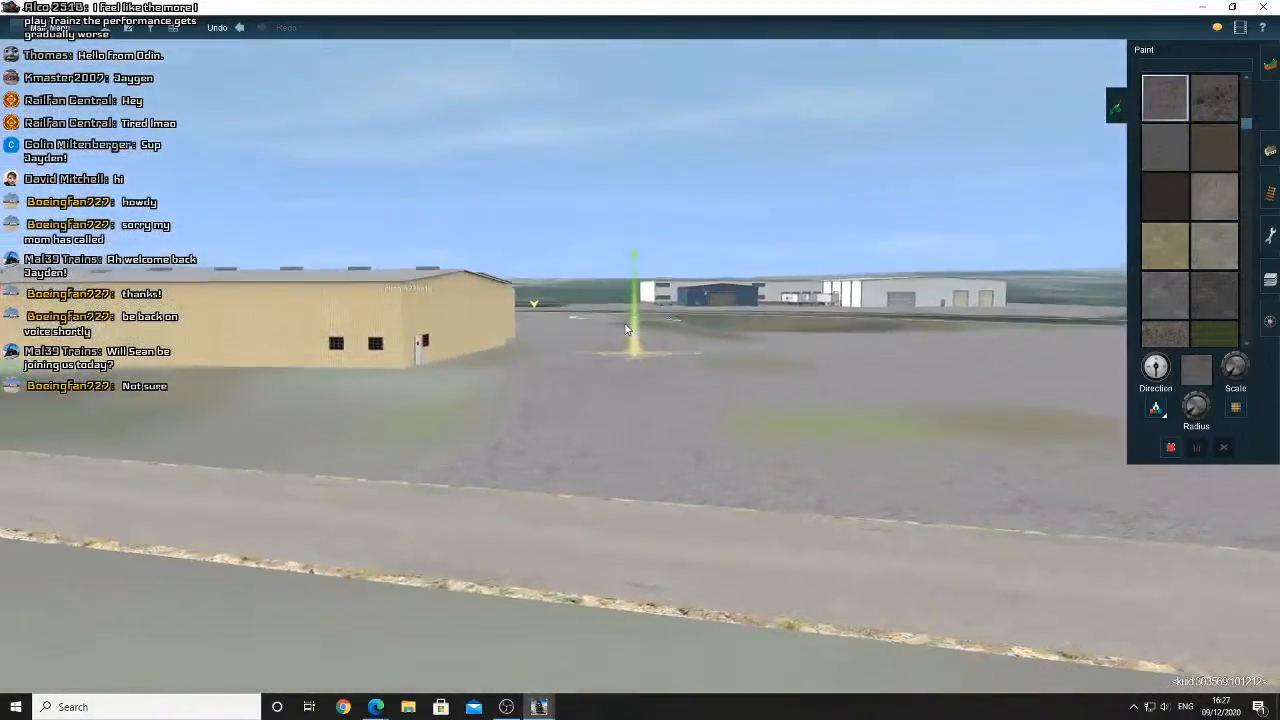
pyautogui.press('Up')
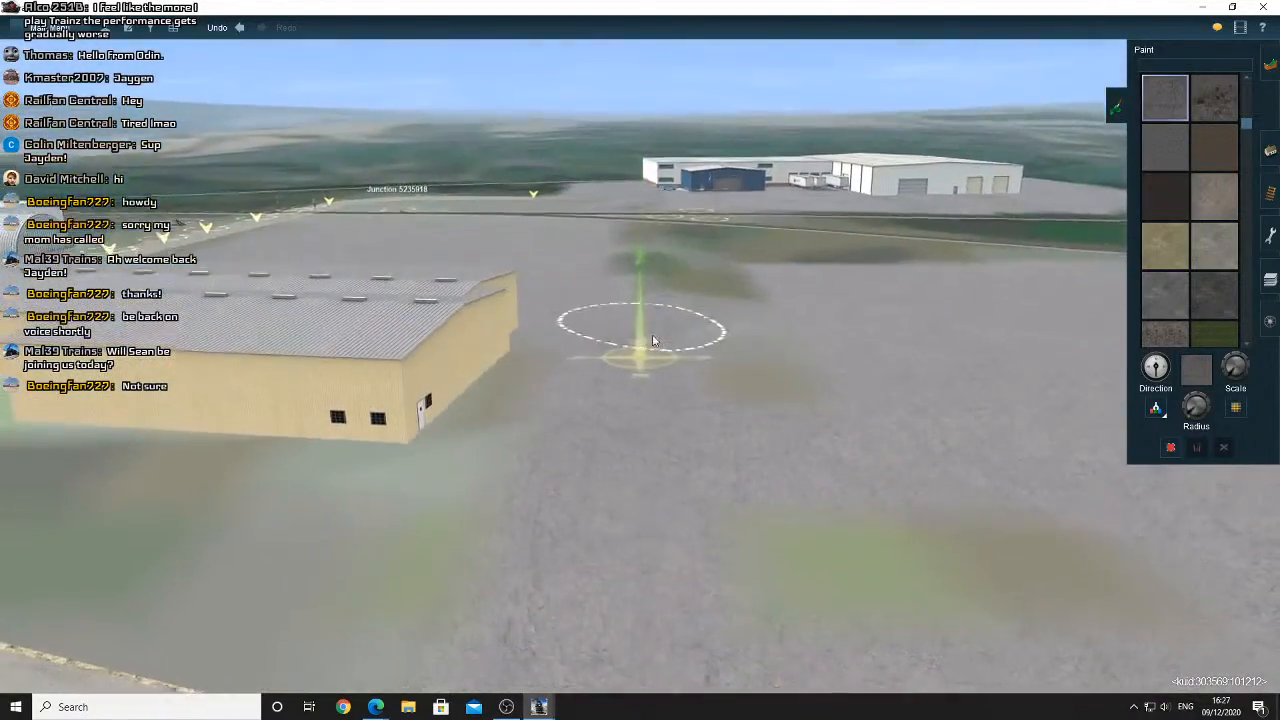
pyautogui.press('Right')
pyautogui.press('Up')
pyautogui.rightClick(688, 378)
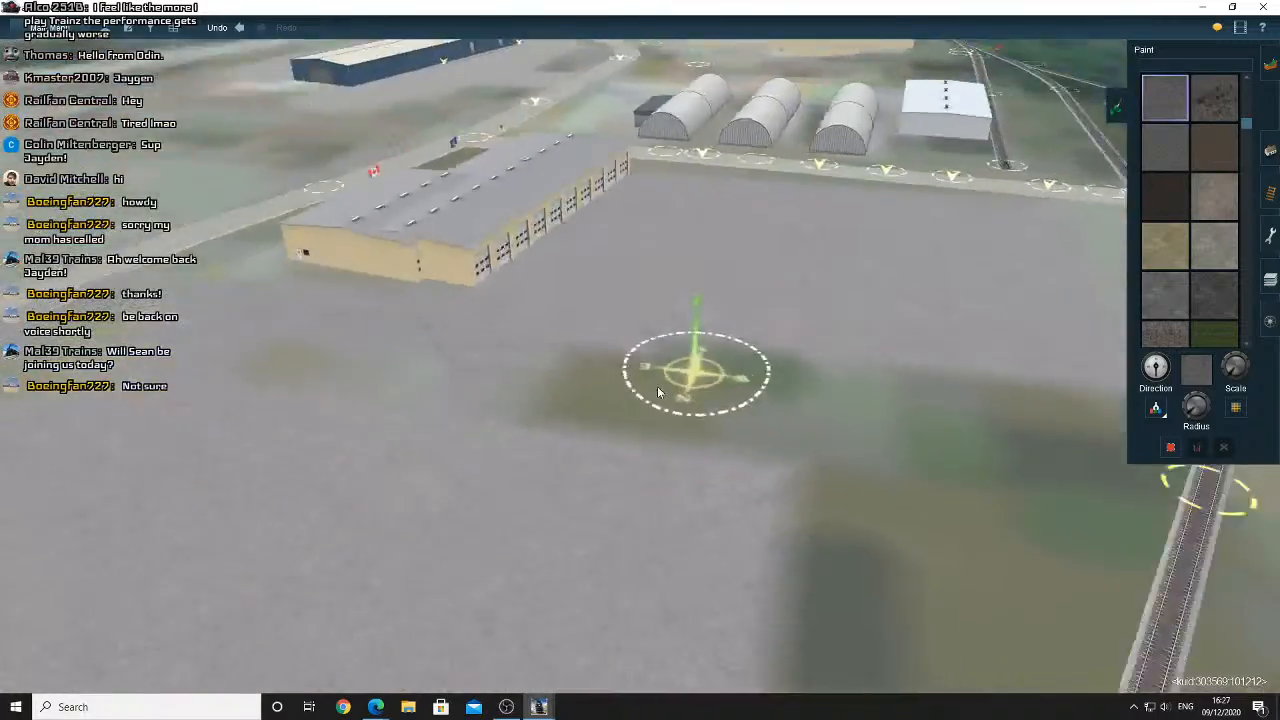
# Examine the far edge of the northern lot and follow the adjacent rail spur to its partly buried section
pyautogui.press('Down')
pyautogui.rightClick(395, 385)
pyautogui.press('Left')
pyautogui.press('Up')
pyautogui.rightClick(492, 349)
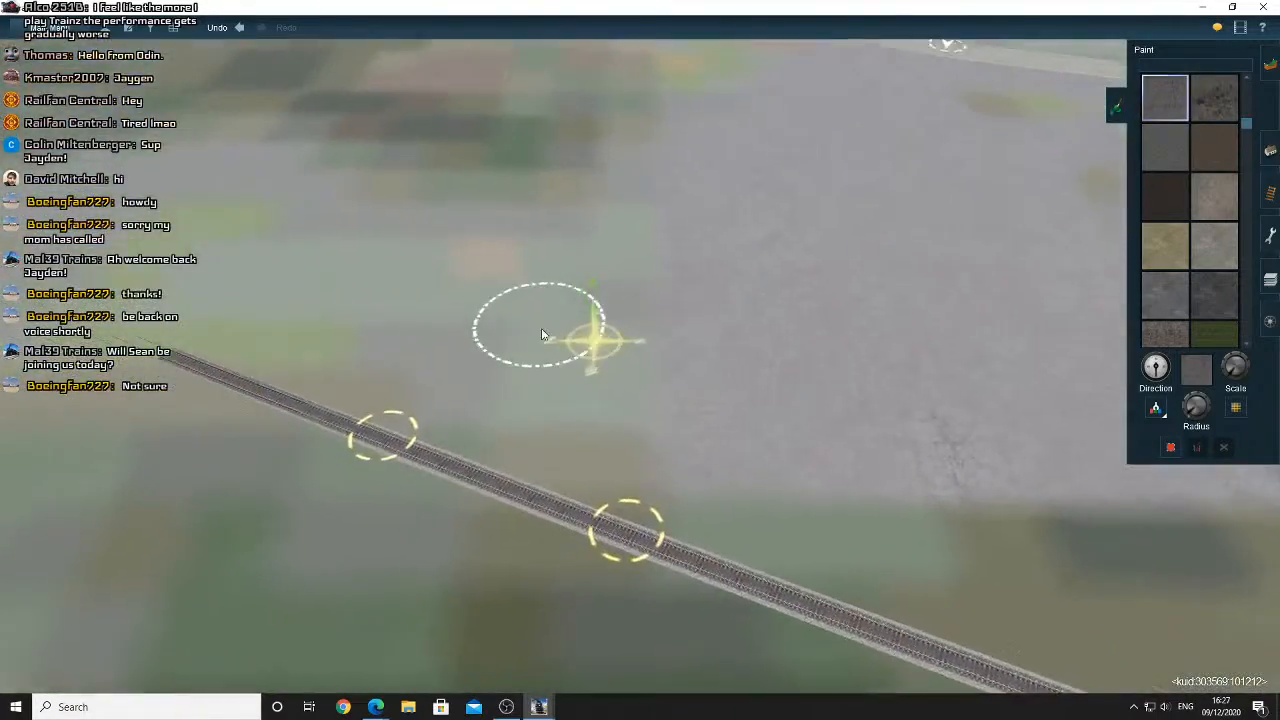
pyautogui.scroll(-3, 544, 335)
pyautogui.rightClick(546, 335)
pyautogui.press('Left')
pyautogui.rightClick(522, 342)
pyautogui.press('Down')
pyautogui.scroll(4, 555, 340)
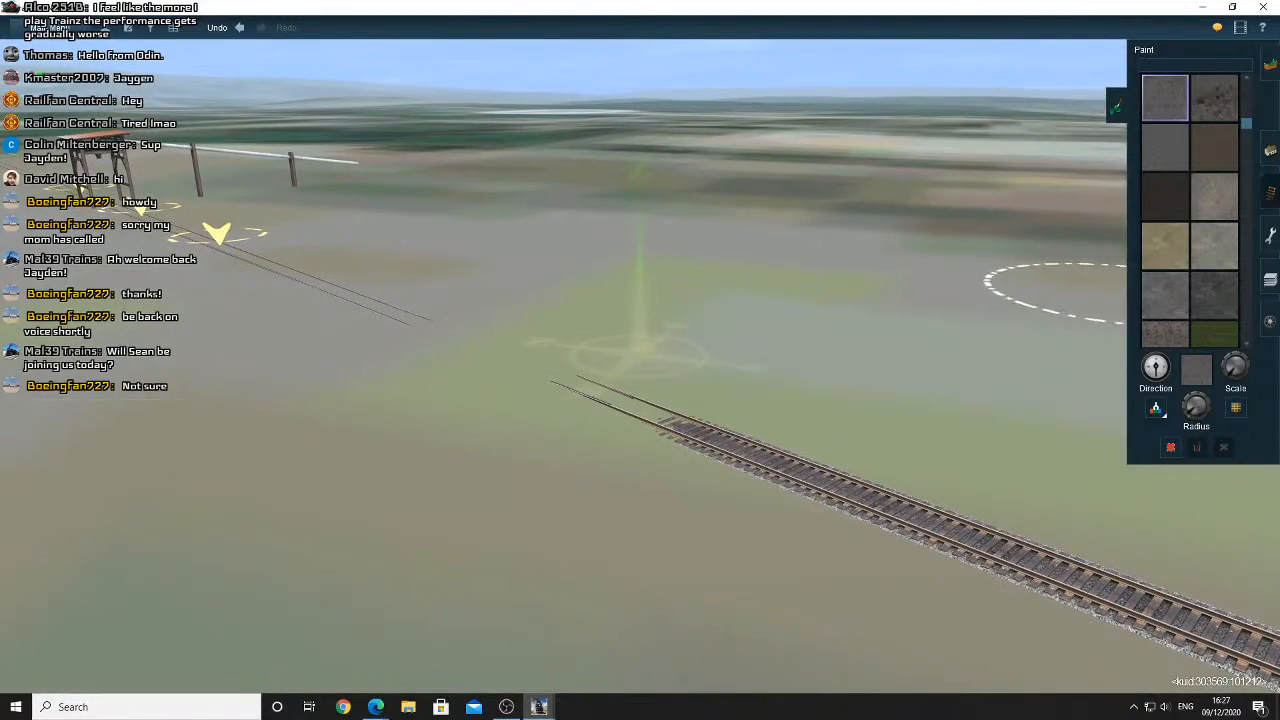
# Smooth the terrain along the partly buried spur track toward the wooden structure, and try the Flatten spline tool on the track
pyautogui.click(1270, 193)
pyautogui.rightClick(893, 353)
pyautogui.press('Left')
pyautogui.rightClick(600, 445)
pyautogui.press('Right')
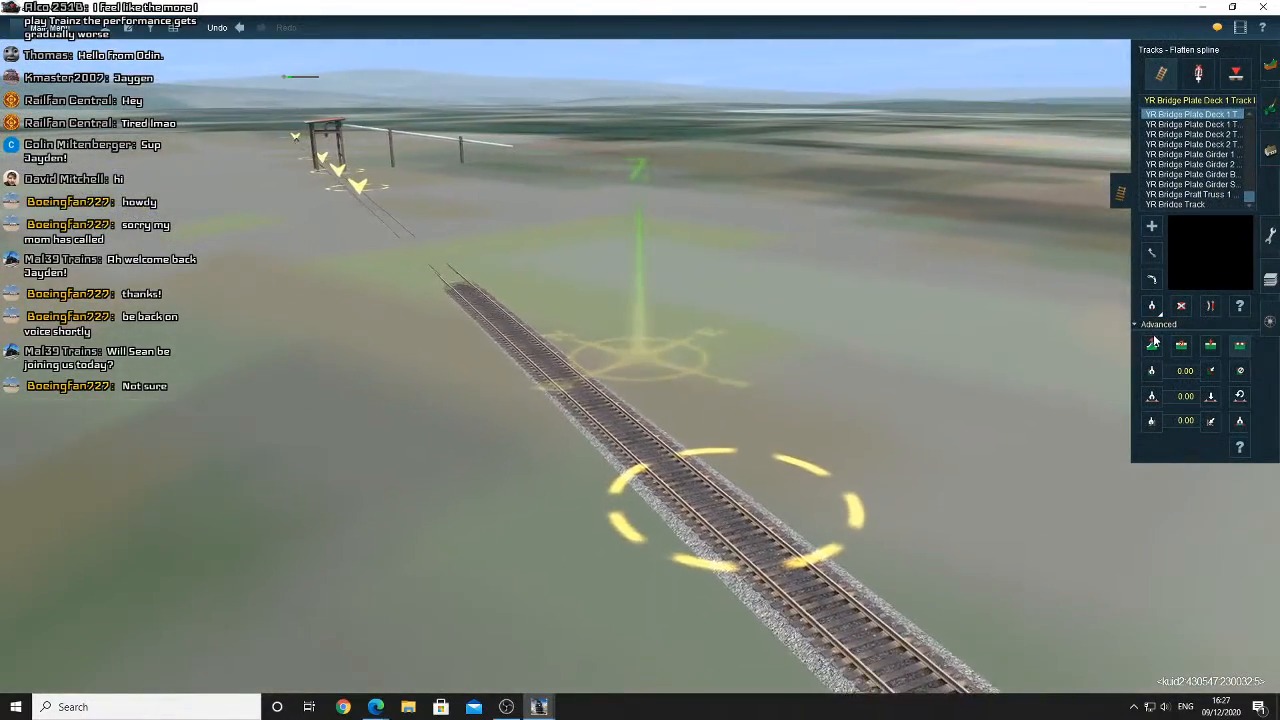
pyautogui.click(1152, 345)
pyautogui.moveTo(731, 506); pyautogui.dragTo(731, 501)
pyautogui.click(1239, 346)
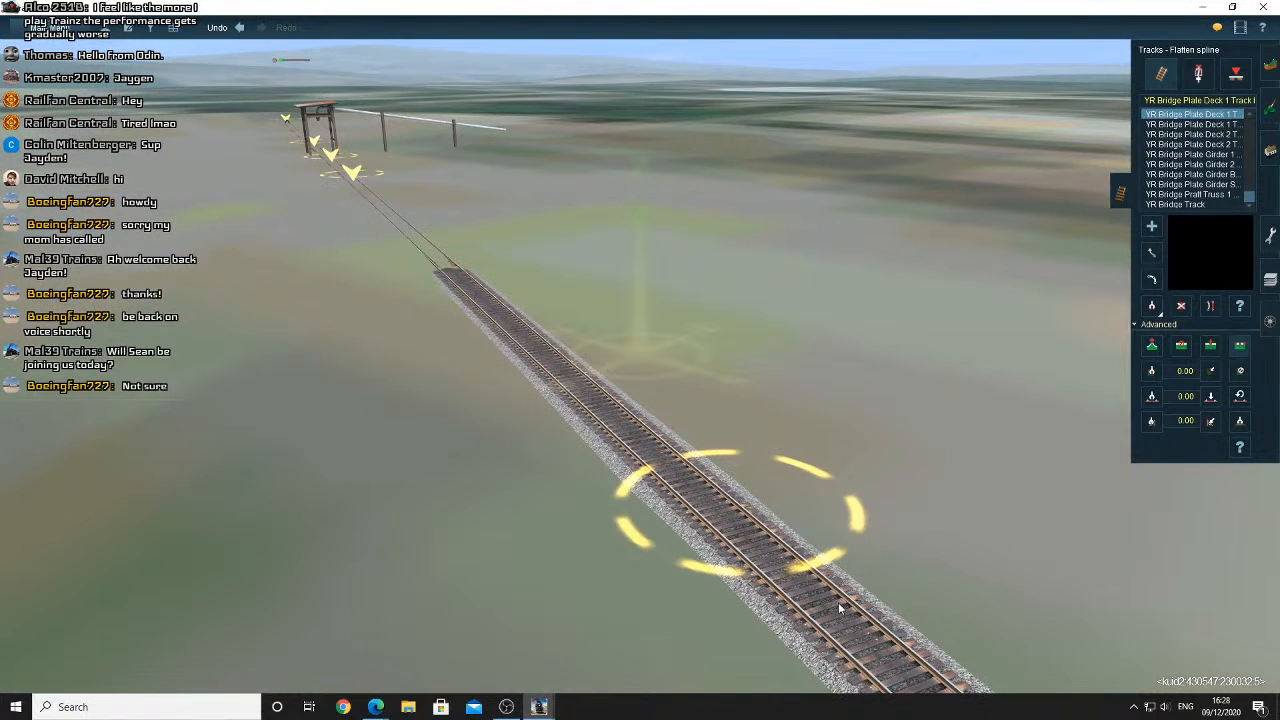
pyautogui.click(600, 415)
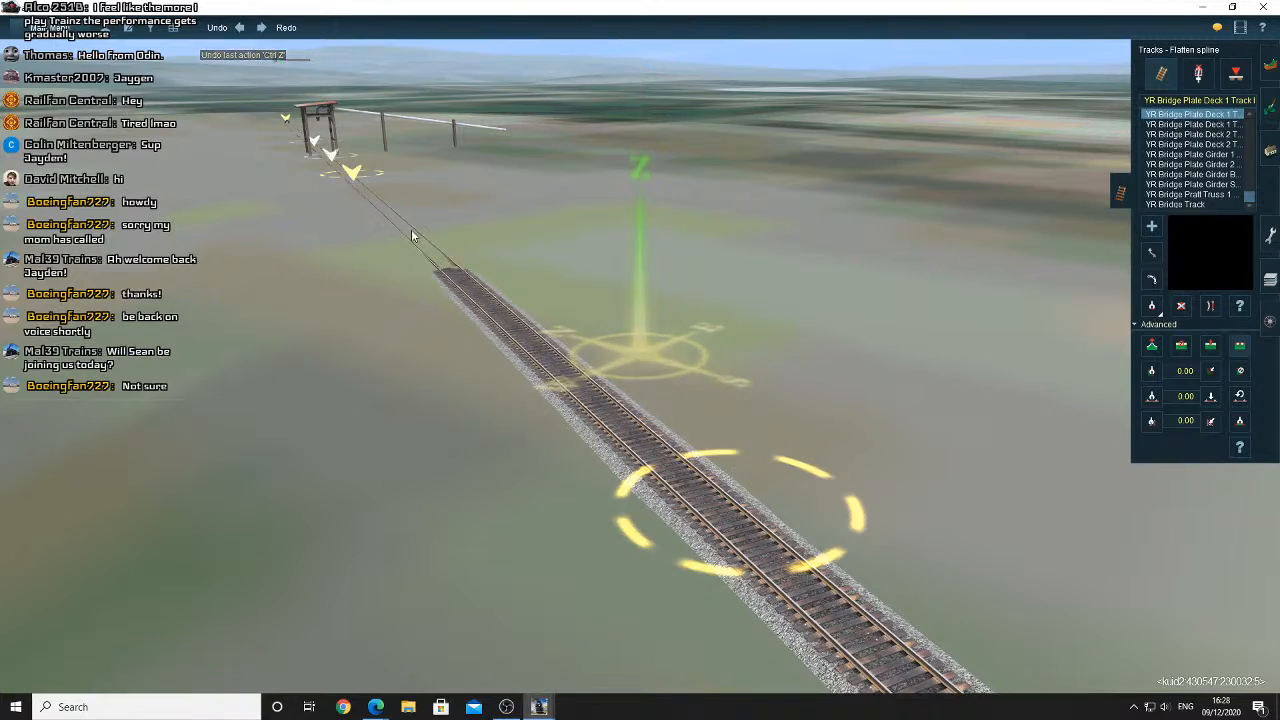
# Examine the spur up to the wooden structure and the surrounding yards, tracks and warehouses of the industrial area
pyautogui.moveTo(411, 235); pyautogui.dragTo(625, 333, button='right')
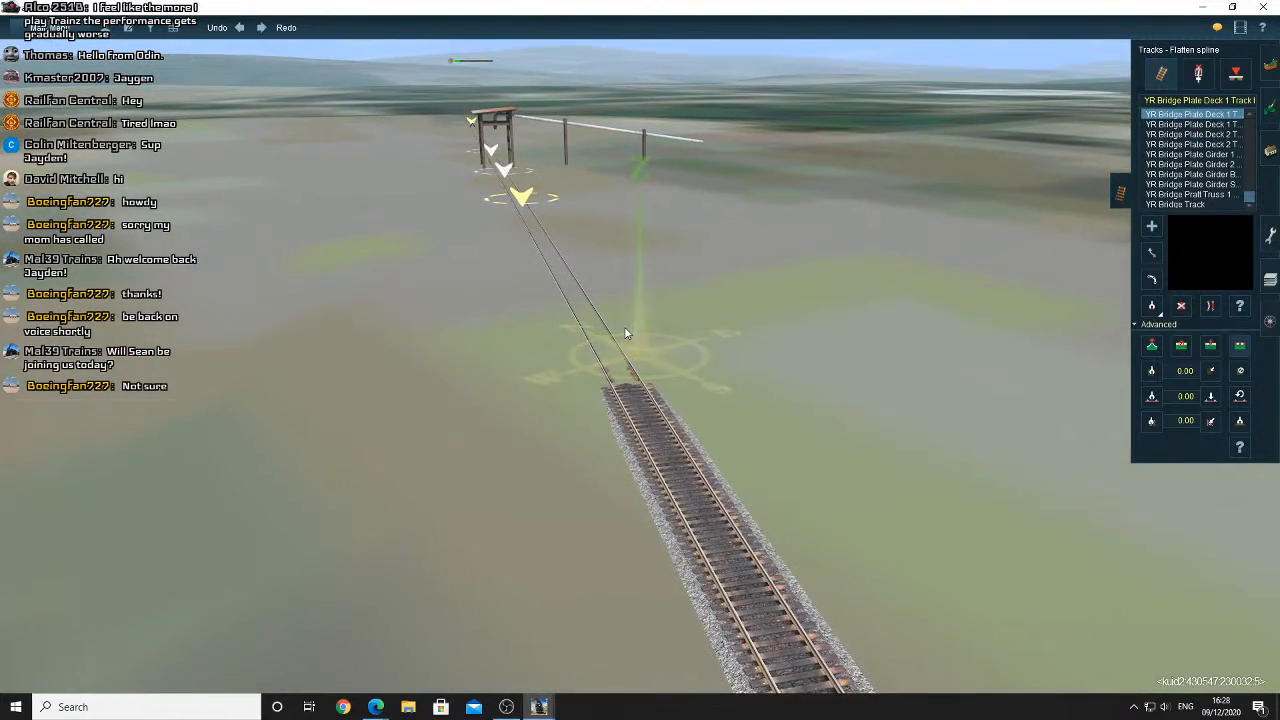
pyautogui.rightClick(518, 192)
pyautogui.scroll(-4, 627, 308)
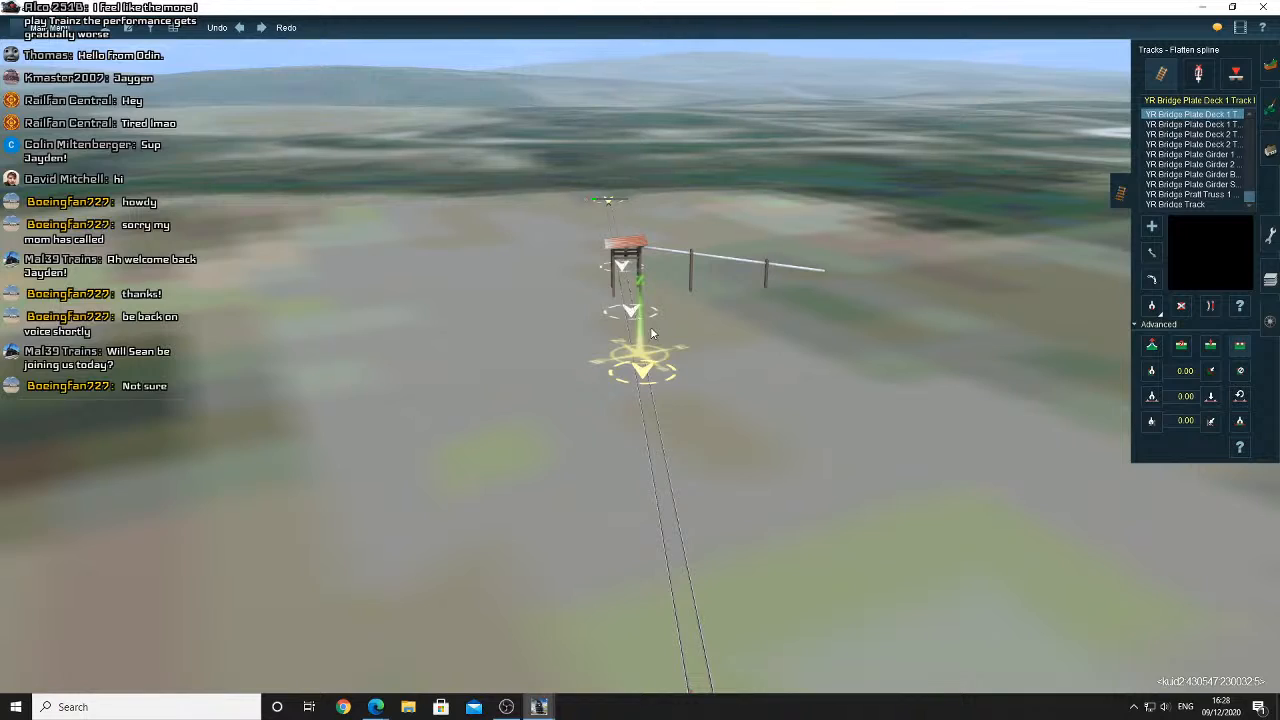
pyautogui.moveTo(652, 335); pyautogui.dragTo(583, 428, button='right')
pyautogui.scroll(-4, 585, 425)
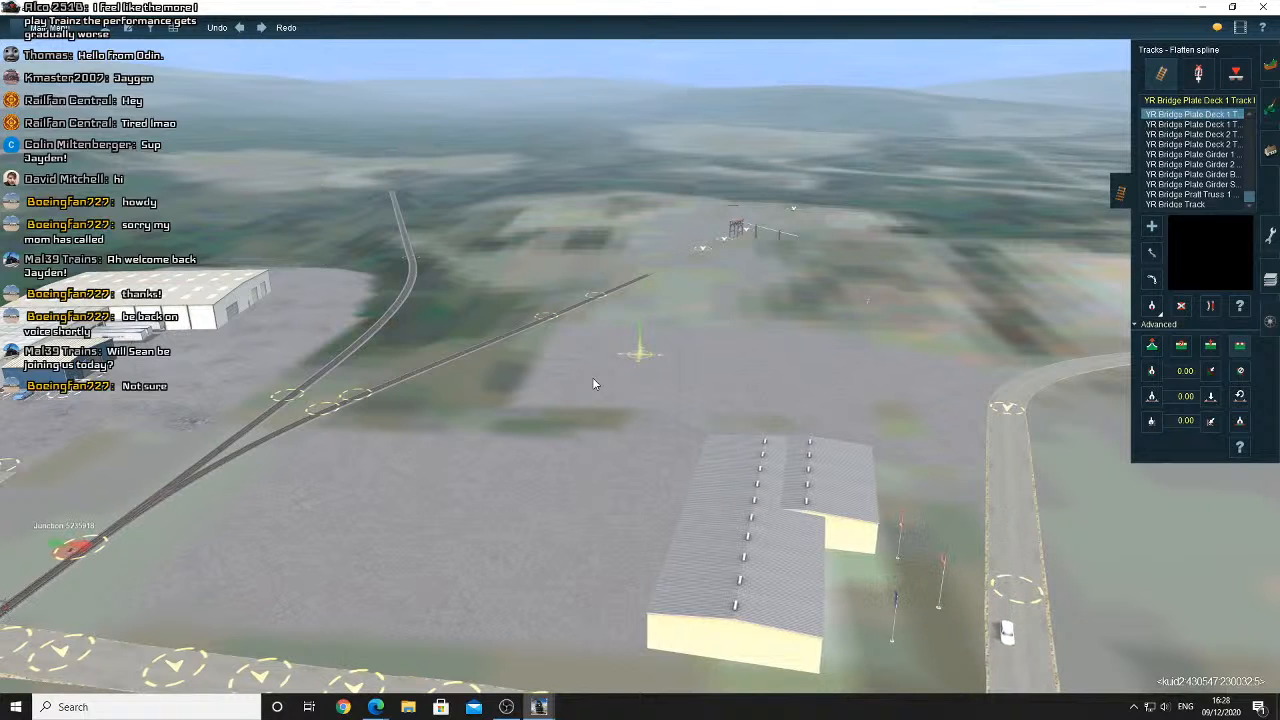
pyautogui.scroll(5, 584, 375)
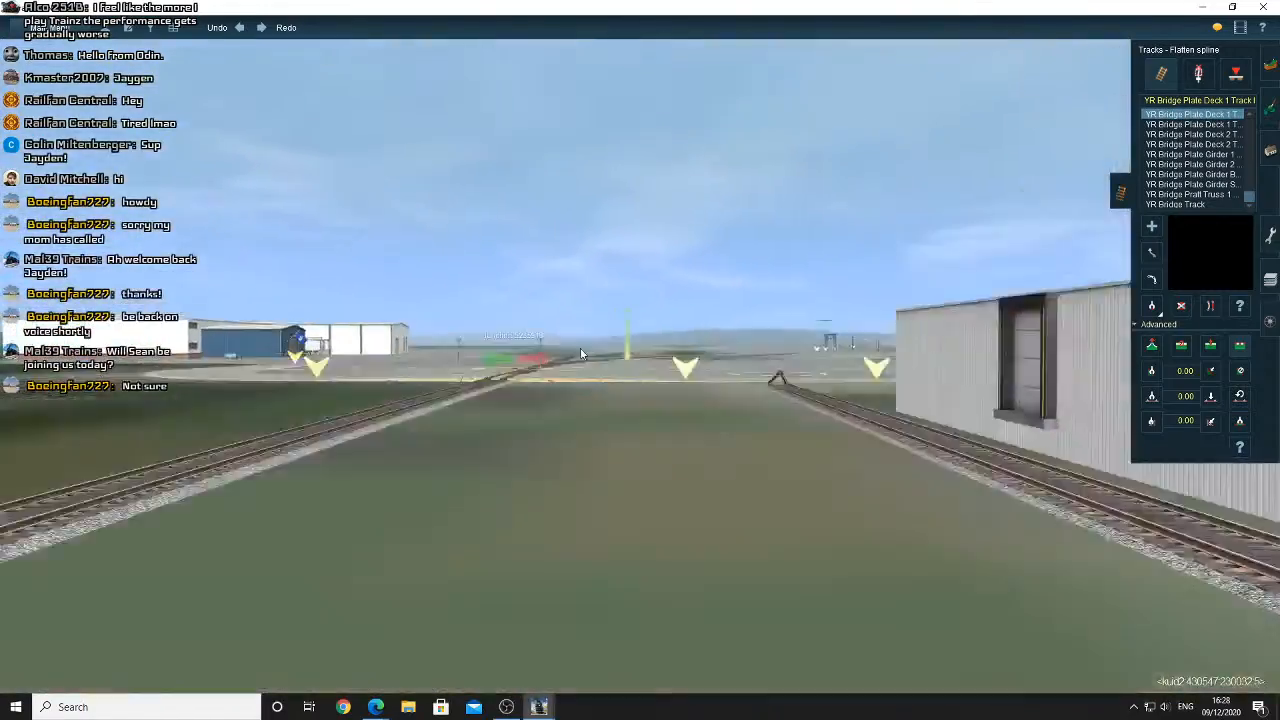
pyautogui.moveTo(580, 348); pyautogui.dragTo(631, 389, button='right')
pyautogui.scroll(4, 631, 389)
pyautogui.scroll(-2, 631, 386)
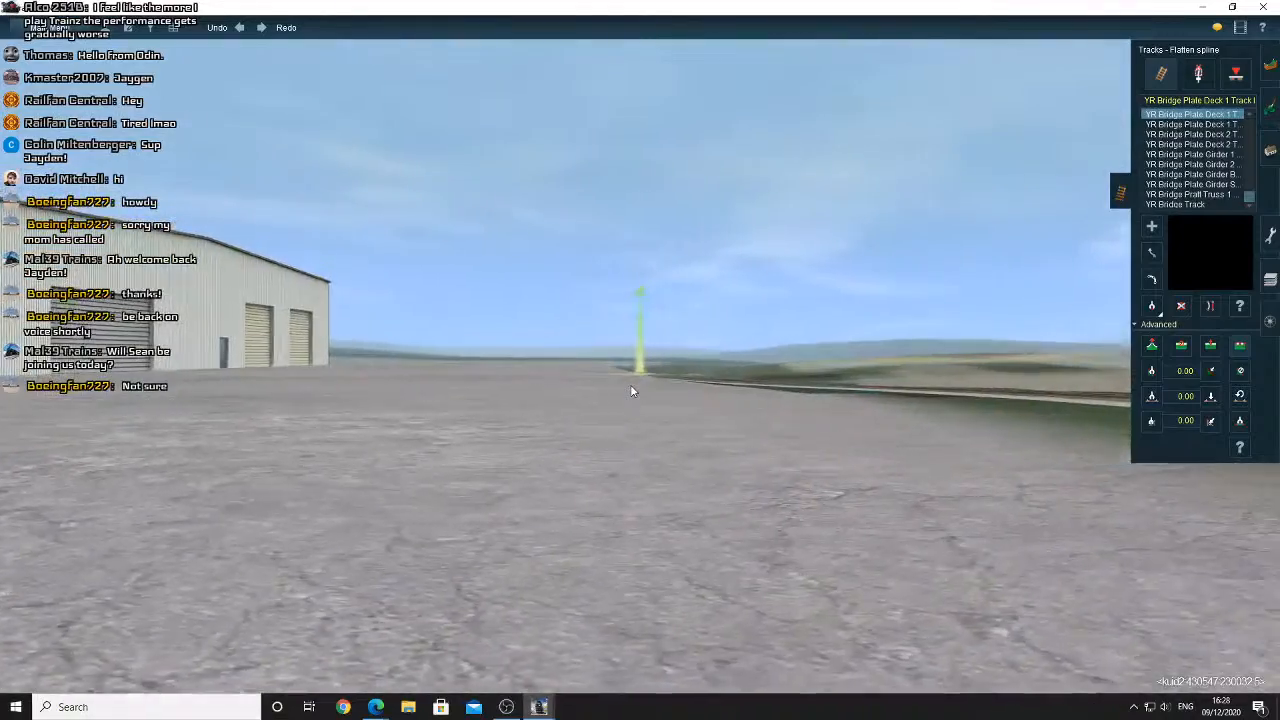
# Sample the paved yard's 72.42 height beside the white warehouse and apply it to the yard edge along the curved track
pyautogui.press('Up')
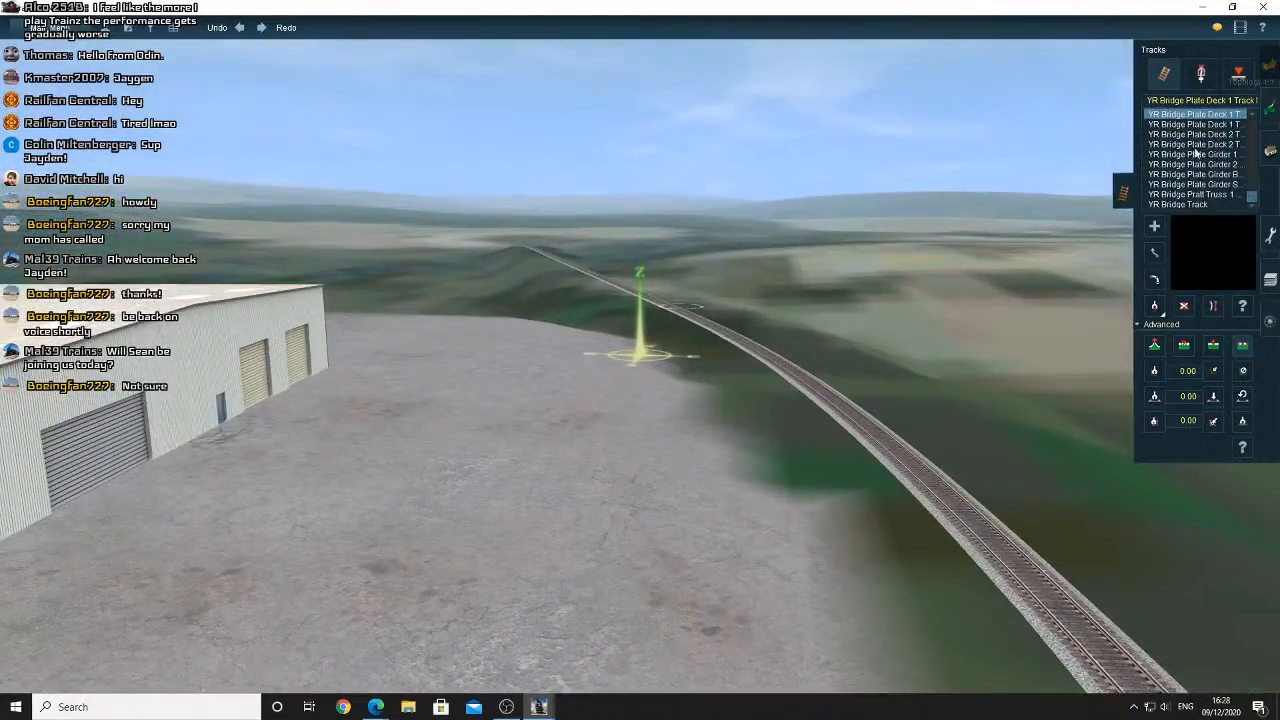
pyautogui.click(1270, 64)
pyautogui.click(1169, 166)
pyautogui.click(610, 443)
pyautogui.moveTo(610, 443)
pyautogui.mouseDown(button='right')
pyautogui.moveTo(588, 443)
pyautogui.moveTo(600, 443)
pyautogui.mouseUp(button='right')
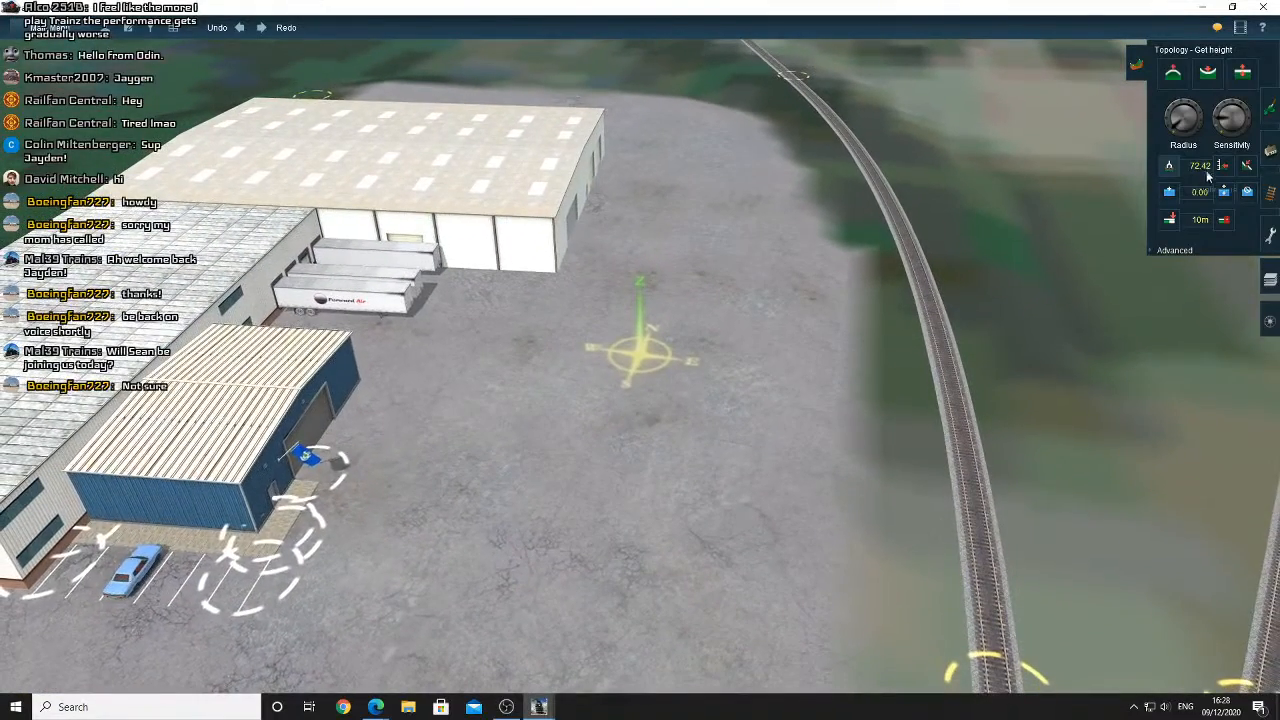
pyautogui.click(1223, 168)
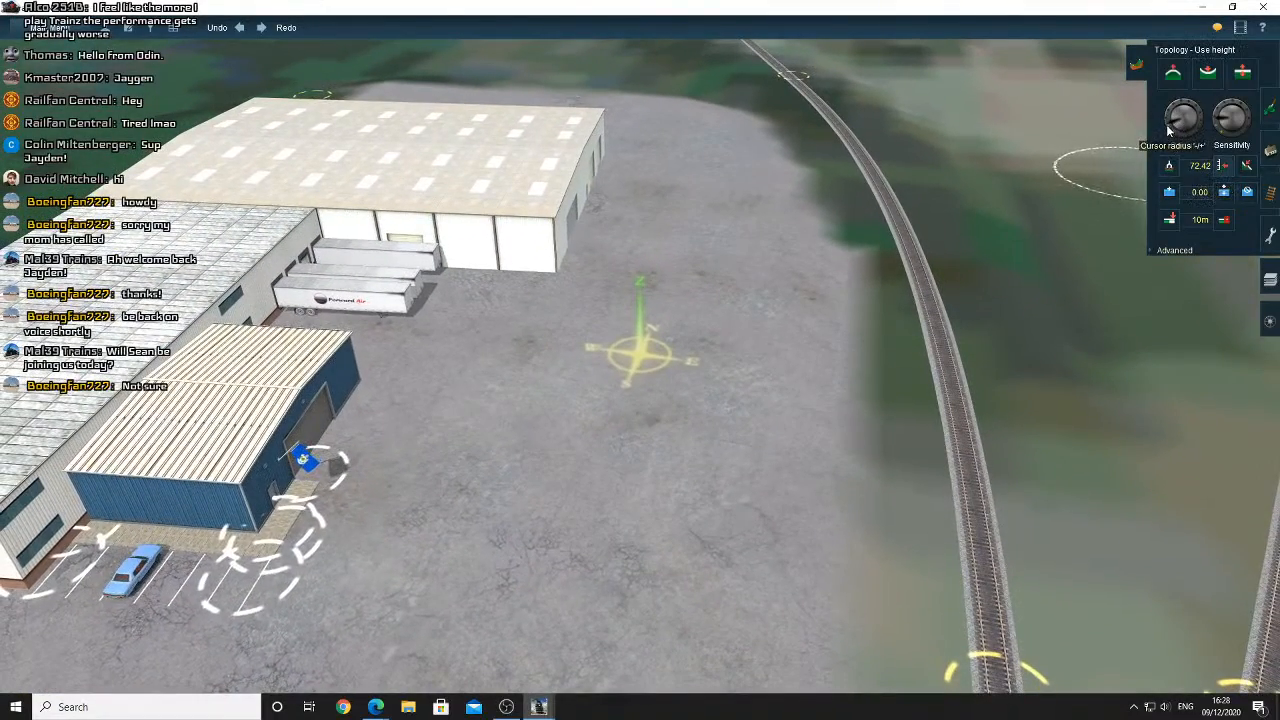
pyautogui.rightClick(792, 248)
pyautogui.click(674, 367)
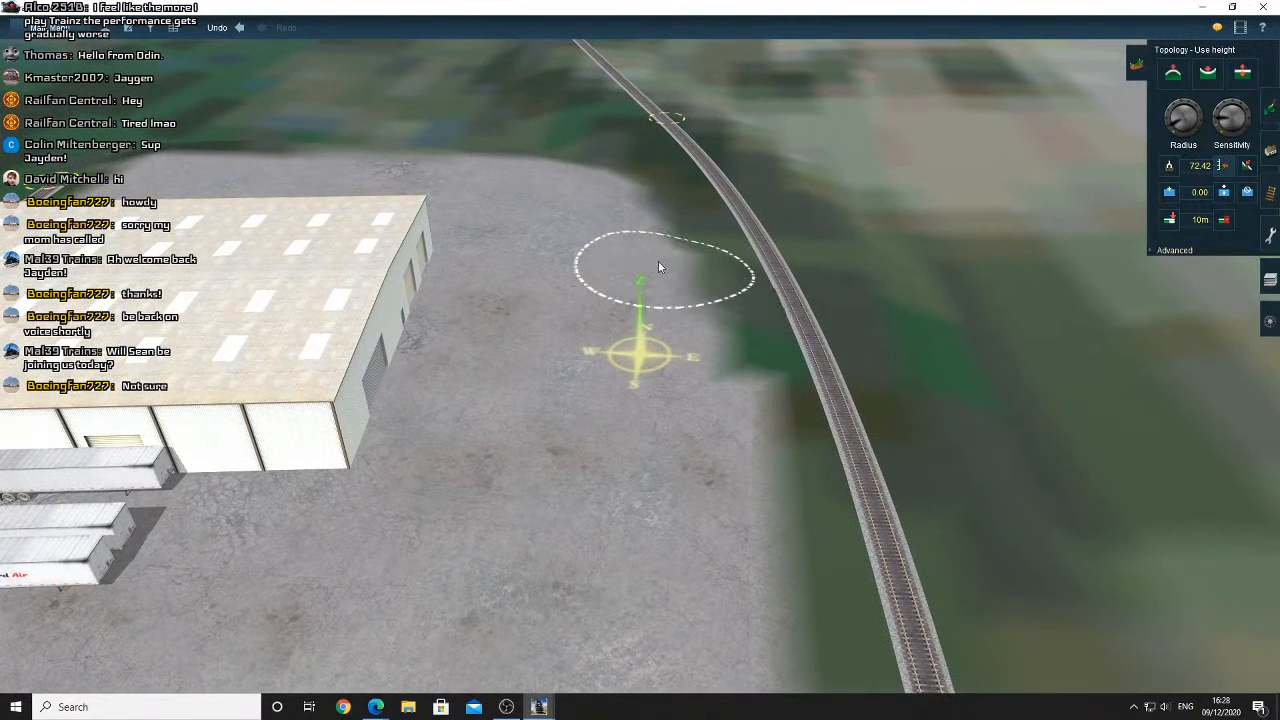
# Inspect the yard edge and embankment between the white warehouse and the curved track from several angles
pyautogui.rightClick(631, 211)
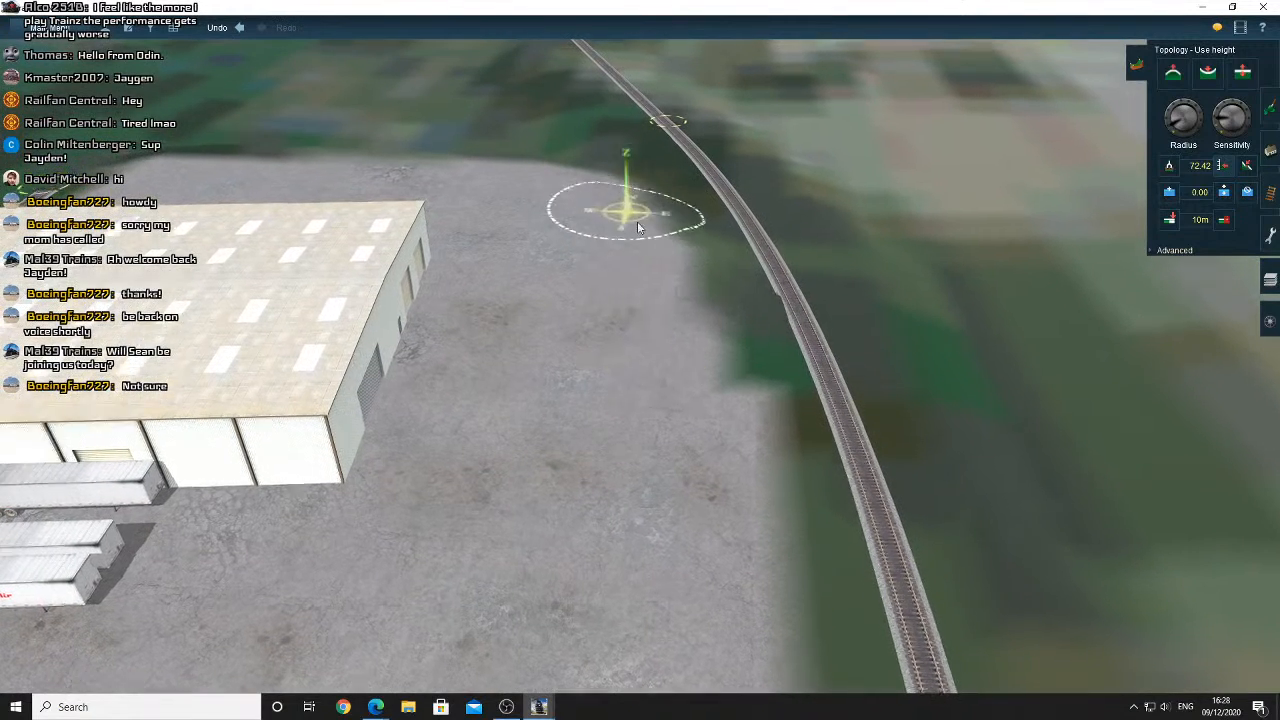
pyautogui.press('Left')
pyautogui.scroll(3, 655, 345)
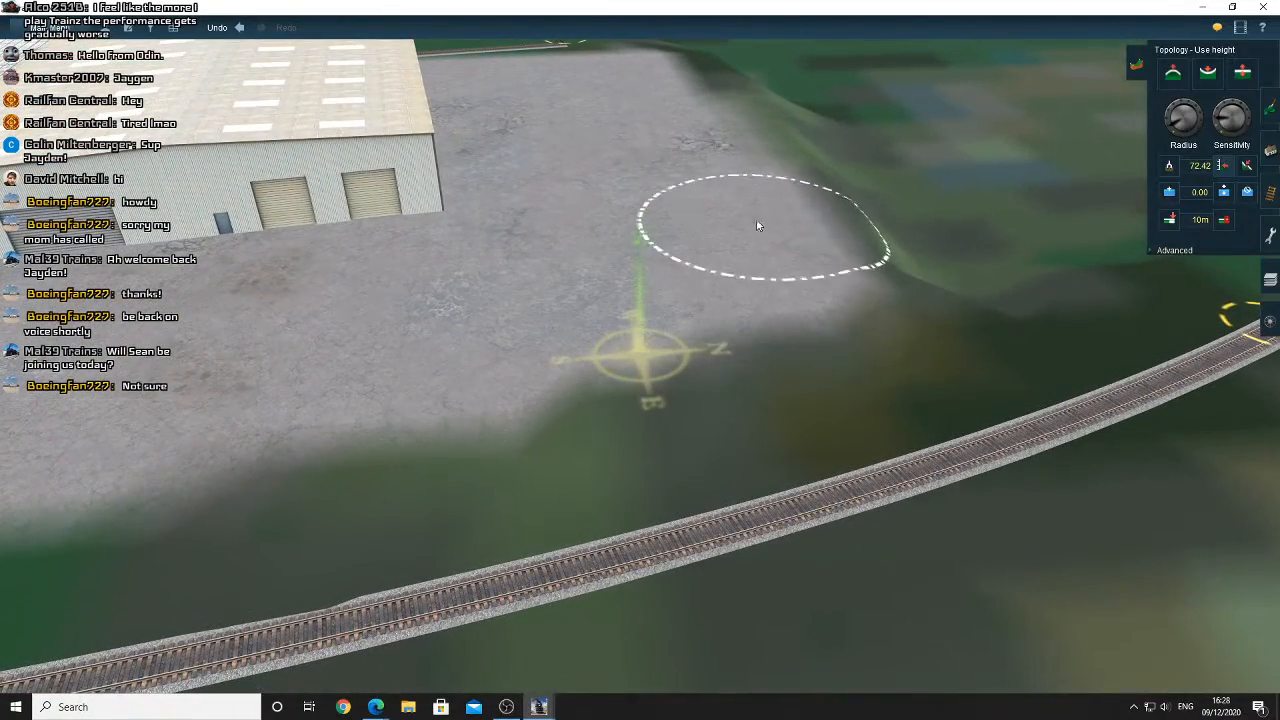
pyautogui.press('Left')
pyautogui.press('Down')
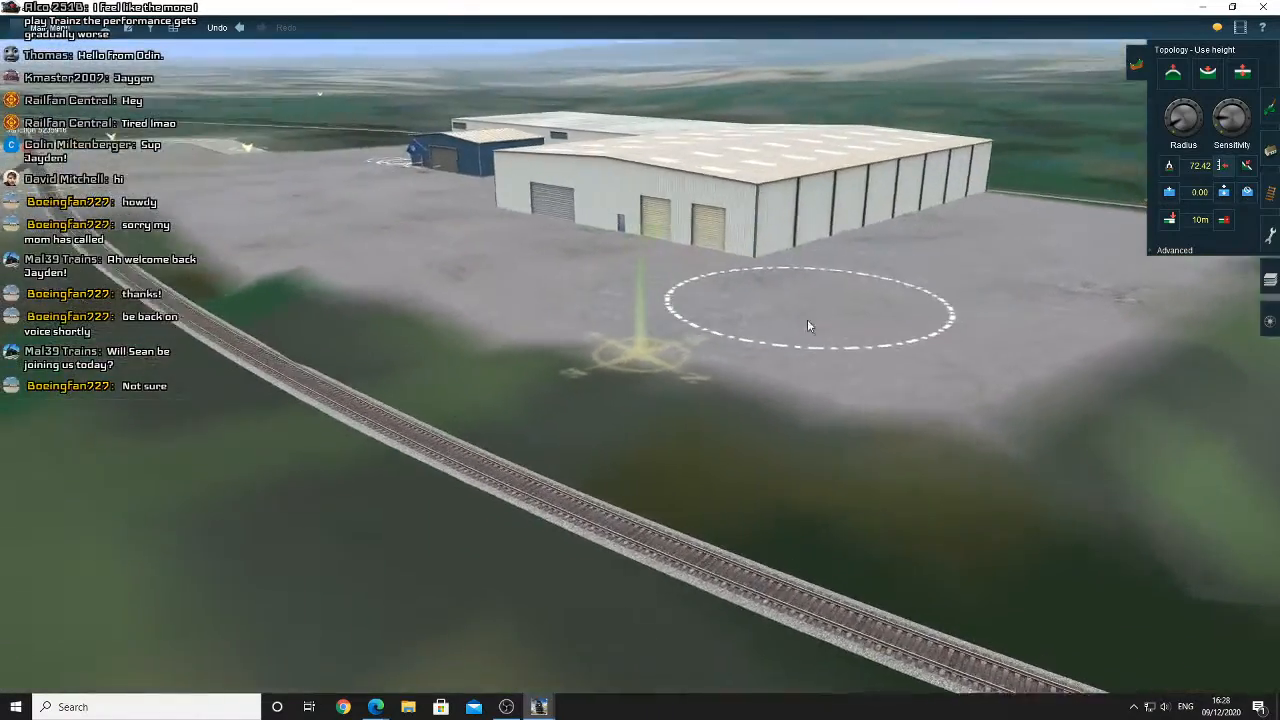
pyautogui.rightClick(804, 327)
pyautogui.rightClick(575, 387)
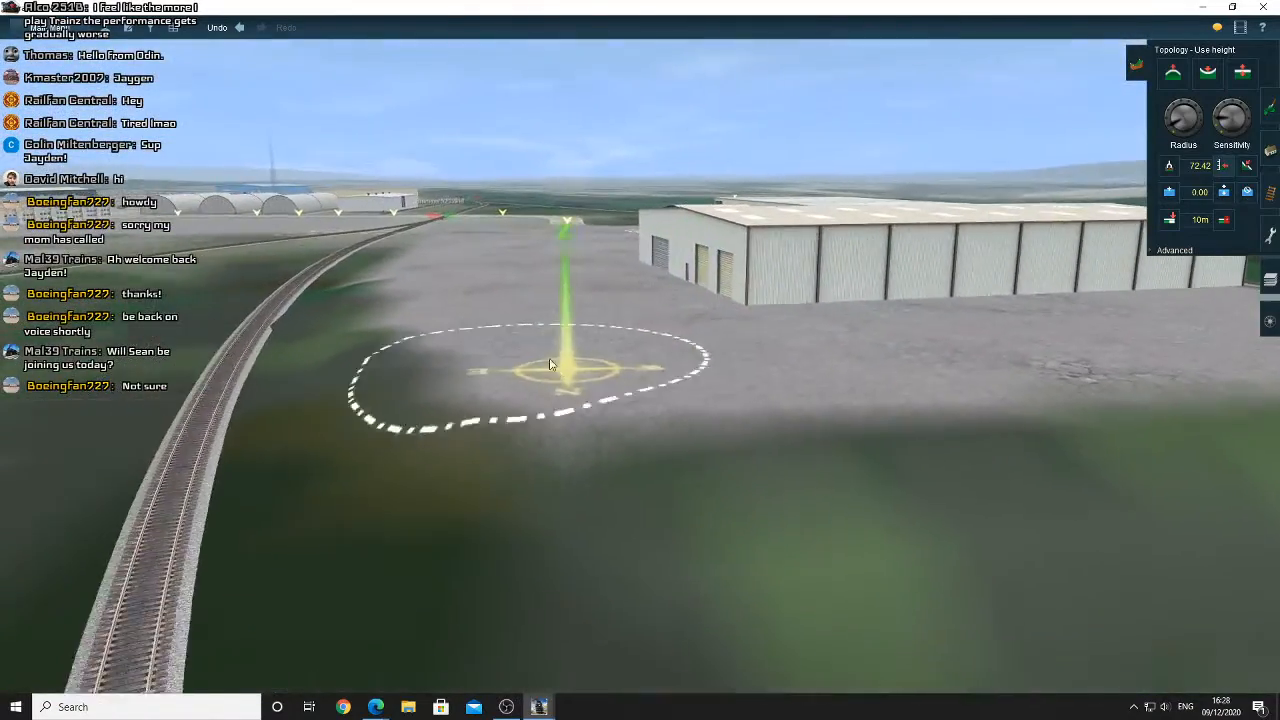
pyautogui.press('Up')
pyautogui.rightClick(584, 312)
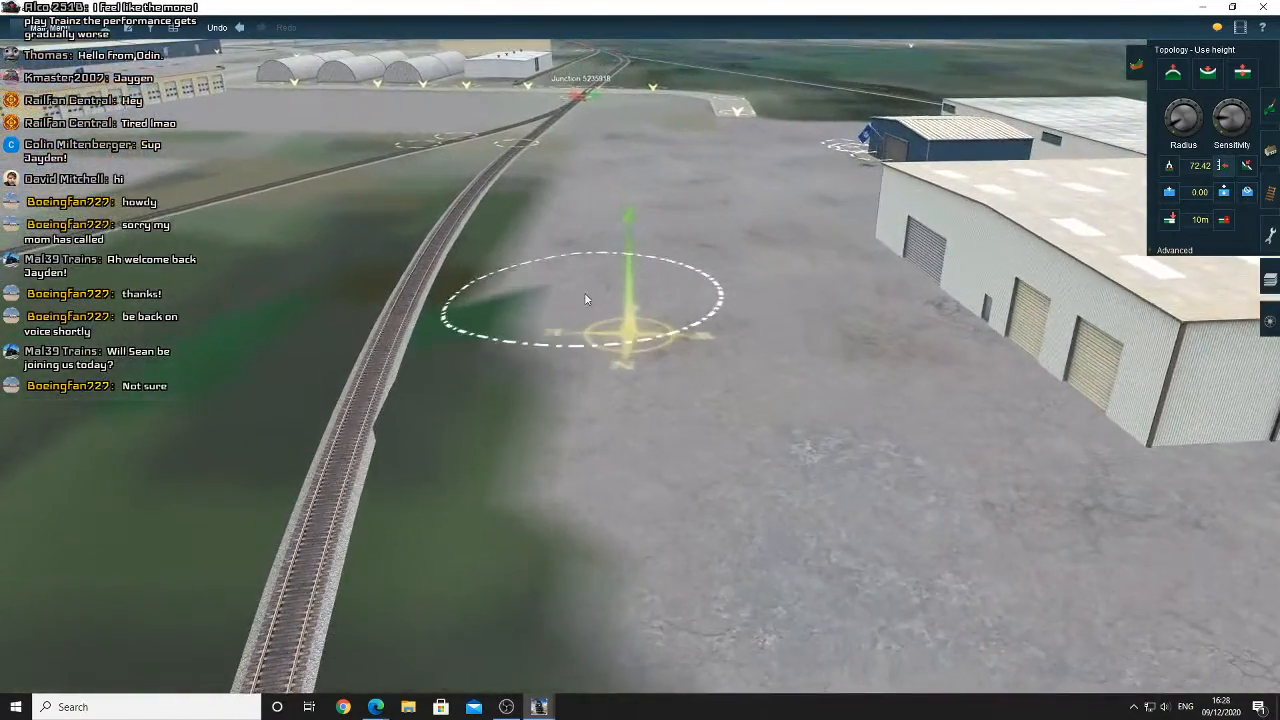
# Examine the paved yards, access road, garage building and arched storage buildings around the curved track from several heights
pyautogui.rightClick(650, 260)
pyautogui.press('Left')
pyautogui.press('Down')
pyautogui.press('Up')
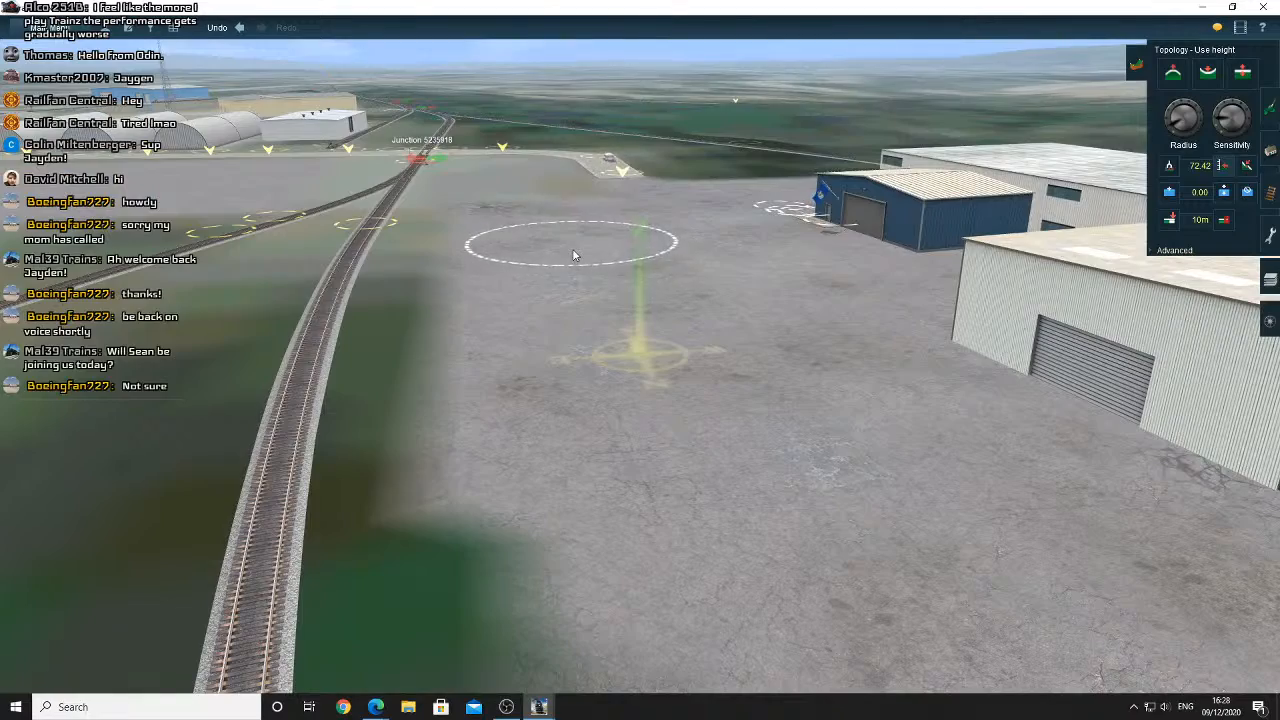
pyautogui.rightClick(573, 255)
pyautogui.rightClick(731, 312)
pyautogui.press('Left')
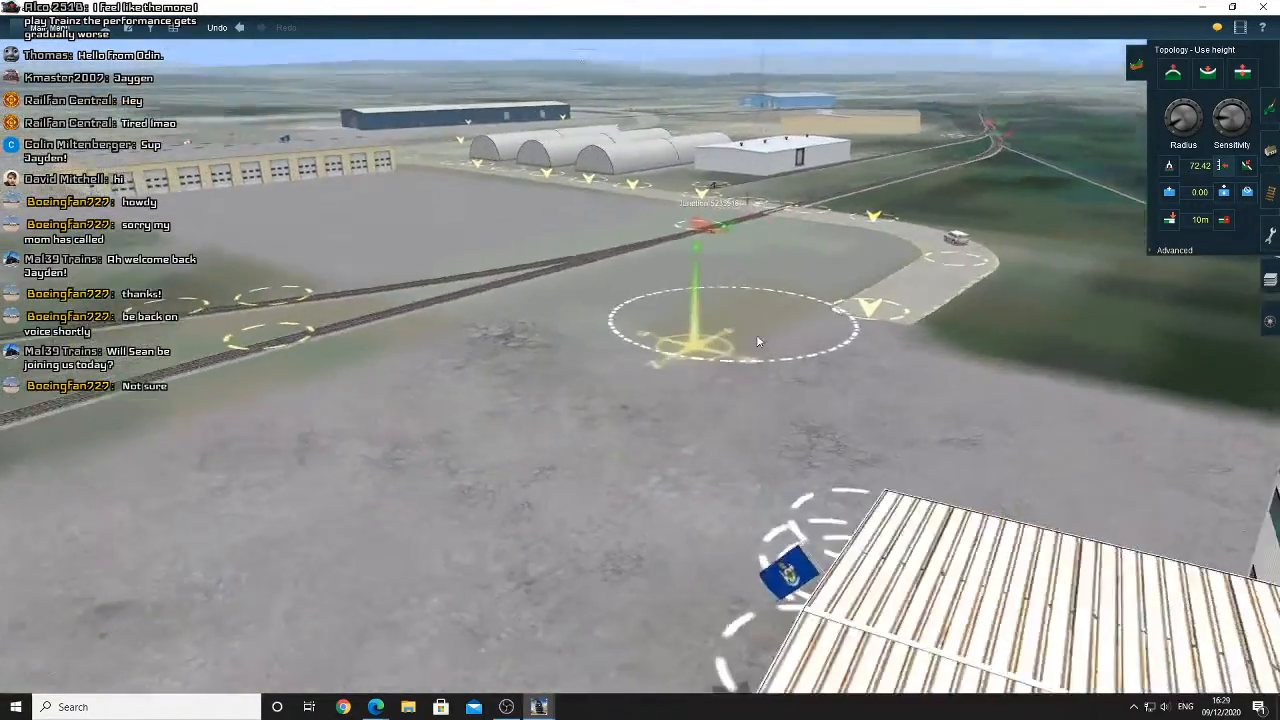
pyautogui.rightClick(752, 335)
pyautogui.press('Up')
pyautogui.rightClick(765, 337)
pyautogui.press('Left')
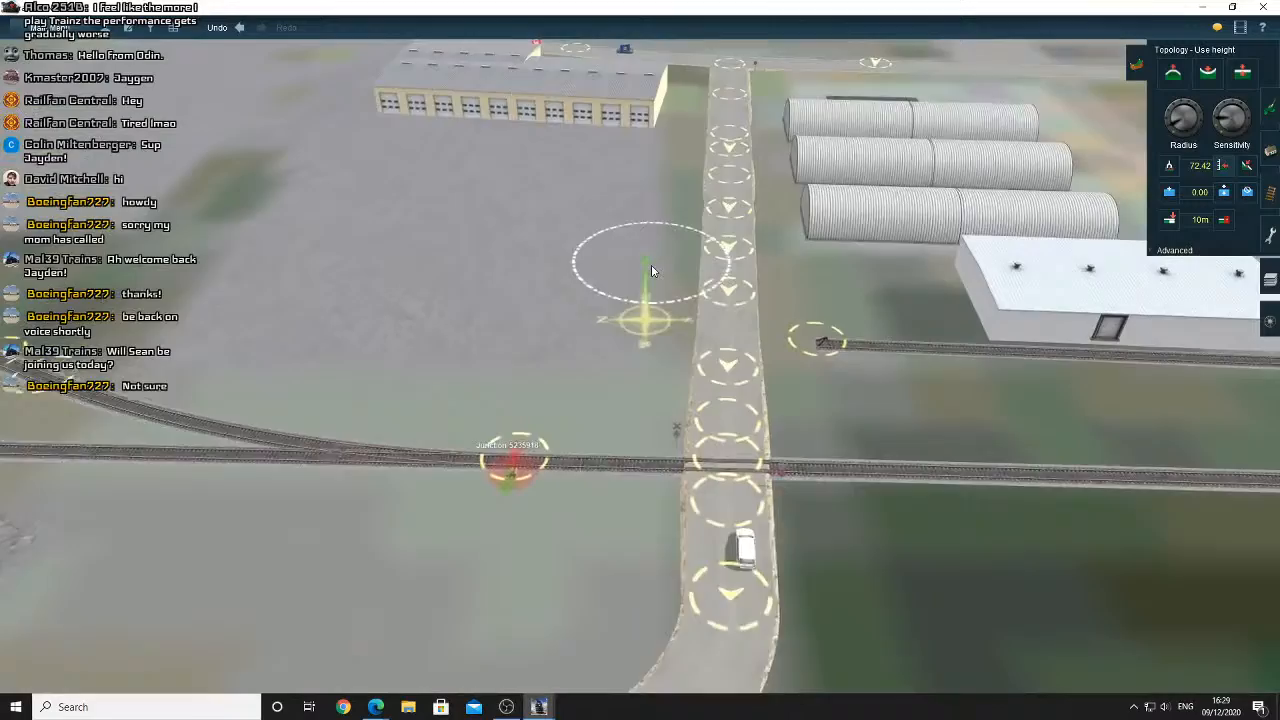
pyautogui.rightClick(651, 266)
pyautogui.press('Down')
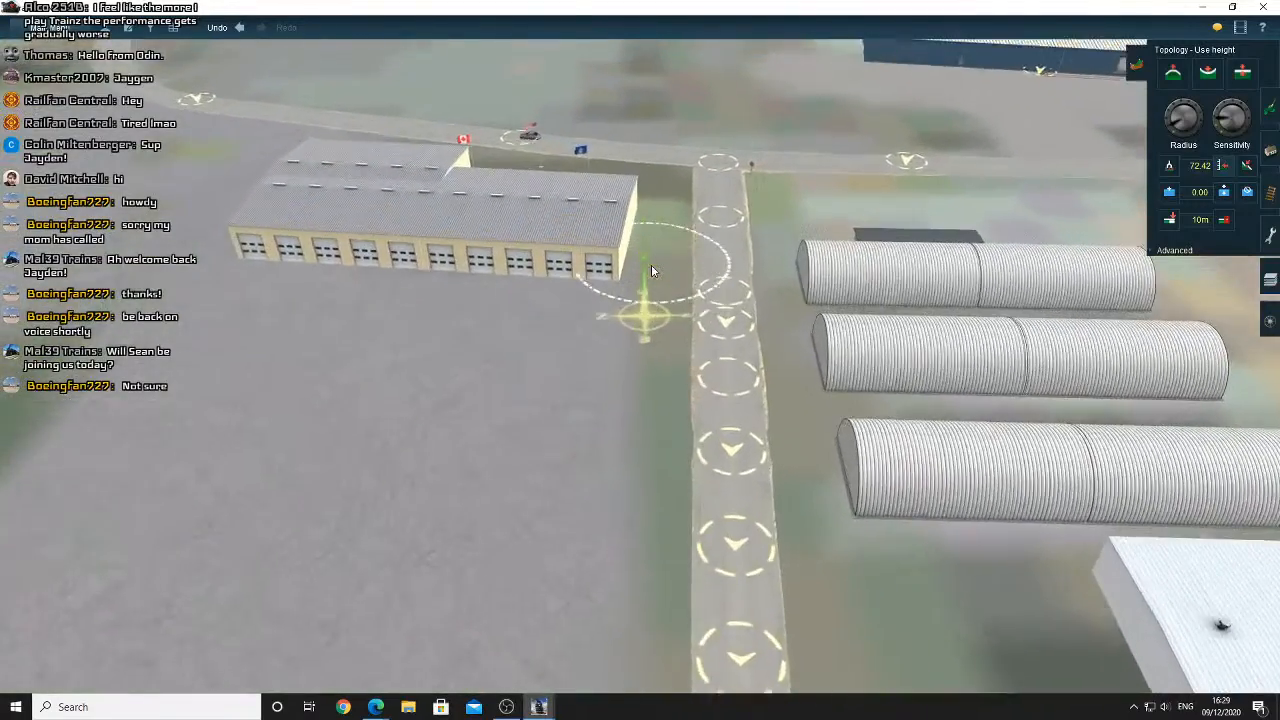
pyautogui.scroll(-2, 631, 331)
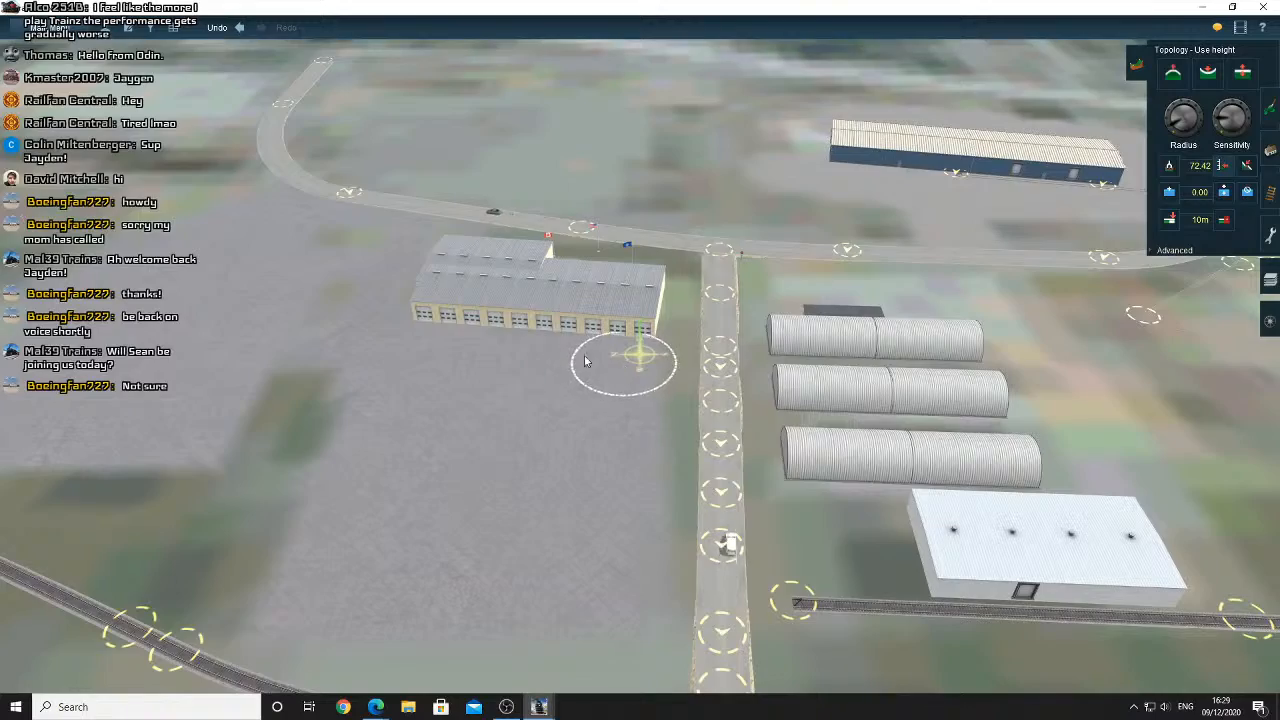
pyautogui.press('Left')
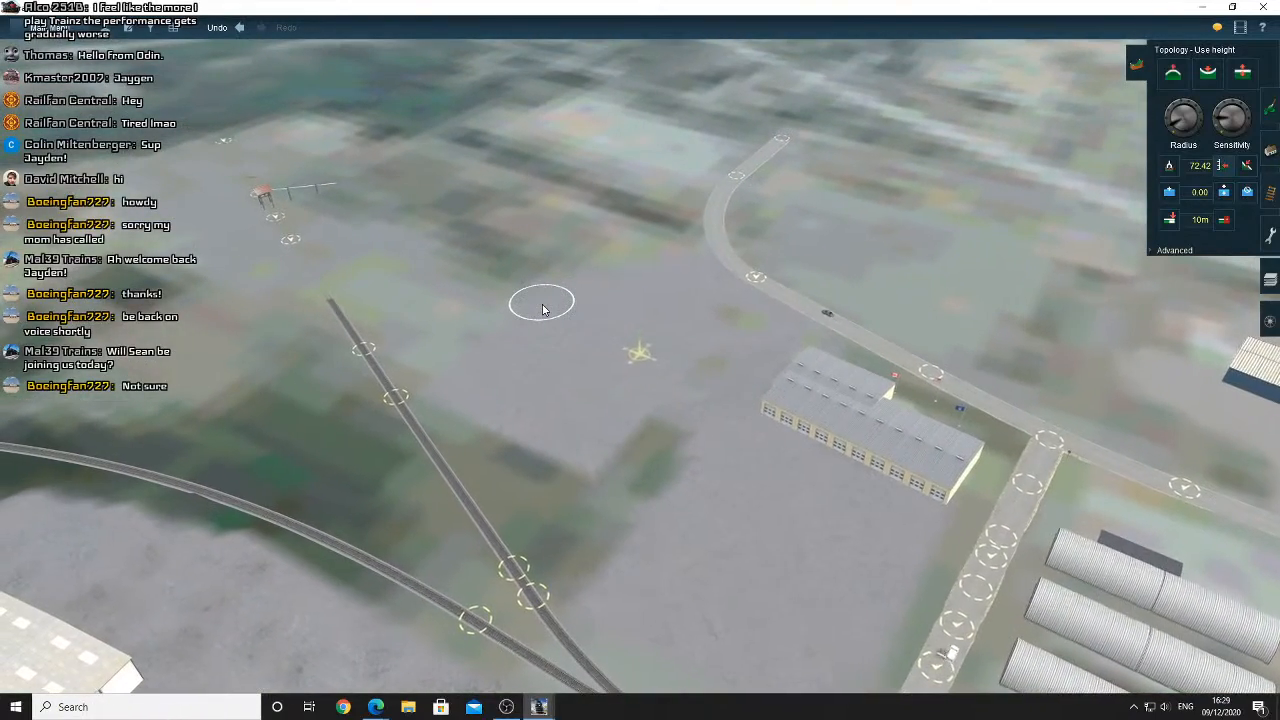
pyautogui.moveTo(544, 312)
pyautogui.mouseDown(button='right')
pyautogui.moveTo(586, 394)
pyautogui.moveTo(651, 466)
pyautogui.moveTo(731, 463)
pyautogui.moveTo(769, 402)
pyautogui.mouseUp(button='right')
pyautogui.scroll(5, 769, 402)
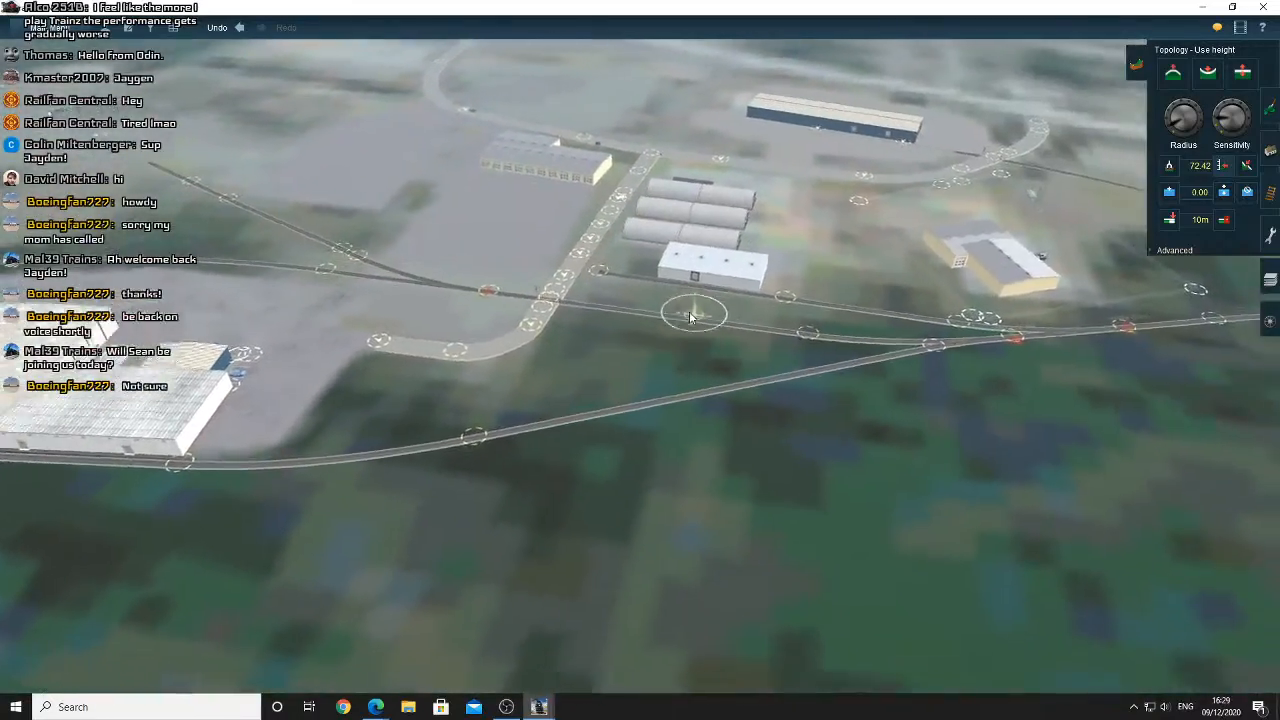
# Follow the track from the white building over the road crossing and along the curve to its buffer stop, checking the embankment
pyautogui.press('Left')
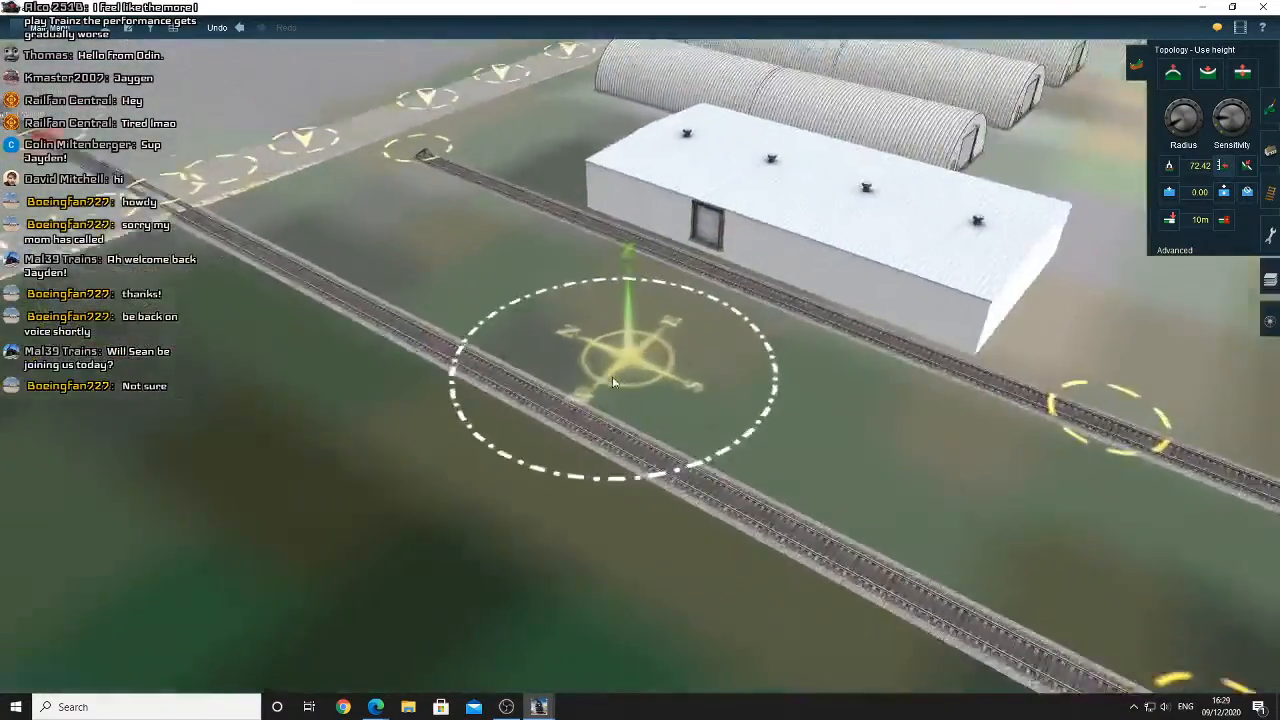
pyautogui.press('Down')
pyautogui.rightClick(502, 218)
pyautogui.scroll(5, 589, 283)
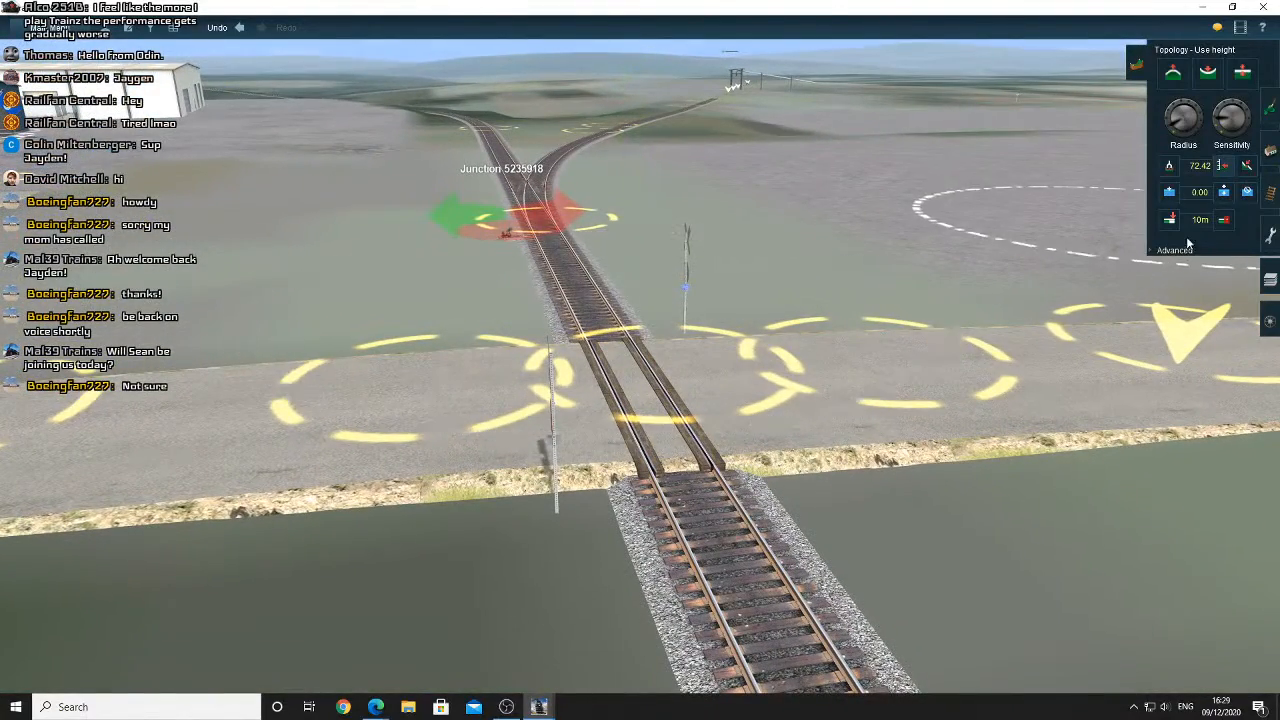
pyautogui.rightClick(619, 247)
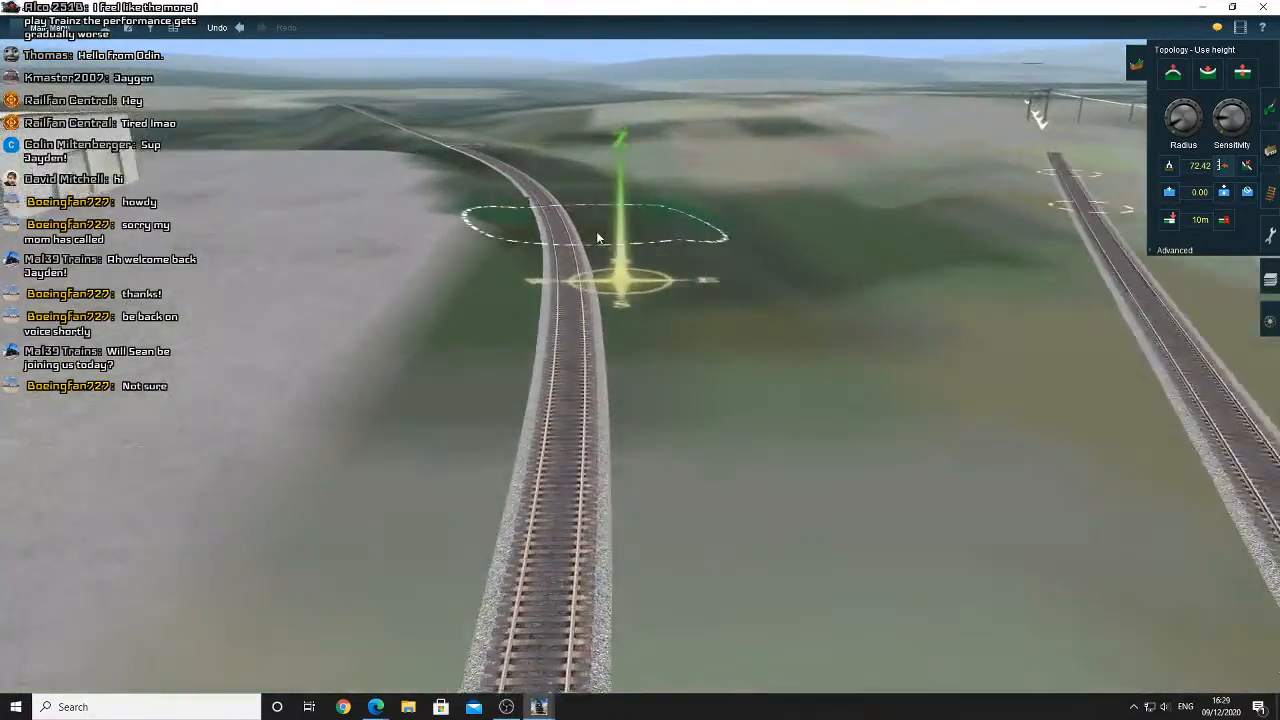
pyautogui.rightClick(593, 240)
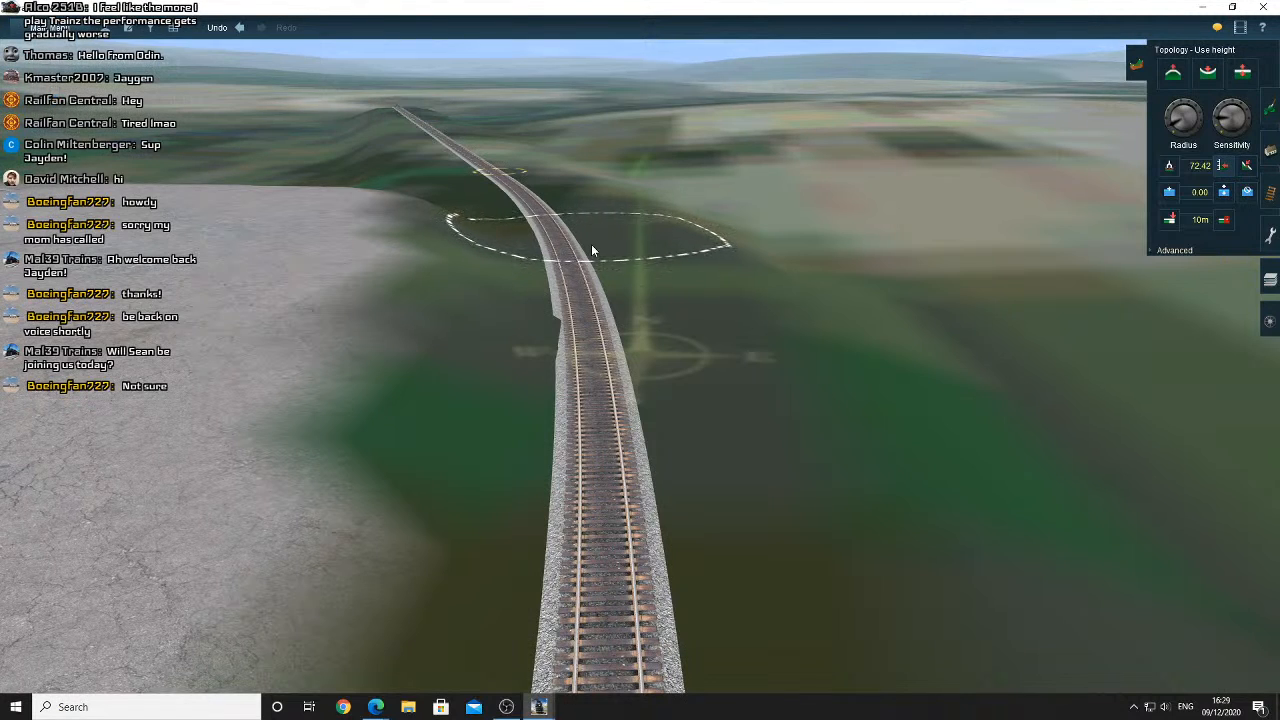
pyautogui.rightClick(593, 240)
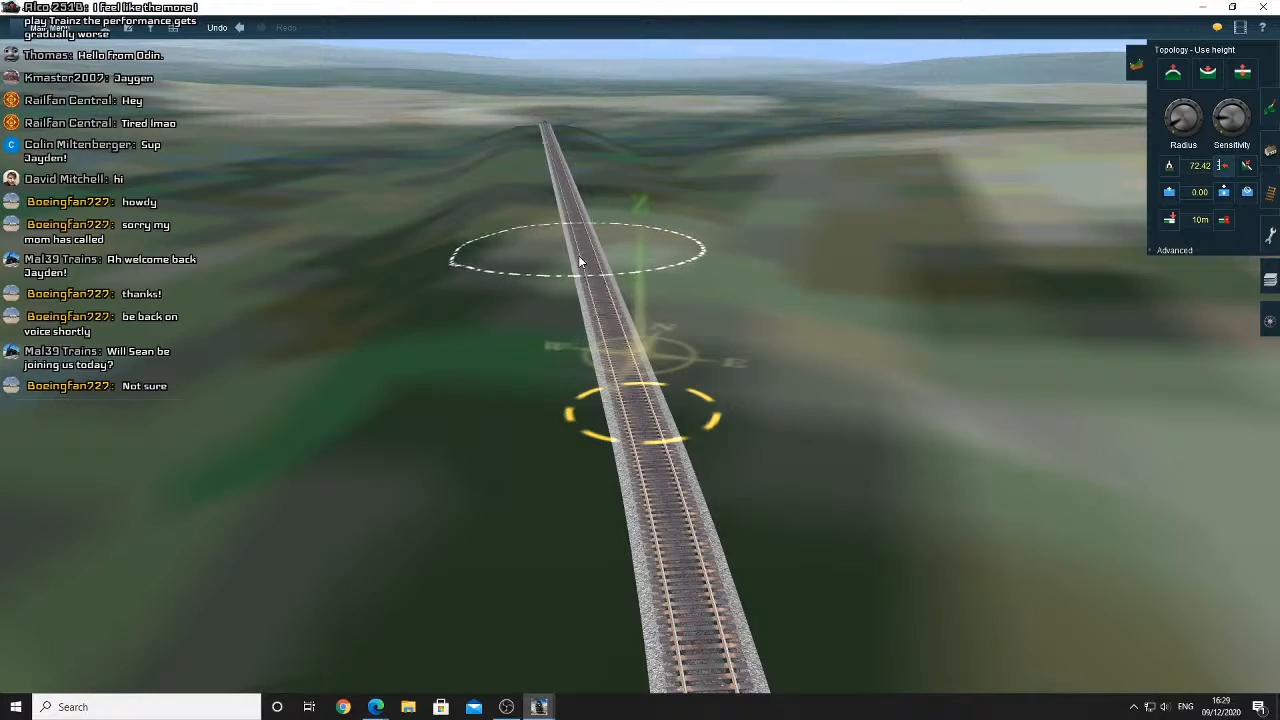
pyautogui.rightClick(612, 243)
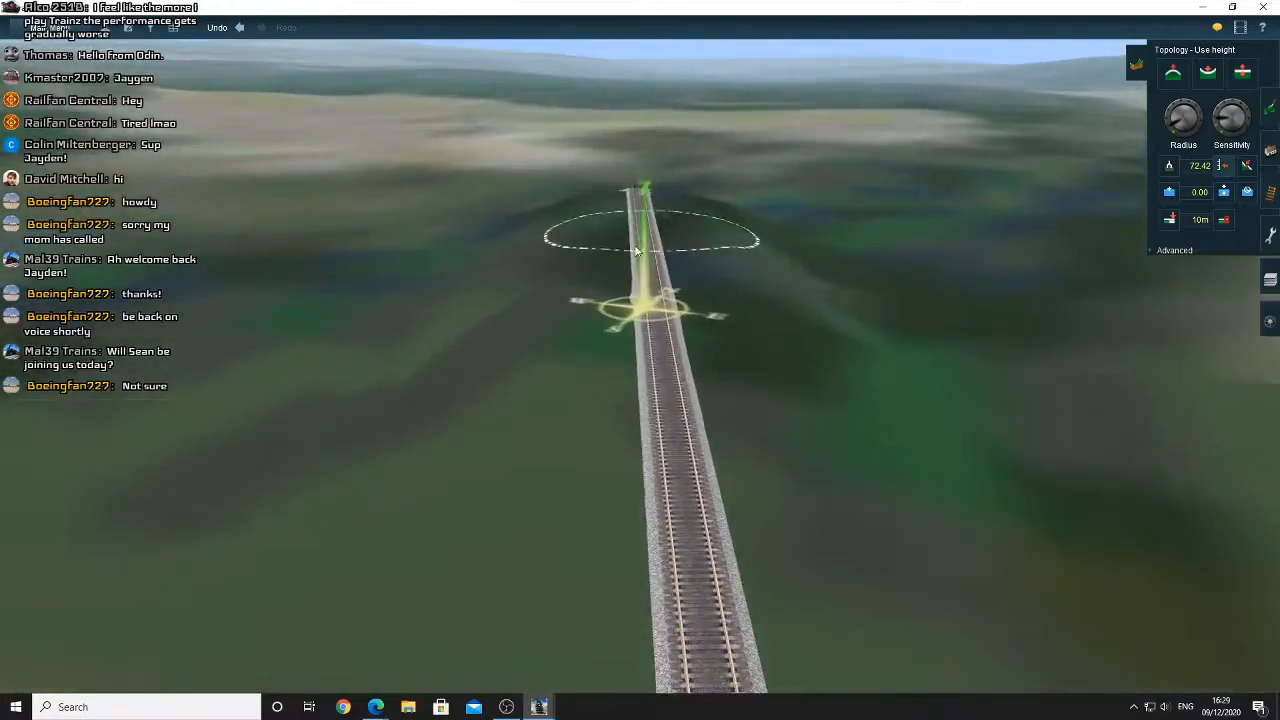
pyautogui.rightClick(577, 336)
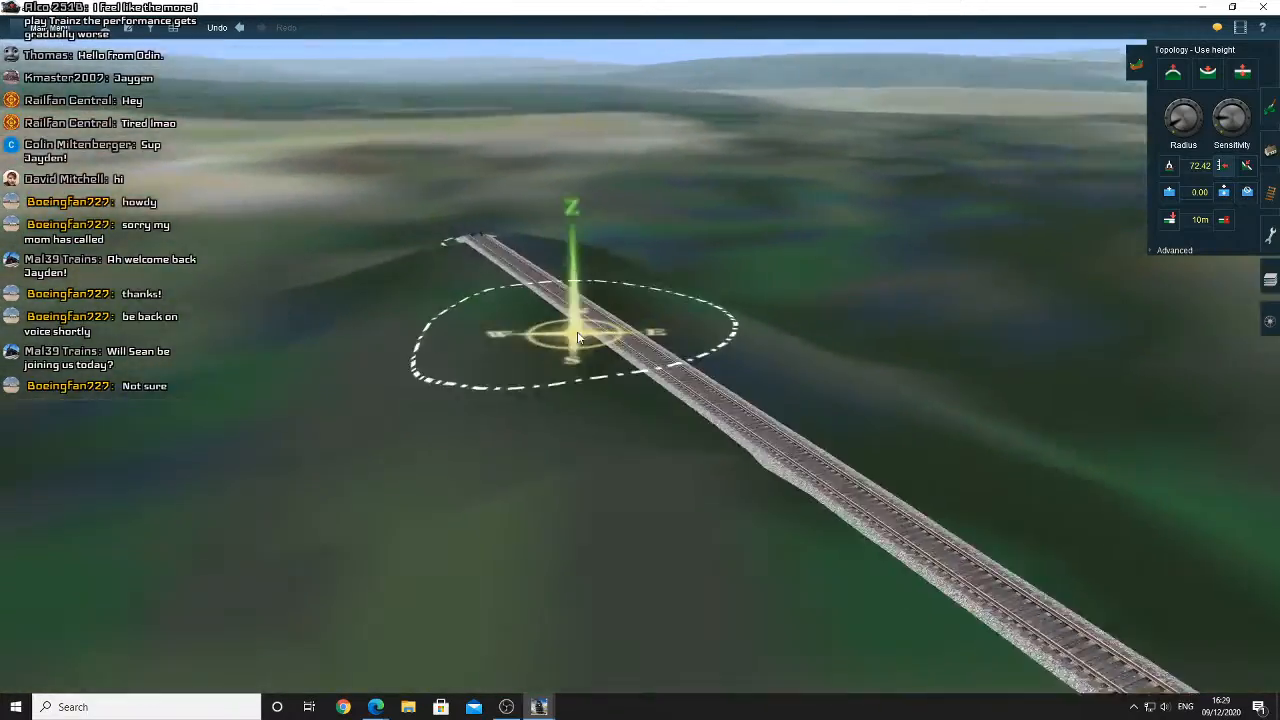
pyautogui.moveTo(577, 336); pyautogui.dragTo(511, 374, button='right')
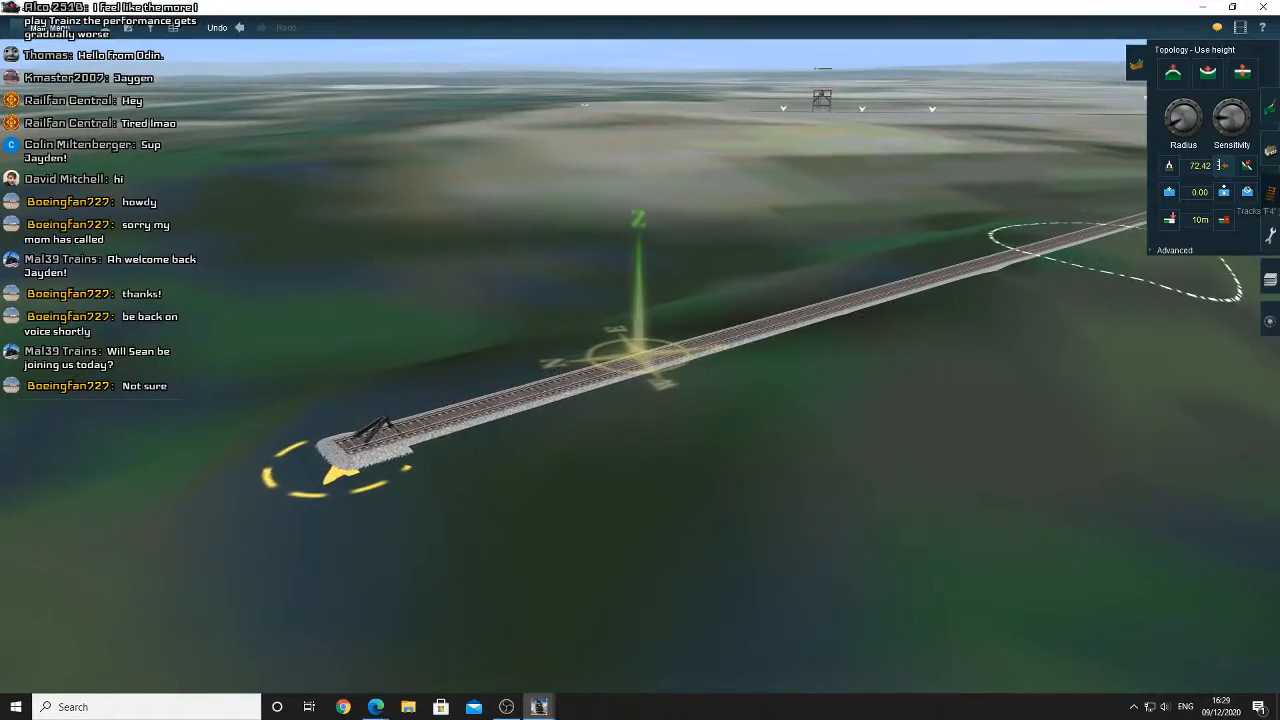
# Switch to the track tools and check the curved track from the buffer stop back to the junction beside the paved yard
pyautogui.click(1268, 196)
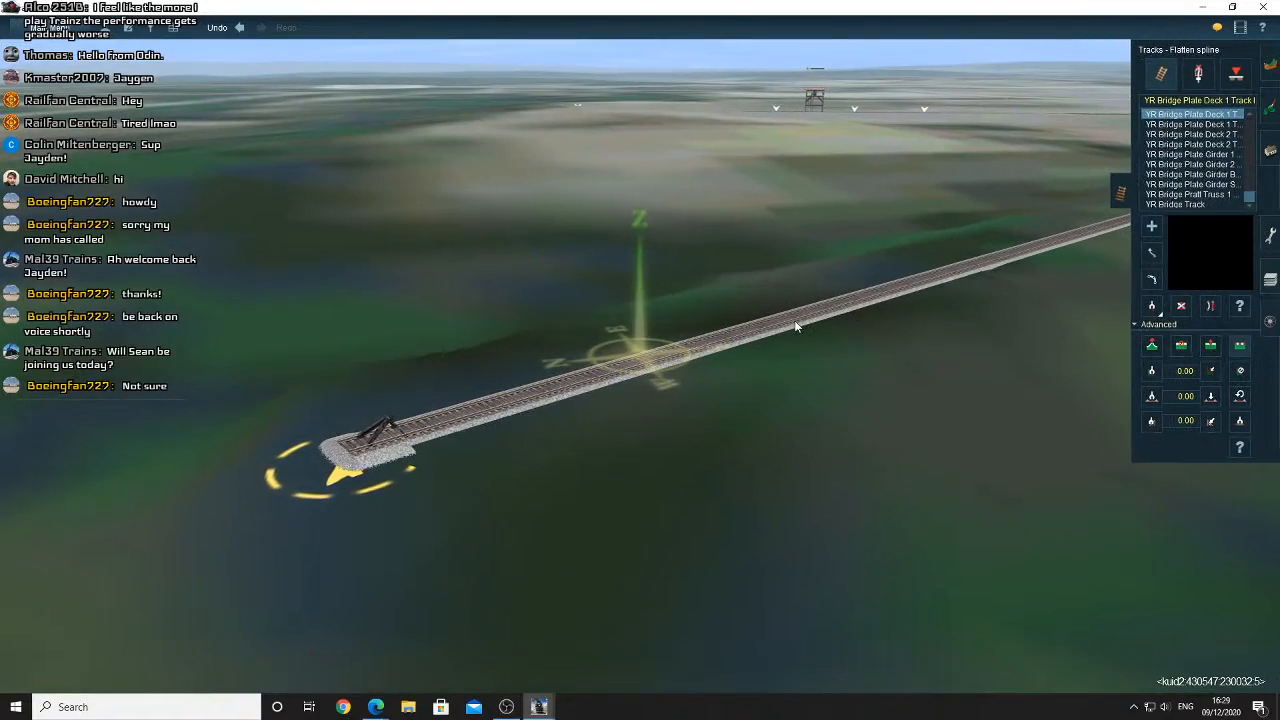
pyautogui.moveTo(812, 313); pyautogui.dragTo(677, 262, button='right')
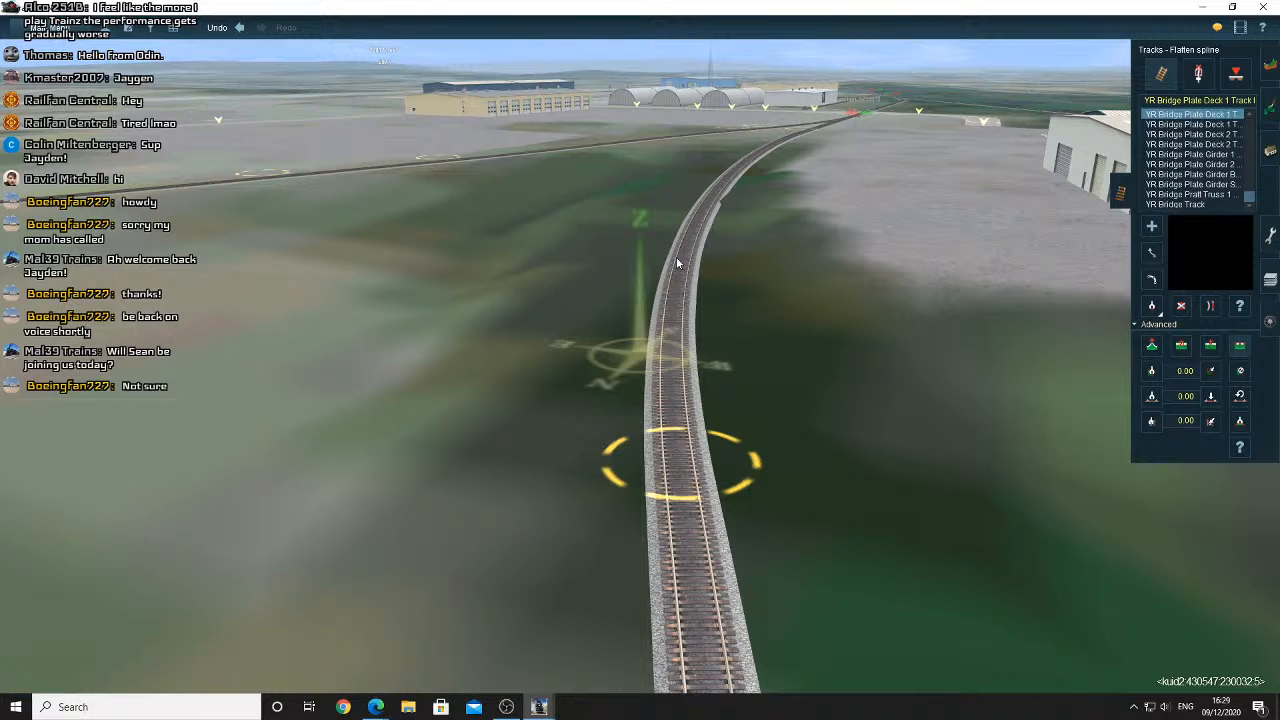
pyautogui.moveTo(676, 257); pyautogui.dragTo(667, 246, button='right')
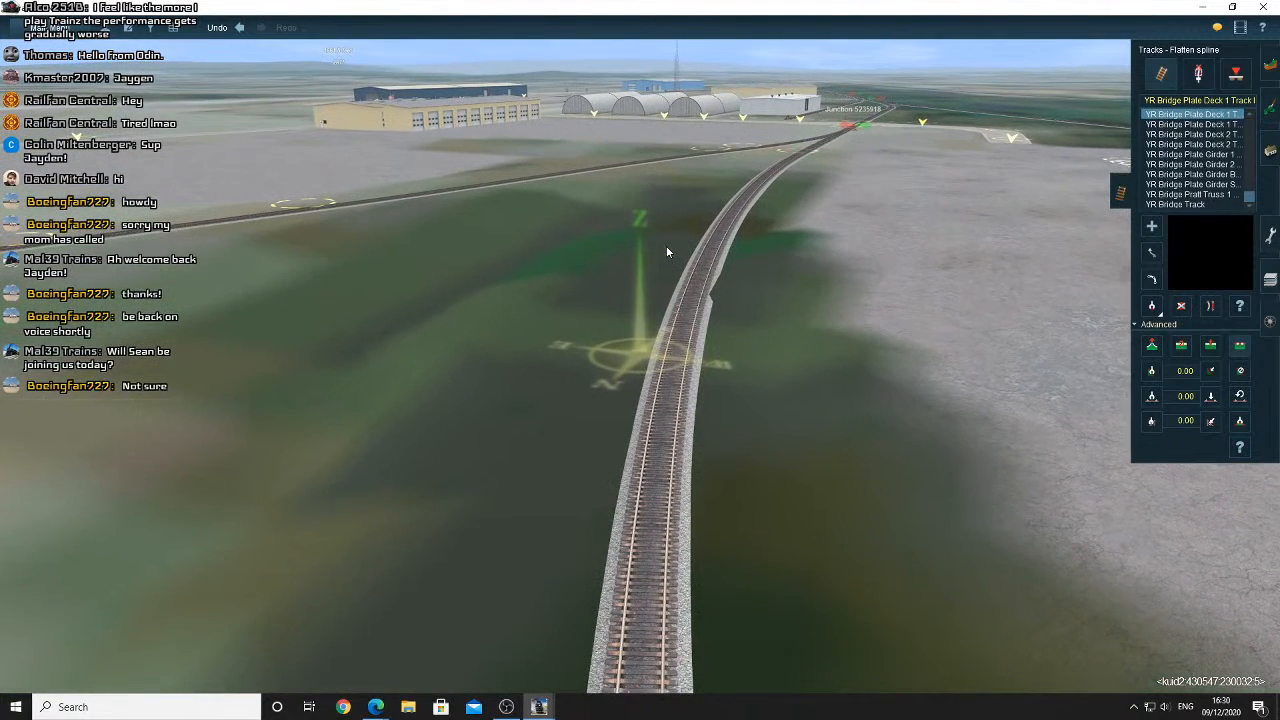
pyautogui.rightClick(686, 242)
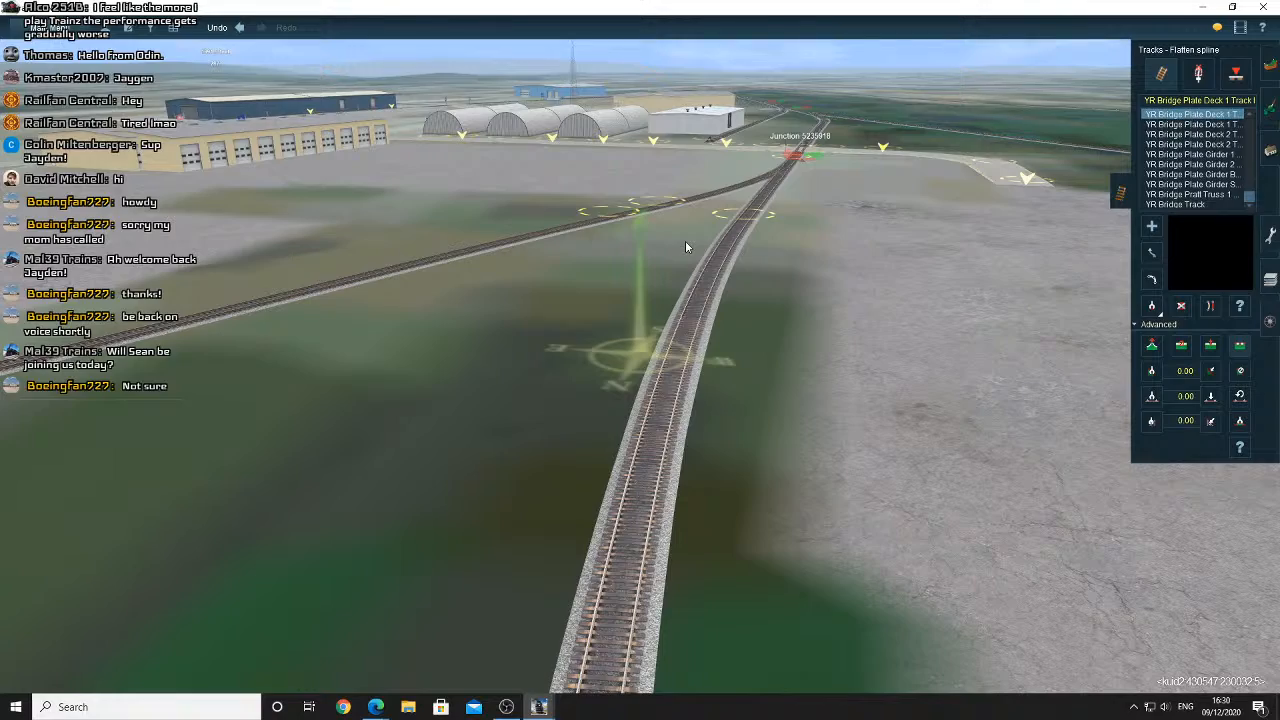
pyautogui.rightClick(686, 244)
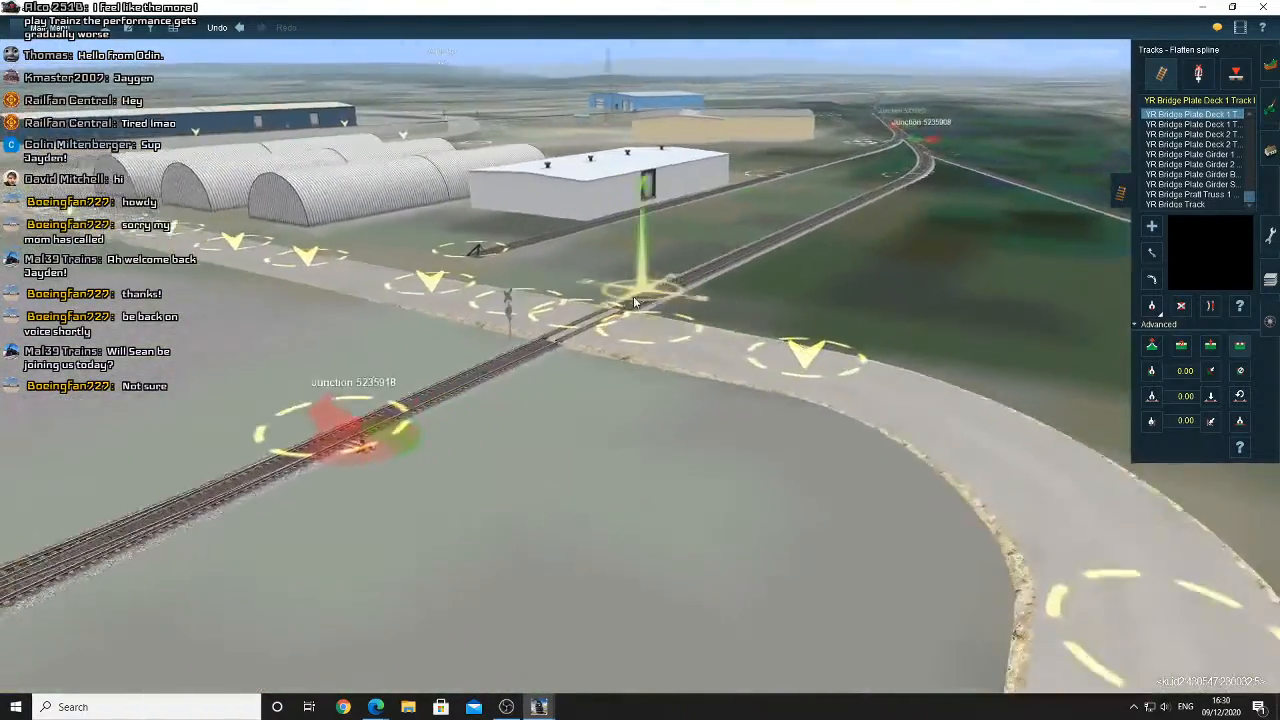
# Inspect the railroad crossing with its crossbuck and stop signs, and the access road out to its unfinished end
pyautogui.press('Left')
pyautogui.rightClick(583, 347)
pyautogui.scroll(4, 650, 352)
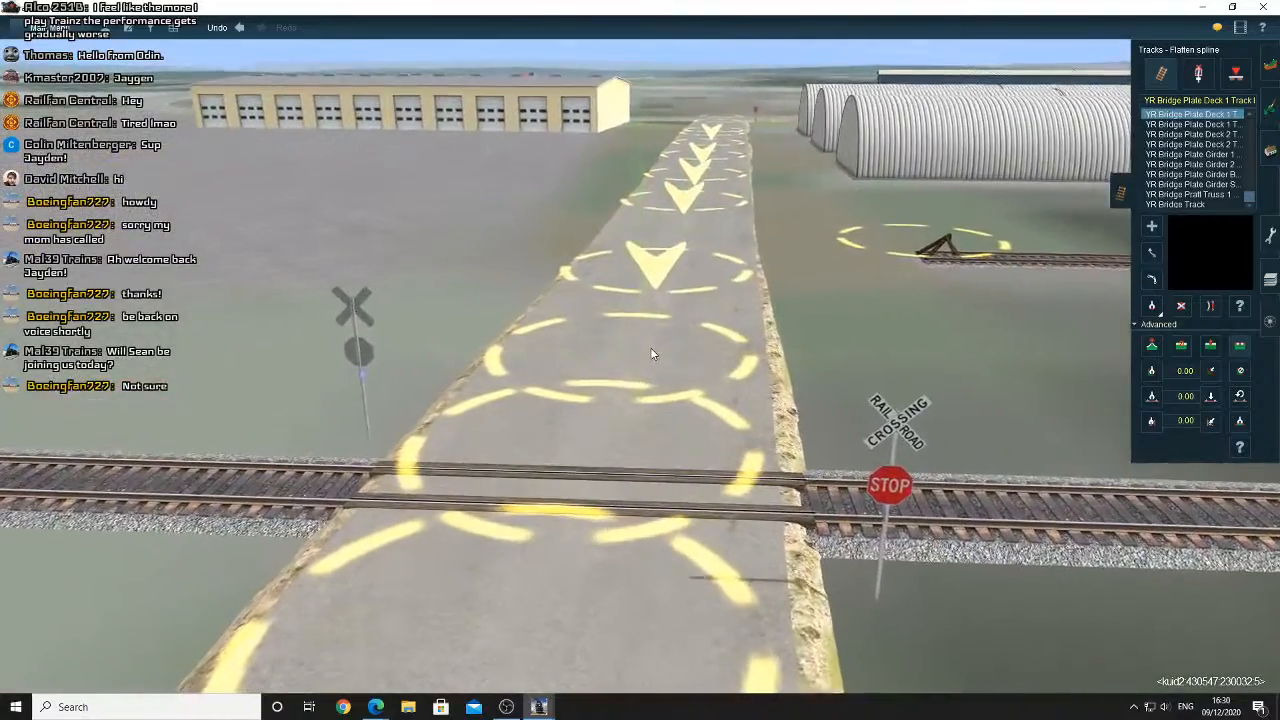
pyautogui.press('Right')
pyautogui.press('Down')
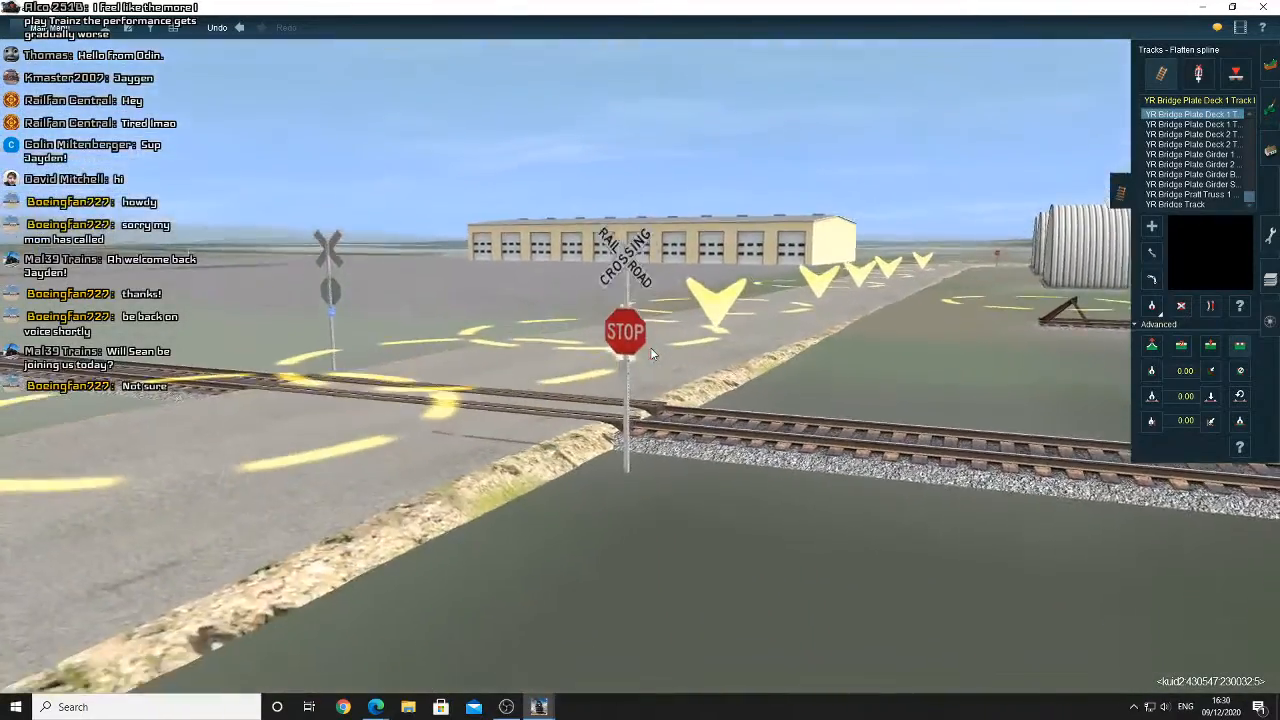
pyautogui.press('Up')
pyautogui.press('Left')
pyautogui.moveTo(660, 335)
pyautogui.mouseDown(button='right')
pyautogui.moveTo(657, 264)
pyautogui.moveTo(639, 291)
pyautogui.moveTo(583, 312)
pyautogui.moveTo(586, 298)
pyautogui.moveTo(662, 285)
pyautogui.moveTo(766, 314)
pyautogui.moveTo(684, 305)
pyautogui.mouseUp(button='right')
pyautogui.press('Left')
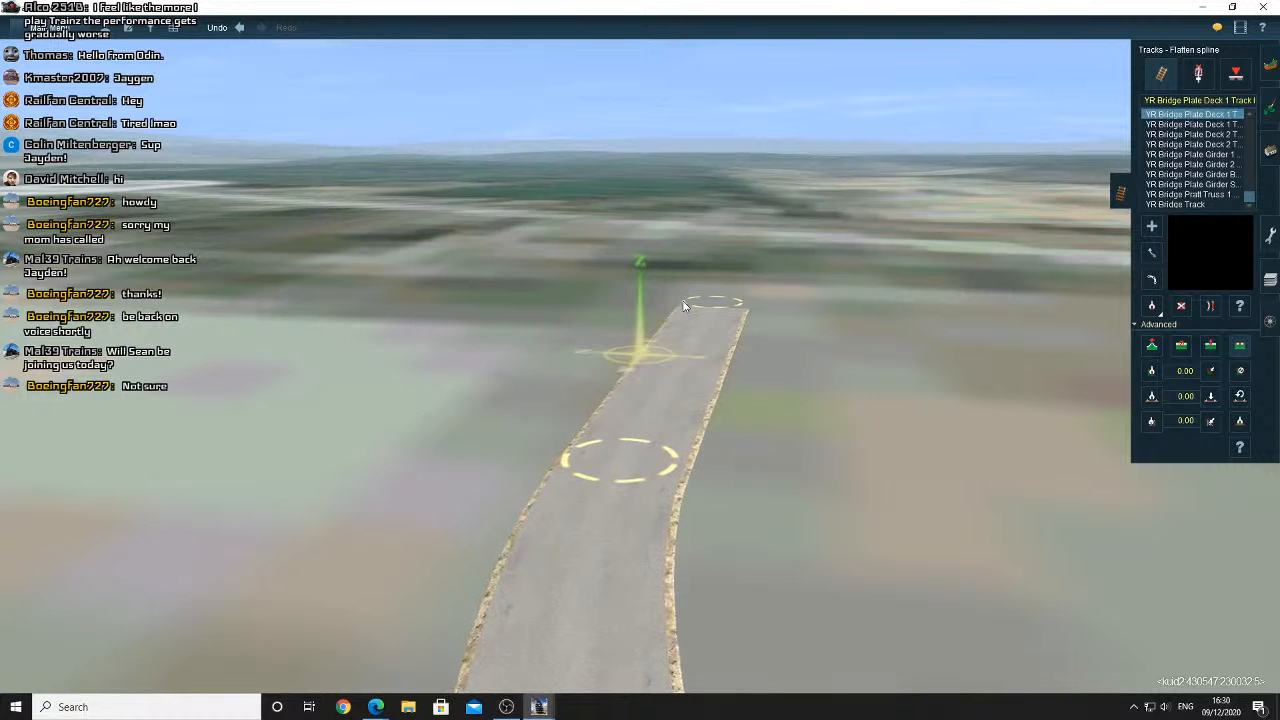
# Survey the satellite imagery around the road's end and examine the junction where the industrial lead leaves the main track
pyautogui.moveTo(684, 305); pyautogui.dragTo(592, 292, button='right')
pyautogui.rightClick(592, 292)
pyautogui.scroll(-10, 592, 292)
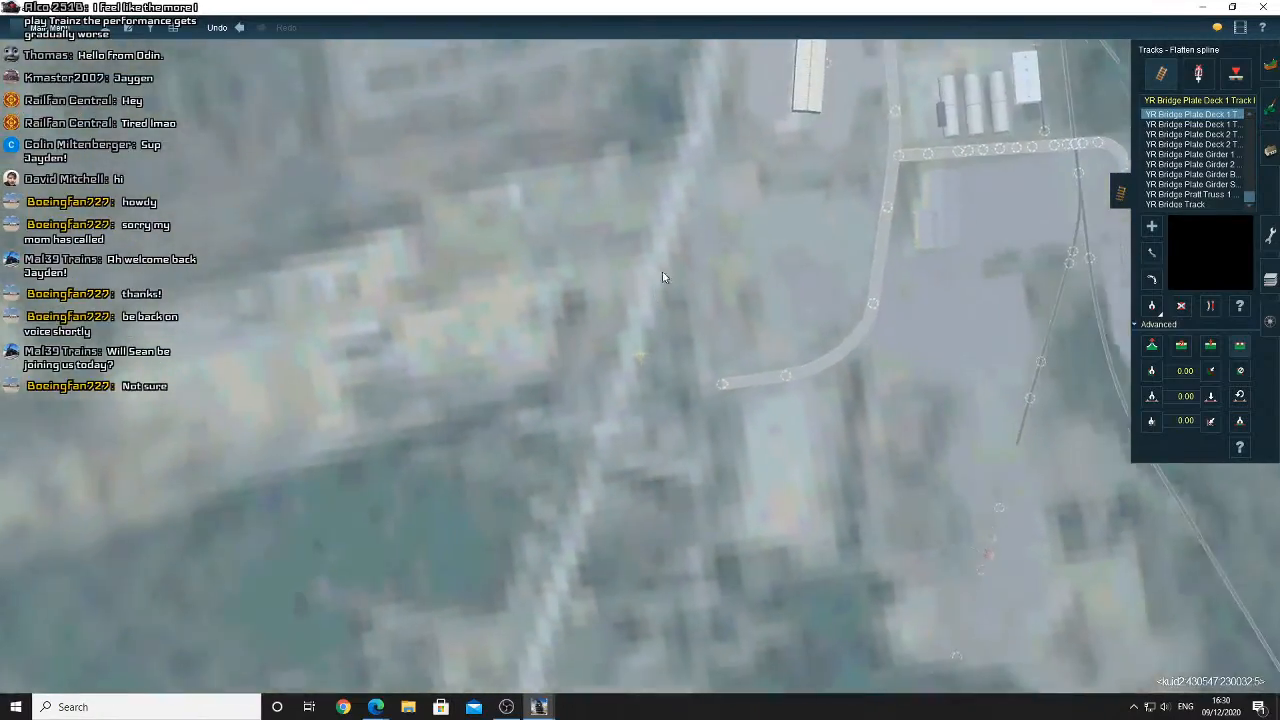
pyautogui.scroll(-3, 672, 255)
pyautogui.moveTo(662, 272); pyautogui.dragTo(644, 317, button='right')
pyautogui.scroll(4, 644, 317)
pyautogui.scroll(5, 644, 317)
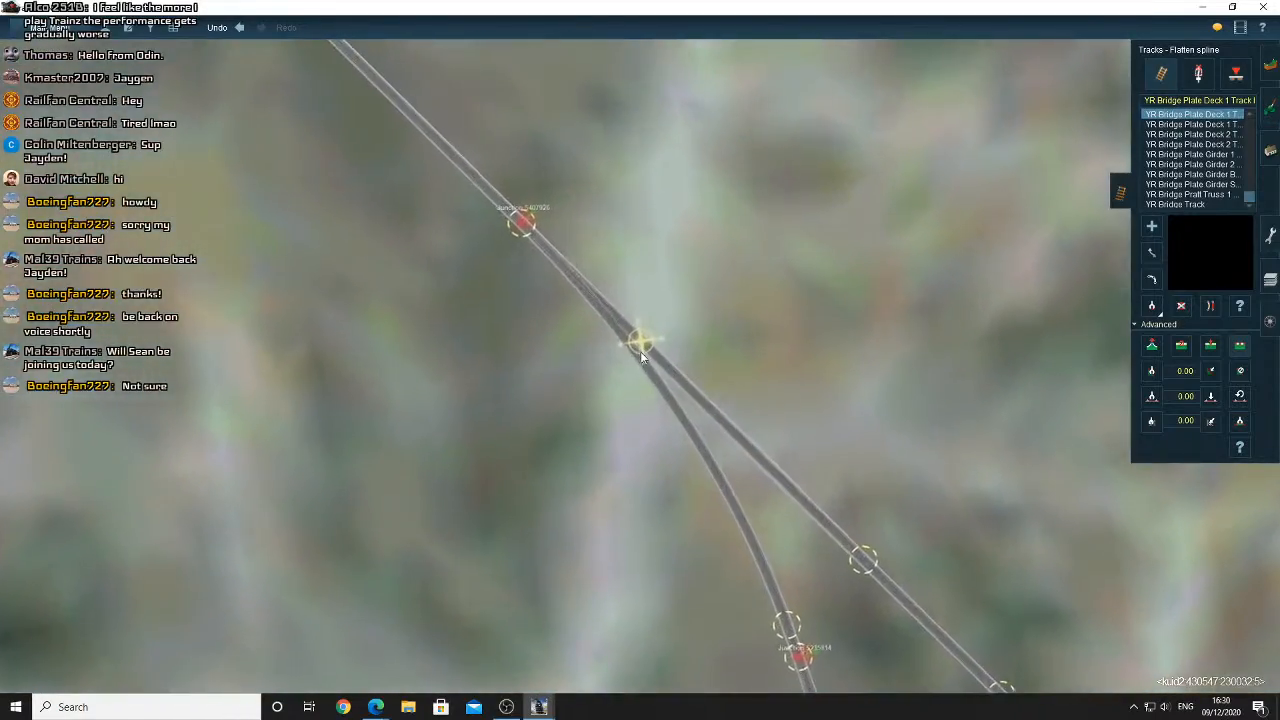
pyautogui.scroll(5, 641, 361)
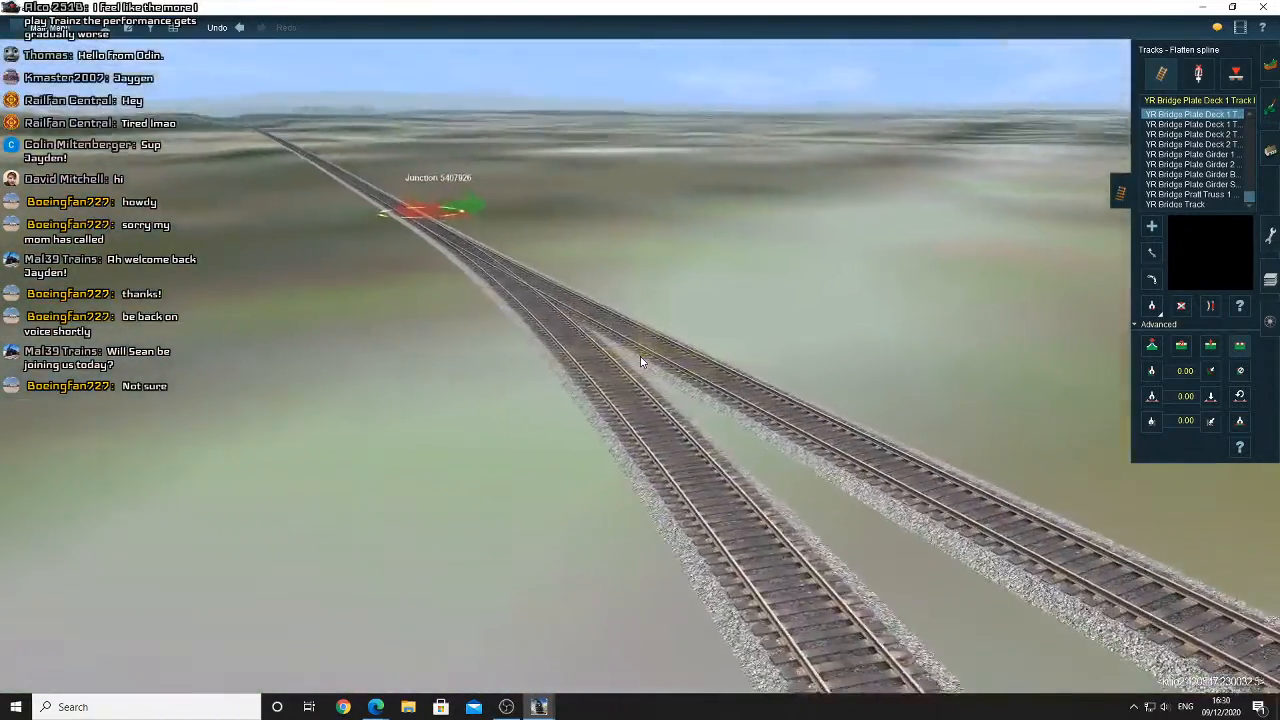
pyautogui.press('Right')
pyautogui.press('Down')
pyautogui.press('Left')
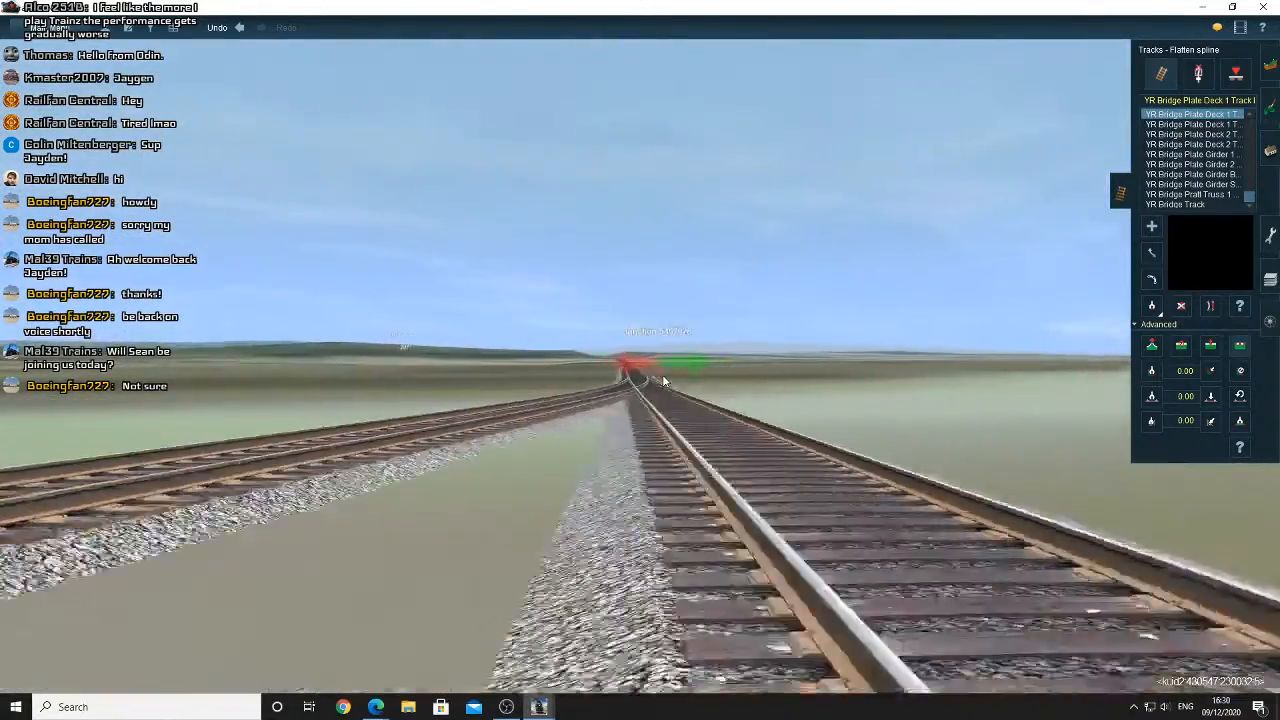
pyautogui.scroll(-5, 662, 374)
pyautogui.press('Up')
pyautogui.press('Right')
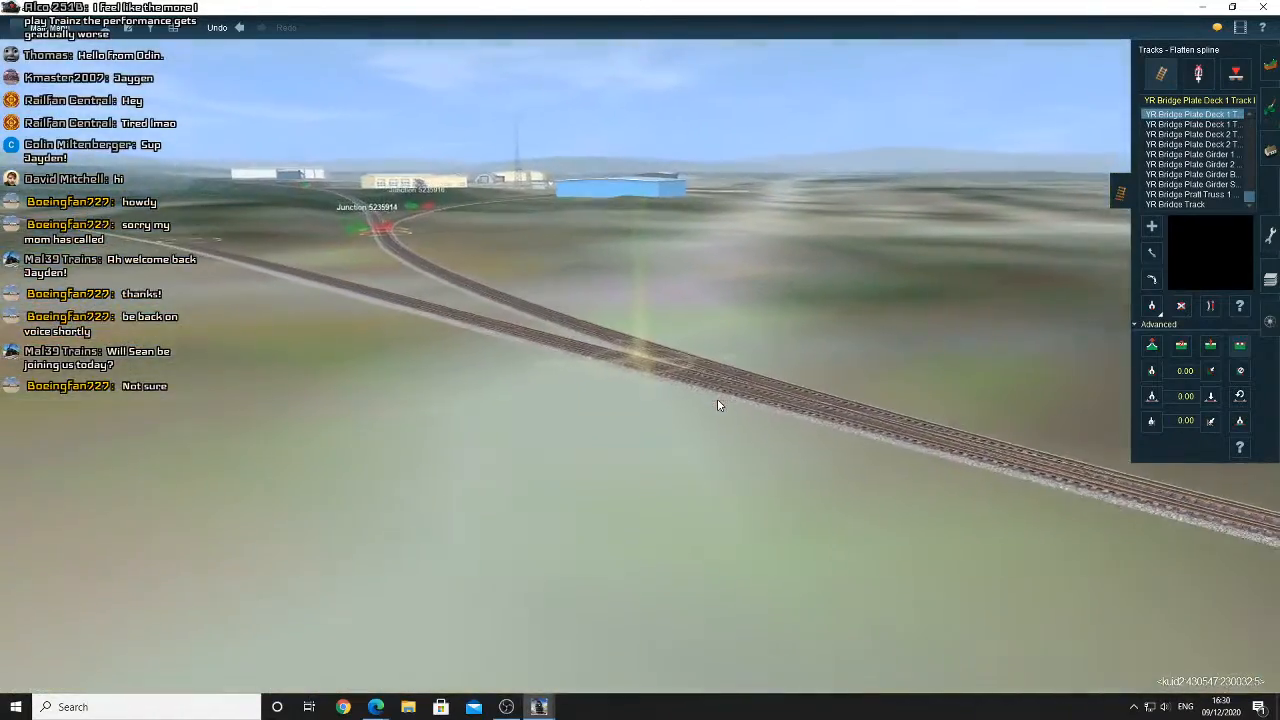
# Trace the highway corridor on the satellite imagery past the blue warehouse and the road's end, and review the overall track layout
pyautogui.moveTo(693, 344)
pyautogui.mouseDown(button='right')
pyautogui.moveTo(672, 292)
pyautogui.moveTo(642, 283)
pyautogui.mouseUp(button='right')
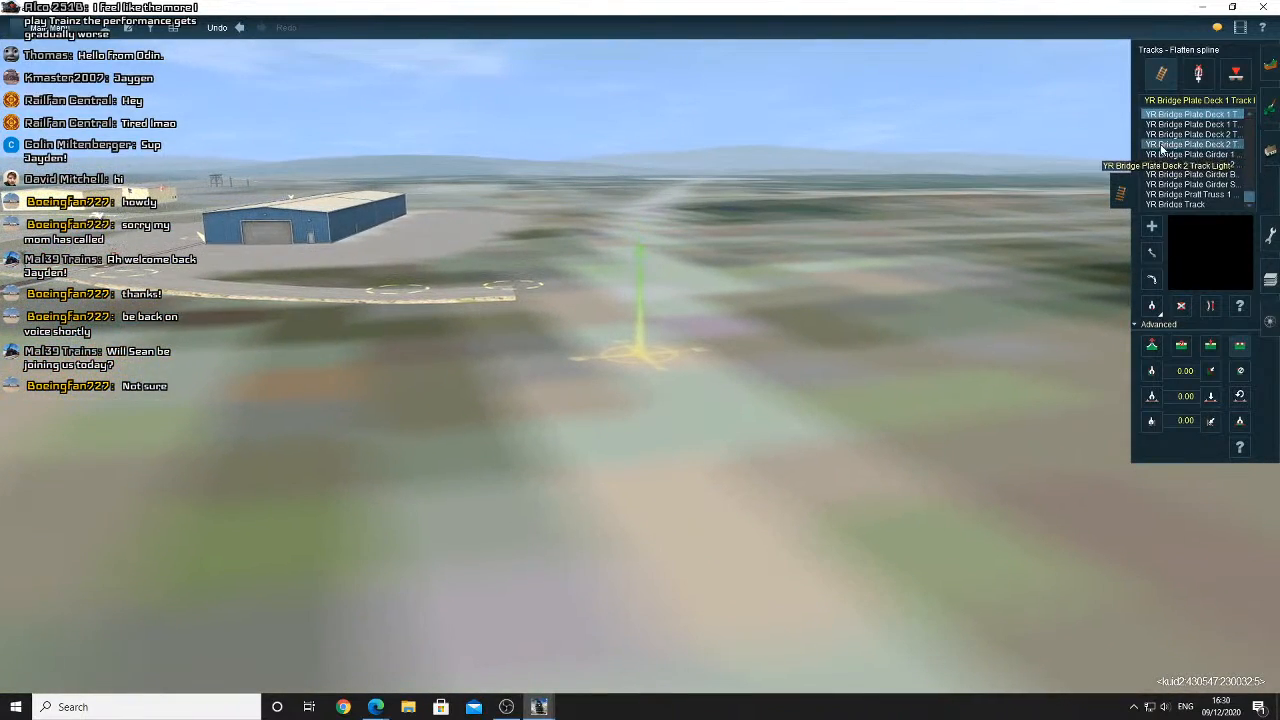
pyautogui.moveTo(660, 275); pyautogui.dragTo(650, 274, button='right')
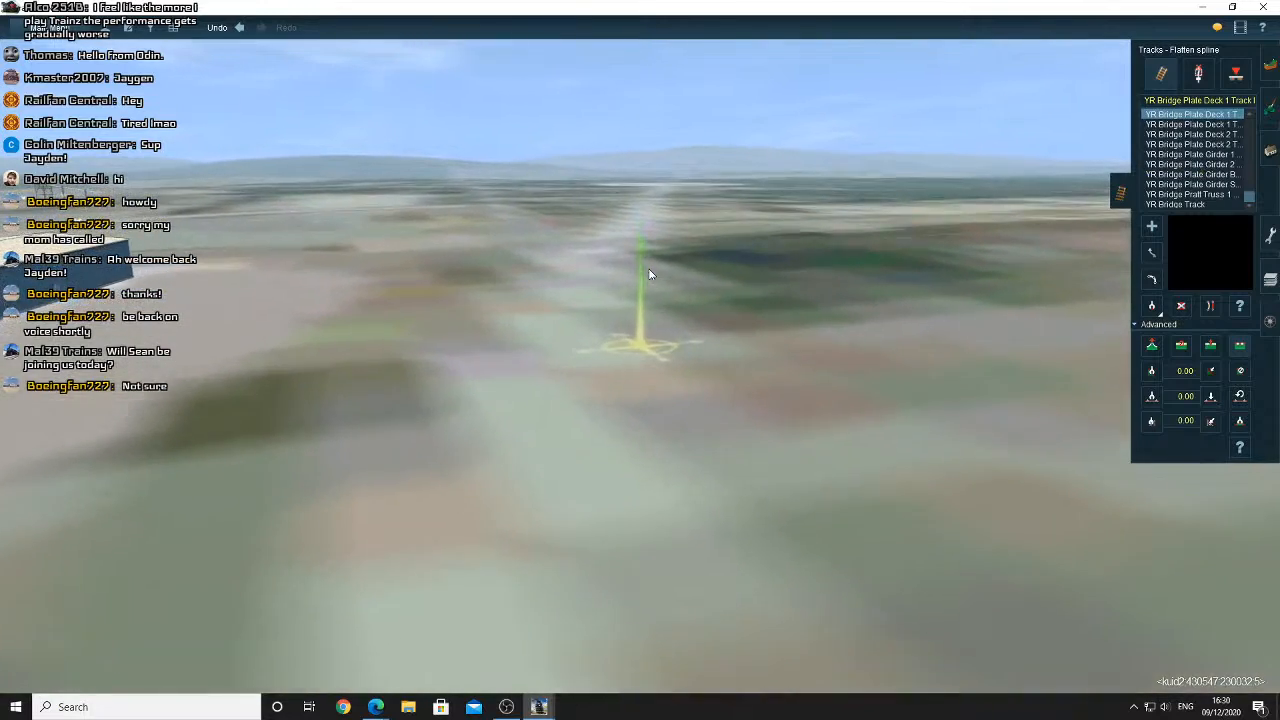
pyautogui.rightClick(649, 274)
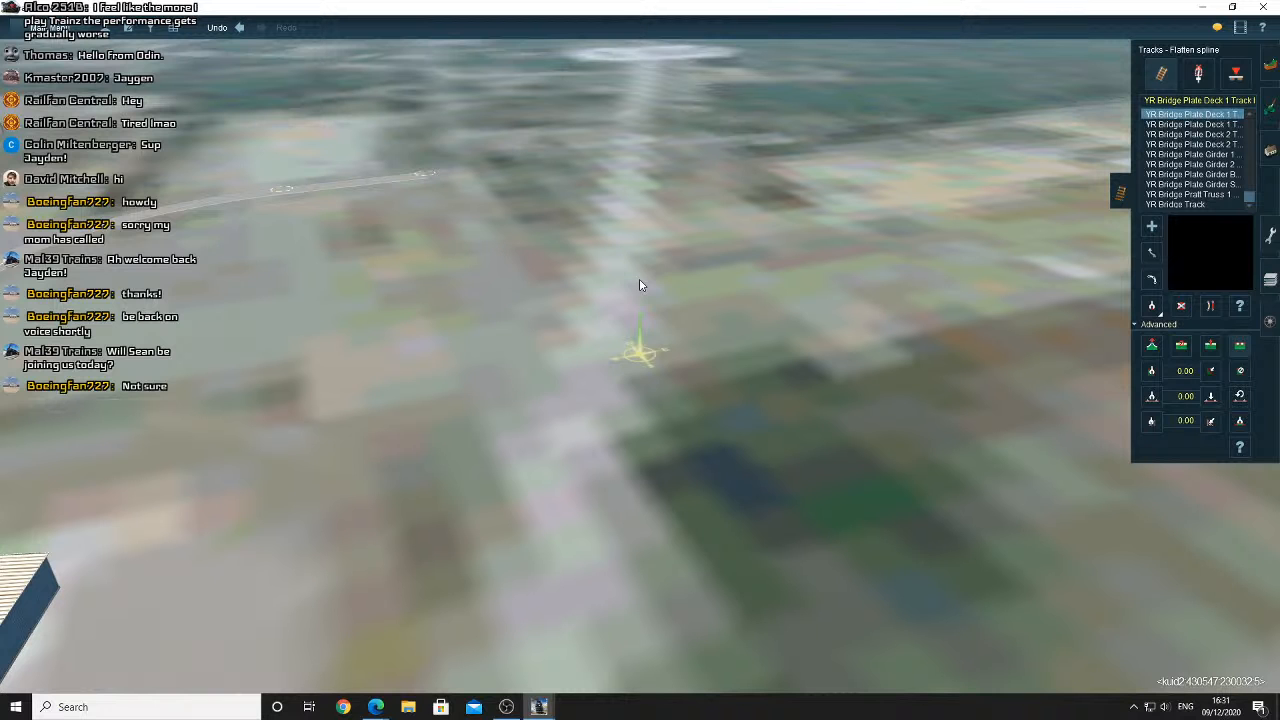
pyautogui.rightClick(617, 237)
pyautogui.press('Left')
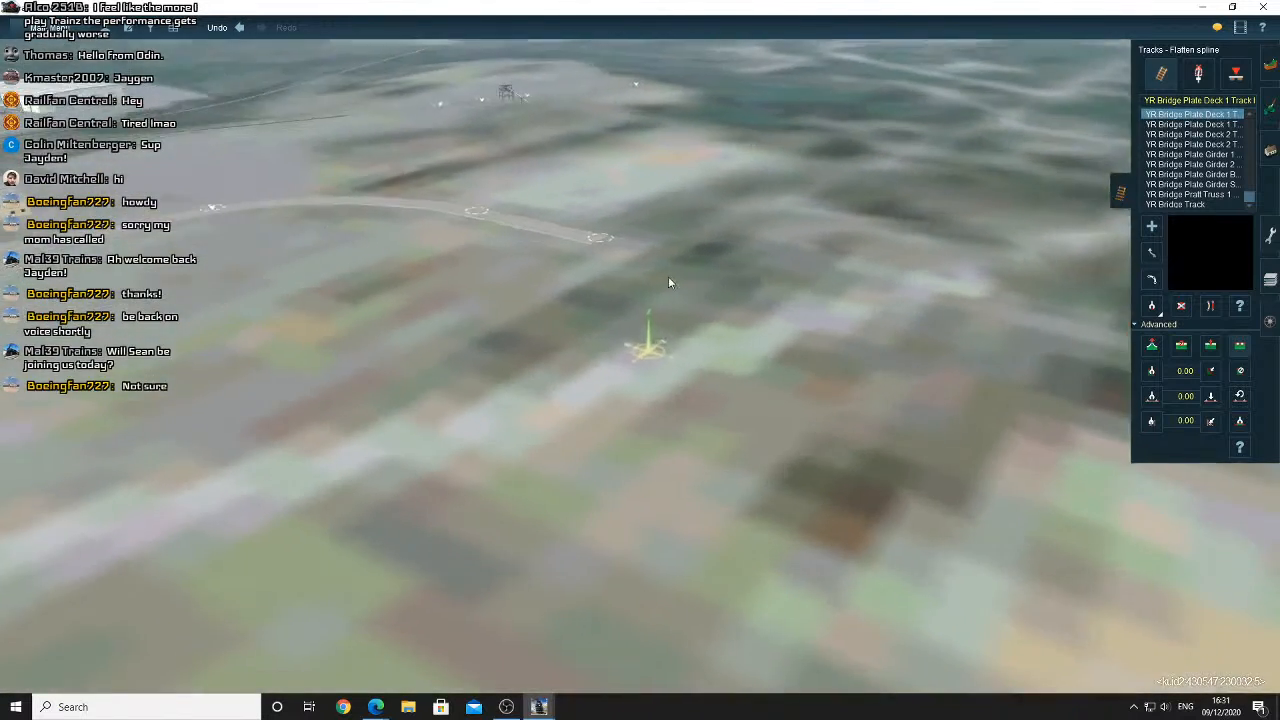
pyautogui.rightClick(707, 318)
pyautogui.press('Left')
pyautogui.rightClick(684, 366)
pyautogui.scroll(-3, 680, 372)
pyautogui.press('Up')
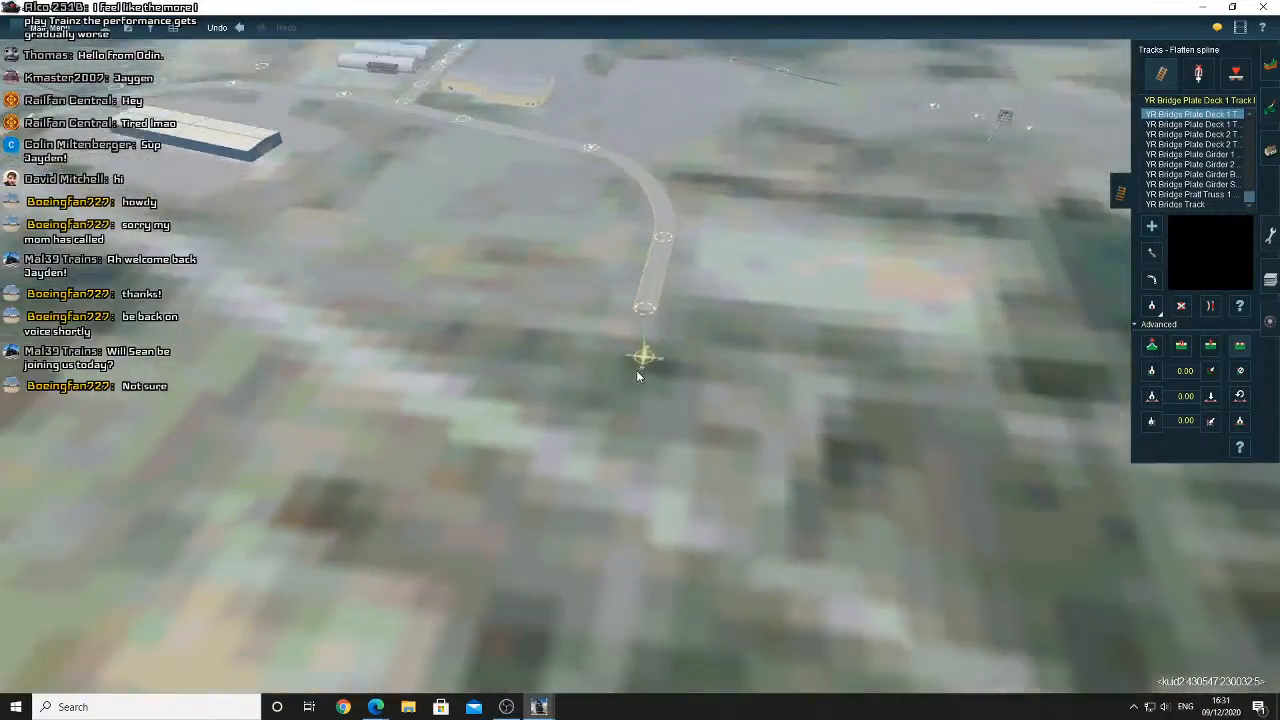
pyautogui.scroll(-6, 632, 375)
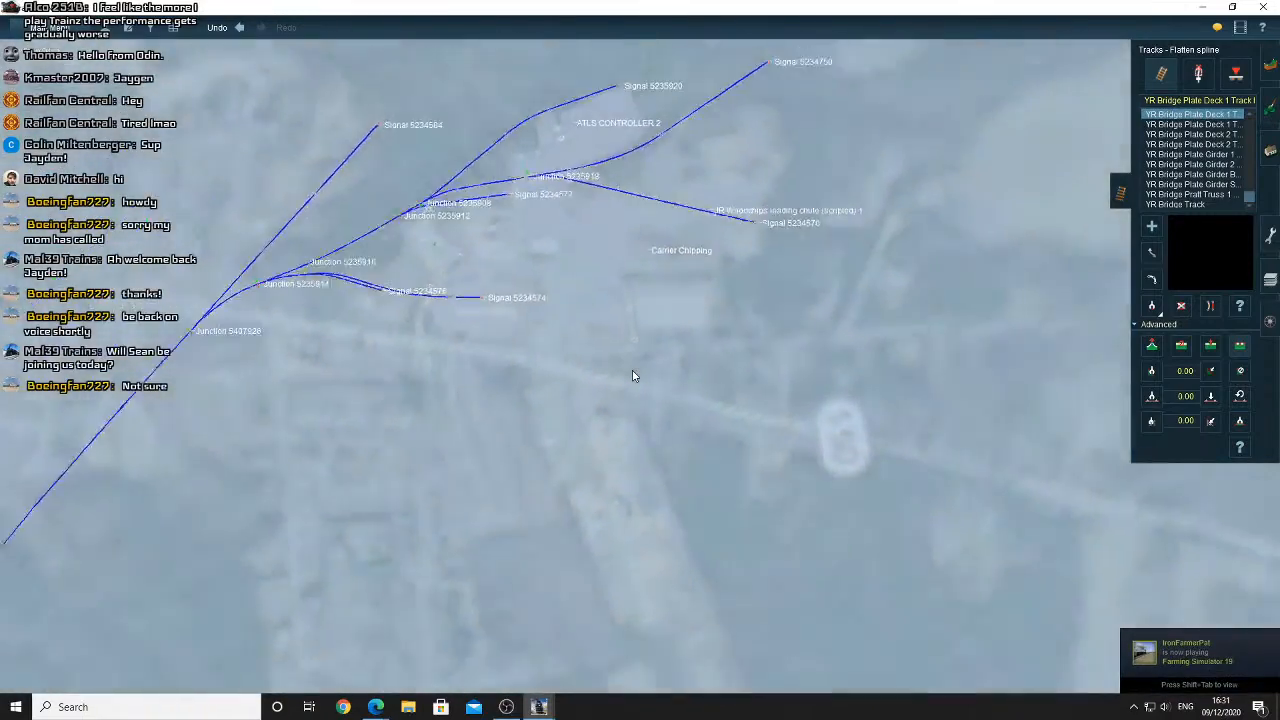
pyautogui.scroll(5, 630, 366)
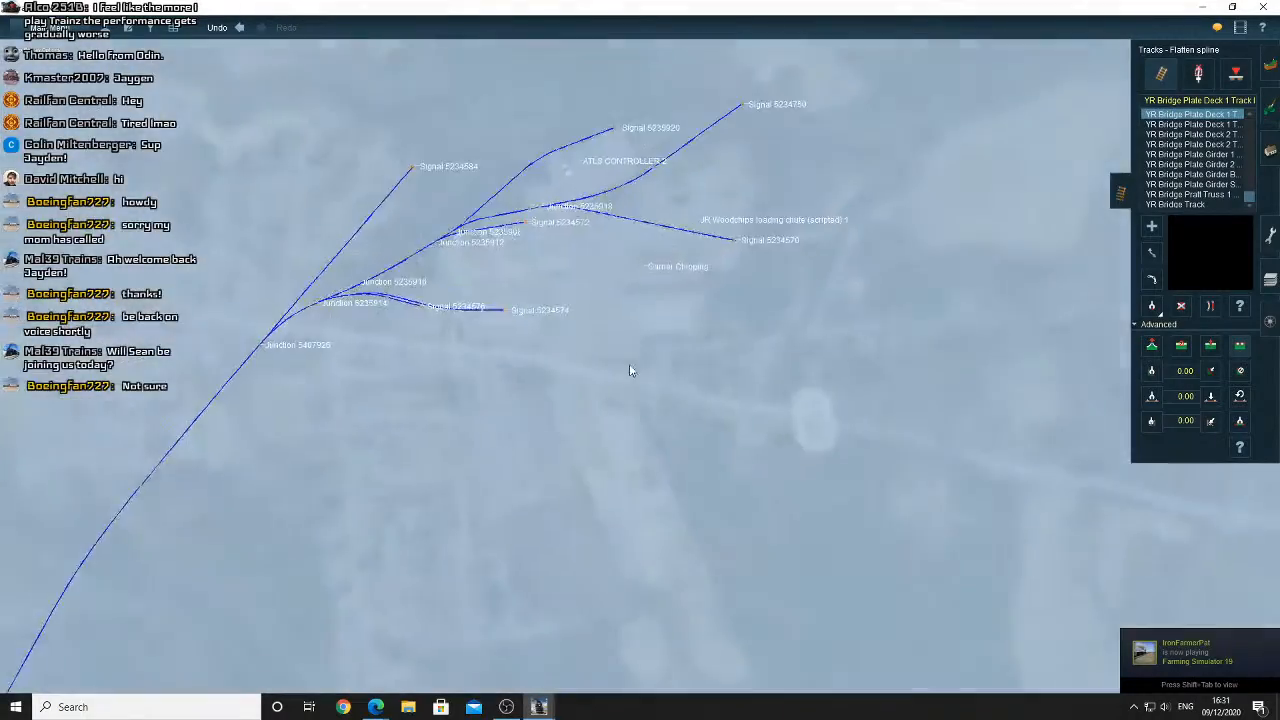
# Switch to Google Maps and compare the satellite view of Industrial Park Rd and Steward Hill Rd with the modelled road, then return to Trainz
pyautogui.scroll(8, 599, 340)
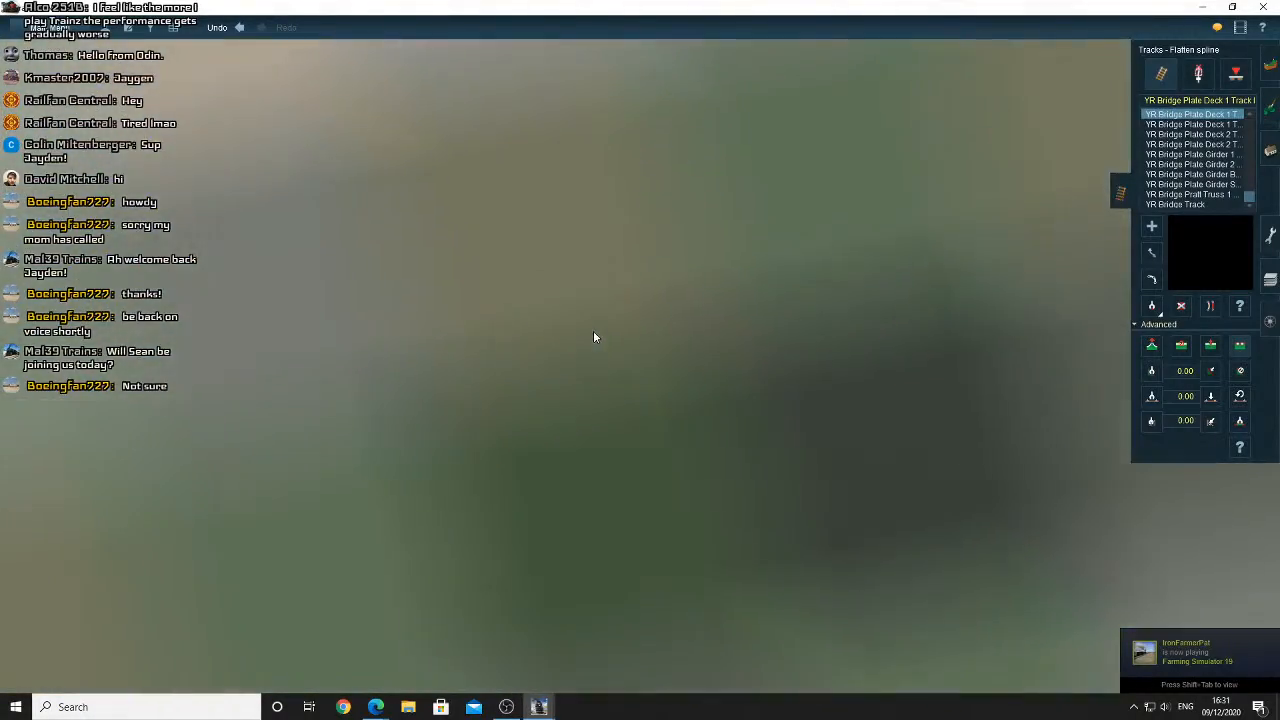
pyautogui.scroll(-6, 593, 316)
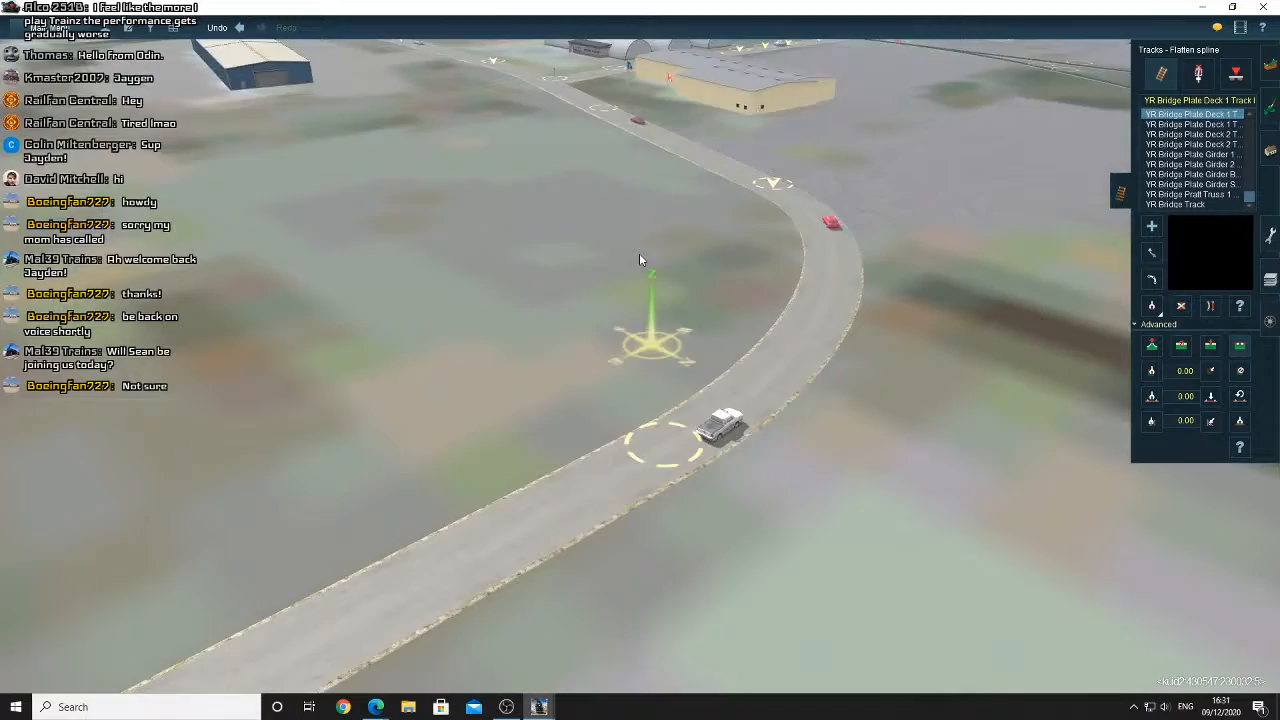
pyautogui.press('Down')
pyautogui.rightClick(638, 257)
pyautogui.click(377, 713)
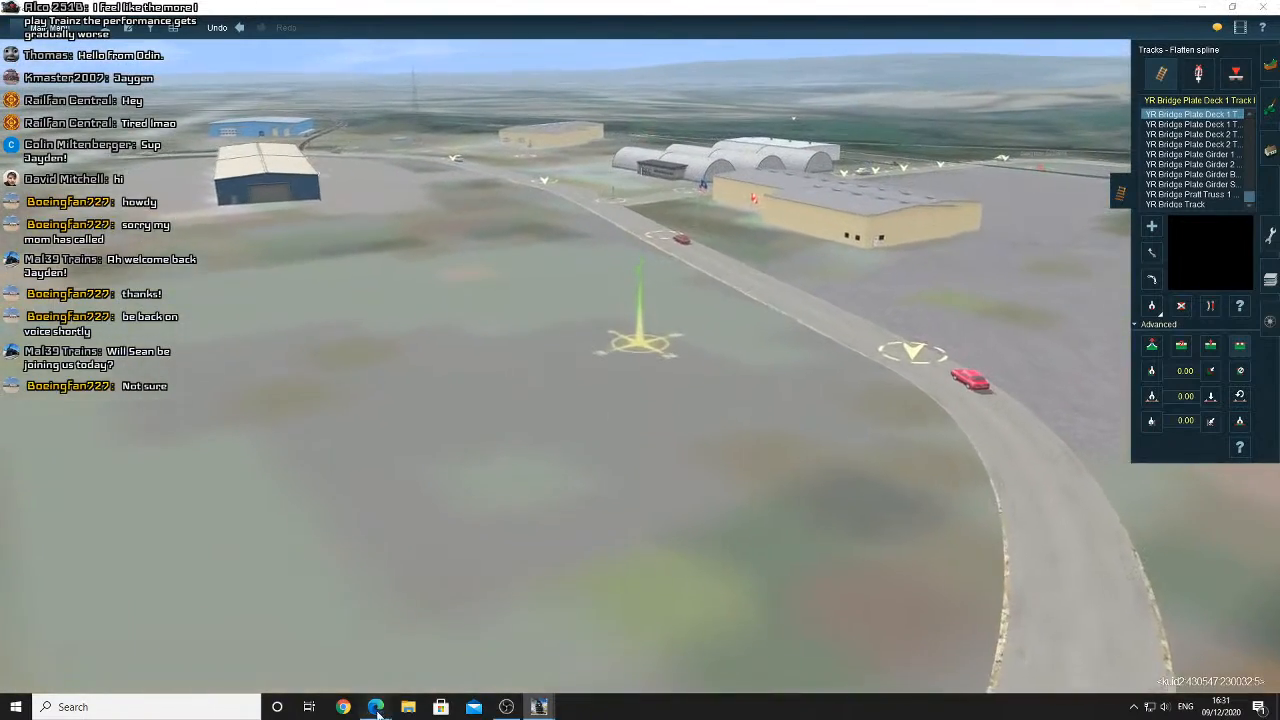
pyautogui.click(377, 681)
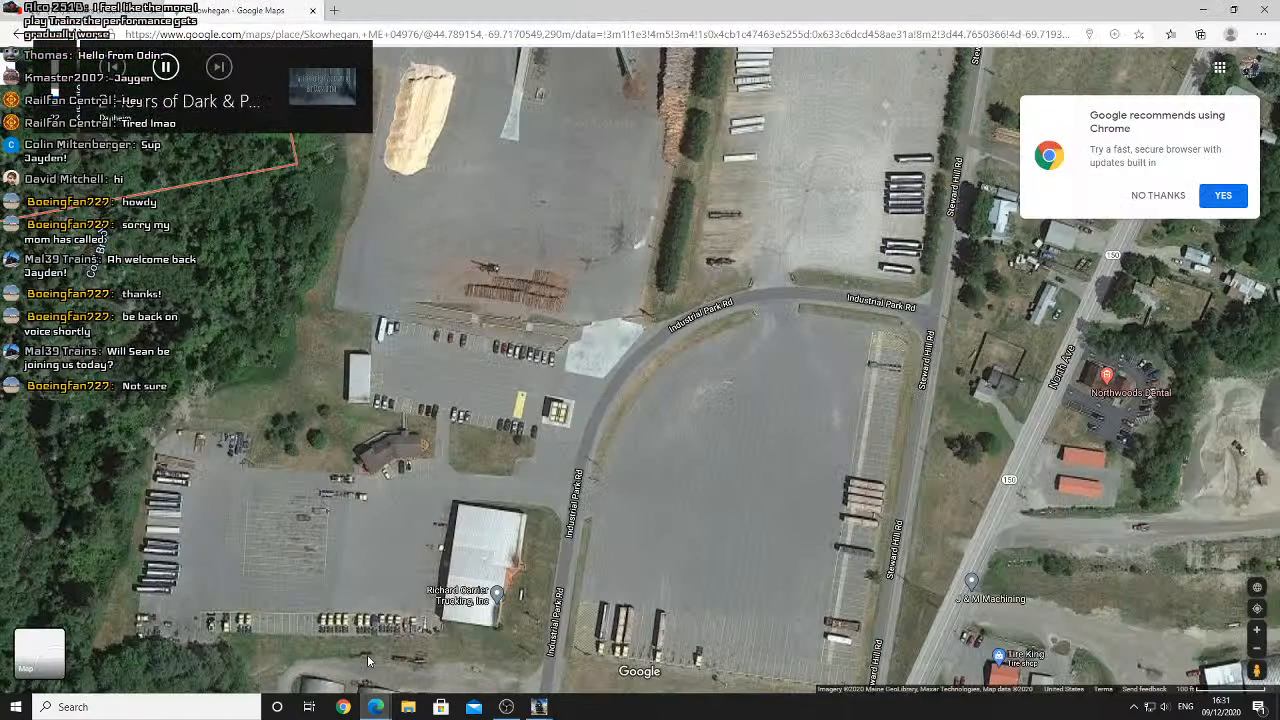
pyautogui.rightClick(665, 459)
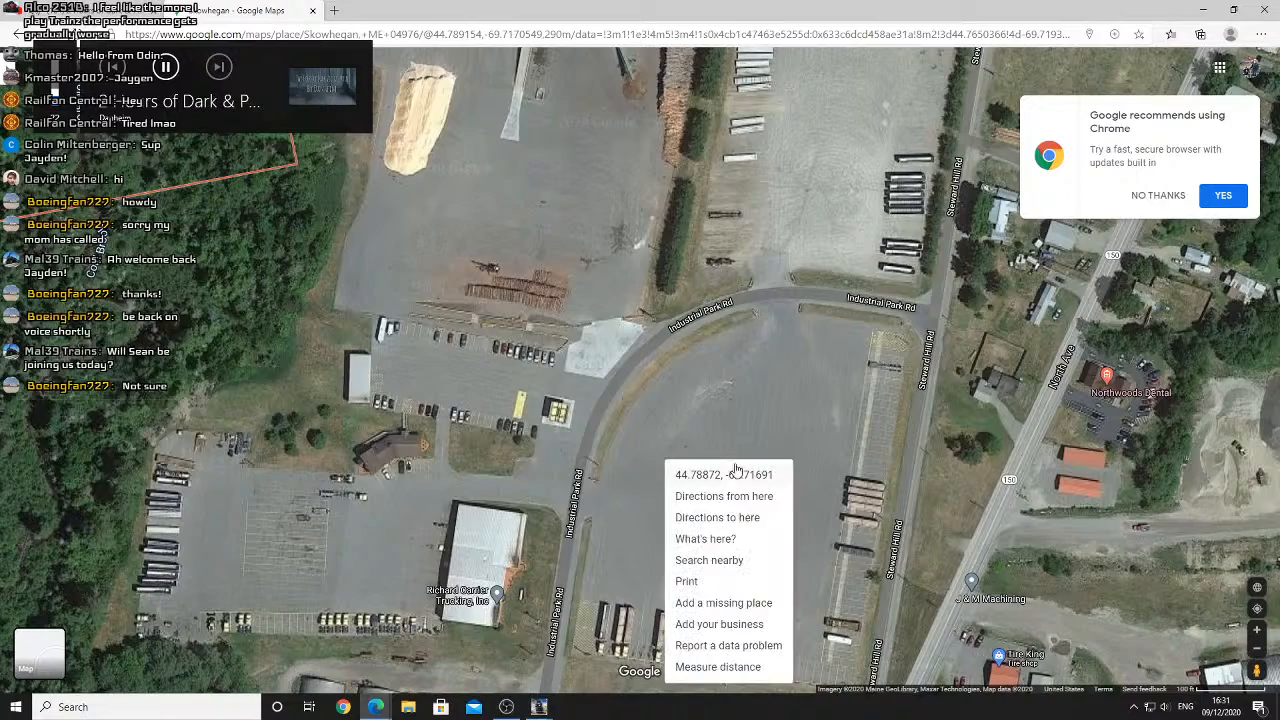
pyautogui.moveTo(771, 452); pyautogui.dragTo(704, 354)
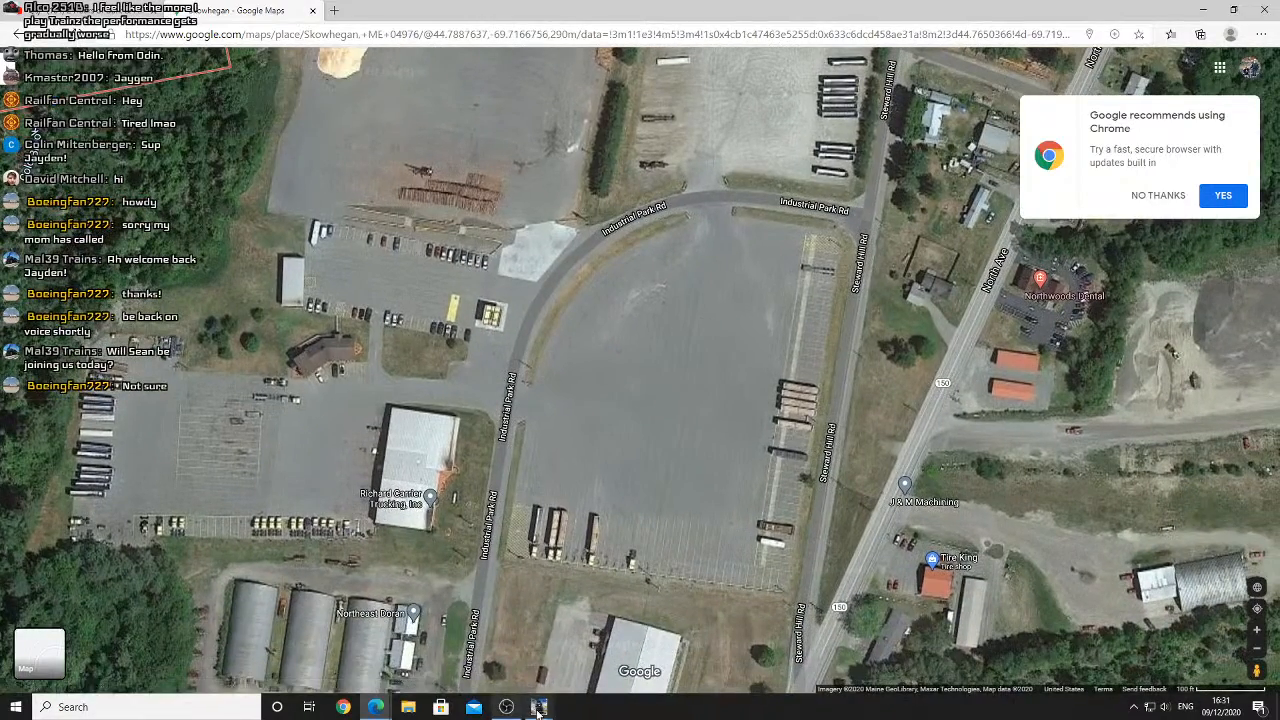
pyautogui.moveTo(538, 707)
pyautogui.click(554, 650)
# Examine the area enclosed by the curved access road, from the blue warehouse around to the road's unfinished end
pyautogui.moveTo(606, 403); pyautogui.dragTo(680, 352, button='right')
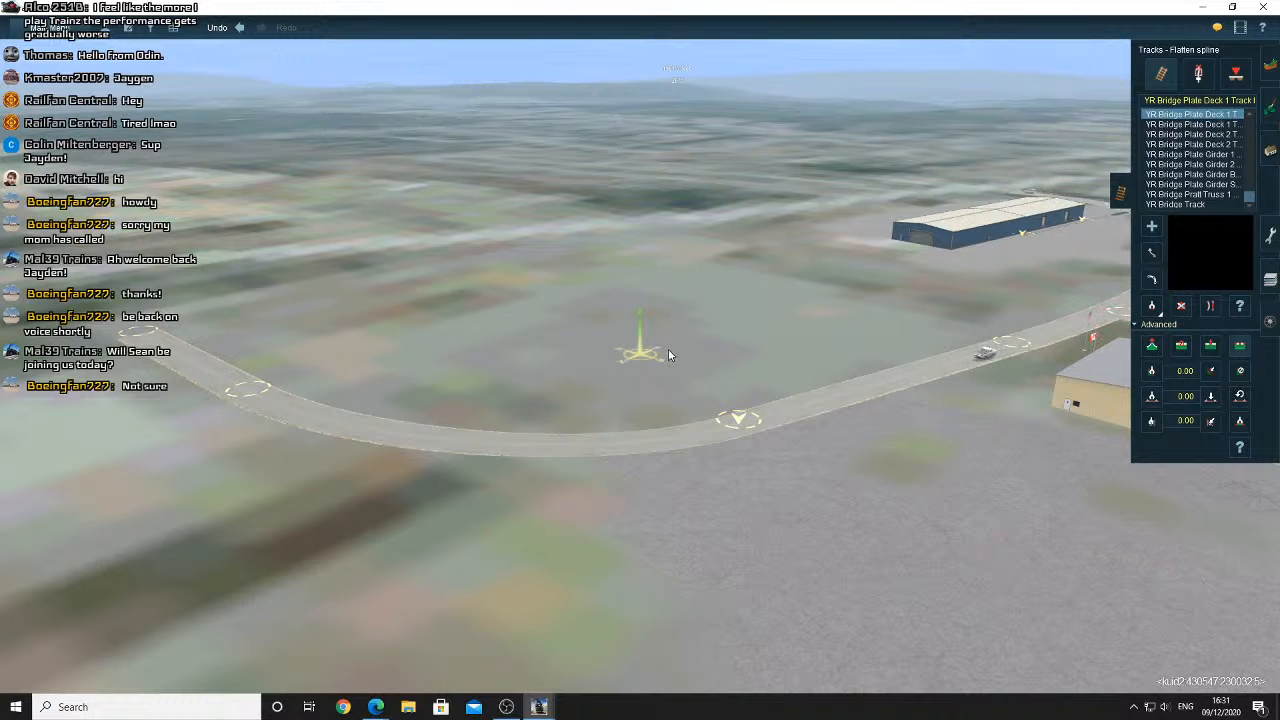
pyautogui.moveTo(668, 349); pyautogui.dragTo(664, 365, button='right')
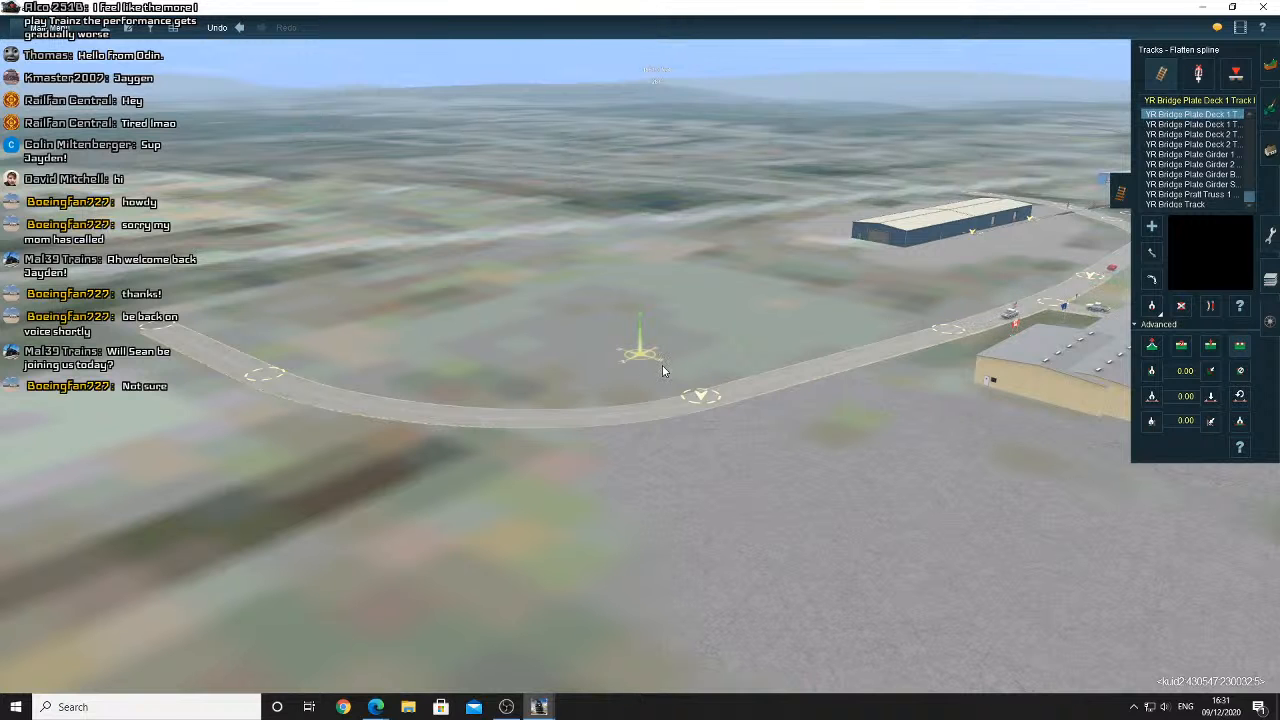
pyautogui.moveTo(662, 365)
pyautogui.mouseDown(button='right')
pyautogui.moveTo(582, 337)
pyautogui.moveTo(594, 359)
pyautogui.moveTo(627, 356)
pyautogui.mouseUp(button='right')
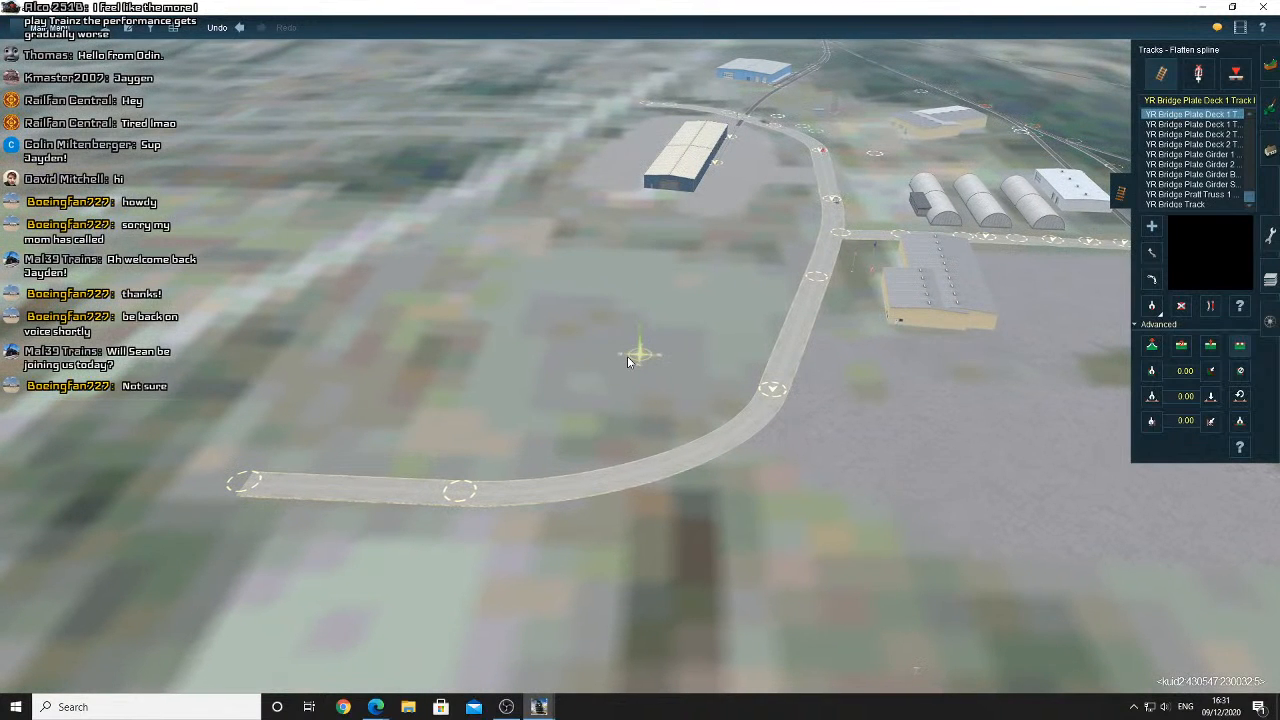
pyautogui.scroll(2, 627, 356)
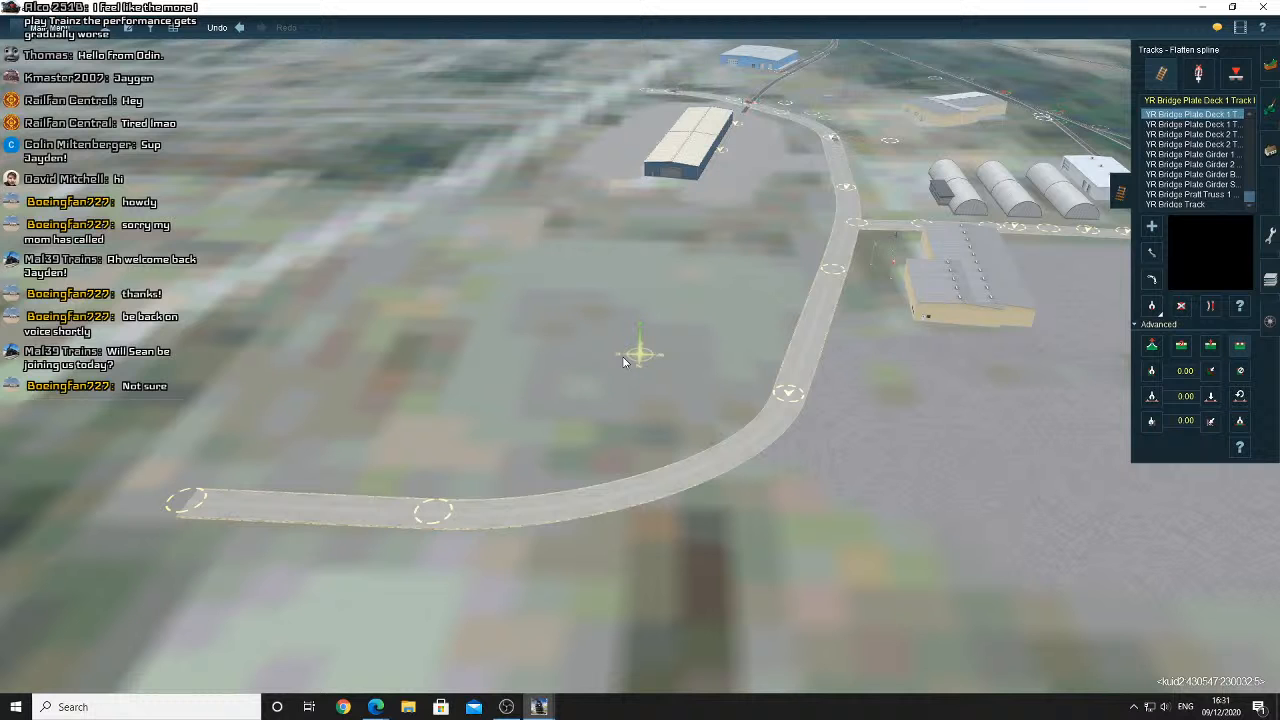
pyautogui.scroll(2, 623, 361)
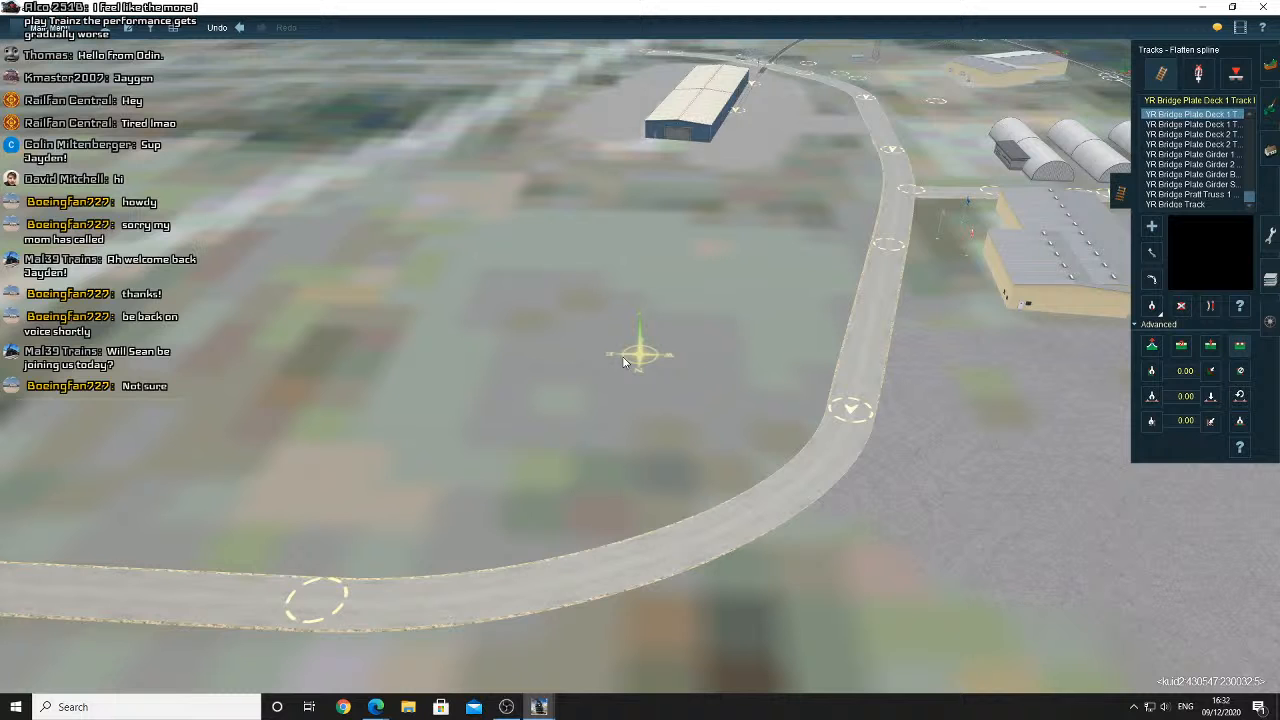
pyautogui.rightClick(623, 356)
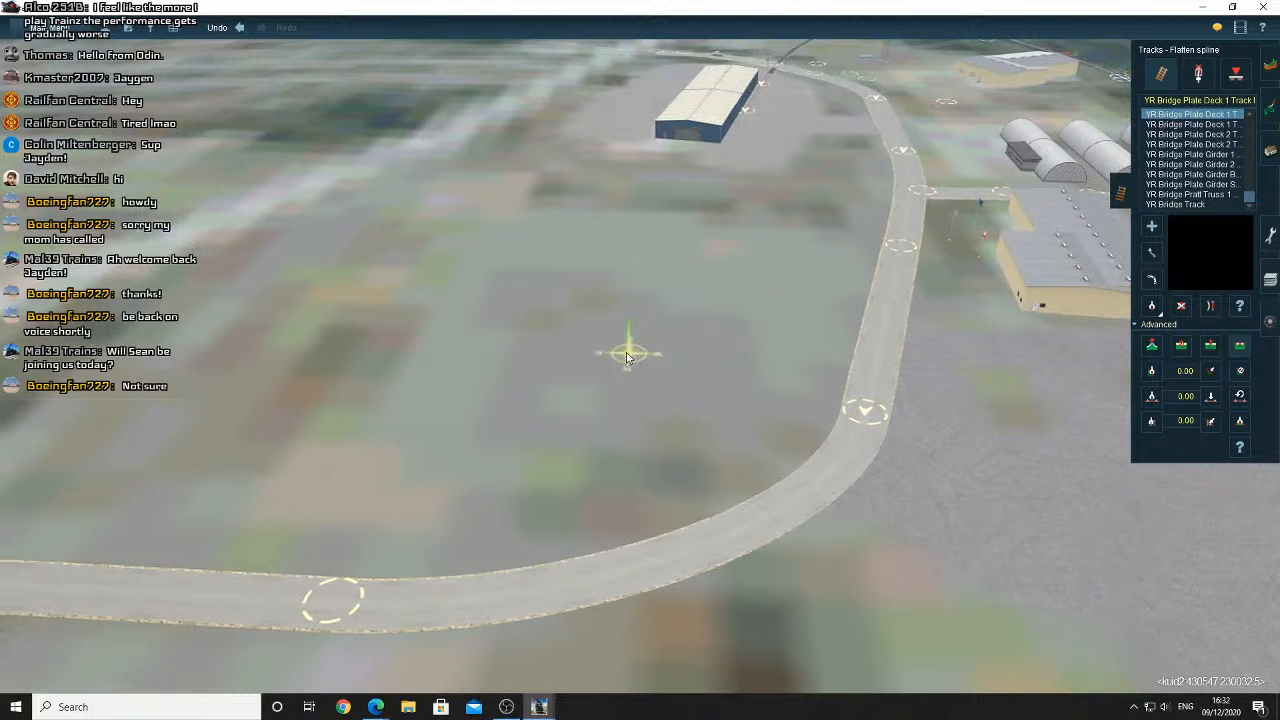
pyautogui.rightClick(659, 340)
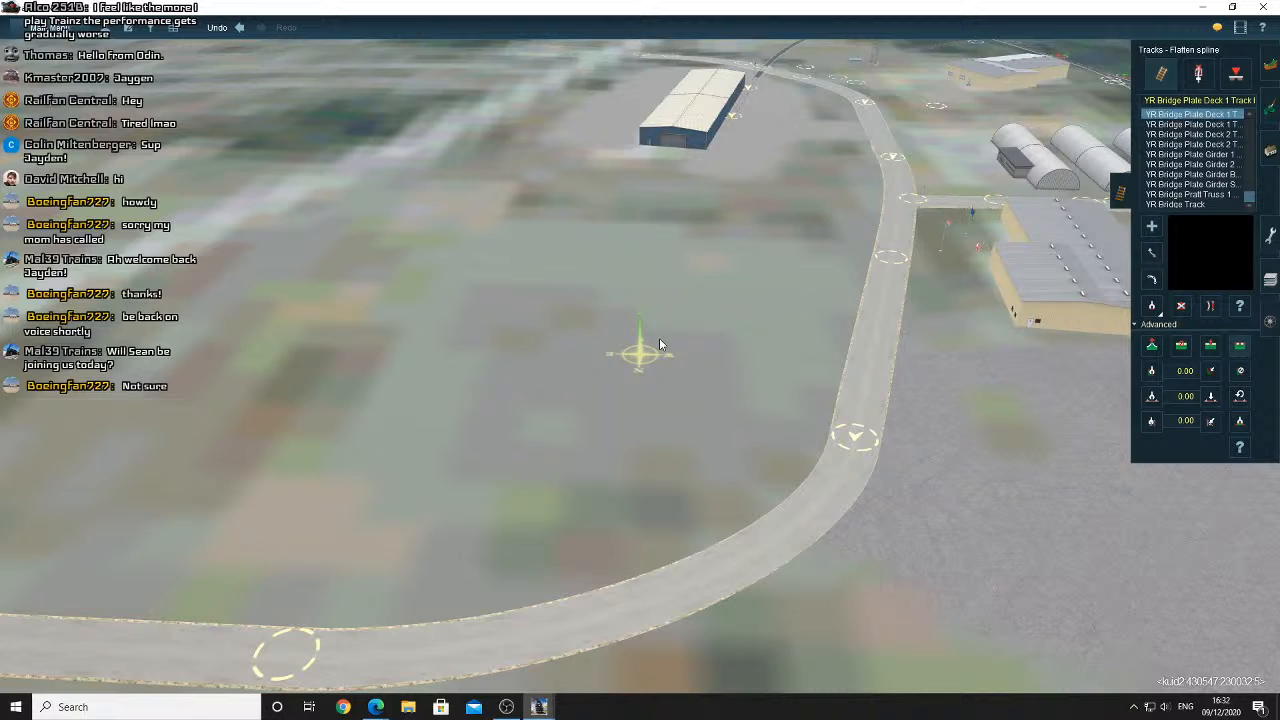
pyautogui.press('Left')
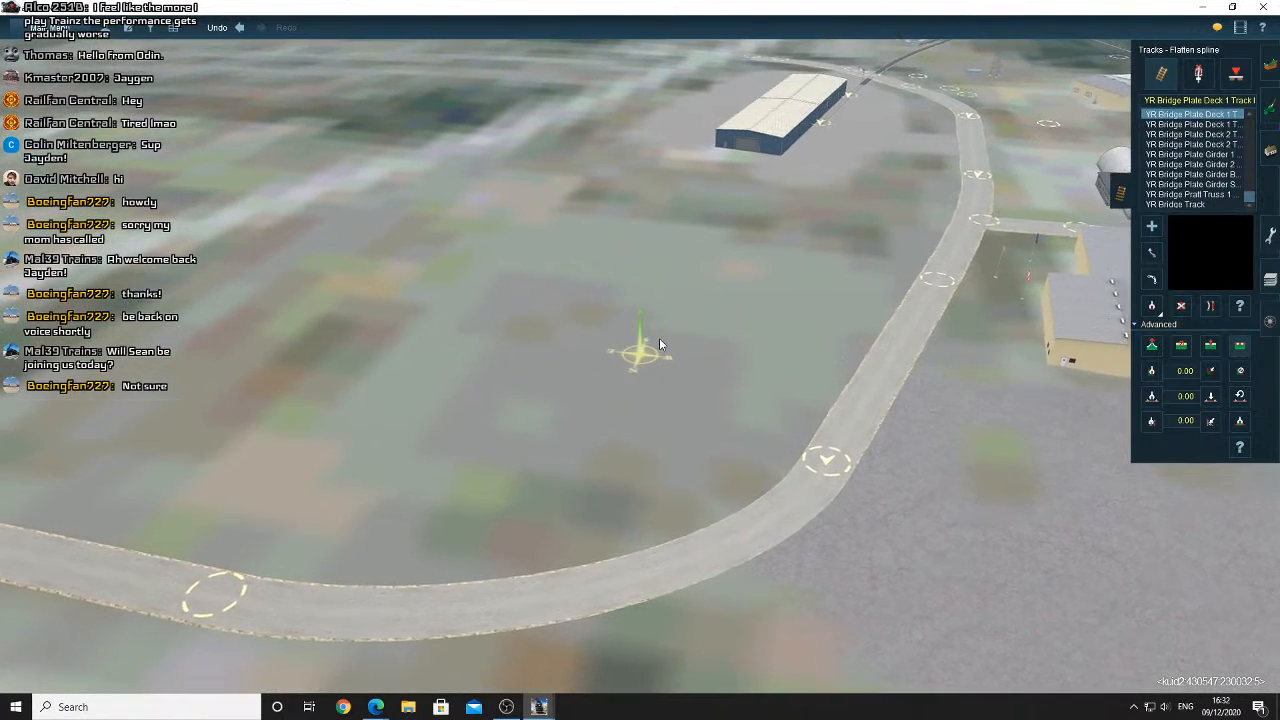
pyautogui.press('Left')
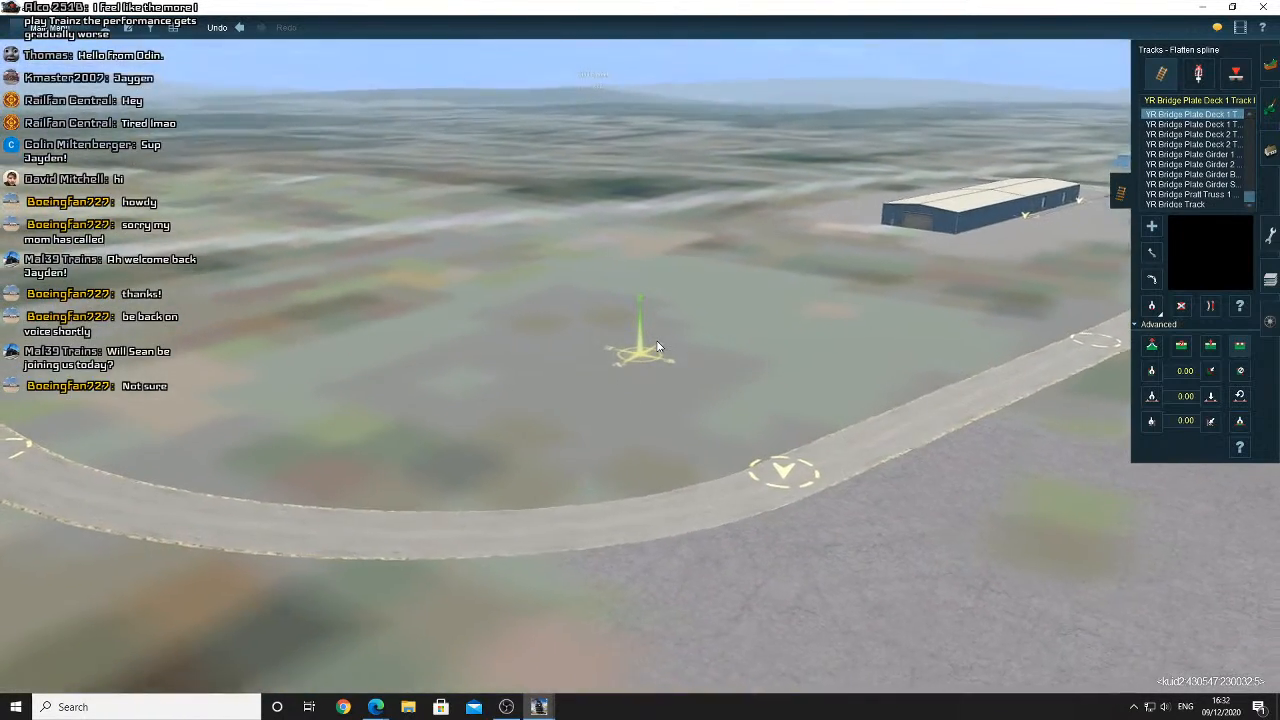
pyautogui.press('Up')
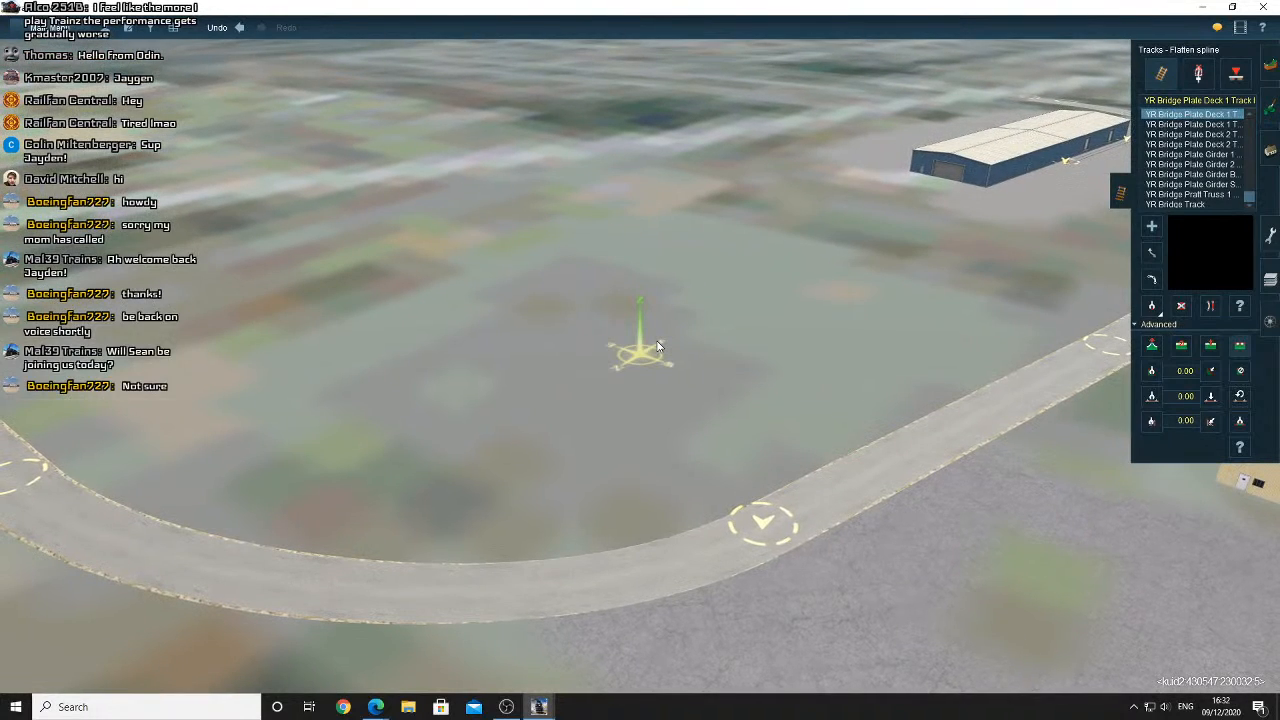
pyautogui.press('Left')
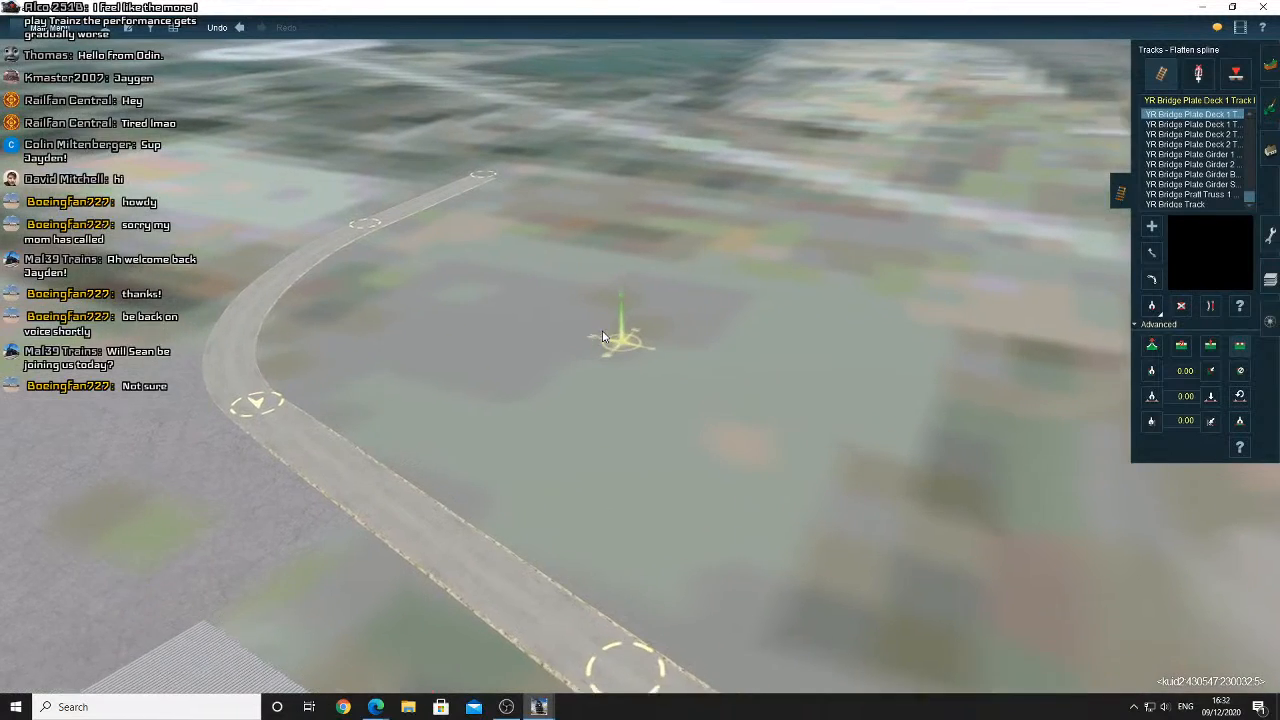
pyautogui.rightClick(620, 300)
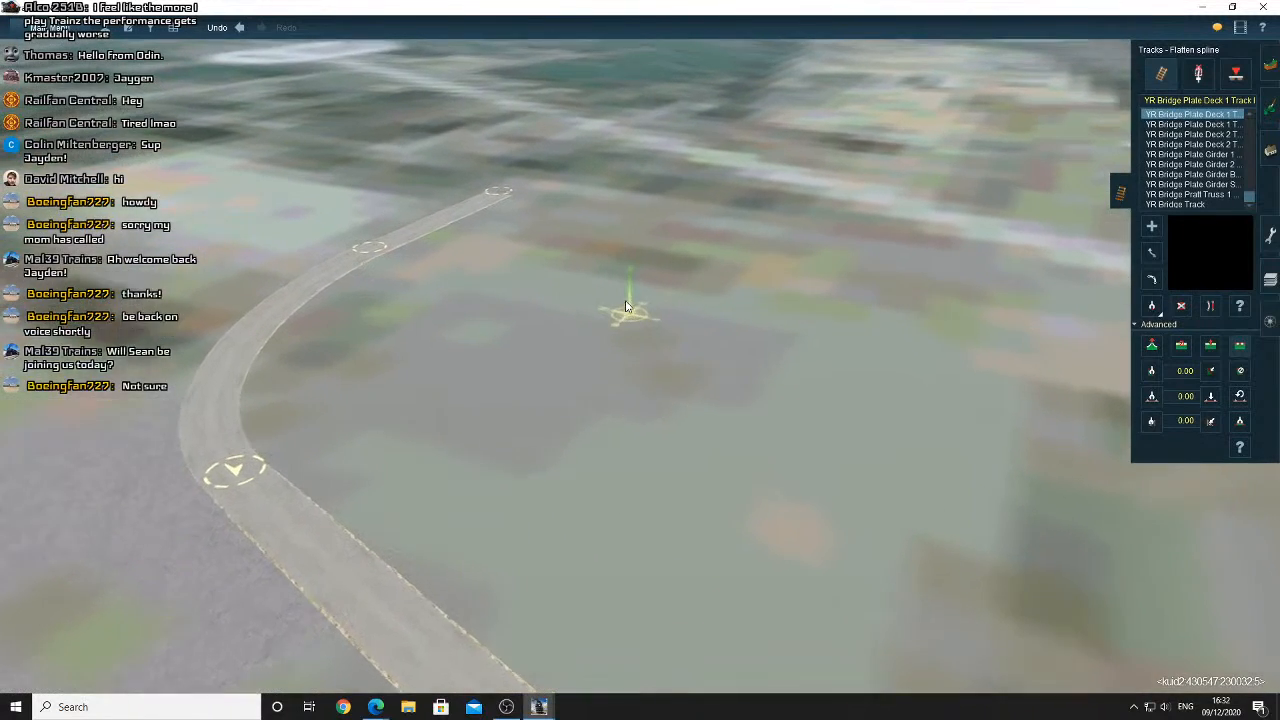
# Lay a straight YARNish Macadam 30ft road segment crossing in front of the access road's unfinished end, following the satellite imagery
pyautogui.press('Right')
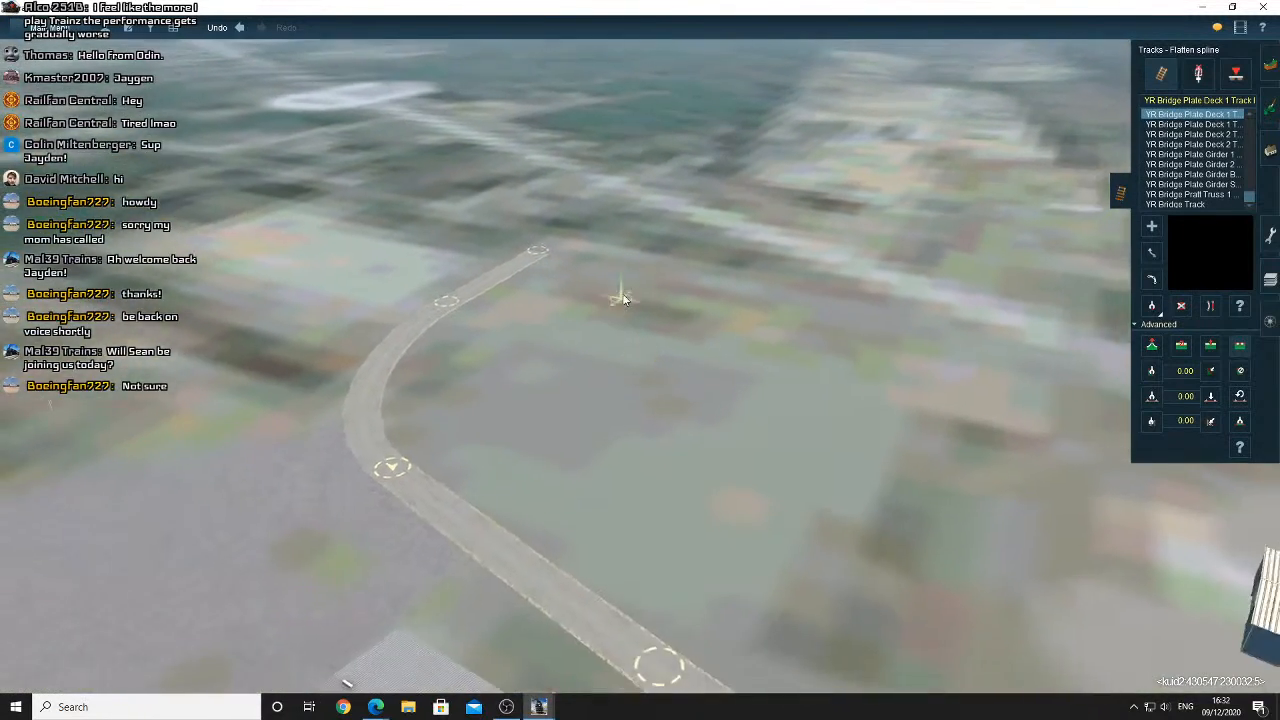
pyautogui.press('Right')
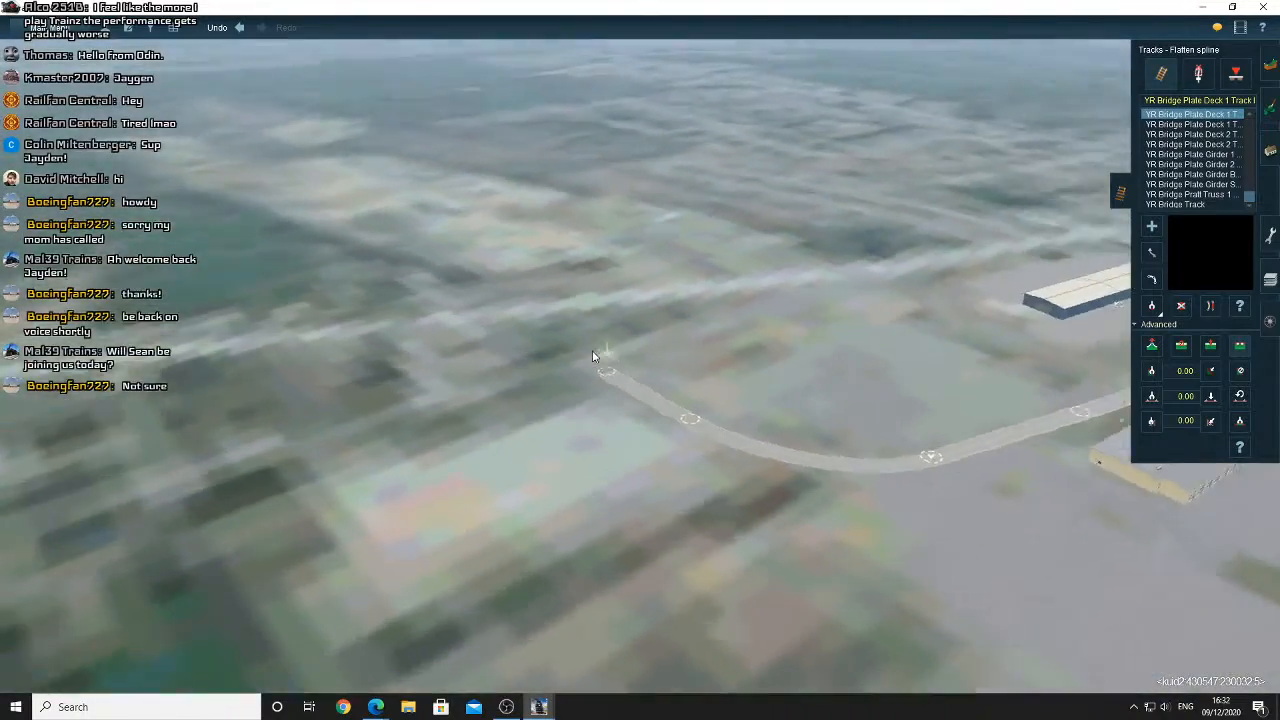
pyautogui.press('Right')
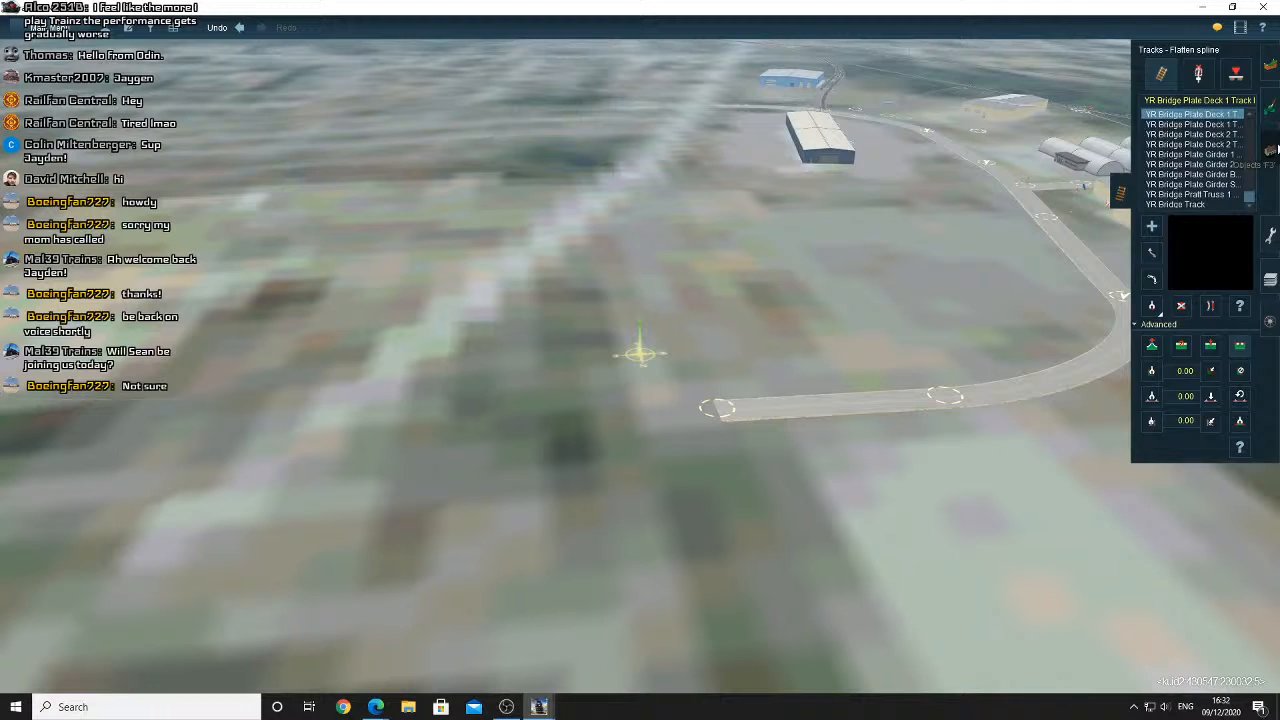
pyautogui.click(1272, 148)
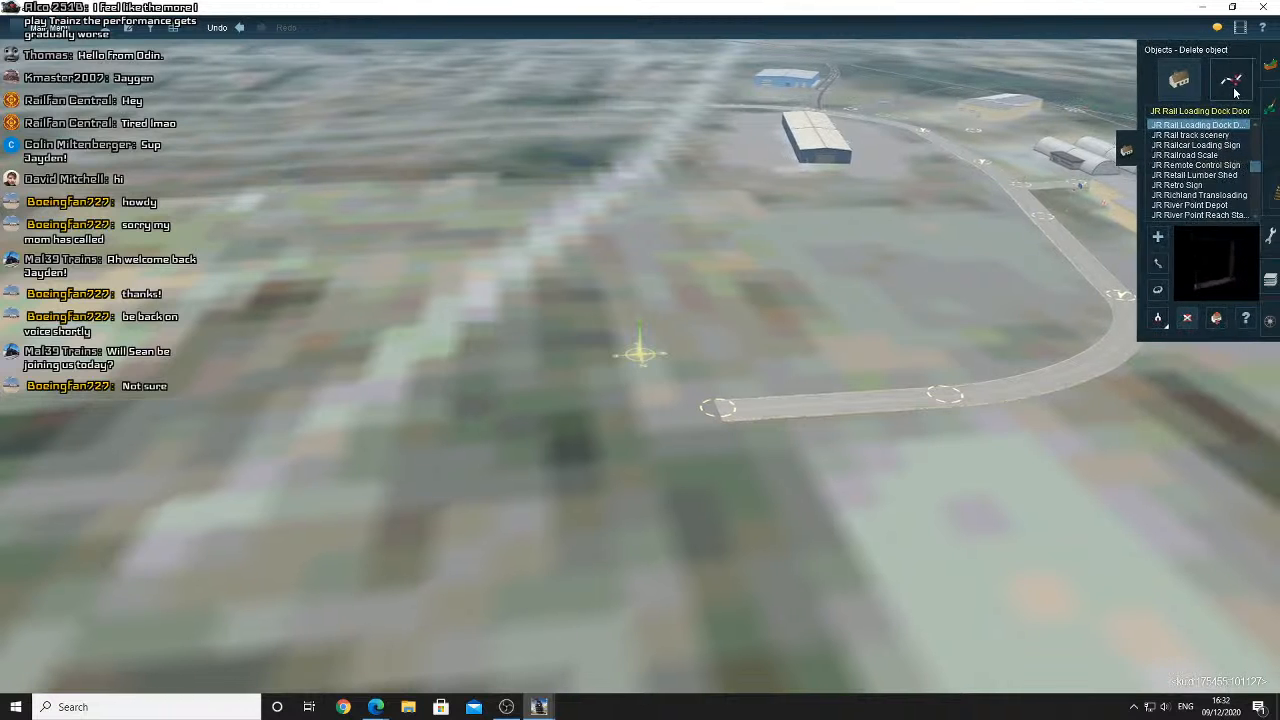
pyautogui.click(849, 405)
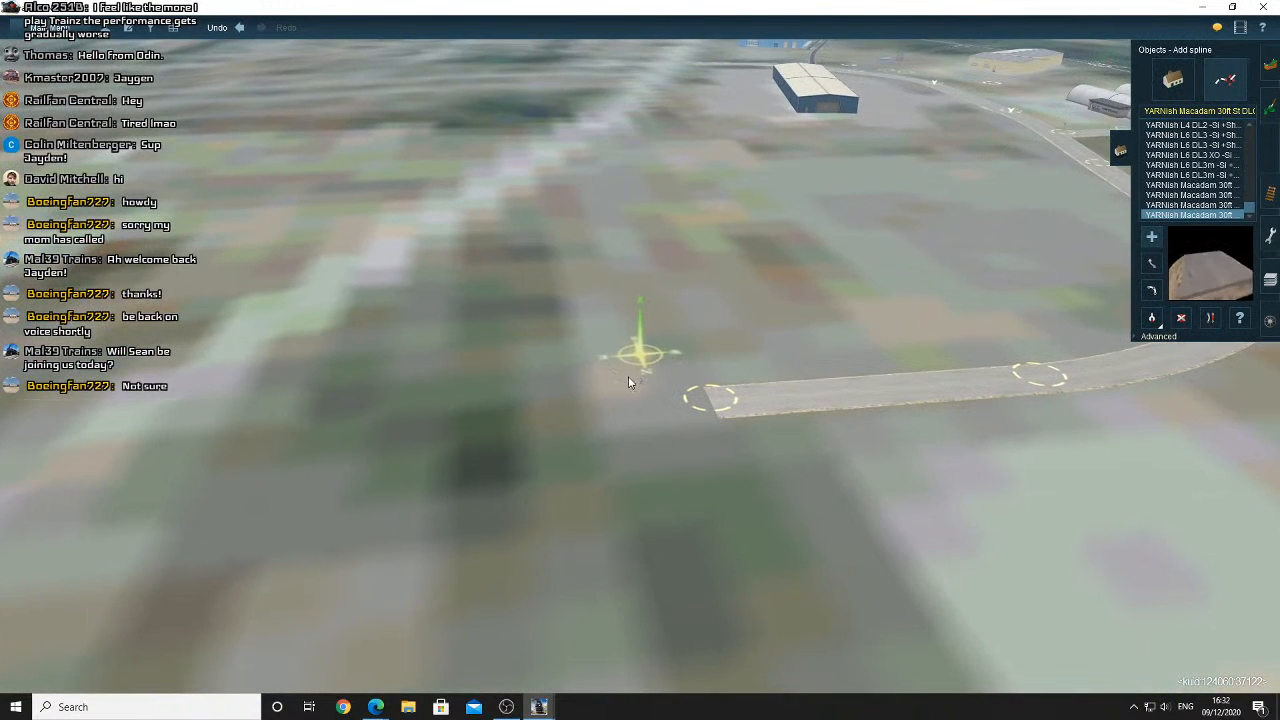
pyautogui.scroll(3, 628, 376)
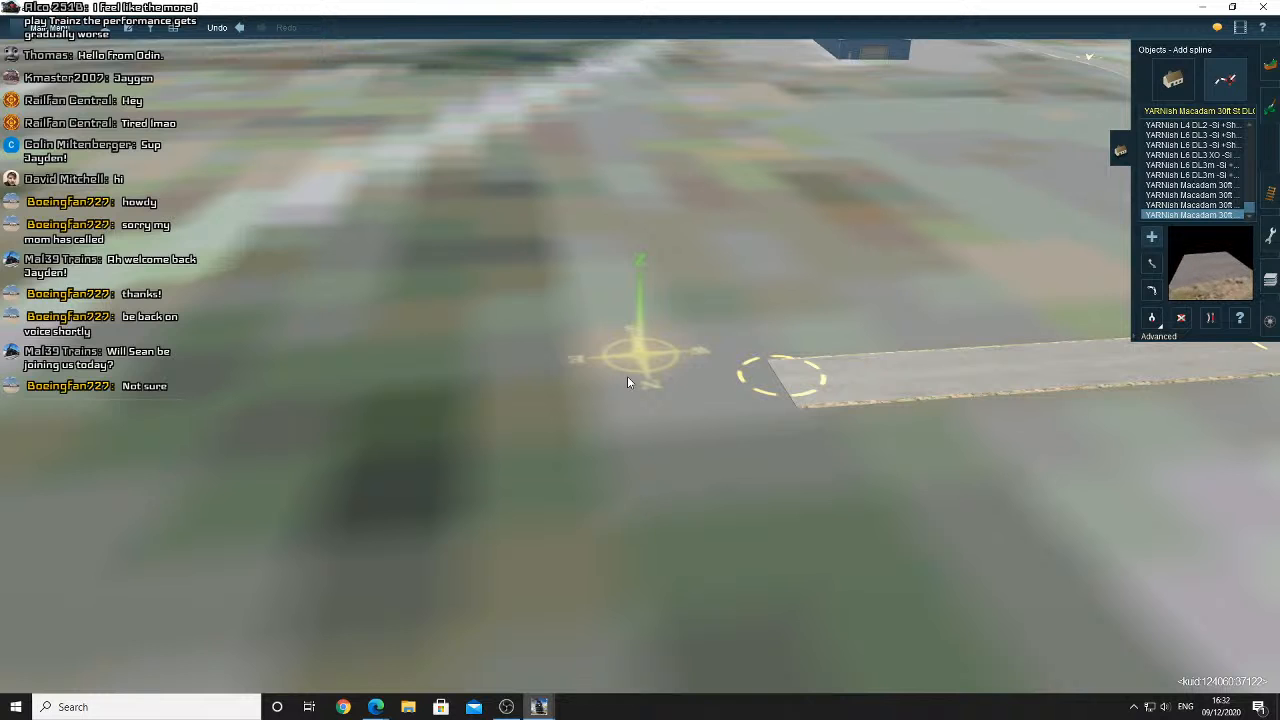
pyautogui.scroll(-5, 627, 382)
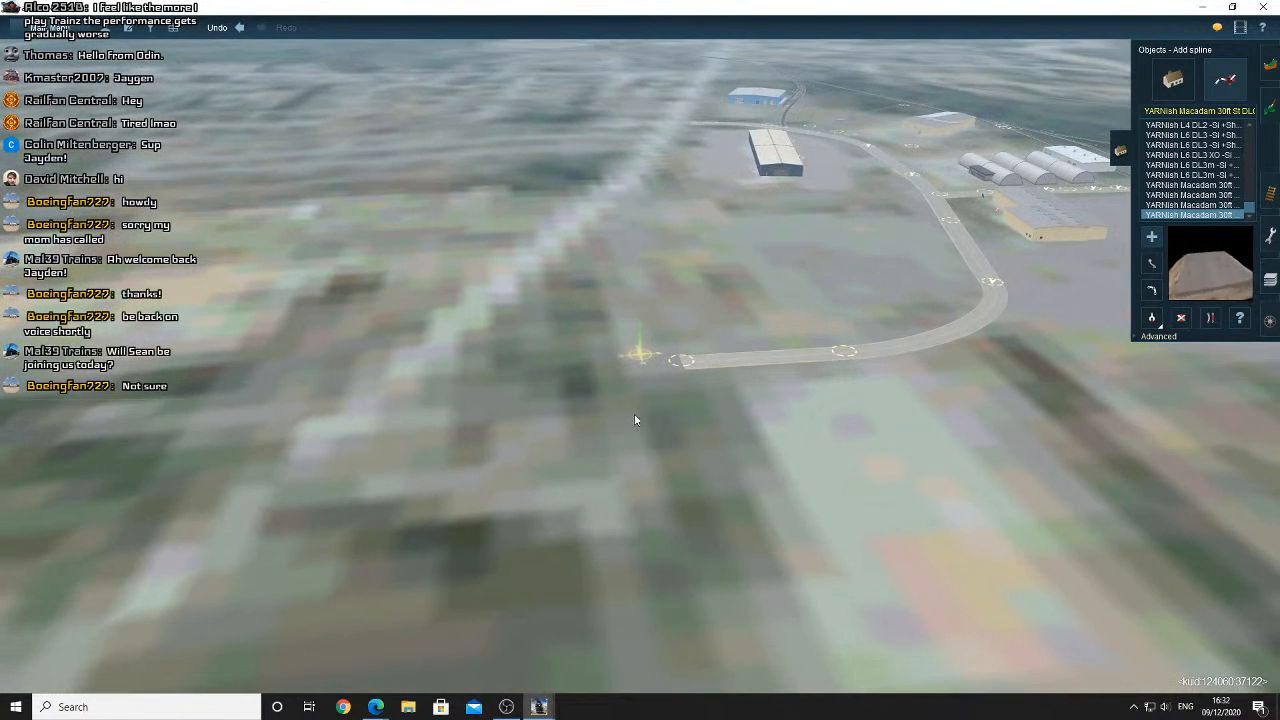
pyautogui.moveTo(628, 474); pyautogui.dragTo(634, 219)
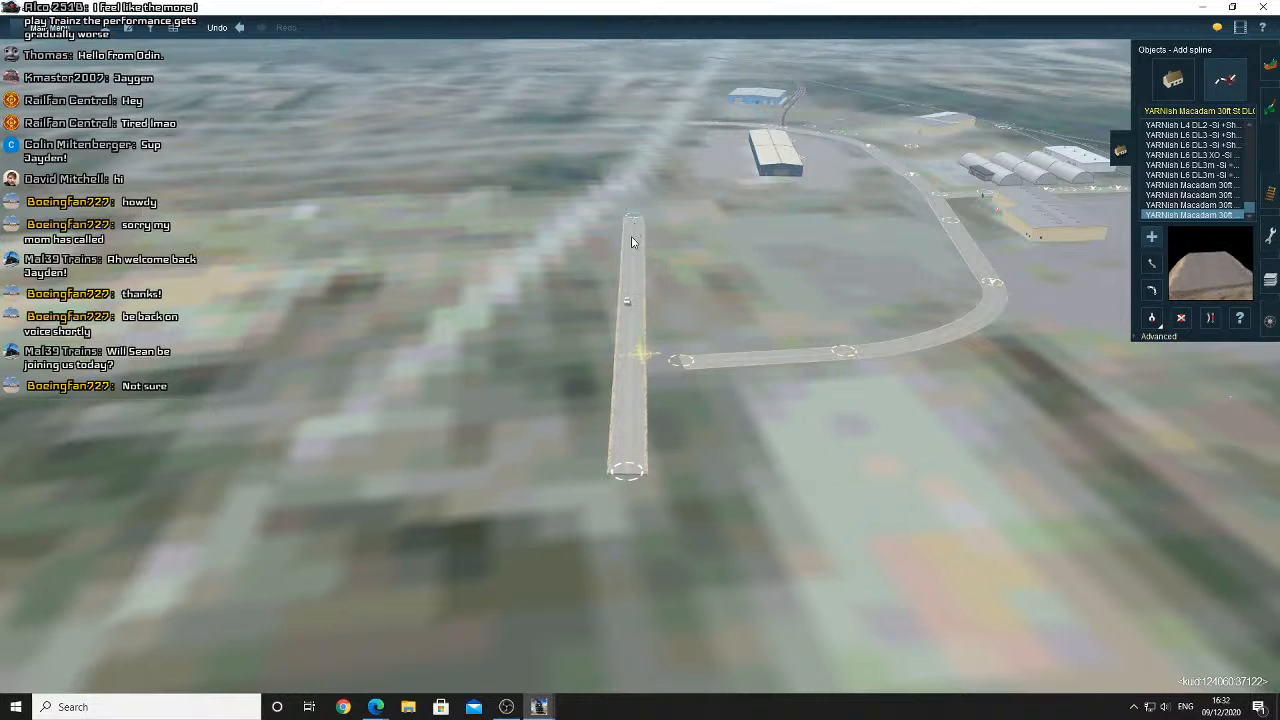
# Extend the new cross road away from the blue warehouse with two more segments, following the road on the satellite imagery
pyautogui.scroll(2, 643, 380)
pyautogui.scroll(-5, 627, 450)
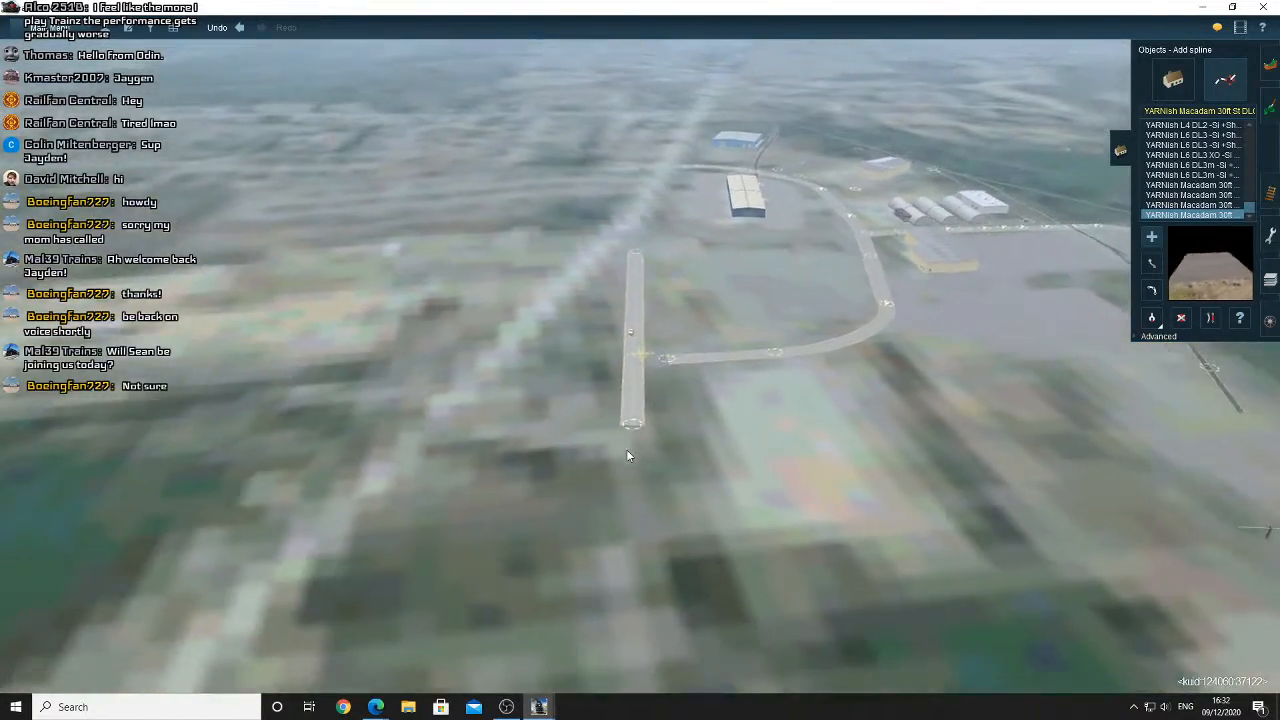
pyautogui.scroll(-10, 627, 455)
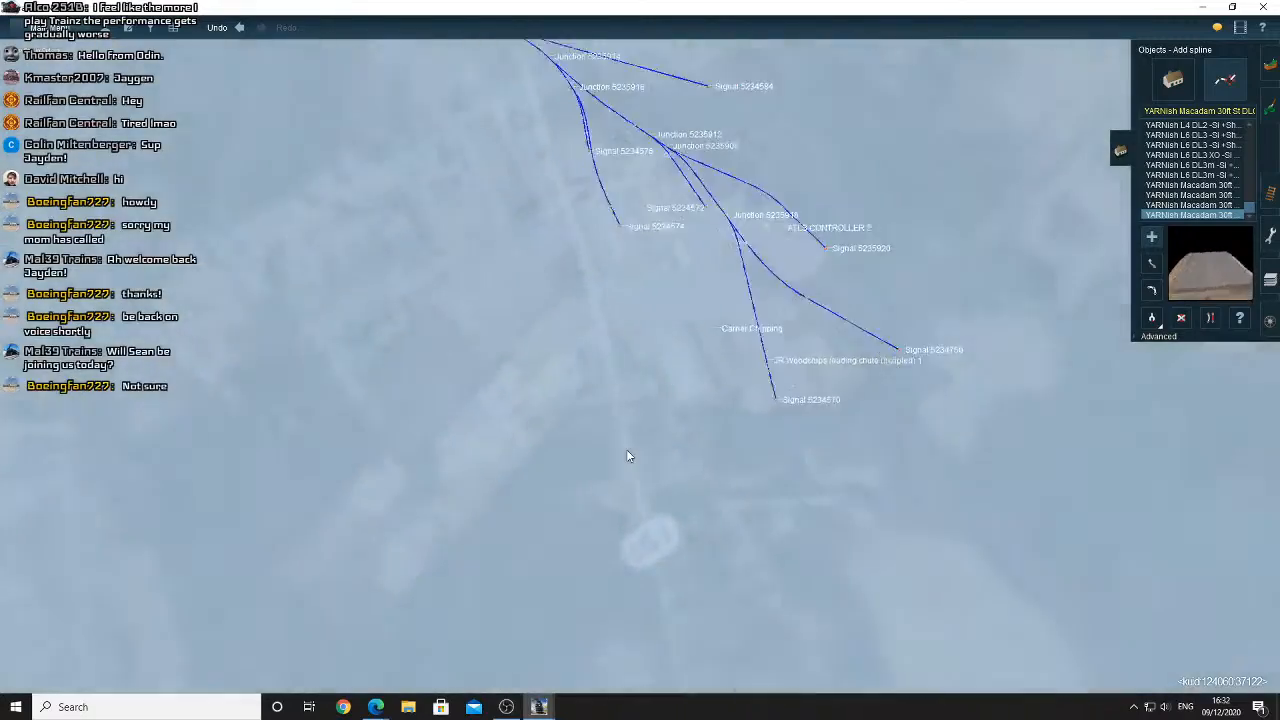
pyautogui.scroll(10, 660, 390)
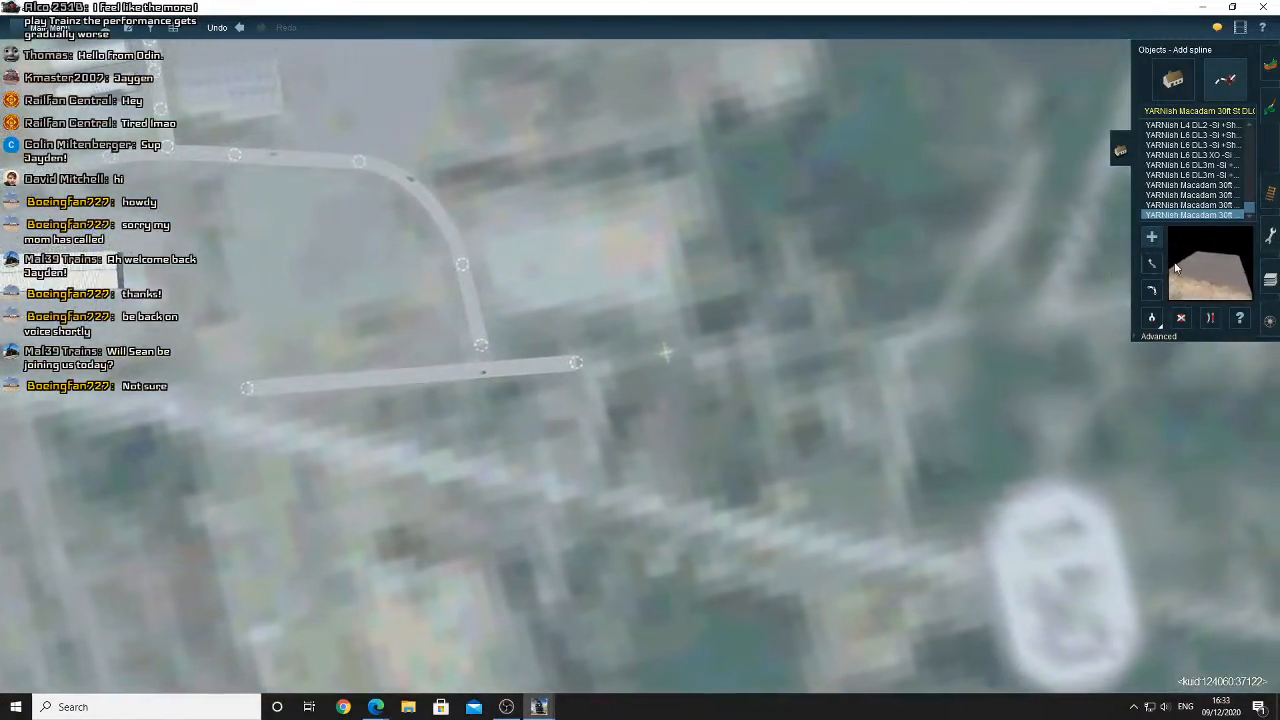
pyautogui.scroll(2, 570, 365)
pyautogui.moveTo(494, 373); pyautogui.dragTo(993, 314)
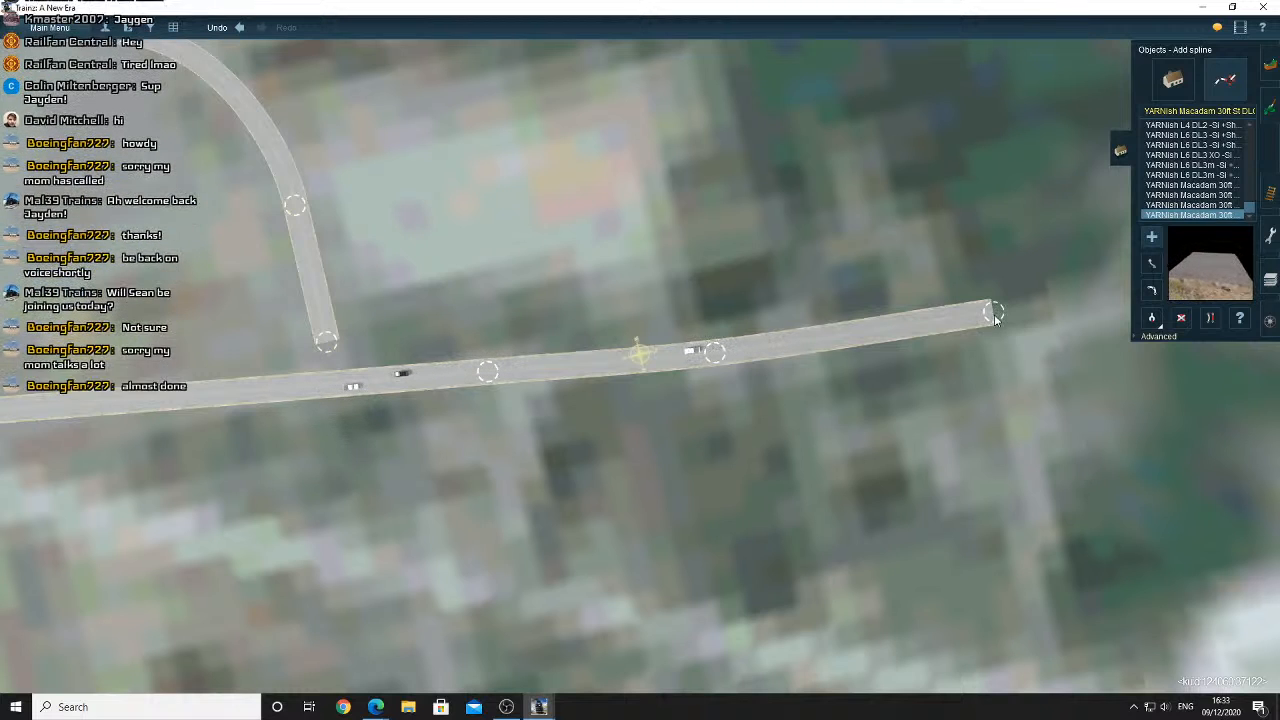
# Shift the spline point between the two extension segments slightly outward along the road, and apply Straighten spline to the first segment
pyautogui.click(1211, 319)
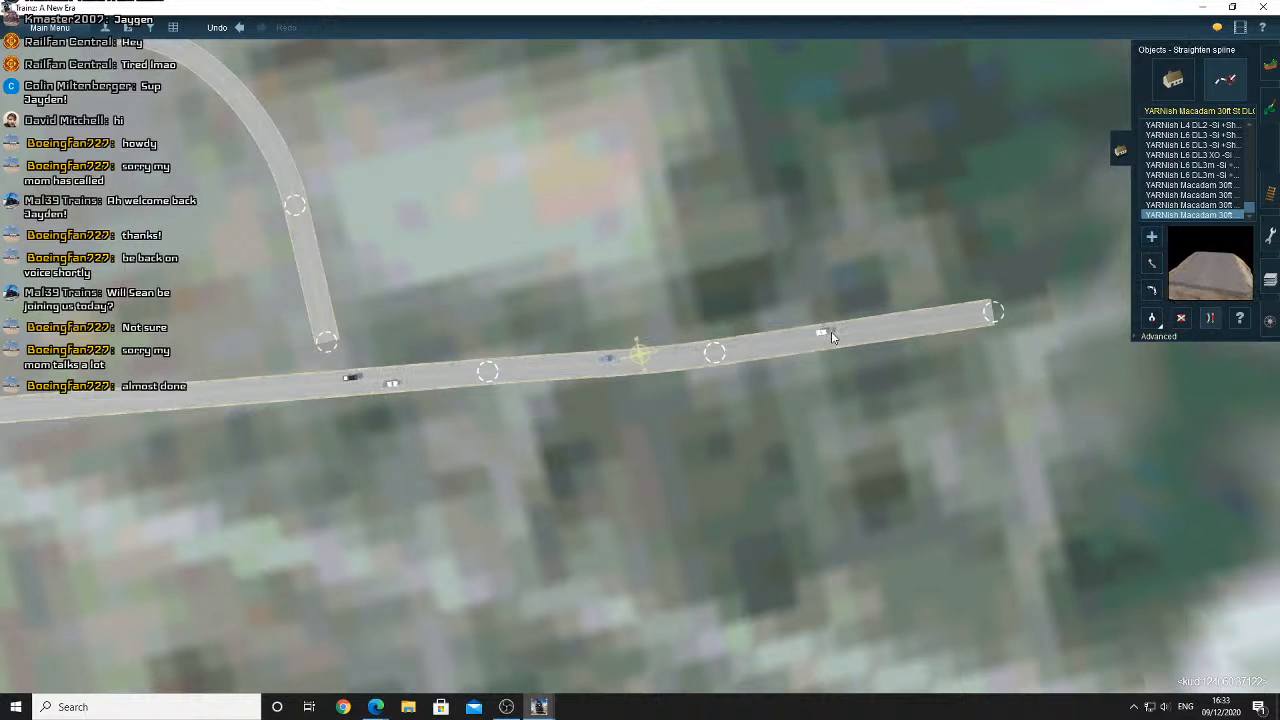
pyautogui.moveTo(718, 364); pyautogui.dragTo(749, 357)
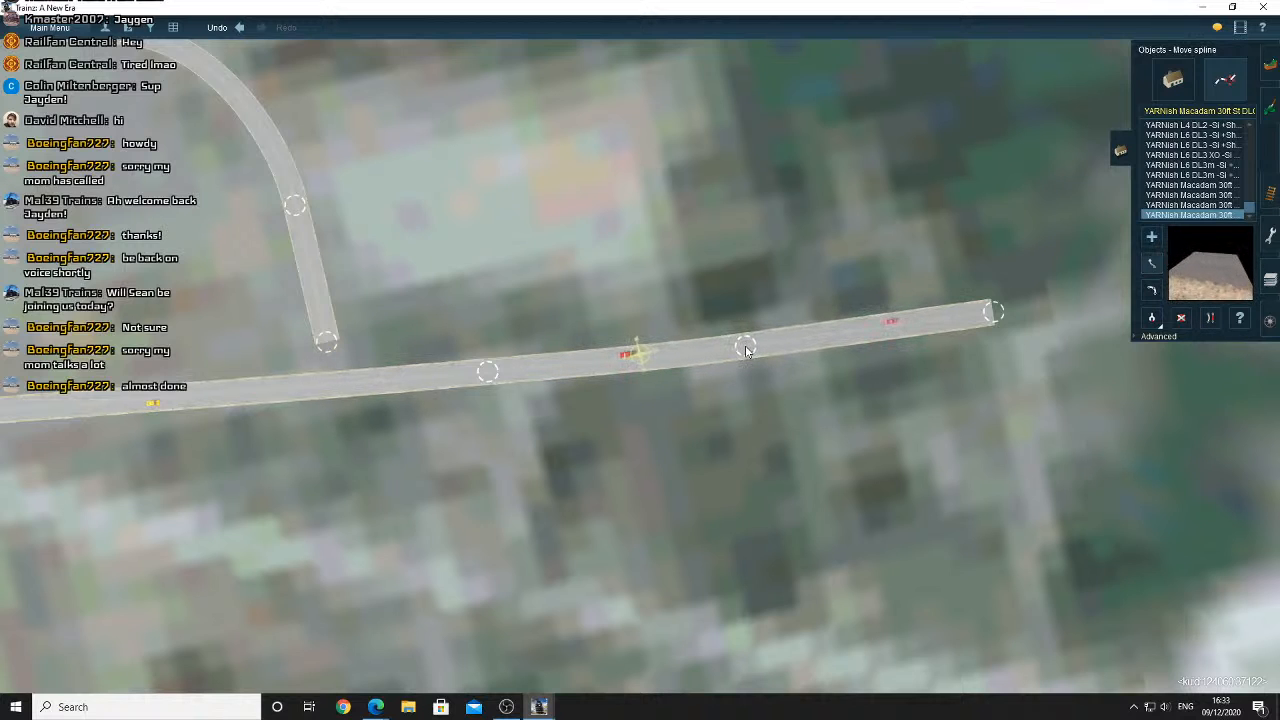
pyautogui.click(1217, 317)
pyautogui.click(441, 372)
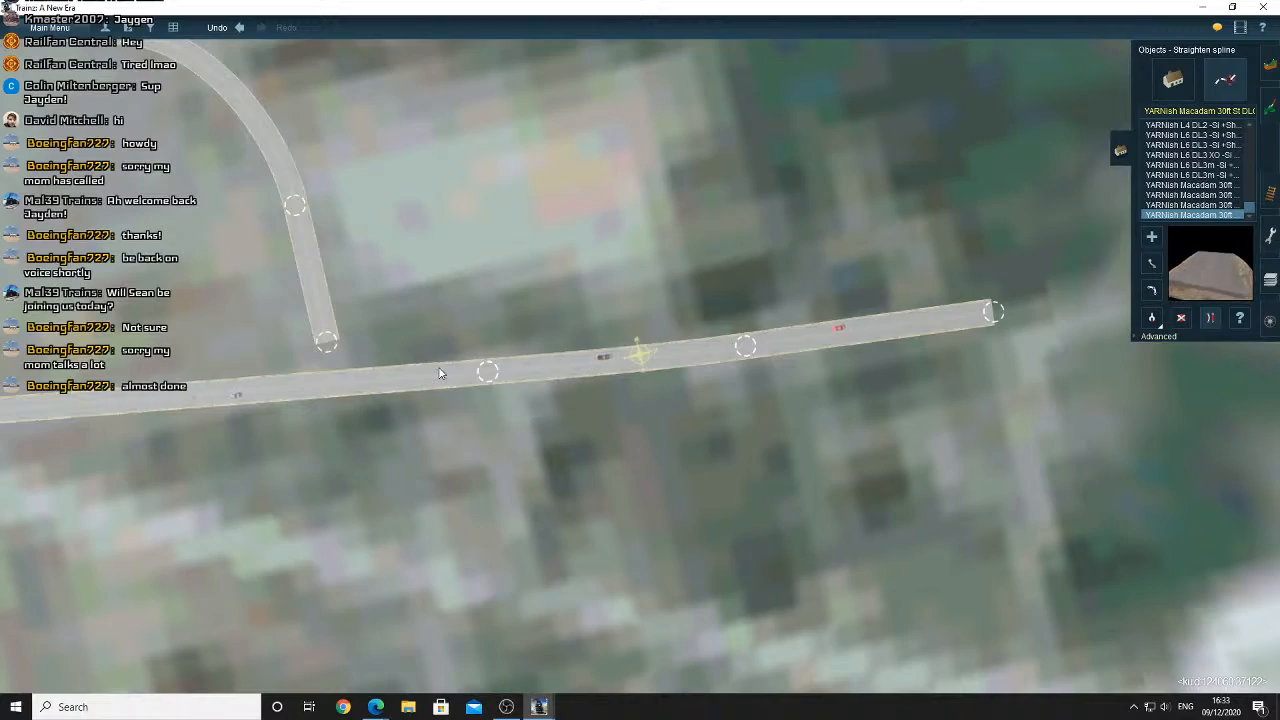
# Preview the YARNish Macadam 30ft, 42ft, 48ft and Main St road splines for a road crossing the two converging tracks
pyautogui.moveTo(434, 344); pyautogui.dragTo(602, 274, button='right')
pyautogui.scroll(4, 602, 274)
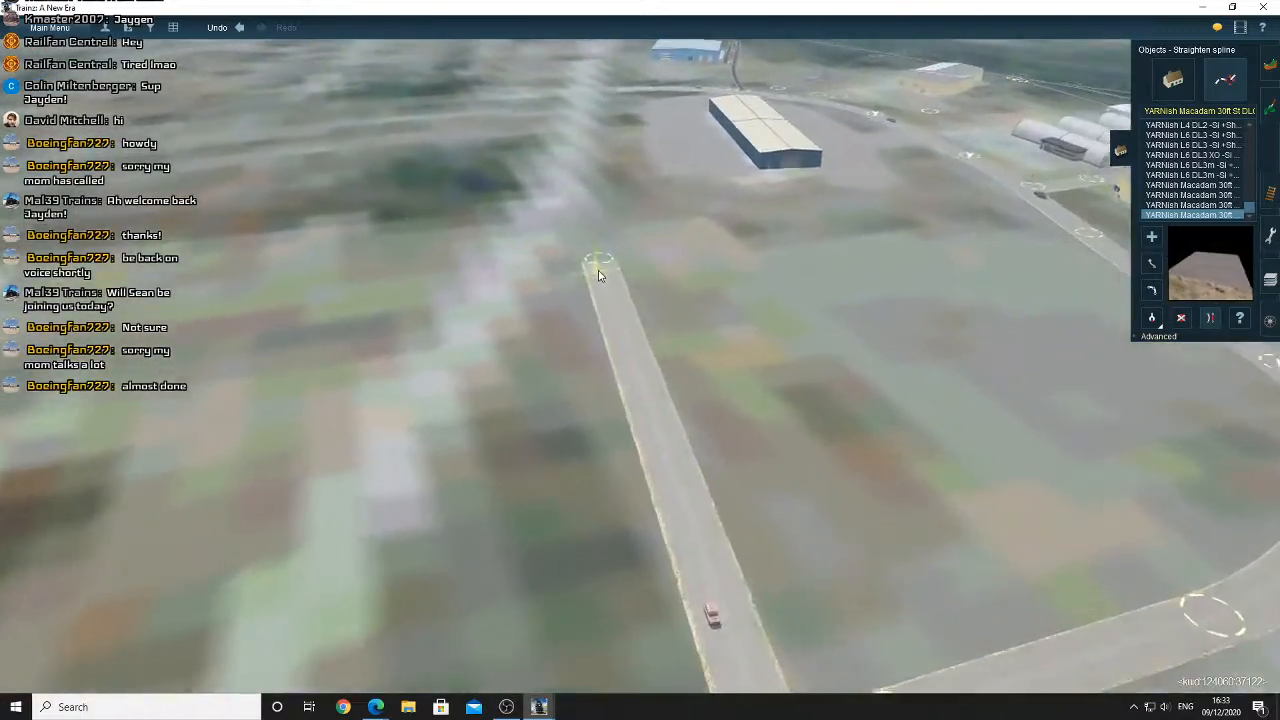
pyautogui.click(1157, 238)
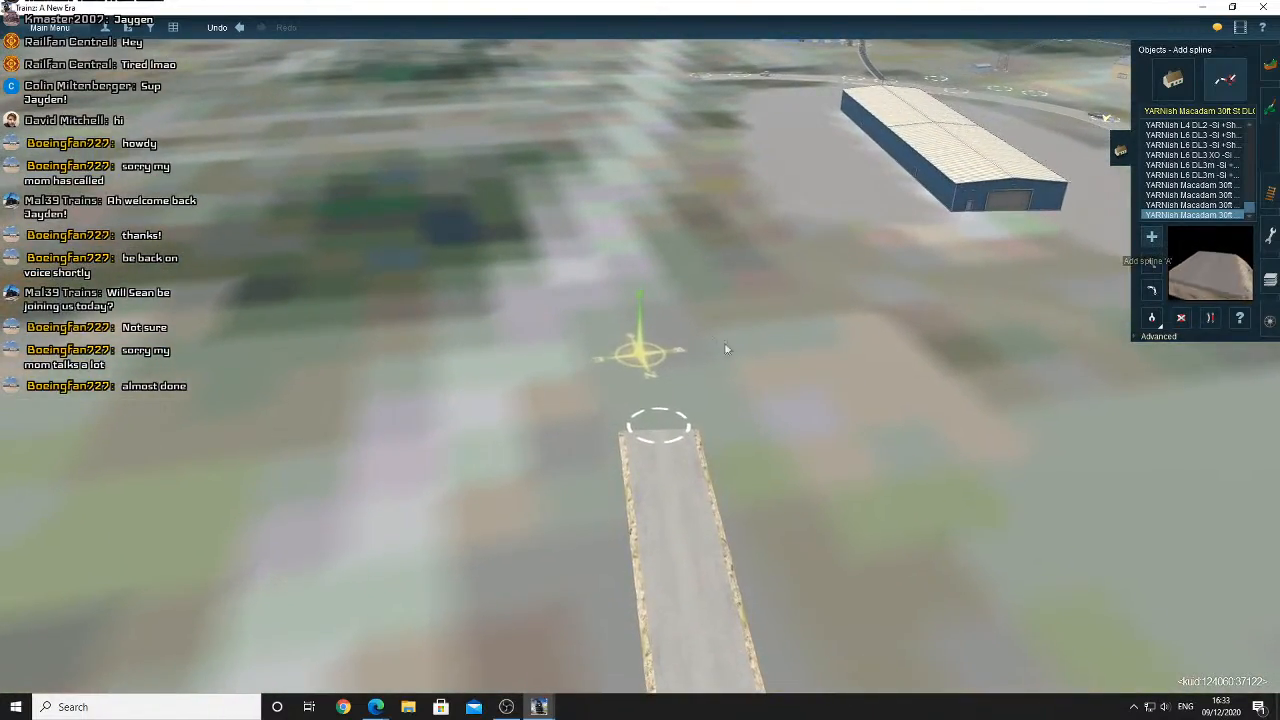
pyautogui.moveTo(660, 238); pyautogui.dragTo(627, 298, button='right')
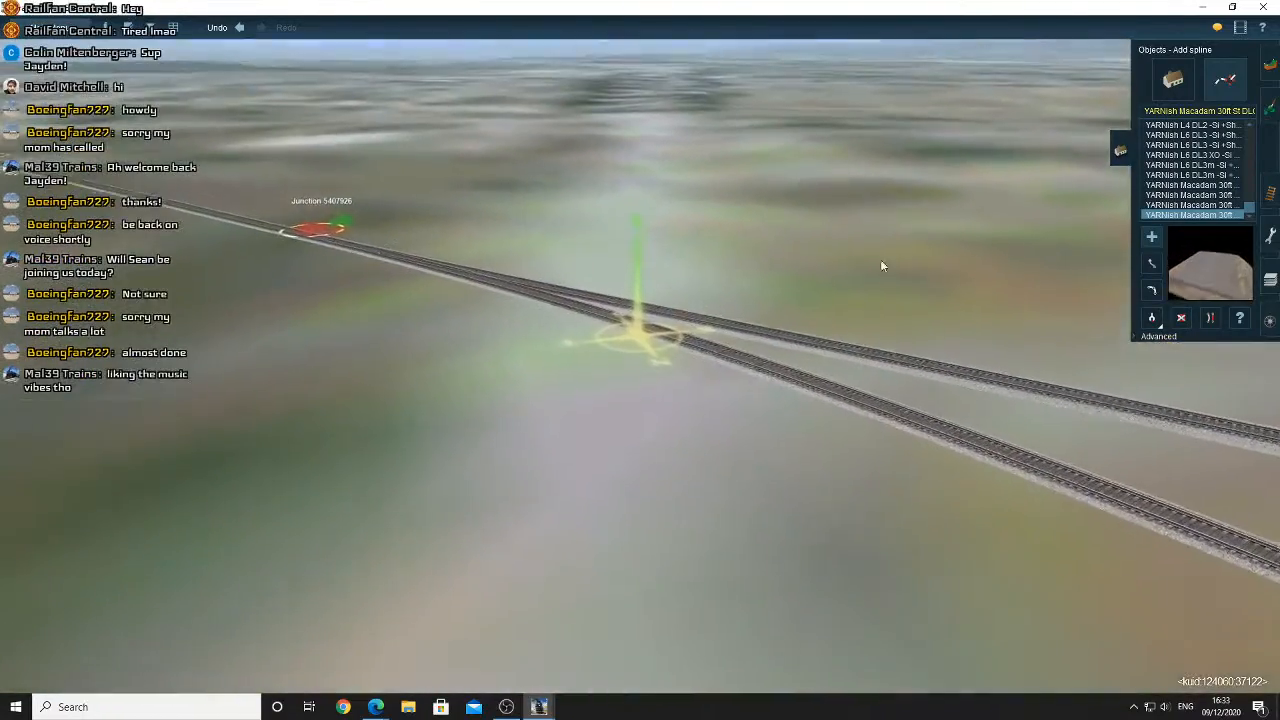
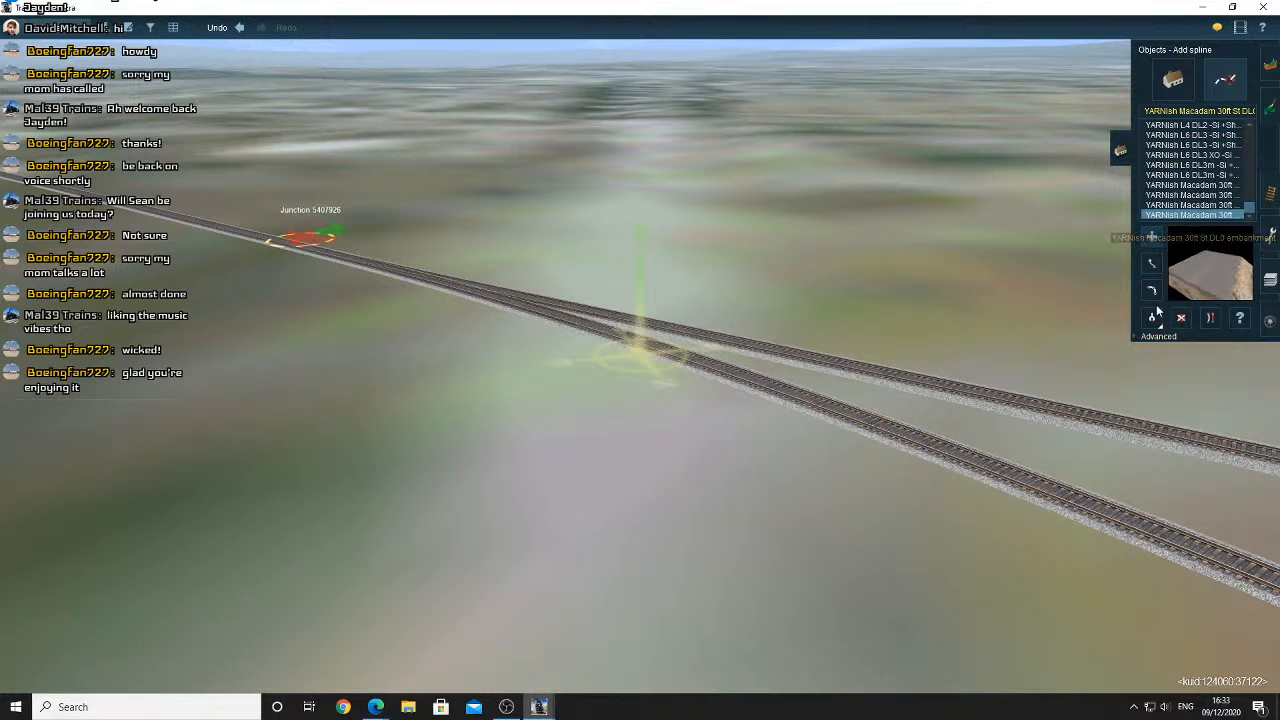
pyautogui.scroll(-3, 1172, 197)
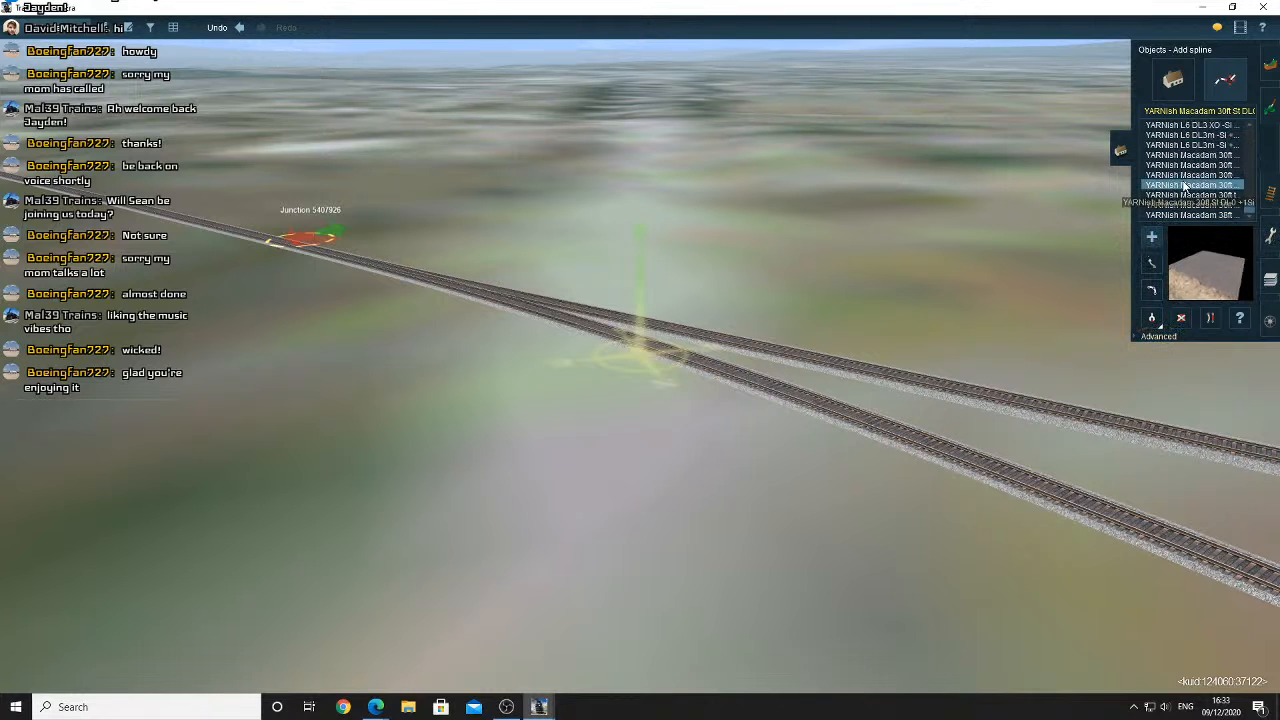
pyautogui.click(1193, 185)
pyautogui.click(1192, 214)
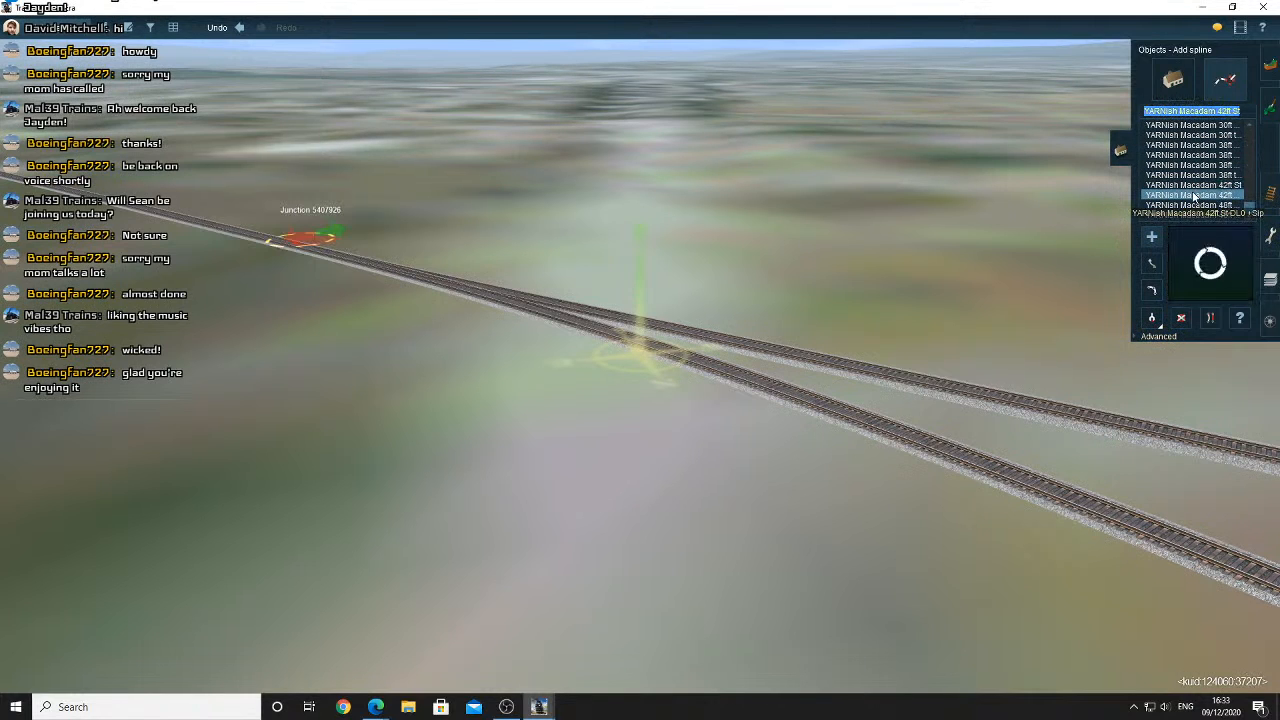
pyautogui.scroll(-3, 1196, 195)
pyautogui.click(1198, 176)
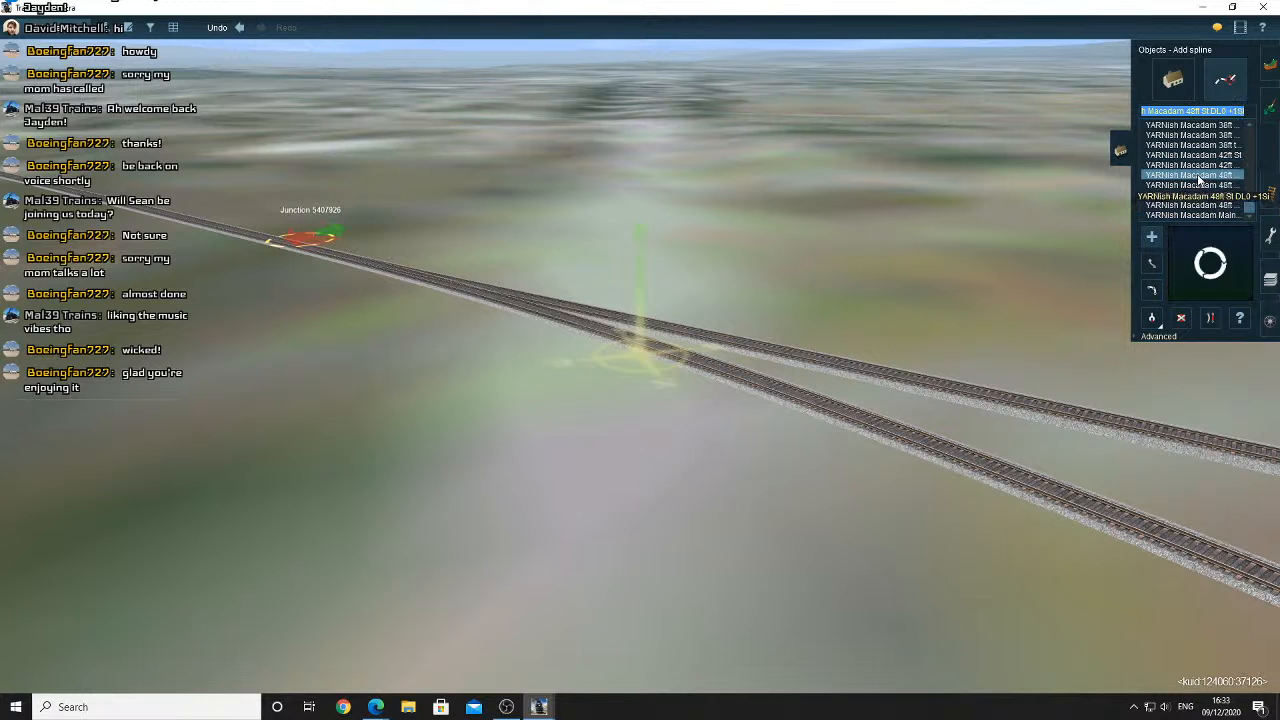
pyautogui.click(1198, 185)
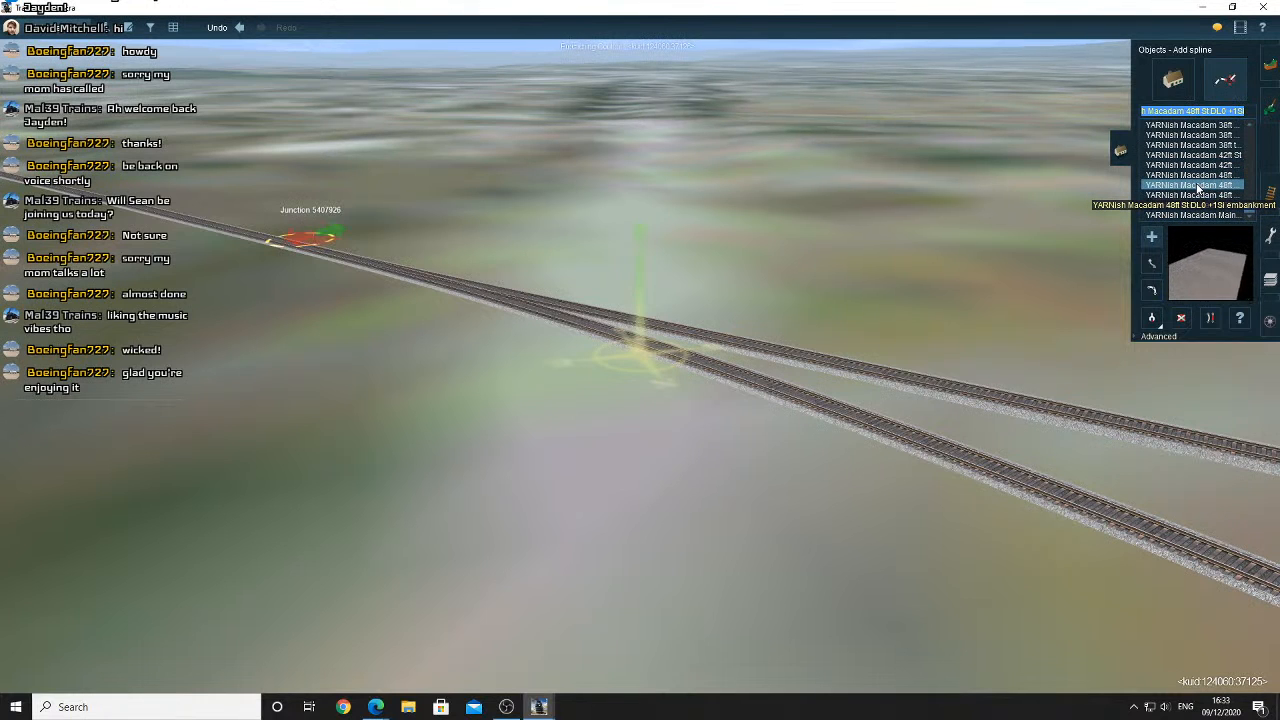
pyautogui.scroll(-3, 1196, 197)
pyautogui.click(1197, 187)
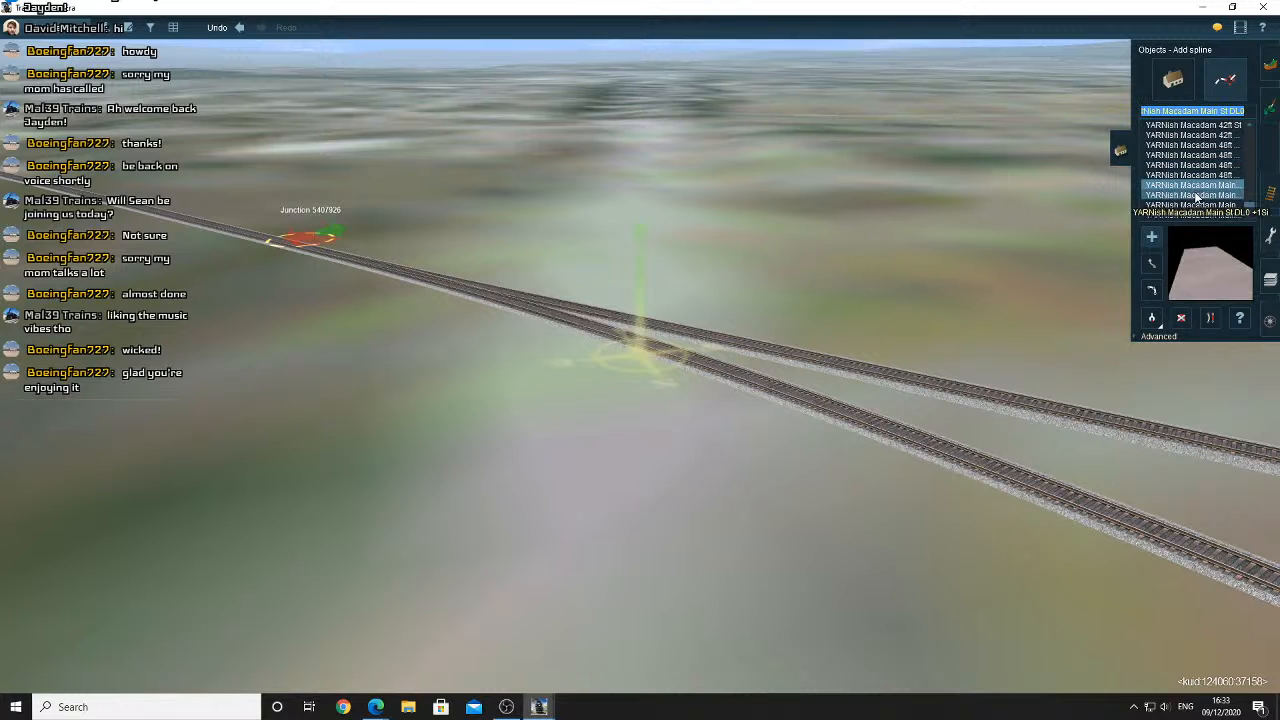
pyautogui.click(1195, 205)
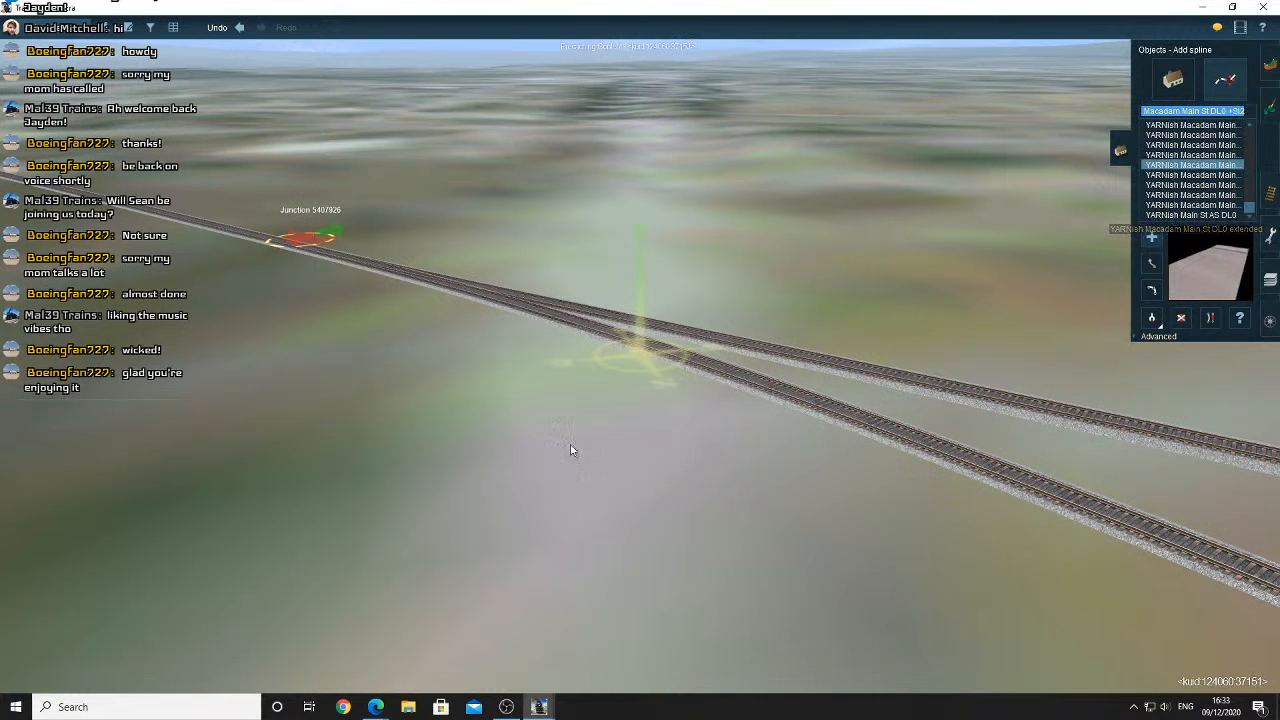
pyautogui.click(571, 445)
pyautogui.click(1207, 178)
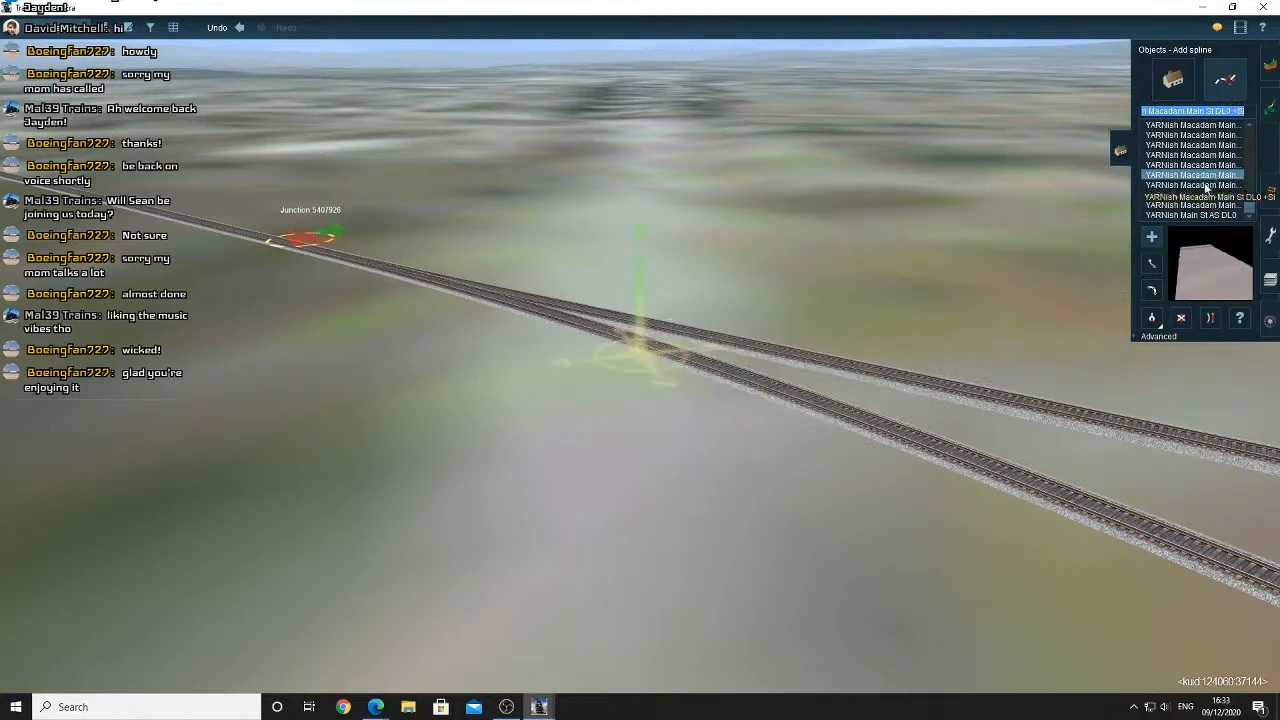
# Switch to Google Maps and examine North Ave from its Industrial Park Rd junction down to the Dr Mann Rd junction
pyautogui.moveTo(375, 705)
pyautogui.click(345, 640)
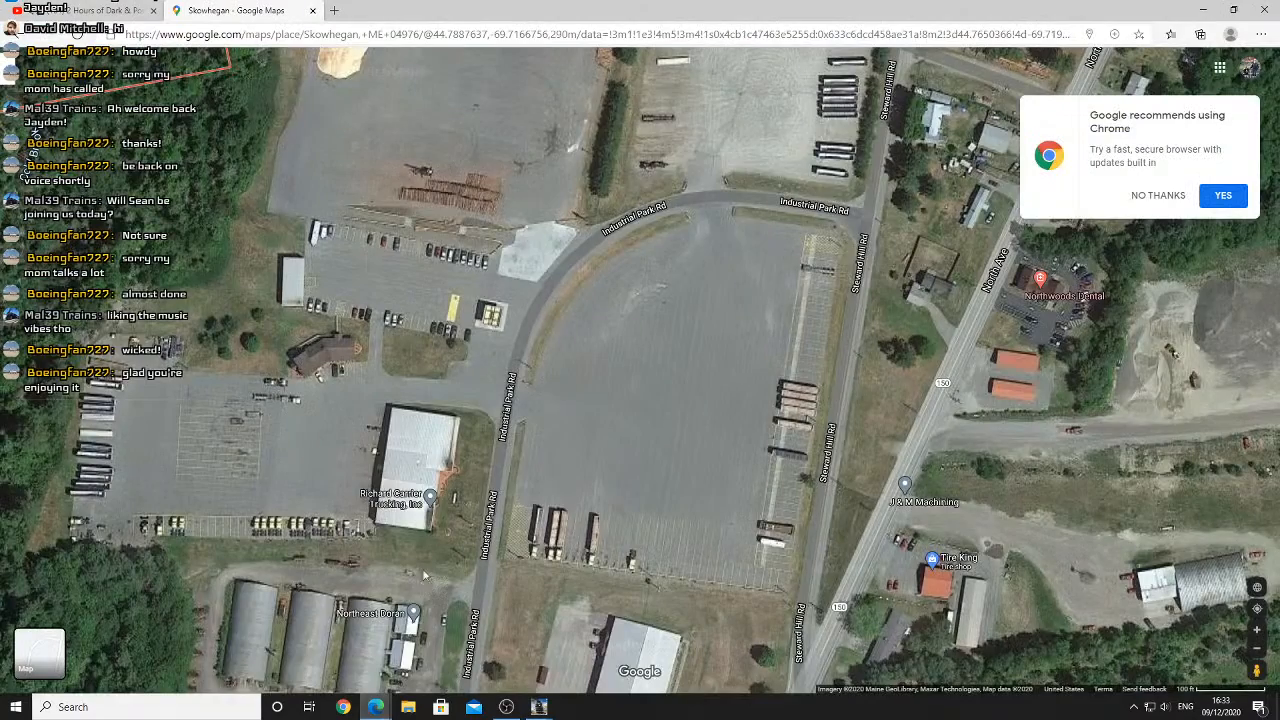
pyautogui.moveTo(521, 511); pyautogui.dragTo(529, 256)
pyautogui.scroll(3, 621, 543)
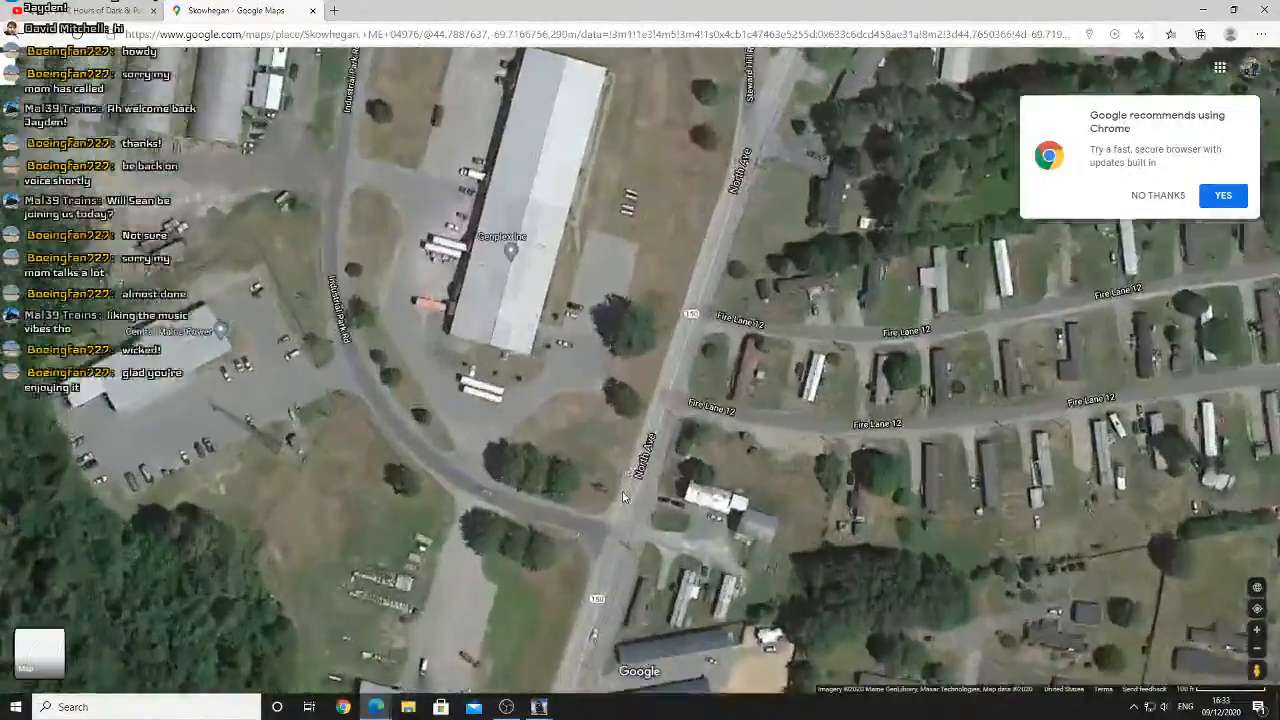
pyautogui.scroll(1, 617, 564)
pyautogui.moveTo(615, 570); pyautogui.dragTo(600, 330)
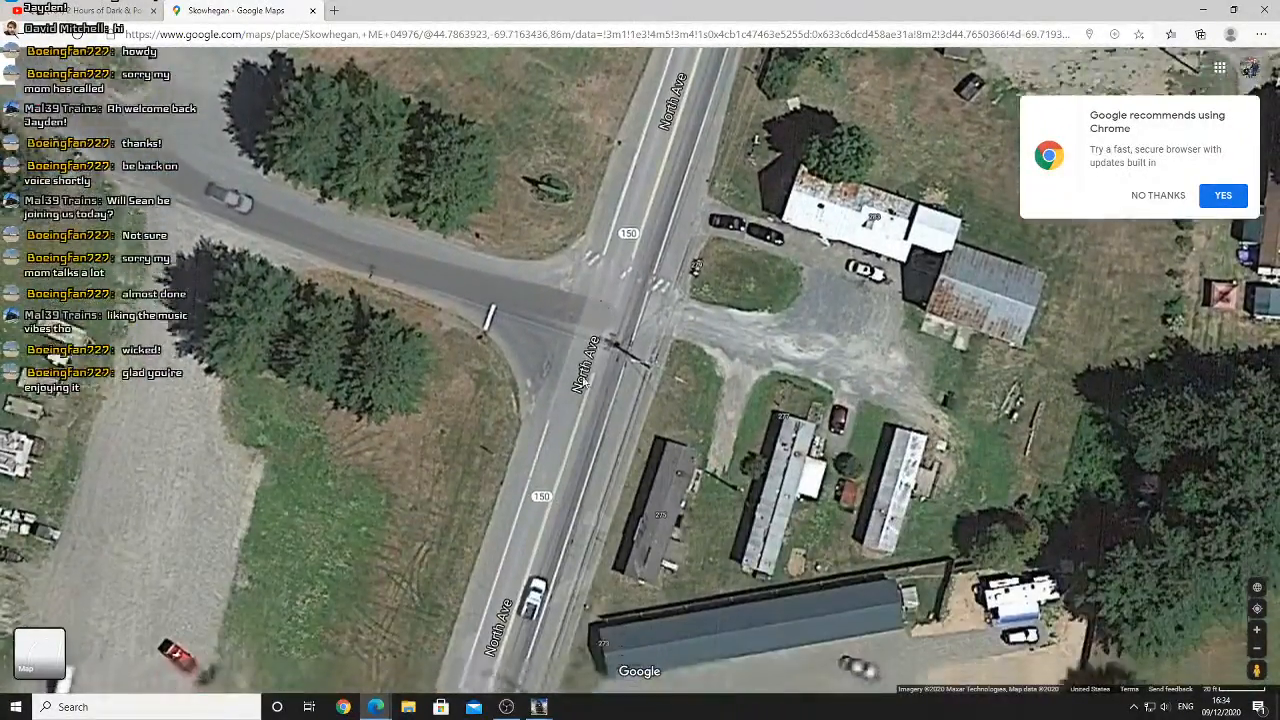
pyautogui.moveTo(557, 474); pyautogui.dragTo(571, 427)
pyautogui.scroll(-2, 571, 427)
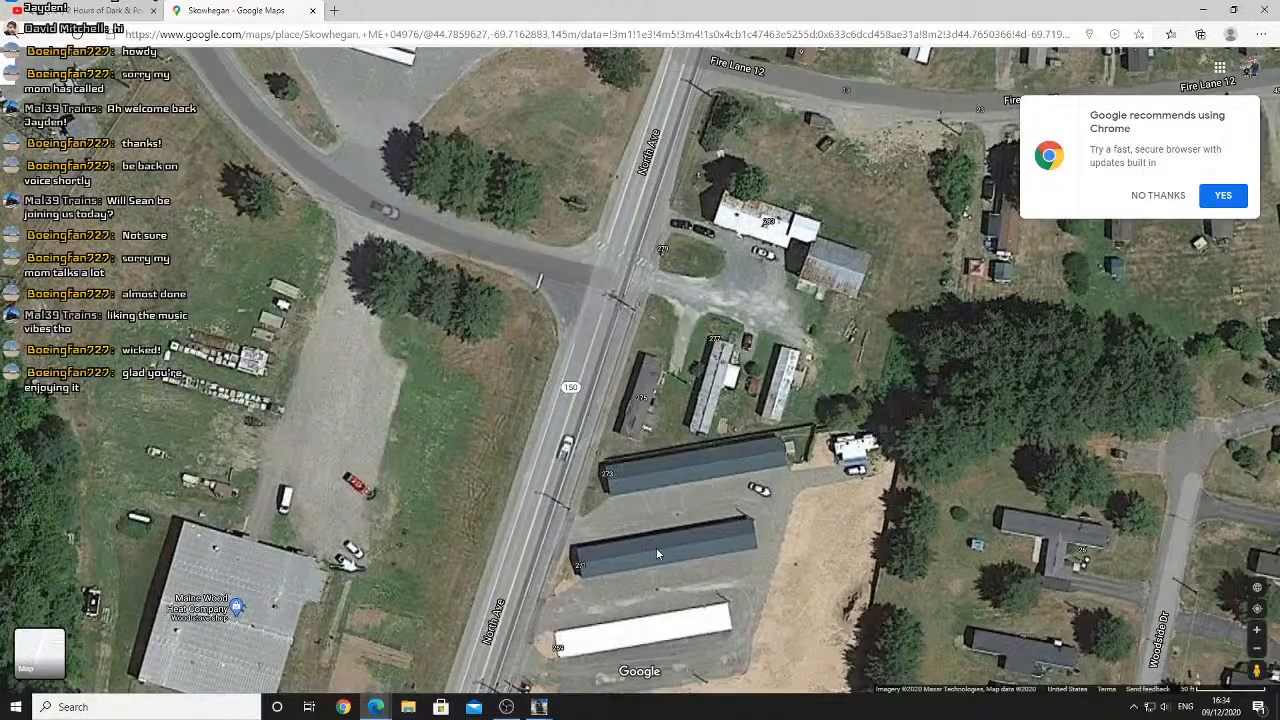
pyautogui.moveTo(656, 547); pyautogui.dragTo(625, 255)
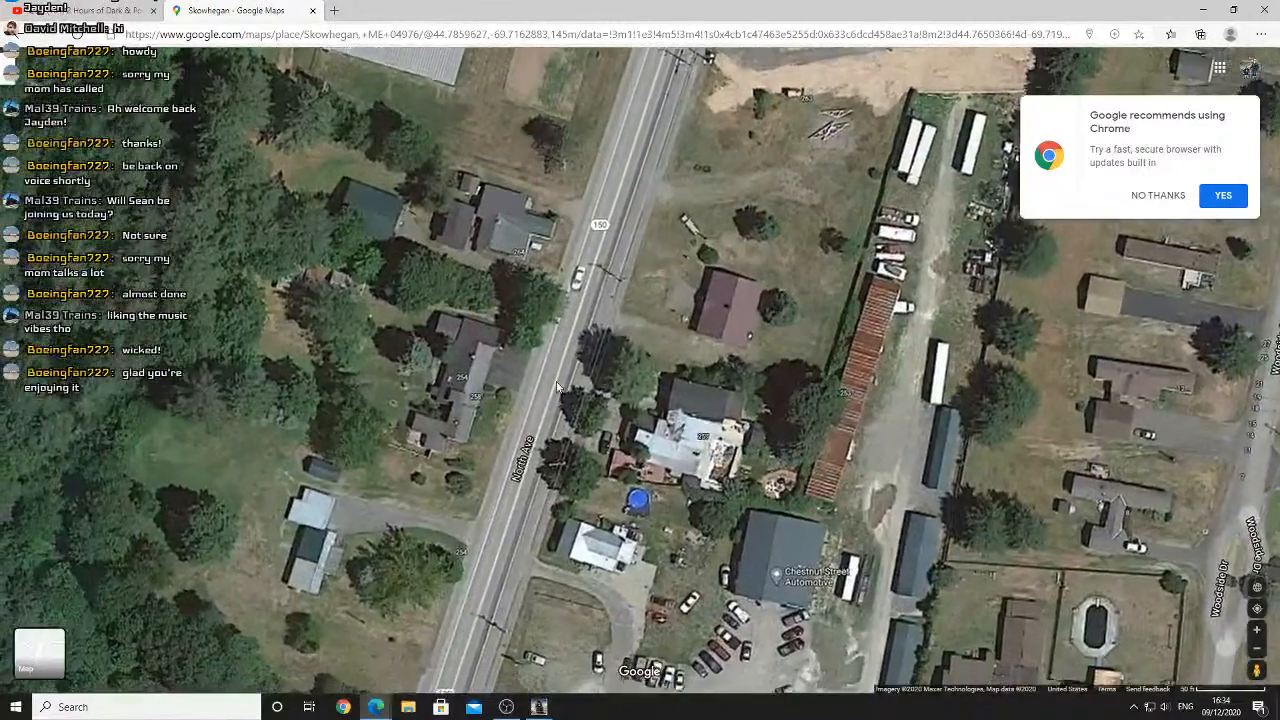
pyautogui.moveTo(558, 386); pyautogui.dragTo(557, 371)
pyautogui.scroll(-2, 557, 371)
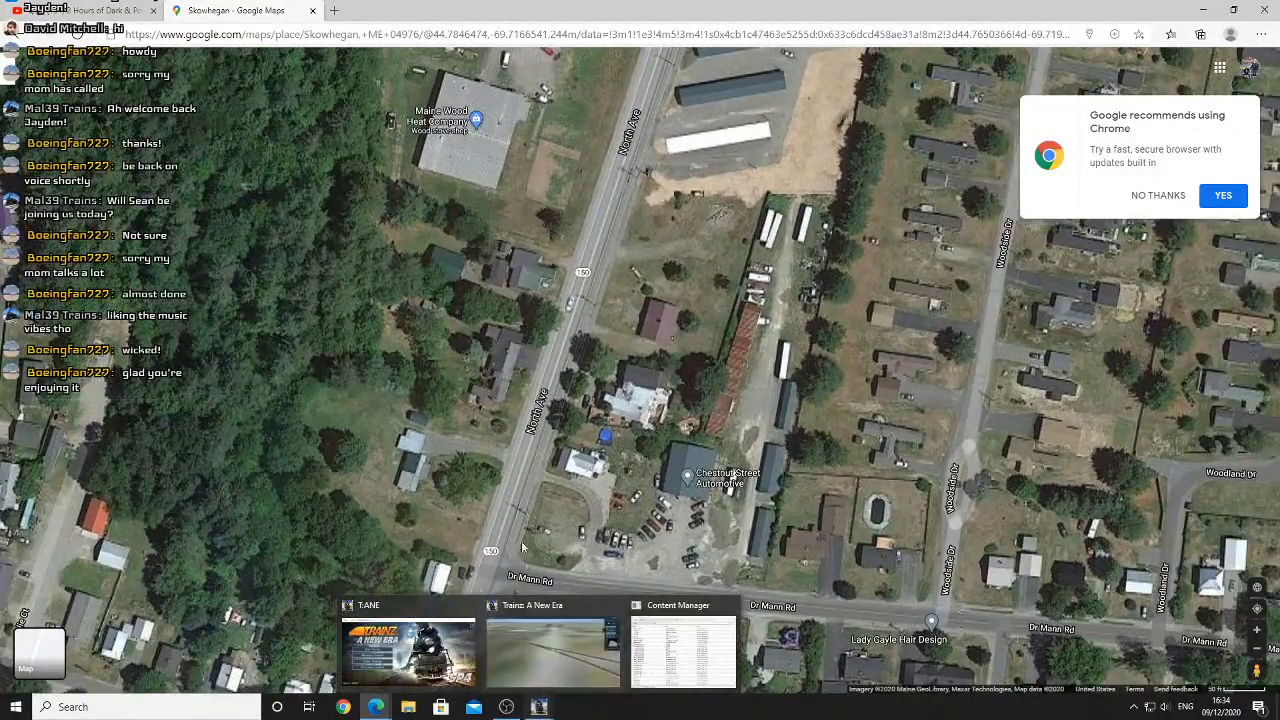
pyautogui.scroll(2, 555, 530)
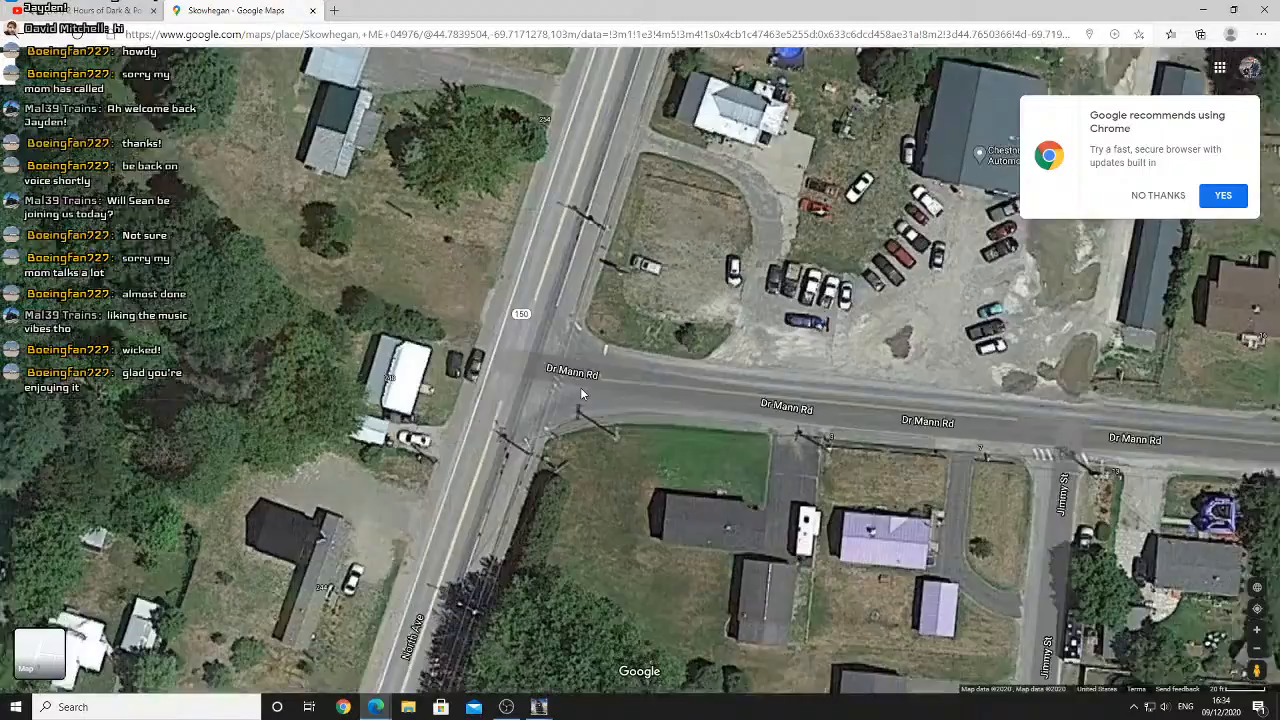
pyautogui.scroll(-2, 581, 390)
pyautogui.moveTo(581, 393); pyautogui.dragTo(542, 468)
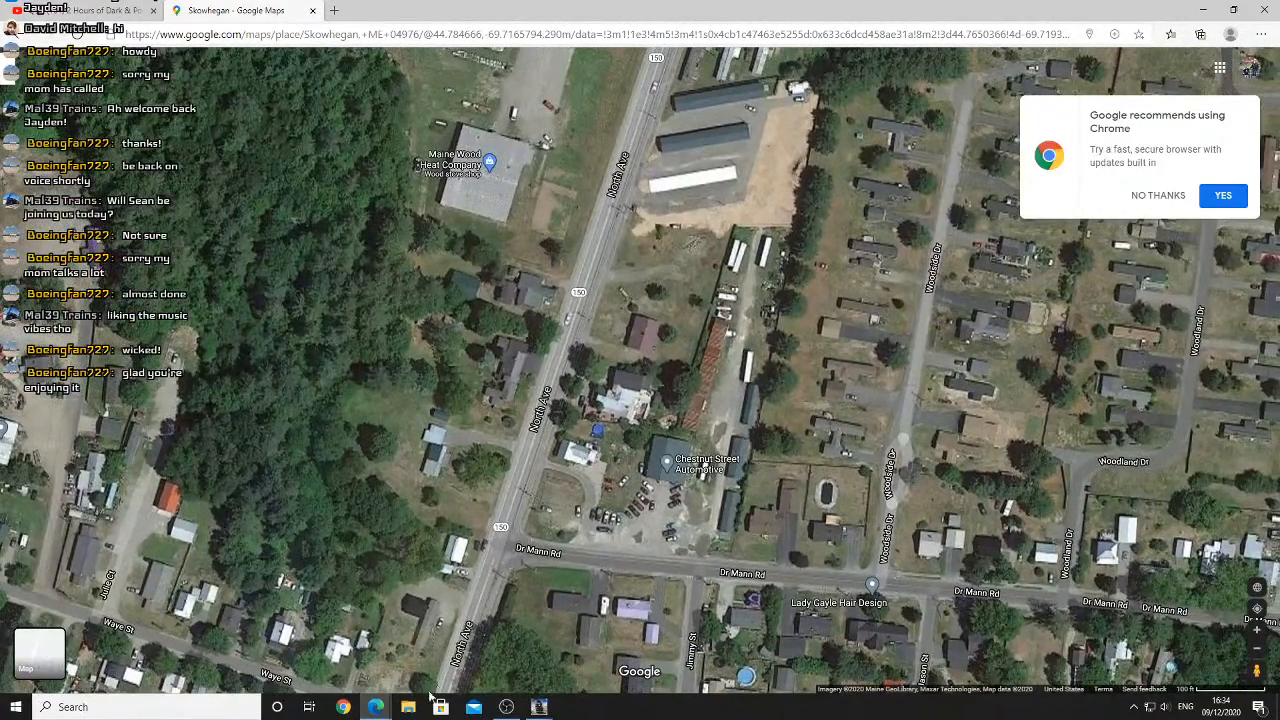
# Switch back to Trainz and examine from above where the road on the satellite imagery crosses the tracks near Junction 5407926
pyautogui.moveTo(530, 707)
pyautogui.click(536, 657)
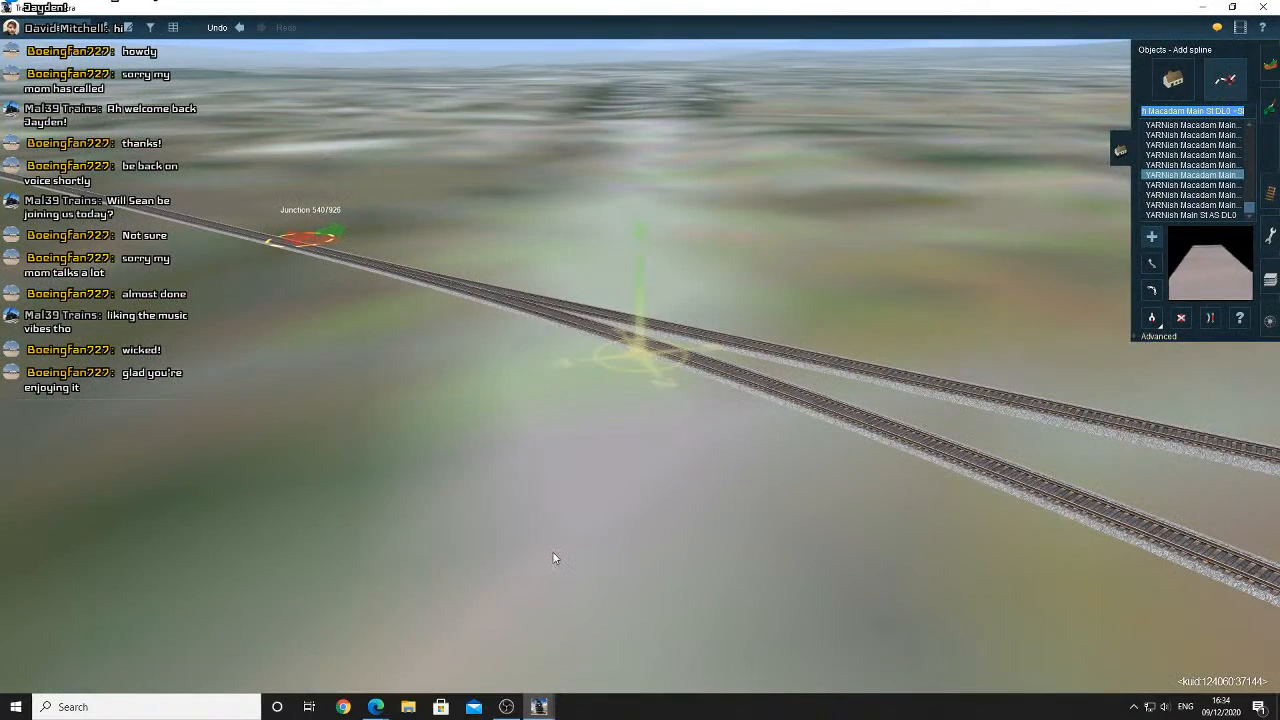
pyautogui.press('Up')
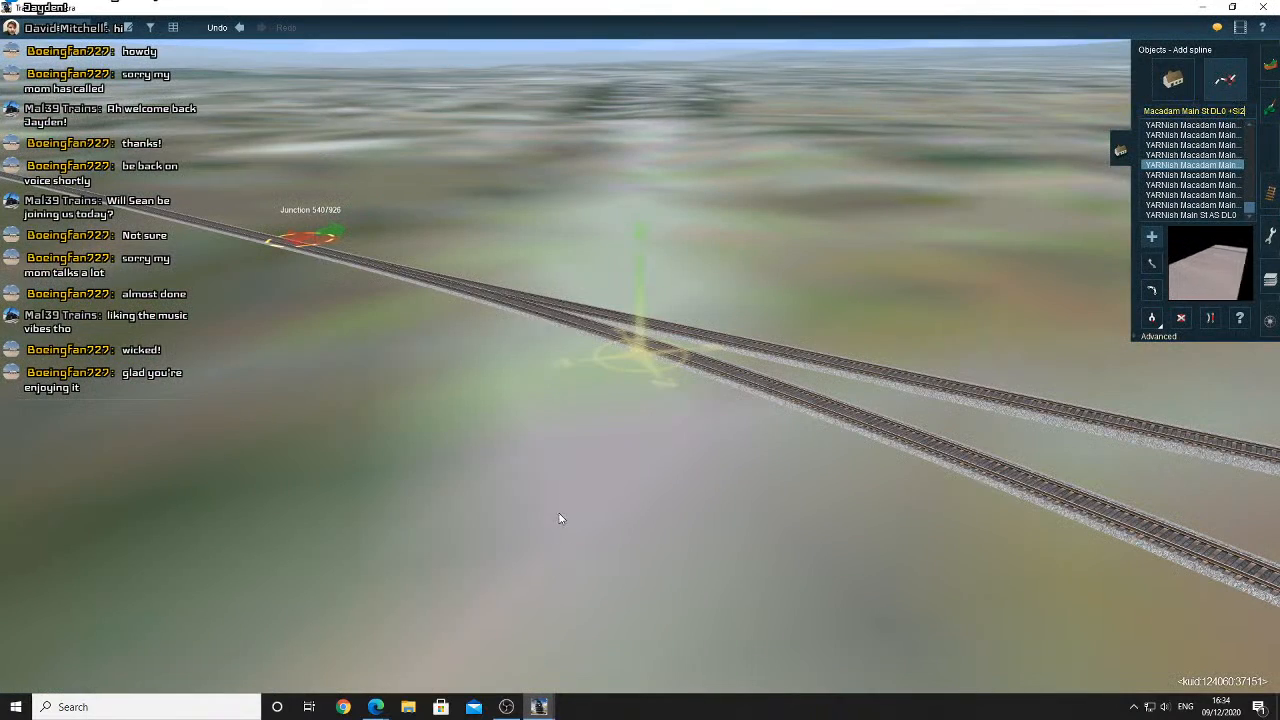
pyautogui.moveTo(630, 350); pyautogui.dragTo(665, 340, button='right')
pyautogui.scroll(-6, 665, 340)
pyautogui.scroll(-5, 665, 345)
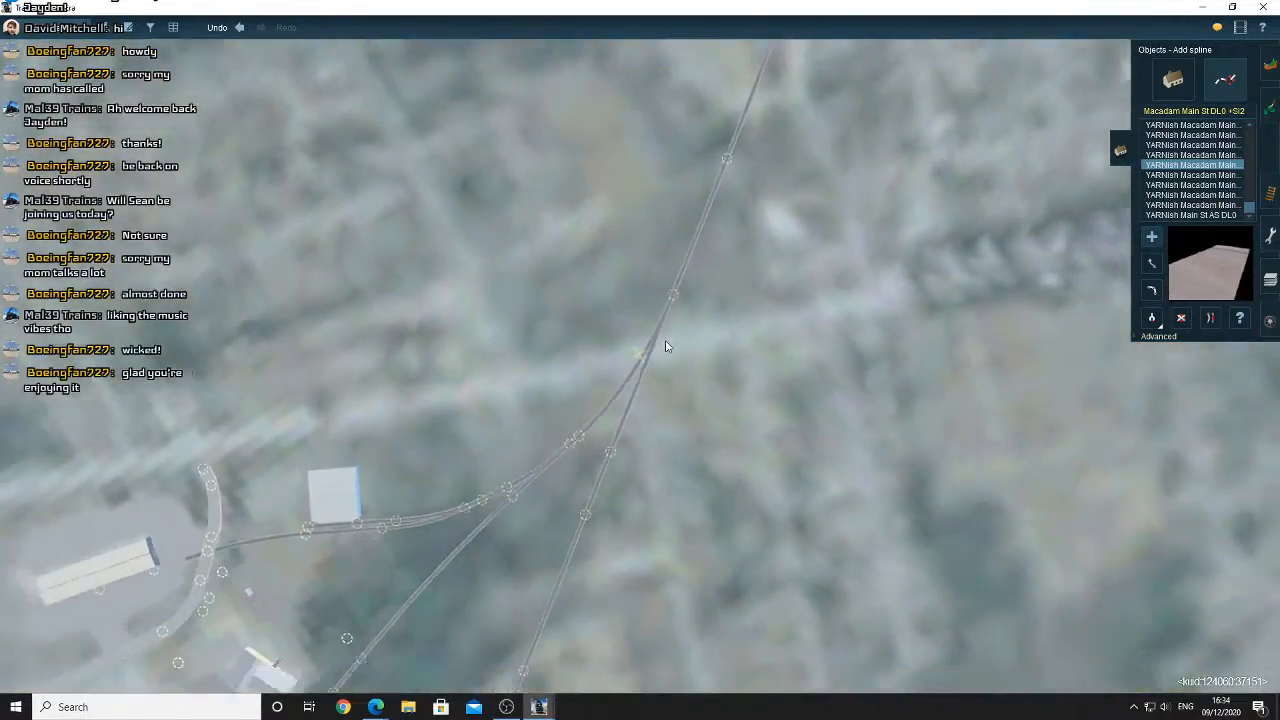
pyautogui.scroll(-2, 653, 347)
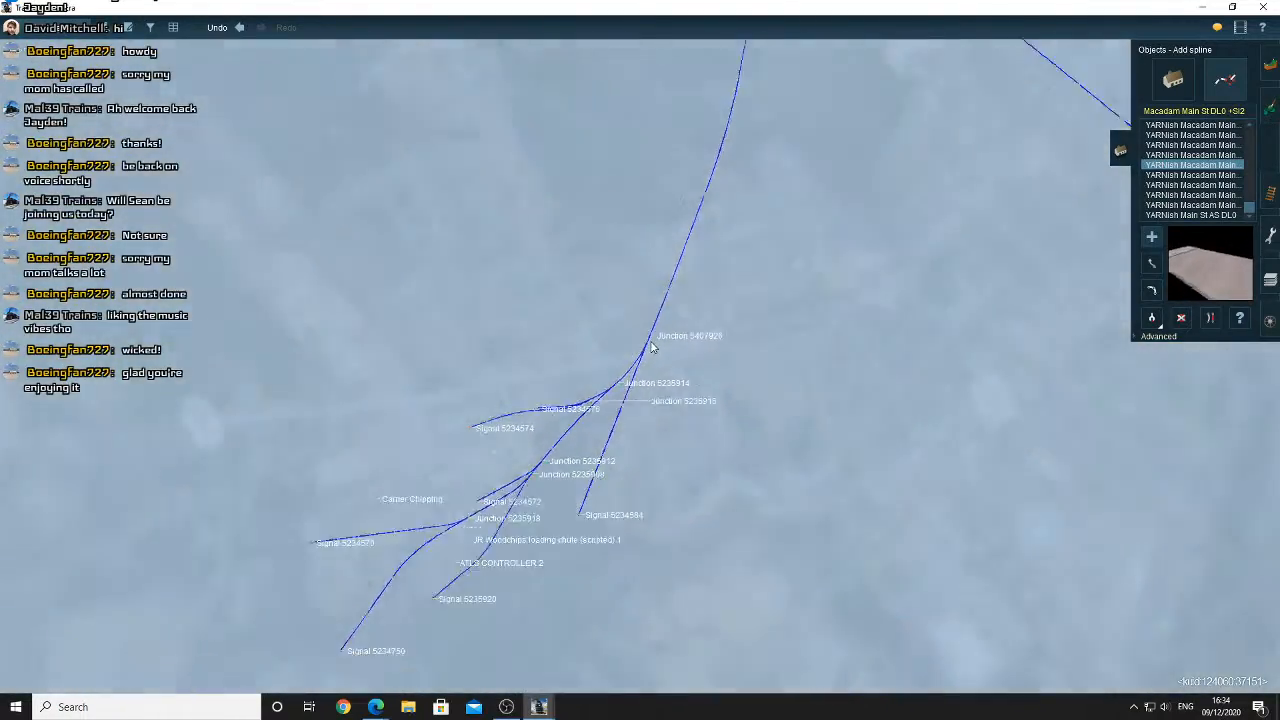
pyautogui.scroll(2, 652, 348)
pyautogui.scroll(4, 635, 348)
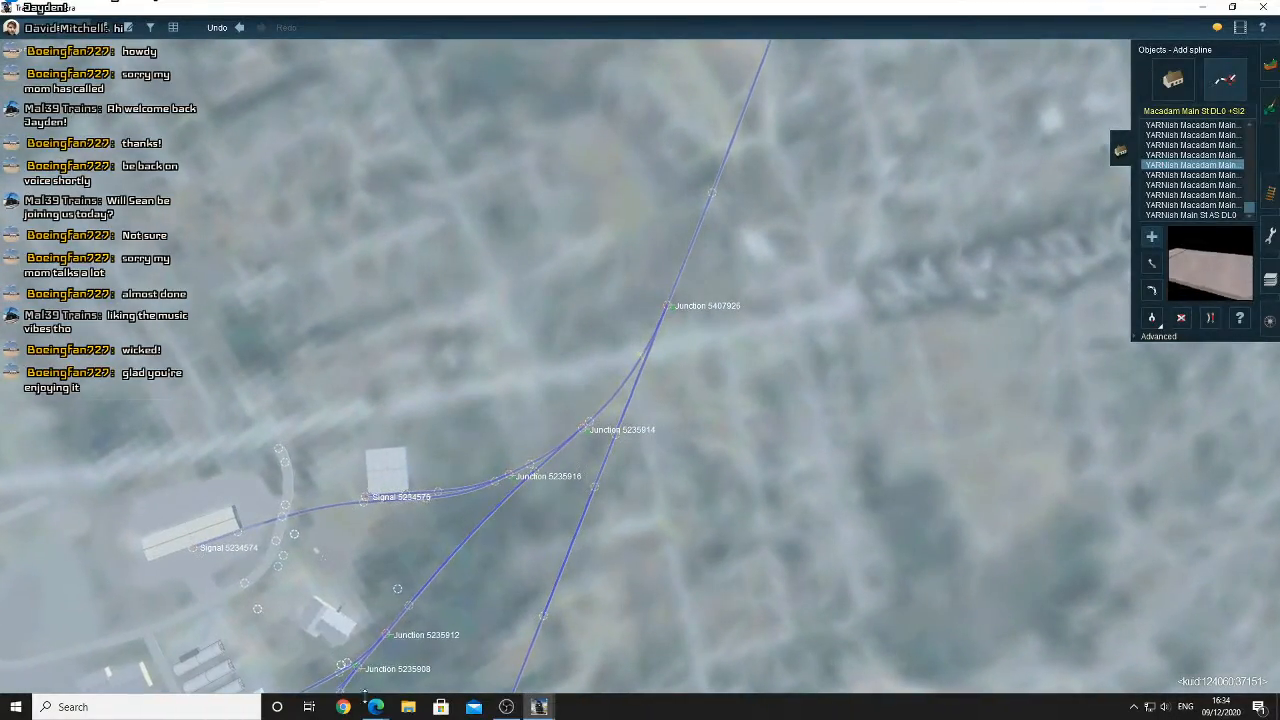
# Switch to Google Maps and examine a wider area around North Ave and Dr Mann Rd for comparison with the route
pyautogui.click(374, 707)
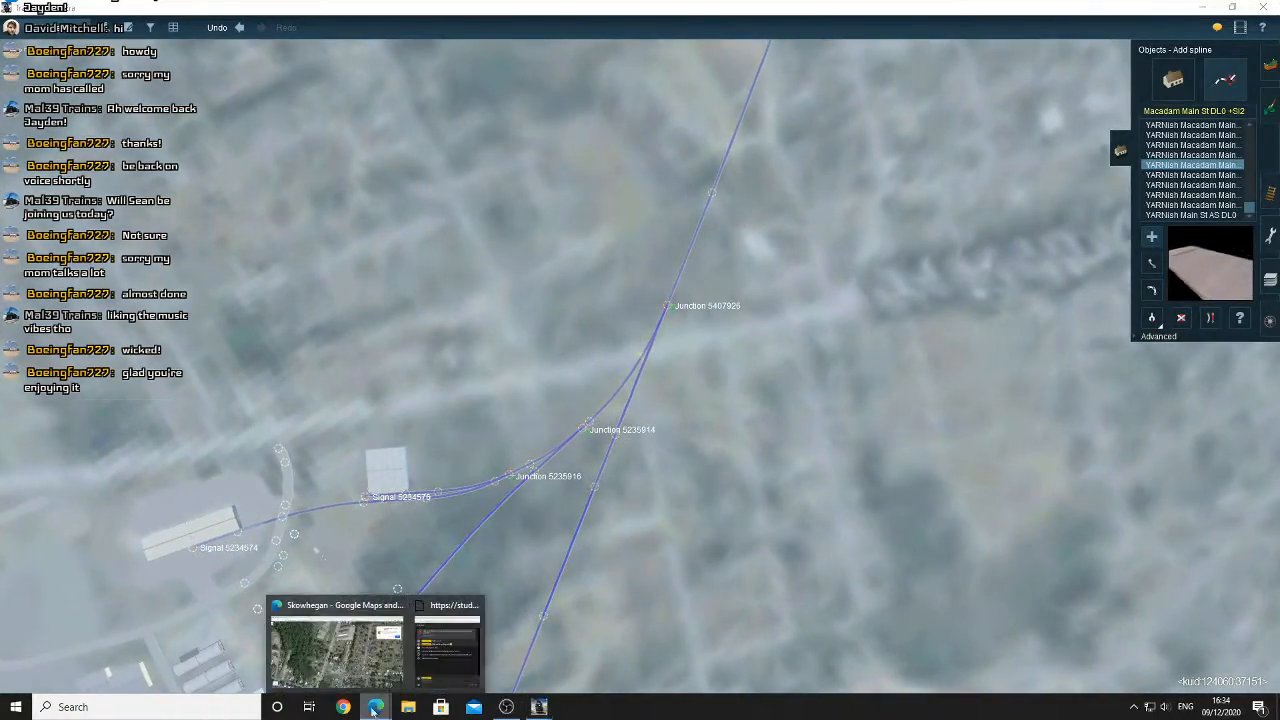
pyautogui.click(337, 648)
pyautogui.moveTo(501, 437); pyautogui.dragTo(559, 314)
pyautogui.scroll(-2, 559, 313)
pyautogui.scroll(-2, 556, 636)
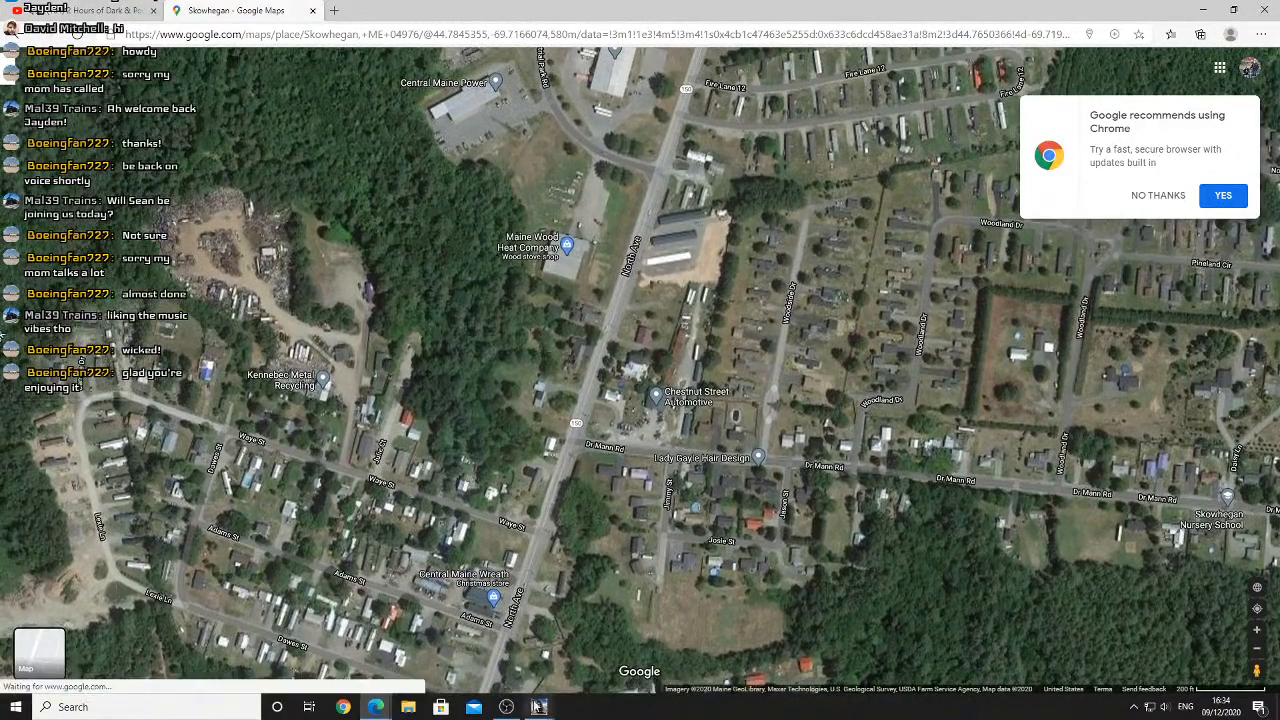
# Switch back to Trainz, filter the splines by "tbs", and choose the TBS Road Normal 35mph: No Passing road for the track crossing
pyautogui.moveTo(539, 707)
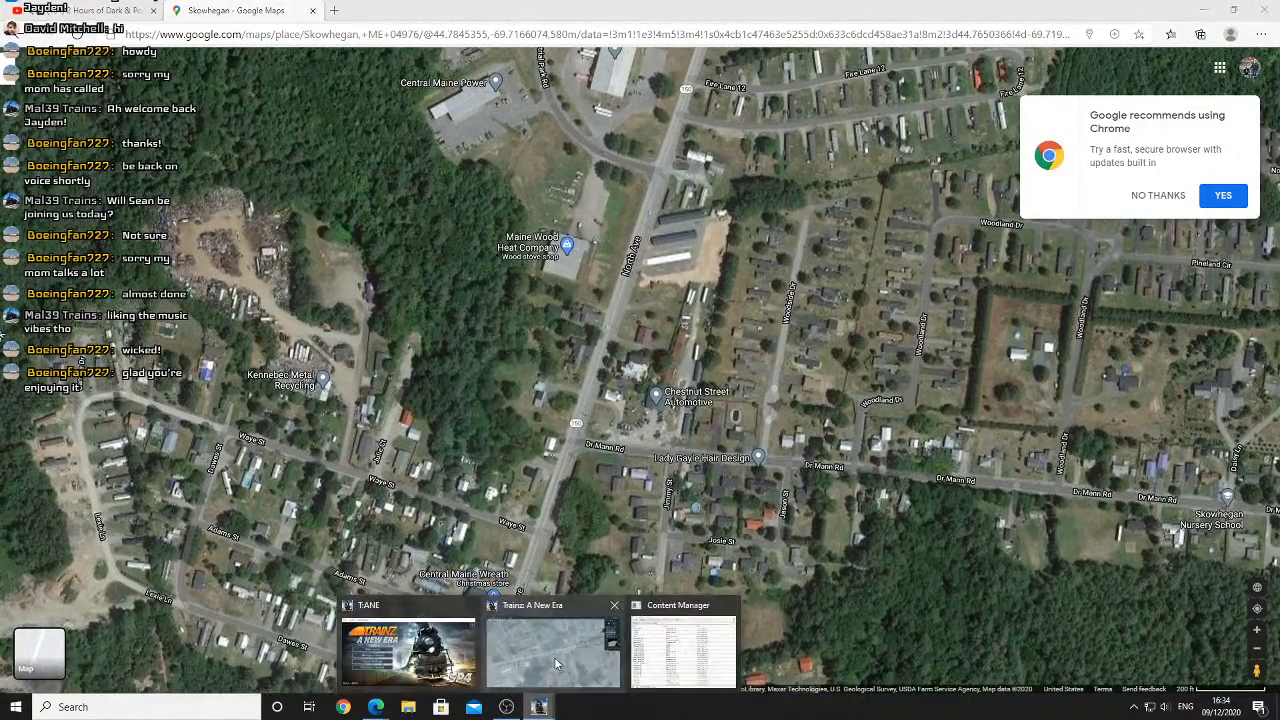
pyautogui.click(554, 657)
pyautogui.scroll(10, 617, 523)
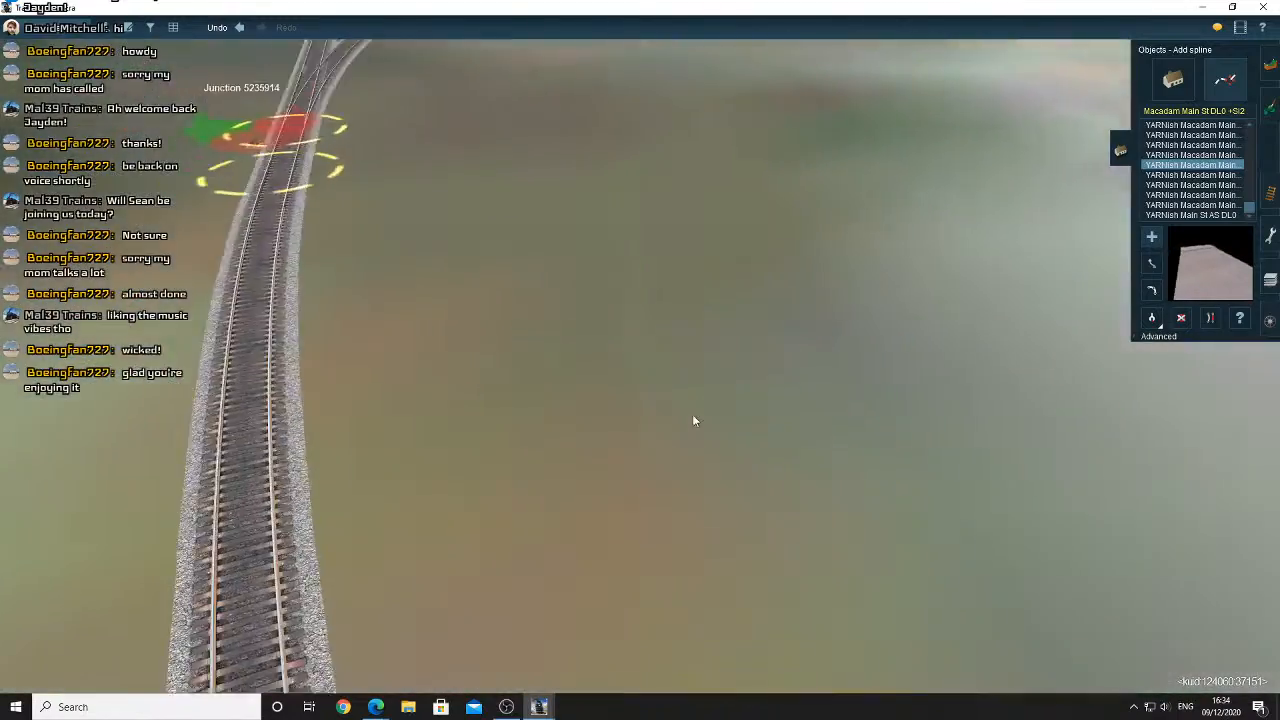
pyautogui.scroll(-5, 692, 415)
pyautogui.moveTo(649, 485); pyautogui.dragTo(668, 396, button='middle')
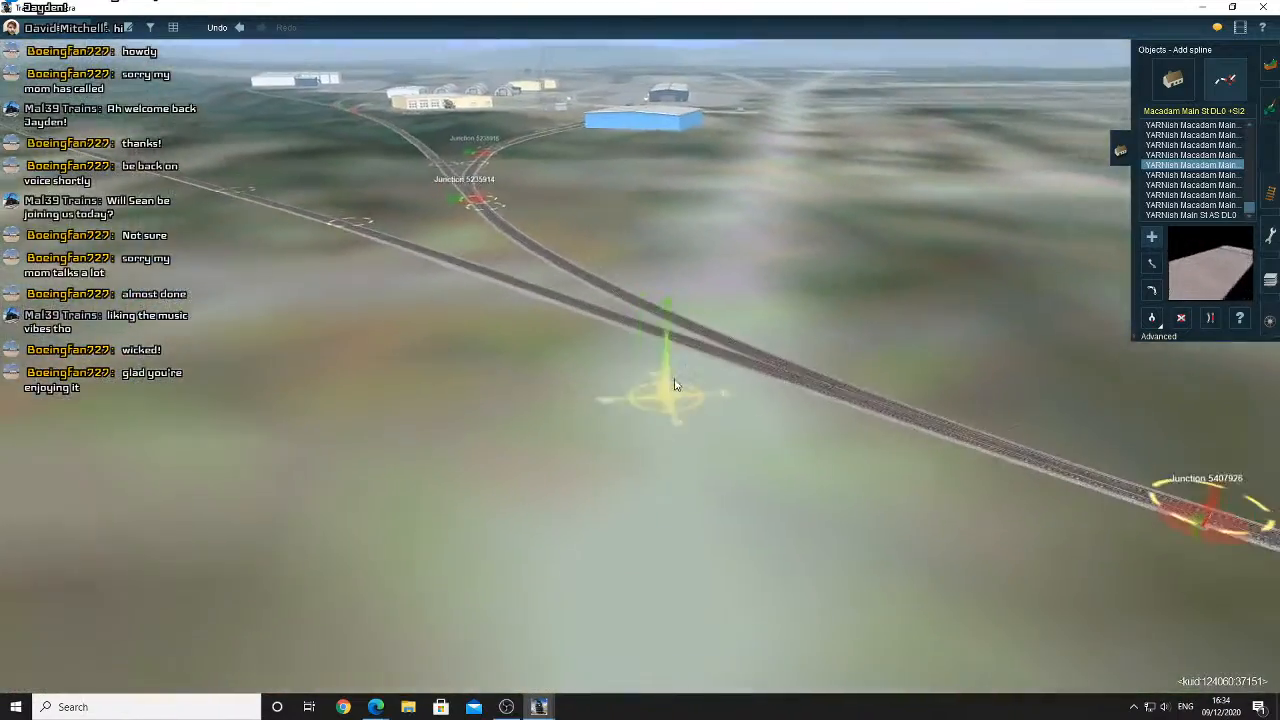
pyautogui.click(1195, 114)
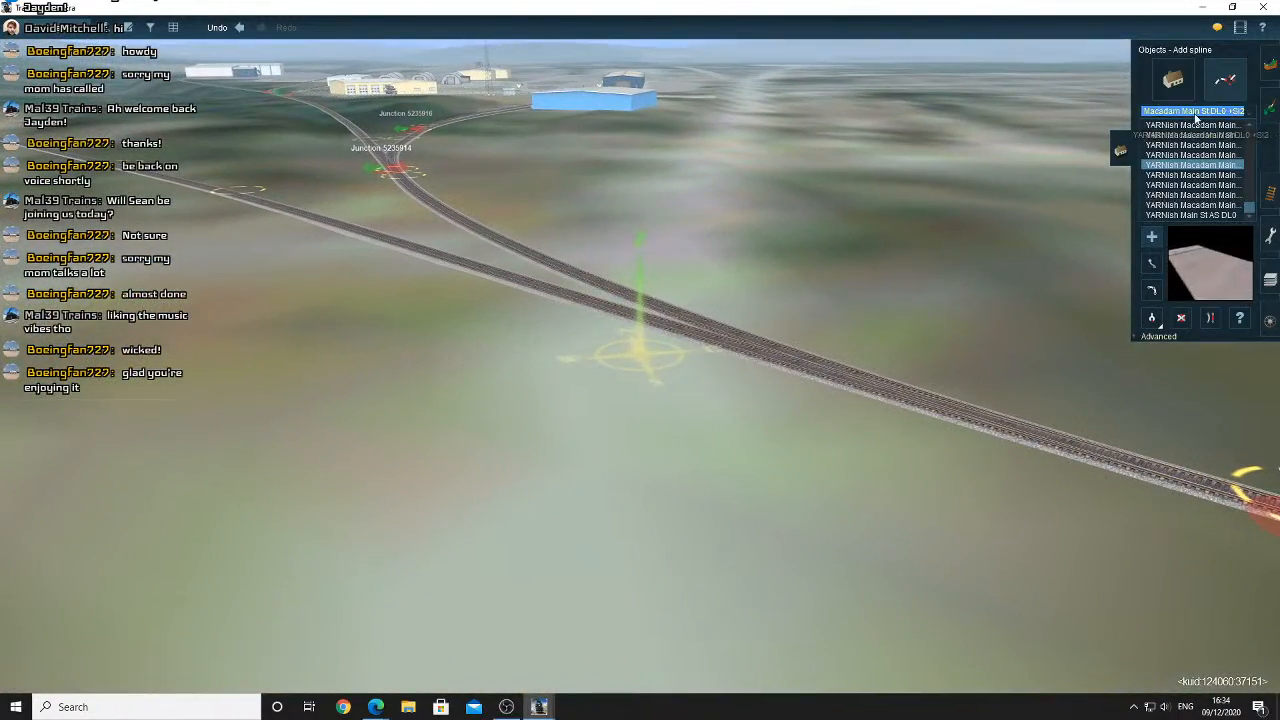
pyautogui.write('tbs')
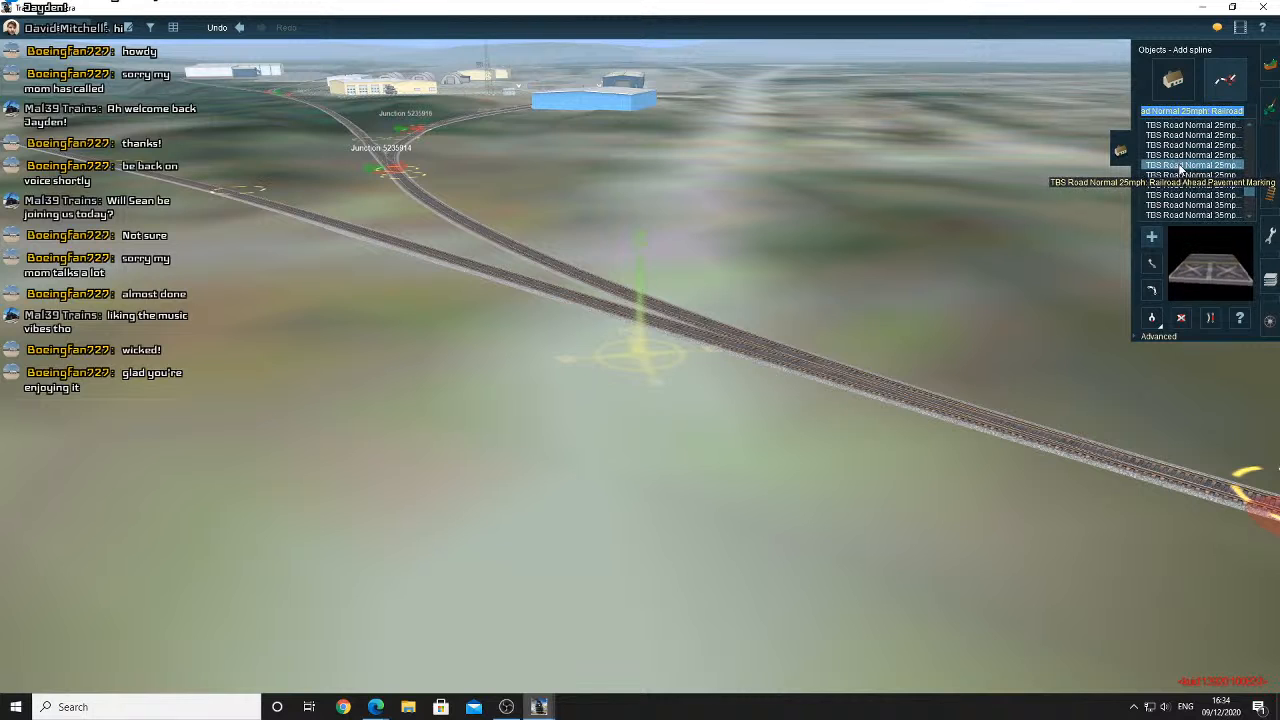
pyautogui.click(1196, 195)
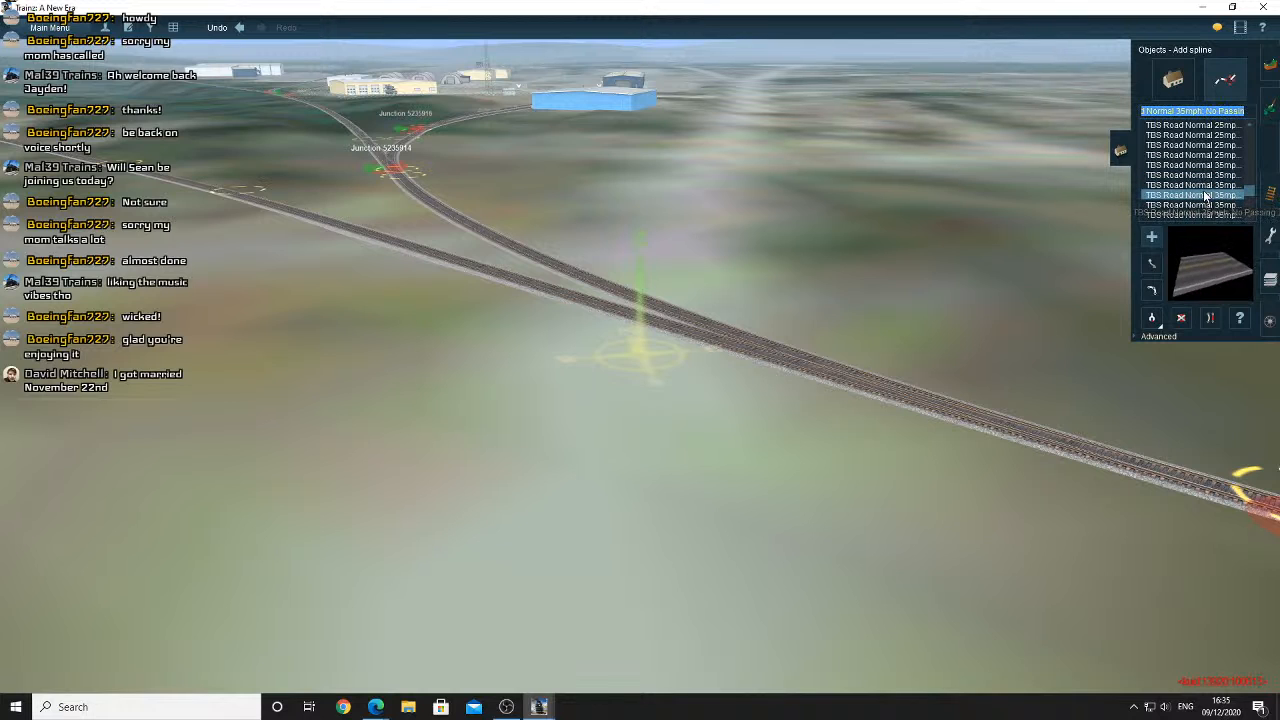
# Lay a TBS Road Normal 35mph segment across the two converging tracks and align both ends with the road on the satellite imagery
pyautogui.click(650, 455)
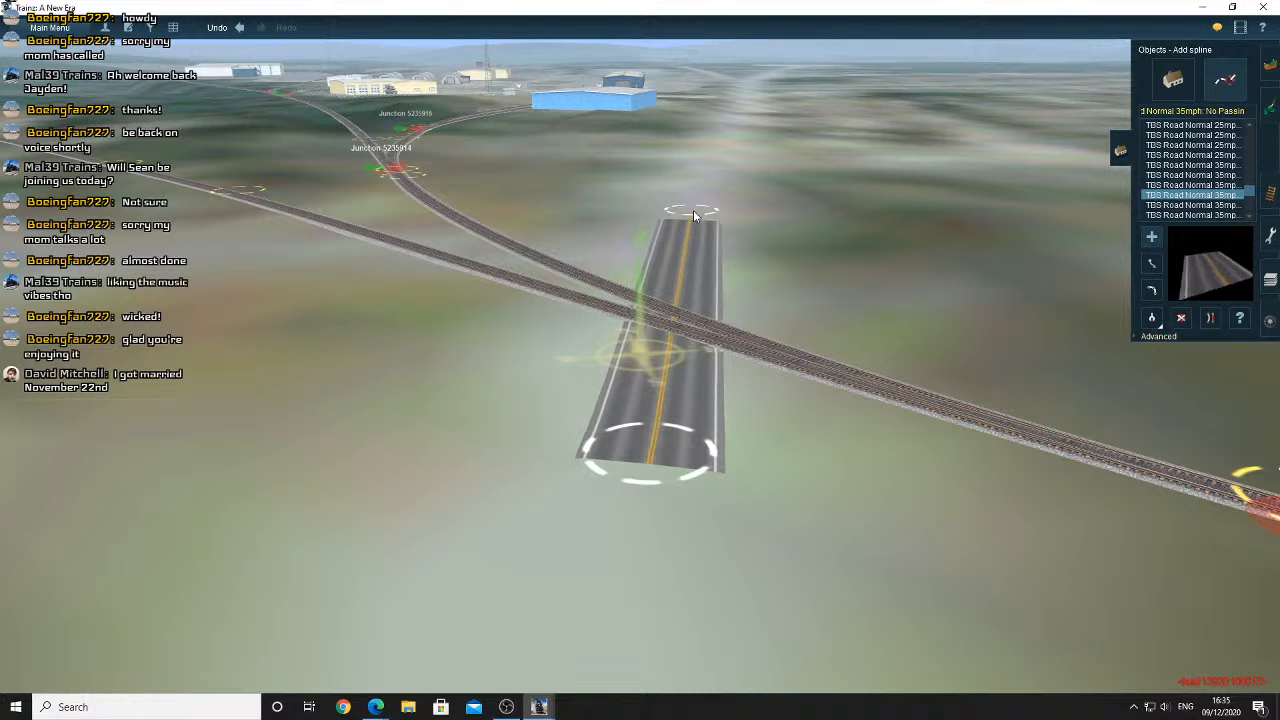
pyautogui.moveTo(648, 470); pyautogui.dragTo(612, 488)
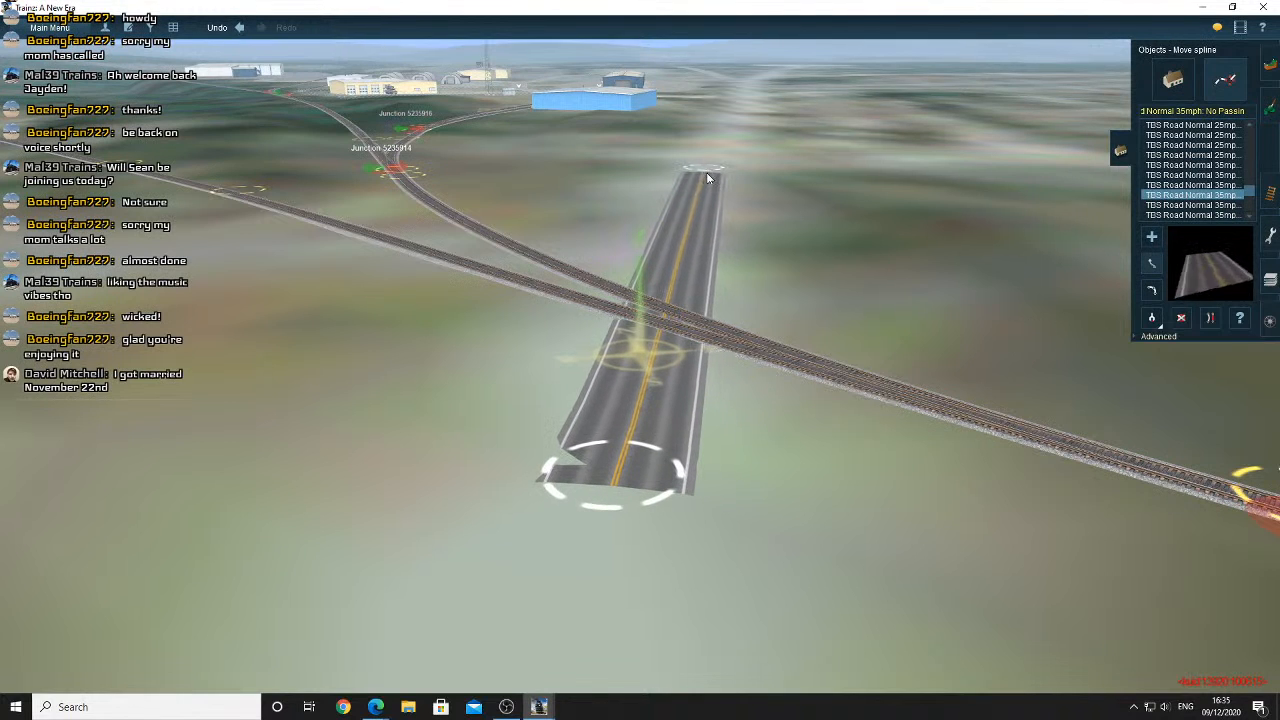
pyautogui.moveTo(707, 178); pyautogui.dragTo(710, 178)
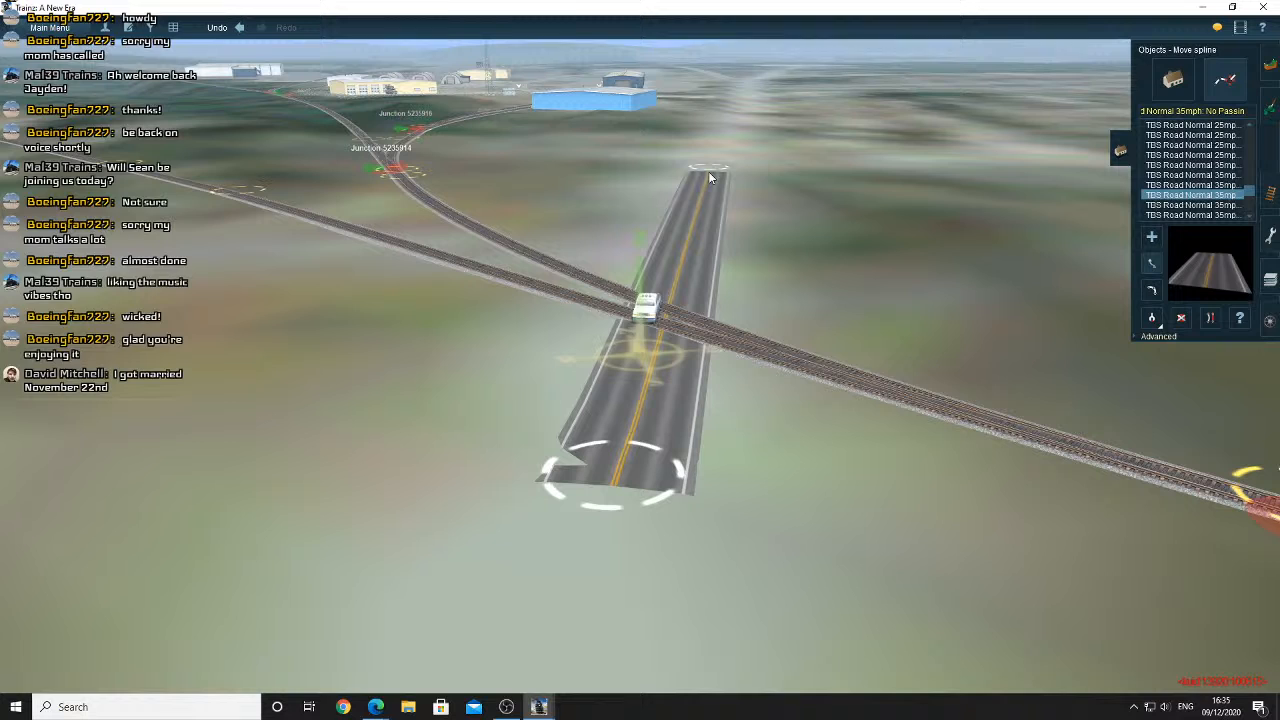
# Insert spline points in the TBS road where it crosses the tracks and just beyond them
pyautogui.click(1137, 336)
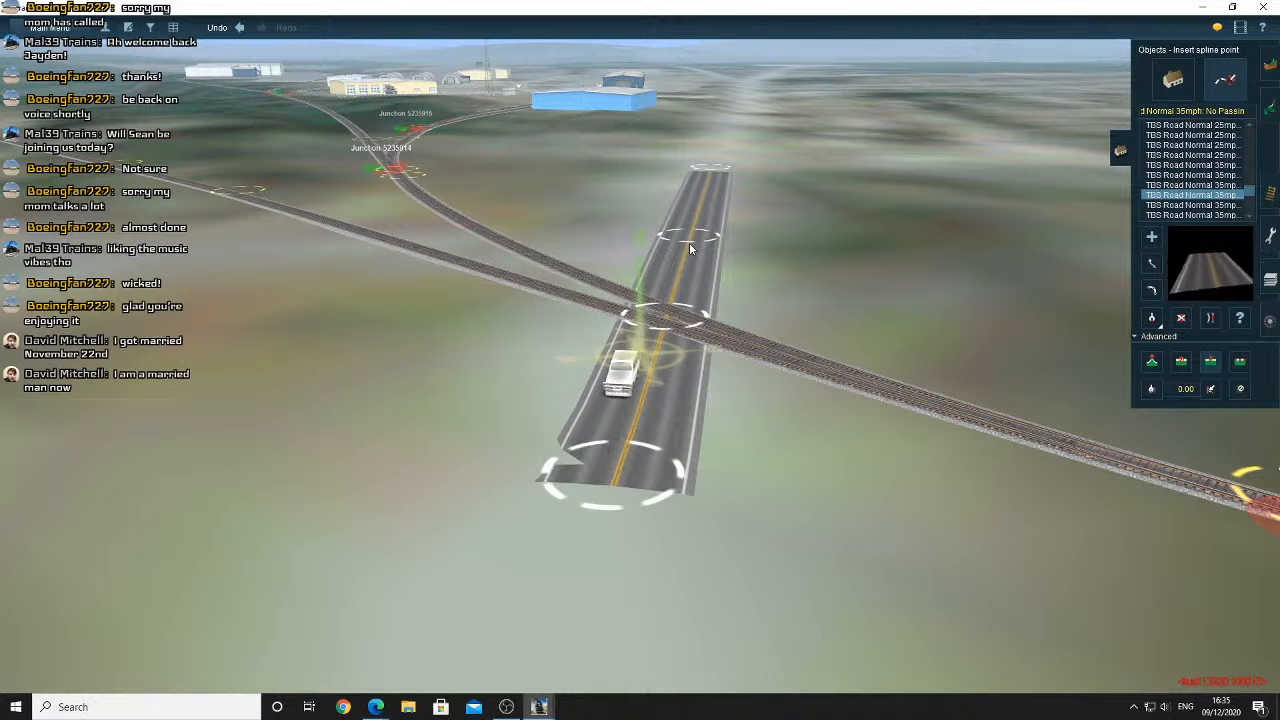
pyautogui.rightClick(667, 317)
pyautogui.press('Left')
pyautogui.scroll(5, 667, 317)
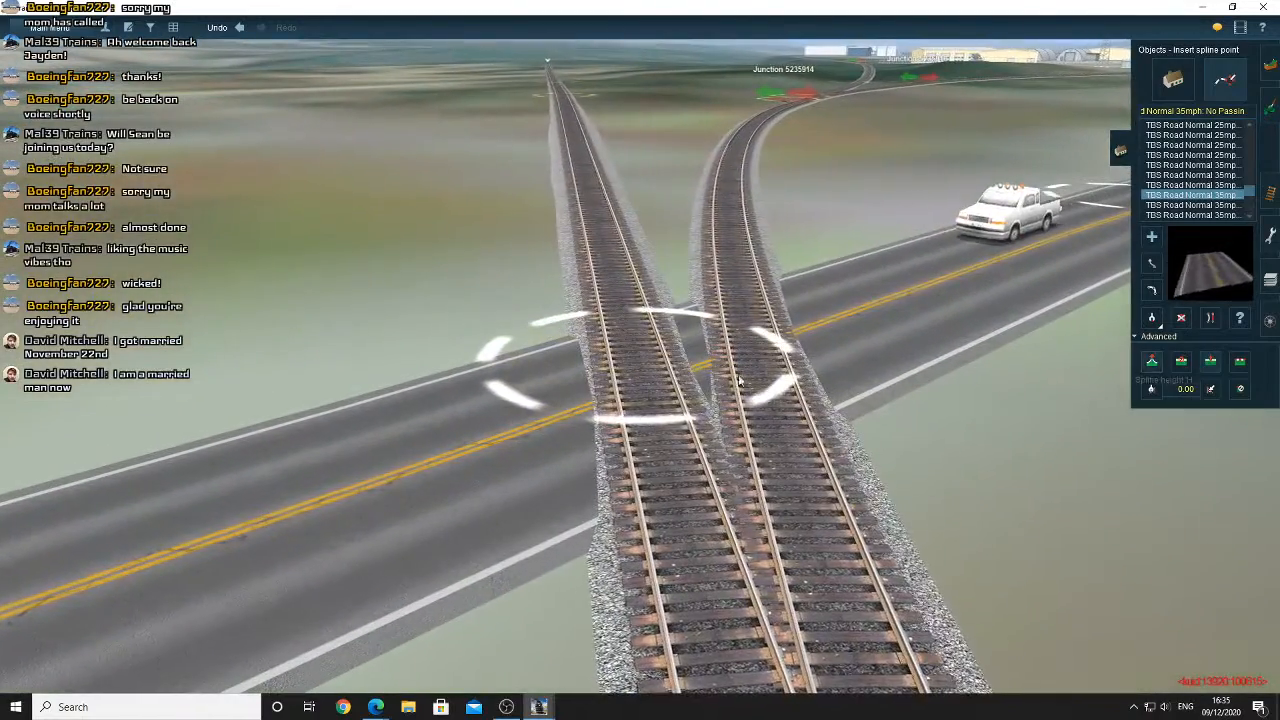
# Raise the road's spline point at the tracks to rail level and the point just beyond it by about 0.71 m
pyautogui.click(1152, 362)
pyautogui.moveTo(683, 398); pyautogui.dragTo(677, 393)
pyautogui.press('Right')
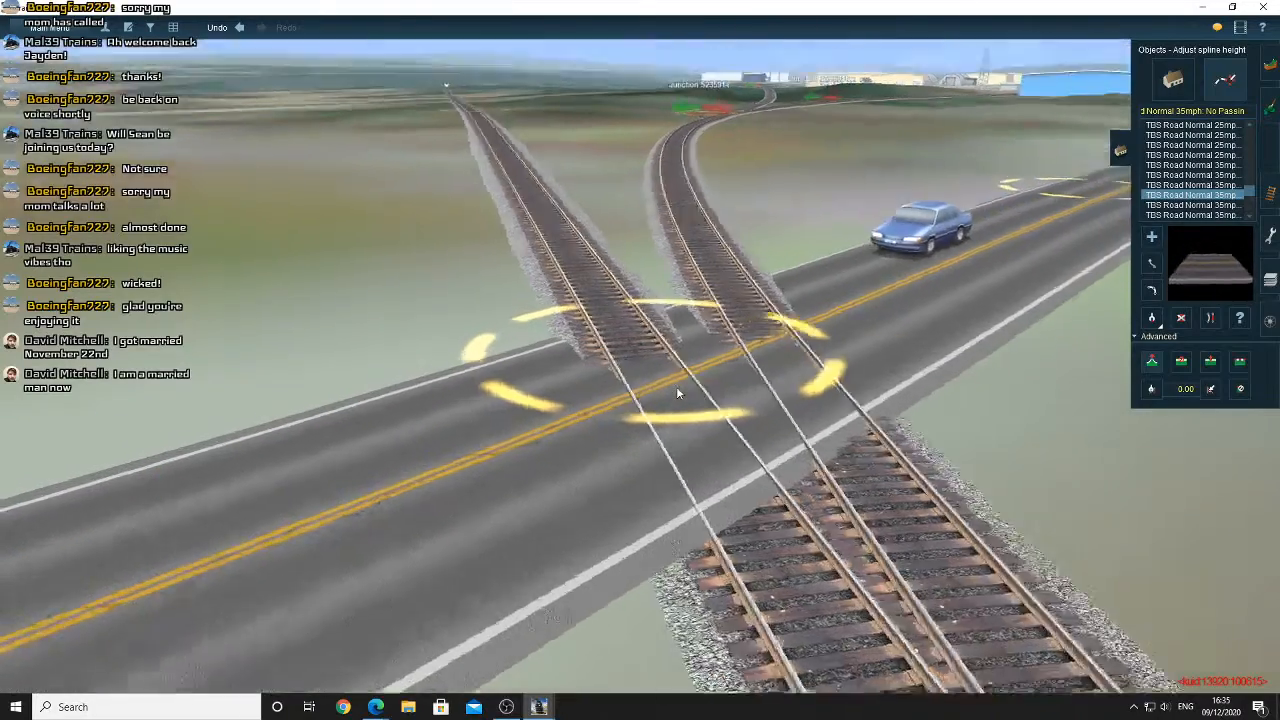
pyautogui.press('Down')
pyautogui.press('Up')
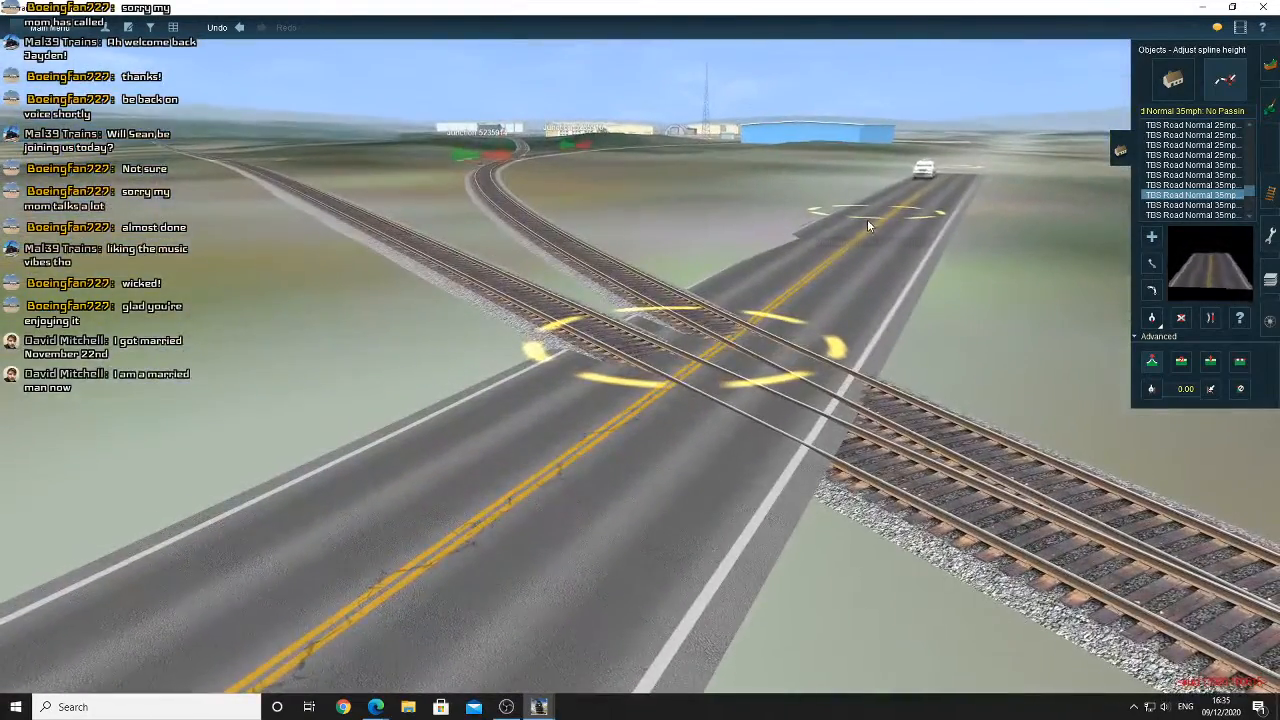
pyautogui.moveTo(867, 219); pyautogui.dragTo(868, 214)
pyautogui.press('Right')
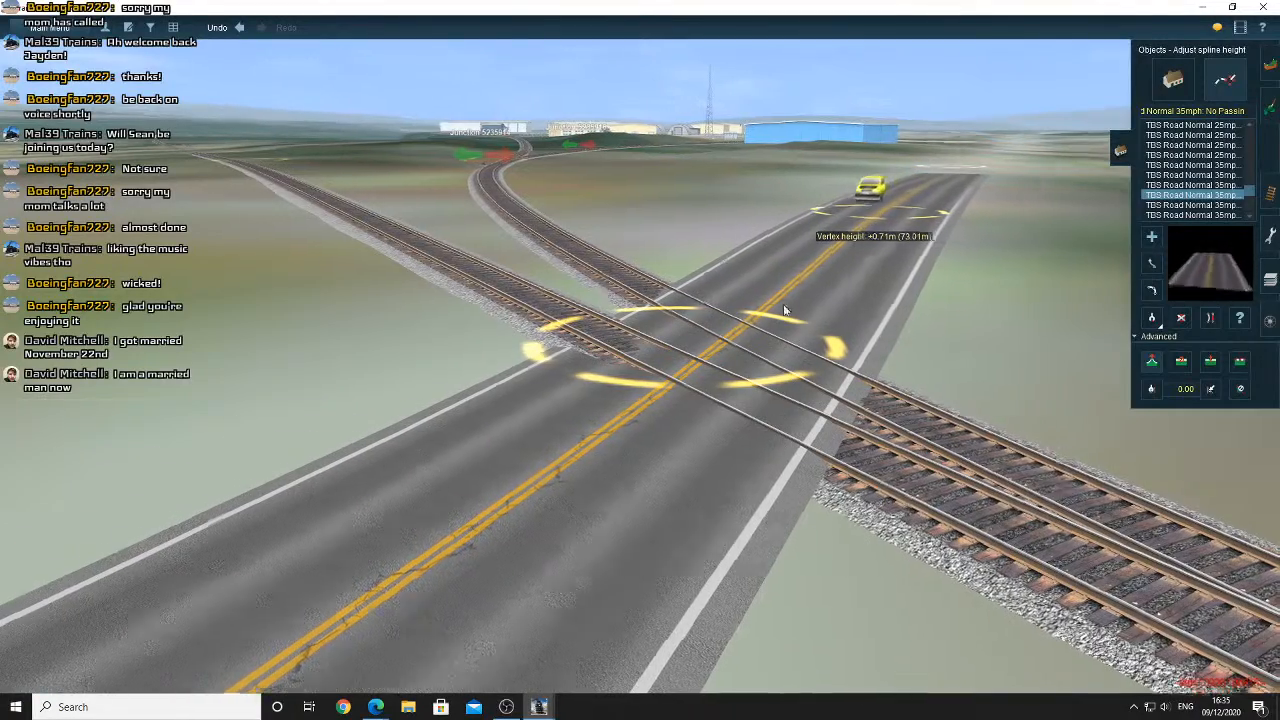
# Fine-tune the road's height at the tracks and lower its short end near Junction 5407926 by about 0.25 m
pyautogui.rightClick(624, 396)
pyautogui.press('Left')
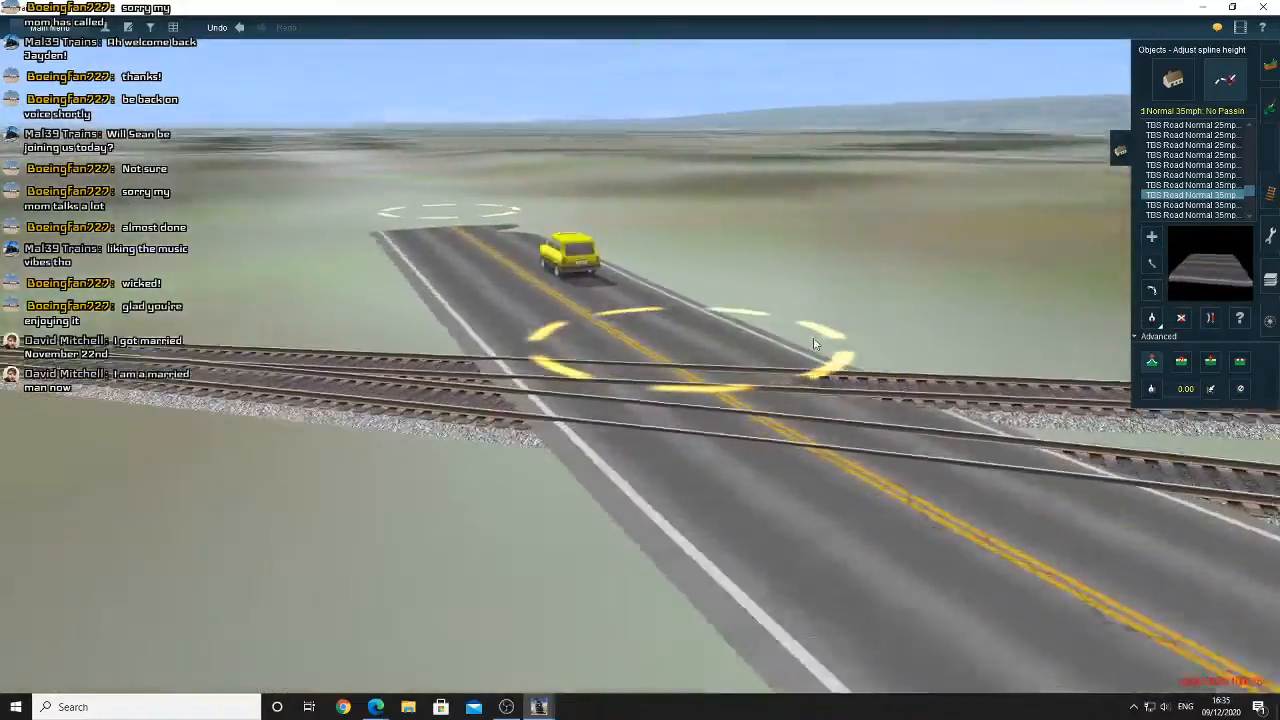
pyautogui.press('Down')
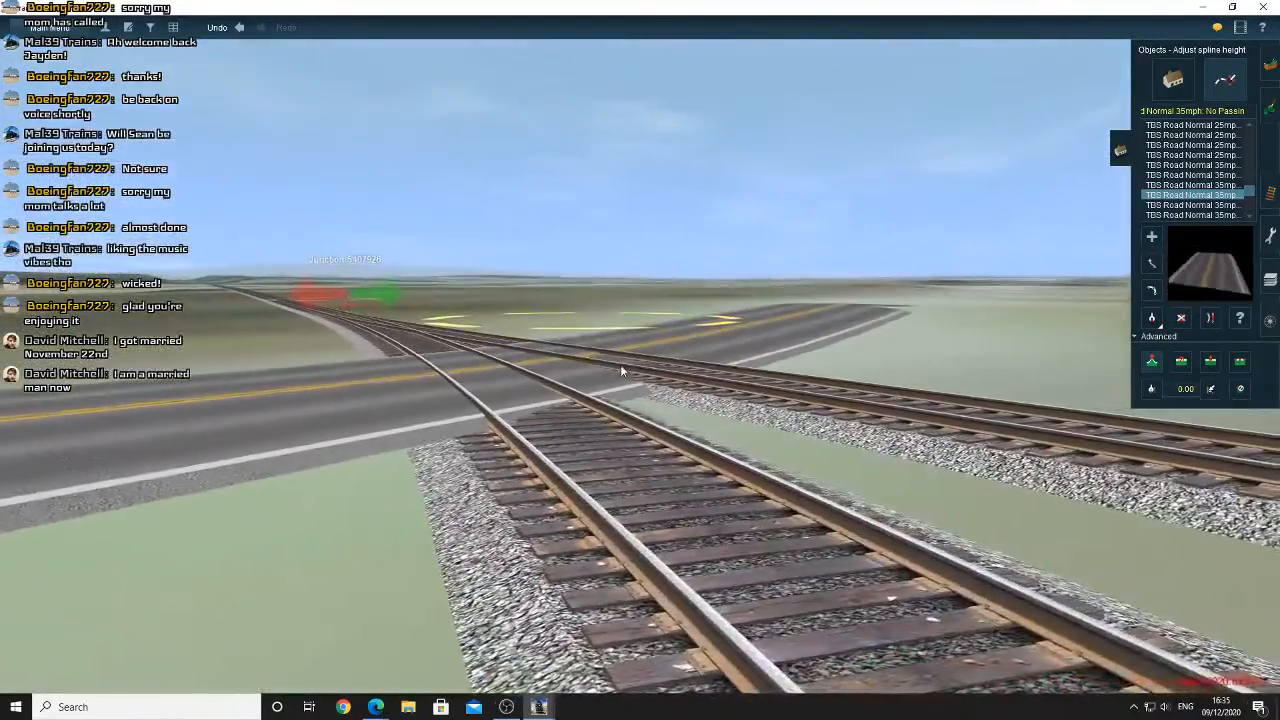
pyautogui.press('Up')
pyautogui.moveTo(610, 372); pyautogui.dragTo(611, 370)
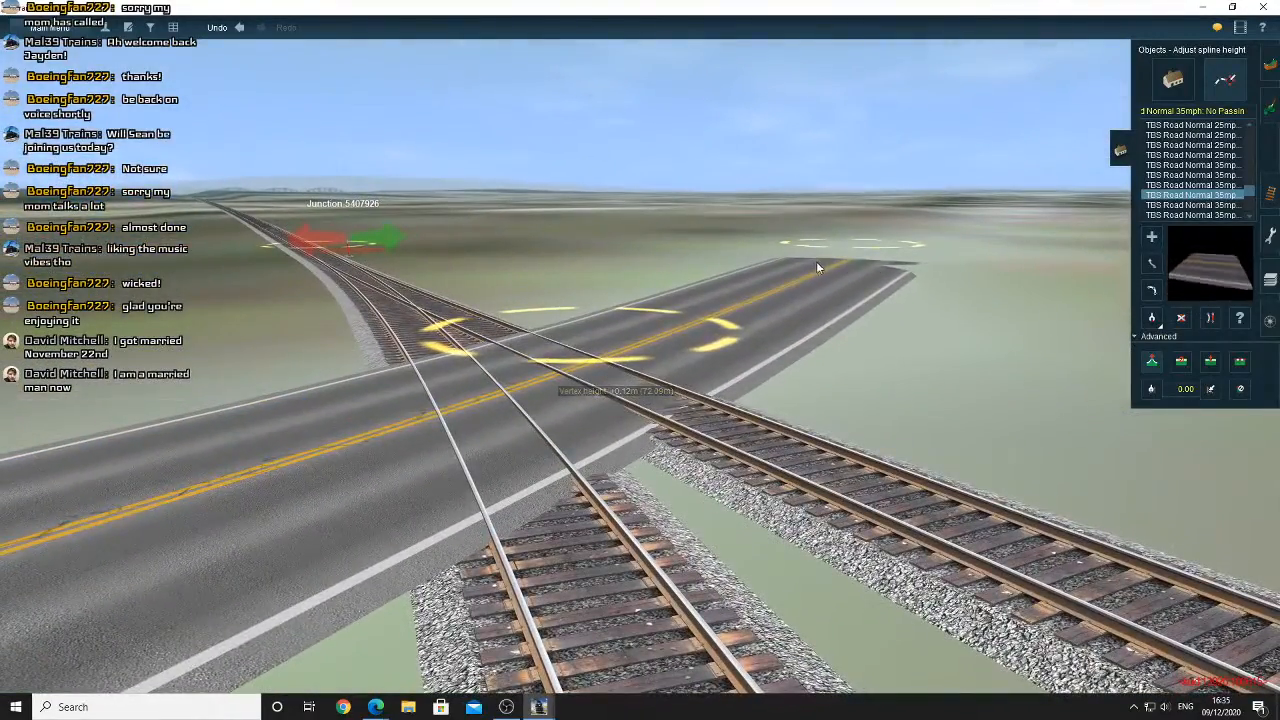
pyautogui.moveTo(824, 246); pyautogui.dragTo(829, 263)
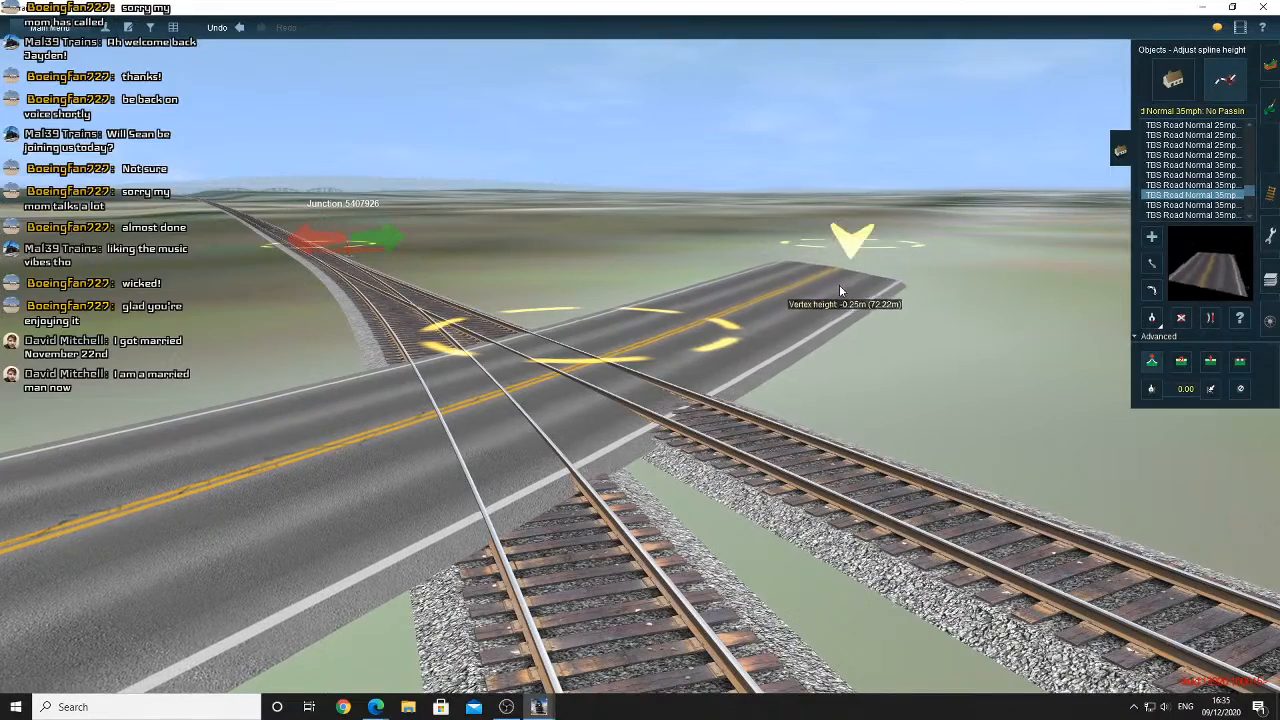
# Move the road's lowered end closer to the tracks and straighten it with the rest of the road
pyautogui.click(1150, 263)
pyautogui.press('Right')
pyautogui.press('Up')
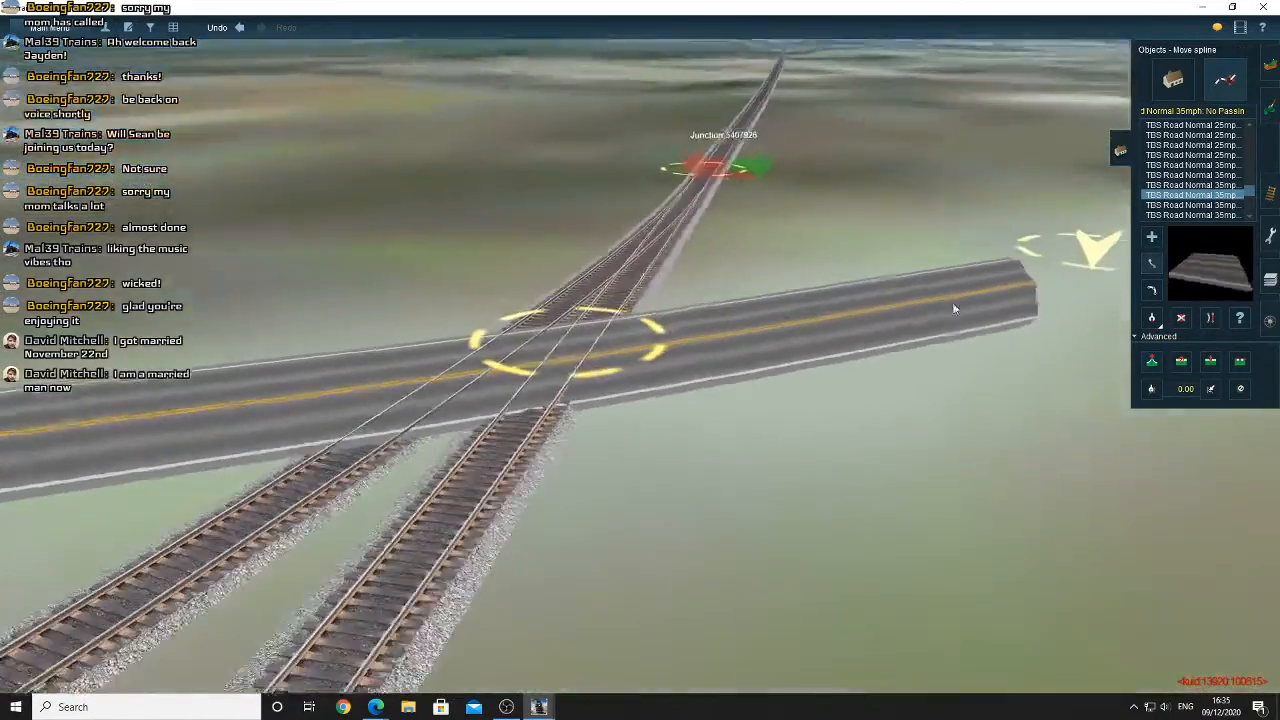
pyautogui.press('Right')
pyautogui.press('Up')
pyautogui.rightClick(932, 314)
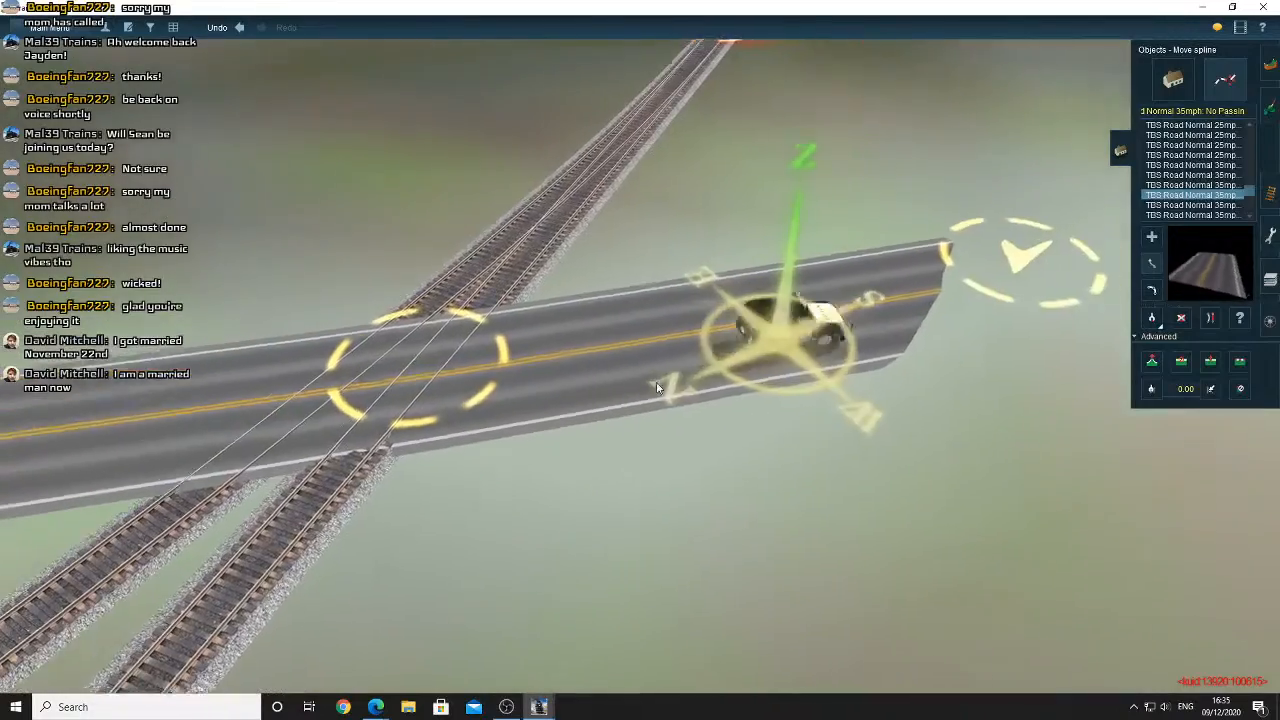
pyautogui.moveTo(856, 309); pyautogui.dragTo(627, 340)
pyautogui.press('Right')
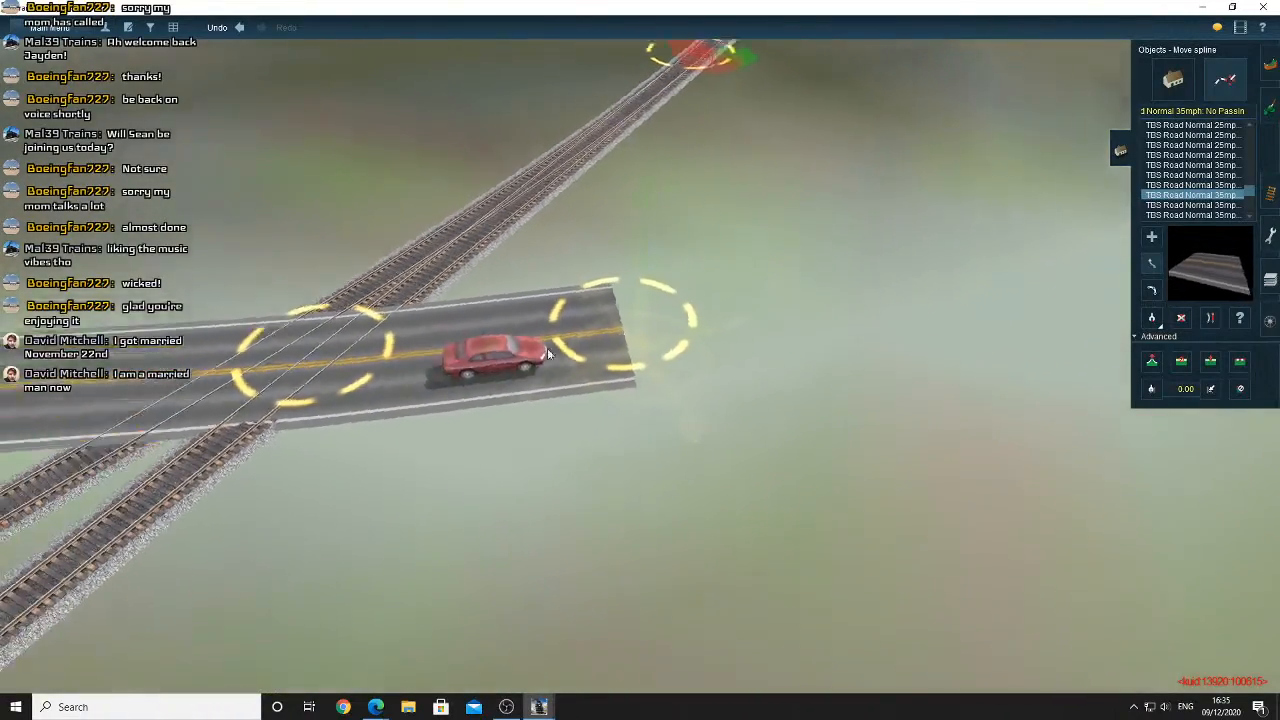
pyautogui.press('Right')
pyautogui.rightClick(552, 345)
pyautogui.press('Down')
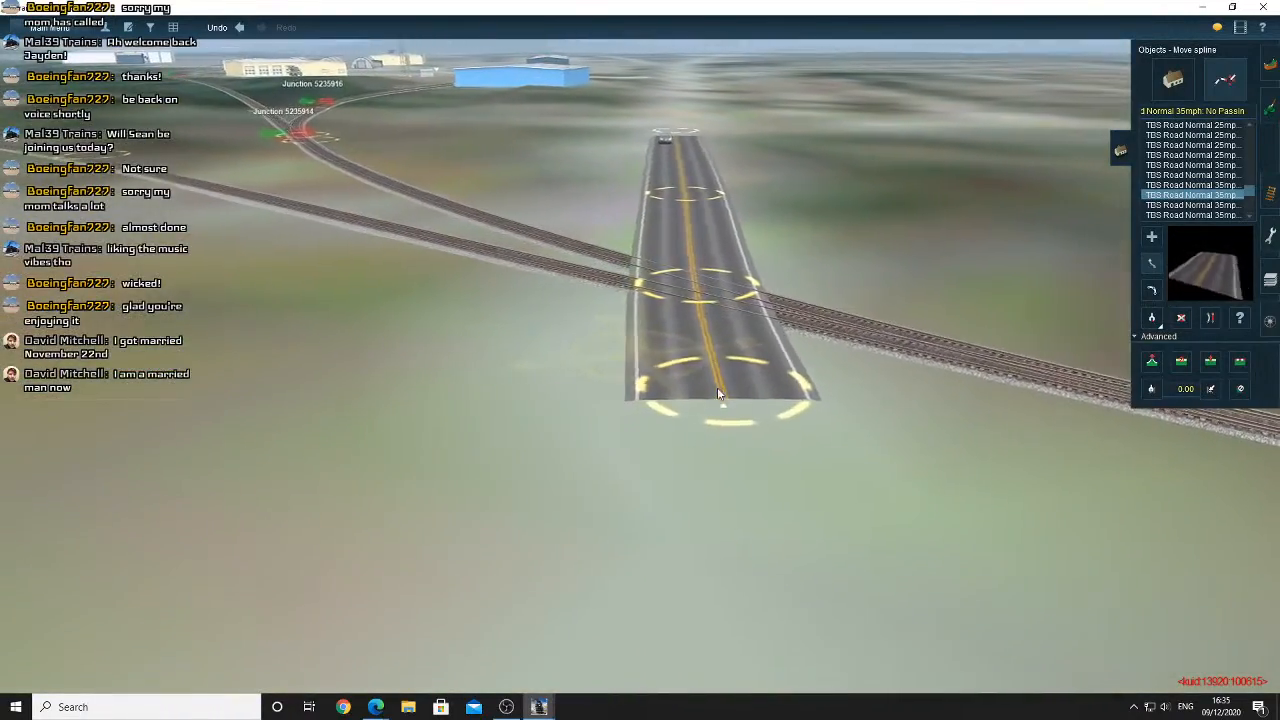
pyautogui.moveTo(718, 393); pyautogui.dragTo(715, 393)
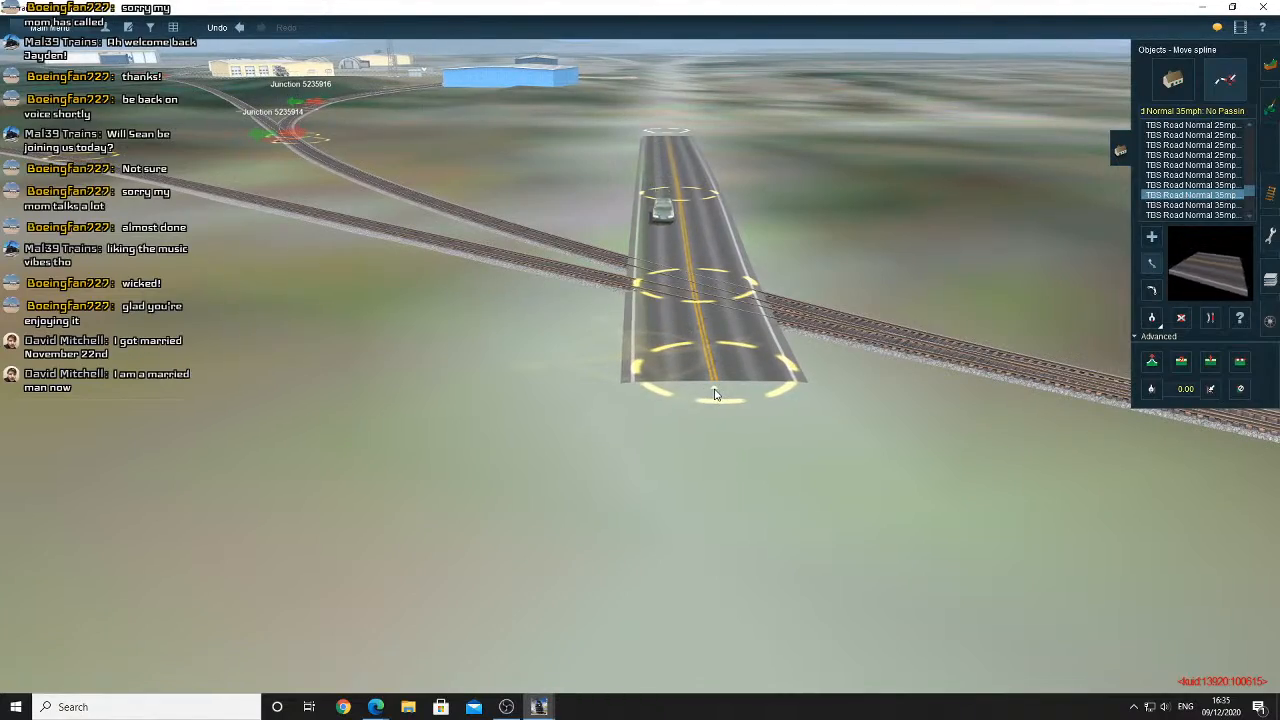
# Readjust the height of the road's spline point at the crossing so the rails sit just above the surface
pyautogui.rightClick(747, 314)
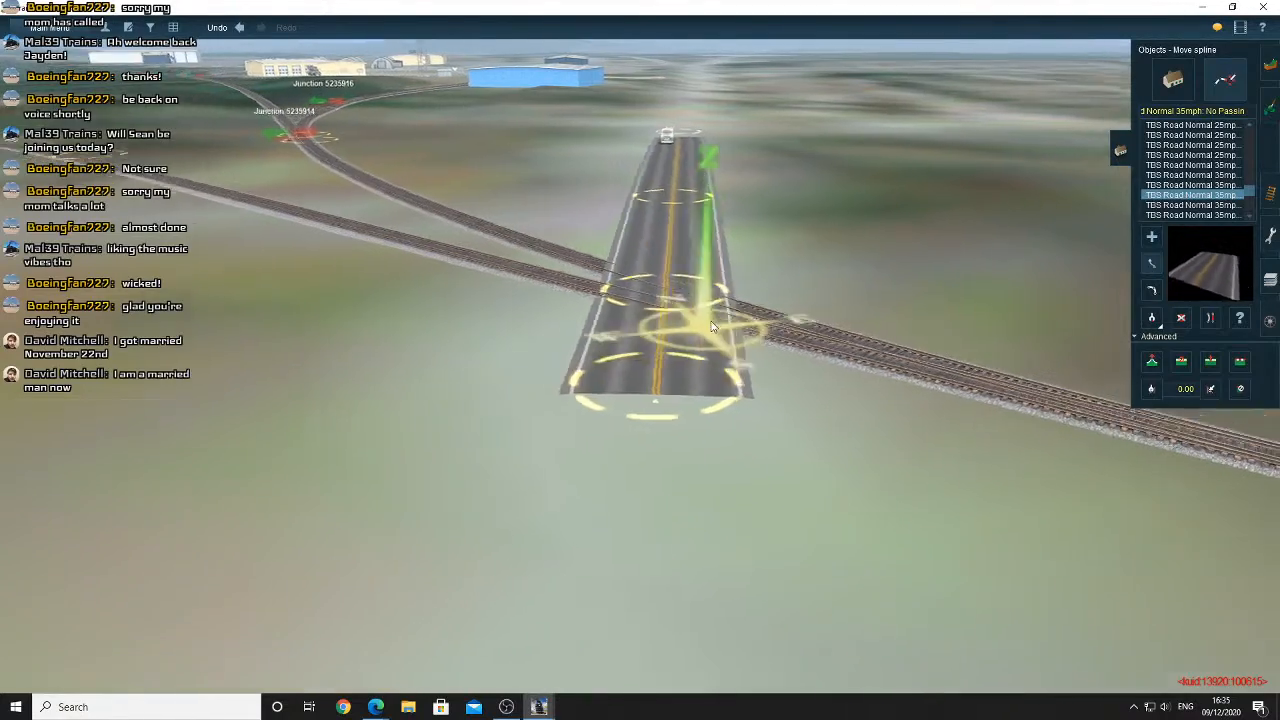
pyautogui.press('Right')
pyautogui.press('Down')
pyautogui.scroll(5, 651, 340)
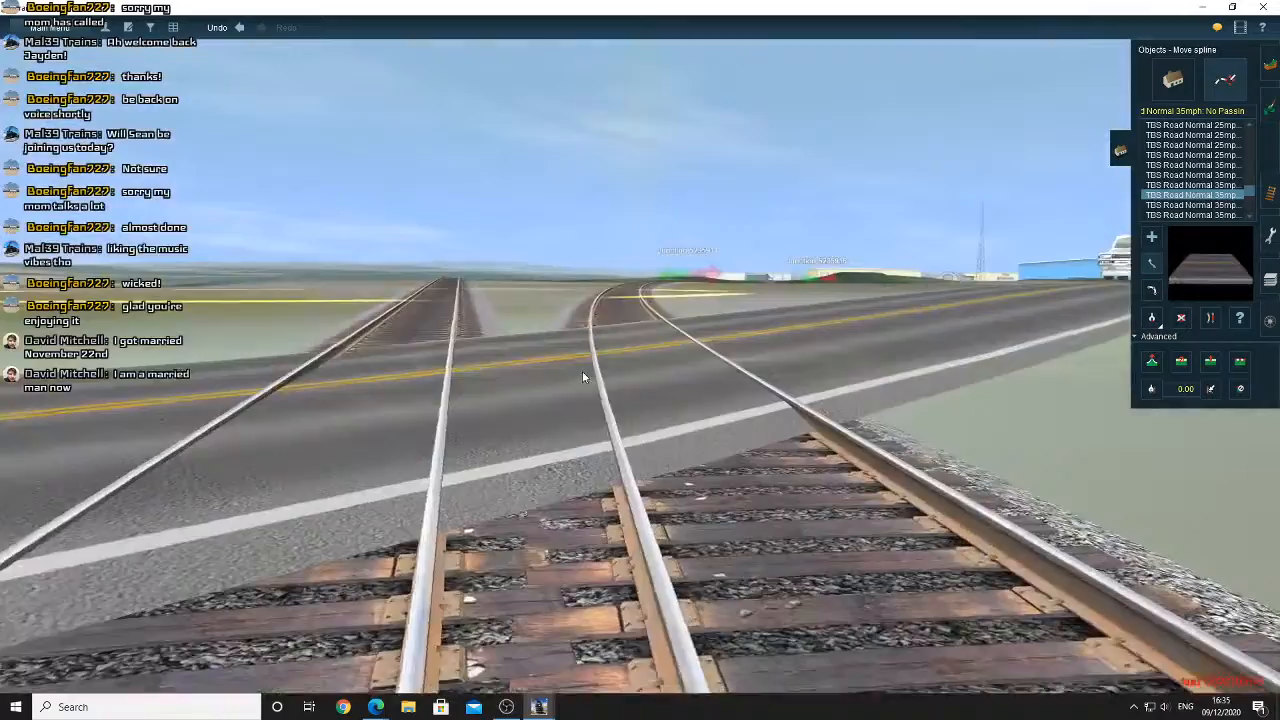
pyautogui.press('Left')
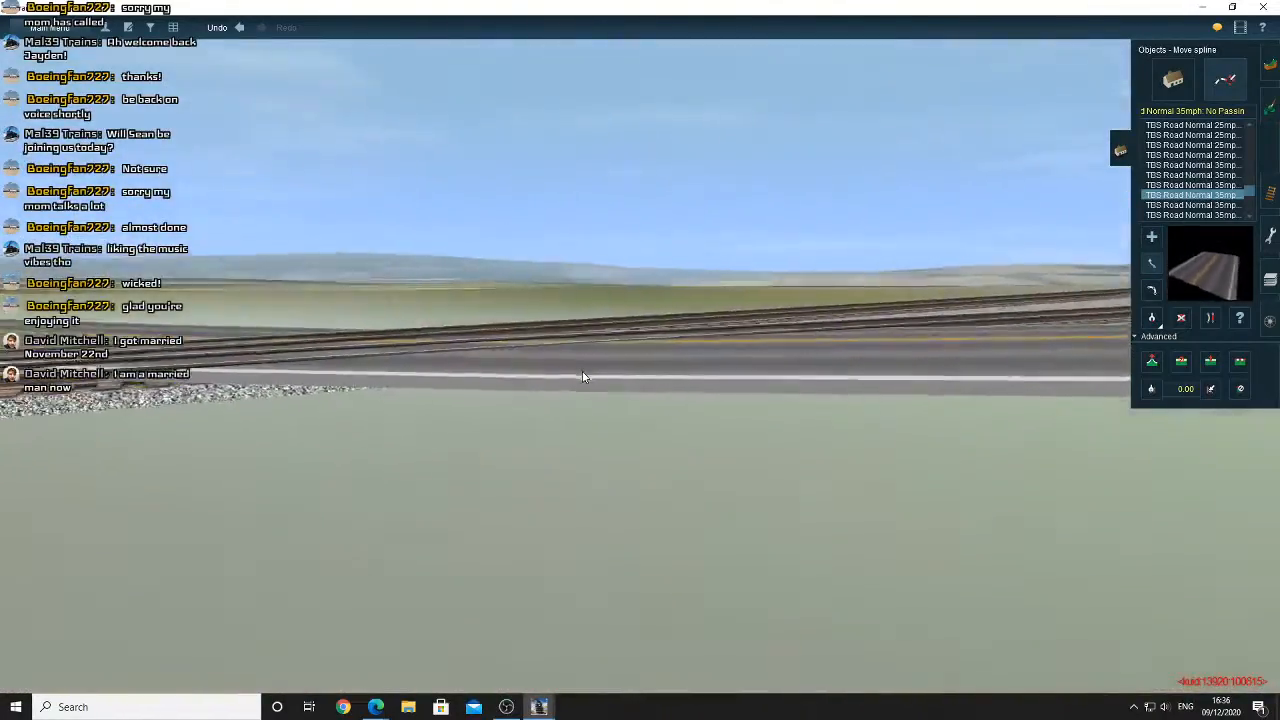
pyautogui.press('Up')
pyautogui.rightClick(470, 347)
pyautogui.press('h')
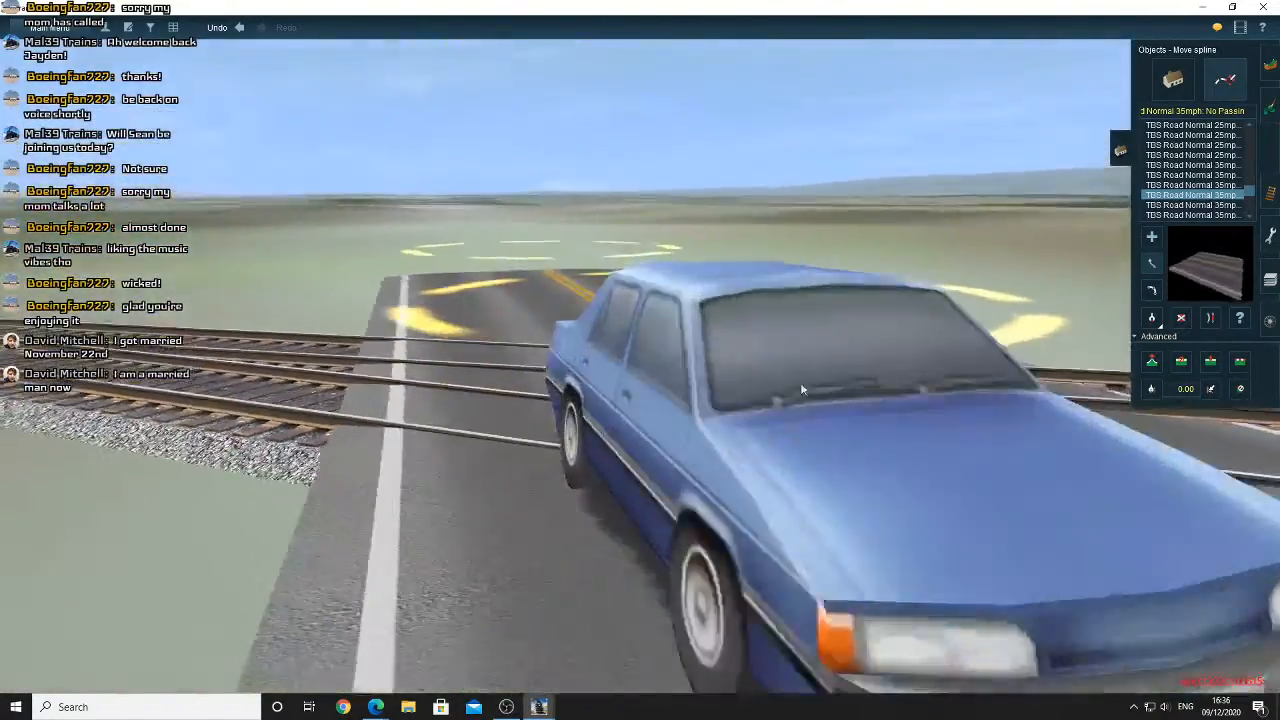
pyautogui.press('Up')
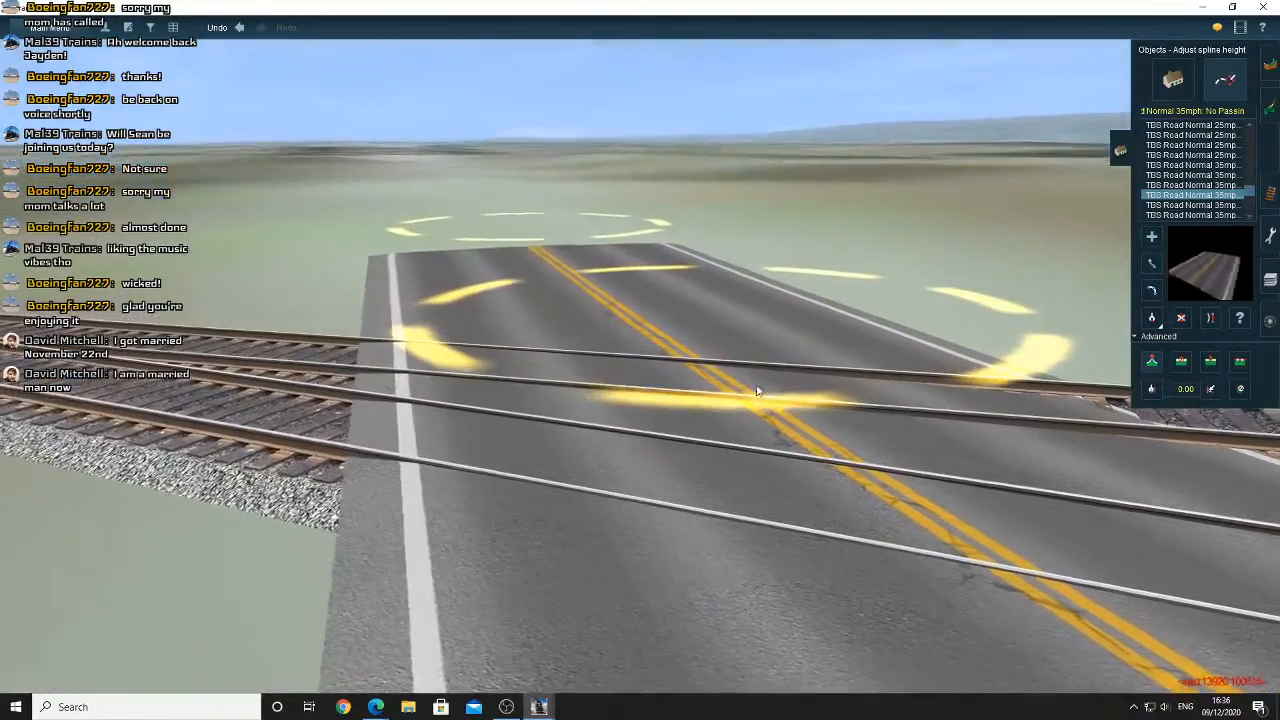
pyautogui.moveTo(756, 392); pyautogui.dragTo(752, 390)
# Examine the crossing from several angles to check how the road surface meets the rails
pyautogui.press('Up')
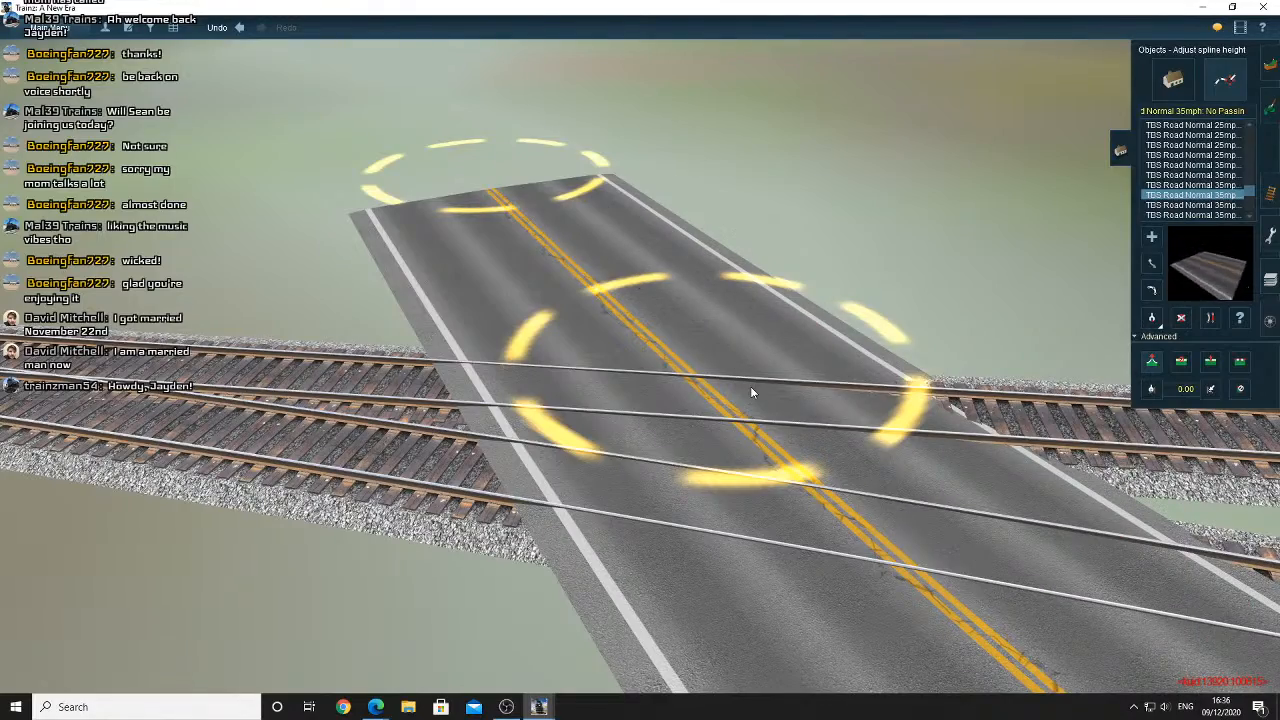
pyautogui.rightClick(752, 390)
pyautogui.press('Left')
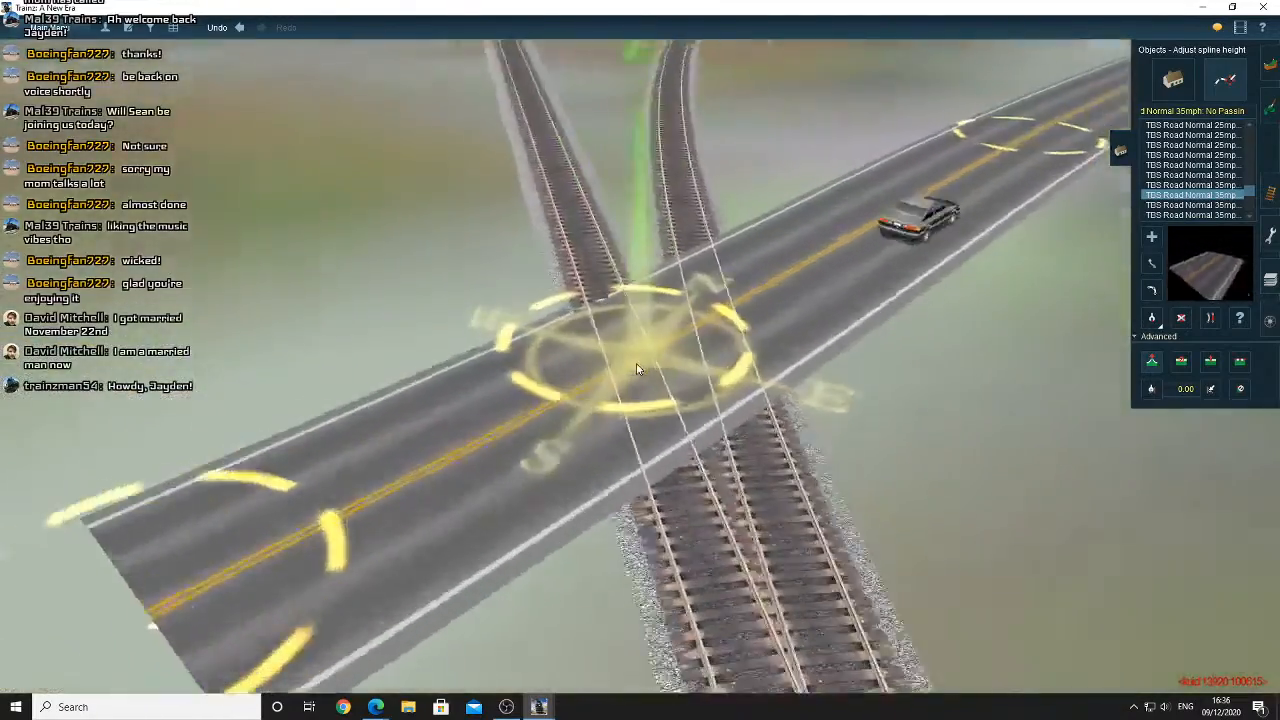
pyautogui.press('Left')
pyautogui.press('Down')
pyautogui.scroll(4, 638, 368)
pyautogui.scroll(-3, 638, 368)
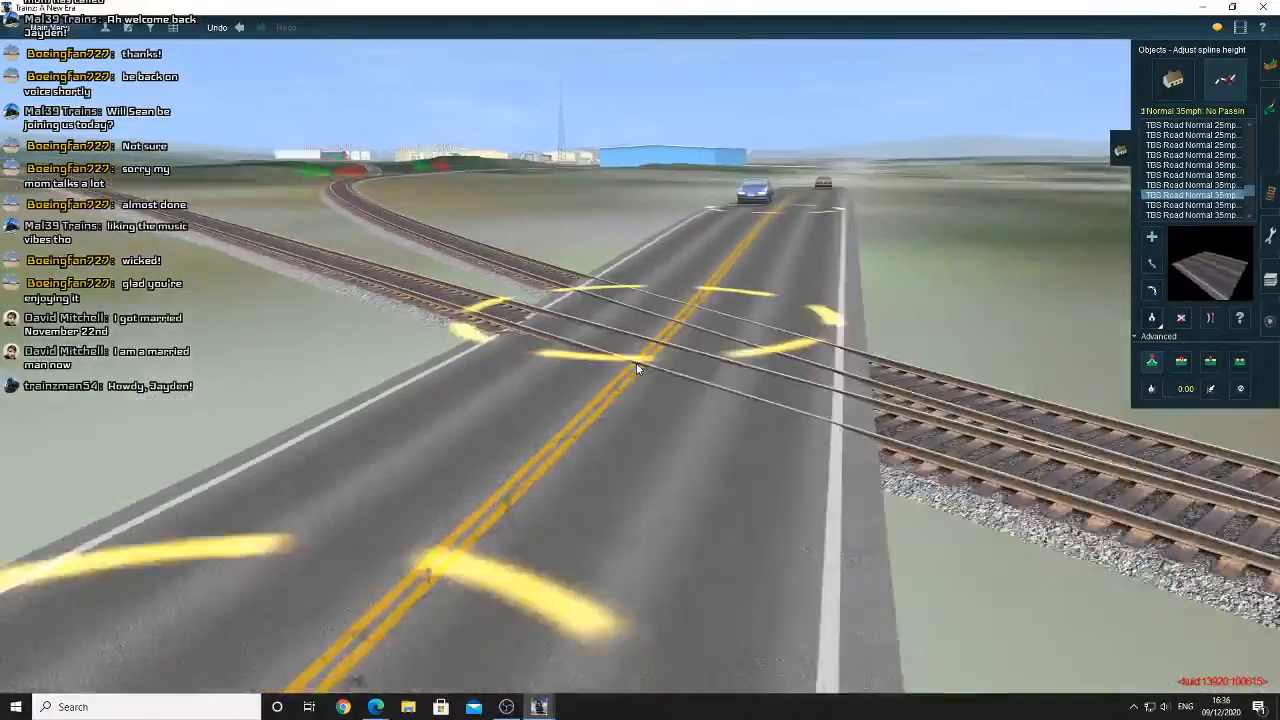
pyautogui.scroll(-4, 636, 364)
pyautogui.rightClick(597, 388)
pyautogui.scroll(5, 636, 366)
pyautogui.scroll(-3, 750, 405)
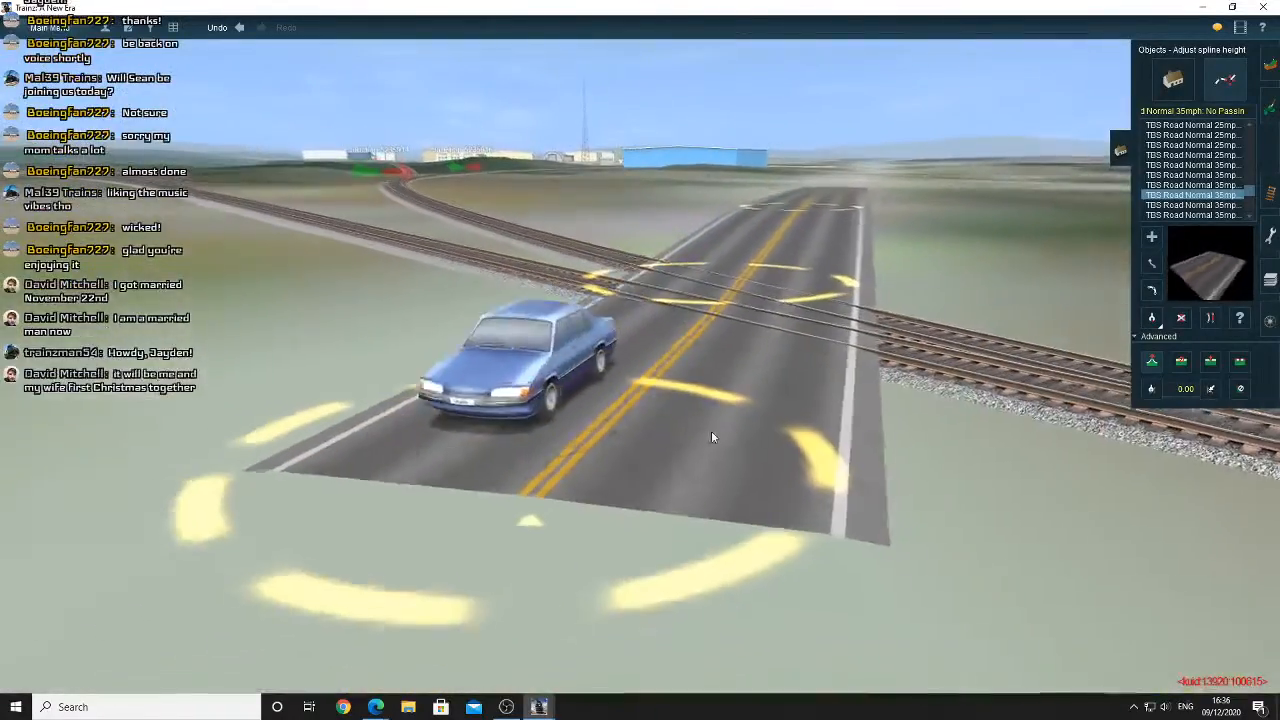
# Lower the spline point beyond the tracks slightly and fine-tune the crossing point so the road runs evenly over the rails
pyautogui.rightClick(722, 318)
pyautogui.press('Left')
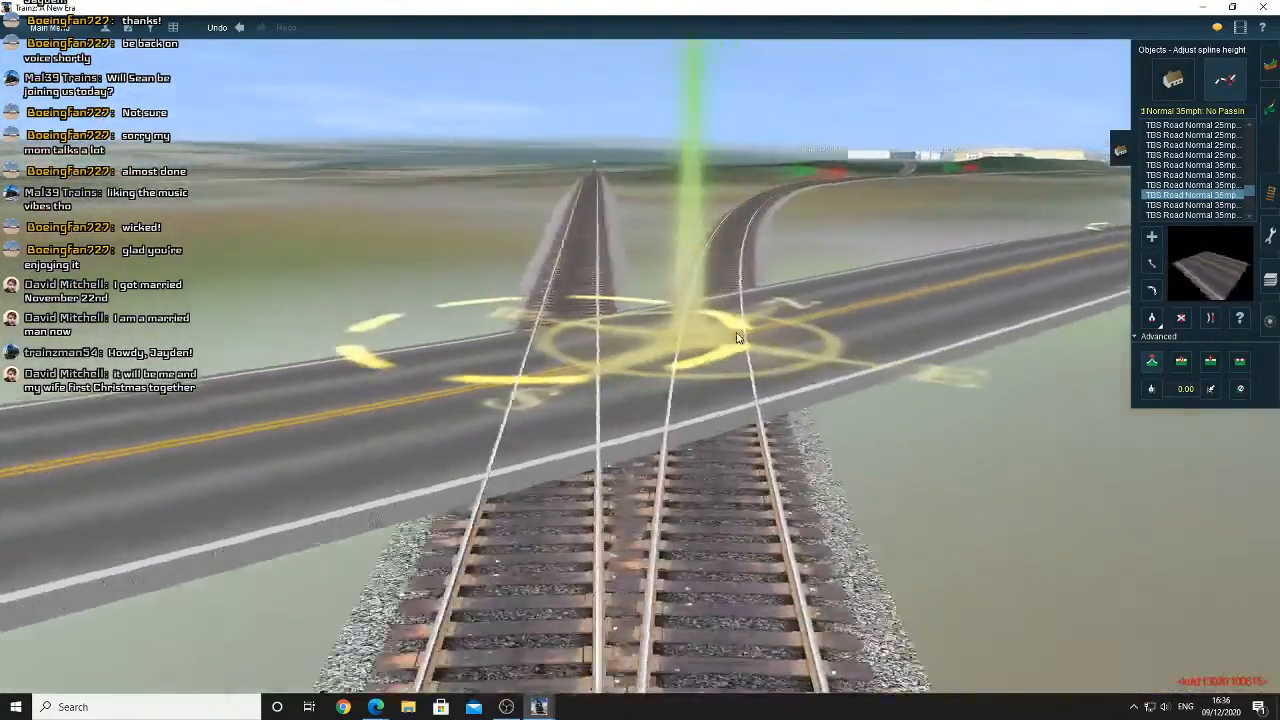
pyautogui.scroll(4, 750, 342)
pyautogui.press('Right')
pyautogui.scroll(-4, 903, 290)
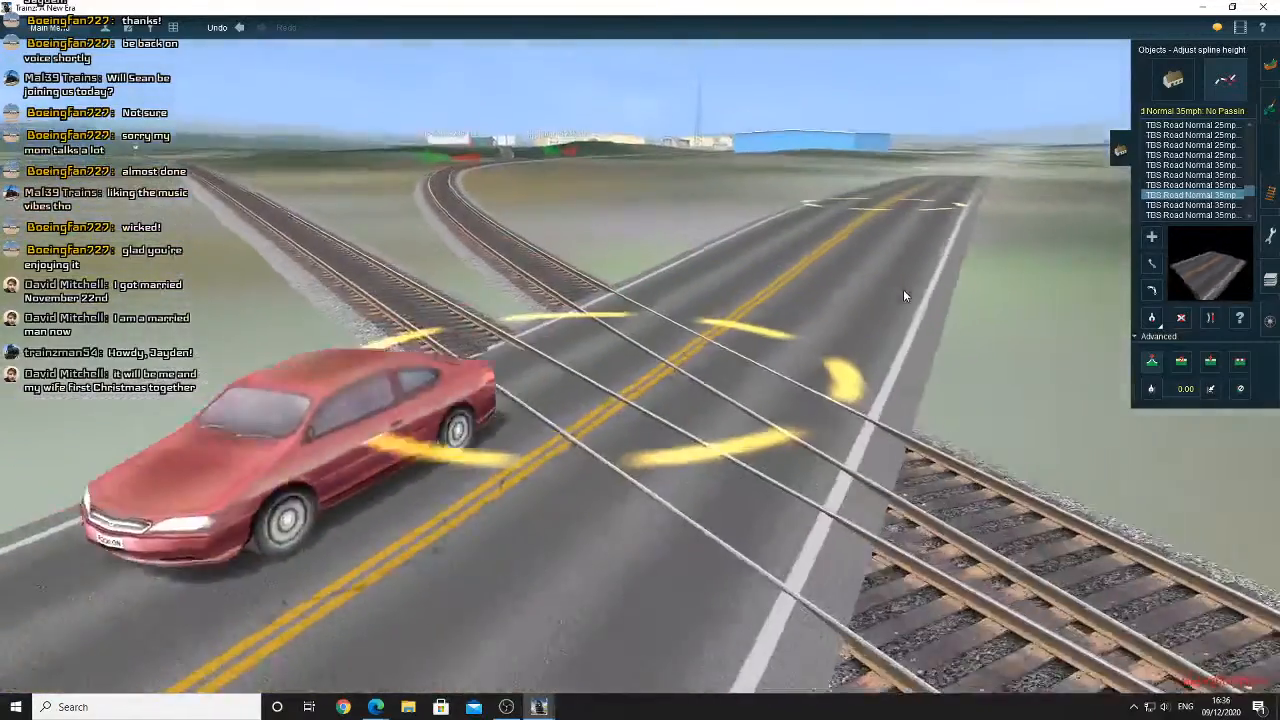
pyautogui.moveTo(866, 221); pyautogui.dragTo(866, 240)
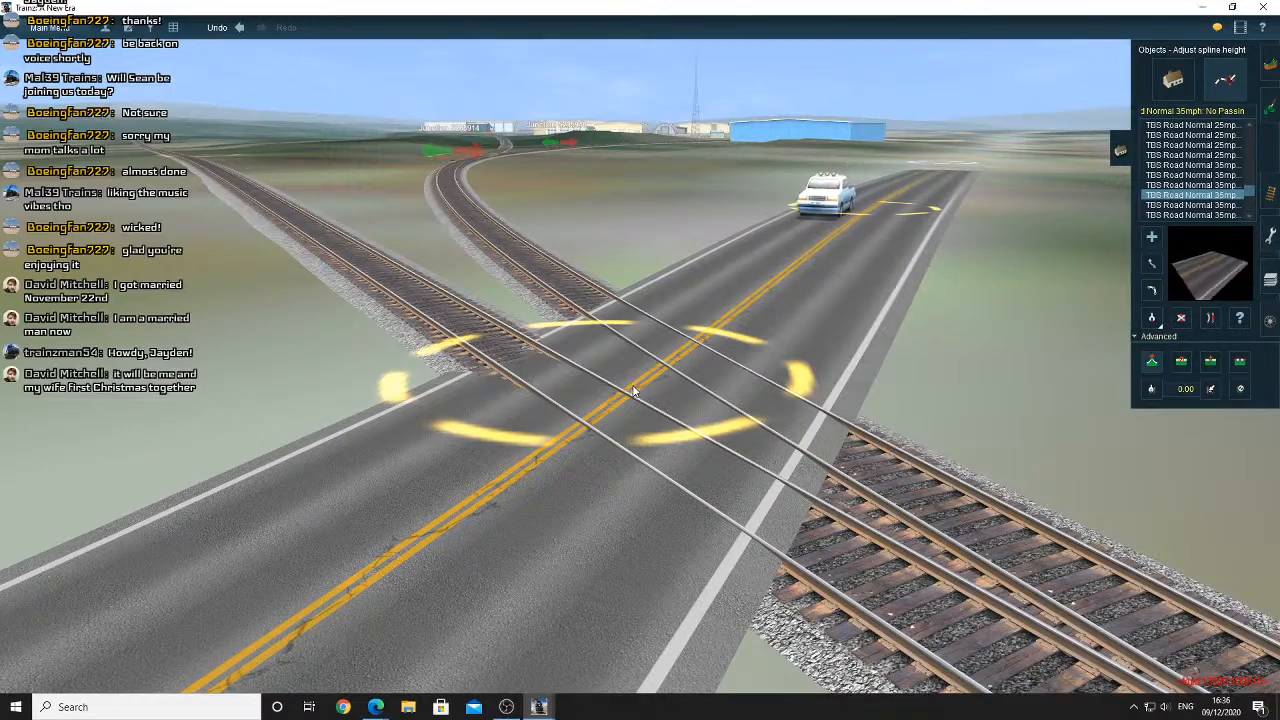
pyautogui.moveTo(598, 409); pyautogui.dragTo(604, 409)
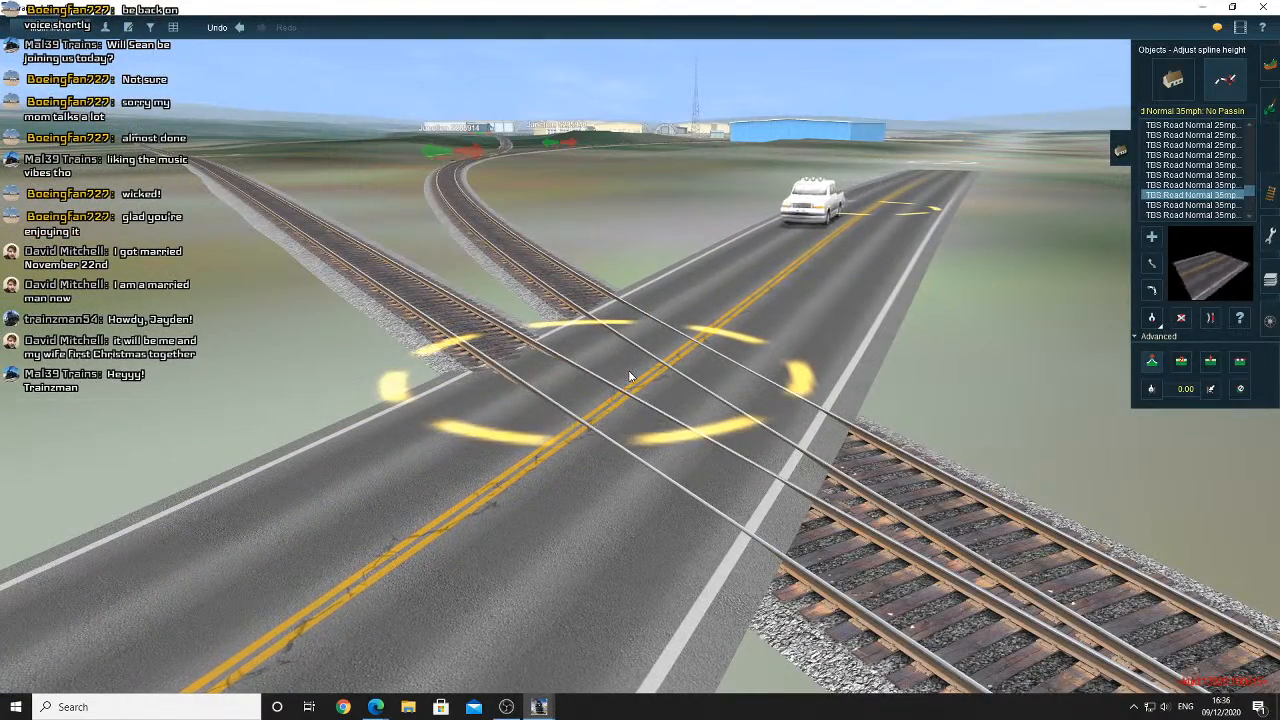
# Insert a spline point in the road on each side of the two tracks
pyautogui.scroll(-2, 631, 377)
pyautogui.scroll(-1, 631, 377)
pyautogui.press('Right')
pyautogui.press('Up')
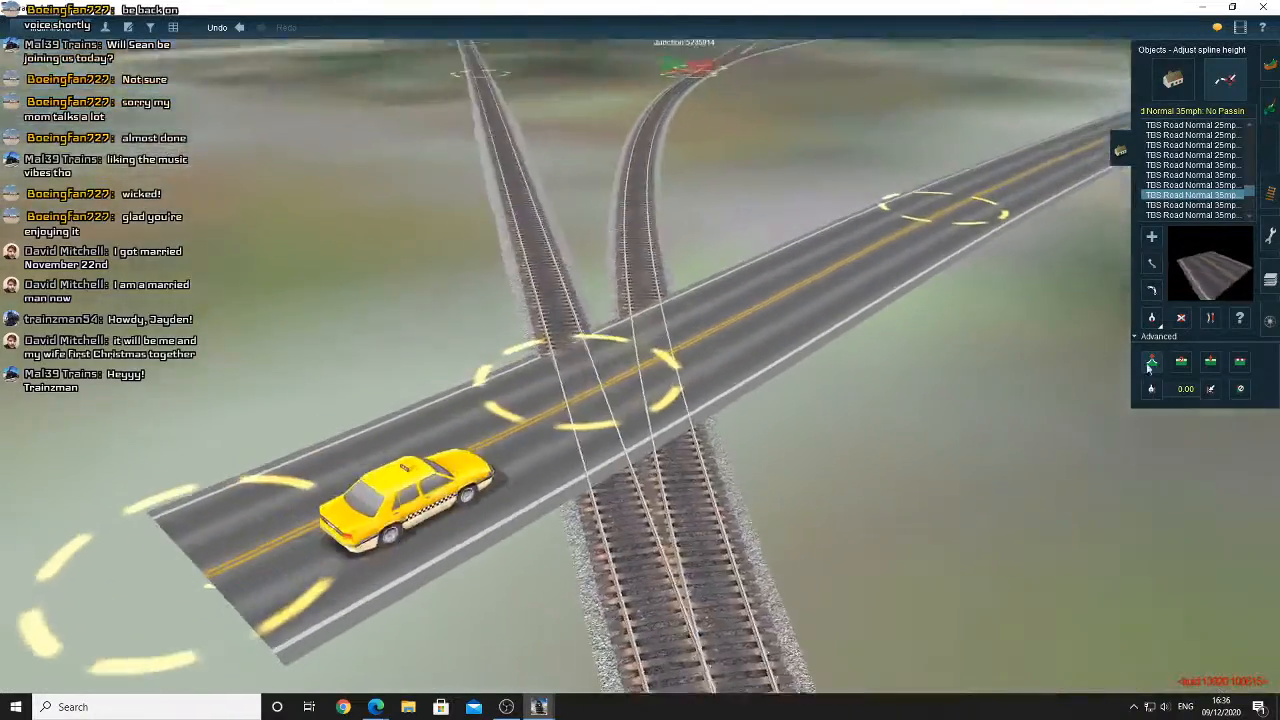
pyautogui.click(1210, 362)
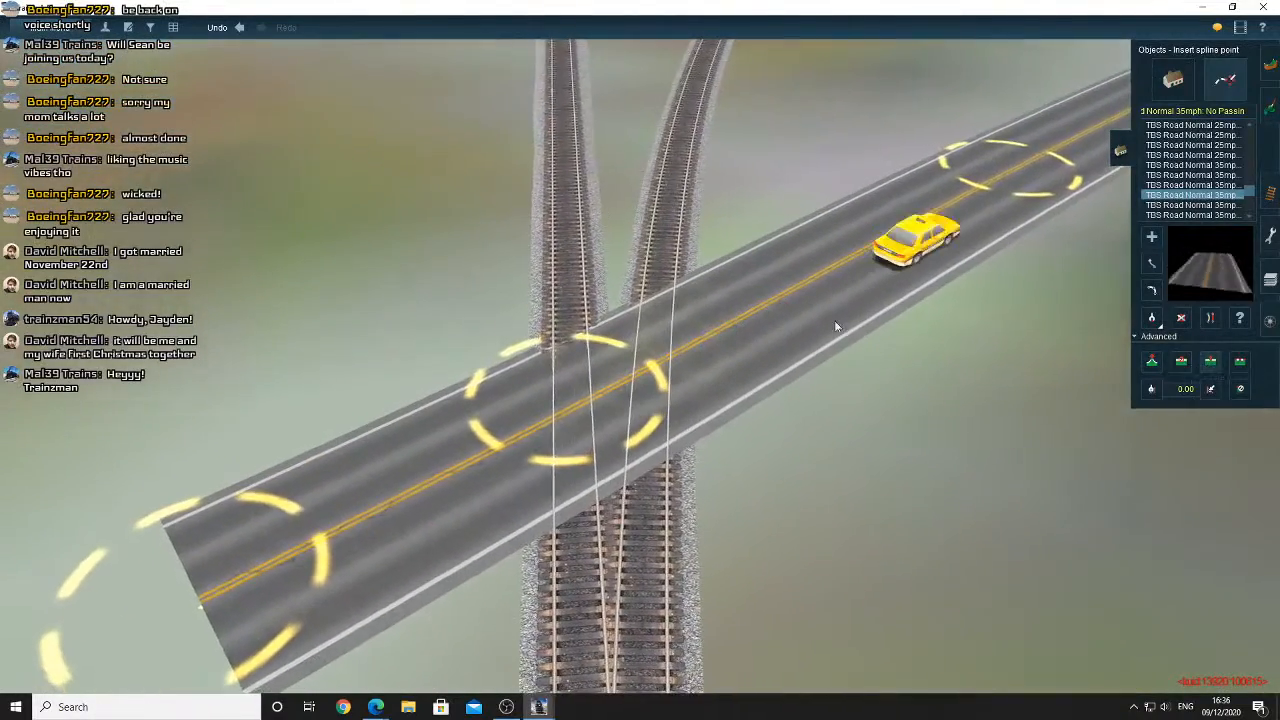
pyautogui.click(733, 323)
pyautogui.click(461, 465)
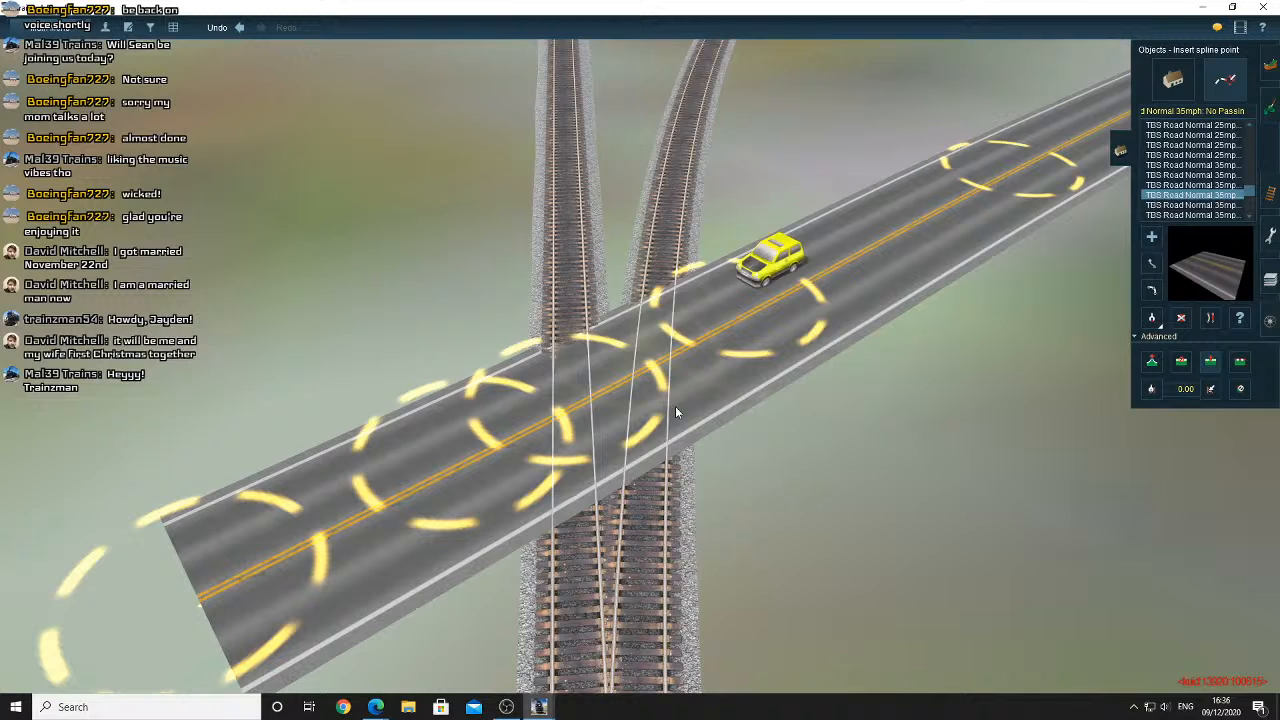
# Delete the road pieces between the two new spline points, clearing the road from the tracks
pyautogui.click(1182, 318)
pyautogui.click(627, 381)
pyautogui.click(562, 445)
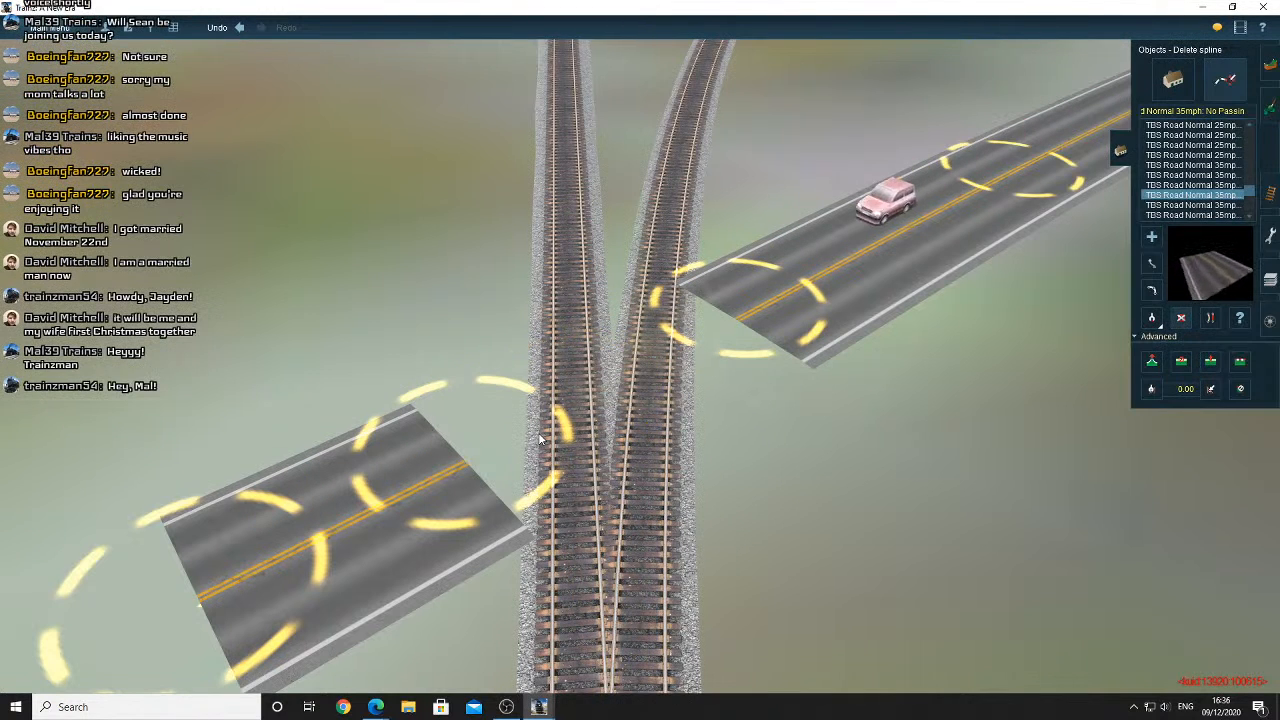
# Extend the short road section by moving its outer end farther away from the tracks
pyautogui.rightClick(541, 438)
pyautogui.press('Left')
pyautogui.rightClick(537, 386)
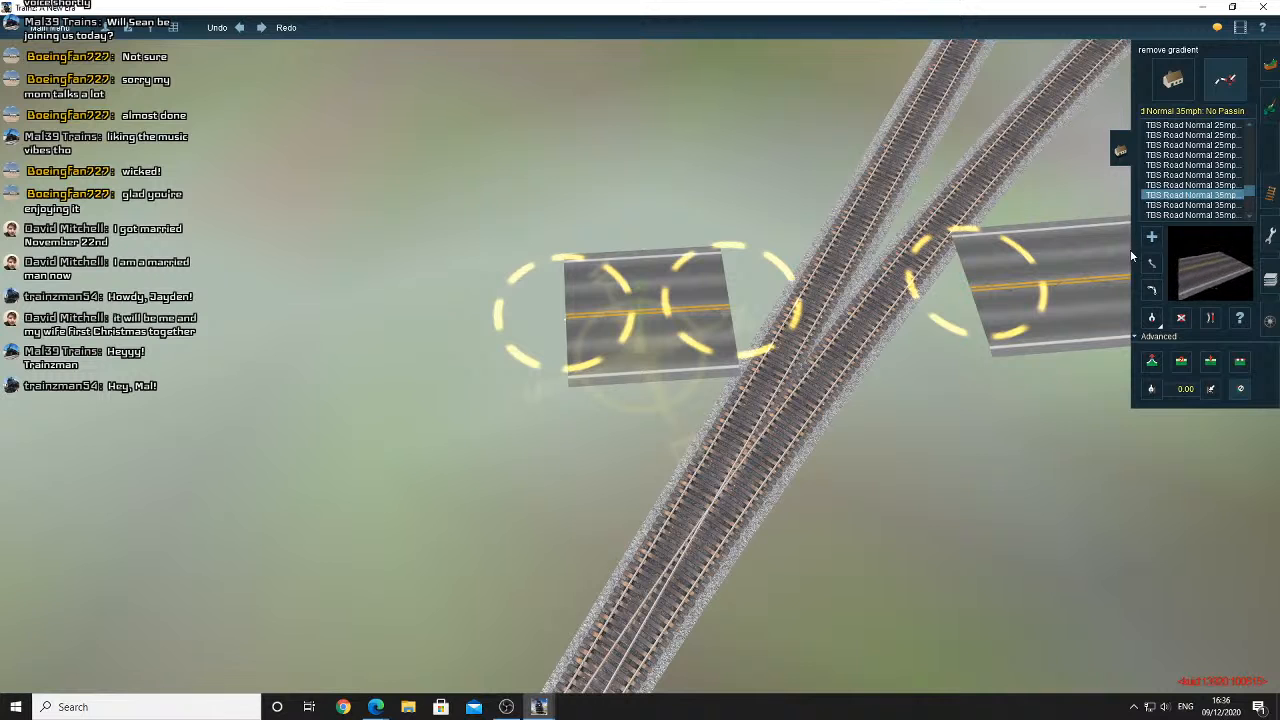
pyautogui.moveTo(565, 320); pyautogui.dragTo(451, 323)
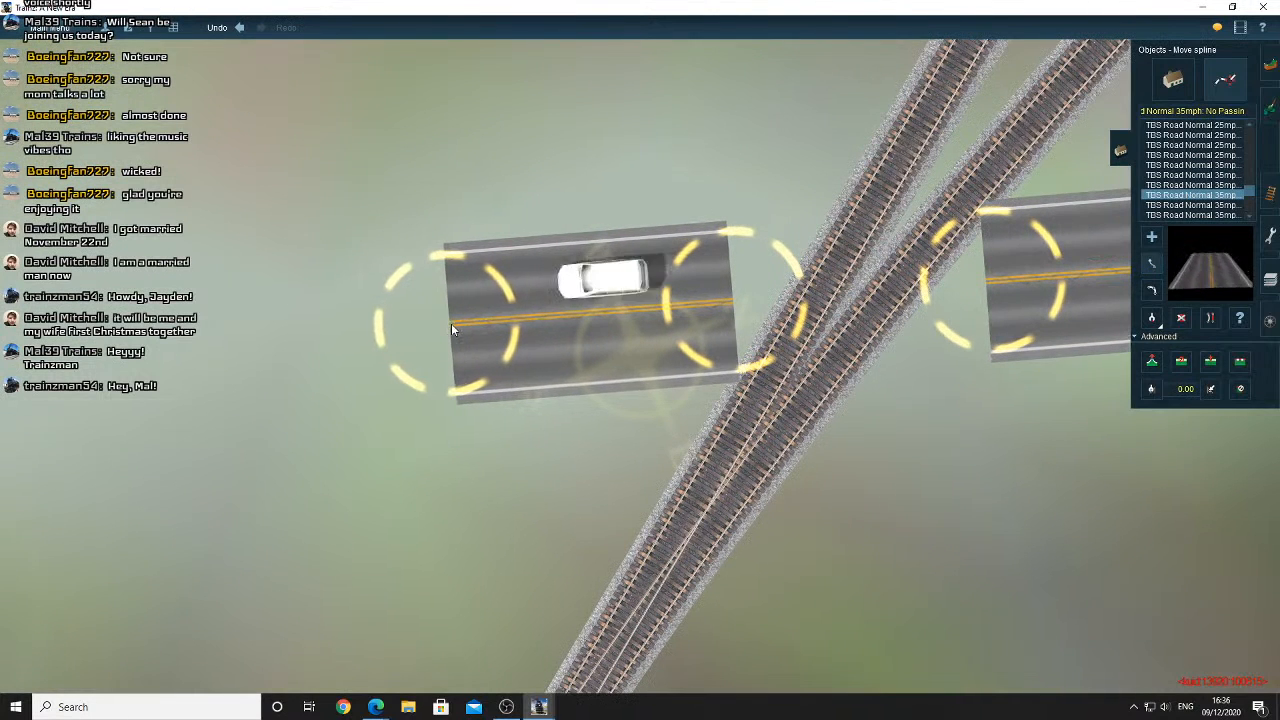
# Lay a TBS Road Normal 35mph: no markings segment across the tracks, joining the two road sections
pyautogui.click(1205, 186)
pyautogui.click(1152, 237)
pyautogui.click(997, 283)
pyautogui.click(726, 290)
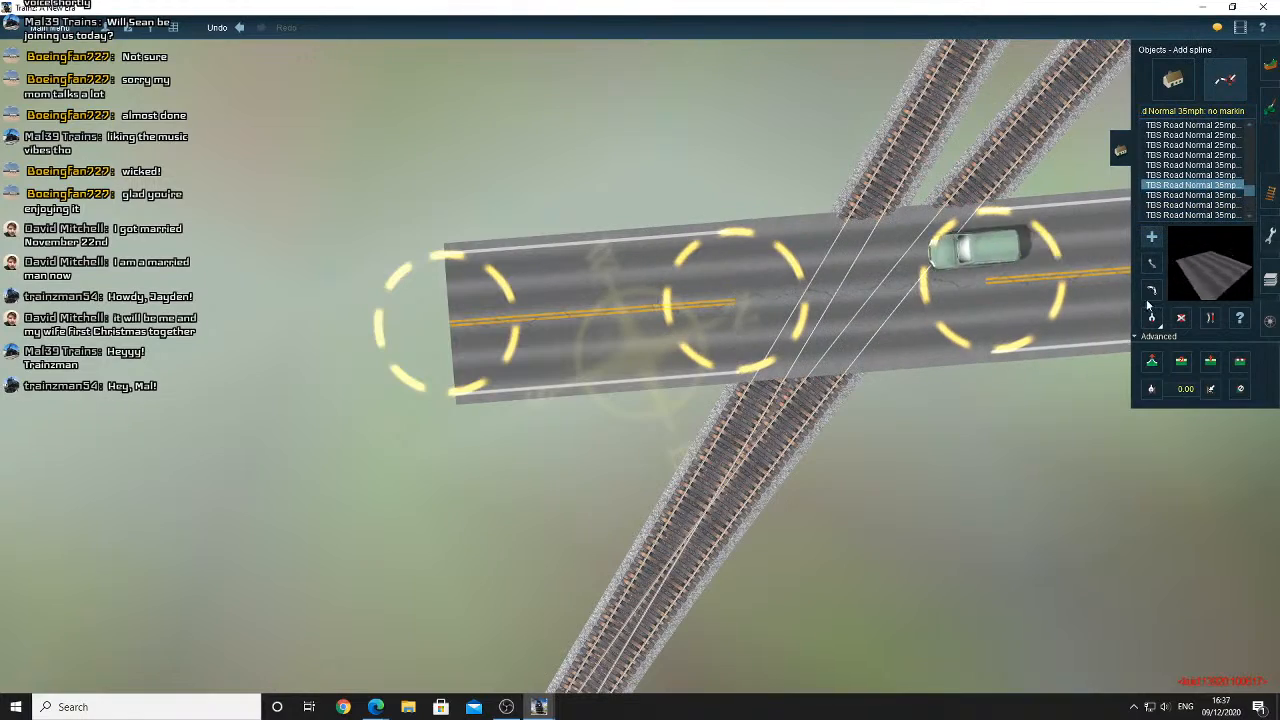
pyautogui.moveTo(957, 330); pyautogui.dragTo(868, 309, button='right')
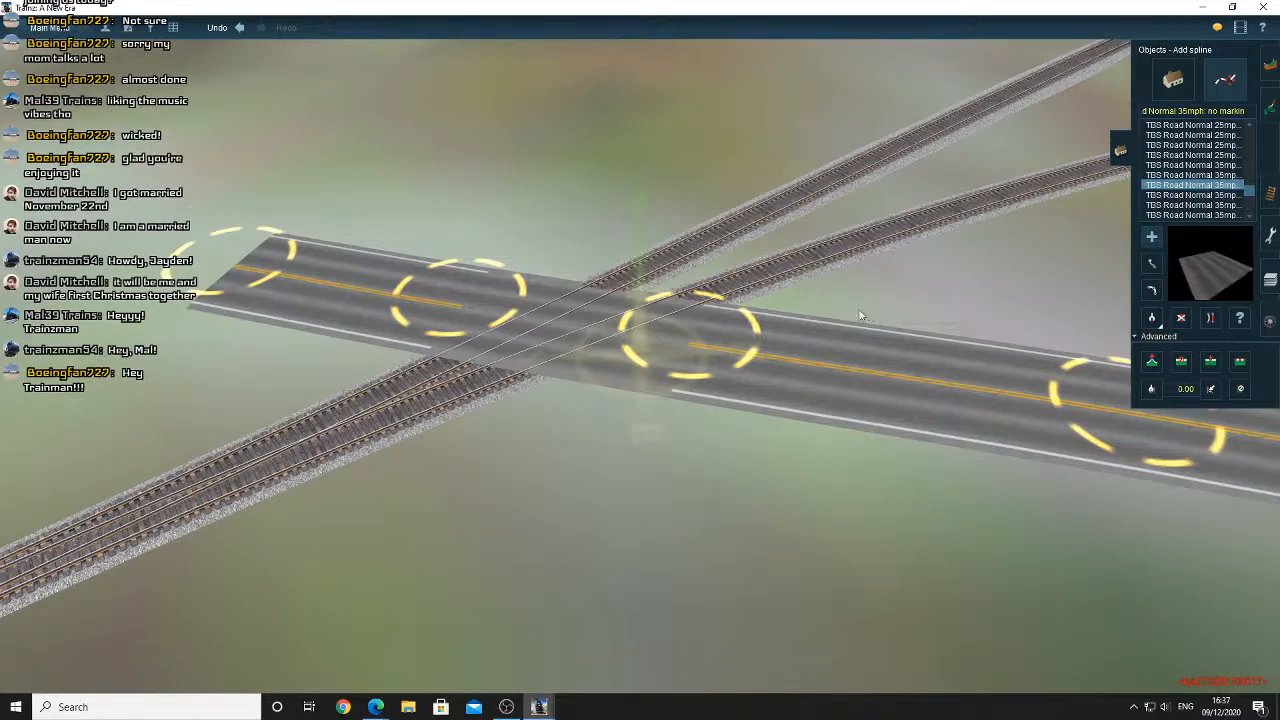
# Examine the new road segment across the two tracks up close and from several angles
pyautogui.moveTo(699, 339); pyautogui.dragTo(593, 324, button='right')
pyautogui.rightClick(582, 328)
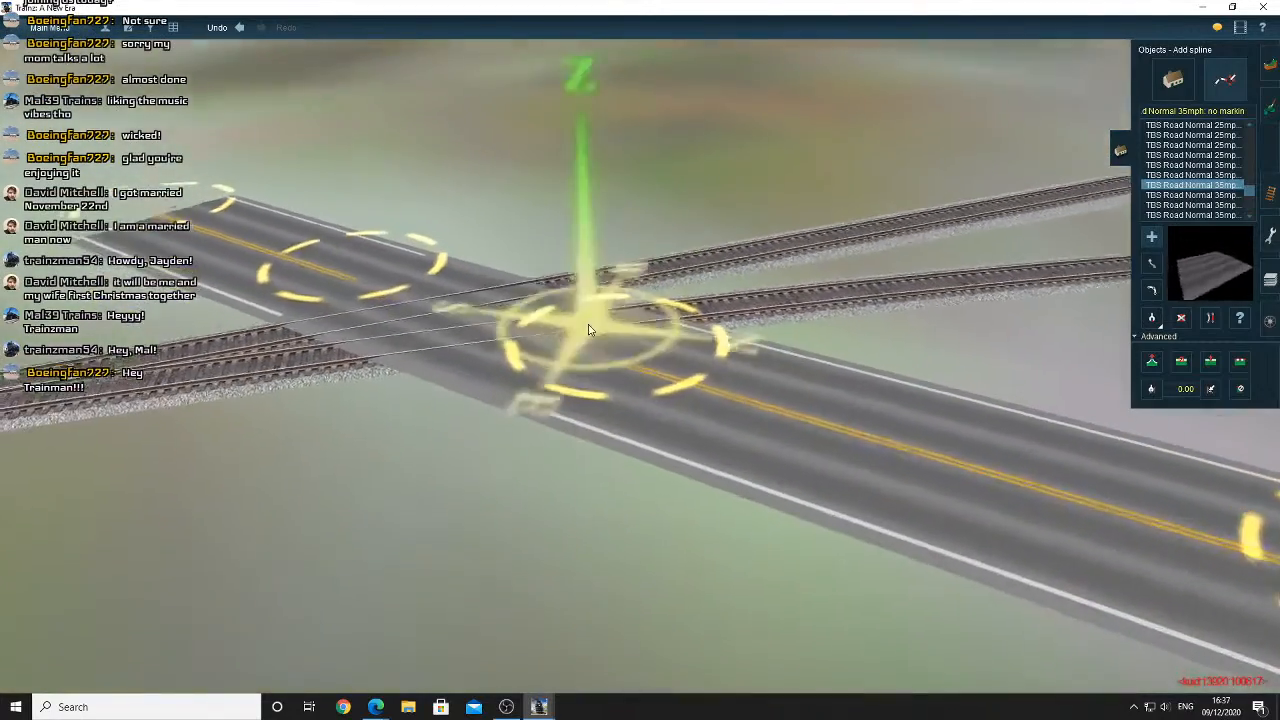
pyautogui.scroll(5, 581, 328)
pyautogui.scroll(-2, 582, 334)
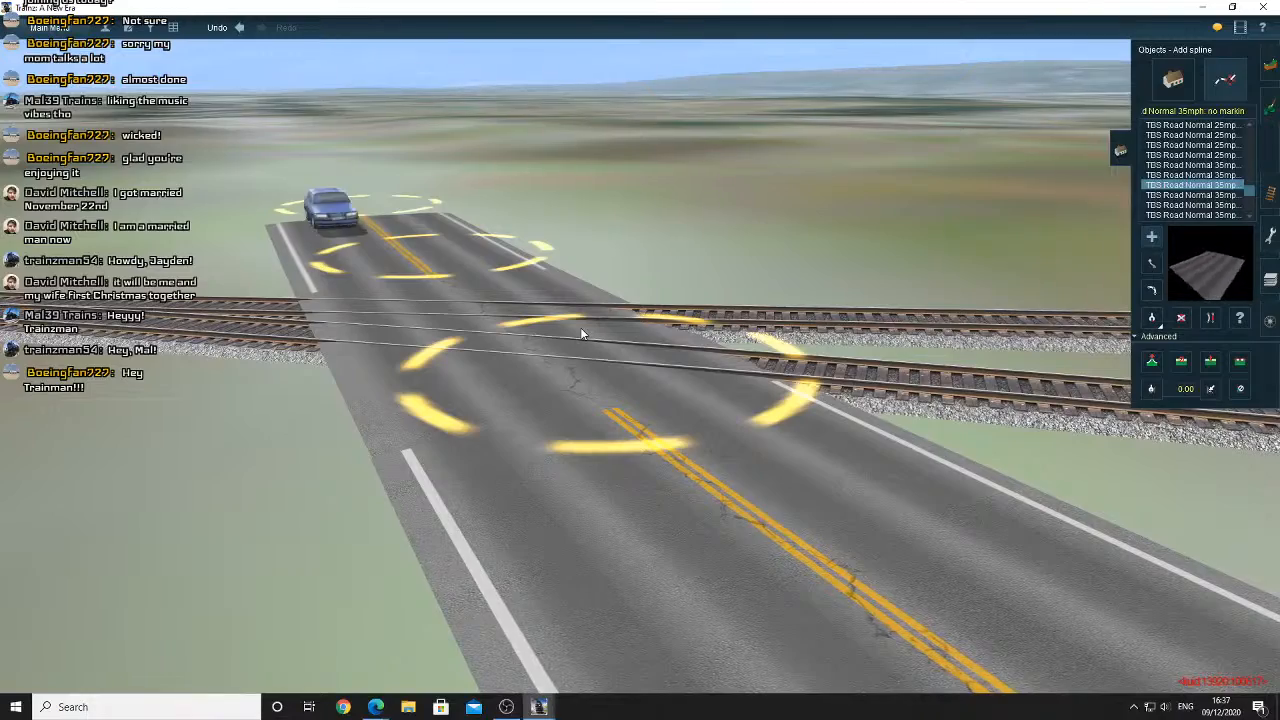
pyautogui.scroll(4, 582, 334)
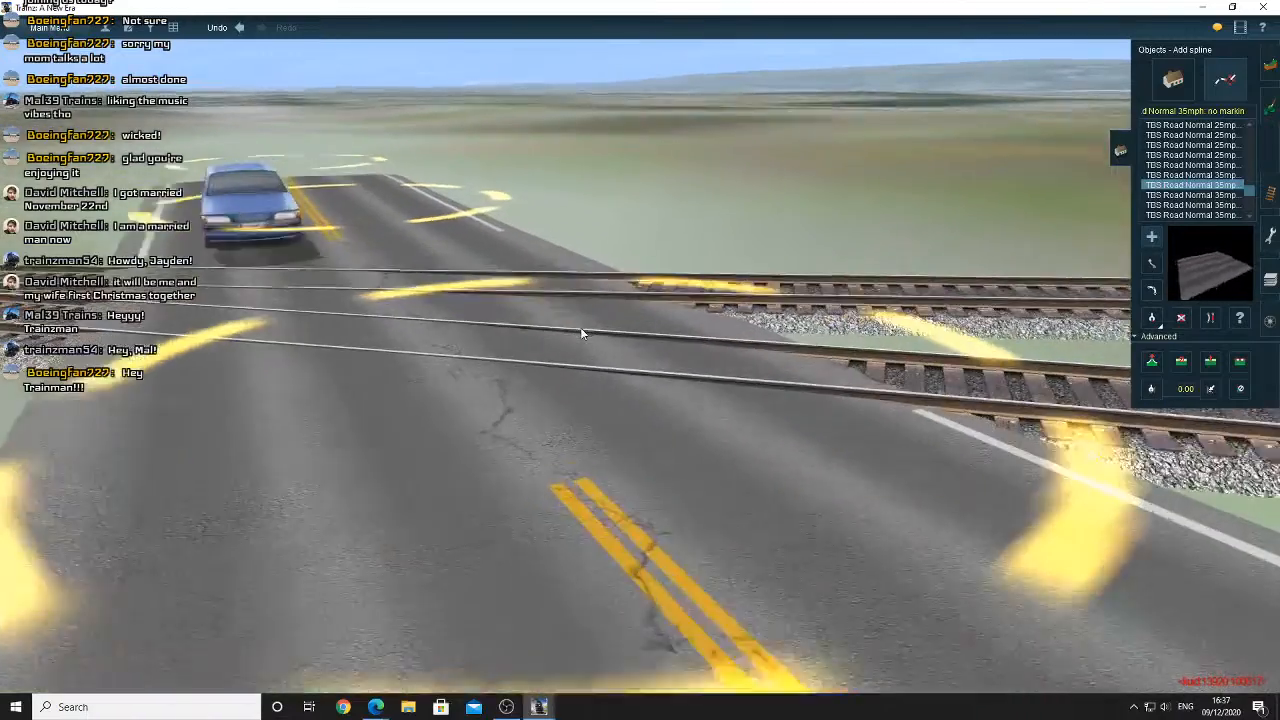
pyautogui.scroll(-2, 582, 334)
pyautogui.press('Down')
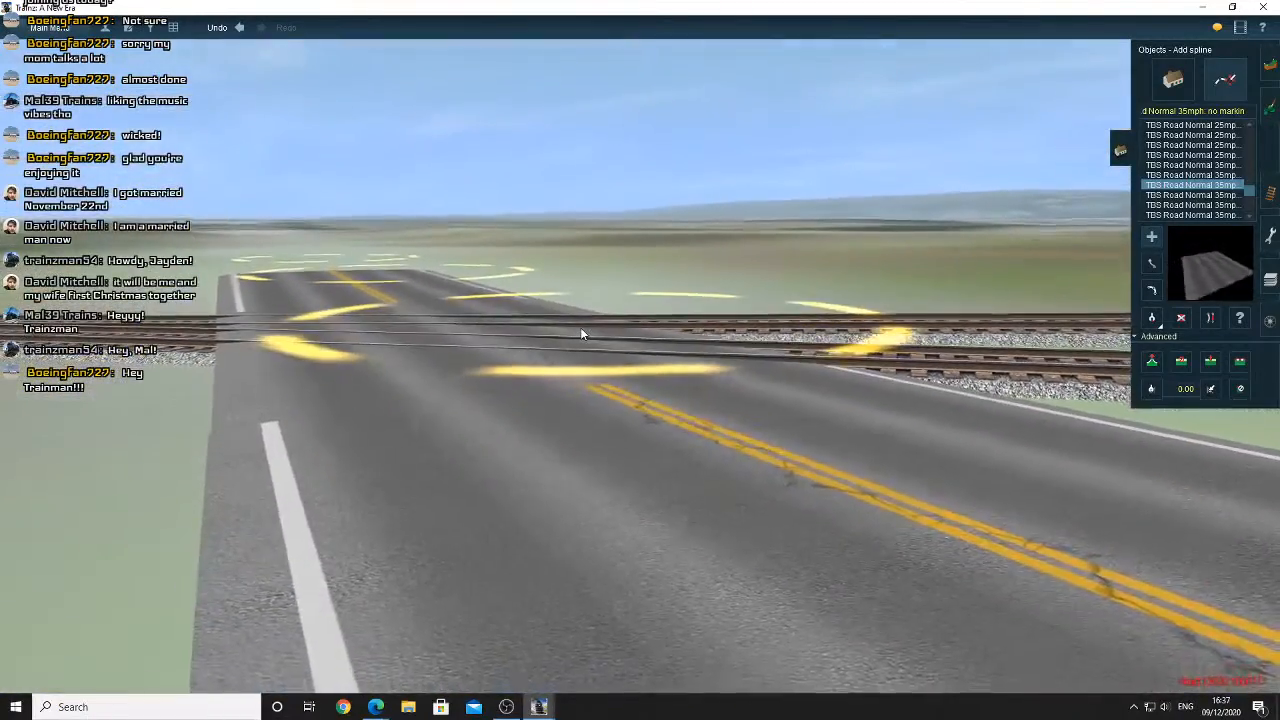
pyautogui.press('Right')
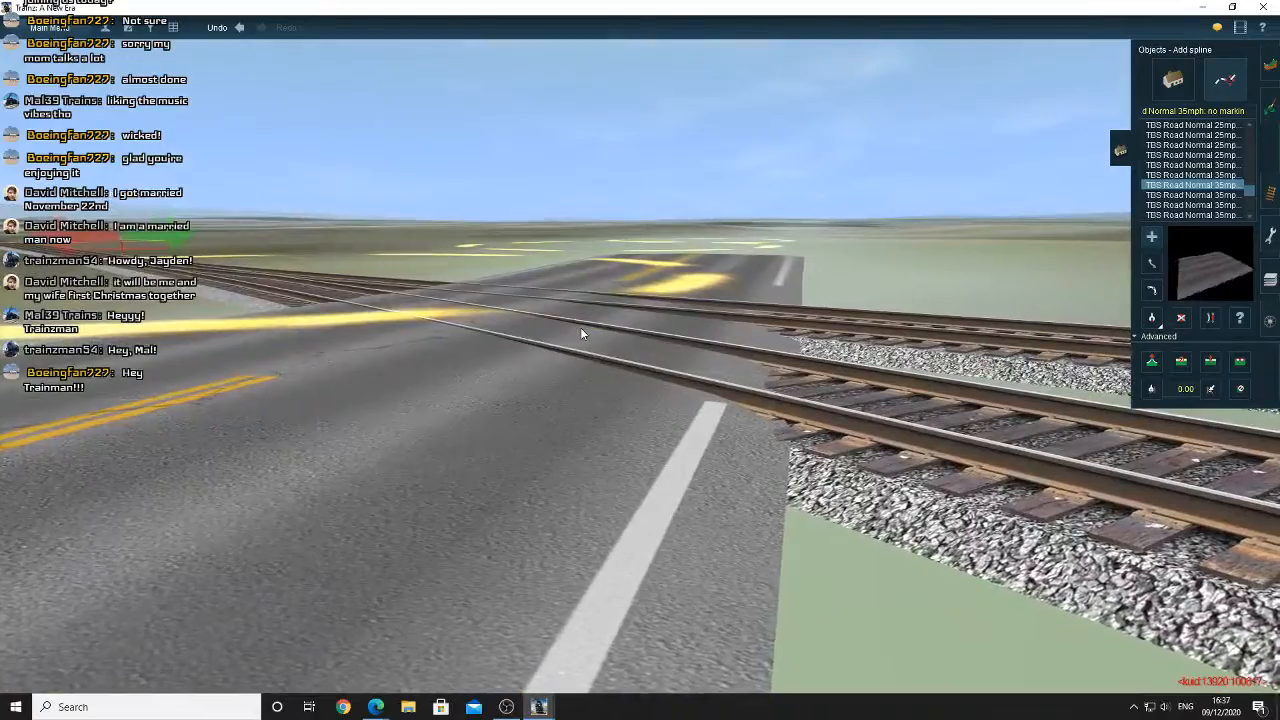
pyautogui.scroll(-5, 582, 334)
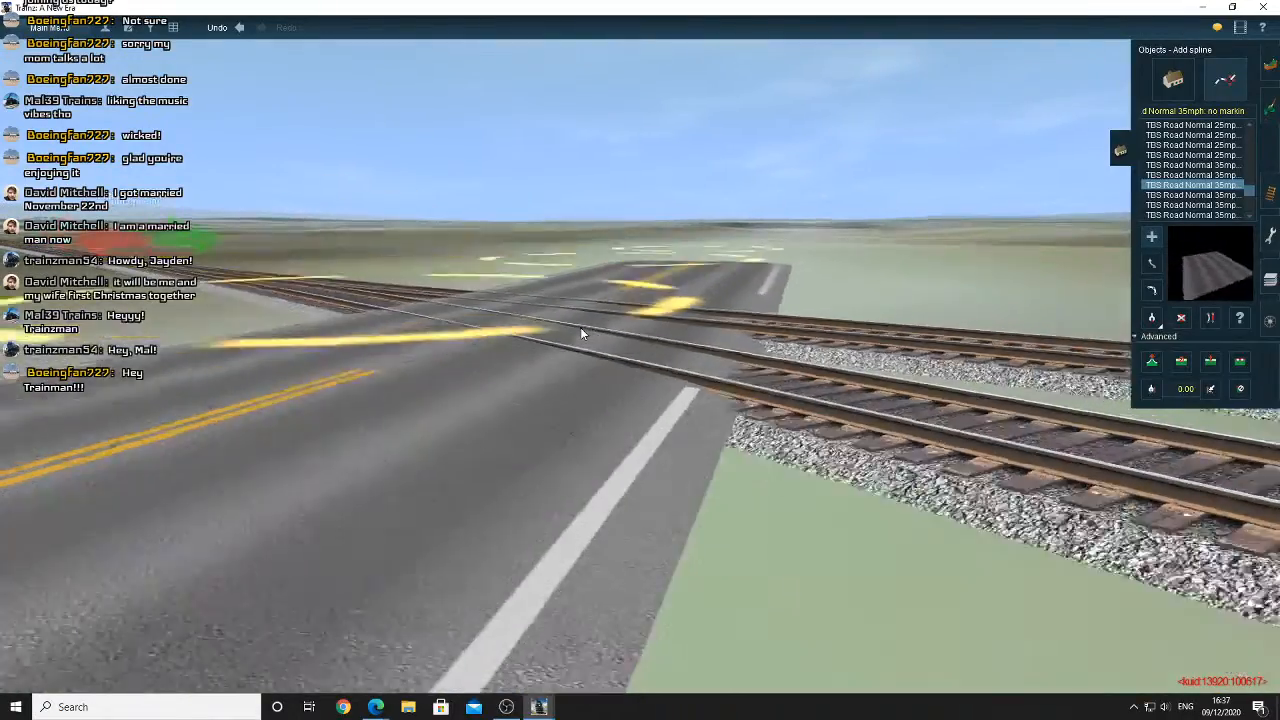
pyautogui.press('Right')
pyautogui.scroll(3, 582, 334)
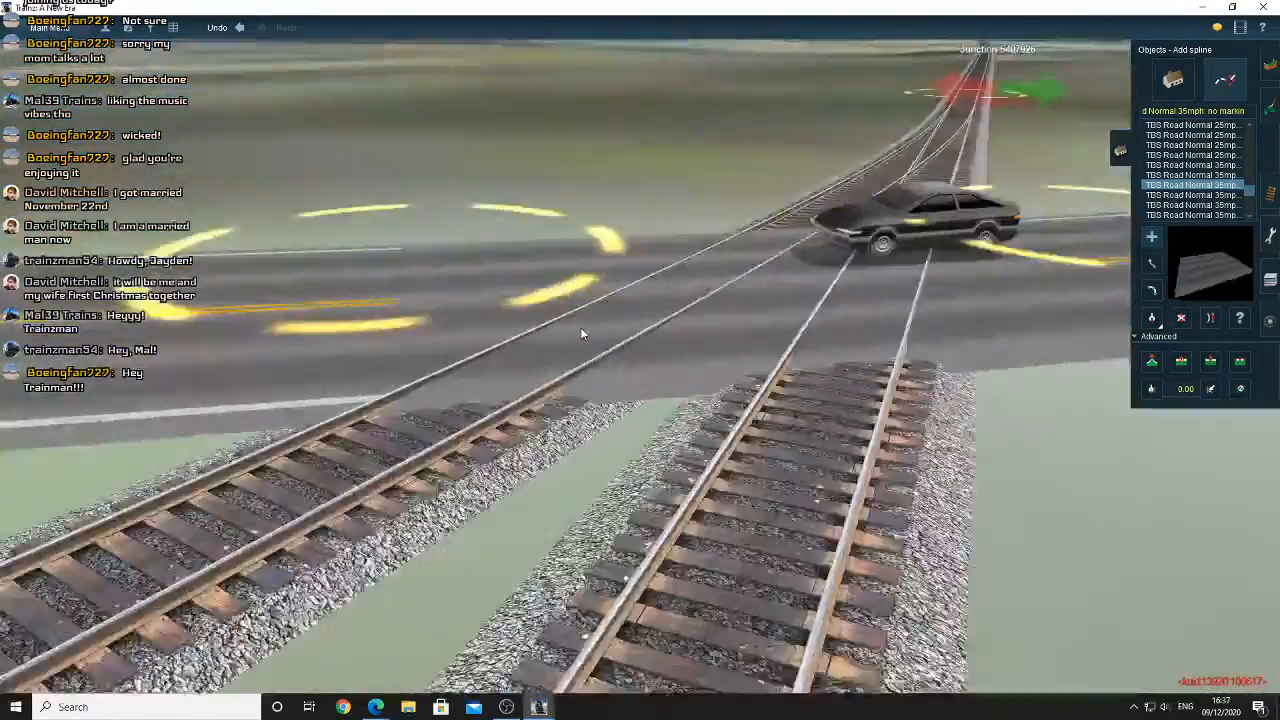
pyautogui.press('Down')
pyautogui.press('Up')
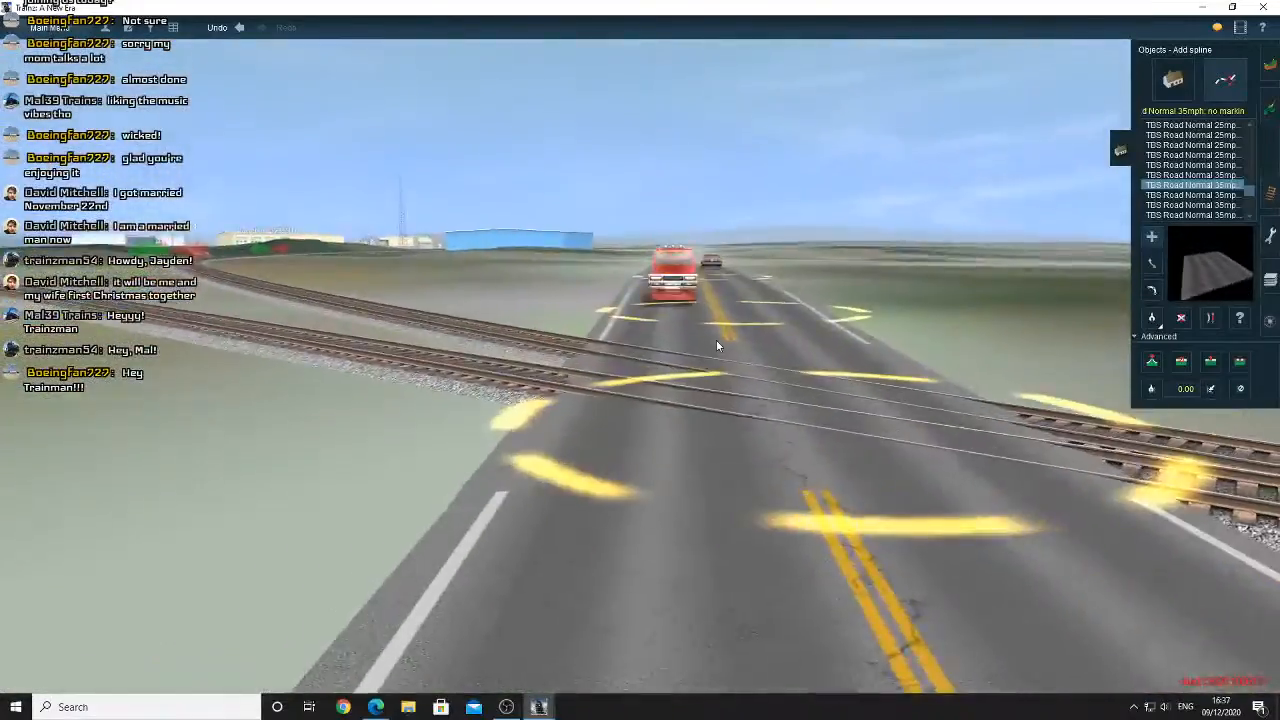
pyautogui.rightClick(671, 373)
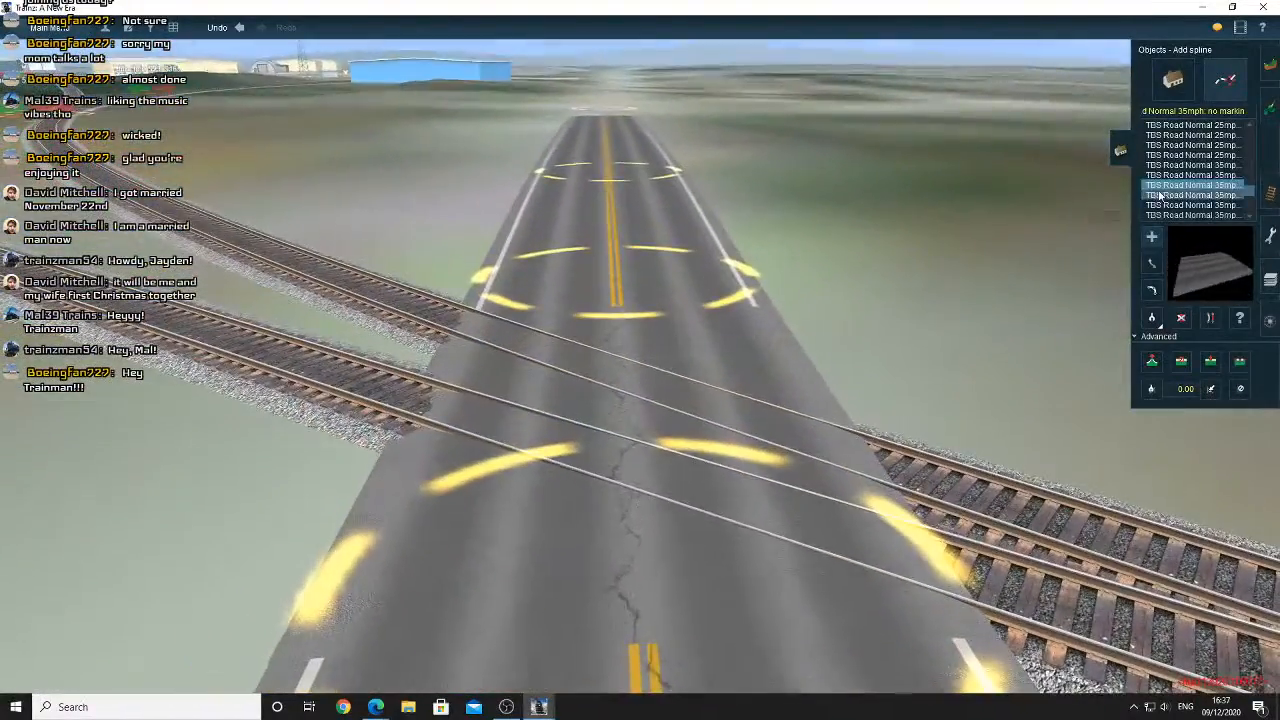
# Search the track objects for "cross" and place a Crossing Checkrail 12 on the far track where it crosses the road
pyautogui.click(1270, 193)
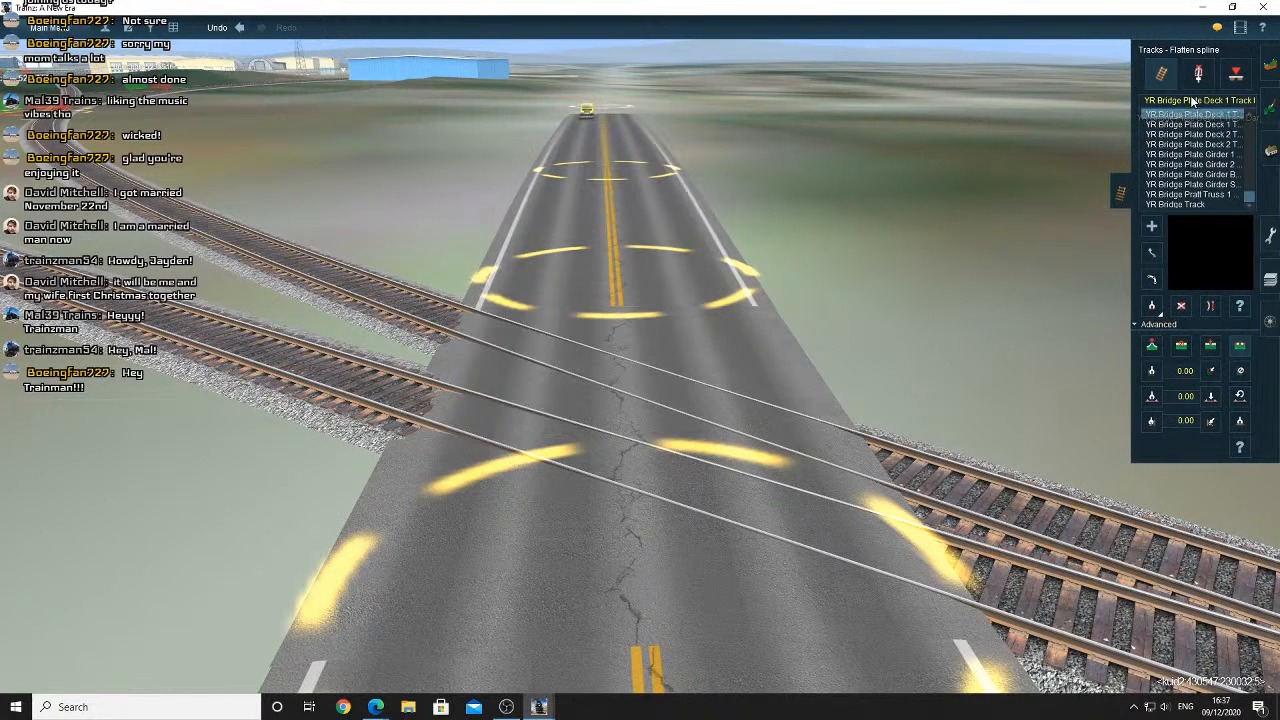
pyautogui.click(1198, 76)
pyautogui.click(1193, 103)
pyautogui.write('cros')
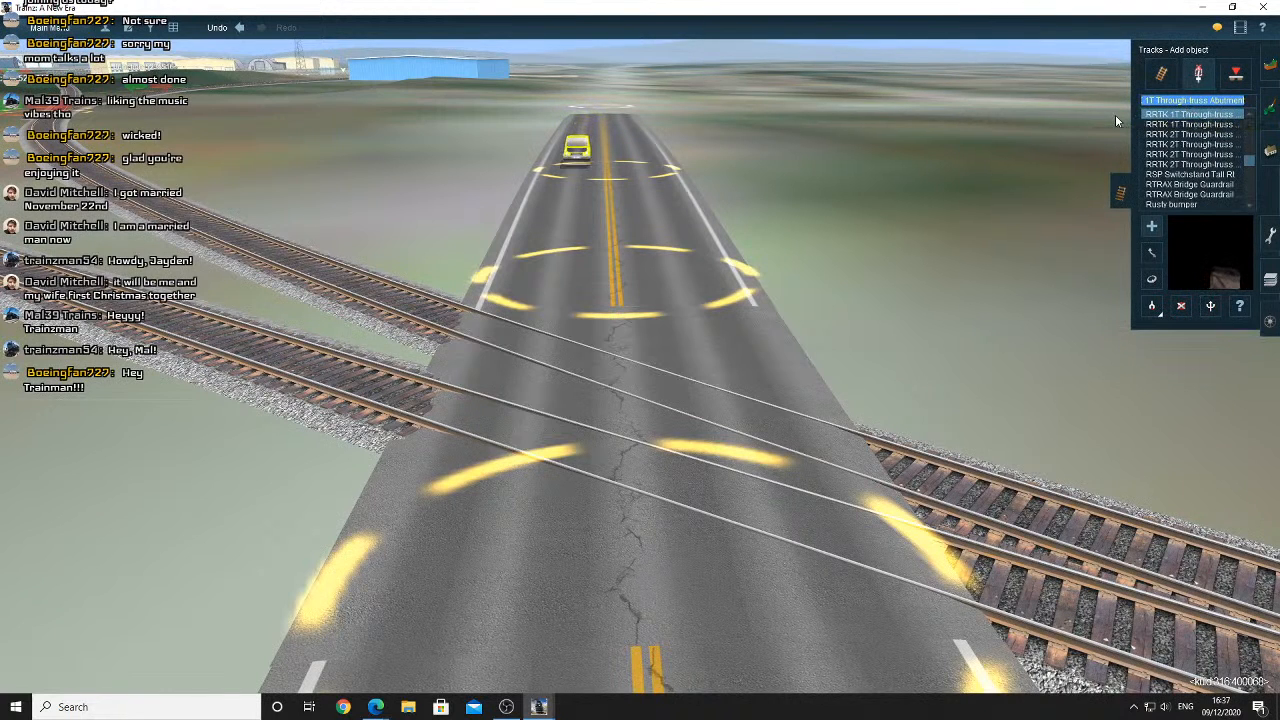
pyautogui.write('s')
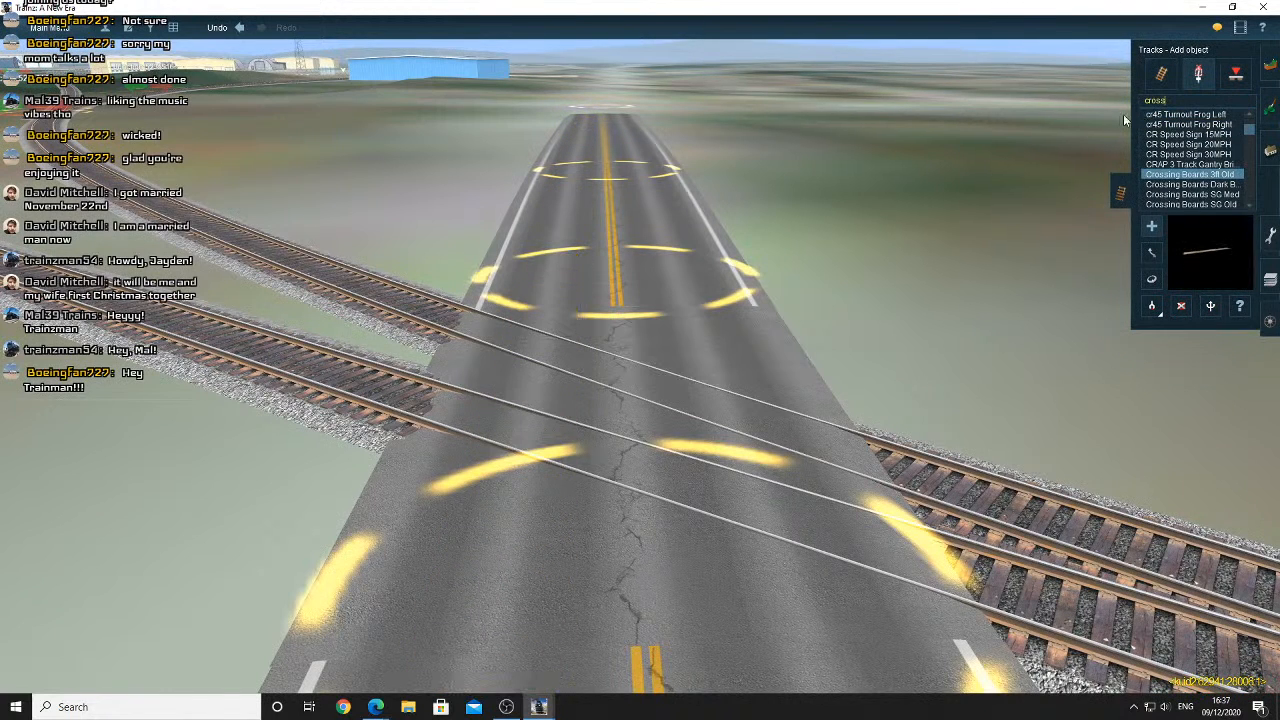
pyautogui.click(1206, 187)
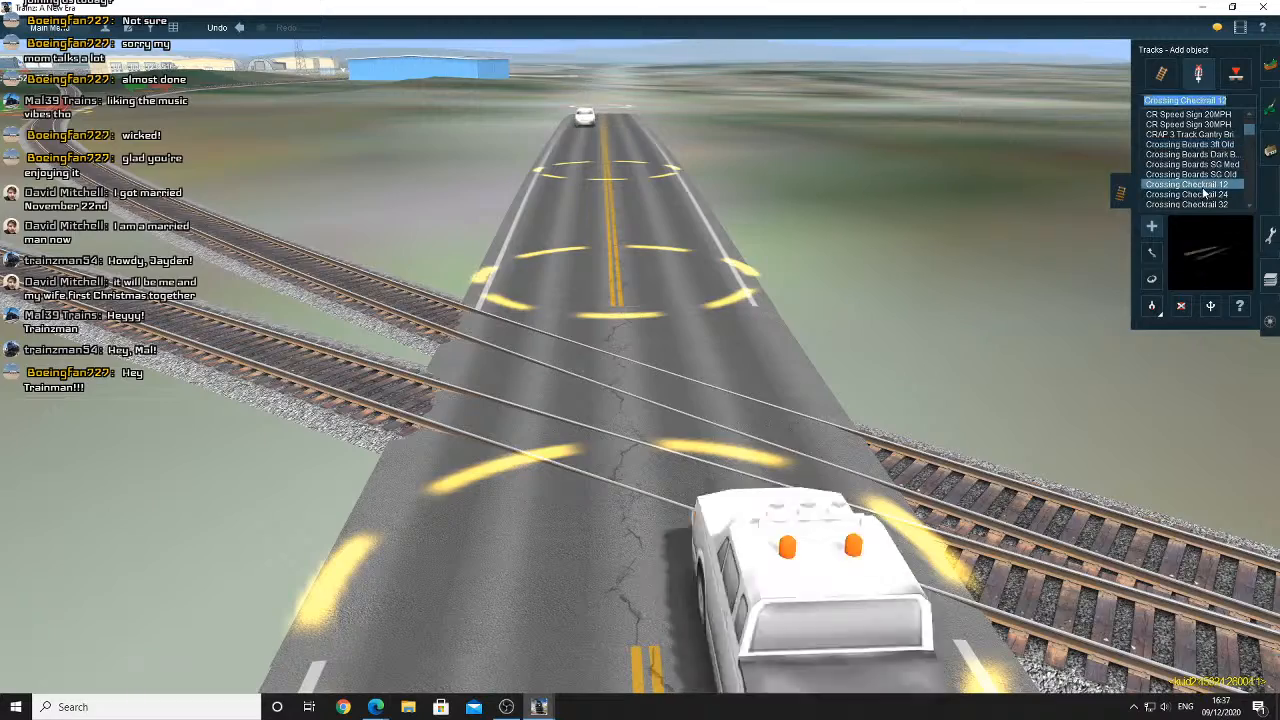
pyautogui.moveTo(788, 412); pyautogui.dragTo(767, 471, button='right')
pyautogui.click(765, 470)
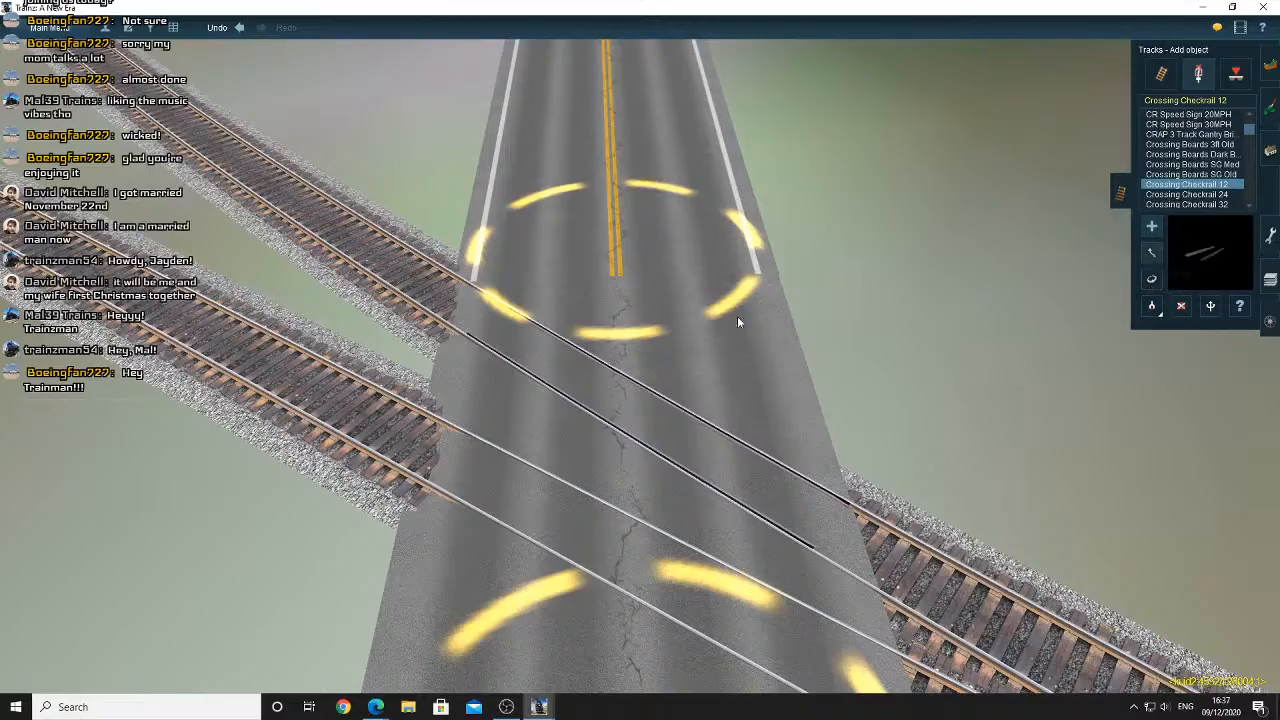
# Move the Crossing Checkrail 12 pieces along the far track so they join end to end across the road
pyautogui.press('m')
pyautogui.moveTo(546, 352); pyautogui.dragTo(619, 442, button='right')
pyautogui.scroll(3, 600, 425)
pyautogui.moveTo(563, 450); pyautogui.dragTo(494, 455)
pyautogui.rightClick(734, 488)
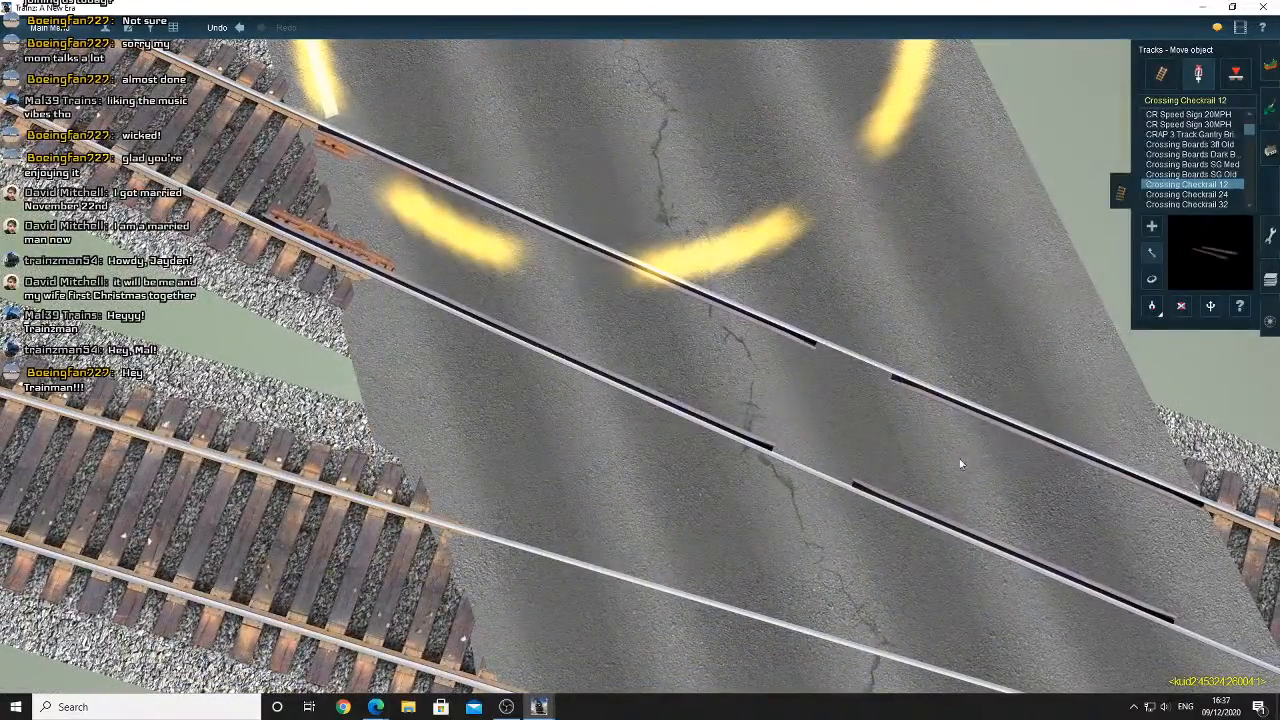
pyautogui.moveTo(960, 463); pyautogui.dragTo(883, 438)
pyautogui.rightClick(864, 431)
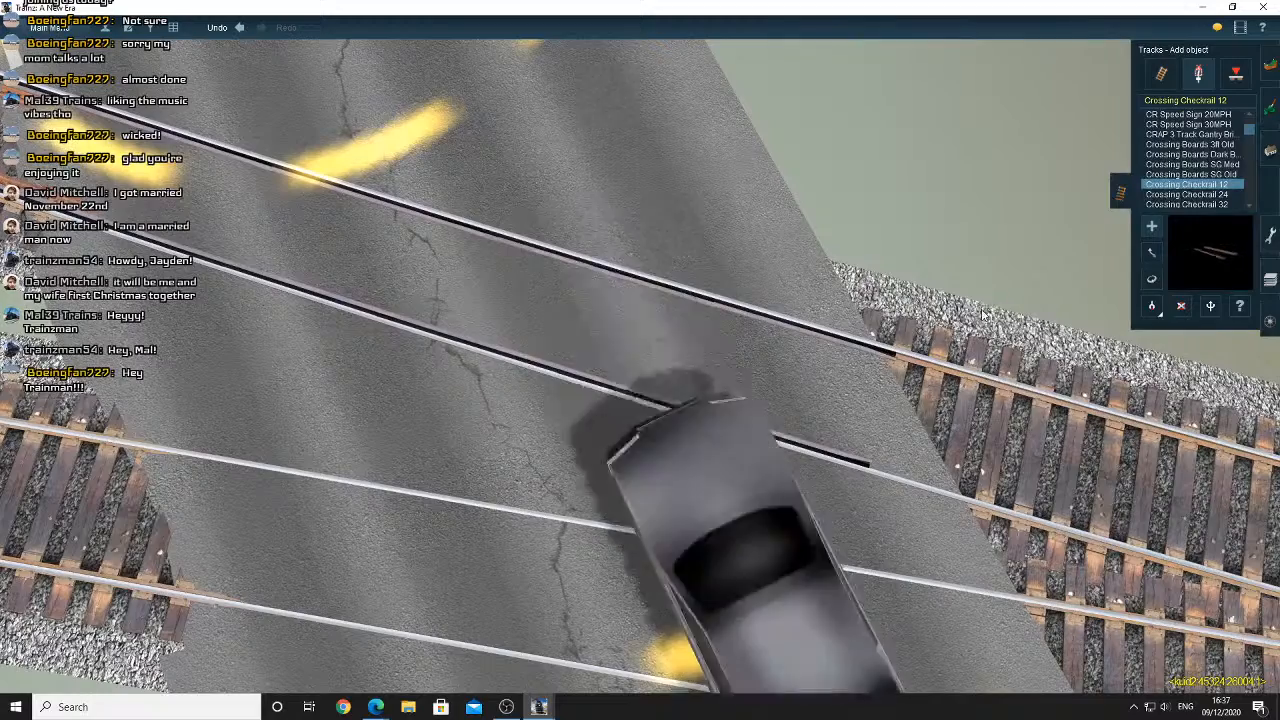
# Add Crossing Checkrail 12 pieces to the near track so they span the full road width
pyautogui.click(1151, 254)
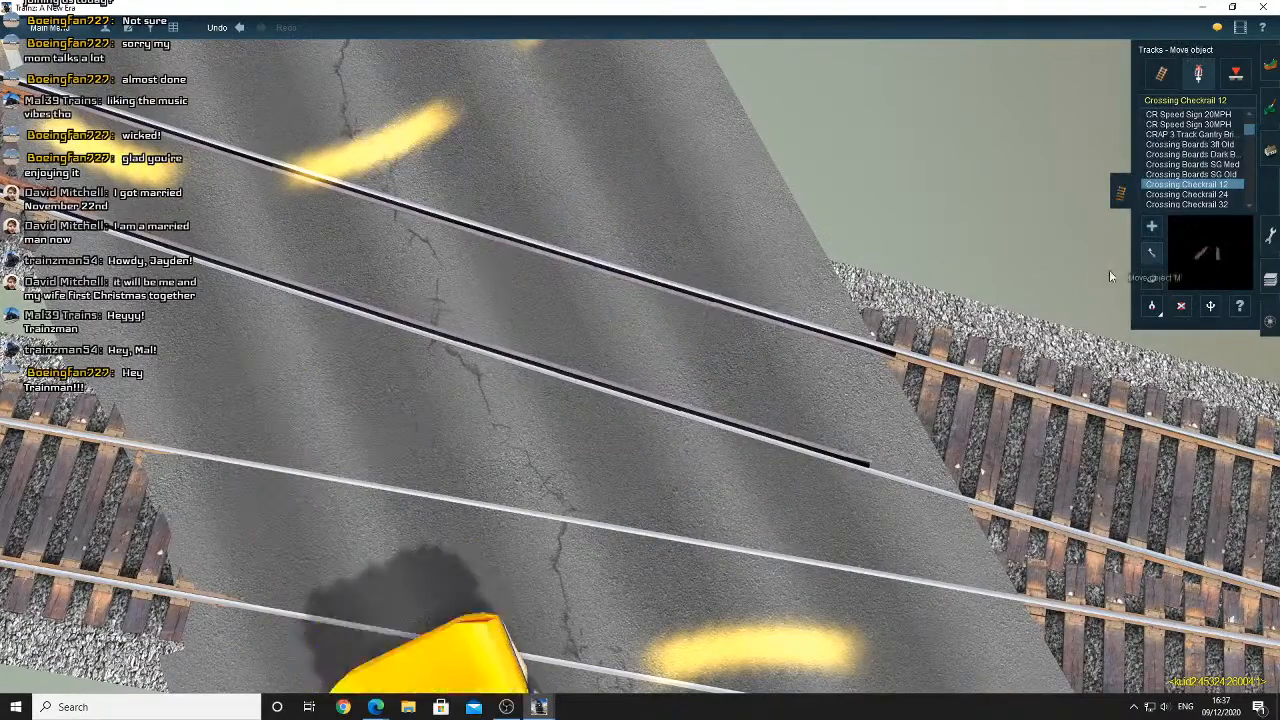
pyautogui.rightClick(826, 398)
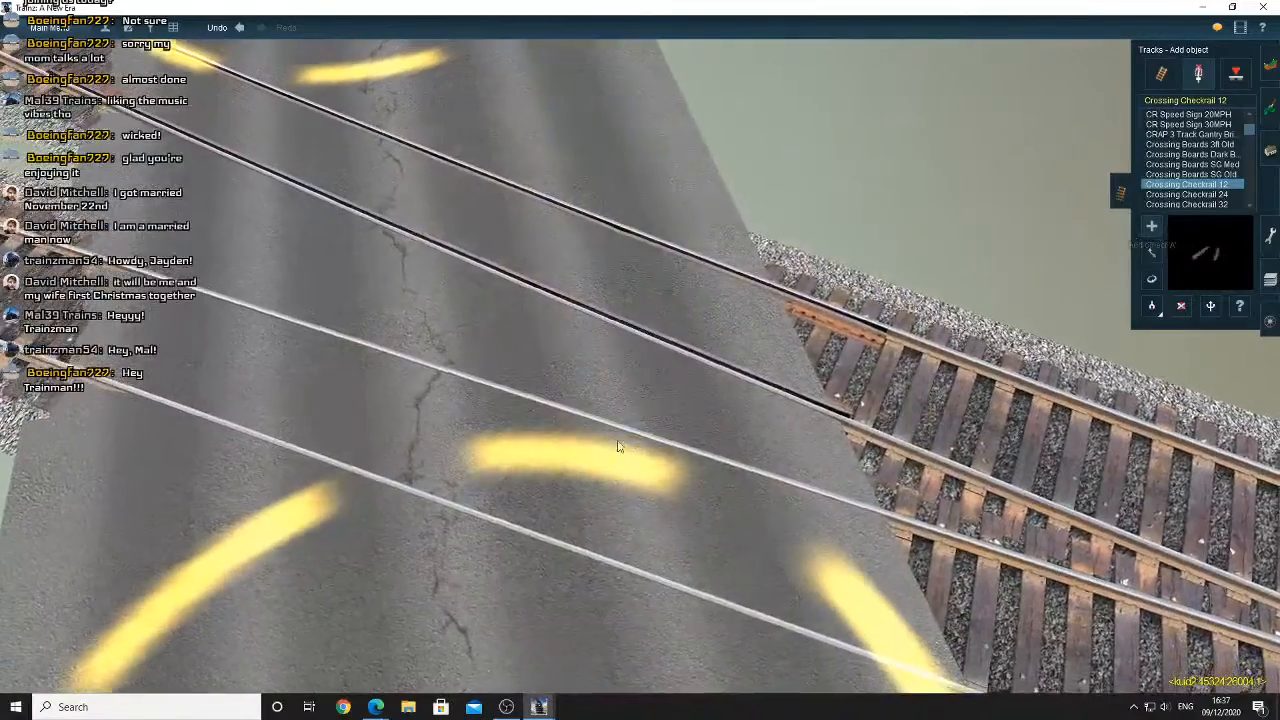
pyautogui.rightClick(807, 414)
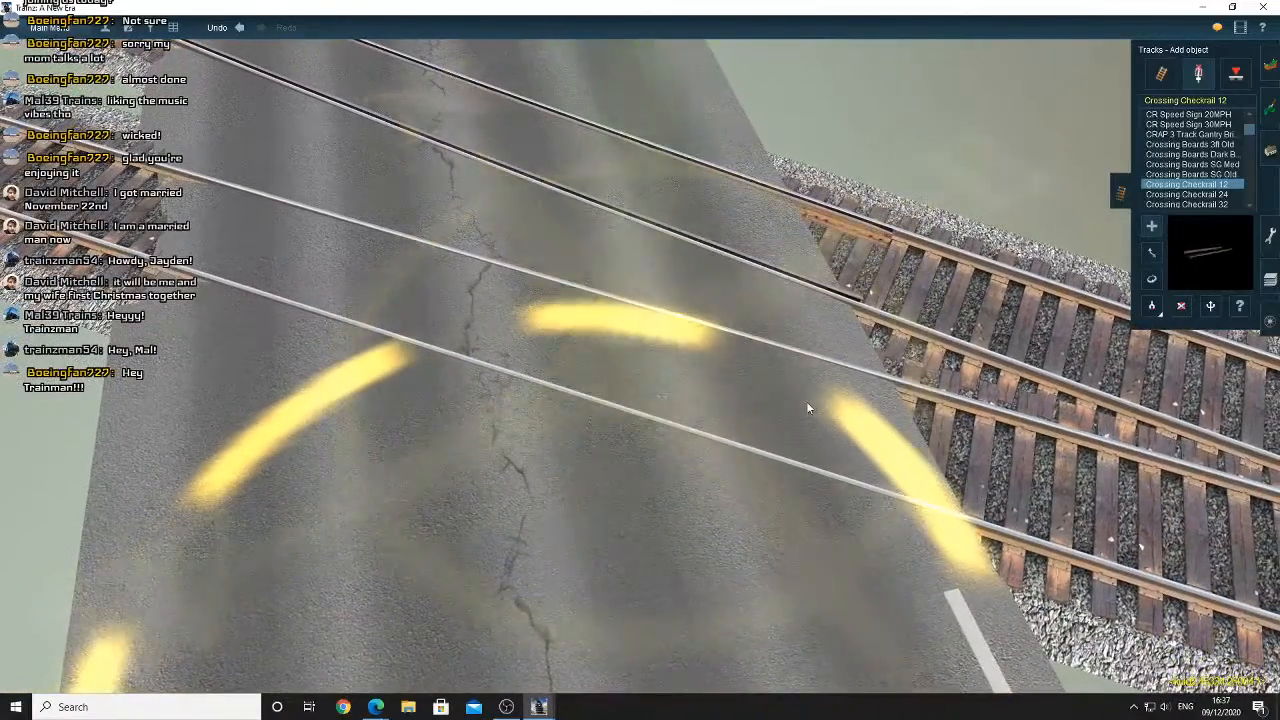
pyautogui.click(322, 254)
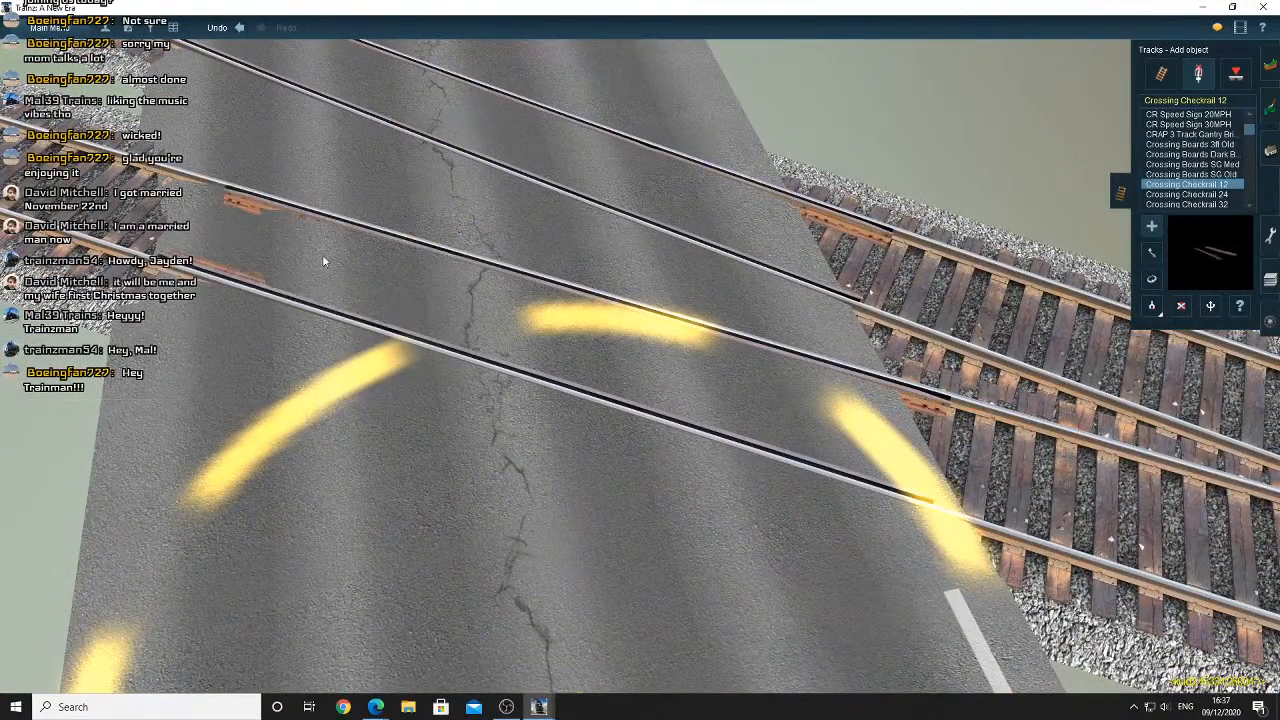
# Inspect the checkrails on both tracks along the rails and from the road
pyautogui.press('Down')
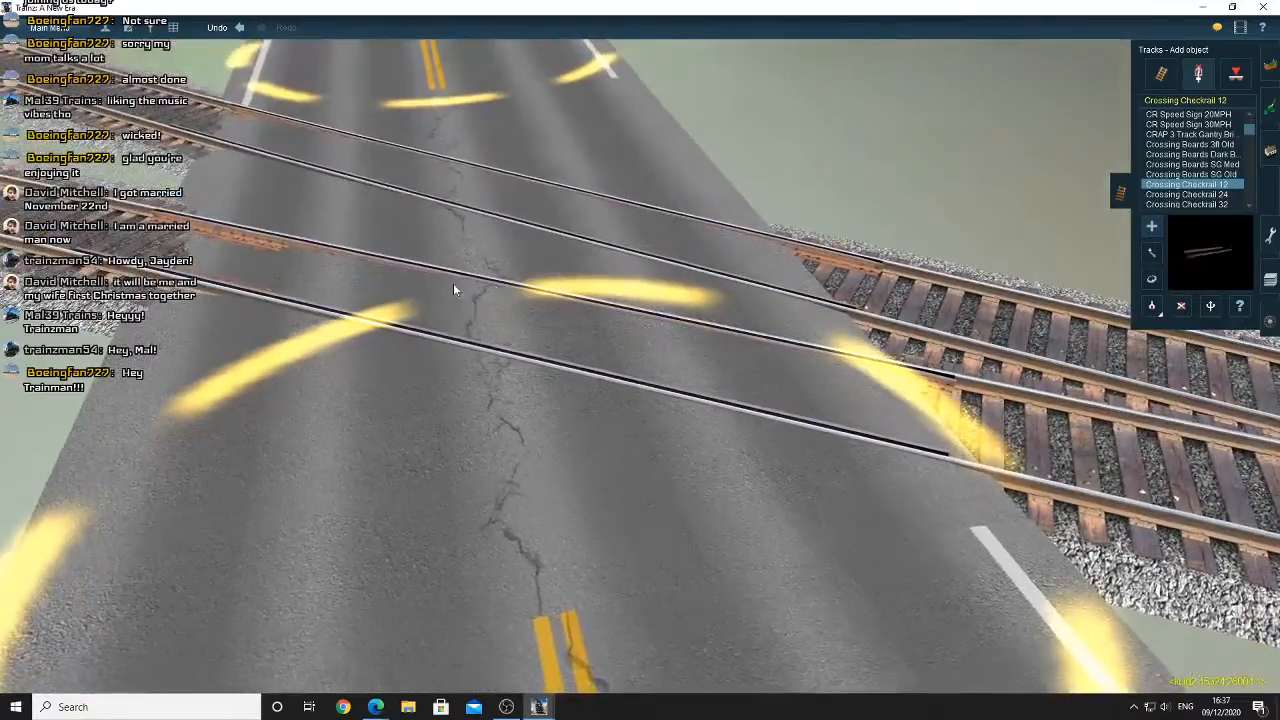
pyautogui.press('Down')
pyautogui.press('Up')
pyautogui.rightClick(371, 283)
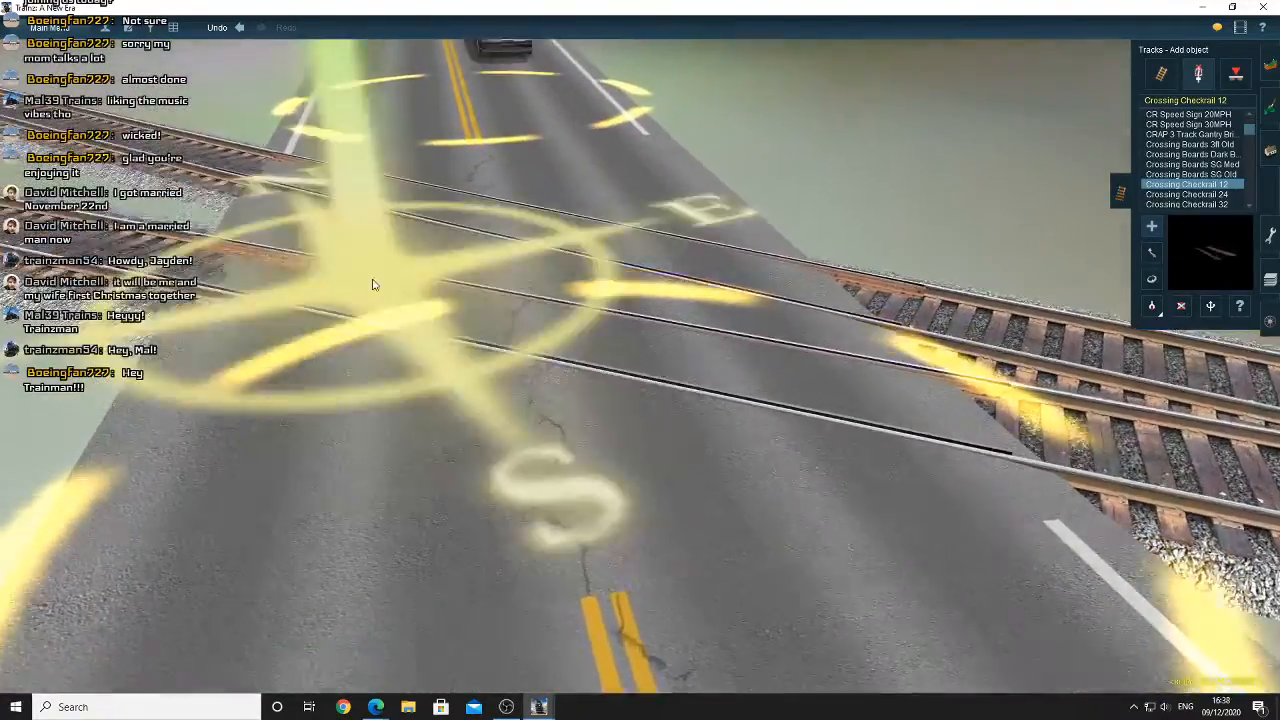
pyautogui.press('Down')
pyautogui.press('Left')
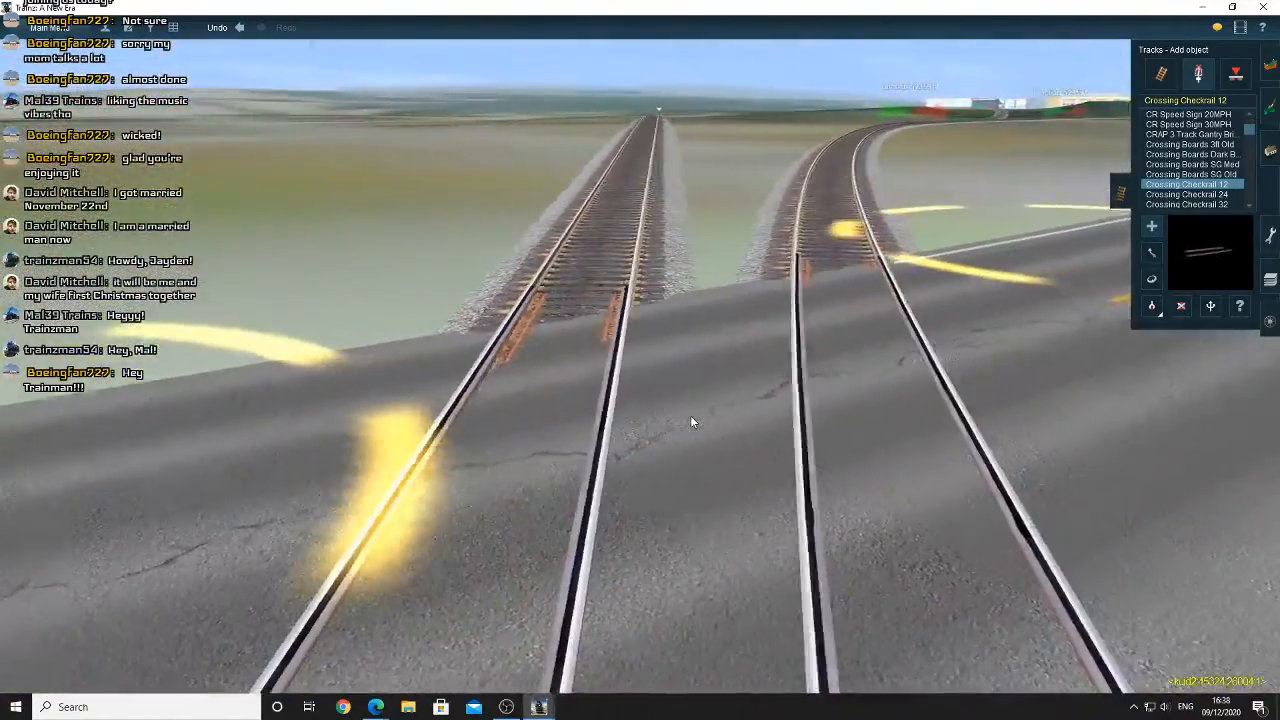
pyautogui.press('Left')
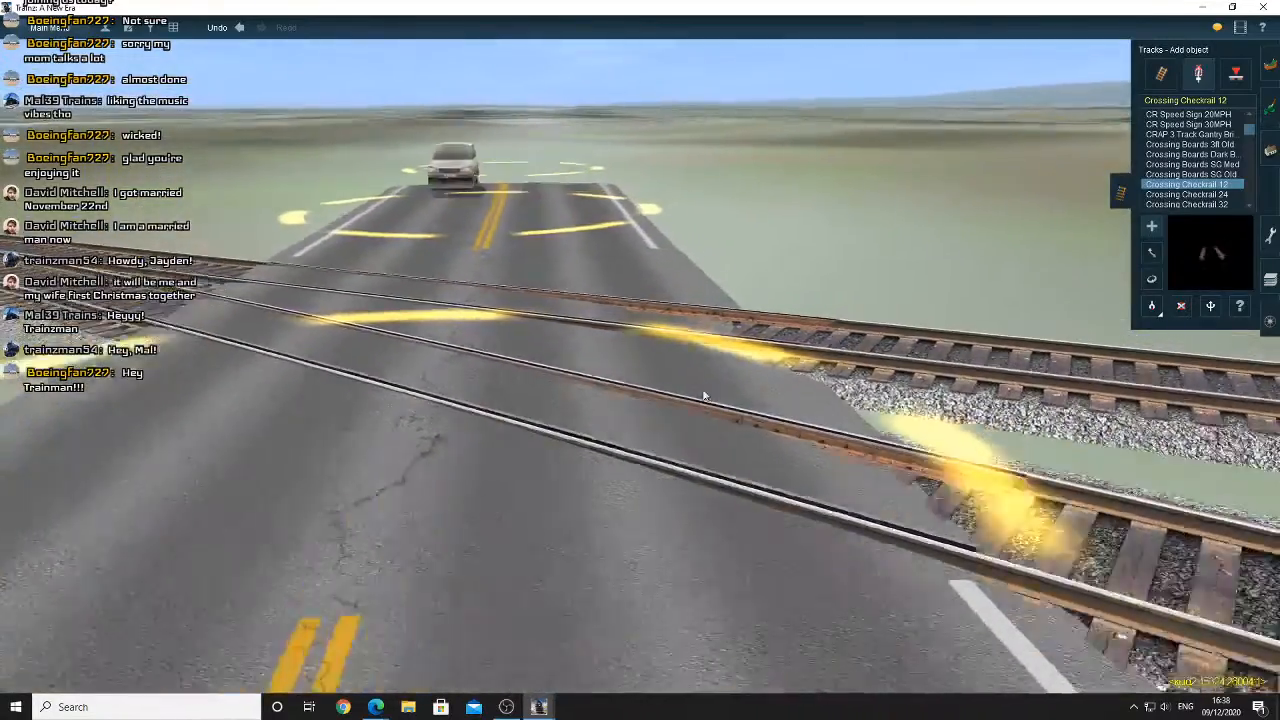
pyautogui.scroll(-3, 703, 394)
pyautogui.rightClick(820, 382)
pyautogui.press('Up')
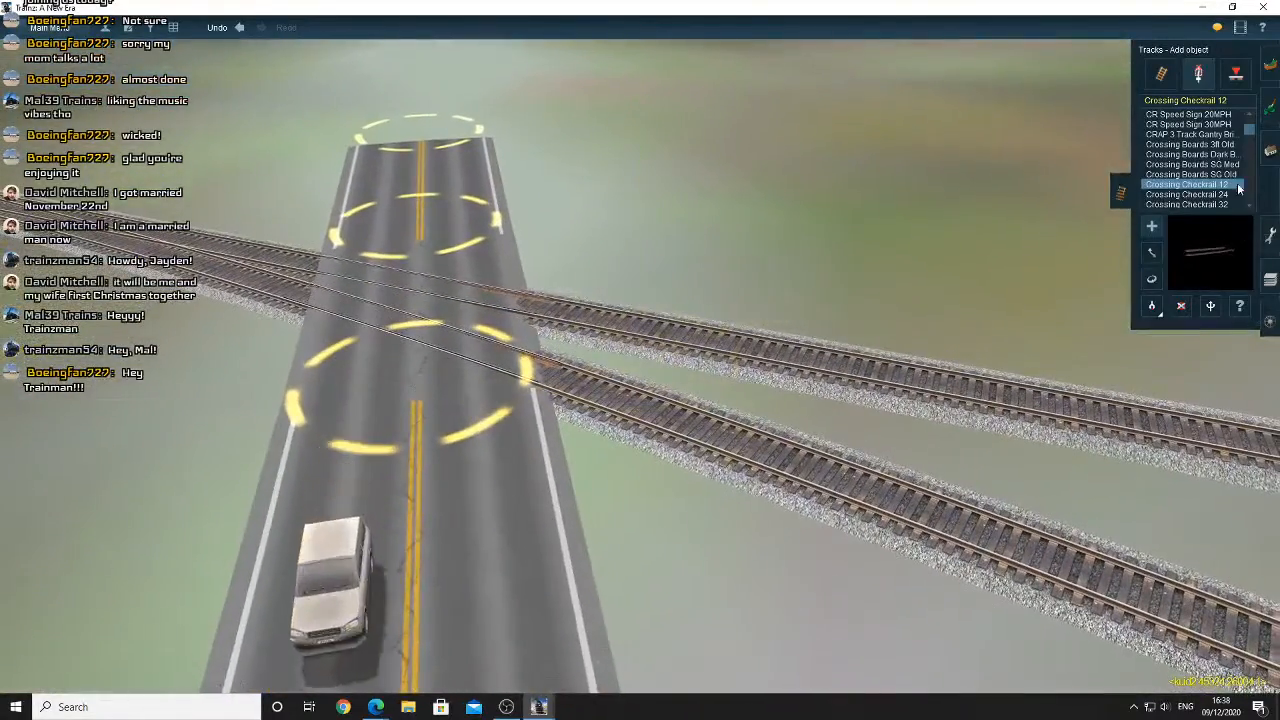
# Adjust the height of the near track's spline point beside the crossing to about 72.30 m
pyautogui.click(1160, 76)
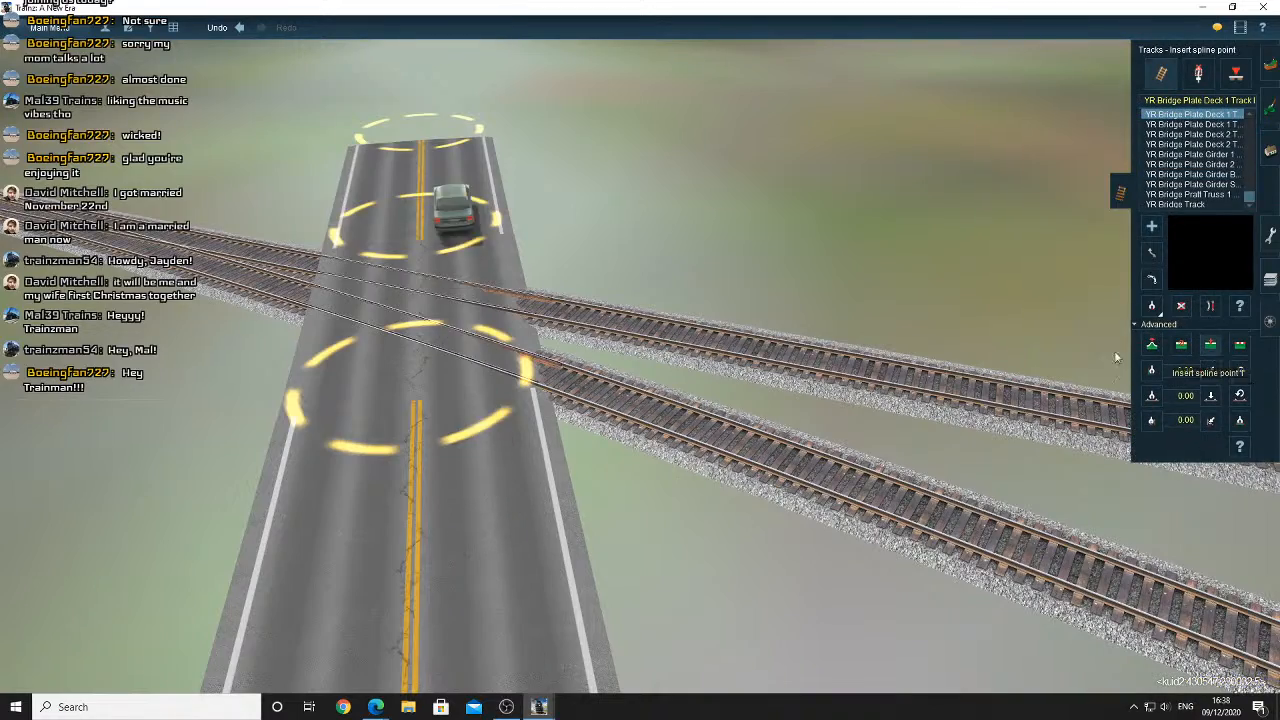
pyautogui.moveTo(1117, 357); pyautogui.dragTo(423, 325, button='right')
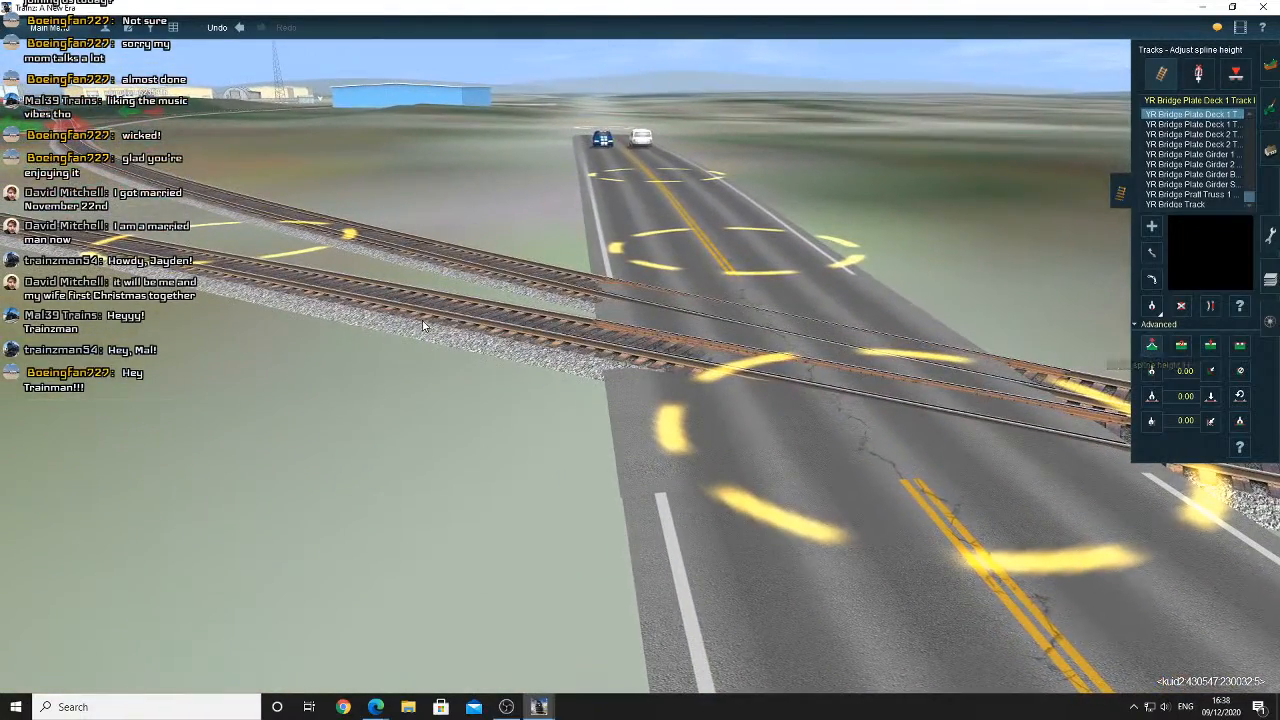
pyautogui.moveTo(258, 291)
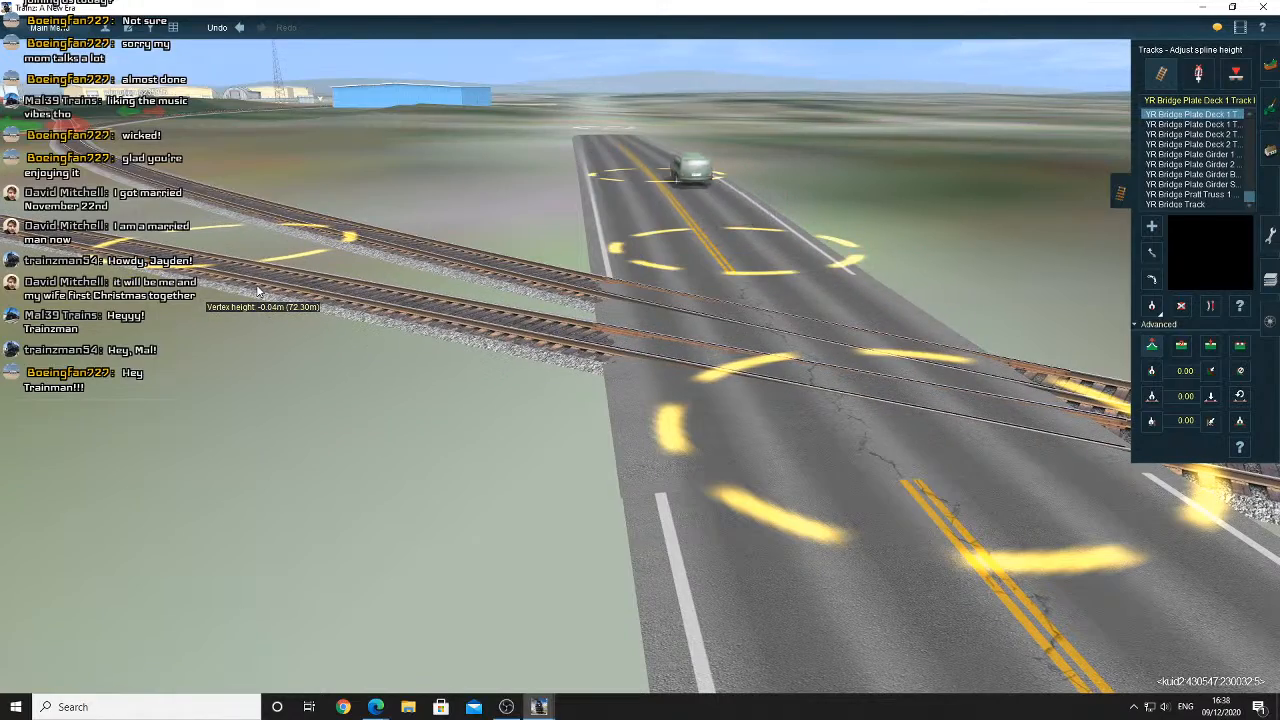
# Check how the rails and checkrails sit on the road surface from both sides of the crossing
pyautogui.moveTo(258, 291); pyautogui.dragTo(694, 380, button='right')
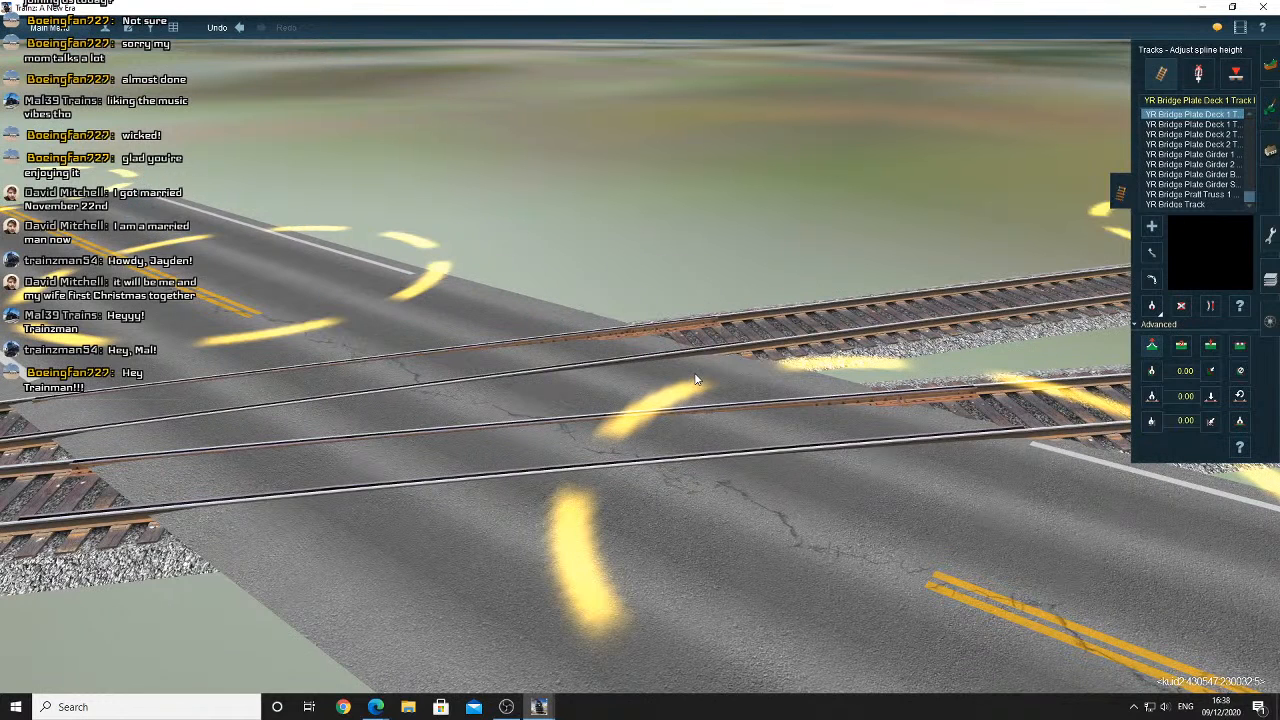
pyautogui.moveTo(694, 380); pyautogui.dragTo(662, 393, button='right')
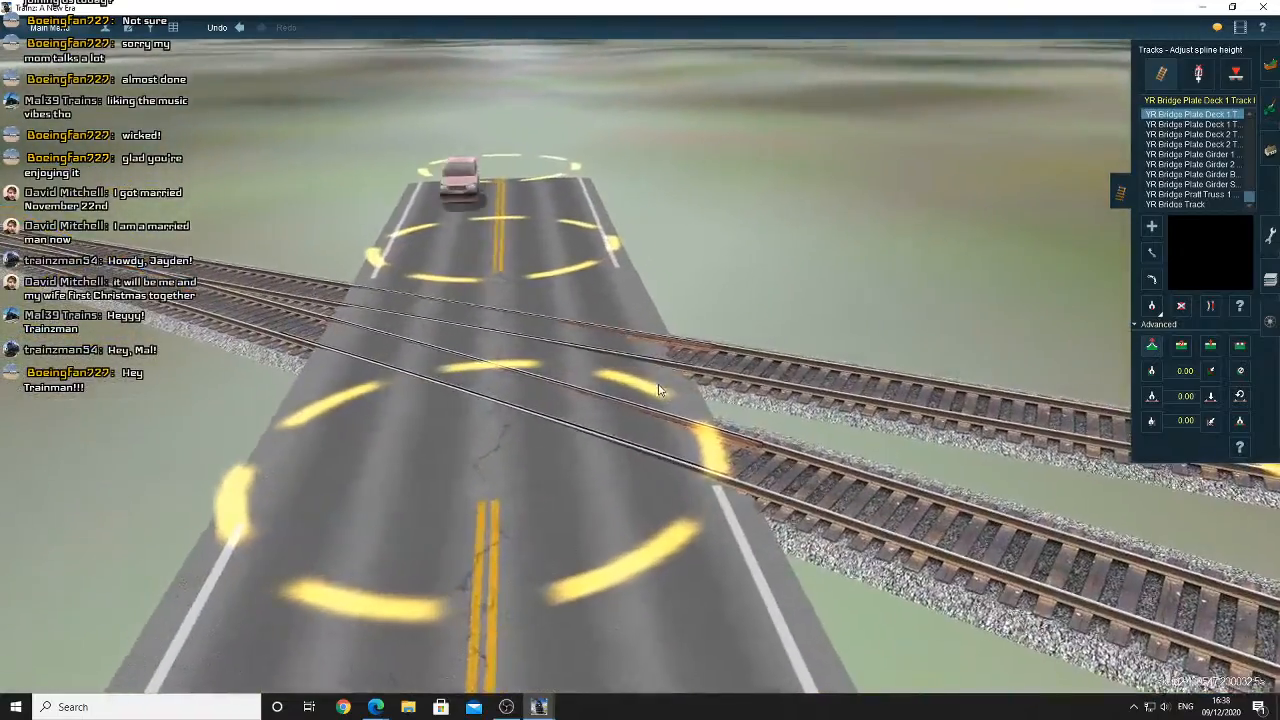
pyautogui.rightClick(621, 403)
pyautogui.scroll(5, 605, 330)
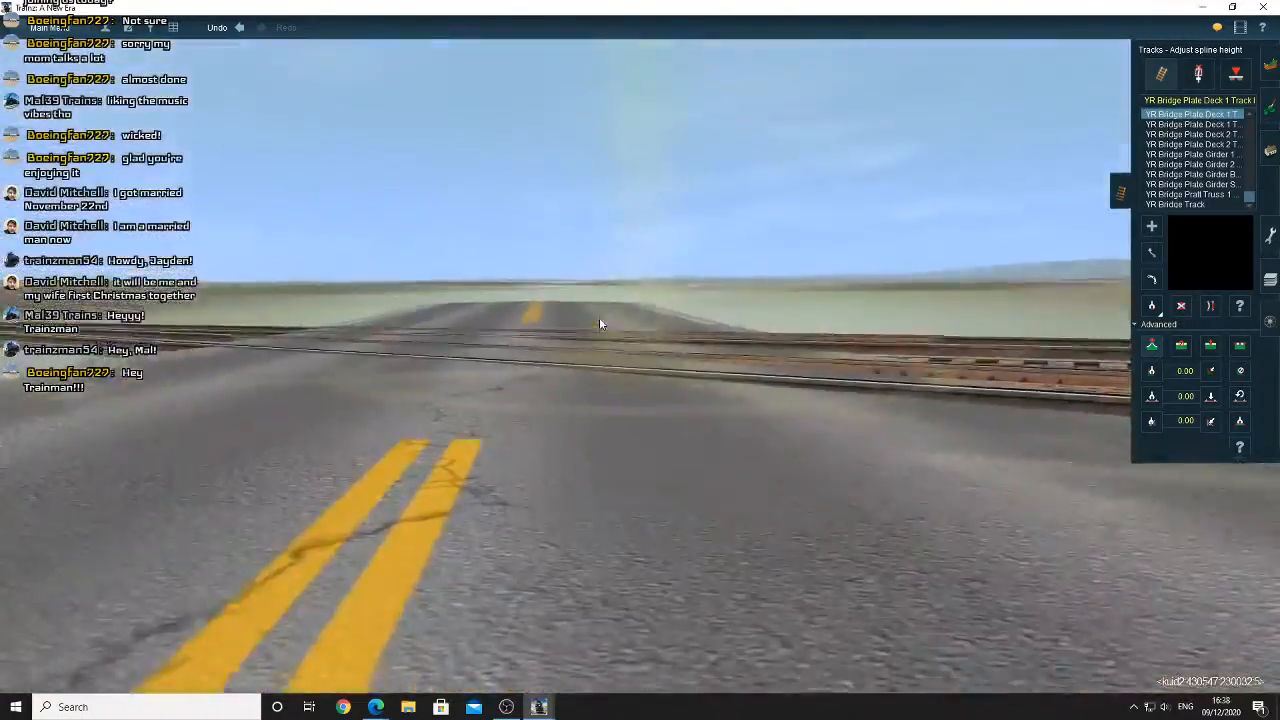
pyautogui.press('Left')
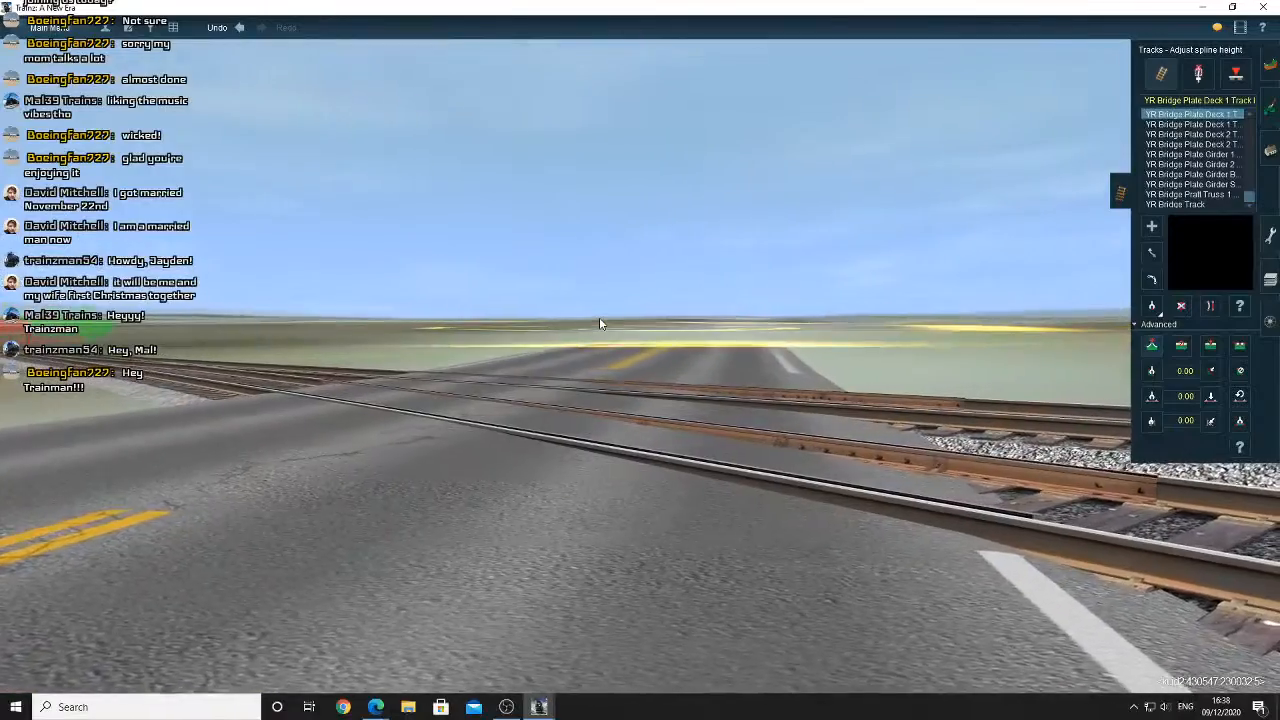
pyautogui.press('Up')
pyautogui.scroll(-3, 599, 317)
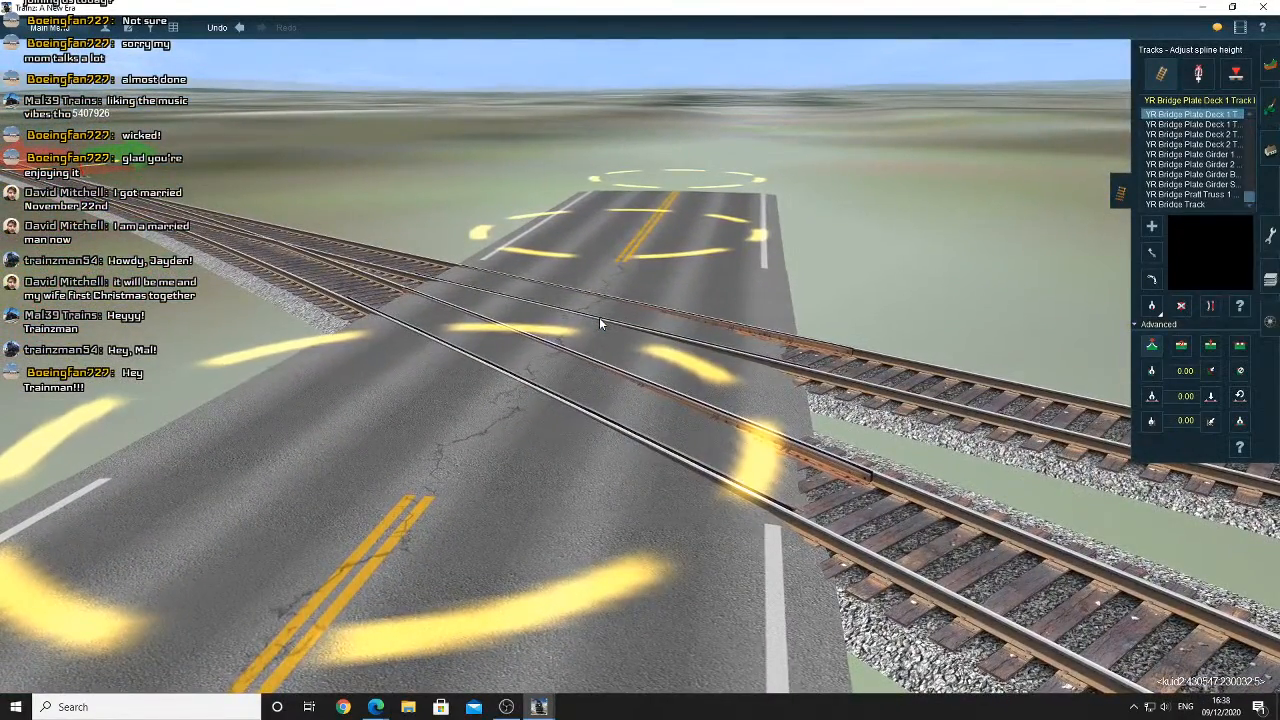
pyautogui.scroll(5, 599, 322)
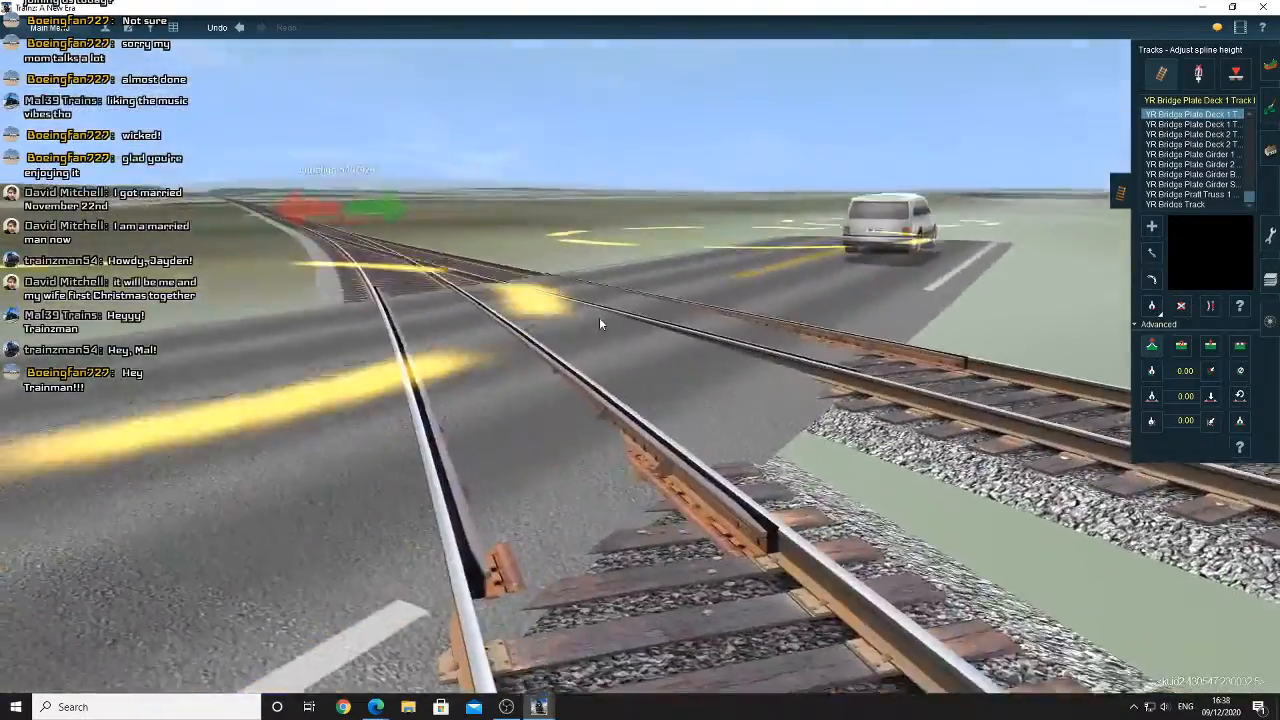
pyautogui.press('Left')
pyautogui.press('Up')
pyautogui.scroll(-3, 599, 318)
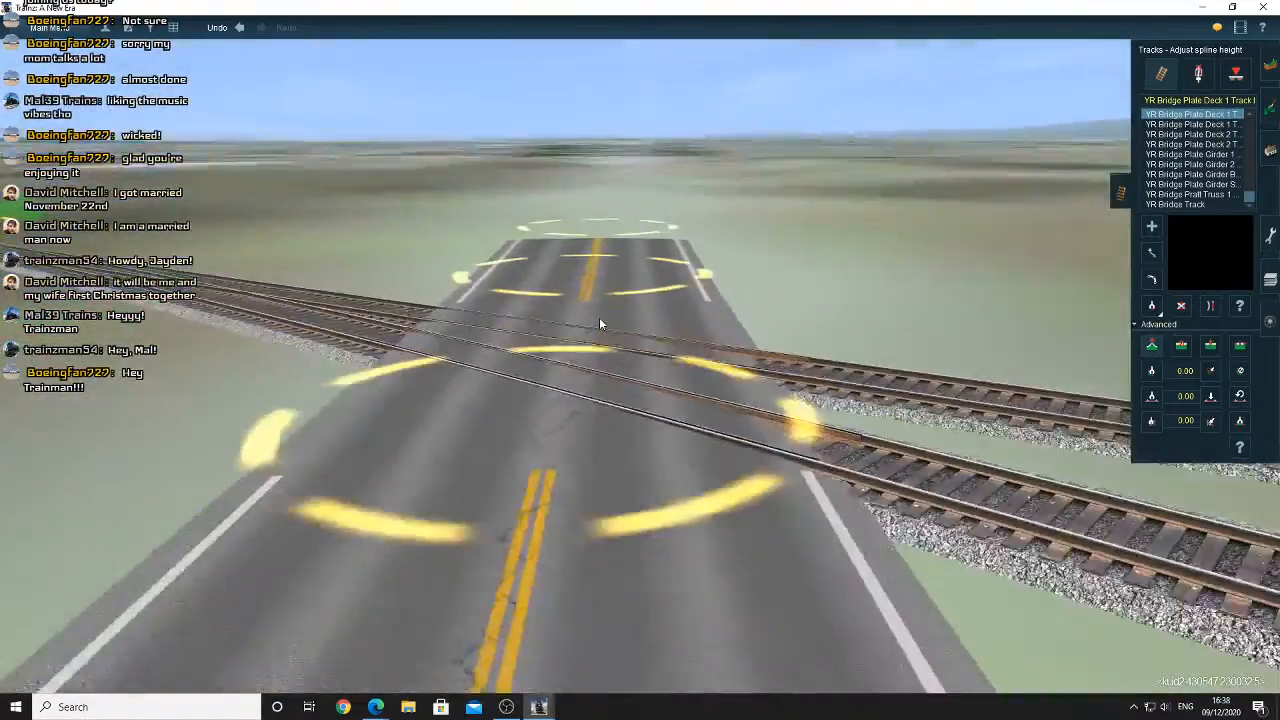
# Examine the level crossing along the tracks and from the roadside, and check the live stream in the OBS window
pyautogui.press('Left')
pyautogui.scroll(5, 602, 335)
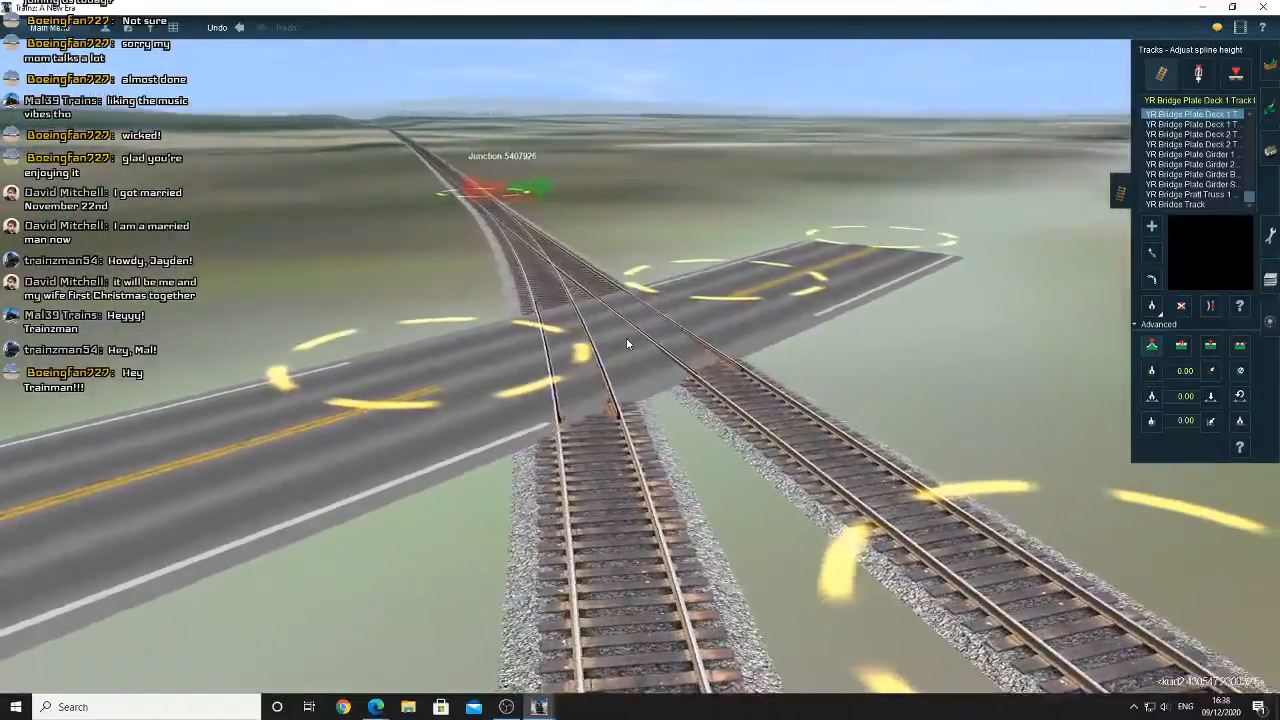
pyautogui.press('Left')
pyautogui.press('Down')
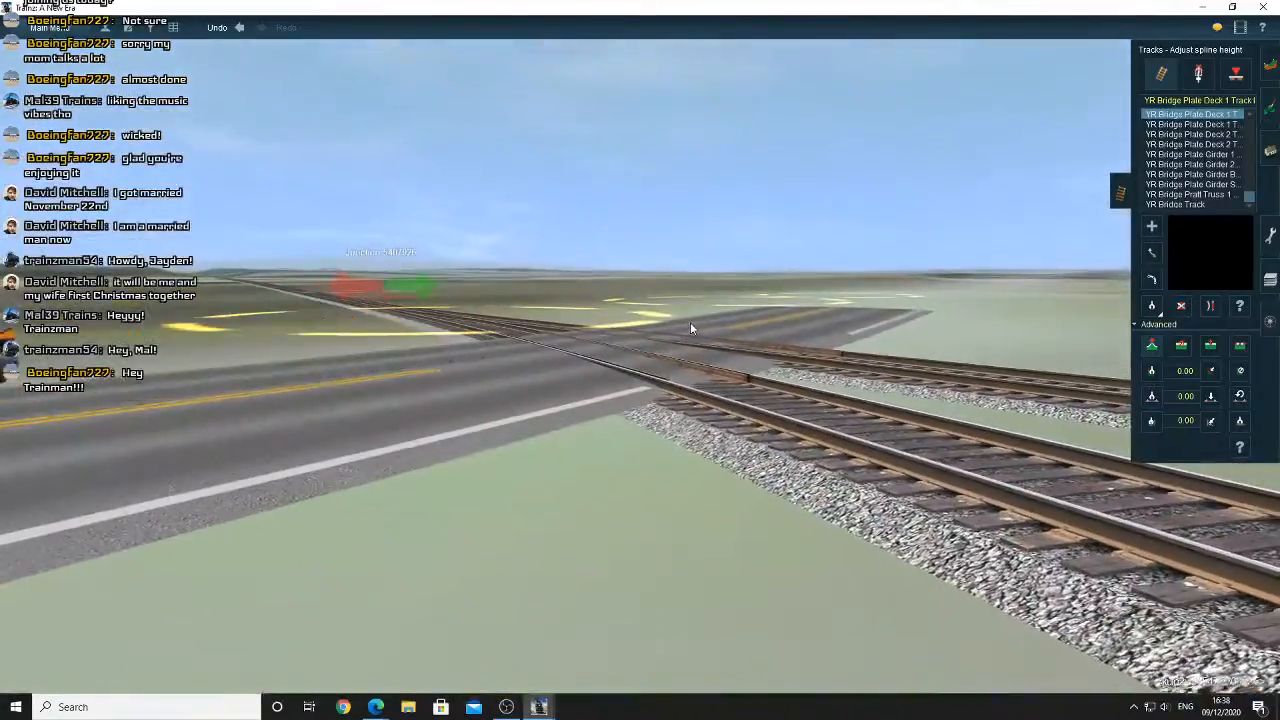
pyautogui.press('Up')
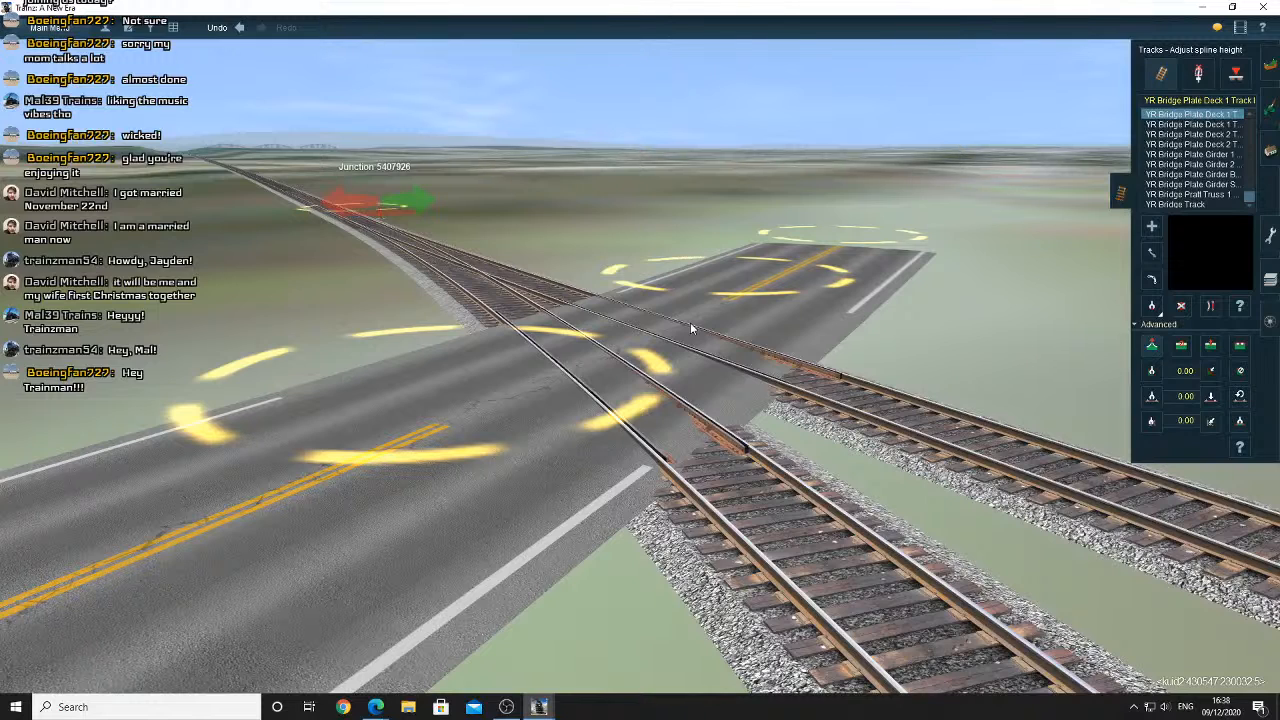
pyautogui.click(540, 705)
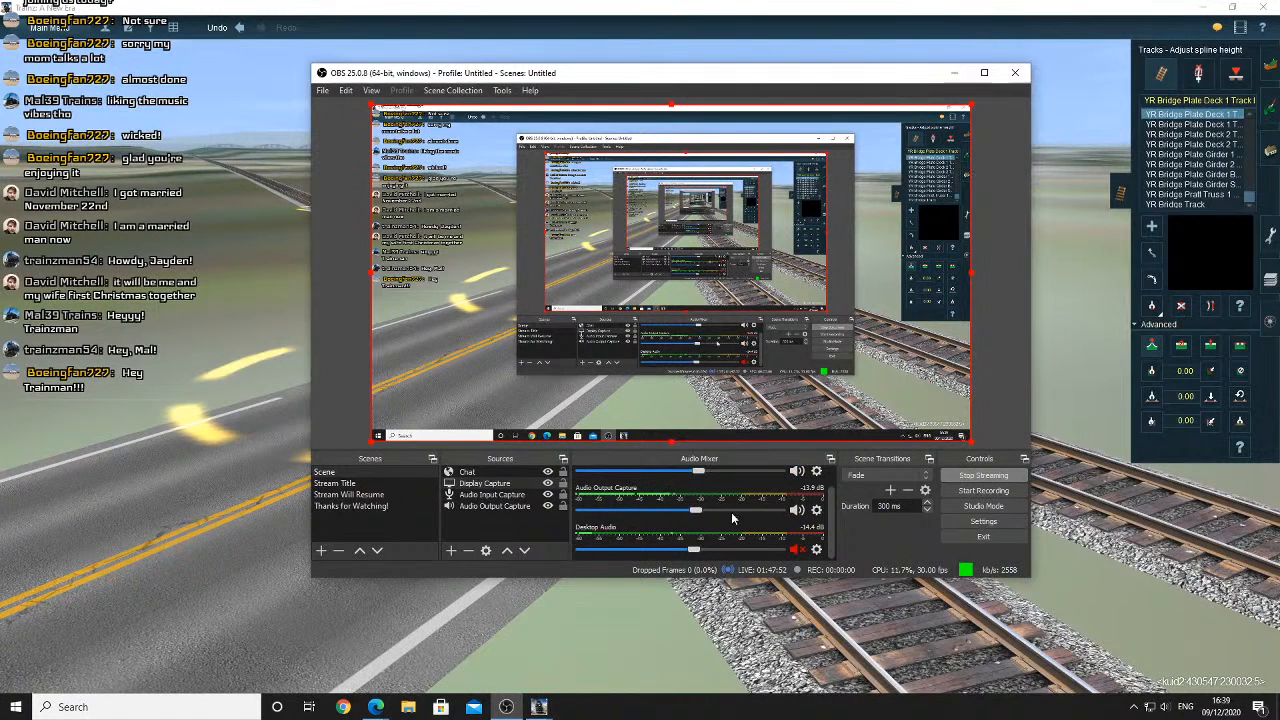
pyautogui.click(687, 7)
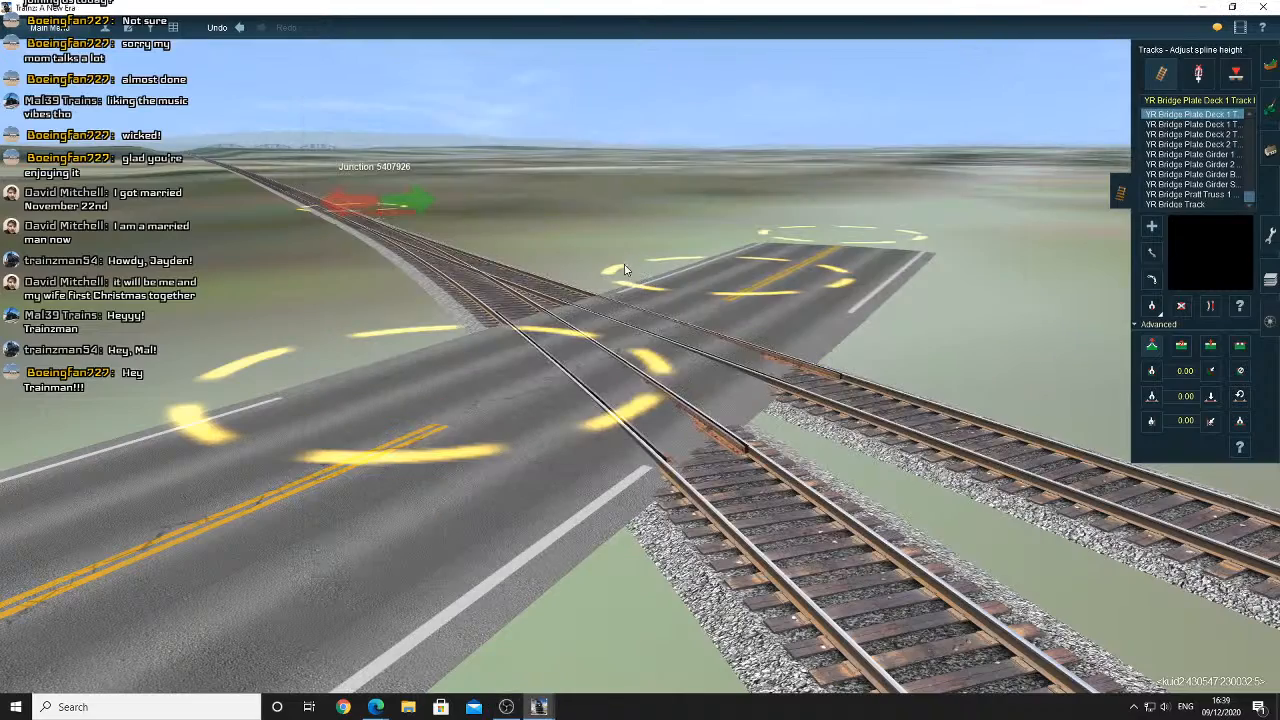
# Insert a spline point in the unmarked road section between the two tracks at the level crossing
pyautogui.rightClick(644, 327)
pyautogui.scroll(-5, 645, 330)
pyautogui.moveTo(638, 342); pyautogui.dragTo(574, 352, button='right')
pyautogui.scroll(4, 574, 352)
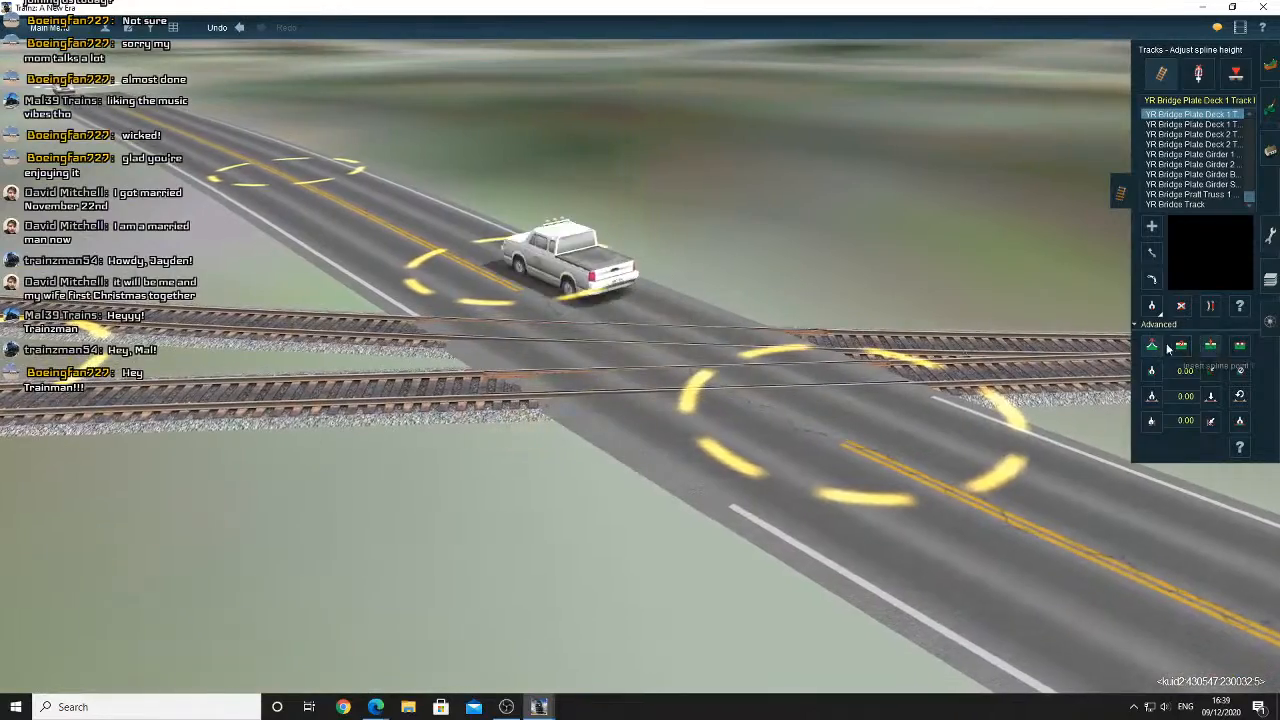
pyautogui.click(1210, 345)
pyautogui.moveTo(1043, 222); pyautogui.dragTo(1273, 177, button='right')
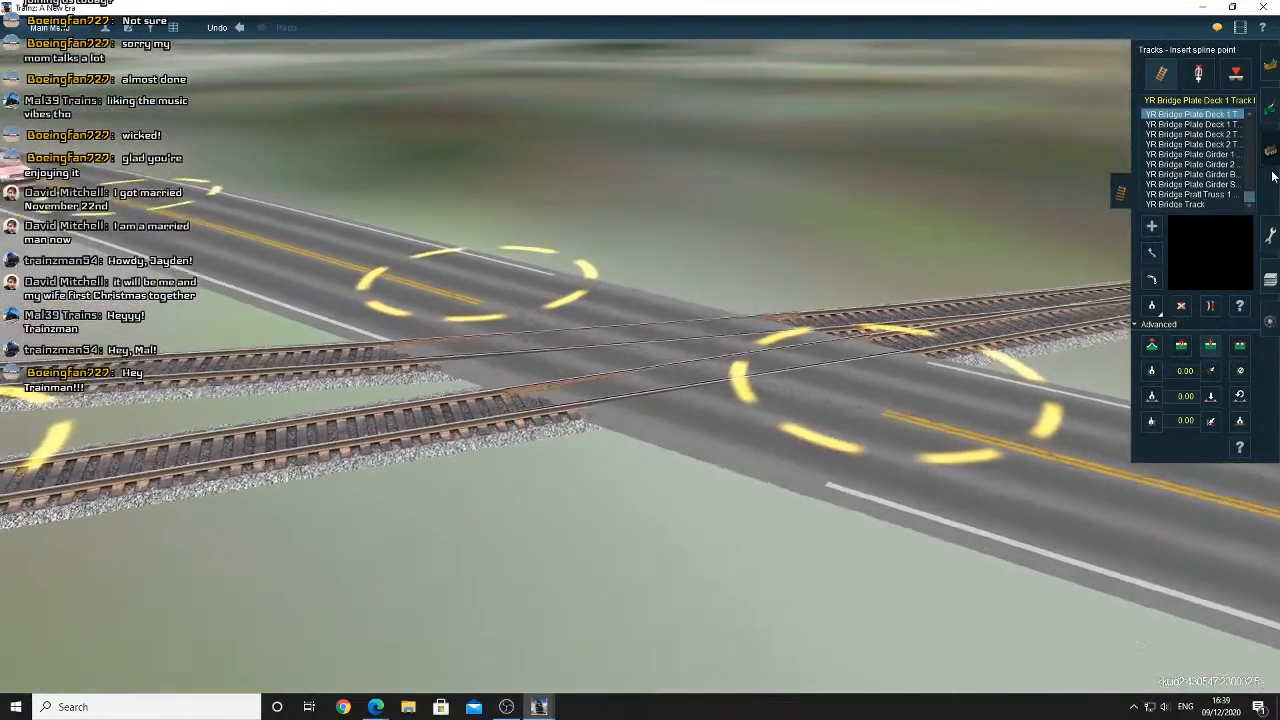
pyautogui.click(1270, 152)
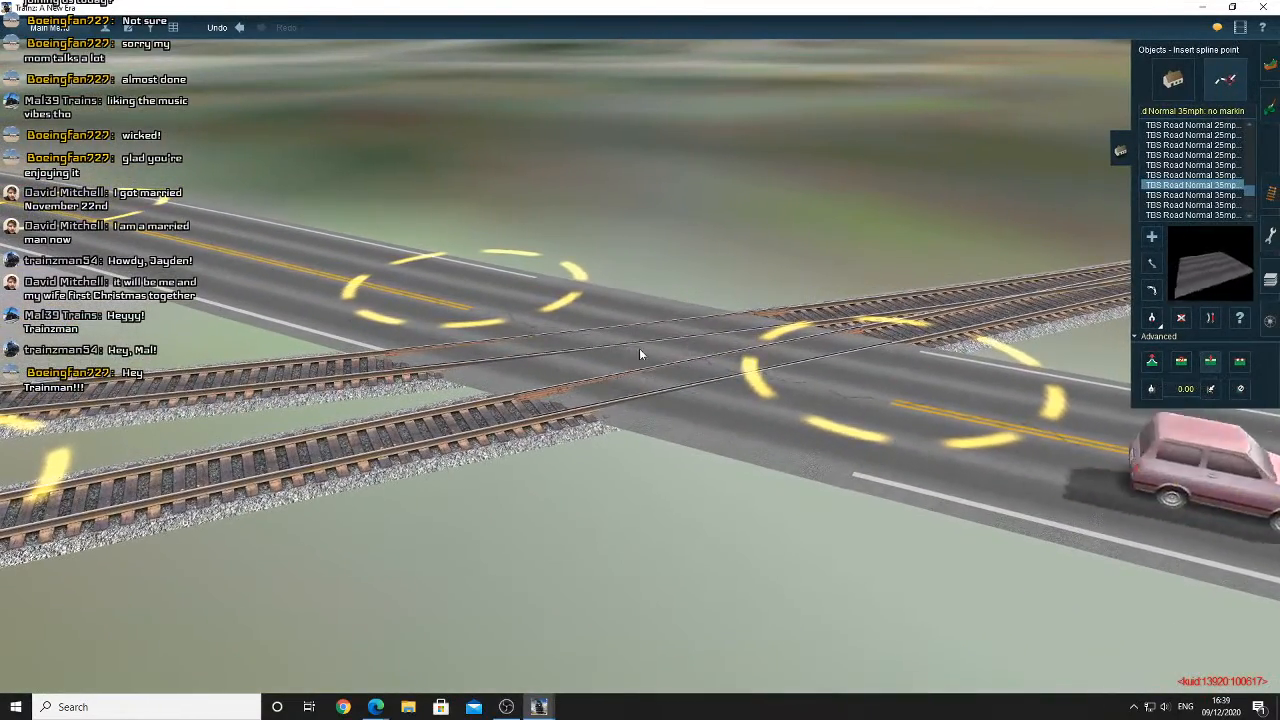
pyautogui.click(642, 352)
# Raise the inserted road spline point at the crossing to about 72.18 m
pyautogui.scroll(4, 666, 362)
pyautogui.moveTo(646, 354); pyautogui.dragTo(1151, 376, button='right')
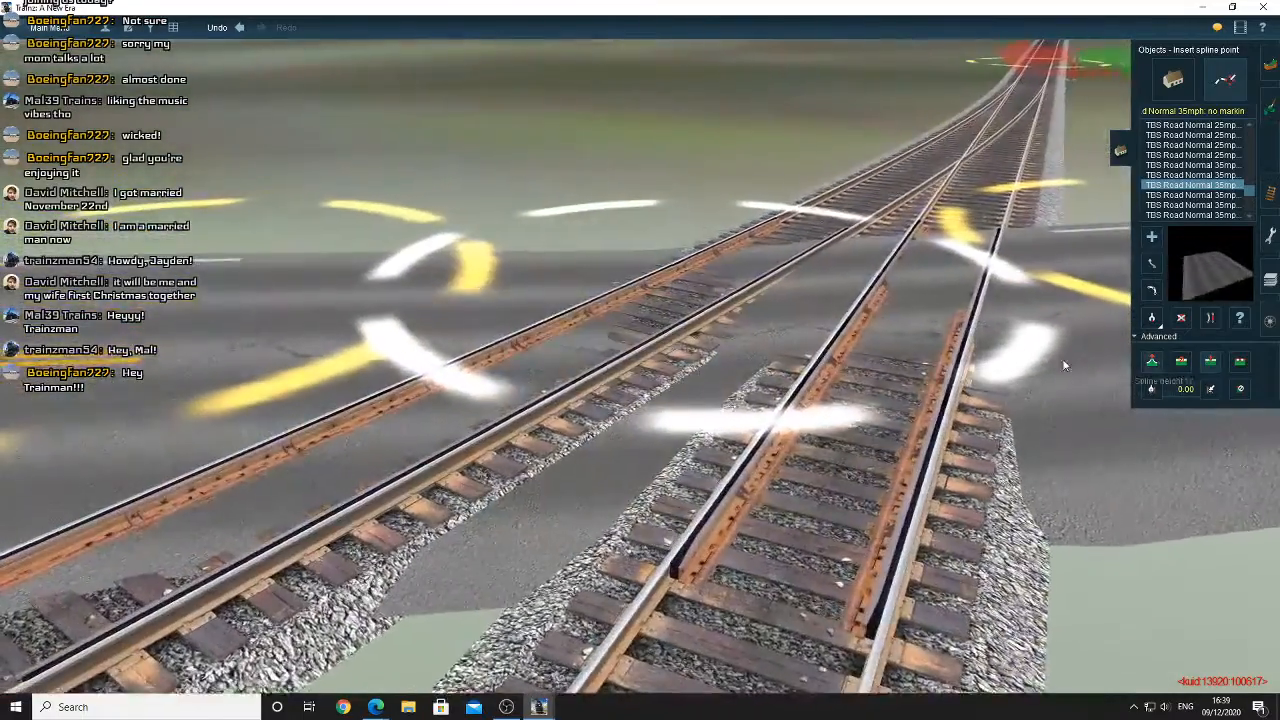
pyautogui.click(1152, 362)
pyautogui.moveTo(729, 348); pyautogui.dragTo(729, 336)
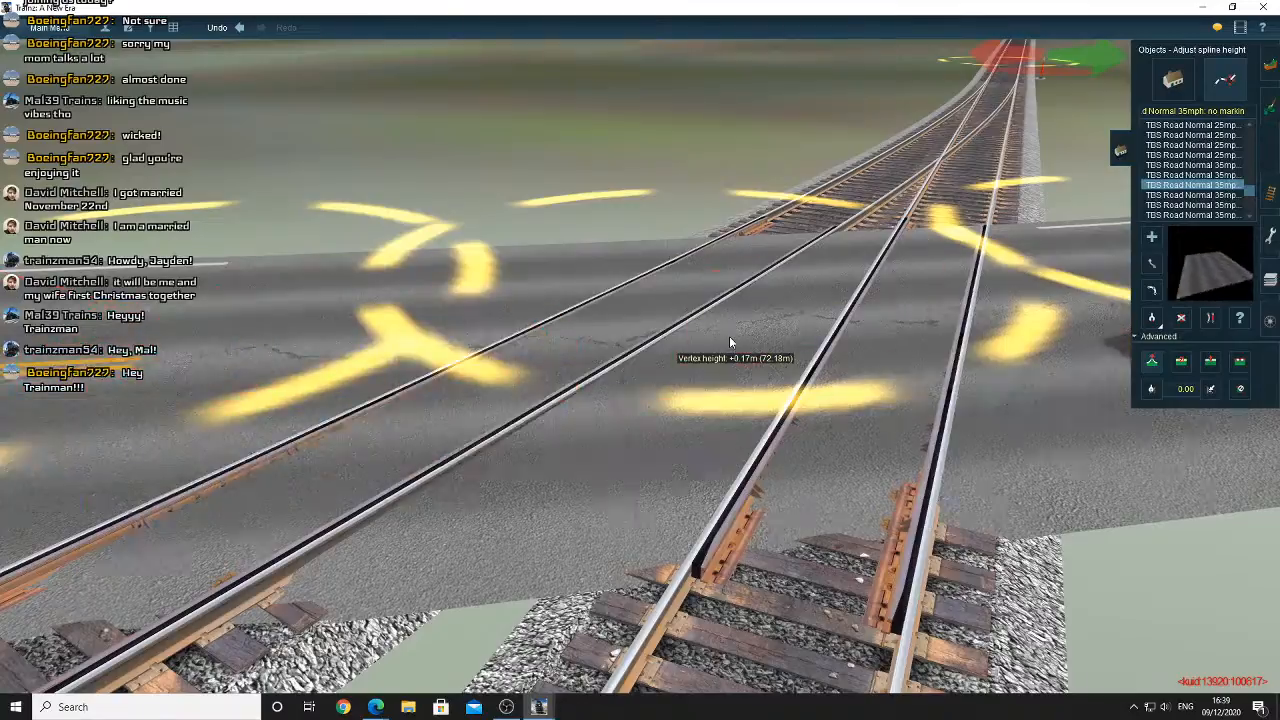
# Pick up the TBS Road Normal 35mph No Passing spline from the existing main road near its open end
pyautogui.moveTo(729, 342); pyautogui.dragTo(657, 328, button='right')
pyautogui.scroll(-4, 704, 348)
pyautogui.rightClick(648, 350)
pyautogui.rightClick(681, 250)
pyautogui.rightClick(815, 200)
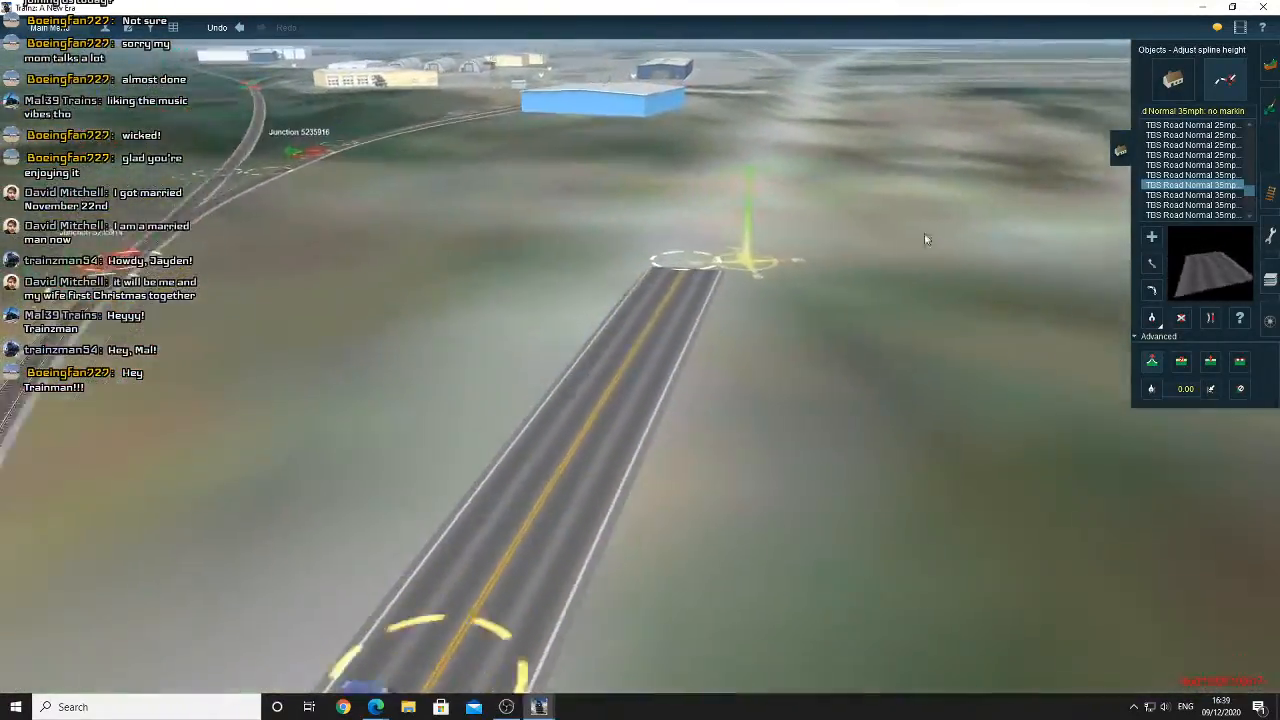
pyautogui.click(1153, 319)
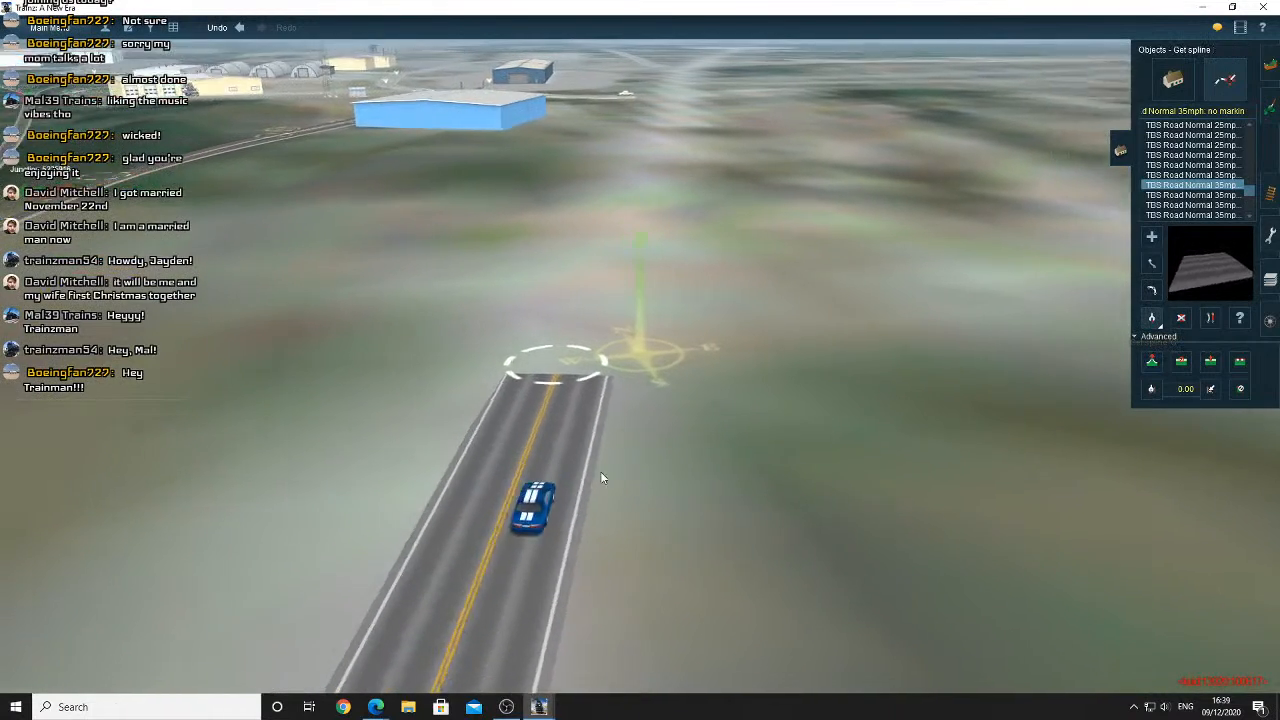
pyautogui.moveTo(601, 478); pyautogui.dragTo(571, 457, button='right')
pyautogui.click(571, 457)
pyautogui.rightClick(547, 367)
pyautogui.moveTo(640, 357); pyautogui.dragTo(1030, 286)
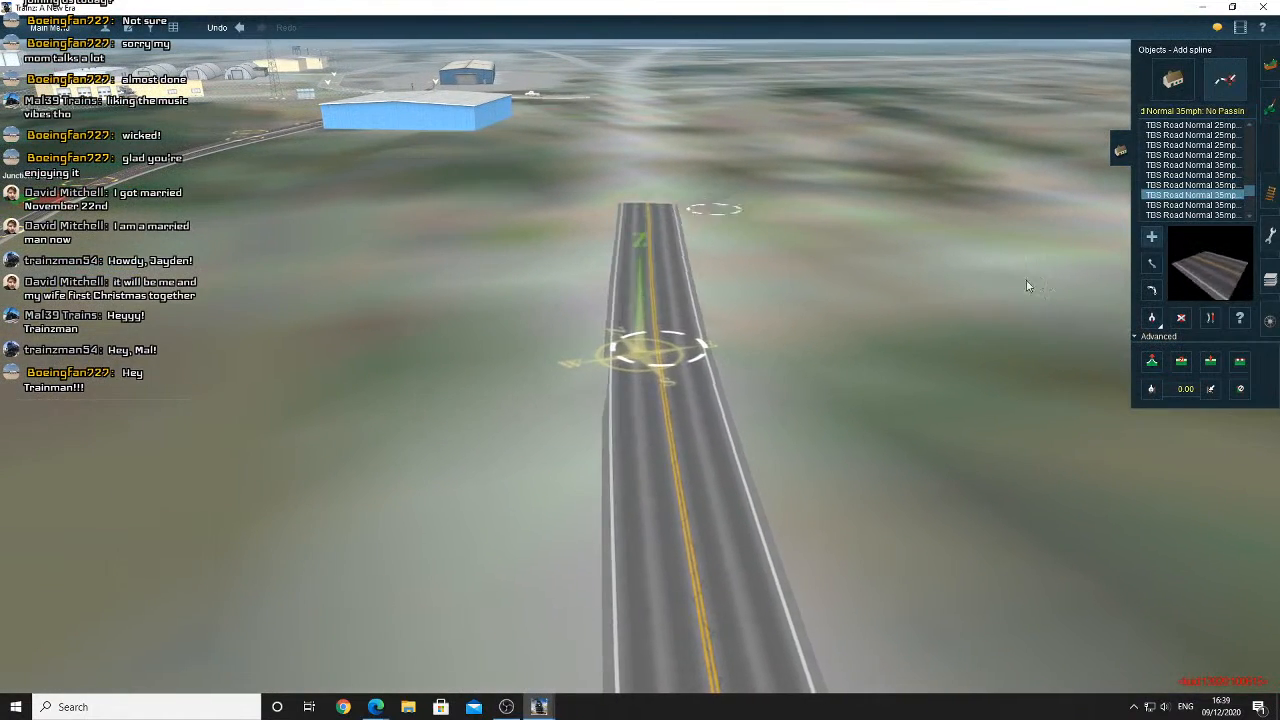
pyautogui.click(1211, 318)
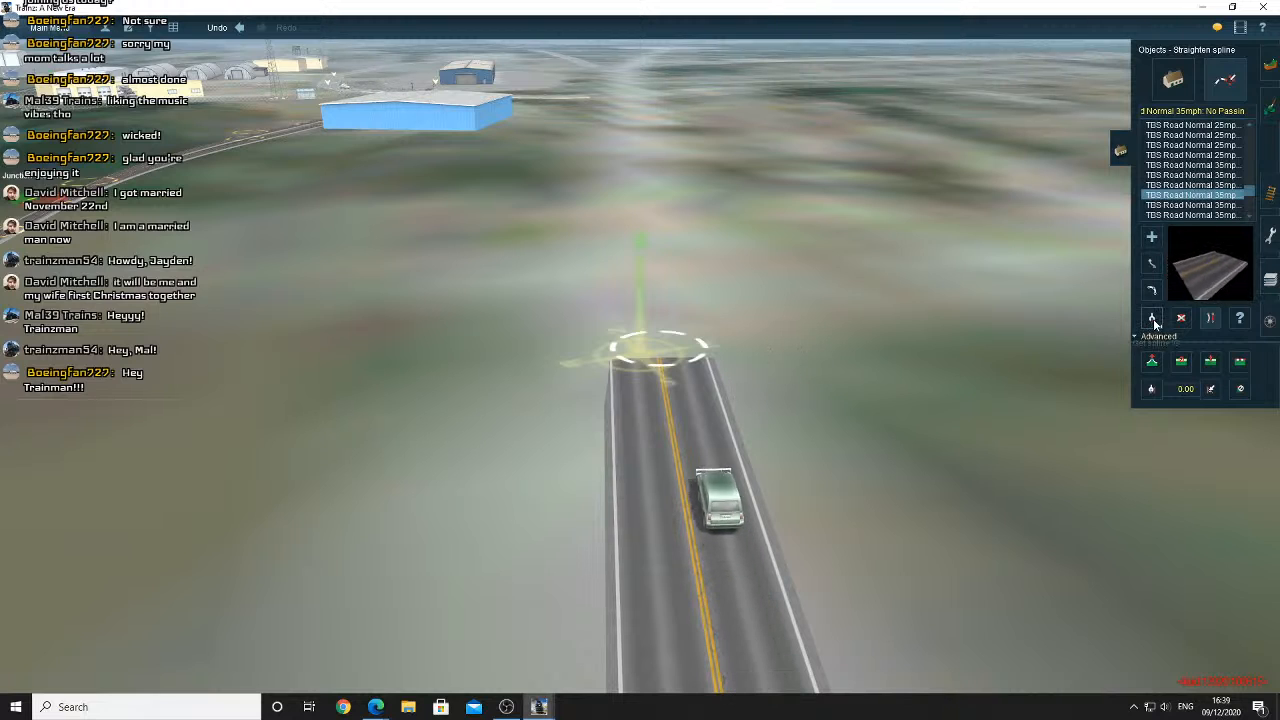
pyautogui.click(1152, 238)
pyautogui.click(664, 357)
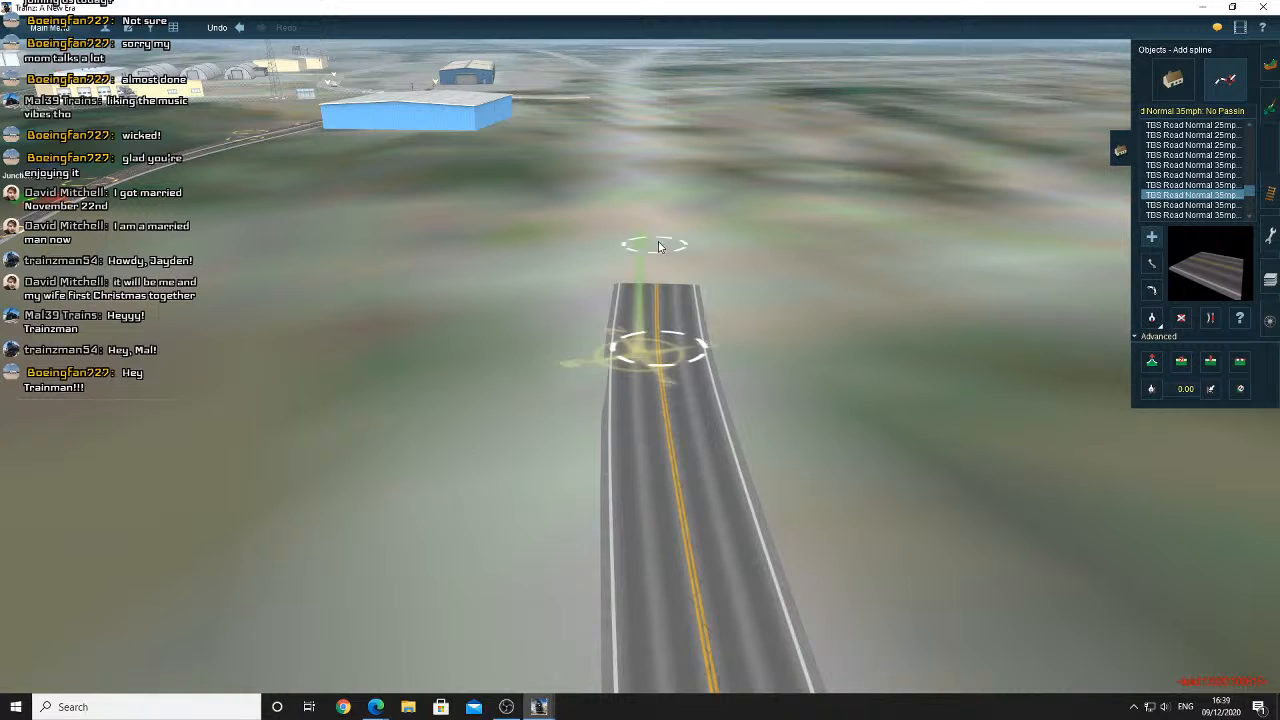
pyautogui.click(1211, 318)
# Extend the main road in a straight line from its open end past the light blue building to the curved side road
pyautogui.click(1152, 238)
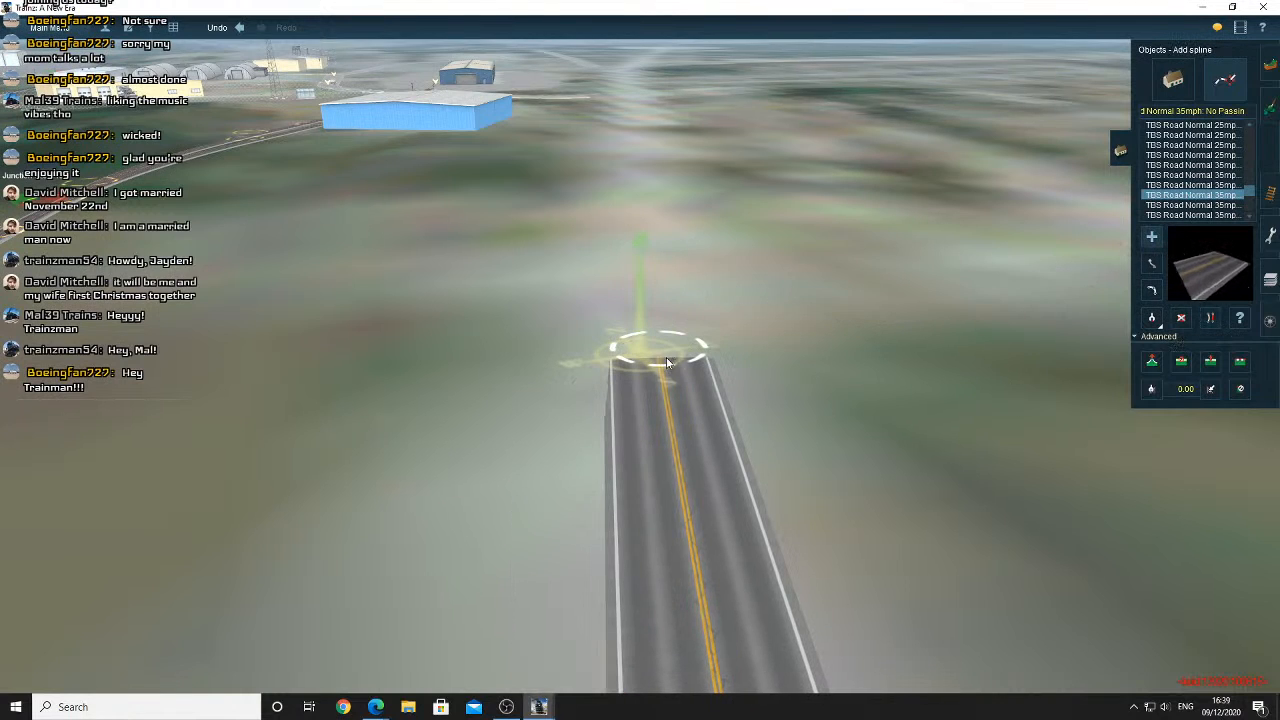
pyautogui.click(666, 357)
pyautogui.click(640, 168)
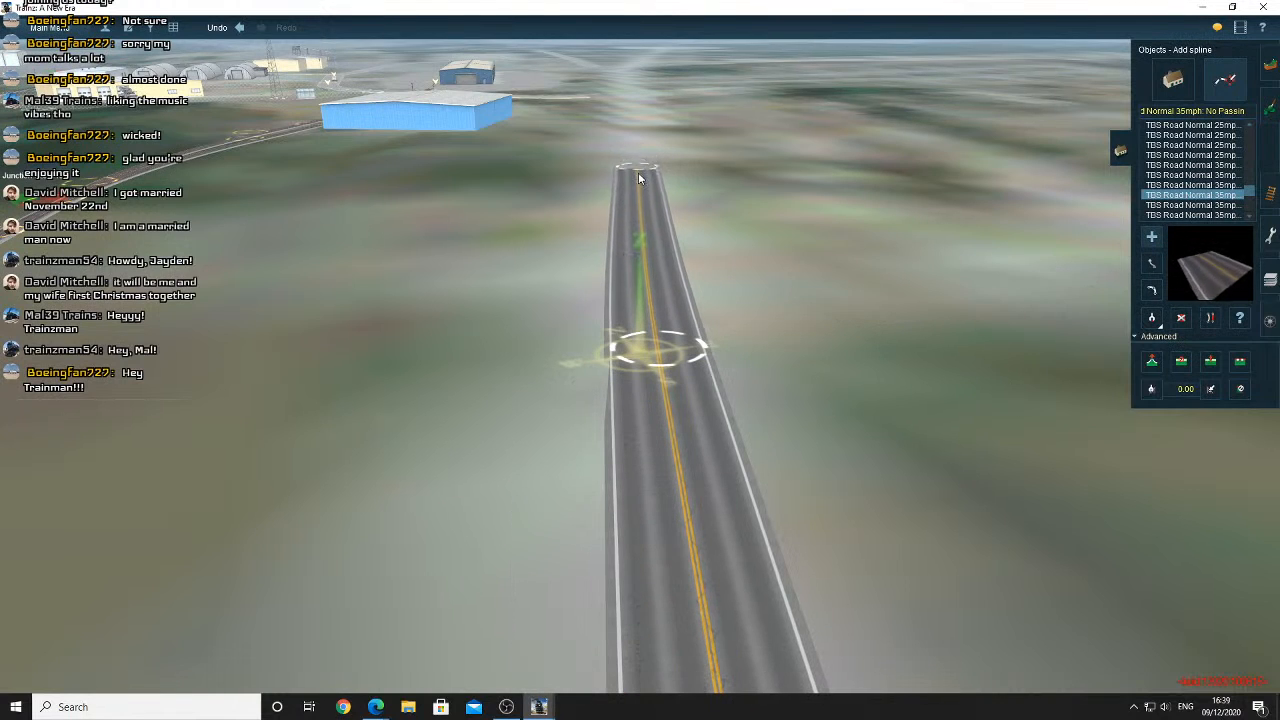
pyautogui.rightClick(640, 166)
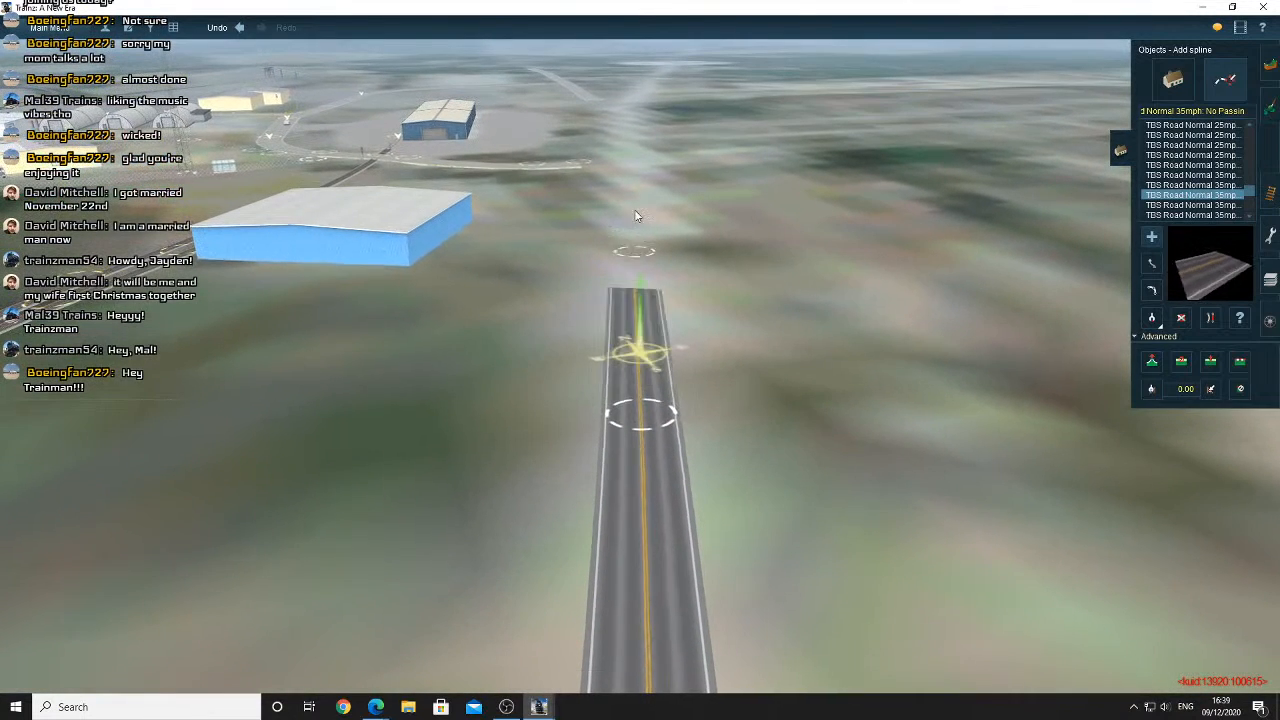
pyautogui.click(1208, 319)
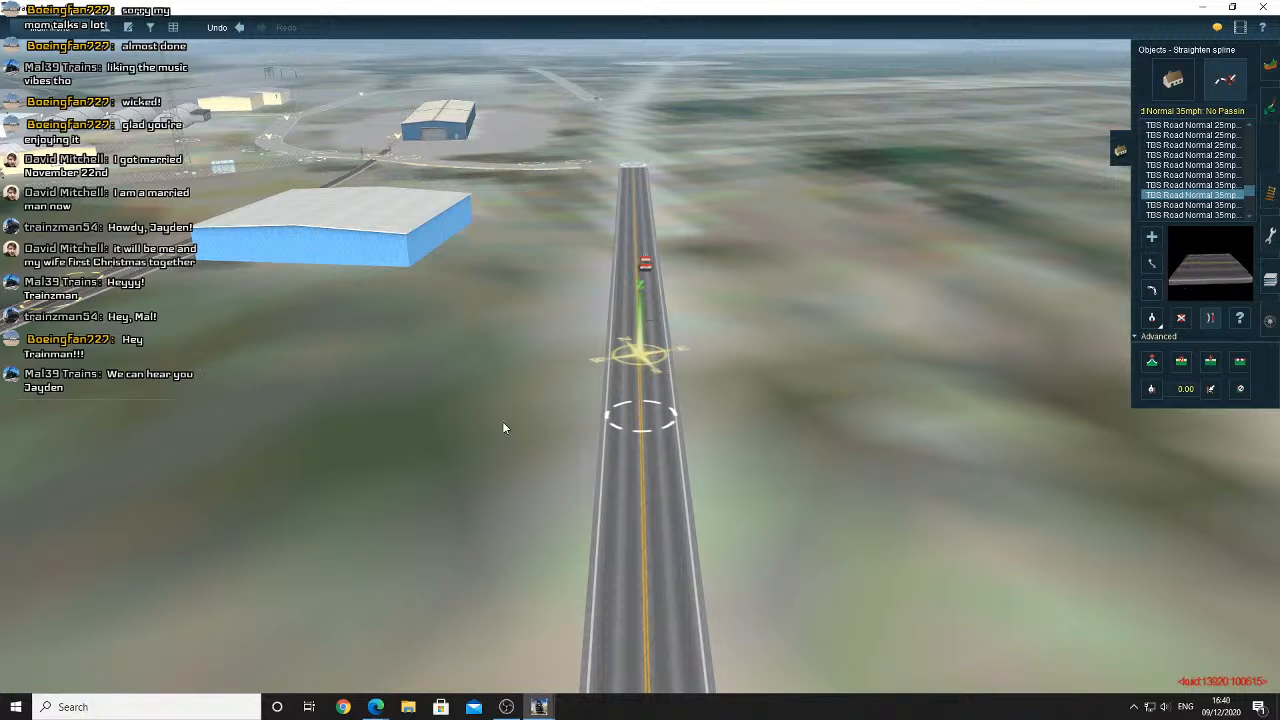
# Continue the No Passing road from its new end past the large blue warehouse, following the road on the satellite imagery
pyautogui.rightClick(628, 158)
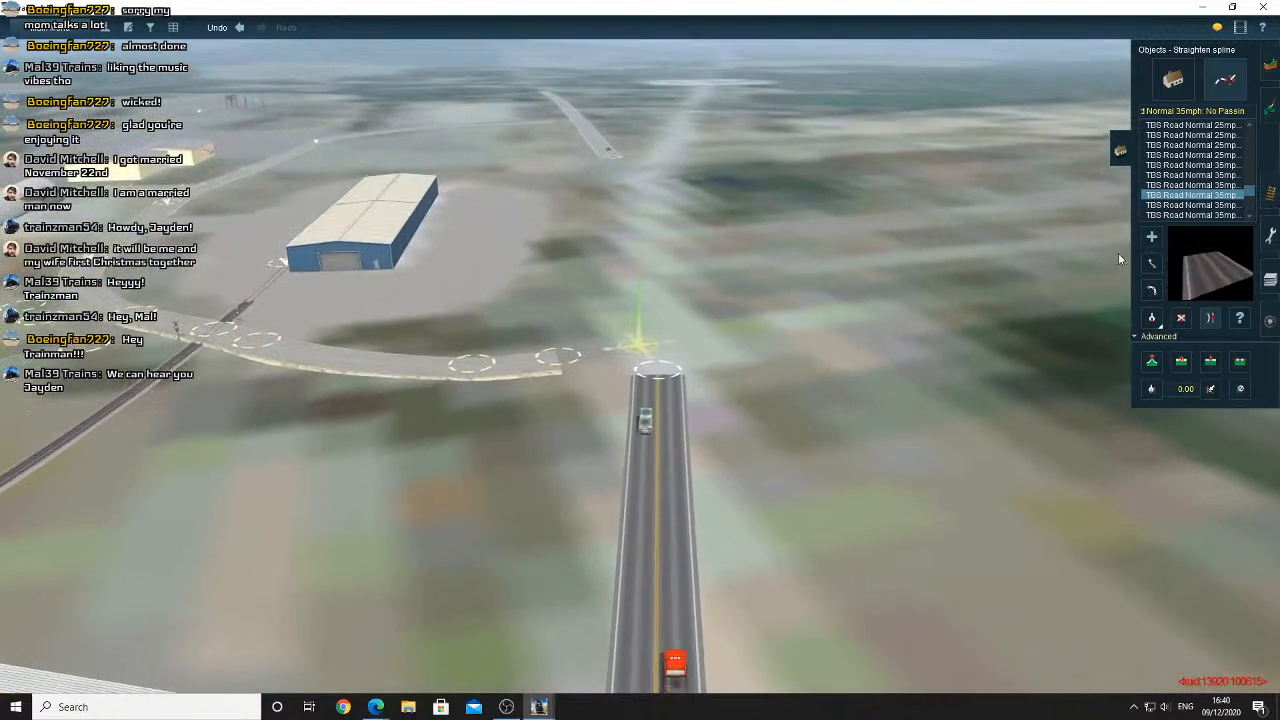
pyautogui.click(1151, 236)
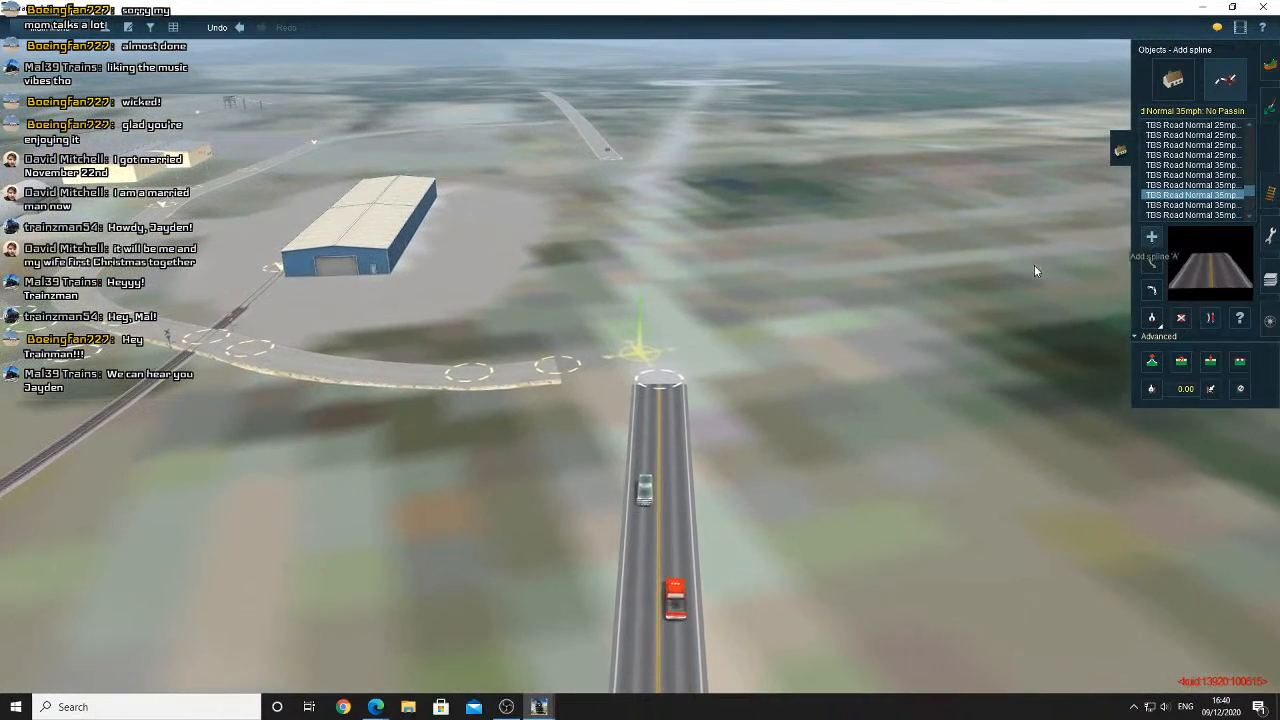
pyautogui.click(658, 372)
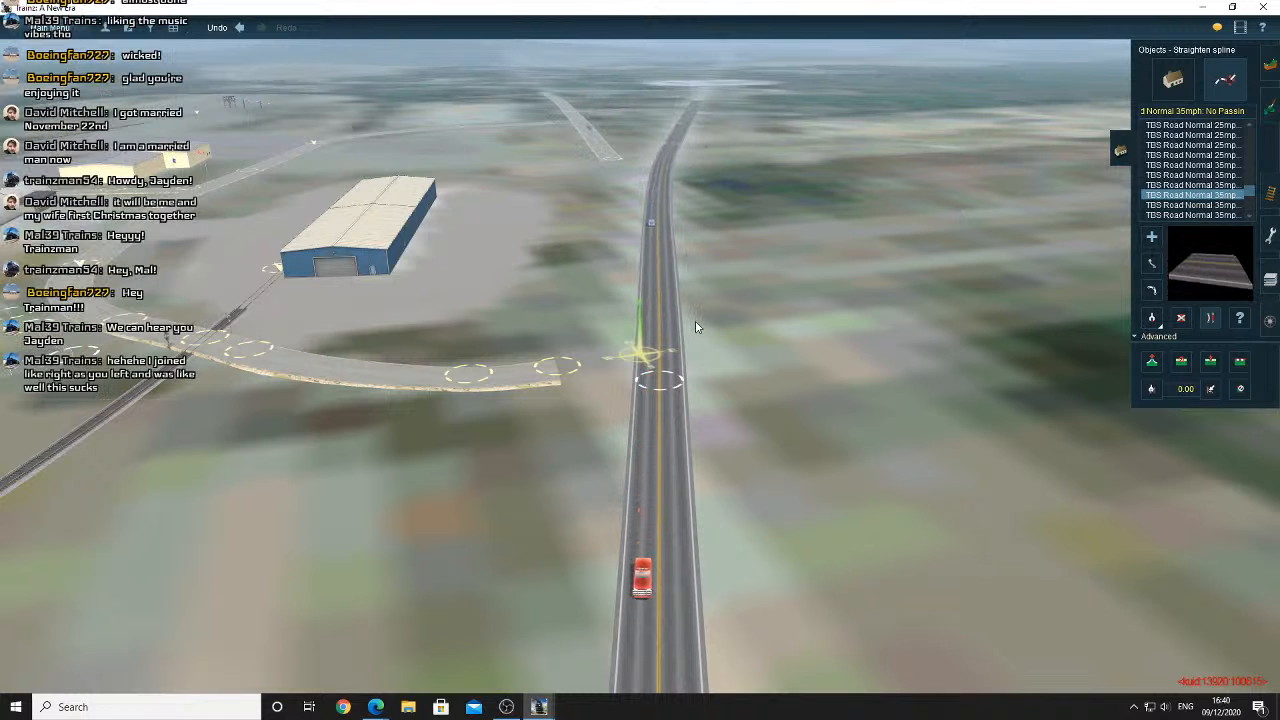
# Move the road's spline point near the curved side road further along beside the large blue warehouse to match the imagery
pyautogui.moveTo(697, 327); pyautogui.dragTo(674, 282, button='right')
pyautogui.press('Left')
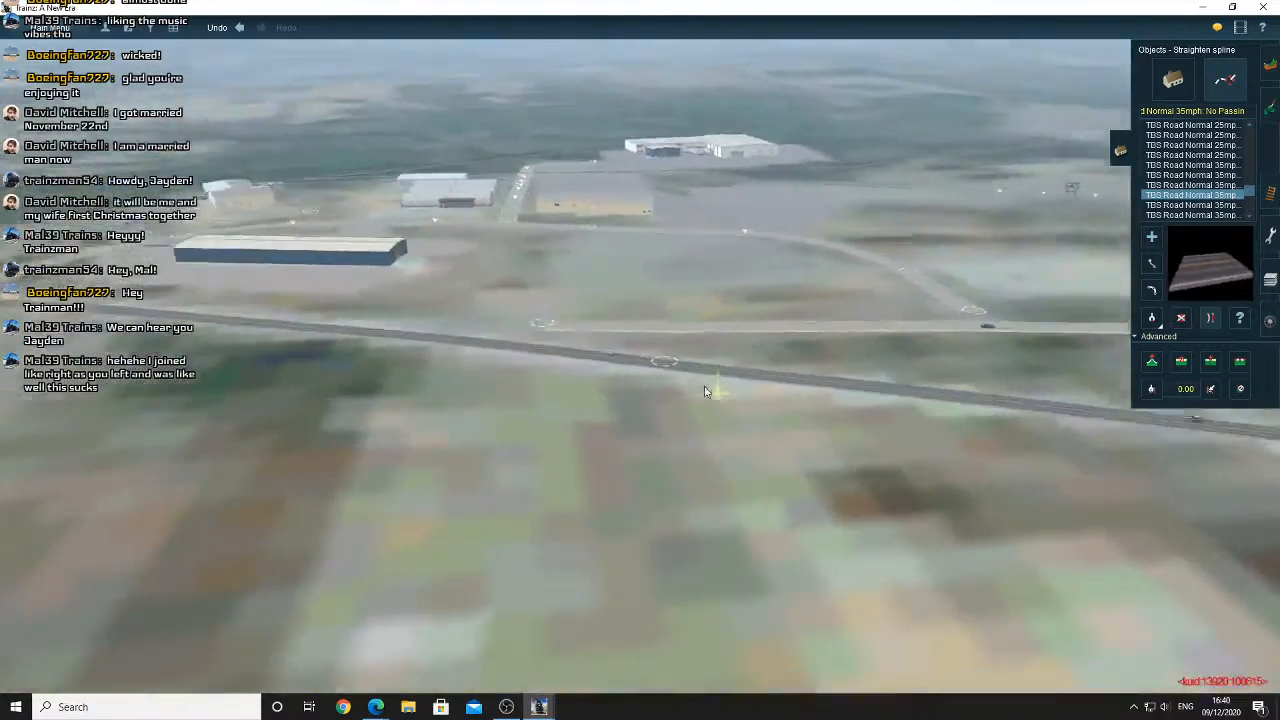
pyautogui.press('Left')
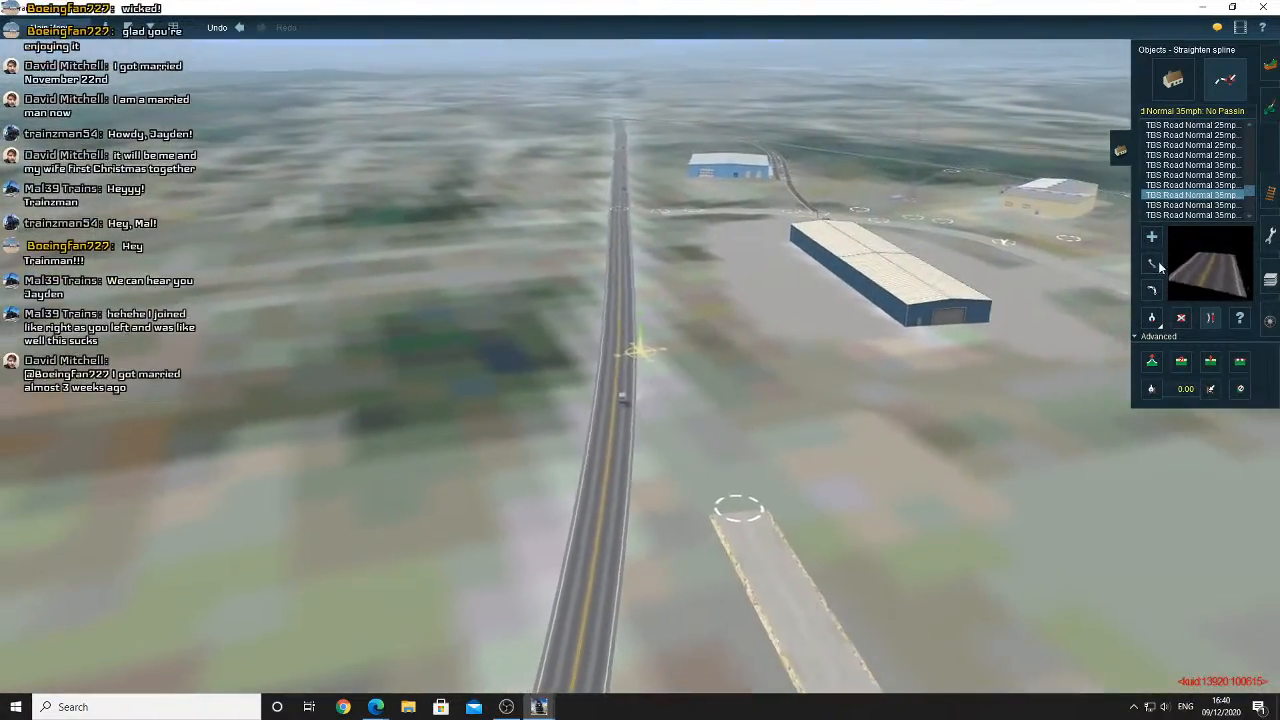
pyautogui.click(1154, 263)
pyautogui.moveTo(616, 222); pyautogui.dragTo(621, 289)
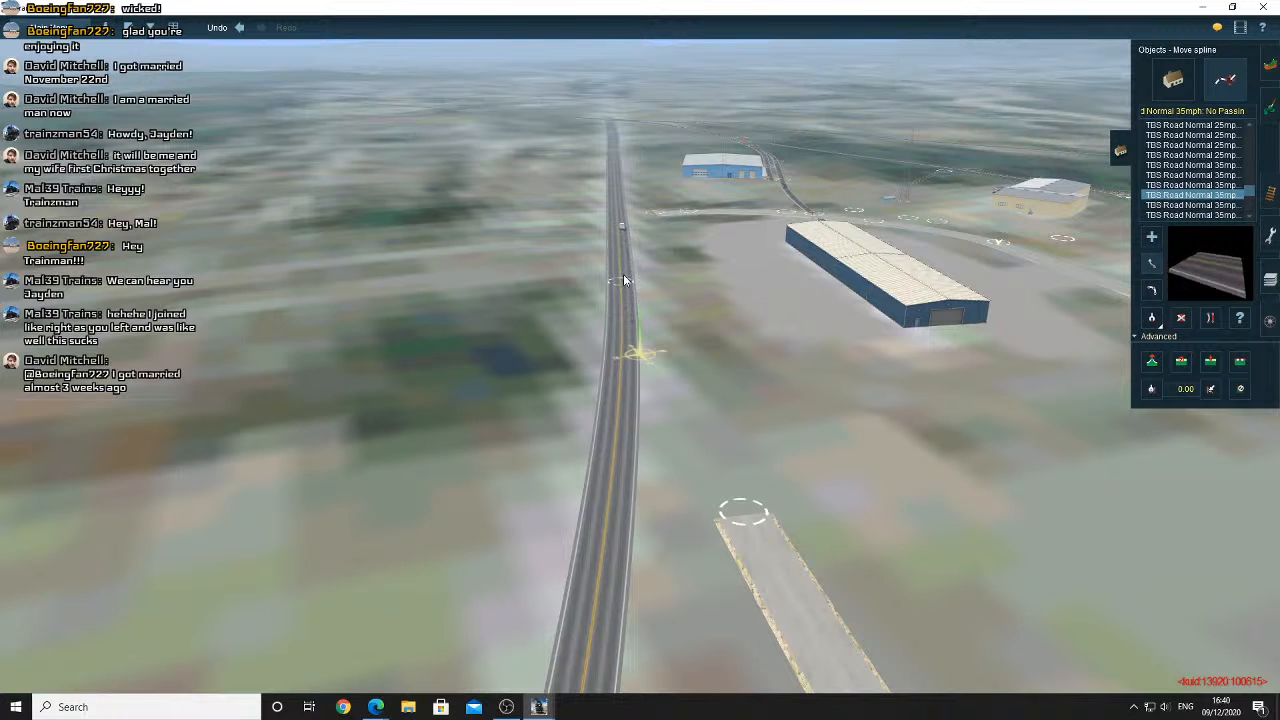
# Review the alignment of the extended main road between the large blue warehouse and the level crossing
pyautogui.rightClick(623, 276)
pyautogui.scroll(-3, 640, 406)
pyautogui.rightClick(640, 406)
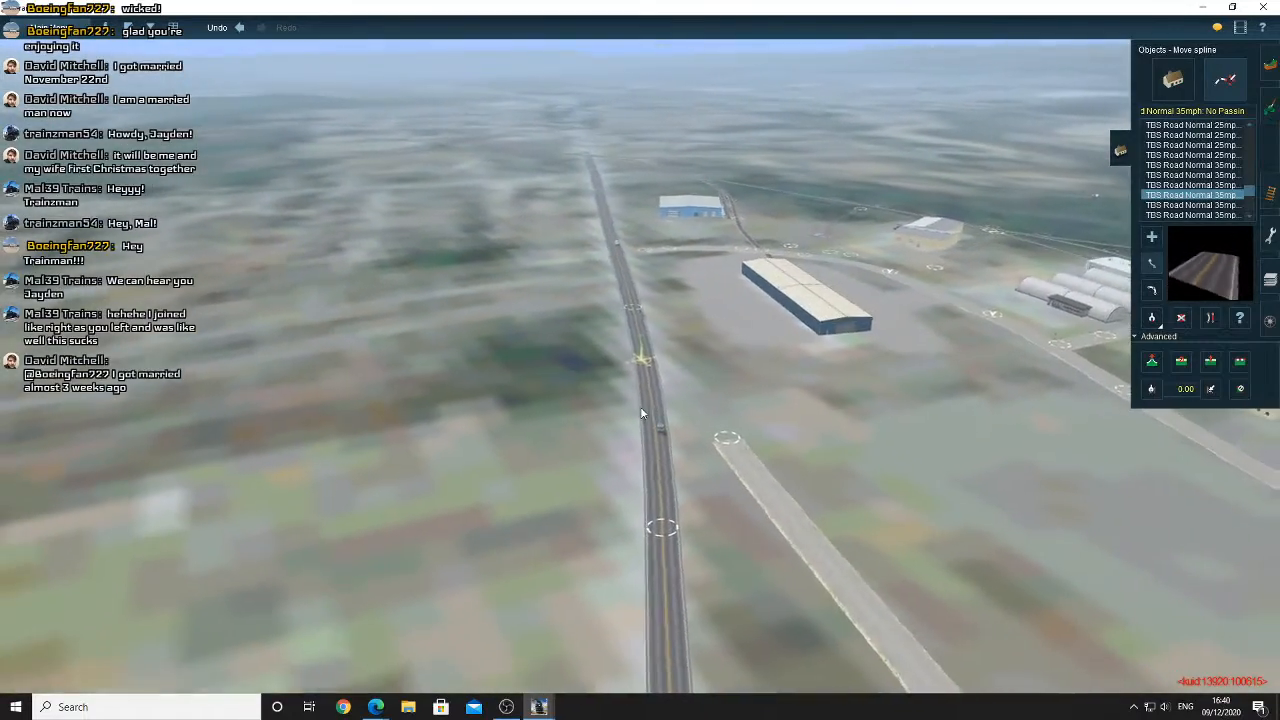
pyautogui.rightClick(641, 409)
pyautogui.rightClick(643, 318)
pyautogui.rightClick(638, 320)
pyautogui.rightClick(638, 320)
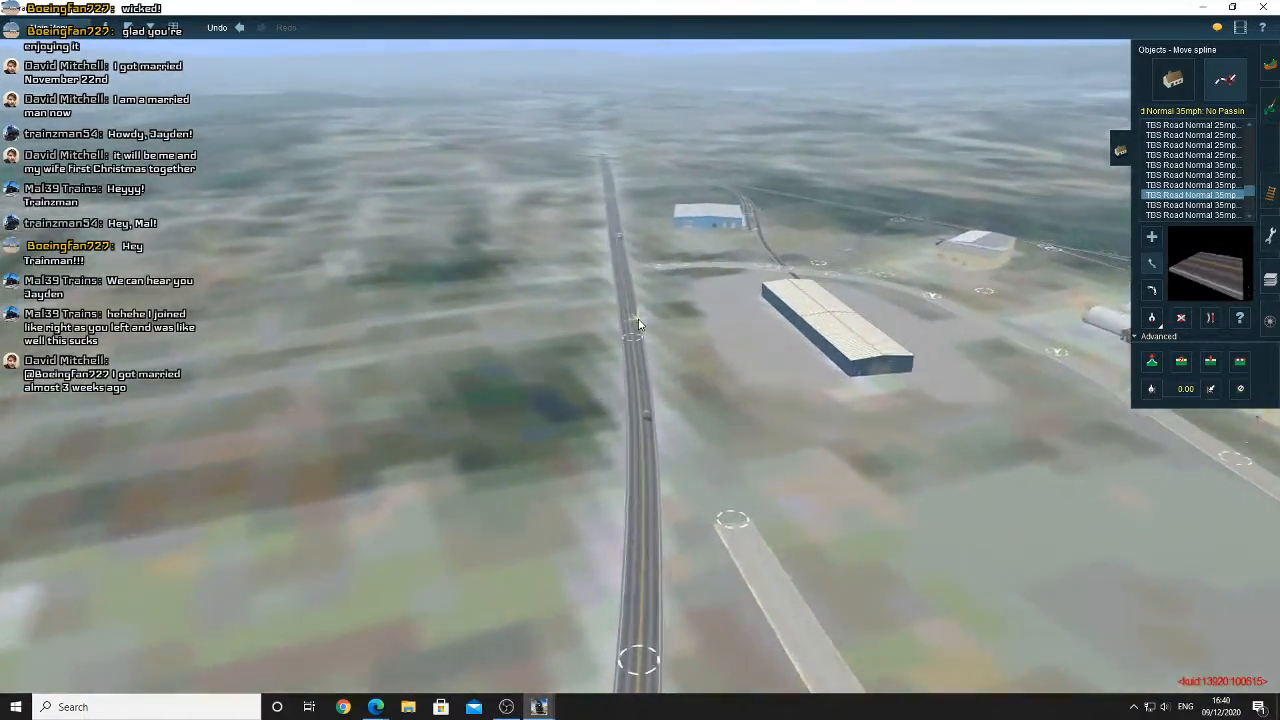
pyautogui.scroll(5, 638, 320)
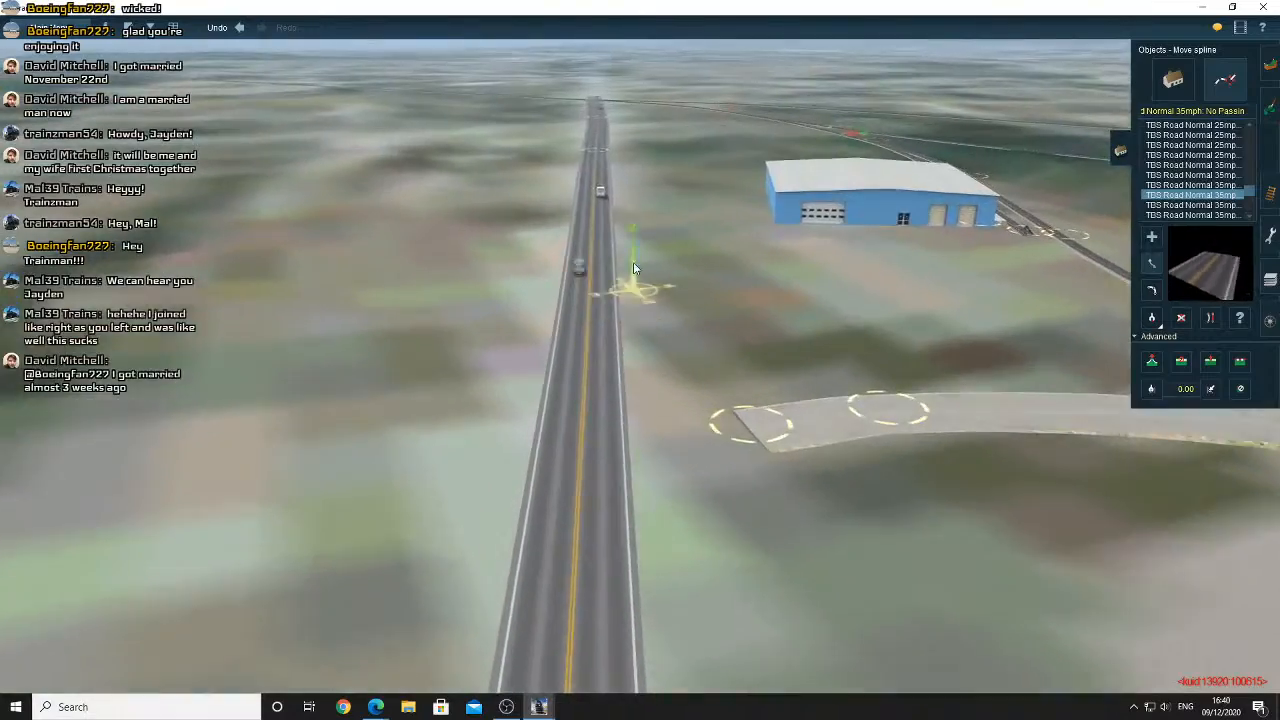
pyautogui.rightClick(633, 228)
pyautogui.rightClick(634, 232)
pyautogui.scroll(-2, 755, 322)
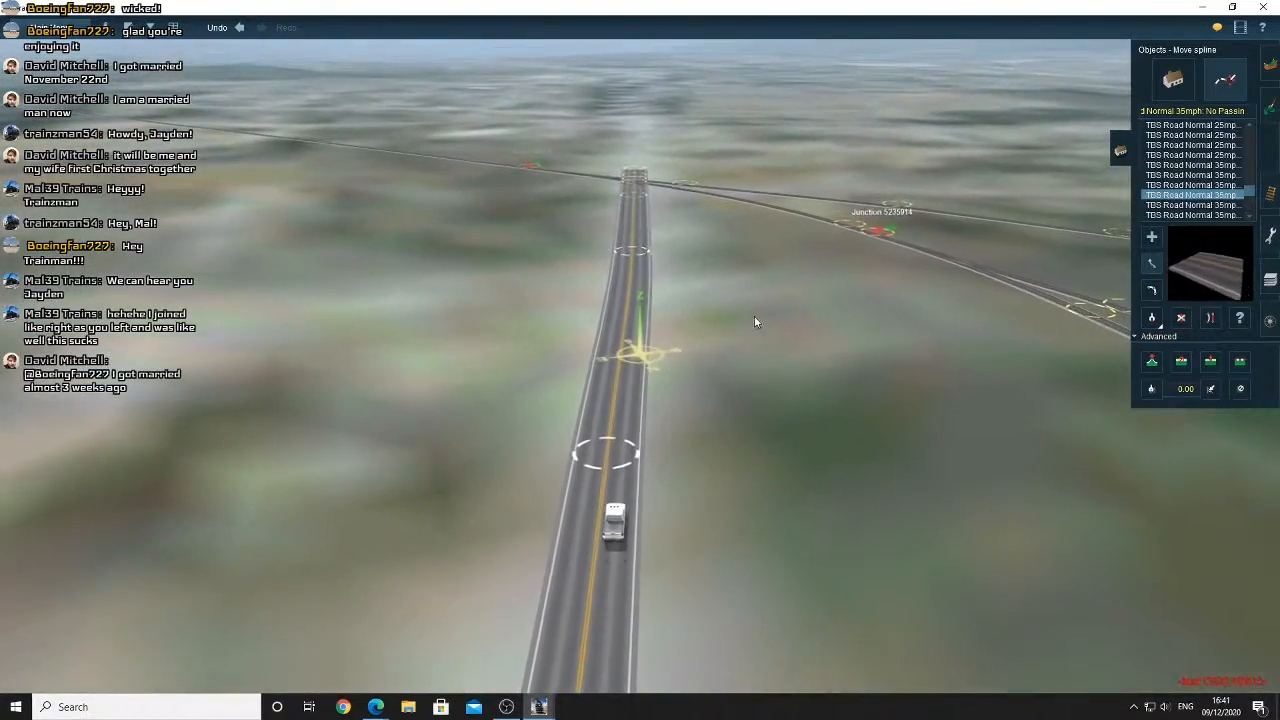
pyautogui.rightClick(680, 415)
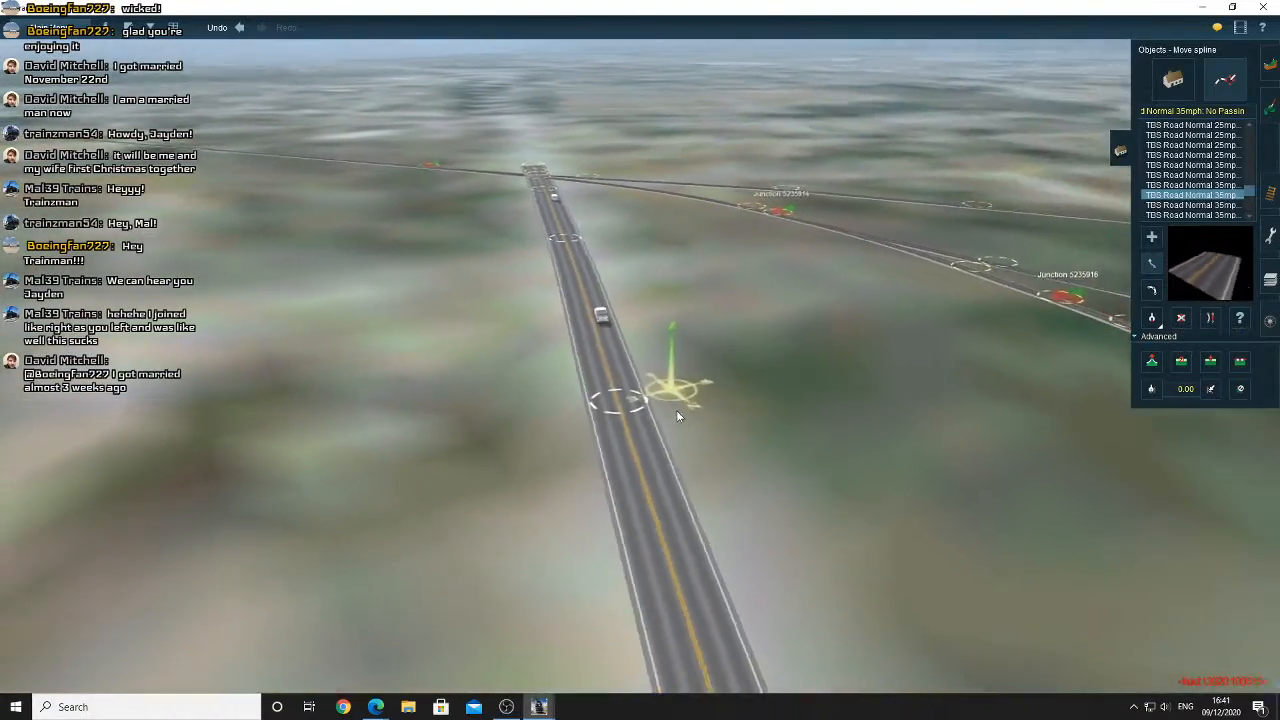
pyautogui.rightClick(636, 423)
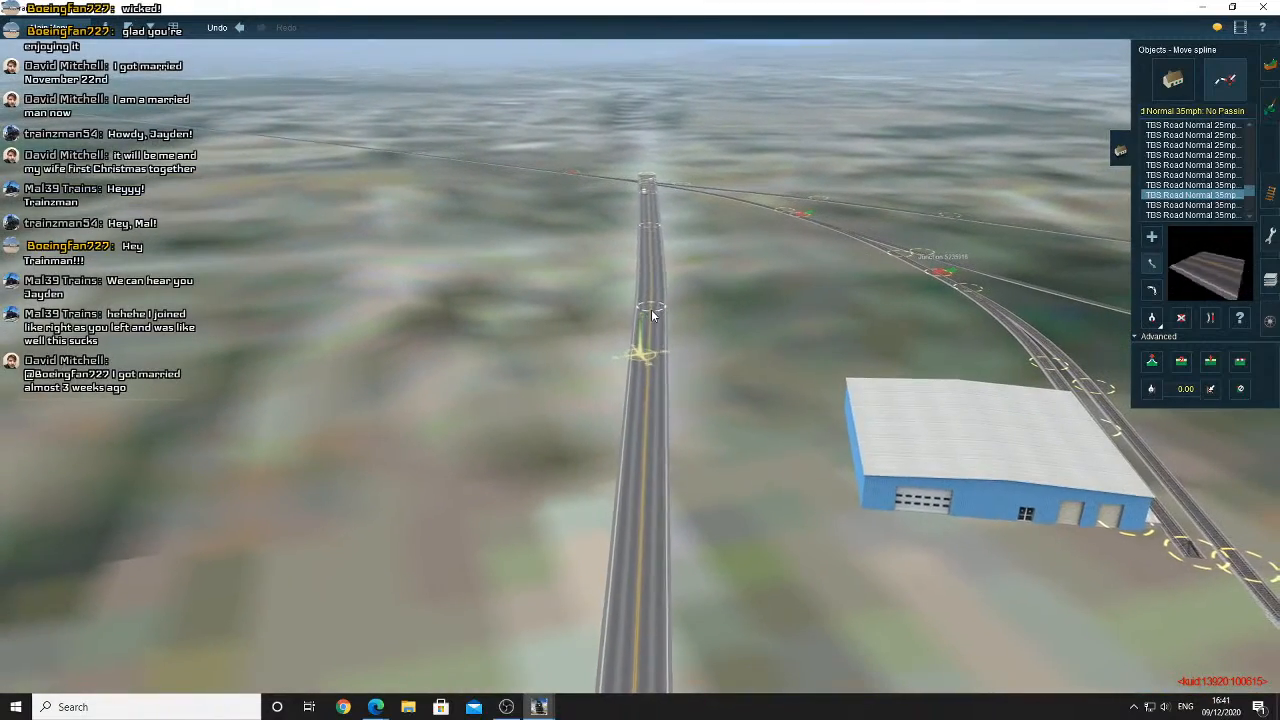
pyautogui.rightClick(652, 348)
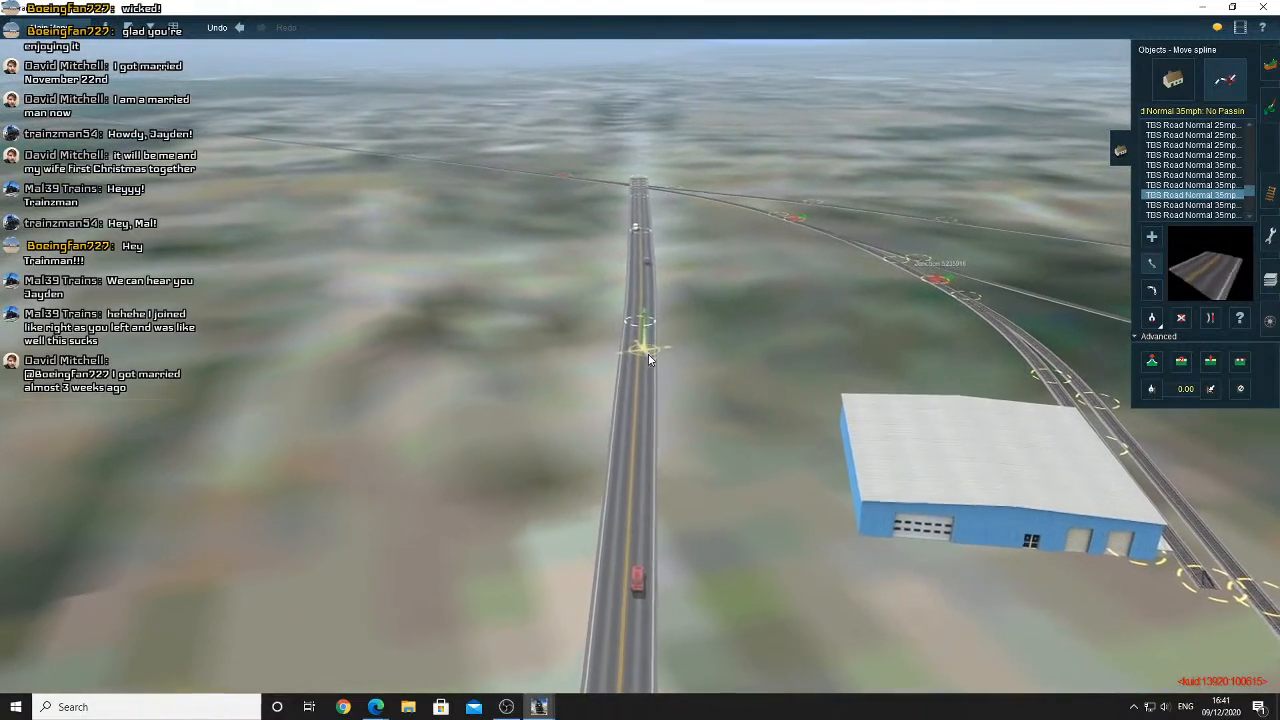
pyautogui.scroll(-3, 645, 362)
pyautogui.rightClick(637, 444)
pyautogui.rightClick(637, 448)
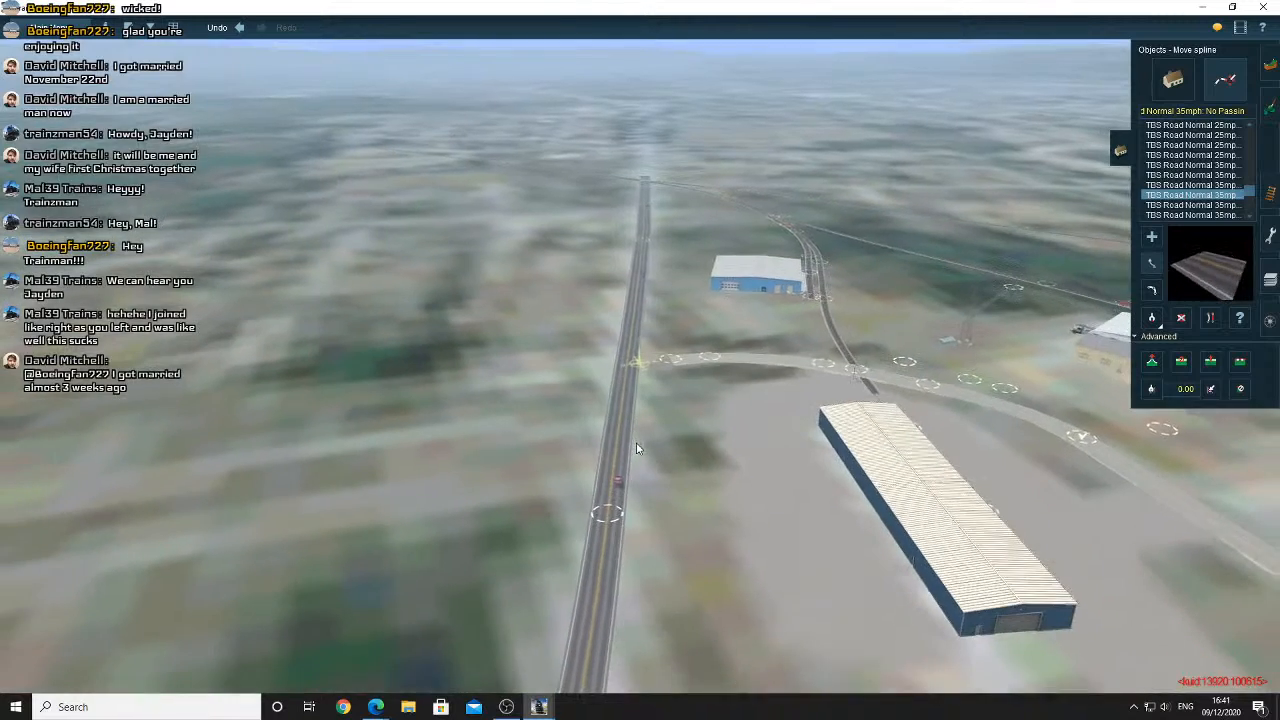
pyautogui.moveTo(636, 447); pyautogui.dragTo(631, 464, button='right')
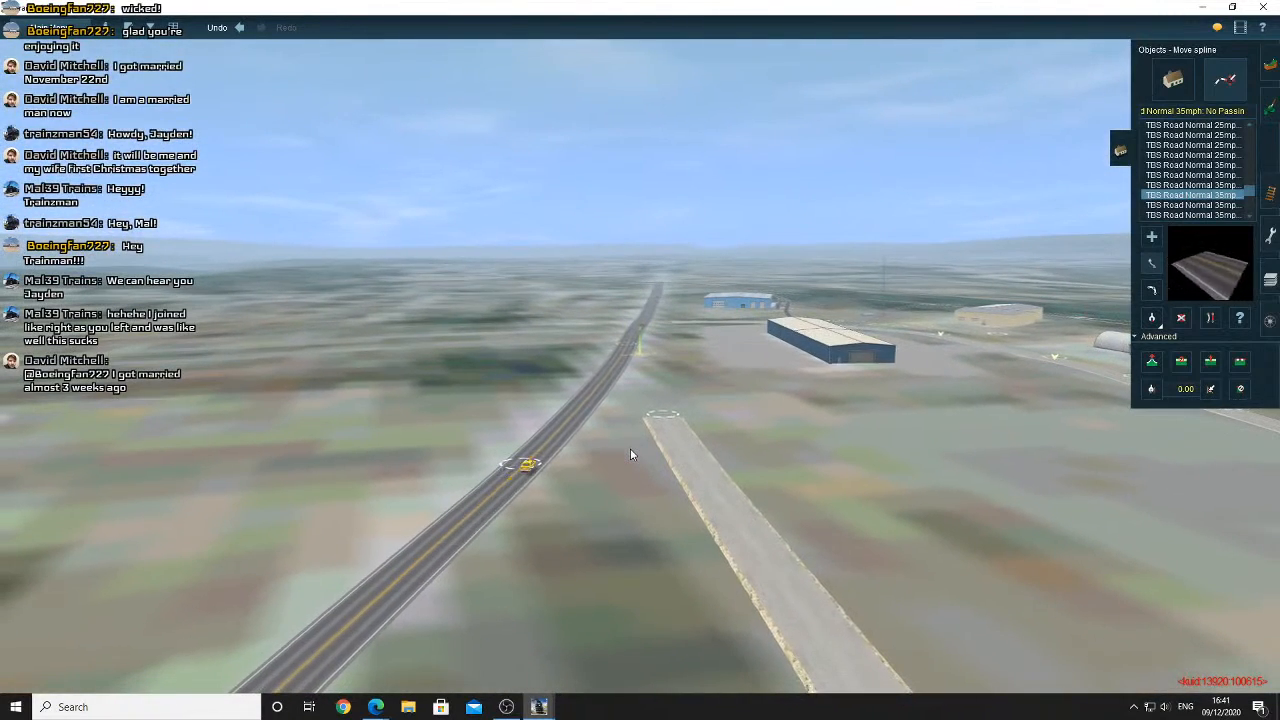
pyautogui.moveTo(638, 333); pyautogui.dragTo(640, 334, button='right')
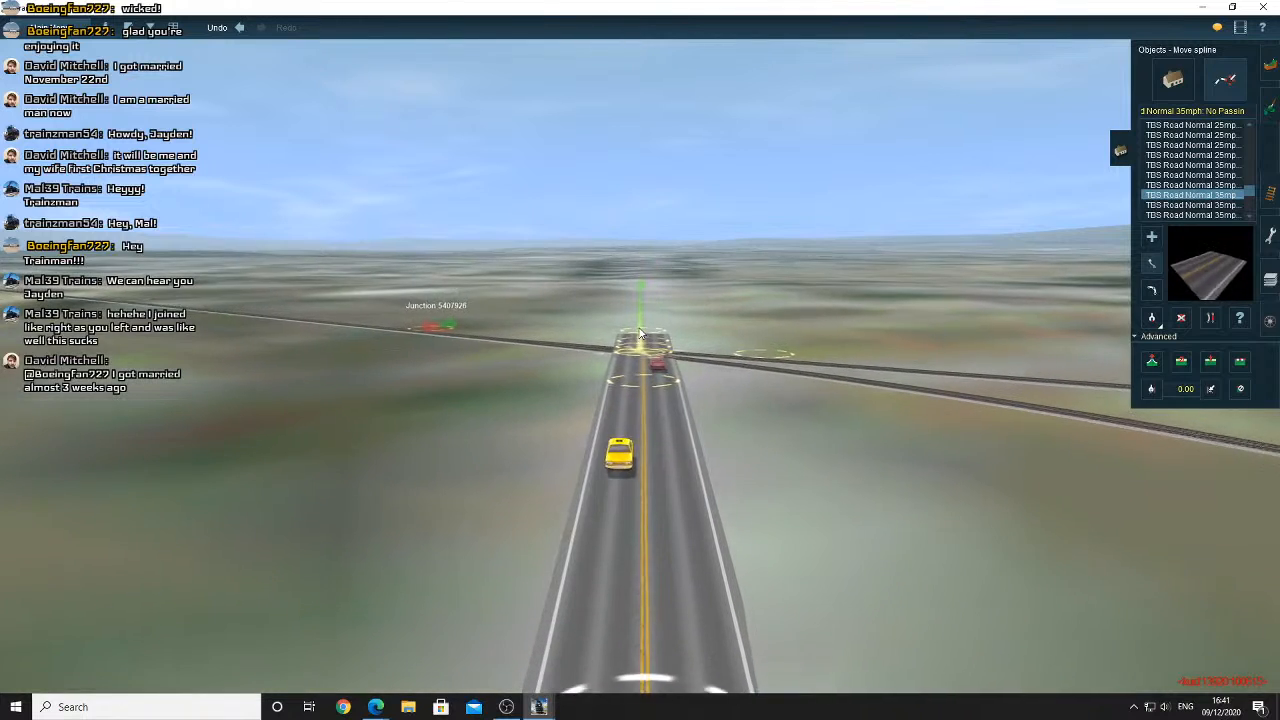
# Inspect the main-road level crossing, checking the road spline points and the rails across the road surface from several angles
pyautogui.press('Left')
pyautogui.press('Left')
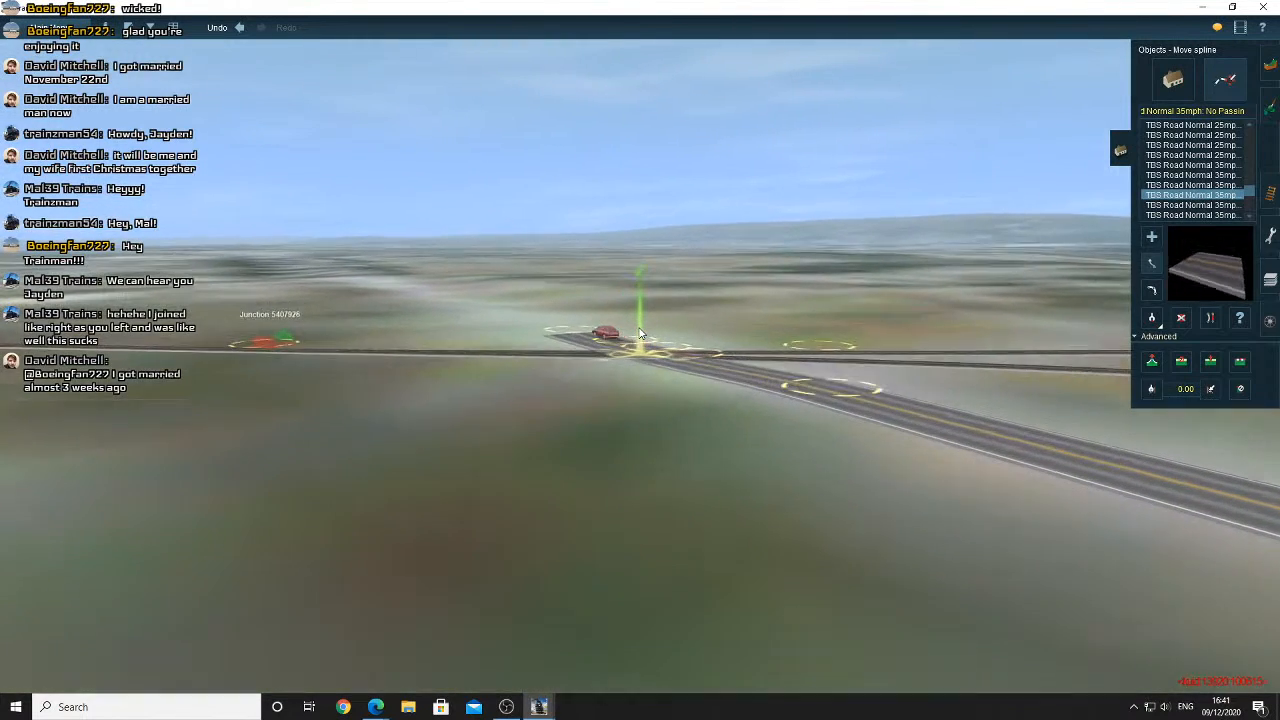
pyautogui.scroll(2, 640, 334)
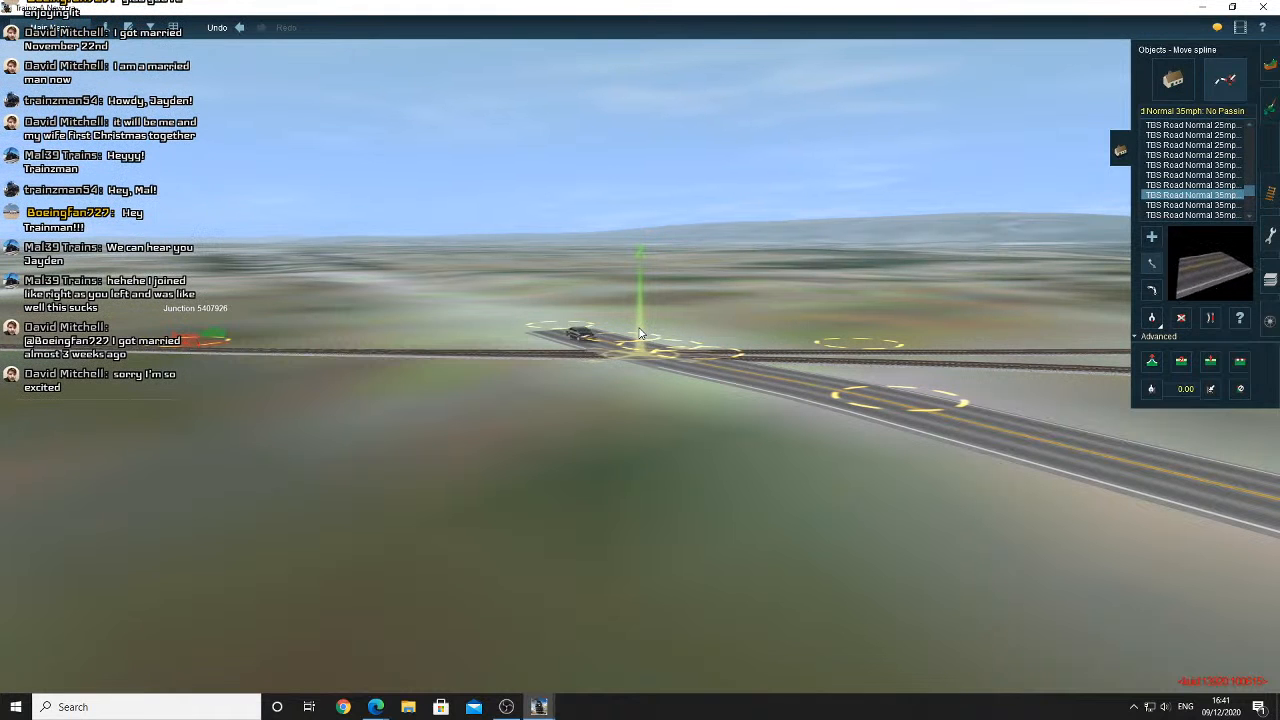
pyautogui.press('Up')
pyautogui.press('Down')
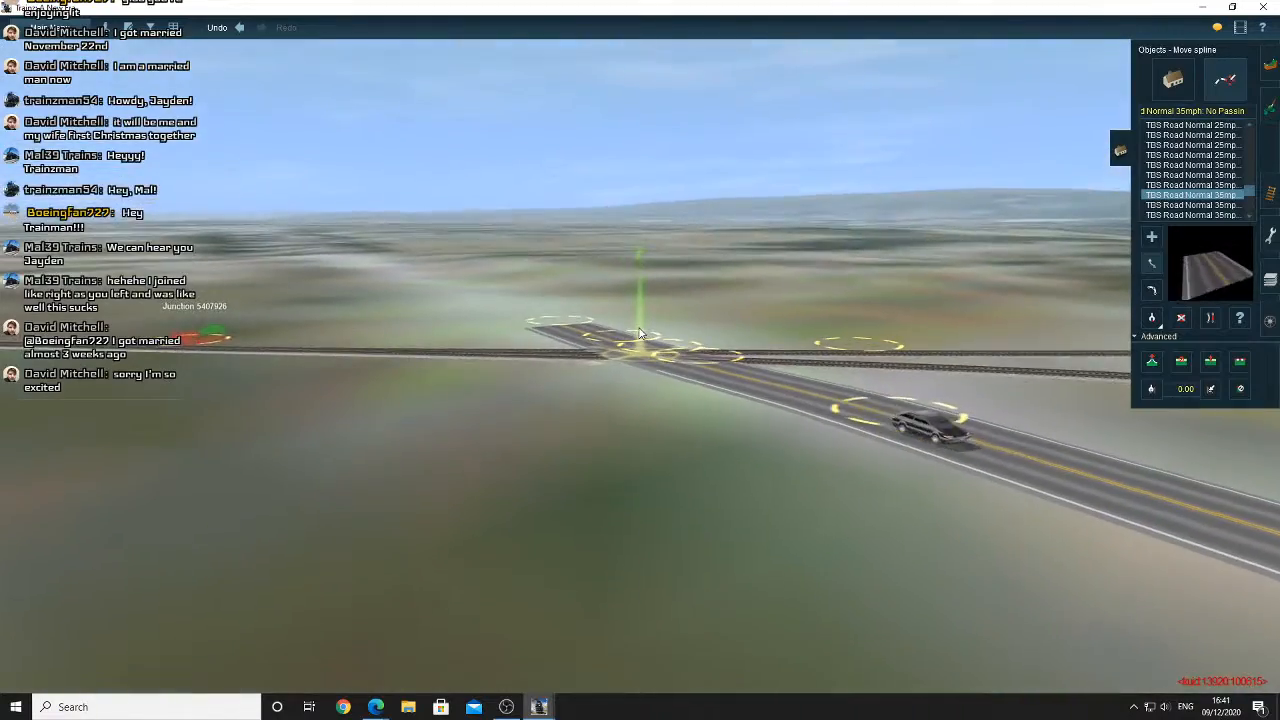
pyautogui.press('Up')
pyautogui.scroll(10, 641, 333)
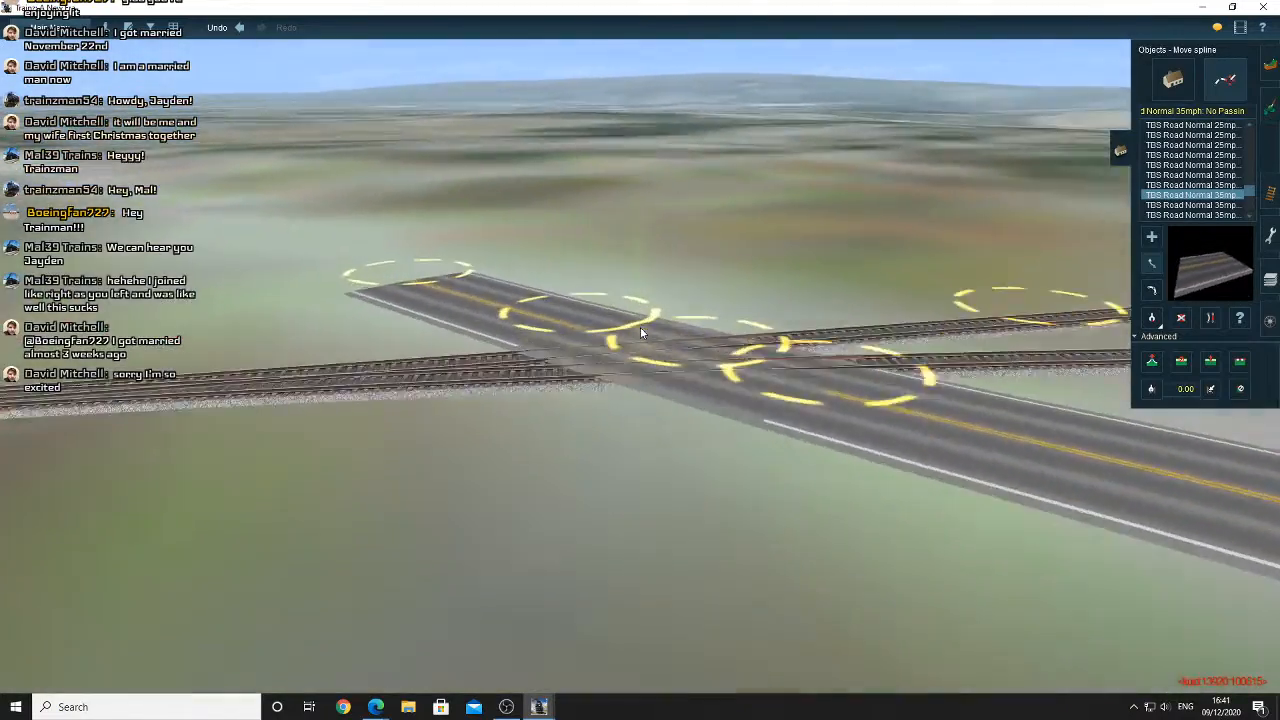
pyautogui.press('Left')
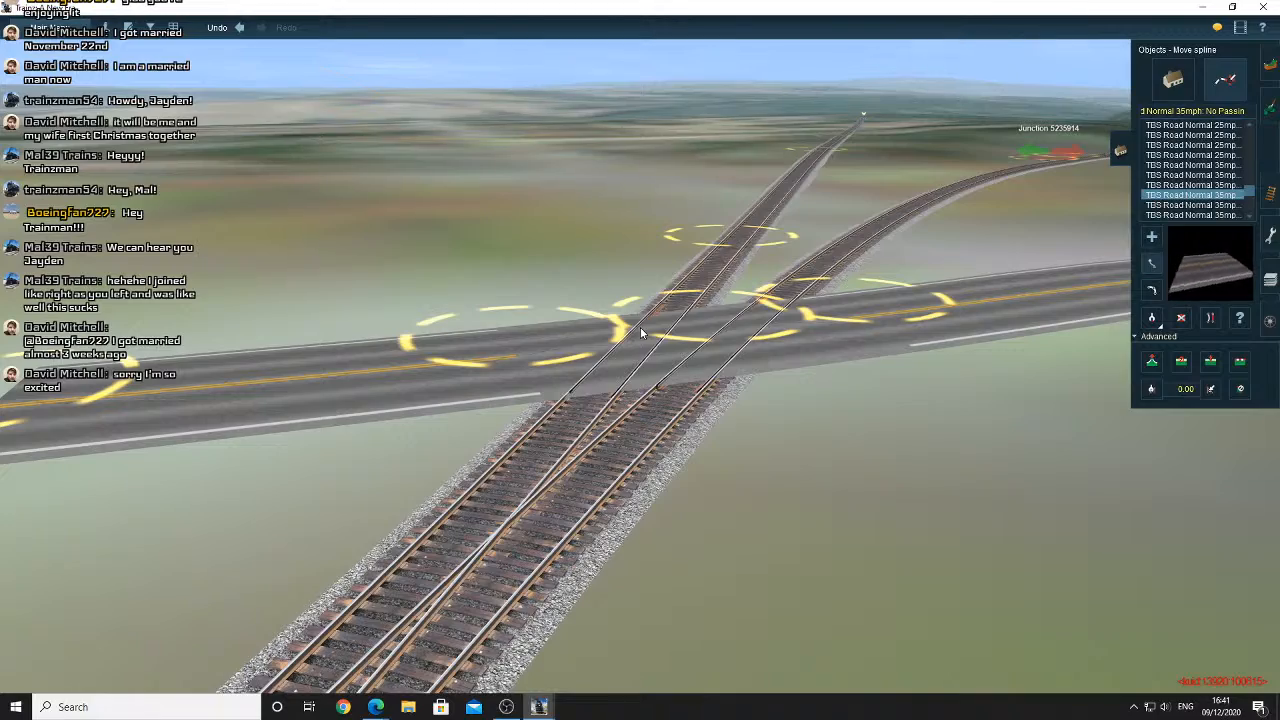
pyautogui.press('Left')
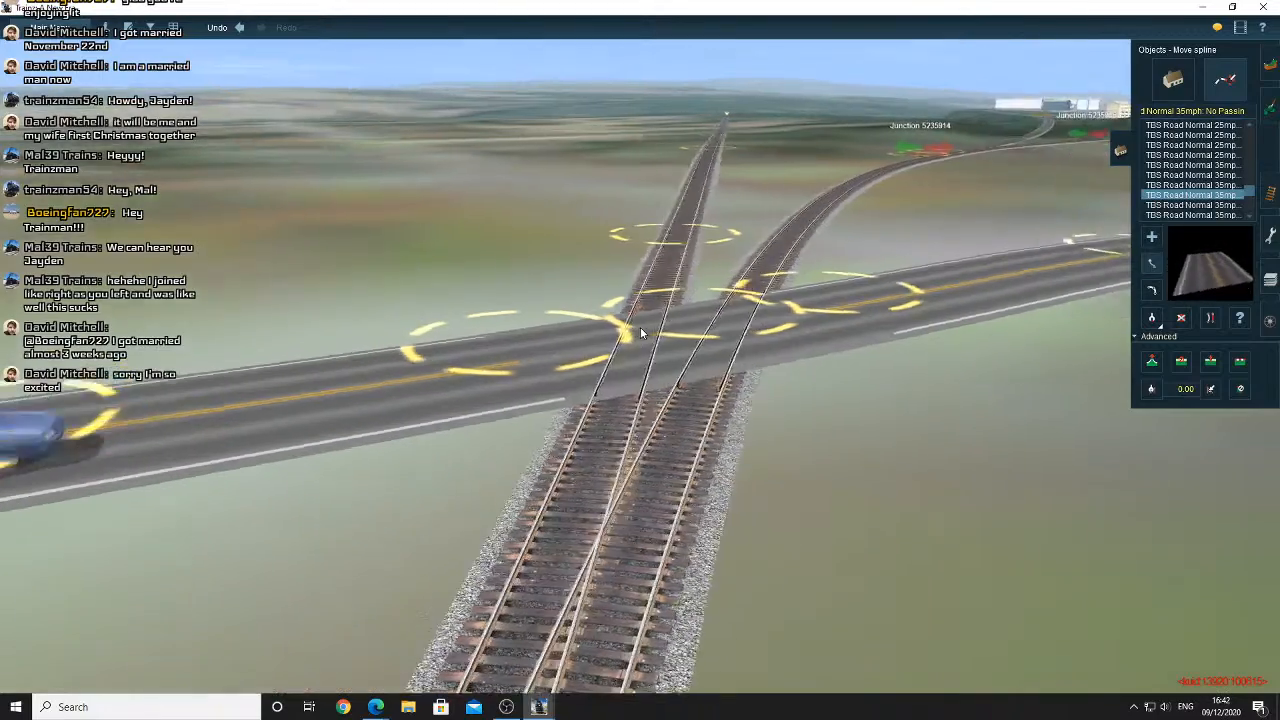
pyautogui.rightClick(675, 370)
pyautogui.press('Left')
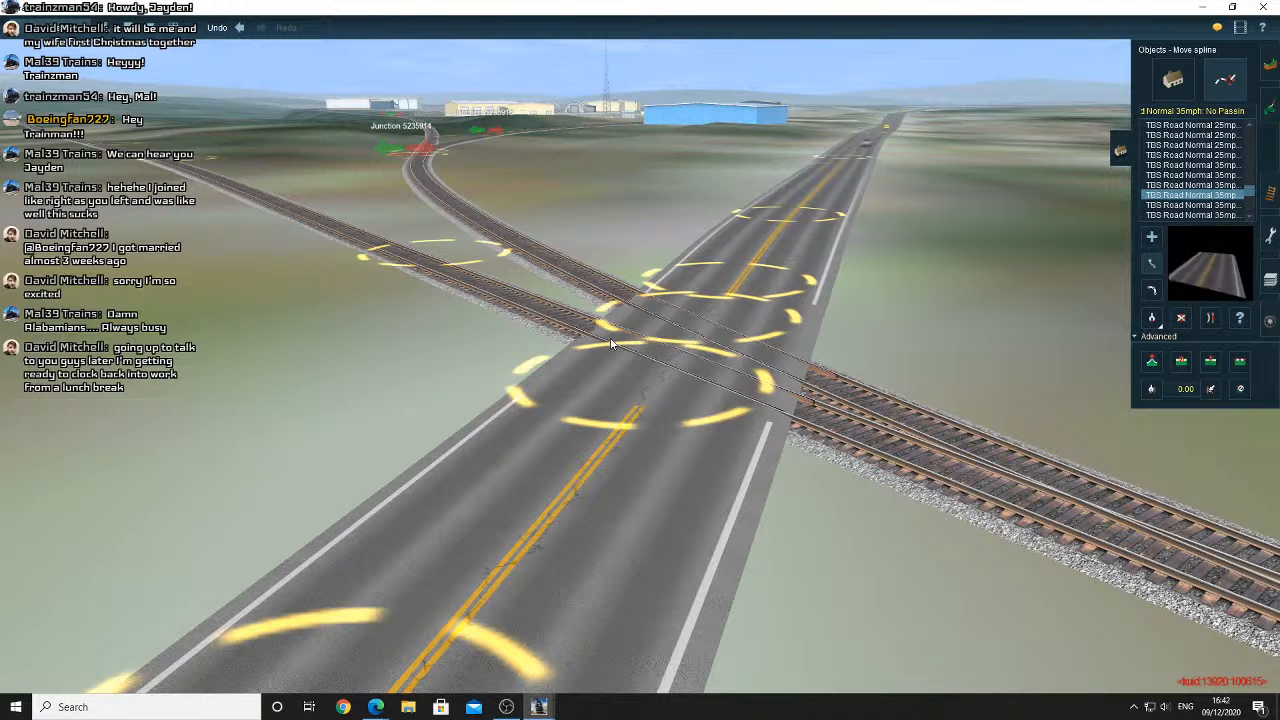
pyautogui.click(609, 338)
pyautogui.moveTo(609, 338); pyautogui.dragTo(644, 358, button='right')
pyautogui.scroll(10, 617, 357)
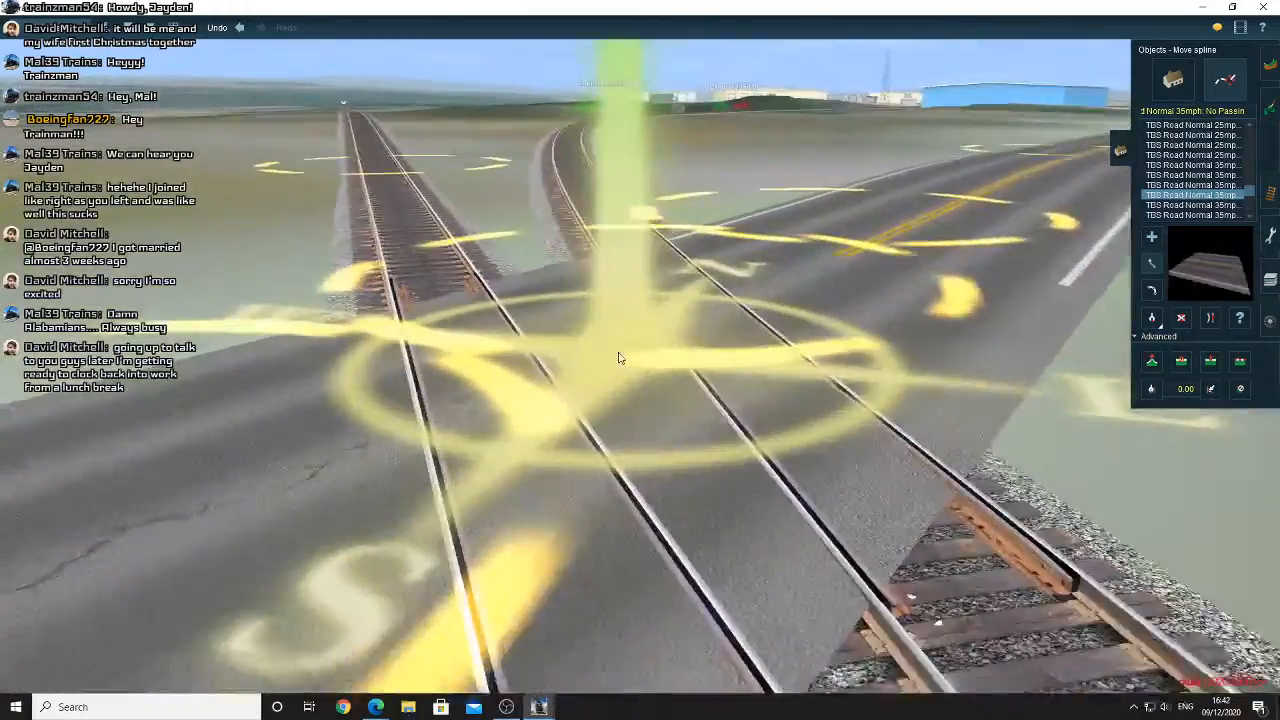
pyautogui.scroll(-10, 619, 357)
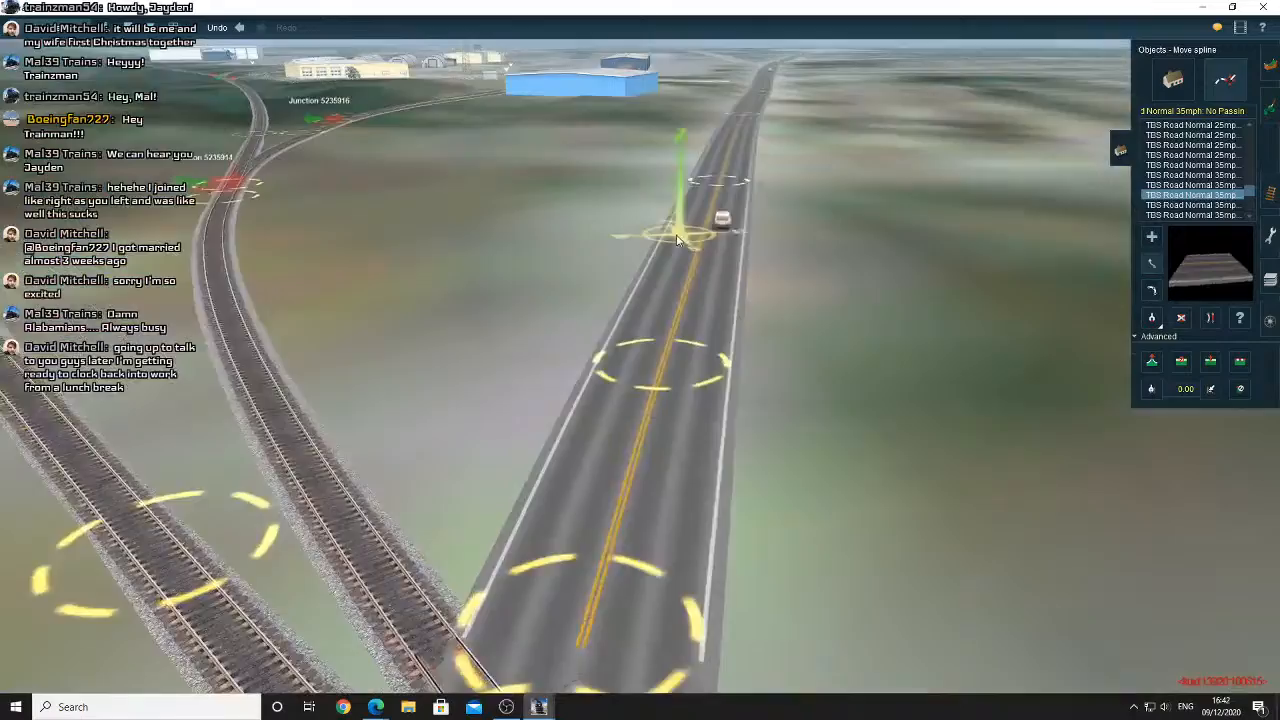
# Extend the curved side road to the edge of the main road with its matching YARNish Macadam 30ft St road spline
pyautogui.rightClick(671, 241)
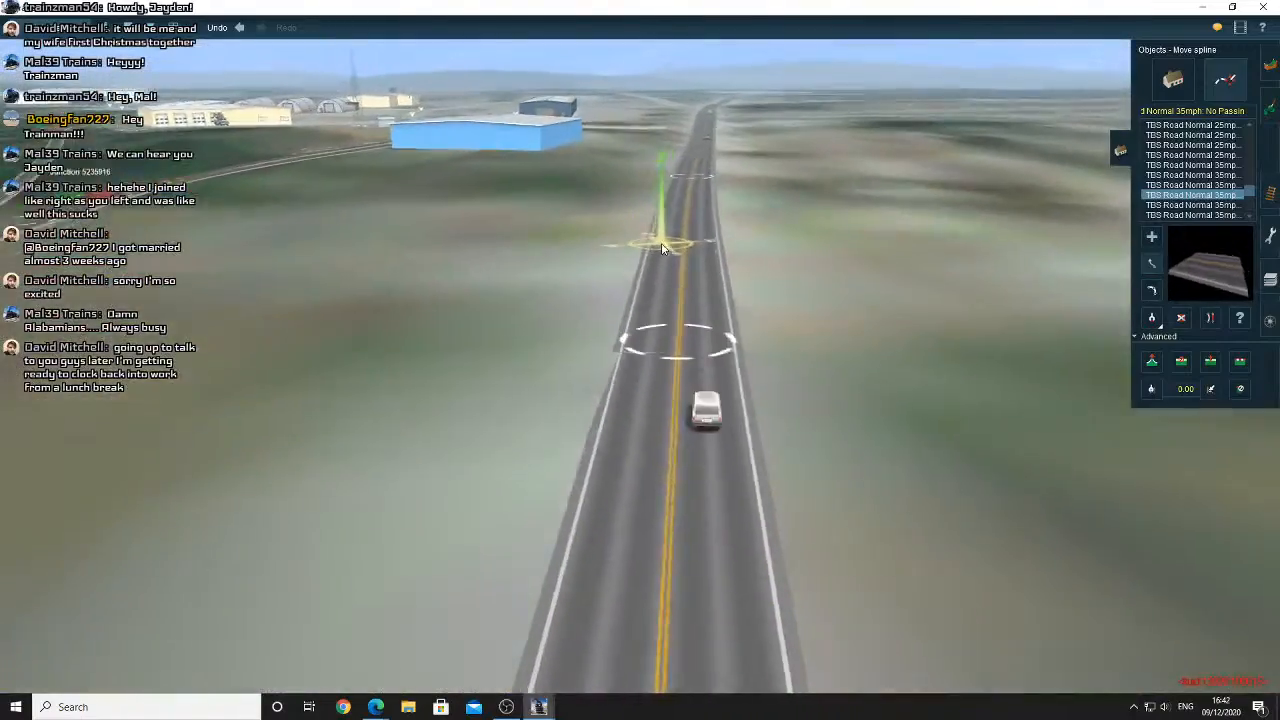
pyautogui.rightClick(652, 238)
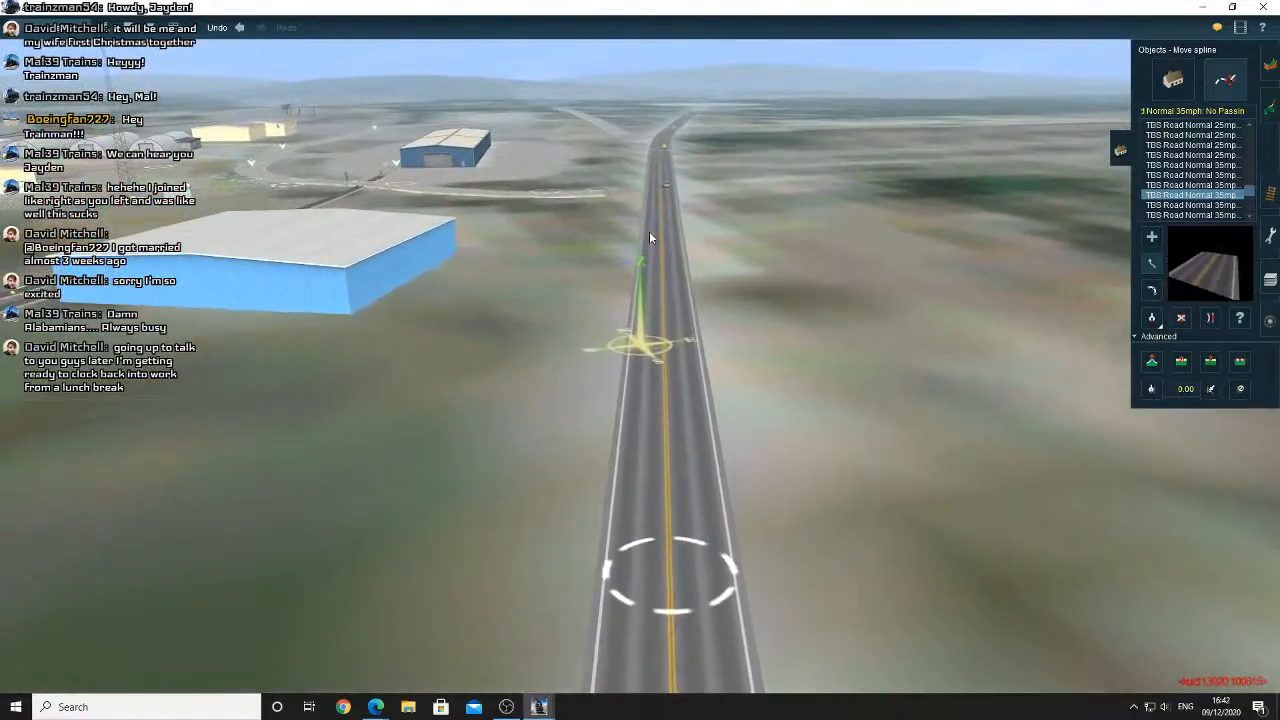
pyautogui.moveTo(649, 231); pyautogui.dragTo(882, 281, button='right')
pyautogui.click(1151, 318)
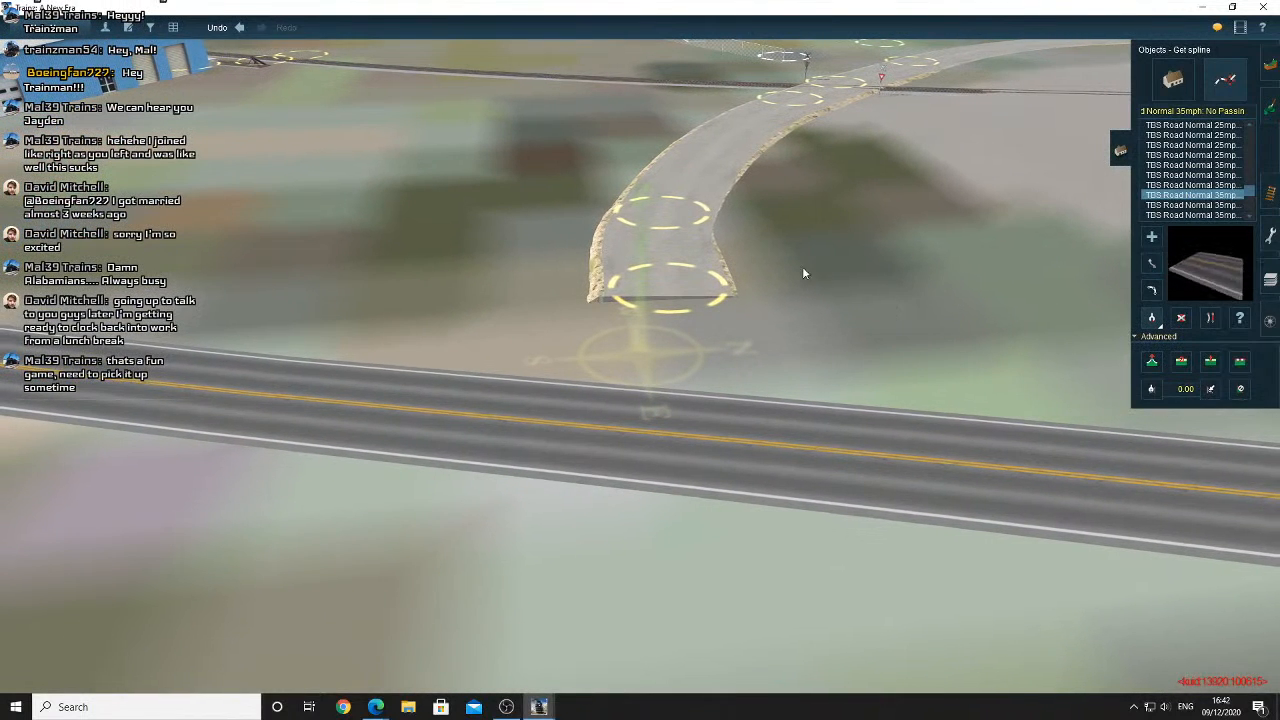
pyautogui.click(678, 328)
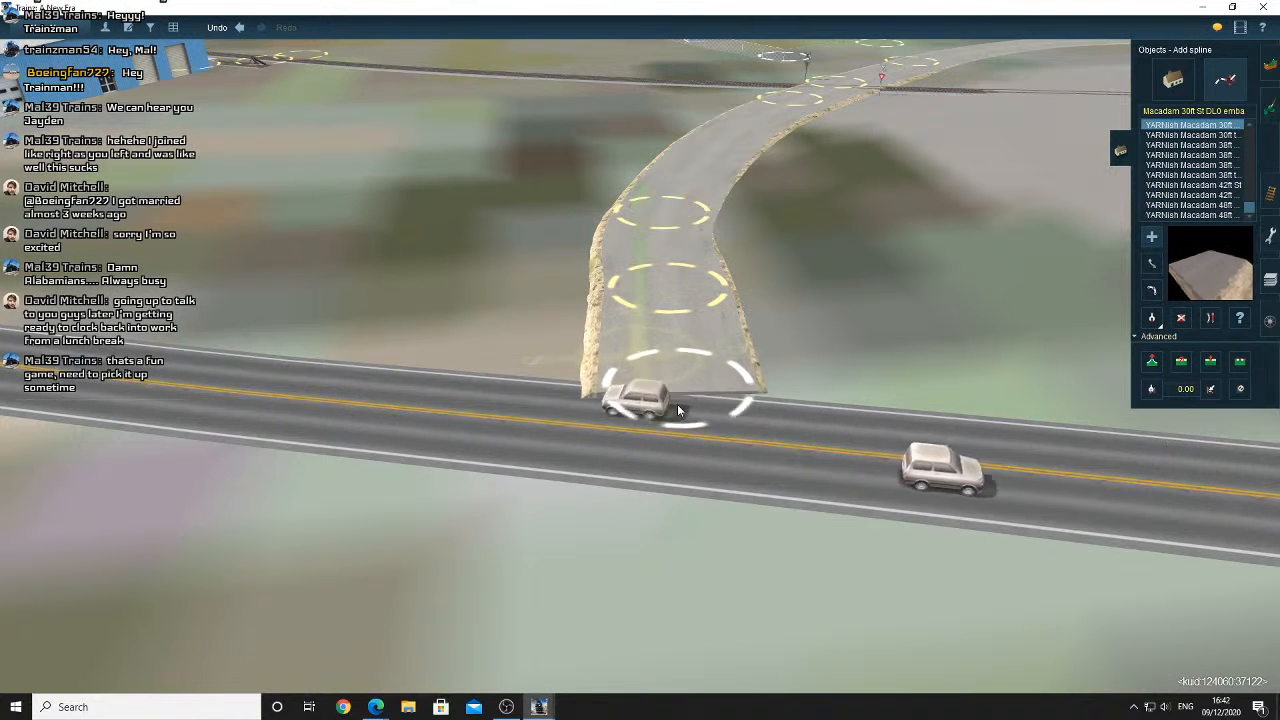
pyautogui.click(676, 406)
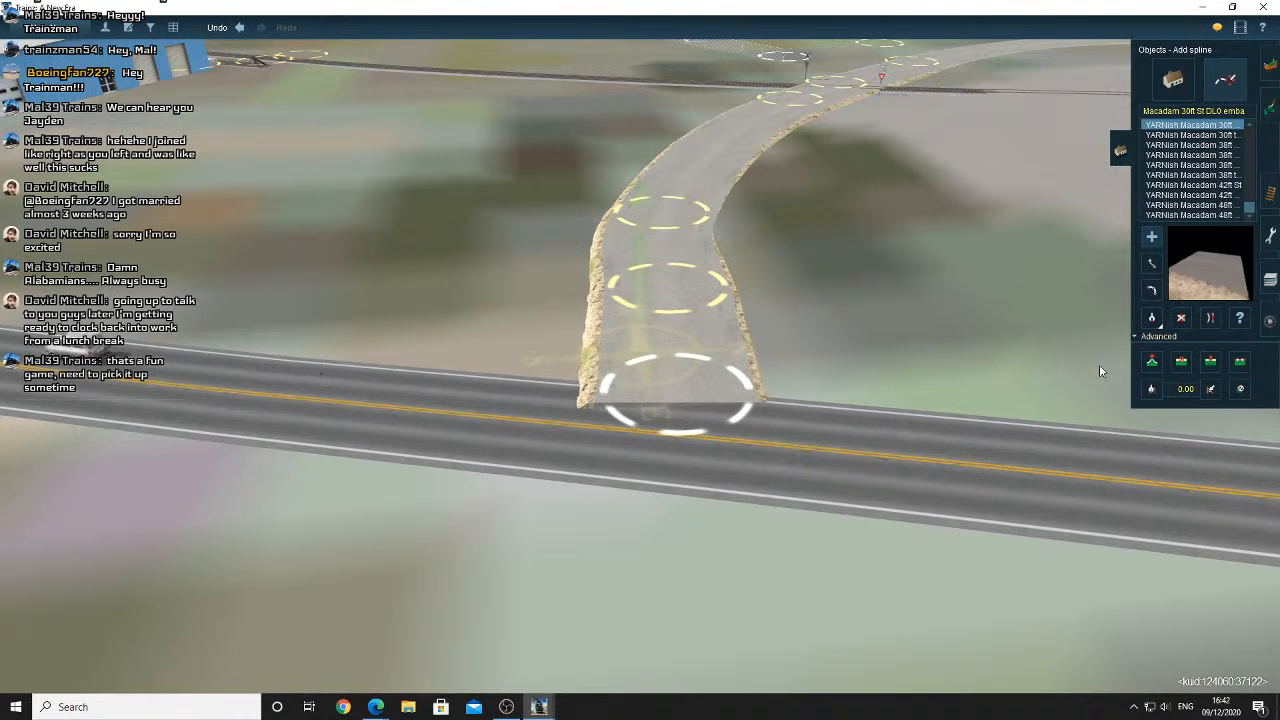
# Insert two spline points on the main road, one on each side of the side-road junction
pyautogui.click(593, 422)
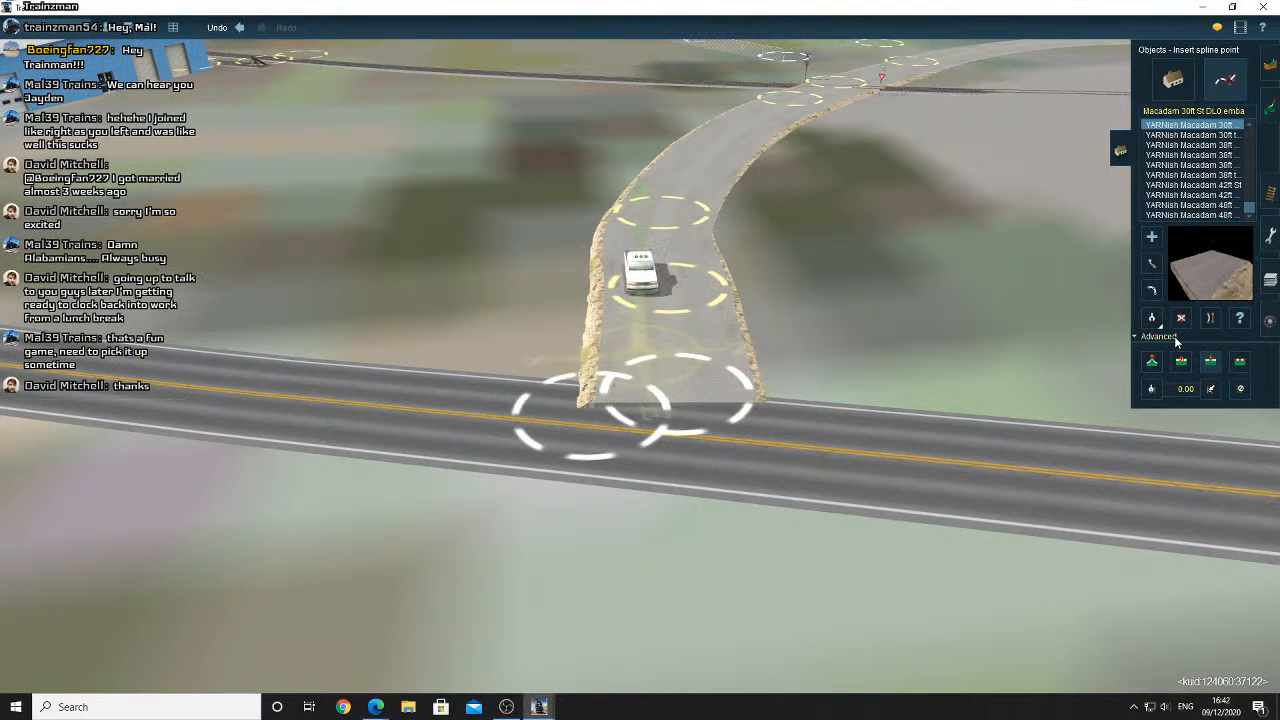
pyautogui.click(1153, 360)
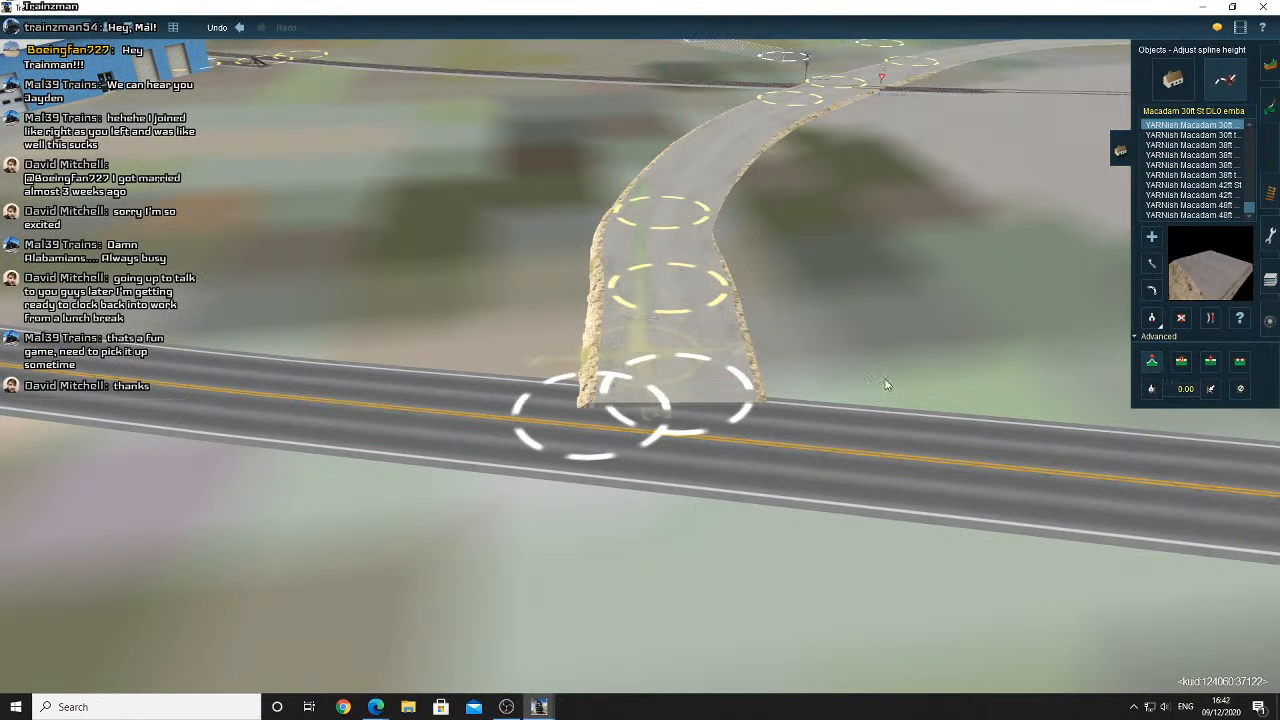
pyautogui.click(759, 431)
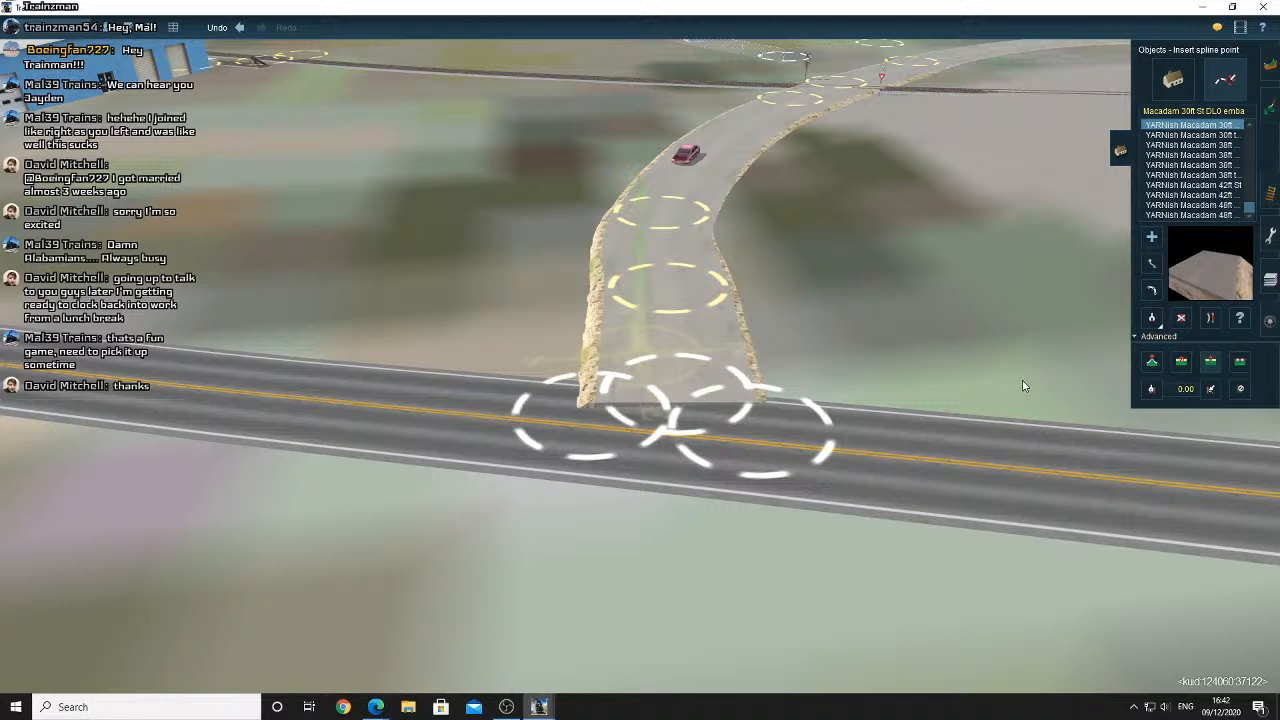
# Raise the two main-road spline points at the side-road junction, the first by about 0.3 m and the second slightly
pyautogui.click(1152, 362)
pyautogui.click(592, 436)
pyautogui.moveTo(592, 433); pyautogui.dragTo(595, 409)
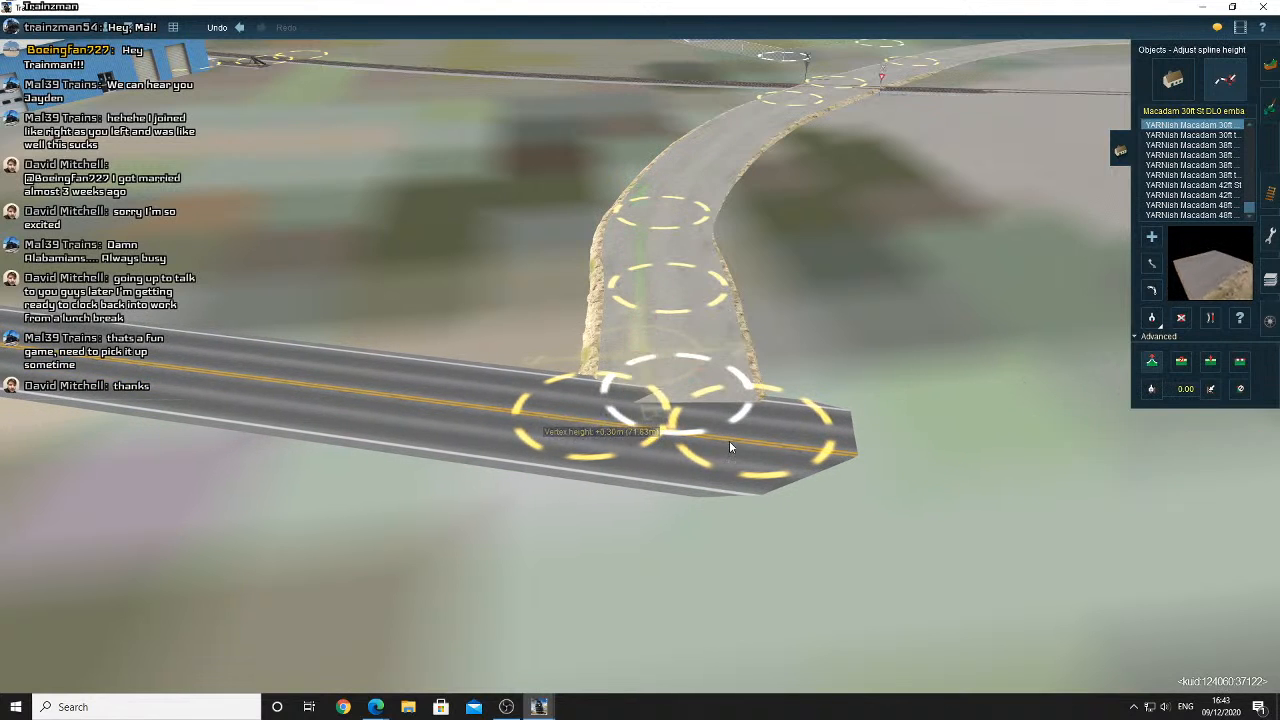
pyautogui.moveTo(730, 440); pyautogui.dragTo(731, 434)
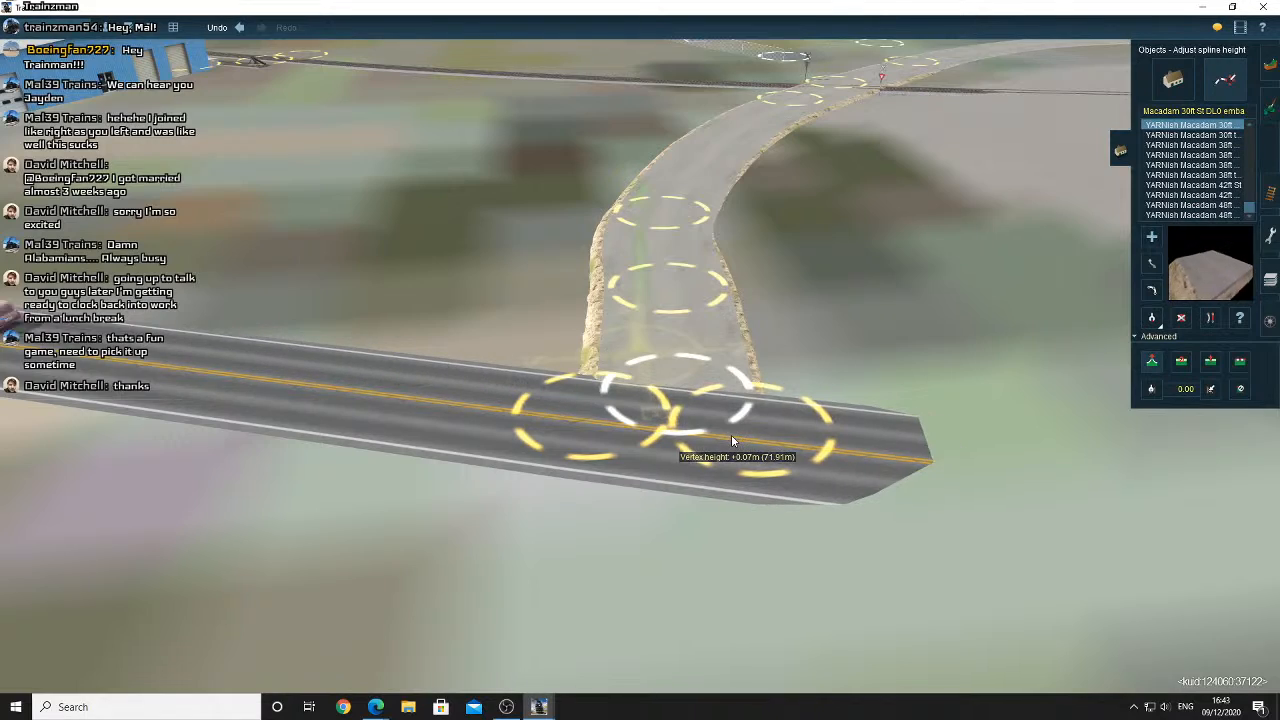
# Insert another spline point on the main road past the junction, beside the dark blue warehouse, and adjust its height
pyautogui.moveTo(731, 434); pyautogui.dragTo(622, 458, button='right')
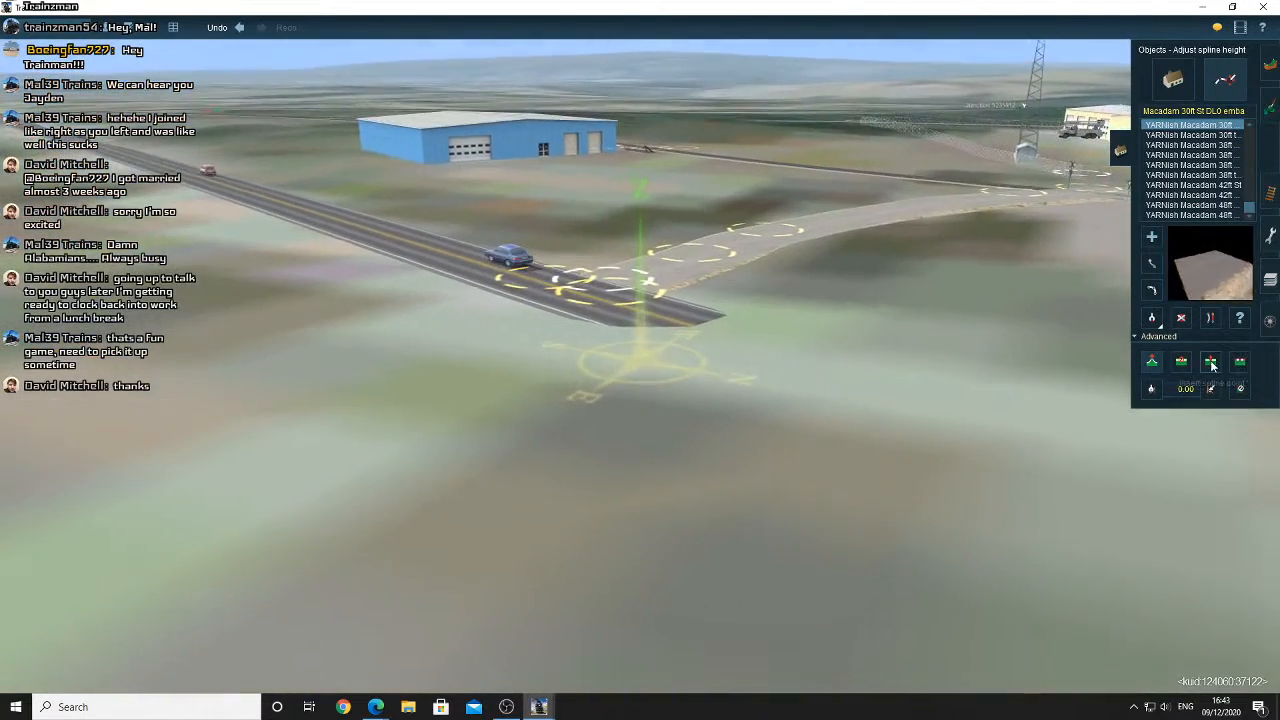
pyautogui.click(1210, 362)
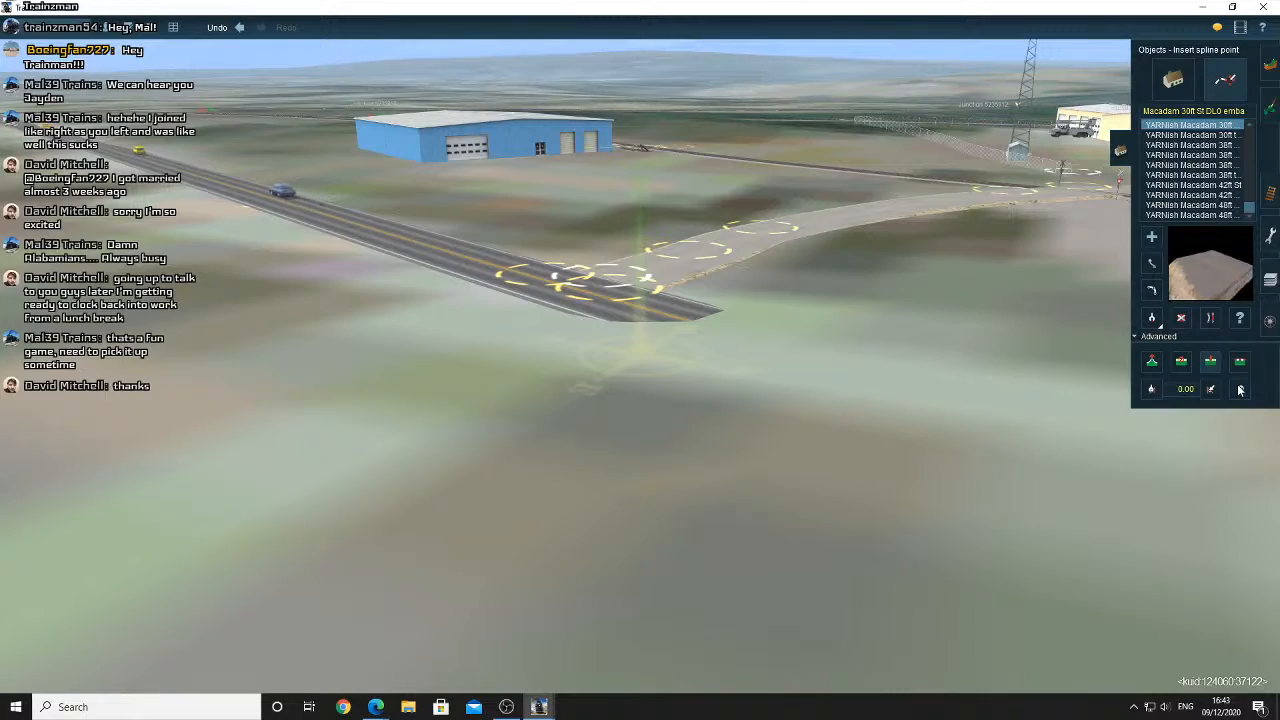
pyautogui.moveTo(426, 257); pyautogui.dragTo(1056, 316, button='right')
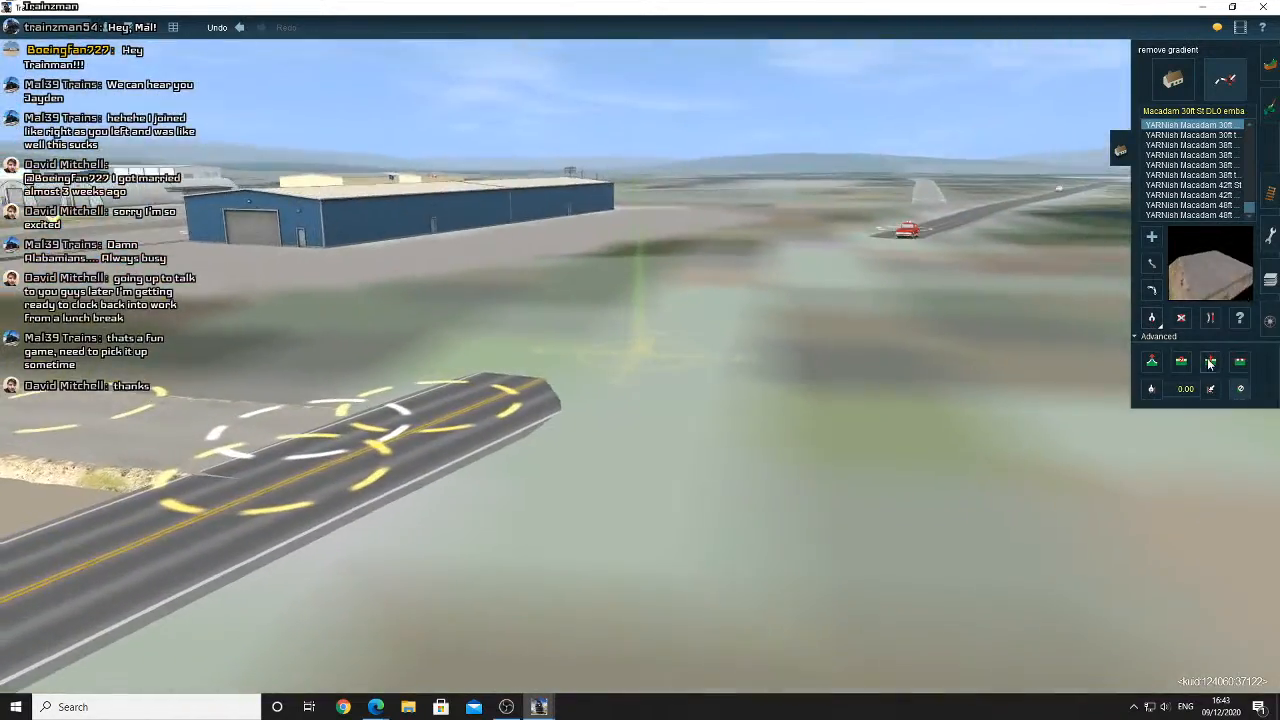
pyautogui.click(1210, 362)
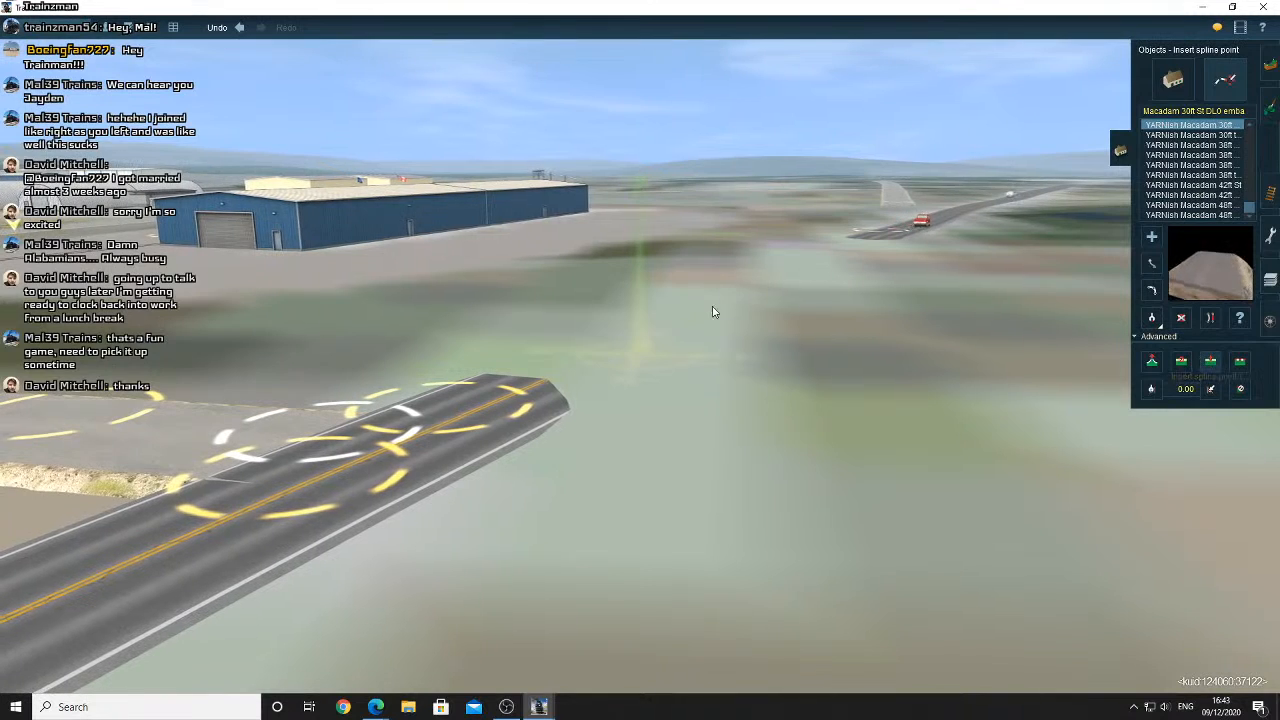
pyautogui.click(1240, 362)
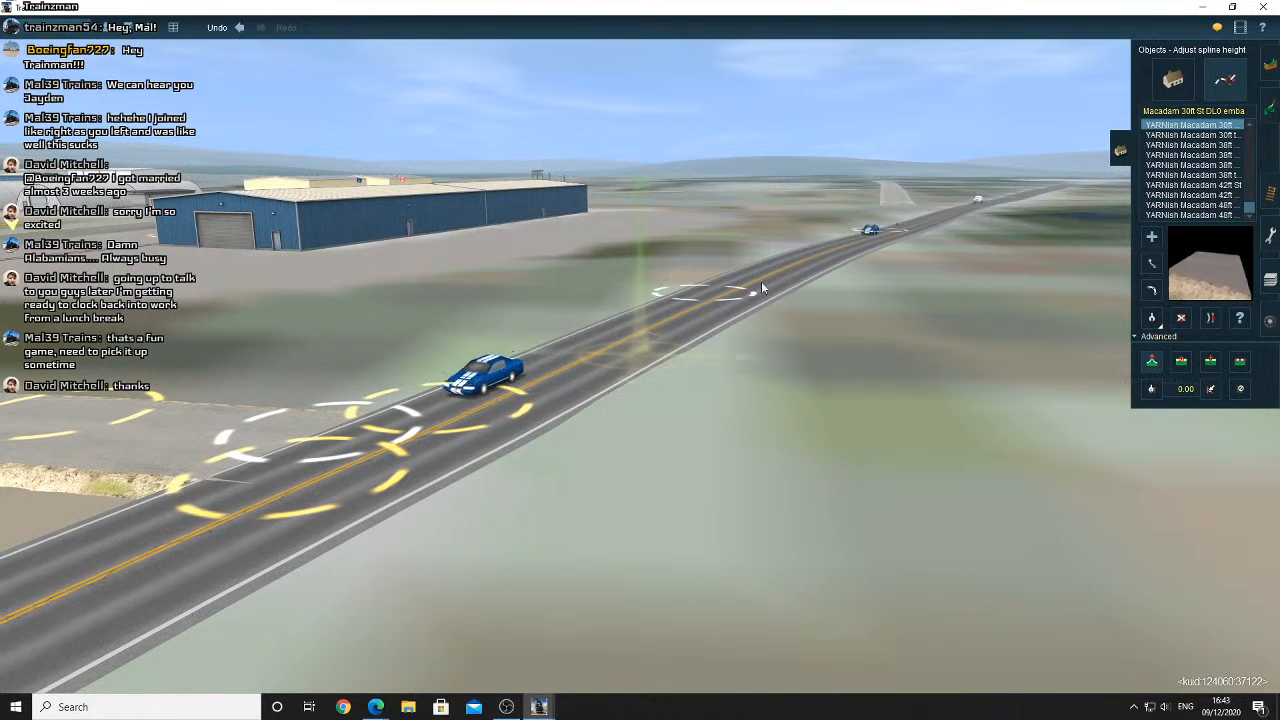
pyautogui.click(1240, 360)
# Examine the side-road junction and the side road's railroad crossing, with its crossbucks and yield signs, from several angles
pyautogui.moveTo(458, 420); pyautogui.dragTo(647, 298, button='right')
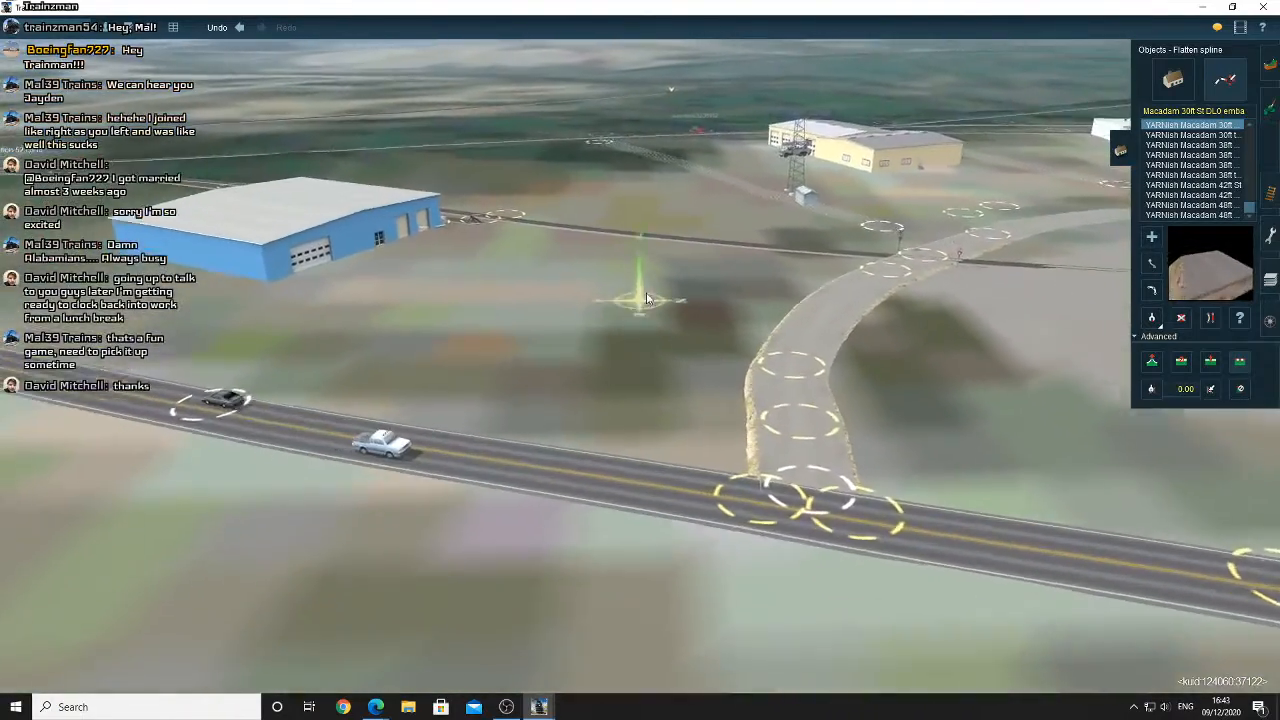
pyautogui.moveTo(875, 275); pyautogui.dragTo(700, 317, button='right')
pyautogui.rightClick(602, 330)
pyautogui.scroll(3, 610, 350)
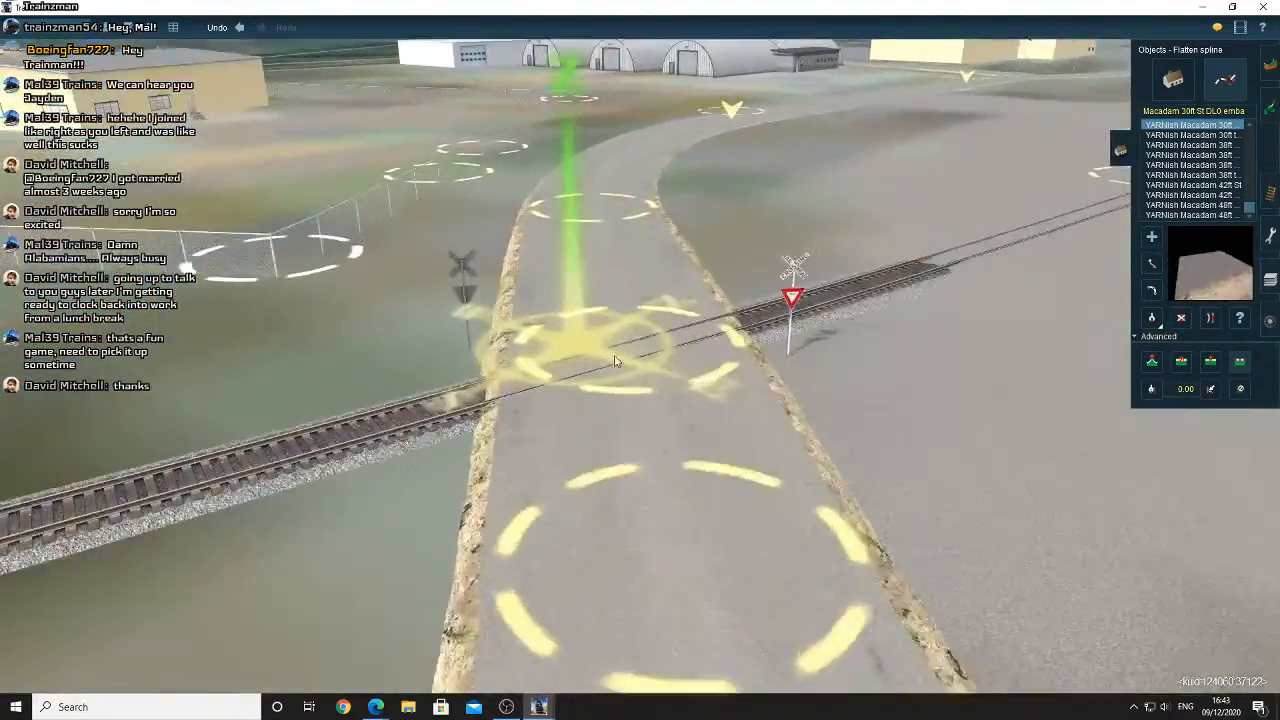
pyautogui.scroll(3, 625, 364)
pyautogui.press('Down')
pyautogui.scroll(-3, 694, 354)
pyautogui.press('Left')
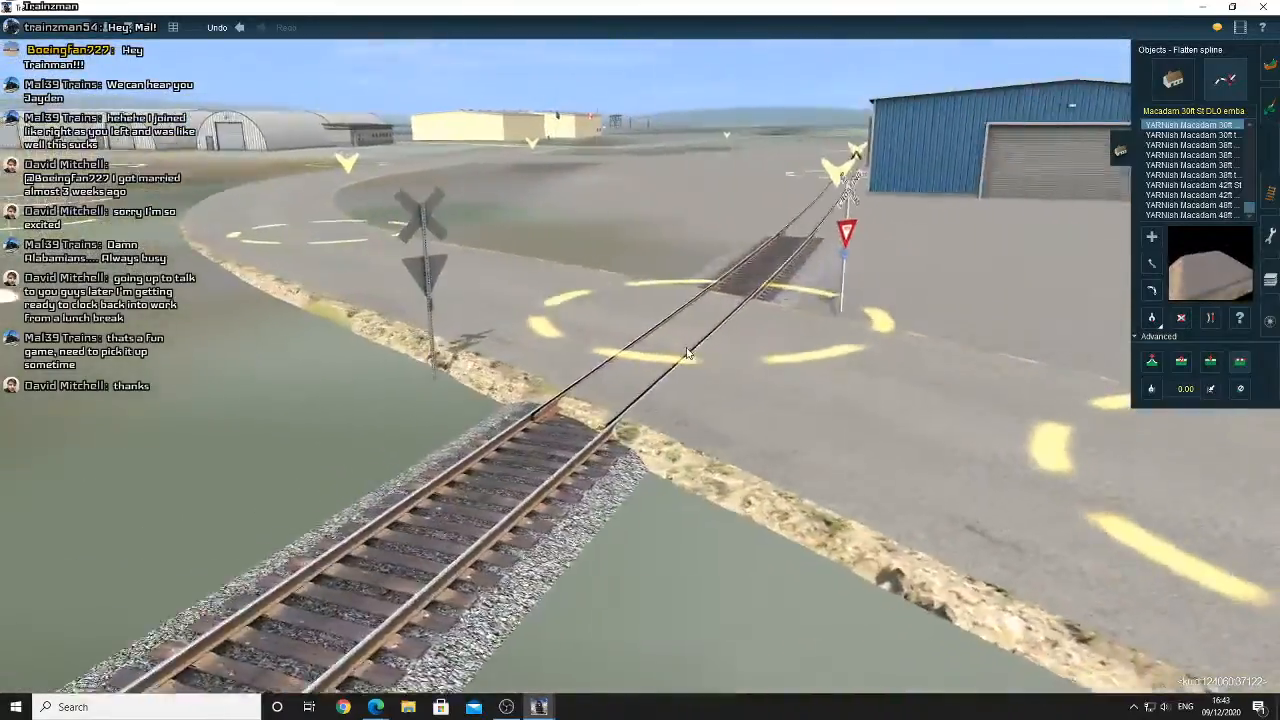
pyautogui.press('Left')
pyautogui.press('Right')
pyautogui.press('Down')
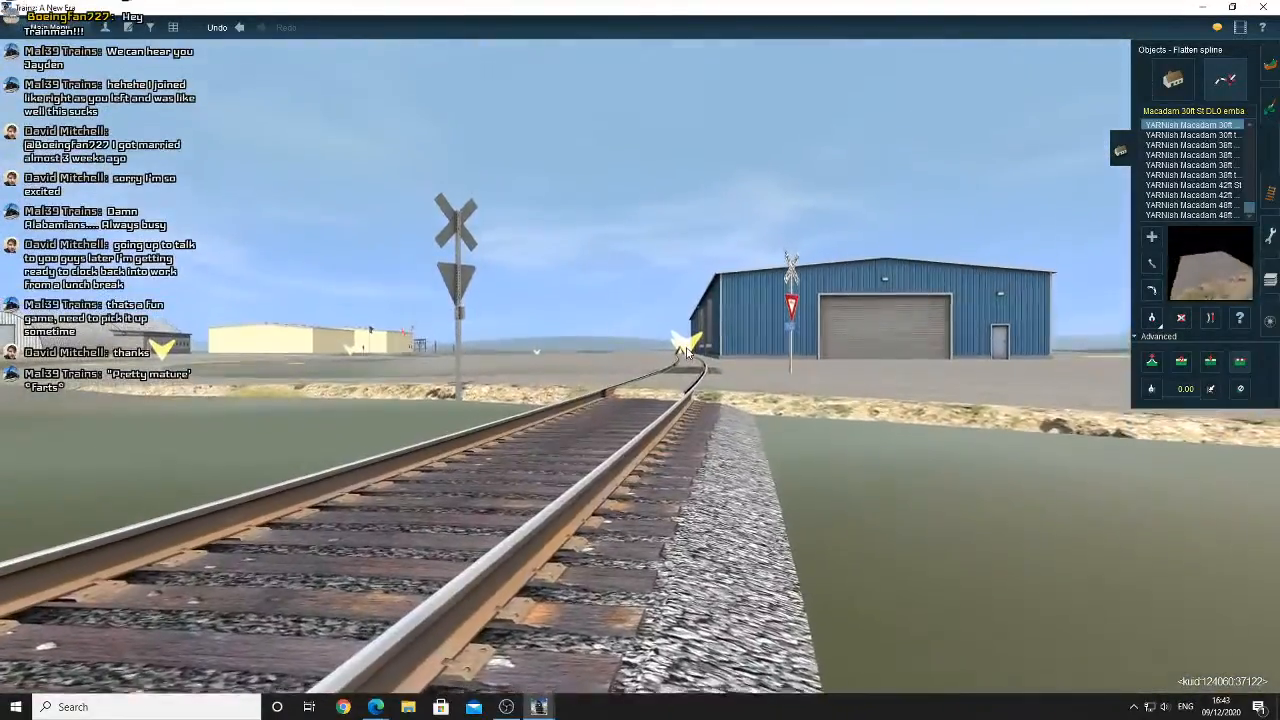
pyautogui.press('Up')
pyautogui.press('Left')
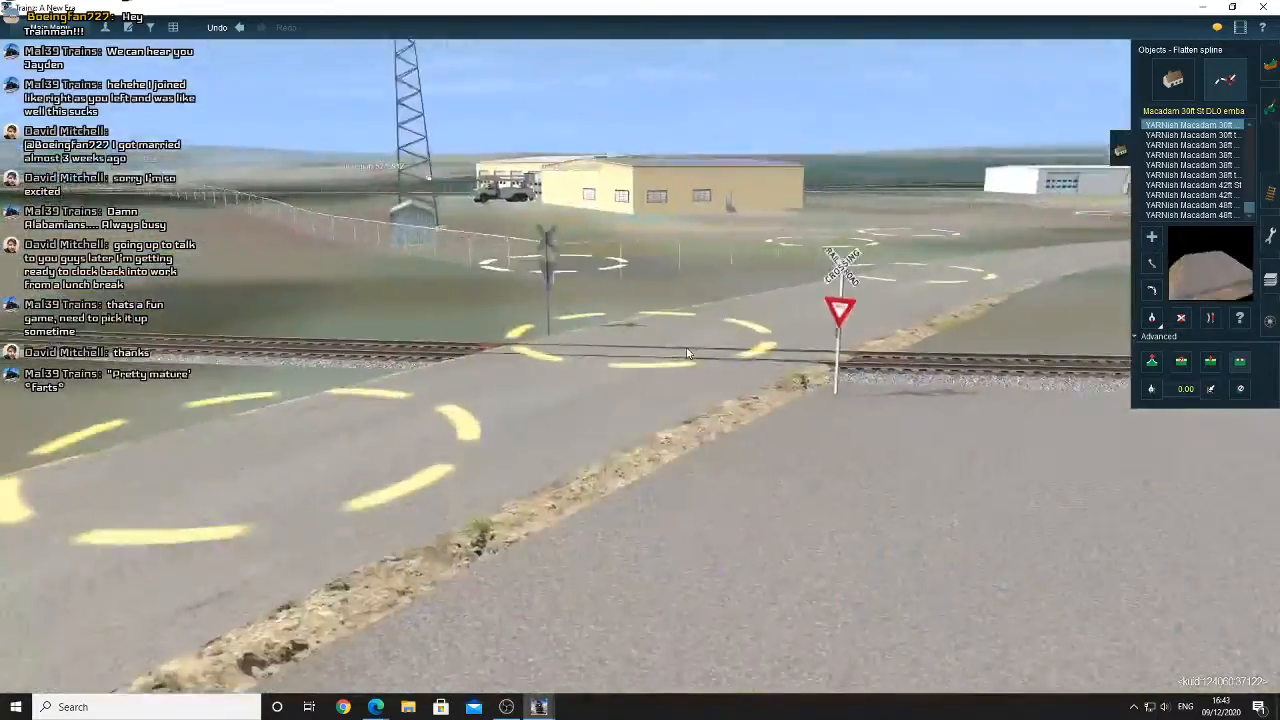
pyautogui.press('Left')
pyautogui.press('Up')
# Filter the scenery object list to items containing TRC, ready for equipping the main-road level crossing
pyautogui.moveTo(700, 262); pyautogui.dragTo(646, 337, button='right')
pyautogui.scroll(5, 646, 337)
pyautogui.scroll(-3, 800, 257)
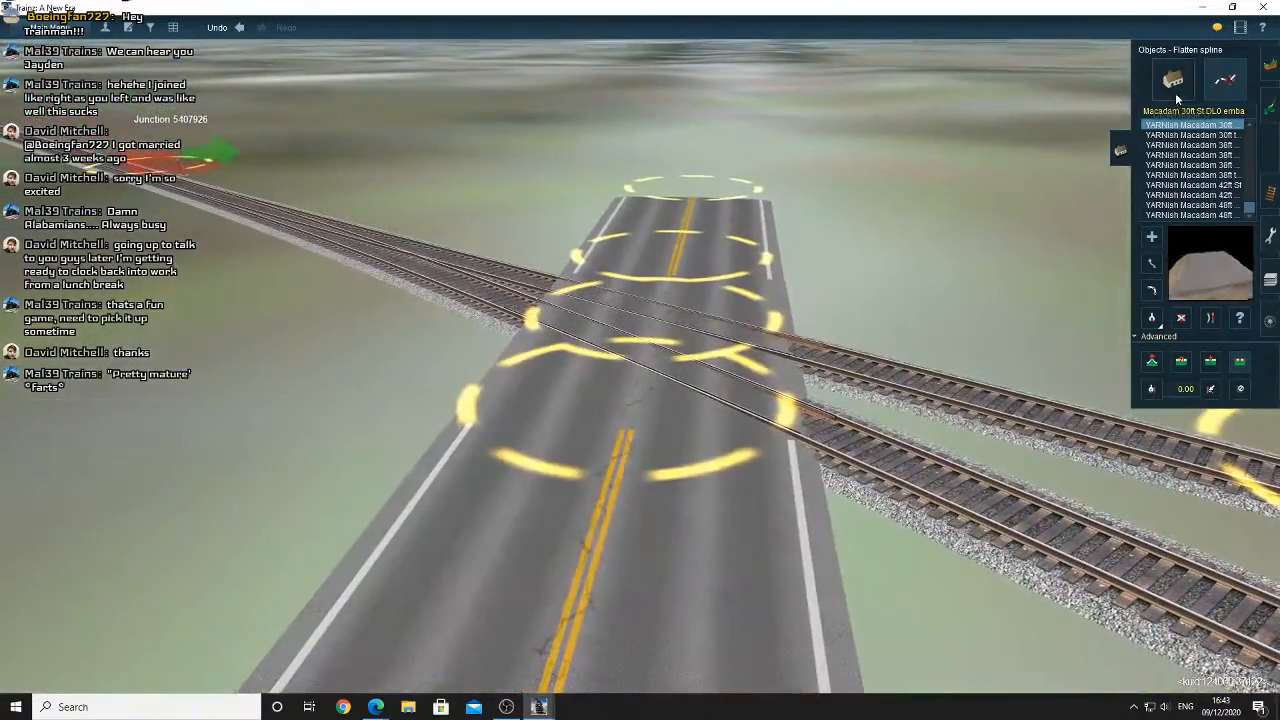
pyautogui.click(1175, 86)
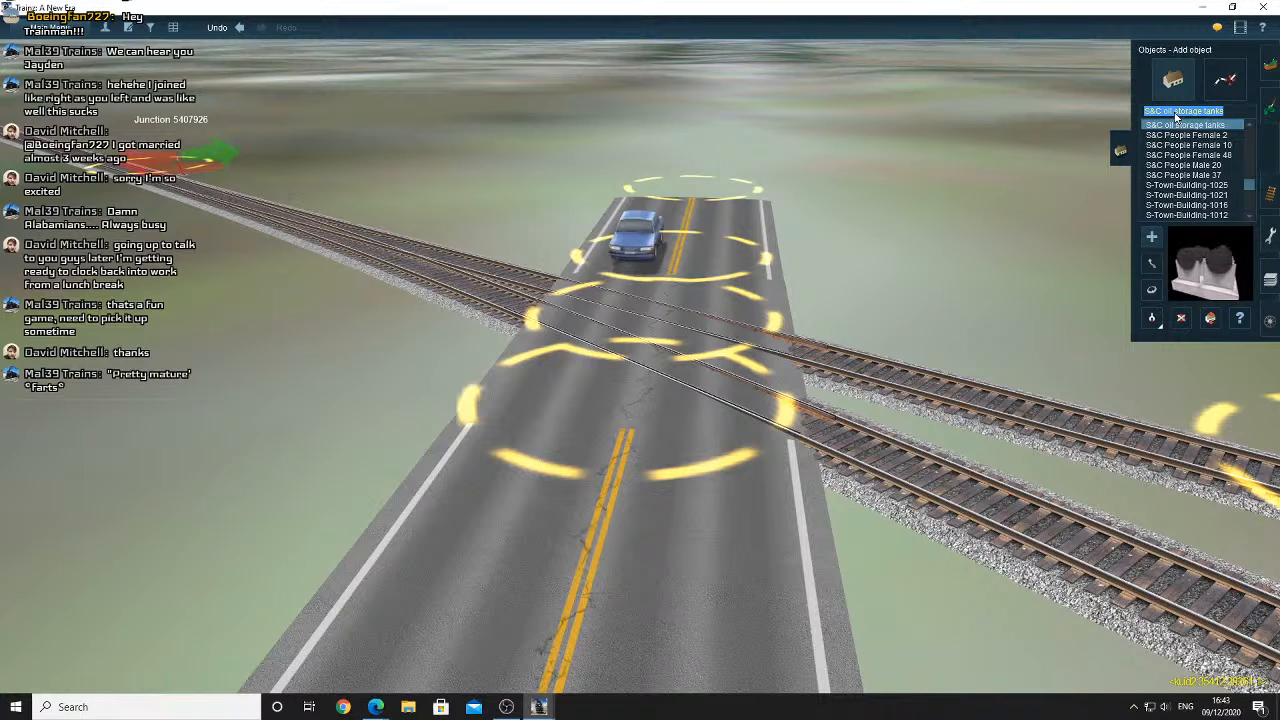
pyautogui.click(152, 28)
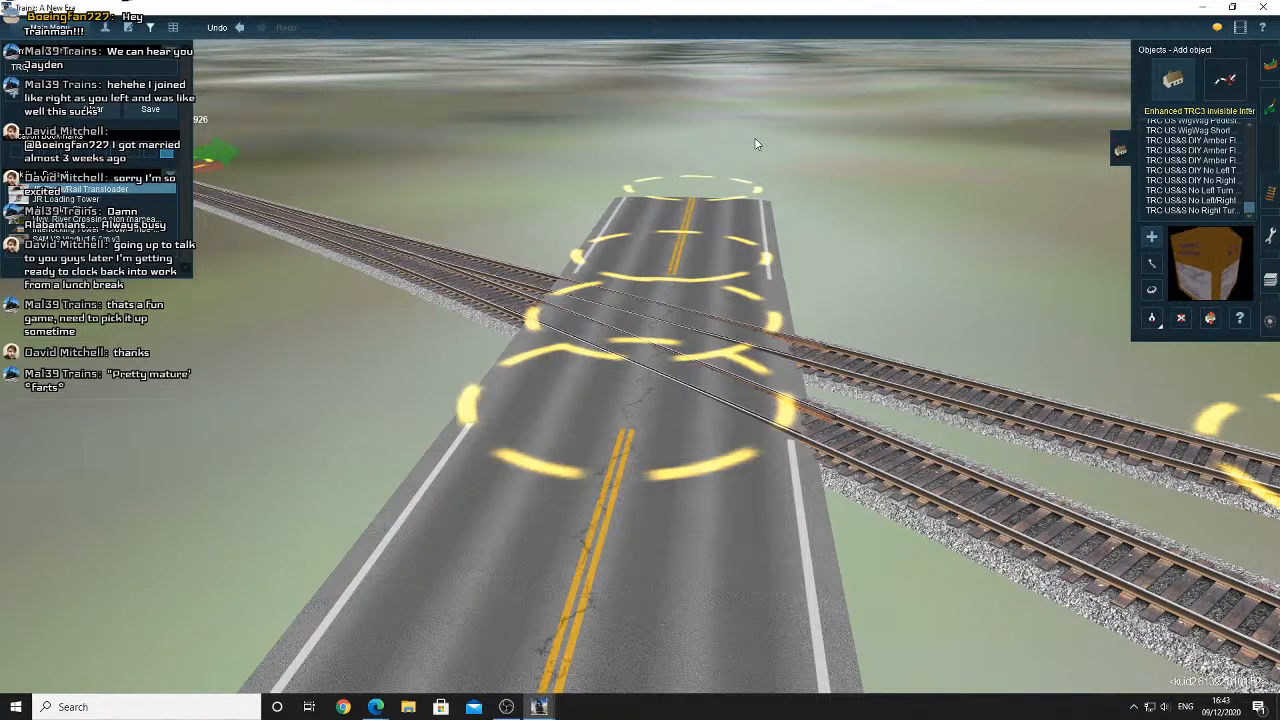
# Browse the TRC US crossing signals and choose TRC US 12x24 WCH ST MBell
pyautogui.click(1185, 171)
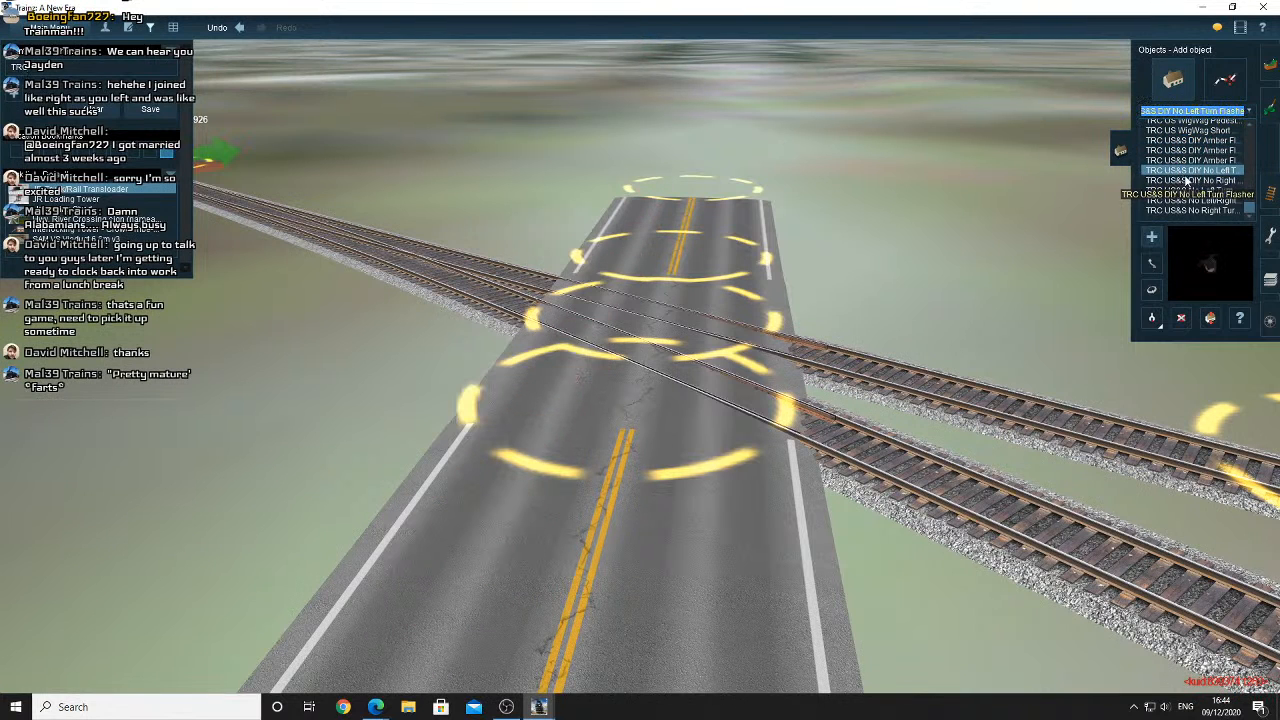
pyautogui.click(1189, 190)
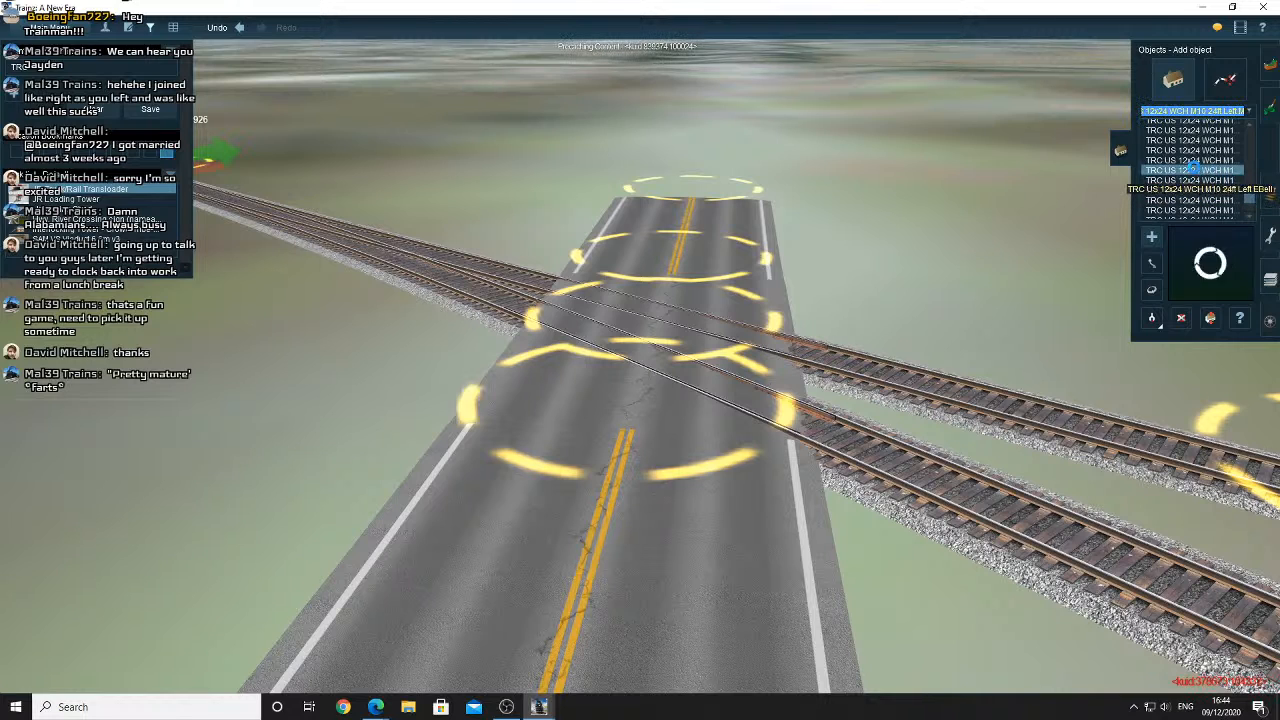
pyautogui.click(1194, 161)
pyautogui.click(1193, 150)
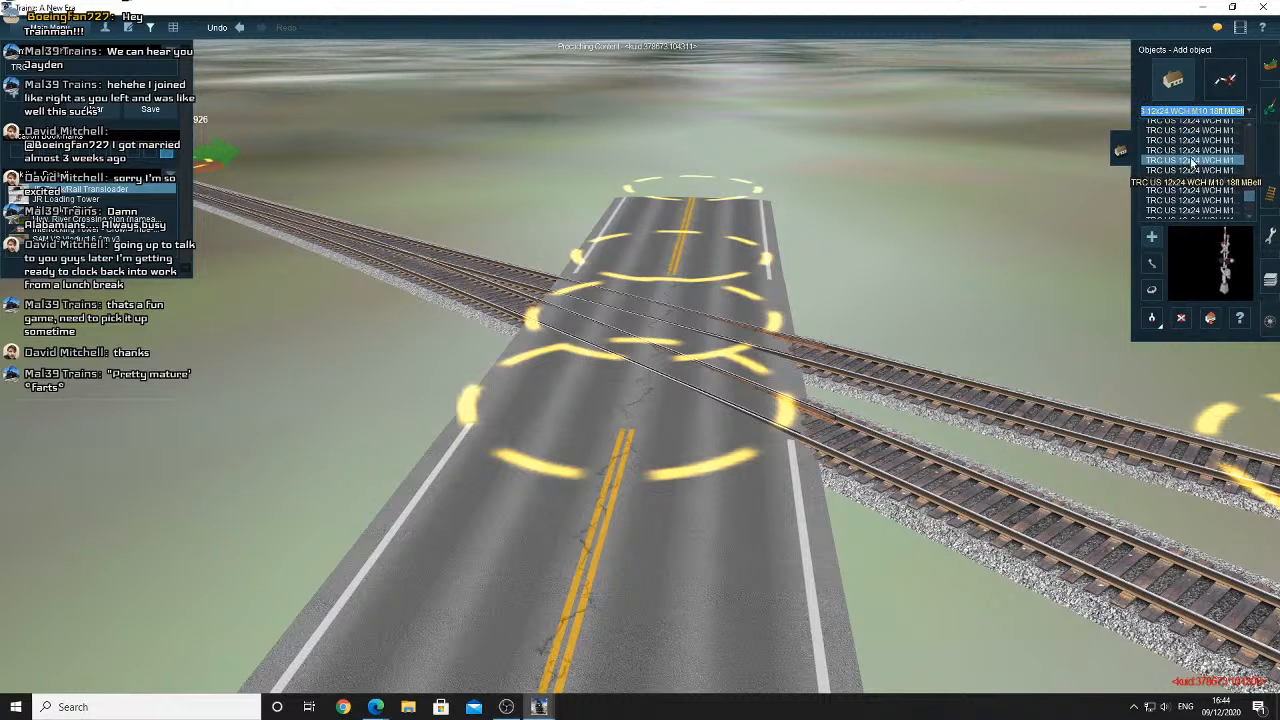
pyautogui.click(1185, 190)
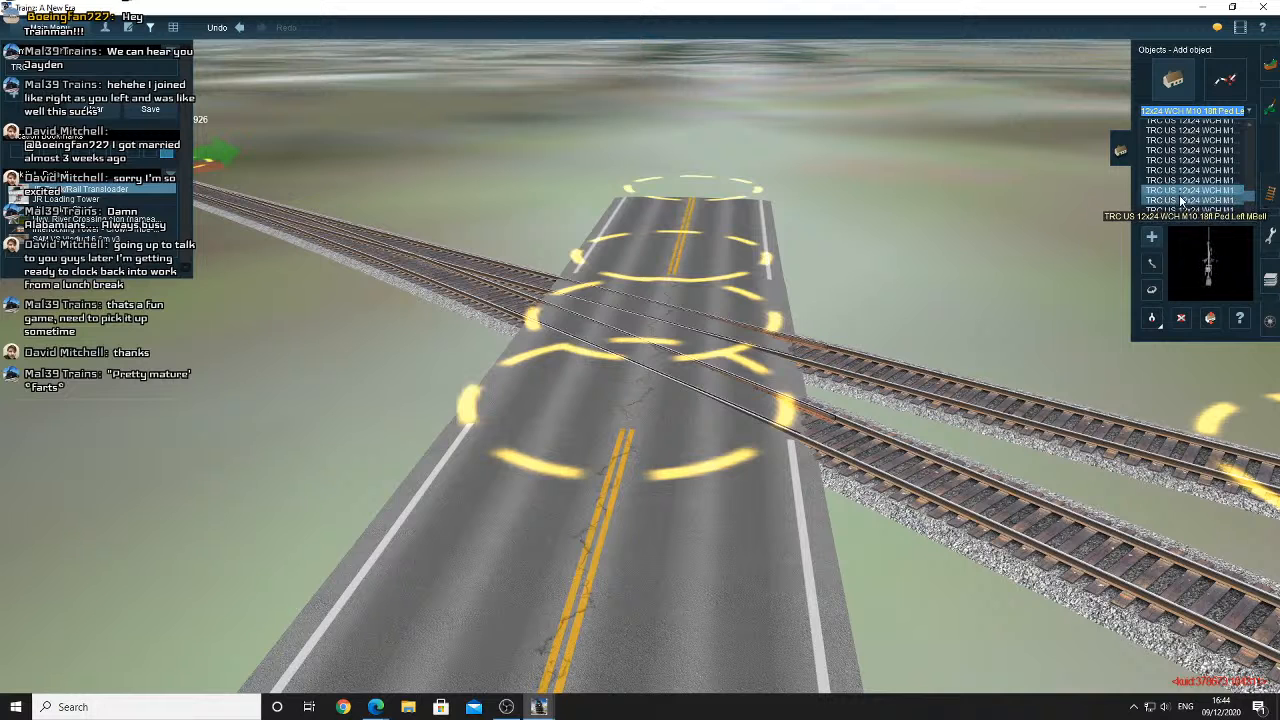
pyautogui.click(1186, 178)
pyautogui.scroll(-2, 1185, 174)
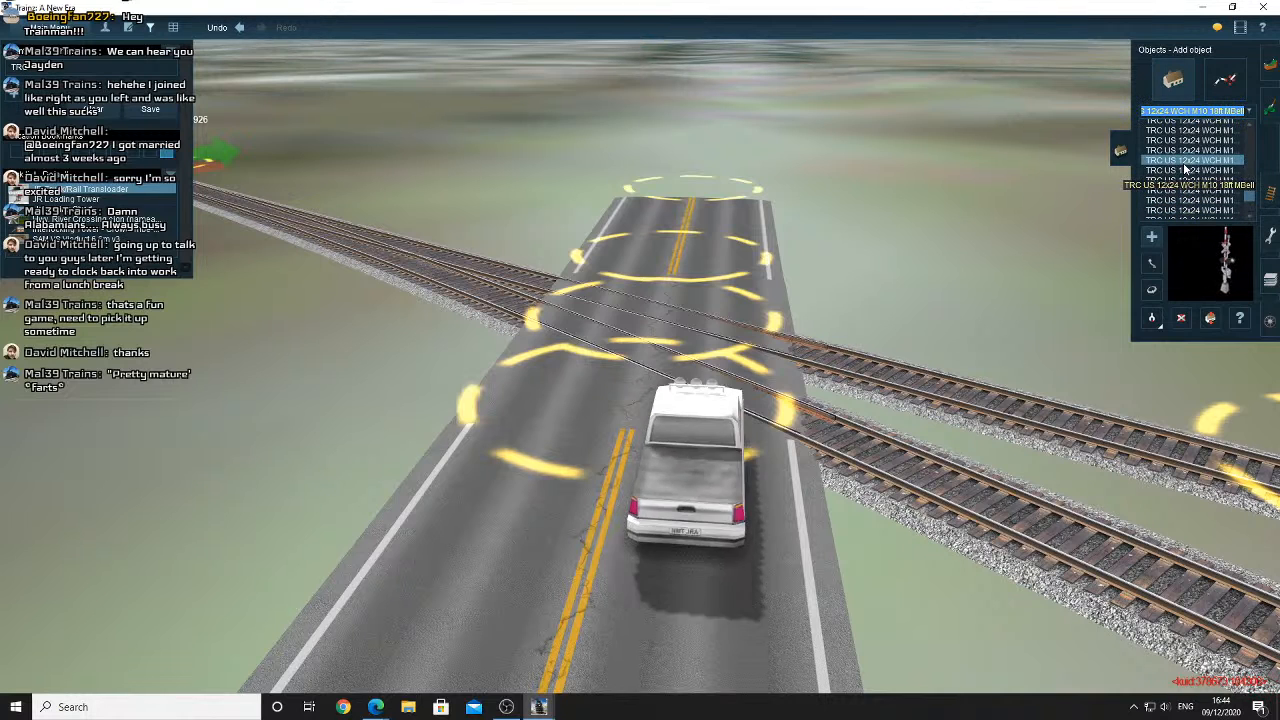
pyautogui.scroll(-3, 1186, 170)
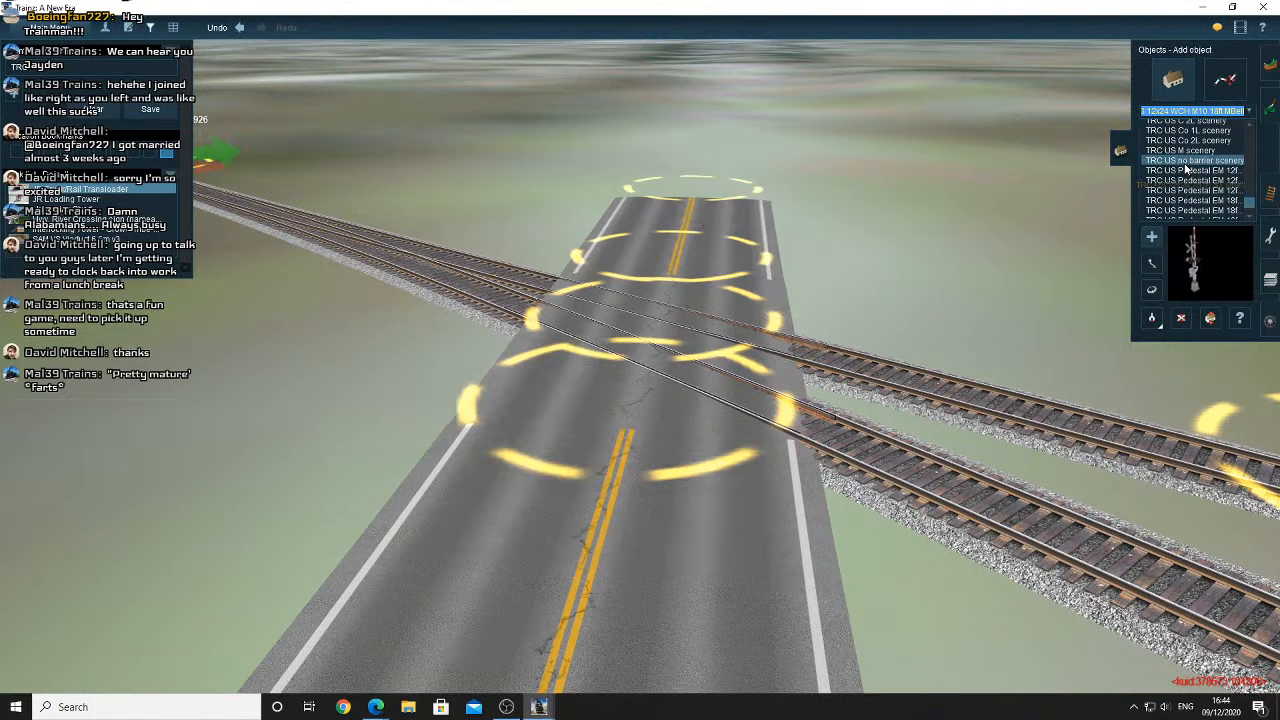
pyautogui.scroll(3, 1199, 161)
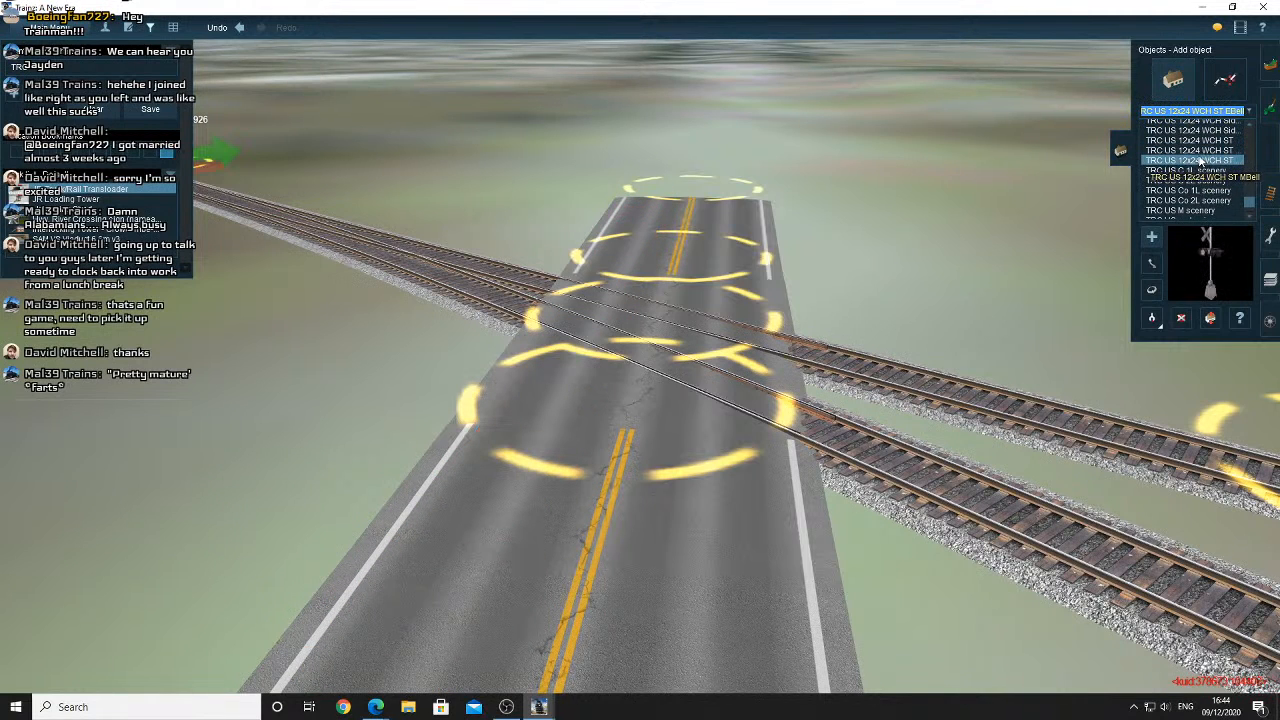
# Place the crossing signal on the main road's shoulder just before the tracks and rotate it to face along the road
pyautogui.click(829, 548)
pyautogui.rightClick(829, 548)
pyautogui.press('Up')
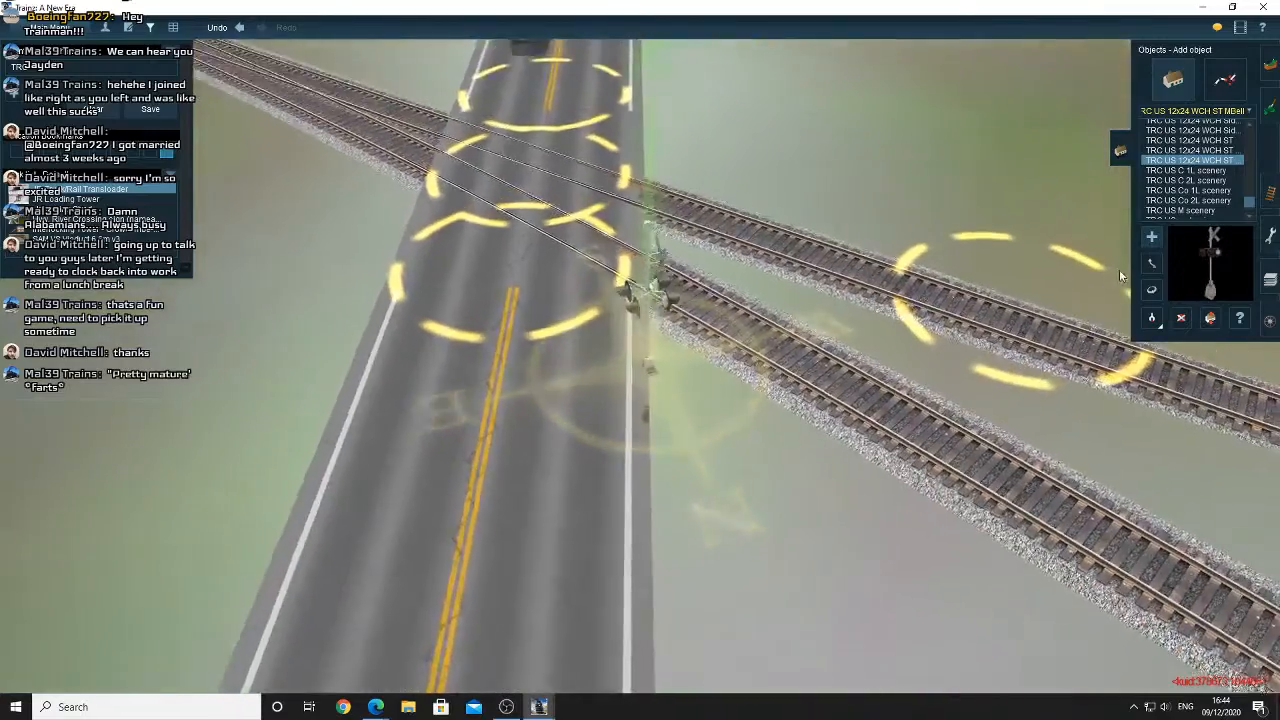
pyautogui.click(1152, 289)
pyautogui.moveTo(619, 344); pyautogui.dragTo(621, 338)
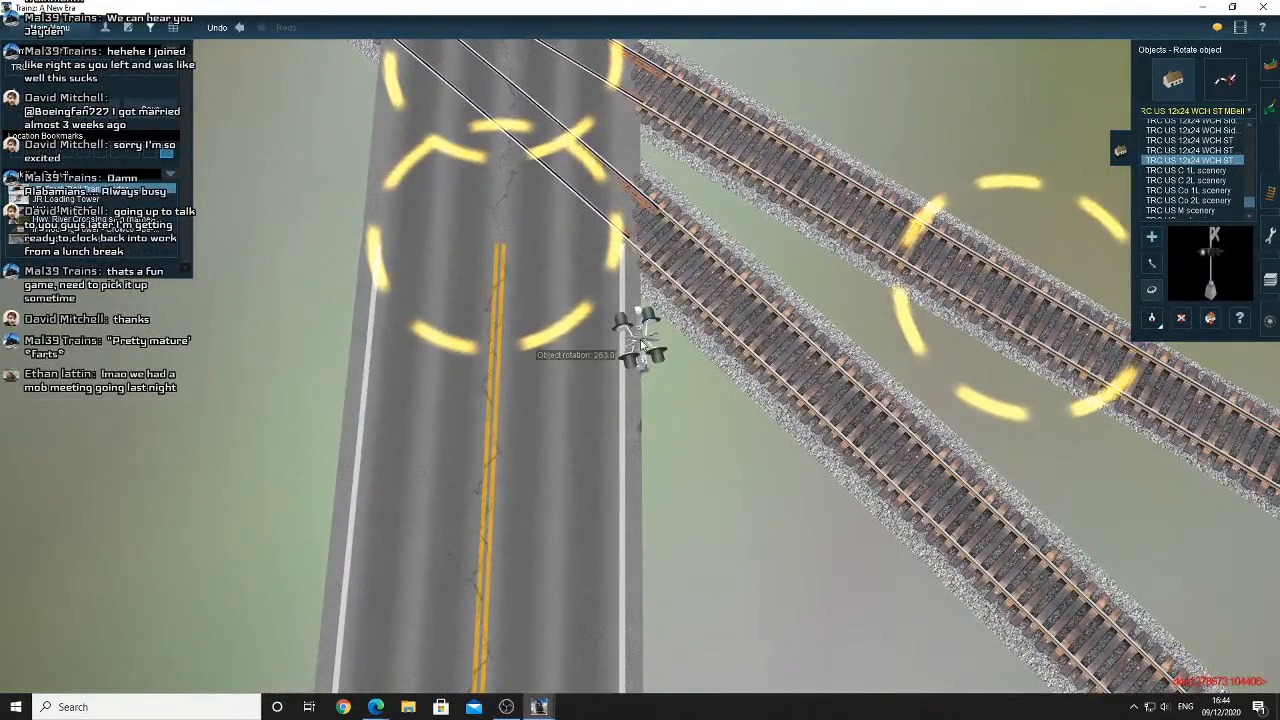
pyautogui.scroll(5, 607, 346)
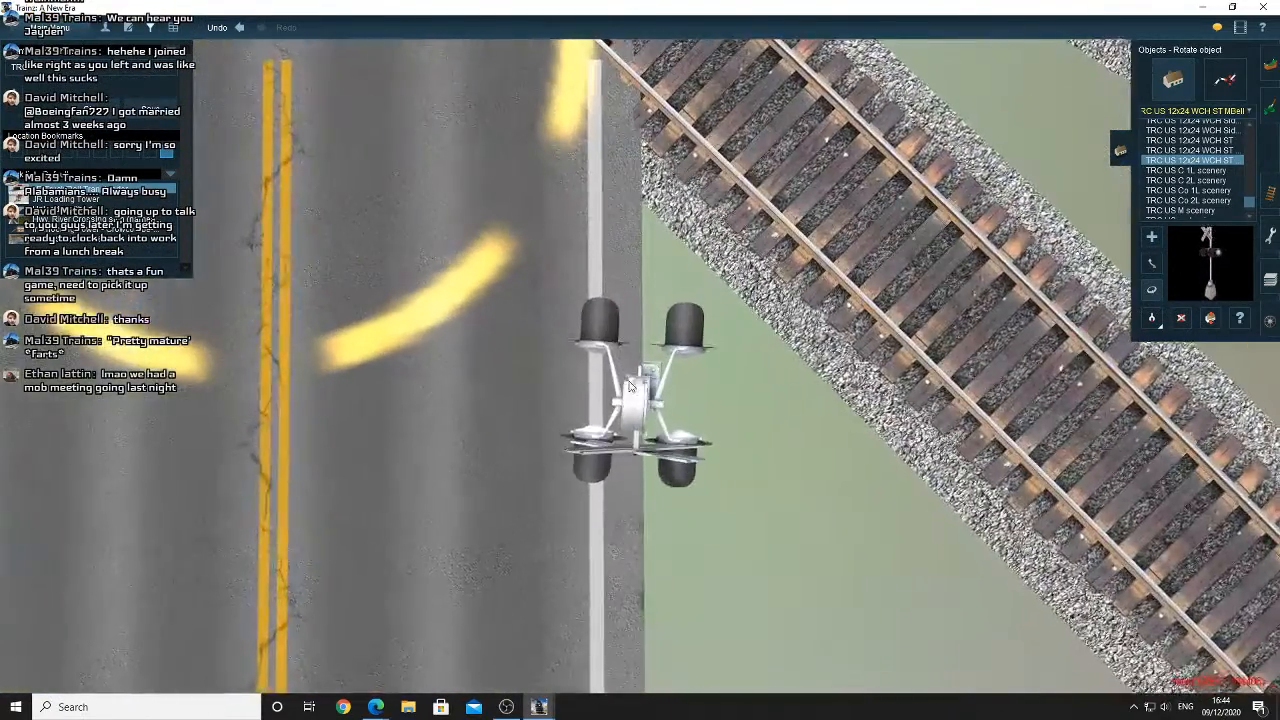
pyautogui.moveTo(643, 371); pyautogui.dragTo(642, 370)
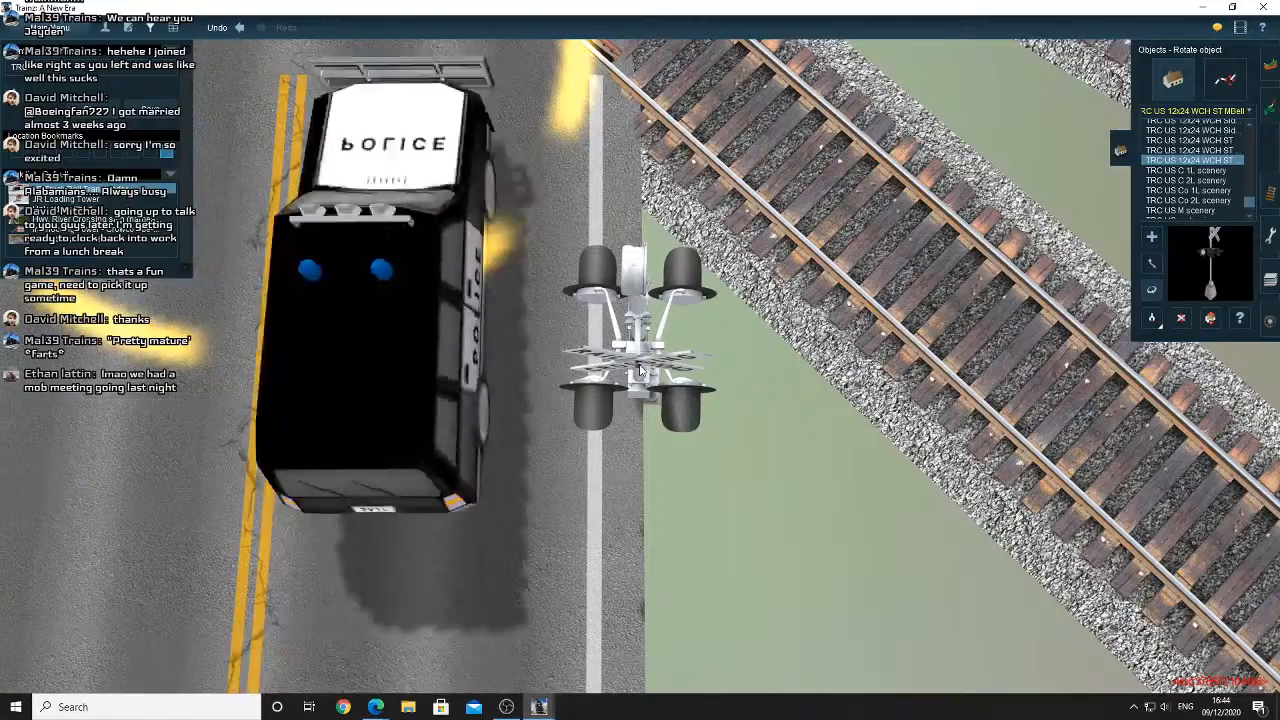
# Move the crossing signal outward off the road shoulder onto the grass beside it
pyautogui.press('Down')
pyautogui.press('Right')
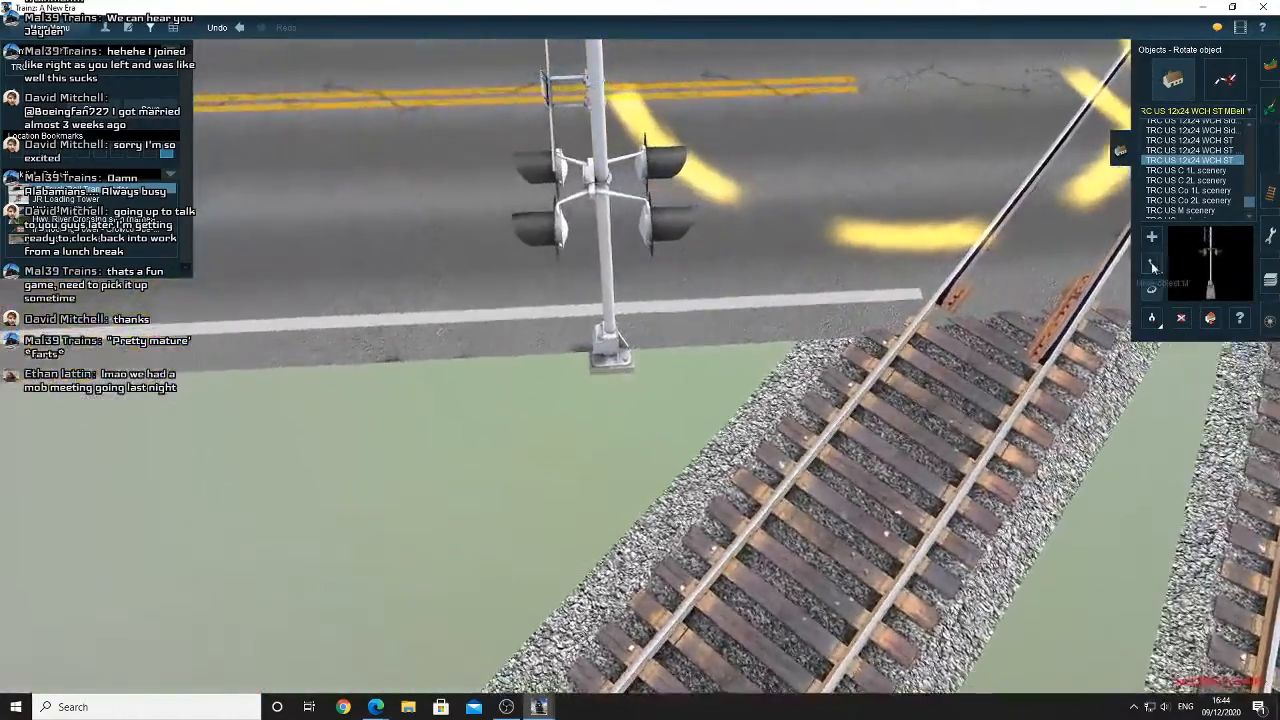
pyautogui.click(1153, 267)
pyautogui.press('Up')
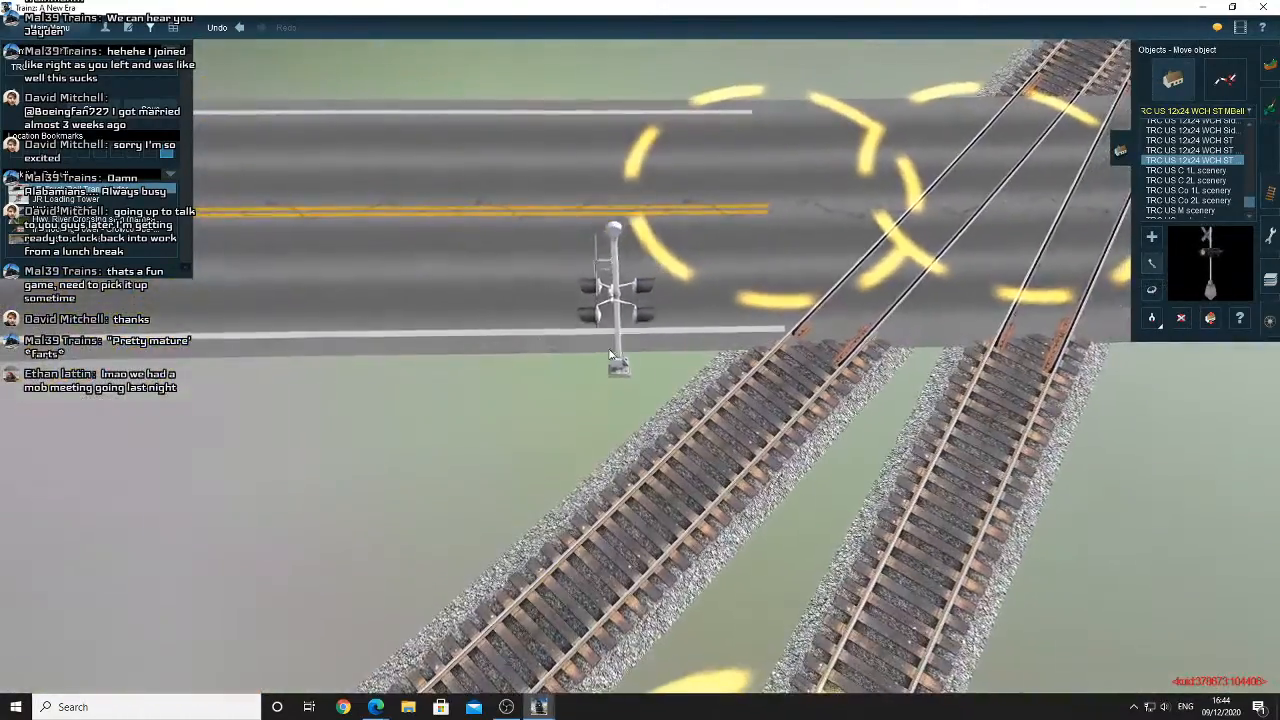
pyautogui.moveTo(626, 364); pyautogui.dragTo(603, 360)
# Examine the crossing signal's position relative to the road and the tracks from several angles and heights
pyautogui.press('Right')
pyautogui.press('Right')
pyautogui.scroll(3, 600, 304)
pyautogui.scroll(-3, 618, 312)
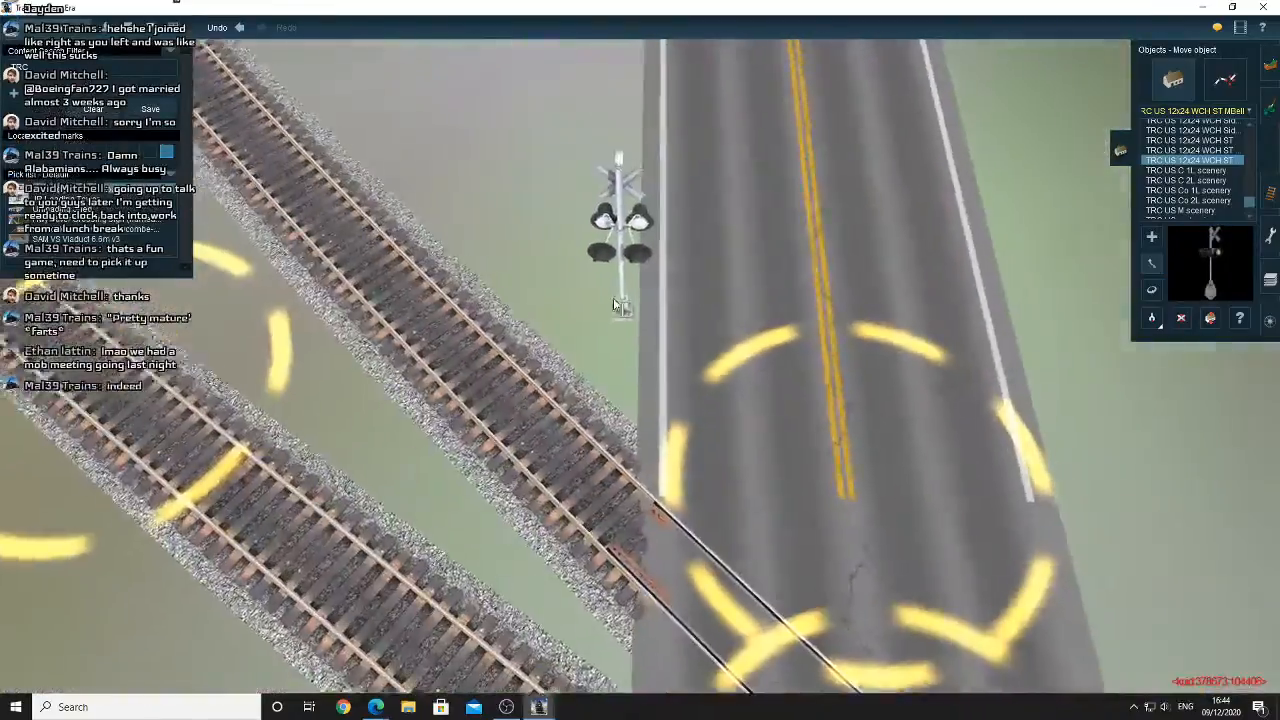
pyautogui.press('Down')
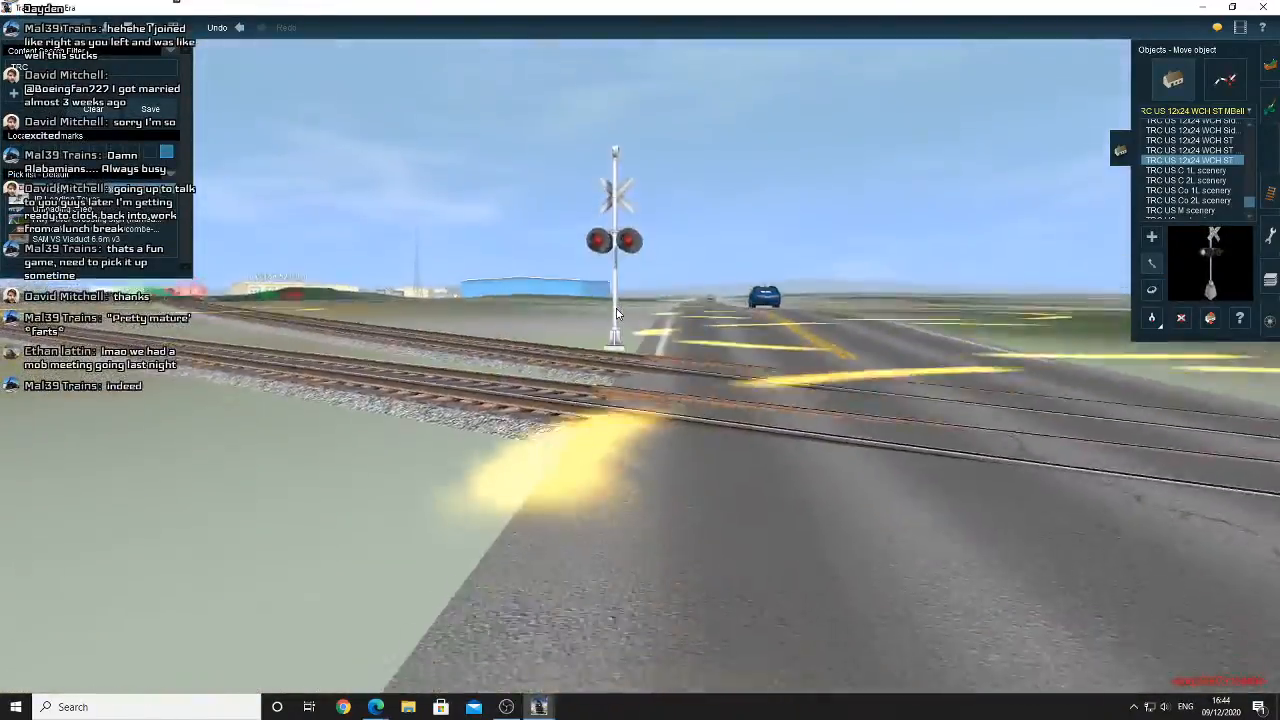
pyautogui.press('Up')
pyautogui.press('Right')
pyautogui.press('Up')
pyautogui.press('Left')
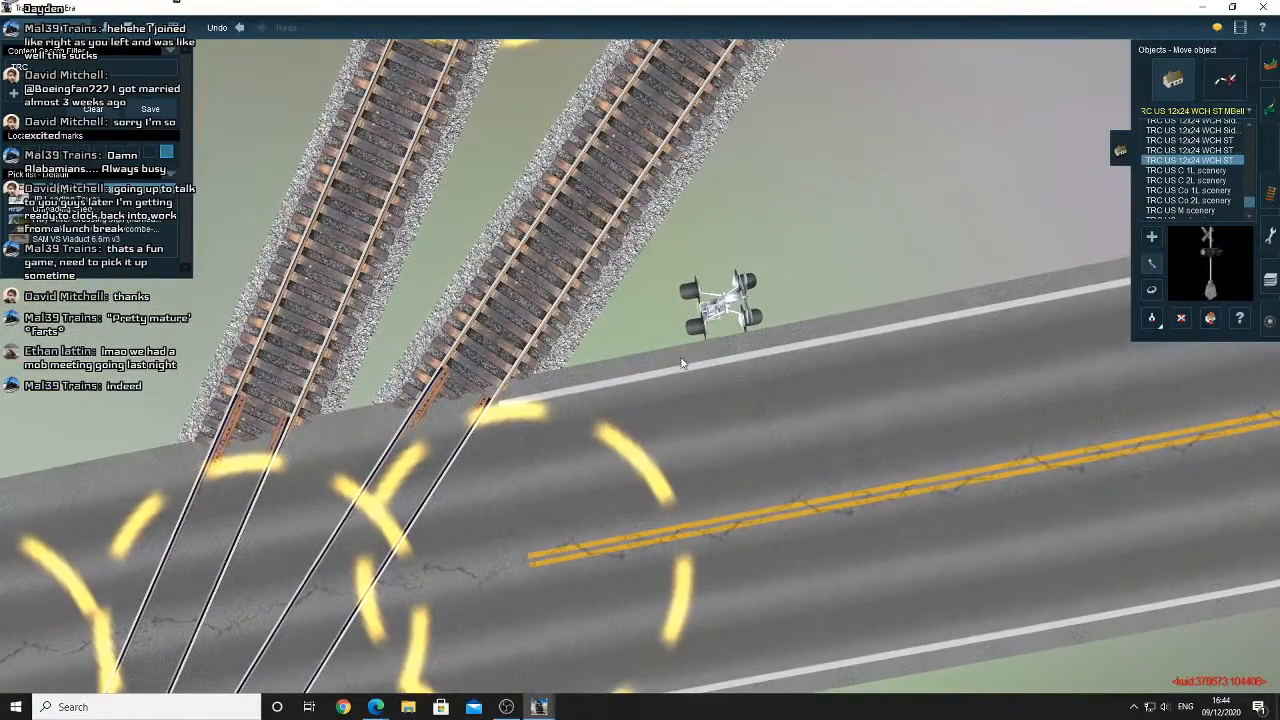
pyautogui.scroll(-4, 683, 363)
pyautogui.rightClick(681, 363)
pyautogui.press('Down')
pyautogui.press('Left')
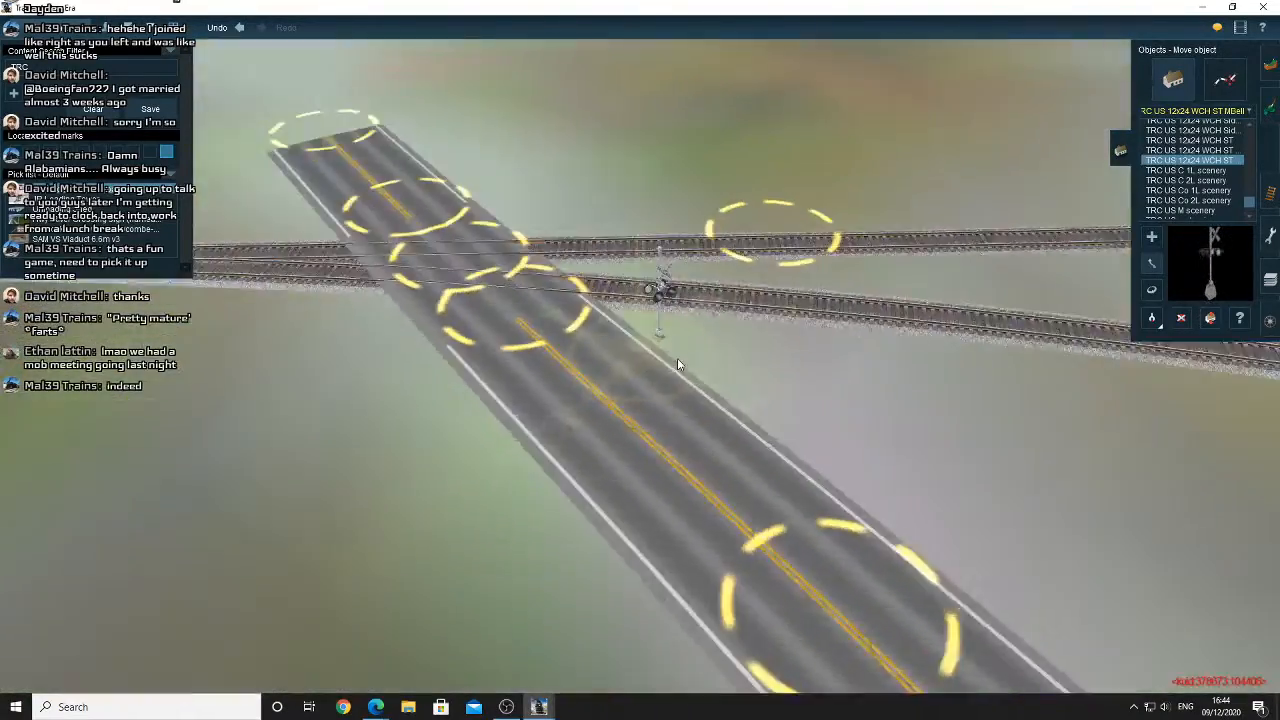
pyautogui.press('Up')
pyautogui.press('Left')
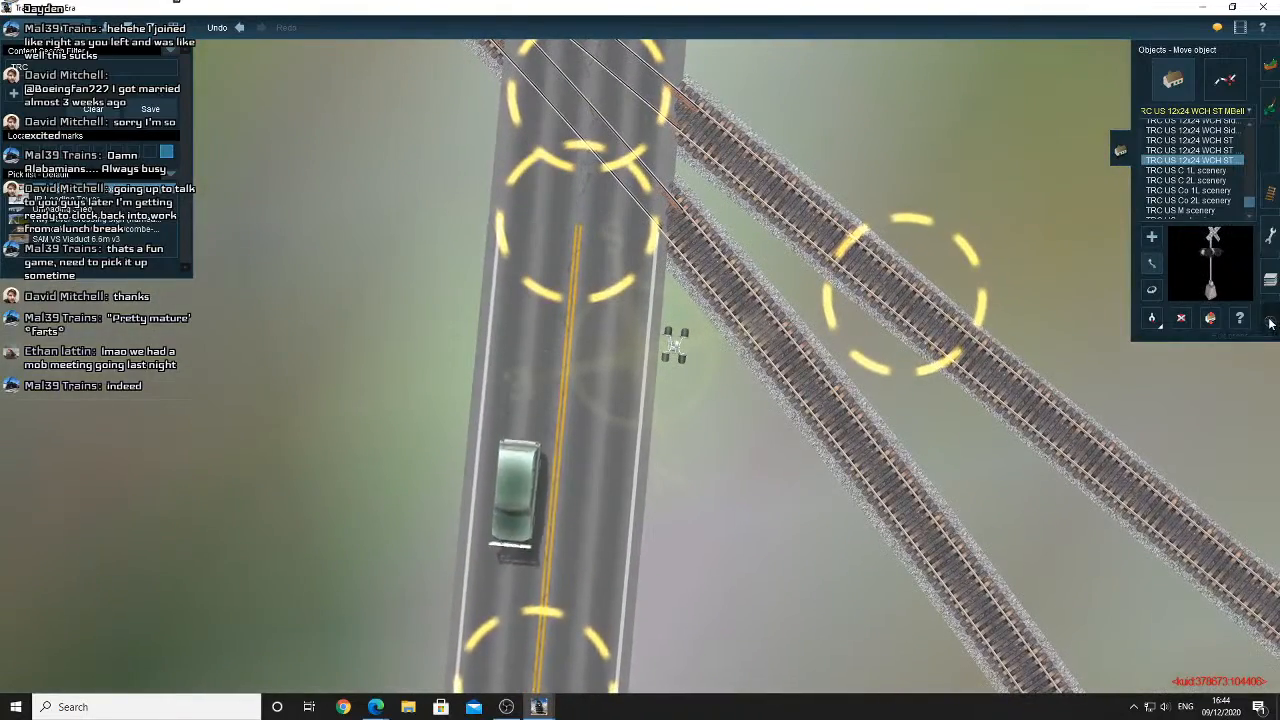
# Check the signal's clearance by moving a 73ft Centerbeam BNSF #362337 car along the near track, and delete the car
pyautogui.click(1270, 150)
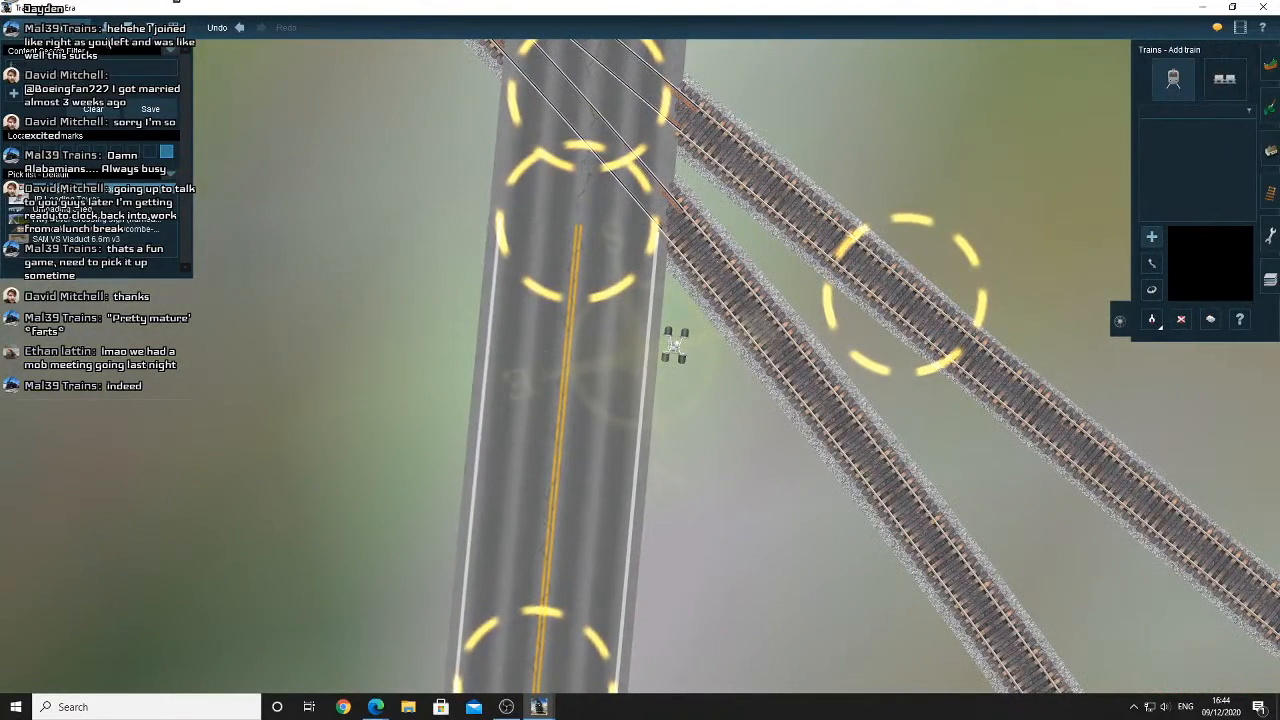
pyautogui.click(1175, 112)
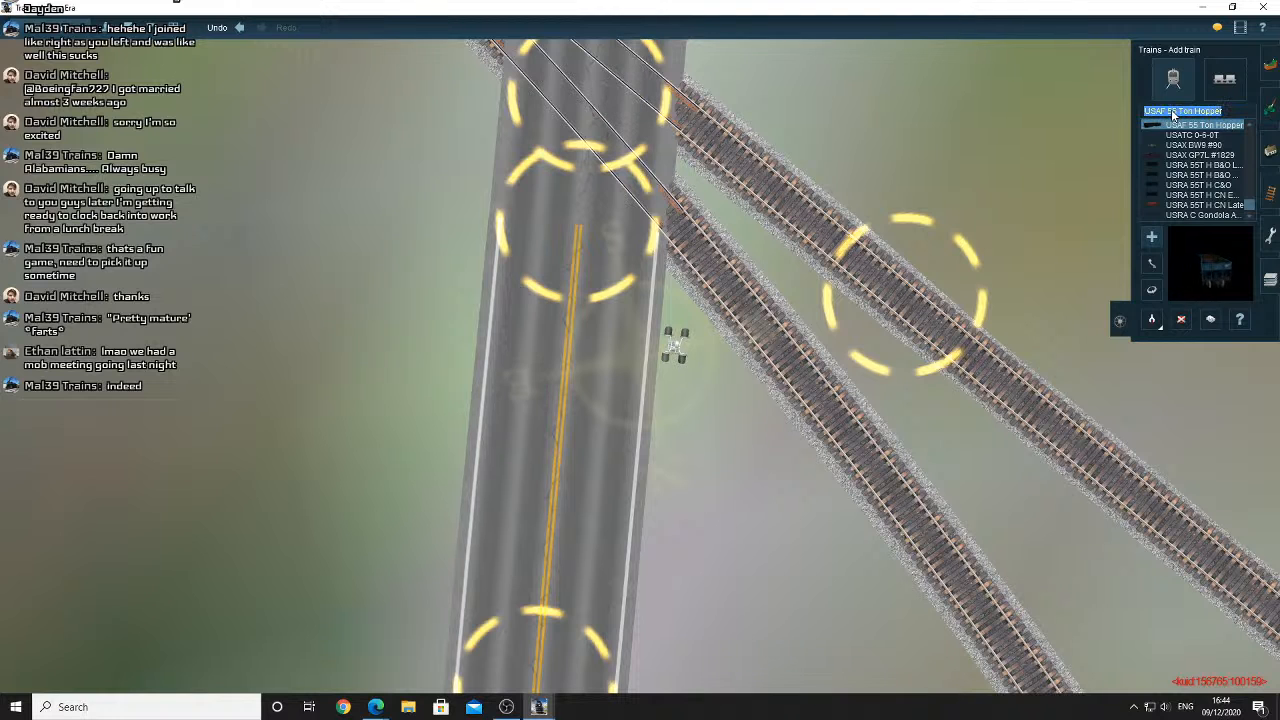
pyautogui.write('73')
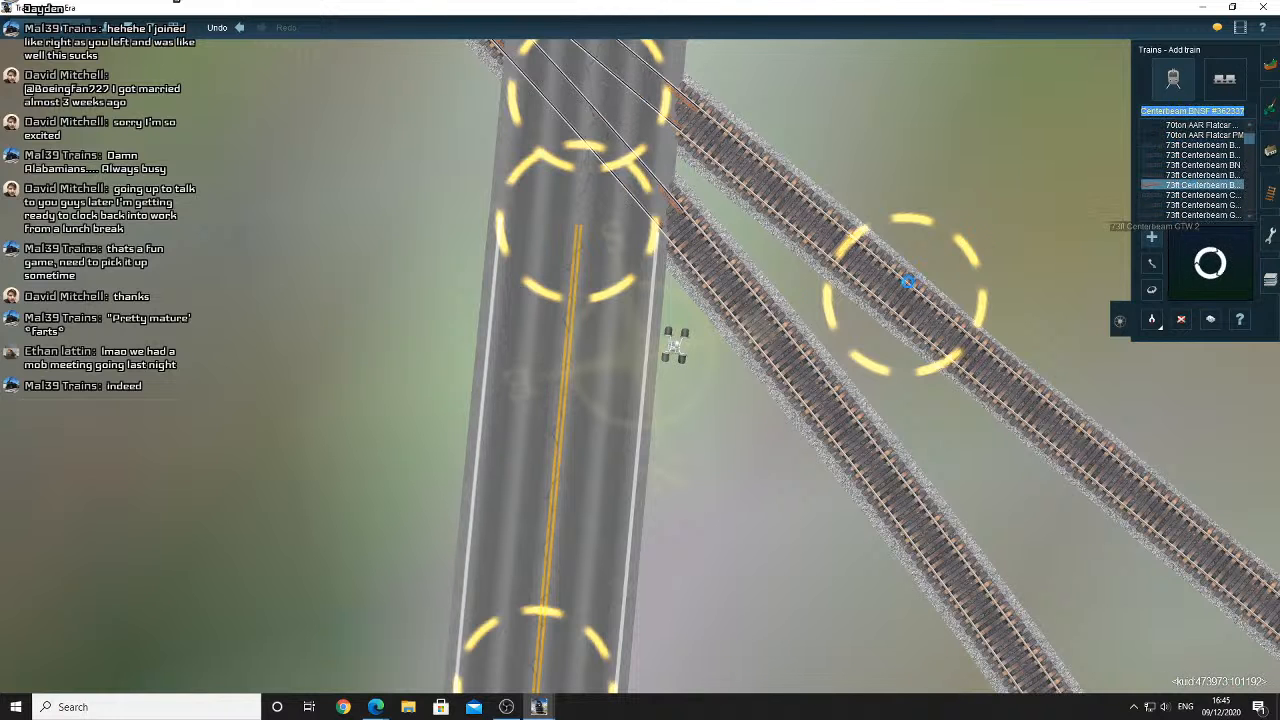
pyautogui.click(741, 325)
pyautogui.moveTo(741, 325); pyautogui.dragTo(610, 365, button='right')
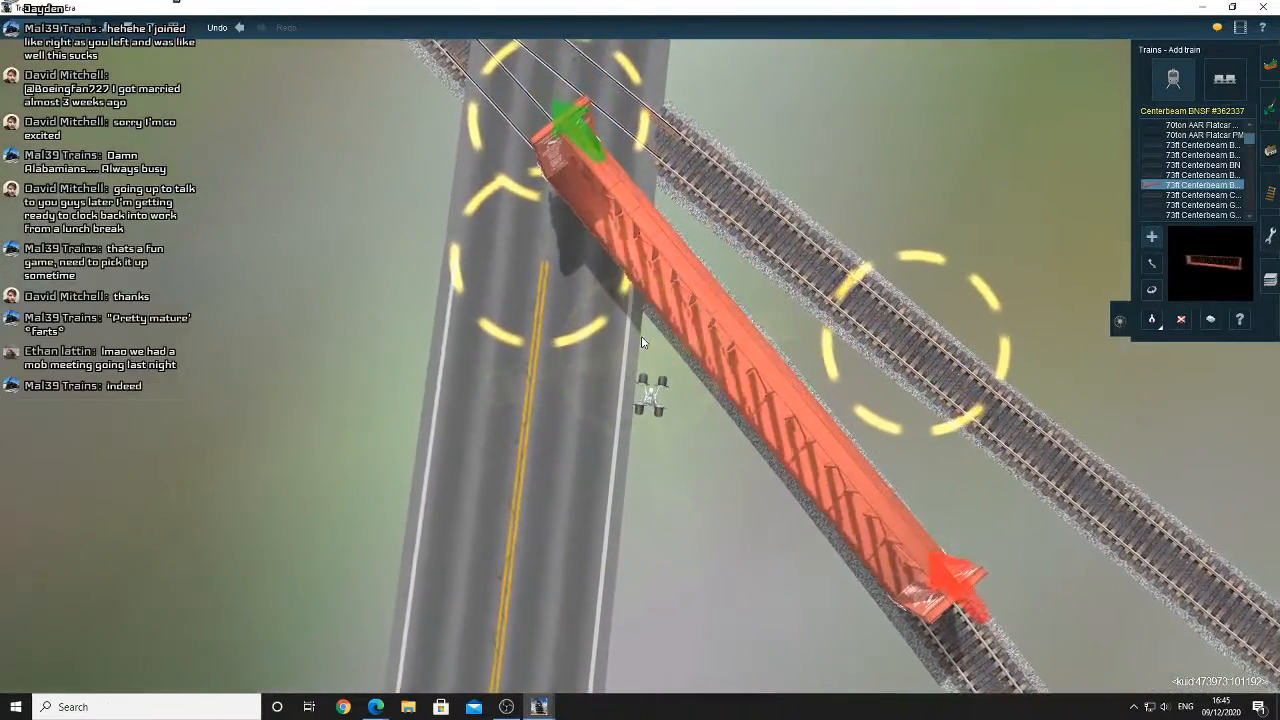
pyautogui.click(1151, 263)
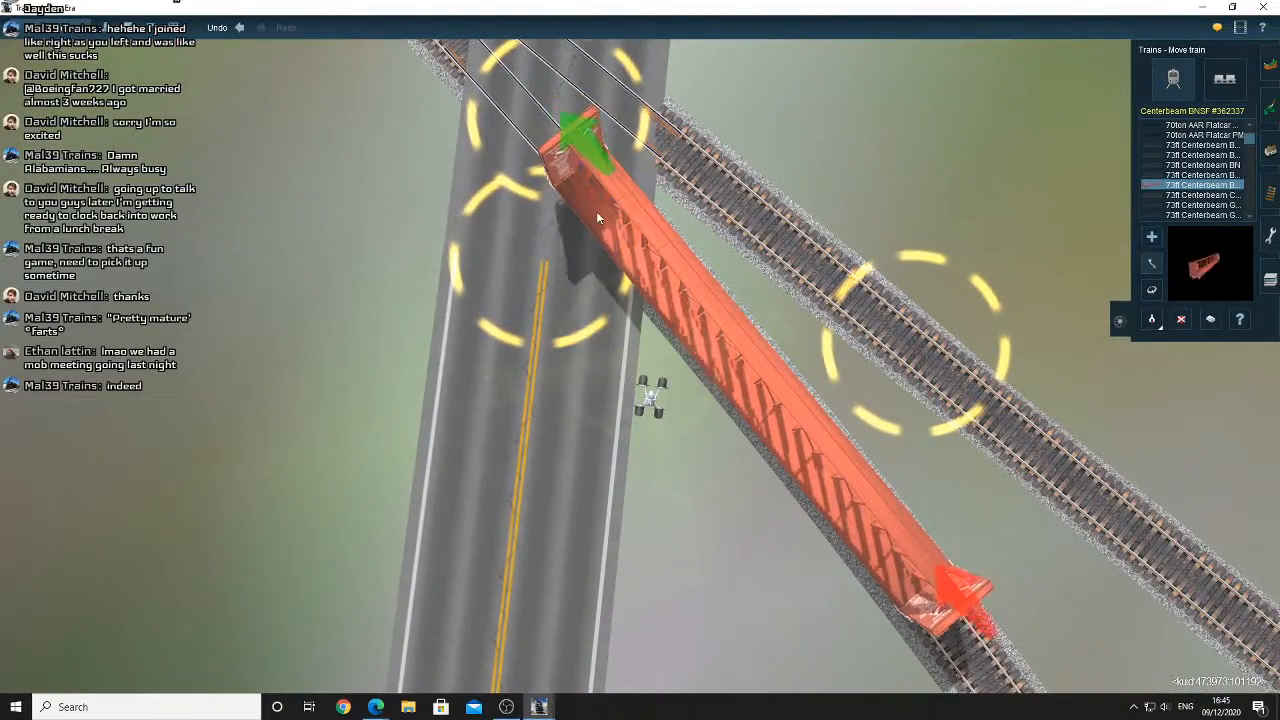
pyautogui.moveTo(596, 211); pyautogui.dragTo(722, 367)
pyautogui.click(1181, 319)
pyautogui.click(860, 443)
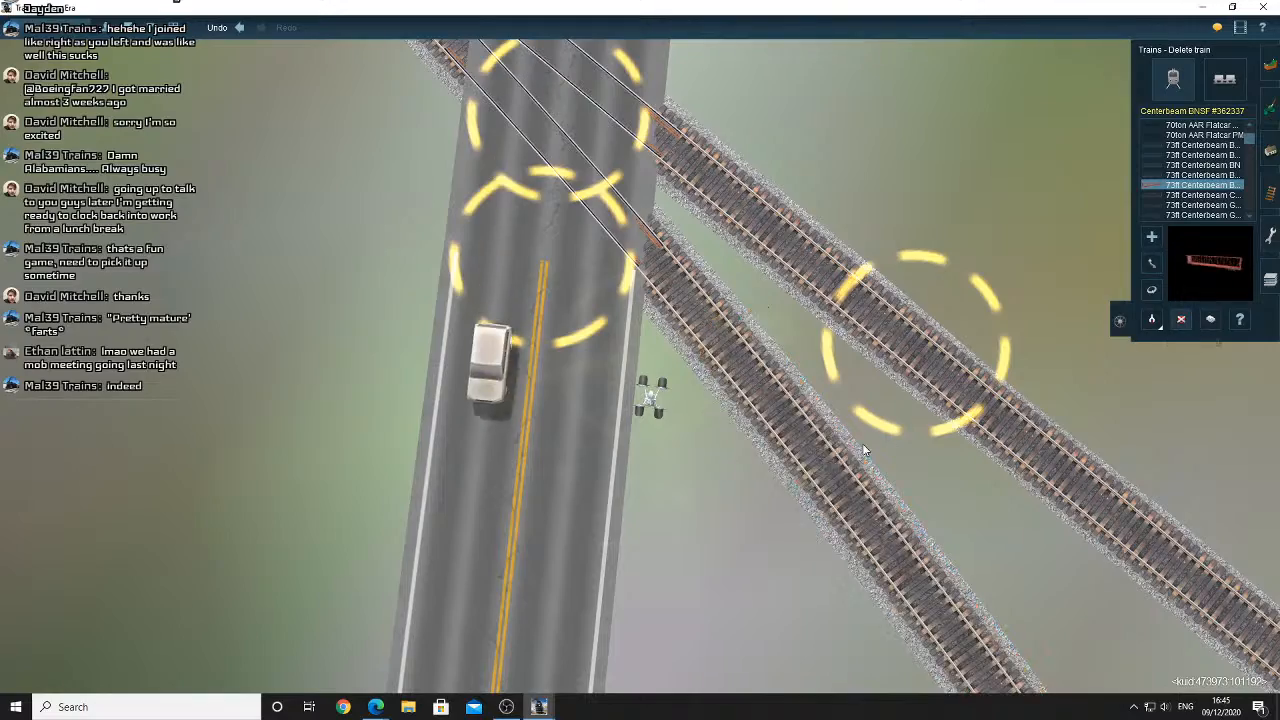
# Make the crossing signal's track sign visible in its properties and set the displayed number to 2
pyautogui.moveTo(651, 371); pyautogui.dragTo(667, 316, button='right')
pyautogui.scroll(-3, 667, 316)
pyautogui.click(1239, 320)
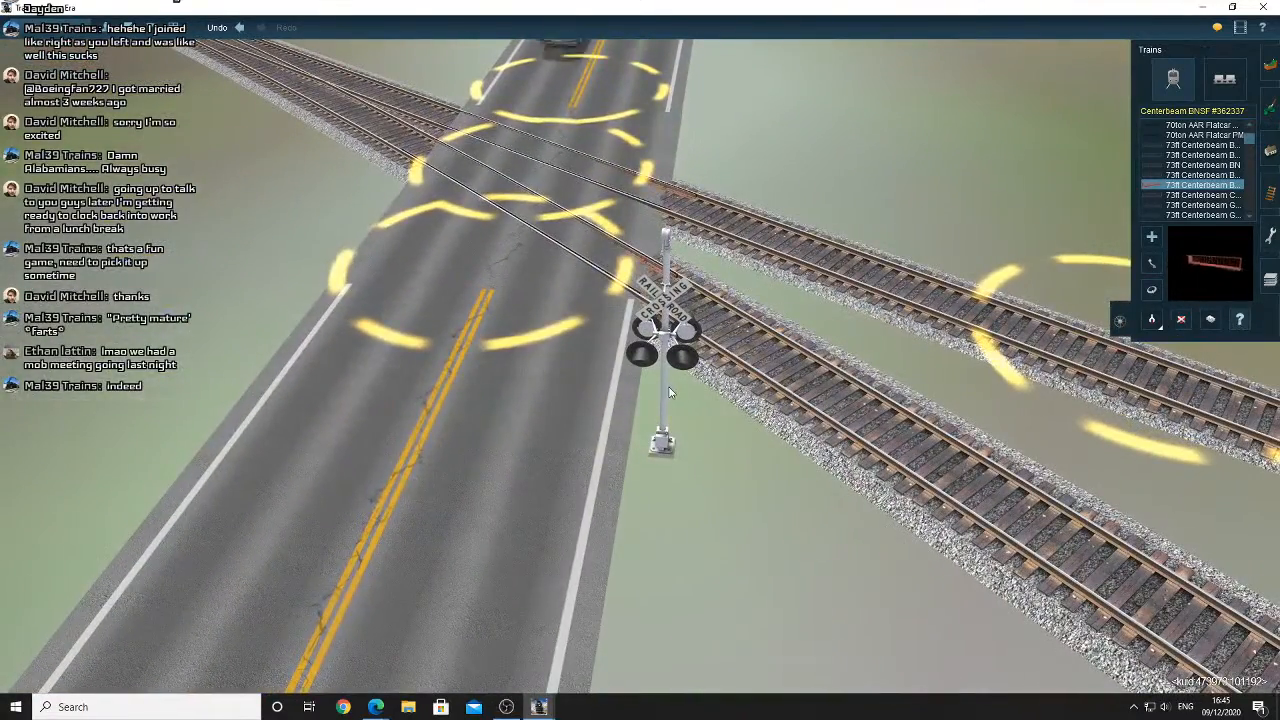
pyautogui.click(1270, 150)
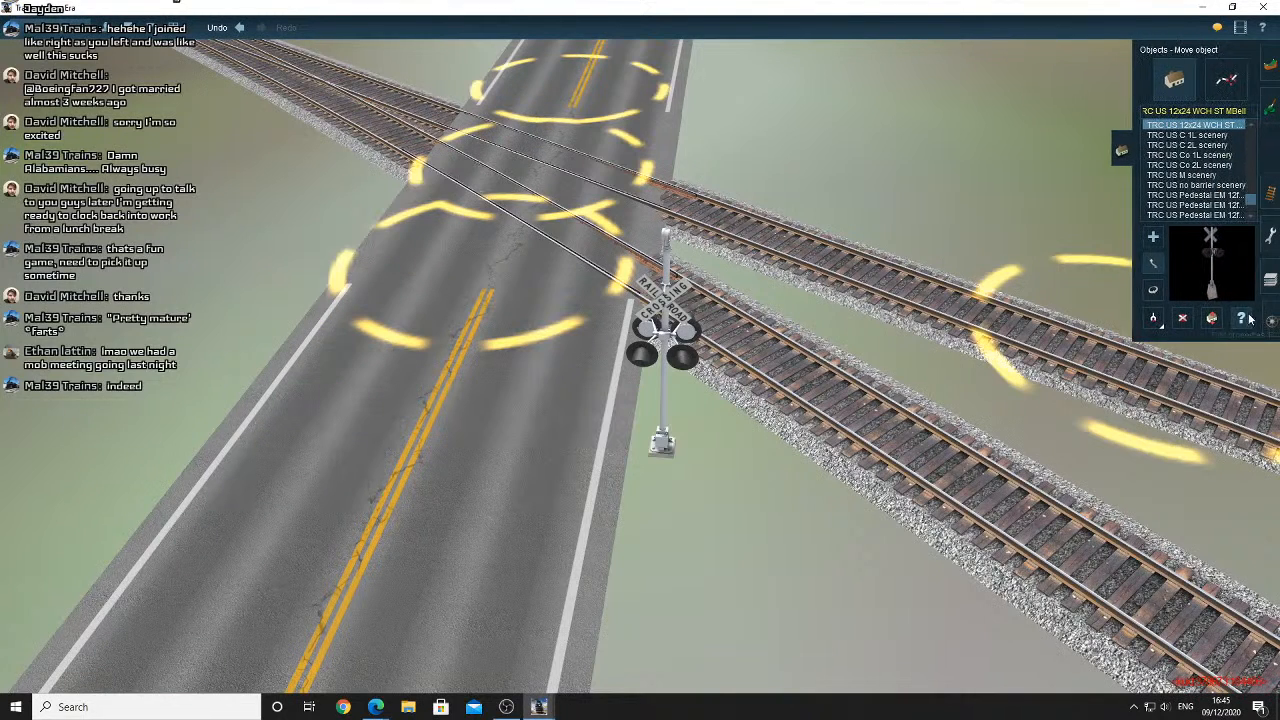
pyautogui.click(1241, 318)
pyautogui.click(667, 384)
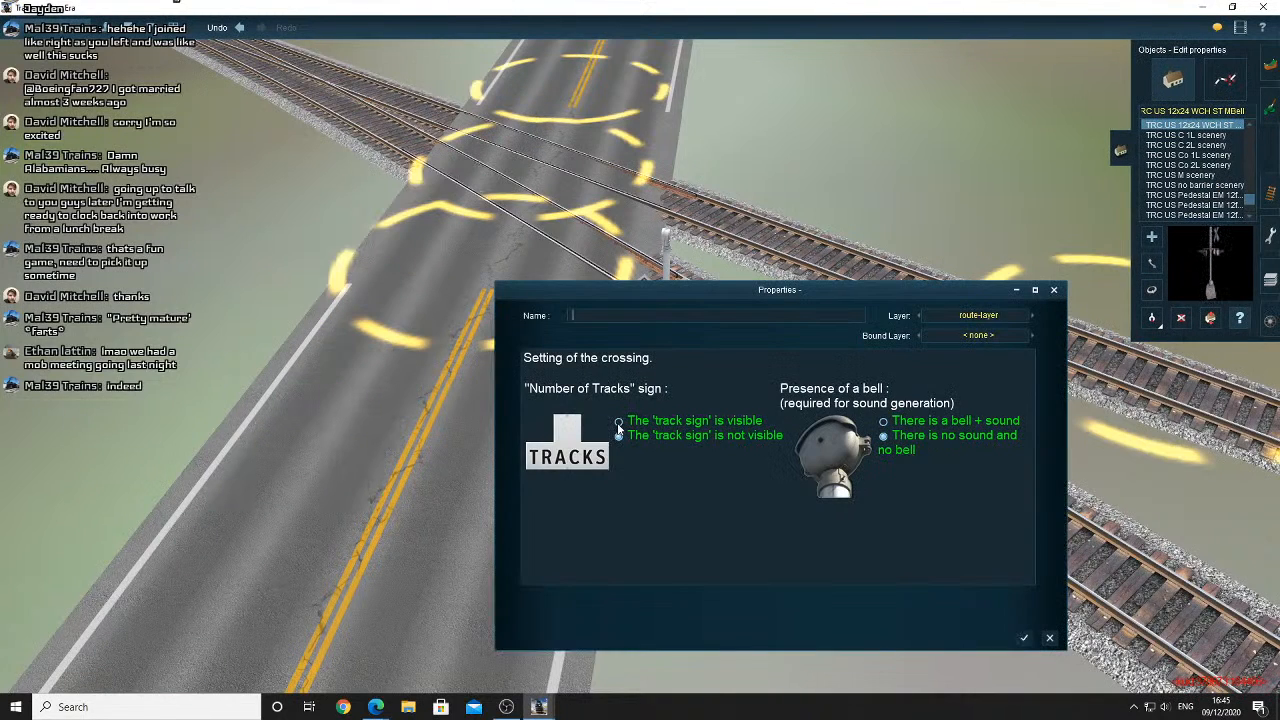
pyautogui.click(730, 438)
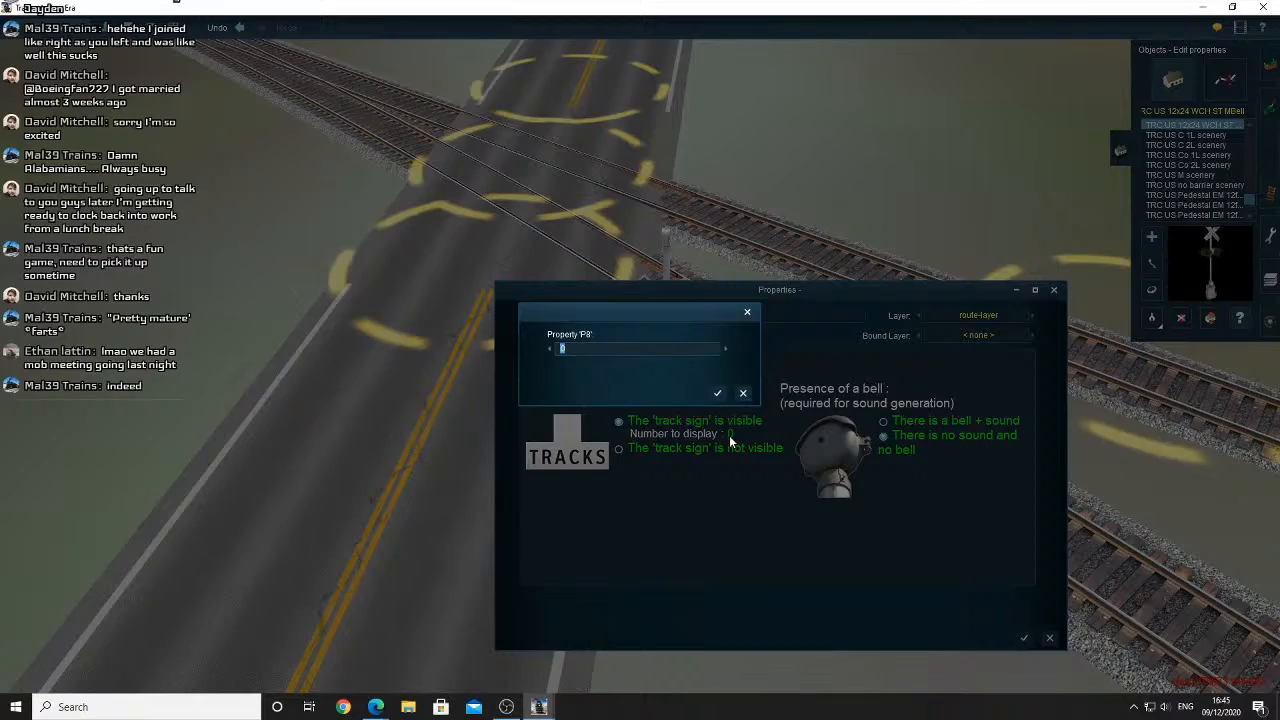
pyautogui.write('2')
pyautogui.press('Return')
pyautogui.click(1022, 640)
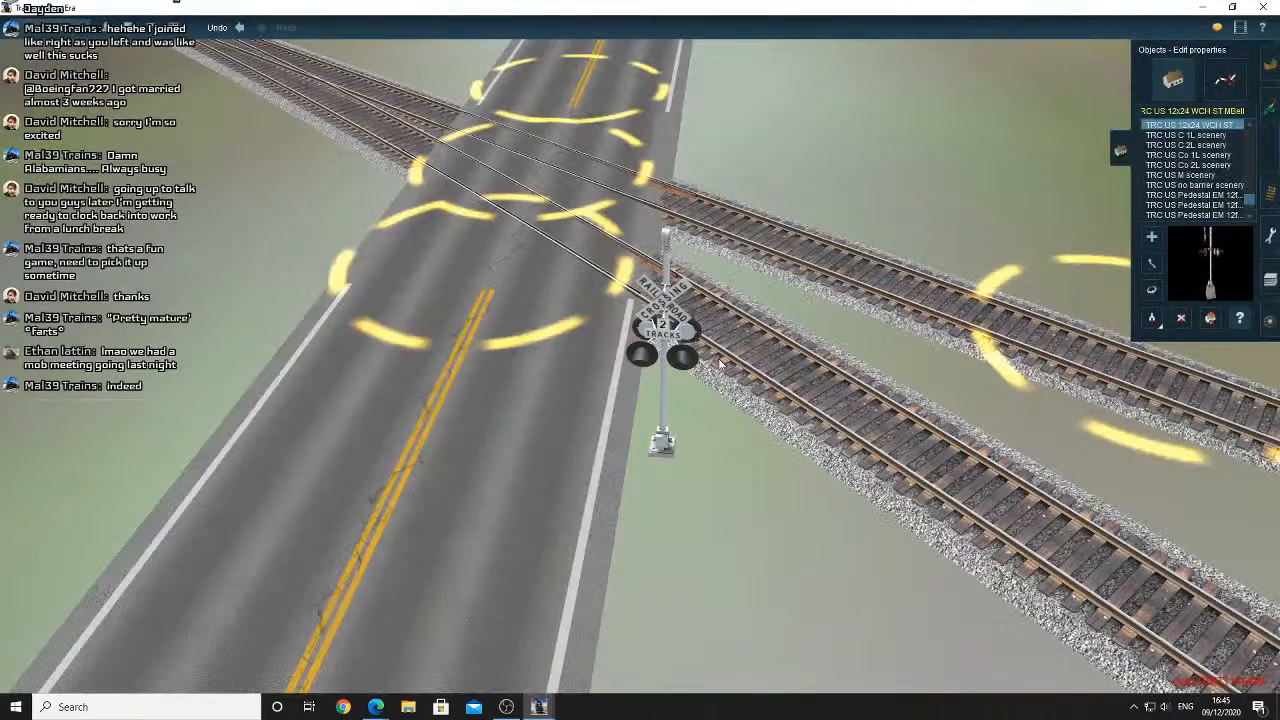
# Examine the signal's number-of-tracks sign up close and the road approach on the opposite side of the crossing
pyautogui.scroll(5, 591, 318)
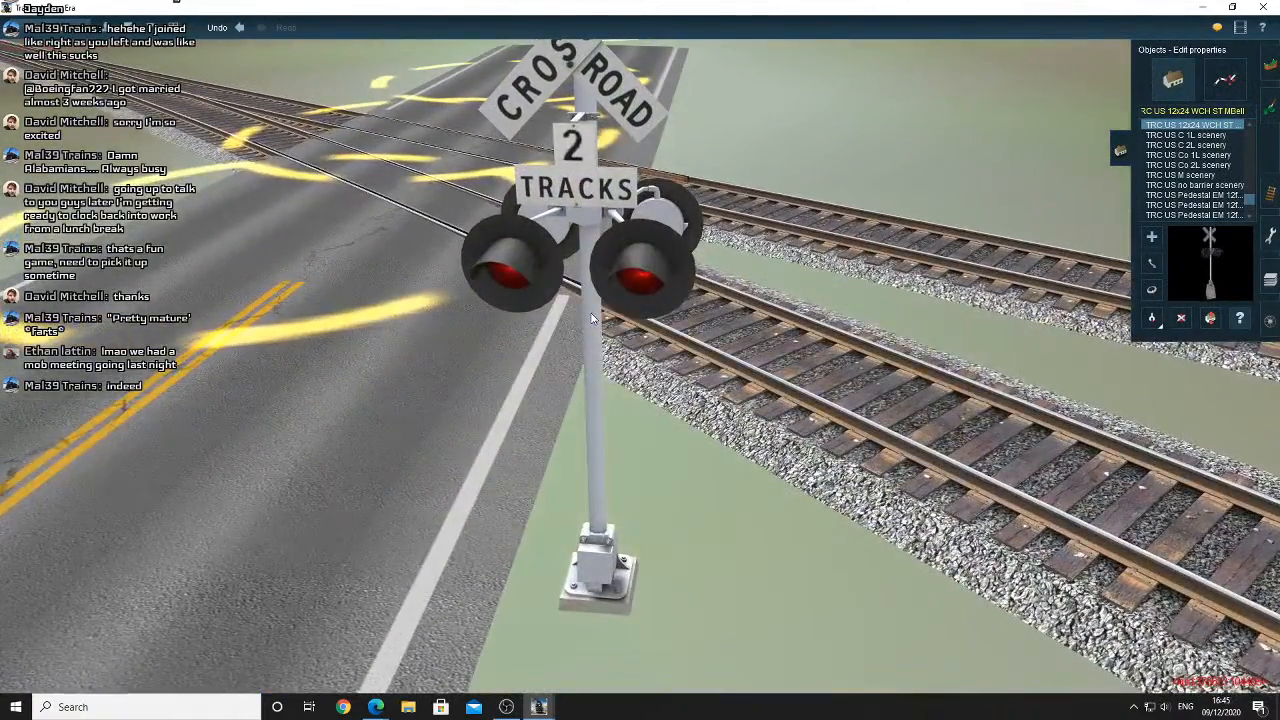
pyautogui.scroll(-5, 605, 282)
pyautogui.press('Right')
pyautogui.moveTo(640, 300); pyautogui.dragTo(649, 416, button='right')
pyautogui.scroll(4, 649, 416)
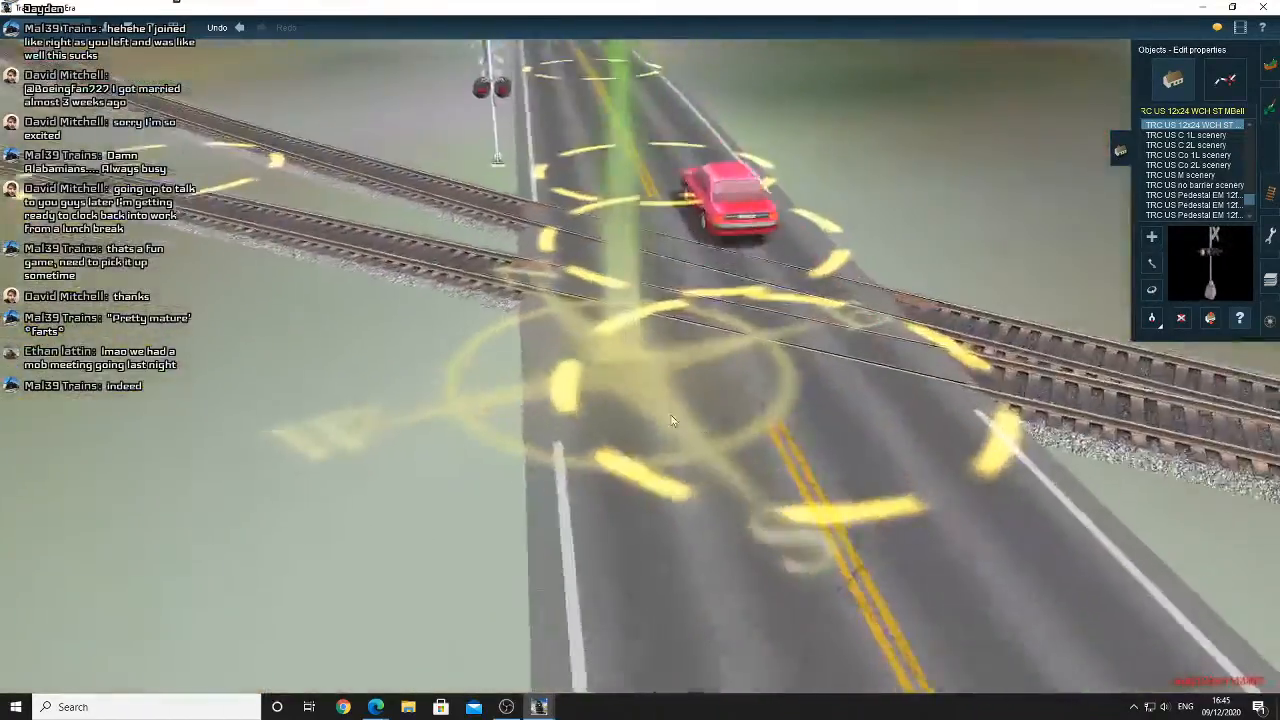
pyautogui.scroll(-5, 672, 421)
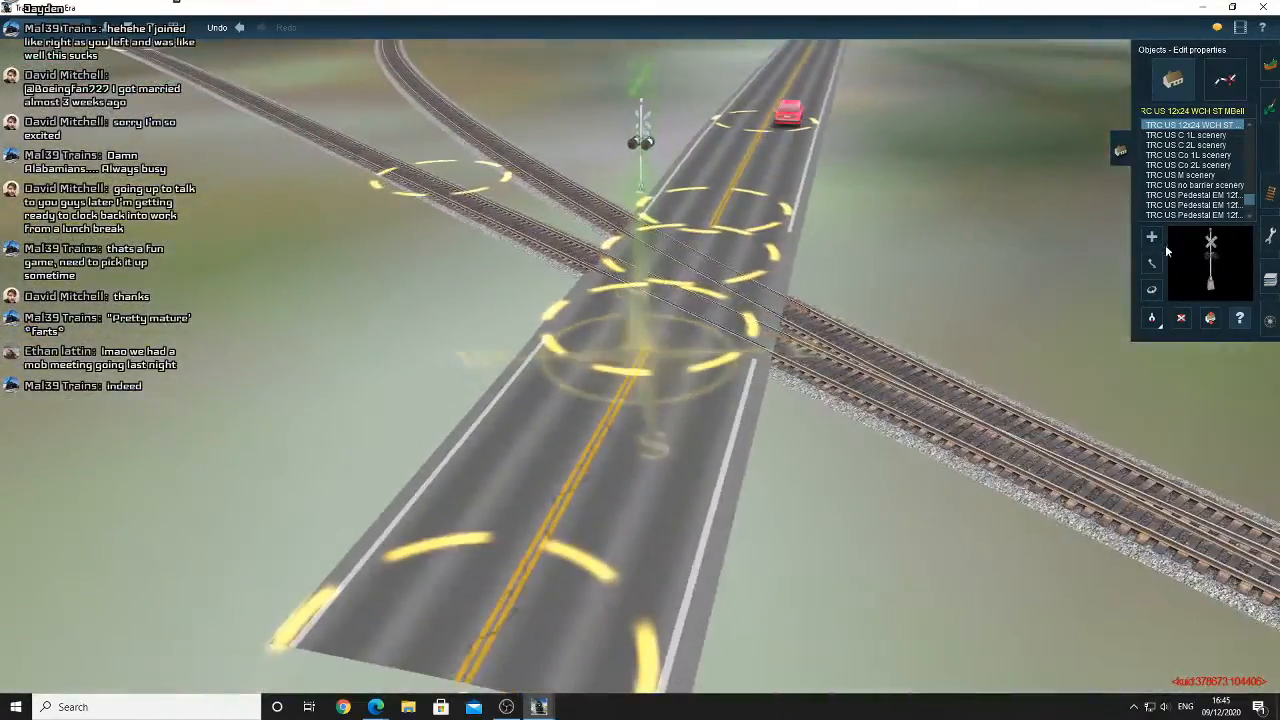
# Add a second TRC US 12x24 WCH ST signal beside the road on the crossing's opposite approach and rotate it square to the road
pyautogui.click(1152, 238)
pyautogui.click(774, 446)
pyautogui.scroll(6, 774, 446)
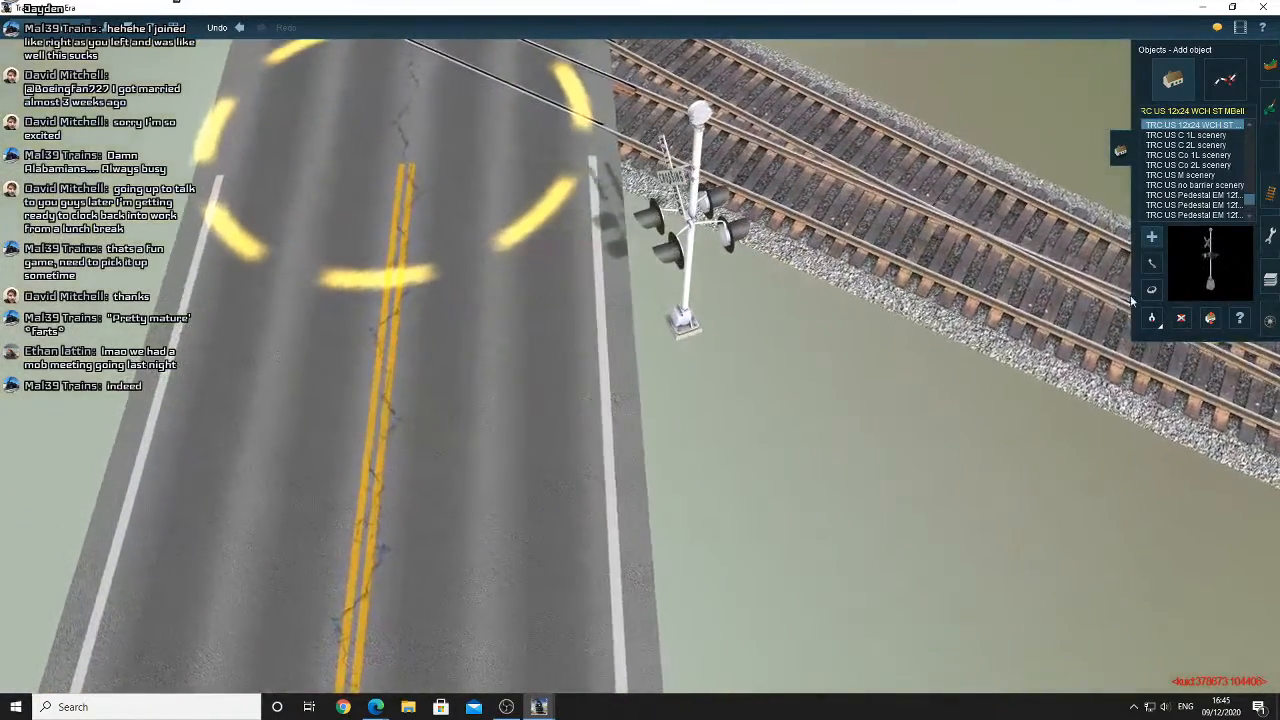
pyautogui.click(1150, 290)
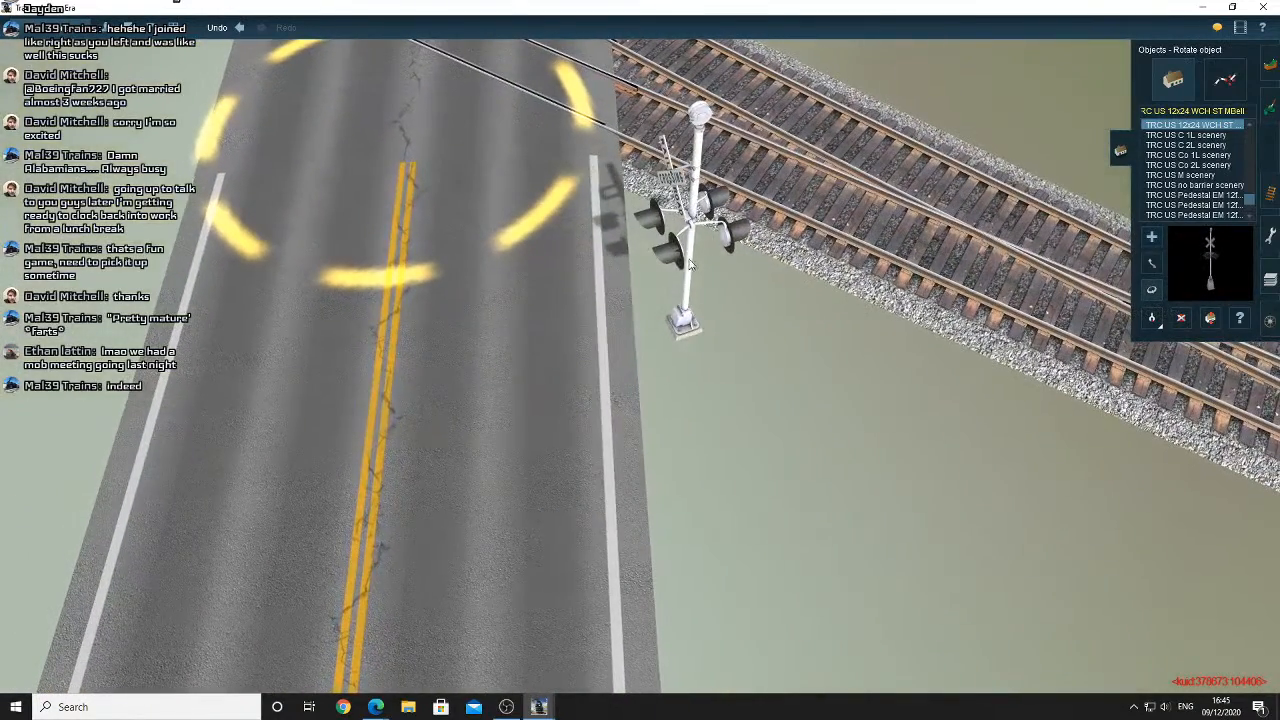
pyautogui.moveTo(676, 310); pyautogui.dragTo(651, 396, button='right')
pyautogui.scroll(4, 651, 396)
pyautogui.moveTo(651, 396); pyautogui.dragTo(645, 408)
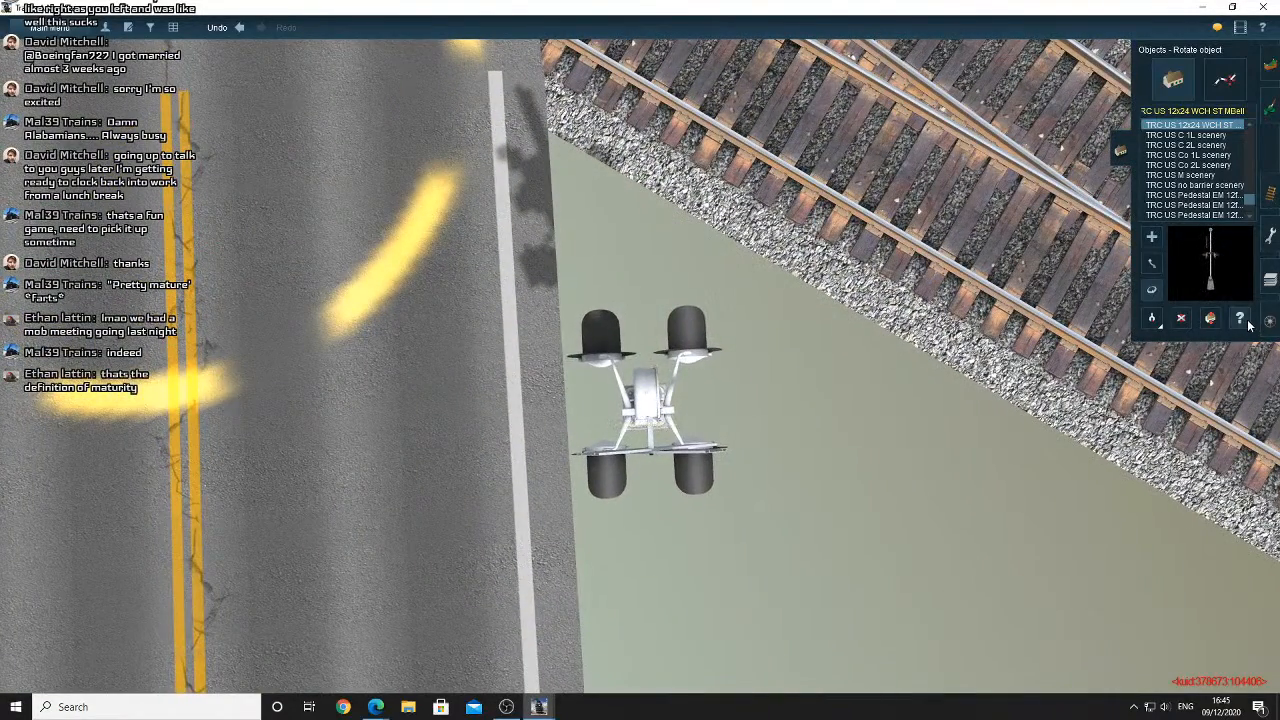
# Make the second signal's track sign visible in its properties and set the number to display to 2
pyautogui.click(710, 425)
pyautogui.click(621, 422)
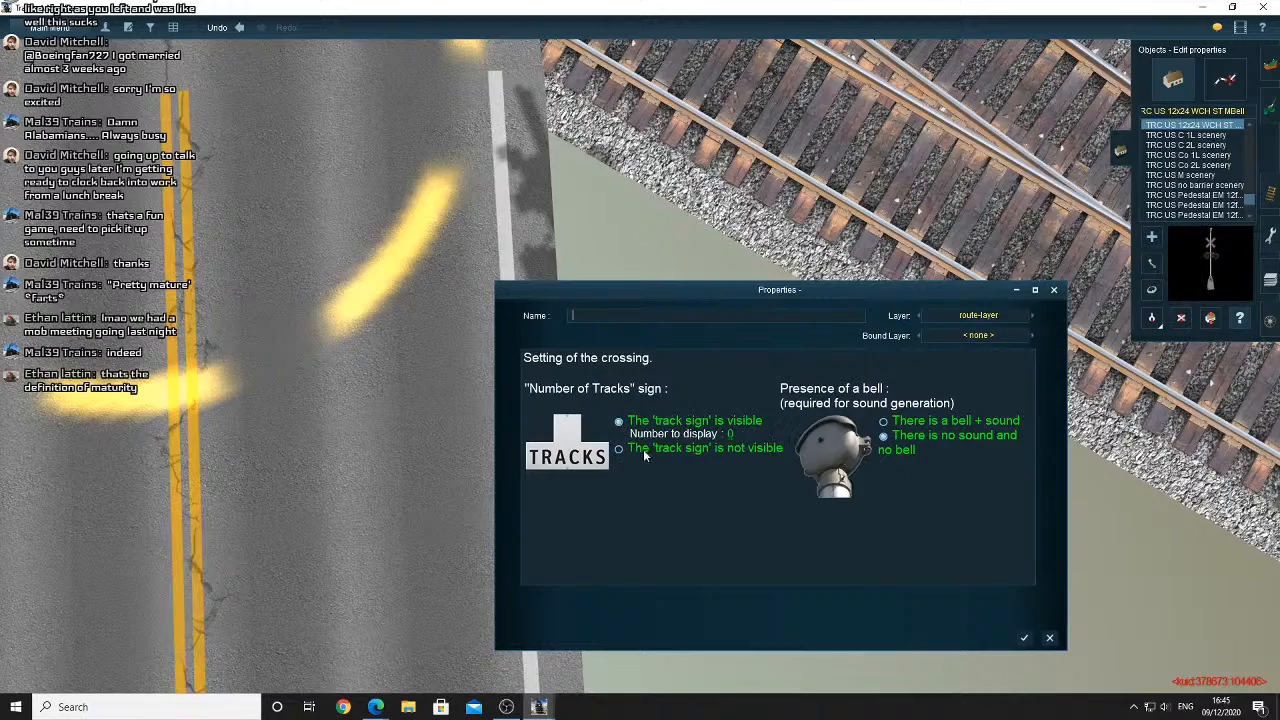
pyautogui.click(730, 436)
pyautogui.write('2')
pyautogui.press('Return')
pyautogui.click(1022, 639)
# Examine the new signal at the crossing and follow the separate straight track out to its far end
pyautogui.moveTo(588, 323); pyautogui.dragTo(588, 328, button='right')
pyautogui.scroll(-3, 588, 323)
pyautogui.rightClick(621, 287)
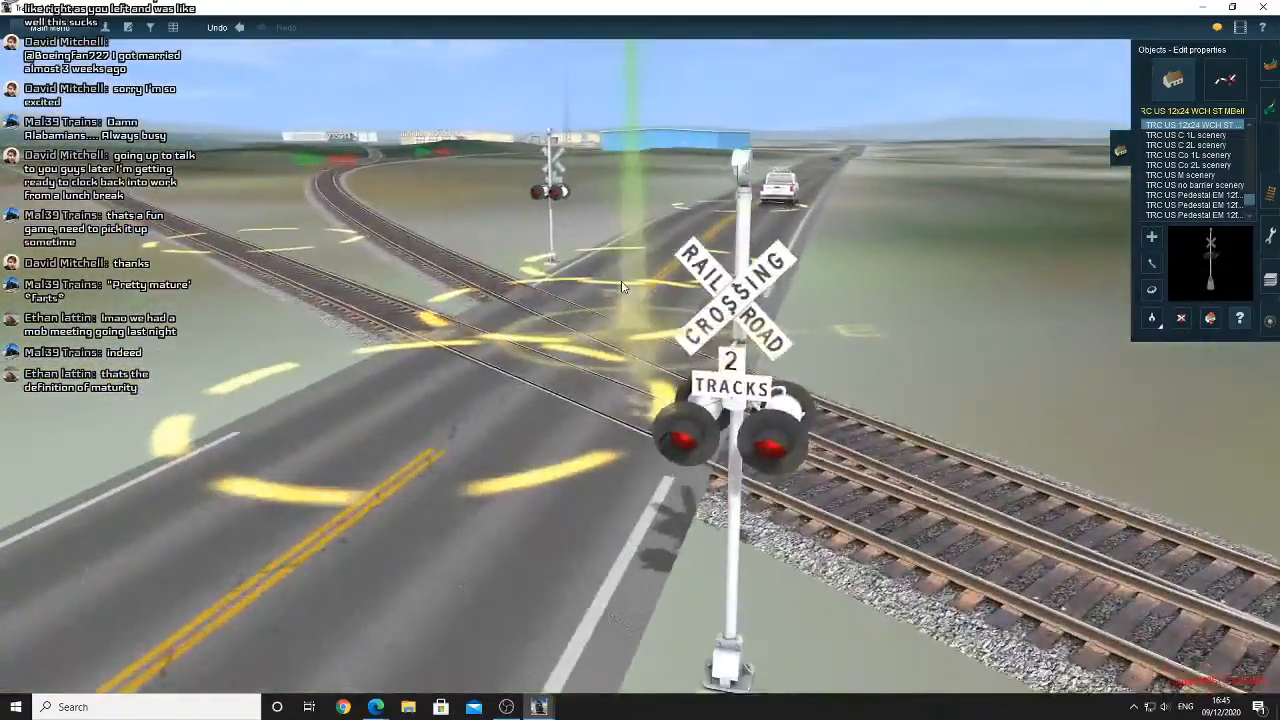
pyautogui.scroll(-3, 621, 287)
pyautogui.press('Left')
pyautogui.rightClick(598, 190)
pyautogui.rightClick(589, 246)
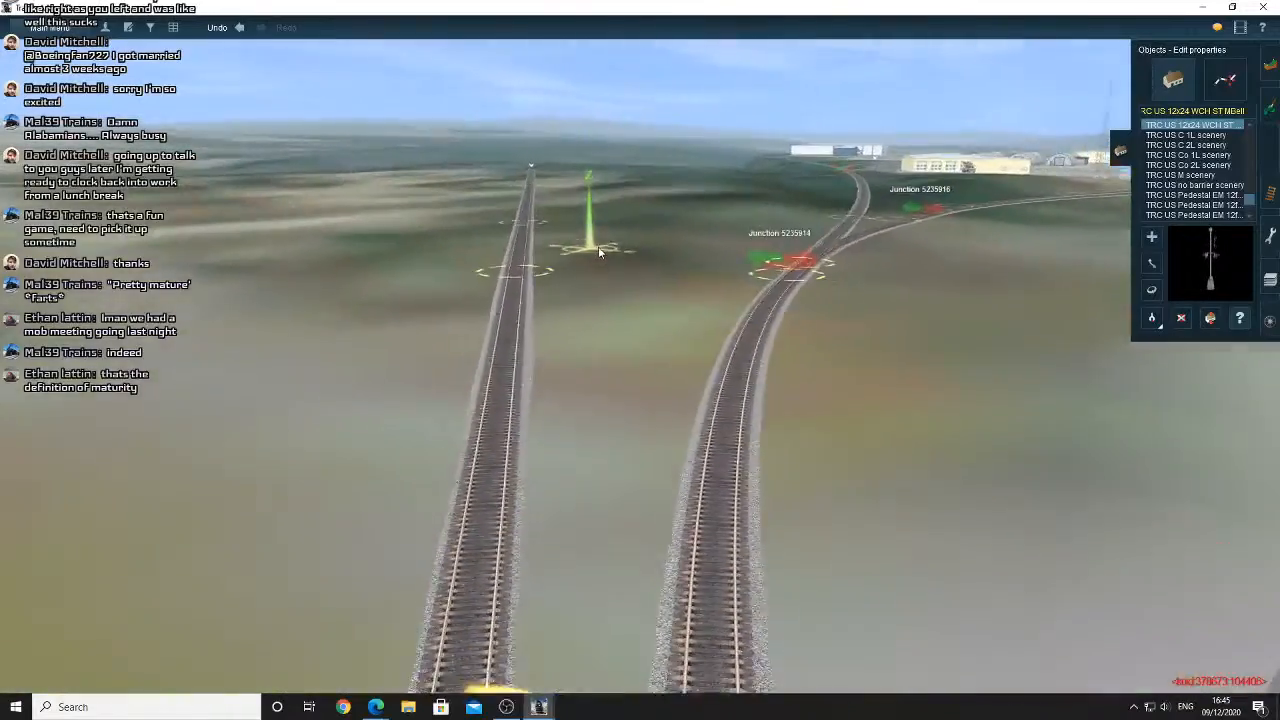
pyautogui.rightClick(629, 246)
pyautogui.rightClick(634, 246)
pyautogui.rightClick(638, 300)
pyautogui.scroll(-5, 634, 316)
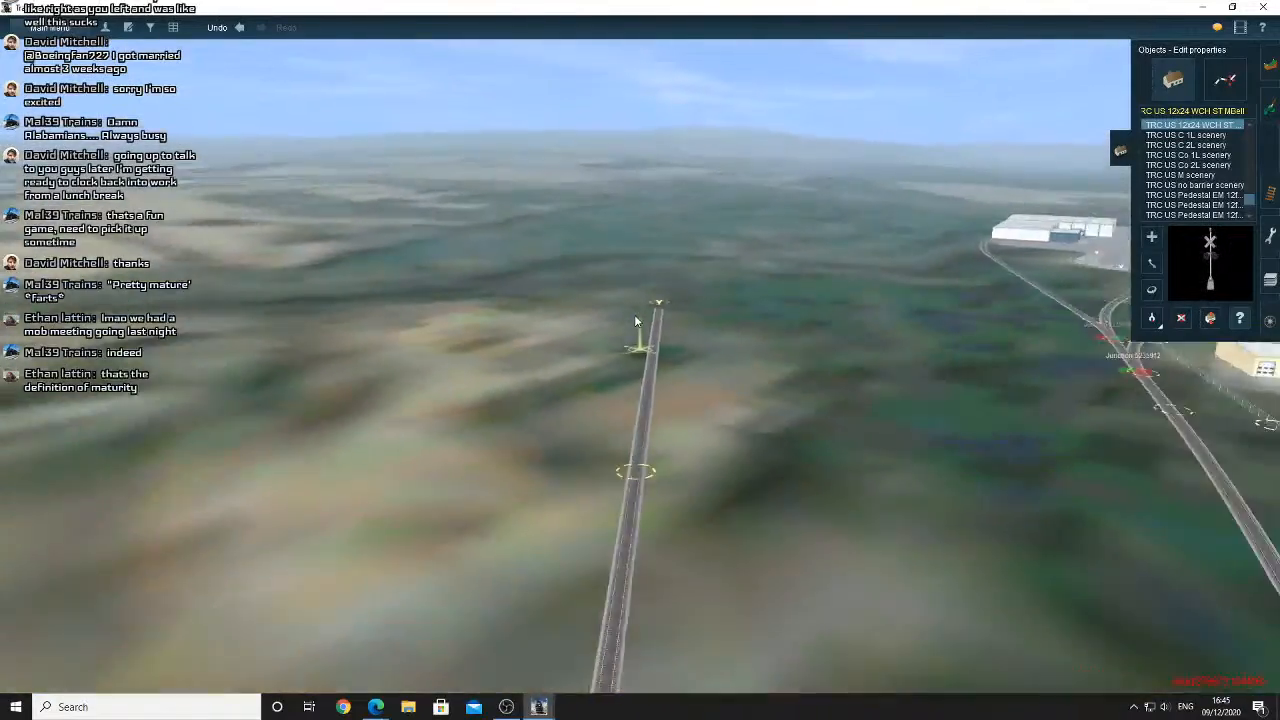
pyautogui.press('Up')
pyautogui.press('Up')
pyautogui.scroll(-2, 634, 316)
pyautogui.scroll(2, 634, 316)
pyautogui.press('Down')
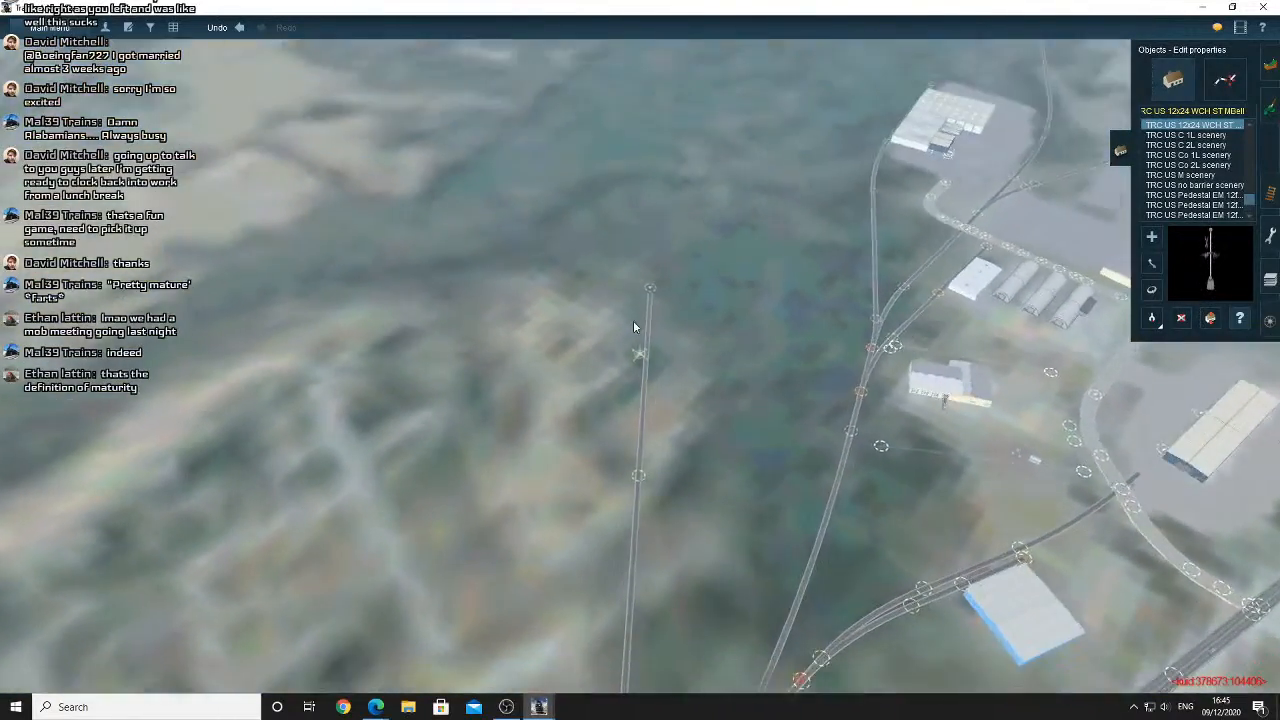
# Survey the crossing with its converging tracks and junction, and the industrial buildings and spurs, from above
pyautogui.press('Left')
pyautogui.rightClick(568, 399)
pyautogui.press('Left')
pyautogui.rightClick(563, 334)
pyautogui.press('Down')
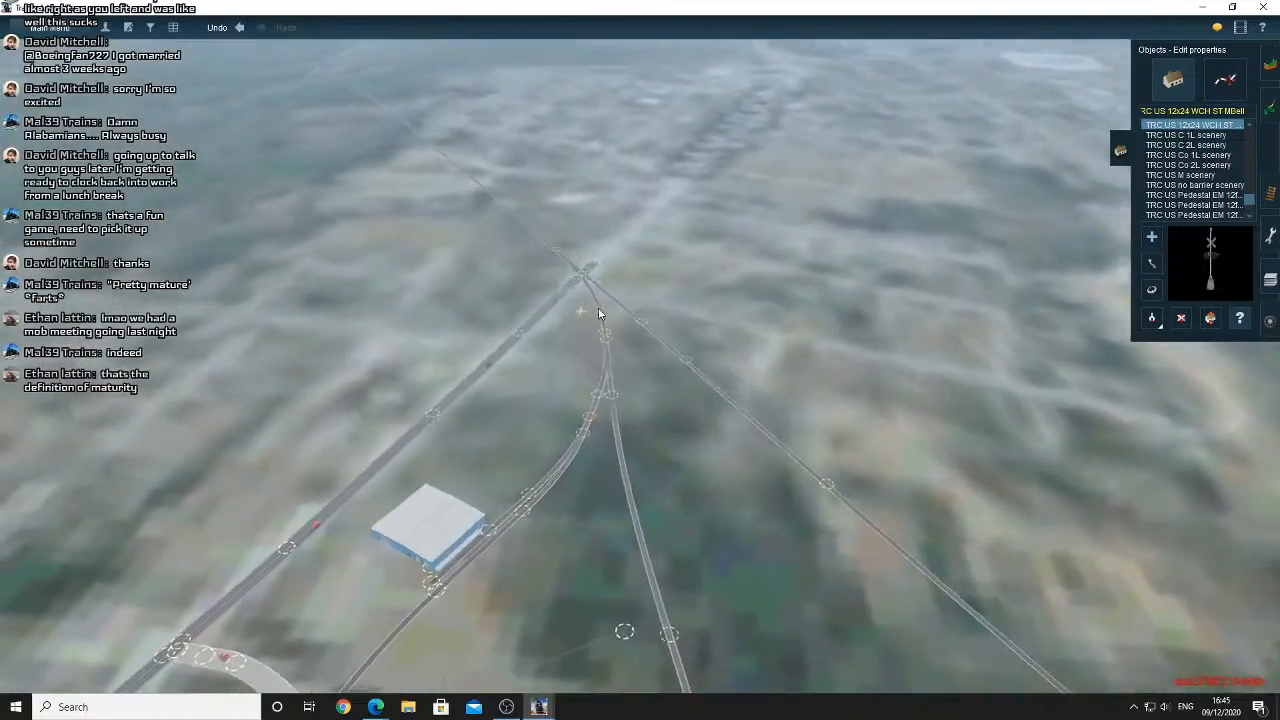
pyautogui.rightClick(602, 308)
pyautogui.rightClick(640, 340)
pyautogui.scroll(5, 640, 345)
pyautogui.press('Left')
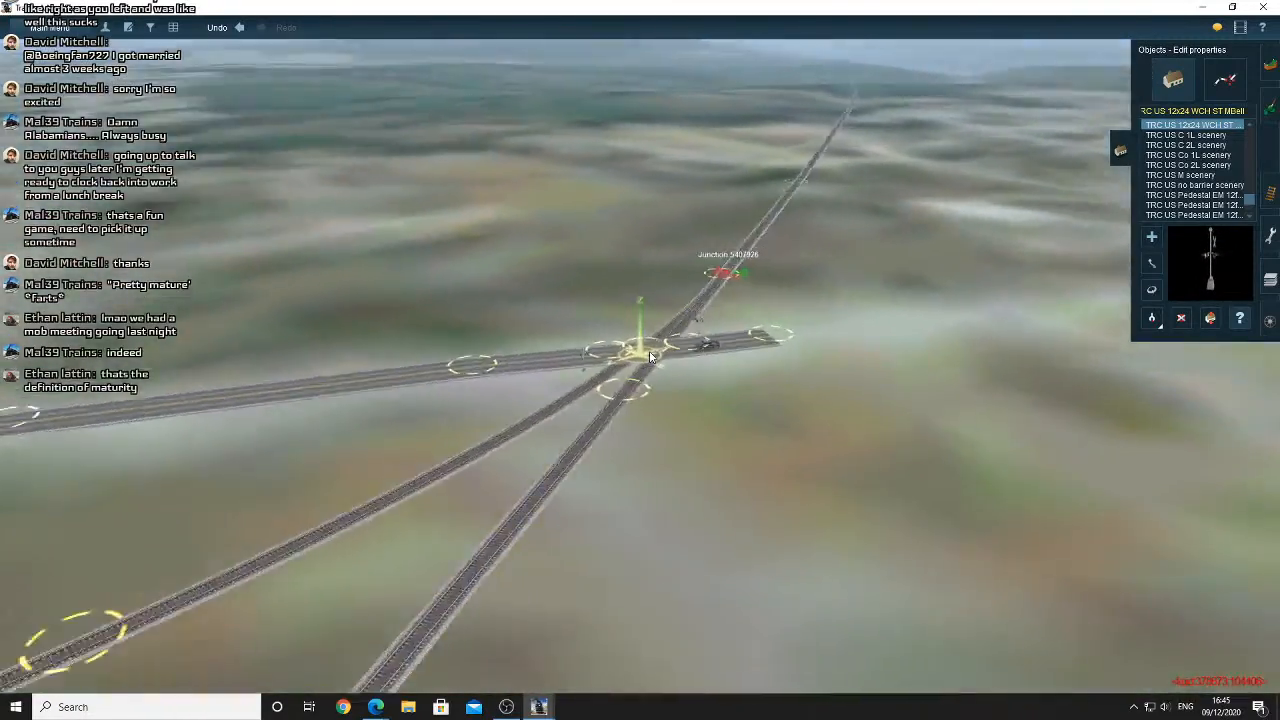
pyautogui.press('Left')
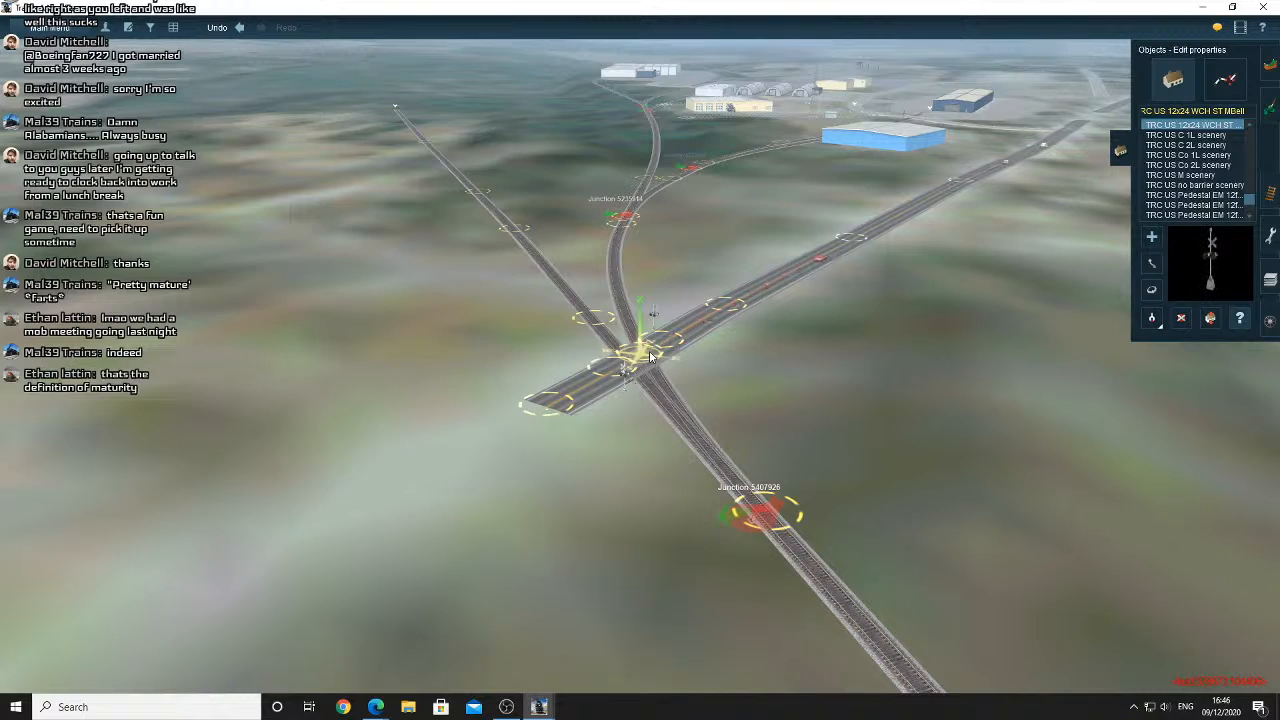
pyautogui.moveTo(672, 329); pyautogui.dragTo(682, 370, button='right')
pyautogui.scroll(-5, 690, 368)
pyautogui.press('Right')
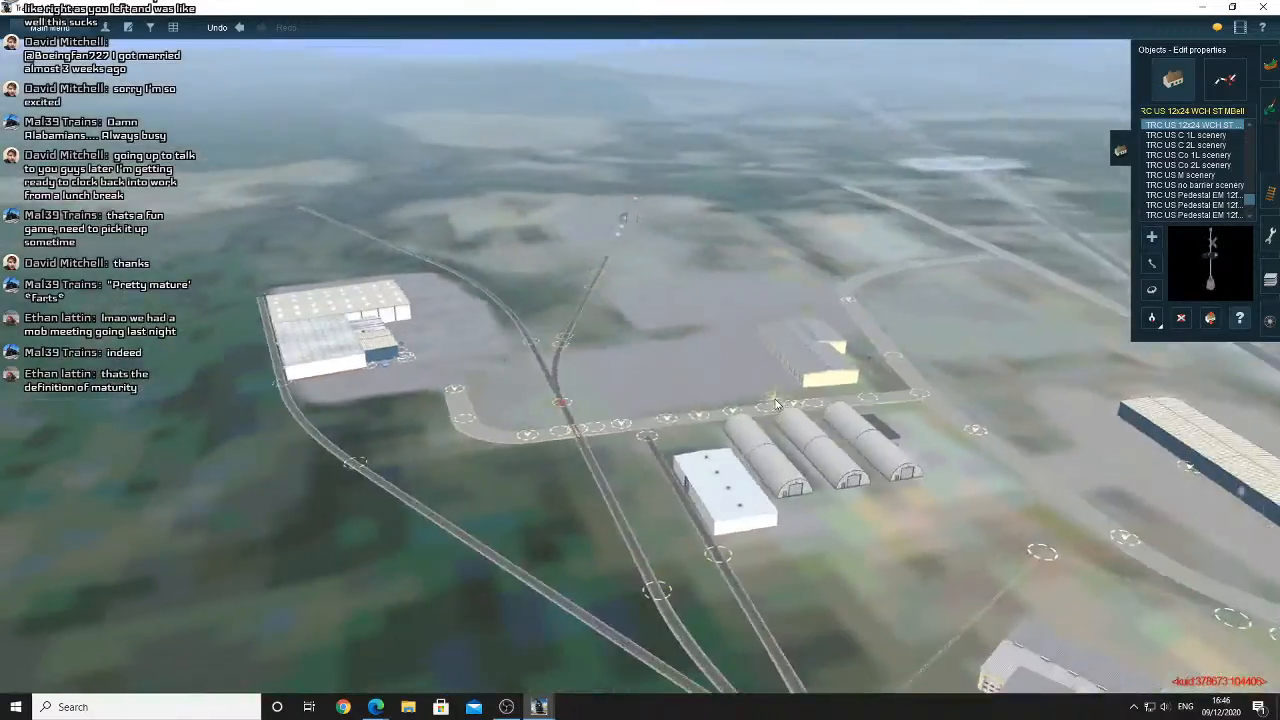
# Follow the railway line from the industrial yard past the junctions and road crossing to the track near the river truss bridge
pyautogui.press('Right')
pyautogui.rightClick(696, 328)
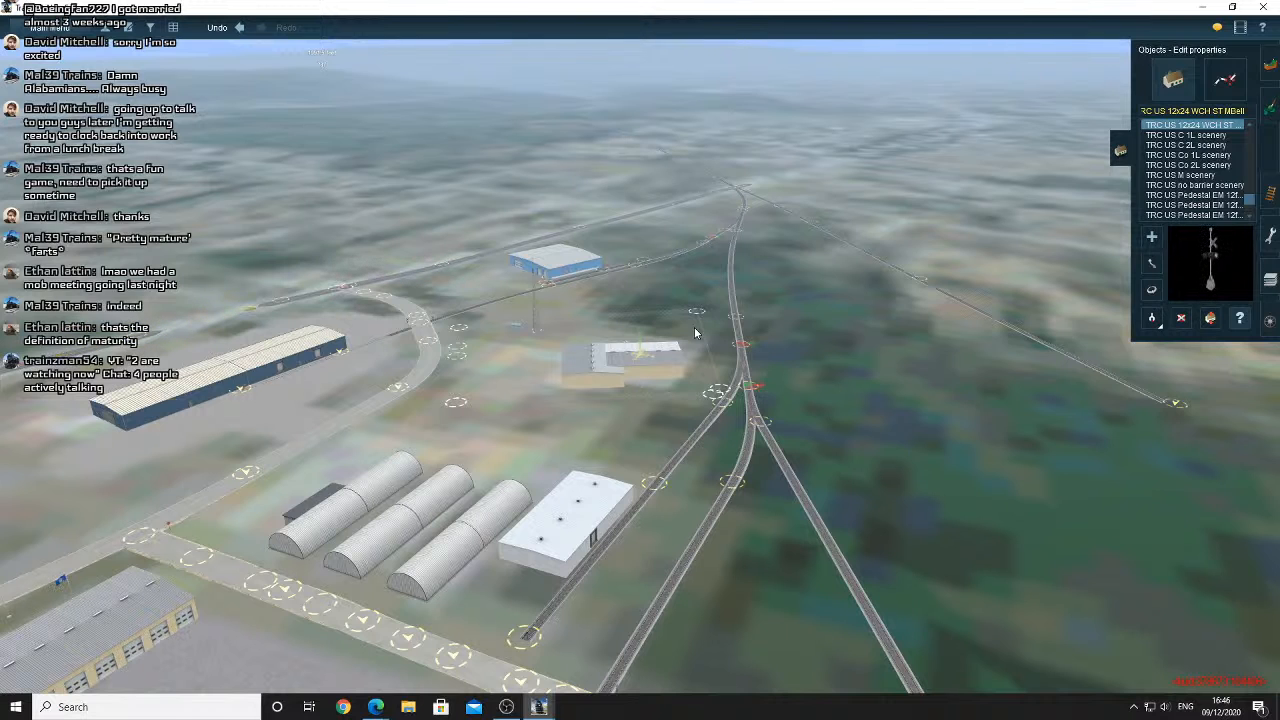
pyautogui.rightClick(696, 333)
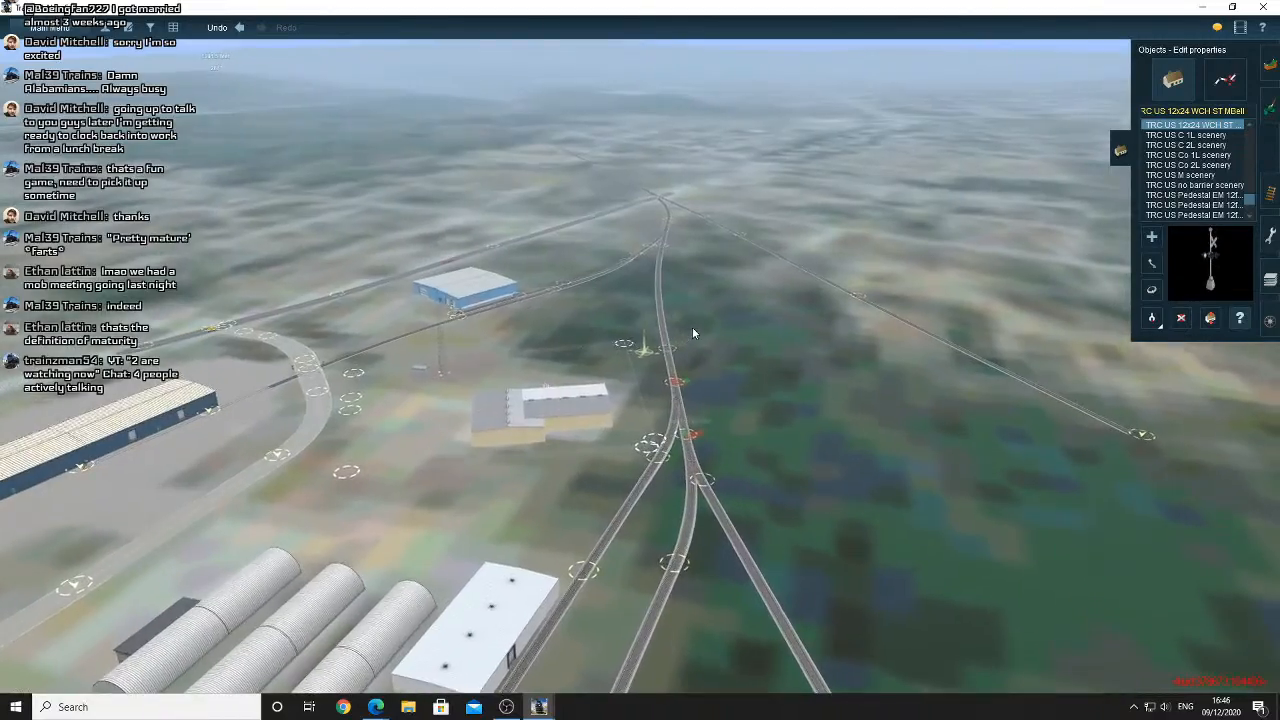
pyautogui.rightClick(647, 333)
pyautogui.rightClick(643, 300)
pyautogui.scroll(5, 643, 300)
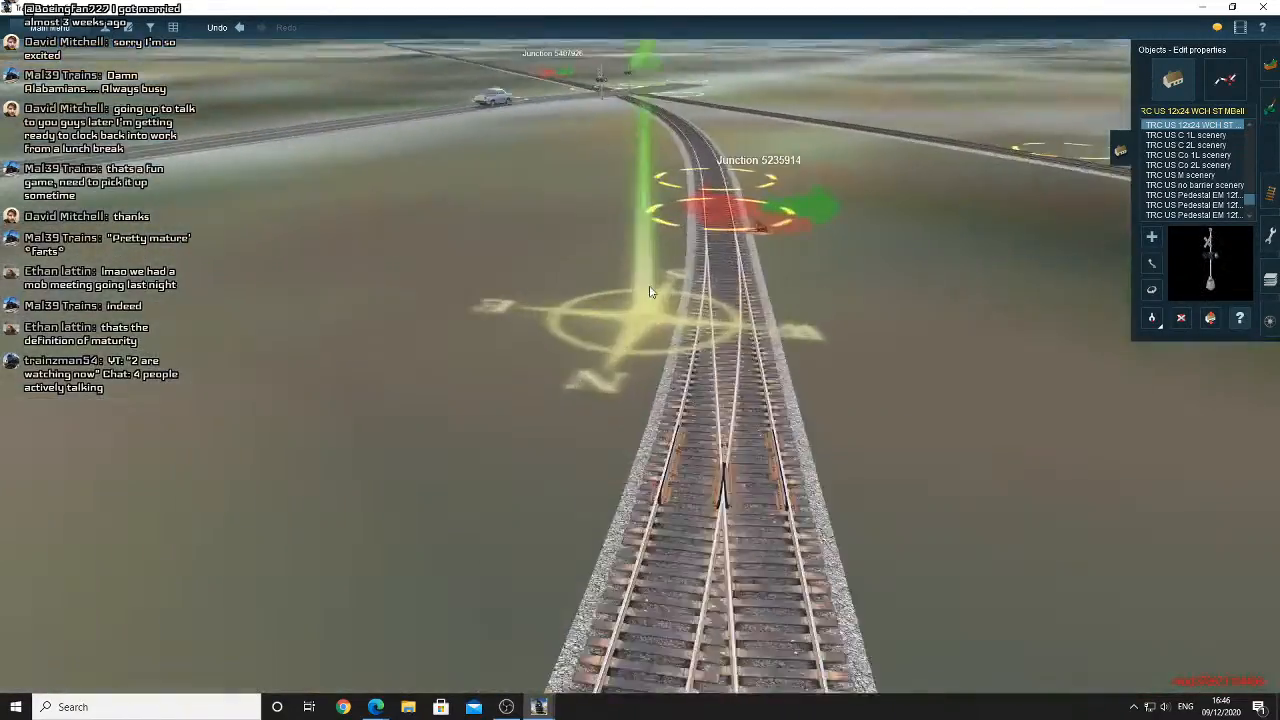
pyautogui.rightClick(646, 274)
pyautogui.rightClick(643, 247)
pyautogui.rightClick(684, 247)
pyautogui.rightClick(730, 280)
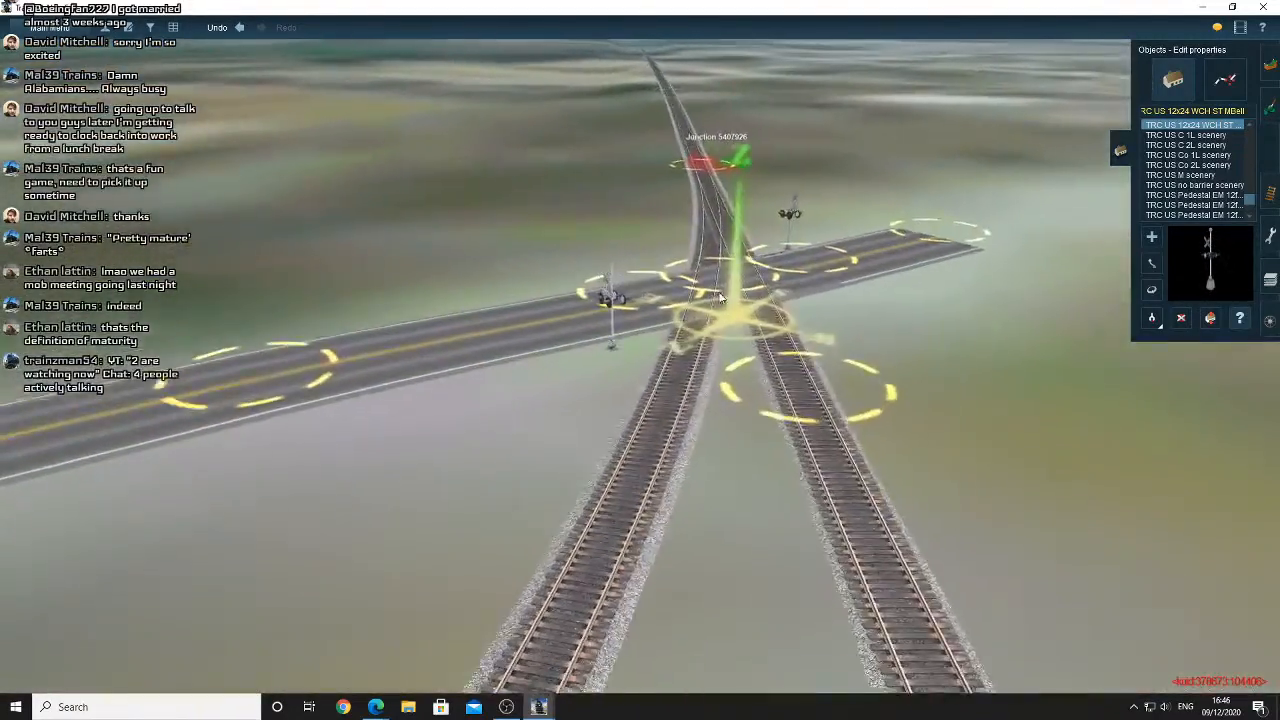
pyautogui.rightClick(668, 247)
pyautogui.rightClick(622, 318)
pyautogui.rightClick(655, 425)
pyautogui.rightClick(657, 510)
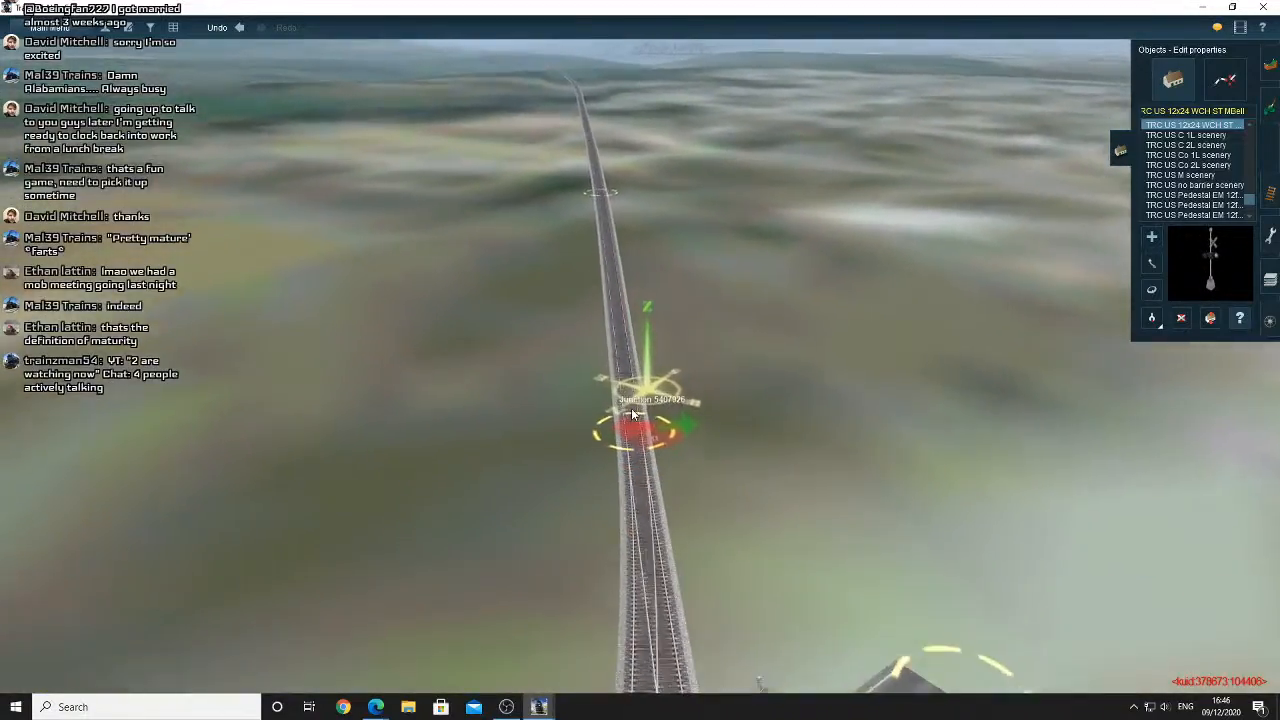
pyautogui.press('Down')
pyautogui.rightClick(617, 333)
pyautogui.moveTo(617, 333)
pyautogui.mouseDown(button='right')
pyautogui.moveTo(635, 250)
pyautogui.moveTo(637, 298)
pyautogui.moveTo(602, 295)
pyautogui.moveTo(620, 325)
pyautogui.mouseUp(button='right')
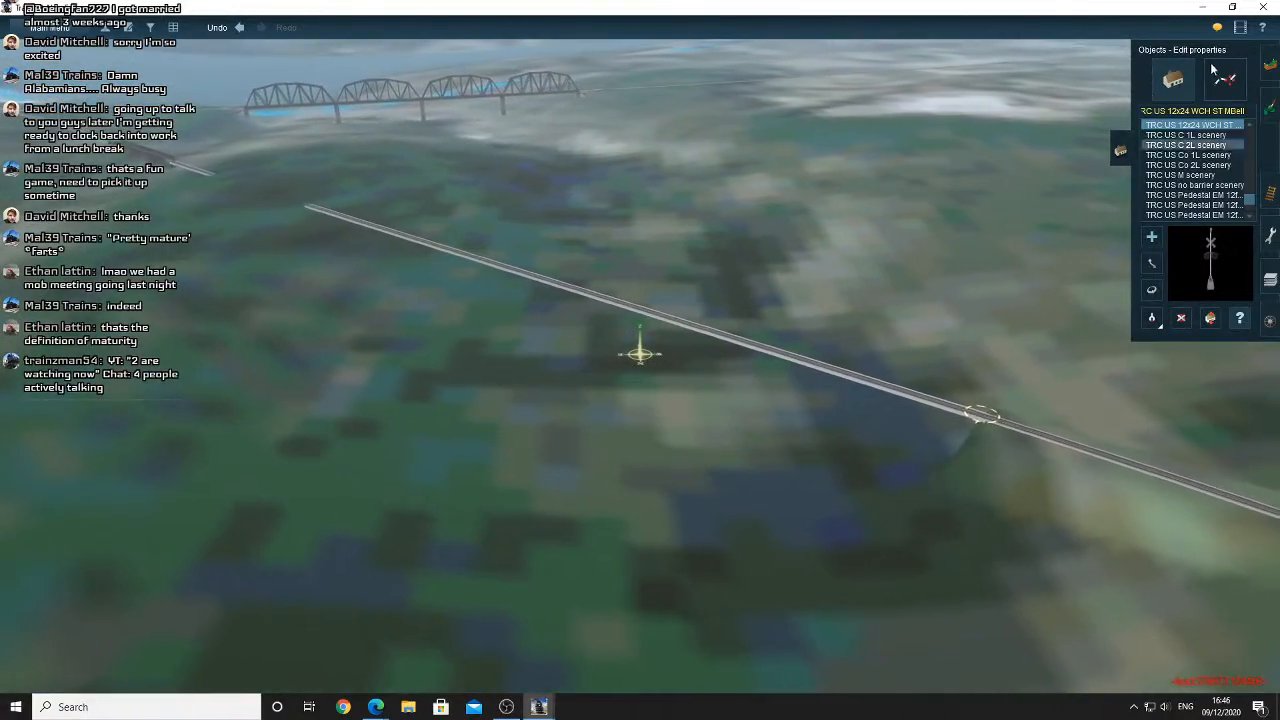
# Insert a spline point in the raised track where it crosses the dip and straighten that track section
pyautogui.click(1222, 77)
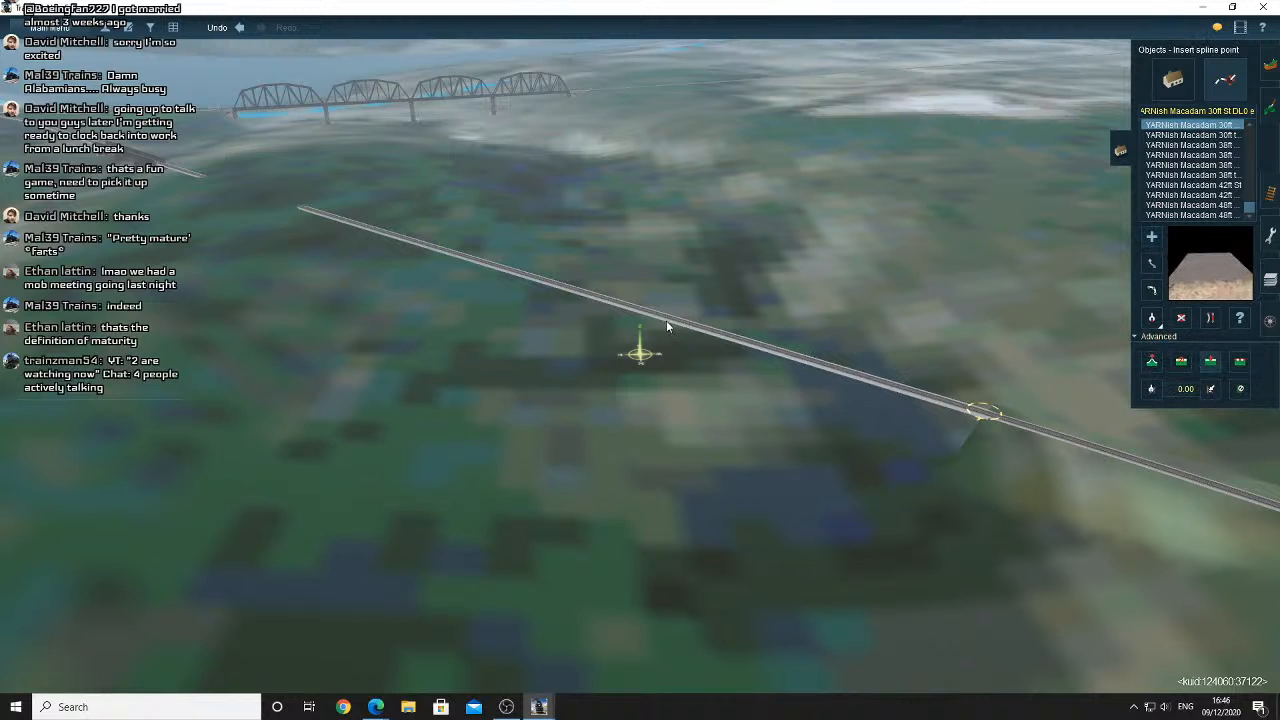
pyautogui.click(1270, 191)
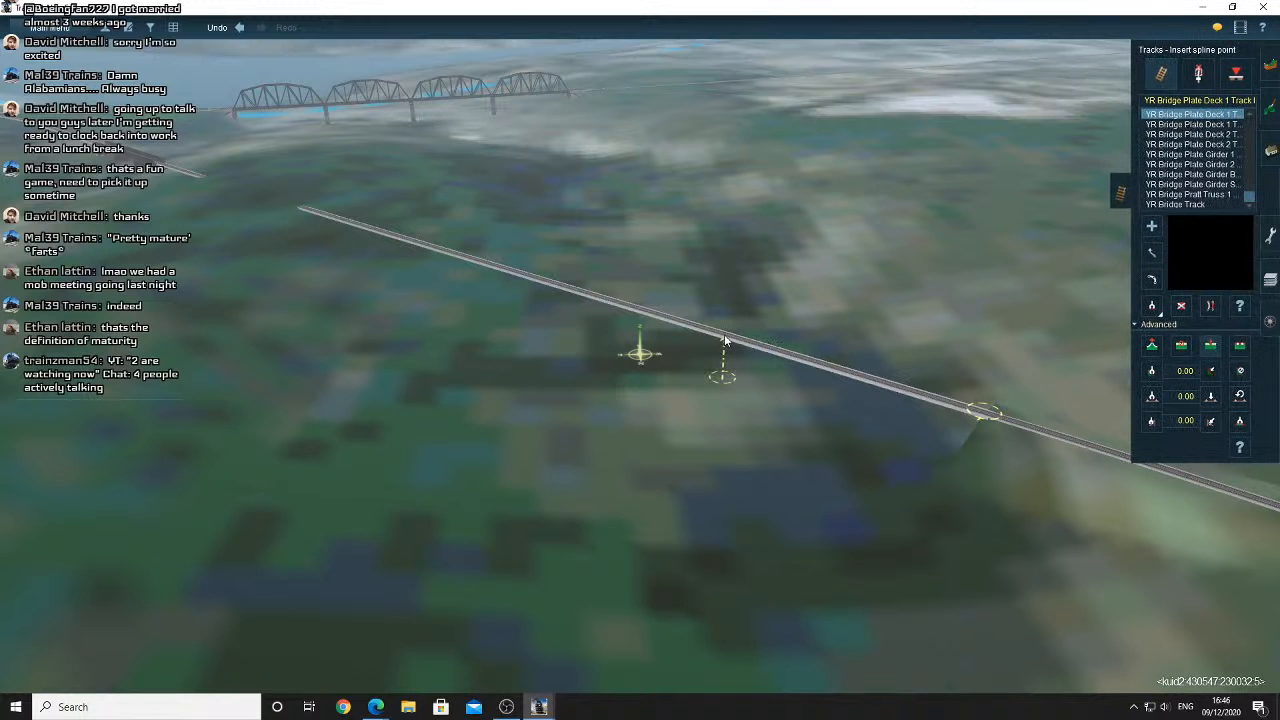
pyautogui.moveTo(1105, 373); pyautogui.dragTo(1045, 352, button='right')
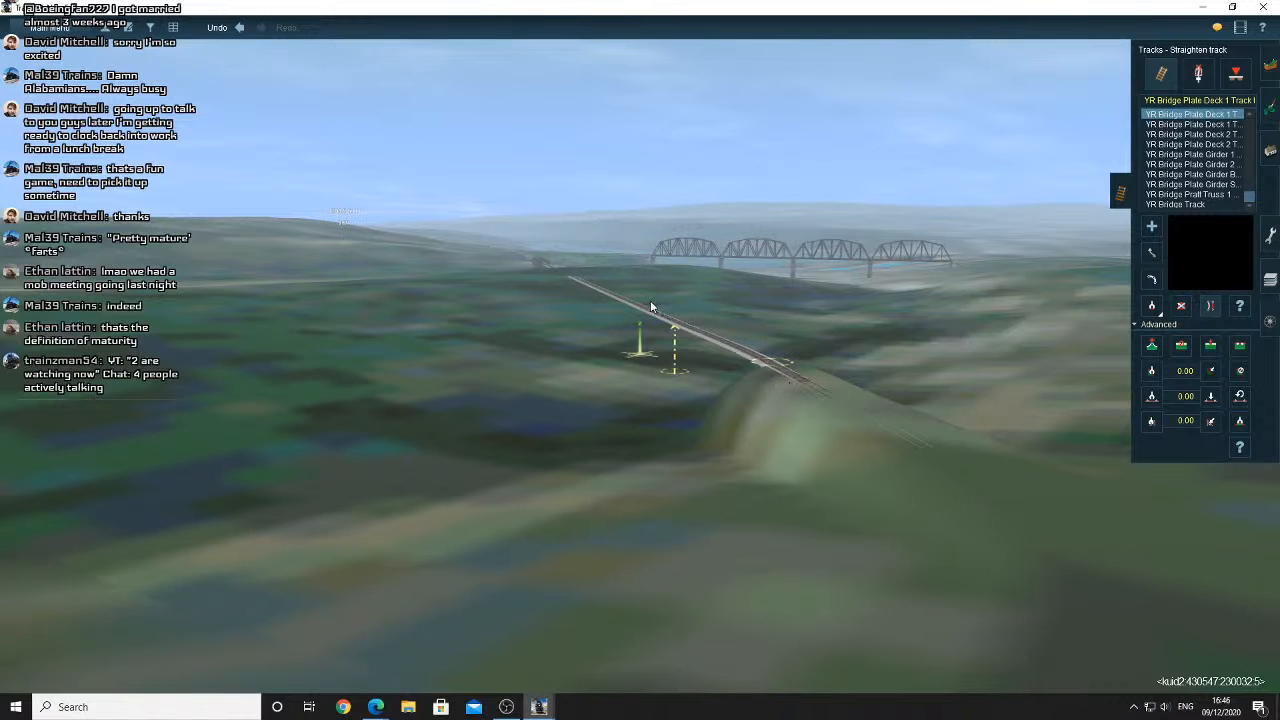
pyautogui.click(709, 342)
pyautogui.scroll(4, 715, 339)
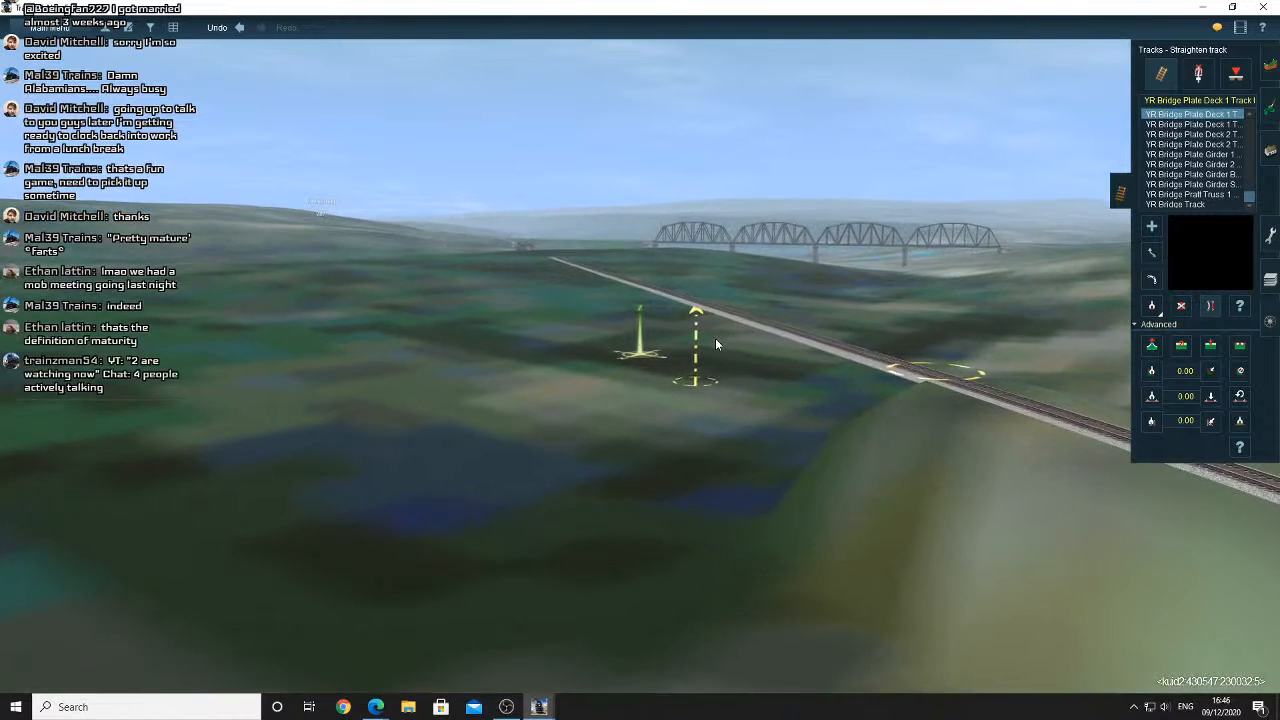
pyautogui.press('Down')
pyautogui.press('Up')
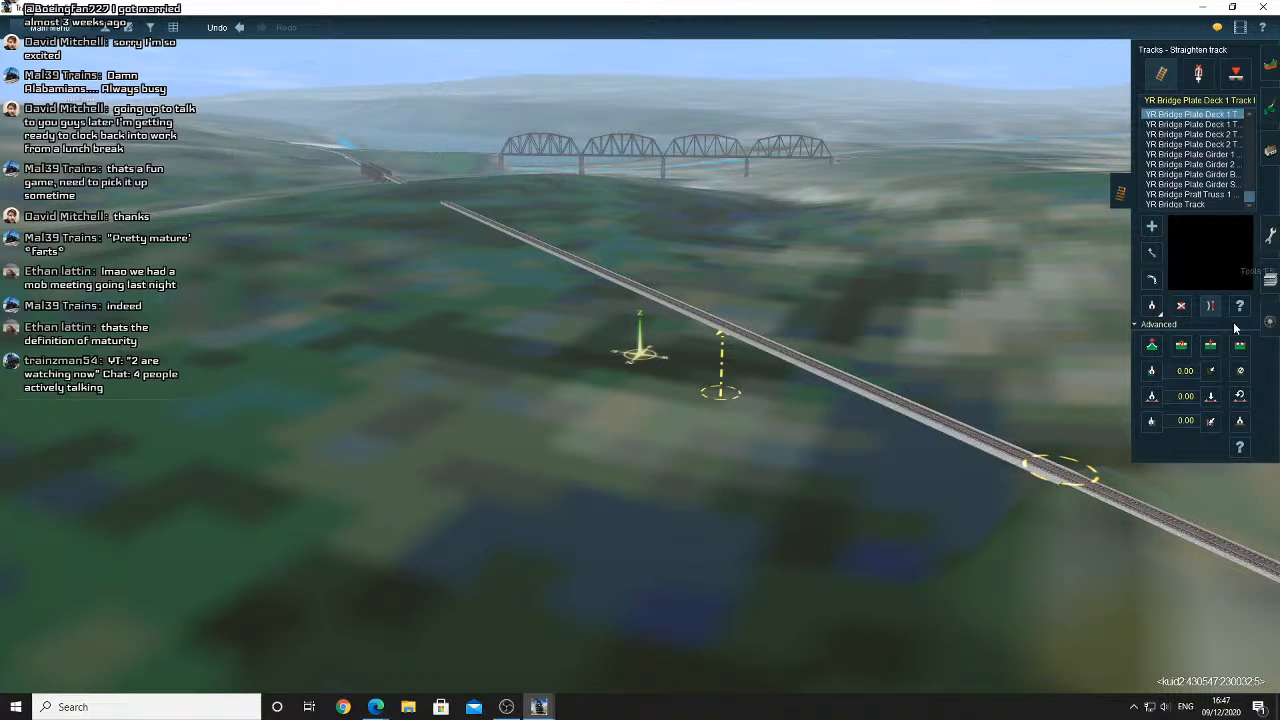
# Flatten the terrain to the track from the new spline point onward to the small bridge
pyautogui.click(648, 294)
pyautogui.rightClick(648, 294)
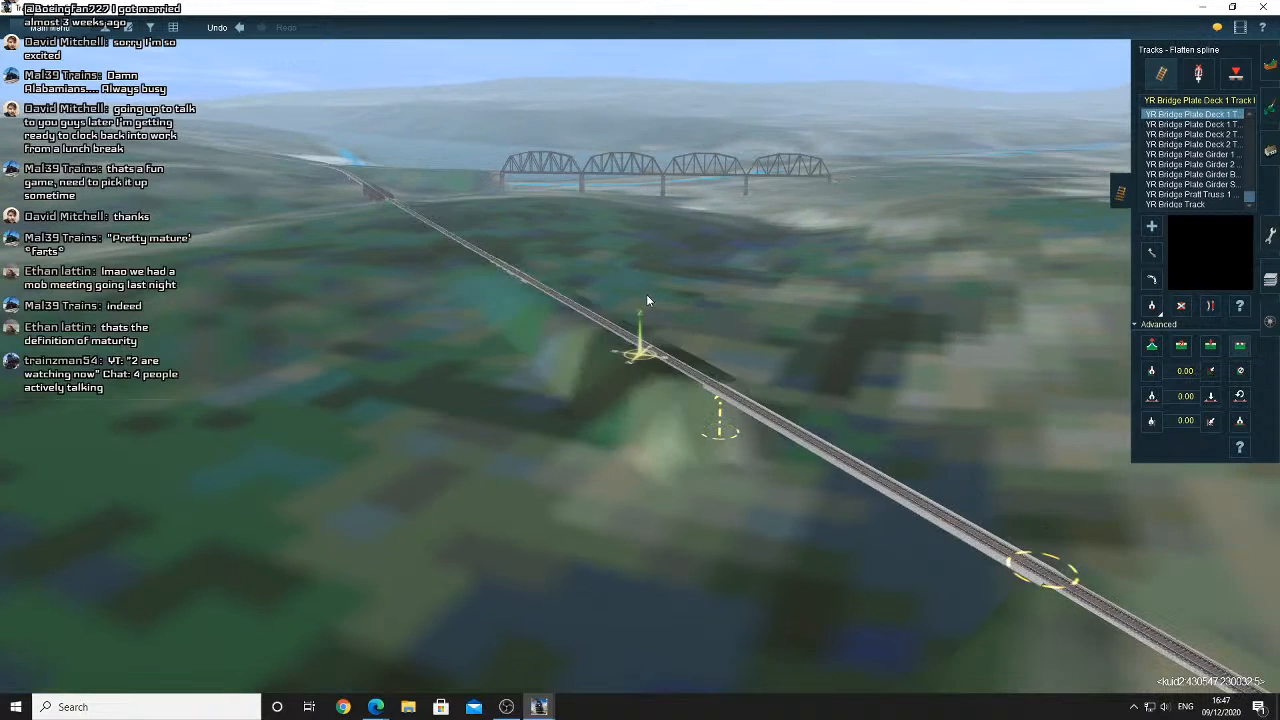
pyautogui.rightClick(560, 286)
pyautogui.rightClick(618, 287)
pyautogui.rightClick(678, 438)
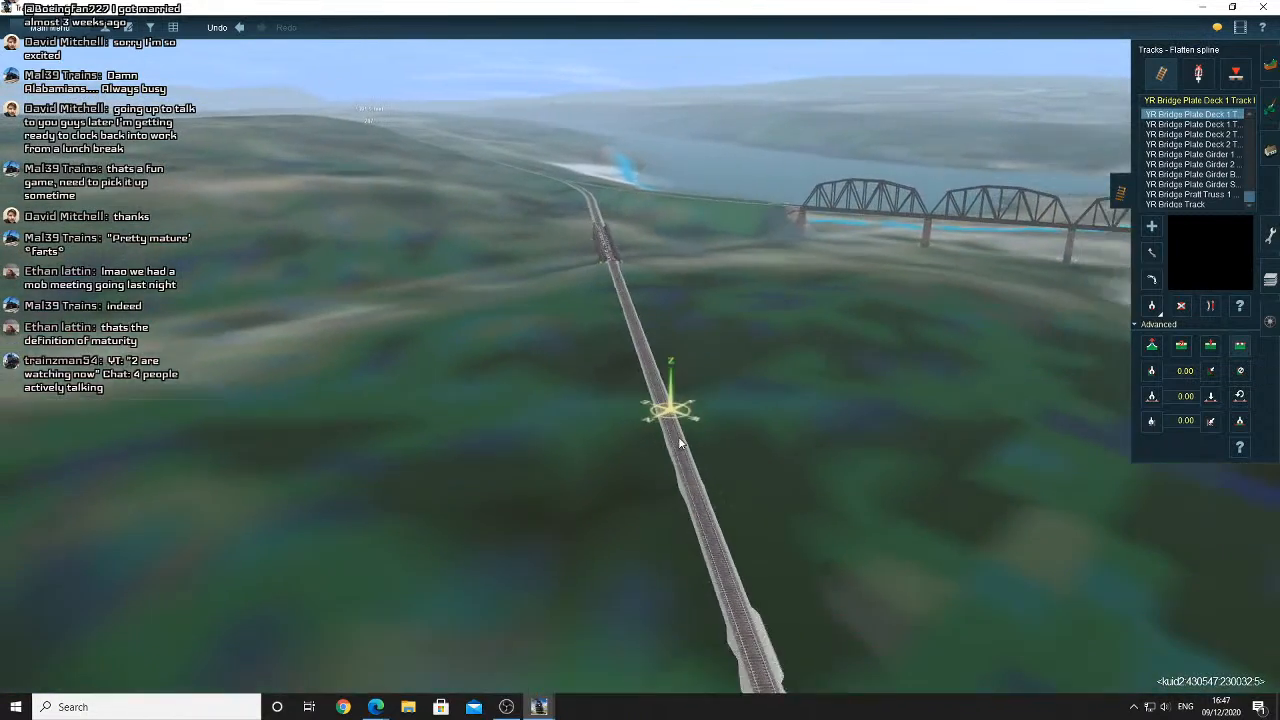
pyautogui.click(678, 438)
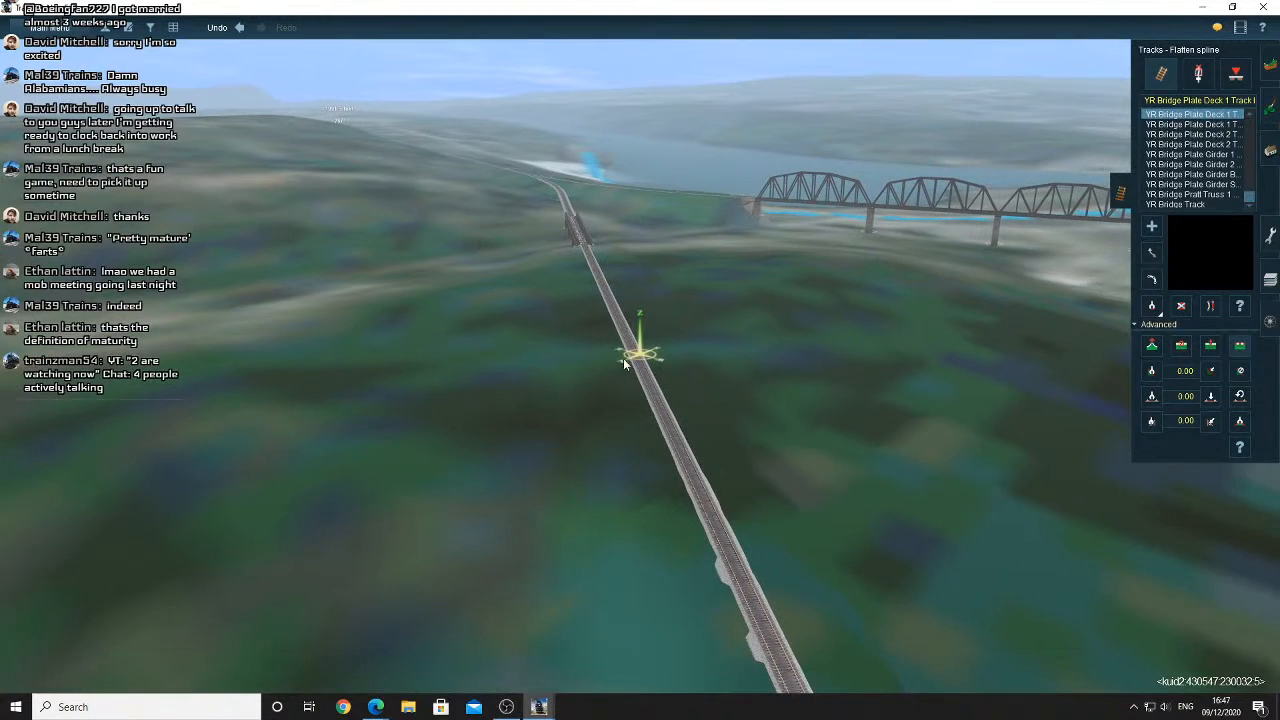
# Delete the track section spanning the dip between the two embankments
pyautogui.rightClick(620, 358)
pyautogui.rightClick(655, 426)
pyautogui.moveTo(655, 426); pyautogui.dragTo(800, 425, button='right')
pyautogui.rightClick(889, 411)
pyautogui.rightClick(885, 414)
pyautogui.moveTo(885, 414); pyautogui.dragTo(938, 332, button='right')
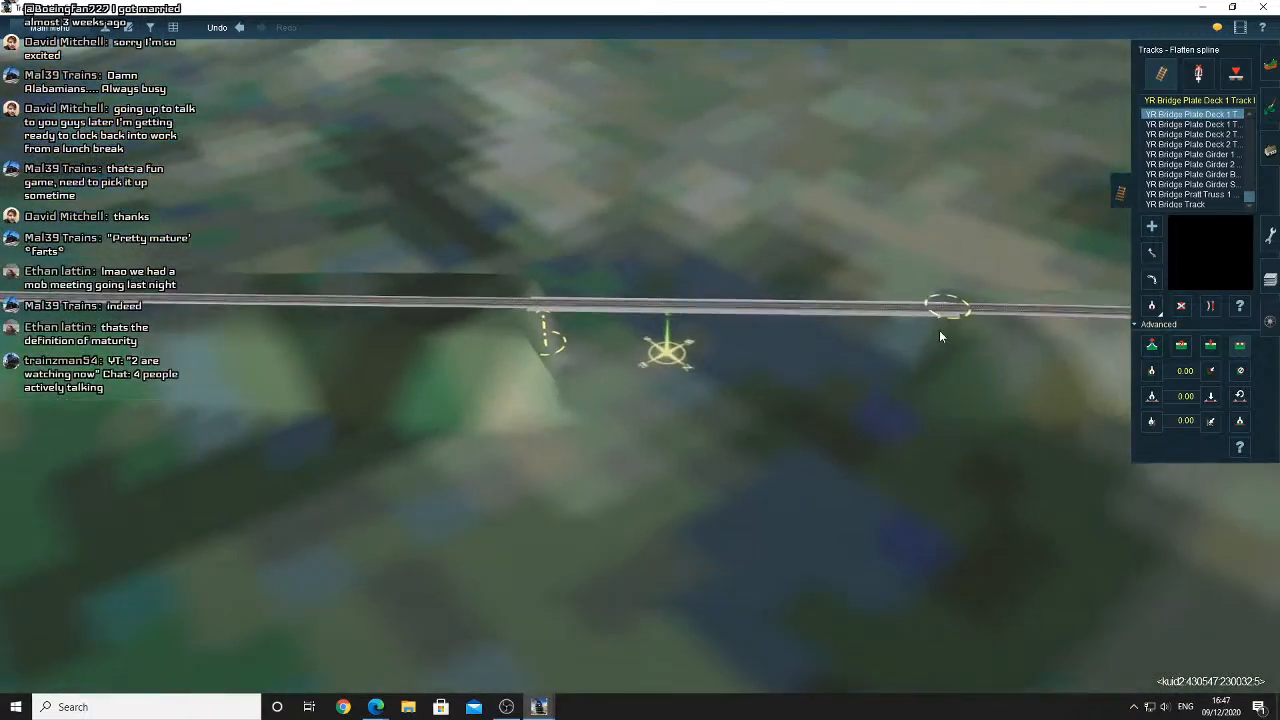
pyautogui.click(1180, 306)
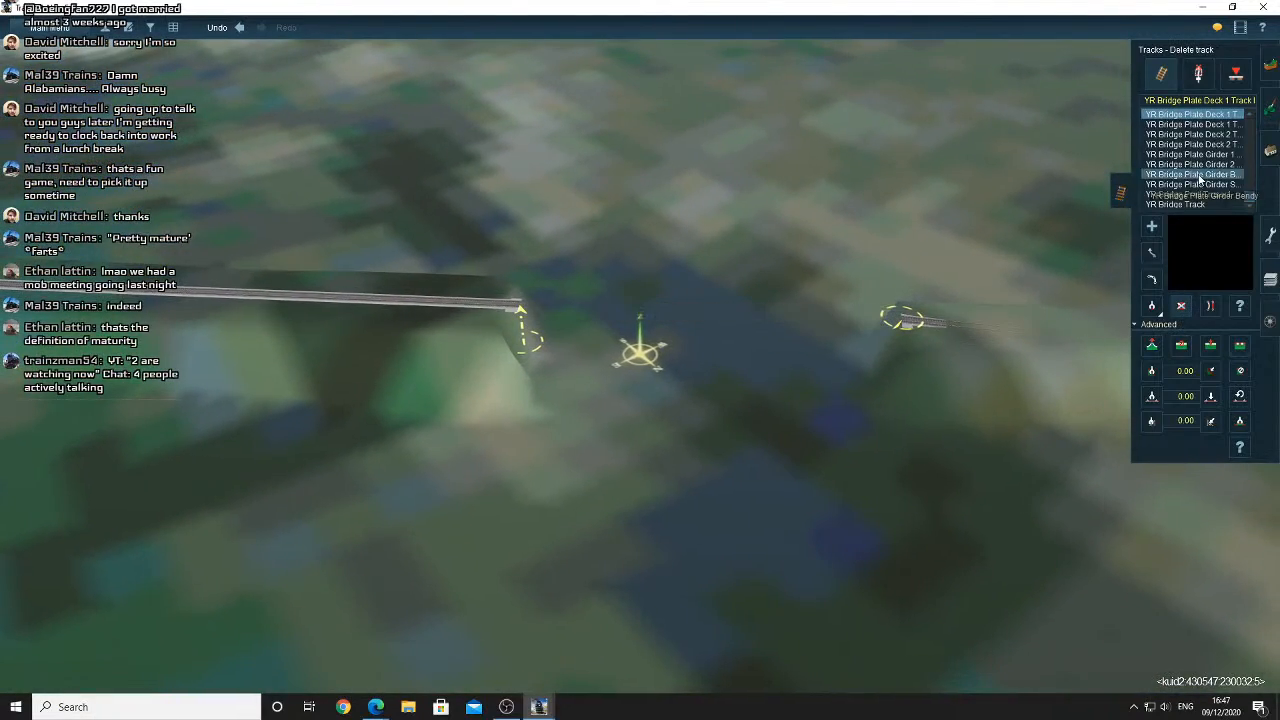
# Place a YR Bridge Plate Girder 1 Track bridge in the gap and apply a vertex height of 70.12 to it
pyautogui.click(889, 318)
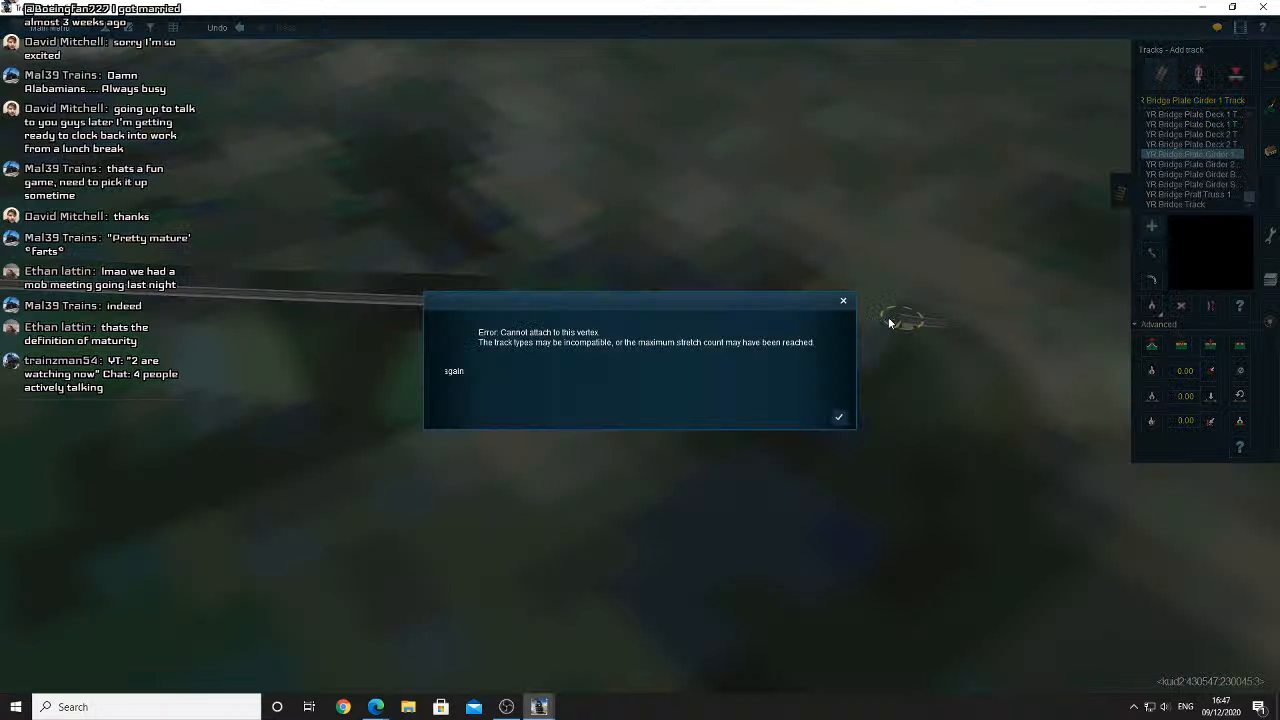
pyautogui.click(838, 420)
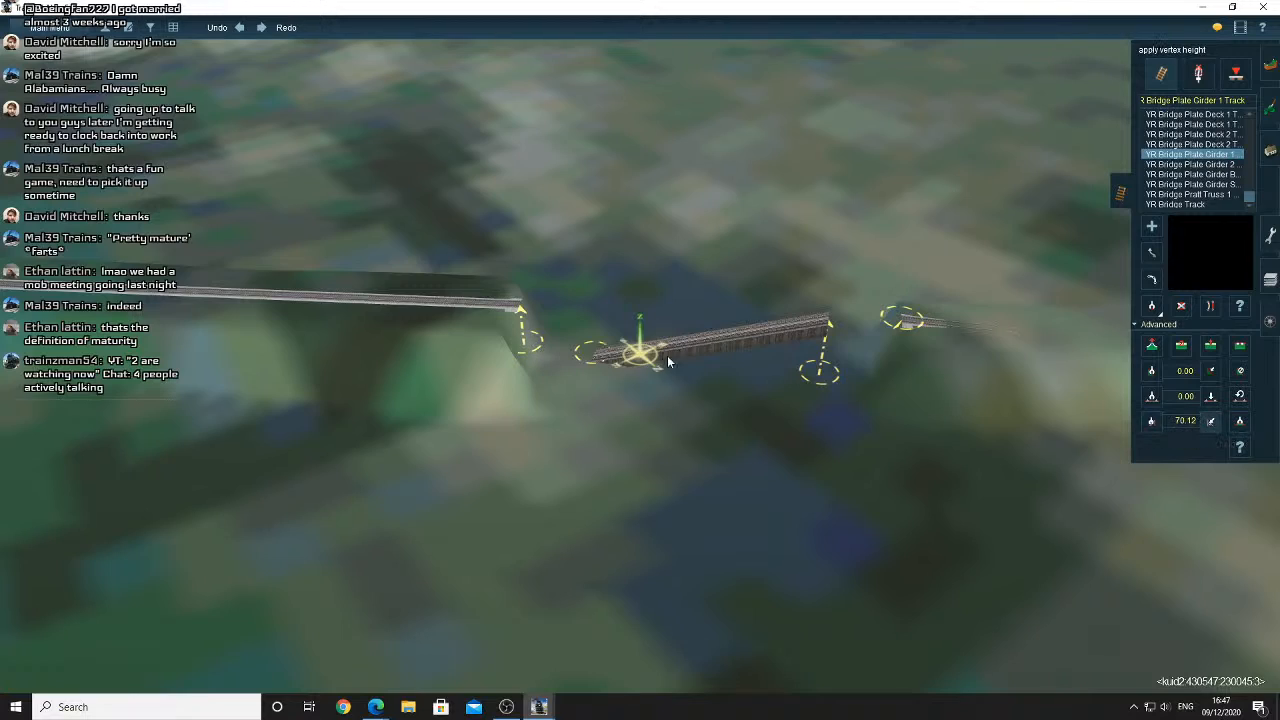
pyautogui.moveTo(607, 361); pyautogui.dragTo(586, 363, button='right')
pyautogui.scroll(5, 560, 370)
pyautogui.rightClick(546, 374)
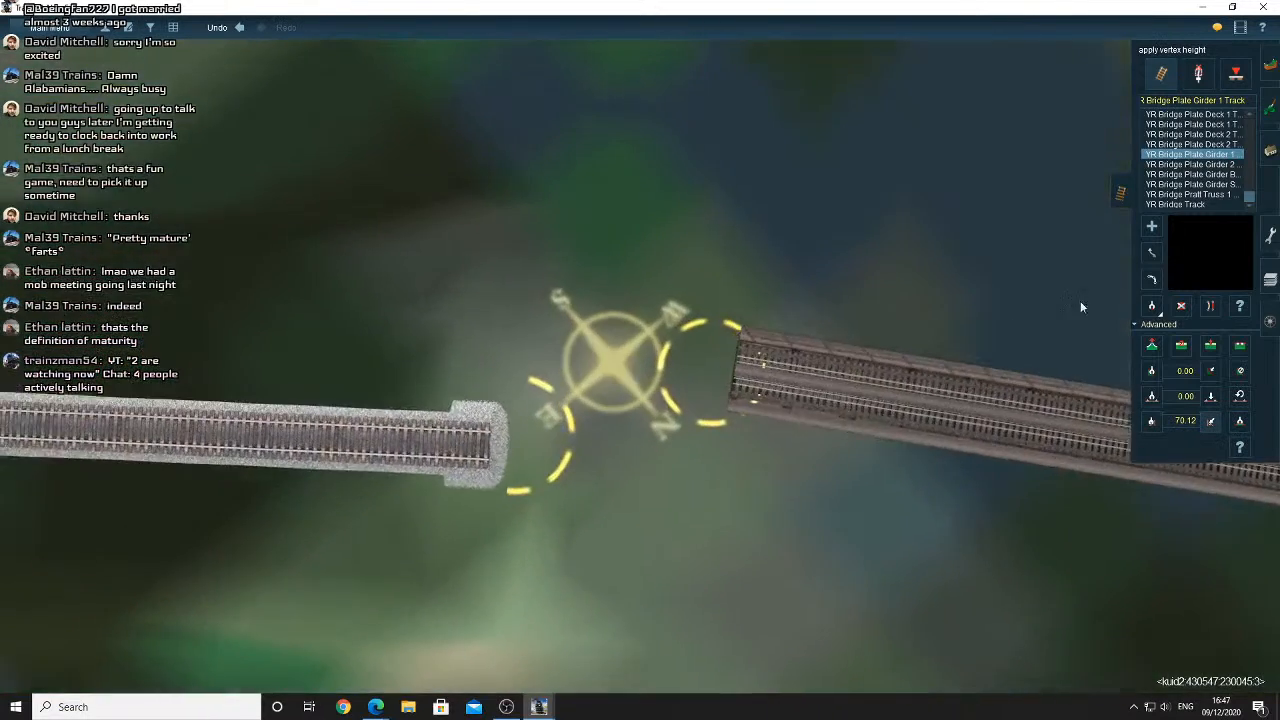
# Move the ends of the girder bridge onto the cut track ends so it spans the gap
pyautogui.click(1152, 254)
pyautogui.moveTo(748, 362); pyautogui.dragTo(641, 392)
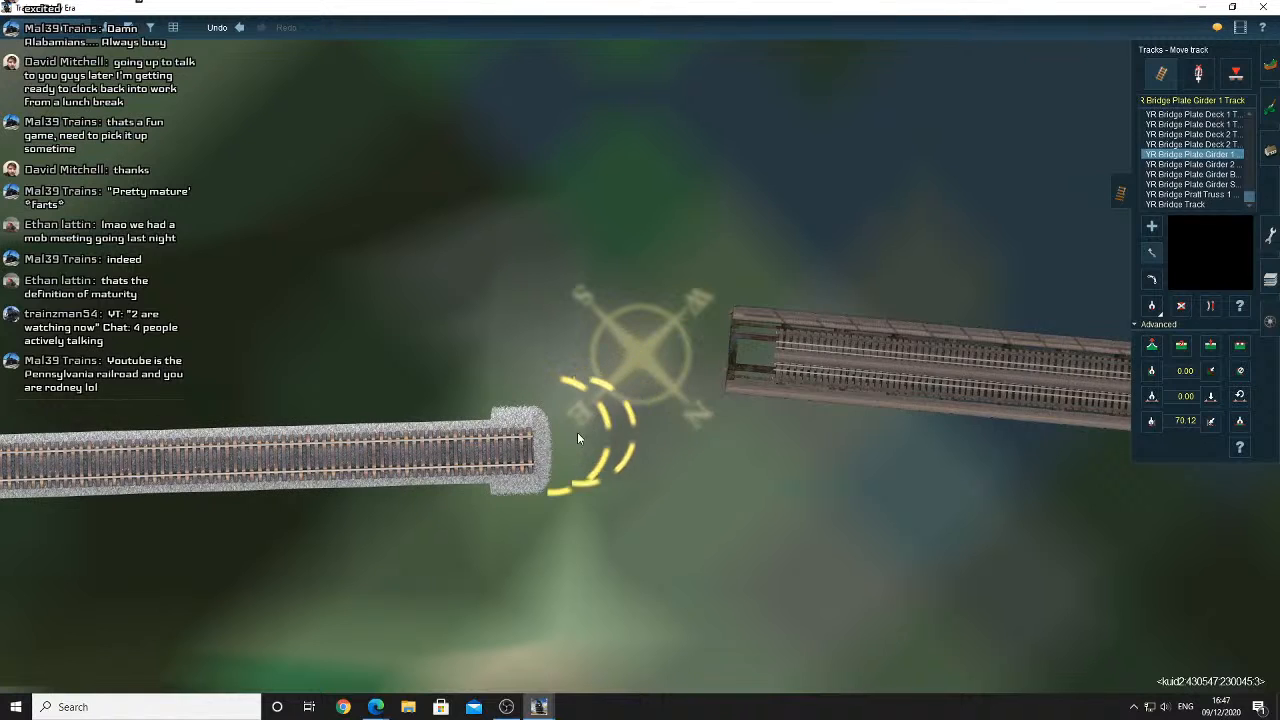
pyautogui.moveTo(577, 432); pyautogui.dragTo(562, 438)
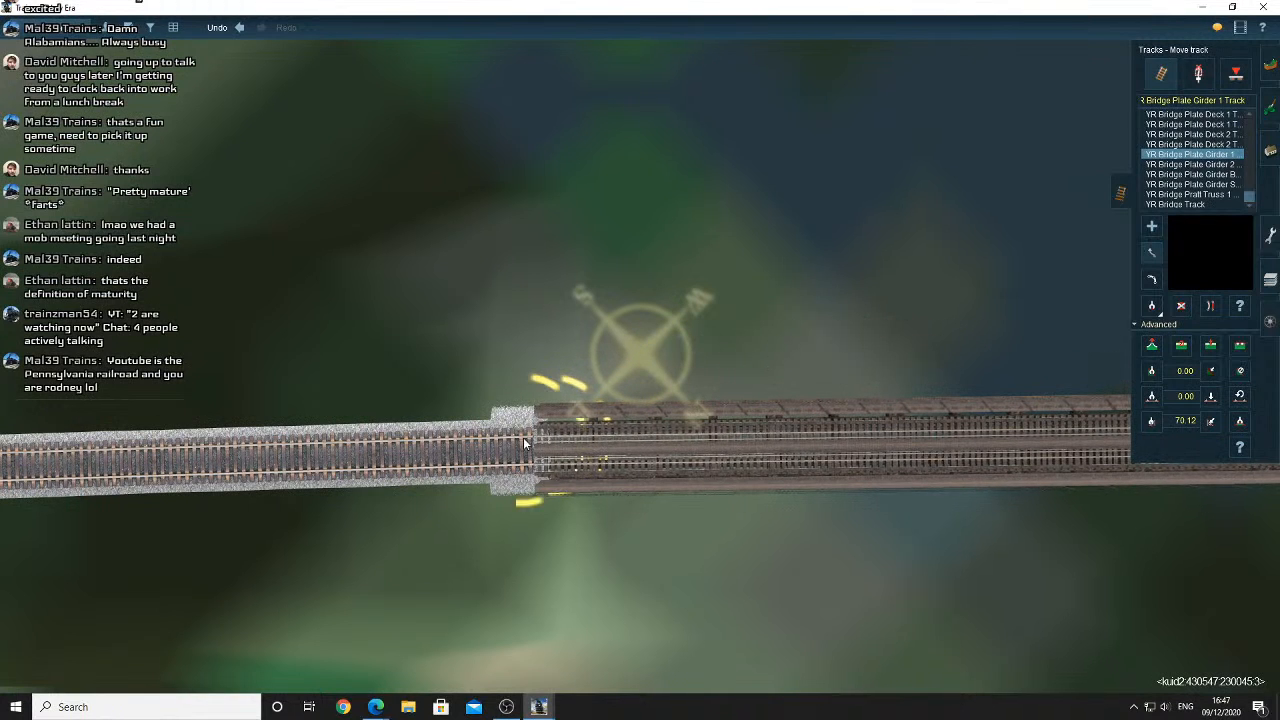
pyautogui.moveTo(524, 438); pyautogui.dragTo(545, 440)
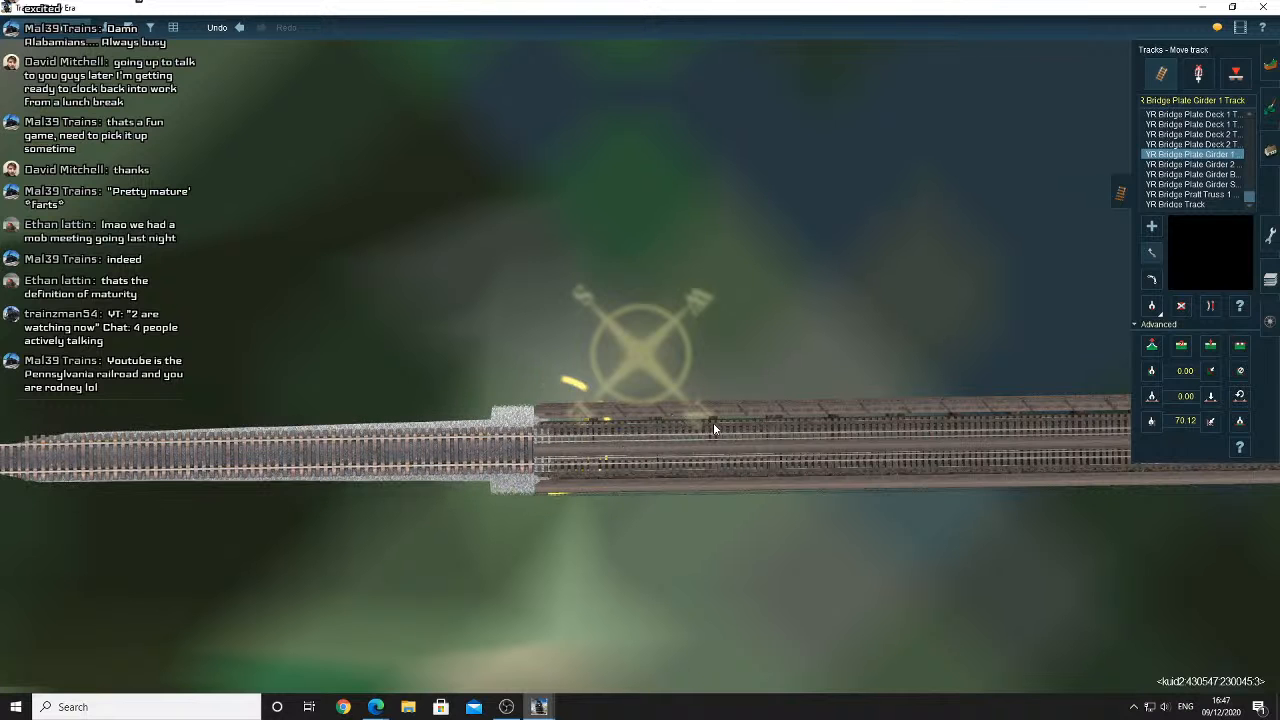
pyautogui.moveTo(713, 422); pyautogui.dragTo(443, 367, button='right')
pyautogui.moveTo(443, 367); pyautogui.dragTo(686, 312)
# Inspect the girder bridge from the side and along the rails to examine its joints with the track
pyautogui.press('Down')
pyautogui.press('Right')
pyautogui.moveTo(510, 205); pyautogui.dragTo(580, 284, button='right')
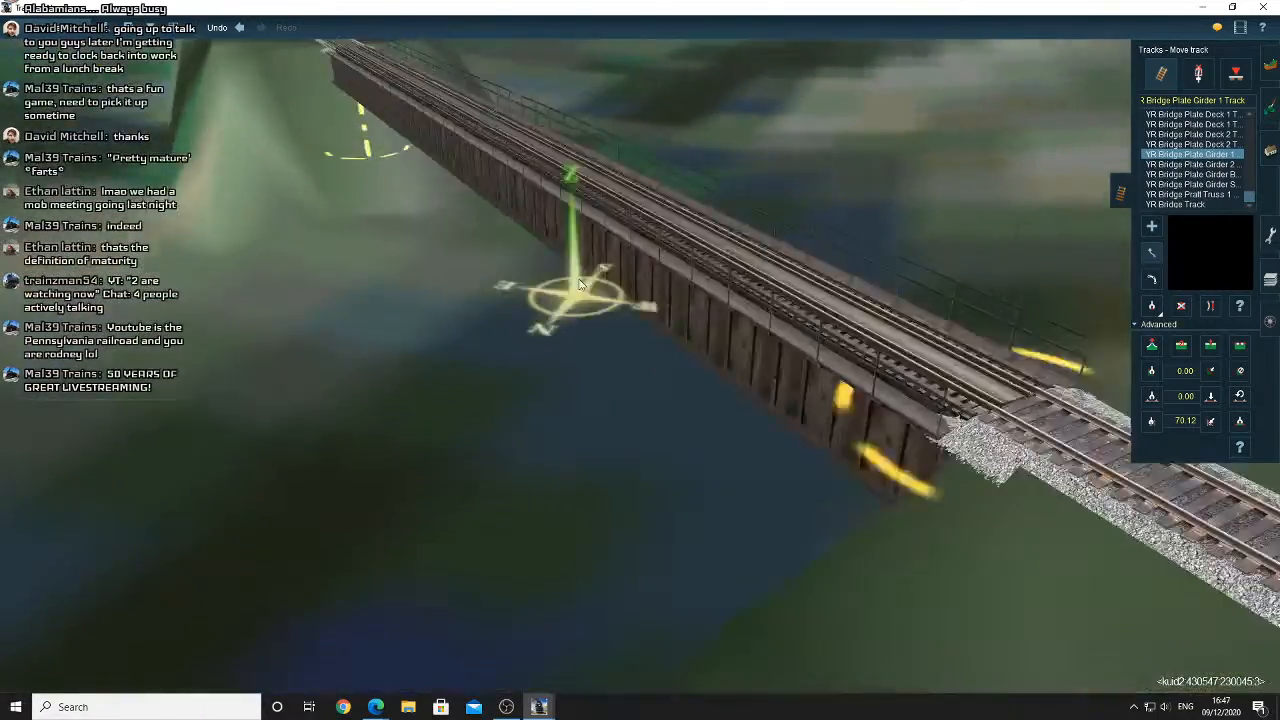
pyautogui.press('Right')
pyautogui.press('Down')
pyautogui.press('Left')
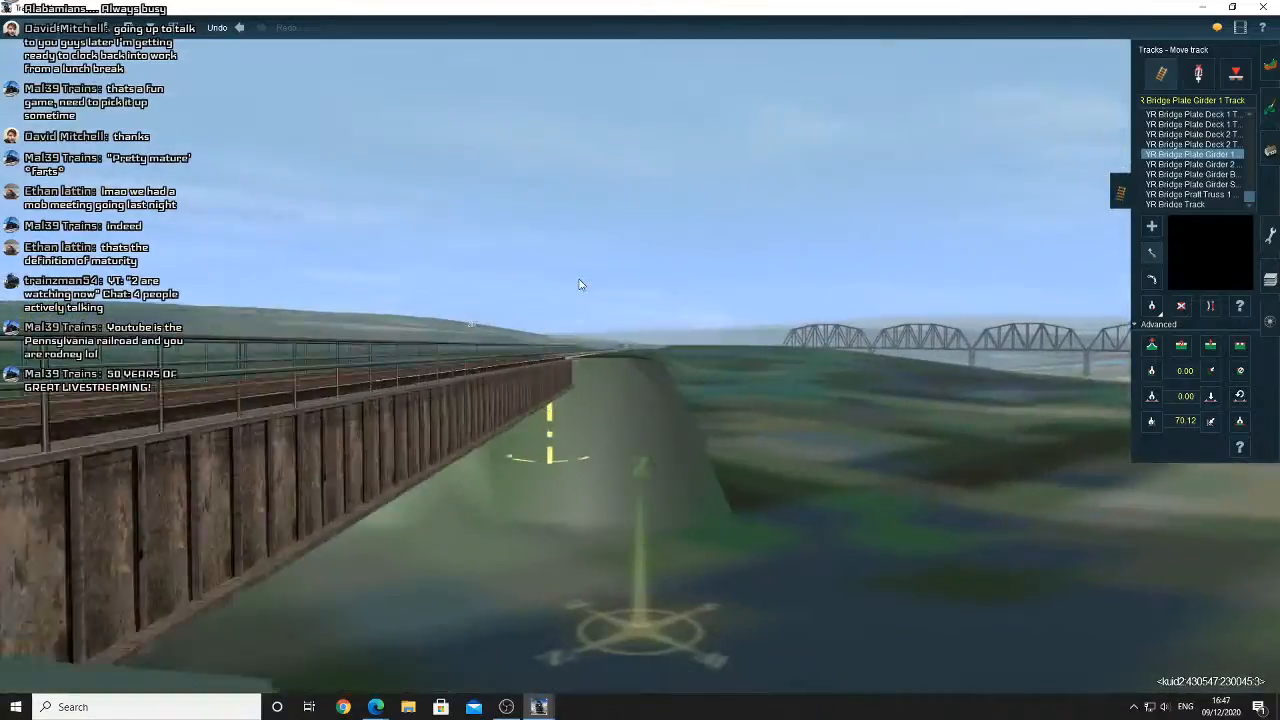
pyautogui.press('a')
pyautogui.press('Right')
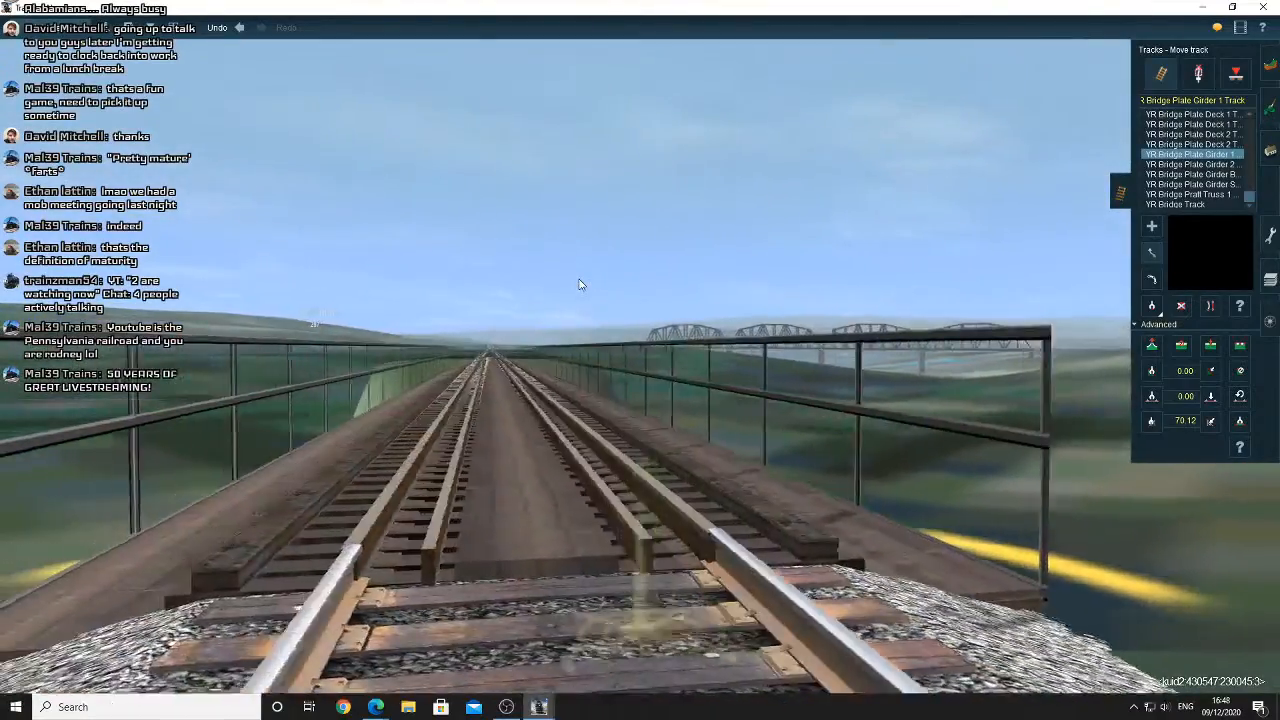
pyautogui.press('a')
pyautogui.press('Up')
pyautogui.press('Right')
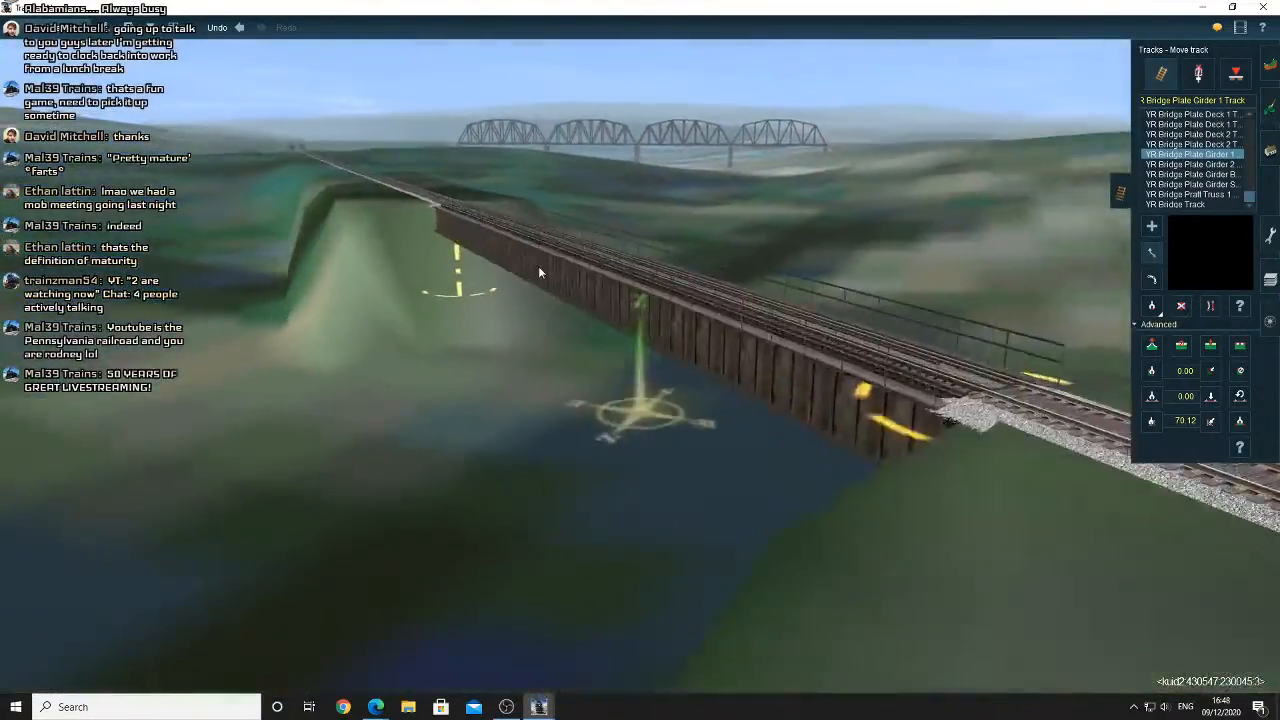
# Flatten the terrain to the curved track beyond the small bridge, leading up to the junction
pyautogui.moveTo(538, 268)
pyautogui.mouseDown(button='right')
pyautogui.moveTo(508, 234)
pyautogui.moveTo(595, 242)
pyautogui.moveTo(632, 302)
pyautogui.mouseUp(button='right')
pyautogui.press('Left')
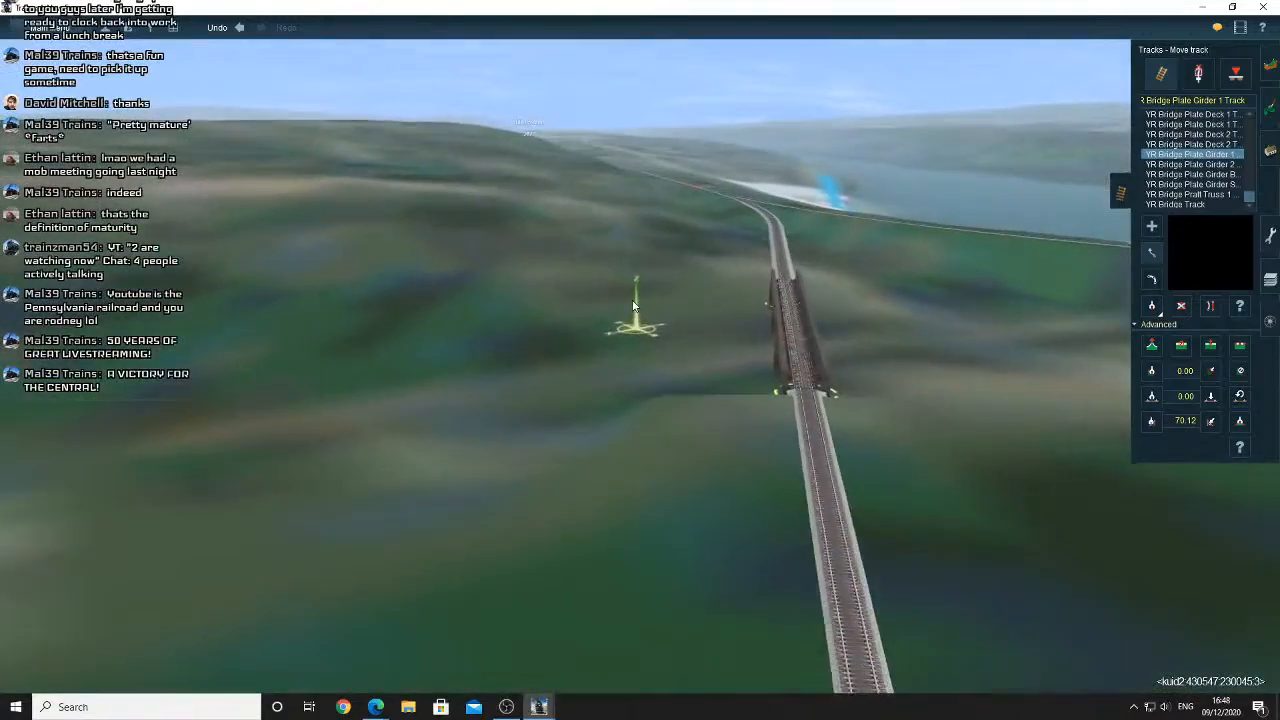
pyautogui.press('Right')
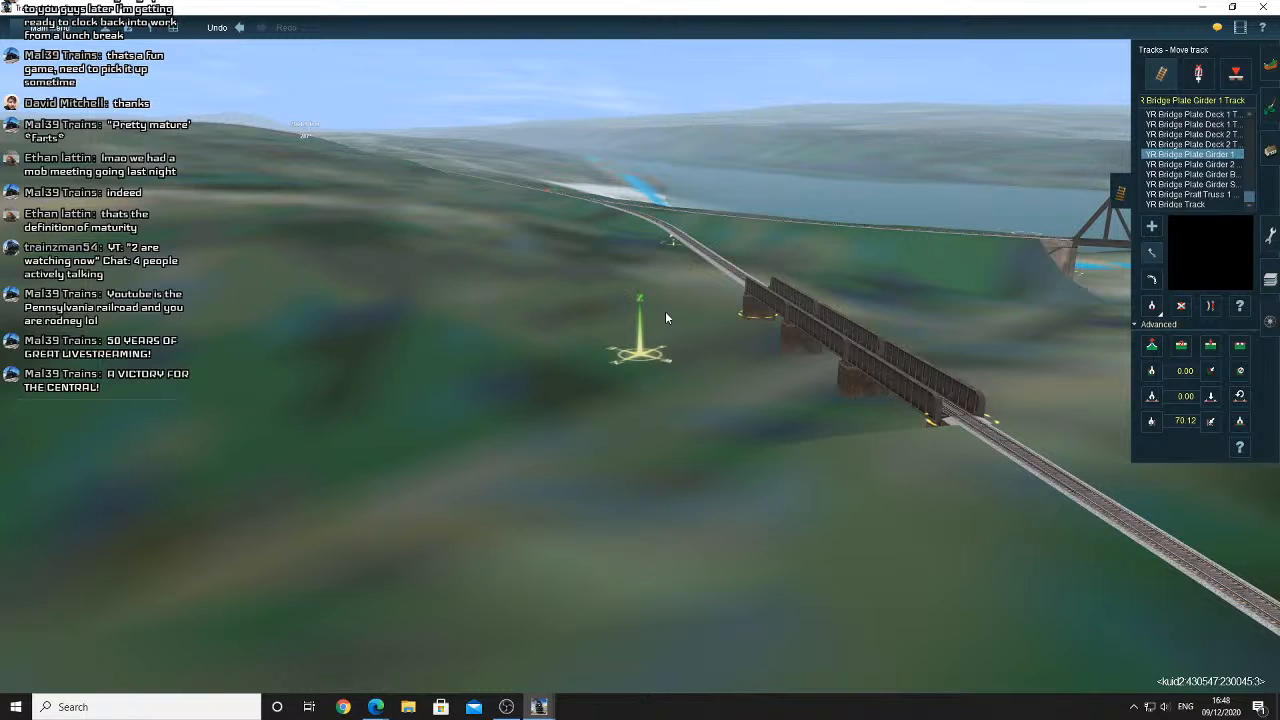
pyautogui.moveTo(665, 318); pyautogui.dragTo(1064, 365, button='right')
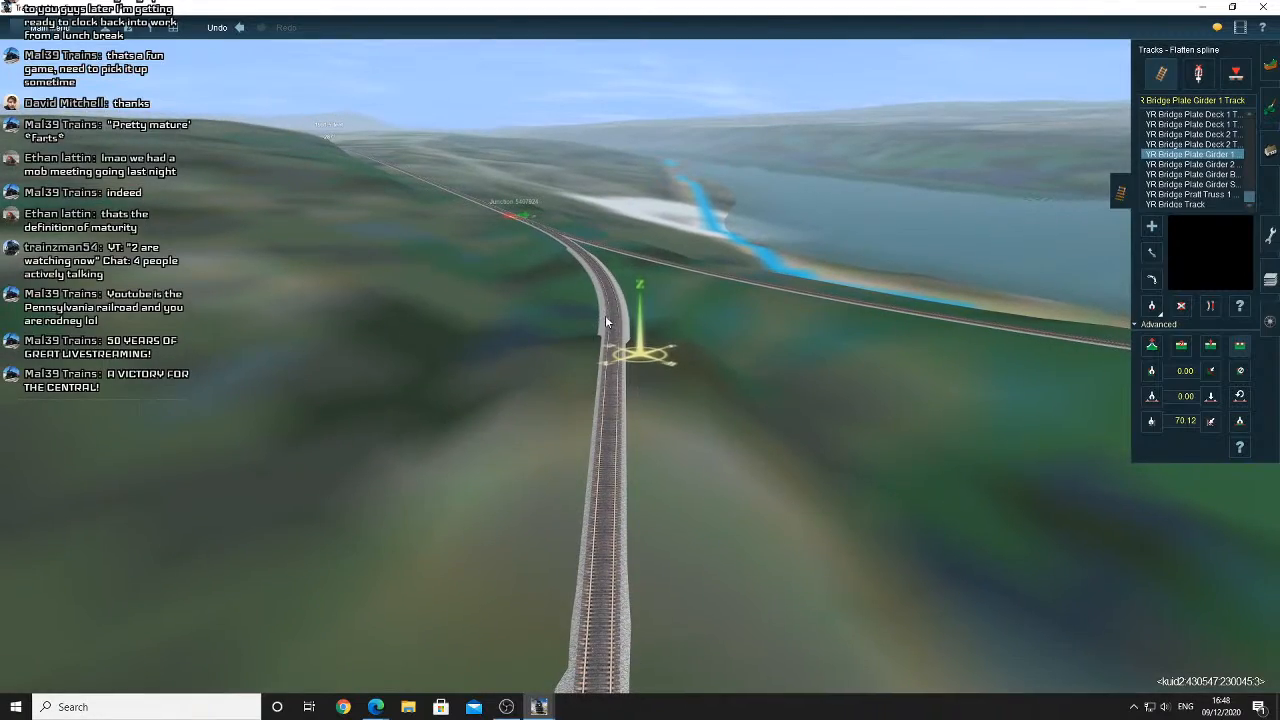
pyautogui.click(605, 316)
# Lay a P25 USA 5 track in the yard between the outermost diverging track and its parallel neighbour
pyautogui.moveTo(623, 299); pyautogui.dragTo(676, 273, button='right')
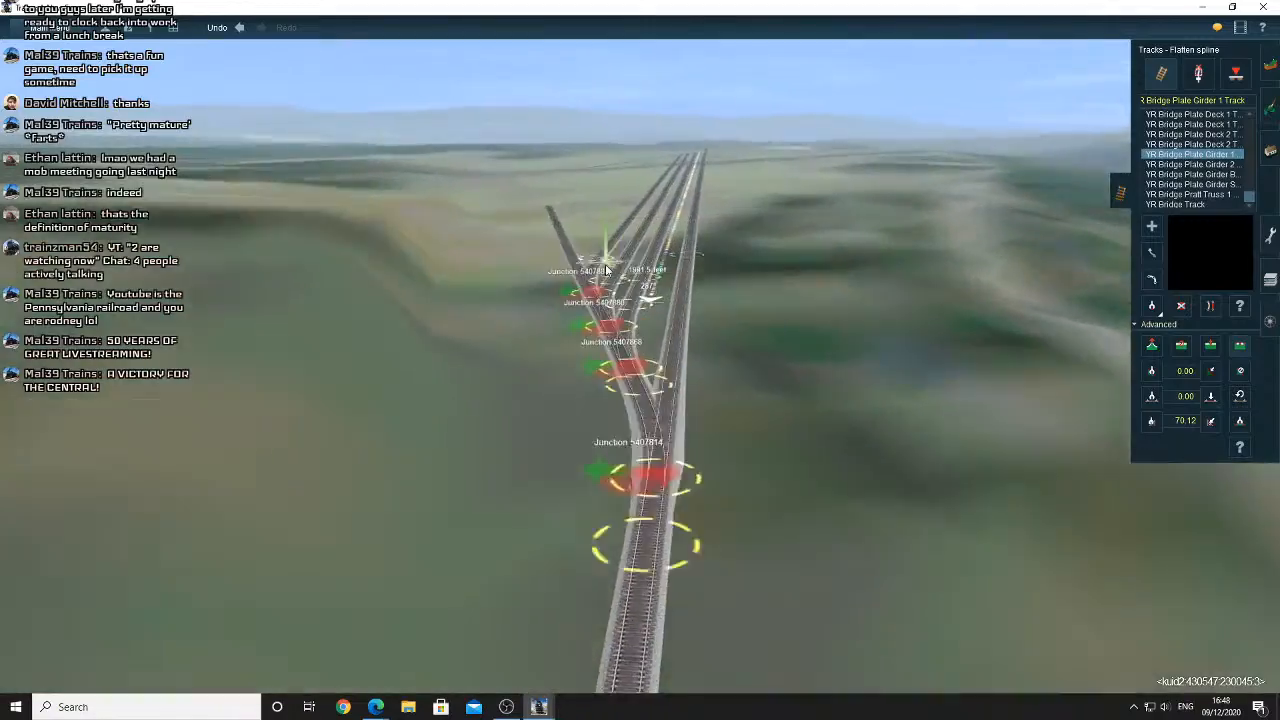
pyautogui.rightClick(606, 270)
pyautogui.click(1151, 227)
pyautogui.rightClick(617, 317)
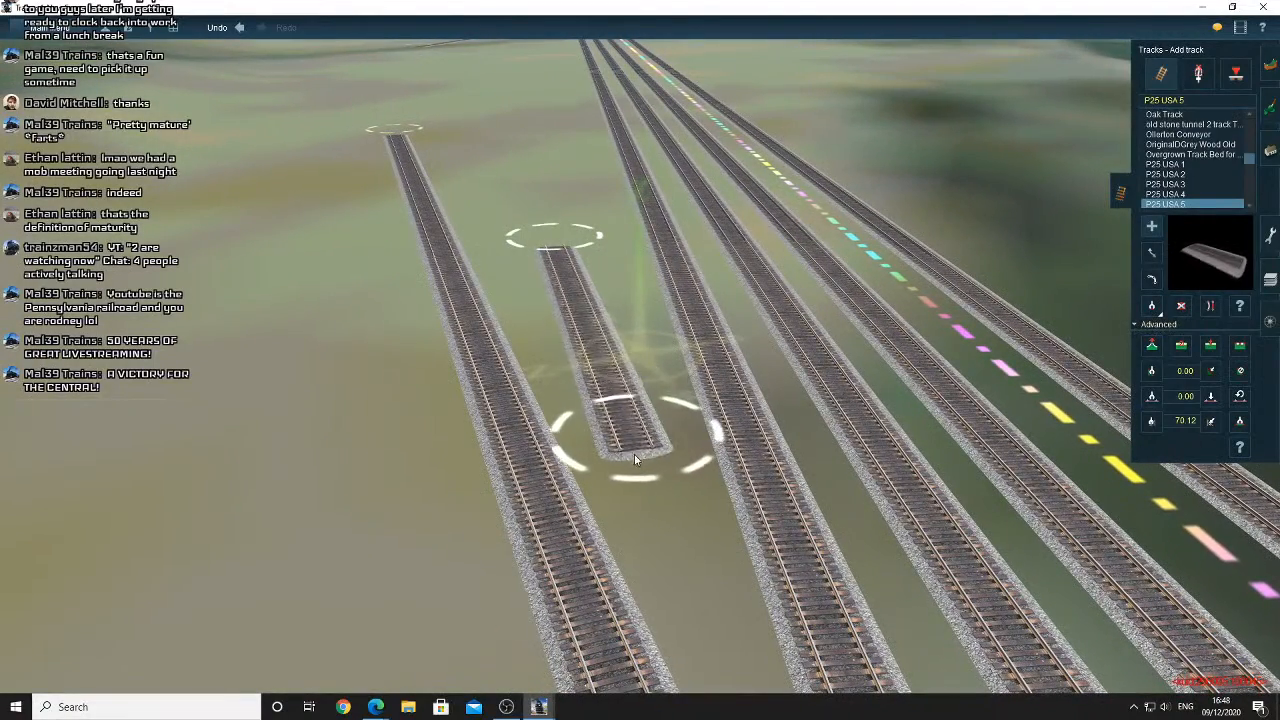
pyautogui.rightClick(628, 463)
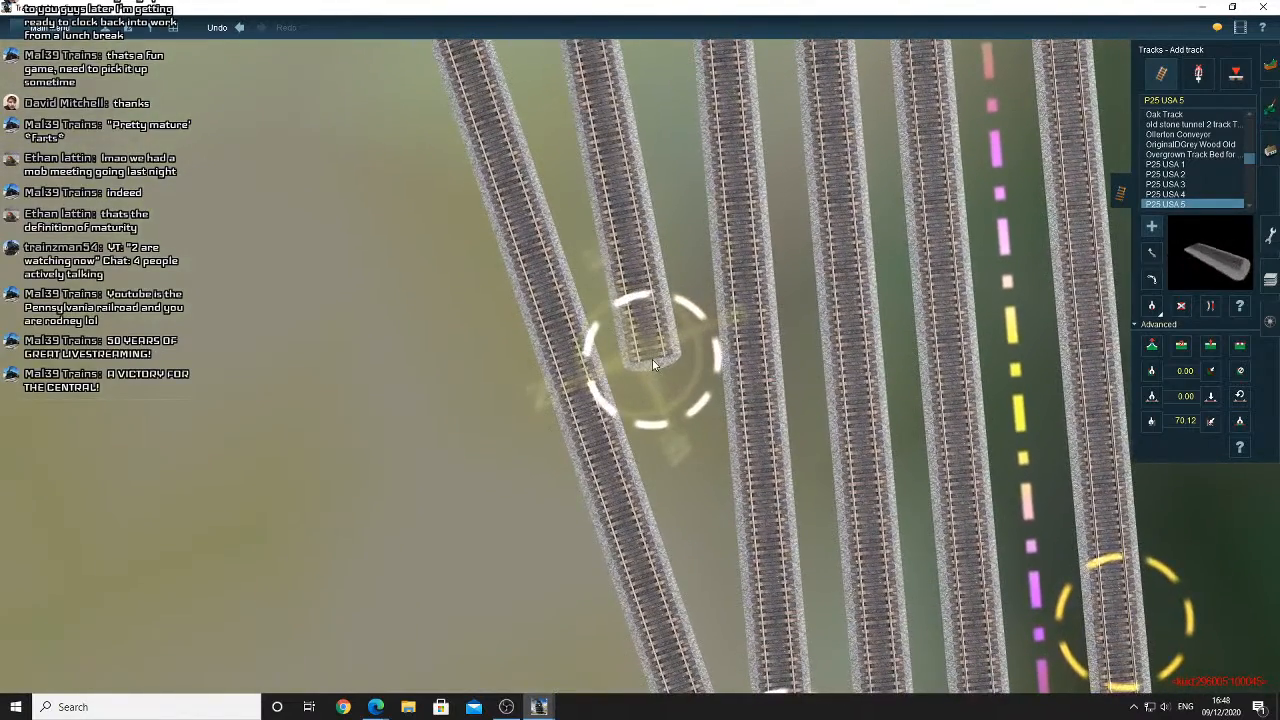
pyautogui.rightClick(652, 361)
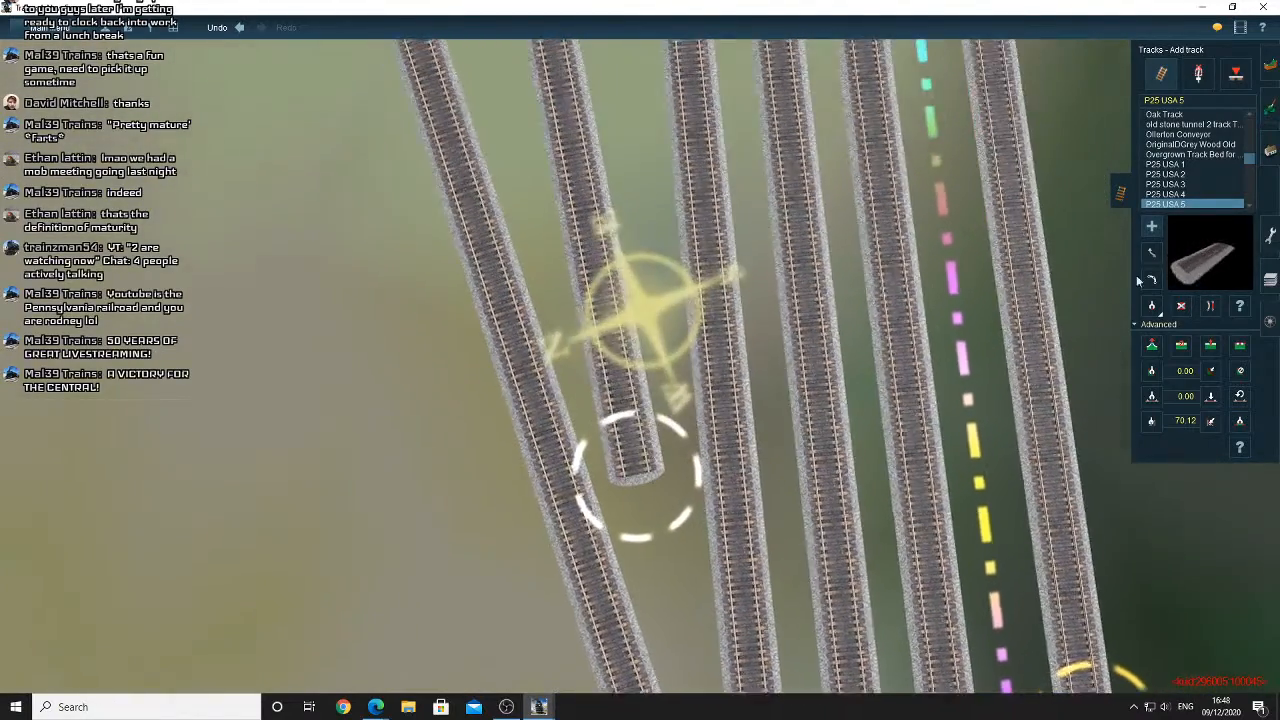
# Move the end of the new yard track to extend it parallel to the neighbouring track
pyautogui.click(1151, 253)
pyautogui.rightClick(585, 136)
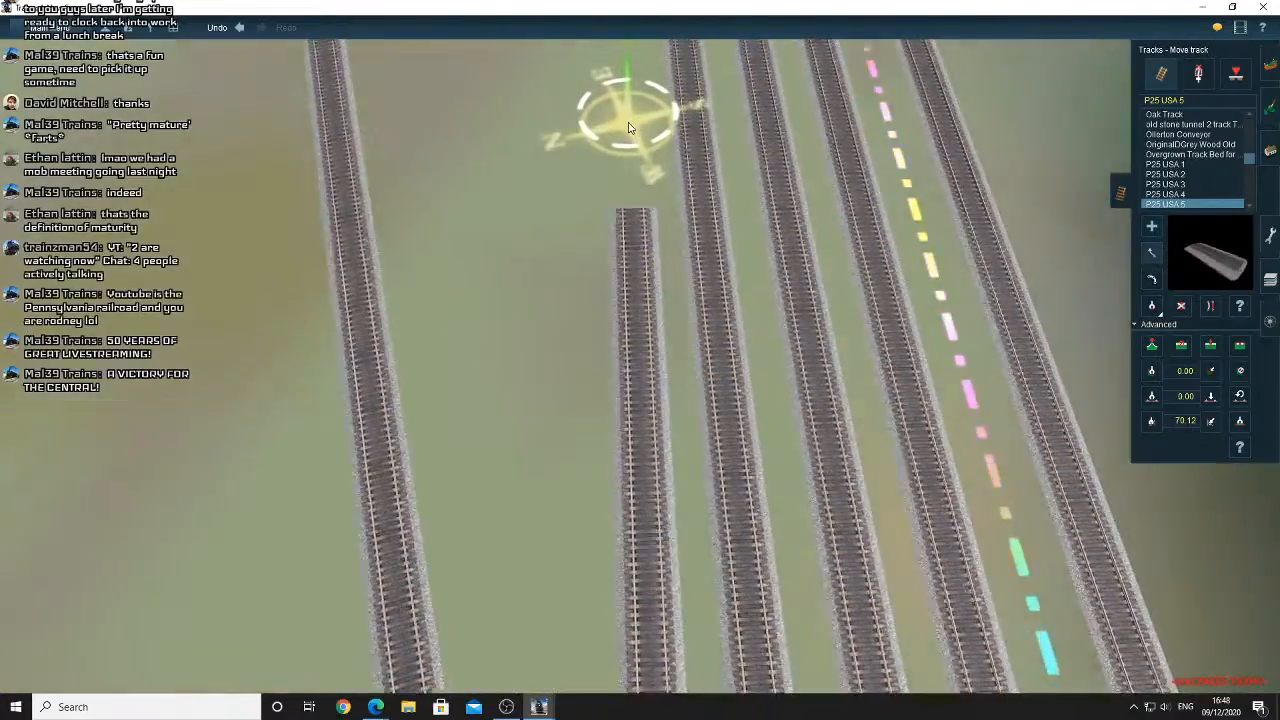
pyautogui.moveTo(630, 127); pyautogui.dragTo(642, 126)
pyautogui.rightClick(641, 126)
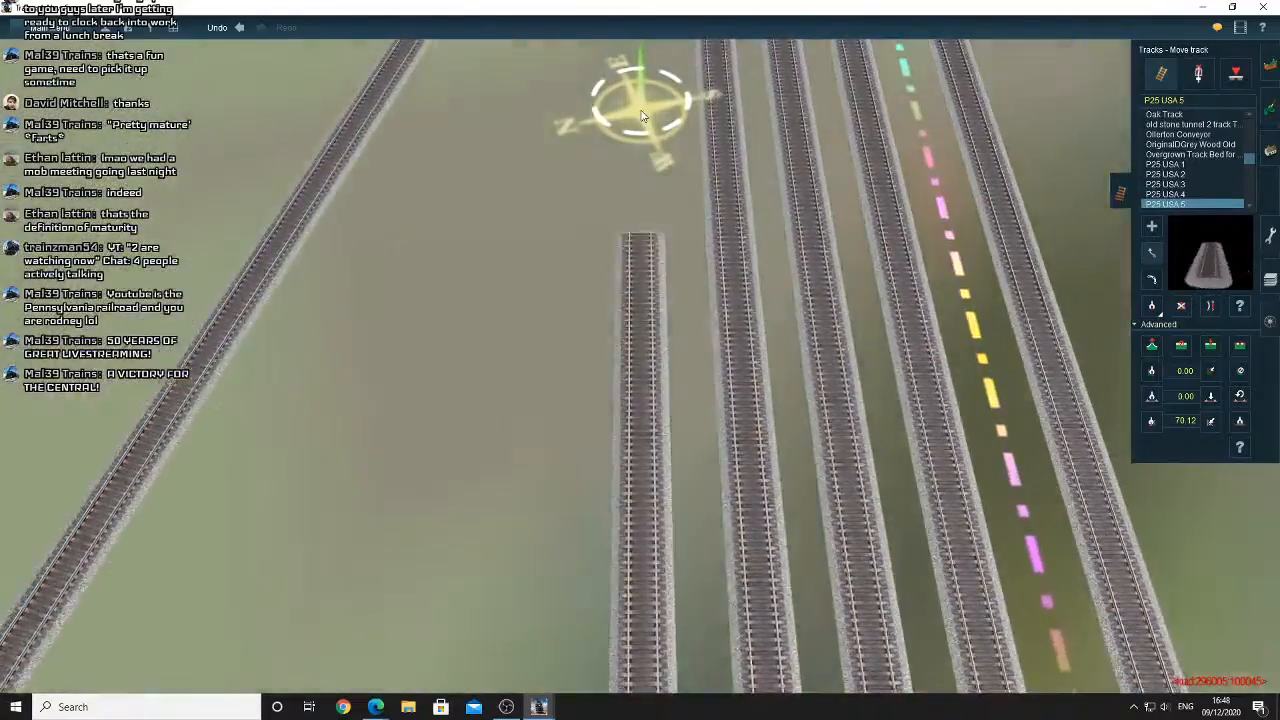
# Position both ends of the new yard track parallel to its neighbour, with the near end beside the diverging lead track
pyautogui.moveTo(641, 111); pyautogui.dragTo(598, 260)
pyautogui.press('Right')
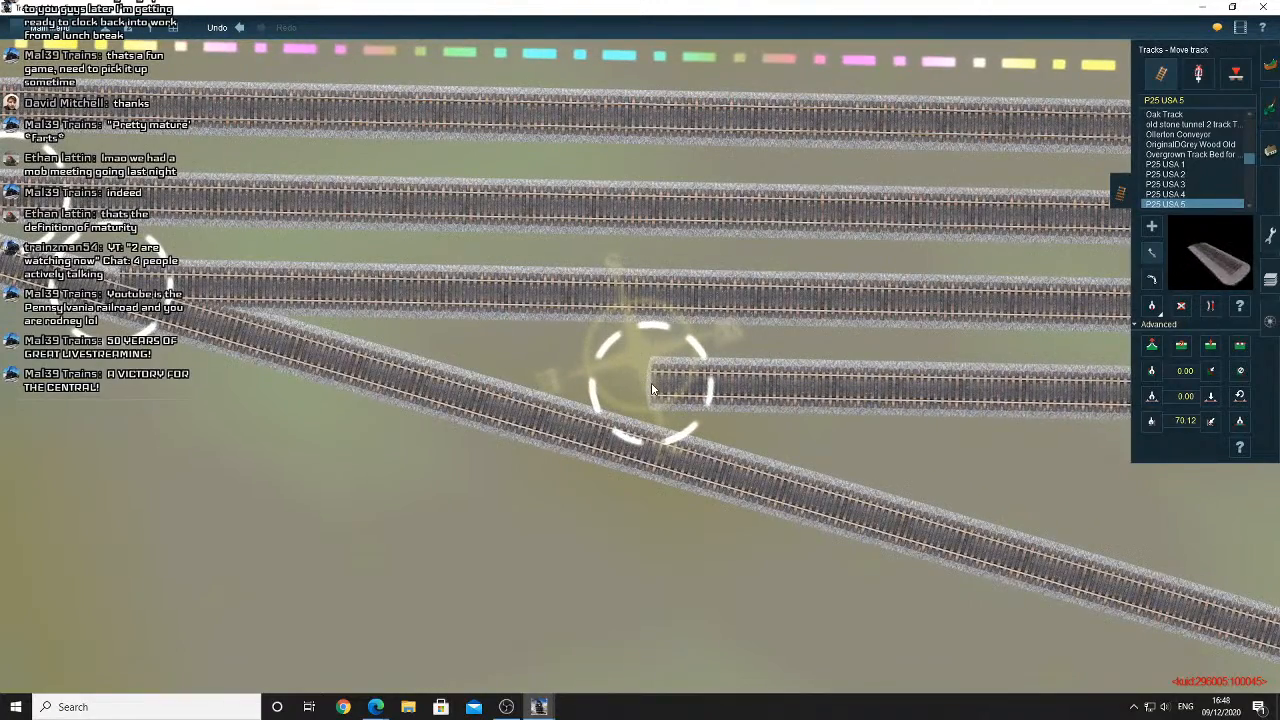
pyautogui.moveTo(540, 364); pyautogui.dragTo(814, 306, button='right')
pyautogui.rightClick(694, 418)
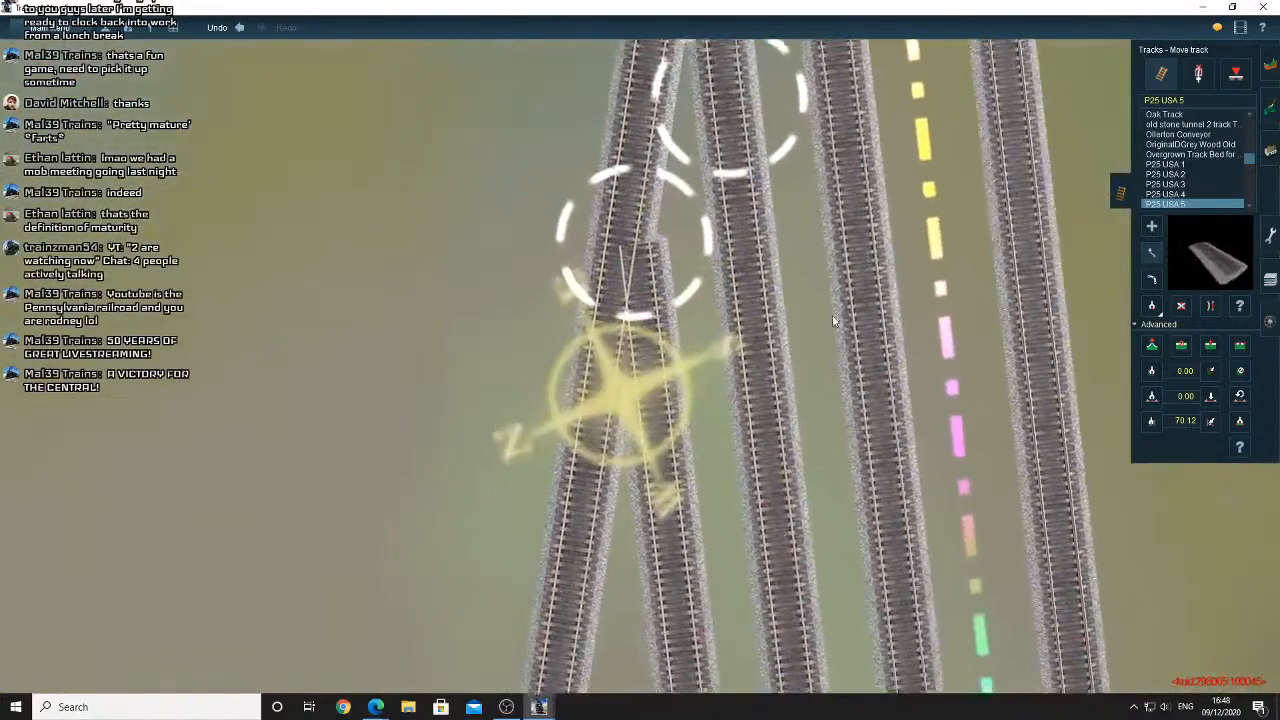
# Connect the near end of the yard track to the diverging lead with a junction and straighten the lead track there
pyautogui.scroll(-3, 832, 315)
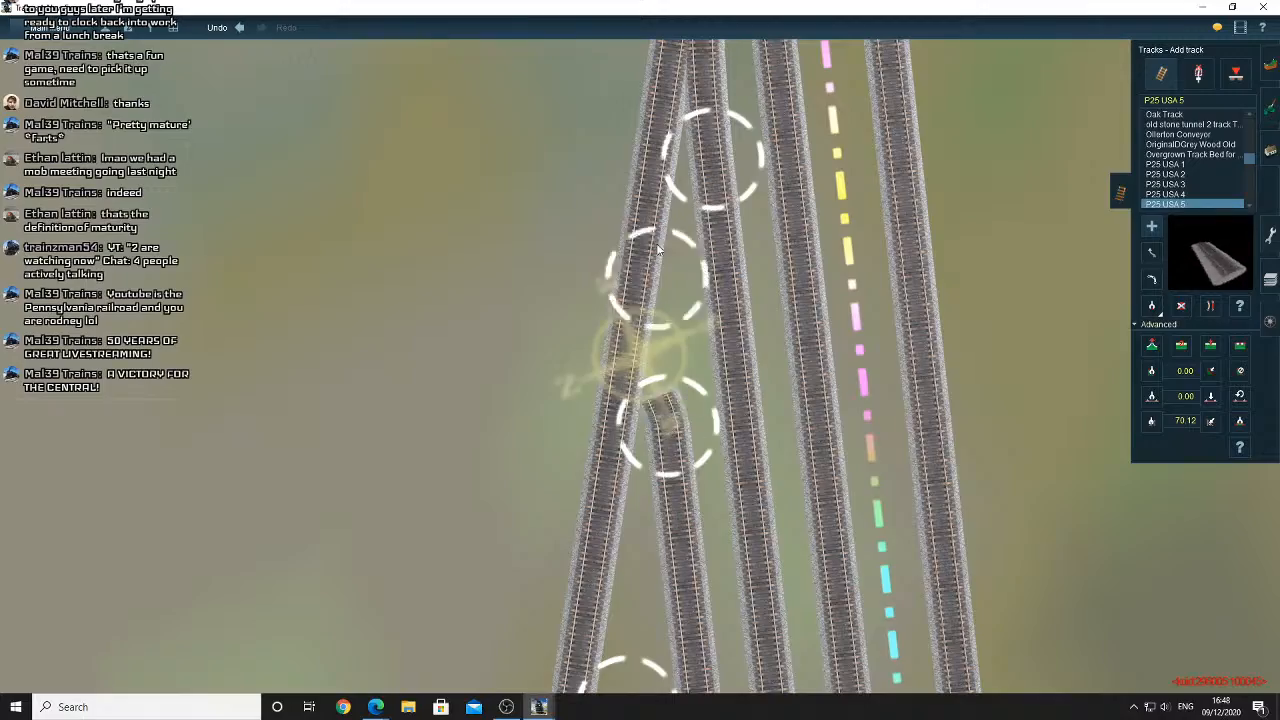
pyautogui.moveTo(658, 248); pyautogui.dragTo(568, 303, button='right')
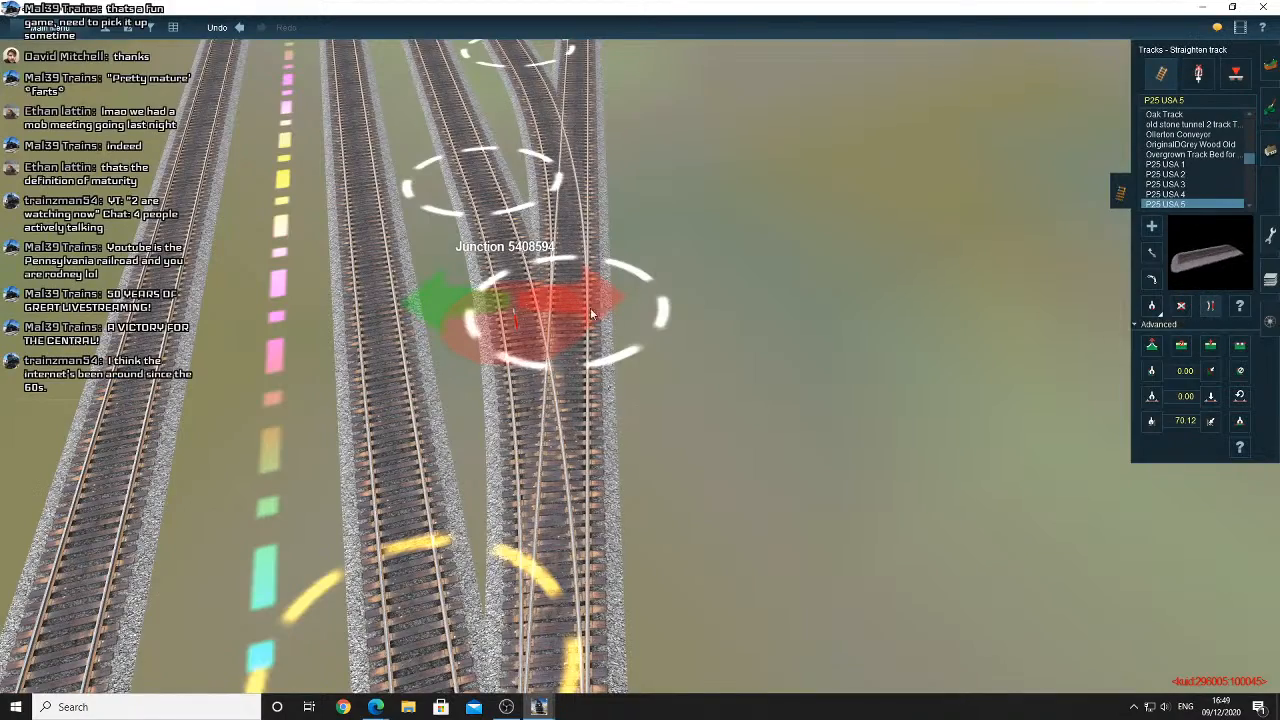
pyautogui.moveTo(590, 307); pyautogui.dragTo(672, 276, button='right')
pyautogui.scroll(-5, 630, 386)
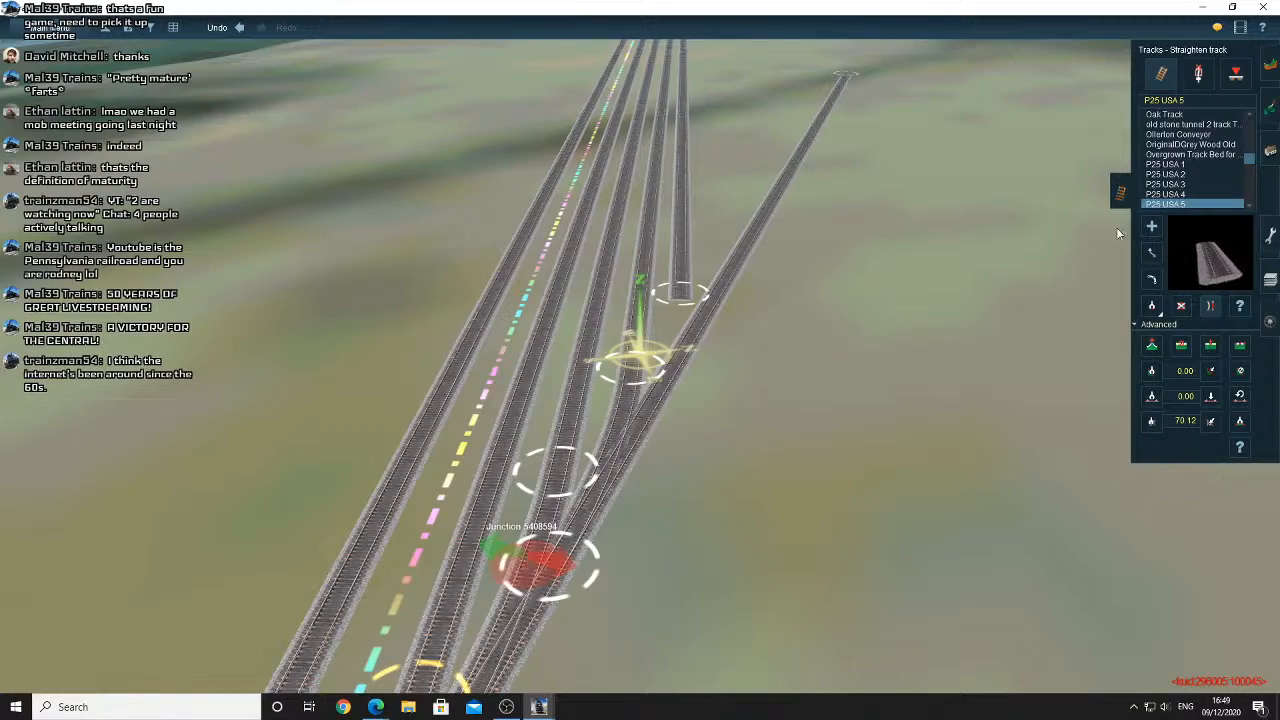
# Join the loose end of the next yard track to the diverging lead with a junction and straighten the lead there
pyautogui.rightClick(655, 330)
pyautogui.scroll(5, 645, 335)
pyautogui.moveTo(680, 245); pyautogui.dragTo(705, 318, button='right')
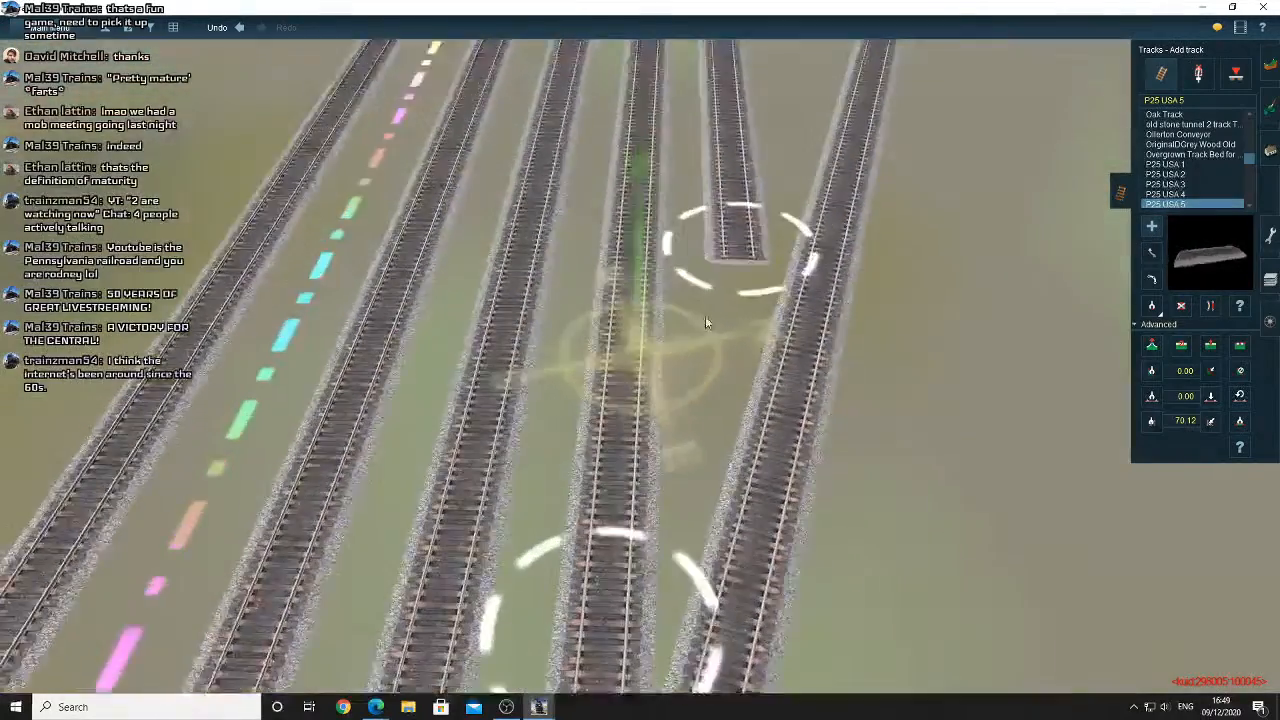
pyautogui.click(757, 213)
pyautogui.rightClick(720, 402)
pyautogui.scroll(-3, 700, 410)
pyautogui.rightClick(612, 450)
pyautogui.scroll(4, 640, 420)
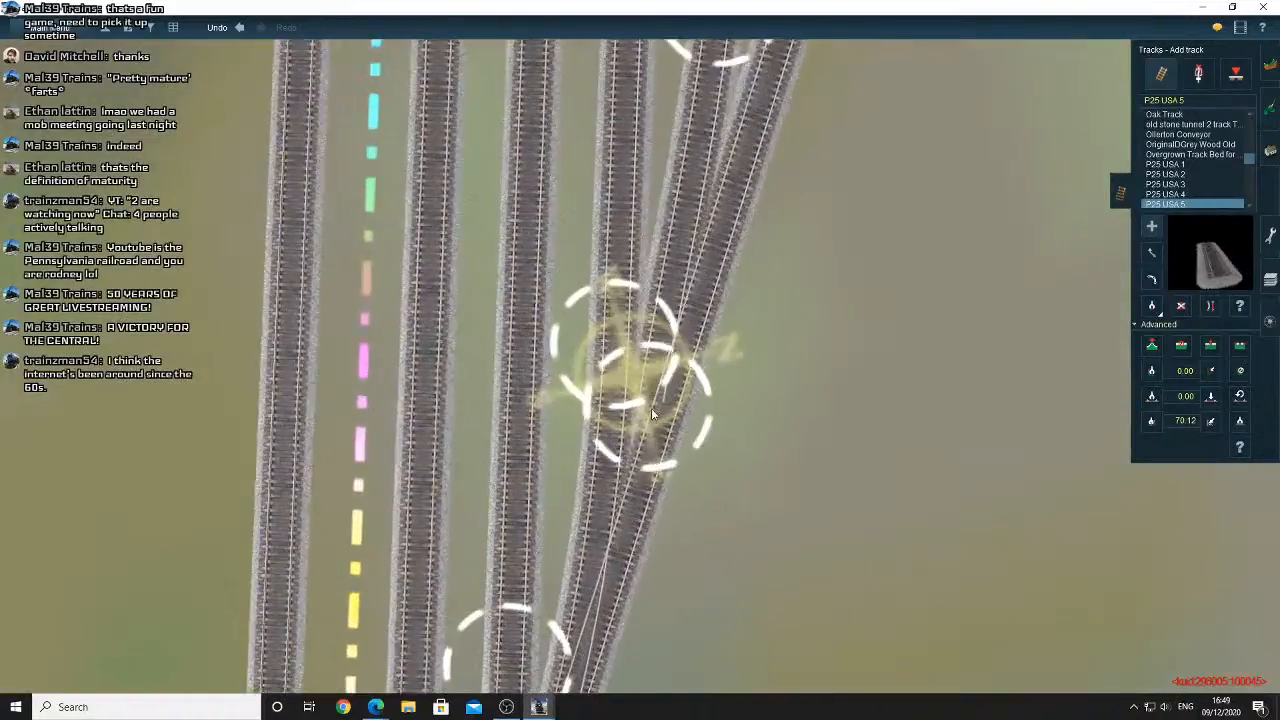
pyautogui.rightClick(674, 433)
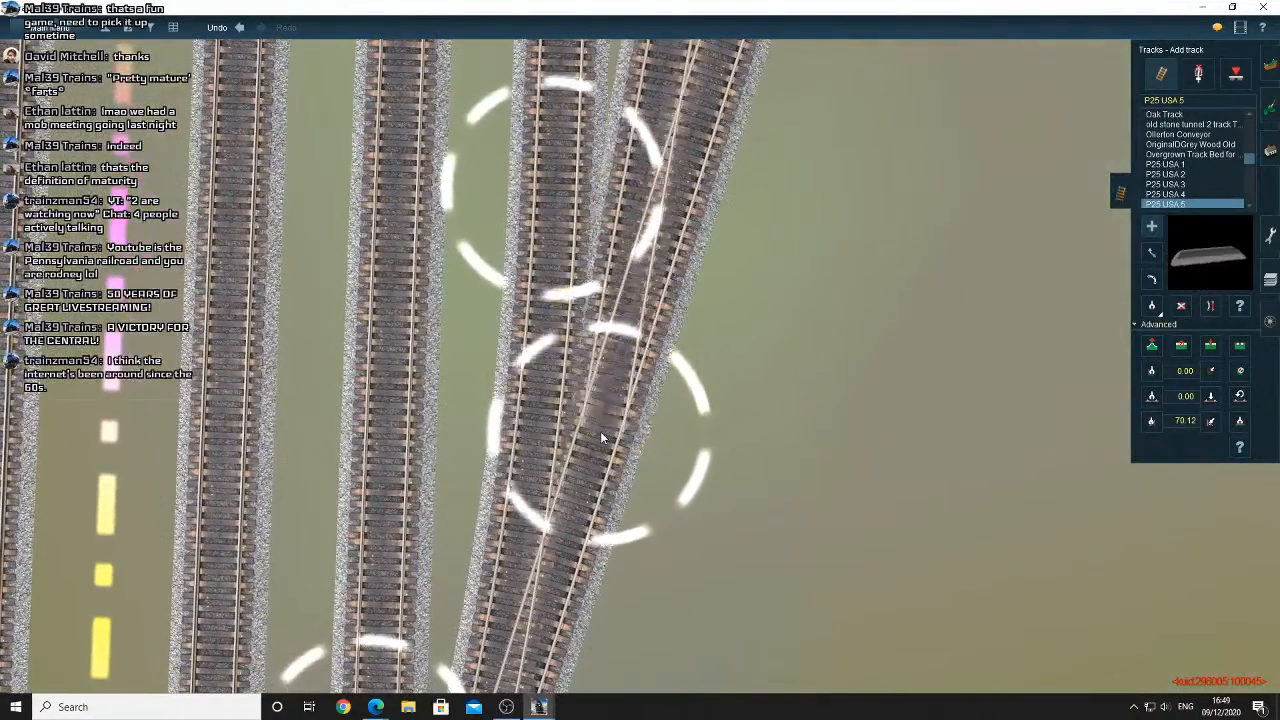
pyautogui.click(599, 435)
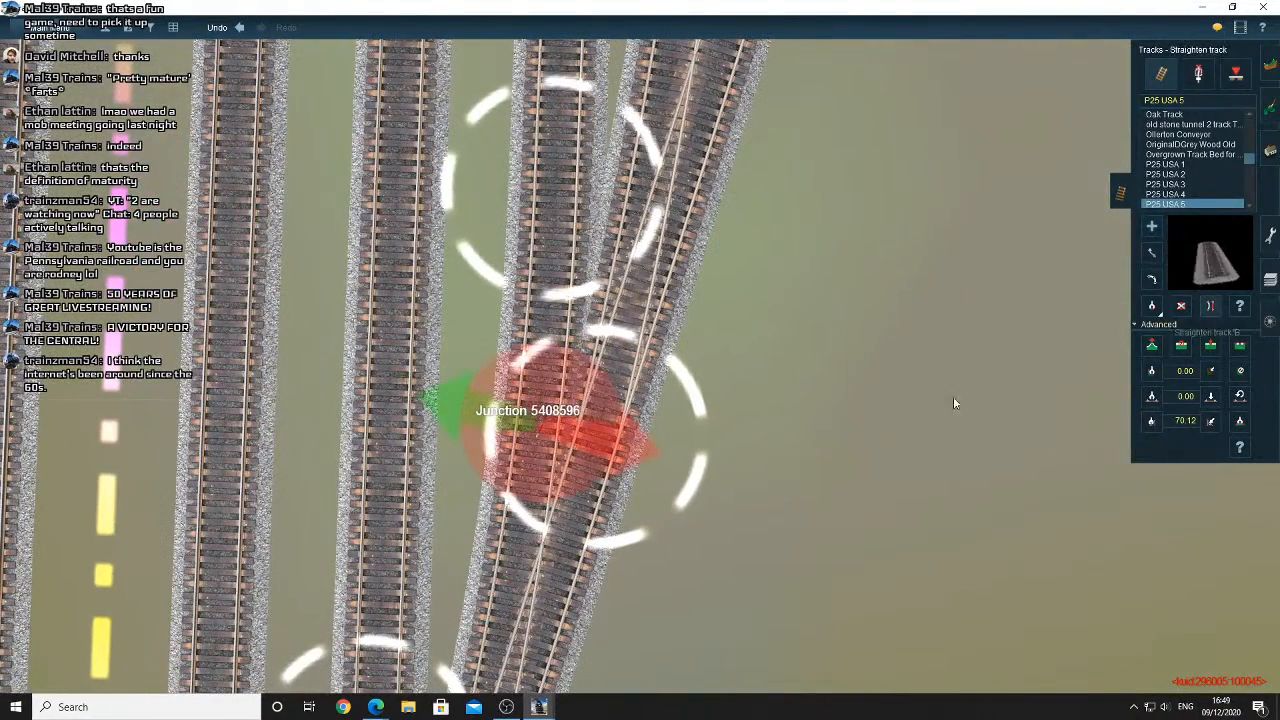
pyautogui.press('Down')
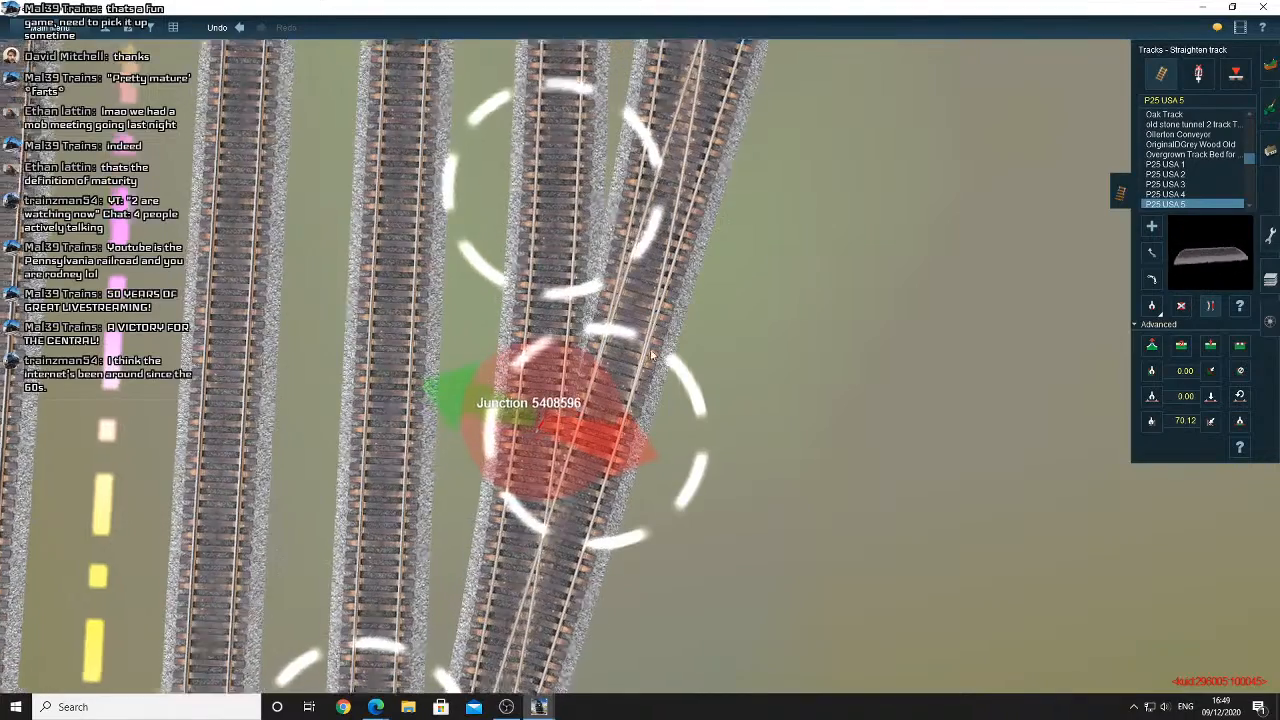
pyautogui.press('Left')
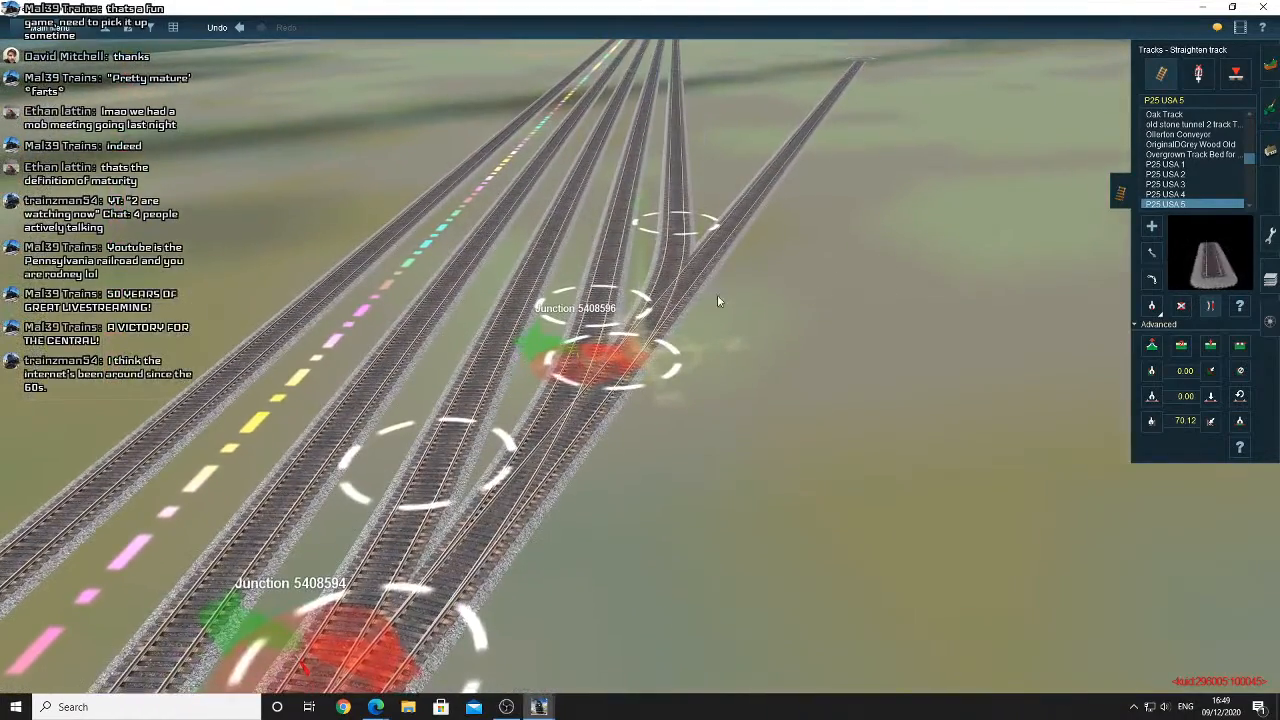
# Connect that yard track's loose end at the opposite end of the yard to the other lead and straighten the lead
pyautogui.moveTo(664, 312); pyautogui.dragTo(657, 348, button='right')
pyautogui.press('Left')
pyautogui.press('Up')
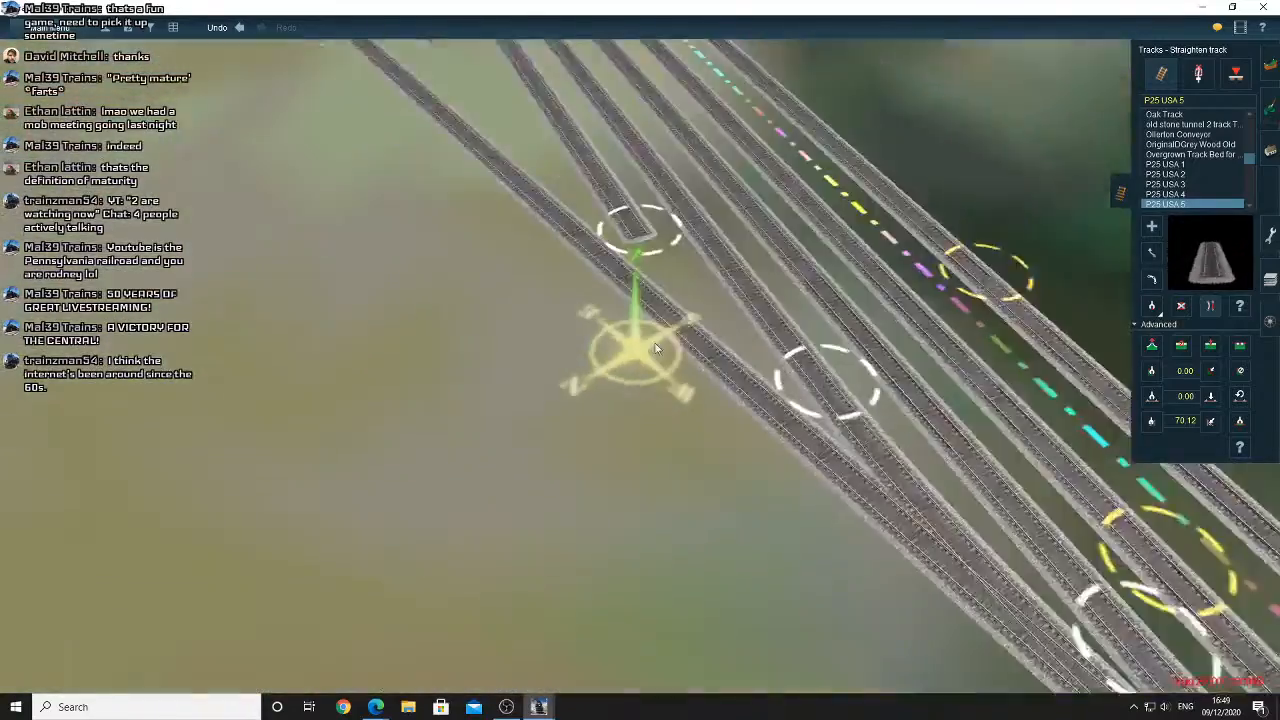
pyautogui.press('Left')
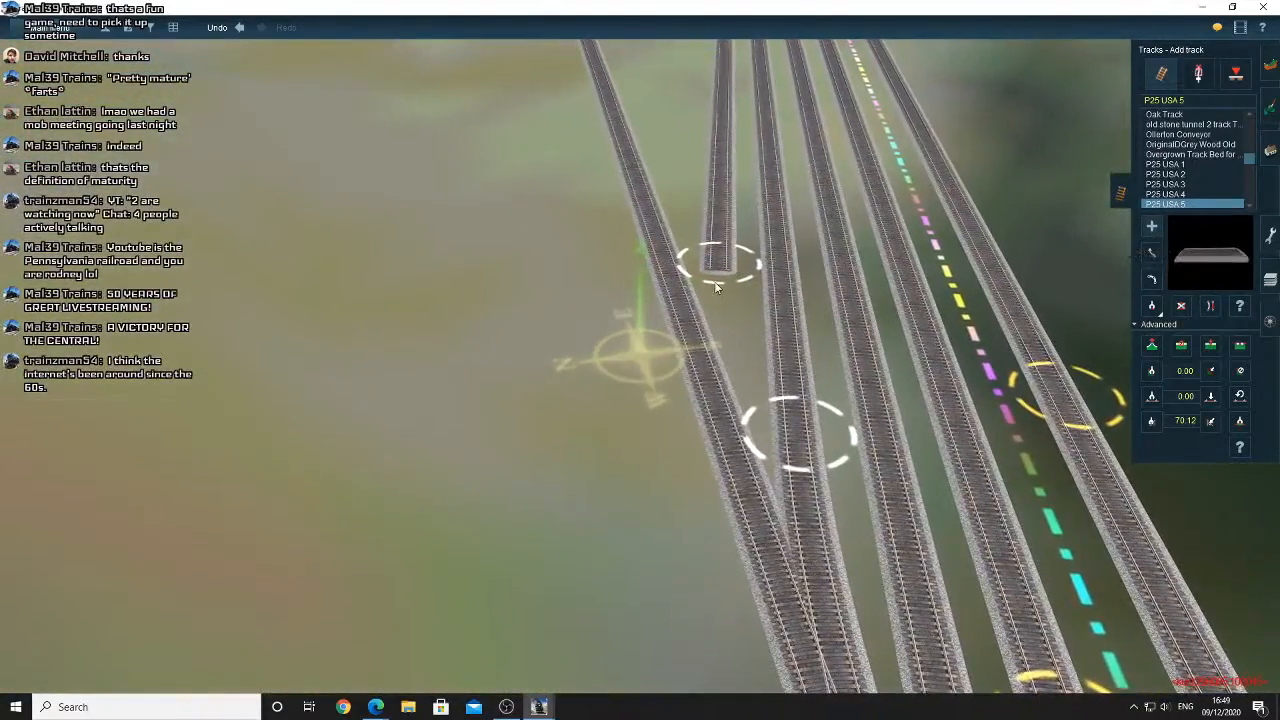
pyautogui.moveTo(716, 272); pyautogui.dragTo(721, 448)
pyautogui.rightClick(721, 448)
pyautogui.scroll(6, 686, 388)
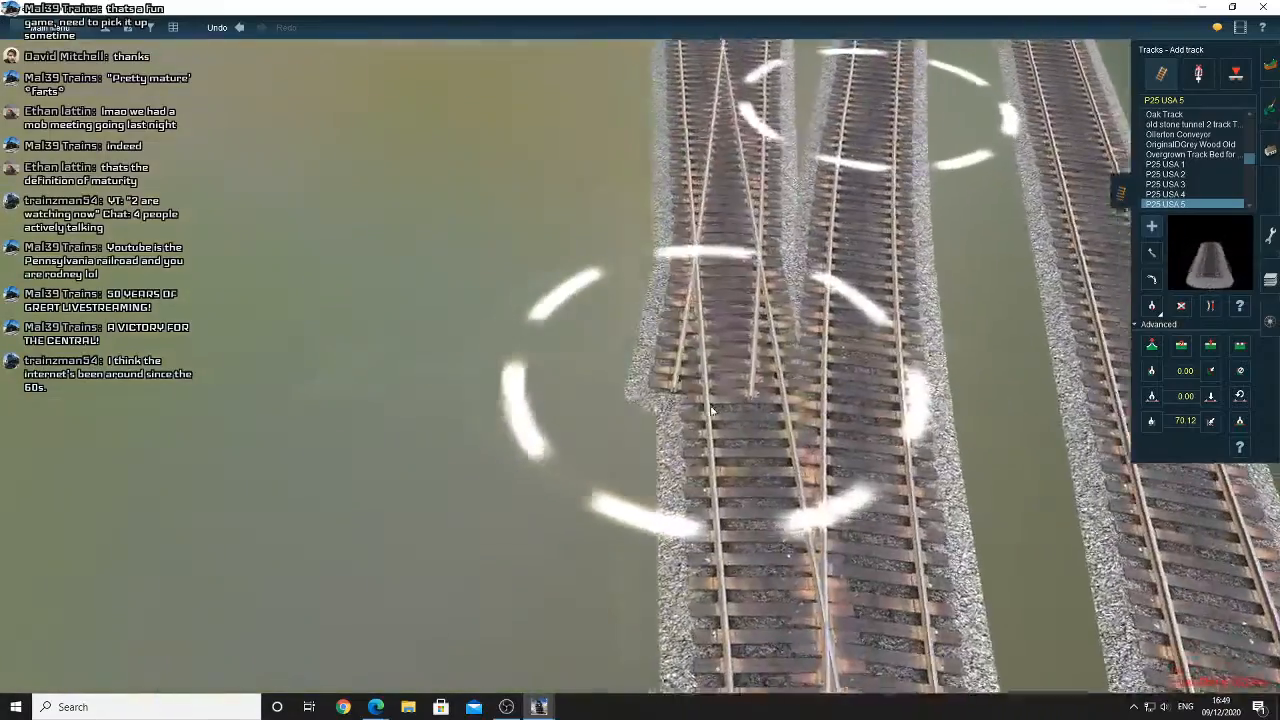
pyautogui.rightClick(708, 408)
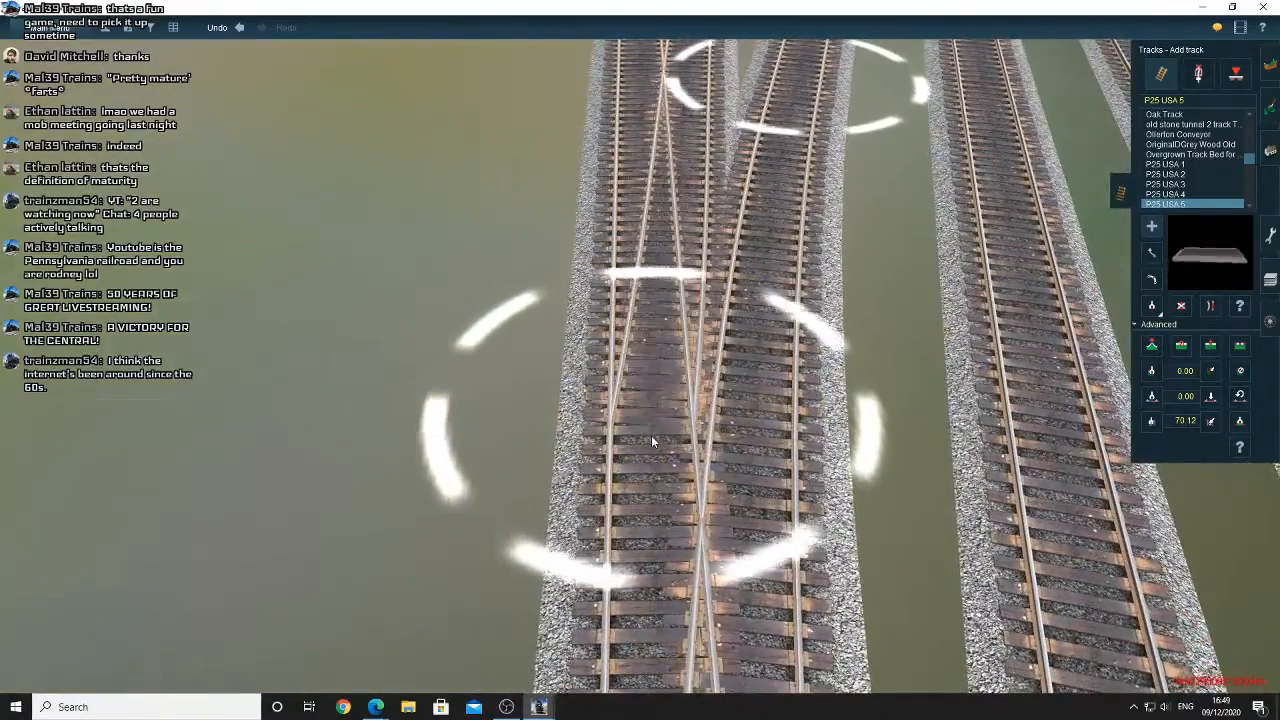
pyautogui.click(650, 441)
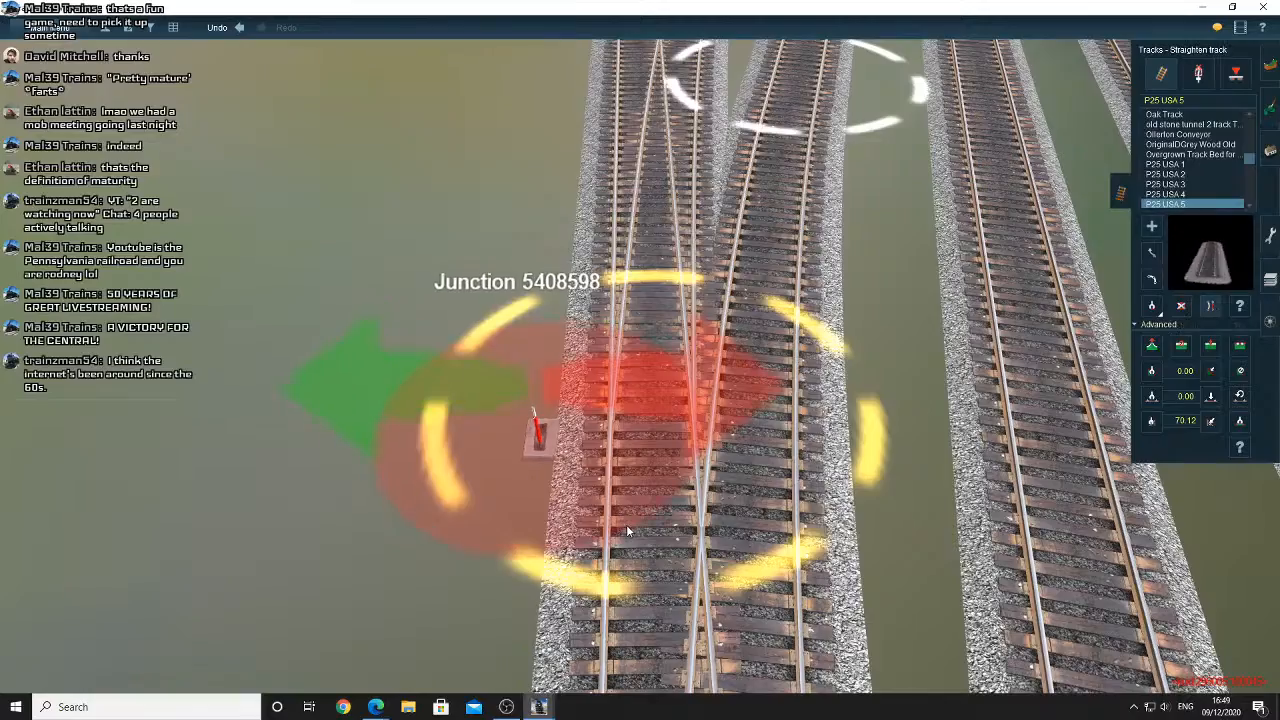
# Examine the new junctions and the alignment of the parallel yard tracks from one end of the yard to the other
pyautogui.scroll(-6, 627, 531)
pyautogui.moveTo(627, 531); pyautogui.dragTo(671, 178, button='middle')
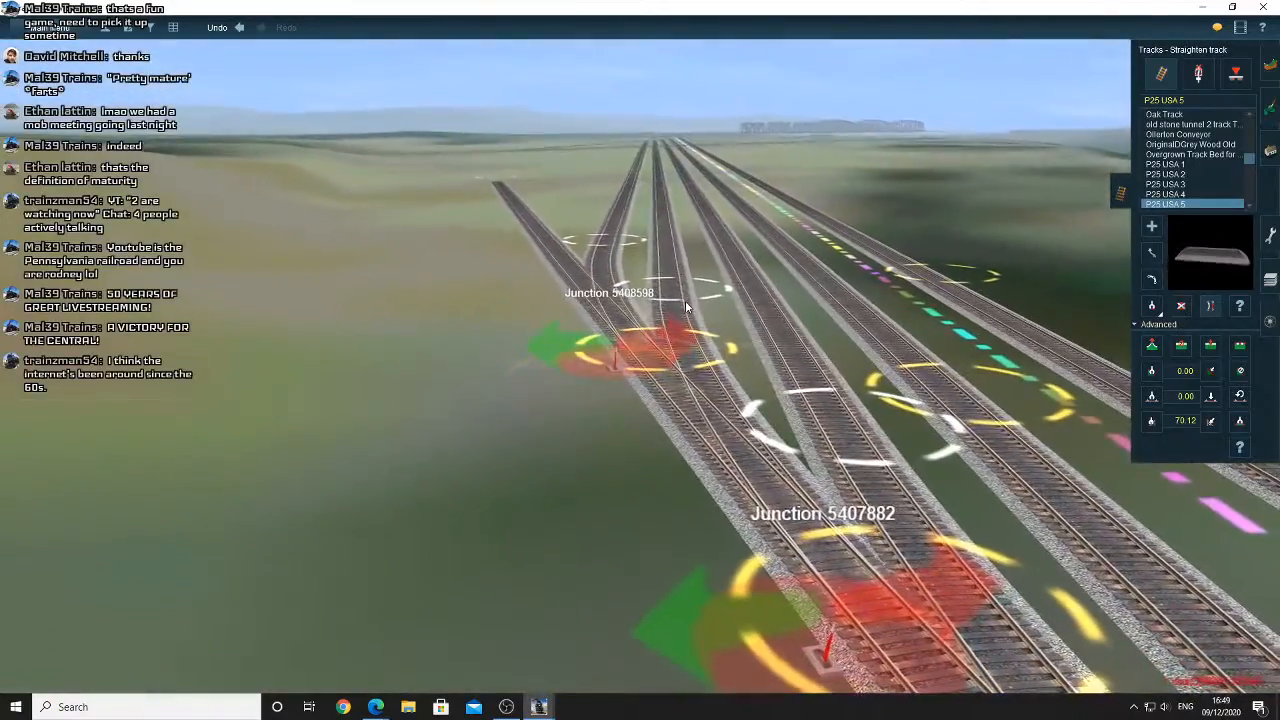
pyautogui.moveTo(685, 300); pyautogui.dragTo(668, 345, button='middle')
pyautogui.rightClick(666, 380)
pyautogui.rightClick(650, 390)
pyautogui.scroll(-4, 634, 379)
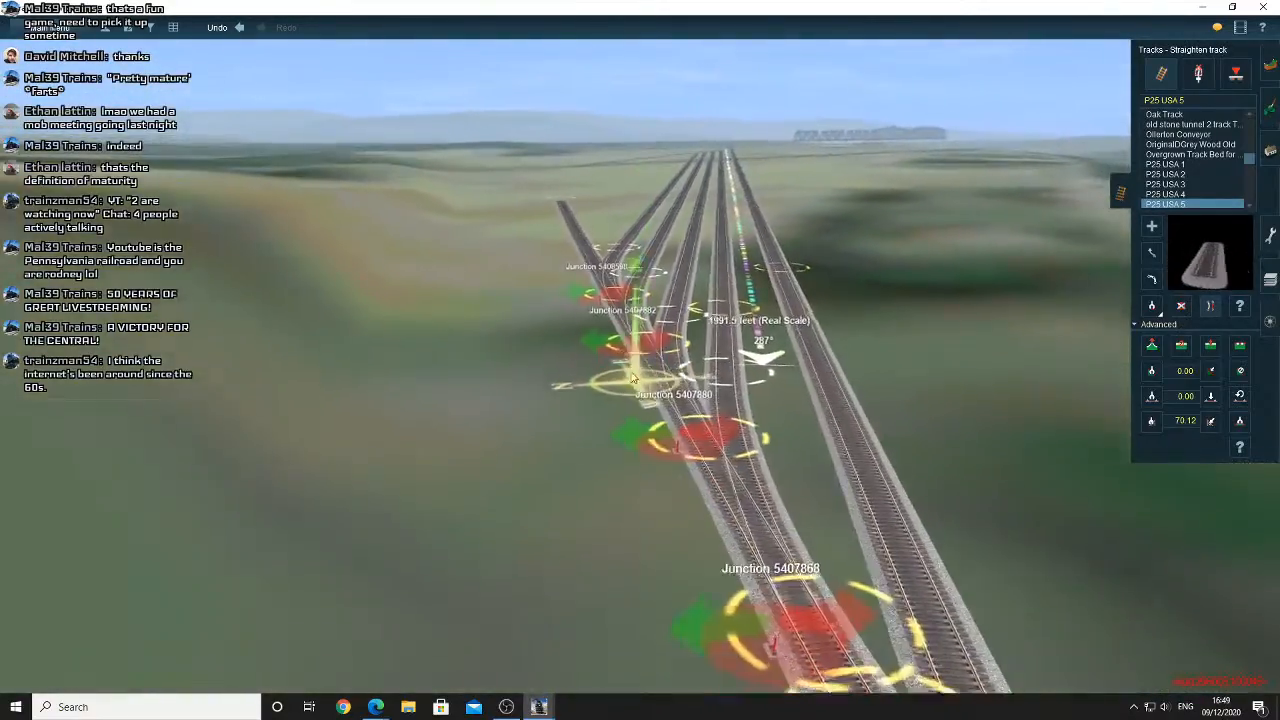
pyautogui.rightClick(634, 245)
pyautogui.rightClick(668, 241)
pyautogui.rightClick(652, 248)
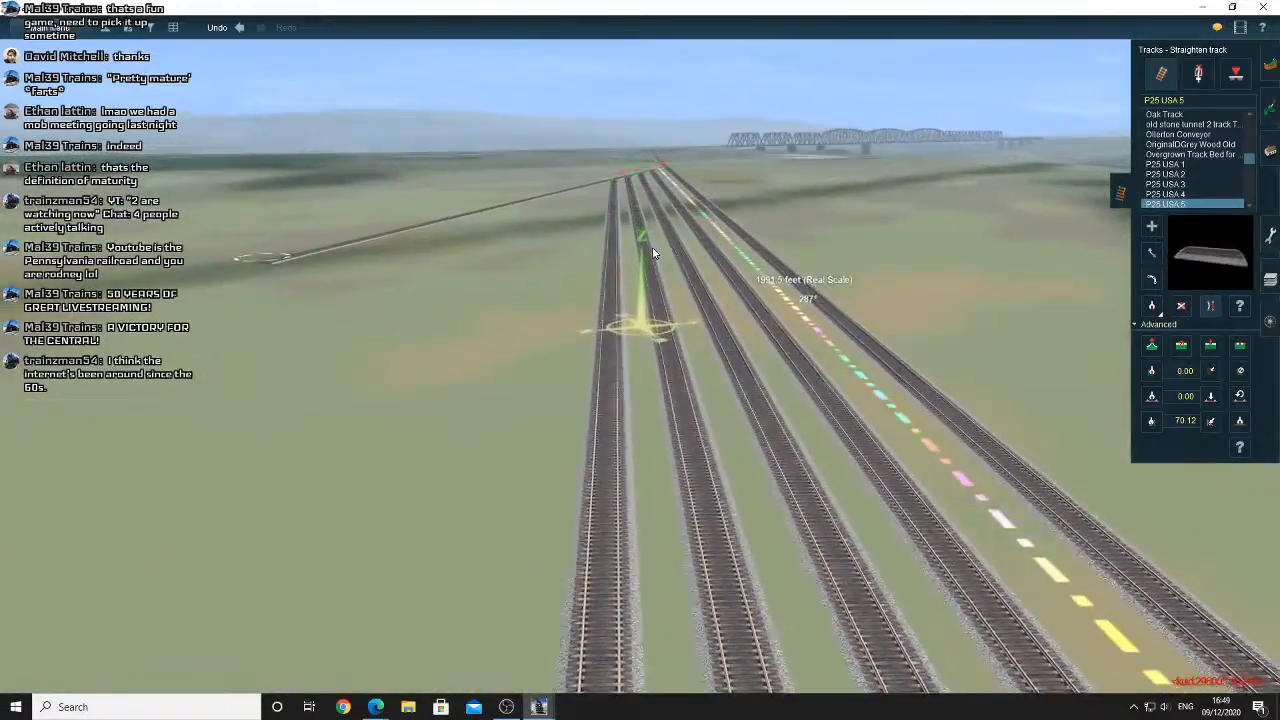
pyautogui.rightClick(636, 262)
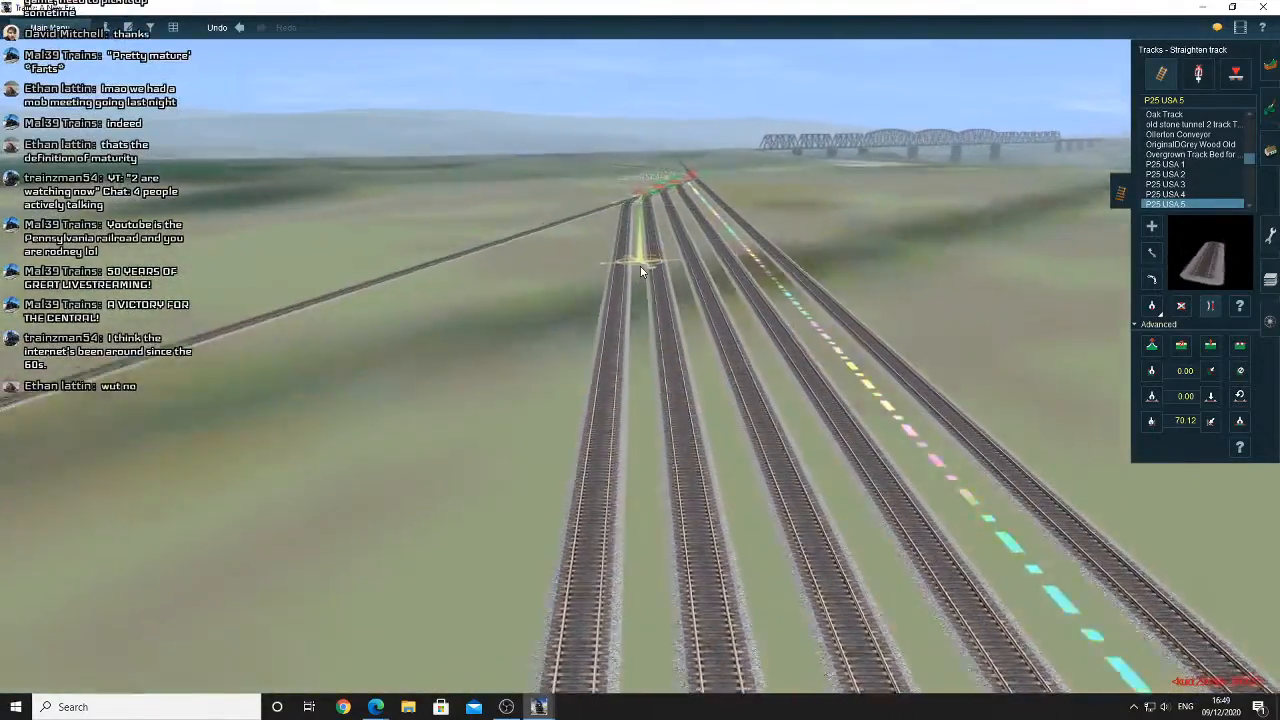
pyautogui.rightClick(640, 266)
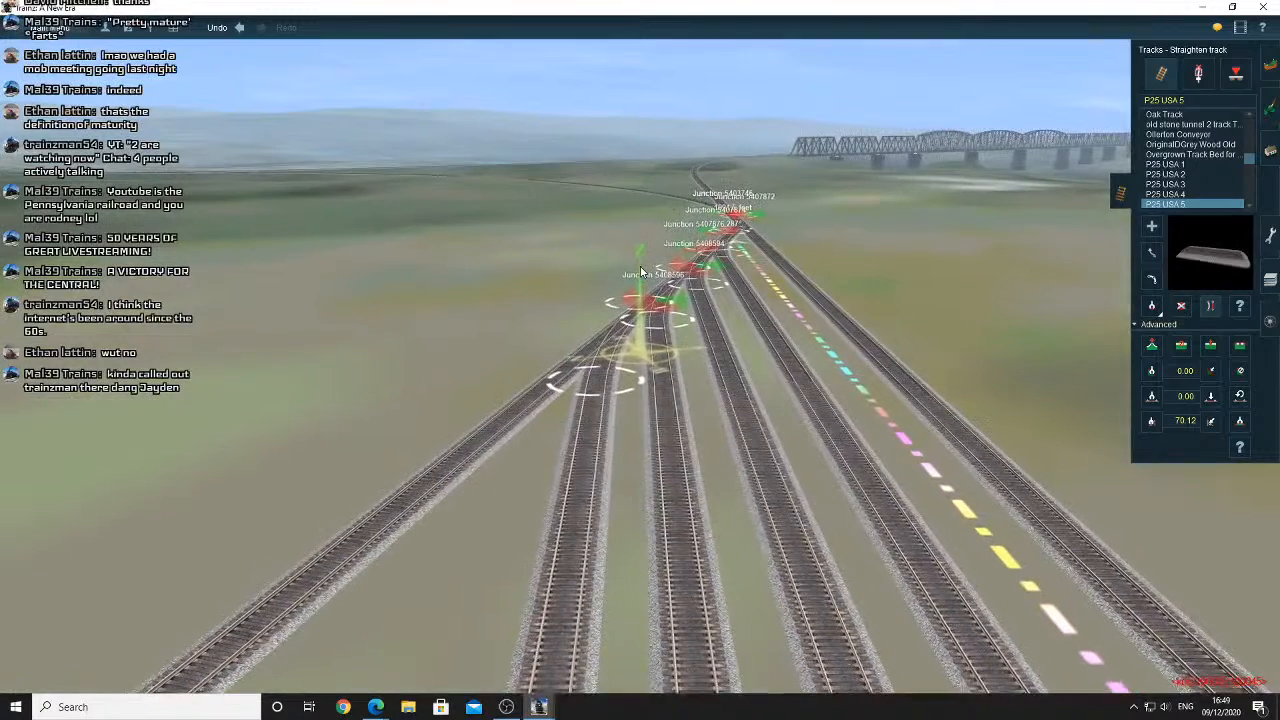
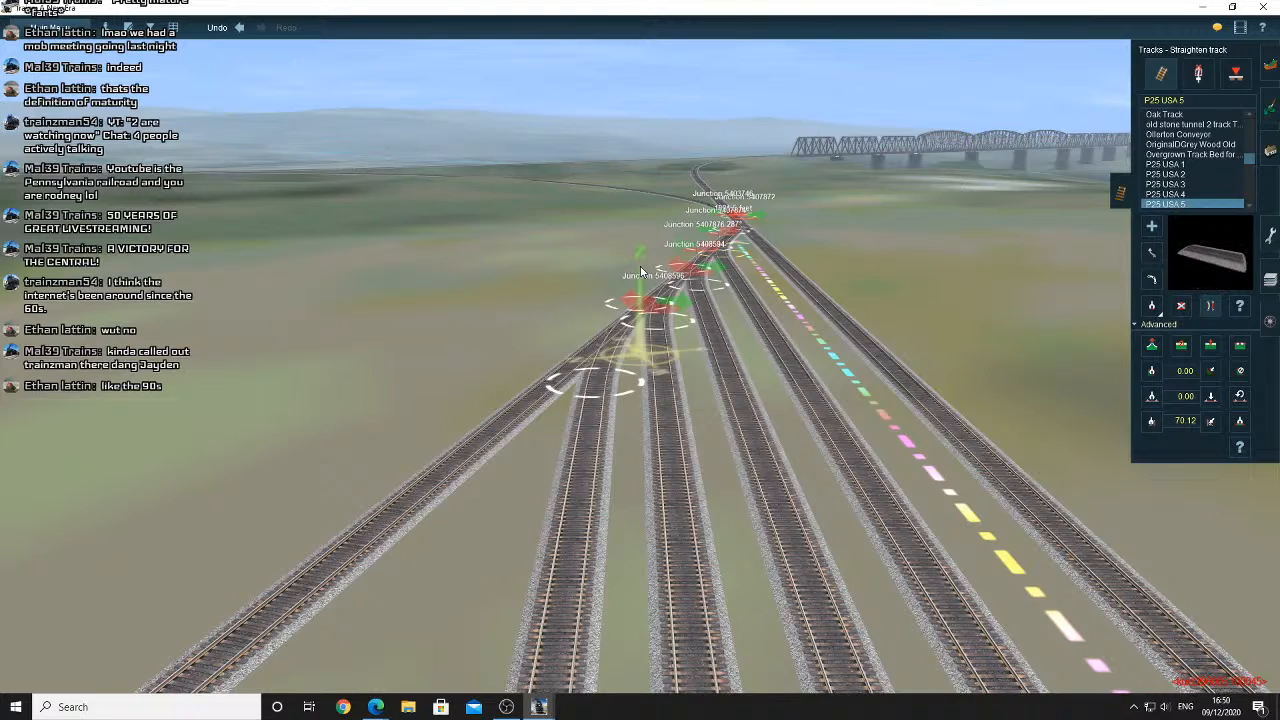
# Lay another P25 USA 5 track the length of the yard, parallel to the outermost finished track and inside the diverging leads
pyautogui.press('Left')
pyautogui.moveTo(641, 271); pyautogui.dragTo(612, 308, button='right')
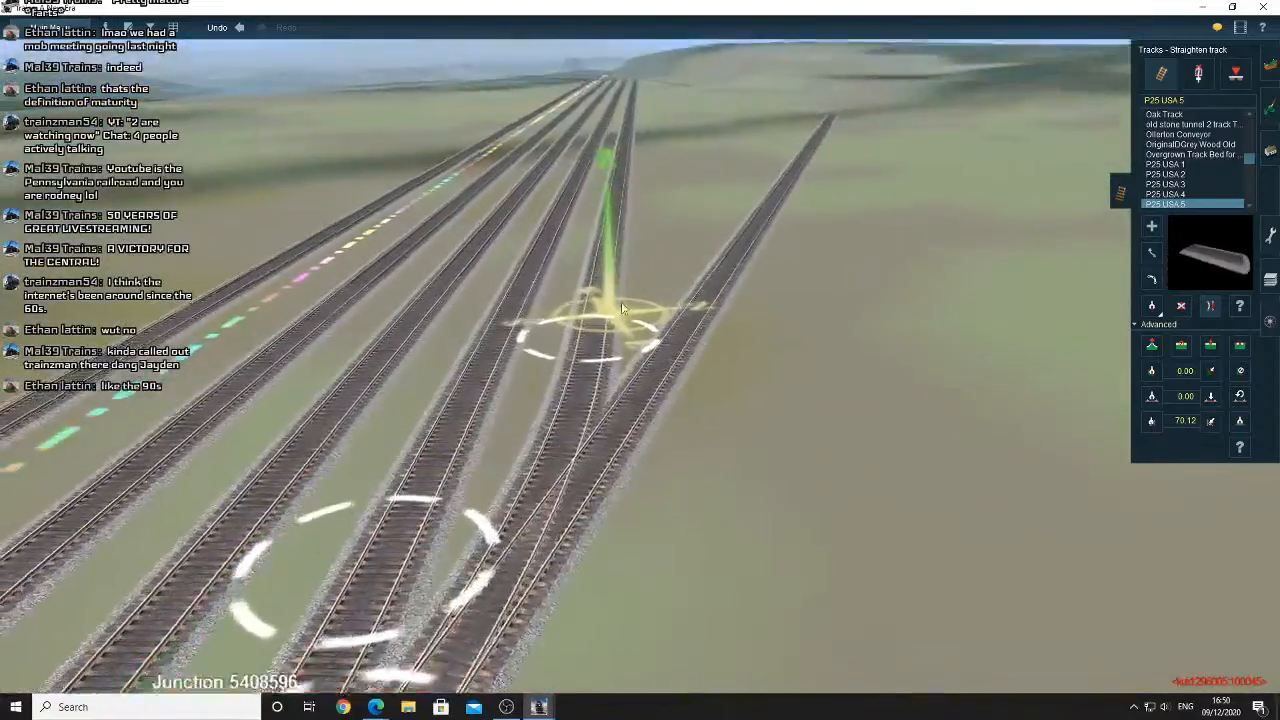
pyautogui.click(1151, 229)
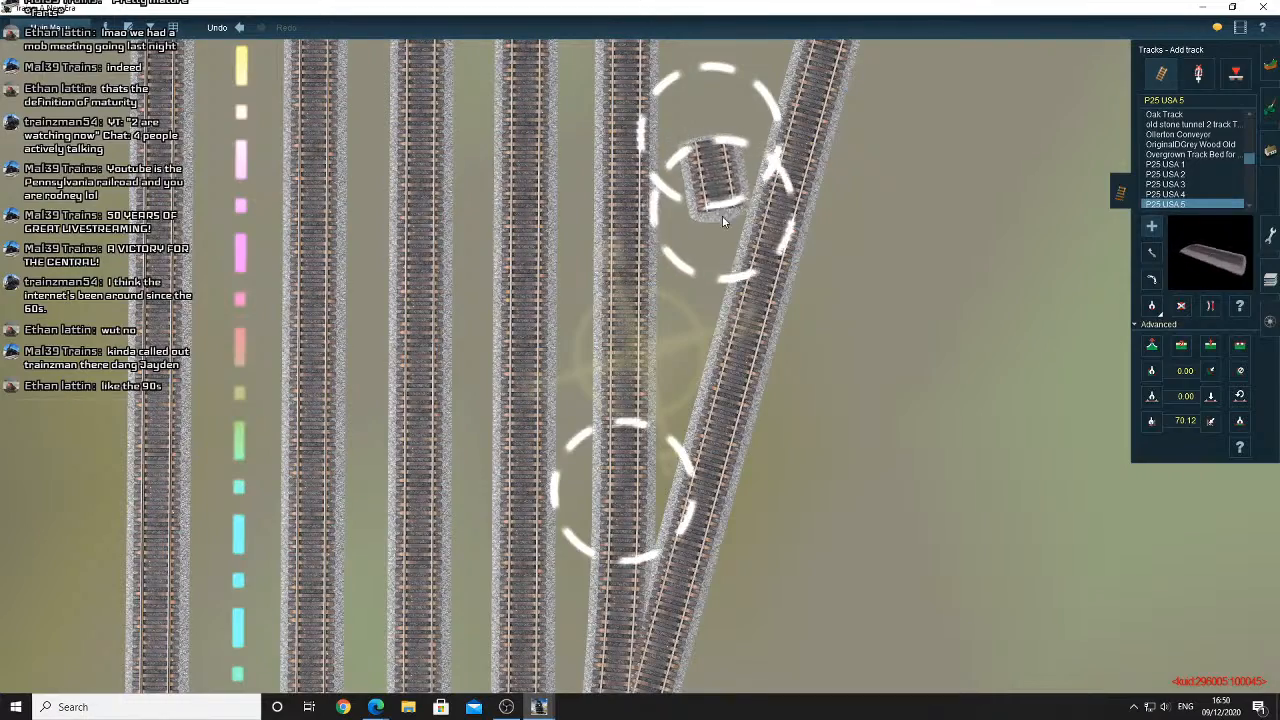
pyautogui.scroll(-10, 650, 110)
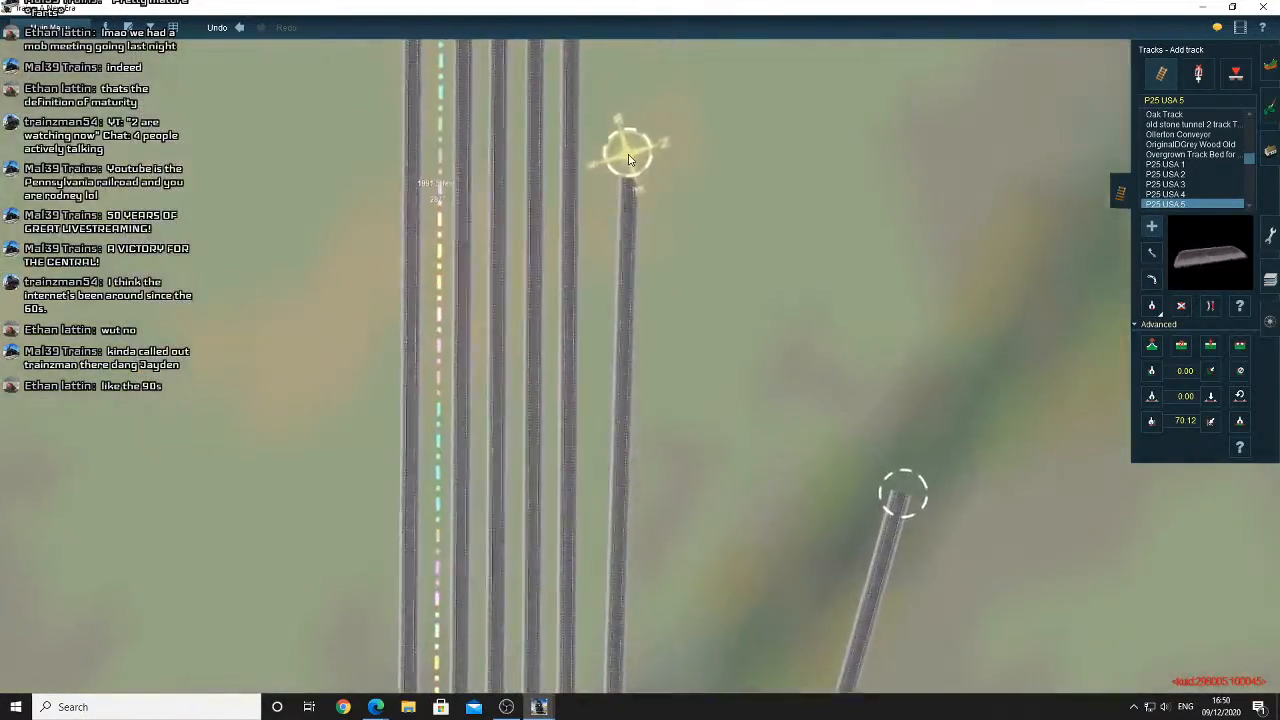
pyautogui.moveTo(628, 155); pyautogui.dragTo(643, 131, button='right')
pyautogui.rightClick(640, 160)
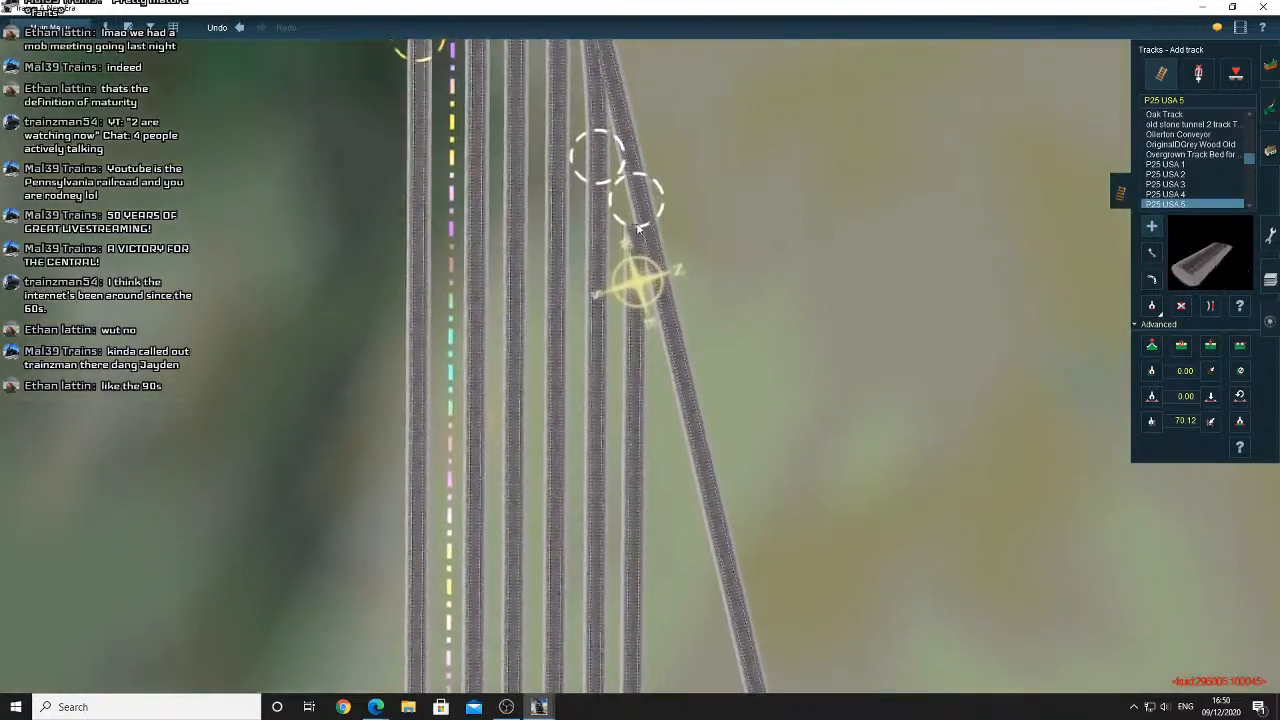
pyautogui.scroll(3, 638, 345)
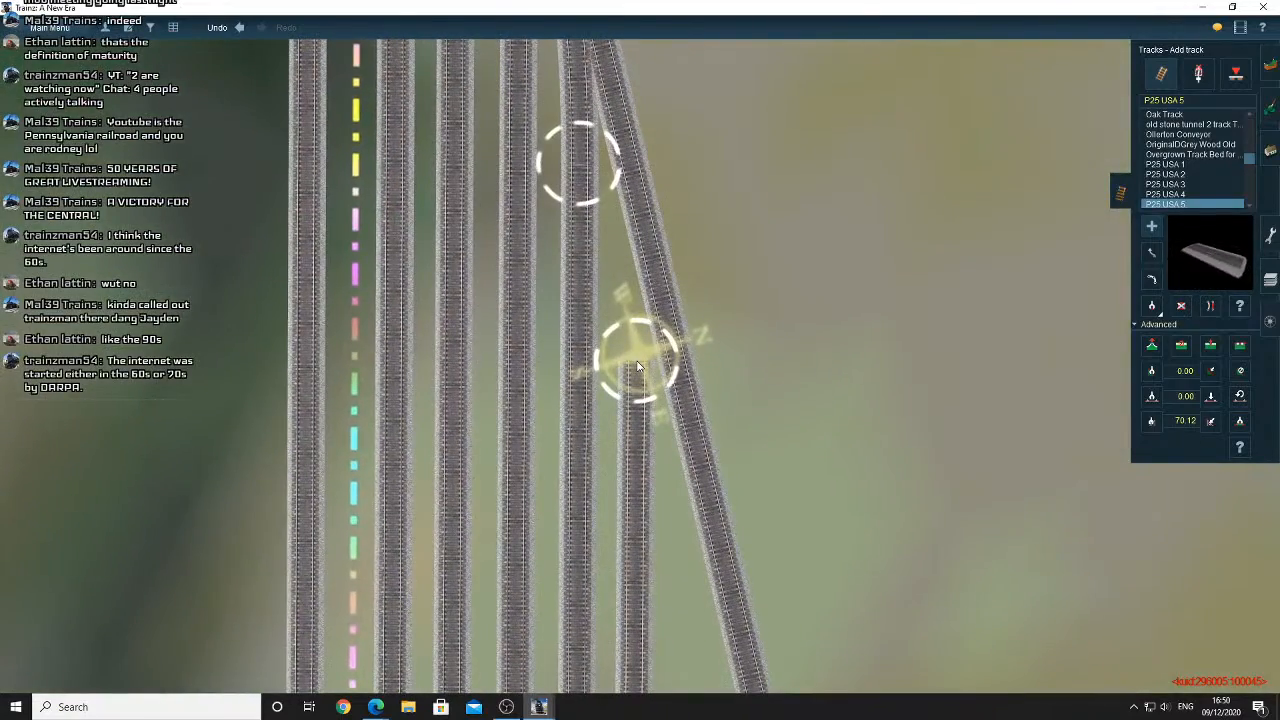
pyautogui.scroll(2, 637, 366)
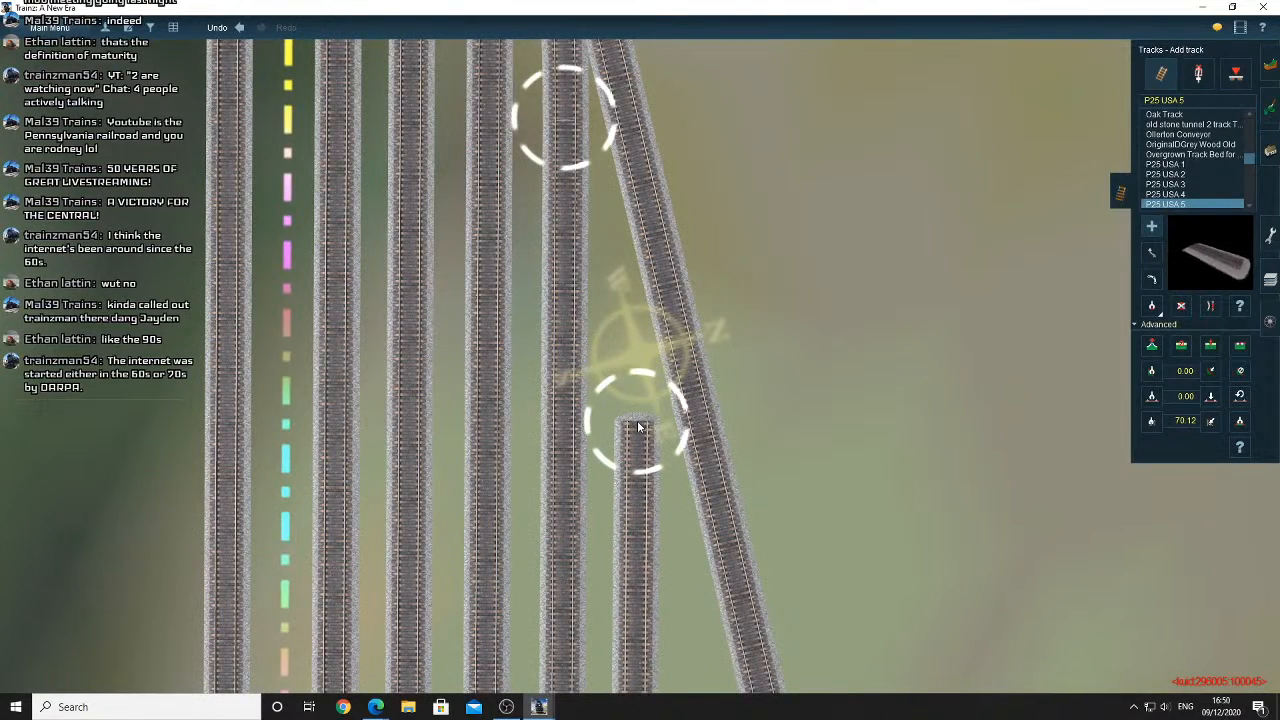
pyautogui.scroll(-6, 640, 420)
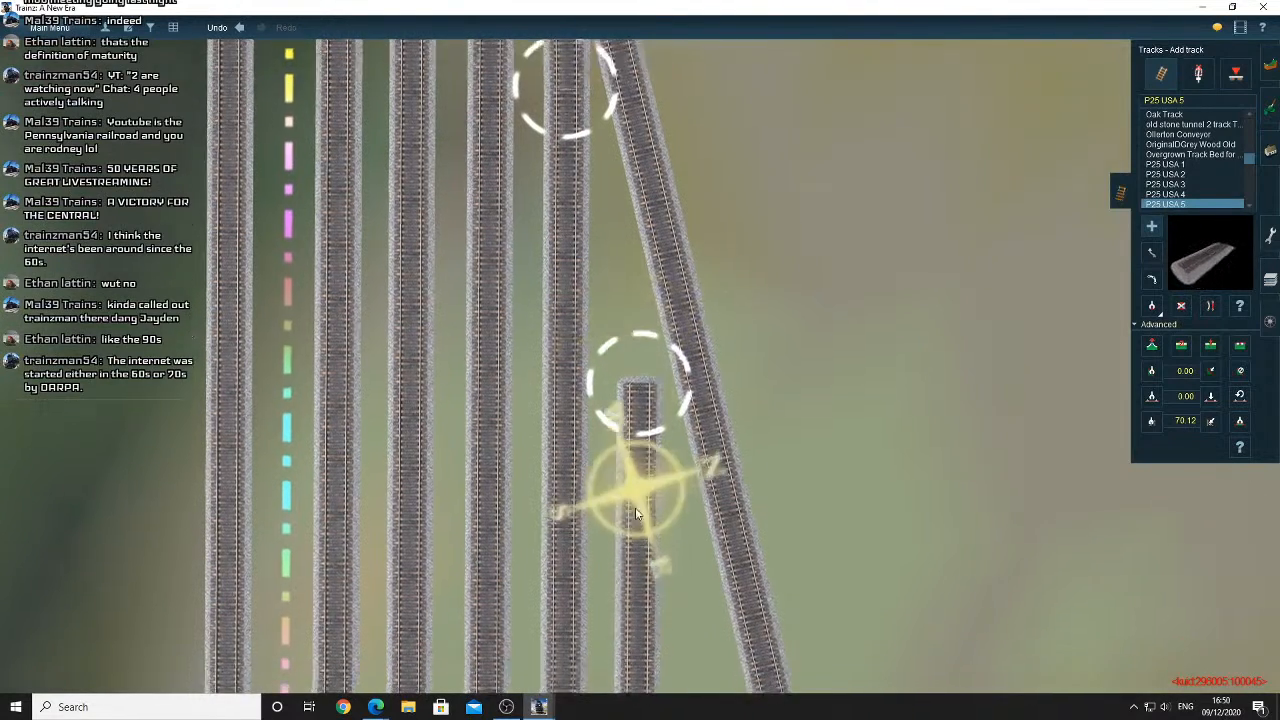
pyautogui.scroll(5, 641, 525)
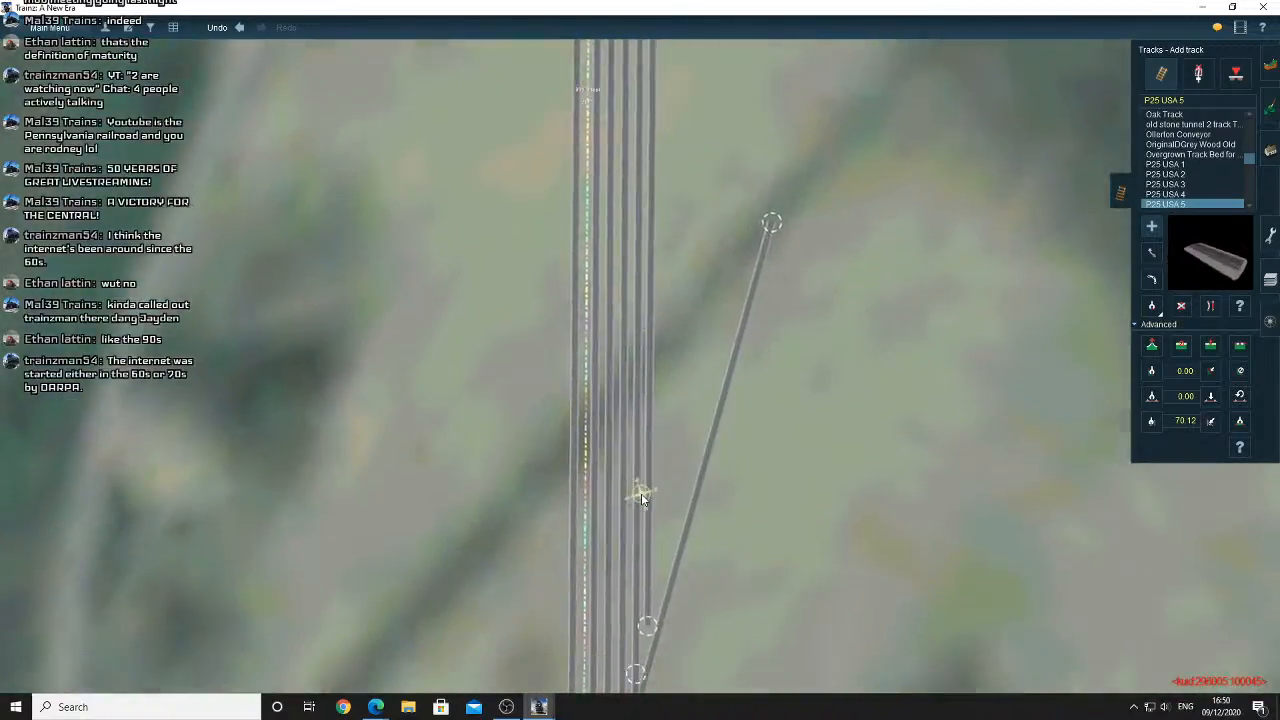
pyautogui.scroll(1, 641, 388)
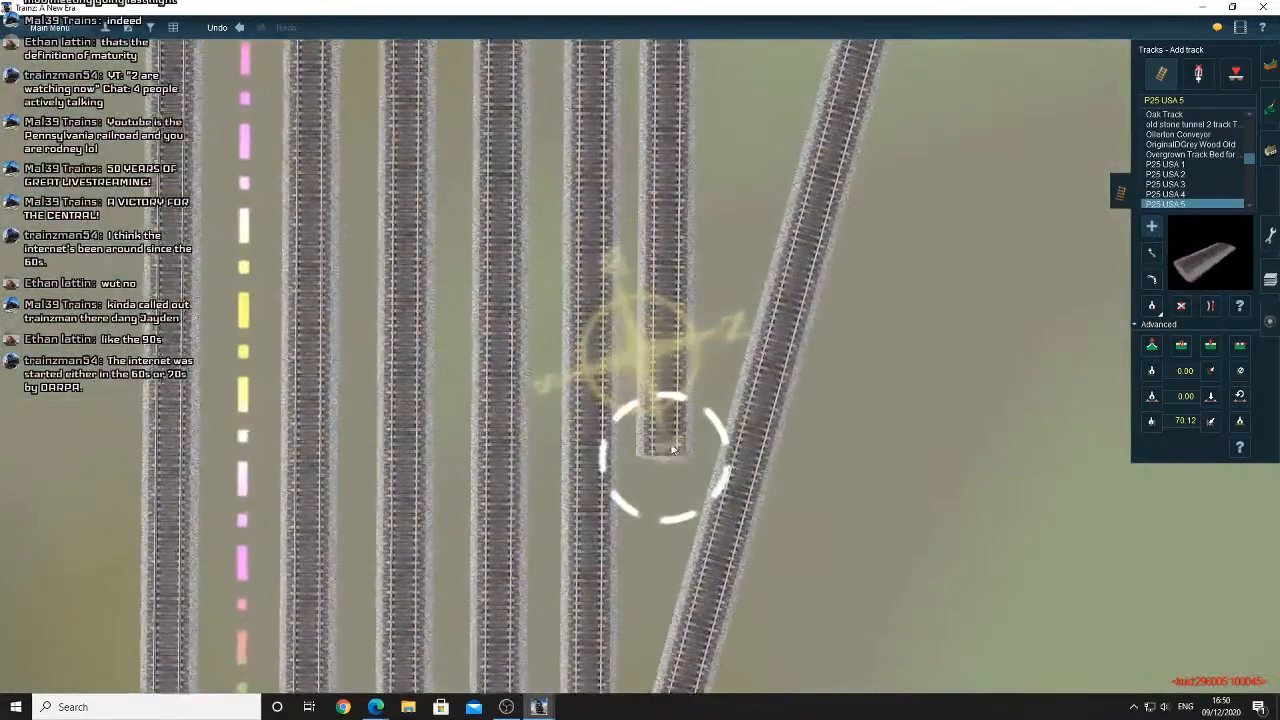
# Connect the near end of the newest yard track to the diverging lead with a junction and straighten the lead there
pyautogui.moveTo(663, 456); pyautogui.dragTo(1177, 232)
pyautogui.moveTo(1020, 290); pyautogui.dragTo(642, 498)
pyautogui.rightClick(680, 520)
pyautogui.rightClick(617, 466)
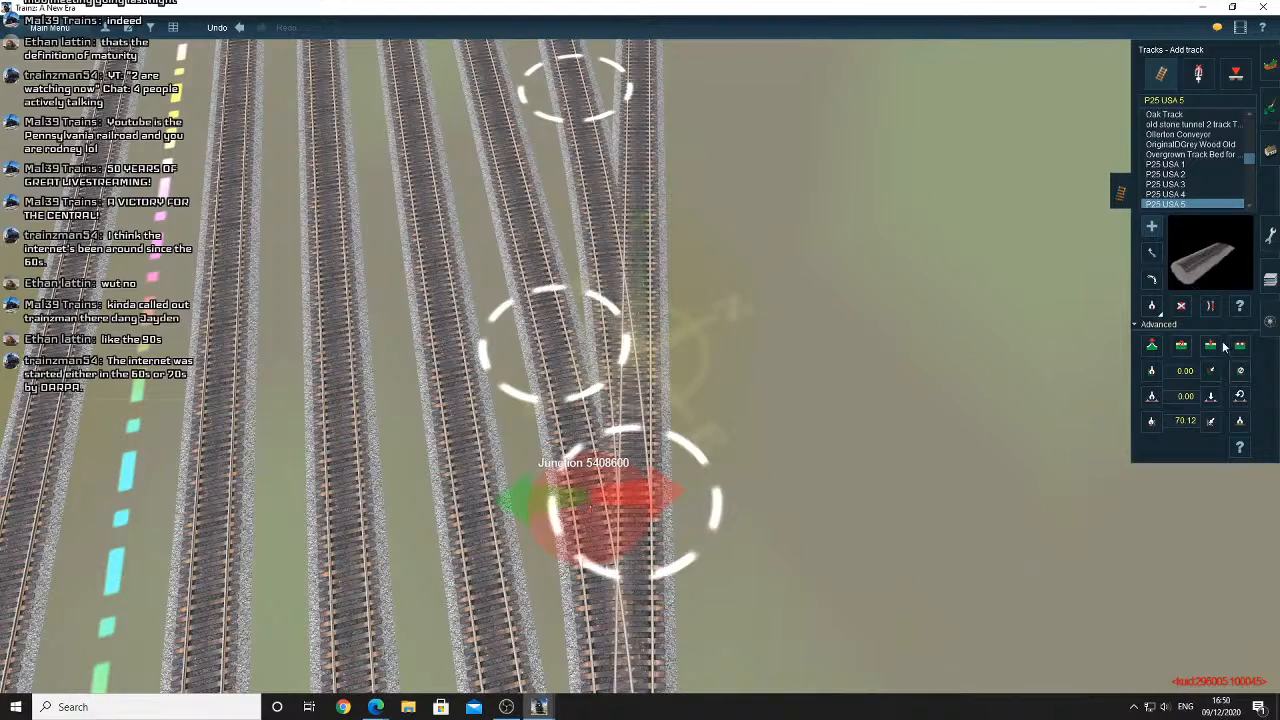
pyautogui.press('Right')
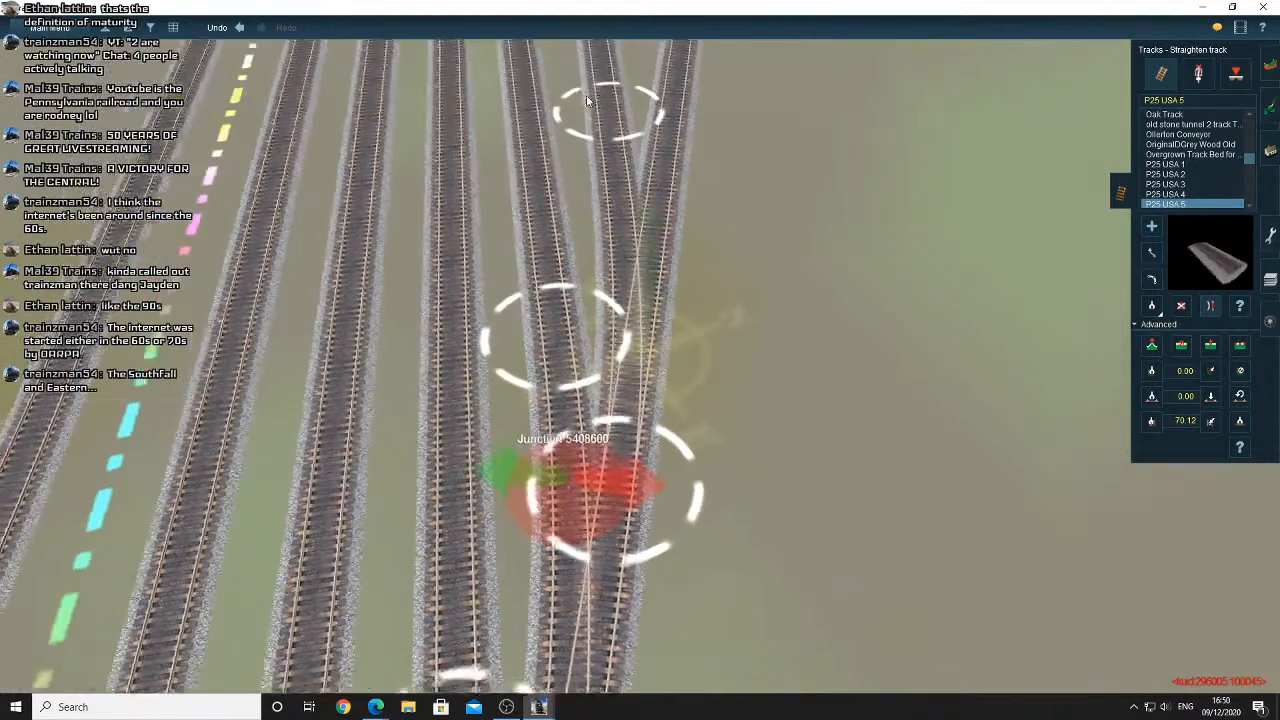
pyautogui.press('Down')
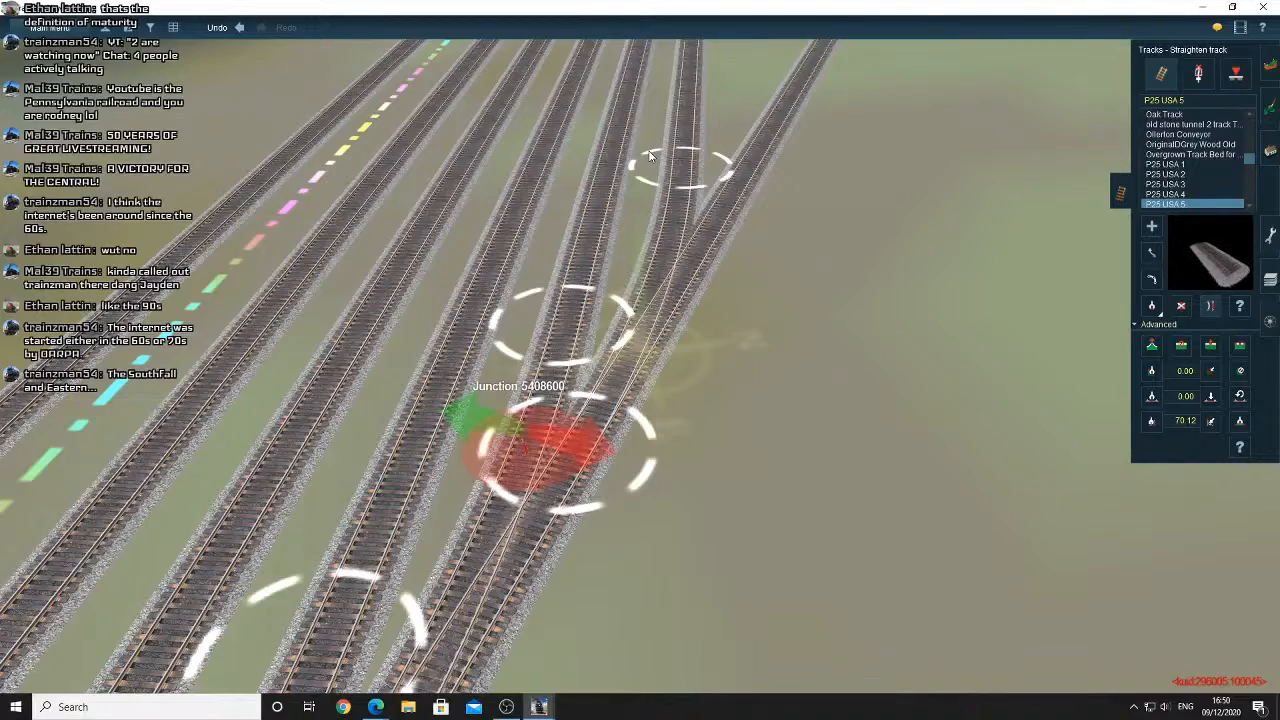
pyautogui.press('Down')
pyautogui.press('Left')
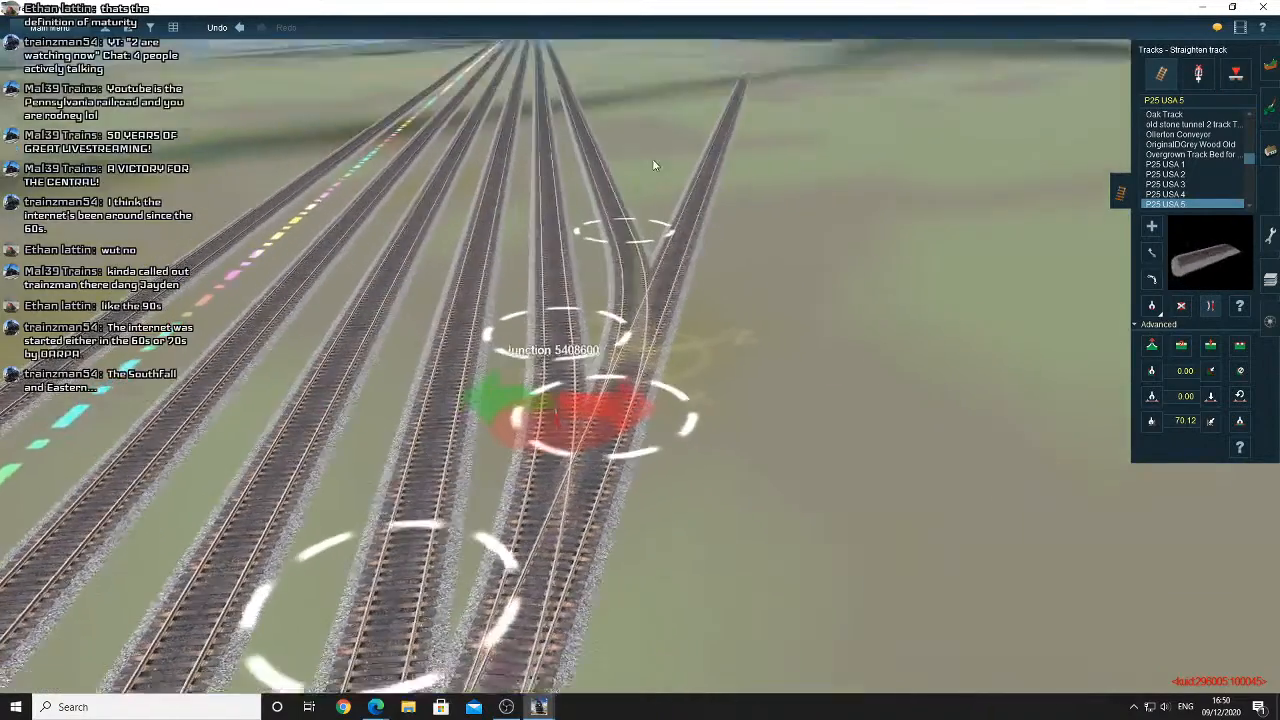
# Inspect the junctions along the diverging lead and the yard throat where it leaves the through track
pyautogui.press('Right')
pyautogui.click(1158, 279)
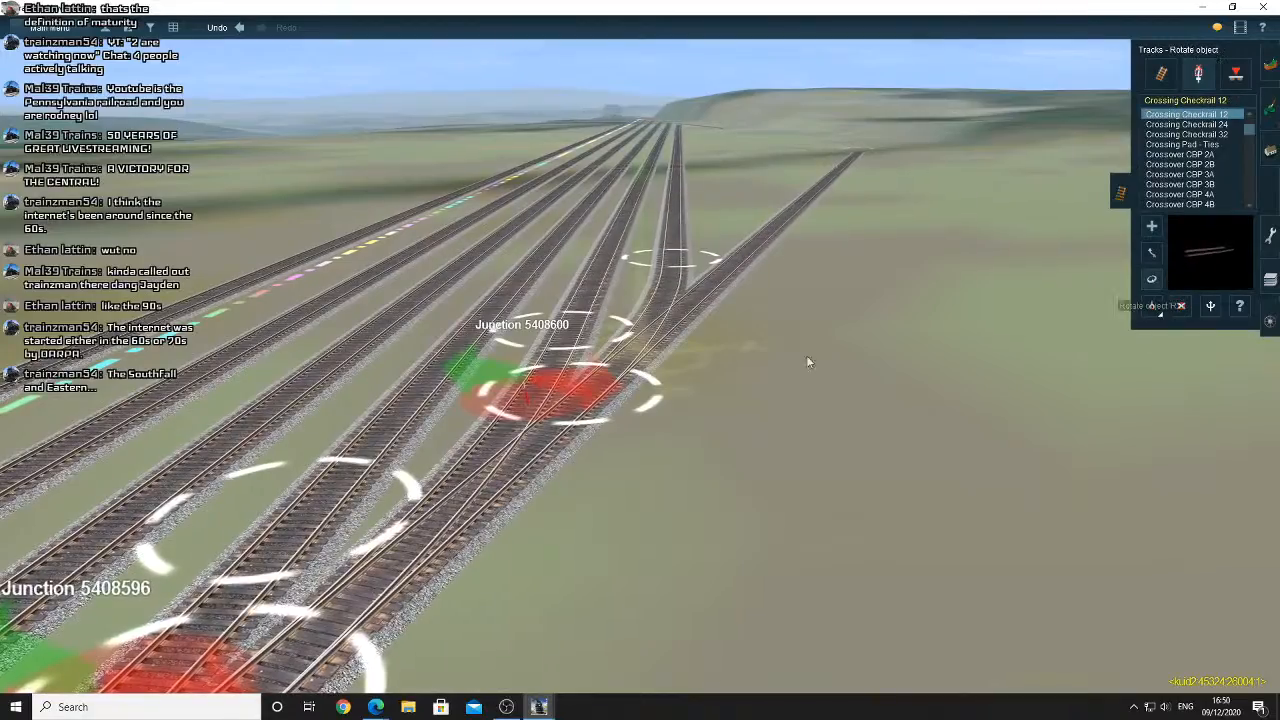
pyautogui.rightClick(500, 465)
pyautogui.rightClick(503, 475)
pyautogui.rightClick(521, 475)
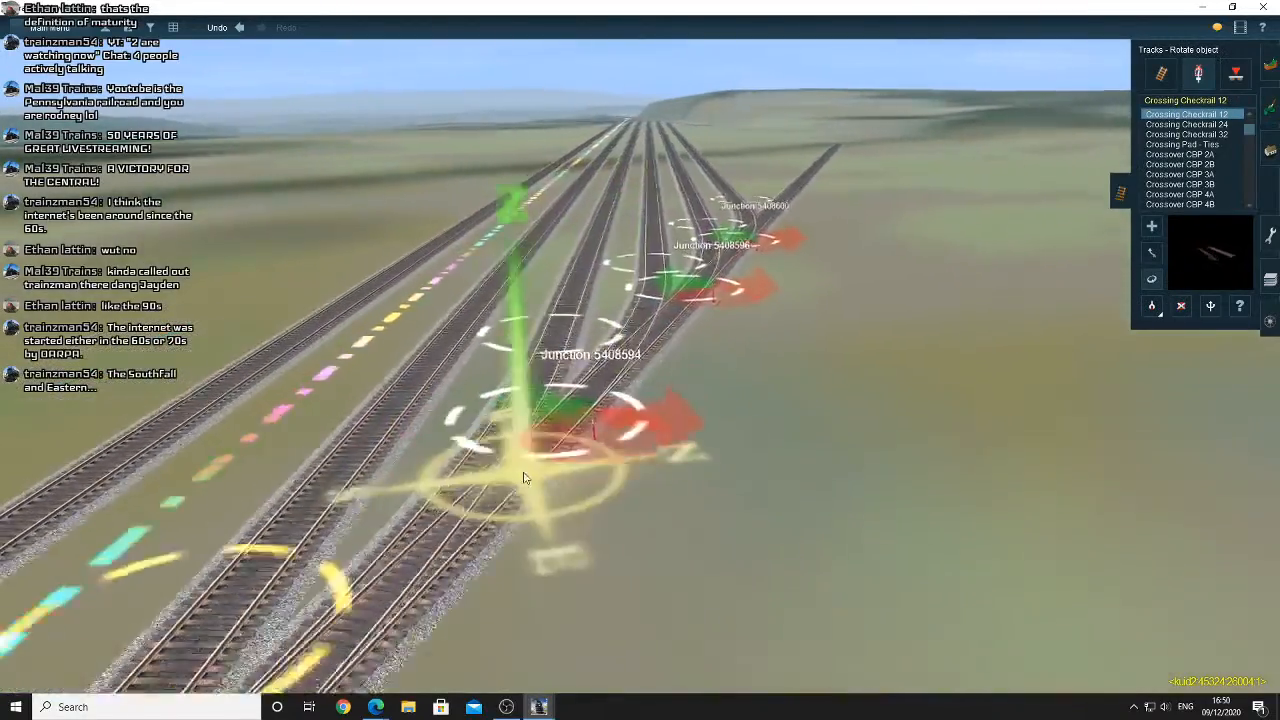
pyautogui.rightClick(523, 471)
pyautogui.rightClick(592, 398)
pyautogui.press('Left')
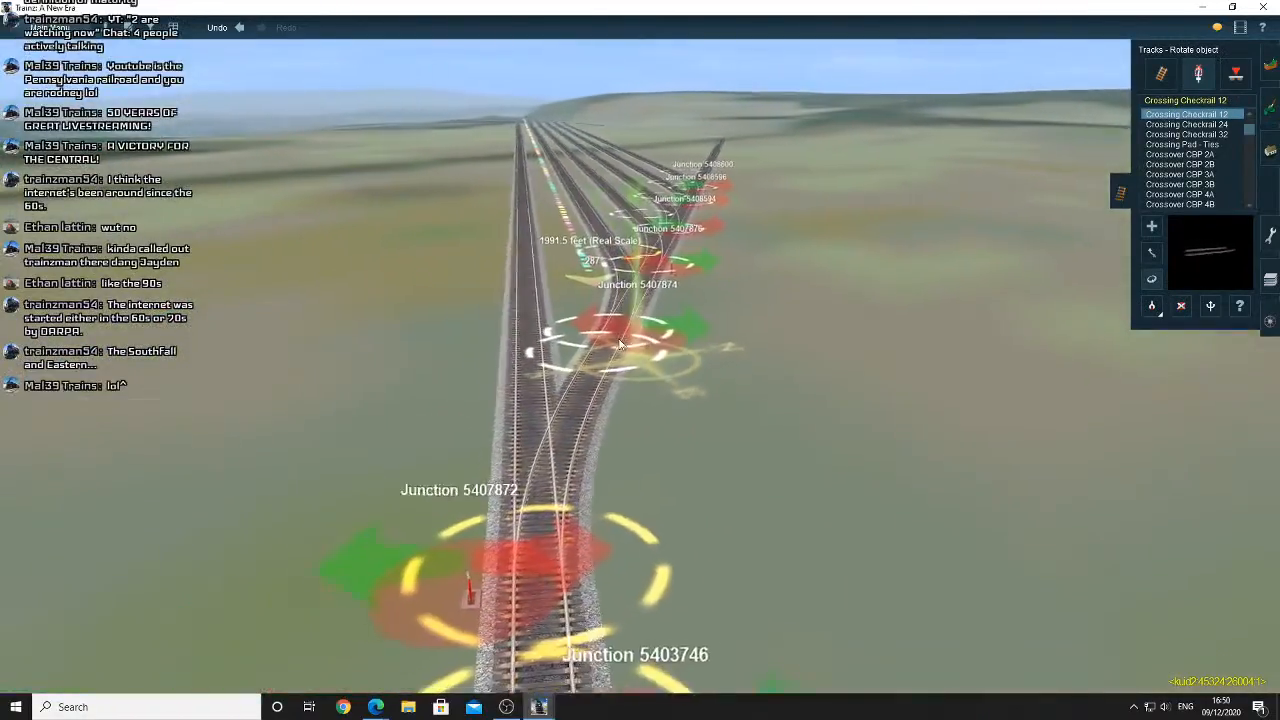
pyautogui.rightClick(620, 320)
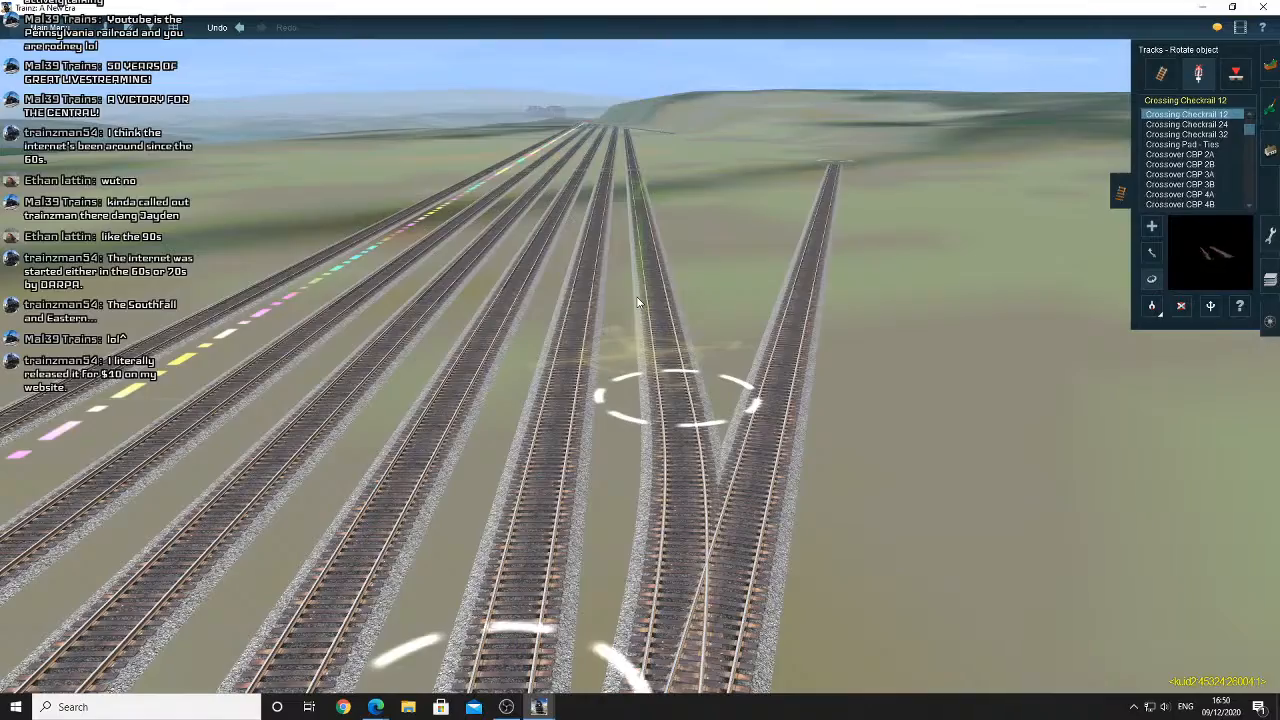
# Join the newest yard track's loose end at the opposite end of the yard to the lead with P25 USA 5 and straighten the lead there
pyautogui.moveTo(637, 300); pyautogui.dragTo(633, 244, button='right')
pyautogui.press('Up')
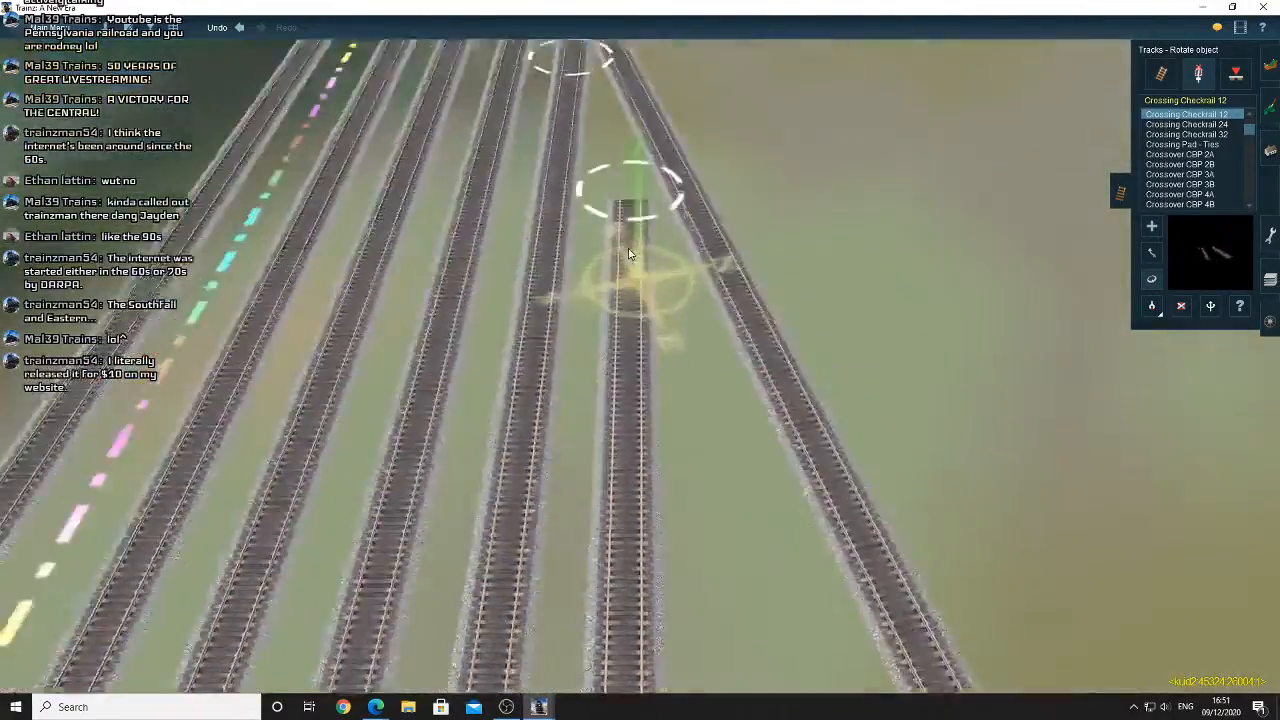
pyautogui.rightClick(634, 244)
pyautogui.click(1152, 226)
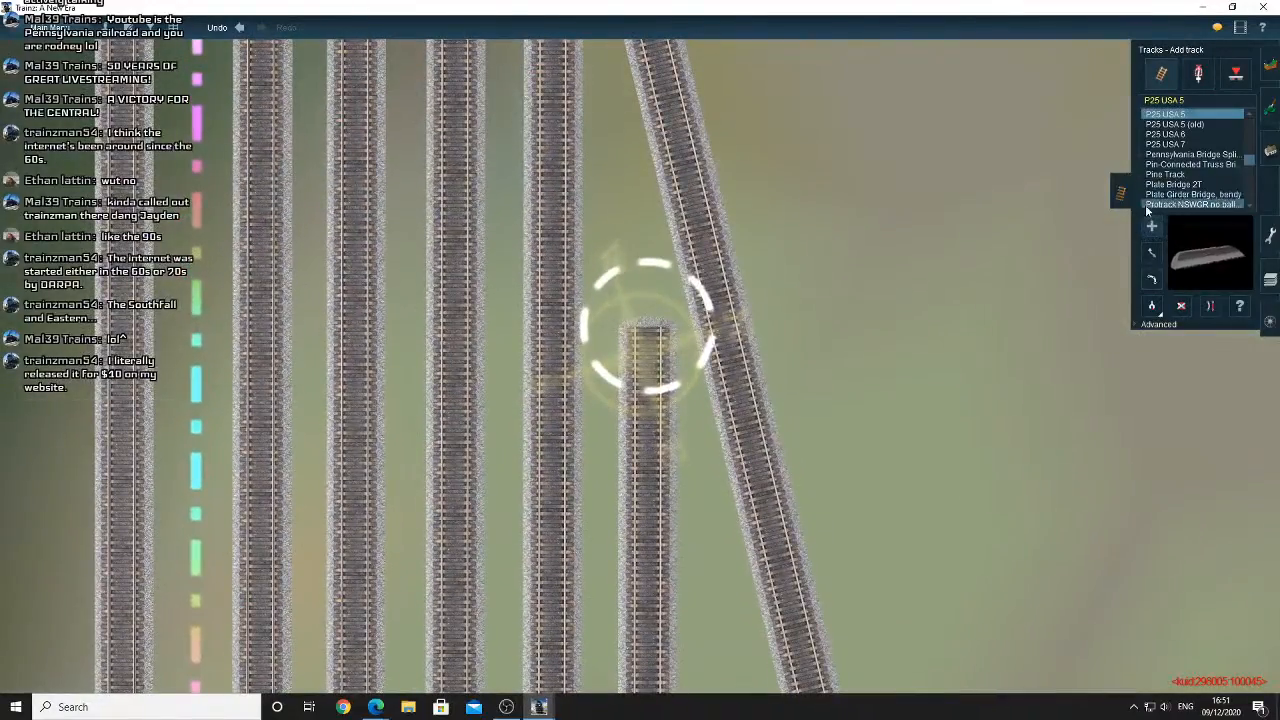
pyautogui.click(660, 327)
pyautogui.moveTo(654, 215); pyautogui.dragTo(628, 212, button='right')
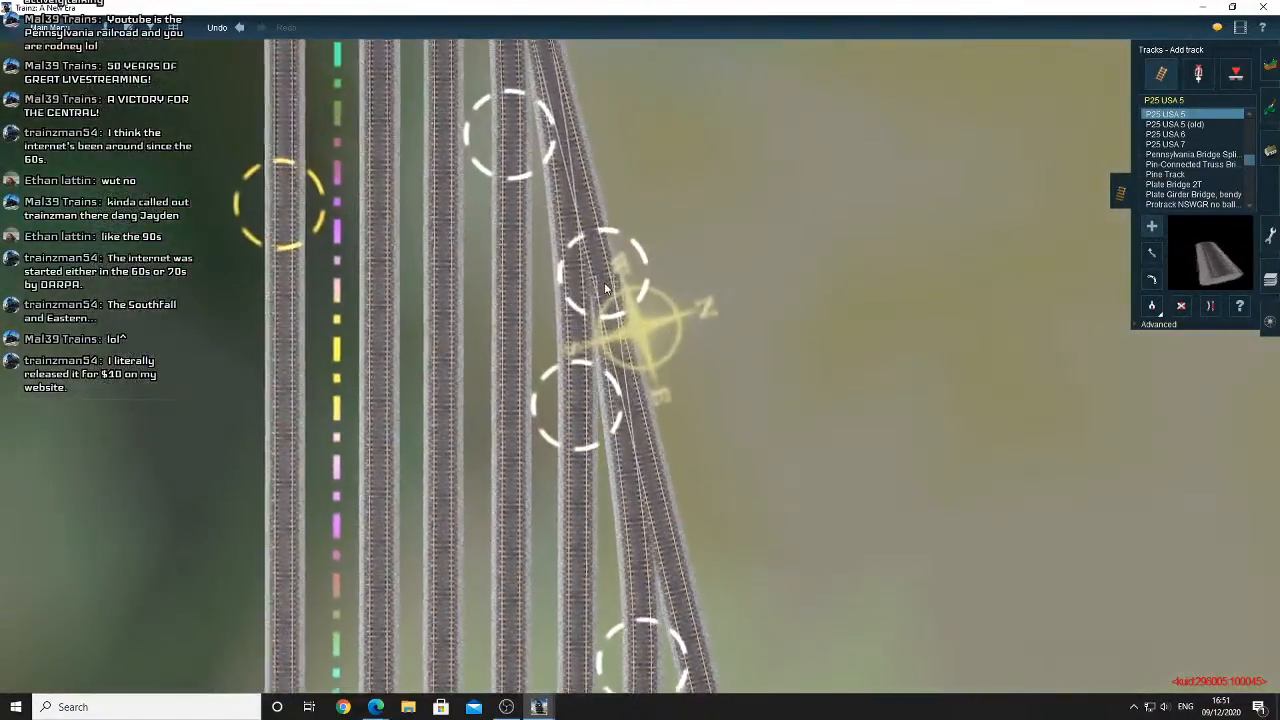
pyautogui.press('Left')
pyautogui.press('Left')
pyautogui.scroll(4, 586, 352)
pyautogui.rightClick(646, 443)
pyautogui.press('Down')
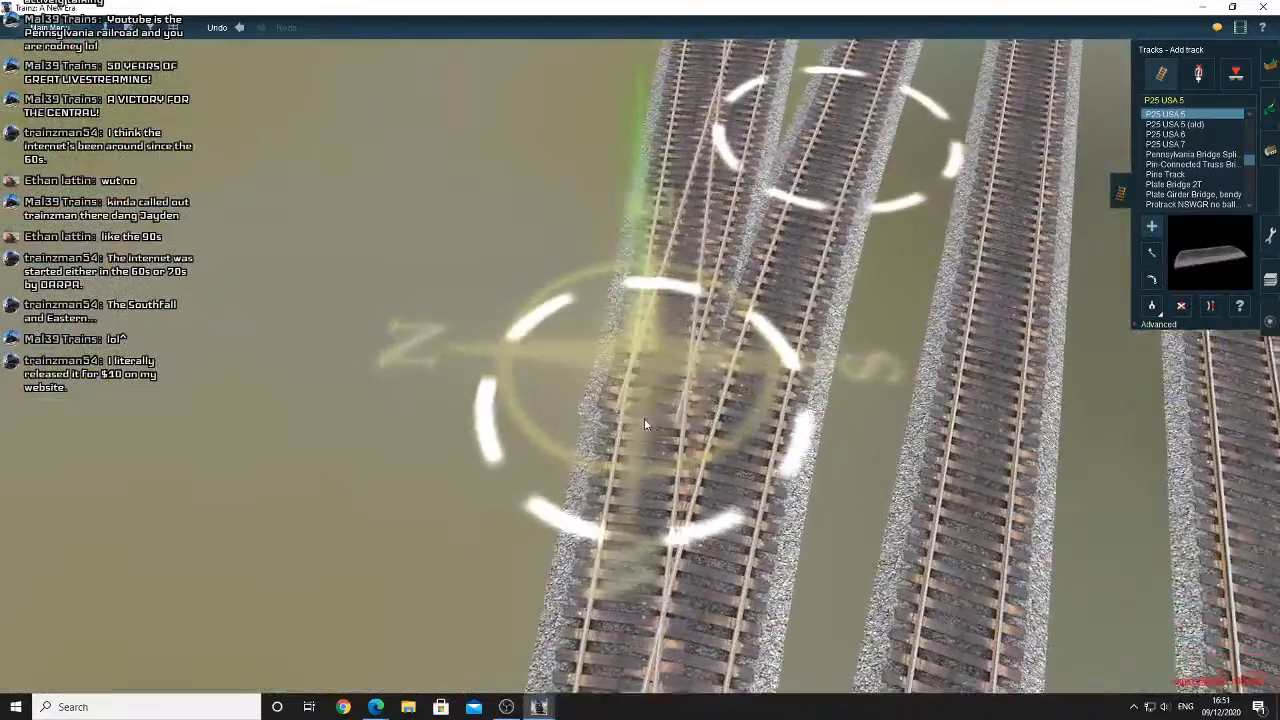
pyautogui.press('Left')
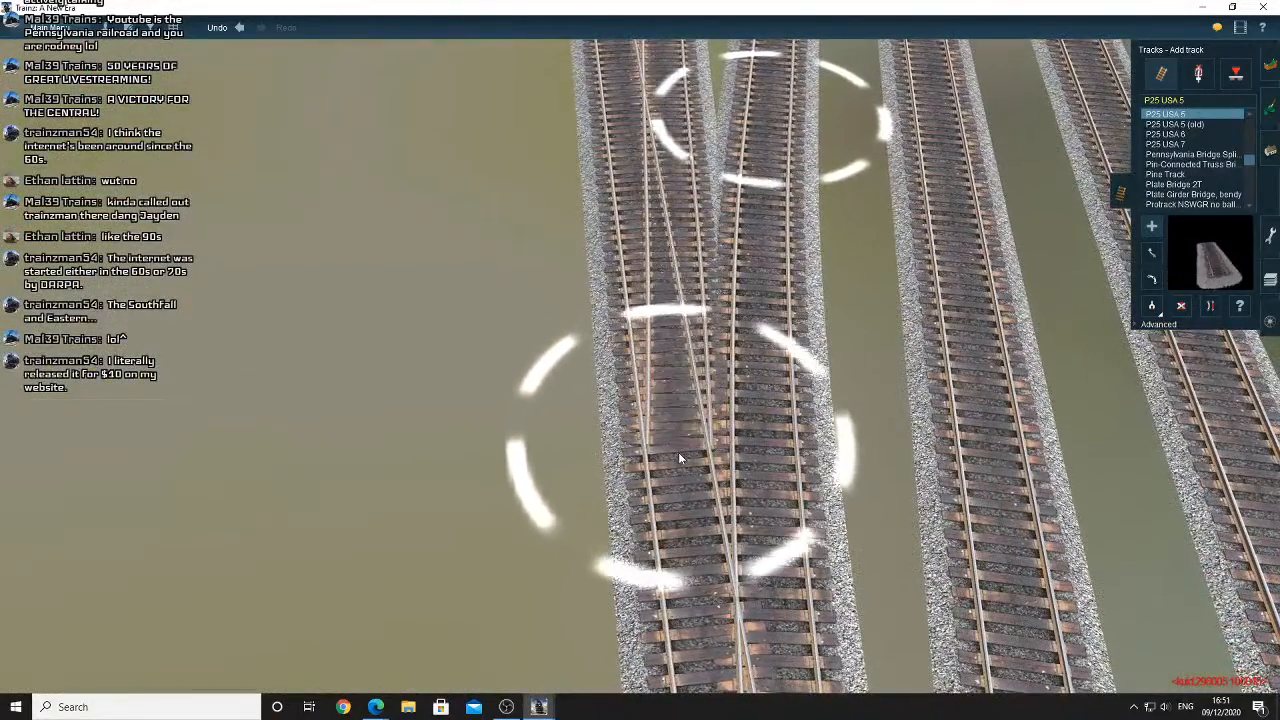
pyautogui.click(676, 458)
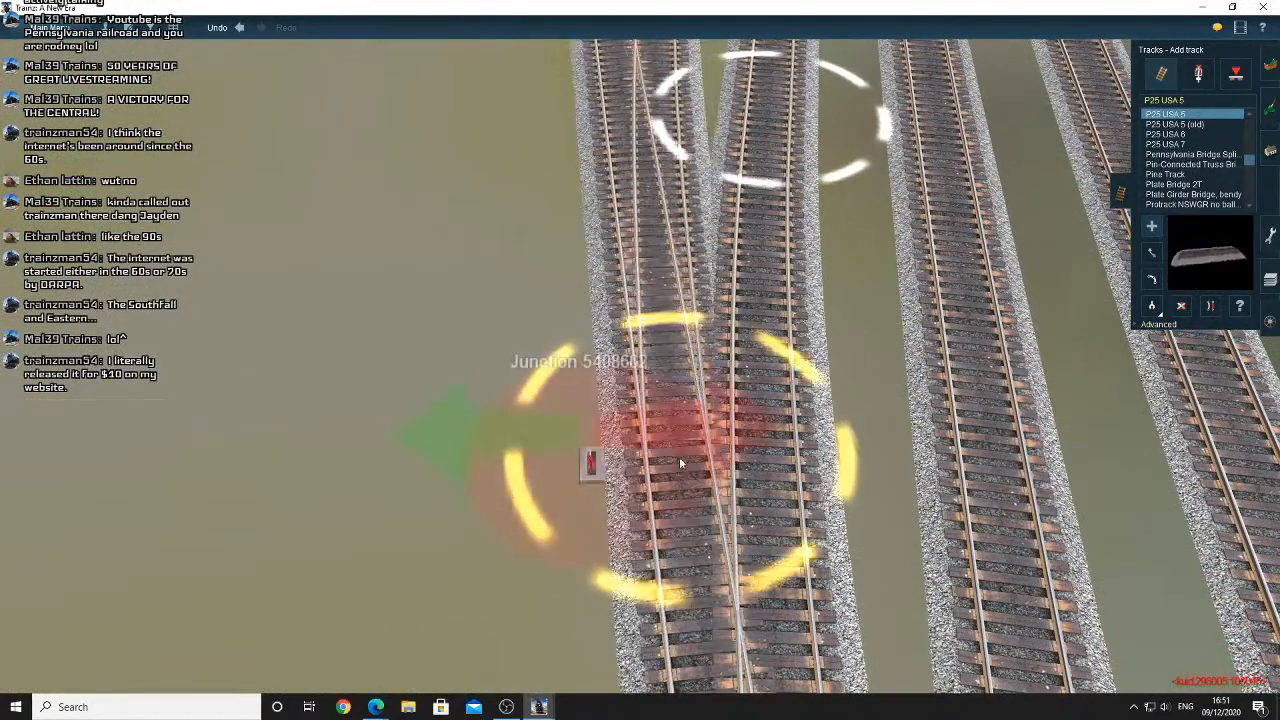
pyautogui.click(1212, 307)
pyautogui.click(698, 530)
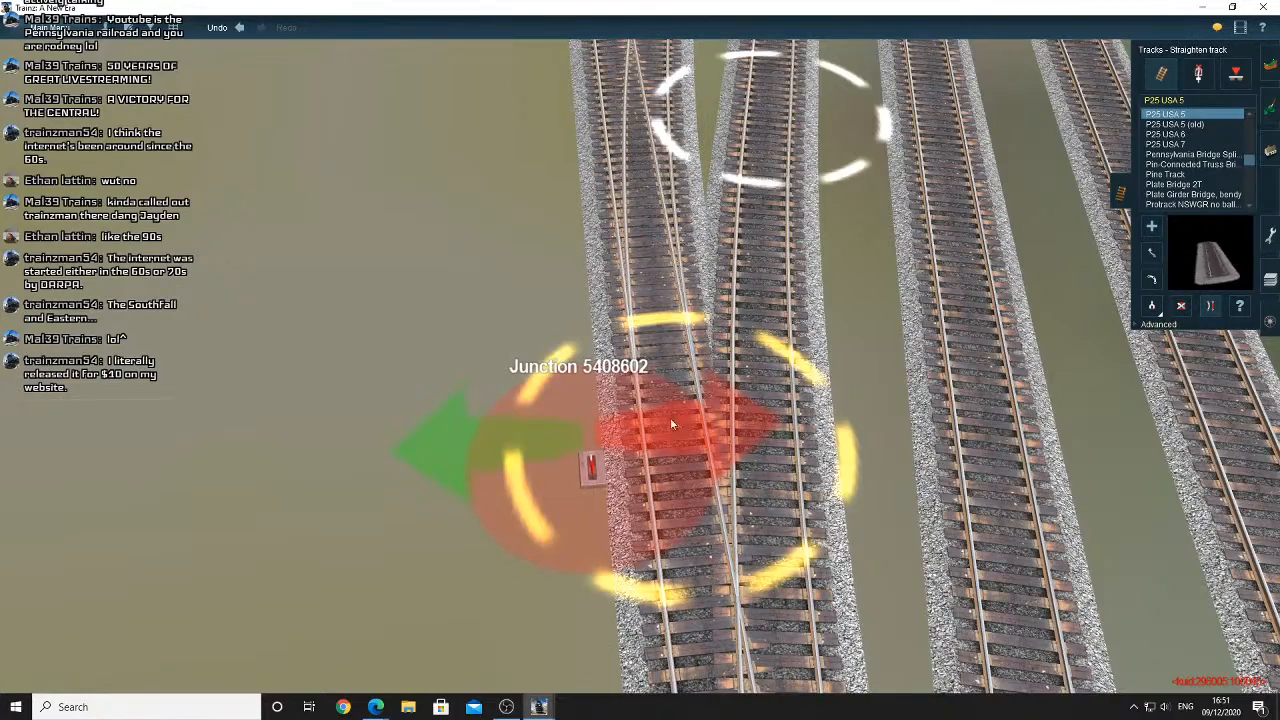
# Examine the newly made junction and the alignment of the yard tracks and lead beyond it from several angles
pyautogui.press('Down')
pyautogui.press('Down')
pyautogui.scroll(-5, 667, 250)
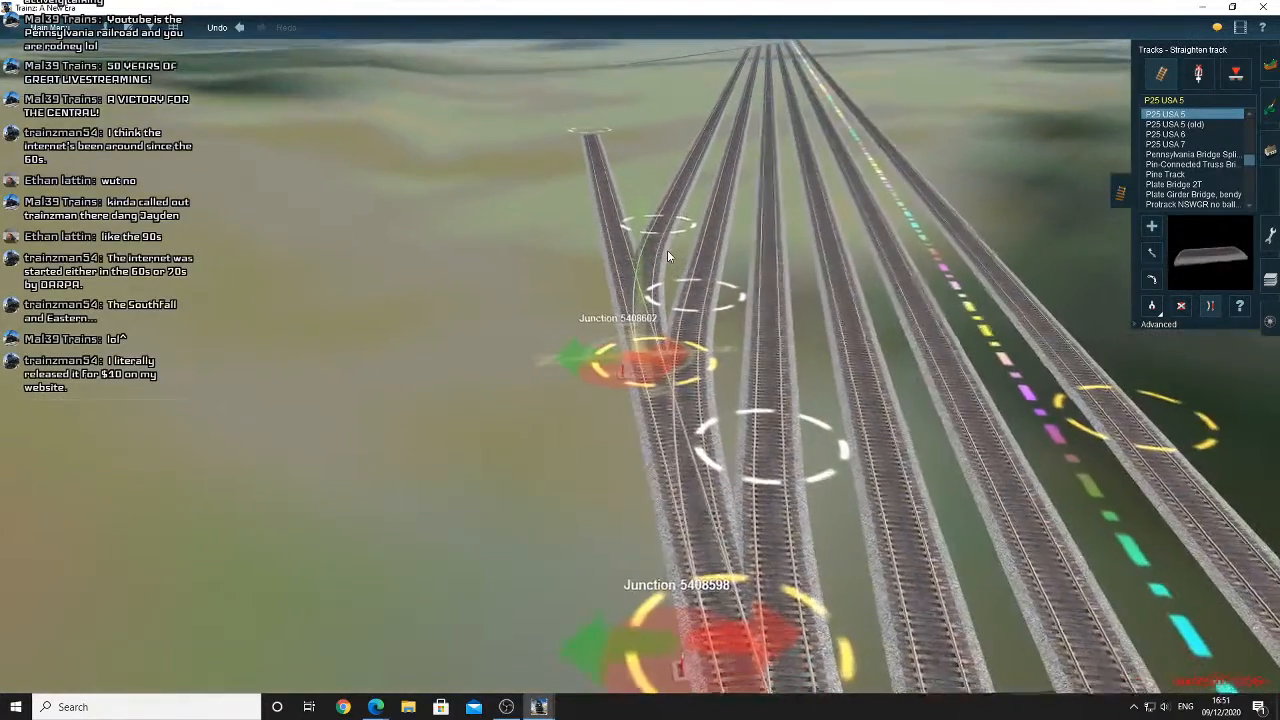
pyautogui.press('Up')
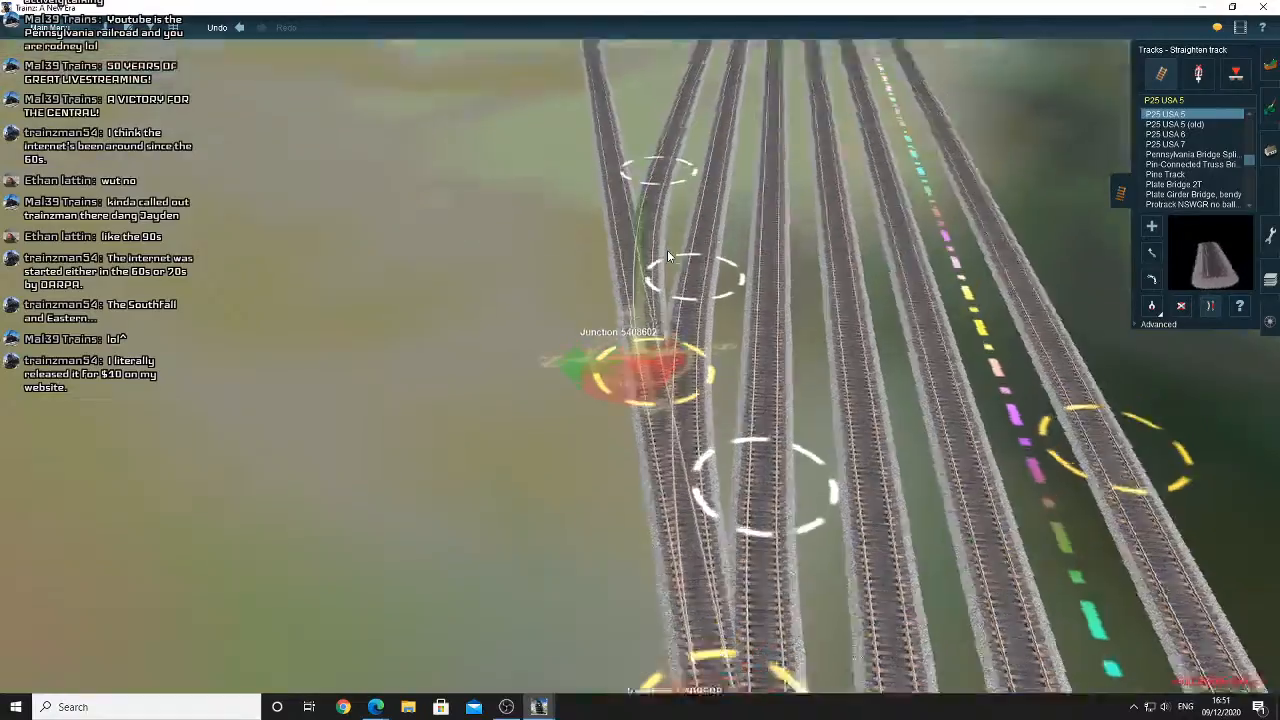
pyautogui.press('Left')
pyautogui.scroll(-5, 667, 250)
pyautogui.scroll(5, 667, 256)
pyautogui.press('Down')
pyautogui.press('Right')
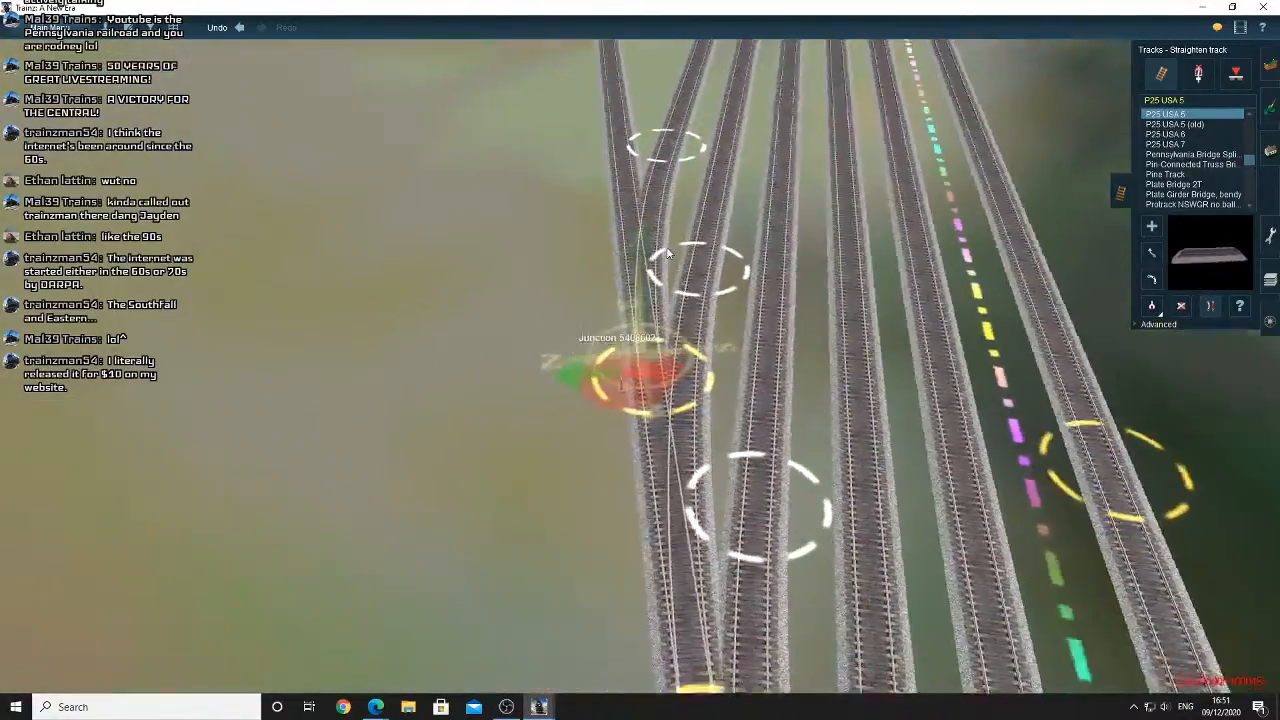
pyautogui.press('Right')
pyautogui.press('Up')
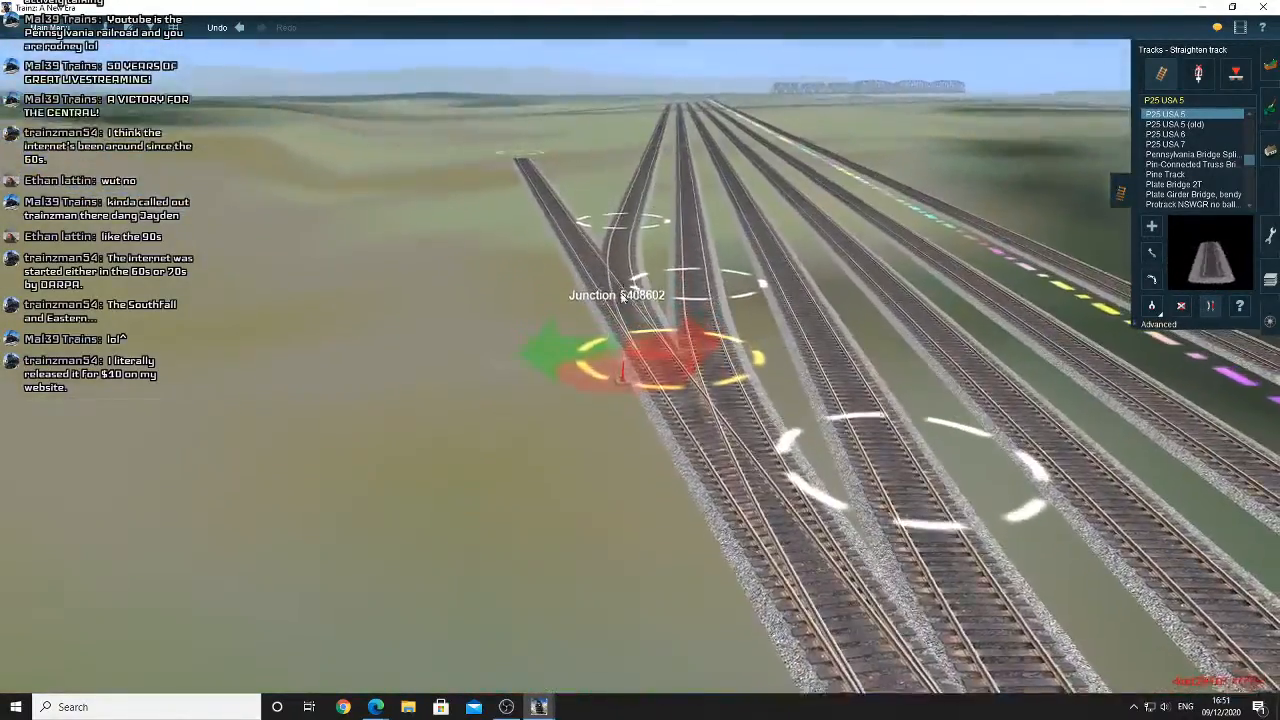
pyautogui.scroll(-3, 617, 302)
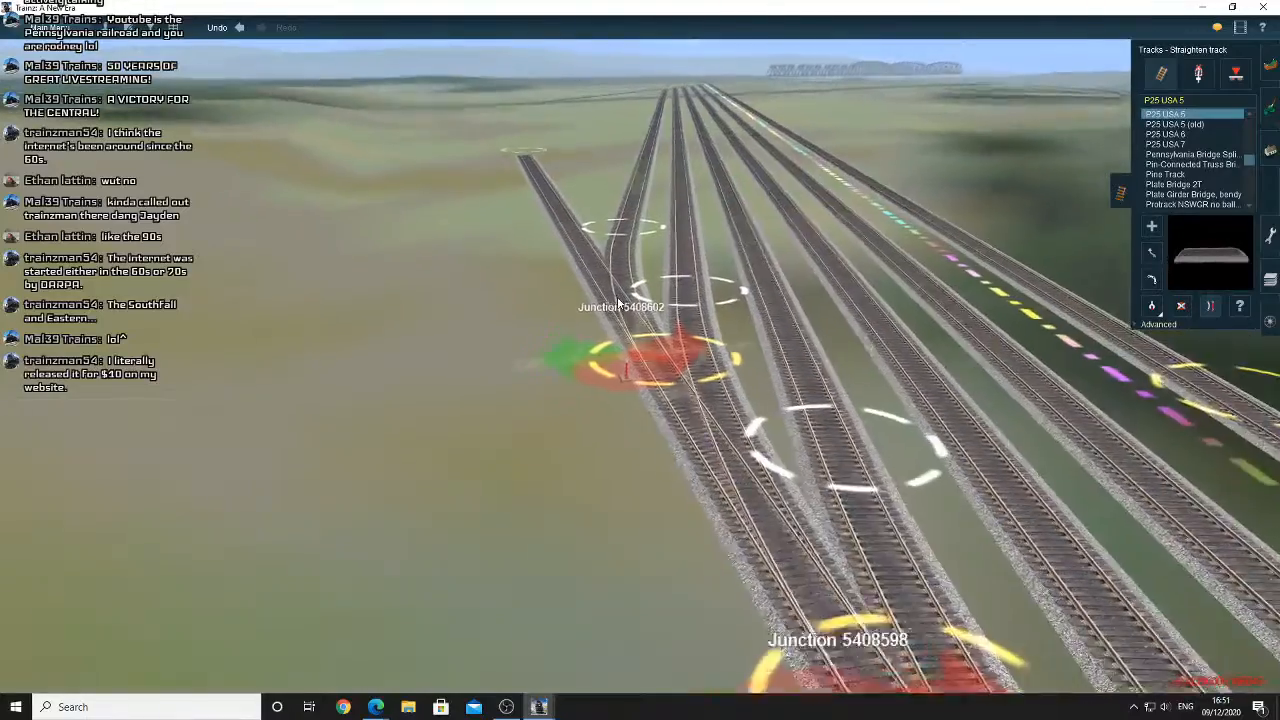
# Inspect the row of junctions along the lead back to the single track at the yard entrance
pyautogui.rightClick(620, 278)
pyautogui.press('Left')
pyautogui.moveTo(630, 270); pyautogui.dragTo(648, 200, button='right')
pyautogui.moveTo(647, 202); pyautogui.dragTo(601, 331, button='right')
pyautogui.press('Left')
pyautogui.scroll(-5, 601, 331)
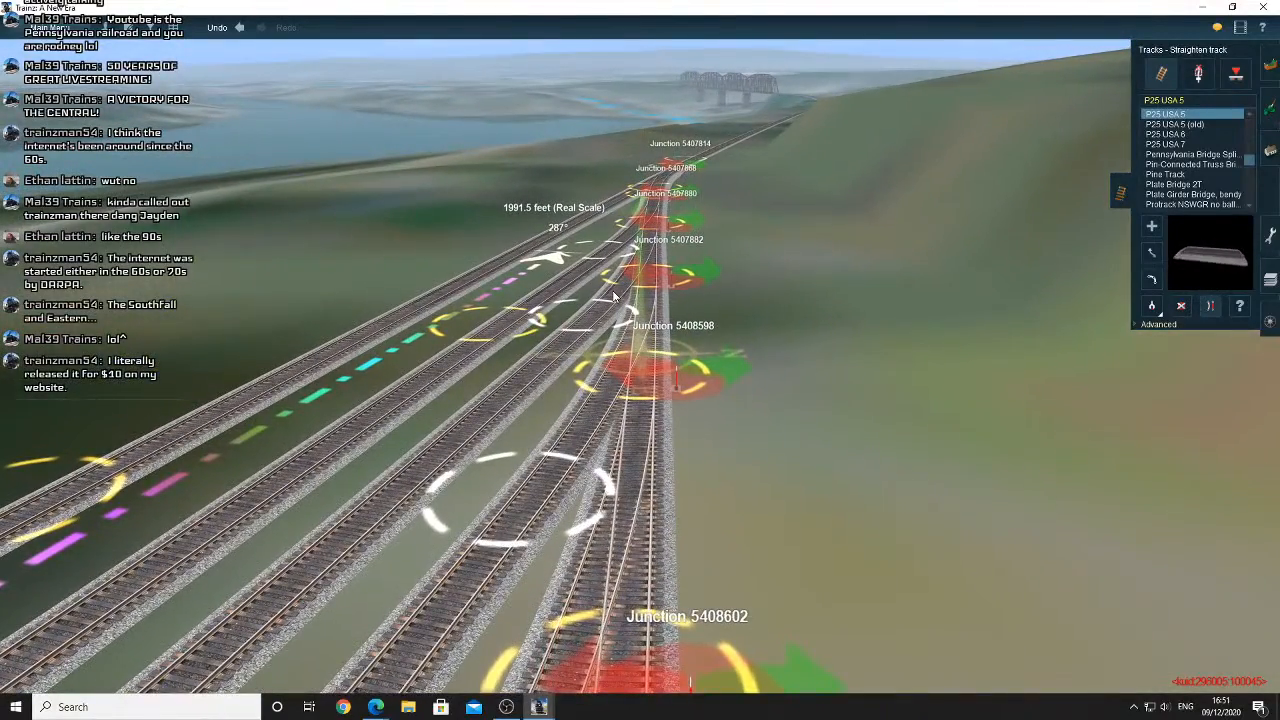
pyautogui.scroll(10, 602, 289)
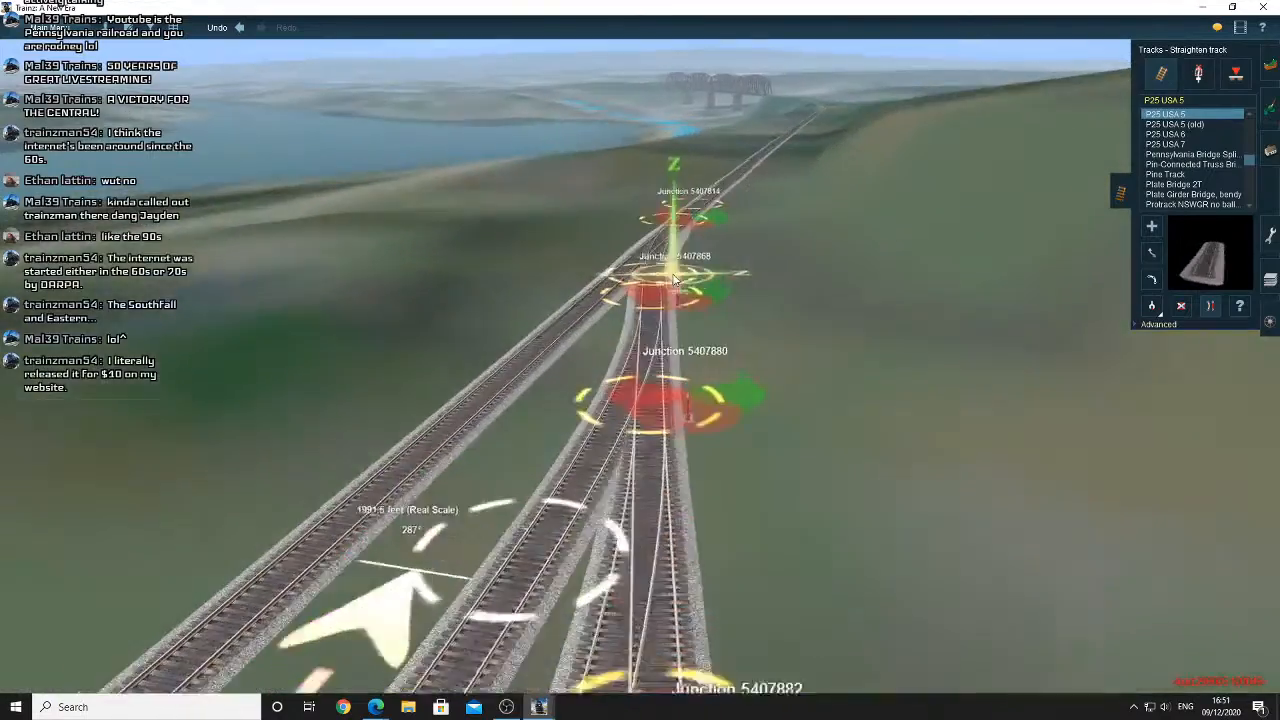
pyautogui.press('Left')
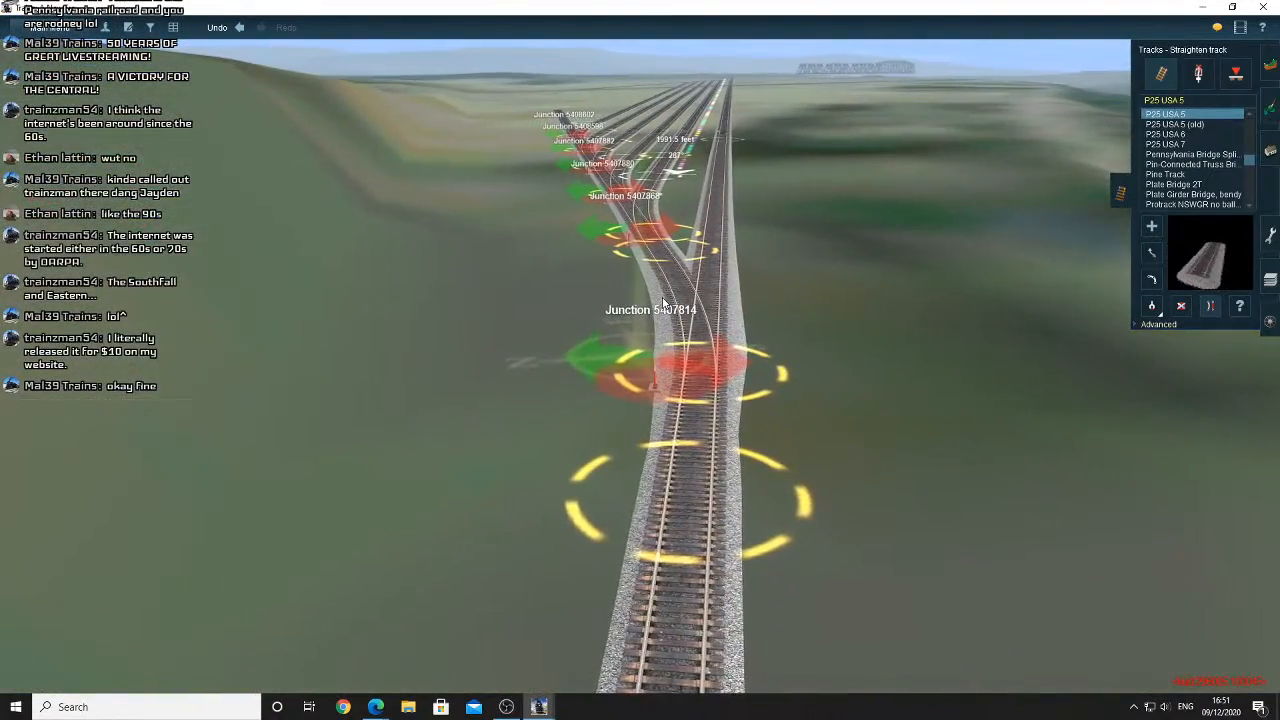
# Apply Flatten Spline to the through track just beyond the junction at the yard entrance
pyautogui.scroll(2, 663, 303)
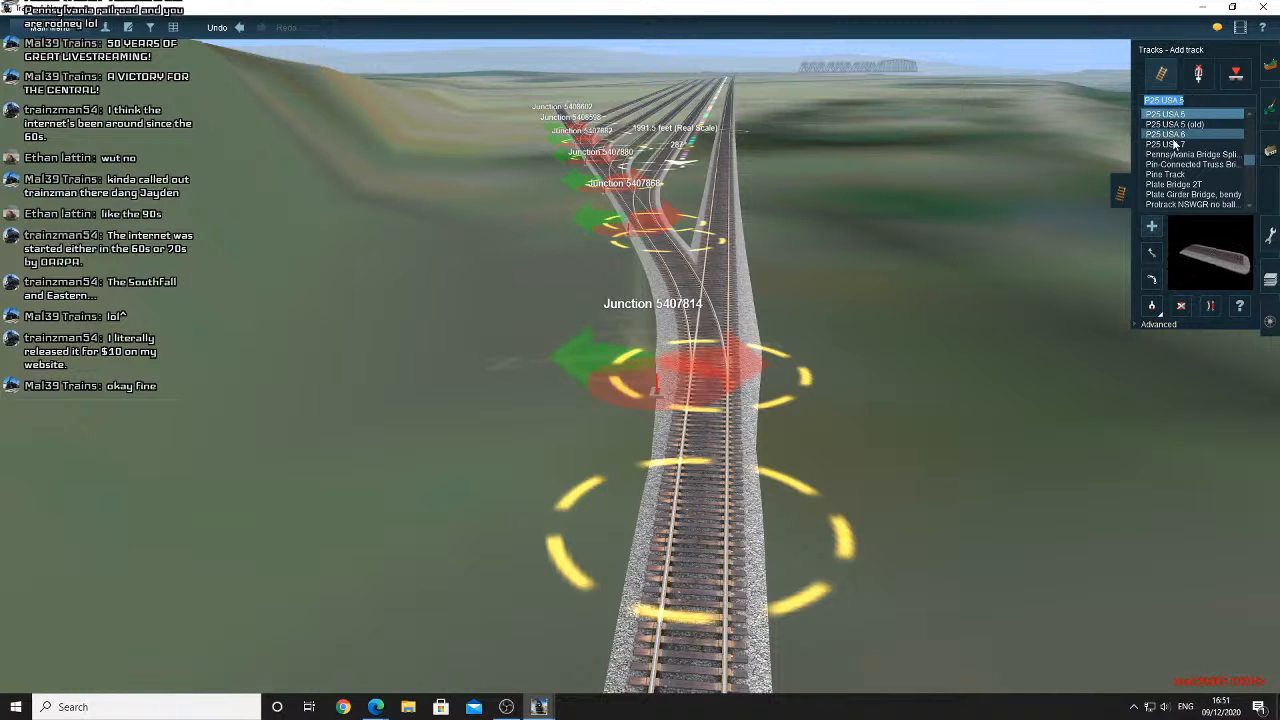
pyautogui.rightClick(1183, 97)
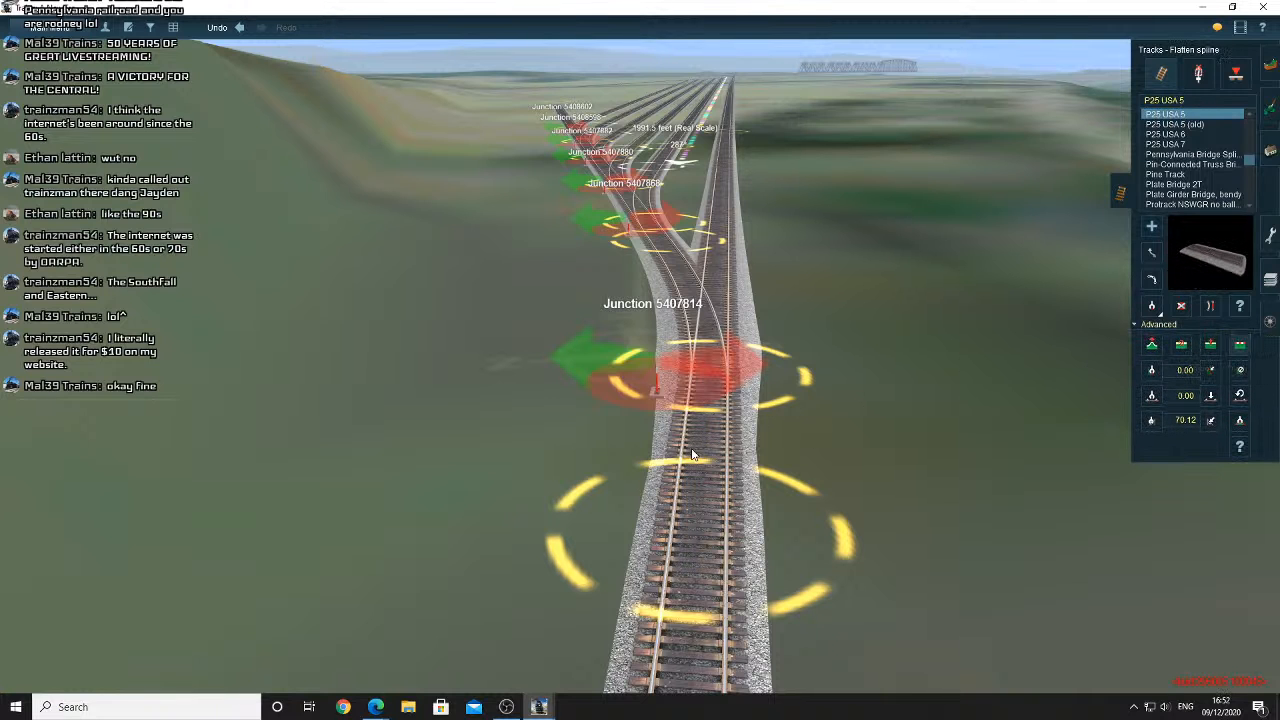
pyautogui.click(719, 299)
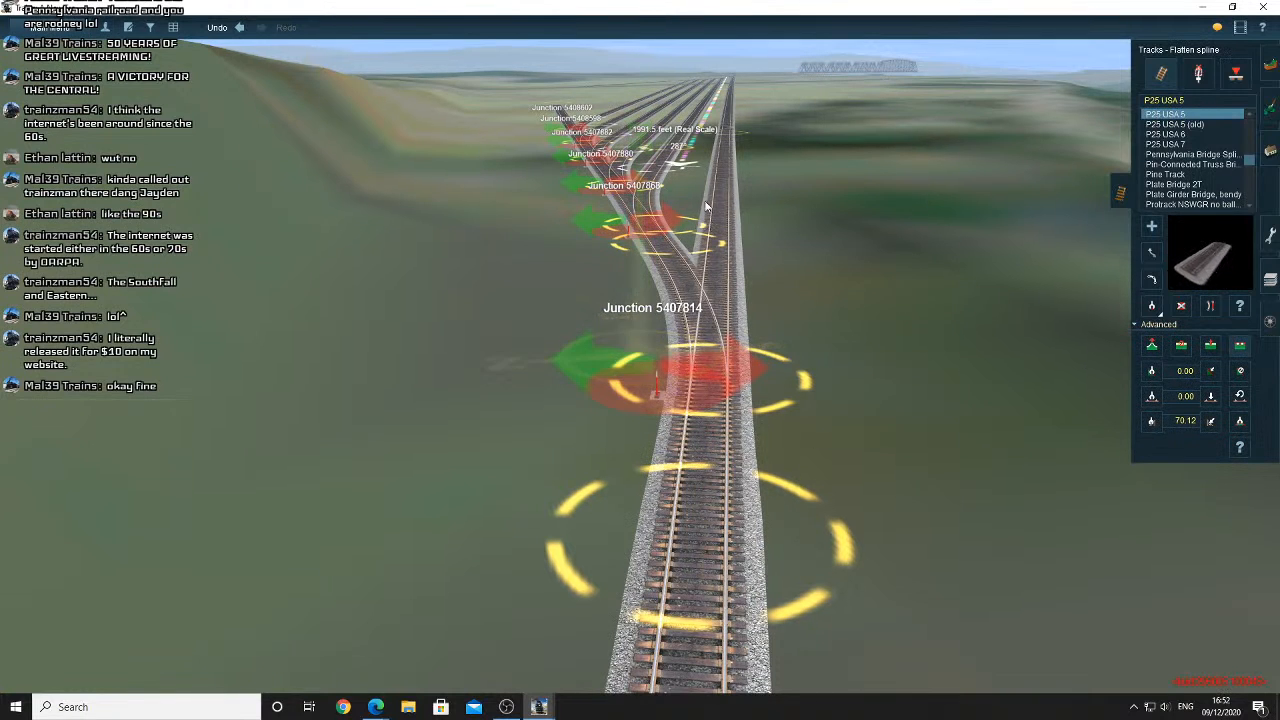
# Examine the whole route on the map, from the new yard to the distant area where the consists are placed
pyautogui.moveTo(705, 206)
pyautogui.mouseDown(button='right')
pyautogui.moveTo(658, 189)
pyautogui.moveTo(621, 221)
pyautogui.mouseUp(button='right')
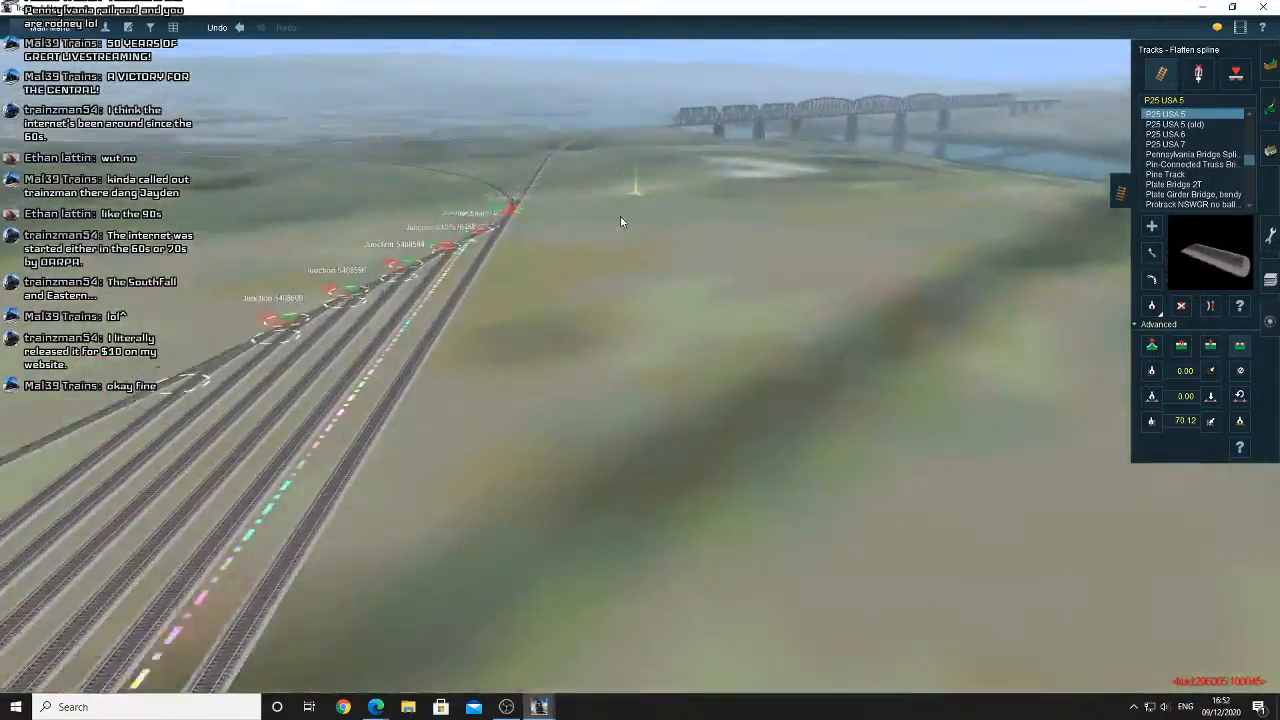
pyautogui.scroll(-15, 621, 221)
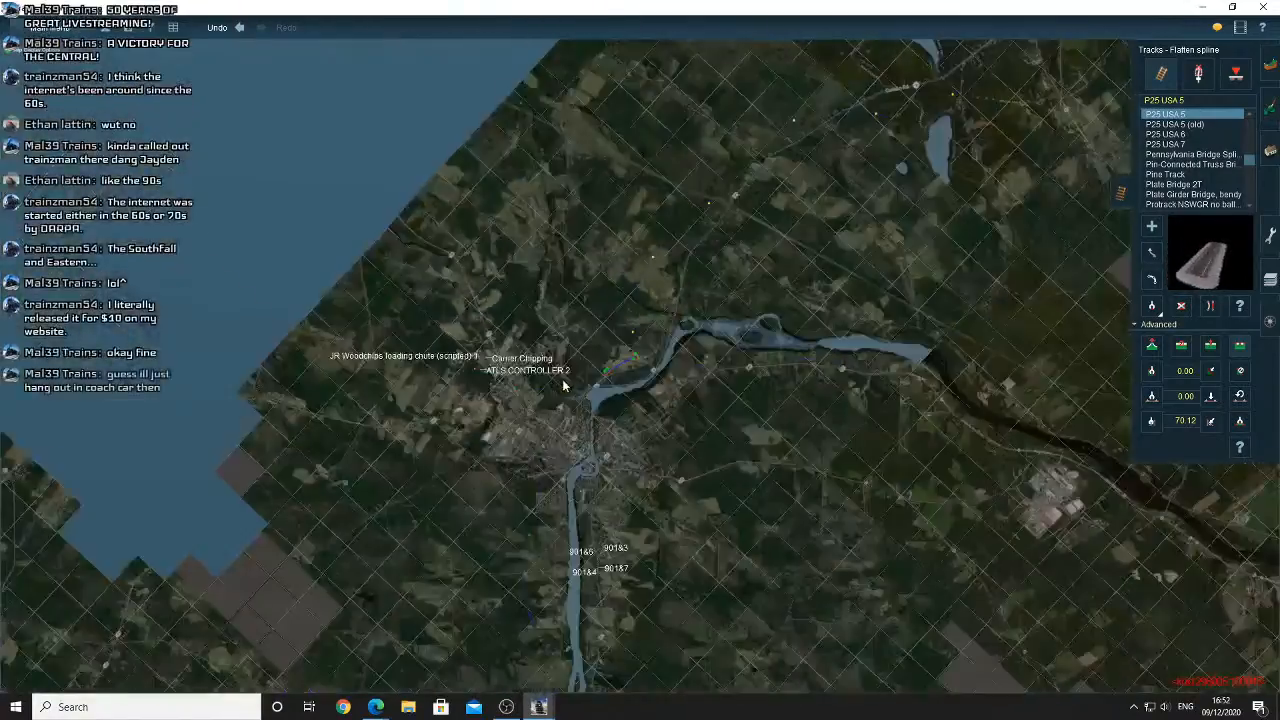
pyautogui.scroll(-5, 563, 384)
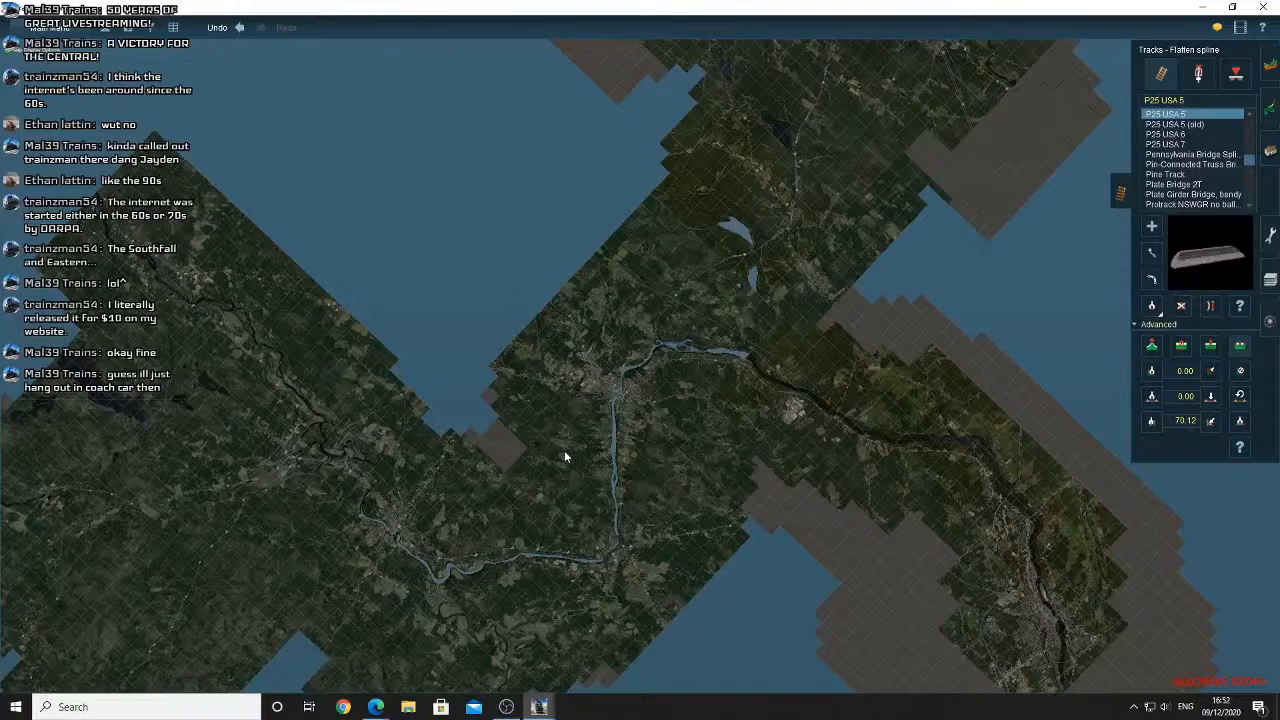
pyautogui.scroll(-4, 564, 450)
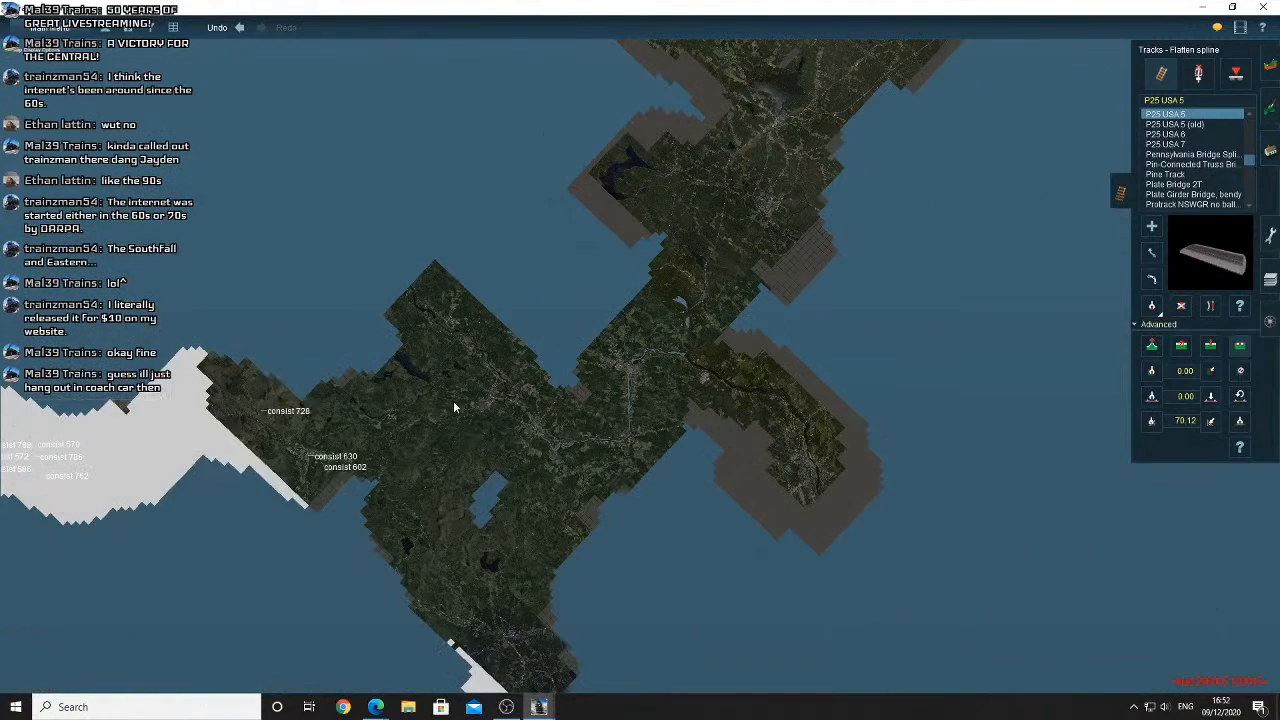
pyautogui.rightClick(291, 500)
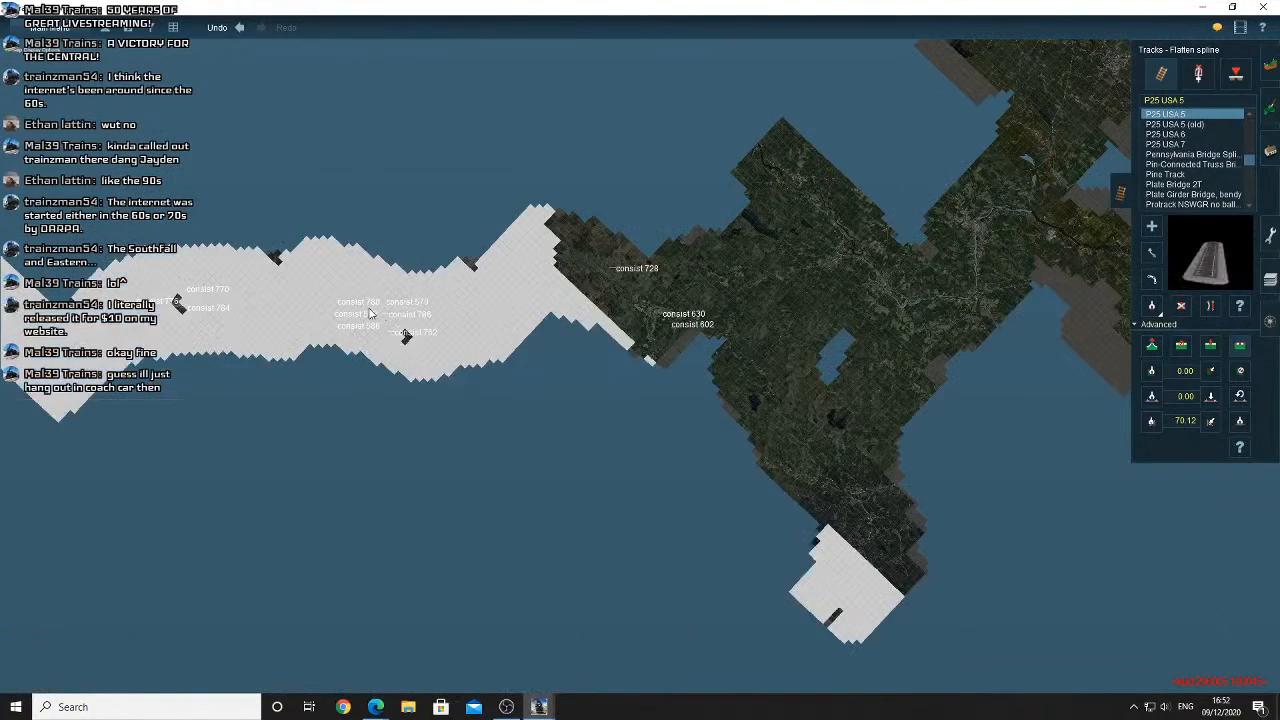
pyautogui.scroll(5, 369, 314)
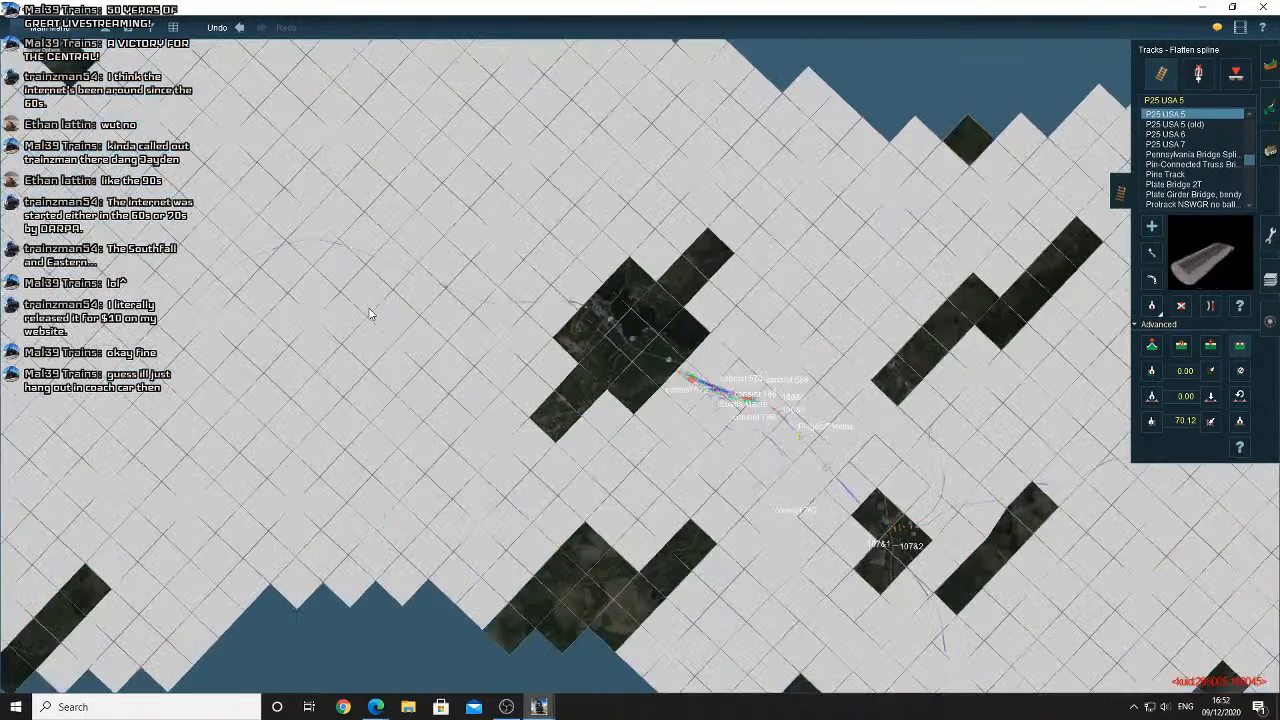
pyautogui.rightClick(484, 363)
pyautogui.rightClick(474, 357)
pyautogui.rightClick(472, 355)
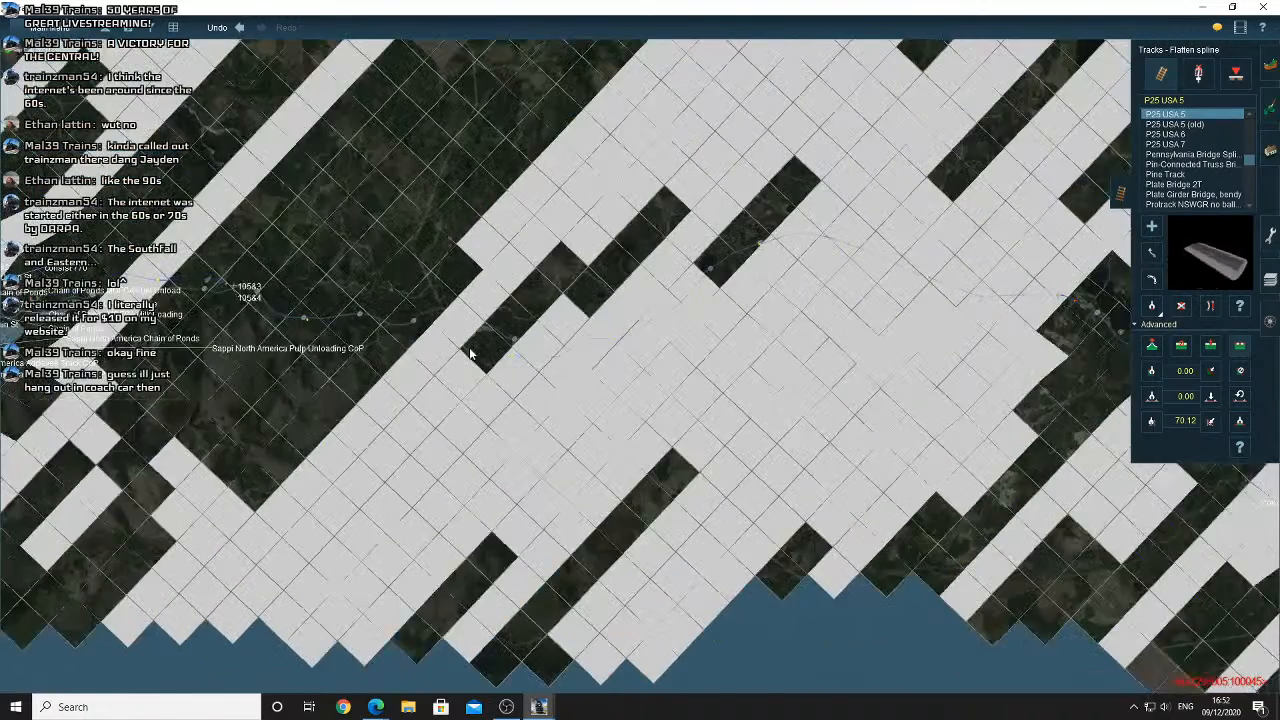
pyautogui.rightClick(471, 353)
pyautogui.rightClick(885, 333)
pyautogui.rightClick(798, 337)
pyautogui.rightClick(825, 423)
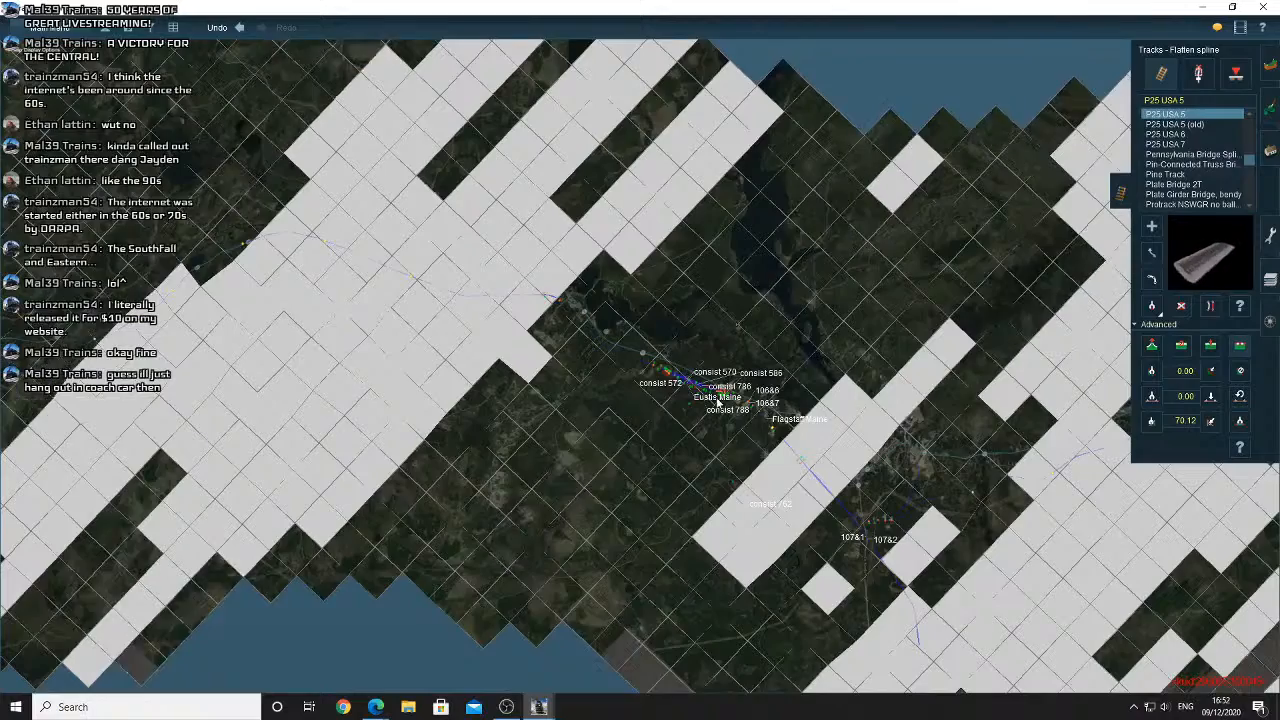
# Examine the track layout, junctions and signals around Flagstaff Yard on the map
pyautogui.rightClick(717, 402)
pyautogui.scroll(2, 717, 402)
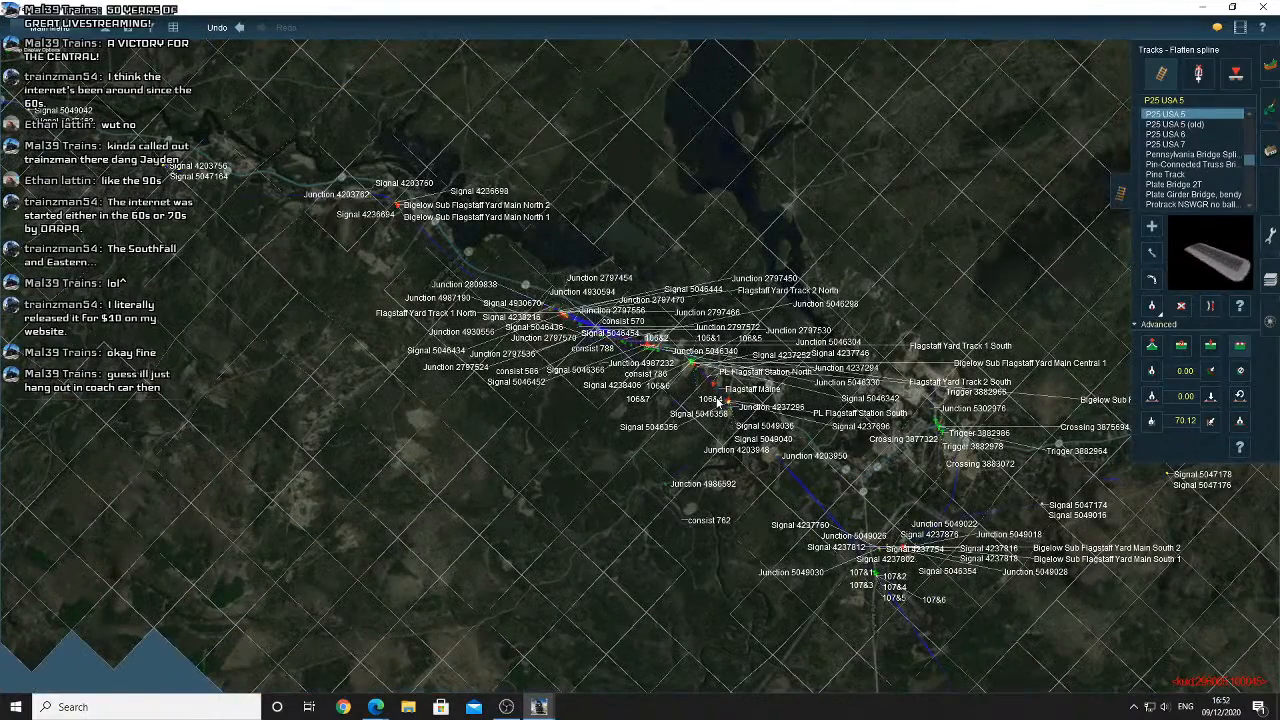
pyautogui.scroll(3, 717, 401)
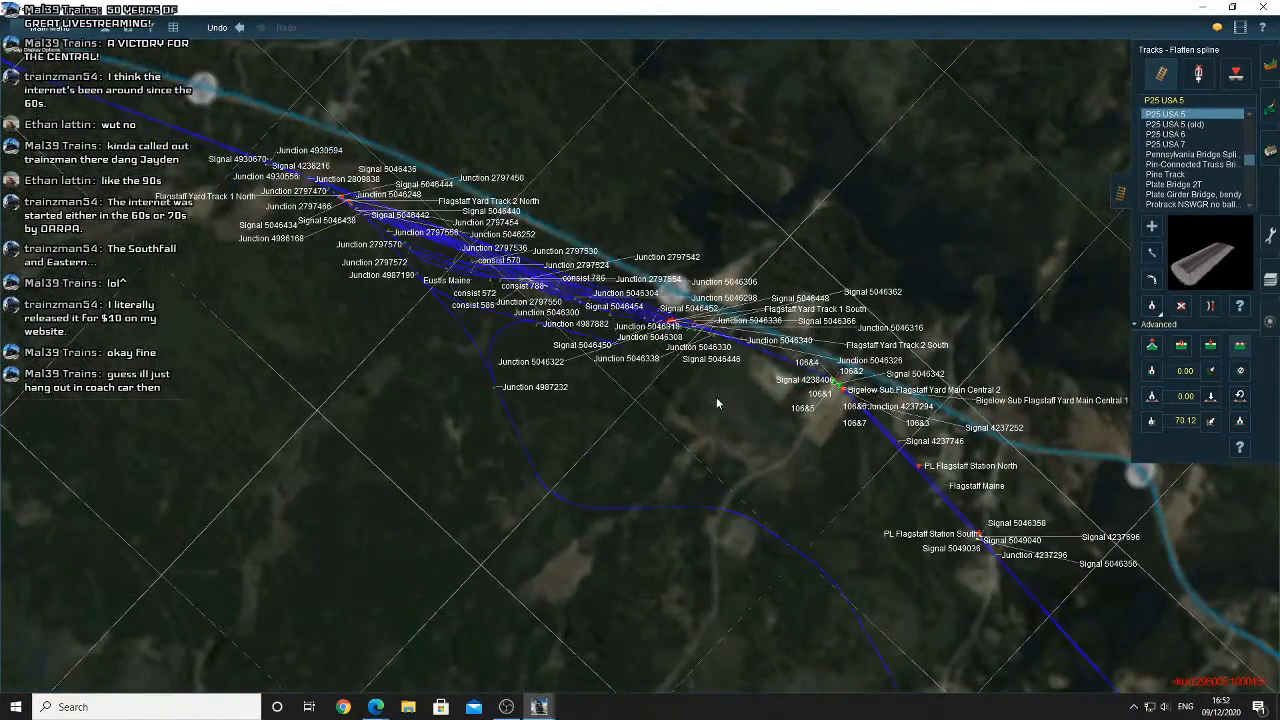
pyautogui.scroll(-3, 716, 401)
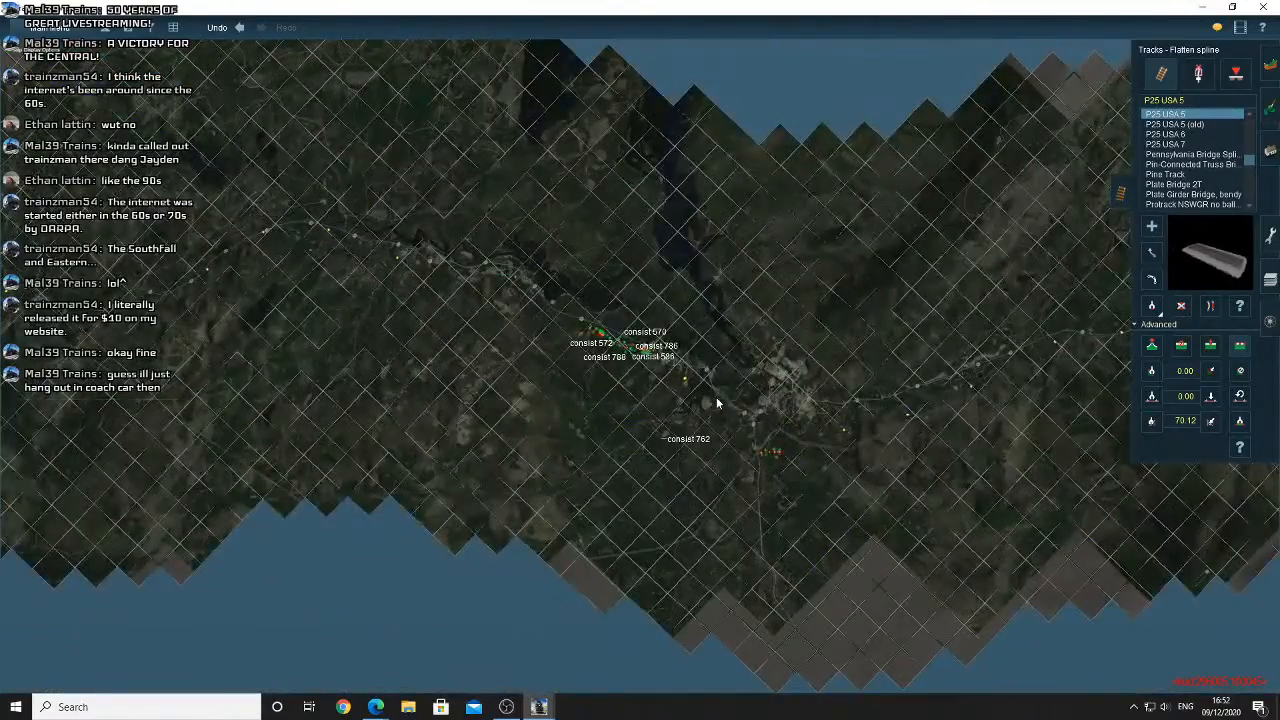
pyautogui.press('Left')
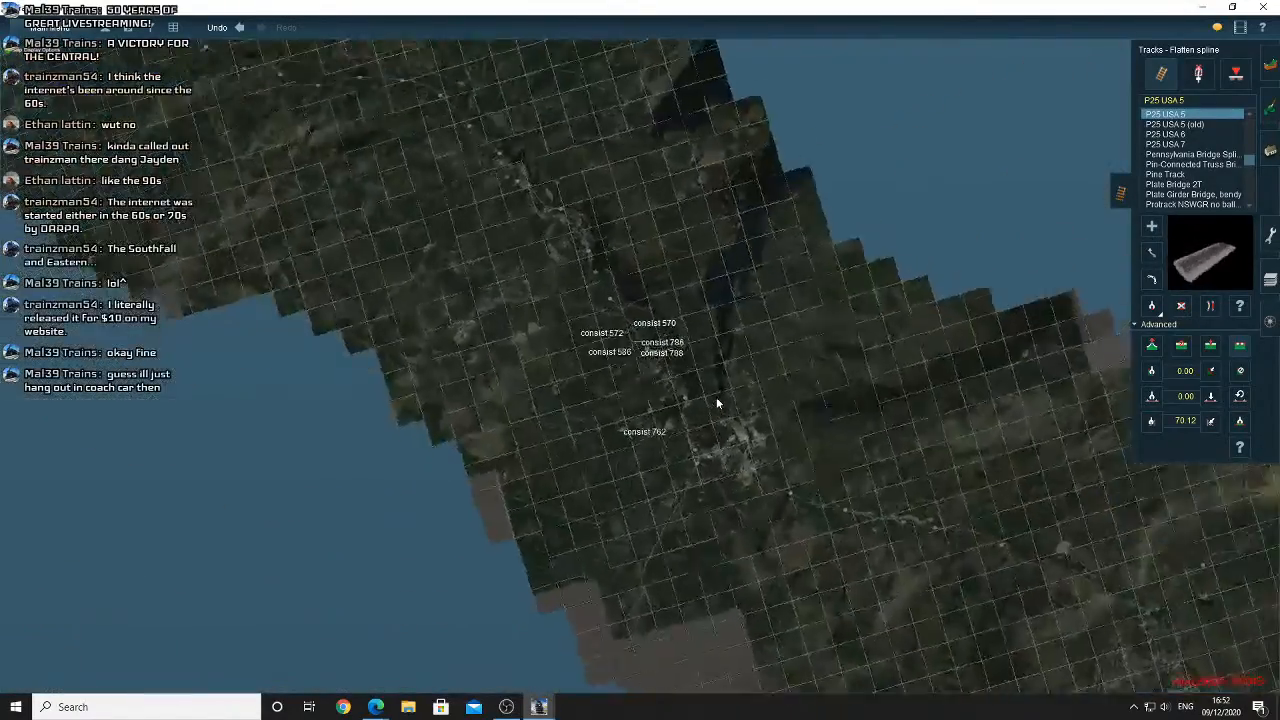
pyautogui.press('Left')
pyautogui.scroll(3, 716, 397)
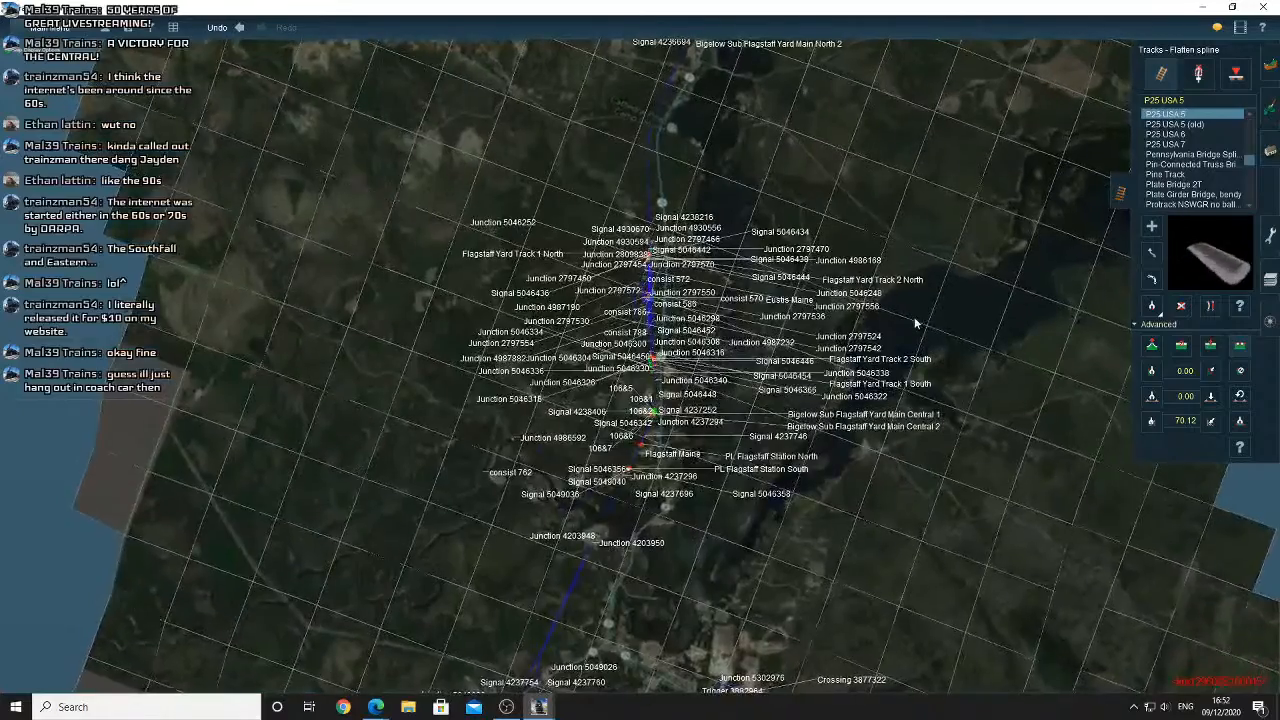
# Examine the line on the map from Flagstaff Yard to the Flagstaff Yard Main South junctions
pyautogui.rightClick(915, 322)
pyautogui.scroll(3, 840, 364)
pyautogui.scroll(-3, 815, 370)
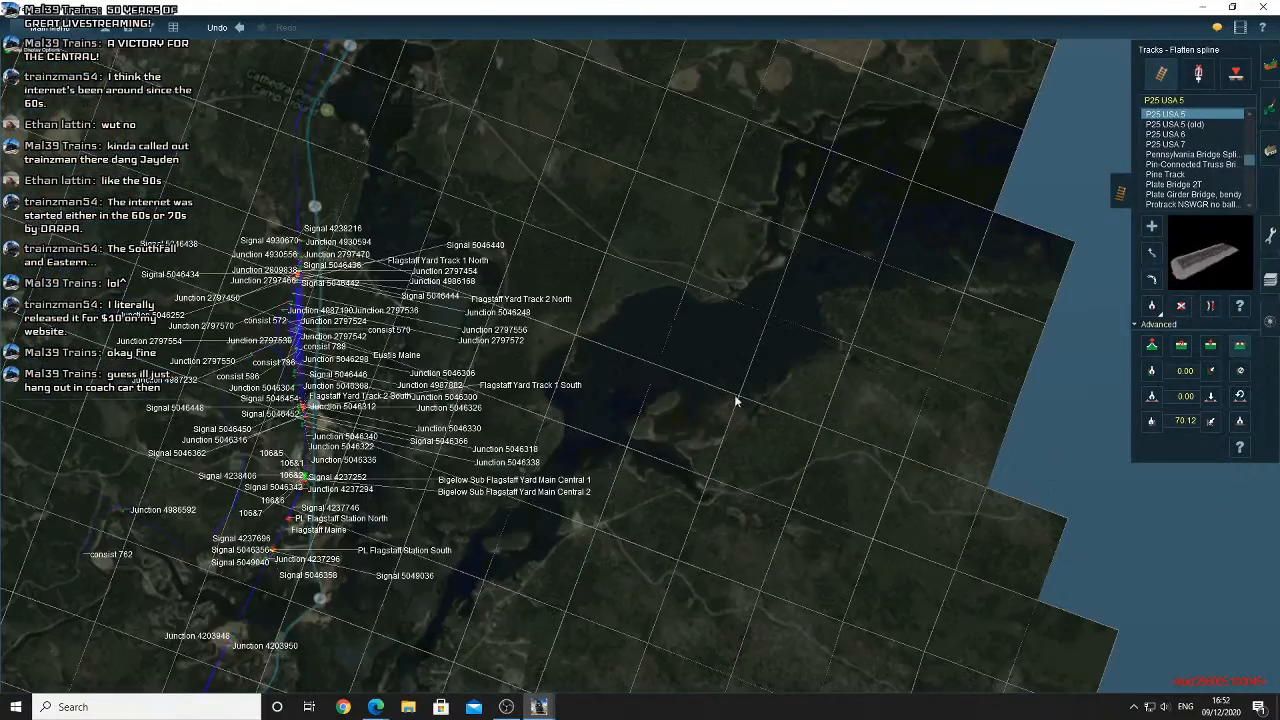
pyautogui.rightClick(639, 464)
pyautogui.rightClick(636, 460)
pyautogui.rightClick(584, 467)
pyautogui.rightClick(514, 460)
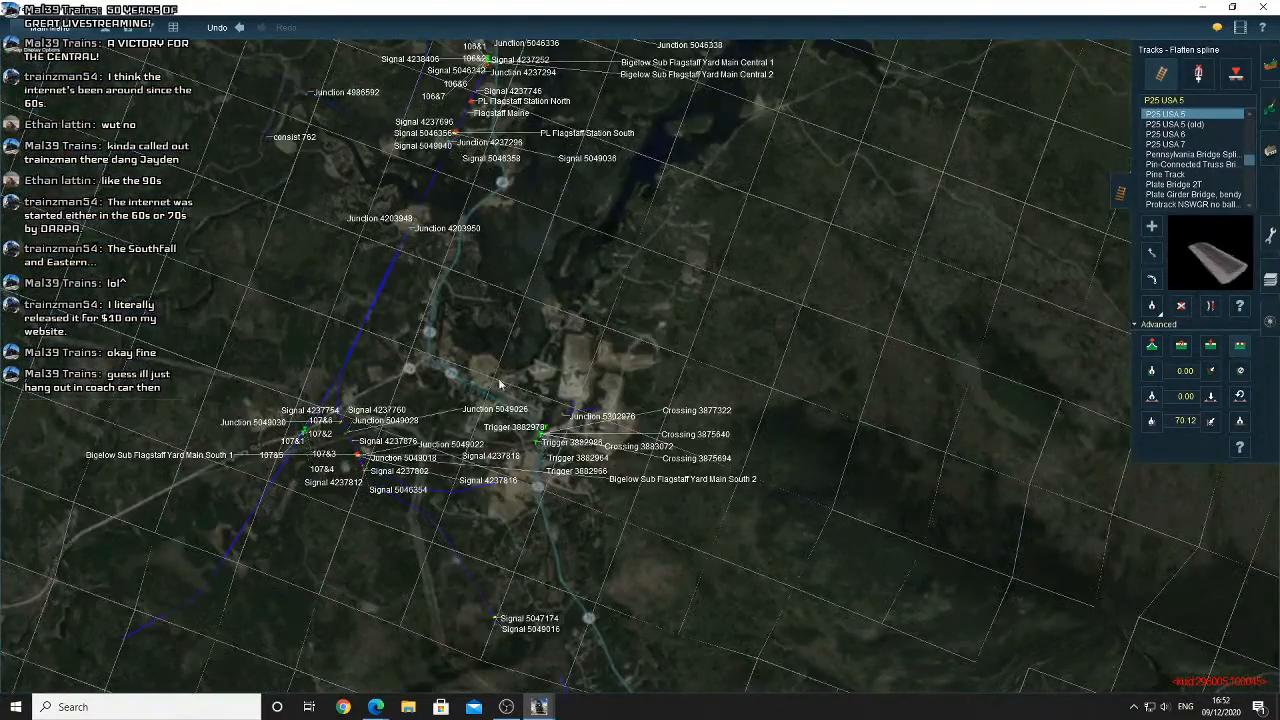
# Leave the map and inspect the single track in 3D as it curves across the hills toward the double-track main
pyautogui.press('m')
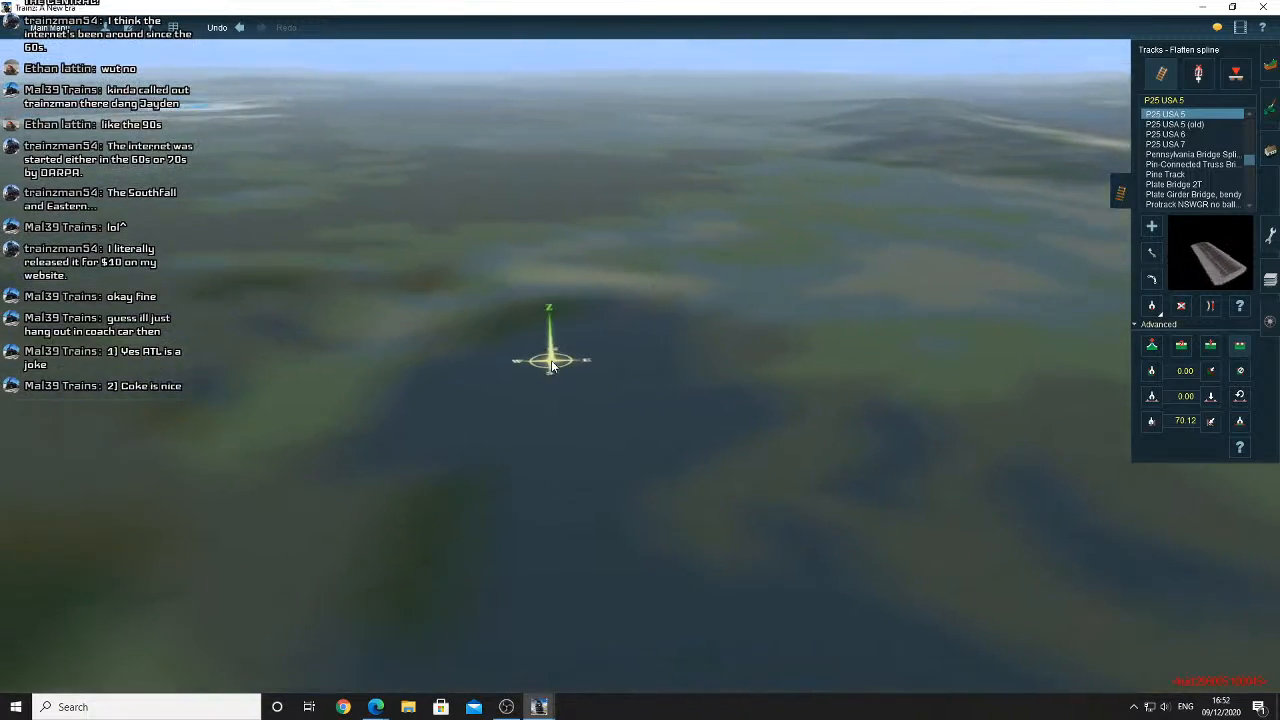
pyautogui.moveTo(551, 361)
pyautogui.mouseDown(button='right')
pyautogui.moveTo(498, 358)
pyautogui.moveTo(583, 258)
pyautogui.moveTo(606, 274)
pyautogui.moveTo(619, 320)
pyautogui.moveTo(601, 330)
pyautogui.moveTo(624, 286)
pyautogui.moveTo(644, 333)
pyautogui.moveTo(632, 249)
pyautogui.moveTo(649, 247)
pyautogui.moveTo(623, 271)
pyautogui.moveTo(577, 269)
pyautogui.moveTo(691, 270)
pyautogui.moveTo(632, 254)
pyautogui.moveTo(594, 264)
pyautogui.moveTo(646, 251)
pyautogui.moveTo(626, 272)
pyautogui.moveTo(613, 338)
pyautogui.moveTo(615, 308)
pyautogui.moveTo(600, 318)
pyautogui.moveTo(653, 287)
pyautogui.moveTo(636, 326)
pyautogui.moveTo(623, 510)
pyautogui.moveTo(616, 394)
pyautogui.moveTo(638, 297)
pyautogui.moveTo(575, 290)
pyautogui.moveTo(631, 286)
pyautogui.moveTo(627, 340)
pyautogui.moveTo(535, 430)
pyautogui.moveTo(546, 295)
pyautogui.moveTo(667, 233)
pyautogui.moveTo(643, 214)
pyautogui.moveTo(603, 233)
pyautogui.mouseUp(button='right')
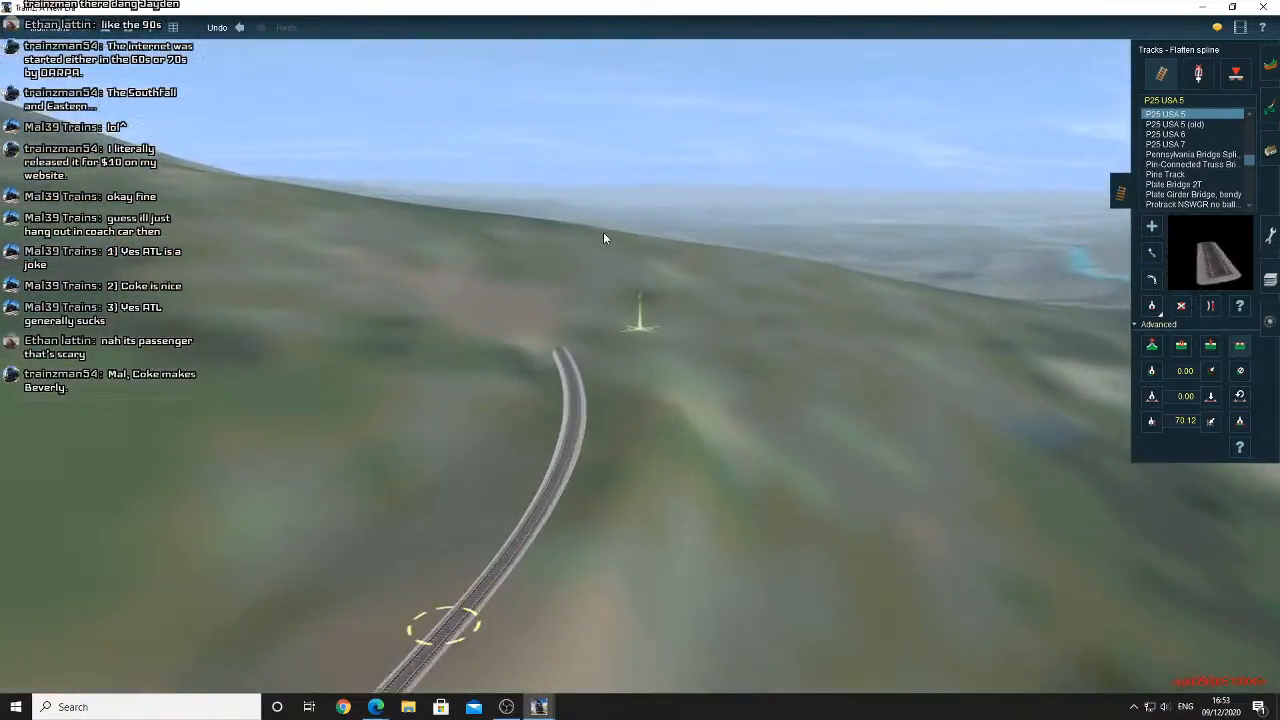
pyautogui.press('Up')
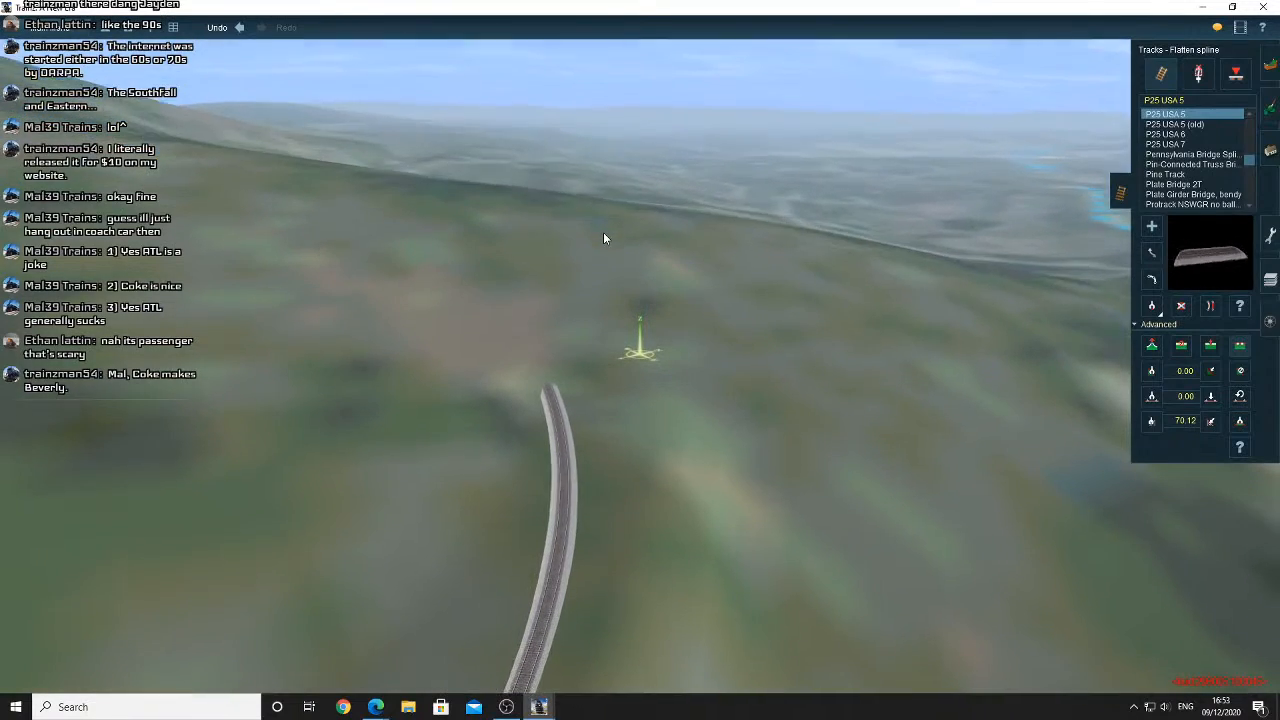
pyautogui.moveTo(603, 232); pyautogui.dragTo(570, 246, button='right')
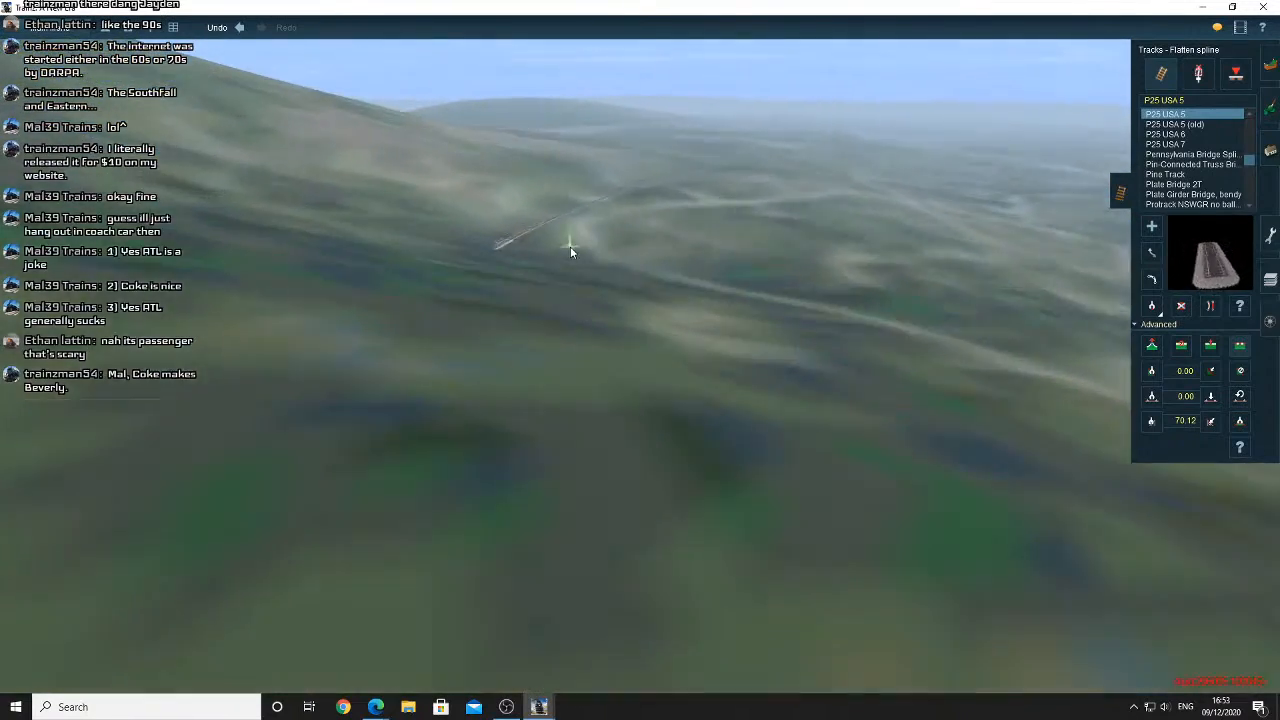
pyautogui.rightClick(624, 253)
pyautogui.rightClick(672, 256)
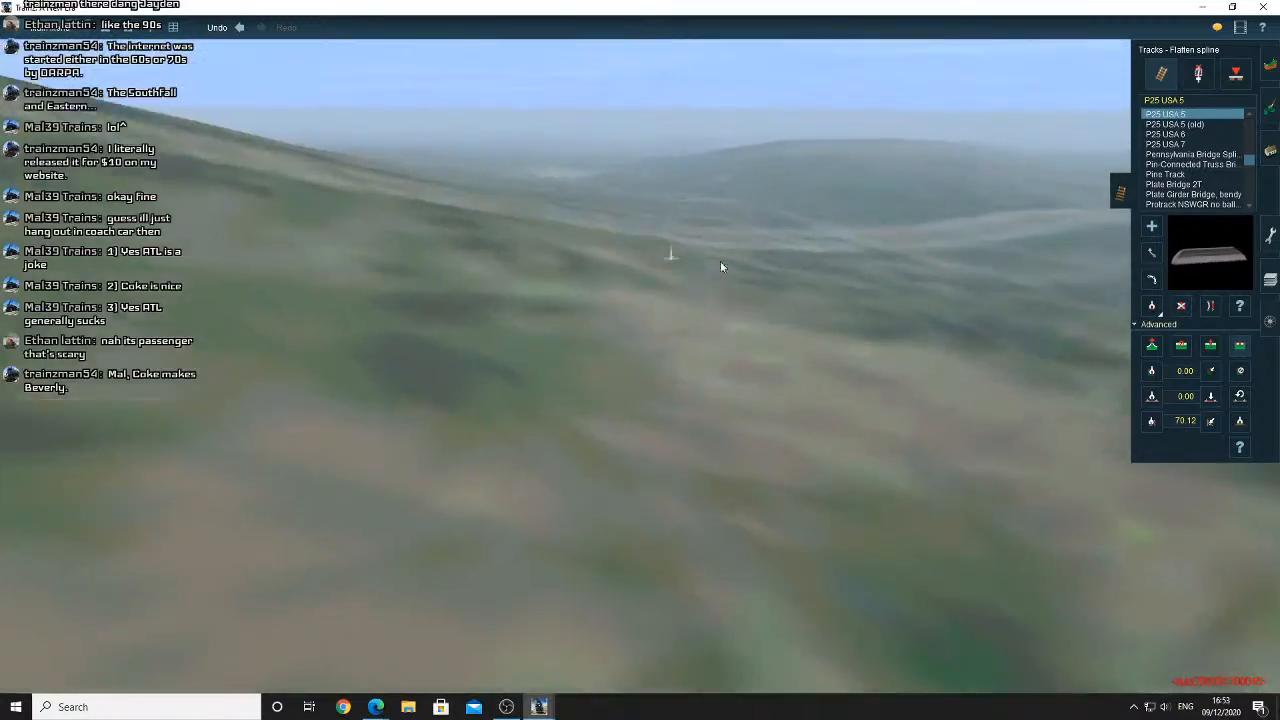
pyautogui.rightClick(714, 256)
pyautogui.rightClick(660, 252)
pyautogui.rightClick(656, 251)
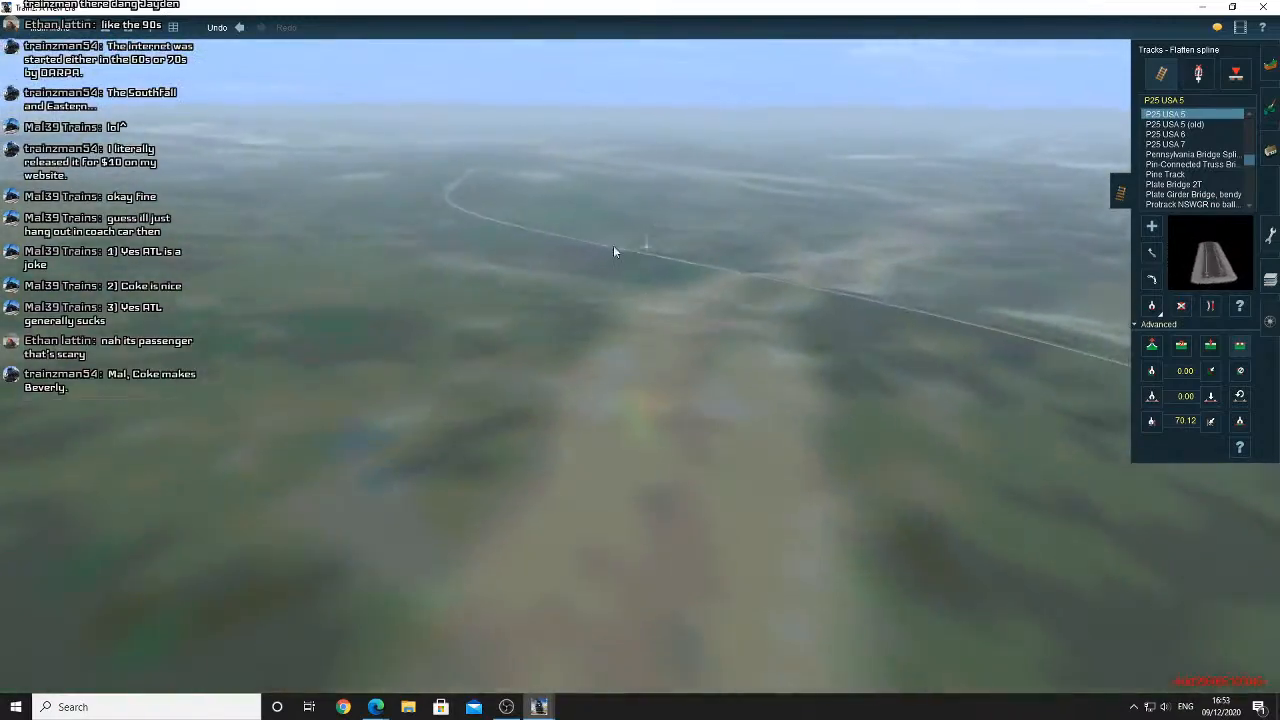
pyautogui.rightClick(615, 245)
pyautogui.rightClick(638, 218)
# Follow the double-track main in 3D past the junctions and the overpass to the steel truss bridge over the river
pyautogui.rightClick(662, 208)
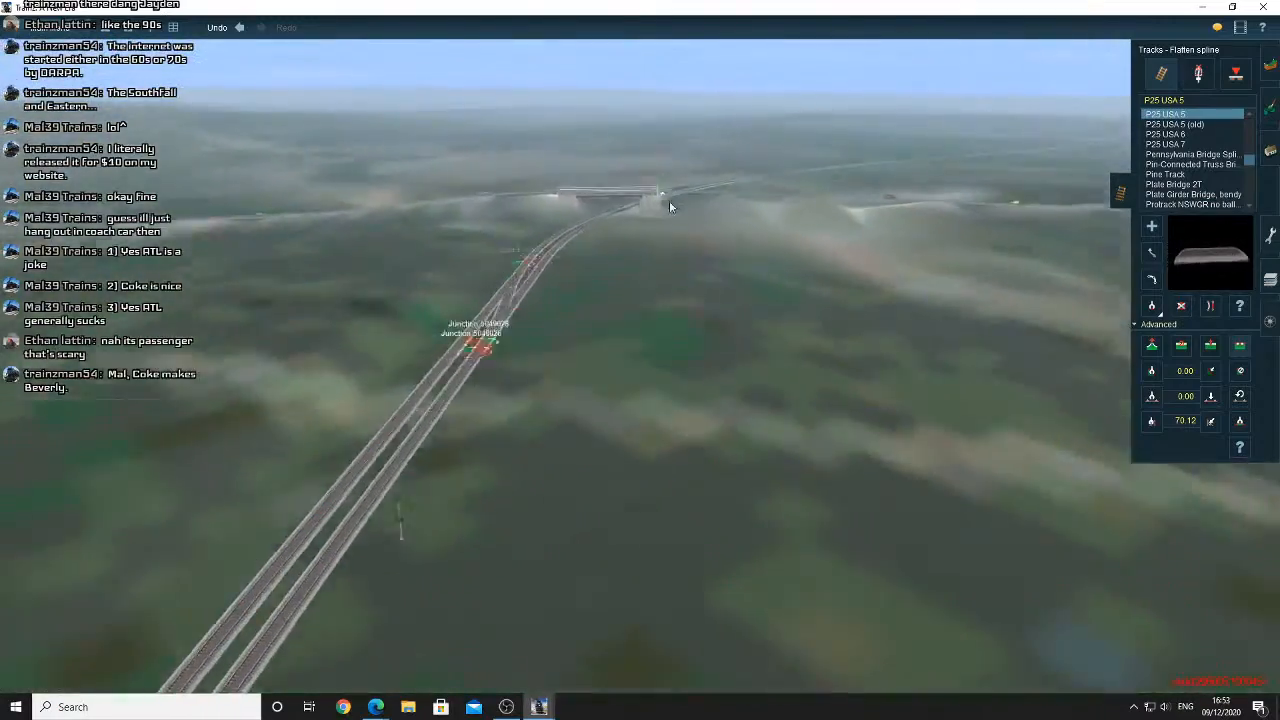
pyautogui.rightClick(669, 201)
pyautogui.rightClick(709, 204)
pyautogui.rightClick(661, 205)
pyautogui.rightClick(680, 201)
pyautogui.rightClick(650, 208)
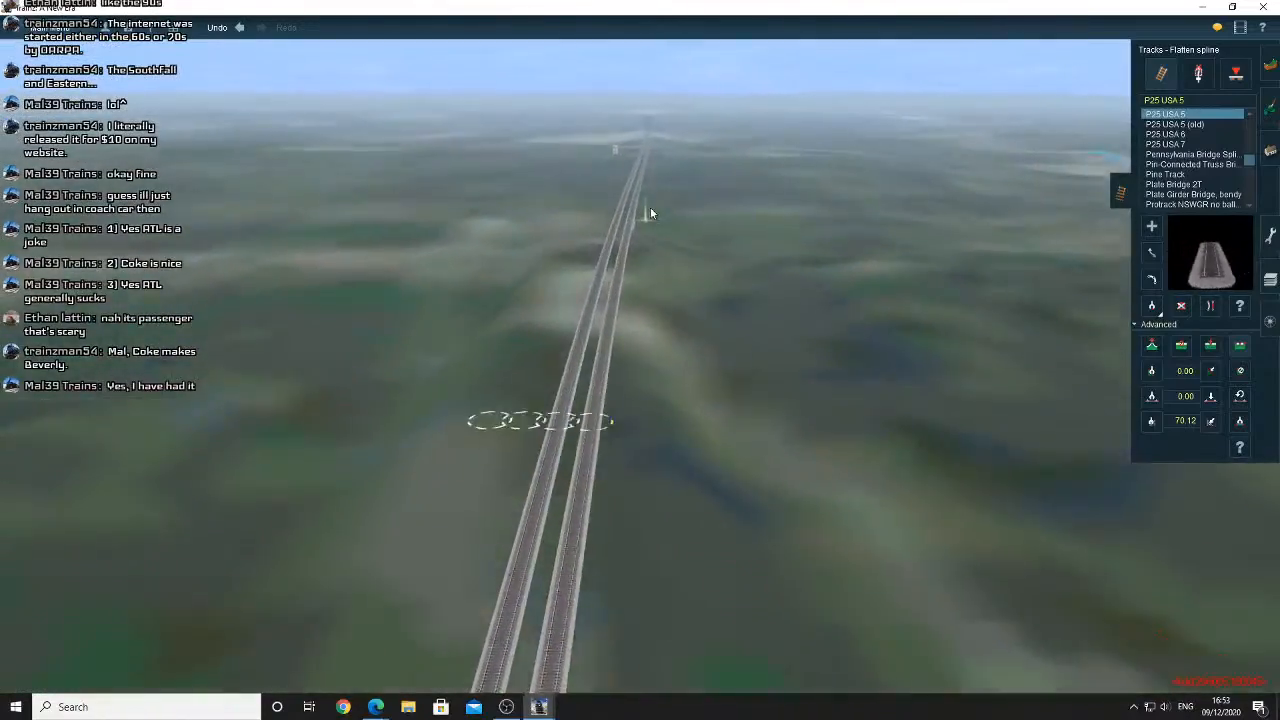
pyautogui.rightClick(652, 208)
pyautogui.rightClick(620, 206)
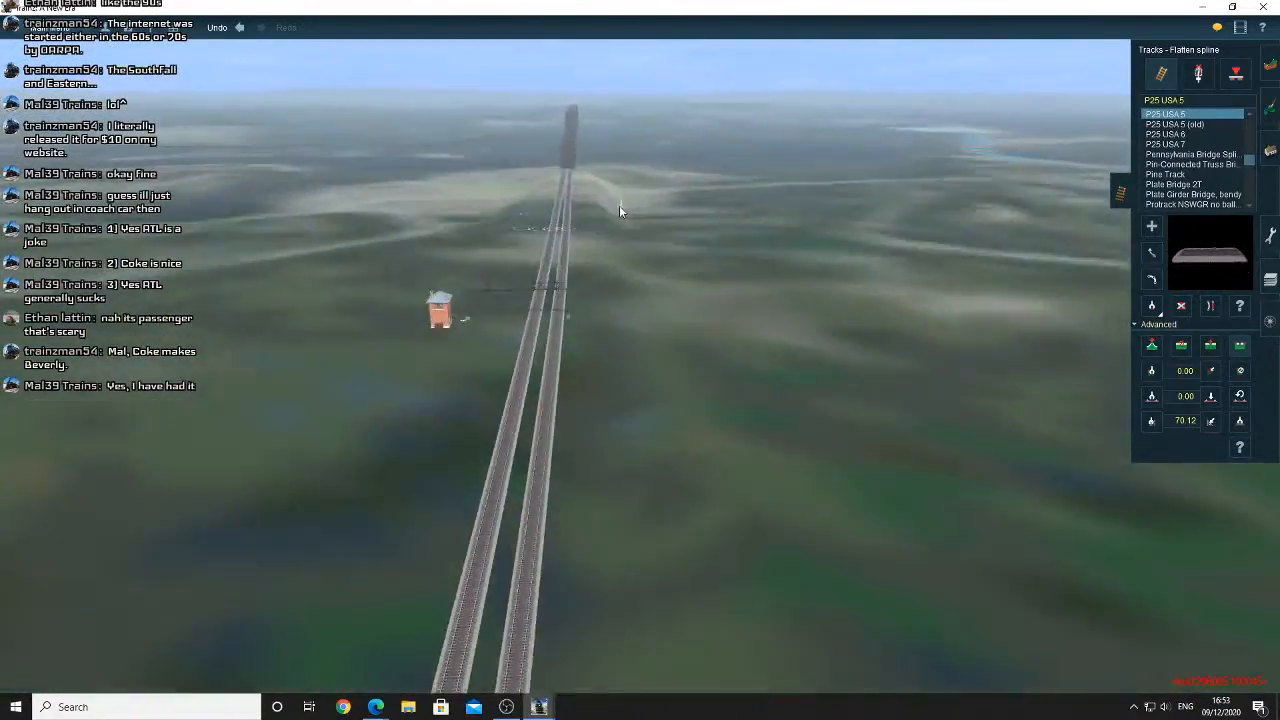
pyautogui.rightClick(650, 190)
pyautogui.rightClick(651, 190)
pyautogui.rightClick(644, 193)
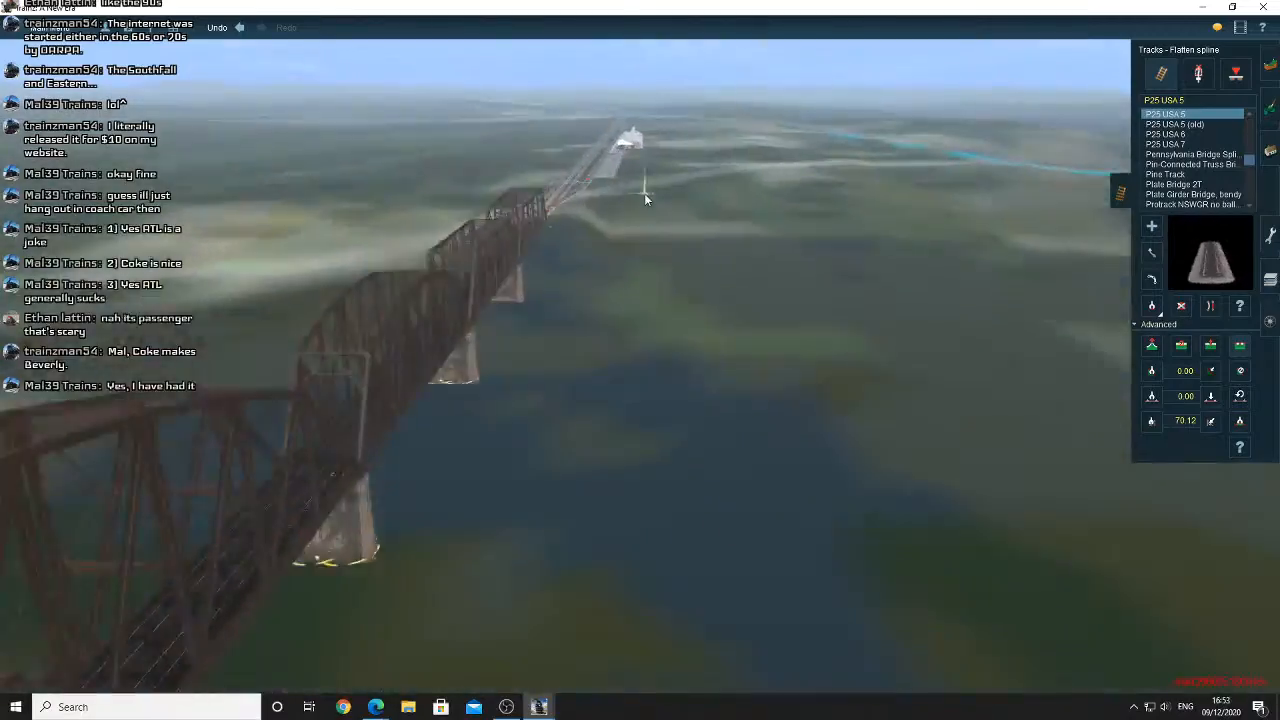
# Follow the main line beyond the truss bridge, over the road crossing and along the yard with parked locomotives
pyautogui.rightClick(634, 190)
pyautogui.rightClick(630, 191)
pyautogui.rightClick(610, 197)
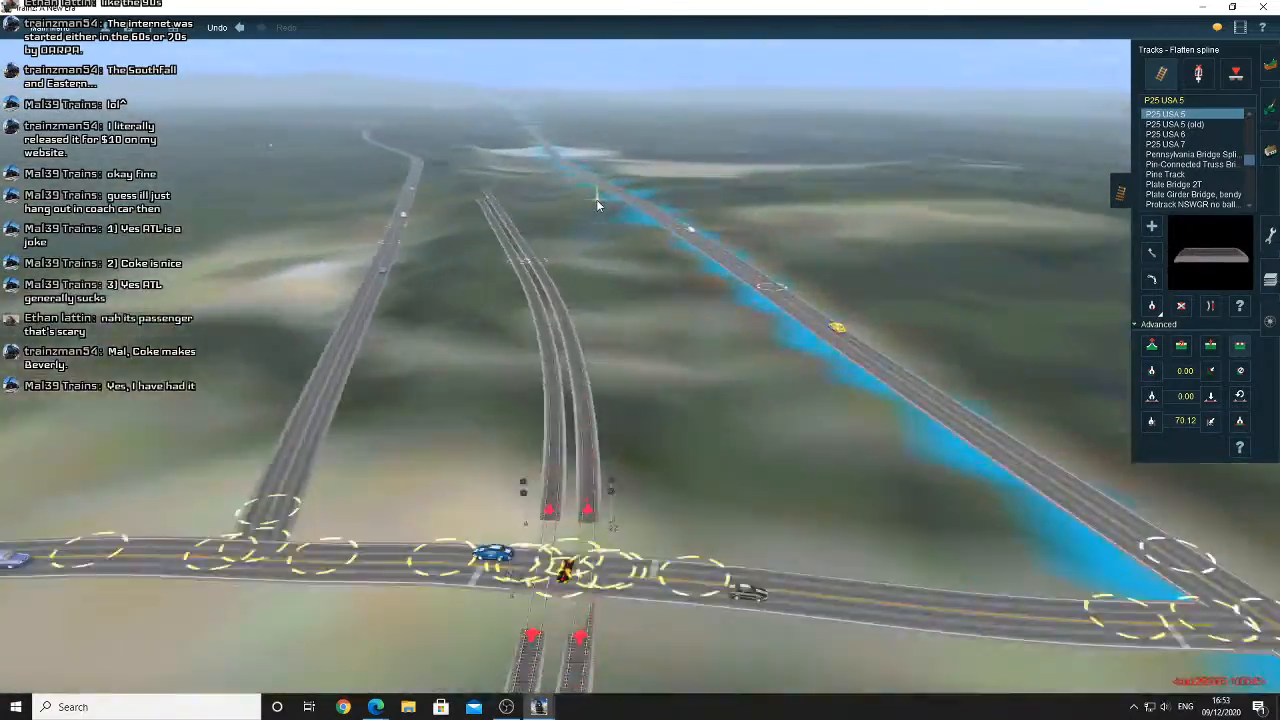
pyautogui.rightClick(598, 200)
pyautogui.rightClick(612, 201)
pyautogui.rightClick(641, 167)
pyautogui.rightClick(642, 166)
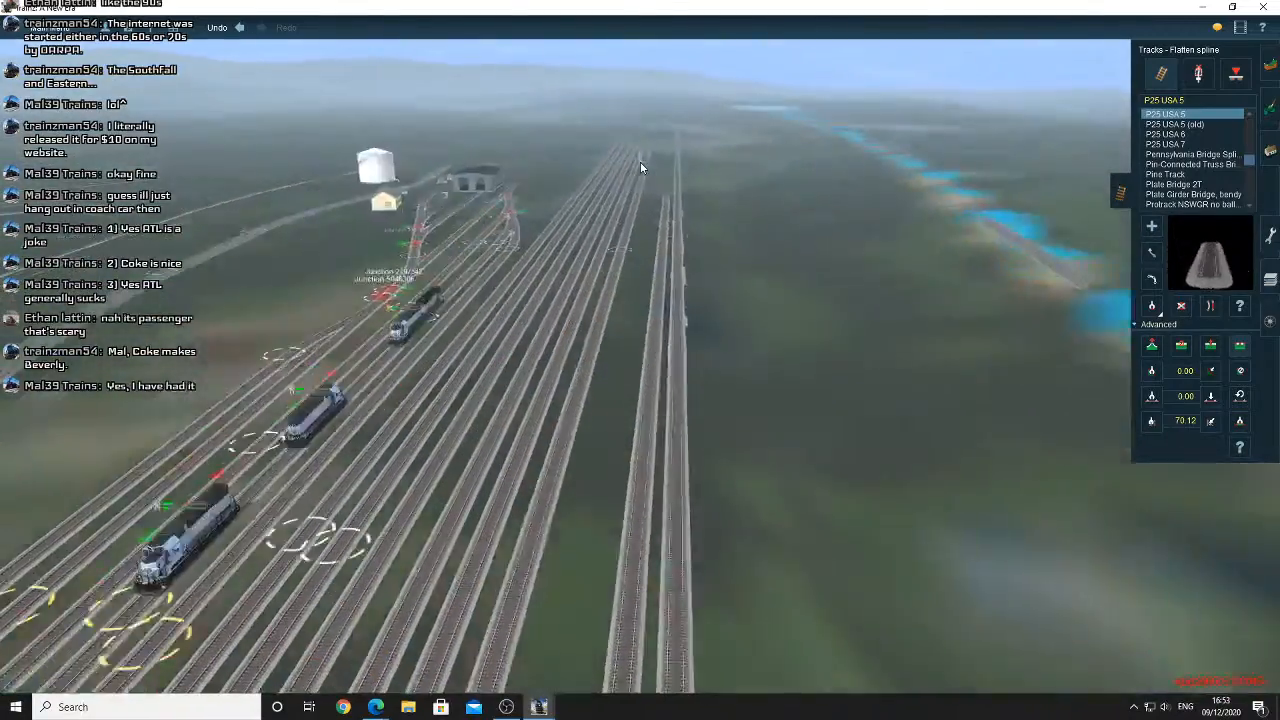
pyautogui.rightClick(645, 166)
# Trace the main line on the map from the yard past the Flagstaff Yard Main North junctions
pyautogui.hotkey('ctrl', 'm')
pyautogui.scroll(-5, 646, 161)
pyautogui.rightClick(646, 161)
pyautogui.rightClick(647, 162)
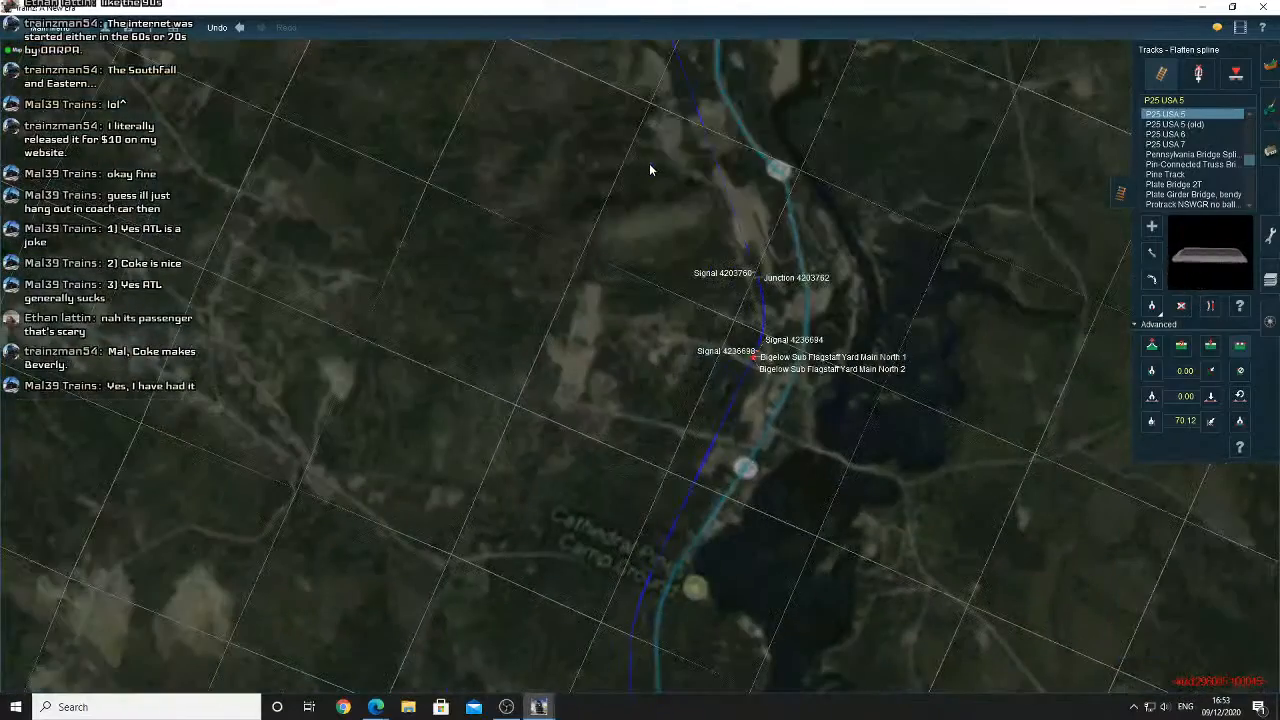
pyautogui.rightClick(649, 163)
pyautogui.rightClick(648, 164)
pyautogui.rightClick(648, 164)
pyautogui.rightClick(648, 165)
pyautogui.rightClick(648, 167)
pyautogui.rightClick(648, 171)
pyautogui.rightClick(640, 172)
pyautogui.rightClick(605, 174)
pyautogui.rightClick(565, 192)
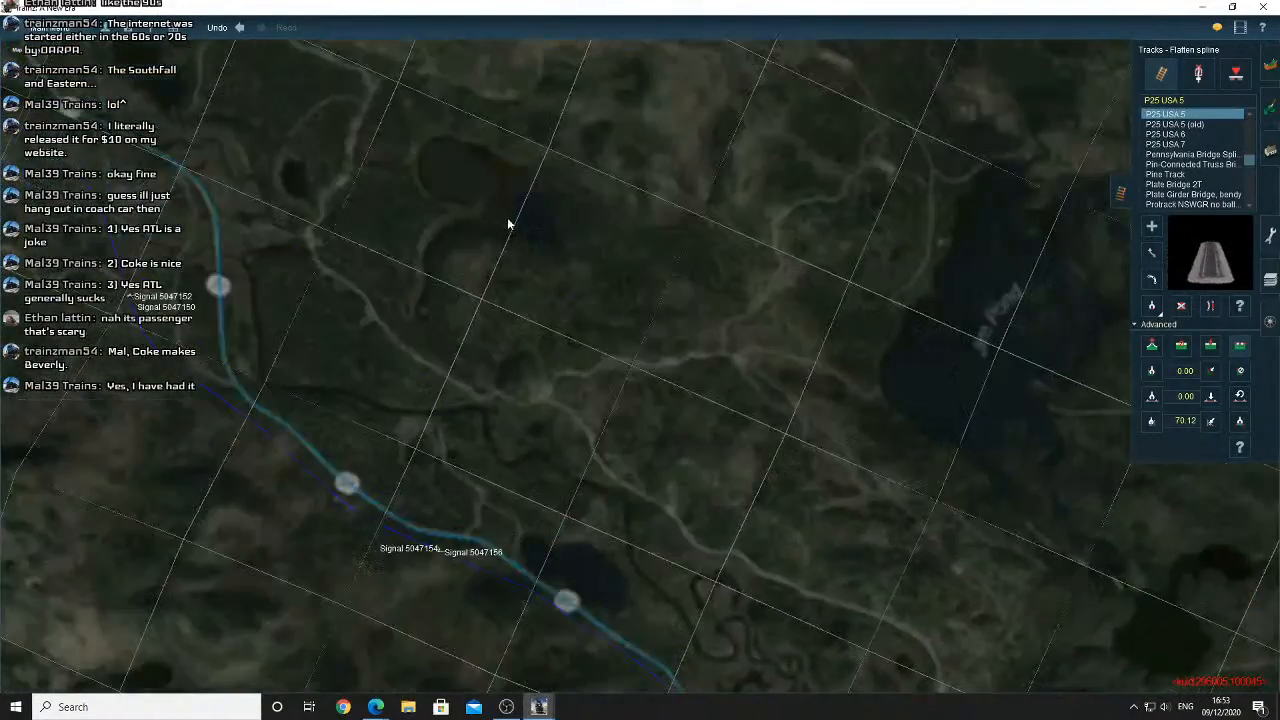
# Trace the line on the map through the Chain of Ponds Siding South junctions and the curves beyond them
pyautogui.rightClick(509, 220)
pyautogui.rightClick(507, 221)
pyautogui.rightClick(507, 221)
pyautogui.rightClick(560, 214)
pyautogui.rightClick(600, 206)
pyautogui.rightClick(614, 203)
pyautogui.rightClick(614, 203)
pyautogui.rightClick(598, 206)
pyautogui.rightClick(597, 207)
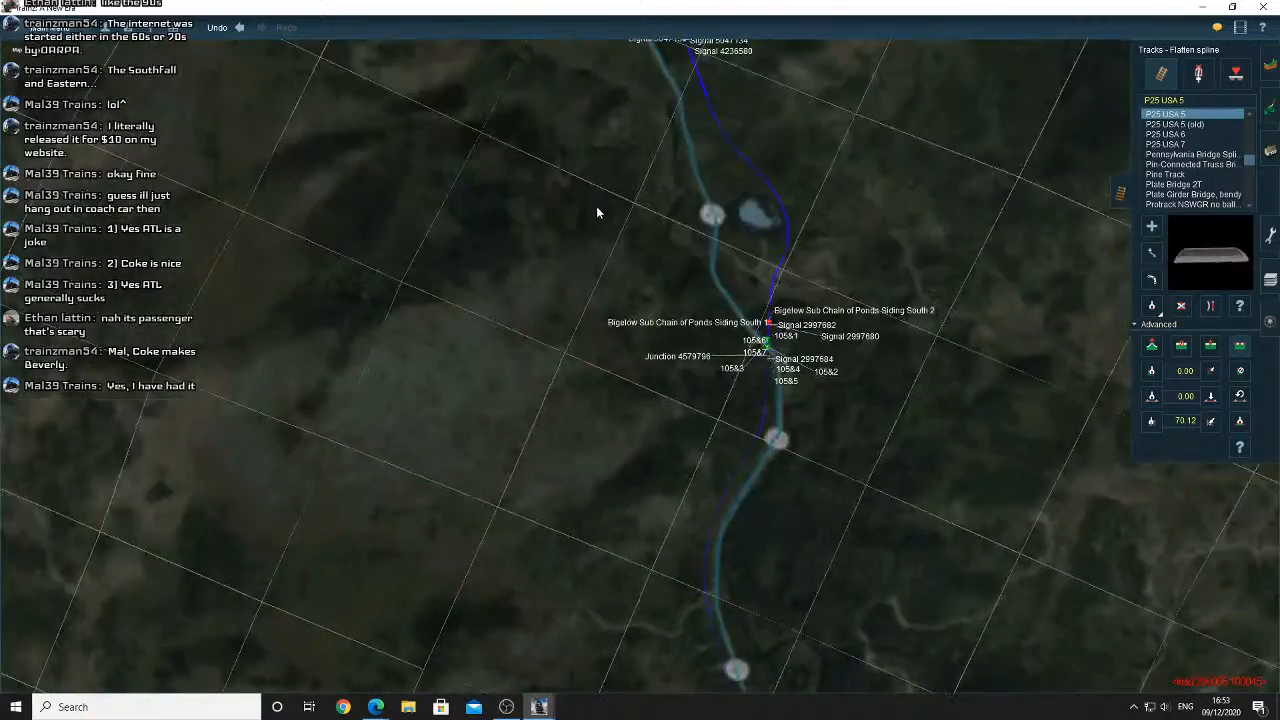
pyautogui.rightClick(597, 207)
pyautogui.rightClick(642, 227)
pyautogui.rightClick(641, 229)
pyautogui.rightClick(653, 280)
pyautogui.scroll(3, 653, 280)
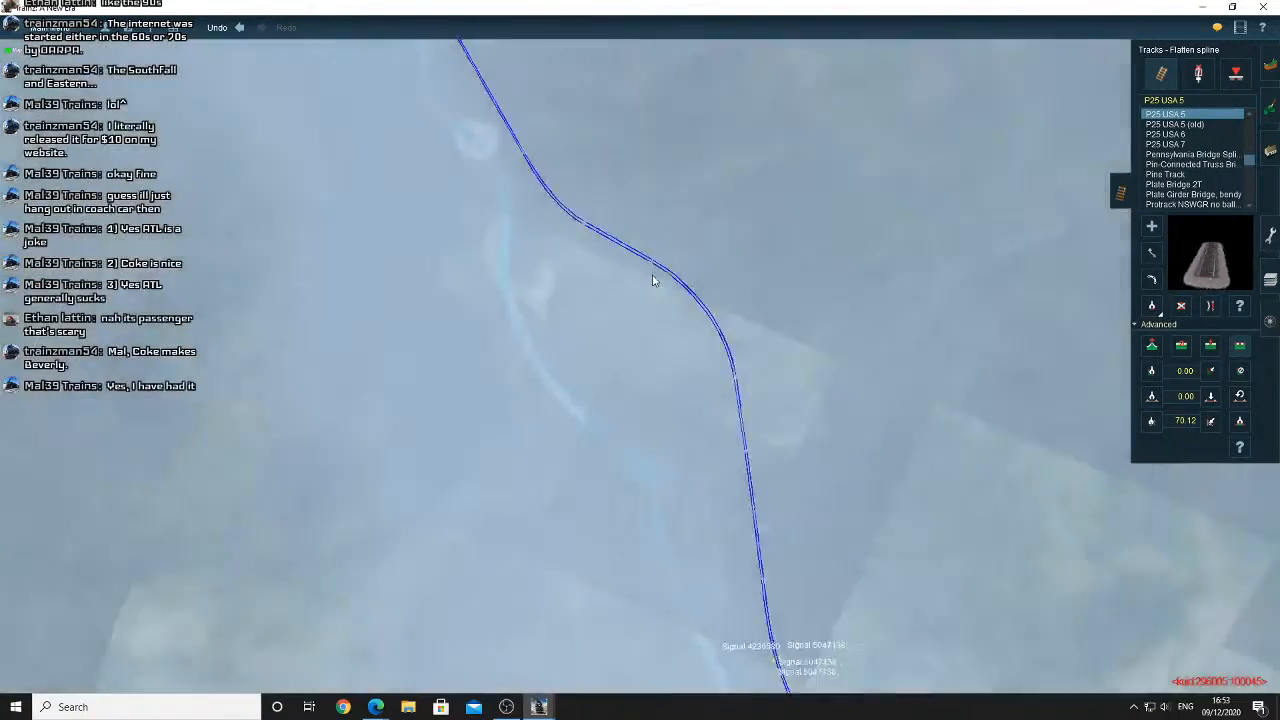
pyautogui.rightClick(704, 486)
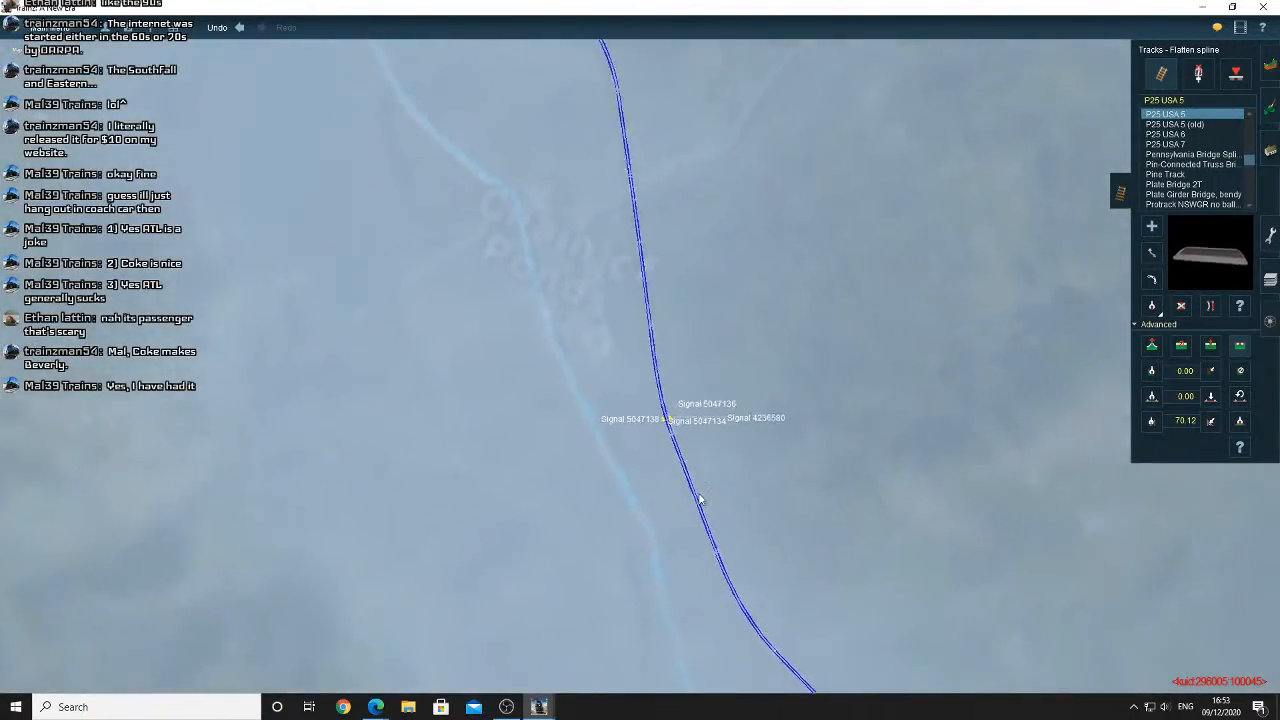
# Inspect the lakeside town in 3D, moving from the main street to the empty grass lot beside the brick building
pyautogui.scroll(6, 698, 498)
pyautogui.moveTo(613, 350)
pyautogui.mouseDown(button='right')
pyautogui.moveTo(621, 281)
pyautogui.moveTo(642, 246)
pyautogui.moveTo(592, 254)
pyautogui.moveTo(660, 255)
pyautogui.moveTo(616, 246)
pyautogui.moveTo(671, 246)
pyautogui.moveTo(671, 273)
pyautogui.moveTo(631, 288)
pyautogui.moveTo(707, 326)
pyautogui.mouseUp(button='right')
pyautogui.press('Left')
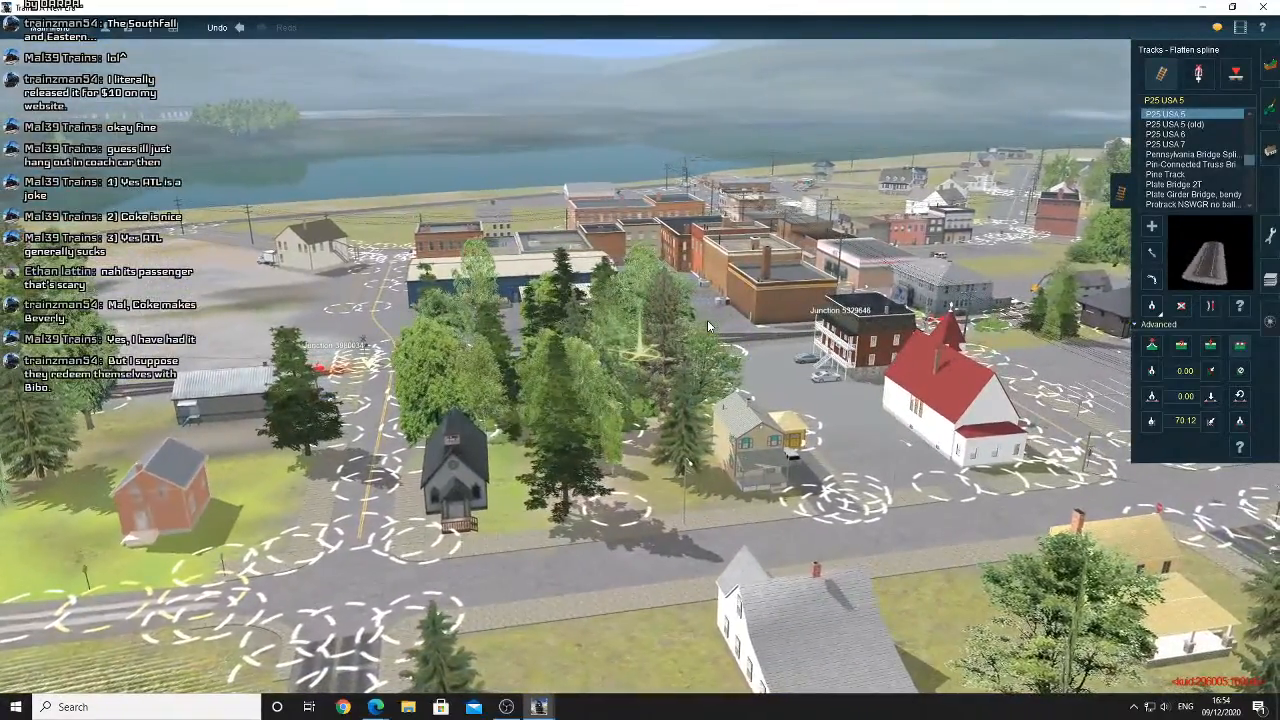
pyautogui.press('Left')
pyautogui.moveTo(707, 326)
pyautogui.mouseDown(button='right')
pyautogui.moveTo(798, 366)
pyautogui.moveTo(745, 296)
pyautogui.moveTo(625, 310)
pyautogui.mouseUp(button='right')
pyautogui.press('Up')
pyautogui.press('Left')
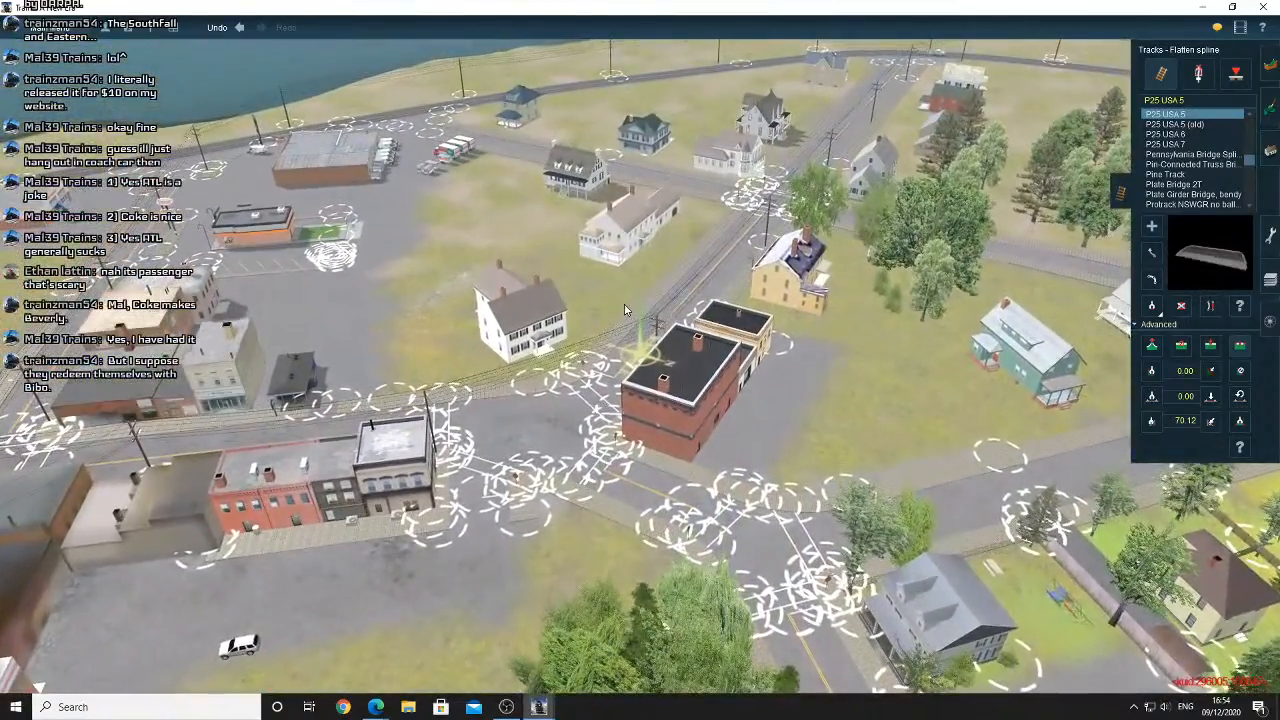
pyautogui.moveTo(725, 372); pyautogui.dragTo(634, 336, button='right')
pyautogui.scroll(2, 634, 336)
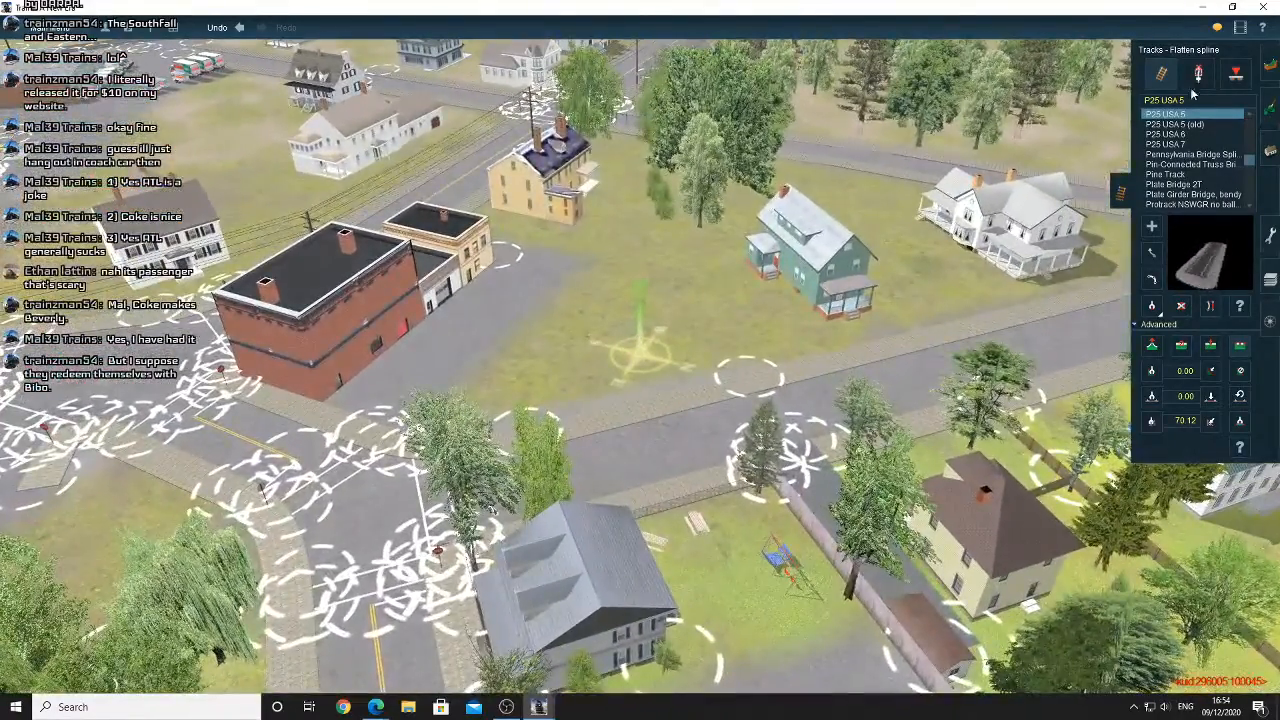
# Place the AMM House Suburban 3A, 3B, 3C and 3D objects on and around the empty grass lot
pyautogui.click(1273, 148)
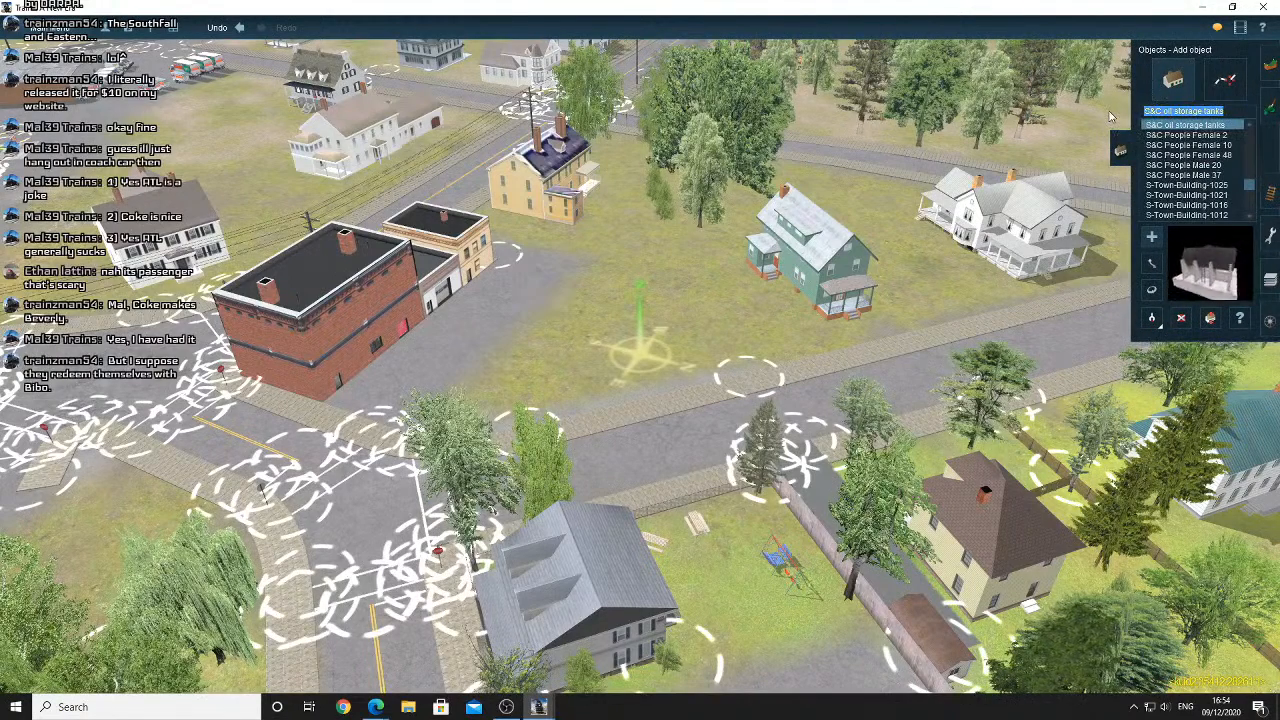
pyautogui.write('AMM House Suburban 3A')
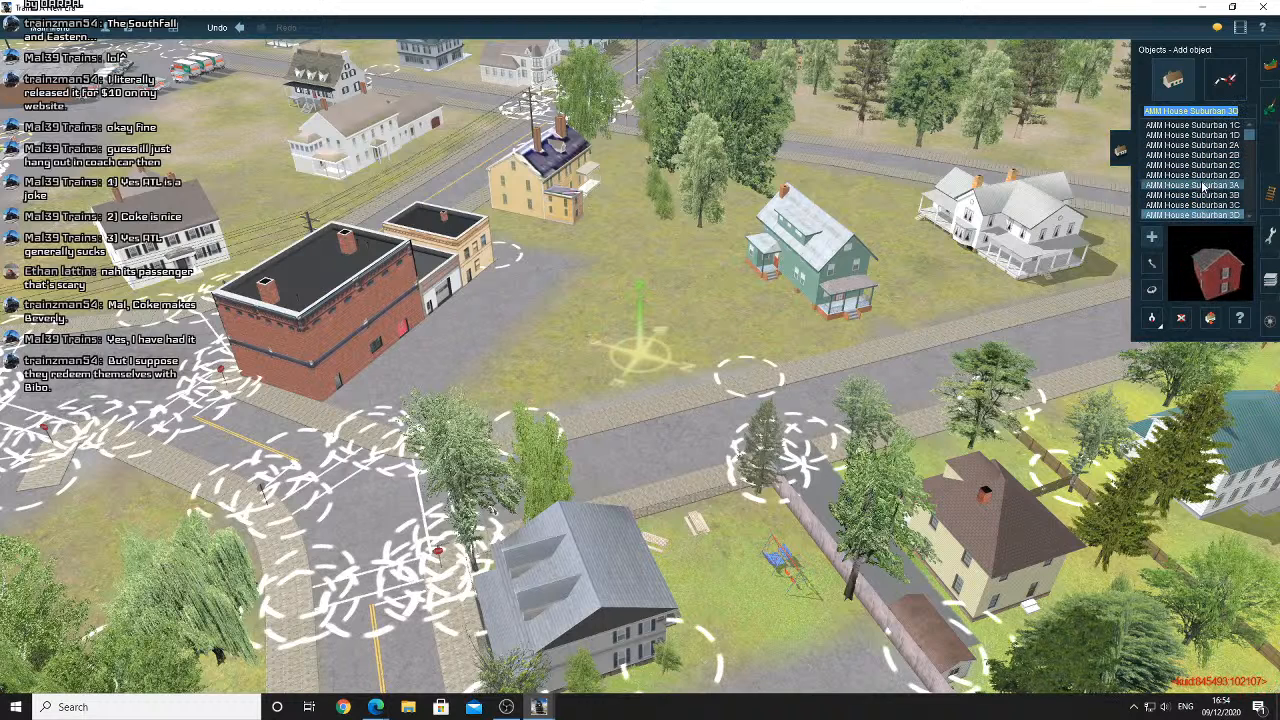
pyautogui.click(592, 349)
pyautogui.scroll(3, 707, 336)
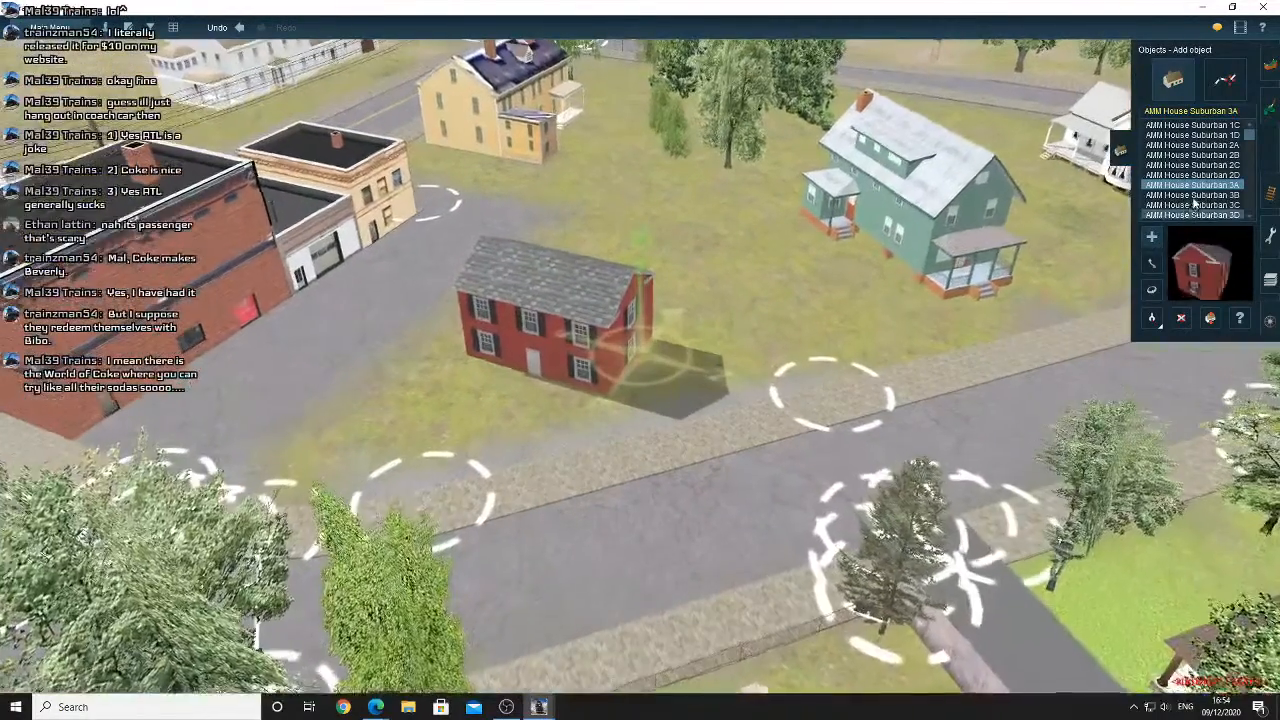
pyautogui.click(1192, 196)
pyautogui.click(752, 395)
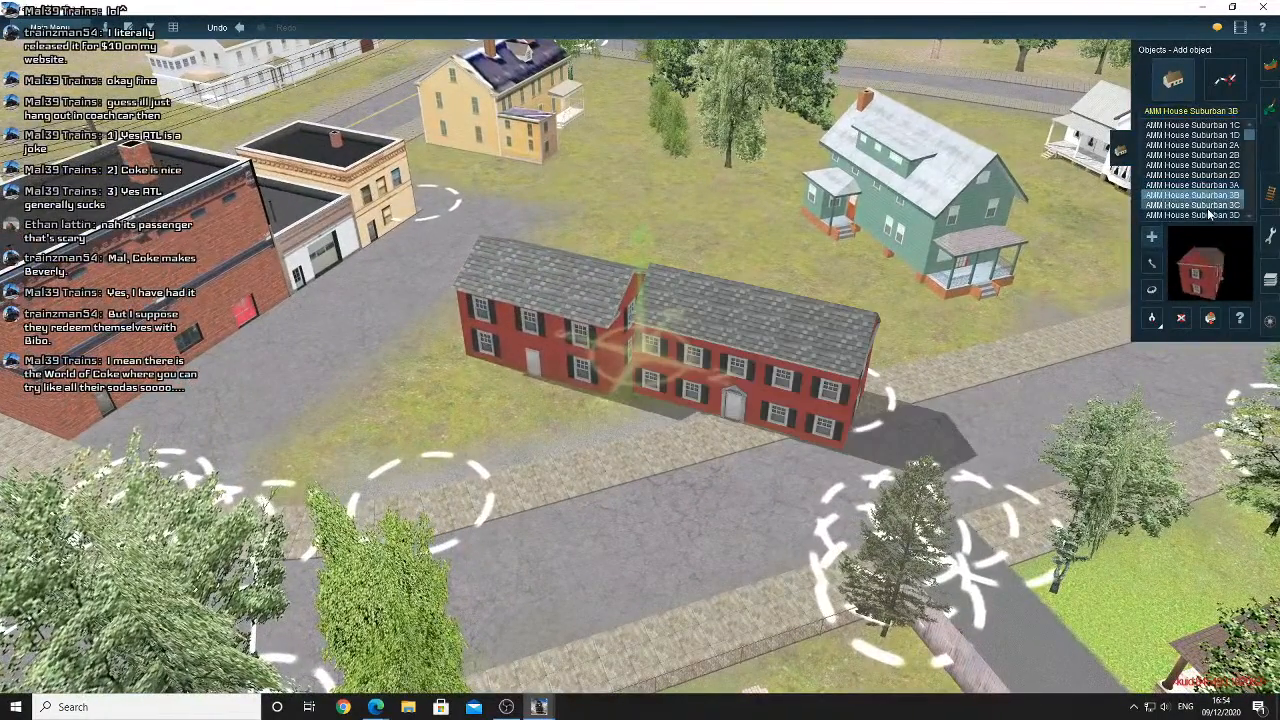
pyautogui.click(950, 390)
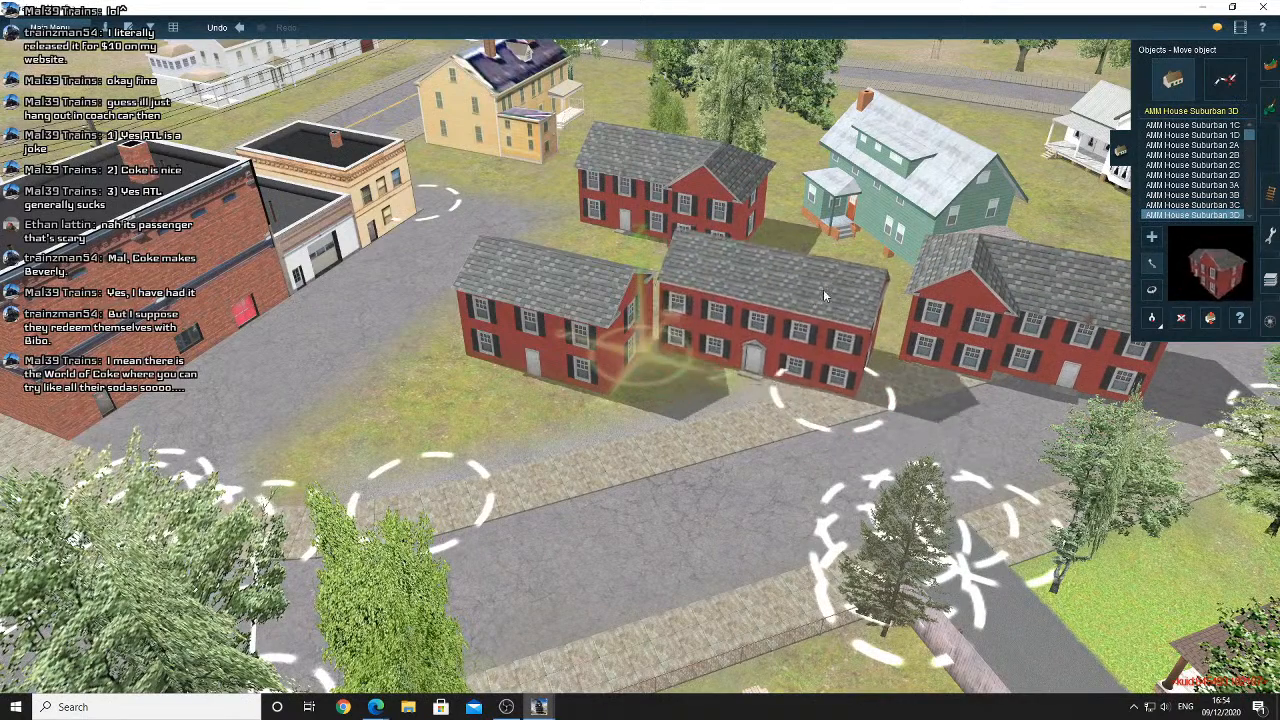
pyautogui.rightClick(583, 294)
pyautogui.press('Left')
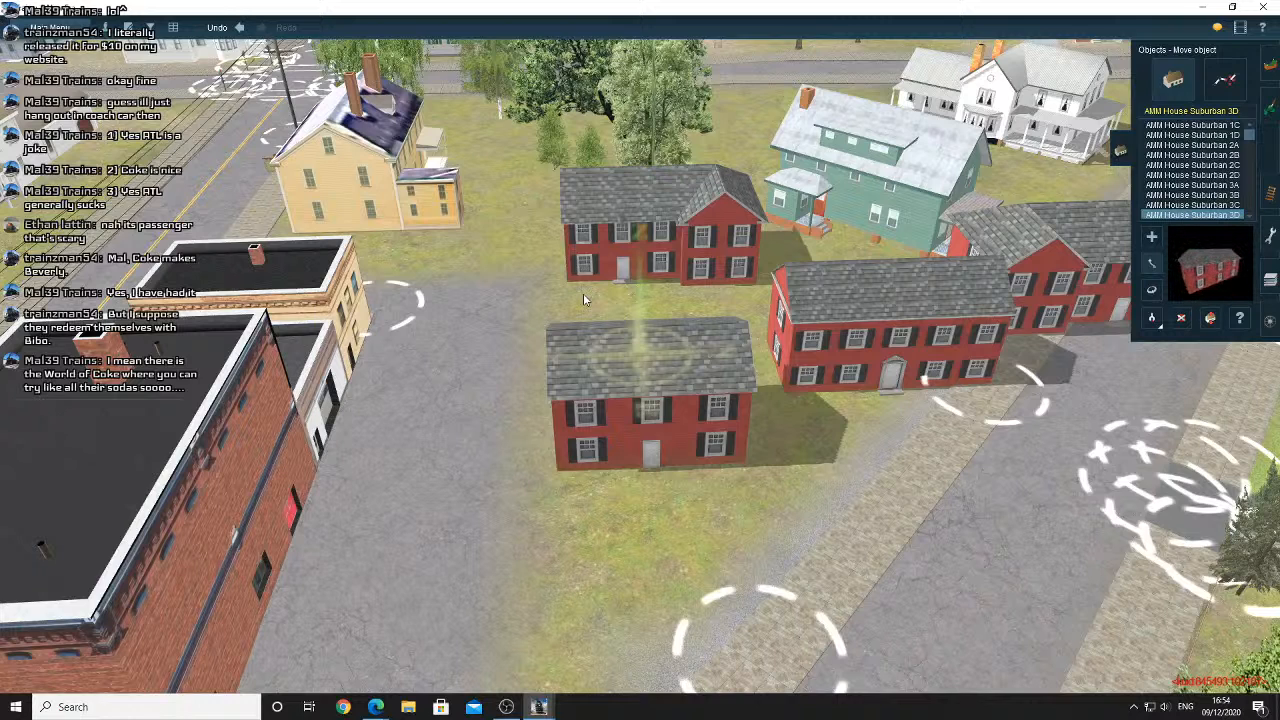
# Switch to OBS, unmute Audio Input Capture and Audio Output Capture, and return to Trainz
pyautogui.click(506, 707)
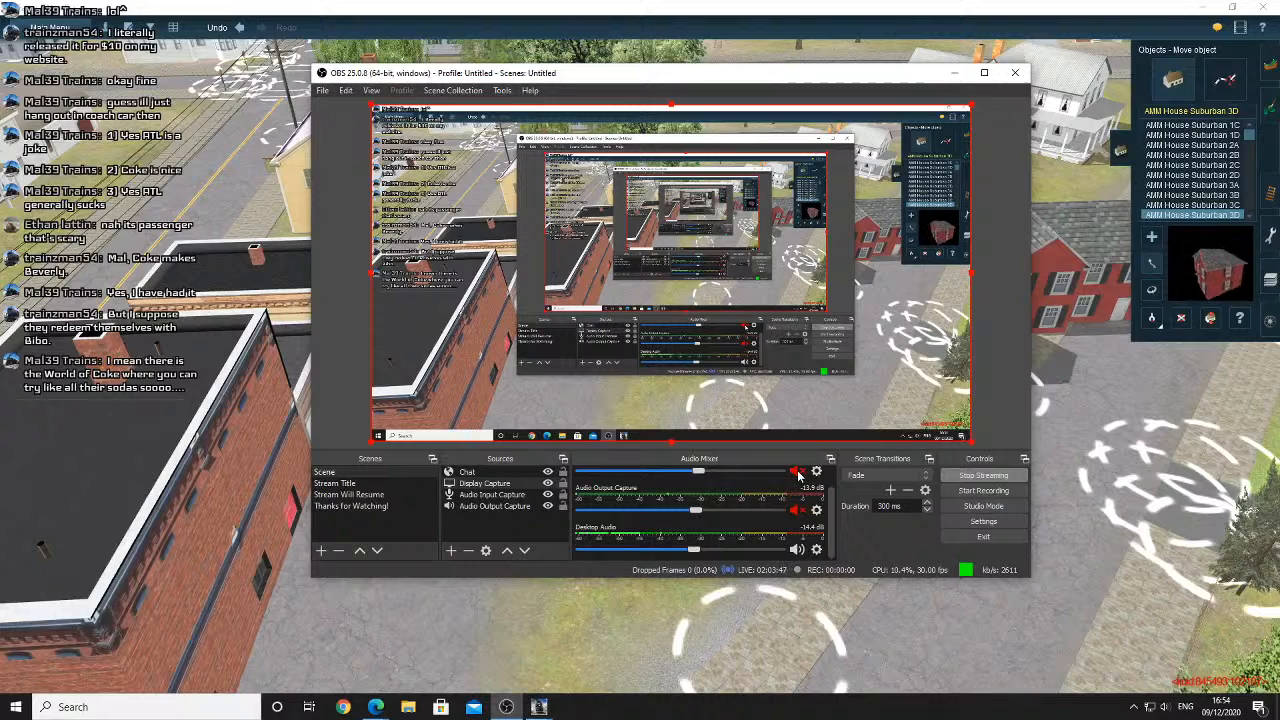
pyautogui.scroll(1, 748, 494)
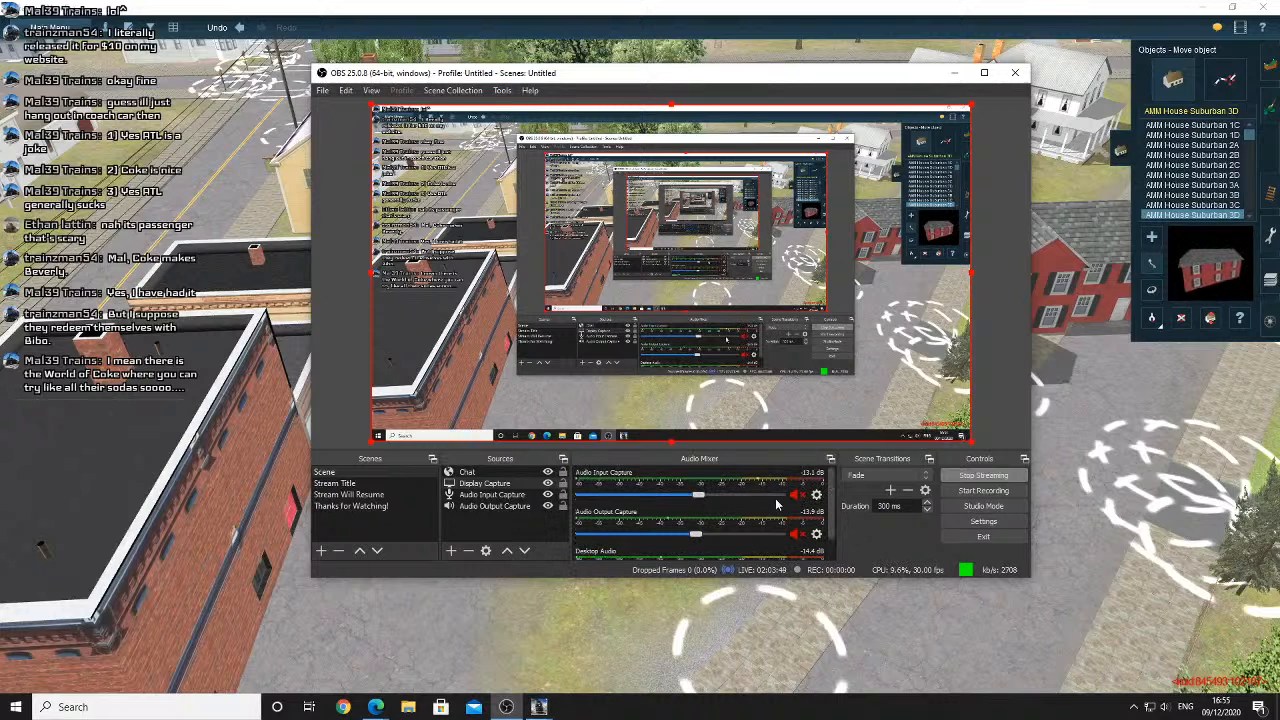
pyautogui.scroll(-1, 799, 503)
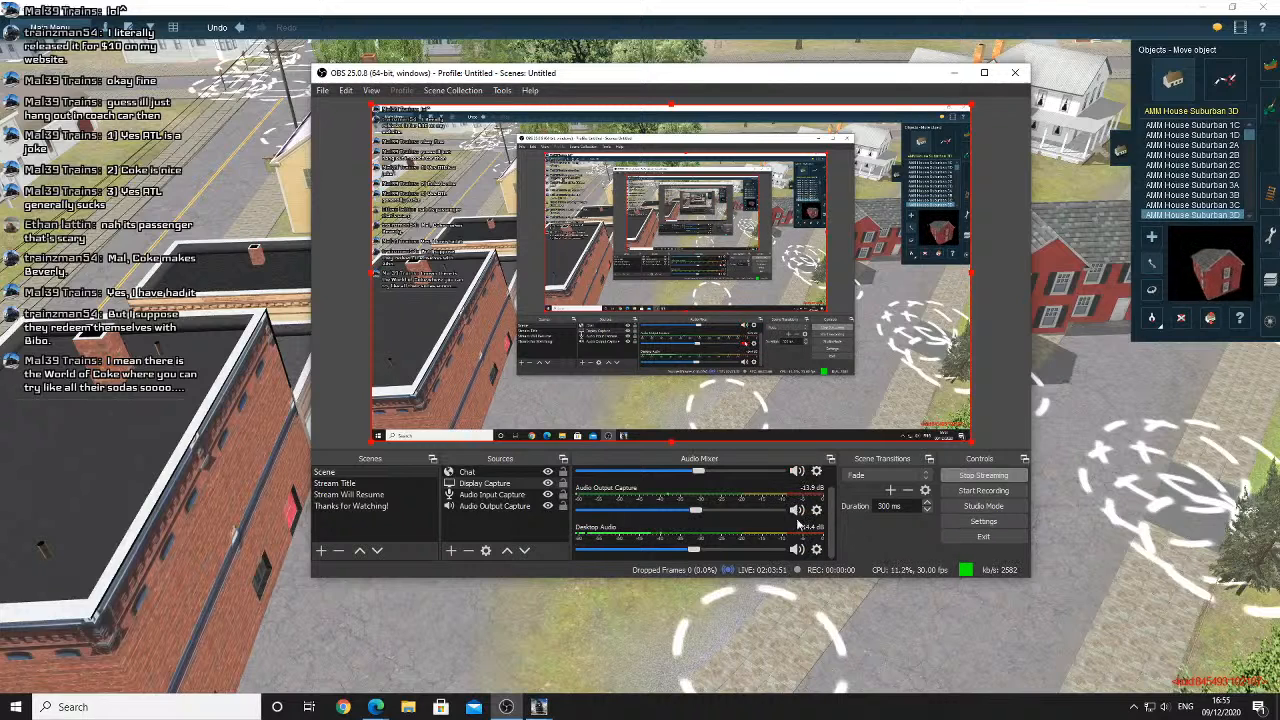
pyautogui.click(794, 4)
# Delete the three red houses standing on the grass lot, keeping only the one overlapping the street
pyautogui.rightClick(808, 325)
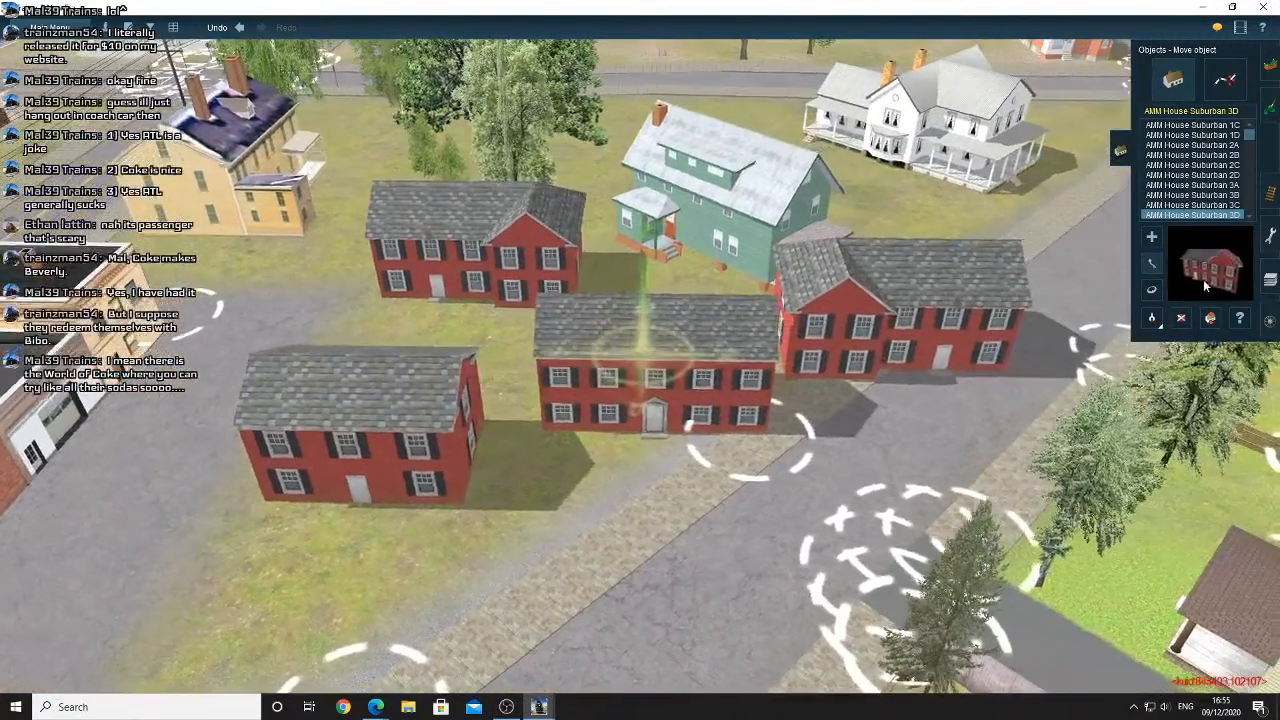
pyautogui.click(1181, 318)
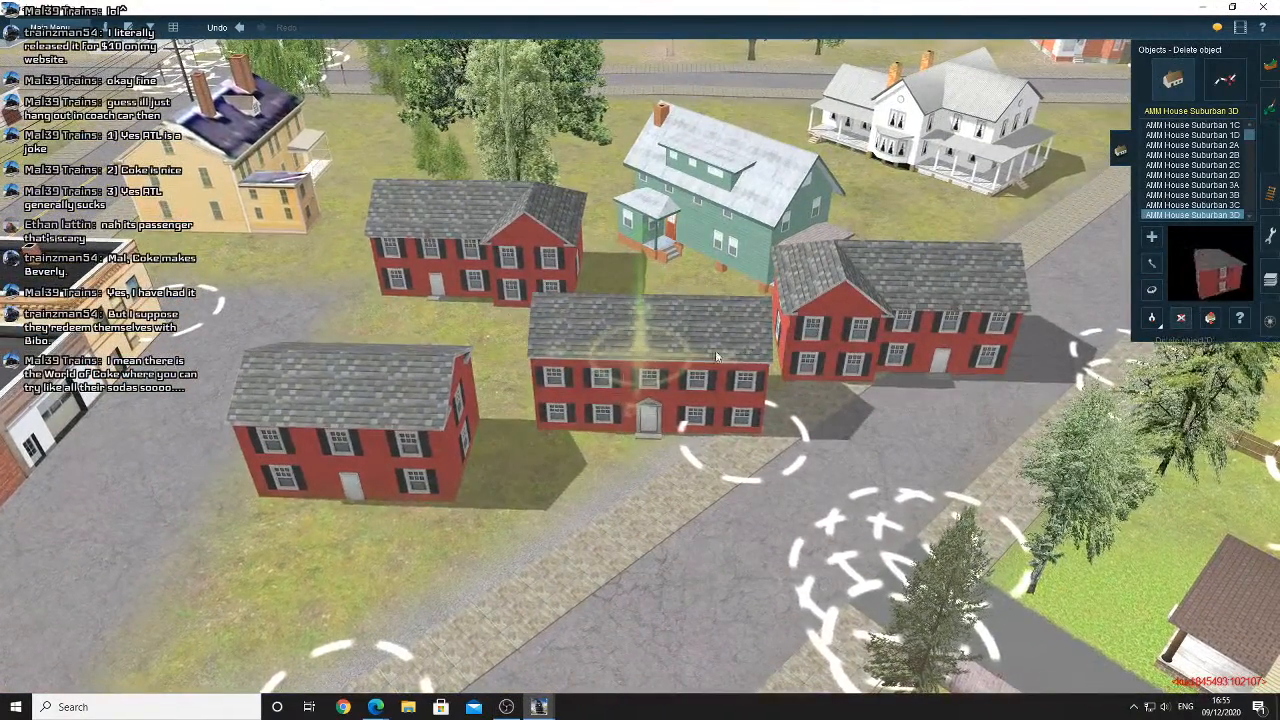
pyautogui.click(650, 370)
pyautogui.click(360, 430)
pyautogui.click(510, 279)
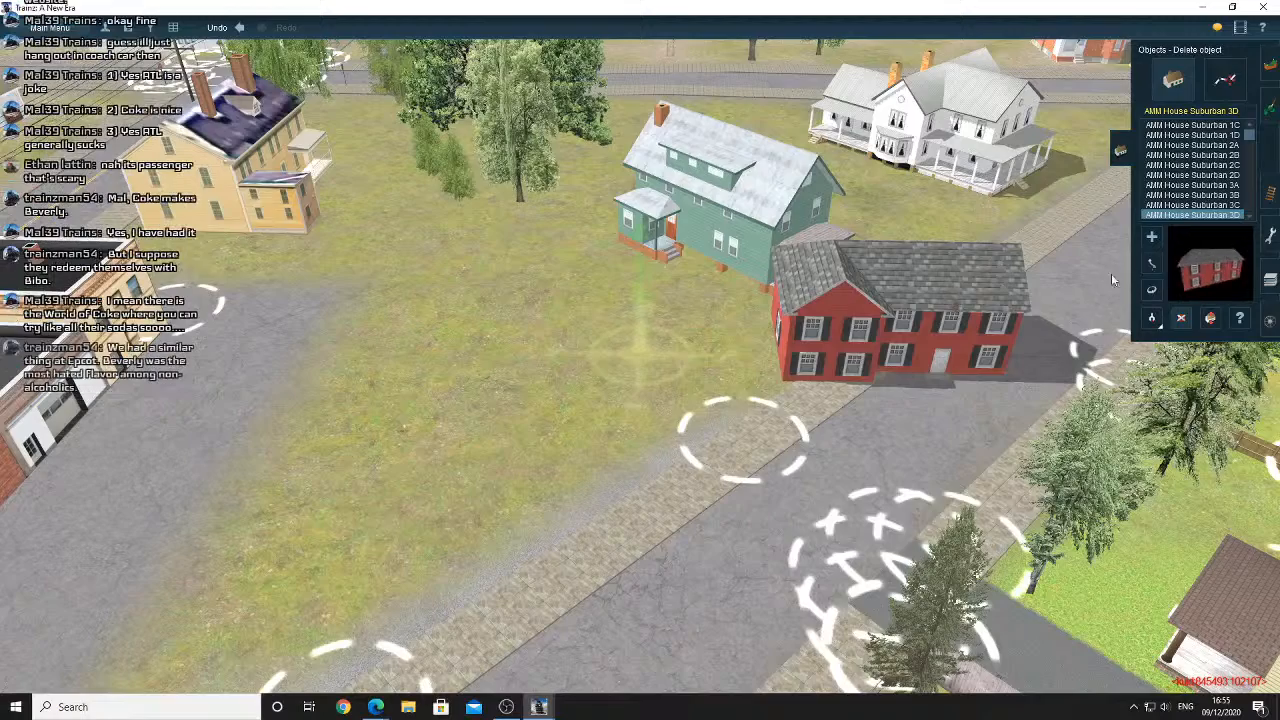
# Move the red house off the street to the grass edge and rotate its front to face the sidewalk
pyautogui.click(1152, 264)
pyautogui.moveTo(907, 310); pyautogui.dragTo(767, 346)
pyautogui.click(1151, 290)
pyautogui.press('Right')
pyautogui.scroll(10, 612, 398)
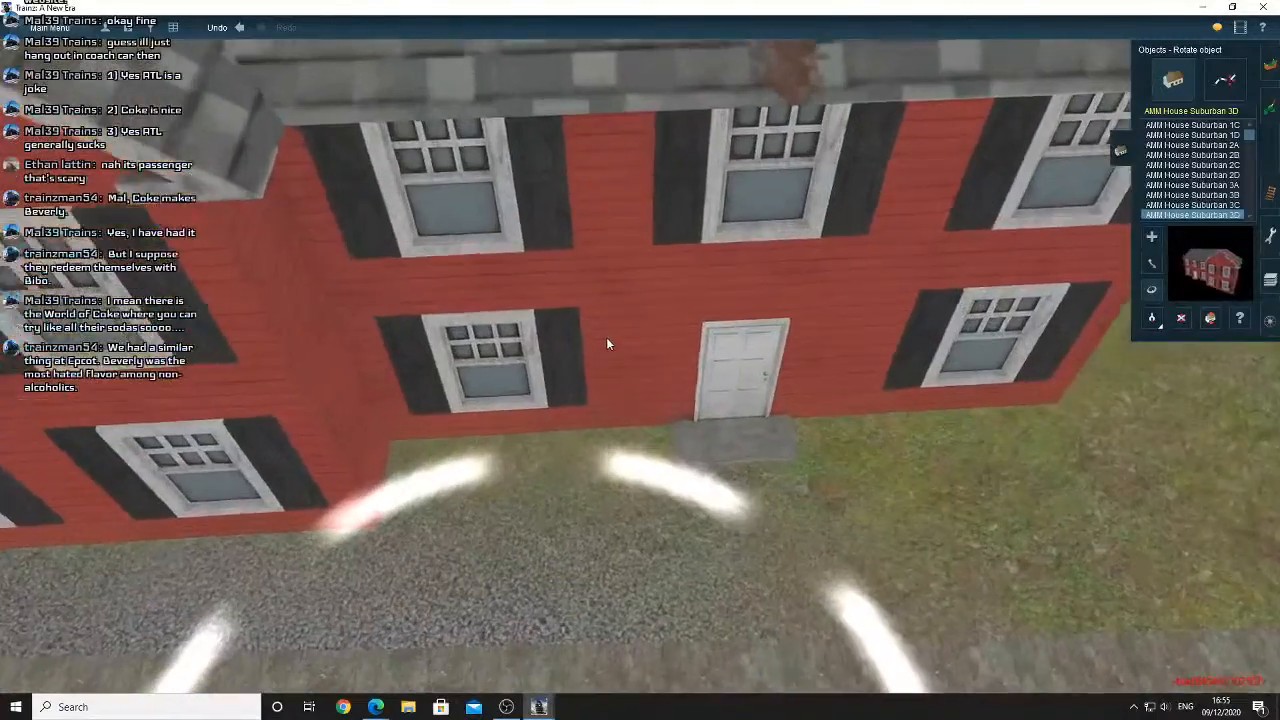
pyautogui.moveTo(606, 337); pyautogui.dragTo(603, 338)
pyautogui.scroll(-8, 603, 338)
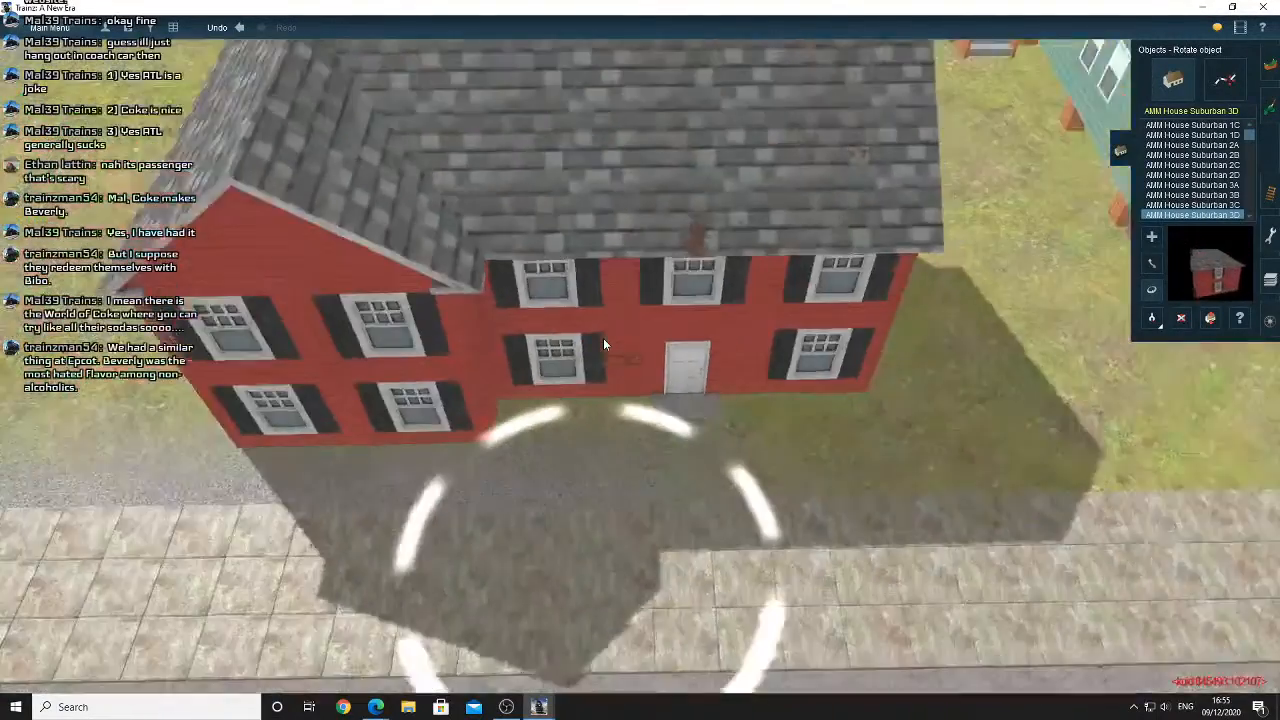
pyautogui.click(1152, 264)
pyautogui.moveTo(726, 290); pyautogui.dragTo(723, 324)
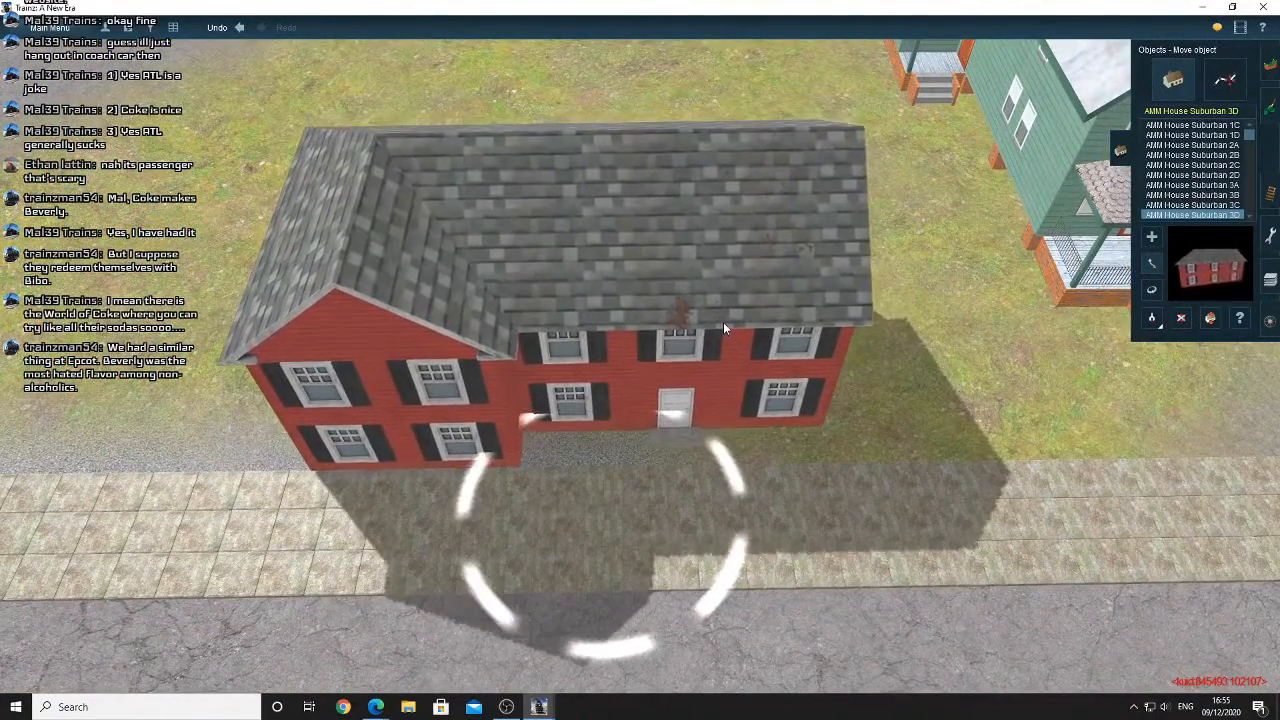
pyautogui.press('m')
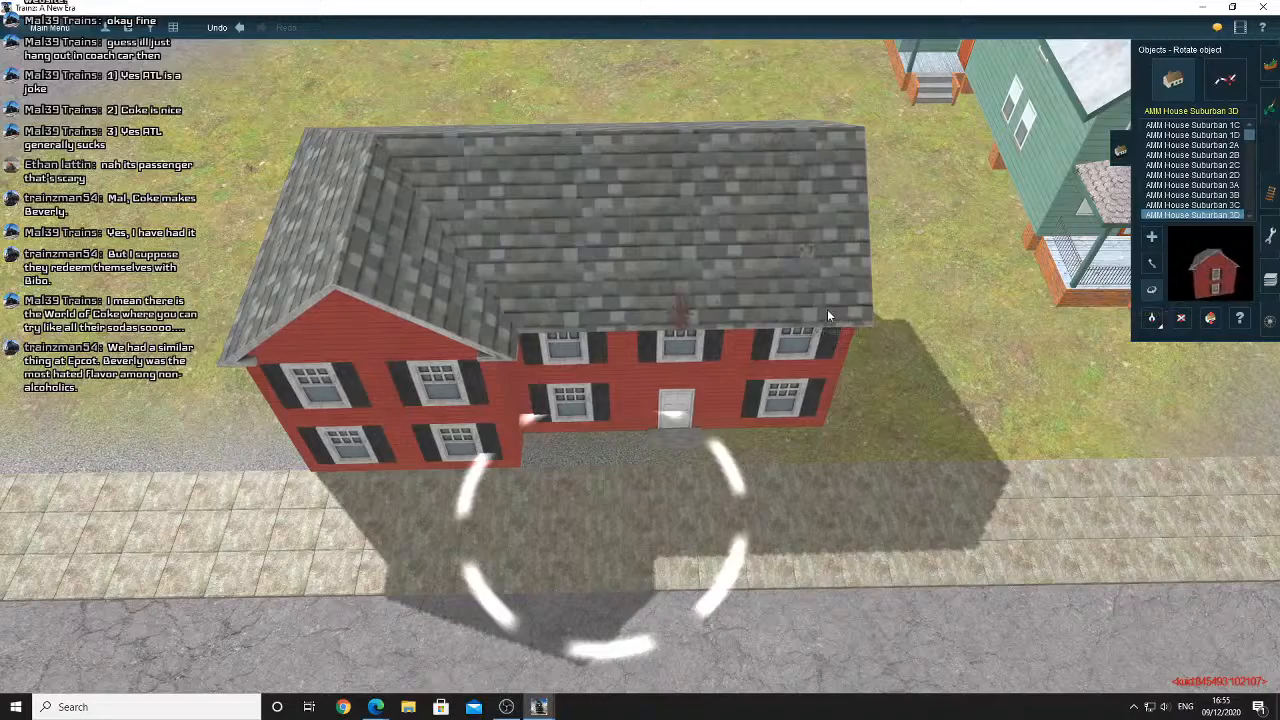
# Reposition the green and red houses on the grass lot, with the red house between the green and white houses
pyautogui.scroll(-8, 790, 308)
pyautogui.moveTo(713, 286); pyautogui.dragTo(506, 235)
pyautogui.moveTo(505, 235); pyautogui.dragTo(733, 314, button='right')
pyautogui.moveTo(545, 338); pyautogui.dragTo(529, 315)
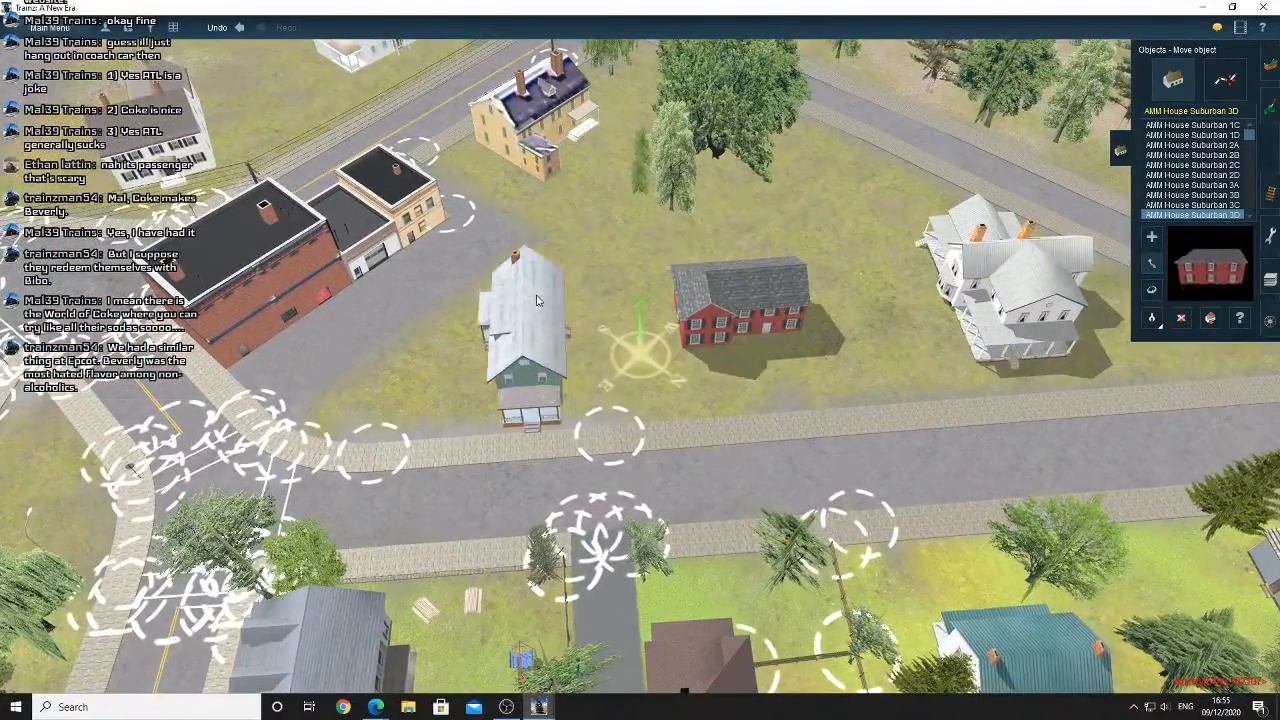
pyautogui.rightClick(535, 298)
pyautogui.moveTo(530, 335); pyautogui.dragTo(640, 340, button='right')
pyautogui.scroll(5, 560, 335)
pyautogui.moveTo(690, 345); pyautogui.dragTo(638, 315)
pyautogui.moveTo(798, 312); pyautogui.dragTo(612, 332, button='right')
pyautogui.moveTo(596, 325); pyautogui.dragTo(551, 332)
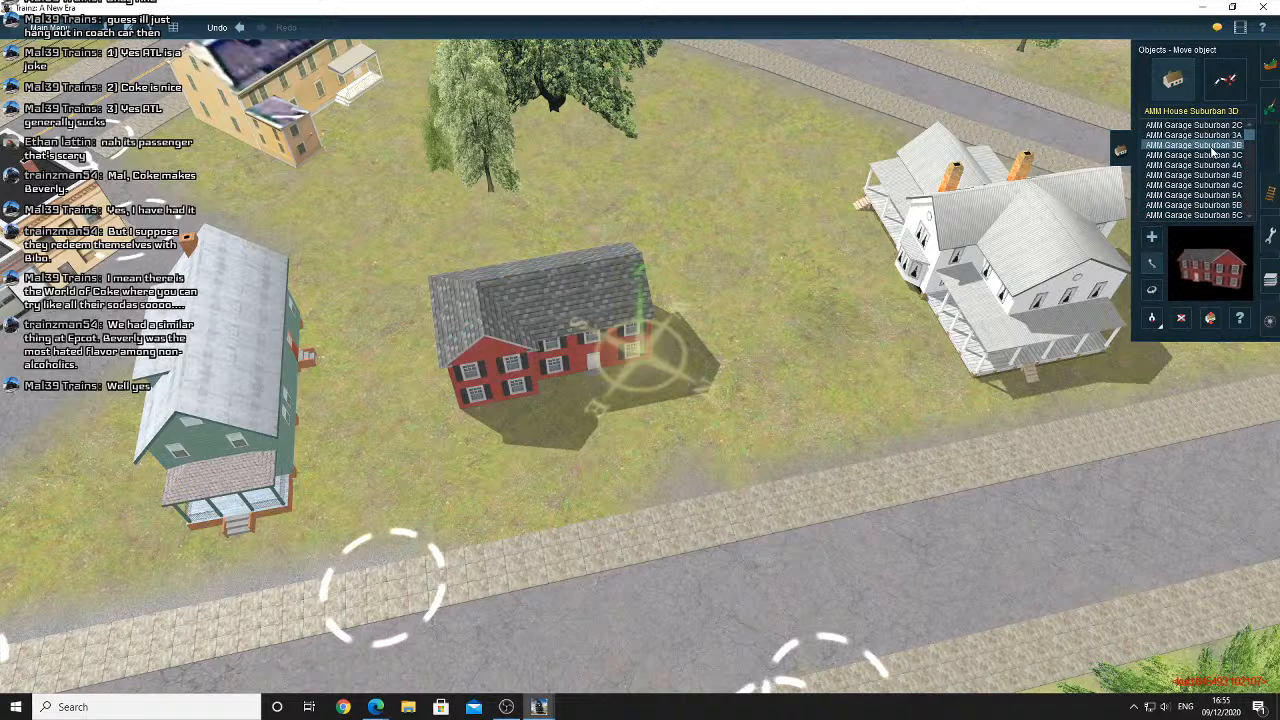
# Place the AMM Garage Suburban 3A, 3B and 3C objects in a row between the red house and the street
pyautogui.click(840, 326)
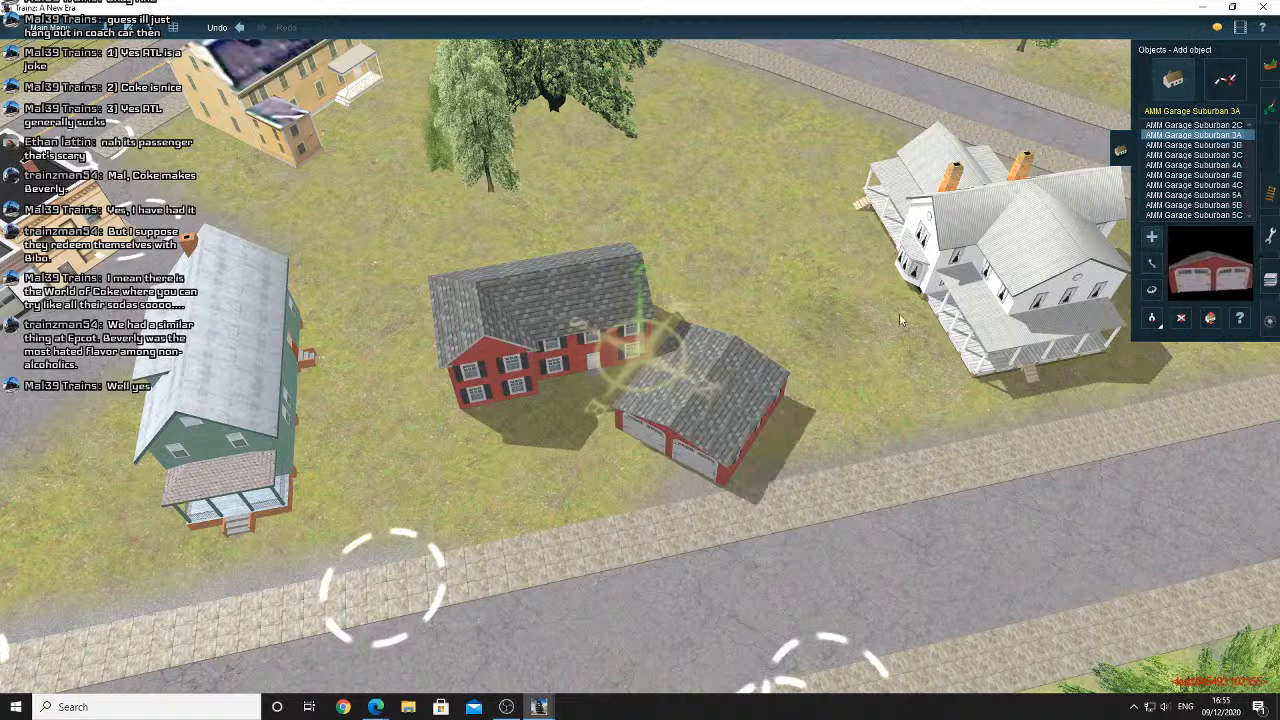
pyautogui.click(803, 430)
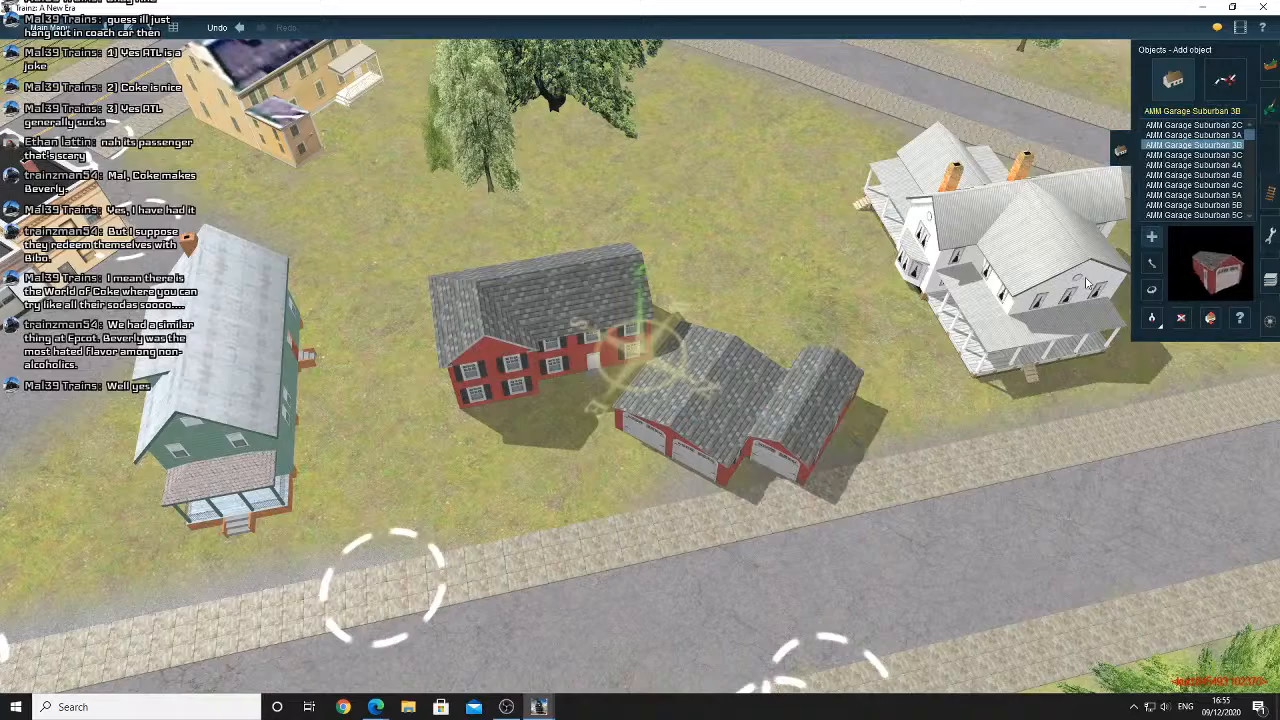
pyautogui.click(884, 438)
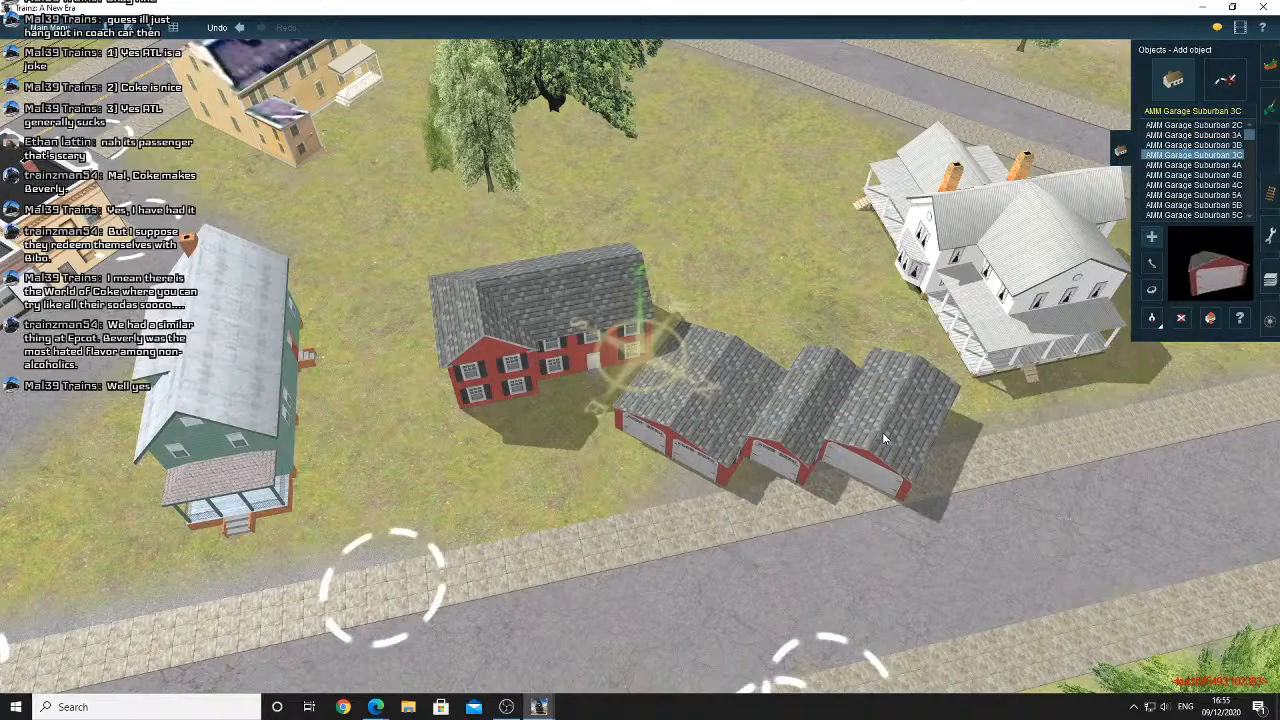
# Delete the 3A and 3C garages, keeping only the narrow 3B garage in the middle
pyautogui.moveTo(882, 432); pyautogui.dragTo(886, 426, button='right')
pyautogui.scroll(6, 886, 426)
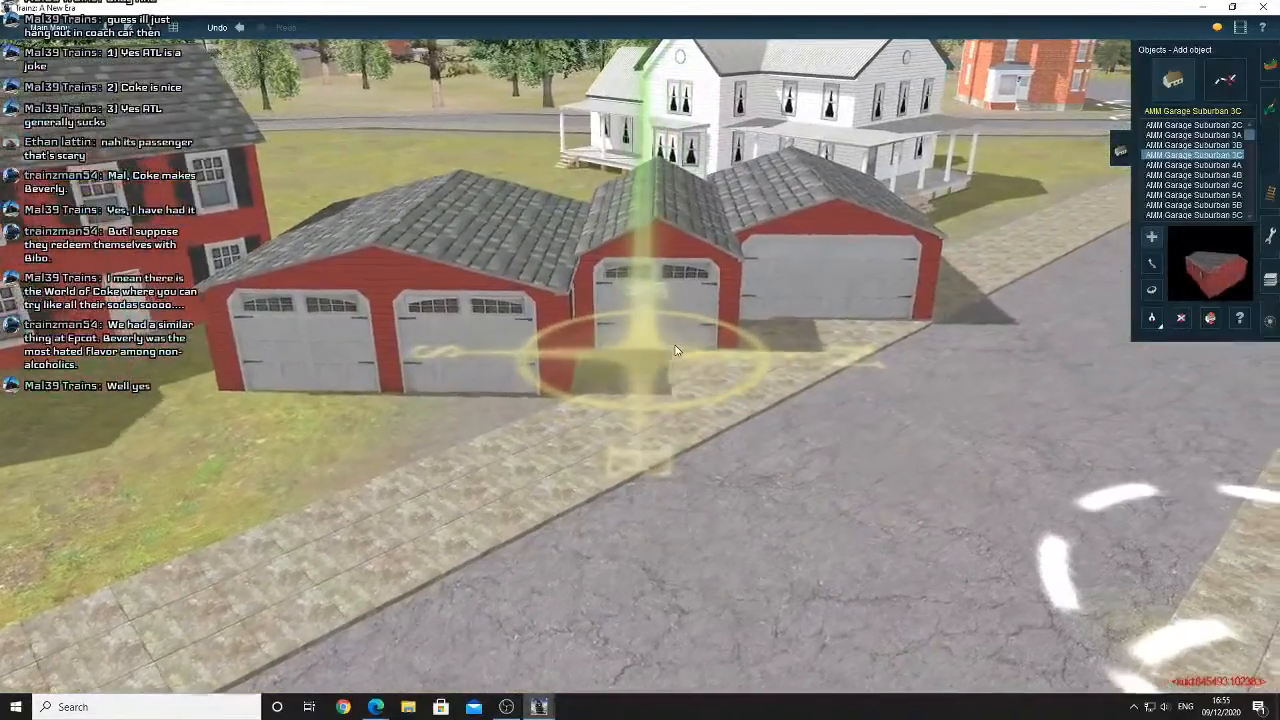
pyautogui.scroll(3, 676, 350)
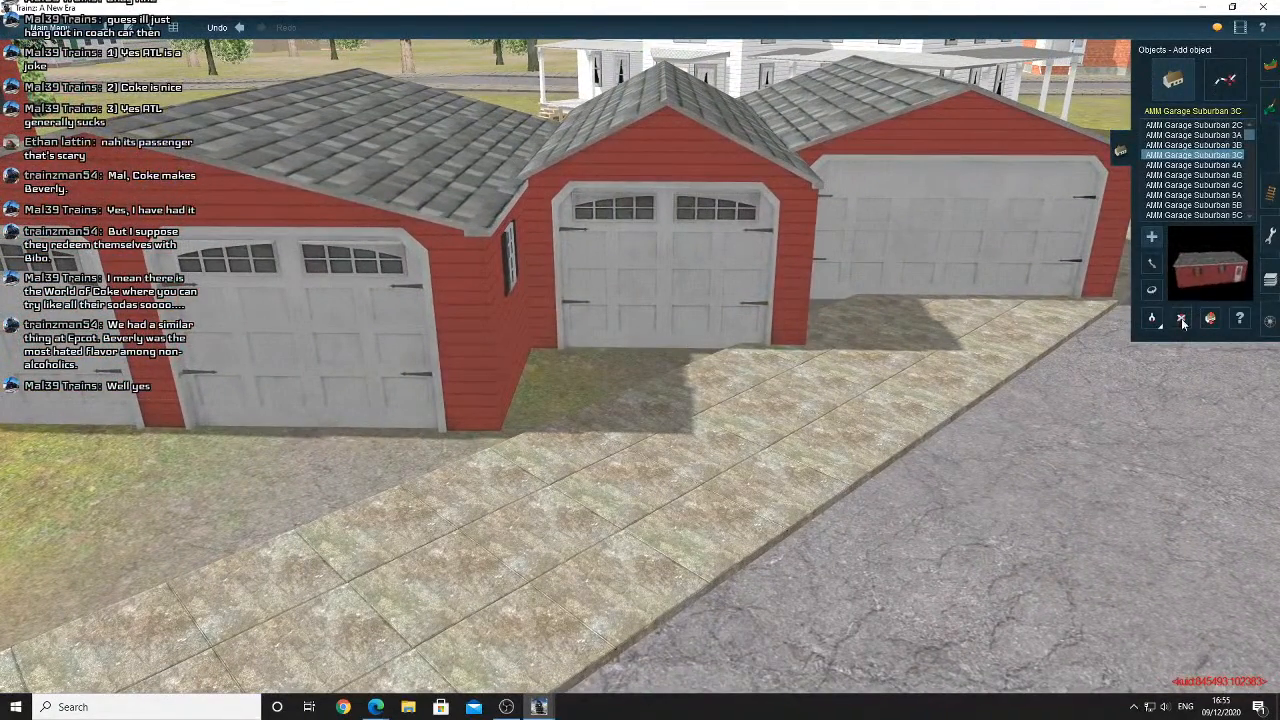
pyautogui.click(460, 297)
pyautogui.click(940, 217)
# Rotate the remaining garage so its door faces the street and move it back beside the red house
pyautogui.press('Left')
pyautogui.click(1152, 290)
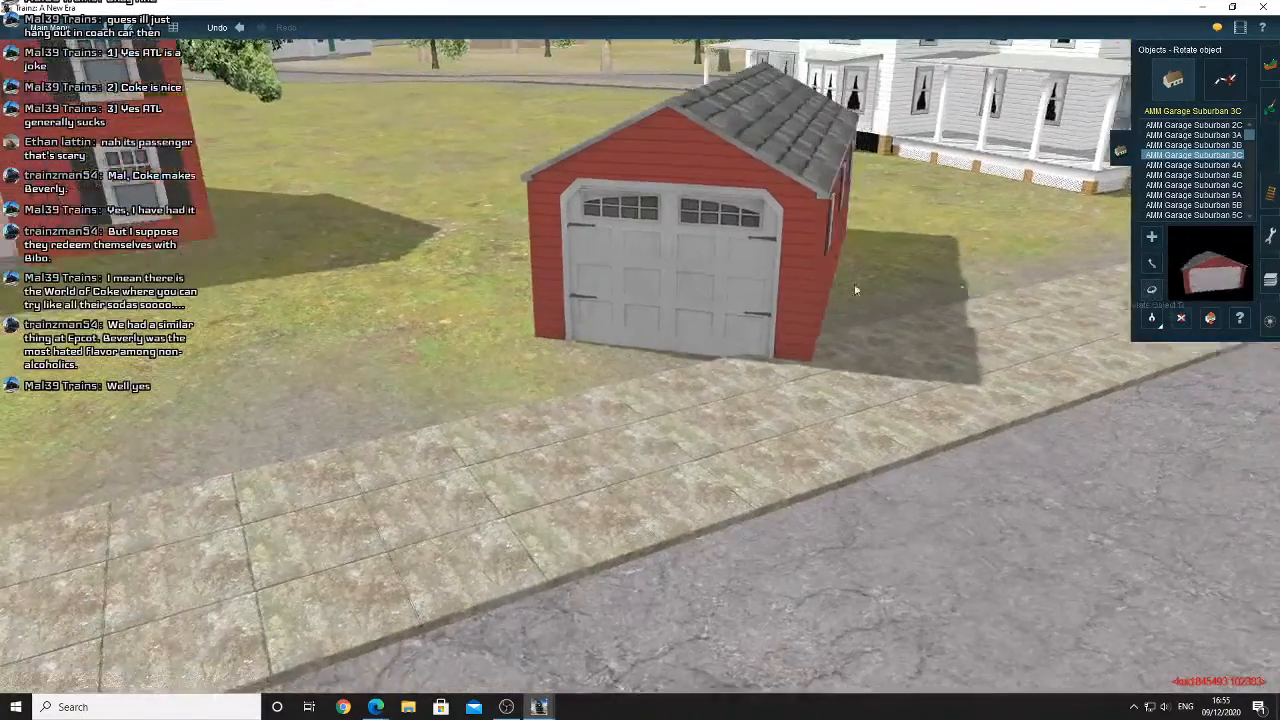
pyautogui.moveTo(773, 285); pyautogui.dragTo(833, 282)
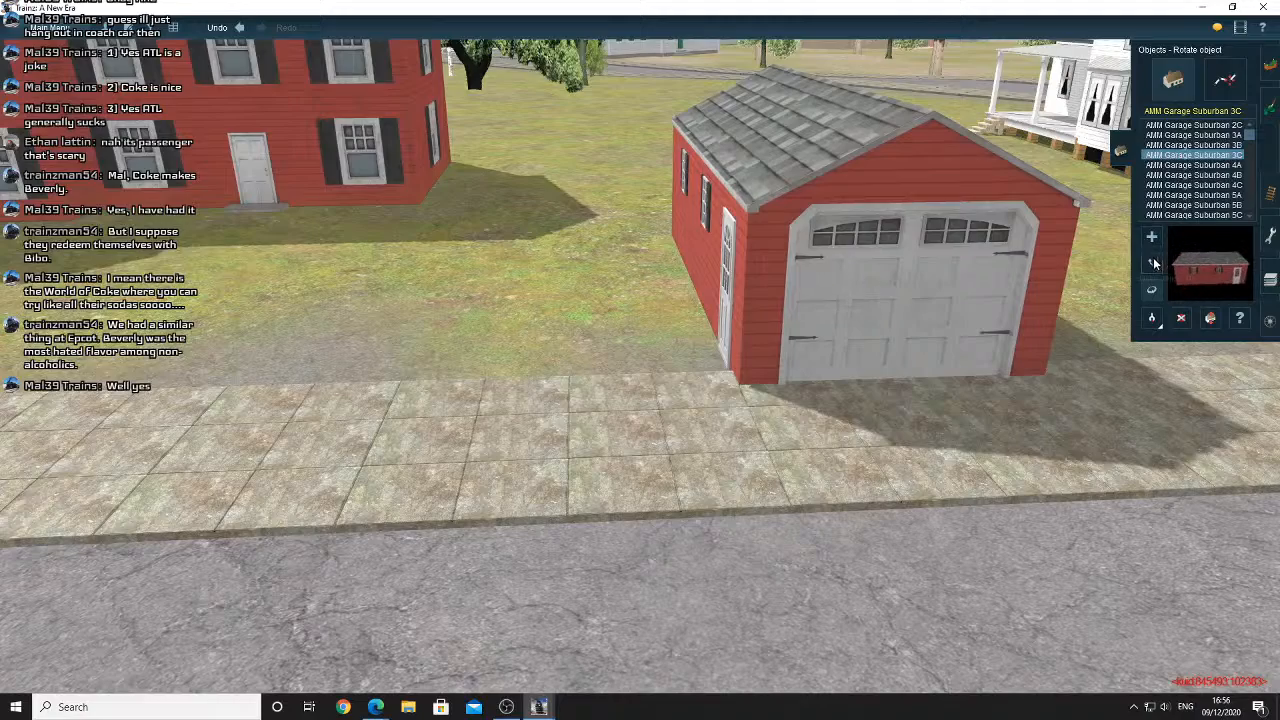
pyautogui.click(1153, 264)
pyautogui.scroll(-5, 701, 358)
pyautogui.scroll(1, 680, 290)
pyautogui.moveTo(672, 285); pyautogui.dragTo(617, 191)
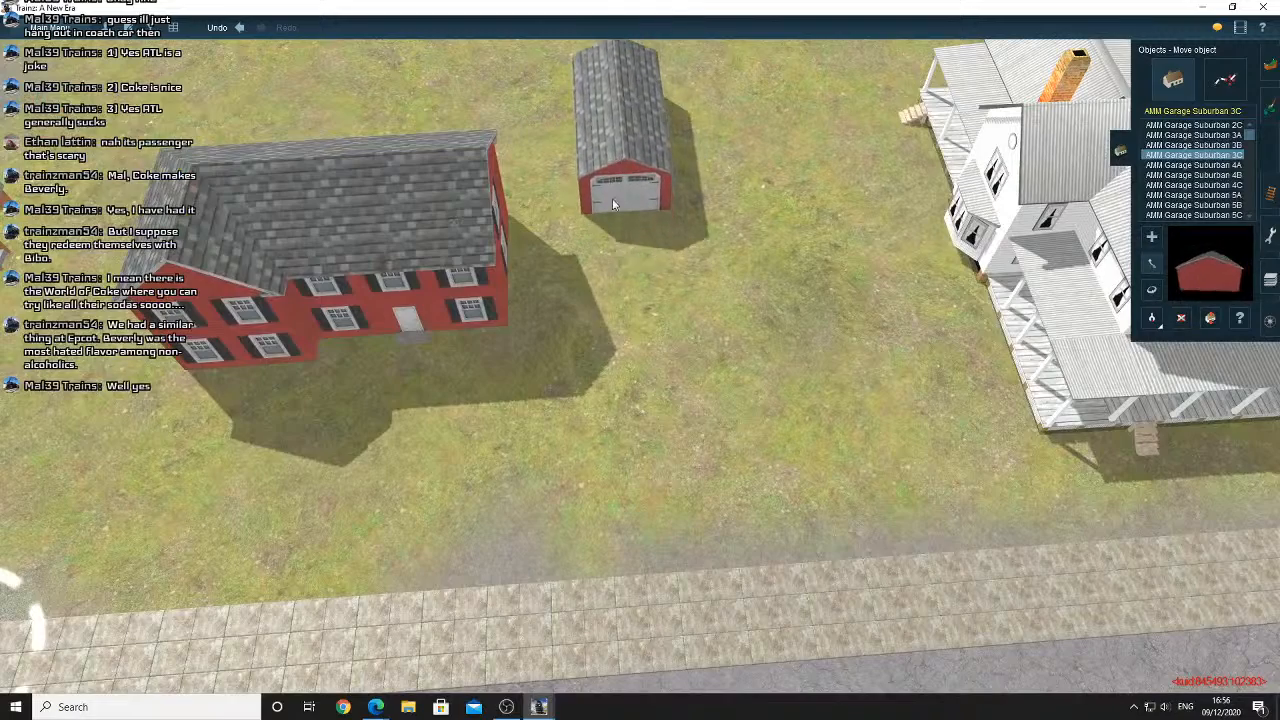
# Inspect the red house and its garage up close and within the surrounding town block from above
pyautogui.rightClick(636, 258)
pyautogui.press('Down')
pyautogui.press('Right')
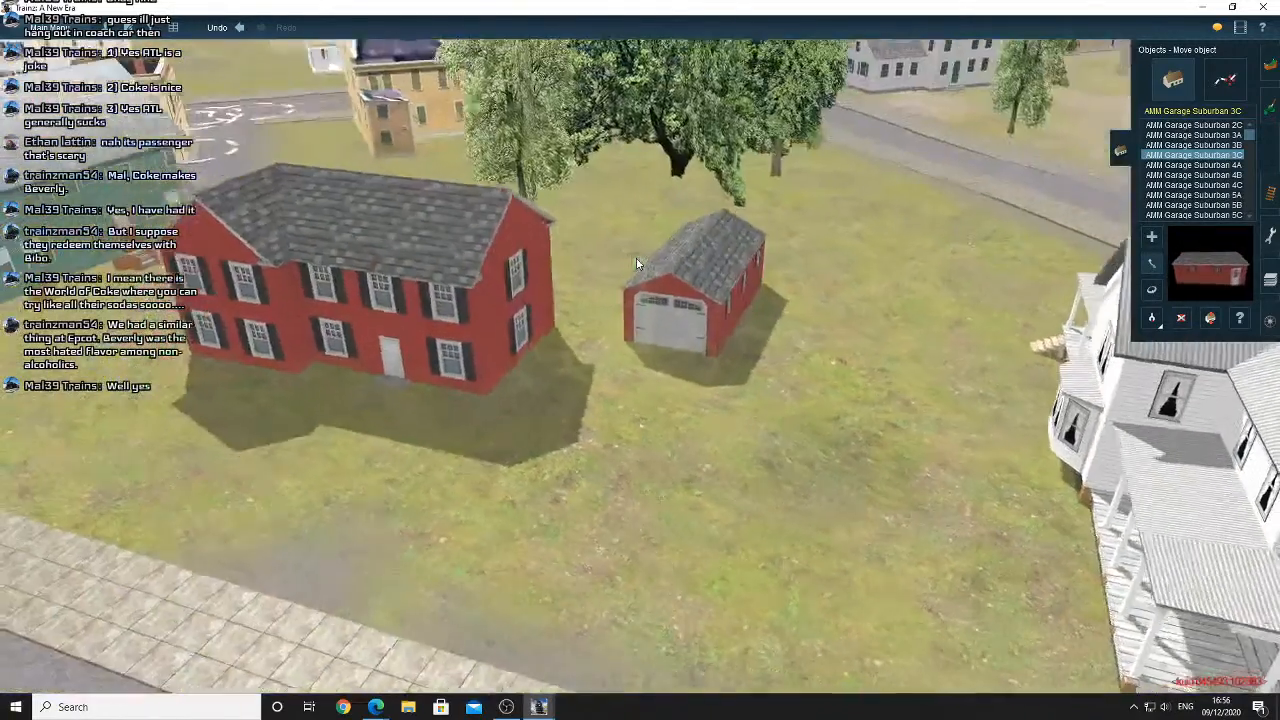
pyautogui.rightClick(553, 333)
pyautogui.scroll(-6, 553, 333)
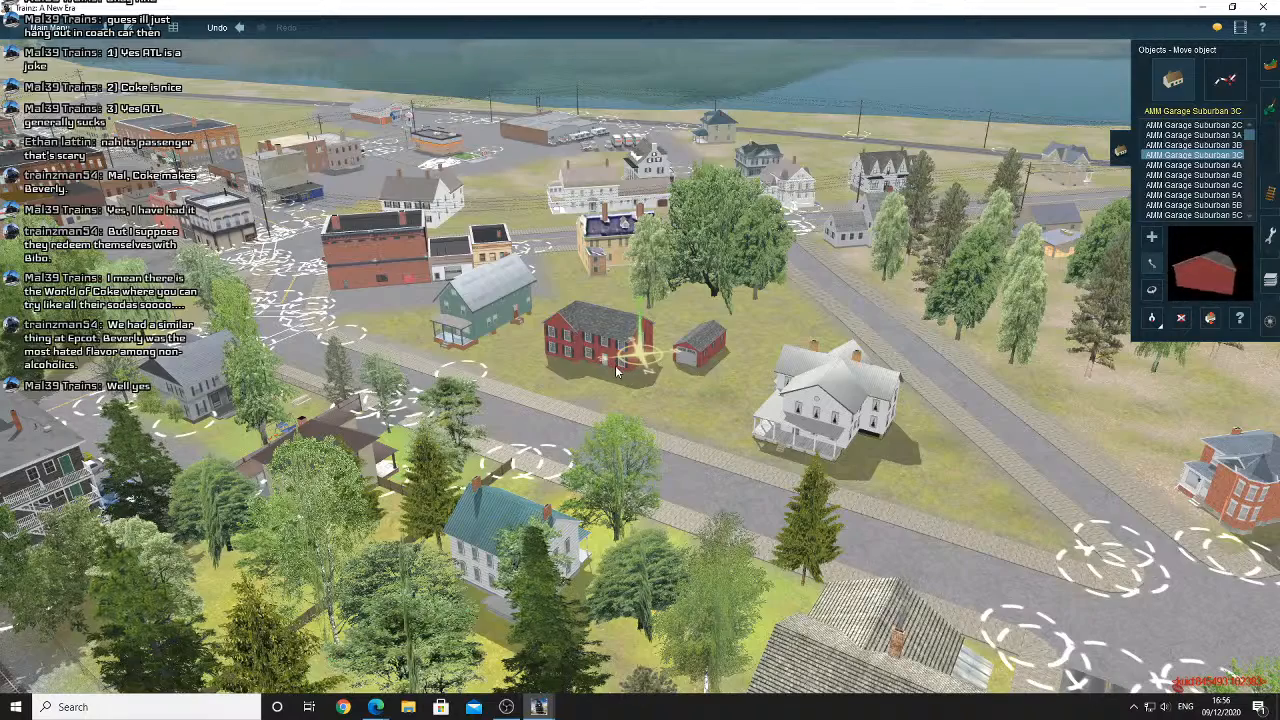
pyautogui.scroll(10, 615, 367)
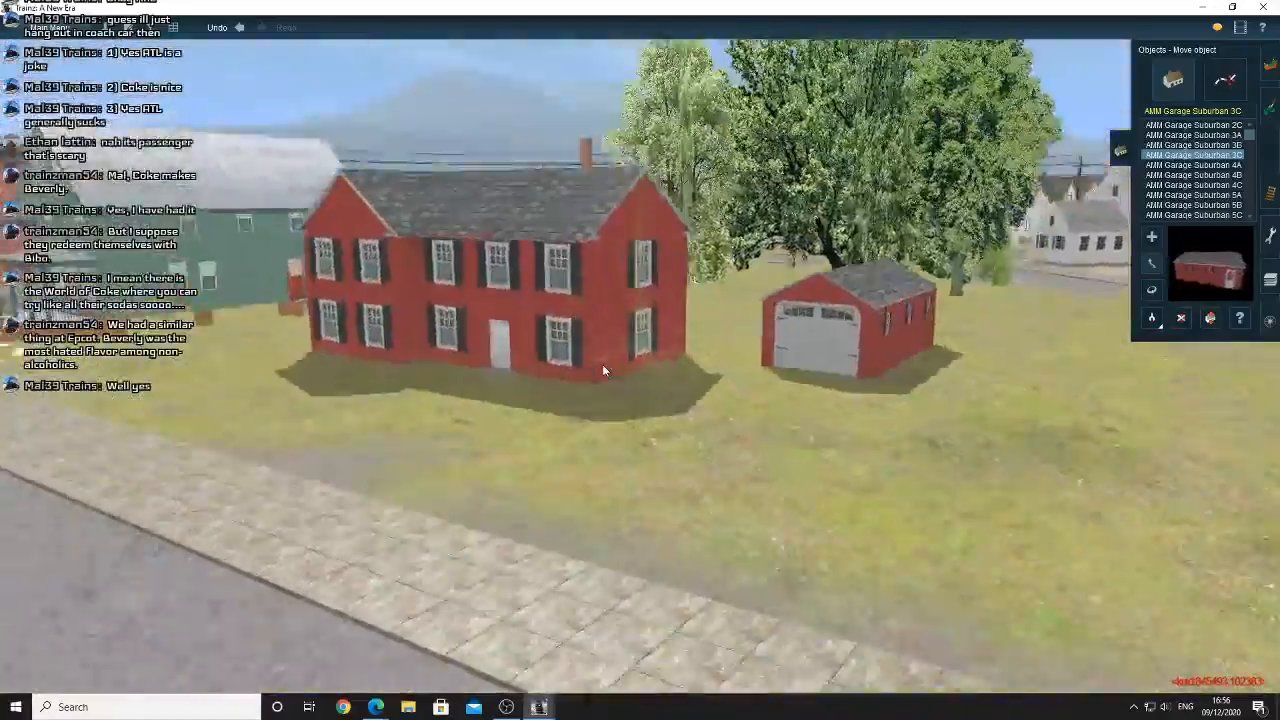
pyautogui.scroll(-10, 602, 370)
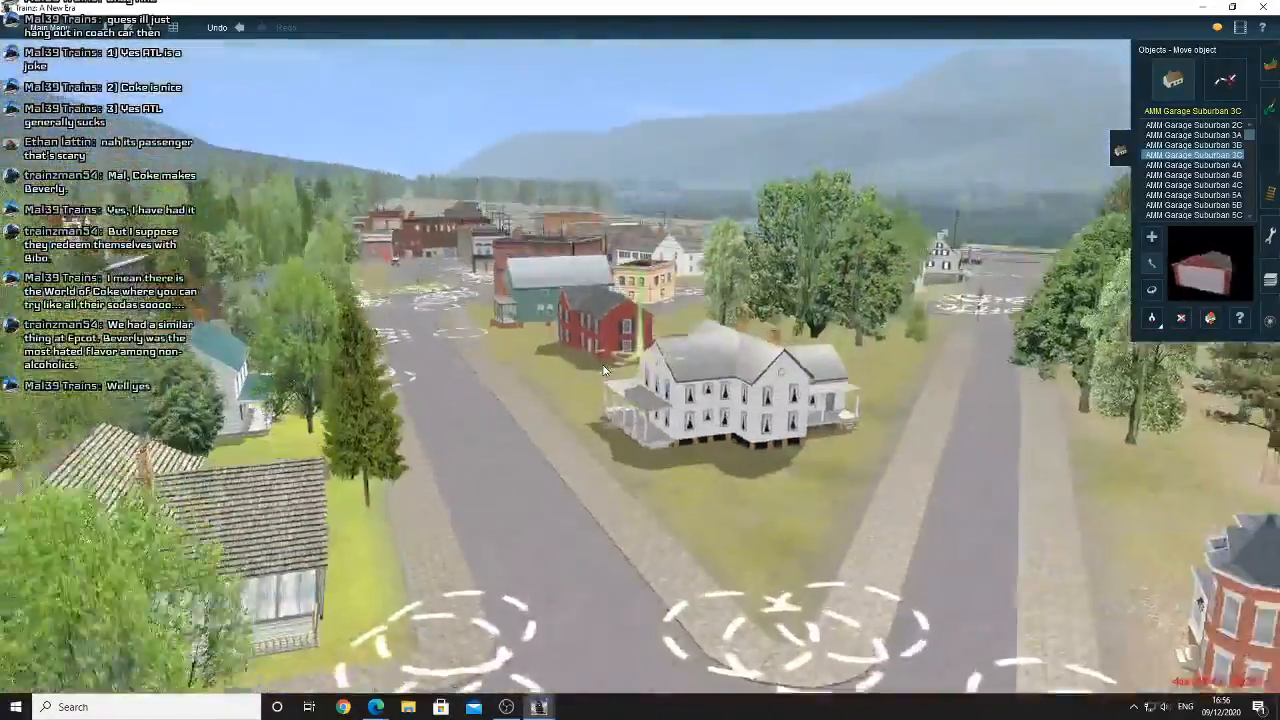
pyautogui.scroll(-10, 603, 370)
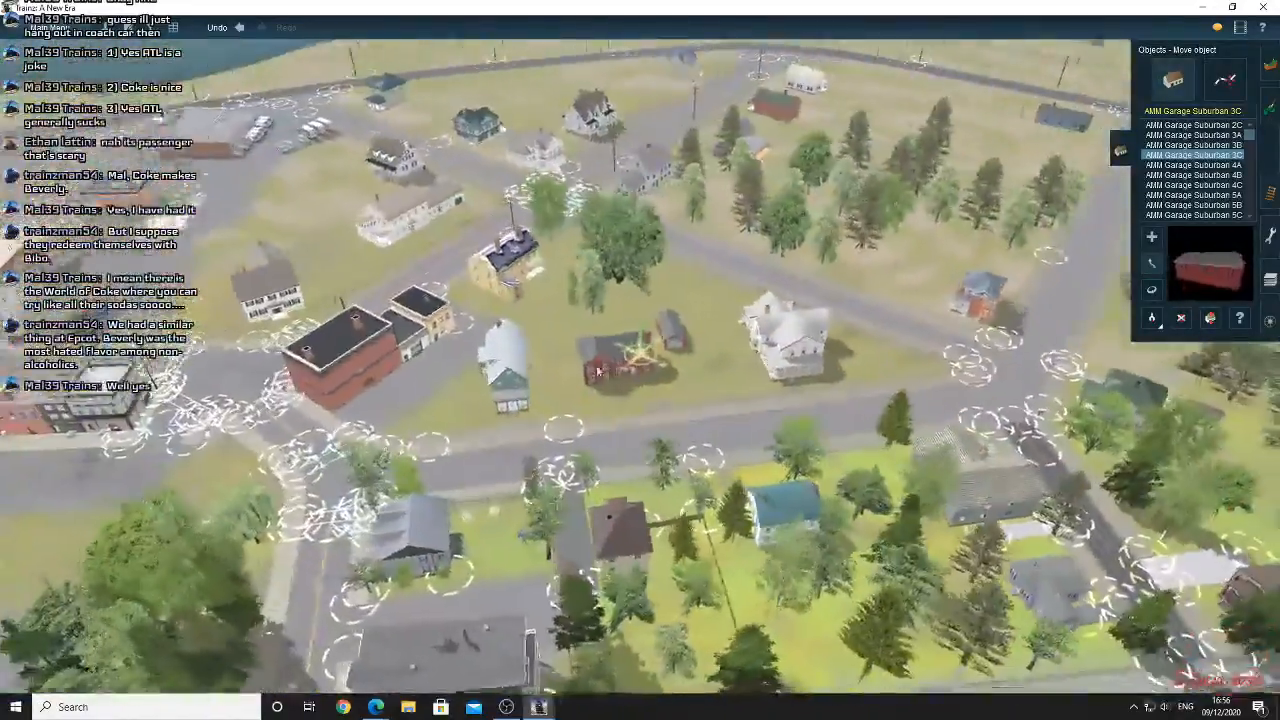
pyautogui.scroll(10, 597, 371)
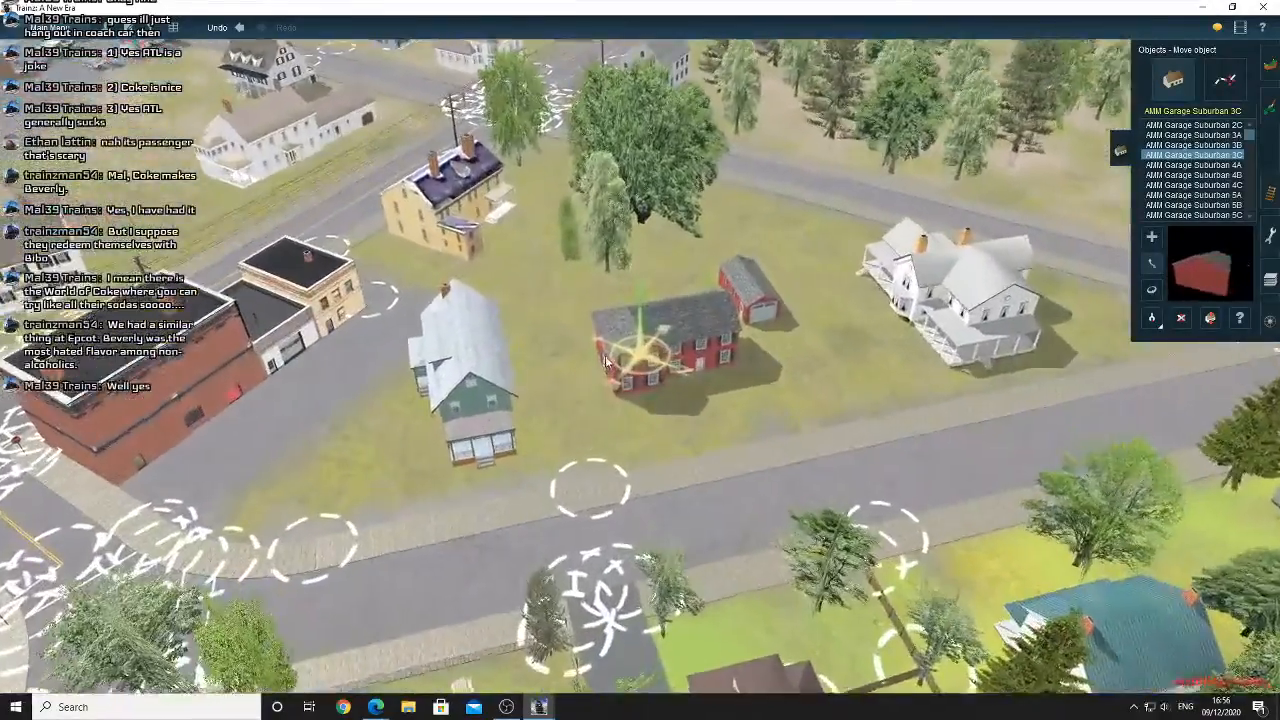
pyautogui.scroll(-10, 602, 352)
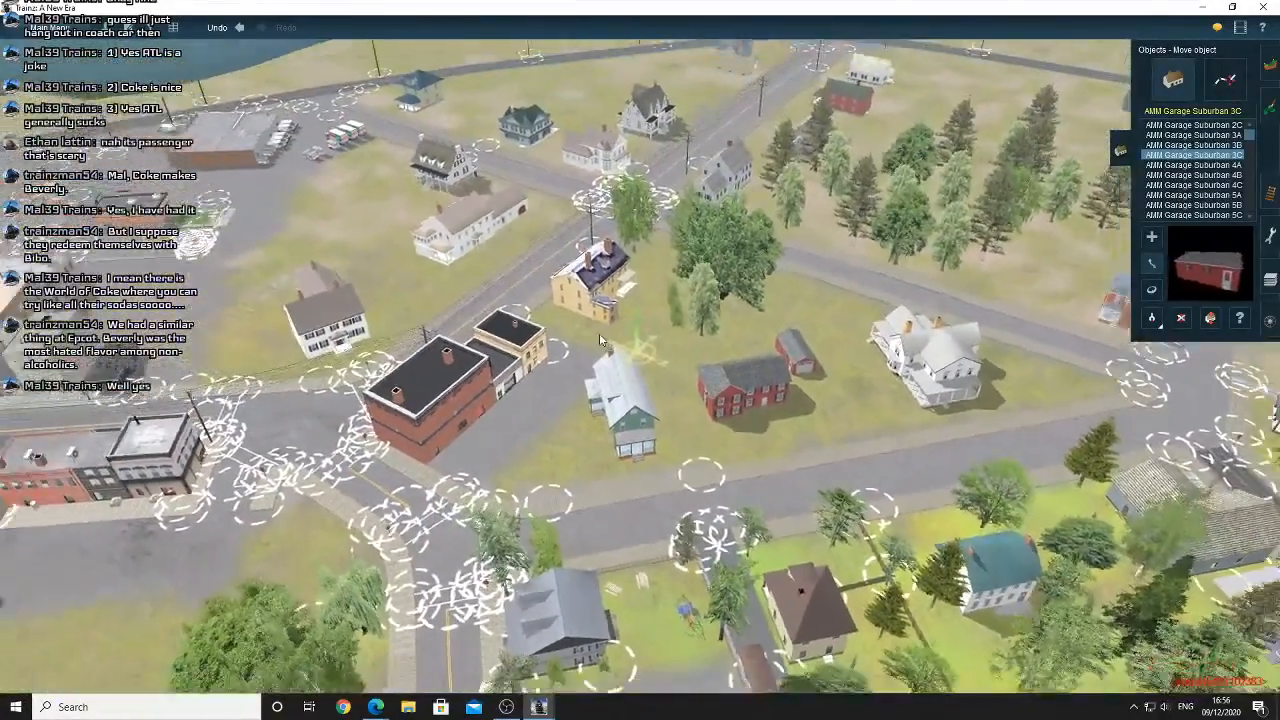
pyautogui.scroll(-5, 599, 333)
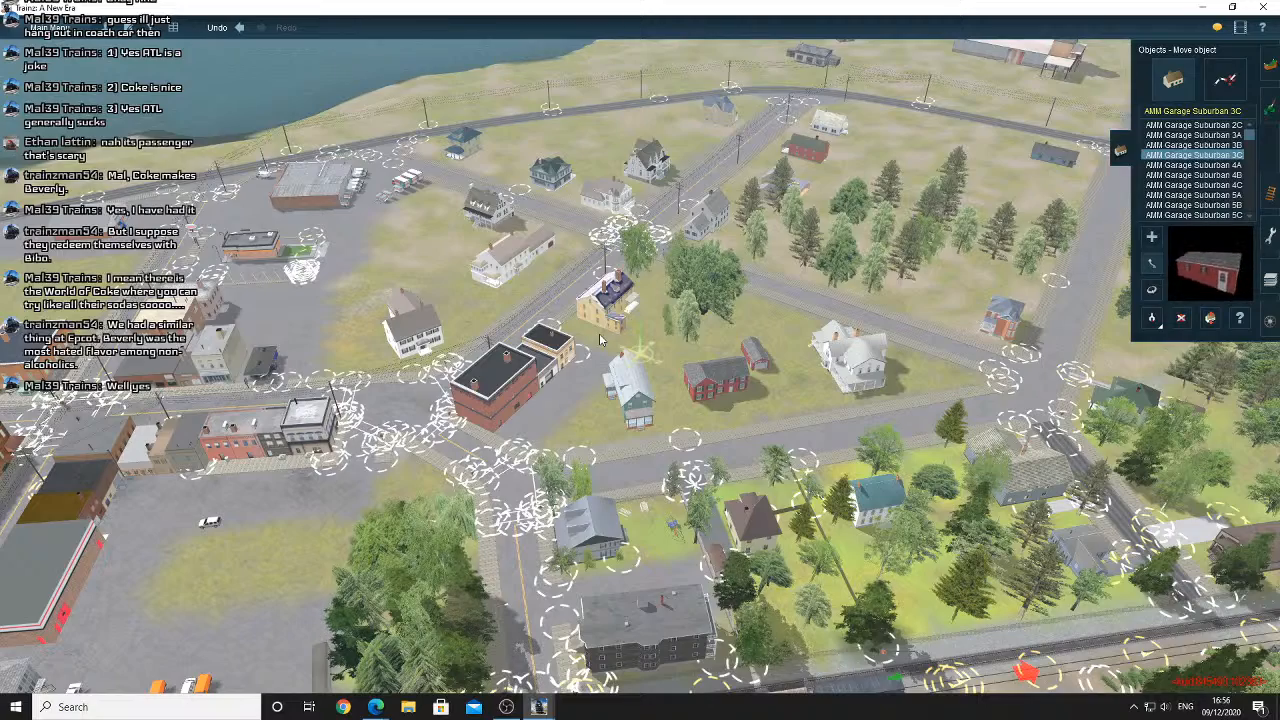
# Survey the forest edge and lakeshore beyond the town, and follow the railway line back to the station
pyautogui.rightClick(800, 388)
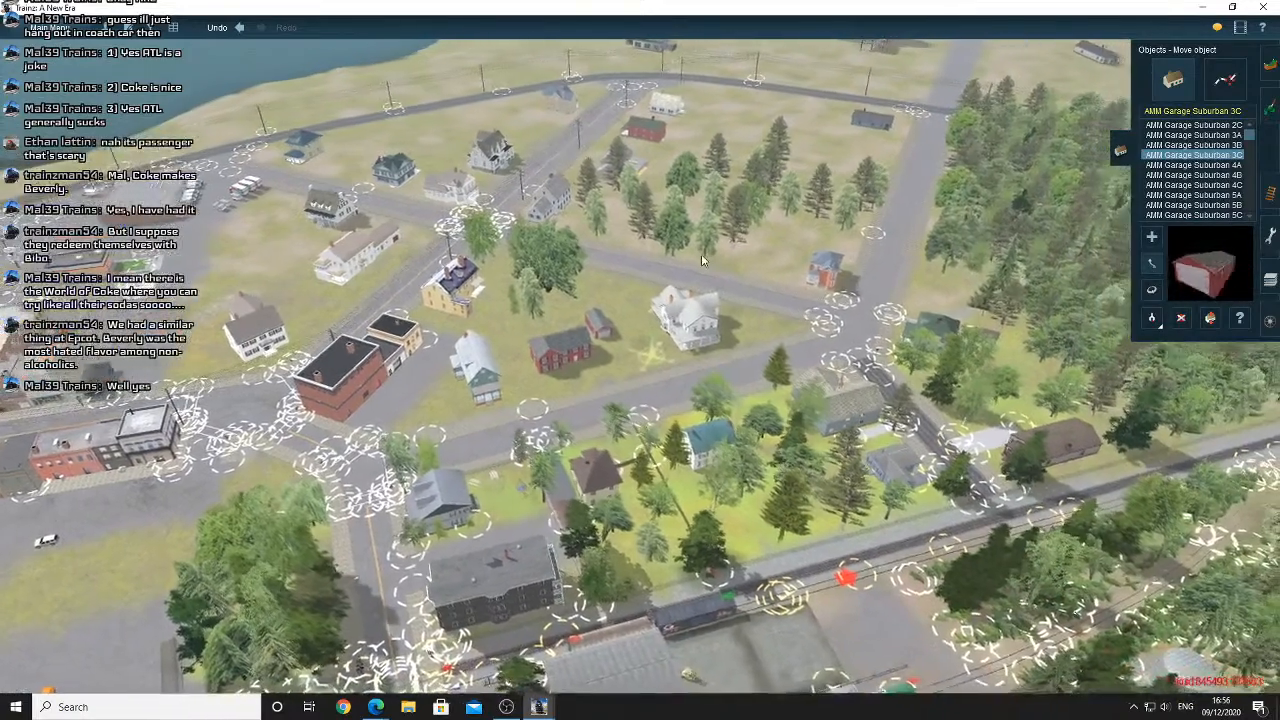
pyautogui.moveTo(701, 260); pyautogui.dragTo(656, 277, button='right')
pyautogui.press('Down')
pyautogui.press('Right')
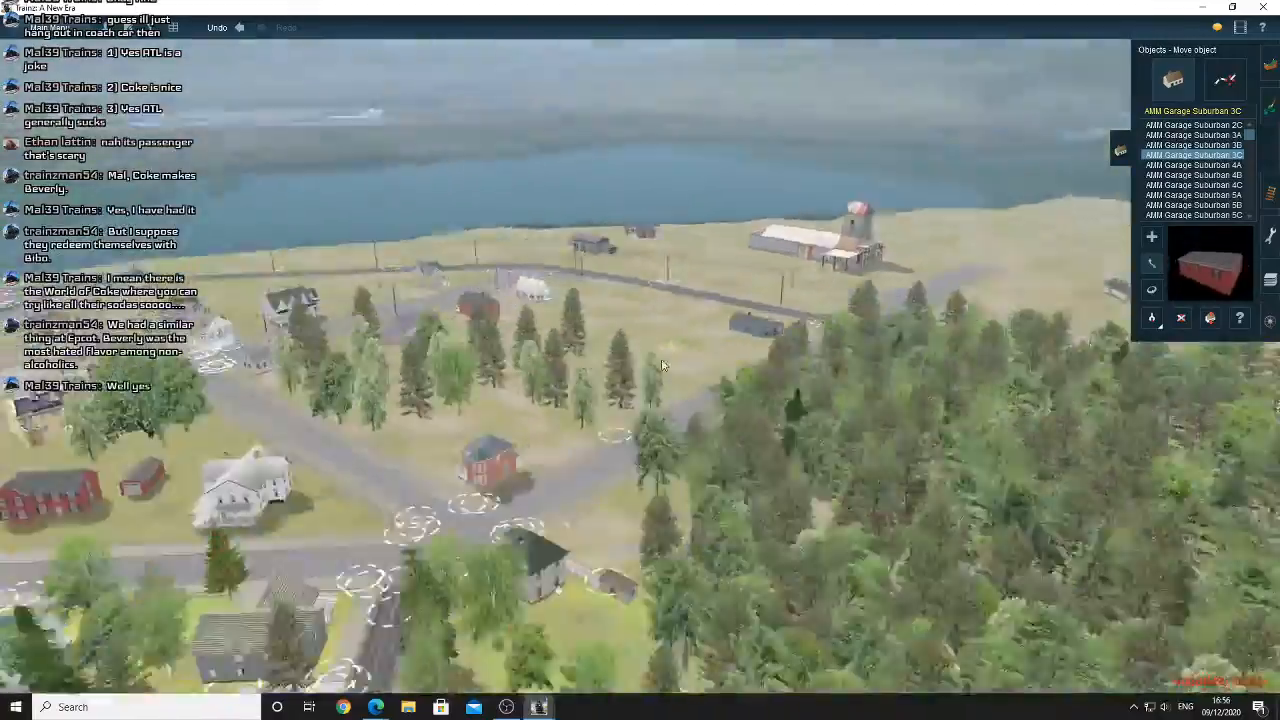
pyautogui.scroll(-8, 655, 368)
pyautogui.press('Right')
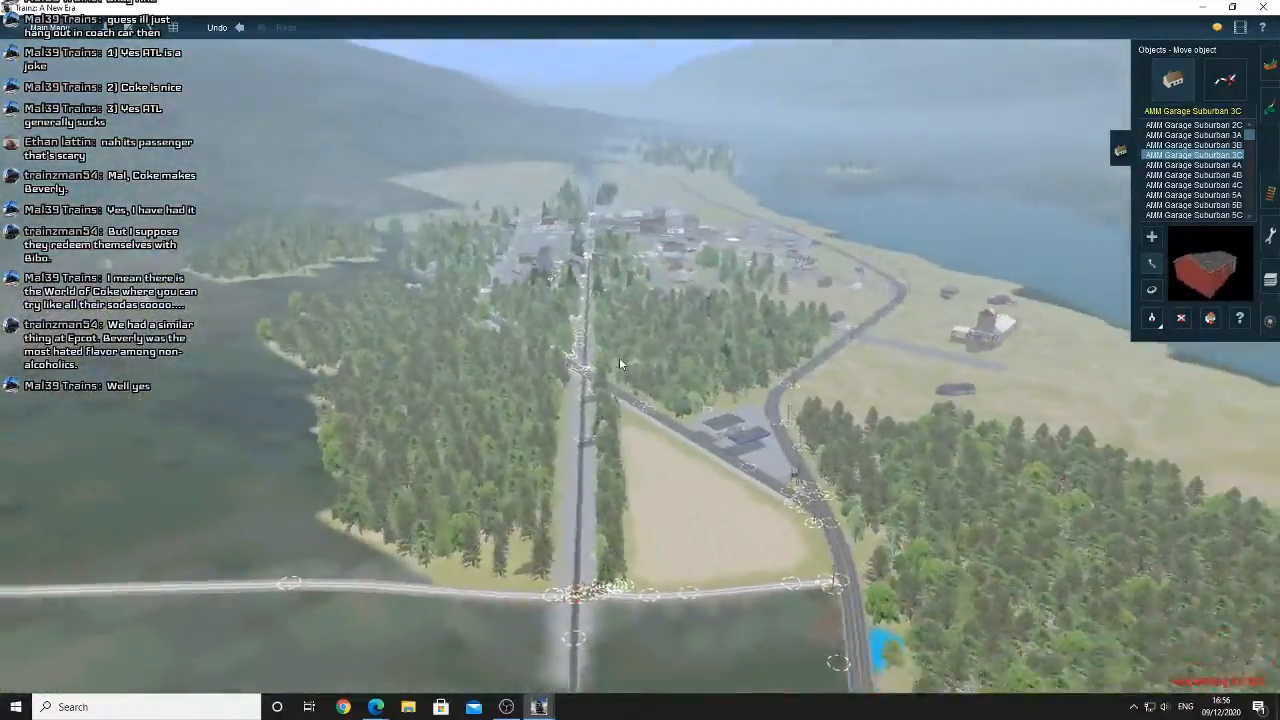
pyautogui.scroll(10, 619, 357)
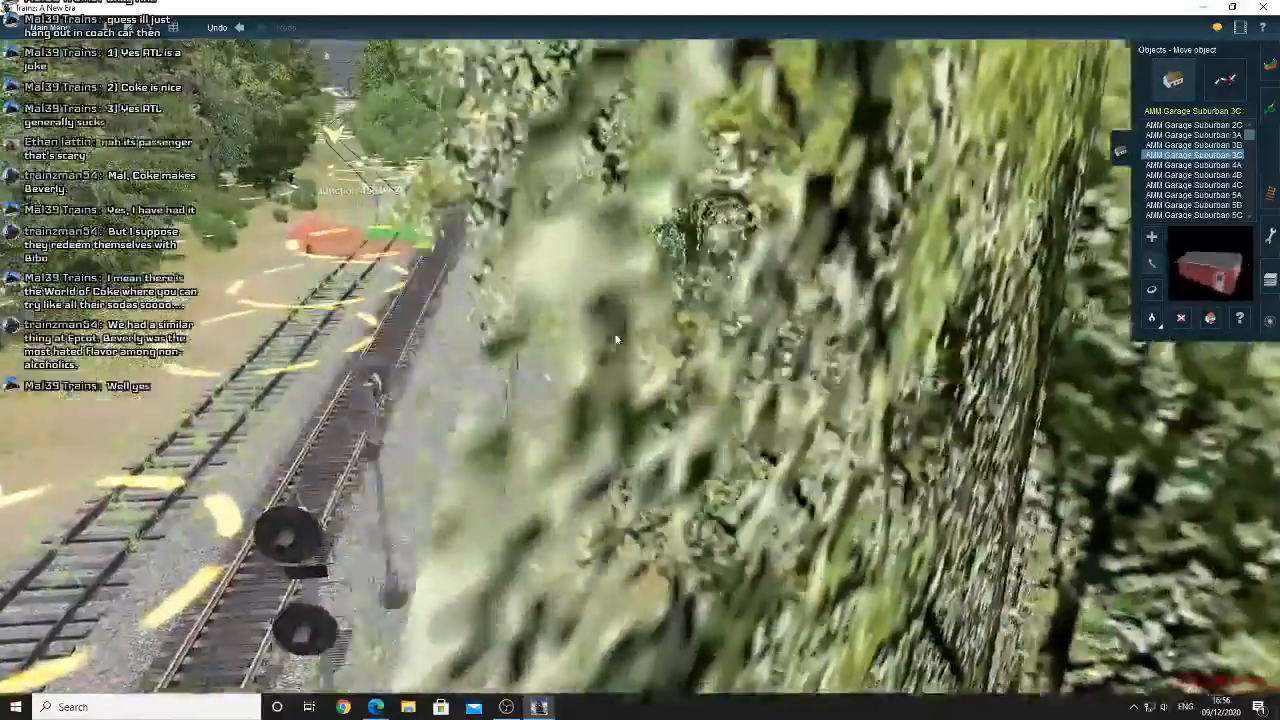
pyautogui.scroll(-3, 617, 340)
pyautogui.moveTo(612, 325); pyautogui.dragTo(646, 285, button='right')
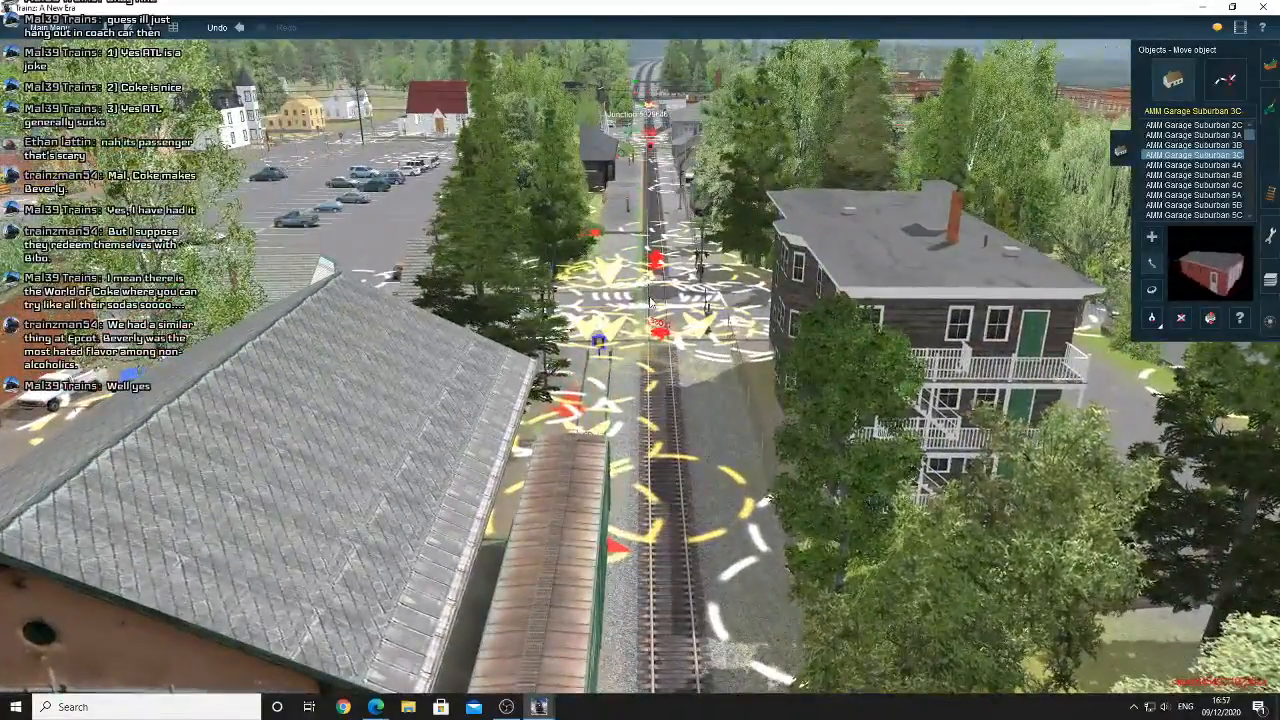
# Examine the street from the level crossing to the intersection and the sidewalk beside the brick corner building
pyautogui.rightClick(650, 302)
pyautogui.press('Left')
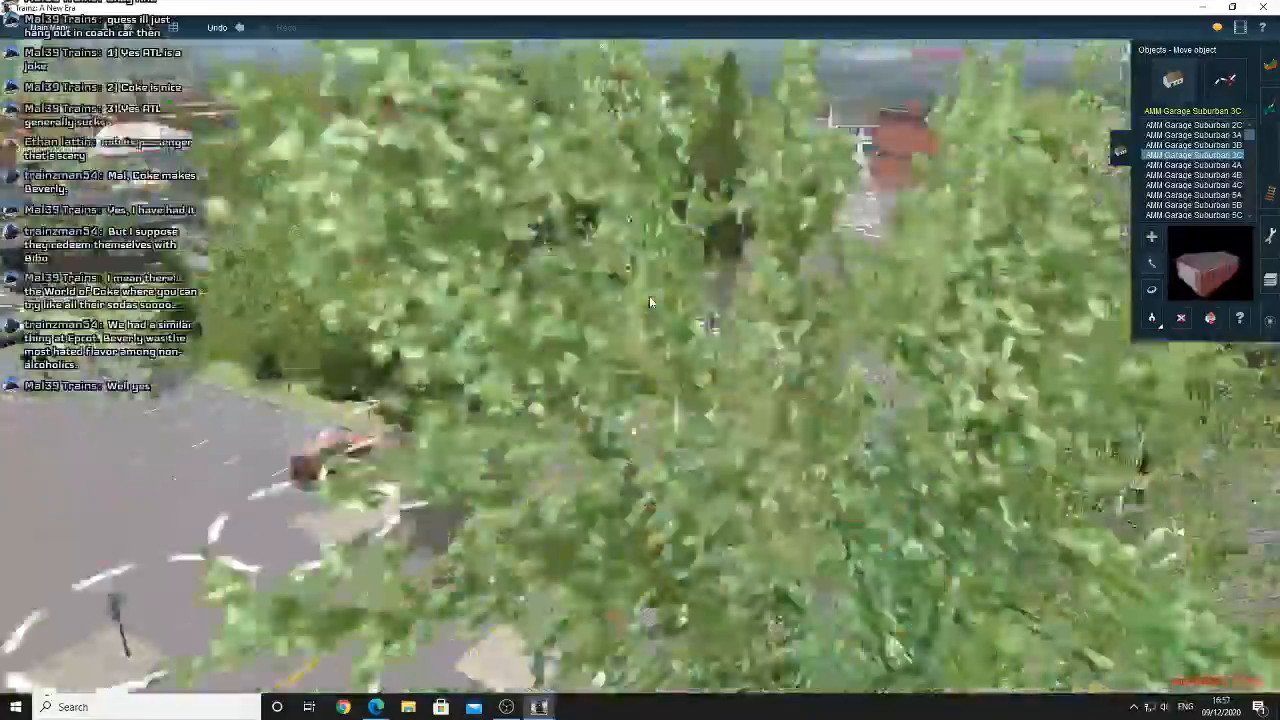
pyautogui.press('Left')
pyautogui.press('Up')
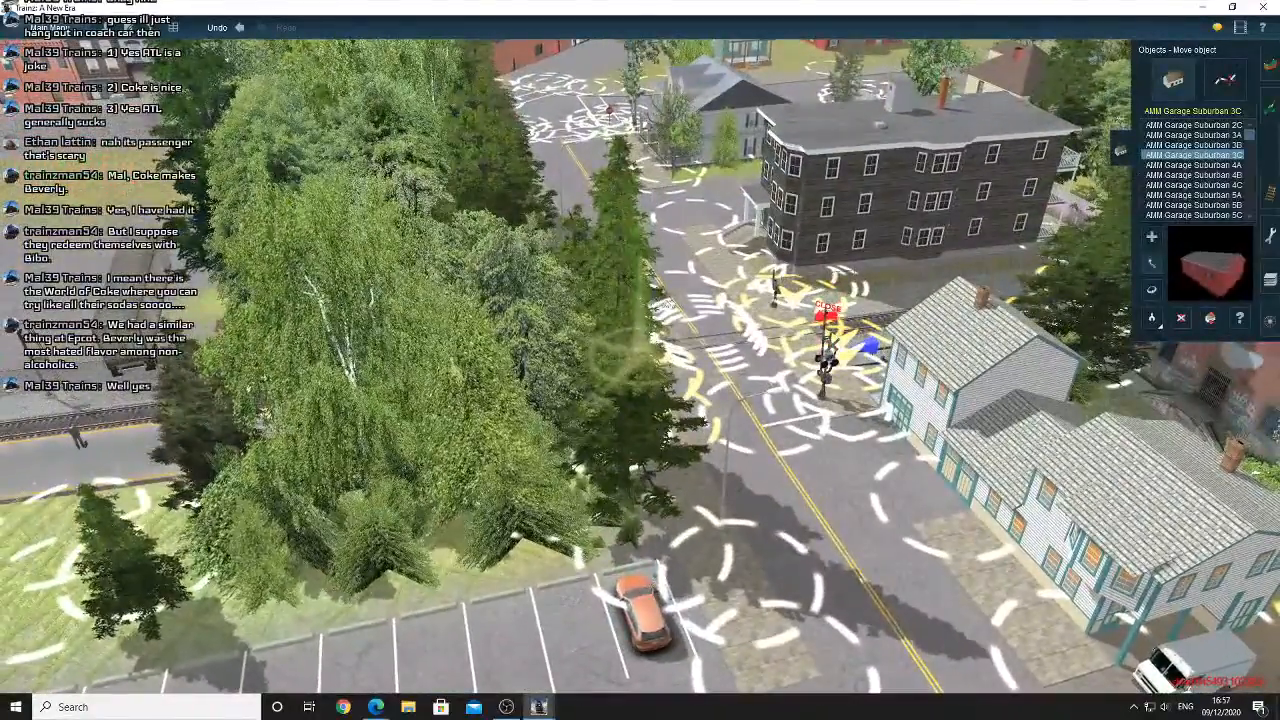
pyautogui.rightClick(678, 298)
pyautogui.rightClick(602, 282)
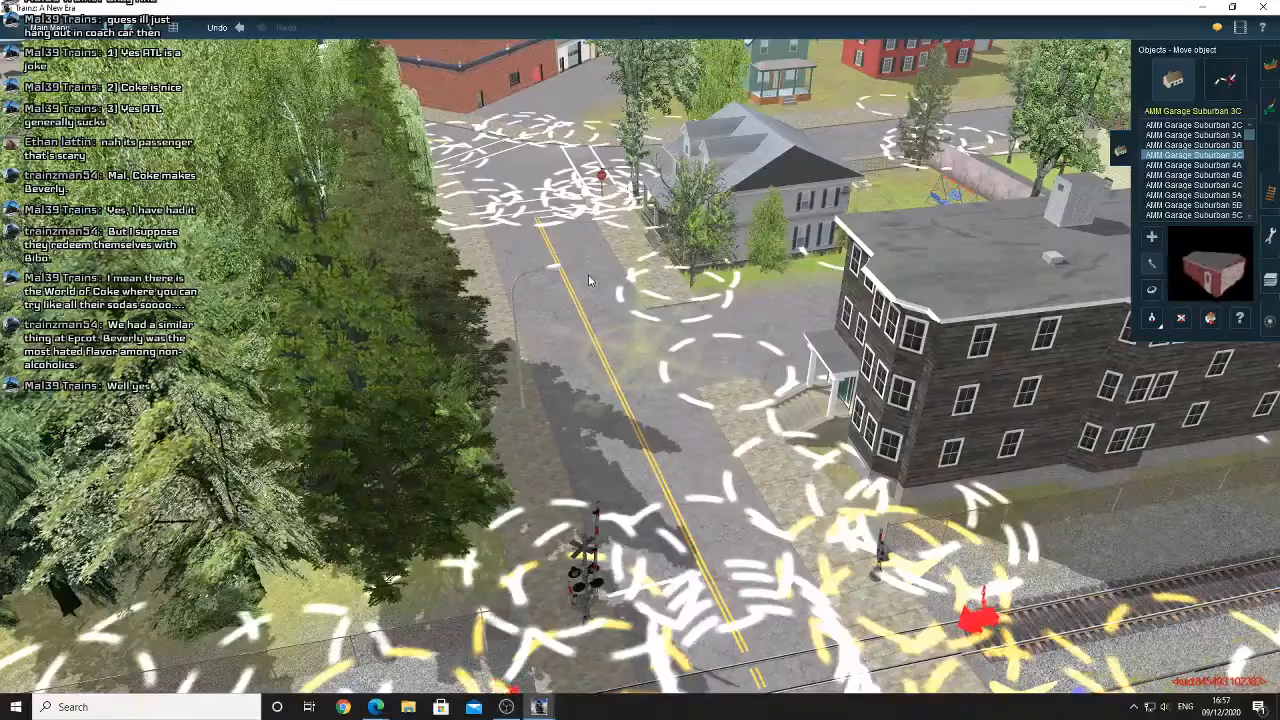
pyautogui.rightClick(588, 274)
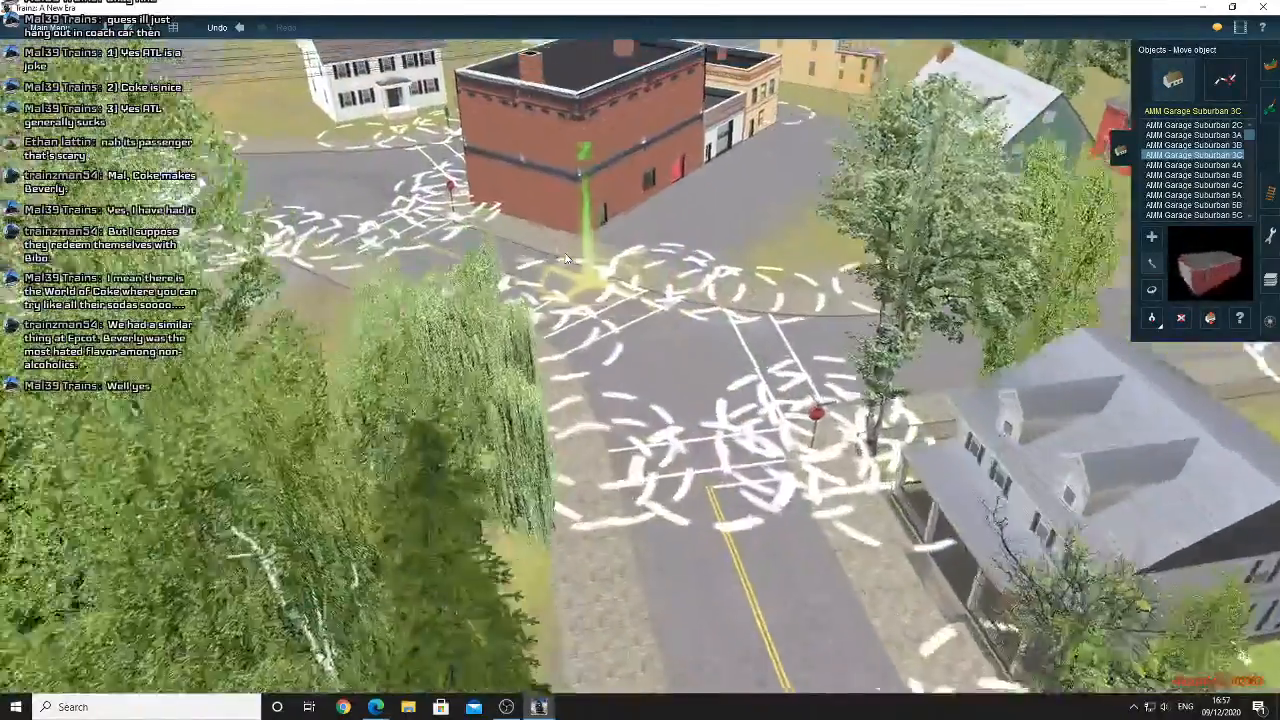
pyautogui.scroll(-3, 564, 258)
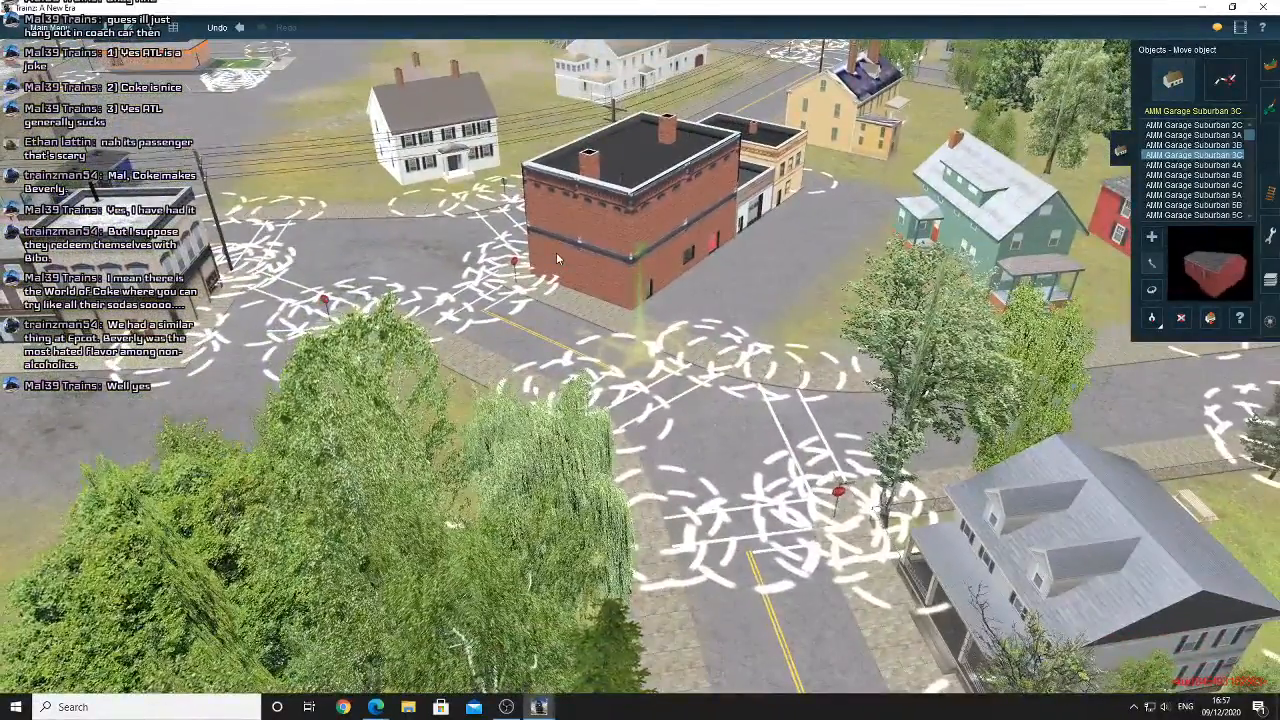
pyautogui.rightClick(702, 379)
pyautogui.press('Left')
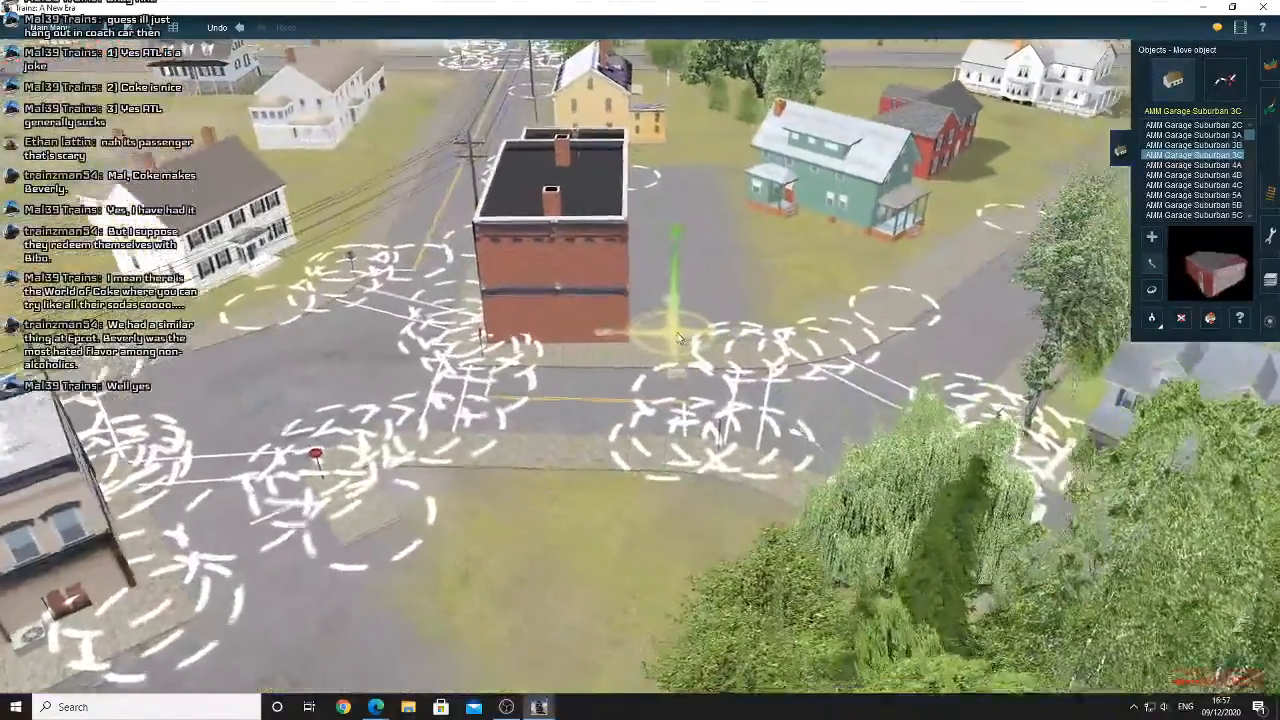
pyautogui.press('Left')
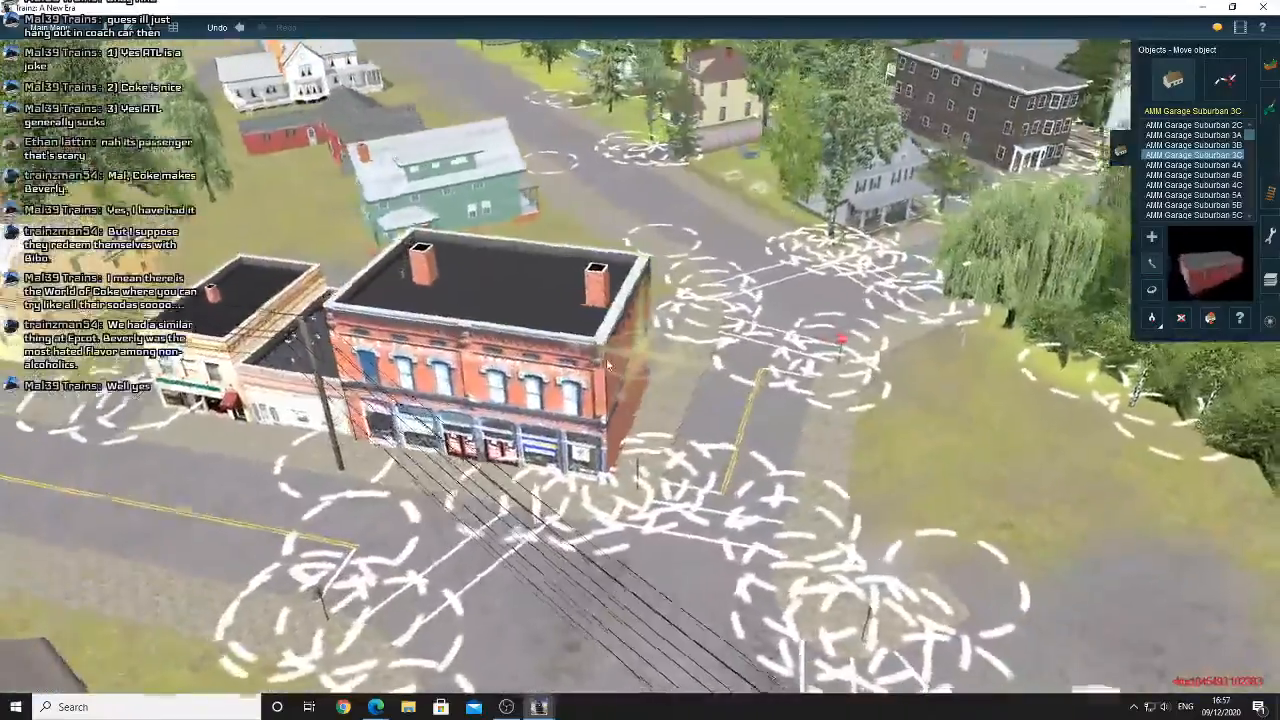
pyautogui.press('Right')
pyautogui.press('Right')
pyautogui.scroll(5, 638, 380)
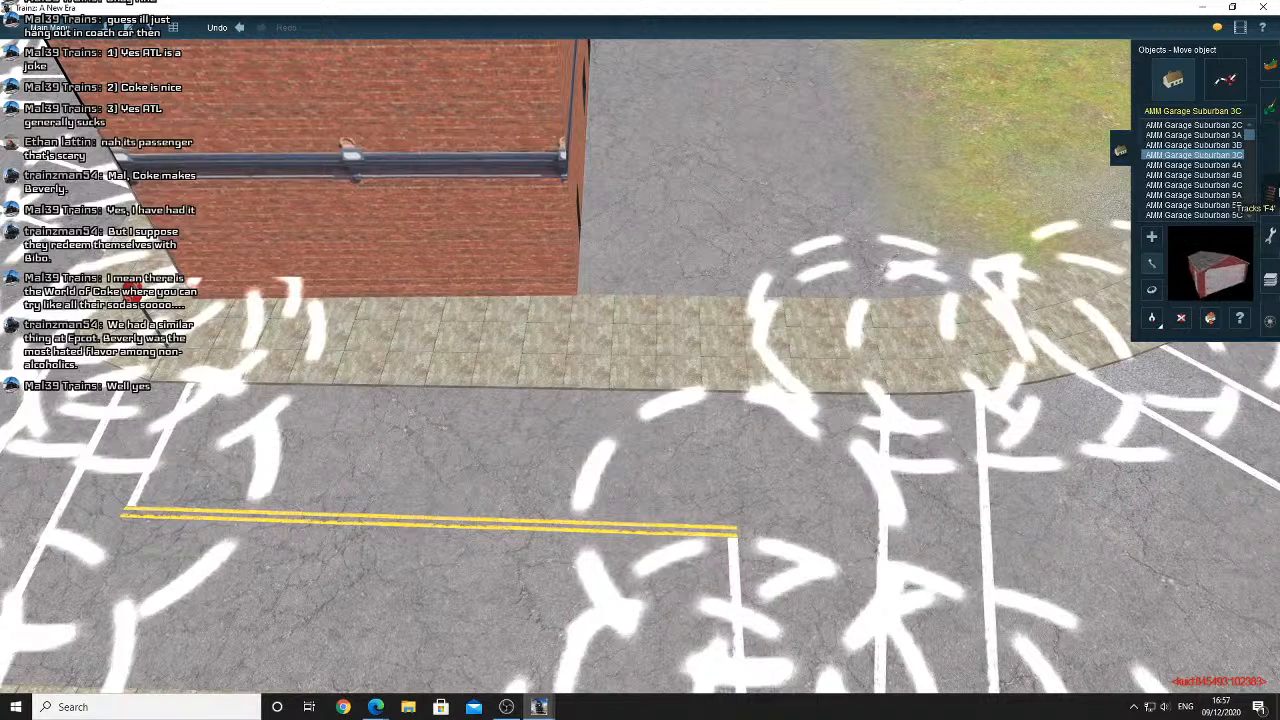
# Insert spline points in the sidewalk beside the brick corner building, straighten it, and remove the section across the driveway opening
pyautogui.click(1270, 192)
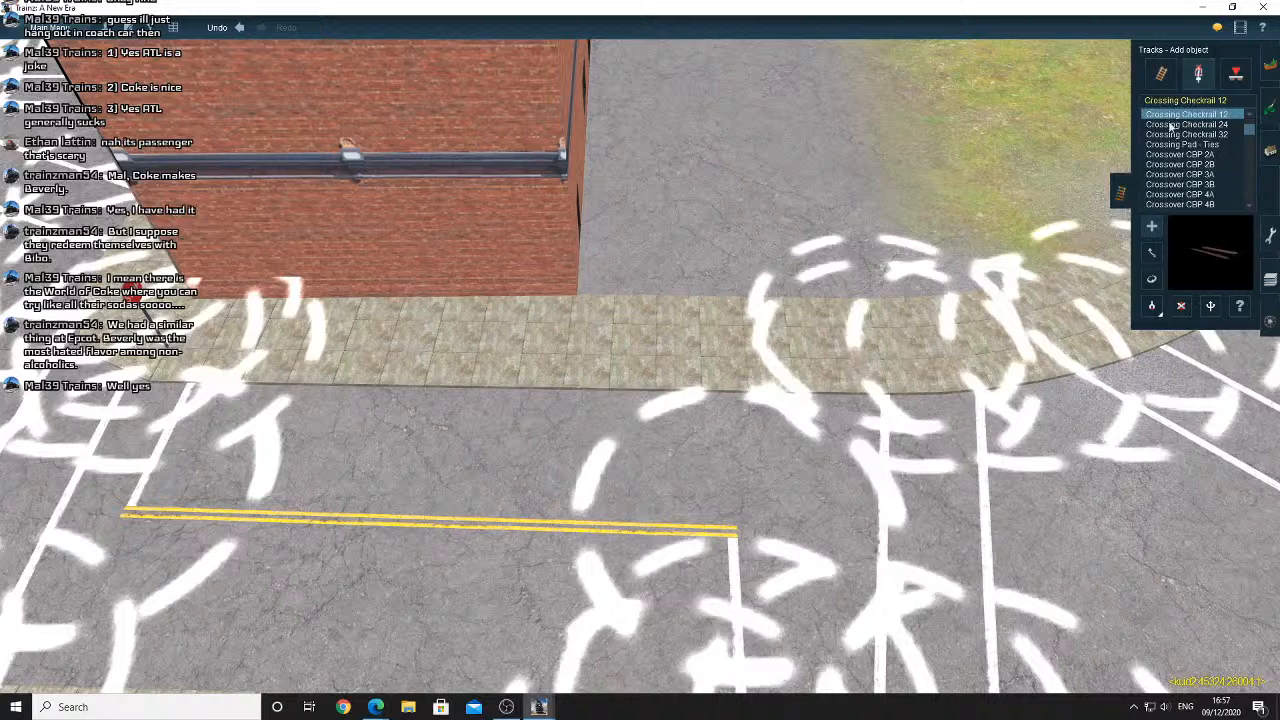
pyautogui.click(1270, 108)
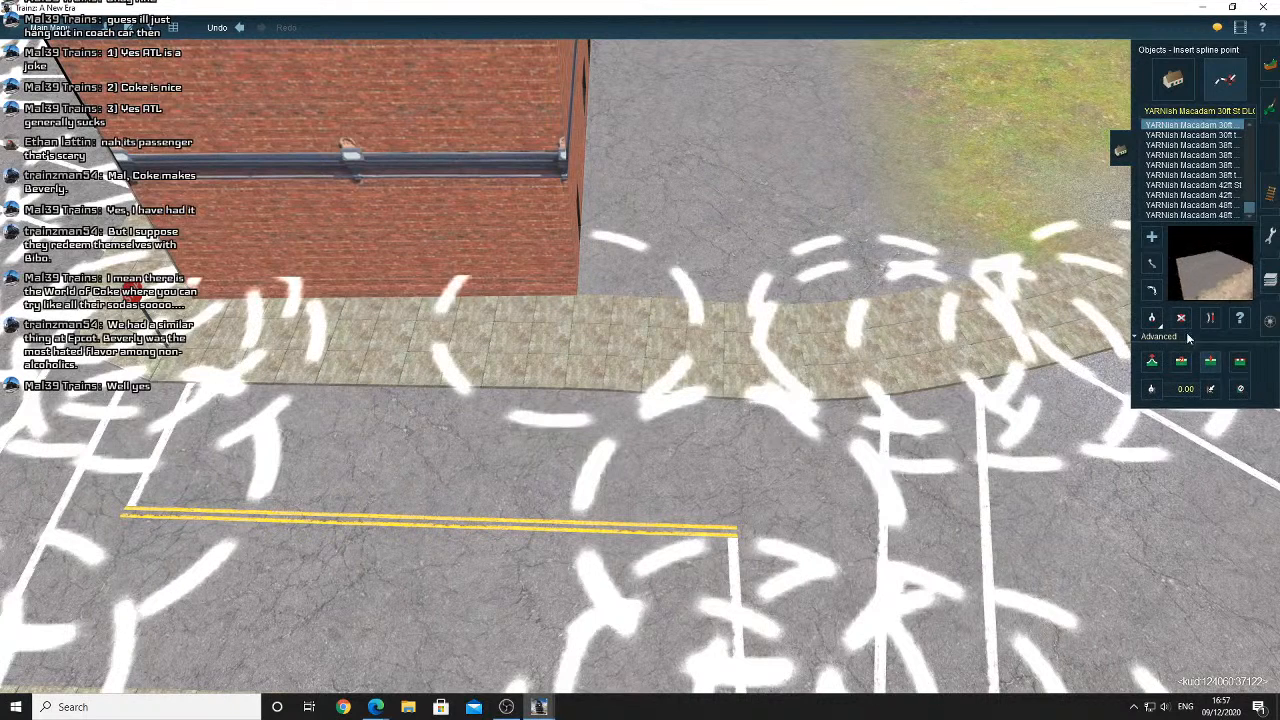
pyautogui.click(740, 355)
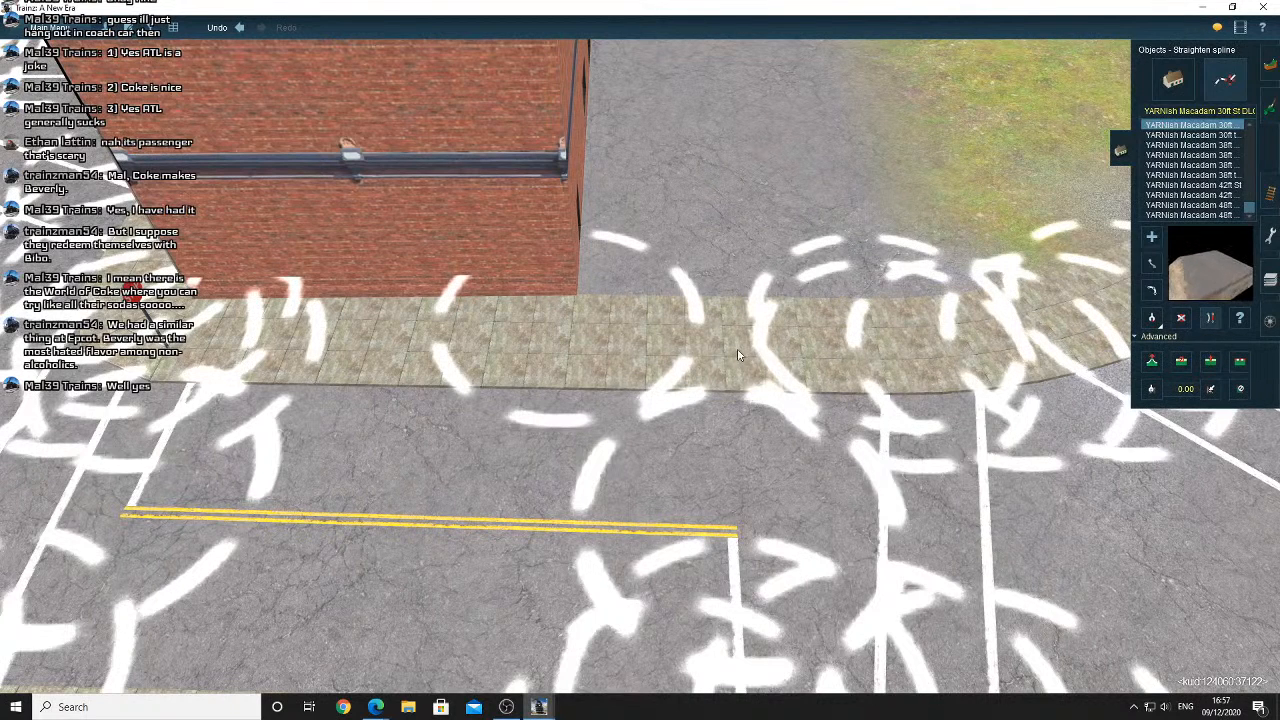
pyautogui.scroll(5, 750, 344)
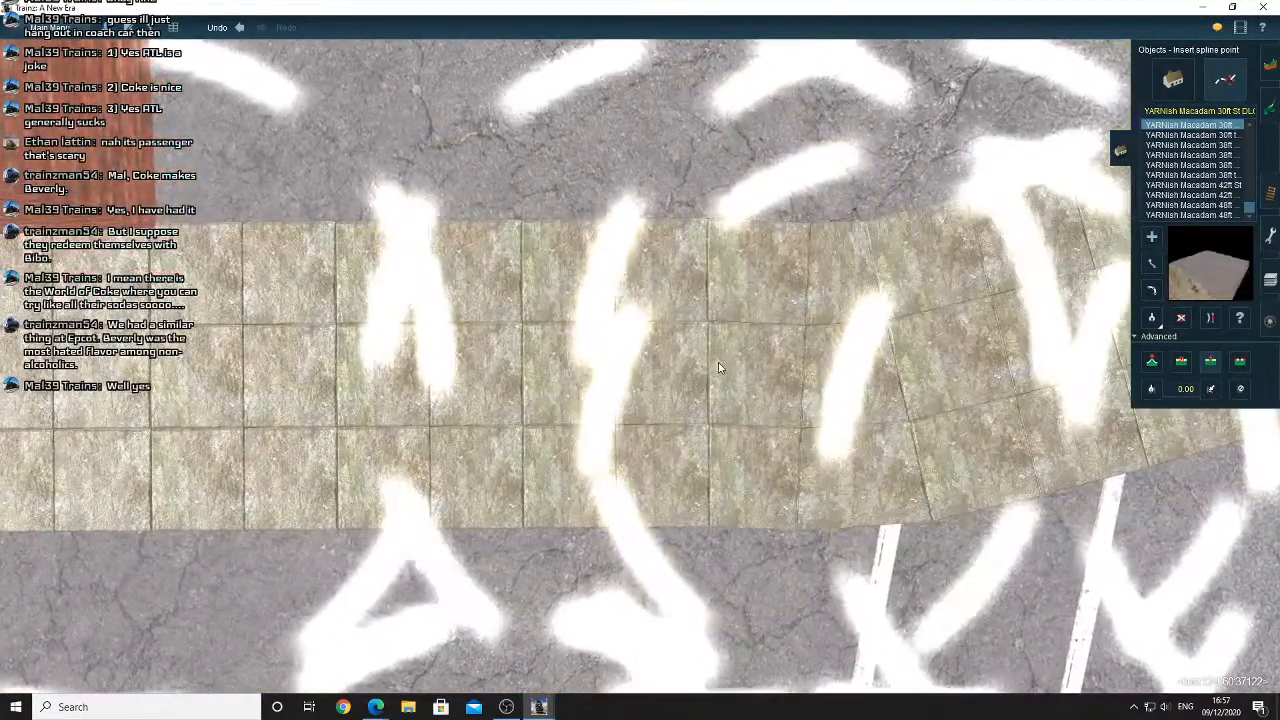
pyautogui.scroll(-5, 718, 367)
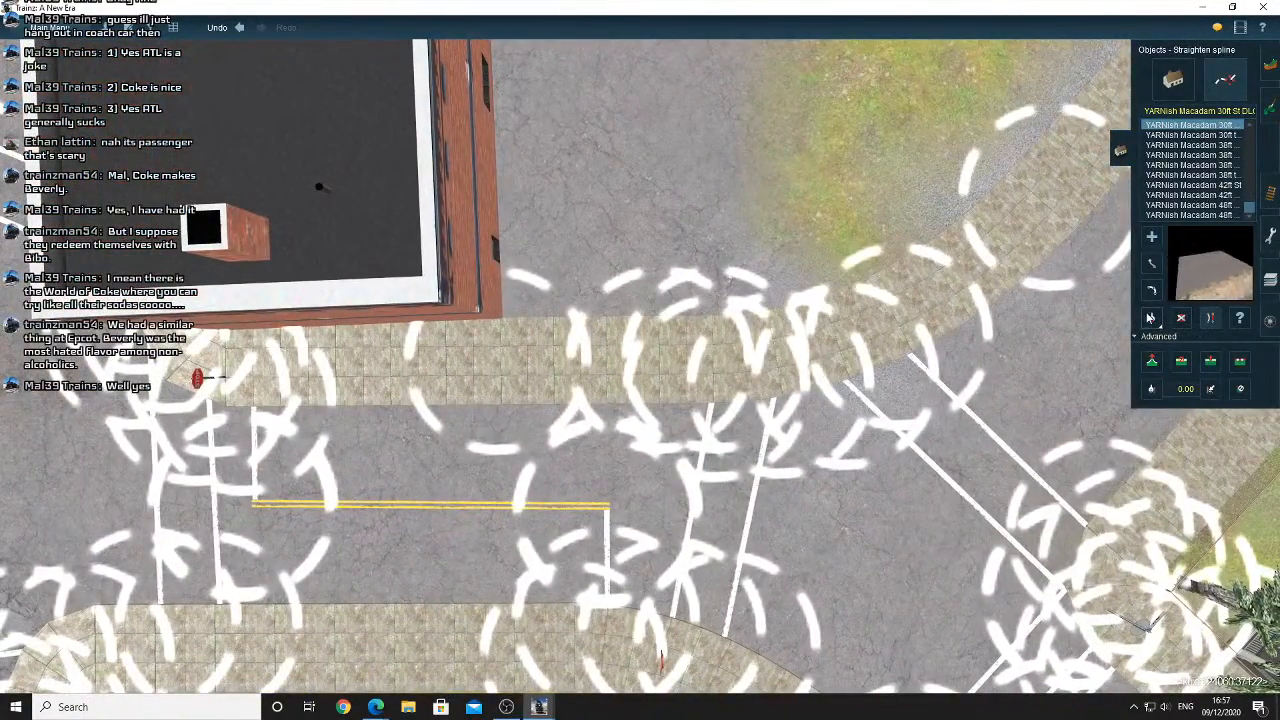
pyautogui.scroll(5, 578, 363)
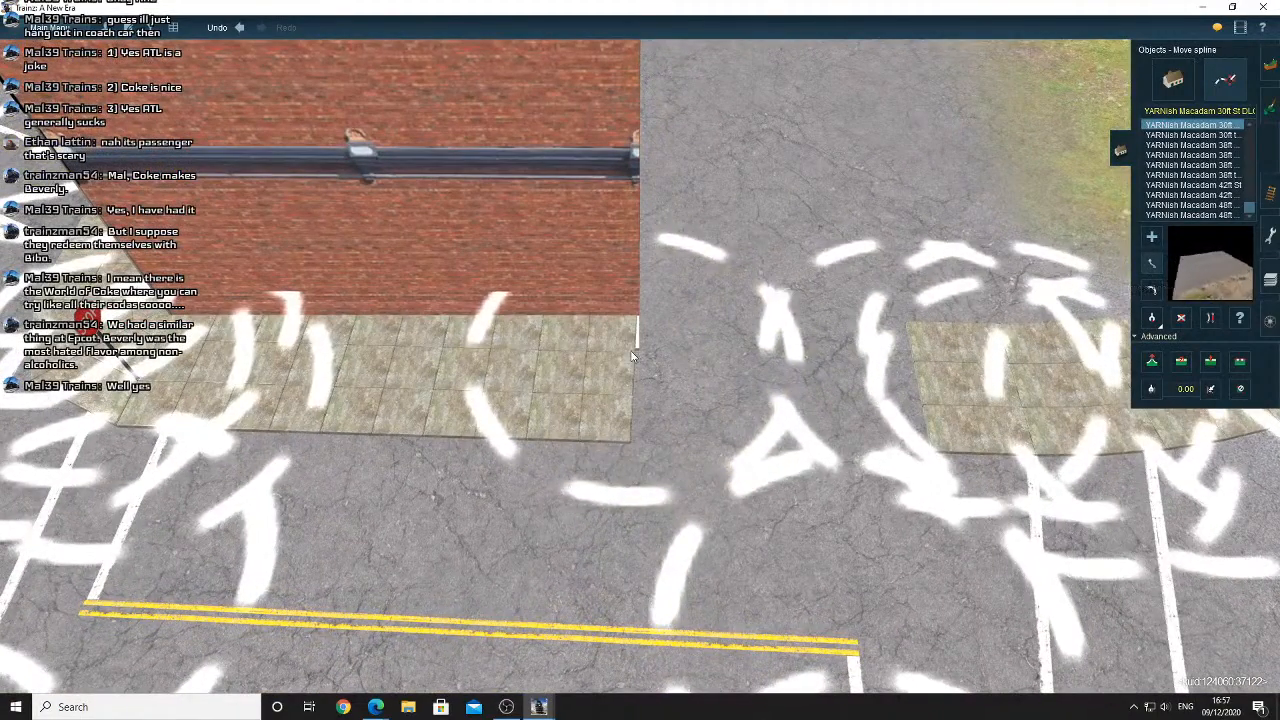
# Move the cut end of the sidewalk flush with the corner of the brick building
pyautogui.moveTo(631, 351); pyautogui.dragTo(638, 377)
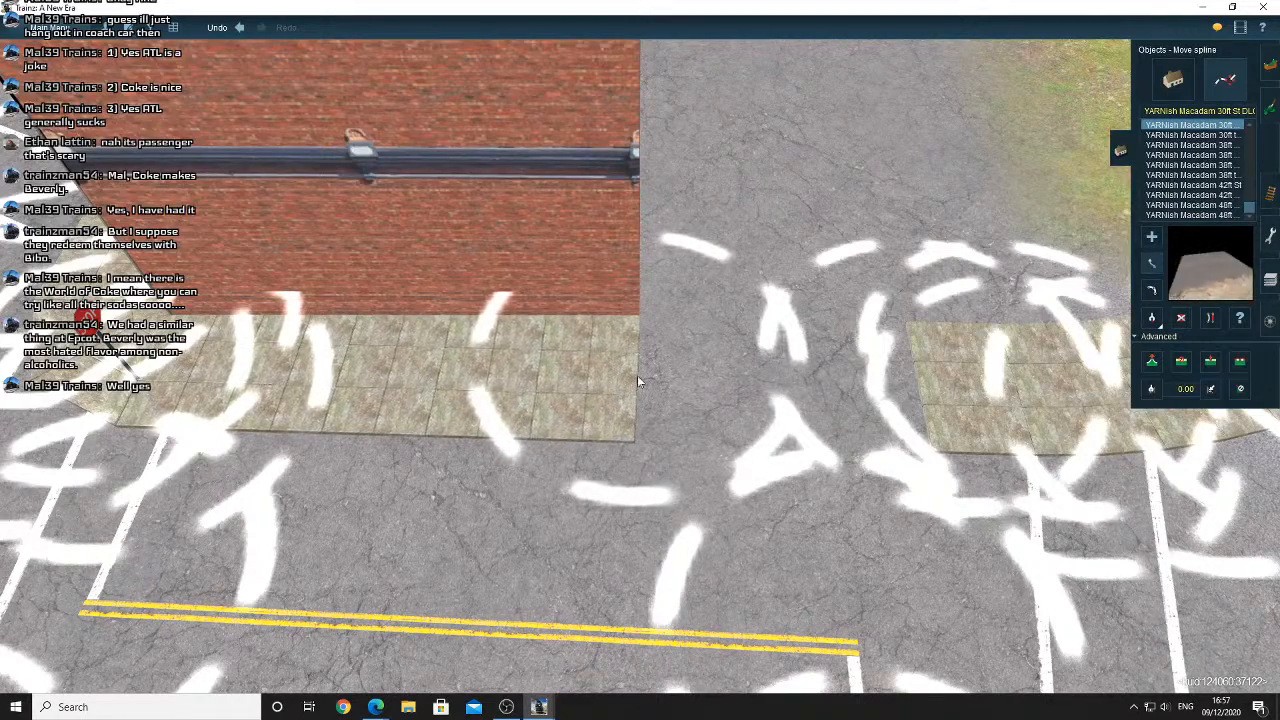
pyautogui.scroll(-5, 702, 343)
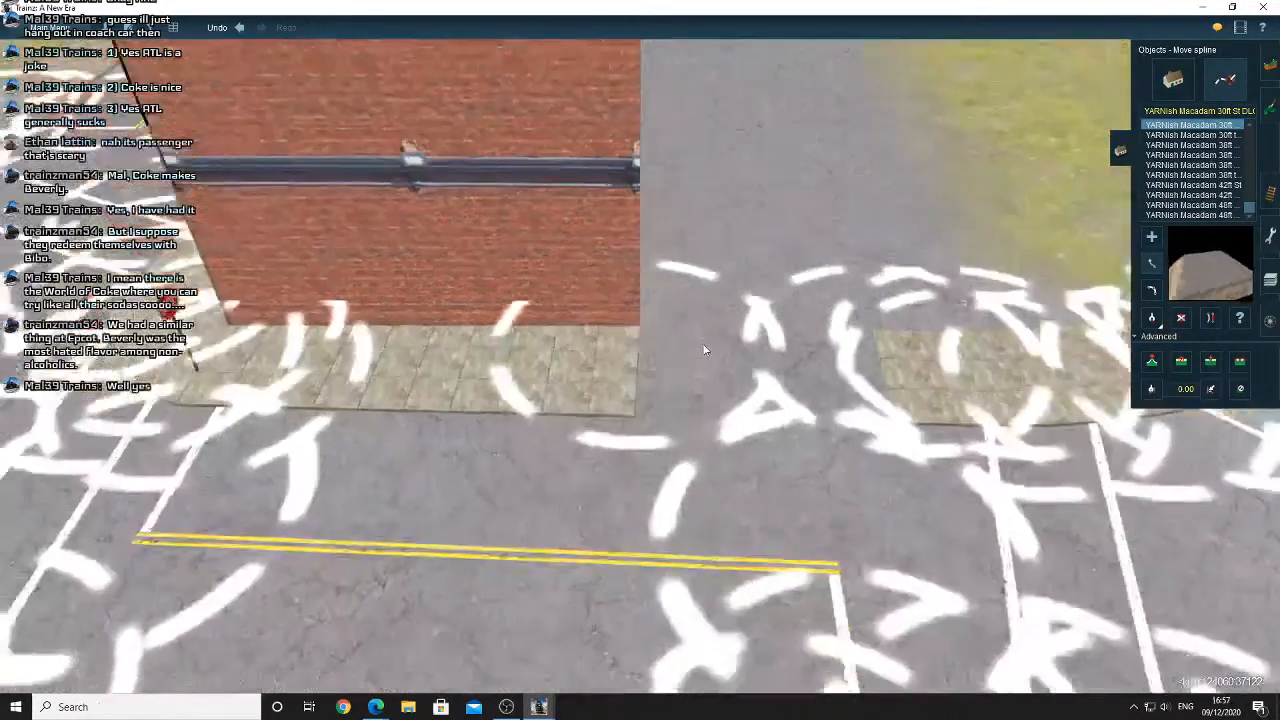
# Survey the town streets from the shortened sidewalk past the white house and main intersection to the empty grass lot
pyautogui.rightClick(677, 279)
pyautogui.moveTo(677, 277); pyautogui.dragTo(732, 288, button='right')
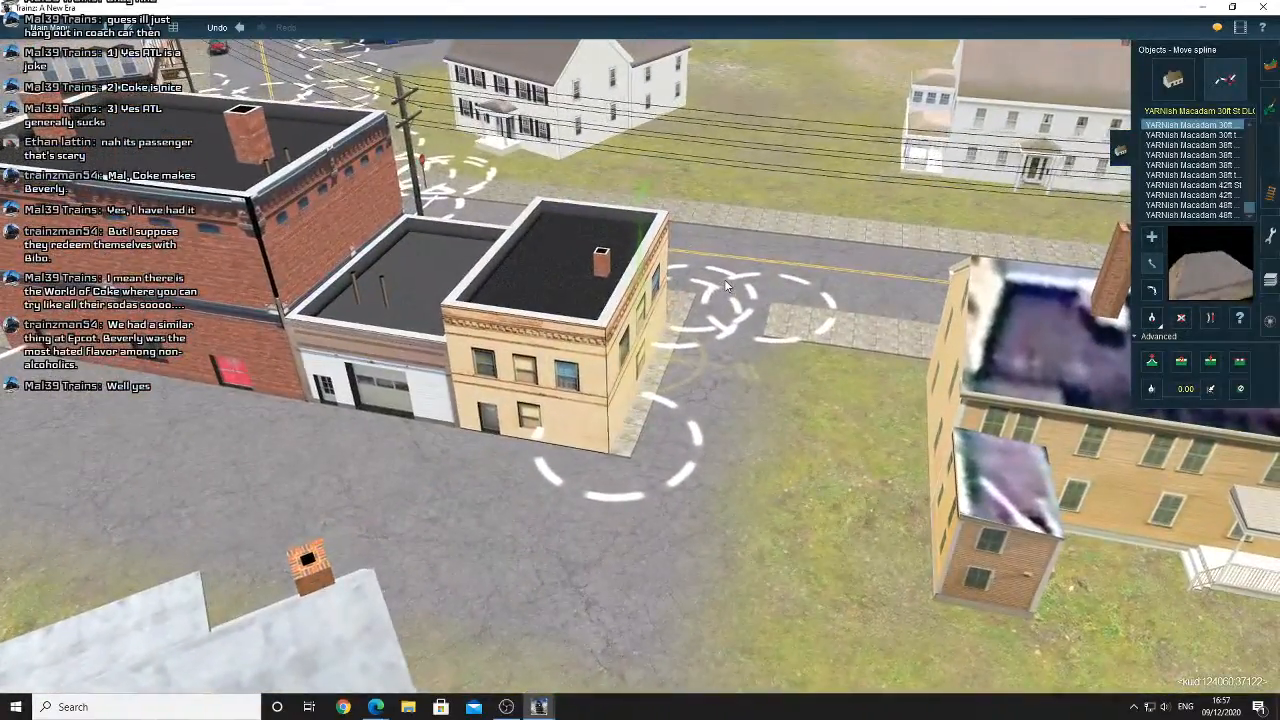
pyautogui.rightClick(724, 279)
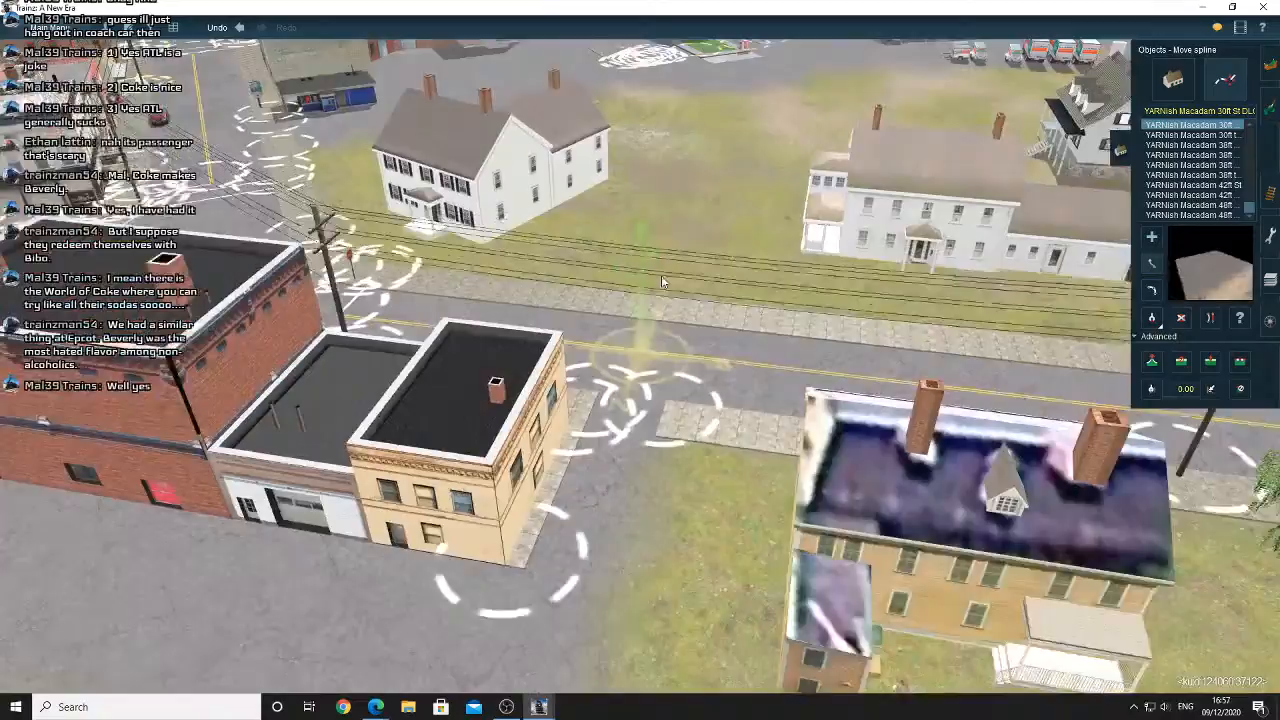
pyautogui.rightClick(661, 275)
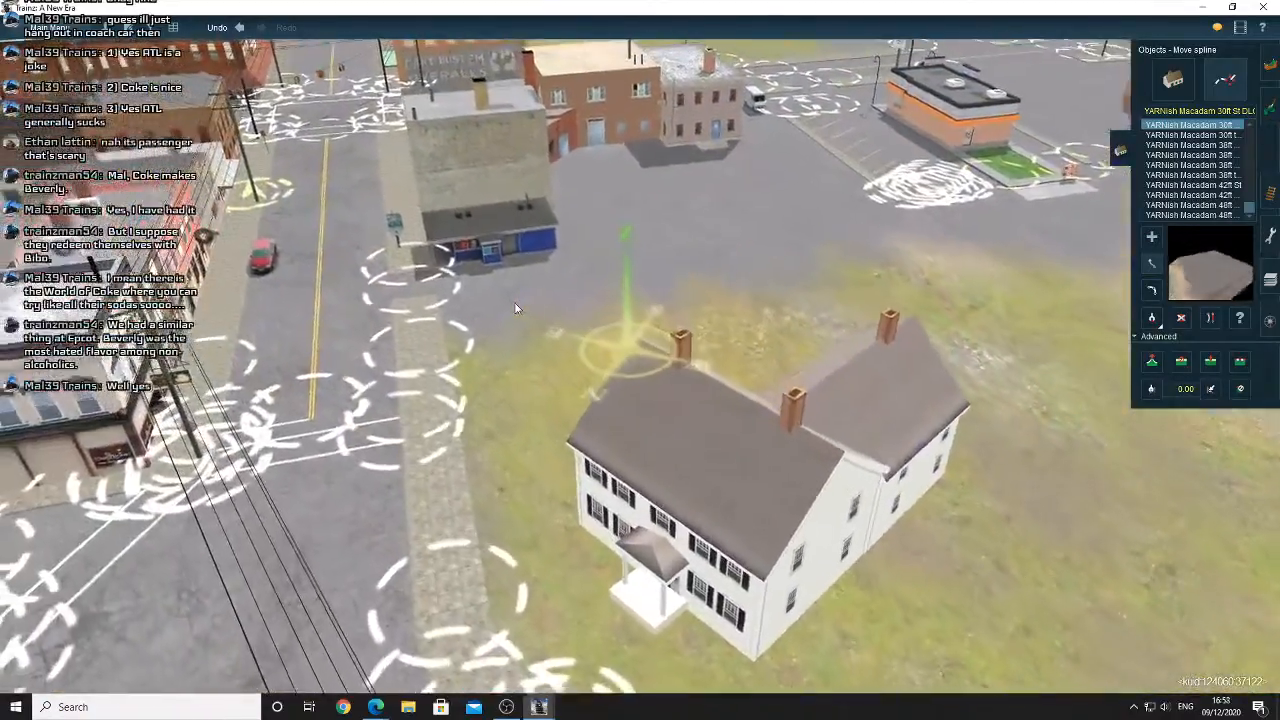
pyautogui.rightClick(478, 283)
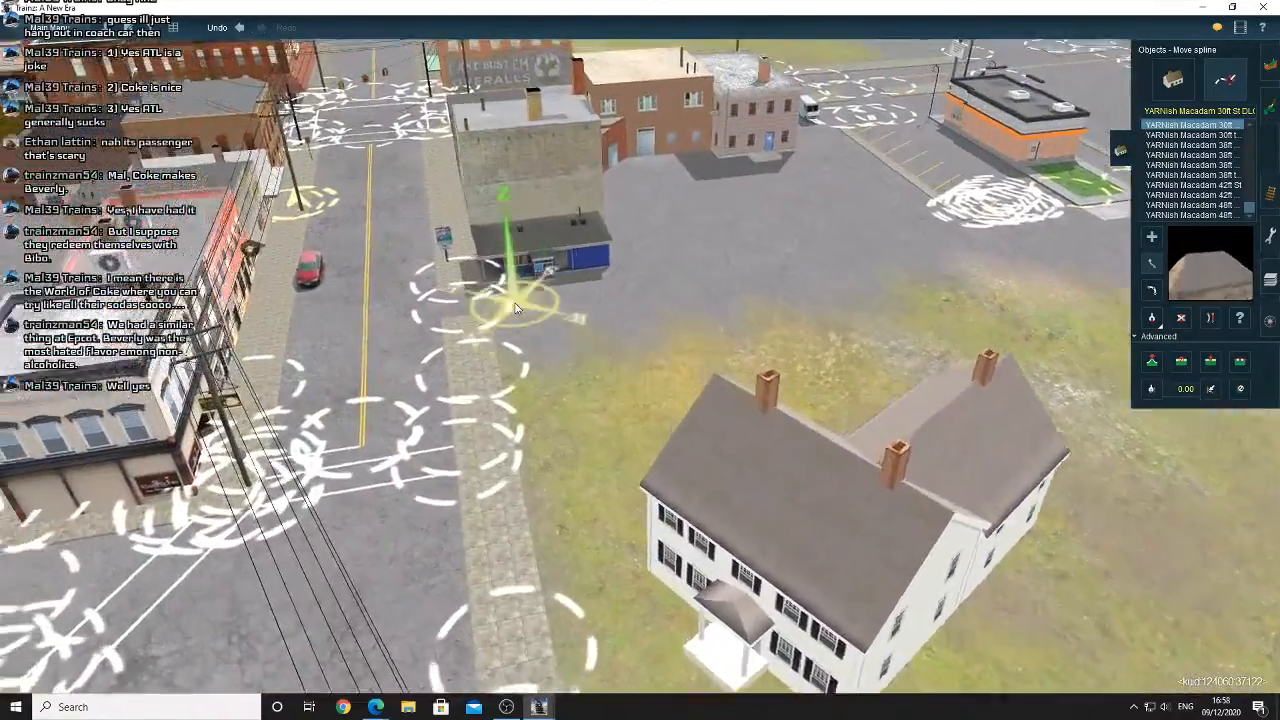
pyautogui.rightClick(565, 315)
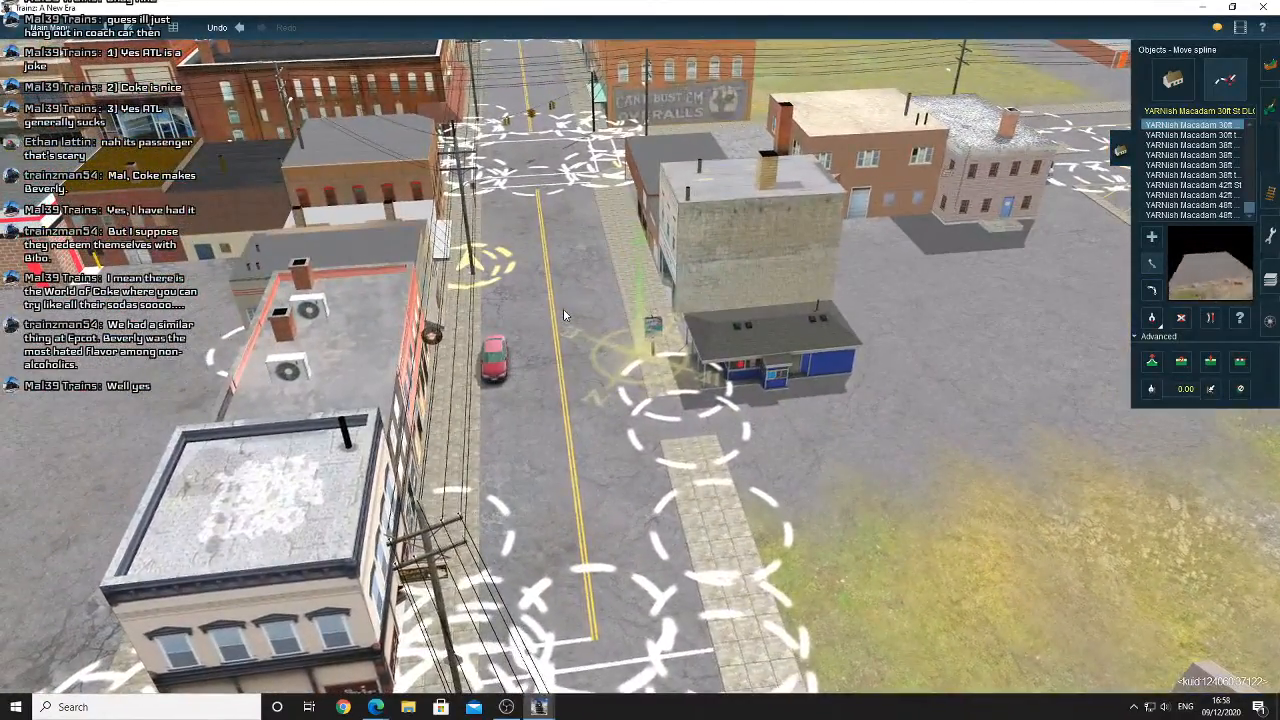
pyautogui.rightClick(598, 298)
pyautogui.press('Right')
pyautogui.rightClick(602, 290)
pyautogui.rightClick(603, 294)
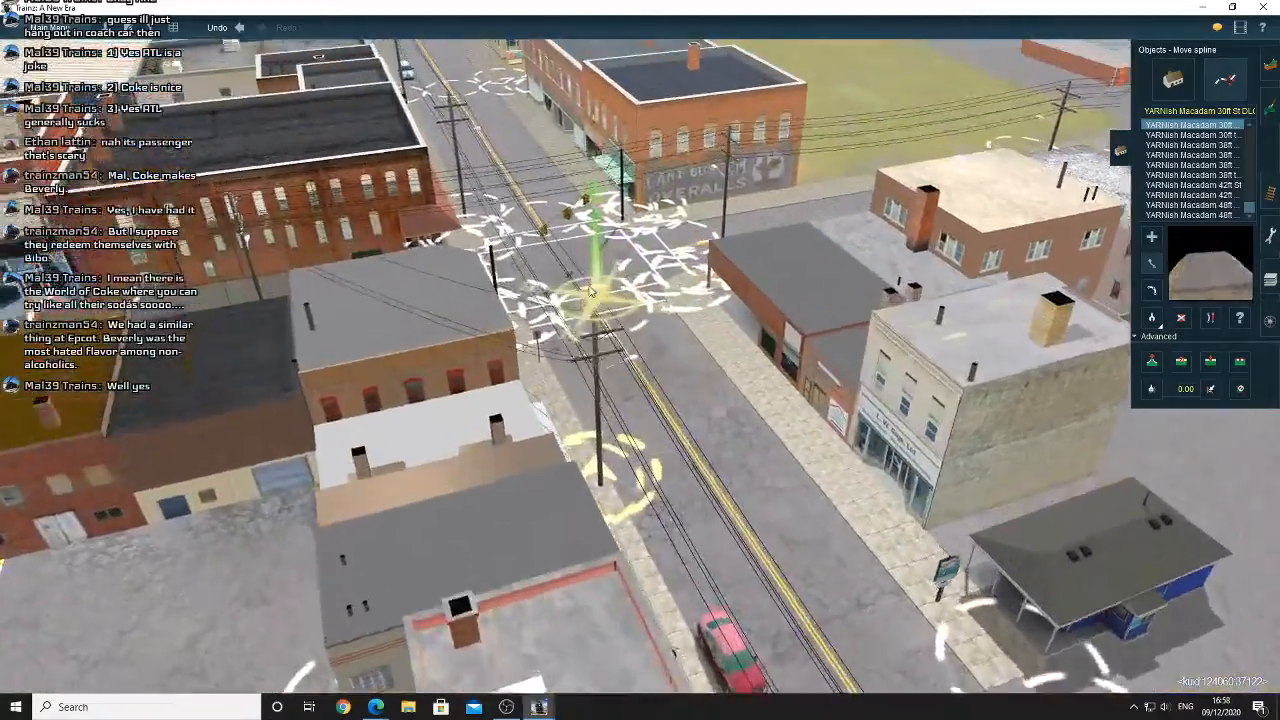
pyautogui.rightClick(628, 299)
pyautogui.rightClick(724, 276)
pyautogui.press('Right')
pyautogui.rightClick(747, 389)
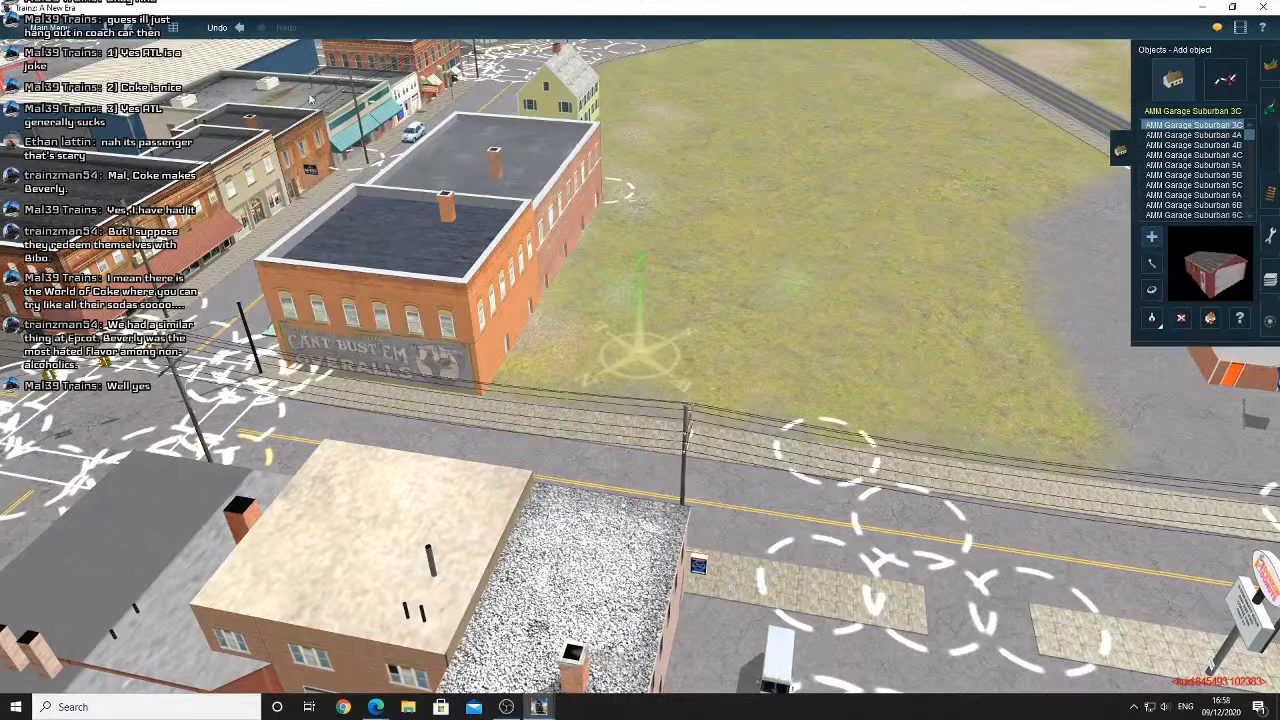
# Place the AMM Silver Lake Station on the empty grass lot beside the orange brick building and view it up close
pyautogui.click(173, 27)
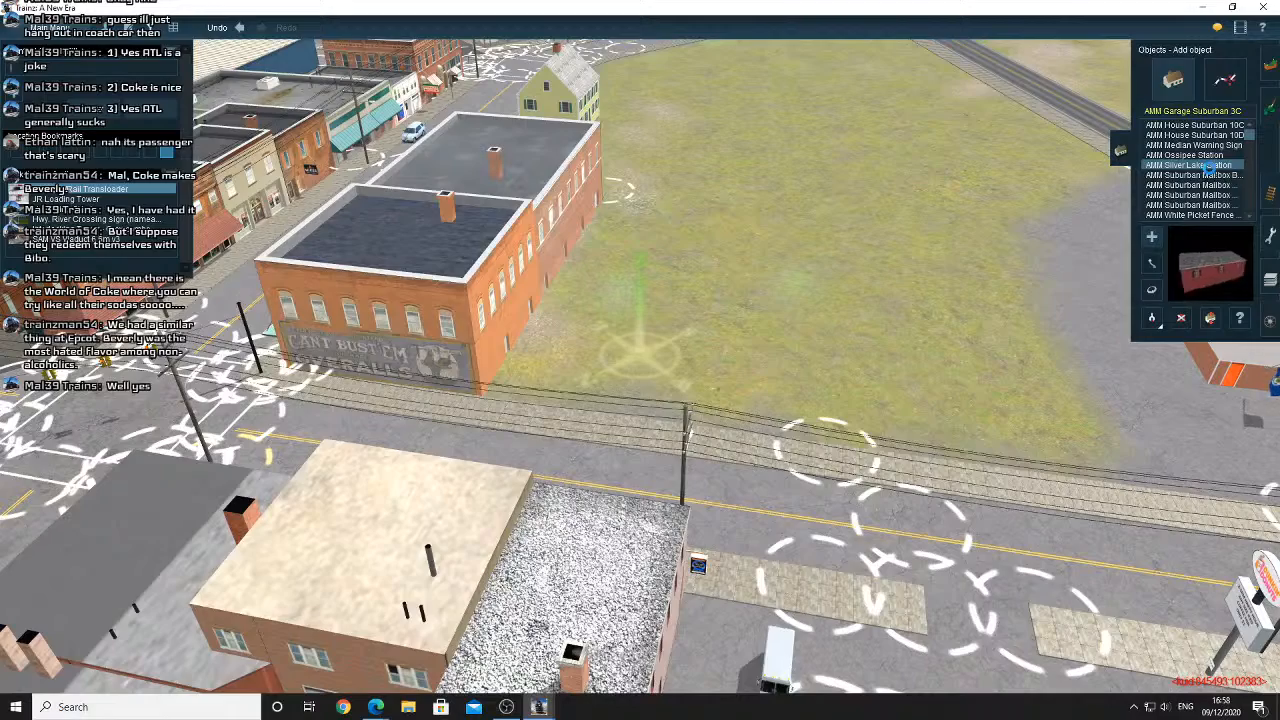
pyautogui.click(792, 336)
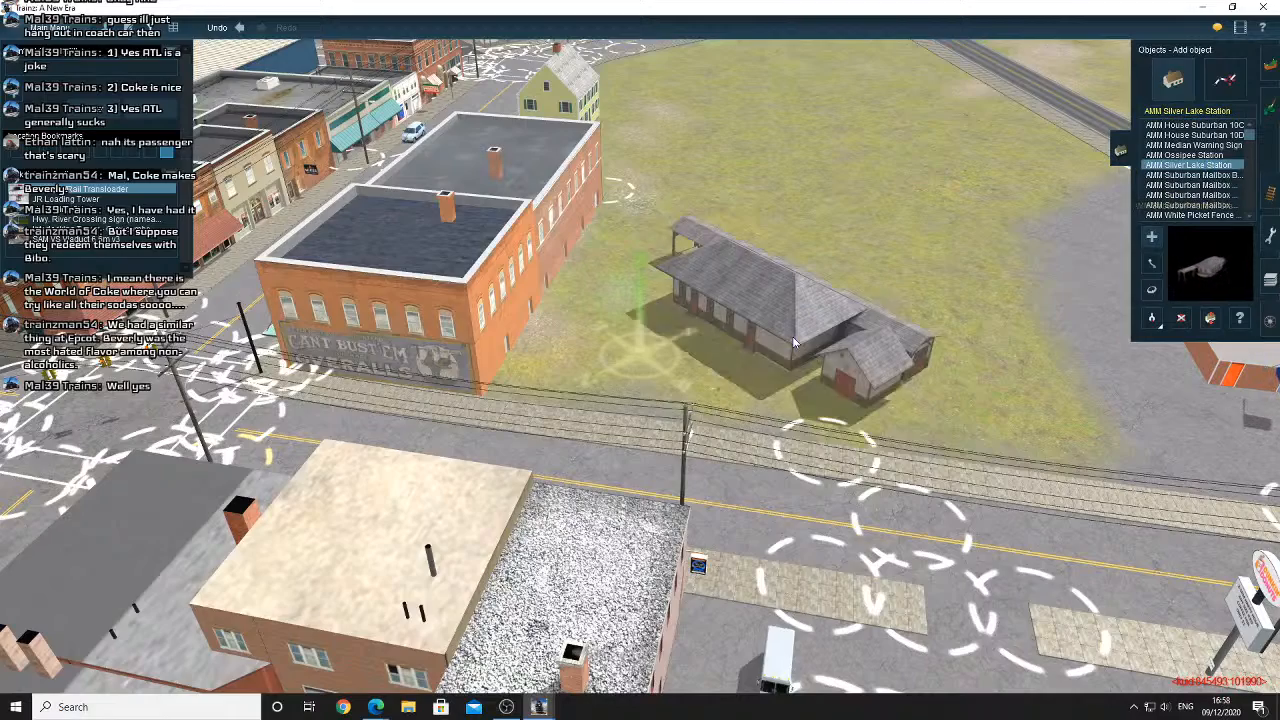
pyautogui.scroll(5, 683, 333)
pyautogui.press('Right')
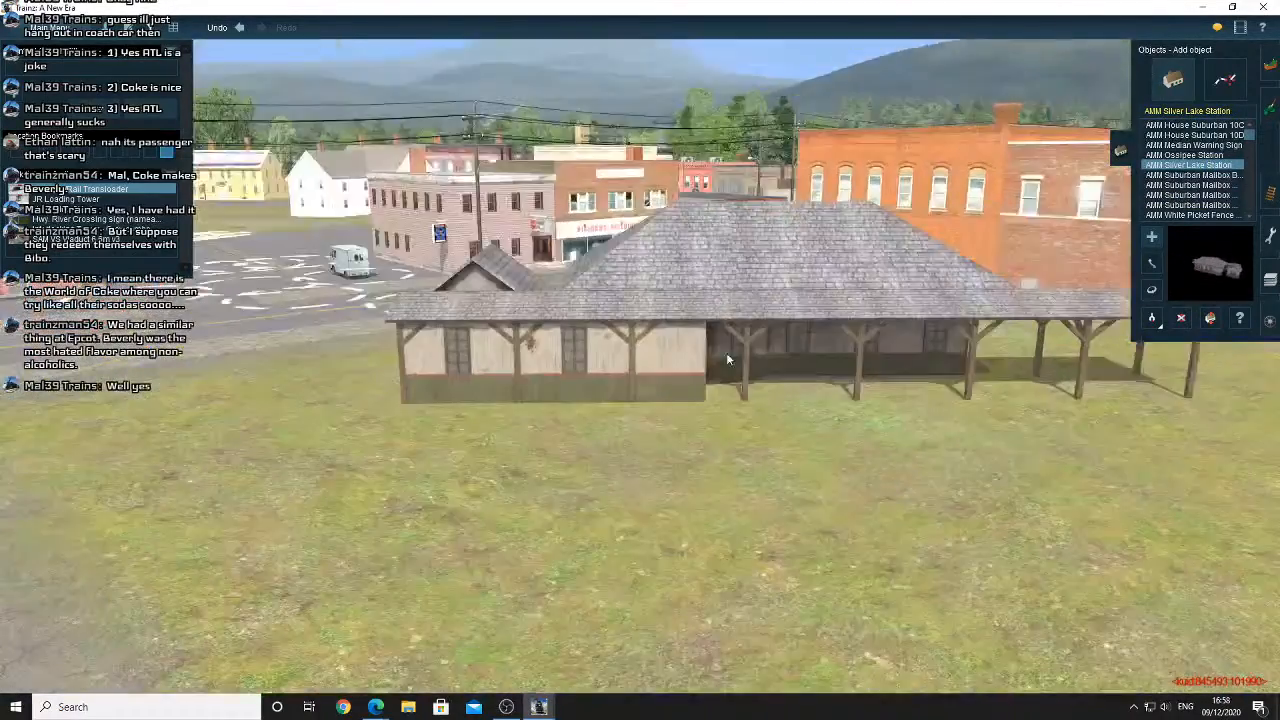
pyautogui.rightClick(724, 353)
pyautogui.scroll(3, 724, 353)
pyautogui.scroll(-5, 858, 342)
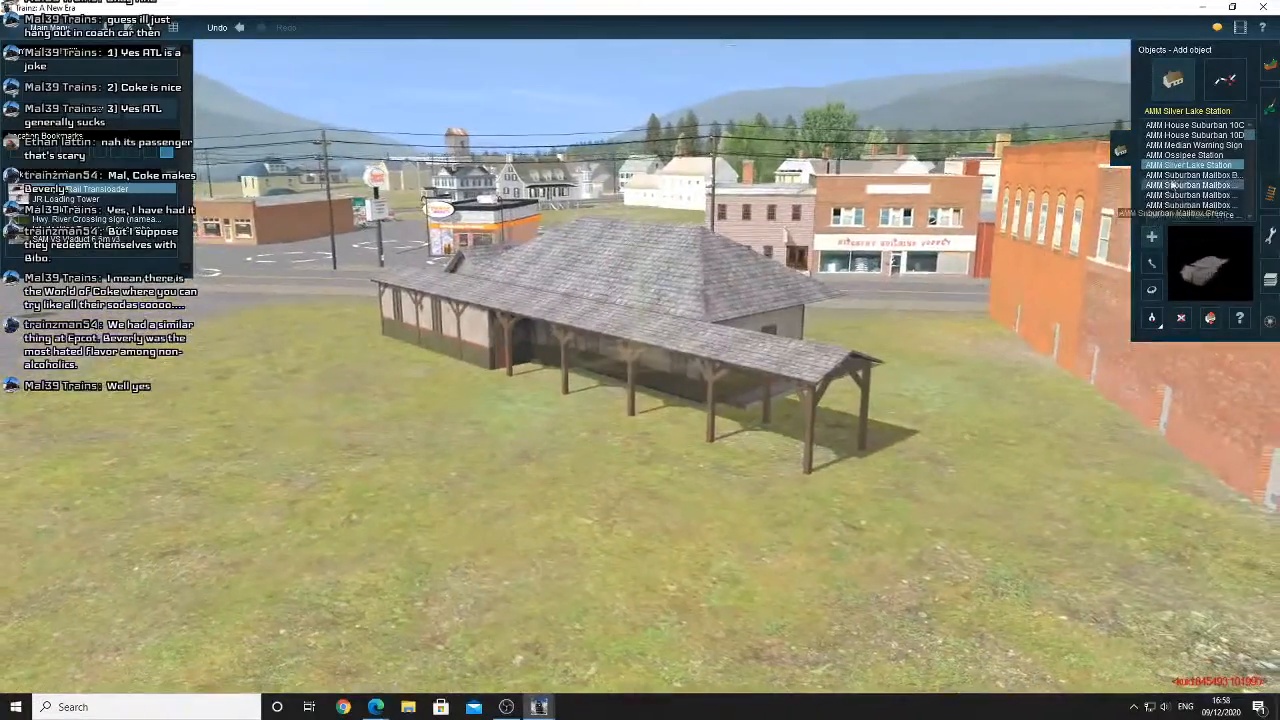
# Place the AMM Ossipee Station in front of the Silver Lake station and delete the Silver Lake station
pyautogui.click(565, 459)
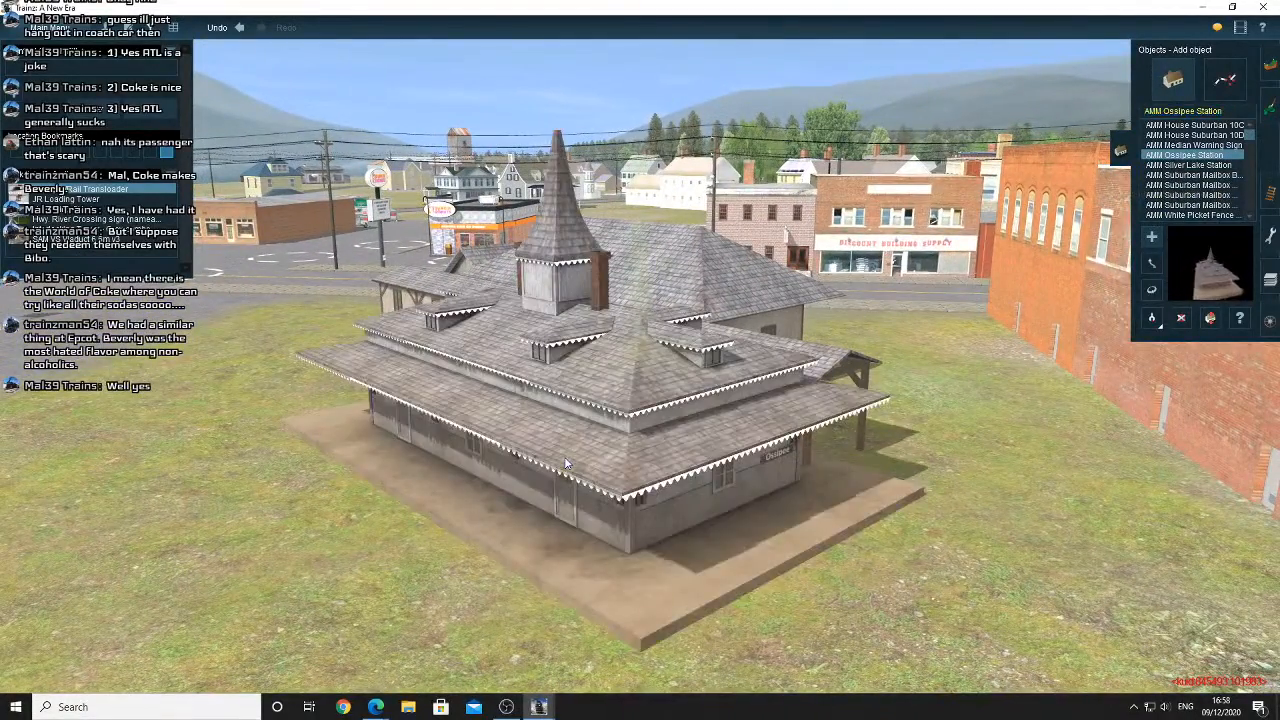
pyautogui.rightClick(564, 456)
pyautogui.press('Right')
pyautogui.scroll(5, 674, 351)
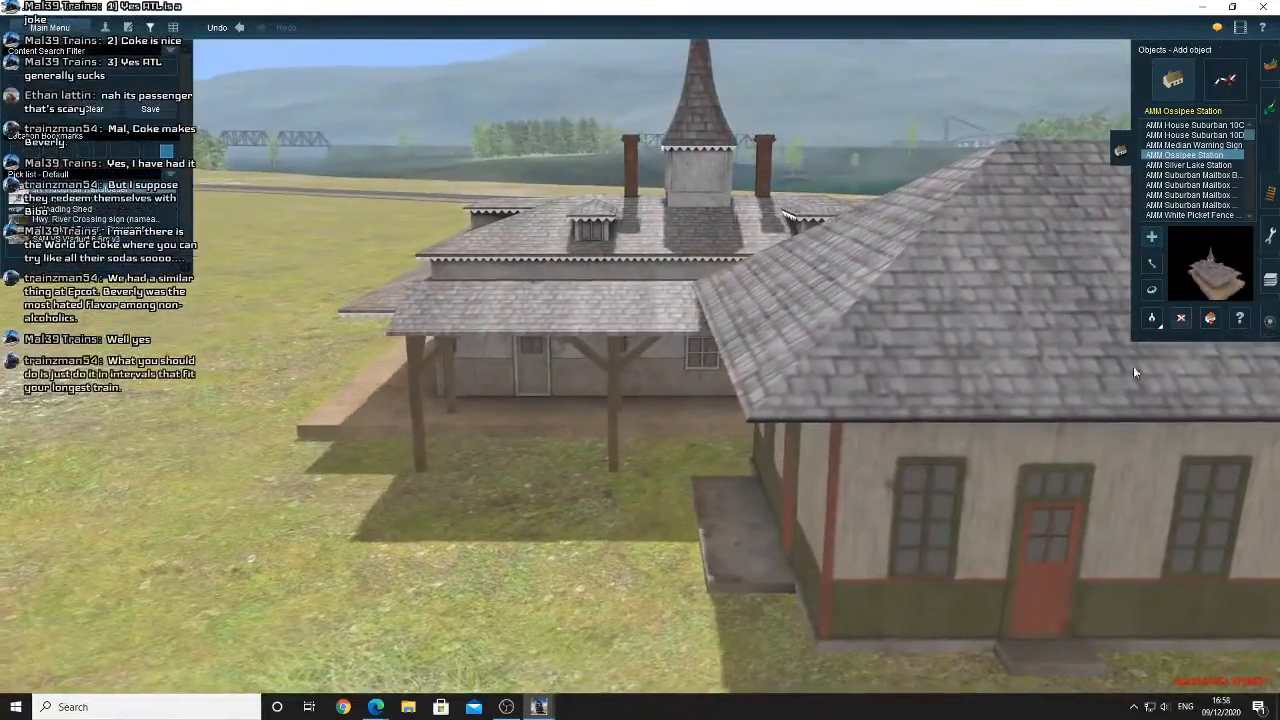
pyautogui.click(1181, 317)
pyautogui.click(960, 366)
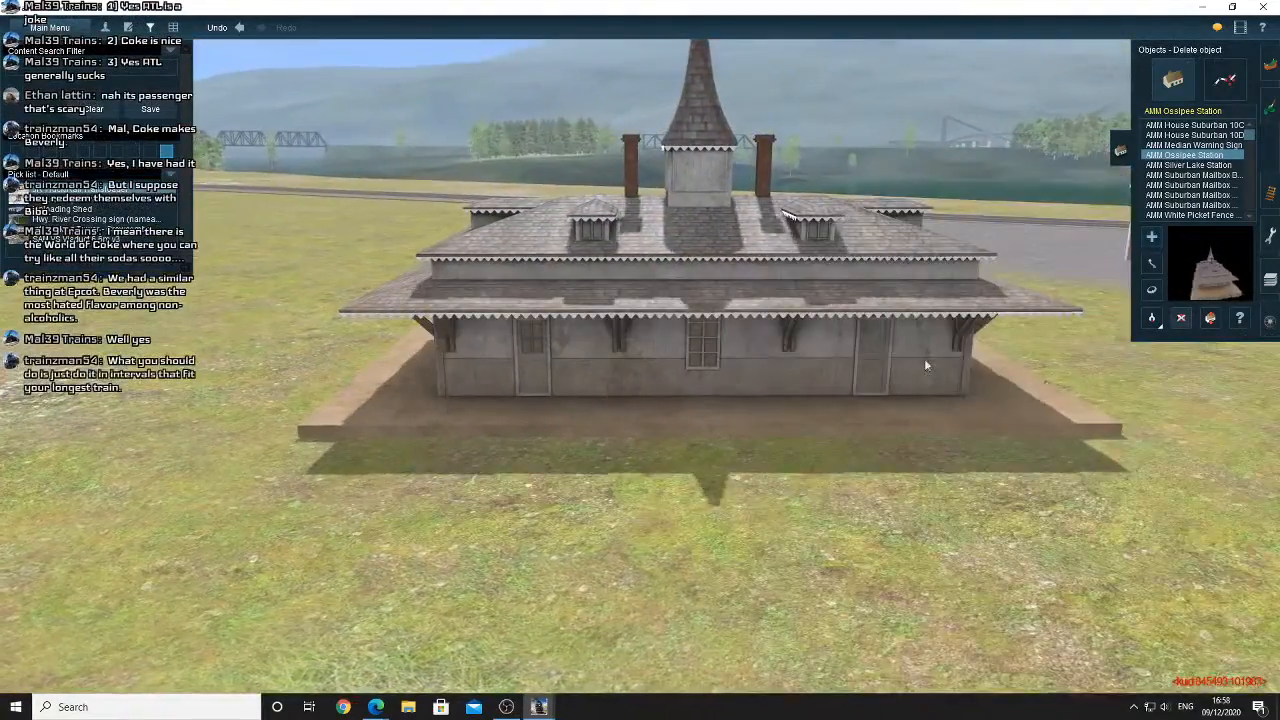
# Examine the Ossipee station's end sign, roof and walls up close and from all sides
pyautogui.rightClick(733, 351)
pyautogui.scroll(4, 733, 351)
pyautogui.press('Left')
pyautogui.press('Left')
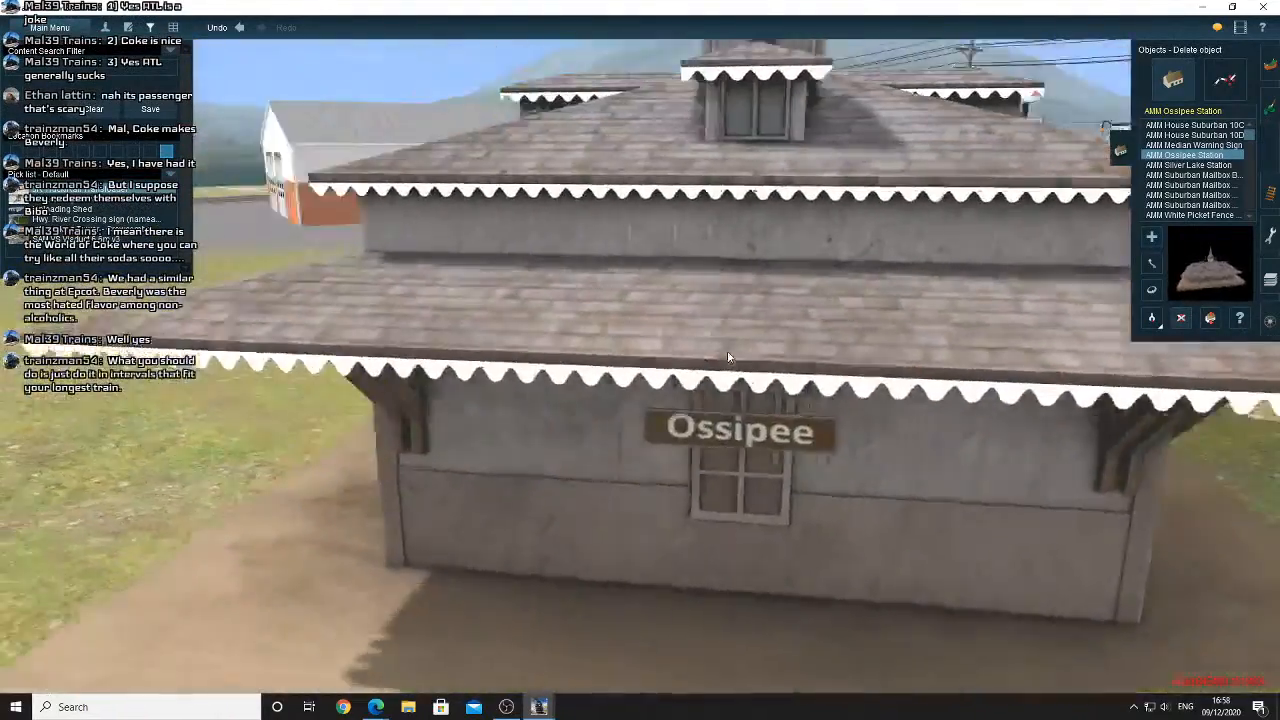
pyautogui.scroll(-4, 728, 357)
pyautogui.press('Left')
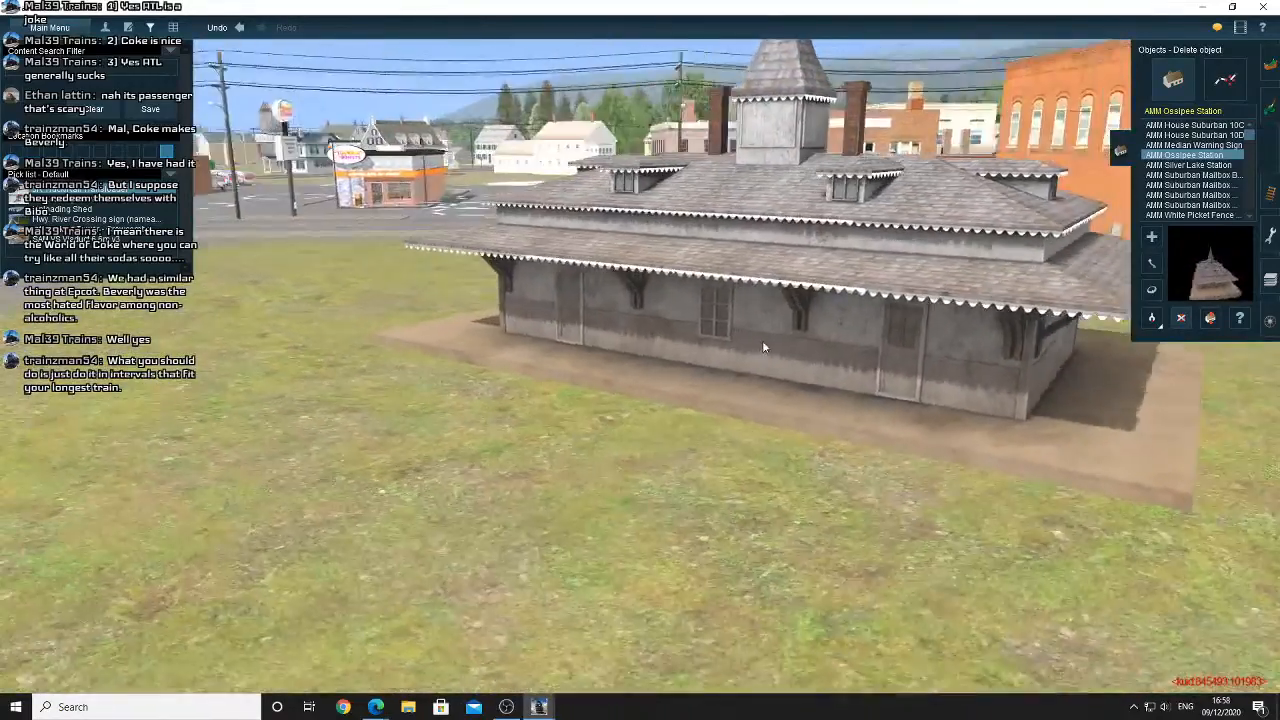
pyautogui.rightClick(701, 337)
pyautogui.press('Left')
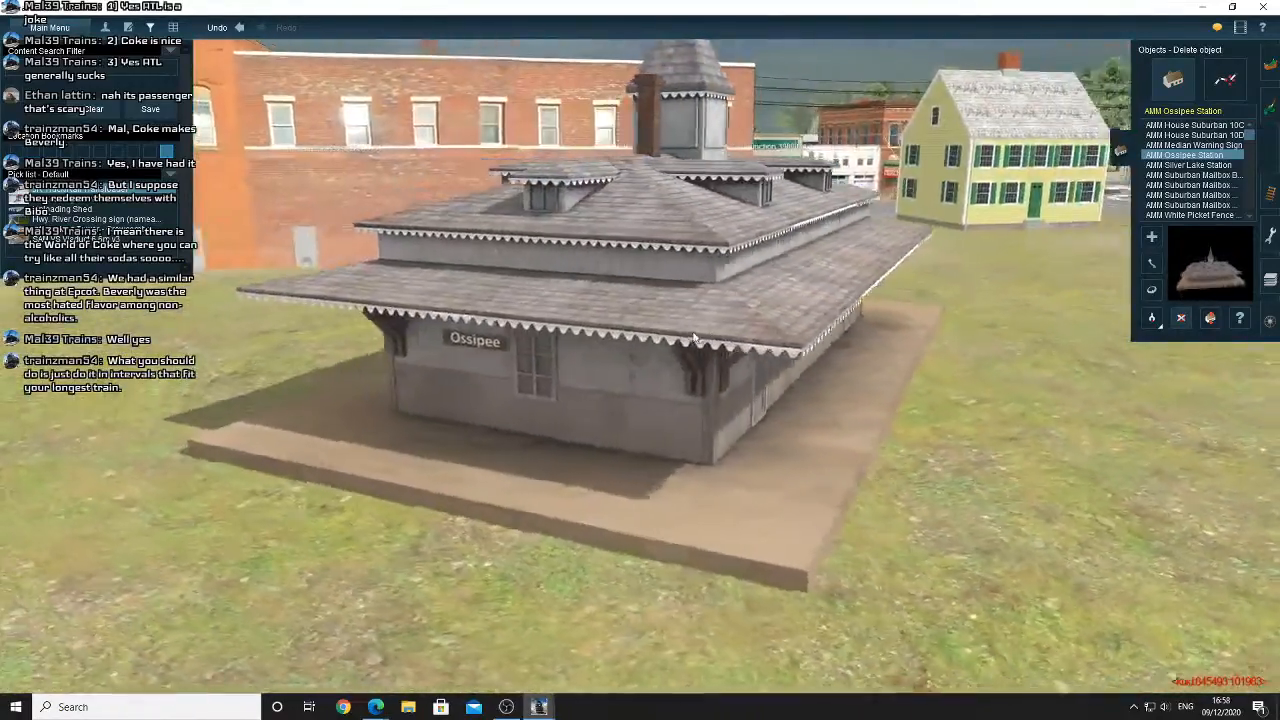
pyautogui.scroll(5, 694, 331)
pyautogui.scroll(-3, 693, 331)
pyautogui.scroll(-5, 694, 337)
pyautogui.press('Left')
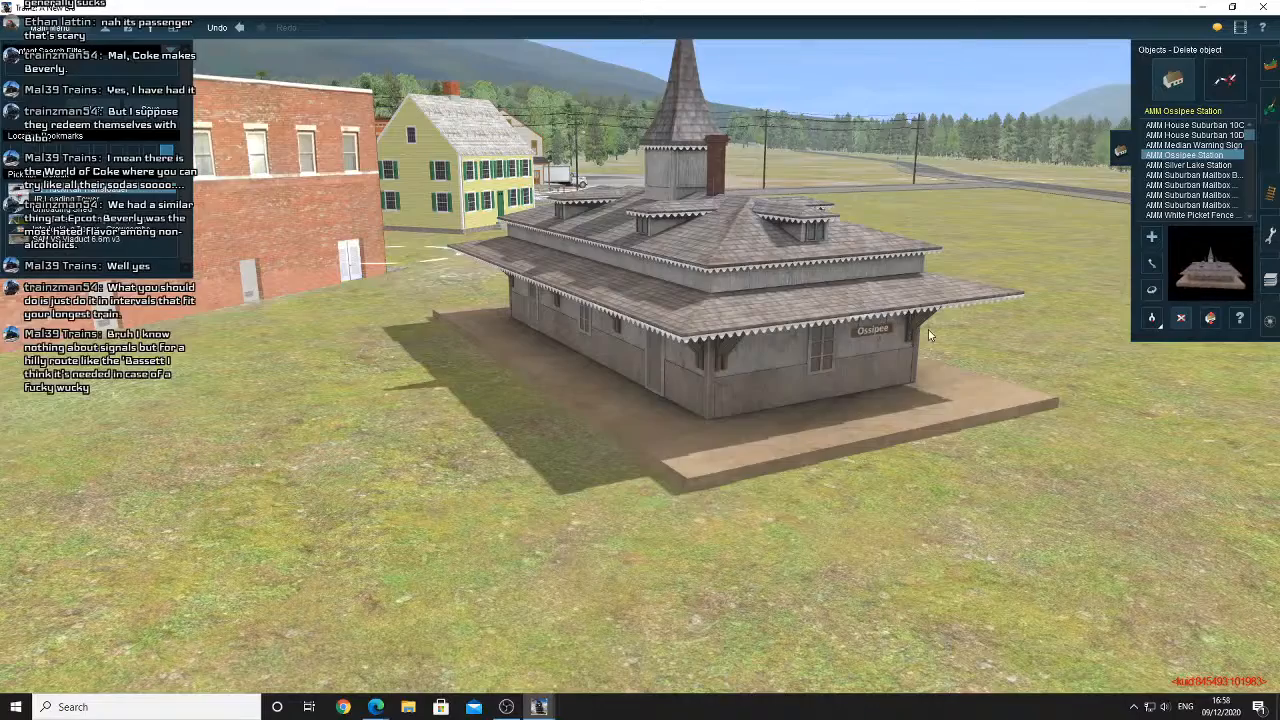
# Delete the Ossipee station from the grass lot
pyautogui.moveTo(911, 338); pyautogui.dragTo(781, 368, button='middle')
pyautogui.click(825, 360)
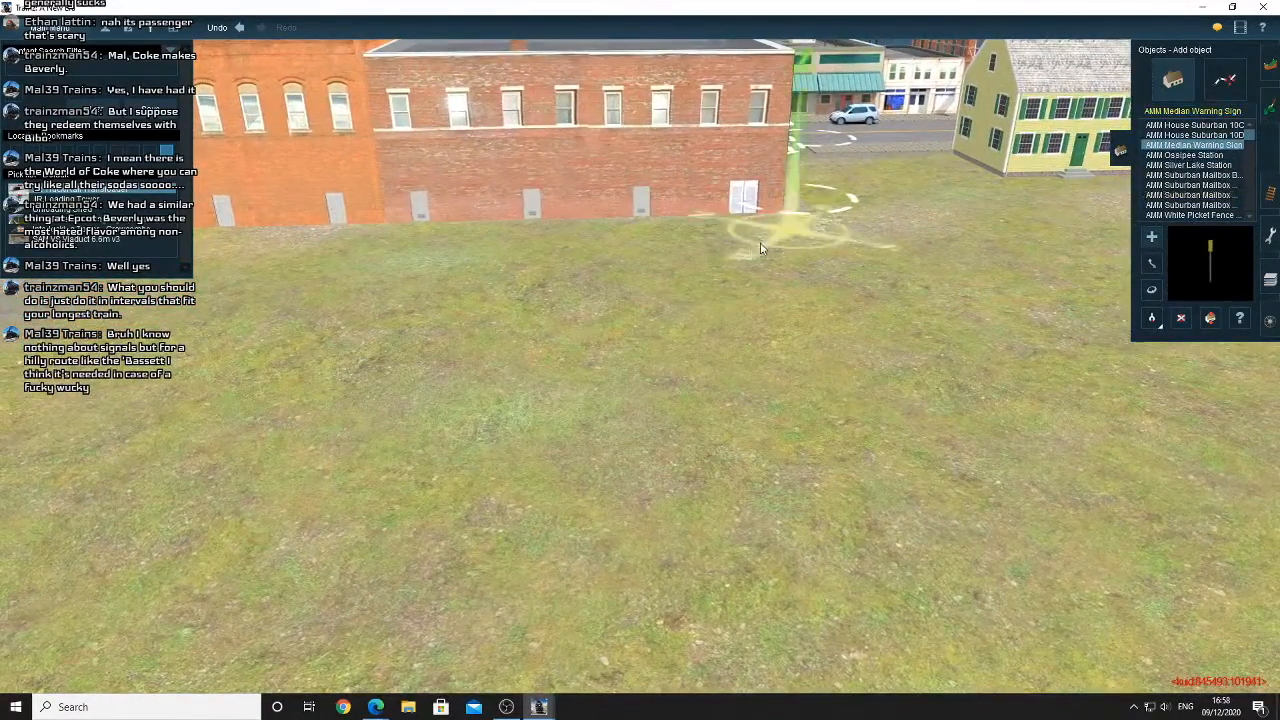
pyautogui.moveTo(760, 248)
pyautogui.mouseDown(button='right')
pyautogui.moveTo(720, 260)
pyautogui.moveTo(730, 288)
pyautogui.moveTo(571, 300)
pyautogui.moveTo(591, 284)
pyautogui.moveTo(582, 290)
pyautogui.moveTo(628, 306)
pyautogui.mouseUp(button='right')
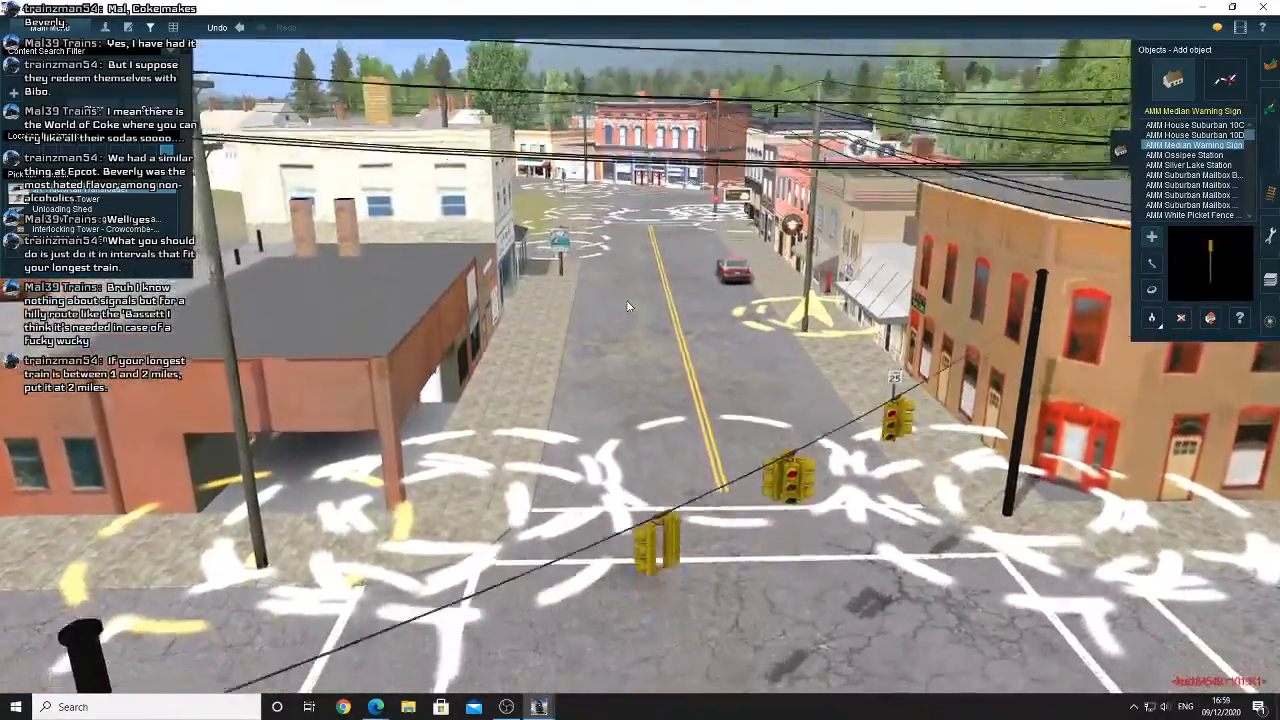
# Examine the traffic-light intersection at street level and from above, and the street running beside the grass lot toward the lake
pyautogui.scroll(5, 628, 306)
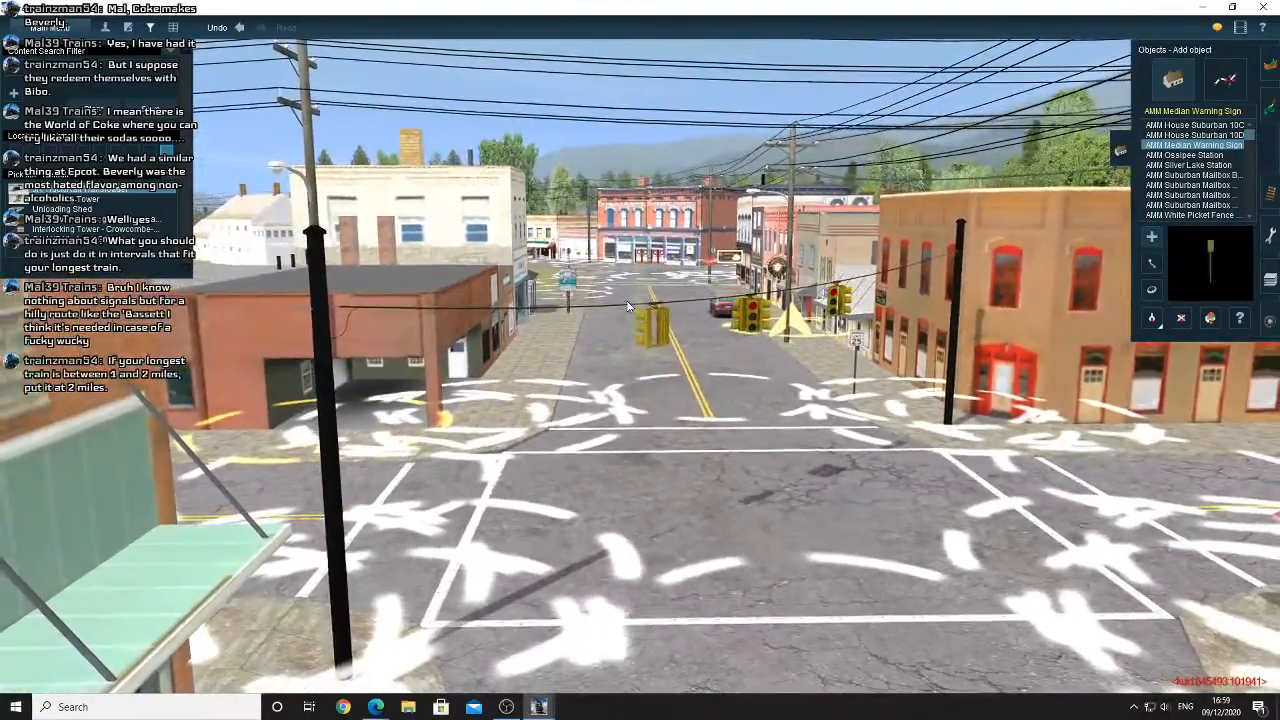
pyautogui.scroll(5, 628, 306)
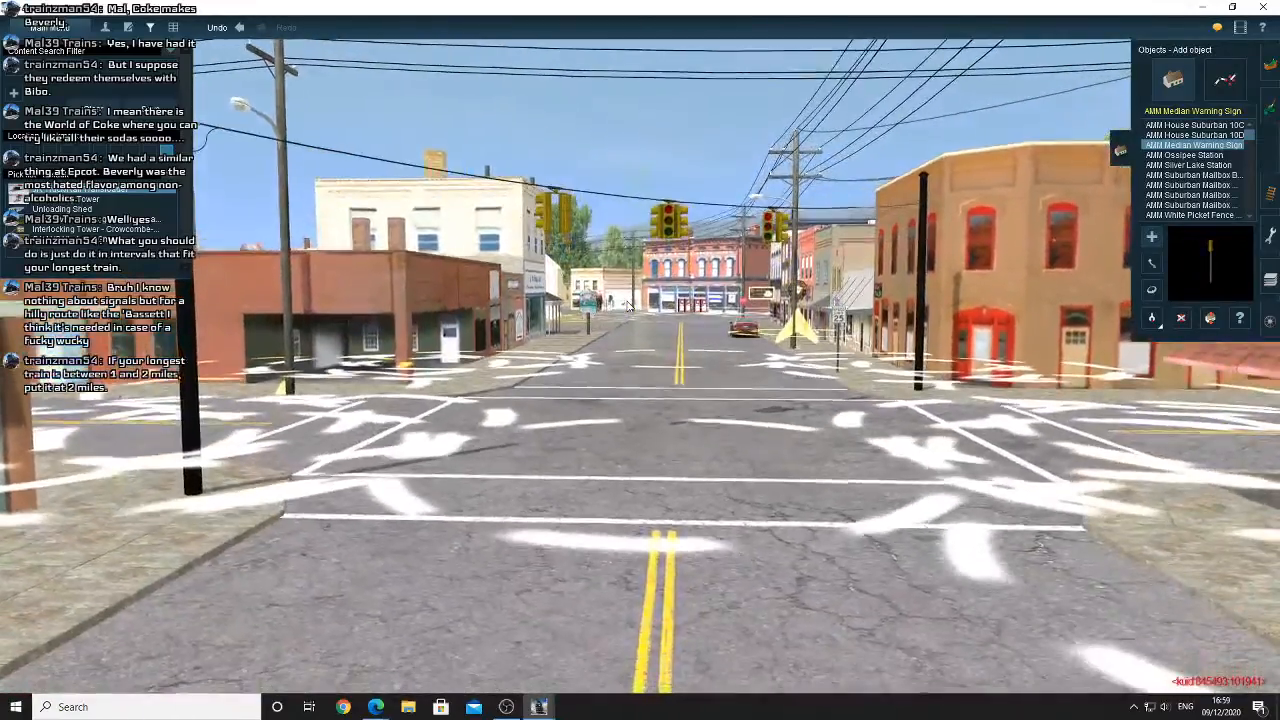
pyautogui.scroll(-3, 628, 306)
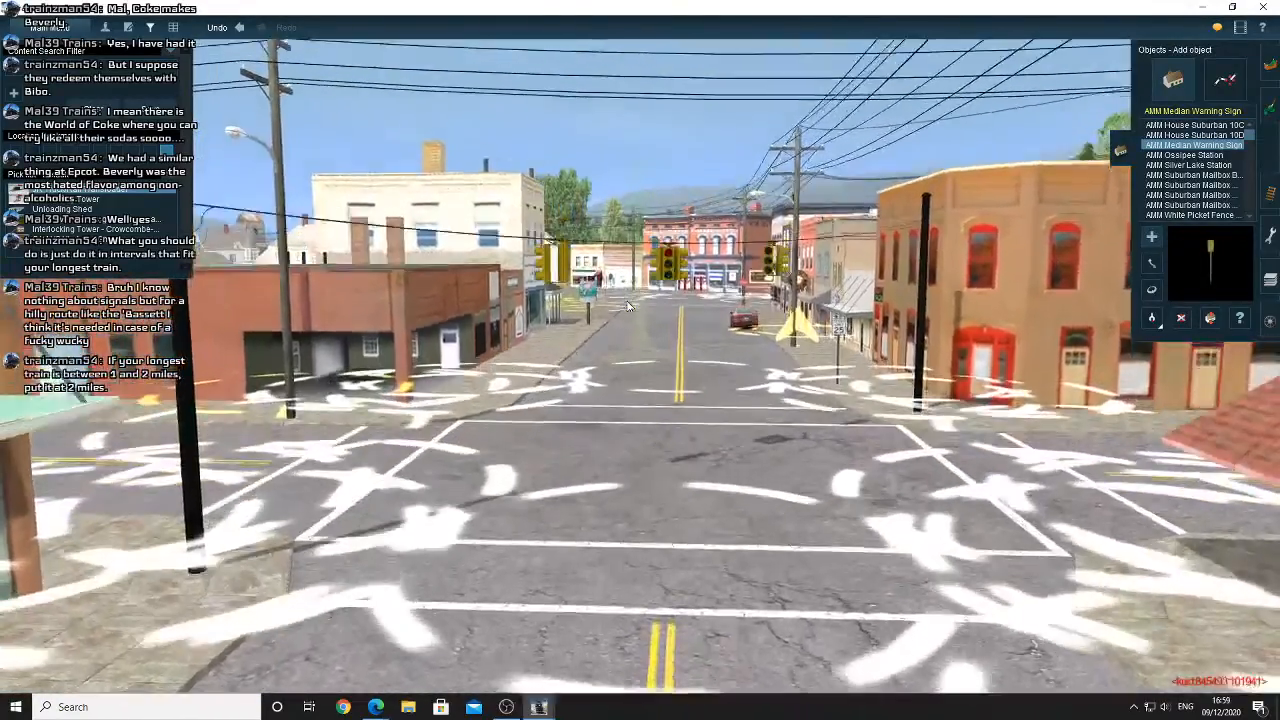
pyautogui.scroll(-3, 628, 306)
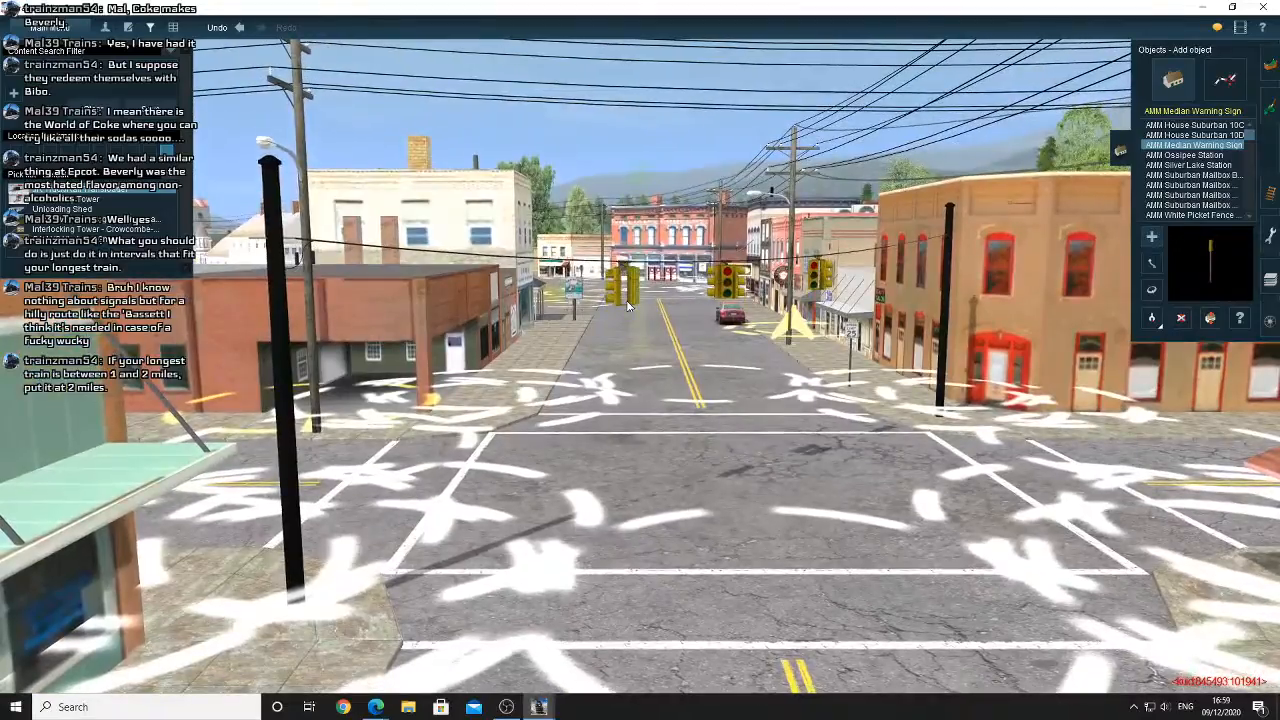
pyautogui.scroll(-5, 690, 390)
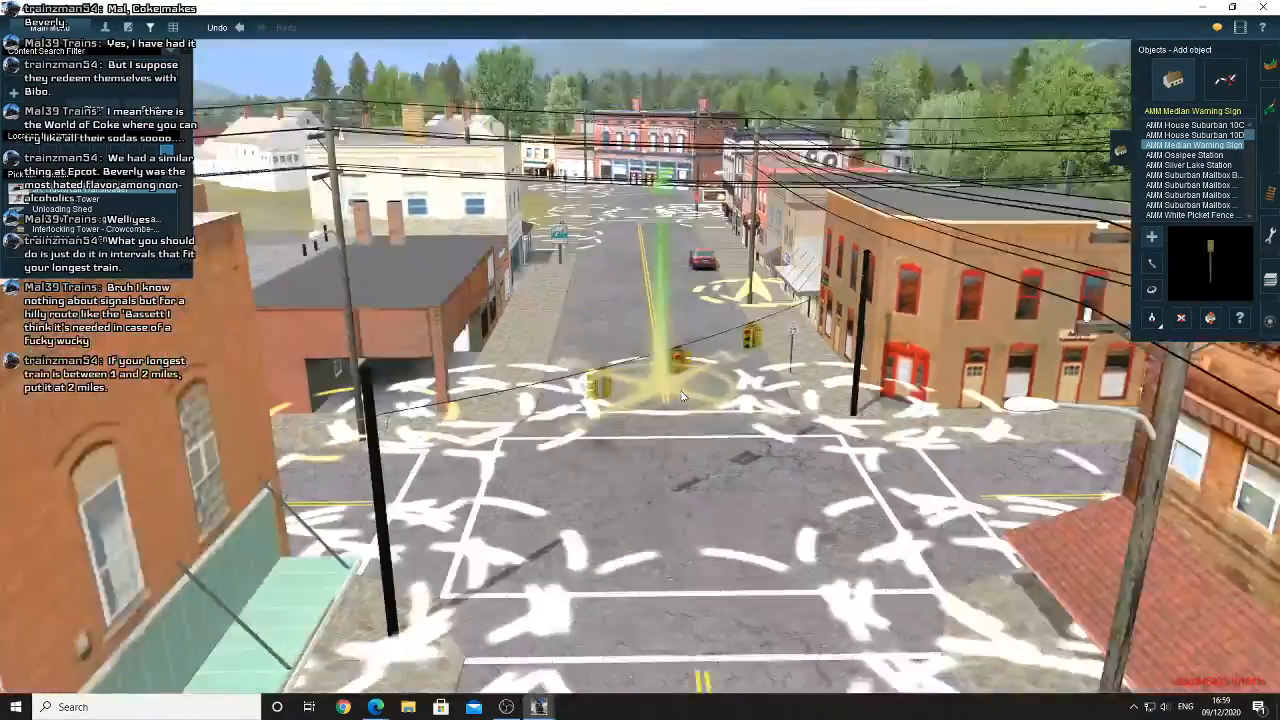
pyautogui.scroll(-2, 622, 377)
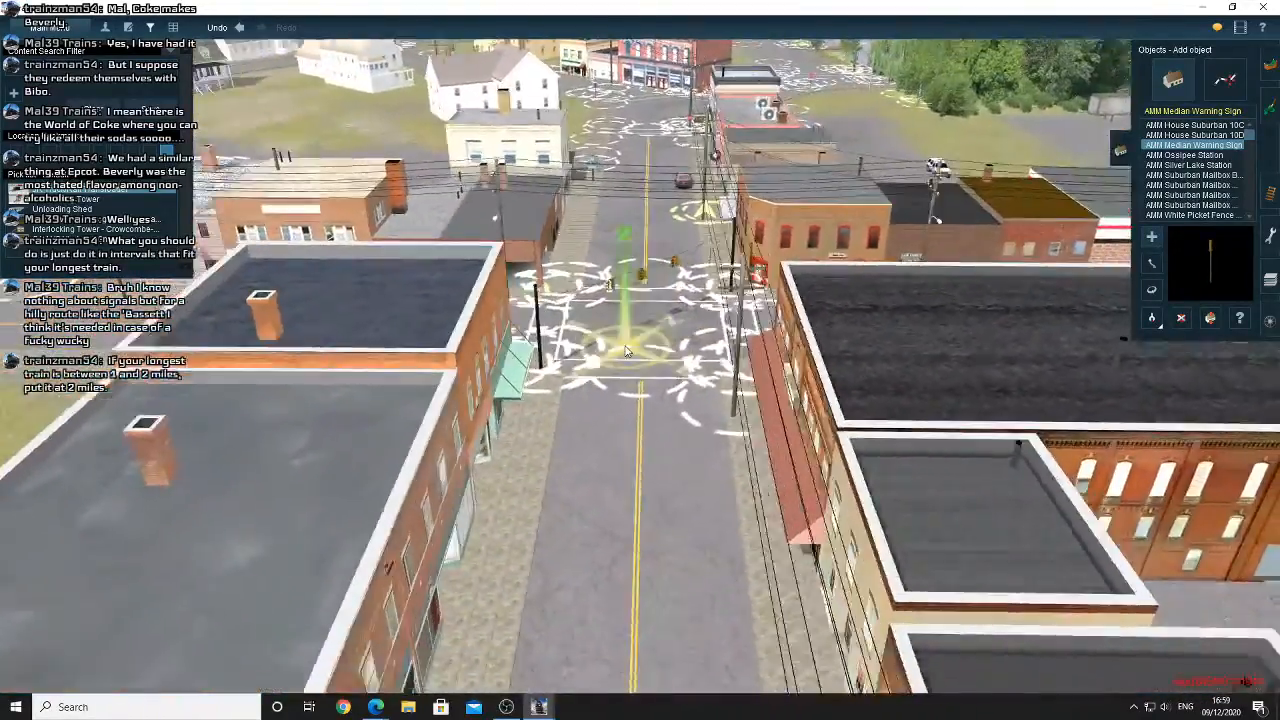
pyautogui.press('Left')
pyautogui.press('Up')
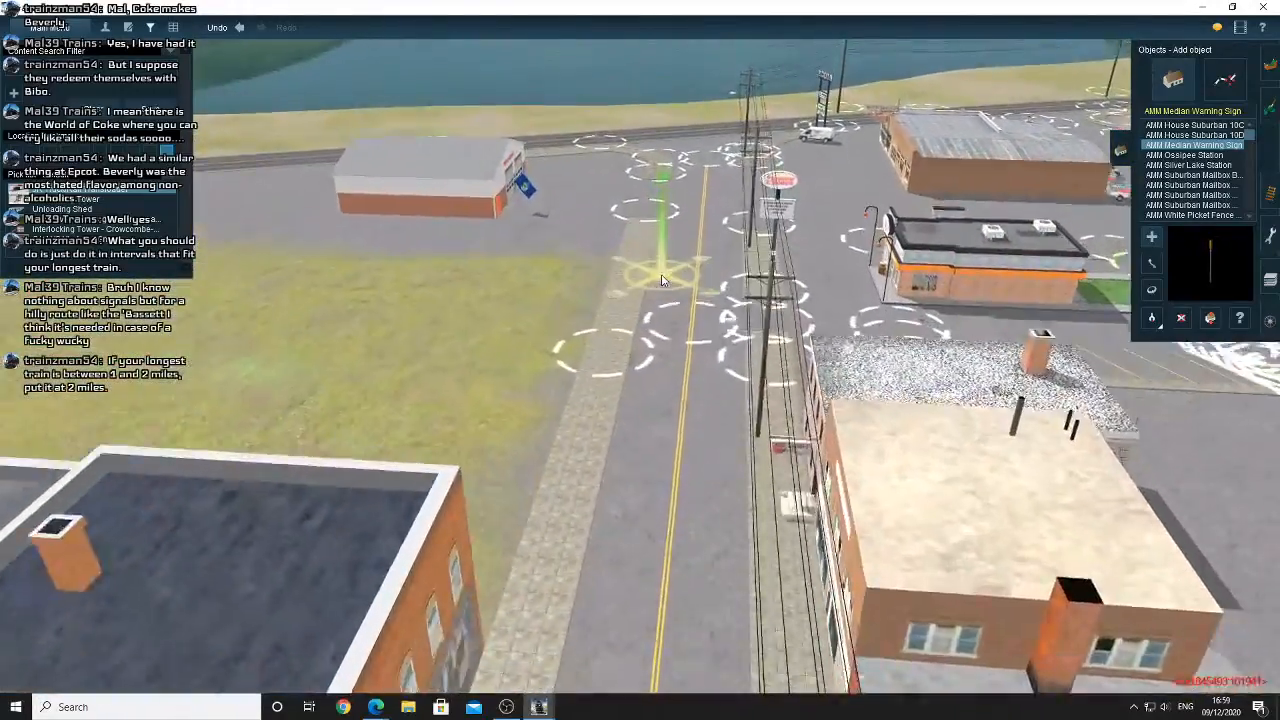
# Place an AMM Suburban Mailbox Black on the sidewalk in front of the red house
pyautogui.moveTo(661, 281); pyautogui.dragTo(611, 424, button='right')
pyautogui.press('Left')
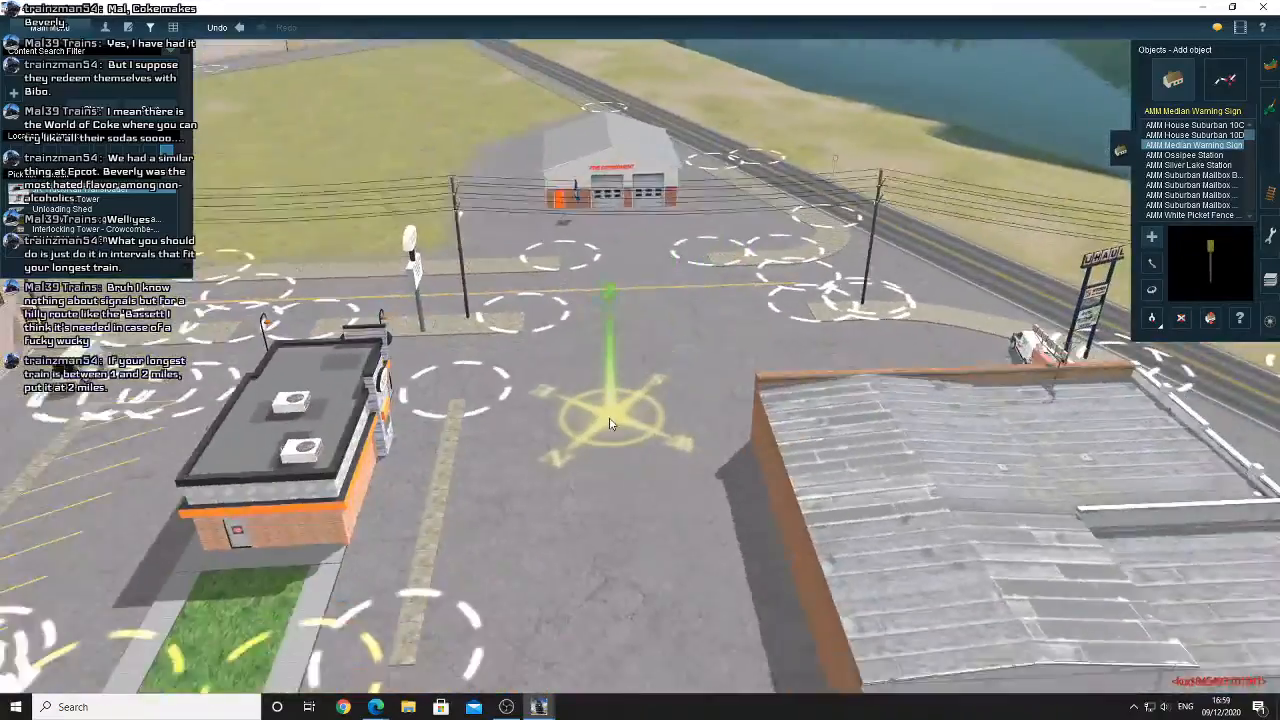
pyautogui.scroll(-6, 651, 411)
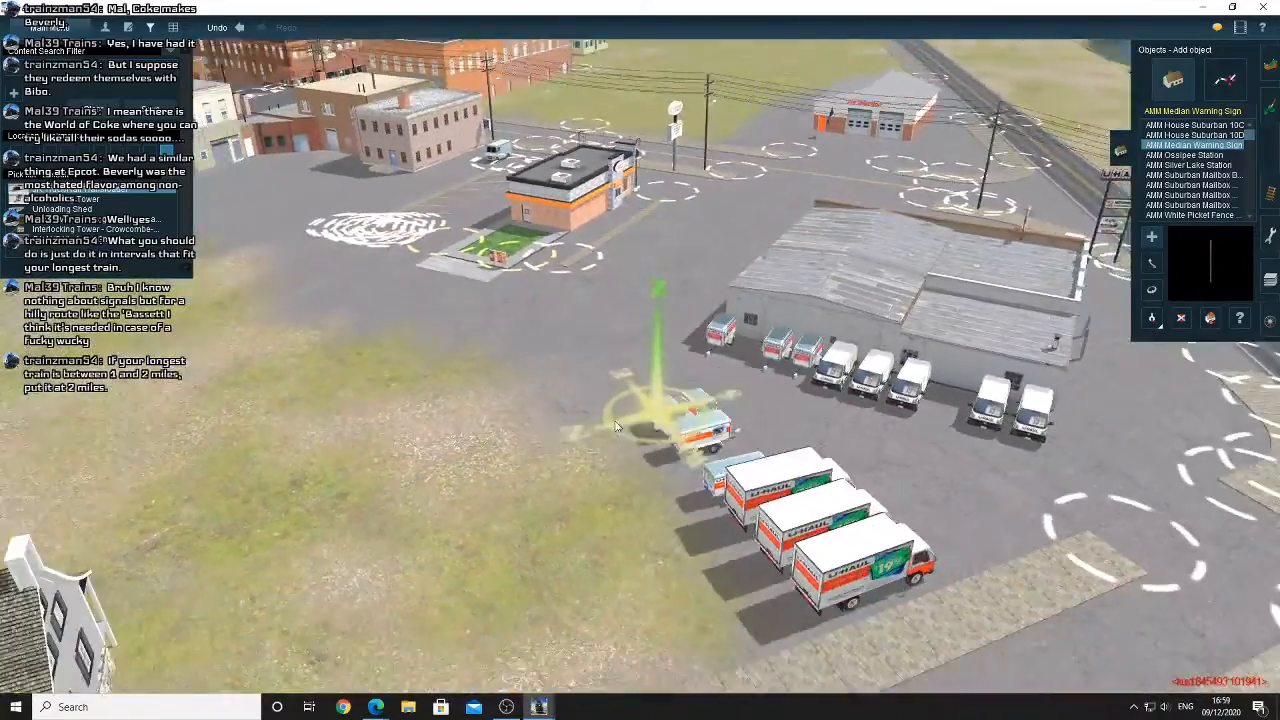
pyautogui.scroll(3, 605, 325)
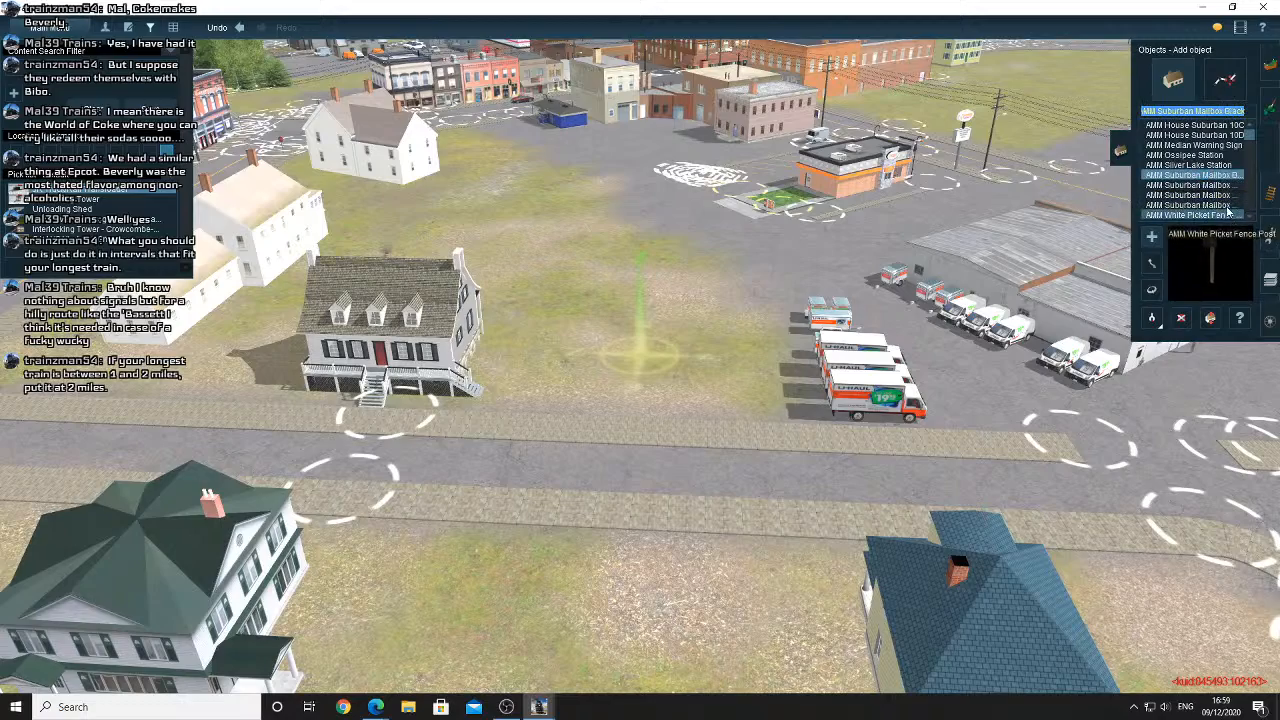
pyautogui.moveTo(664, 206)
pyautogui.mouseDown(button='right')
pyautogui.moveTo(639, 267)
pyautogui.moveTo(518, 329)
pyautogui.moveTo(567, 228)
pyautogui.moveTo(737, 295)
pyautogui.moveTo(753, 378)
pyautogui.moveTo(705, 355)
pyautogui.moveTo(670, 370)
pyautogui.mouseUp(button='right')
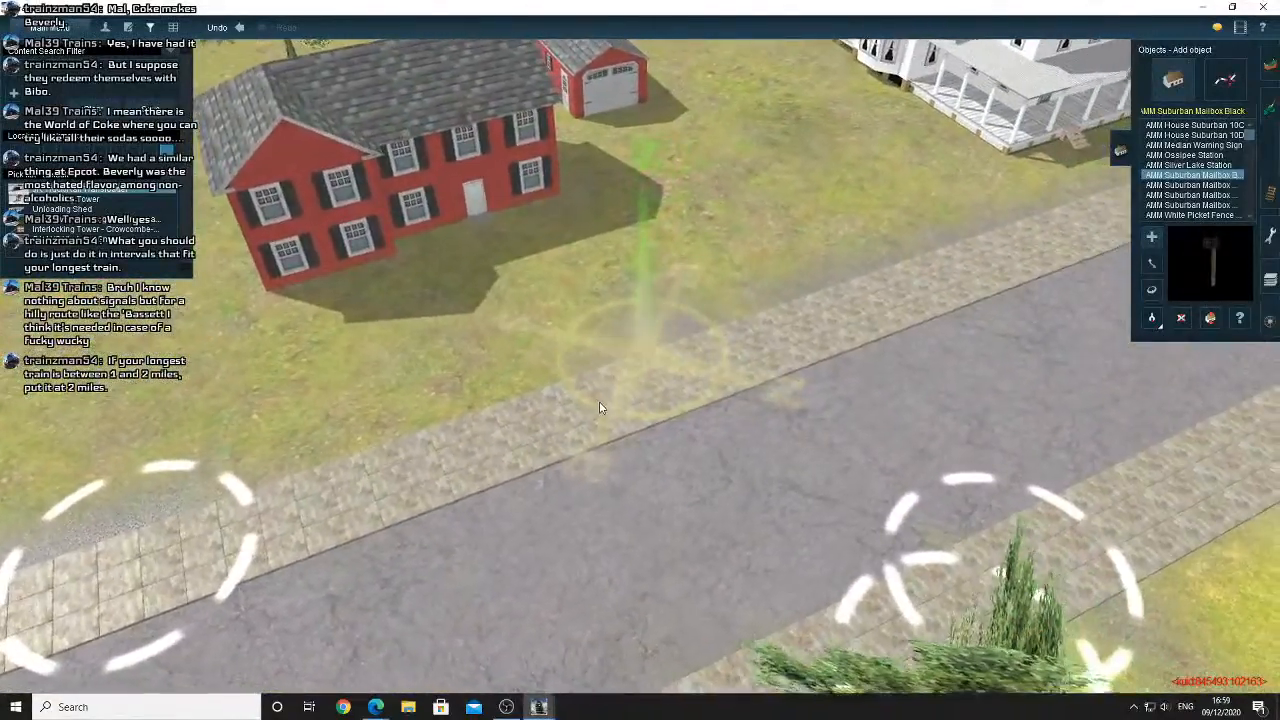
pyautogui.scroll(5, 628, 445)
pyautogui.scroll(1, 629, 447)
pyautogui.click(605, 565)
pyautogui.press('Left')
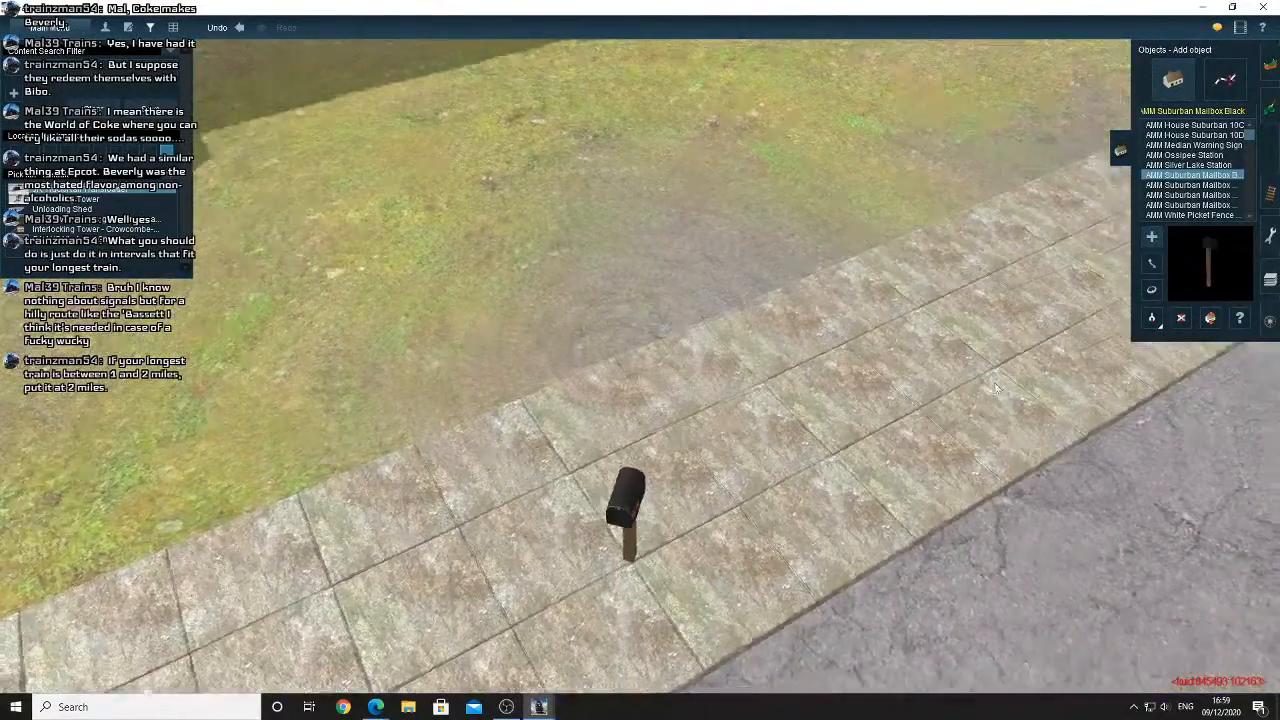
# Rotate the black mailbox to face the road and shift it toward the curb
pyautogui.click(1152, 290)
pyautogui.press('Down')
pyautogui.moveTo(716, 407); pyautogui.dragTo(790, 408)
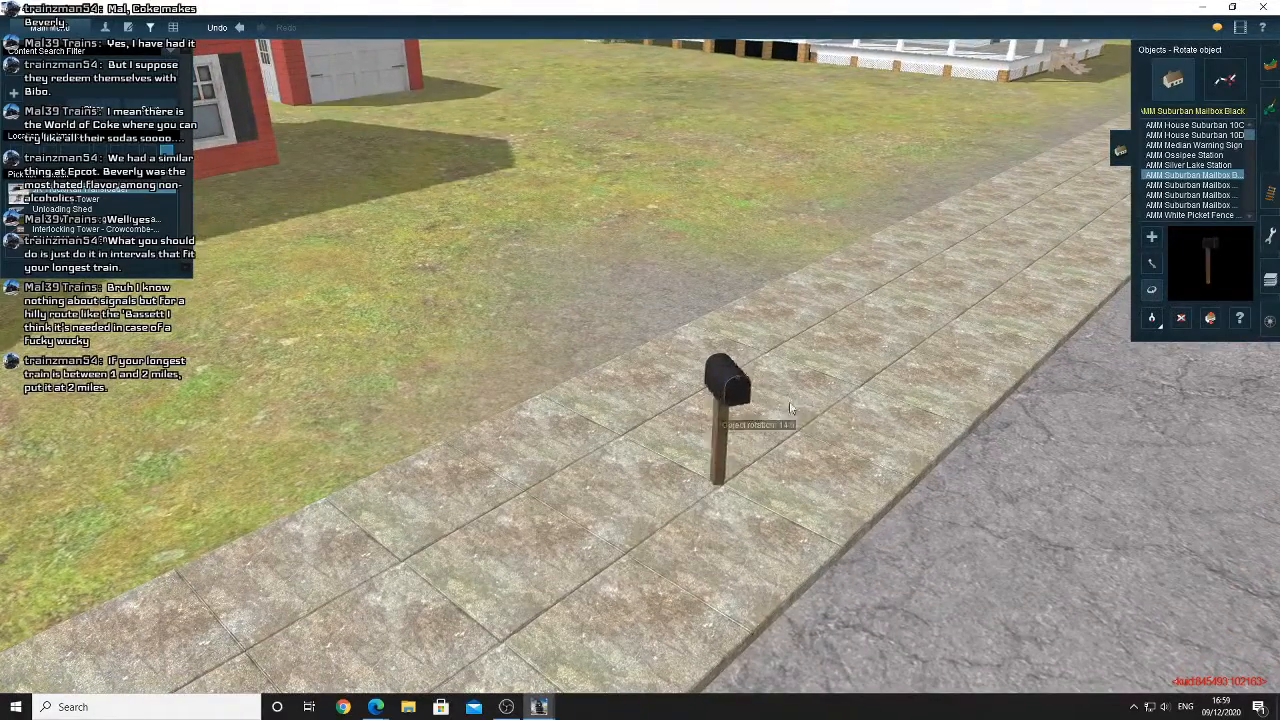
pyautogui.rightClick(708, 479)
pyautogui.press('Left')
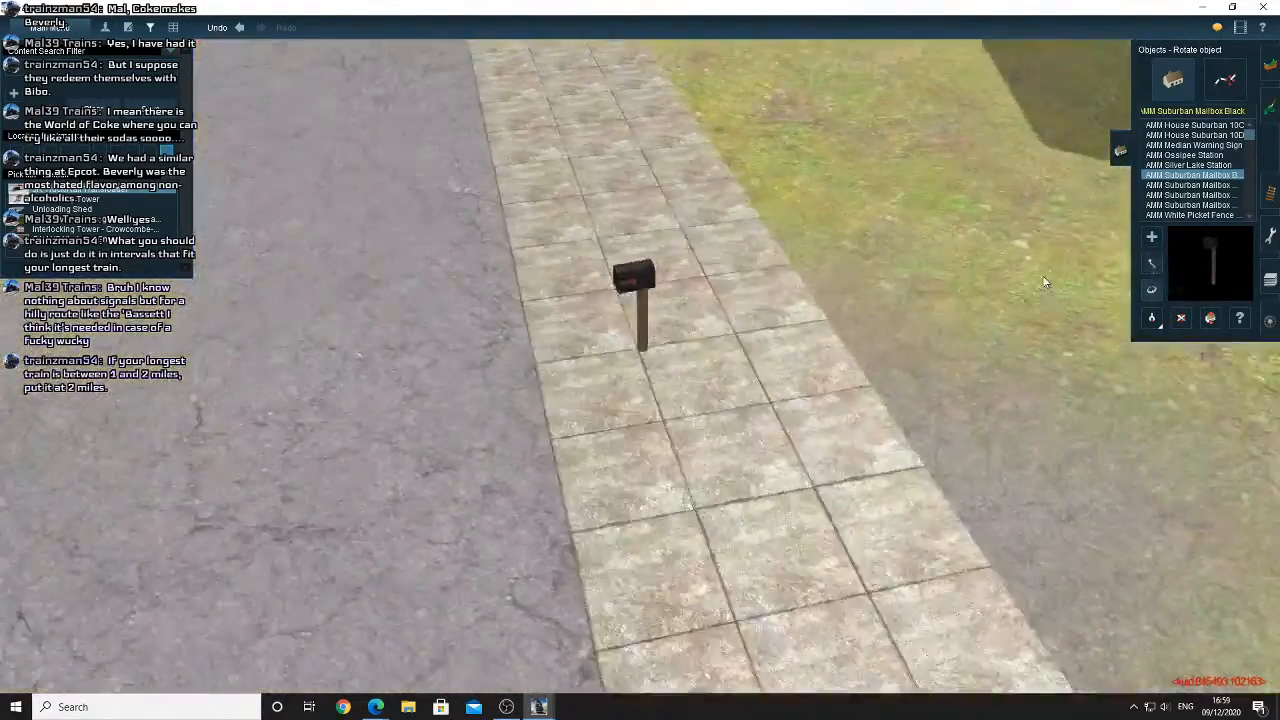
pyautogui.click(1152, 264)
pyautogui.press('Right')
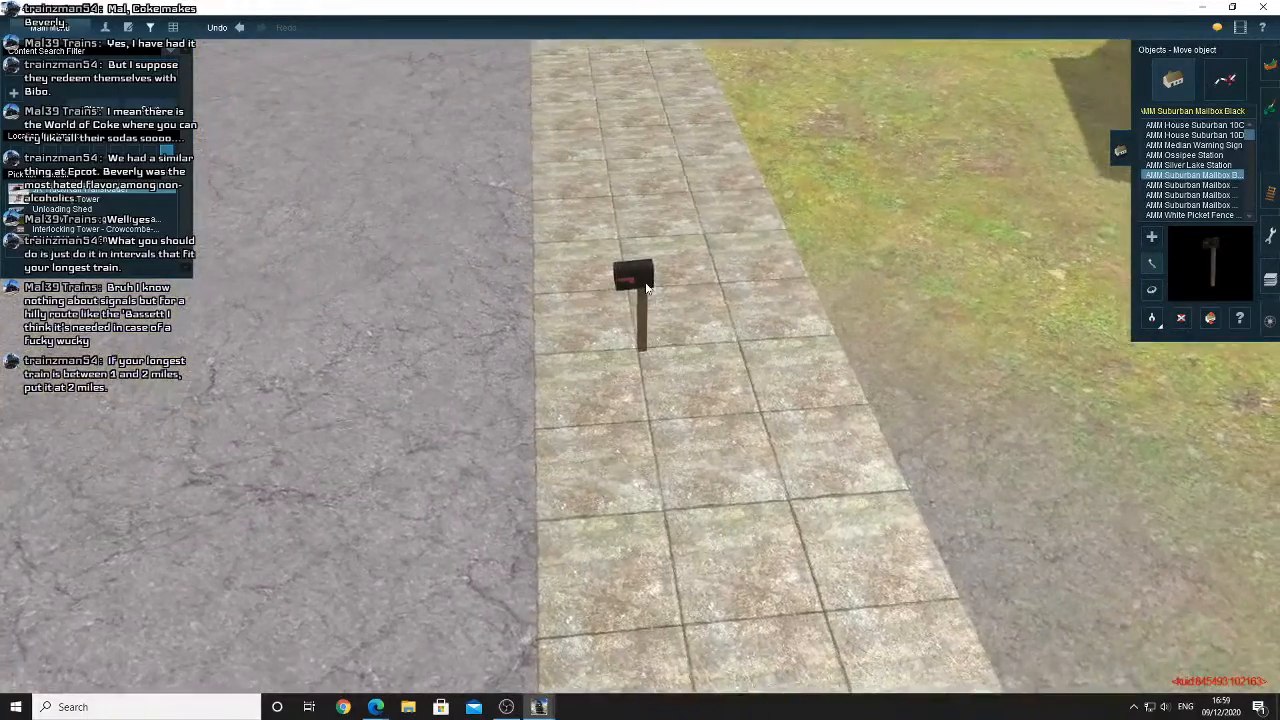
pyautogui.moveTo(618, 287); pyautogui.dragTo(601, 289)
pyautogui.moveTo(731, 277); pyautogui.dragTo(589, 279)
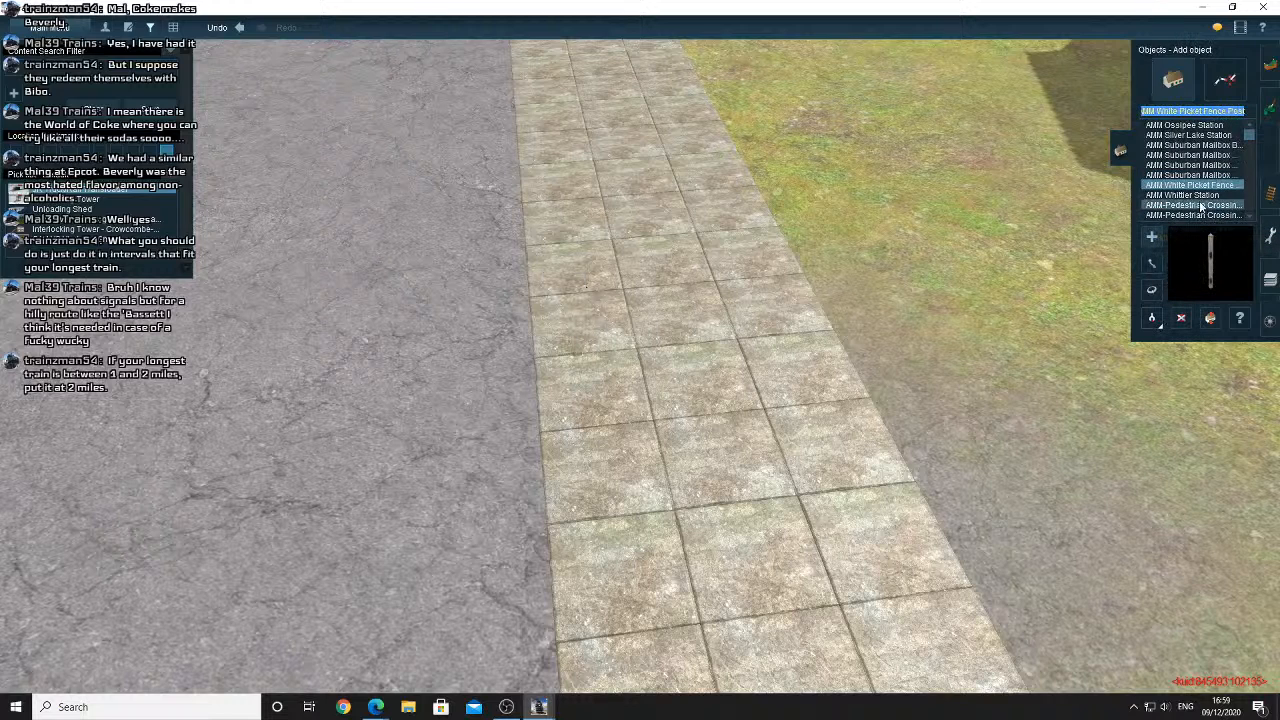
# Place the AMM Whittier Station on the sidewalk beside the red house
pyautogui.click(1163, 198)
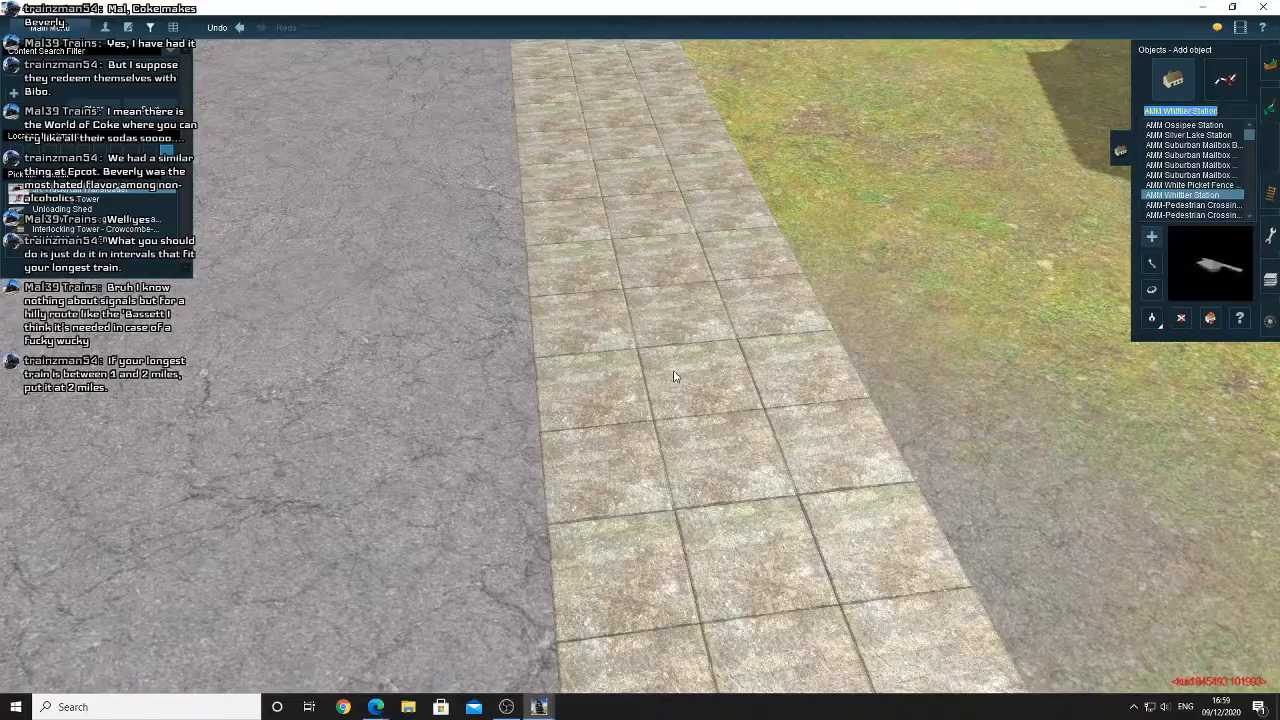
pyautogui.click(674, 376)
pyautogui.scroll(-8, 674, 376)
pyautogui.press('Down')
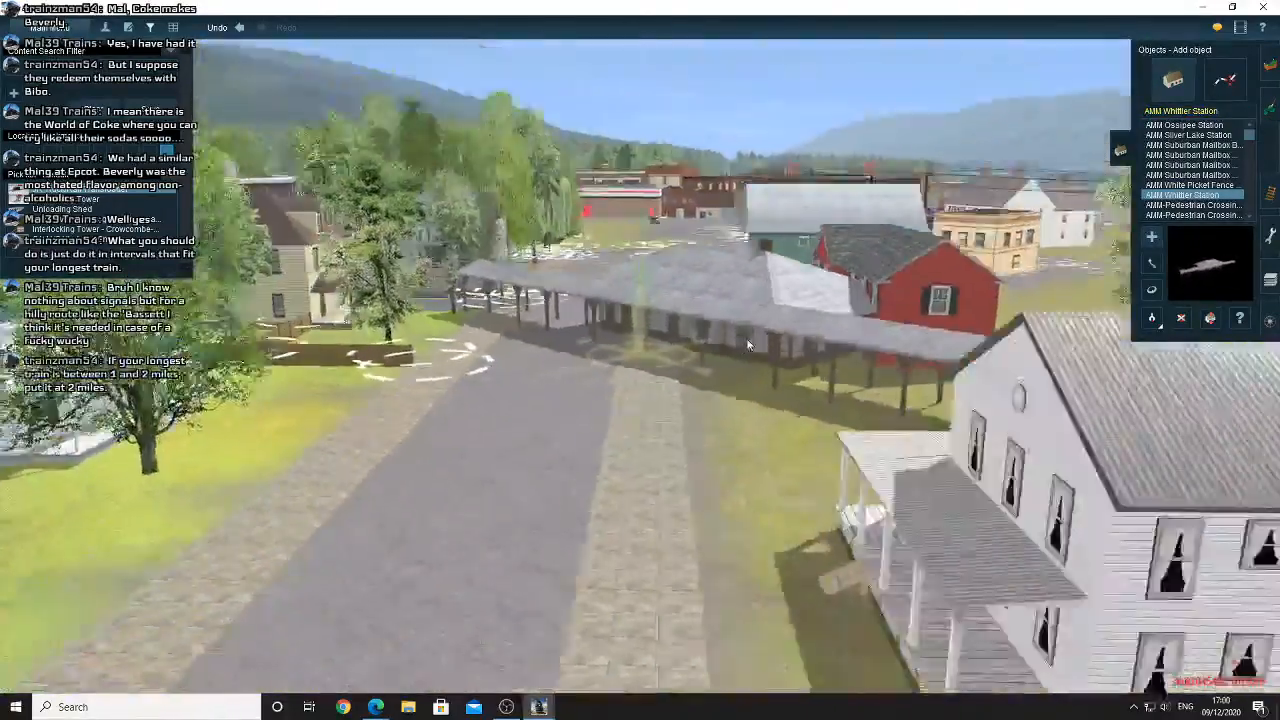
# Examine the Whittier station's front, canopies and roof from street level and from above
pyautogui.moveTo(748, 345); pyautogui.dragTo(657, 308, button='right')
pyautogui.press('Up')
pyautogui.scroll(8, 688, 270)
pyautogui.press('Down')
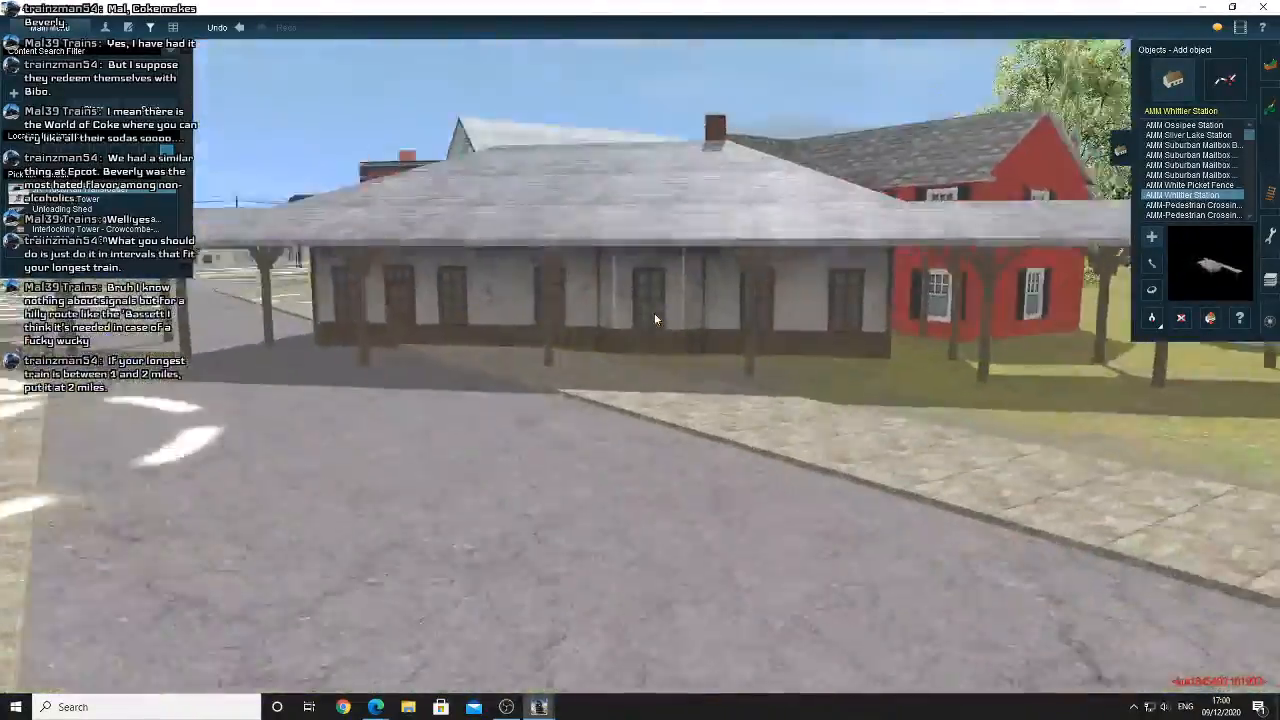
pyautogui.press('Right')
pyautogui.press('Up')
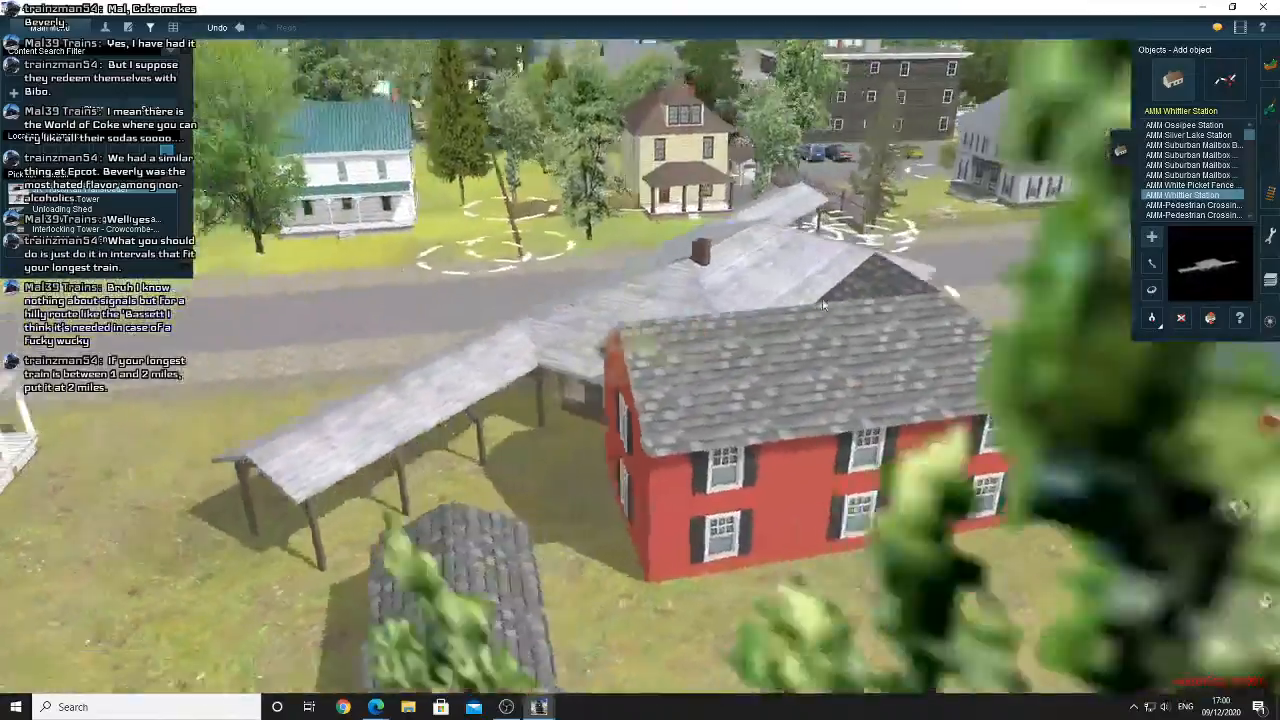
pyautogui.press('Right')
pyautogui.press('Up')
# Move the Whittier station clear of the red house toward the street and inspect its walls, porch posts and roof
pyautogui.press('m')
pyautogui.moveTo(779, 262); pyautogui.dragTo(760, 264)
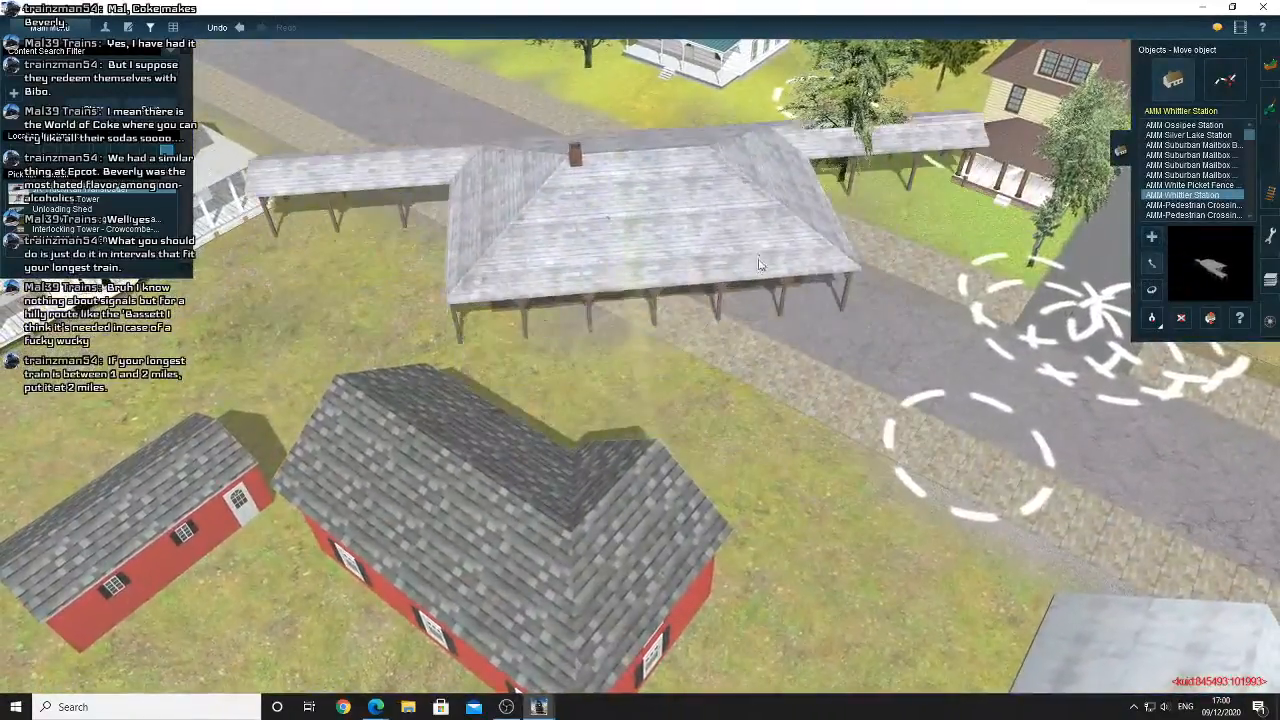
pyautogui.press('Down')
pyautogui.rightClick(719, 268)
pyautogui.scroll(8, 719, 268)
pyautogui.scroll(-3, 719, 268)
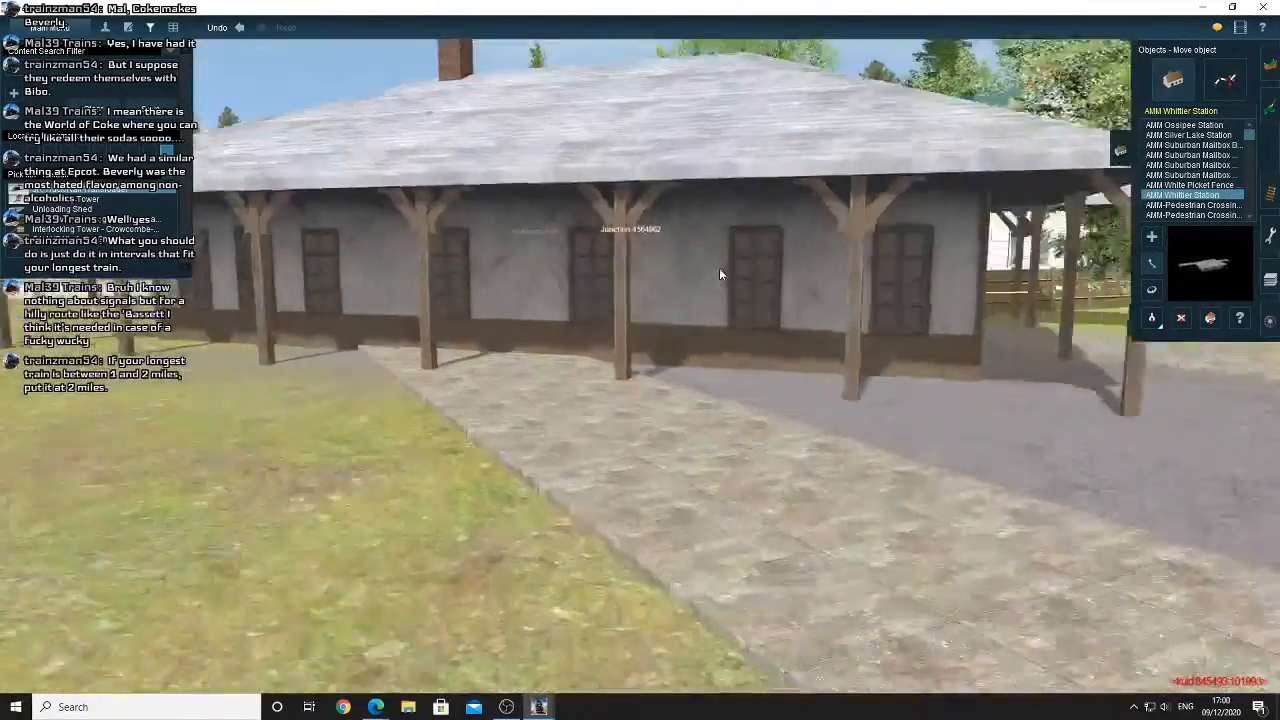
pyautogui.scroll(-5, 720, 274)
pyautogui.press('Right')
pyautogui.press('Up')
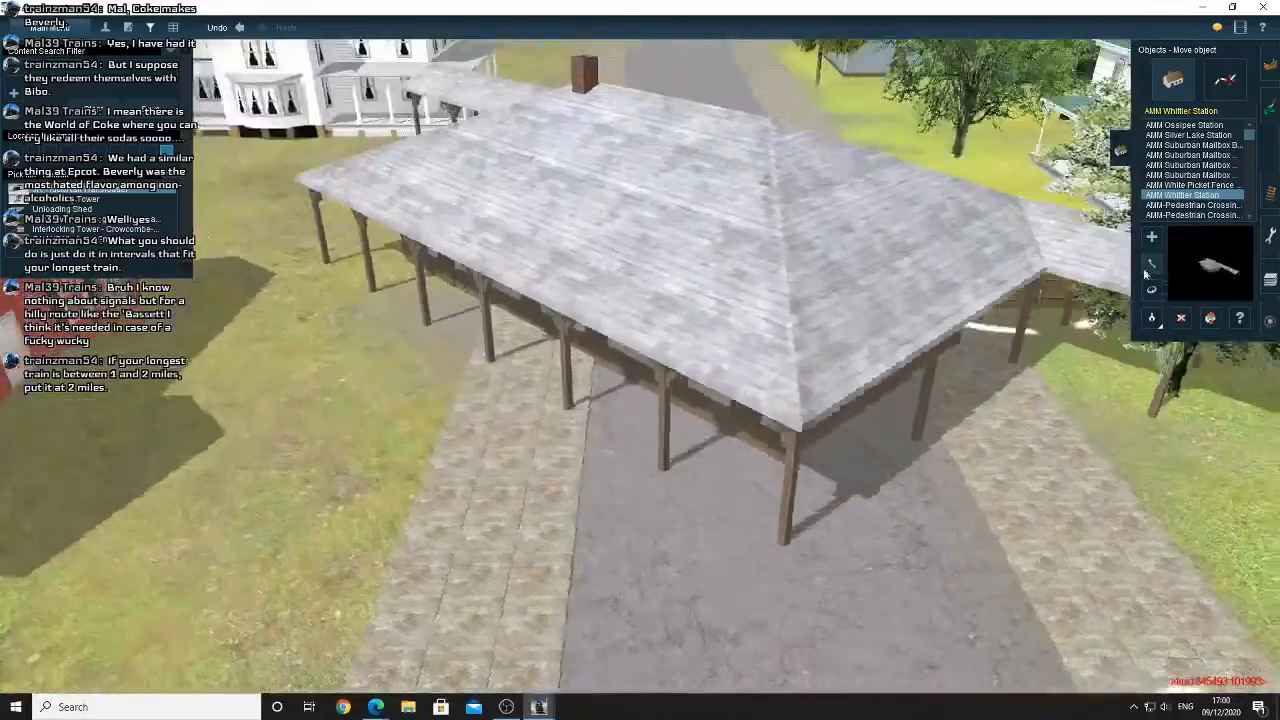
# Move the Whittier station into the parking lot behind the Clark City station
pyautogui.press('Right')
pyautogui.scroll(-5, 690, 285)
pyautogui.press('Up')
pyautogui.moveTo(625, 285); pyautogui.dragTo(711, 364)
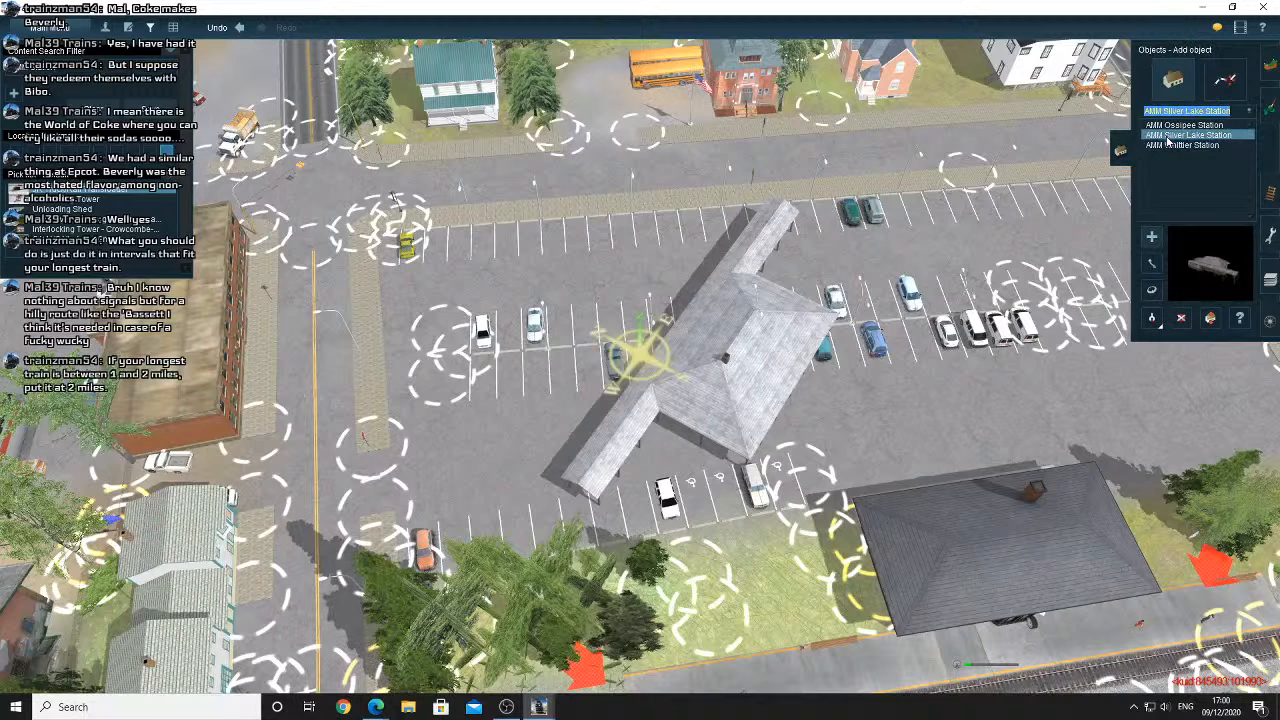
# Move the Whittier station from the parking lot up against the back of the Clark City station
pyautogui.click(1181, 318)
pyautogui.moveTo(755, 369); pyautogui.dragTo(1147, 275)
pyautogui.moveTo(685, 277); pyautogui.dragTo(930, 437)
pyautogui.moveTo(930, 437); pyautogui.dragTo(623, 346, button='right')
pyautogui.scroll(3, 623, 346)
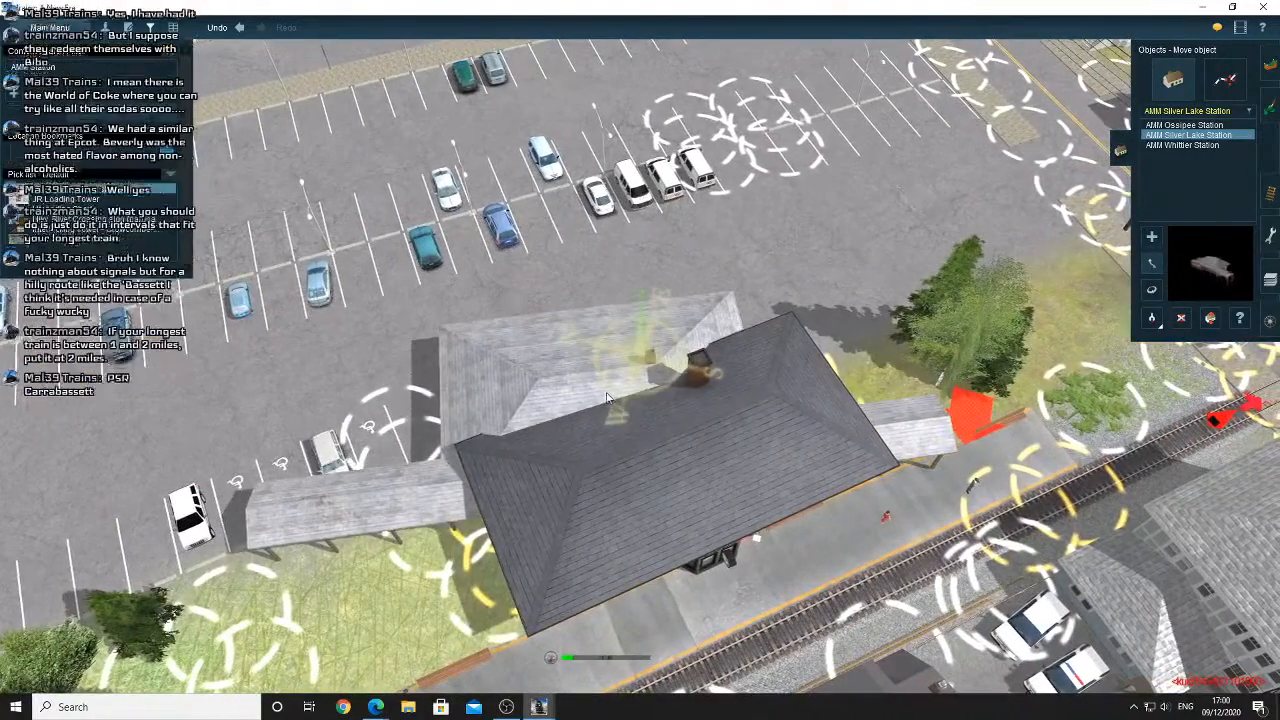
# Move the Clark City station aside toward the parking lot and align the Whittier station with the platform edge
pyautogui.moveTo(602, 417); pyautogui.dragTo(670, 297)
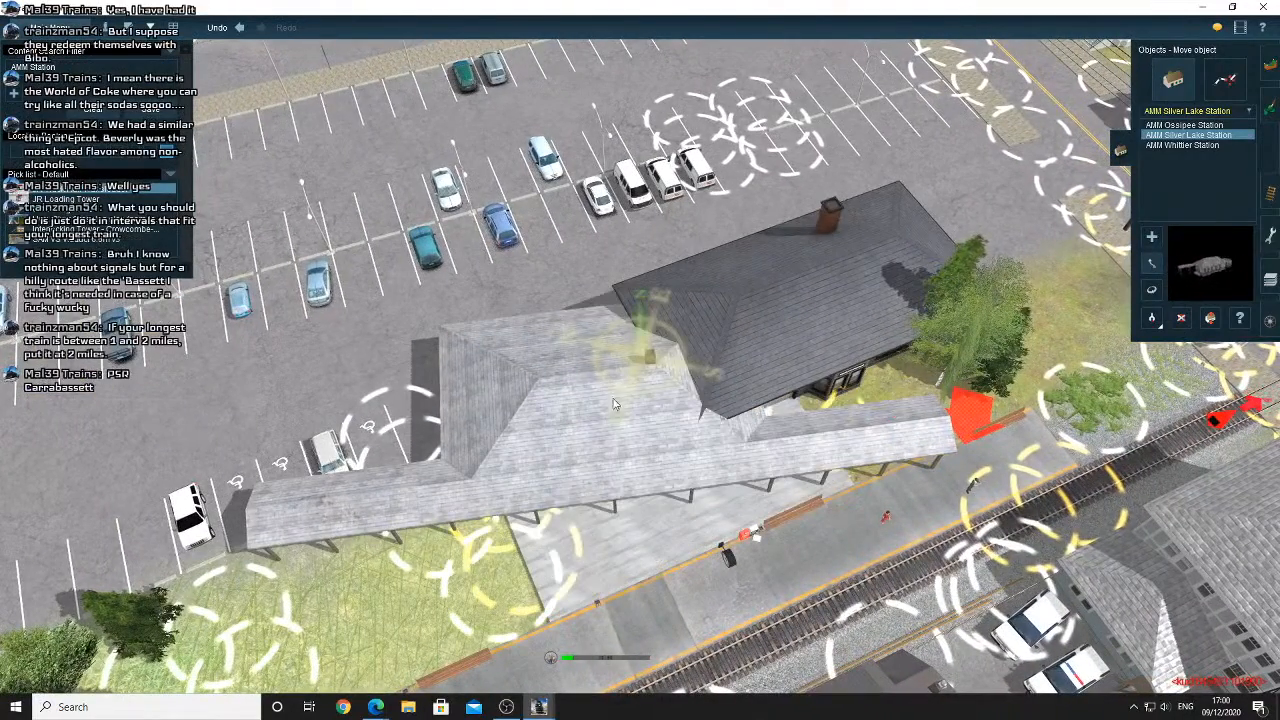
pyautogui.moveTo(615, 404); pyautogui.dragTo(658, 457)
pyautogui.moveTo(752, 401); pyautogui.dragTo(708, 431)
pyautogui.moveTo(664, 457); pyautogui.dragTo(563, 357, button='right')
pyautogui.moveTo(563, 357); pyautogui.dragTo(563, 357)
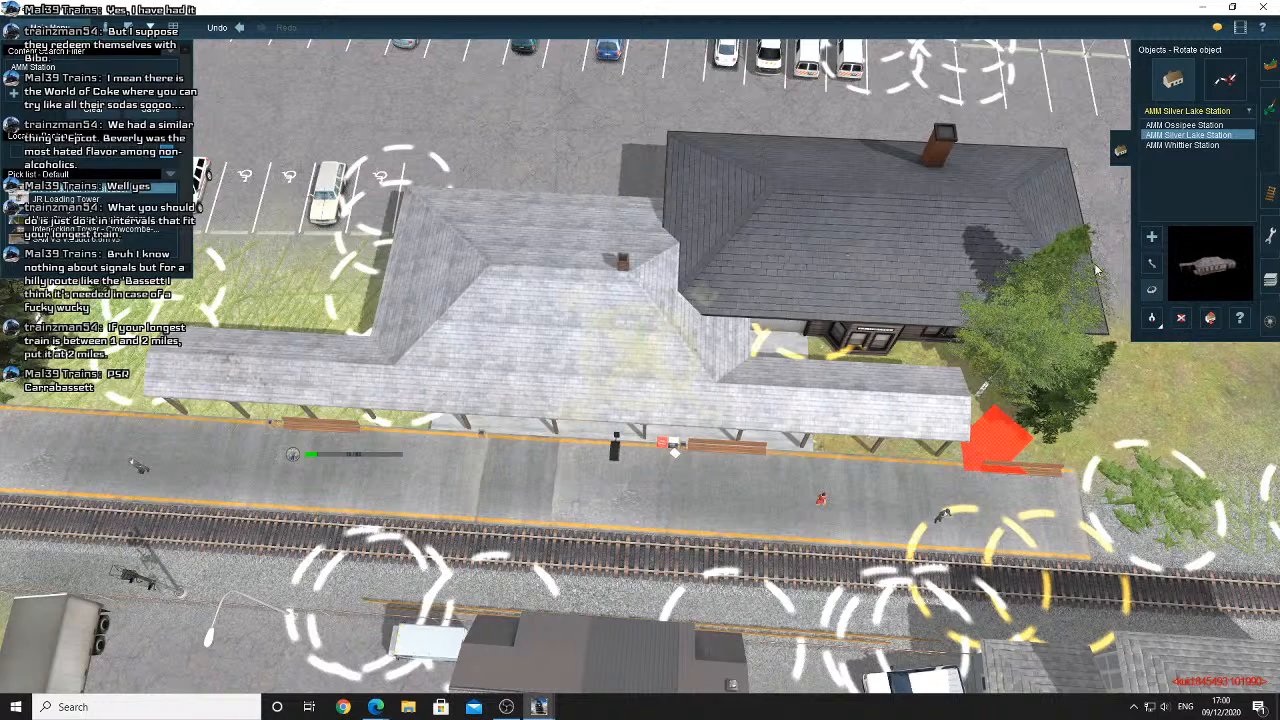
# Examine the fit of the Whittier station's canopy on the platform at ground level and from above
pyautogui.moveTo(638, 321); pyautogui.dragTo(831, 308, button='right')
pyautogui.scroll(-5, 810, 330)
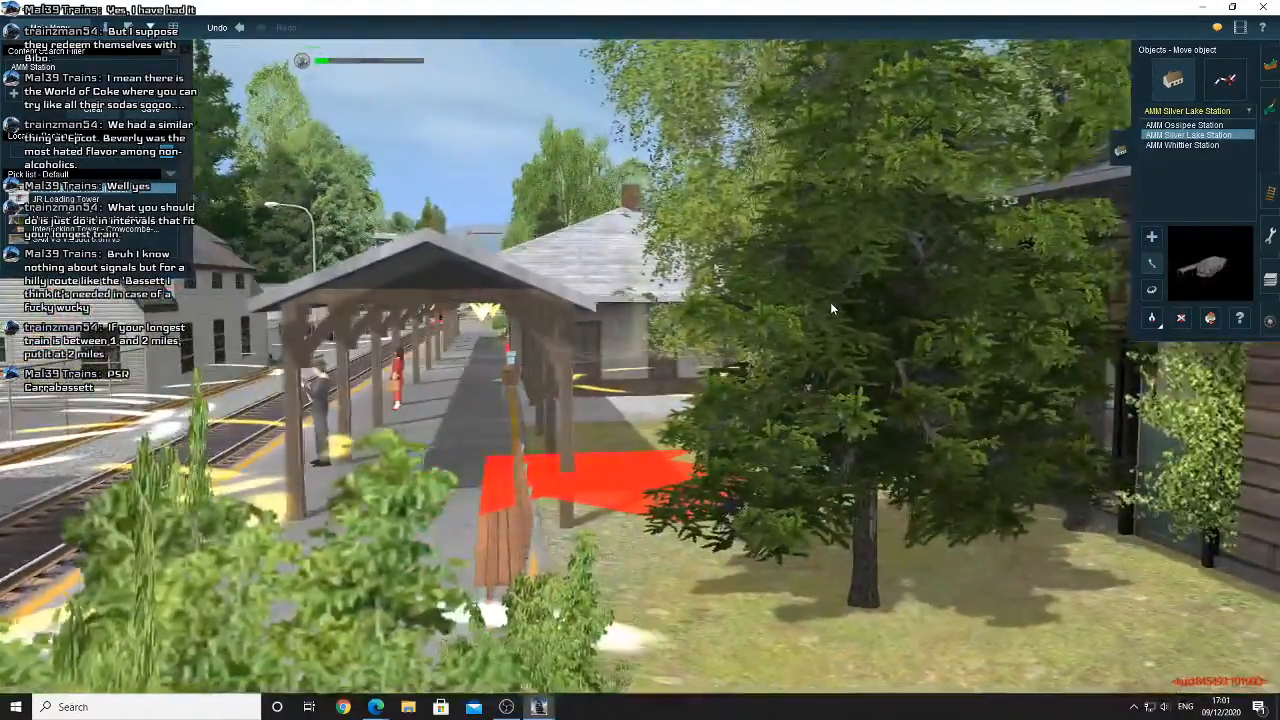
pyautogui.press('Left')
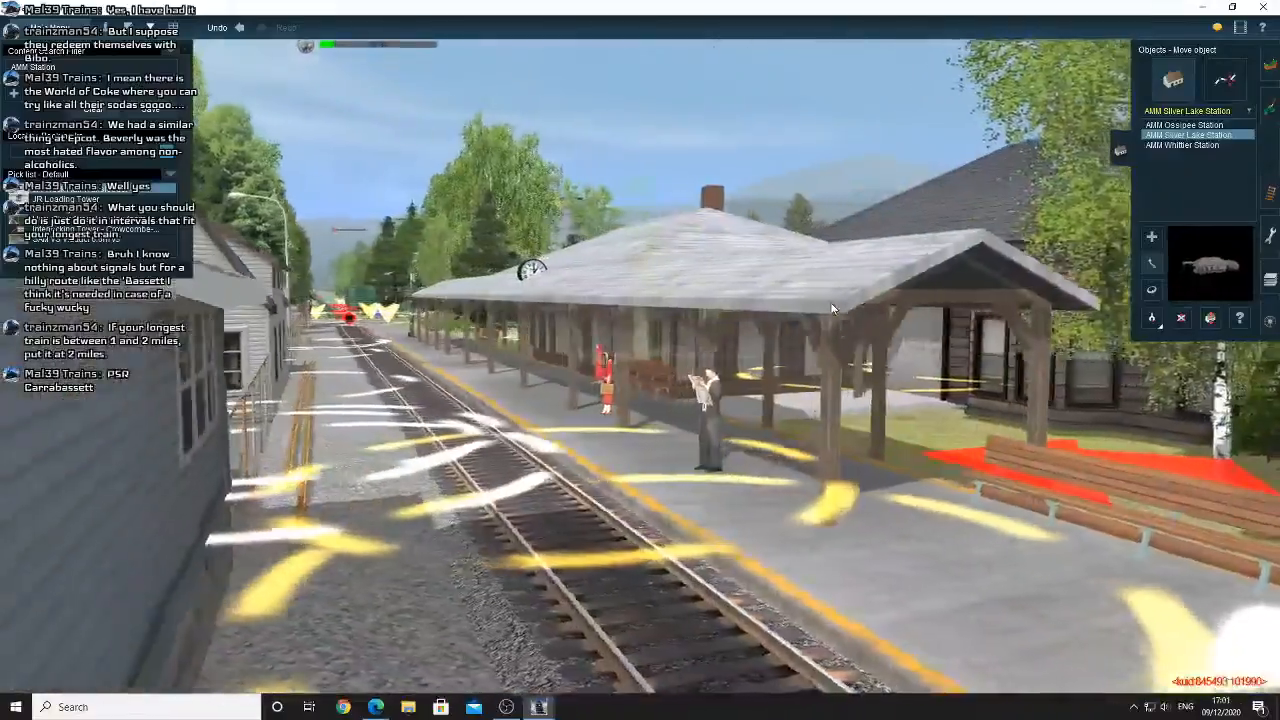
pyautogui.press('Down')
pyautogui.press('Up')
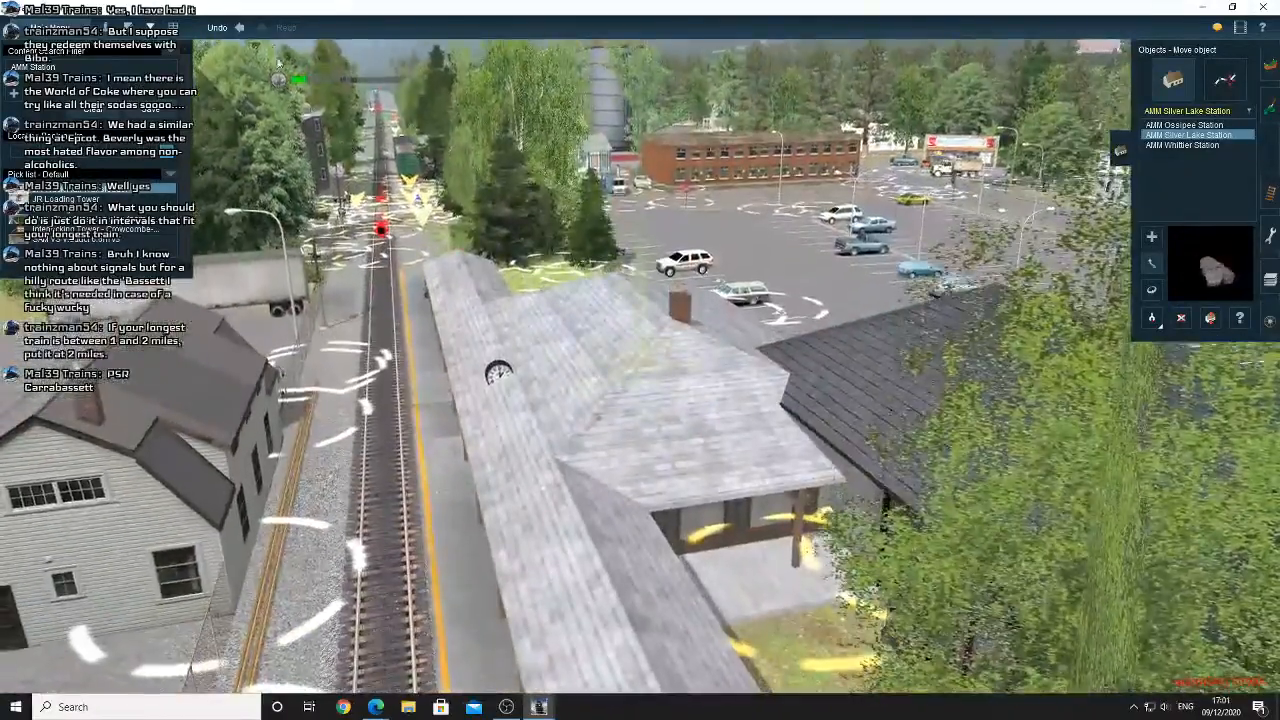
# Undo the recent moves and rotations of the Clark City and Whittier stations
pyautogui.click(240, 29)
pyautogui.click(240, 30)
pyautogui.click(240, 30)
pyautogui.click(240, 30)
pyautogui.click(240, 30)
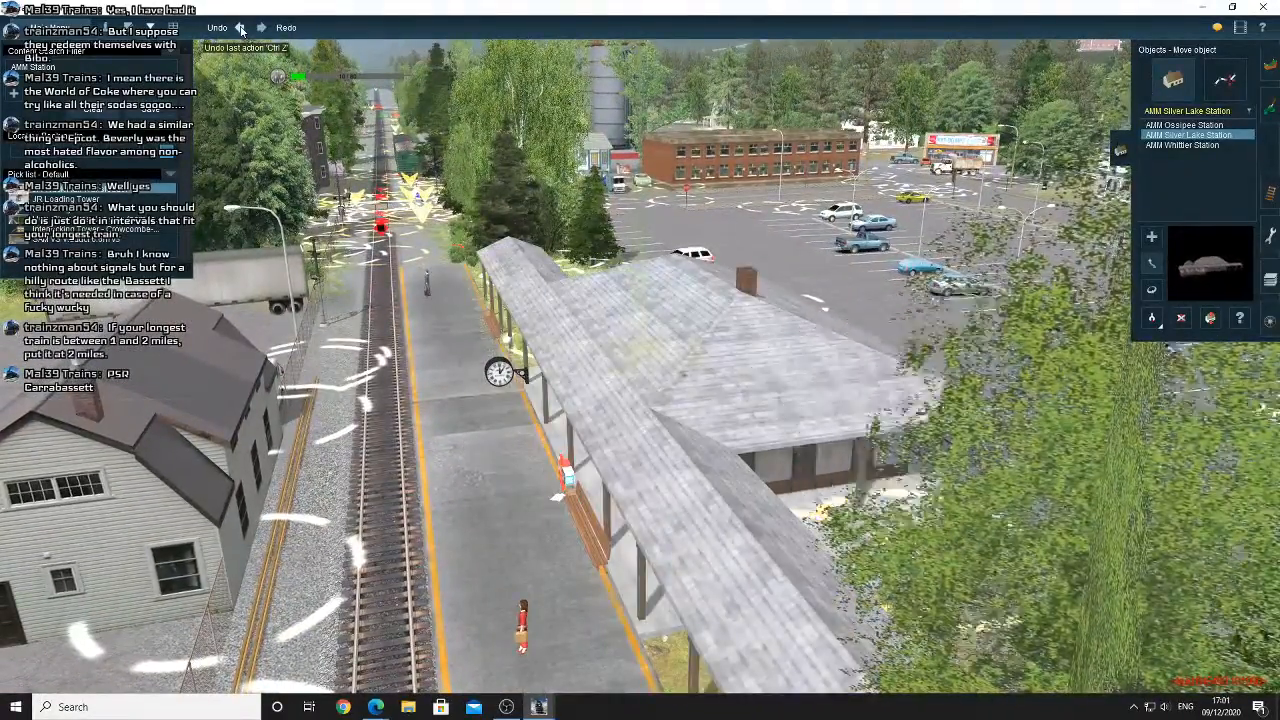
pyautogui.click(240, 30)
pyautogui.click(240, 30)
pyautogui.click(240, 30)
pyautogui.click(240, 29)
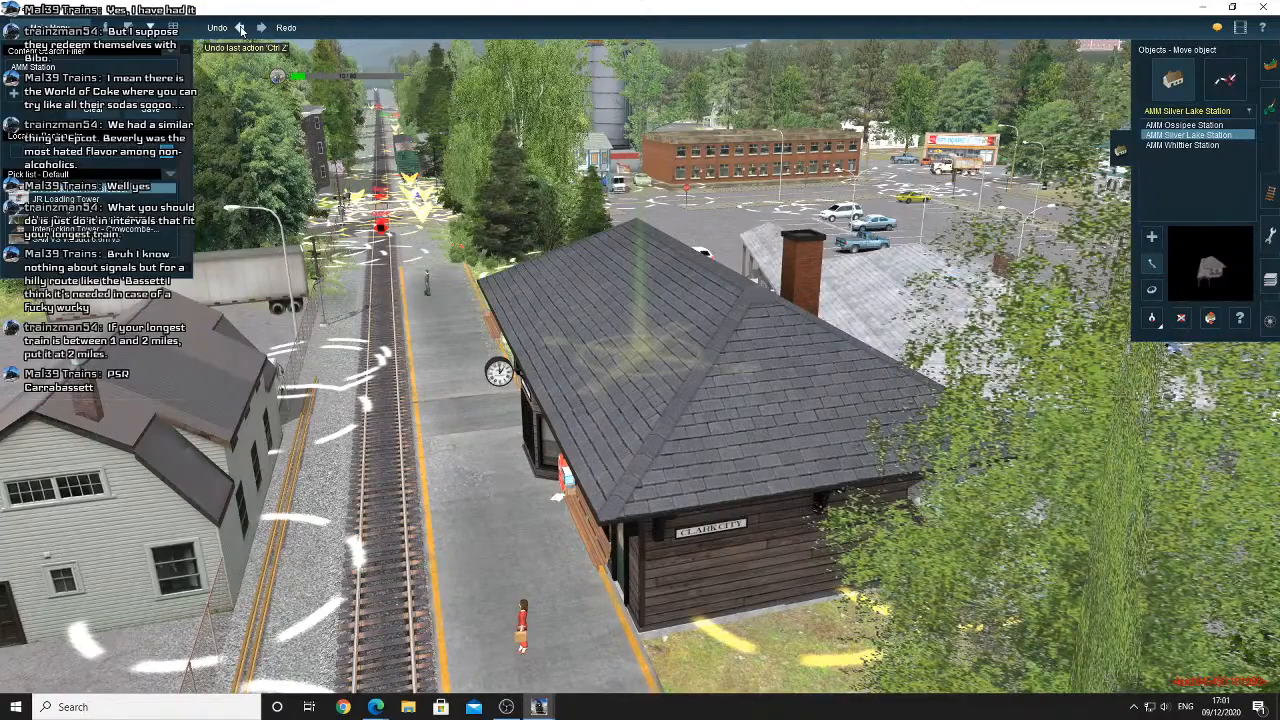
pyautogui.click(240, 29)
# Delete the Whittier station from the parking lot
pyautogui.press('Up')
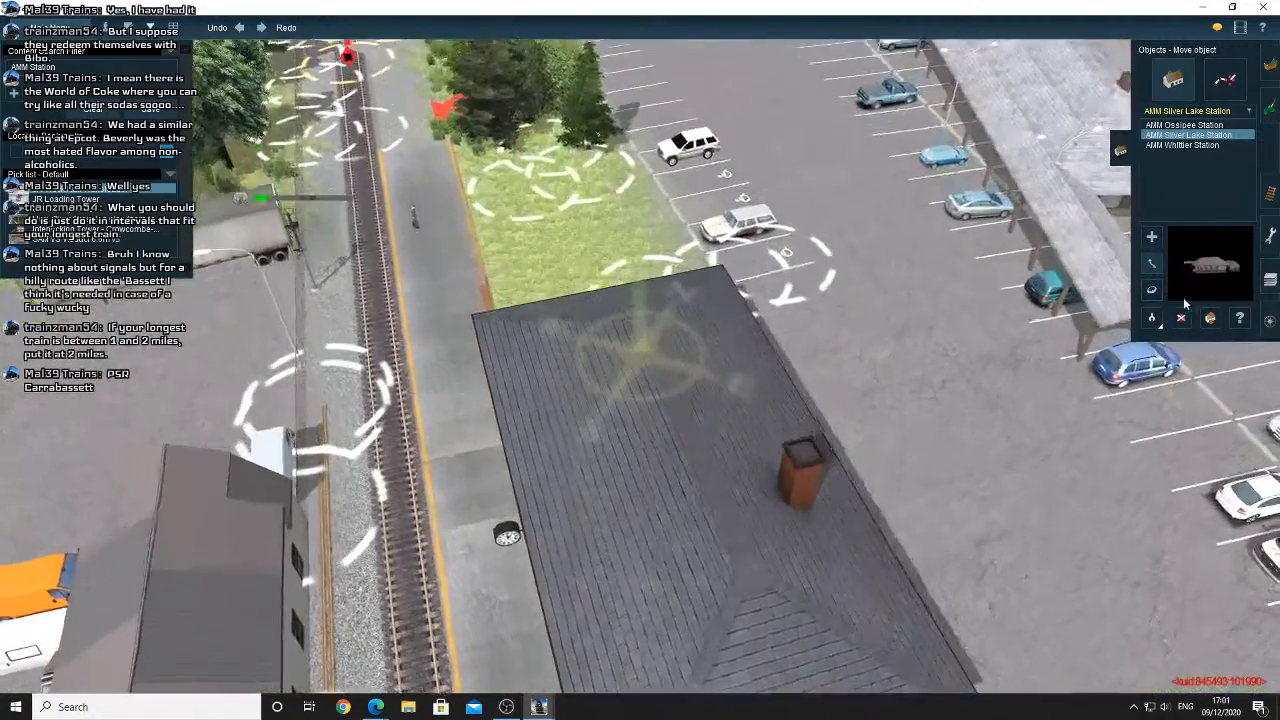
pyautogui.click(1181, 317)
pyautogui.rightClick(1010, 195)
pyautogui.click(738, 178)
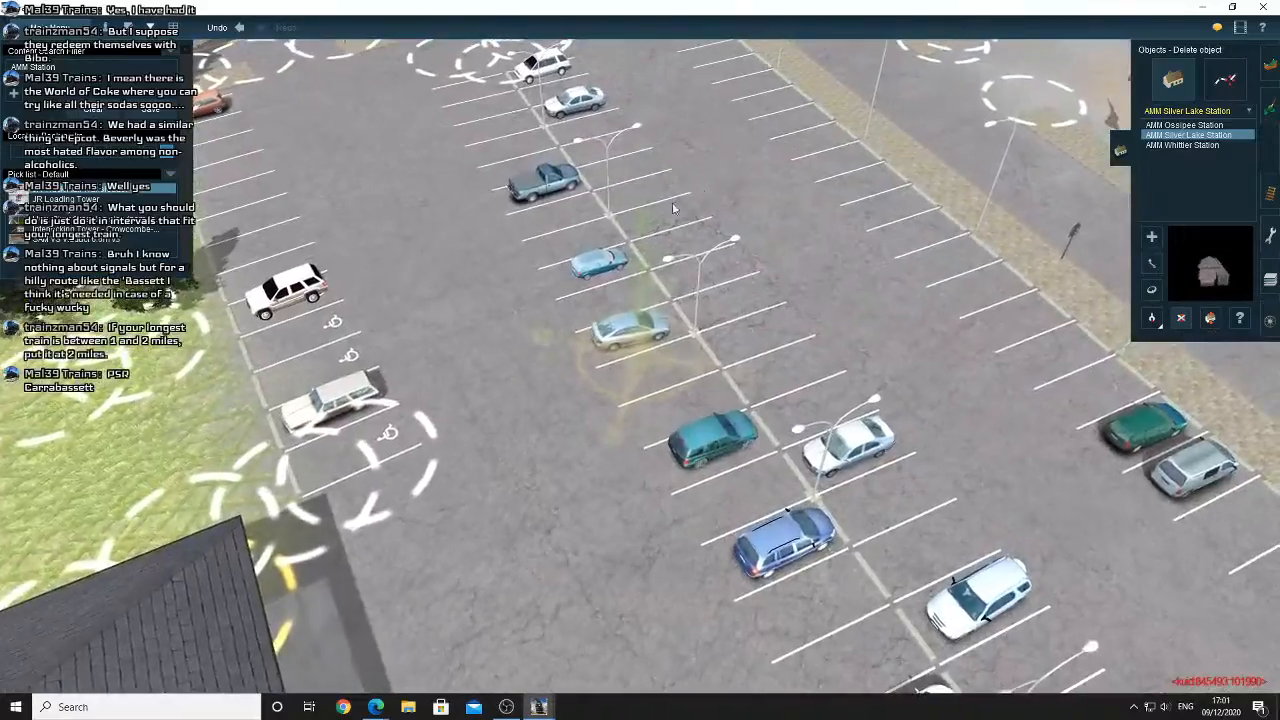
# Survey the town from above, covering the residential streets, the grain silos, the woods and the open land beside the railway
pyautogui.scroll(-5, 640, 225)
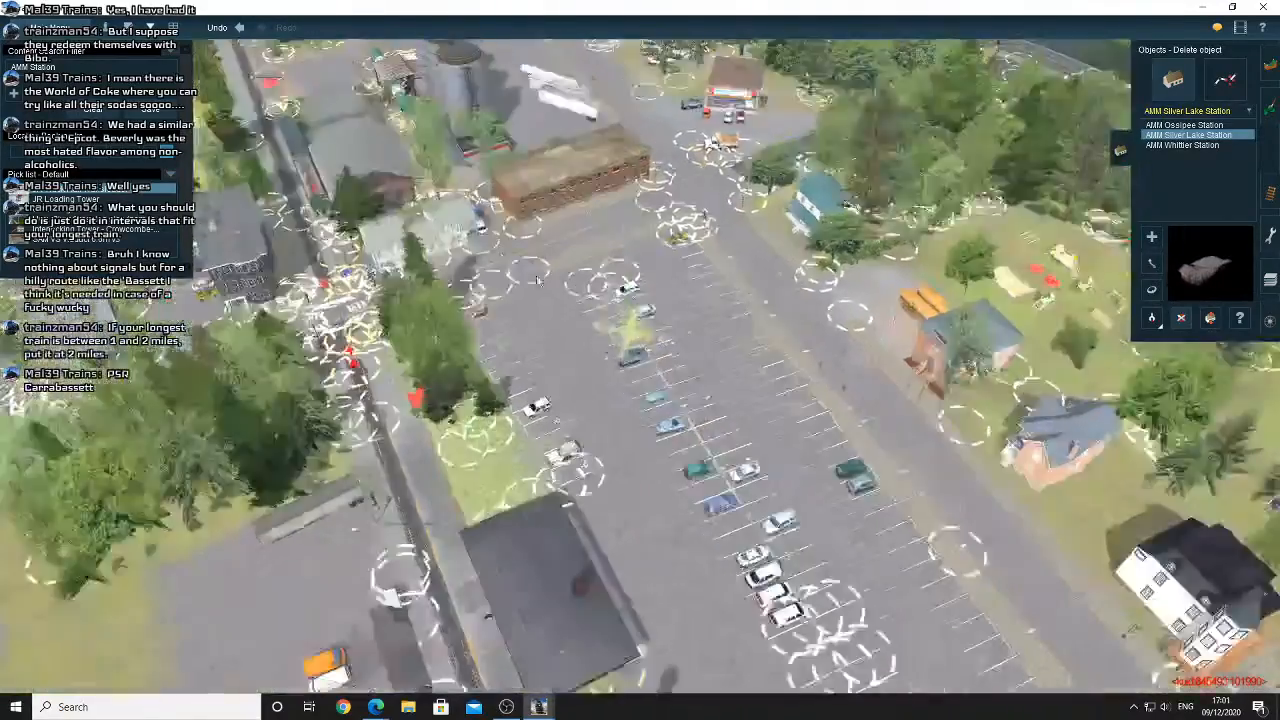
pyautogui.moveTo(537, 281); pyautogui.dragTo(494, 317, button='right')
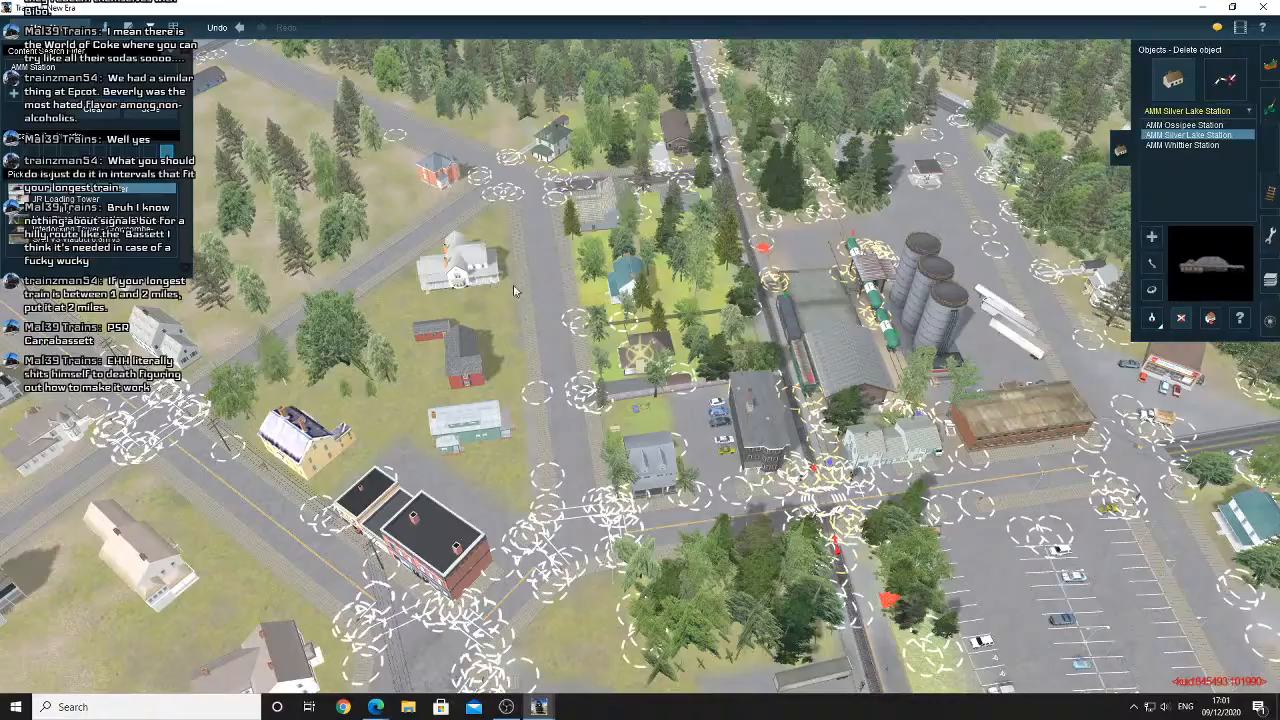
pyautogui.moveTo(513, 291); pyautogui.dragTo(645, 333, button='right')
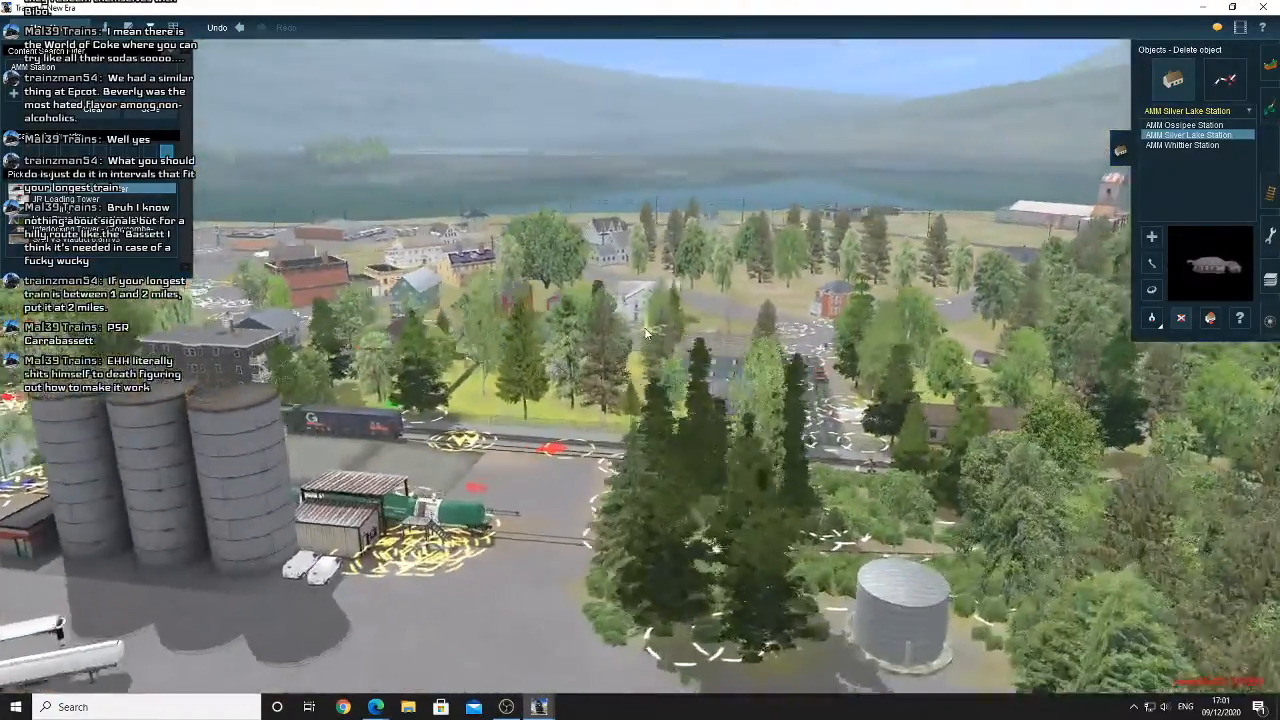
pyautogui.scroll(10, 645, 333)
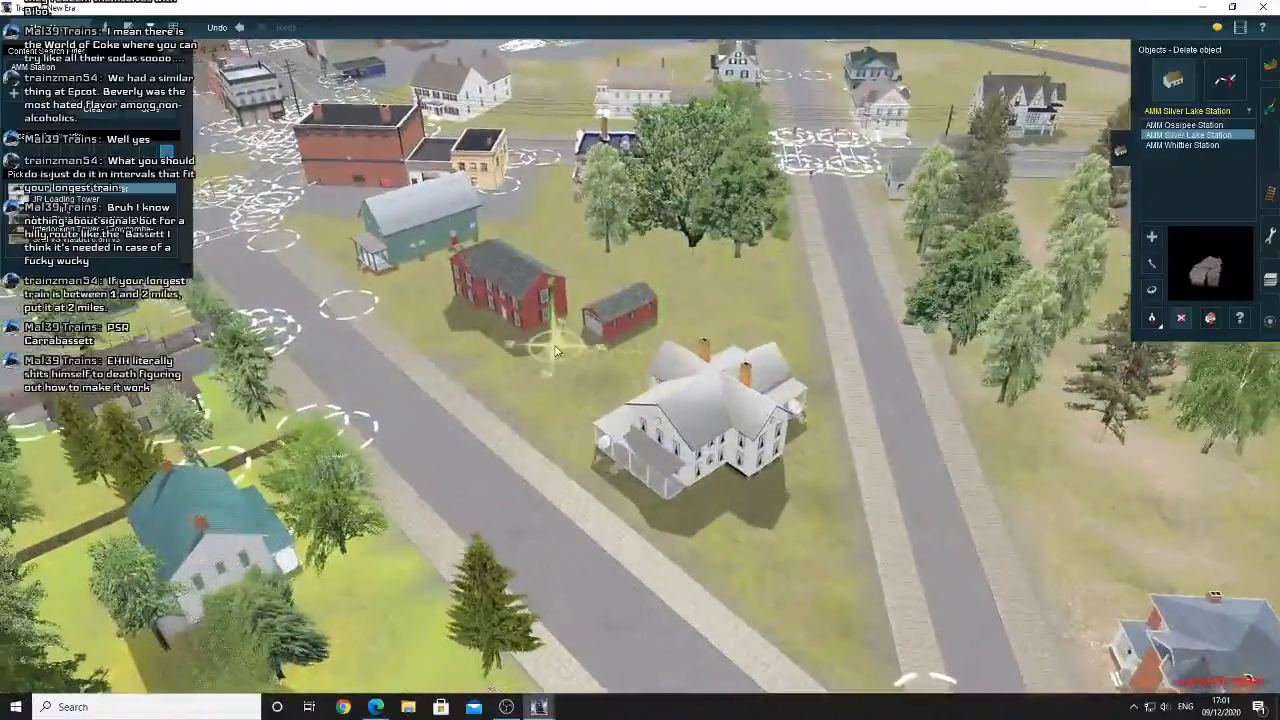
pyautogui.scroll(-10, 557, 349)
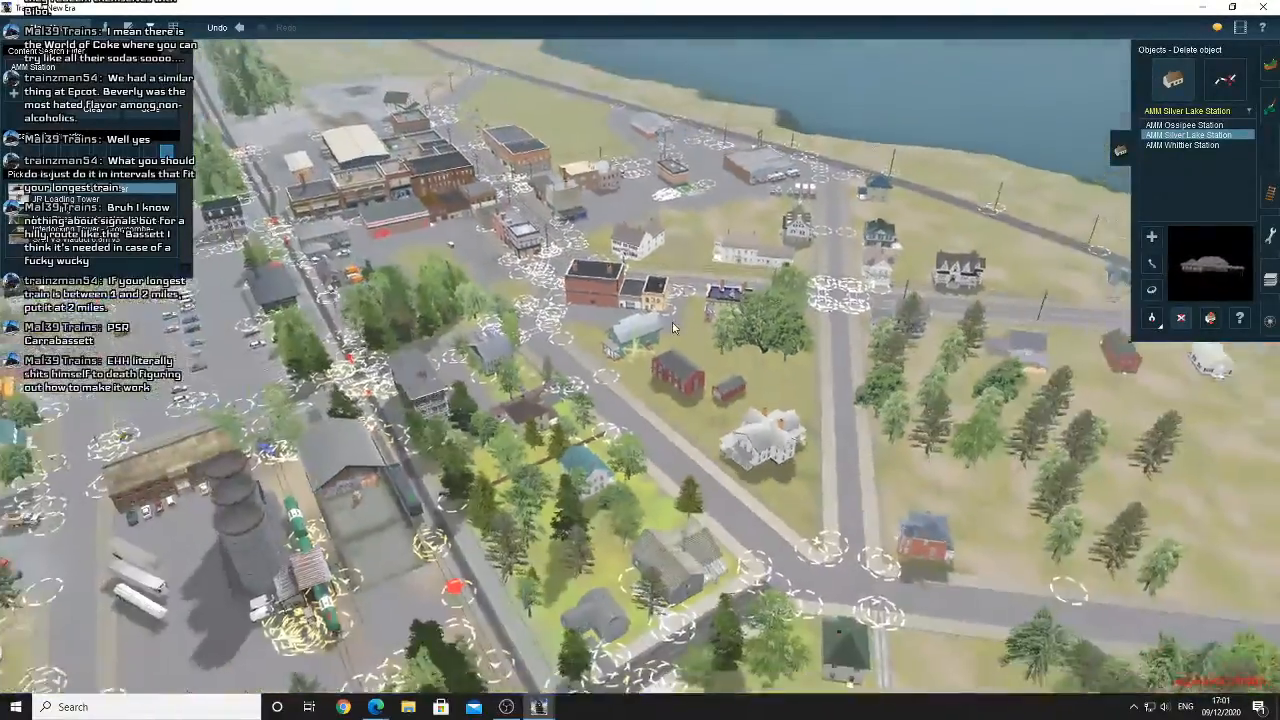
pyautogui.scroll(-3, 672, 322)
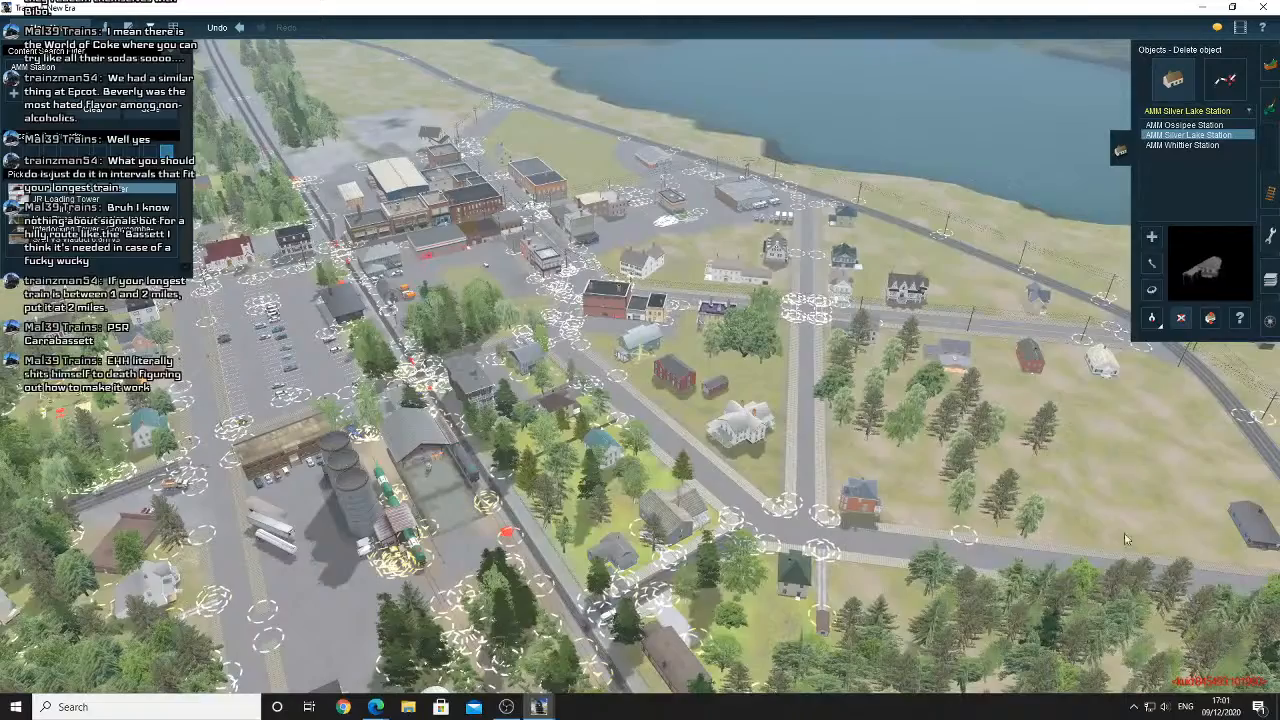
pyautogui.rightClick(720, 576)
pyautogui.press('Up')
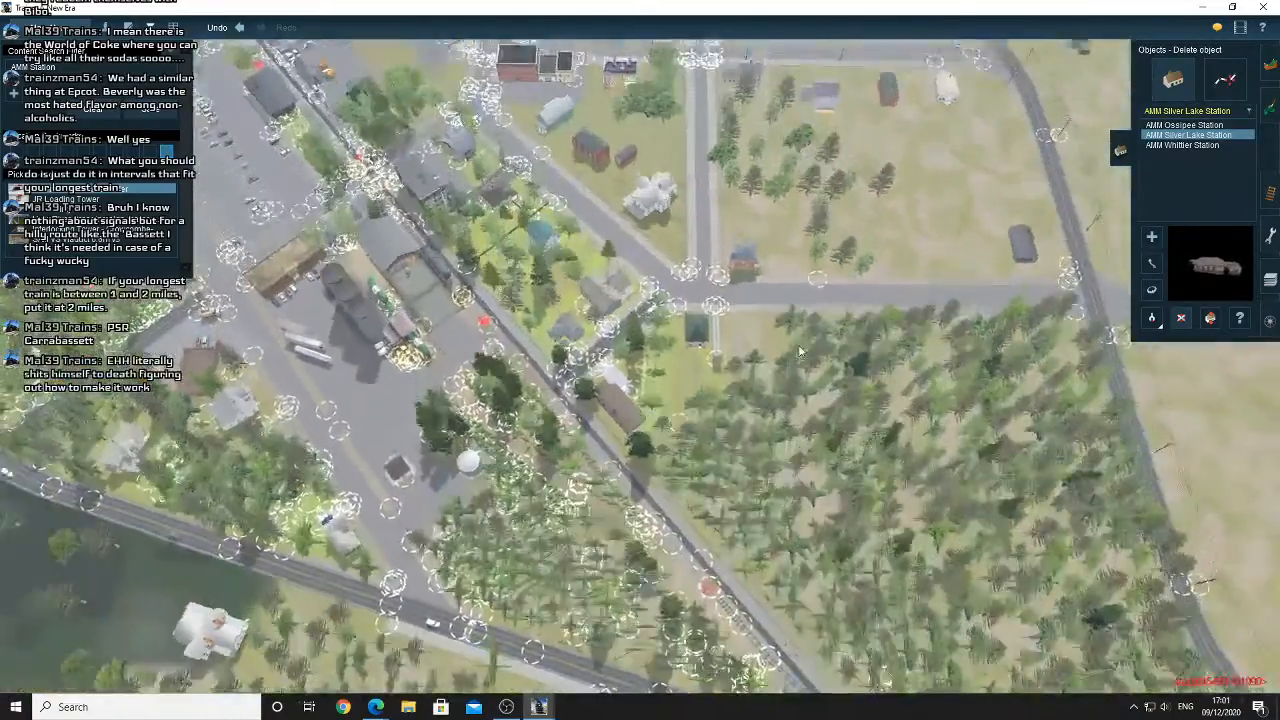
pyautogui.rightClick(912, 358)
pyautogui.press('Down')
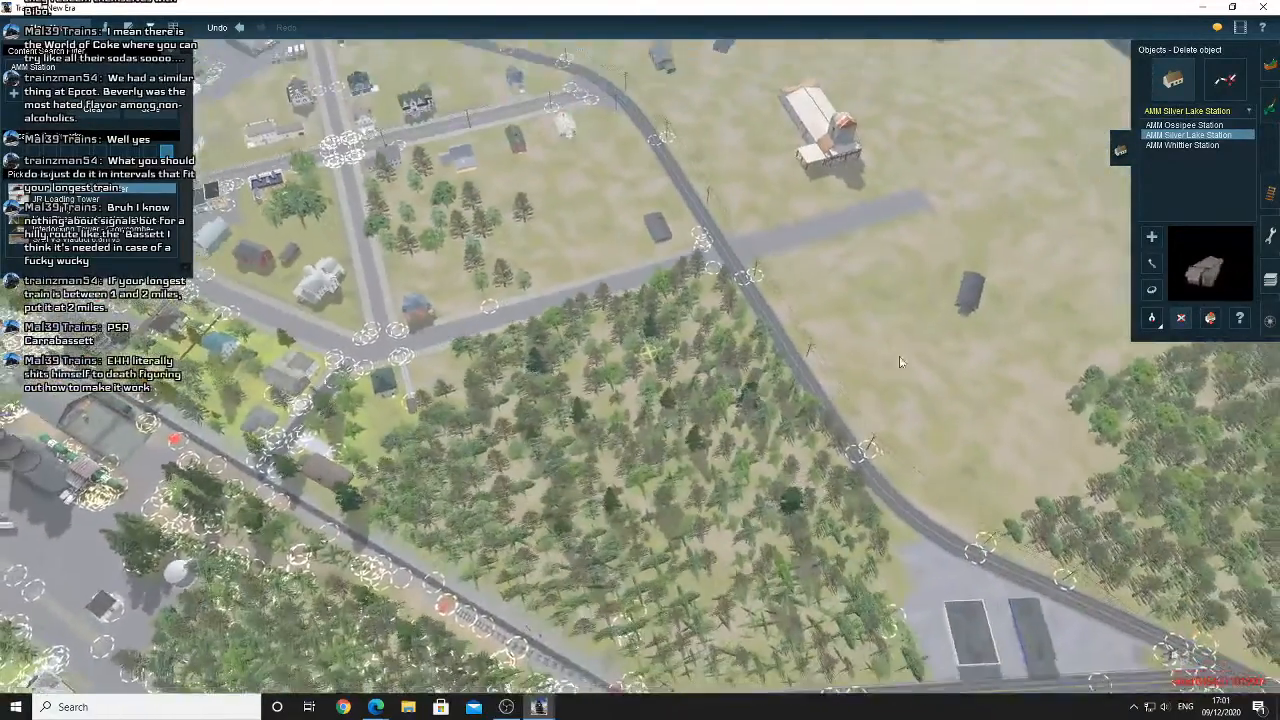
# Survey the lake shore, the wooded peninsula and the town's street grid from high above
pyautogui.moveTo(821, 200); pyautogui.dragTo(511, 249, button='right')
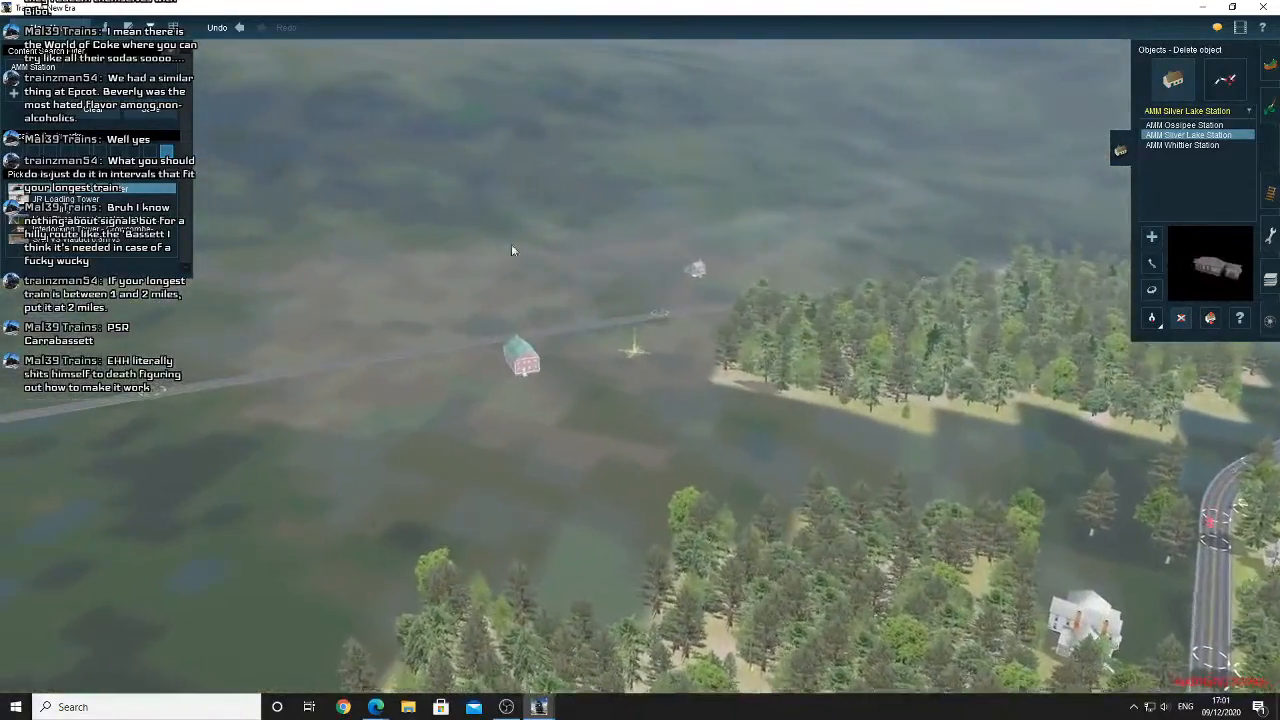
pyautogui.moveTo(881, 461); pyautogui.dragTo(610, 356, button='right')
pyautogui.scroll(4, 589, 383)
pyautogui.scroll(-4, 566, 400)
pyautogui.scroll(-3, 563, 403)
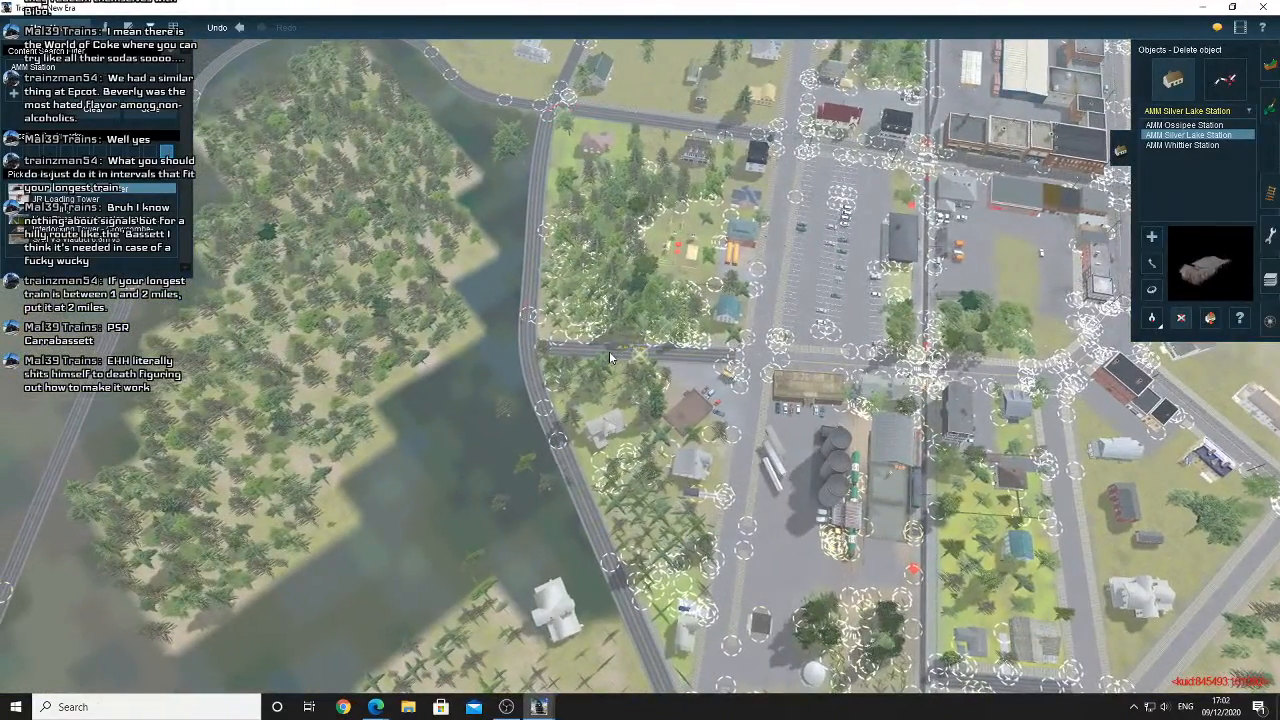
pyautogui.scroll(5, 609, 351)
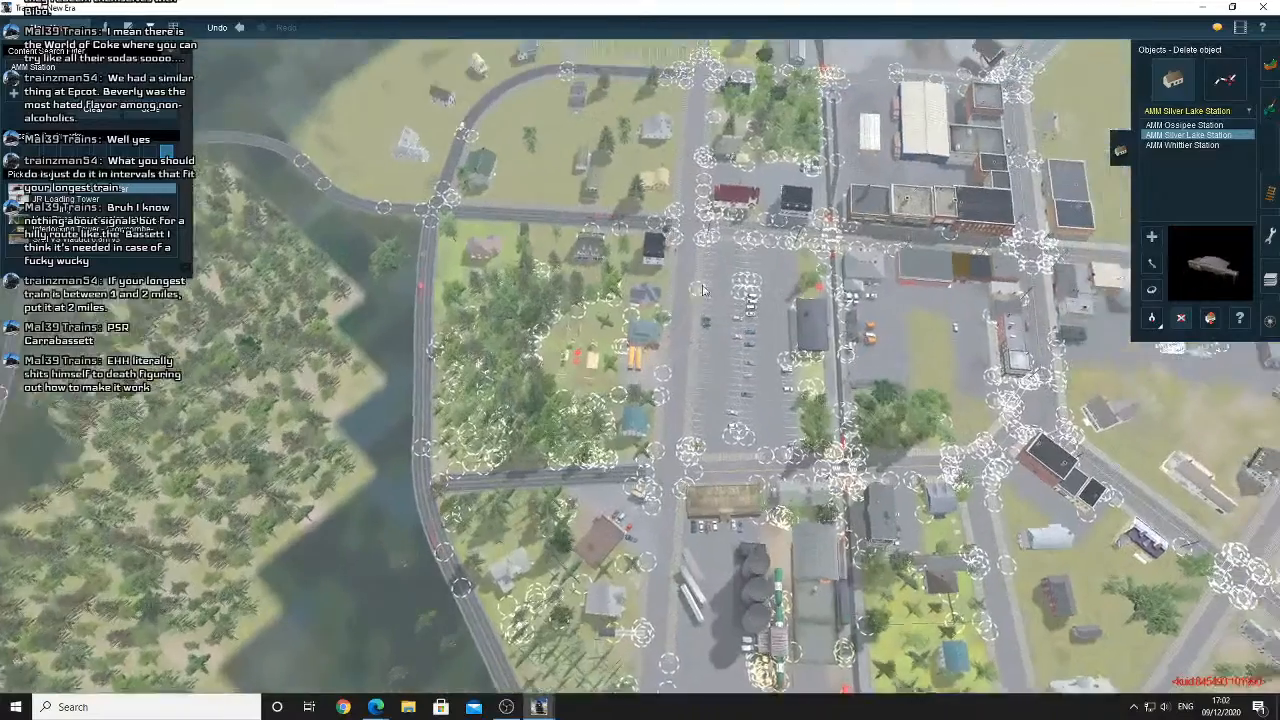
pyautogui.scroll(2, 621, 298)
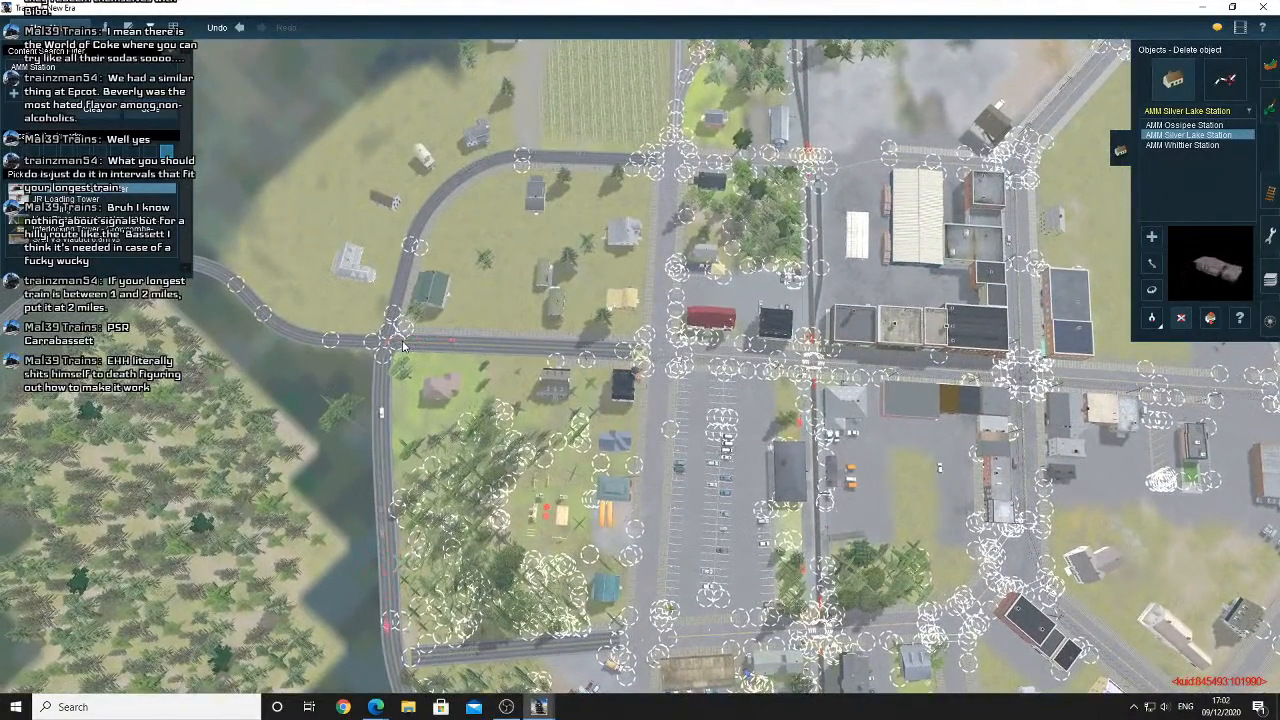
# Examine the road intersection between the red-roofed church and the turreted white house, from above and at street level
pyautogui.scroll(6, 650, 360)
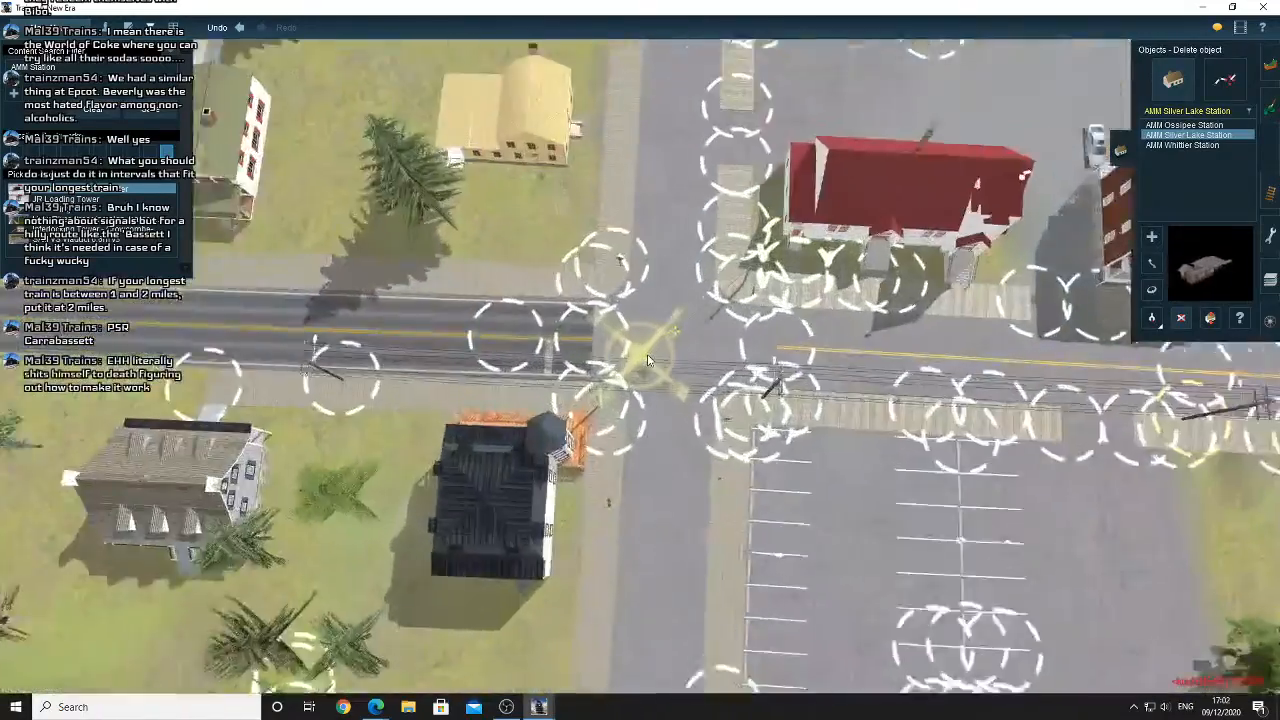
pyautogui.scroll(-3, 647, 360)
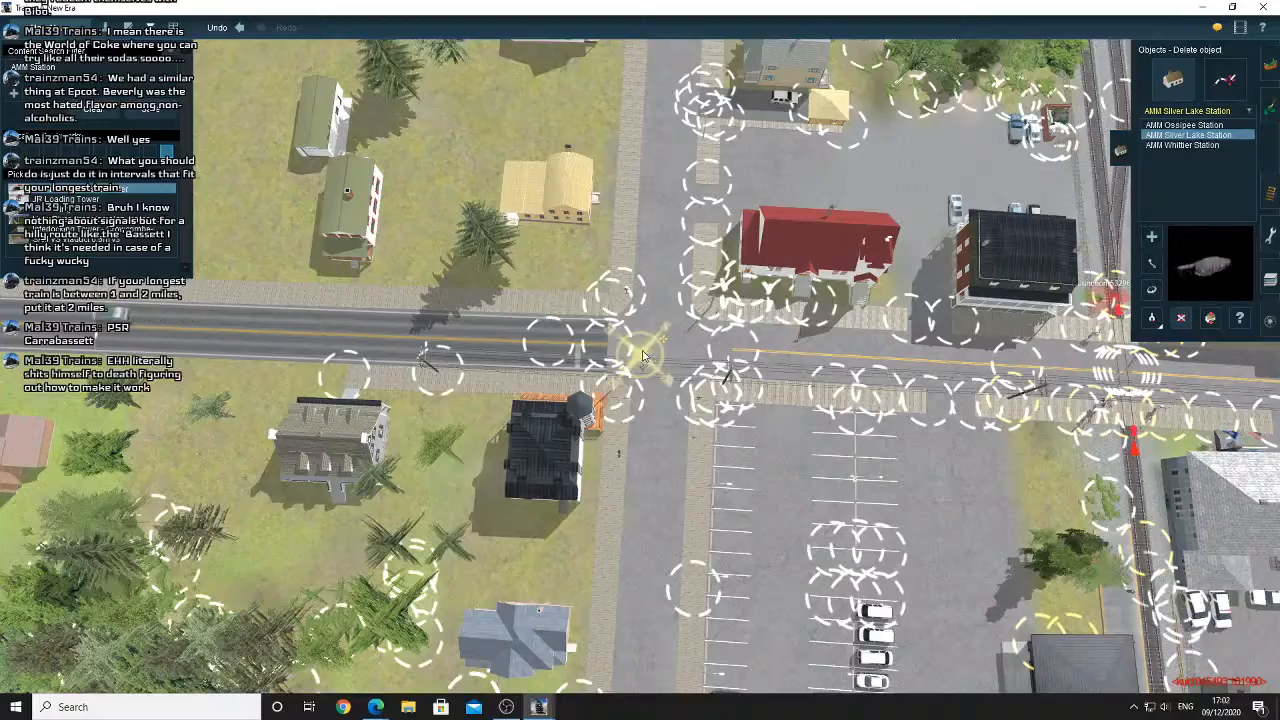
pyautogui.scroll(2, 643, 357)
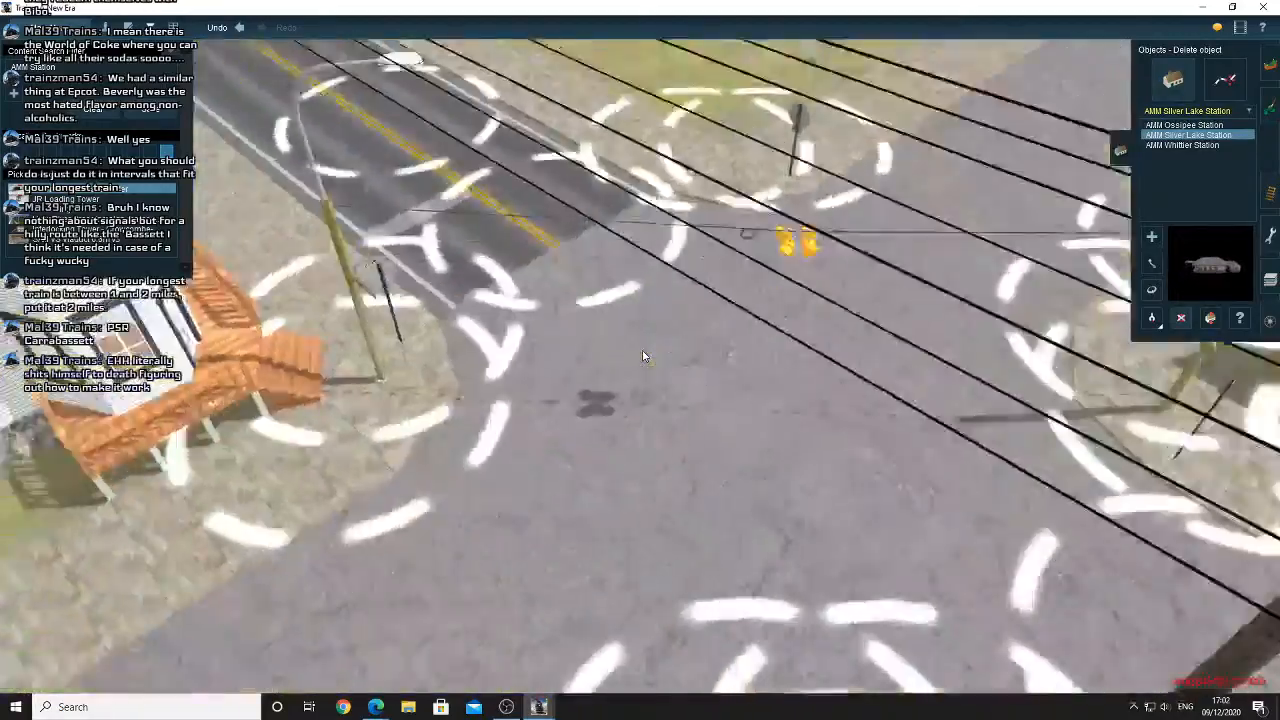
pyautogui.scroll(4, 643, 357)
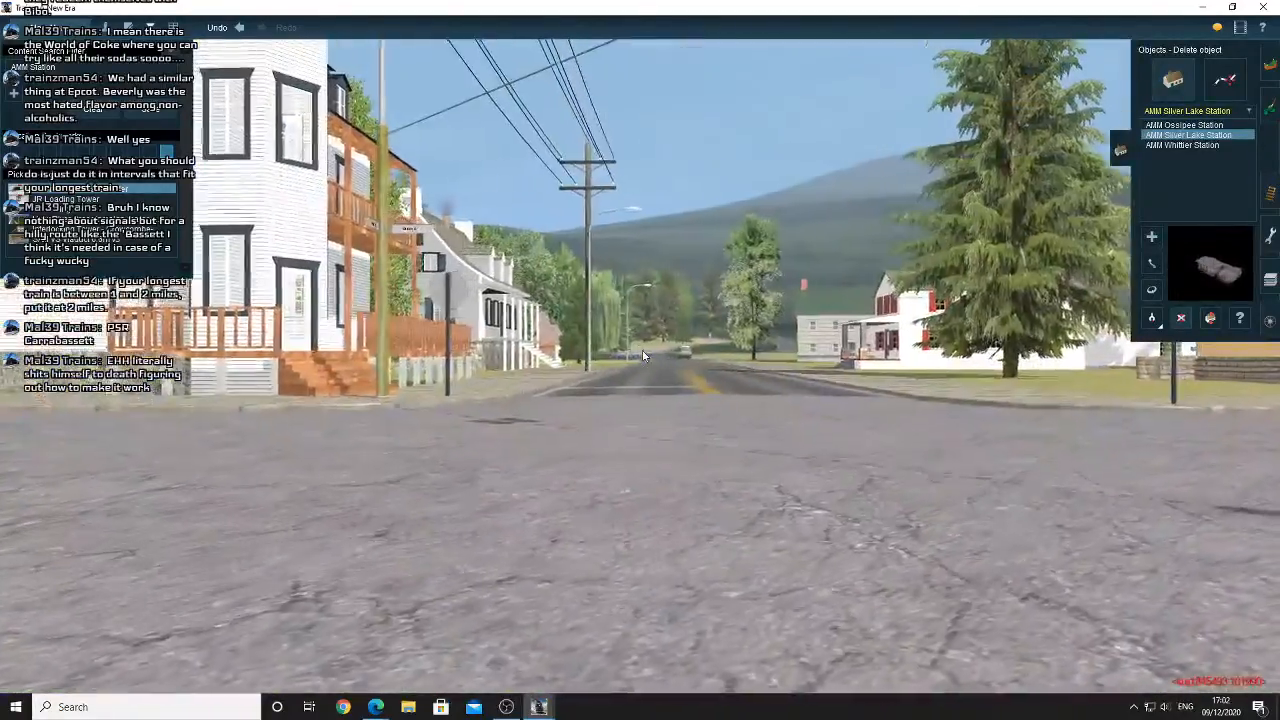
pyautogui.scroll(-5, 643, 357)
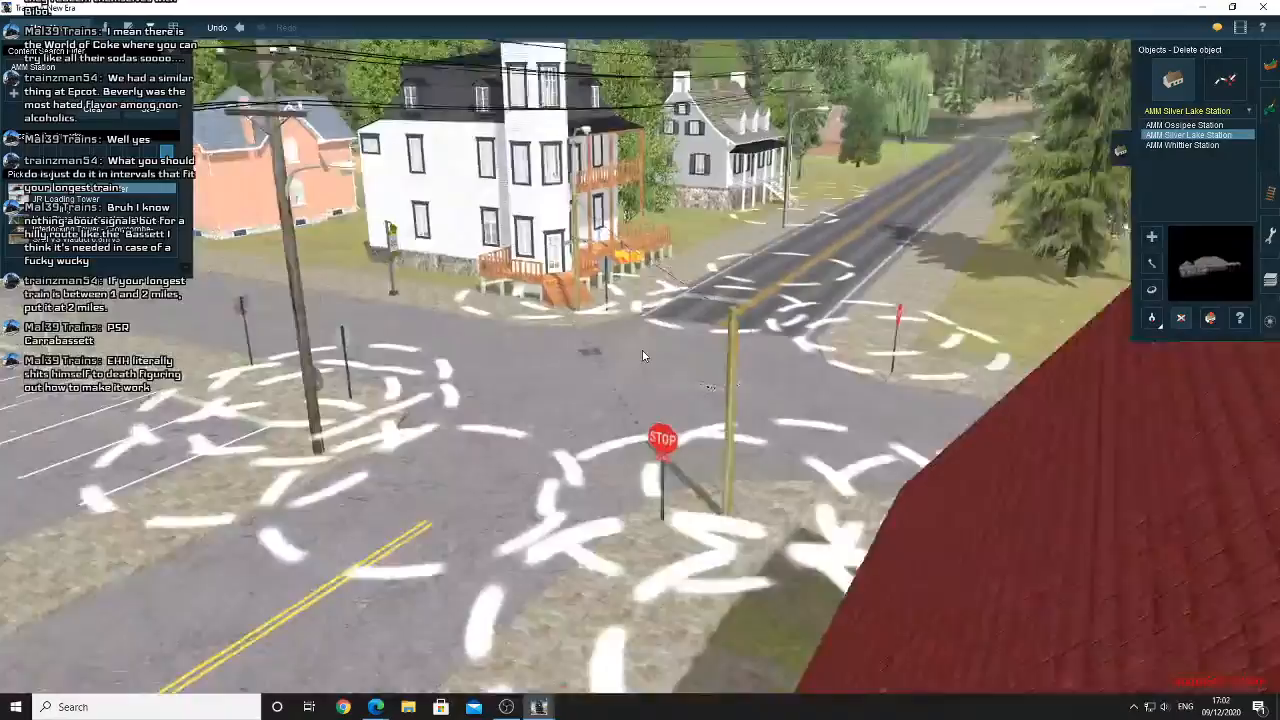
pyautogui.scroll(-3, 643, 357)
pyautogui.moveTo(642, 350); pyautogui.dragTo(590, 300, button='right')
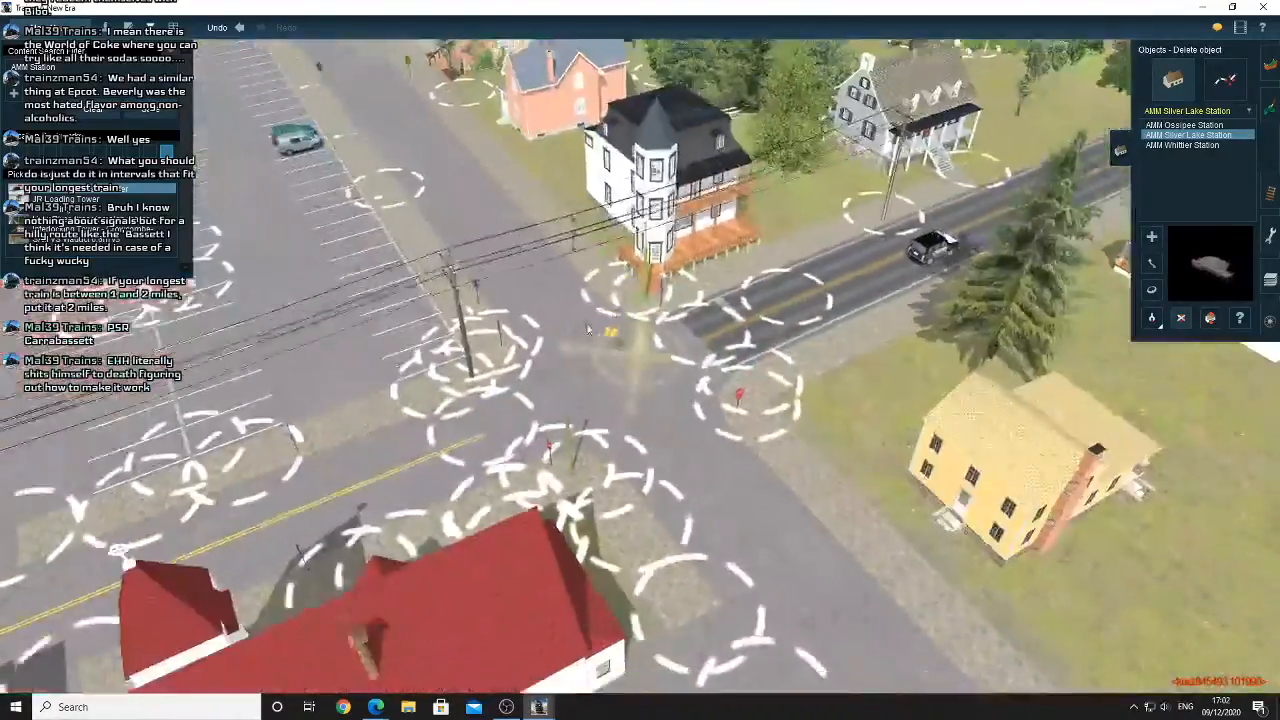
pyautogui.scroll(-3, 590, 300)
# Inspect the intersection beside the brick building and parking lot, including its traffic signals, sidewalks and road signs
pyautogui.scroll(4, 640, 320)
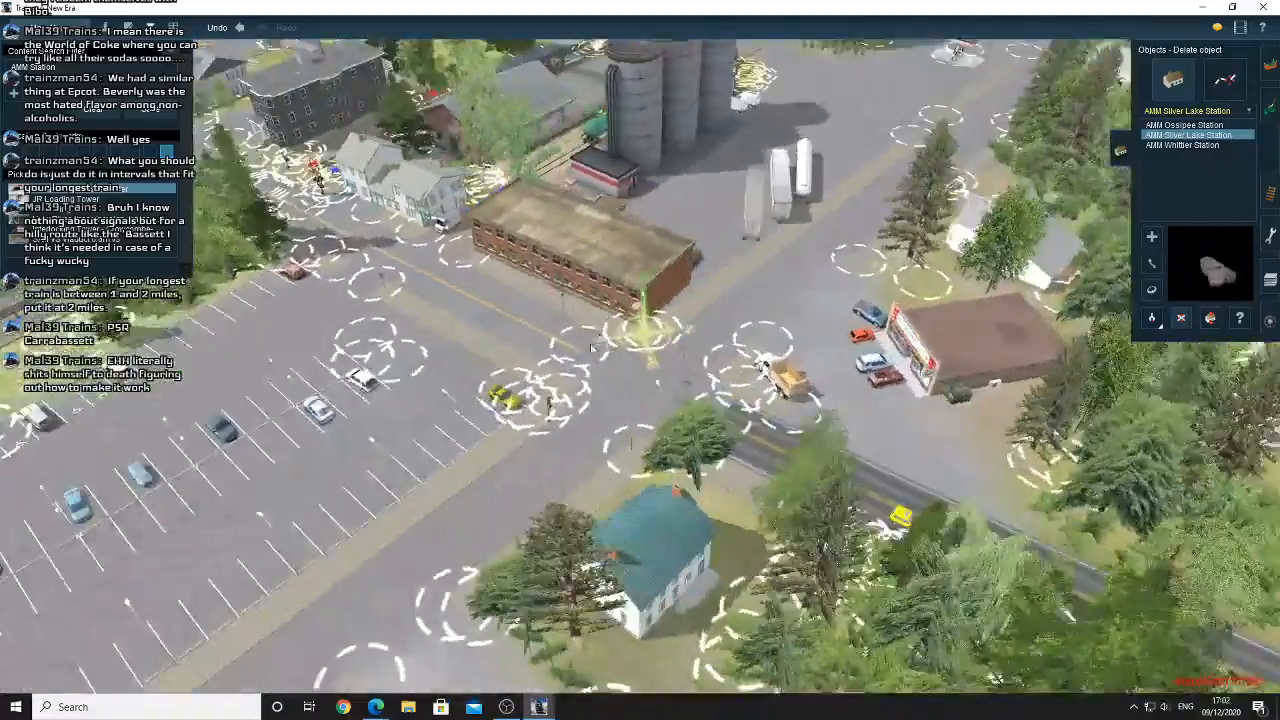
pyautogui.scroll(2, 590, 345)
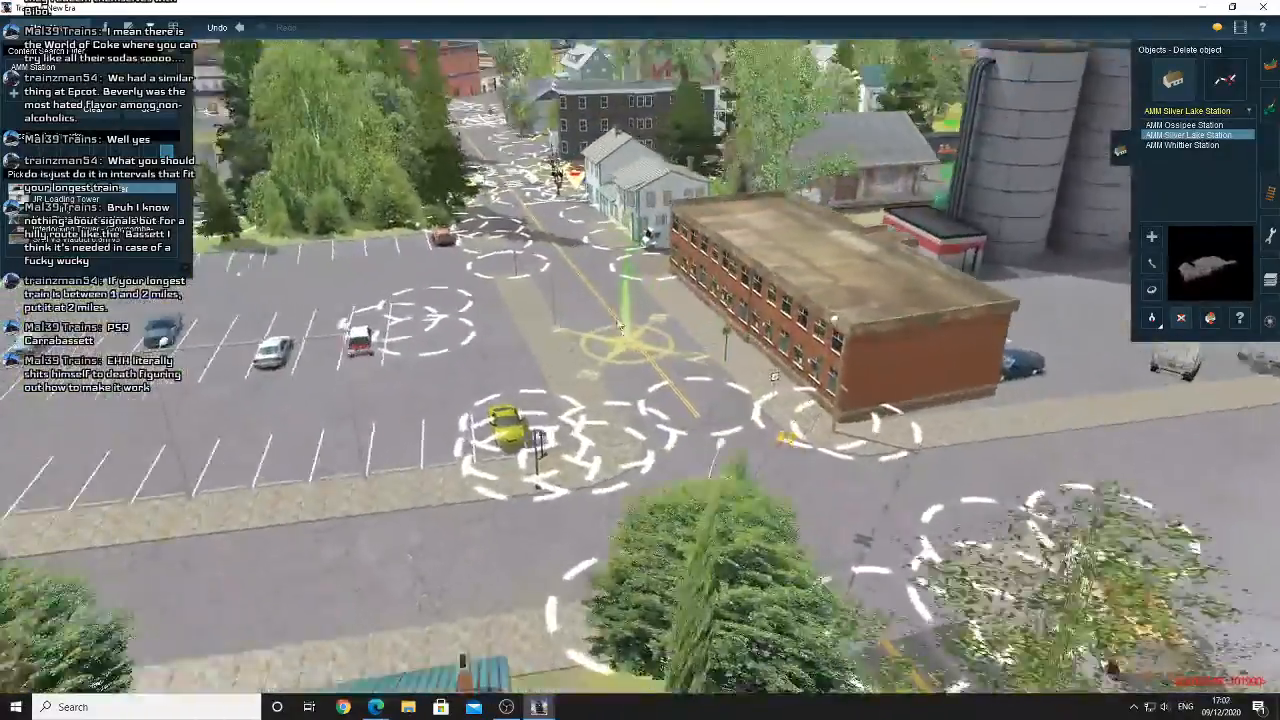
pyautogui.scroll(3, 620, 326)
pyautogui.scroll(4, 622, 325)
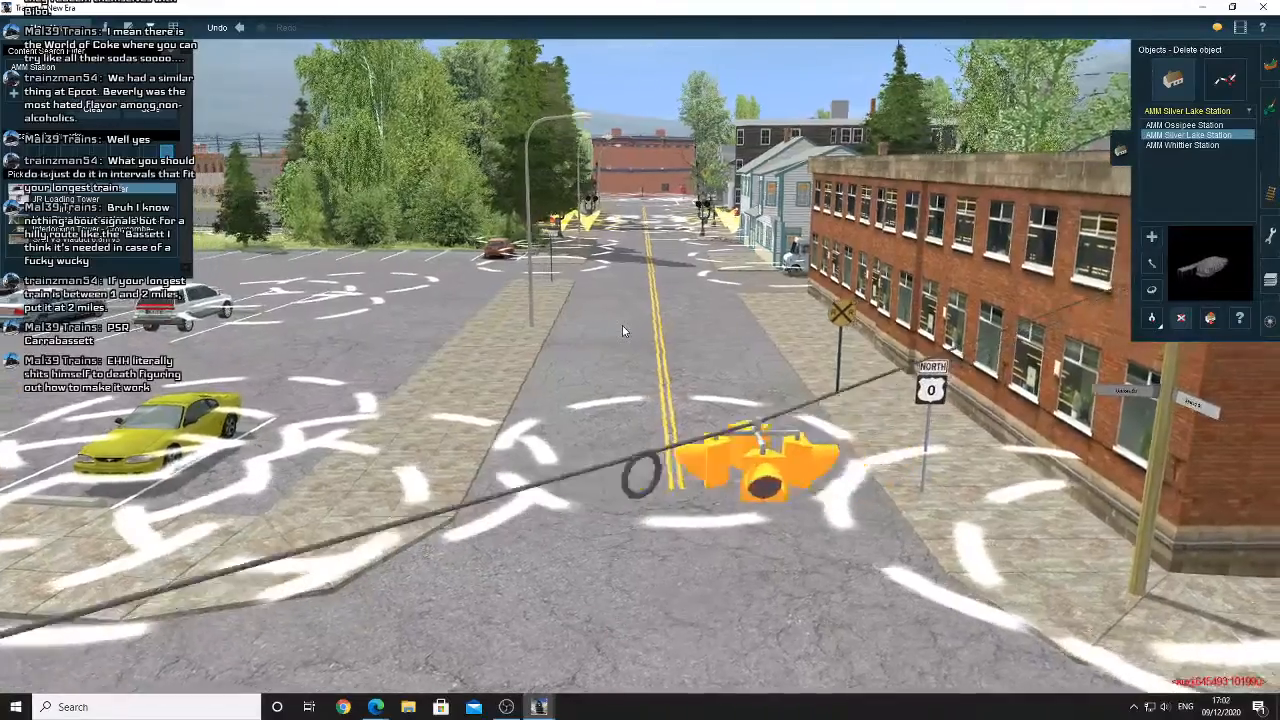
pyautogui.scroll(3, 622, 325)
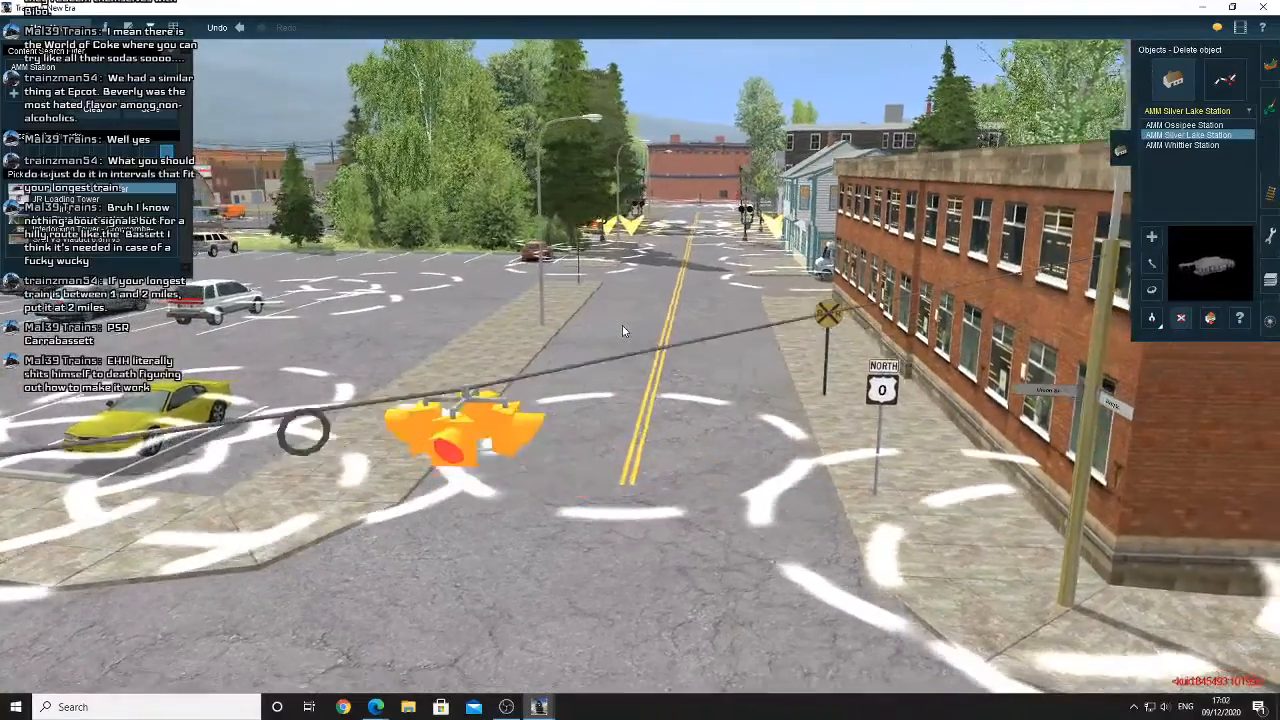
pyautogui.scroll(3, 715, 303)
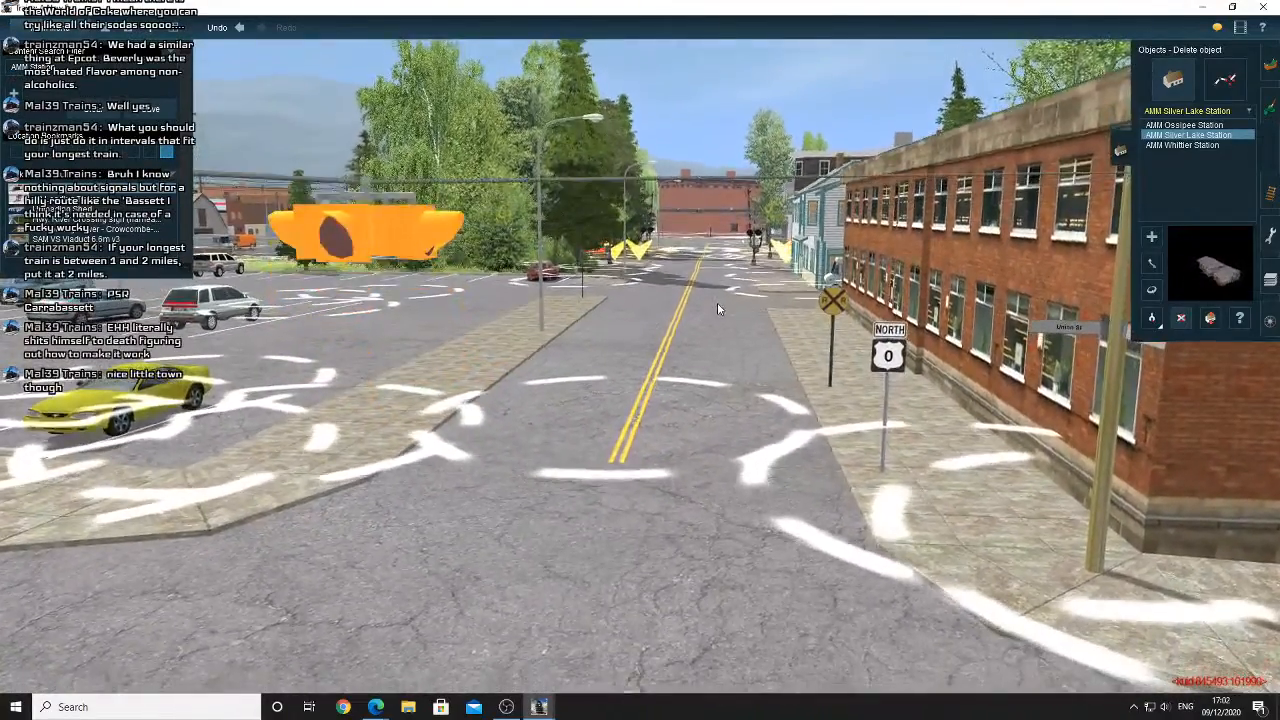
pyautogui.scroll(-10, 714, 311)
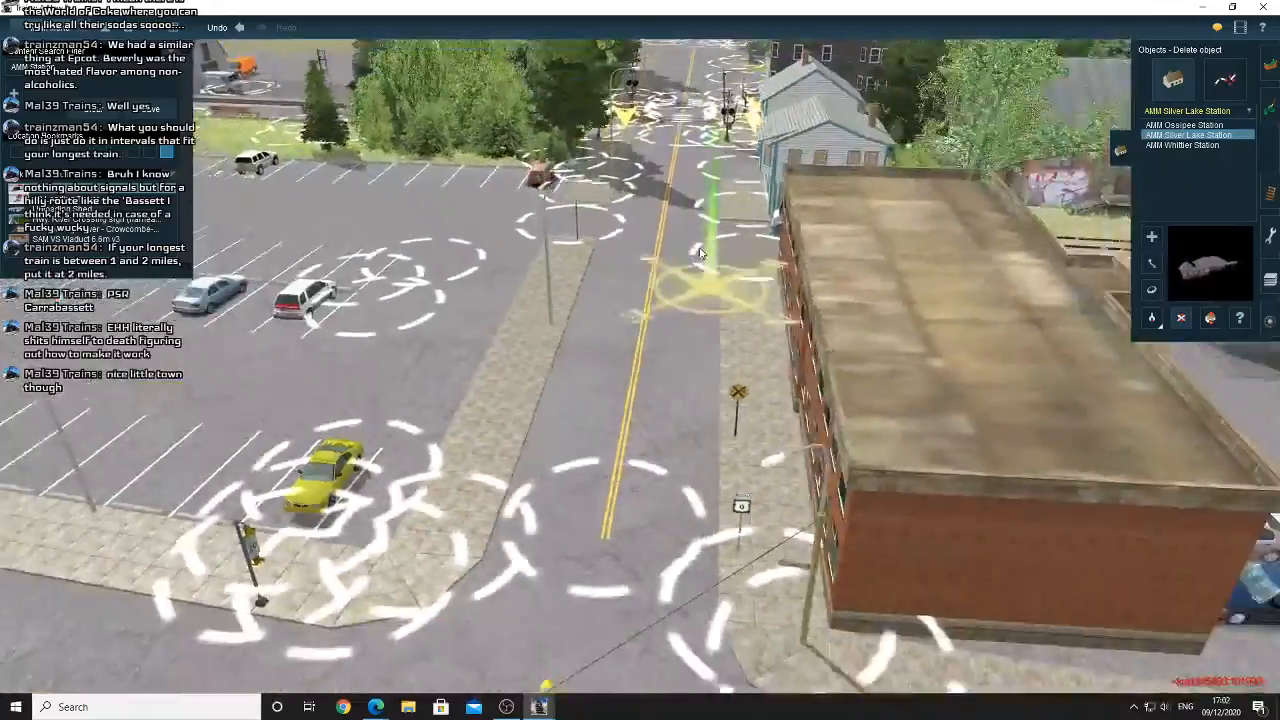
pyautogui.scroll(-4, 540, 360)
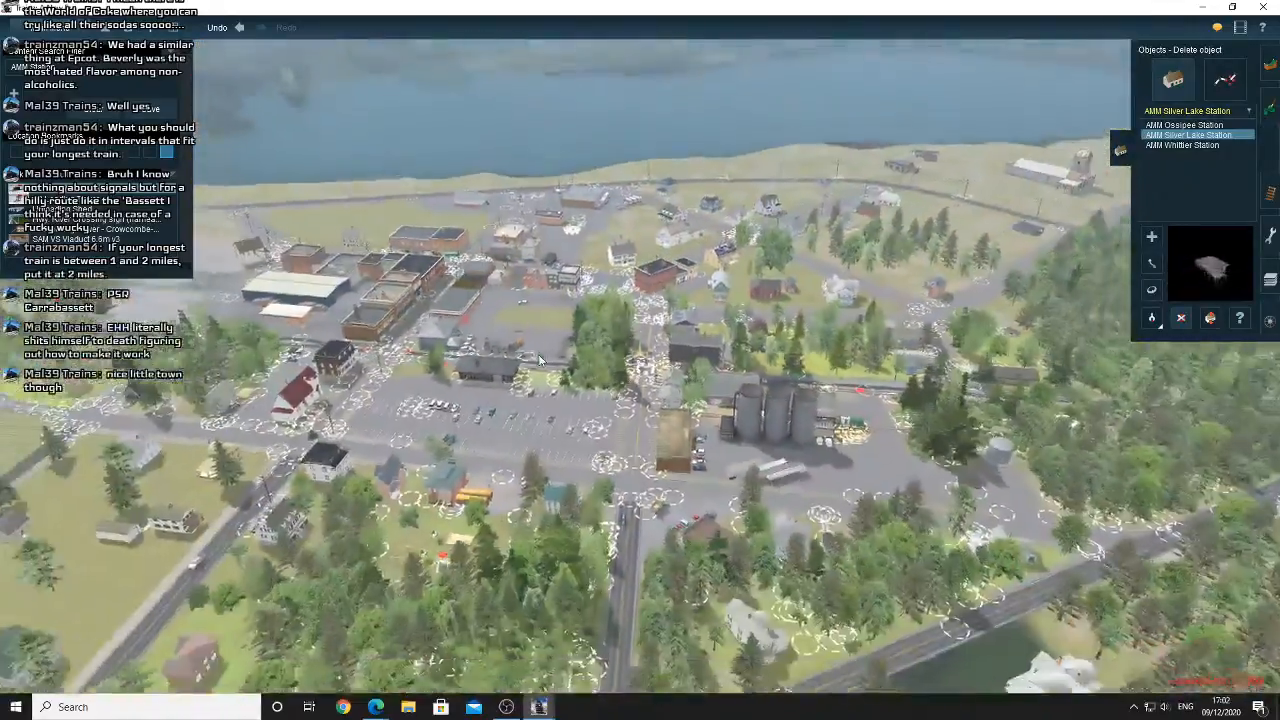
# Look over the downtown blocks from the church and railway crossing to the ACE store
pyautogui.moveTo(540, 360); pyautogui.dragTo(624, 355, button='right')
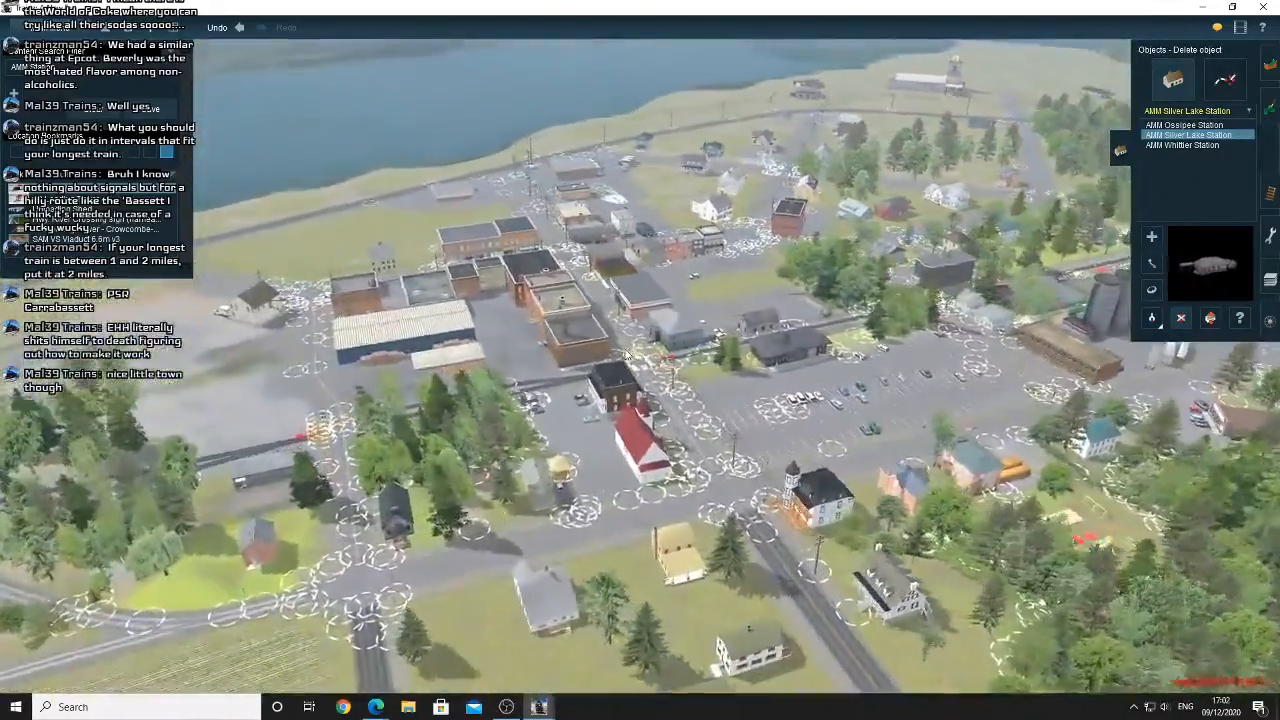
pyautogui.scroll(3, 632, 345)
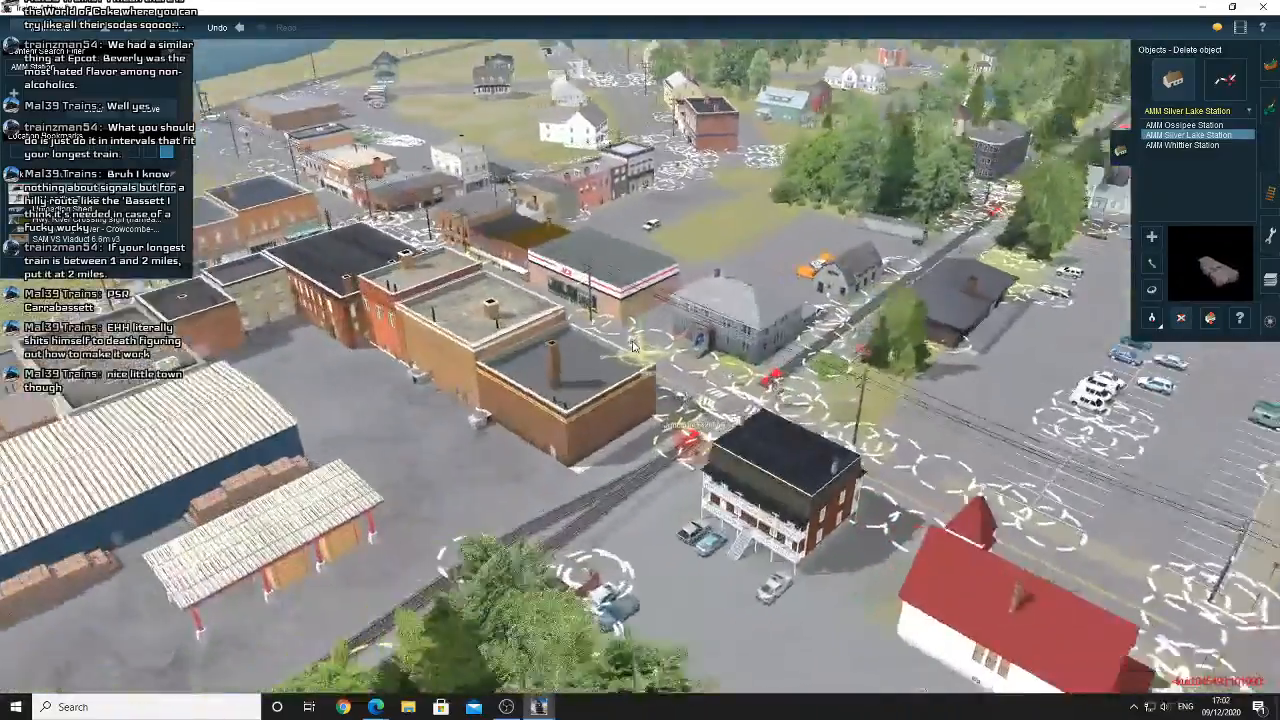
pyautogui.scroll(-3, 632, 345)
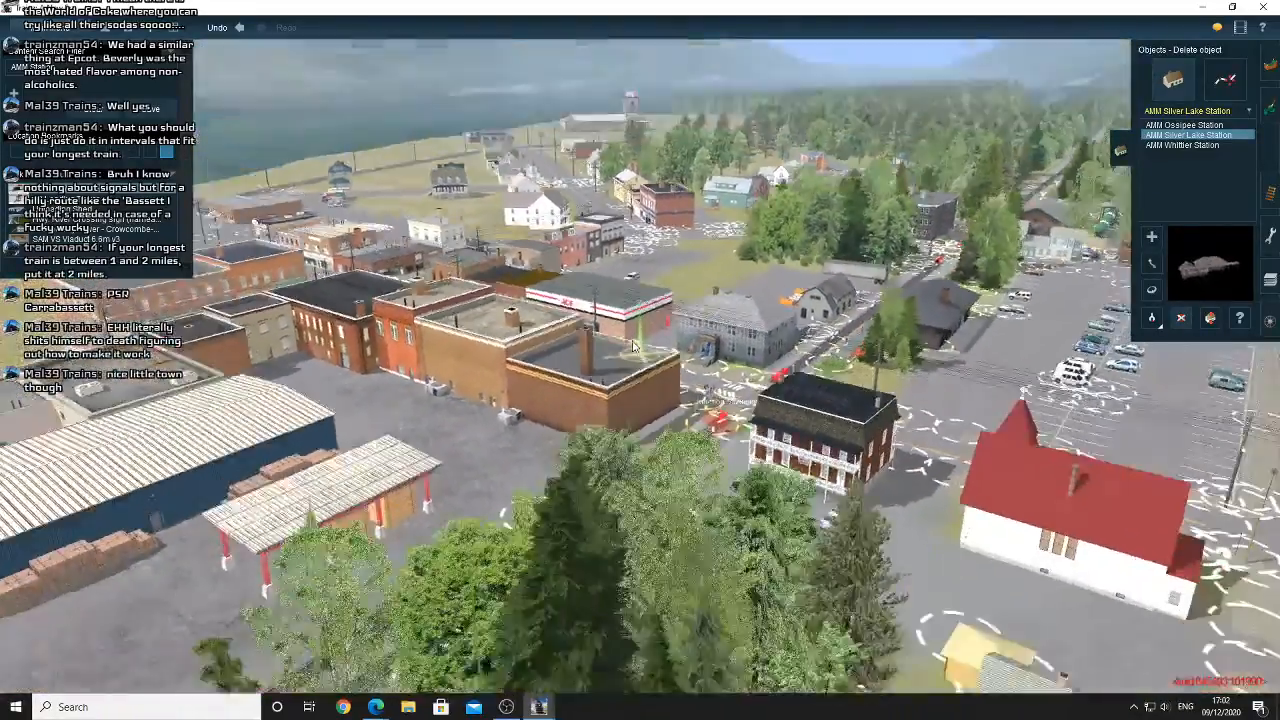
pyautogui.moveTo(632, 345); pyautogui.dragTo(631, 332, button='right')
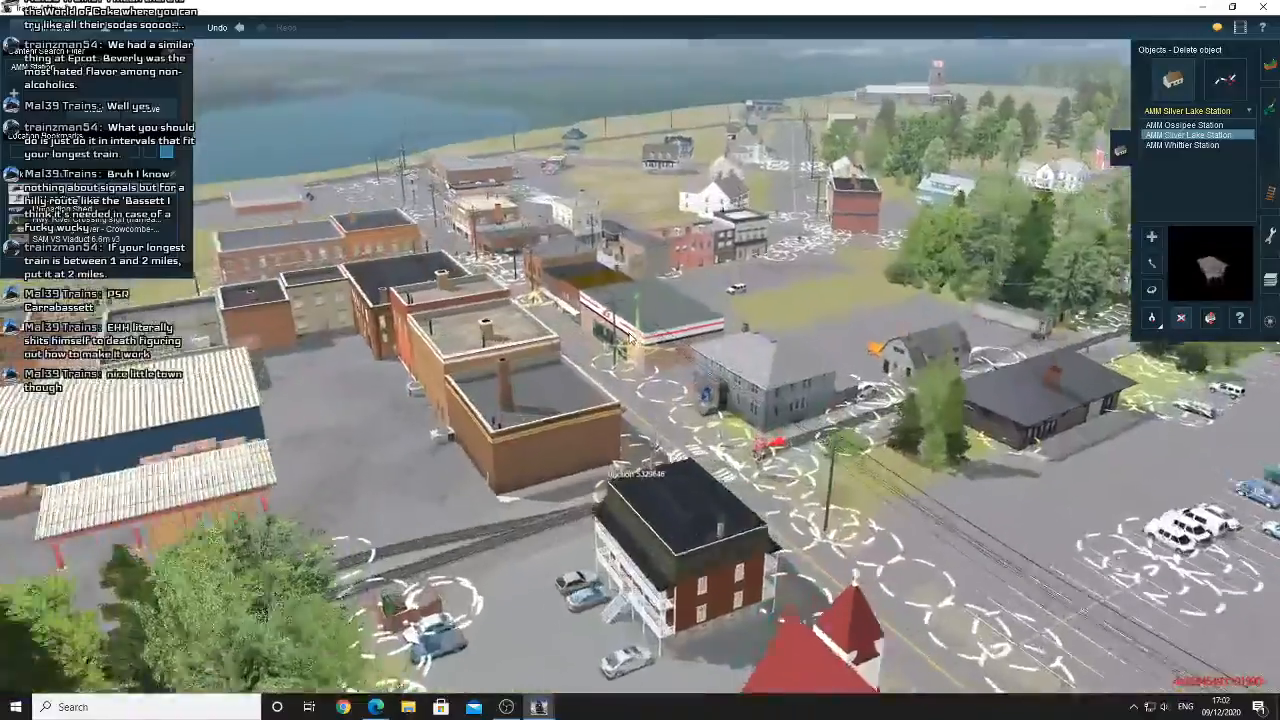
pyautogui.scroll(5, 631, 335)
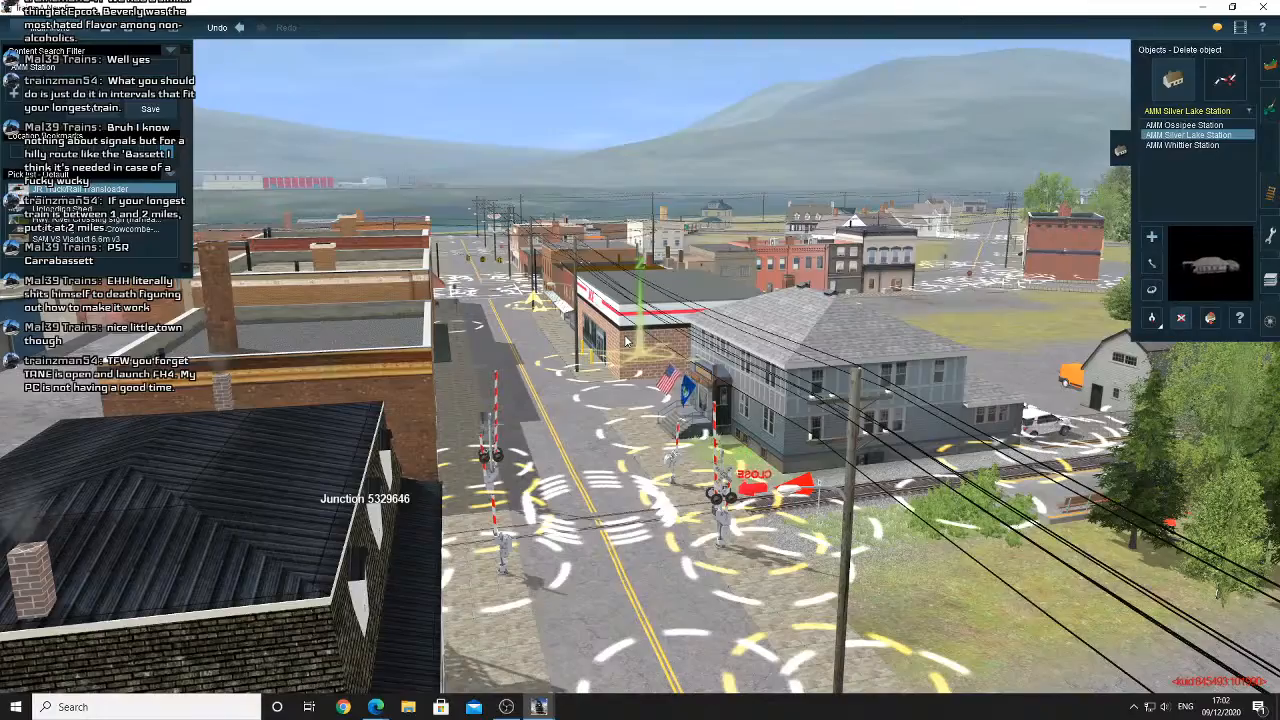
pyautogui.press('Up')
pyautogui.rightClick(598, 340)
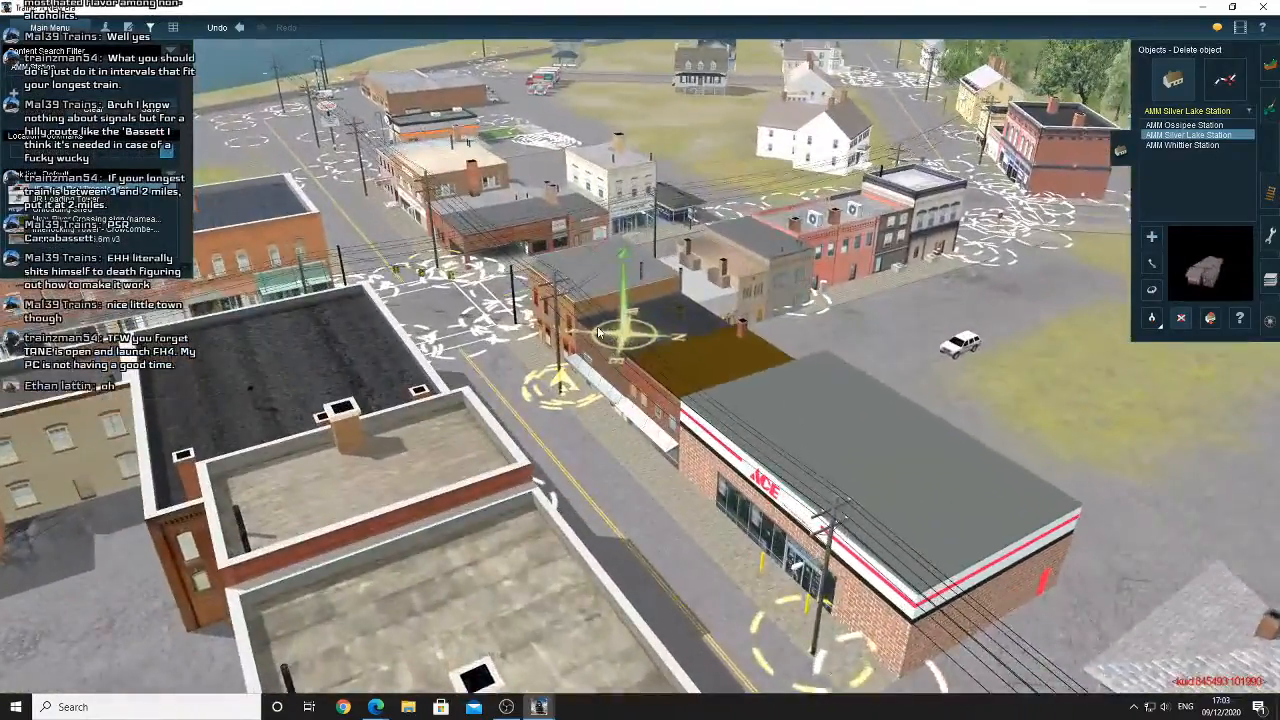
pyautogui.rightClick(584, 337)
# Inspect the downtown signal intersection and the side street leading past Claire's Café to the red brick corner building
pyautogui.scroll(6, 577, 340)
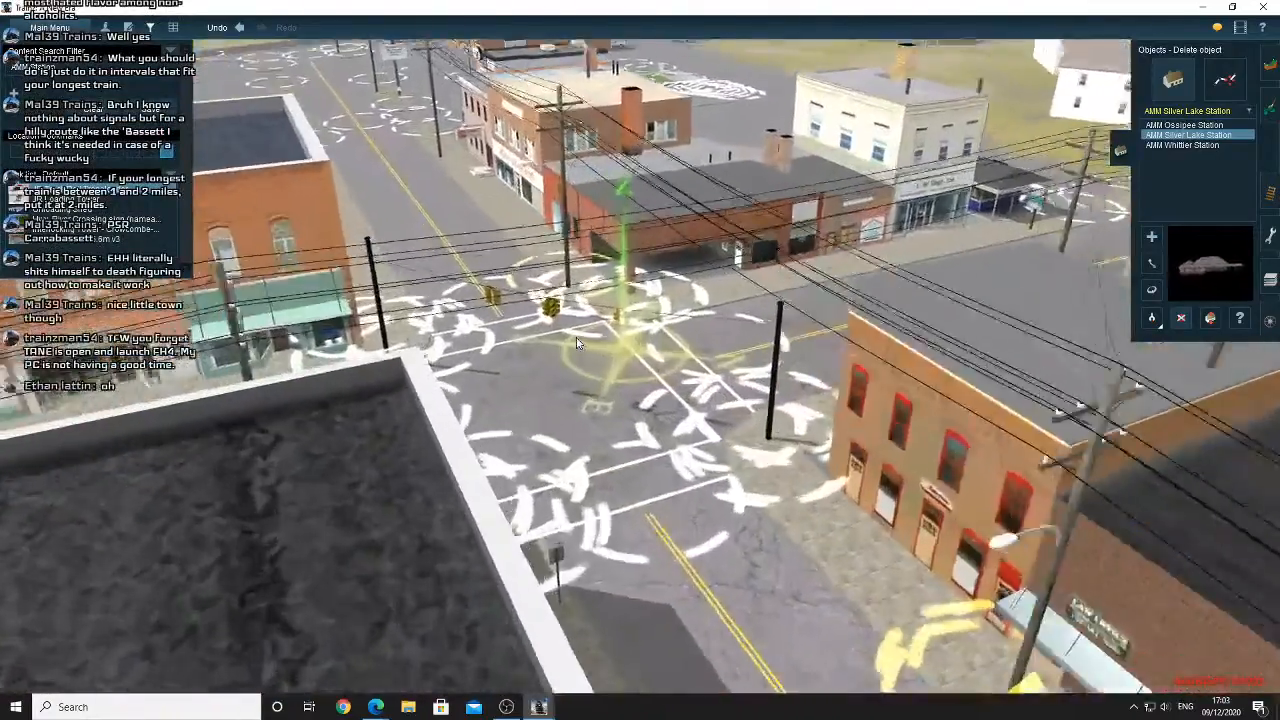
pyautogui.press('Down')
pyautogui.press('Left')
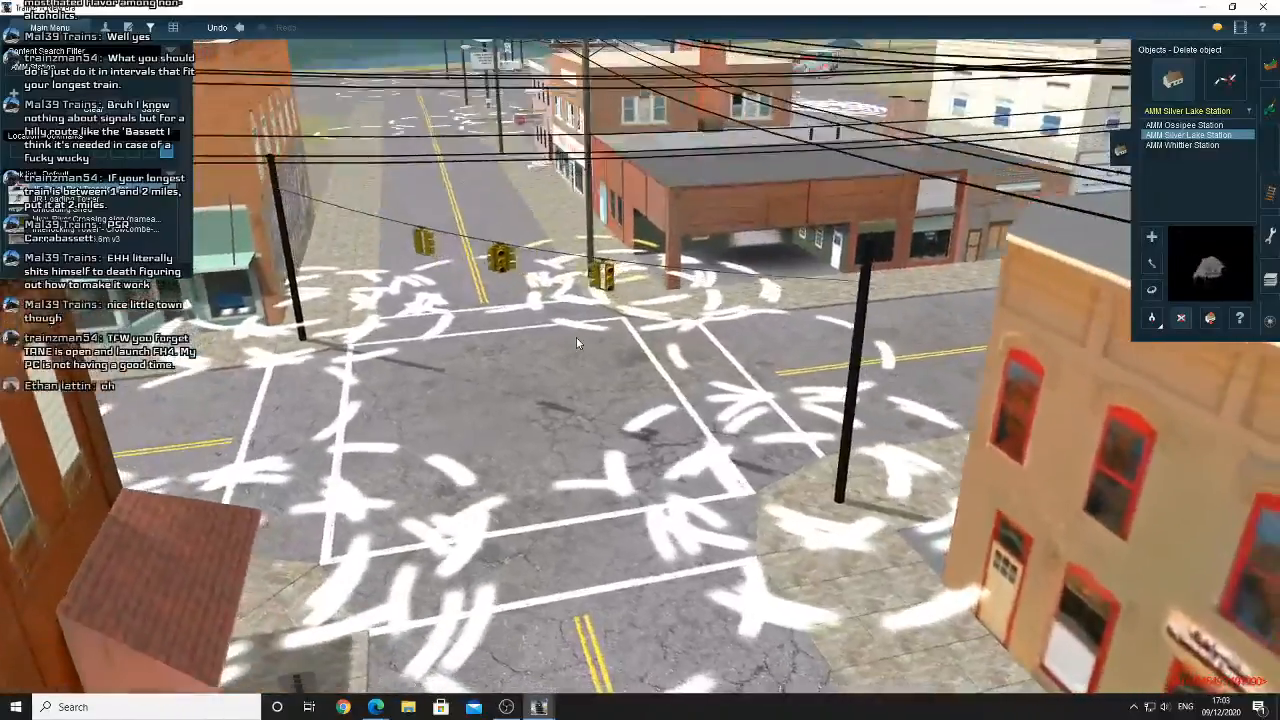
pyautogui.press('Right')
pyautogui.press('Right')
pyautogui.rightClick(618, 340)
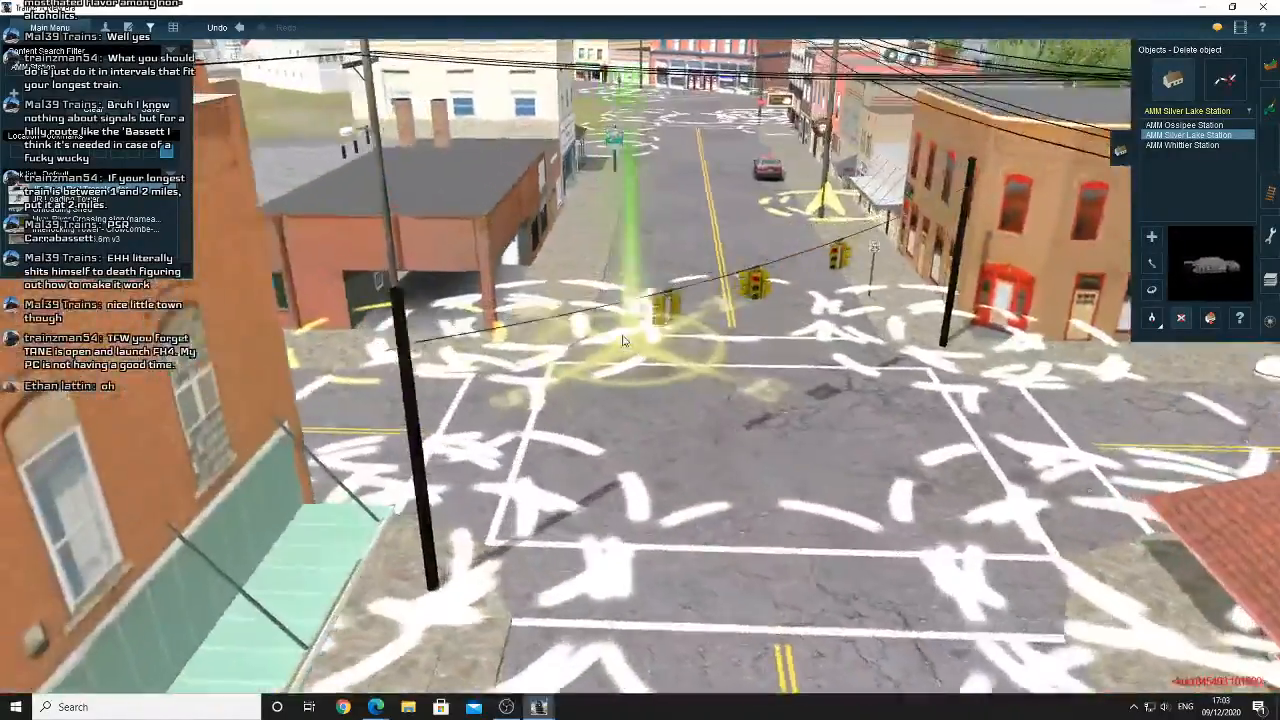
pyautogui.scroll(-5, 622, 340)
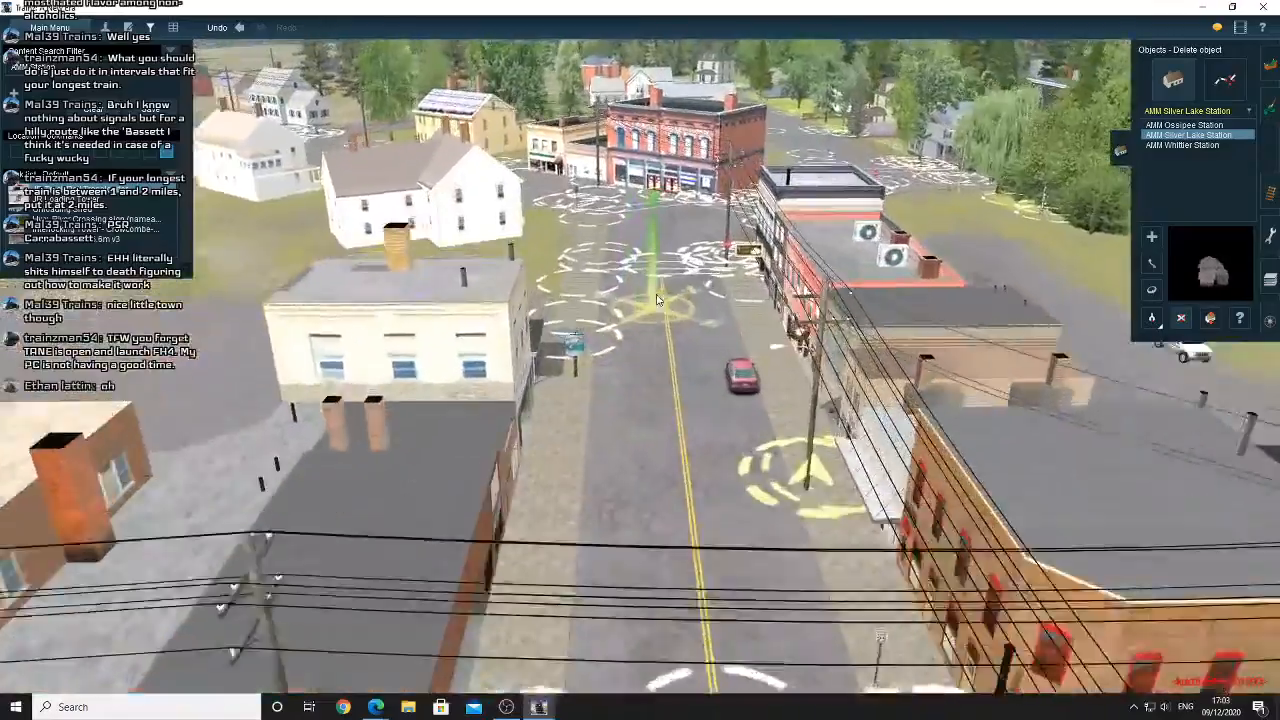
pyautogui.scroll(5, 657, 298)
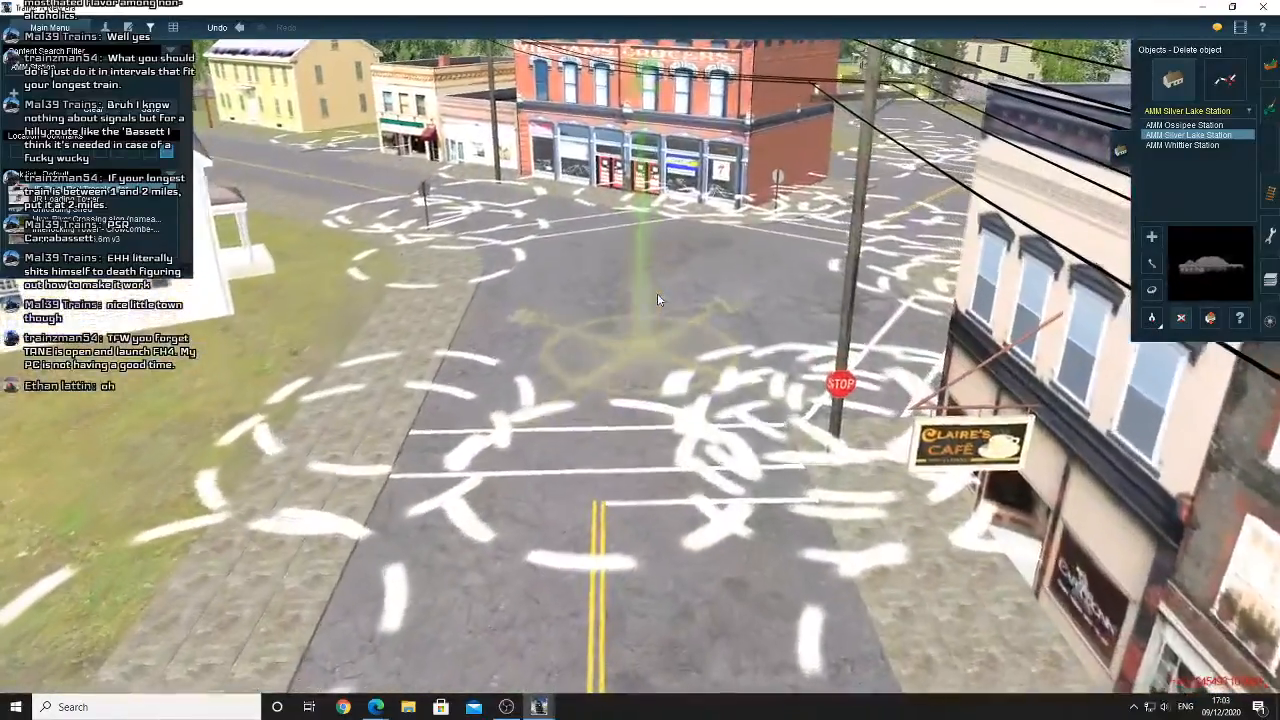
pyautogui.press('Down')
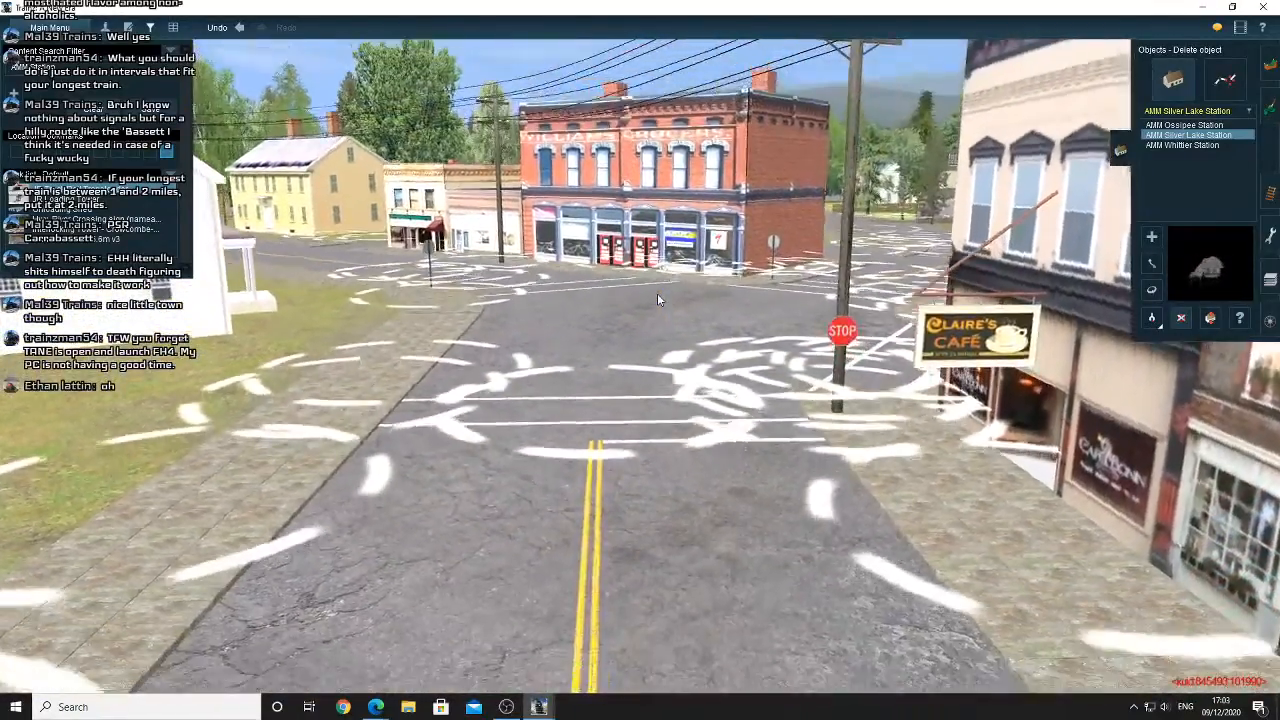
pyautogui.scroll(-8, 657, 298)
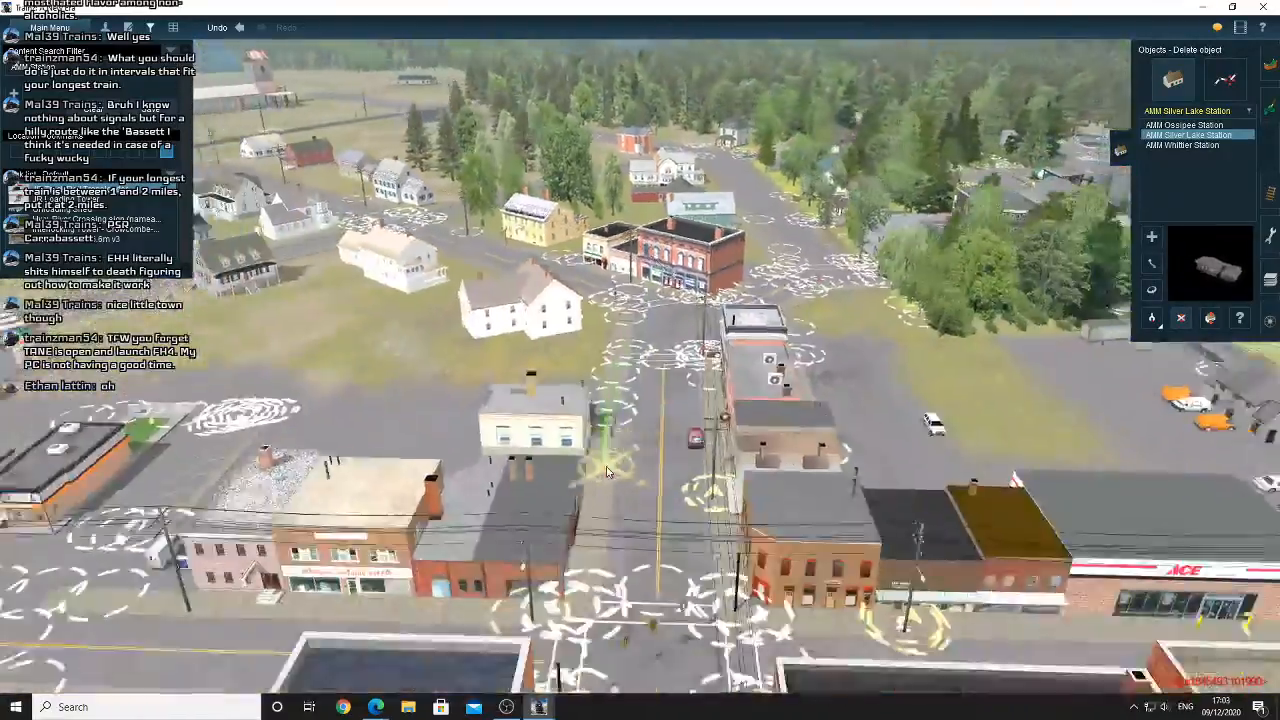
# Review the main street, the railway crossing, the large parking lot and the area around the grain silos from above
pyautogui.moveTo(607, 472); pyautogui.dragTo(672, 449, button='right')
pyautogui.press('Left')
pyautogui.press('Down')
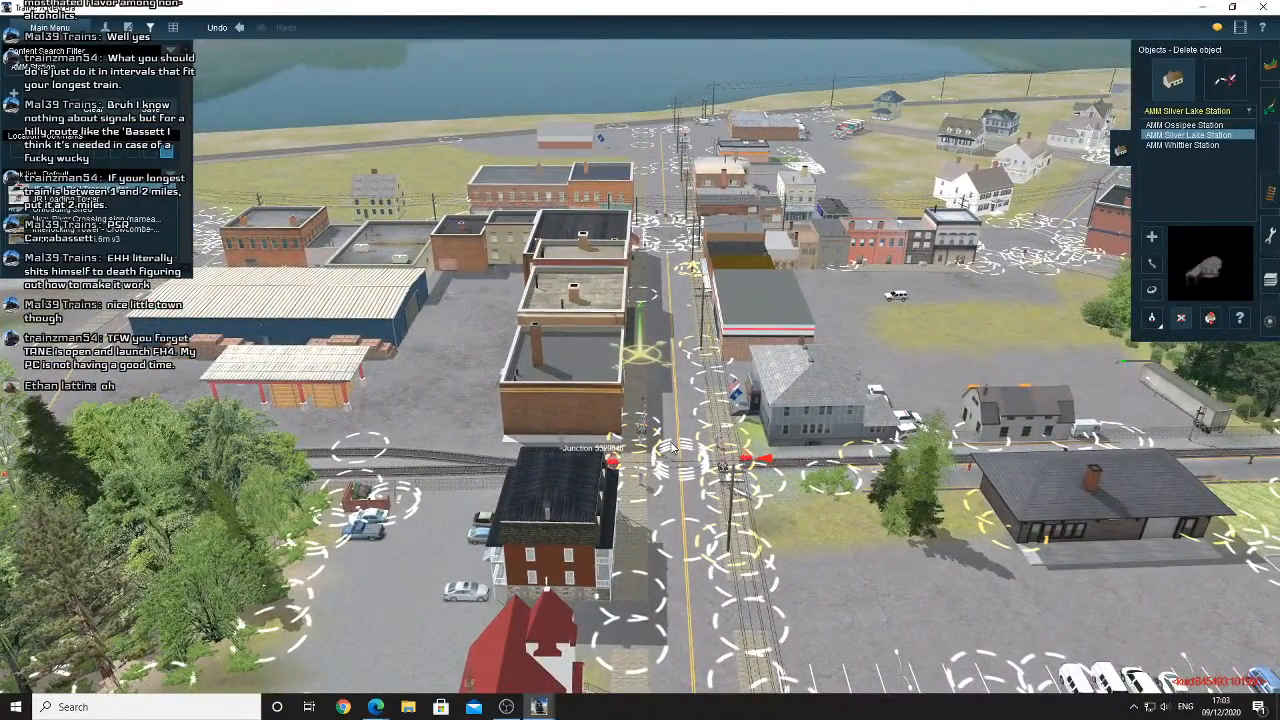
pyautogui.press('Down')
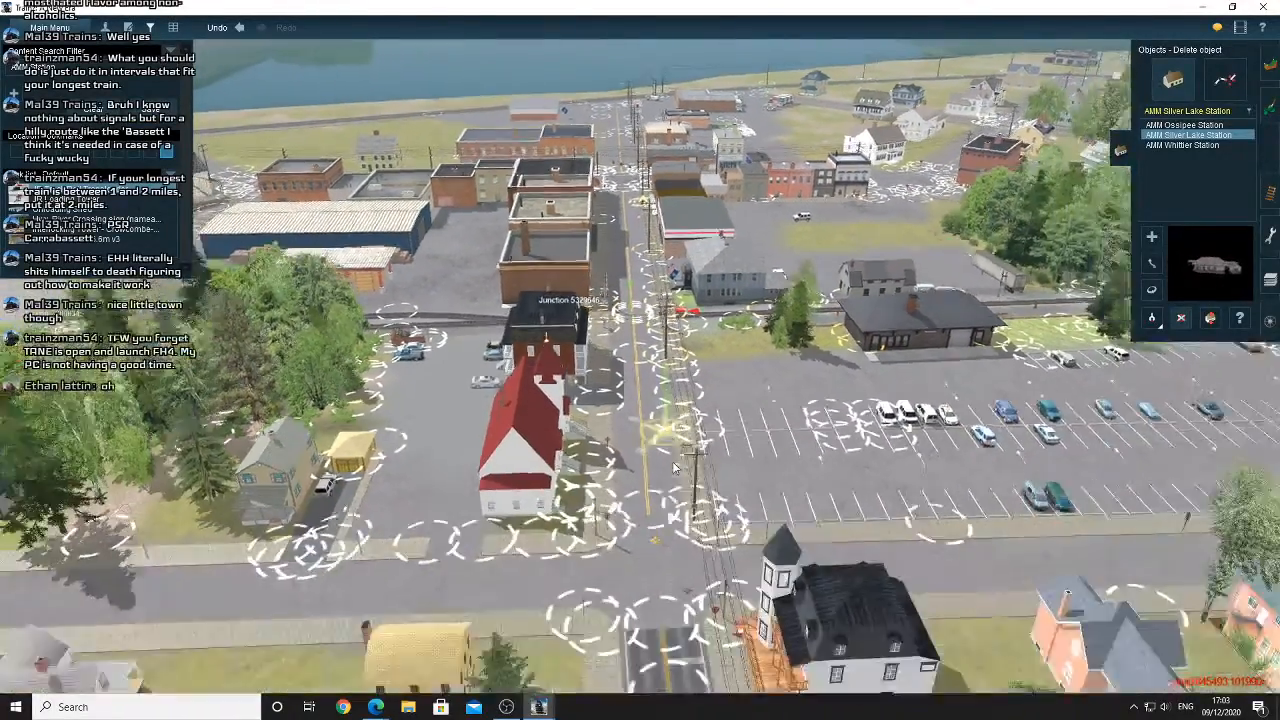
pyautogui.press('Left')
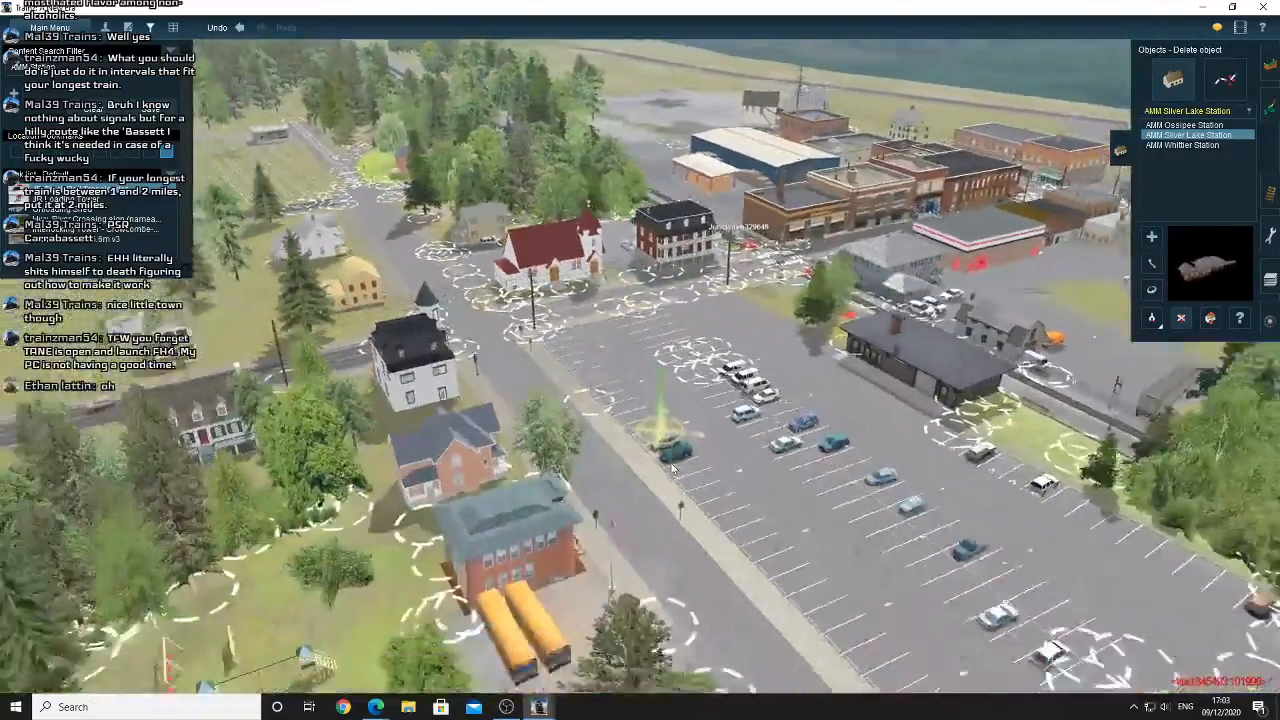
pyautogui.moveTo(672, 468); pyautogui.dragTo(680, 395, button='right')
pyautogui.scroll(2, 671, 466)
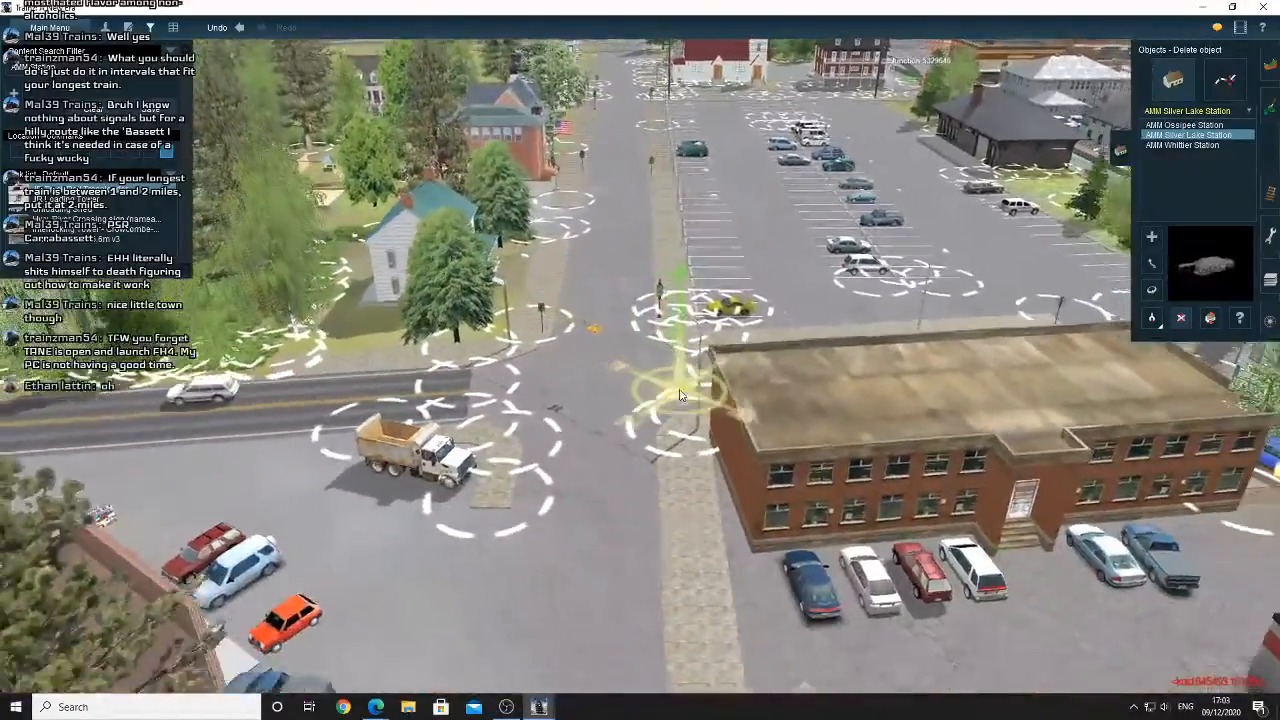
pyautogui.scroll(-5, 680, 395)
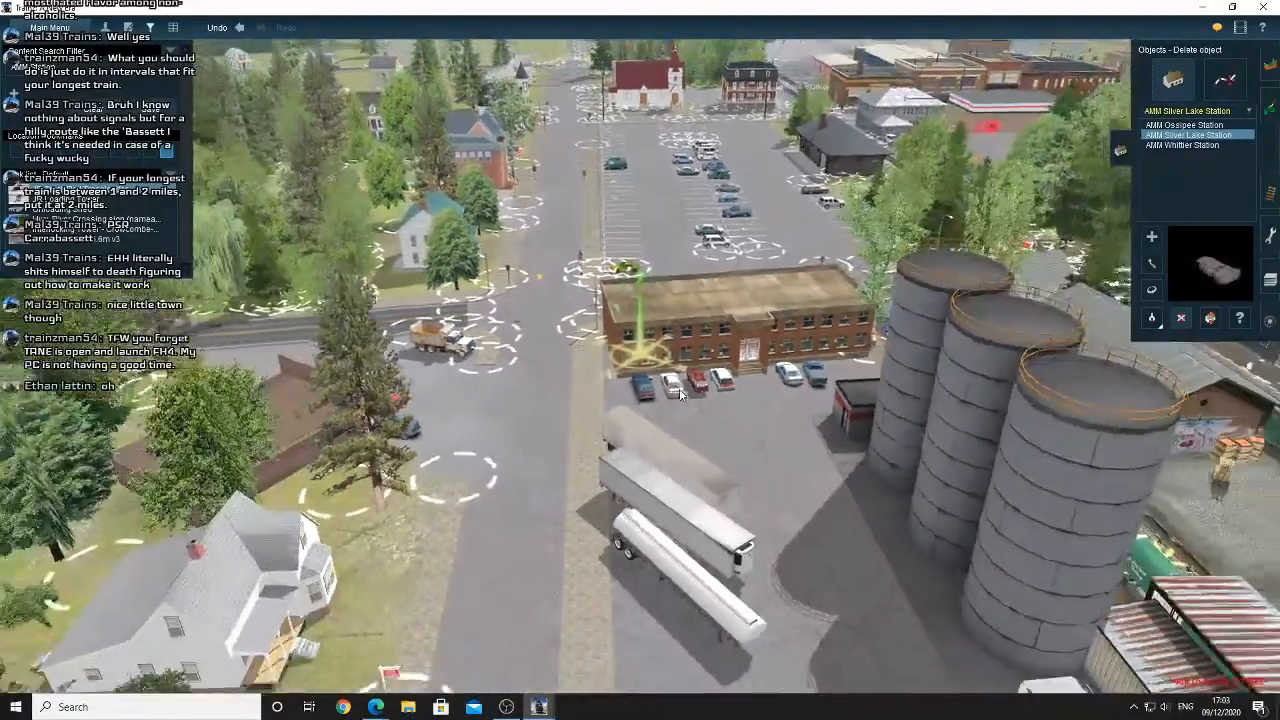
# Survey the town from the grain silos and forest edge to the lakeside houses and the red brick corner building
pyautogui.rightClick(680, 395)
pyautogui.scroll(-5, 680, 395)
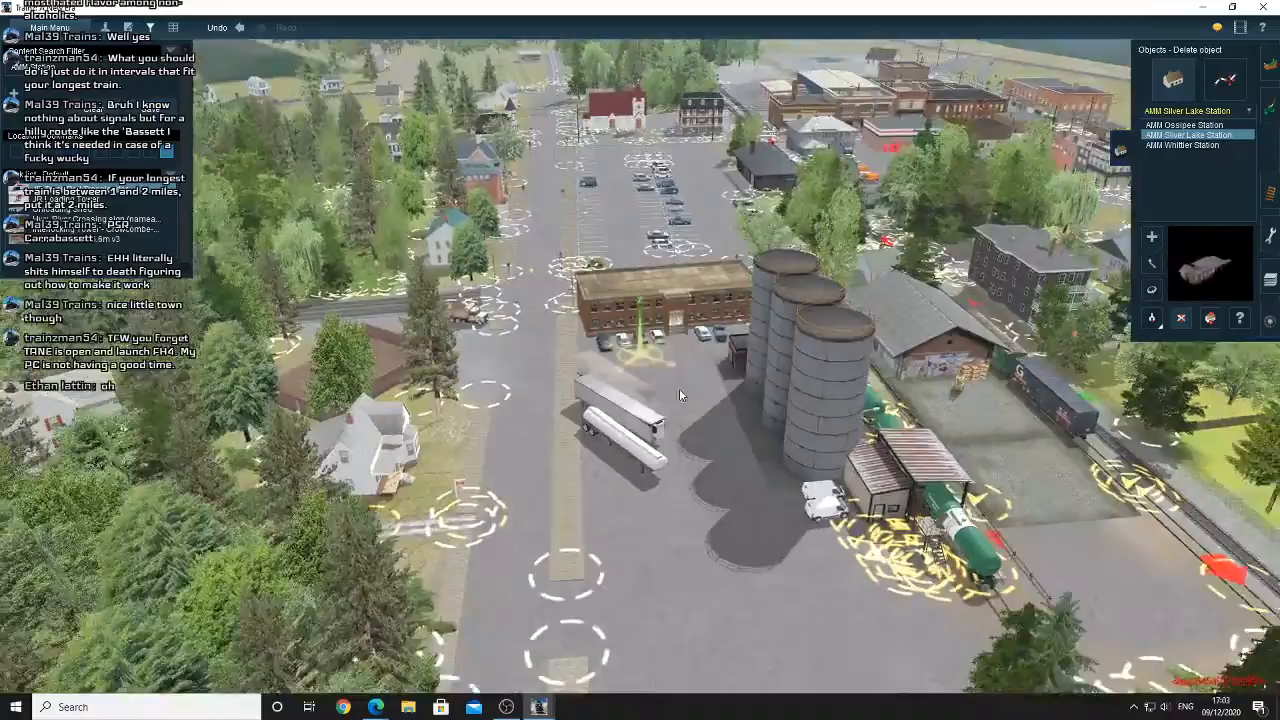
pyautogui.rightClick(680, 395)
pyautogui.scroll(-5, 679, 395)
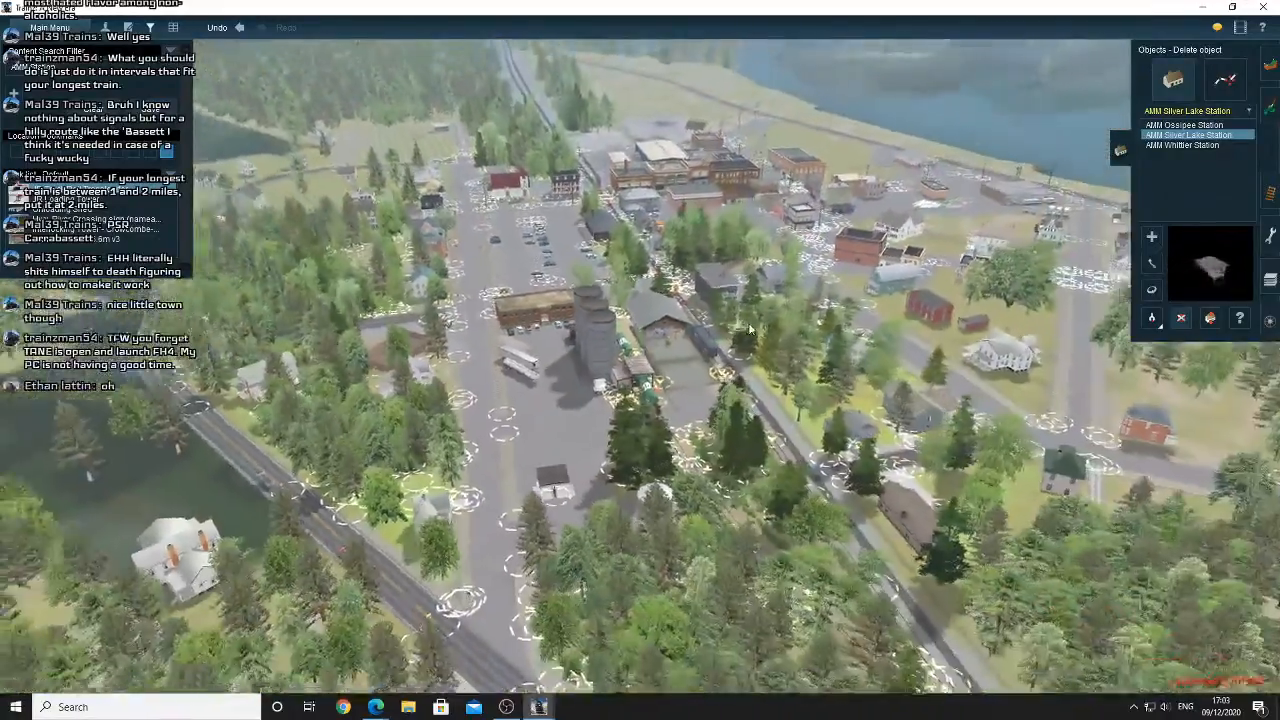
pyautogui.moveTo(750, 329); pyautogui.dragTo(665, 472, button='right')
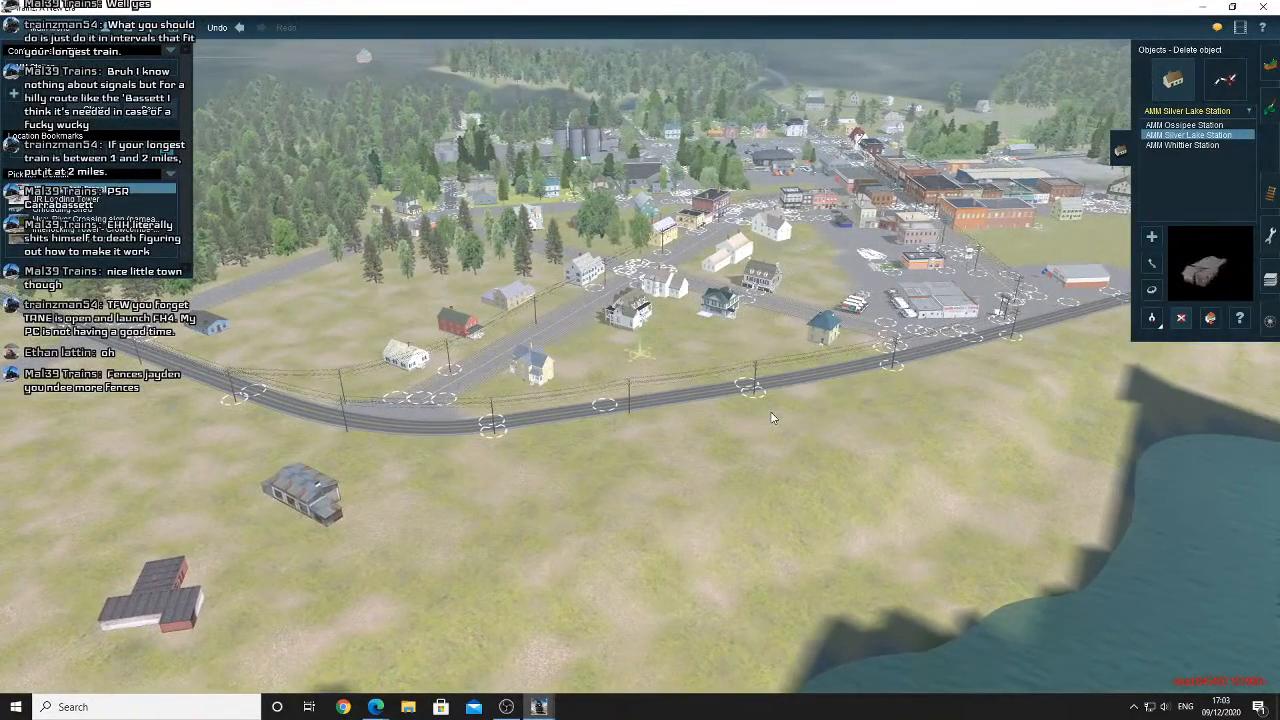
pyautogui.rightClick(609, 362)
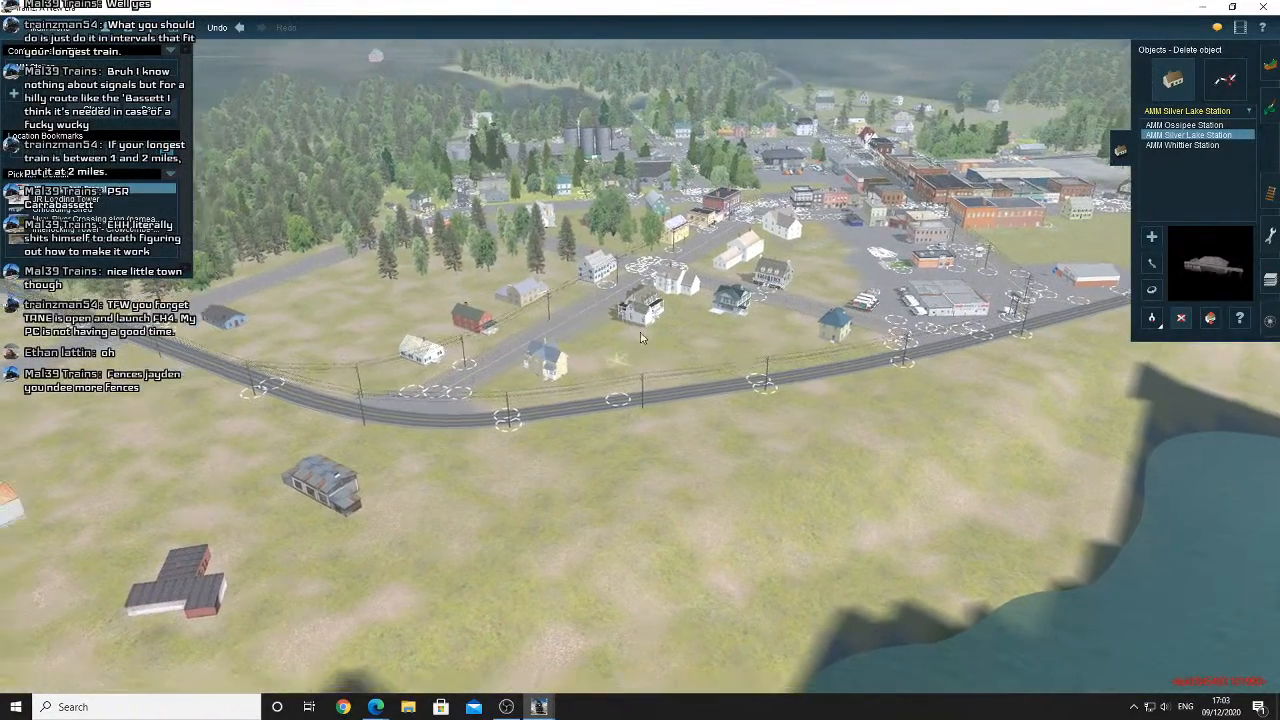
pyautogui.scroll(5, 660, 315)
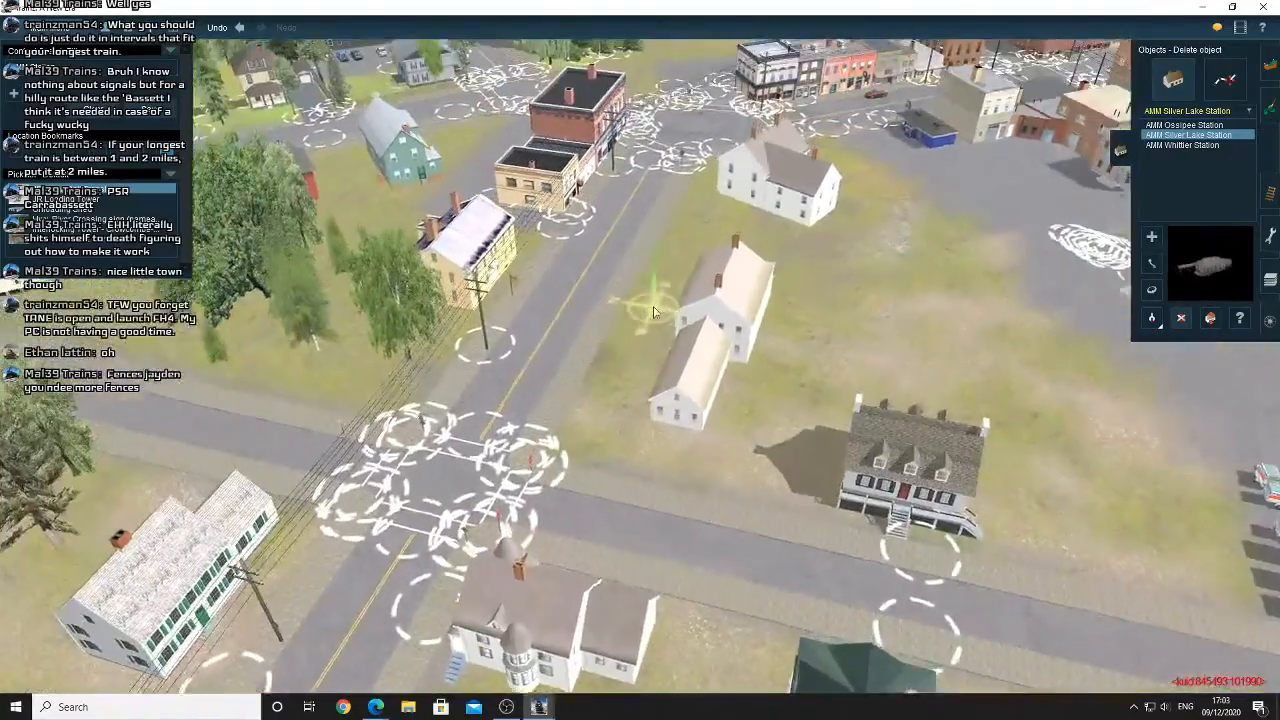
pyautogui.rightClick(643, 205)
pyautogui.rightClick(565, 205)
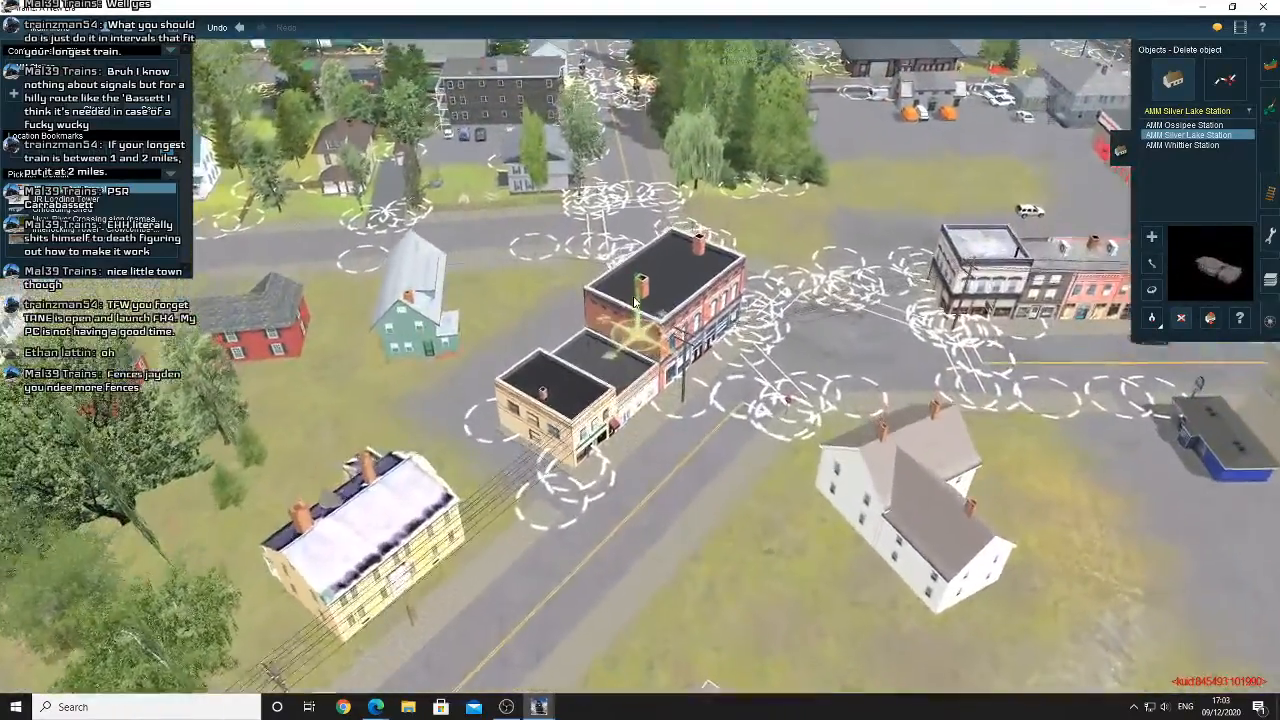
pyautogui.moveTo(633, 302); pyautogui.dragTo(706, 304, button='right')
pyautogui.rightClick(706, 304)
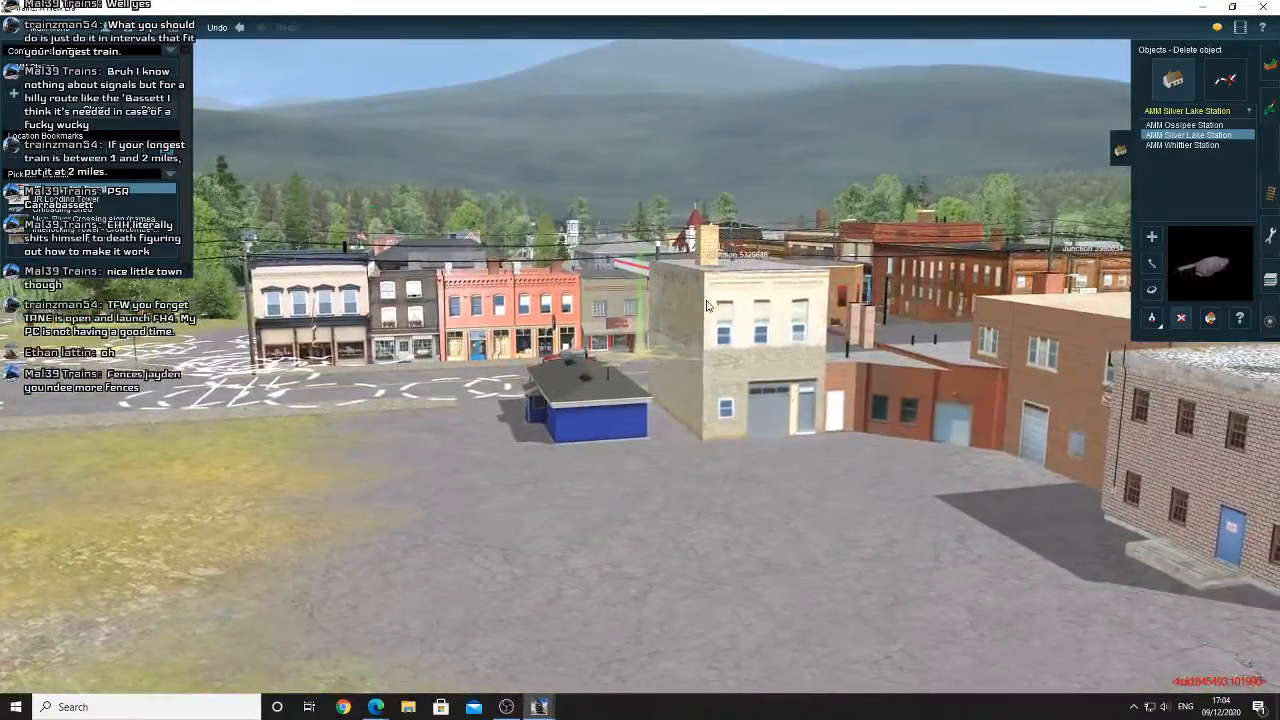
# Examine the storefronts, the lake backdrop and the street entrance between the U-Haul shop and the fire department without the editing overlays
pyautogui.click(770, 341)
pyautogui.moveTo(770, 341); pyautogui.dragTo(200, 390, button='right')
pyautogui.moveTo(1000, 375); pyautogui.dragTo(856, 369, button='right')
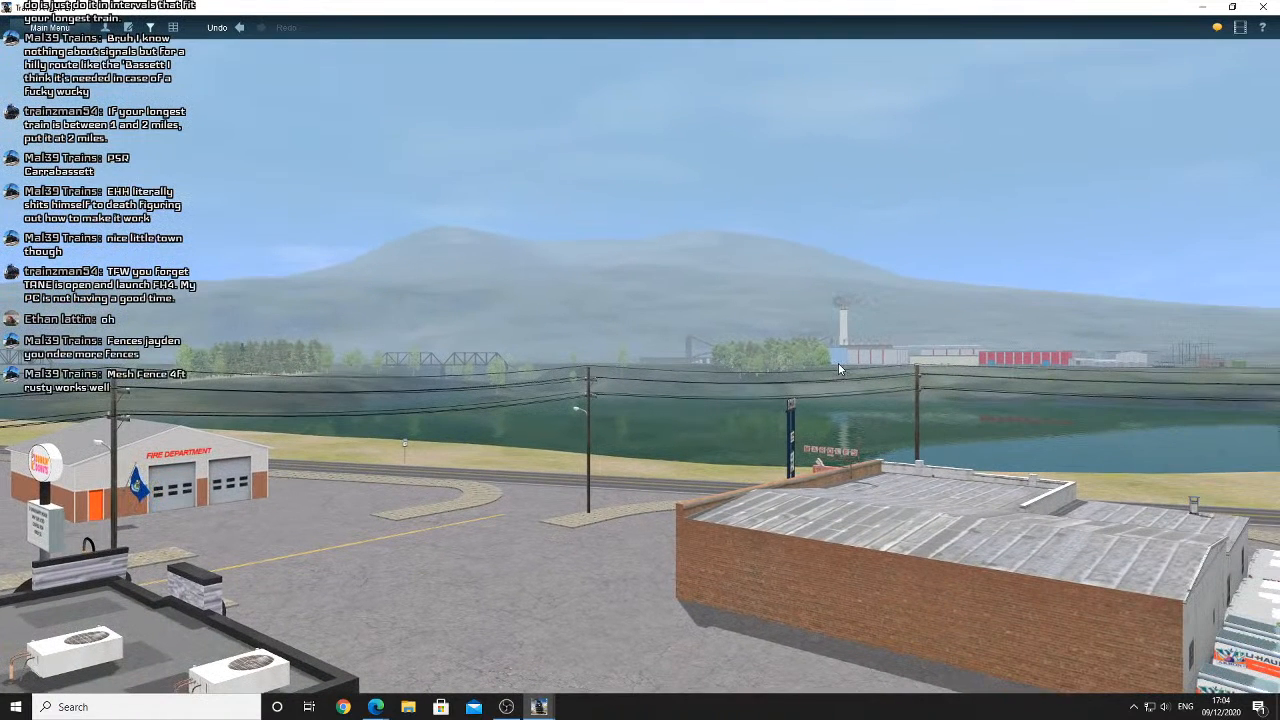
pyautogui.moveTo(838, 363); pyautogui.dragTo(851, 229, button='right')
pyautogui.press('Down')
pyautogui.scroll(5, 519, 335)
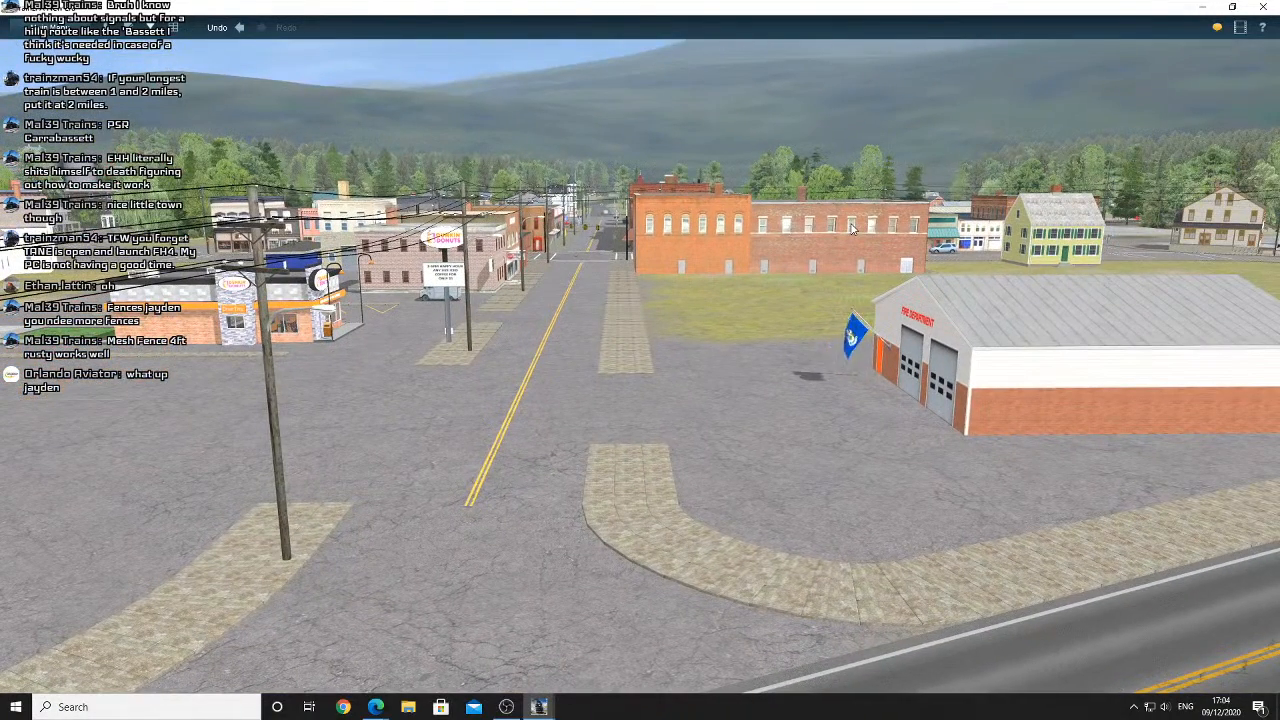
pyautogui.moveTo(851, 229); pyautogui.dragTo(832, 250, button='right')
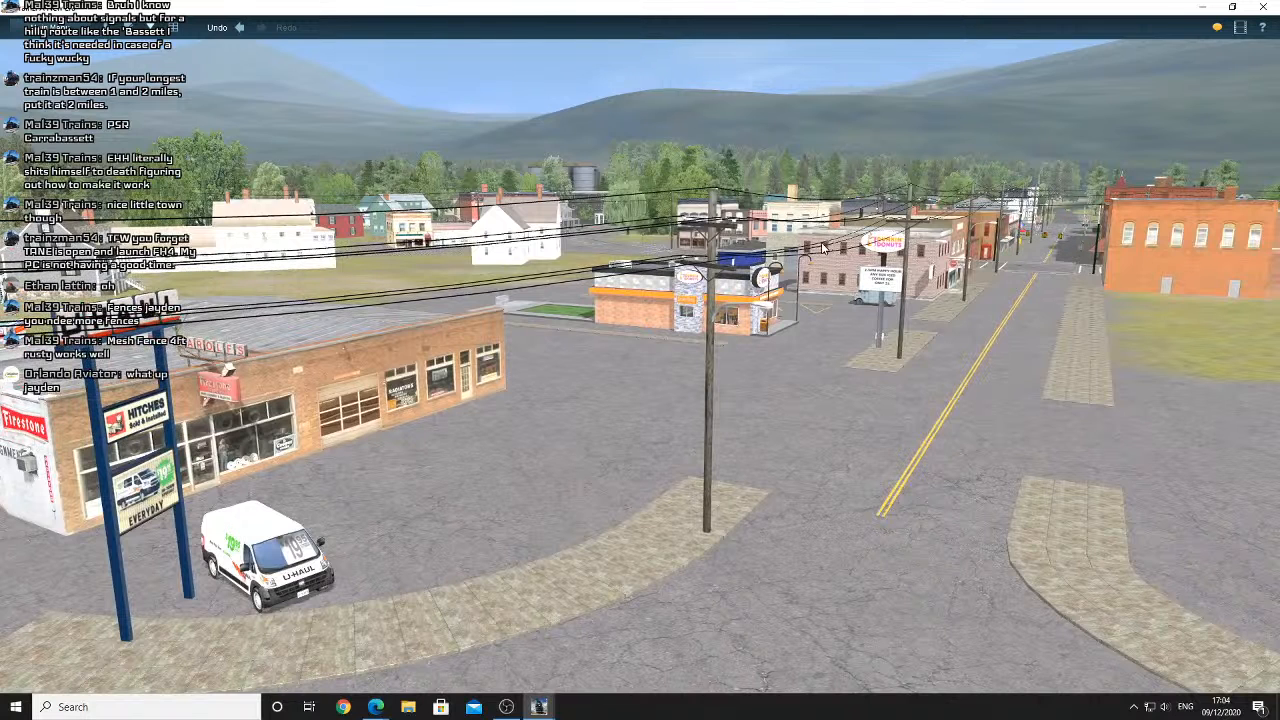
# Restore the editing overlays and inspect the grey house with dormers from its front porch, side and rear
pyautogui.hotkey('alt', 'y')
pyautogui.moveTo(552, 272); pyautogui.dragTo(616, 342, button='right')
pyautogui.press('Left')
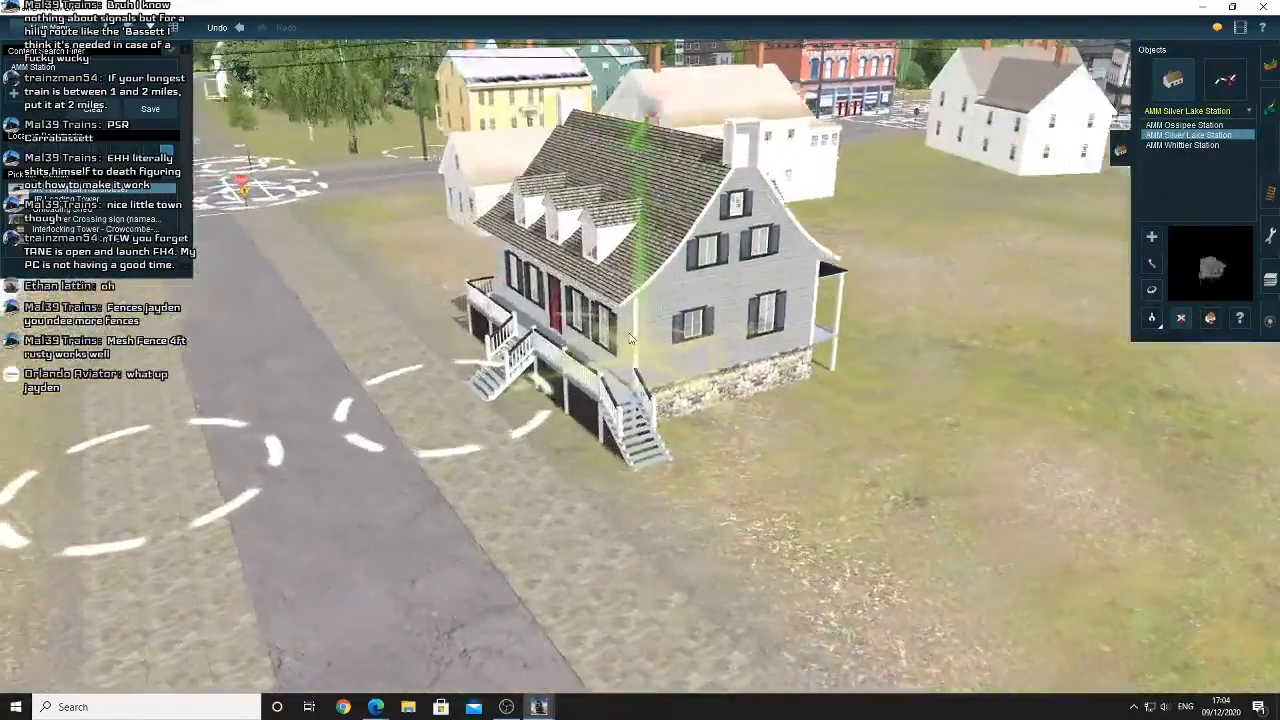
pyautogui.scroll(5, 630, 338)
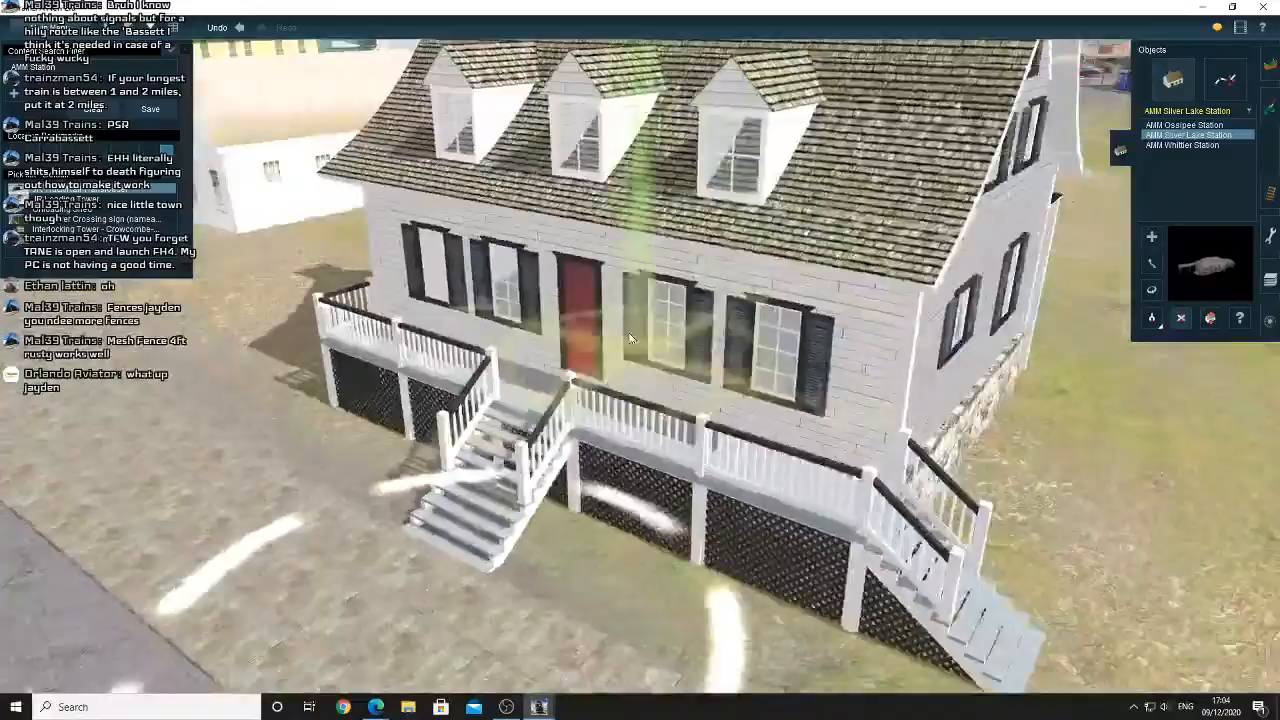
pyautogui.press('Right')
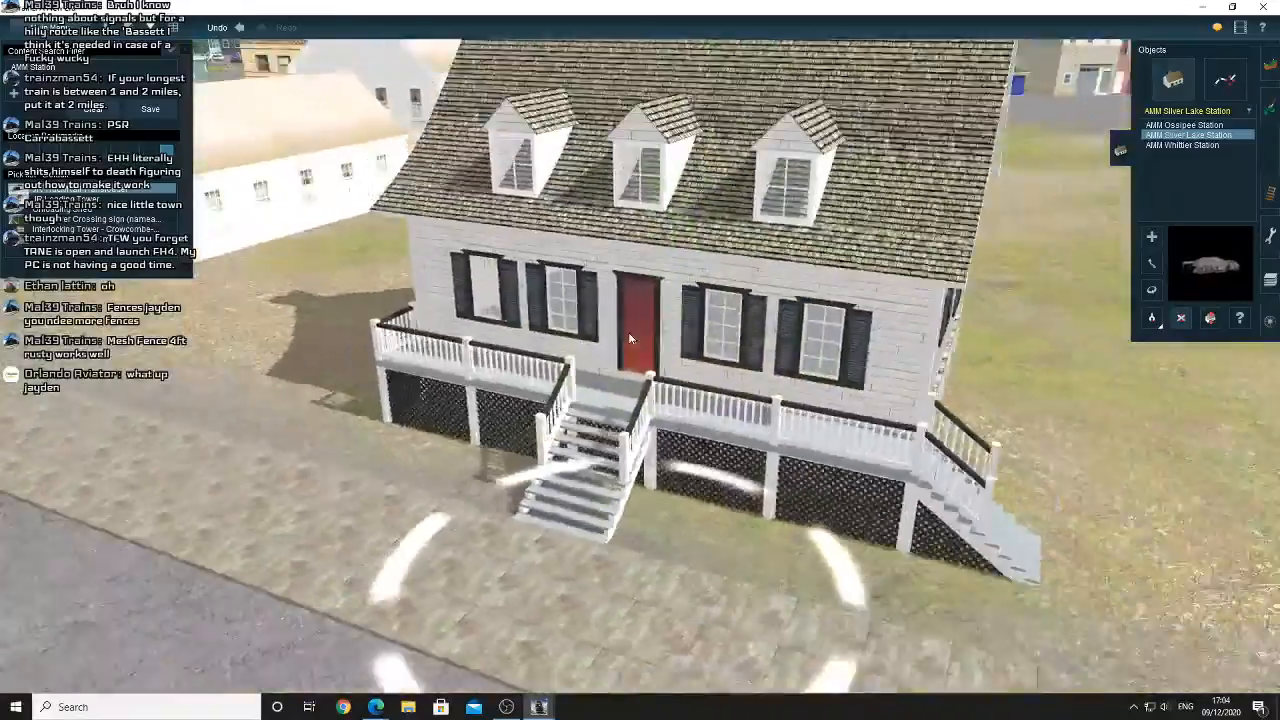
pyautogui.press('Right')
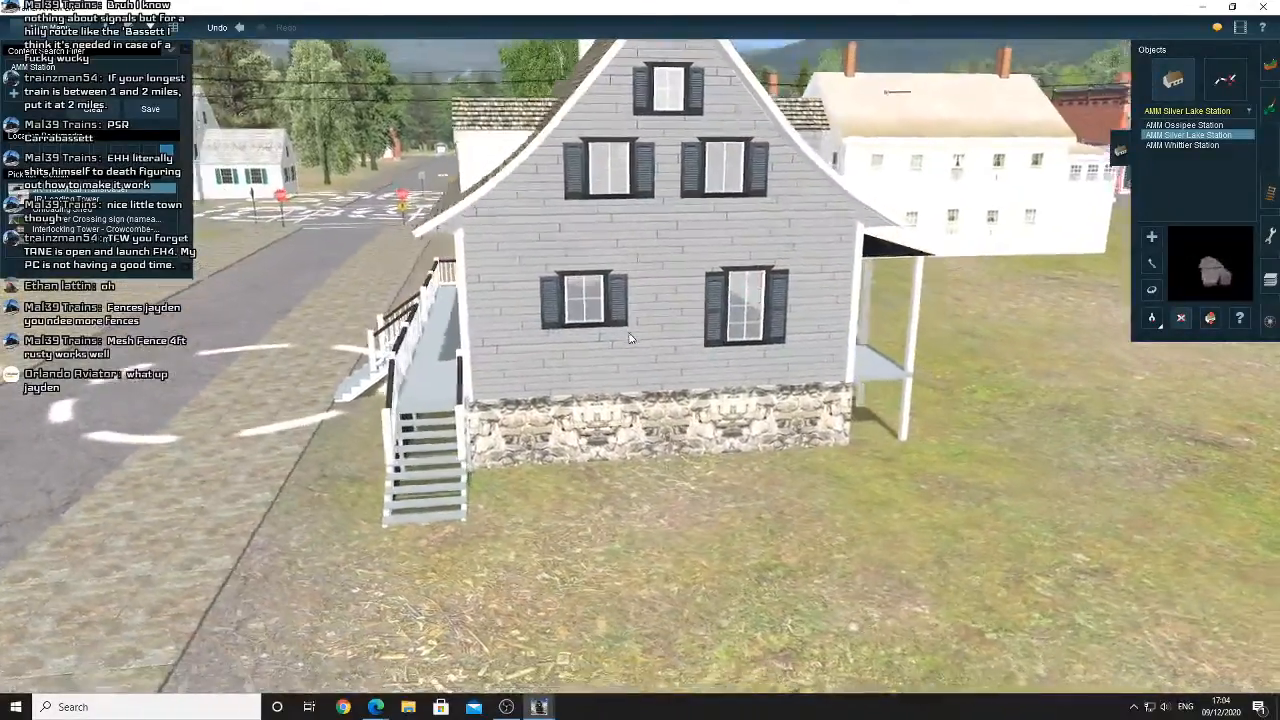
pyautogui.press('Right')
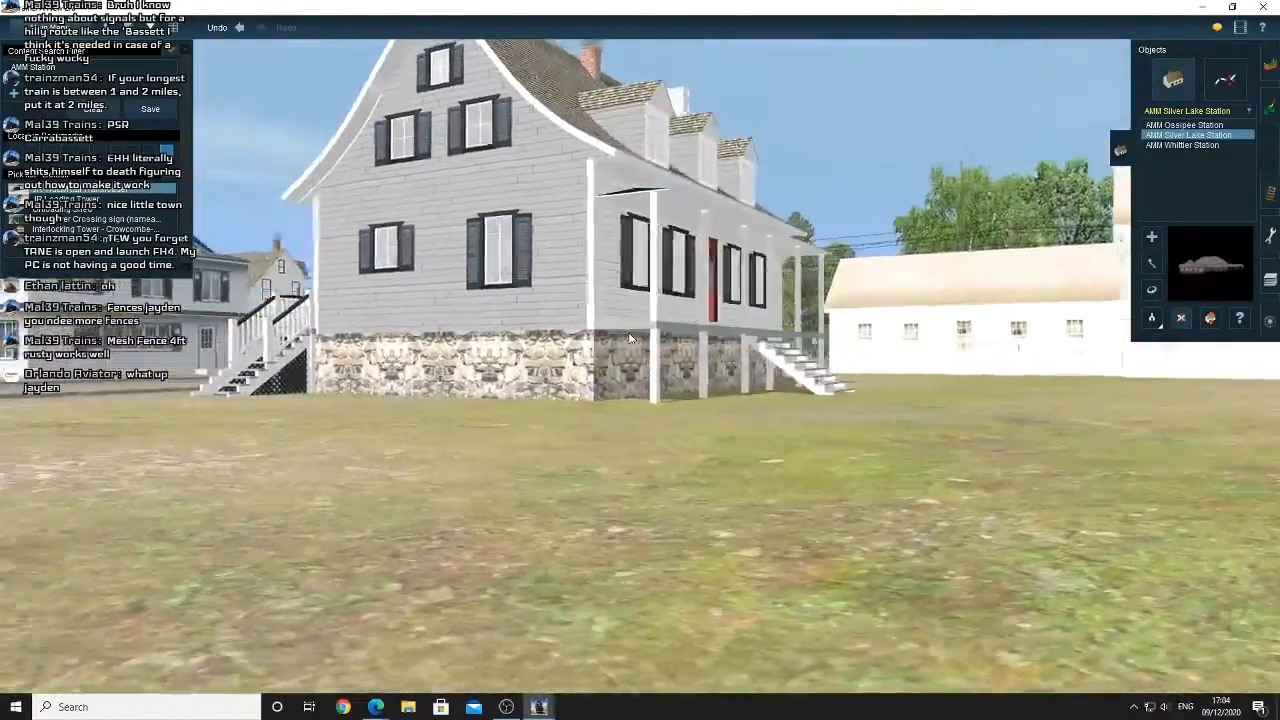
pyautogui.scroll(-3, 627, 340)
pyautogui.press('Up')
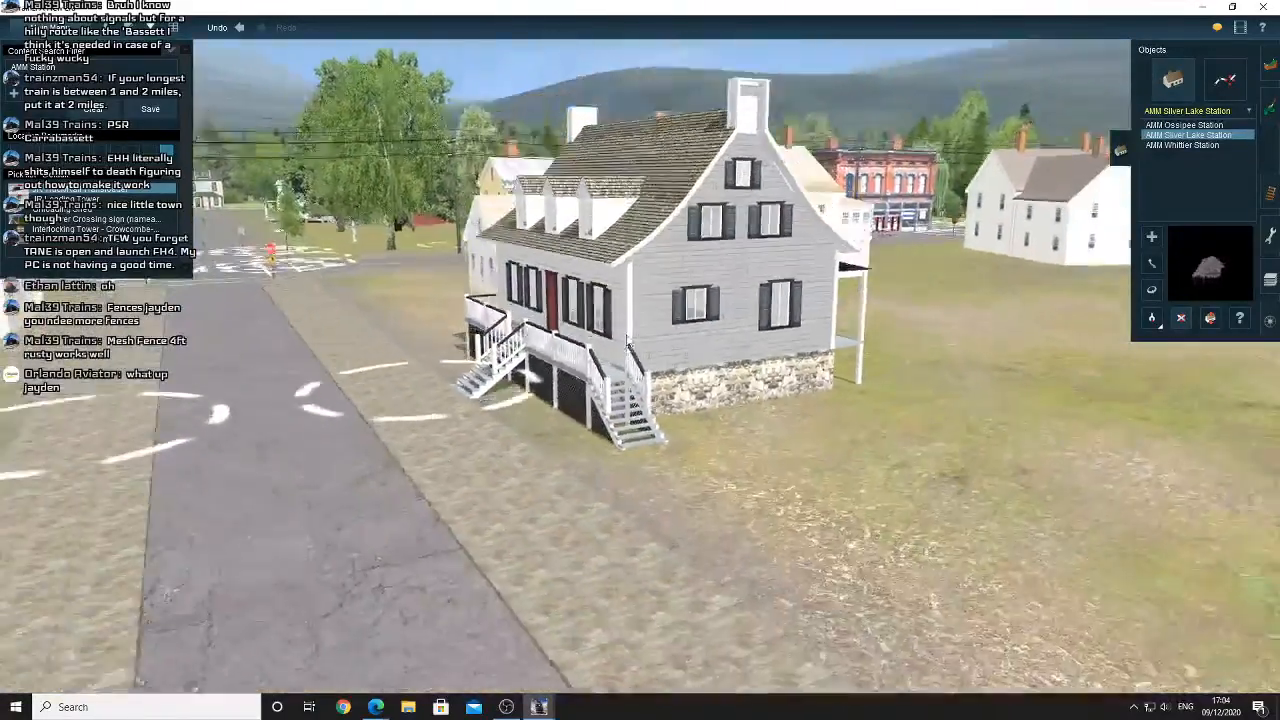
pyautogui.scroll(-3, 625, 325)
pyautogui.scroll(-5, 624, 313)
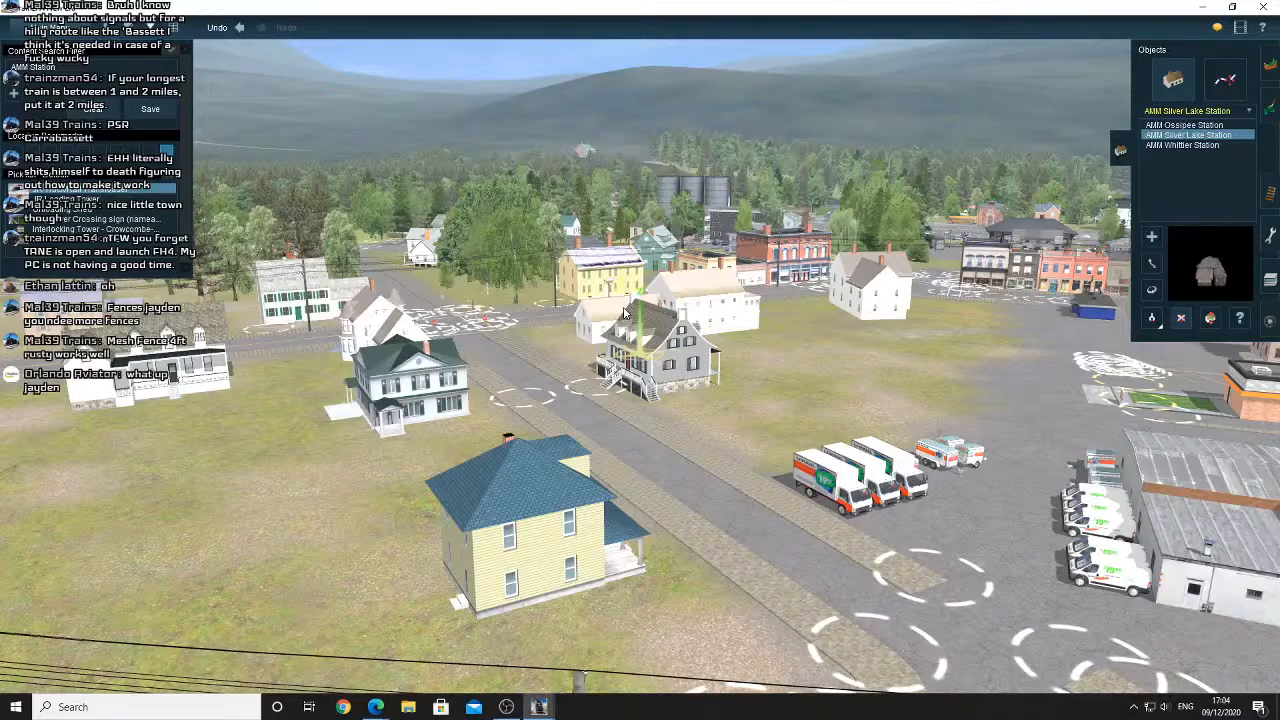
# Survey the open lots, lakeside highway, downtown blocks and railway crossing from above
pyautogui.press('Right')
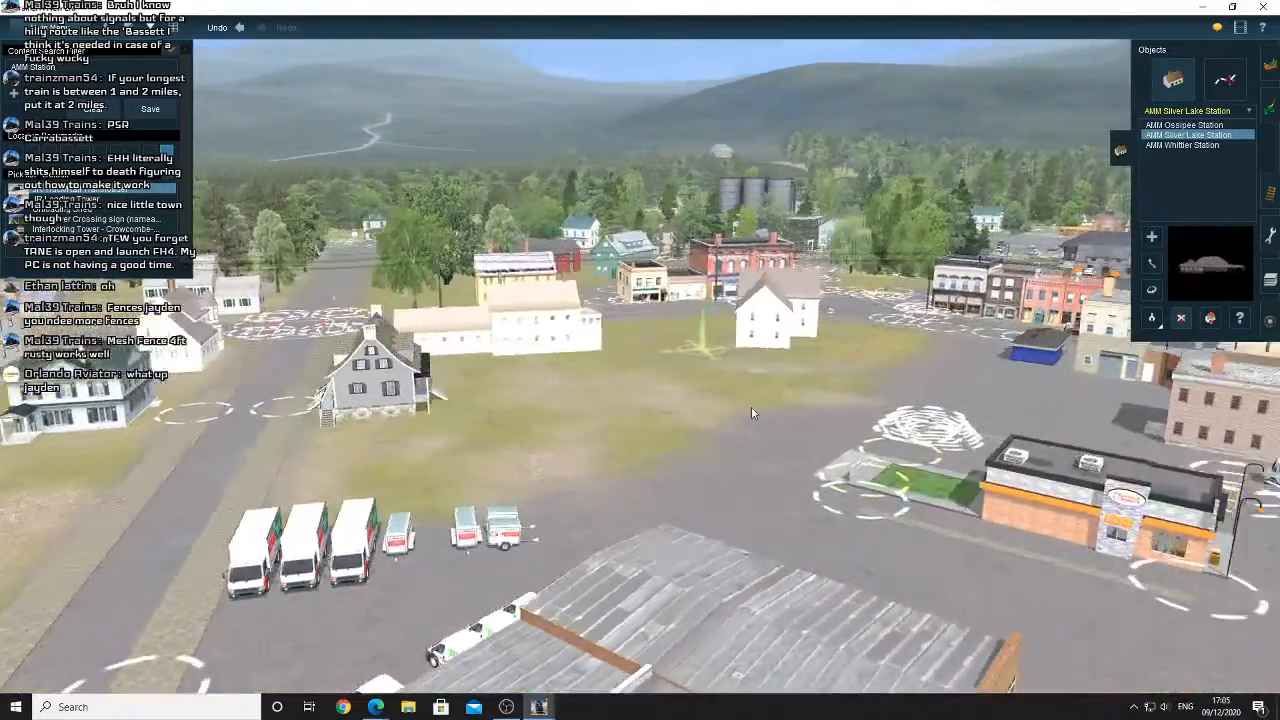
pyautogui.scroll(-5, 680, 417)
pyautogui.press('Right')
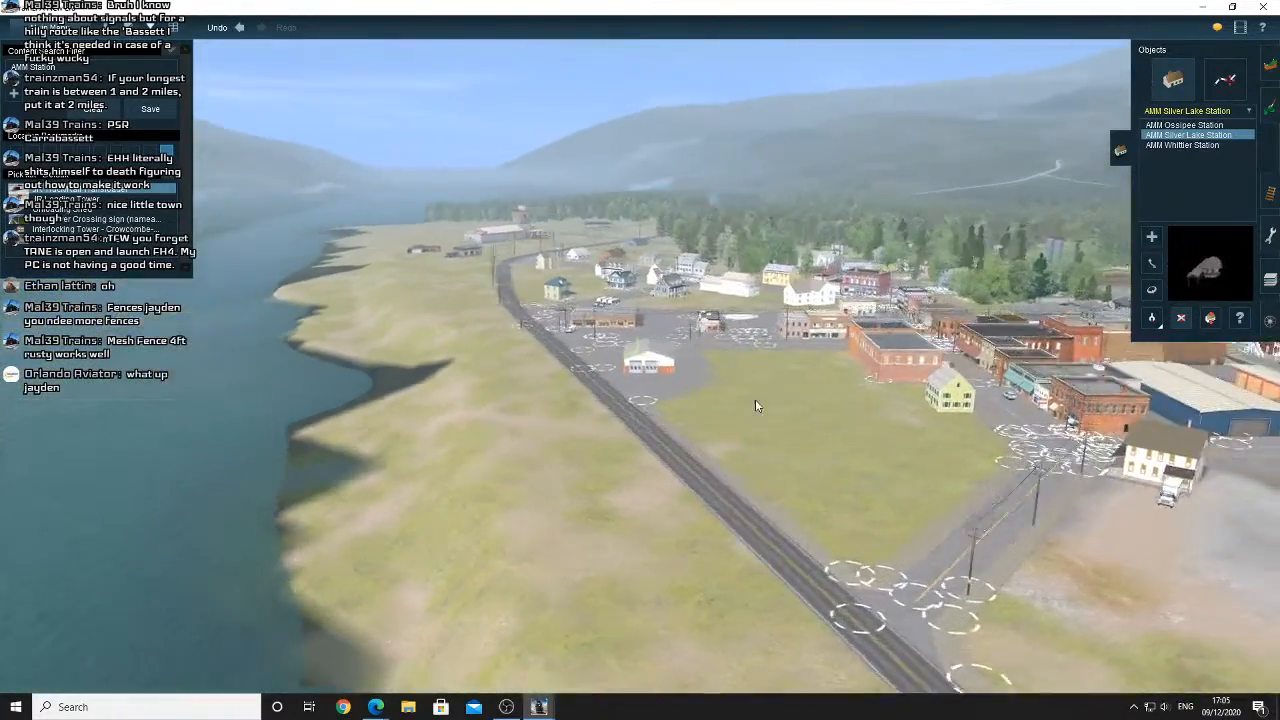
pyautogui.rightClick(756, 401)
pyautogui.press('Up')
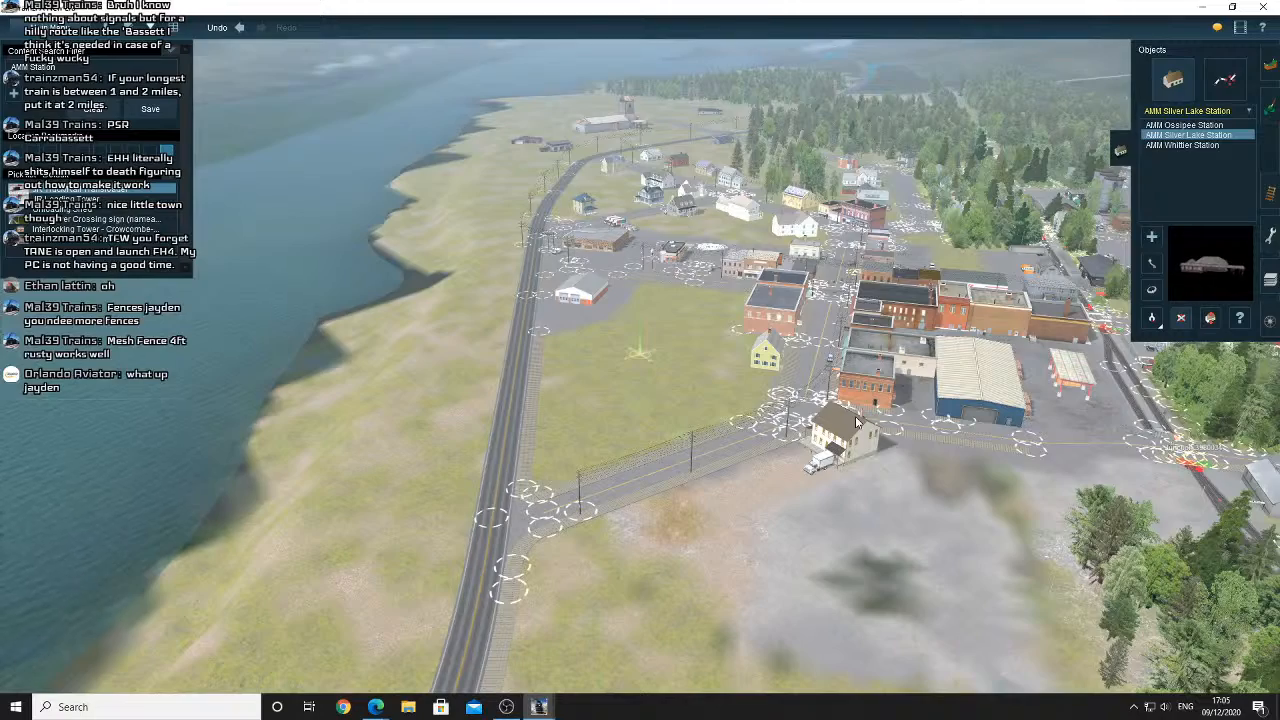
pyautogui.rightClick(1083, 387)
pyautogui.press('Right')
pyautogui.press('Up')
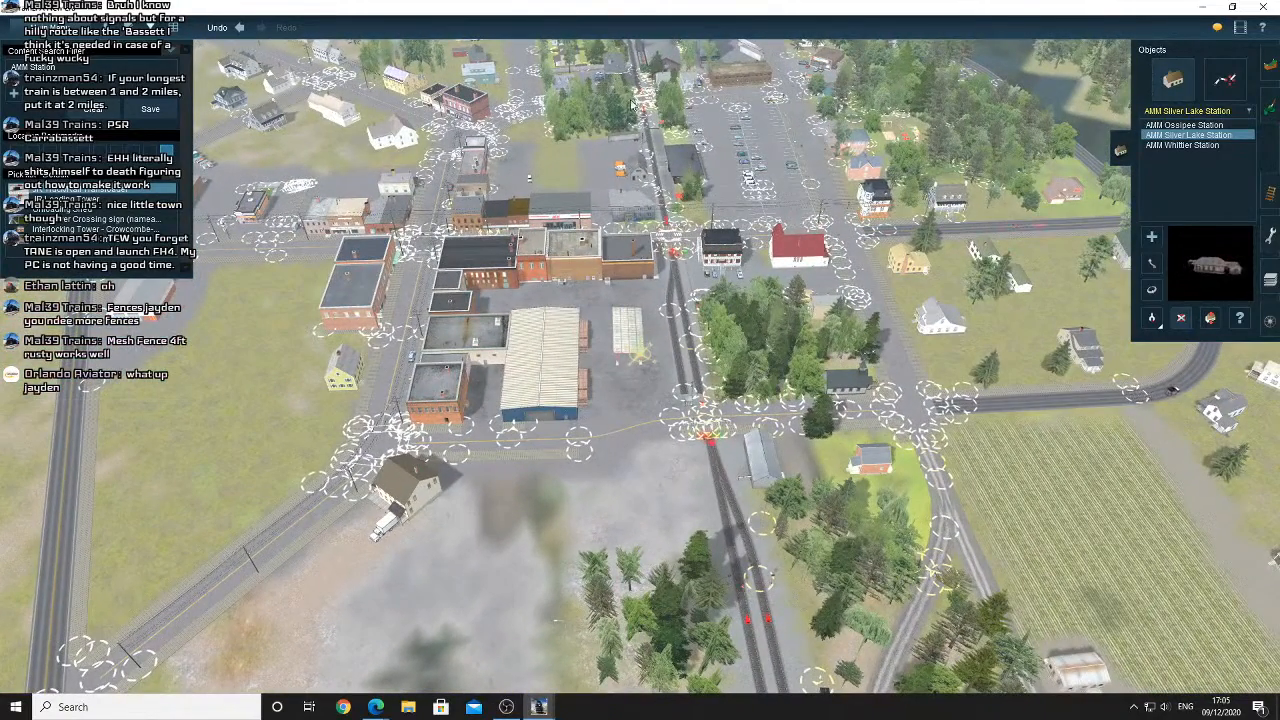
pyautogui.scroll(-5, 632, 248)
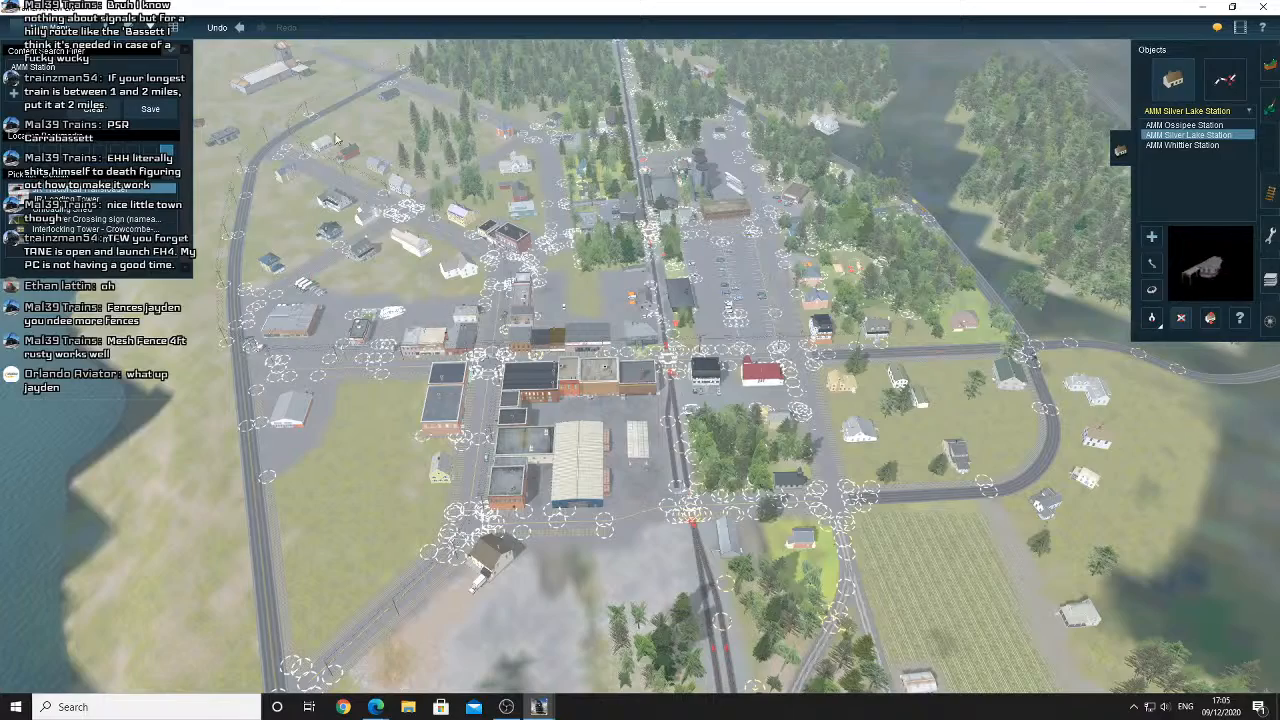
# Review the lake shoreline, the curved highway and the residential streets beyond downtown from above
pyautogui.moveTo(351, 508); pyautogui.dragTo(612, 390, button='right')
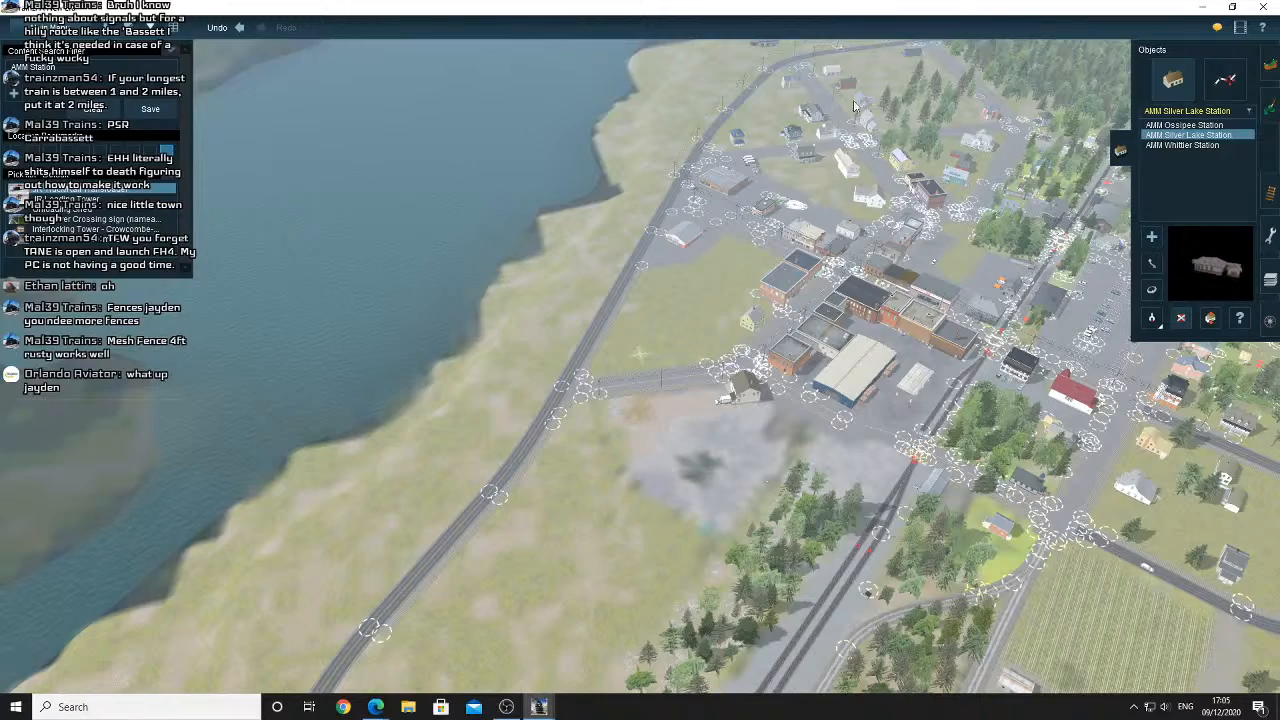
pyautogui.moveTo(827, 150); pyautogui.dragTo(440, 510, button='right')
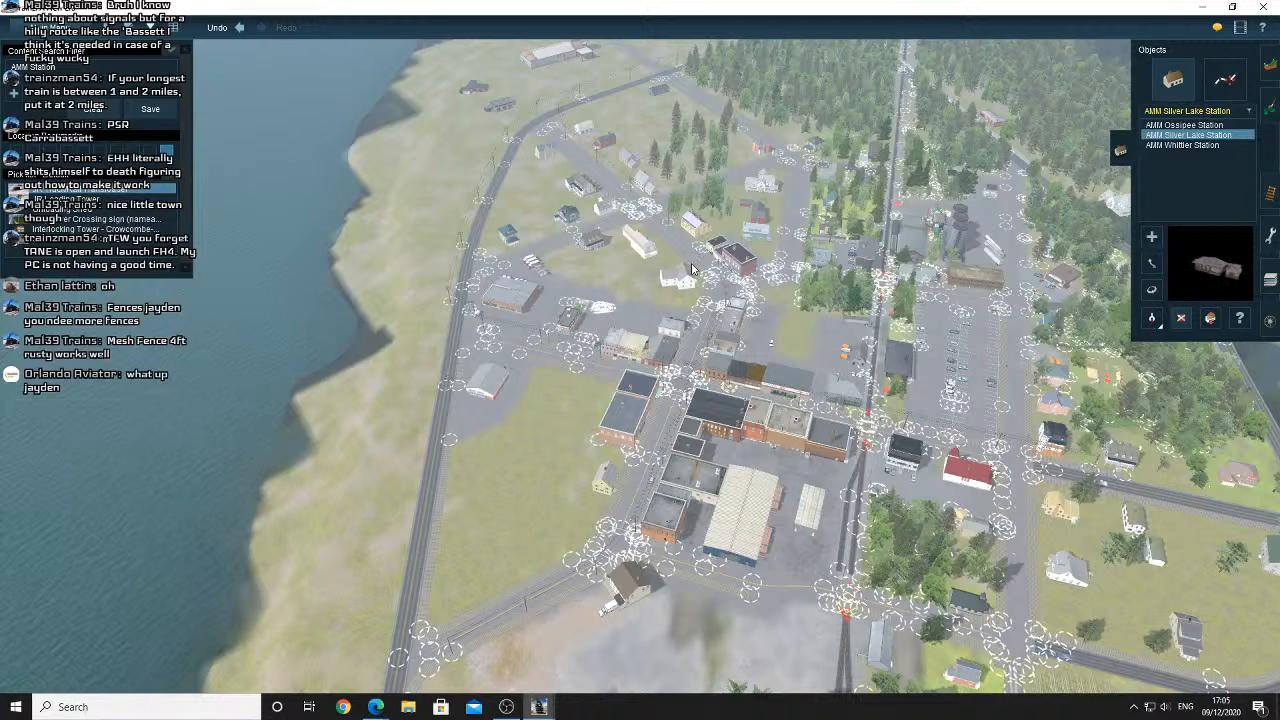
pyautogui.rightClick(567, 139)
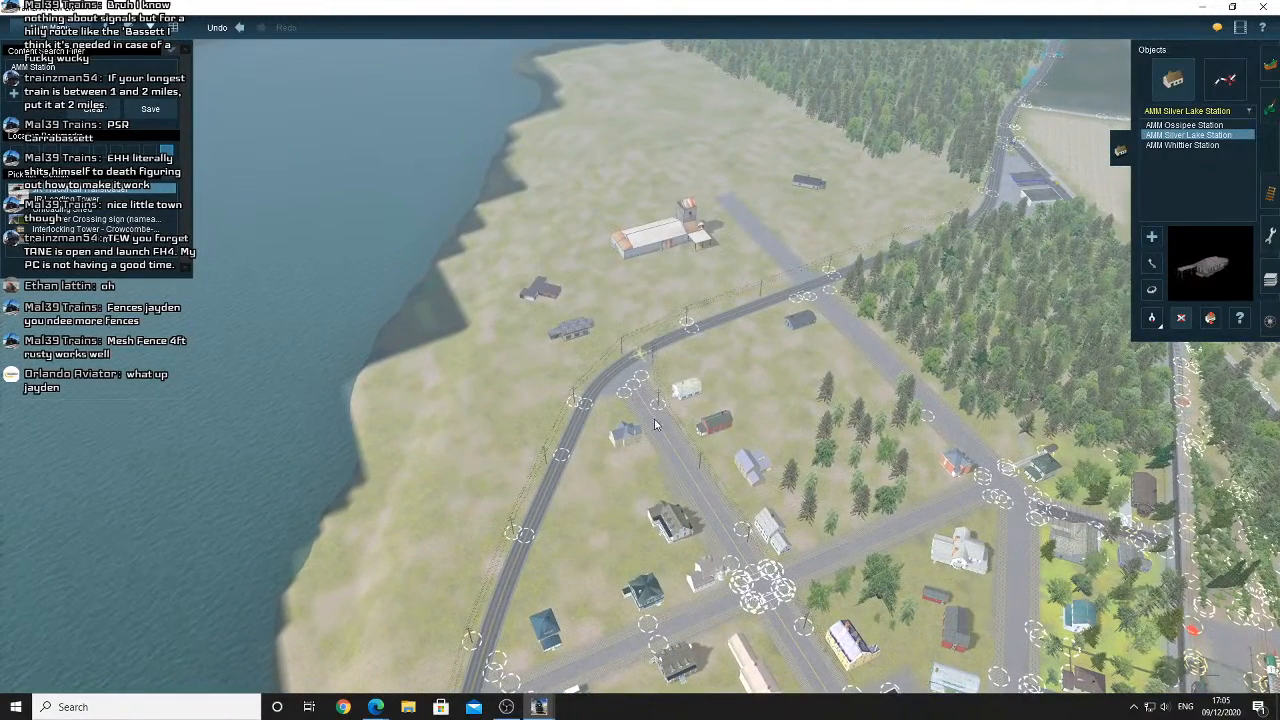
pyautogui.rightClick(663, 522)
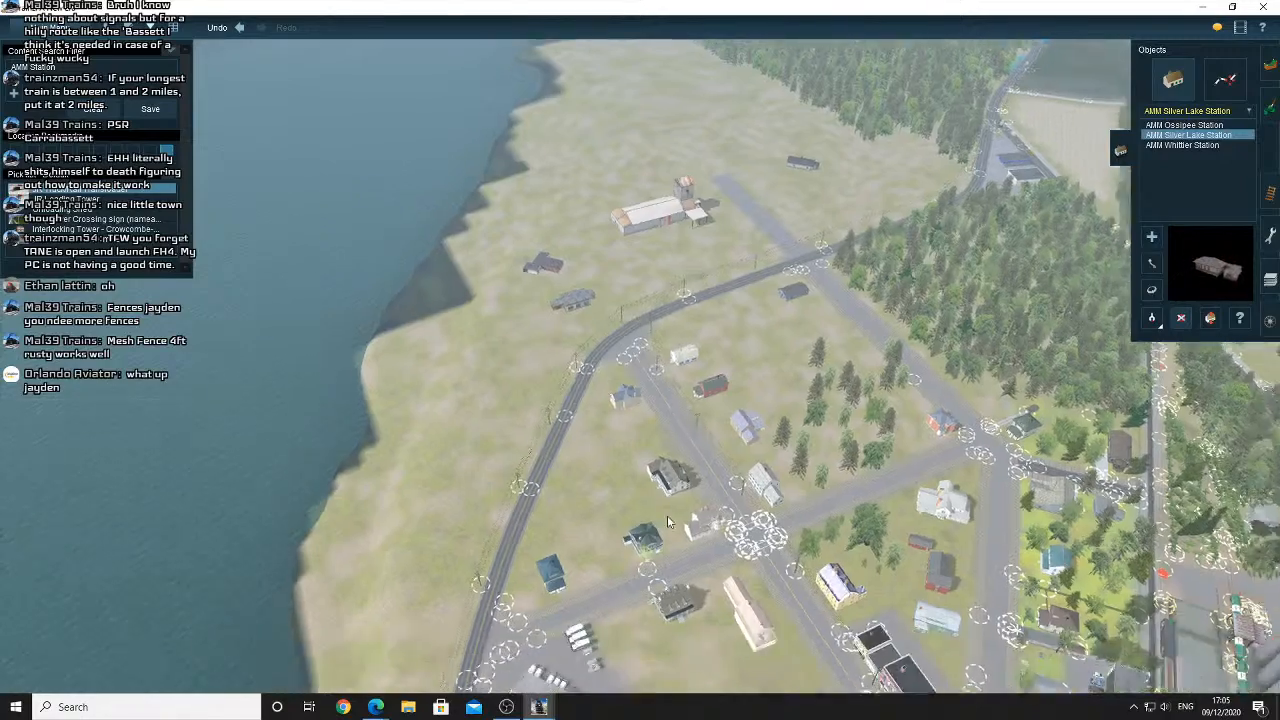
pyautogui.scroll(-5, 667, 515)
pyautogui.rightClick(755, 312)
pyautogui.scroll(5, 672, 390)
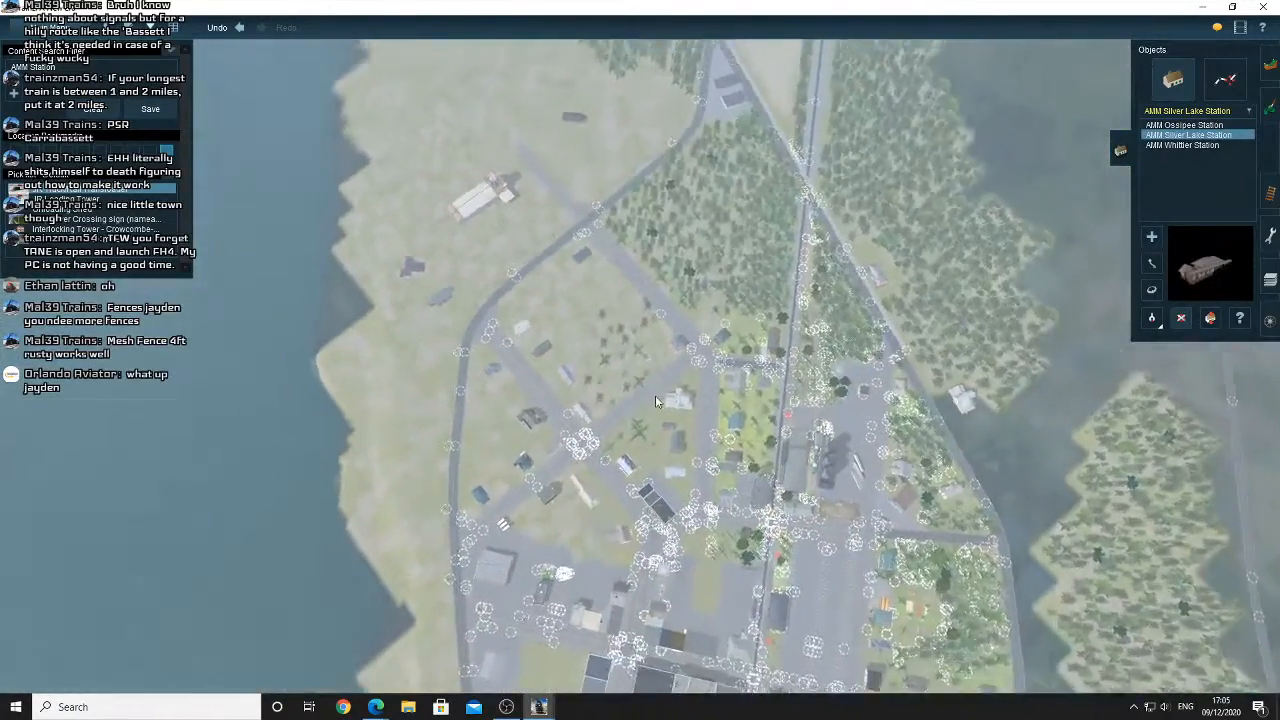
pyautogui.press('Down')
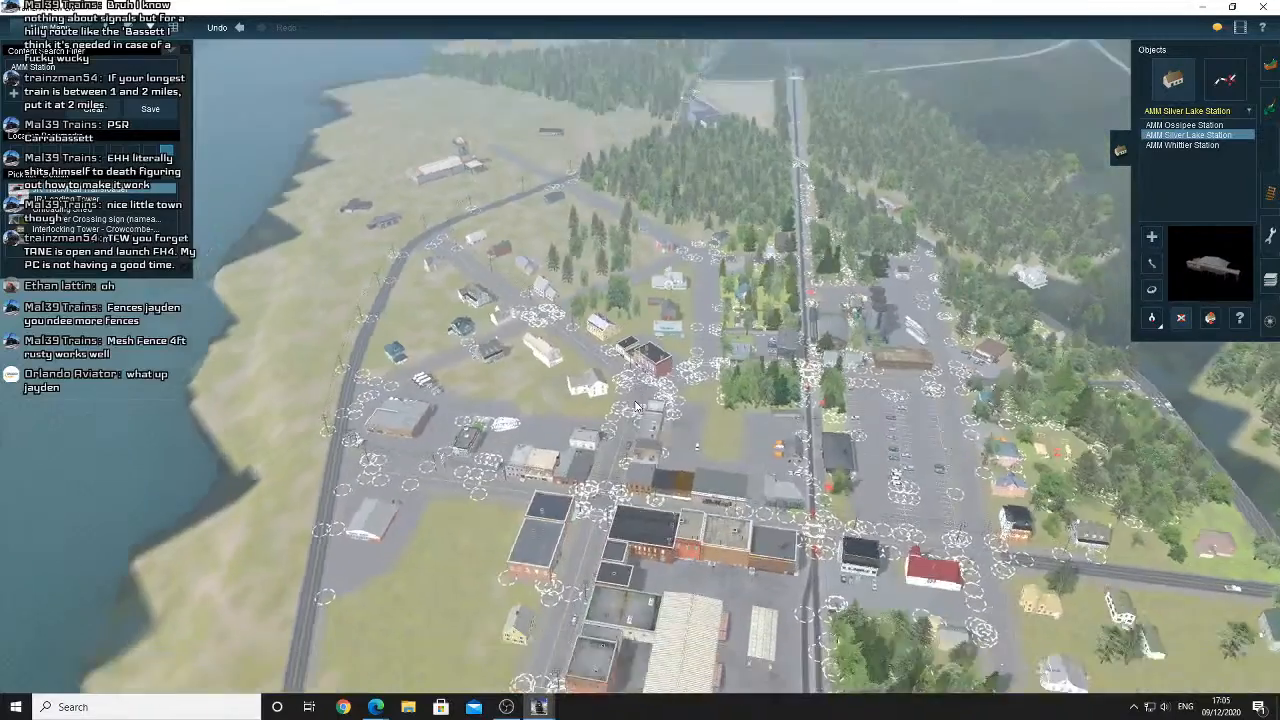
pyautogui.press('Up')
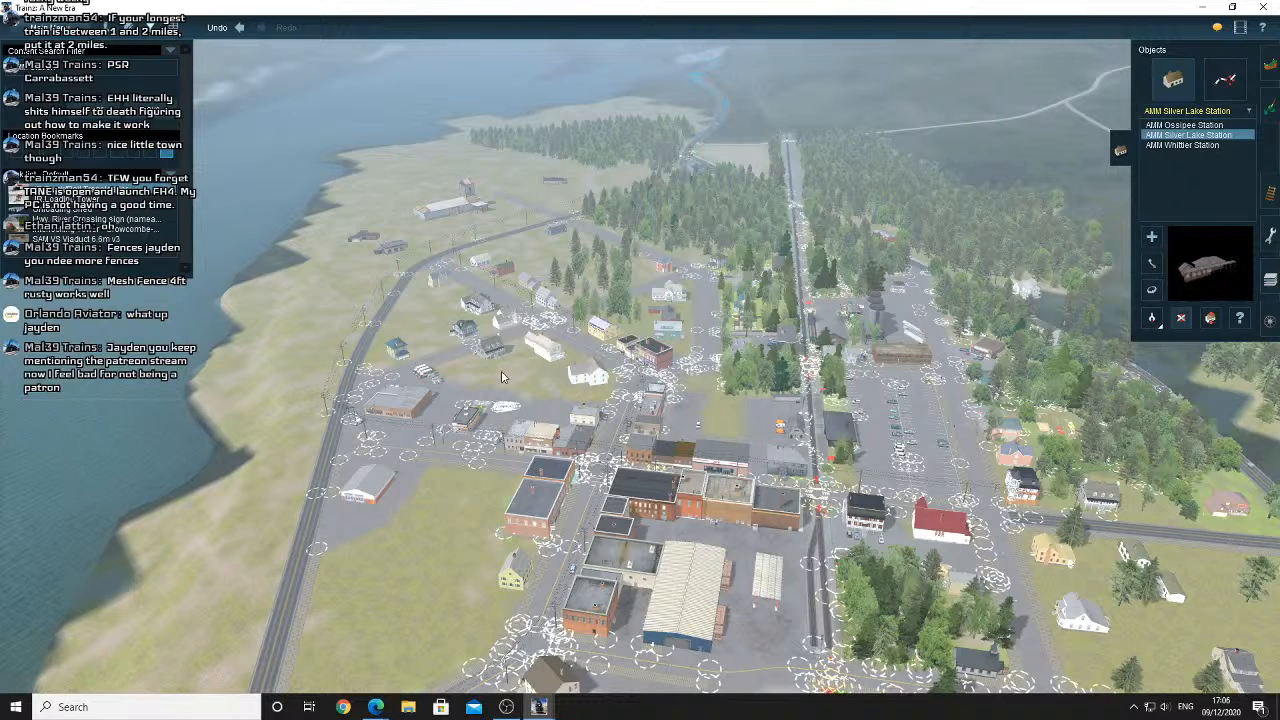
# Inspect the intersection between the red brick corner building and the white house, including its stop signs and sidewalks
pyautogui.scroll(8, 743, 418)
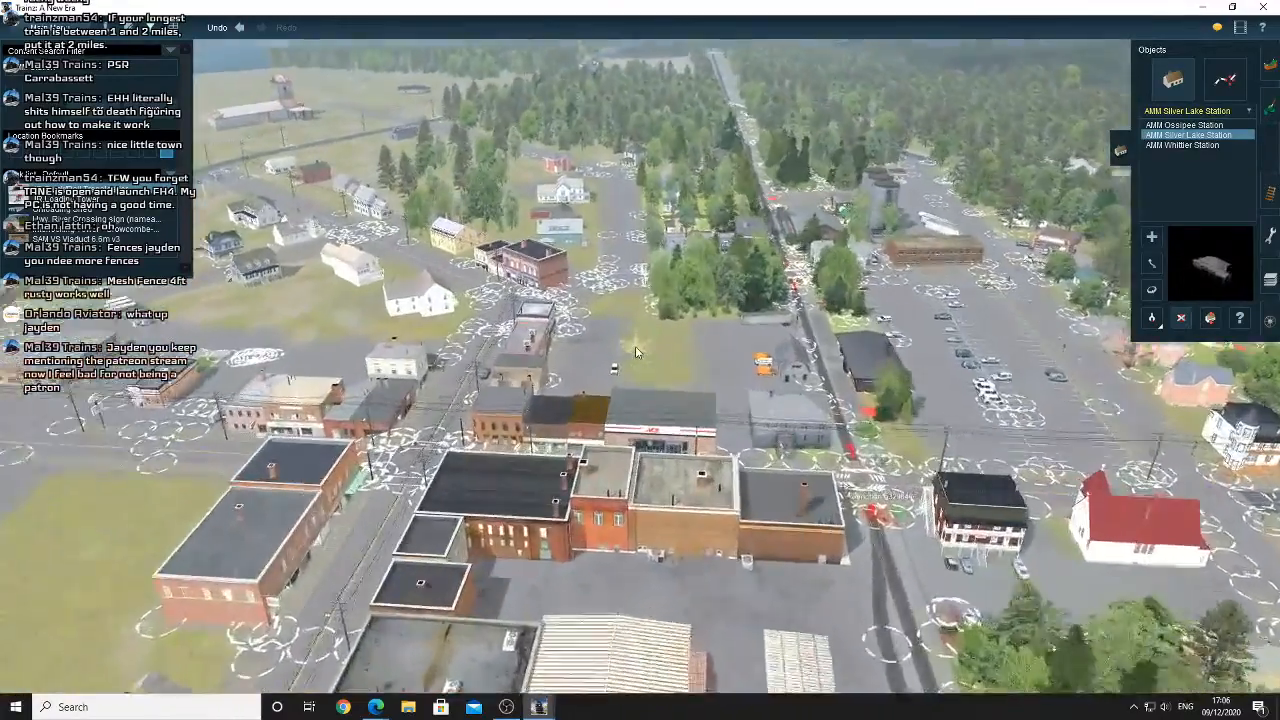
pyautogui.scroll(8, 633, 340)
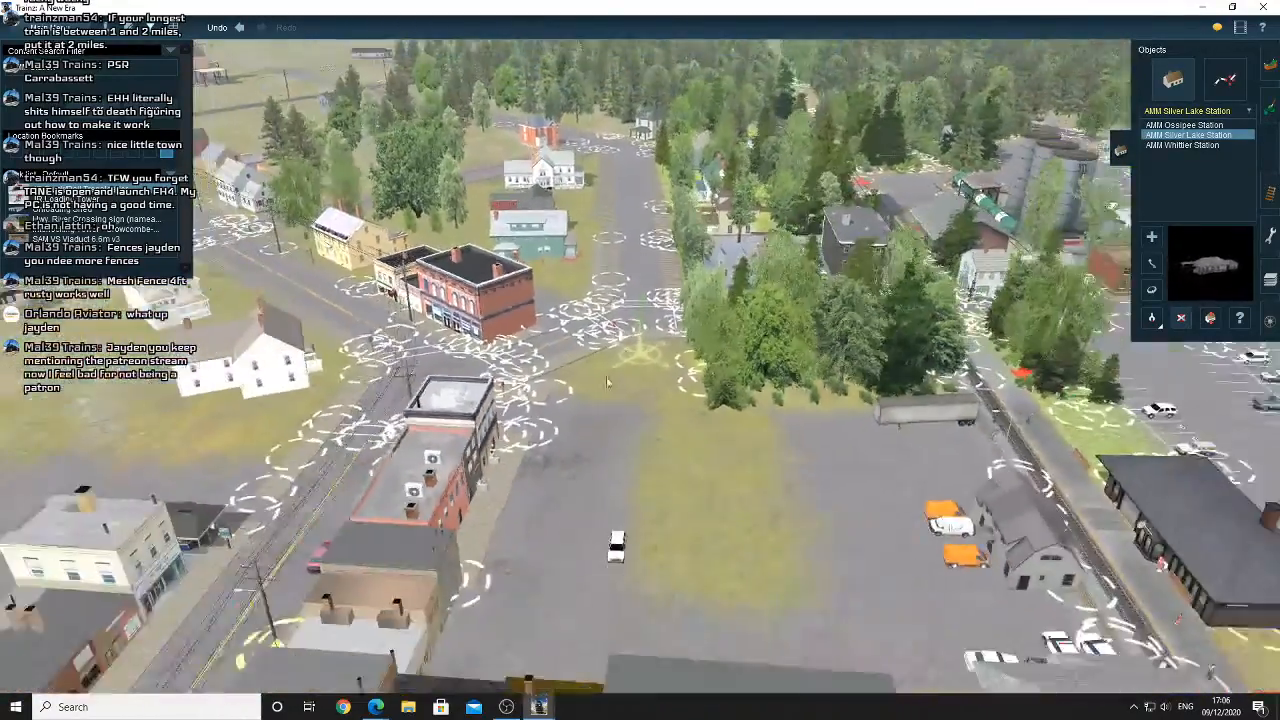
pyautogui.scroll(-5, 590, 402)
pyautogui.rightClick(575, 345)
pyautogui.scroll(6, 615, 340)
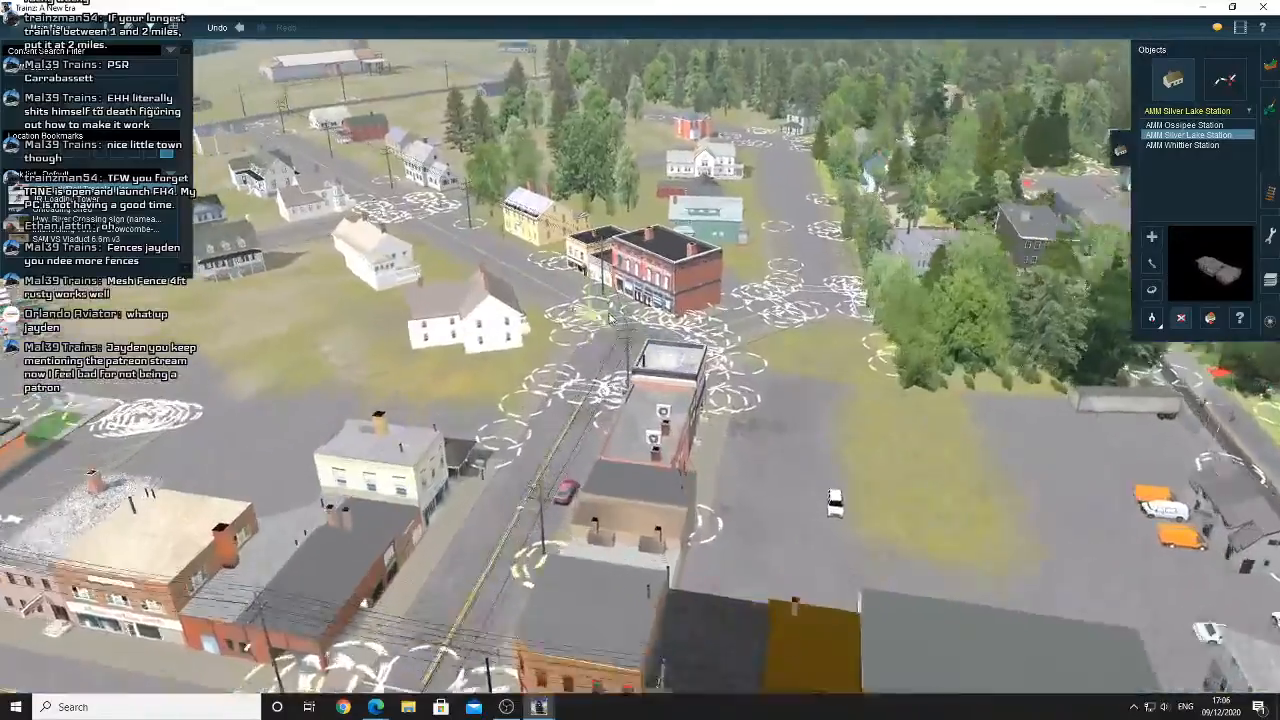
pyautogui.scroll(6, 619, 337)
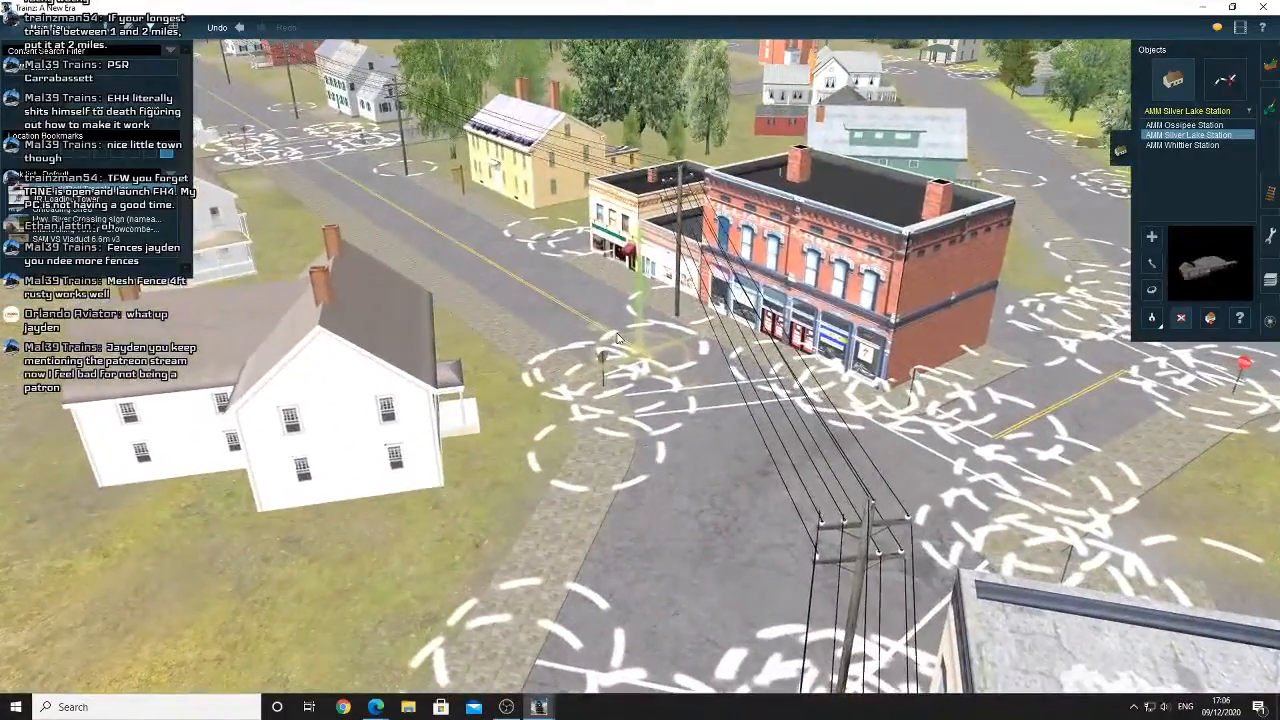
pyautogui.press('Right')
pyautogui.press('Down')
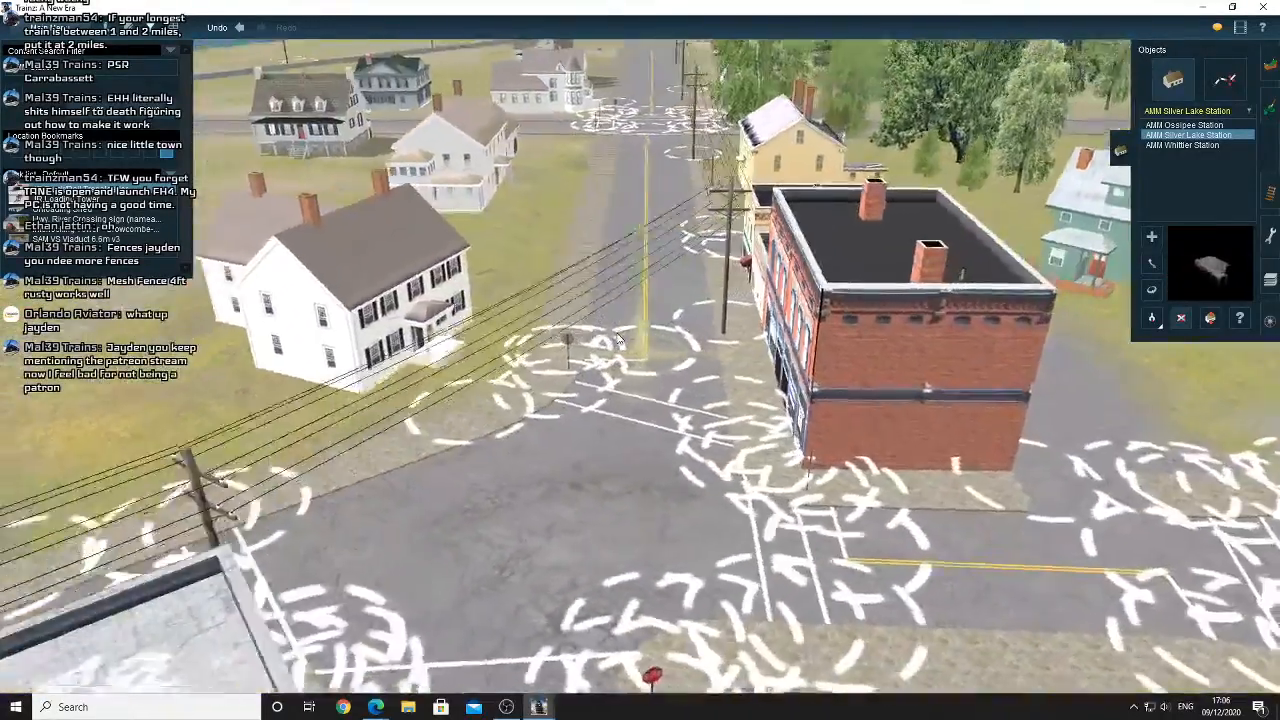
pyautogui.press('Right')
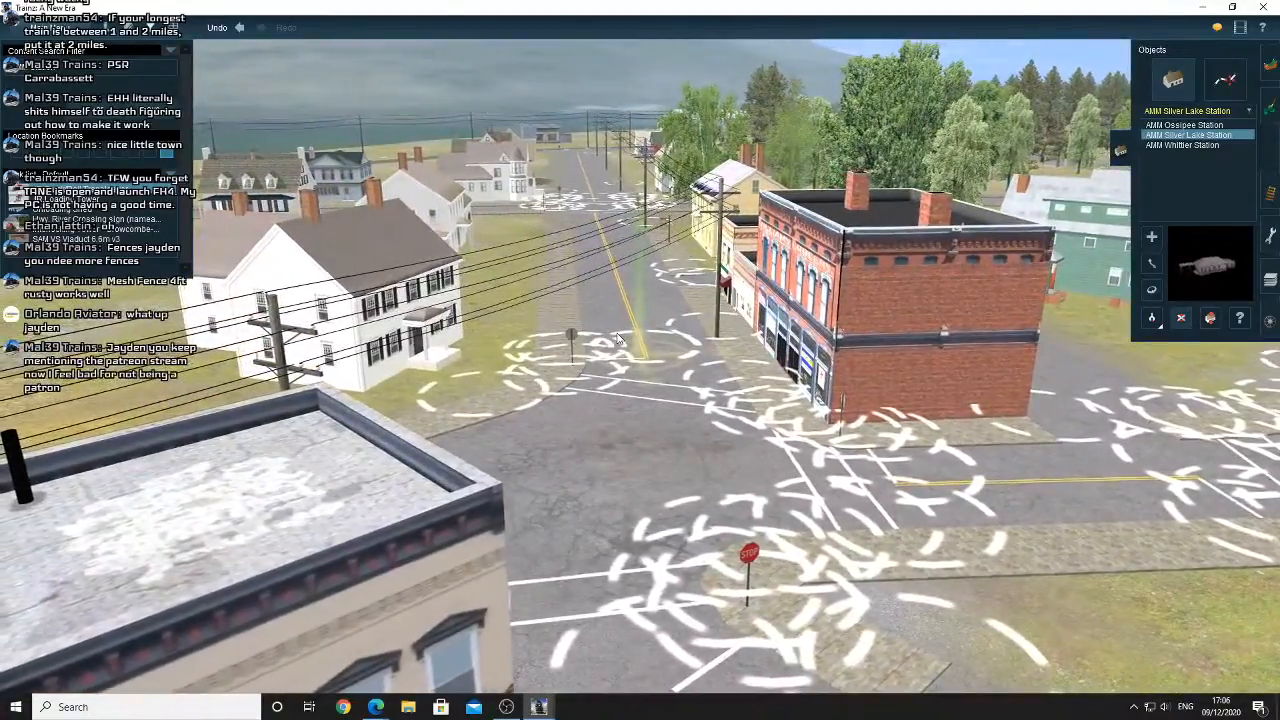
# Survey the street from the red brick corner building to the curved highway junction, including its speed limit sign and sidewalk ends
pyautogui.press('Right')
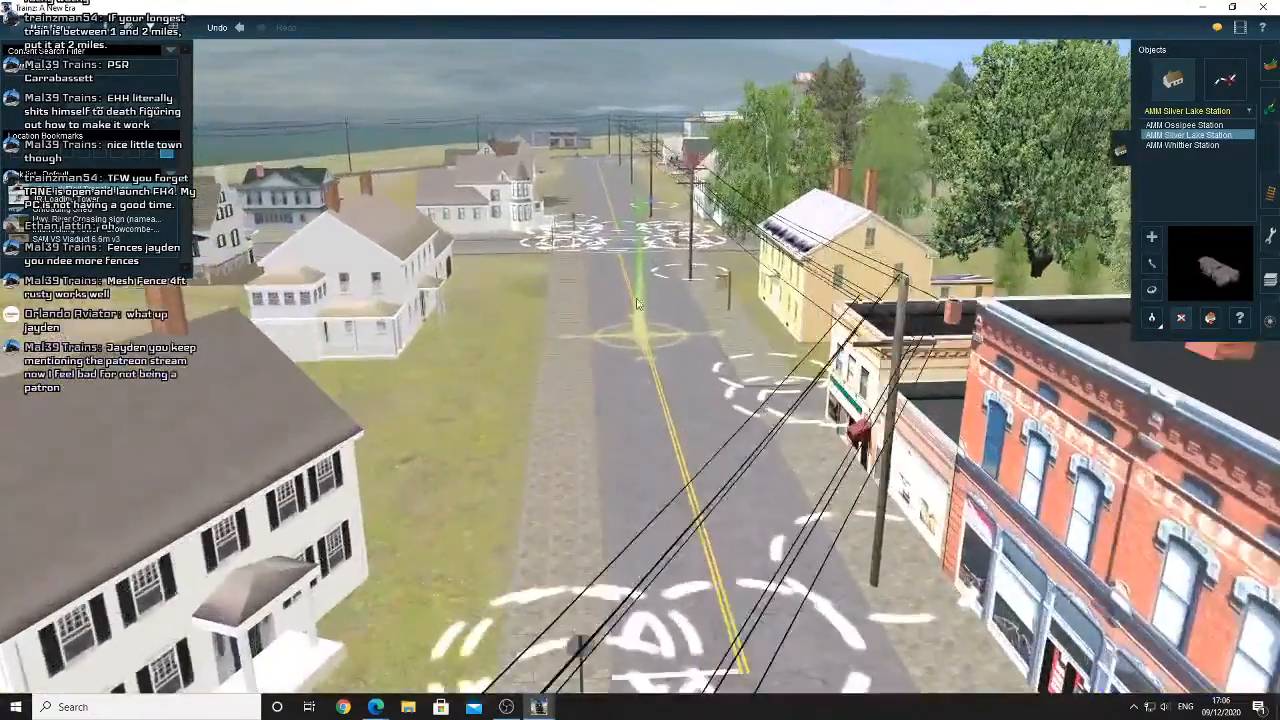
pyautogui.scroll(-3, 634, 294)
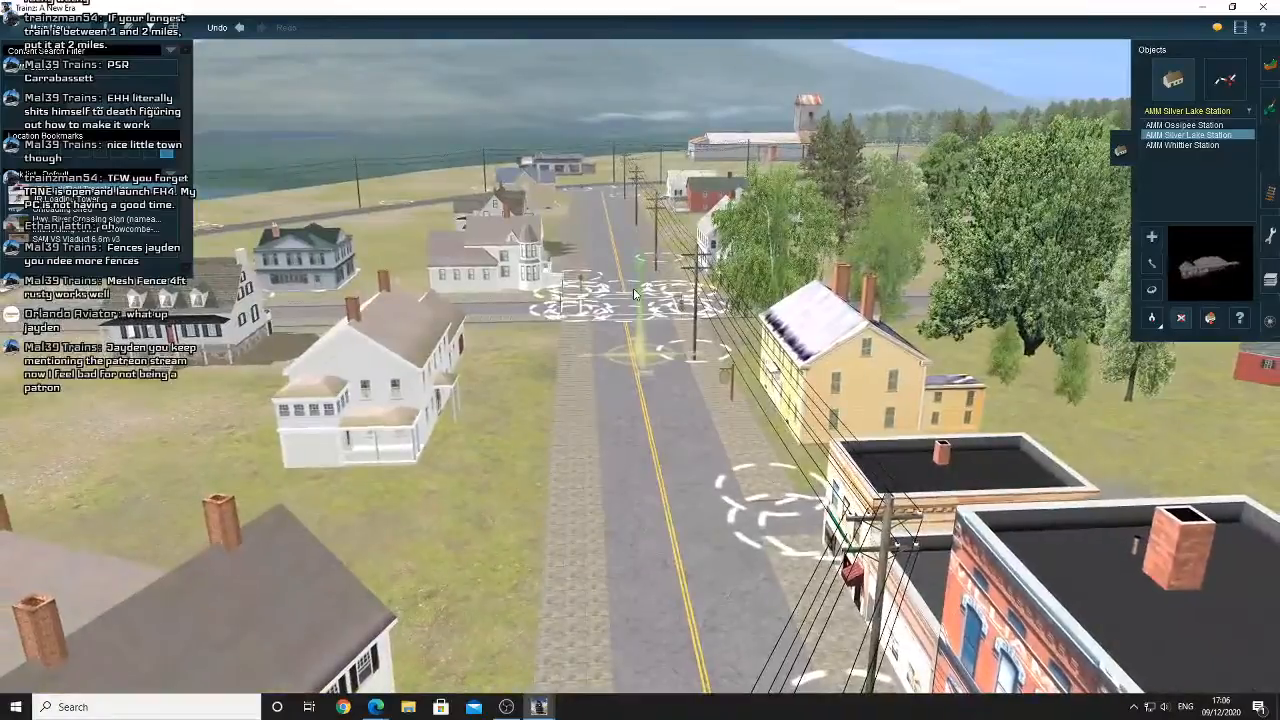
pyautogui.scroll(5, 634, 294)
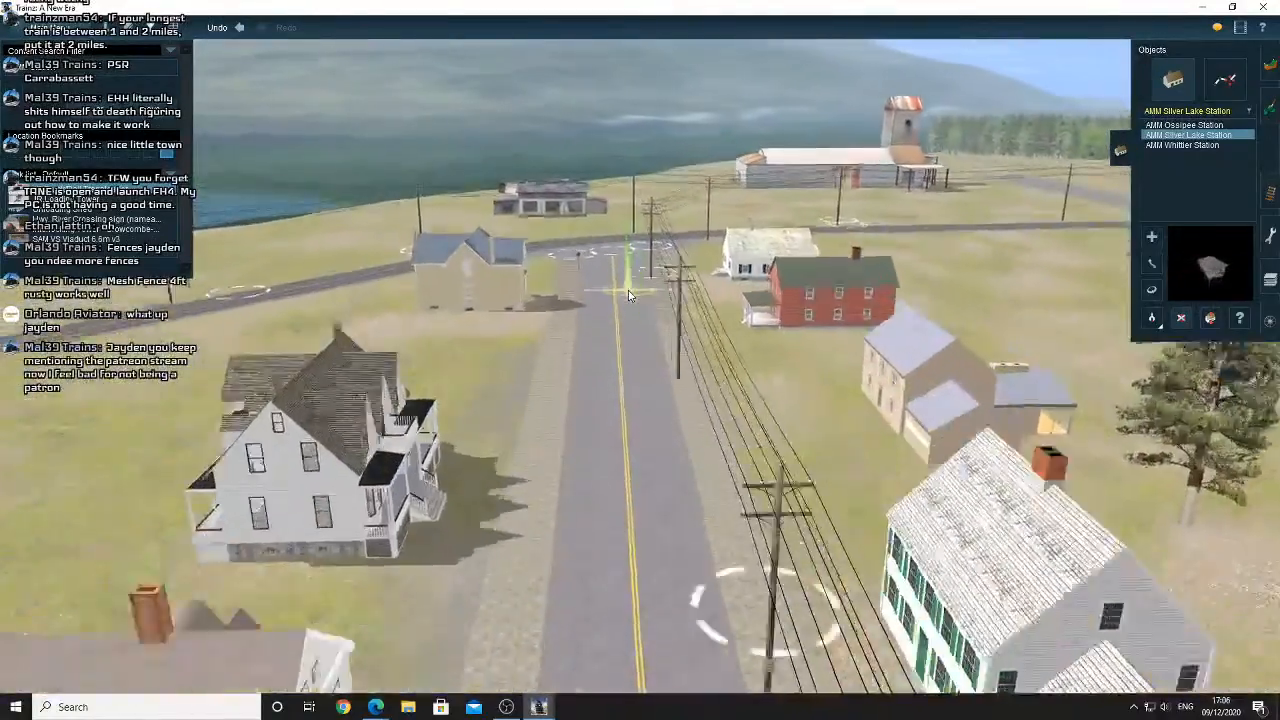
pyautogui.press('Right')
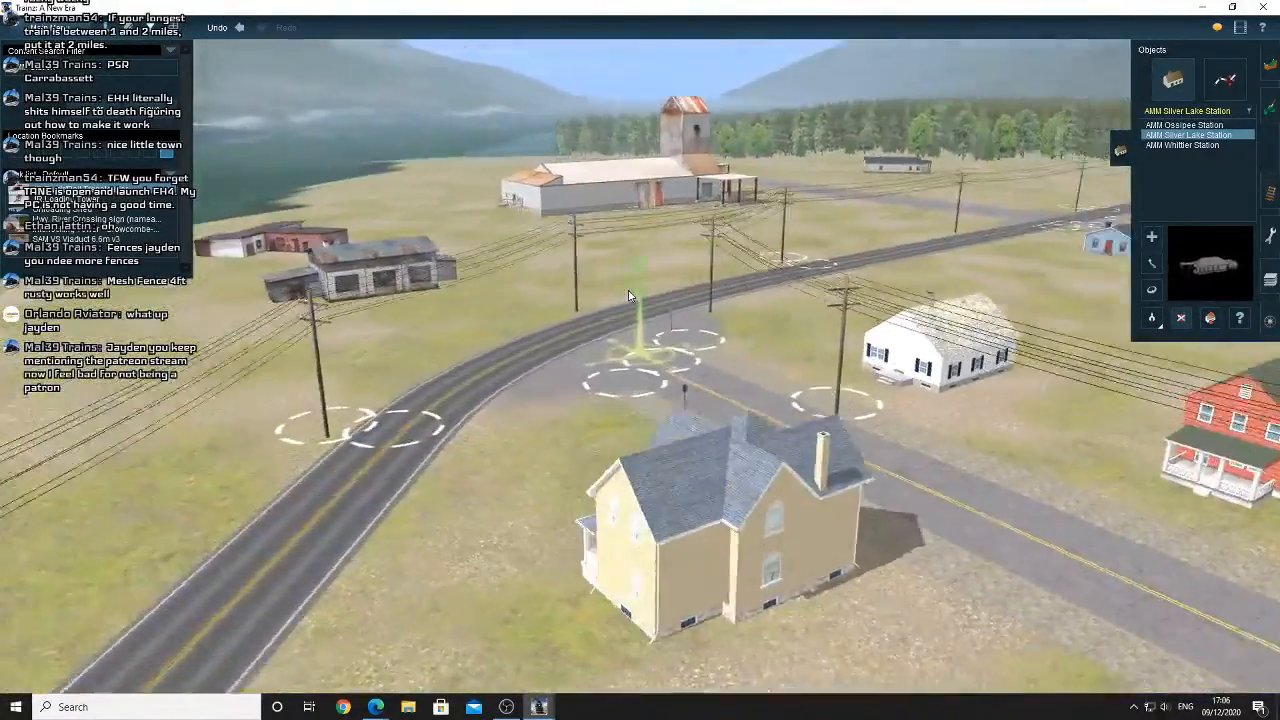
pyautogui.press('Right')
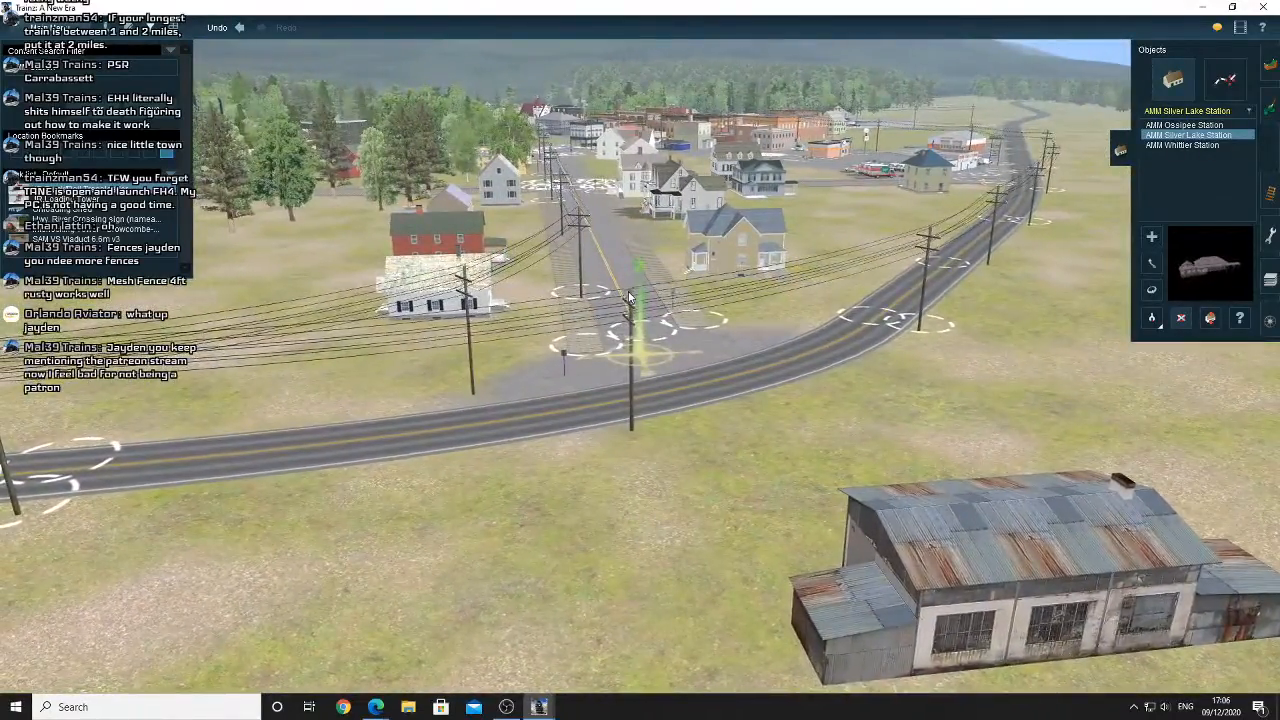
pyautogui.scroll(6, 629, 297)
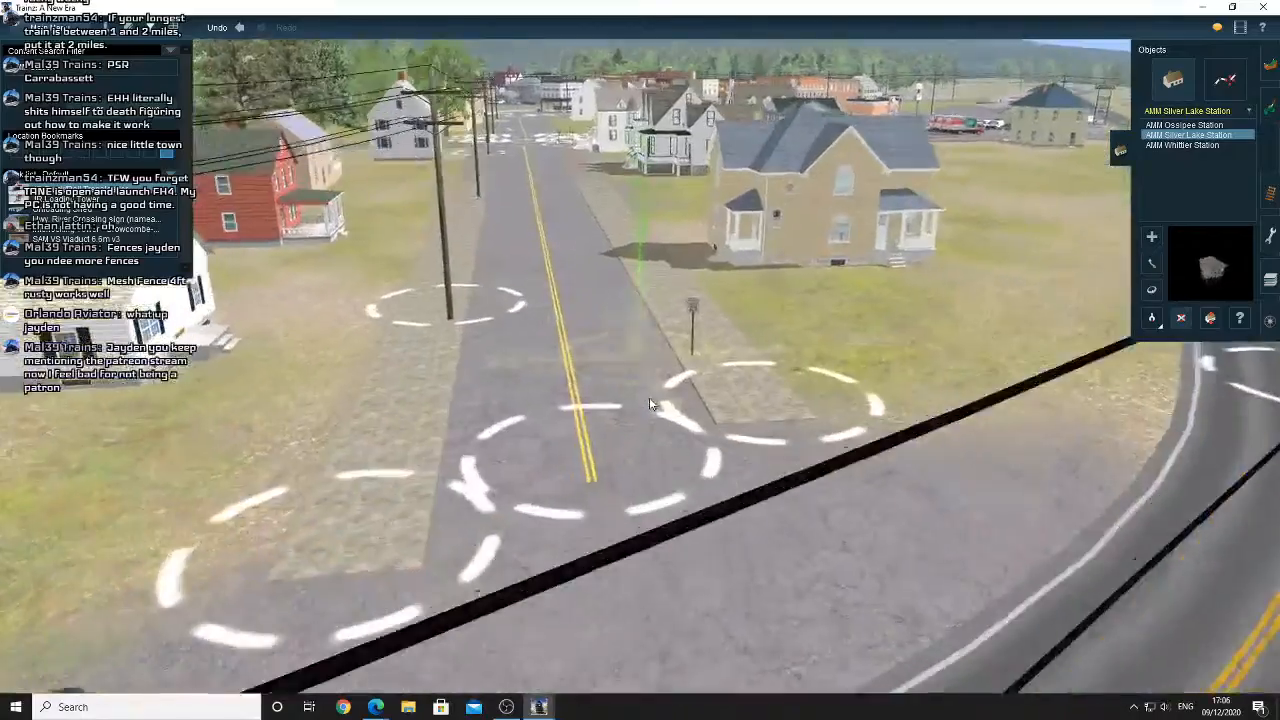
pyautogui.scroll(2, 649, 397)
pyautogui.scroll(3, 634, 357)
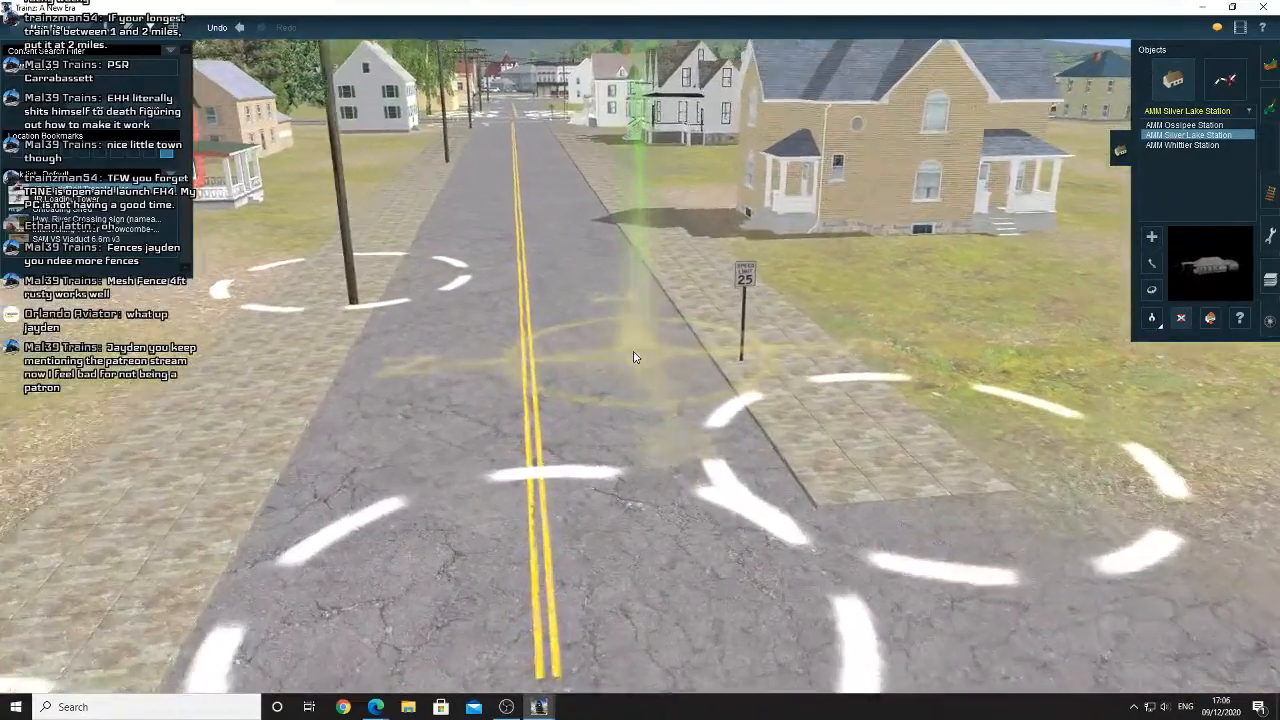
pyautogui.scroll(-2, 634, 357)
pyautogui.scroll(-4, 634, 329)
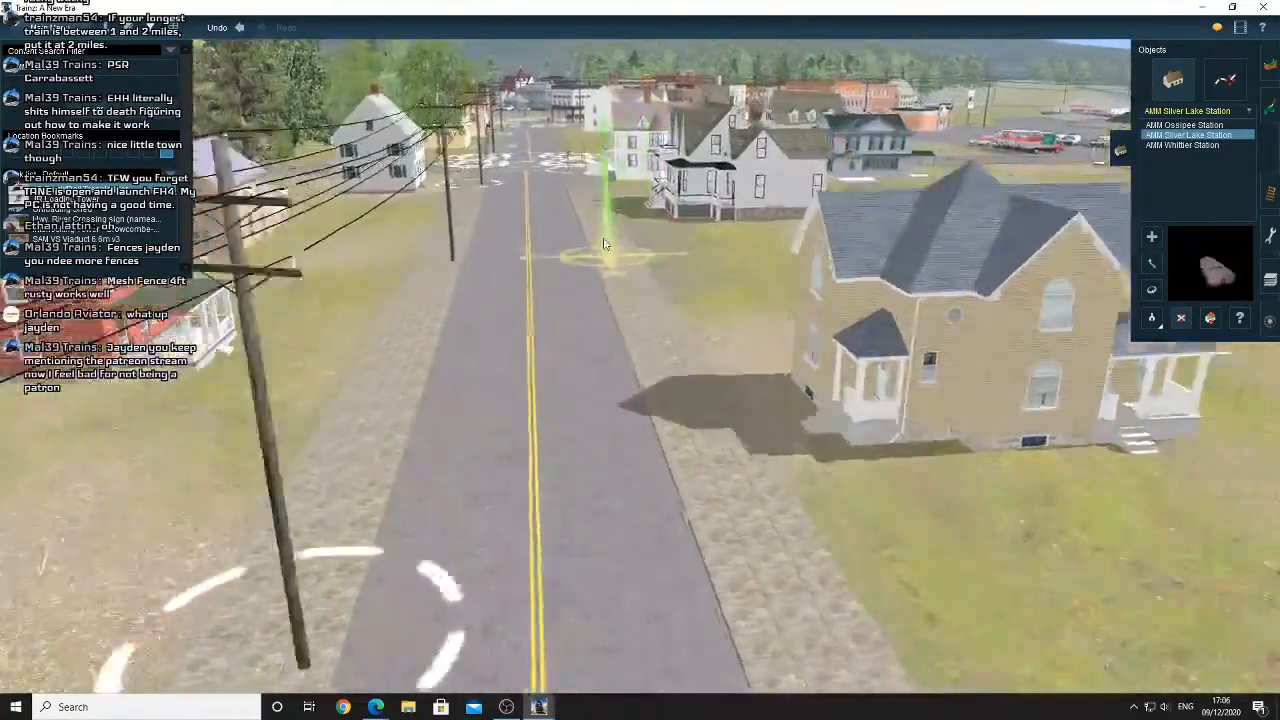
# Inspect the residential crossroads by the turreted white house, checking its crosswalks, one-way signs and sidewalks from several sides
pyautogui.scroll(5, 604, 243)
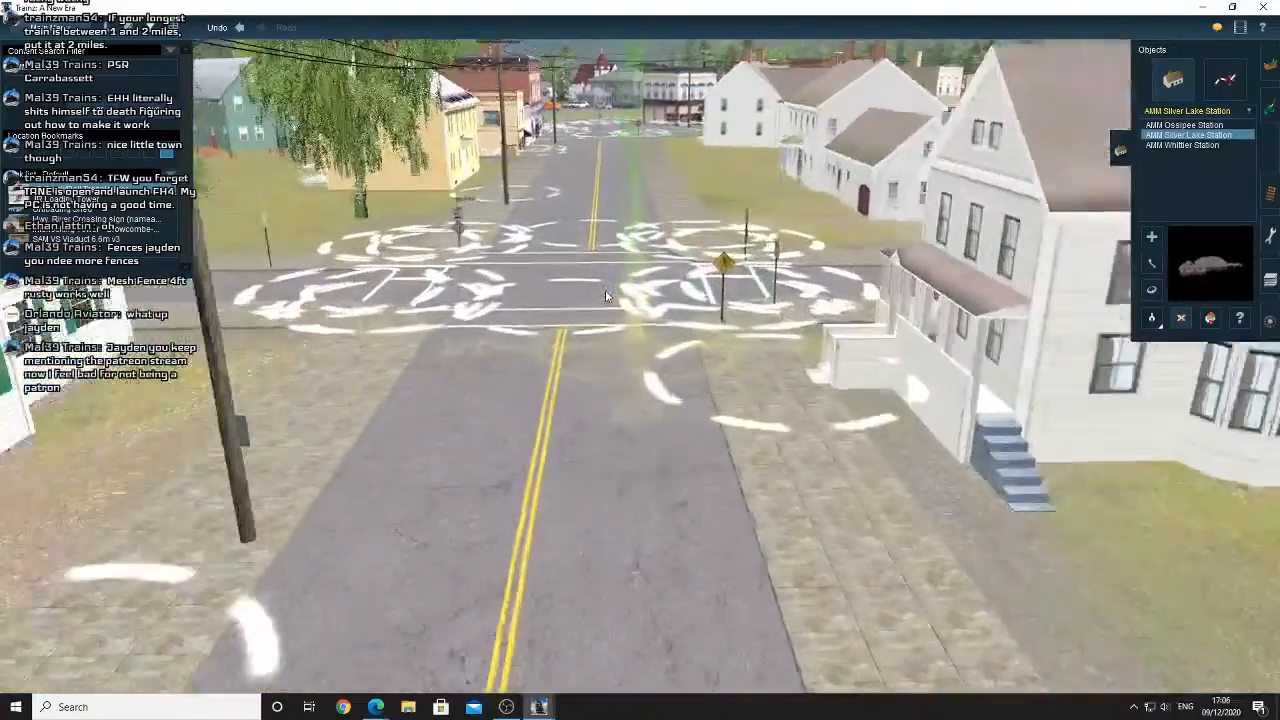
pyautogui.scroll(5, 605, 290)
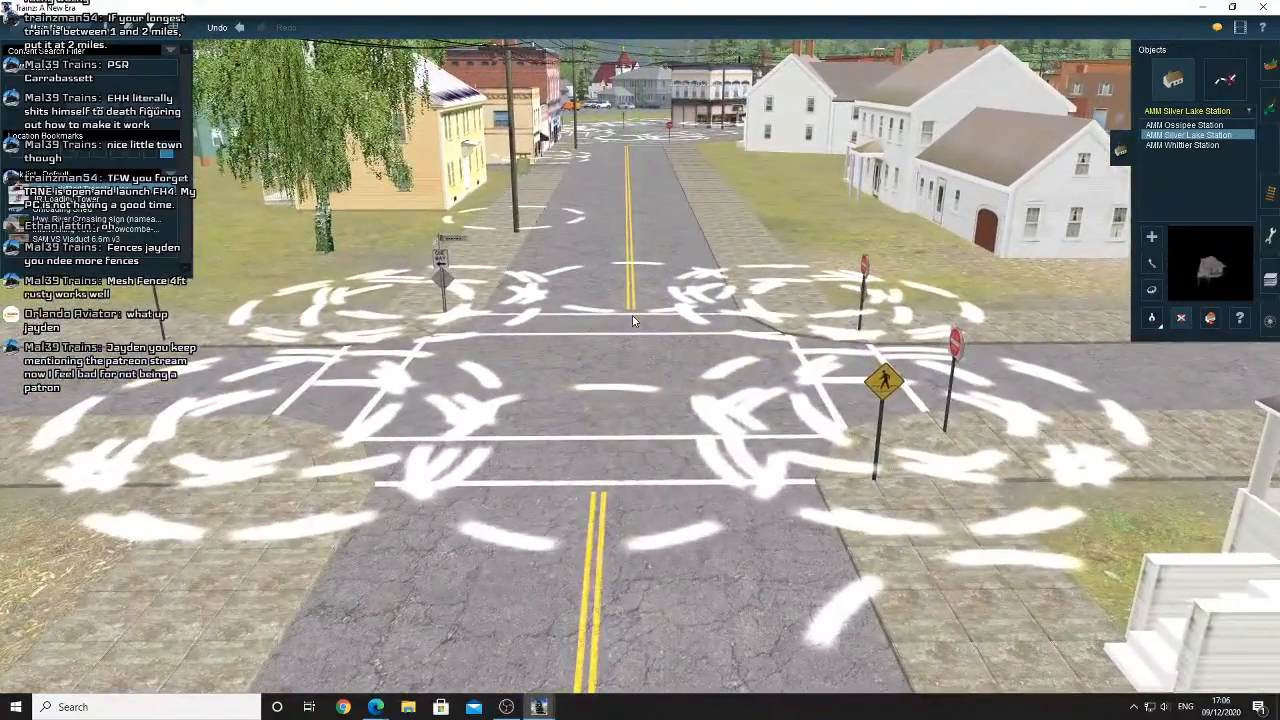
pyautogui.press('Down')
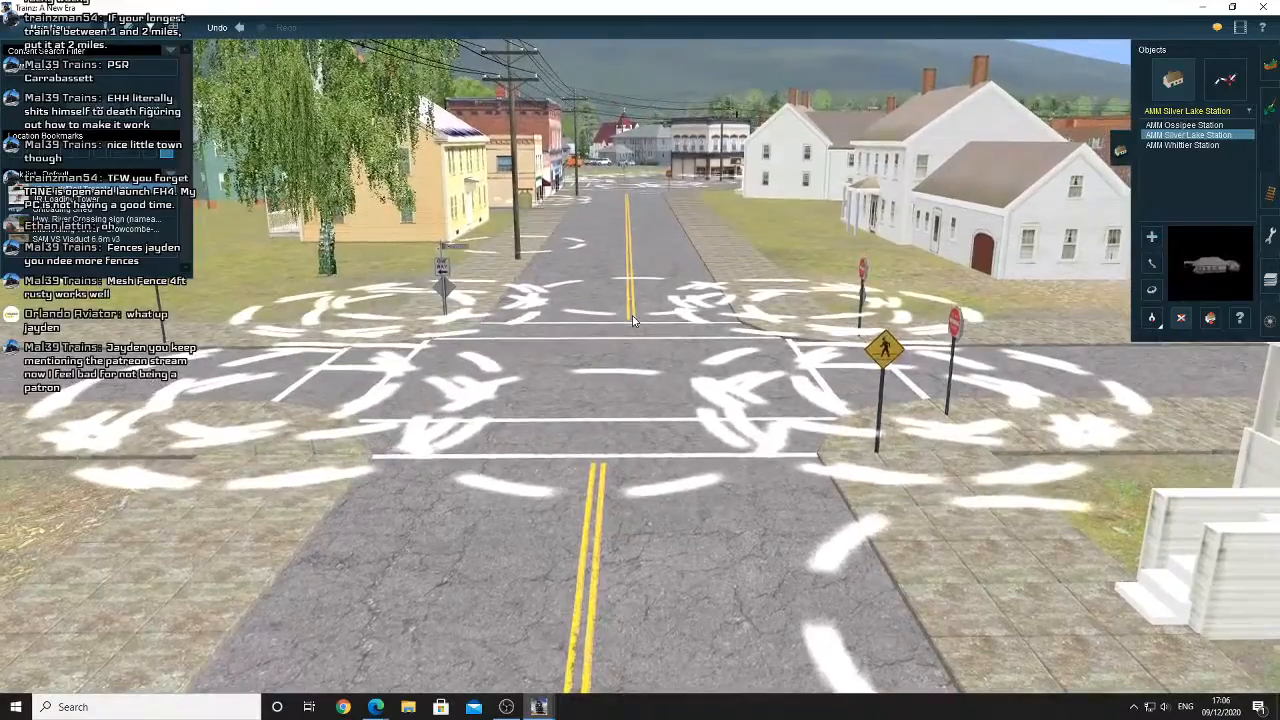
pyautogui.rightClick(468, 312)
pyautogui.scroll(6, 614, 330)
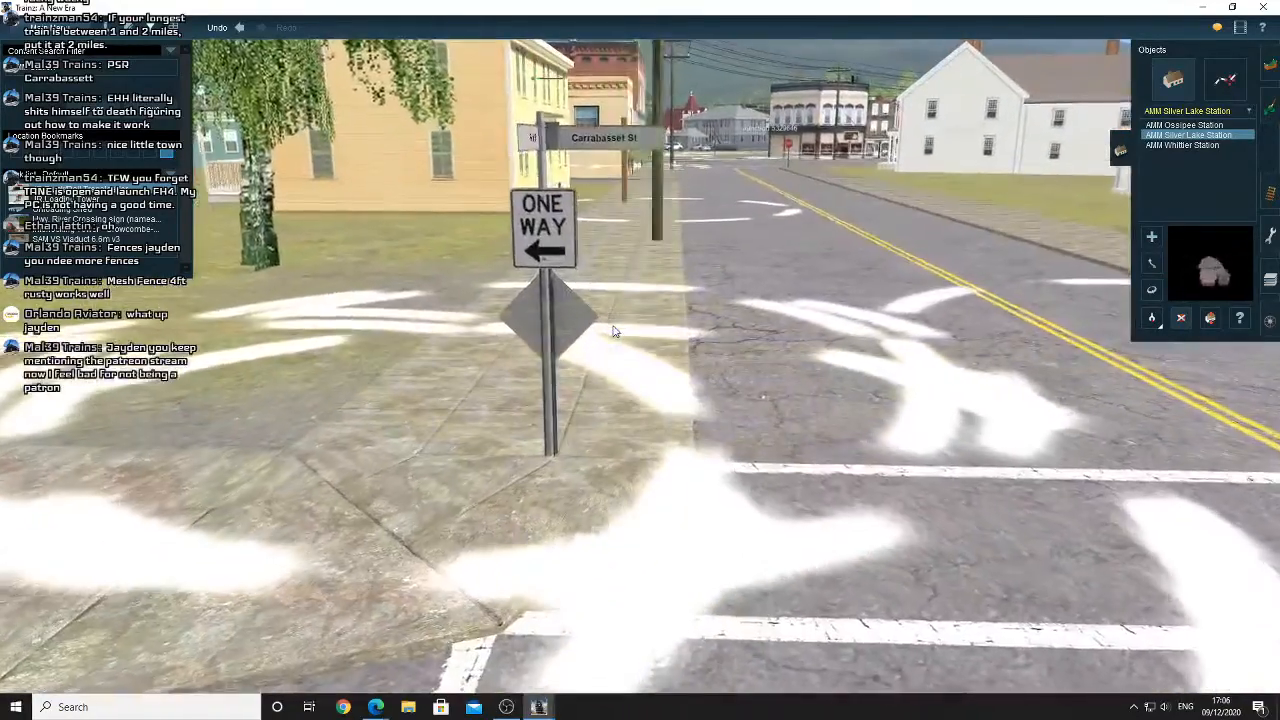
pyautogui.press('Right')
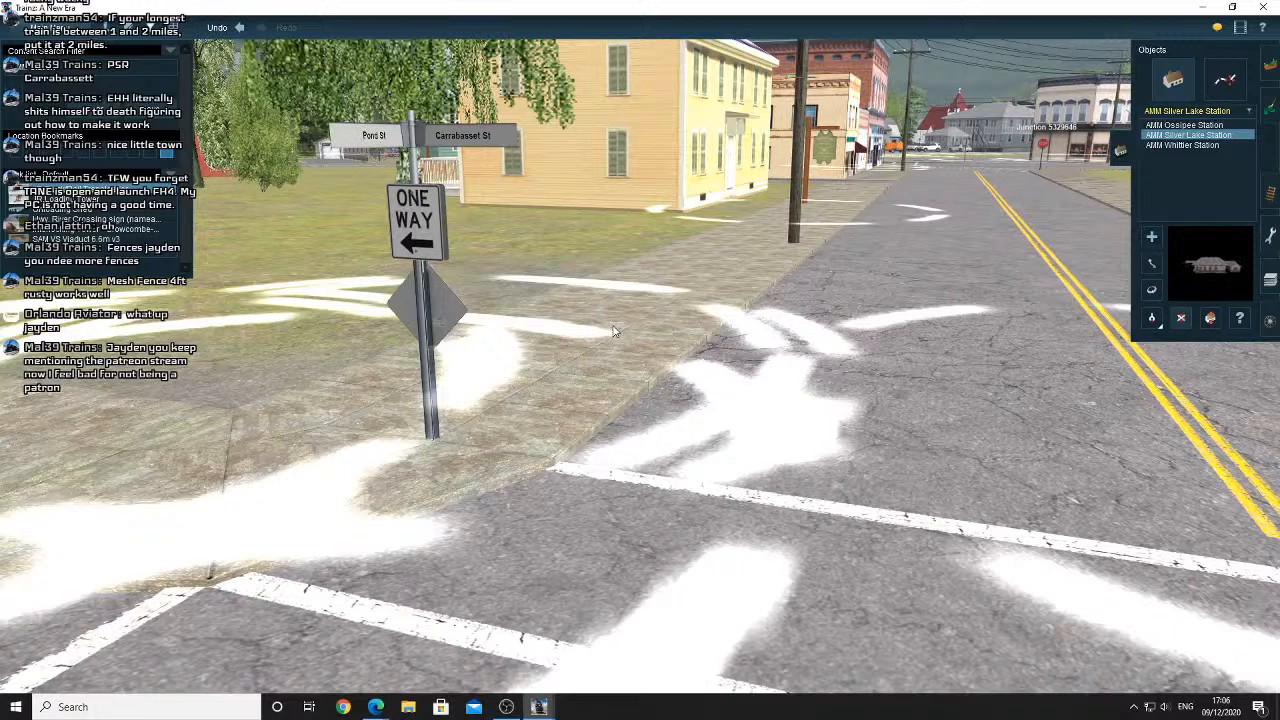
pyautogui.press('Right')
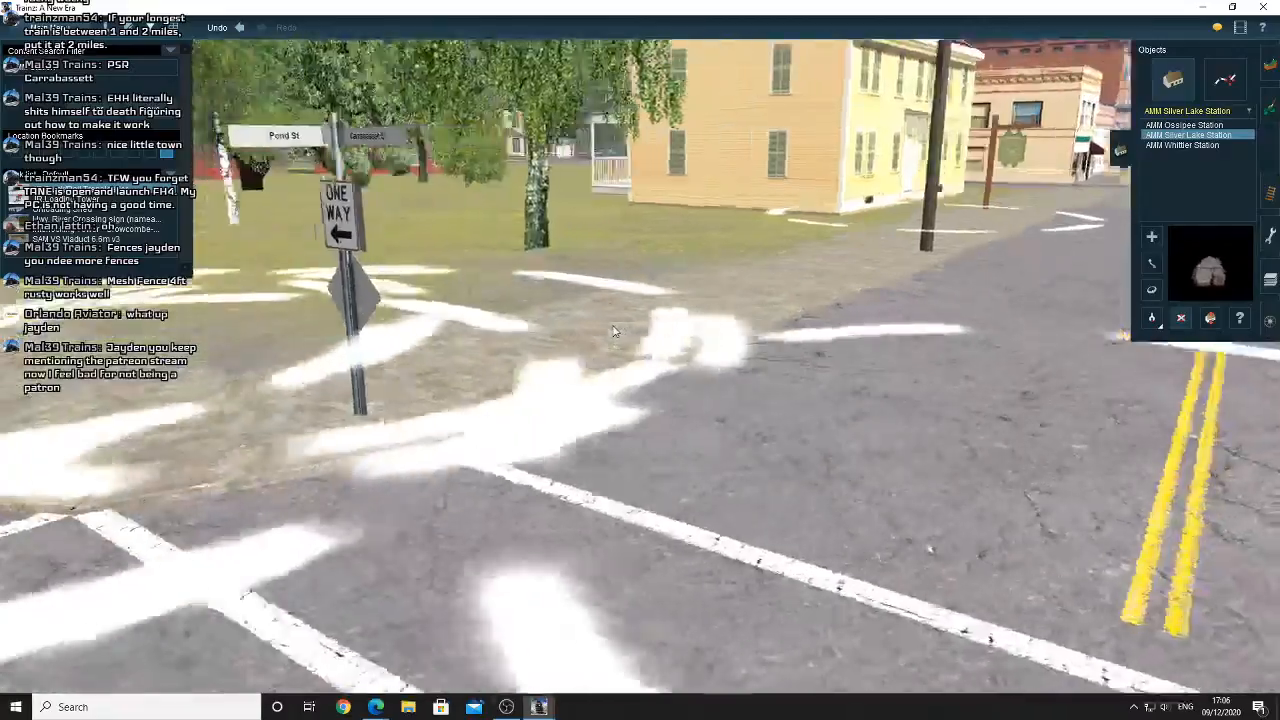
pyautogui.press('Right')
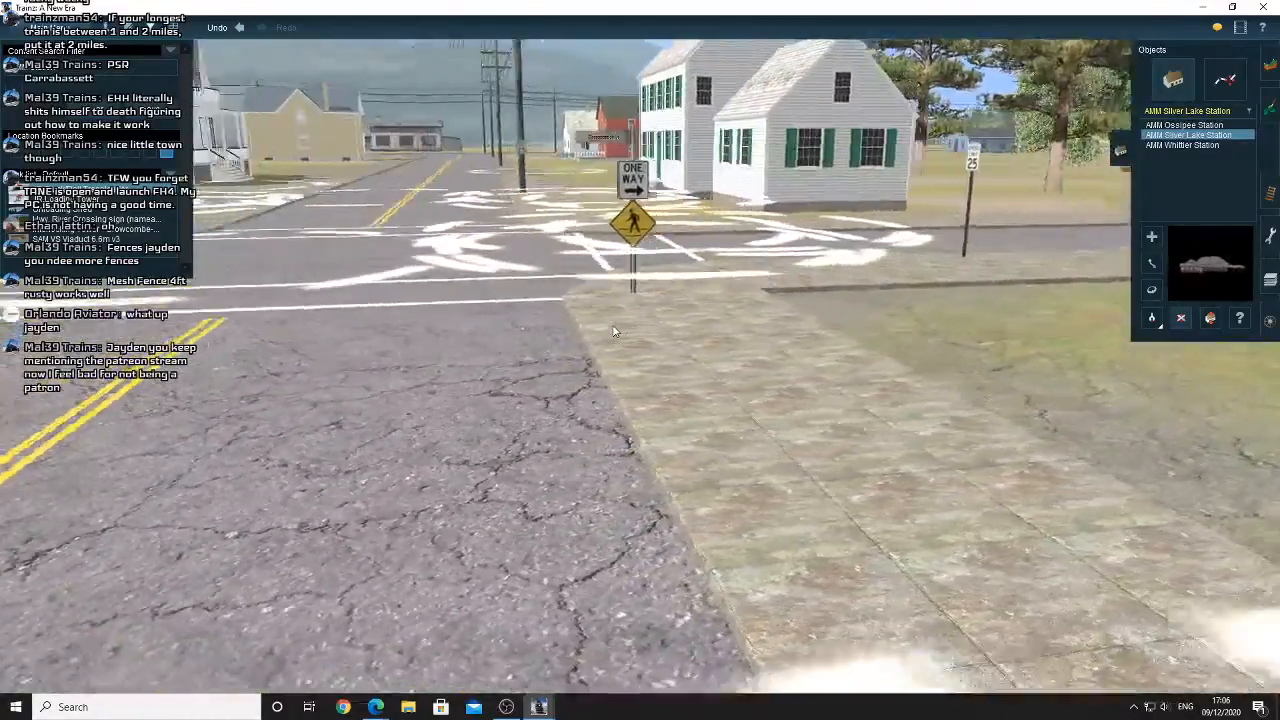
pyautogui.press('Right')
pyautogui.press('Down')
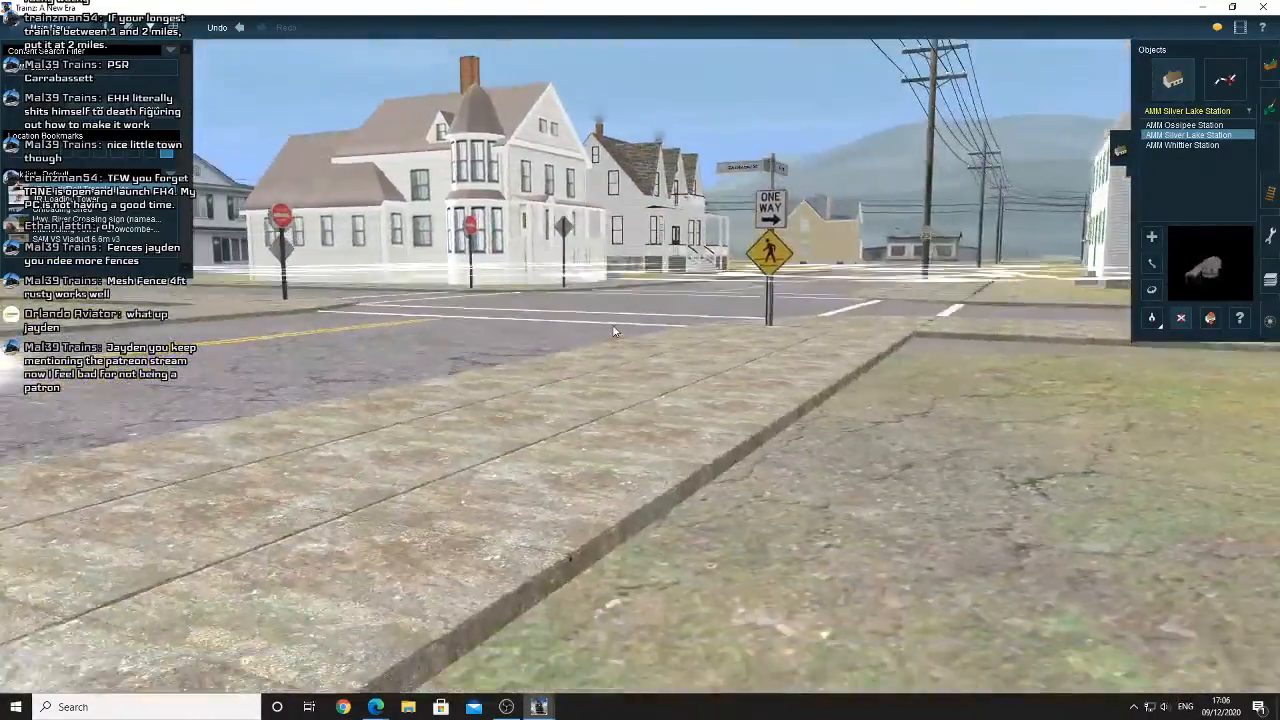
pyautogui.press('Left')
pyautogui.press('Up')
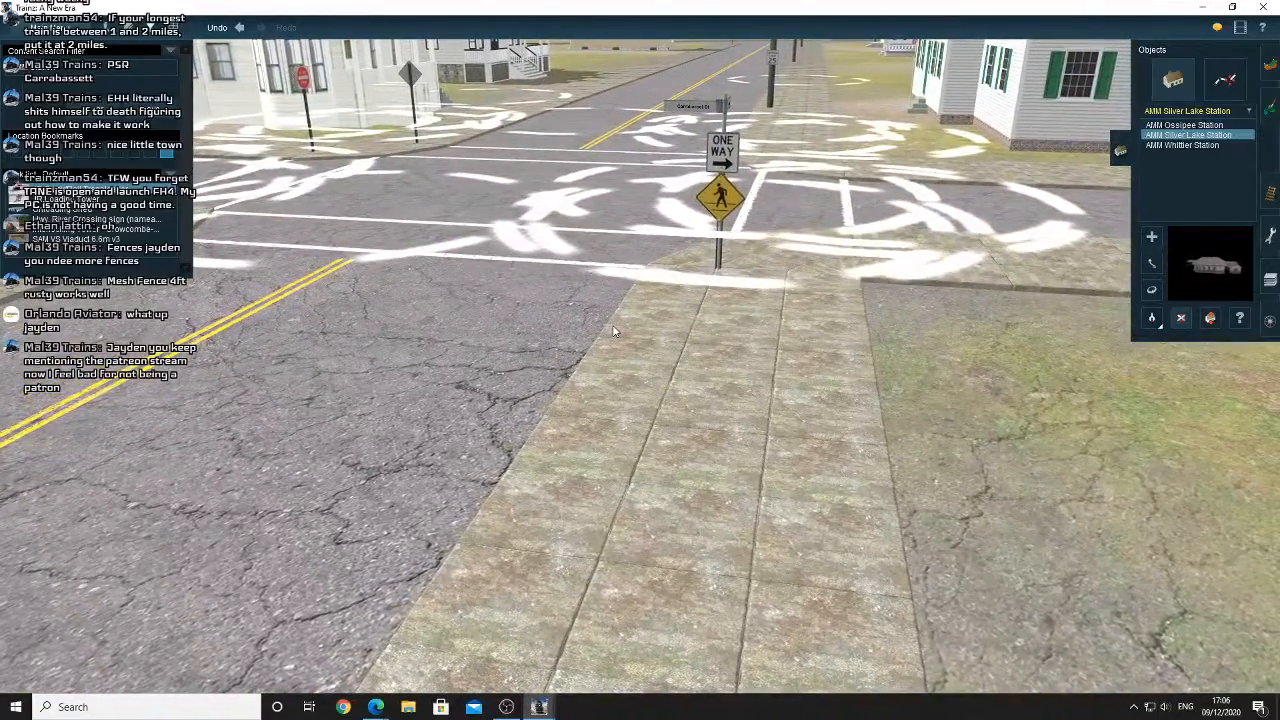
# Examine the Carrabasset St and Pond St signpost up close, including its one-way and pedestrian crossing signs
pyautogui.rightClick(628, 273)
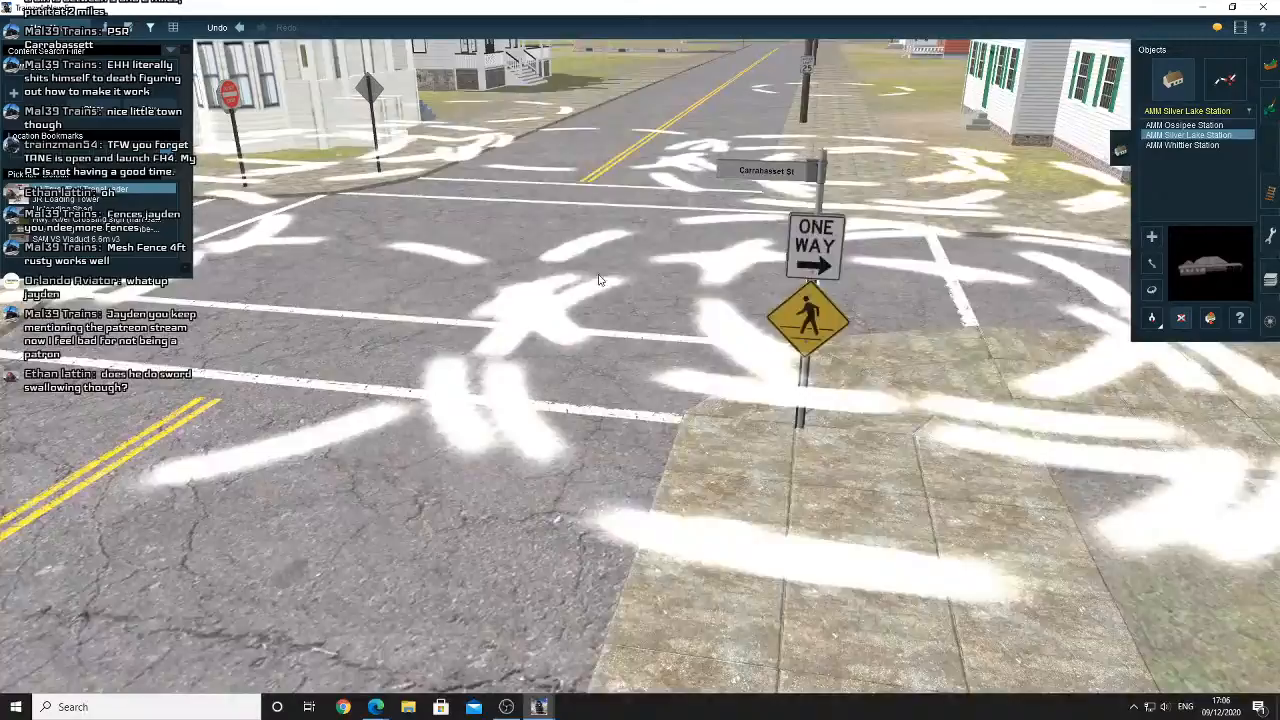
pyautogui.moveTo(598, 279)
pyautogui.mouseDown(button='right')
pyautogui.moveTo(609, 366)
pyautogui.moveTo(690, 390)
pyautogui.mouseUp(button='right')
pyautogui.scroll(-4, 690, 390)
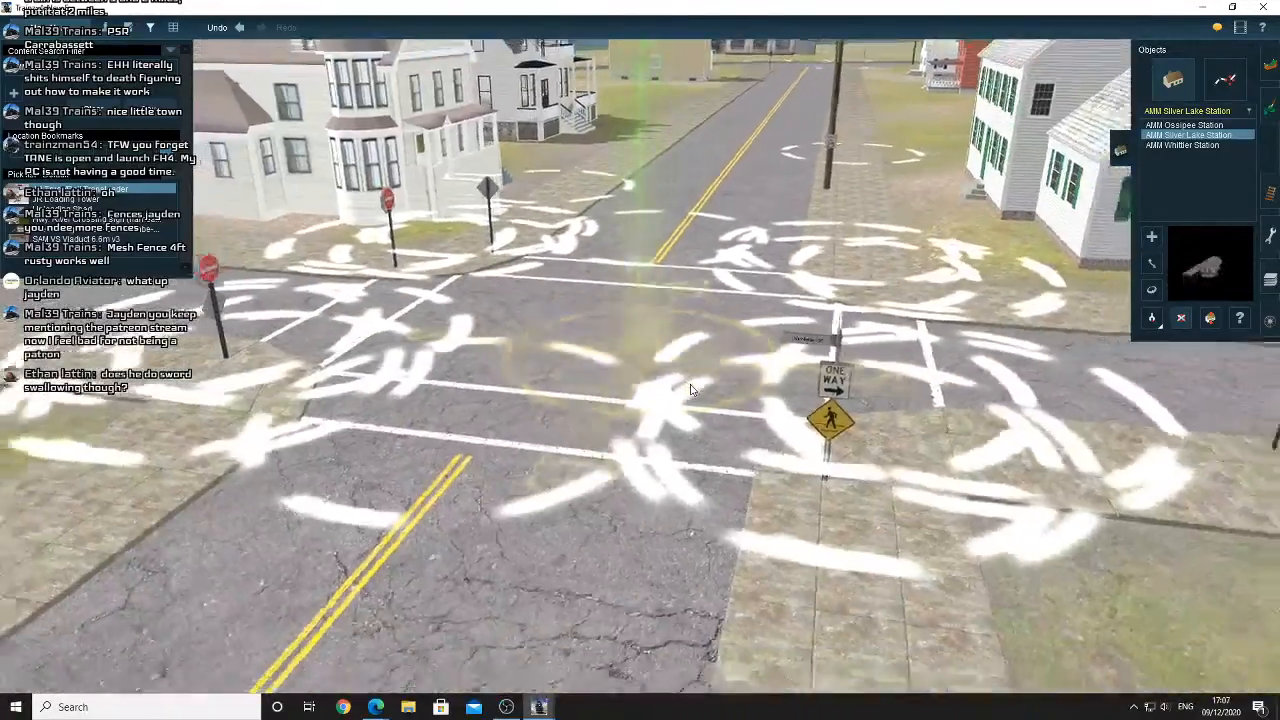
pyautogui.rightClick(691, 373)
pyautogui.scroll(5, 691, 371)
pyautogui.rightClick(688, 348)
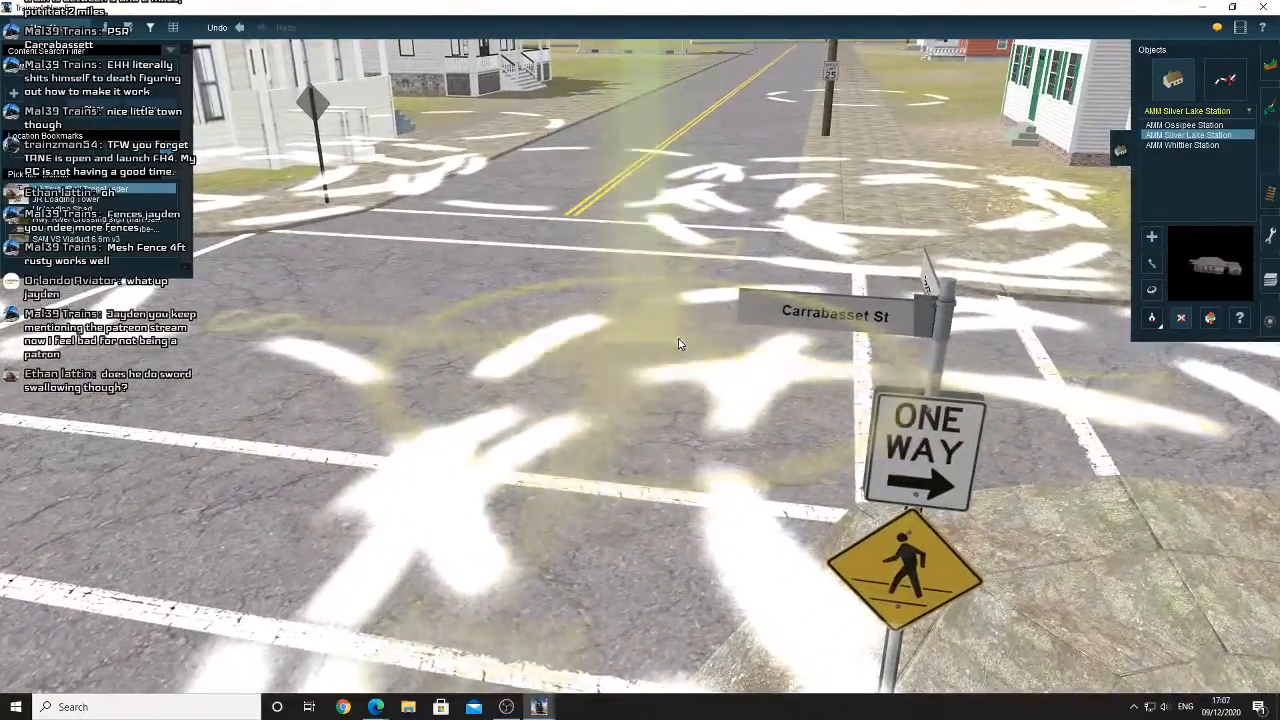
pyautogui.press('Down')
pyautogui.press('Down')
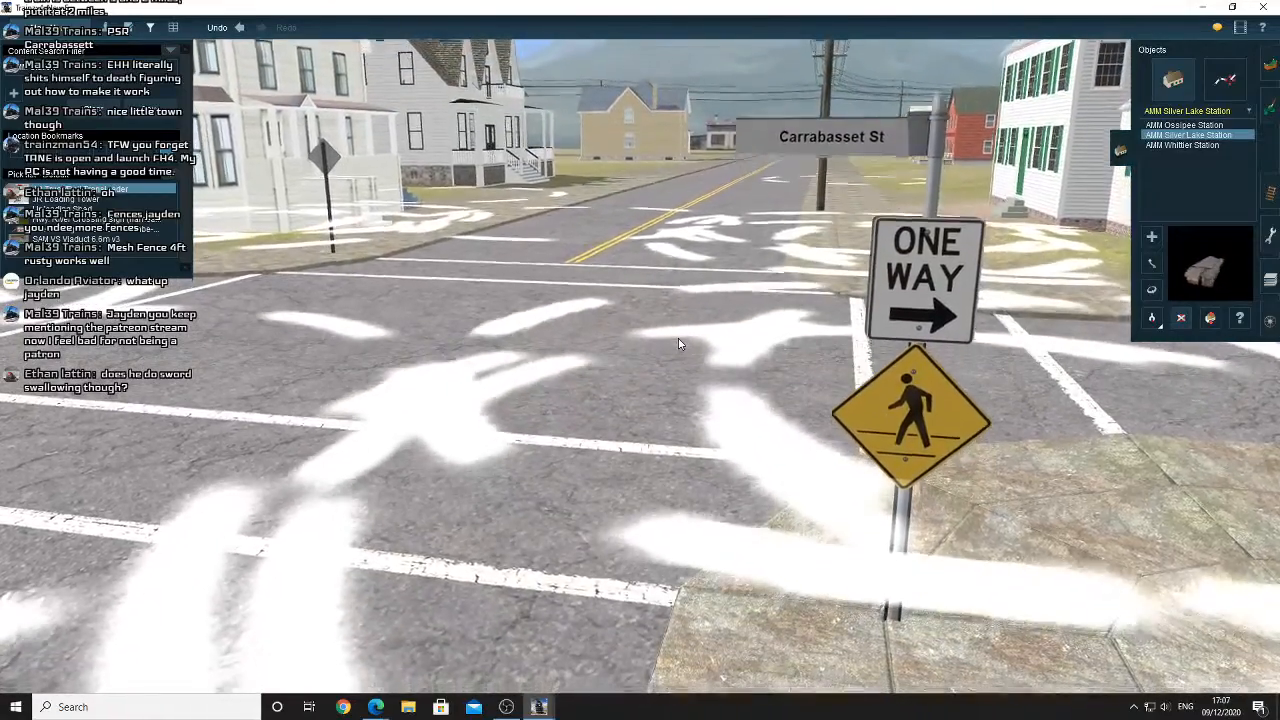
pyautogui.press('Right')
pyautogui.press('Right')
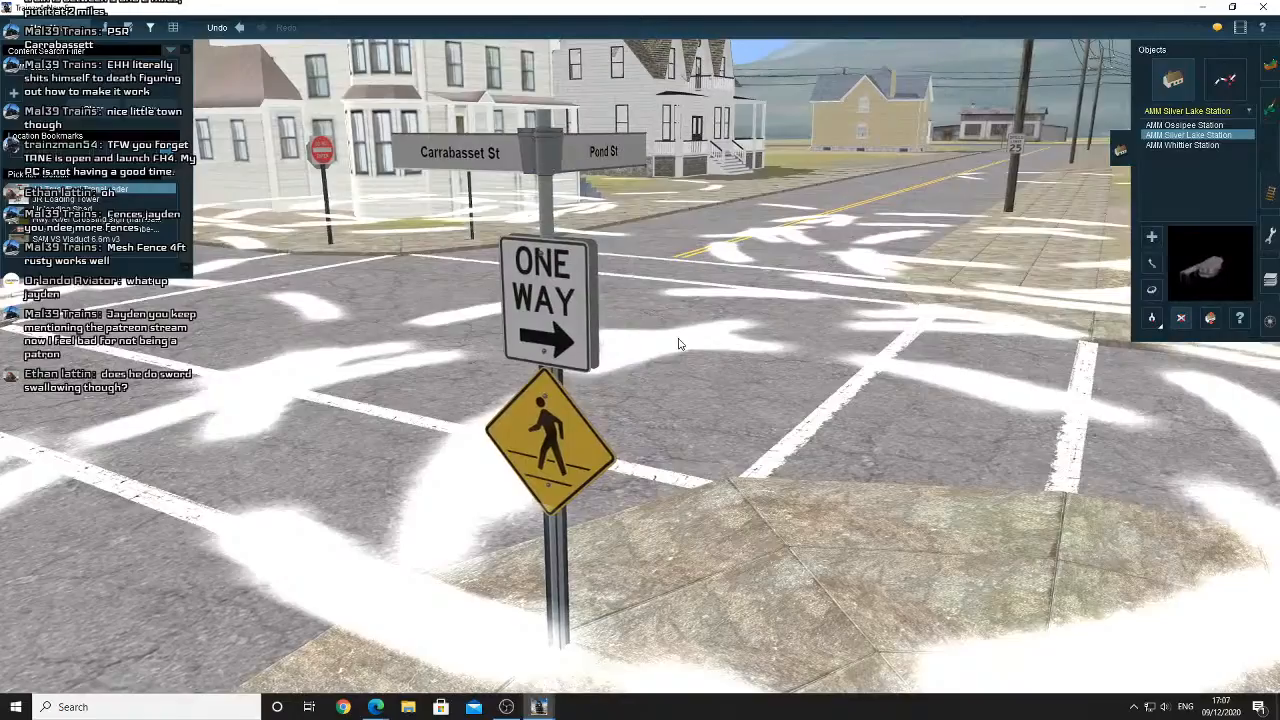
# Examine the same crossroads from the side street with the paired stop signs, checking the crosswalk lines and sidewalk corners
pyautogui.scroll(-5, 680, 344)
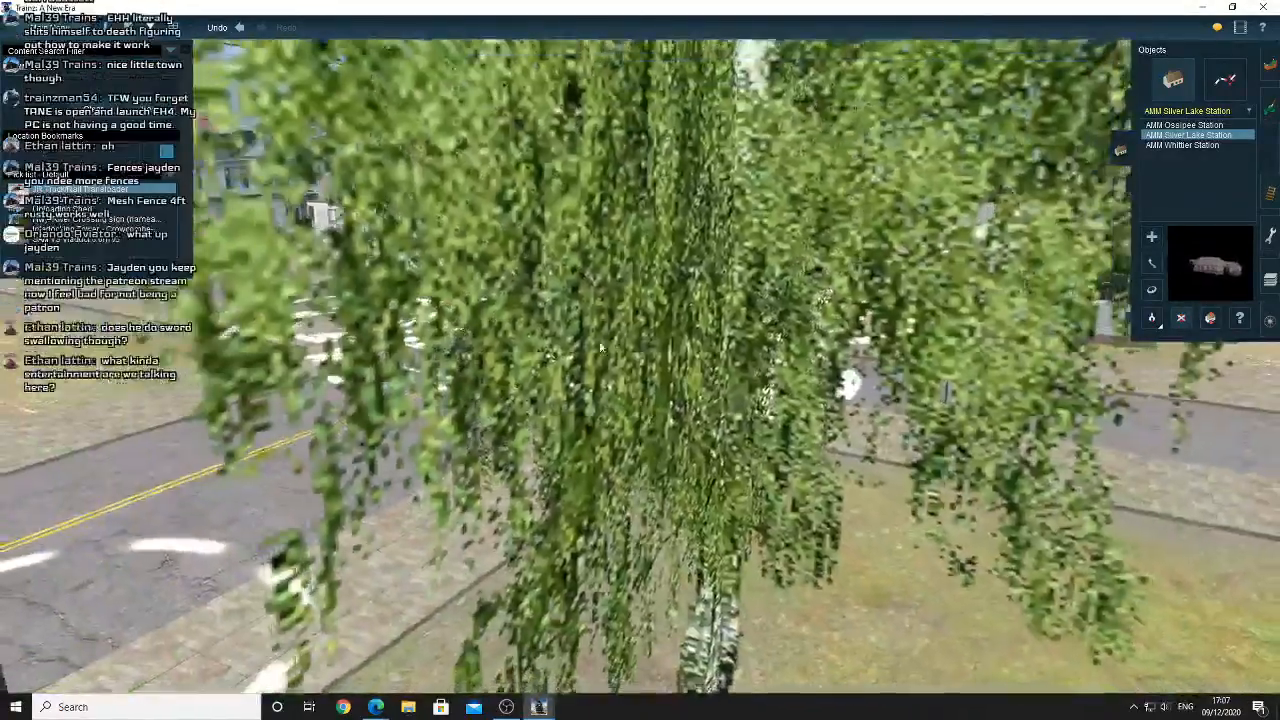
pyautogui.rightClick(570, 363)
pyautogui.press('Right')
pyautogui.scroll(4, 641, 364)
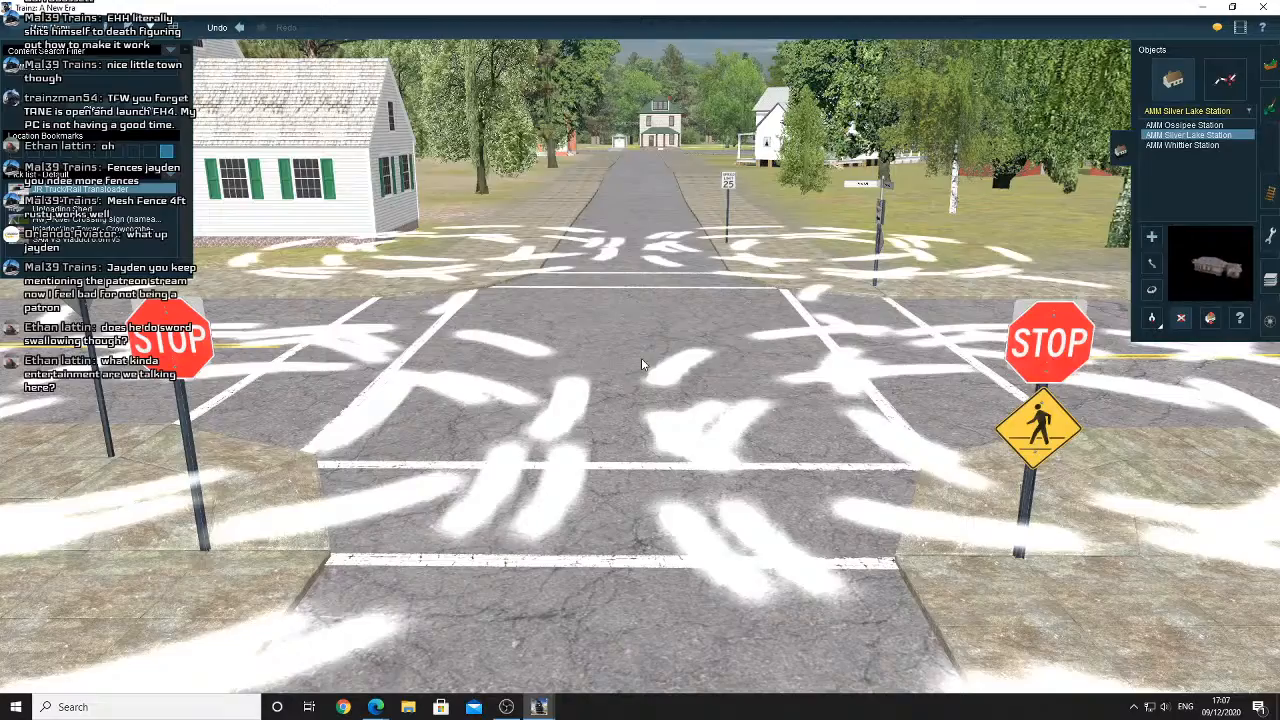
pyautogui.rightClick(643, 382)
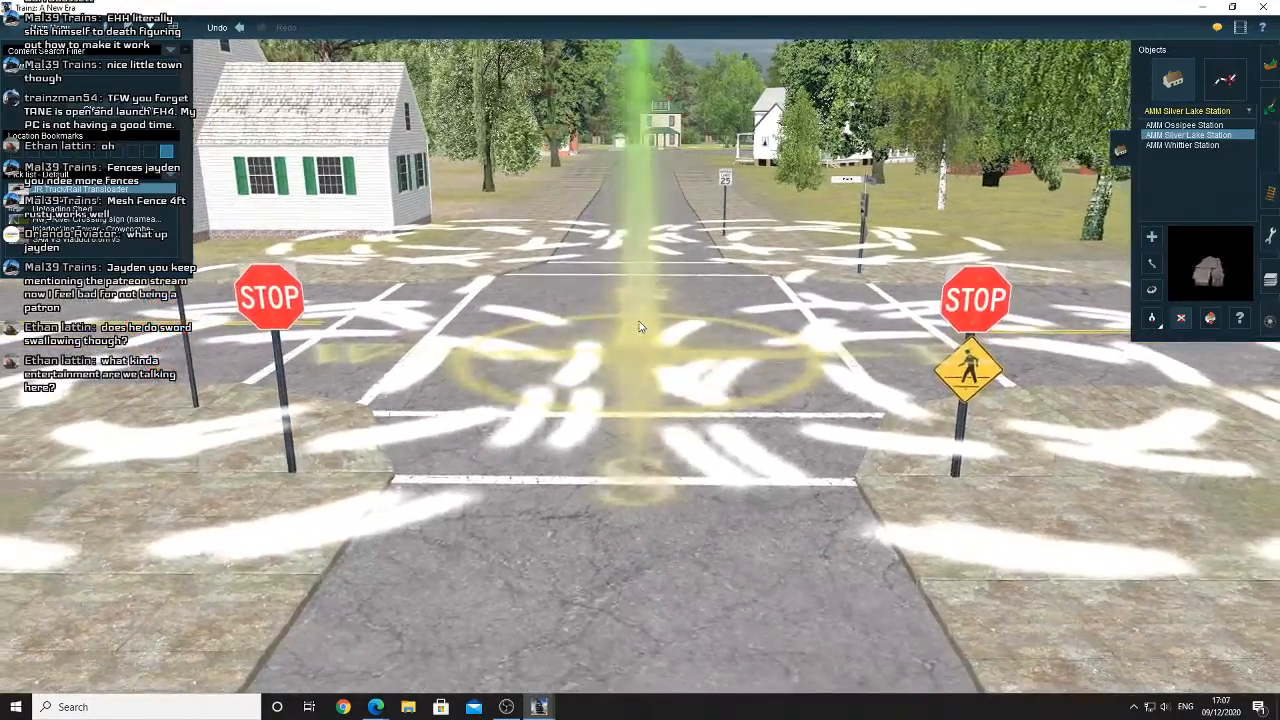
pyautogui.rightClick(640, 330)
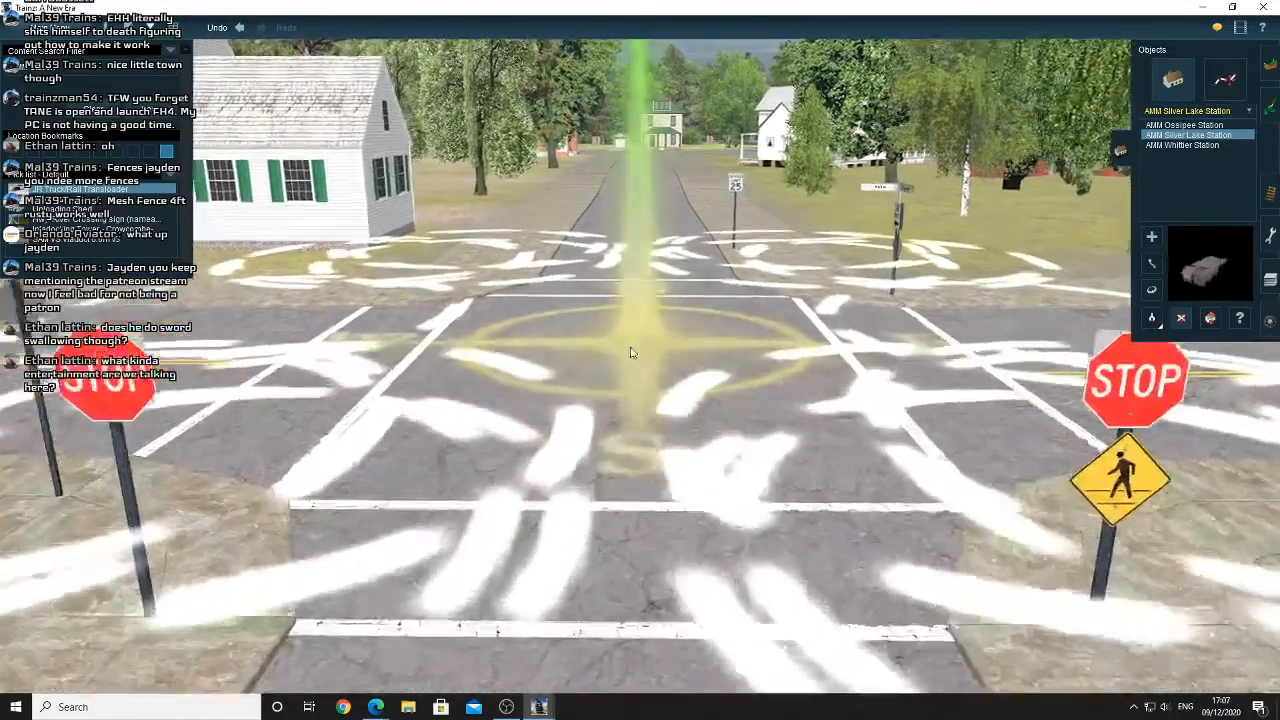
pyautogui.rightClick(647, 398)
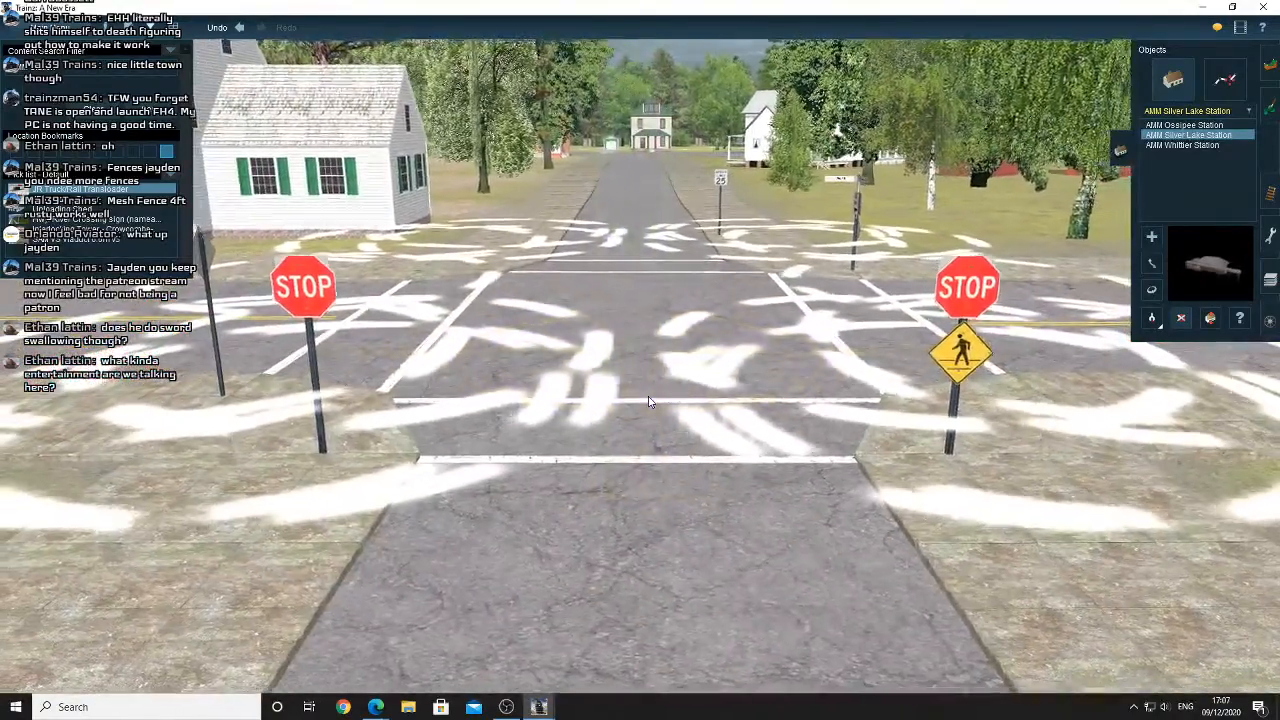
pyautogui.press('Down')
pyautogui.press('Up')
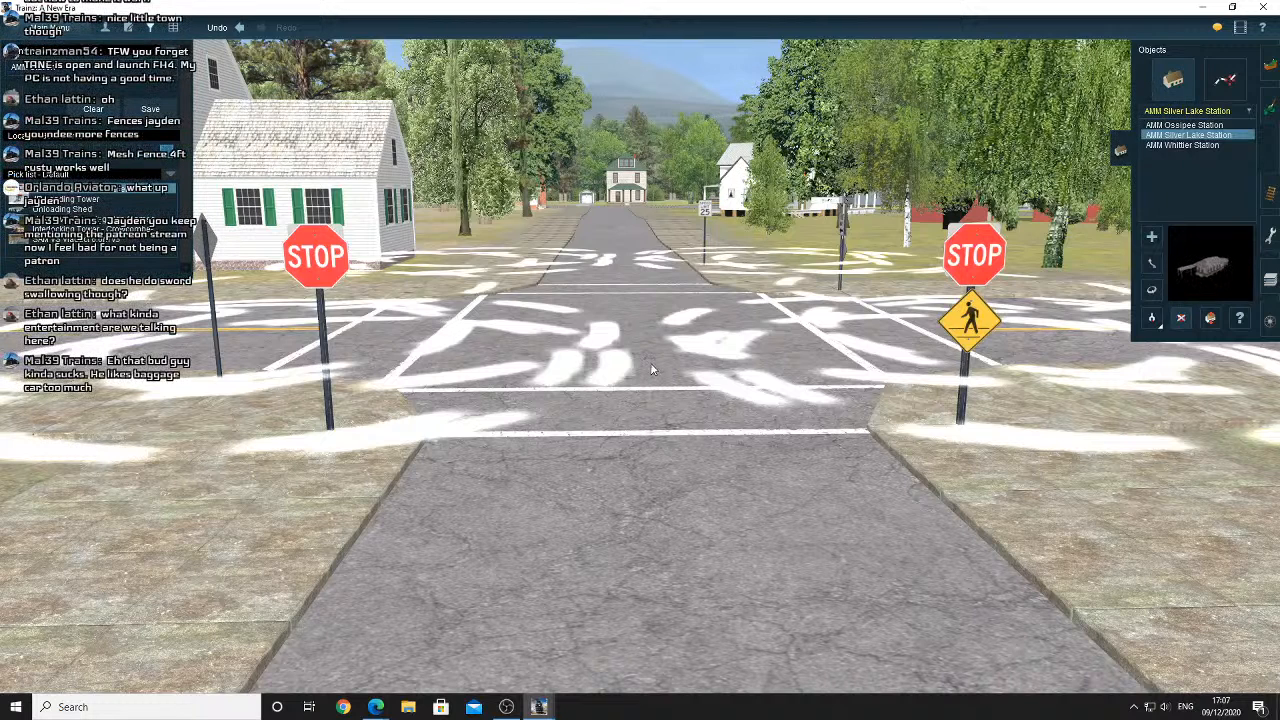
pyautogui.scroll(-4, 651, 364)
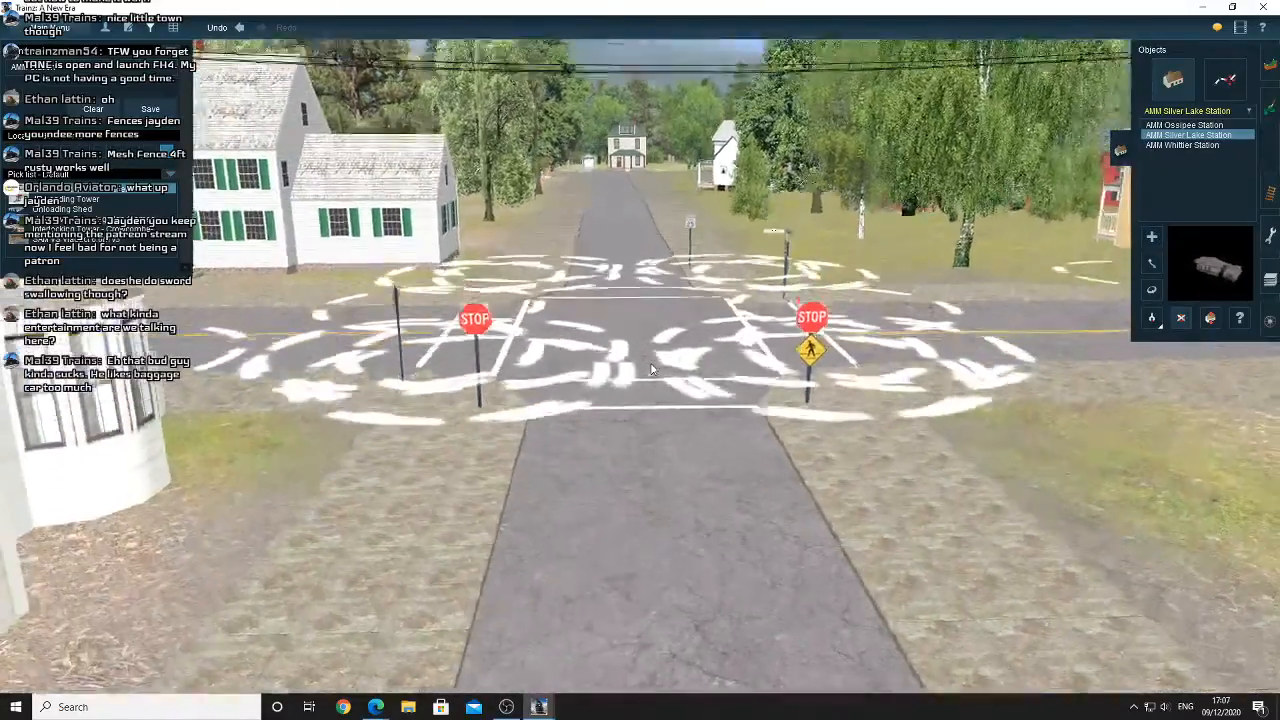
pyautogui.rightClick(650, 322)
pyautogui.scroll(4, 650, 327)
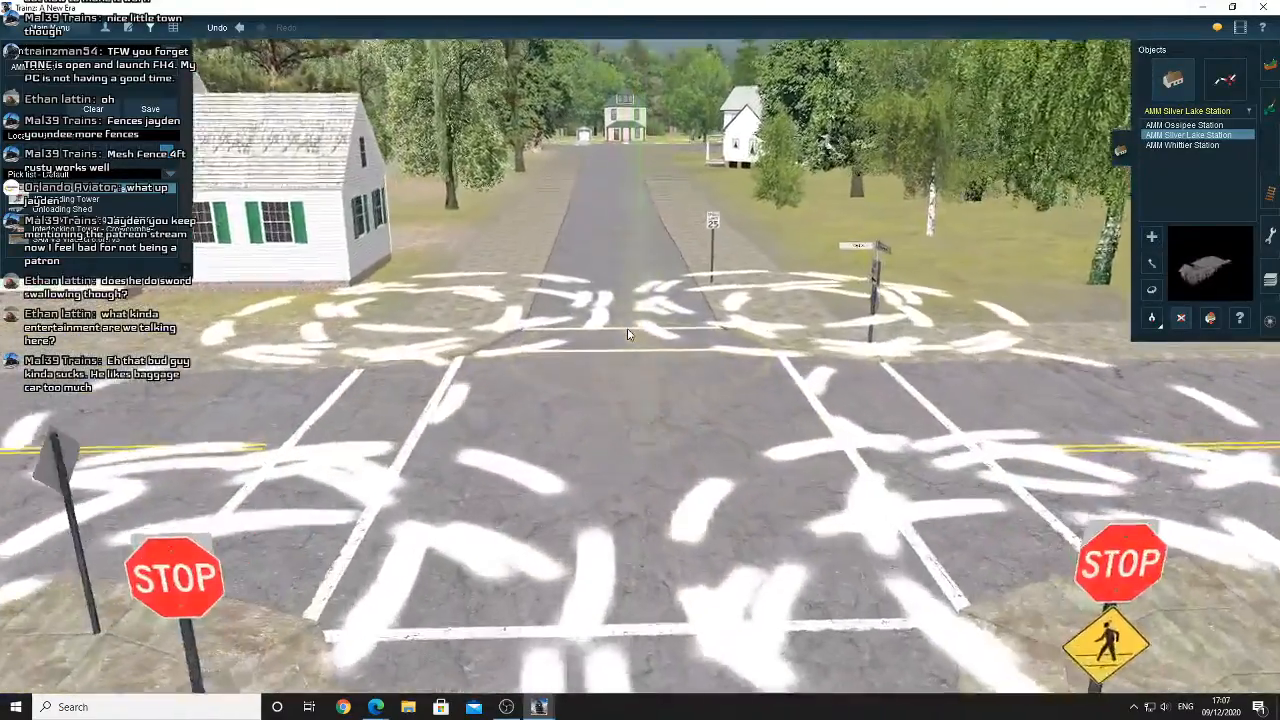
pyautogui.press('Down')
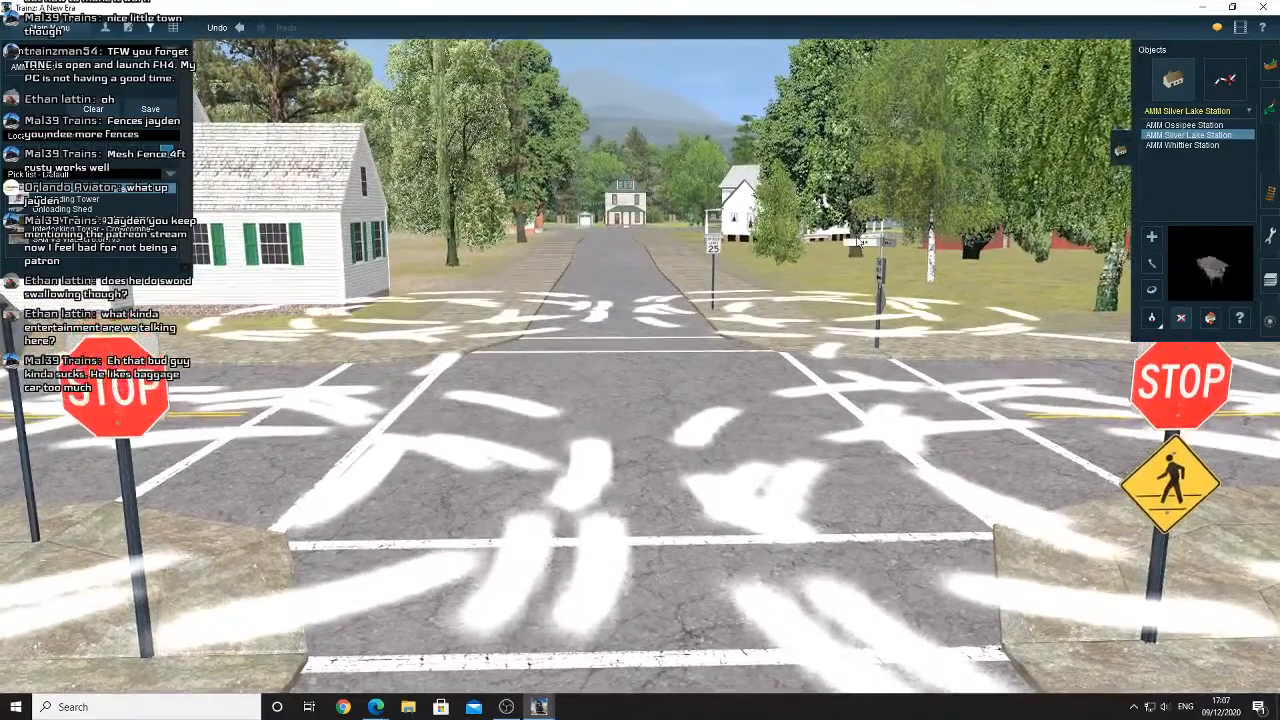
# Hide the editing panels and overlays, and review the crossroads, main street and red brick corner building from above
pyautogui.click(1120, 151)
pyautogui.click(185, 267)
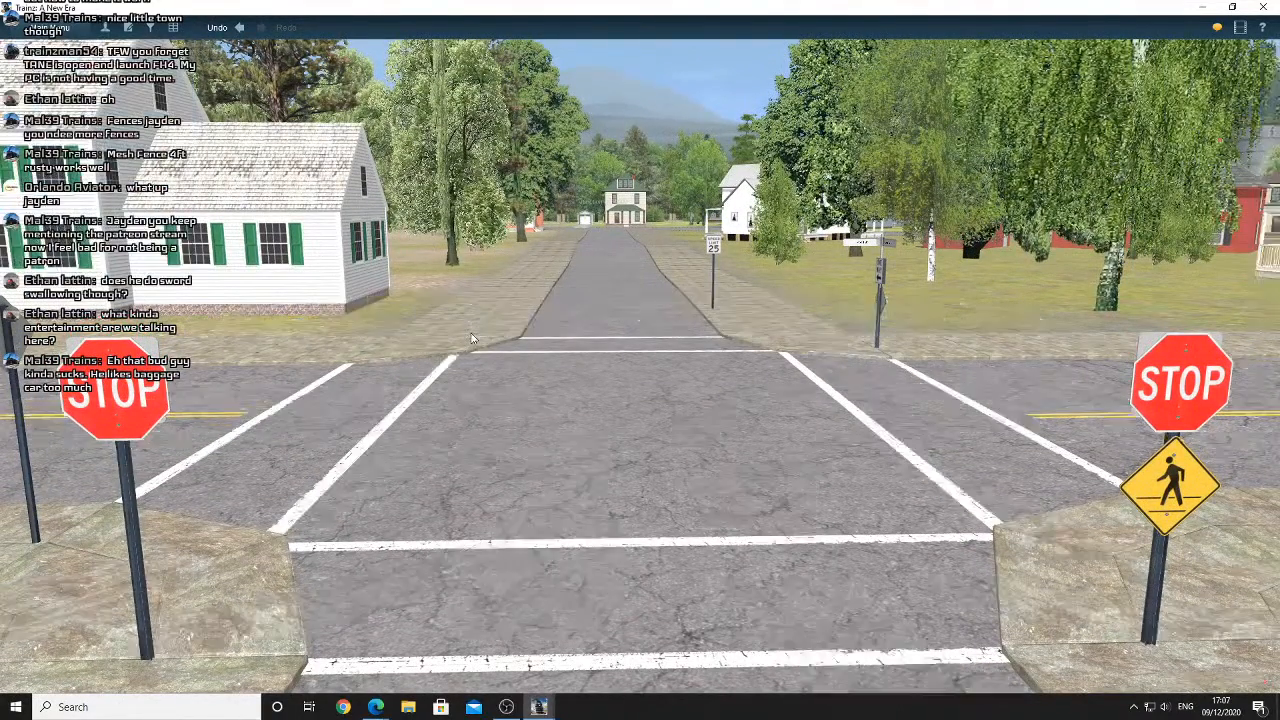
pyautogui.scroll(-3, 448, 330)
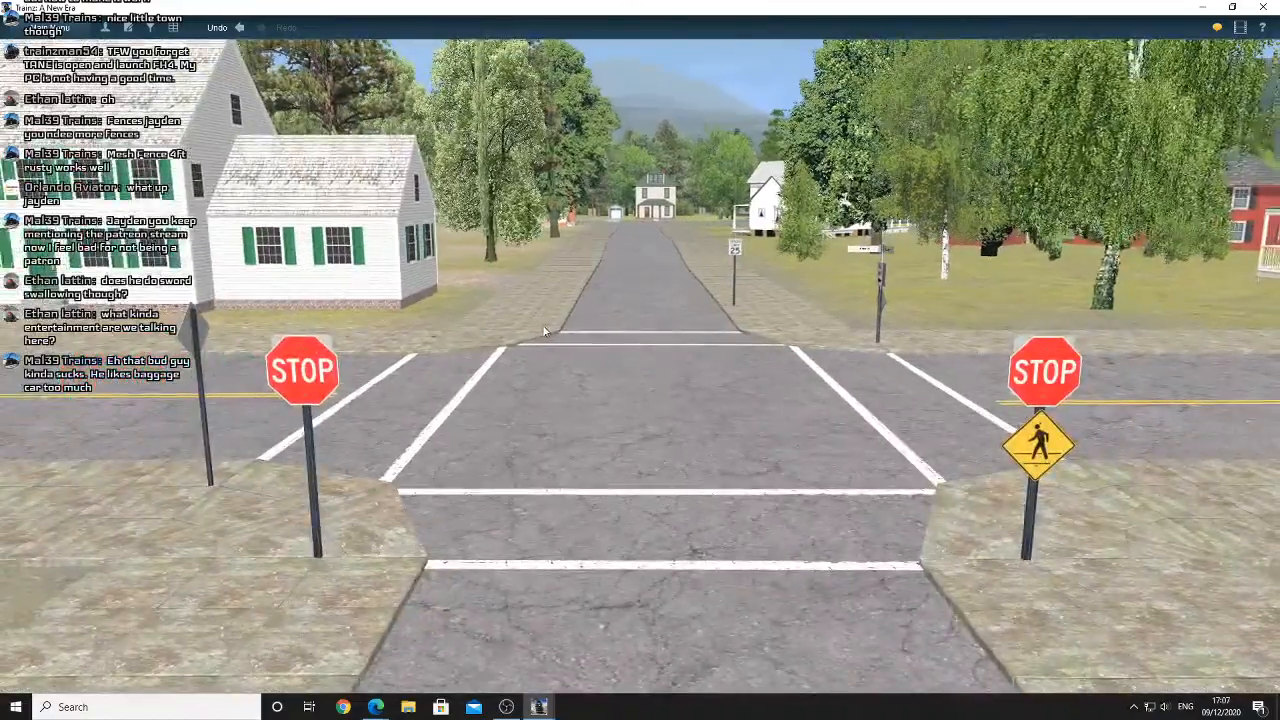
pyautogui.moveTo(448, 330); pyautogui.dragTo(288, 347, button='right')
pyautogui.scroll(-10, 623, 202)
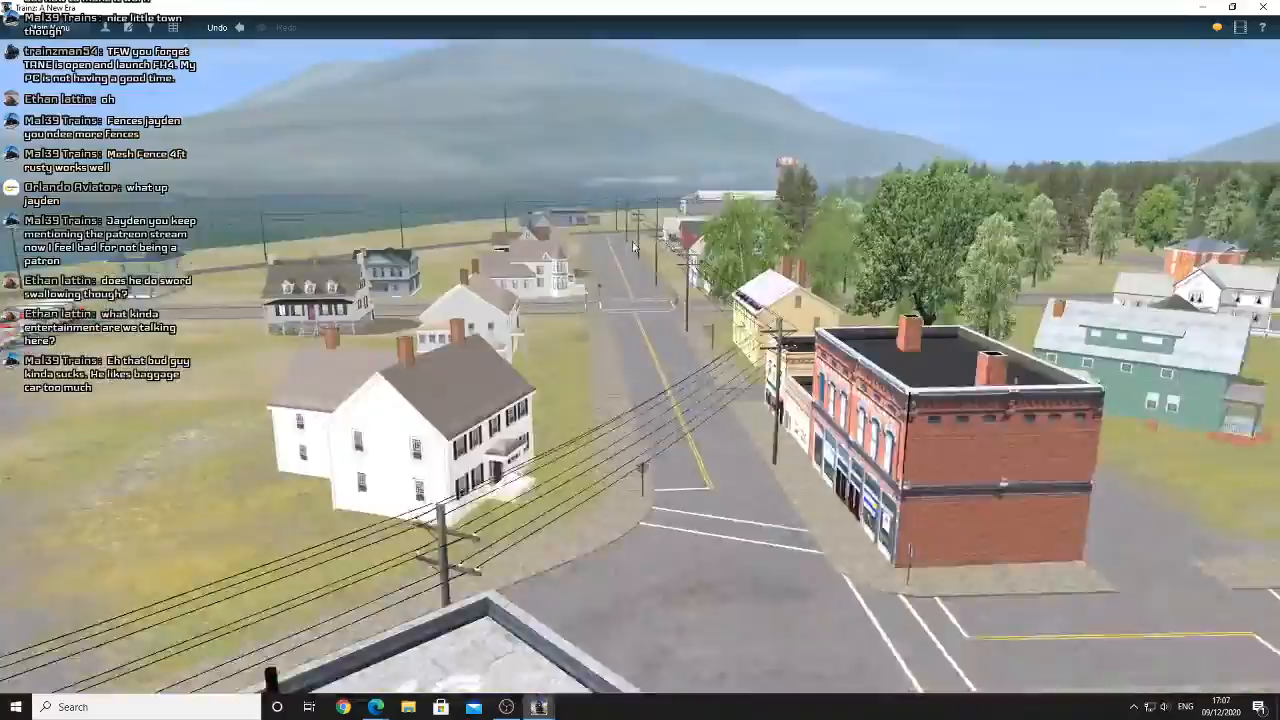
pyautogui.press('Down')
pyautogui.scroll(-6, 288, 347)
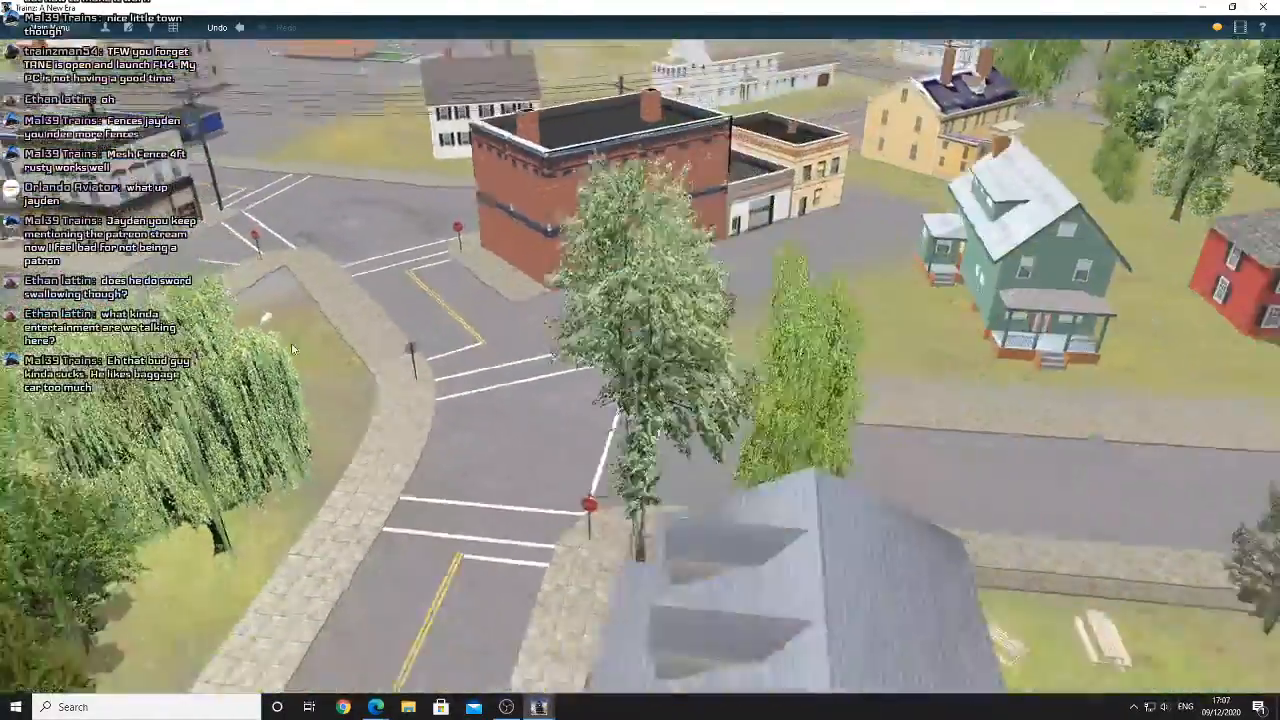
pyautogui.press('Left')
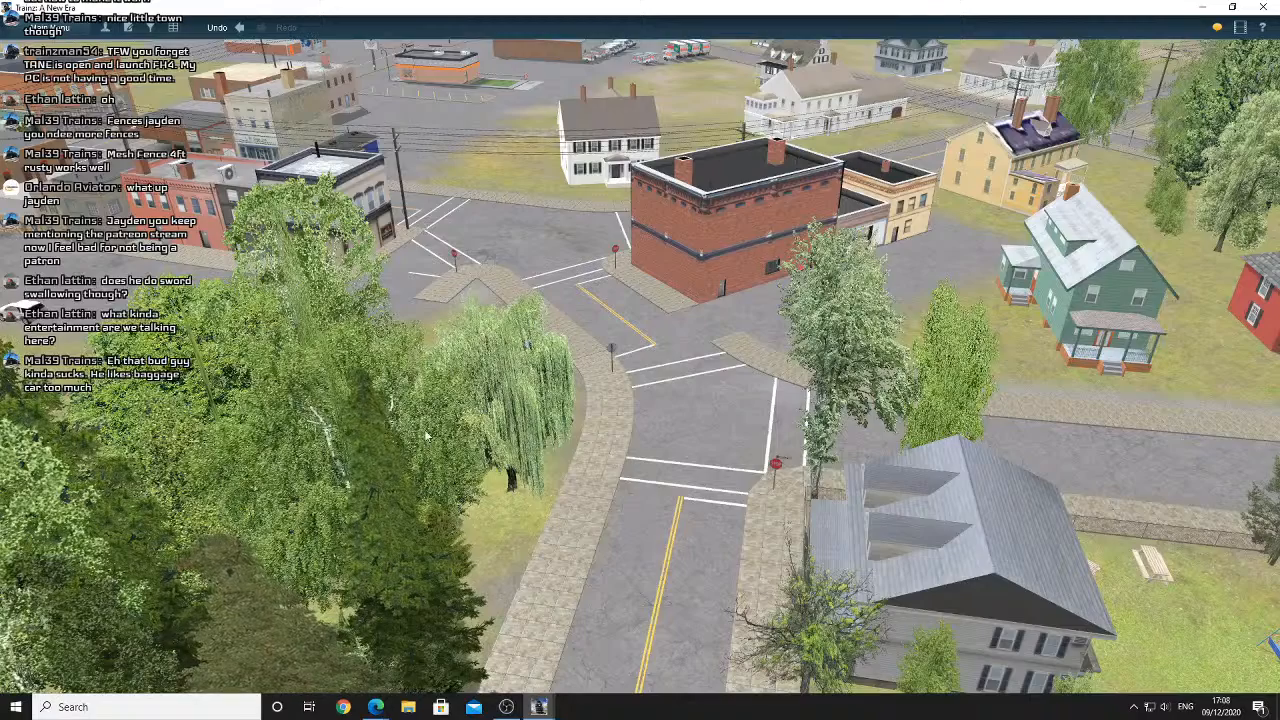
pyautogui.moveTo(511, 706)
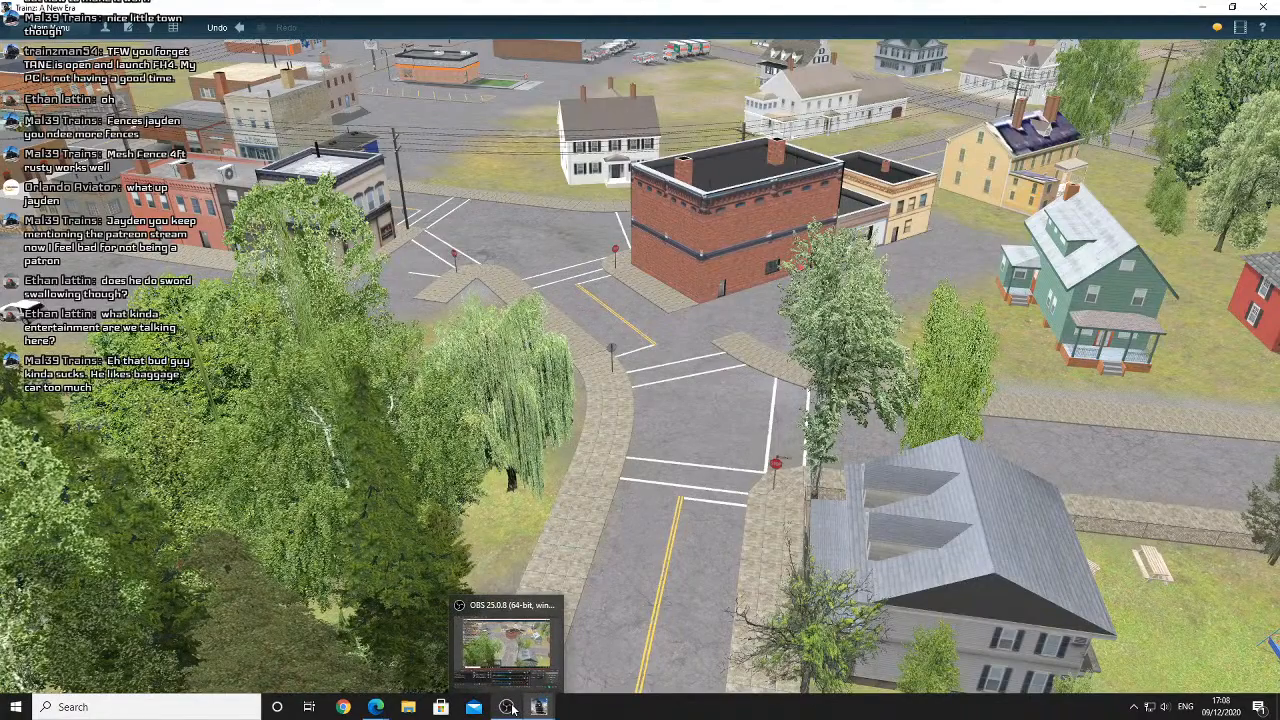
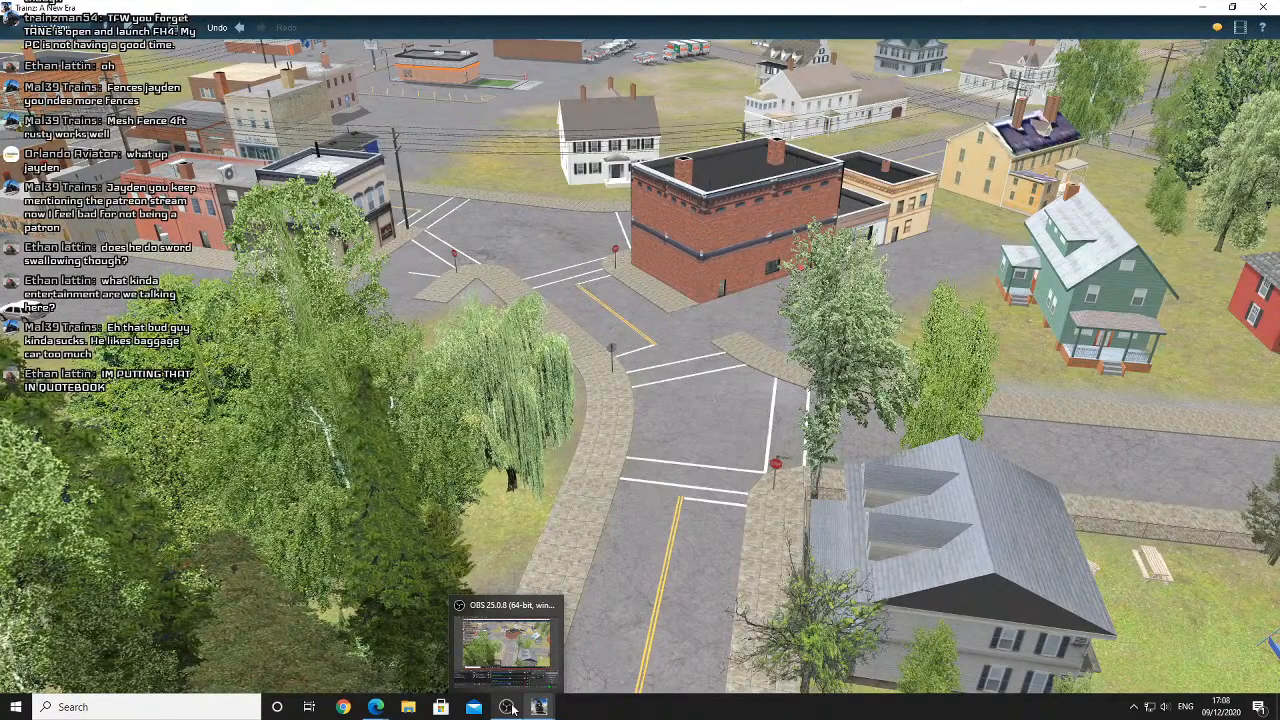
pyautogui.click(475, 678)
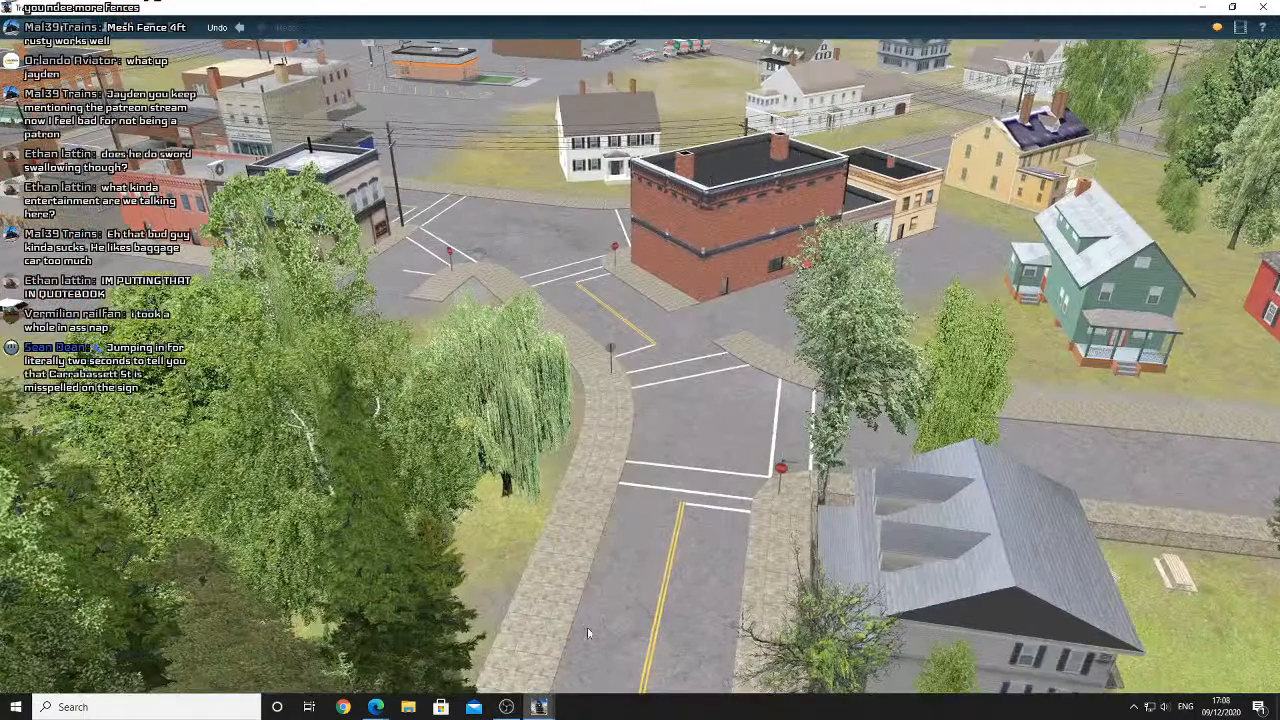
# Bring back the editing tools and overlays at the crossroads beside the red brick corner building
pyautogui.press('Down')
pyautogui.scroll(4, 655, 470)
pyautogui.rightClick(699, 503)
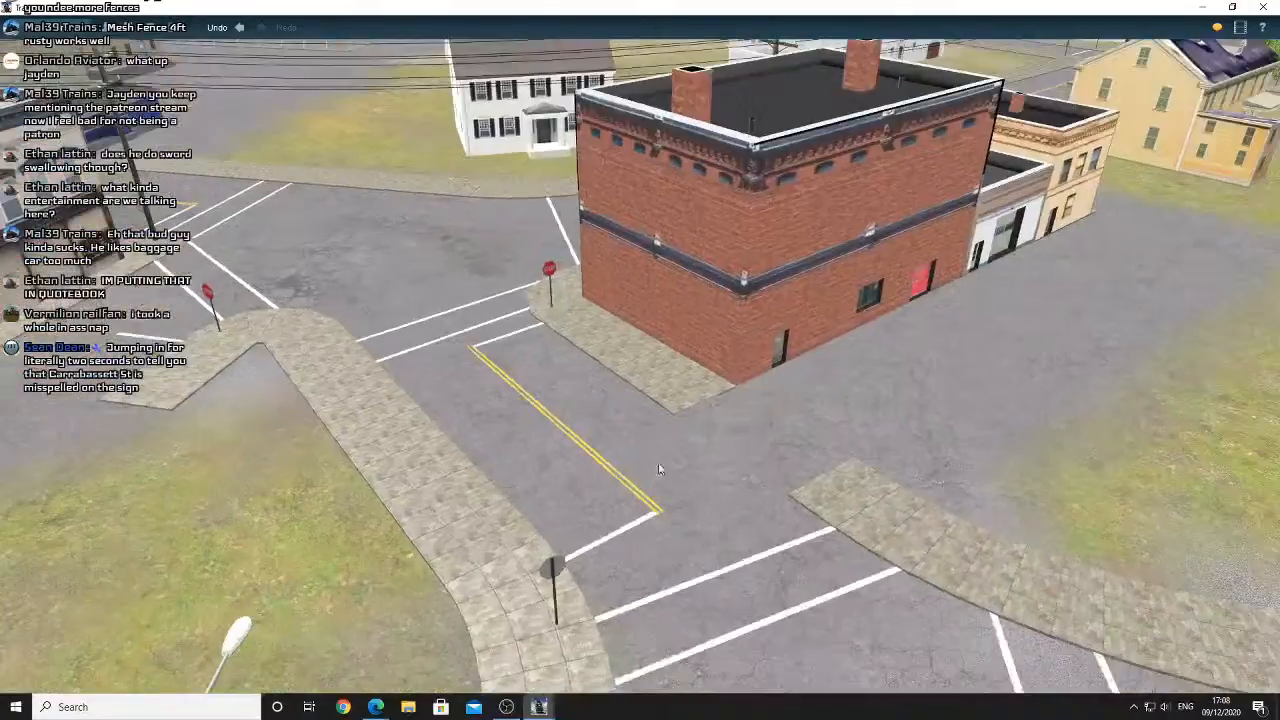
pyautogui.press('F3')
pyautogui.rightClick(840, 590)
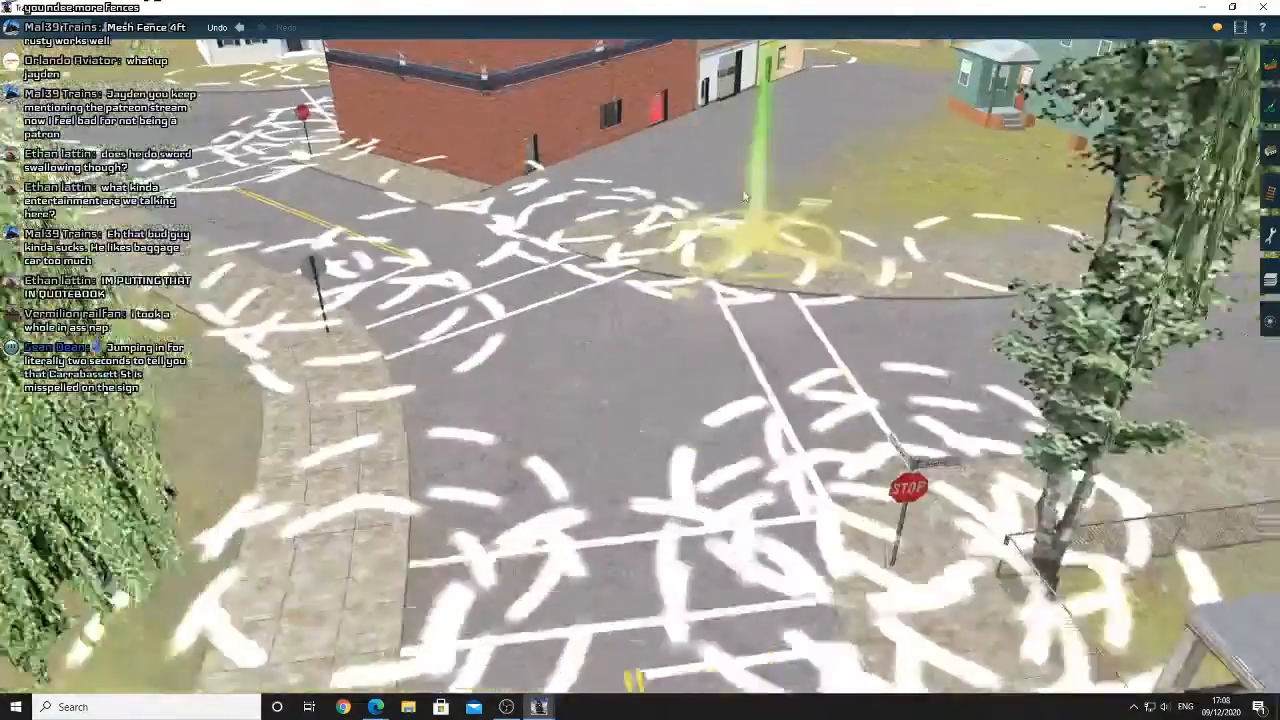
# Correct the street name on the one-way signpost at the residential crossroads to "Carrabassett St" in its properties
pyautogui.moveTo(744, 197); pyautogui.dragTo(655, 330, button='right')
pyautogui.scroll(5, 657, 332)
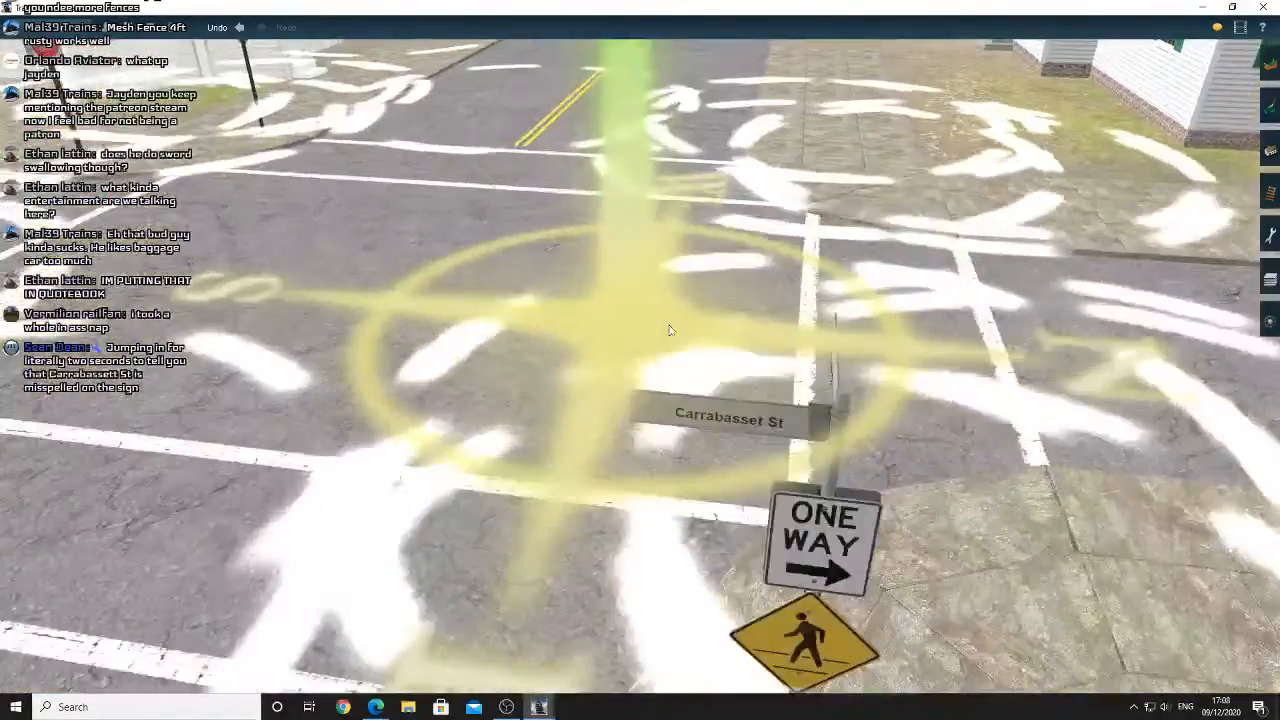
pyautogui.press('Down')
pyautogui.press('Down')
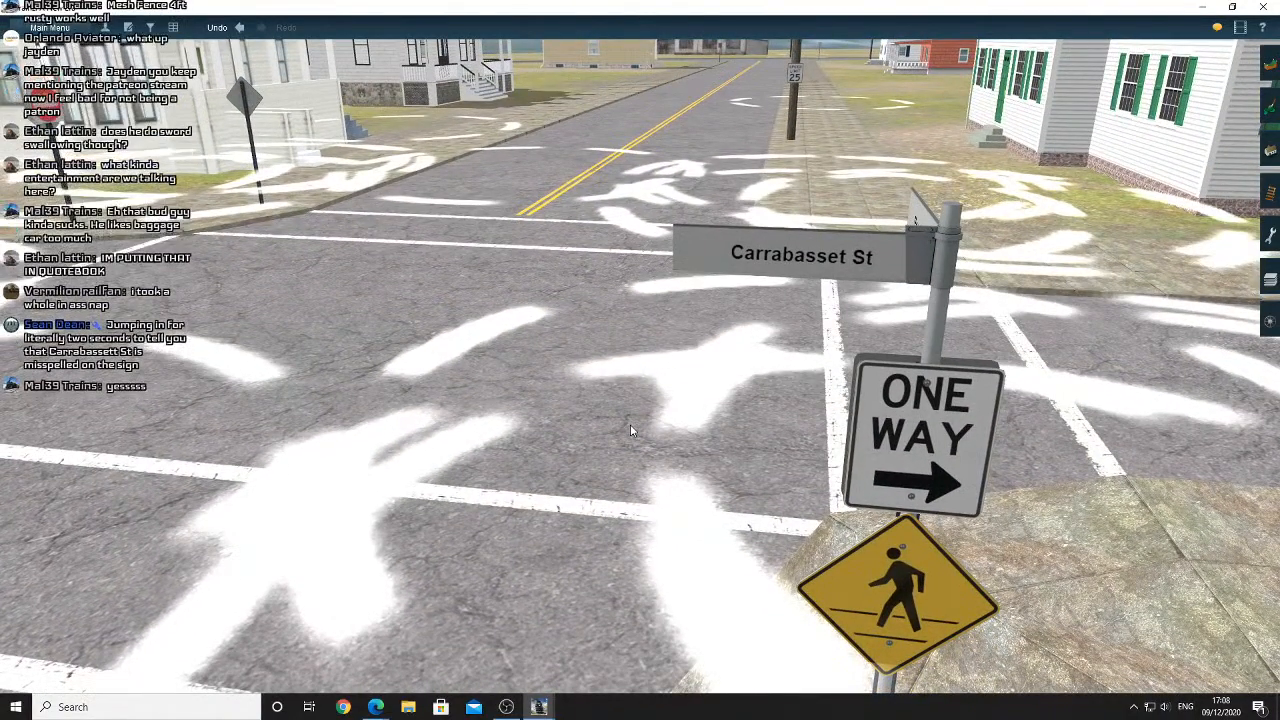
pyautogui.click(1270, 150)
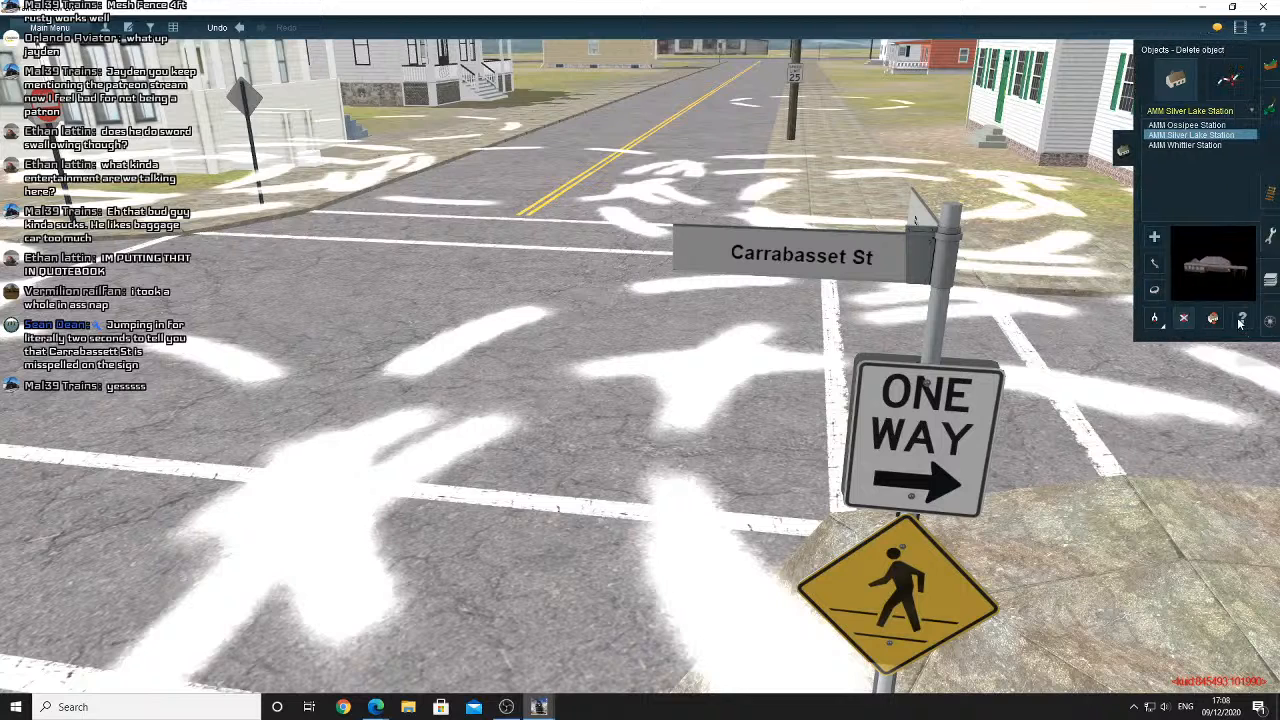
pyautogui.click(828, 260)
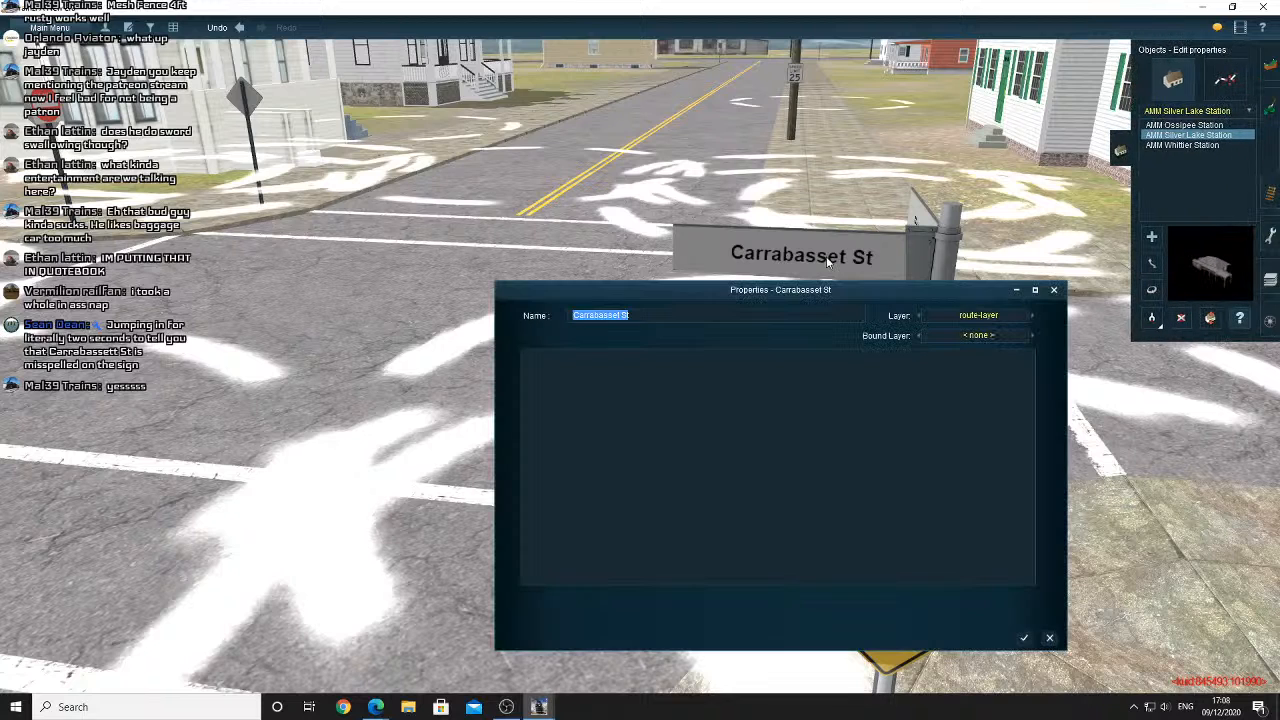
pyautogui.click(623, 318)
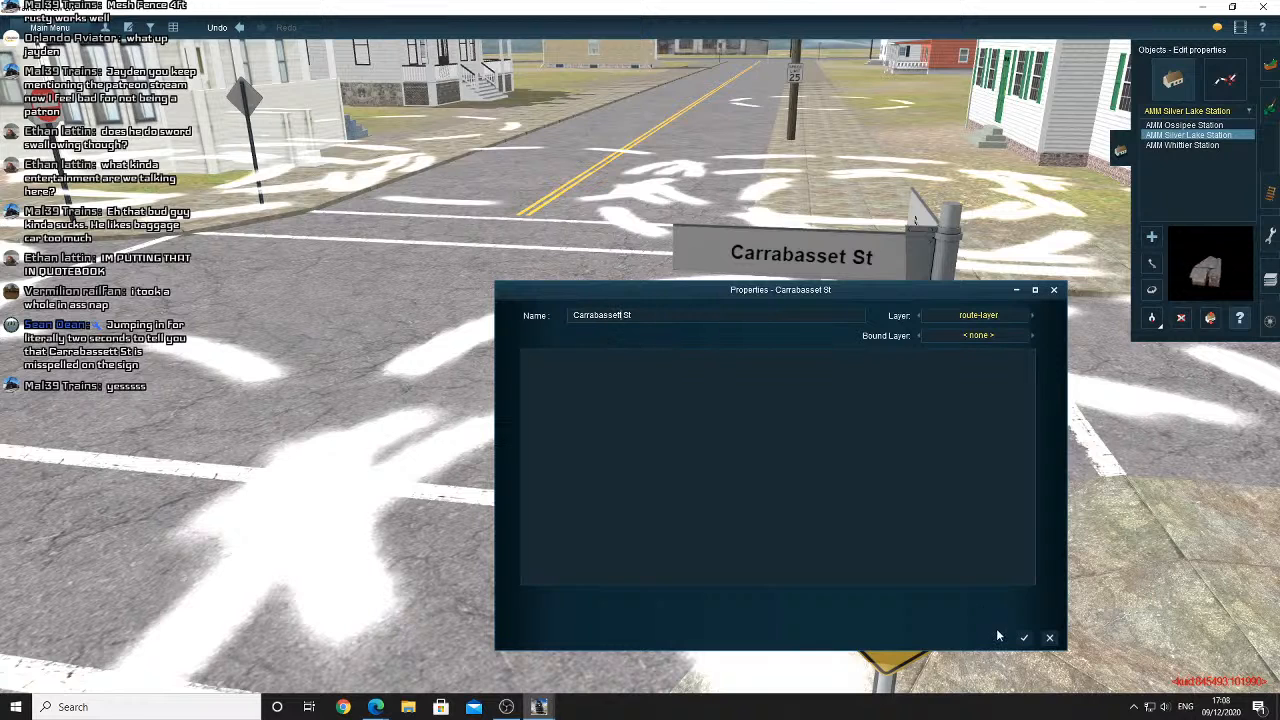
pyautogui.click(1024, 637)
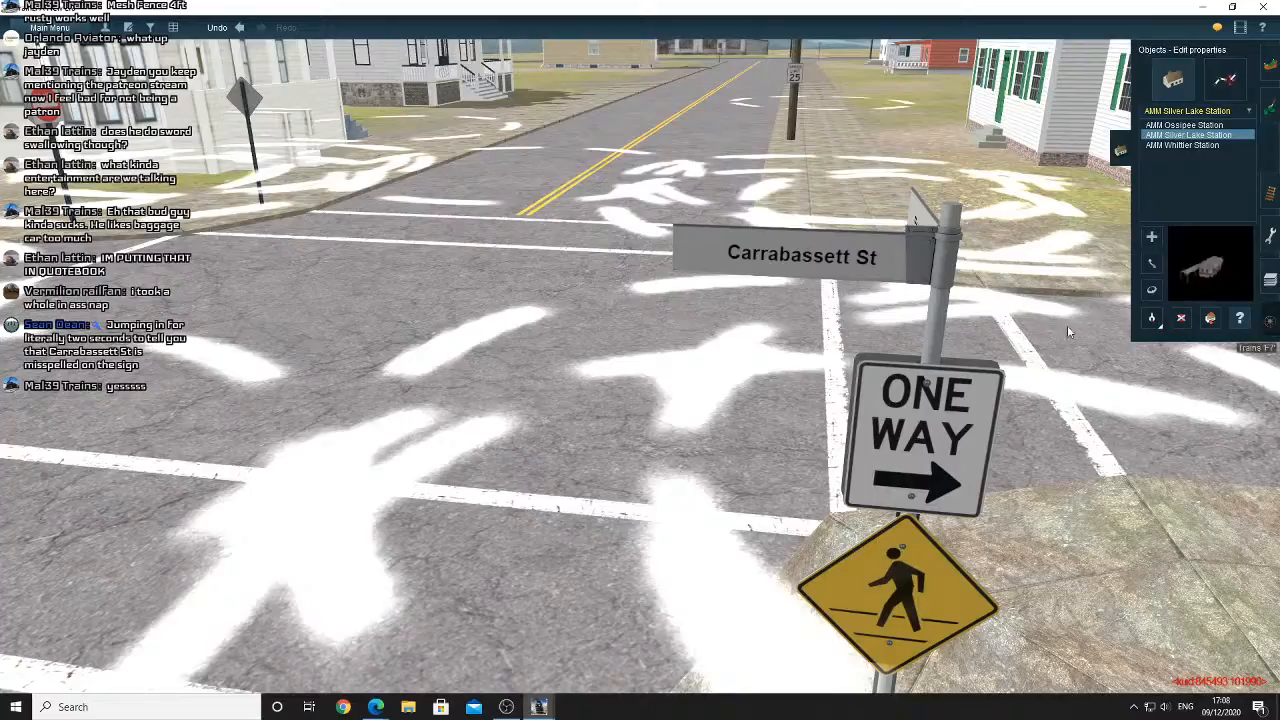
# Switch to the train tools and examine the Carrabassett Valley lettering on the green tank cars beside the silos
pyautogui.click(1270, 321)
pyautogui.scroll(-6, 720, 380)
pyautogui.rightClick(721, 290)
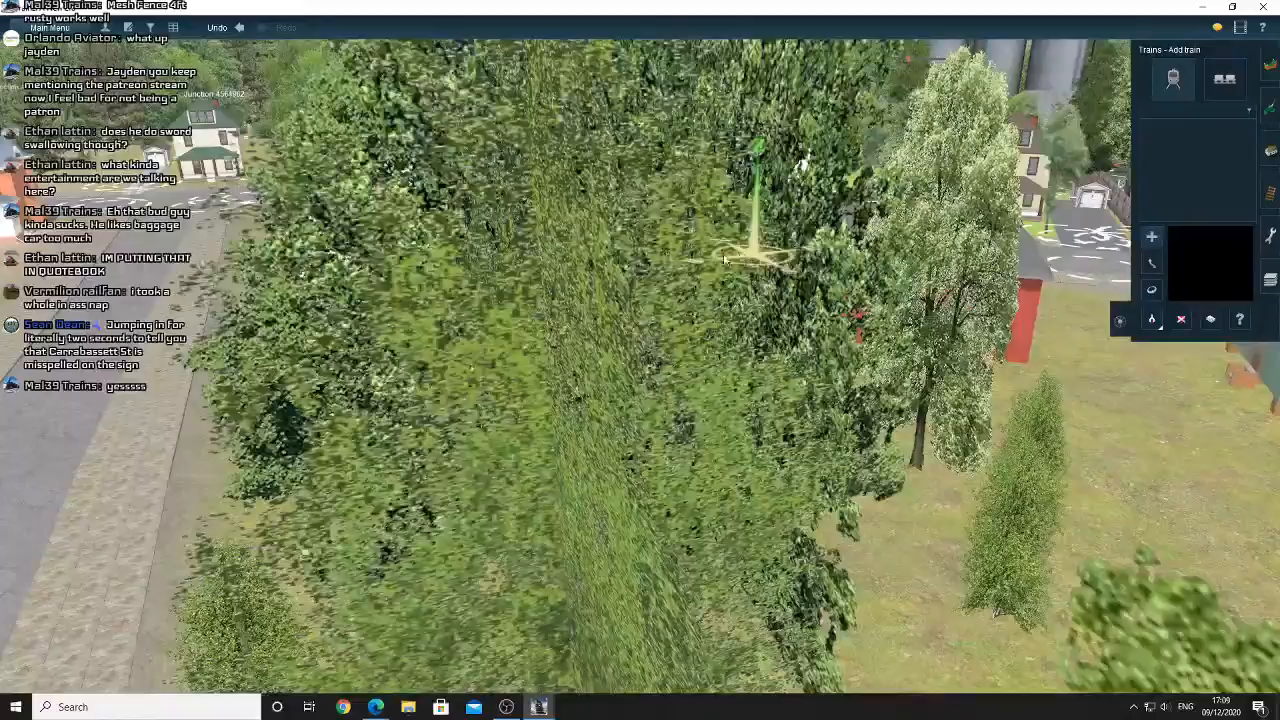
pyautogui.rightClick(715, 268)
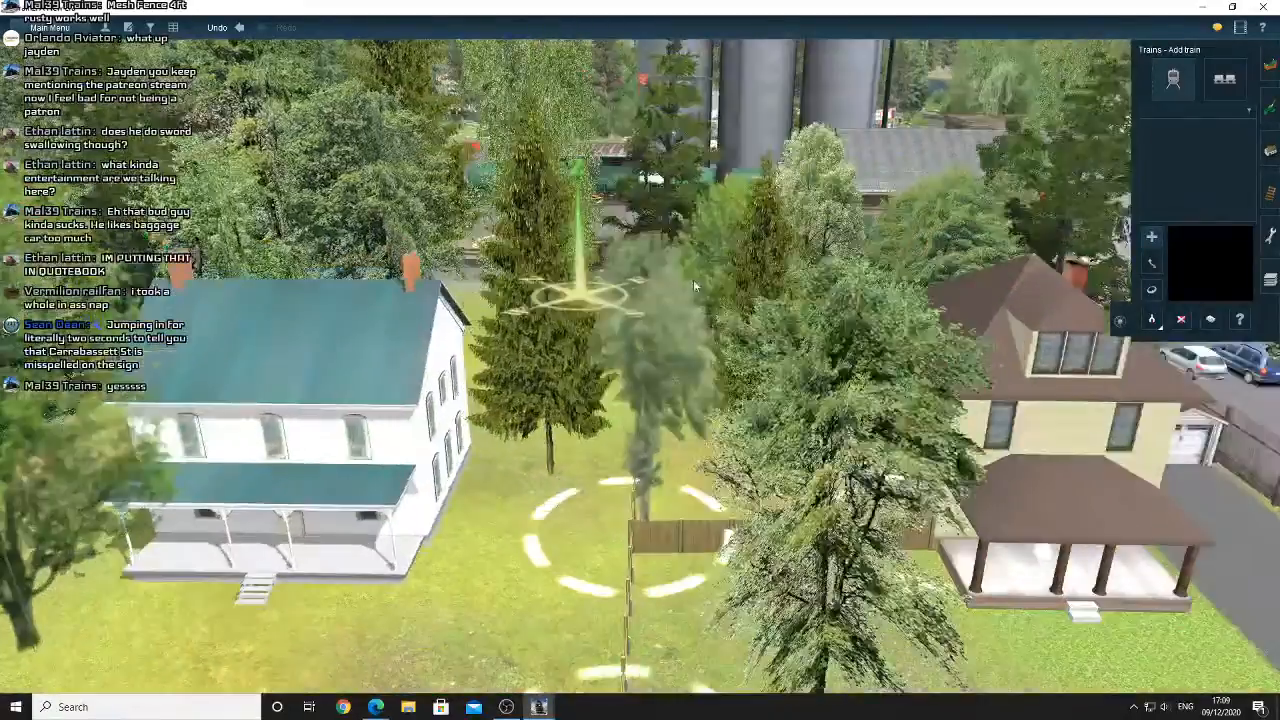
pyautogui.rightClick(693, 290)
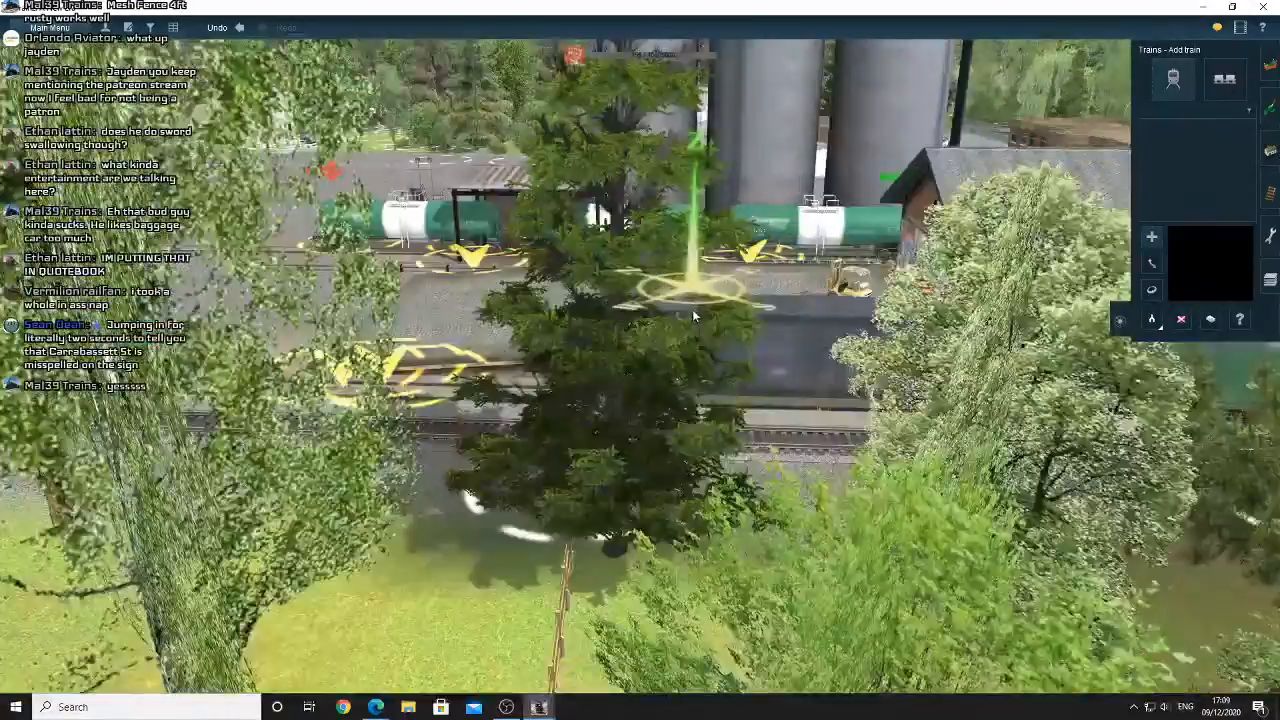
pyautogui.rightClick(694, 308)
pyautogui.scroll(6, 663, 326)
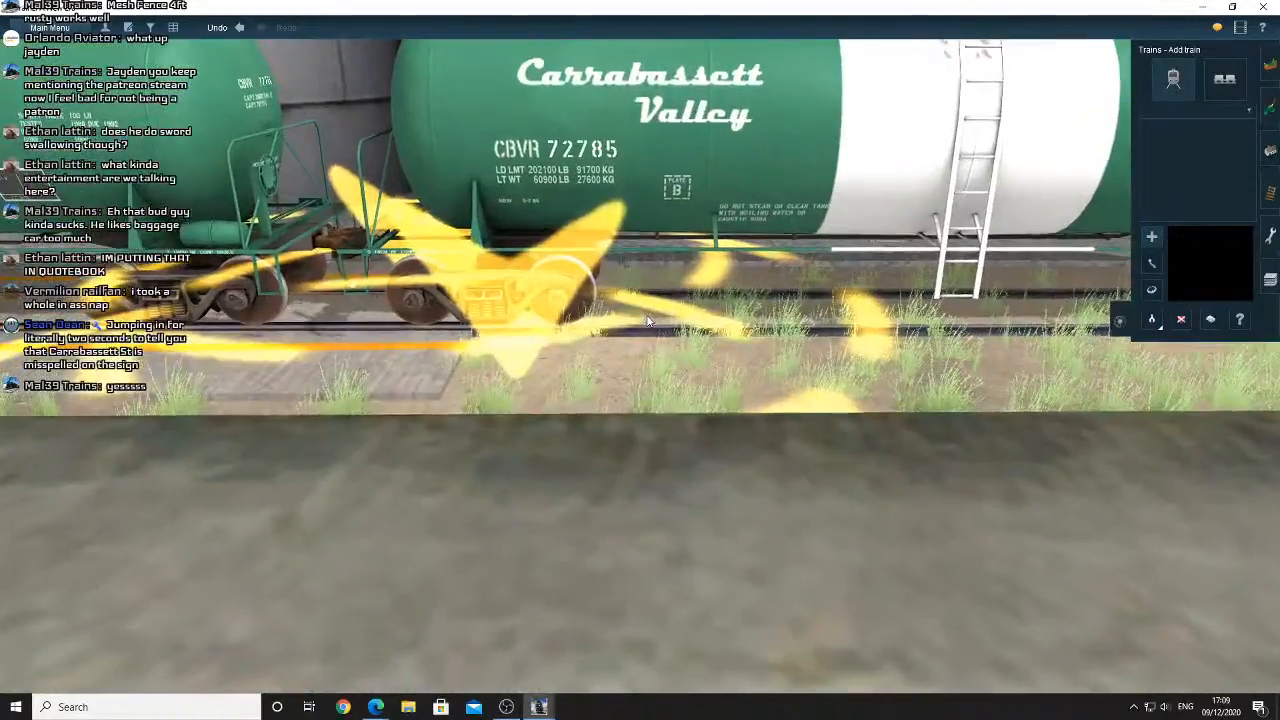
# Return to the residential crossroads by the turreted white house and check the corrected street sign and surrounding signposts
pyautogui.scroll(-5, 664, 280)
pyautogui.rightClick(860, 477)
pyautogui.moveTo(860, 477); pyautogui.dragTo(594, 306, button='right')
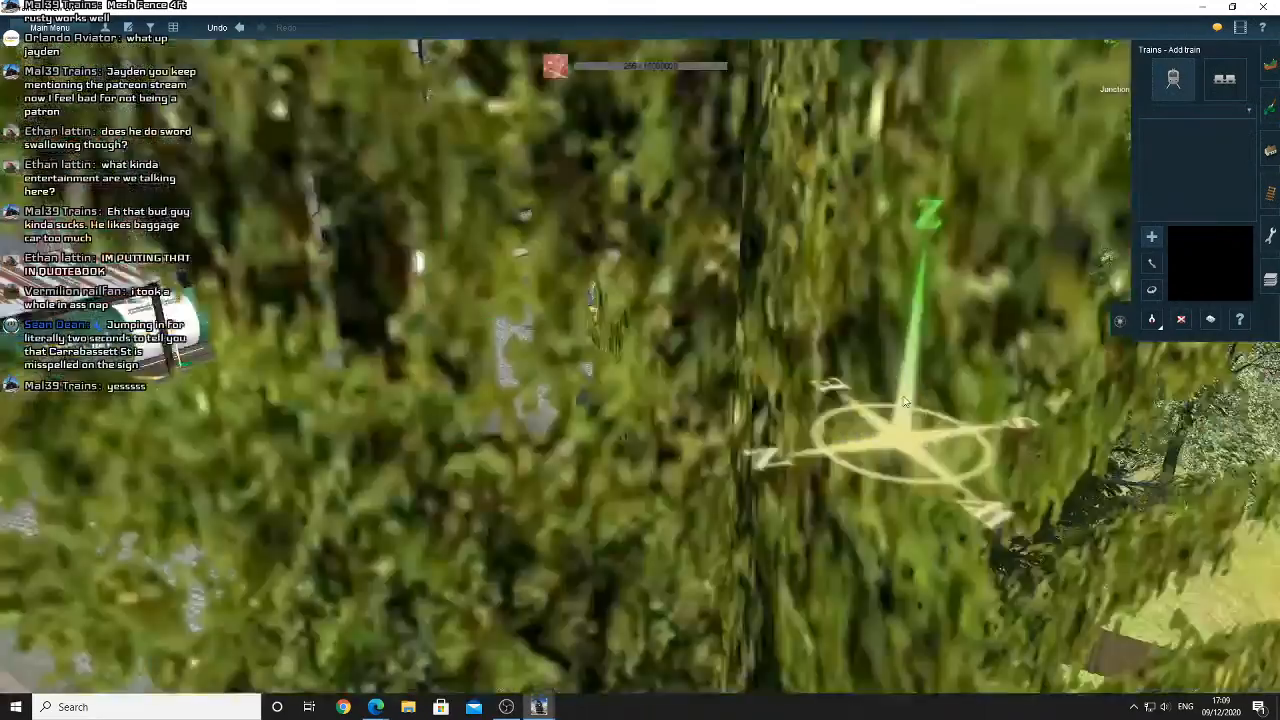
pyautogui.rightClick(669, 202)
pyautogui.rightClick(654, 280)
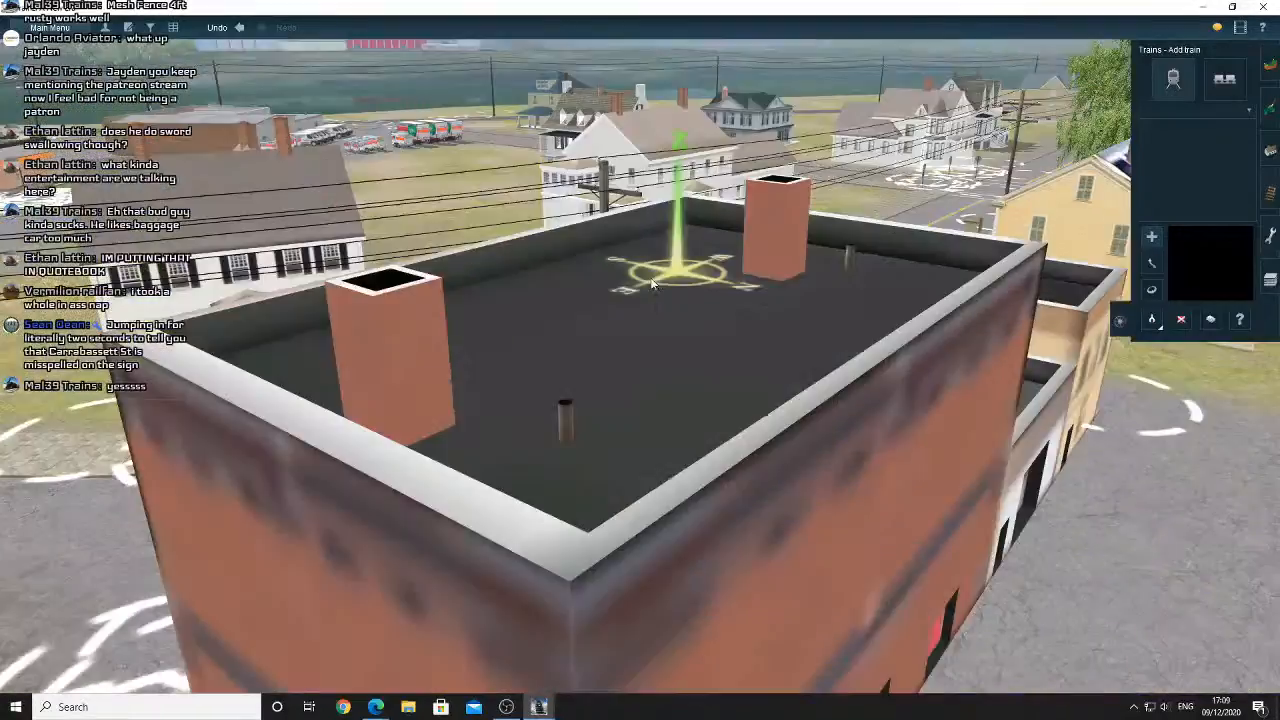
pyautogui.rightClick(738, 281)
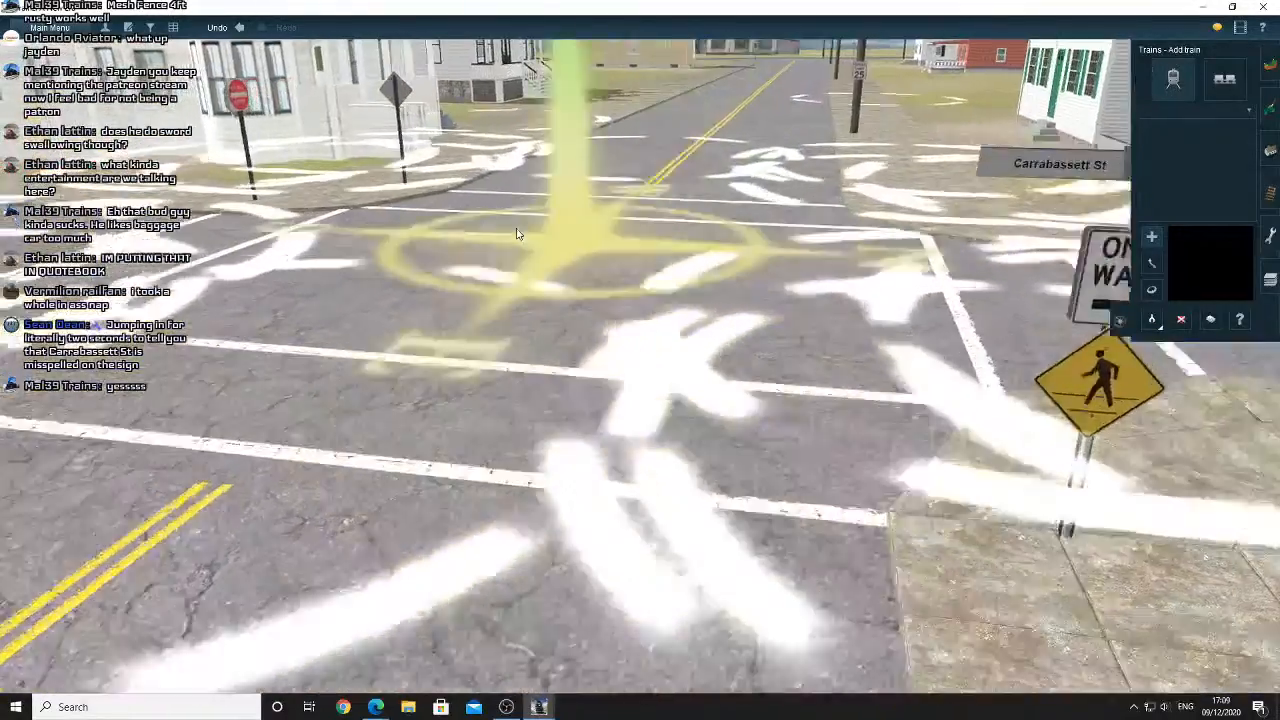
pyautogui.rightClick(440, 290)
pyautogui.rightClick(466, 350)
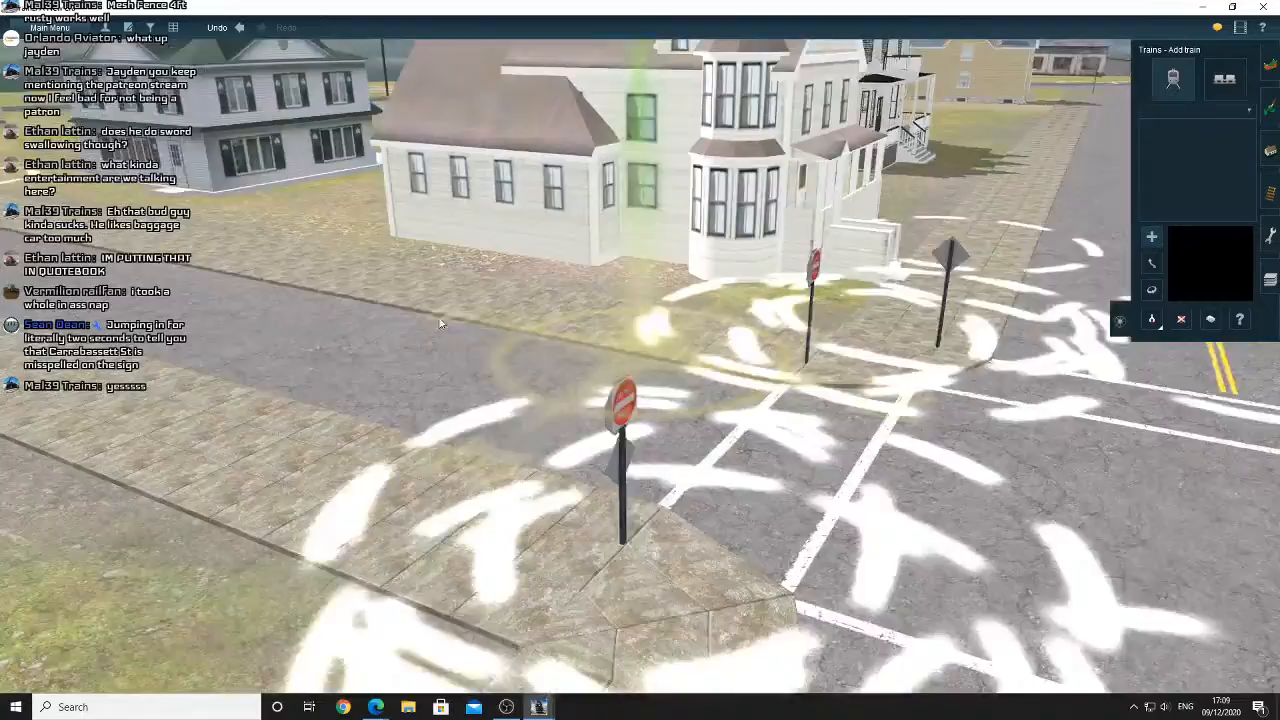
# Review the side street with its sidewalks down to the U-Haul lot and the lakeside road by the Firestone building
pyautogui.rightClick(438, 306)
pyautogui.rightClick(462, 290)
pyautogui.rightClick(514, 224)
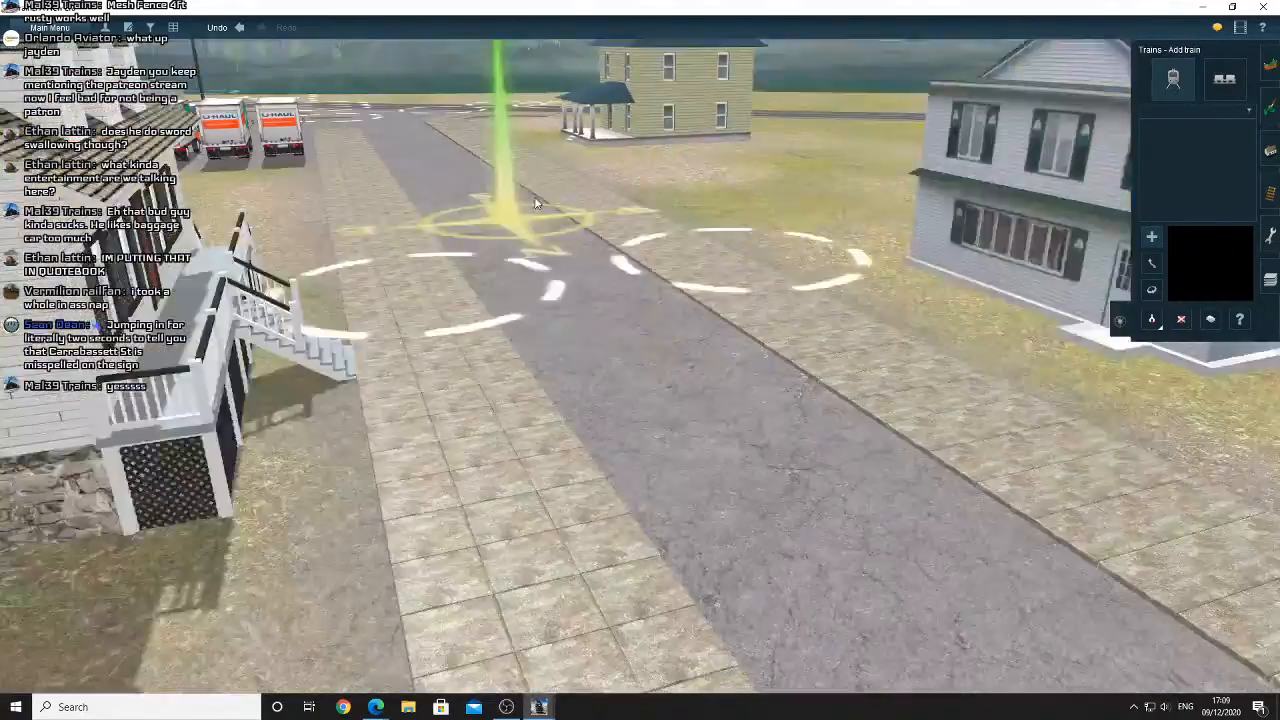
pyautogui.rightClick(594, 212)
pyautogui.rightClick(590, 258)
pyautogui.rightClick(694, 318)
pyautogui.rightClick(729, 309)
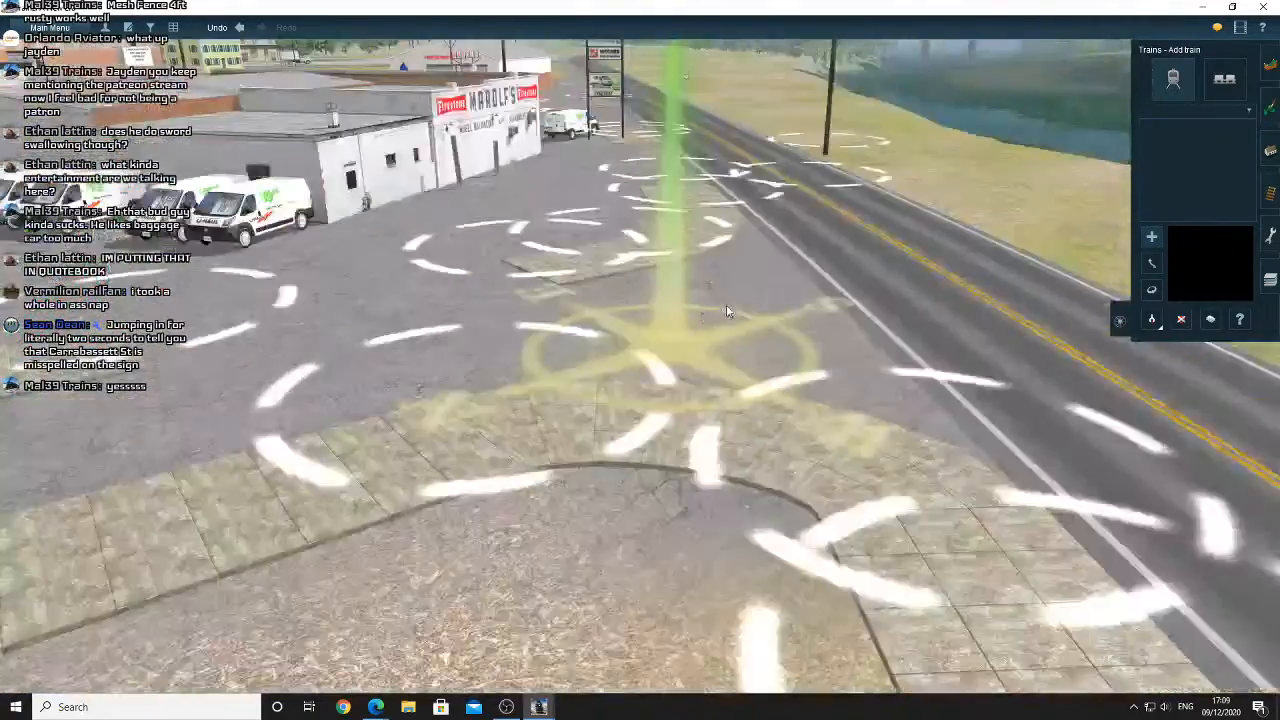
pyautogui.rightClick(768, 300)
pyautogui.rightClick(780, 300)
# Review the houses behind the U-Haul lot and the wooded intersection by the small red brick house
pyautogui.rightClick(622, 284)
pyautogui.rightClick(622, 210)
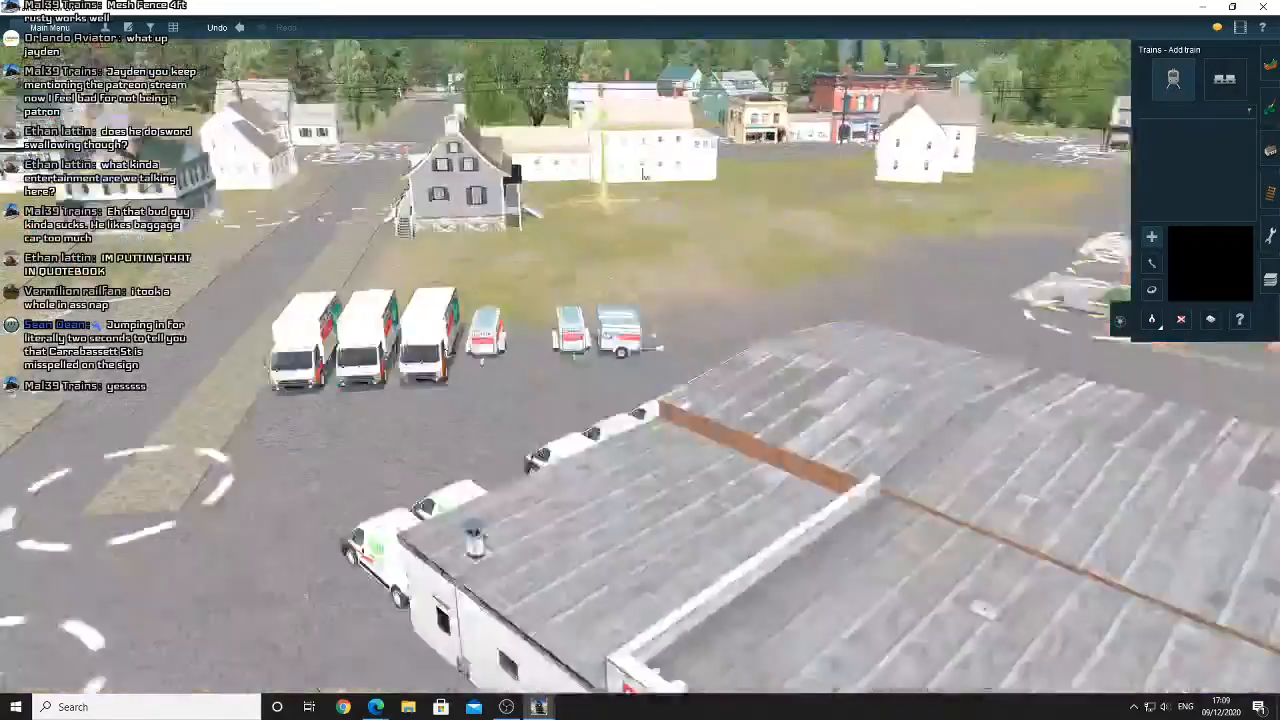
pyautogui.rightClick(636, 150)
pyautogui.rightClick(636, 145)
pyautogui.rightClick(560, 210)
pyautogui.rightClick(540, 325)
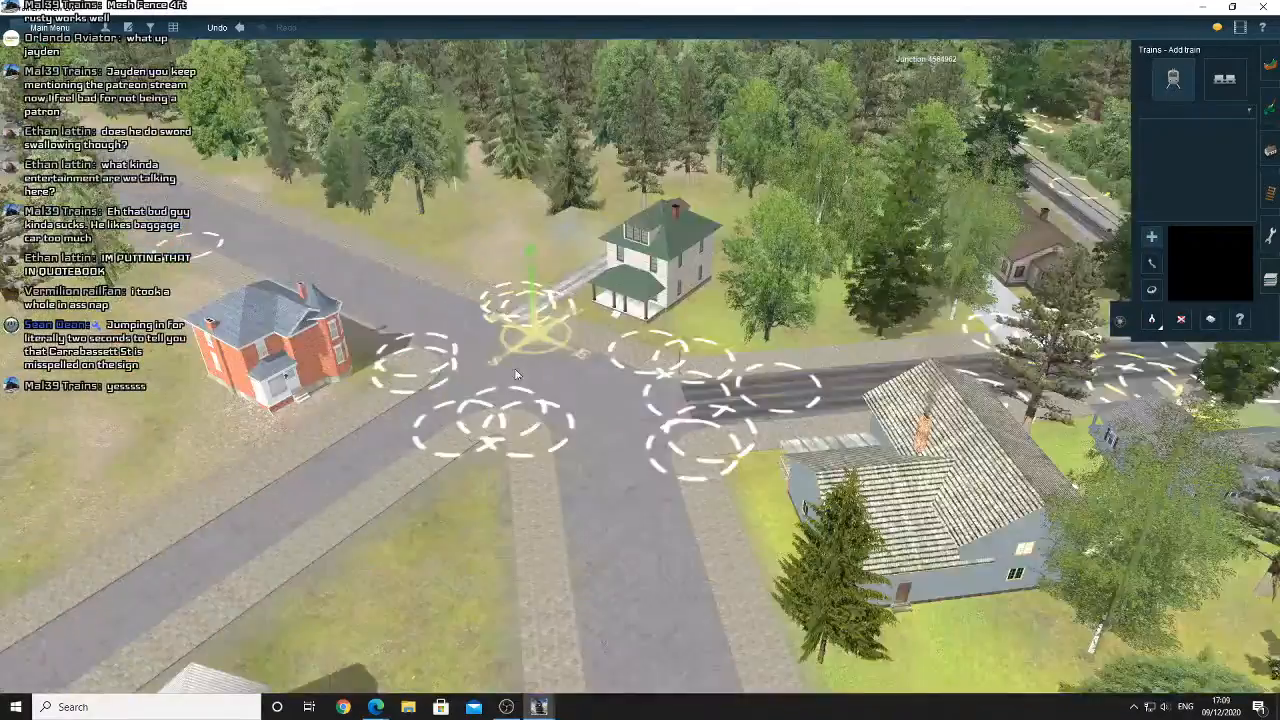
pyautogui.rightClick(596, 378)
# Survey the whole town from above, and inspect the crosswalks and sidewalks at the red brick corner building
pyautogui.scroll(-10, 596, 390)
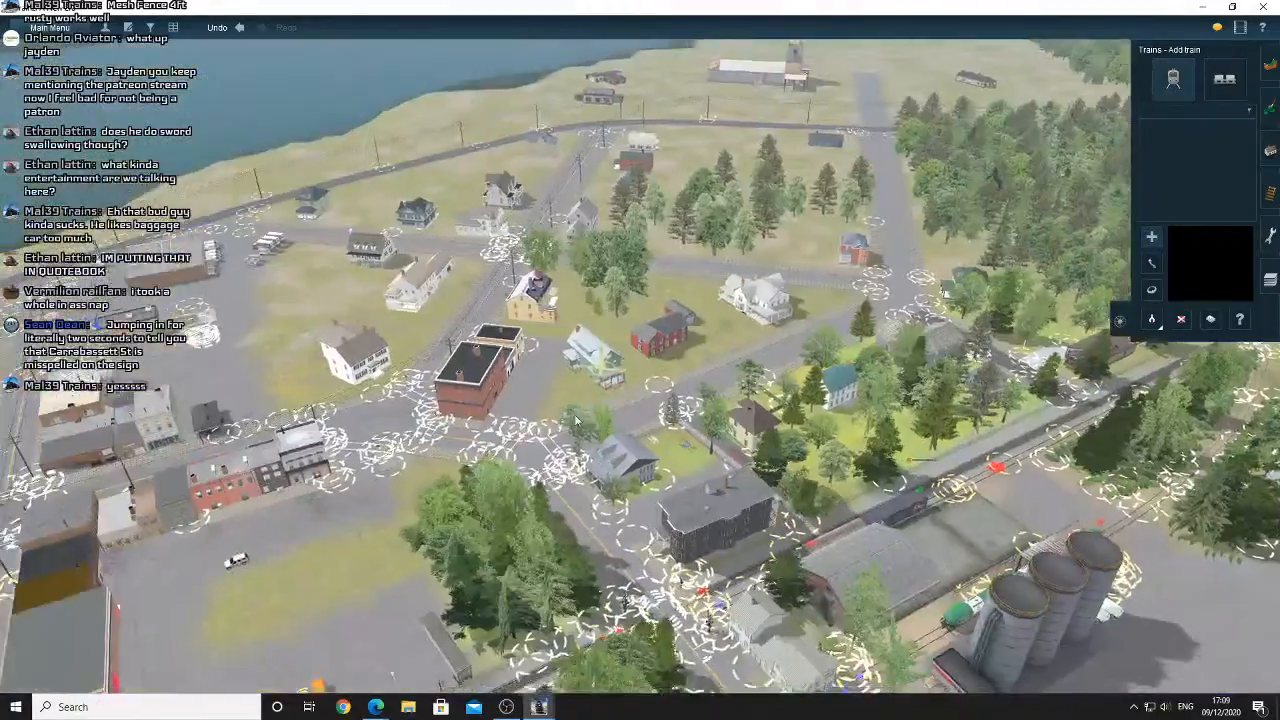
pyautogui.scroll(10, 594, 398)
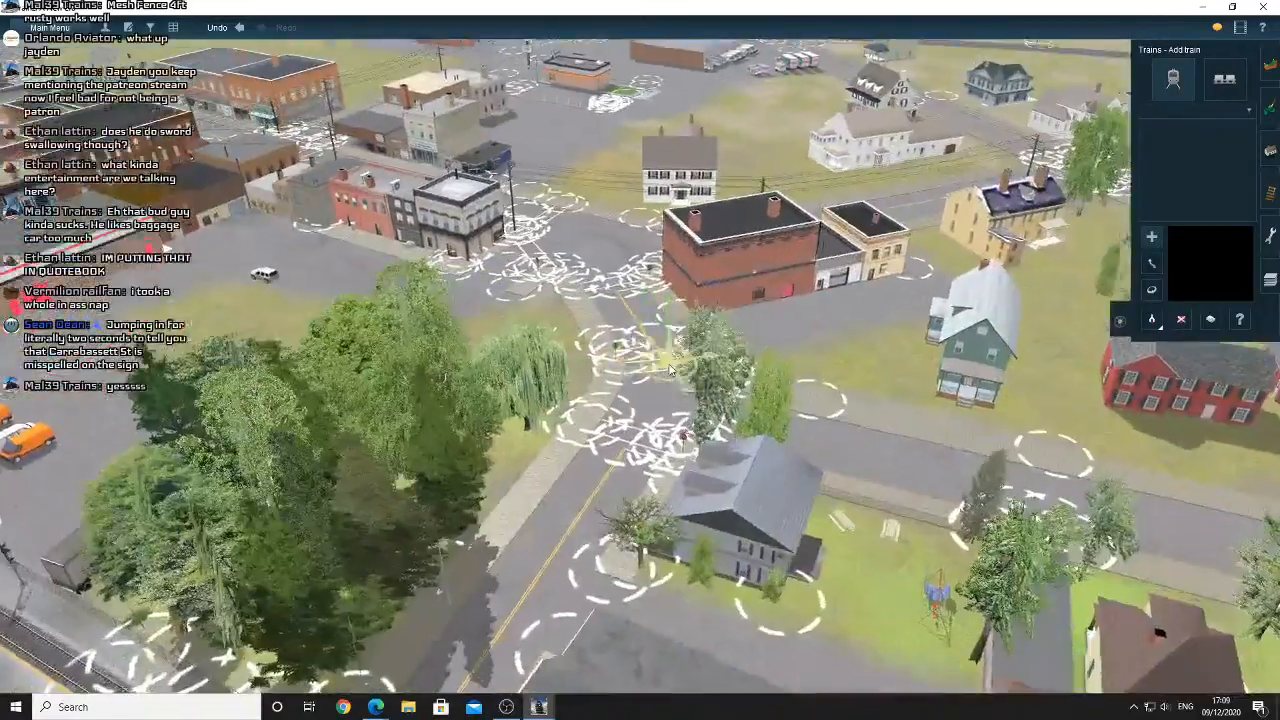
pyautogui.scroll(8, 647, 373)
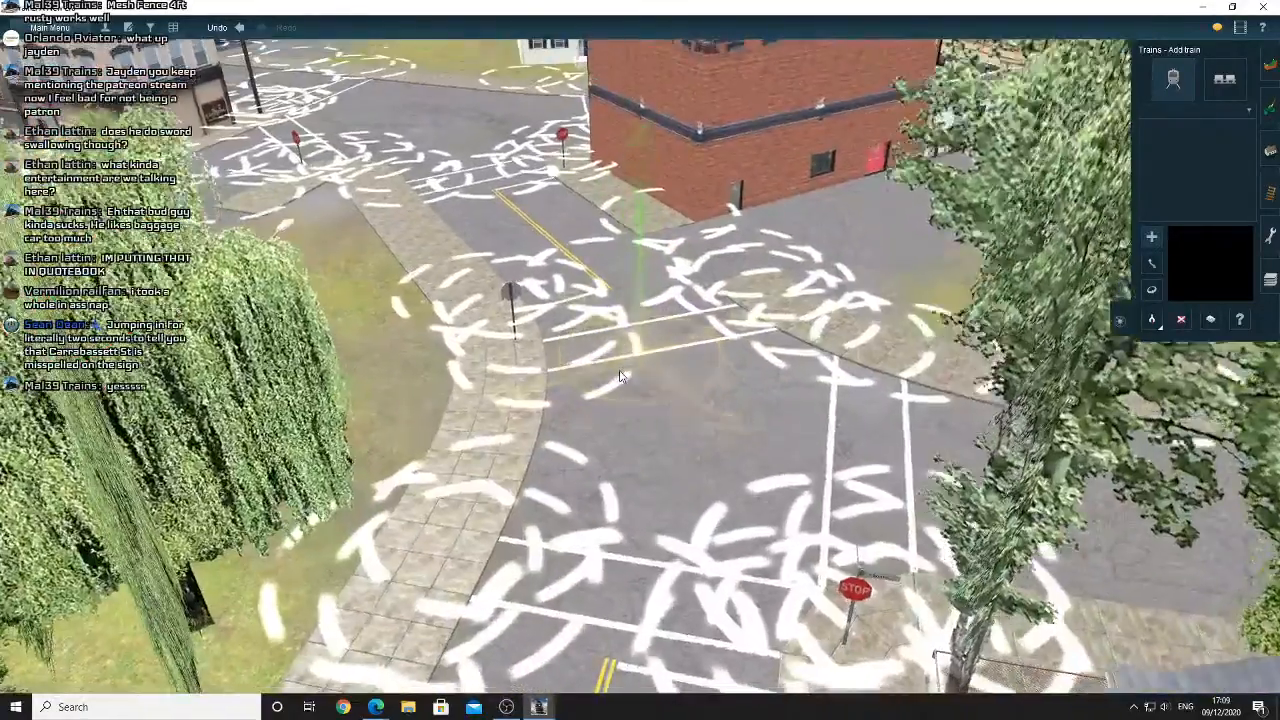
pyautogui.press('Down')
pyautogui.scroll(-3, 619, 376)
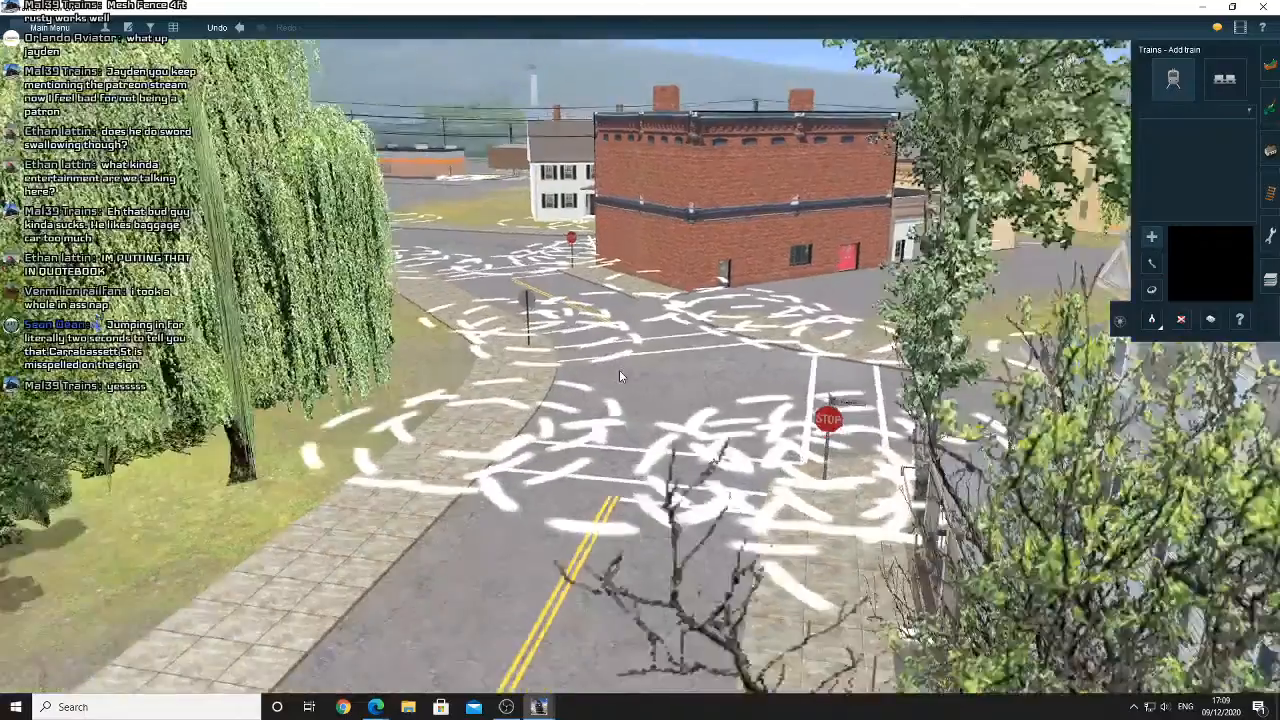
pyautogui.rightClick(634, 358)
pyautogui.moveTo(634, 358); pyautogui.dragTo(642, 357, button='right')
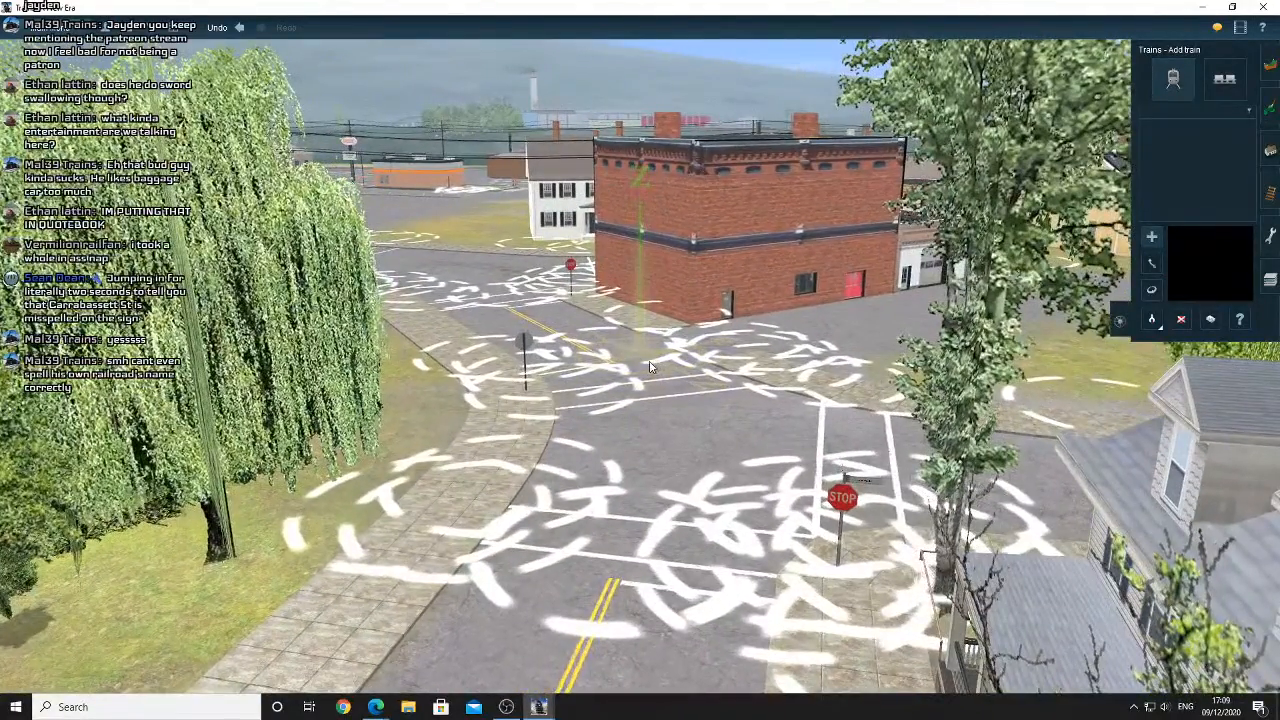
# Examine the Spring St and Pleasant St signpost, and the main street back to the railroad crossing and dark apartment building
pyautogui.rightClick(680, 393)
pyautogui.press('Left')
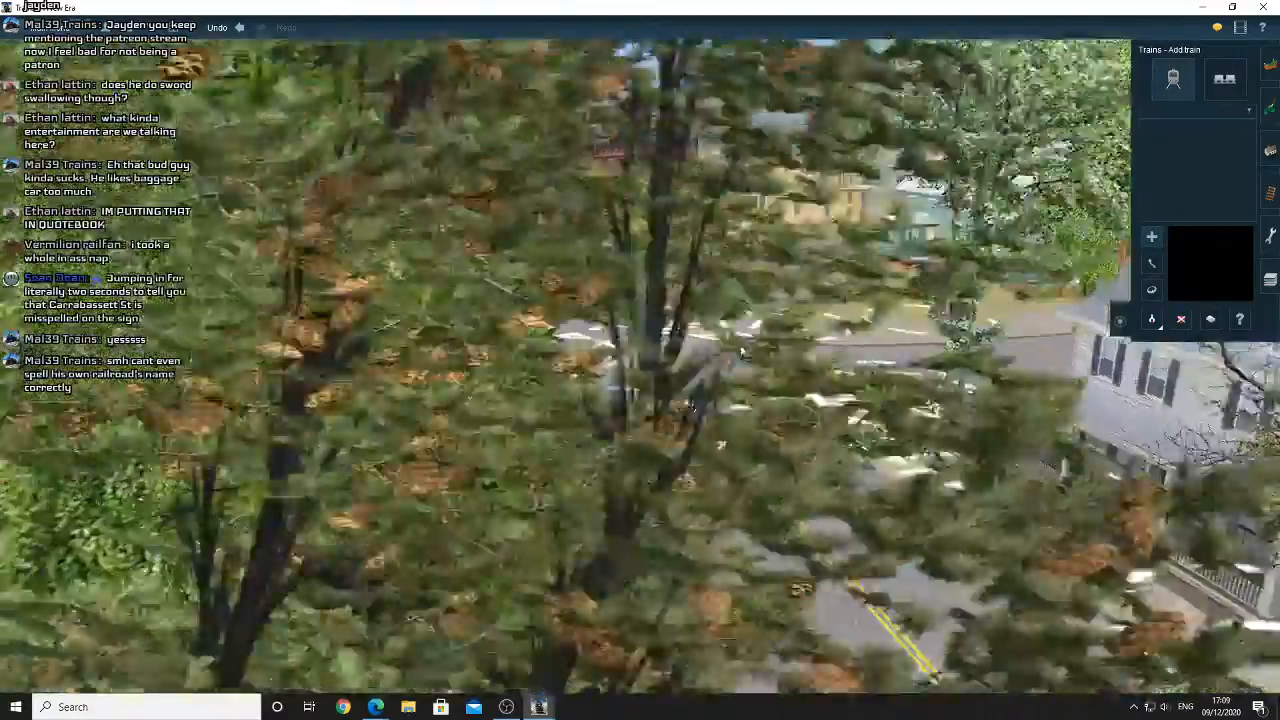
pyautogui.scroll(5, 742, 352)
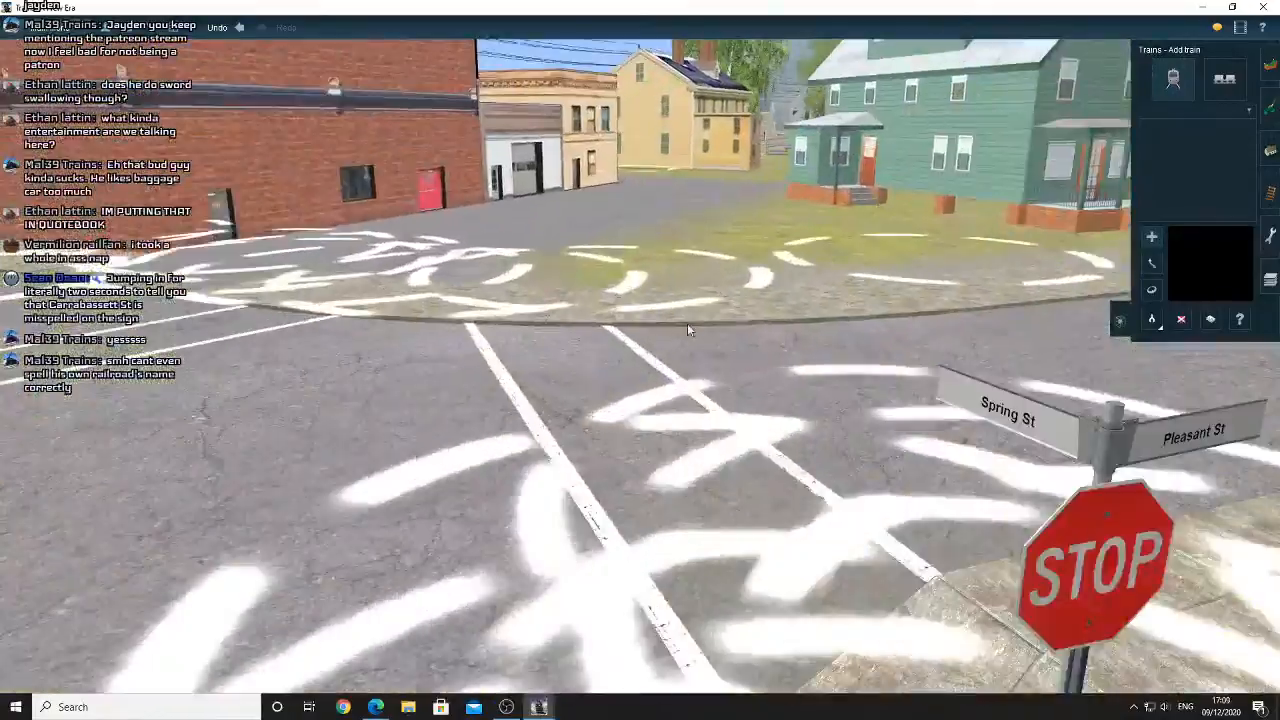
pyautogui.scroll(-5, 688, 330)
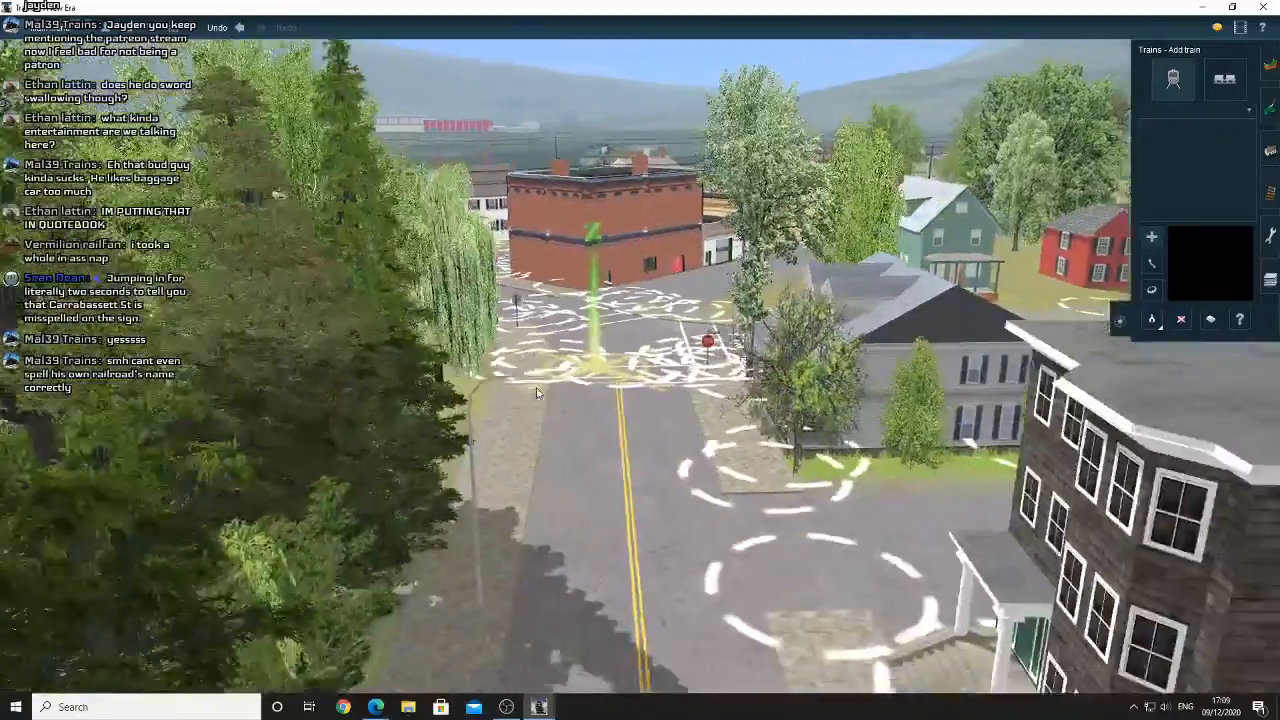
pyautogui.rightClick(537, 393)
pyautogui.rightClick(584, 370)
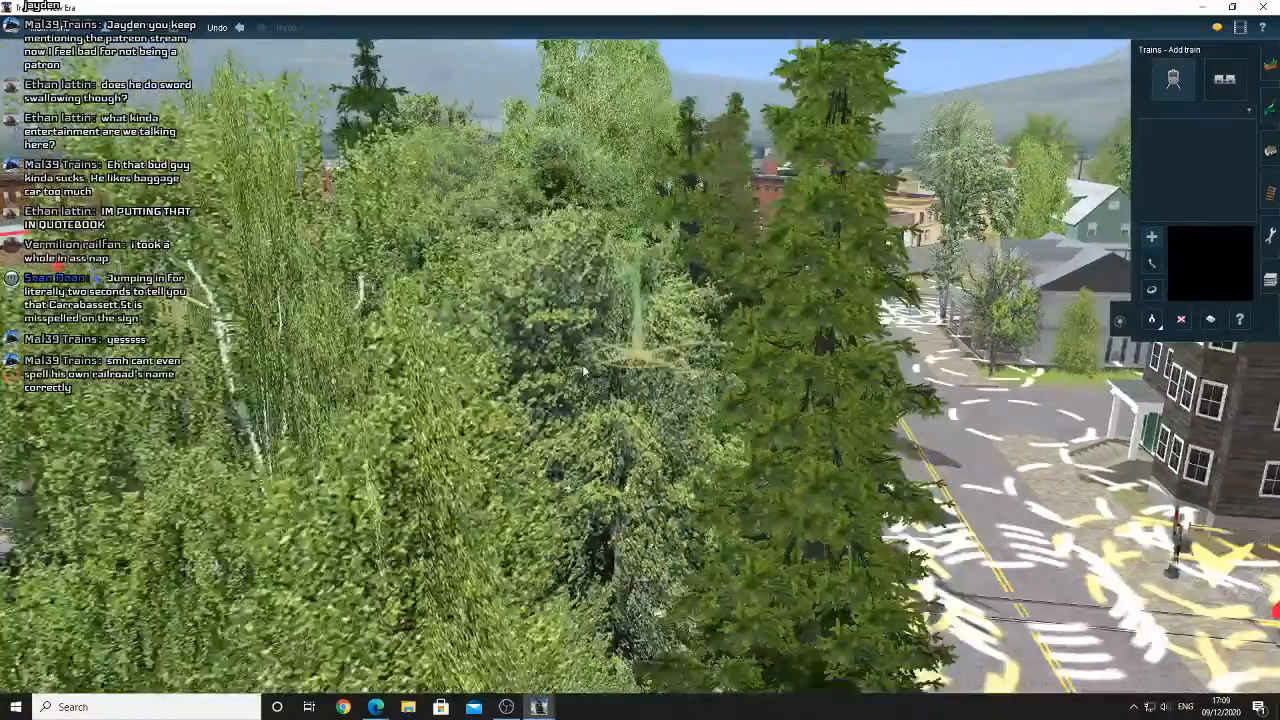
pyautogui.scroll(-4, 600, 368)
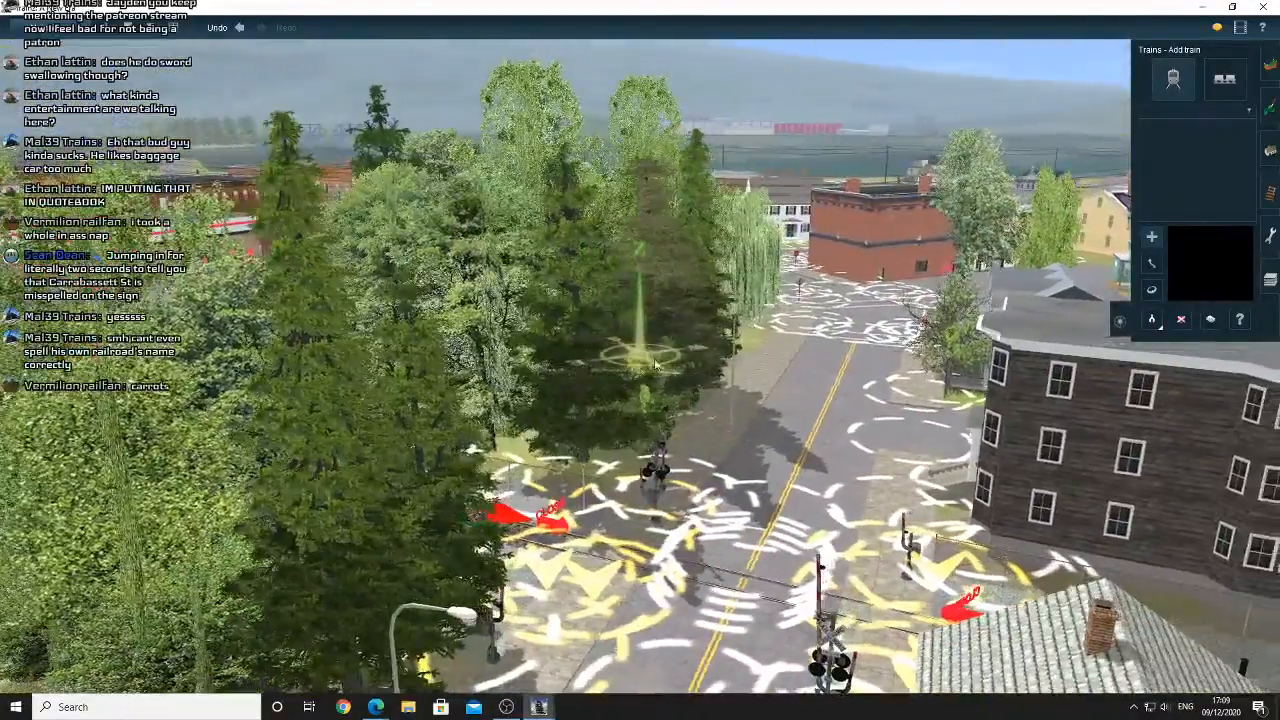
pyautogui.rightClick(766, 354)
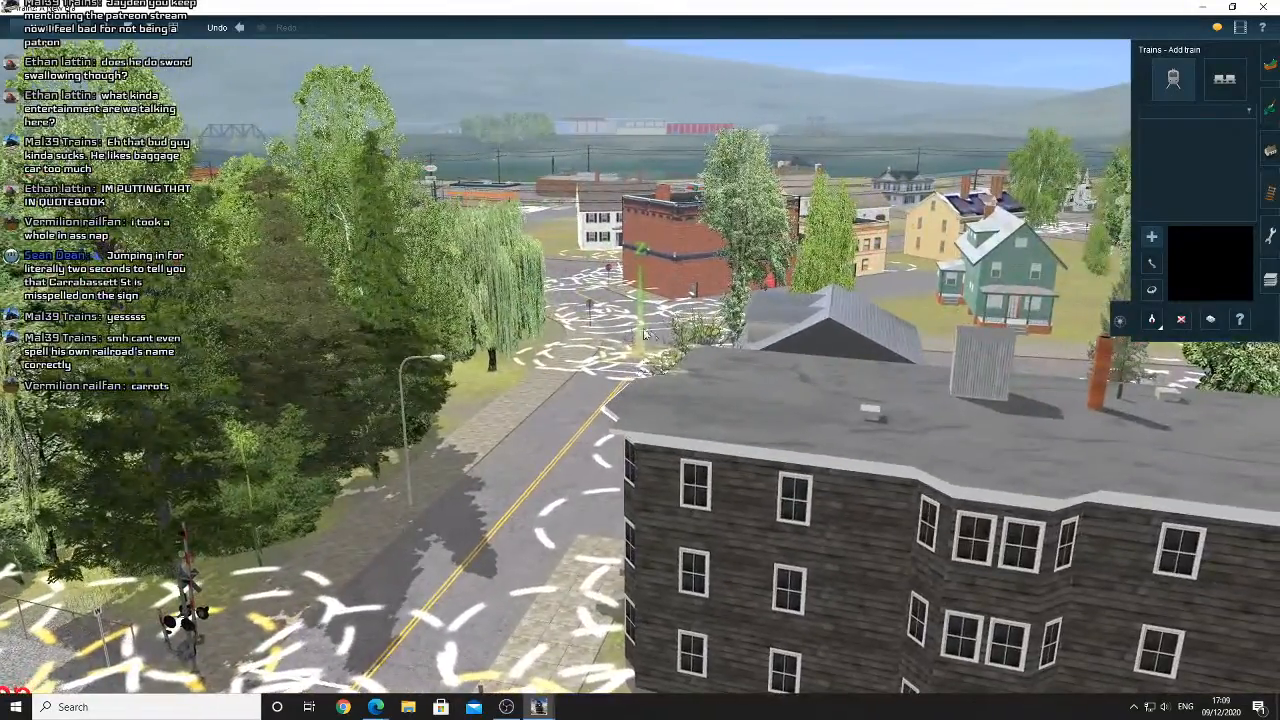
# Examine the main street intersections between the gray-roofed house and the red brick corner building, including their stop signs and sidewalks
pyautogui.rightClick(604, 323)
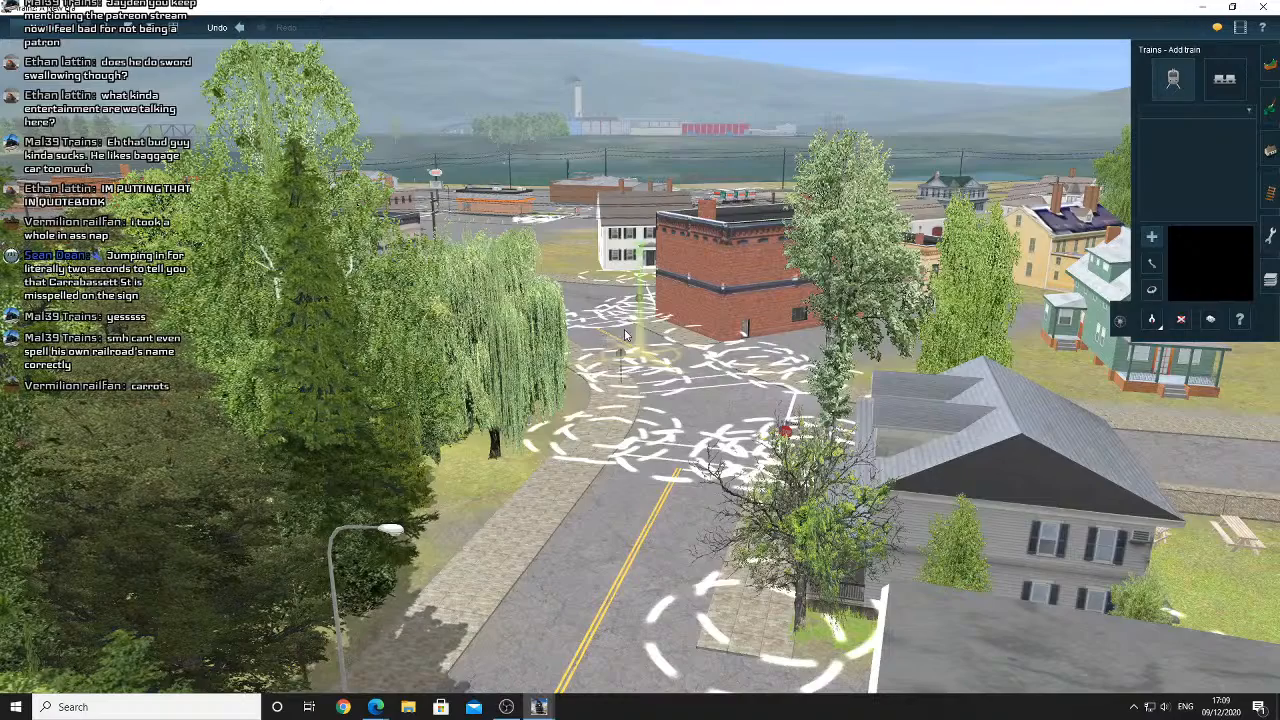
pyautogui.rightClick(625, 335)
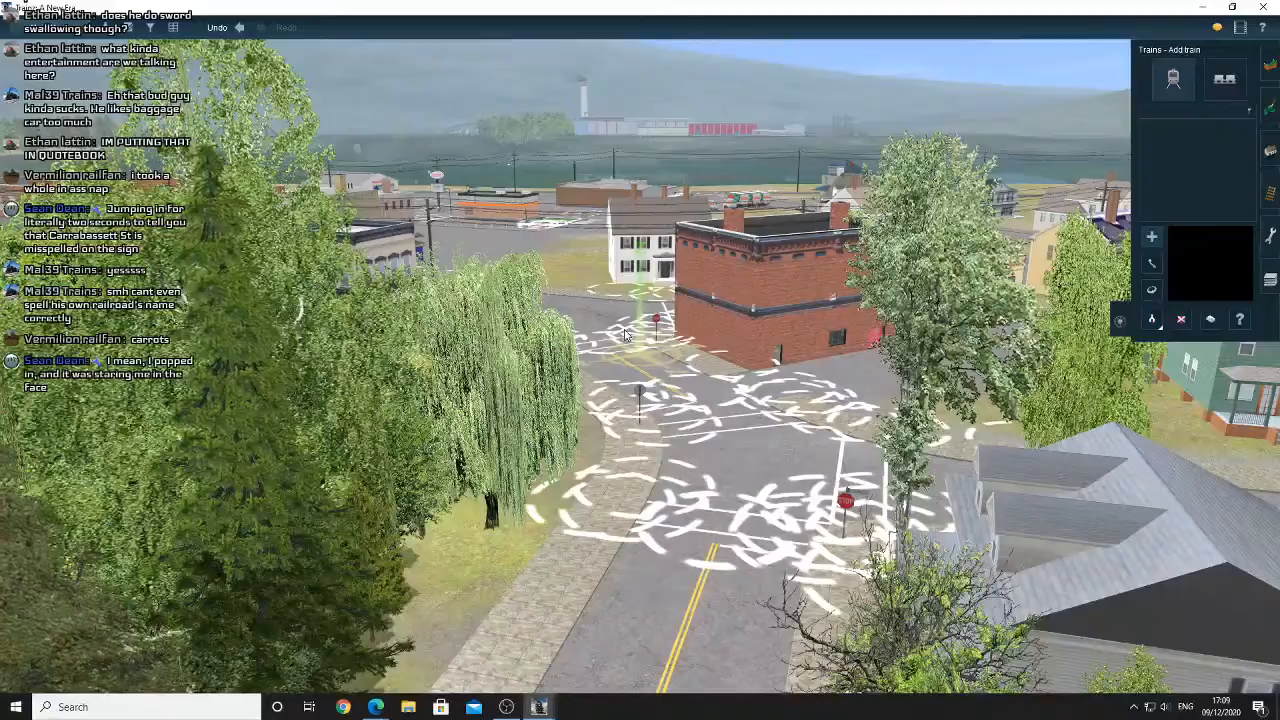
pyautogui.rightClick(750, 384)
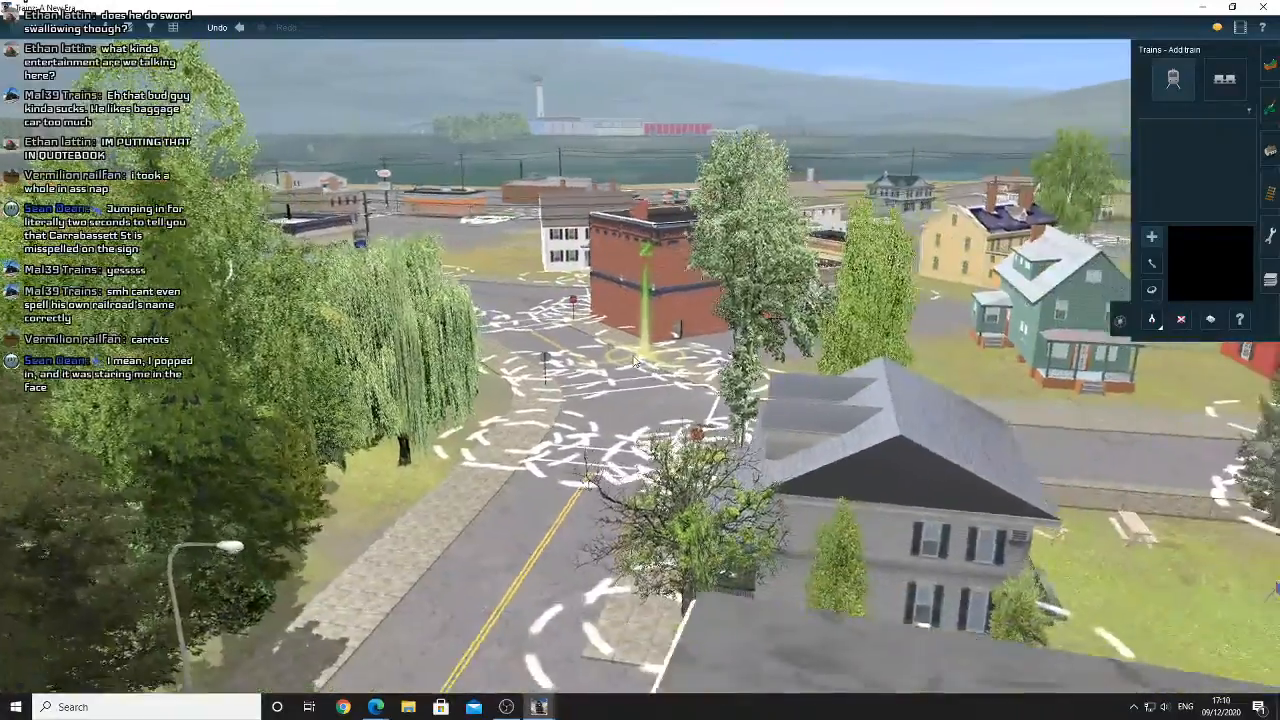
pyautogui.press('Up')
pyautogui.press('Left')
pyautogui.press('Up')
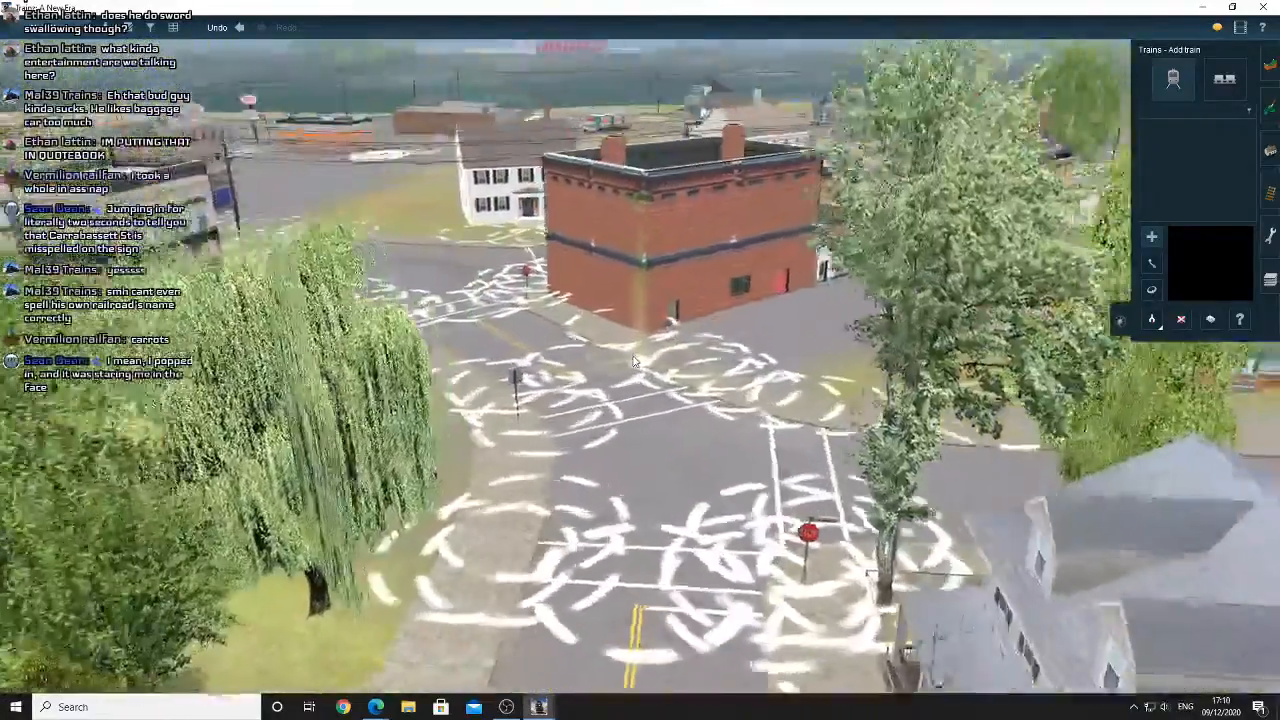
pyautogui.press('Right')
pyautogui.scroll(-3, 633, 362)
pyautogui.press('Down')
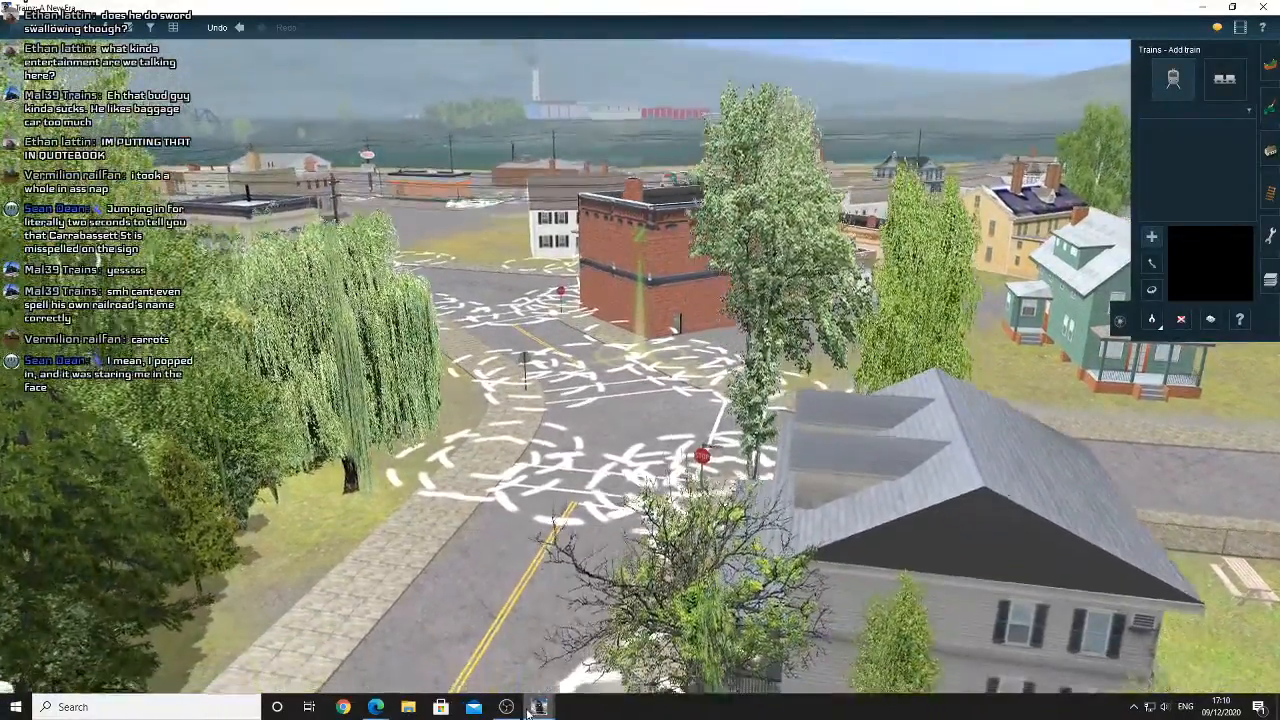
# Show the open Trainz windows for switching
pyautogui.click(537, 710)
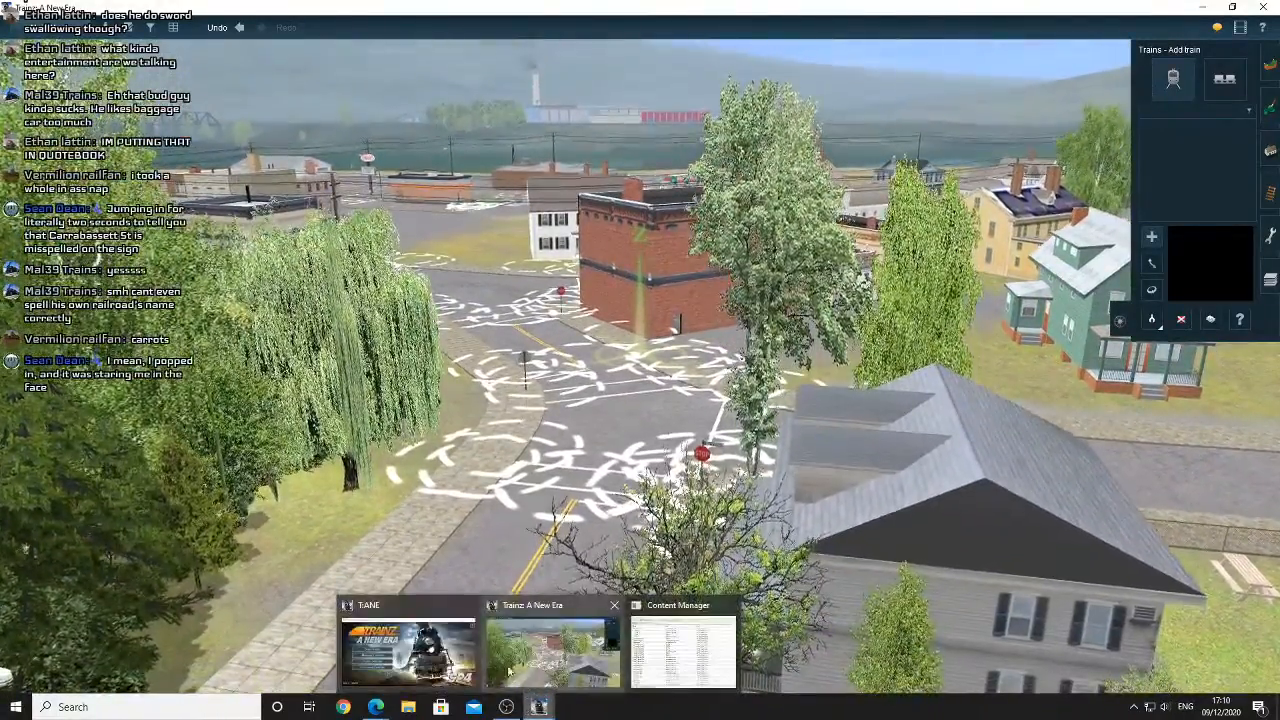